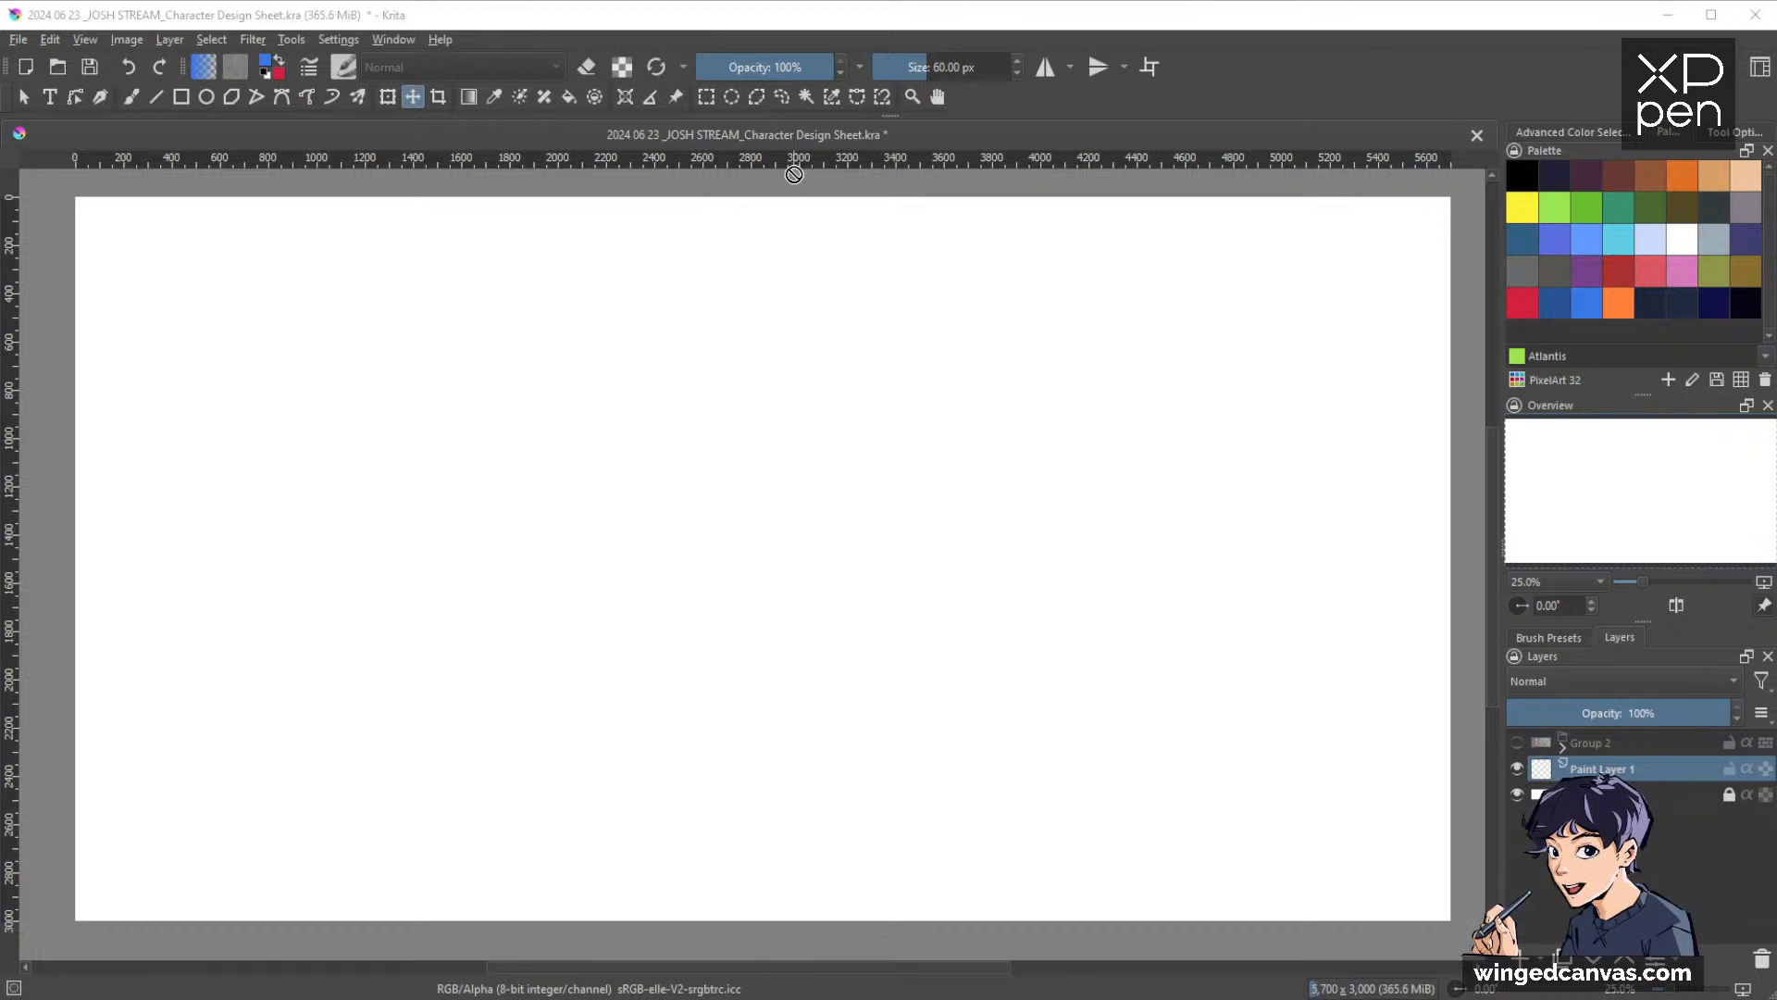
Sketch a loose blue circle for the head with the 60 px Ink-8 Sumi-e brush, reinforcing its contour with extra strokes
key("b")
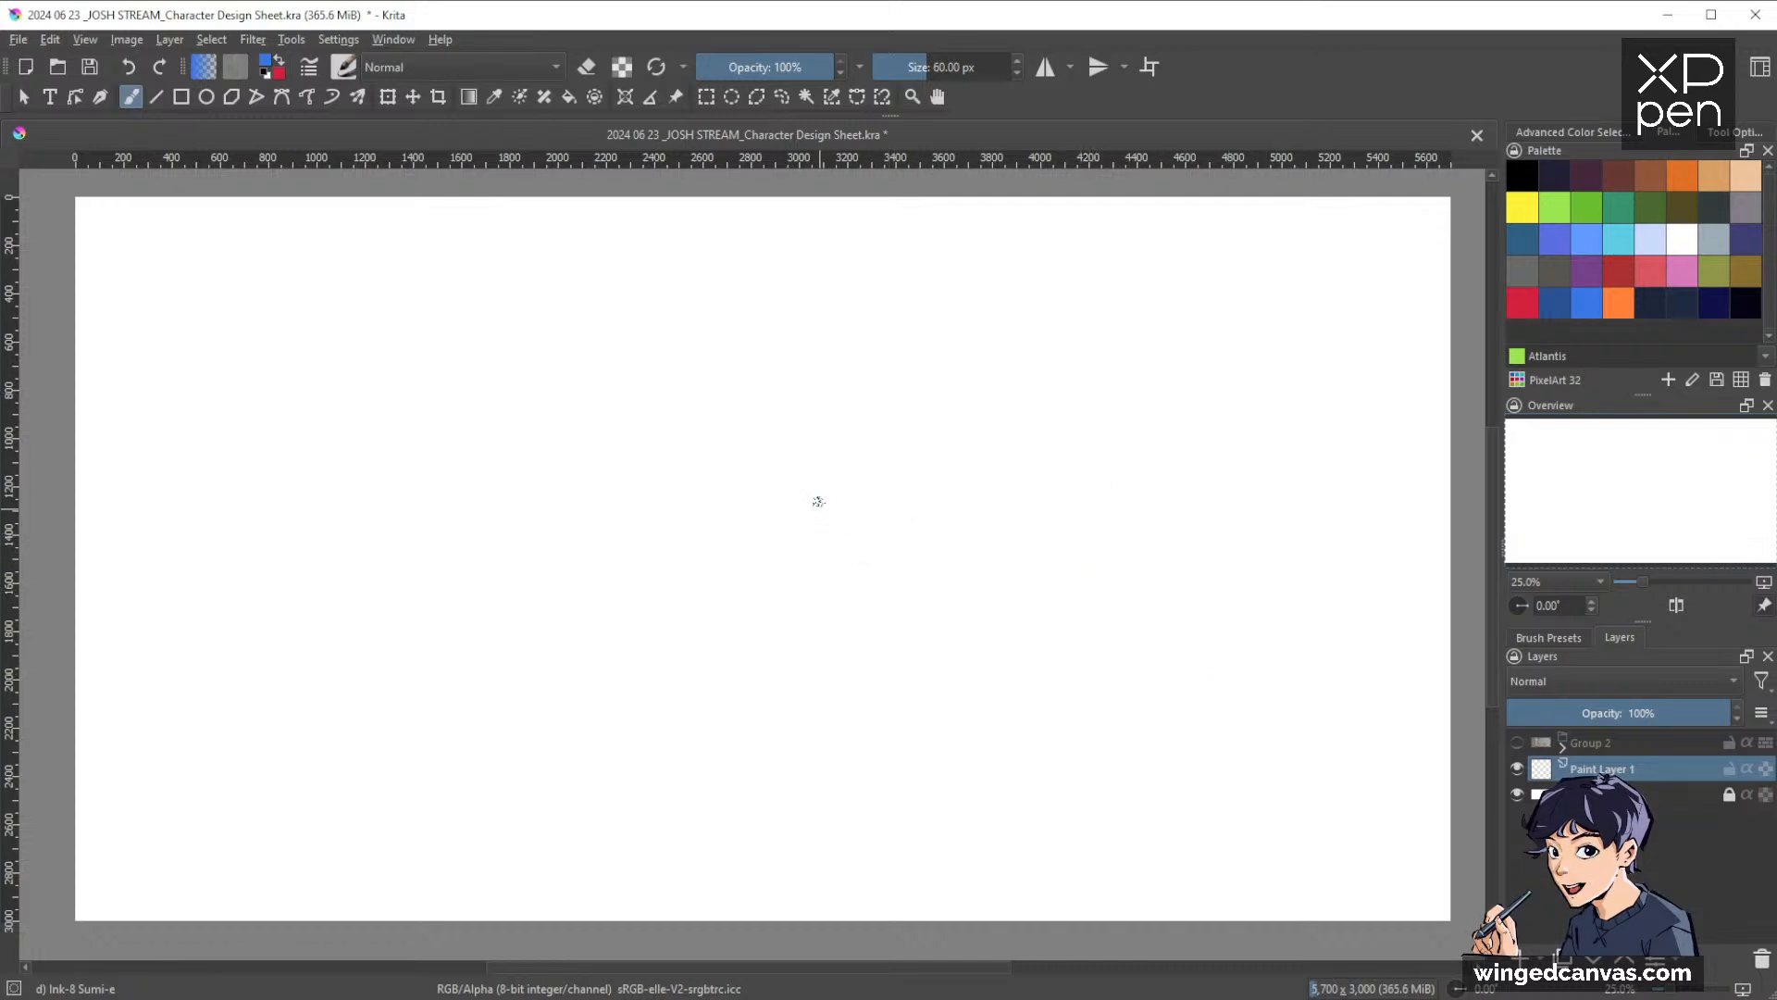
mouse_move(802, 562)
left_mouse_down()
mouse_move(963, 556)
mouse_move(1150, 629)
left_mouse_up()
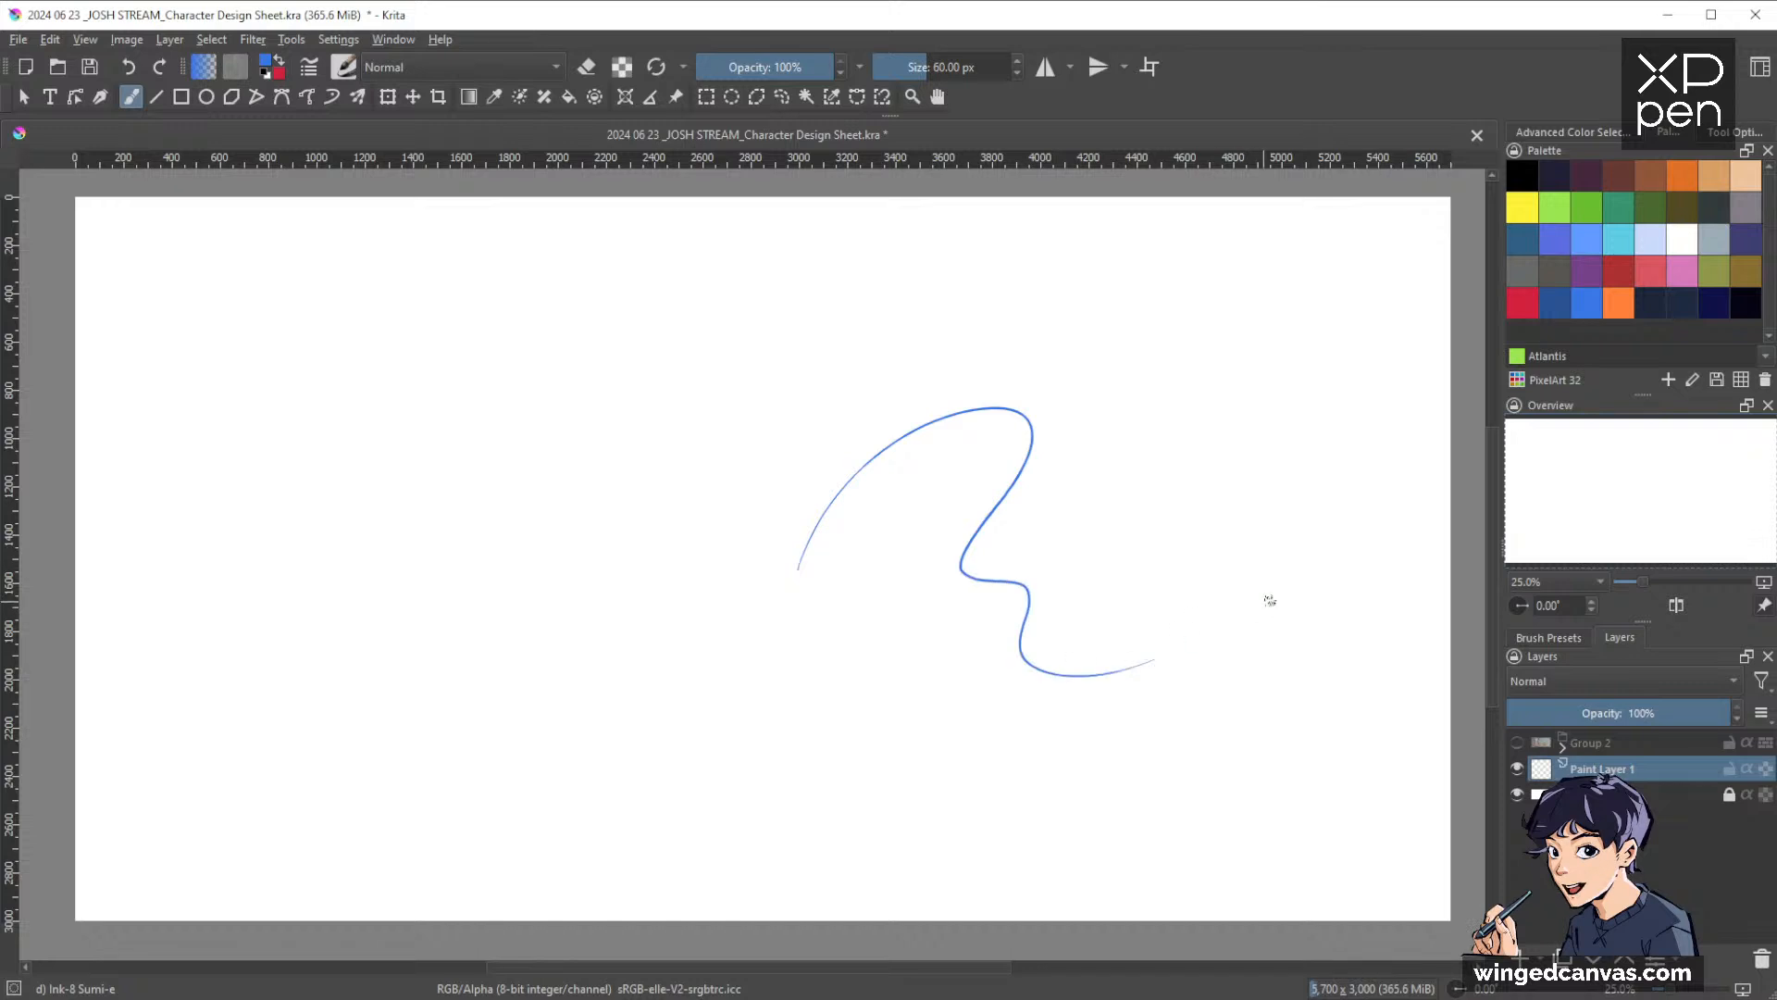
key("ctrl+z")
mouse_move(862, 537)
left_mouse_down()
mouse_move(991, 589)
mouse_move(887, 586)
left_mouse_up()
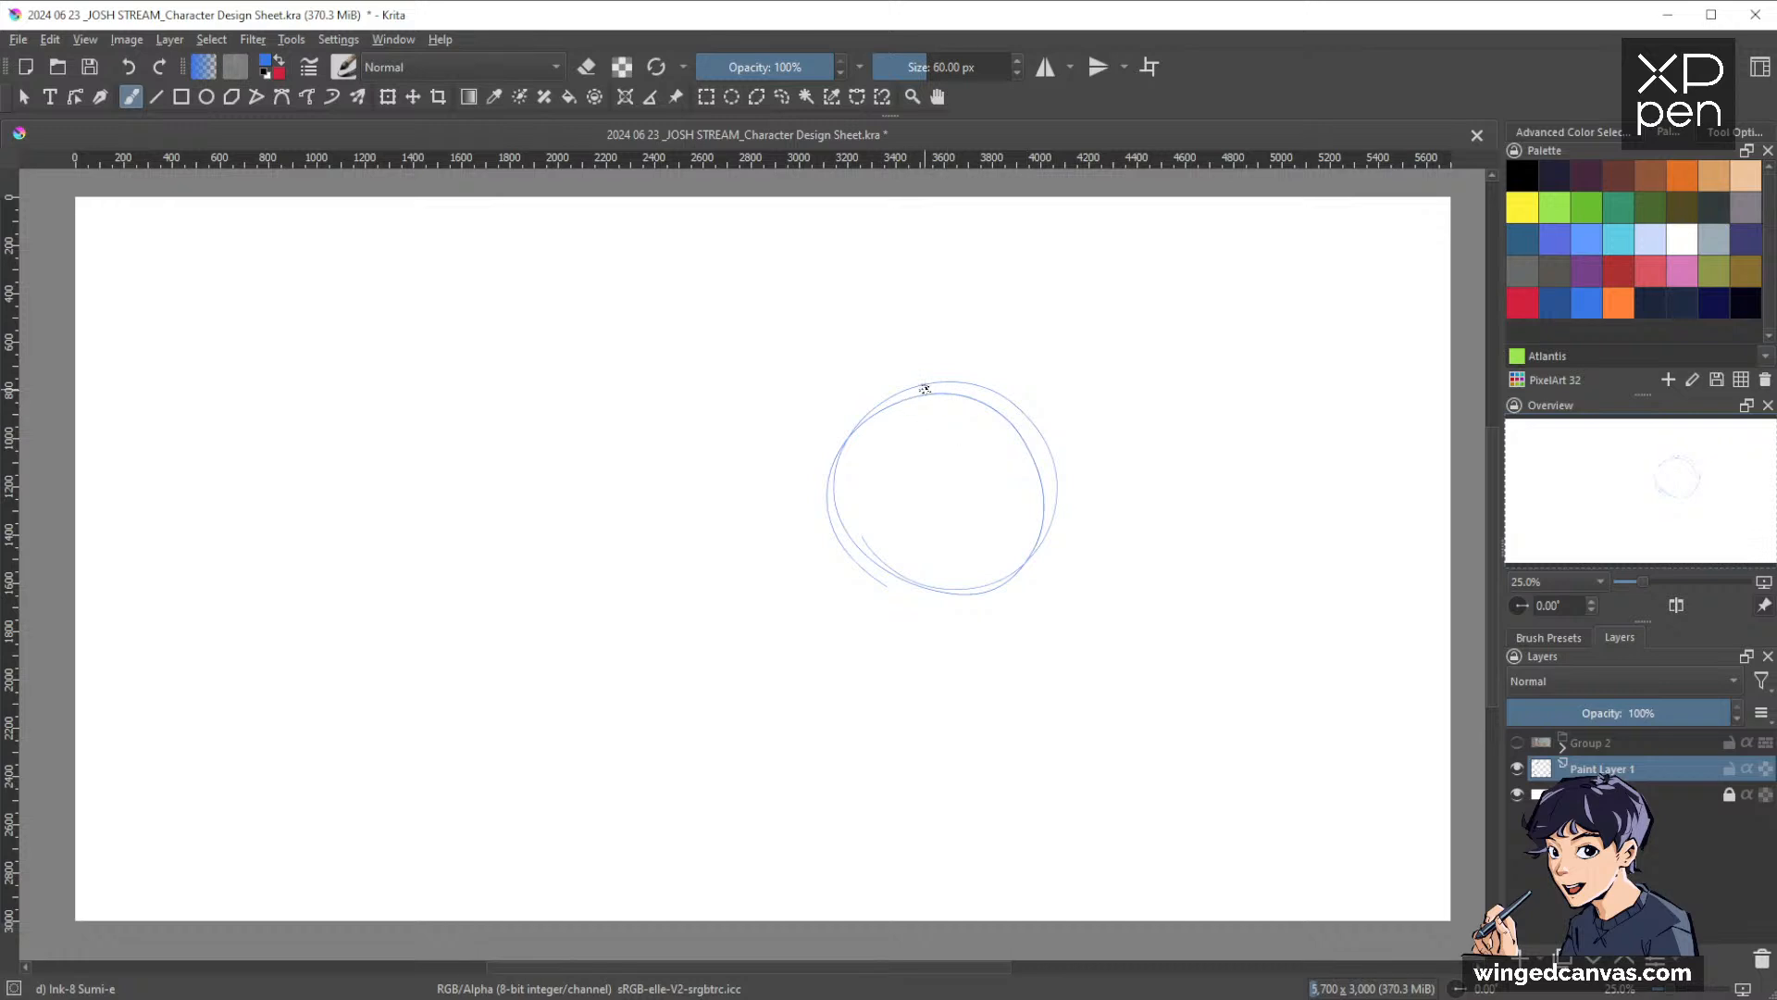
mouse_move(870, 413)
left_mouse_down()
mouse_move(837, 485)
mouse_move(865, 420)
mouse_move(839, 469)
mouse_move(845, 525)
mouse_move(858, 425)
mouse_move(842, 521)
mouse_move(872, 570)
mouse_move(846, 443)
left_mouse_up()
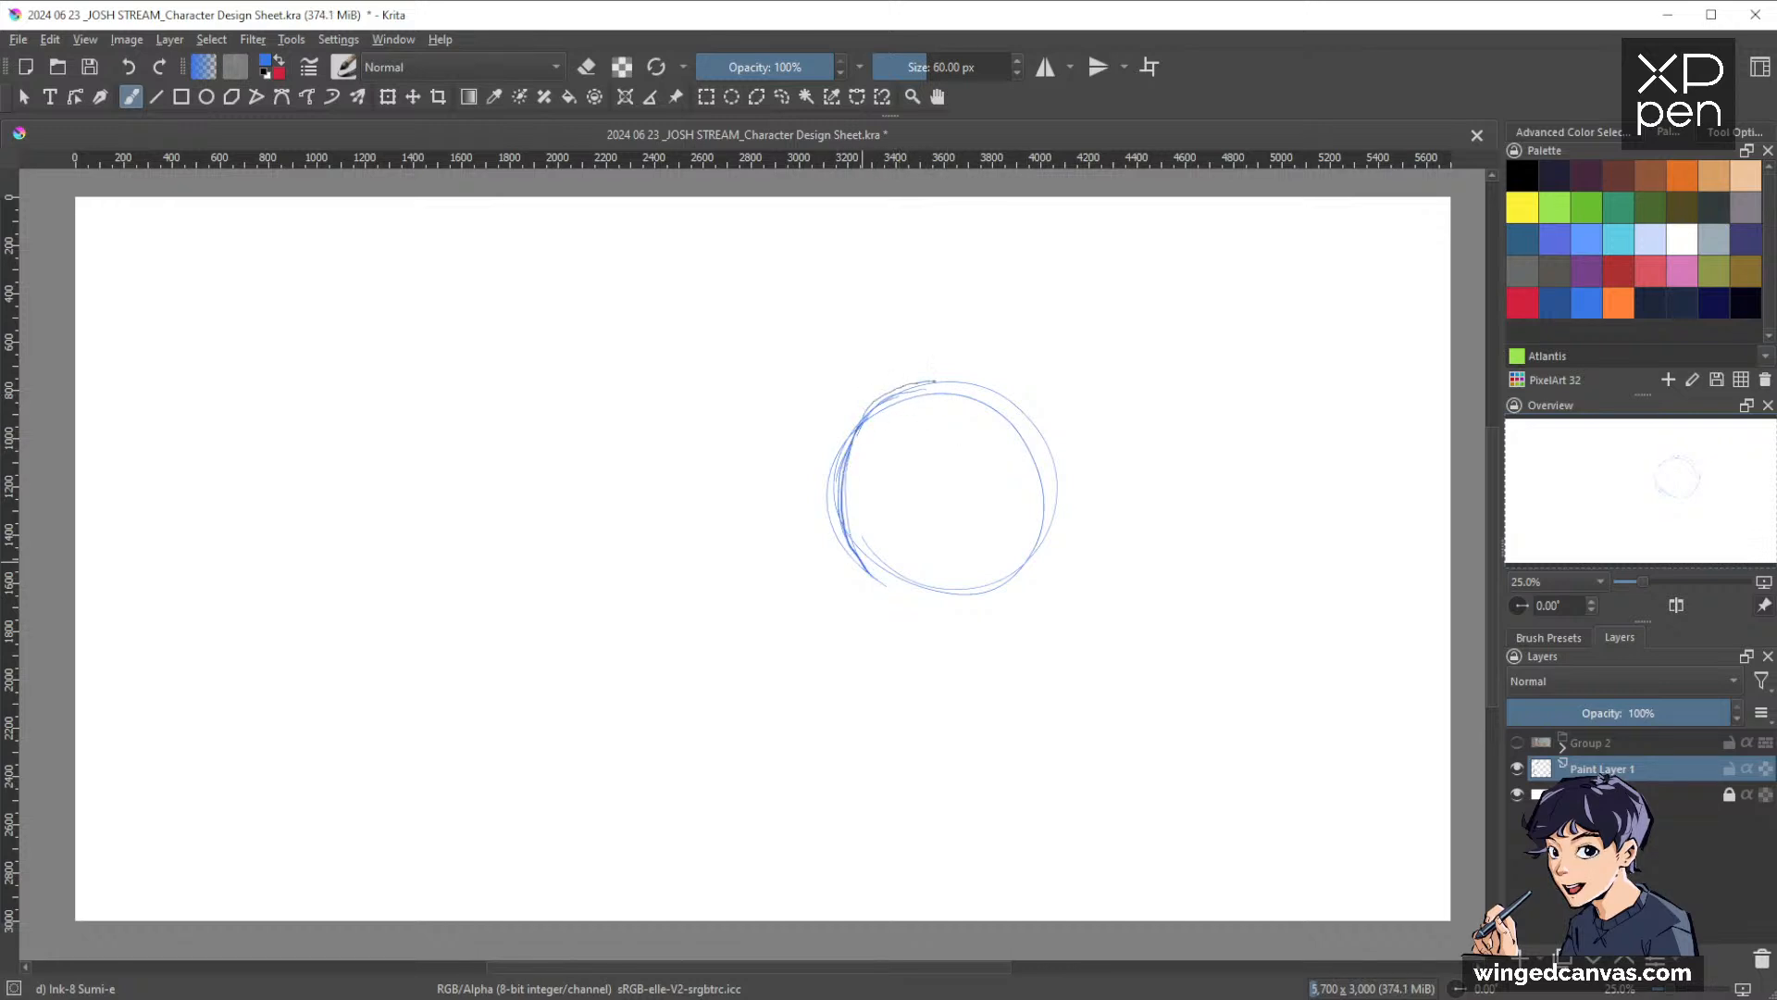
mouse_move(973, 383)
left_mouse_down()
mouse_move(1028, 422)
mouse_move(1056, 478)
mouse_move(1046, 544)
left_mouse_up()
mouse_move(949, 597)
left_mouse_down()
mouse_move(901, 589)
mouse_move(857, 467)
mouse_move(935, 604)
left_mouse_up()
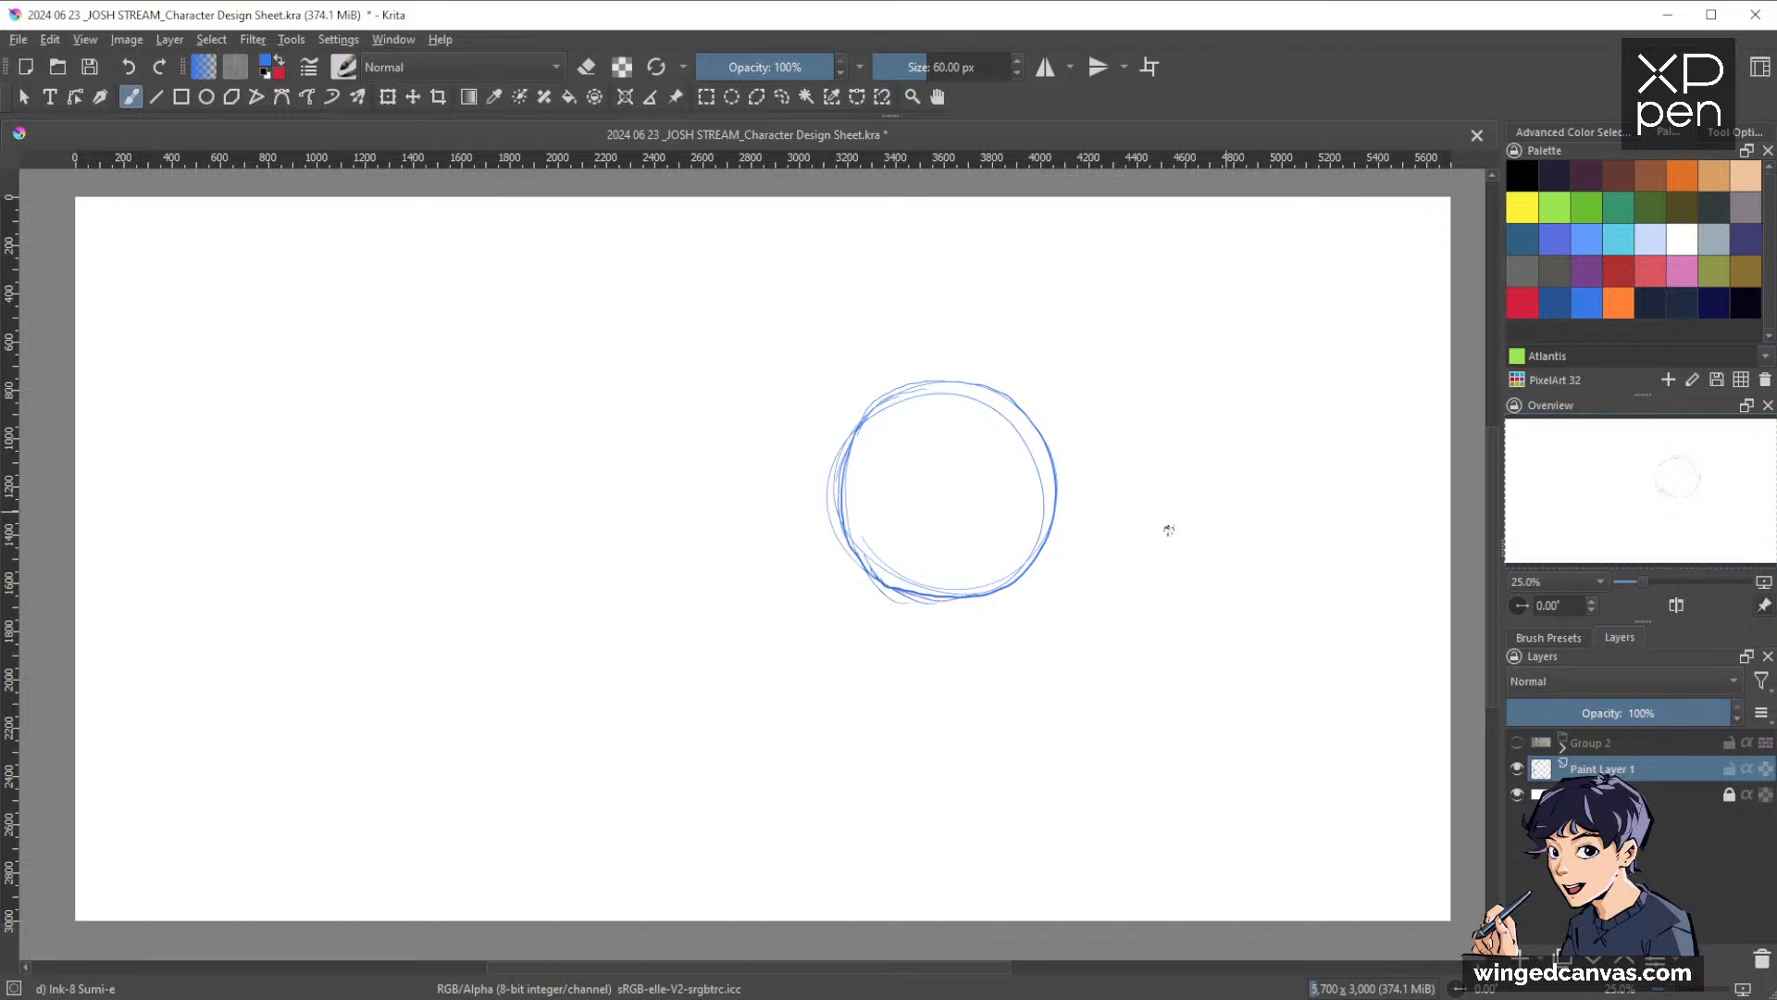
Sketch the cheeks and a rounded, flattened jaw extending below the head circle
mouse_move(857, 425)
left_mouse_down()
mouse_move(840, 469)
mouse_move(861, 560)
left_mouse_up()
left_click_drag(840, 469, 865, 622)
mouse_move(846, 541)
left_mouse_down()
mouse_move(928, 619)
mouse_move(867, 602)
mouse_move(1008, 616)
left_mouse_up()
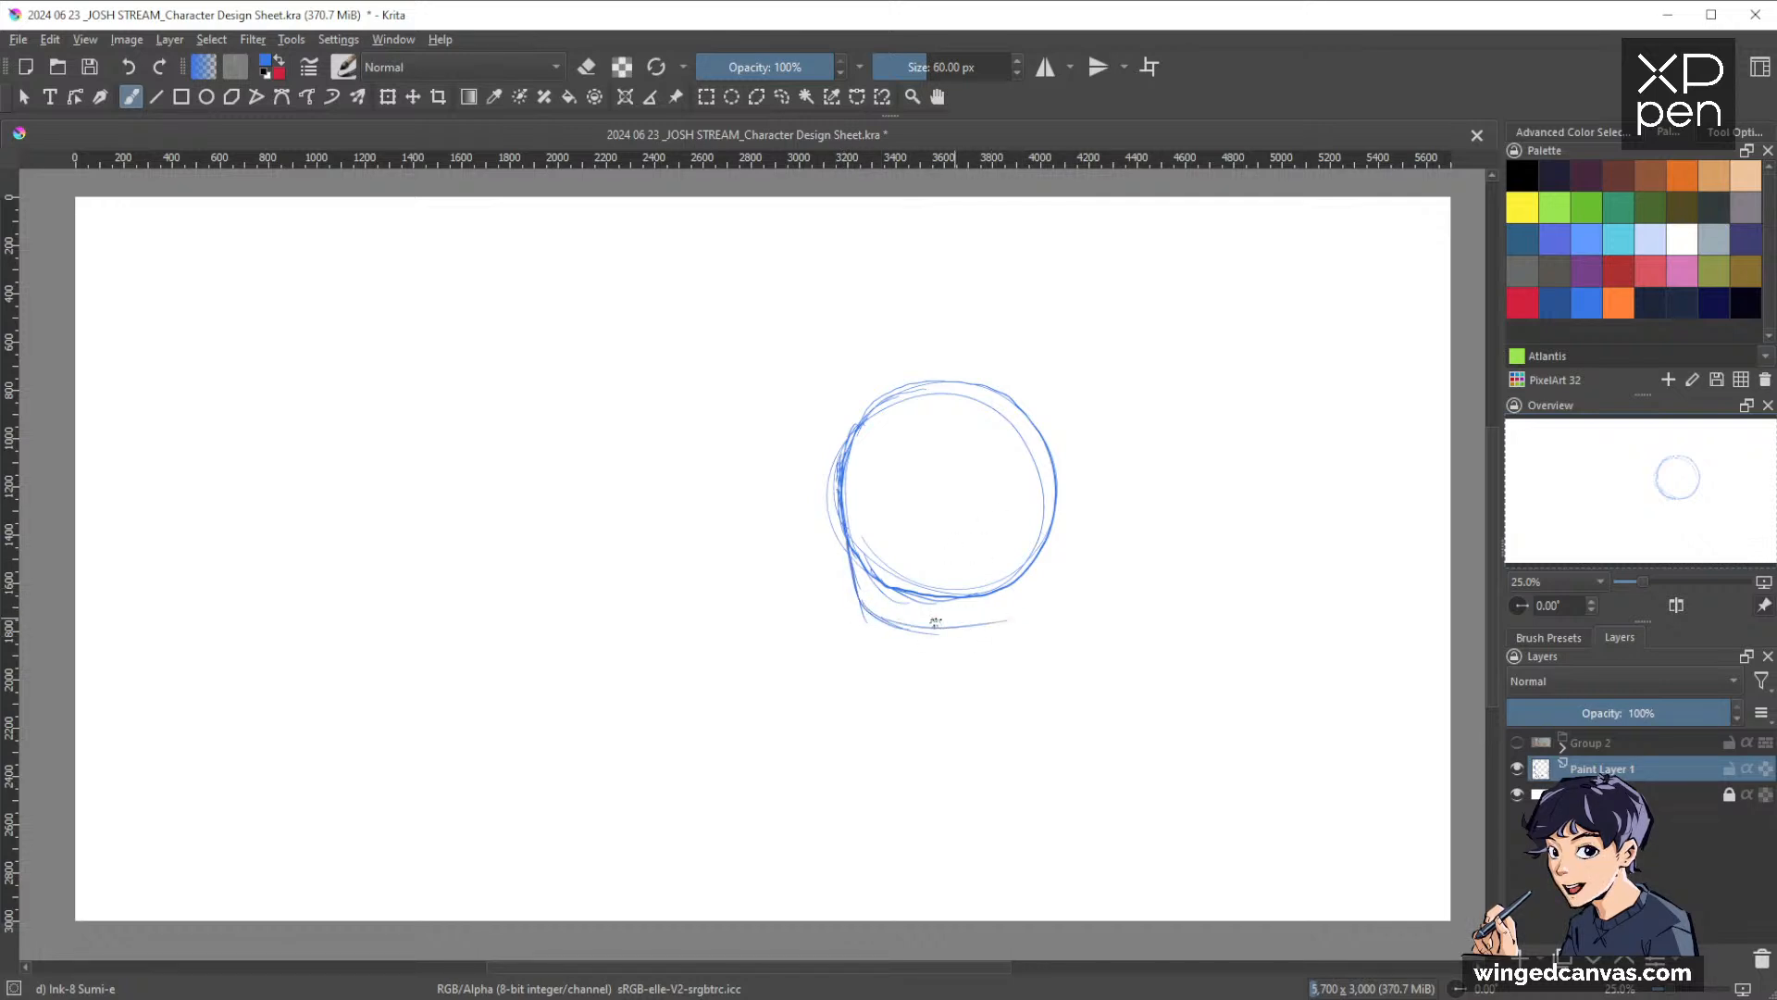
mouse_move(1053, 472)
left_mouse_down()
mouse_move(1046, 593)
mouse_move(994, 612)
left_mouse_up()
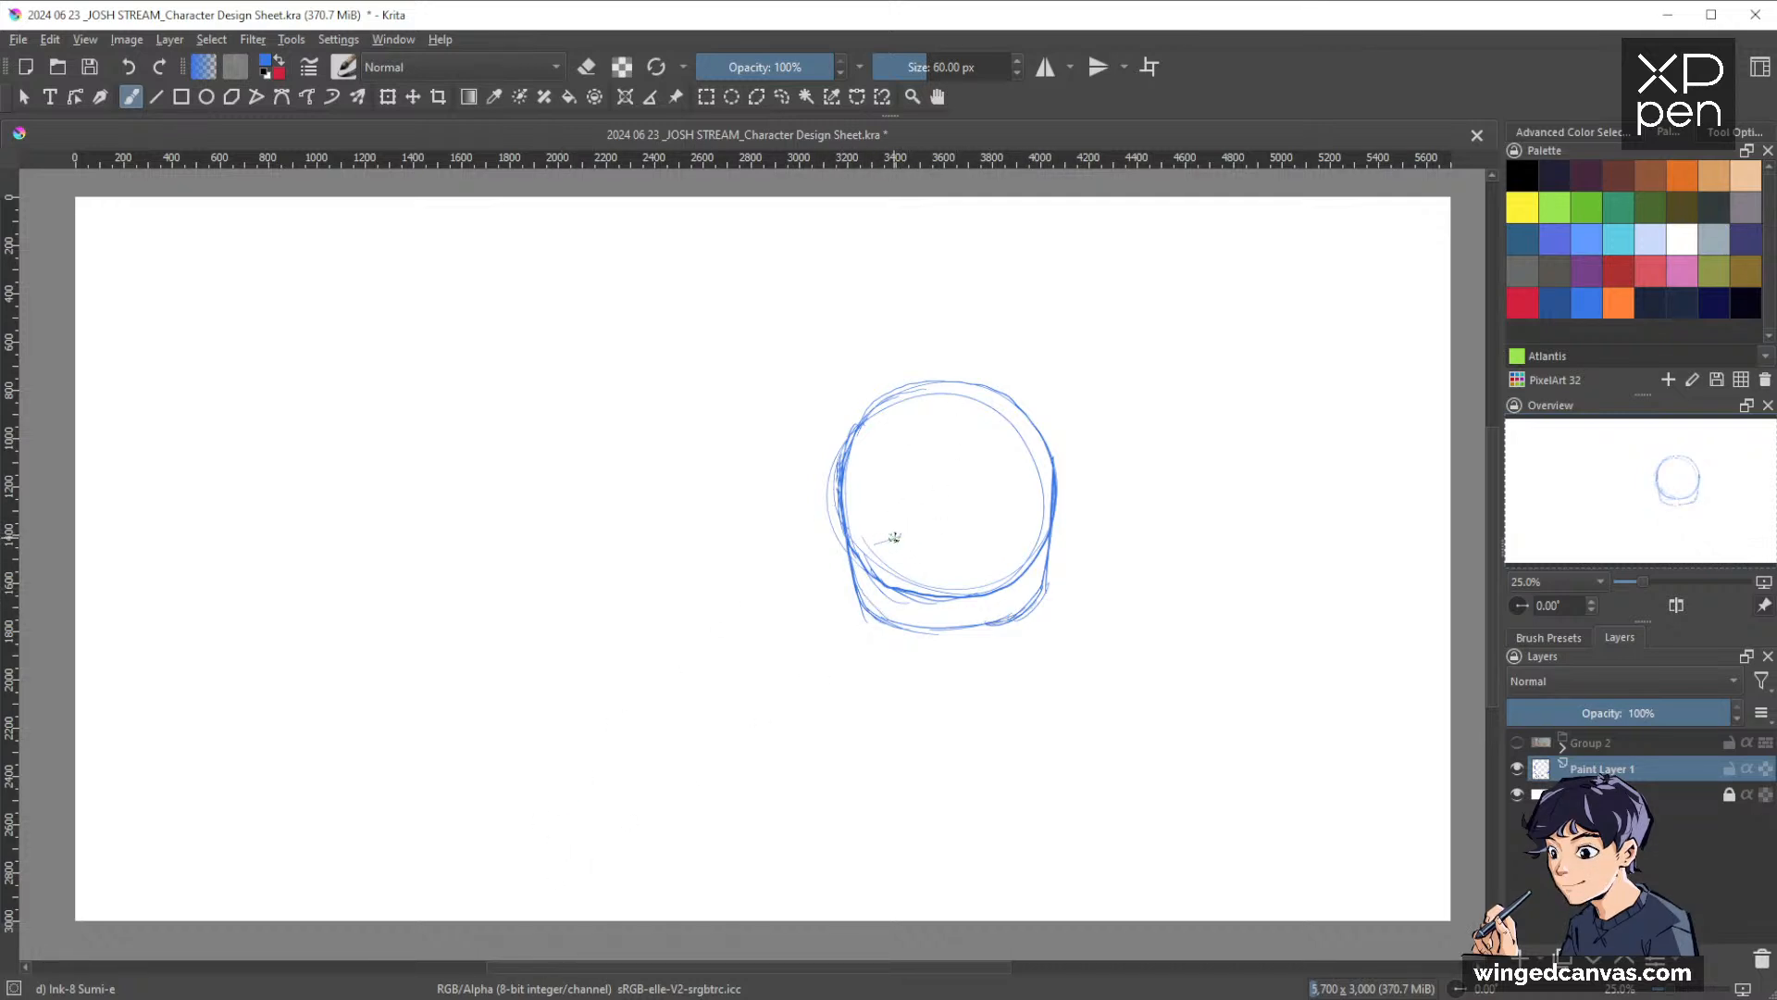
Sketch a long slanted nose sticking out past the head's left side and erase the head lines crossing it
mouse_move(900, 535)
left_mouse_down()
mouse_move(771, 587)
mouse_move(914, 556)
left_mouse_up()
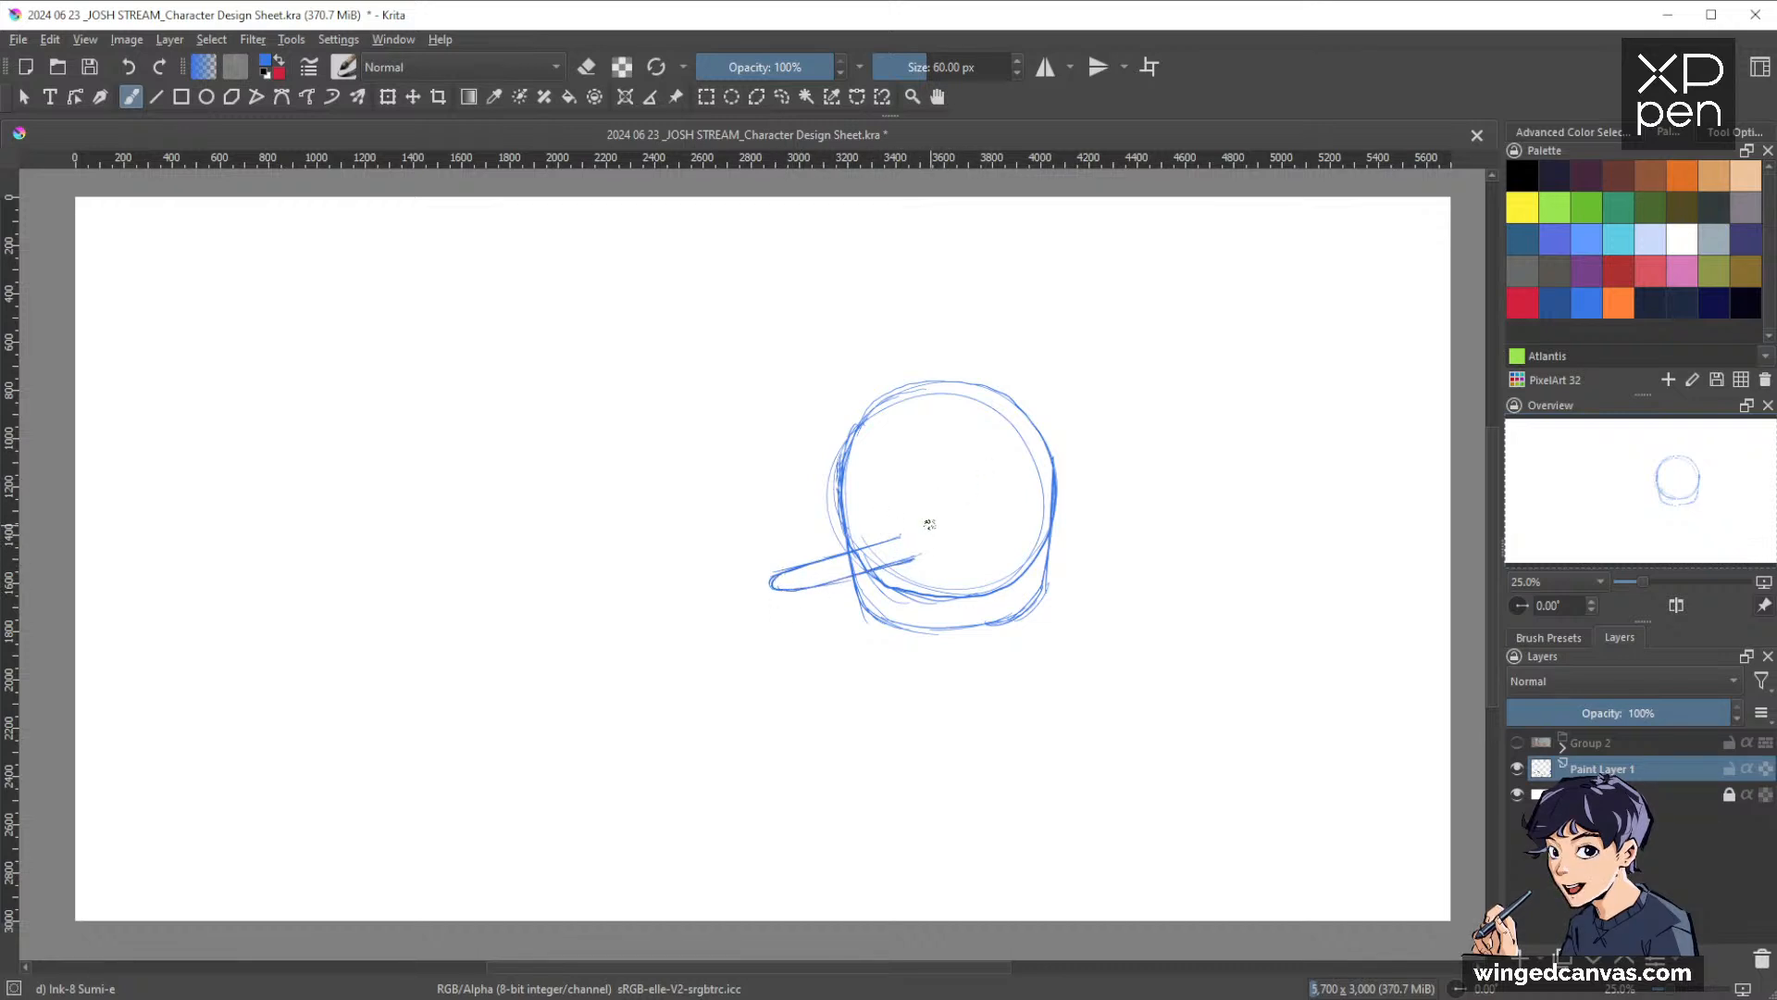
key("e")
left_click_drag(930, 560, 868, 560, "shift")
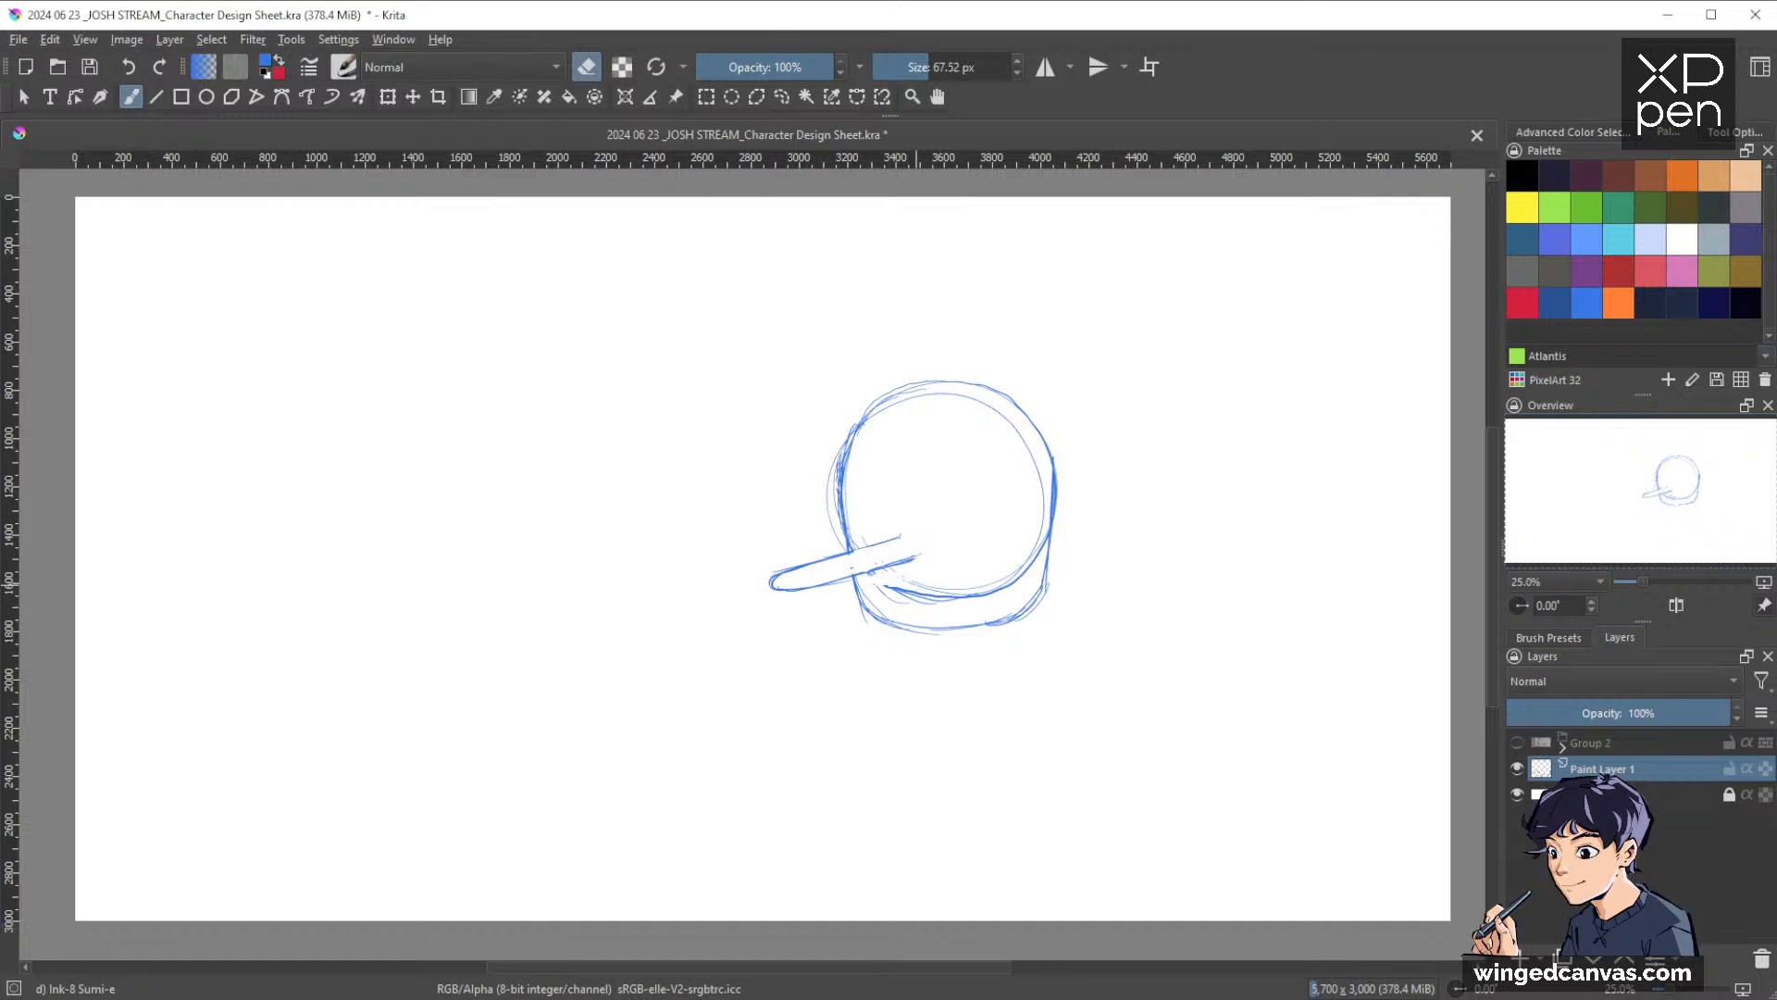
Erase the circle's lower arc inside the jaw, from beneath the nose to the right cheek
left_click_drag(891, 588, 974, 596)
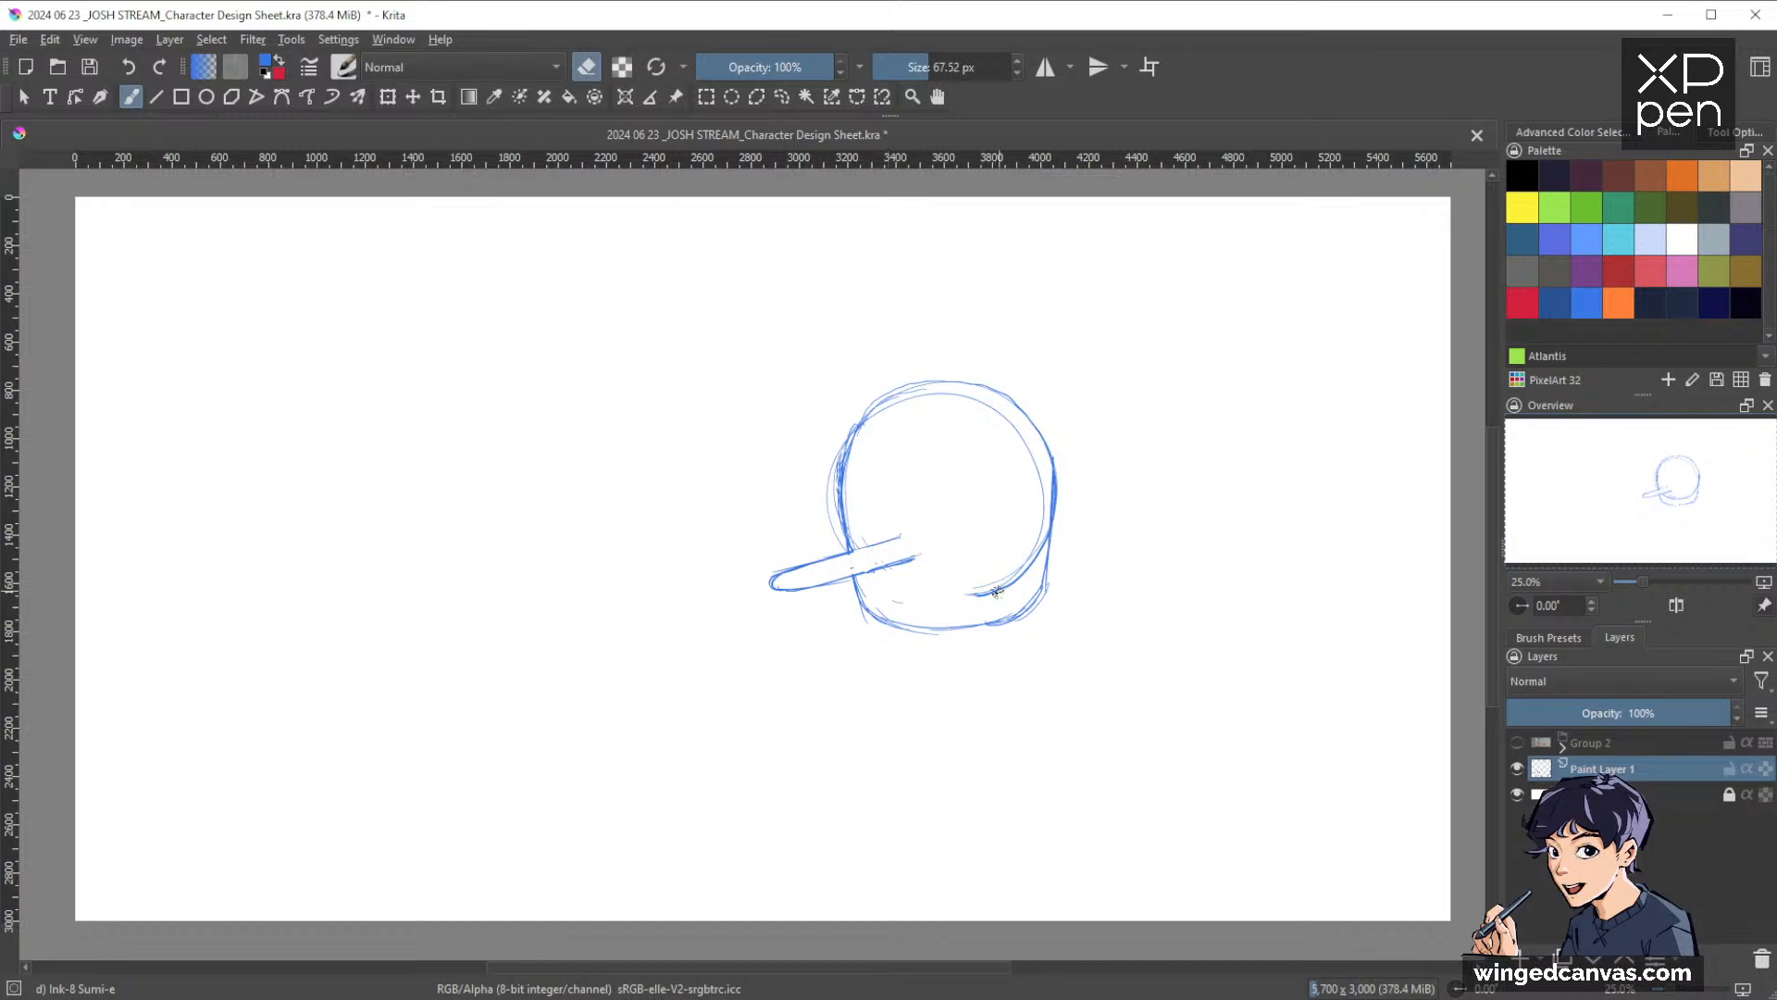
left_click_drag(997, 590, 968, 593)
left_click_drag(1269, 515, 1339, 487)
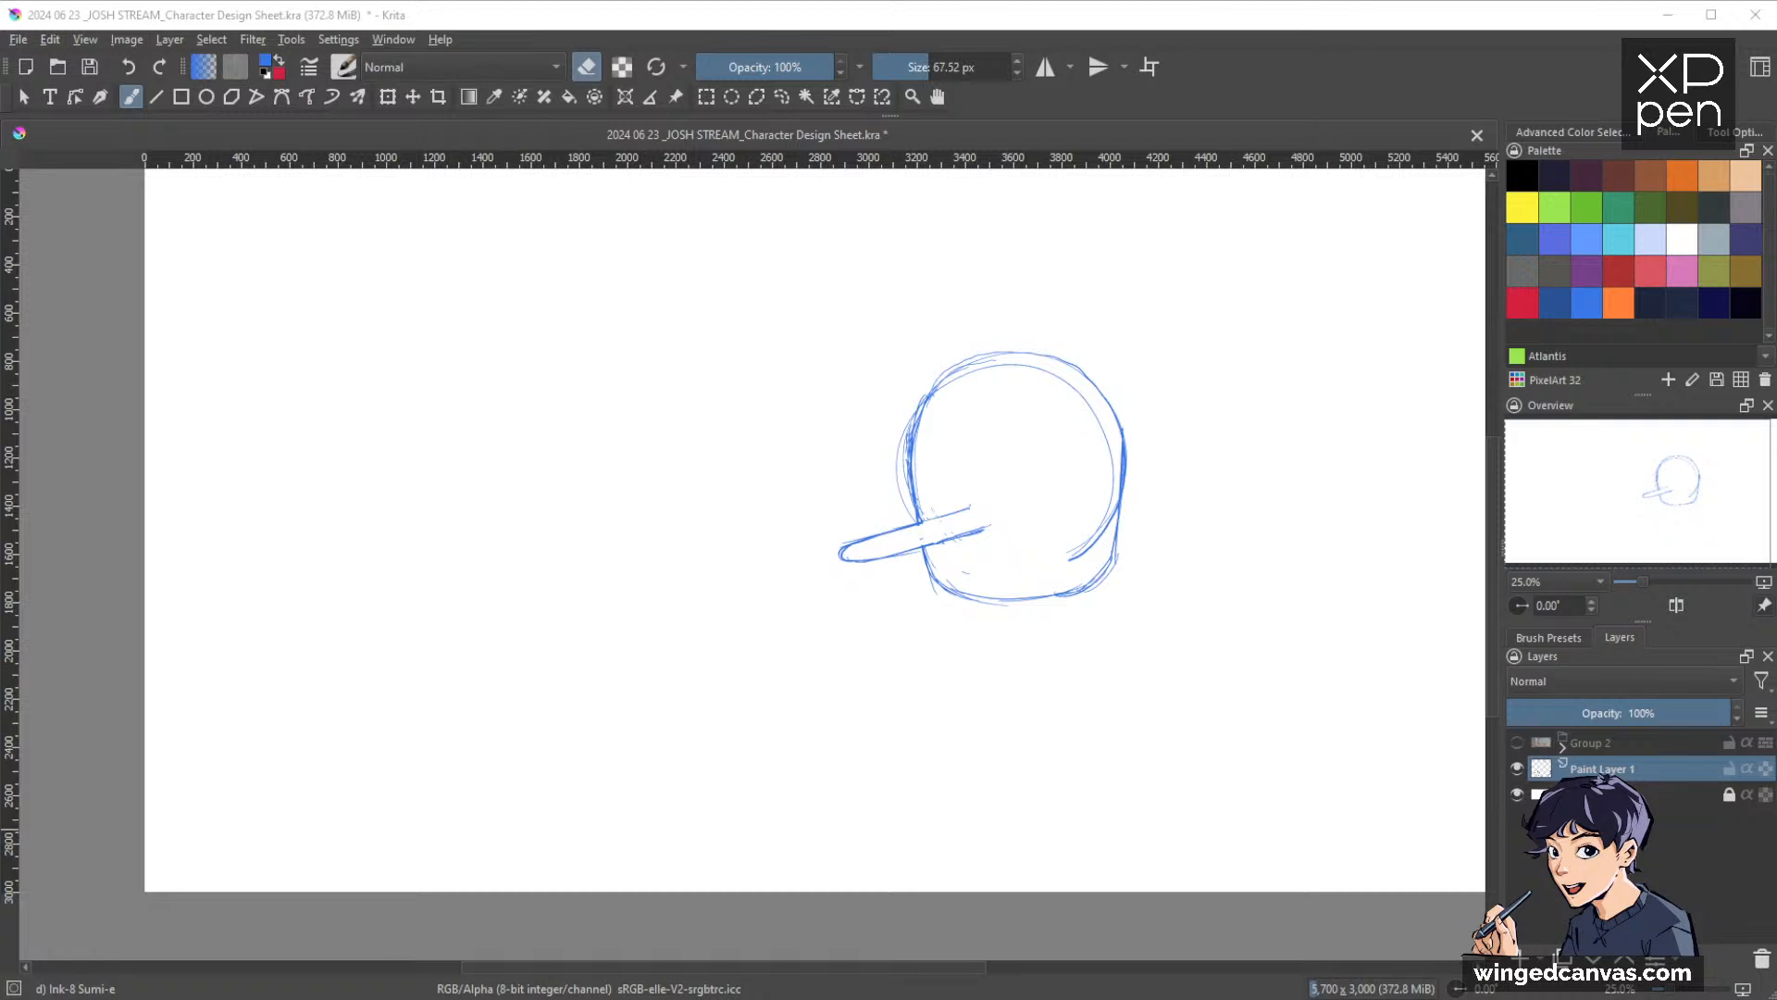
left_click_drag(1079, 554, 1095, 548)
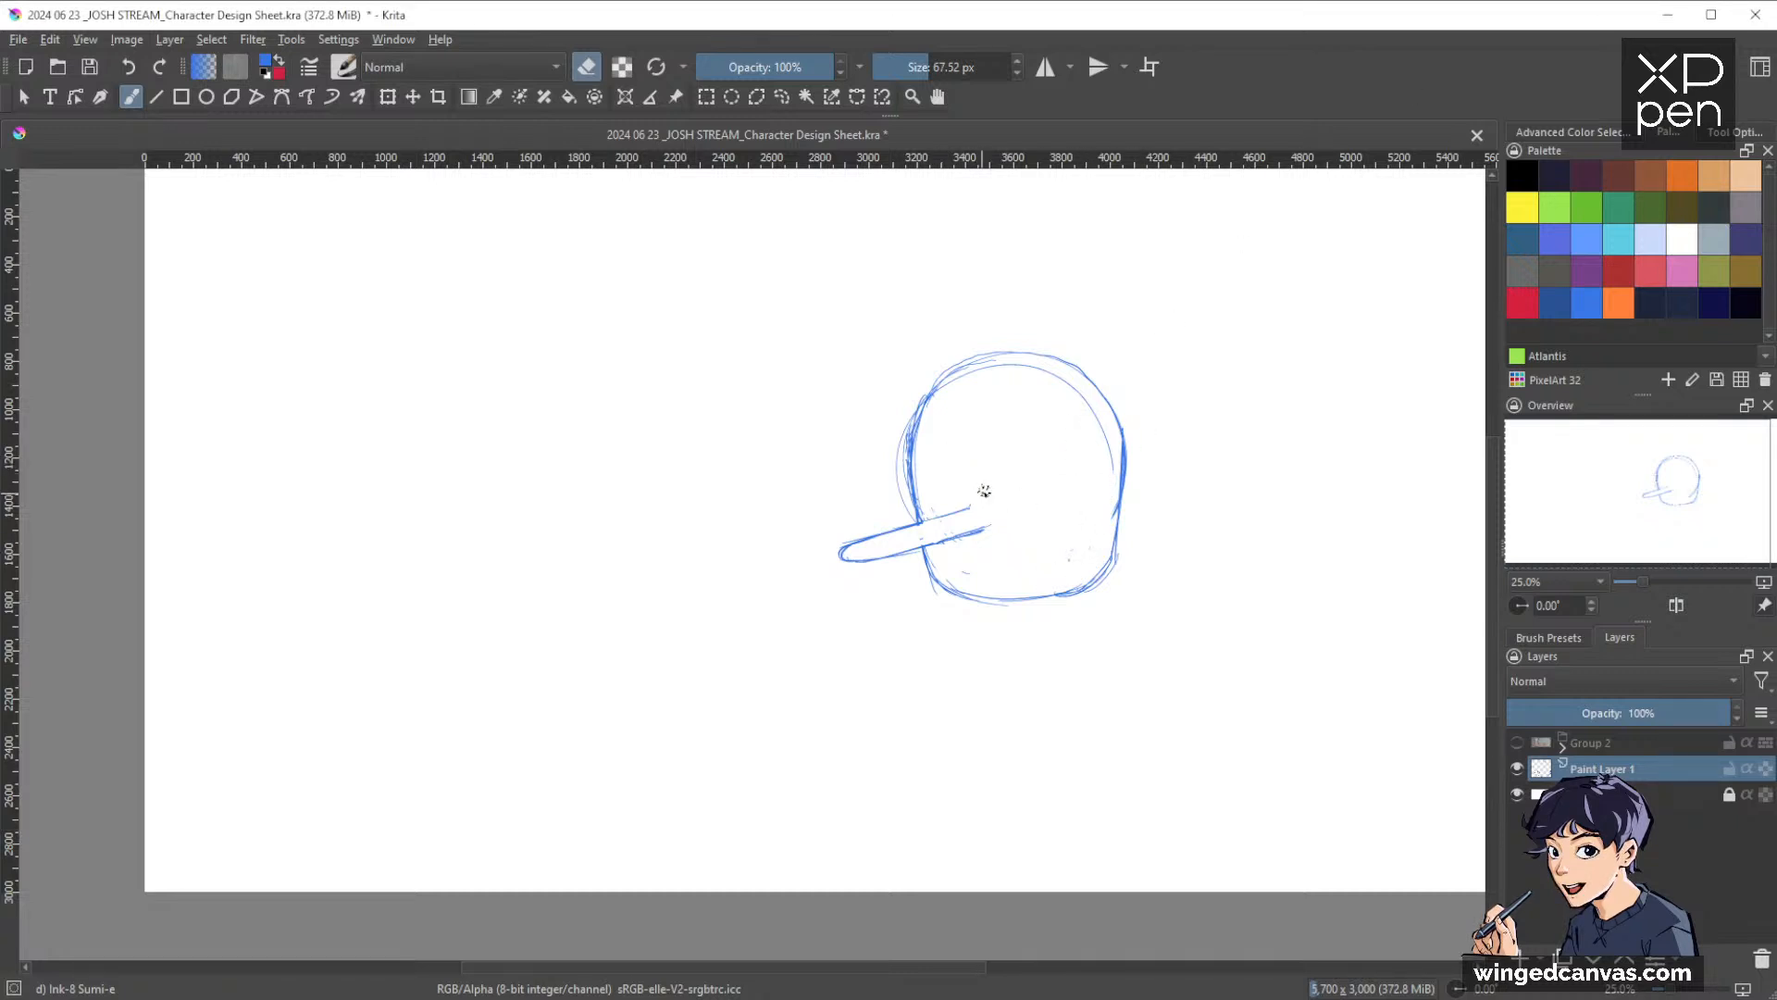
Round off the nose's inner end and sketch two tall, narrow eyes around it, erasing stray marks beside the right eye
key("e")
left_click_drag(983, 507, 985, 529)
mouse_move(943, 476)
left_mouse_down()
mouse_move(947, 511)
mouse_move(932, 506)
left_mouse_up()
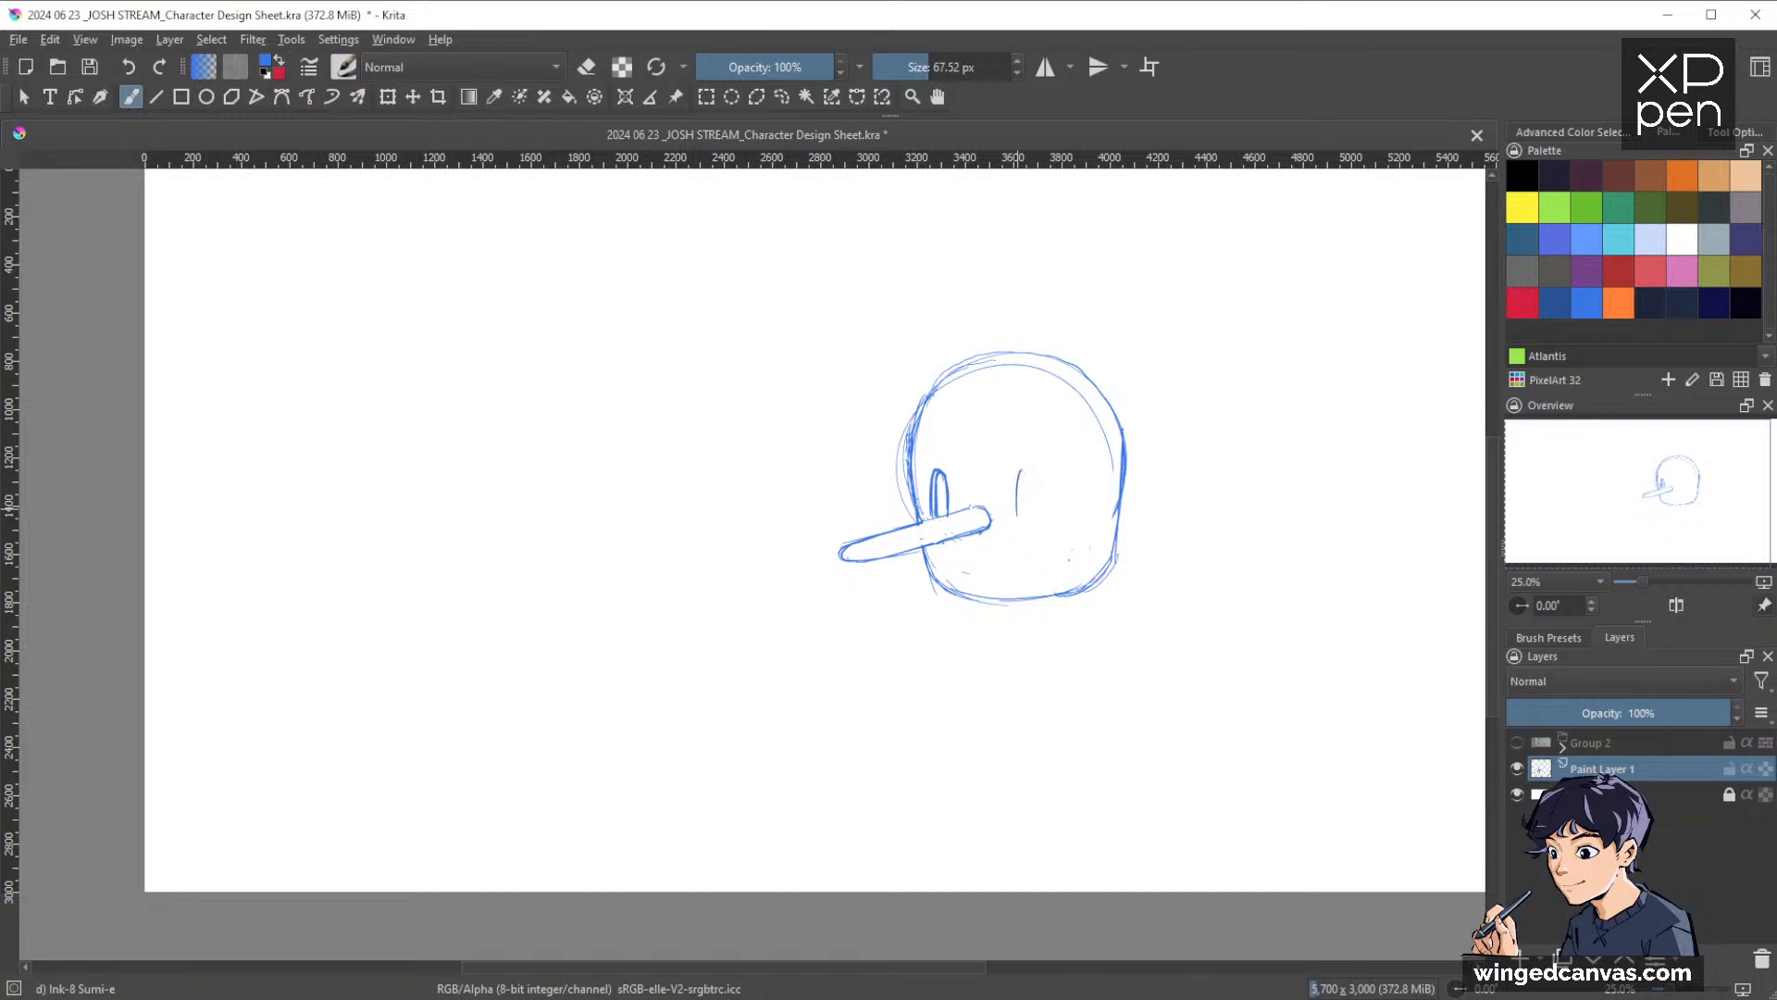
mouse_move(1028, 479)
left_mouse_down()
mouse_move(1019, 520)
mouse_move(1033, 509)
left_mouse_up()
key("e")
left_click(1026, 467)
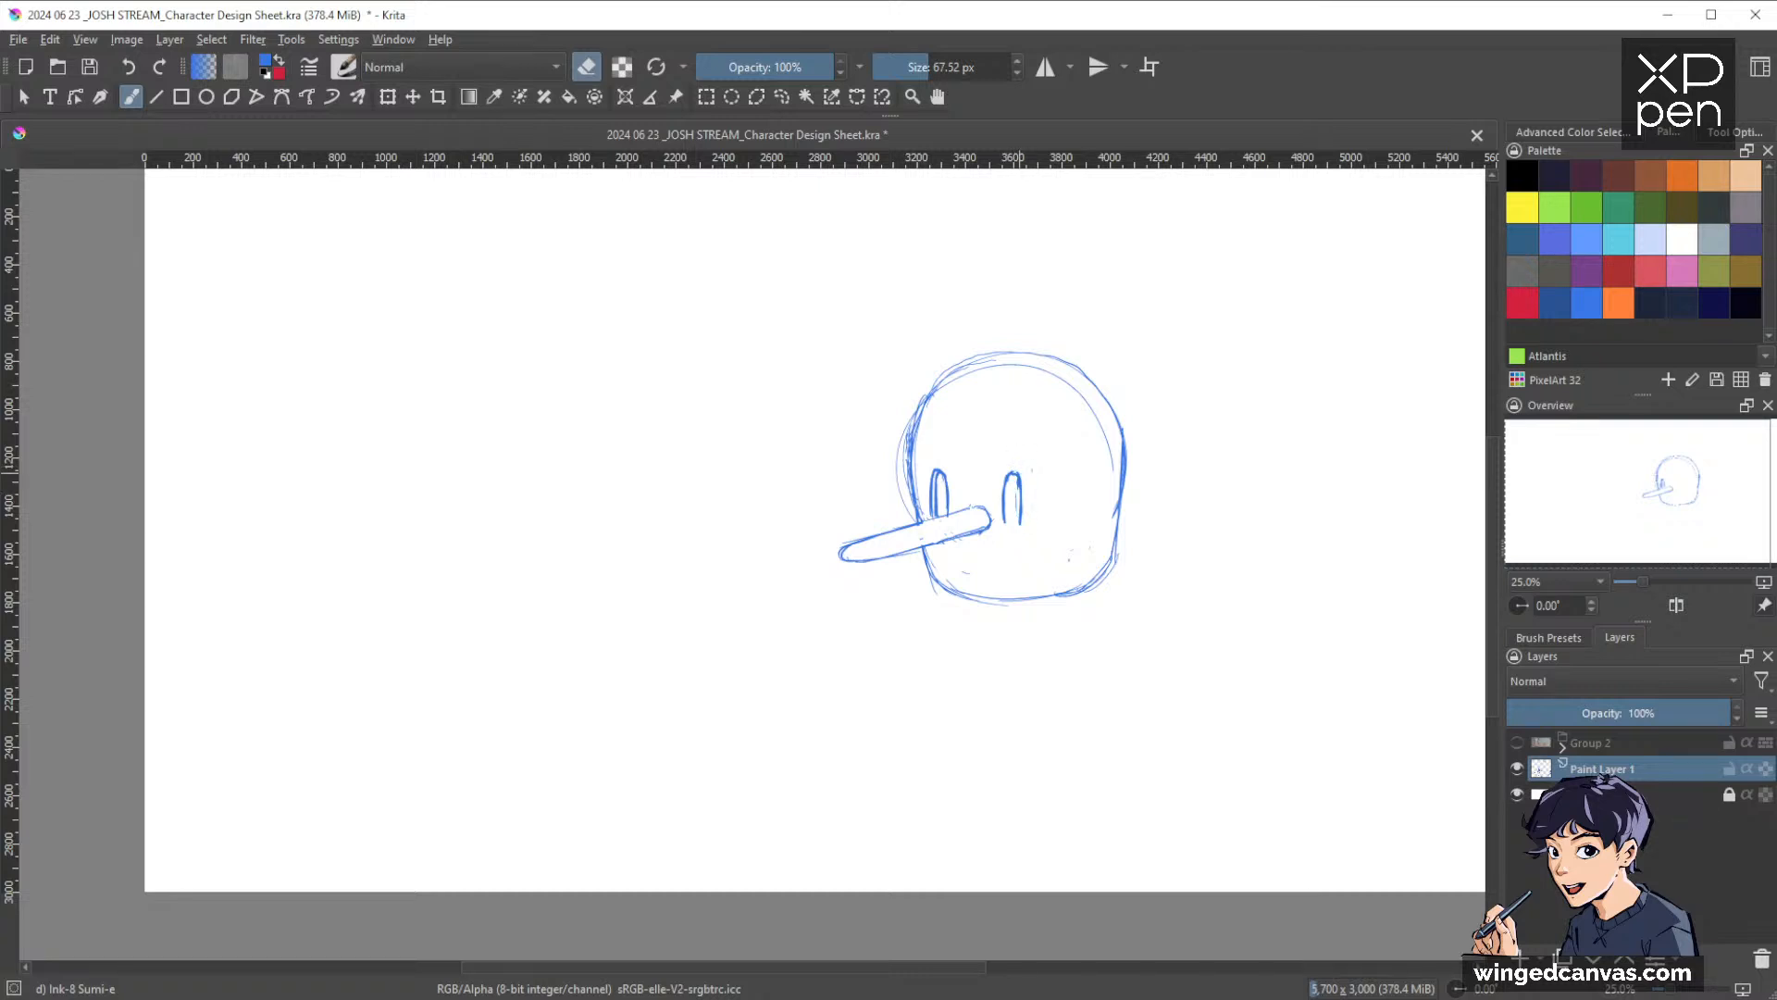
Fill solid blue pupils along the right side of both eyes and reinforce the eye outlines
key("e")
mouse_move(938, 473)
left_mouse_down()
mouse_move(943, 515)
mouse_move(976, 420)
mouse_move(925, 428)
left_mouse_up()
key("e")
key("e")
key("e")
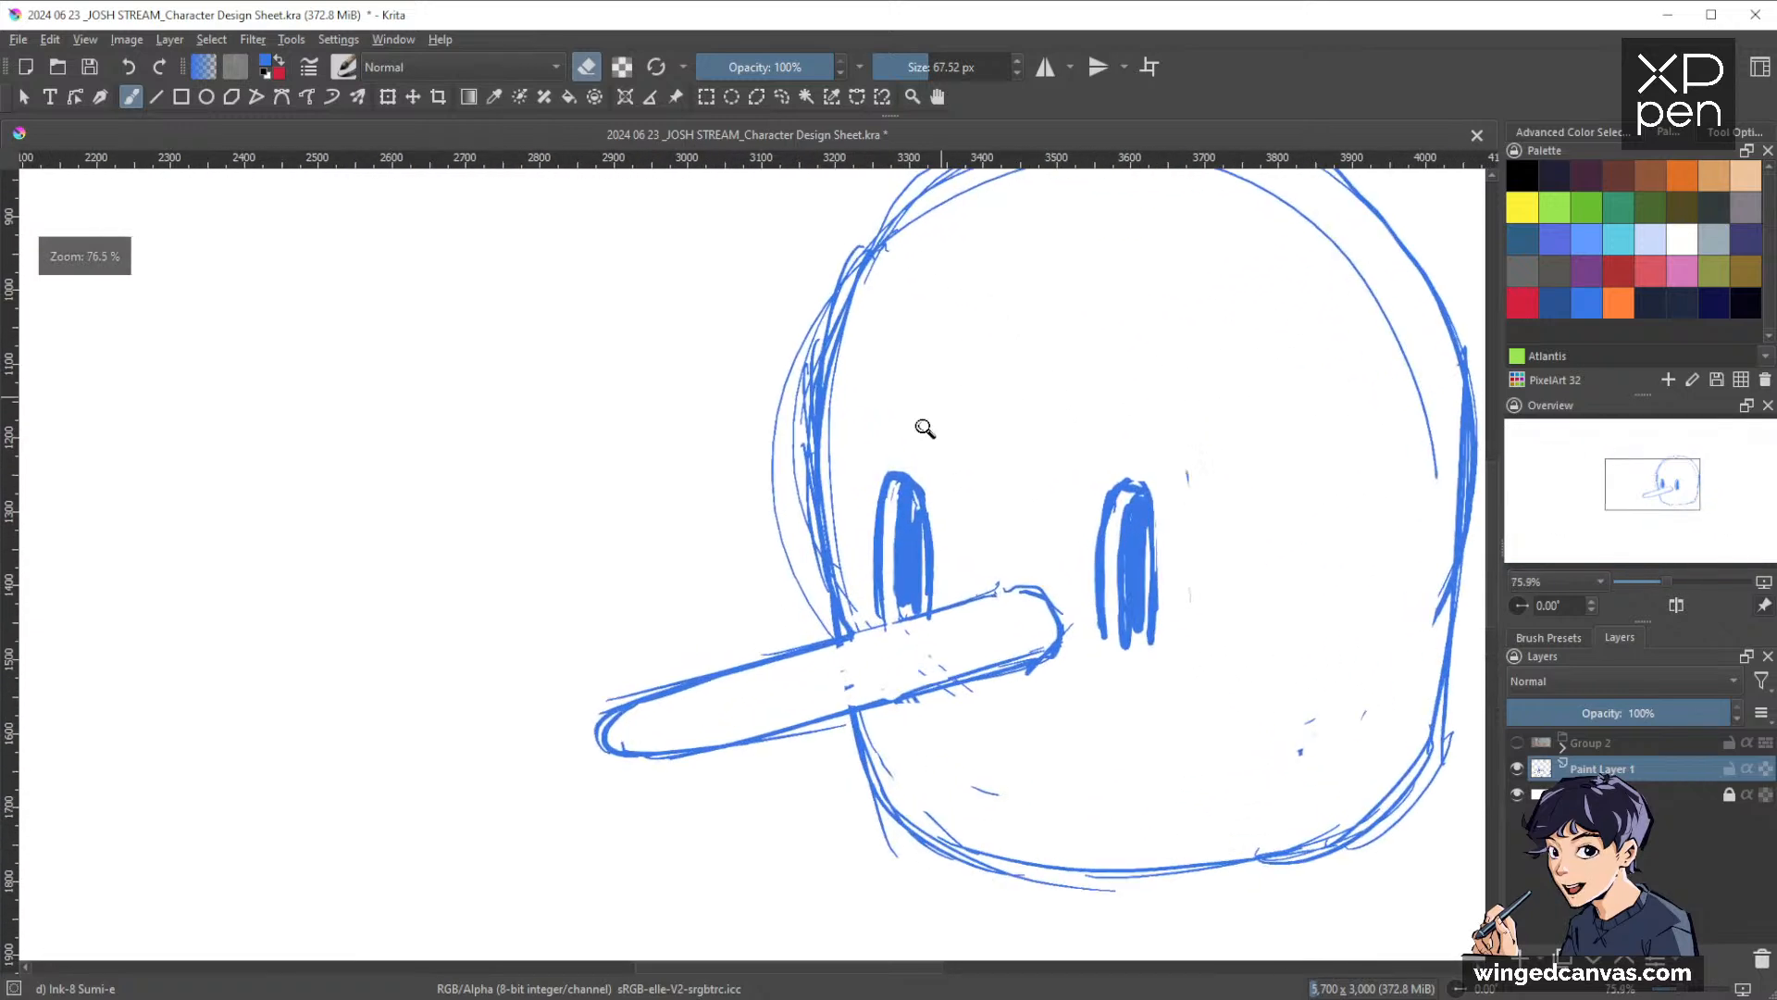
key("e")
left_click_drag(920, 556, 924, 603)
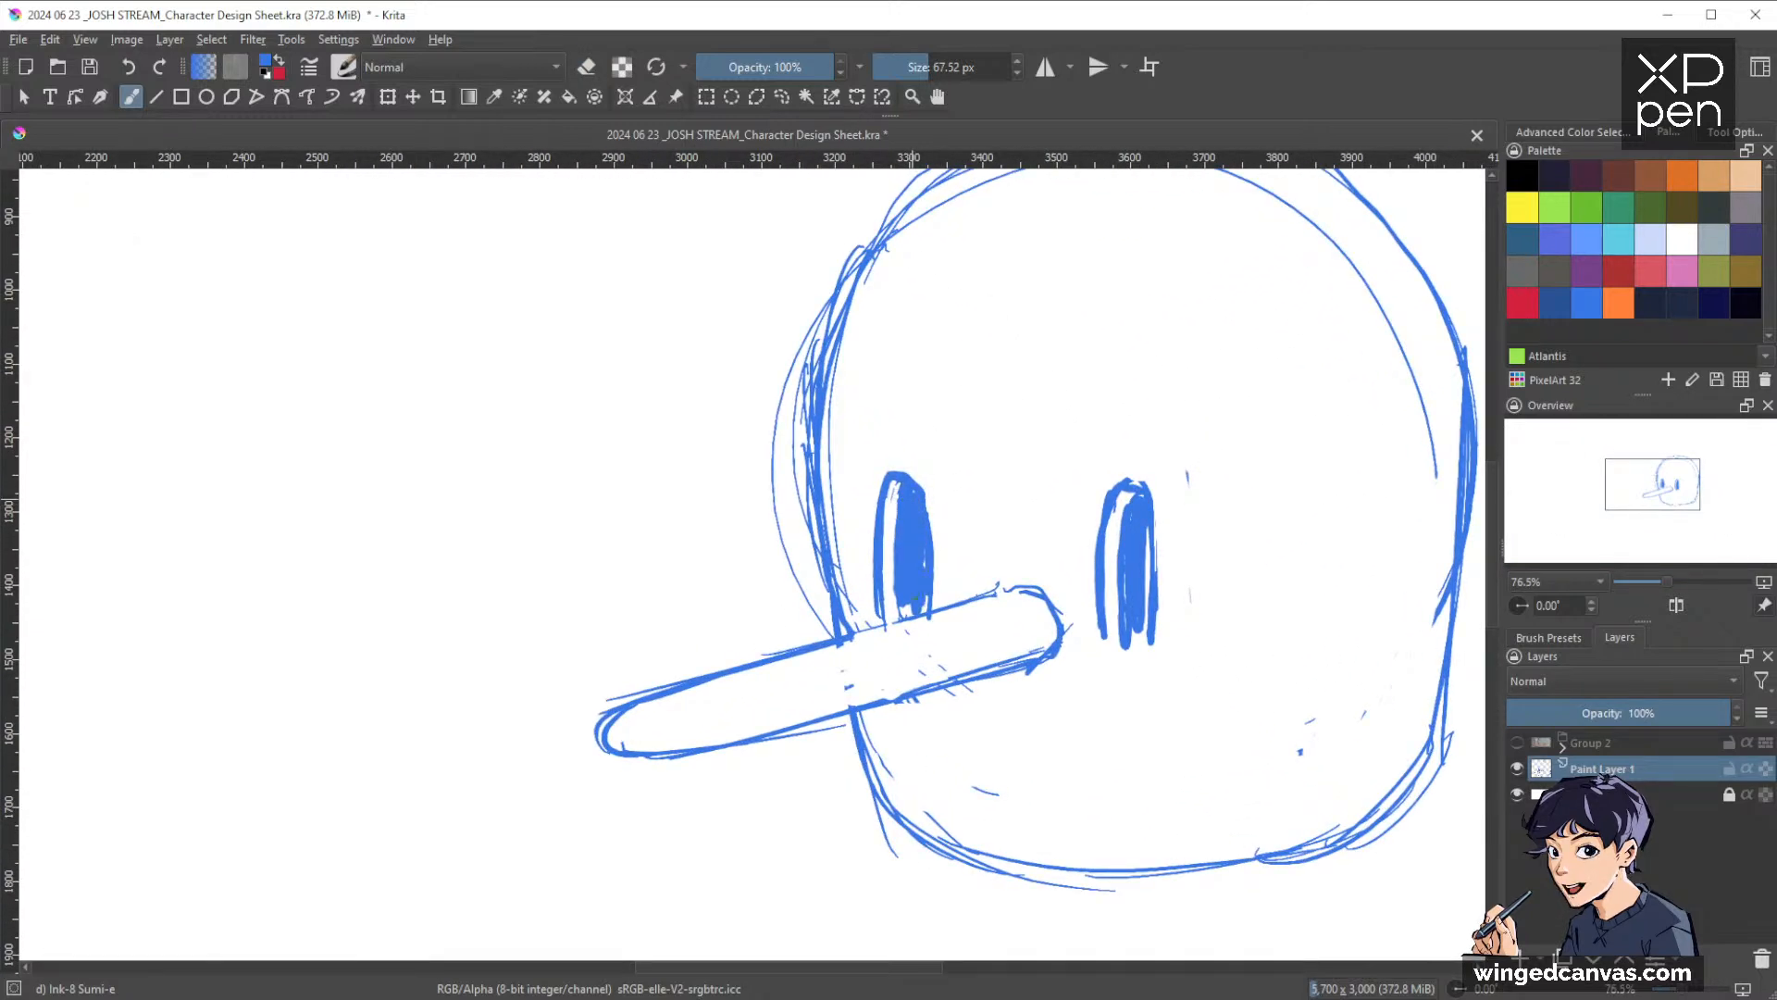
mouse_move(884, 476)
left_mouse_down()
mouse_move(880, 615)
mouse_move(912, 612)
left_mouse_up()
left_click_drag(1320, 574, 1275, 563)
left_click_drag(1100, 490, 1100, 626)
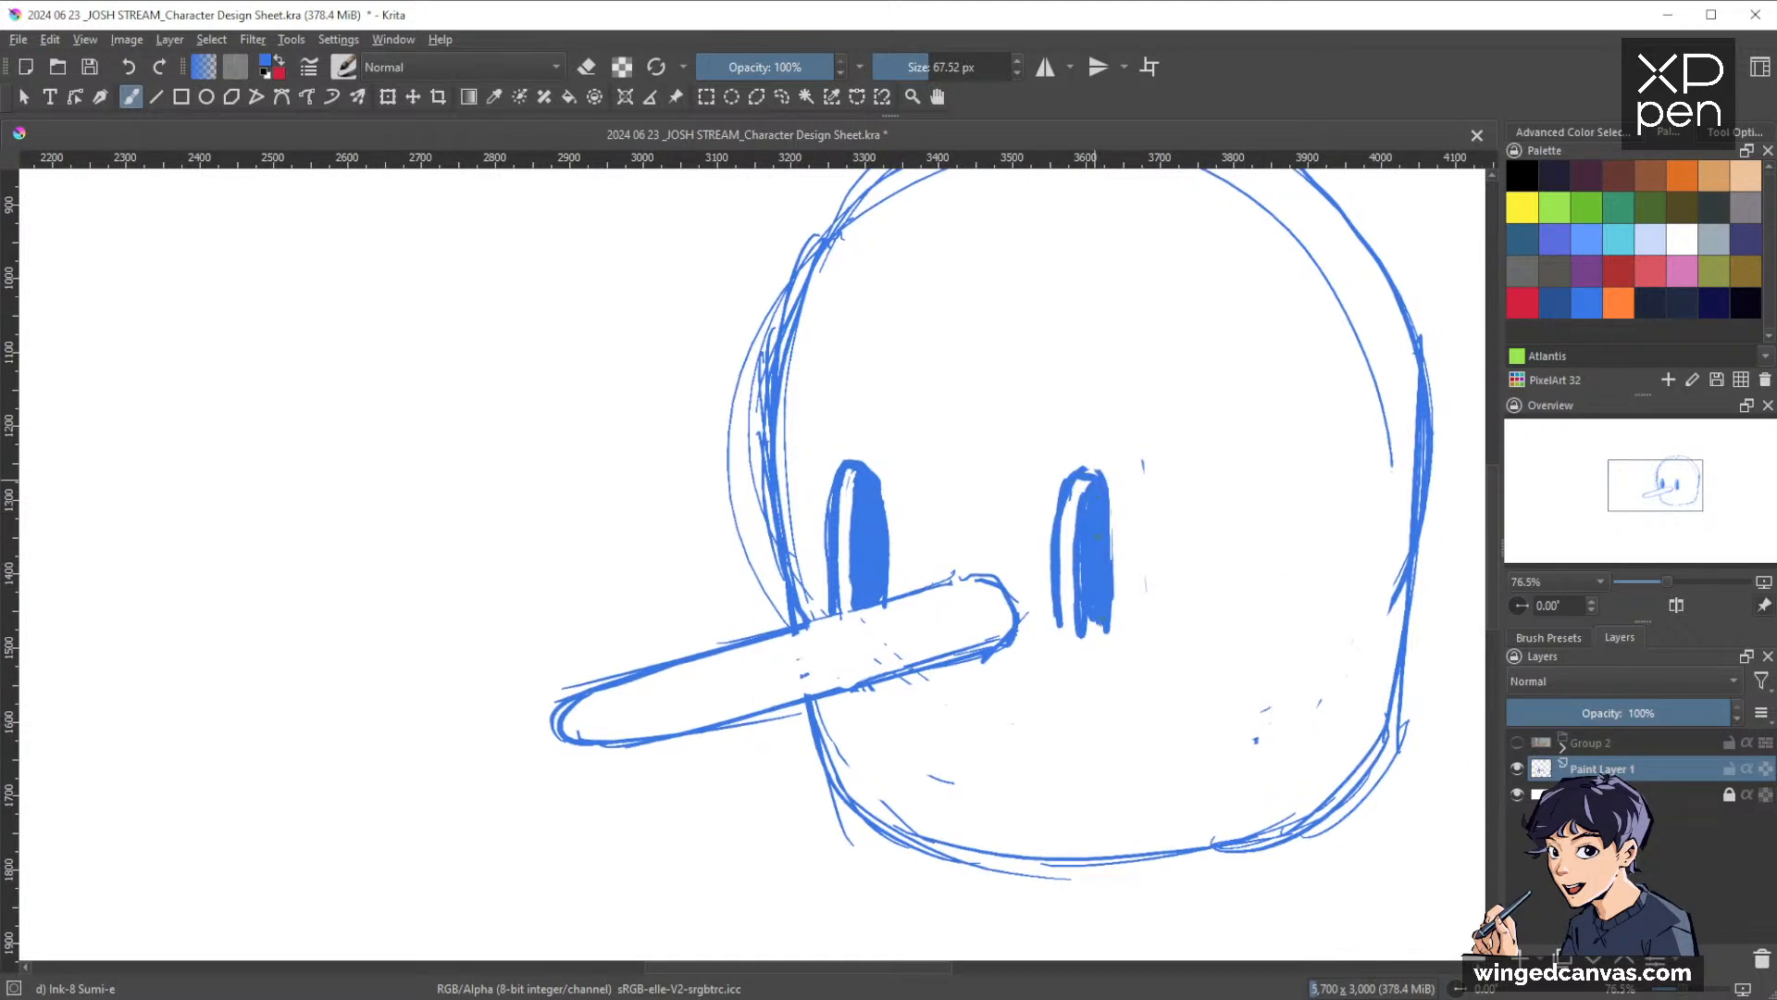
Clean up the top of the right eye, then lengthen the eye slightly and close it with a rounded lower edge
key("e")
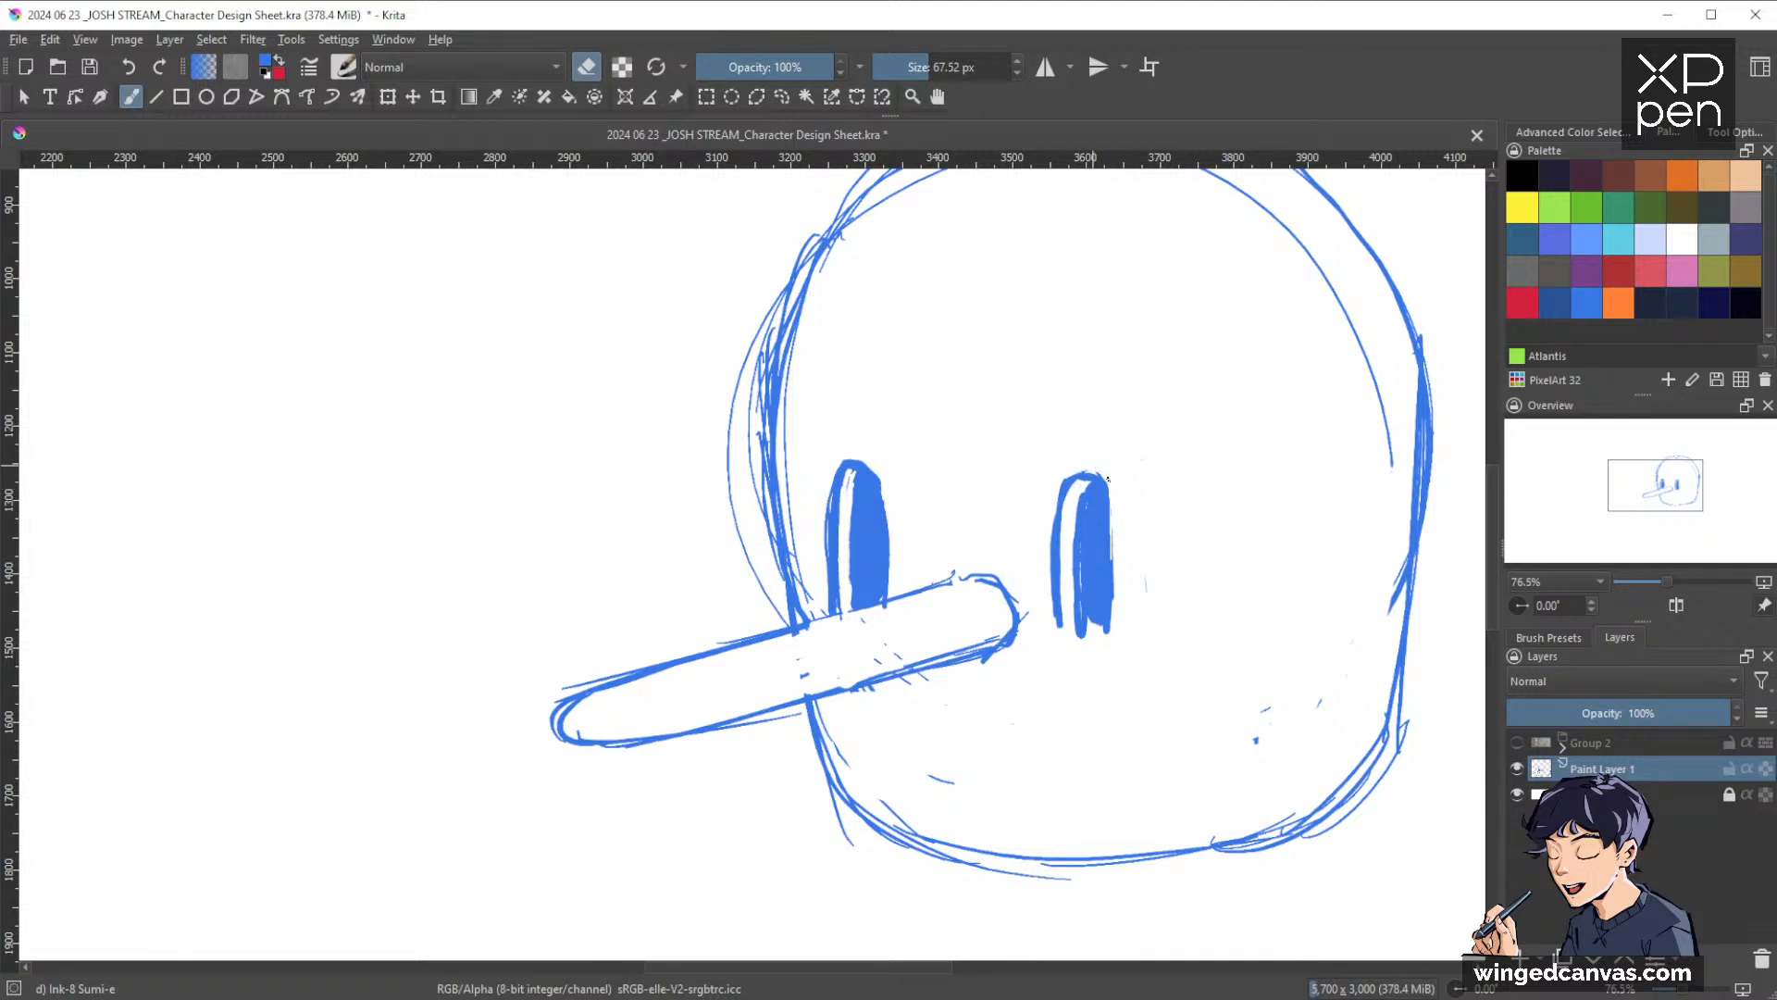
key("e")
mouse_move(1088, 626)
left_mouse_down()
mouse_move(1089, 552)
mouse_move(1083, 642)
left_mouse_up()
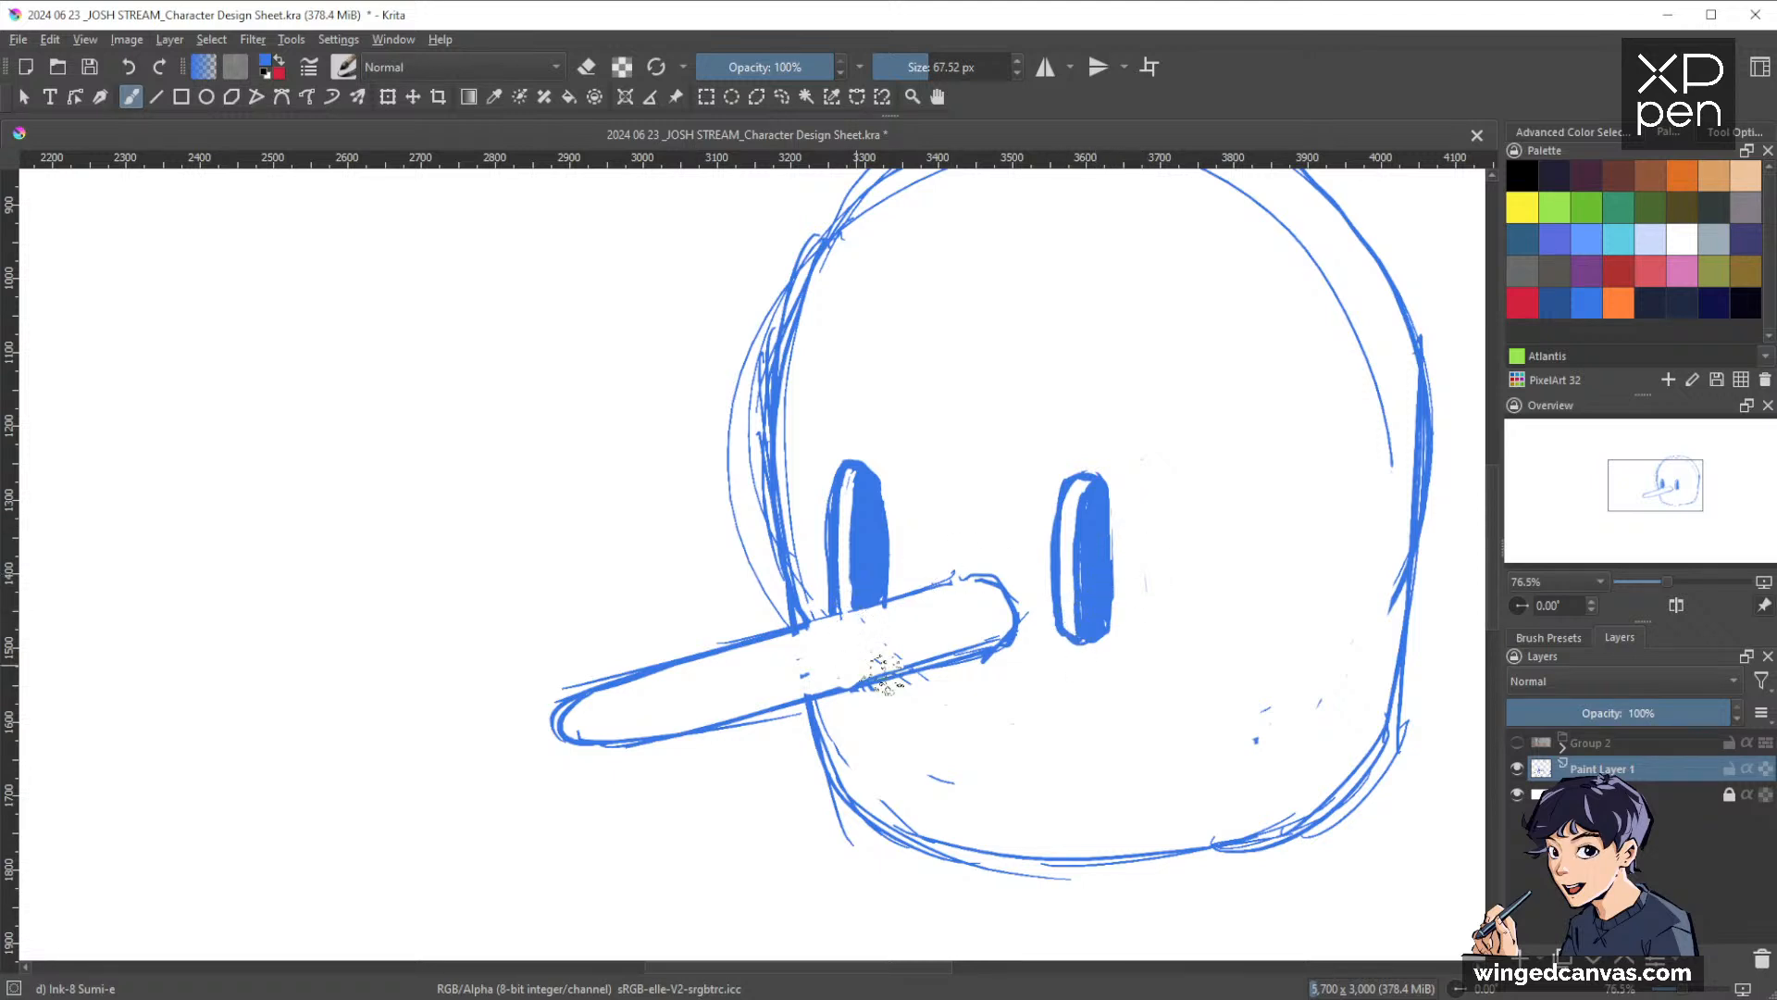
key("e")
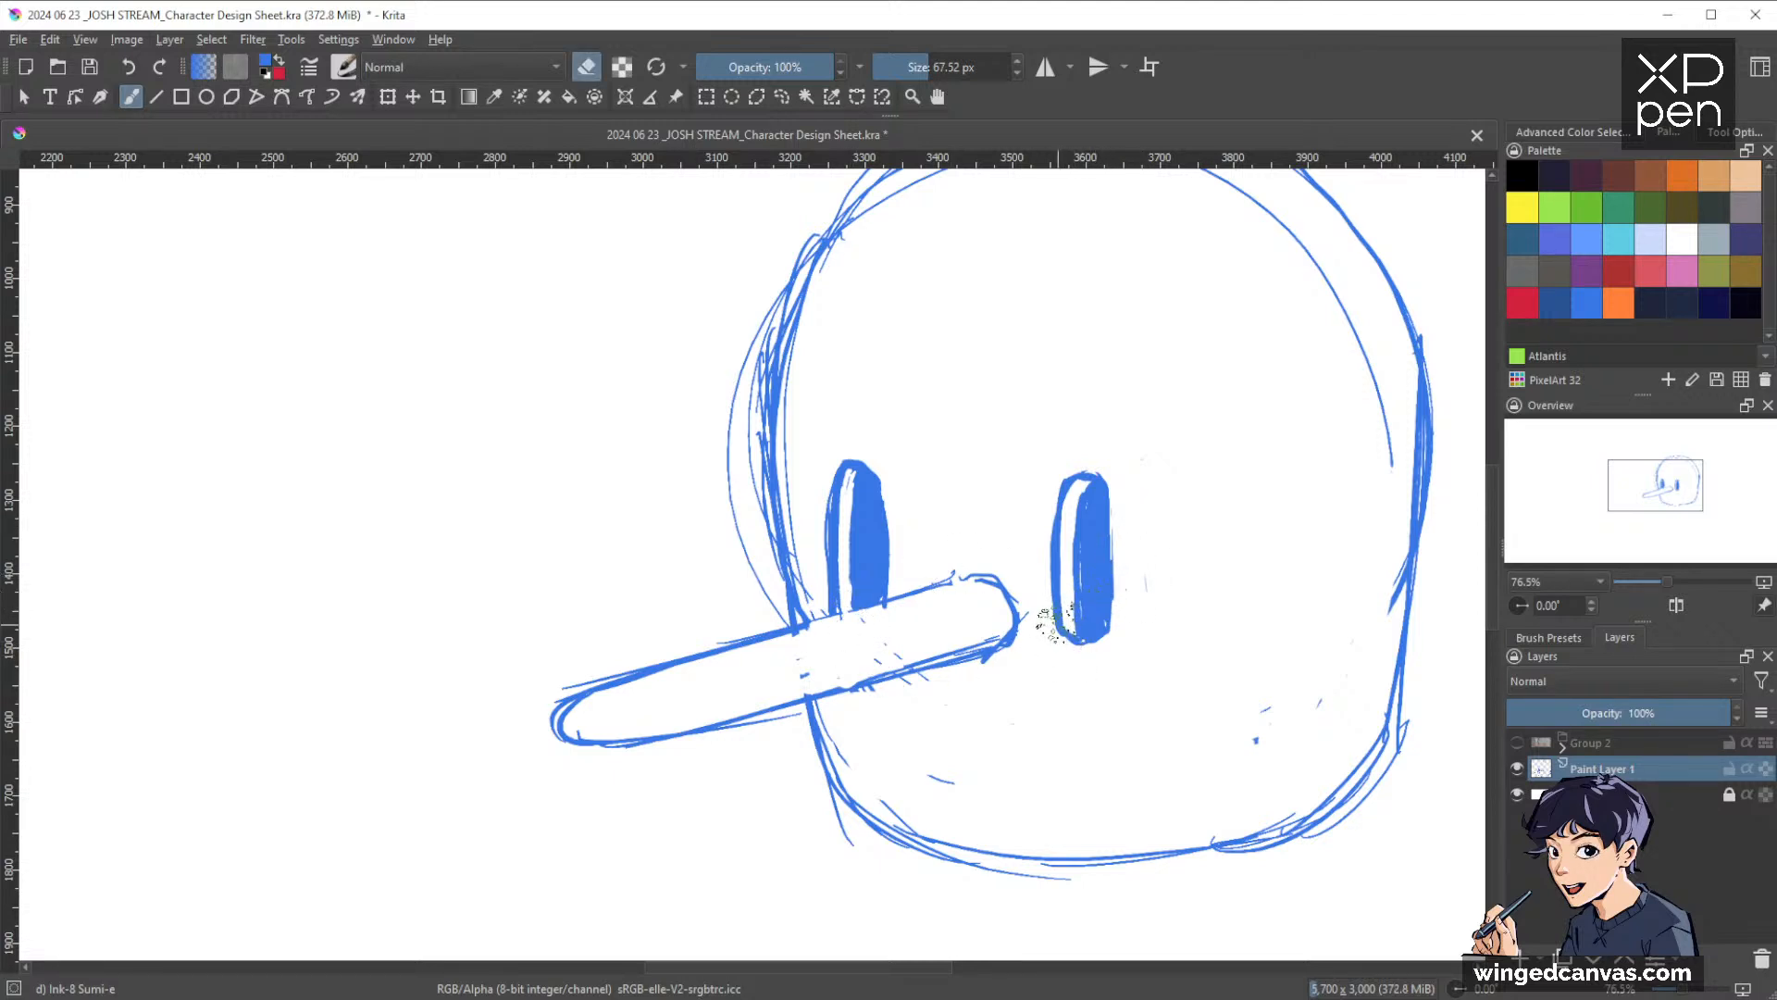
mouse_move(1060, 648)
left_mouse_down()
mouse_move(1057, 631)
mouse_move(1063, 658)
mouse_move(1084, 662)
mouse_move(1095, 641)
mouse_move(1105, 657)
left_mouse_up()
key("e")
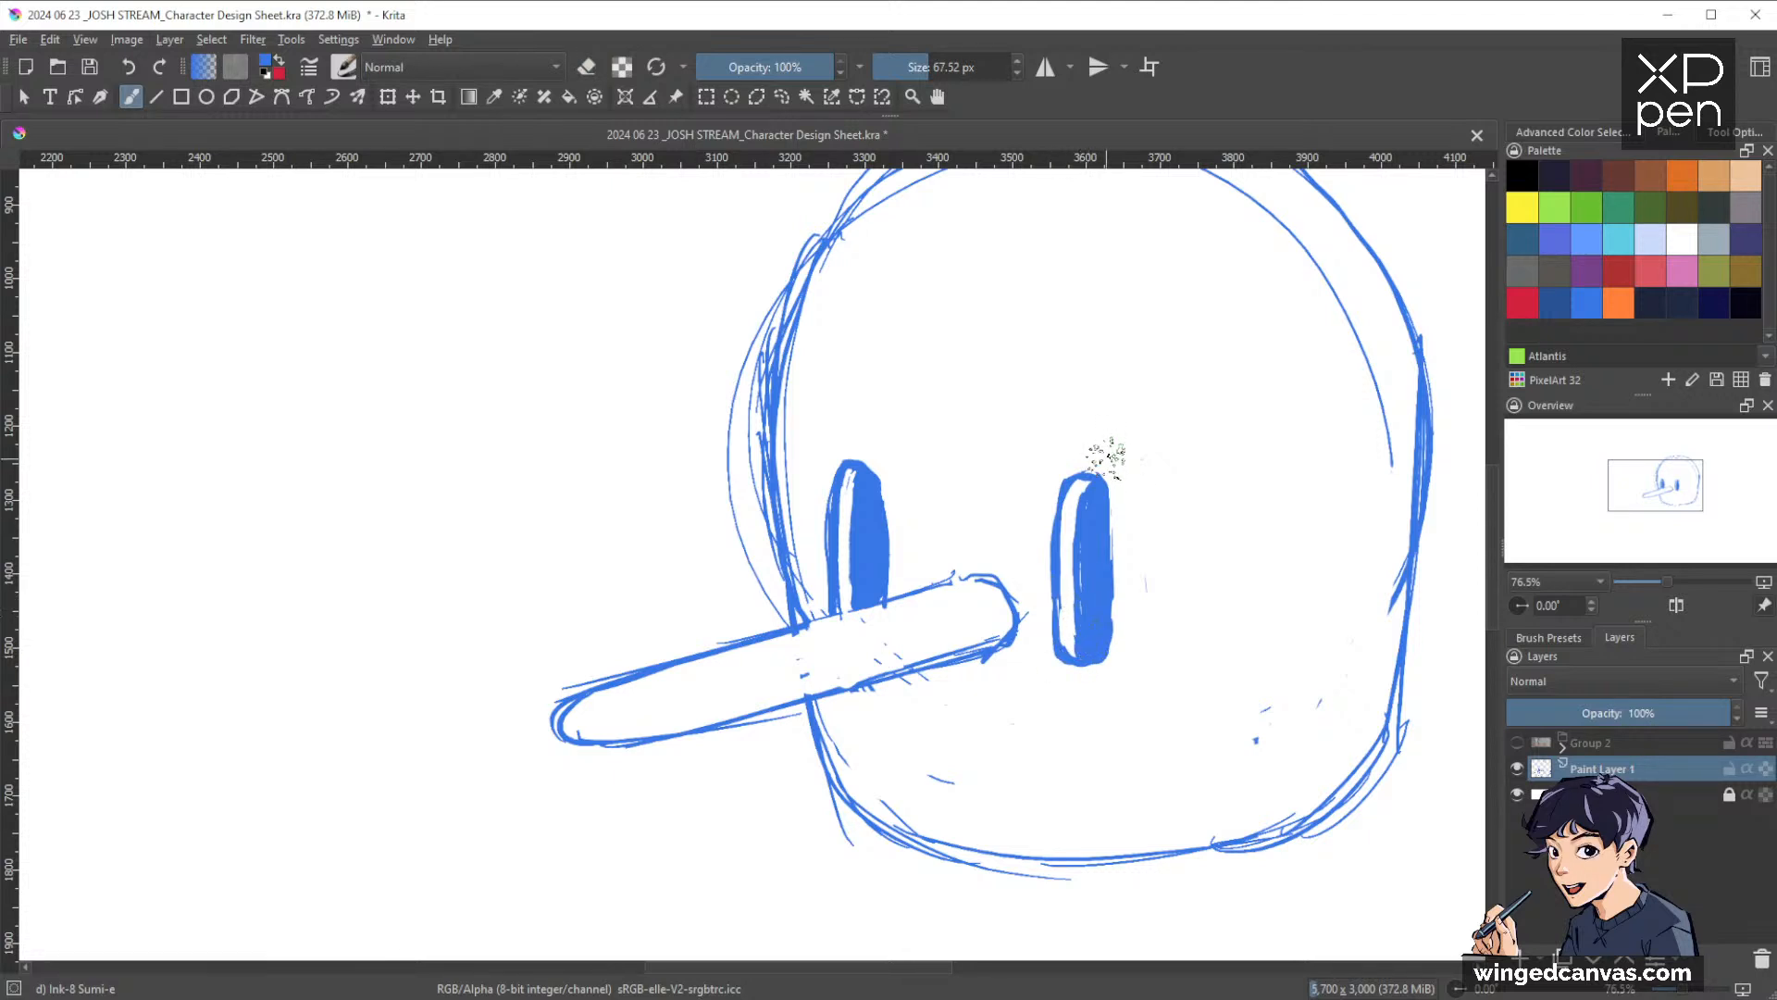
Switch the brush preset to Bristles-1 Details
key("ctrl+space")
mouse_move(1248, 581)
left_mouse_down()
mouse_move(1249, 694)
mouse_move(1167, 472)
left_mouse_up()
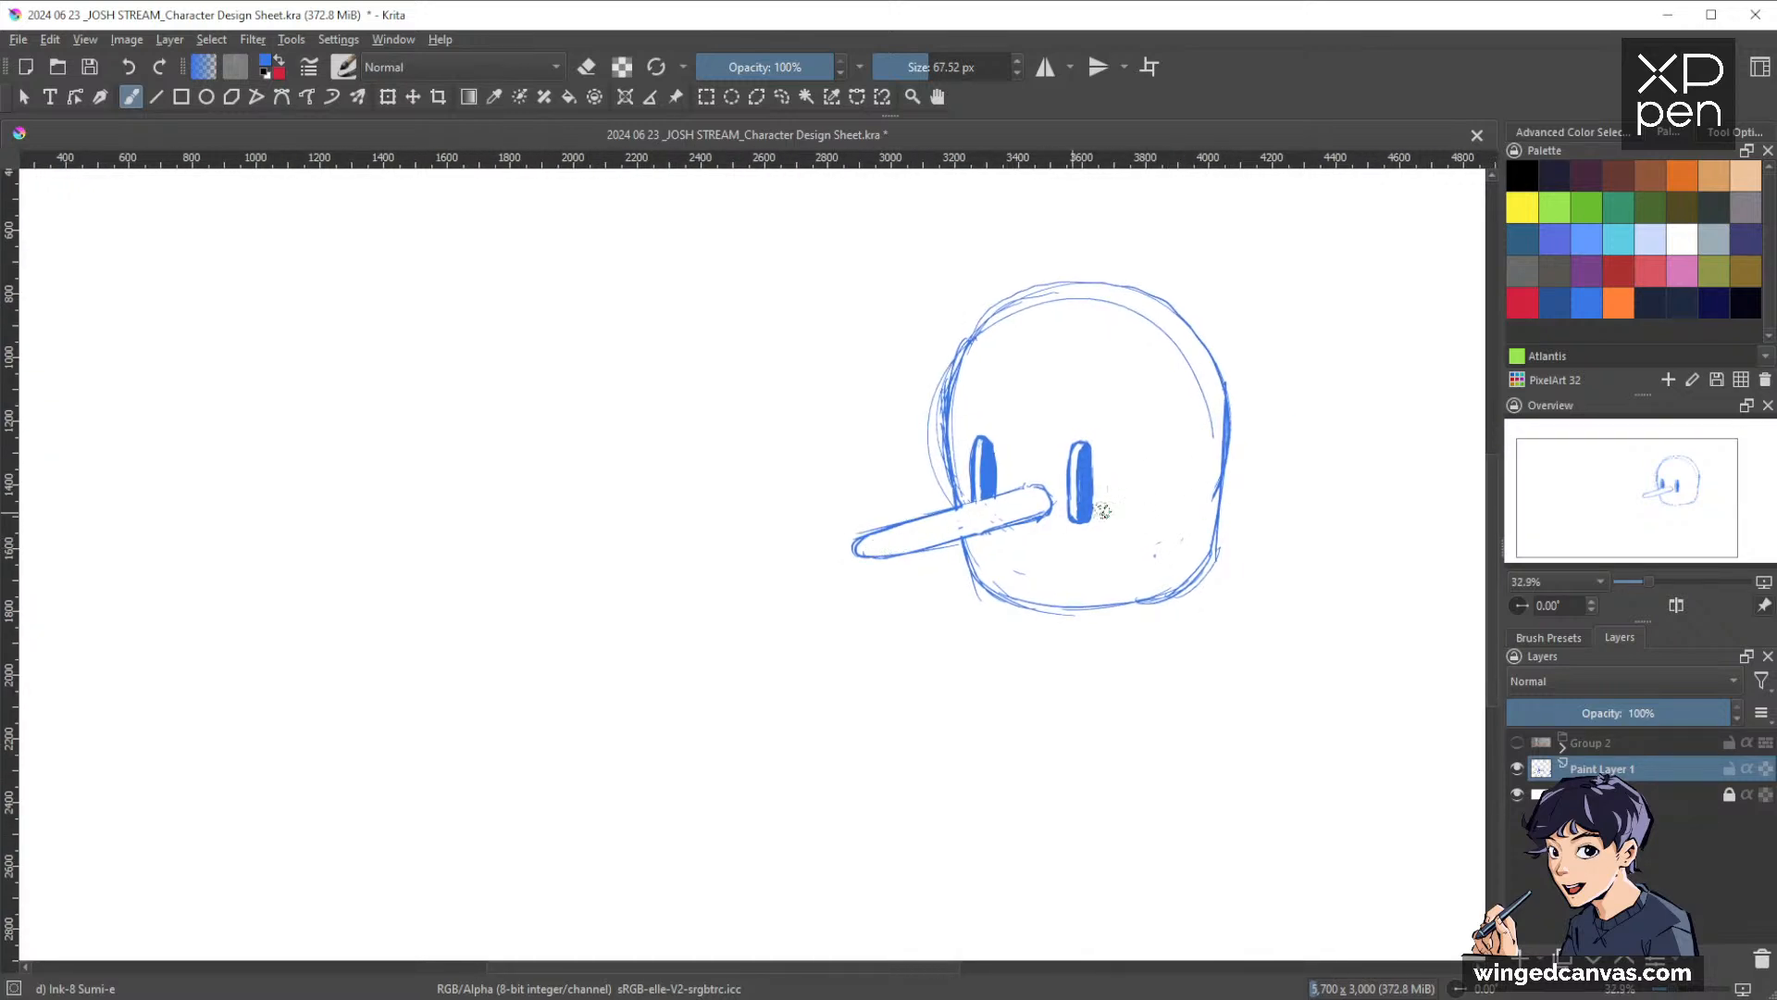
key("bracketright")
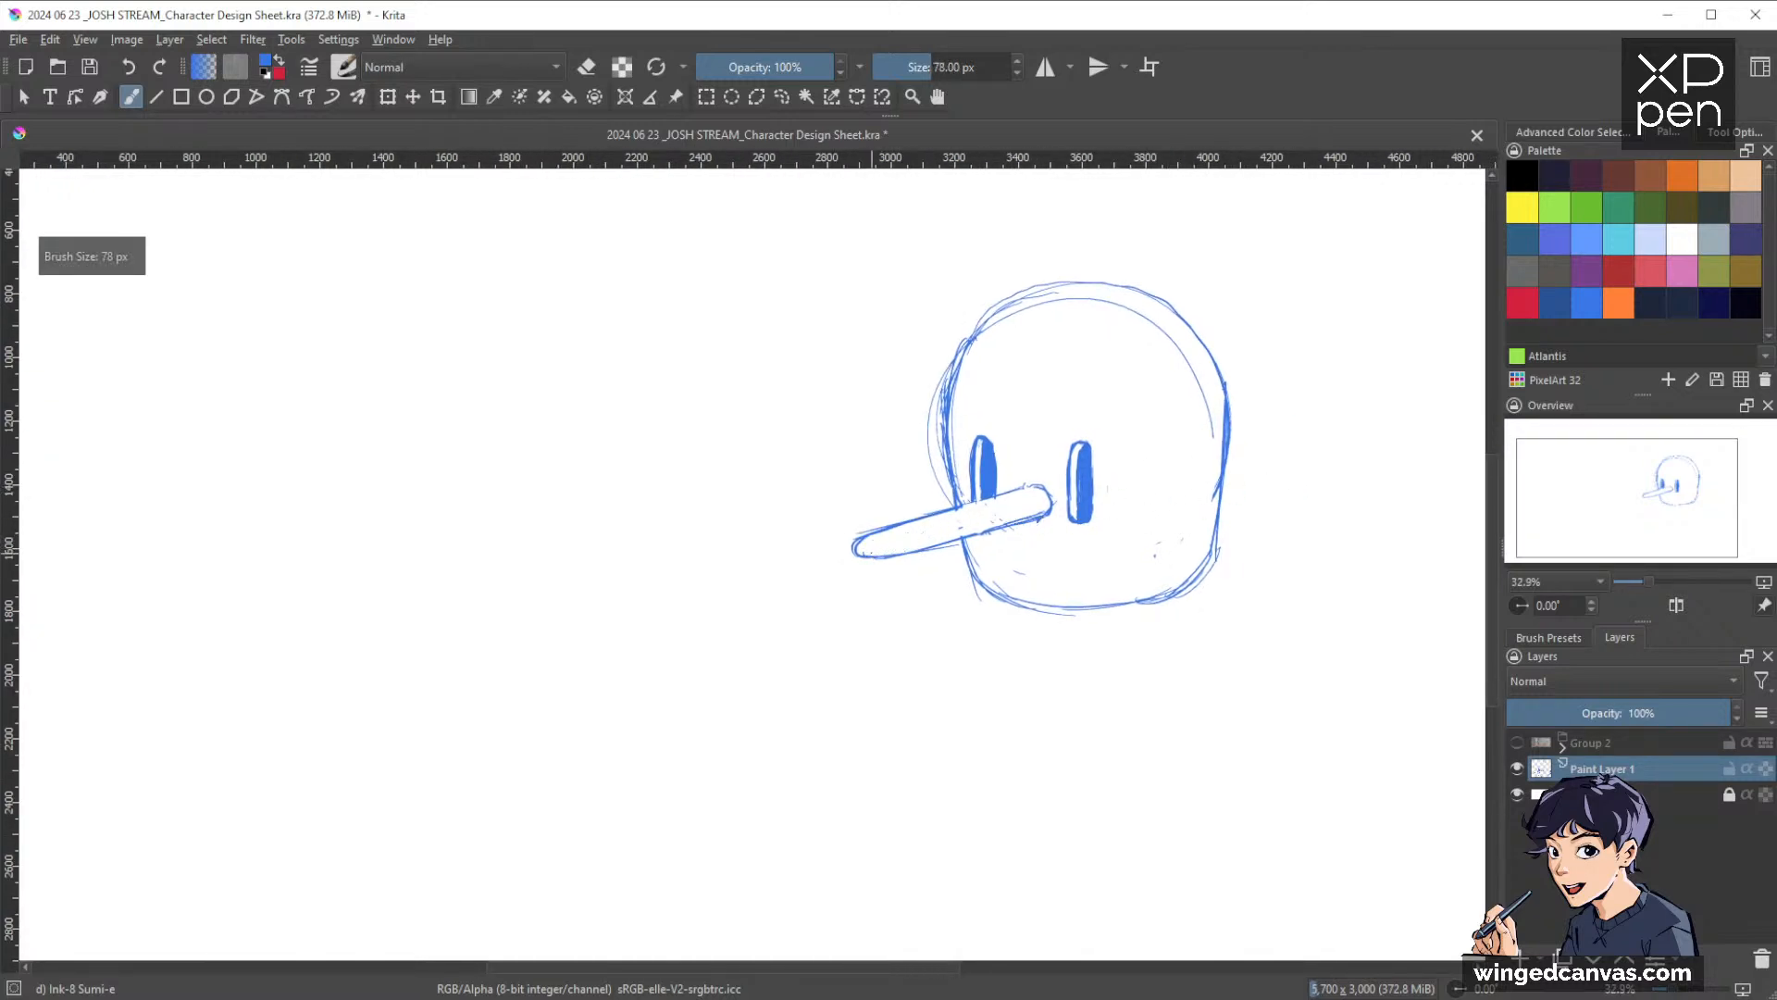
left_click(1590, 637)
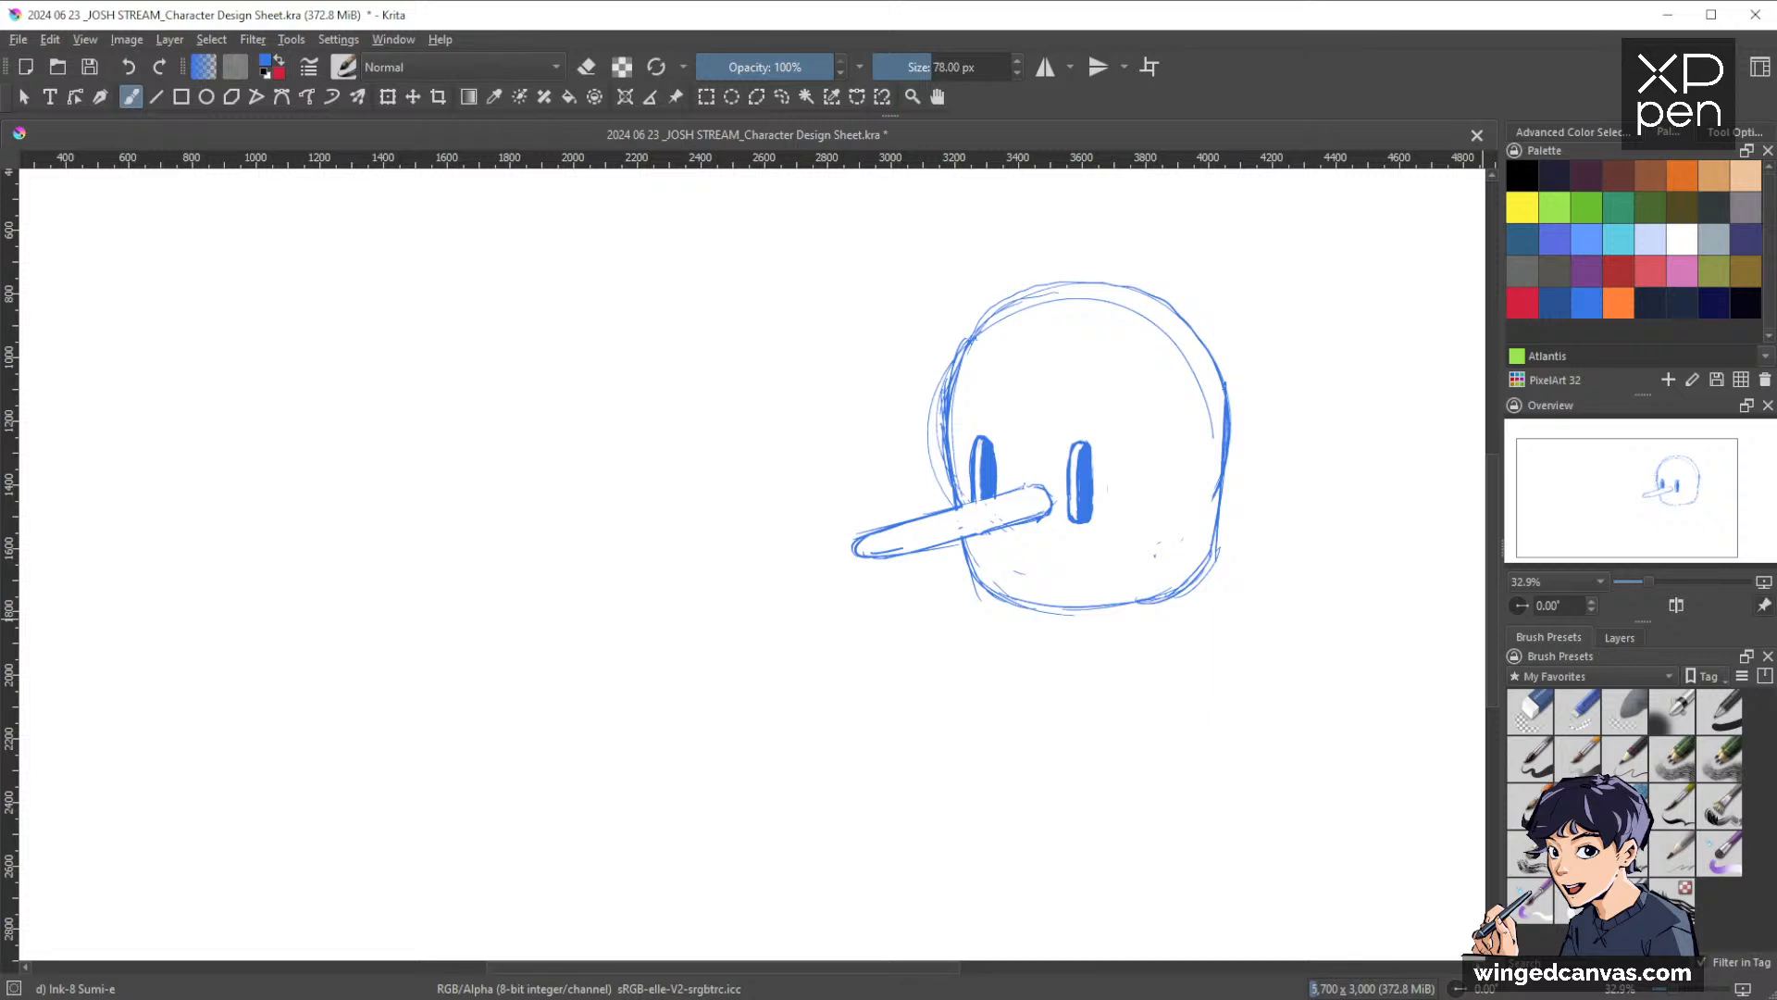
left_click(1684, 821)
key("e")
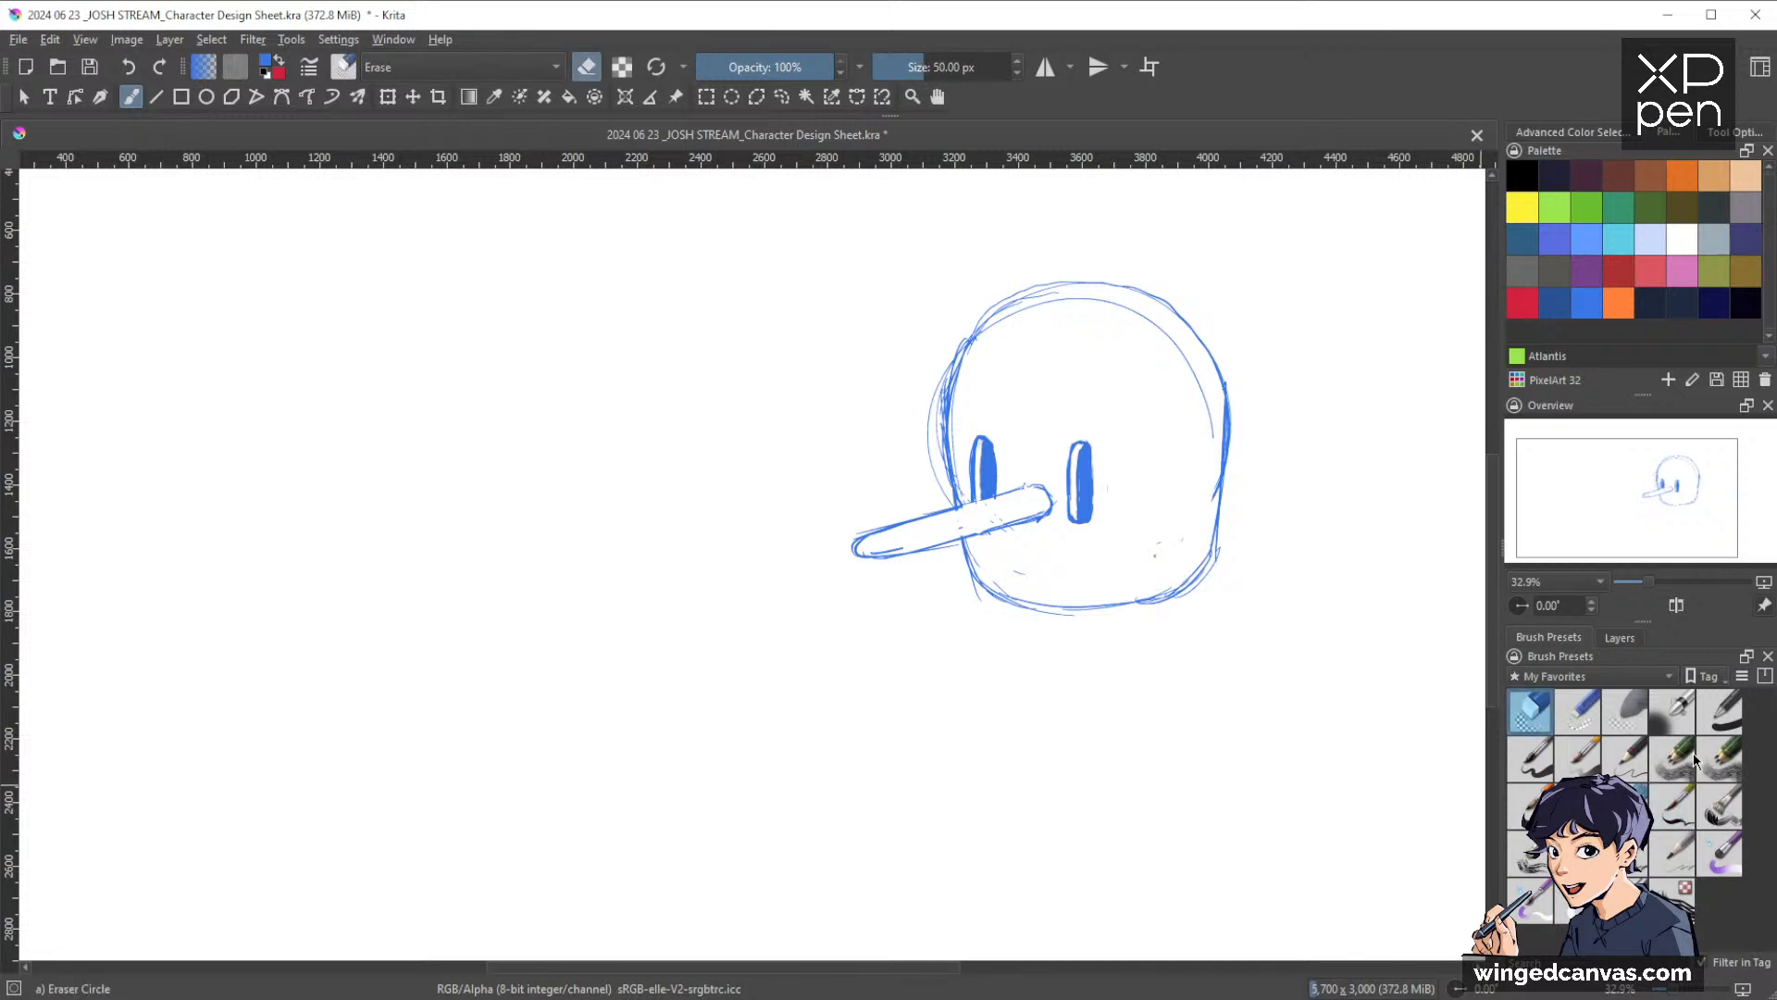
left_click(1620, 638)
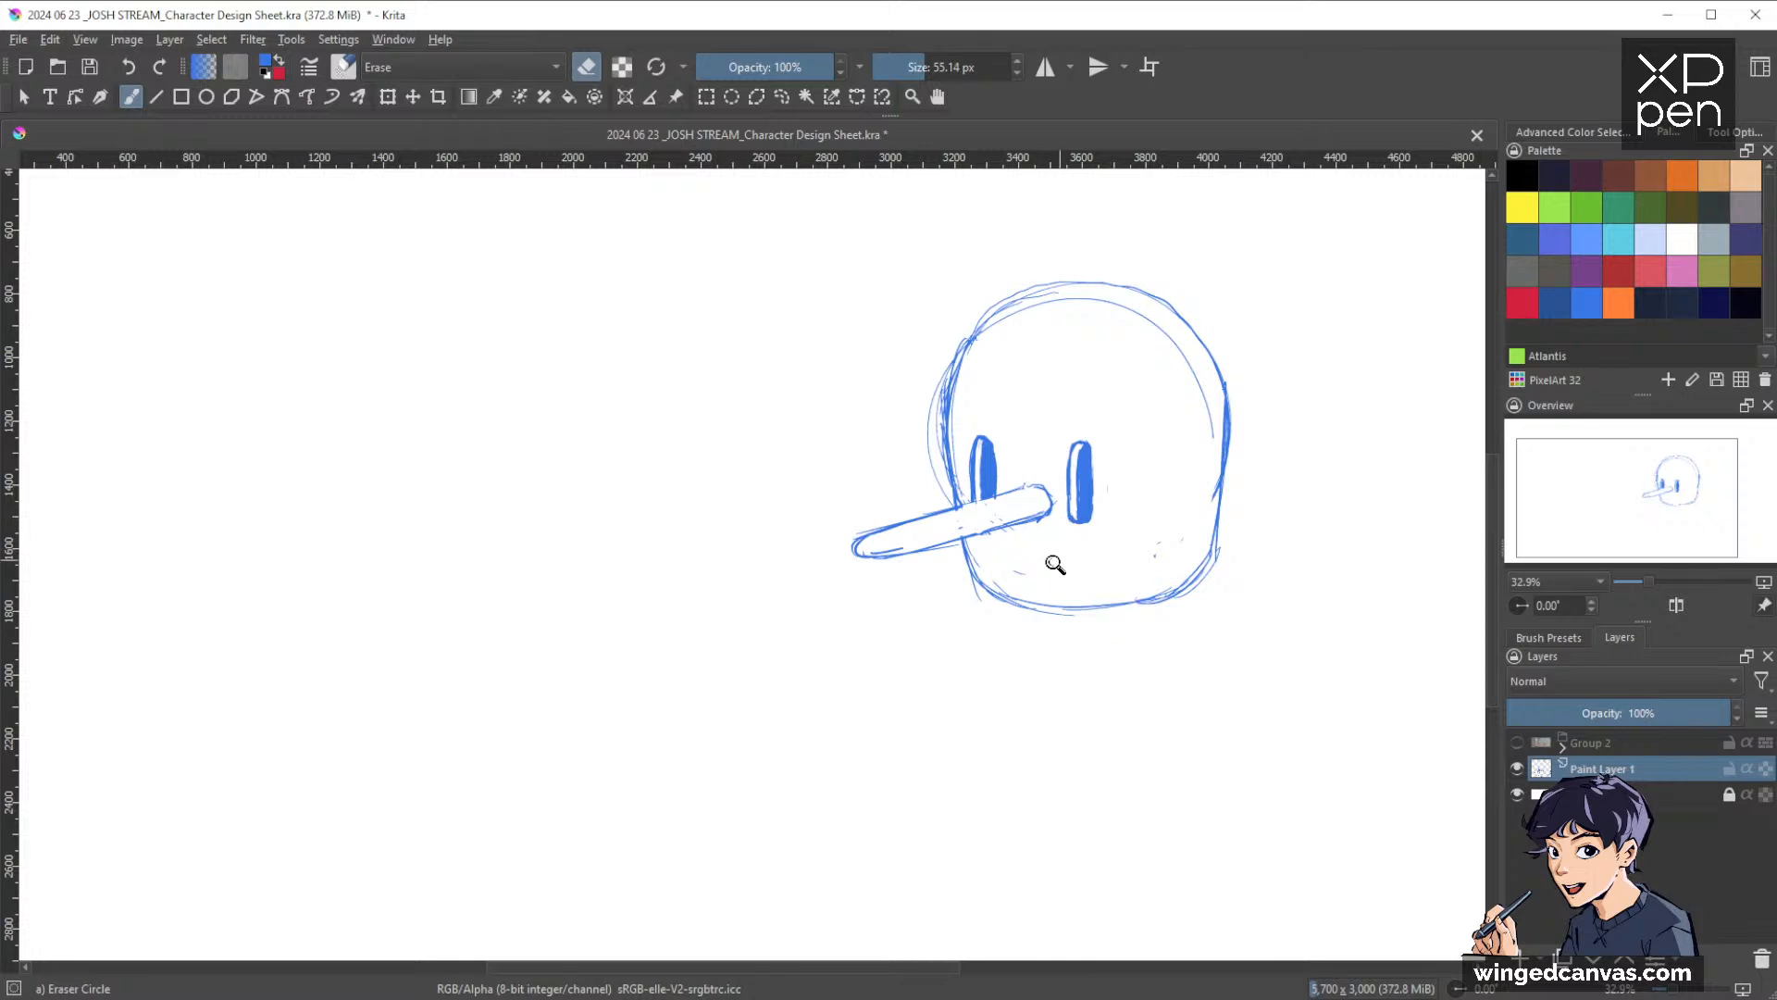
left_click_drag(1055, 564, 1176, 548)
key("/")
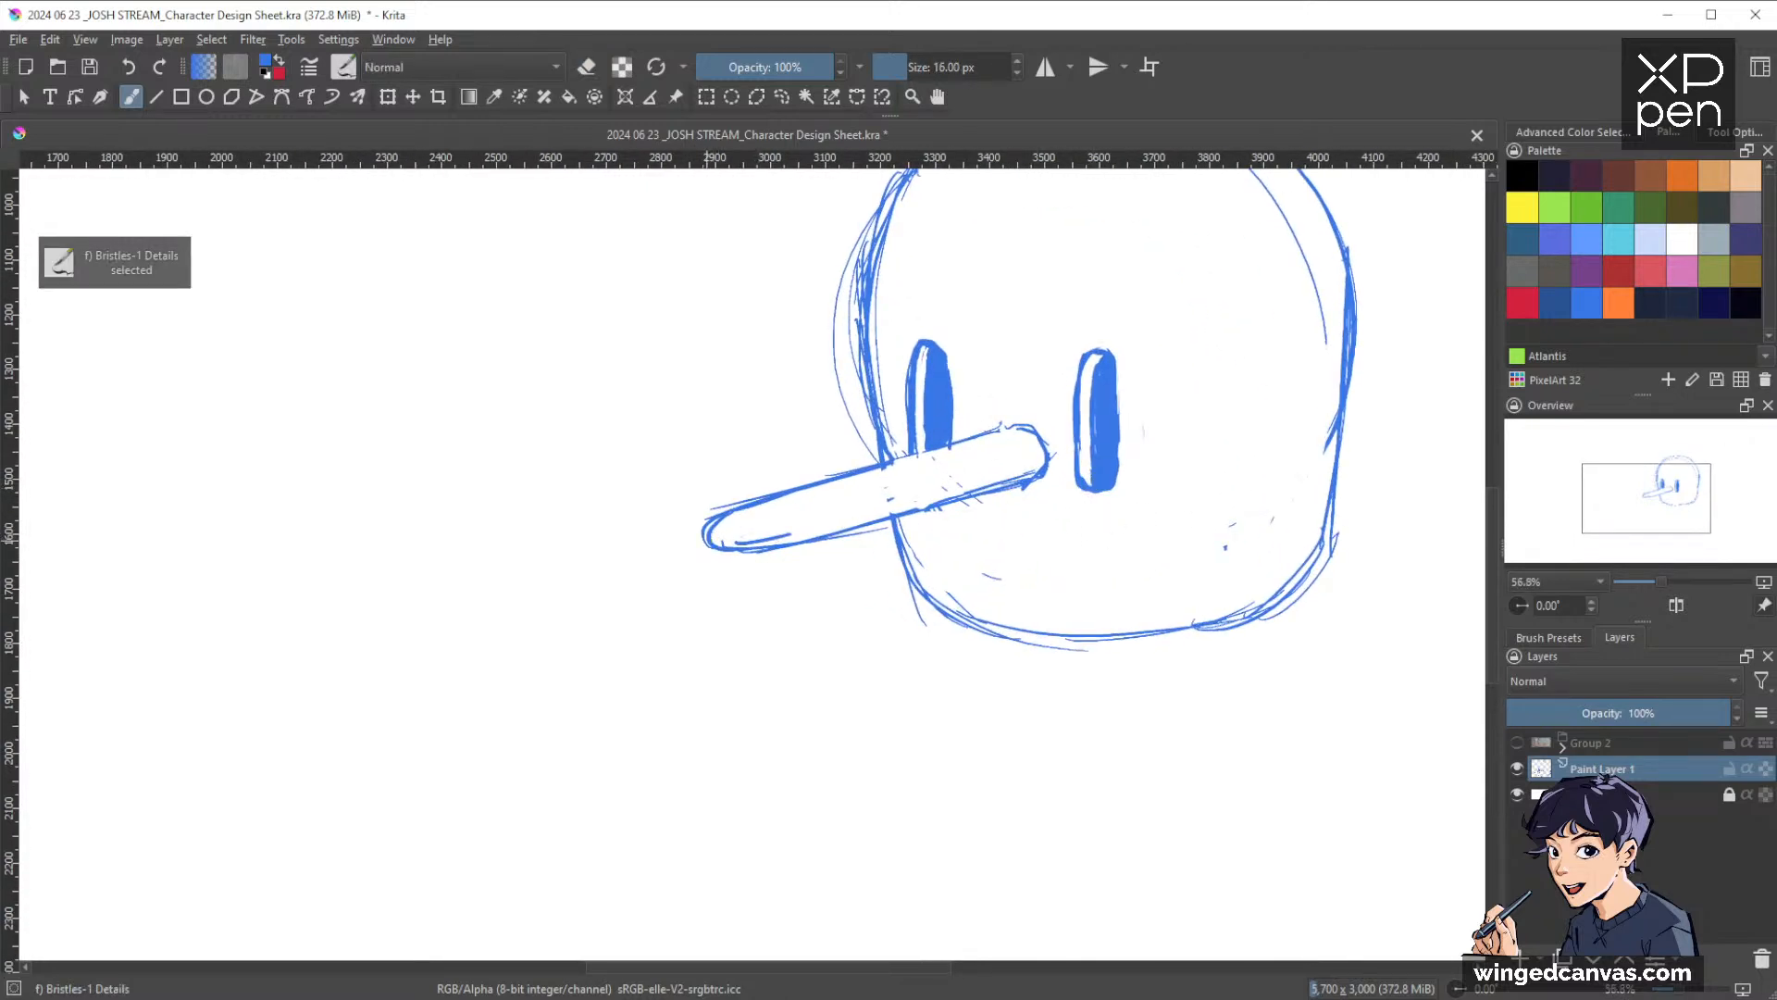
Set the brush size to 28.93 px, thicken the nose's lower edge and add shading strokes along its underside
mouse_move(707, 538)
left_mouse_down("shift")
mouse_move(750, 554)
mouse_move(1015, 486)
left_mouse_up("shift")
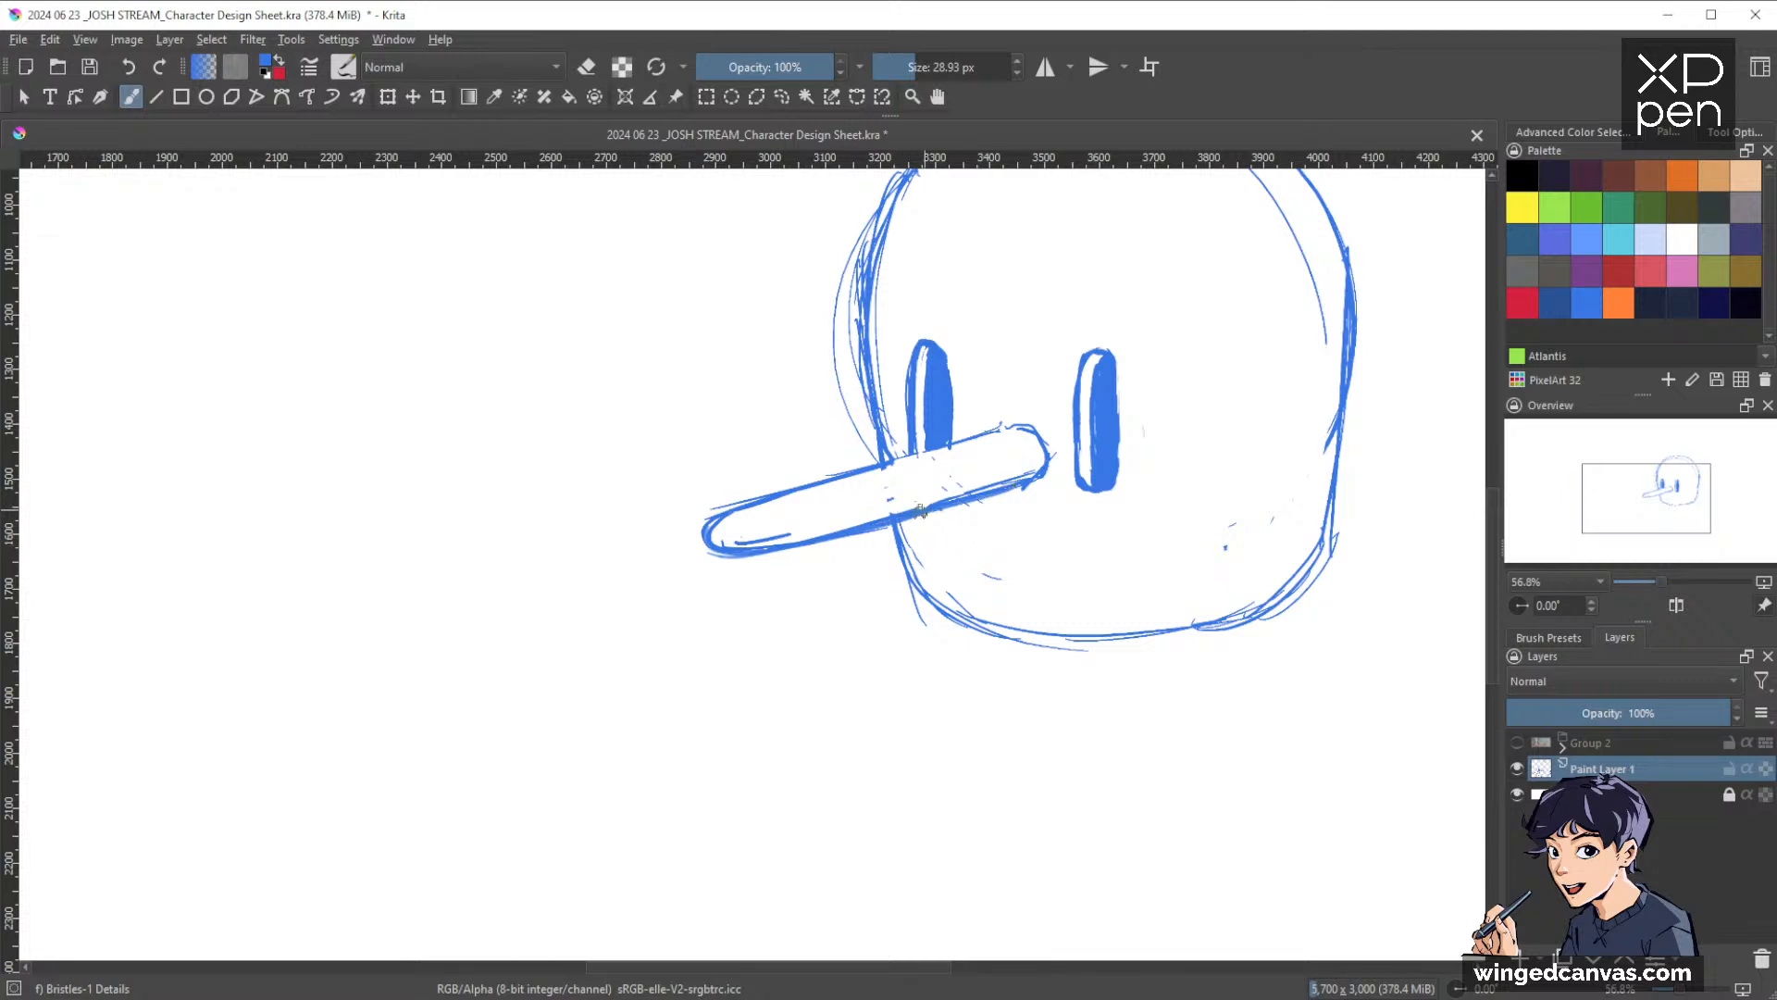
left_click_drag(739, 541, 1005, 472)
left_click_drag(869, 512, 1018, 470)
Trim back the nose's inner end with the eraser and redraw it slightly shorter
left_click_drag(1224, 513, 1183, 380)
key("e")
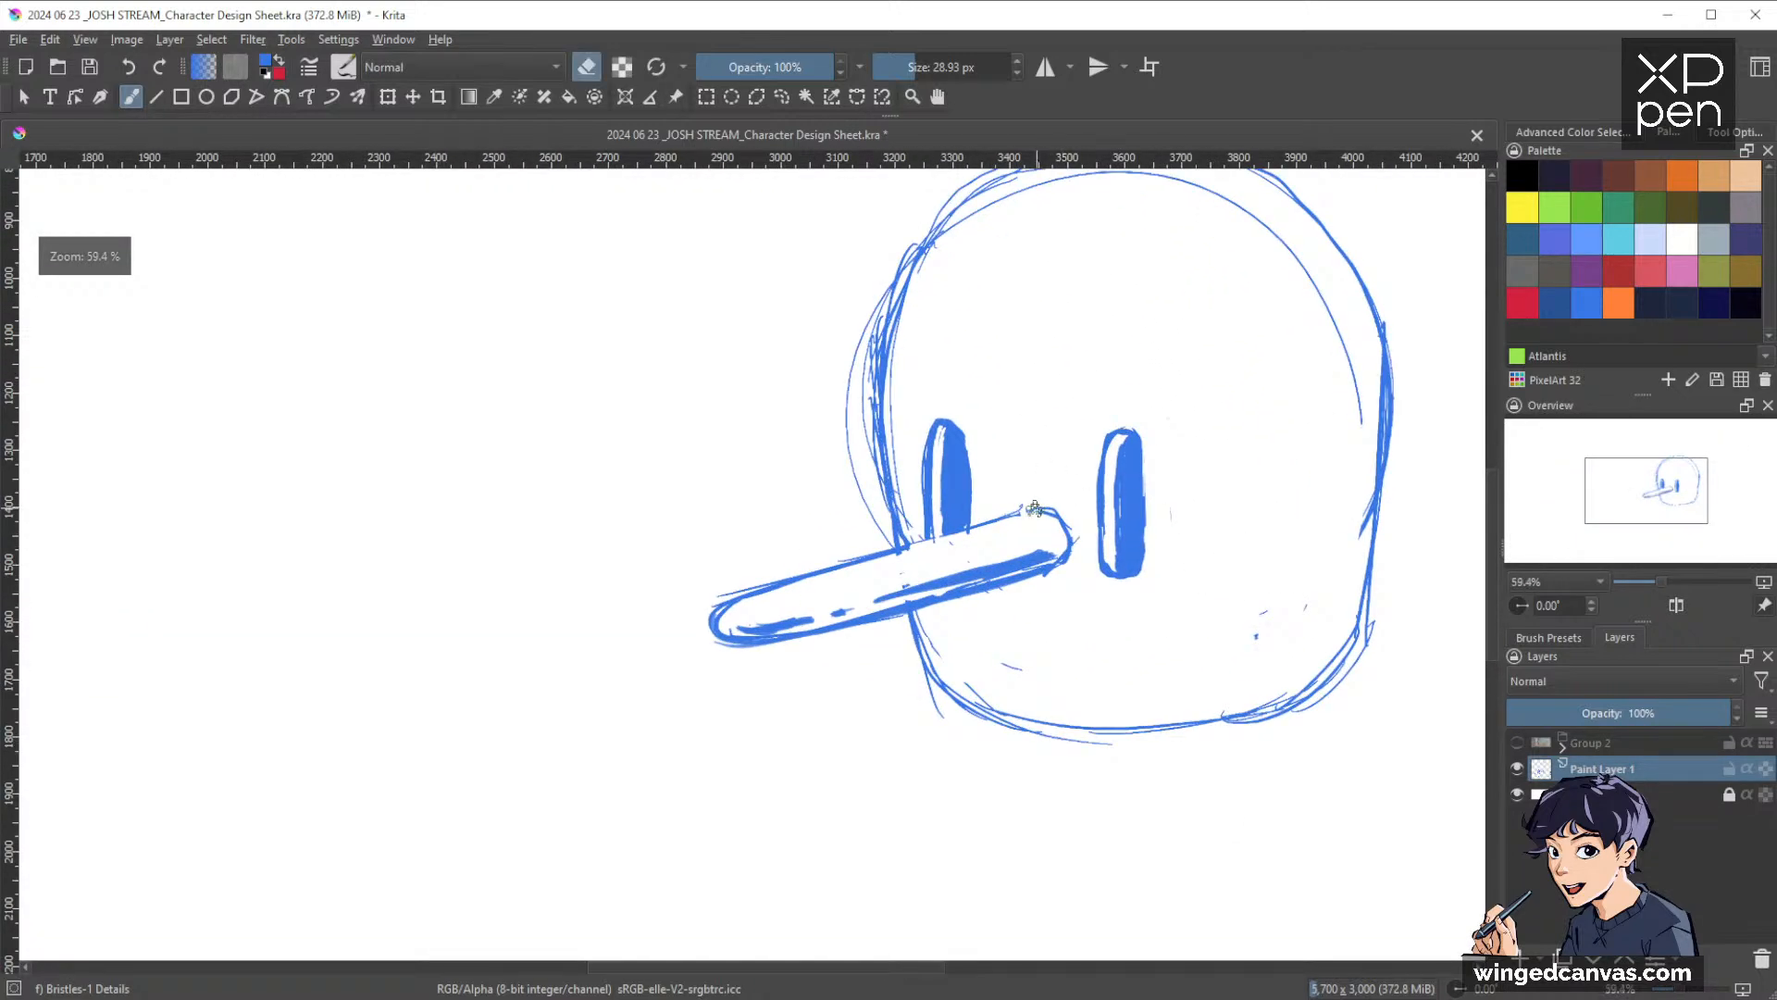
mouse_move(1032, 508)
left_mouse_down()
mouse_move(1064, 524)
mouse_move(1069, 552)
mouse_move(1040, 540)
mouse_move(1058, 566)
left_mouse_up()
key("e")
key("e")
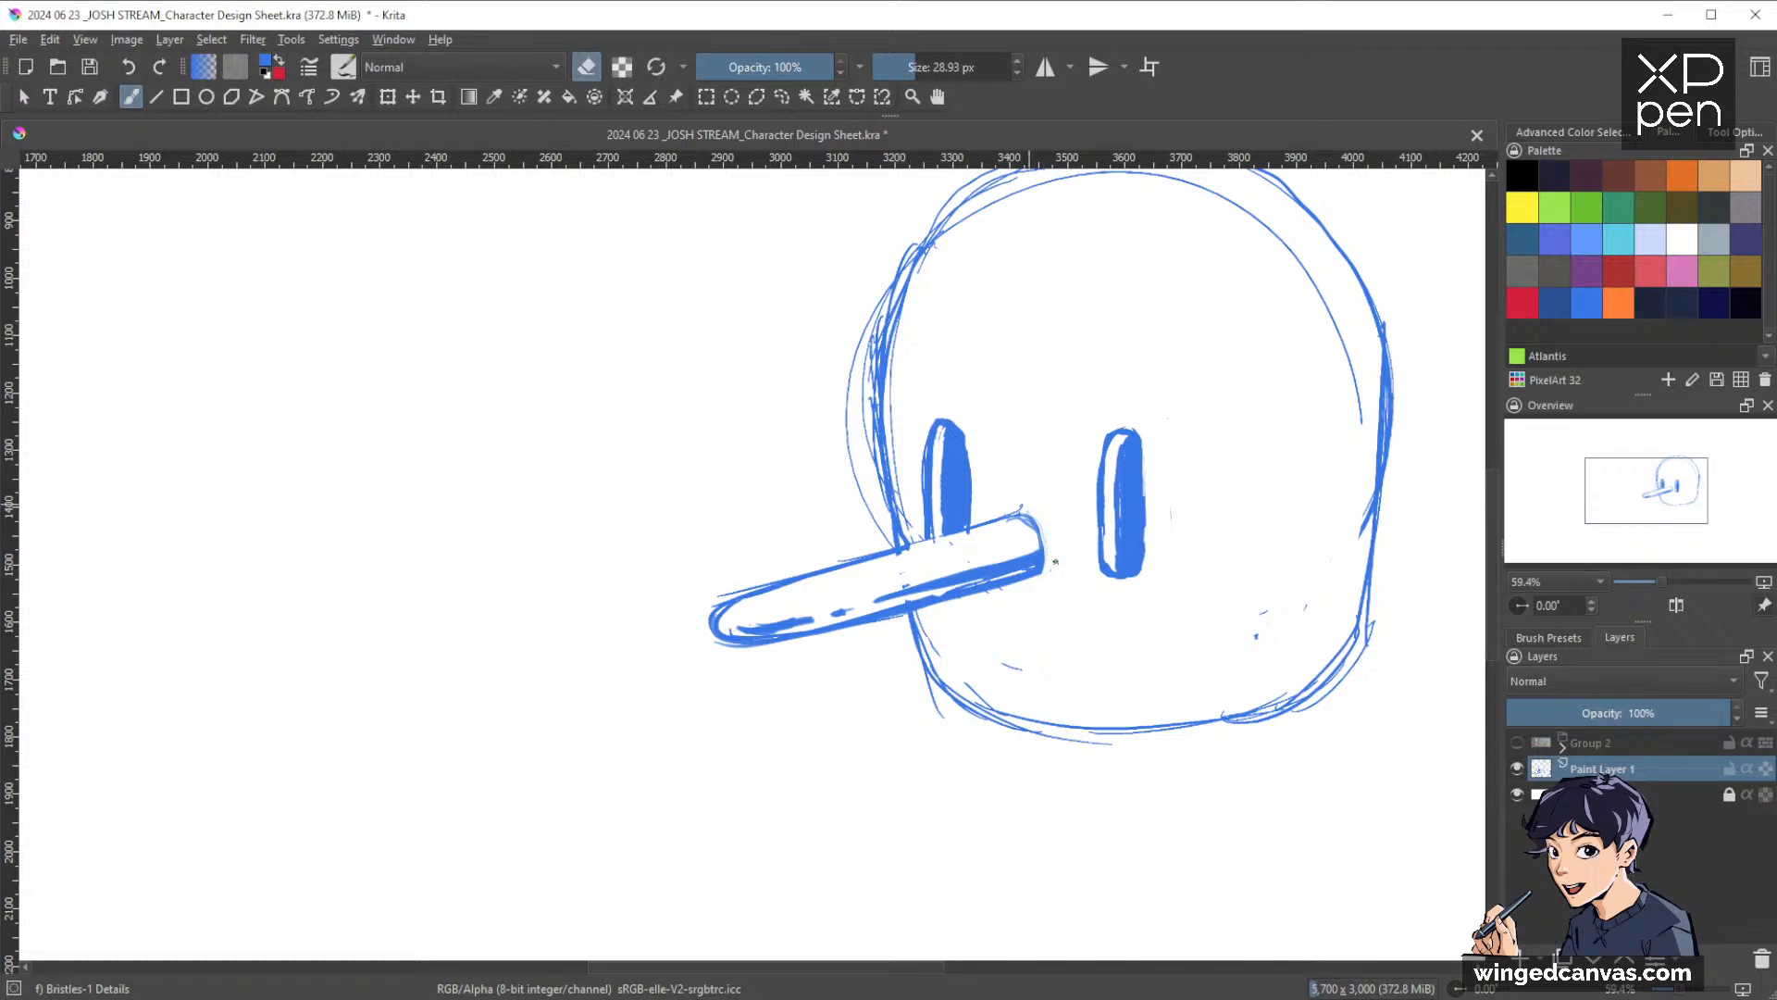
Thicken the outline of the nose's inner end, rounding its upper corner
left_click_drag(1241, 654, 1169, 646)
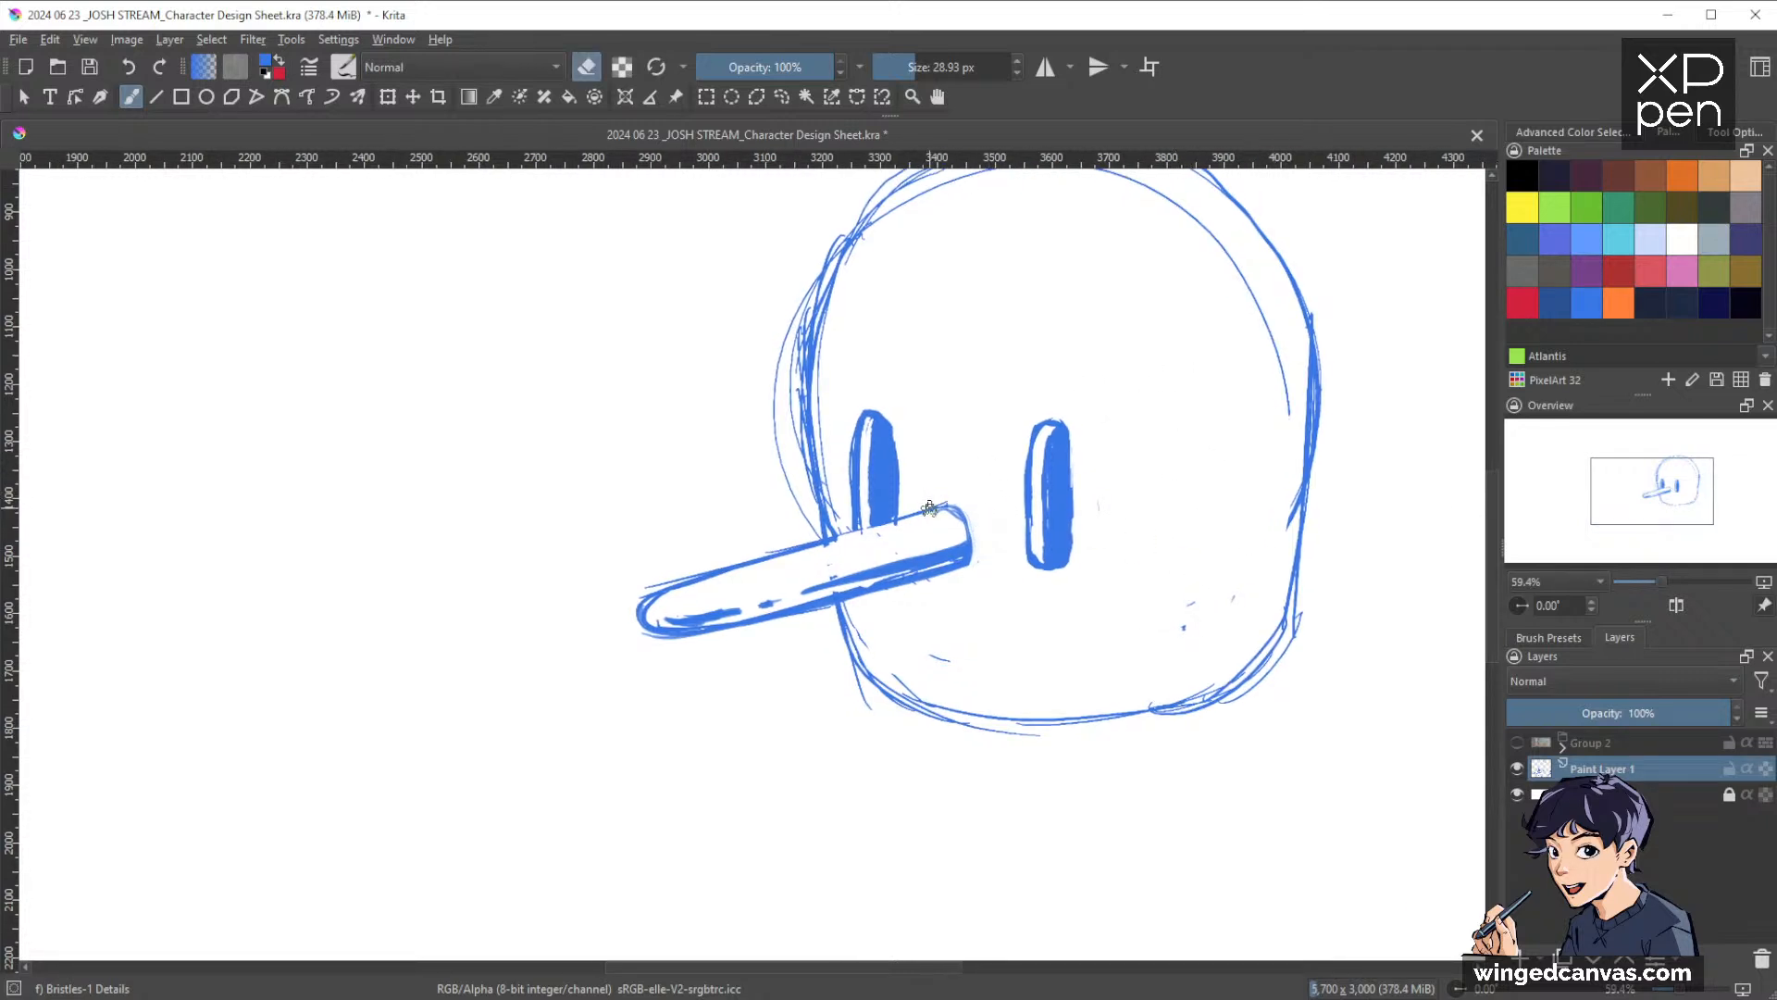
key("e")
mouse_move(953, 500)
left_mouse_down()
mouse_move(929, 501)
mouse_move(960, 574)
left_mouse_up()
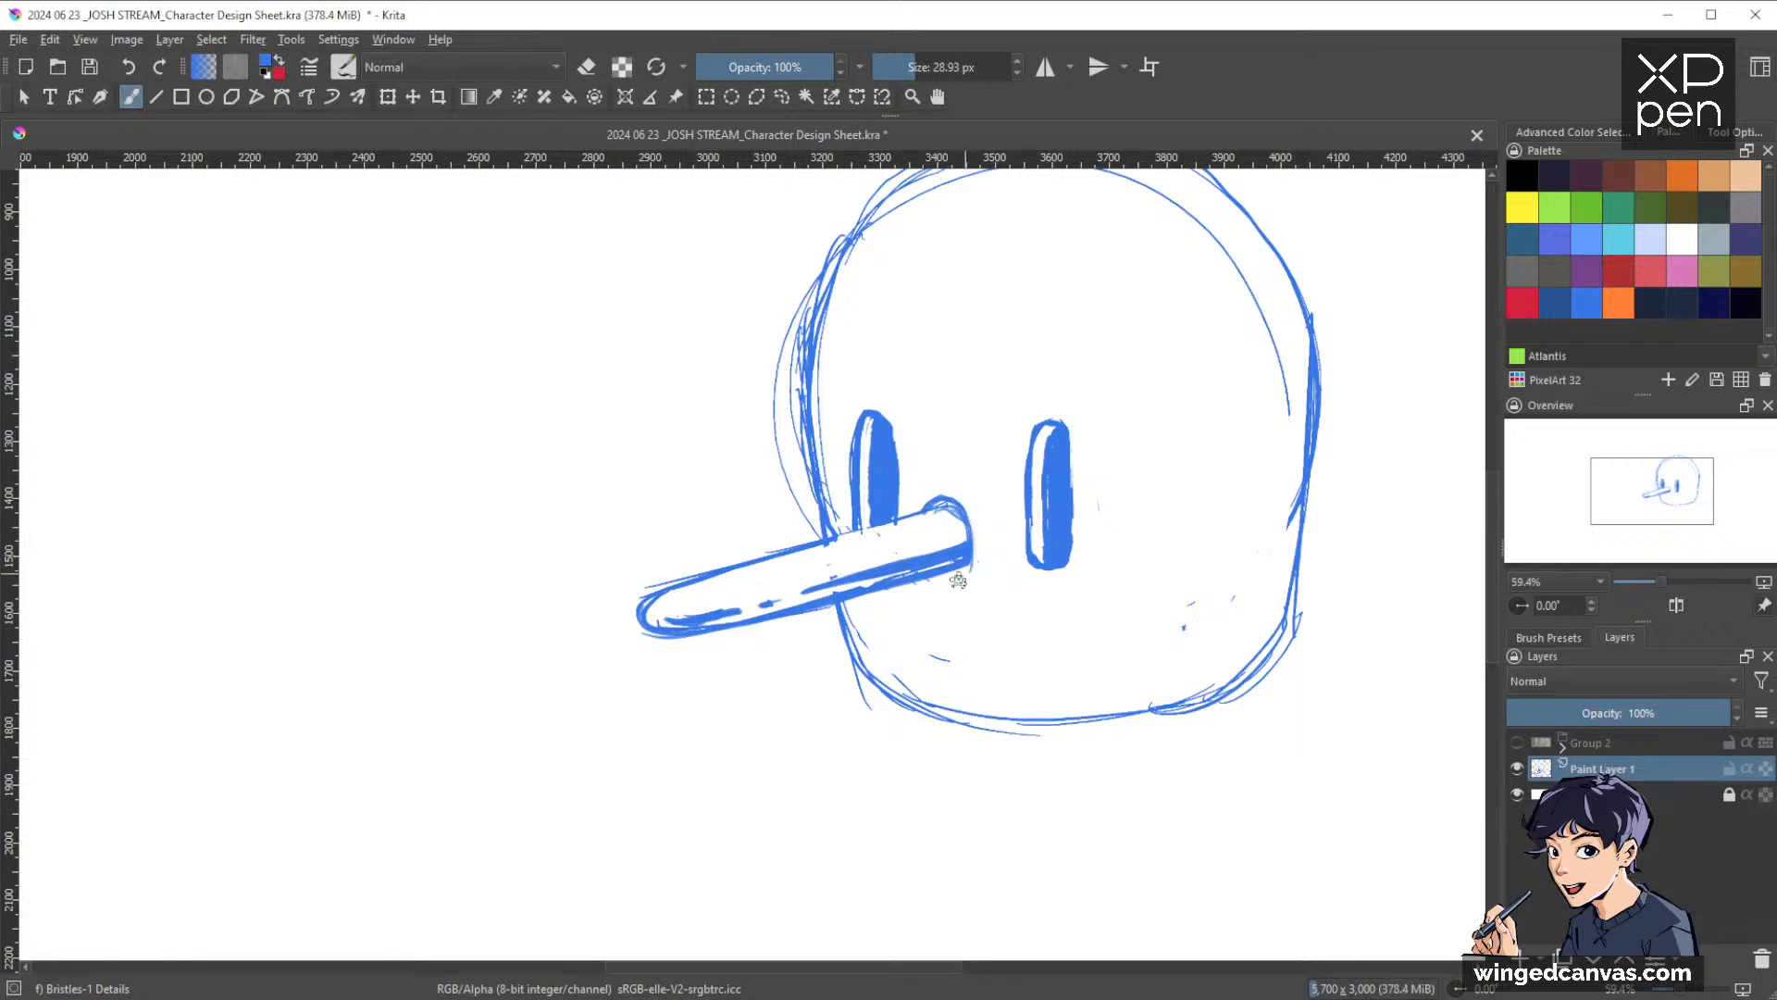
key("e")
key("e")
Strengthen the side of the head above the nose and erase the stray sketch lines outside it
left_click_drag(1283, 553, 1222, 599)
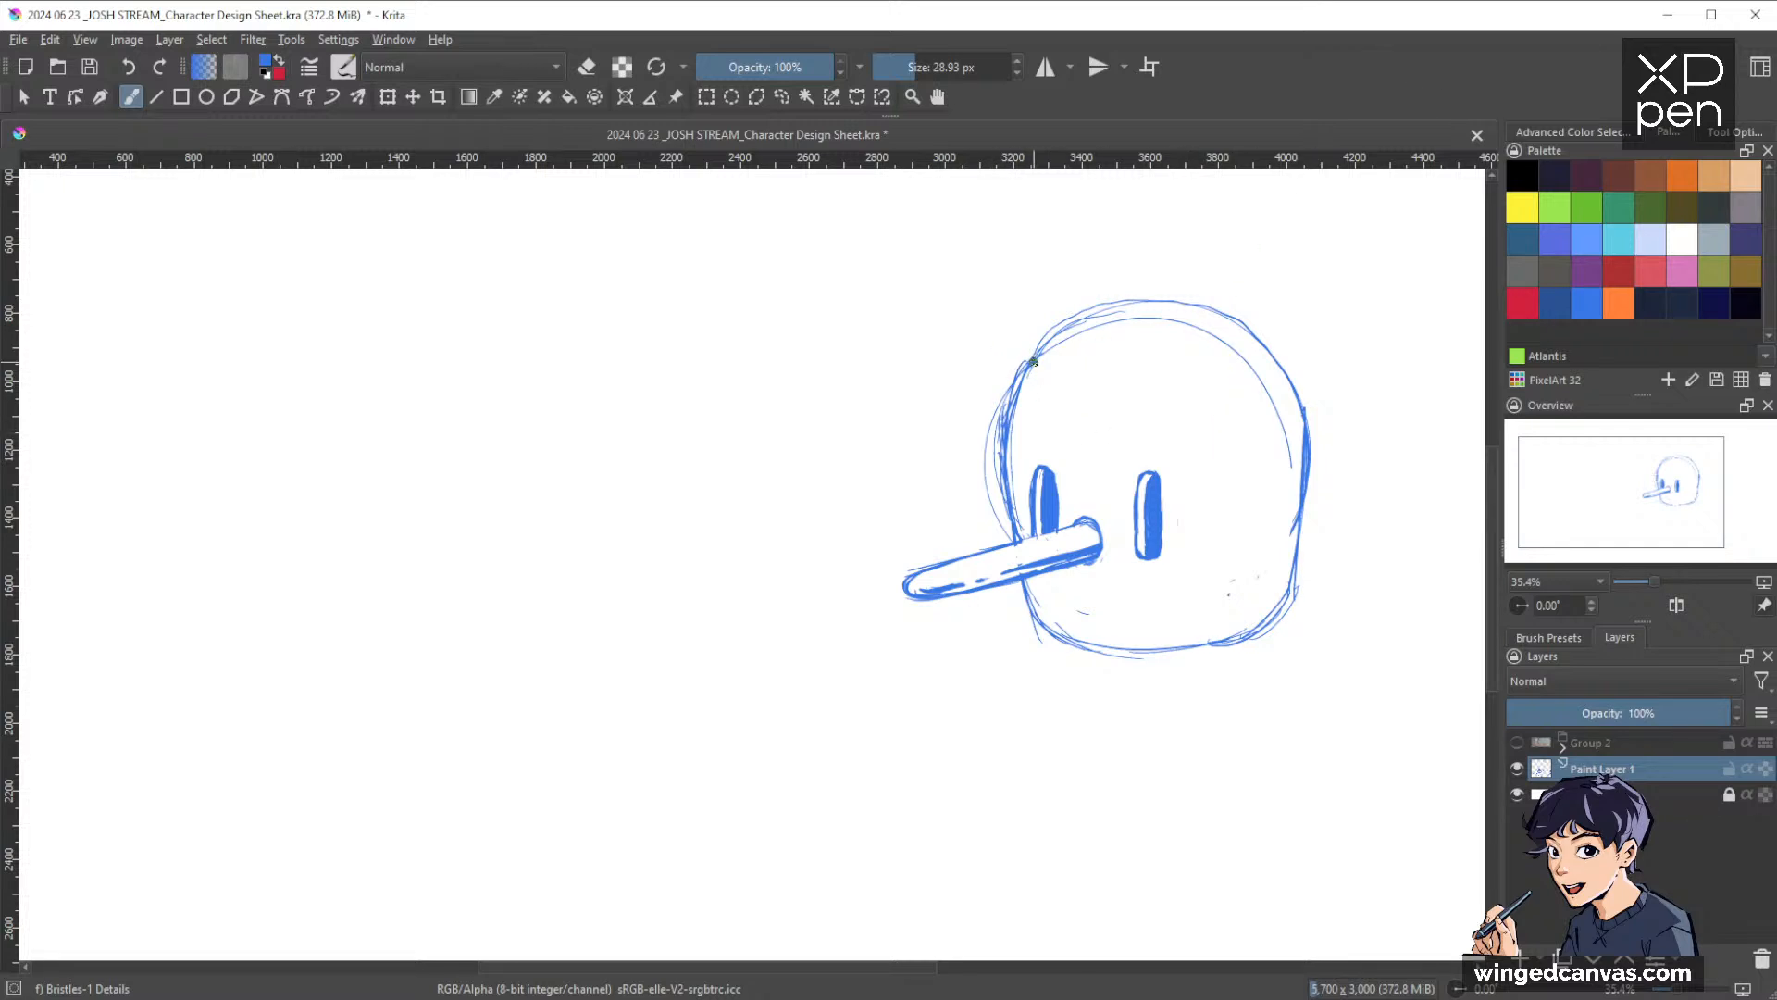
mouse_move(1029, 367)
left_mouse_down()
mouse_move(1008, 422)
mouse_move(1016, 522)
left_mouse_up()
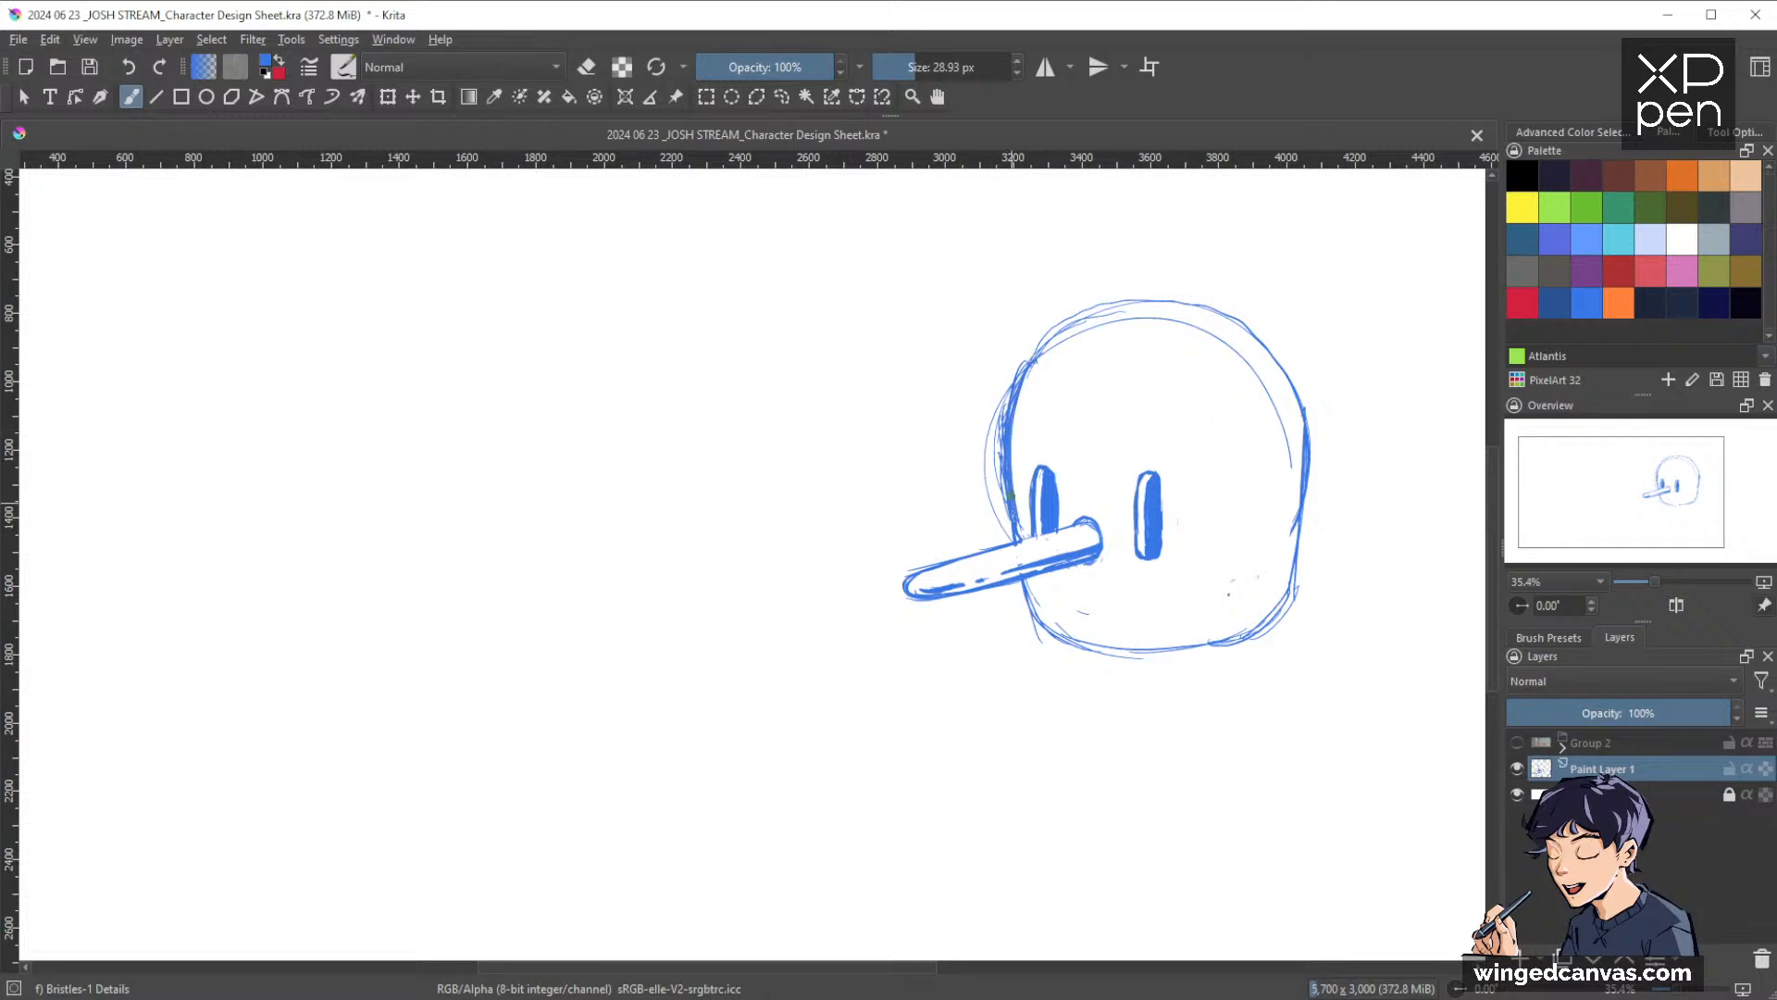
key("e")
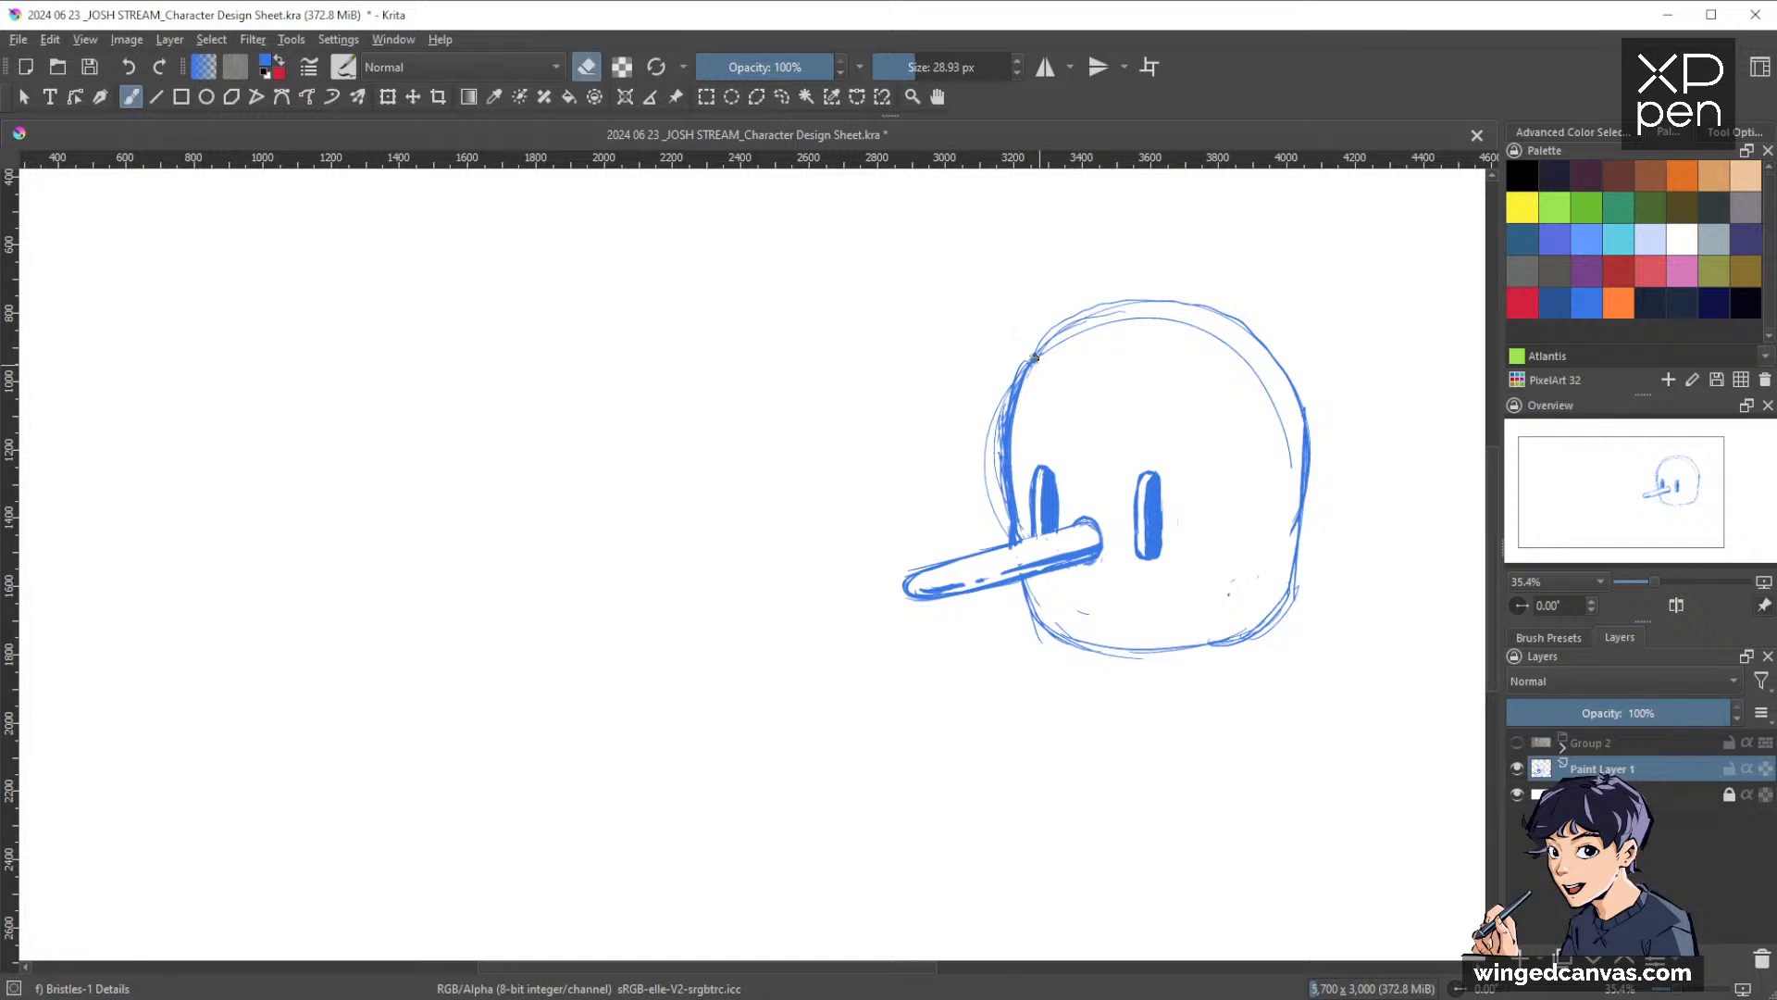
mouse_move(1020, 366)
left_mouse_down()
mouse_move(999, 420)
mouse_move(999, 479)
mouse_move(998, 410)
left_mouse_up()
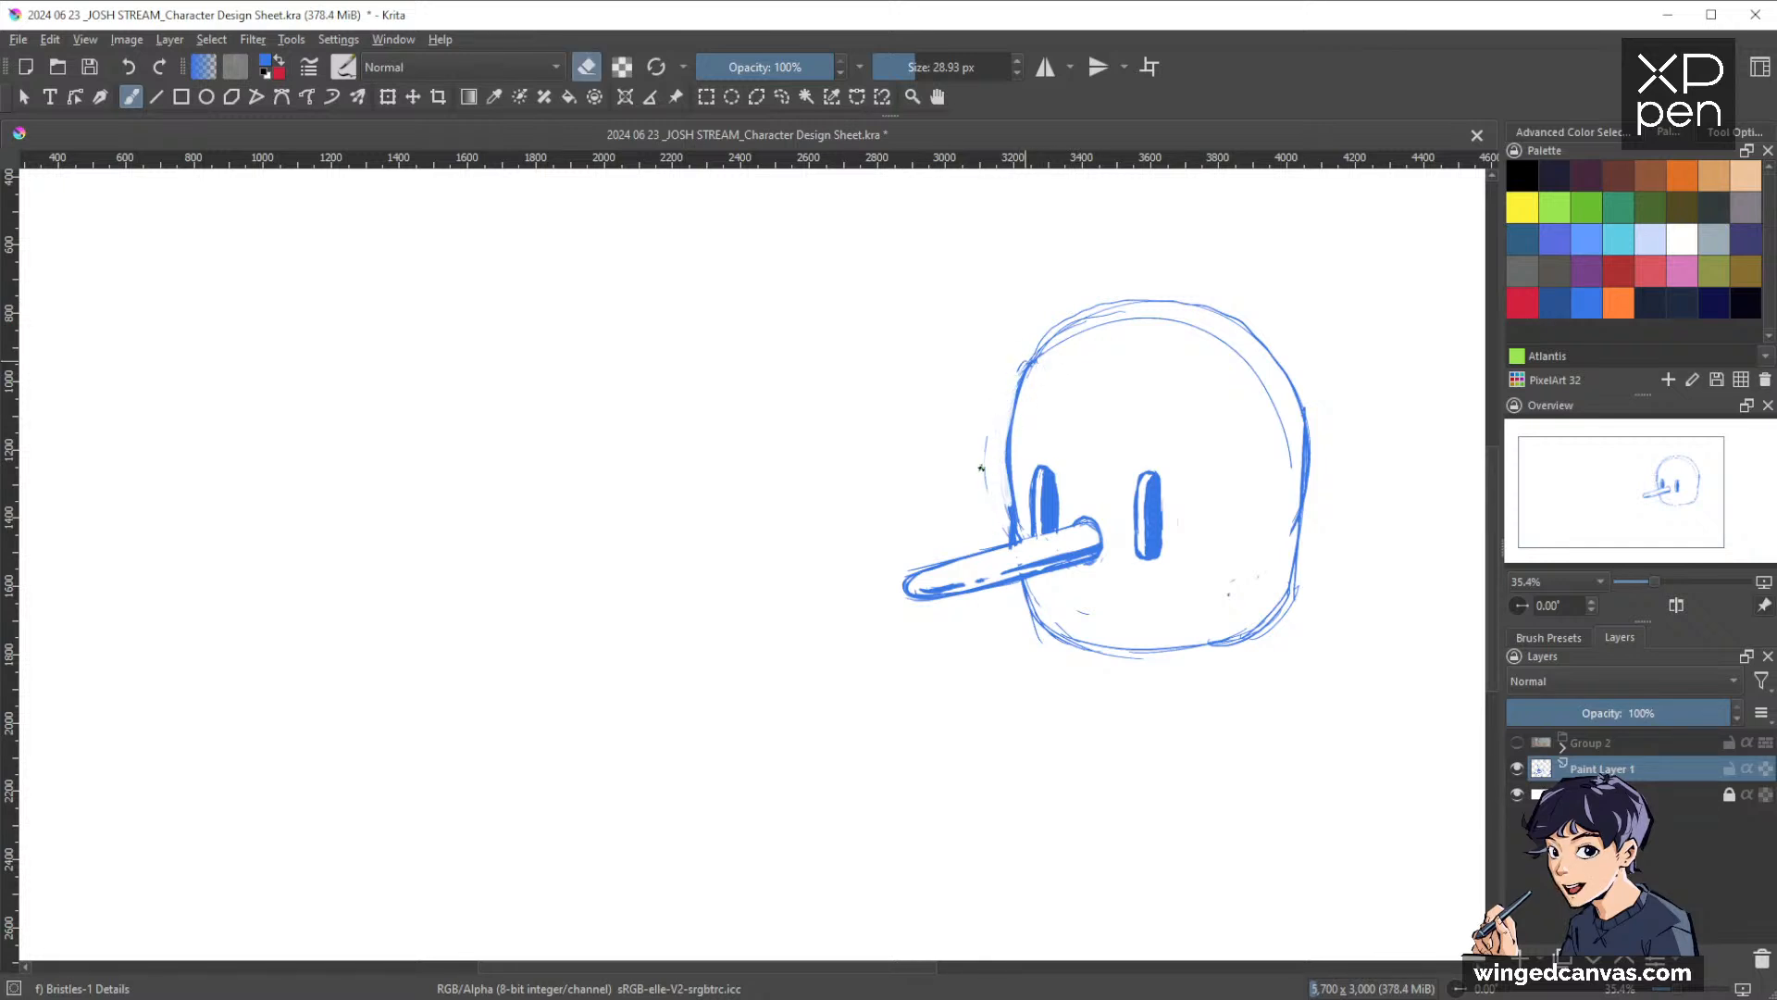
left_click_drag(1018, 498, 1011, 531)
key("e")
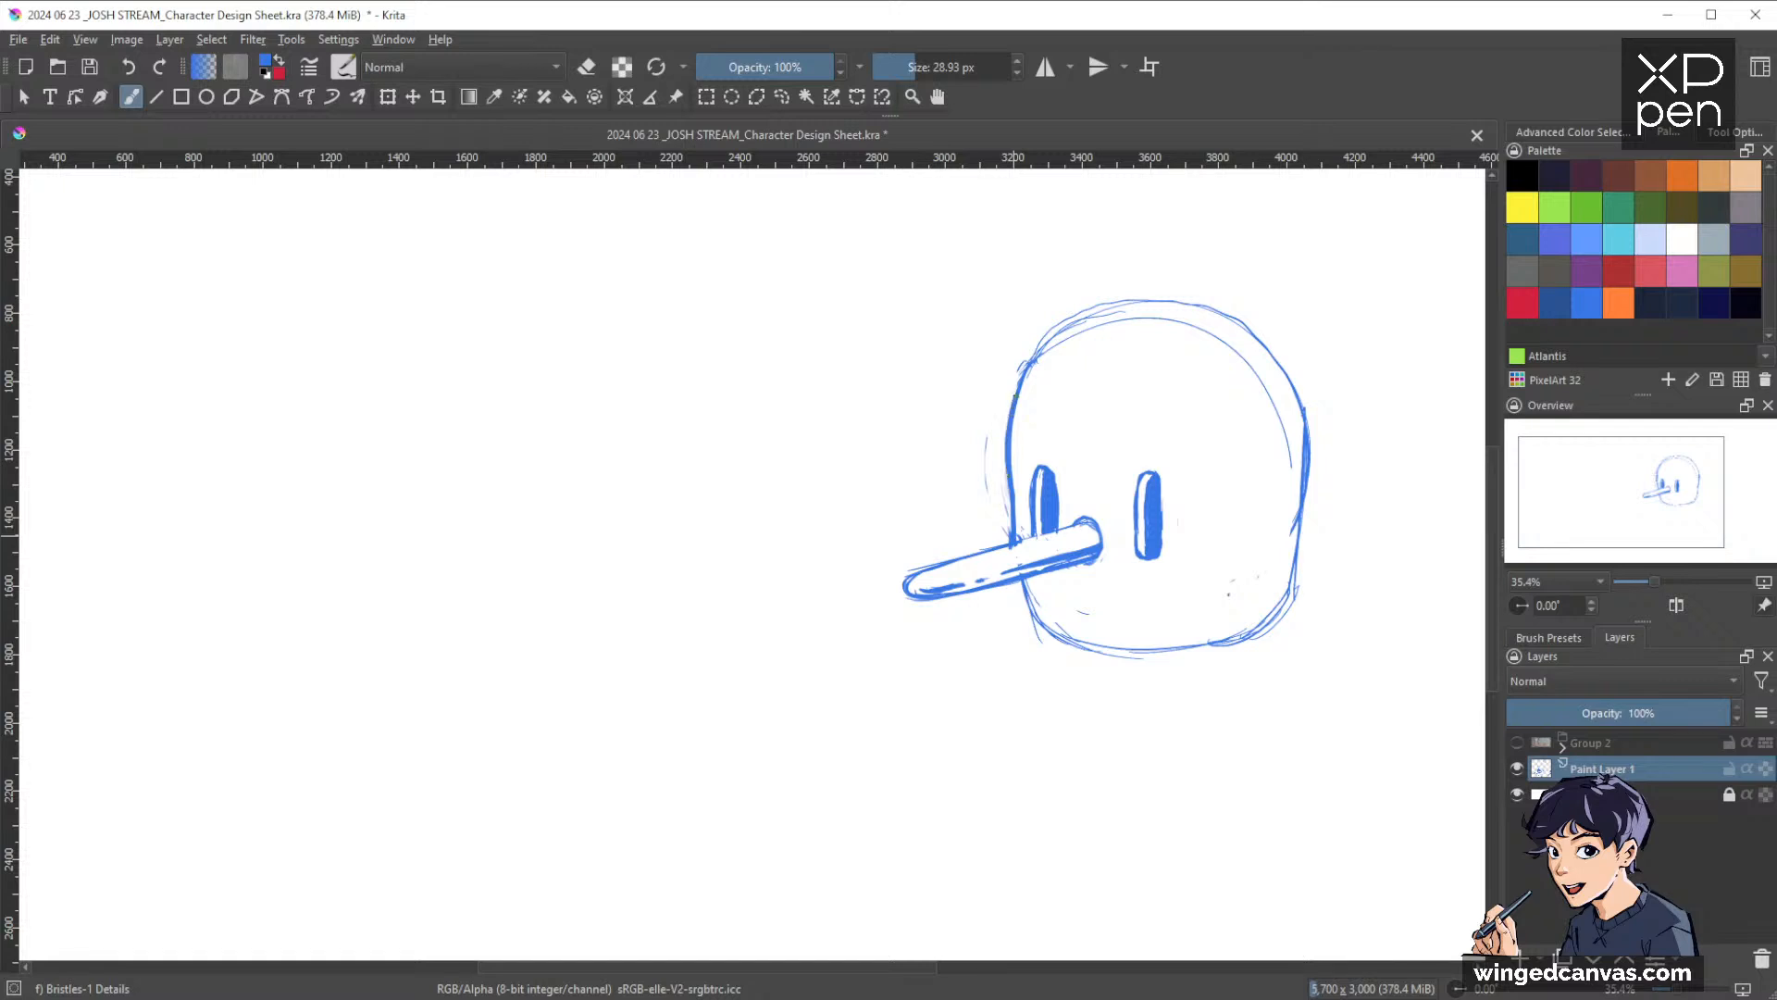
Thicken the head outline at the upper curve on the nose side and along the jaw just below the nose
left_click_drag(1015, 397, 1057, 334)
left_click_drag(1014, 581, 1031, 624)
key("e")
key("e")
Draw a short mouth line beneath the nose and thin it down with the eraser
left_click_drag(1078, 610, 1094, 608)
key("e")
left_click_drag(1075, 612, 1103, 611)
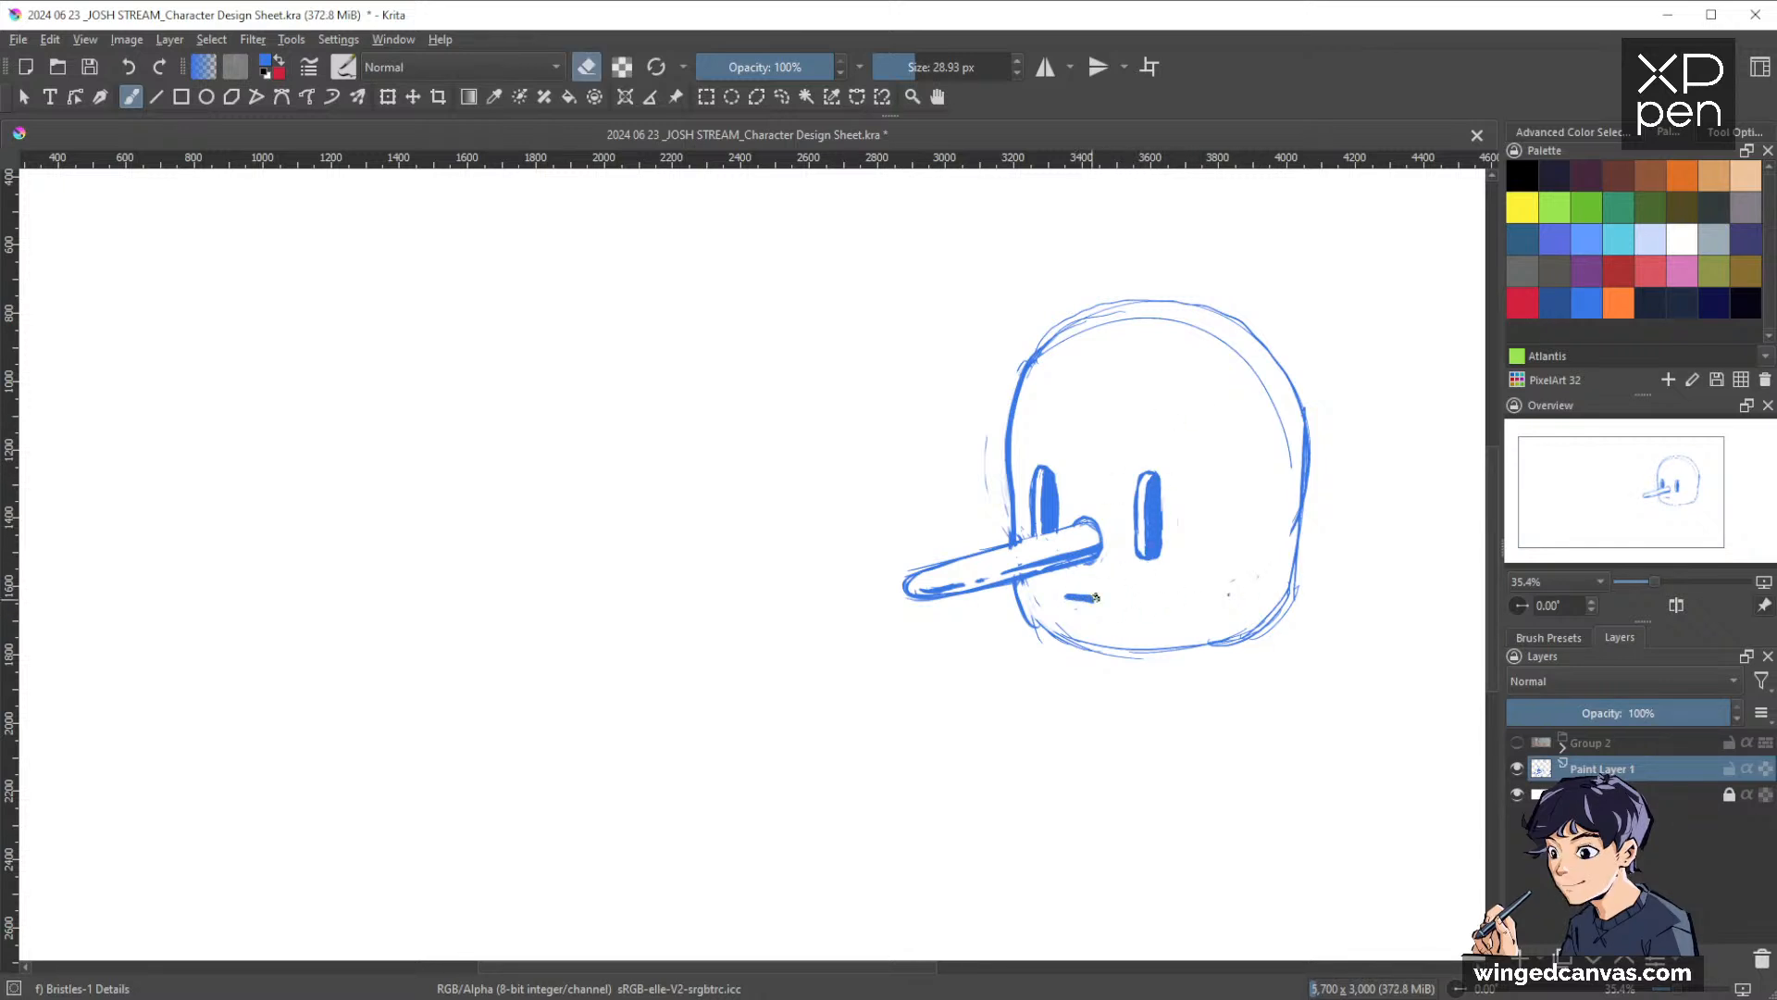
key("e")
left_click_drag(1081, 599, 1113, 600)
Thicken the jawline around the lower corner and along the bottom of the head
key("e")
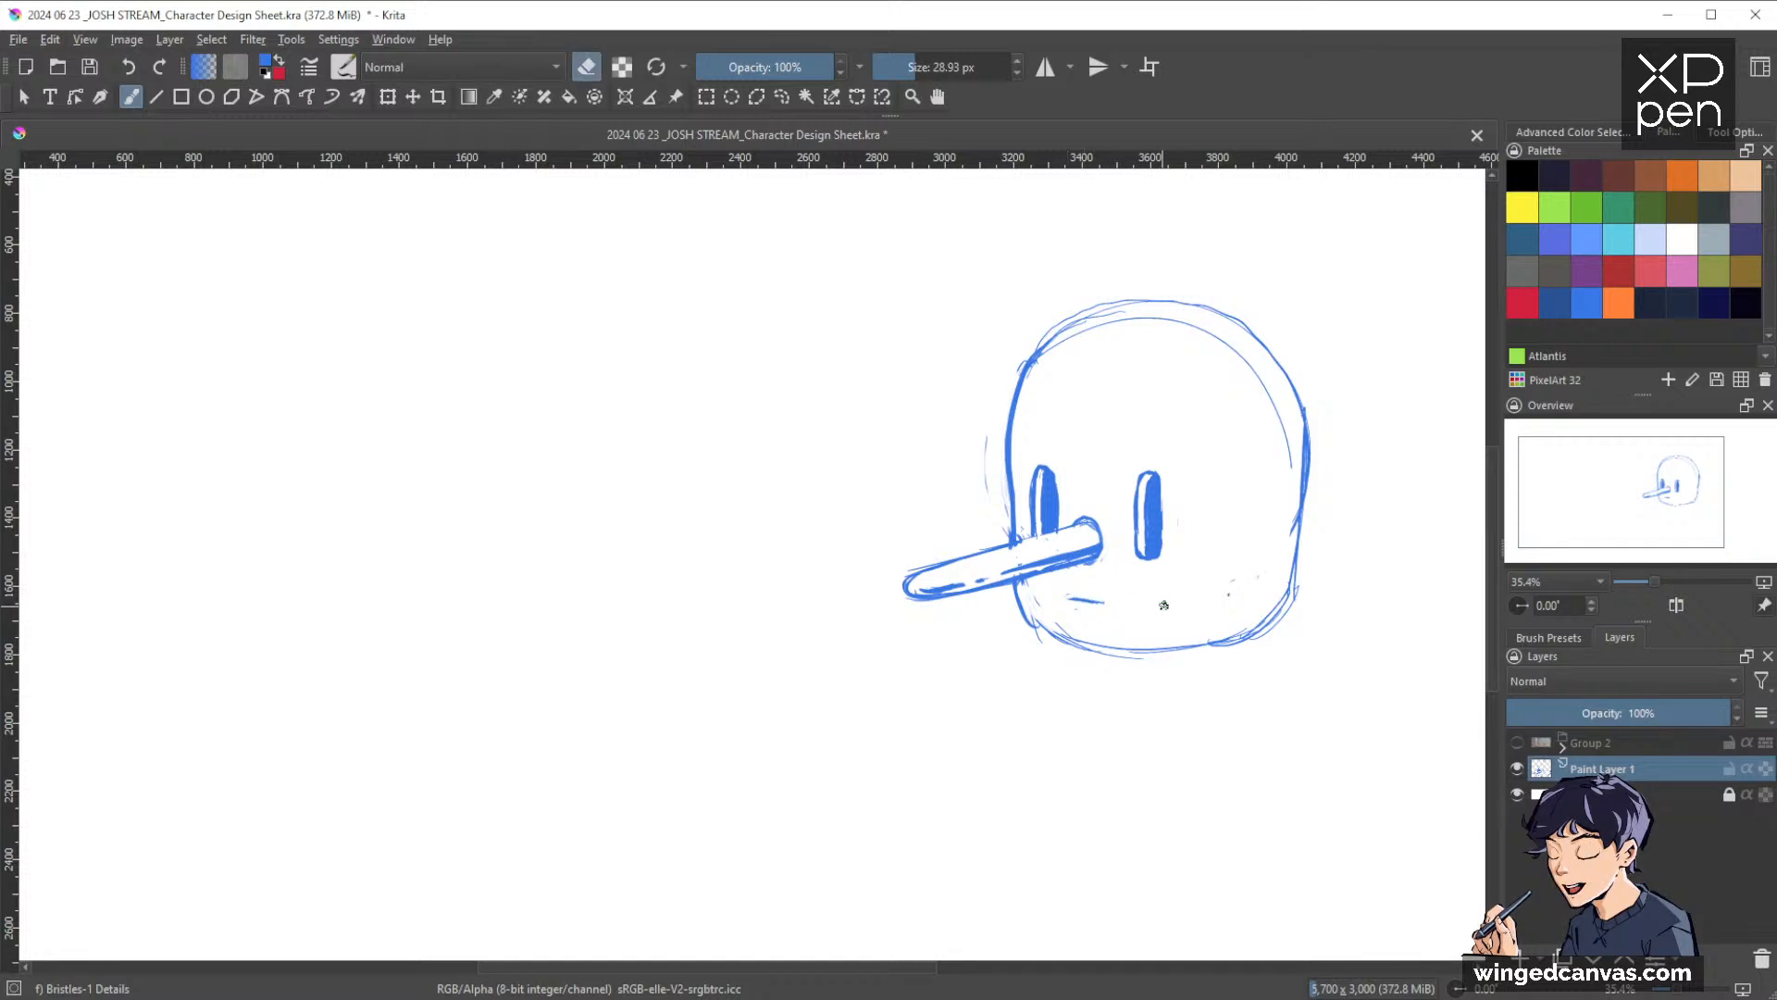
key("e")
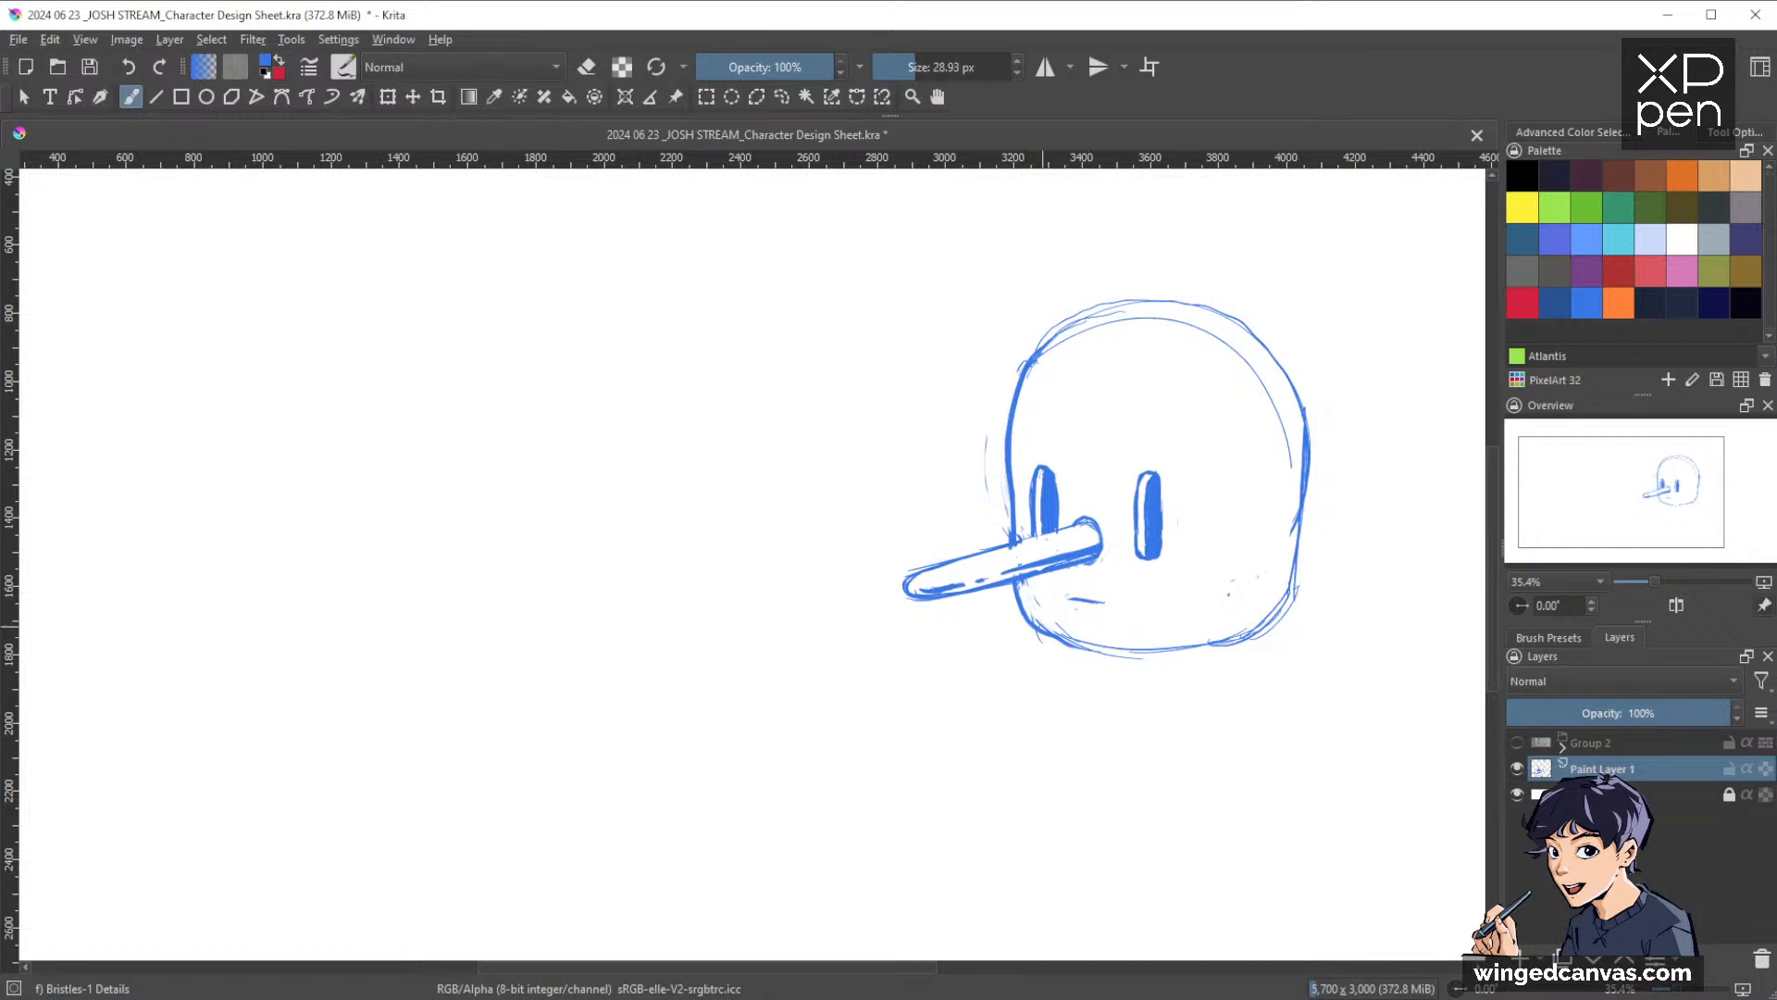
mouse_move(1078, 650)
left_mouse_down()
mouse_move(1241, 635)
mouse_move(1276, 611)
left_mouse_up()
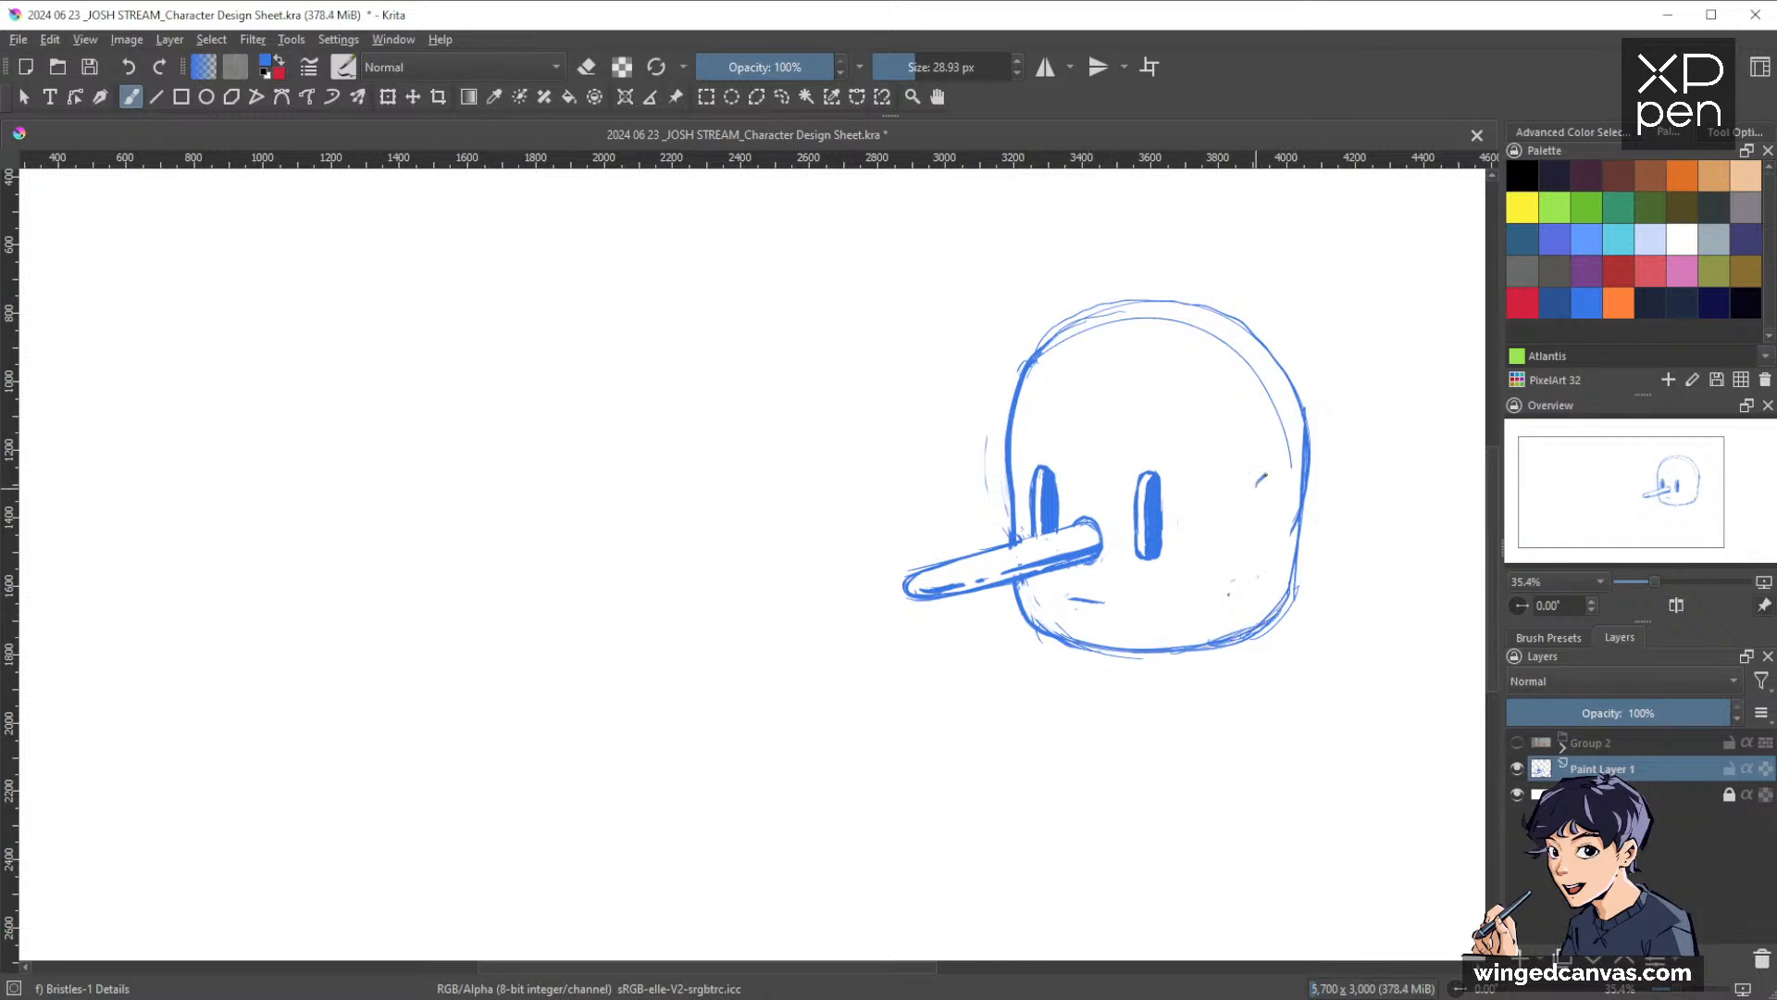
Draw a rounded ear on the side opposite the nose, erase the head outline inside it and add inner ear details
mouse_move(1322, 497)
left_mouse_down()
mouse_move(1317, 541)
mouse_move(1259, 571)
mouse_move(1267, 528)
mouse_move(1278, 541)
mouse_move(1316, 497)
mouse_move(1295, 477)
mouse_move(1307, 505)
mouse_move(1285, 507)
mouse_move(1300, 499)
mouse_move(1266, 551)
mouse_move(1296, 519)
left_mouse_up()
key("e")
key("e")
key("e")
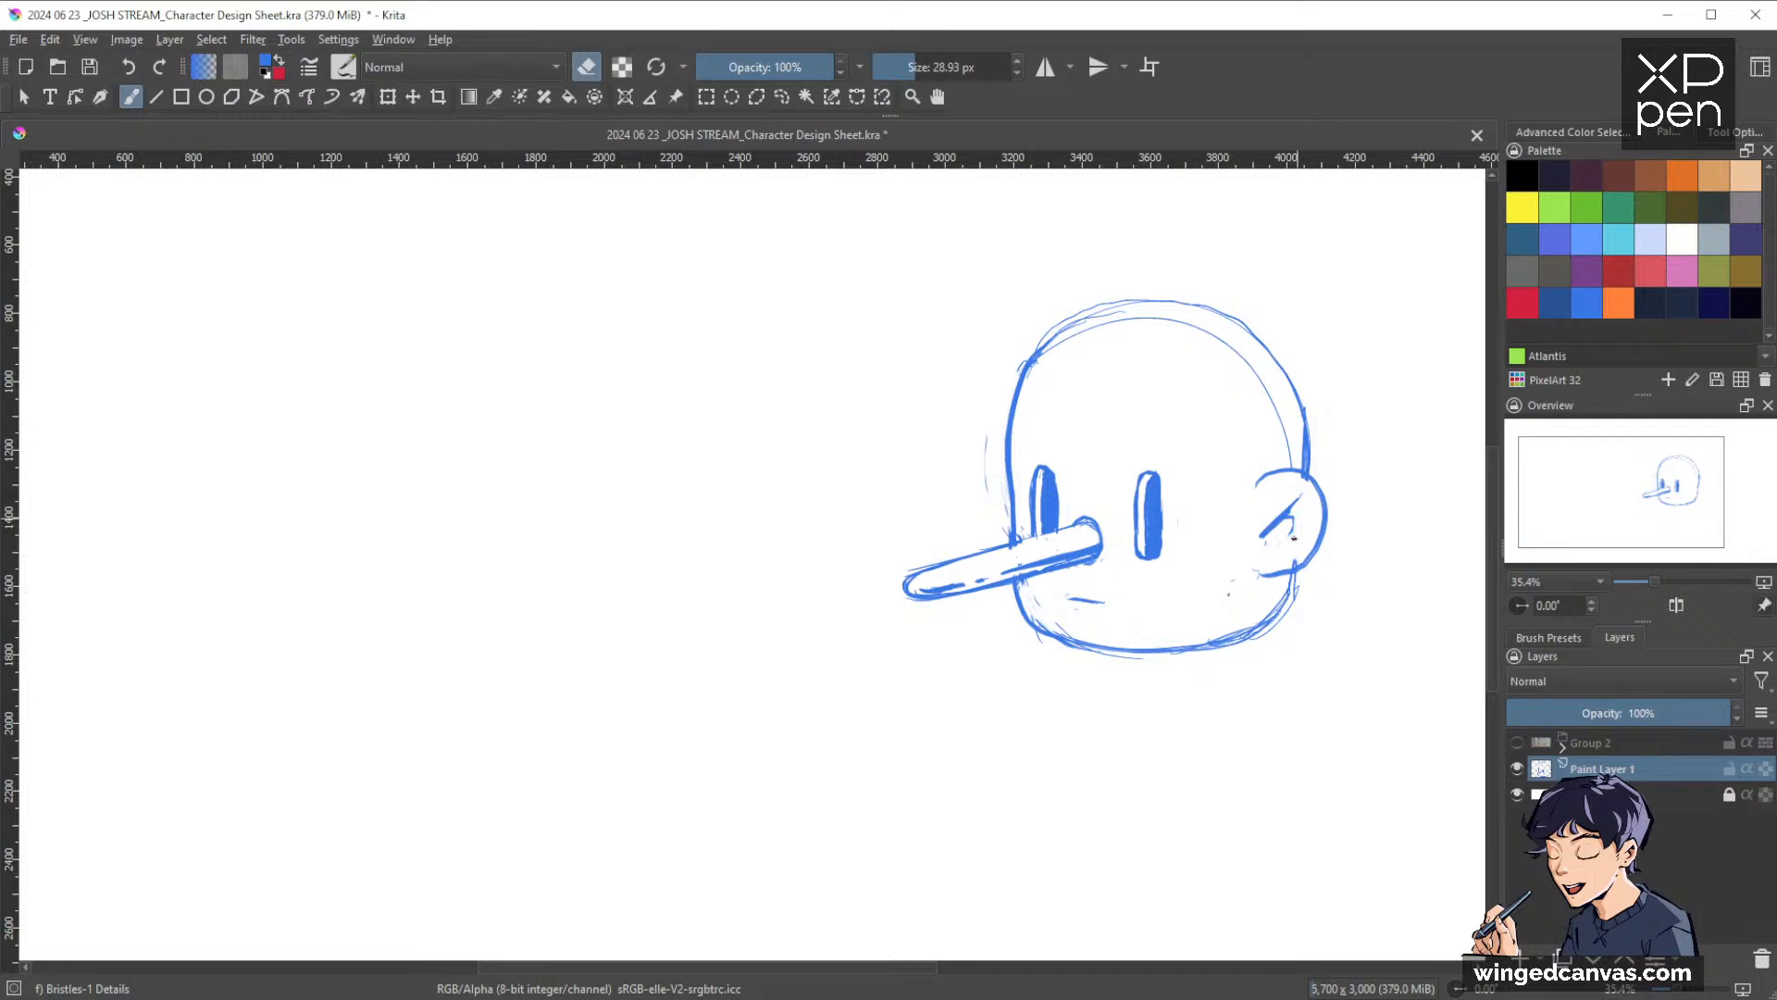
key("e")
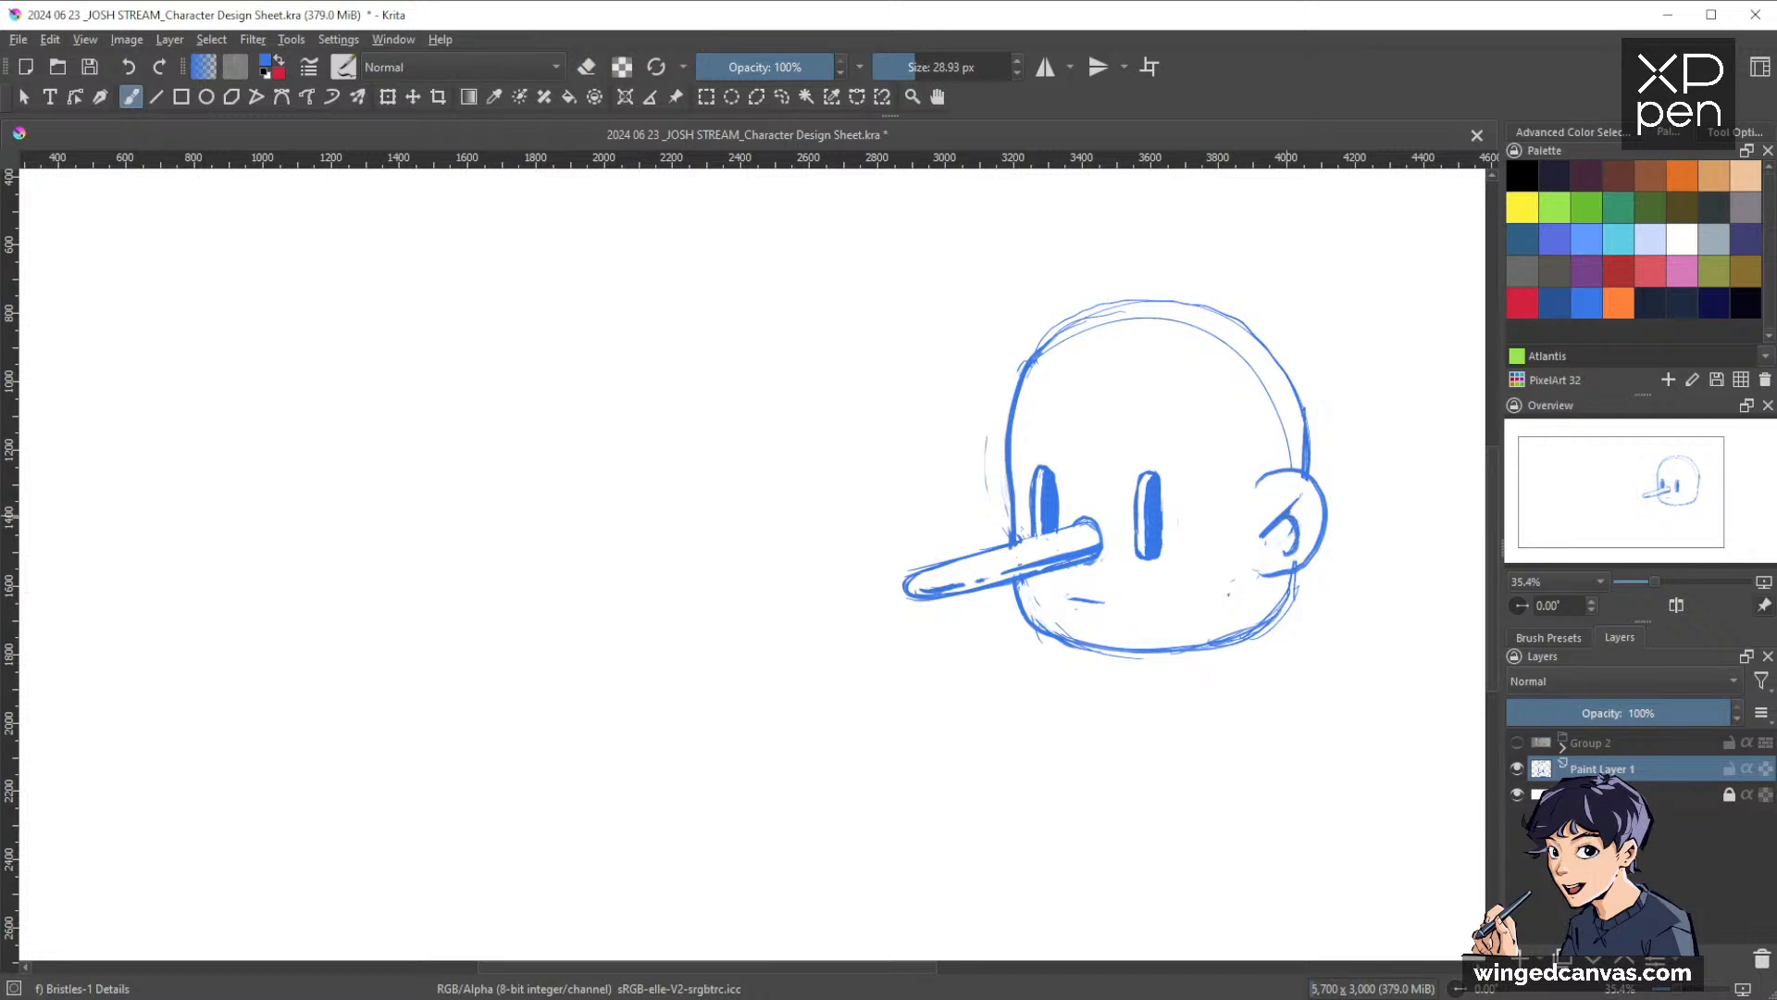
left_click_drag(1298, 503, 1292, 515)
key("e")
key("e")
Sketch an angular sideburn in front of the ear and a slightly curved line across the forehead above the eyes
mouse_move(1220, 470)
left_mouse_down()
mouse_move(1235, 524)
mouse_move(1257, 481)
mouse_move(1222, 473)
mouse_move(1213, 358)
left_mouse_up()
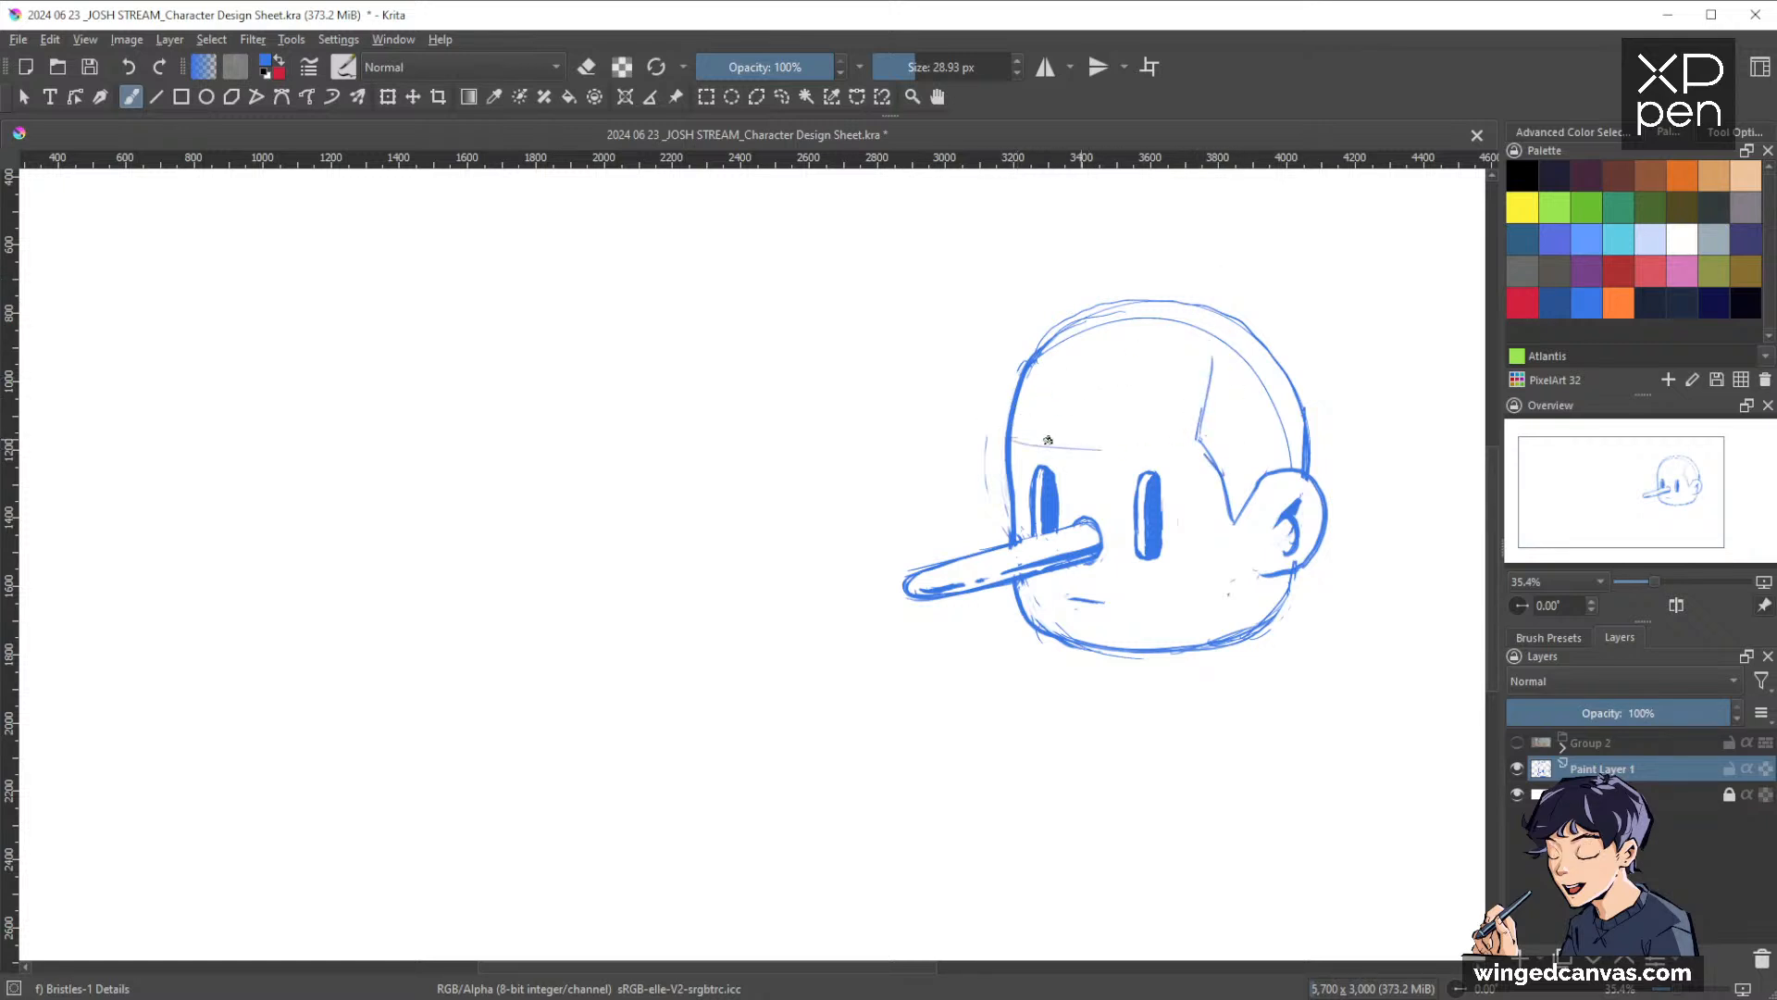
left_click_drag(1011, 442, 1291, 433)
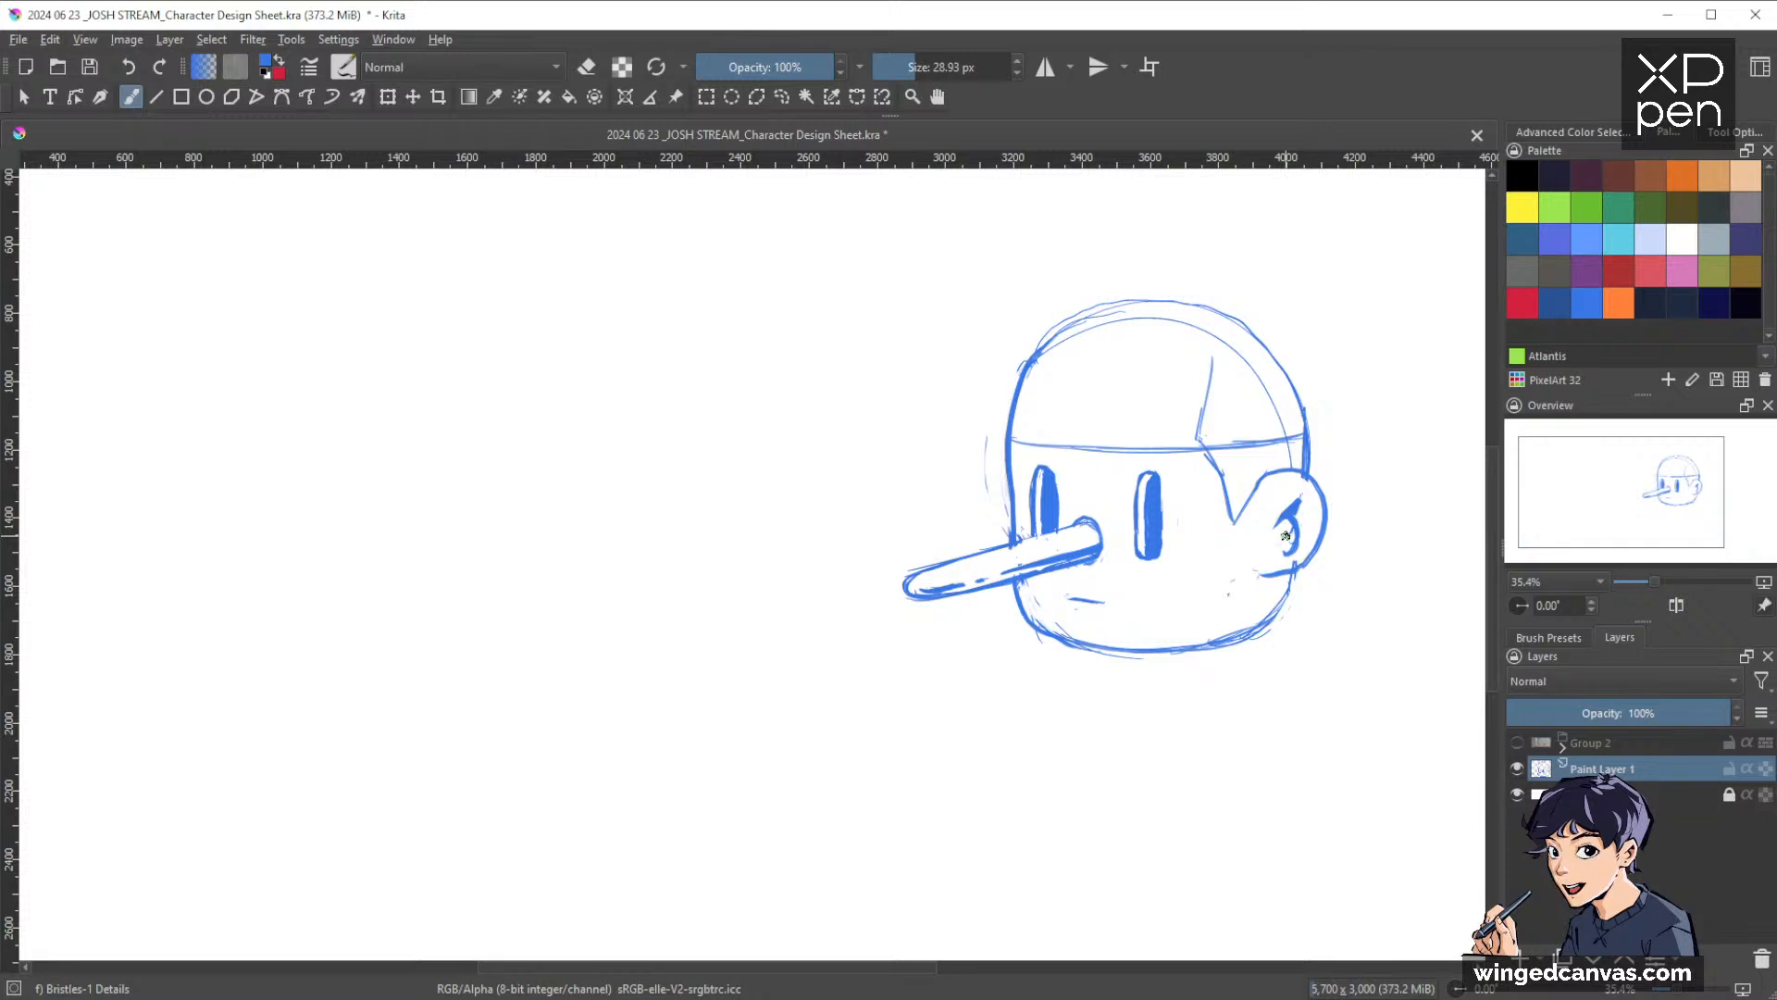
Draw a small neck under the chin with short shoulder lines on both sides
mouse_move(1421, 359)
left_mouse_down()
mouse_move(1227, 501)
mouse_move(1218, 596)
mouse_move(1191, 576)
left_mouse_up()
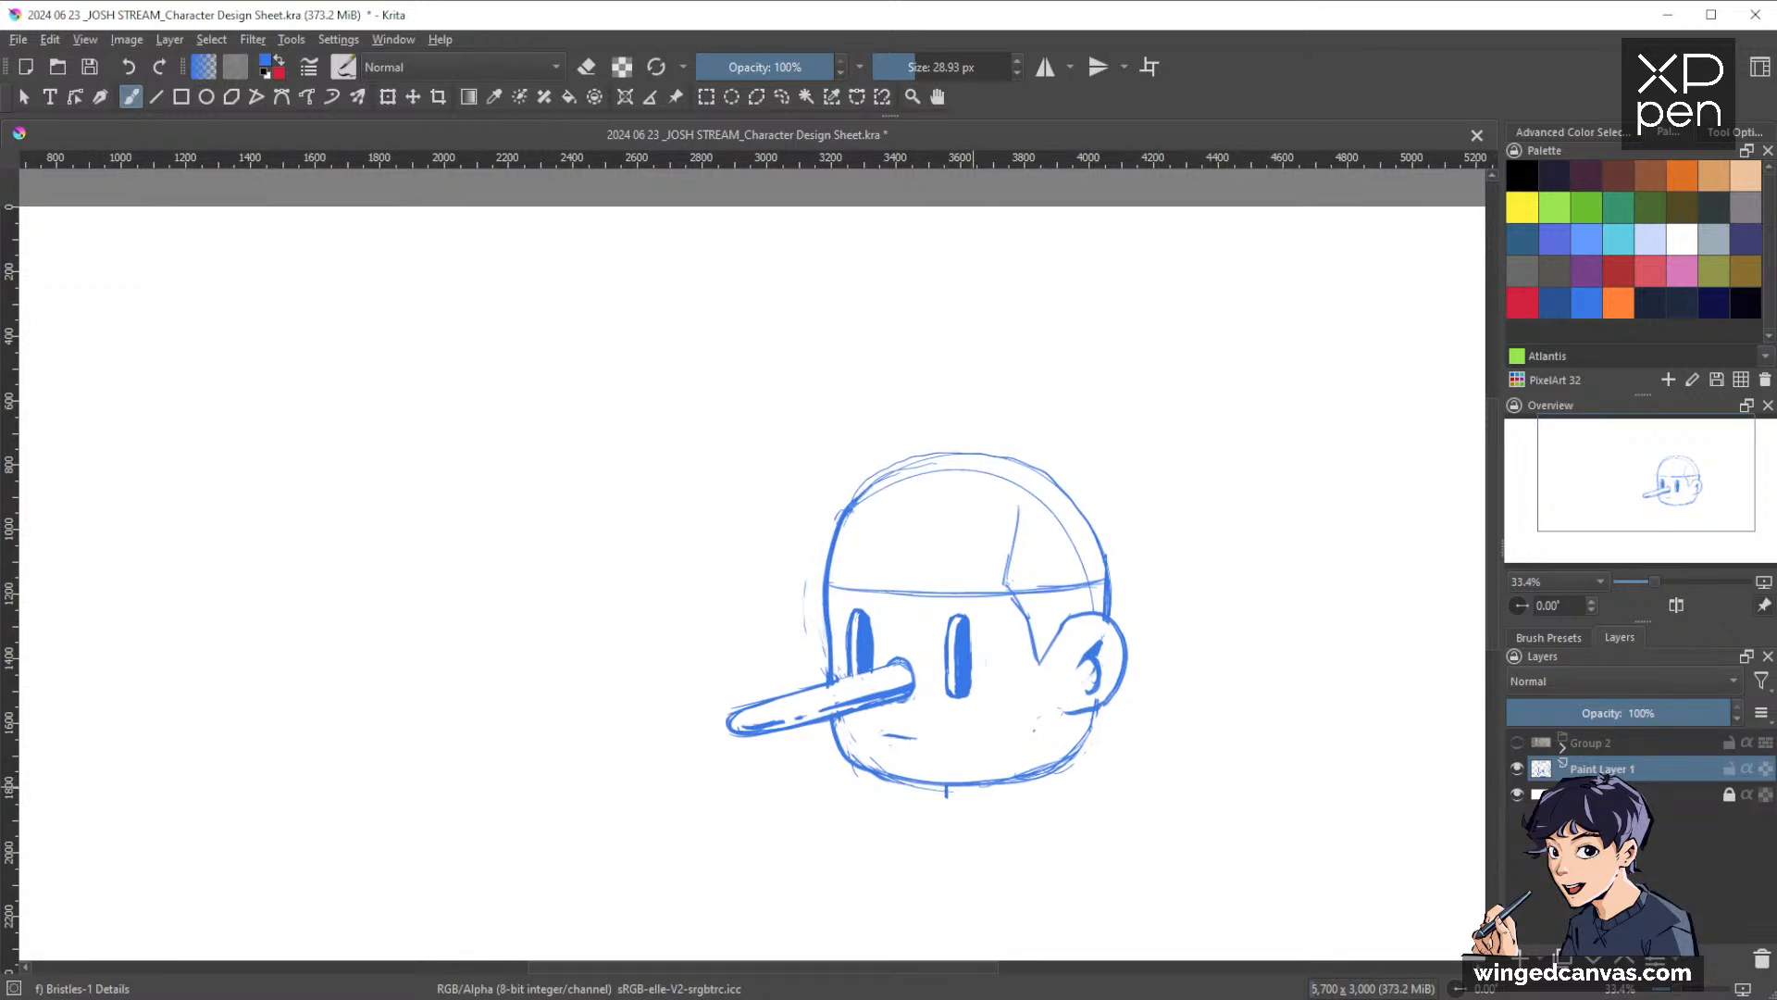
mouse_move(944, 784)
left_mouse_down()
mouse_move(999, 755)
mouse_move(972, 799)
left_mouse_up()
left_click_drag(1155, 634, 1162, 473)
mouse_move(951, 645)
left_mouse_down()
mouse_move(979, 648)
mouse_move(914, 641)
mouse_move(1025, 658)
left_mouse_up()
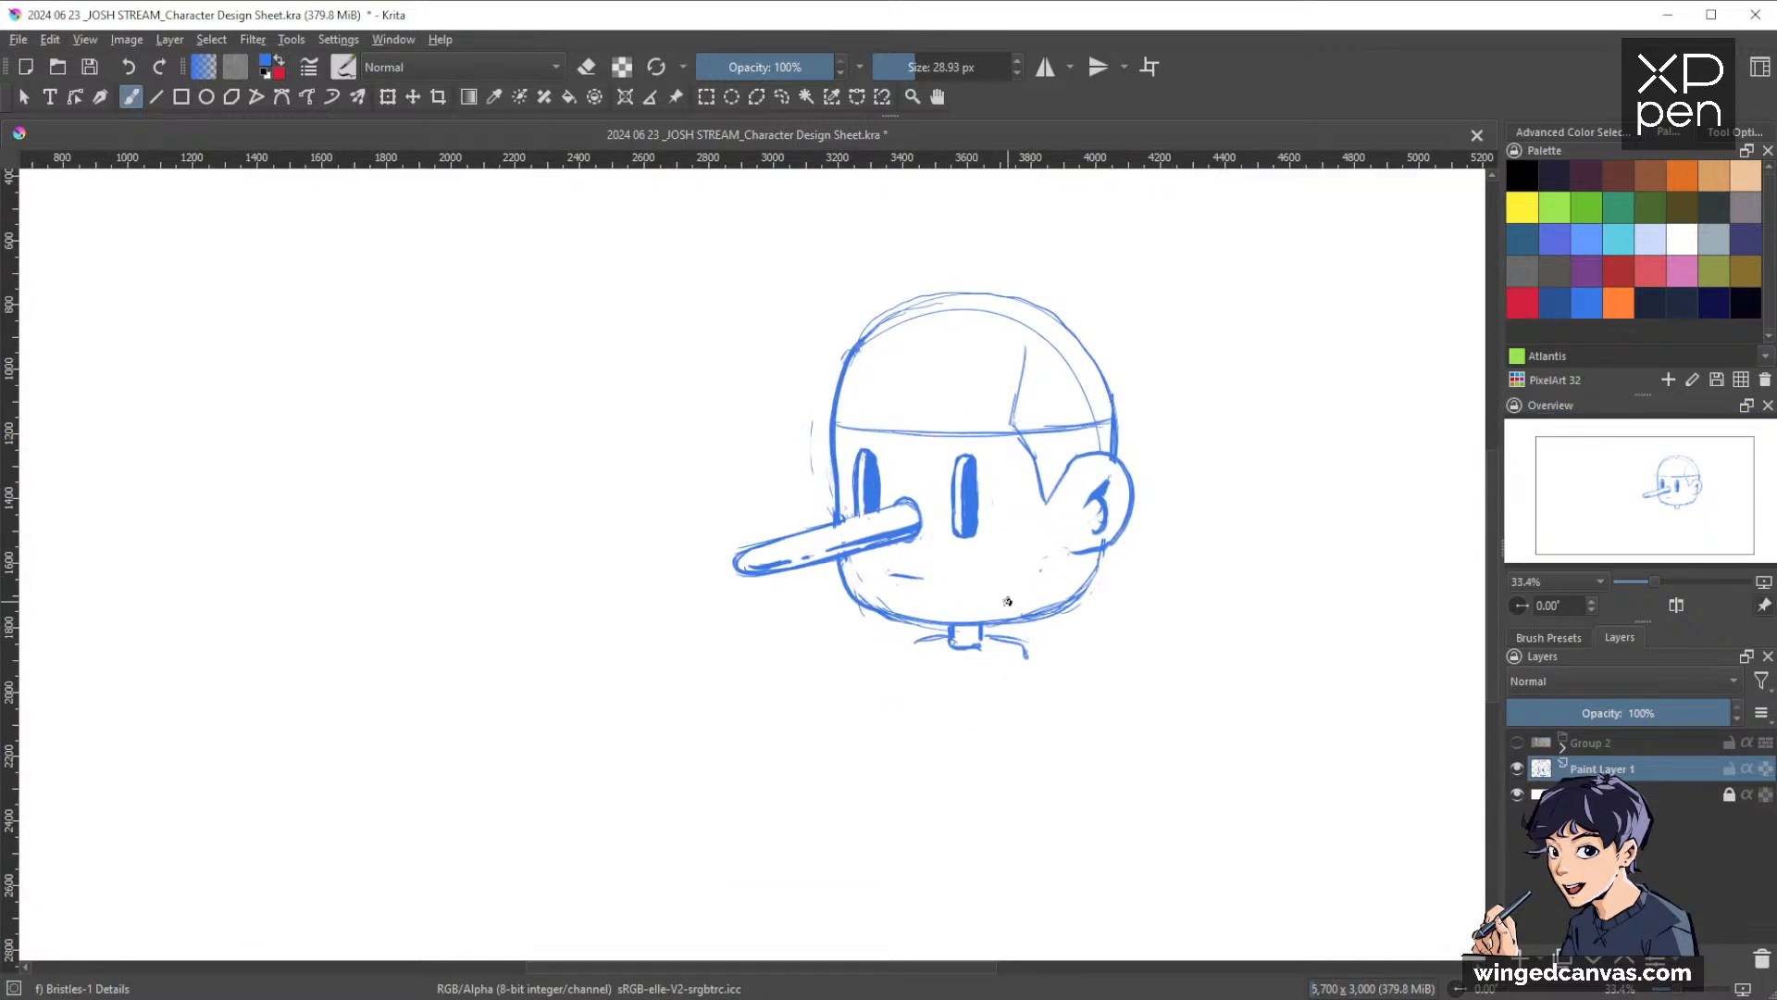
Erase the sideburn line above the forehead line and parts of the guide arc inside the top of the head
left_click_drag(1168, 414, 1249, 559)
mouse_move(1313, 488)
left_mouse_down()
mouse_move(1279, 534)
mouse_move(1324, 480)
left_mouse_up()
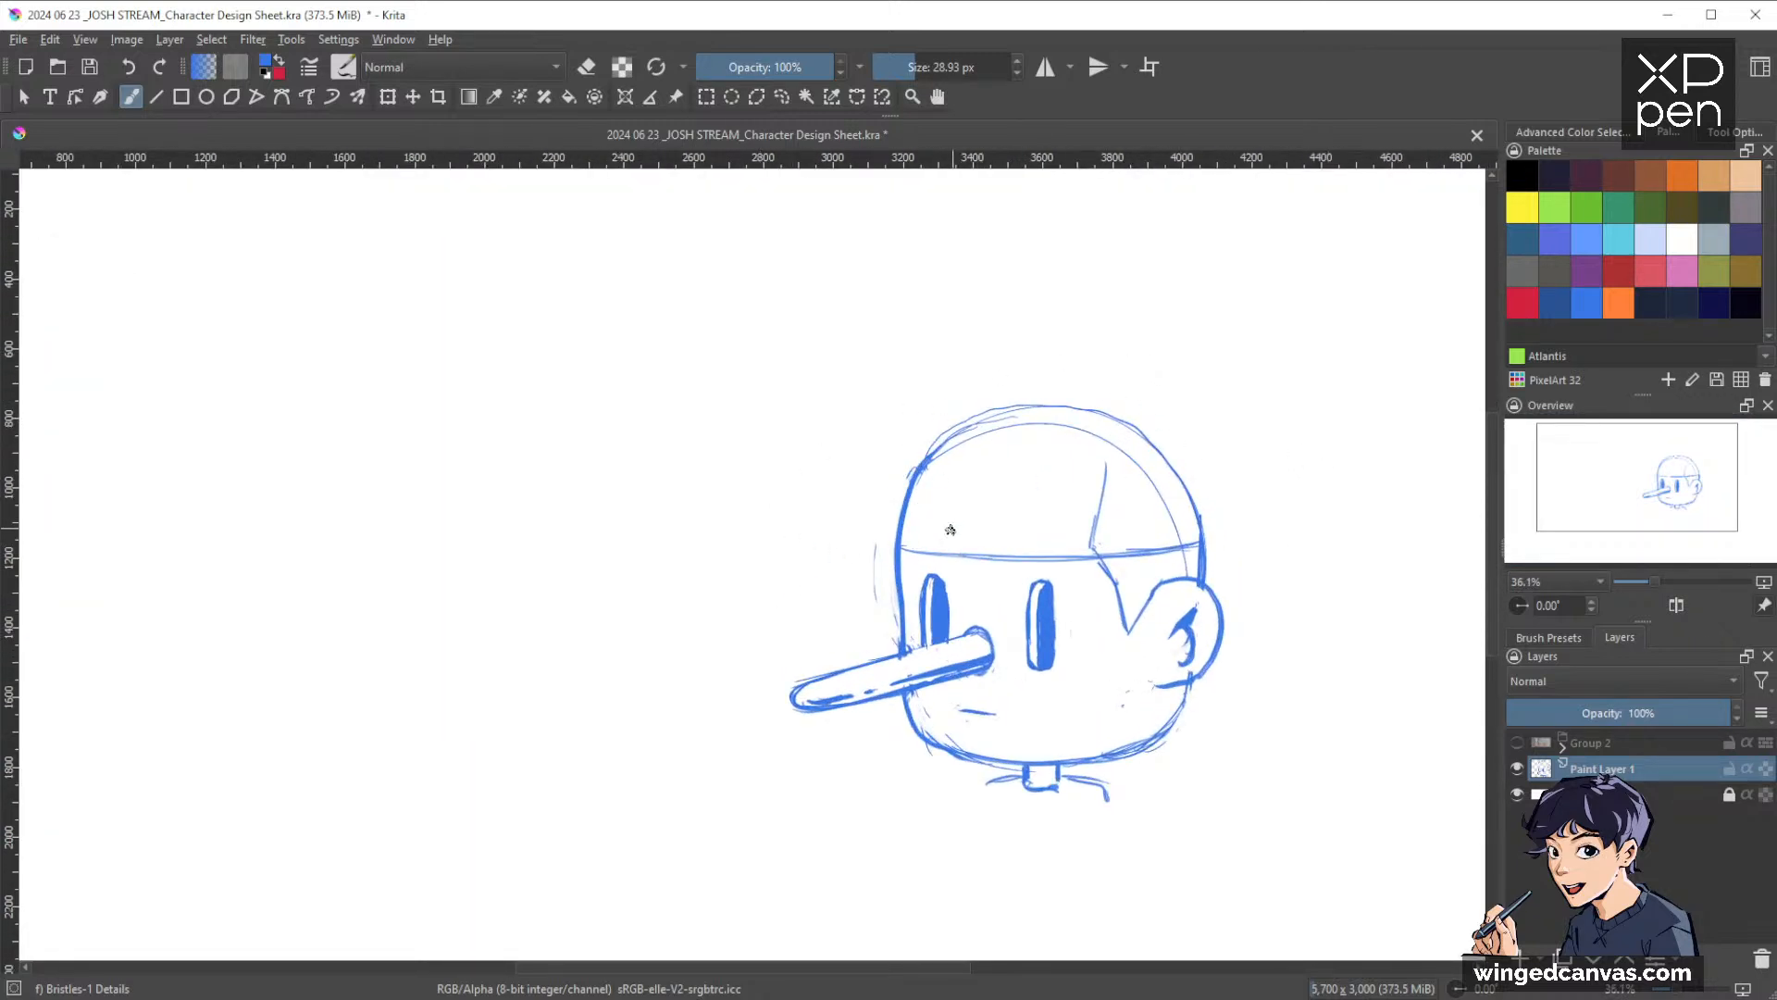
key("e")
left_click_drag(1105, 466, 1086, 529)
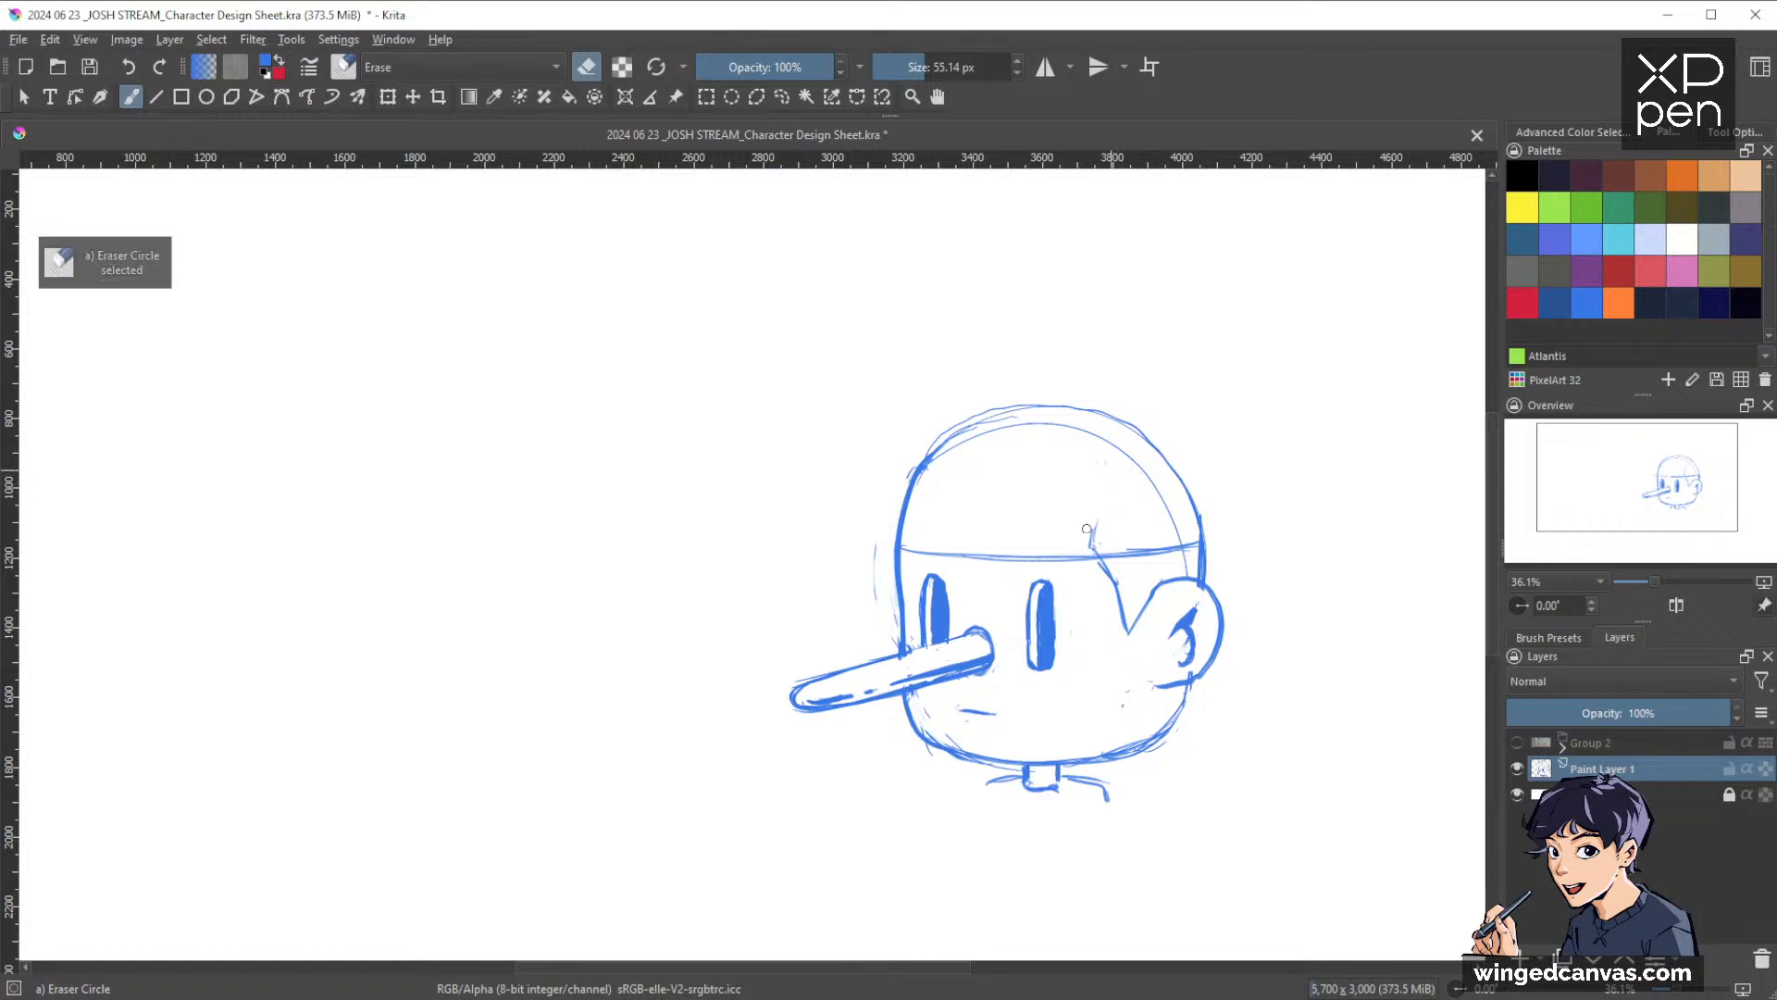
left_click_drag(1072, 437, 971, 436)
key("e")
Erase the rough jaw below the ear and redraw it as one clean curve from the chin to the ear
mouse_move(1190, 691)
left_mouse_down()
mouse_move(1152, 744)
mouse_move(1165, 721)
mouse_move(1095, 755)
left_mouse_up()
key("e")
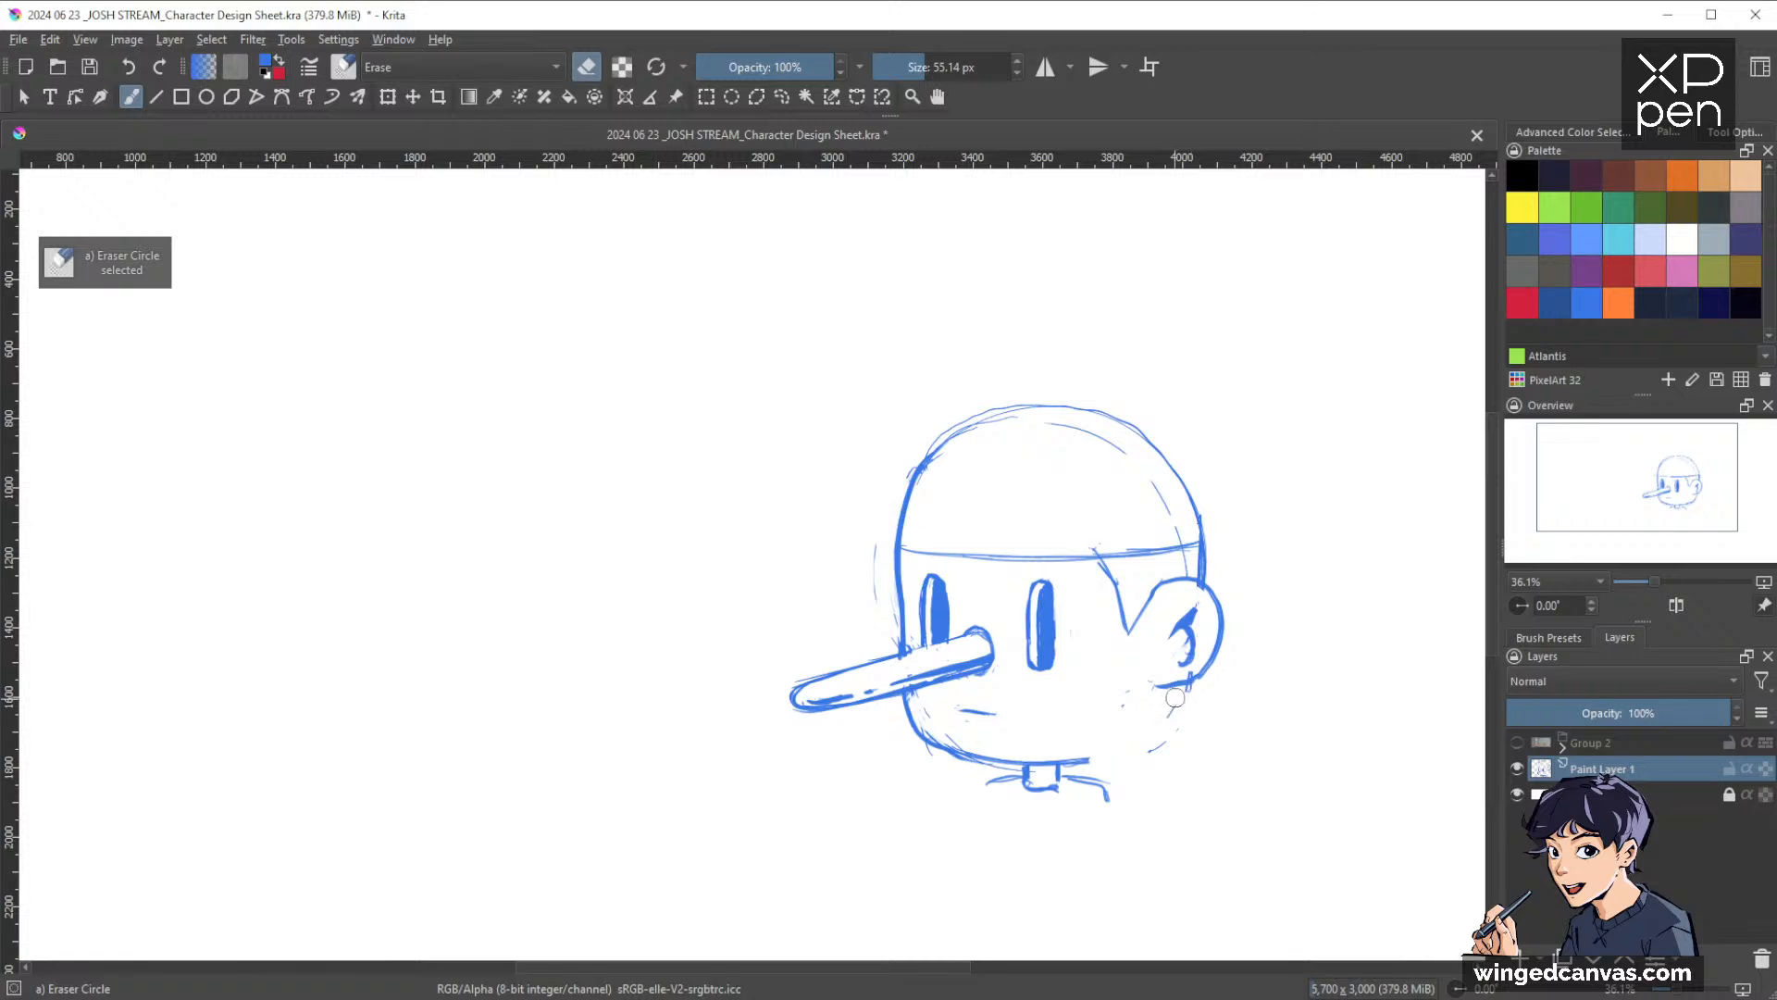
key("e")
mouse_move(1172, 680)
left_mouse_down()
mouse_move(1101, 745)
mouse_move(1122, 745)
mouse_move(1076, 757)
mouse_move(1164, 683)
left_mouse_up()
Darken the sideburn and erase the remaining guide arcs inside the top of the head
key("e")
key("e")
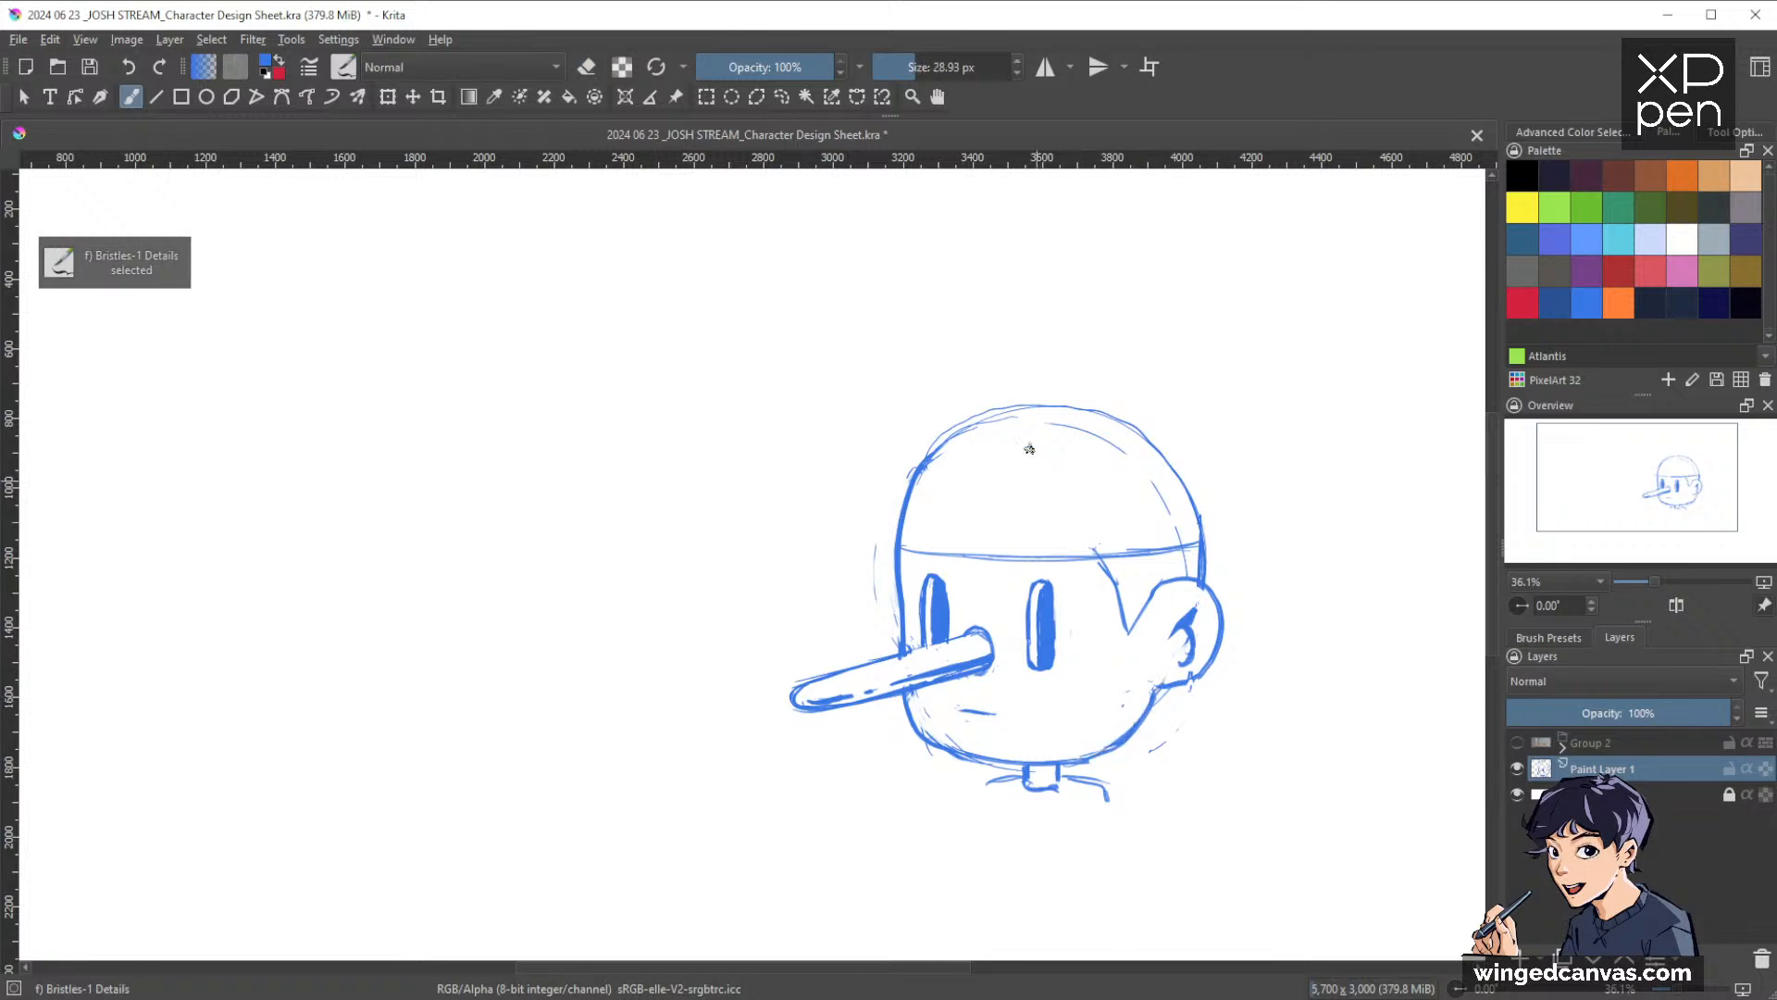
mouse_move(1155, 544)
left_mouse_down()
mouse_move(1095, 551)
mouse_move(1120, 458)
mouse_move(986, 427)
mouse_move(1176, 516)
left_mouse_up()
key("e")
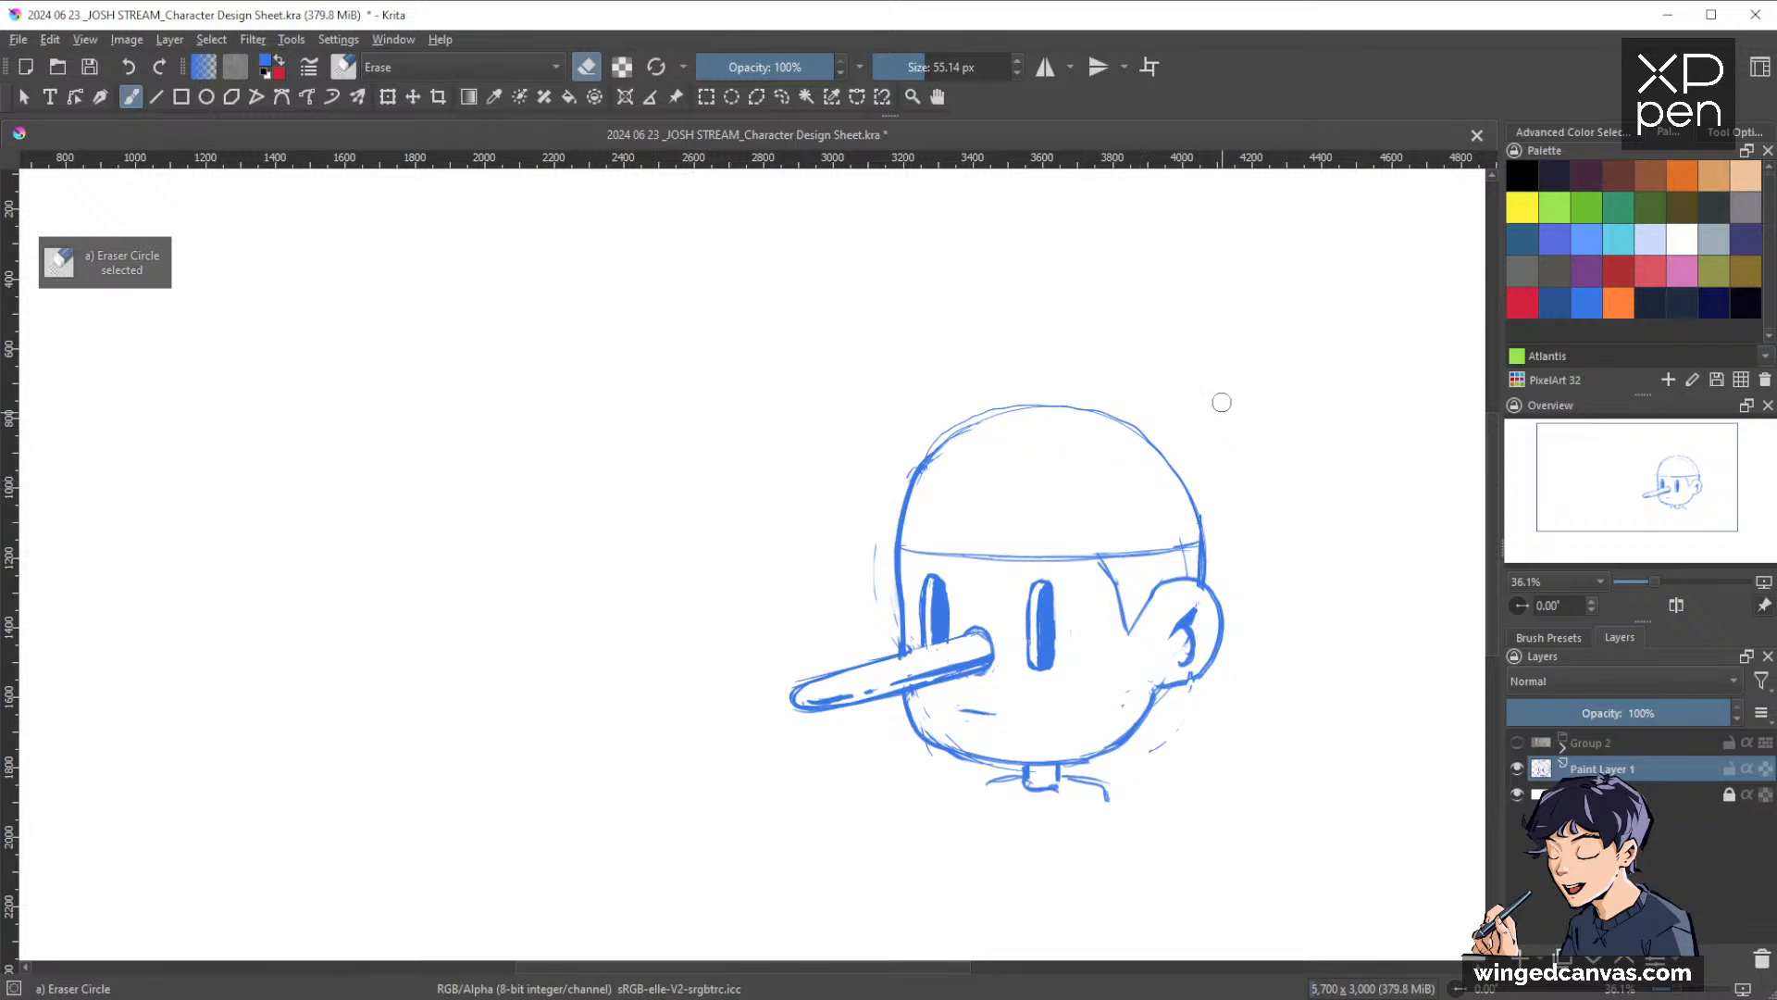
Draw a beanie cuff around the head with rounded ends on both sides and an upper edge line
key("e")
mouse_move(880, 492)
left_mouse_down()
mouse_move(889, 545)
mouse_move(880, 489)
left_mouse_up()
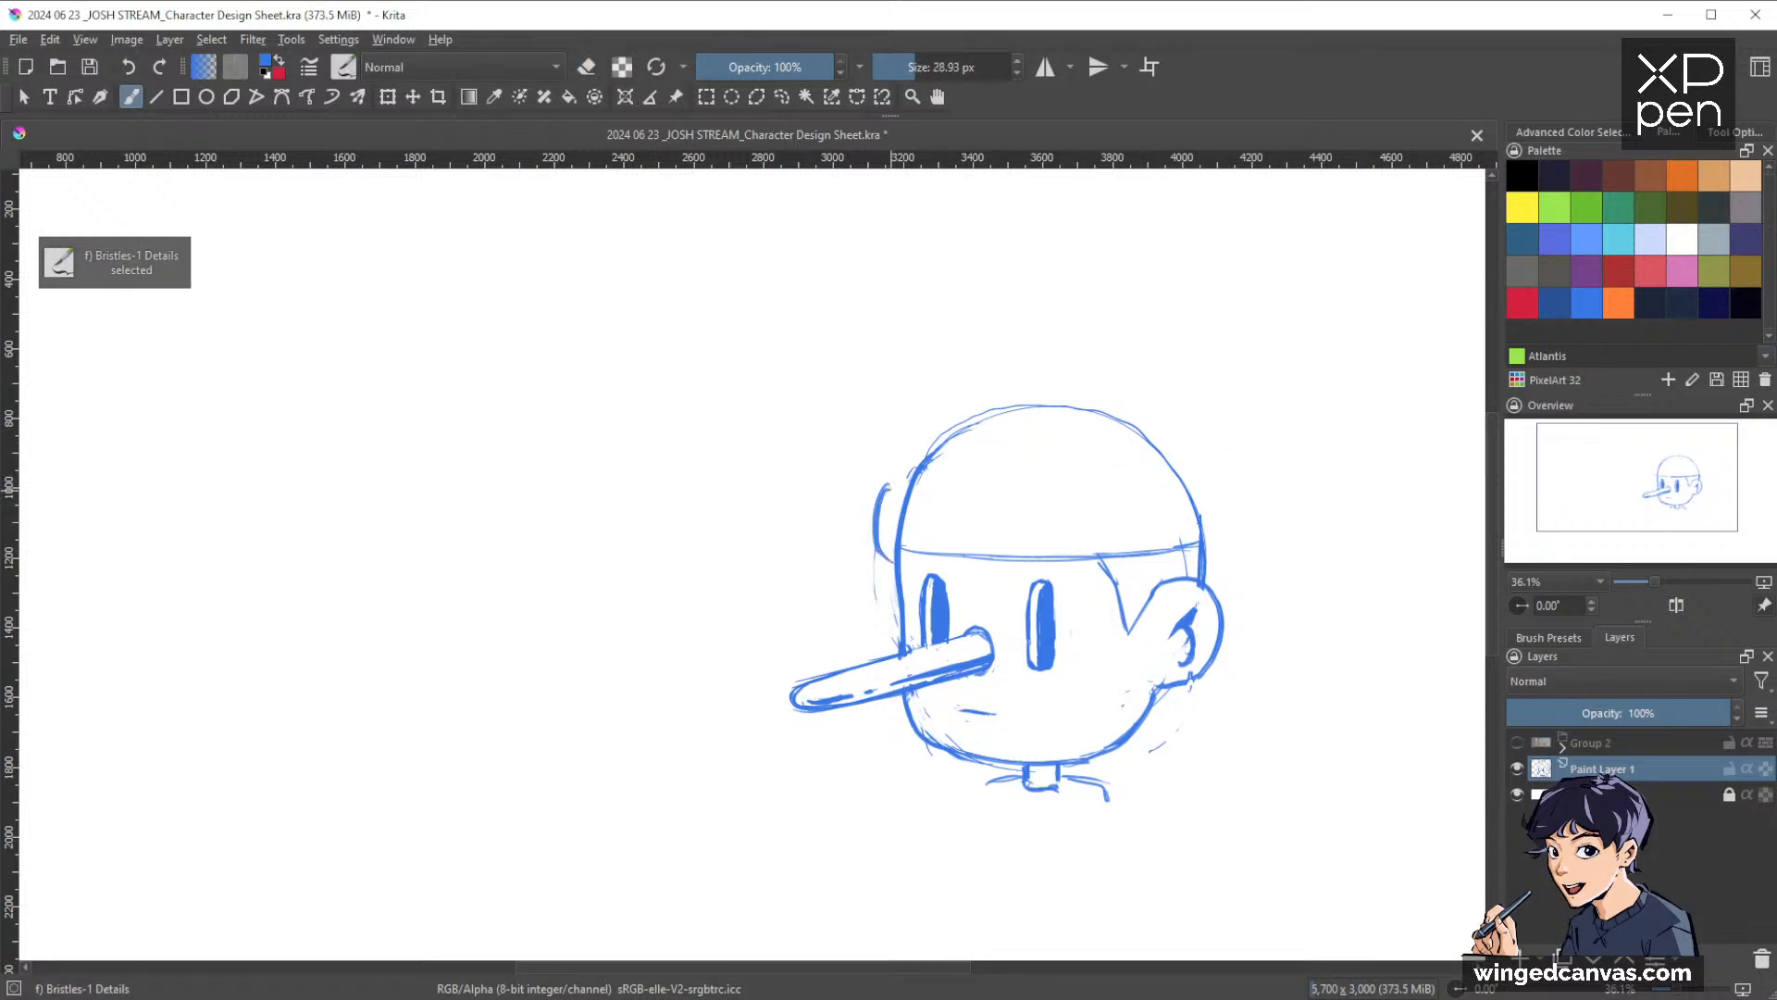
mouse_move(879, 554)
left_mouse_down()
mouse_move(891, 479)
mouse_move(1169, 484)
mouse_move(1214, 522)
mouse_move(1212, 551)
left_mouse_up()
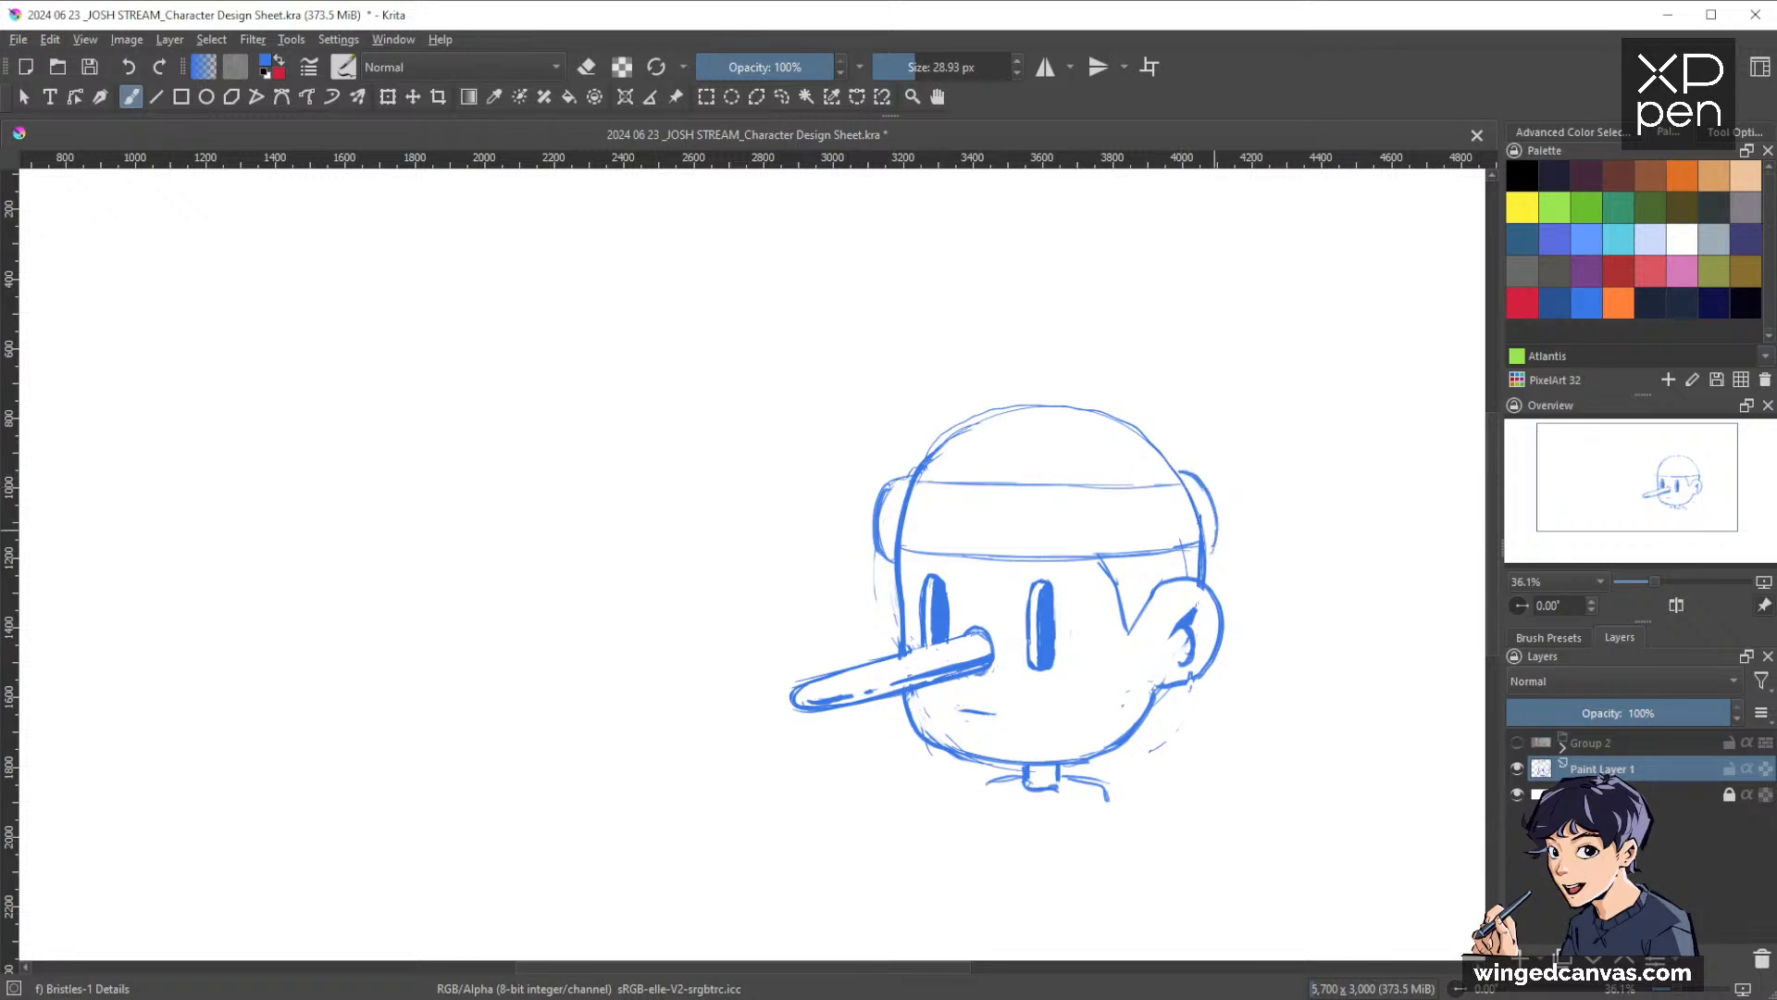
Erase the head outline and old forehead line inside the cuff, and redraw the cuff's lower edge slightly lower and bolder
key("/")
left_click_drag(915, 493, 905, 496)
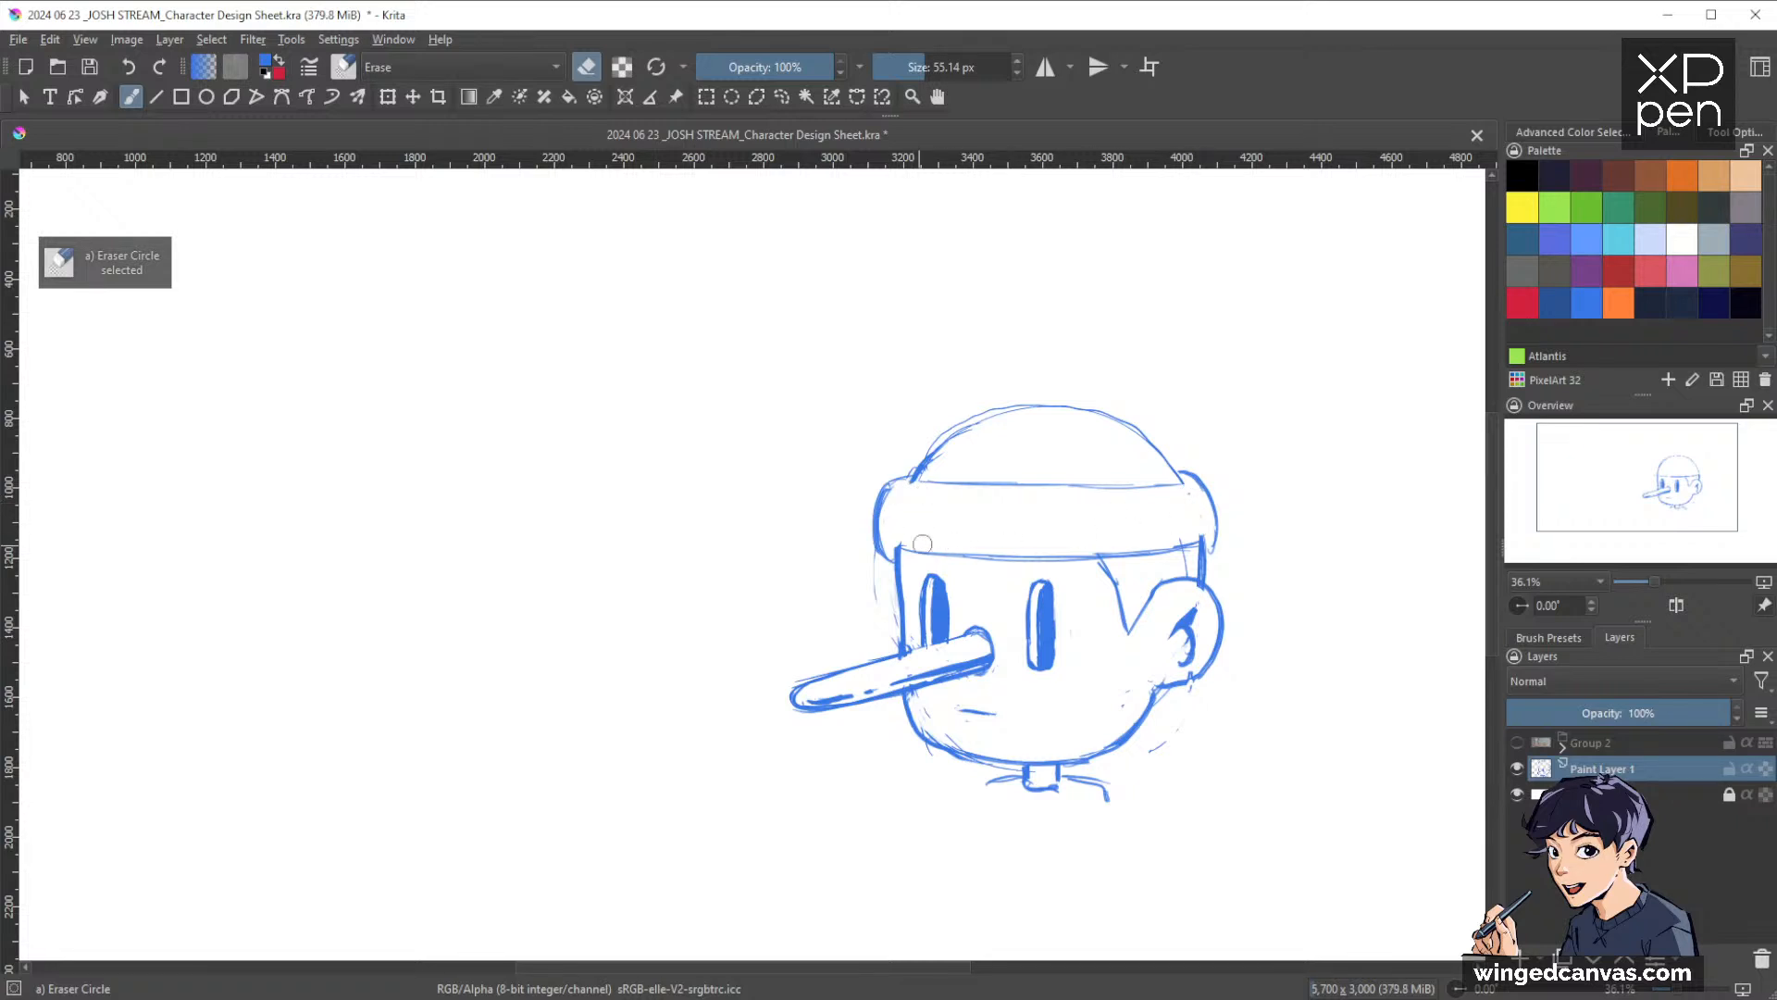
left_click_drag(923, 544, 1193, 544)
key("/")
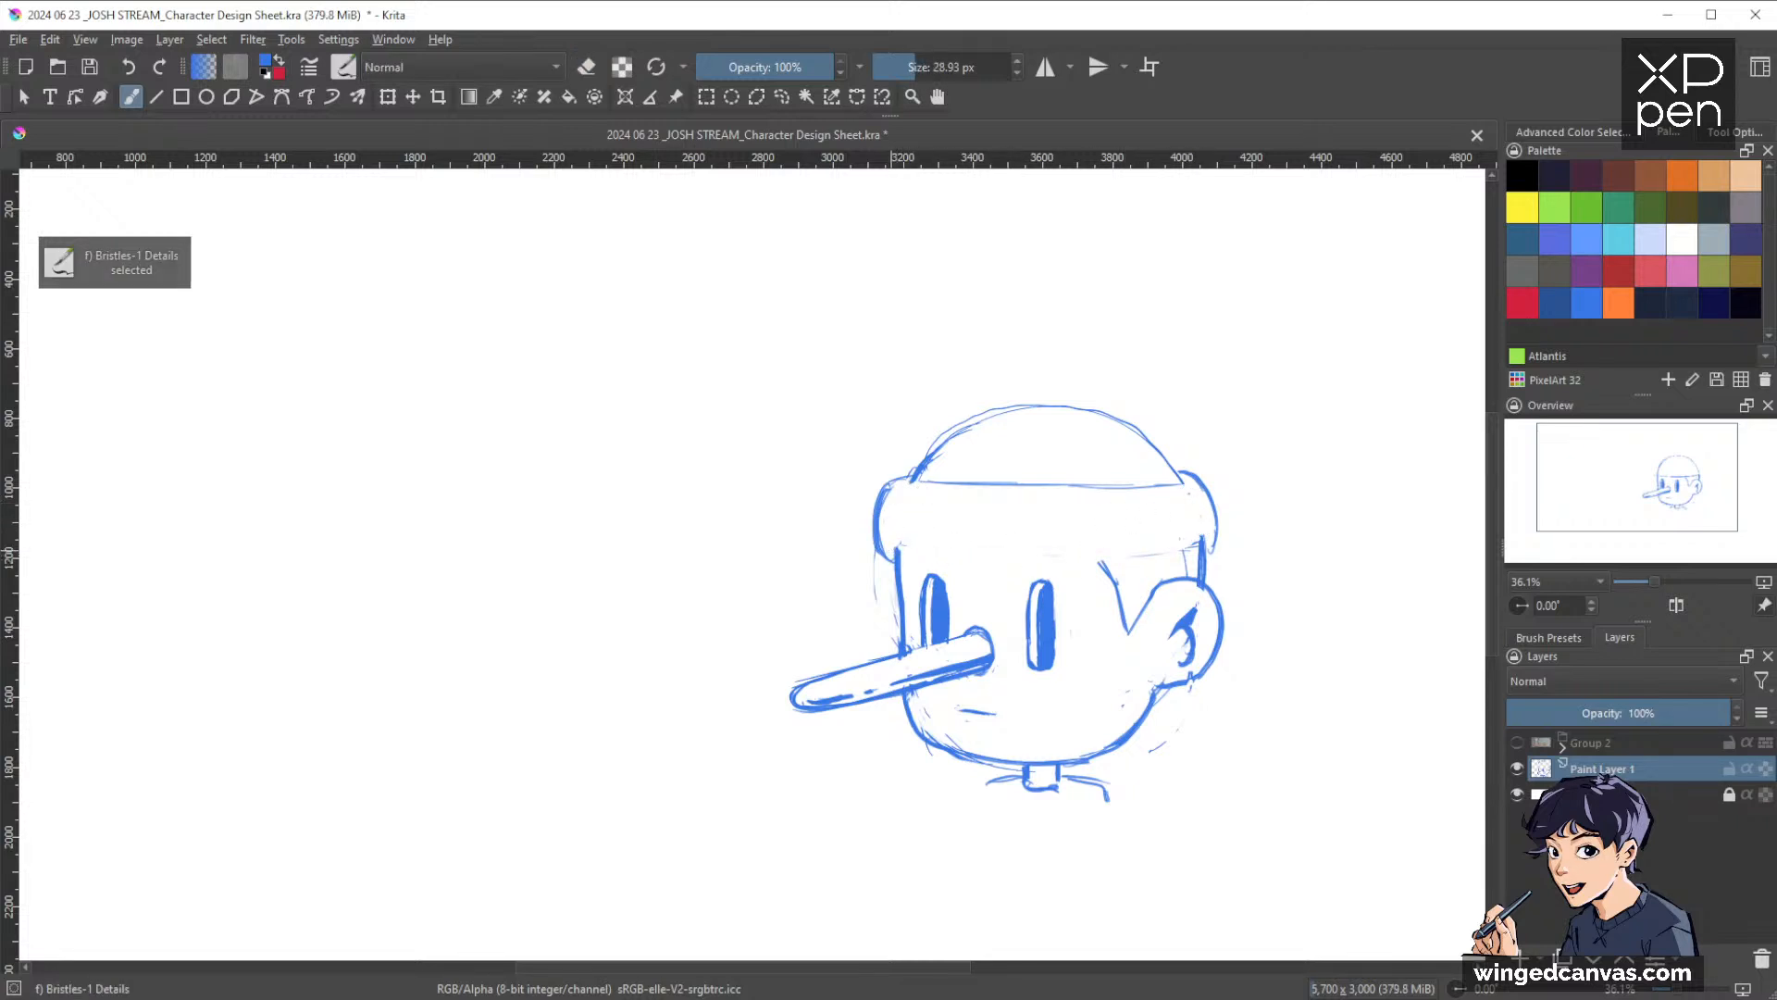
left_click_drag(894, 552, 1199, 552)
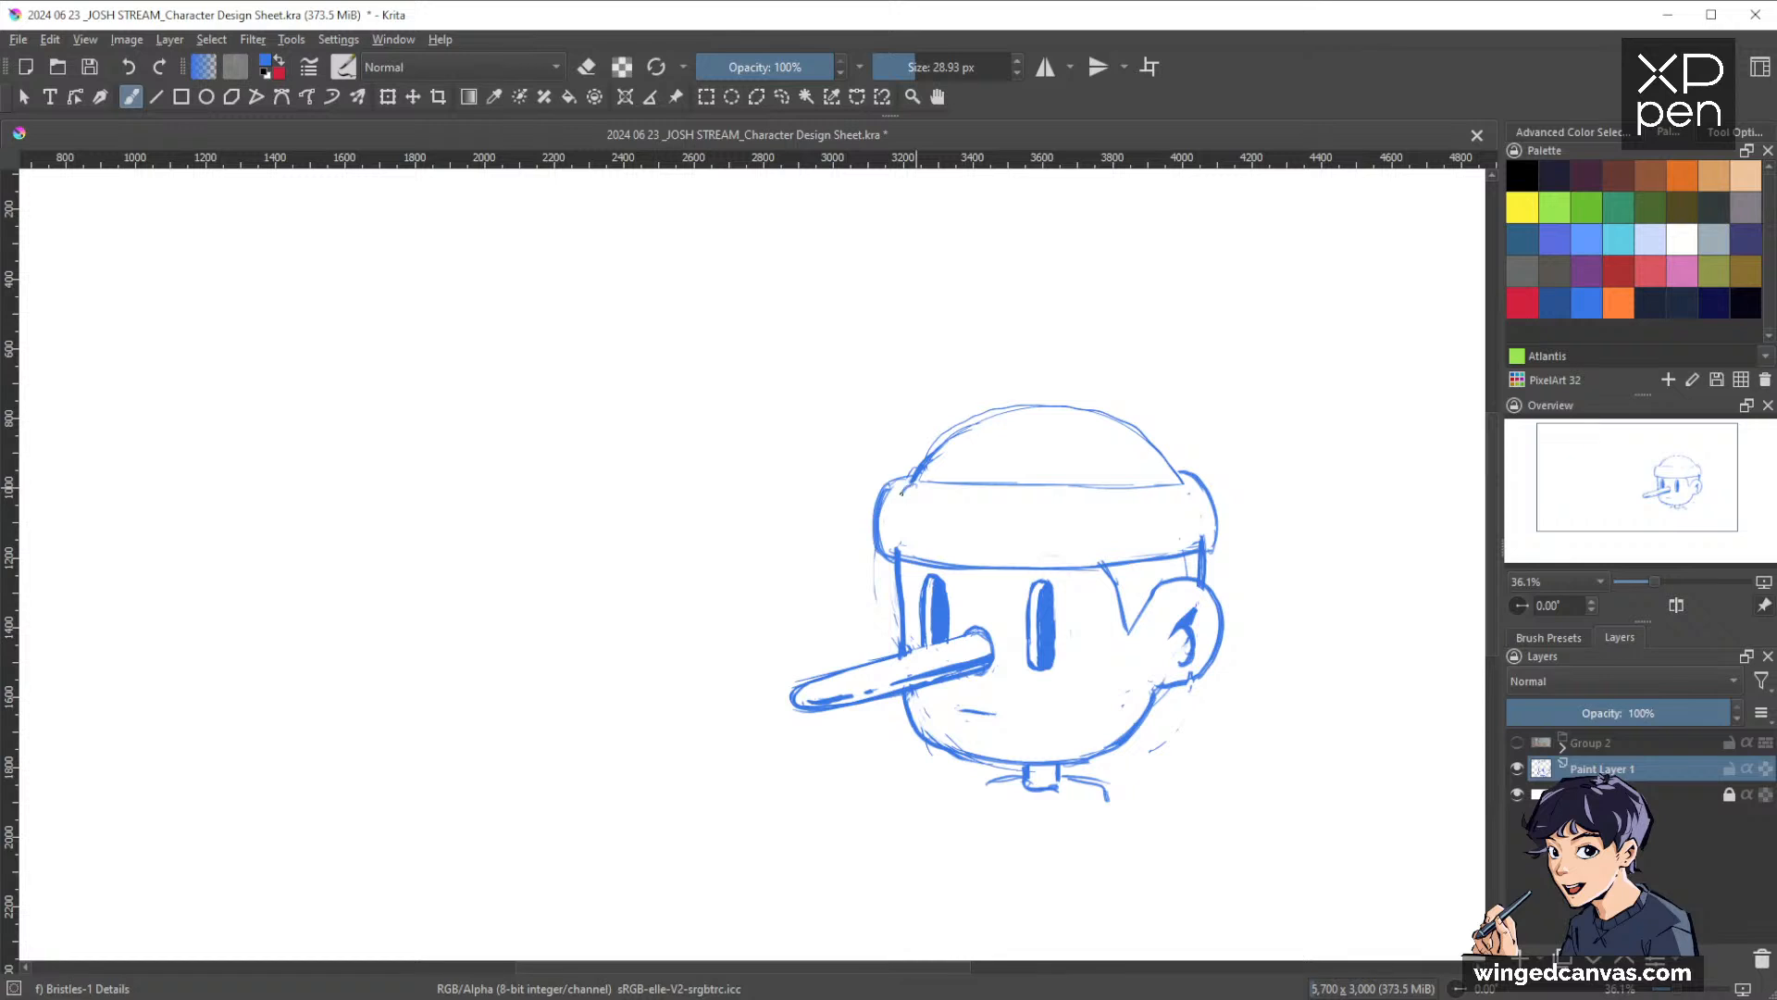
Draw evenly spaced vertical rib lines across the beanie cuff, curving them toward both ends
mouse_move(902, 491)
left_mouse_down()
mouse_move(895, 546)
mouse_move(929, 558)
left_mouse_up()
left_click_drag(975, 492, 974, 561)
left_click_drag(1031, 487, 1028, 557)
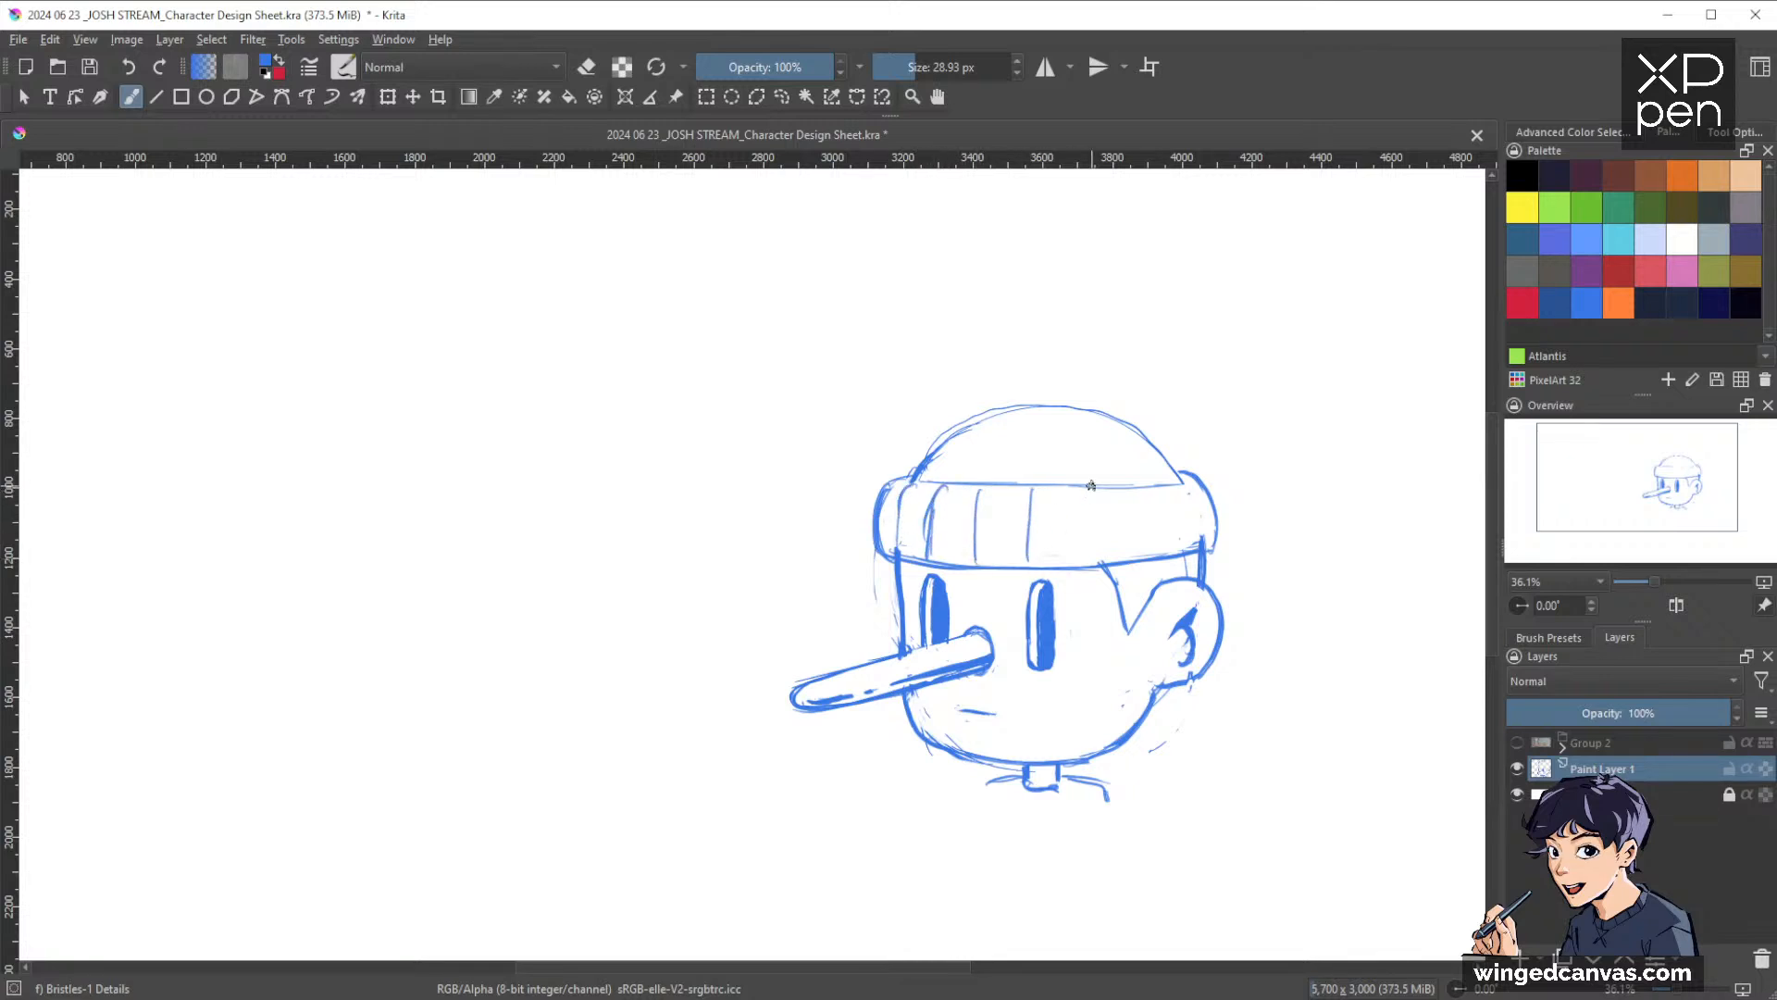
left_click_drag(1073, 491, 1079, 562)
left_click_drag(1103, 488, 1123, 558)
left_click_drag(1158, 489, 1175, 553)
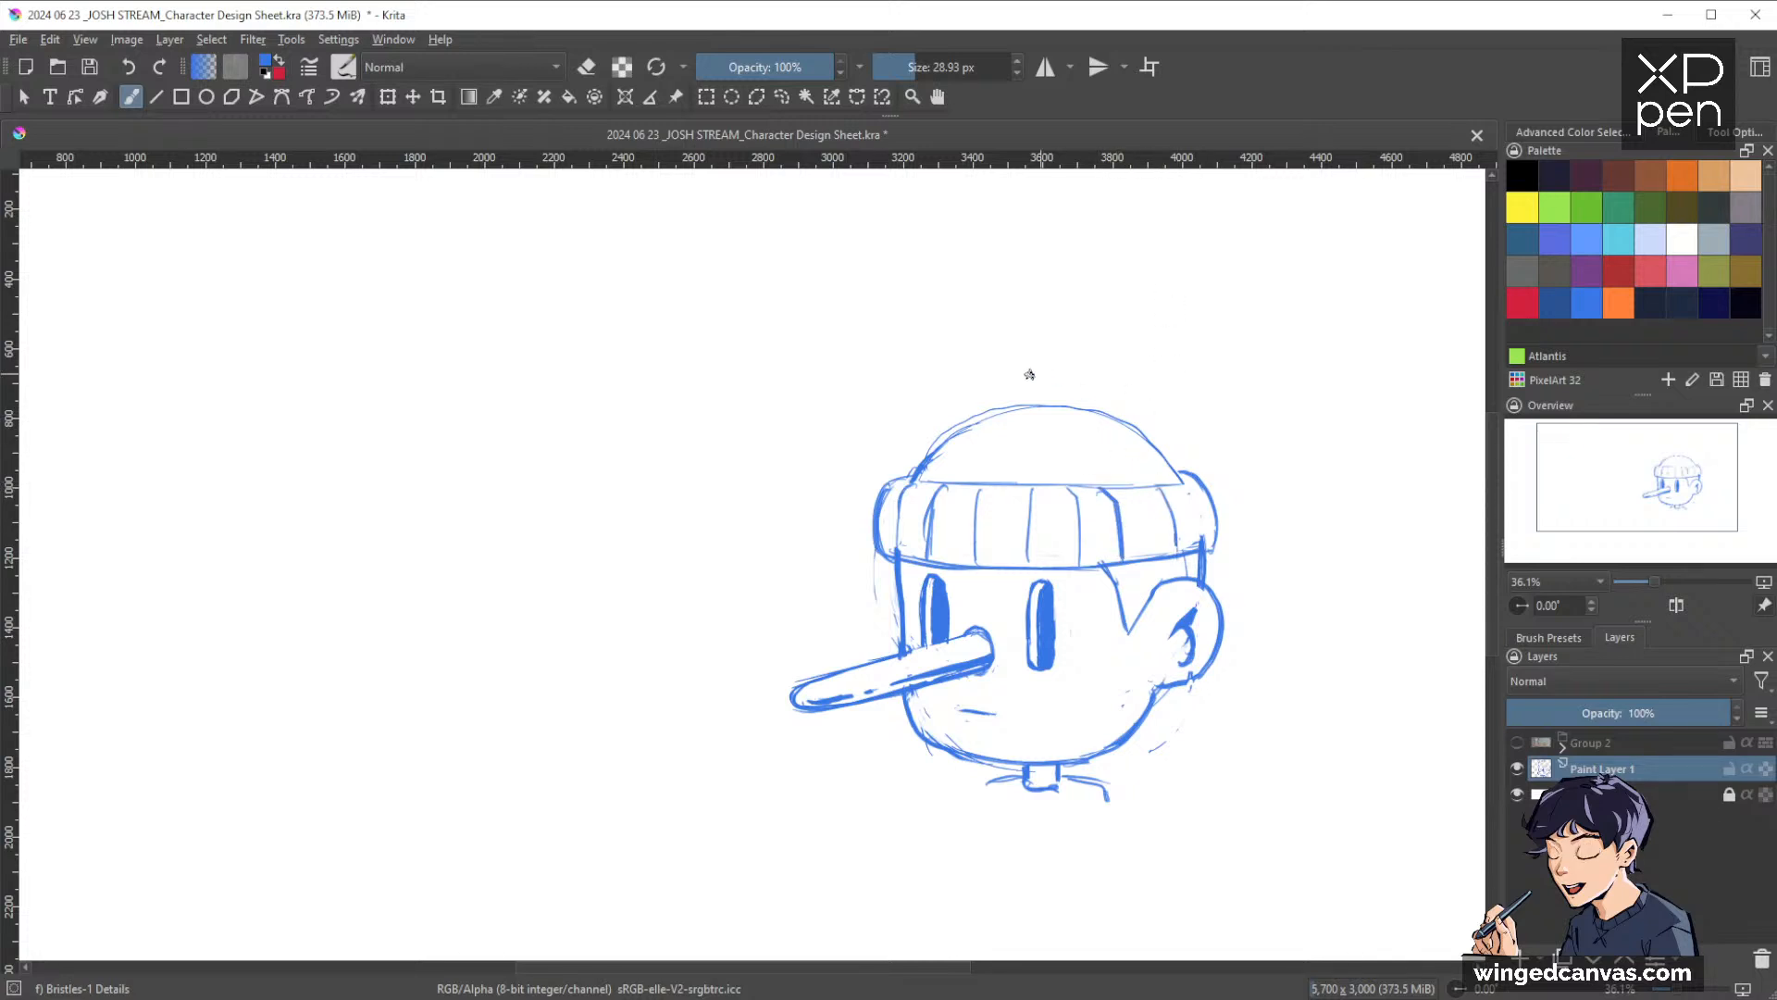
Draw a round pom-pom on top of the beanie and go over its outline
mouse_move(1030, 294)
left_mouse_down()
mouse_move(989, 376)
mouse_move(1015, 394)
mouse_move(1011, 315)
mouse_move(1066, 298)
mouse_move(1106, 377)
mouse_move(1081, 404)
left_mouse_up()
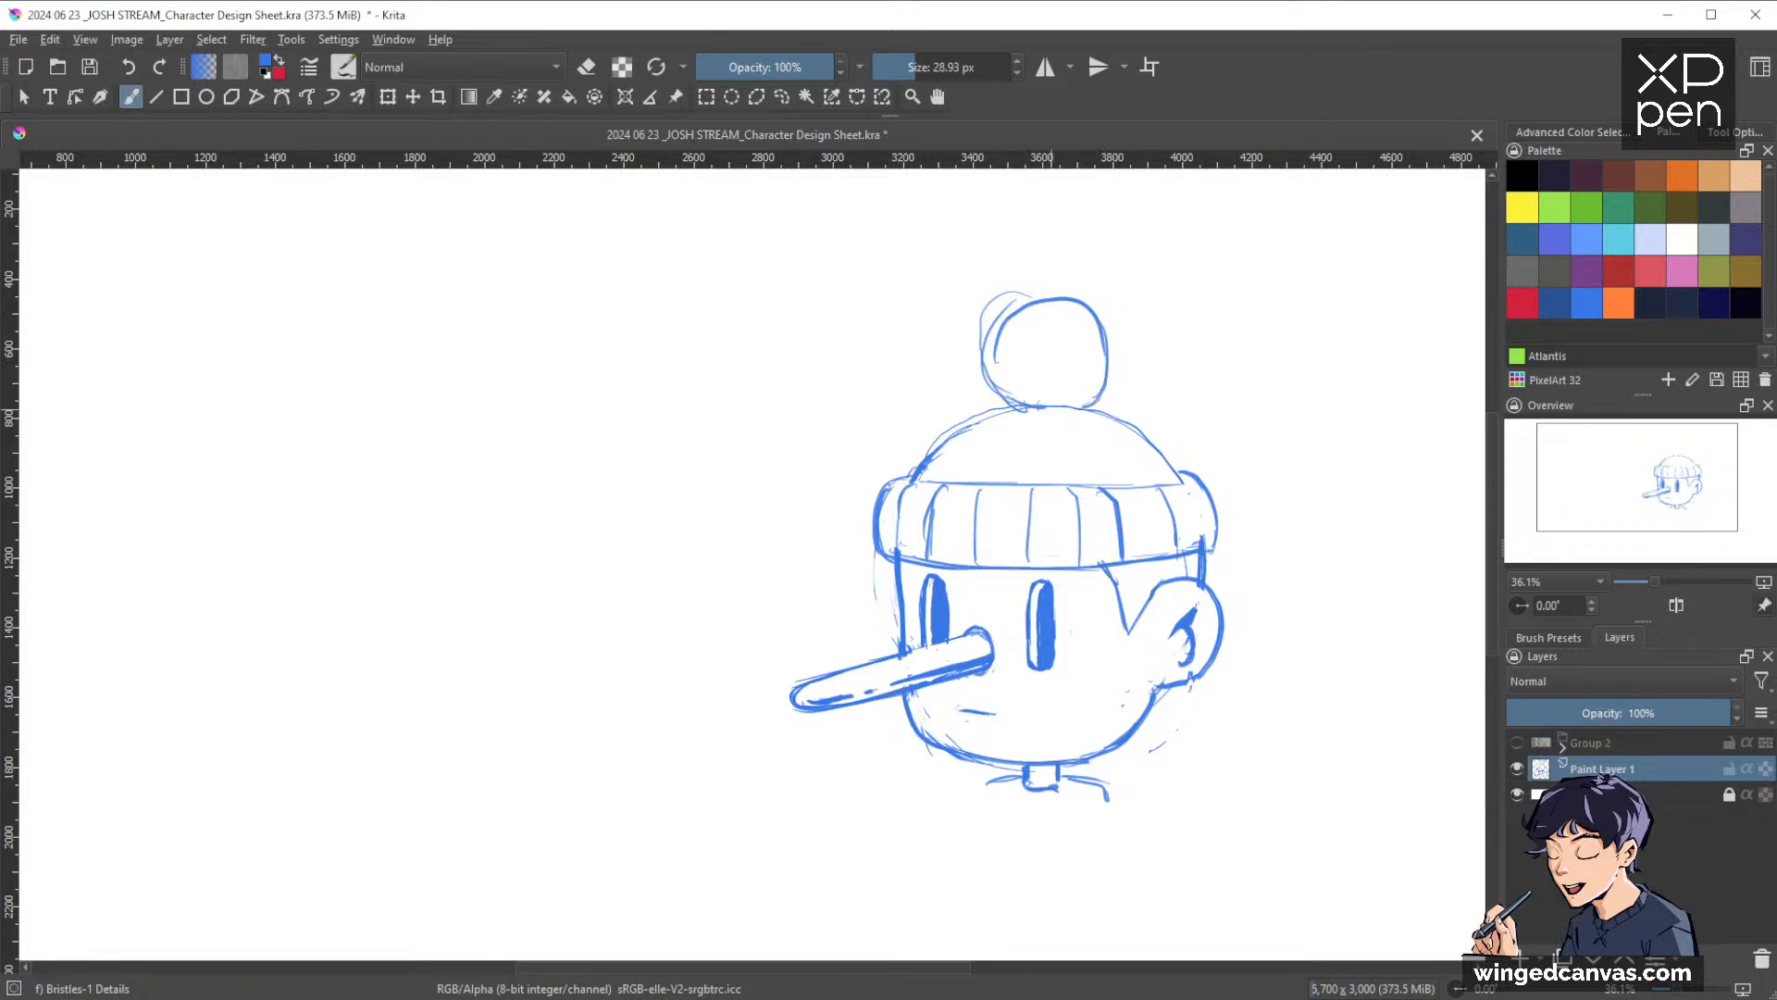
mouse_move(988, 367)
left_mouse_down()
mouse_move(1027, 298)
mouse_move(1069, 290)
mouse_move(1105, 313)
mouse_move(1113, 381)
left_mouse_up()
Scale up the whole head sketch with the Transform tool and return to the brush
mouse_move(1340, 434)
left_mouse_down()
mouse_move(1340, 567)
mouse_move(1221, 611)
mouse_move(1281, 756)
left_mouse_up()
key("ctrl+t")
mouse_move(1206, 675)
left_mouse_down()
mouse_move(1178, 658)
mouse_move(1218, 666)
left_mouse_up()
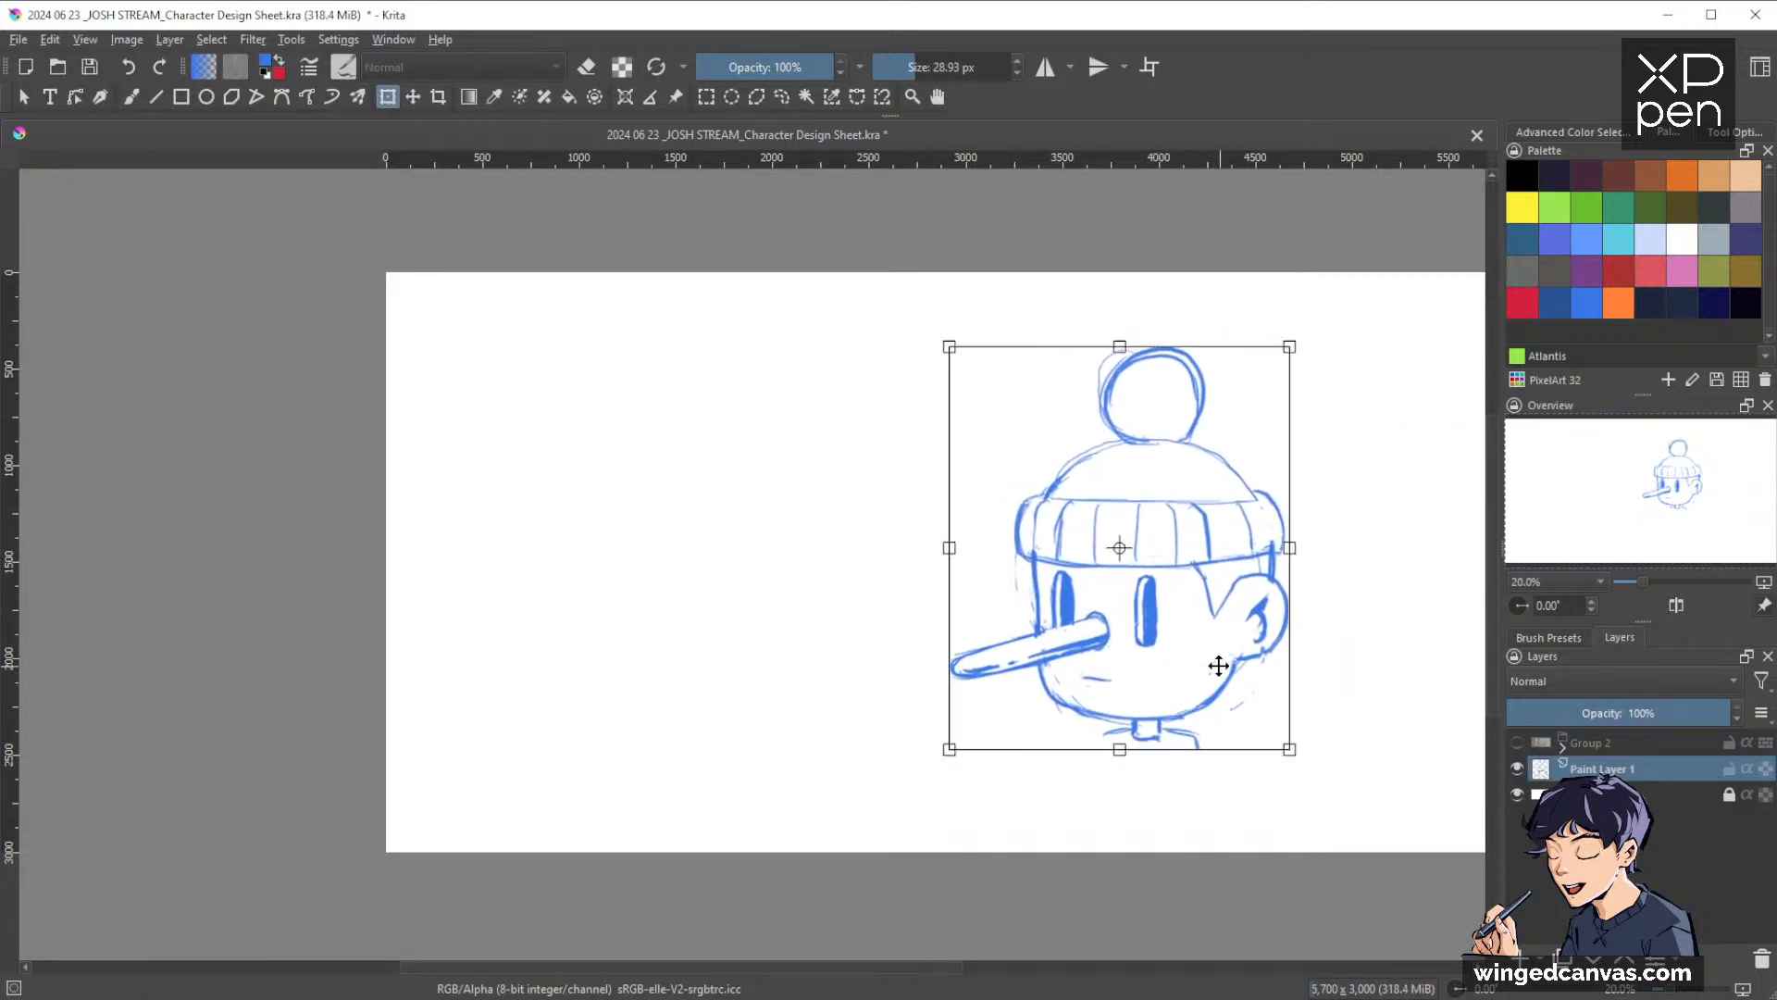
key("Return")
key("b")
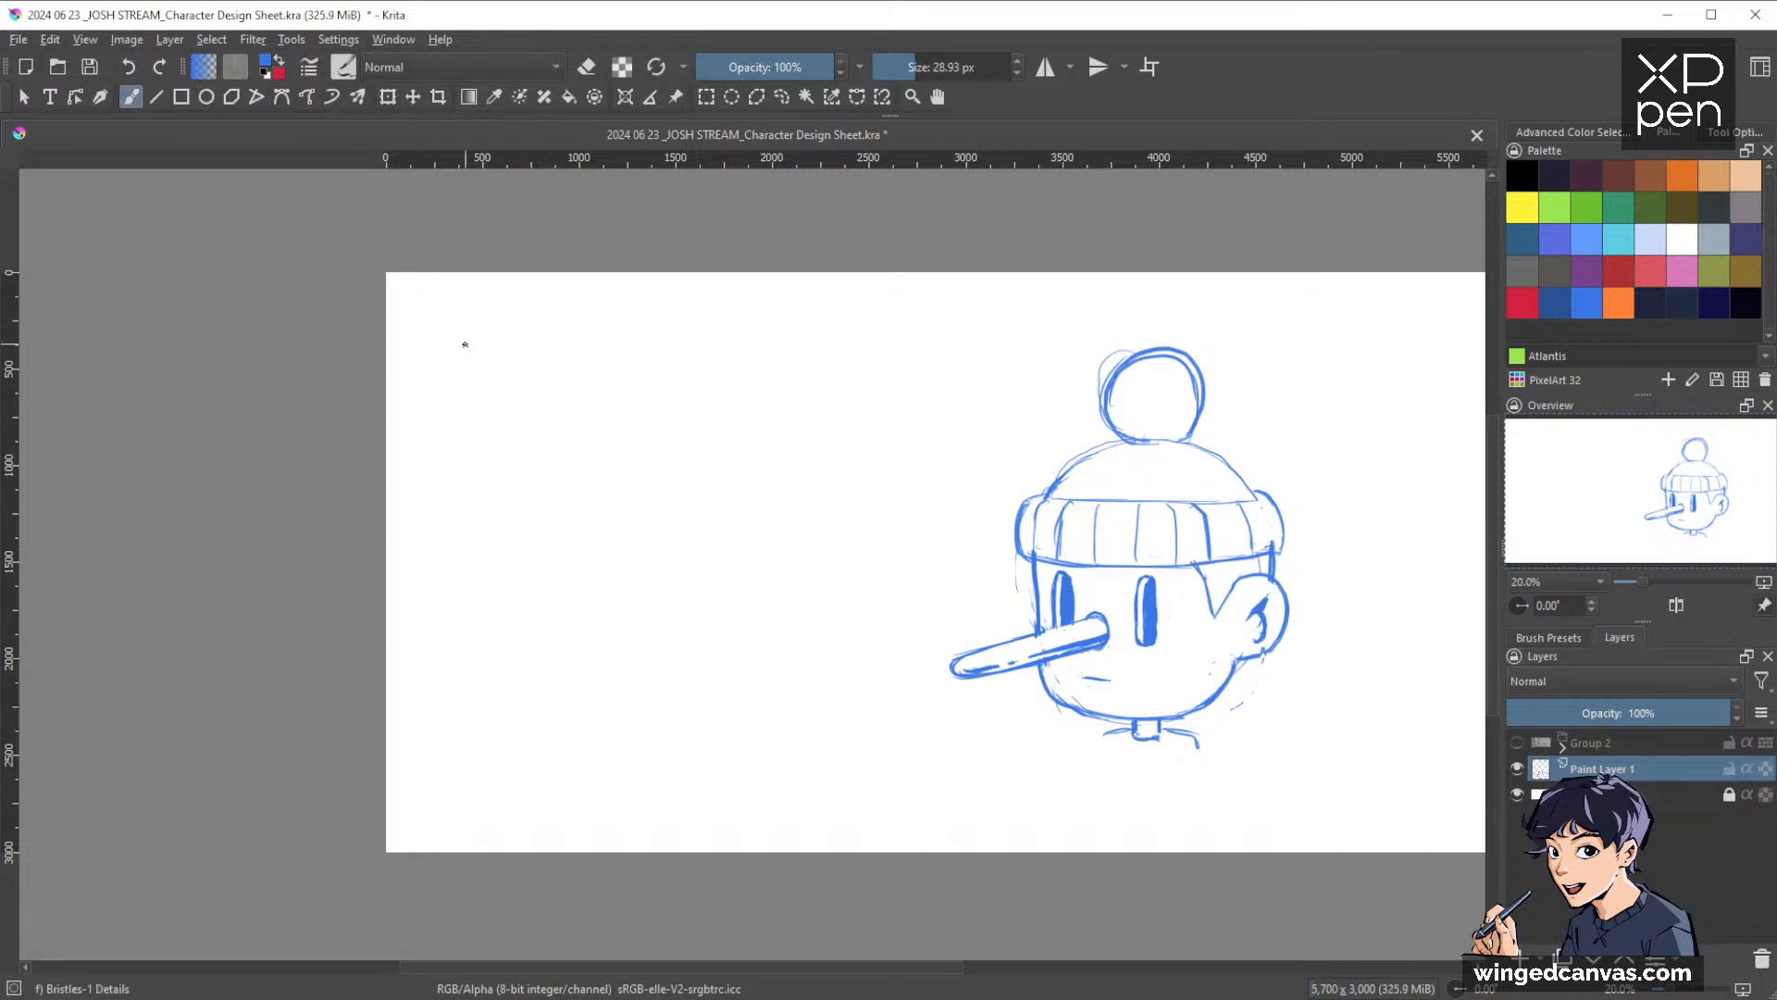
Switch the brush preset to Ink-8 Sumi-e at a size of 124.55 px for the lettering
left_click_drag(448, 345, 472, 364)
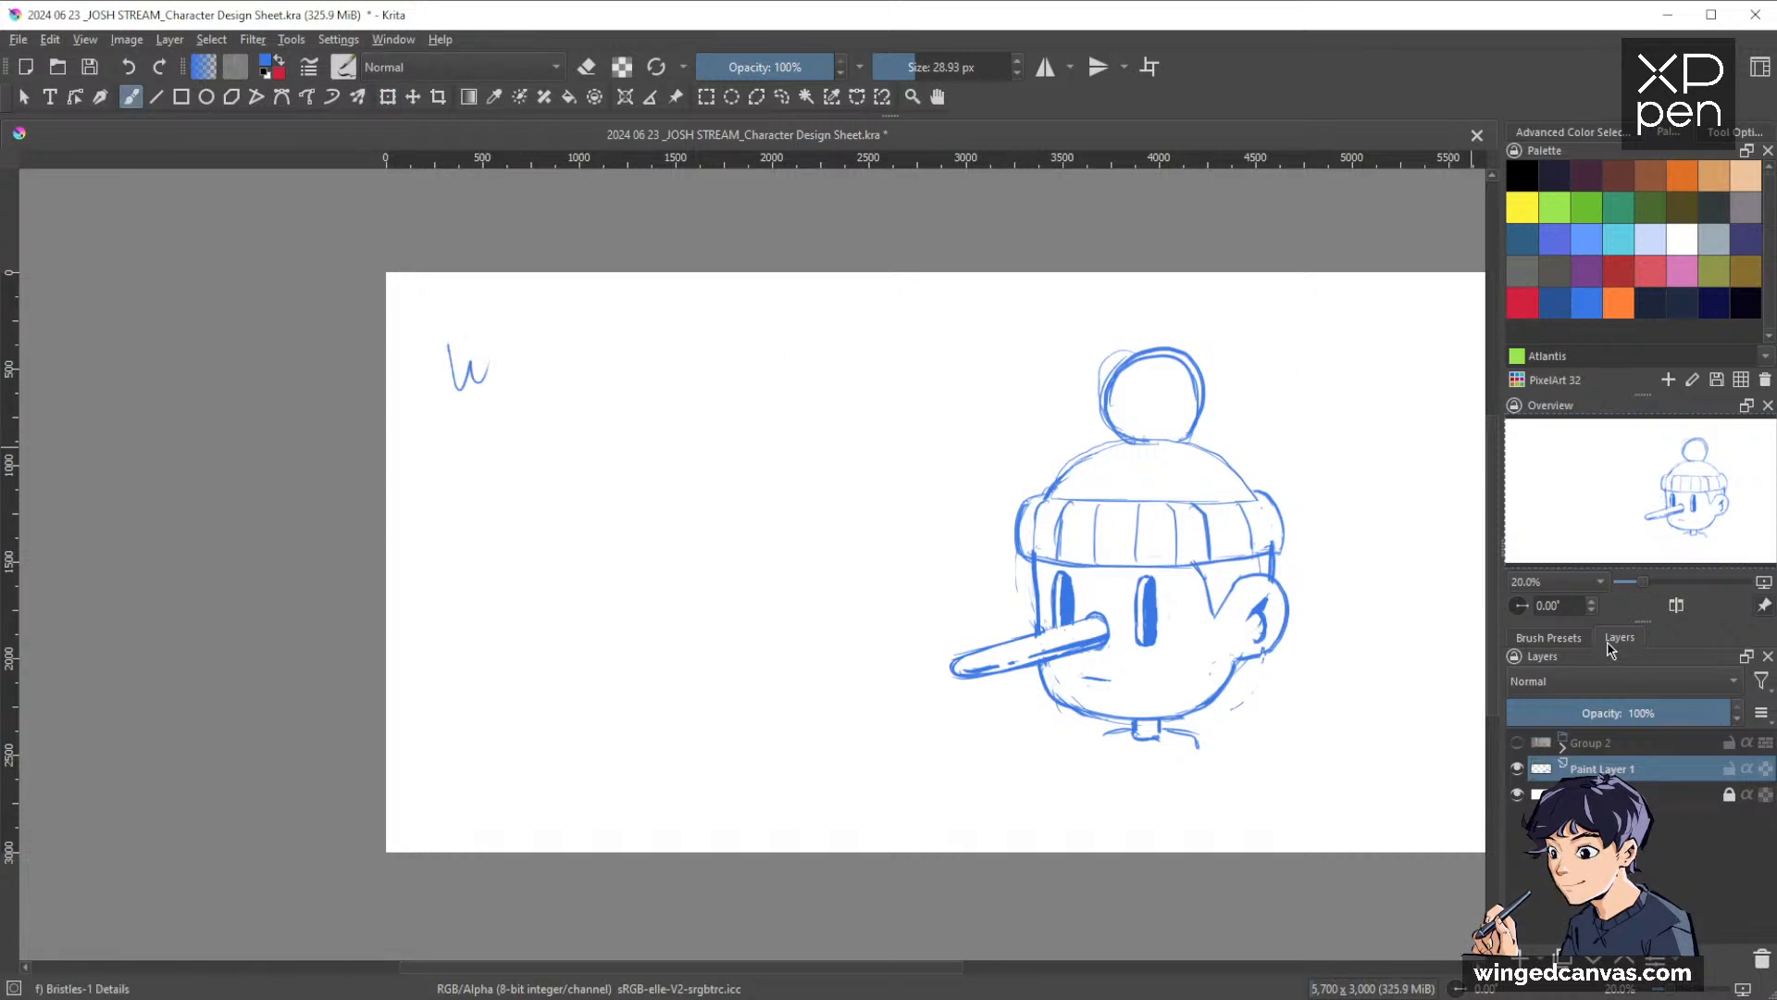
left_click(1548, 637)
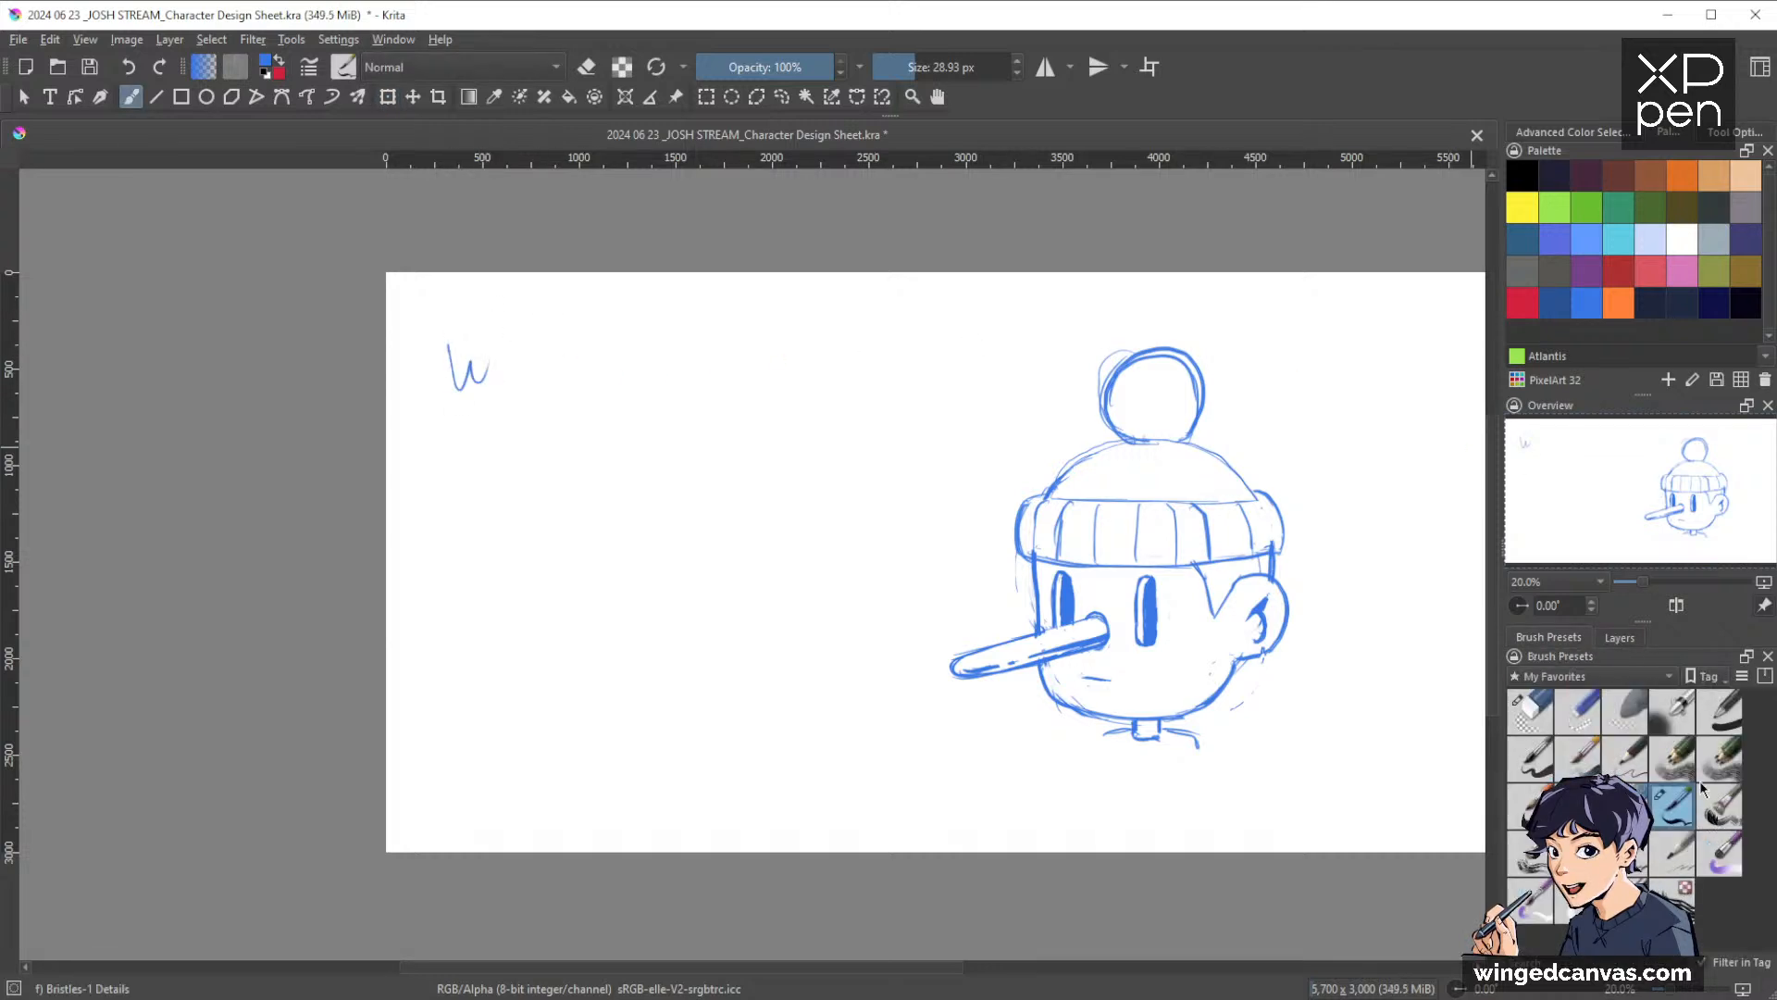
left_click(1631, 797)
left_click_drag(734, 478, 742, 447)
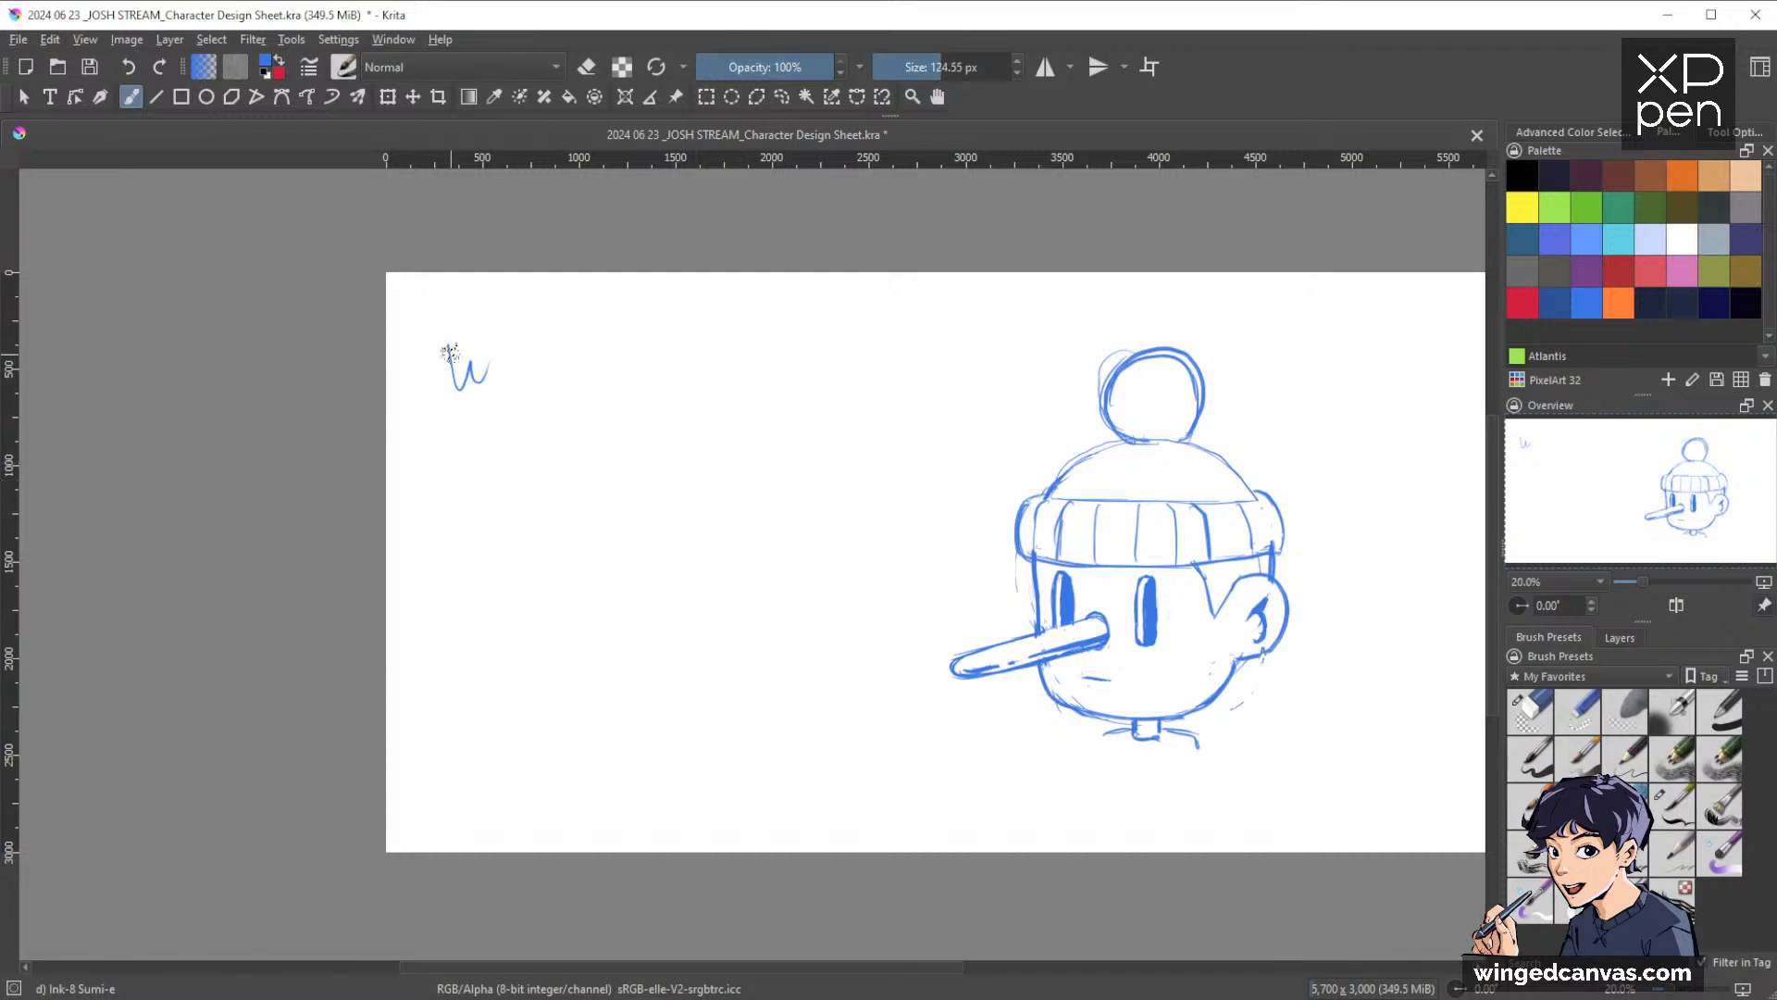
Hand-letter the word "WELCOME" in blue capitals in the empty upper area beside the character
mouse_move(444, 340)
left_mouse_down()
mouse_move(498, 330)
mouse_move(521, 375)
left_mouse_up()
left_click_drag(500, 363, 544, 320)
mouse_move(506, 392)
left_mouse_down()
mouse_move(536, 329)
mouse_move(547, 359)
mouse_move(579, 325)
mouse_move(611, 365)
left_mouse_up()
mouse_move(614, 363)
left_mouse_down()
mouse_move(627, 325)
mouse_move(646, 359)
mouse_move(620, 374)
left_mouse_up()
key("ctrl+z")
mouse_move(622, 327)
left_mouse_down()
mouse_move(619, 371)
mouse_move(641, 324)
mouse_move(696, 366)
left_mouse_up()
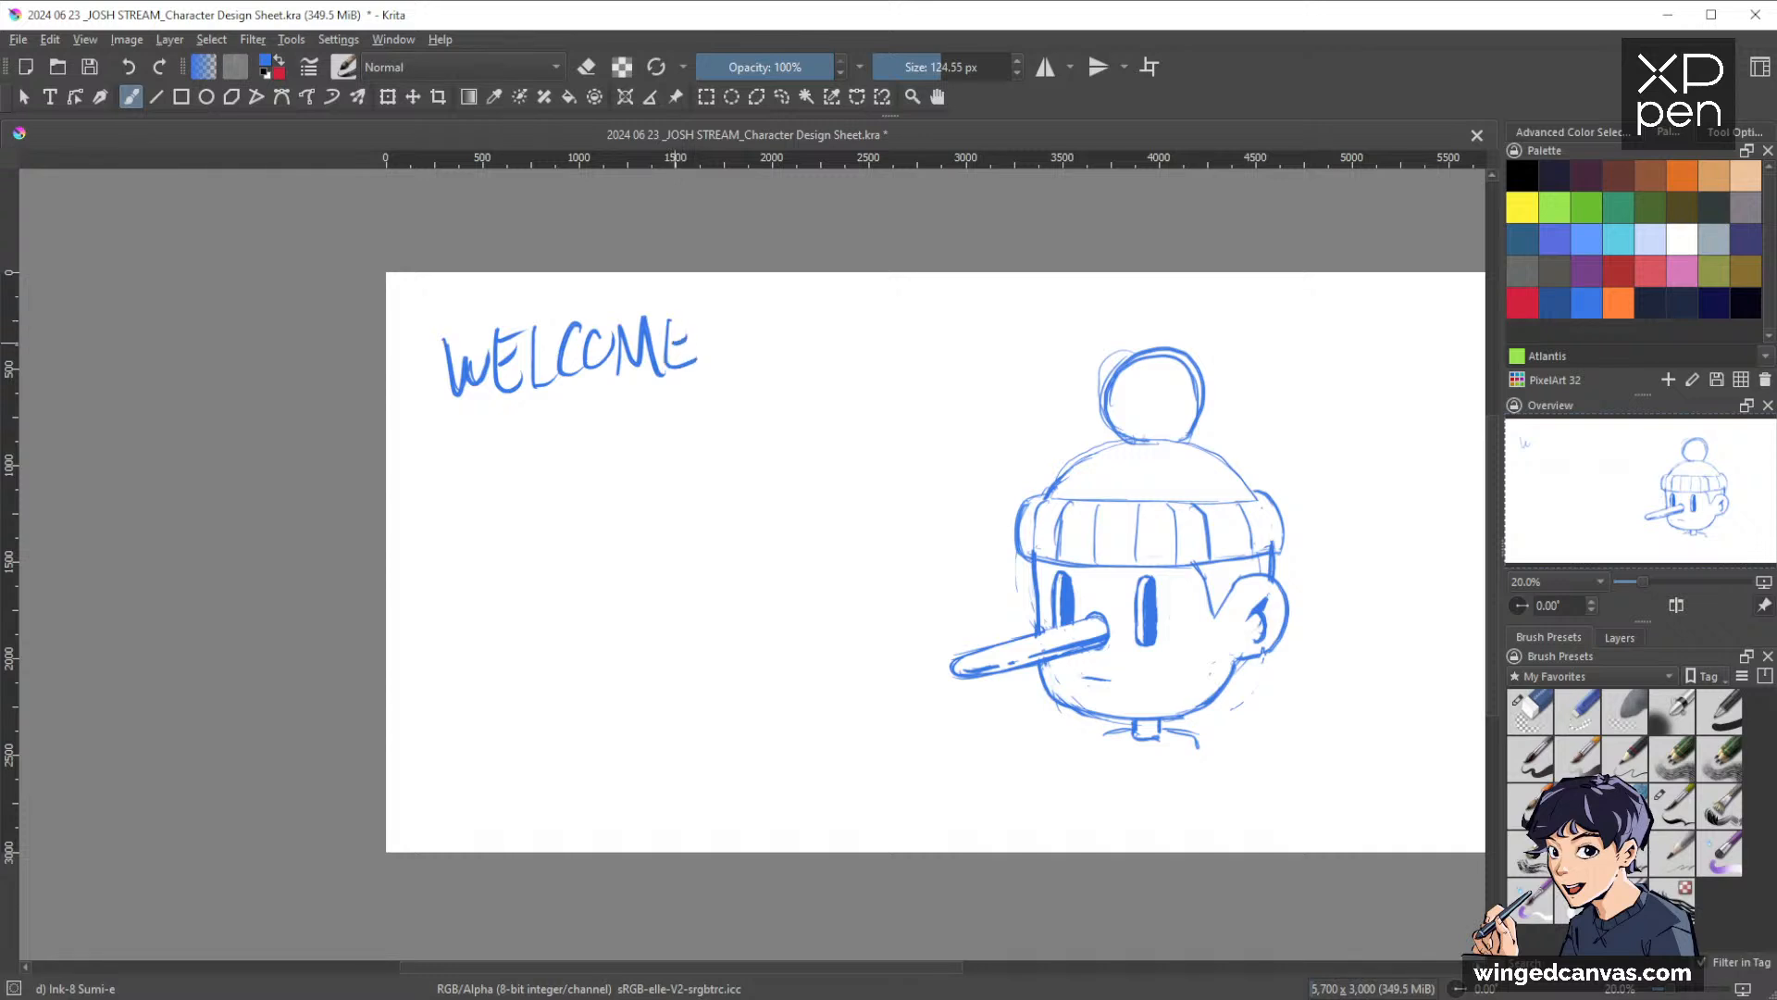
Hand-letter "to" and "OUR" on two lines beneath the word "WELCOME"
mouse_move(555, 412)
left_mouse_down()
mouse_move(552, 458)
mouse_move(565, 432)
left_mouse_up()
mouse_move(574, 438)
left_mouse_down()
mouse_move(510, 524)
mouse_move(534, 487)
mouse_move(566, 510)
left_mouse_up()
mouse_move(581, 483)
left_mouse_down()
mouse_move(579, 511)
mouse_move(609, 521)
left_mouse_up()
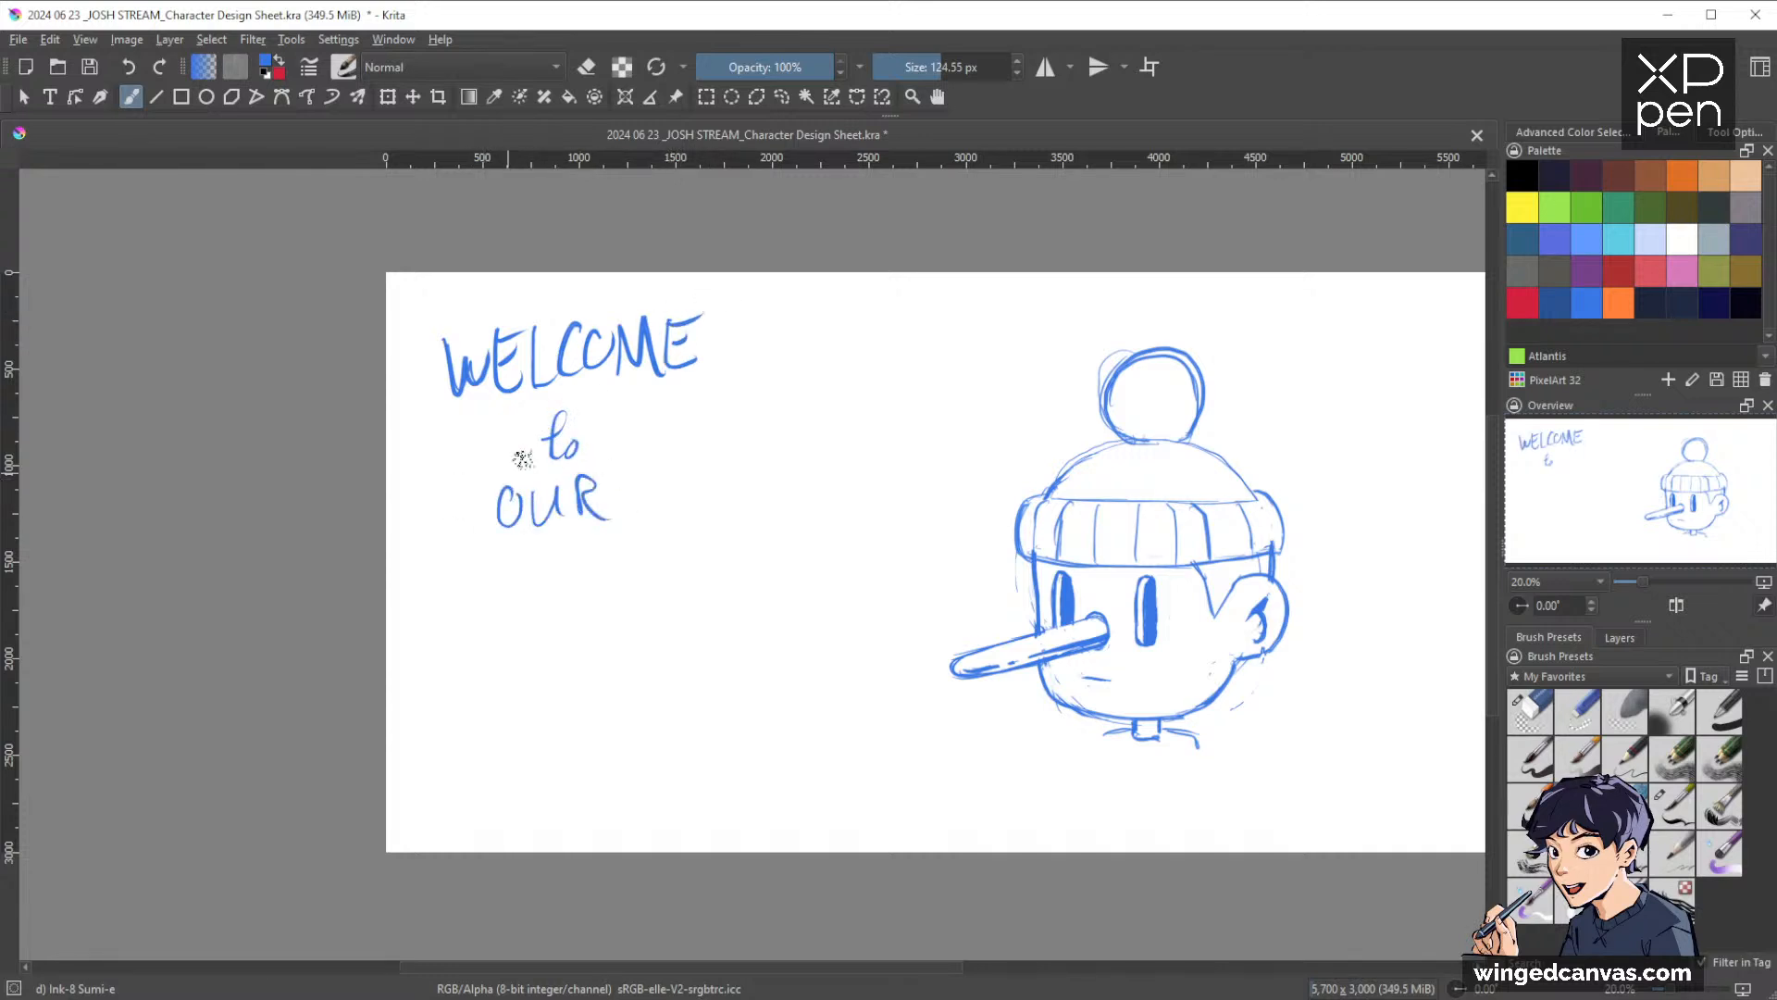
Hand-letter the word "CHARACTER" in large blue capitals on a new line beneath "OUR"
mouse_move(444, 558)
left_mouse_down()
mouse_move(435, 618)
mouse_move(460, 630)
left_mouse_up()
mouse_move(481, 539)
left_mouse_down()
mouse_move(482, 602)
mouse_move(491, 581)
left_mouse_up()
mouse_move(513, 544)
left_mouse_down()
mouse_move(500, 625)
mouse_move(534, 613)
left_mouse_up()
left_click_drag(500, 579, 515, 575)
mouse_move(539, 546)
left_mouse_down()
mouse_move(536, 615)
mouse_move(566, 615)
left_mouse_up()
mouse_move(585, 537)
left_mouse_down()
mouse_move(613, 560)
mouse_move(667, 600)
mouse_move(681, 548)
left_mouse_up()
left_click(649, 545)
mouse_move(674, 525)
left_mouse_down()
mouse_move(667, 606)
mouse_move(718, 593)
left_mouse_up()
left_click_drag(691, 540, 718, 533)
mouse_move(690, 568)
left_mouse_down()
mouse_move(713, 564)
mouse_move(727, 594)
left_mouse_up()
left_click_drag(732, 518, 781, 590)
Hand-letter the word "STREAM" in blue capitals beneath "CHARACTER" to complete the welcome title
mouse_move(508, 645)
left_mouse_down()
mouse_move(524, 651)
mouse_move(490, 696)
mouse_move(545, 717)
left_mouse_up()
left_click_drag(546, 648, 572, 708)
left_click_drag(574, 652, 597, 703)
mouse_move(613, 637)
left_mouse_down()
mouse_move(640, 701)
mouse_move(638, 629)
left_mouse_up()
mouse_move(606, 668)
left_mouse_down()
mouse_move(626, 663)
mouse_move(637, 687)
left_mouse_up()
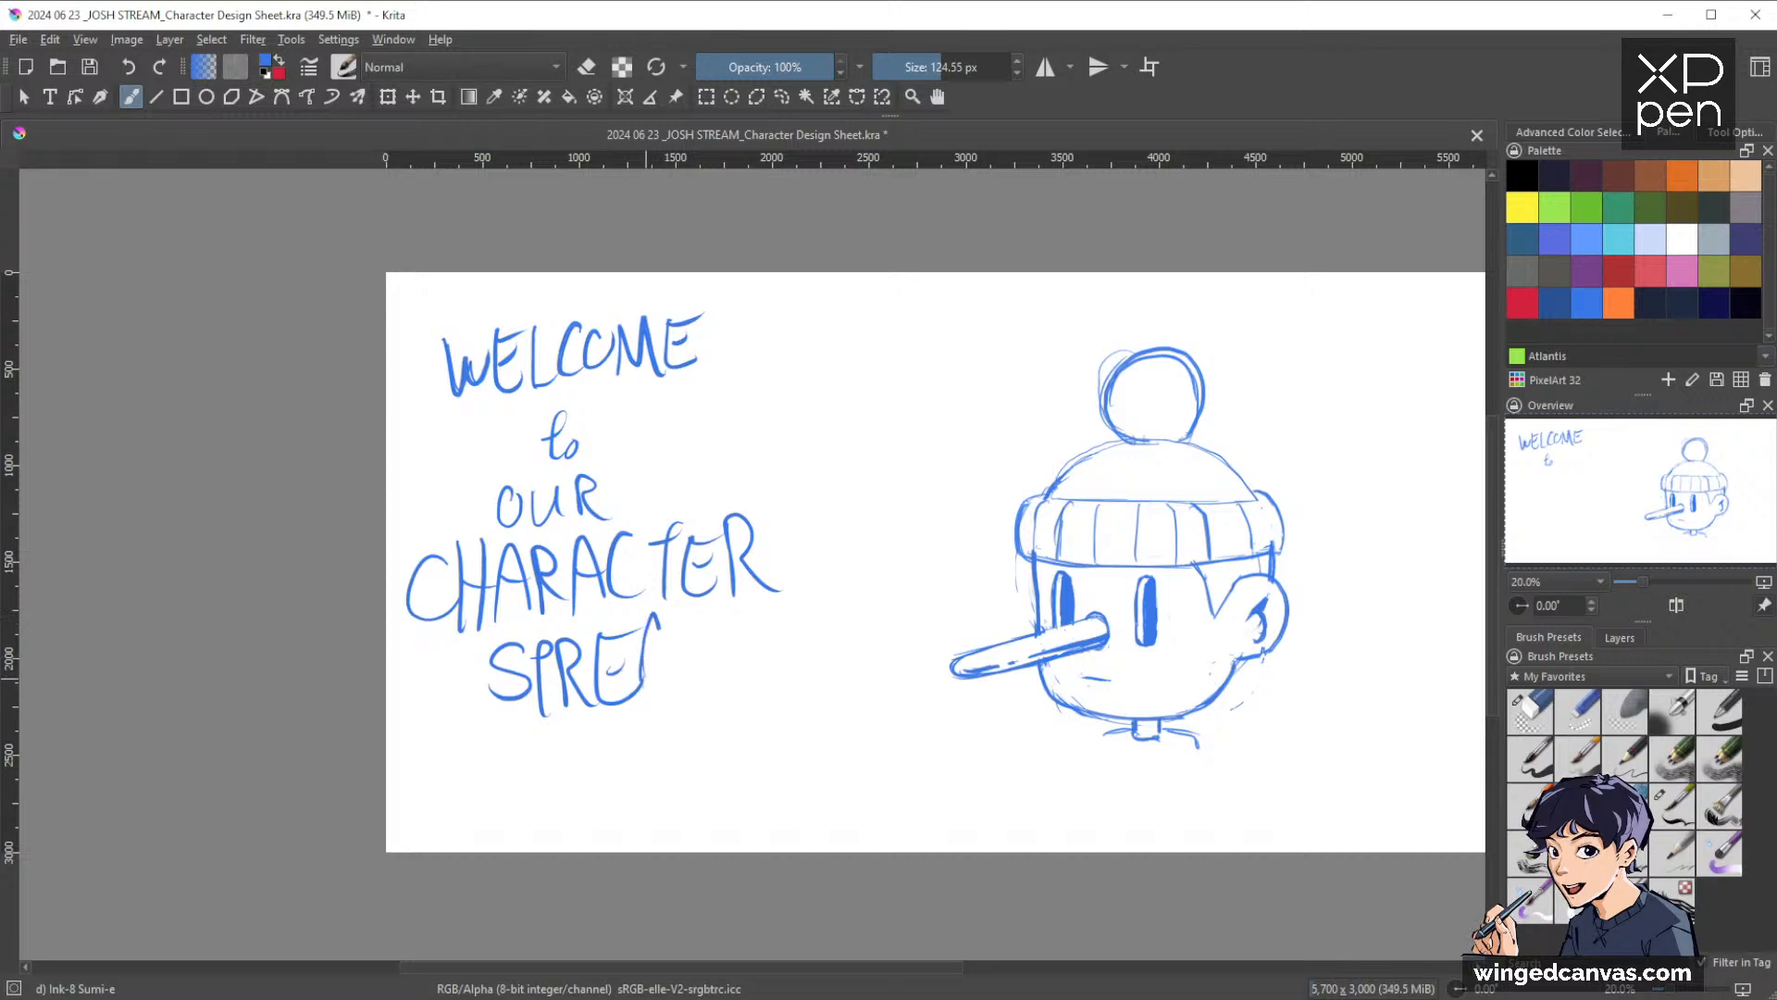
left_click_drag(657, 622, 670, 686)
mouse_move(633, 659)
left_mouse_down()
mouse_move(677, 637)
mouse_move(746, 685)
left_mouse_up()
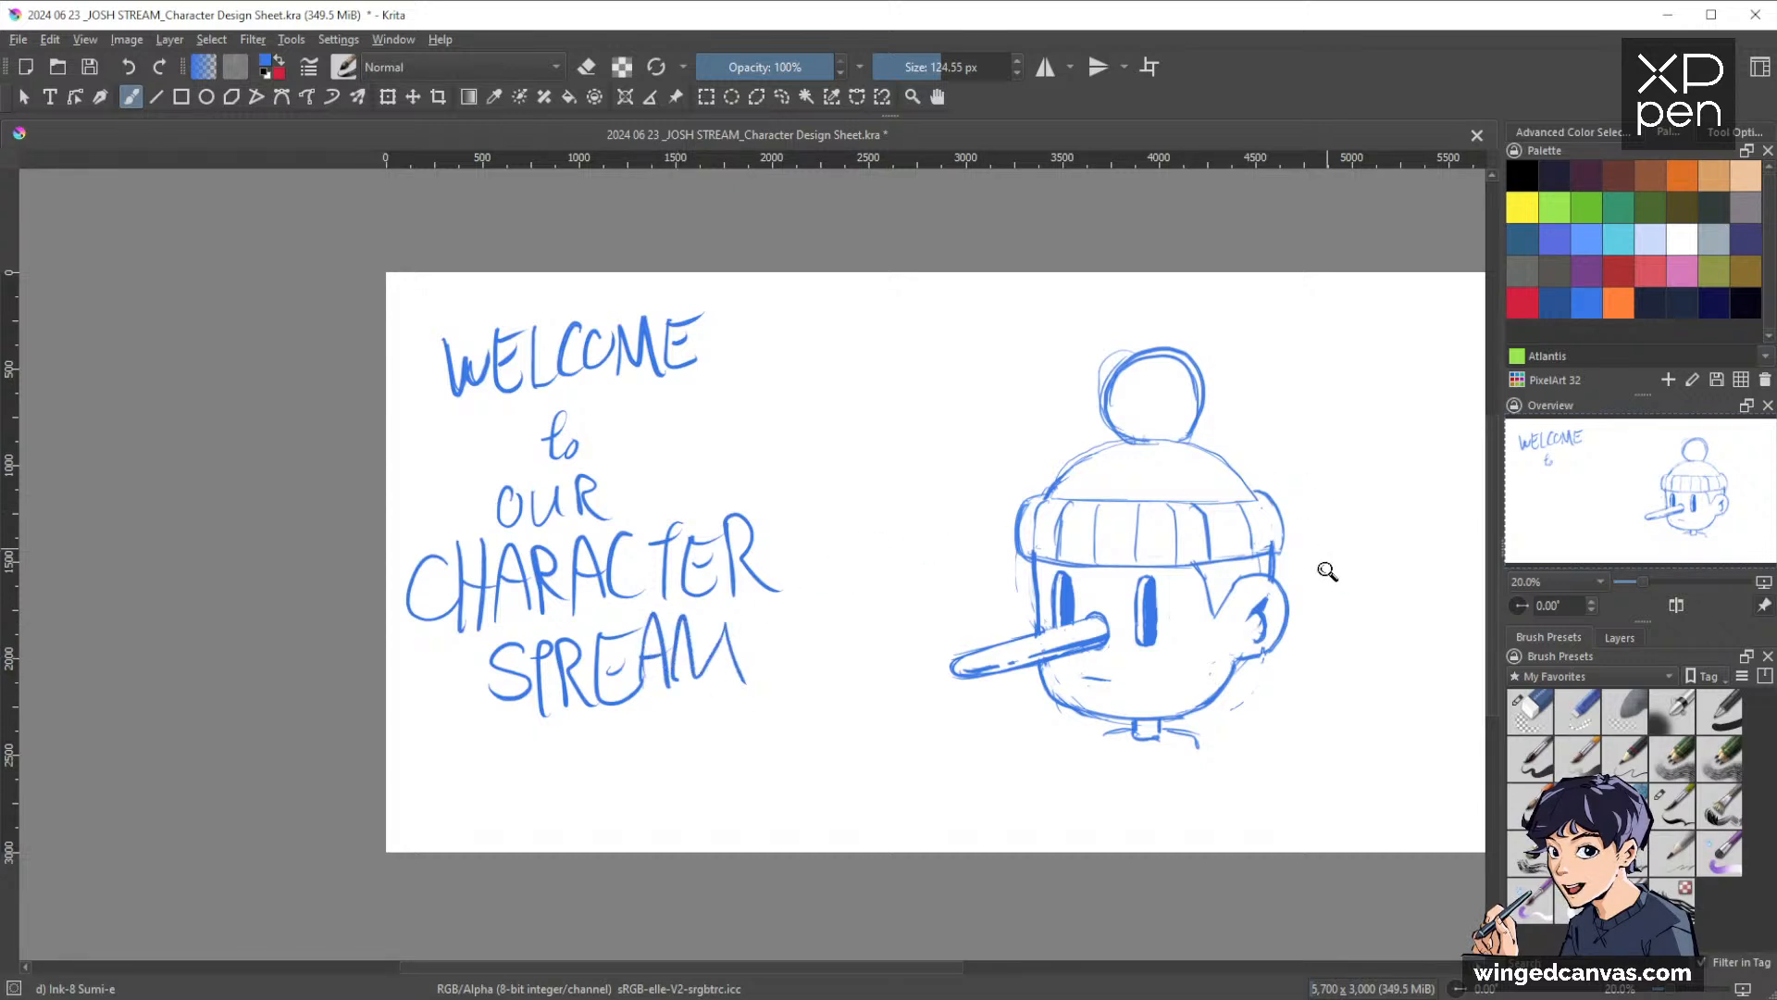
left_click_drag(1315, 583, 1213, 524)
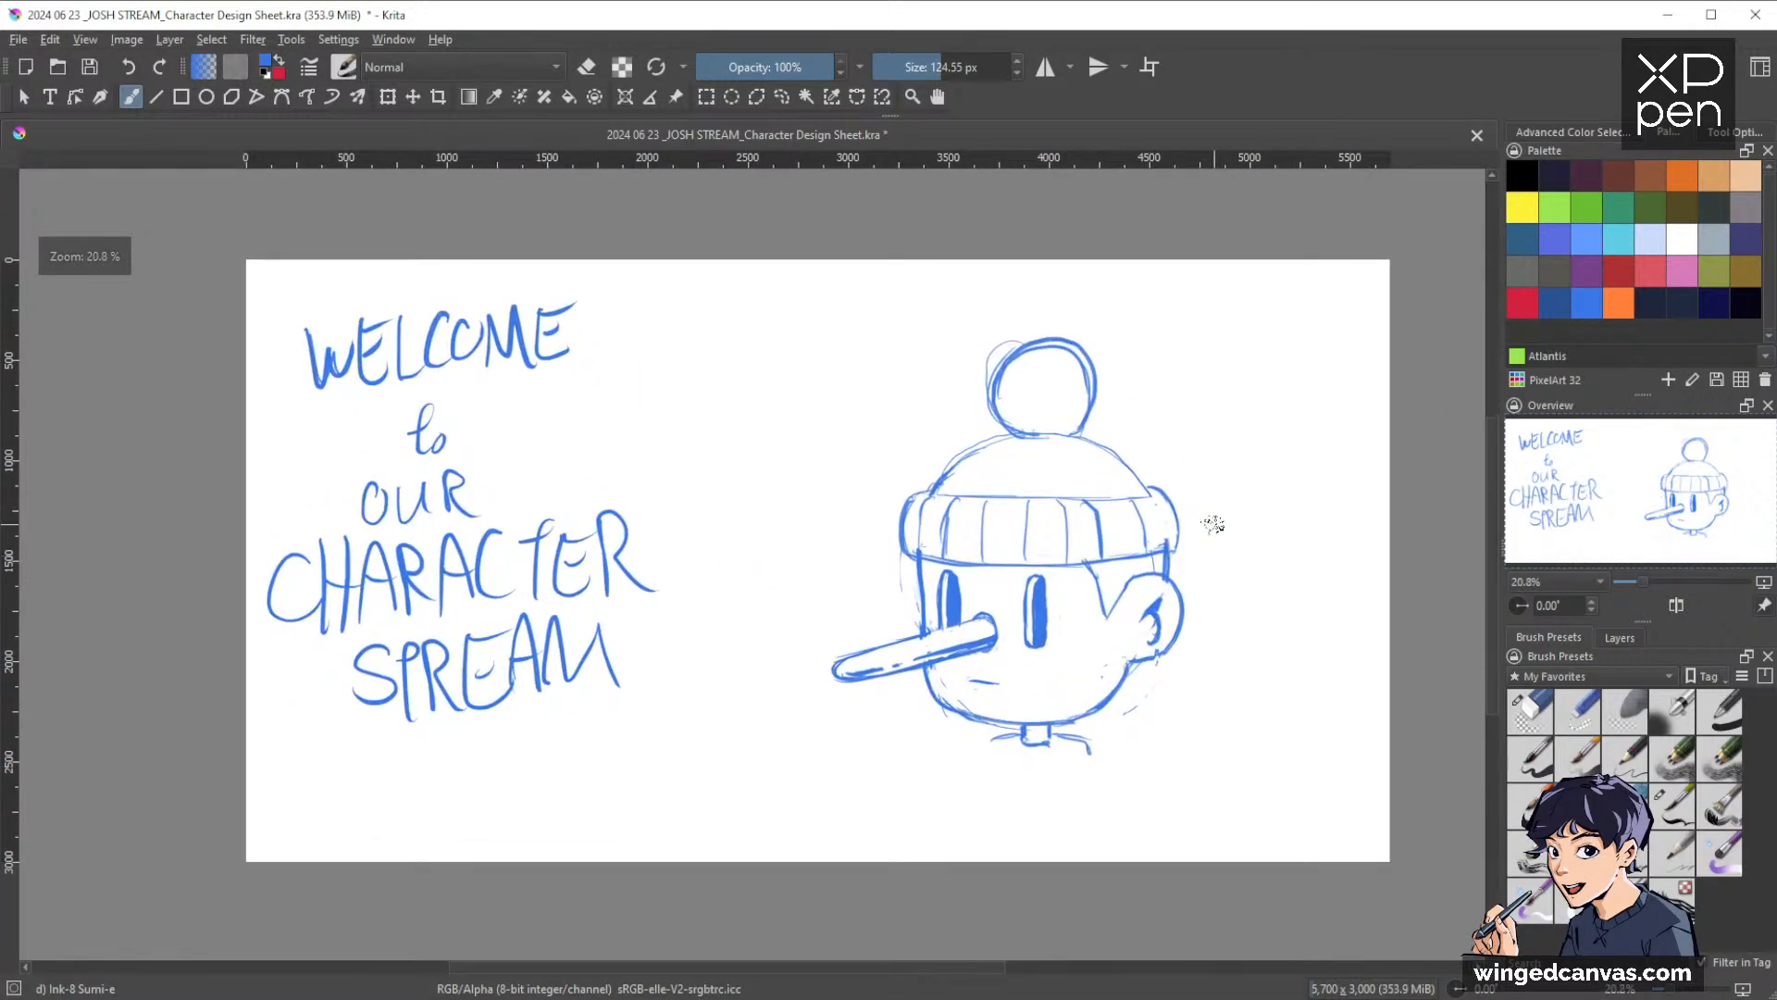
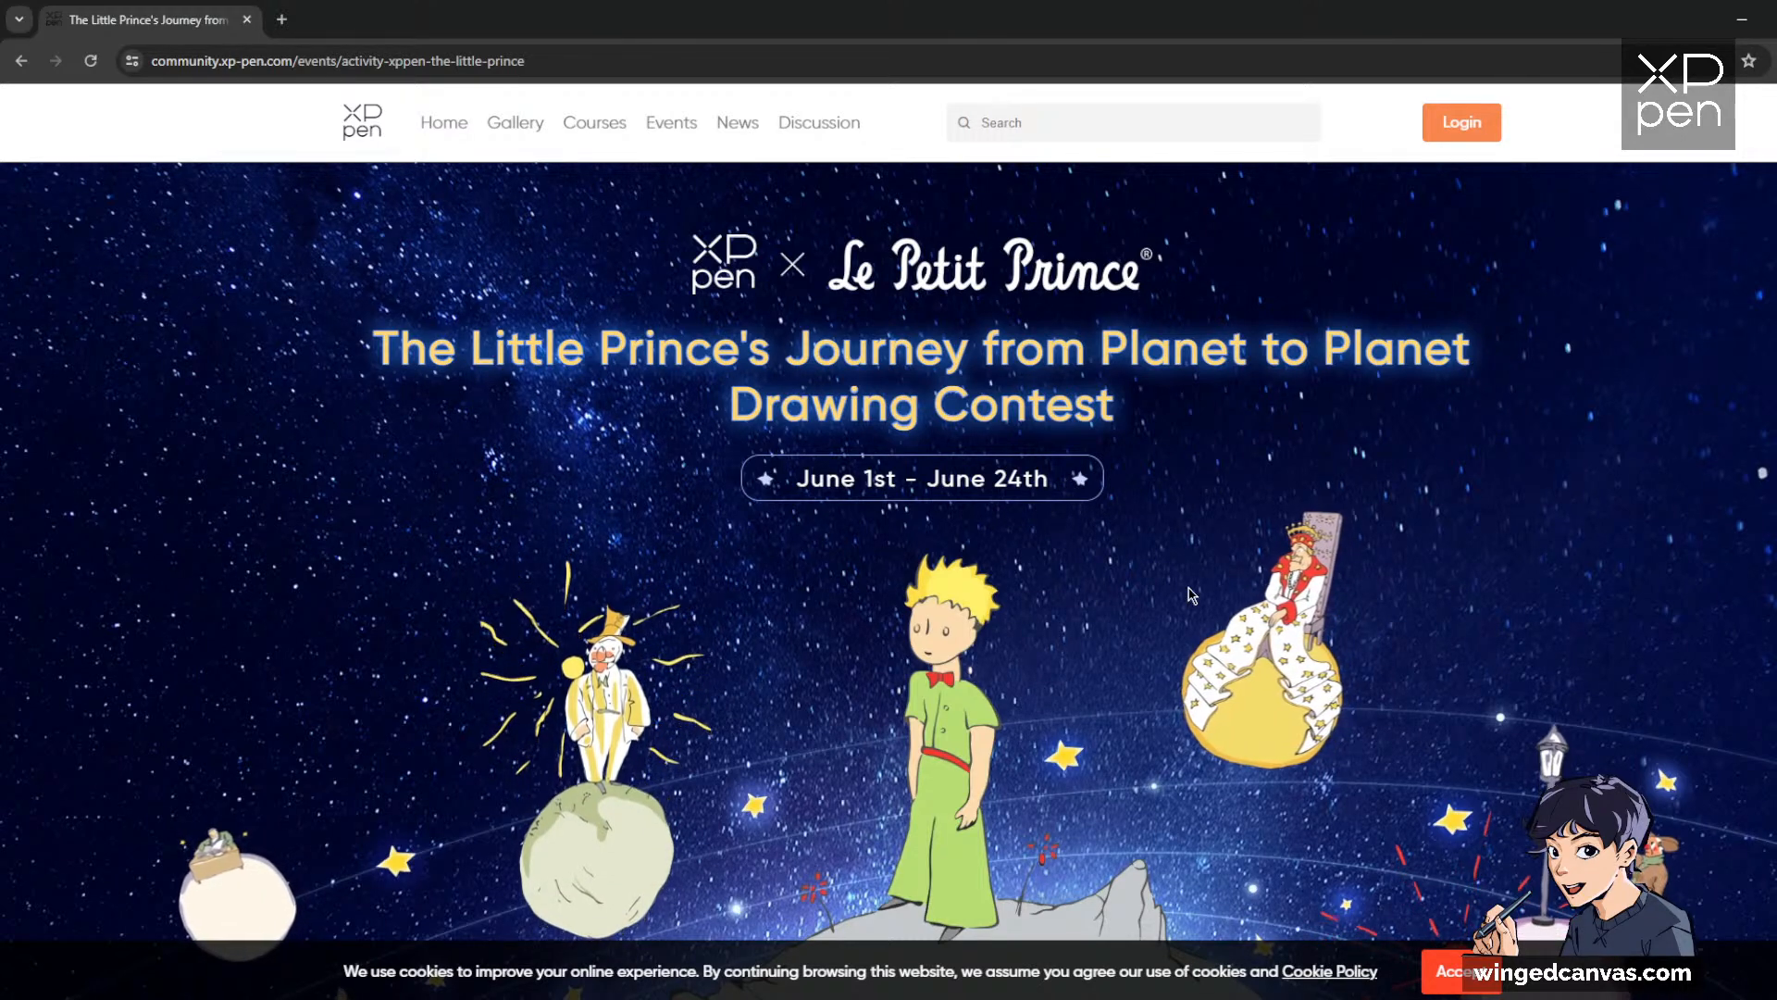
In the browser, review the Little Prince drawing contest page, covering its introduction, timeline and prizes
scroll(1191, 595, "down", 2)
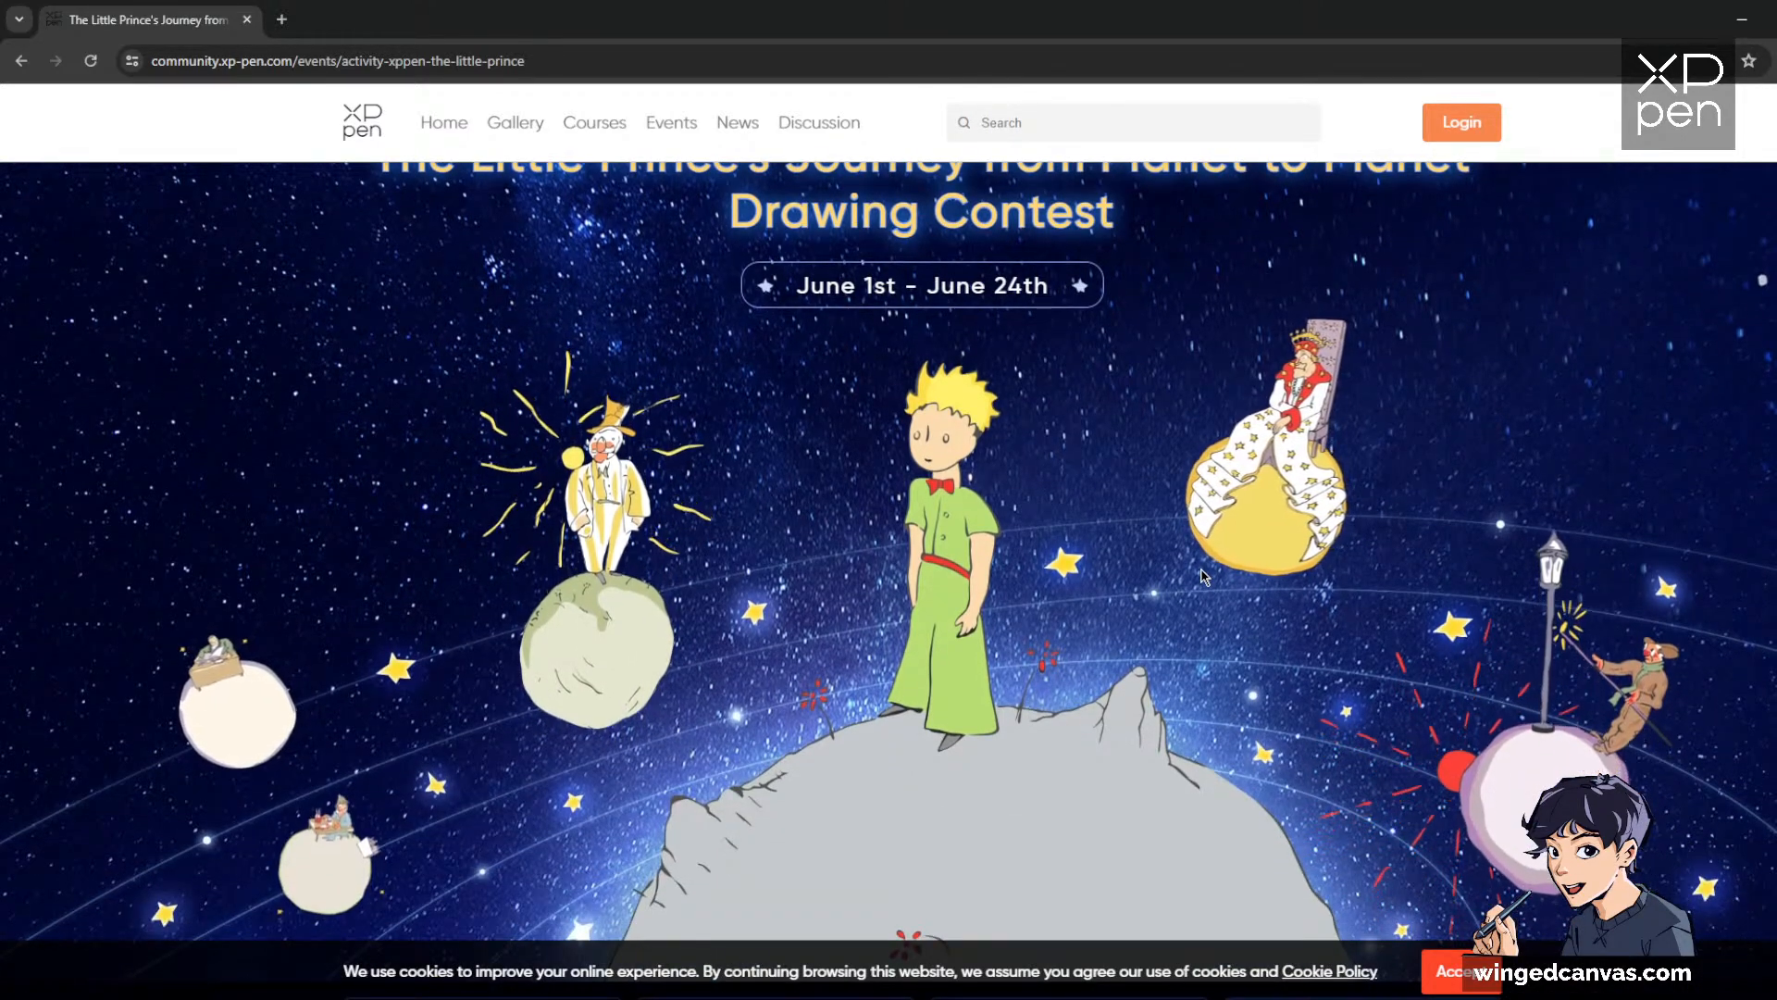
scroll(1203, 575, "down", 1)
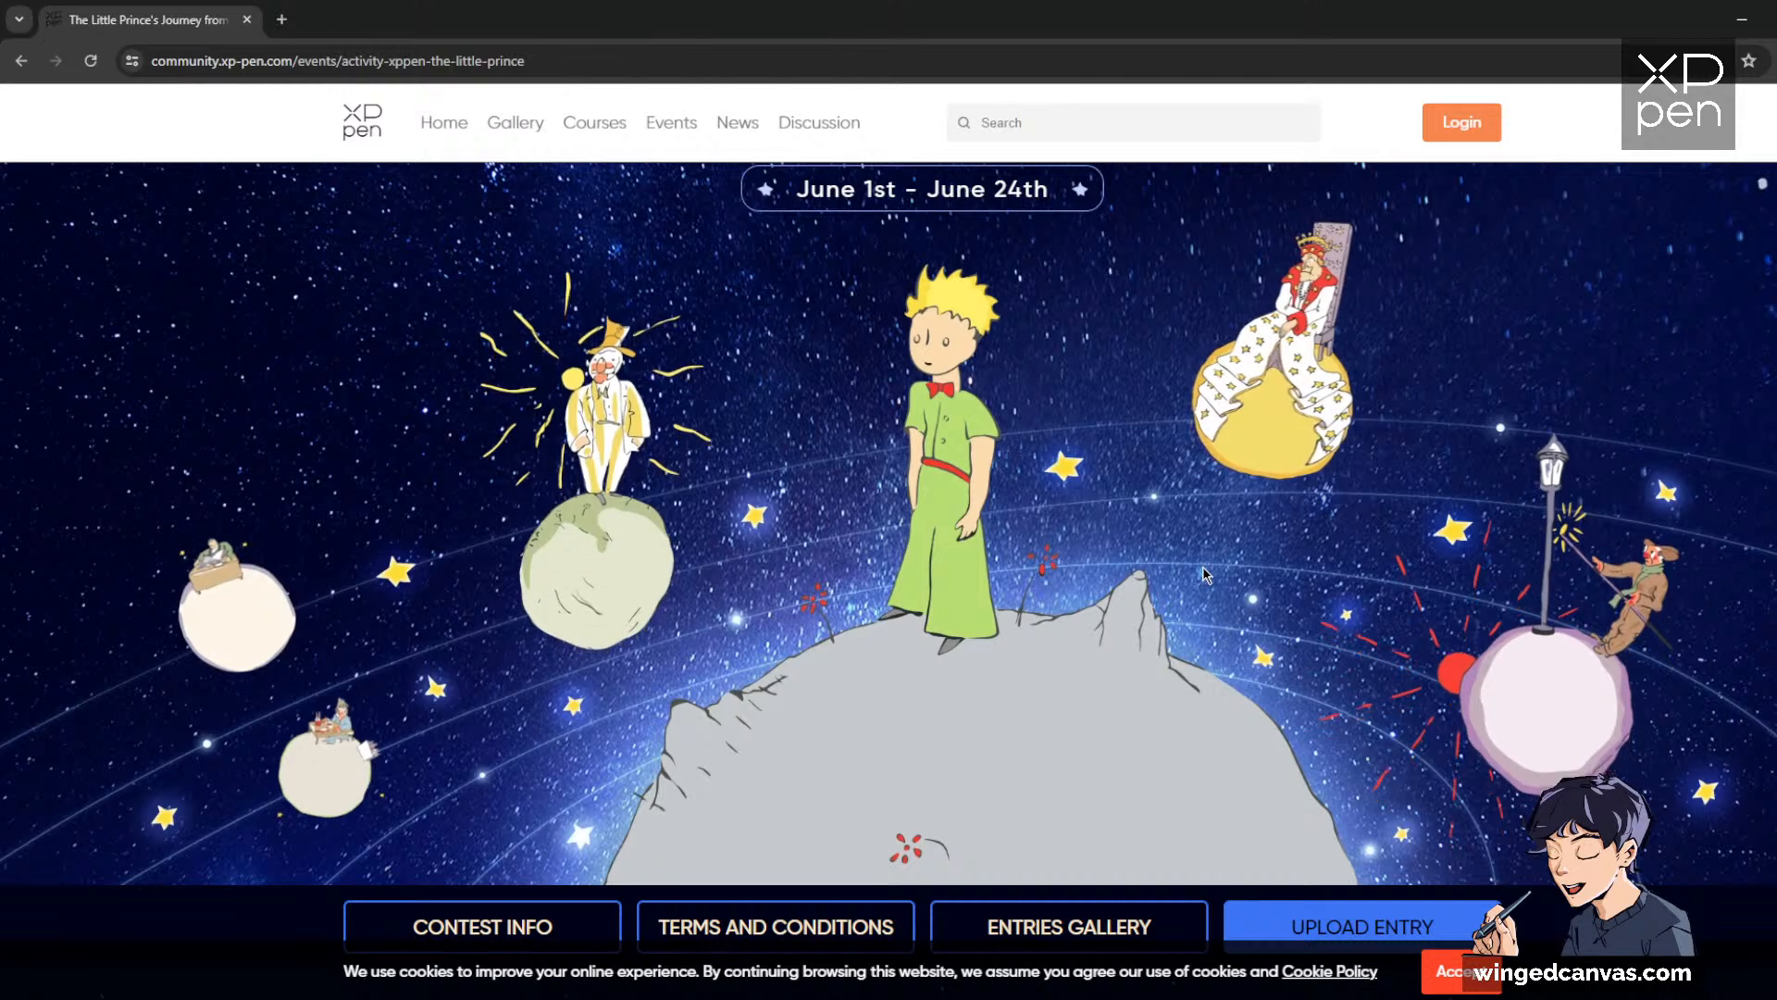
scroll(1203, 576, "down", 4)
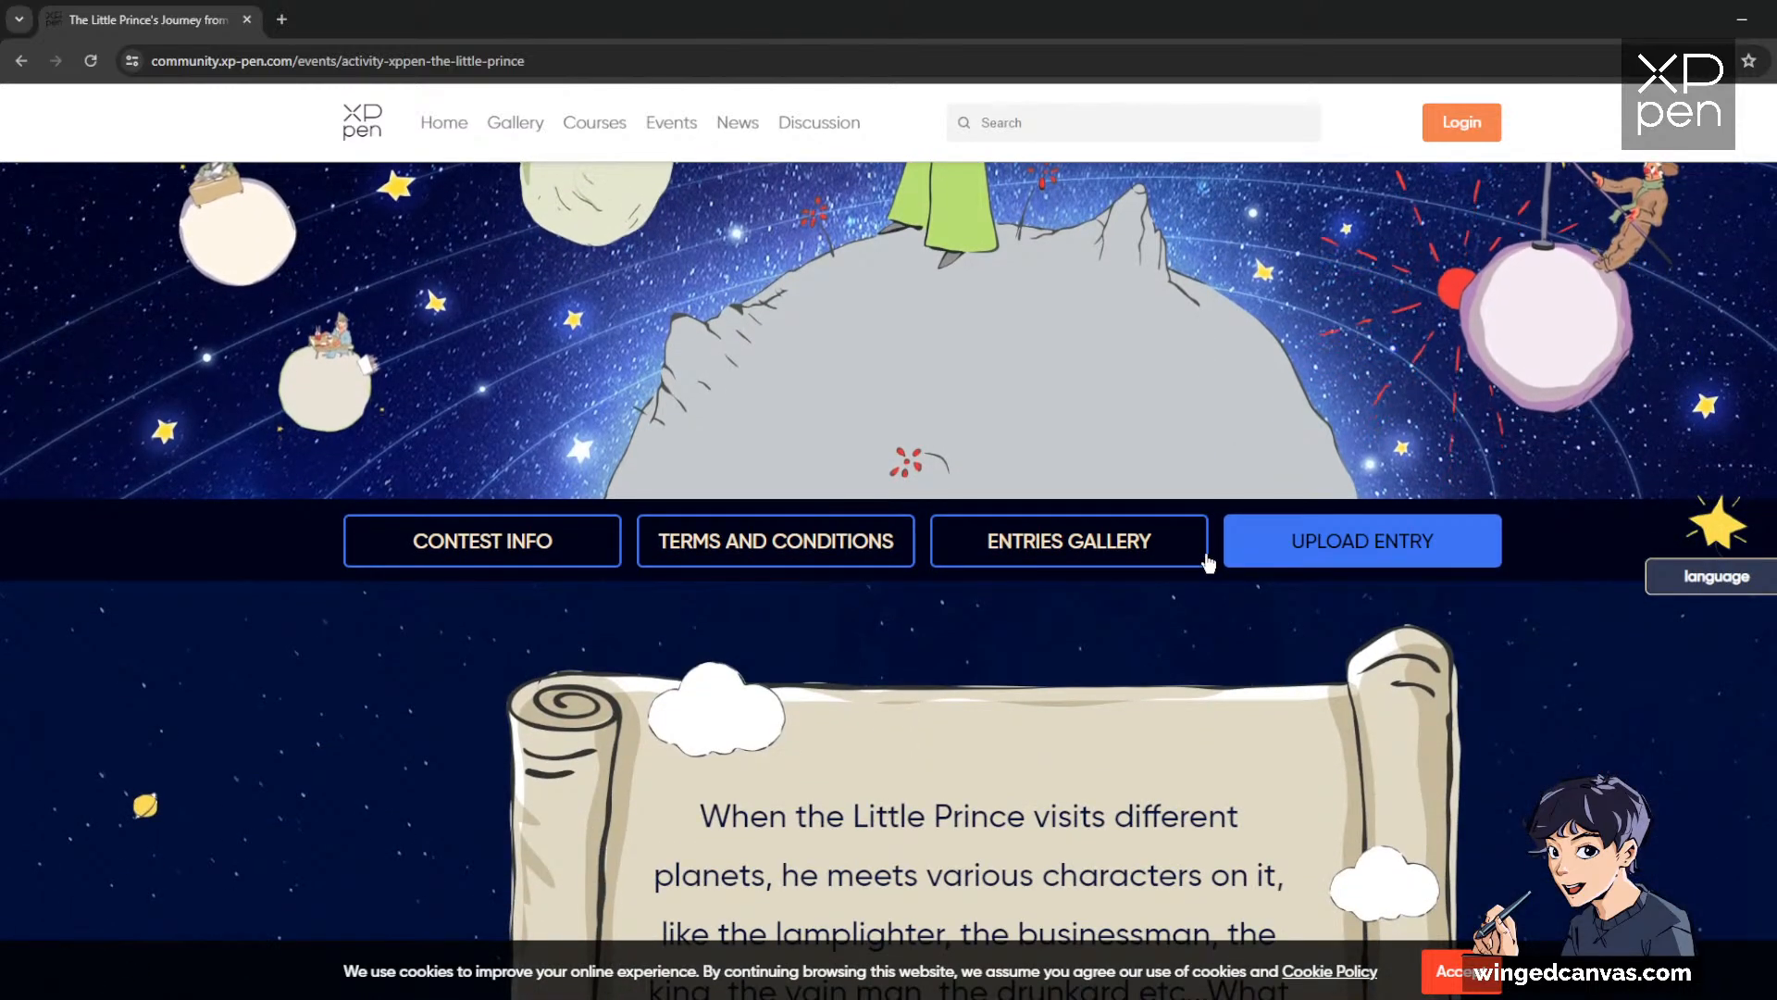
scroll(1208, 560, "down", 2)
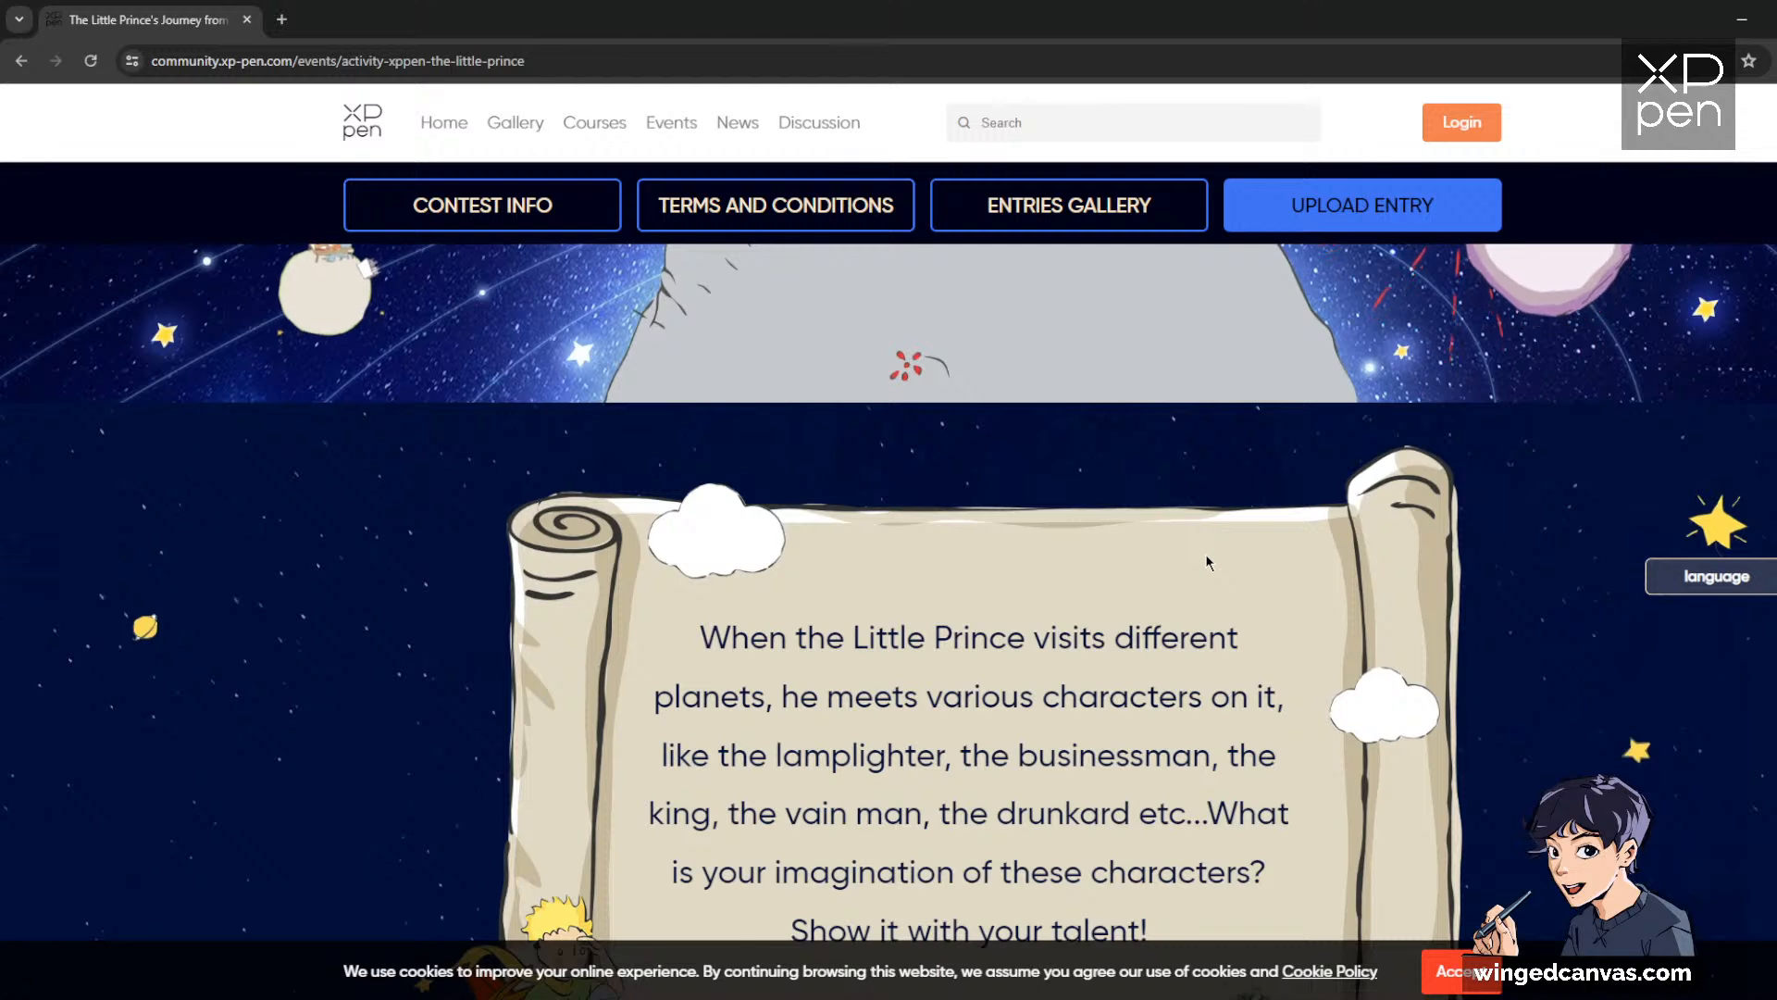
scroll(1205, 555, "down", 2)
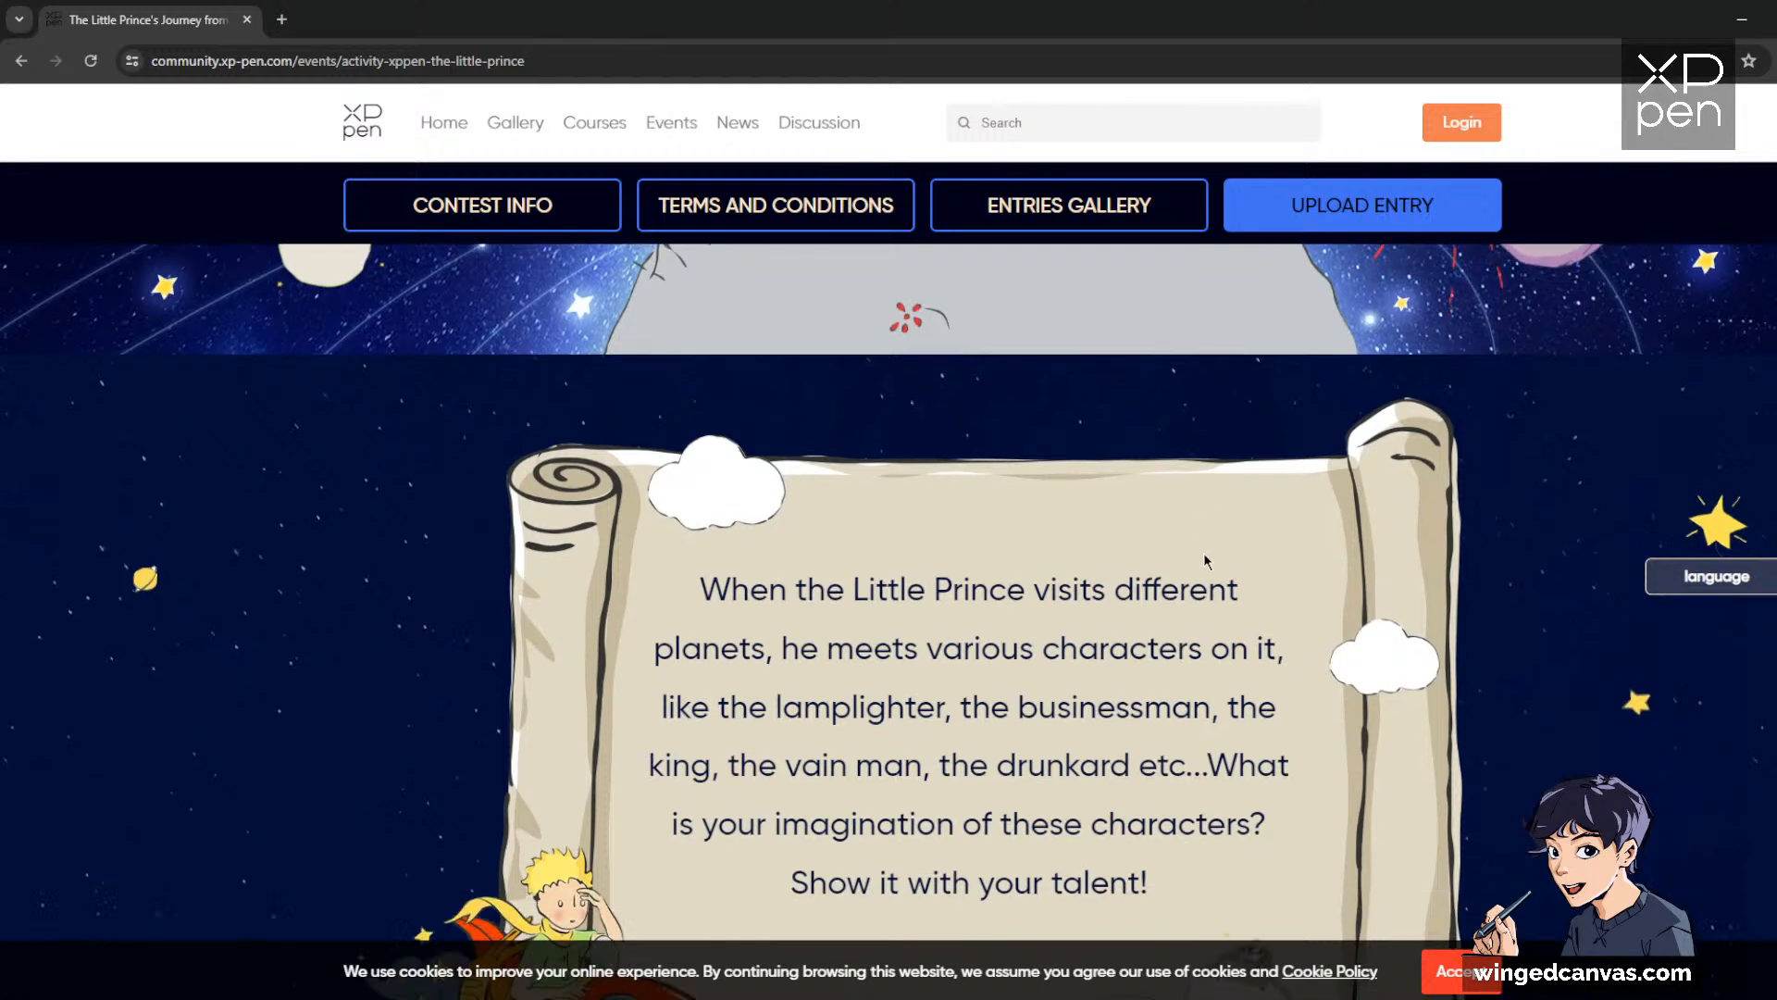
scroll(1206, 561, "down", 5)
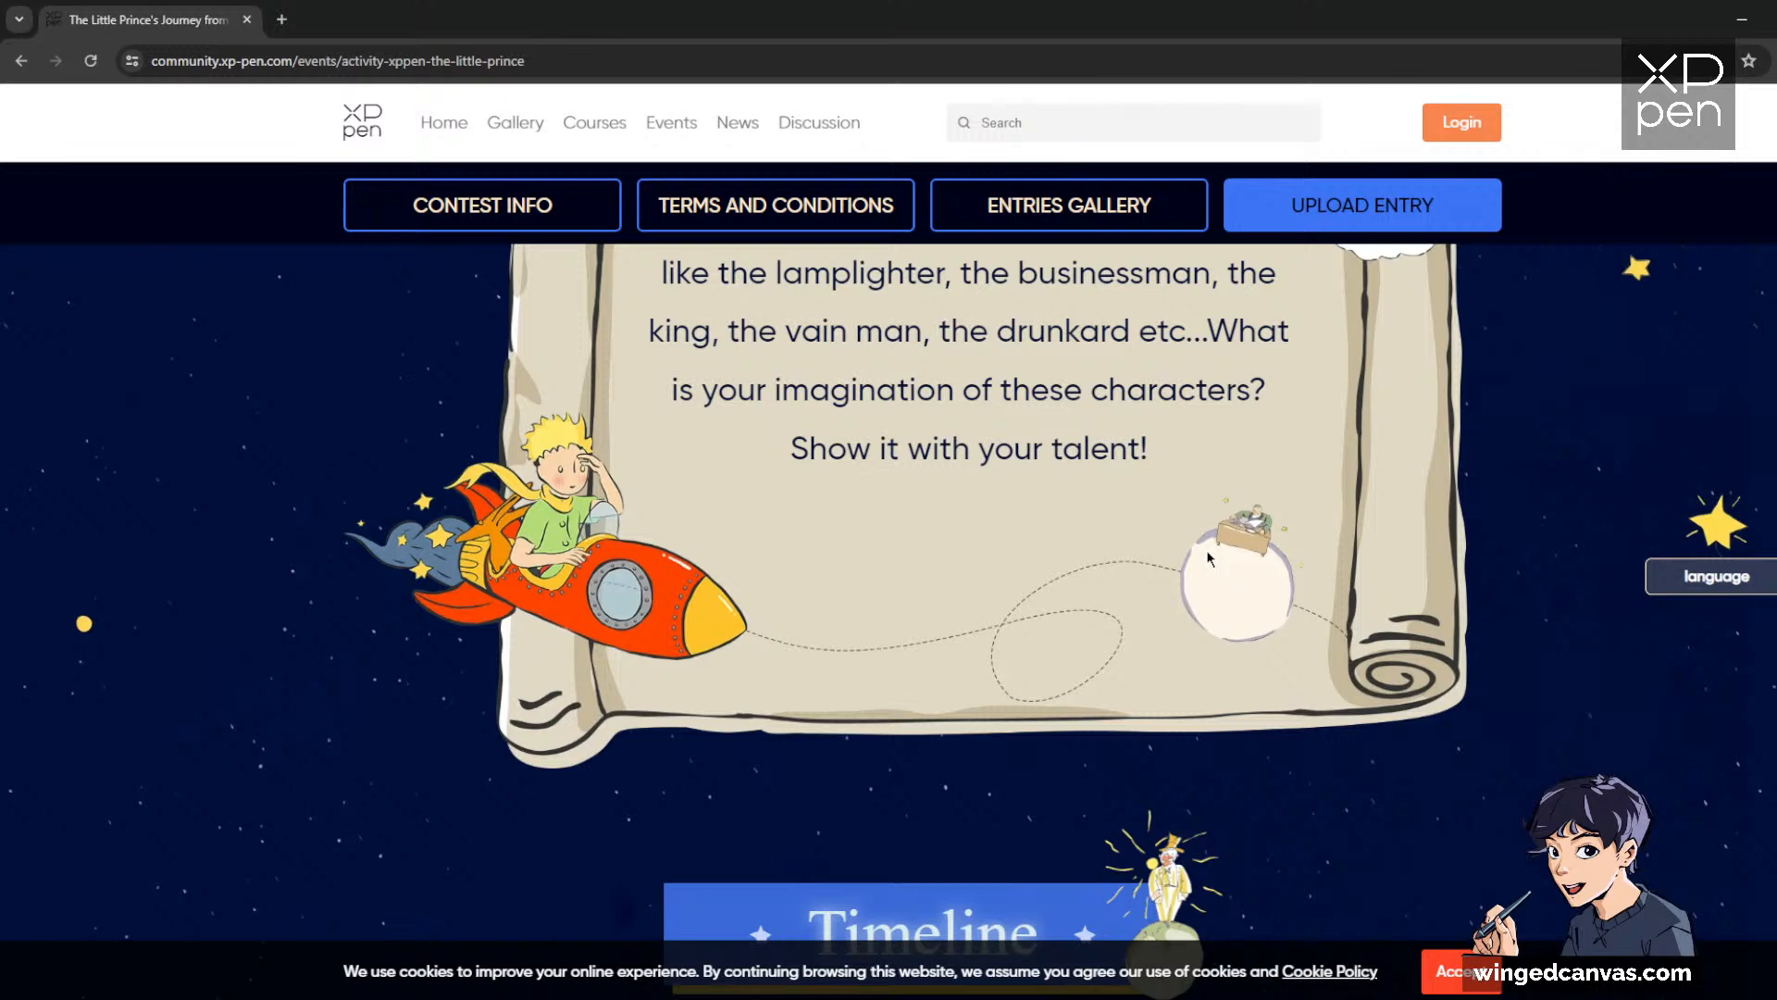
scroll(1207, 557, "down", 4)
scroll(1282, 521, "down", 1)
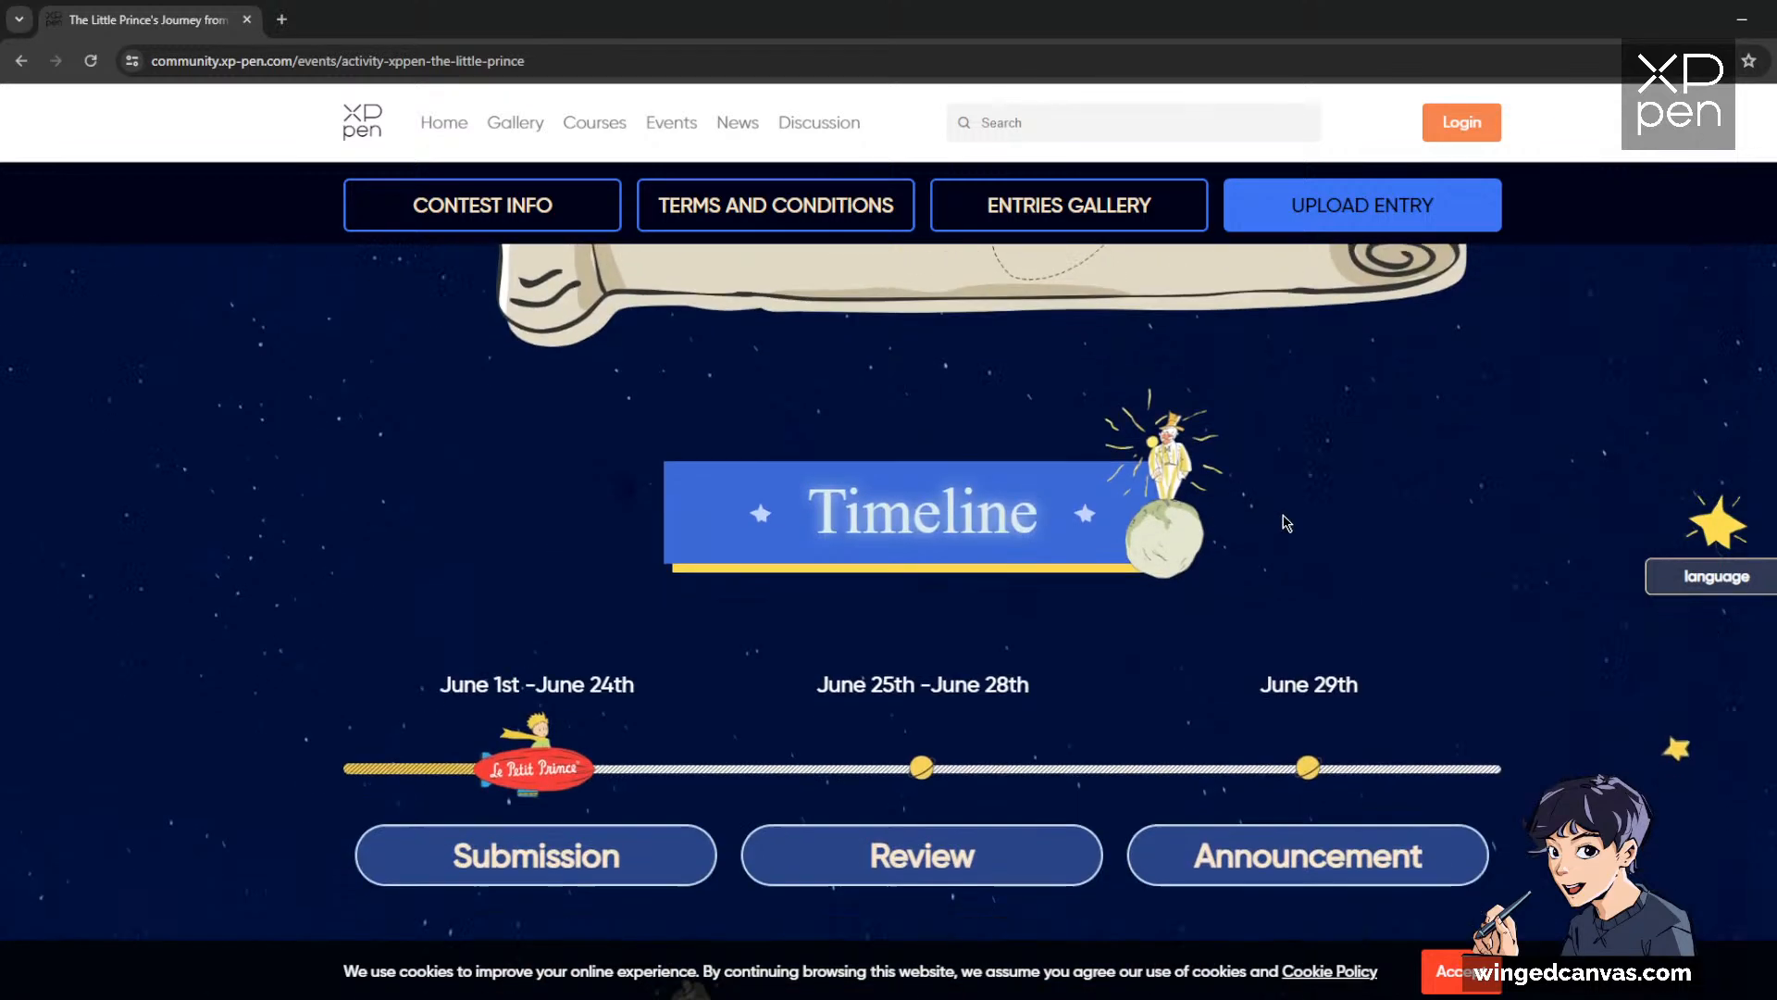
scroll(1286, 522, "down", 7)
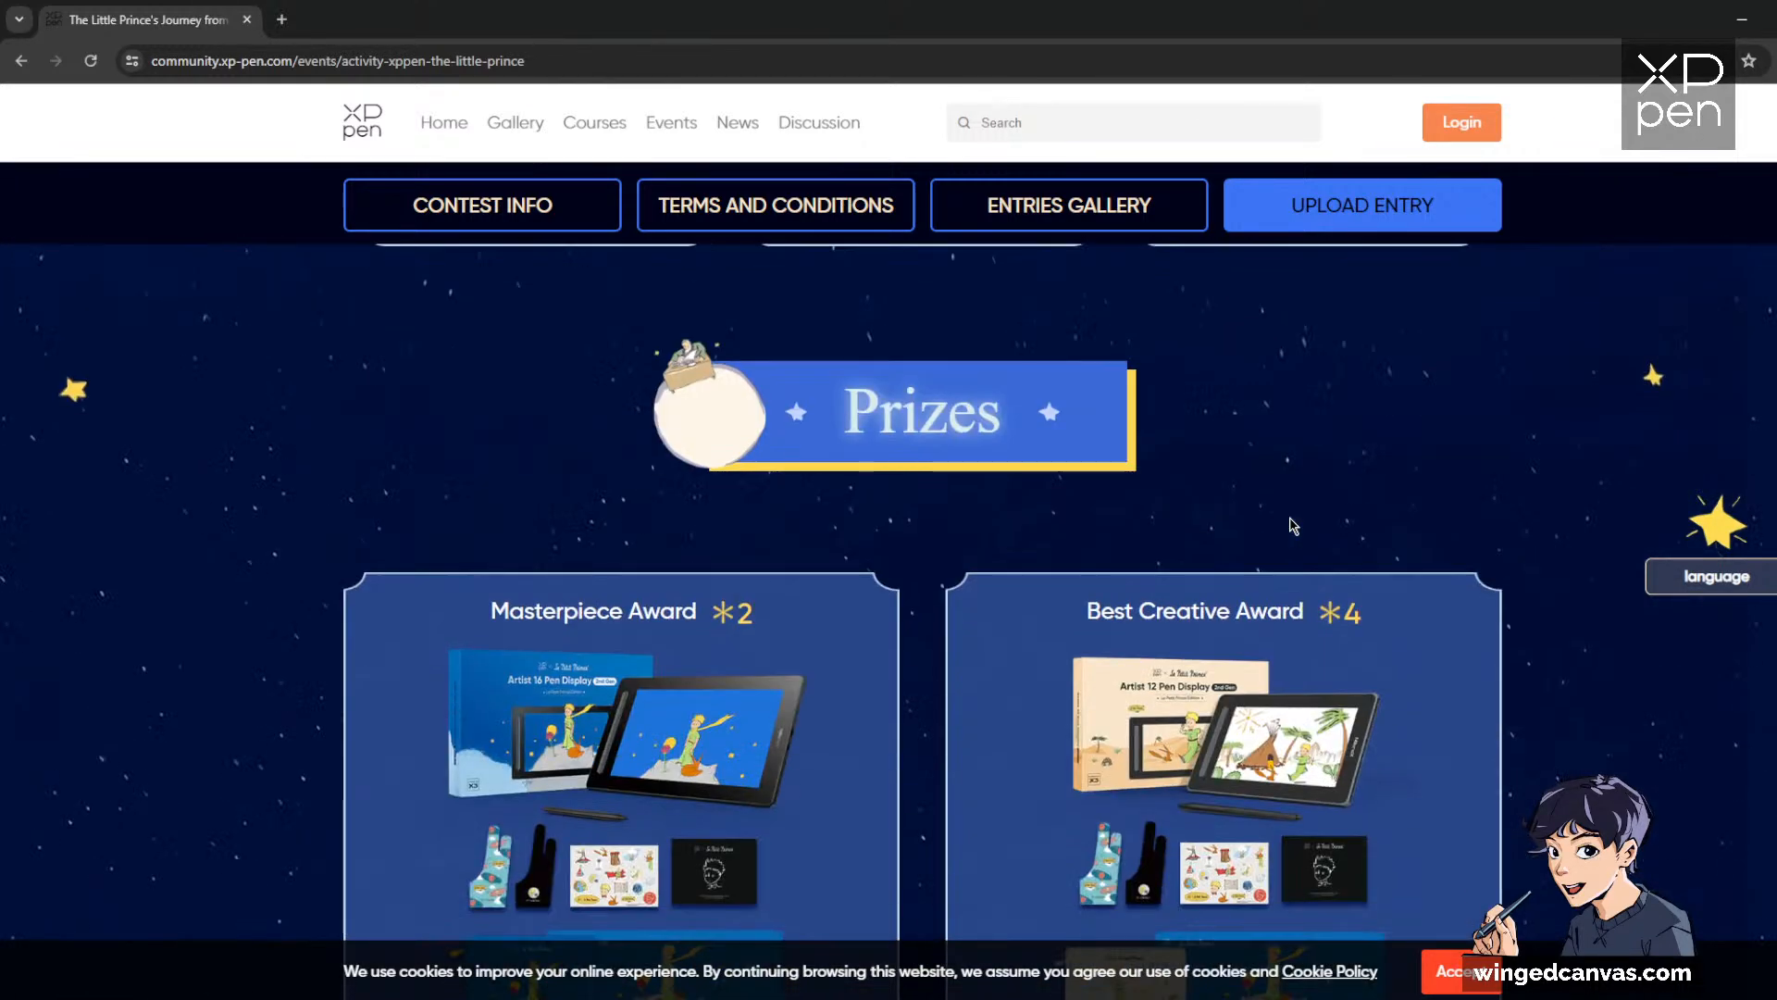
scroll(1293, 525, "down", 3)
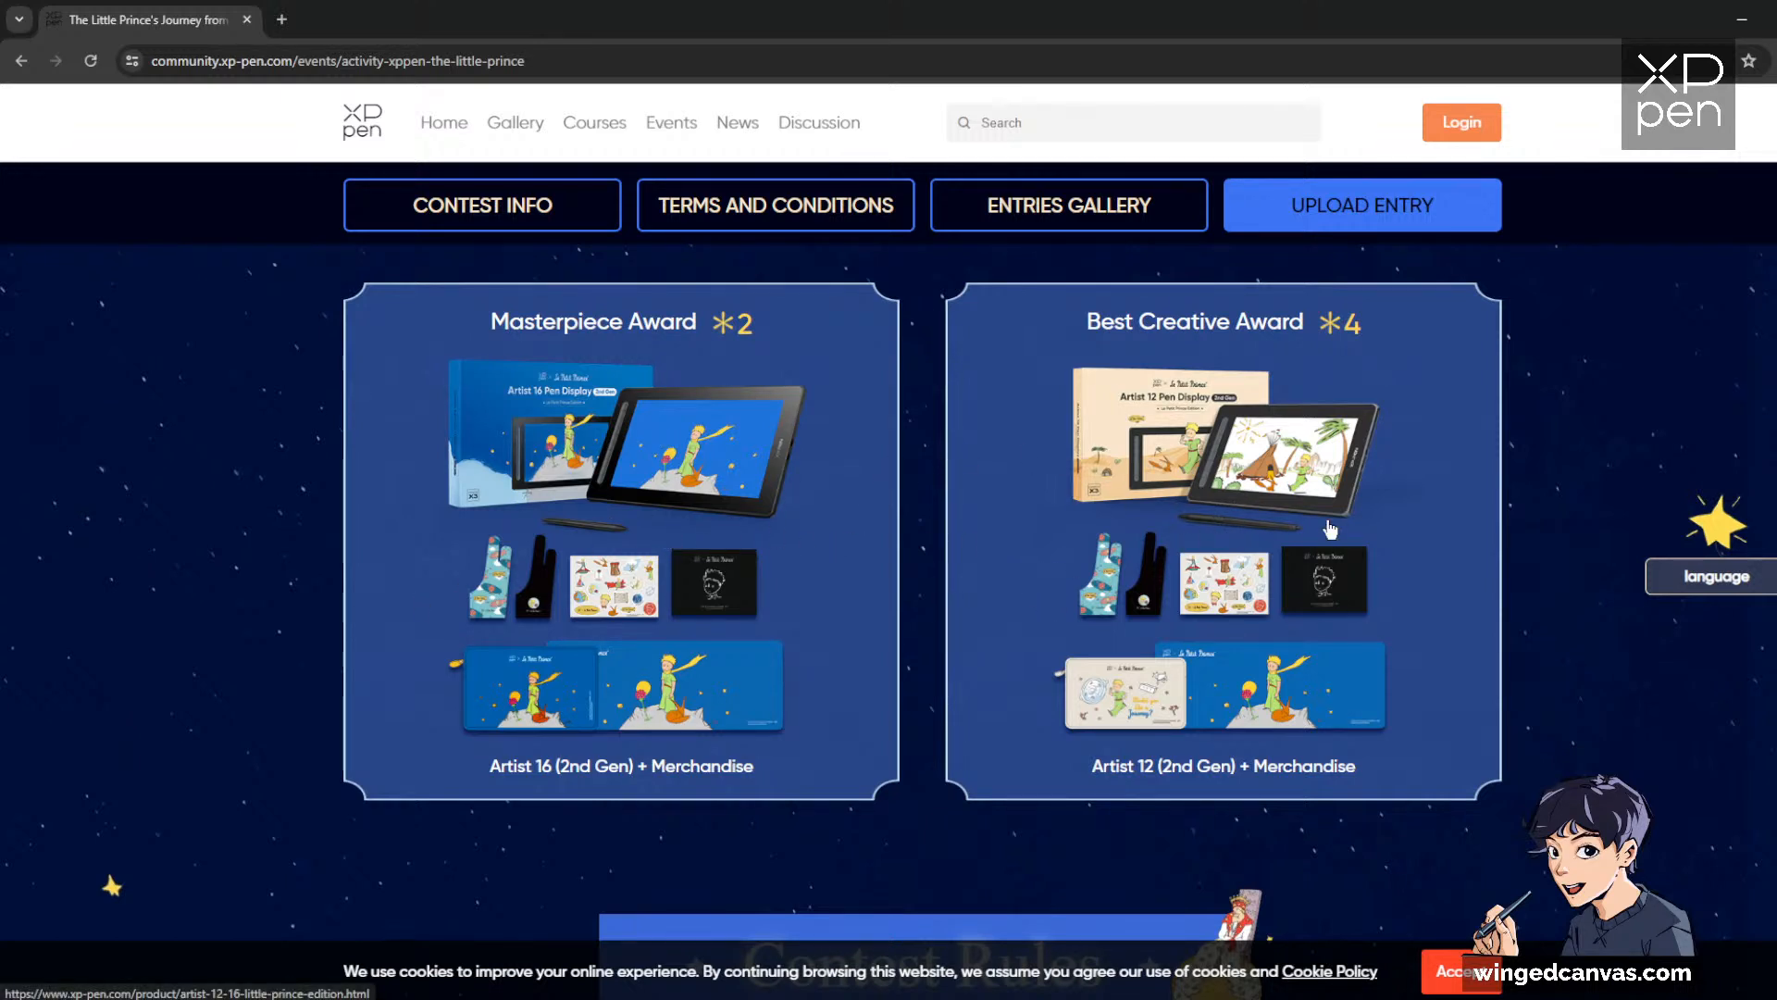
Open the Le Petit Prince Edition pen display page from the Masterpiece Award prize and review the models, included accessories, display features and X3 chip
left_click(766, 514)
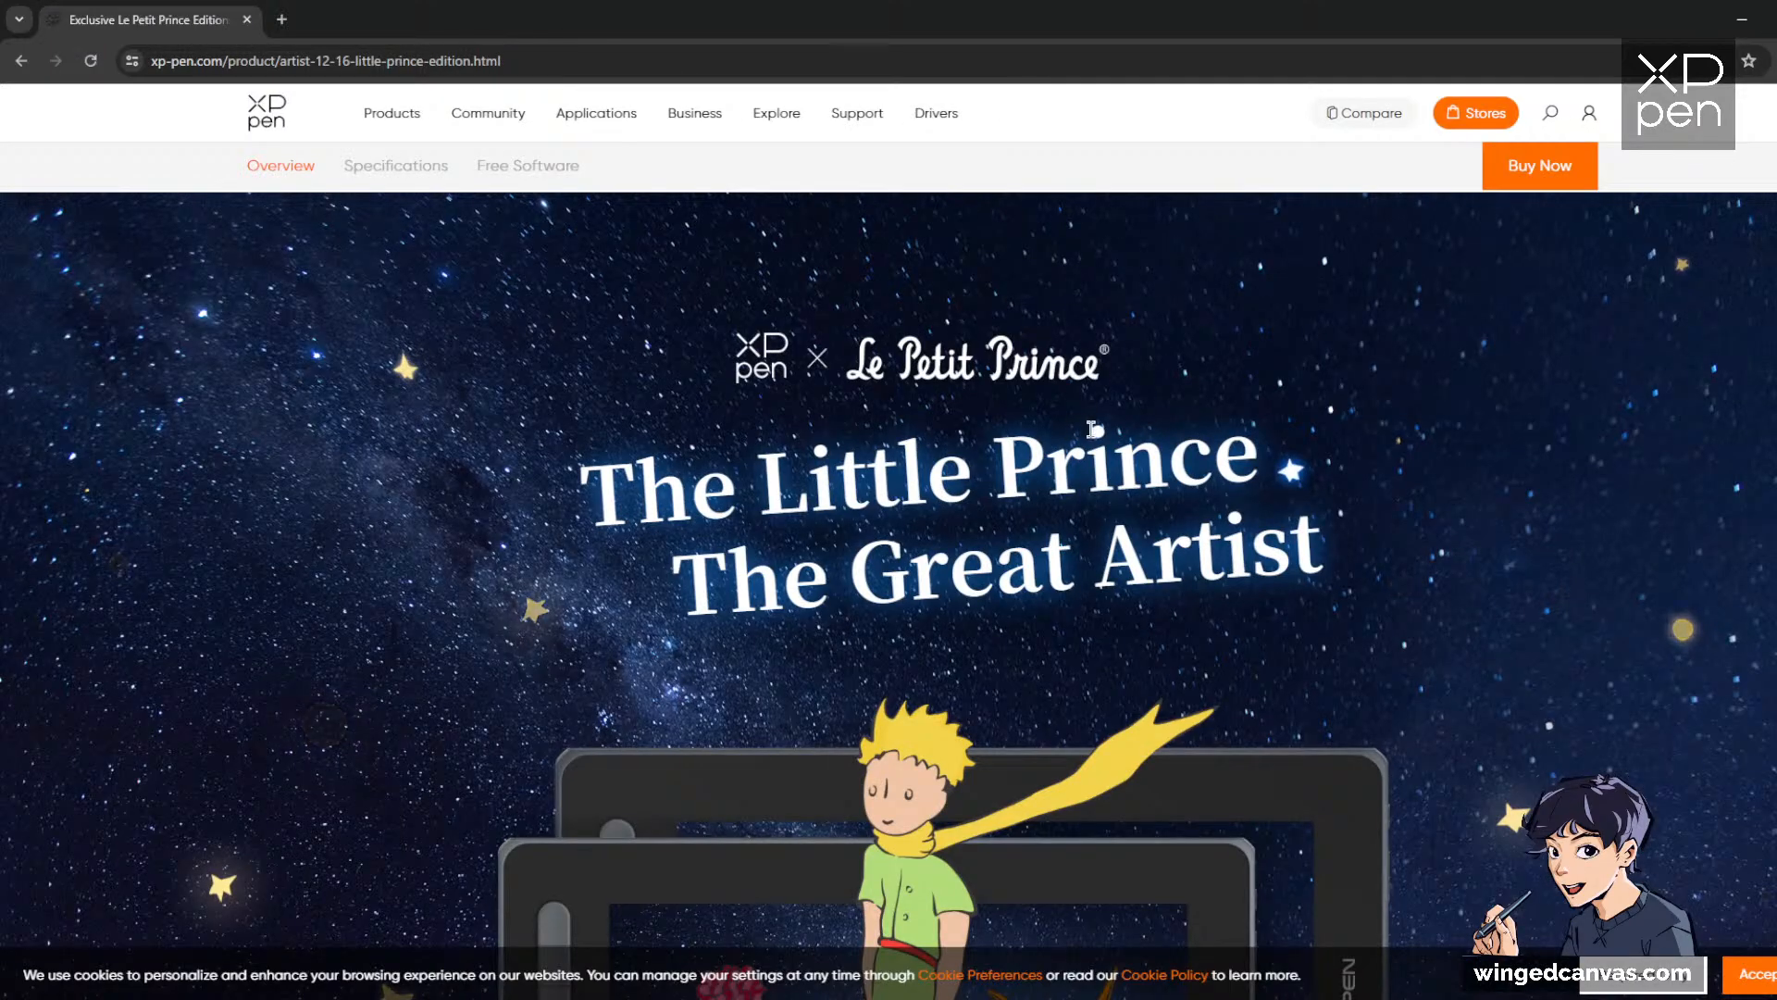
scroll(1110, 472, "down", 4)
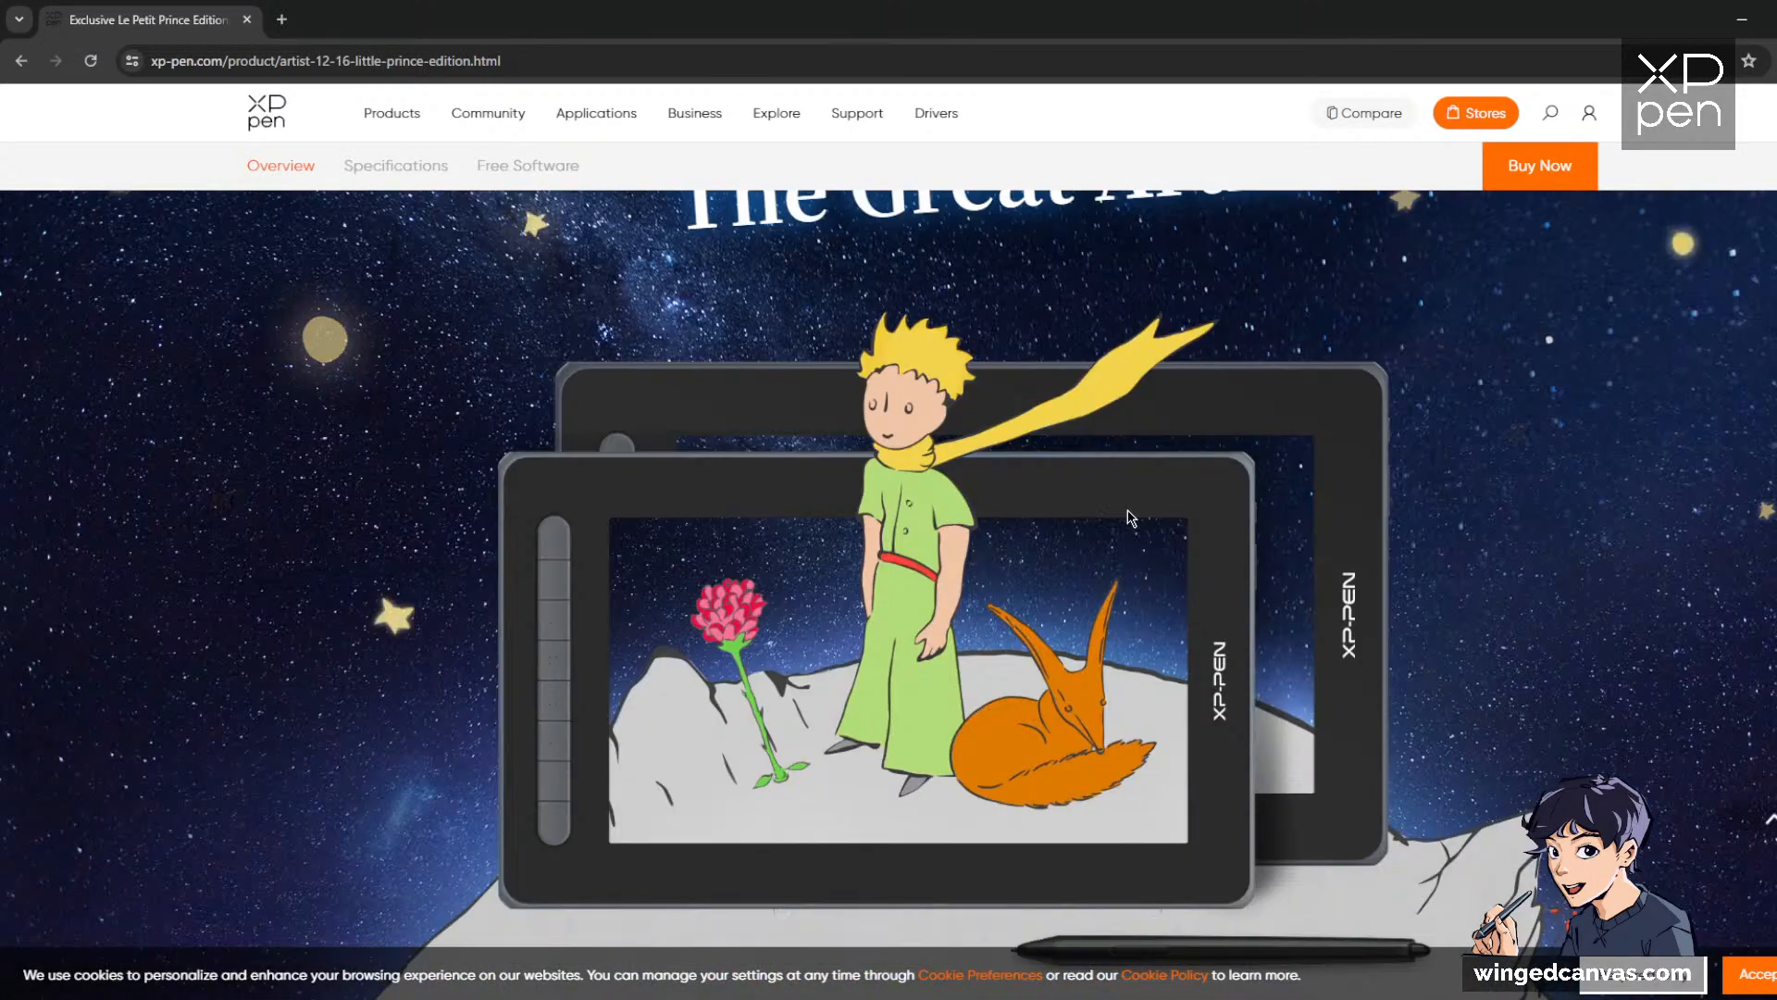
scroll(1131, 518, "down", 10)
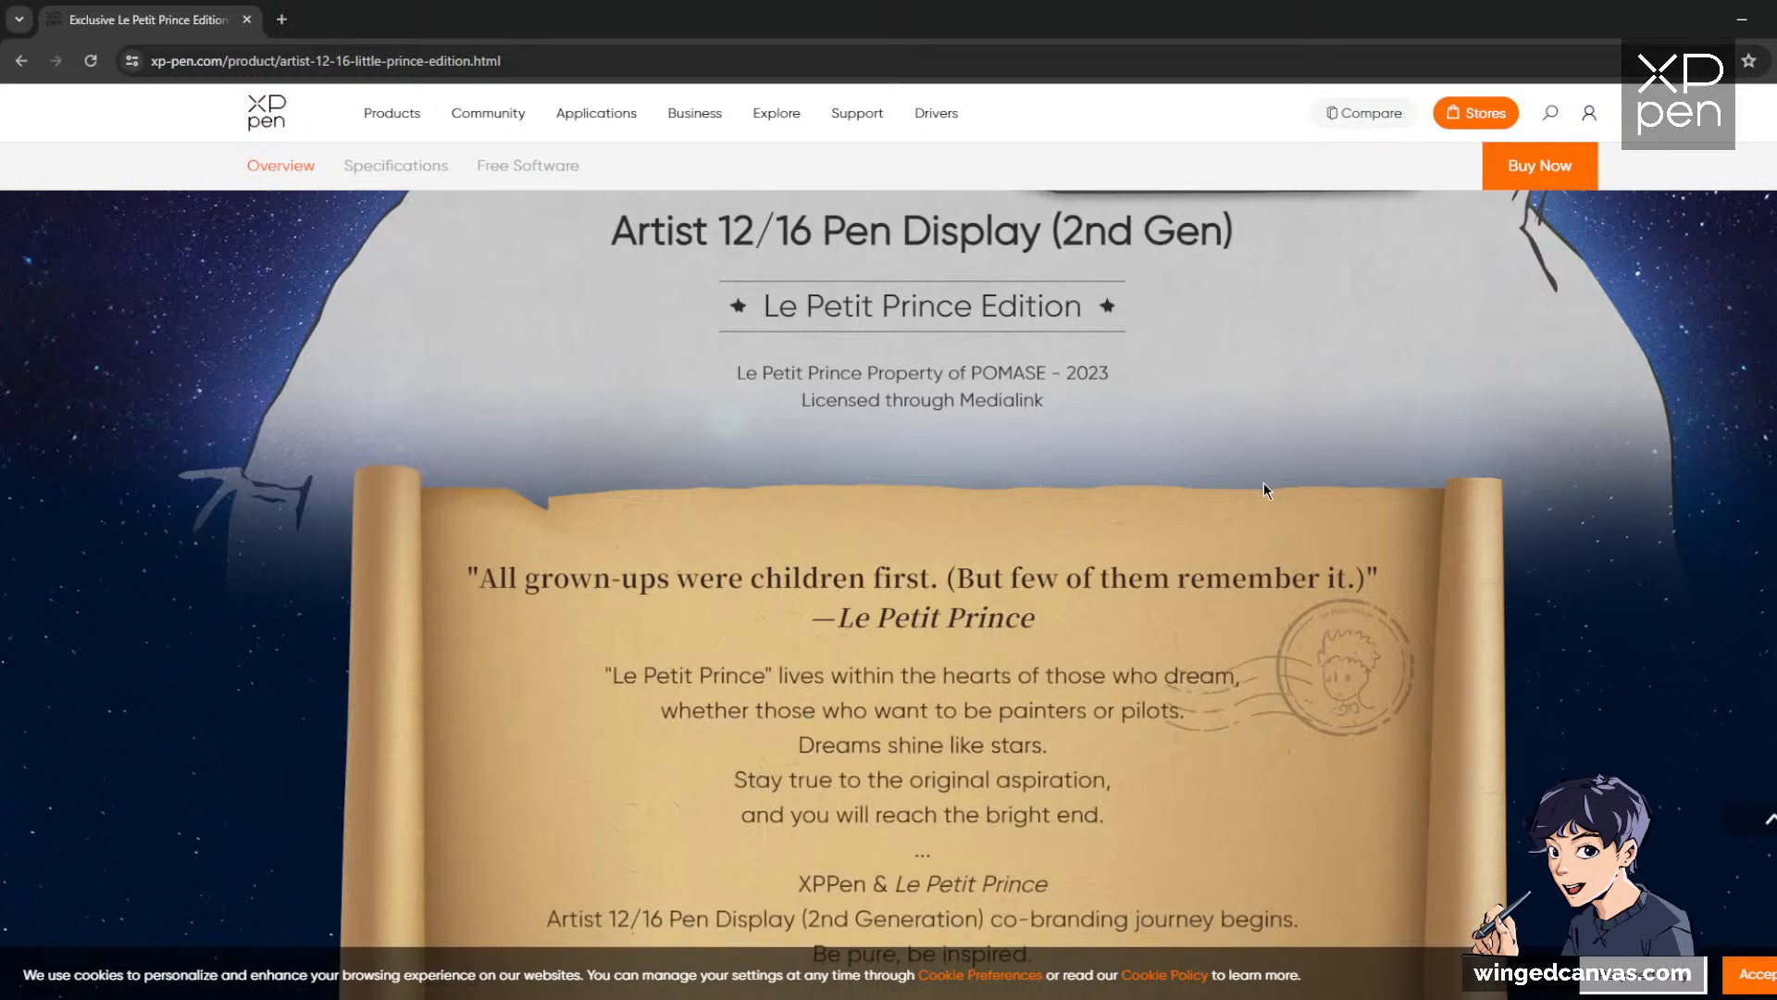
scroll(1265, 489, "down", 15)
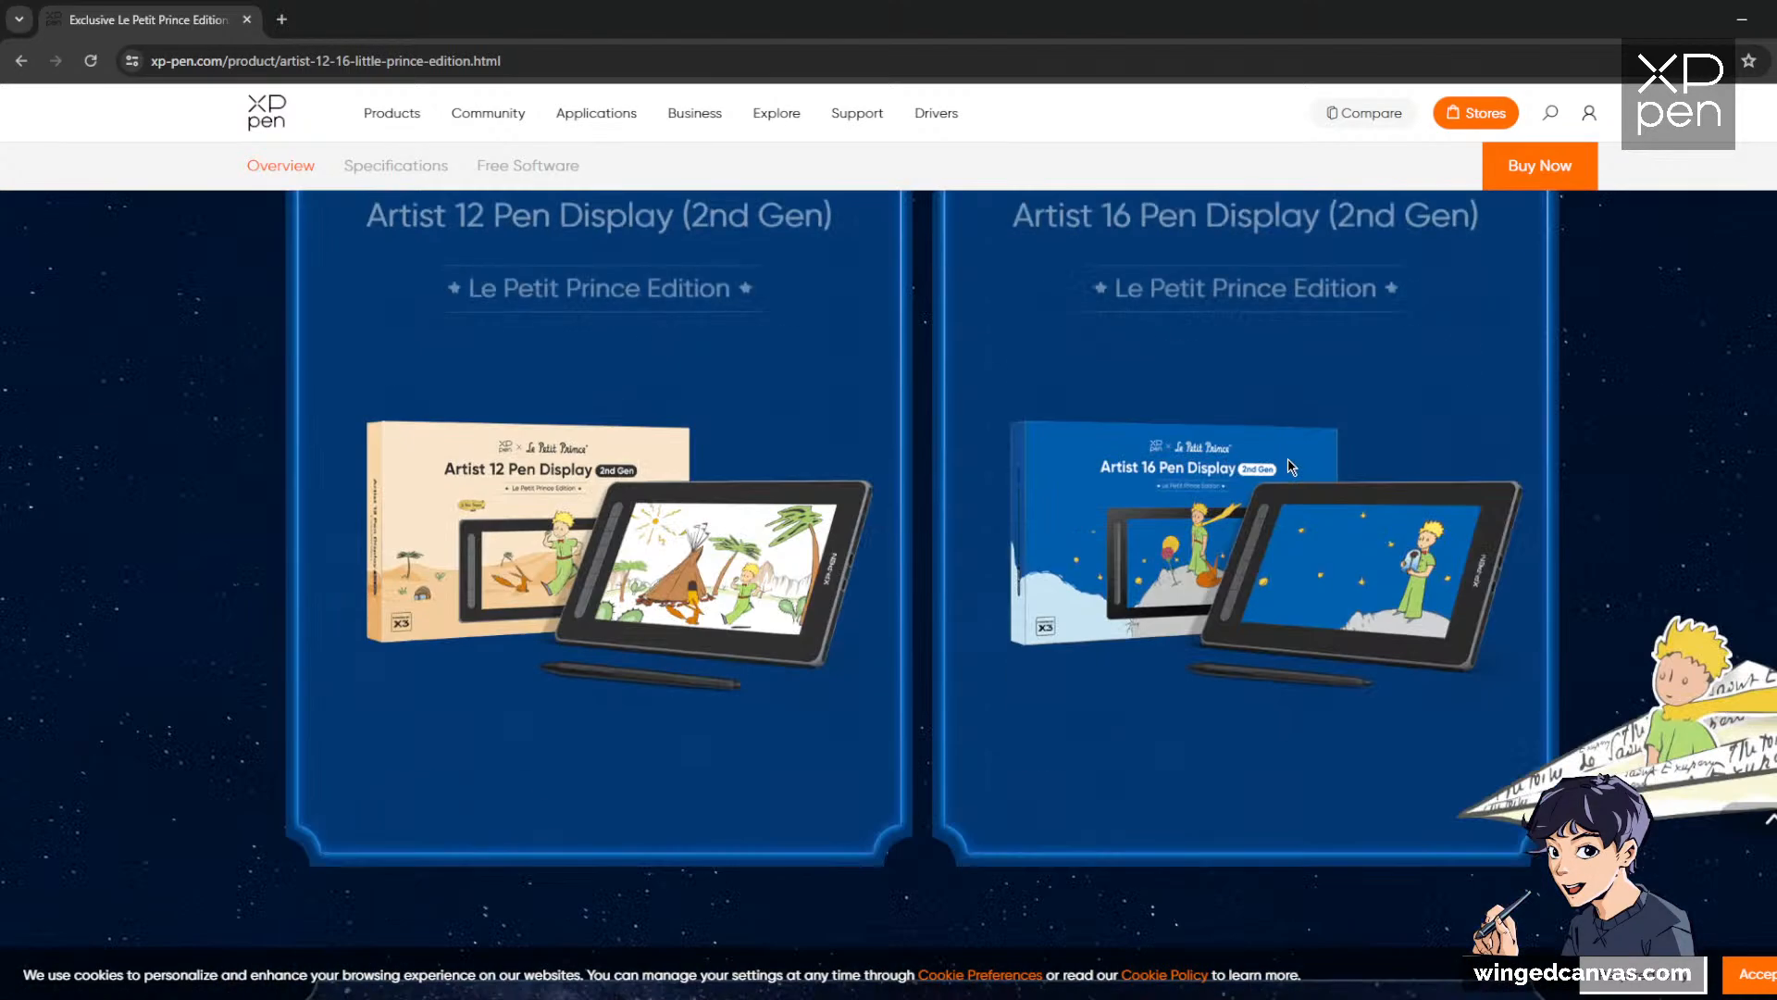
scroll(1288, 460, "down", 5)
scroll(1153, 606, "up", 5)
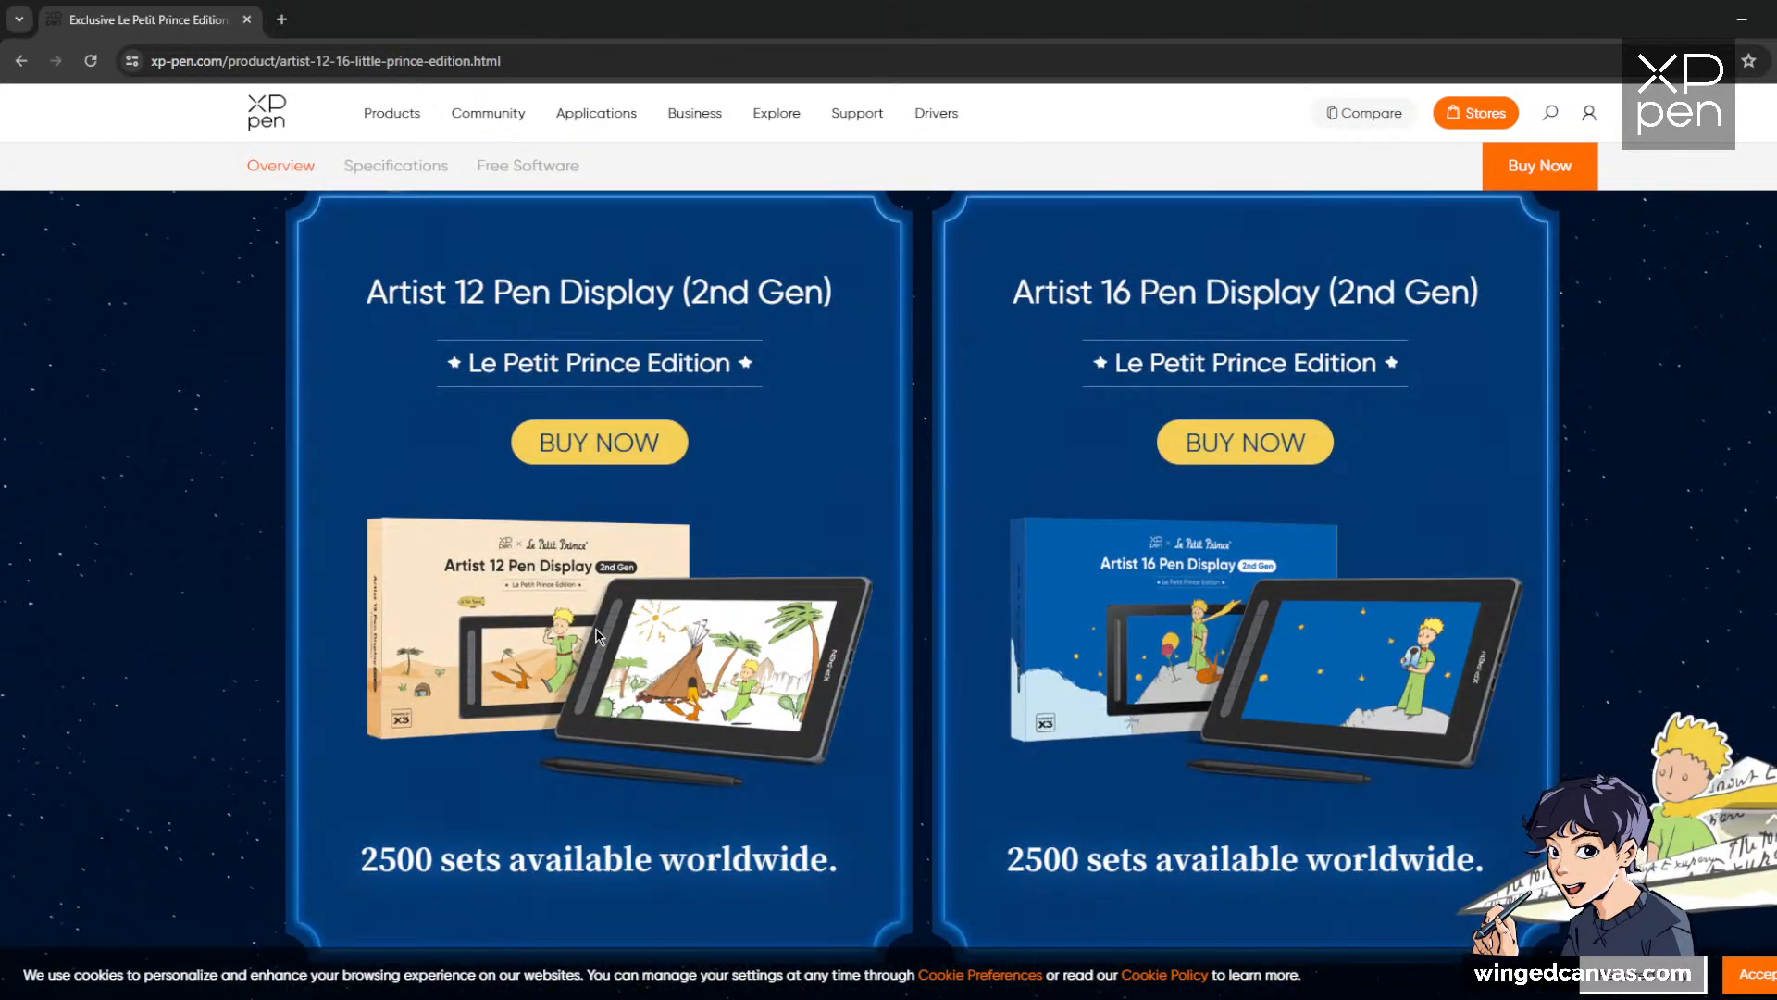
scroll(941, 530, "down", 10)
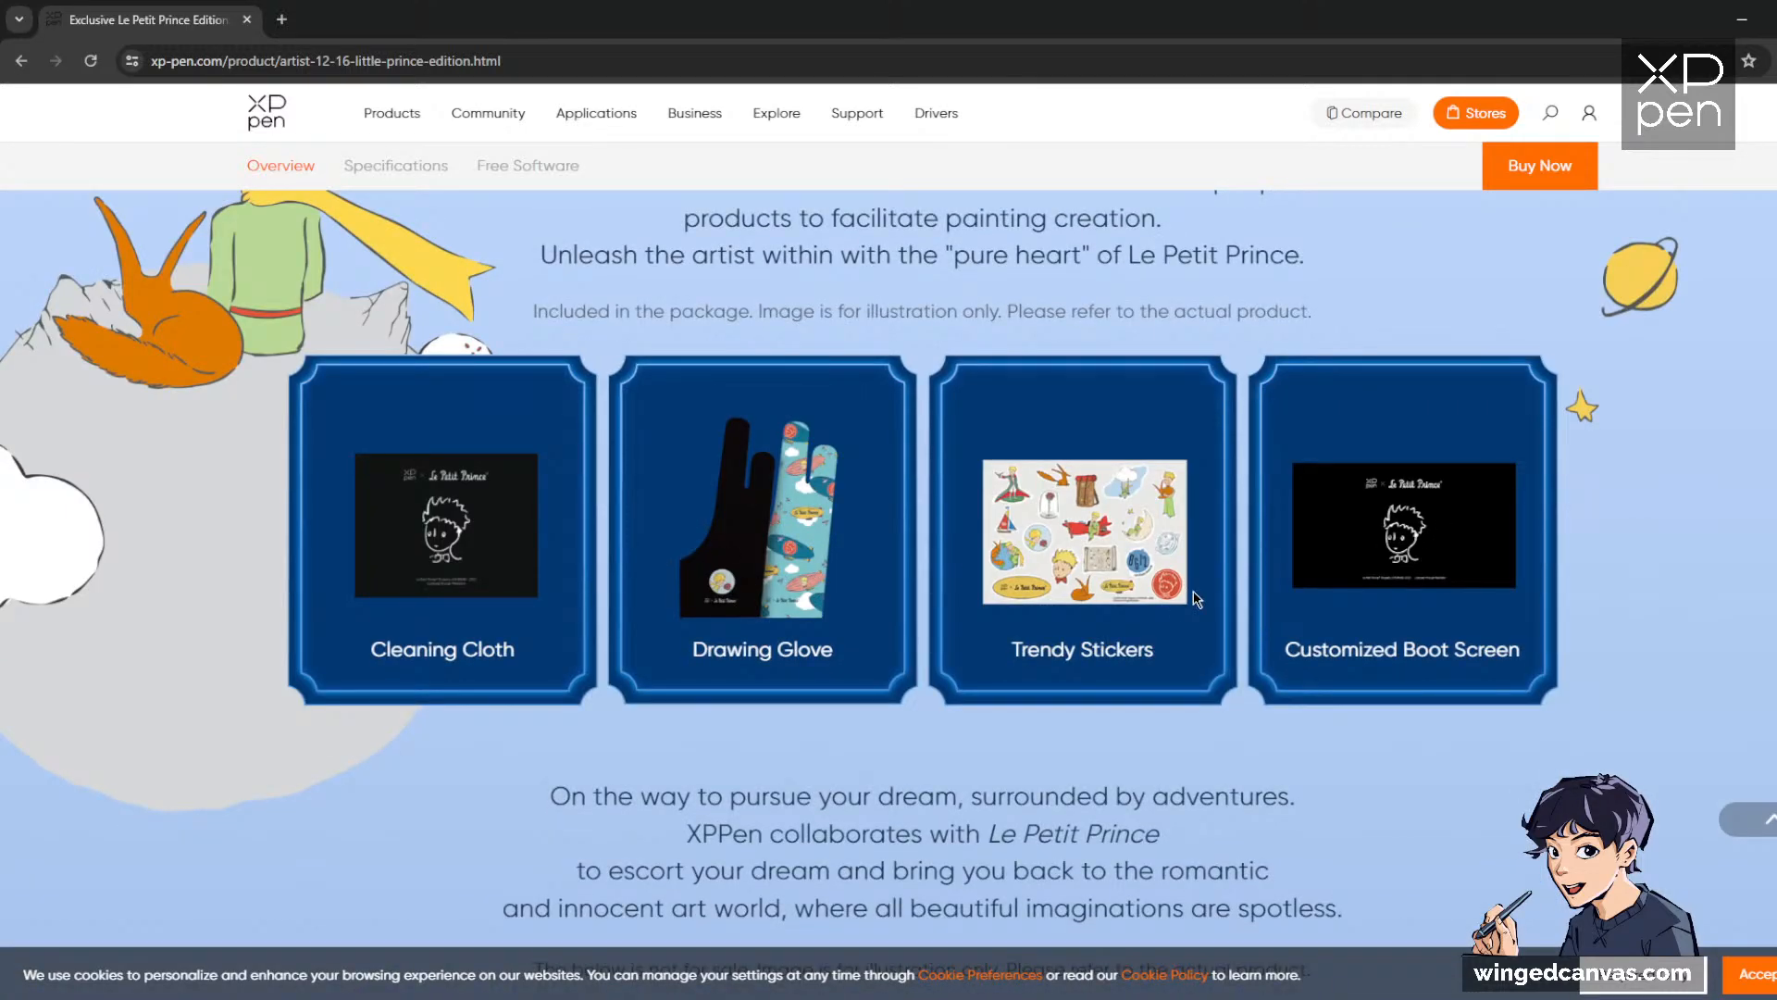
scroll(1208, 595, "down", 10)
scroll(1305, 552, "up", 2)
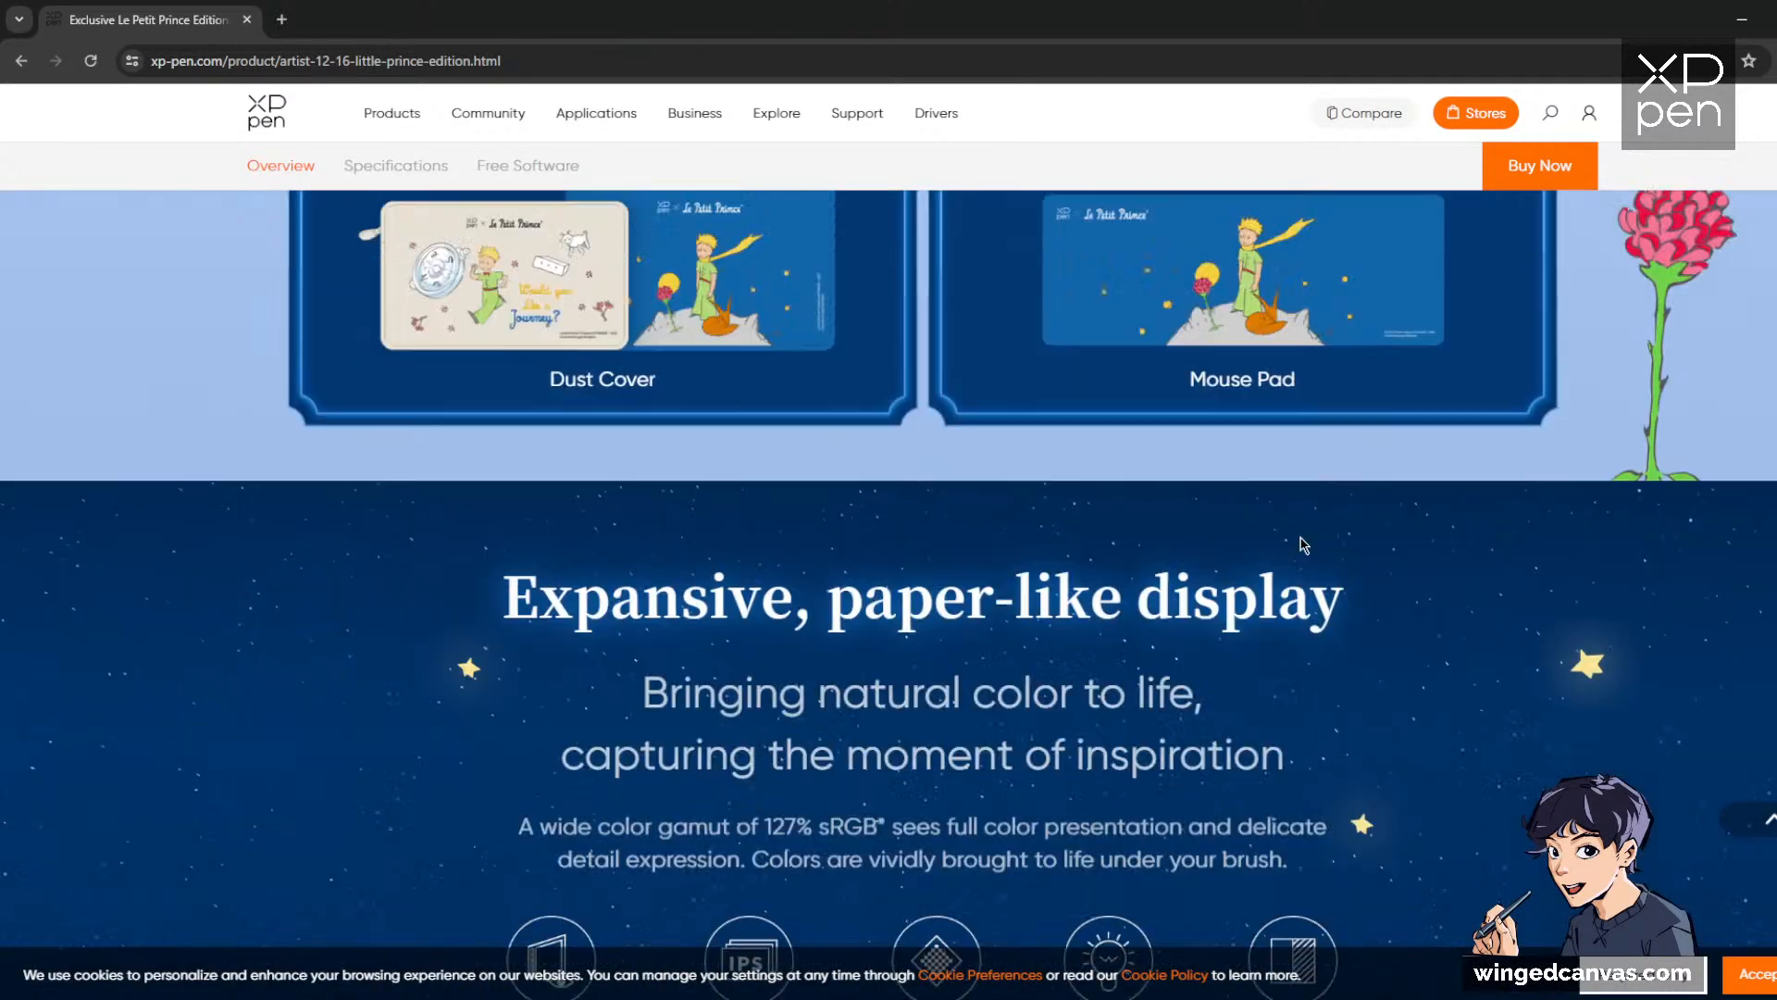
scroll(1376, 586, "up", 3)
scroll(1368, 555, "down", 10)
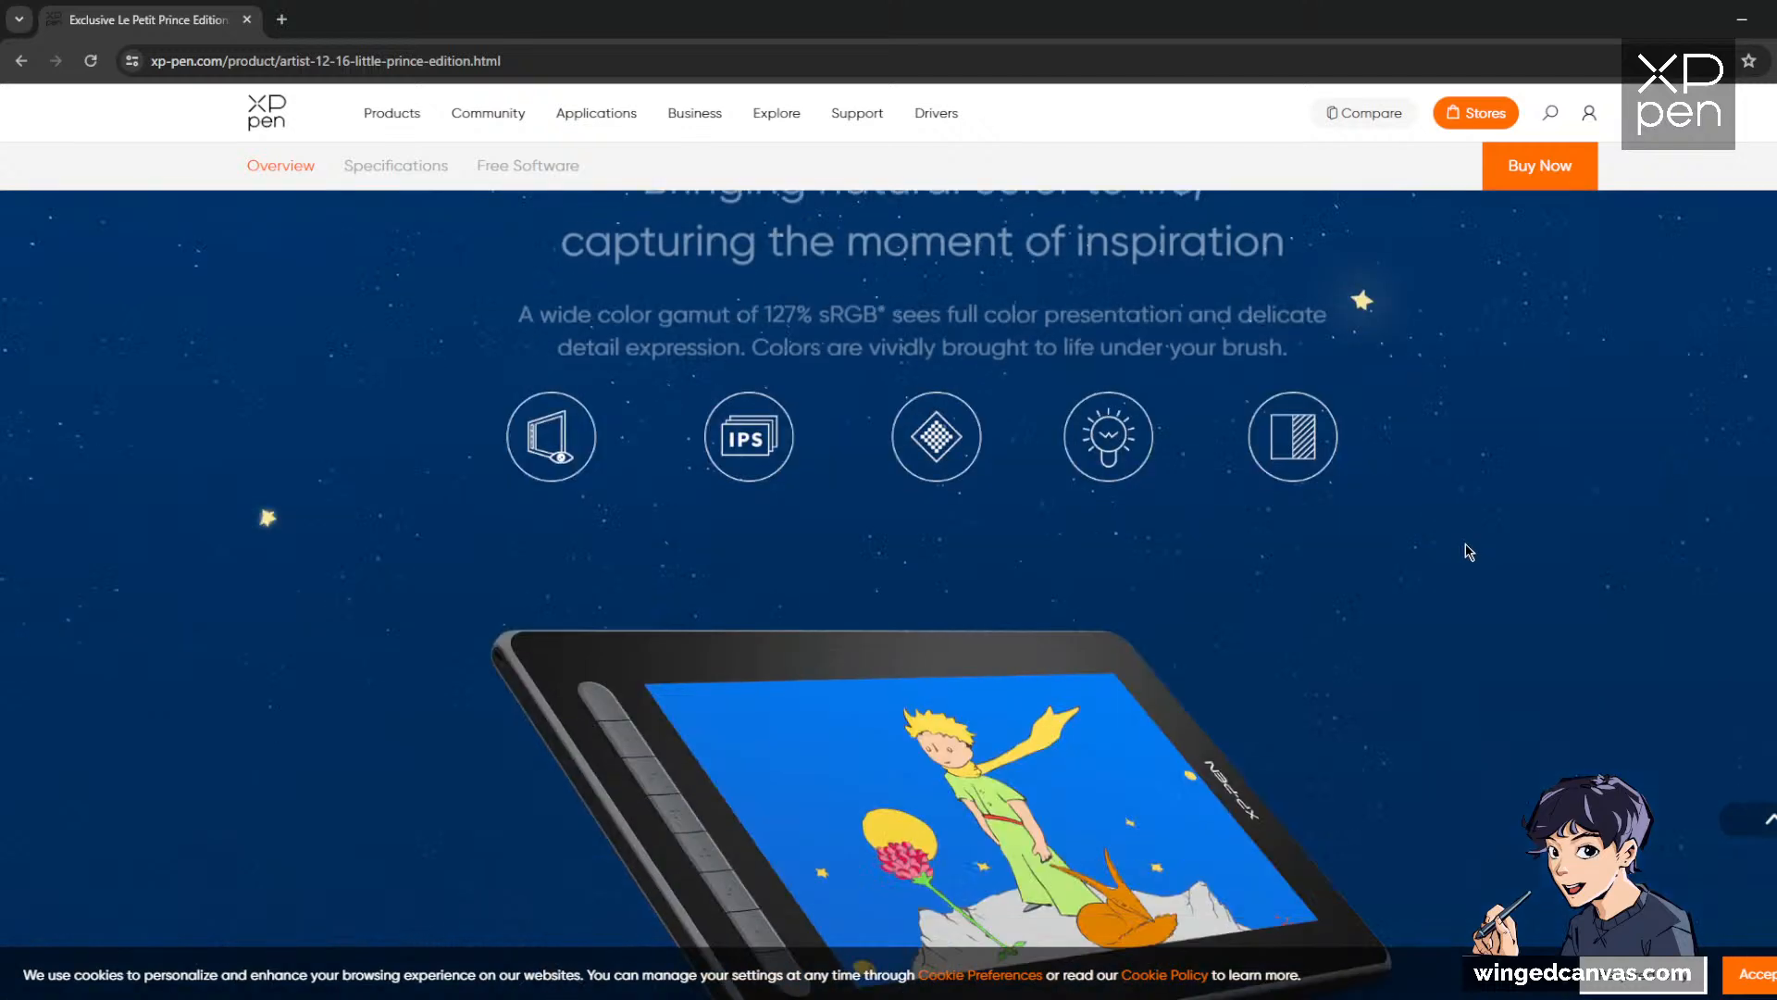
scroll(1425, 537, "down", 5)
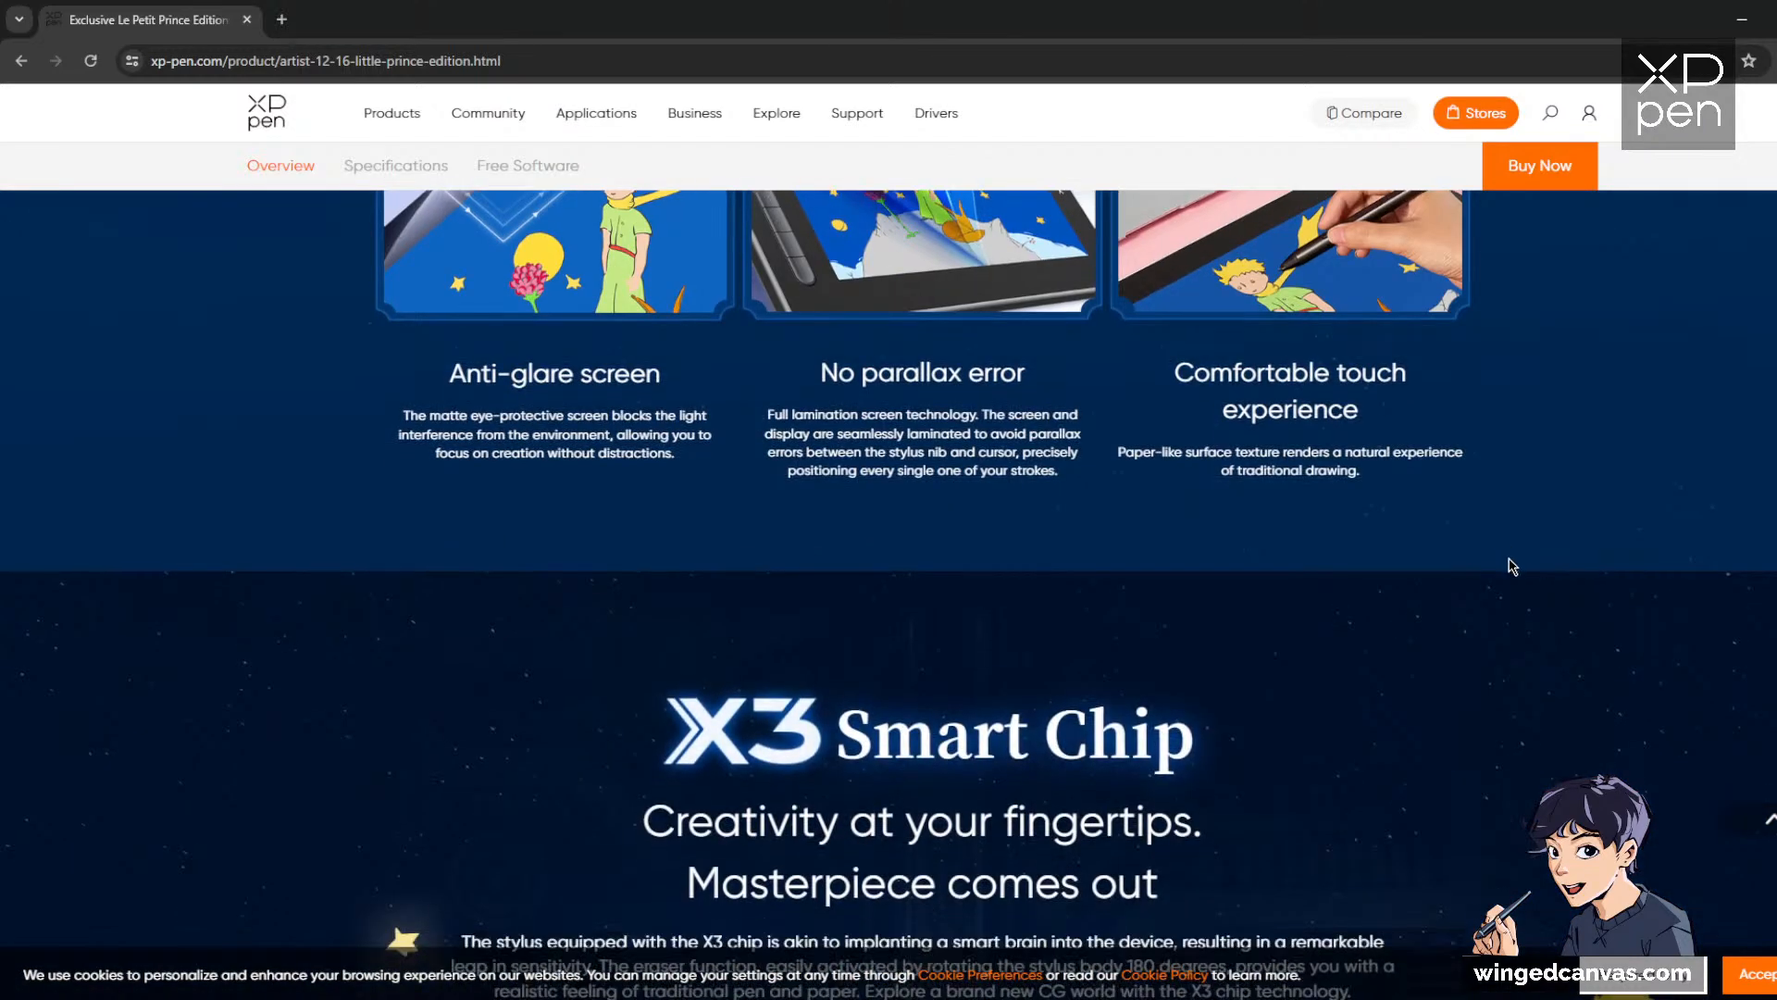
scroll(1517, 569, "down", 7)
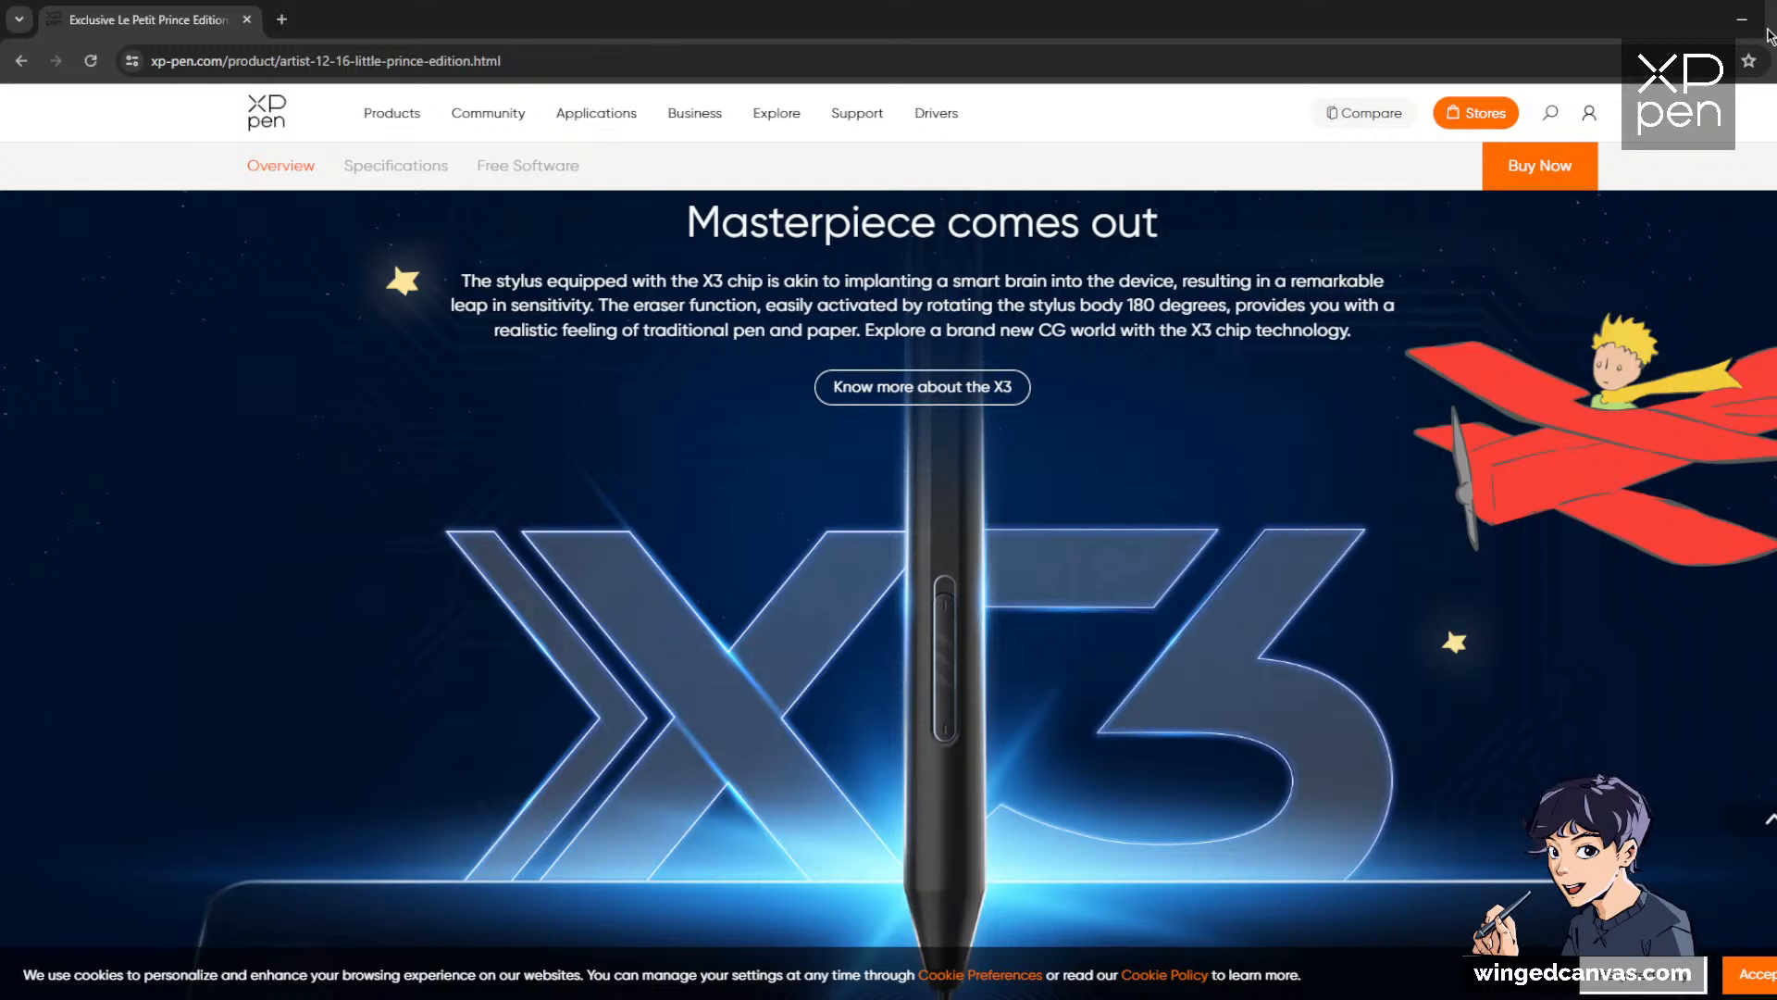
Switch back to Krita, hide the sketch layer Paint Layer 1, and show and expand the Group 2 layer group
left_click(1741, 19)
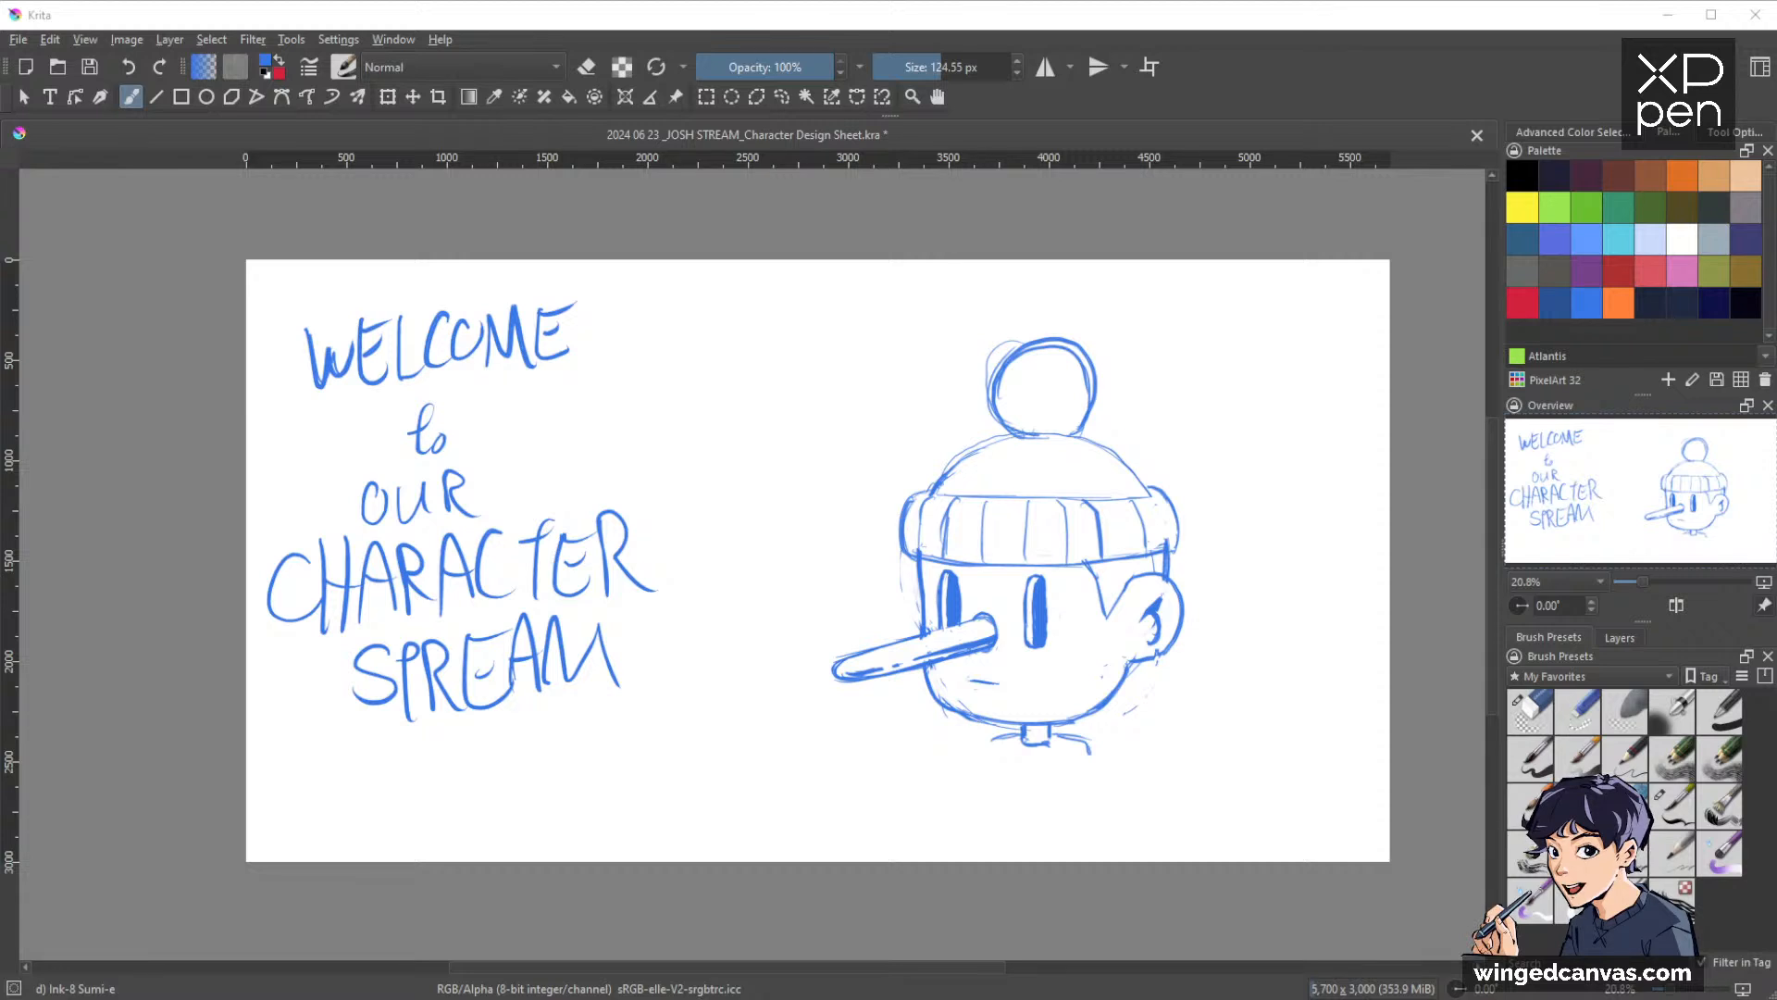
left_click(1620, 638)
left_click(1516, 744)
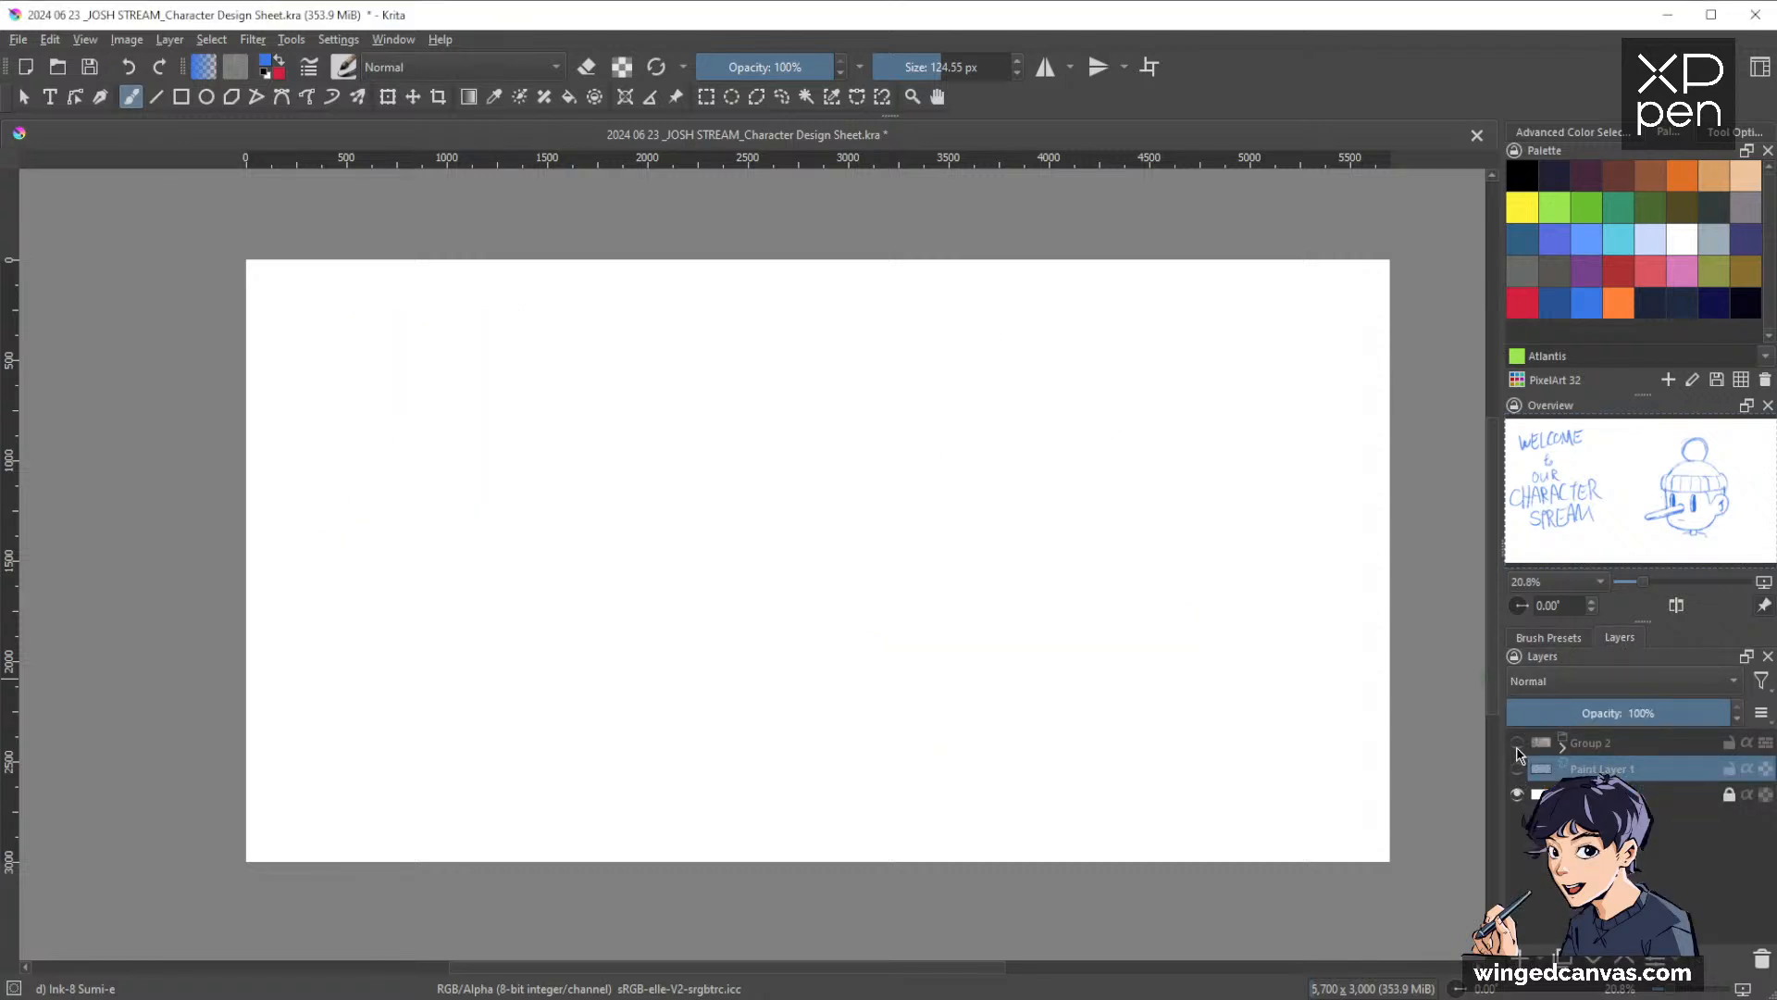
left_click(1517, 746)
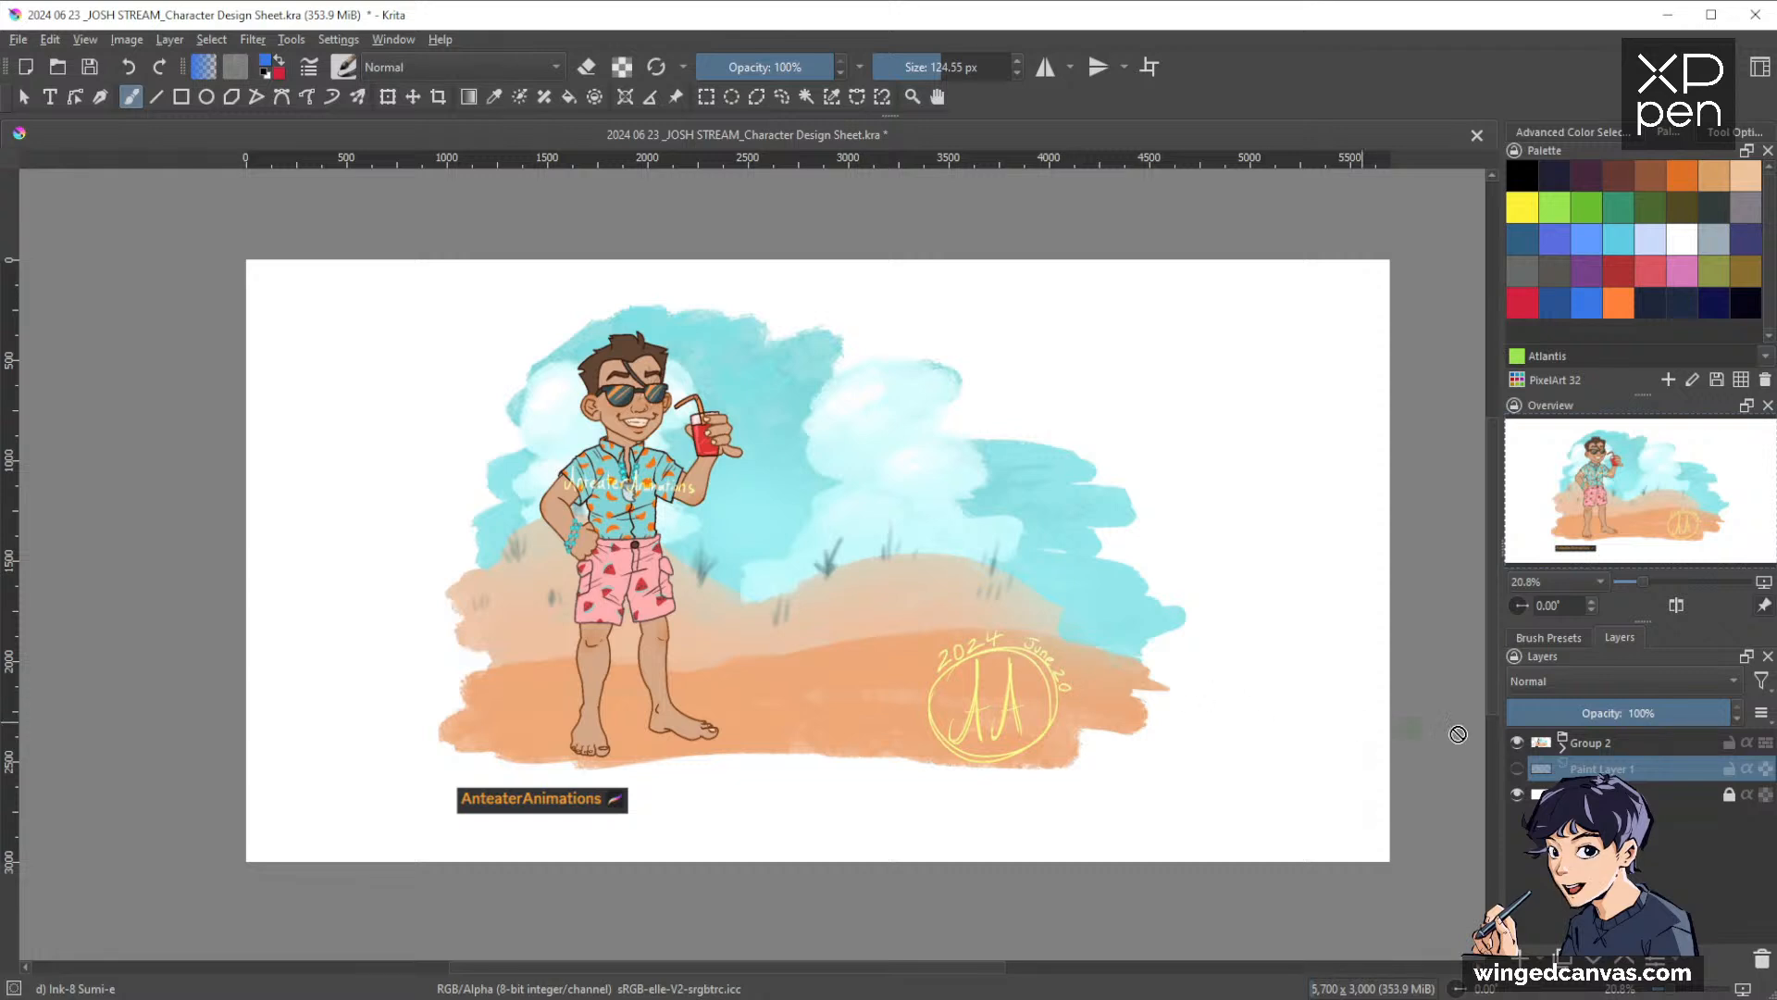
left_click(1563, 747)
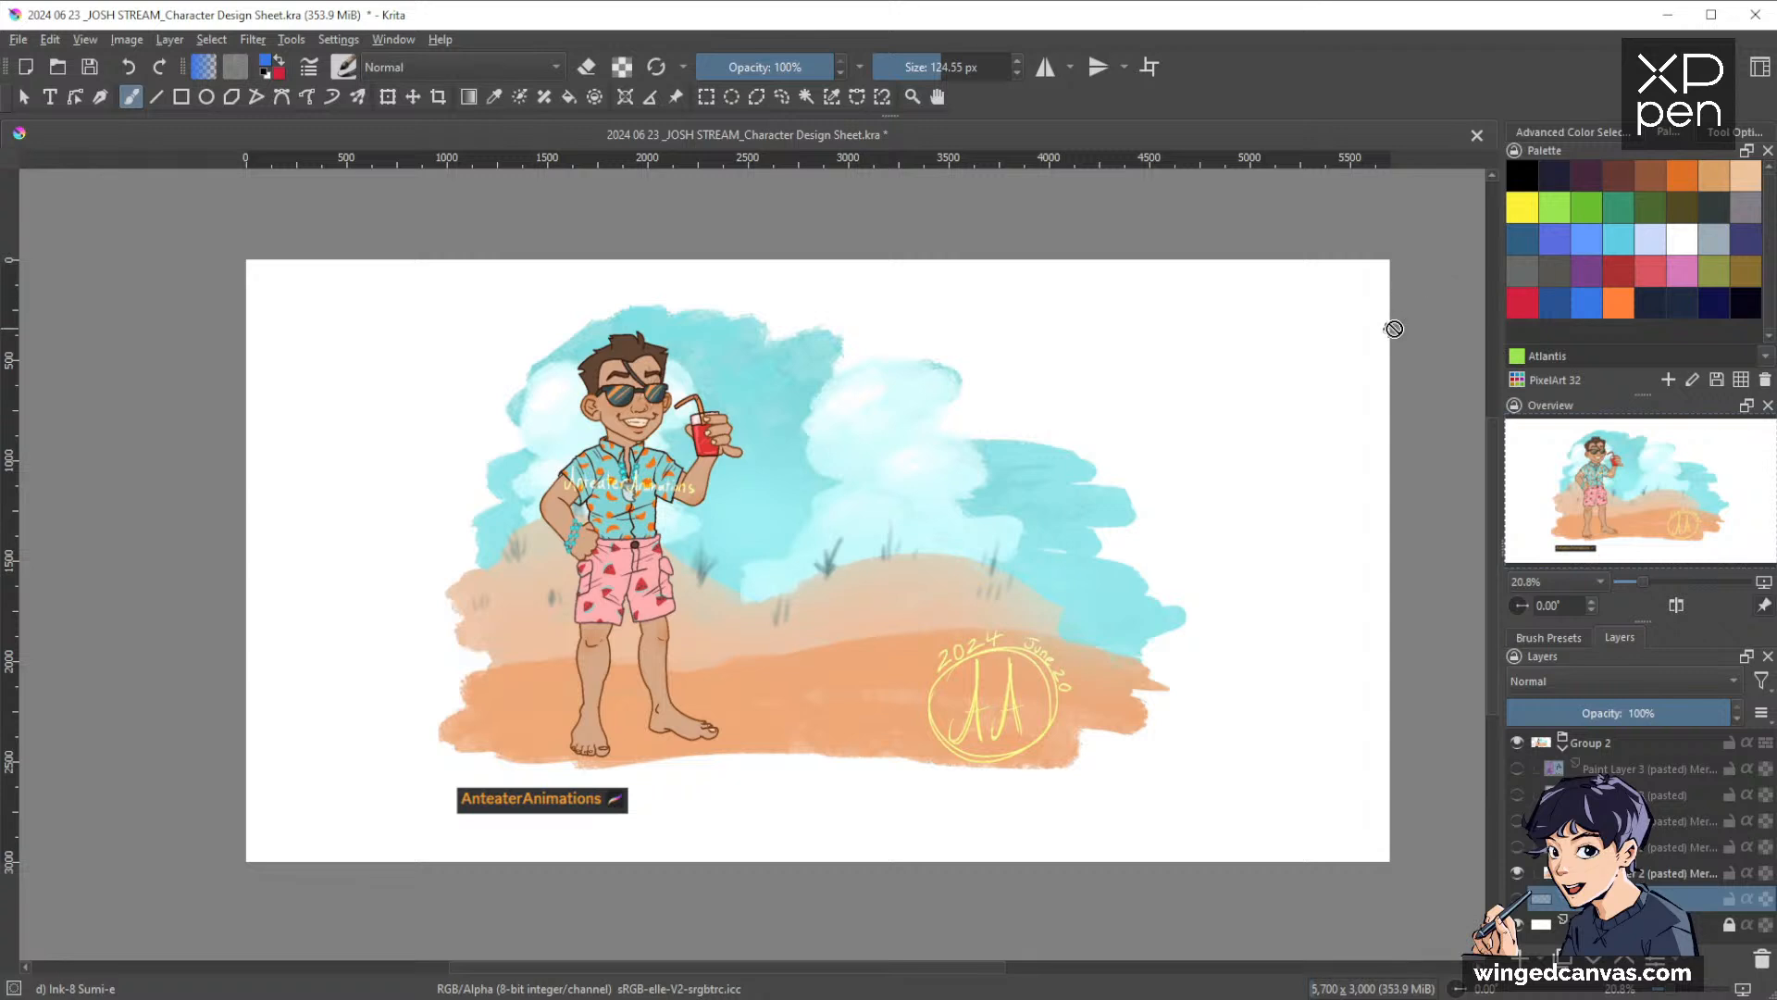
Examine the artwork of the man in a patterned shirt at the beach in canvas-only mode, then restore the full interface
key("Tab")
left_click_drag(1204, 223, 1258, 374)
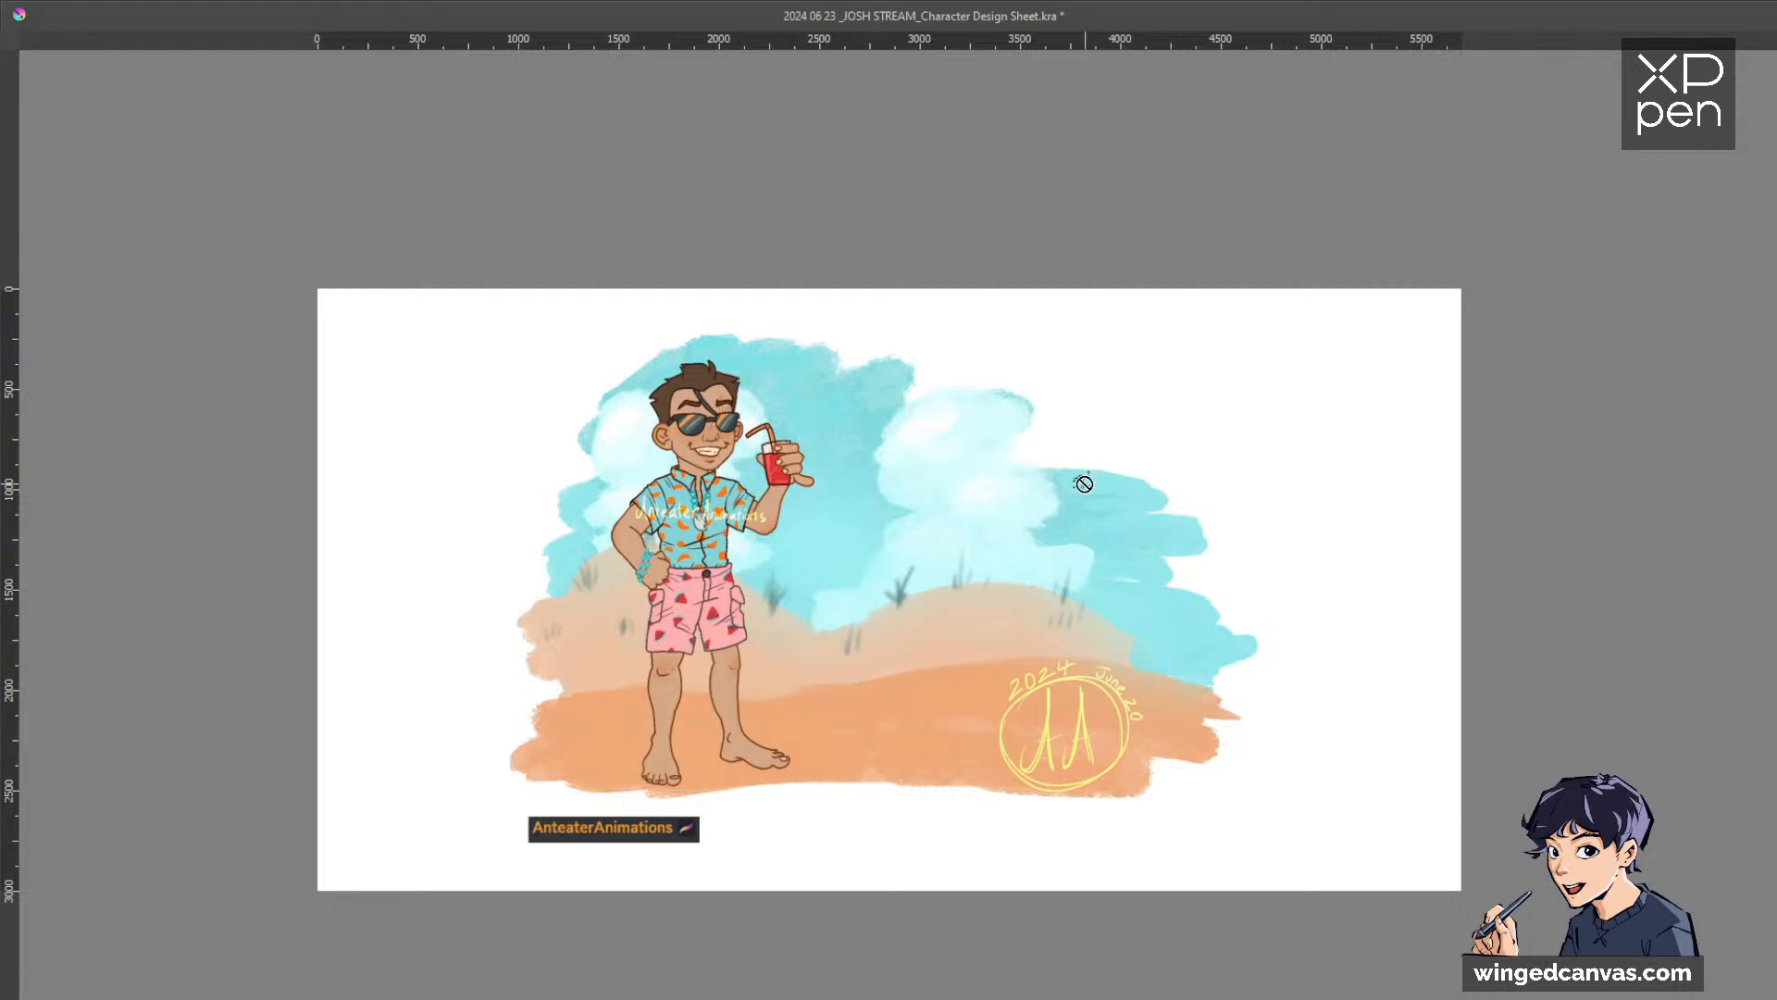
scroll(1063, 496, "up", 4)
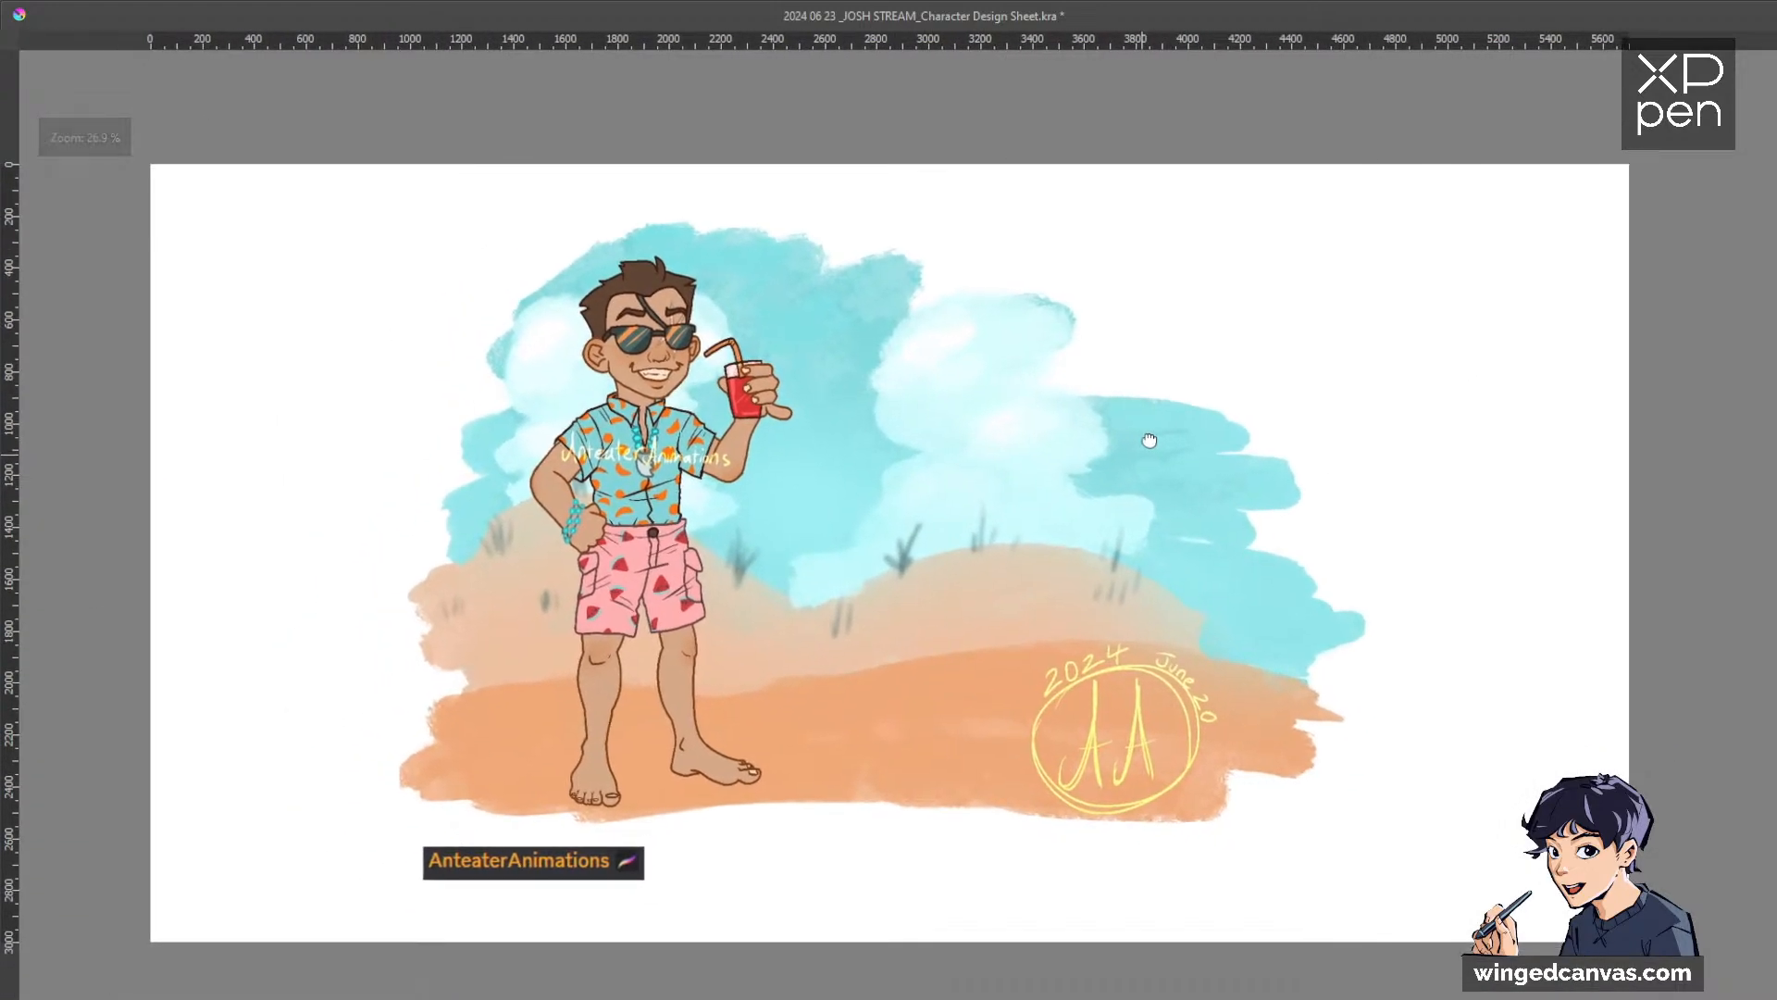
left_click_drag(1149, 441, 1190, 442)
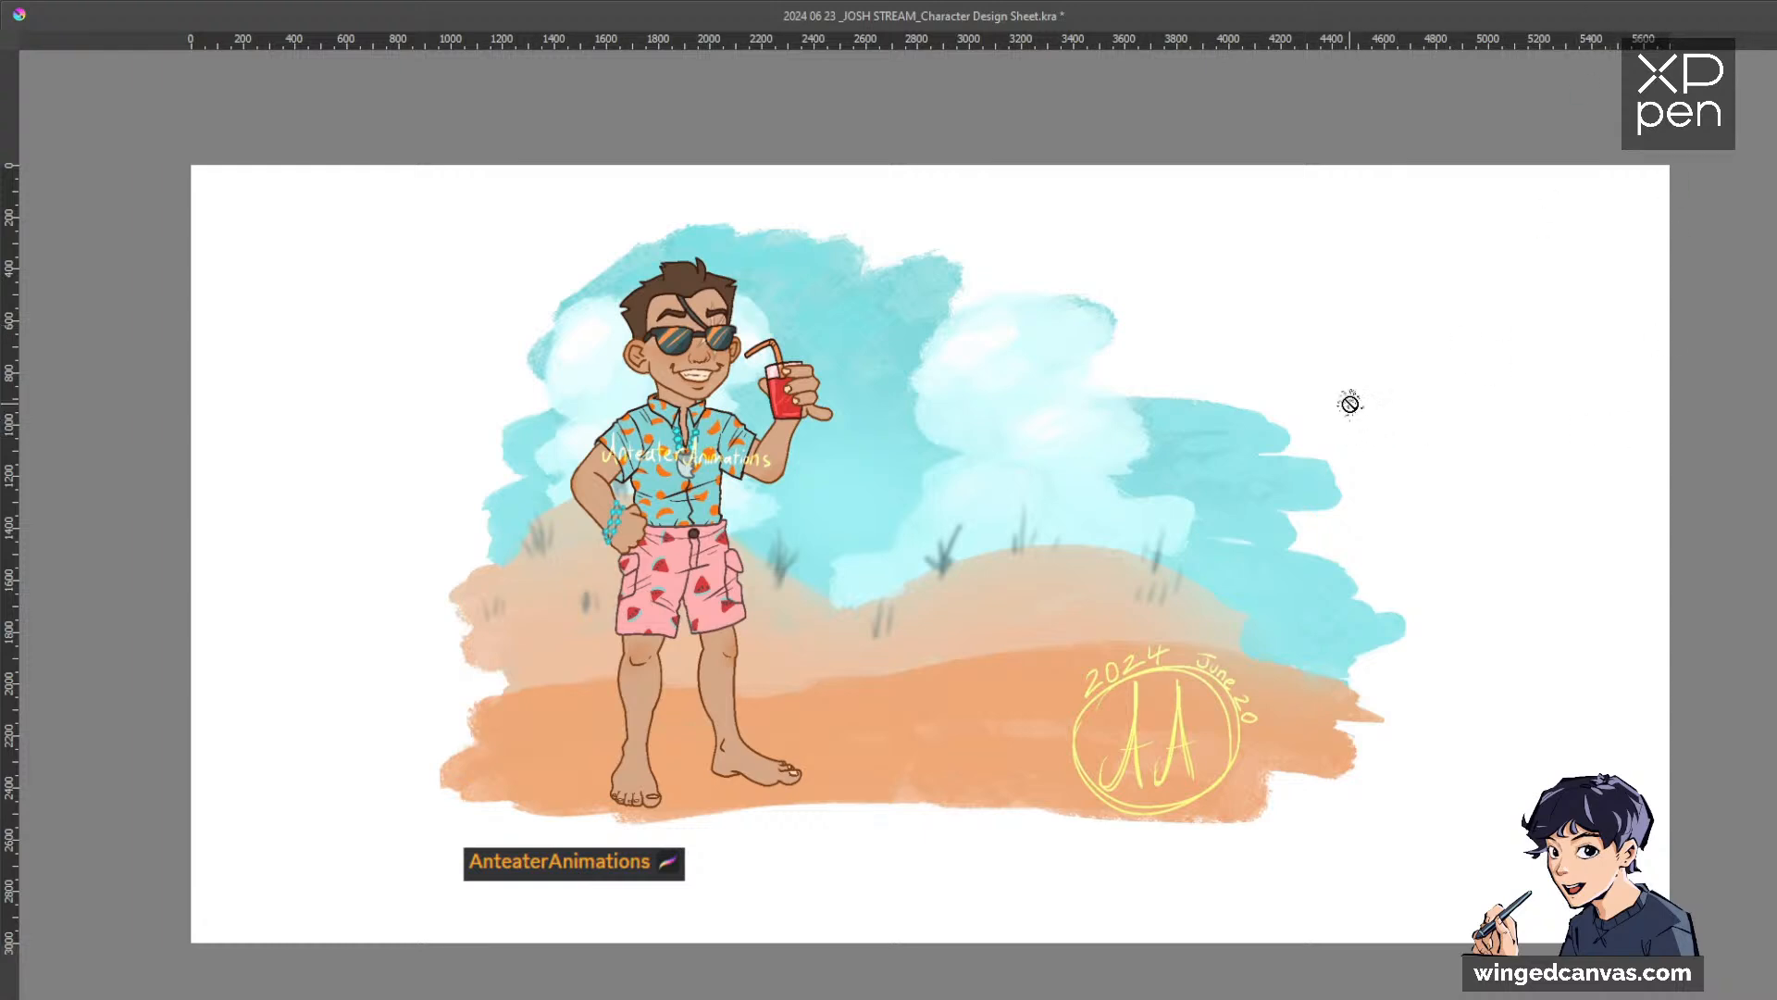
left_click_drag(1312, 411, 1308, 381)
mouse_move(1268, 446)
left_mouse_down()
mouse_move(1249, 417)
mouse_move(1290, 430)
left_mouse_up()
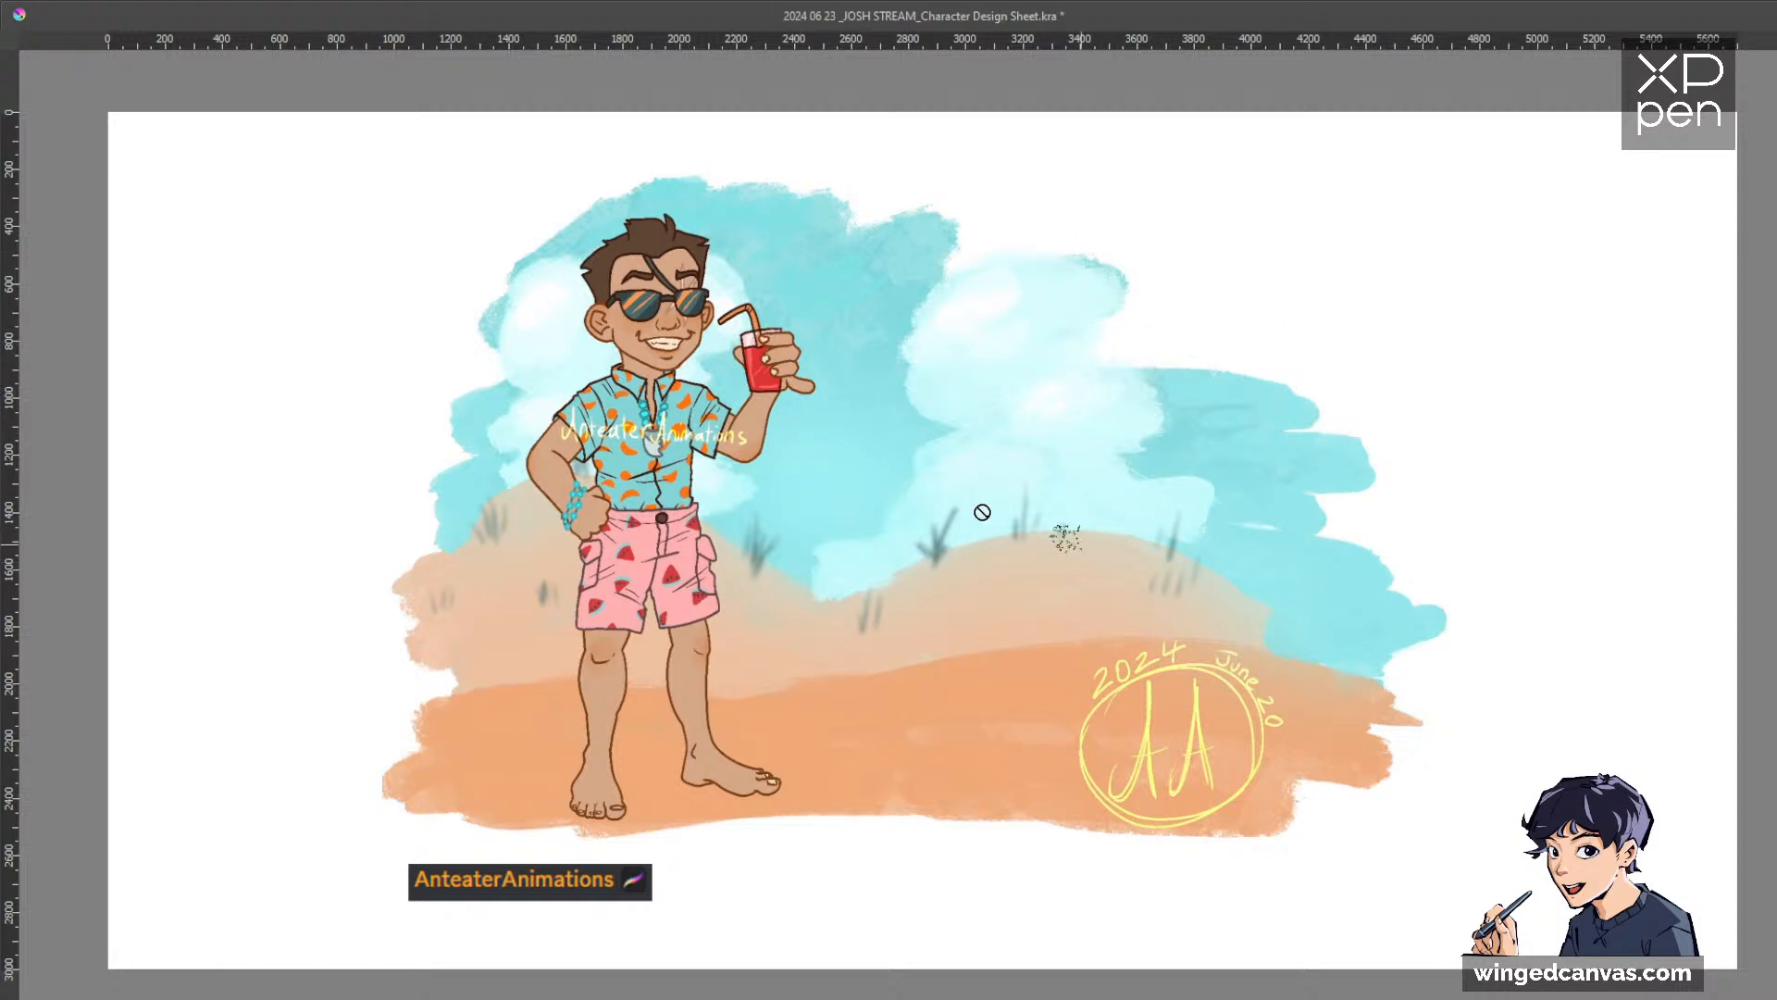
key("Tab")
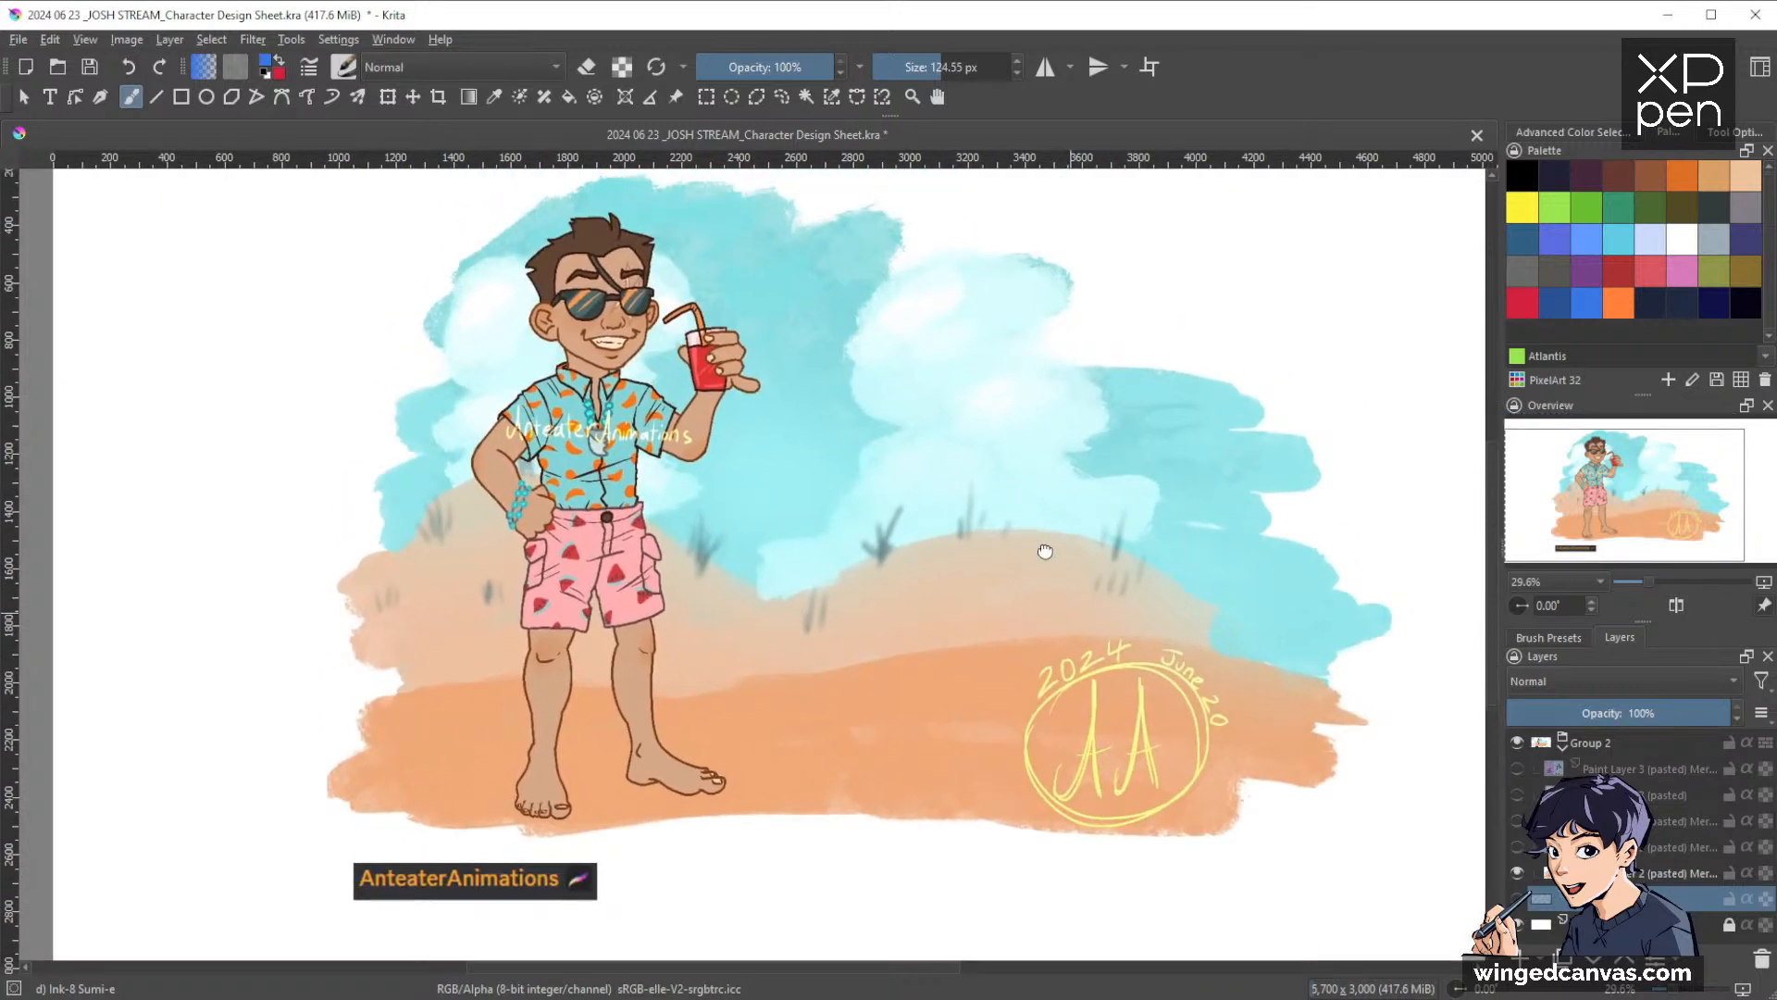
mouse_move(1045, 551)
left_mouse_down()
mouse_move(1025, 546)
mouse_move(1130, 547)
mouse_move(1016, 596)
left_mouse_up()
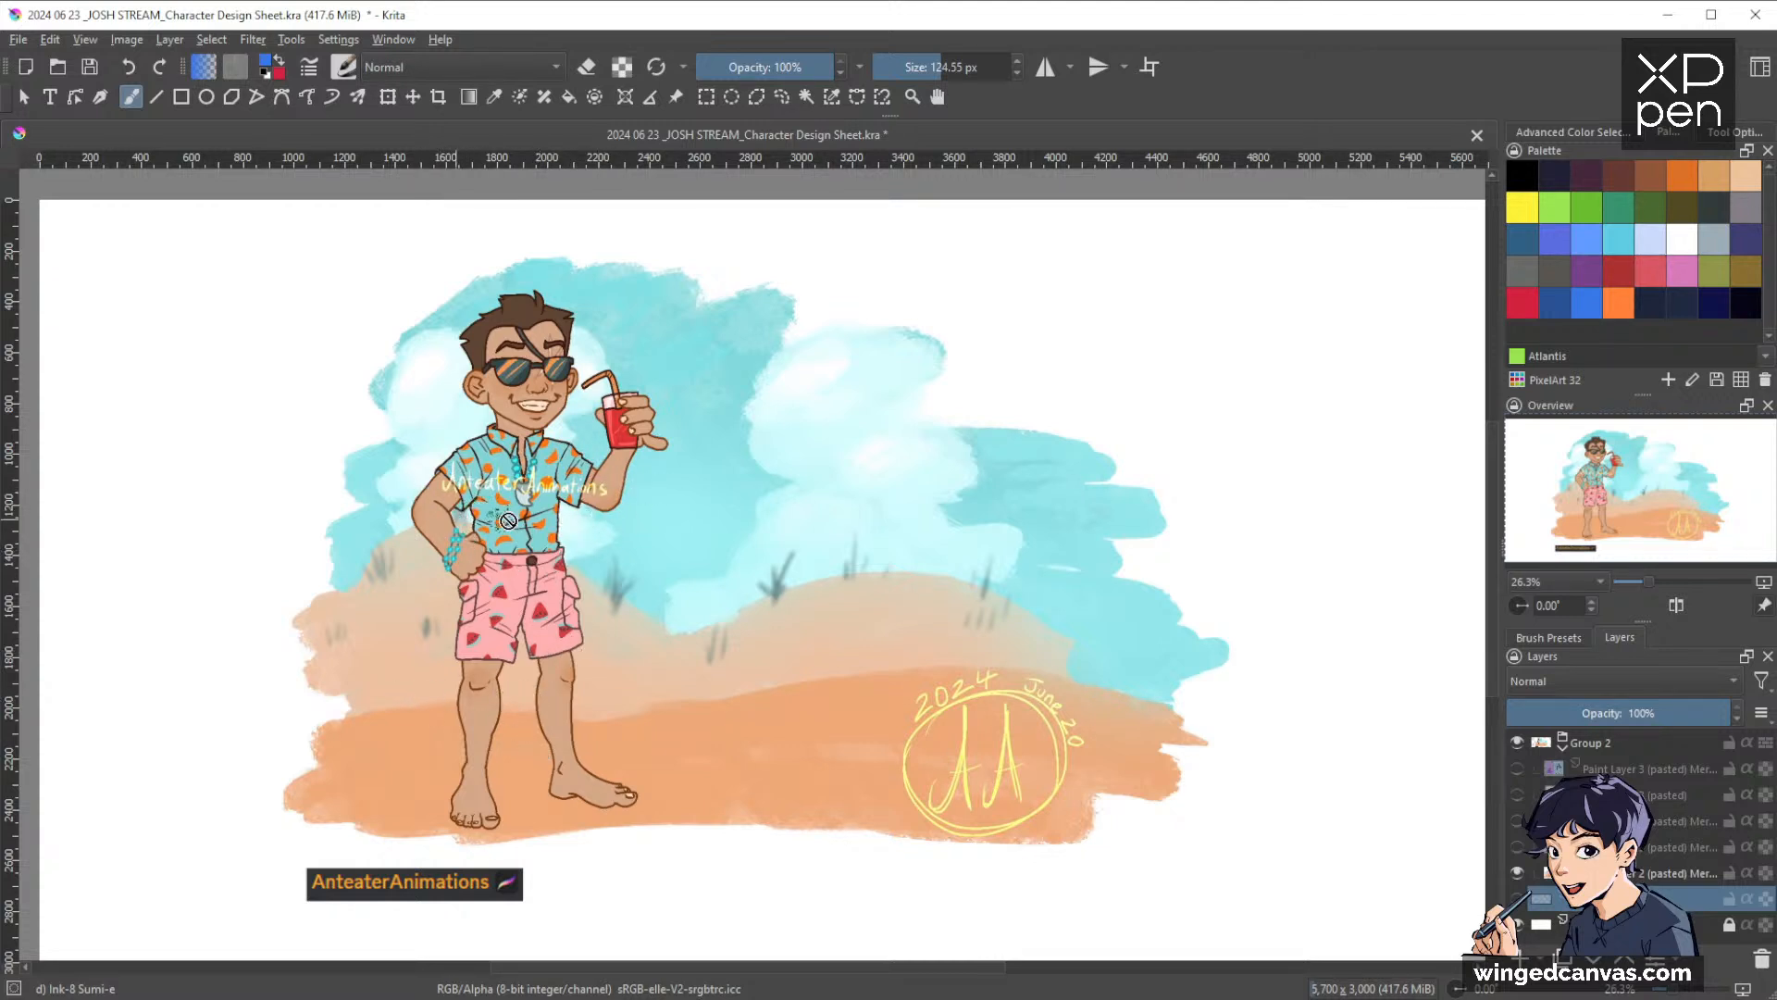
Hide the beach man artwork layer in Group 2 and show the pasted artwork layer directly above it
left_click(1516, 873)
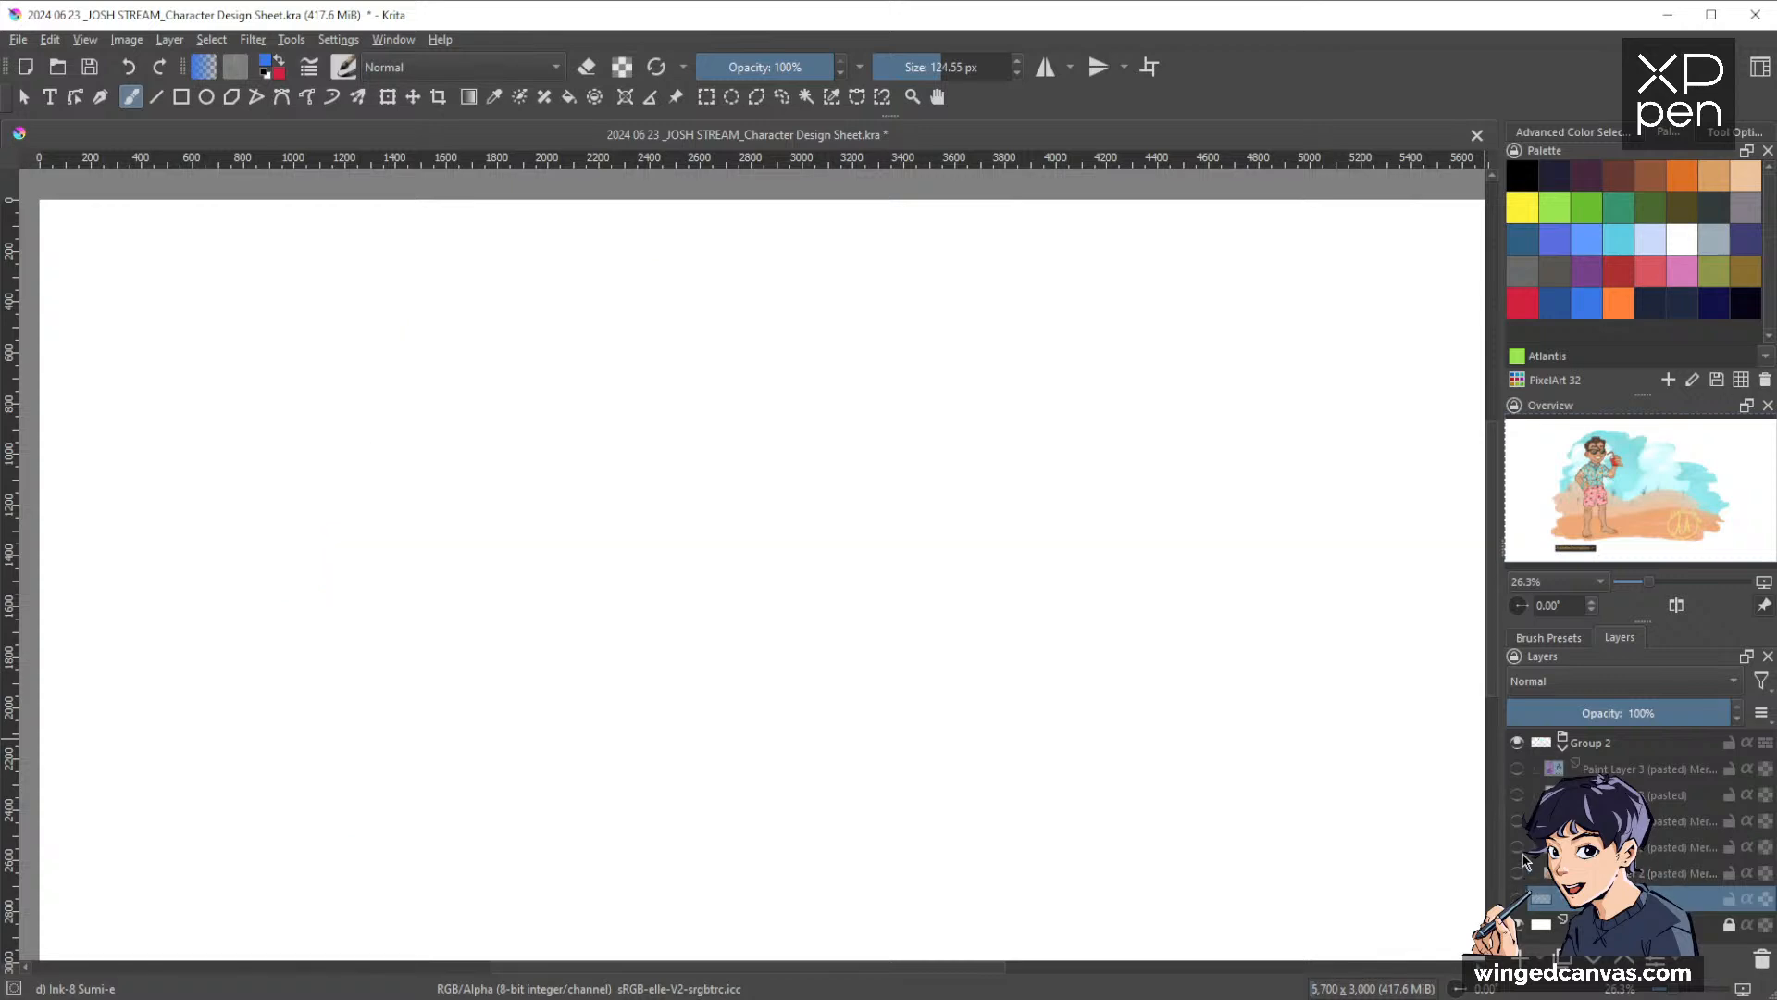
left_click(1516, 847)
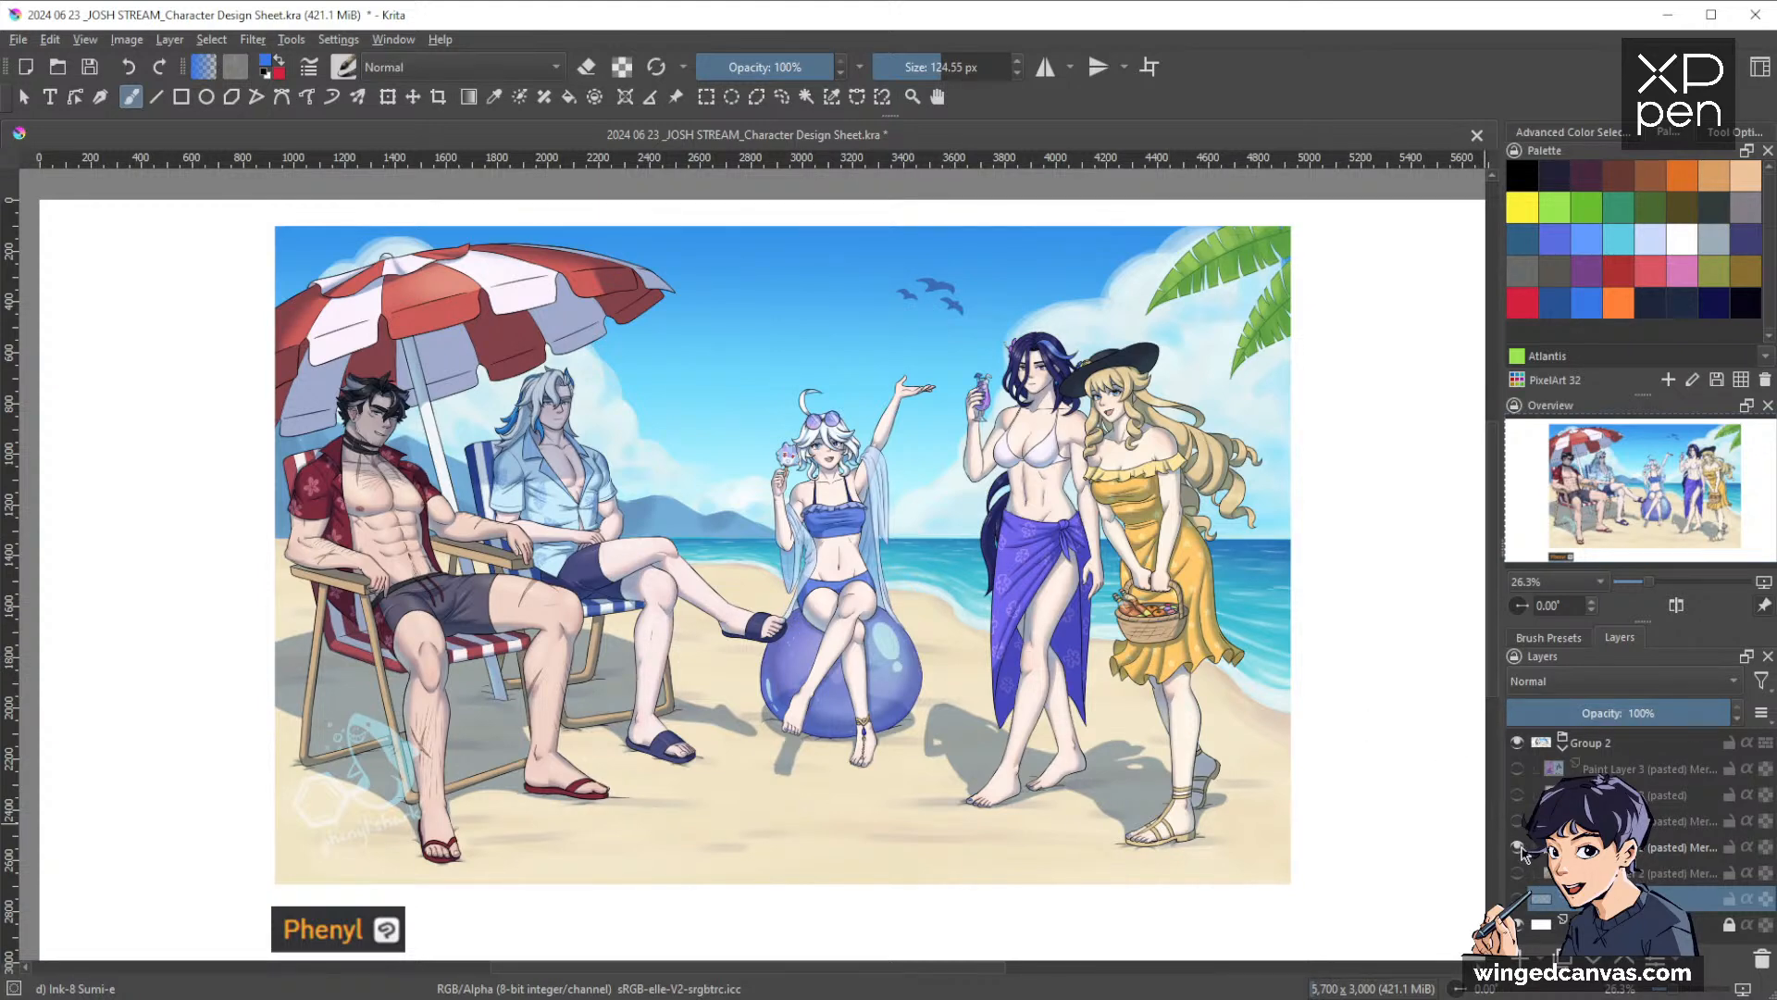
Hide the group beach scene layer in Group 2, show the purple cat surfer artwork above it, and view it closer
mouse_move(1521, 784)
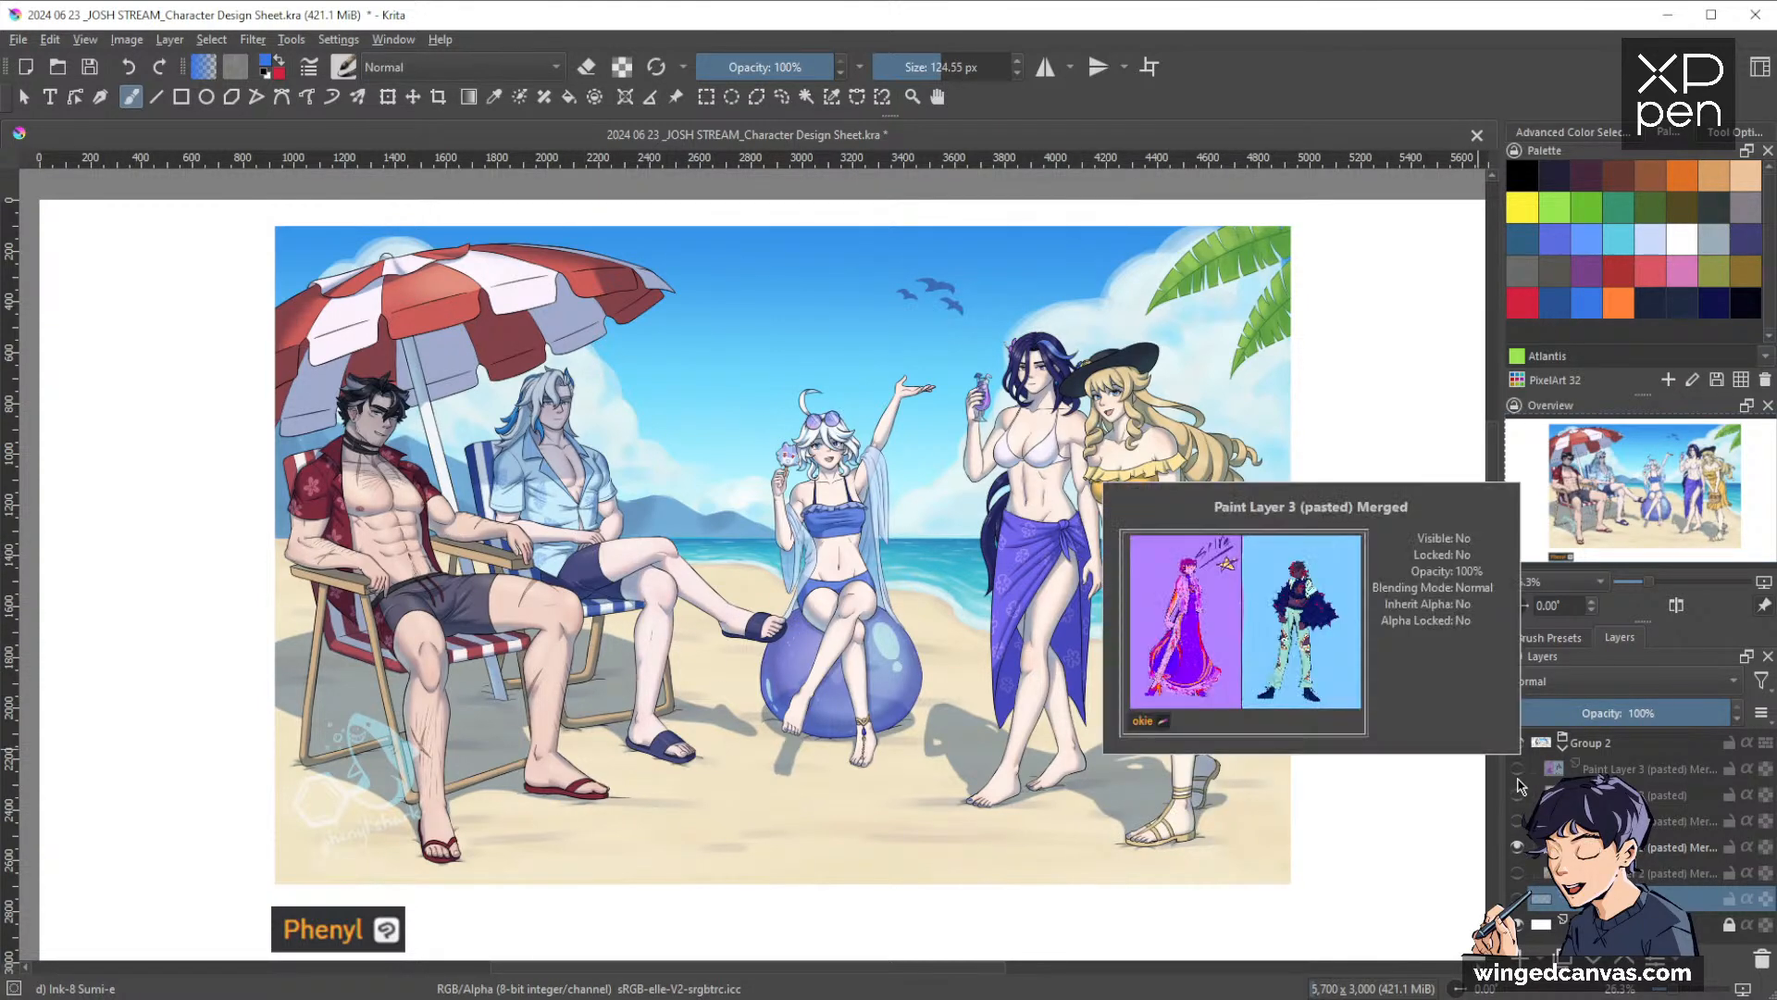
left_click(1516, 846)
left_click(1515, 821)
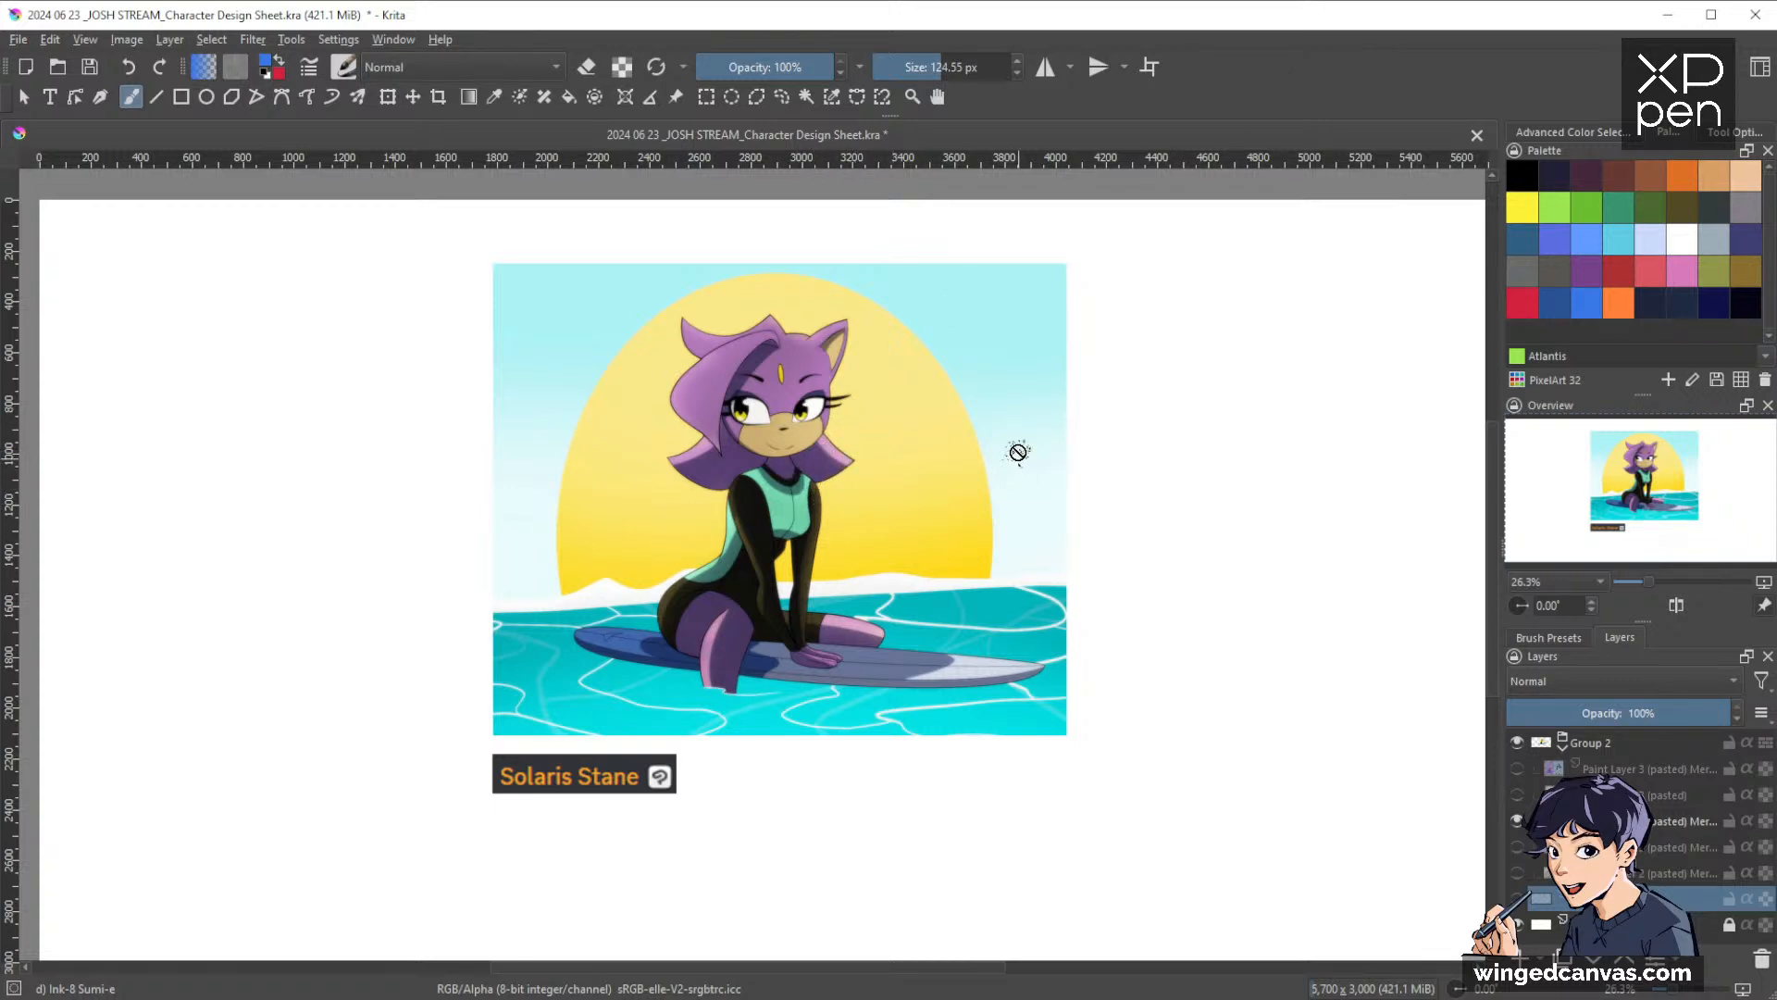
scroll(812, 416, "up", 3)
scroll(815, 416, "down", 2)
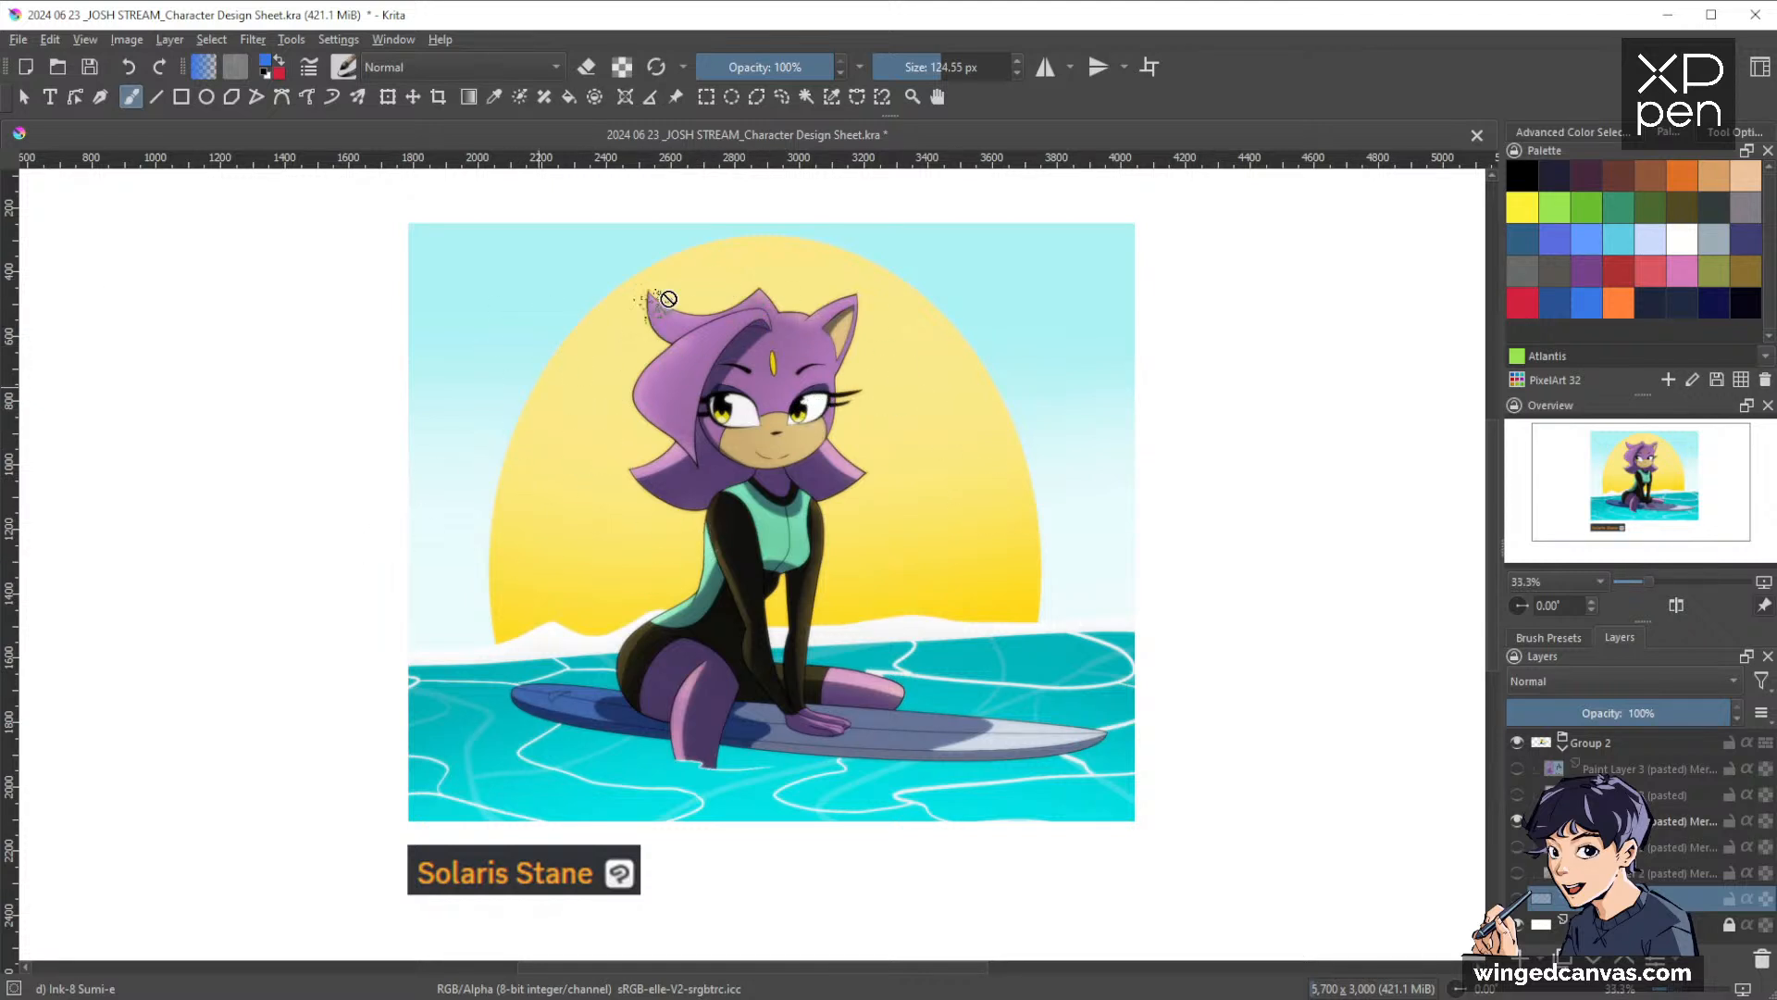
Swap the cat surfer layer for the artwork of the girl in the watermelon-print dress and examine its dress, face and hair
left_click(1516, 821)
left_click(1516, 794)
scroll(1059, 499, "down", 1)
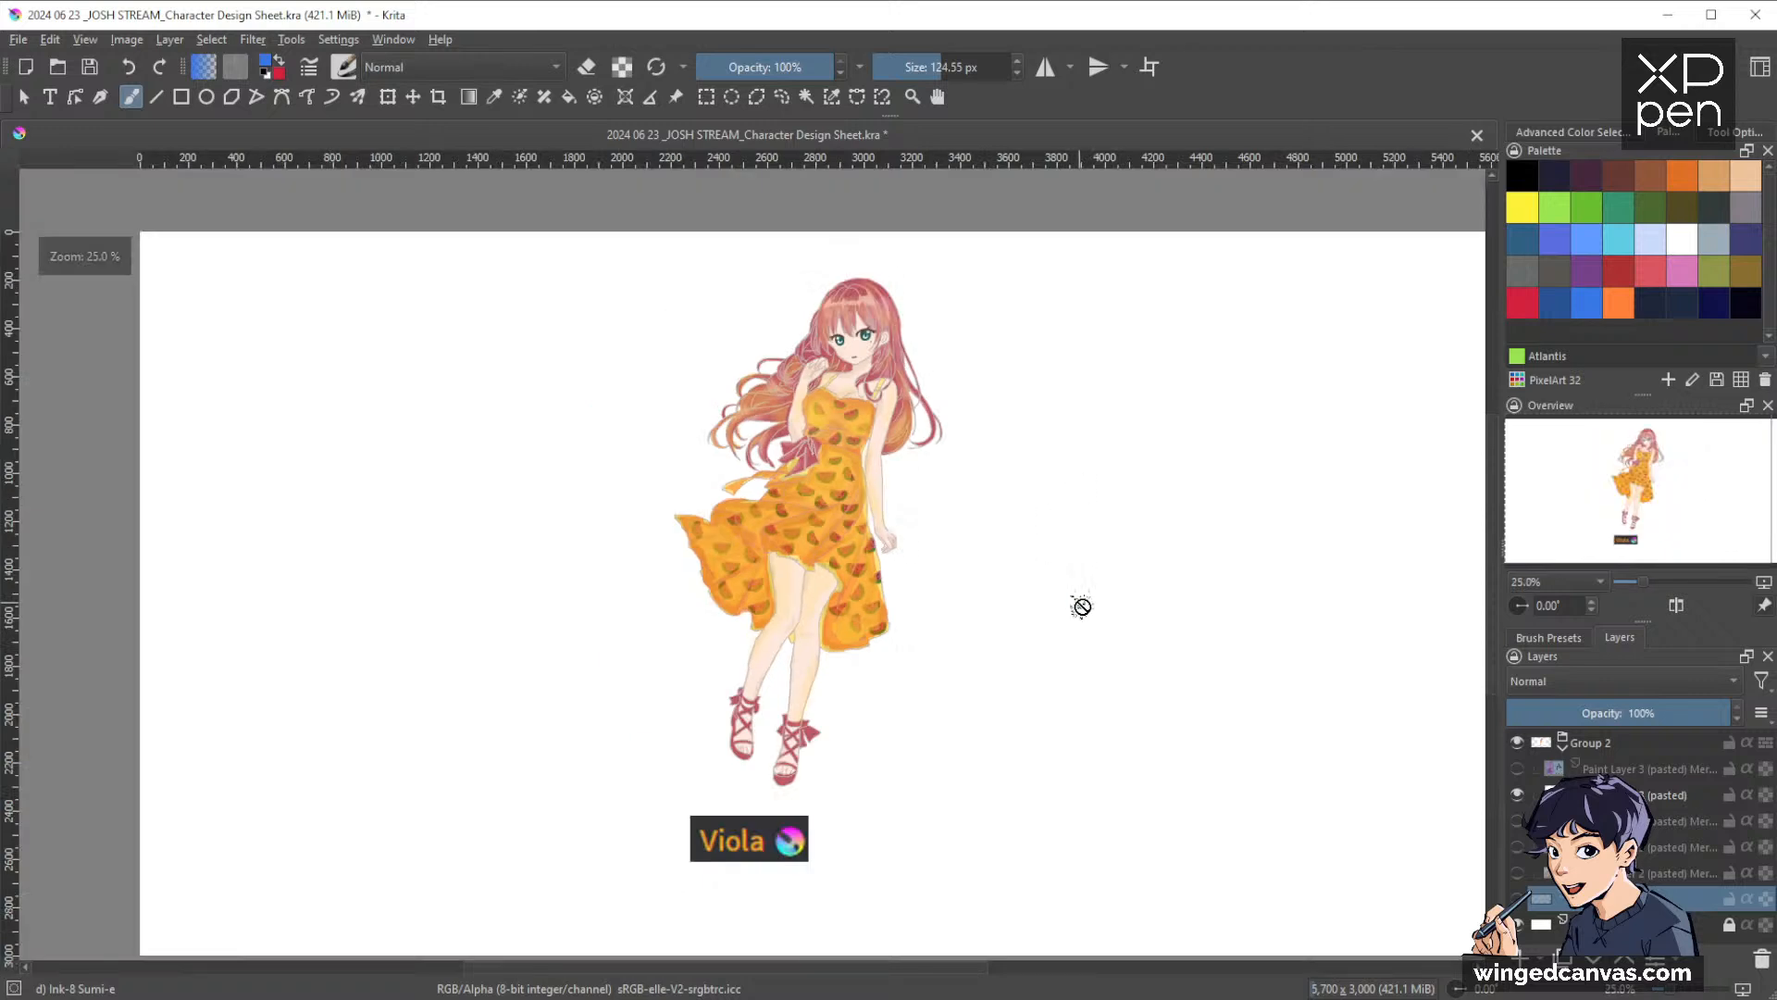
left_click_drag(1116, 610, 1139, 547)
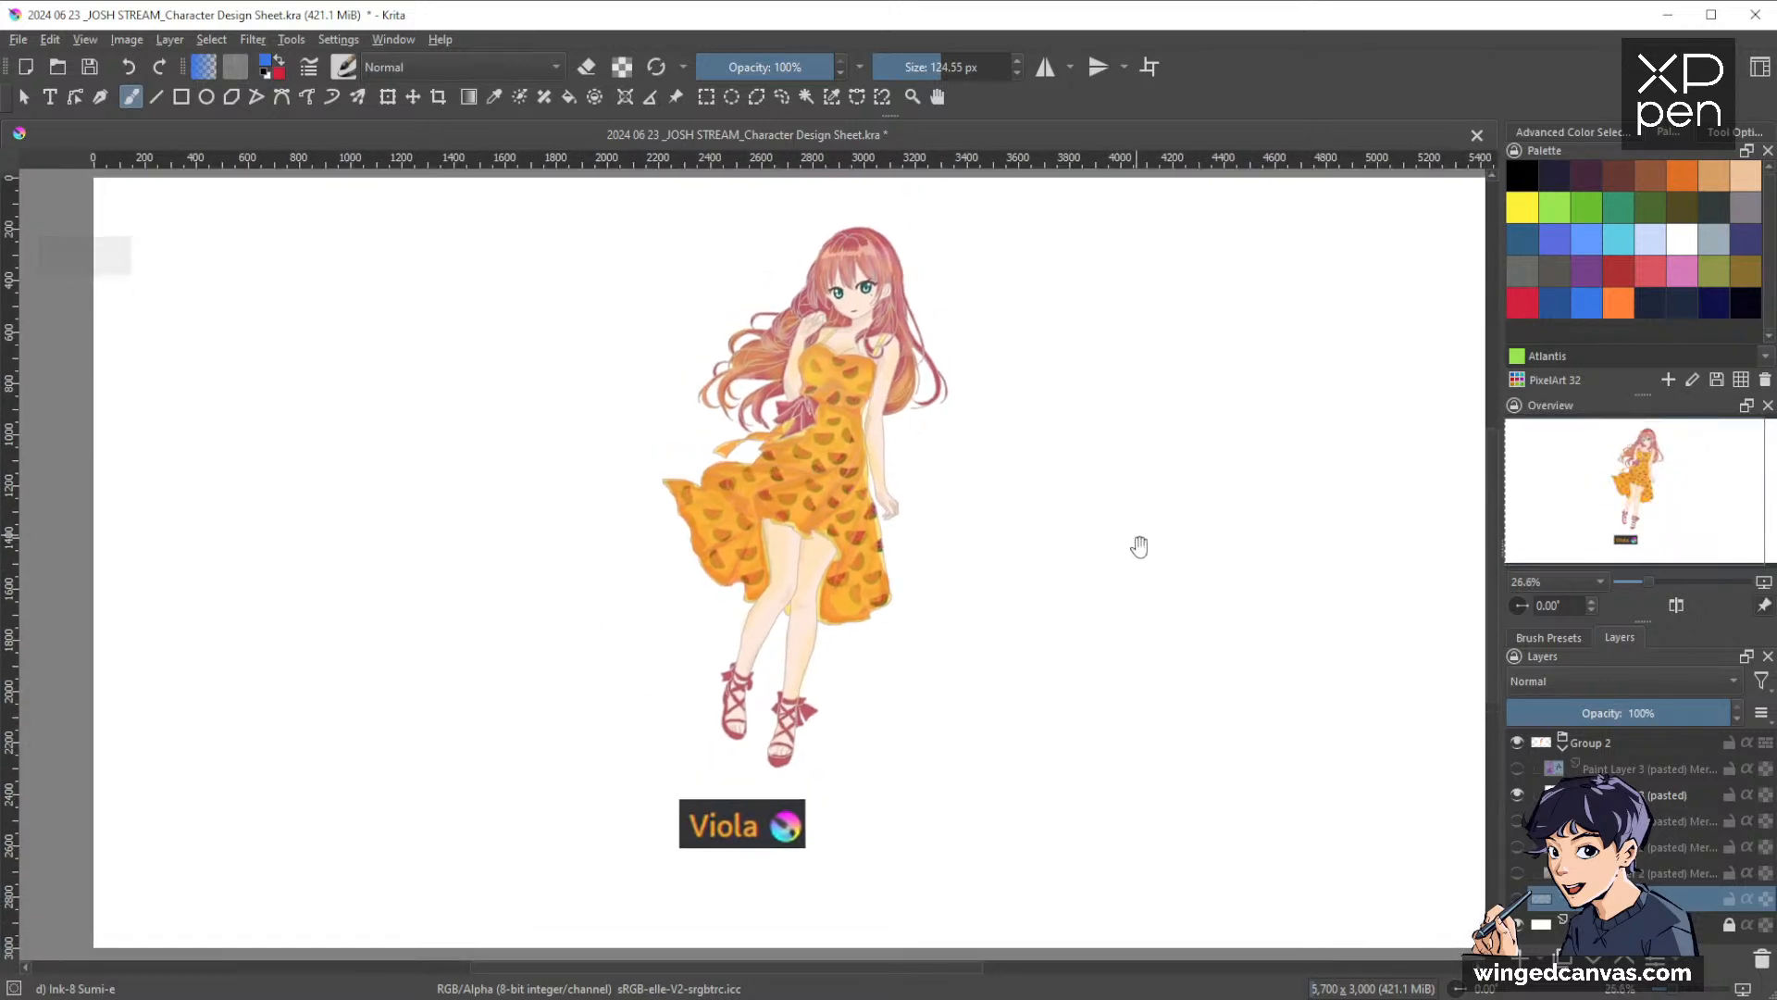
scroll(816, 500, "up", 1)
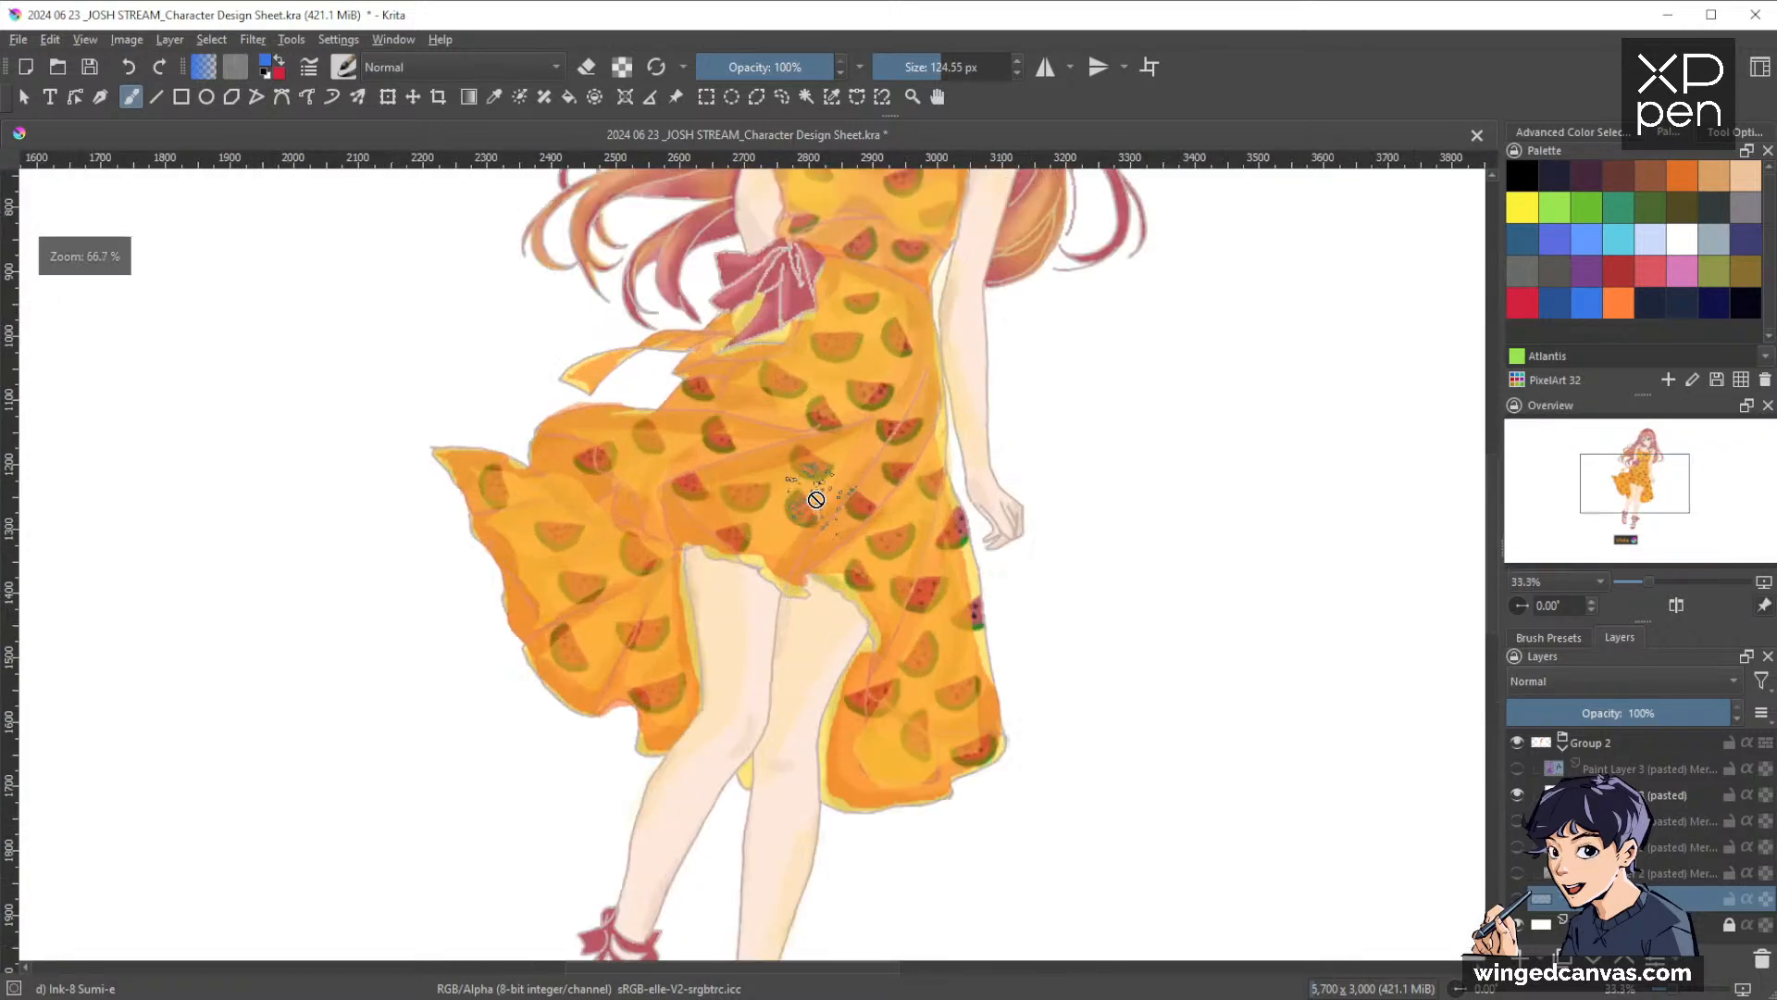
scroll(638, 602, "down", 1)
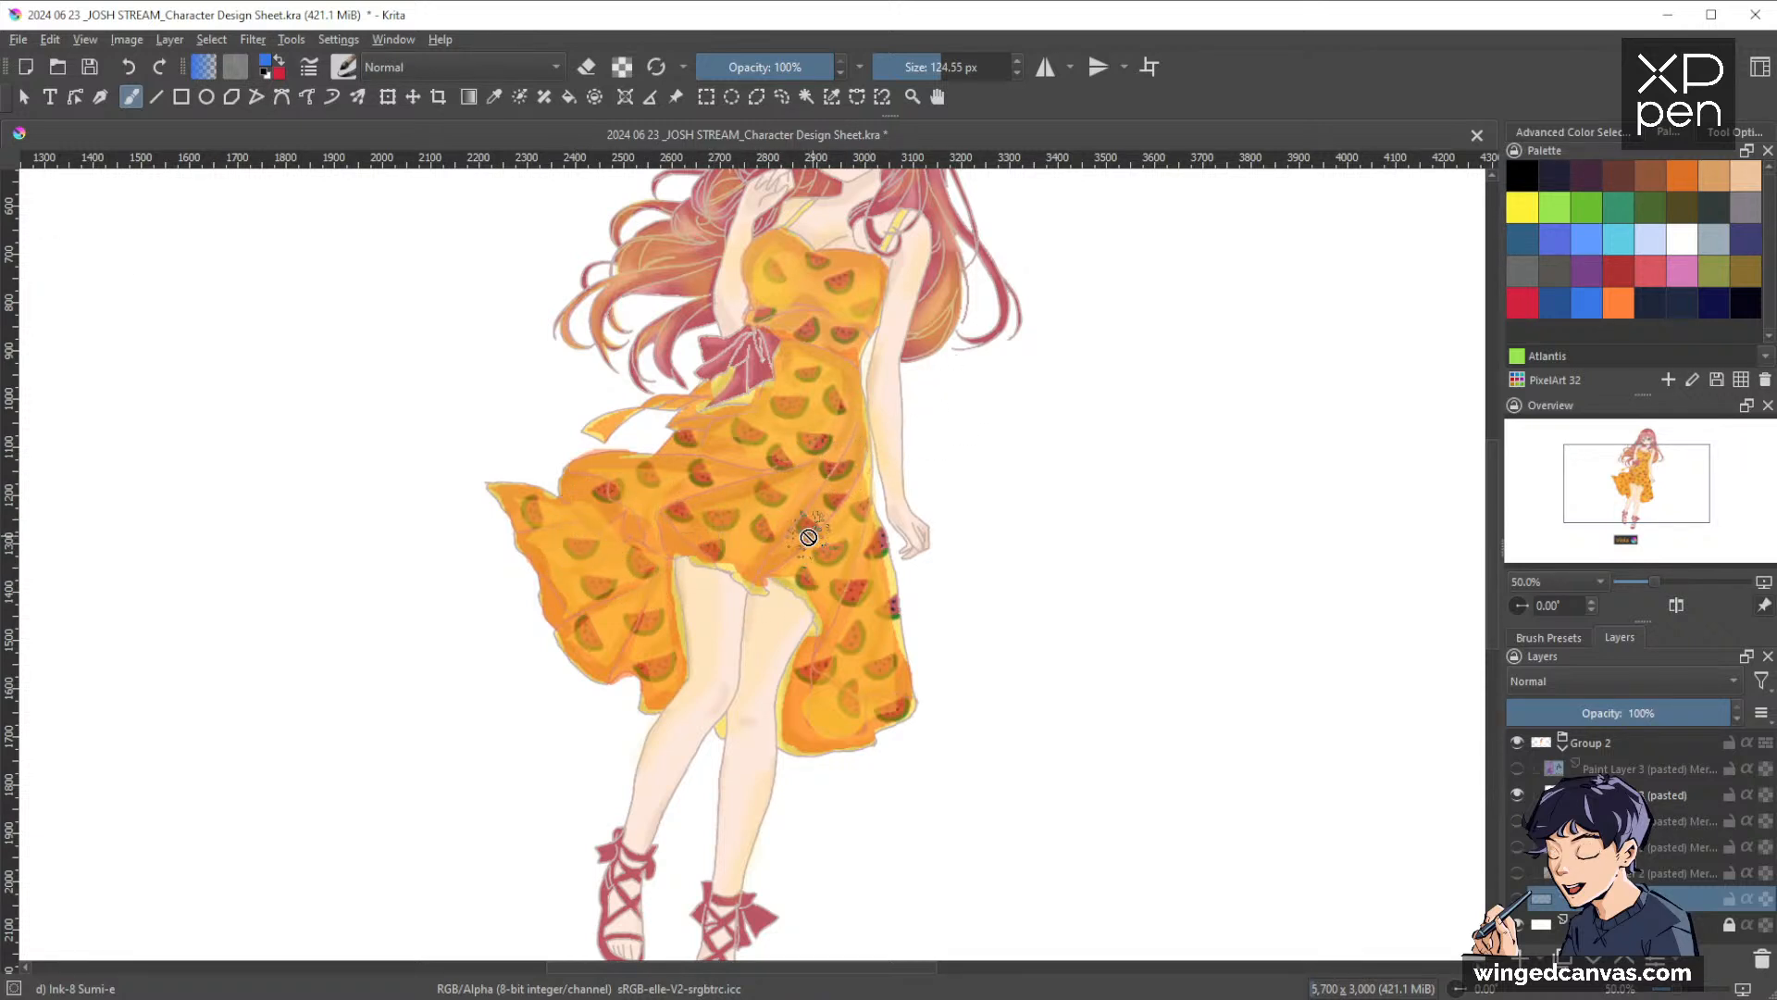
left_click_drag(884, 412, 891, 546)
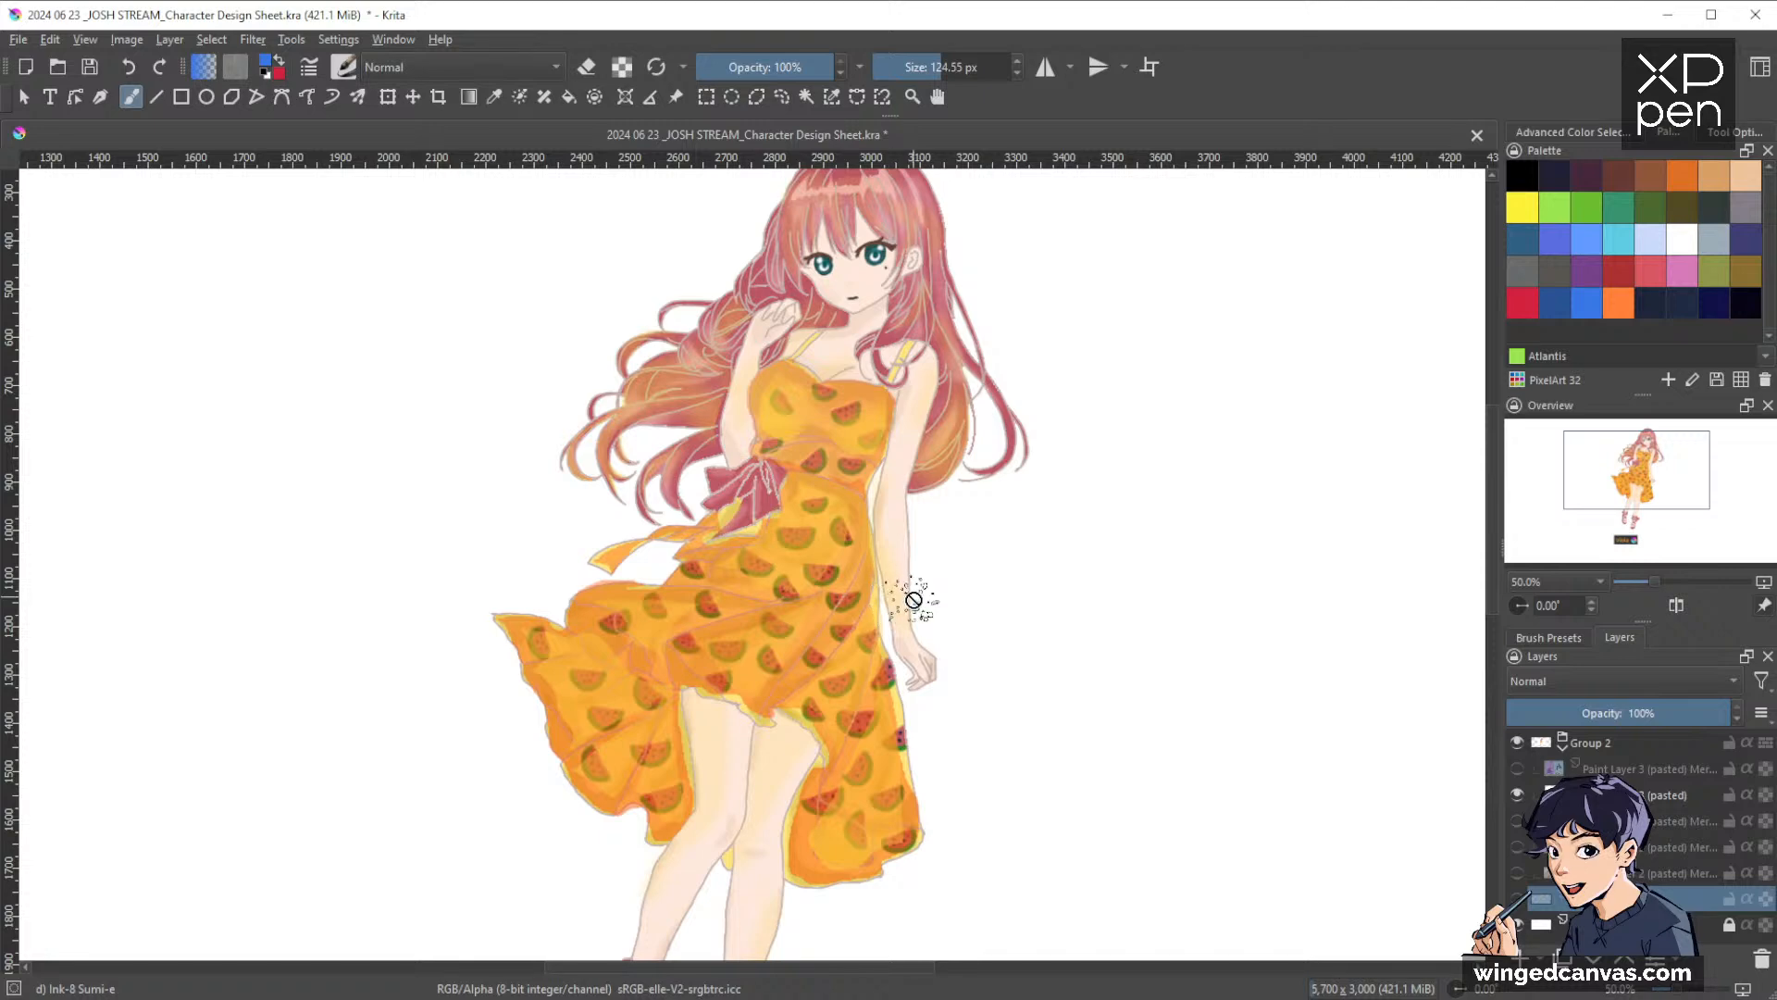
scroll(915, 599, "down", 2)
left_click_drag(1048, 654, 1022, 571)
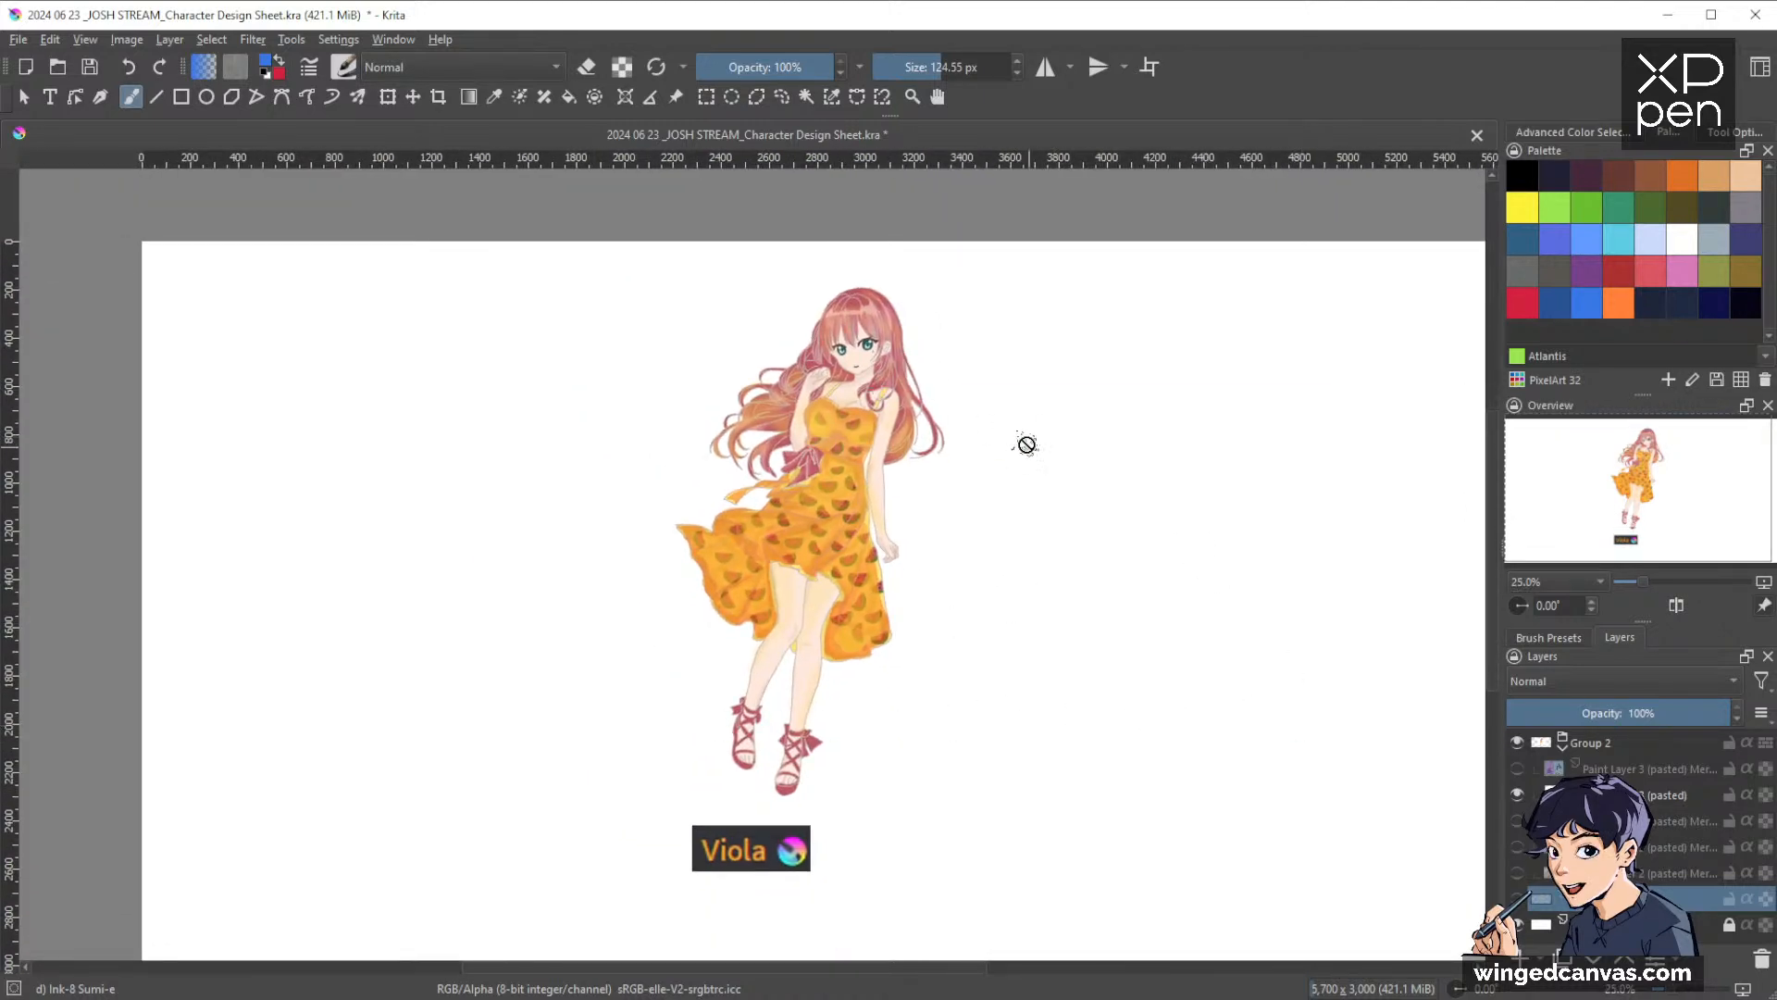
scroll(812, 362, "up", 3)
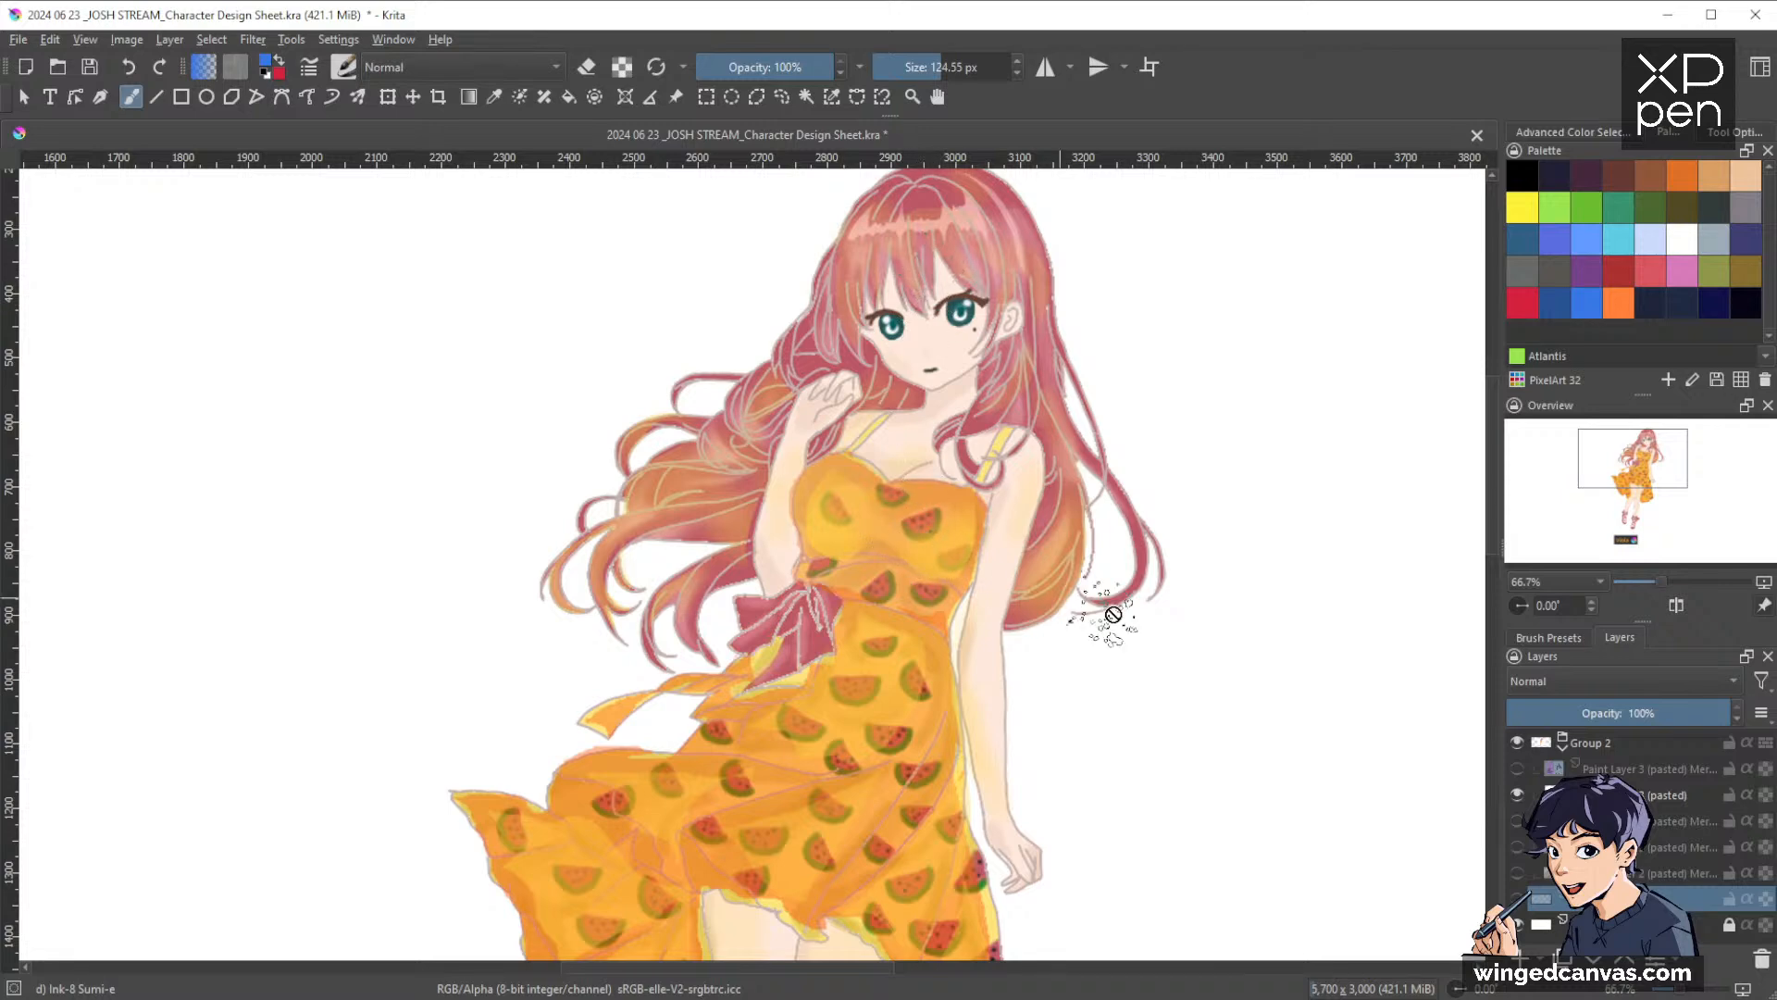
scroll(1194, 639, "down", 4)
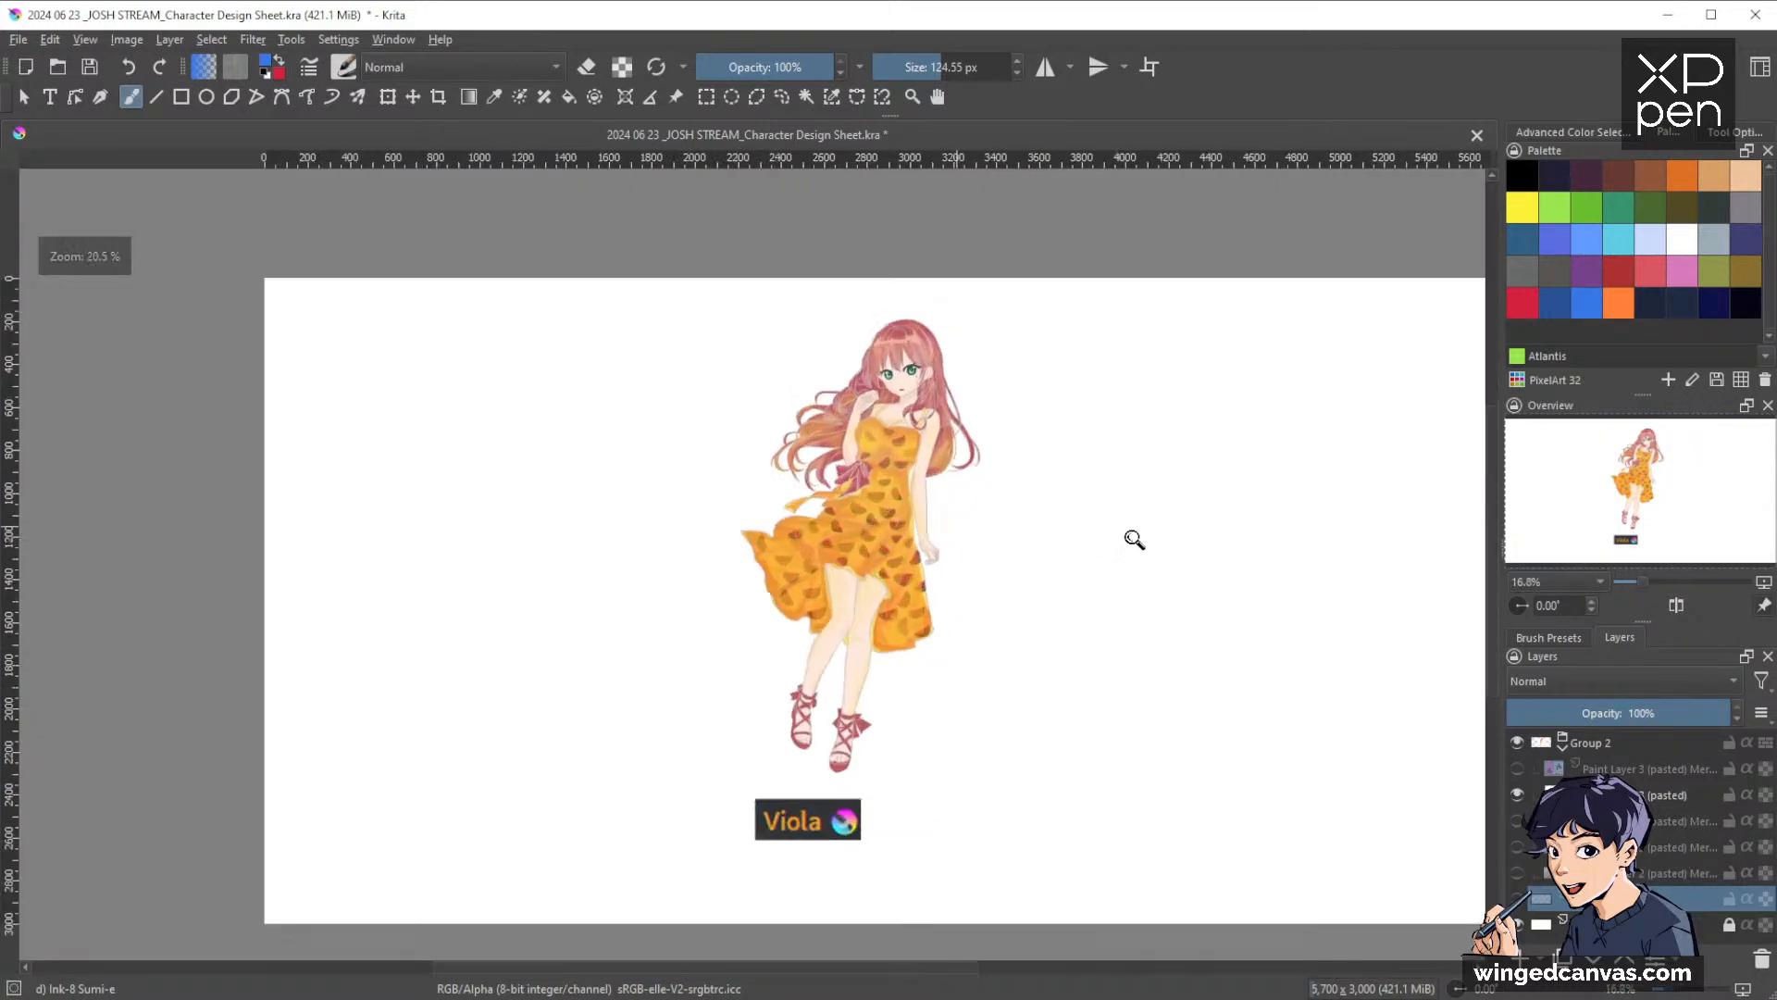
scroll(1134, 539, "up", 1)
Hide the watermelon-dress girl layer, show Paint Layer 3 (pasted) Merged, and examine its two fashion figures
left_click(1517, 794)
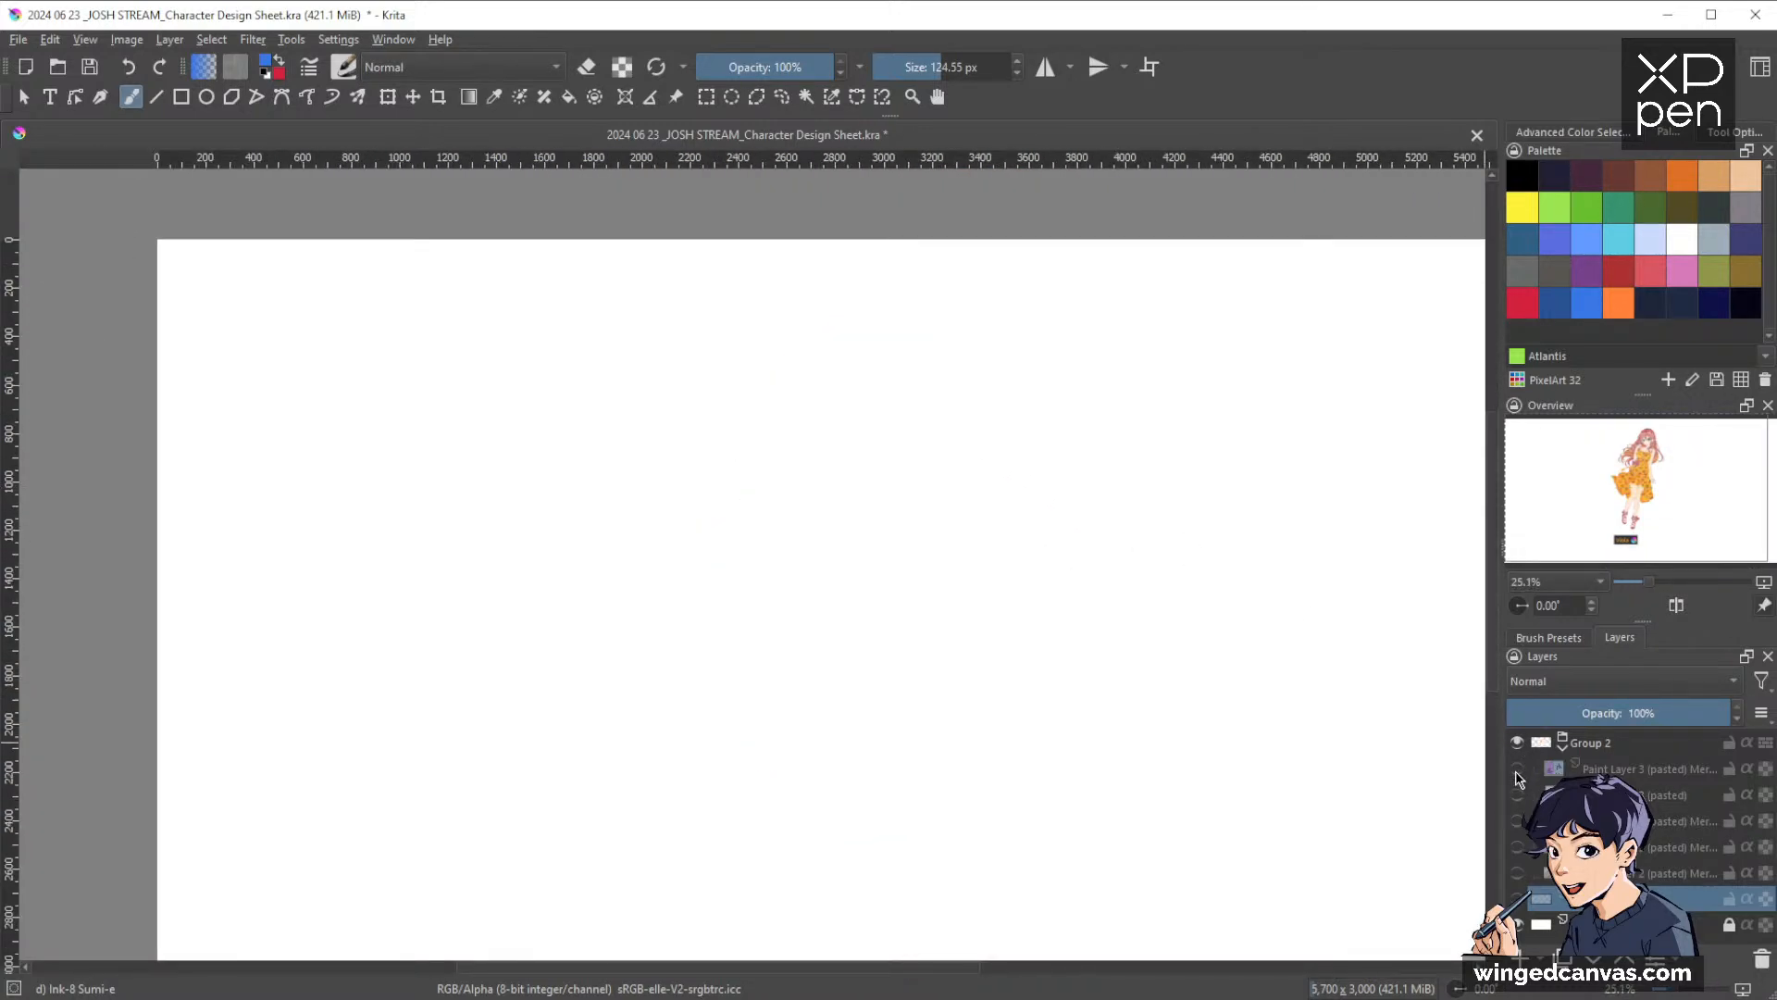
left_click(1517, 768)
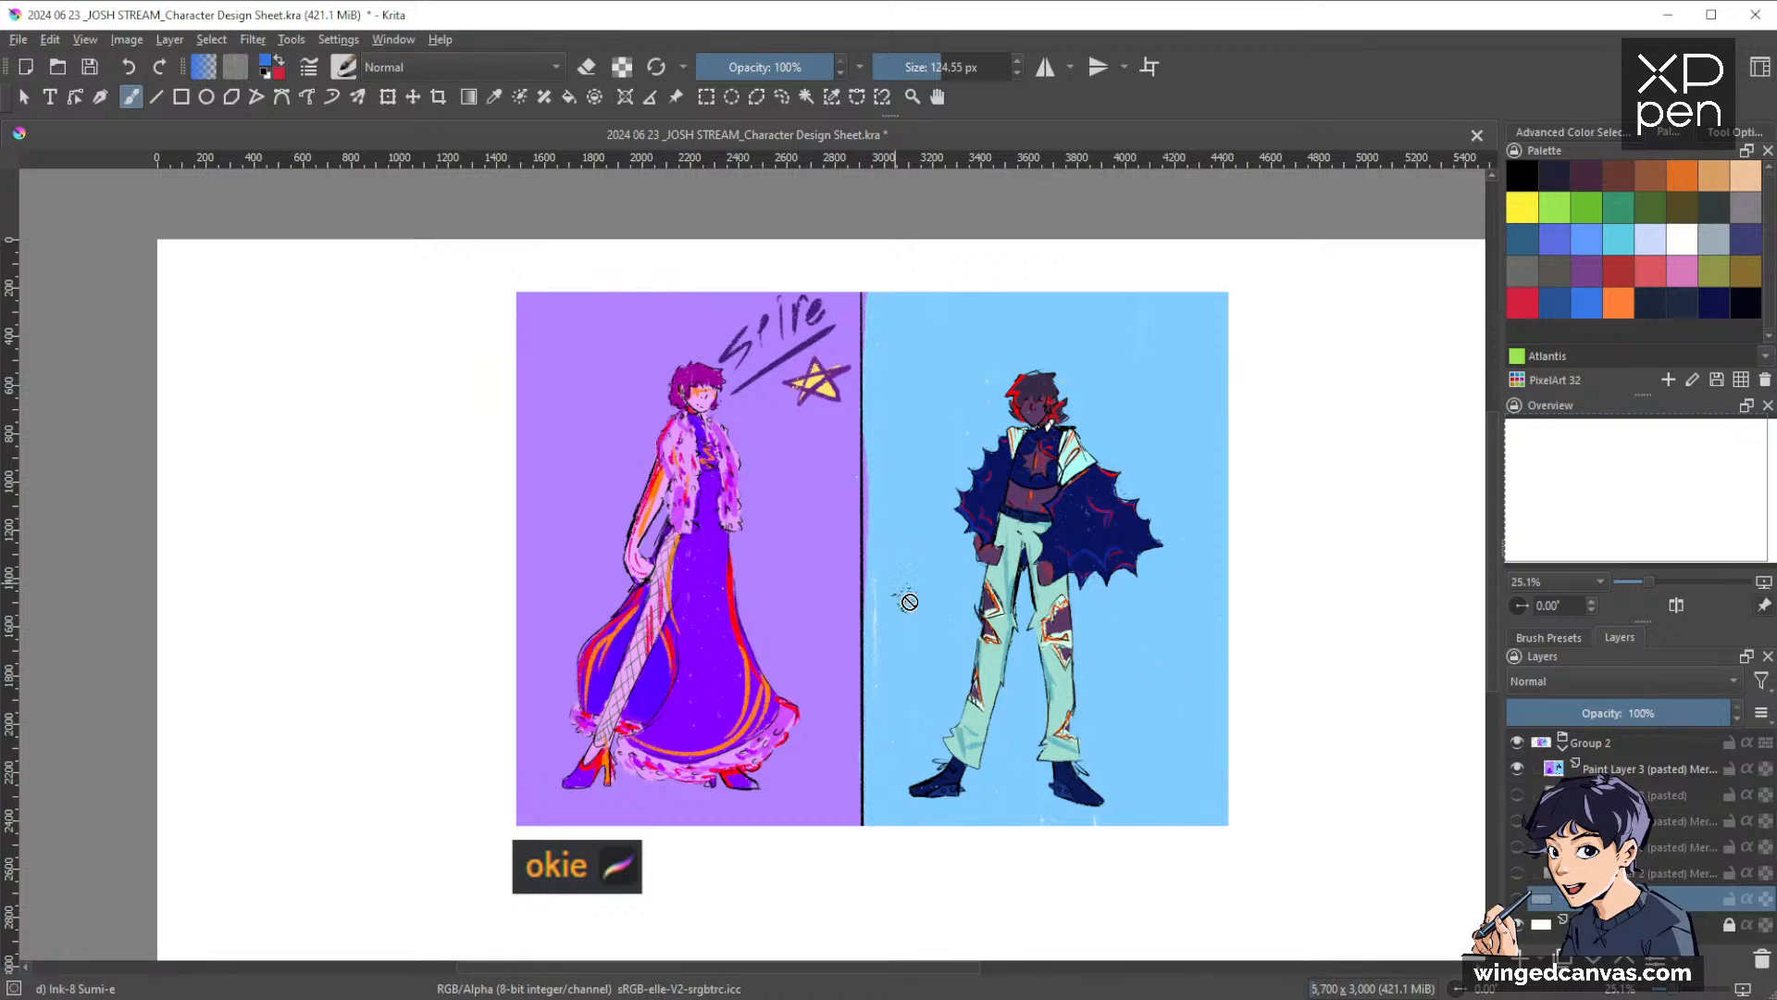
scroll(917, 597, "up", 2)
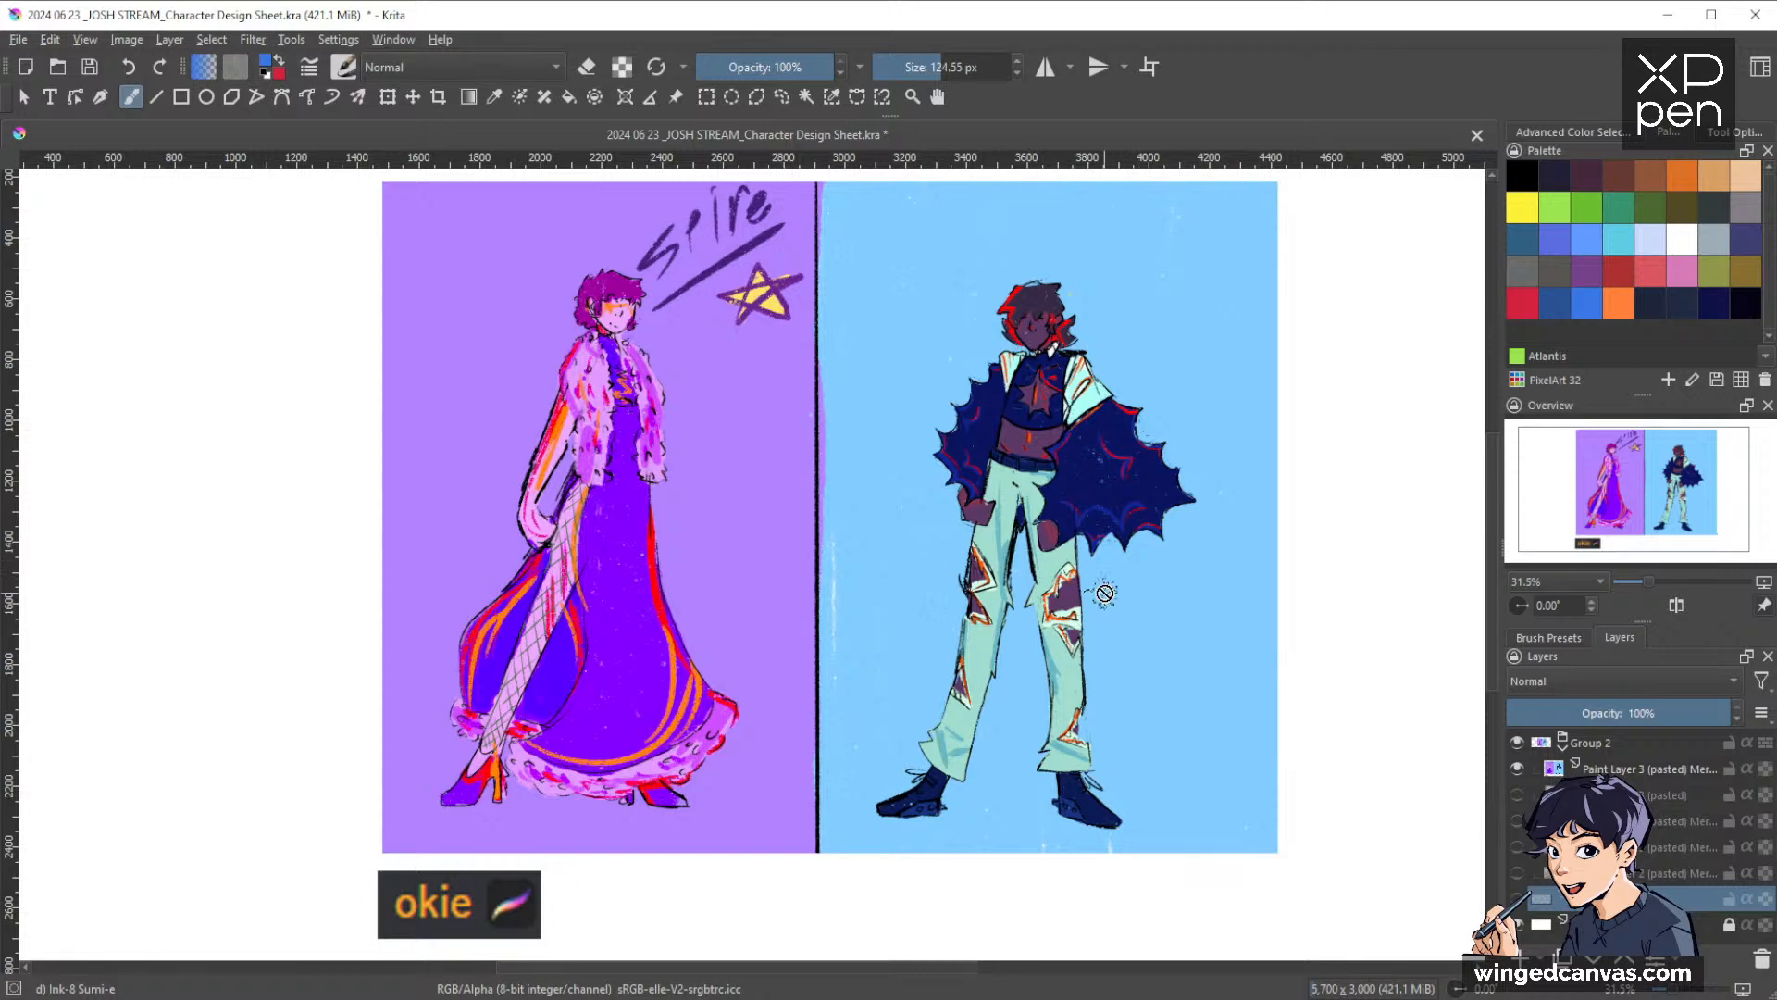
key("minus")
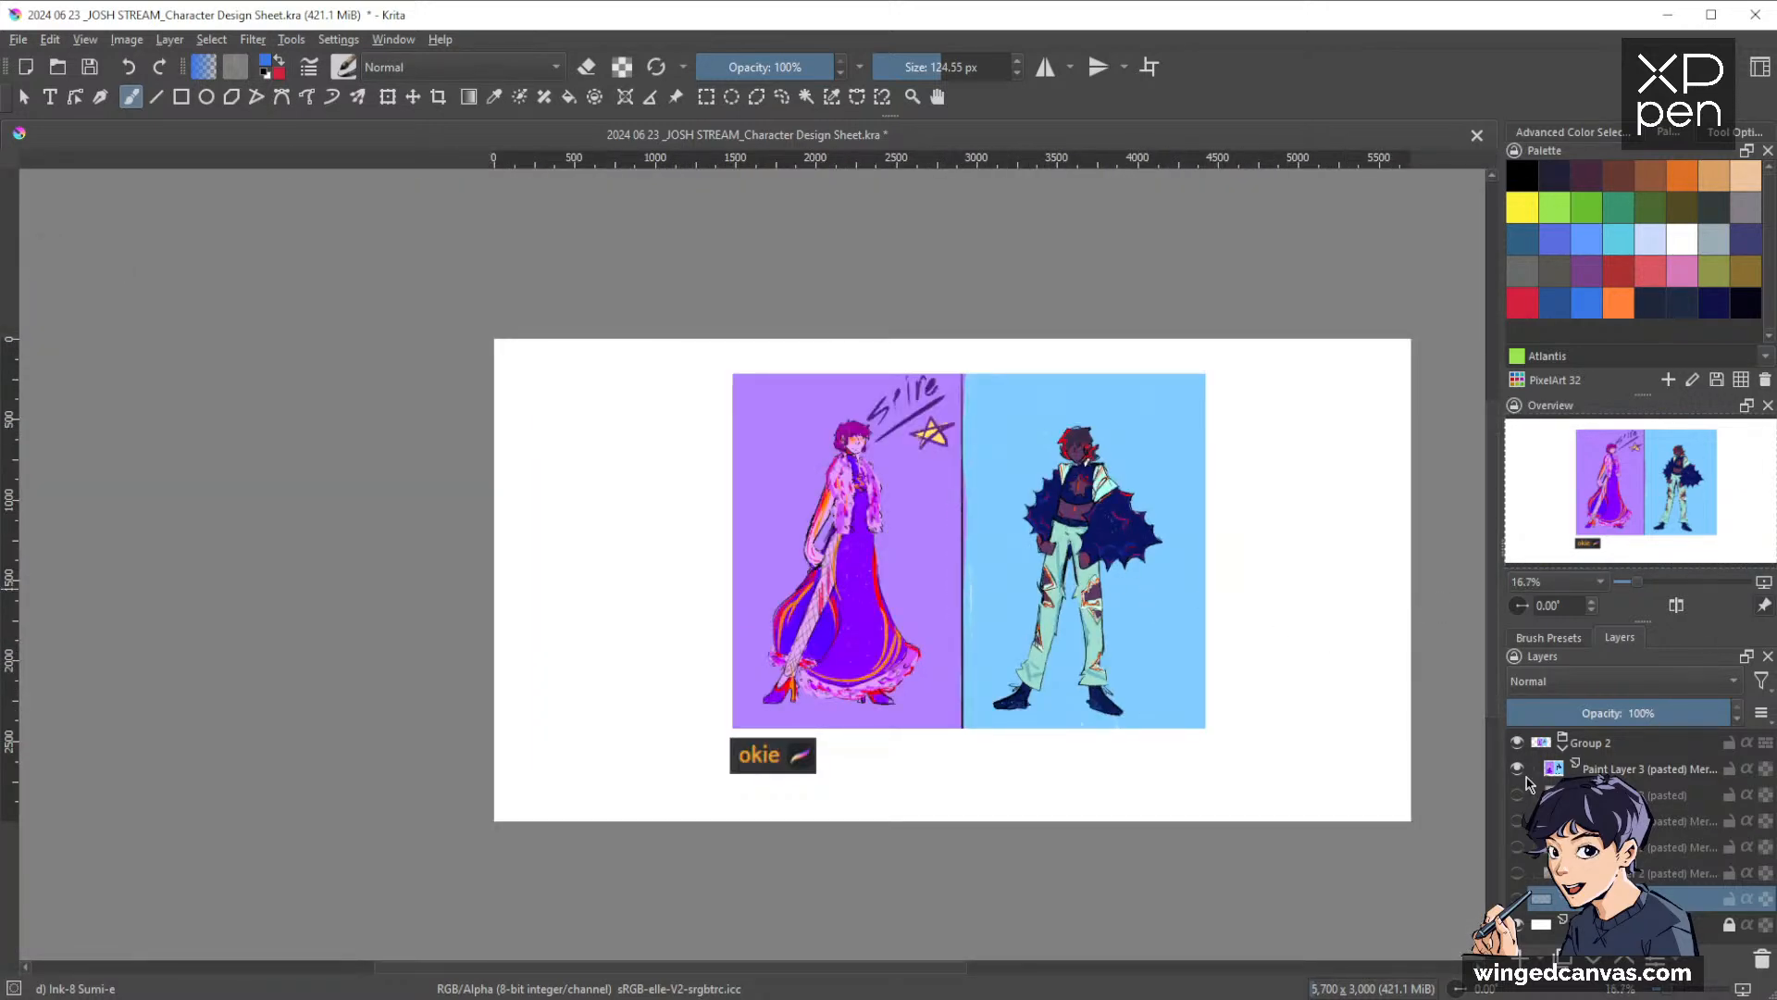
Collapse and hide the Group 2 layer group, and make it visible and expanded again
left_click(1564, 745)
left_click(1518, 743)
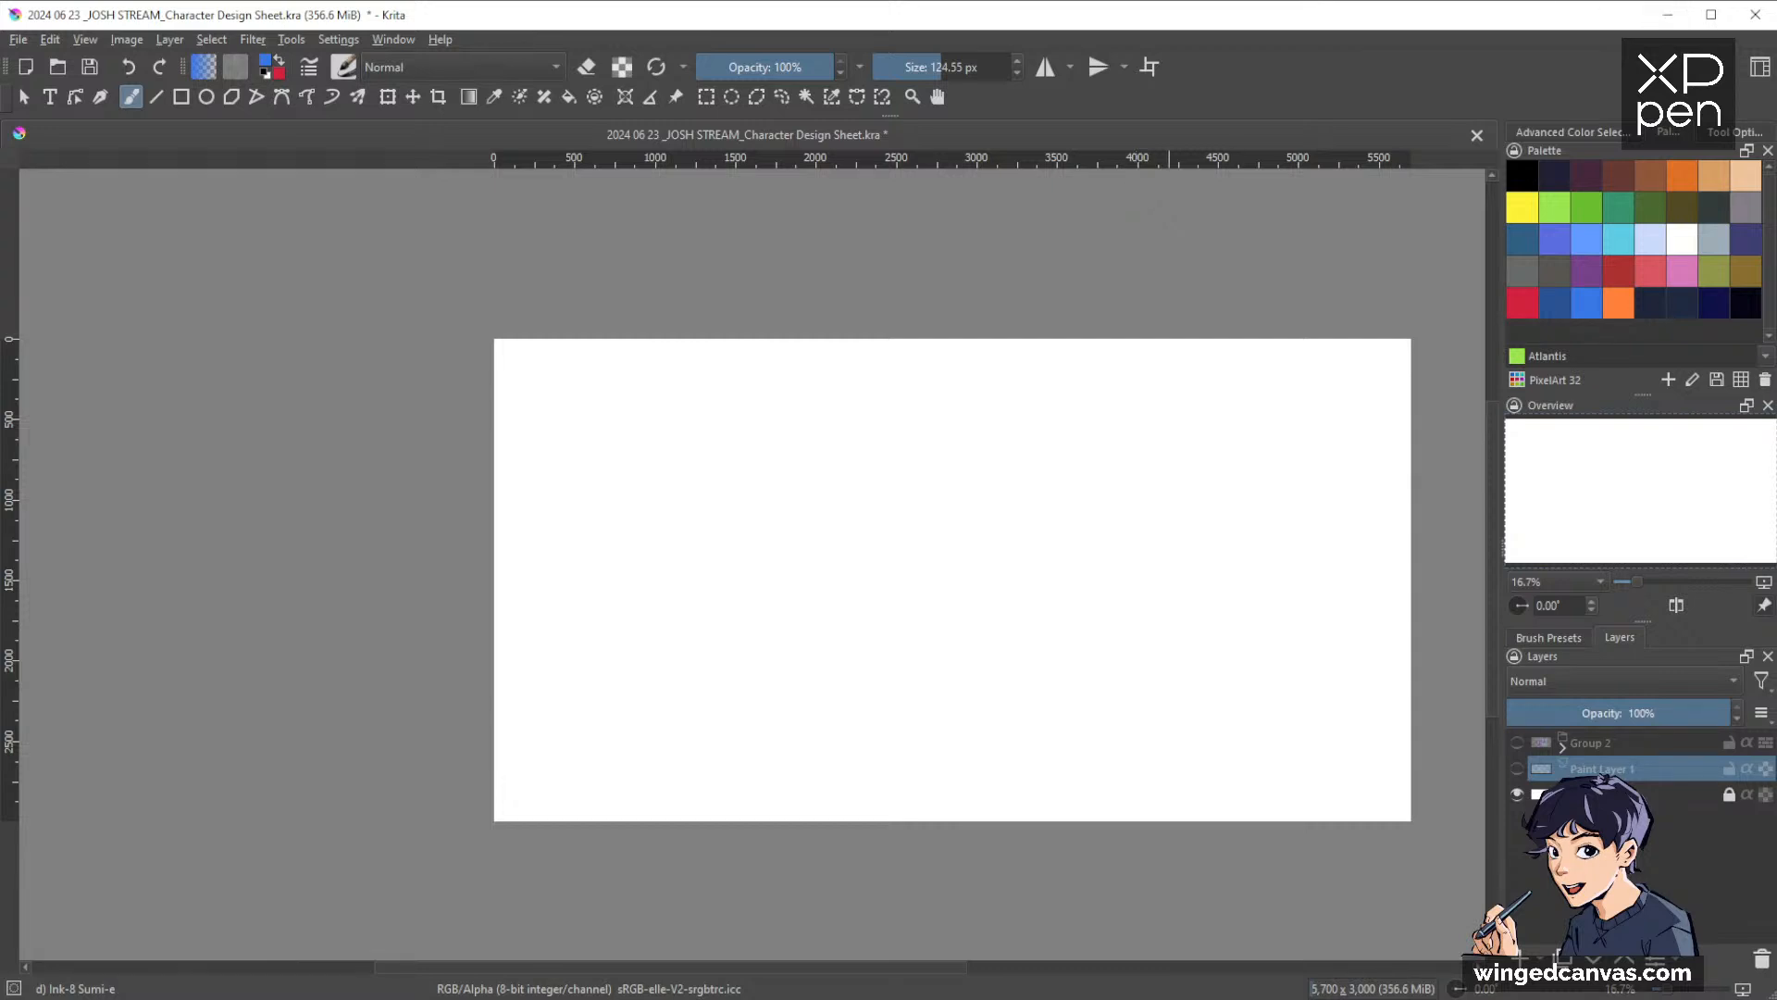
left_click(1518, 743)
left_click(1562, 743)
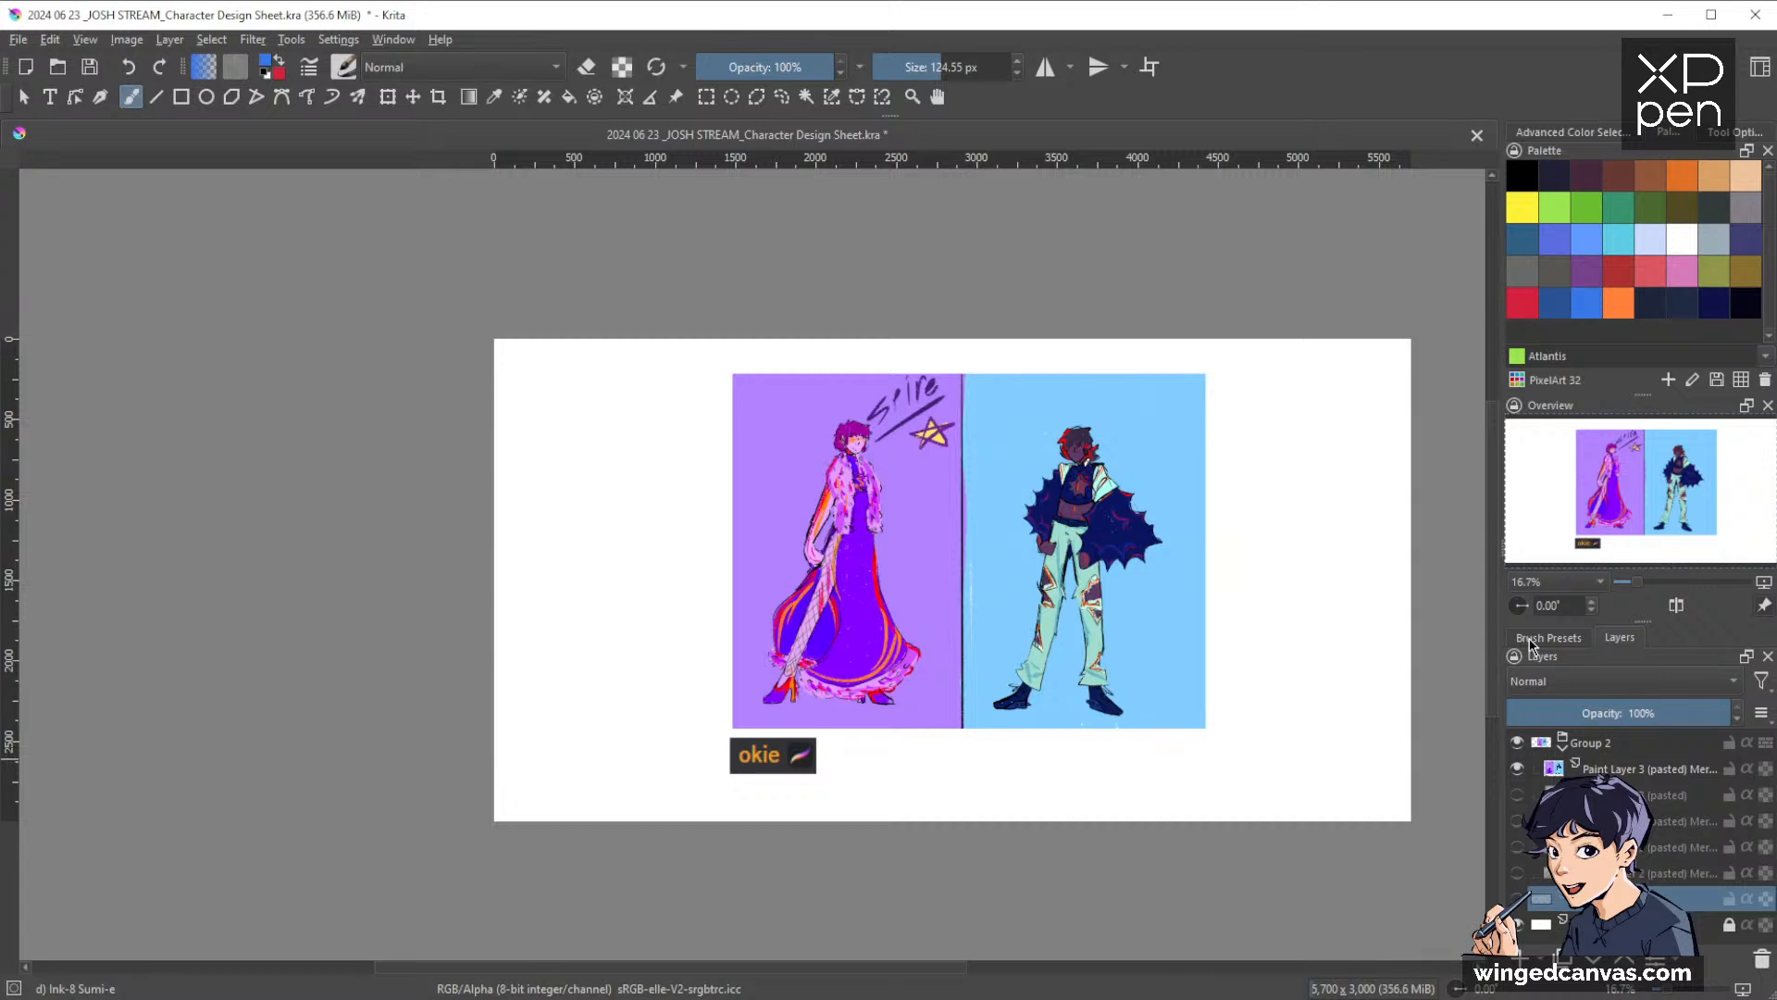
Review and hide the Group 2 artwork layers one by one from the topmost downward, and collapse and hide the group
left_click(1518, 775)
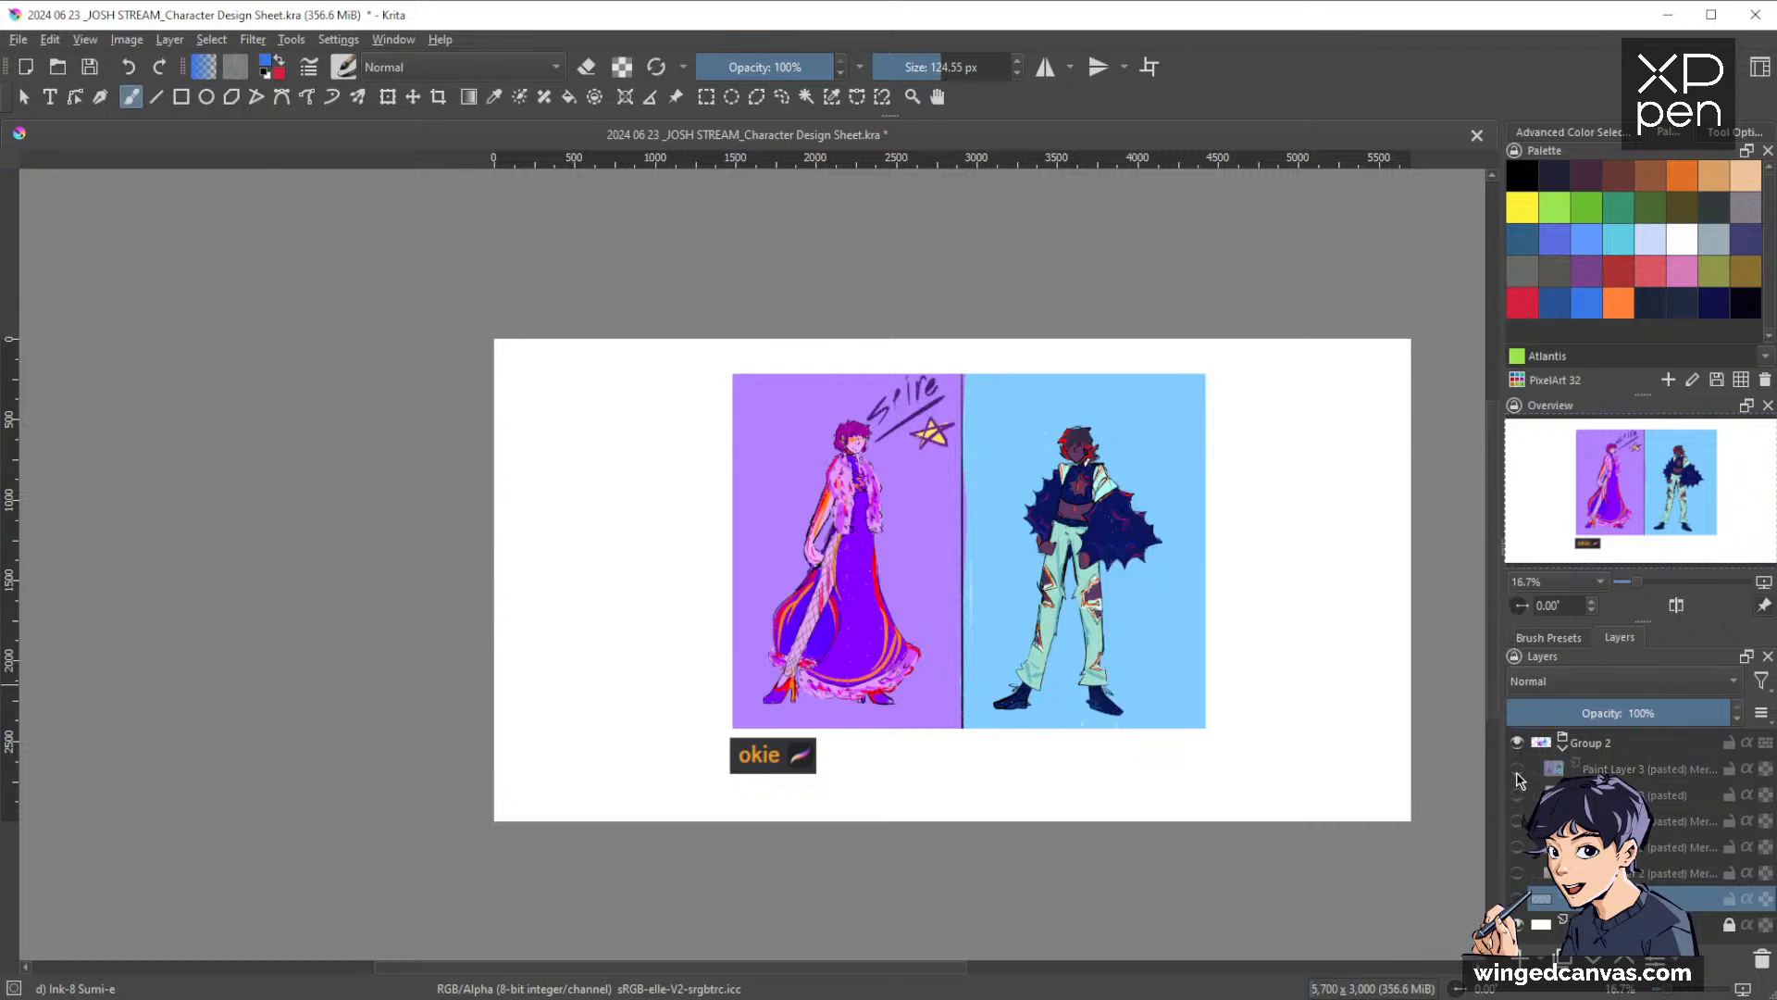
left_click(1516, 796)
left_click(1517, 796)
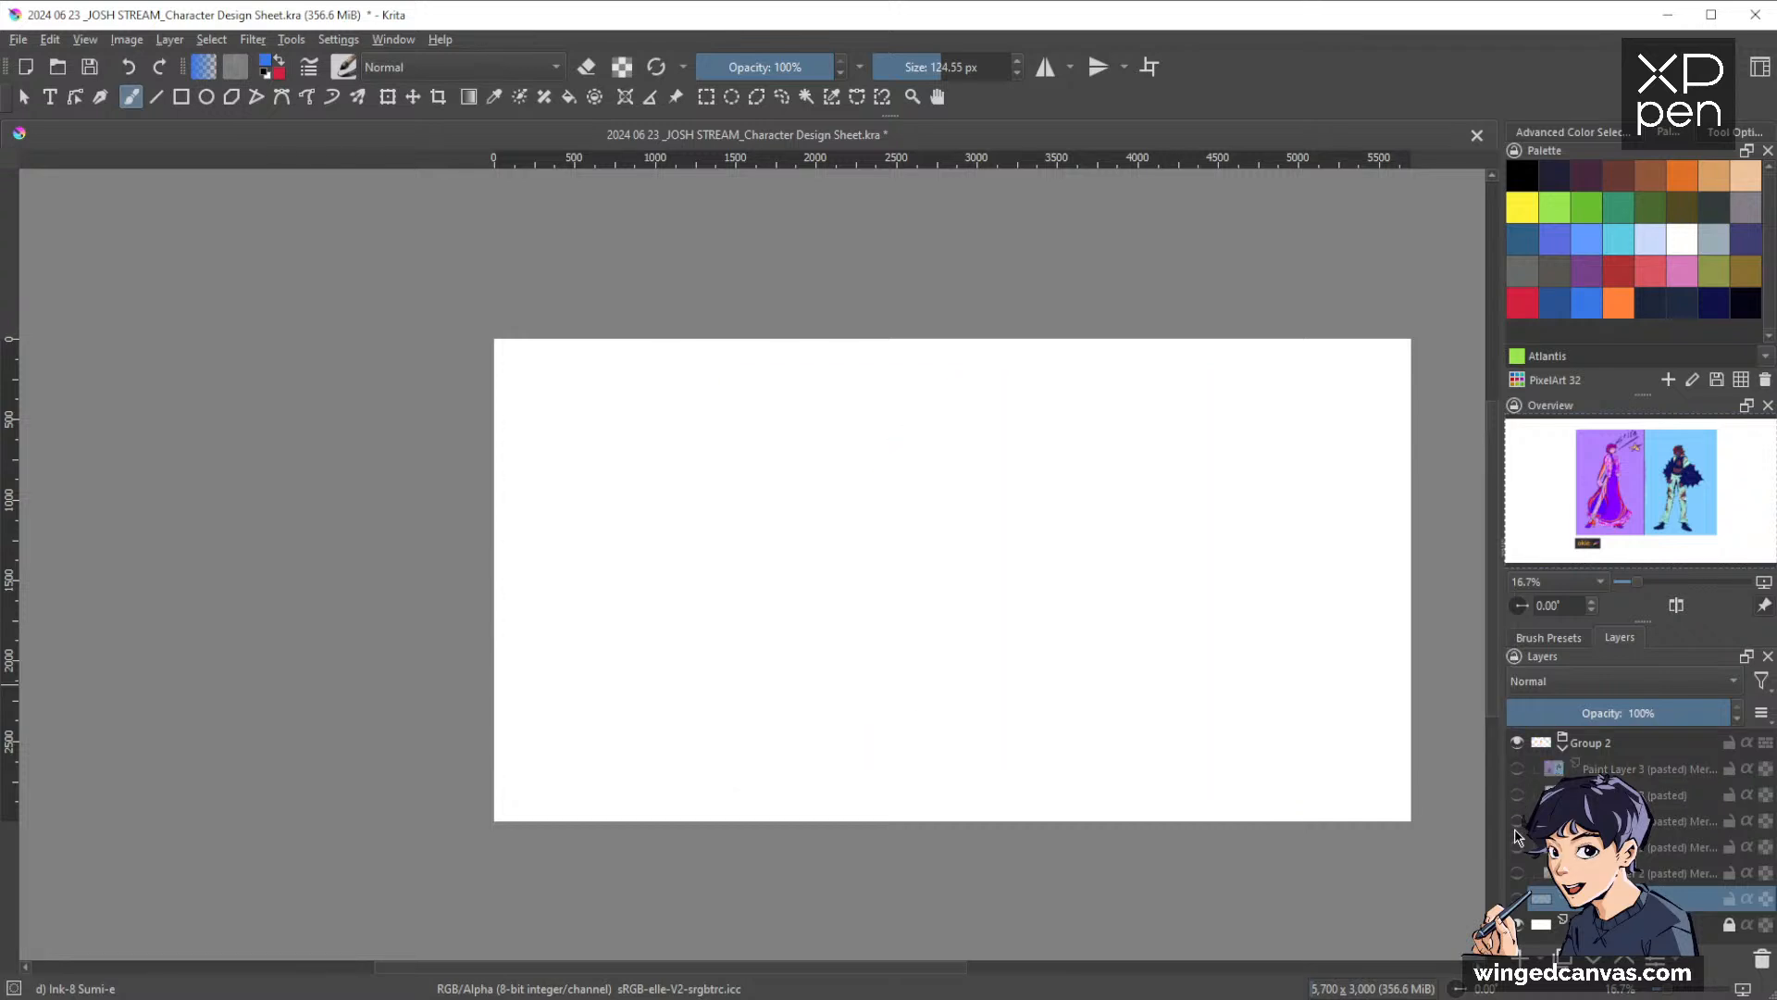
left_click(1517, 821)
left_click(1517, 821)
left_click(1517, 847)
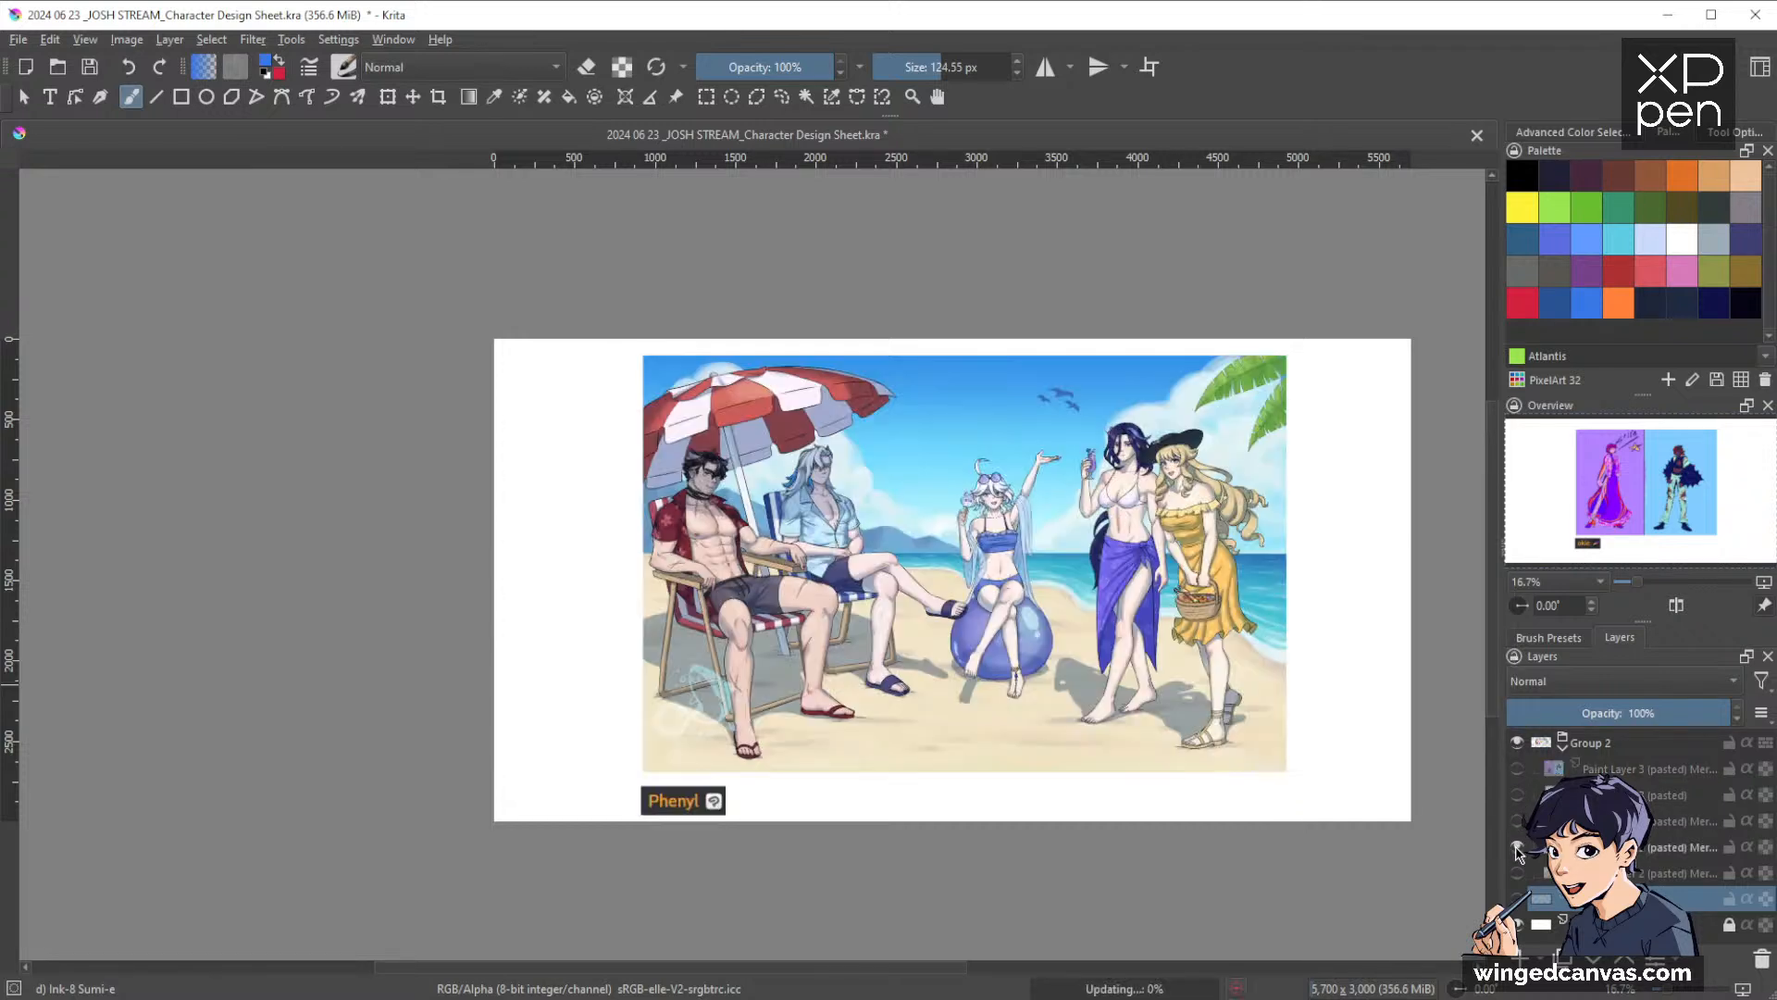
left_click(1518, 849)
left_click(1517, 874)
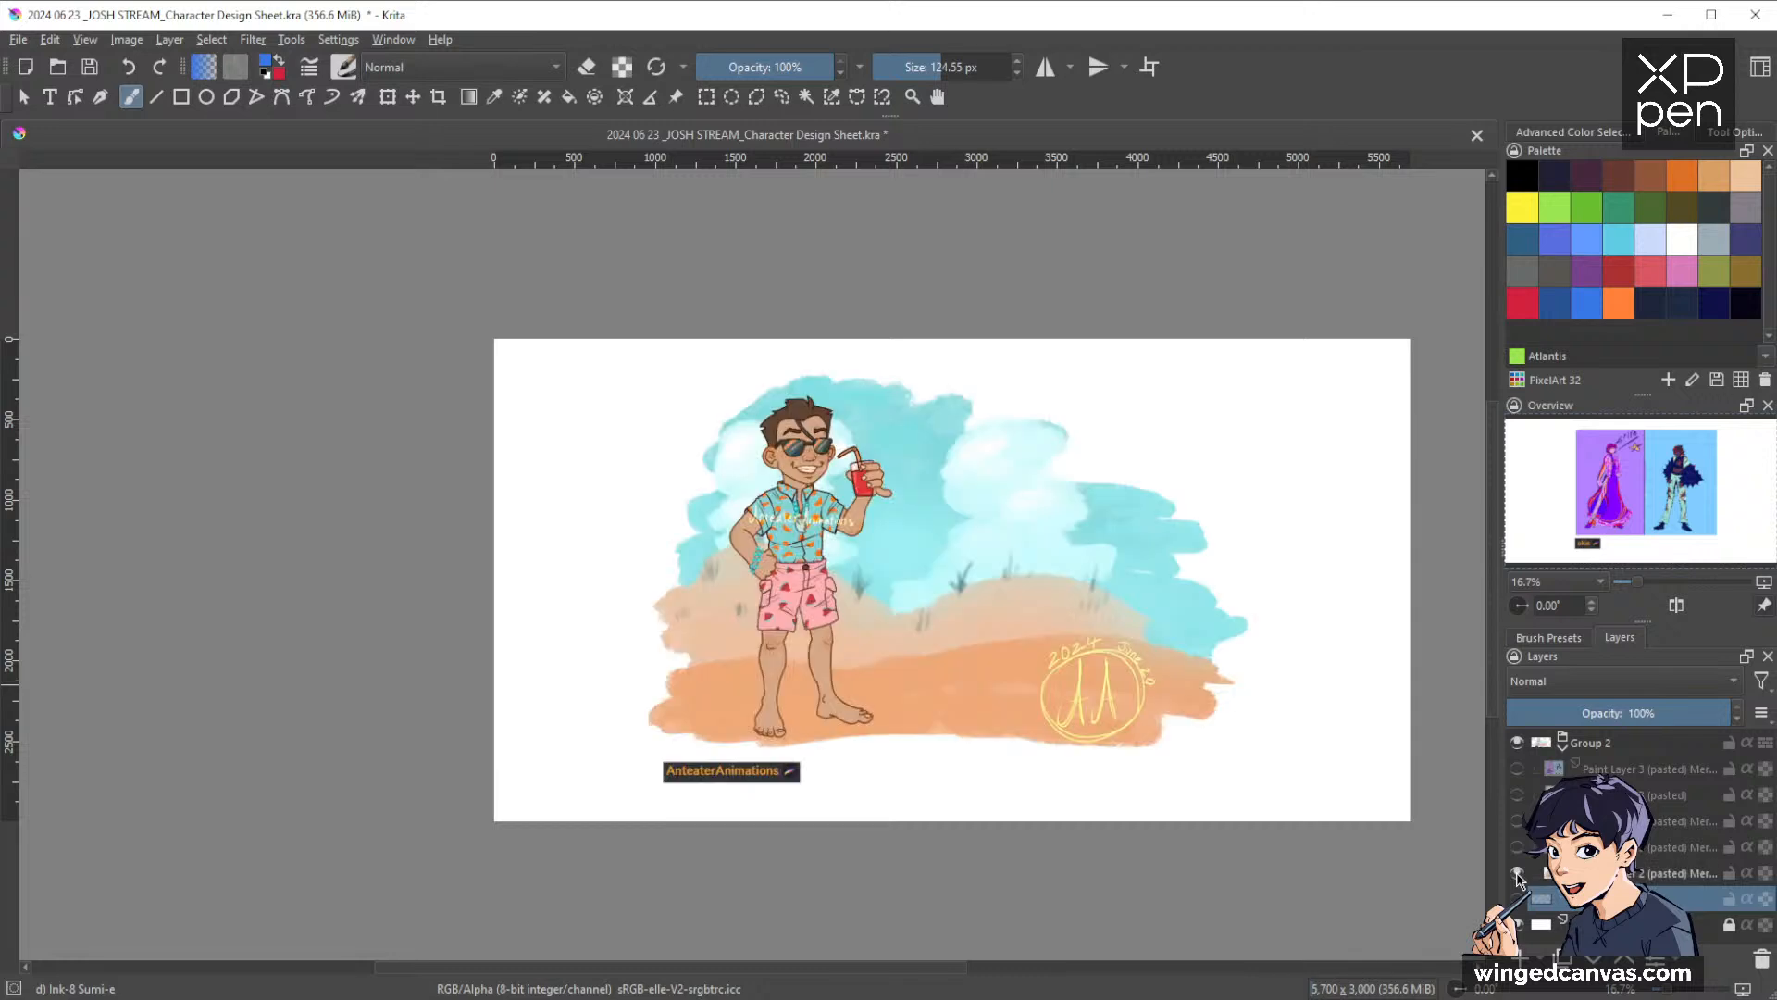
left_click(1517, 874)
left_click(1562, 750)
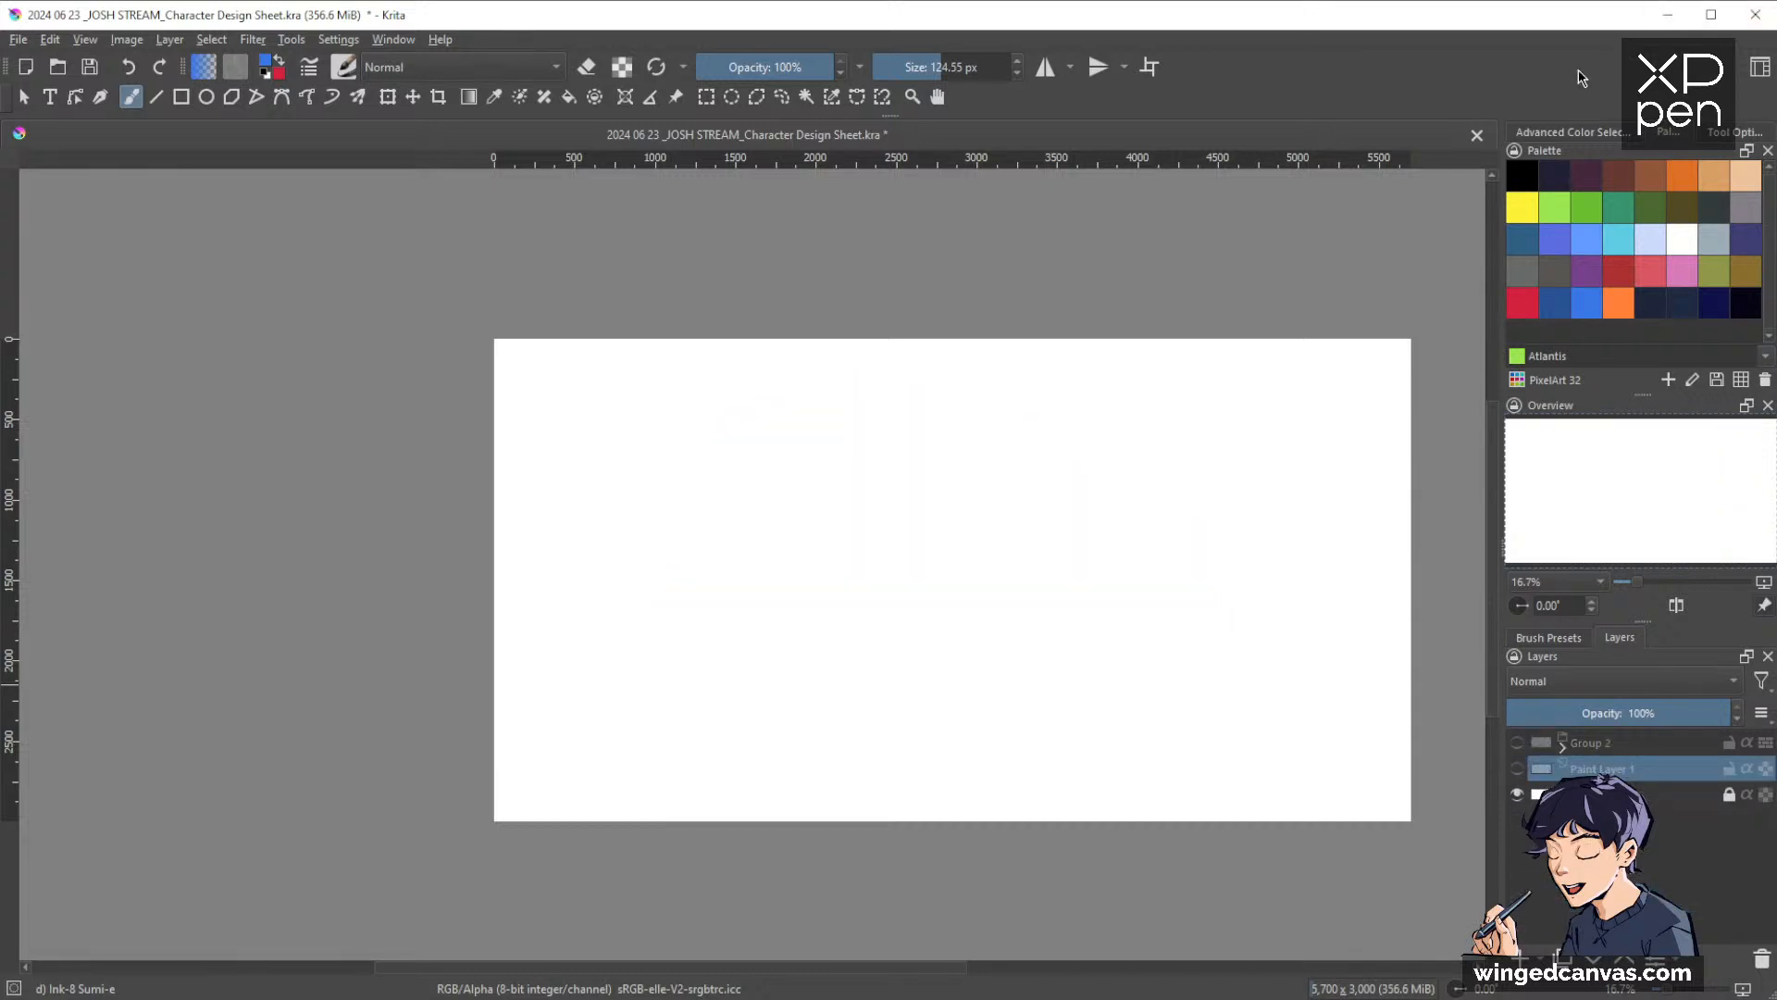
Switch to Rebelle 7 Pro and move the portrait and frame0001 reference images clear of the full-body reference
left_click(1671, 16)
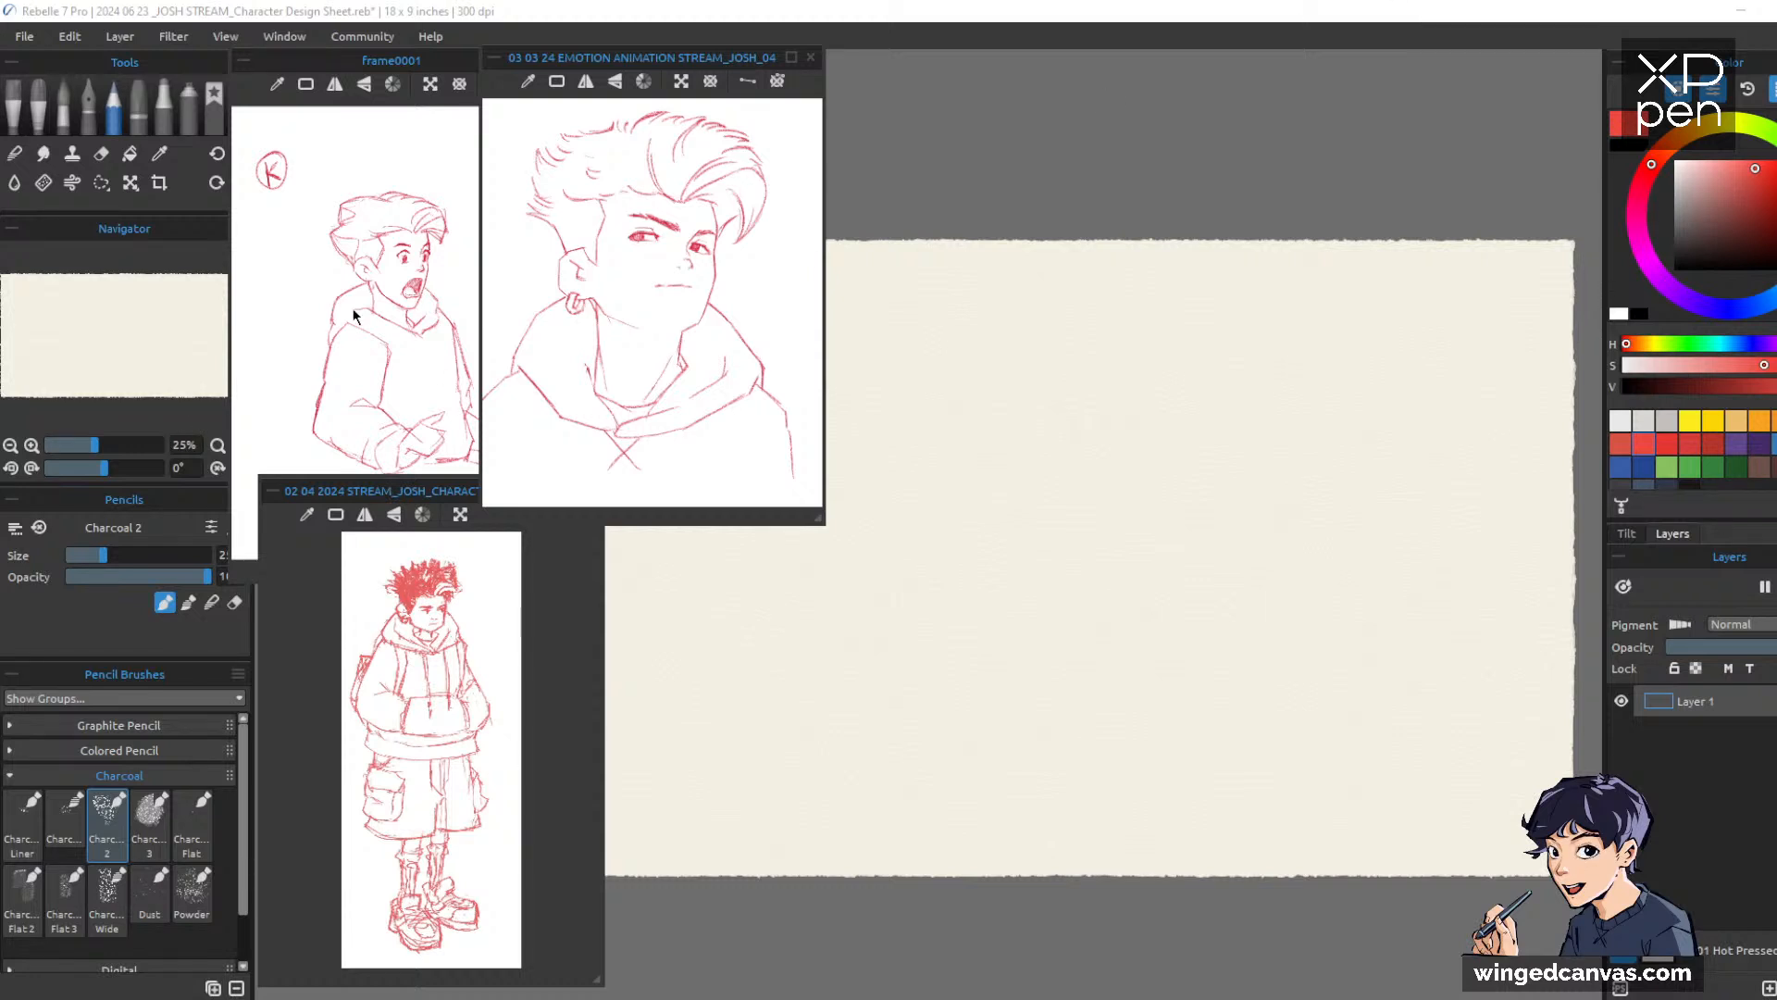
left_click_drag(682, 59, 1584, 72)
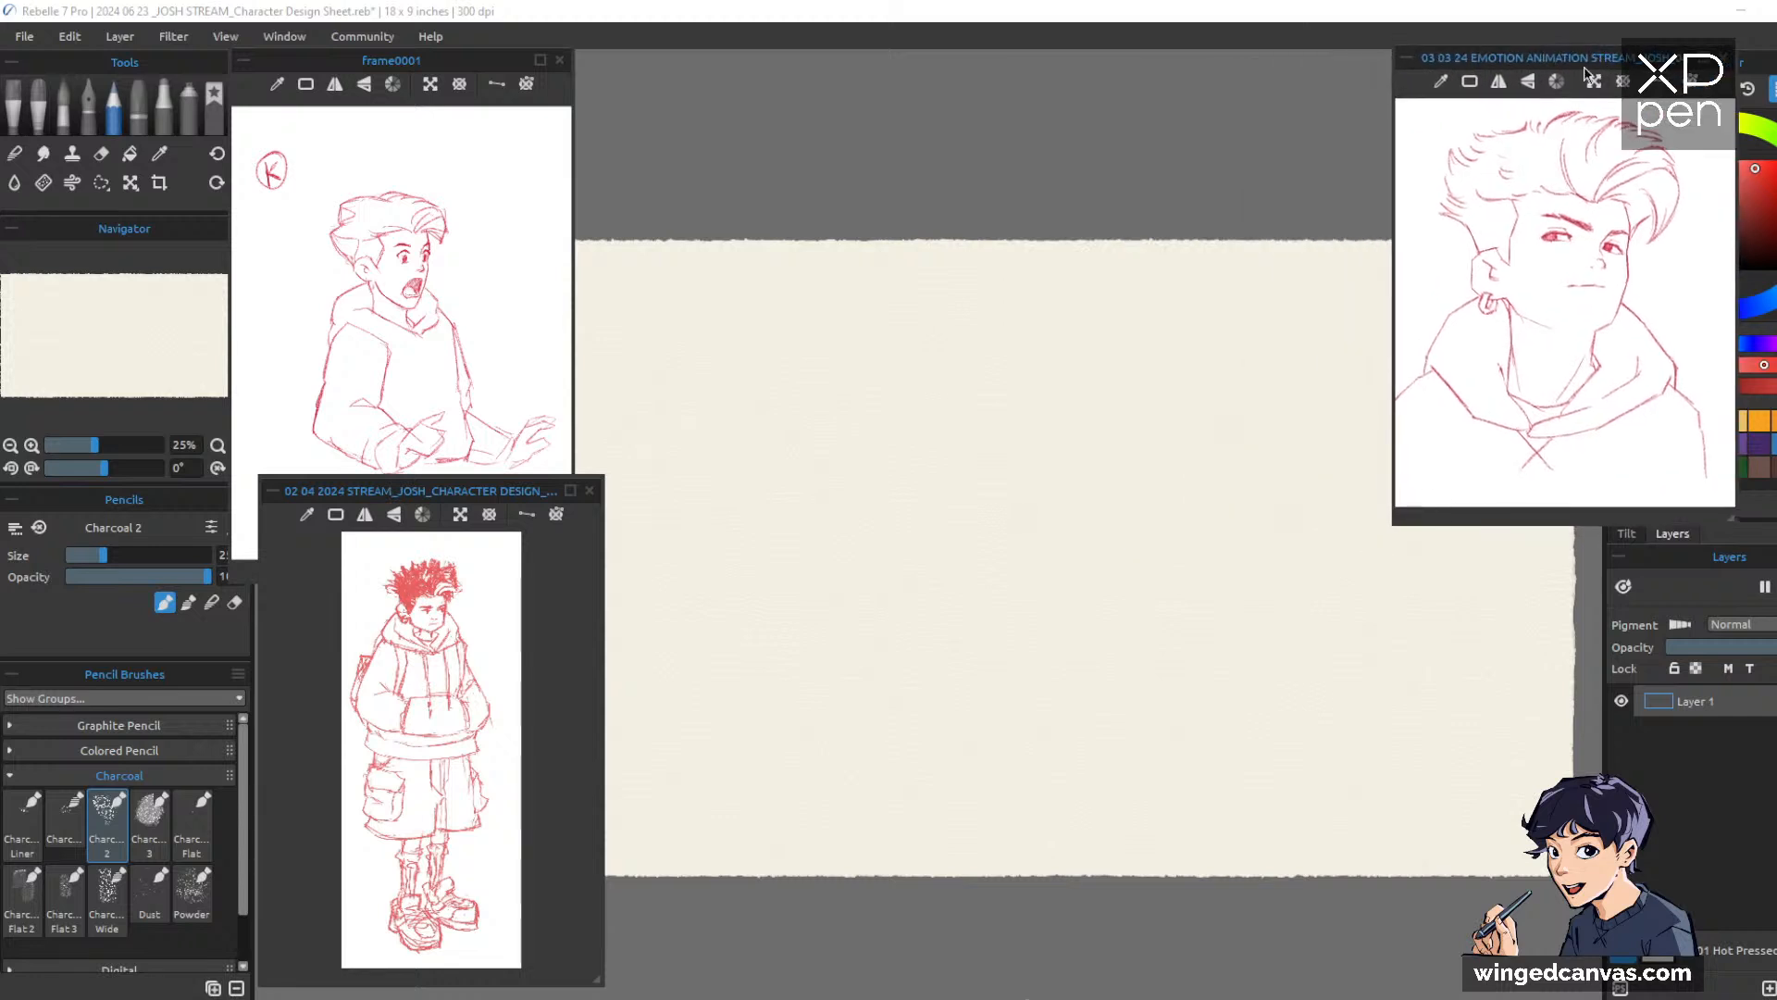
left_click_drag(329, 61, 1122, 46)
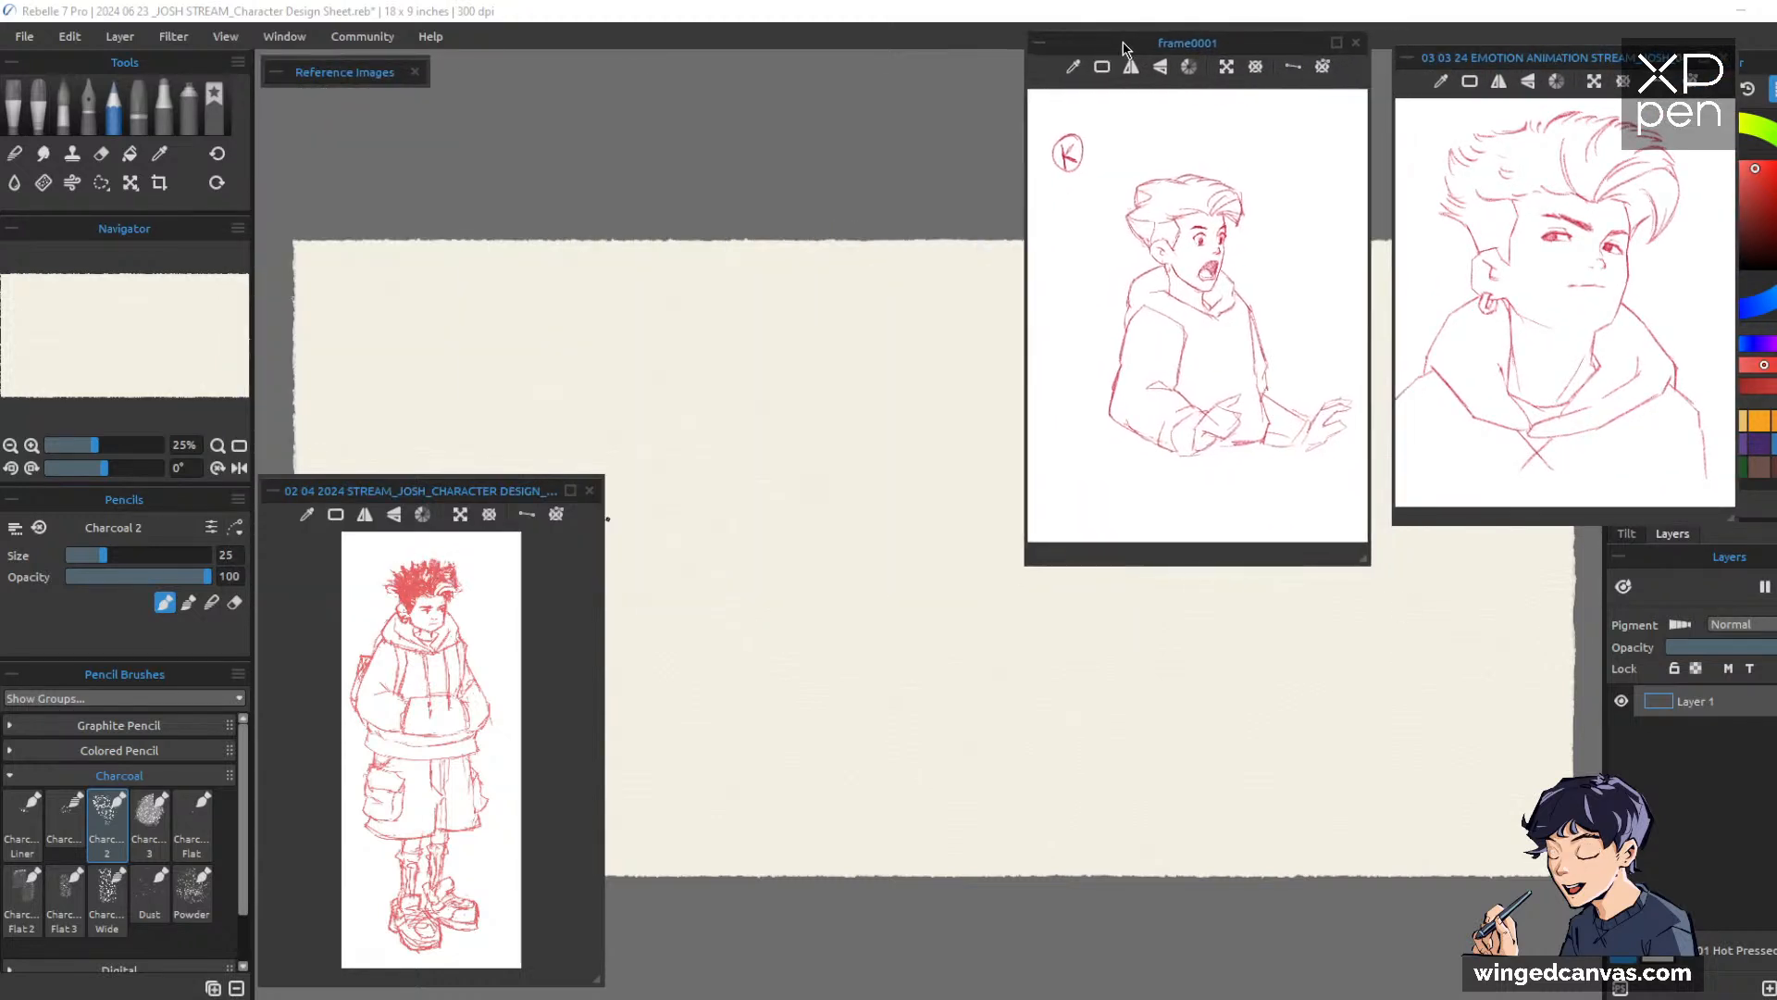
Enlarge the full-body character reference image to nearly the canvas height and place it beside the tool panels
left_click_drag(435, 490, 389, 38)
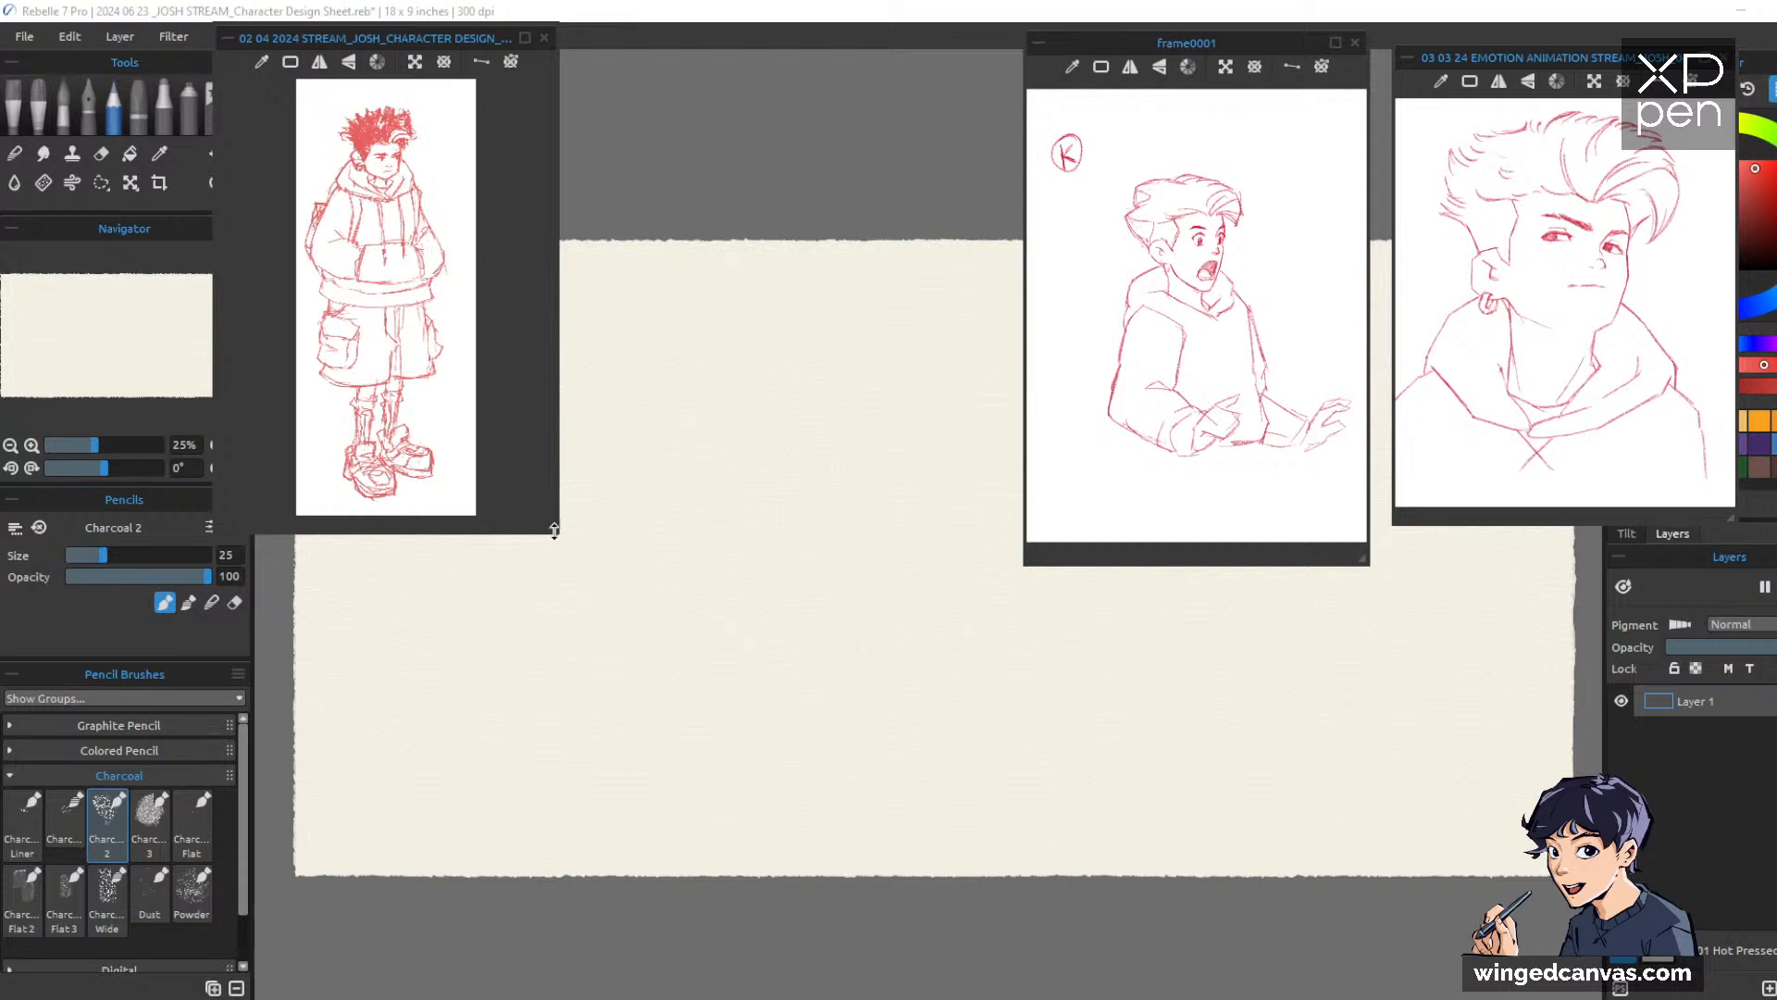
mouse_move(554, 530)
left_mouse_down()
mouse_move(675, 845)
mouse_move(666, 870)
left_mouse_up()
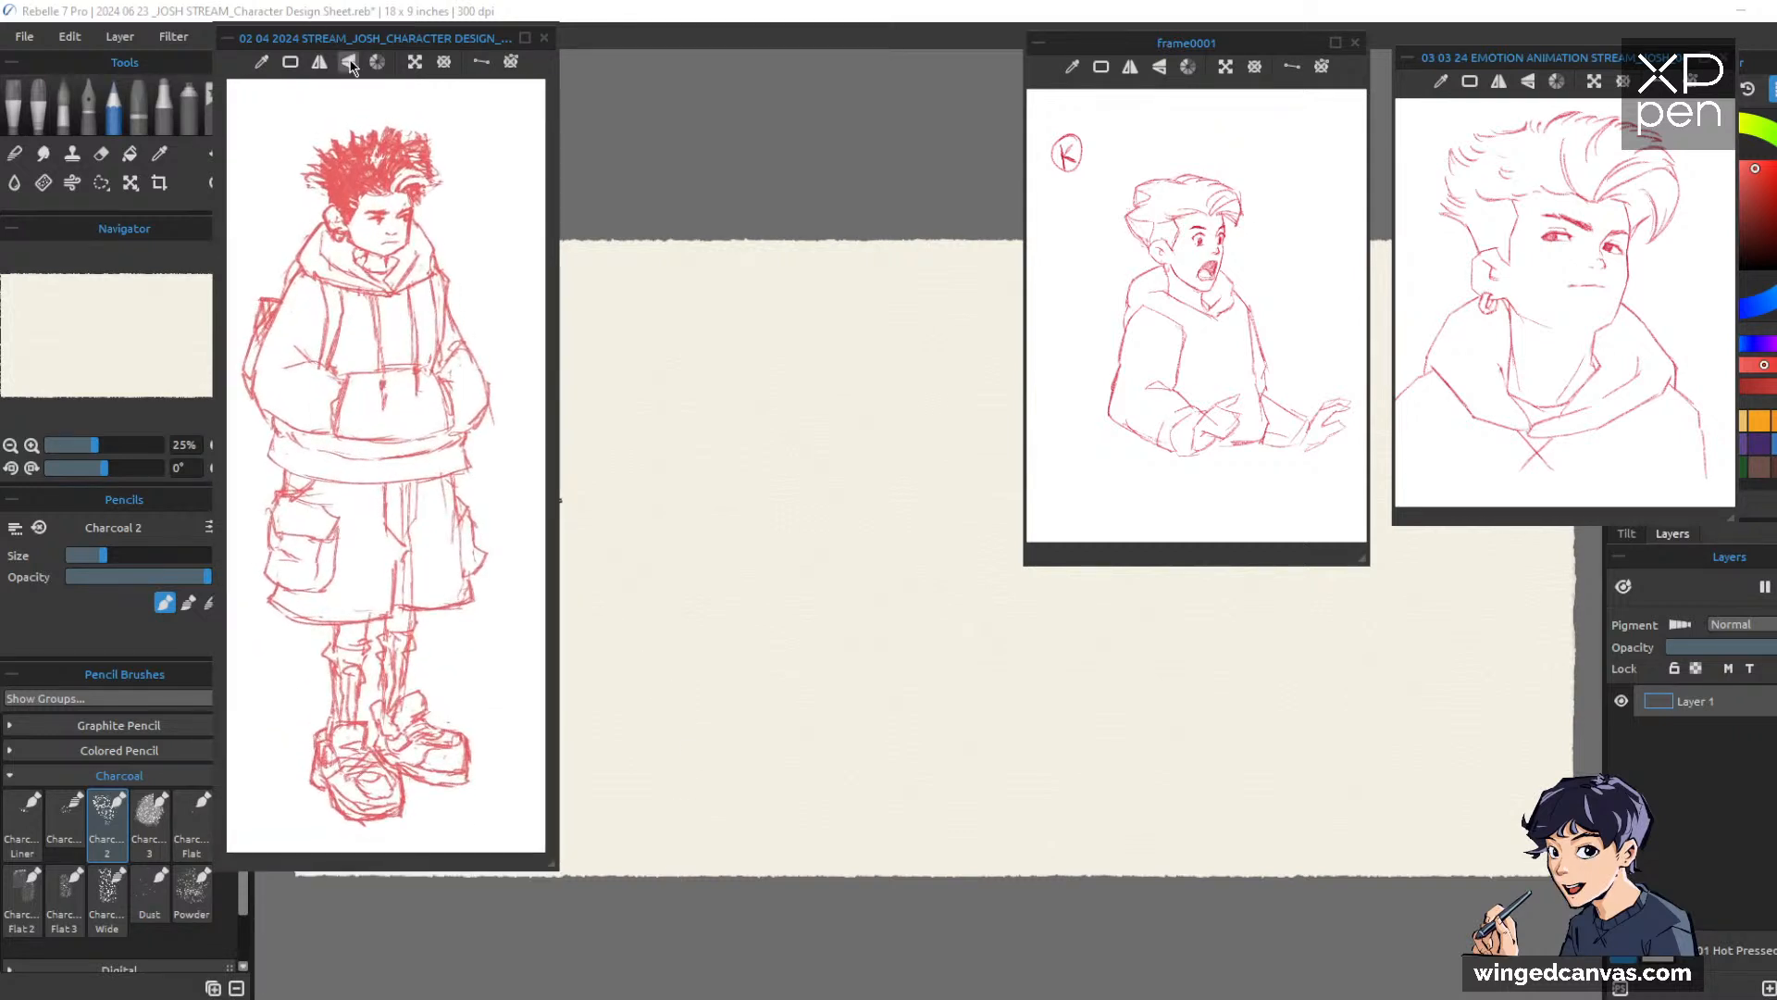
left_click_drag(373, 38, 503, 133)
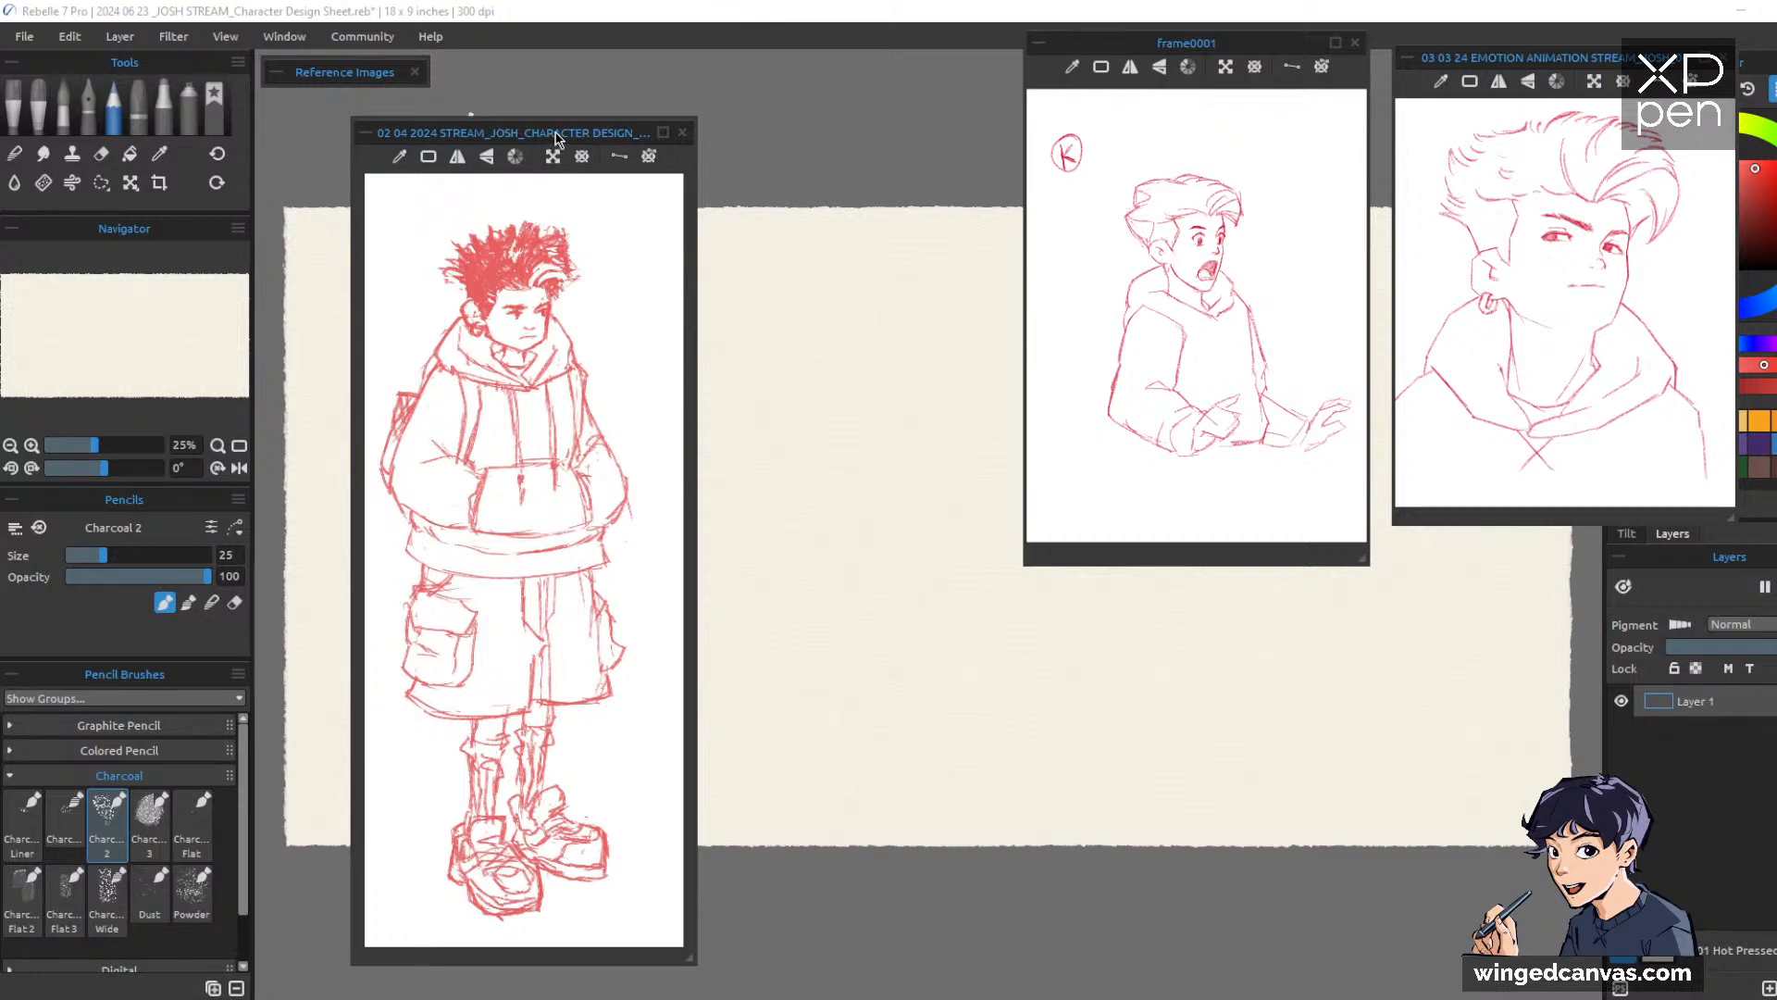
left_click_drag(555, 133, 463, 108)
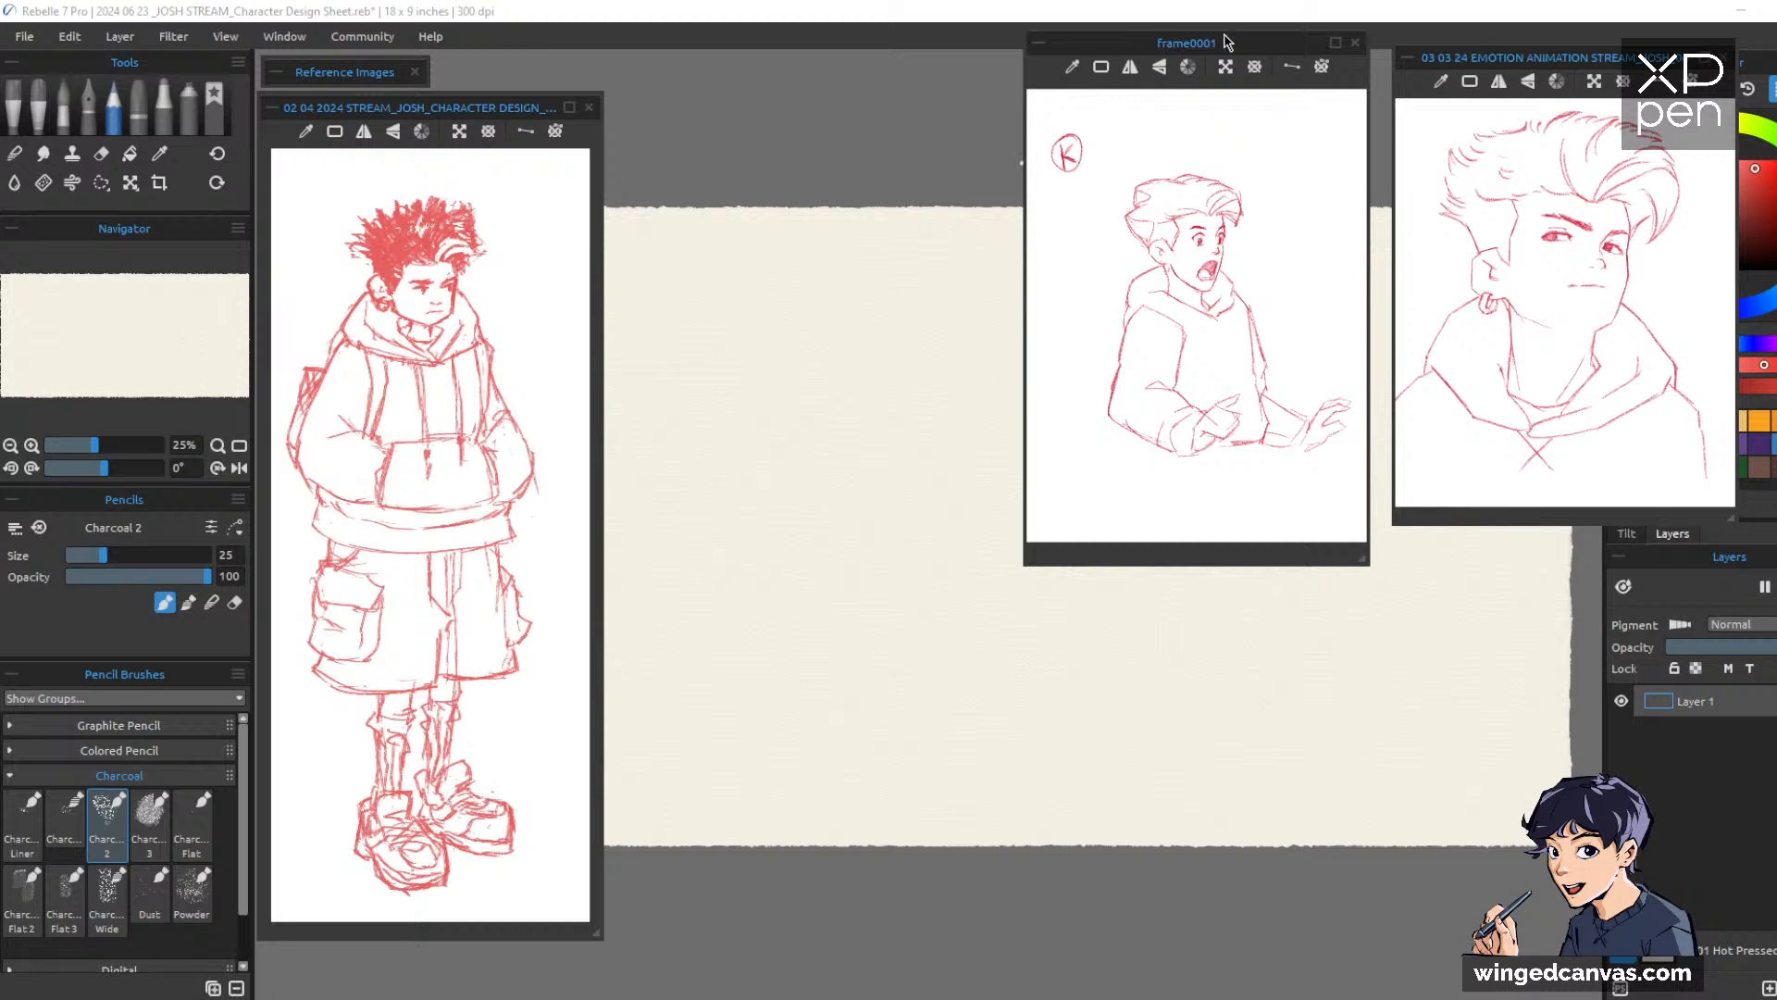
Line up the frame0001 and portrait references beside the full-body one, and enlarge the portrait window with the whole bust framed inside
left_click_drag(1187, 50, 761, 72)
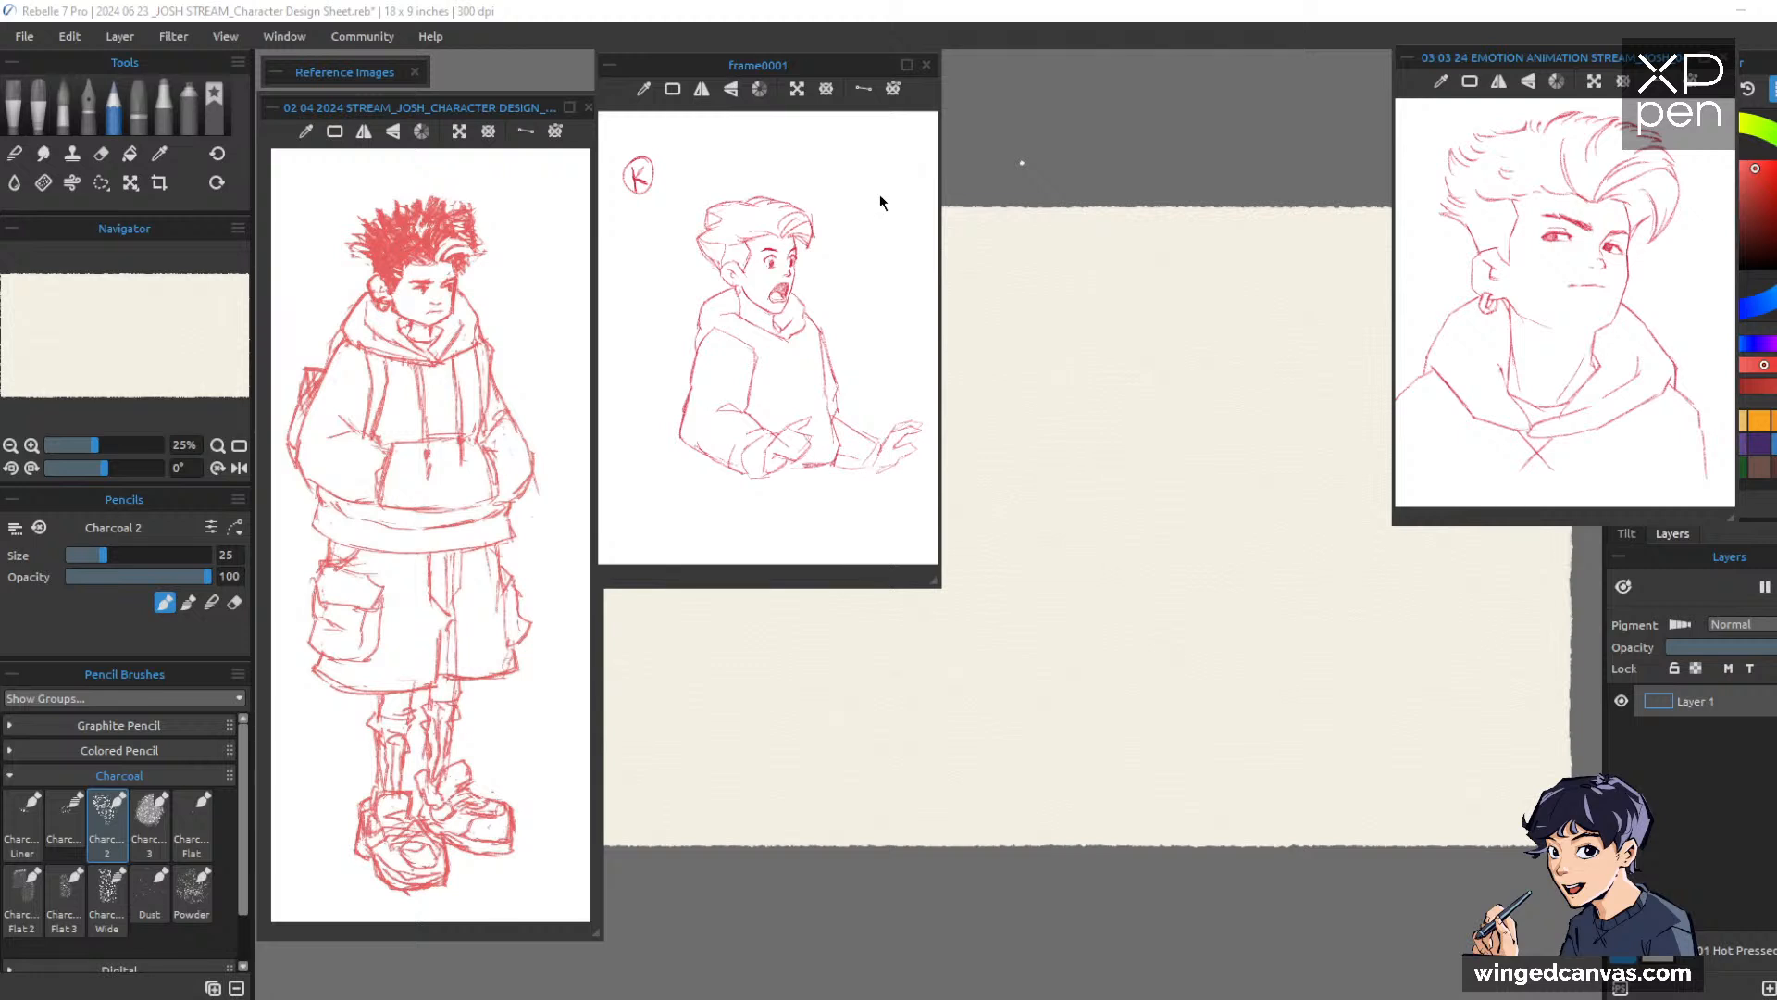
left_click_drag(1504, 65, 1083, 61)
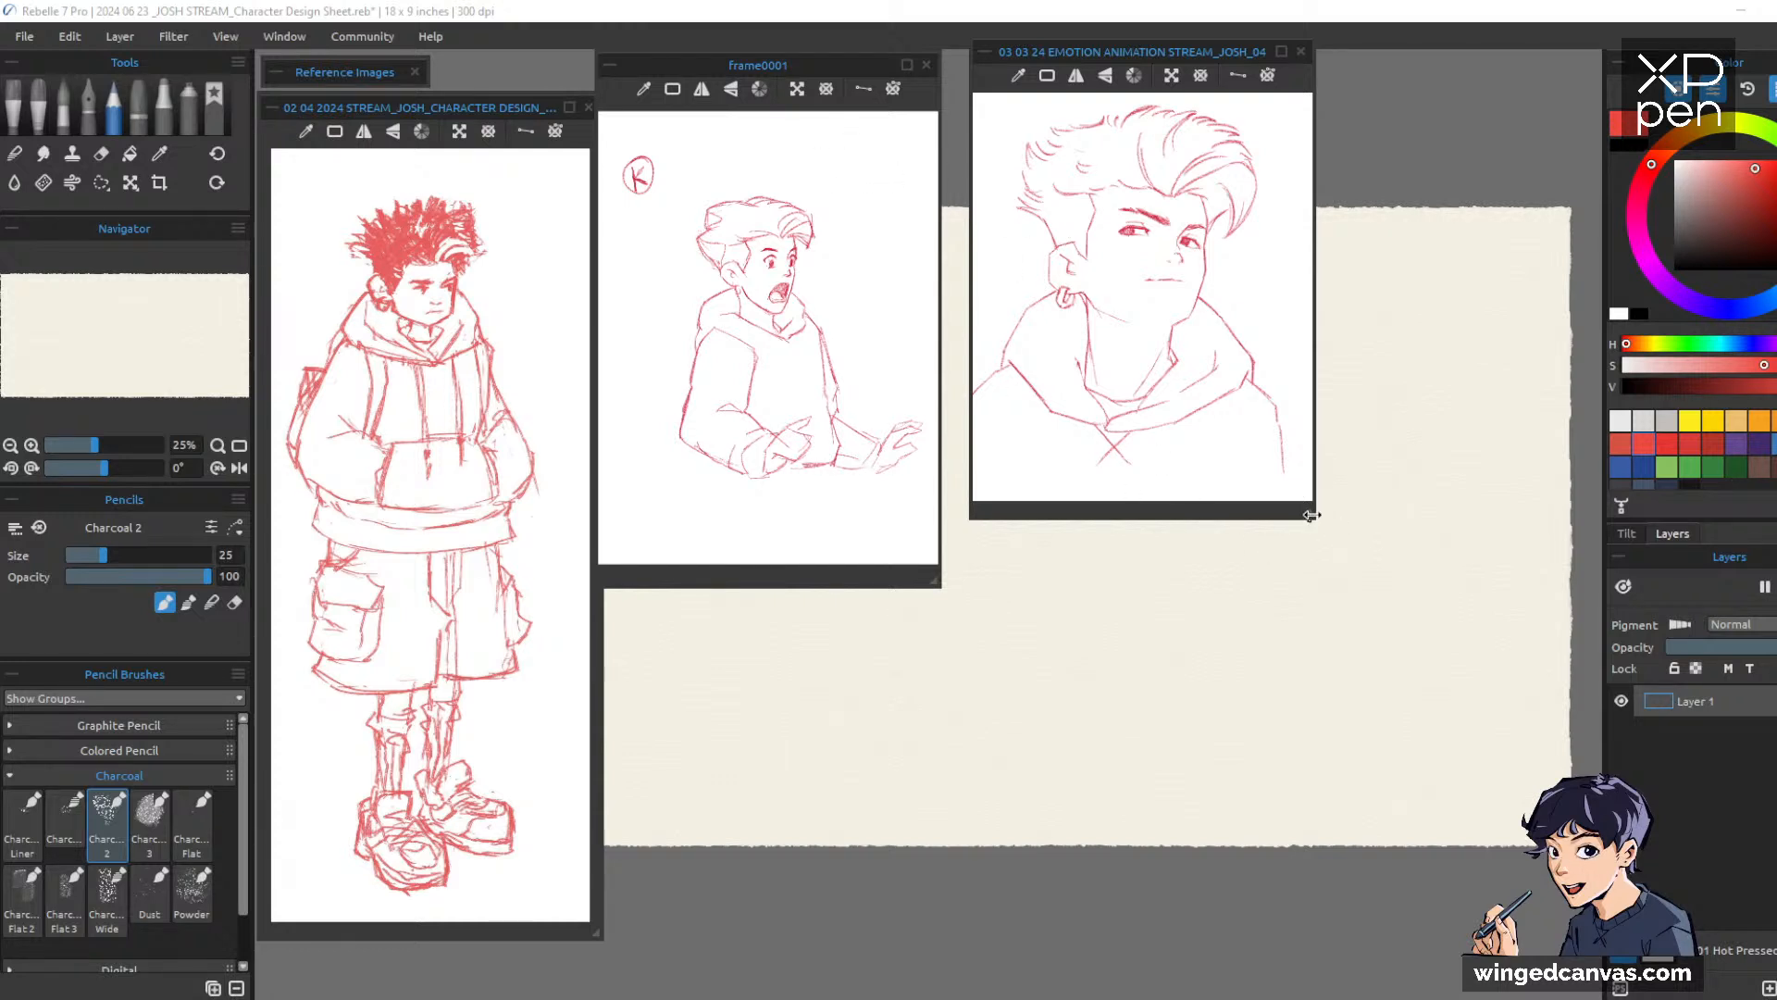
left_click_drag(1311, 515, 1309, 626)
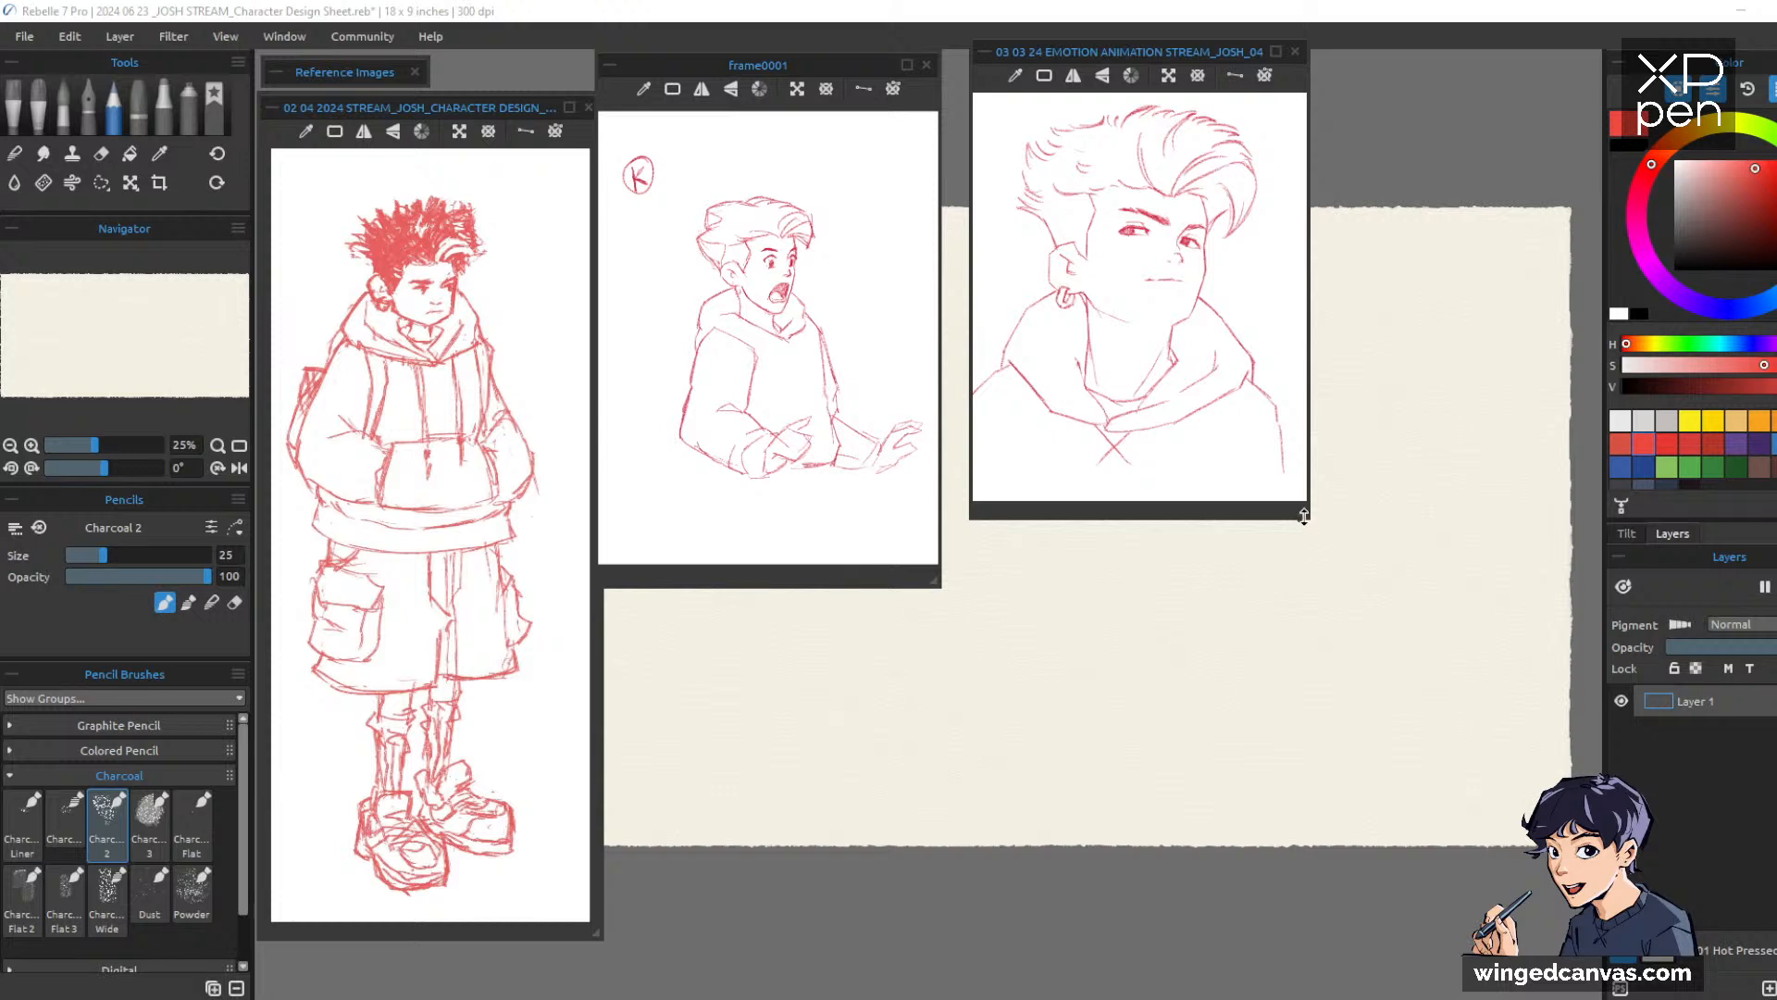
left_click_drag(1306, 515, 1426, 668)
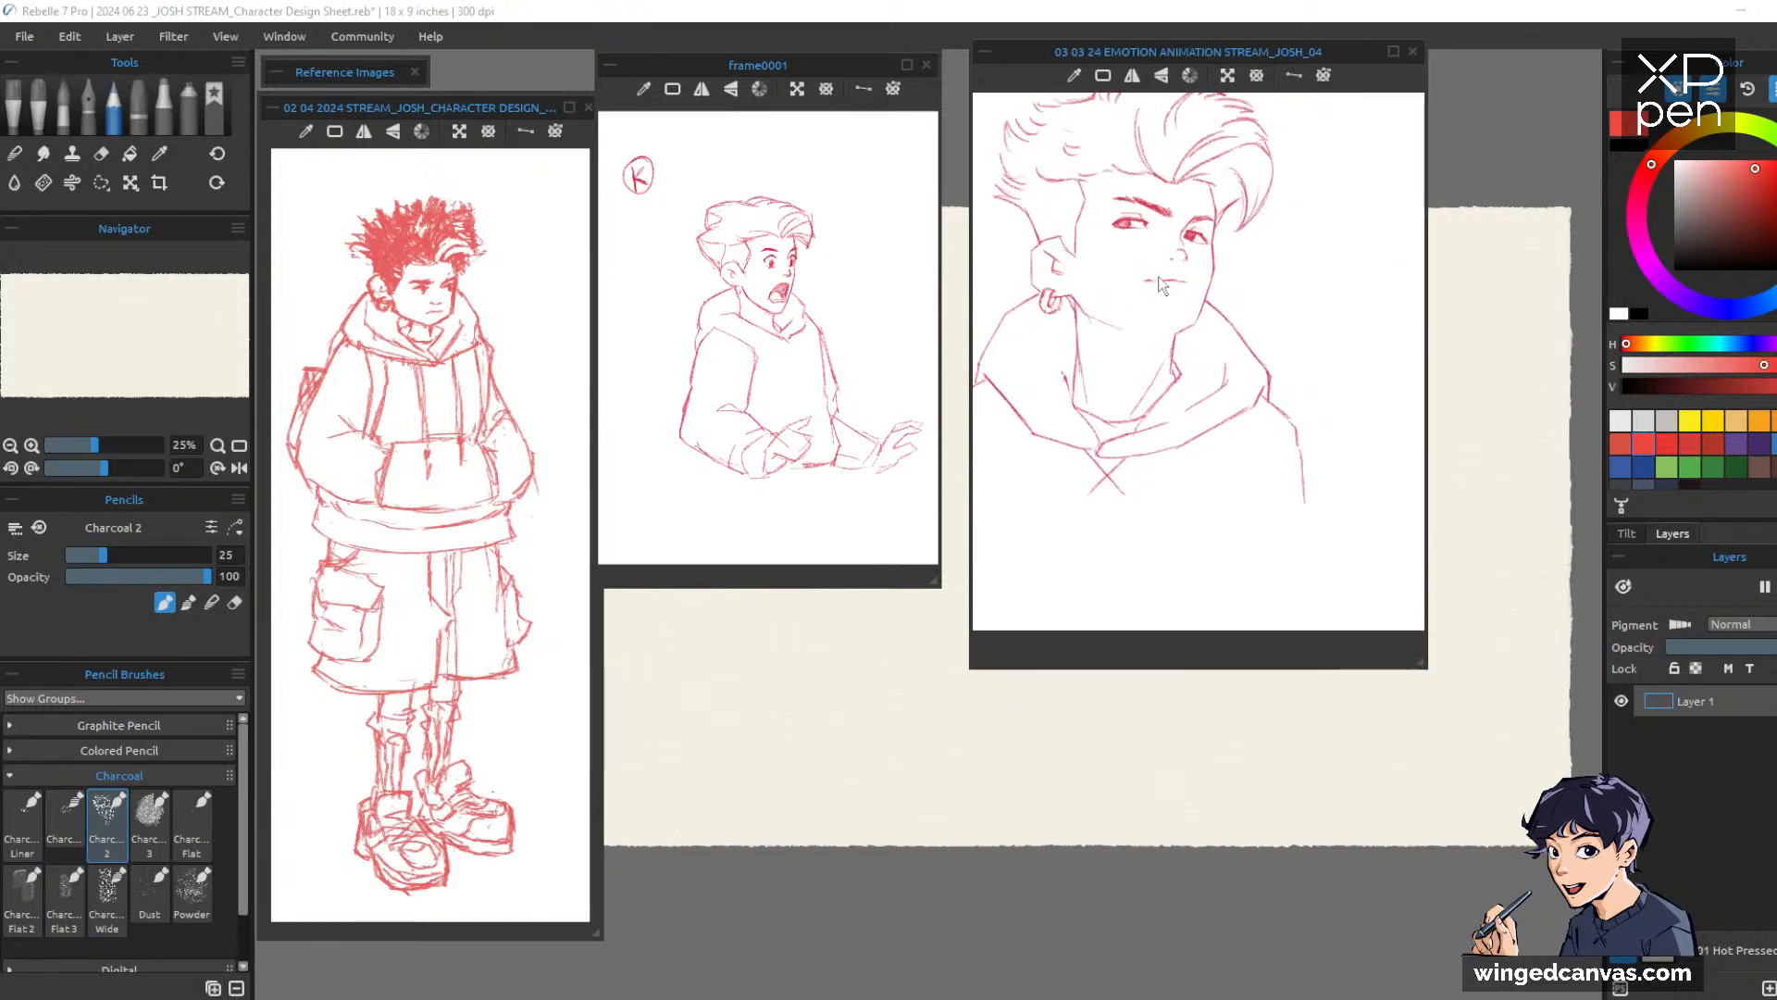
scroll(1135, 255, "down", 3)
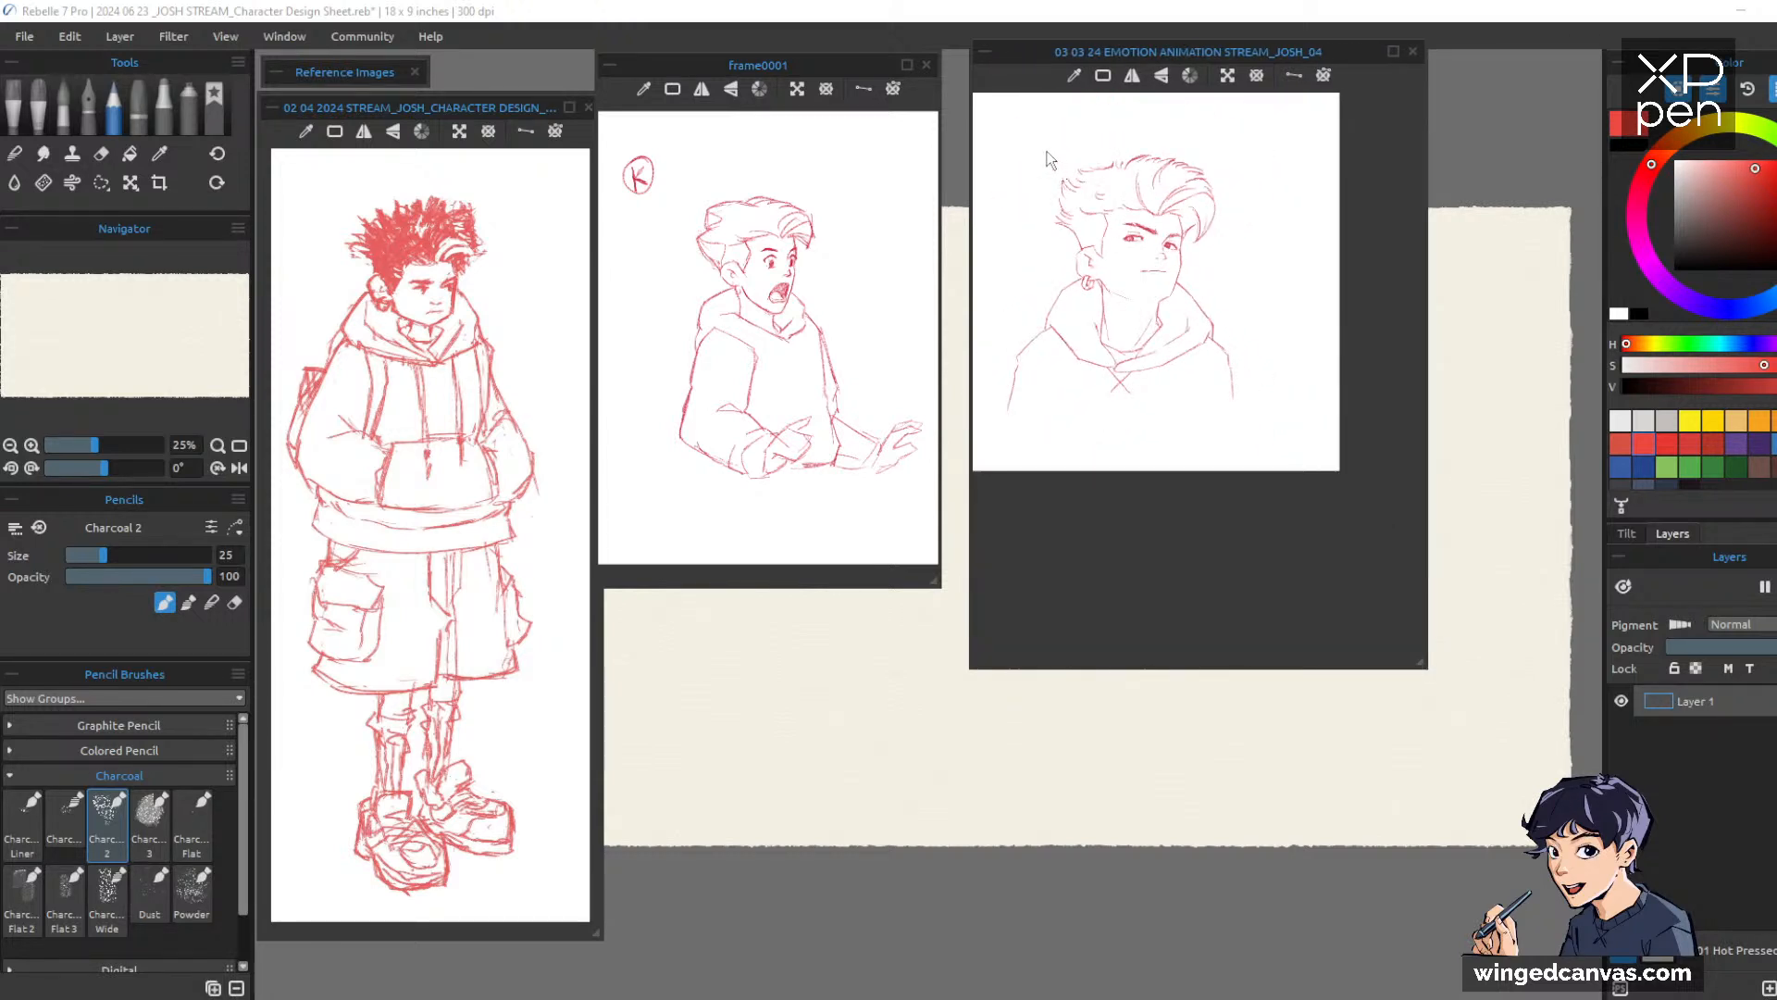
scroll(1043, 167, "up", 3)
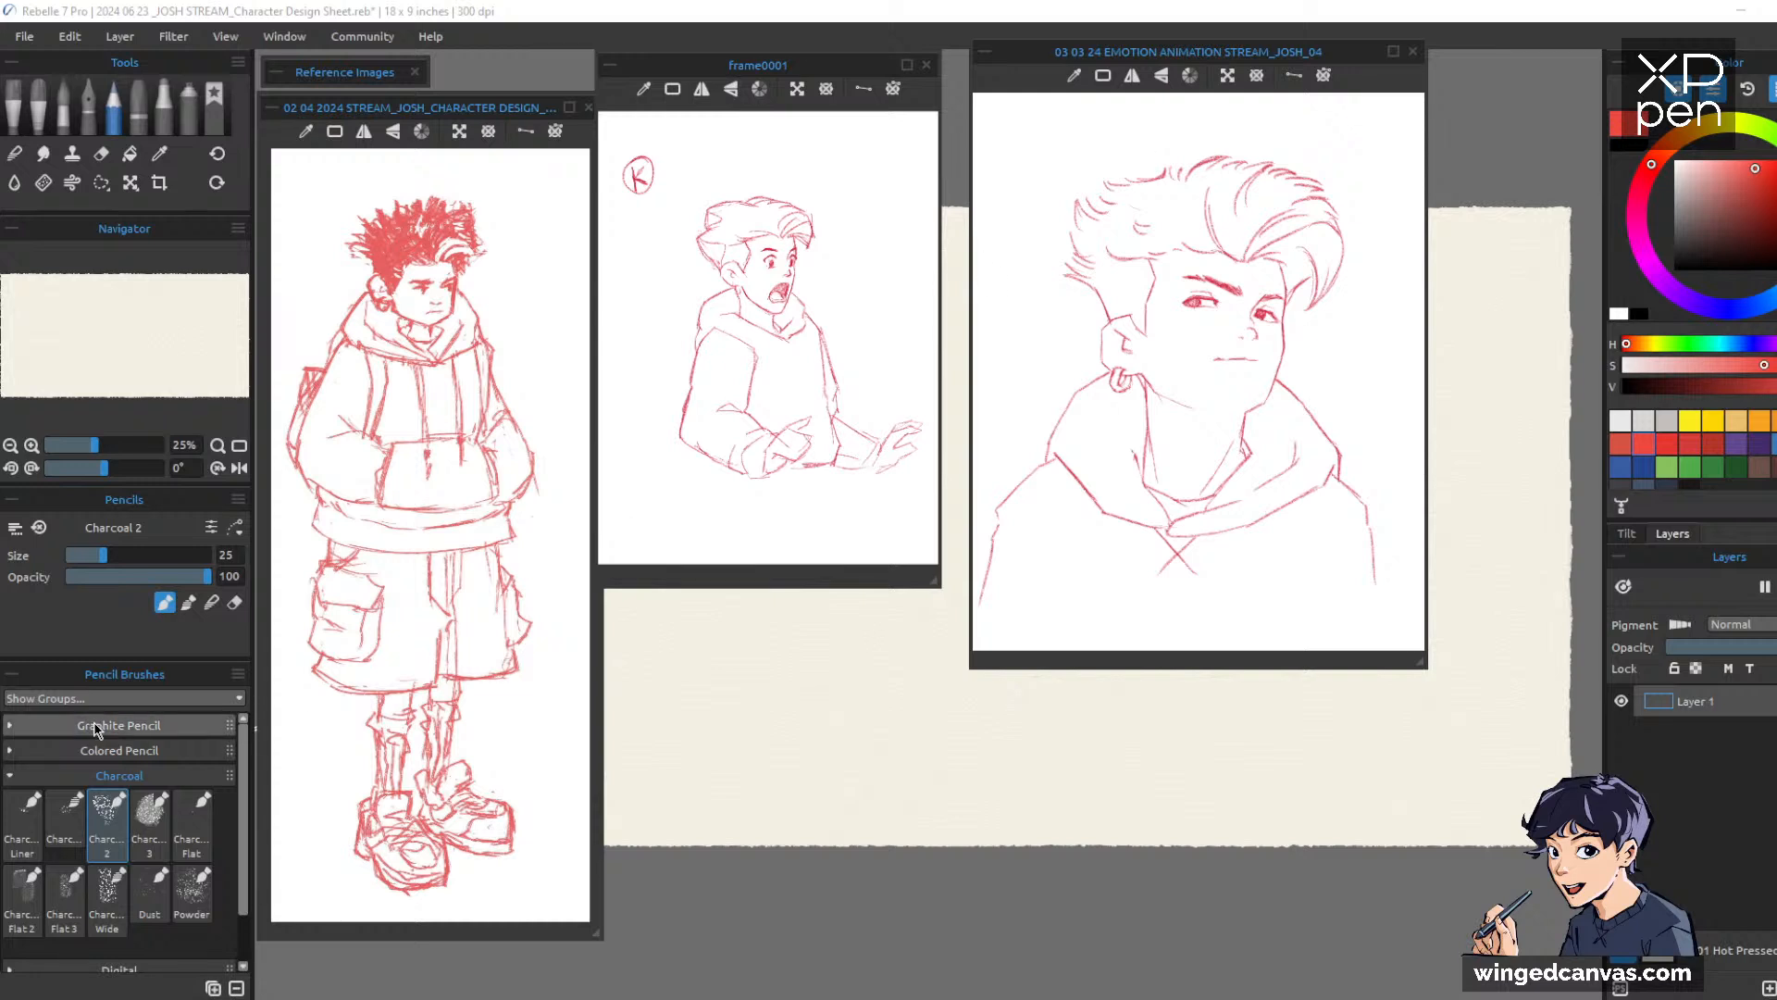
Move the portrait reference toward the canvas's right edge and place the frame0001 reference directly to its left
scroll(136, 796, "down", 2)
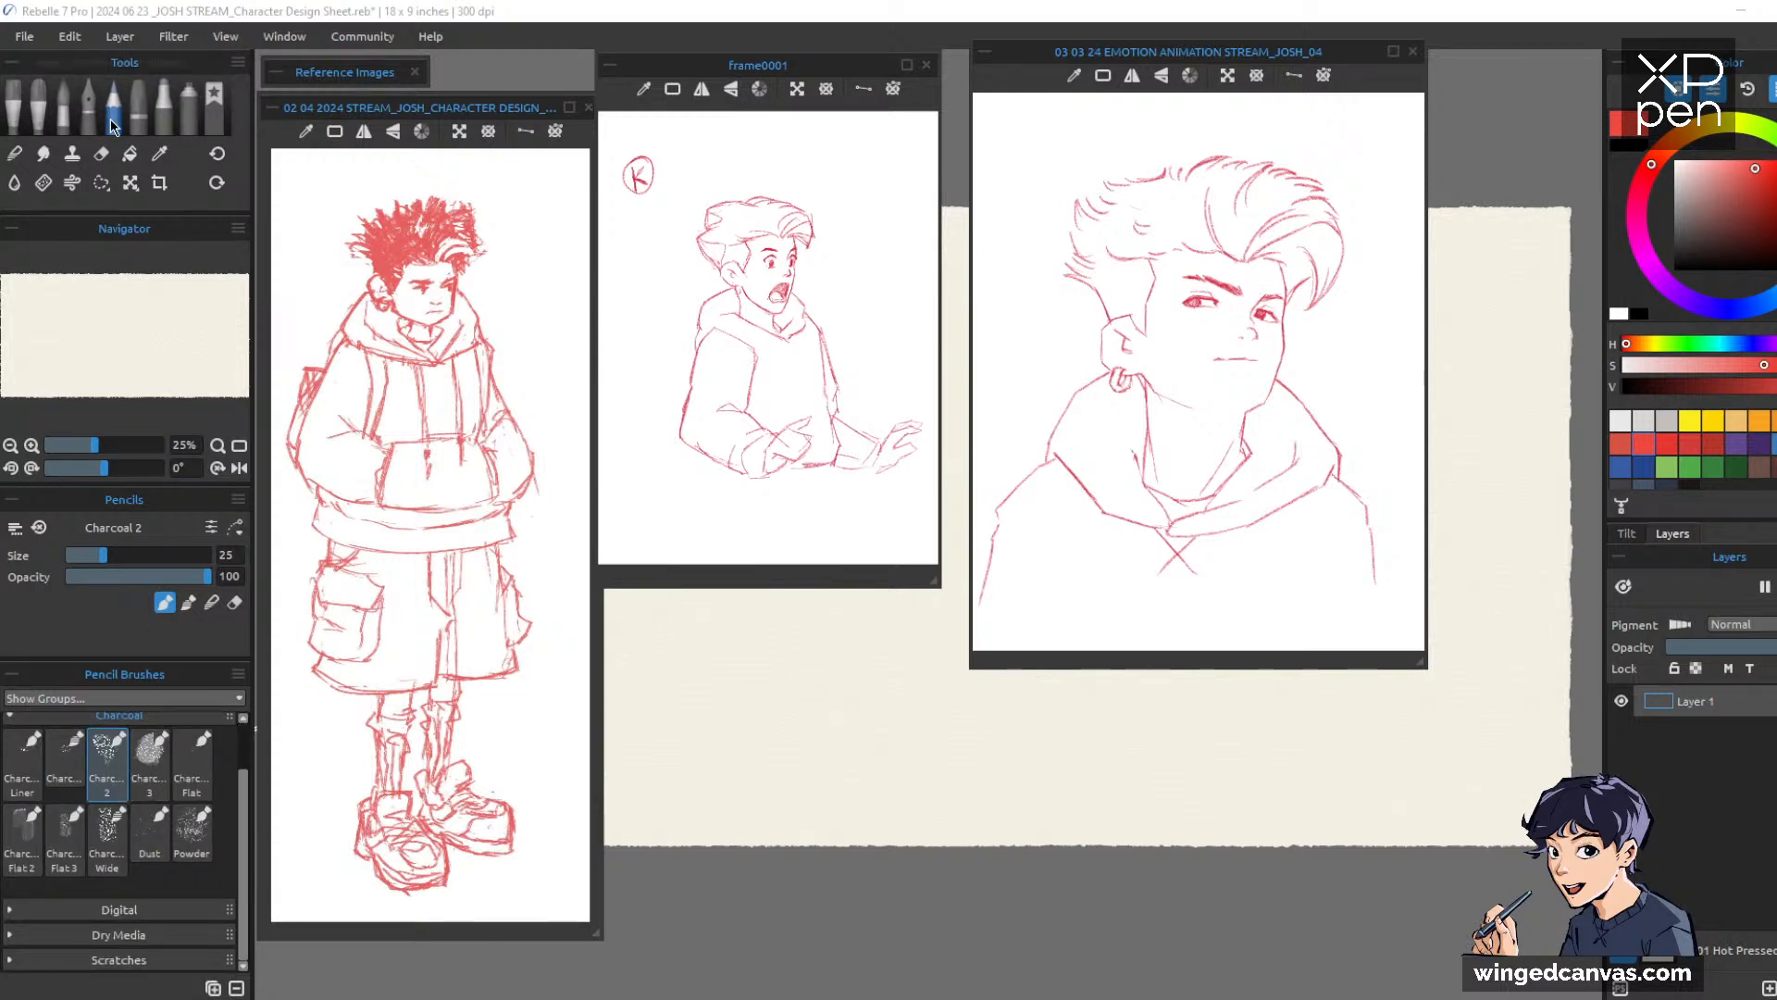
left_click_drag(1213, 61, 1375, 60)
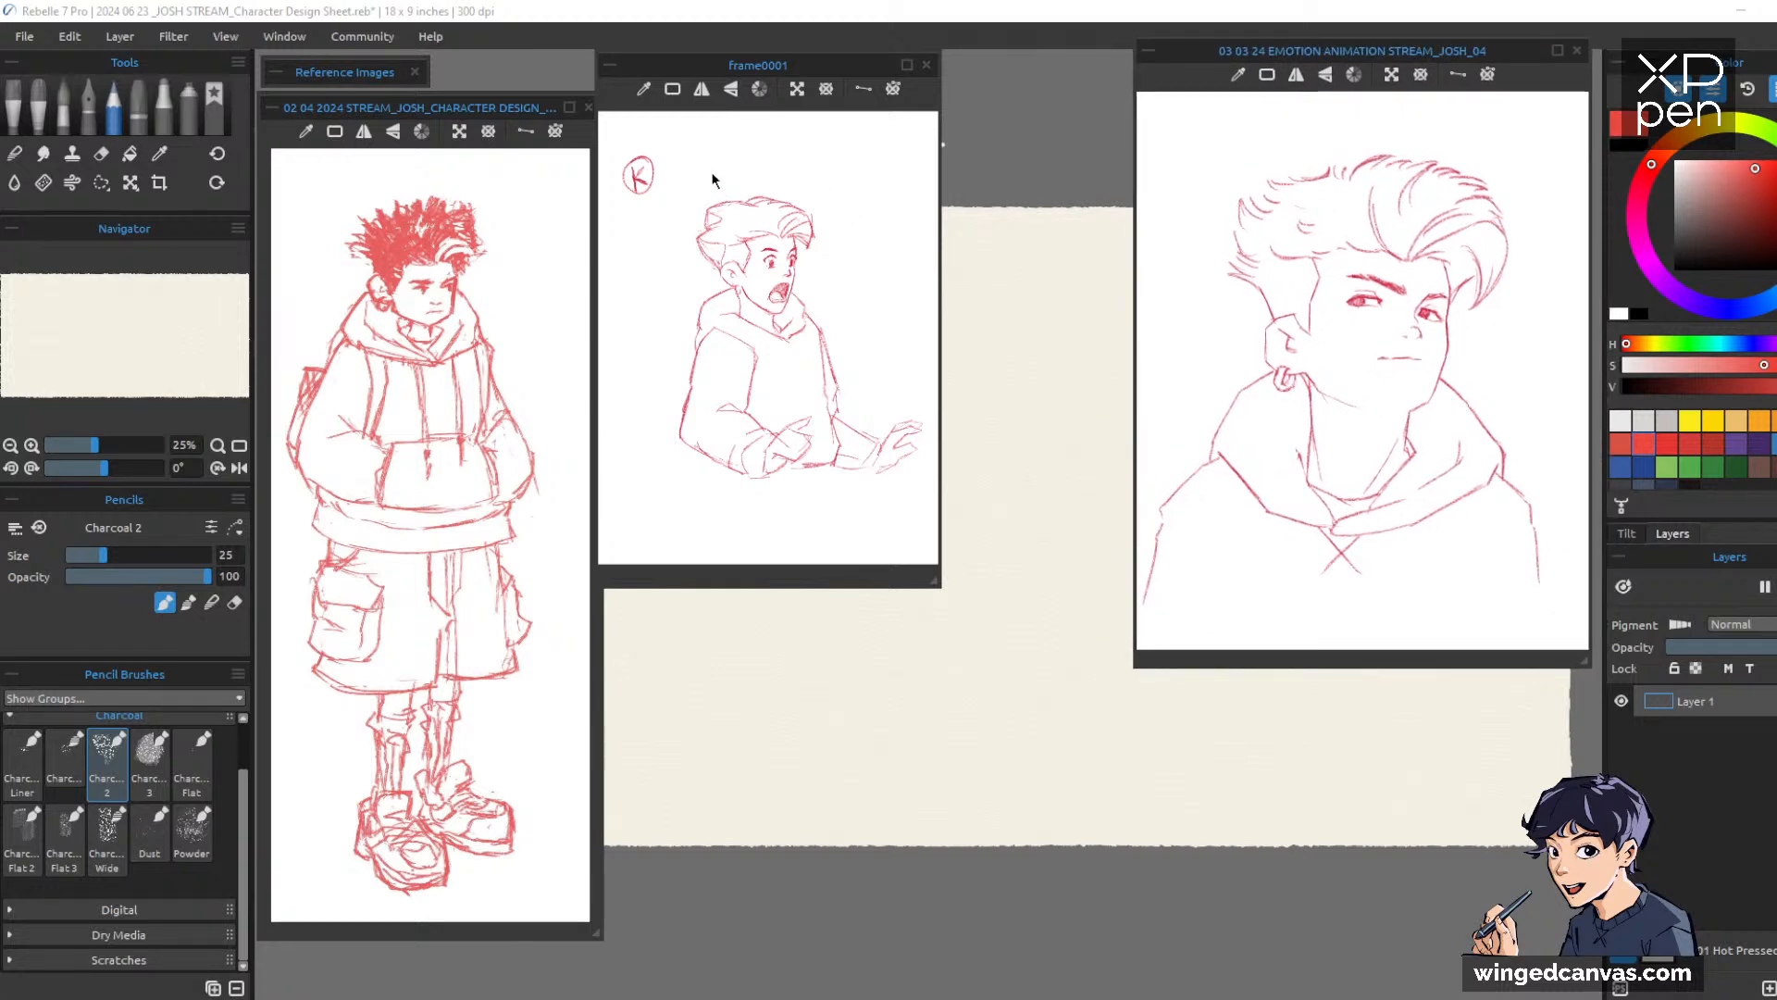
left_click_drag(776, 77, 962, 60)
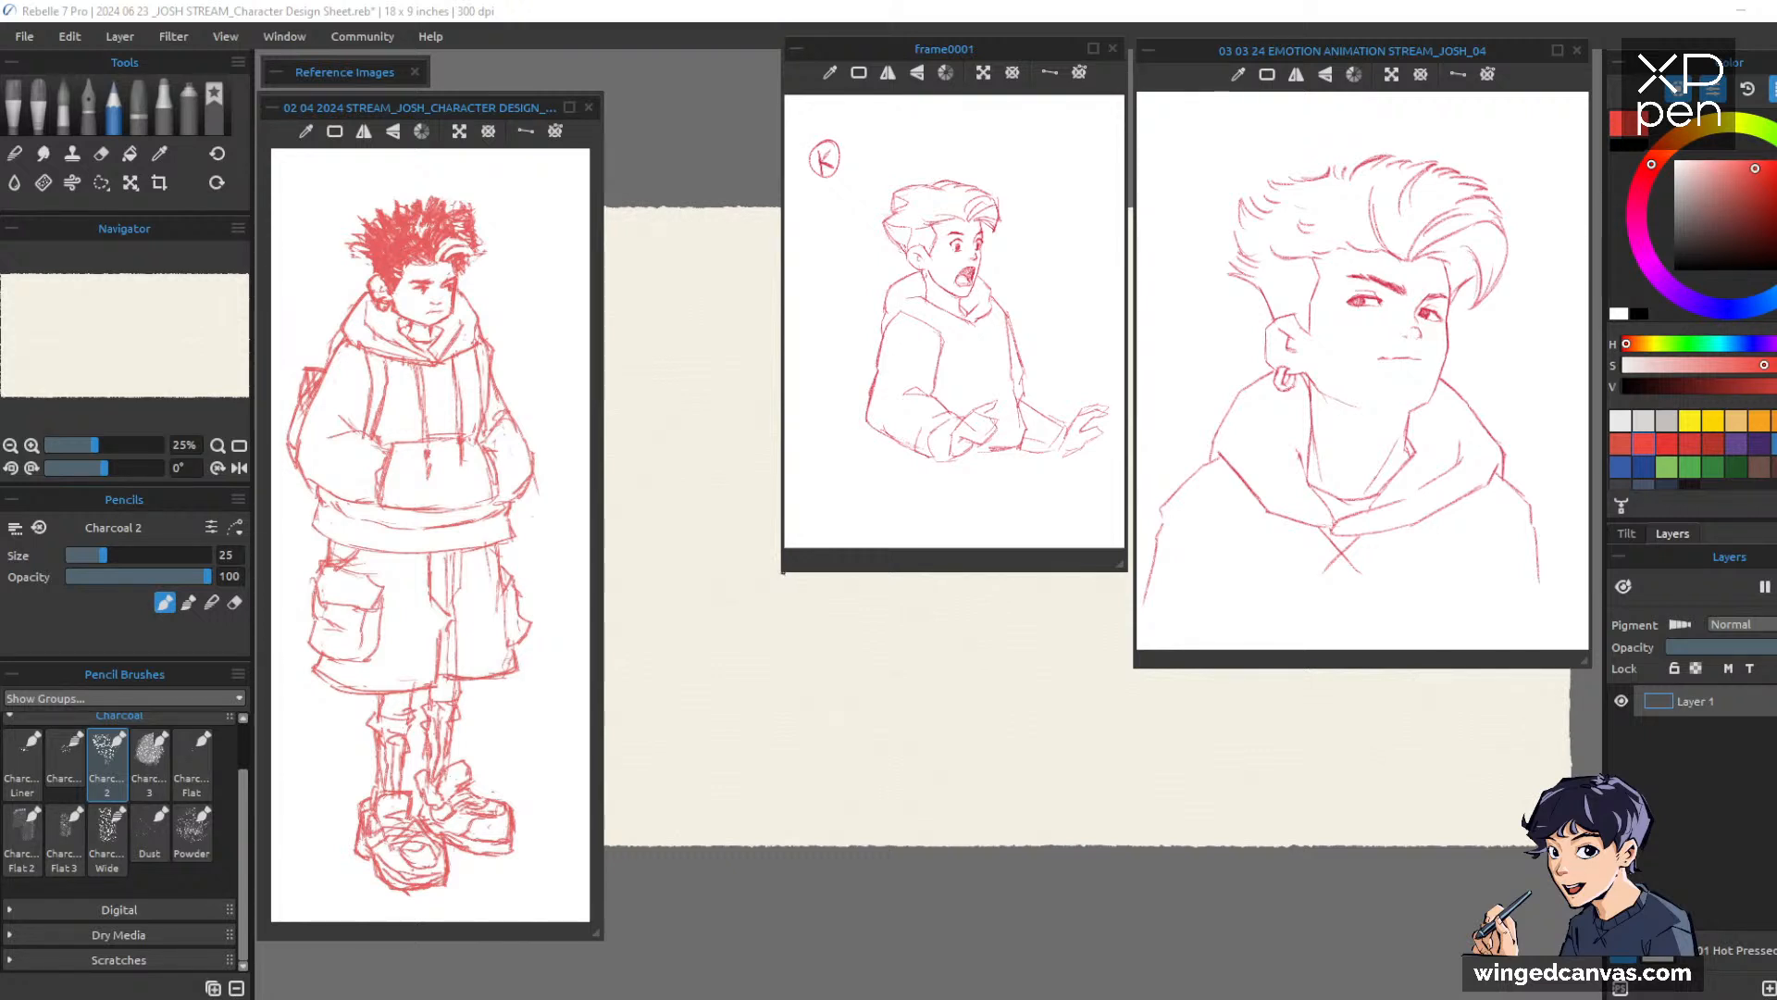
Enlarge the frame0001 reference window to nearly the portrait window's height and reframe its figure inside
mouse_move(785, 568)
left_mouse_down()
mouse_move(752, 741)
mouse_move(715, 659)
mouse_move(730, 655)
left_mouse_up()
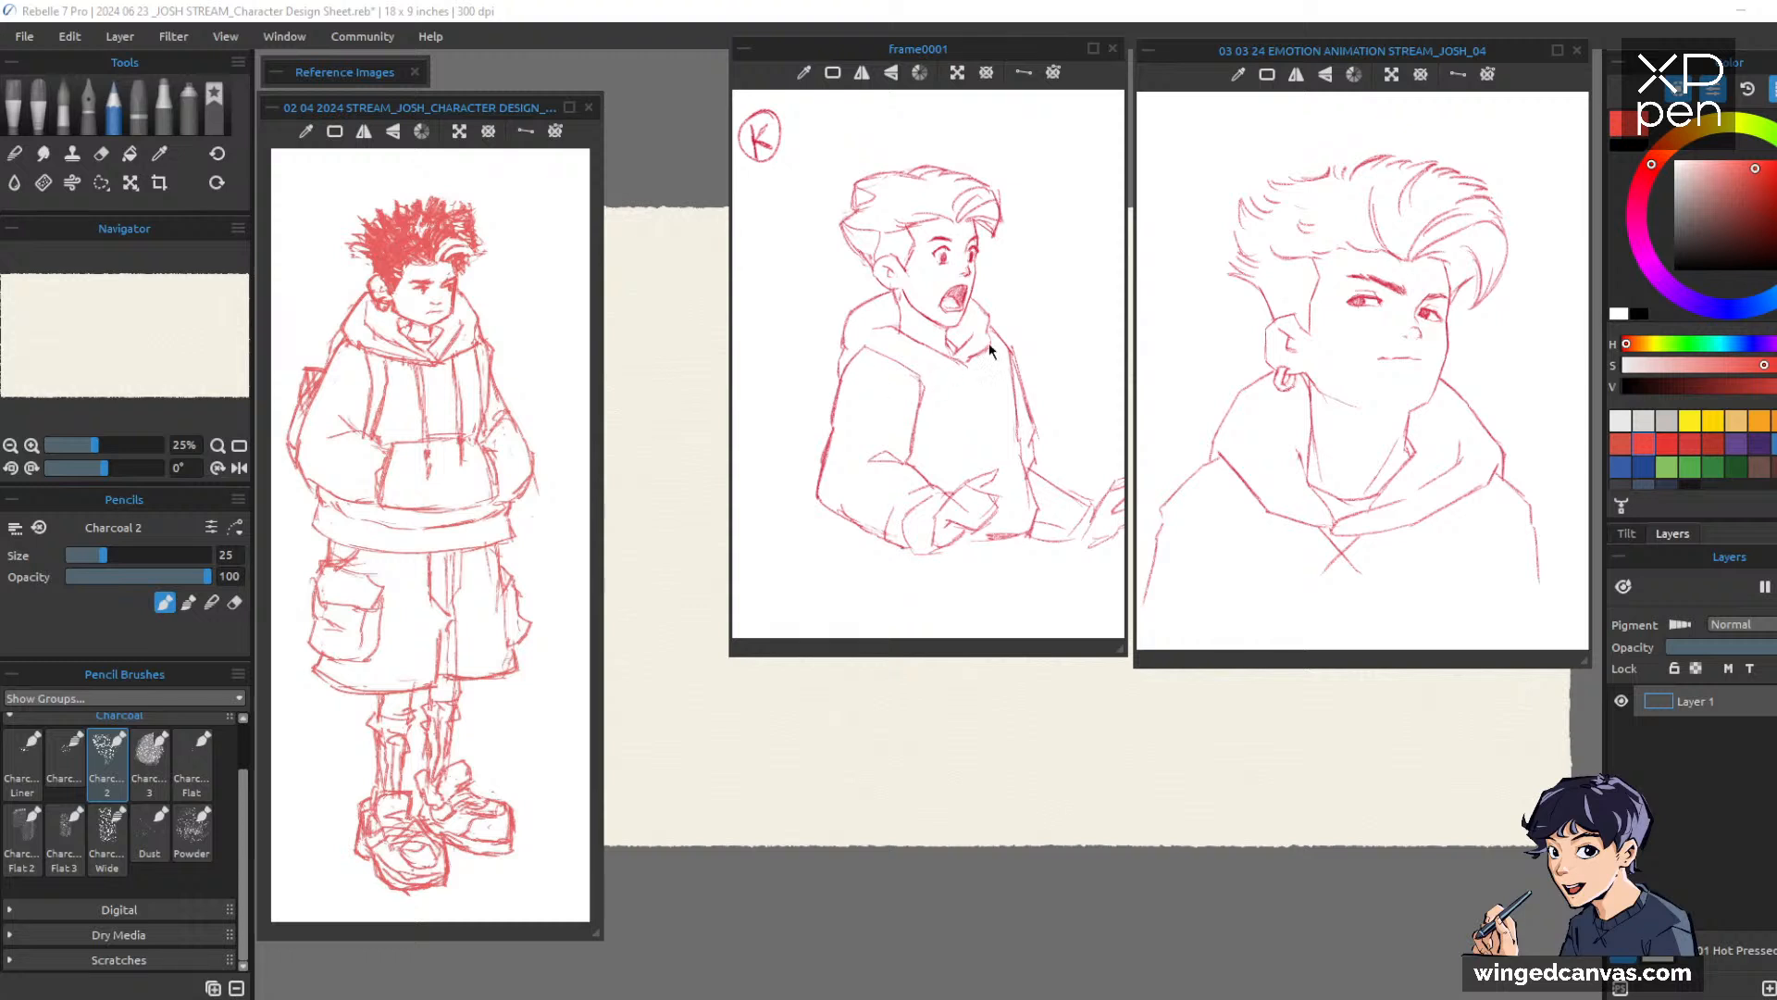
scroll(987, 325, "down", 1)
scroll(1034, 370, "down", 1)
scroll(1035, 371, "up", 2)
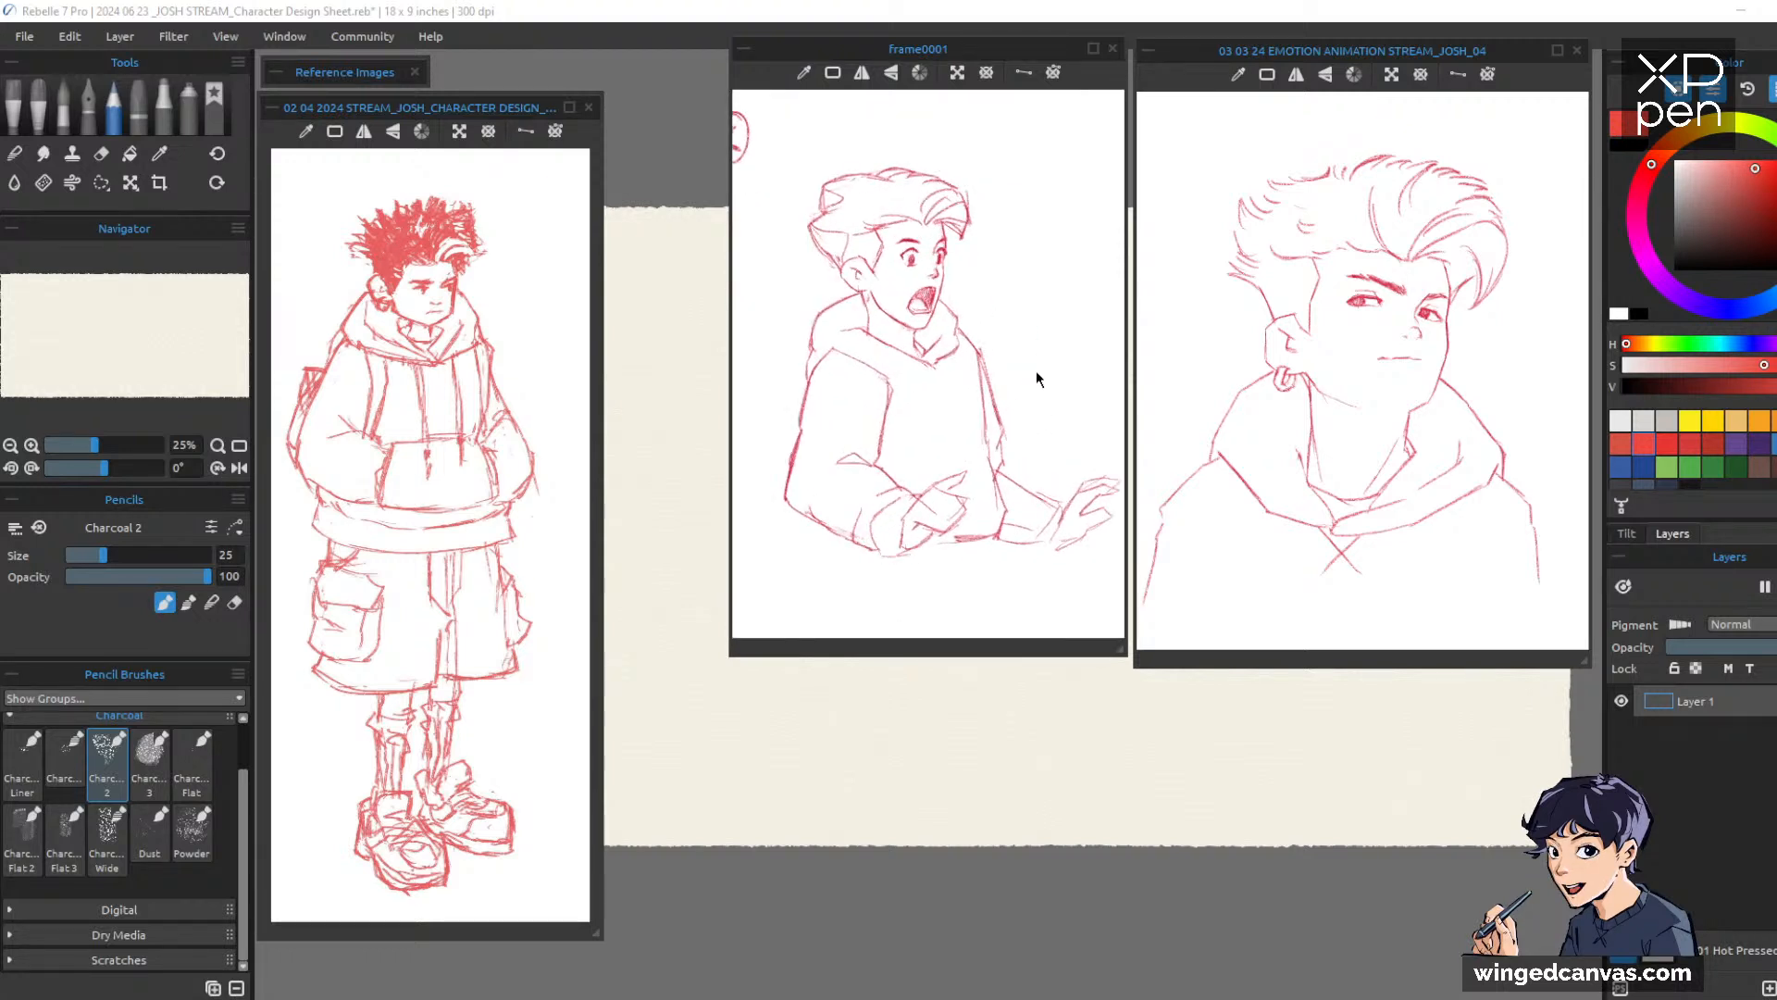
scroll(1036, 370, "up", 1)
scroll(1031, 376, "down", 1)
scroll(986, 357, "up", 1)
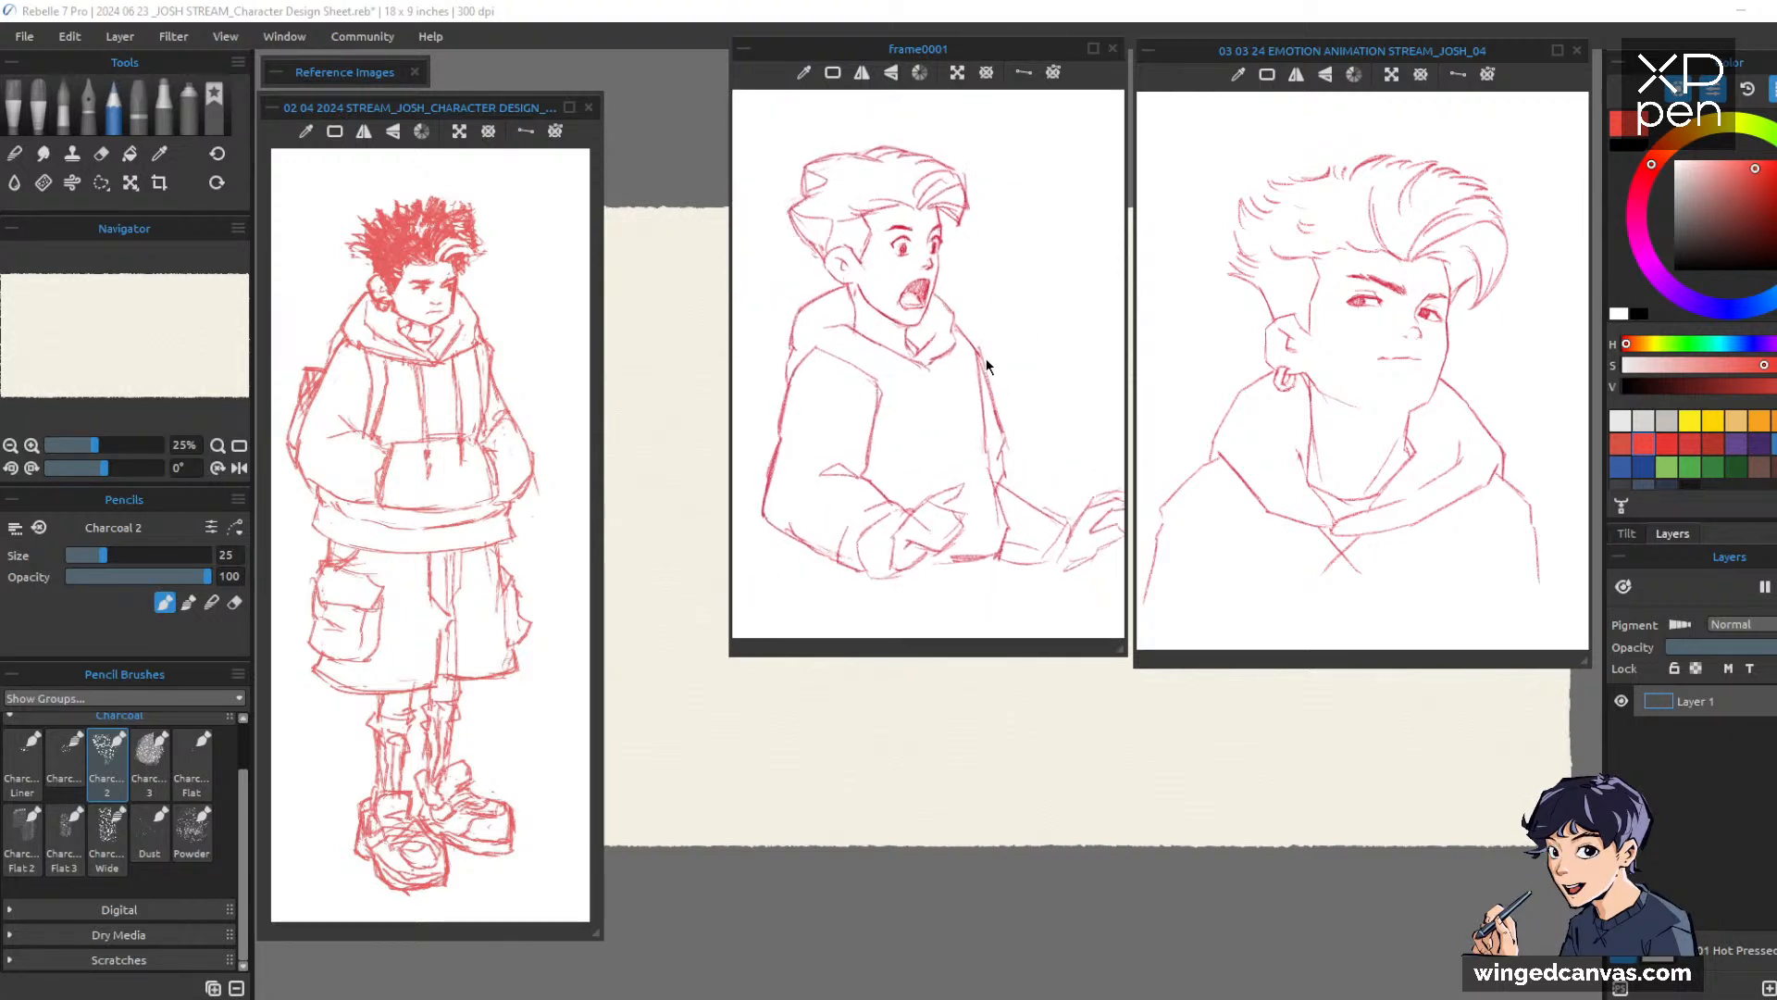
Arrange the references side by side over the canvas, with the full-body one leftmost, frame0001 in the middle and the portrait rightmost
left_click_drag(940, 53, 989, 61)
left_click_drag(479, 111, 648, 61)
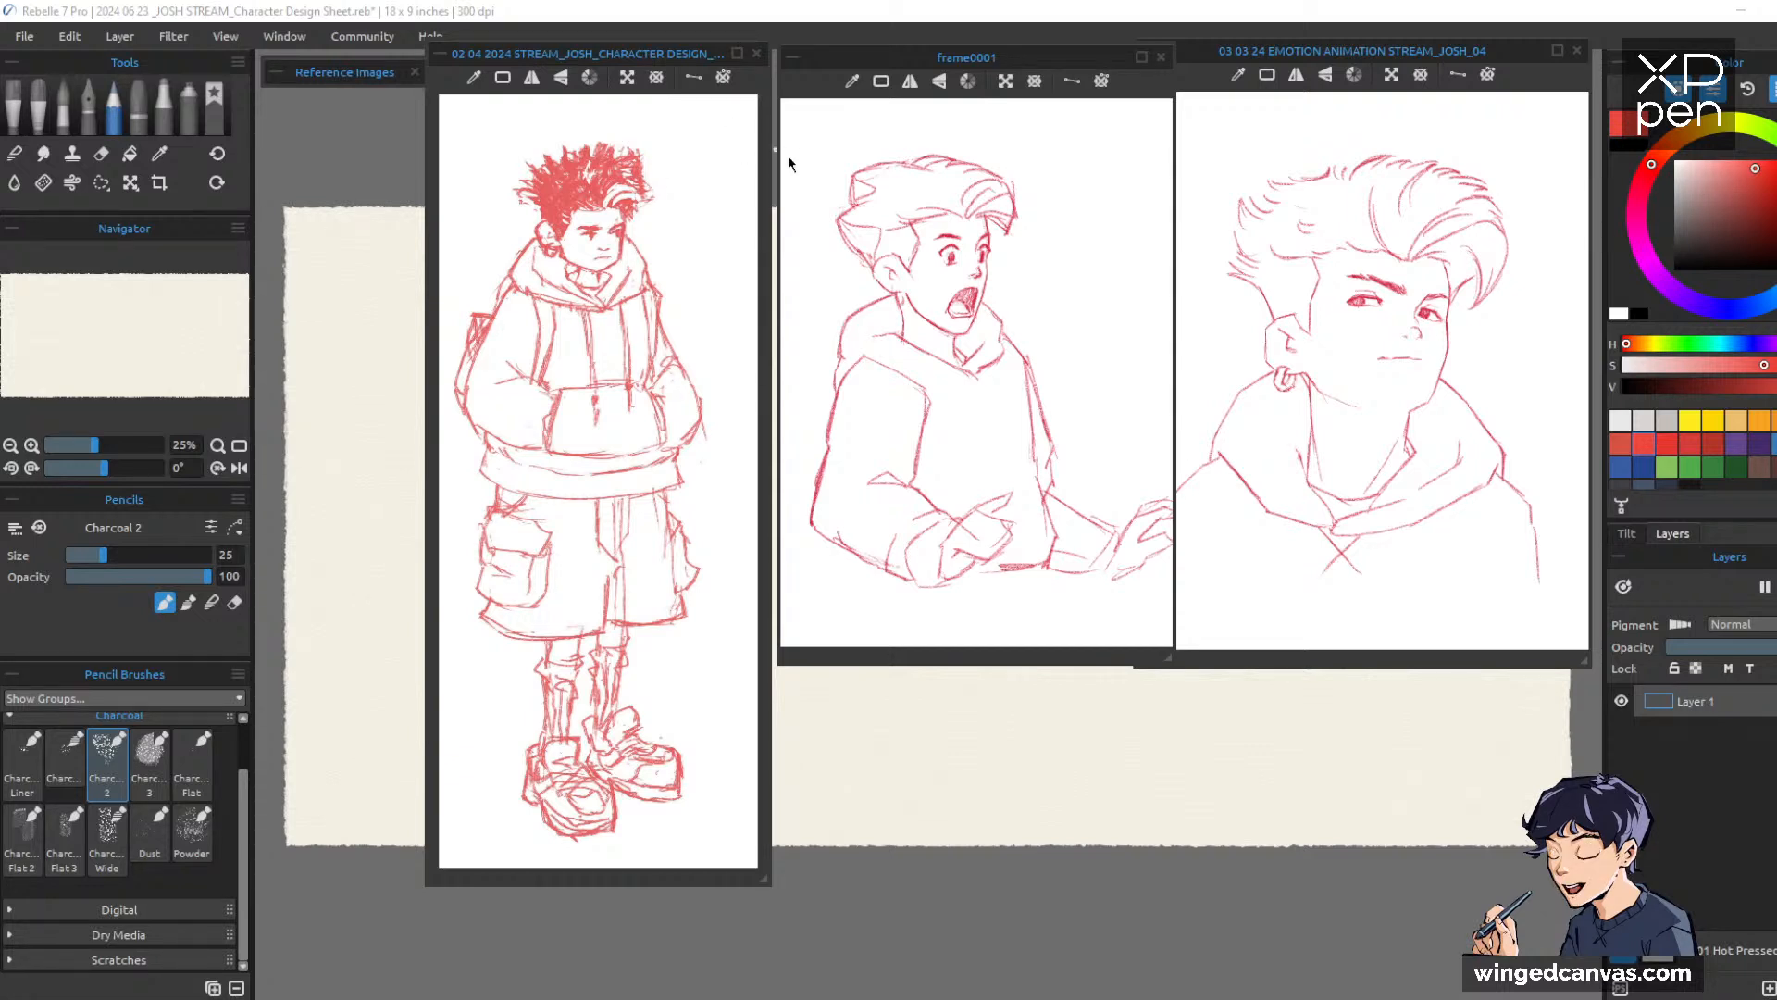
left_click_drag(669, 55, 542, 48)
left_click_drag(995, 60, 851, 59)
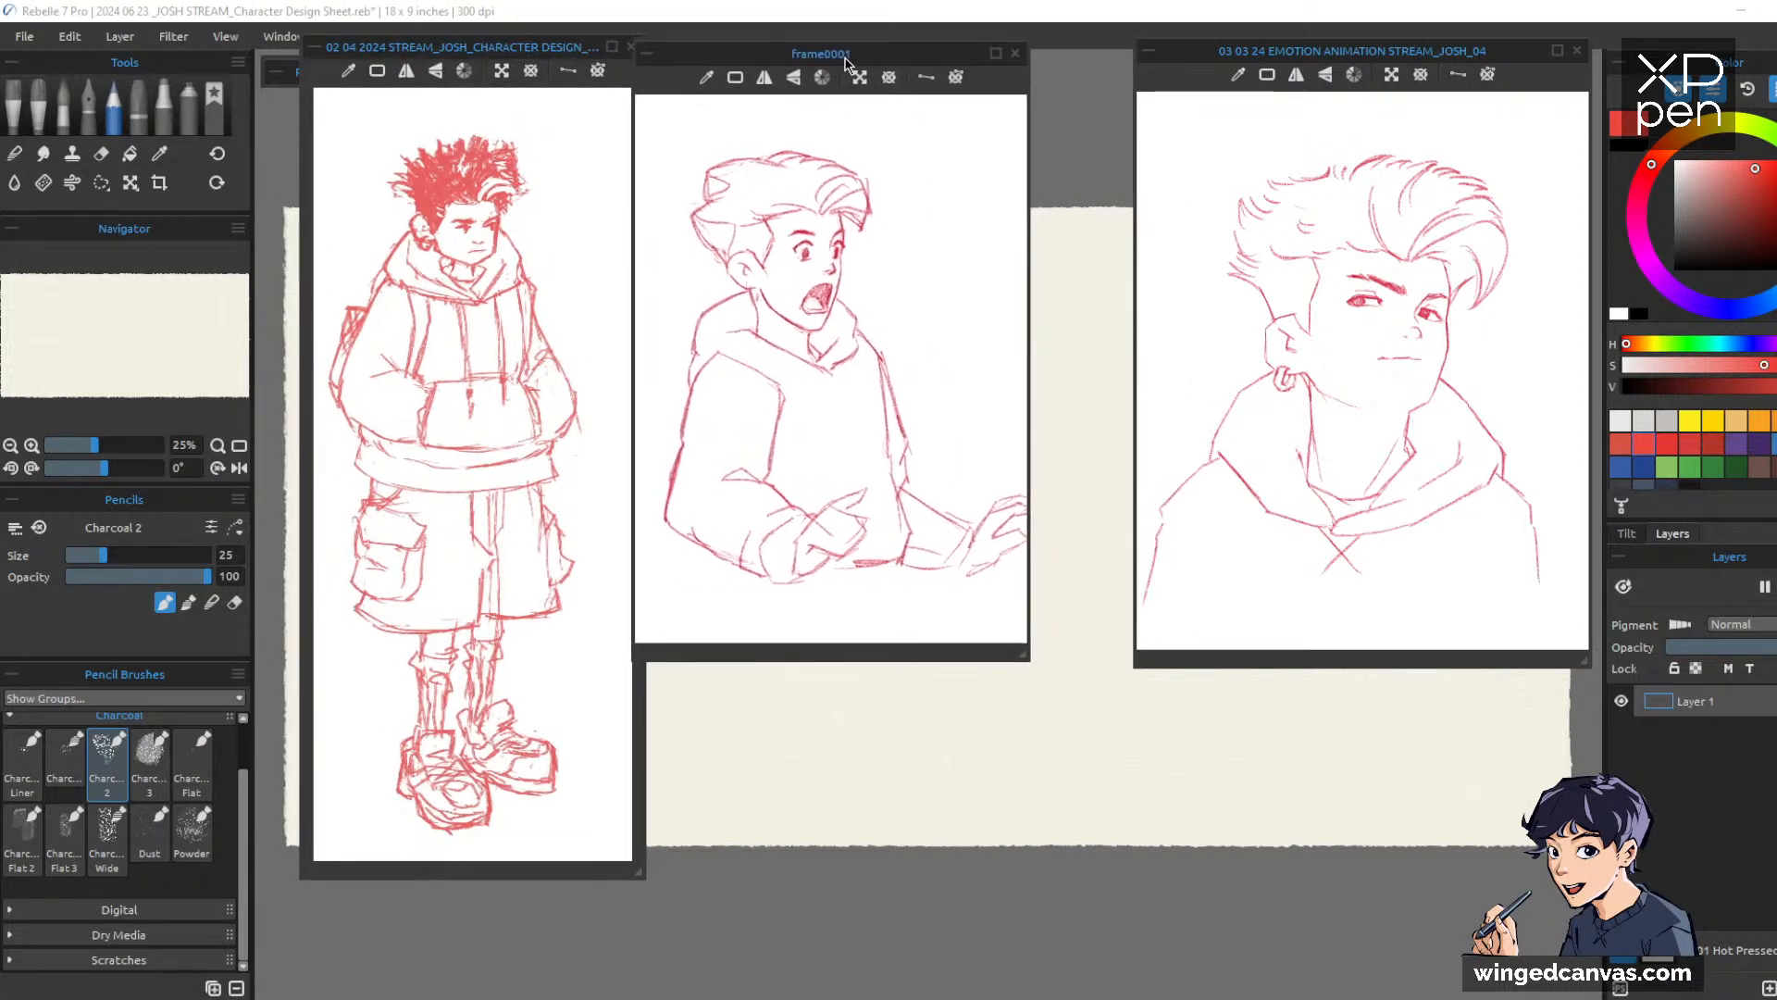
left_click_drag(1338, 53, 1218, 42)
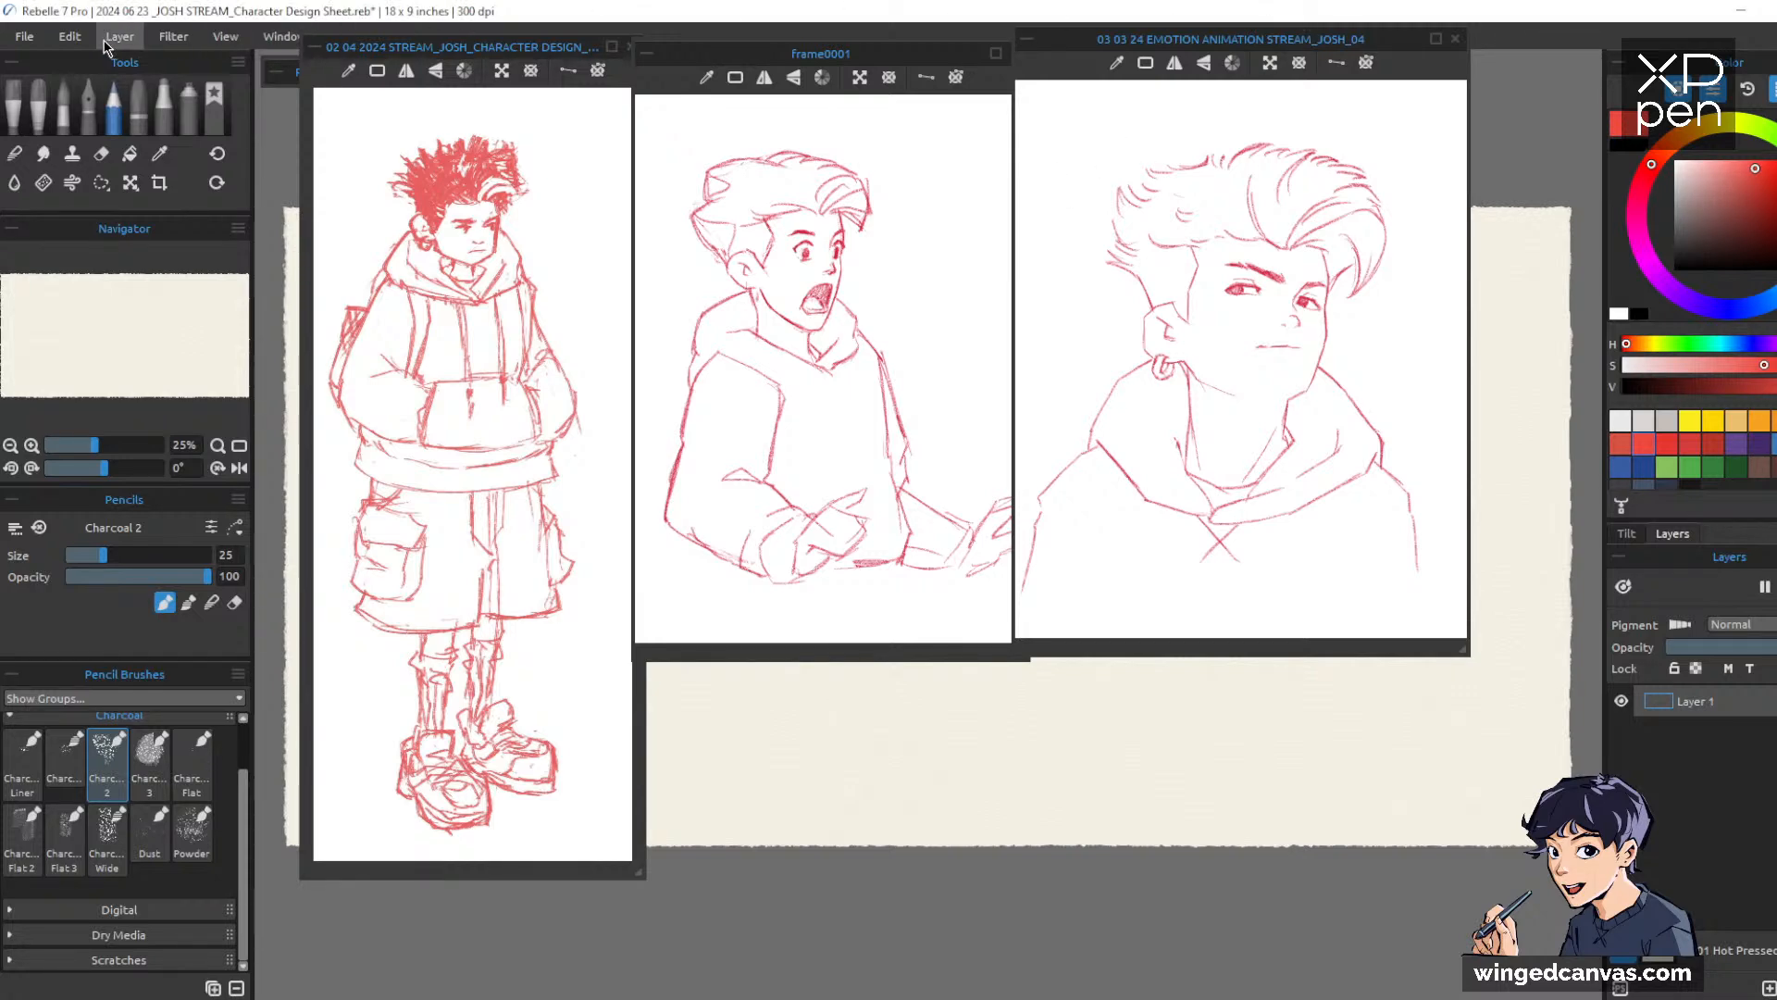
Open the recent file CHARACTER ROTATION SHEET.reb, saving the changes to the current character design sheet
left_click(24, 37)
mouse_move(83, 109)
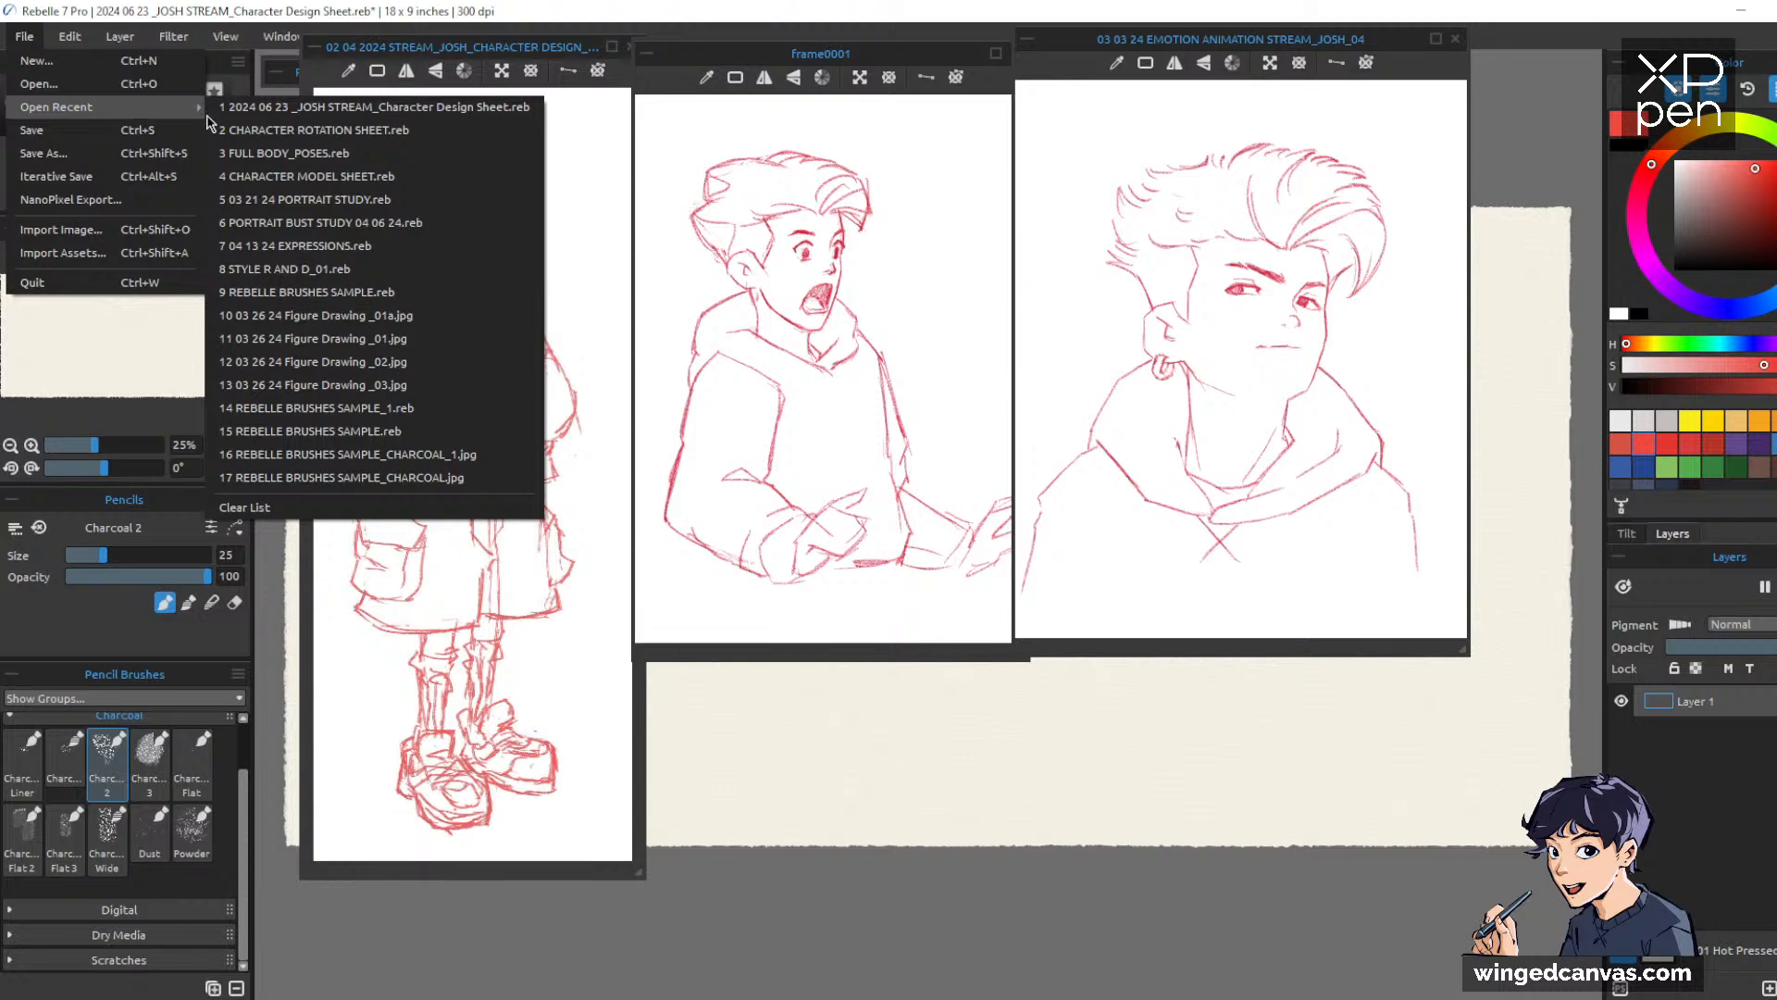
left_click(368, 133)
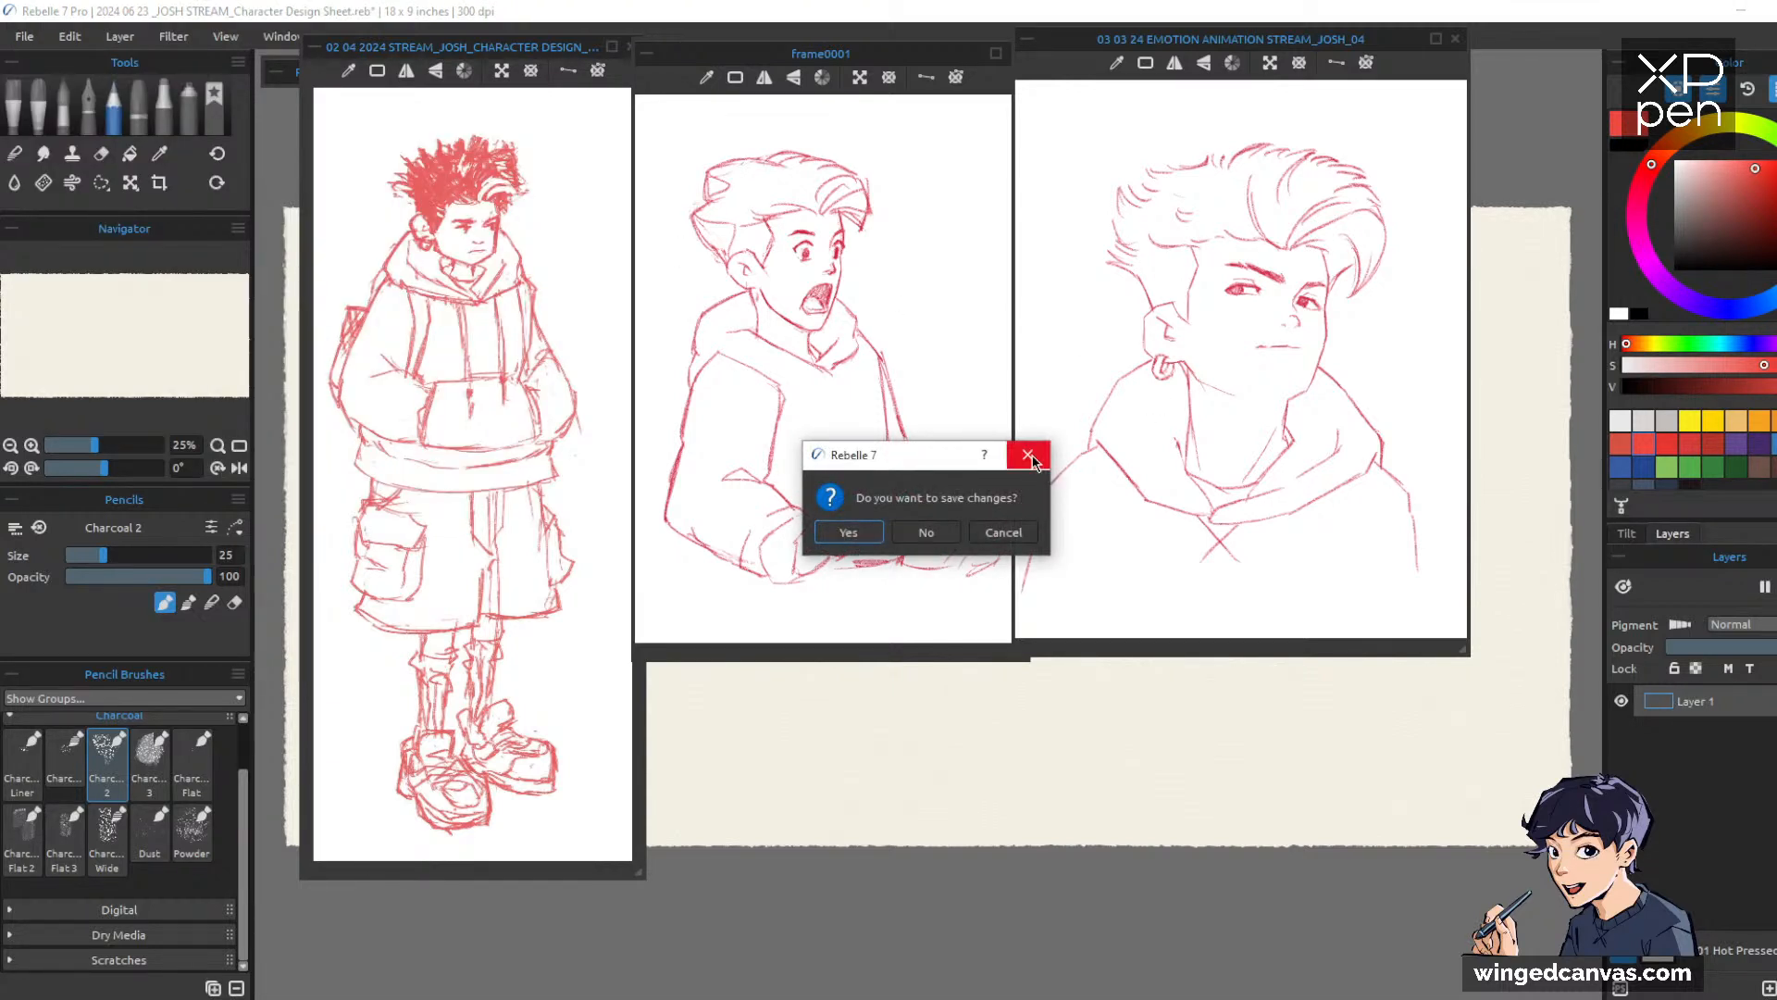
left_click(848, 532)
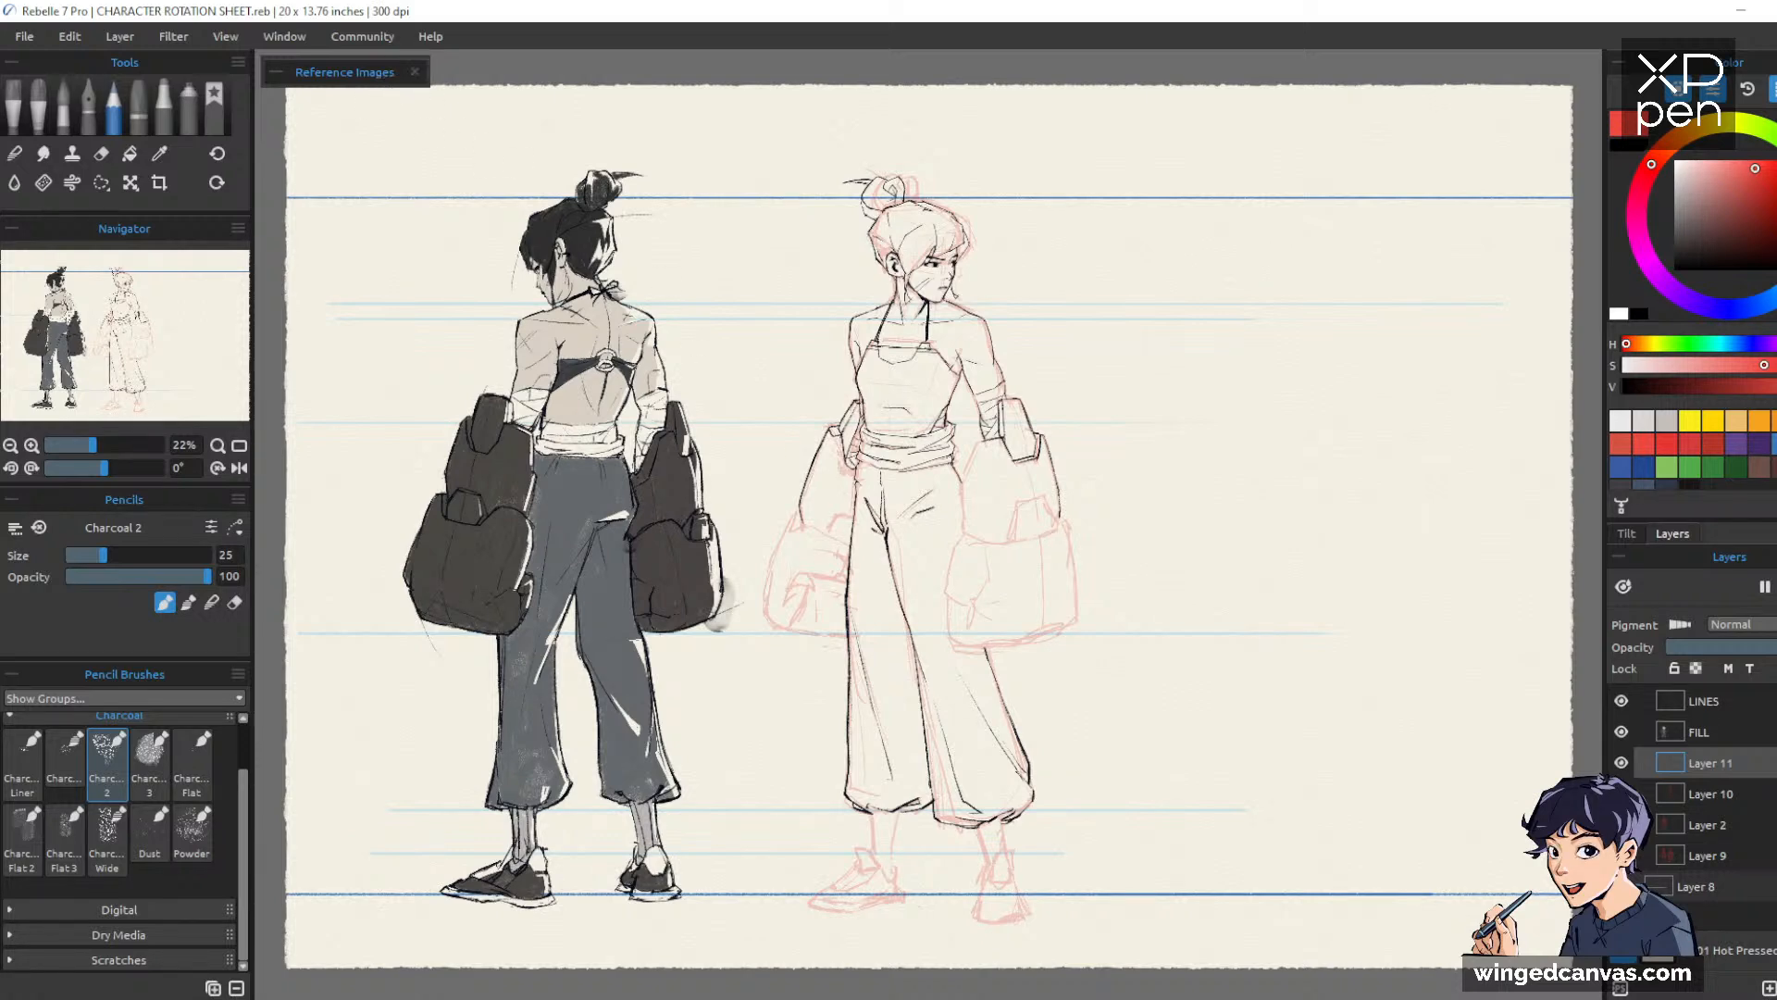
Examine the back-view and front-view figures on the rotation sheet, including the back view's head and shoulders up close
scroll(575, 374, "up", 2)
mouse_move(742, 370)
left_mouse_down()
mouse_move(817, 392)
mouse_move(812, 322)
left_mouse_up()
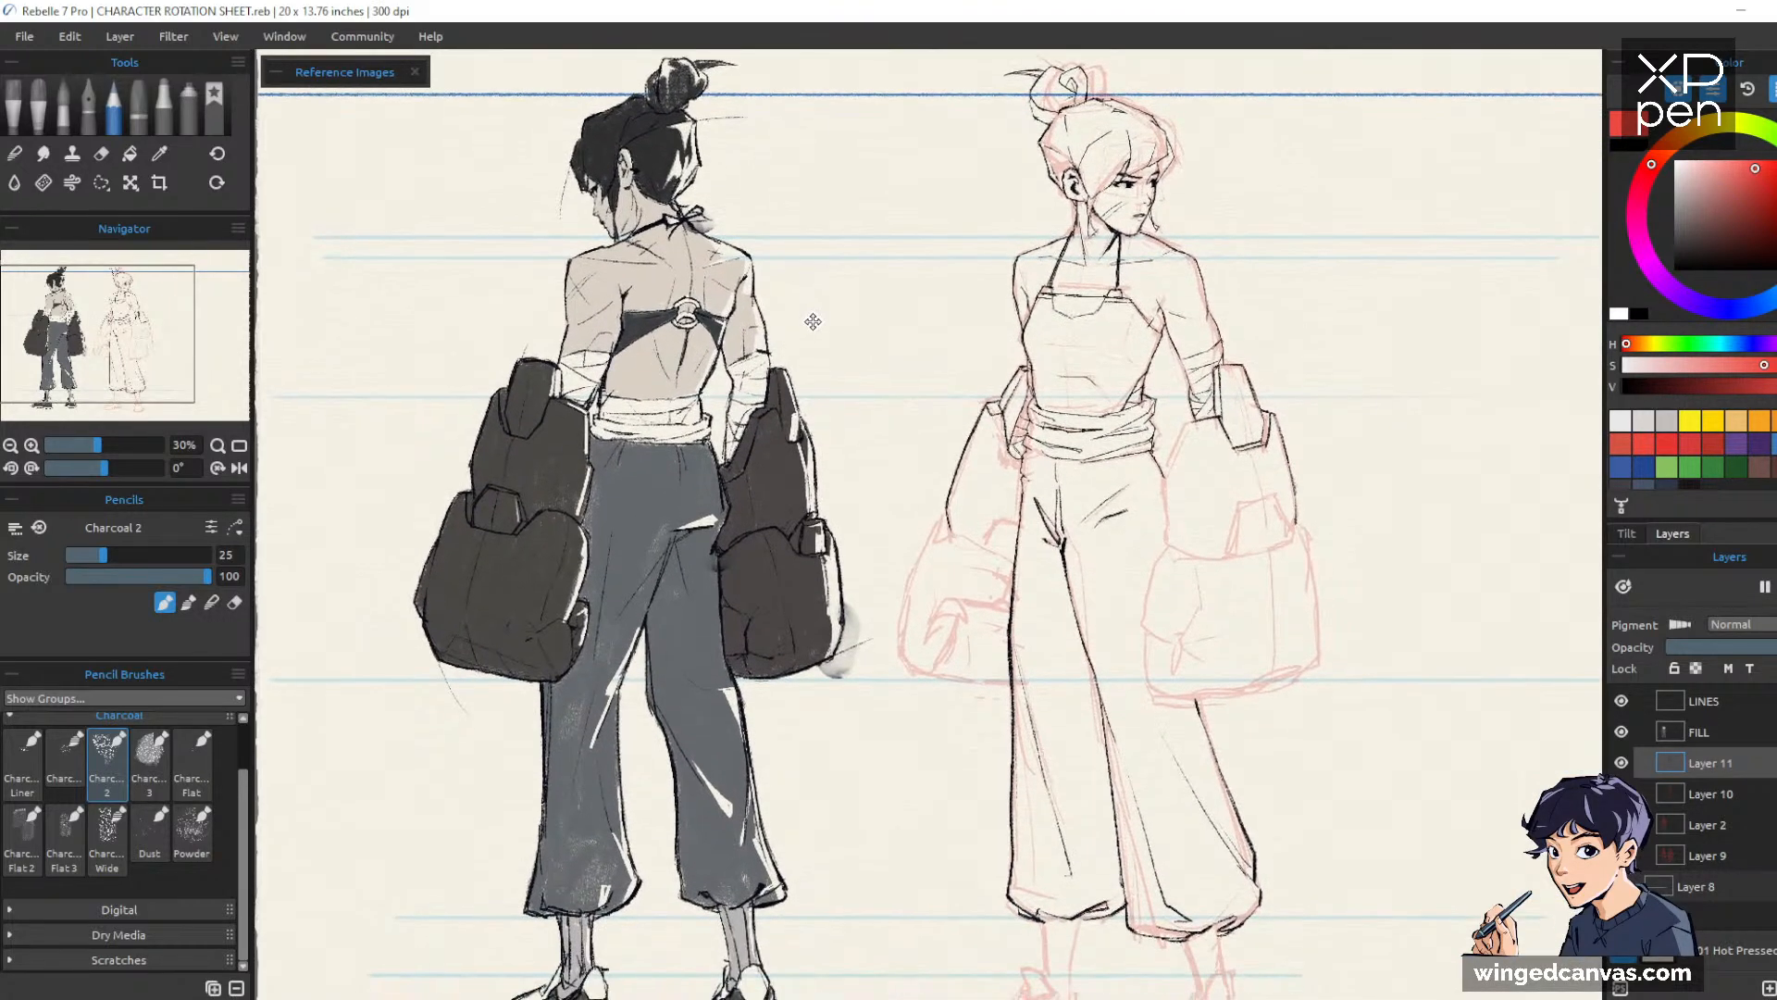
scroll(815, 321, "down", 1)
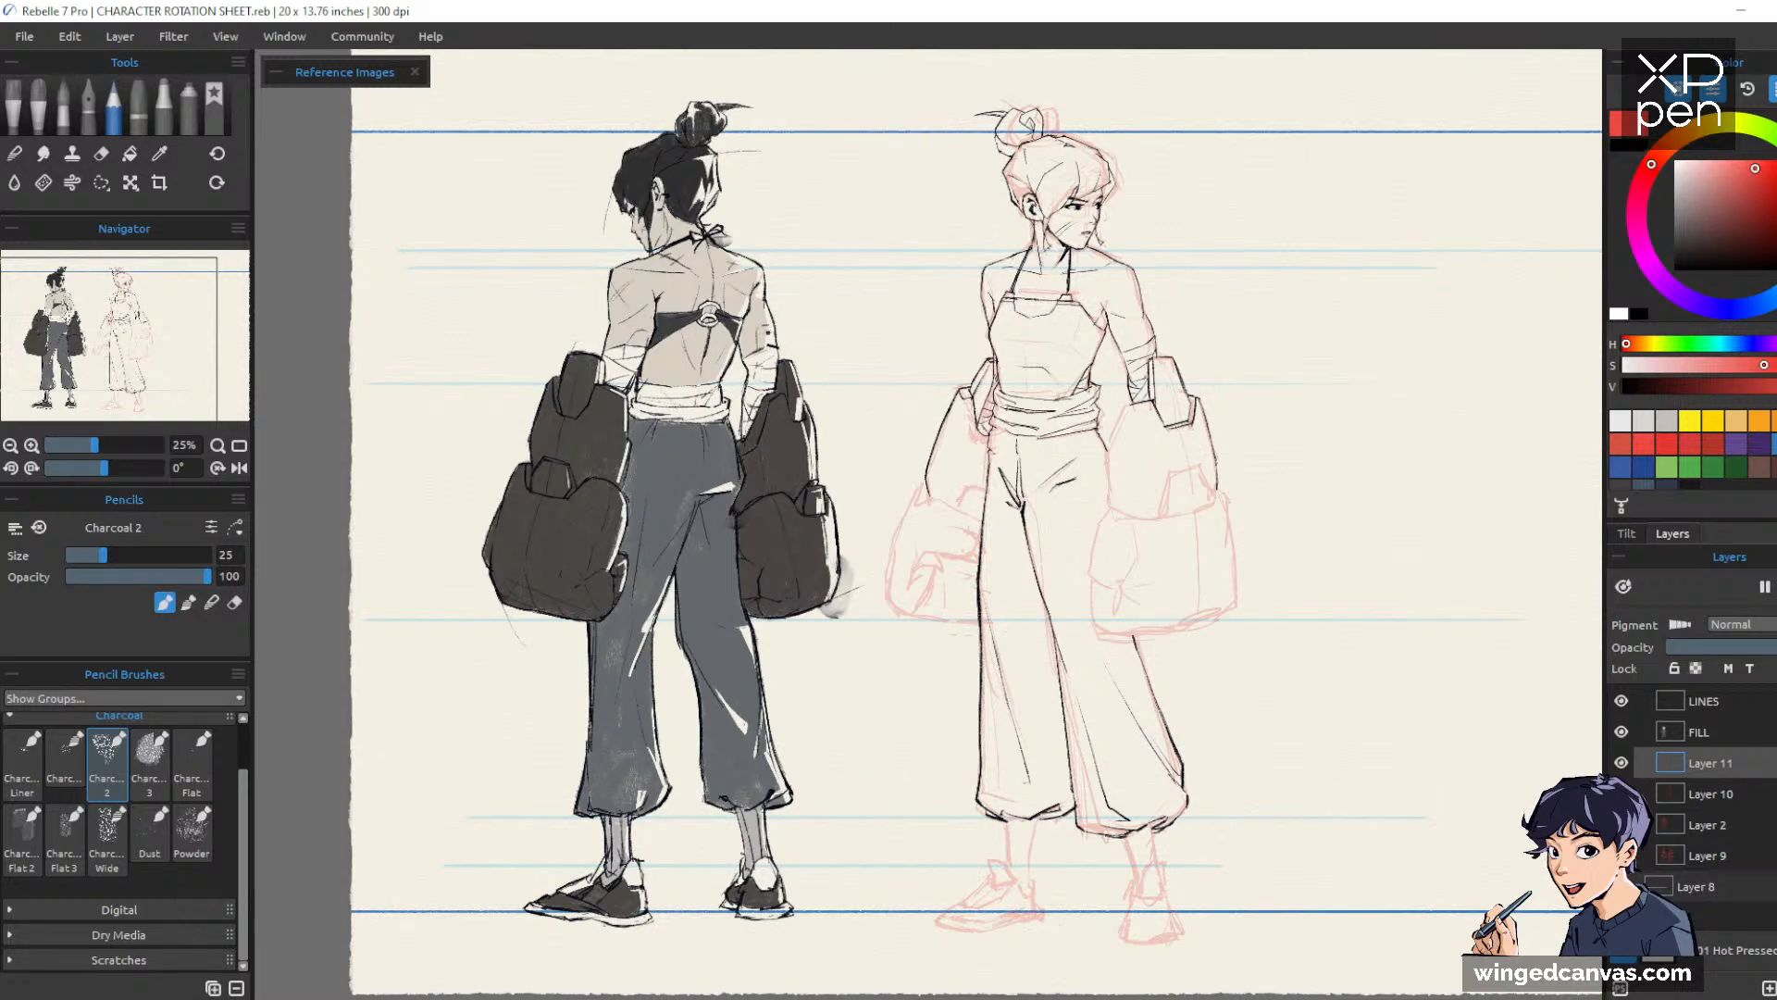
scroll(659, 219, "up", 6)
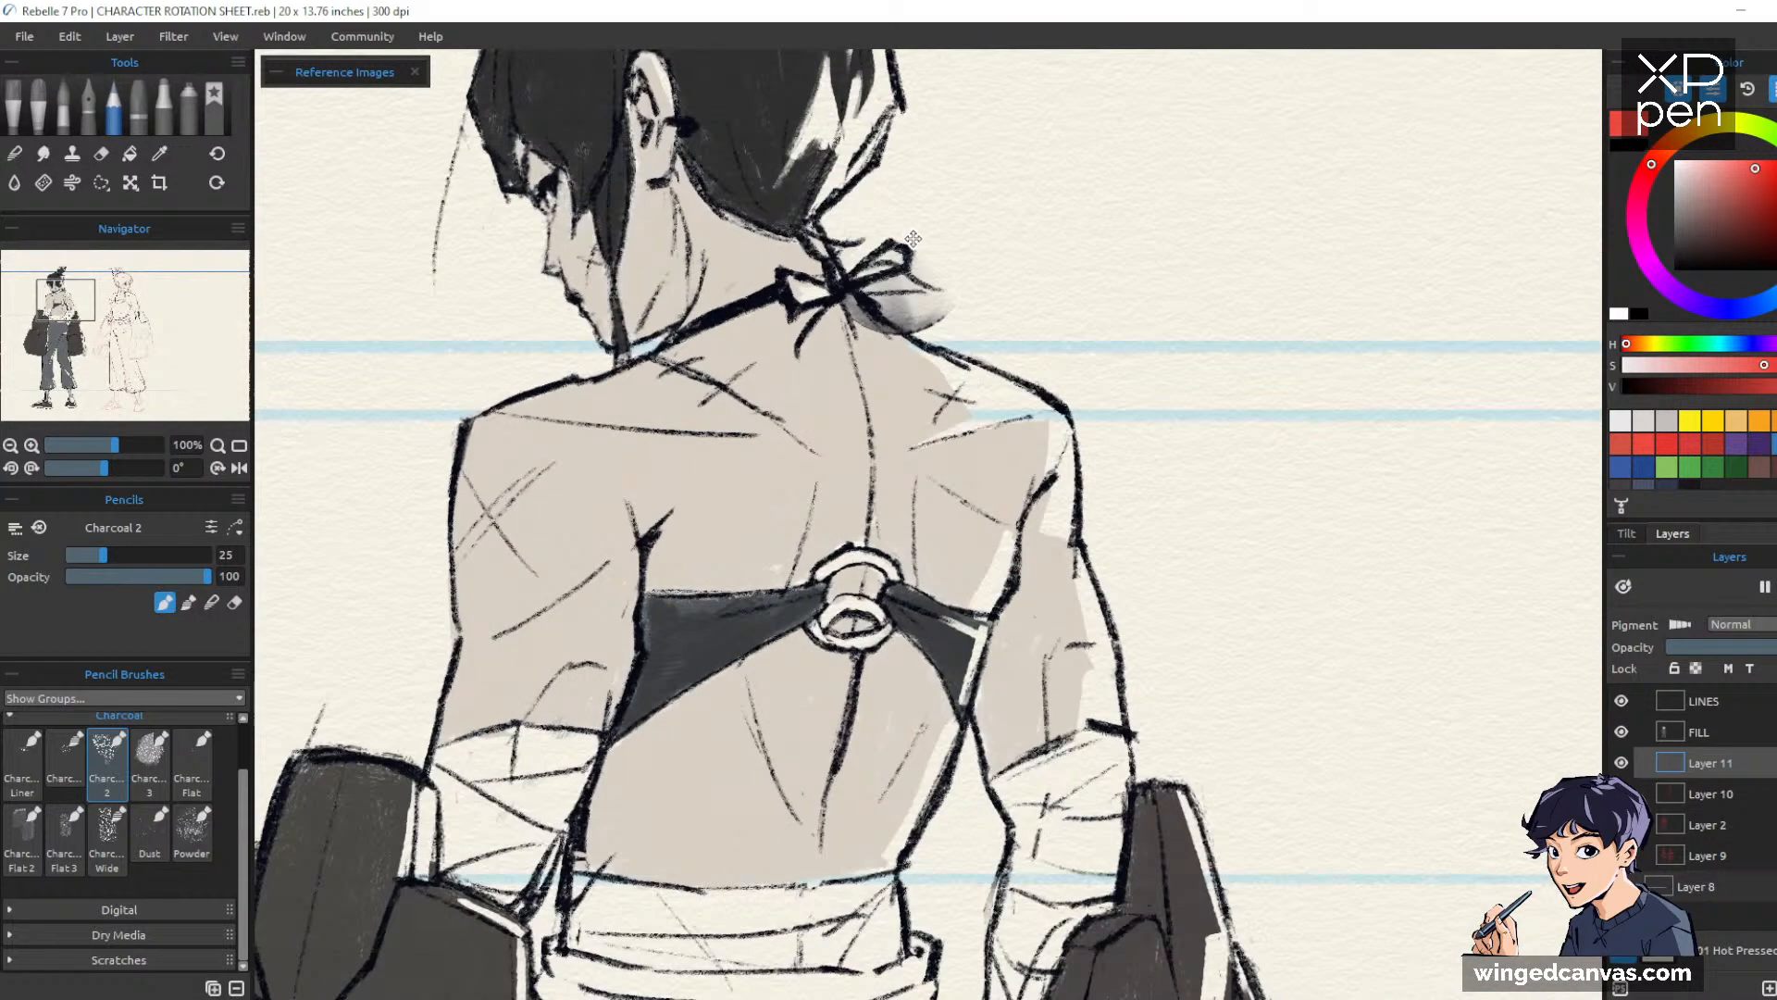
scroll(912, 239, "up", 3)
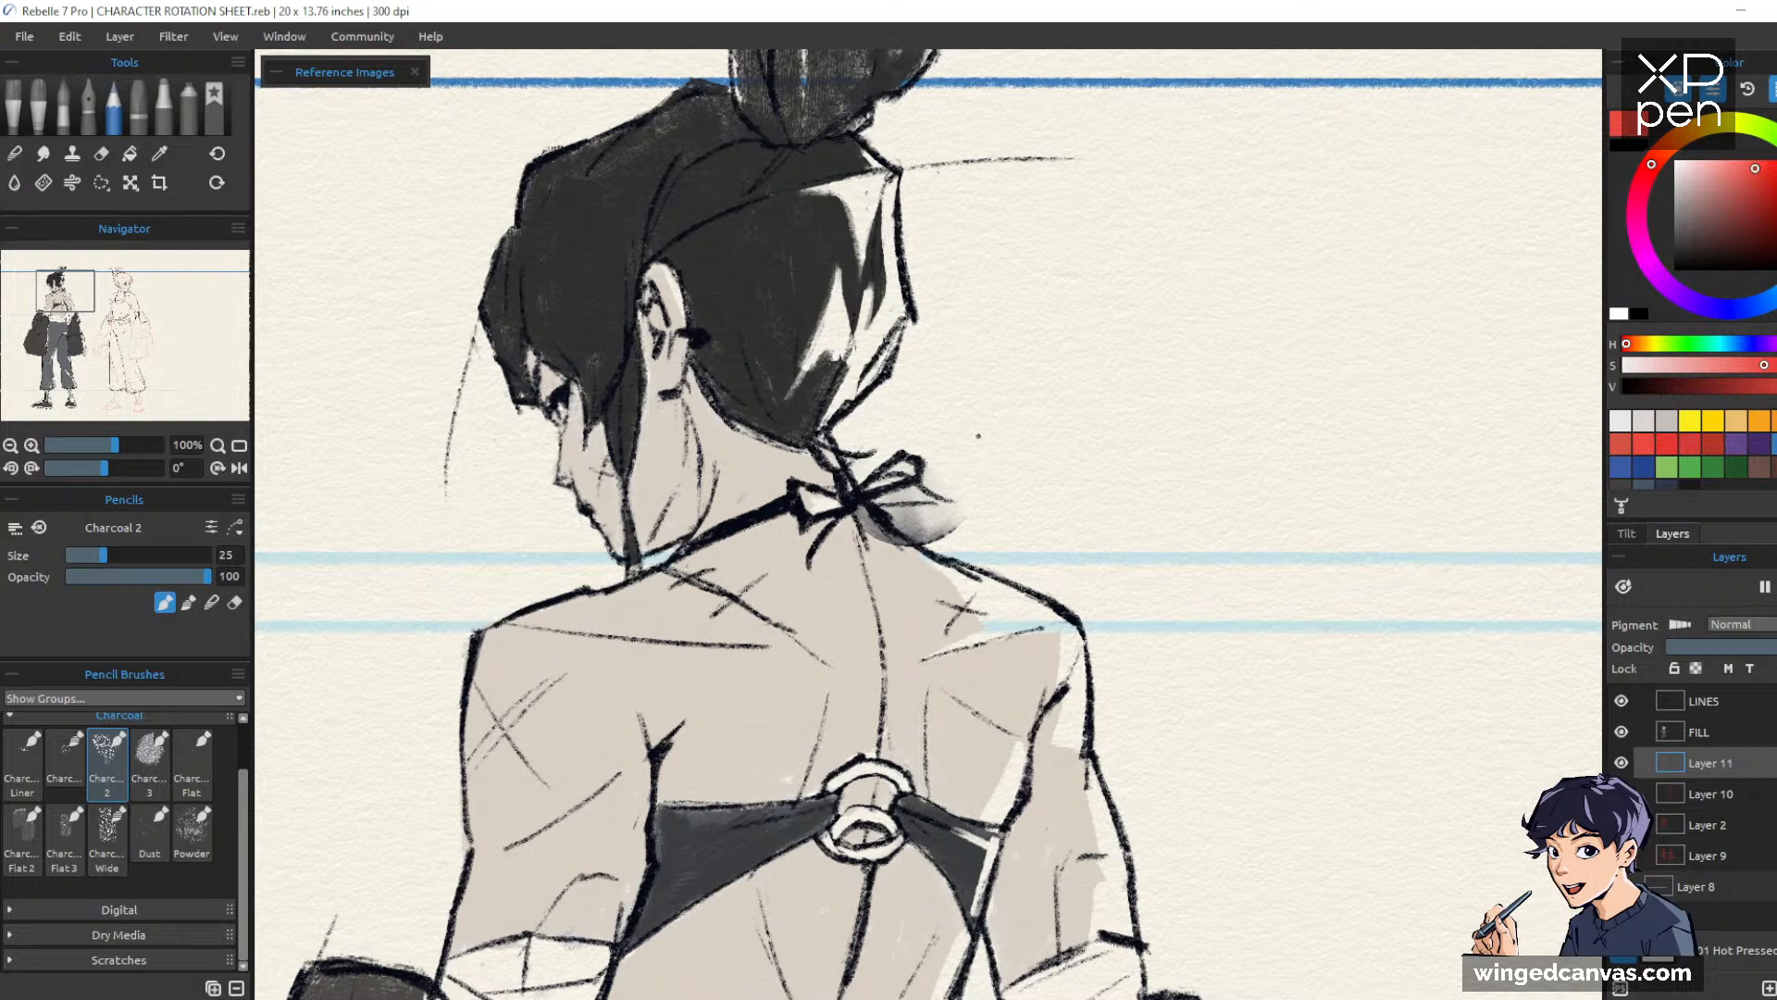
scroll(981, 418, "down", 8)
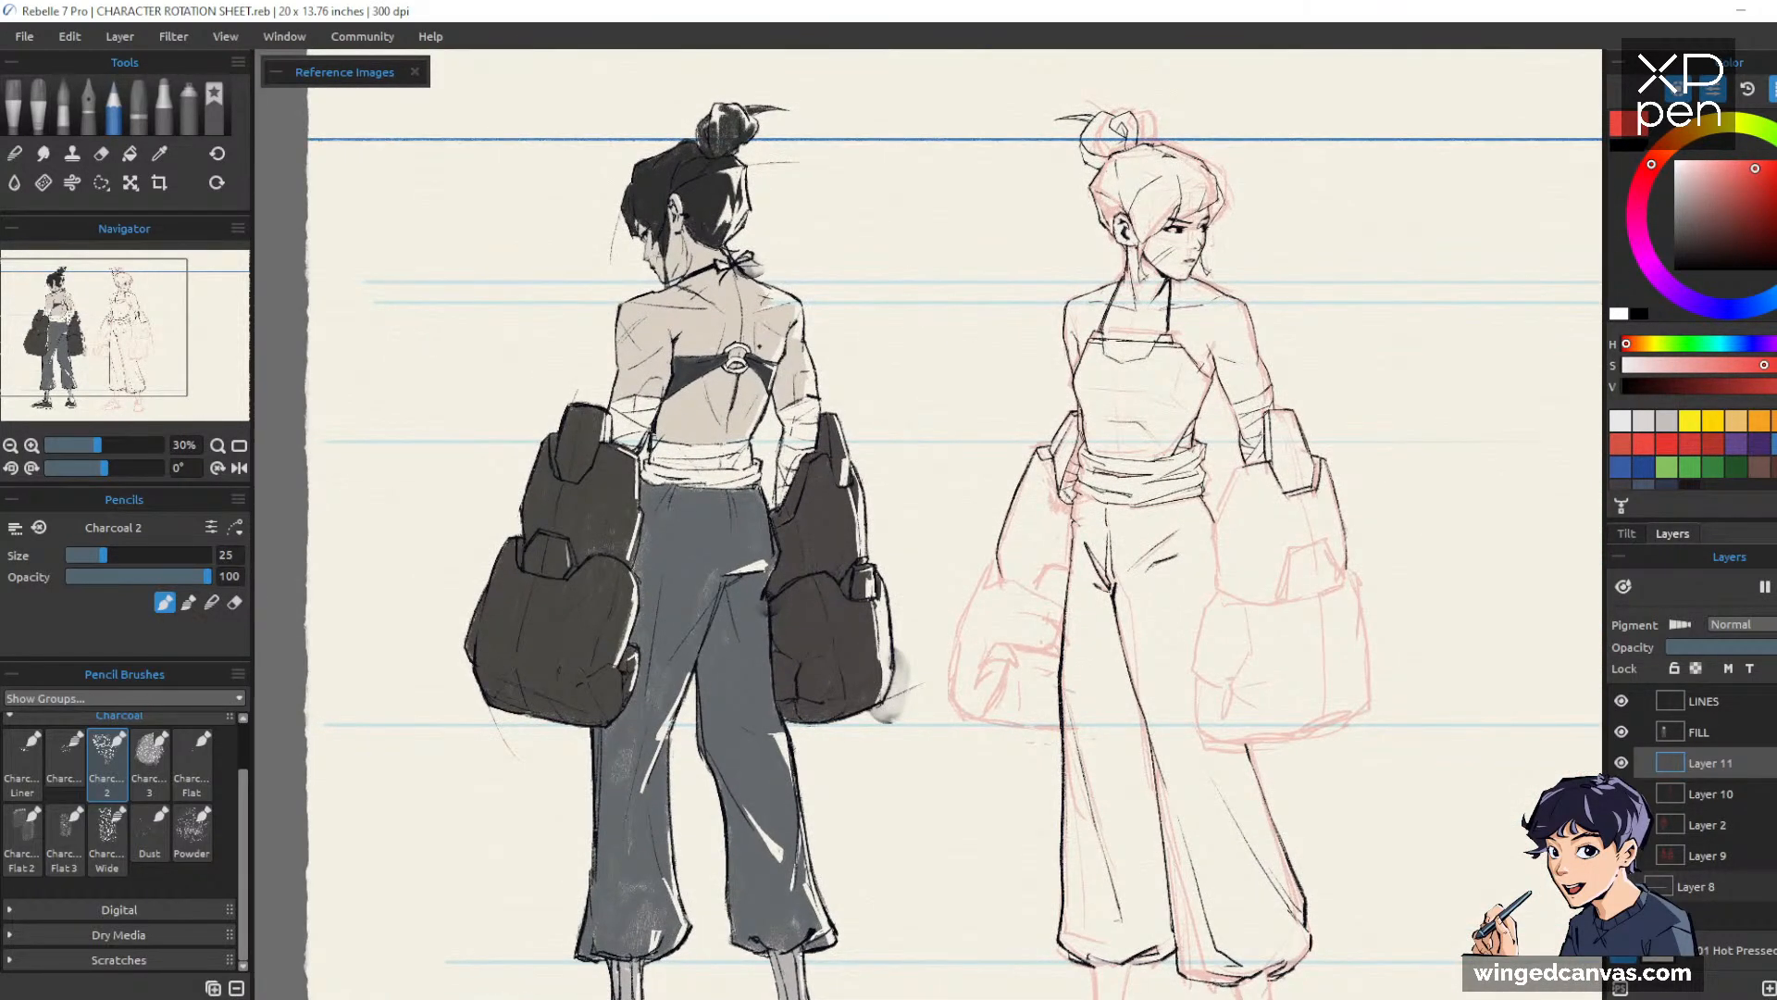
scroll(780, 350, "down", 2)
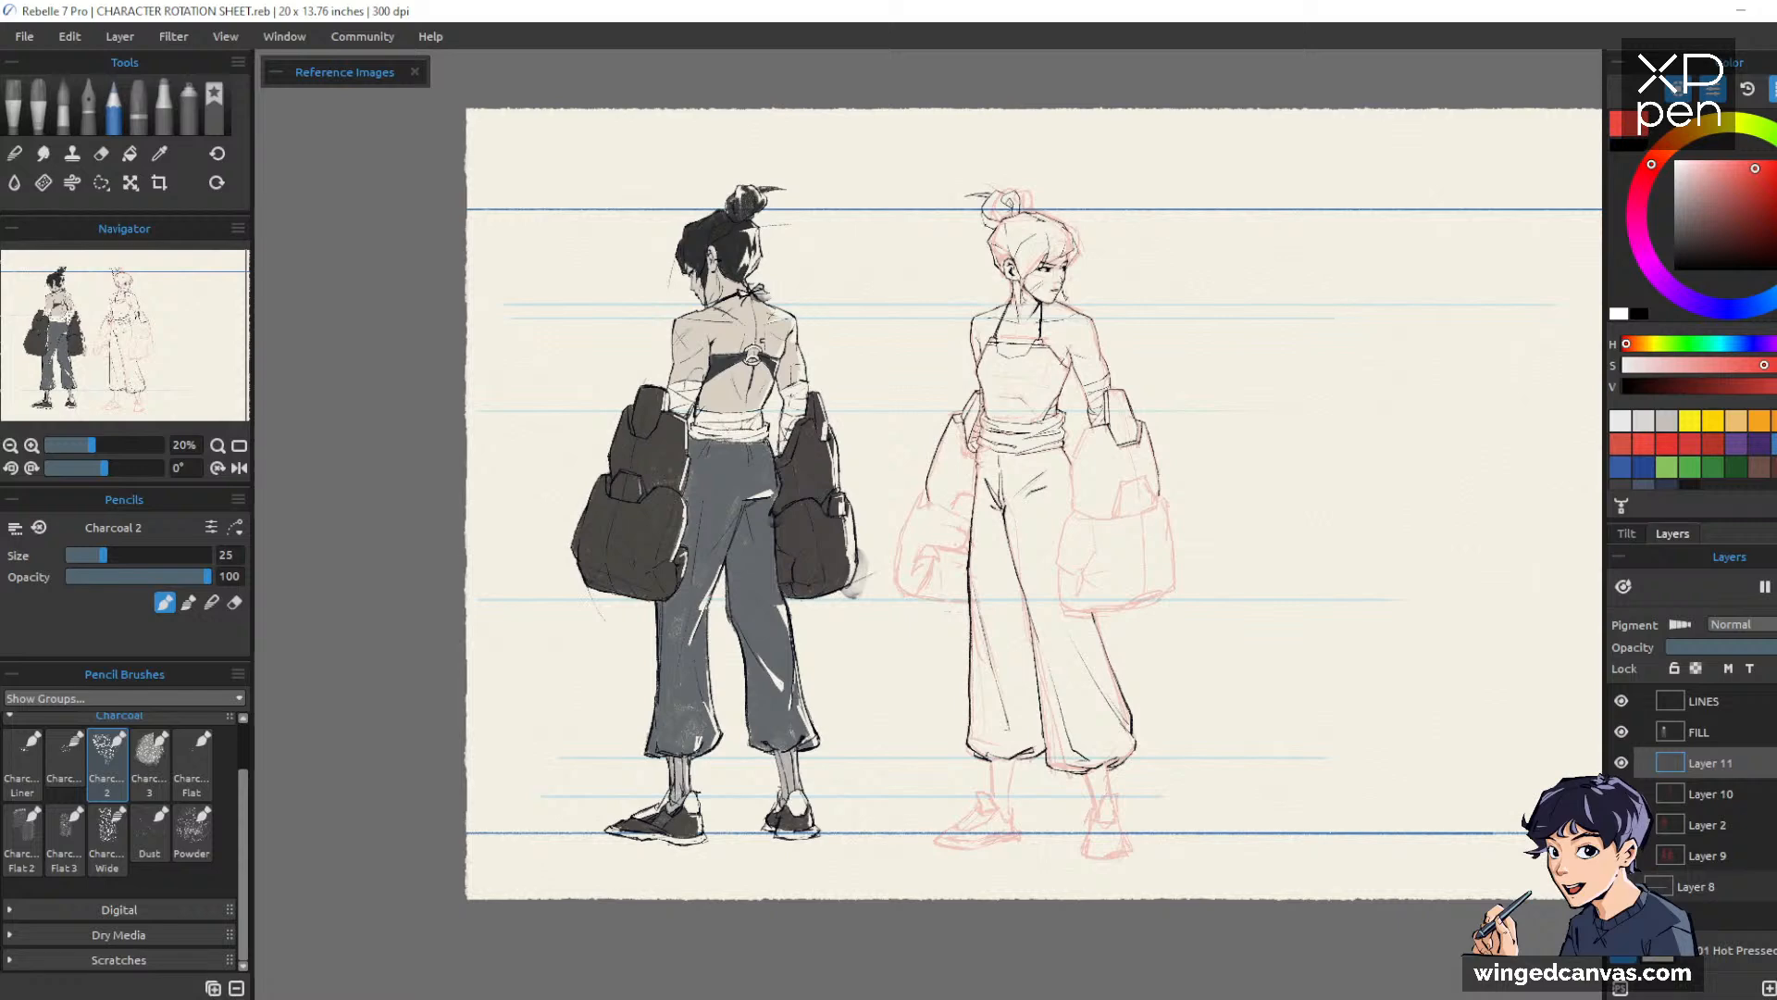
scroll(871, 329, "up", 2)
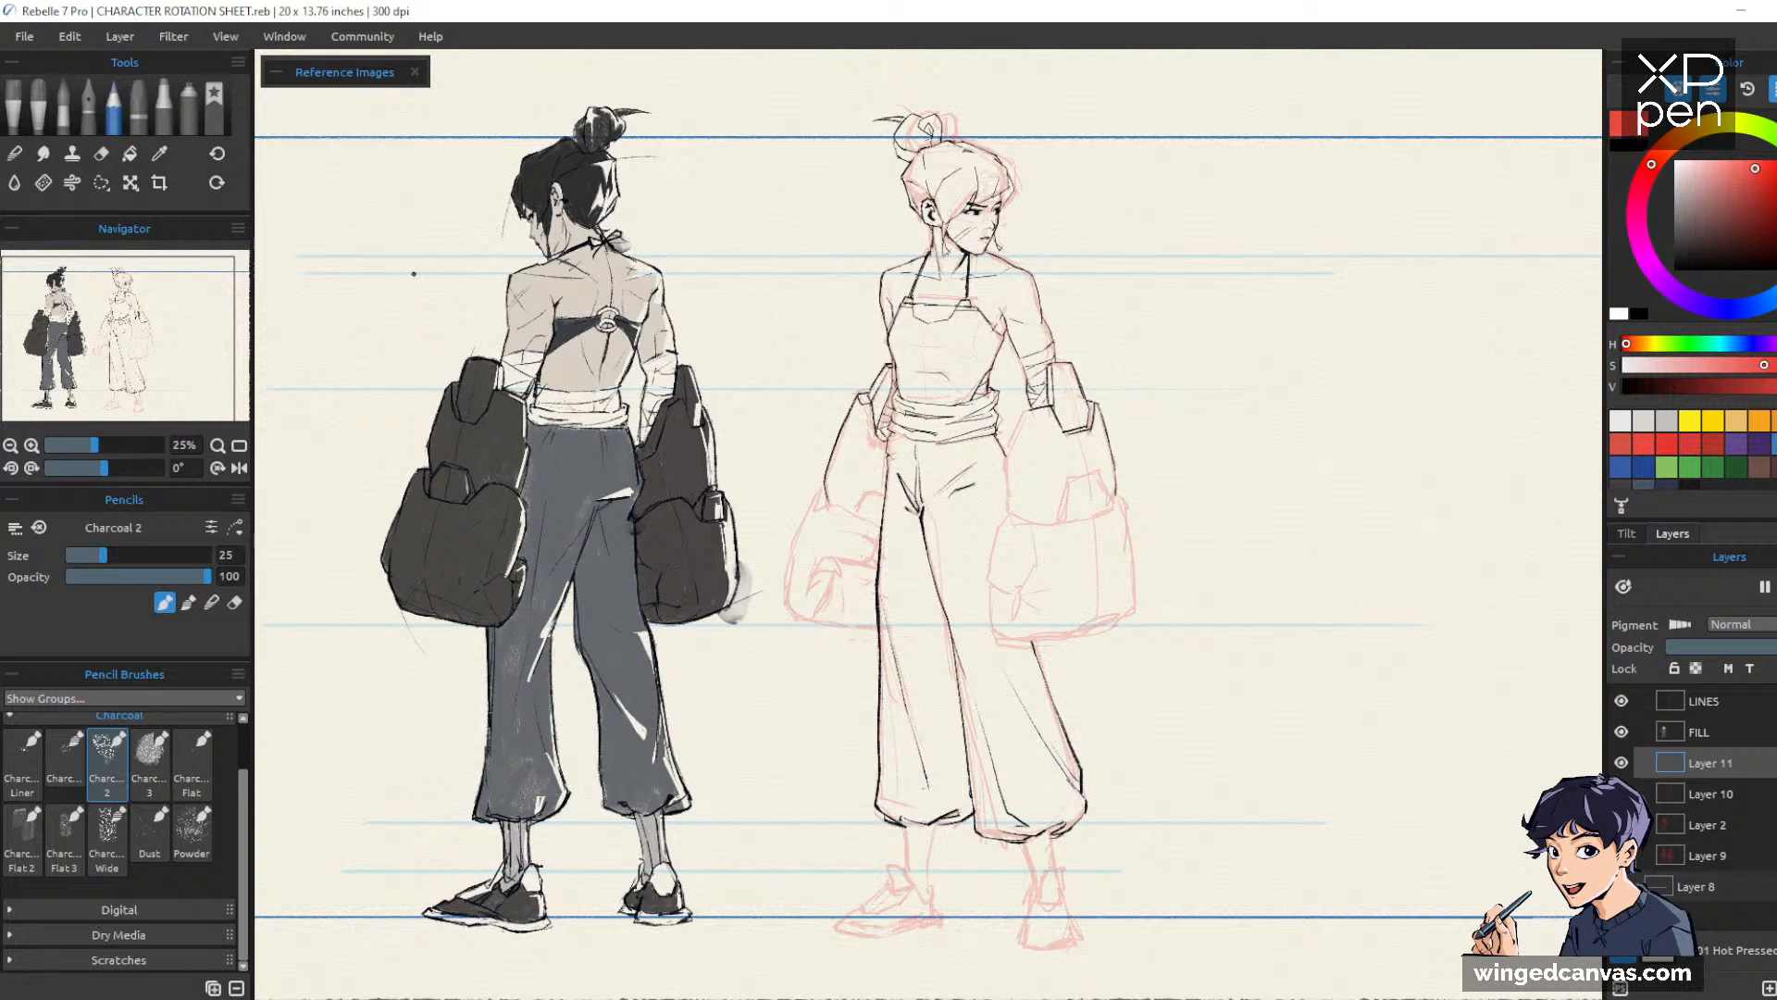
Reopen the recent 2024 06 23 Character Design Sheet file
left_click(24, 36)
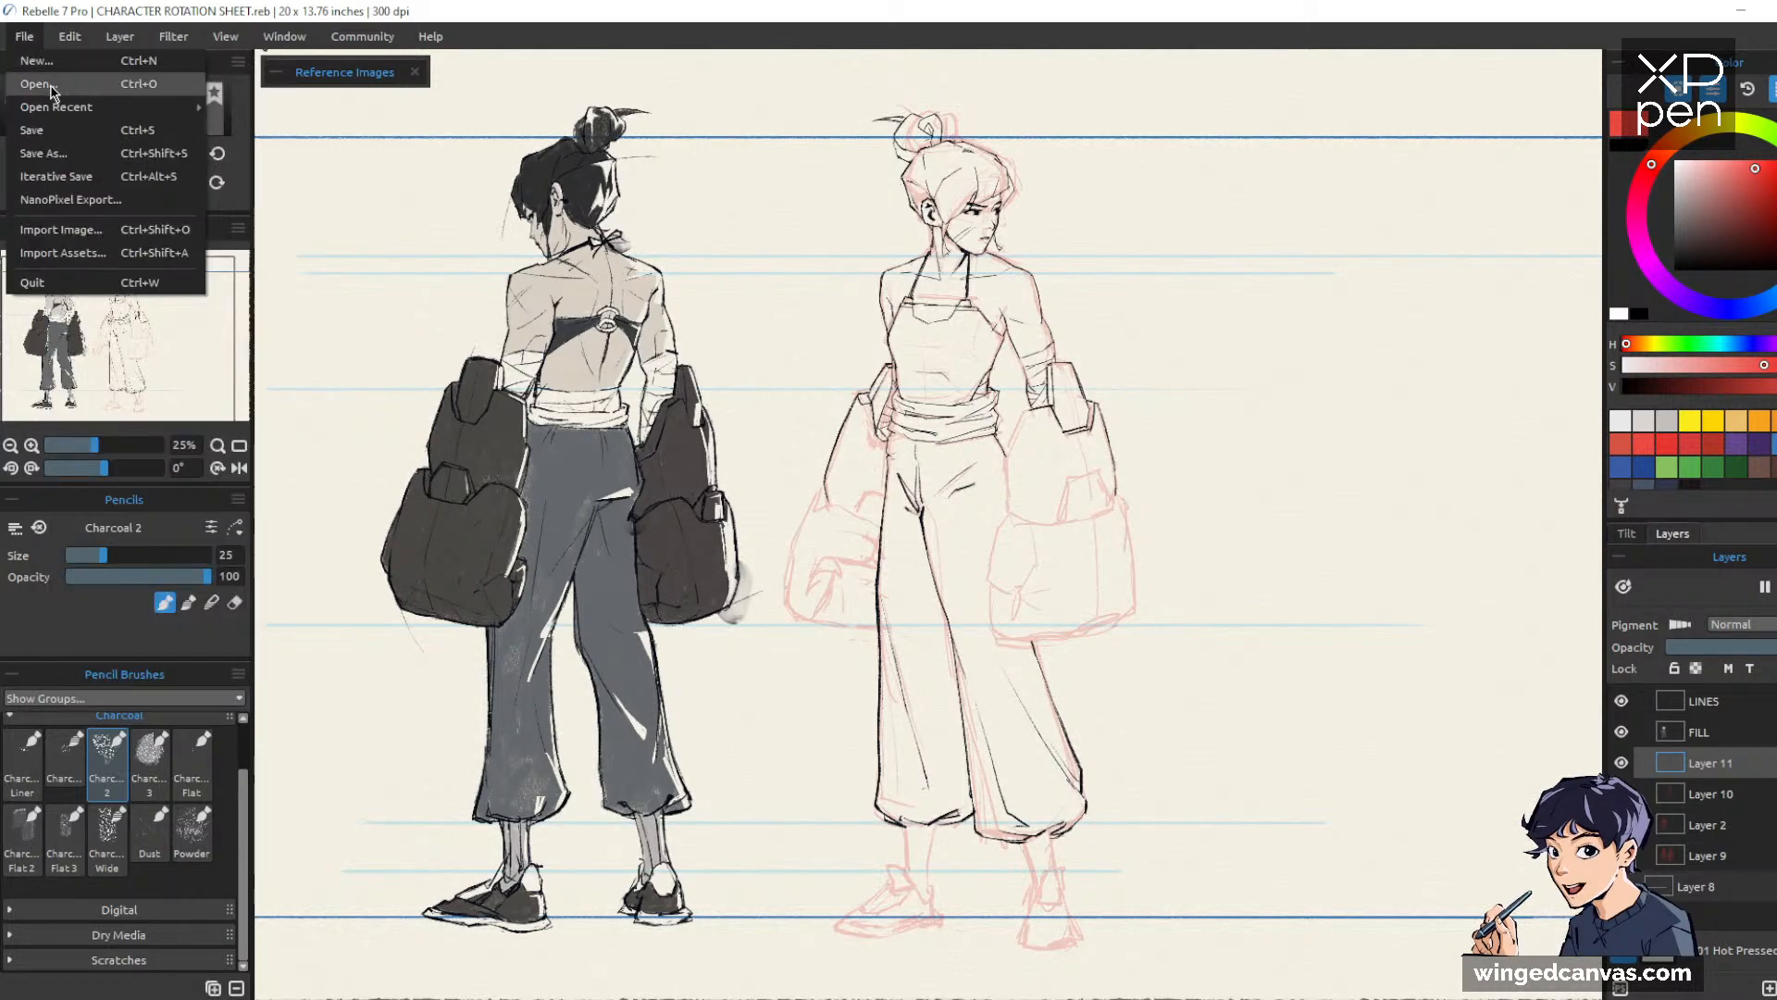
mouse_move(102, 108)
left_click(335, 141)
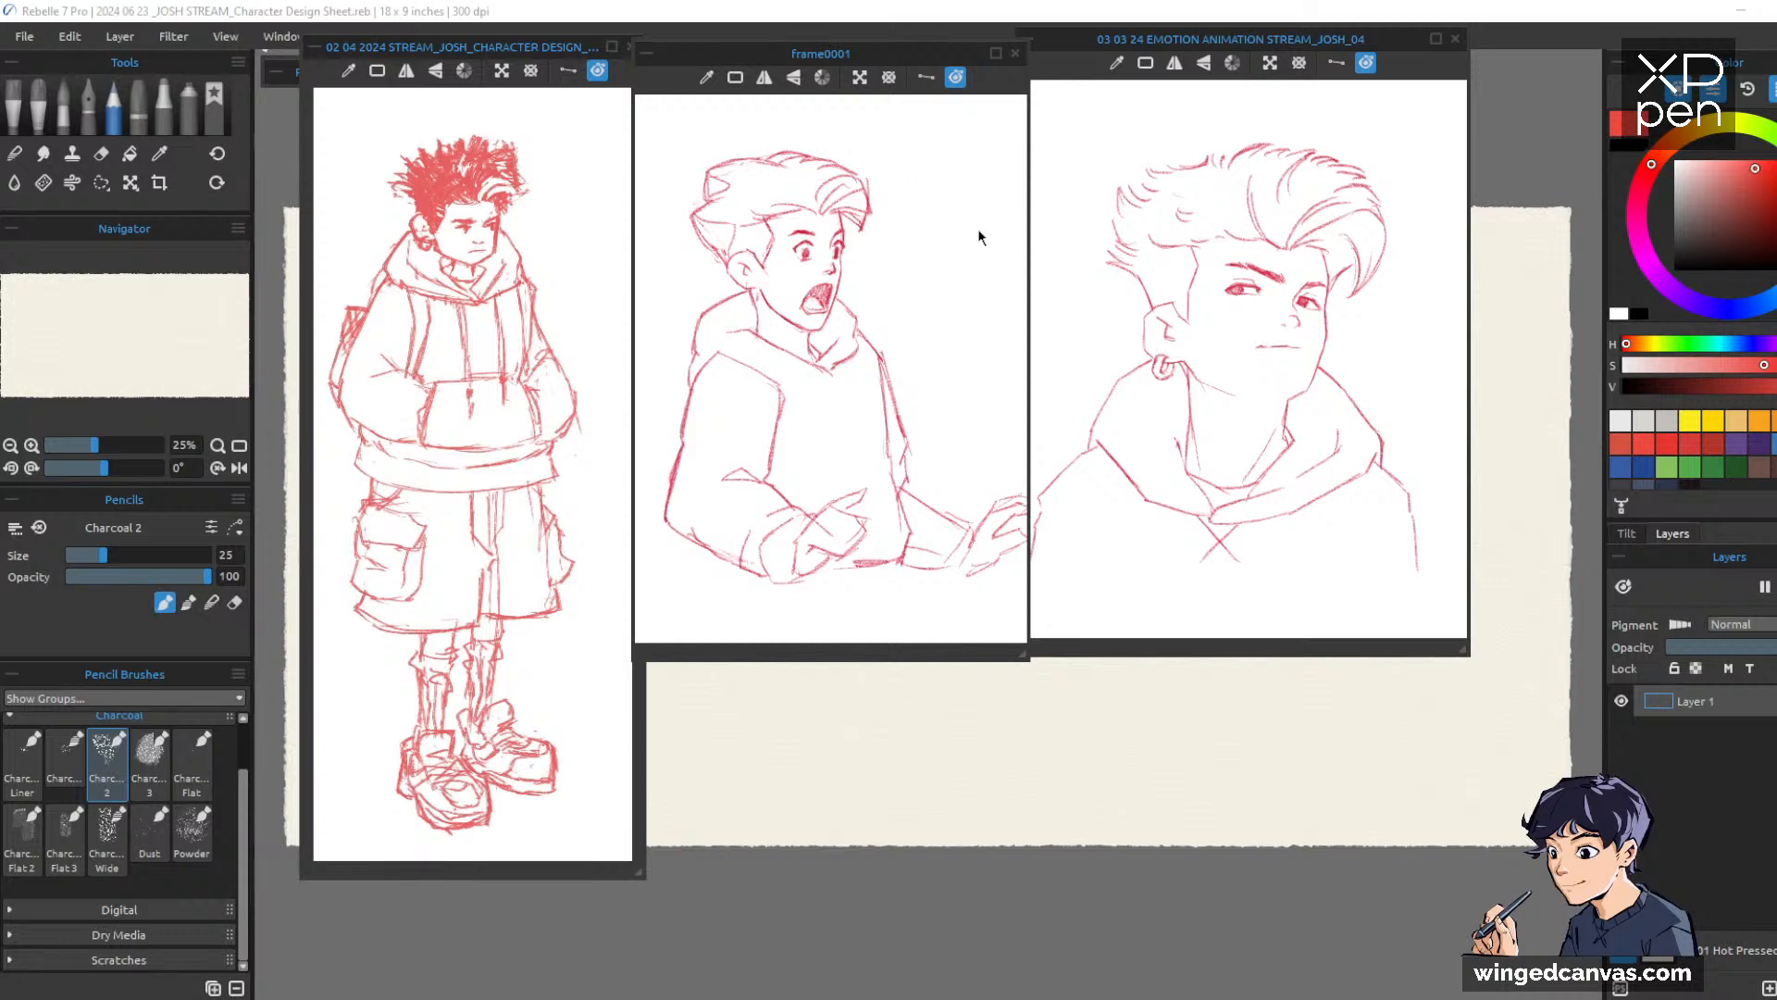
Swap the portrait and frame0001 references so the portrait sits between the full-body reference and frame0001
left_click_drag(421, 53, 357, 53)
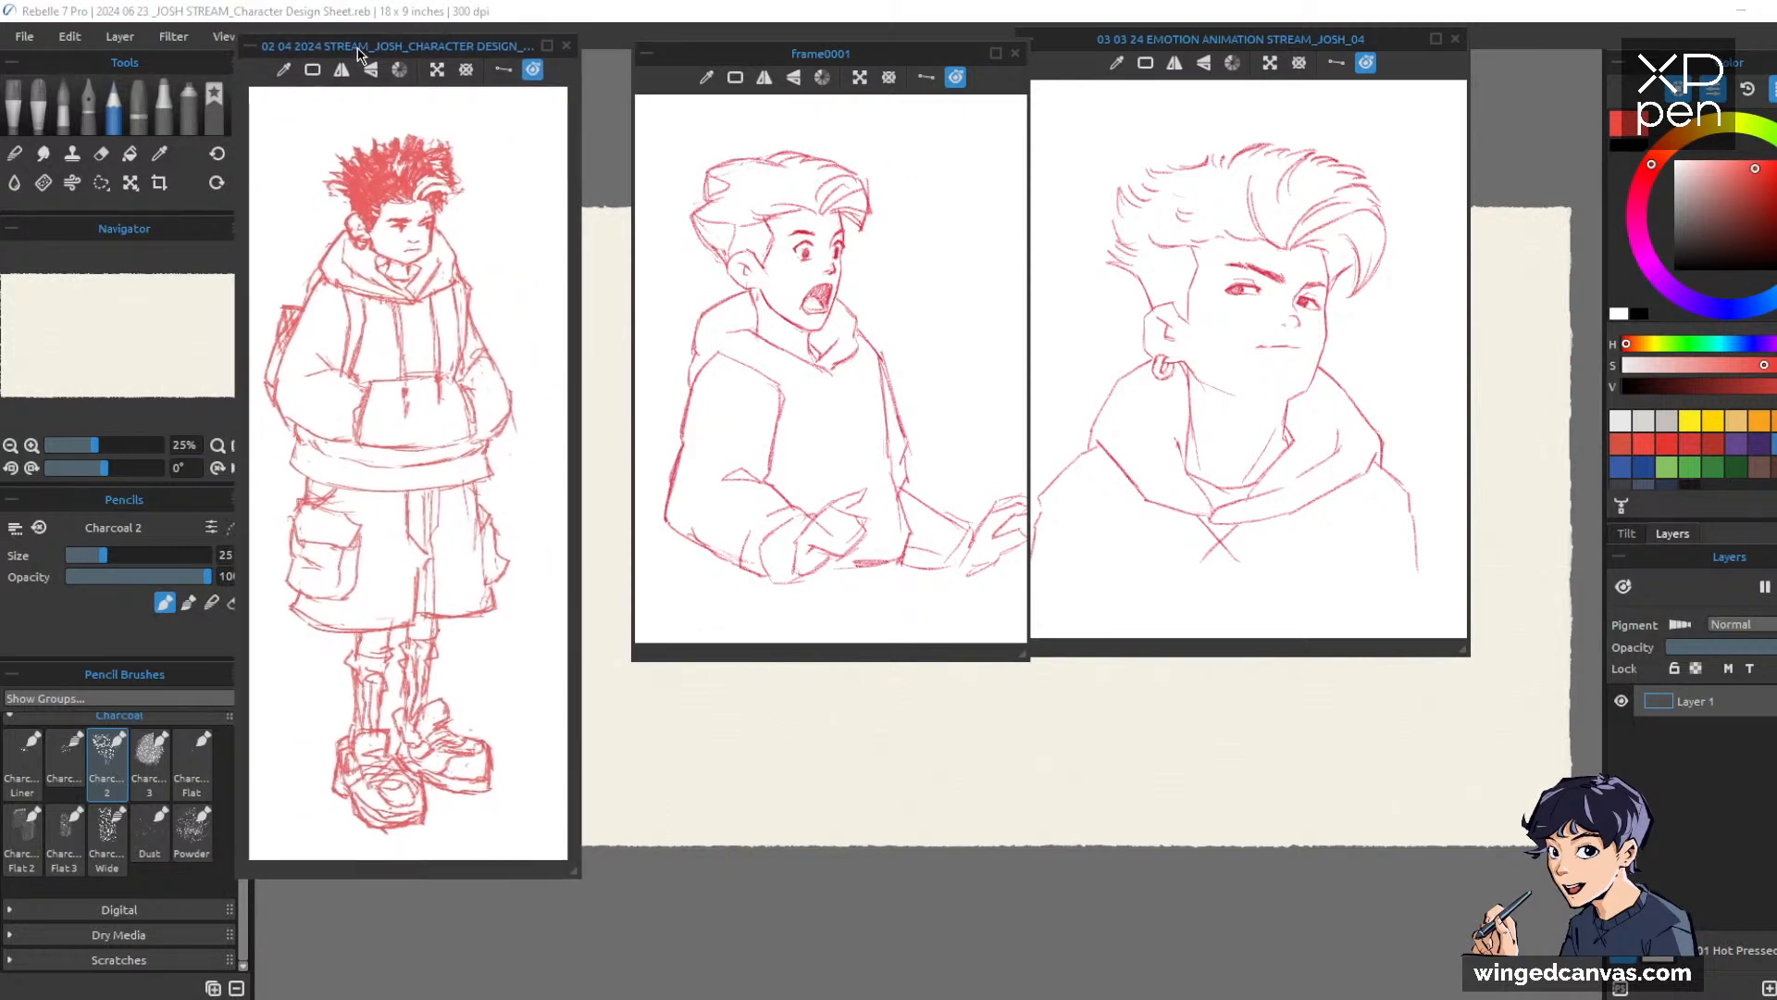
left_click_drag(741, 52, 681, 40)
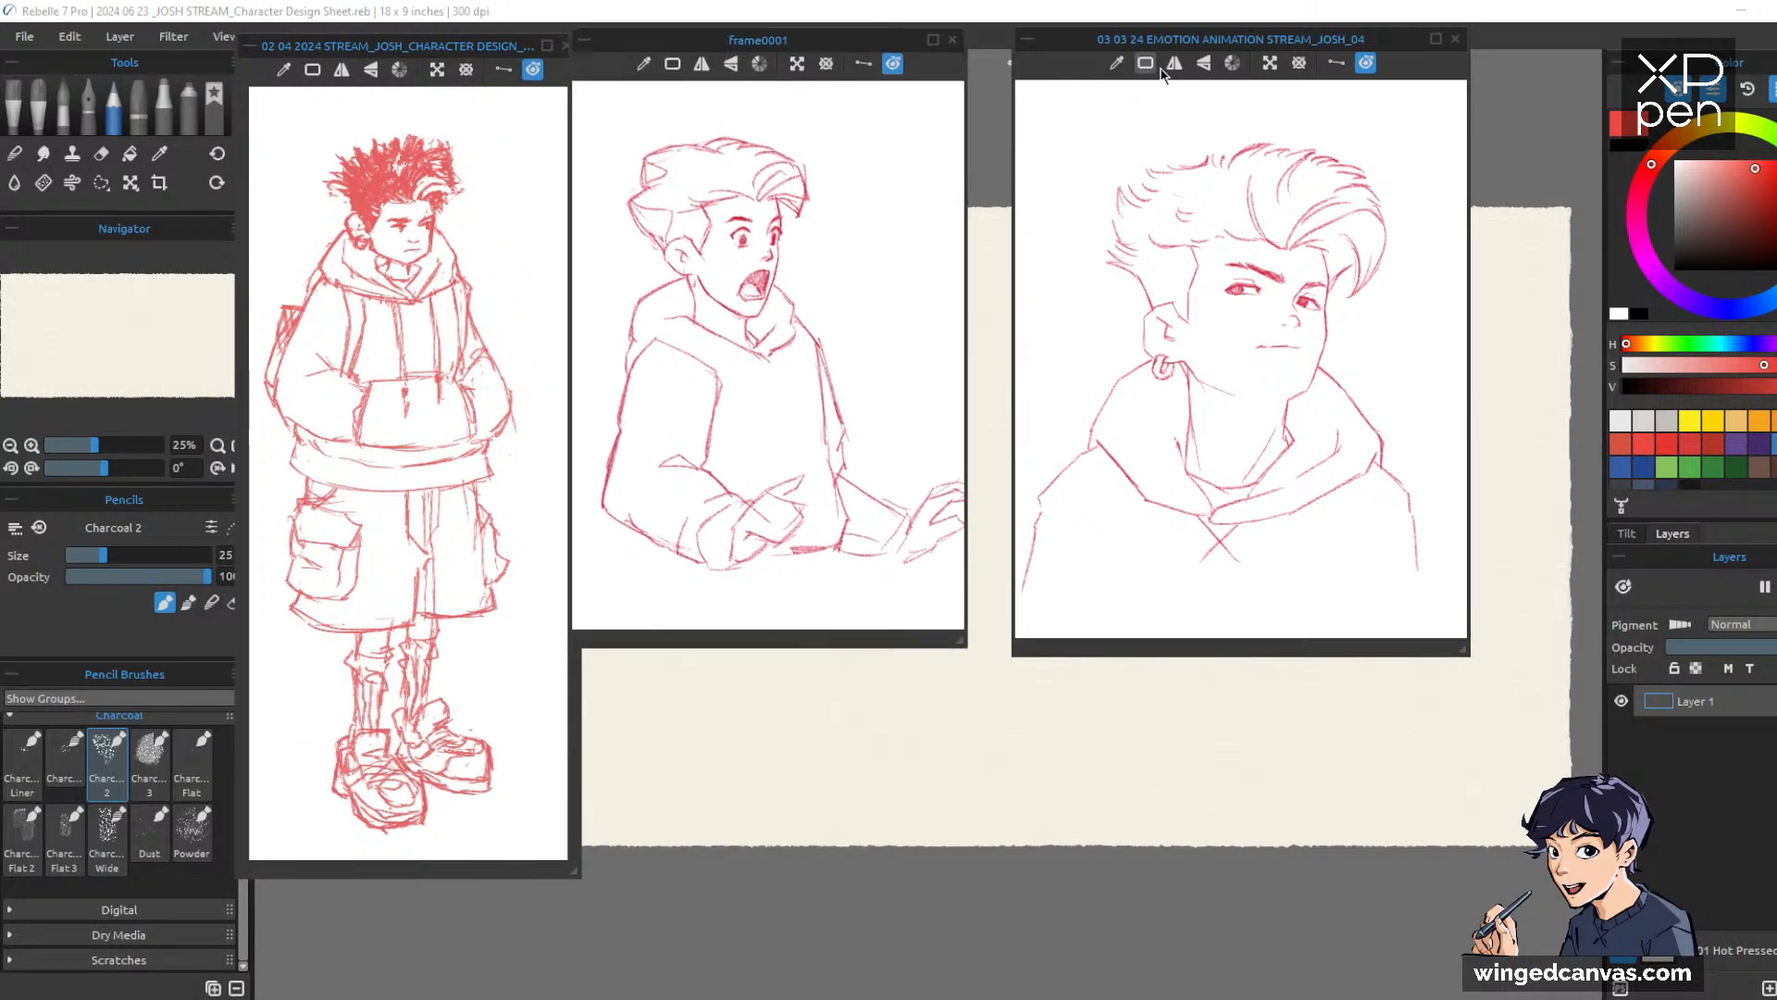
left_click_drag(1318, 37, 1319, 40)
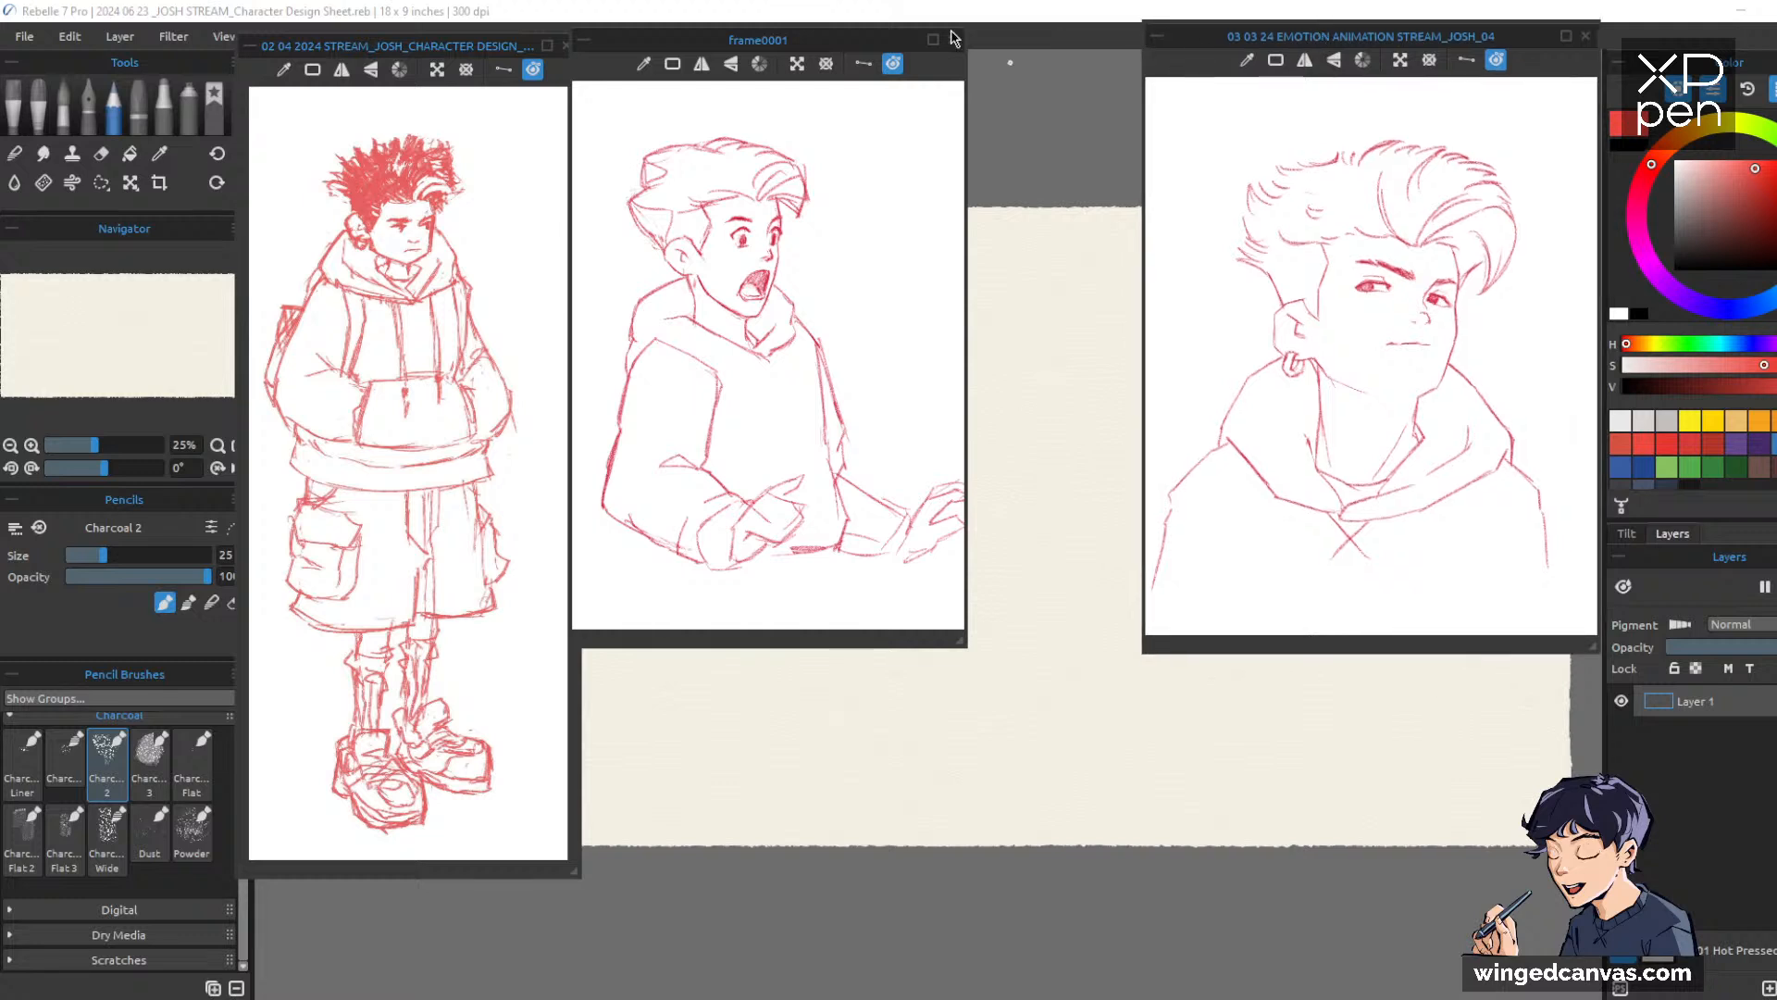
left_click_drag(816, 47, 1493, 294)
left_click_drag(1412, 37, 870, 46)
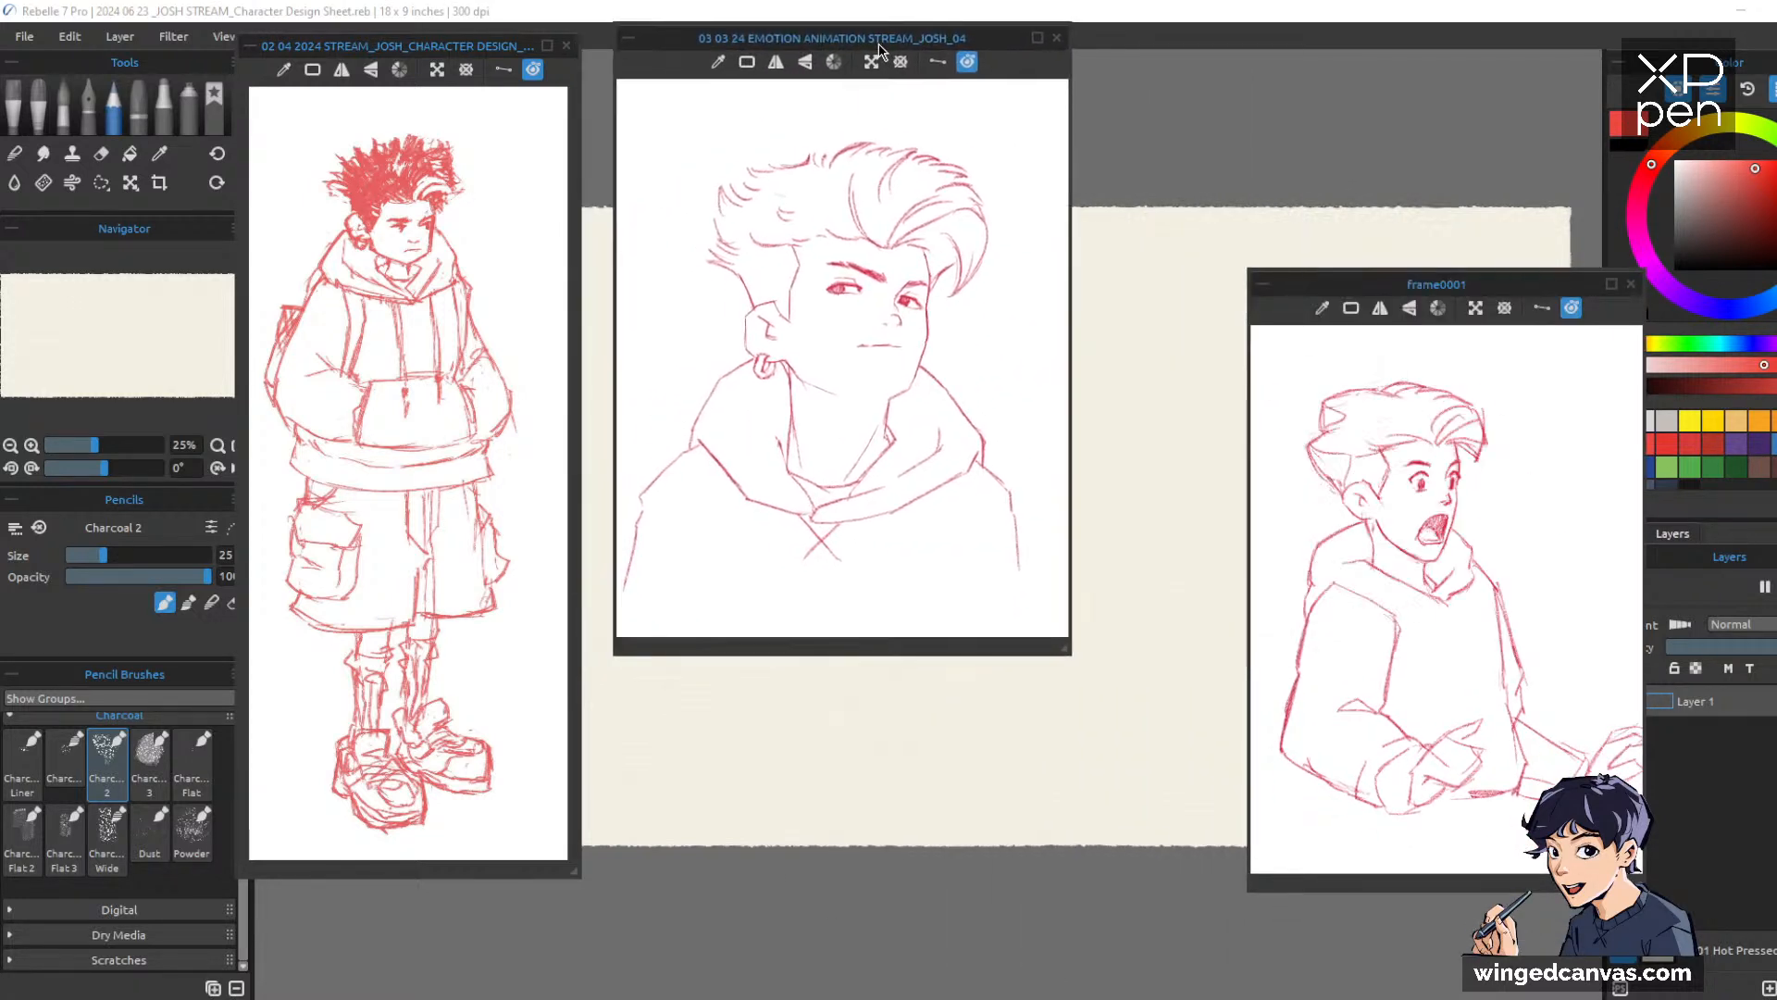
left_click_drag(1471, 291, 1413, 59)
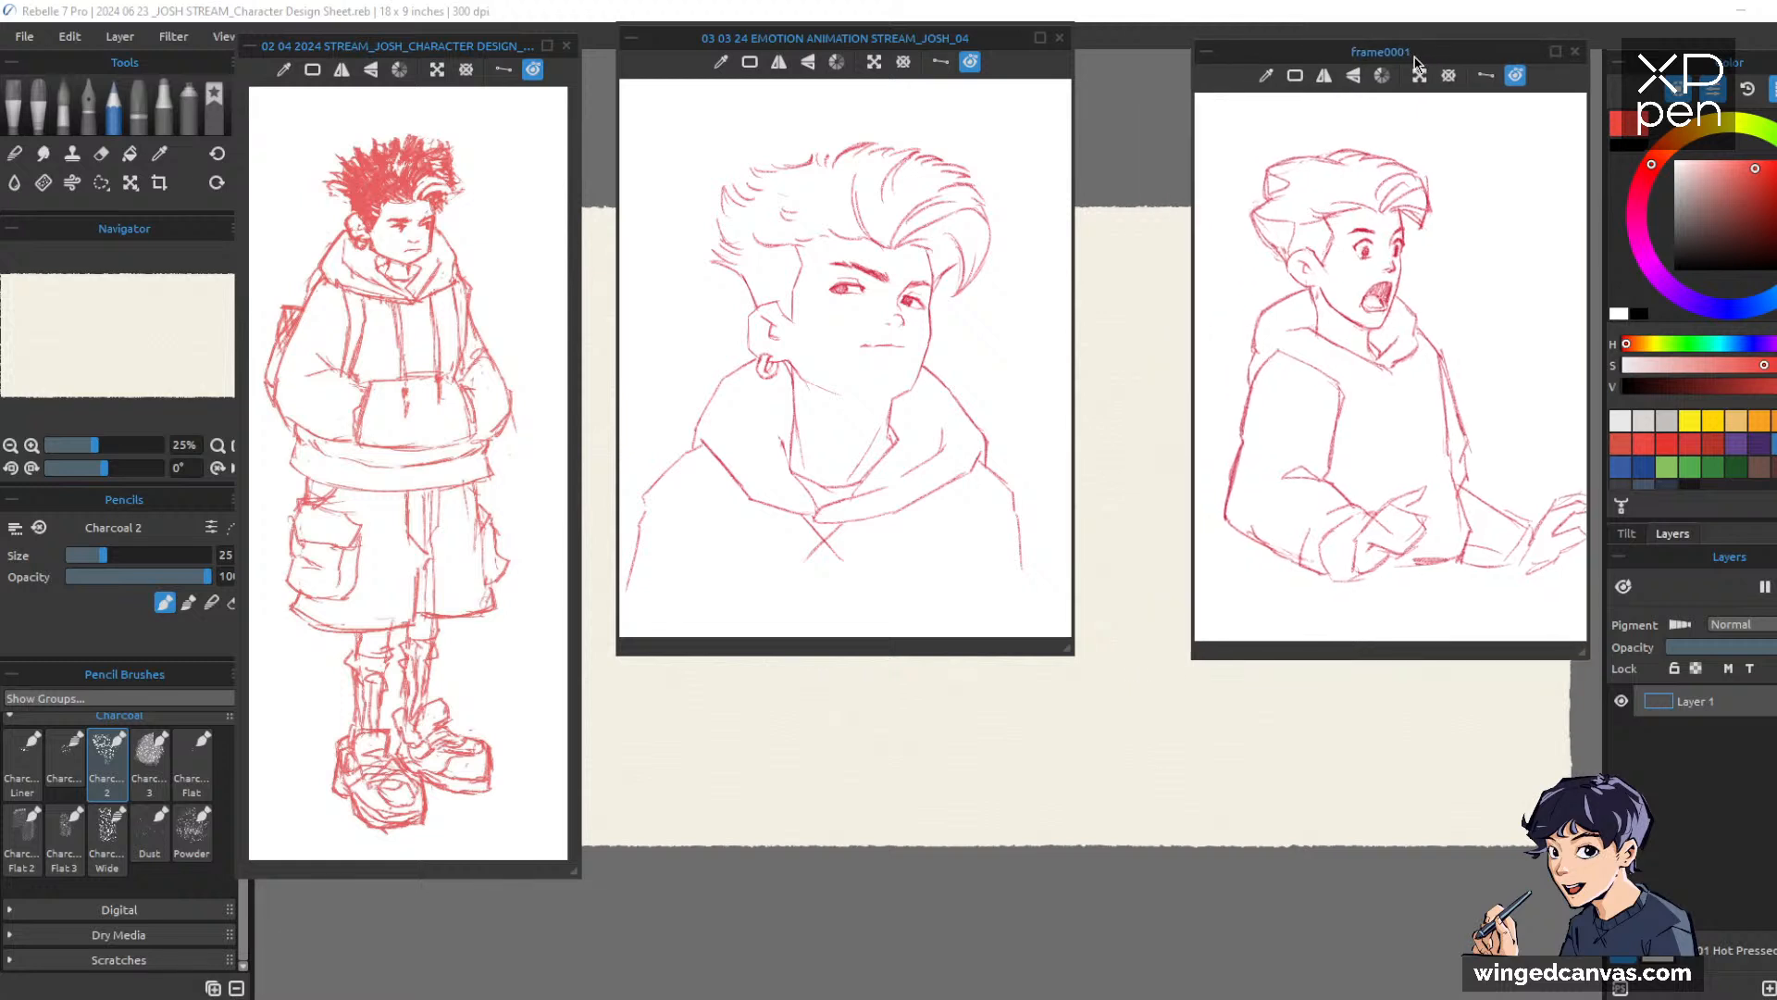
left_click_drag(935, 39, 994, 51)
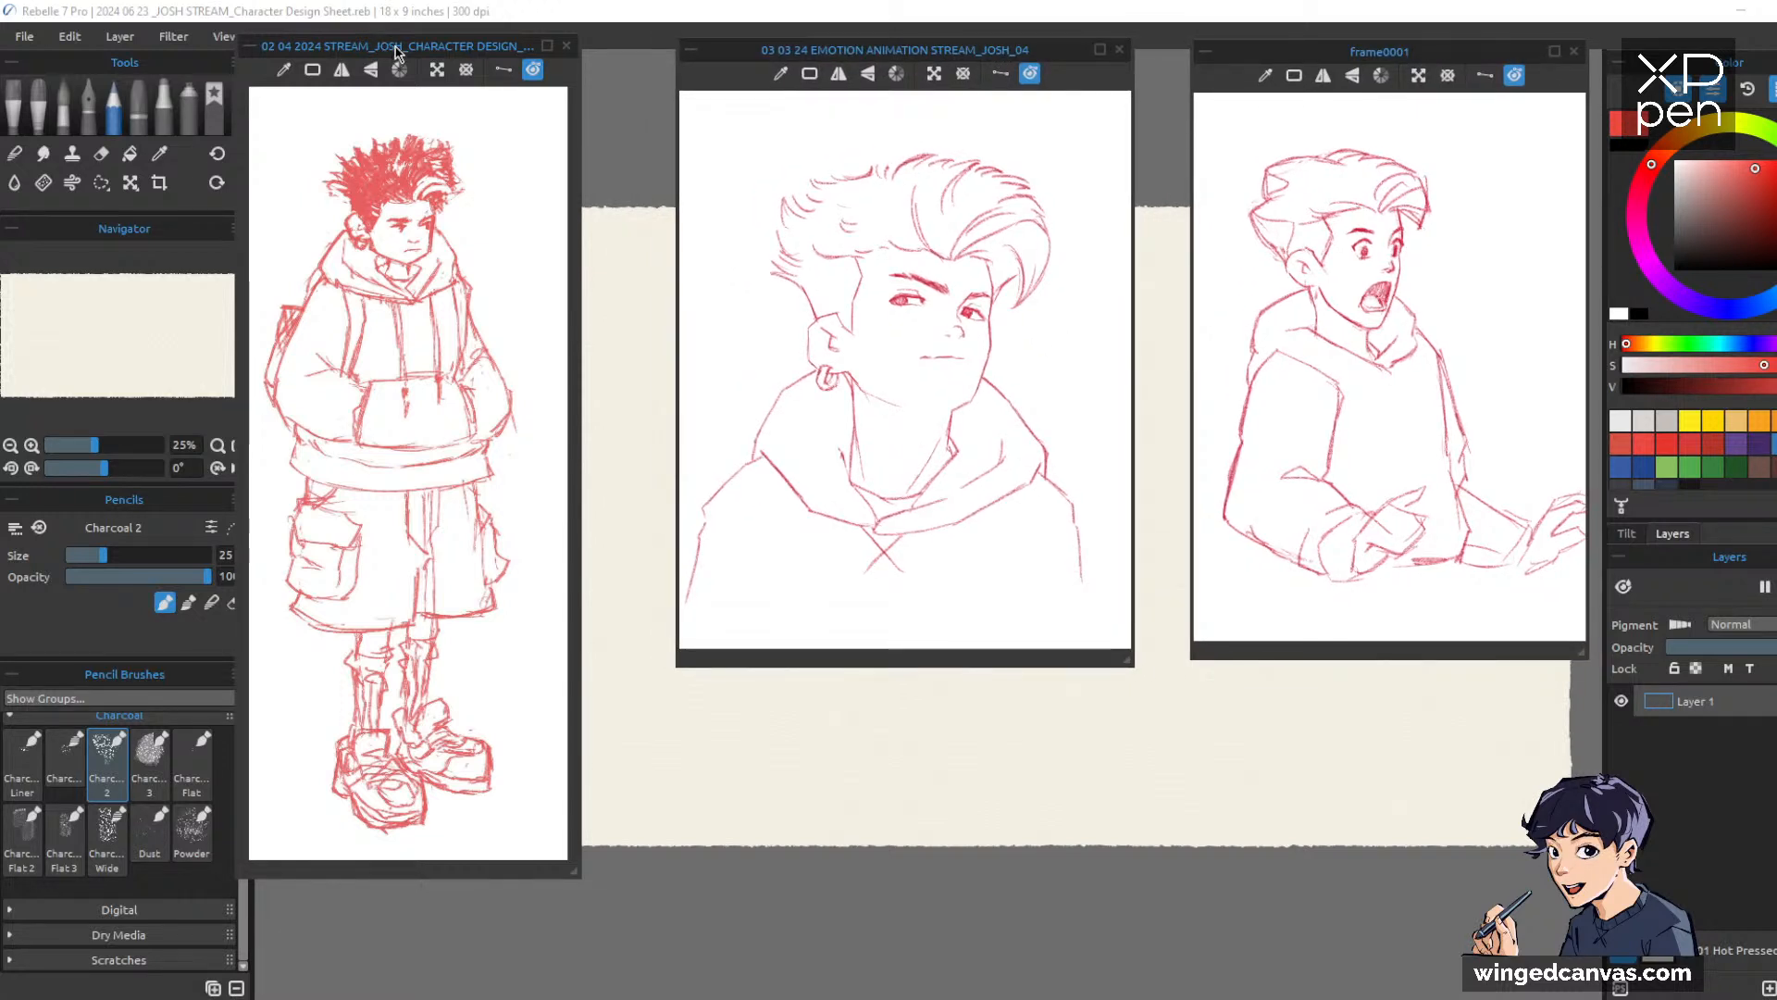
Shift the full-body reference clear of the tool panels, close to the portrait, and lower the portrait window slightly
left_click_drag(398, 48, 442, 45)
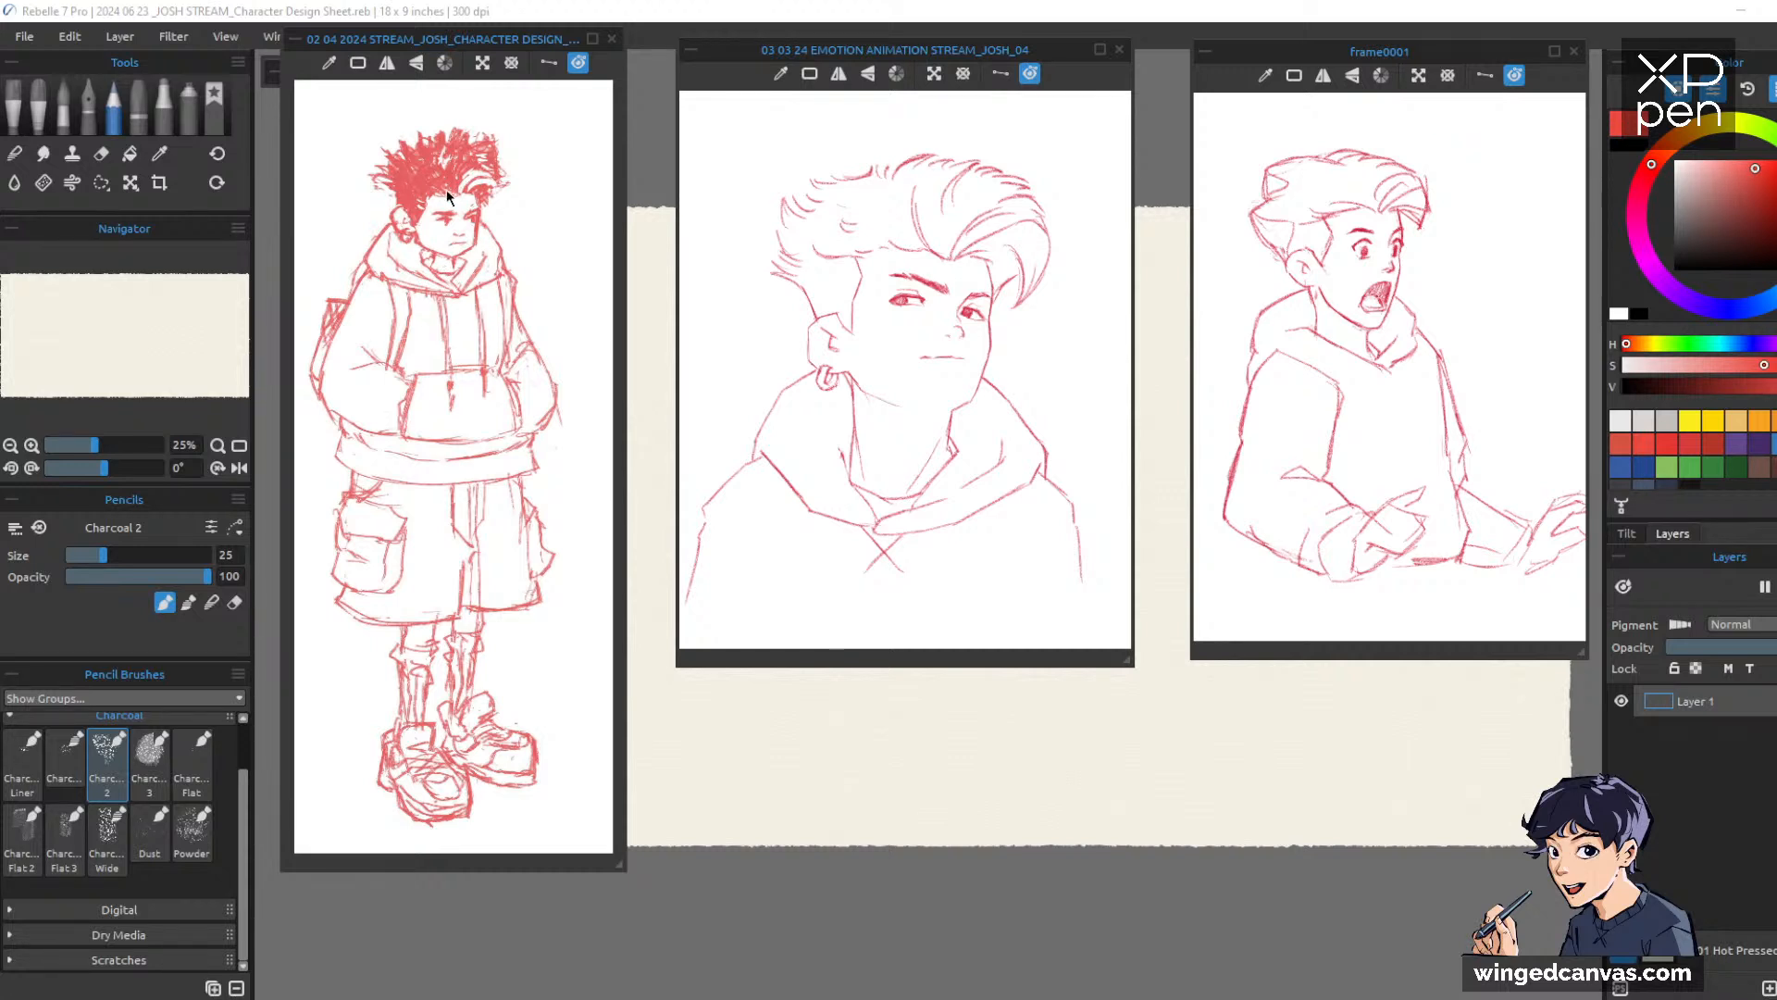
left_click_drag(461, 43, 482, 46)
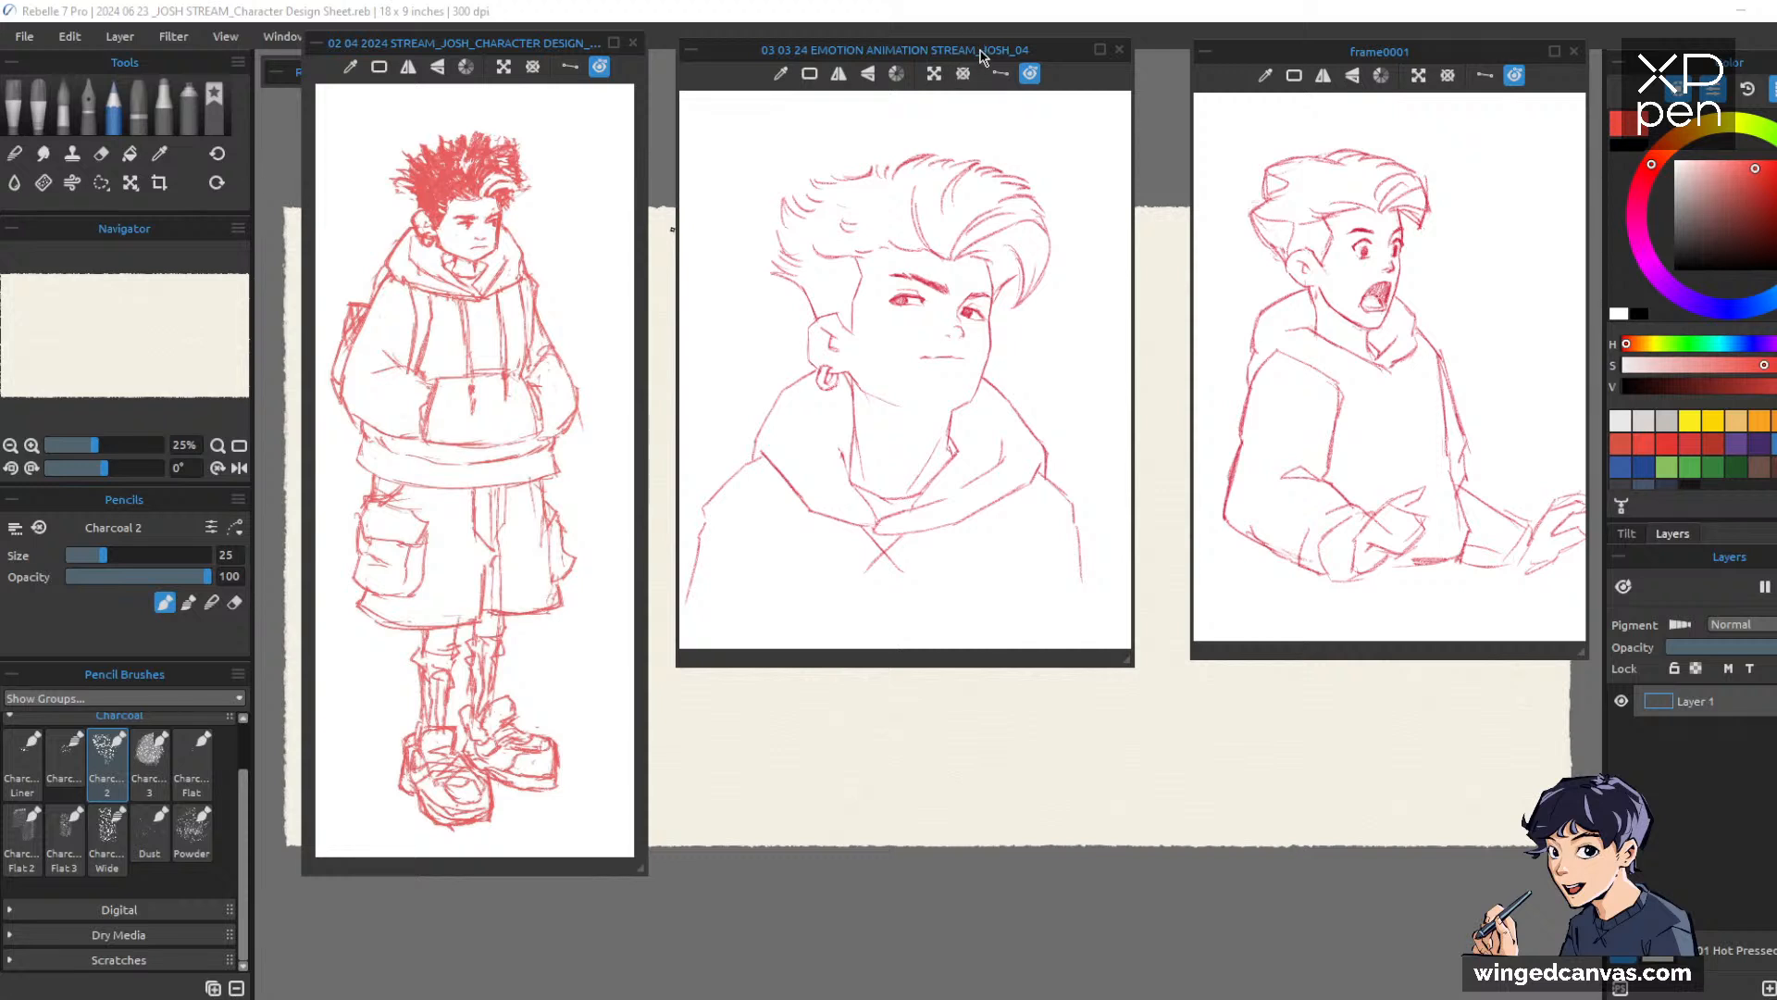
left_click_drag(938, 50, 970, 76)
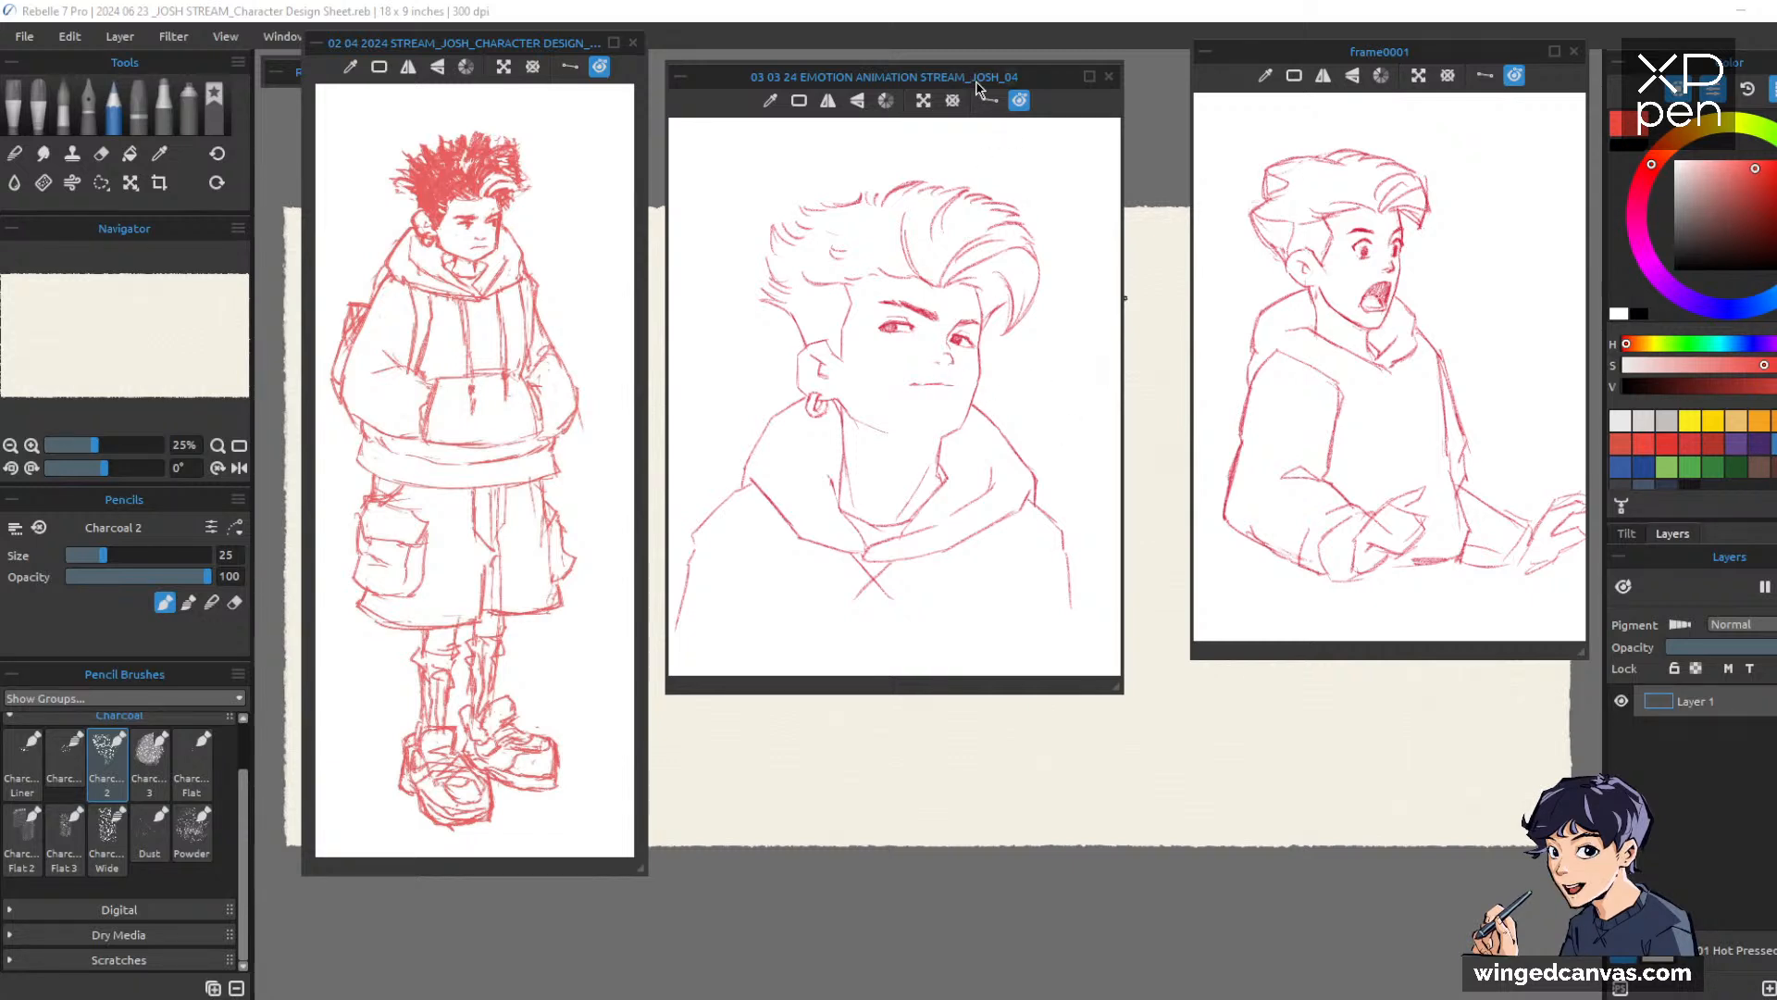
left_click_drag(974, 79, 980, 70)
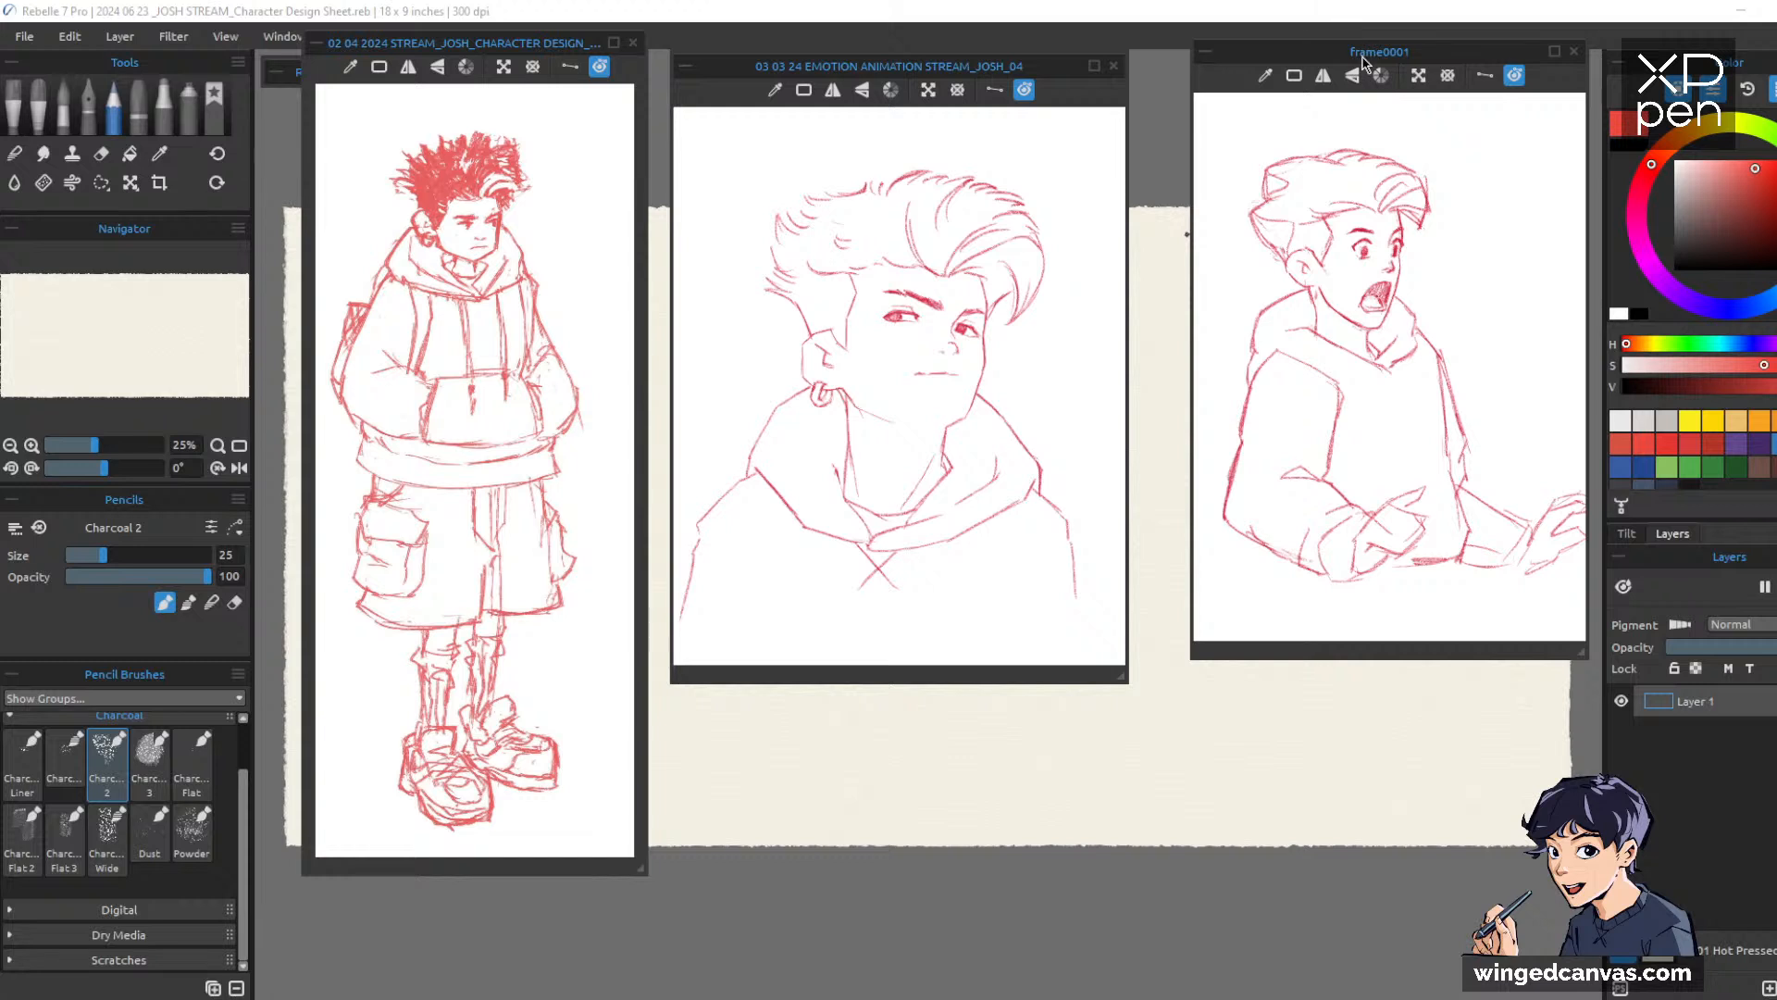
Place frame0001 at the canvas's right edge, clear of the portrait, and shrink the full-body reference window to about two-thirds its height
left_click_drag(1362, 62, 1278, 59)
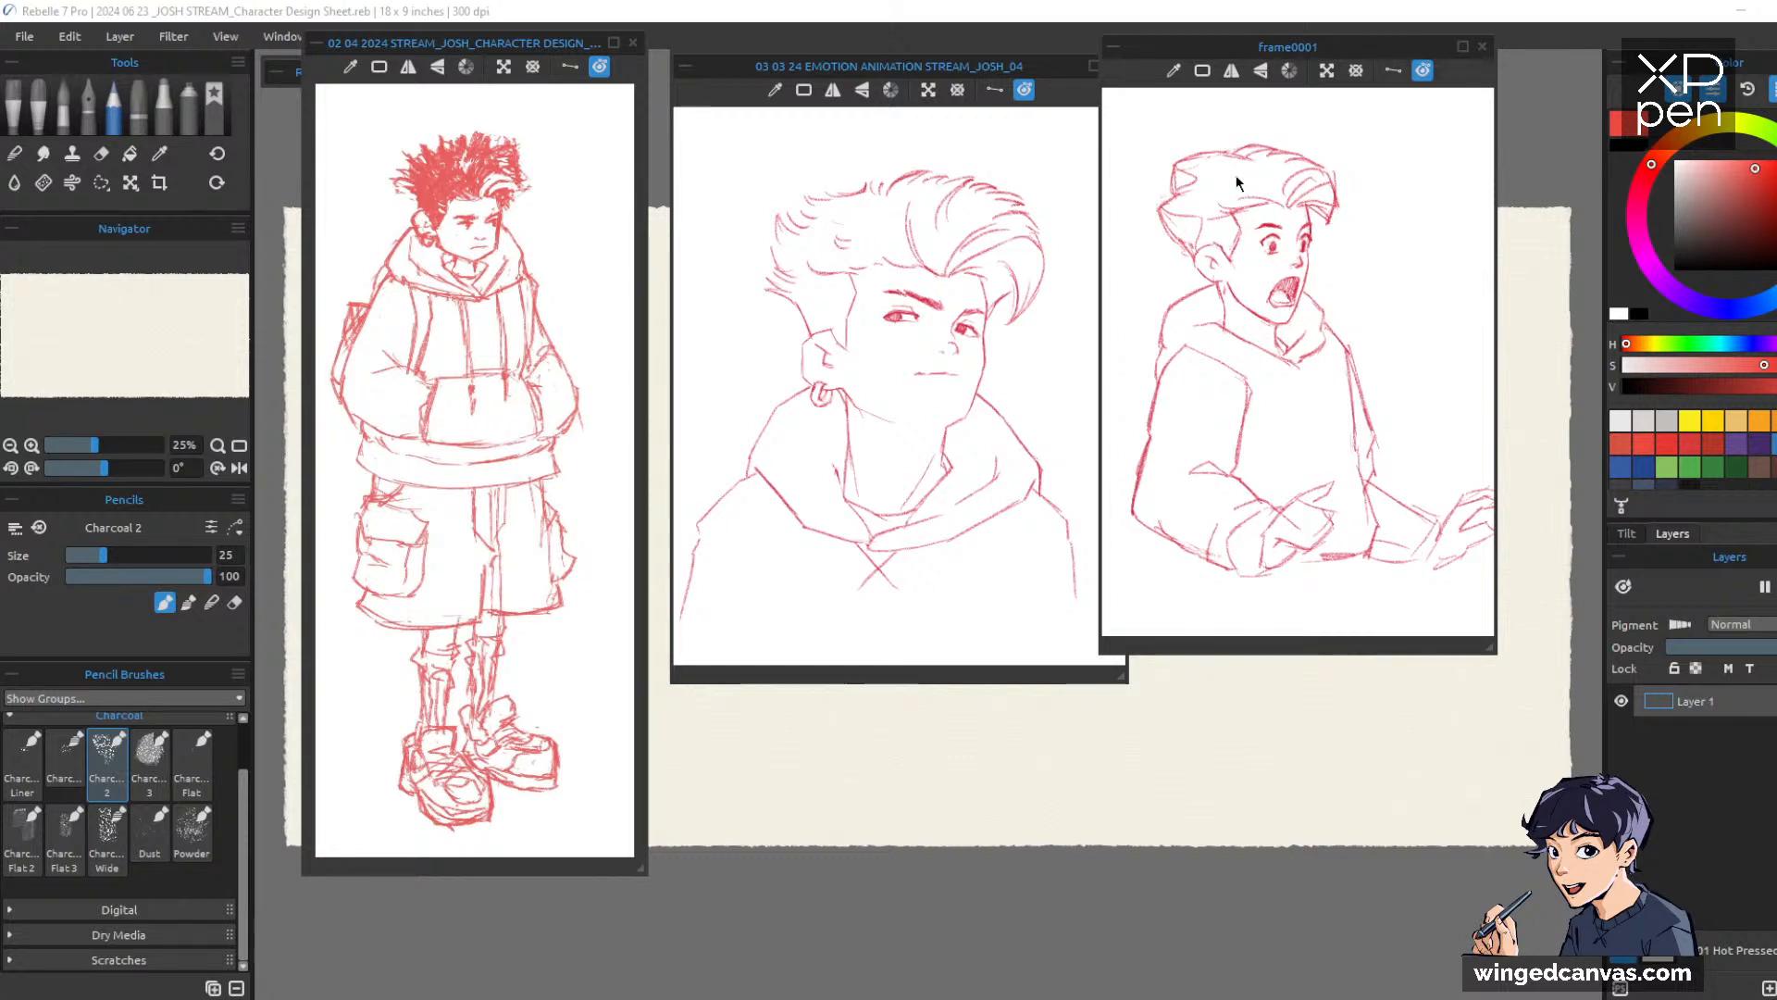
left_click_drag(1310, 55, 1402, 81)
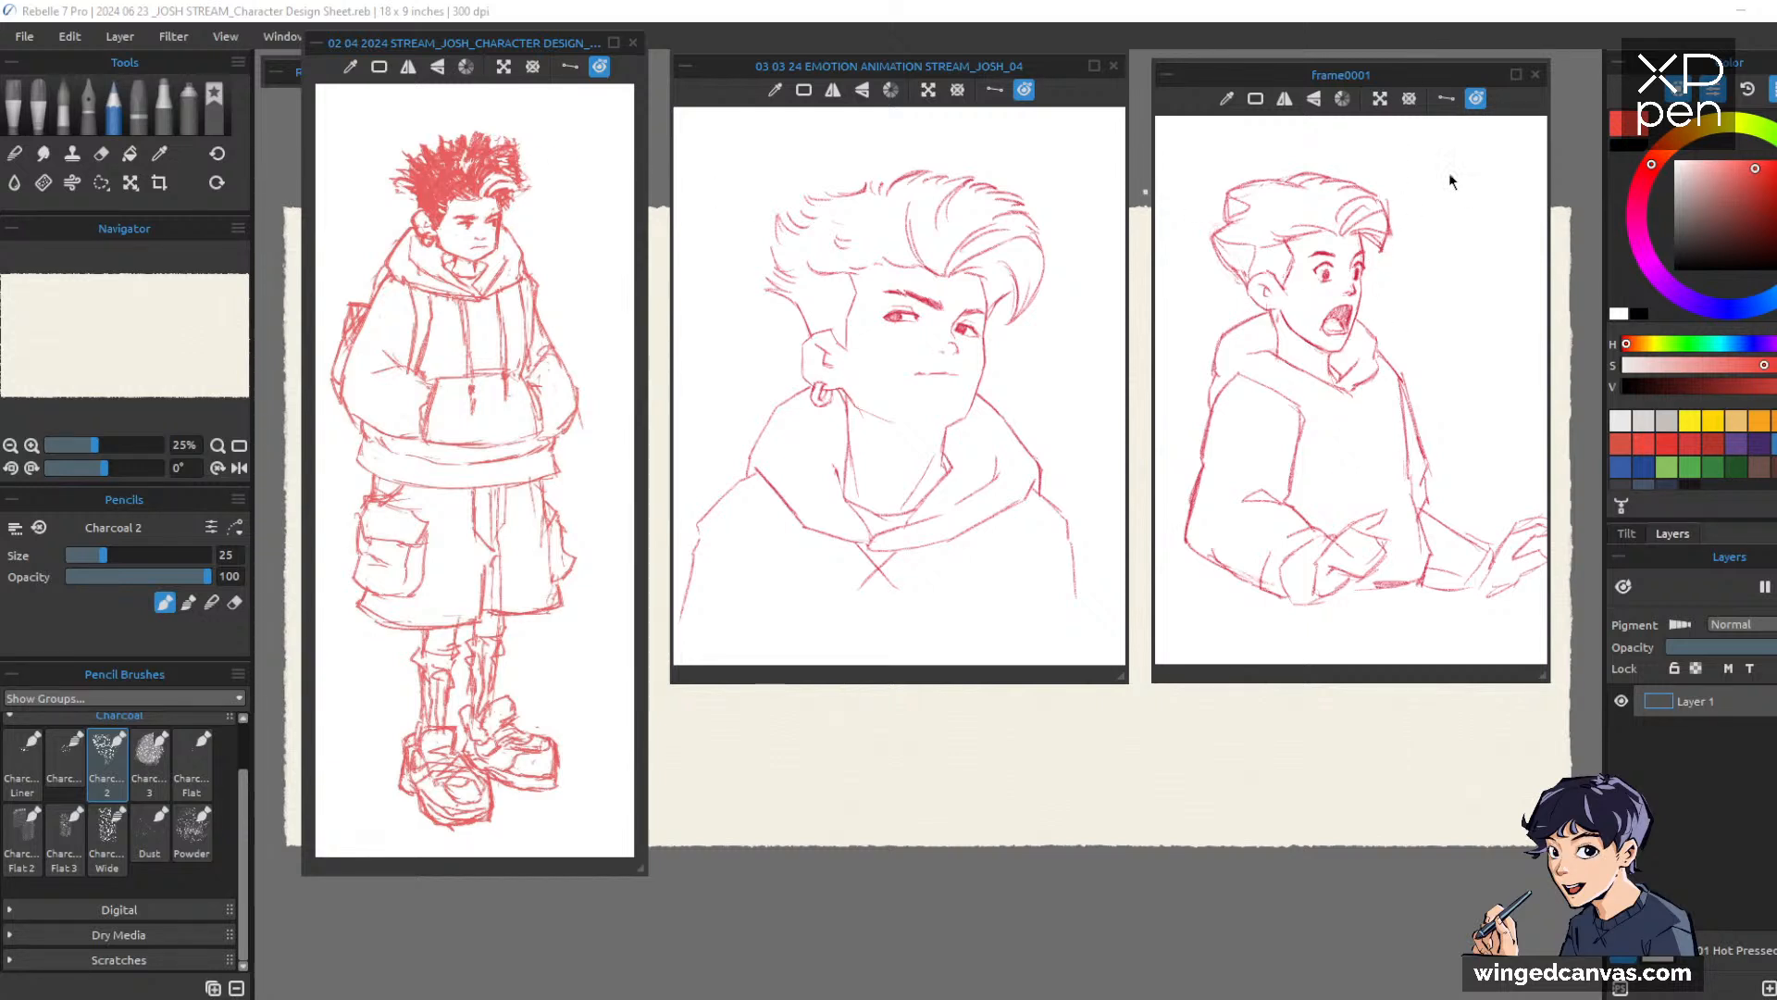
left_click_drag(1412, 74, 1479, 81)
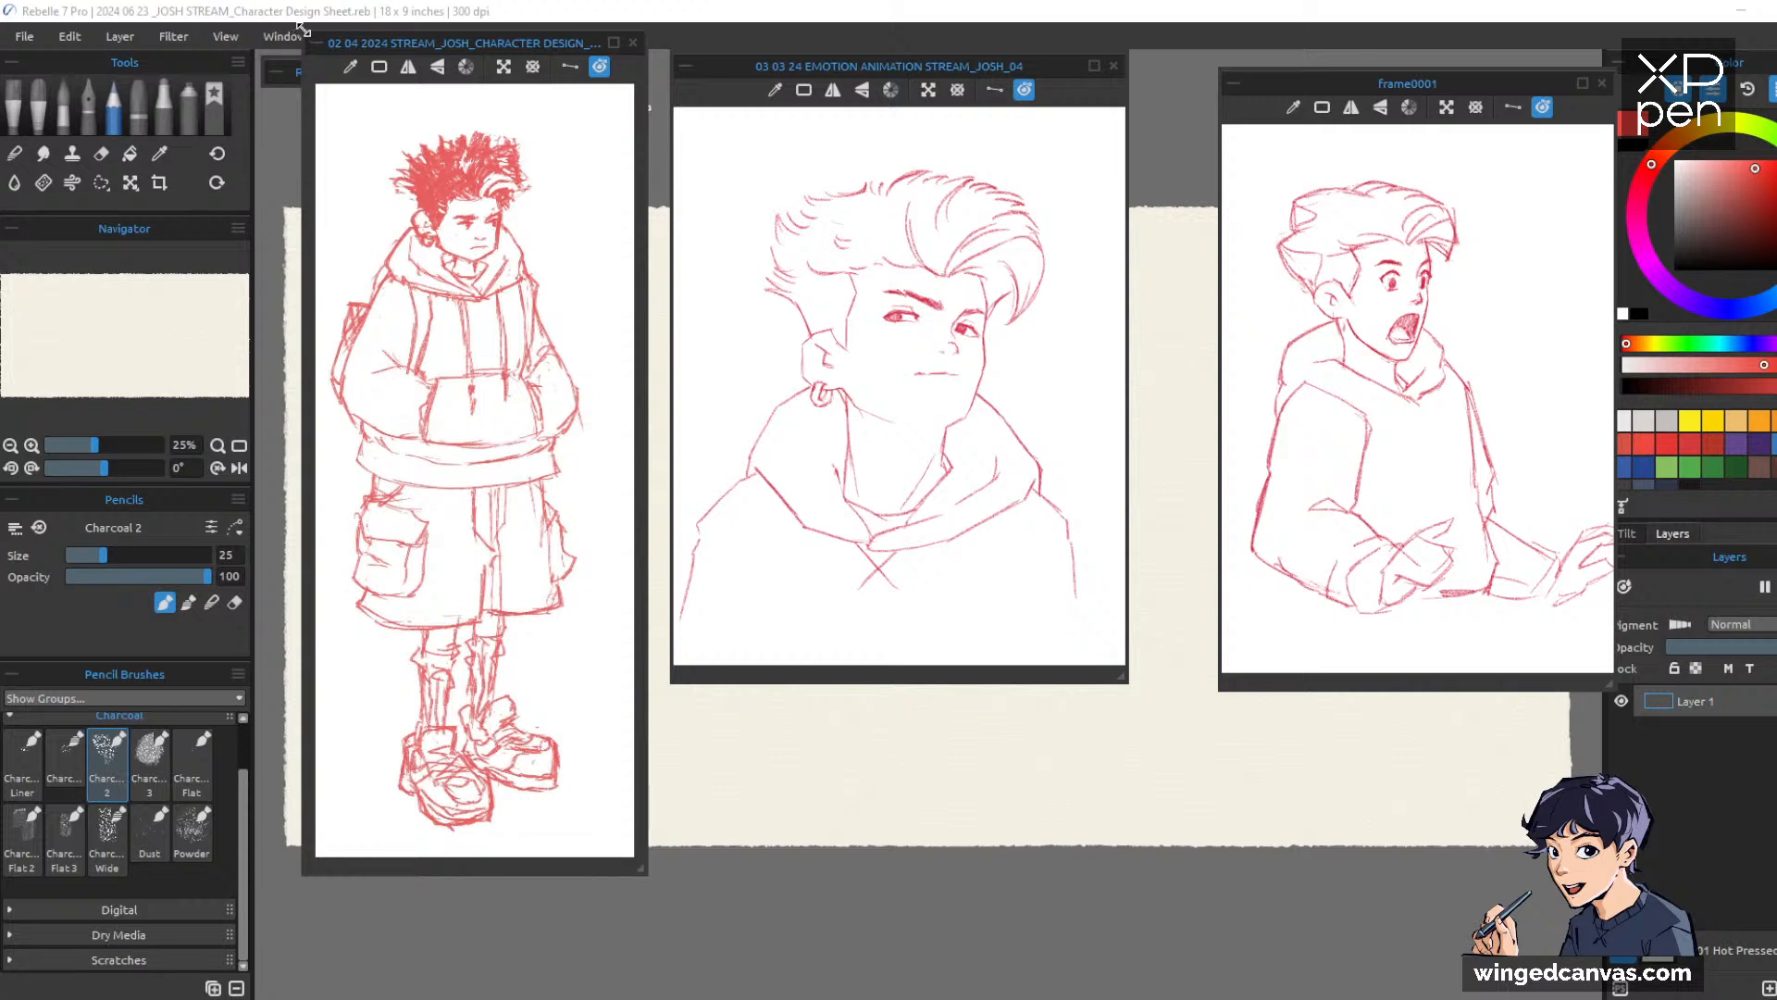
left_click_drag(303, 28, 368, 306)
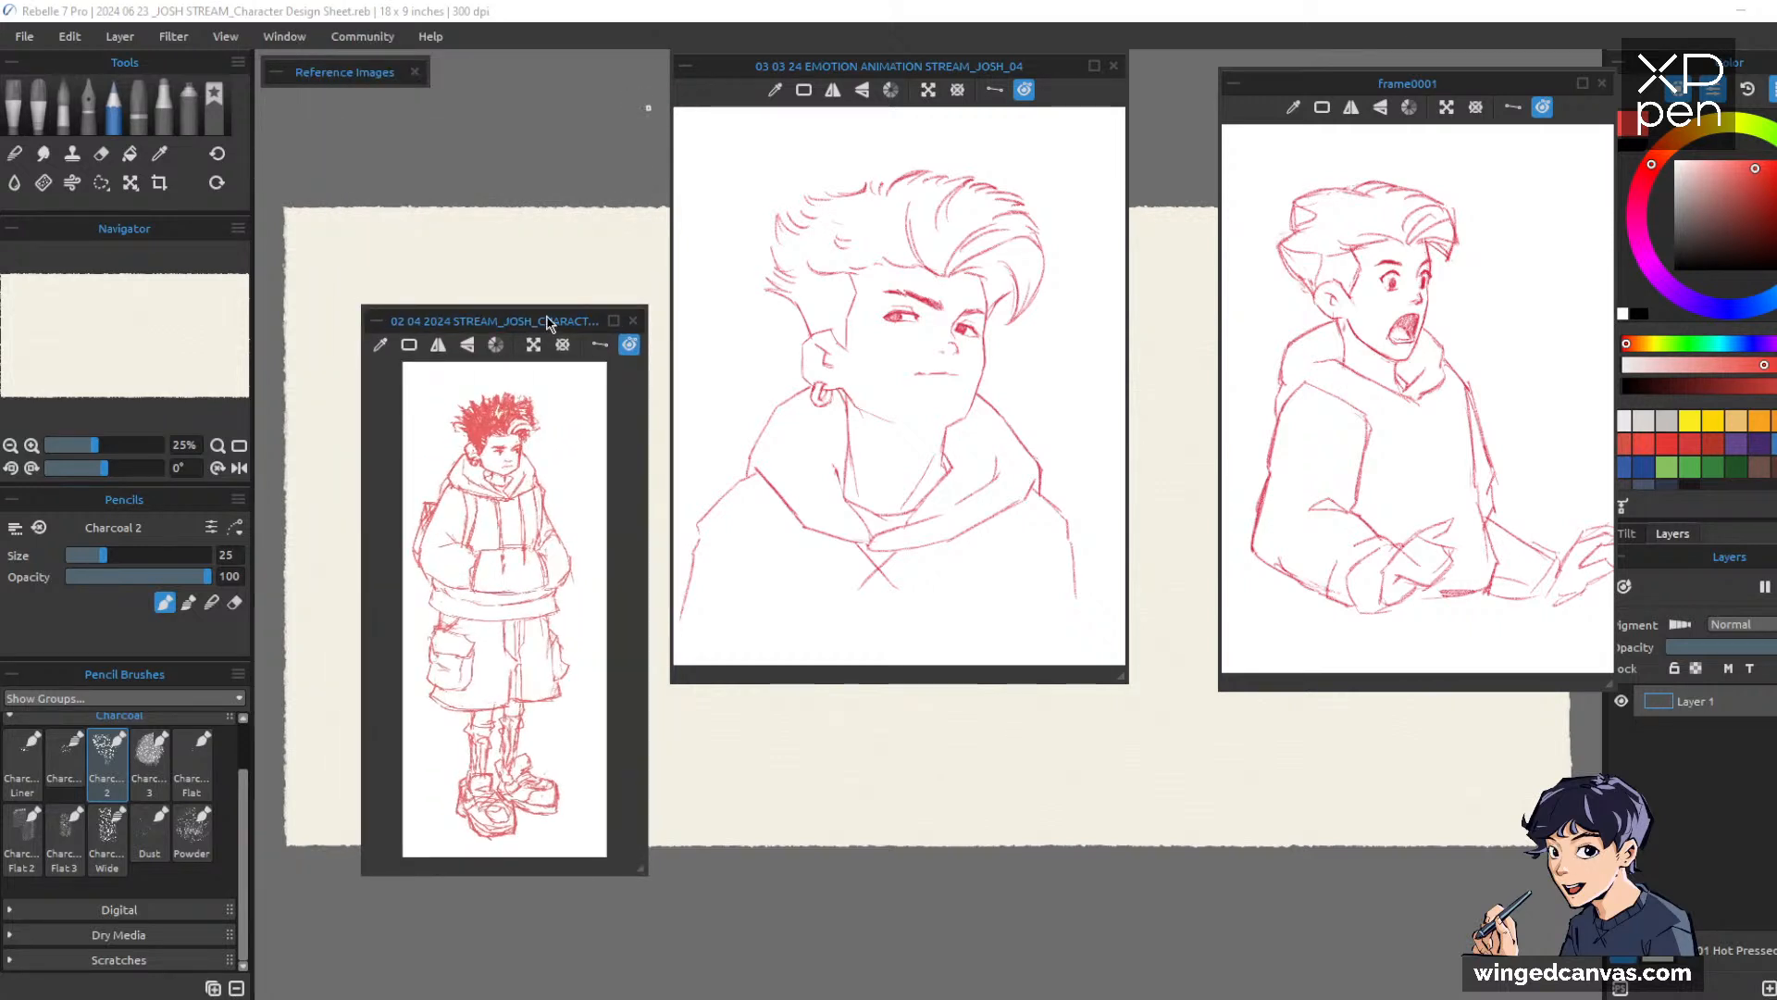
Move the full-body and portrait references aside to uncover the canvas, shrink the portrait window, and zoom its image to fill it
left_click_drag(547, 321, 419, 453)
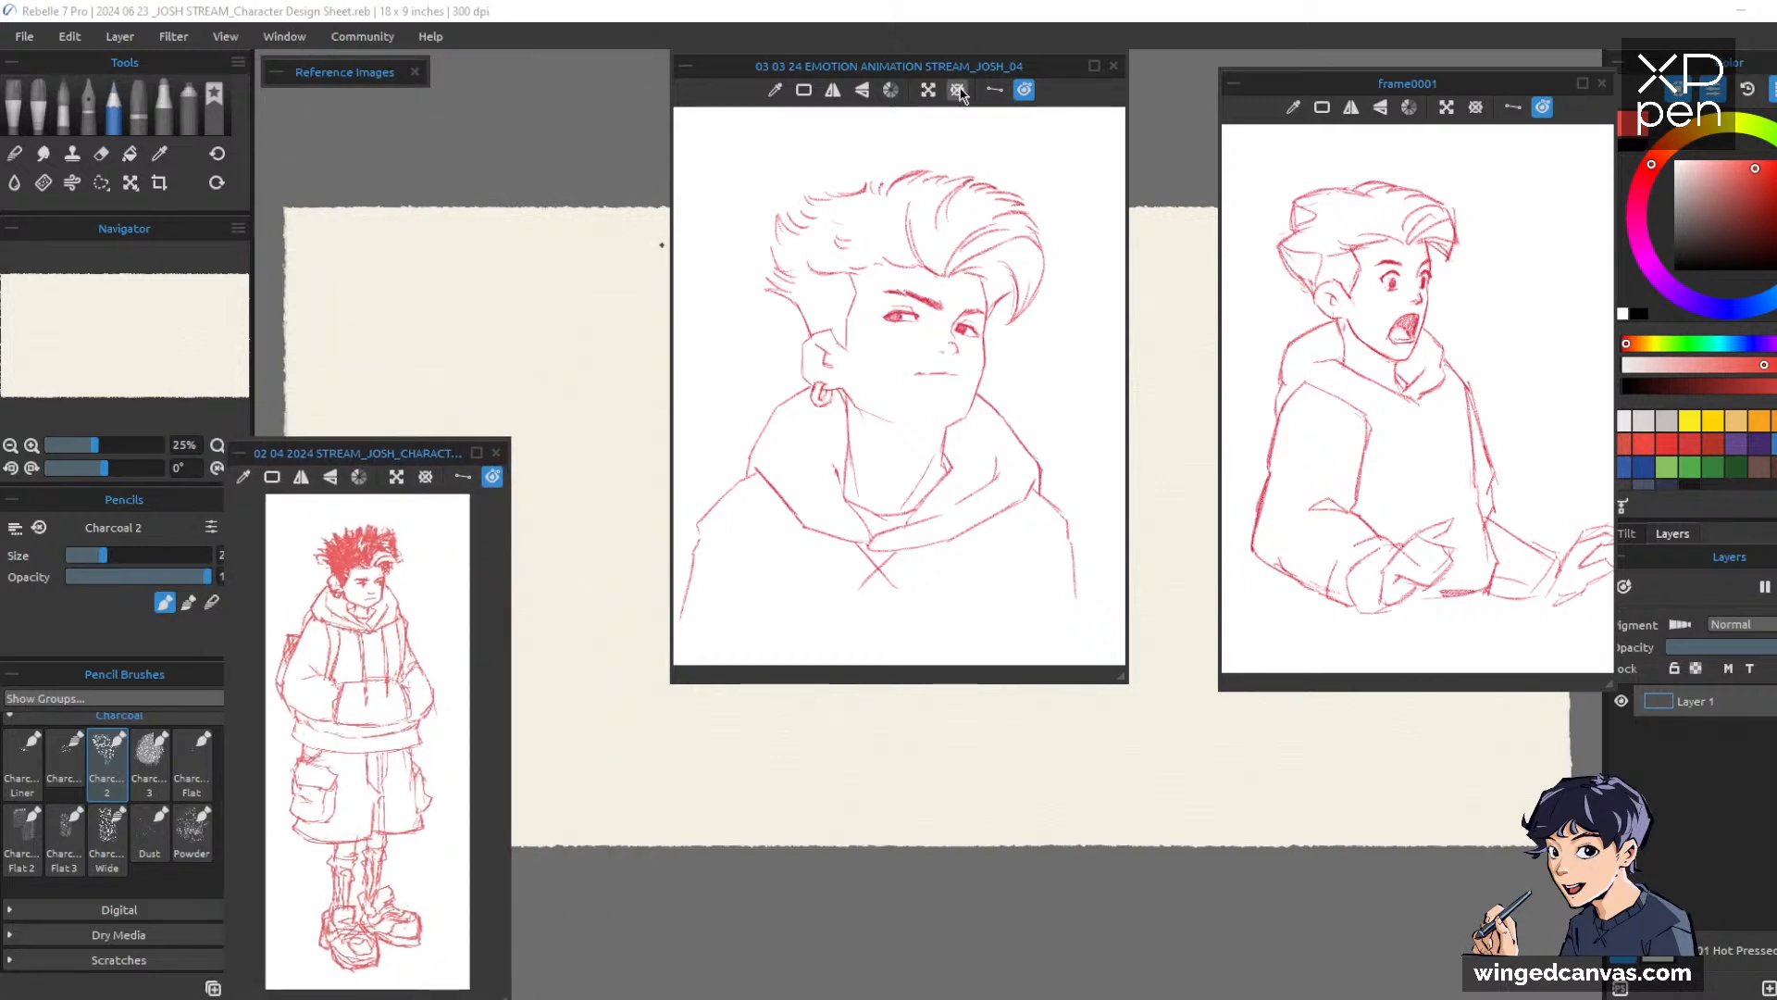
left_click_drag(961, 74, 517, 55)
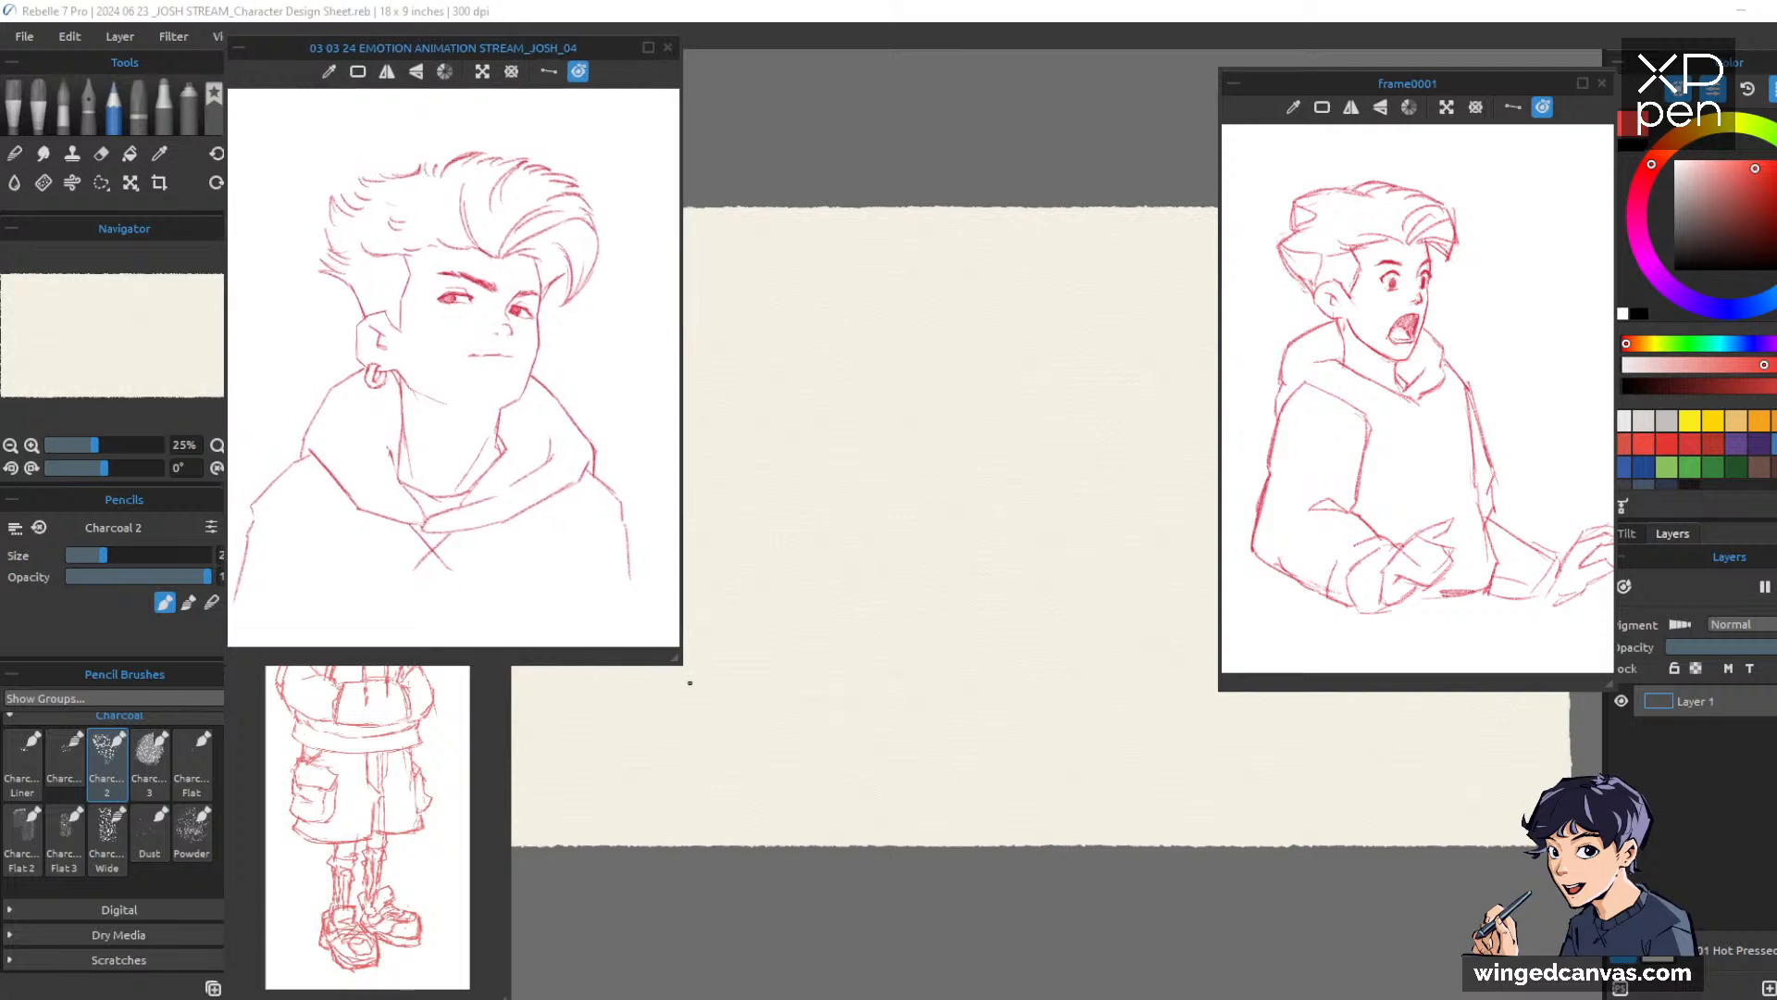
mouse_move(678, 662)
left_mouse_down()
mouse_move(595, 430)
mouse_move(587, 474)
mouse_move(560, 478)
left_mouse_up()
scroll(456, 289, "down", 2)
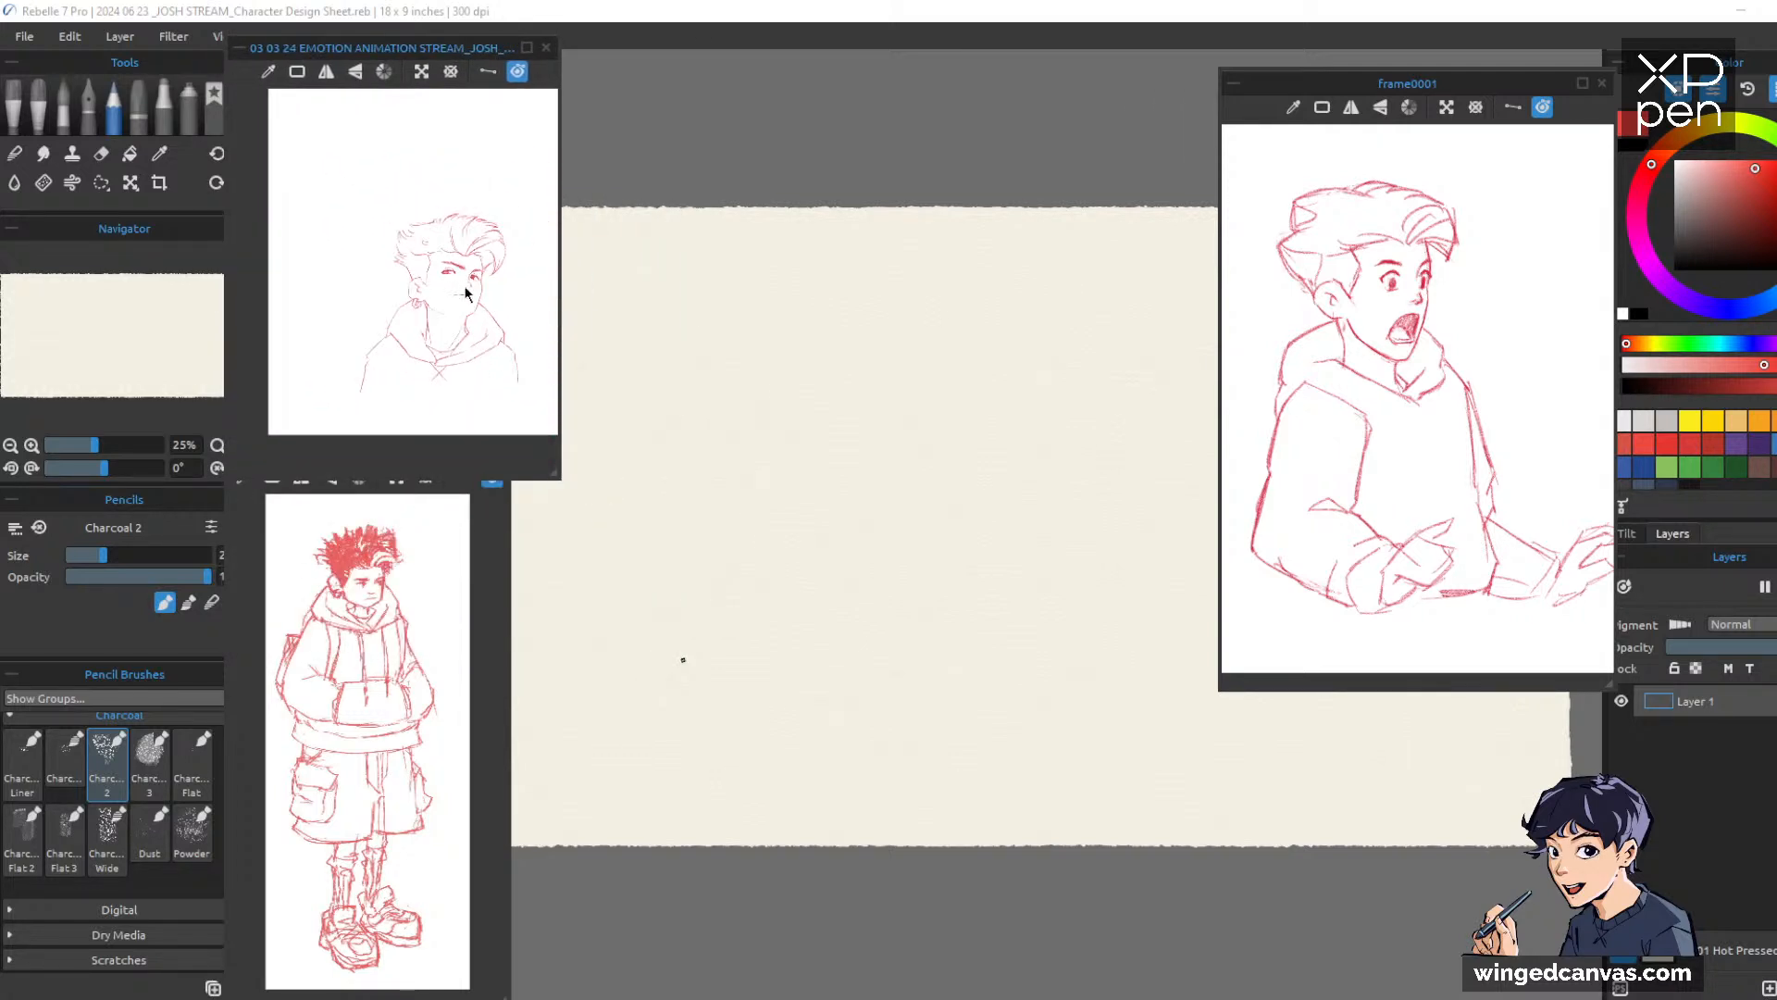
scroll(465, 293, "up", 5)
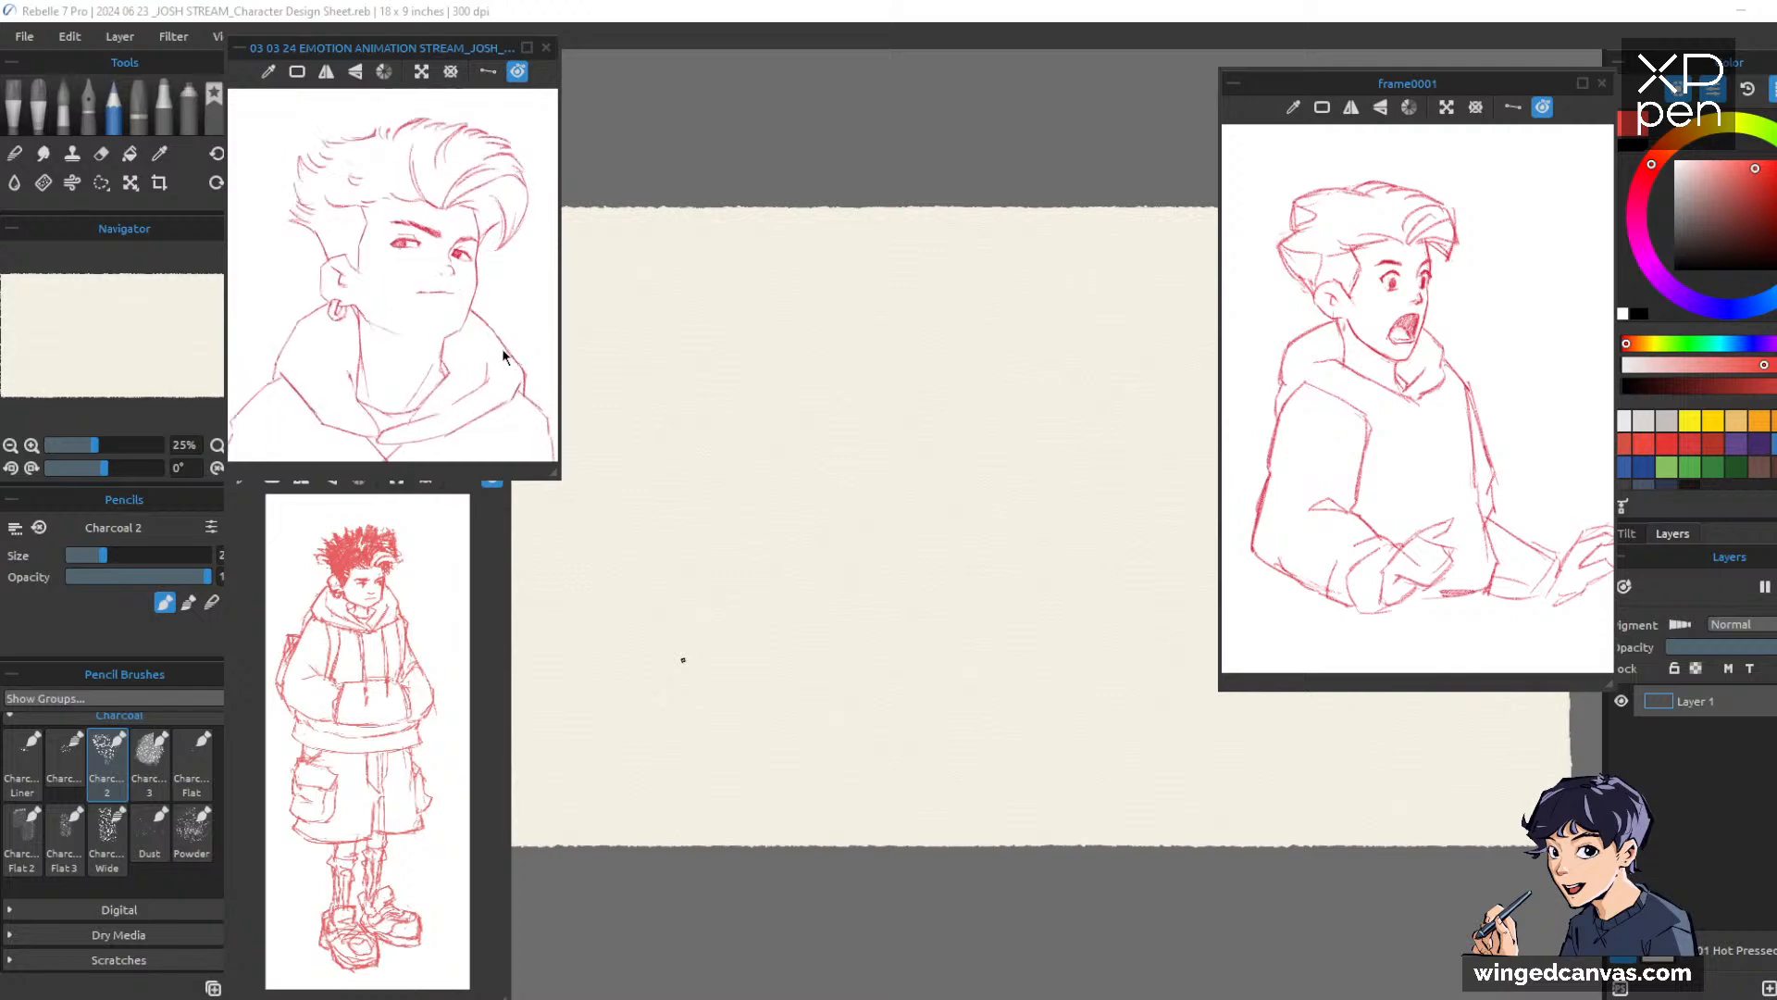
Arrange the references along the canvas's right side, with frame0001 uppermost, the portrait beneath it, and the full-body reference beside frame0001
mouse_move(1397, 91)
left_mouse_down()
mouse_move(689, 115)
mouse_move(688, 372)
mouse_move(653, 404)
mouse_move(1538, 404)
mouse_move(1298, 377)
mouse_move(1490, 65)
mouse_move(1486, 39)
left_mouse_up()
left_click_drag(448, 61, 1500, 463)
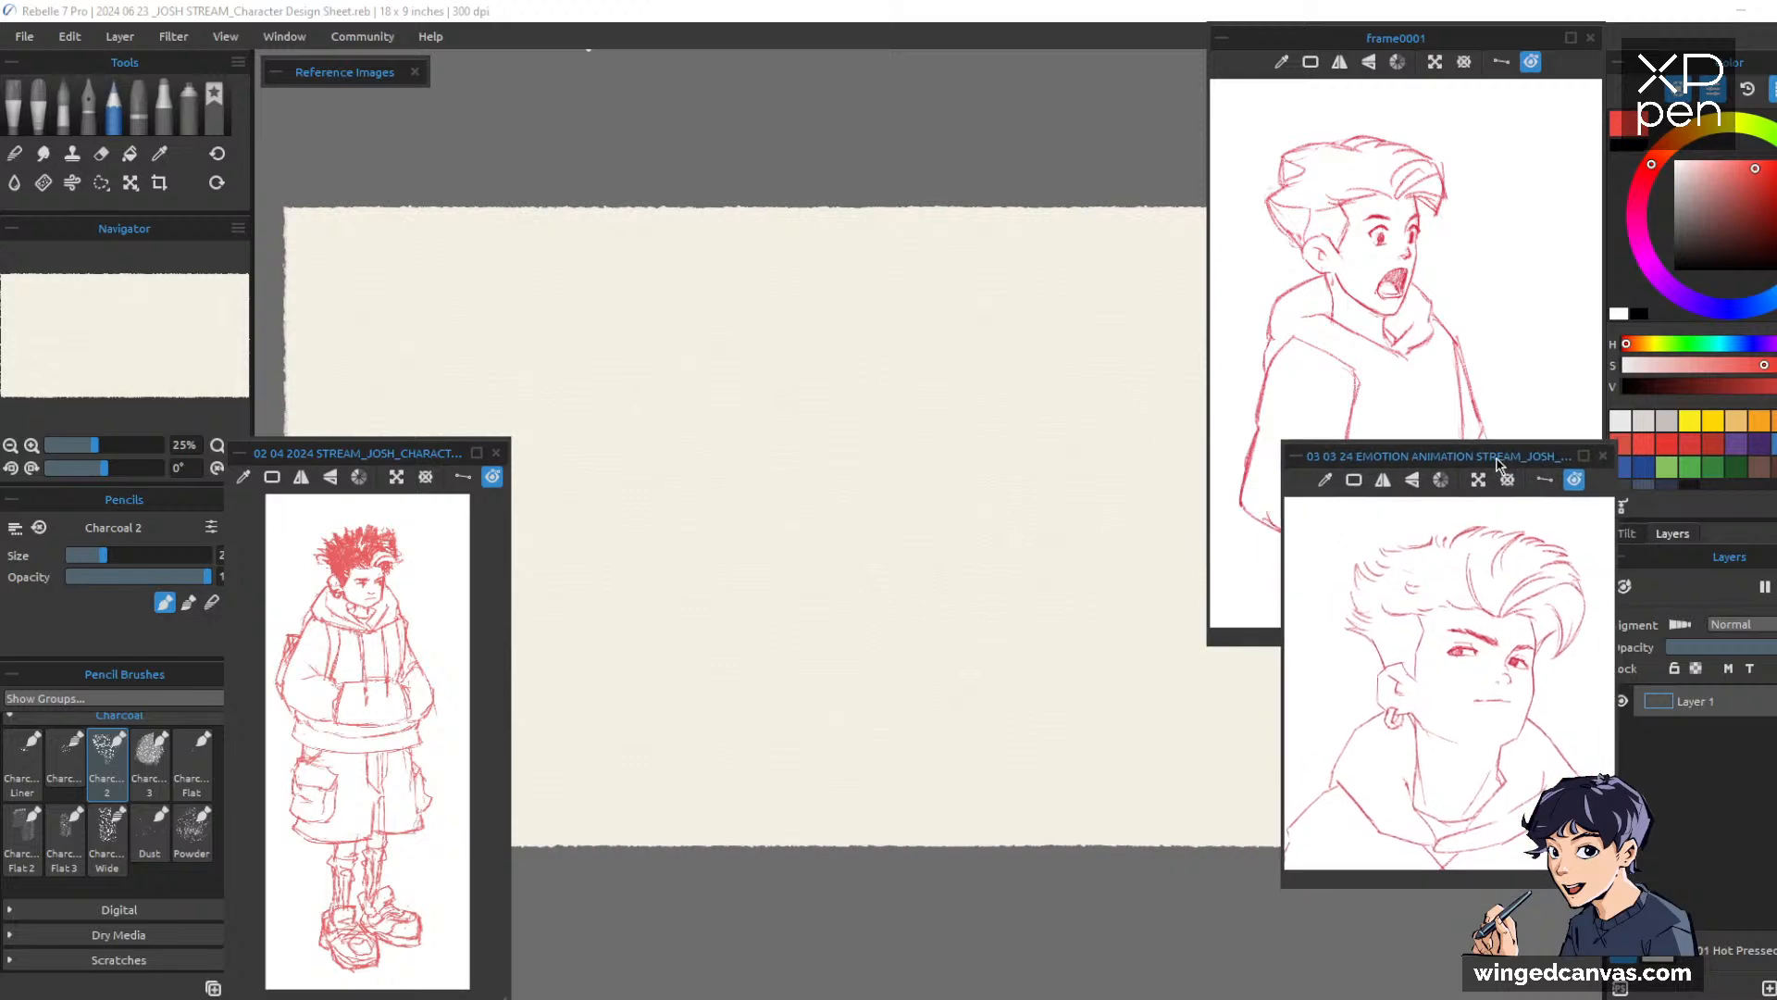
left_click_drag(424, 459, 1171, 41)
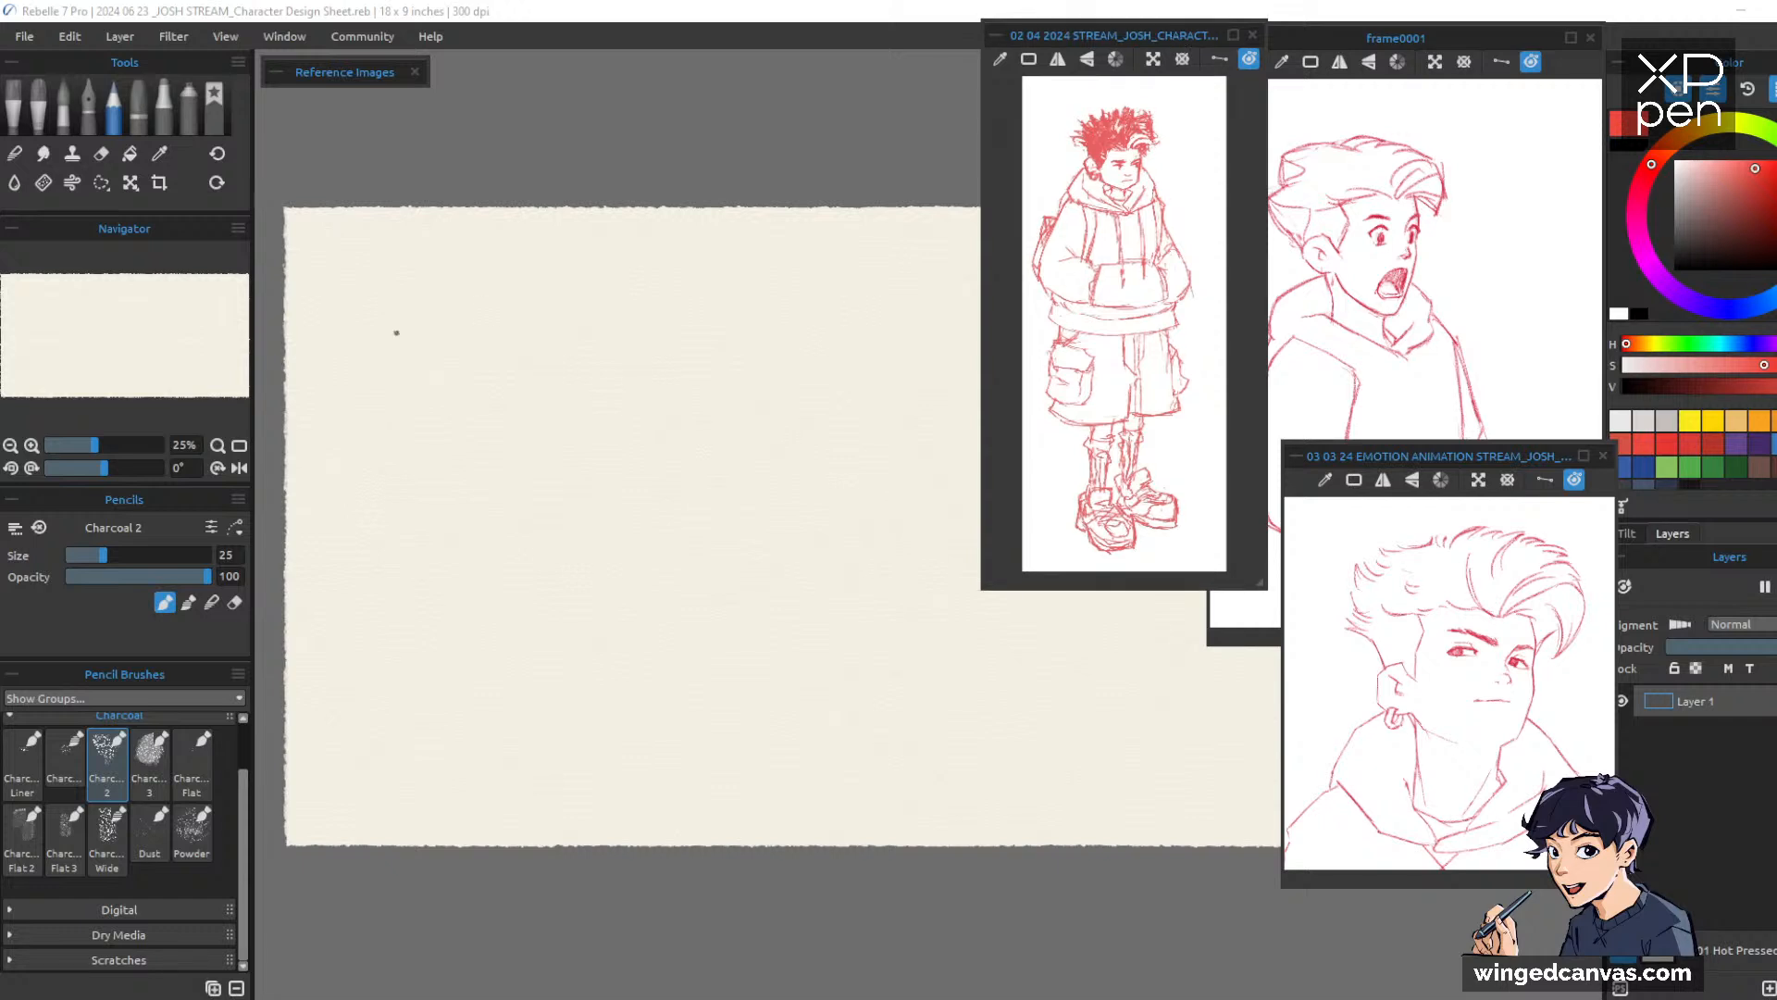
Expand the Reference Images panel over the canvas and check its entry among the available panels
left_click(278, 73)
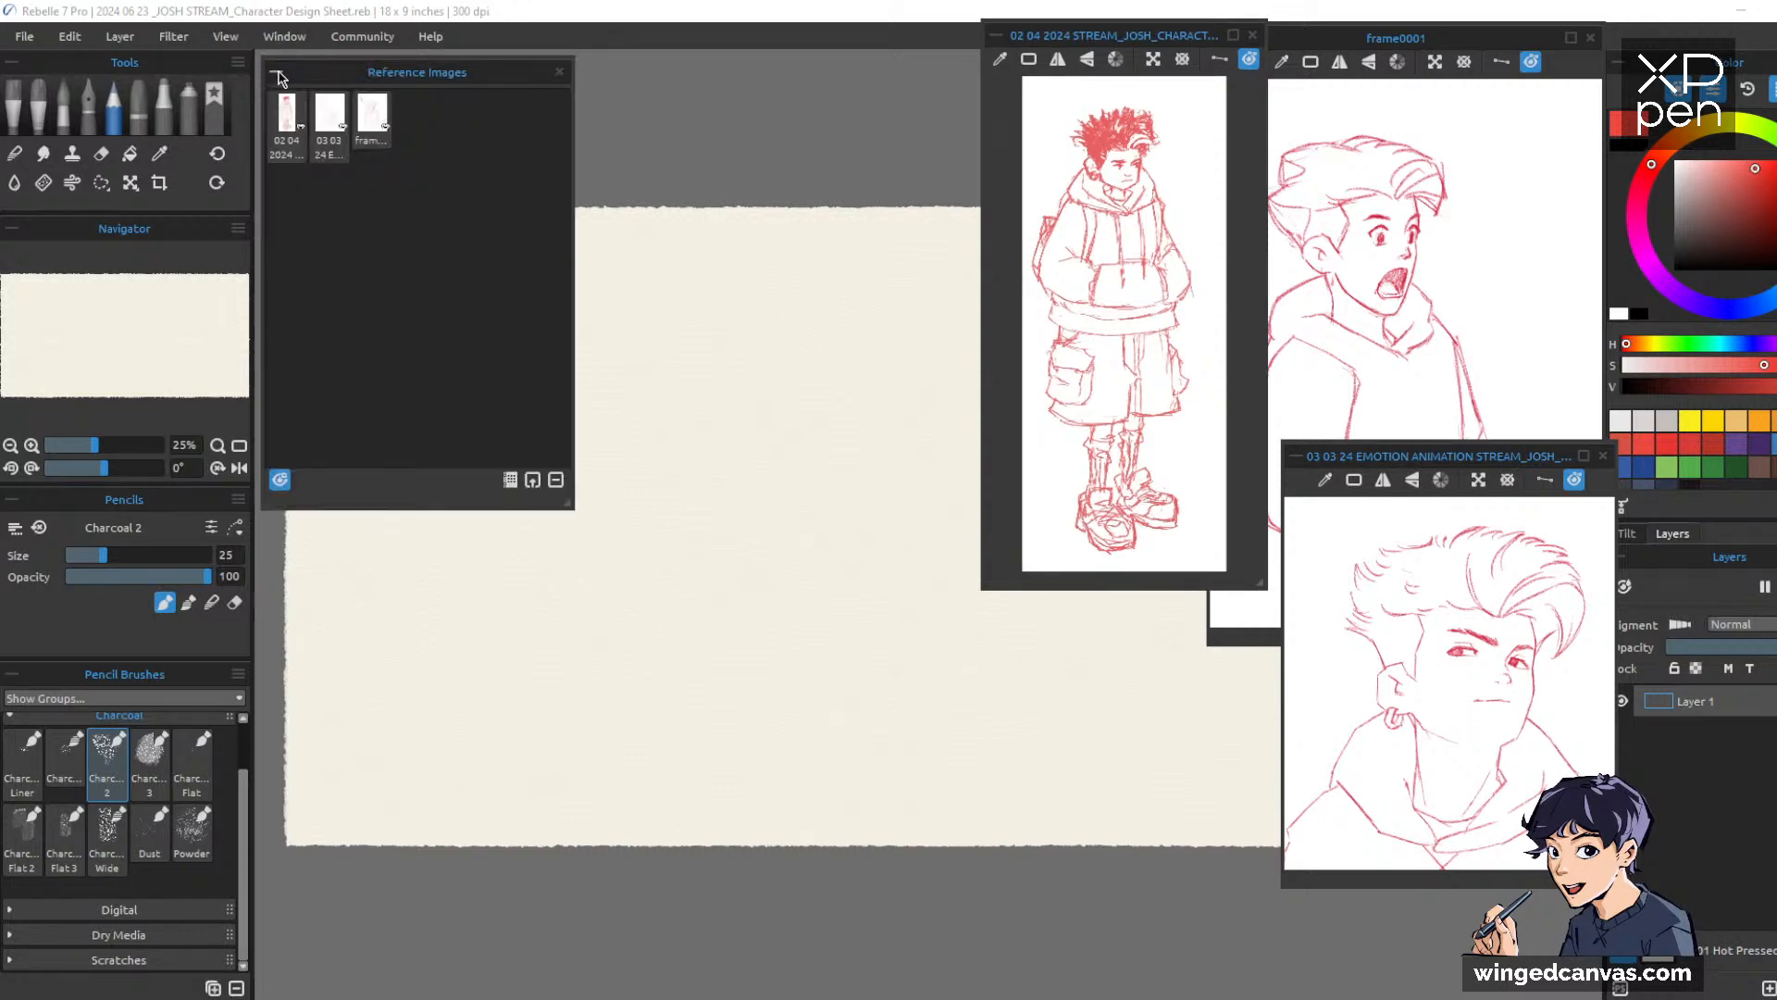
left_click_drag(435, 87, 490, 128)
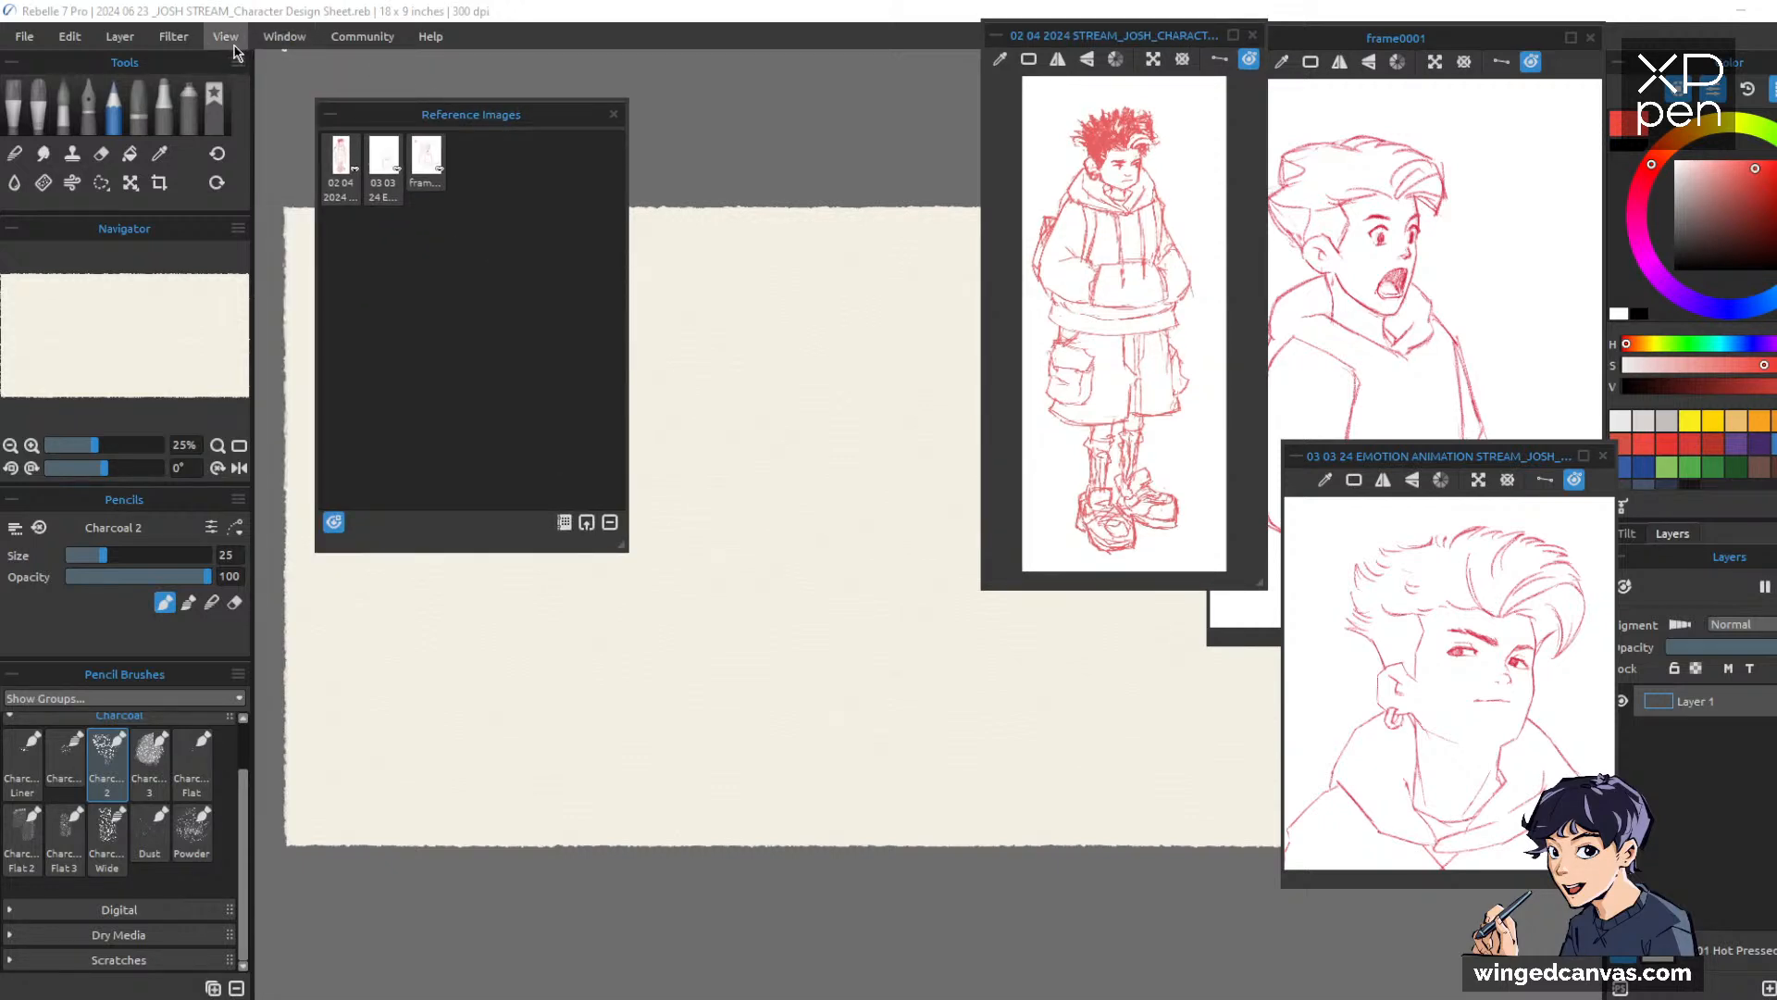
left_click(284, 36)
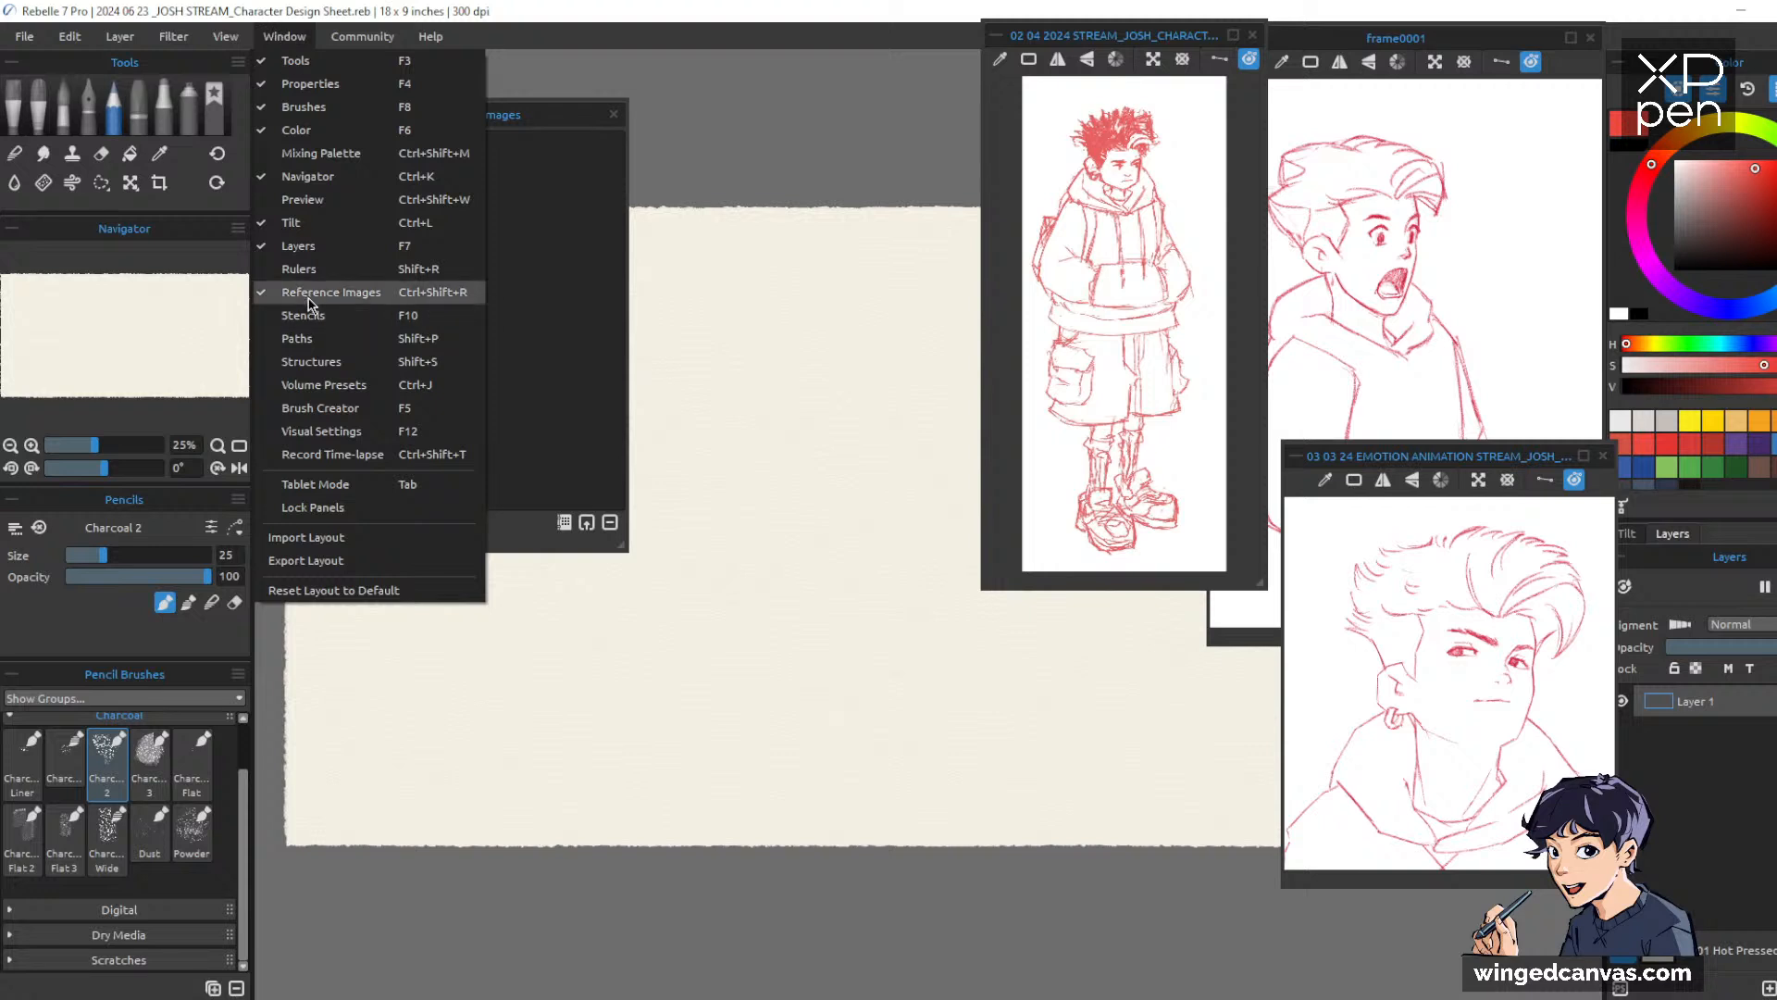
left_click(564, 117)
mouse_move(564, 116)
left_mouse_down()
mouse_move(531, 123)
mouse_move(537, 97)
mouse_move(566, 106)
left_mouse_up()
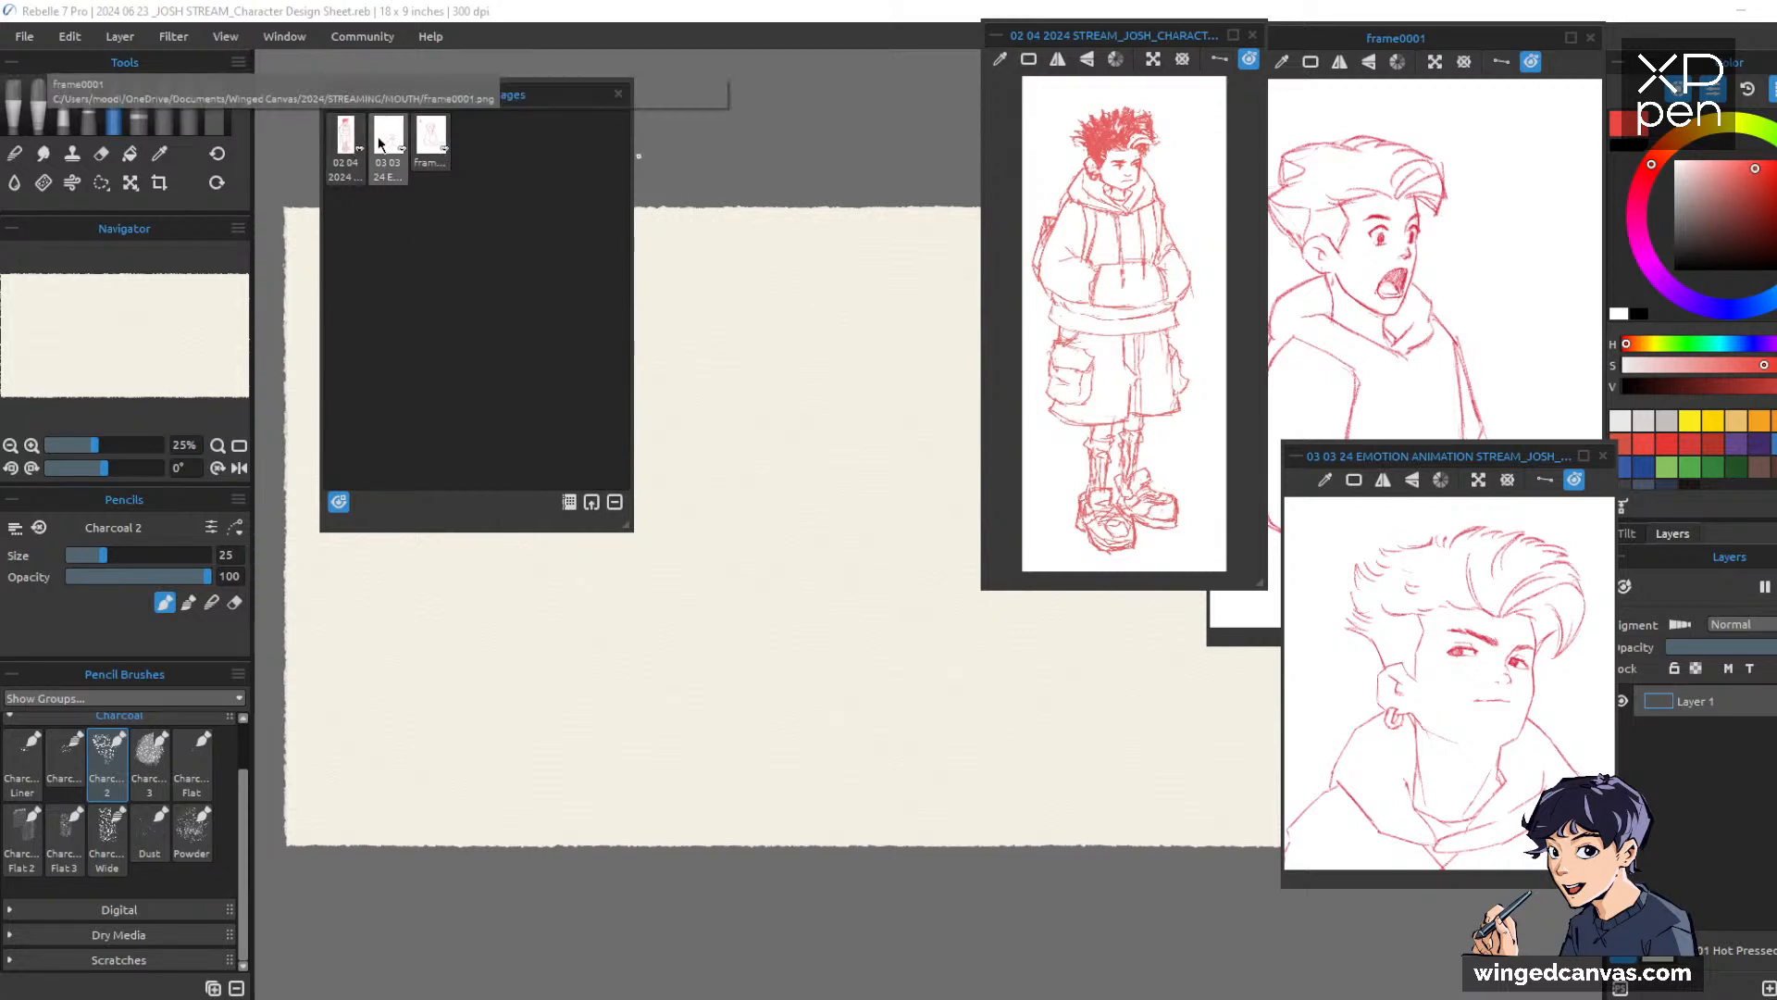
Toggle the full-body and portrait references from their Reference Images thumbnails, and collapse the panel near the canvas's upper-left corner
left_click(350, 143)
left_click(343, 139)
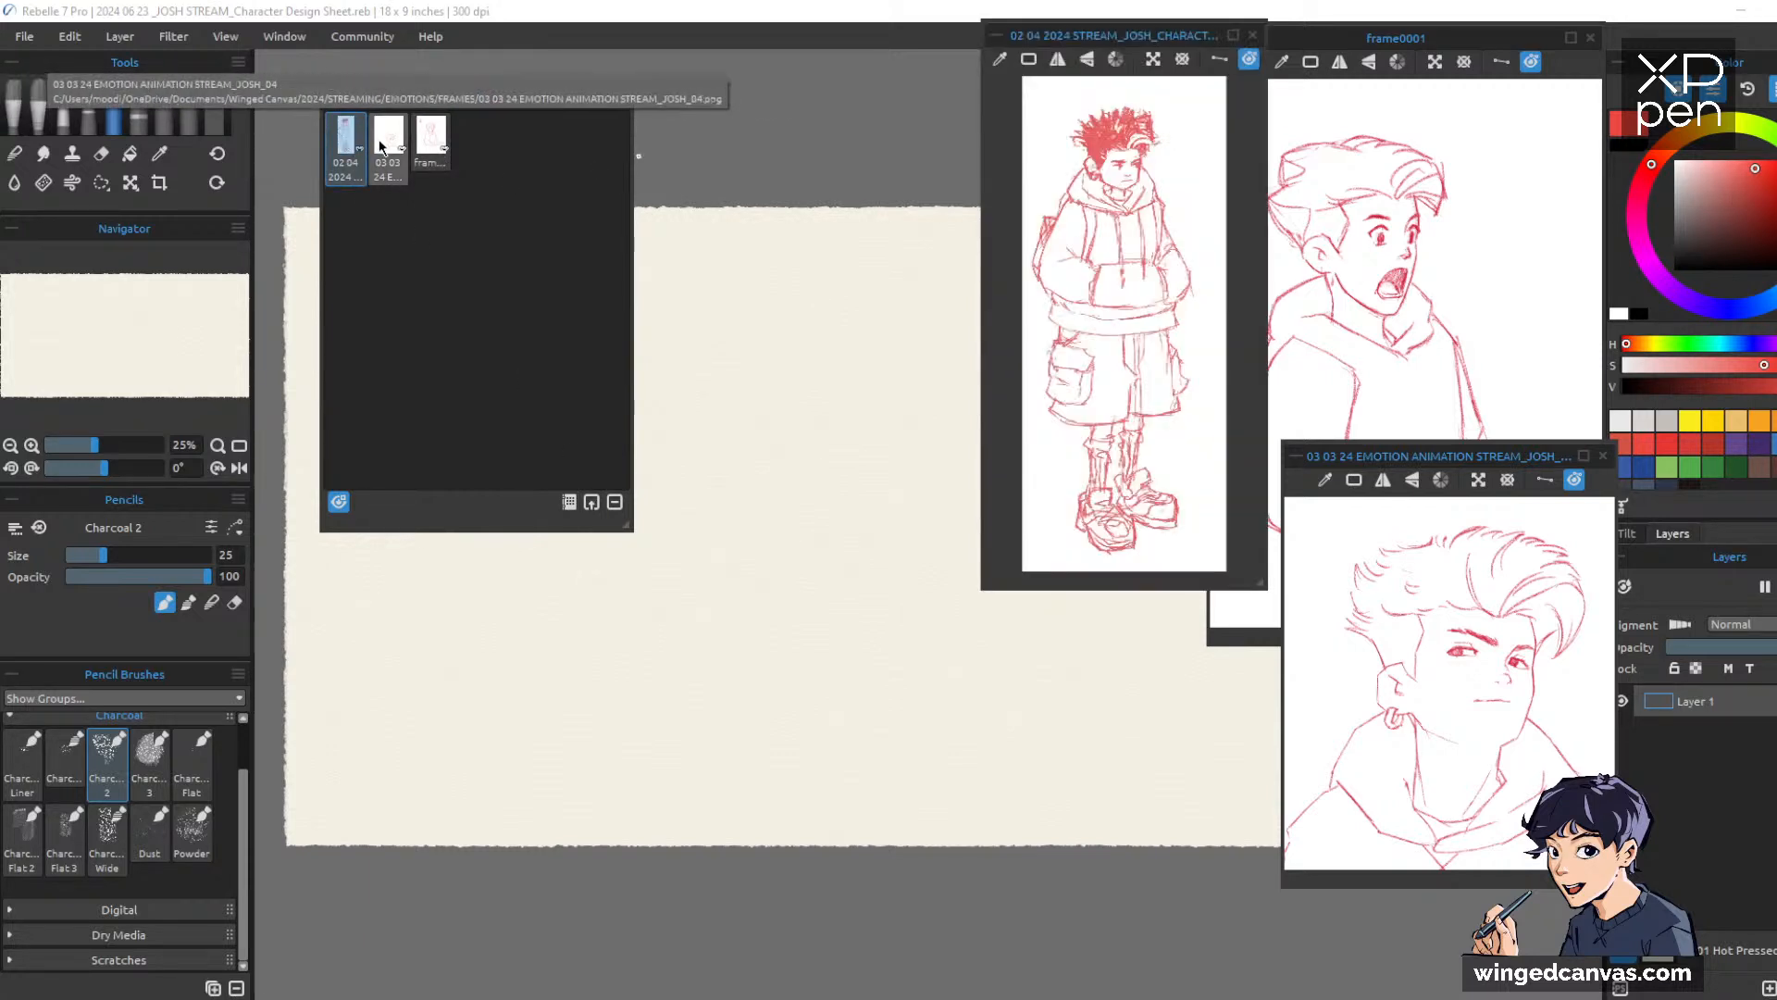
left_click(392, 144)
left_click(393, 144)
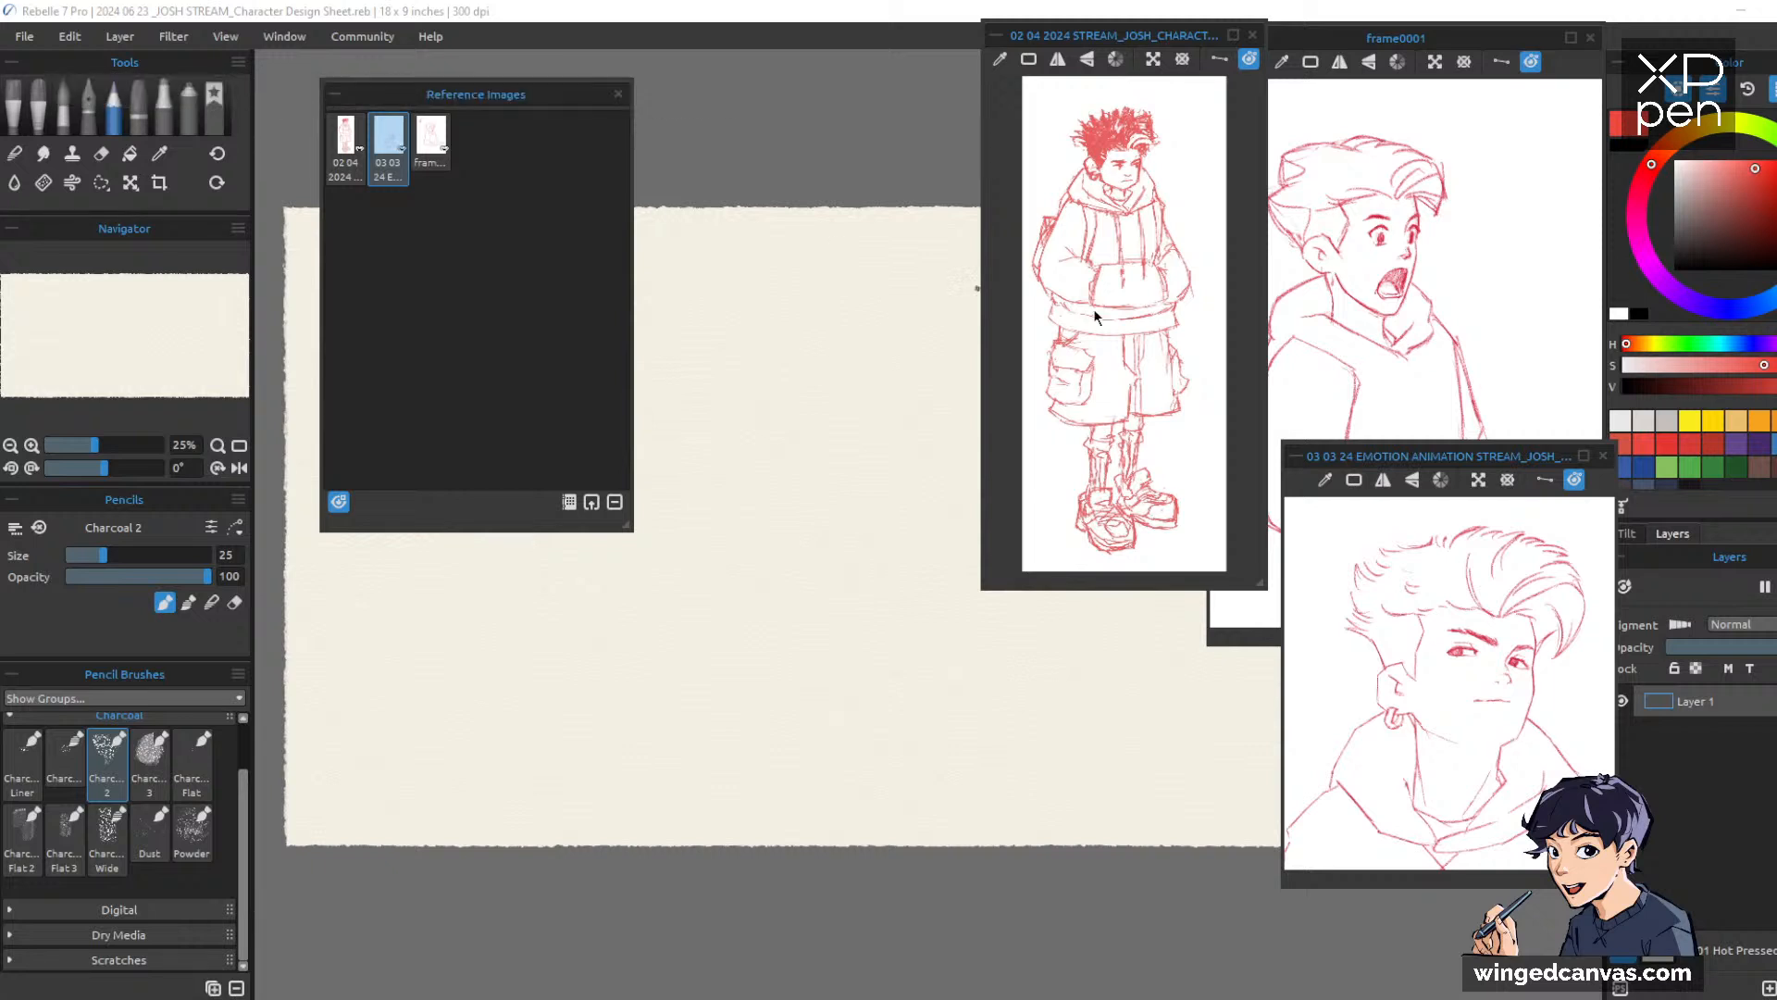
left_click_drag(560, 99, 499, 72)
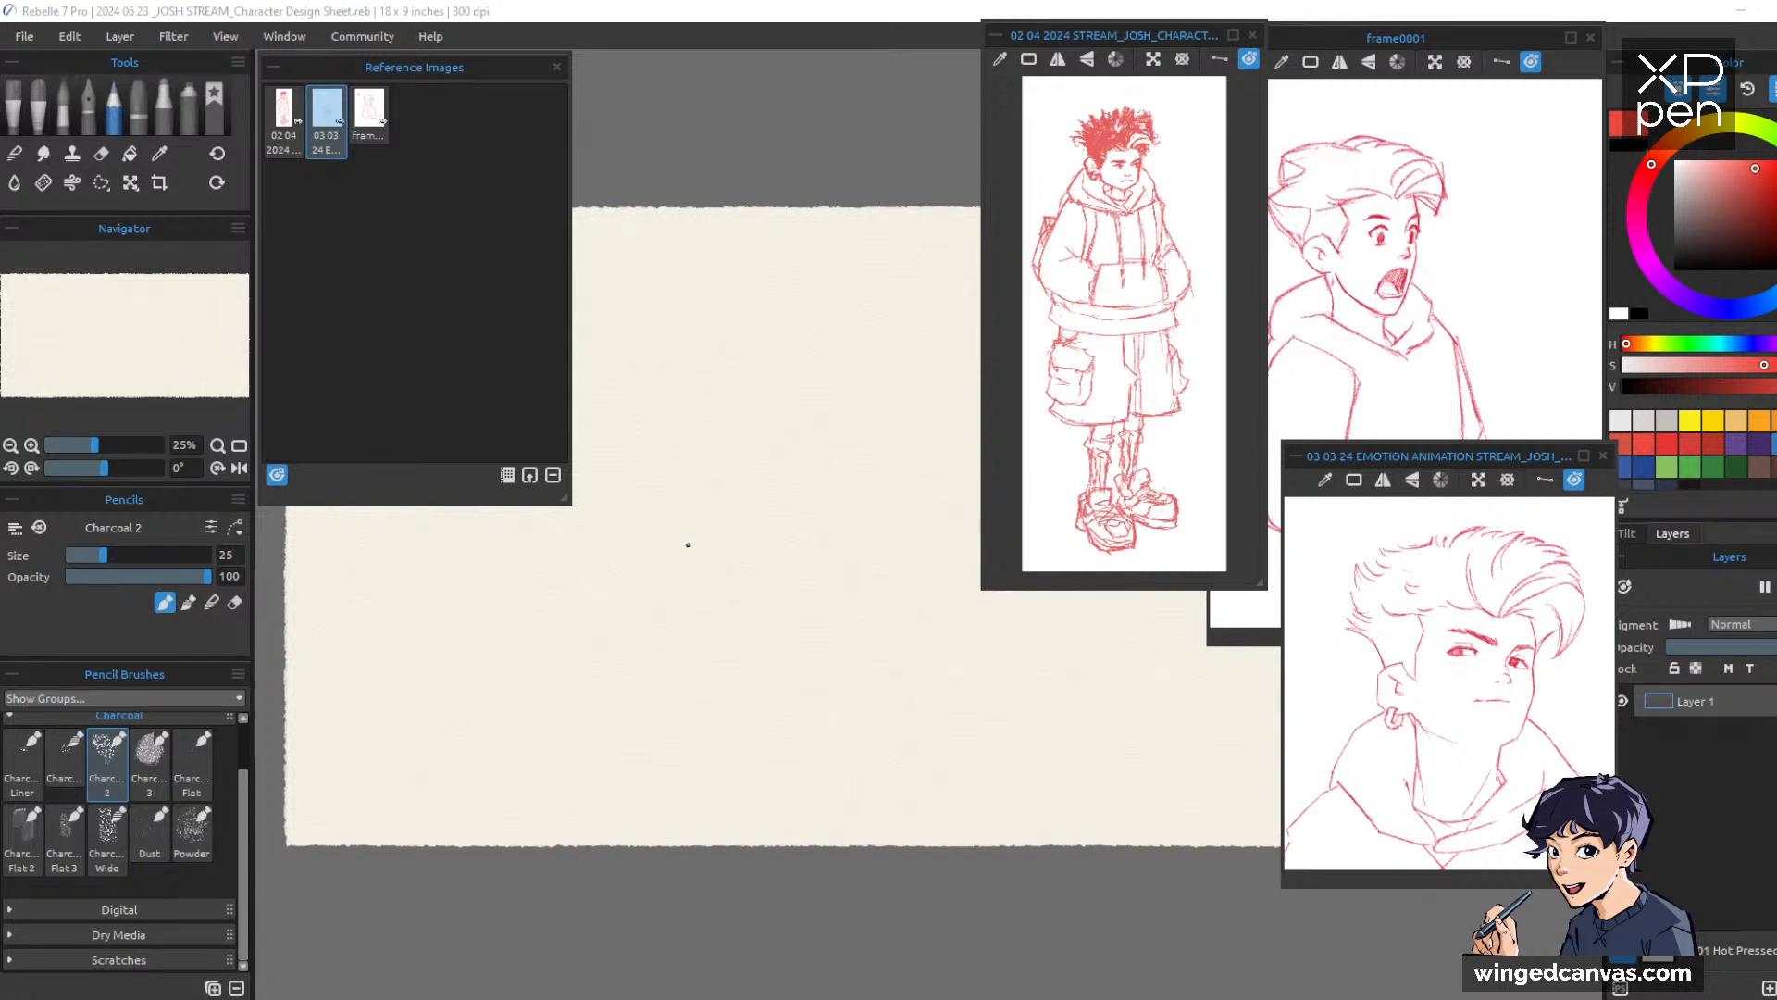
left_click(273, 72)
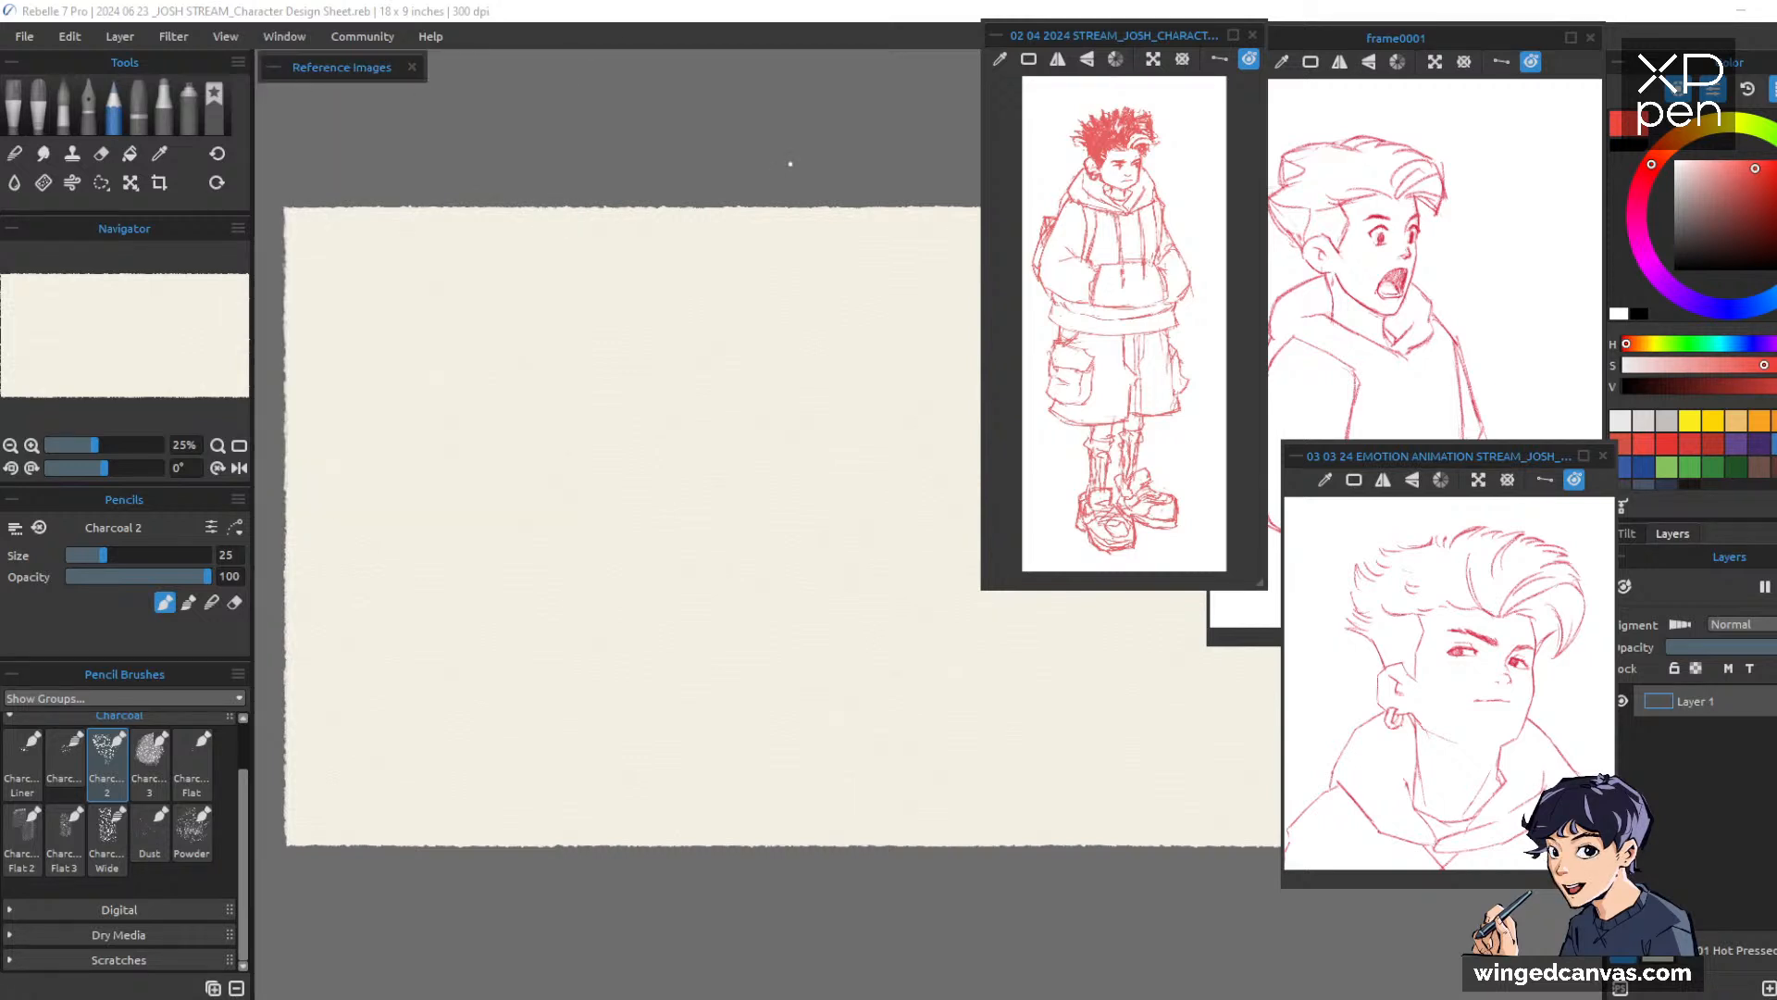
Shift frame0001 and the full-body reference farther beyond the canvas's right side, and lower the portrait to free more drawing space
mouse_move(1158, 45)
left_mouse_down()
mouse_move(1199, 48)
mouse_move(1179, 54)
left_mouse_up()
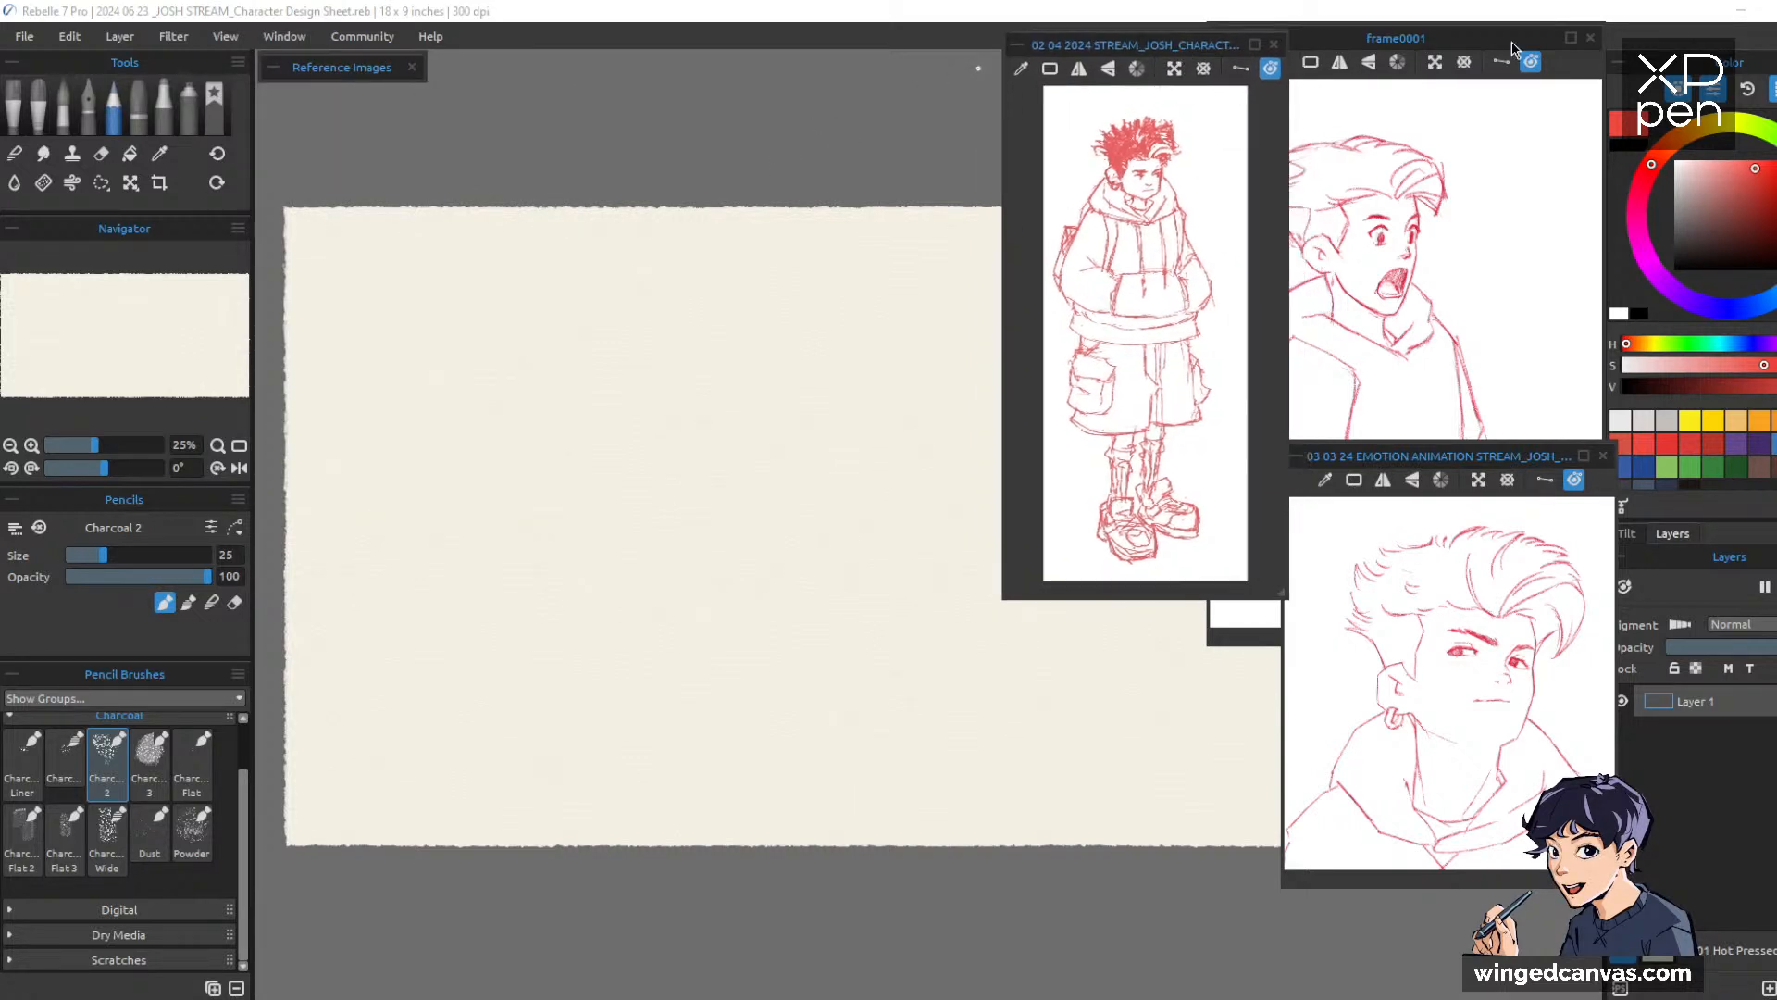
left_click_drag(1503, 39, 1574, 31)
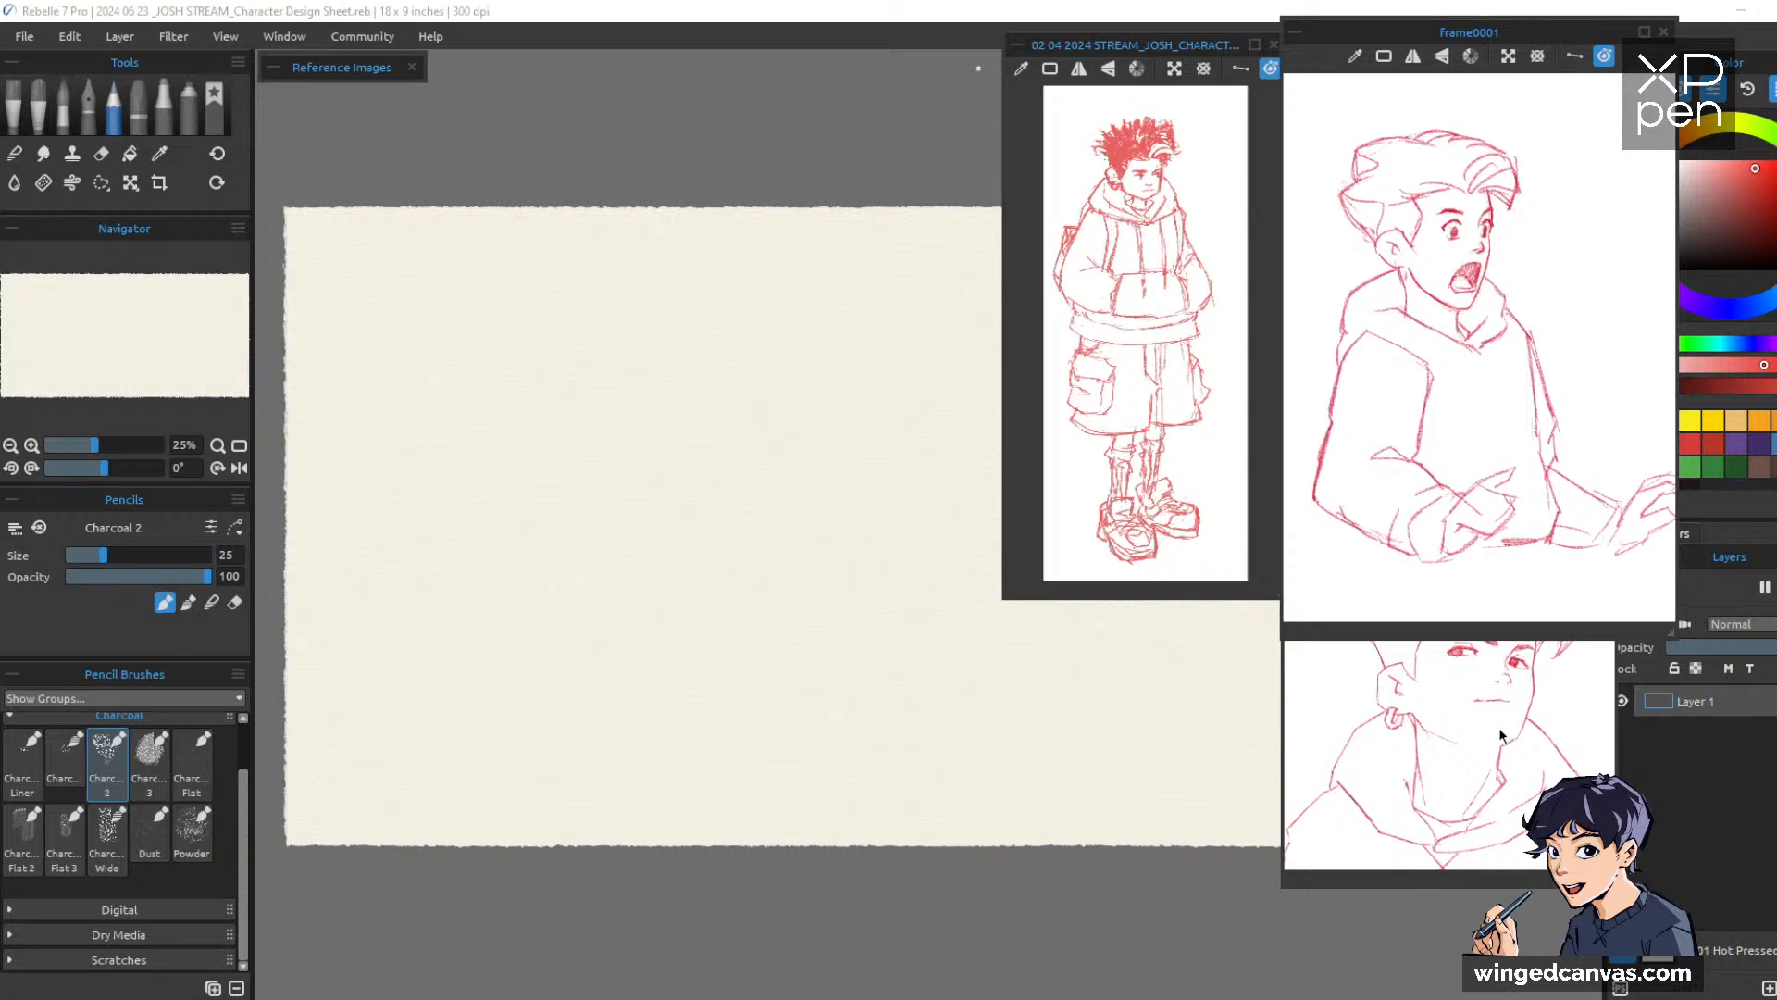
left_click(1500, 730)
left_click_drag(1422, 457, 1416, 578)
left_click_drag(1071, 46, 1146, 35)
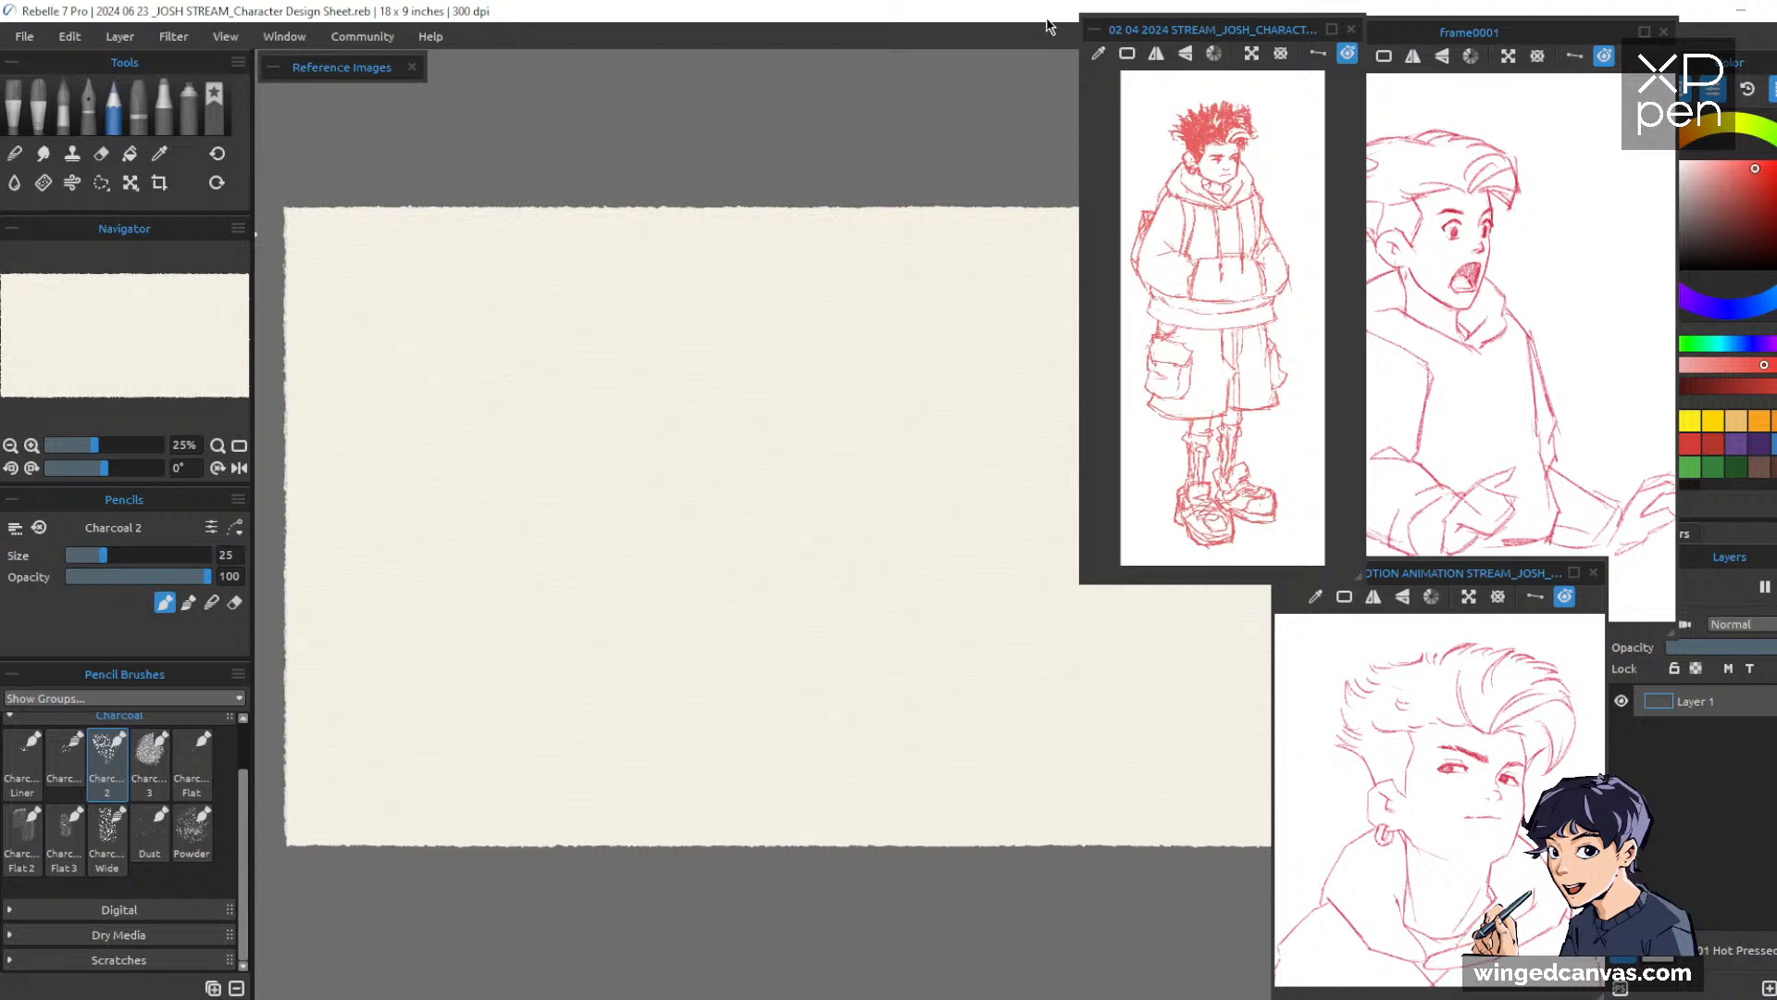
left_click_drag(1172, 714, 1201, 750)
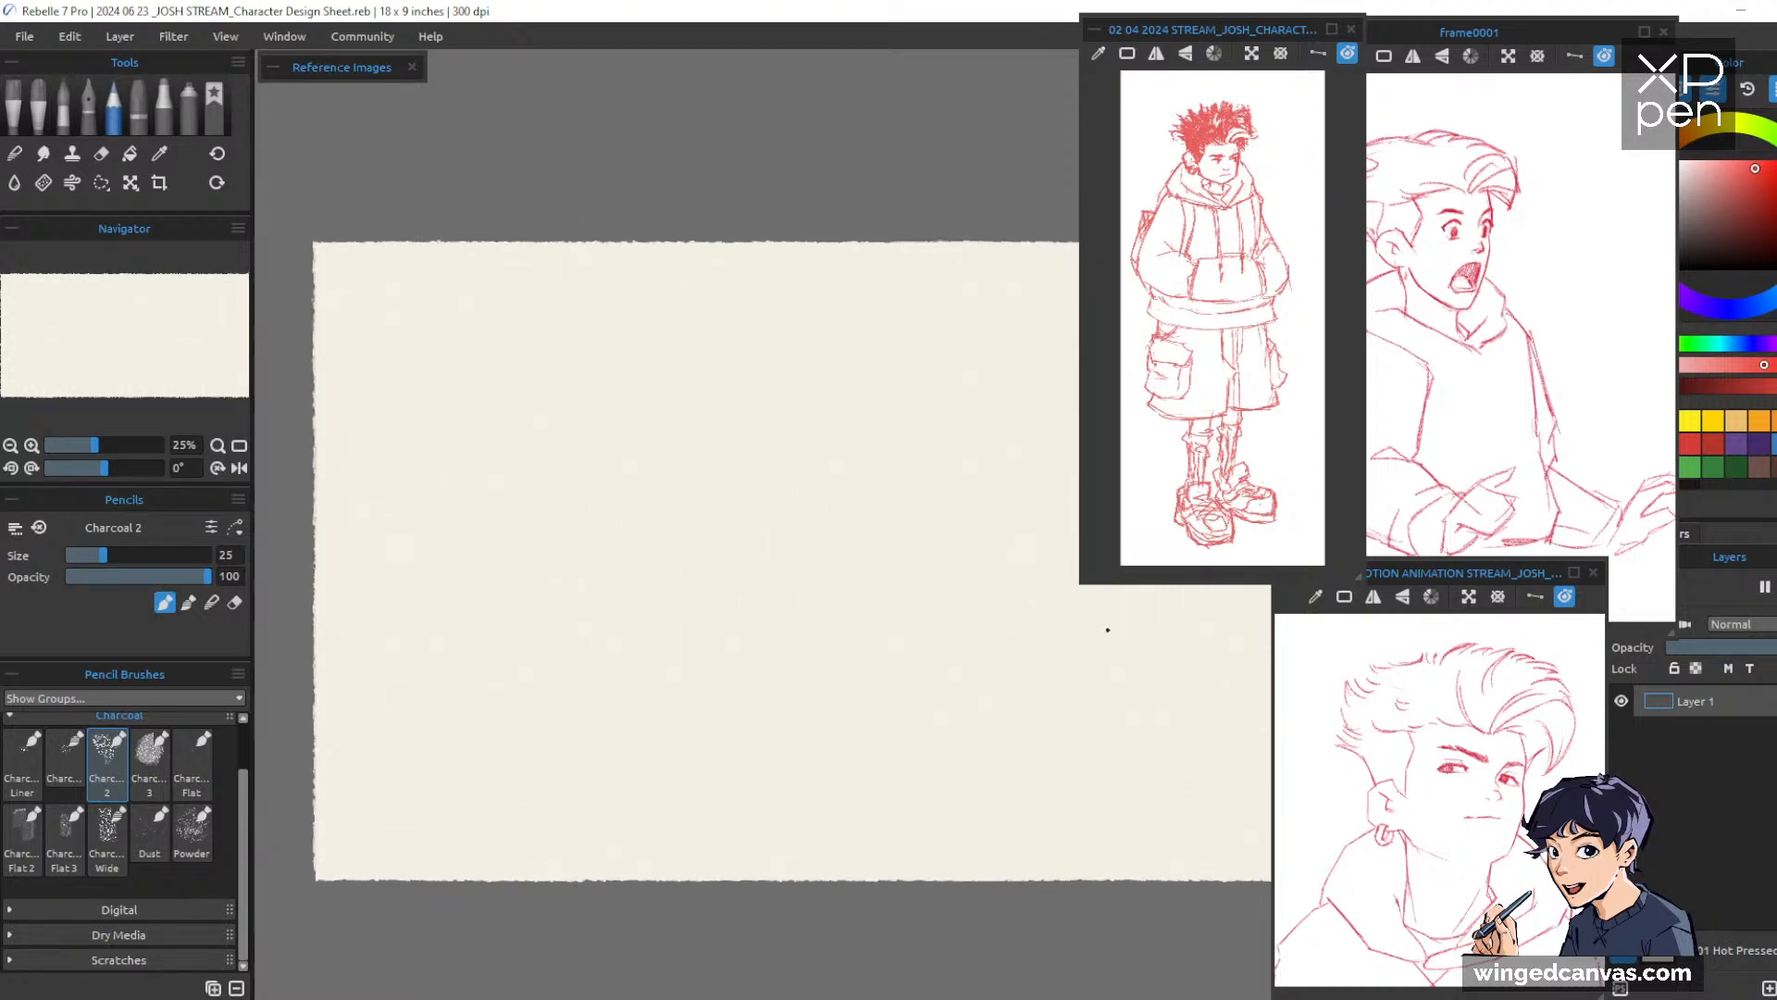
left_click_drag(1031, 663, 1096, 608)
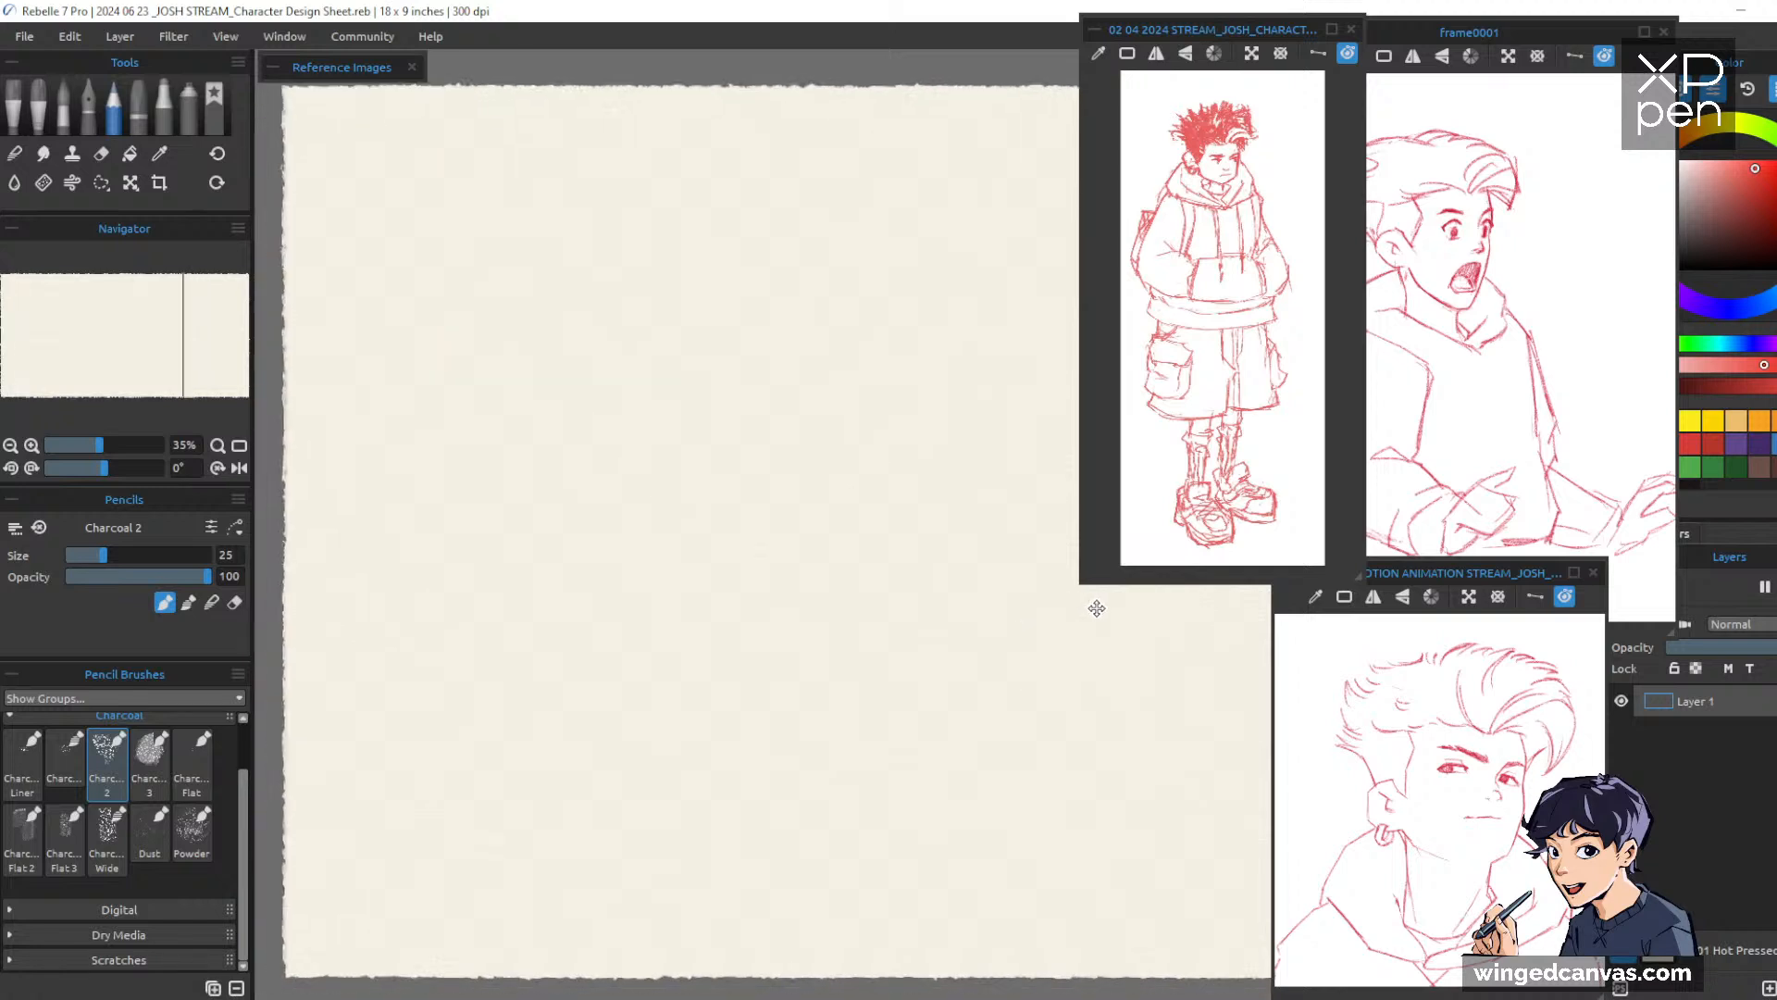
left_click_drag(1145, 744, 1136, 724)
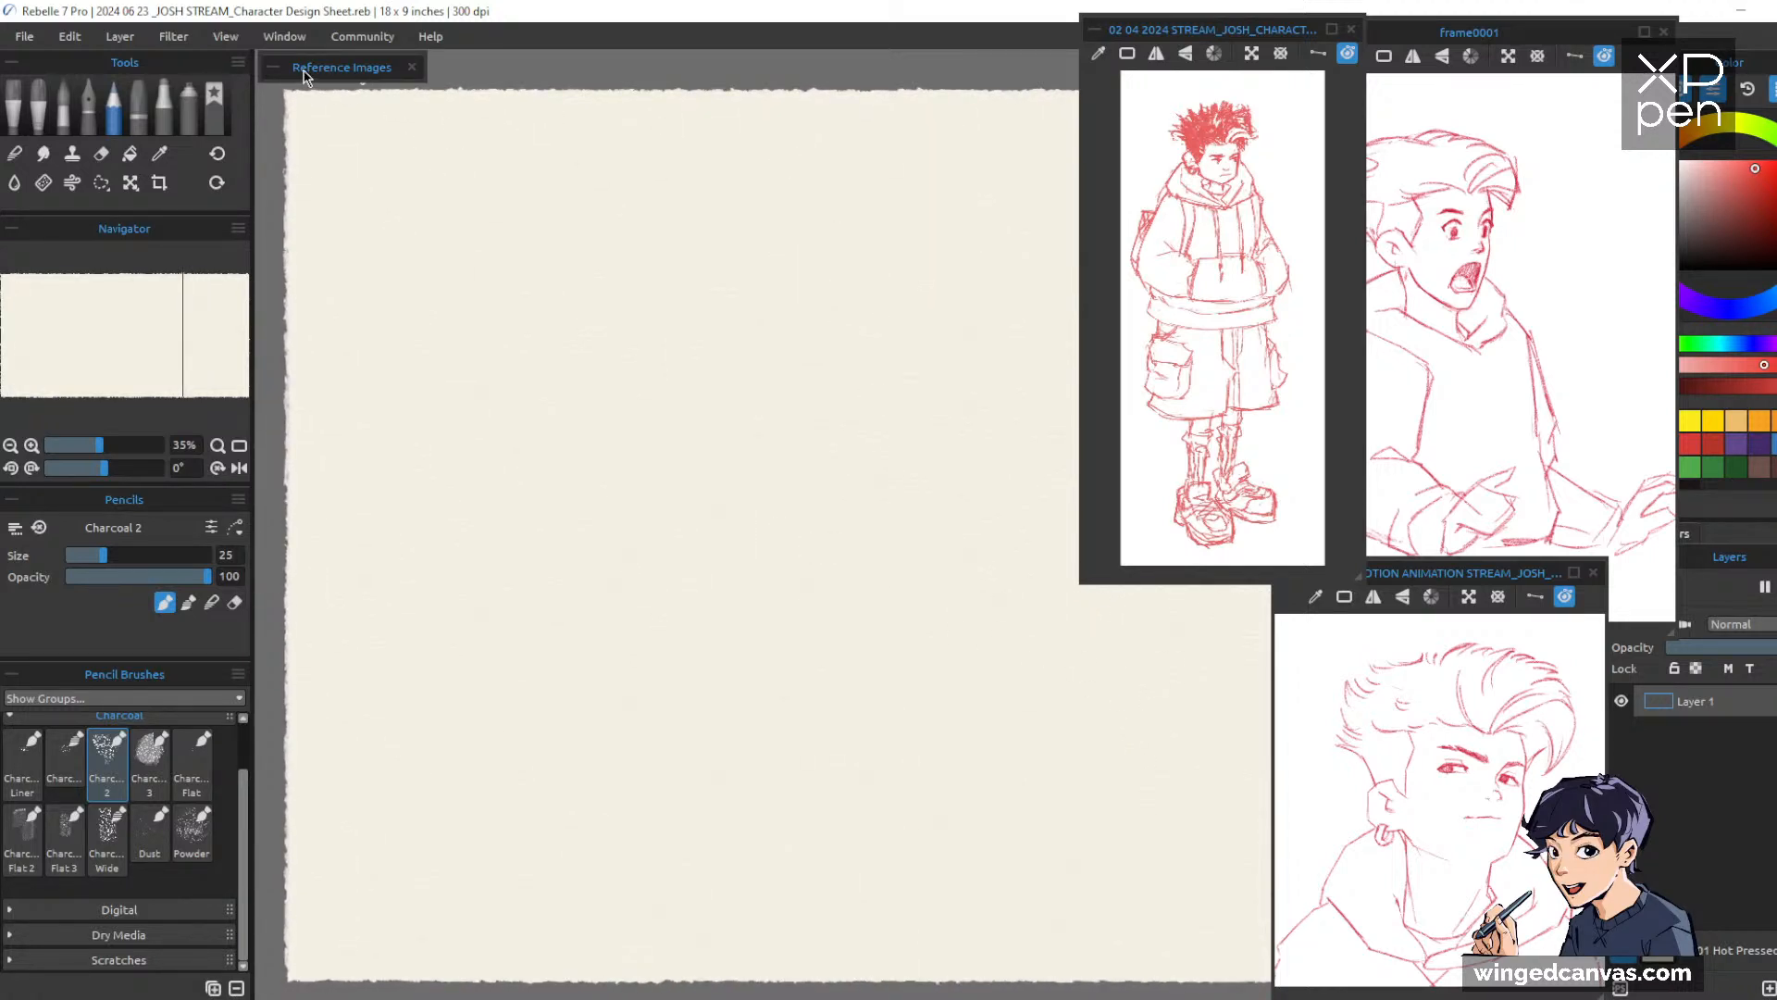
Try docking the Reference Images panel with the Tools panel, and float it again above the canvas's upper-left corner
left_click_drag(315, 72, 152, 109)
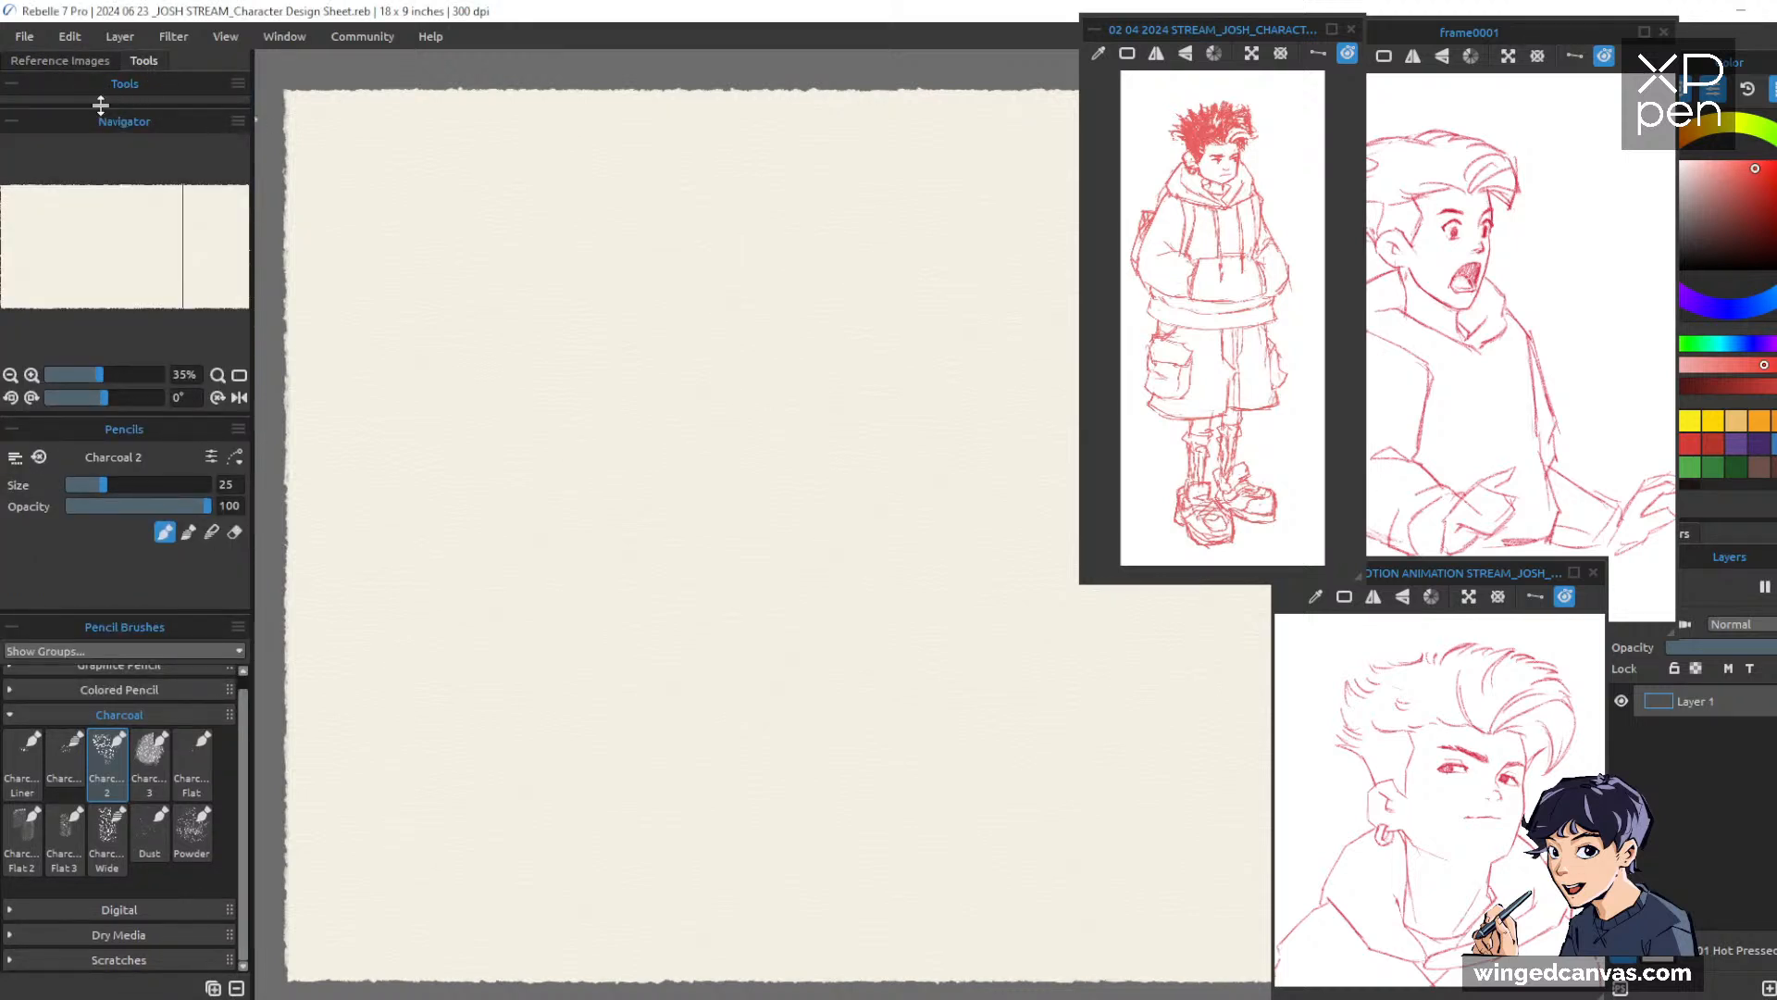
left_click_drag(89, 67, 416, 204)
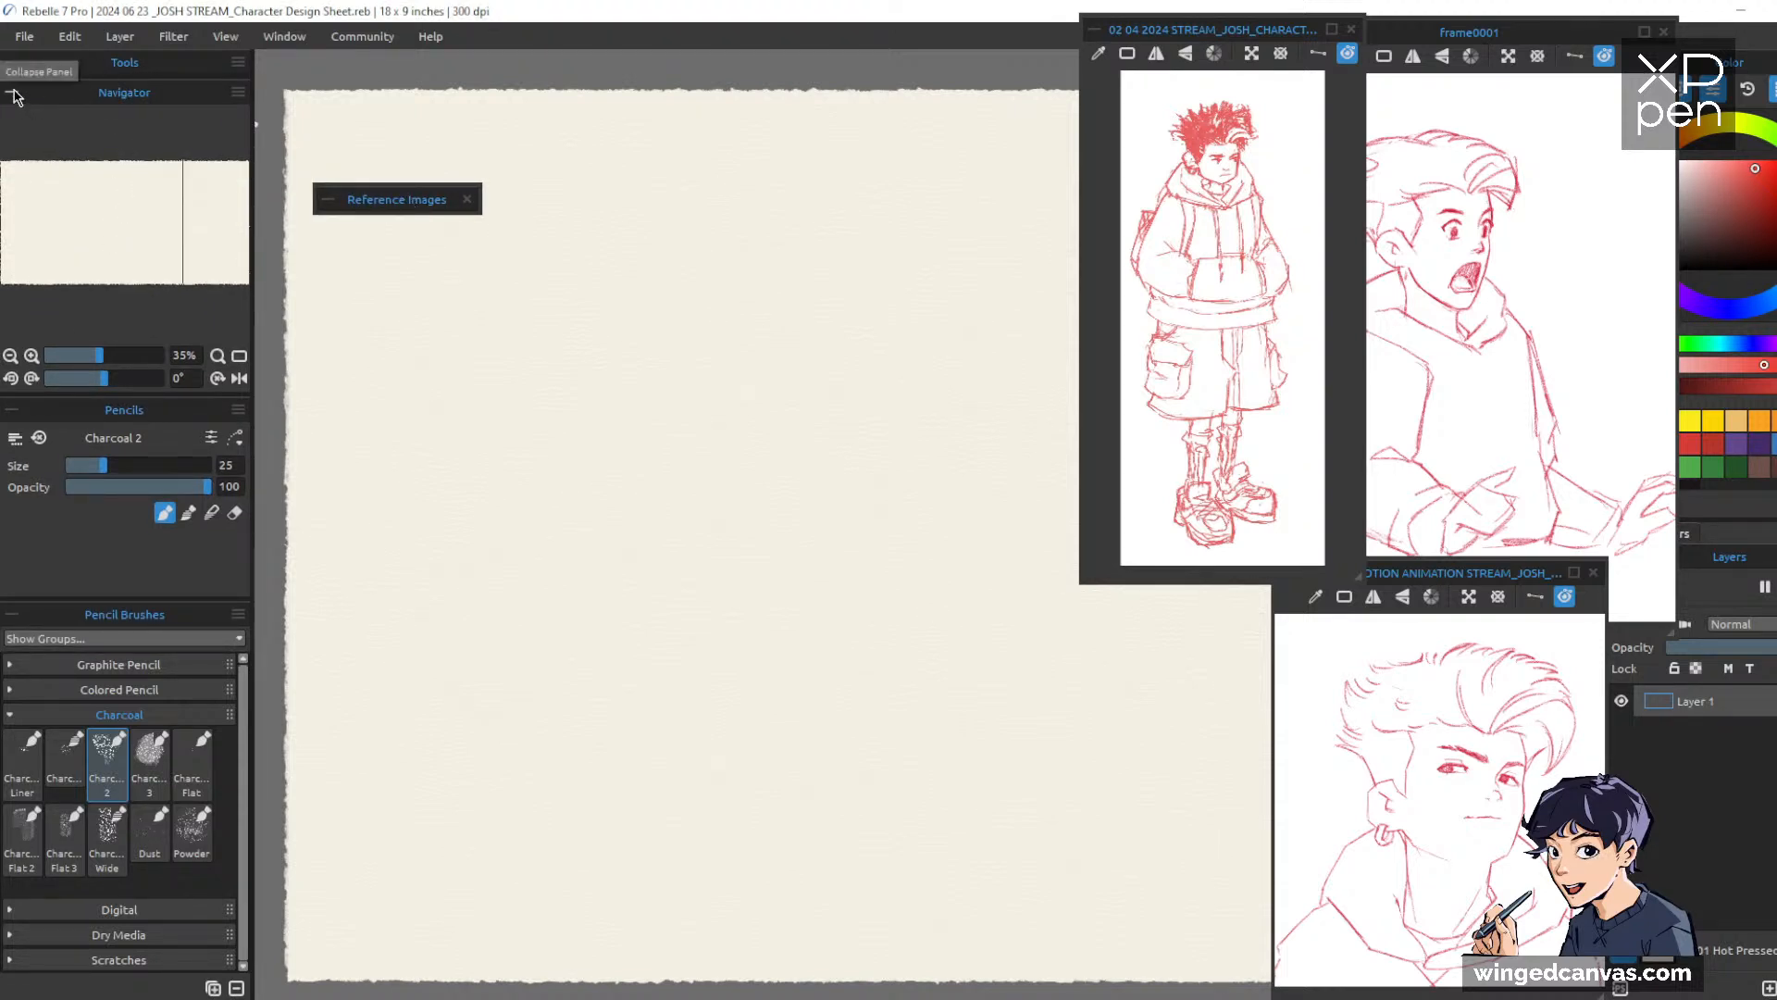
mouse_move(124, 67)
left_mouse_down()
mouse_move(405, 249)
mouse_move(120, 65)
left_mouse_up()
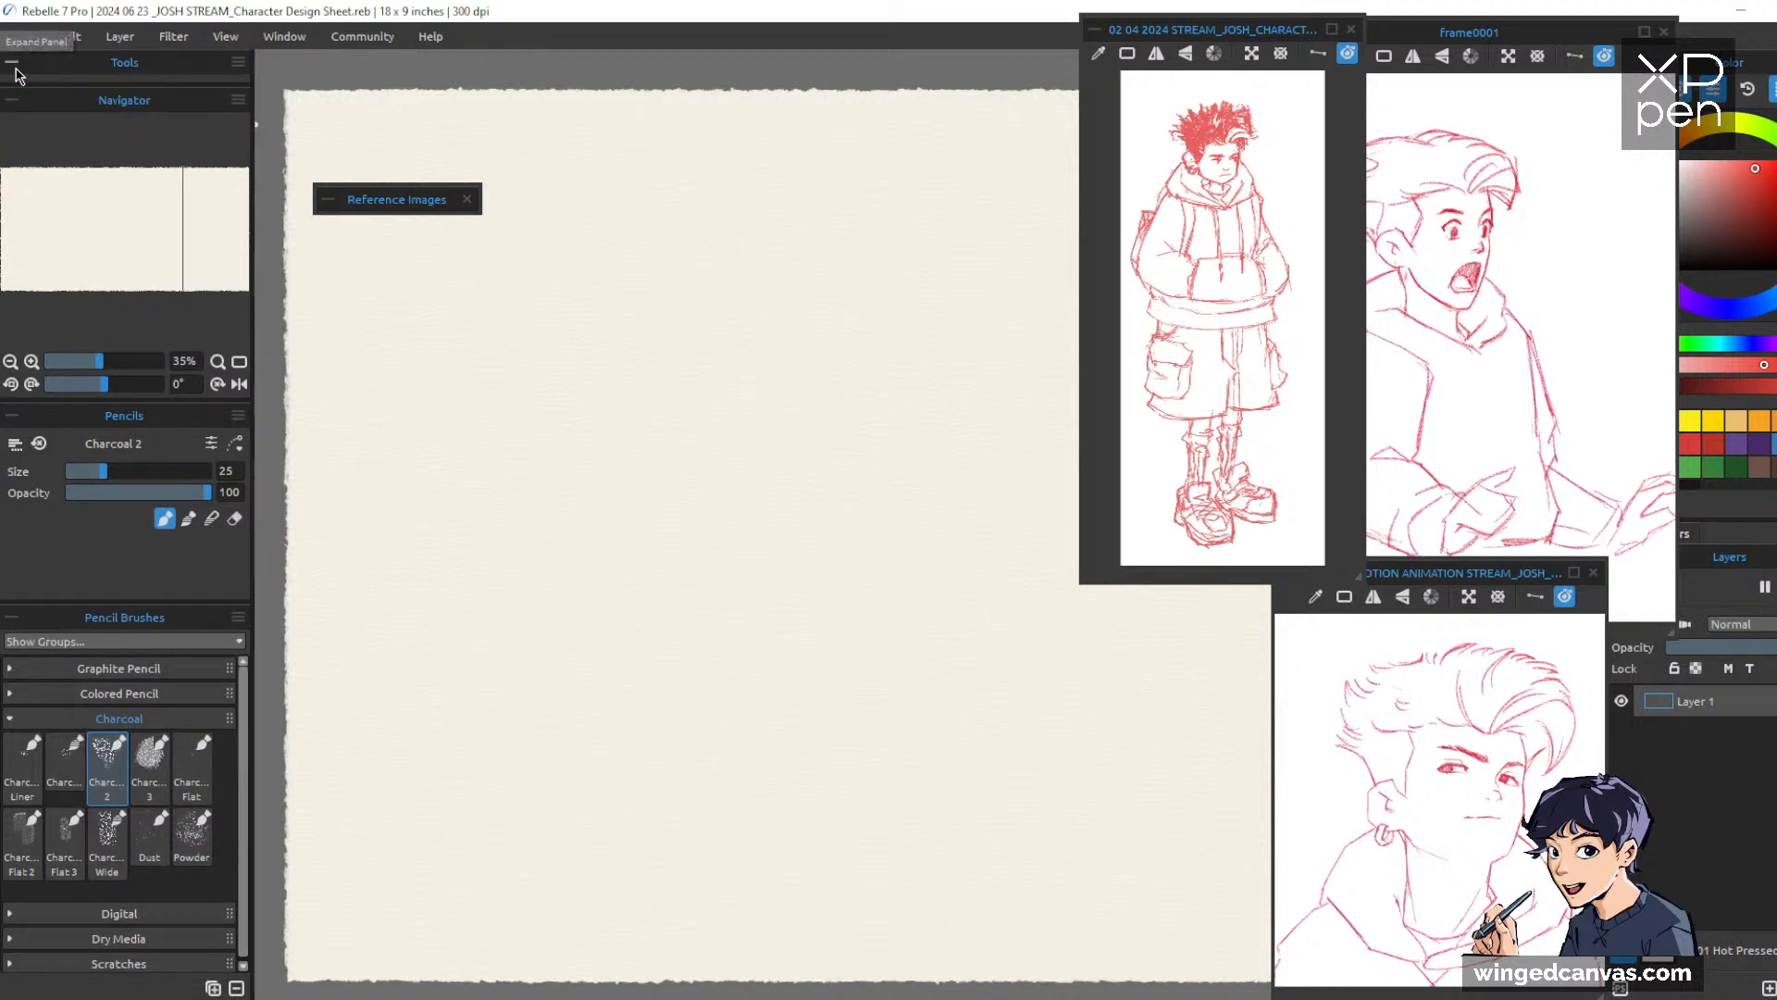
left_click_drag(408, 205, 347, 79)
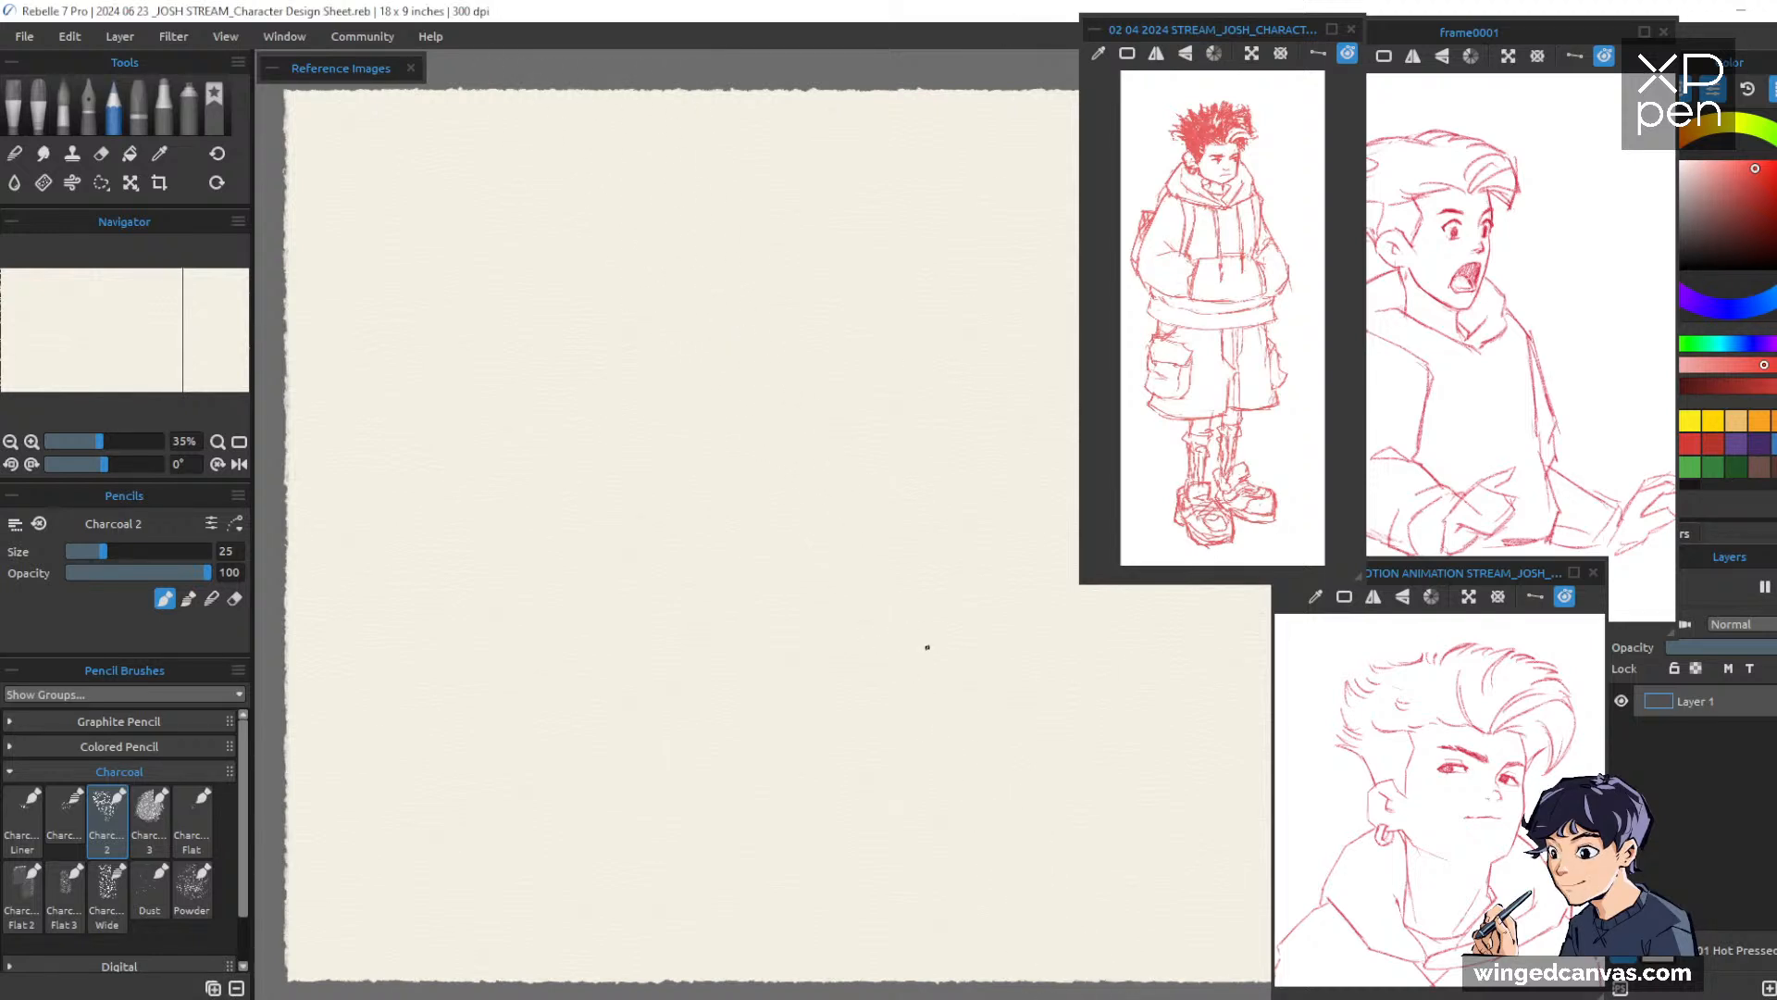
Set the Charcoal 2 brush size to 37
key("ctrl")
left_click_drag(941, 675, 984, 680)
Hide the full-body, portrait and frame0001 references from the Reference Images panel, and collapse the panel
left_click(341, 67)
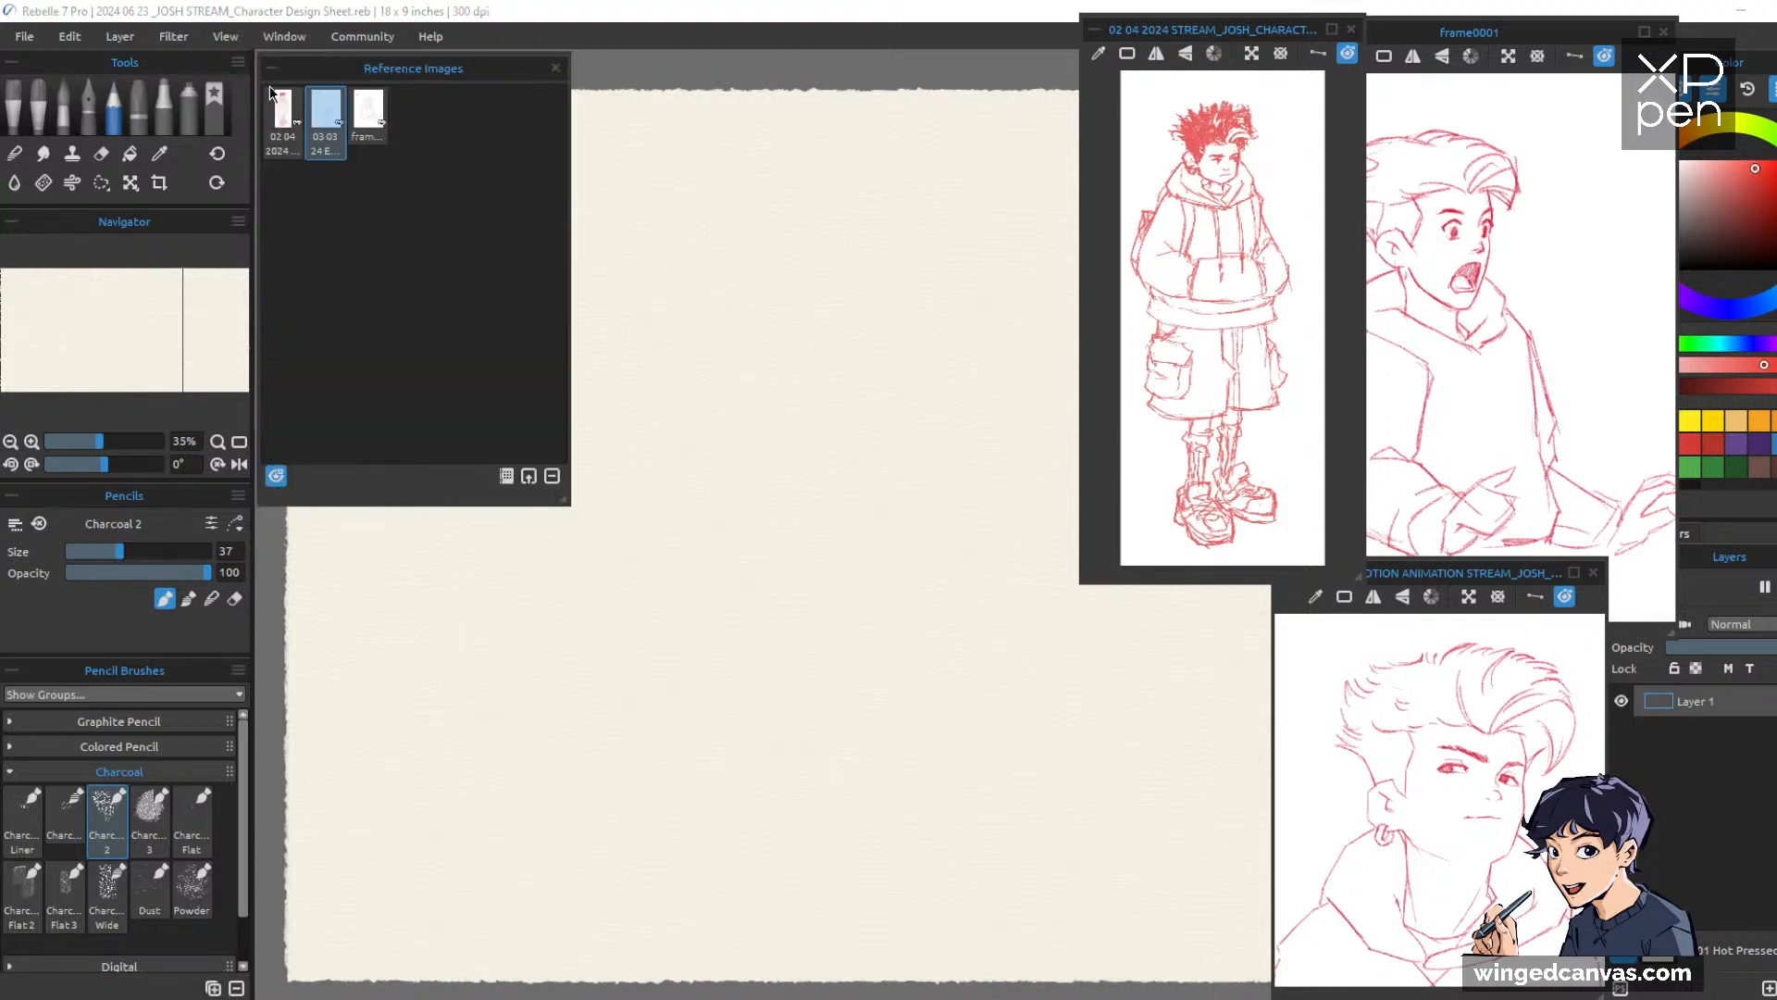
left_click(284, 116)
left_click(338, 115)
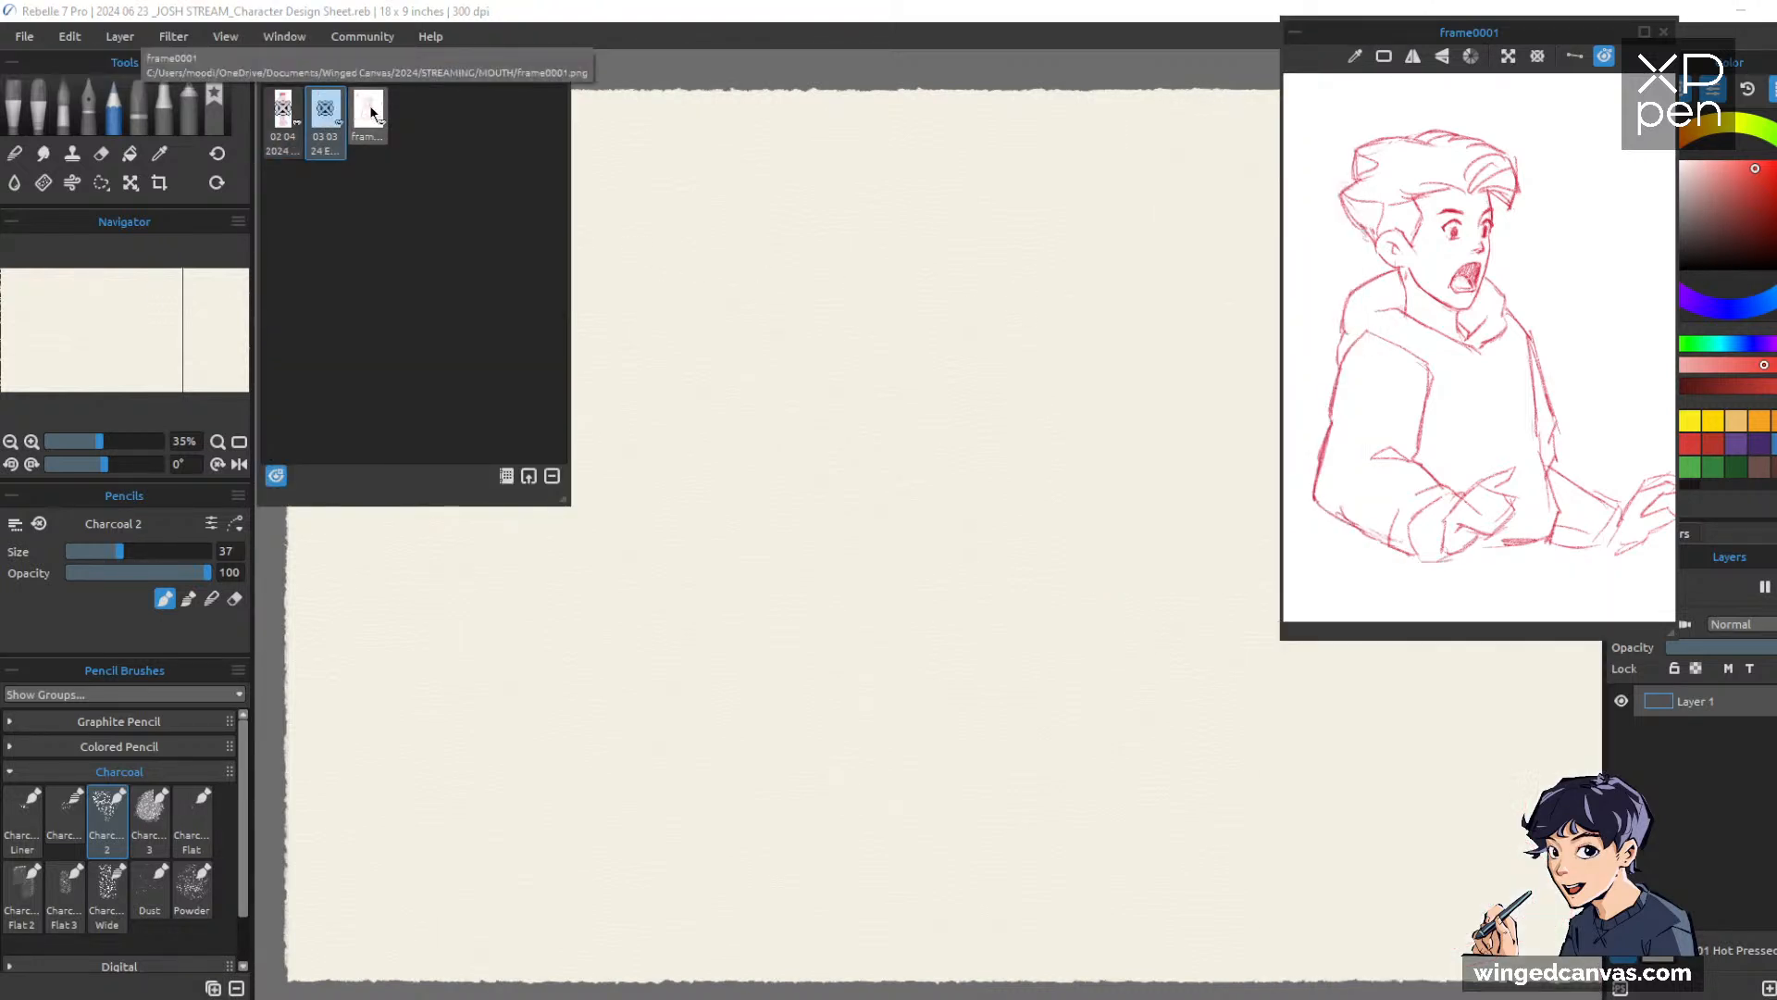
left_click(368, 111)
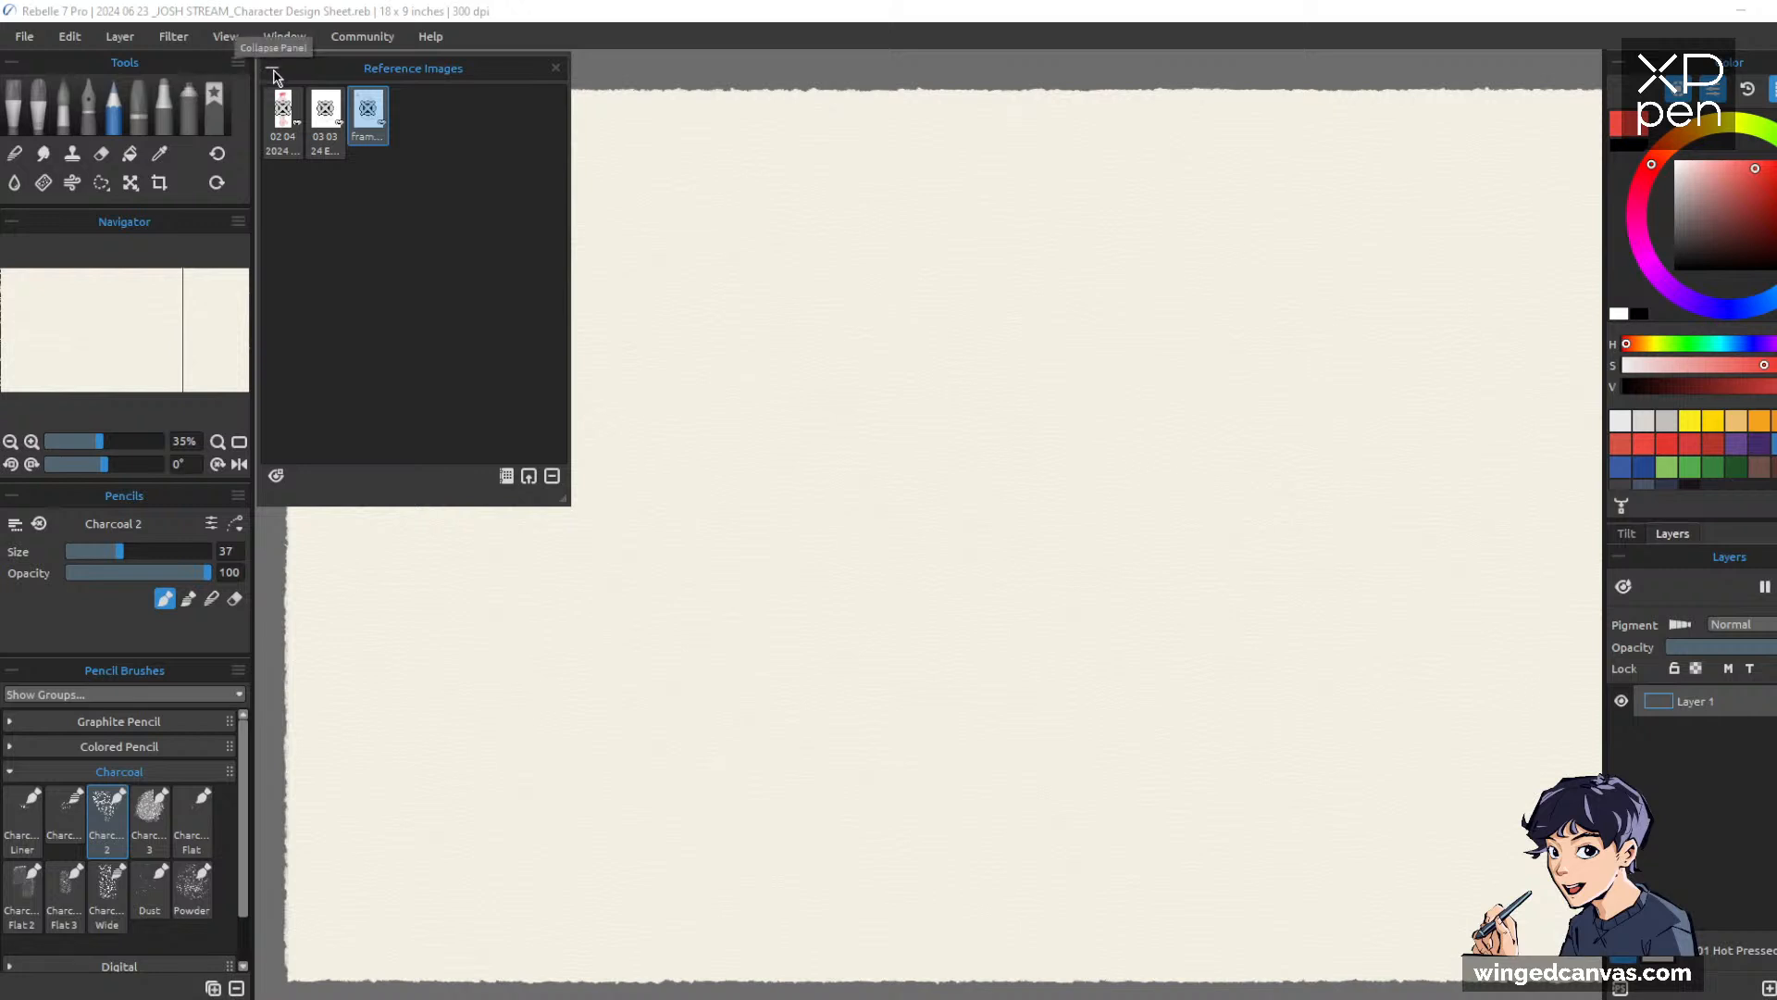
left_click(271, 67)
Choose a blue swatch as the drawing colour and lighten it to a pale blue
key("ctrl+space")
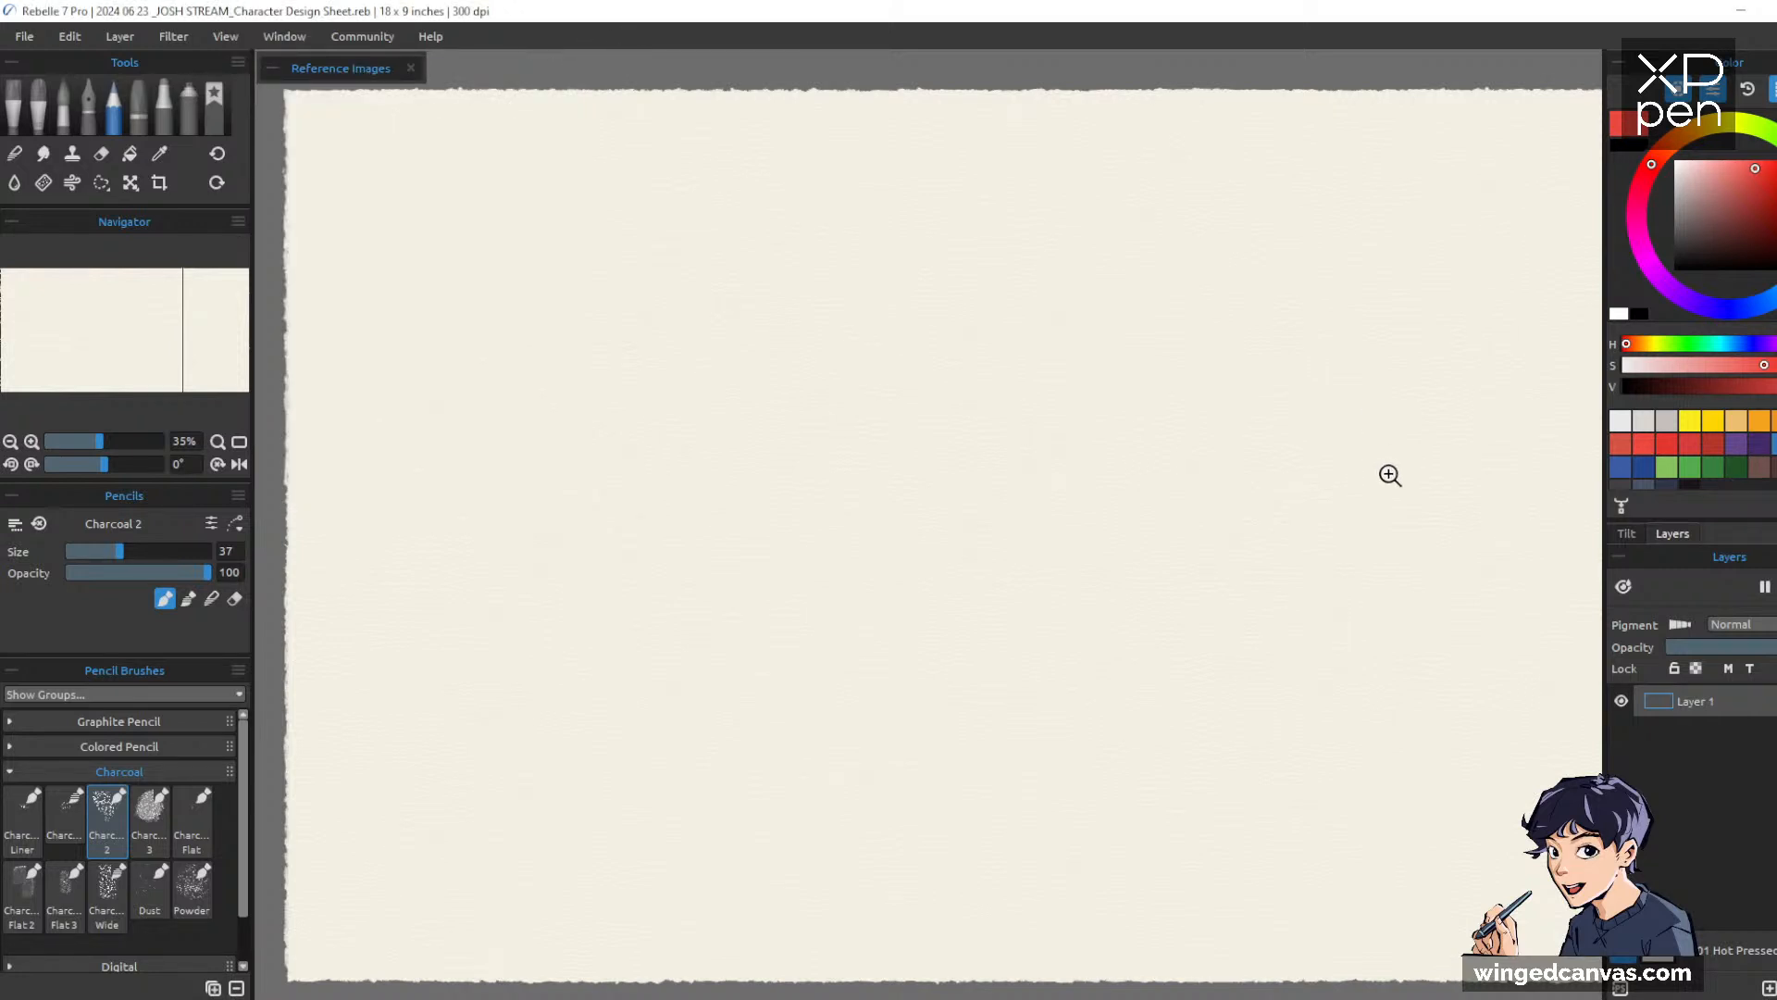
left_click_drag(1389, 476, 1230, 639)
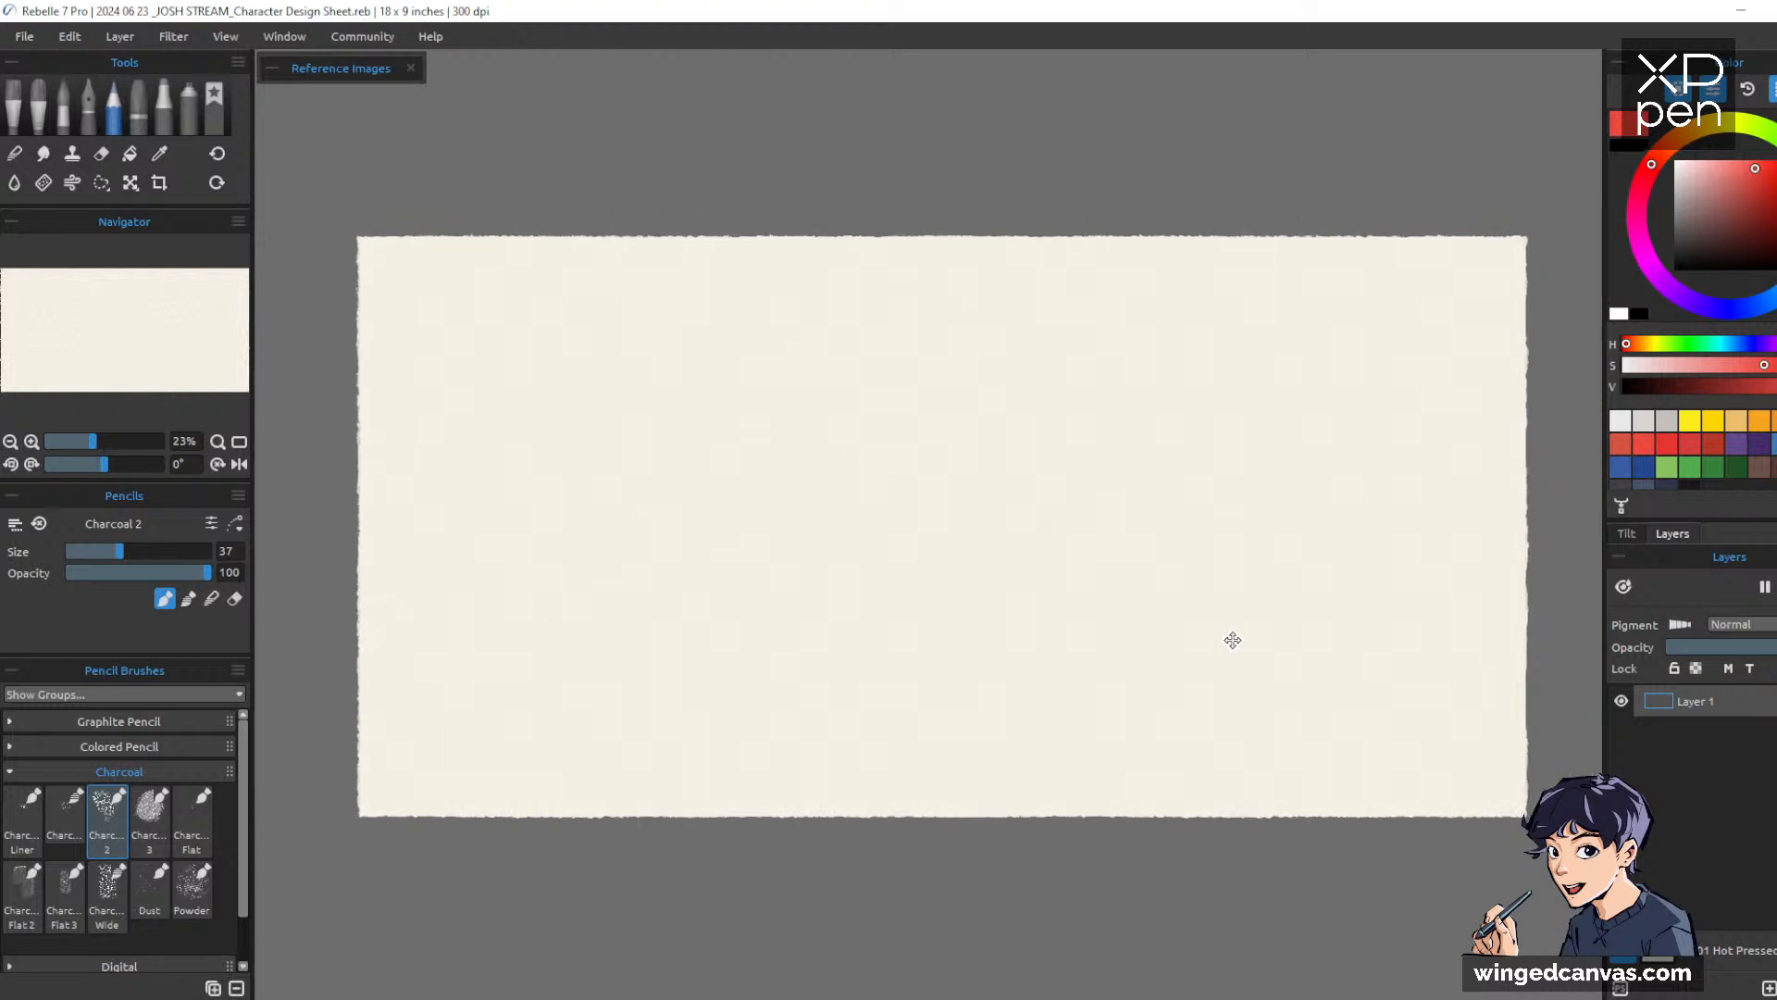
key("ctrl+space")
left_click_drag(1317, 552, 1279, 566)
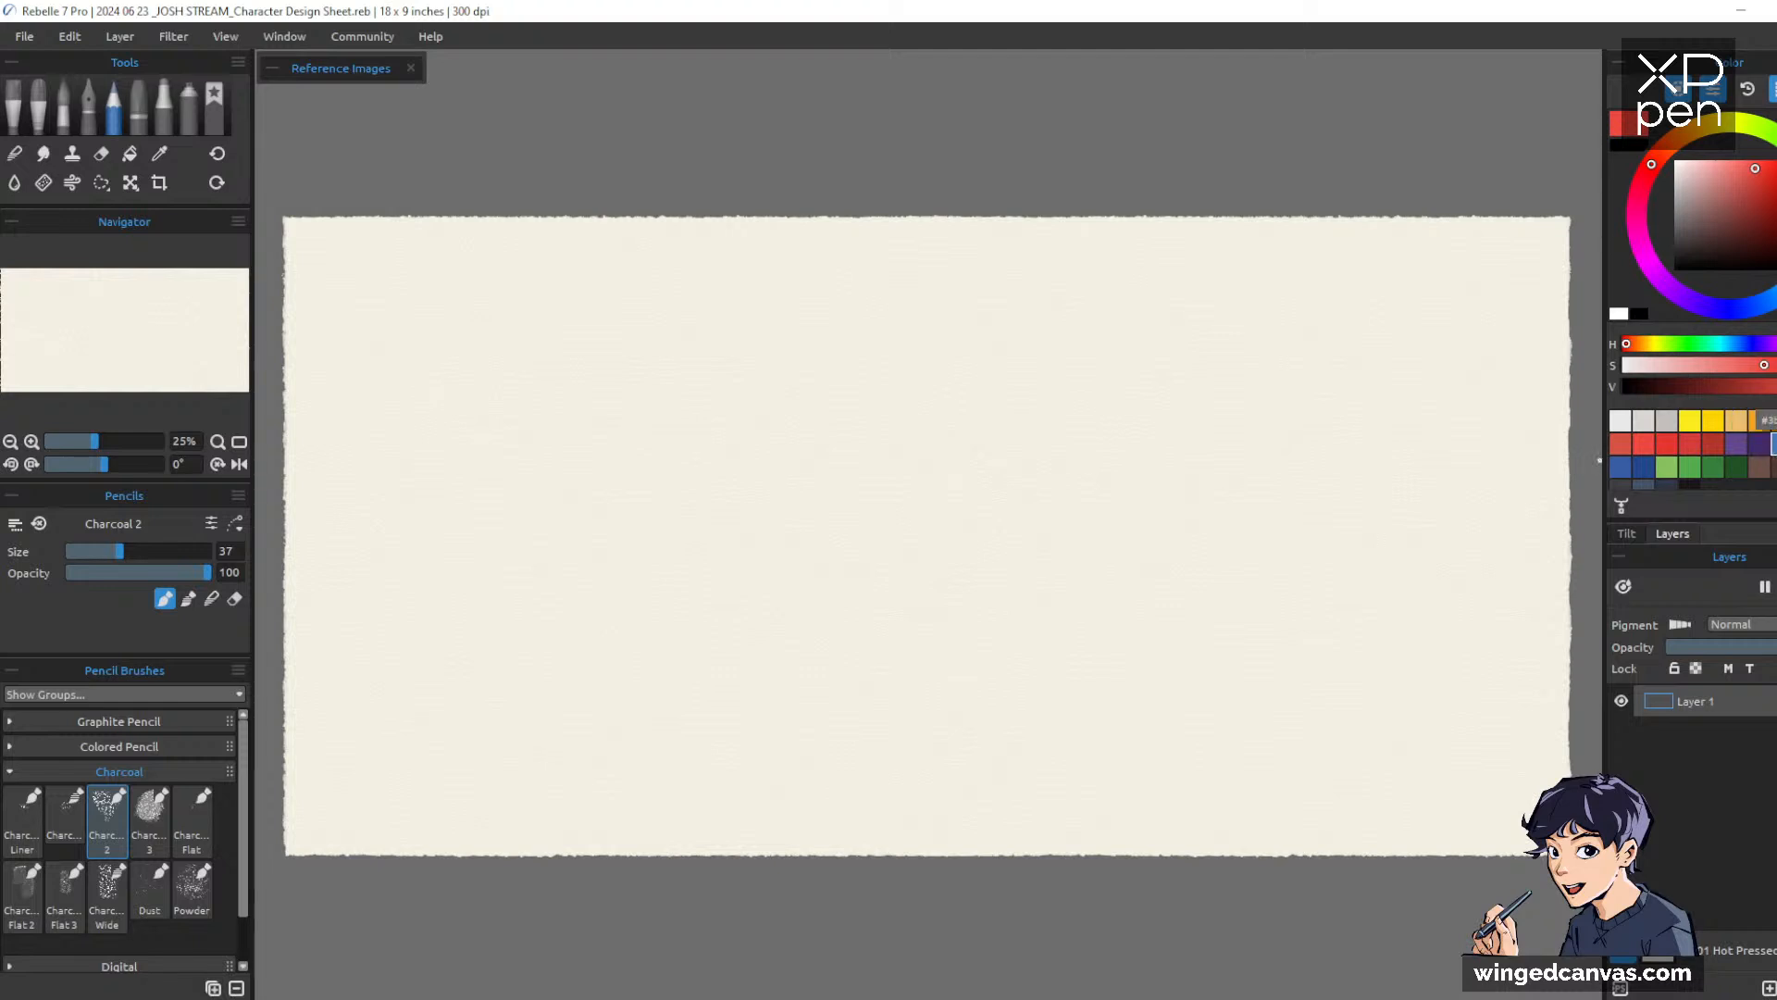
left_click(1769, 446)
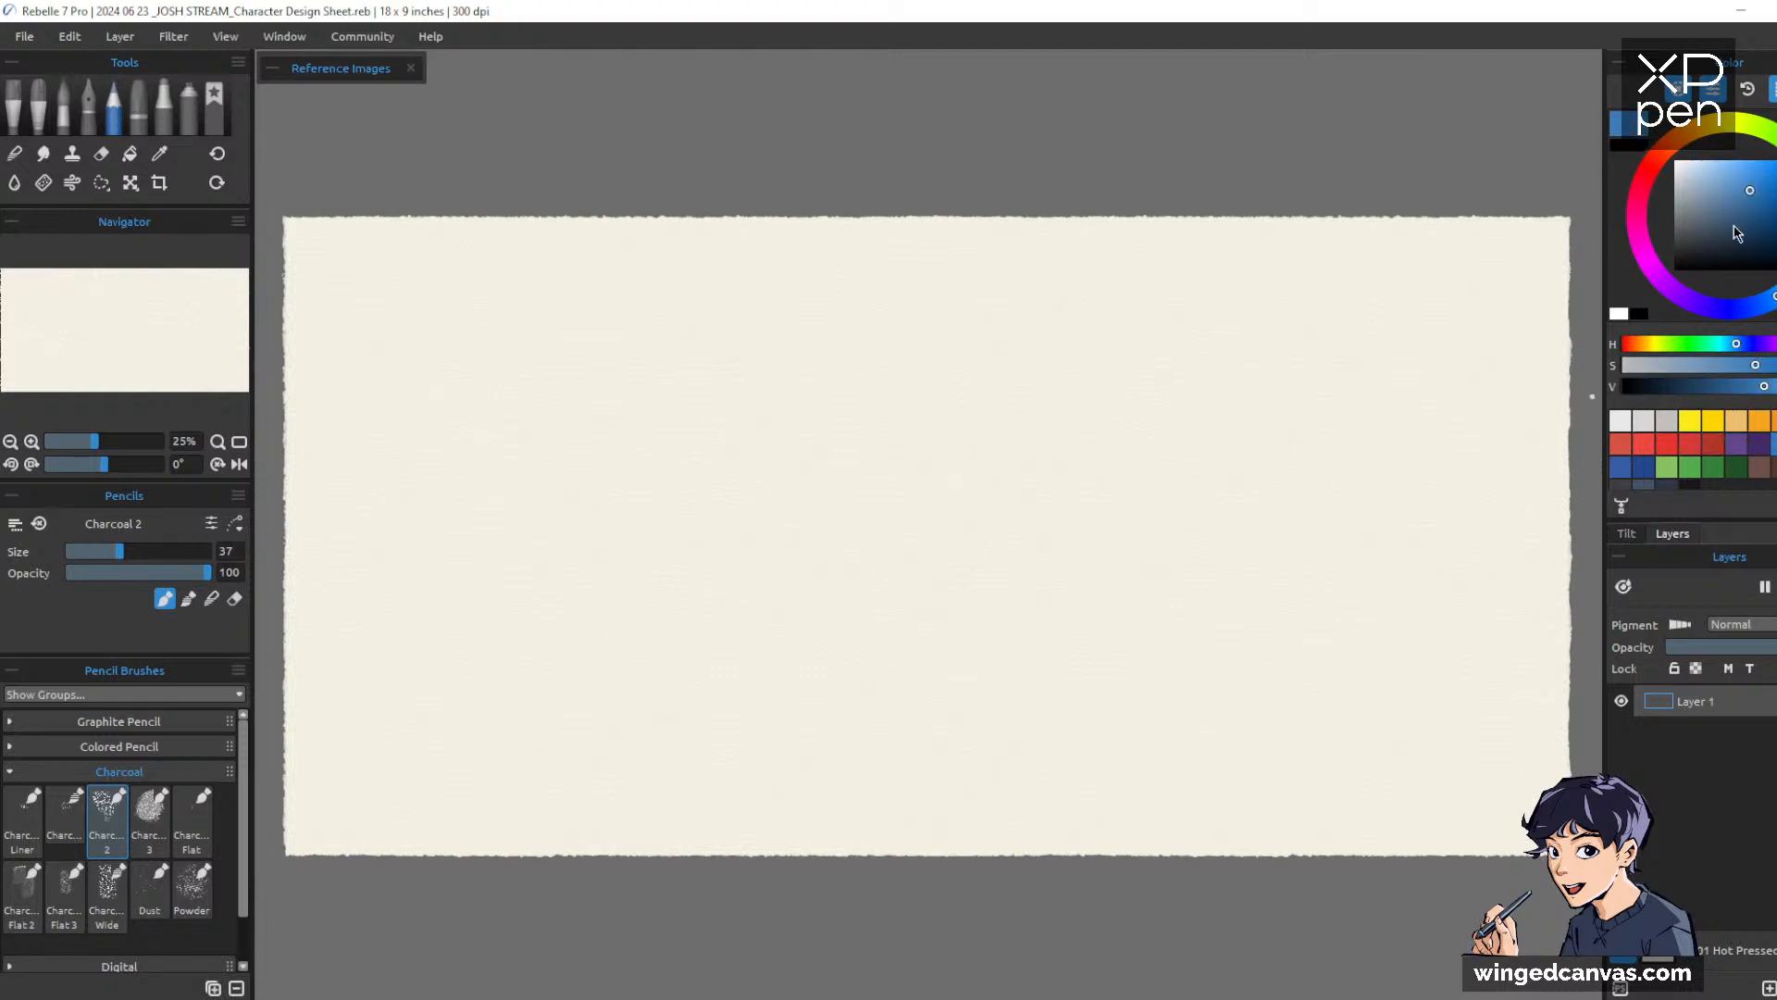
mouse_move(1737, 233)
left_mouse_down()
mouse_move(1738, 181)
mouse_move(1714, 179)
left_mouse_up()
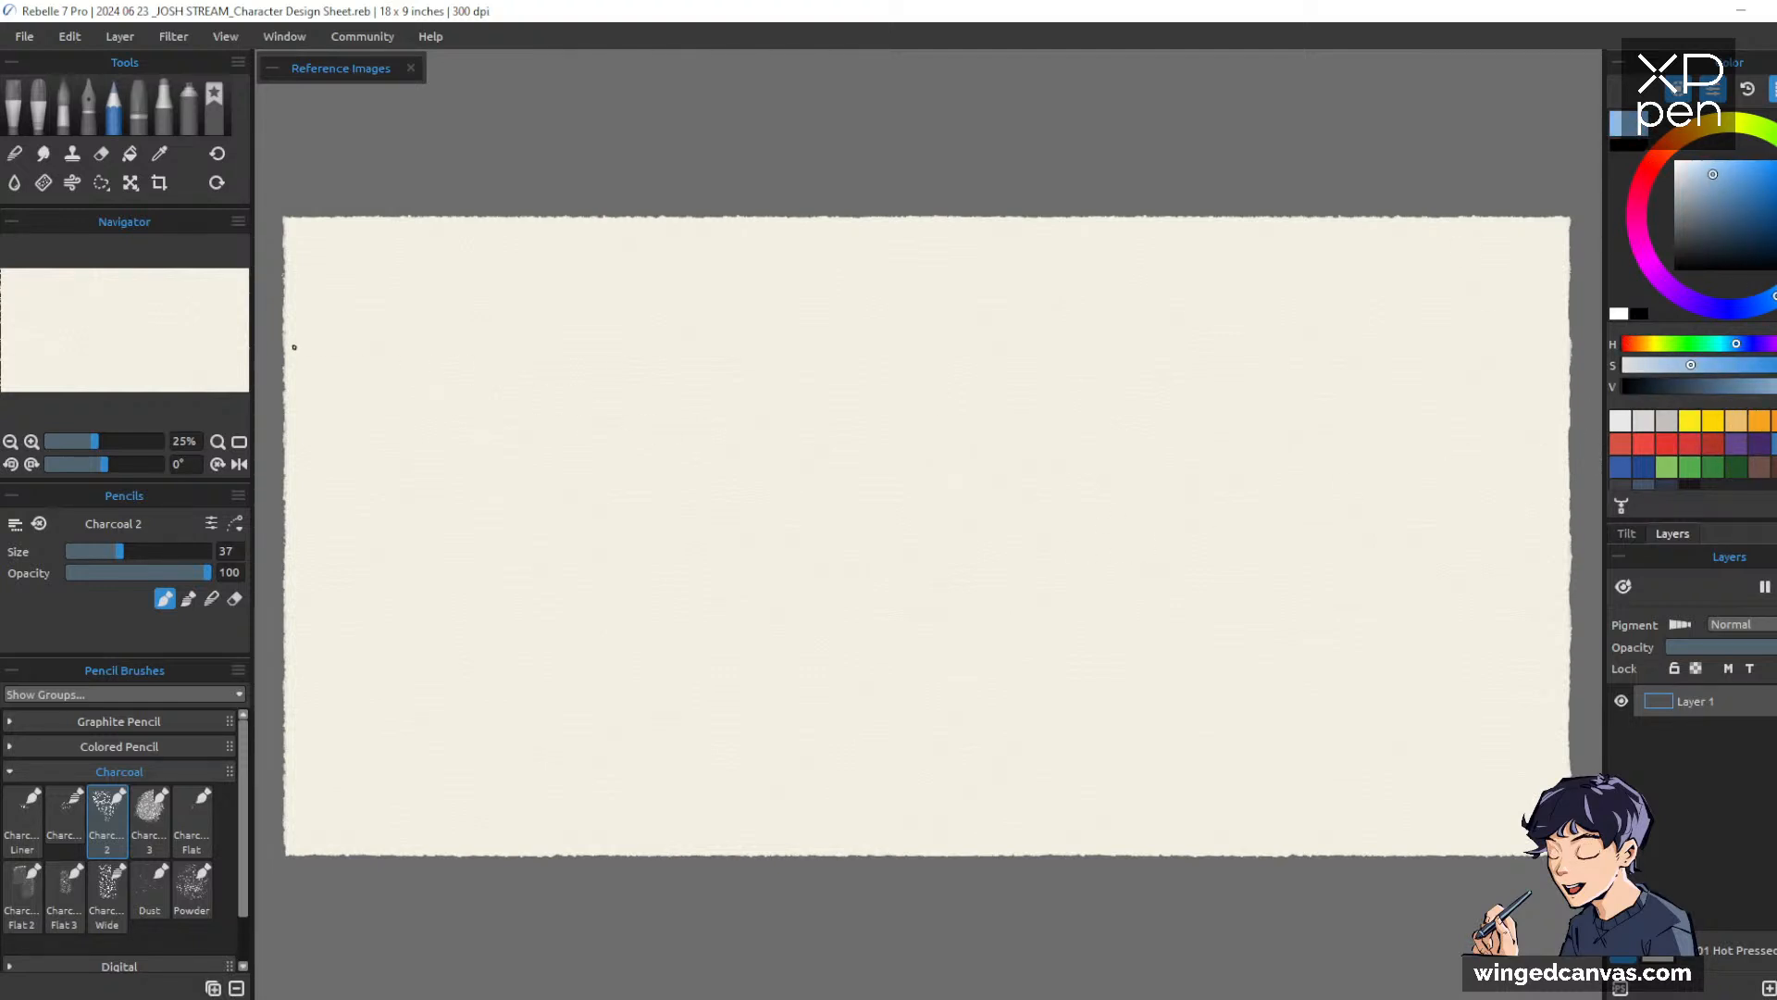
Draw two straight pale blue horizontal guidelines across the canvas, one near the lower edge and one near the upper edge
mouse_move(383, 741)
left_mouse_down()
mouse_move(1444, 752)
mouse_move(325, 741)
mouse_move(1571, 736)
left_mouse_up()
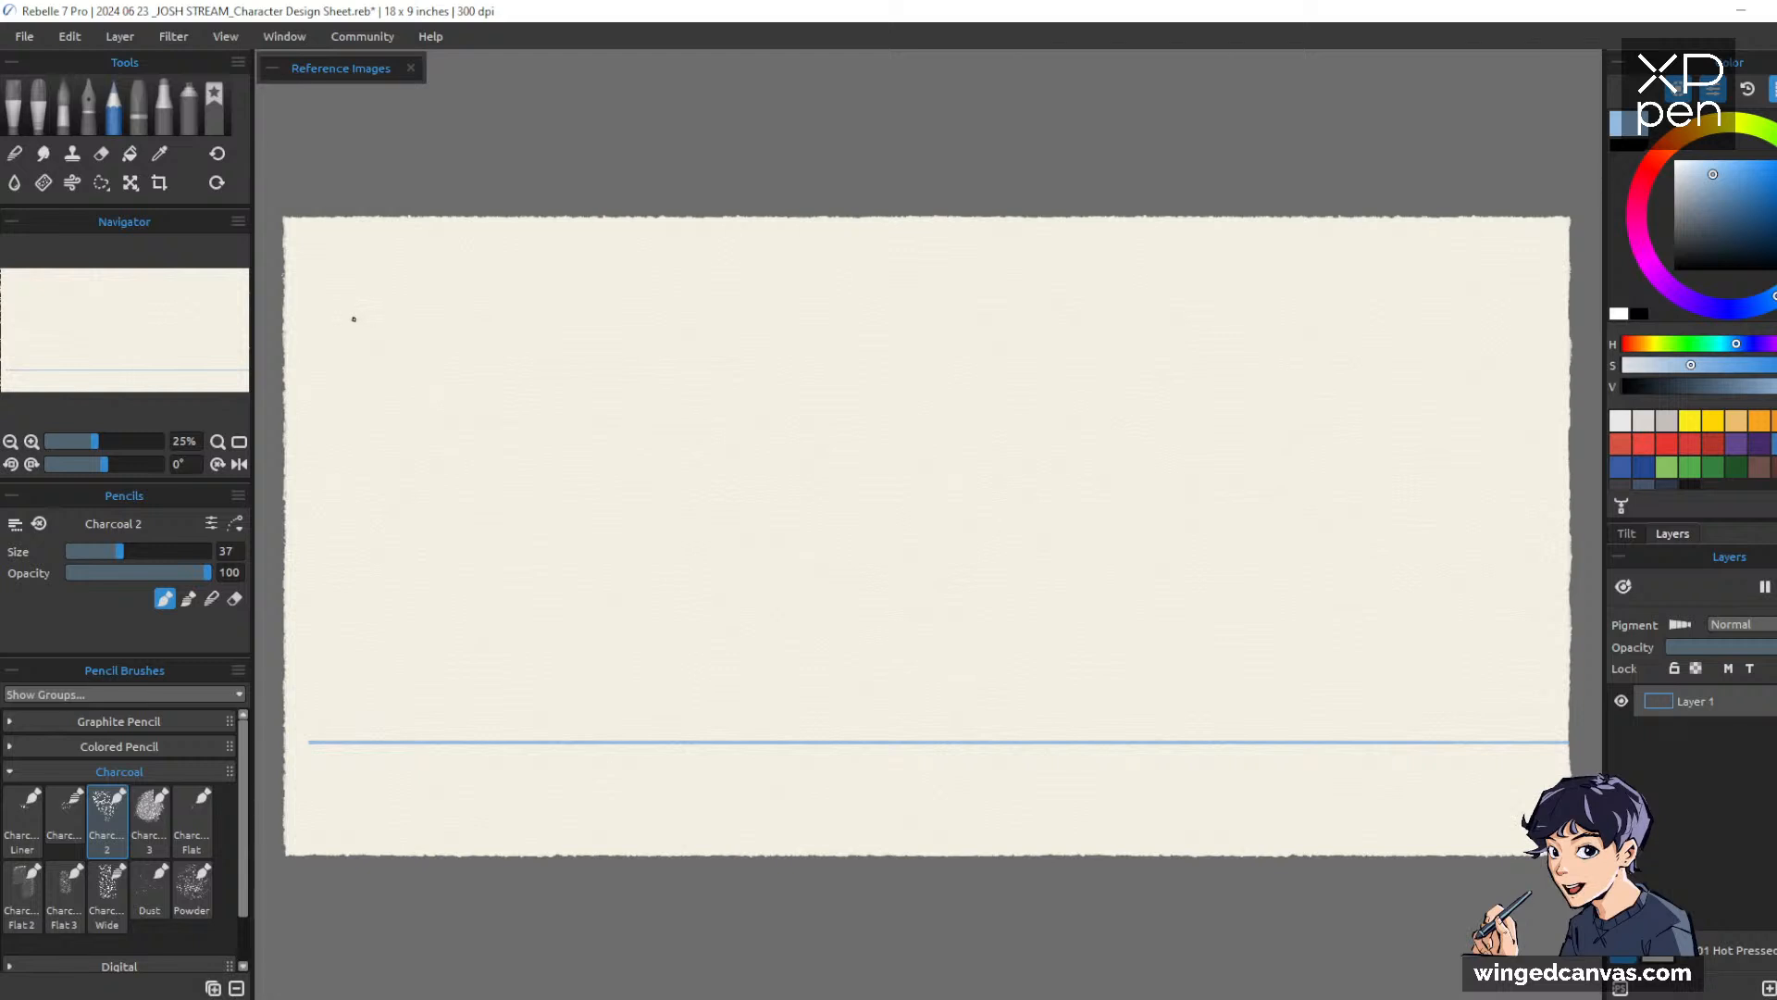
mouse_move(351, 300)
left_mouse_down()
mouse_move(1457, 332)
mouse_move(1480, 301)
left_mouse_up()
mouse_move(1416, 298)
left_mouse_down()
mouse_move(302, 320)
mouse_move(1567, 342)
left_mouse_up()
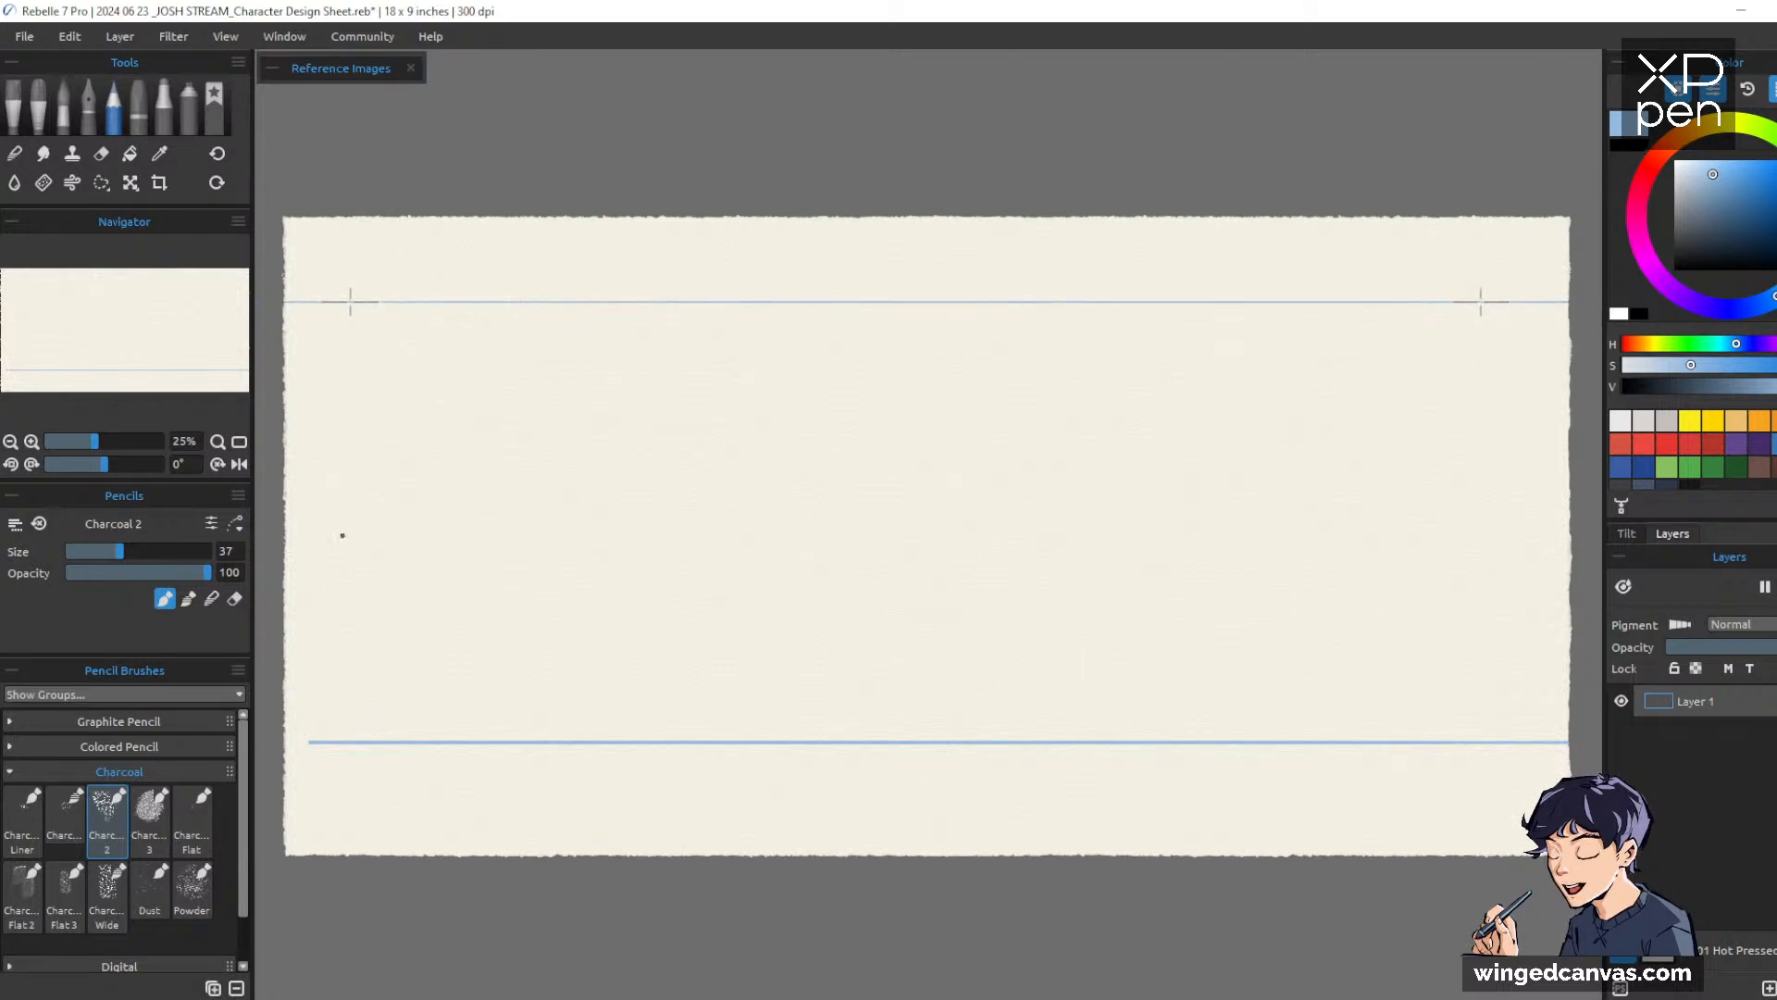
left_click(649, 691)
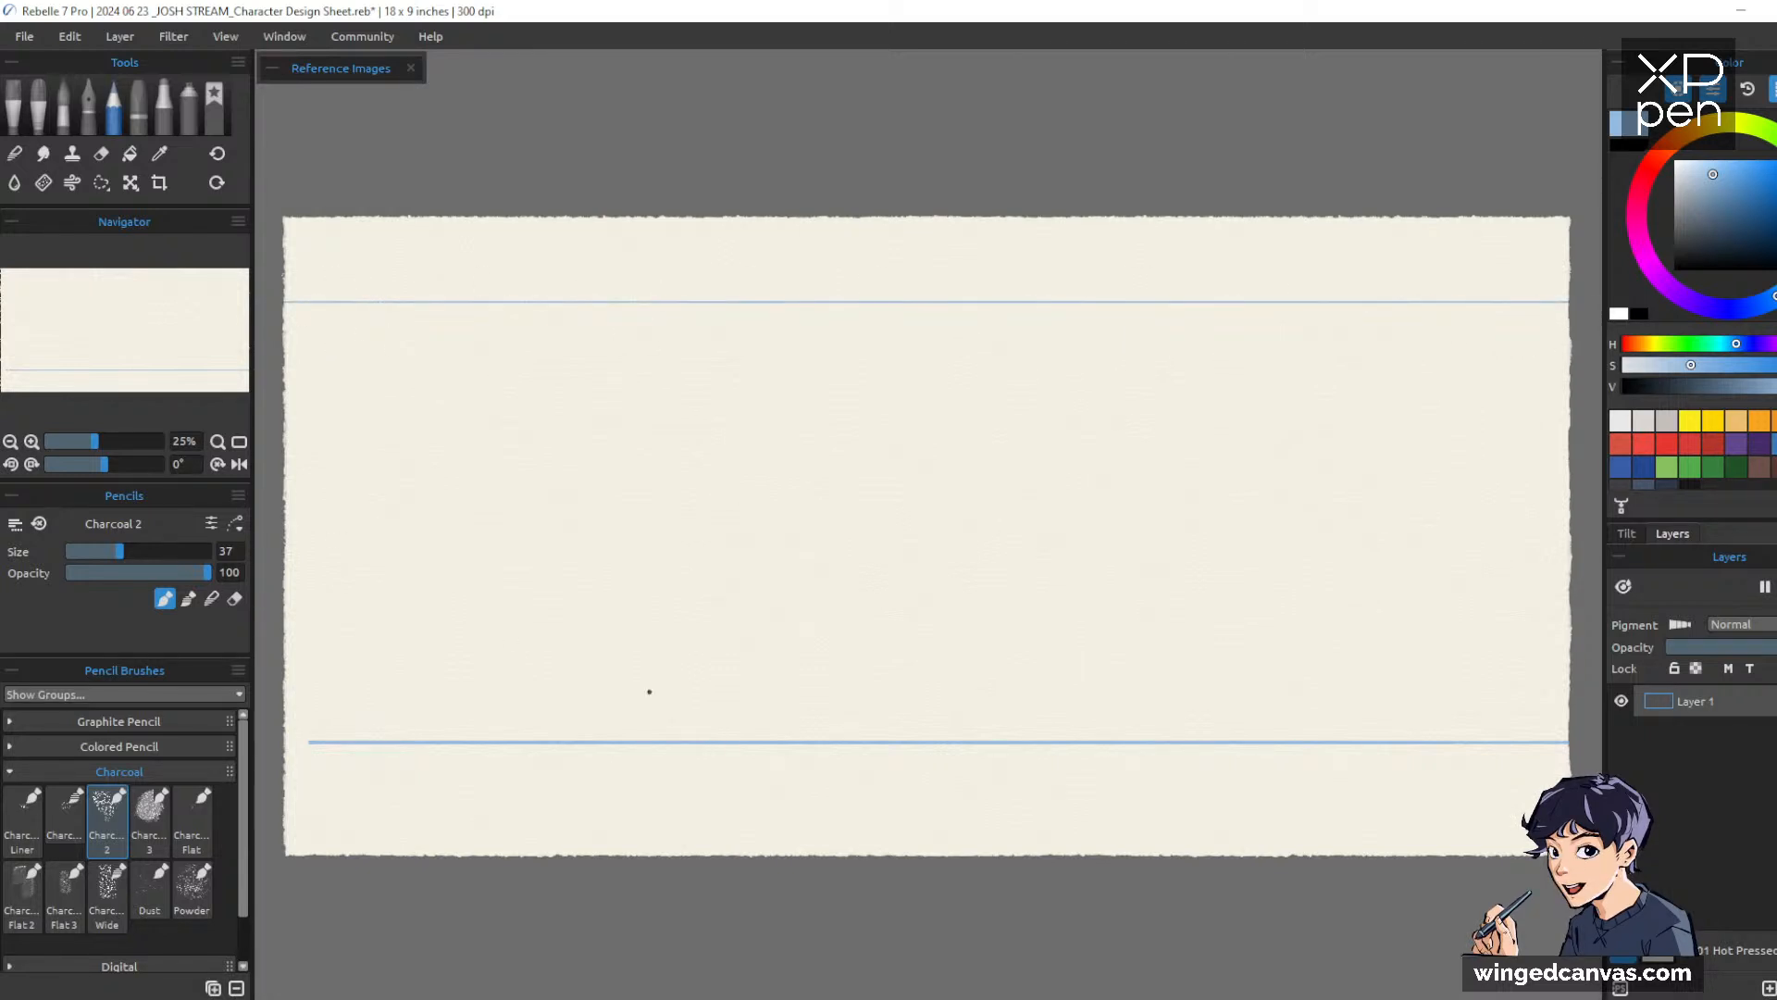
Rename the guideline layer GUIDE and add a new layer above it named ROUGH
double_click(1705, 707)
type("GUIDE")
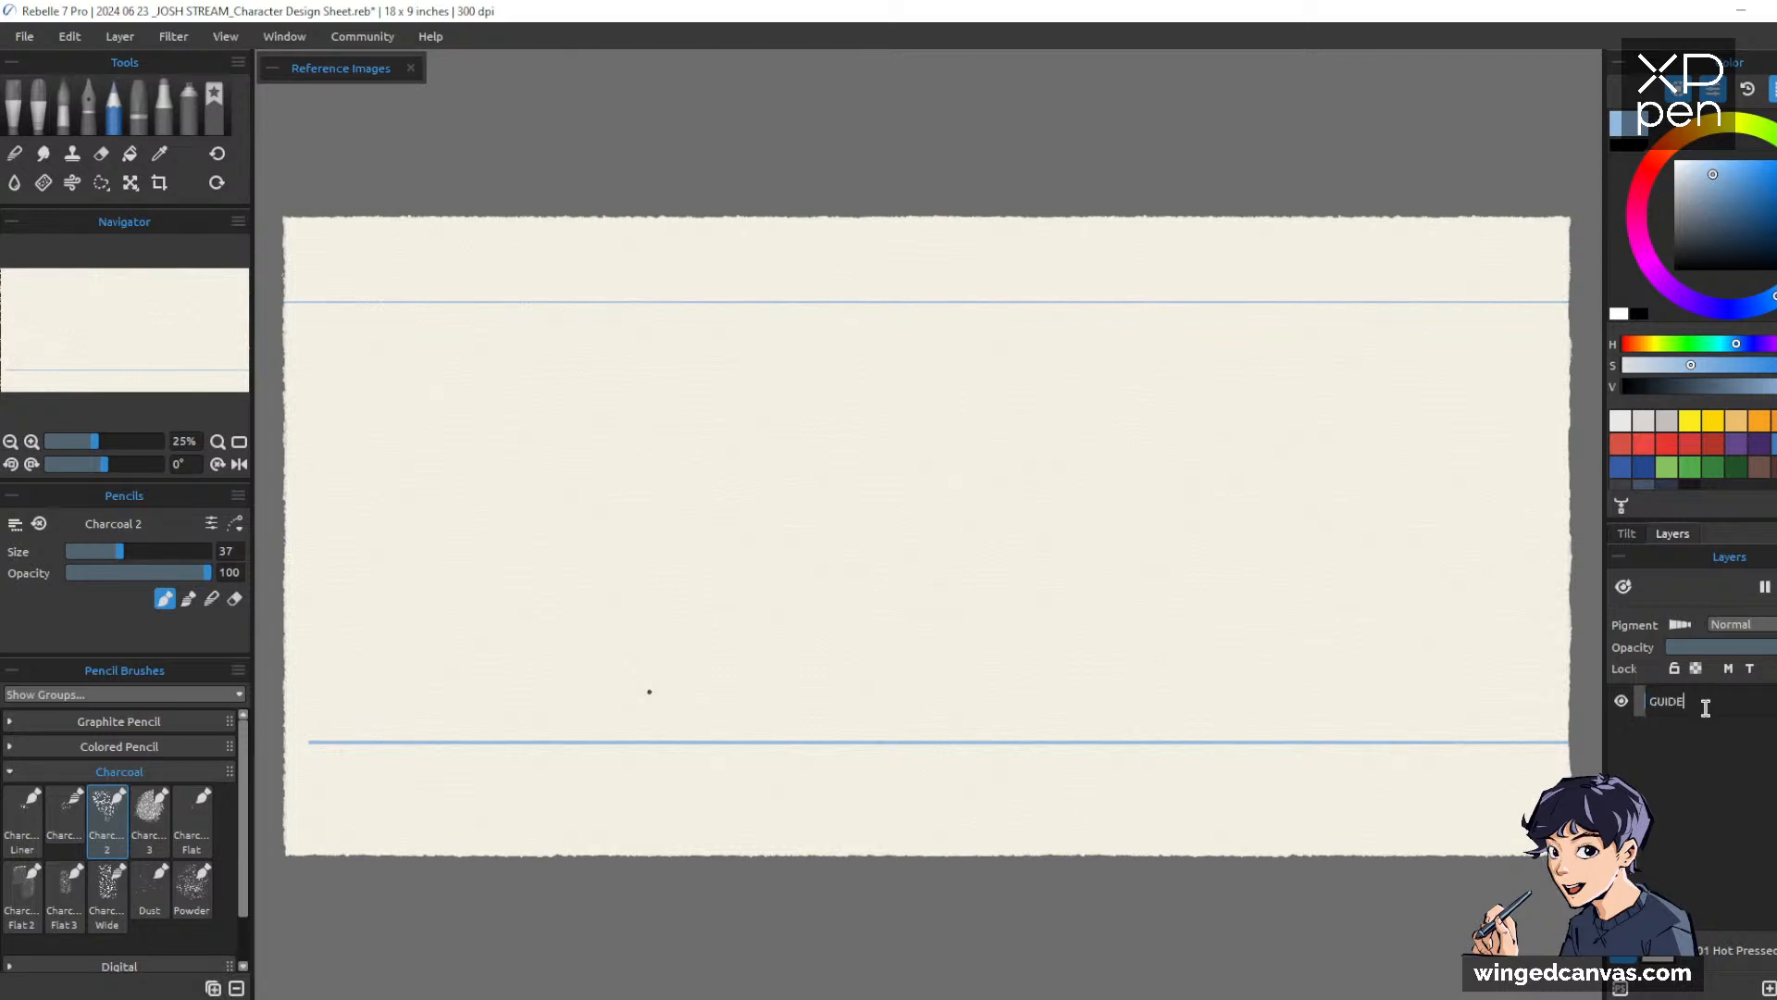
key("Return")
left_click(1768, 987)
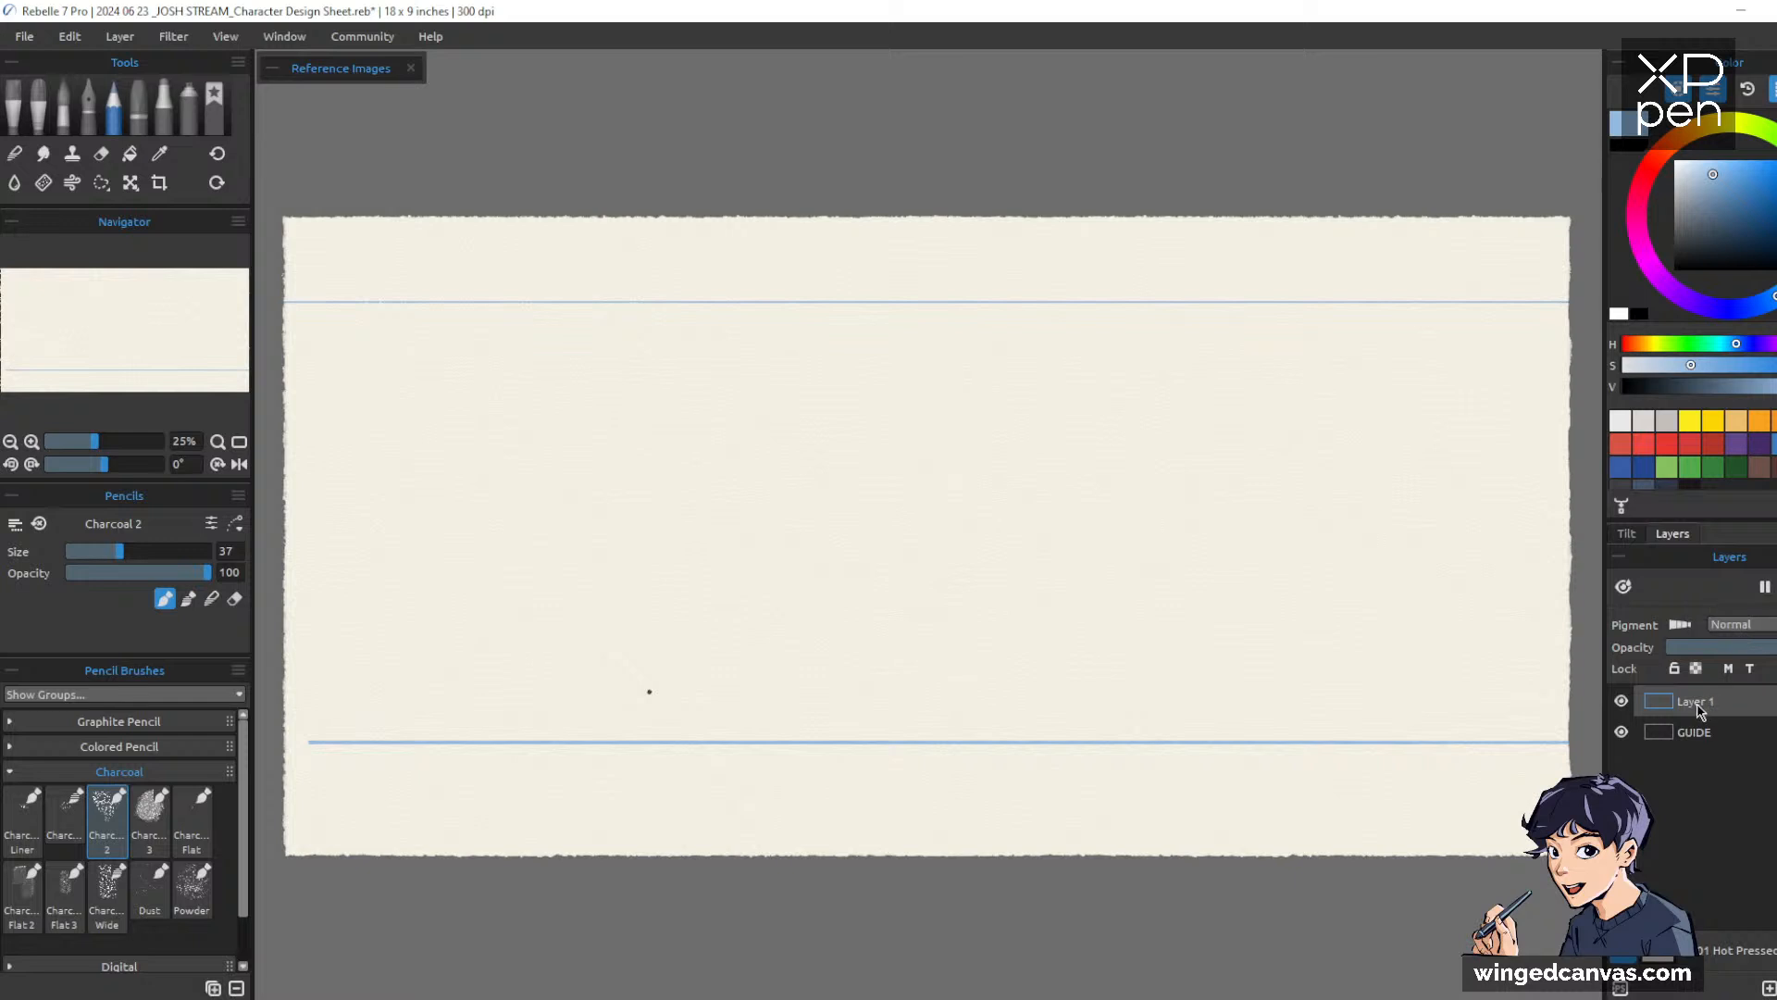
double_click(1699, 701)
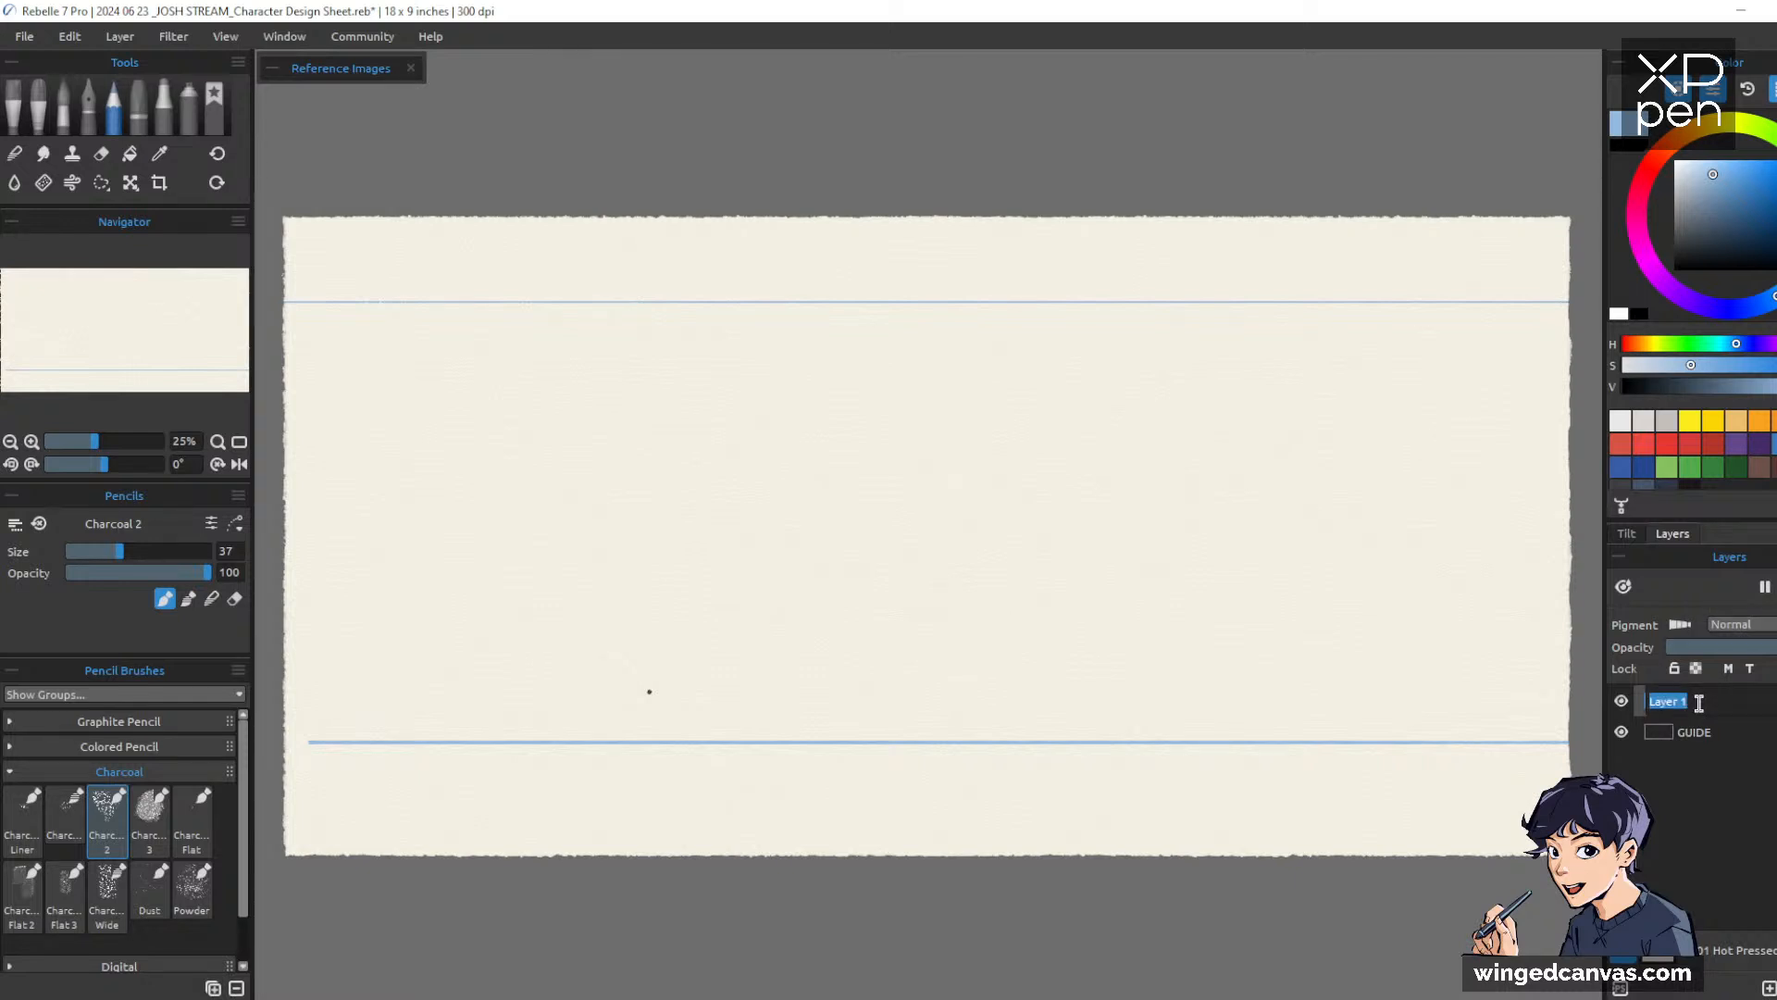
type("ROUGH")
key("Return")
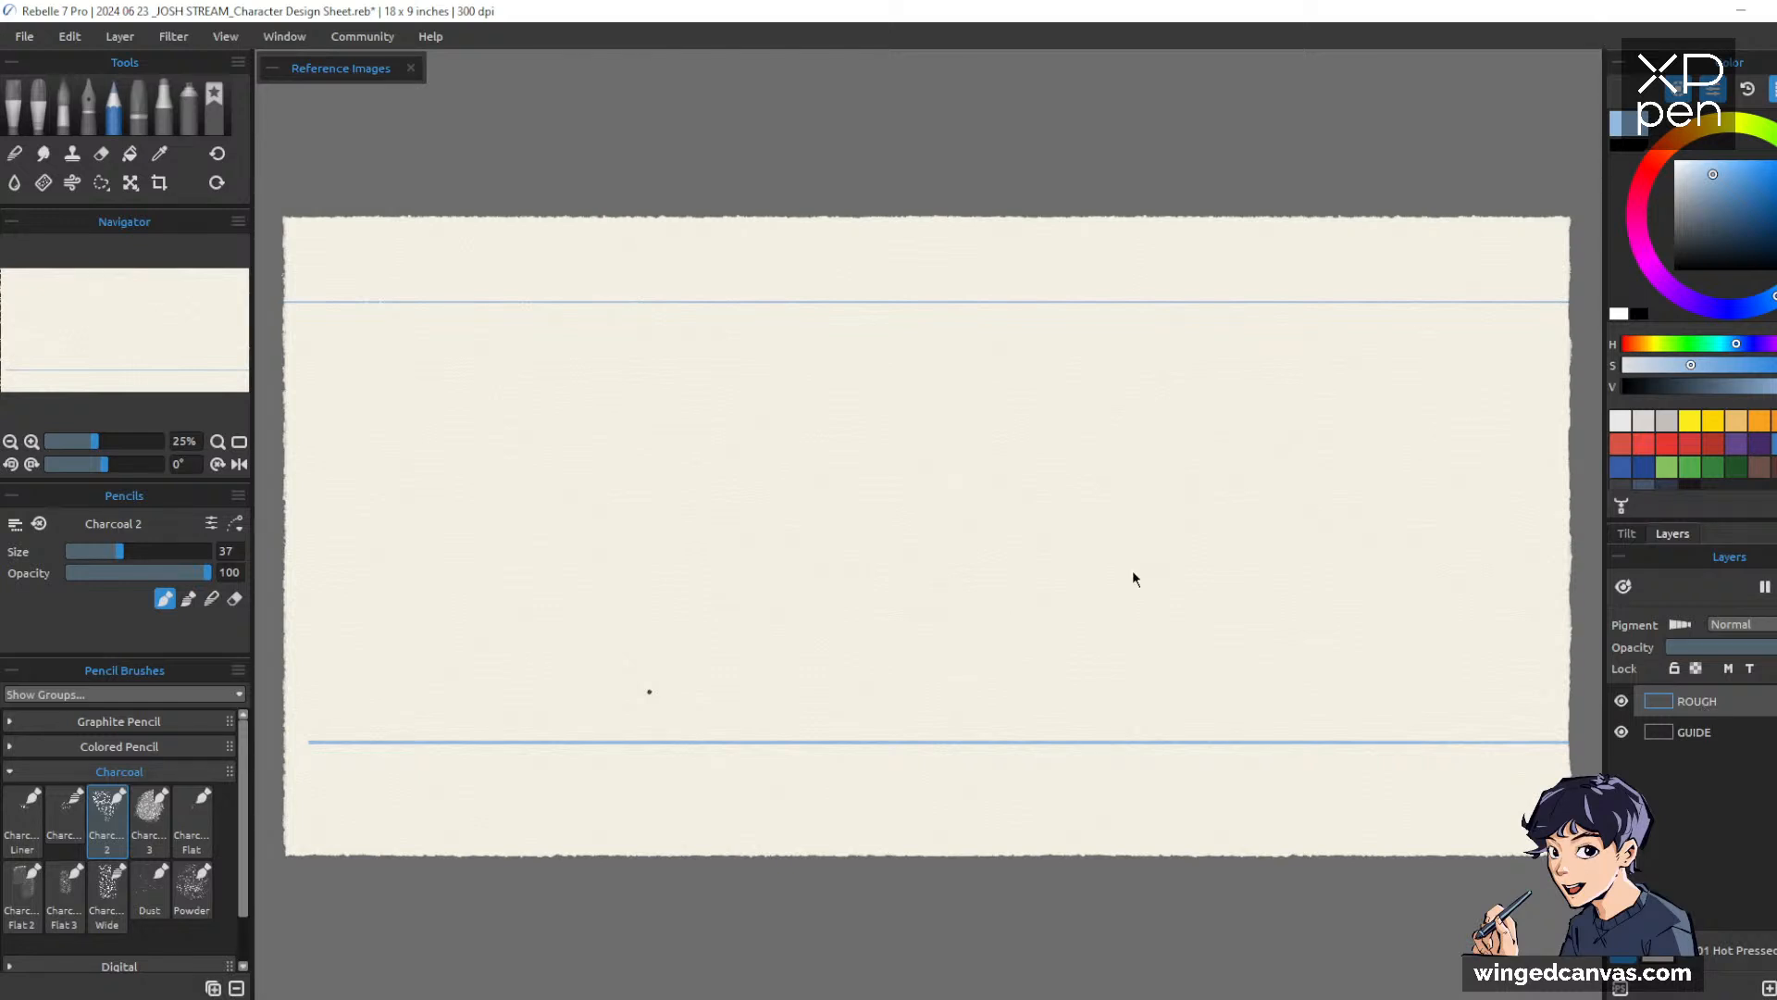
left_click_drag(1260, 589, 1325, 583)
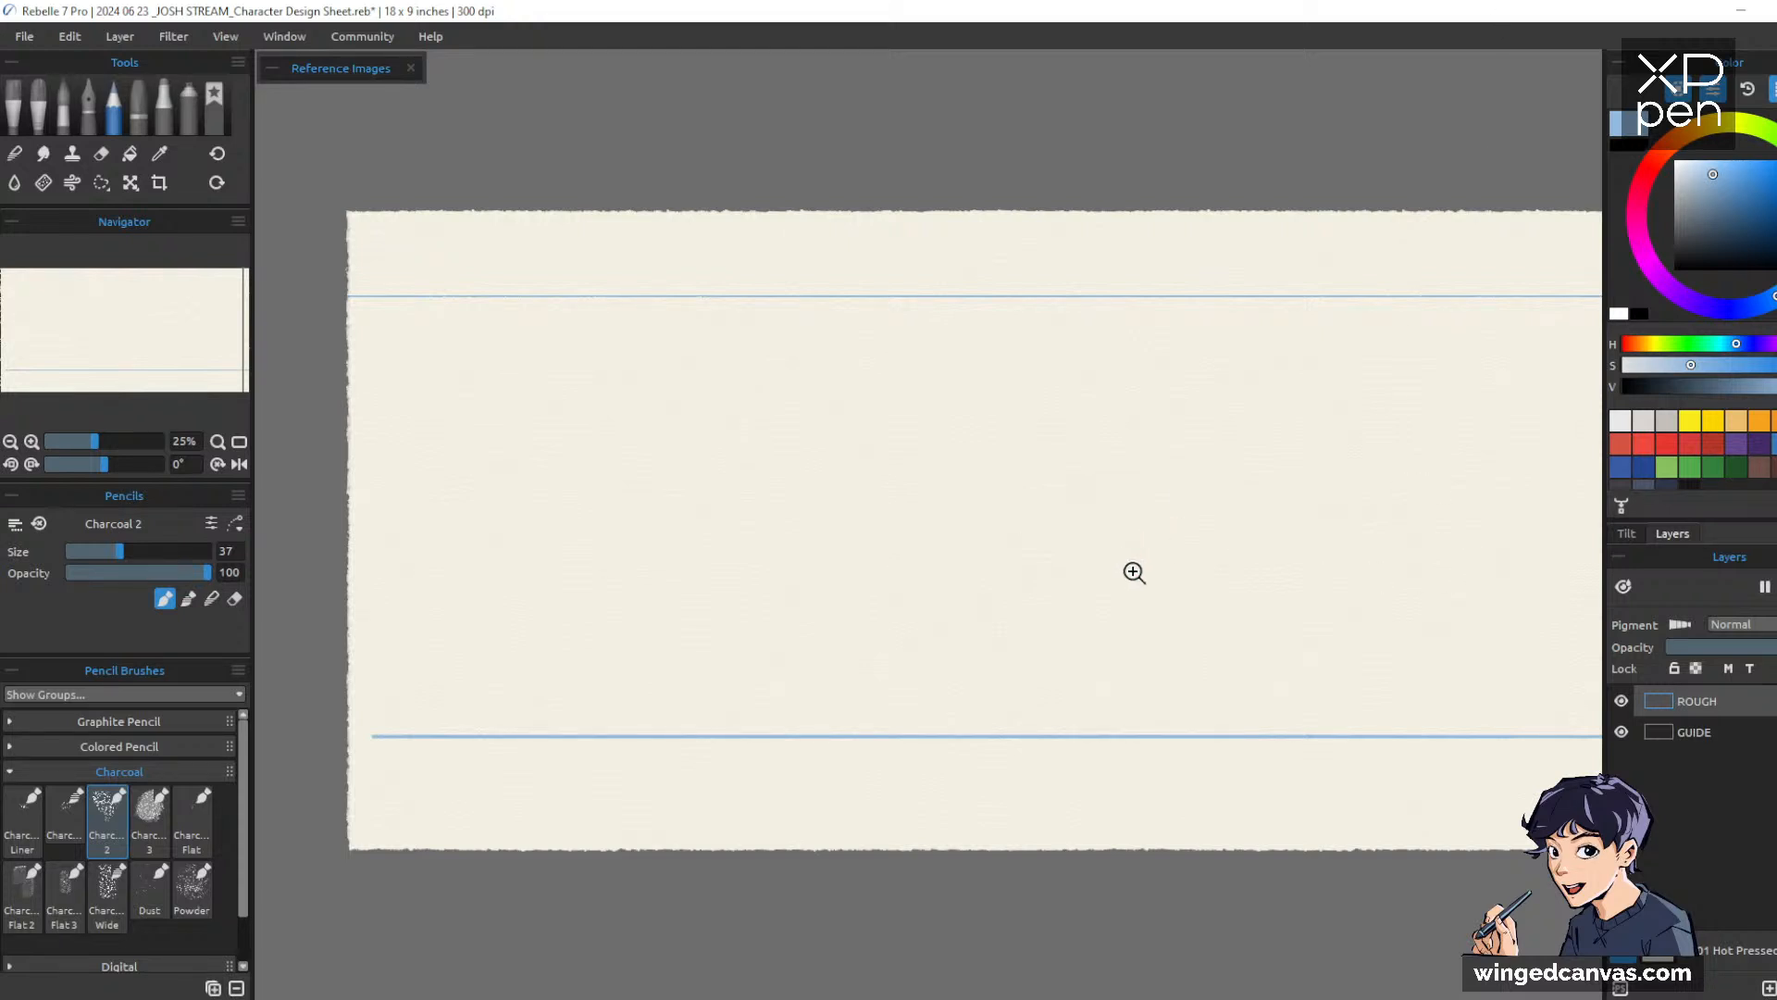
left_click_drag(1132, 571, 1238, 559)
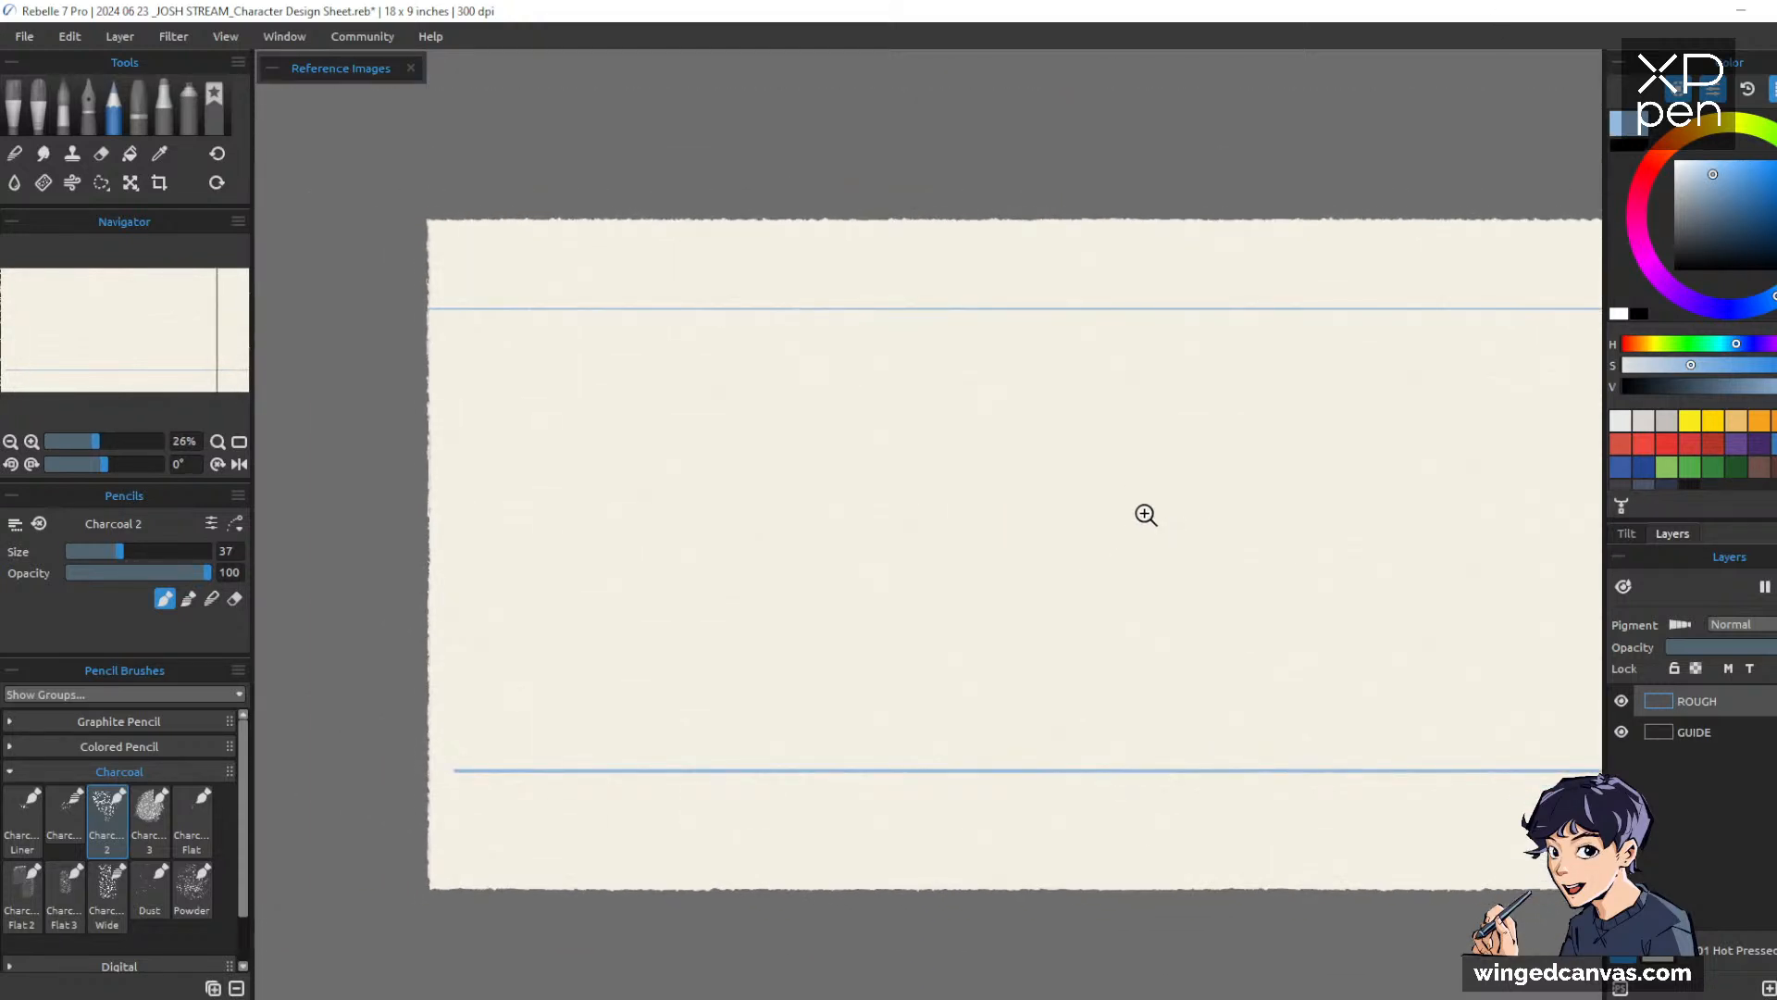
left_click_drag(1156, 614, 1275, 615)
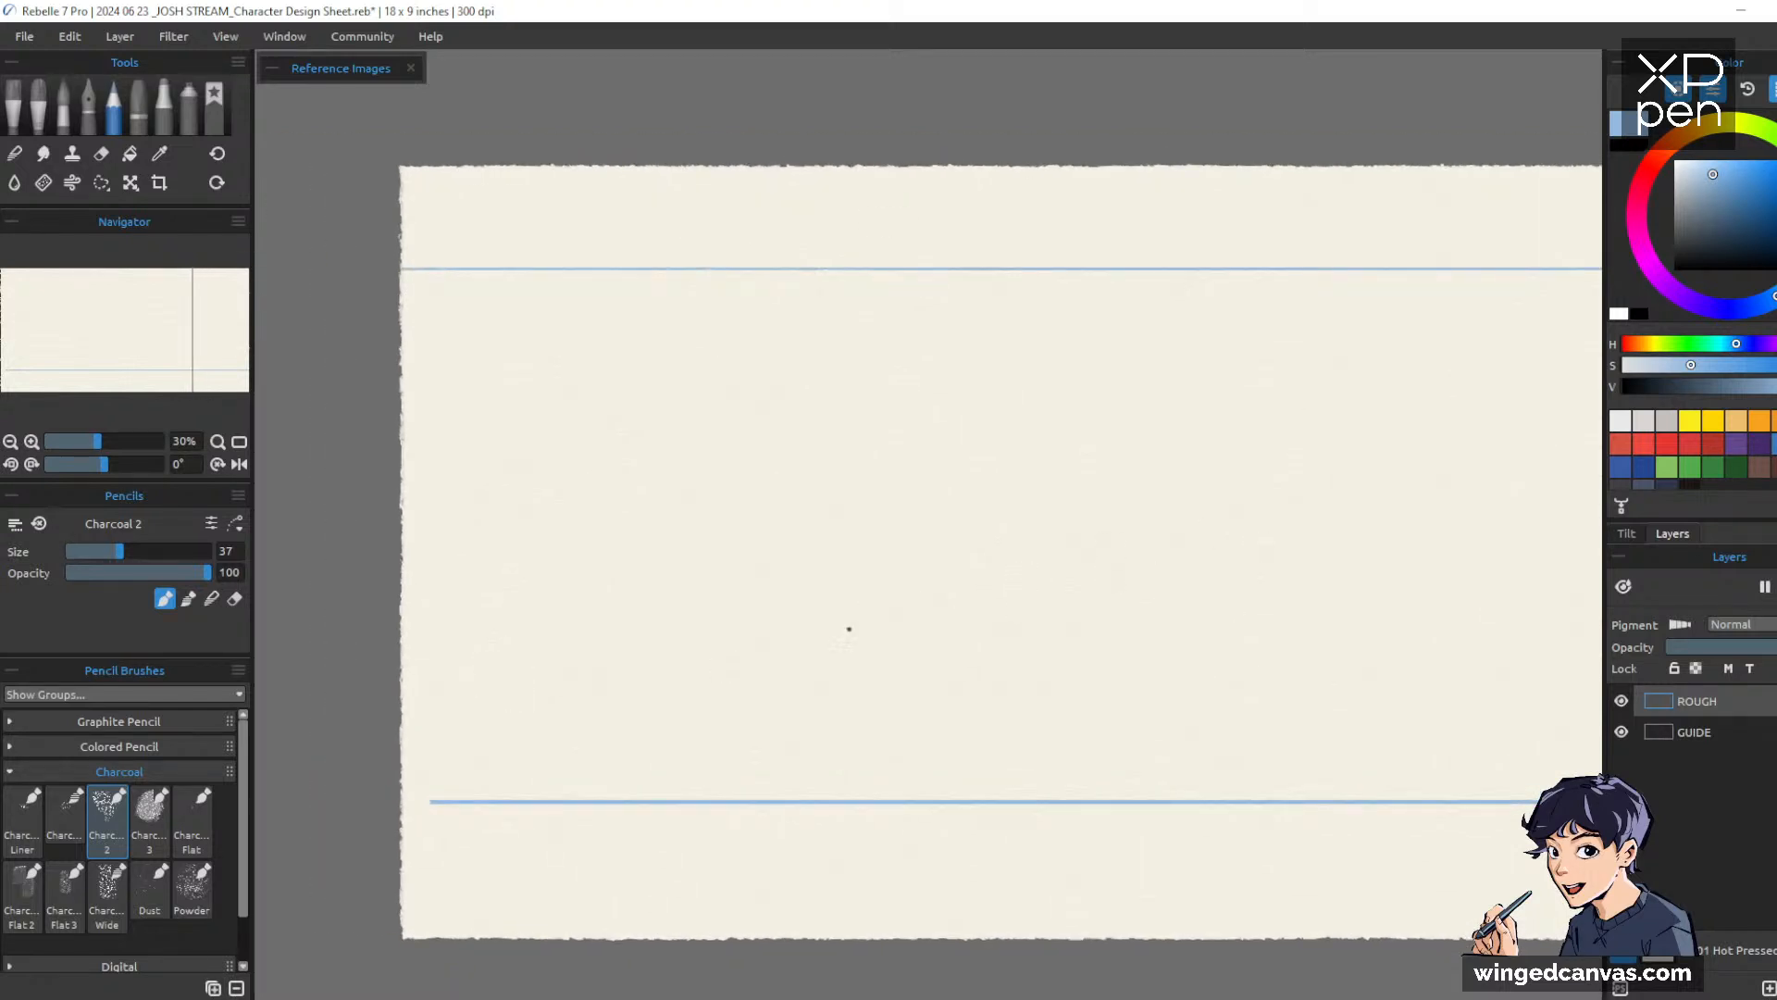
mouse_move(764, 350)
left_mouse_down()
mouse_move(804, 432)
mouse_move(1053, 475)
mouse_move(1214, 661)
left_mouse_up()
key("ctrl+z")
Choose a red swatch as the drawing colour and make the Pencil Brushes panel taller
left_click(1667, 444)
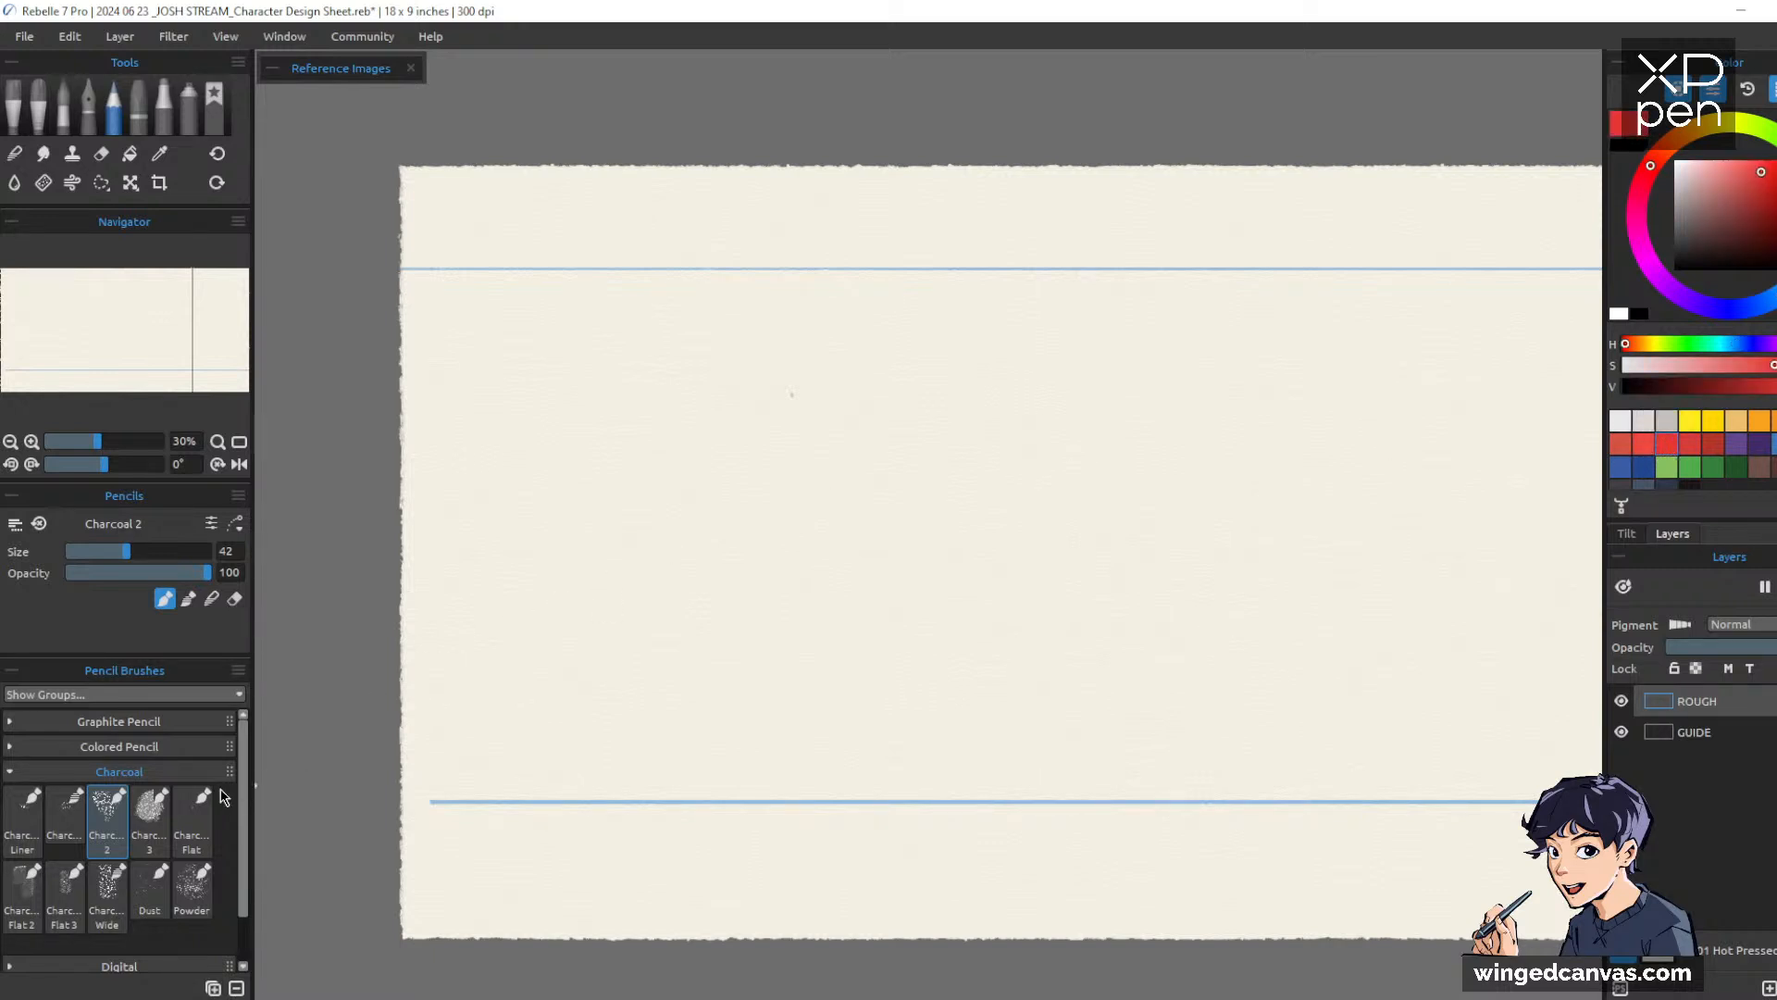
left_click_drag(138, 654, 160, 613)
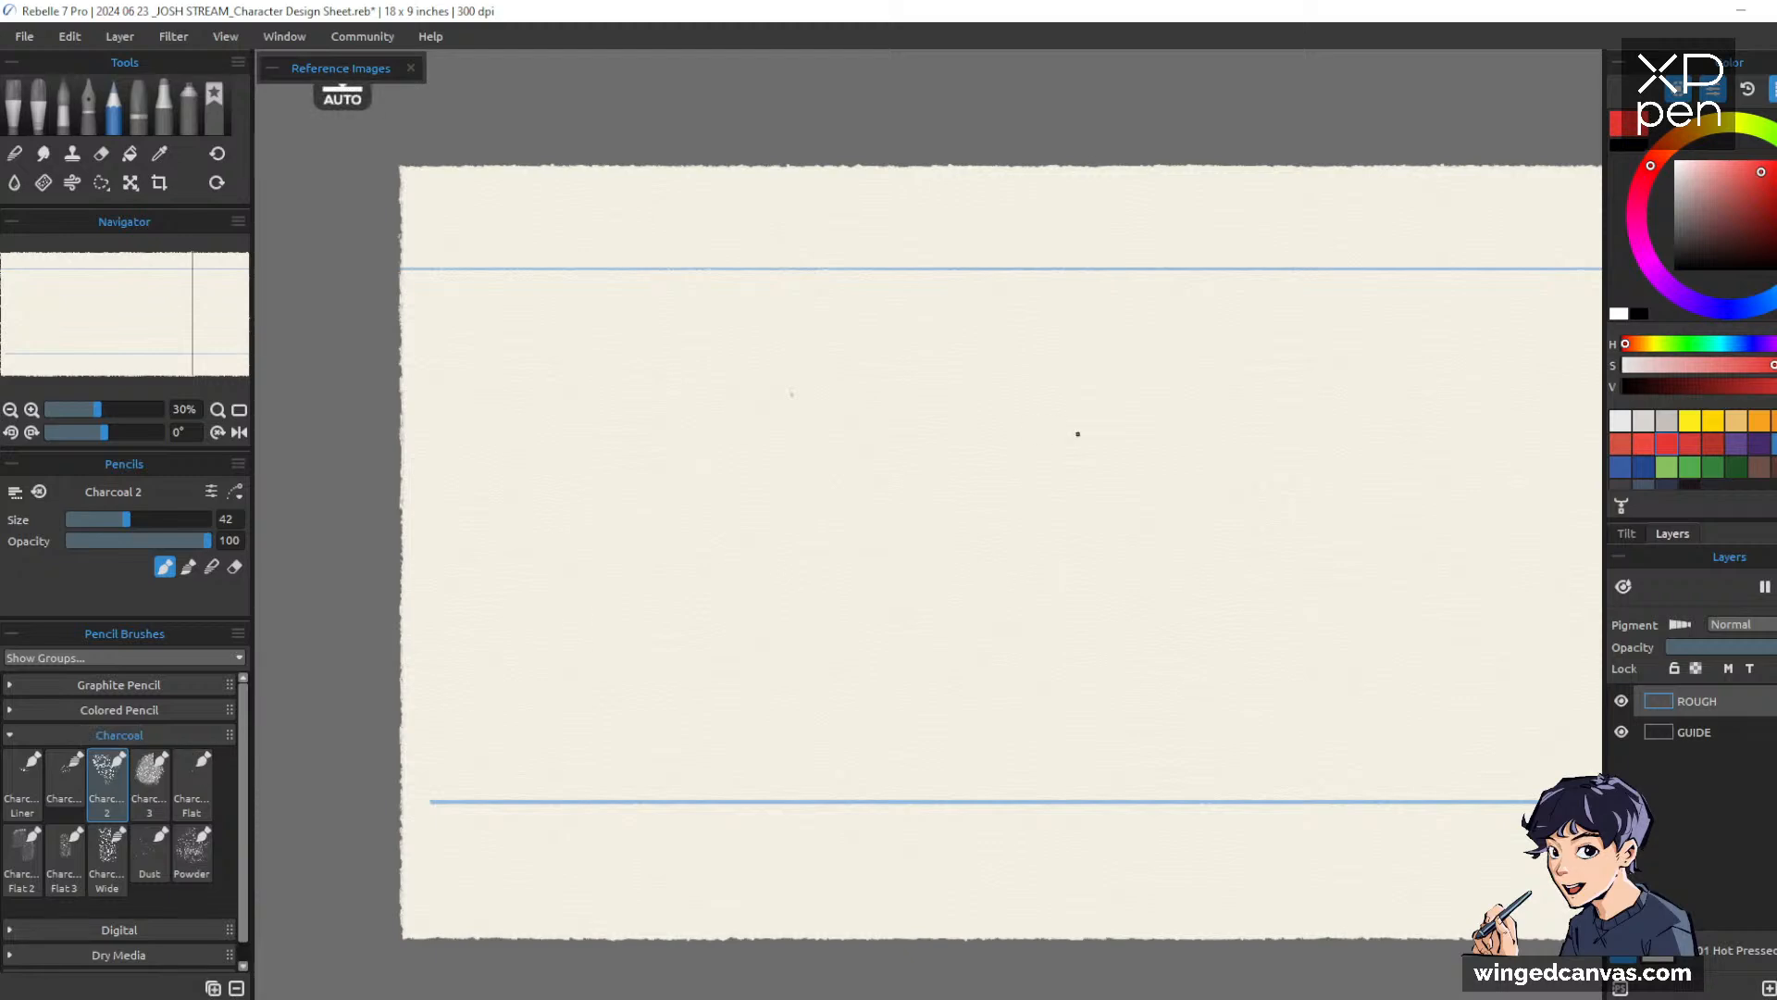
Draw two curving red test strokes between the guidelines on the ROUGH layer and examine their charcoal texture up close
mouse_move(1076, 631)
left_mouse_down()
mouse_move(1282, 376)
mouse_move(1379, 722)
left_mouse_up()
mouse_move(1101, 762)
left_mouse_down()
mouse_move(1411, 491)
mouse_move(1460, 655)
left_mouse_up()
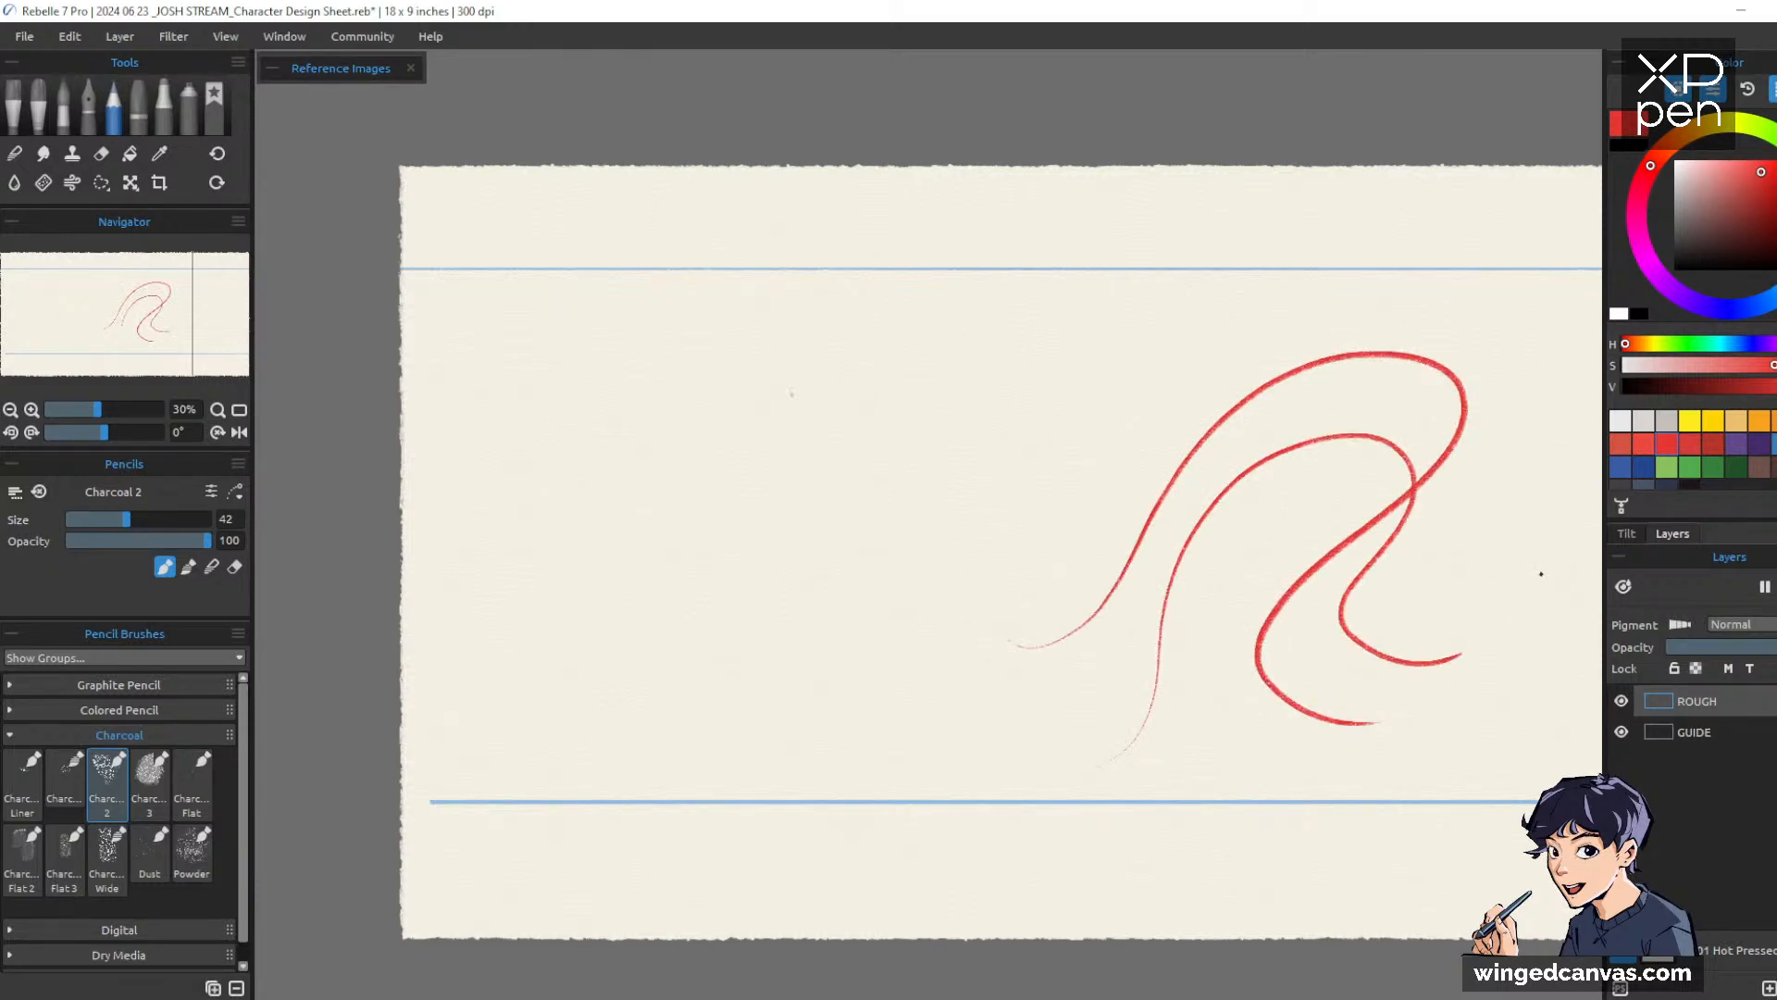
key("ctrl+space")
mouse_move(1329, 621)
left_mouse_down()
mouse_move(1348, 552)
mouse_move(1345, 587)
left_mouse_up()
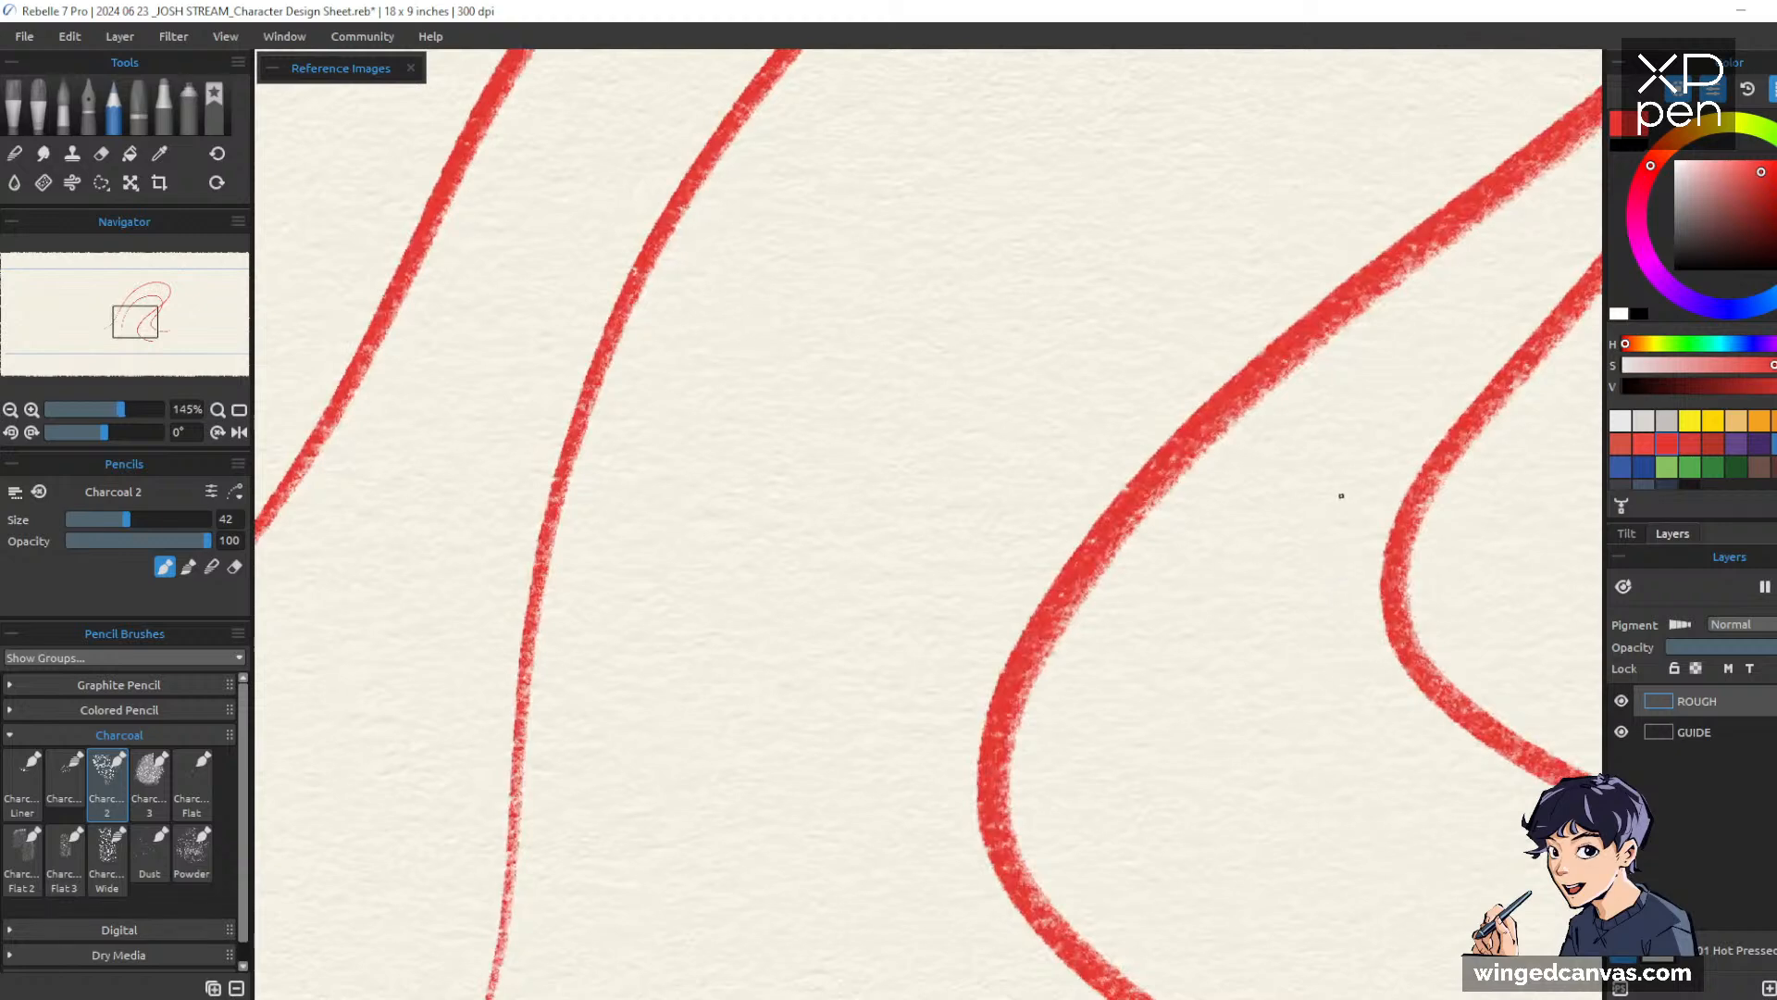
left_click_drag(1288, 505, 1101, 590)
left_click_drag(1332, 469, 1352, 780)
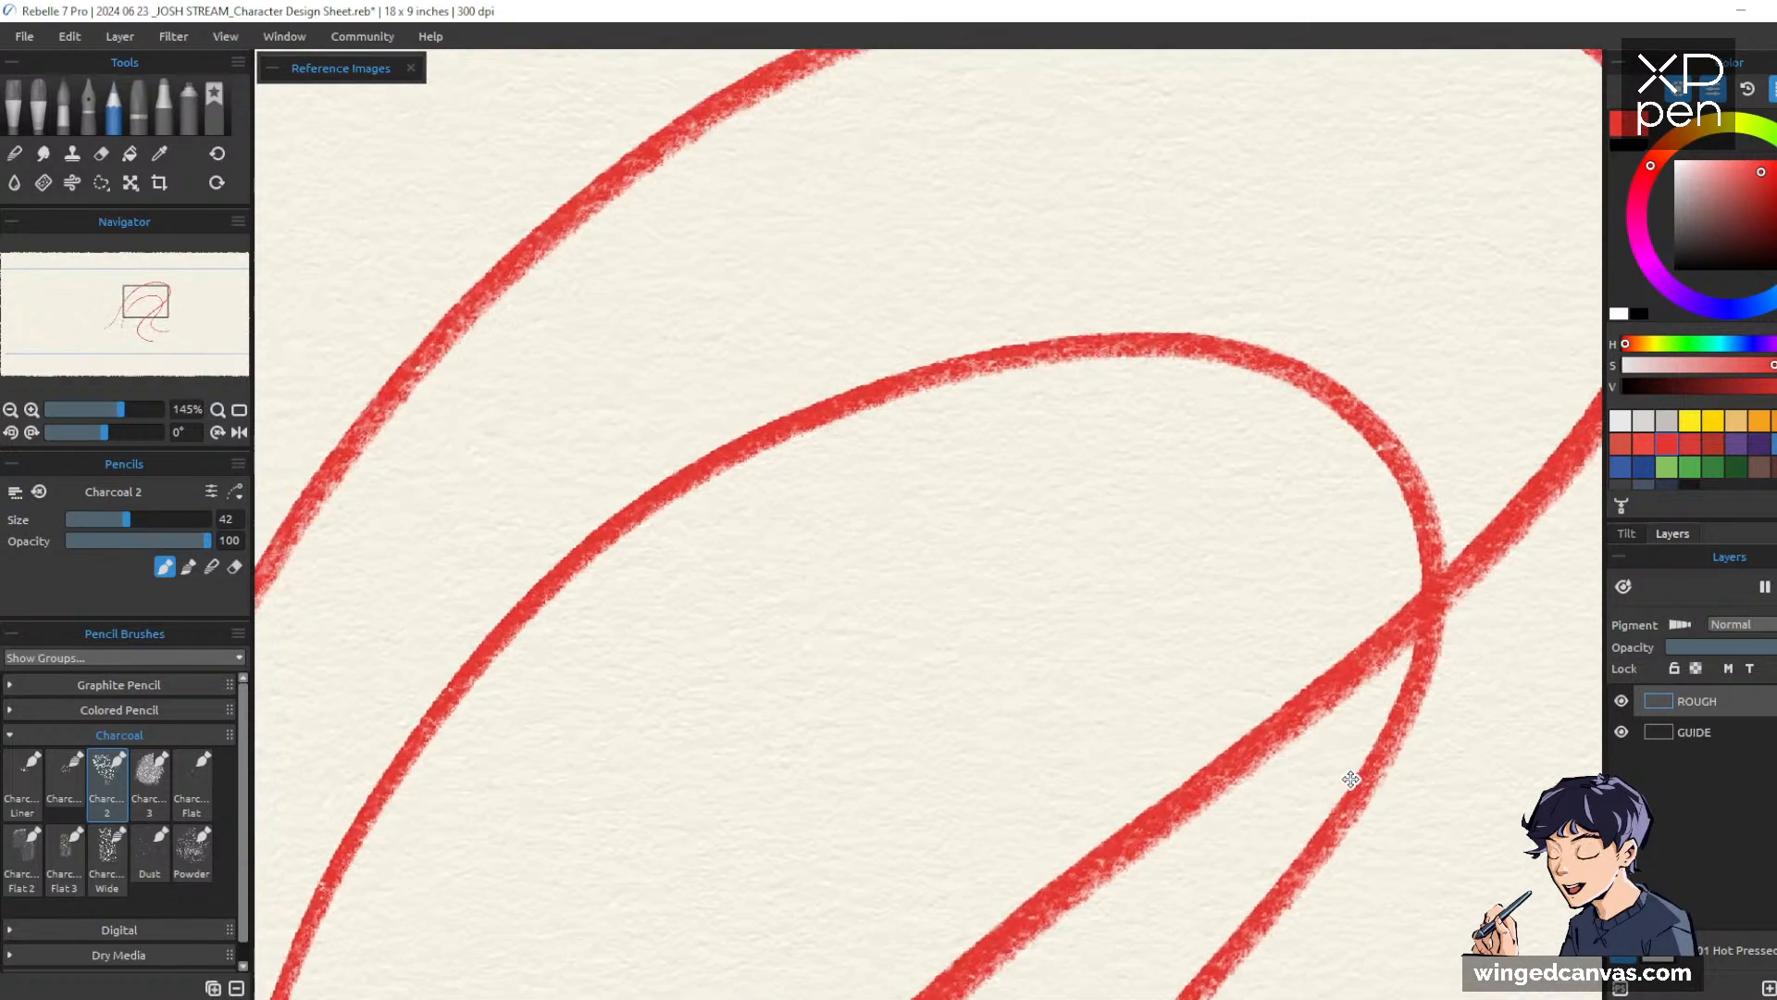
left_click_drag(917, 699, 1181, 769)
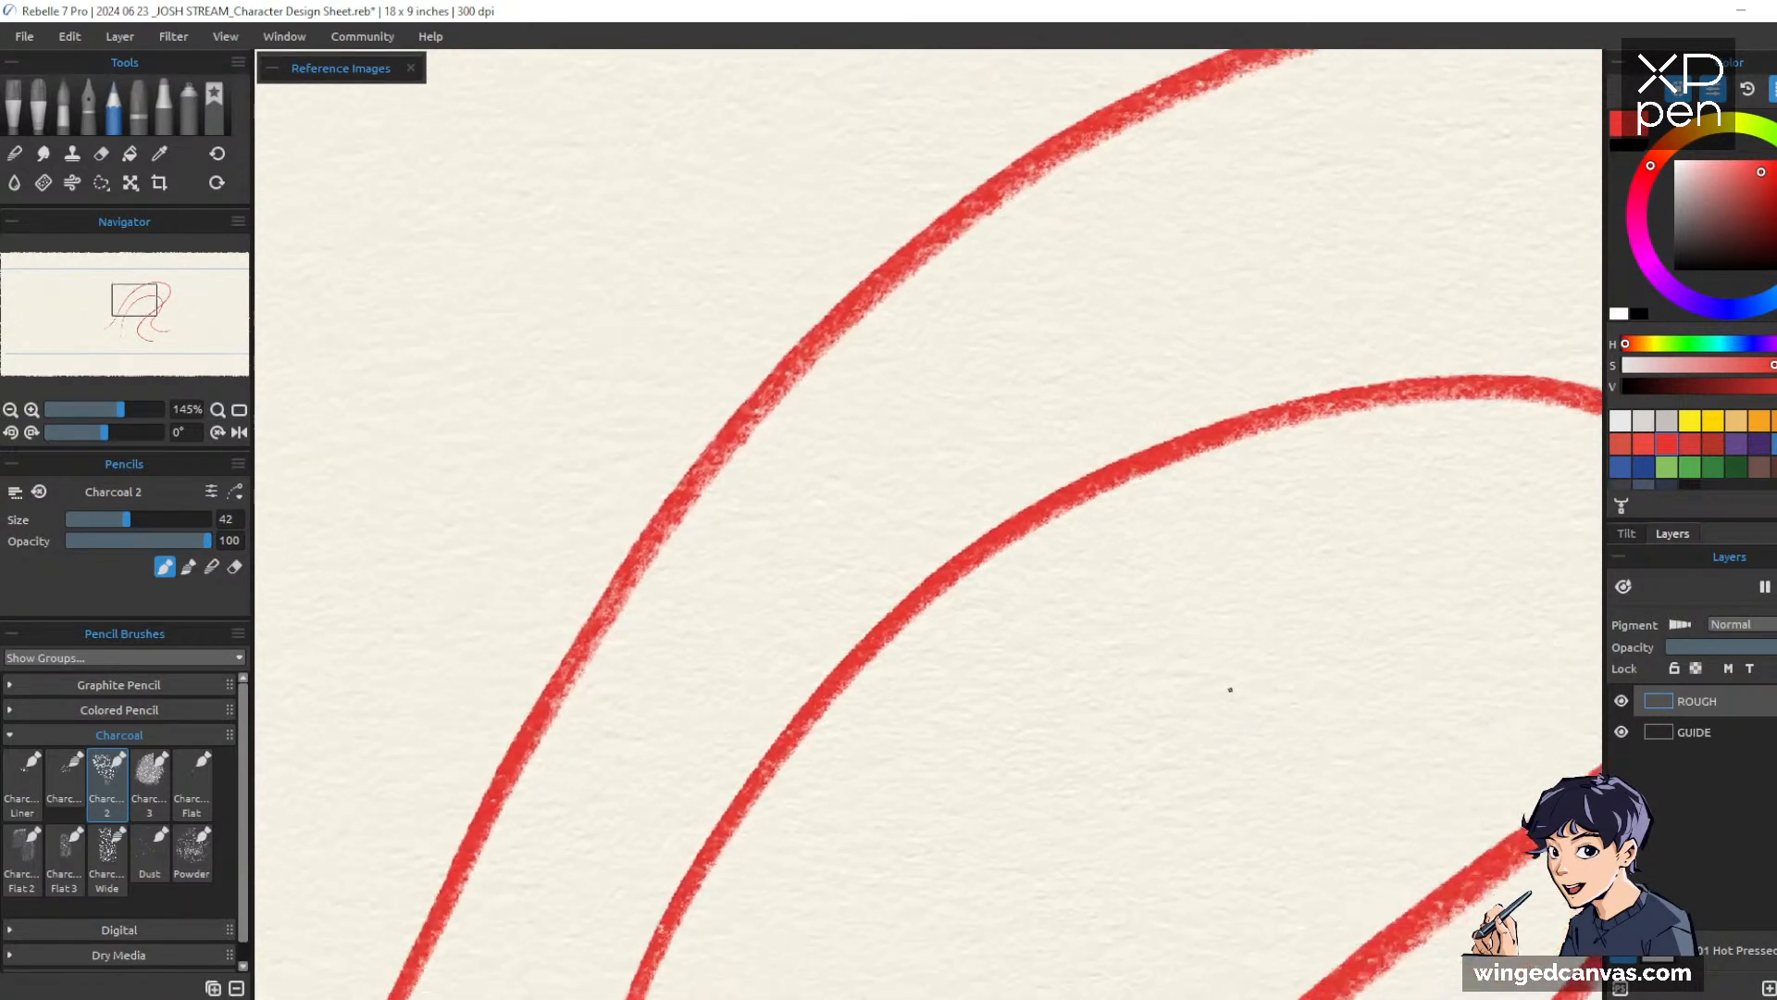
Draw thin diagonal and short curved test strokes across the red curves, and clear the ROUGH layer
key("ctrl+space")
mouse_move(1324, 598)
left_mouse_down()
mouse_move(1293, 706)
mouse_move(1308, 656)
left_mouse_up()
left_click_drag(1092, 712, 1443, 512)
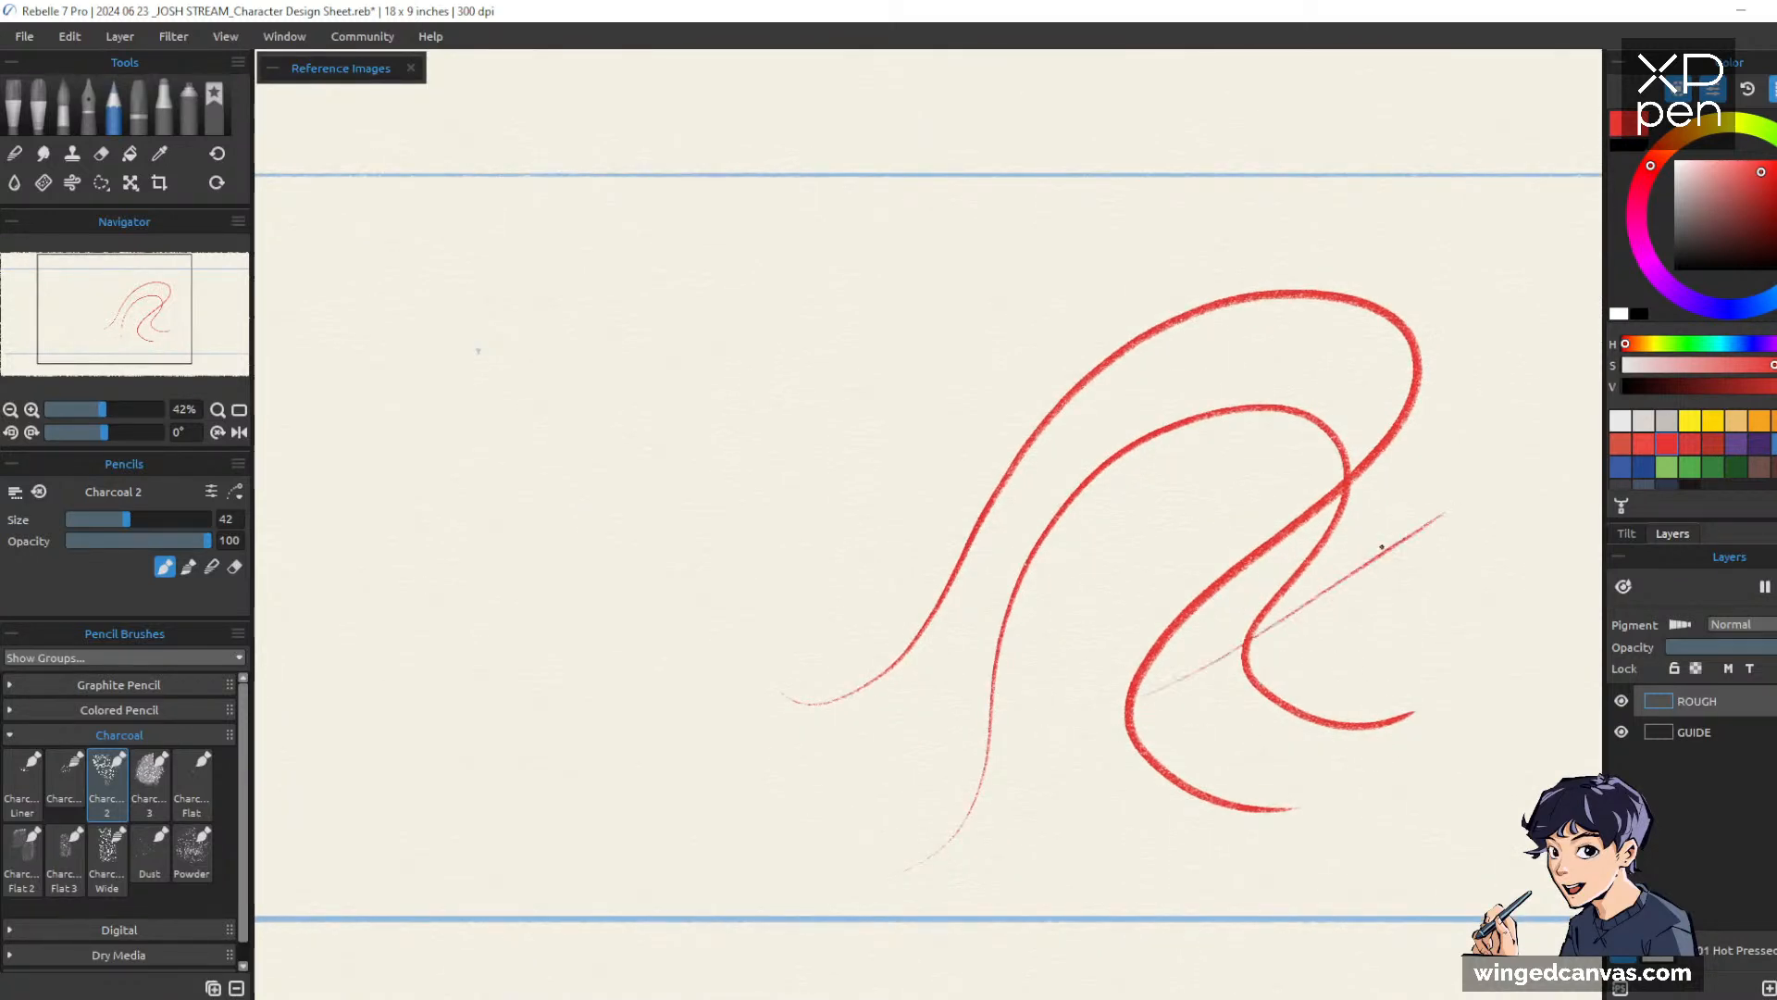
left_click_drag(1125, 780, 1478, 522)
key("ctrl+space")
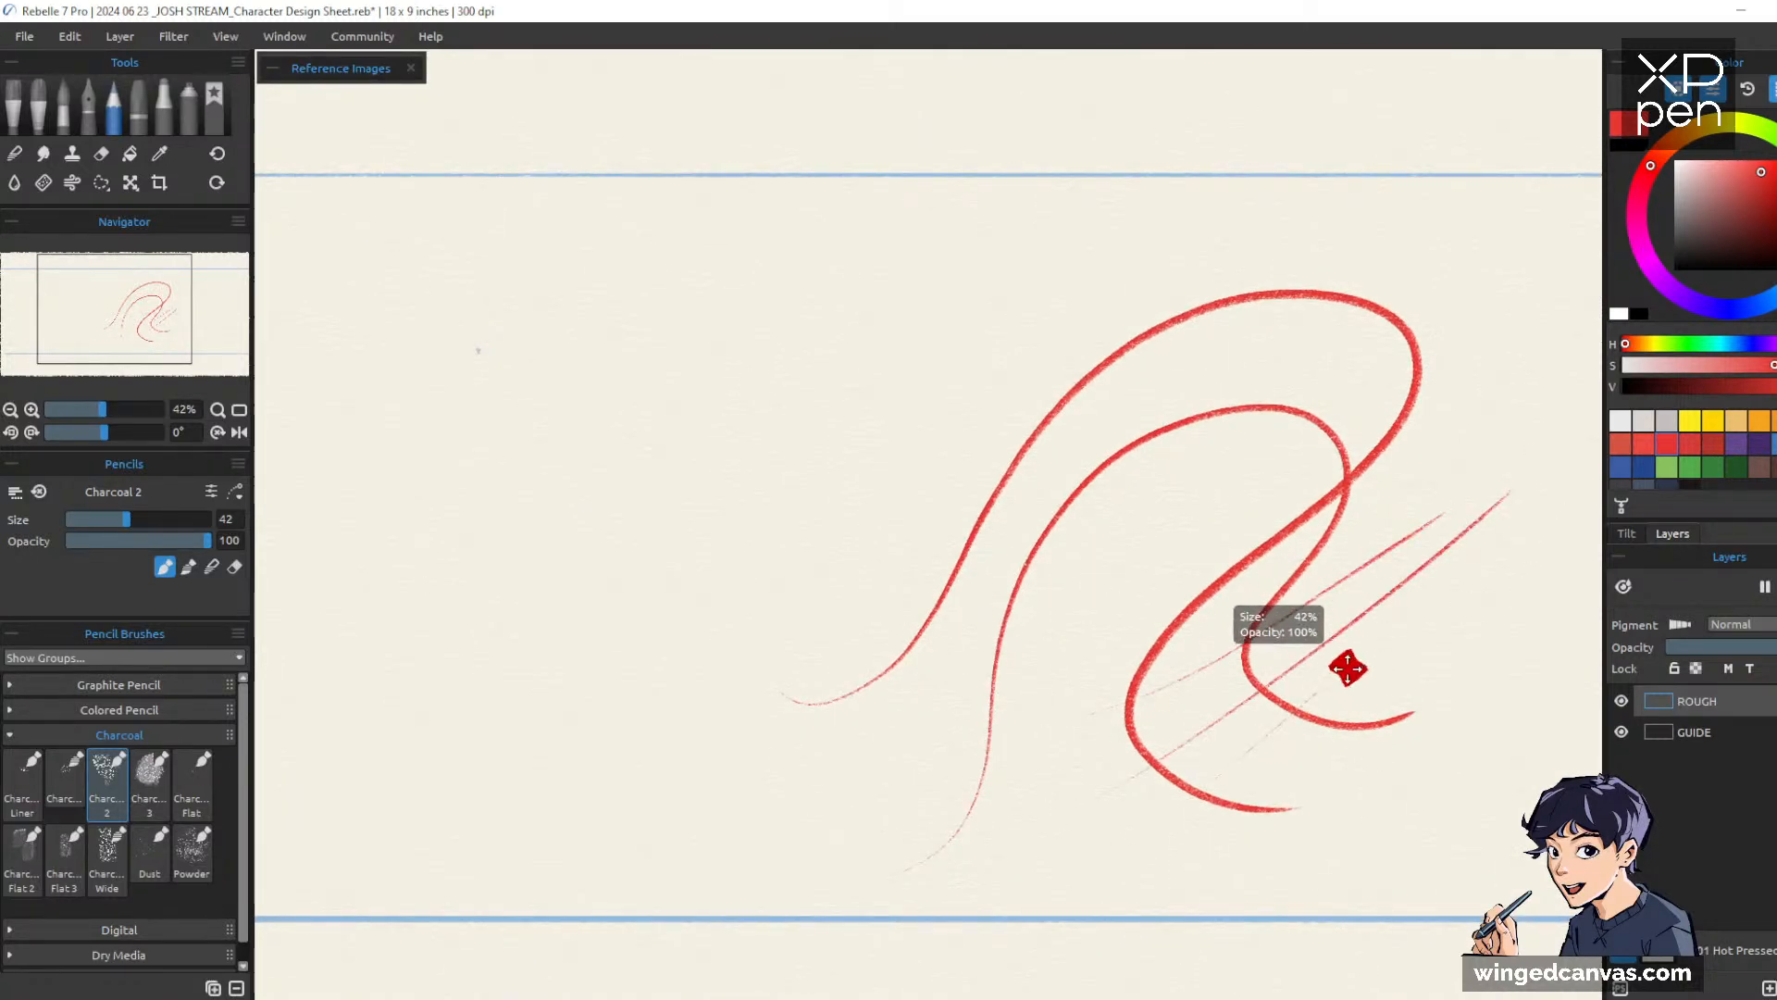
left_click_drag(1349, 667, 1345, 635)
left_click_drag(1468, 572, 1320, 881)
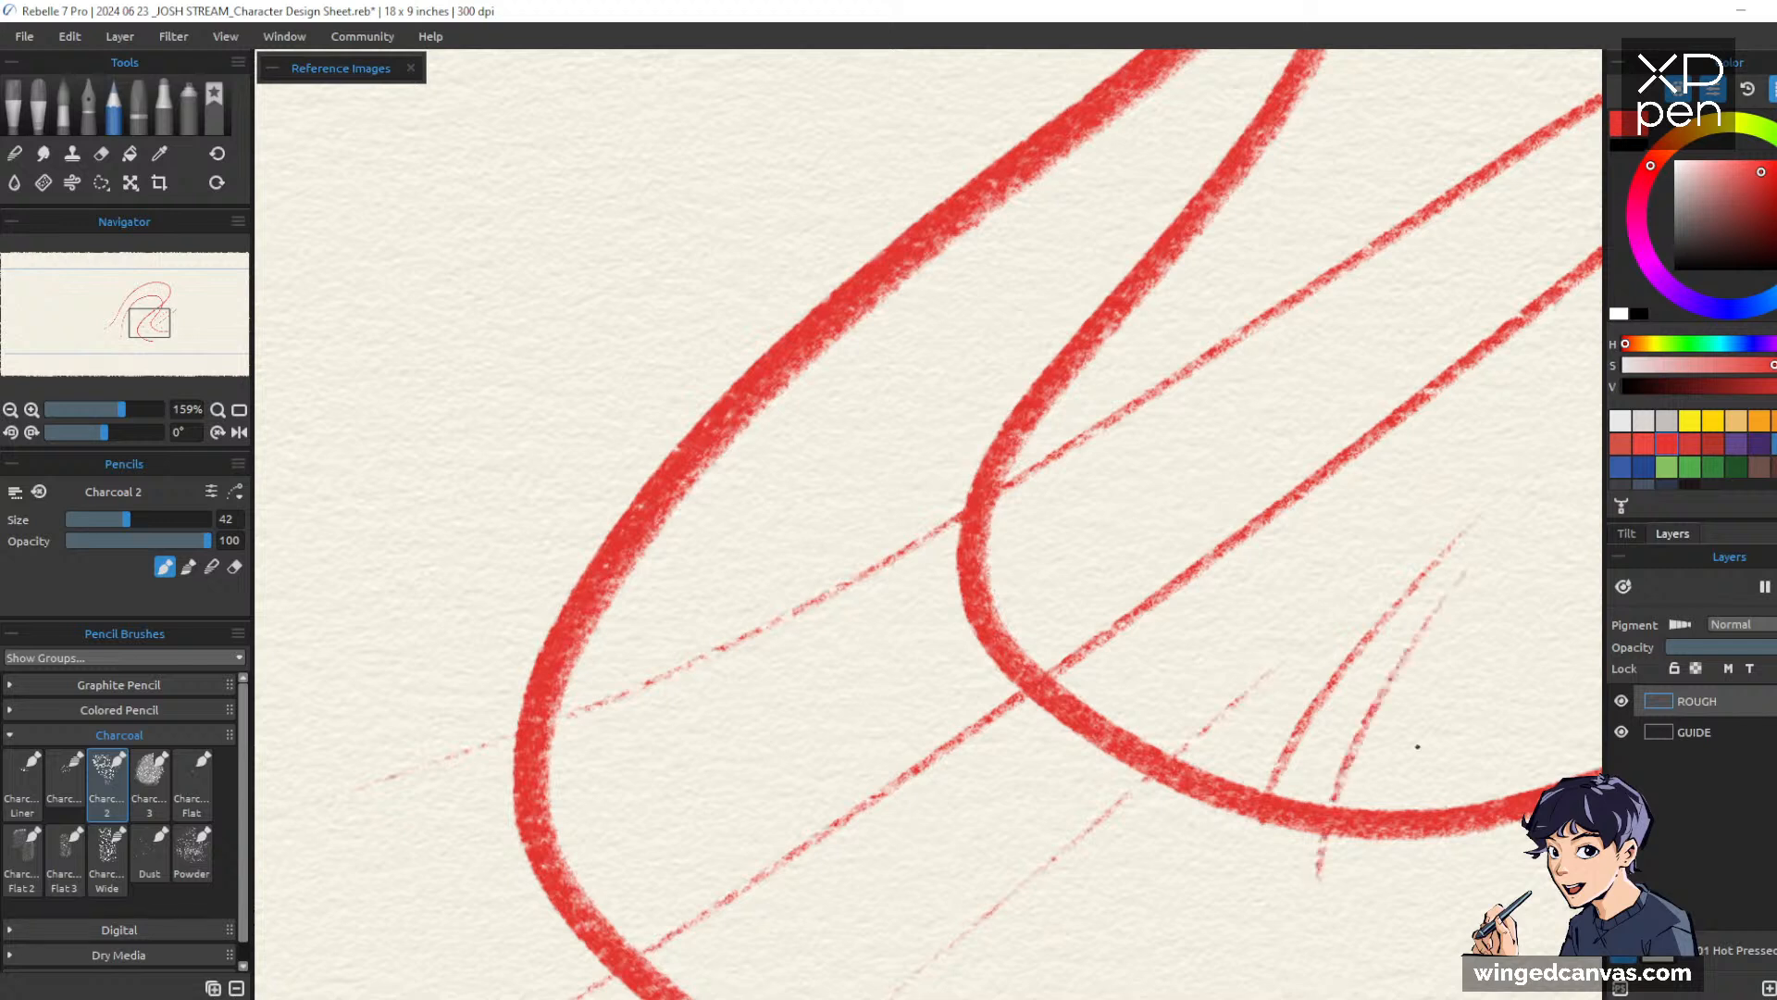
left_click_drag(1475, 632, 1396, 936)
key("space")
mouse_move(1490, 770)
left_mouse_down()
mouse_move(1348, 770)
mouse_move(1344, 747)
left_mouse_up()
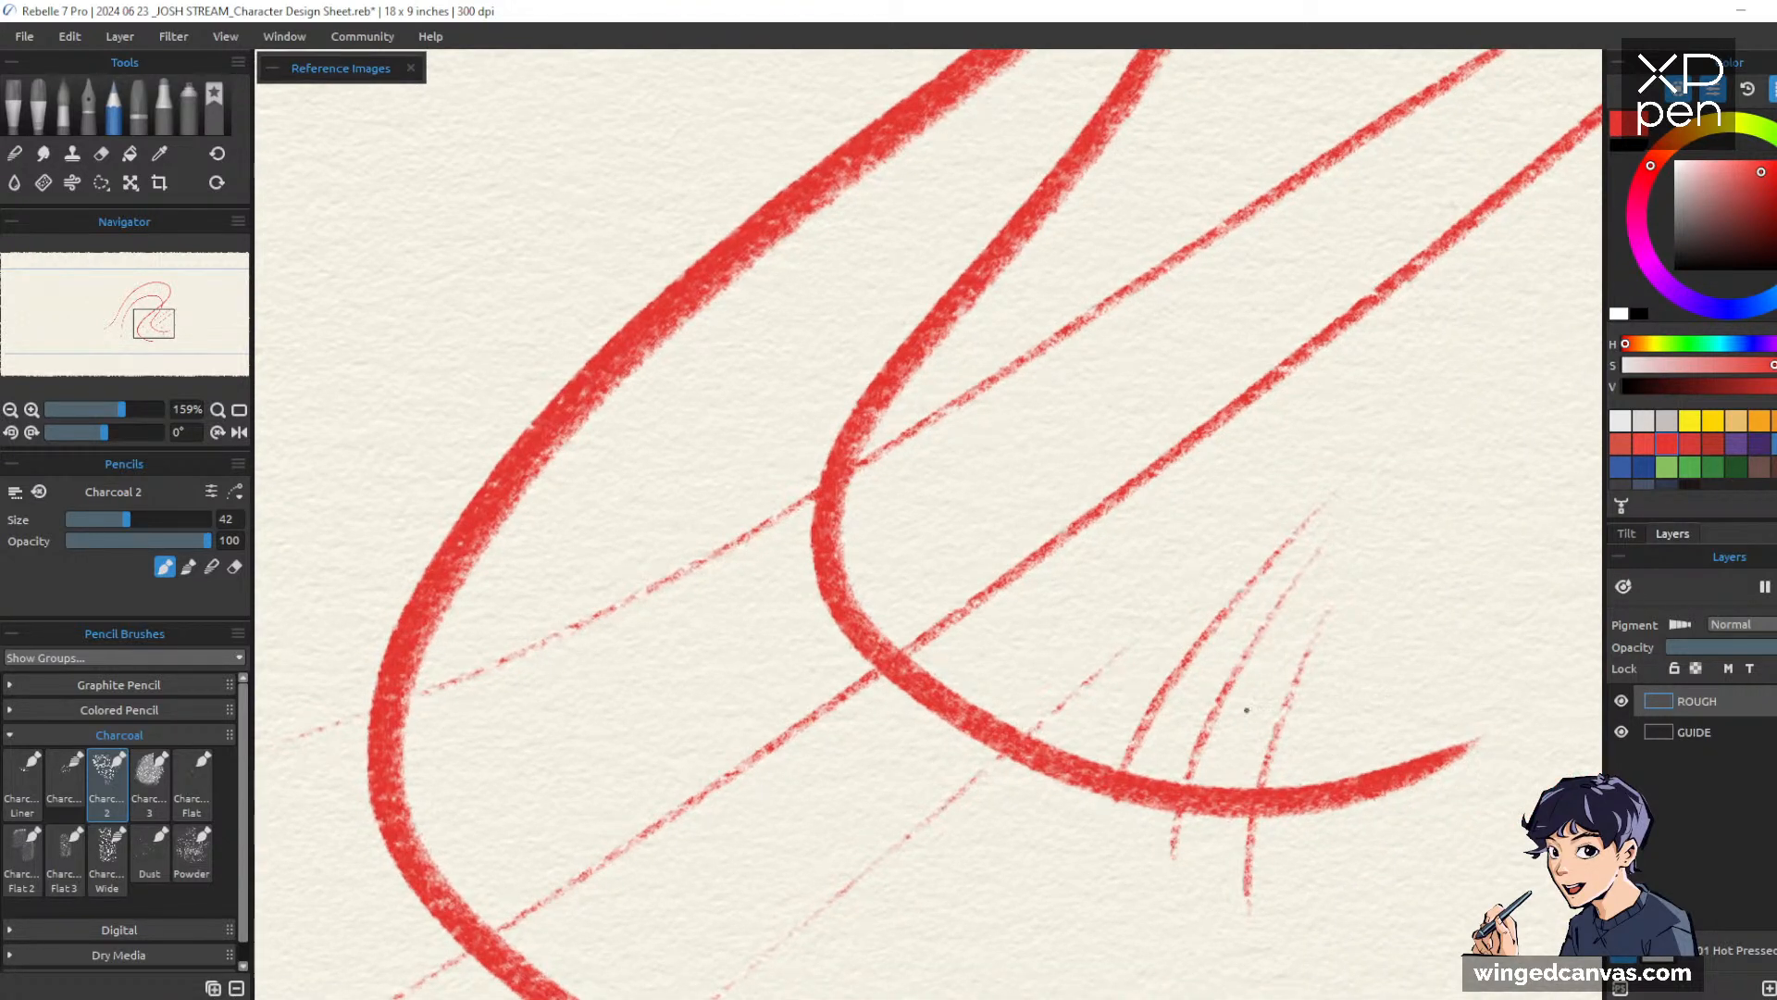
key("Delete")
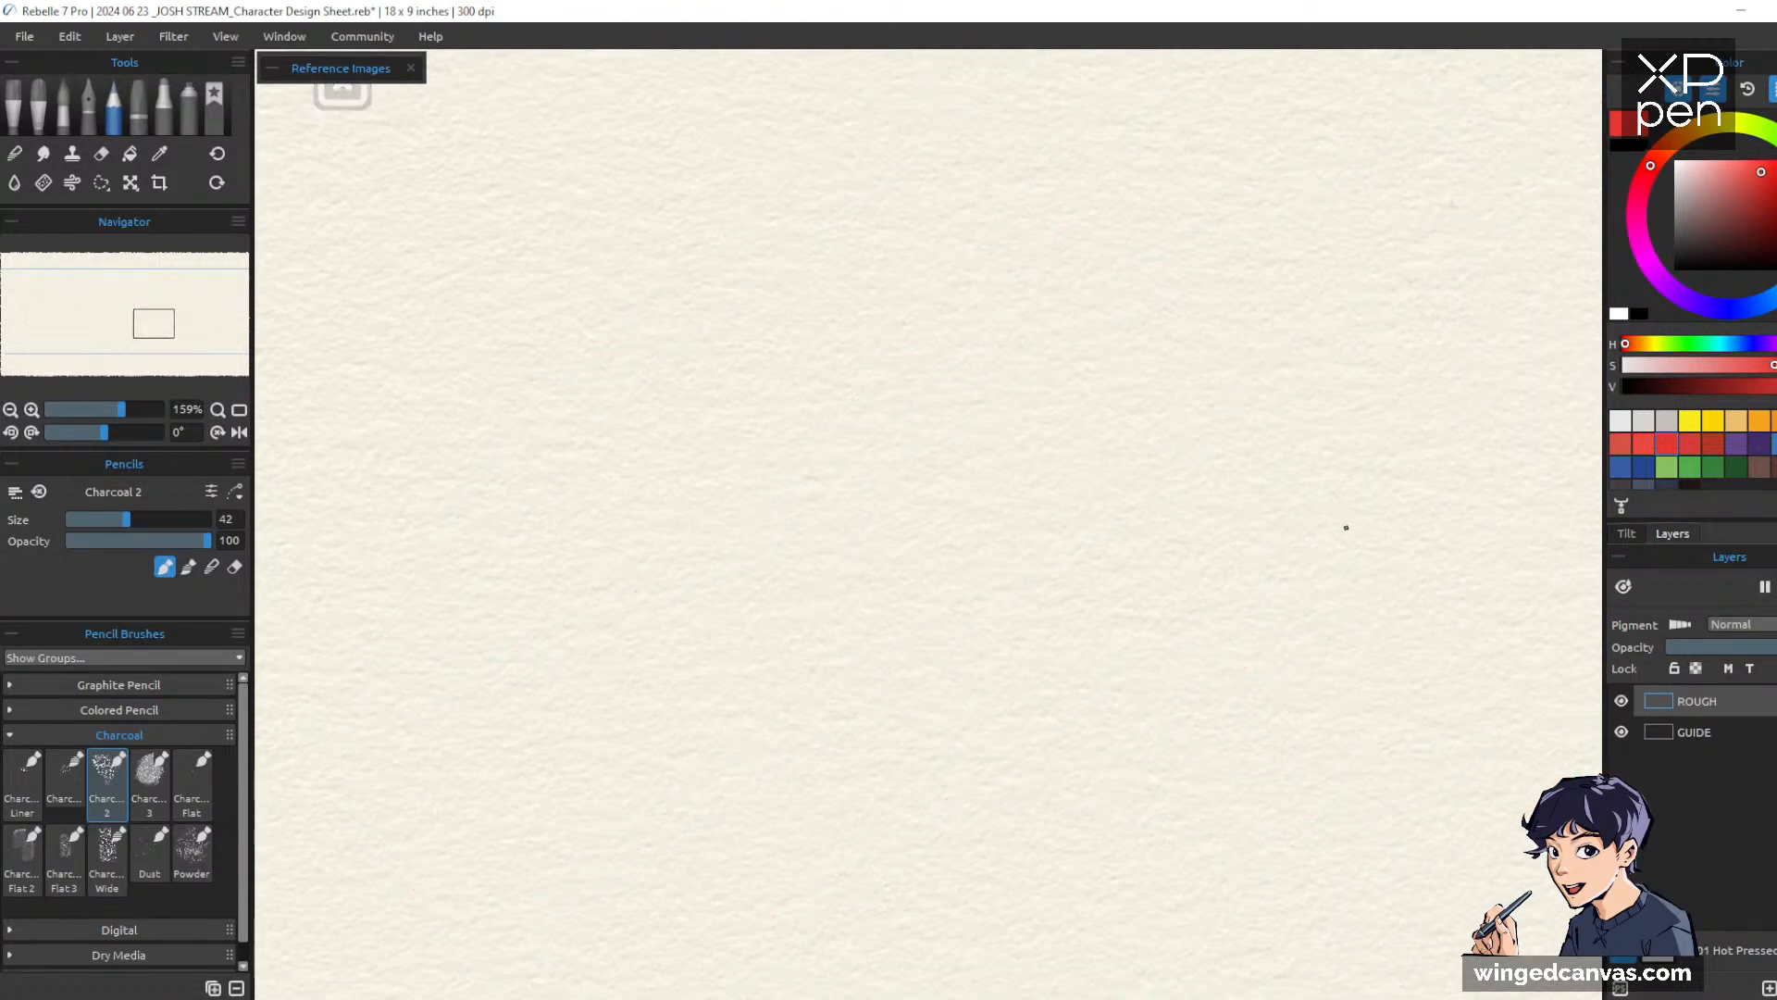
Set the Charcoal 2 brush size to 37
mouse_move(1344, 528)
left_mouse_down()
mouse_move(1311, 627)
mouse_move(1317, 612)
mouse_move(1253, 654)
mouse_move(1142, 627)
mouse_move(1142, 583)
mouse_move(1151, 615)
left_mouse_up()
key("ctrl+space")
mouse_move(1011, 619)
left_mouse_down()
mouse_move(1011, 579)
mouse_move(1130, 602)
left_mouse_up()
key("space")
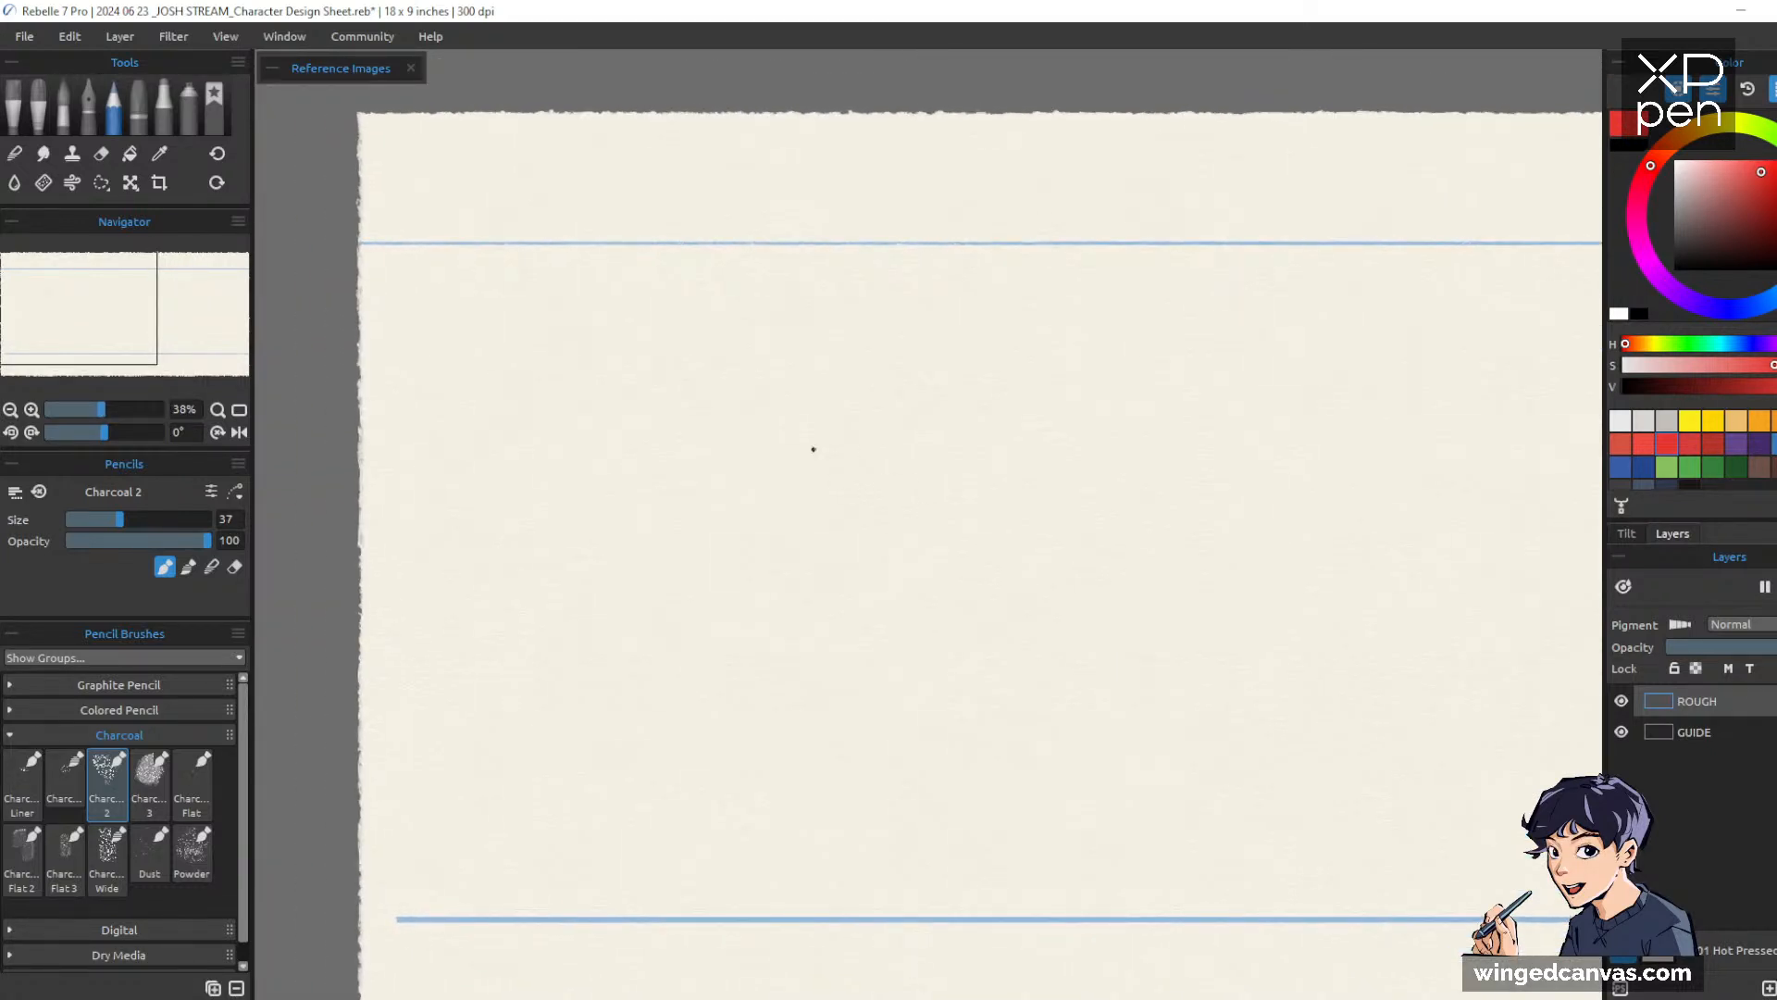
Draw a thin vertical red line from above the upper guideline down to the lower guideline
left_click_drag(636, 222, 635, 948)
key("space")
left_click_drag(917, 639, 1126, 713)
key("space")
left_click_drag(1142, 623, 908, 575)
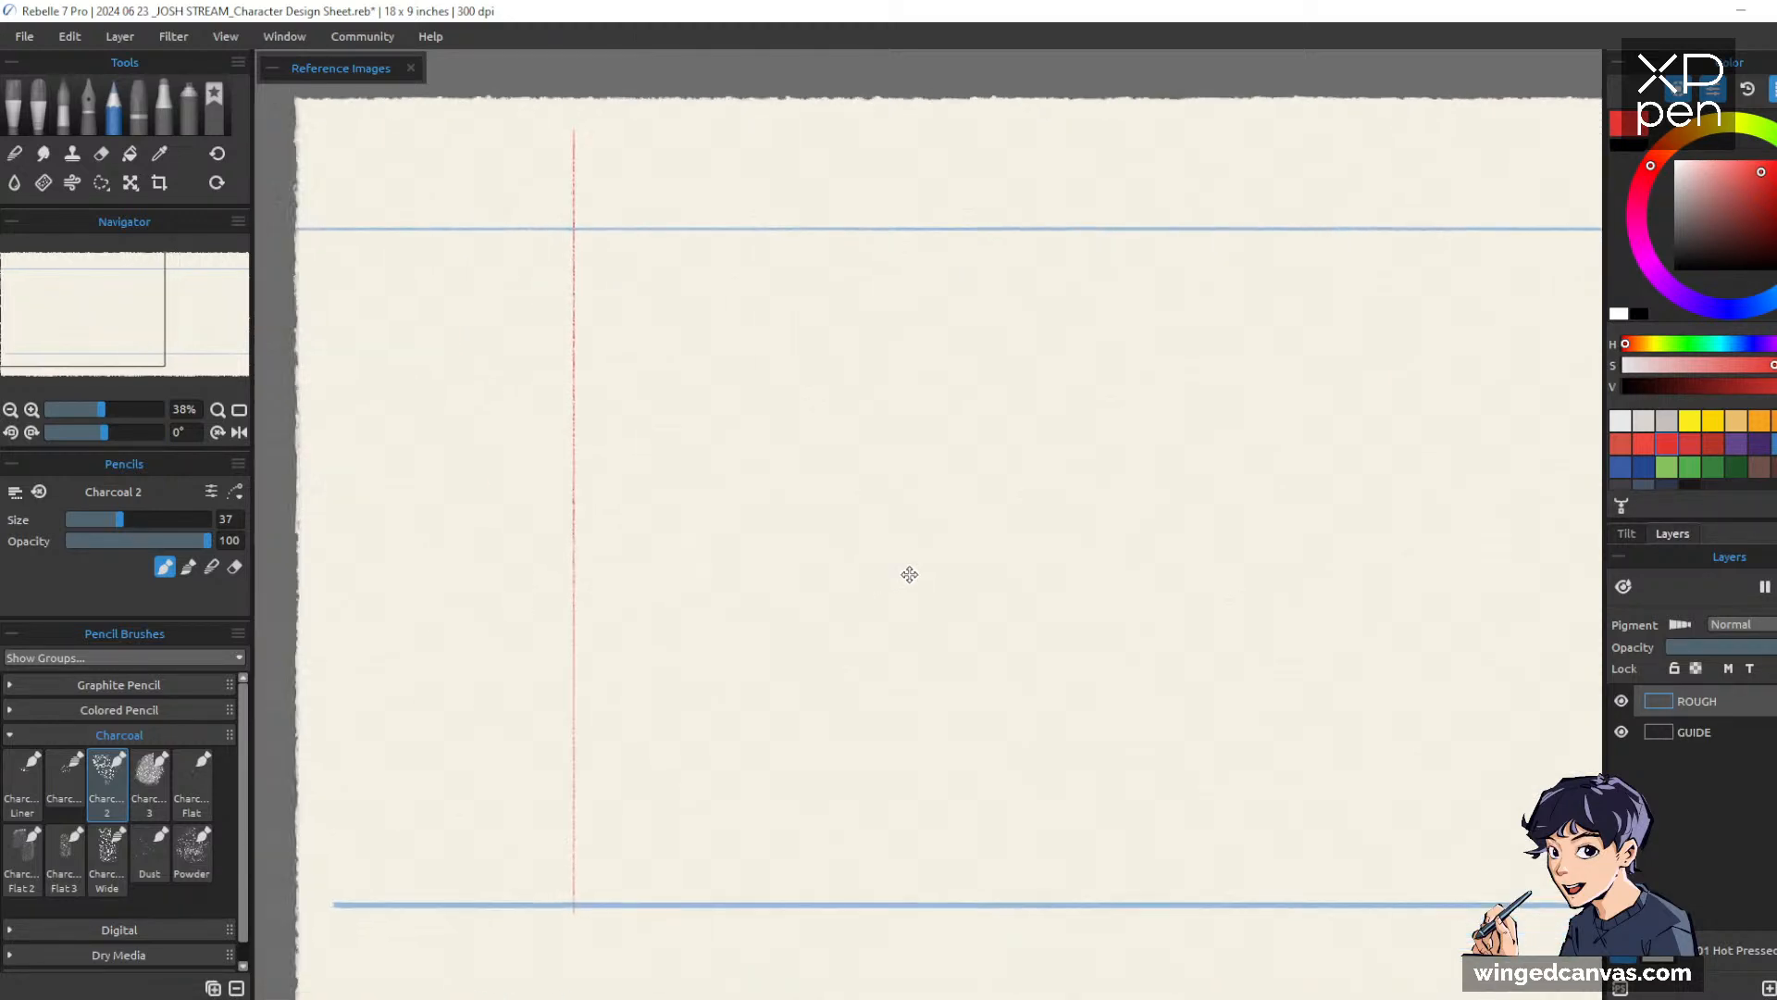
Try tilting the vertical red line with the Transform tool, and clear the ROUGH layer
key("ctrl+t")
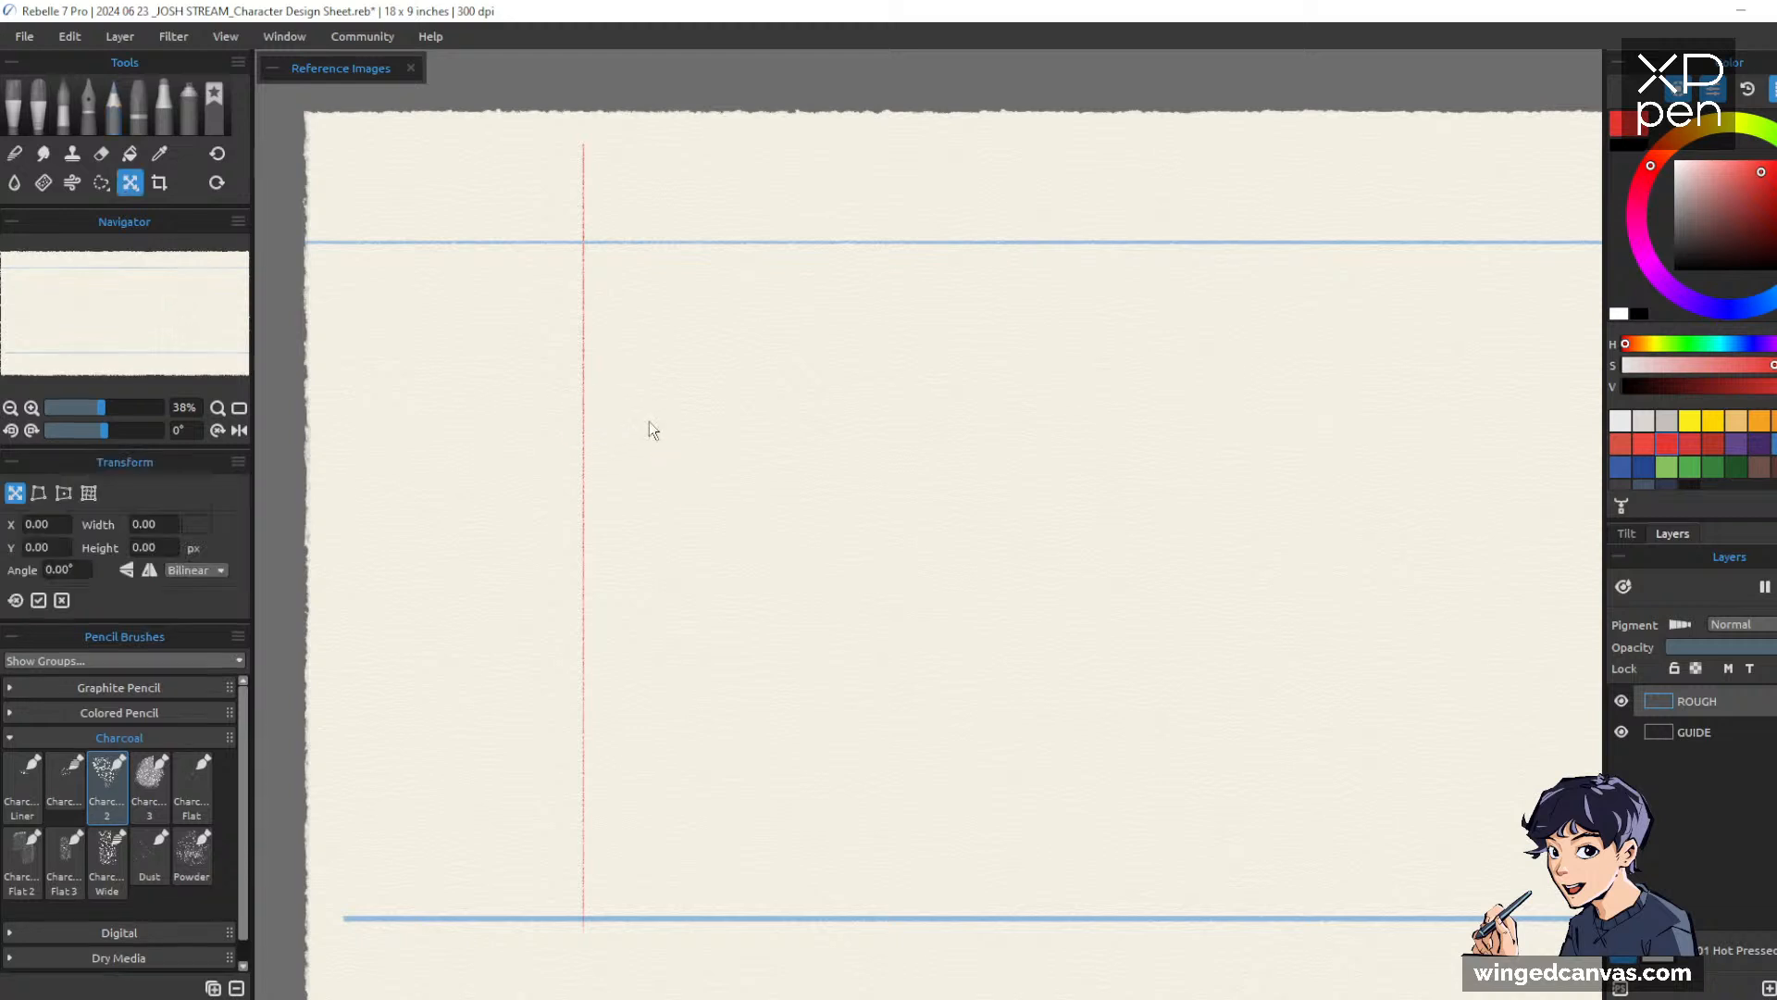
mouse_move(587, 361)
left_mouse_down()
mouse_move(734, 369)
mouse_move(719, 342)
left_mouse_up()
key("Return")
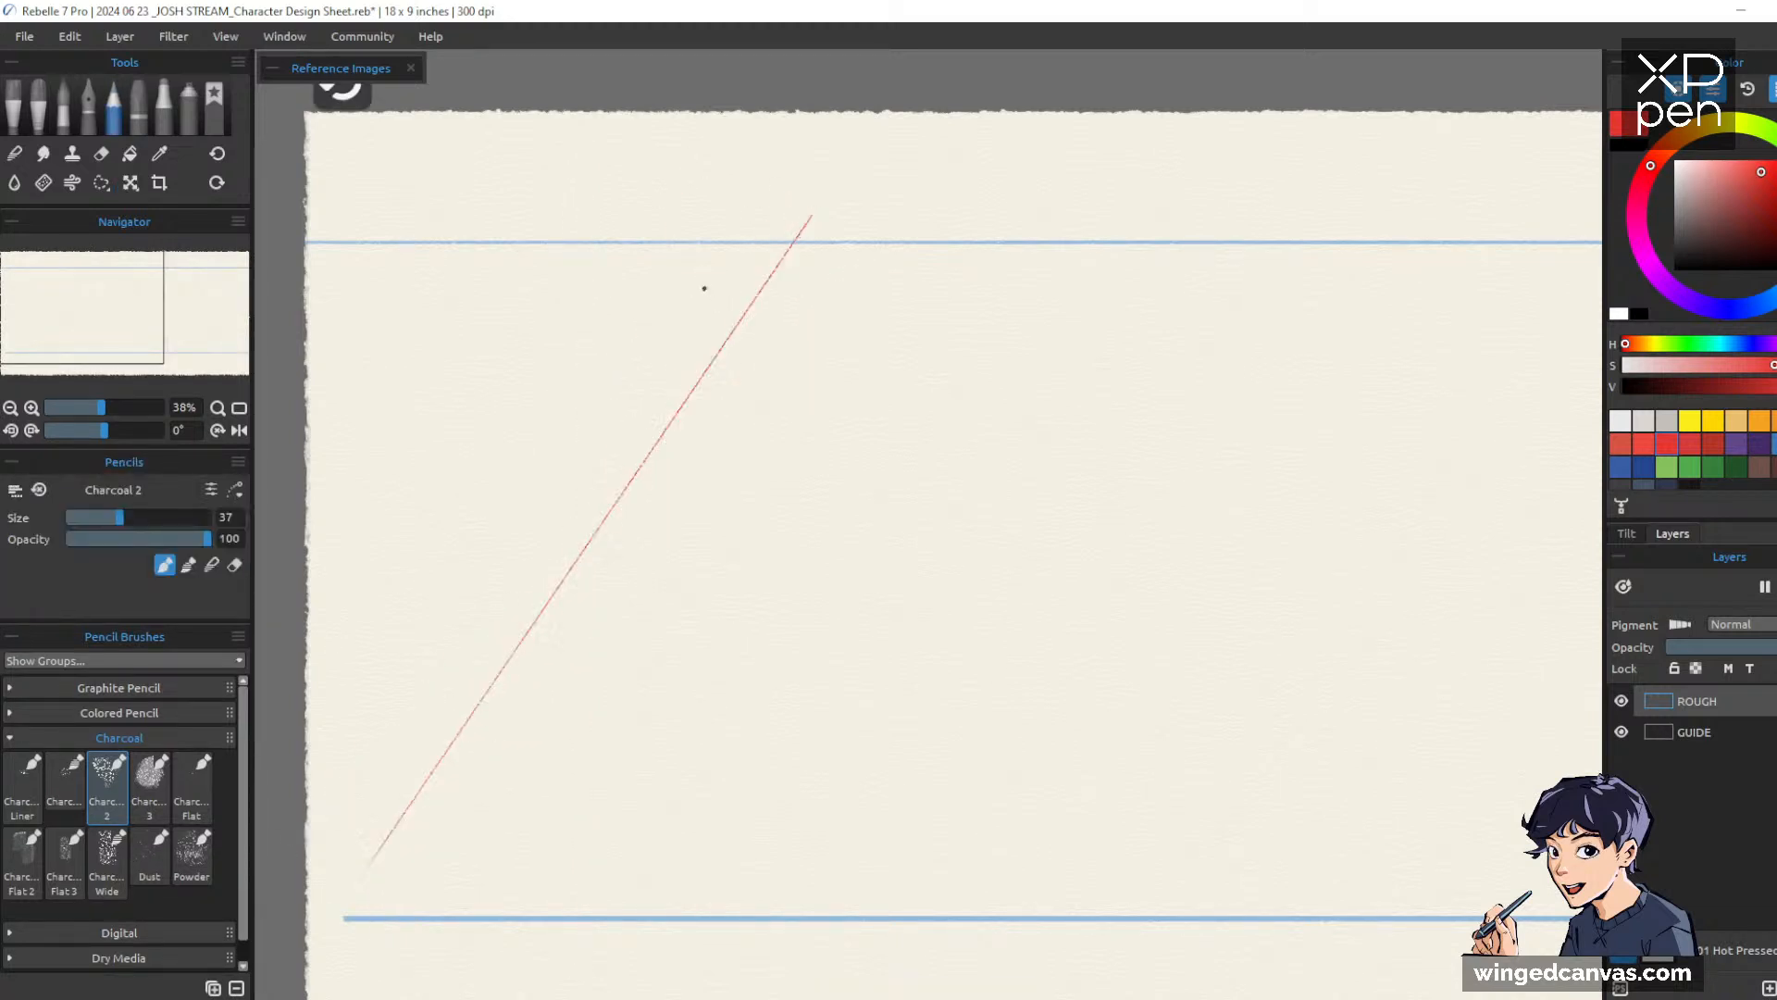
key("Delete")
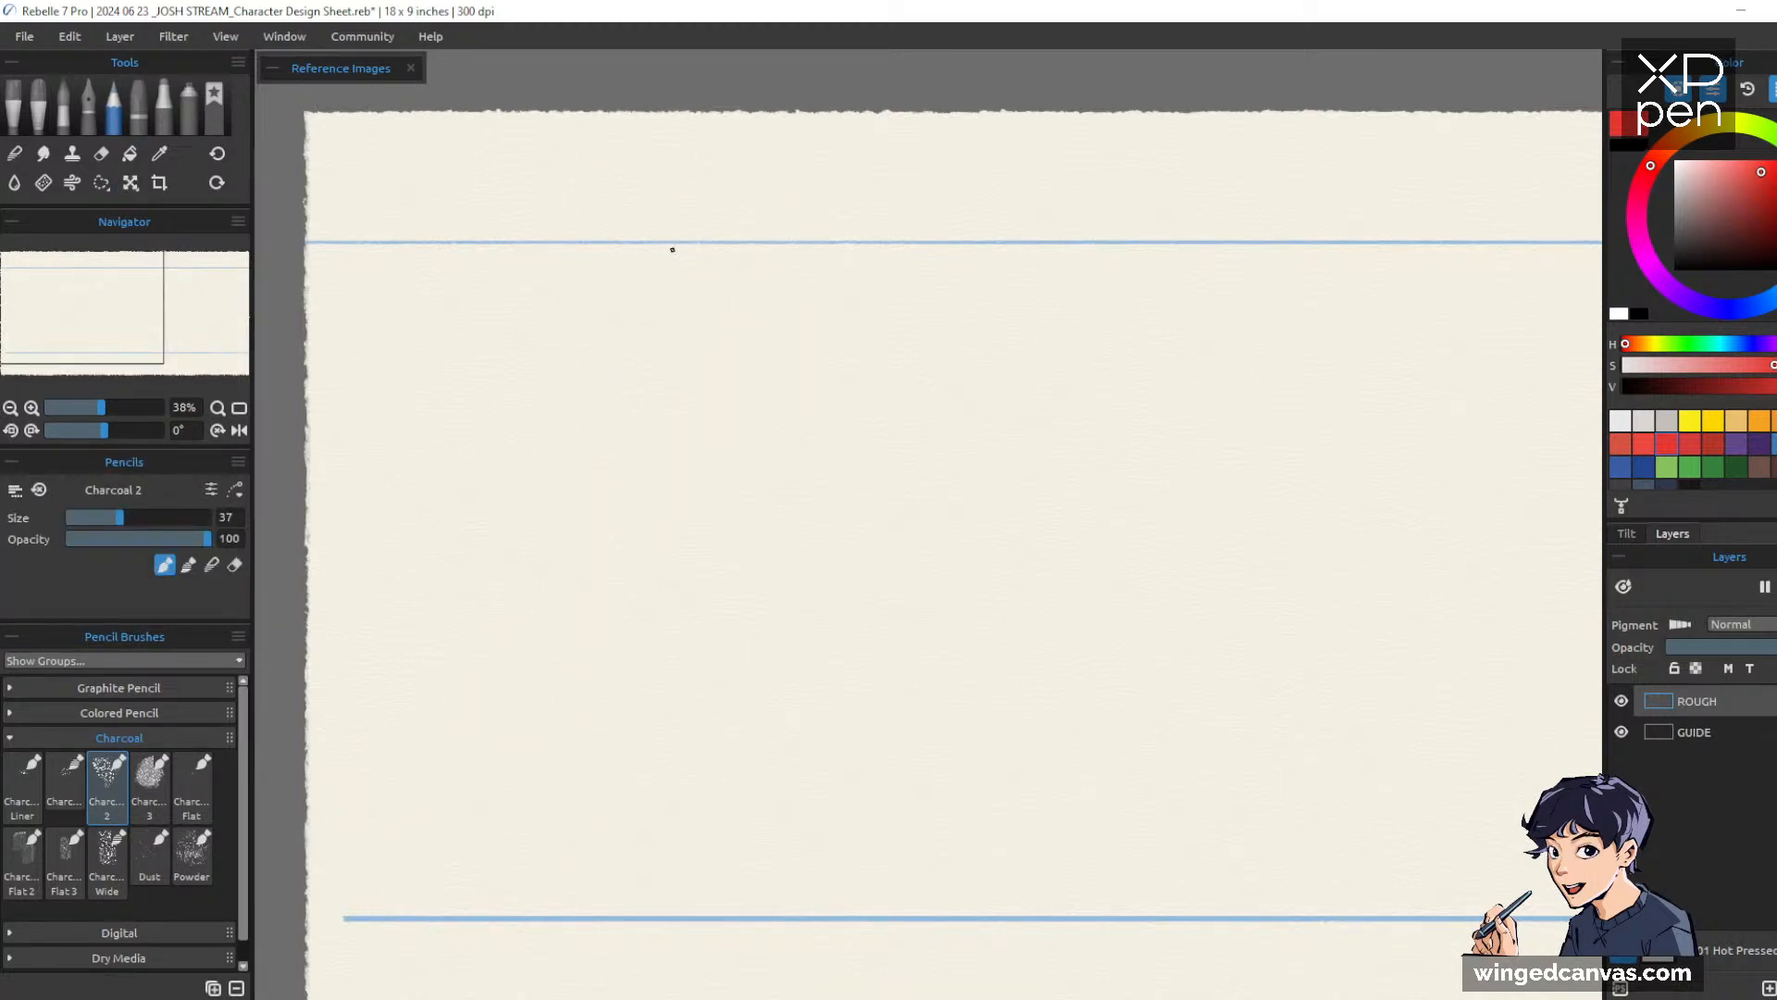
Draw a straight vertical red centre line crossing both horizontal guidelines
left_click_drag(675, 227, 829, 208)
left_click_drag(845, 307, 844, 167)
left_click_drag(845, 926, 845, 125)
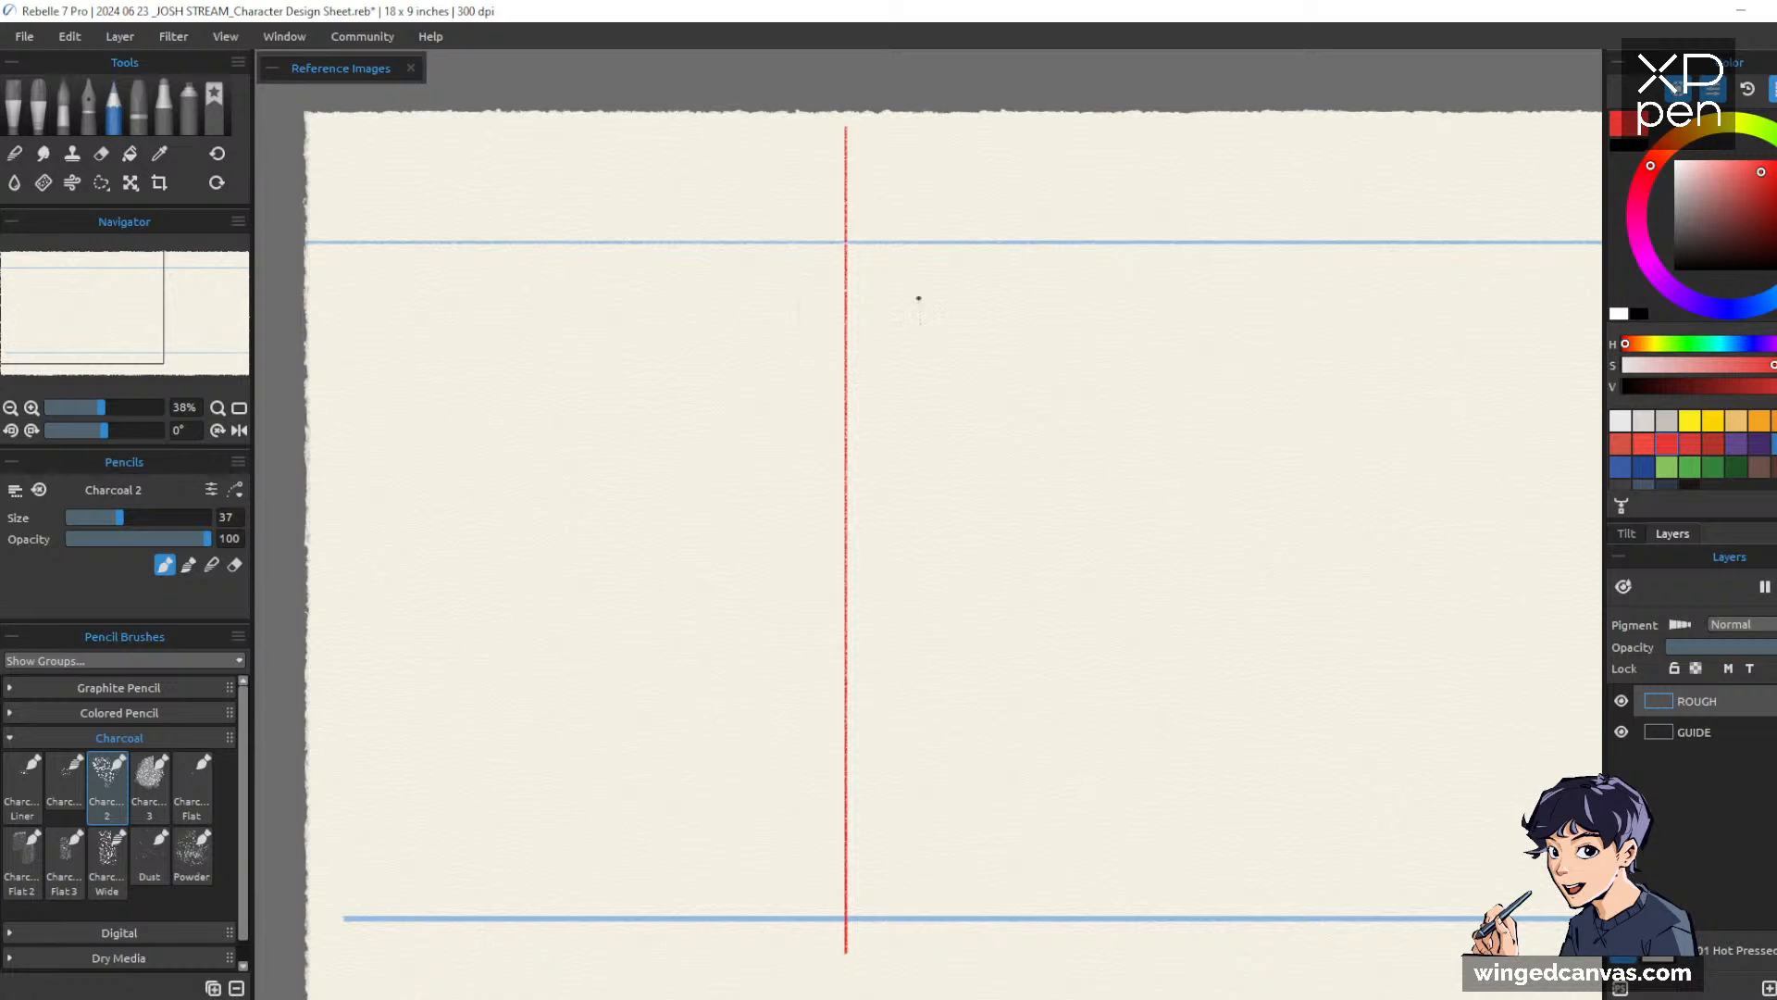
Sketch a round head centred on the red line just below the upper guideline, replacing the first circle attempt
mouse_move(918, 298)
left_mouse_down()
mouse_move(808, 333)
mouse_move(800, 278)
left_mouse_up()
key("ctrl+z")
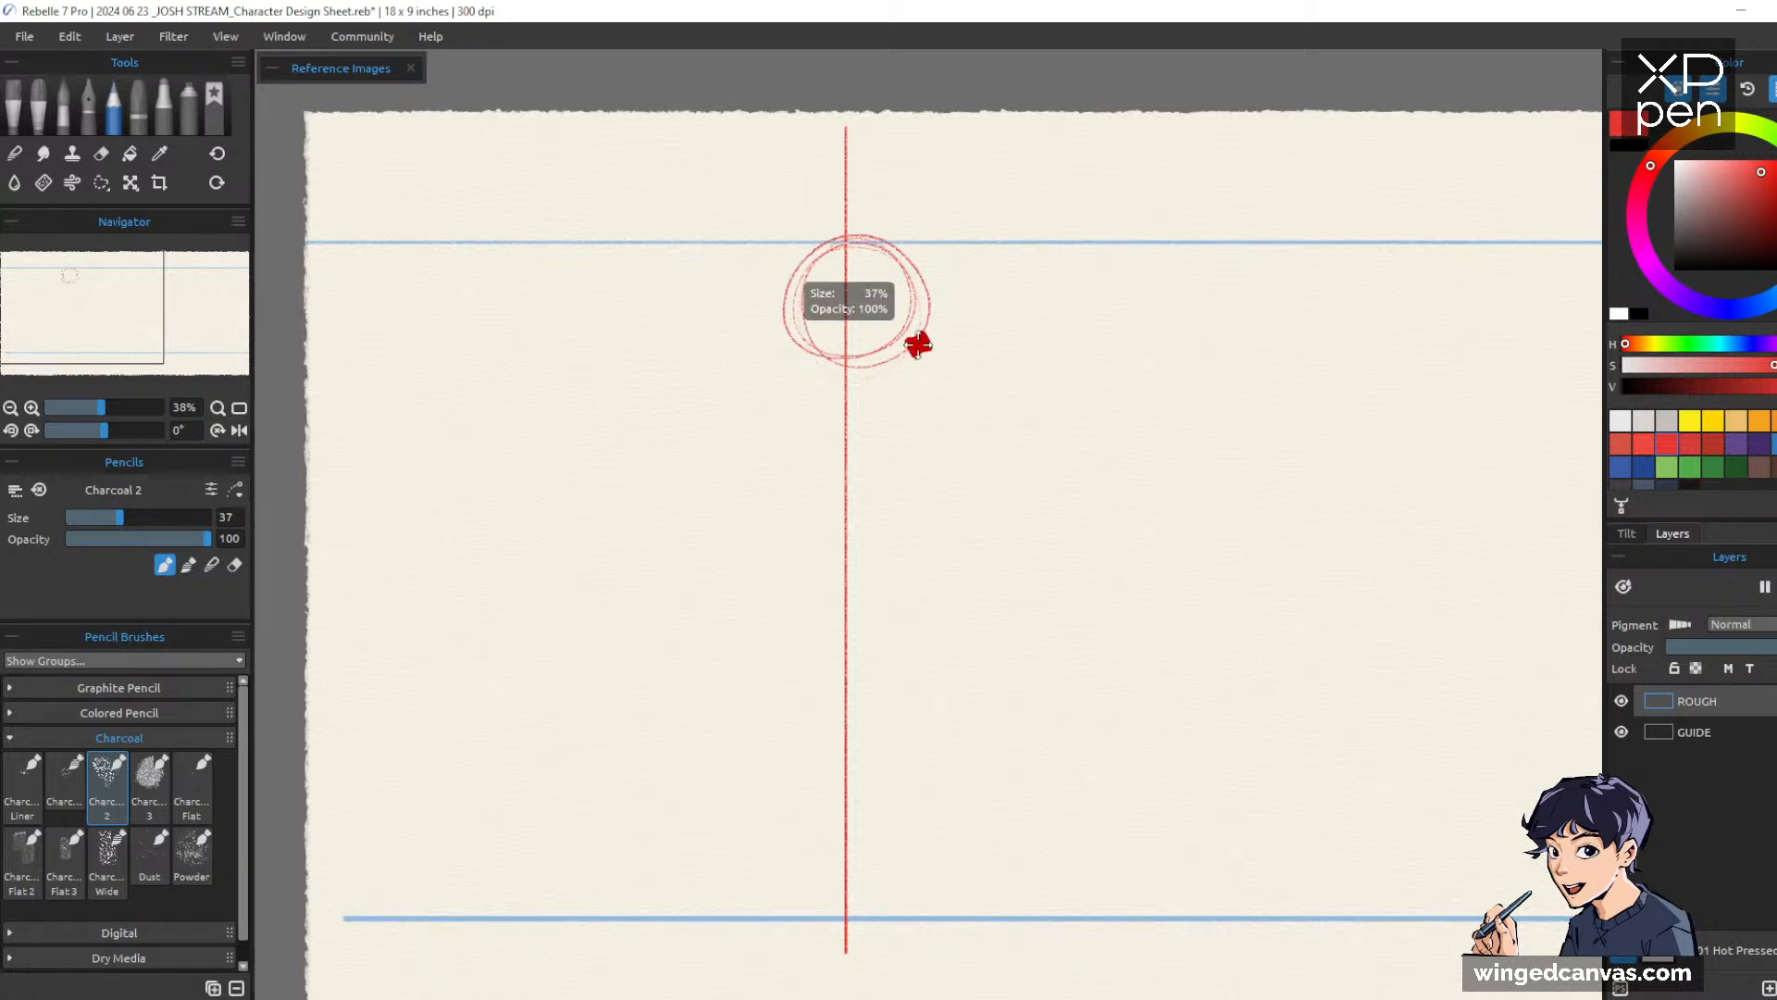
mouse_move(846, 243)
left_mouse_down()
mouse_move(886, 337)
mouse_move(833, 242)
mouse_move(888, 260)
mouse_move(878, 353)
left_mouse_up()
mouse_move(899, 287)
left_mouse_down()
mouse_move(823, 248)
mouse_move(889, 271)
mouse_move(888, 314)
mouse_move(899, 256)
mouse_move(892, 312)
mouse_move(881, 246)
mouse_move(786, 253)
mouse_move(787, 303)
mouse_move(810, 304)
mouse_move(829, 348)
mouse_move(813, 337)
mouse_move(869, 301)
mouse_move(766, 416)
left_mouse_up()
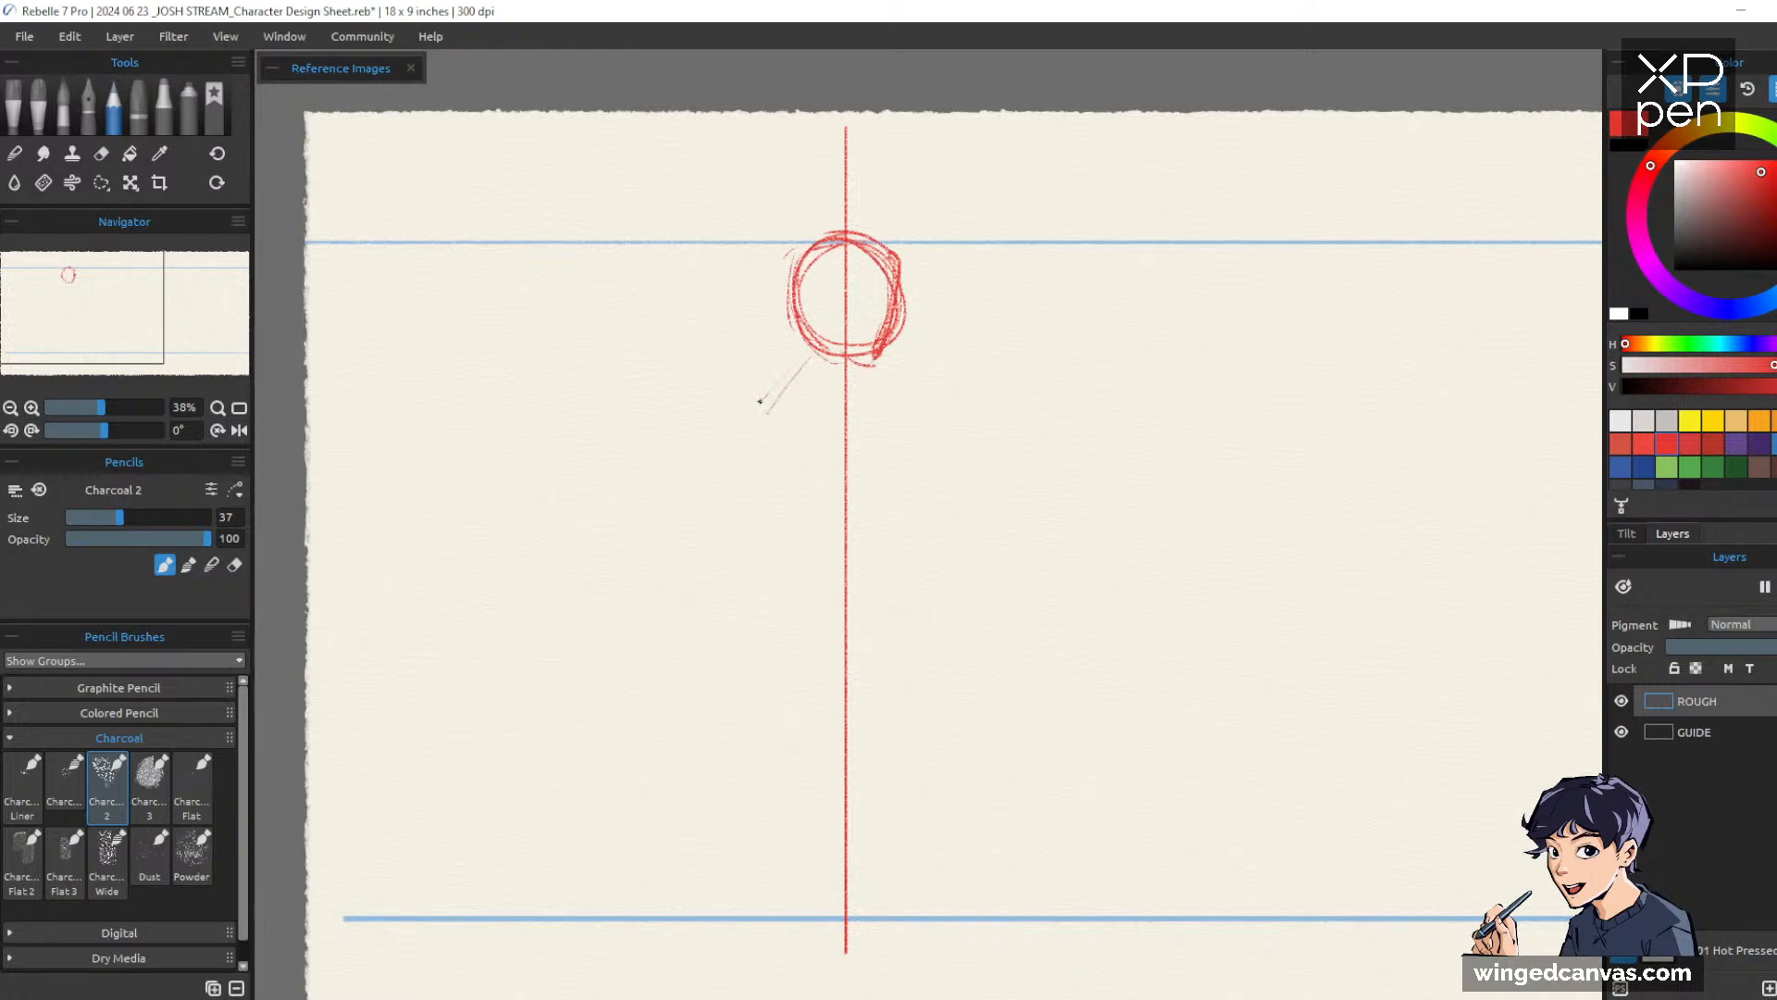
Sketch sloping shoulder strokes running down and outward from both sides of the head
left_click_drag(819, 348, 732, 416)
left_click_drag(886, 362, 942, 413)
left_click_drag(796, 352, 757, 417)
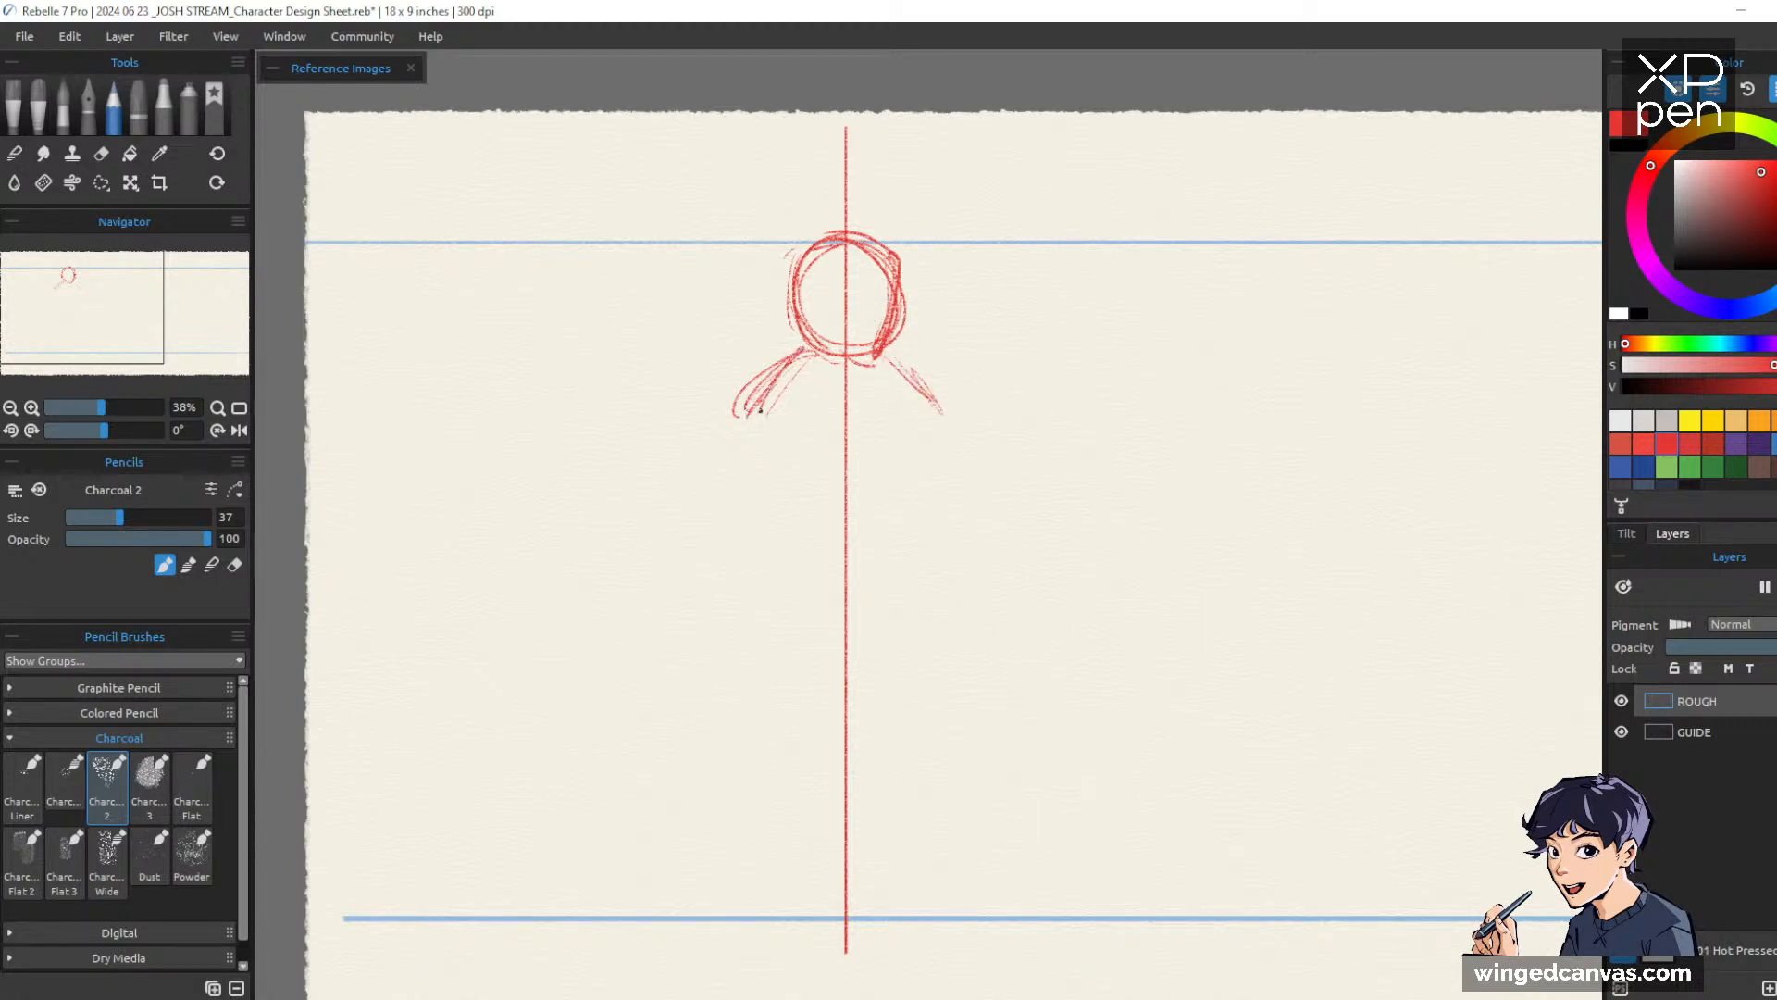
left_click_drag(885, 349, 942, 413)
left_click_drag(818, 347, 736, 451)
Sketch a flared bell-shaped torso below the shoulders, with a sloping side and a slightly curved hem across the centre line
left_click_drag(741, 600, 886, 598)
left_click_drag(913, 388, 964, 576)
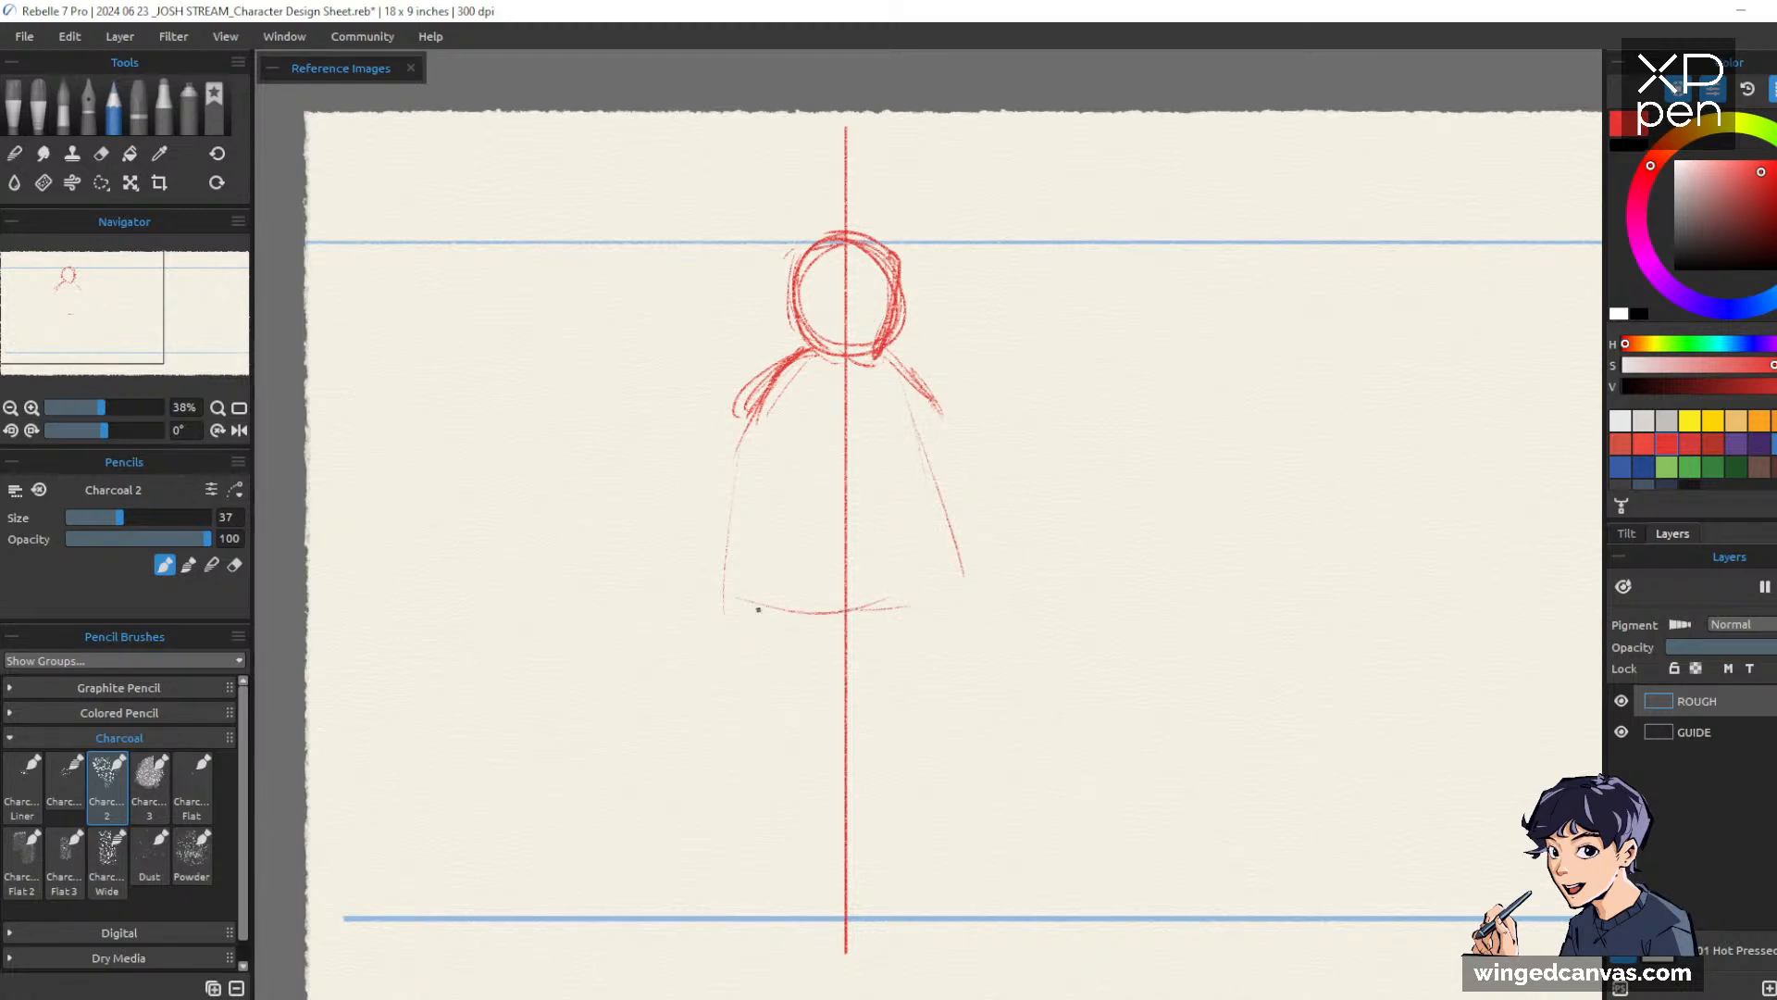
left_click_drag(738, 585, 956, 581)
left_click_drag(904, 376, 962, 583)
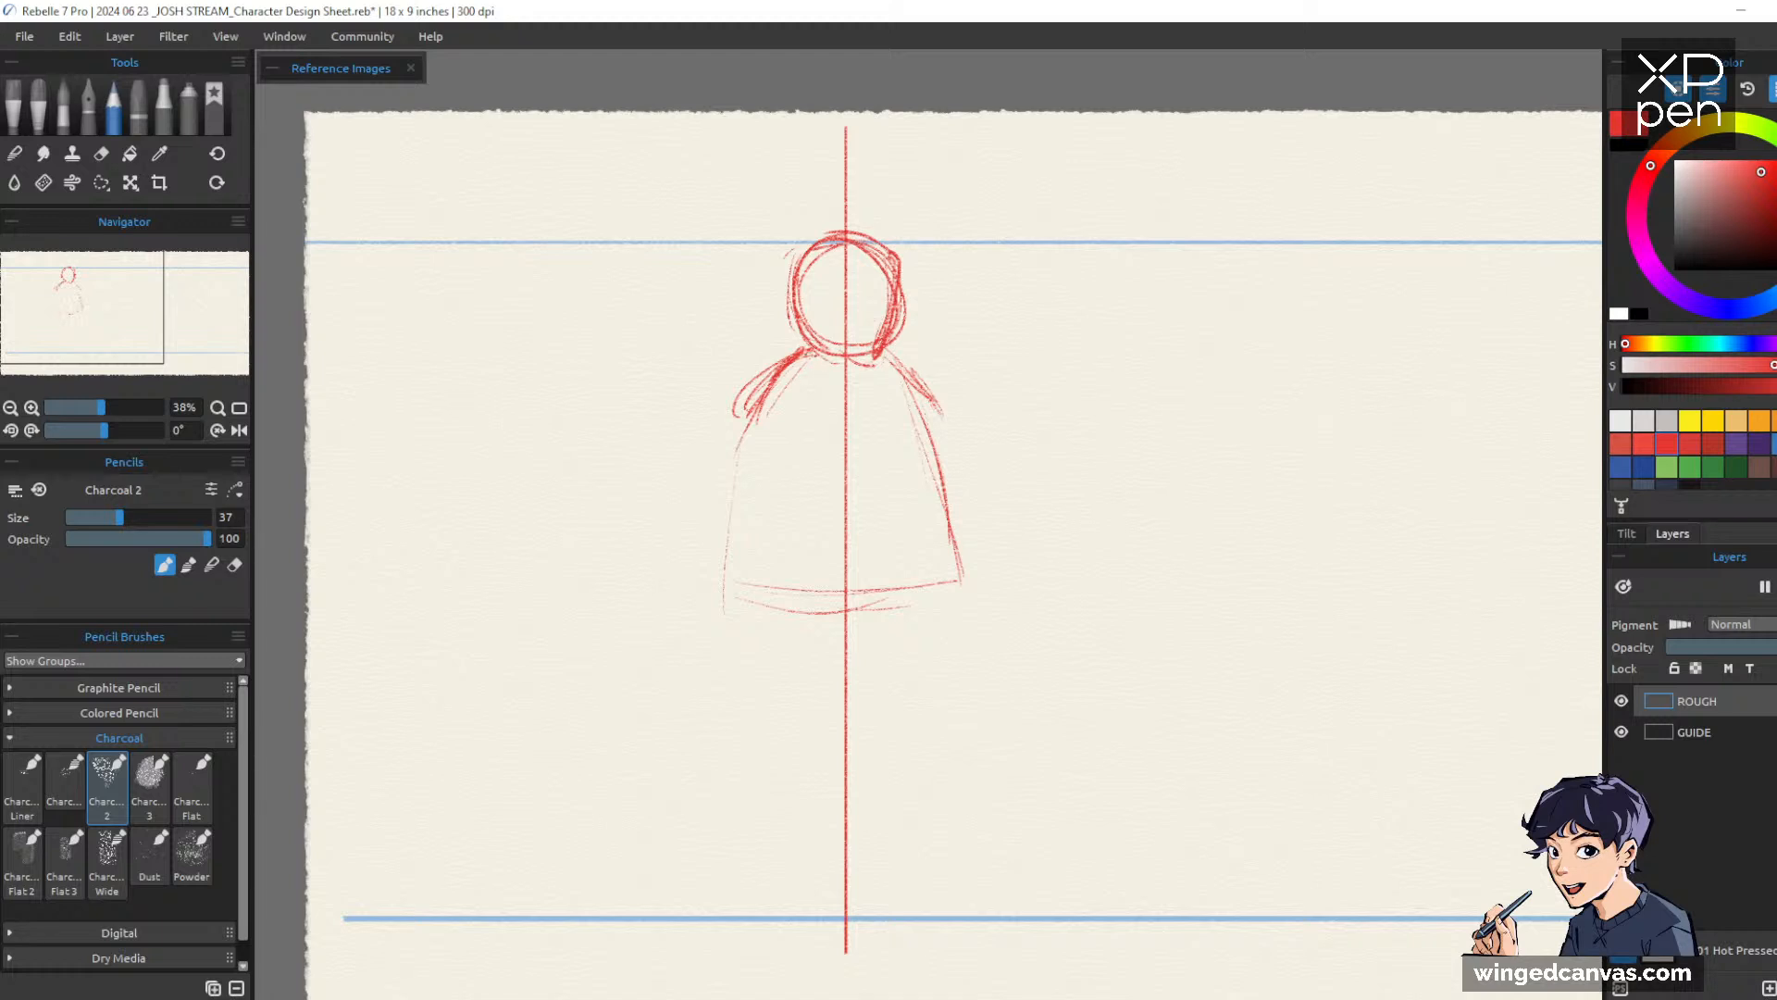
Reinforce both outer sides of the flared torso from the shoulders down to the hem
left_click_drag(787, 368, 739, 507)
left_click_drag(768, 418, 734, 584)
left_click_drag(906, 395, 969, 563)
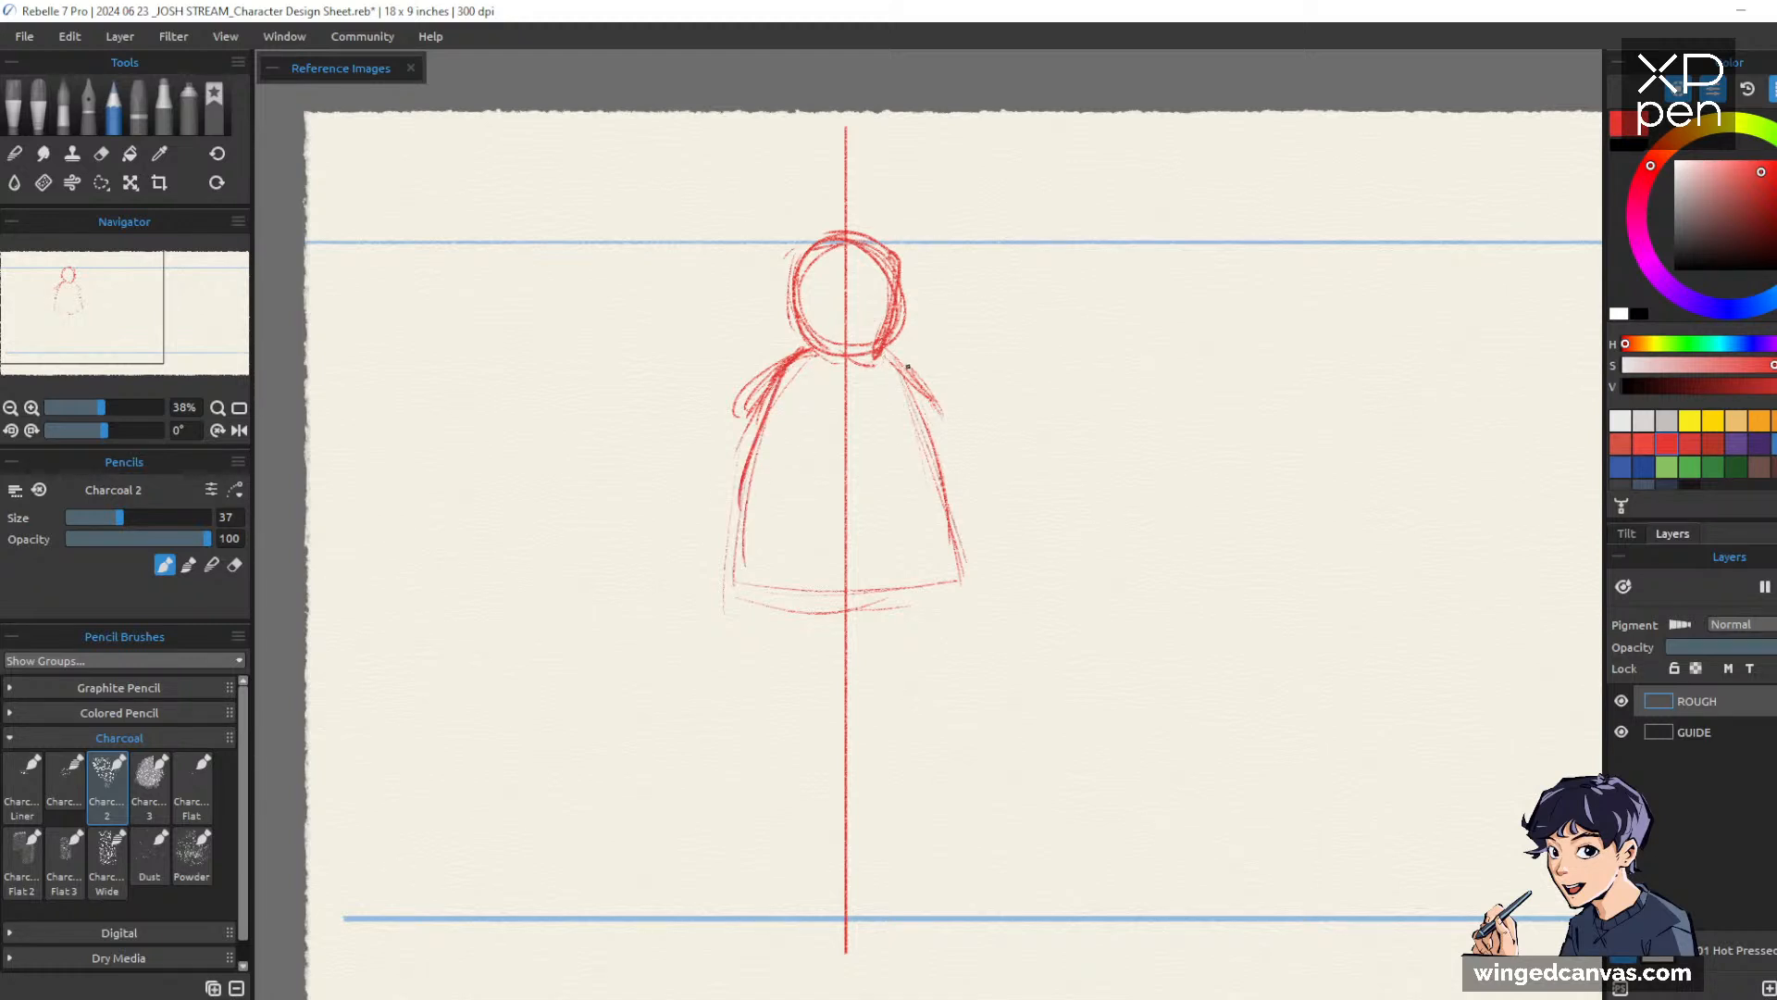
left_click_drag(934, 428, 962, 583)
left_click_drag(745, 483, 726, 599)
Sketch a box-shaped lower section beneath the torso hem with two vertical sides and a closing bottom line
left_click_drag(1067, 514, 1079, 496)
left_click_drag(754, 582, 754, 659)
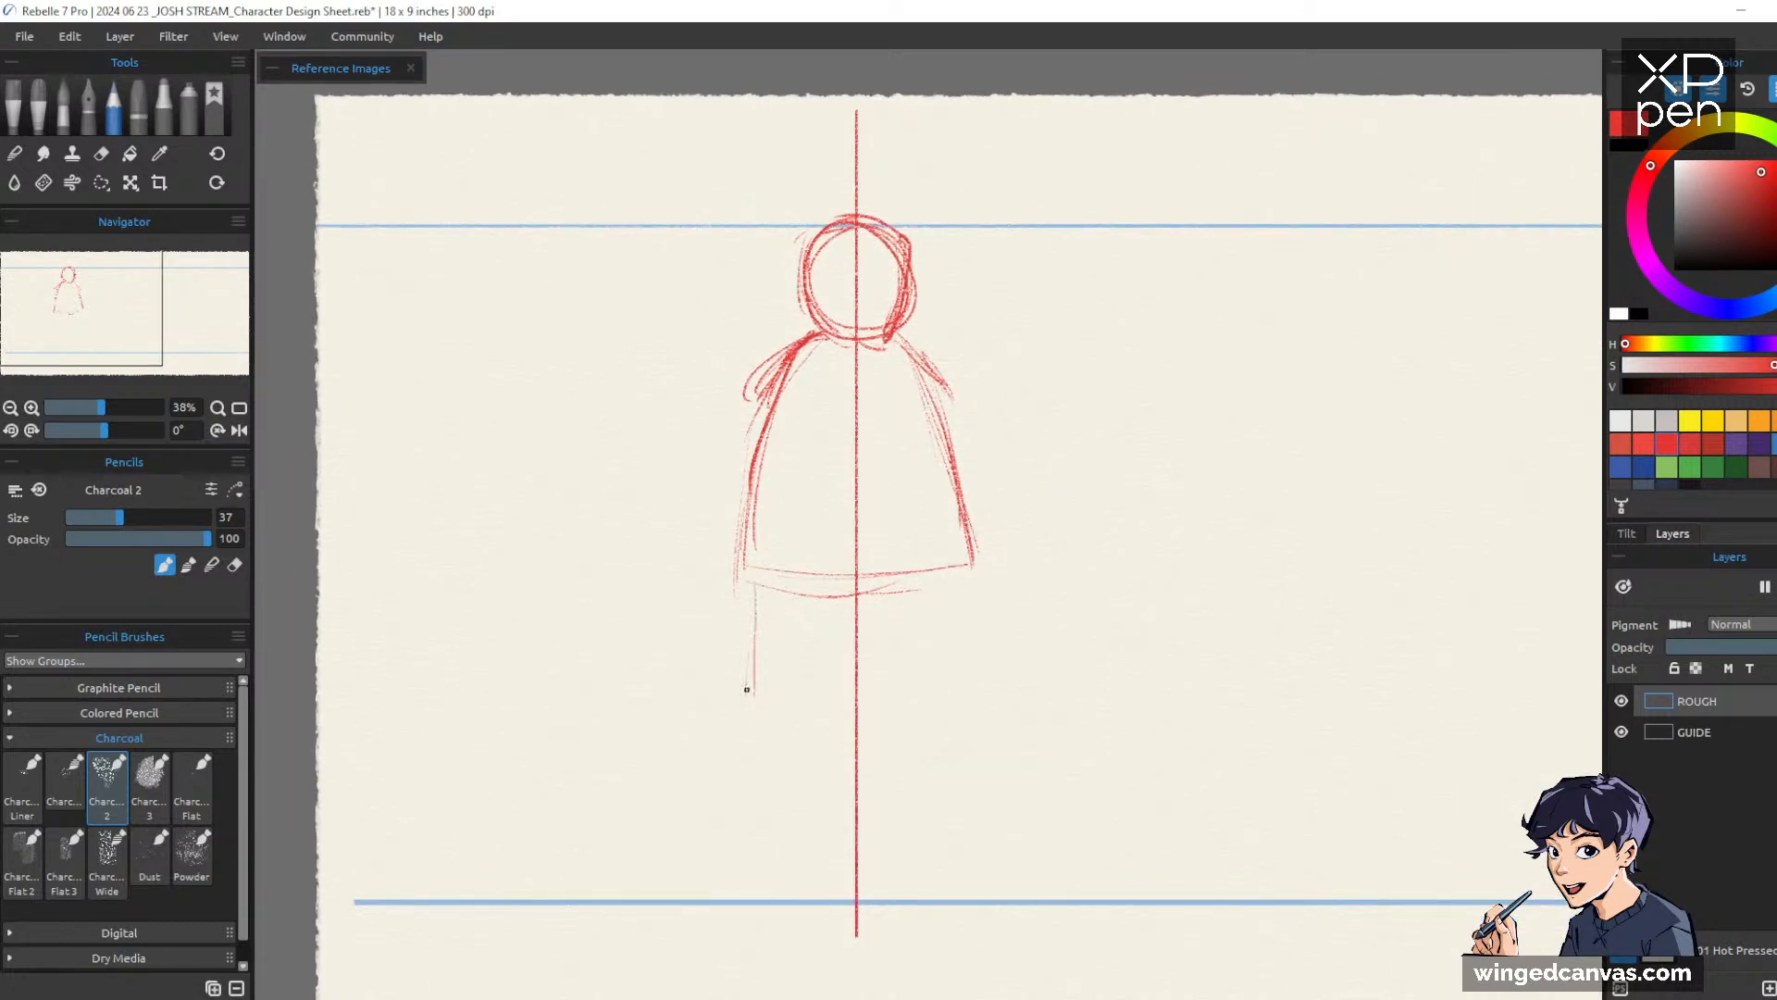
left_click_drag(957, 583, 958, 712)
mouse_move(757, 720)
left_mouse_down()
mouse_move(970, 716)
mouse_move(891, 737)
left_mouse_up()
left_click_drag(1086, 583, 1051, 578)
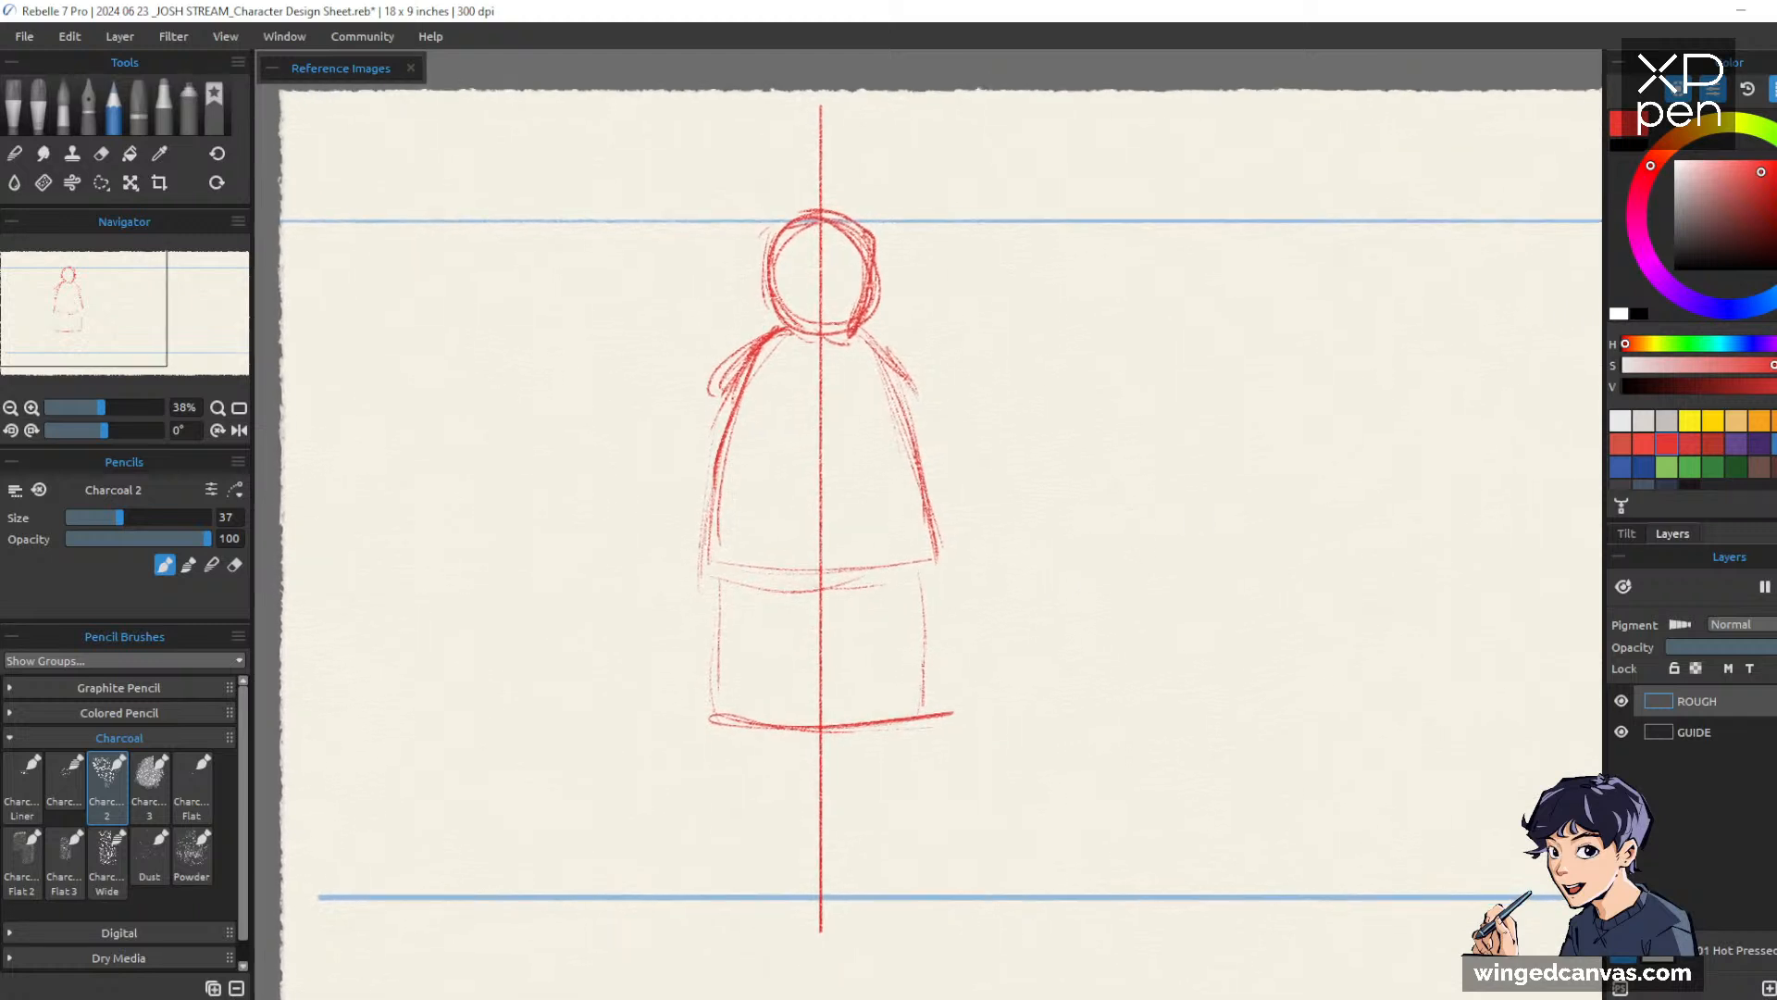
Sketch the vertical side lines of two legs from the box-shaped section's bottom line down to the lower blue guideline
left_click_drag(752, 728, 747, 883)
left_click_drag(751, 723, 746, 887)
left_click_drag(751, 730, 757, 891)
left_click_drag(775, 738, 775, 898)
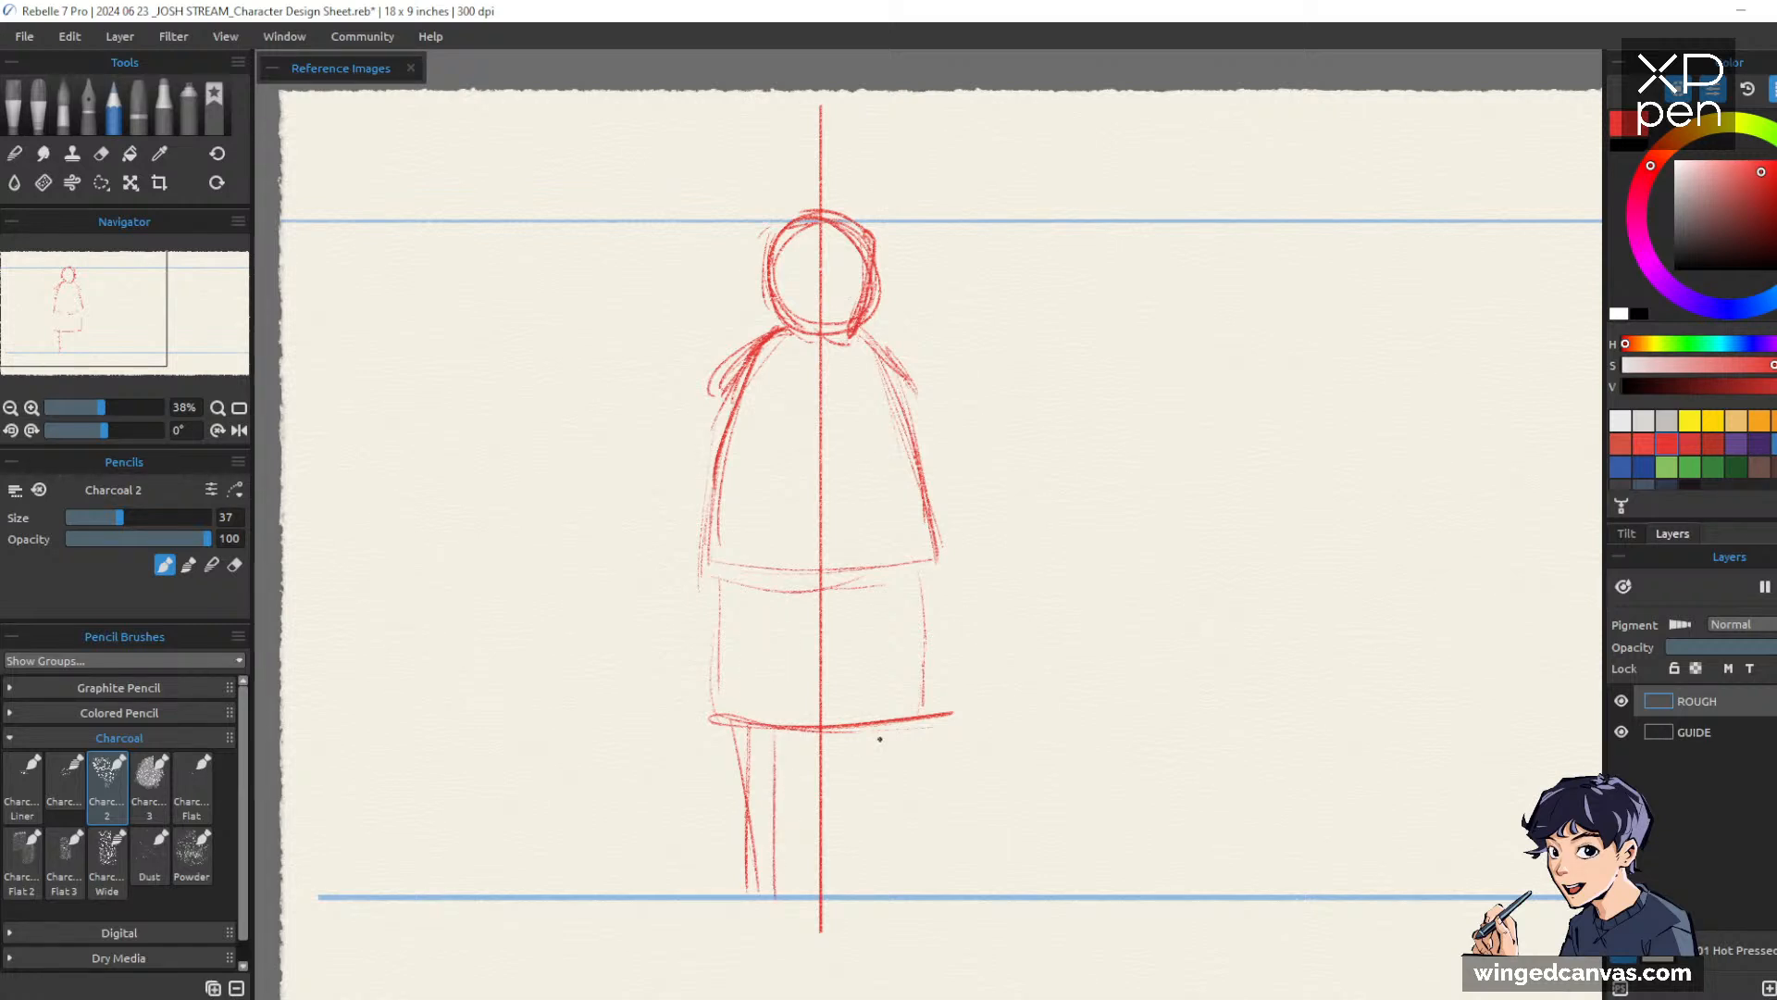
left_click_drag(874, 727, 878, 892)
left_click_drag(1178, 656, 1131, 648)
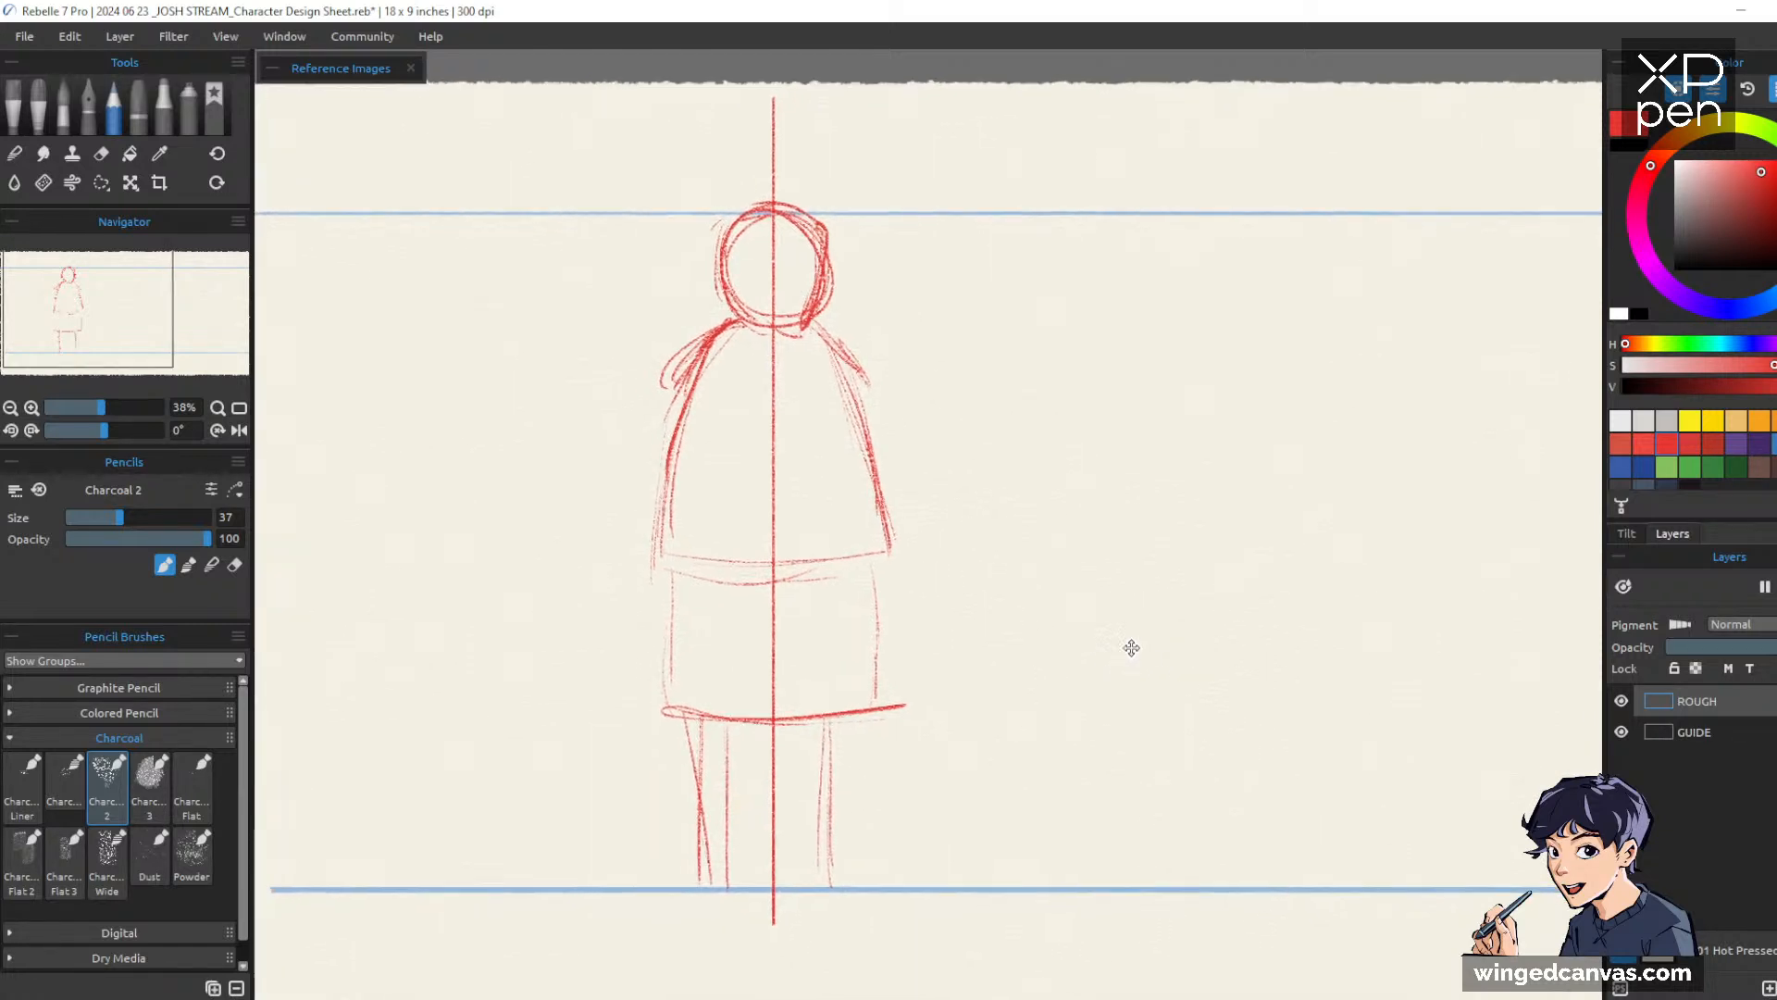
Erase the stray outer lines of the left leg with the Chisel eraser enlarged to size 43
key("/")
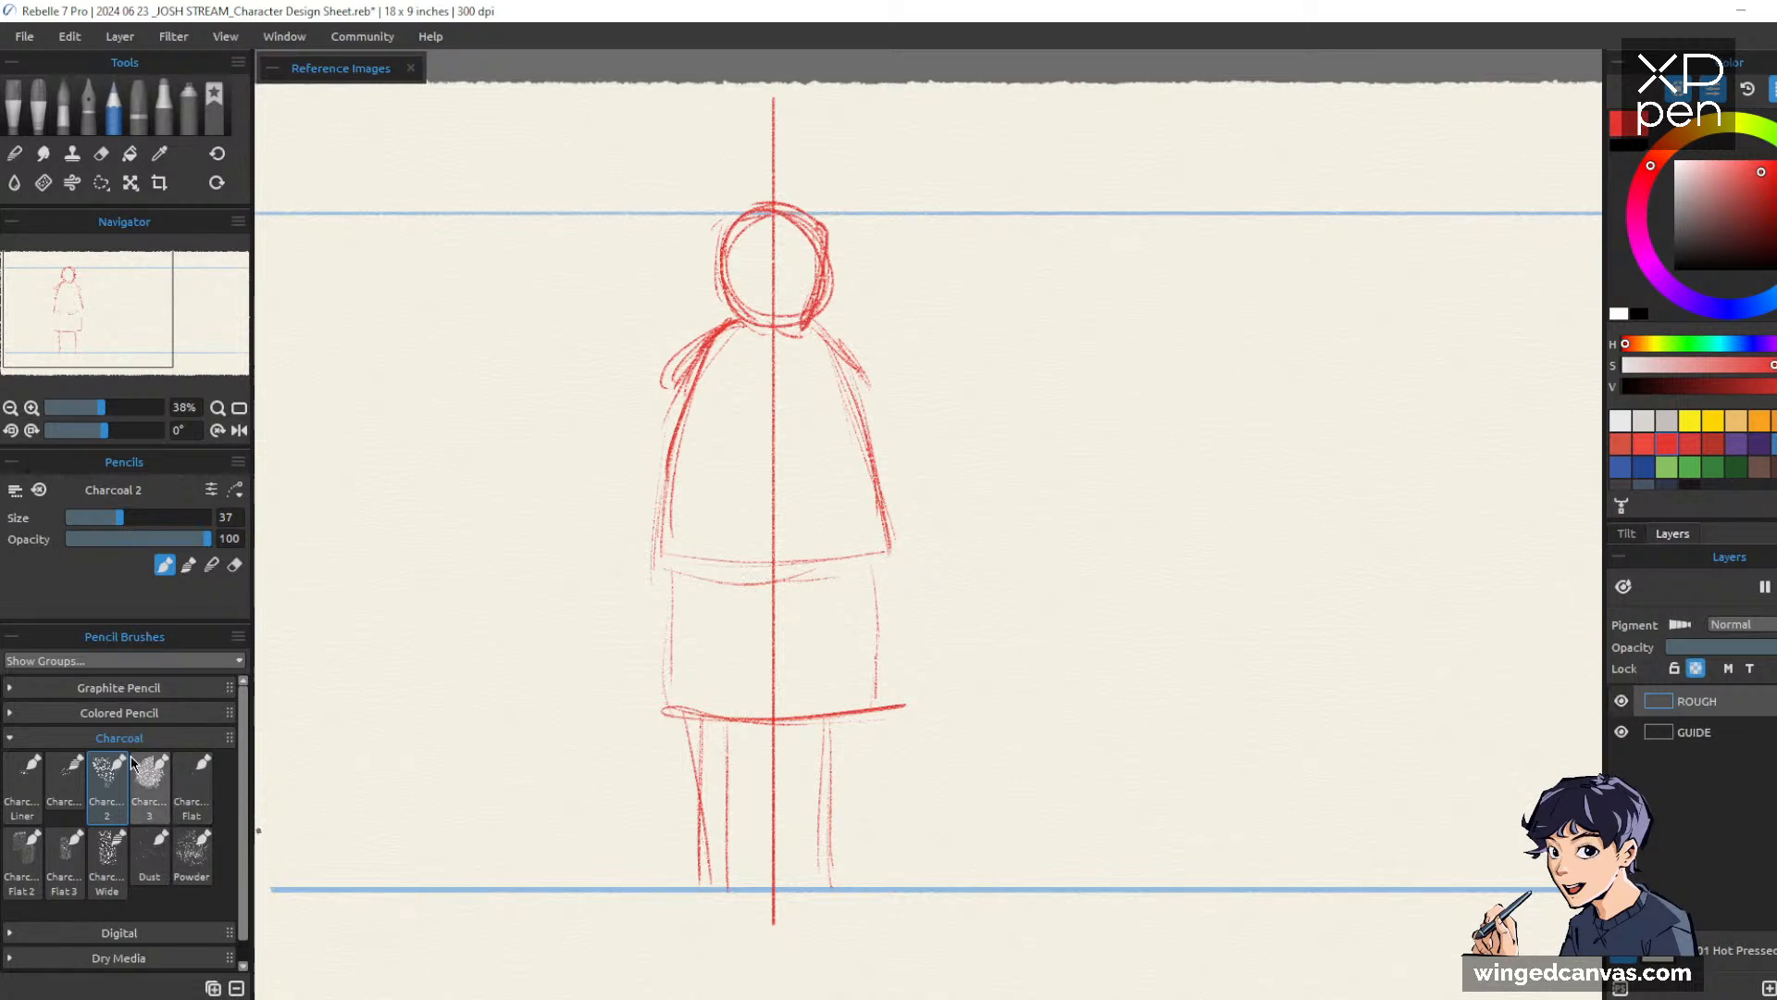
key("e")
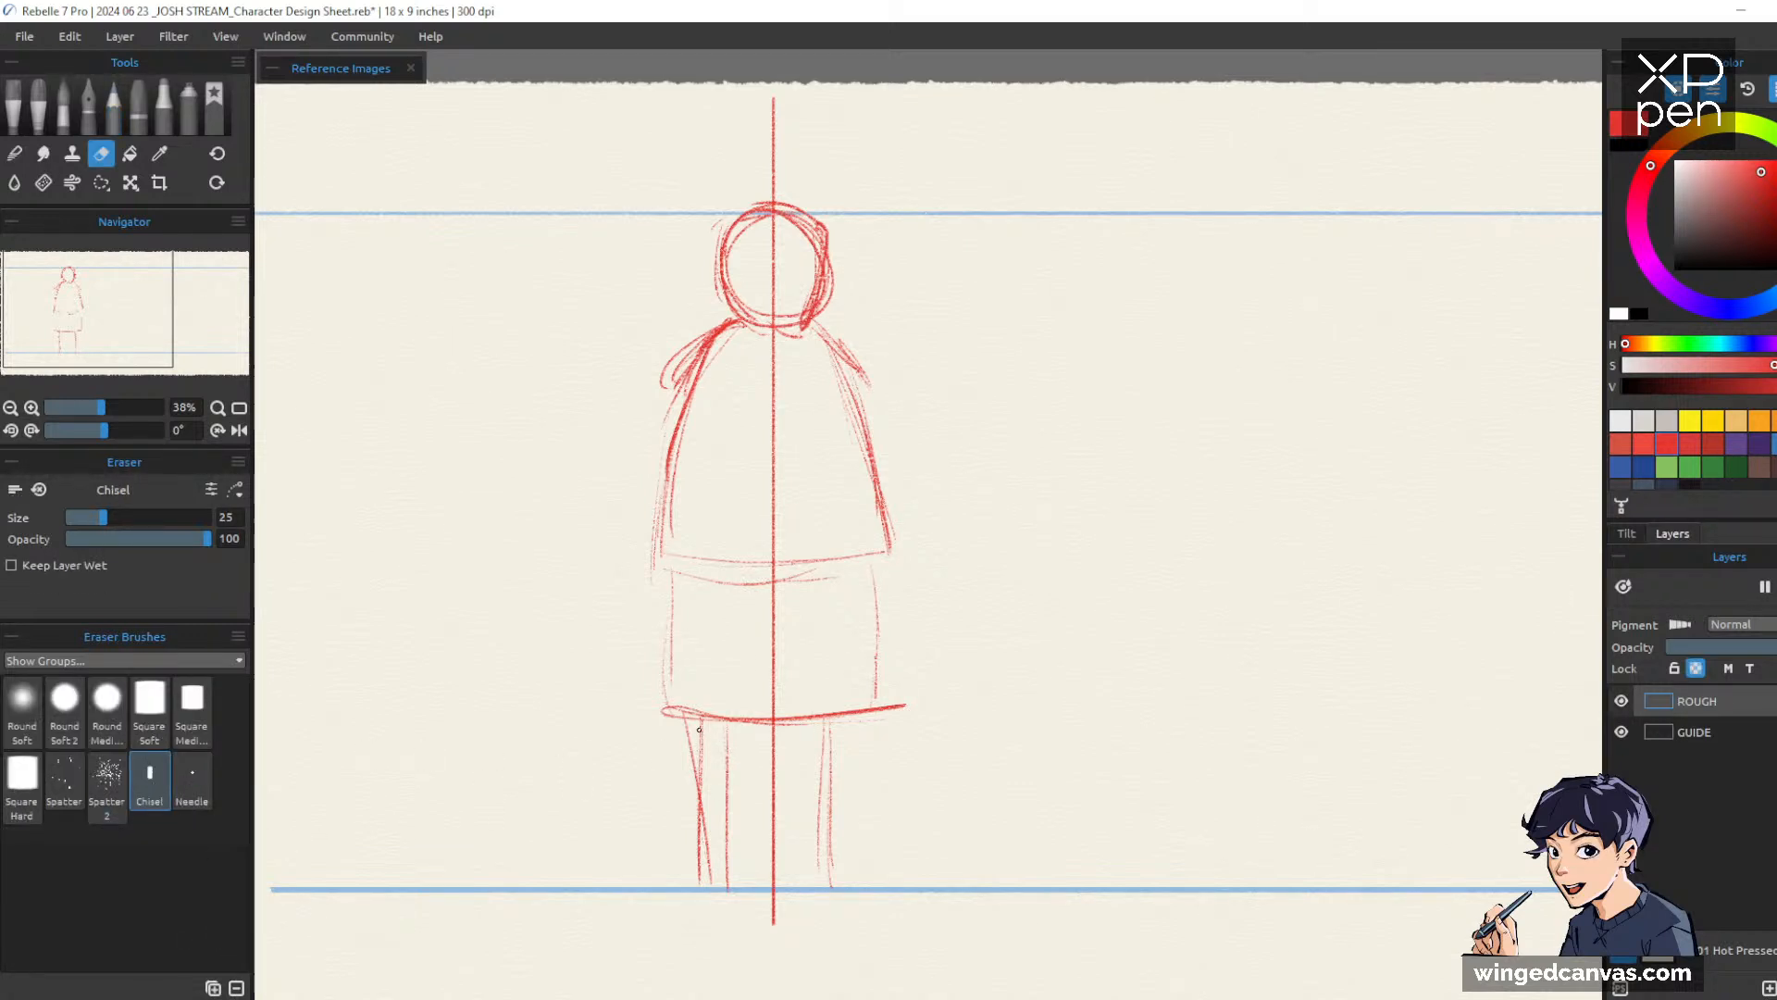
left_click_drag(701, 830, 696, 757)
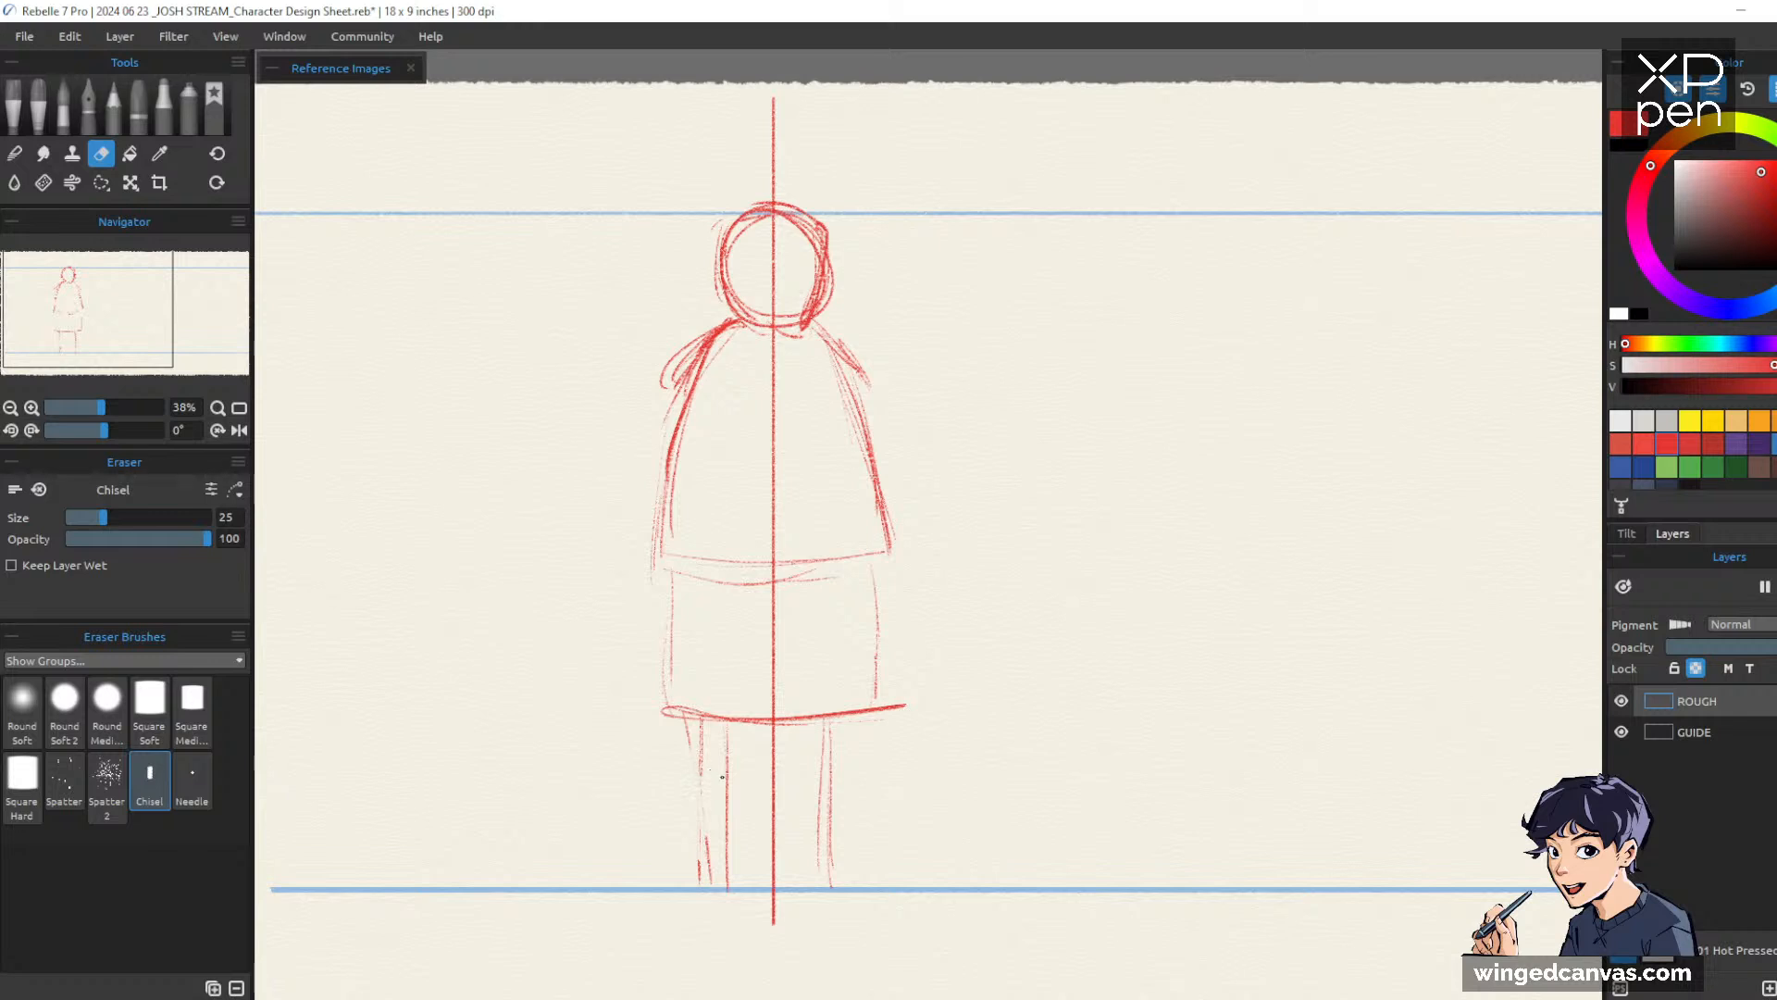
key("e")
key("e")
mouse_move(703, 777)
left_mouse_down()
mouse_move(738, 784)
mouse_move(721, 782)
left_mouse_up()
key("e")
key("e")
left_click_drag(701, 791, 701, 736)
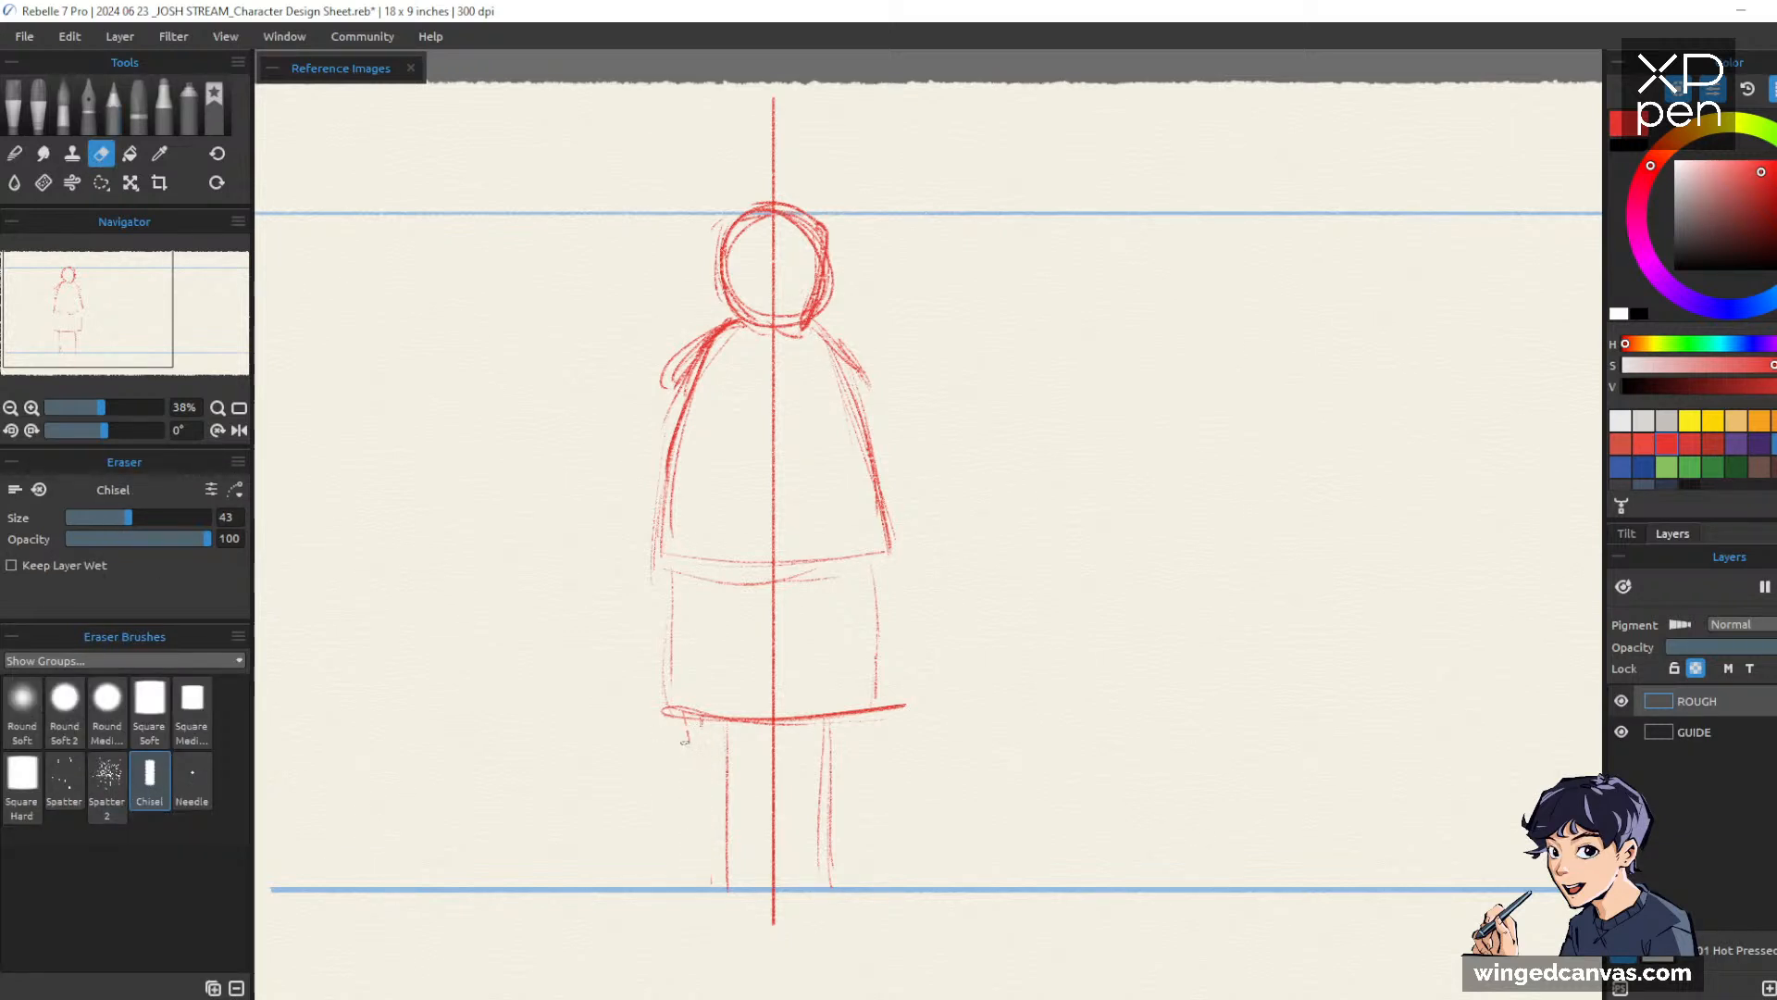
key("e")
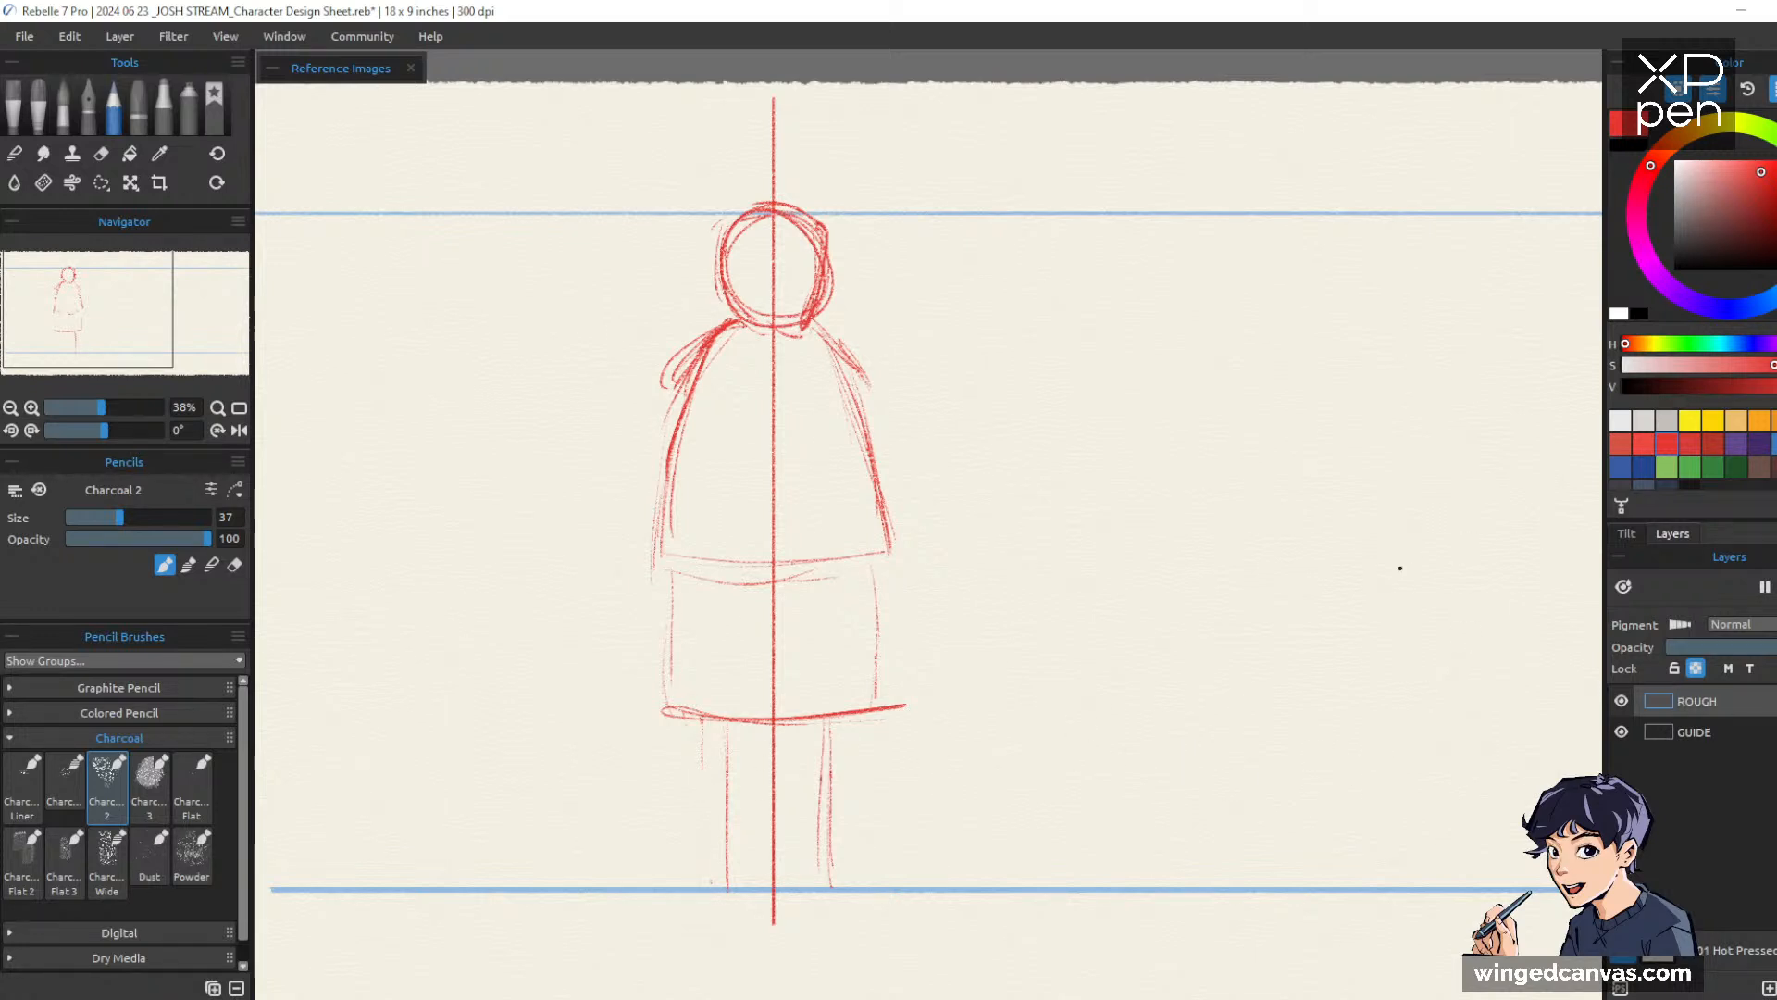
Unlock transparency on the ROUGH layer and darken the left leg's remaining vertical line with Charcoal 2
left_click(1698, 671)
mouse_move(1148, 812)
left_mouse_down()
mouse_move(1296, 773)
mouse_move(1370, 822)
left_mouse_up()
key("ctrl+z")
left_click_drag(721, 732, 727, 853)
Open the first reference image, the 02 04 2024 stream character sketch, and place it beside the figure with the reference list collapsed
left_click(275, 68)
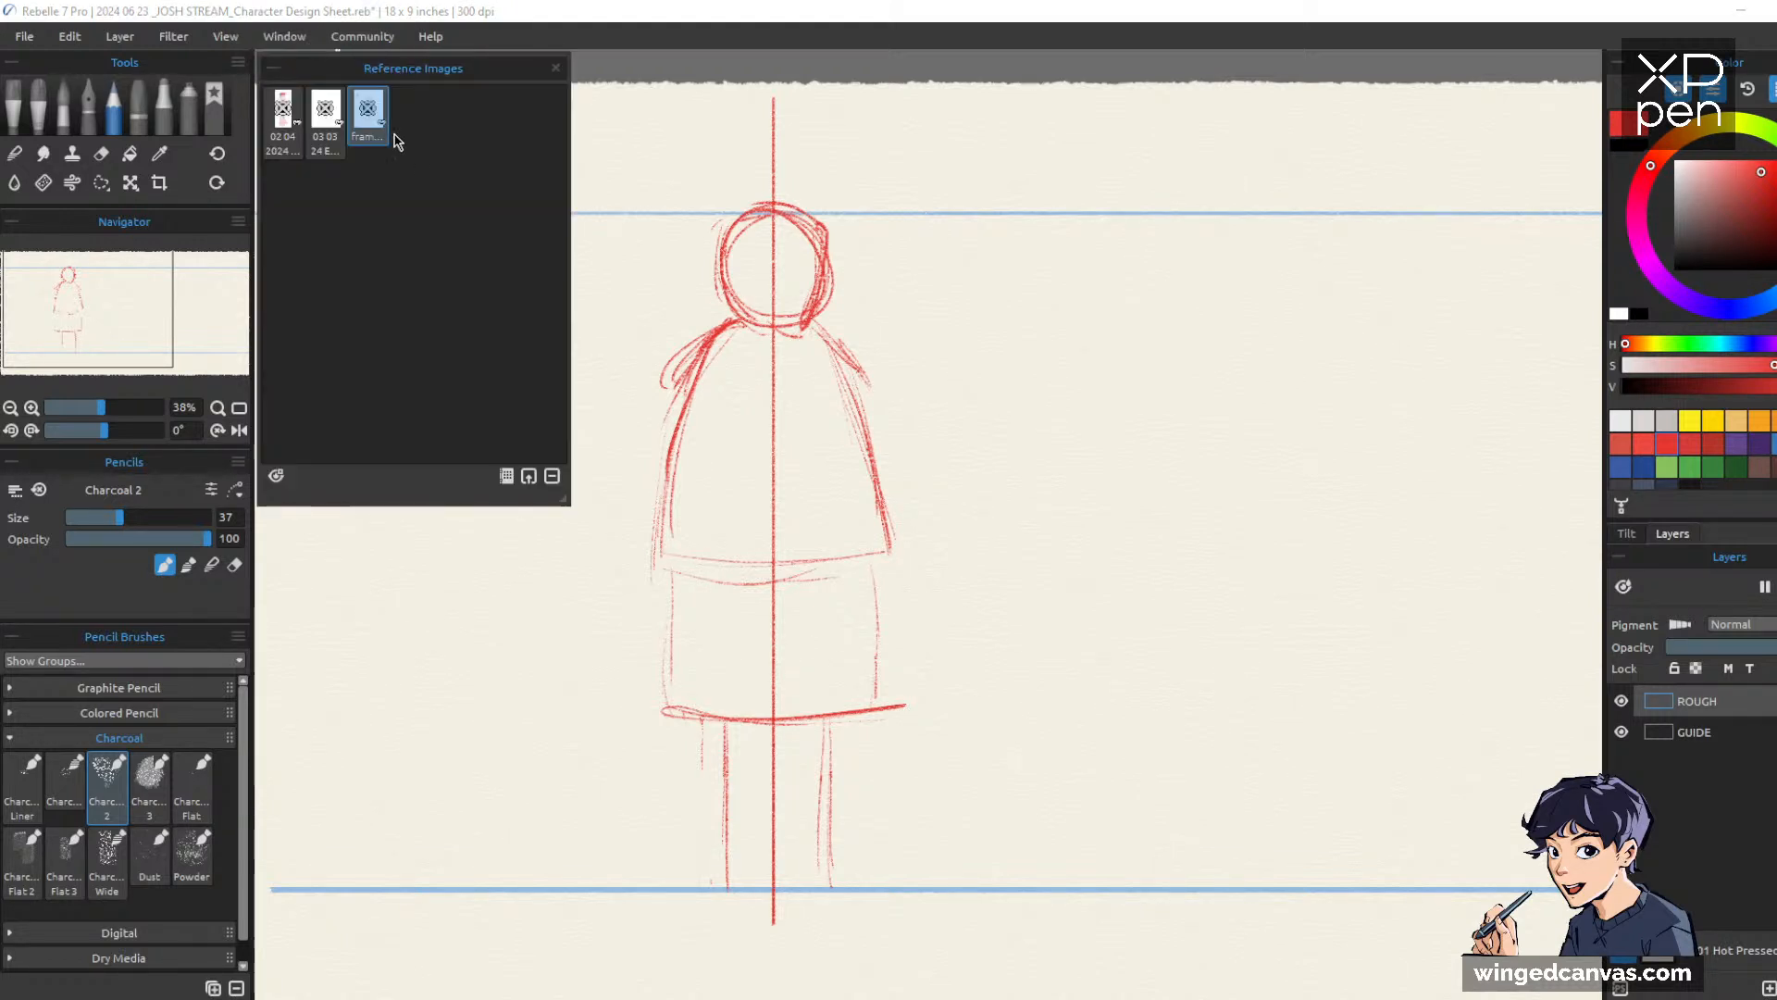
double_click(283, 113)
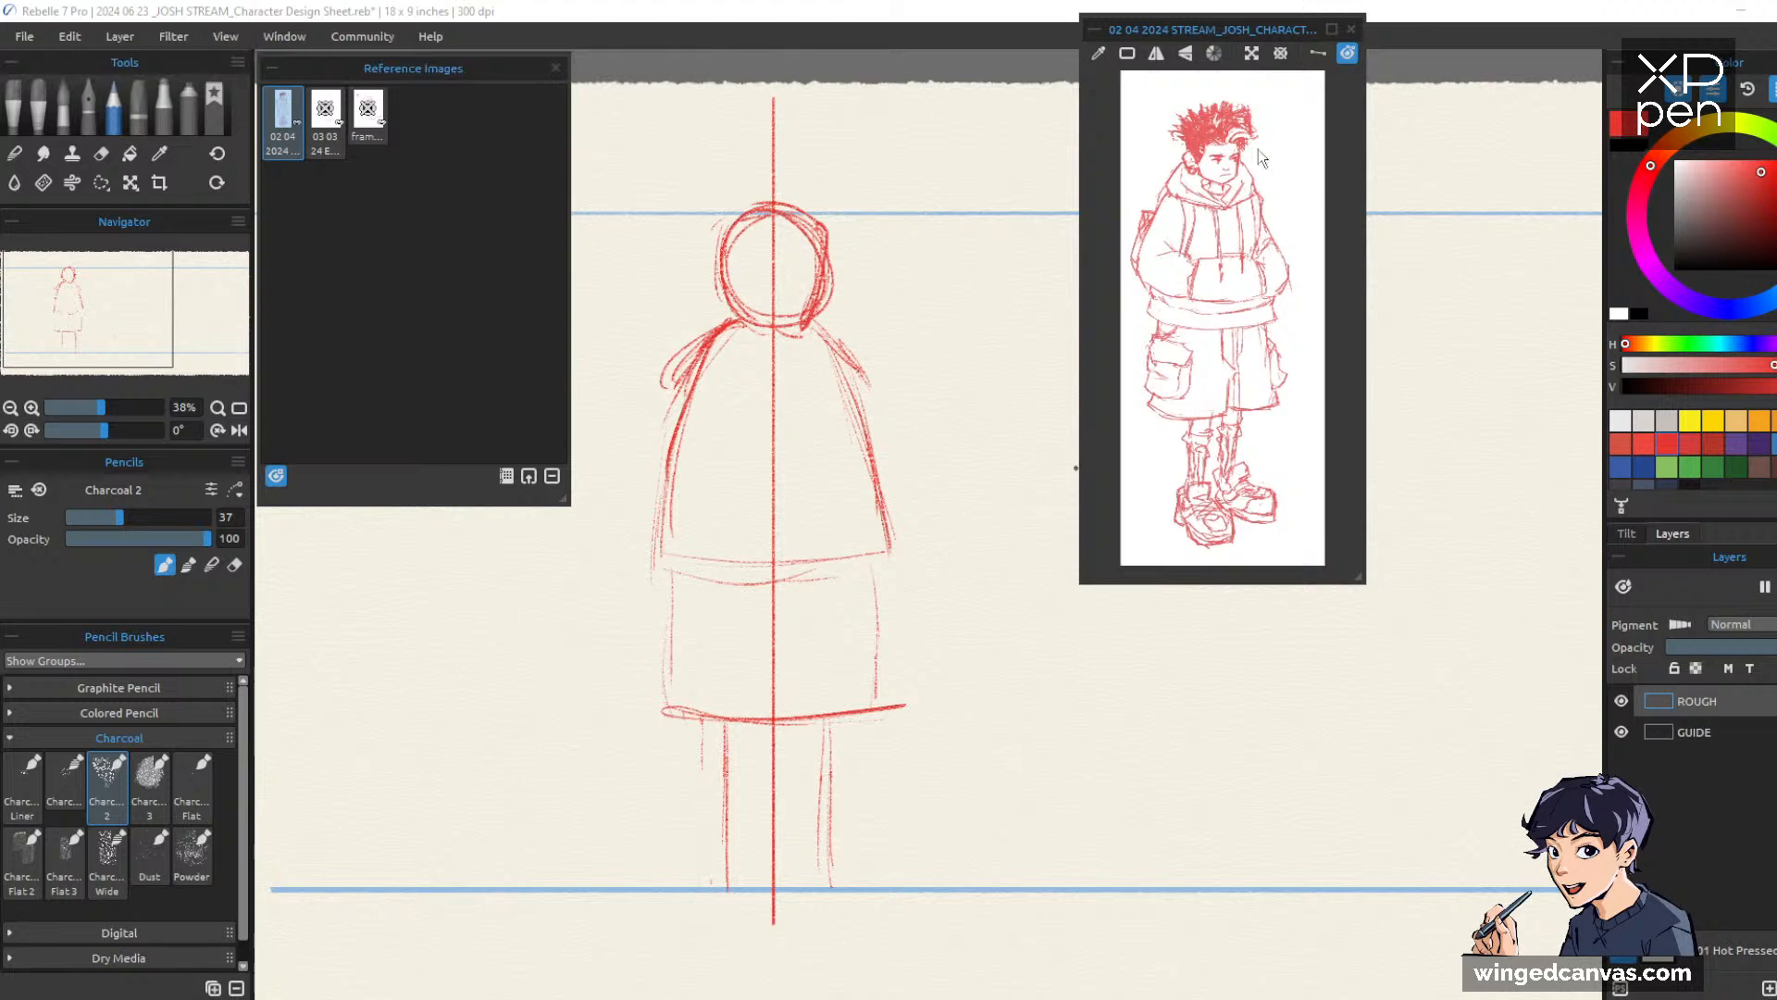
left_click_drag(1287, 26, 1521, 72)
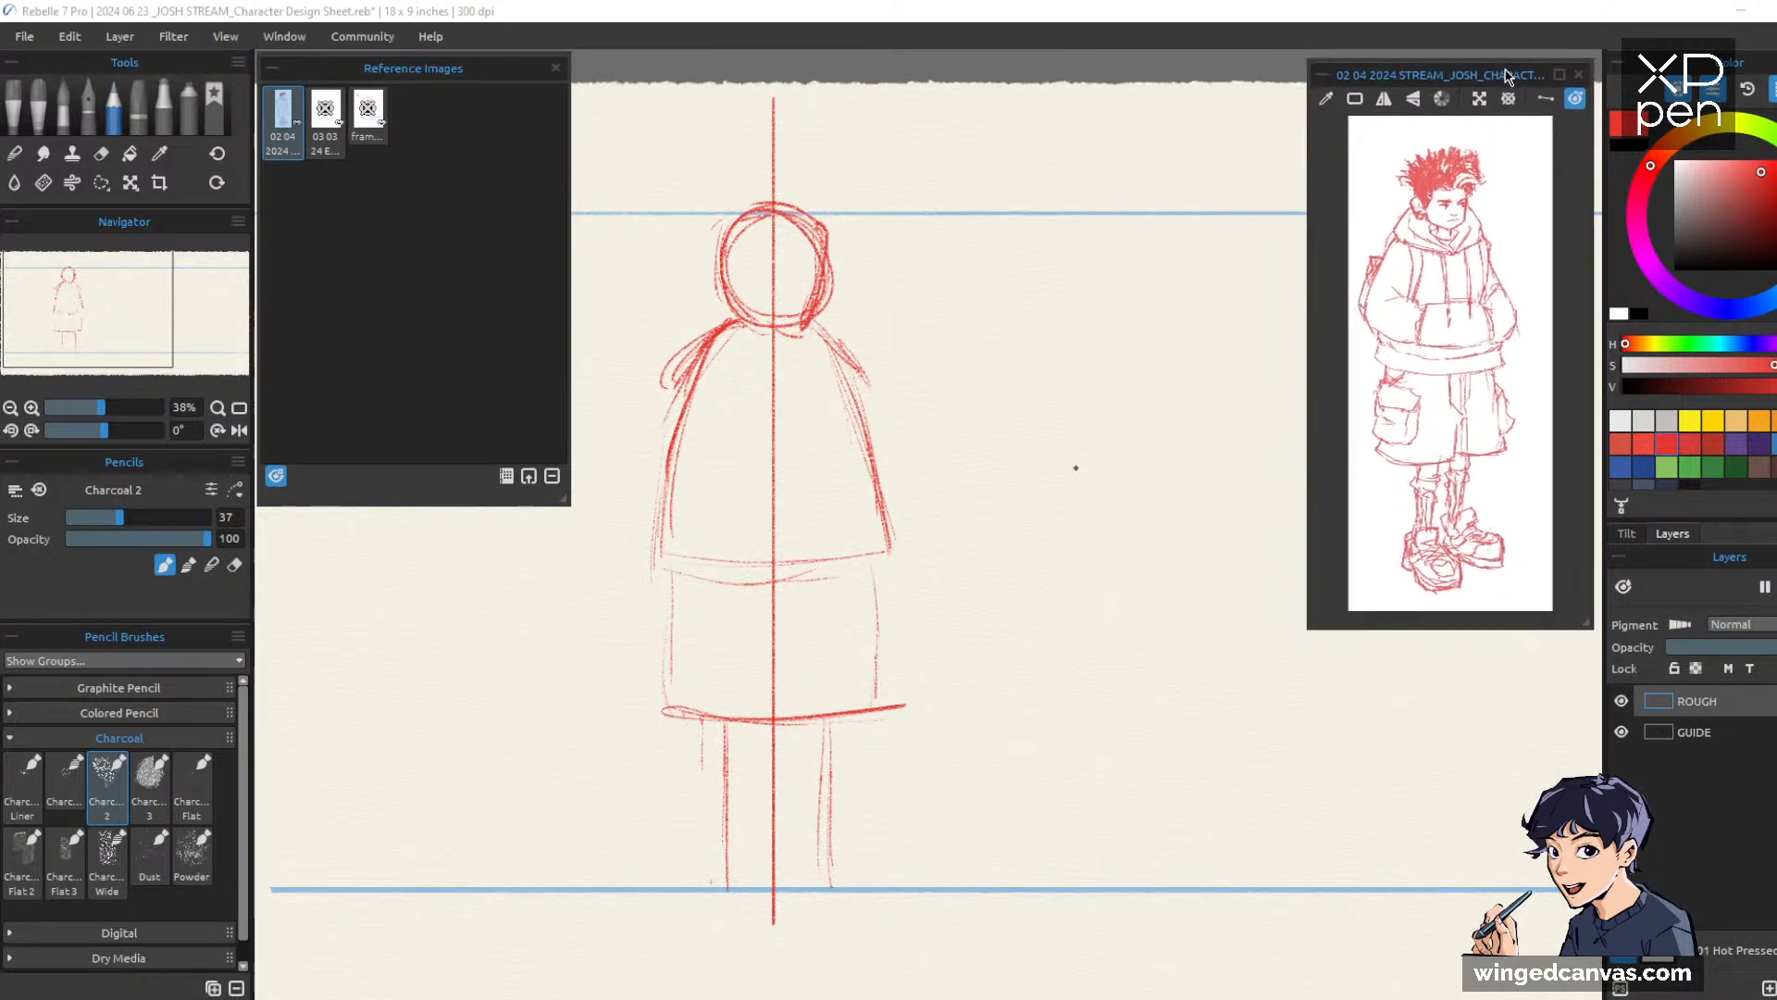
left_click(278, 68)
left_click_drag(1101, 614, 1114, 592)
Darken the left leg's vertical line and restate the right leg's line with a slight inward slope
left_click_drag(737, 702, 737, 838)
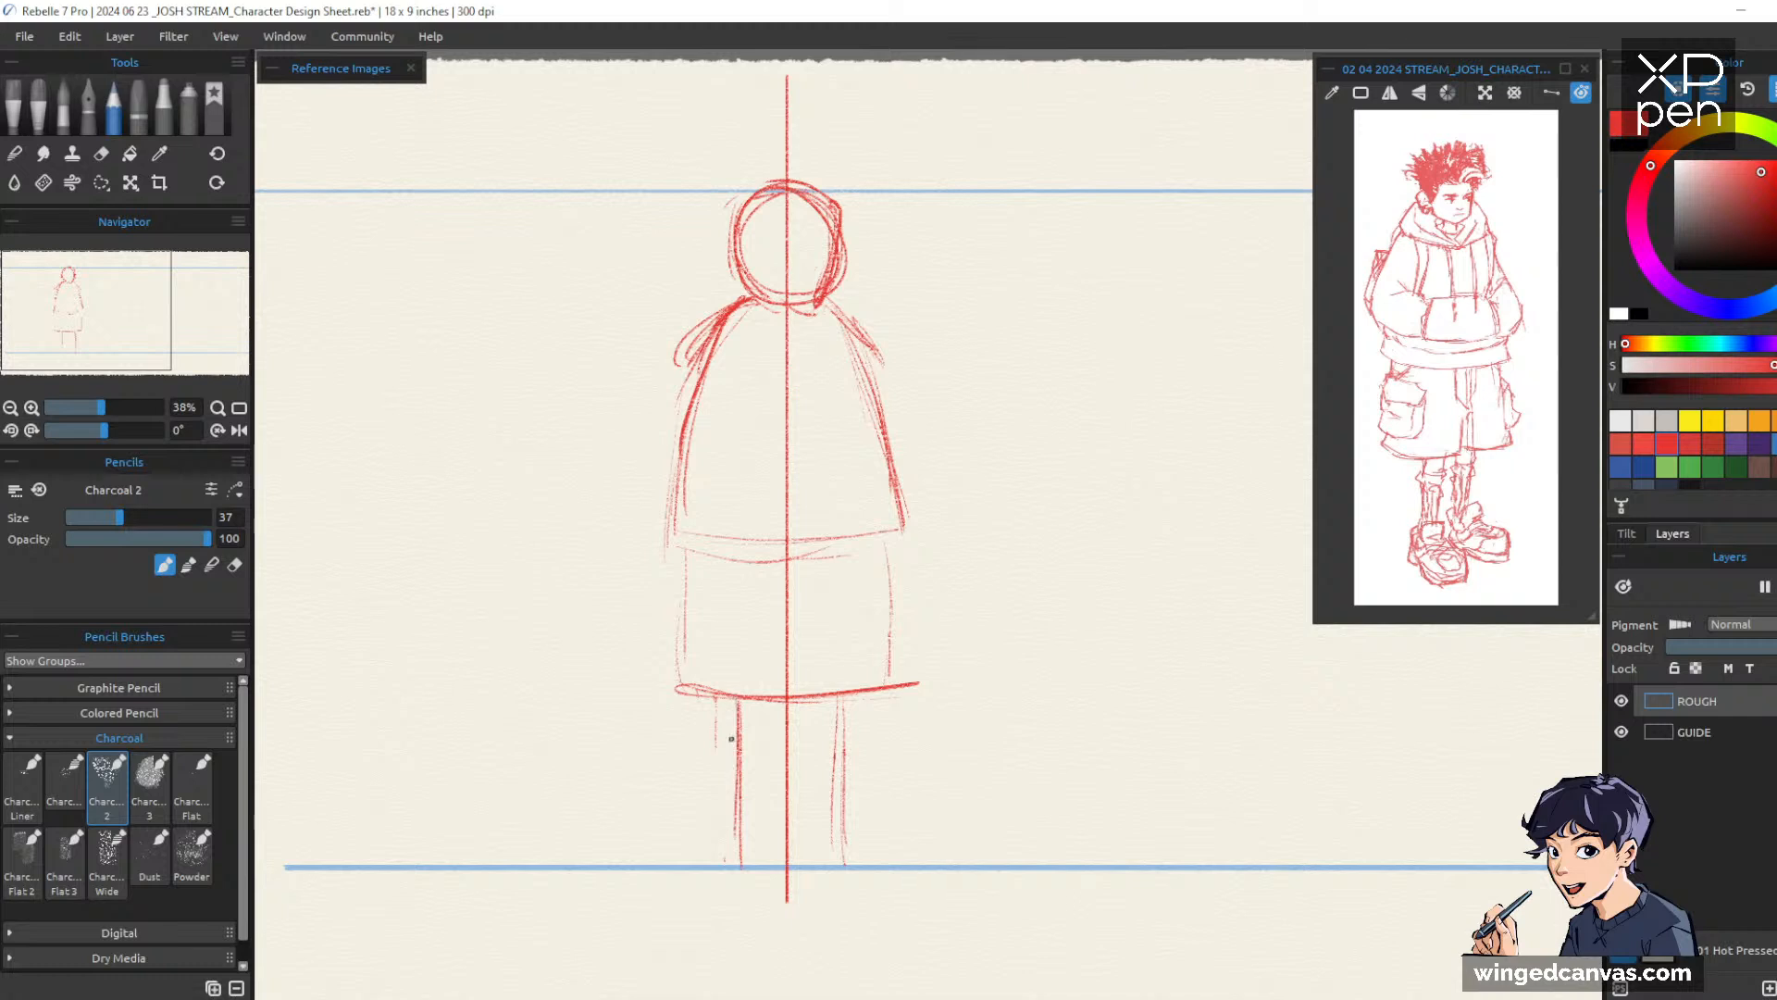
left_click_drag(735, 740, 738, 800)
left_click_drag(838, 699, 836, 780)
left_click_drag(841, 717, 835, 866)
Erase the right leg's stray outer line, redraw its outer contour and add a boxy, outward-pointing foot over the lower guideline
key("e")
left_click_drag(843, 740, 843, 854)
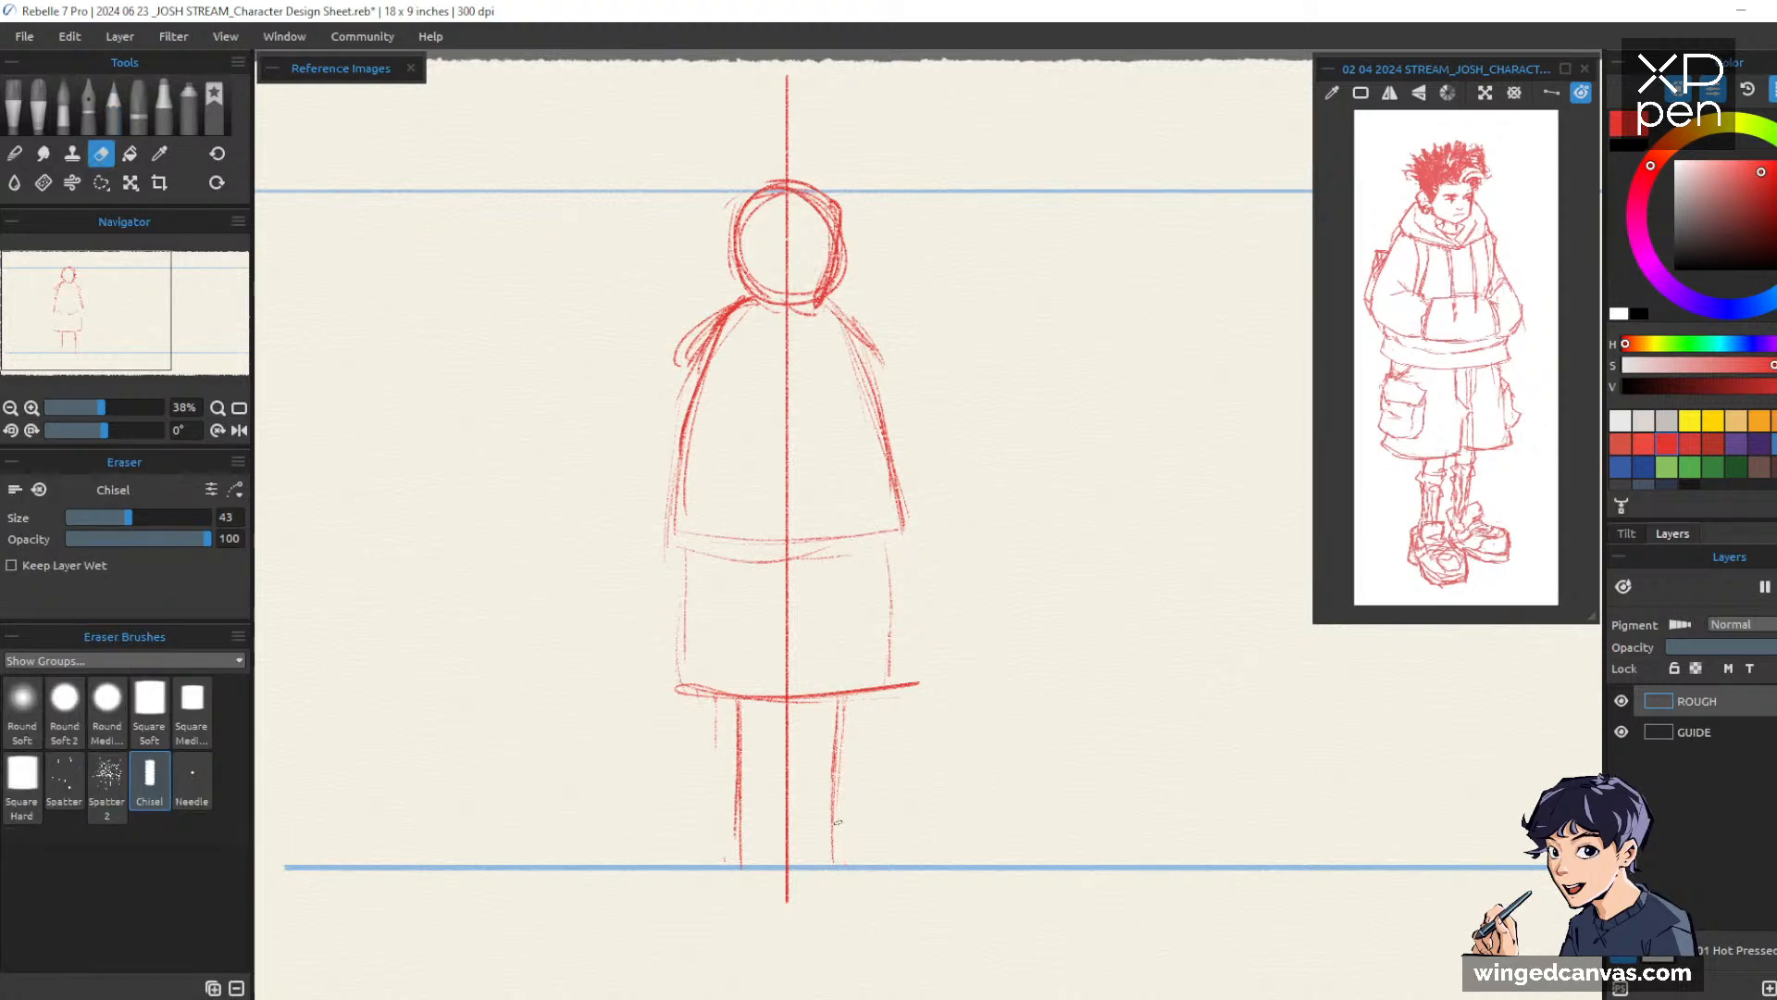
key("b")
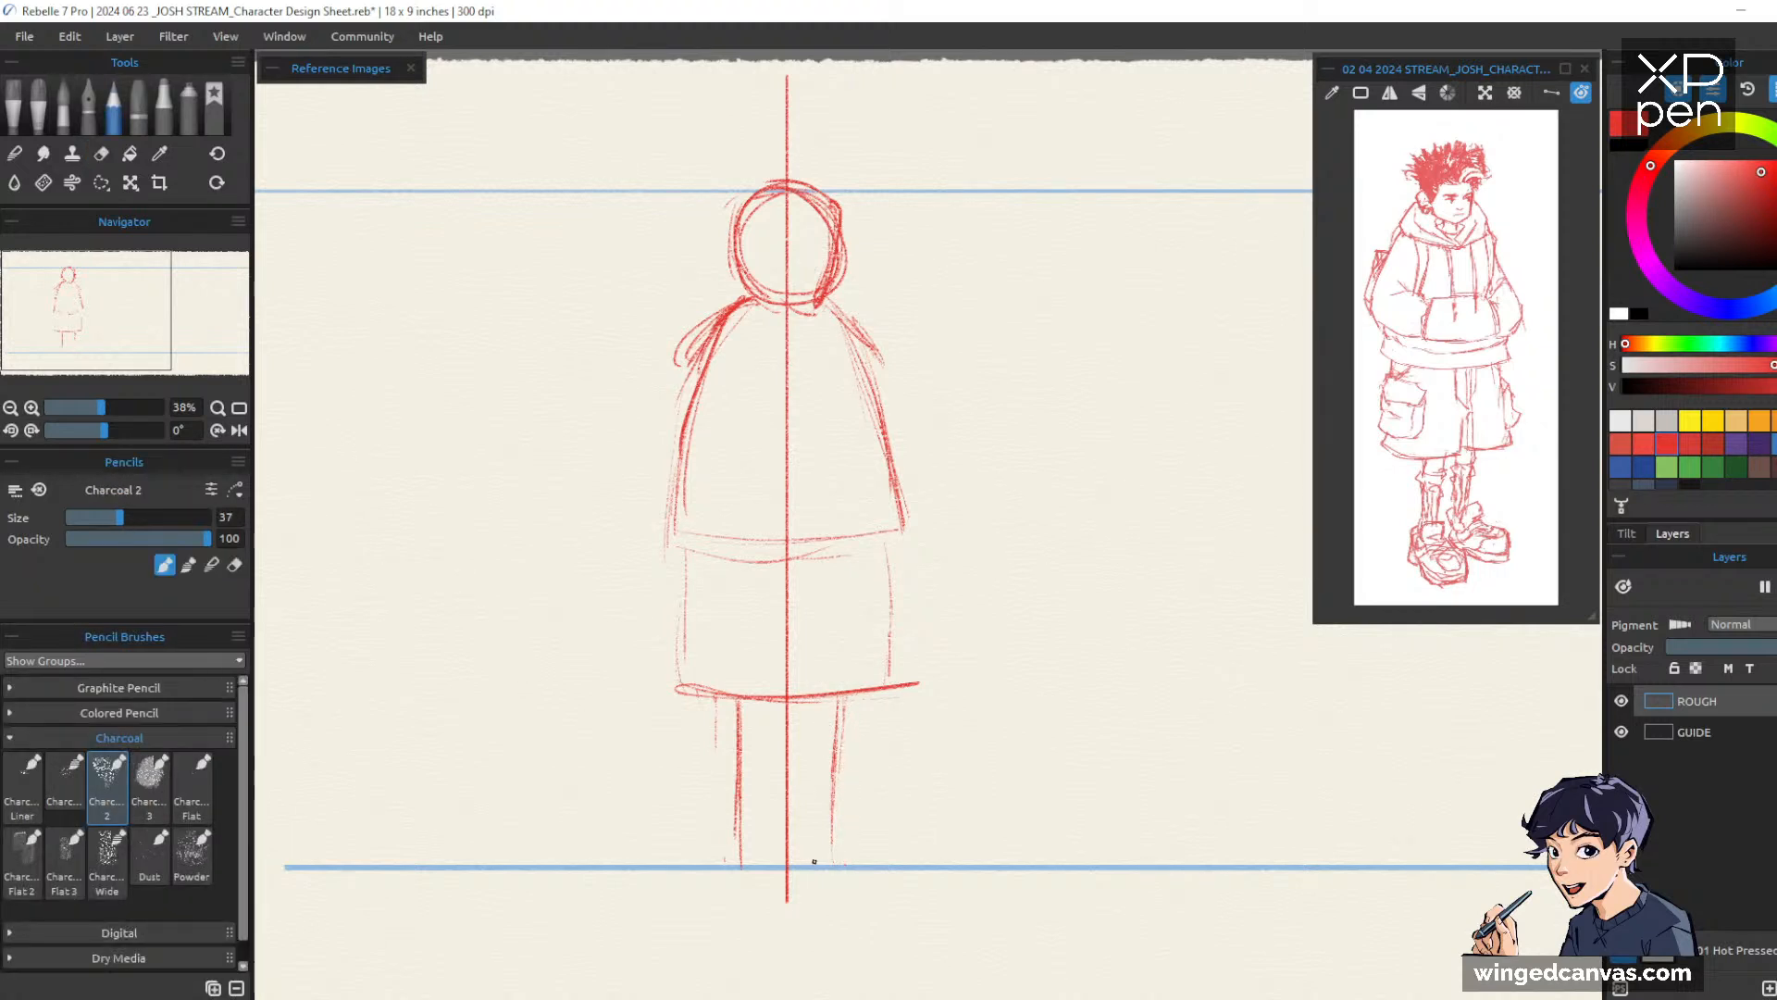
mouse_move(840, 696)
left_mouse_down()
mouse_move(824, 859)
mouse_move(892, 839)
mouse_move(898, 874)
mouse_move(852, 896)
mouse_move(811, 883)
mouse_move(861, 896)
left_mouse_up()
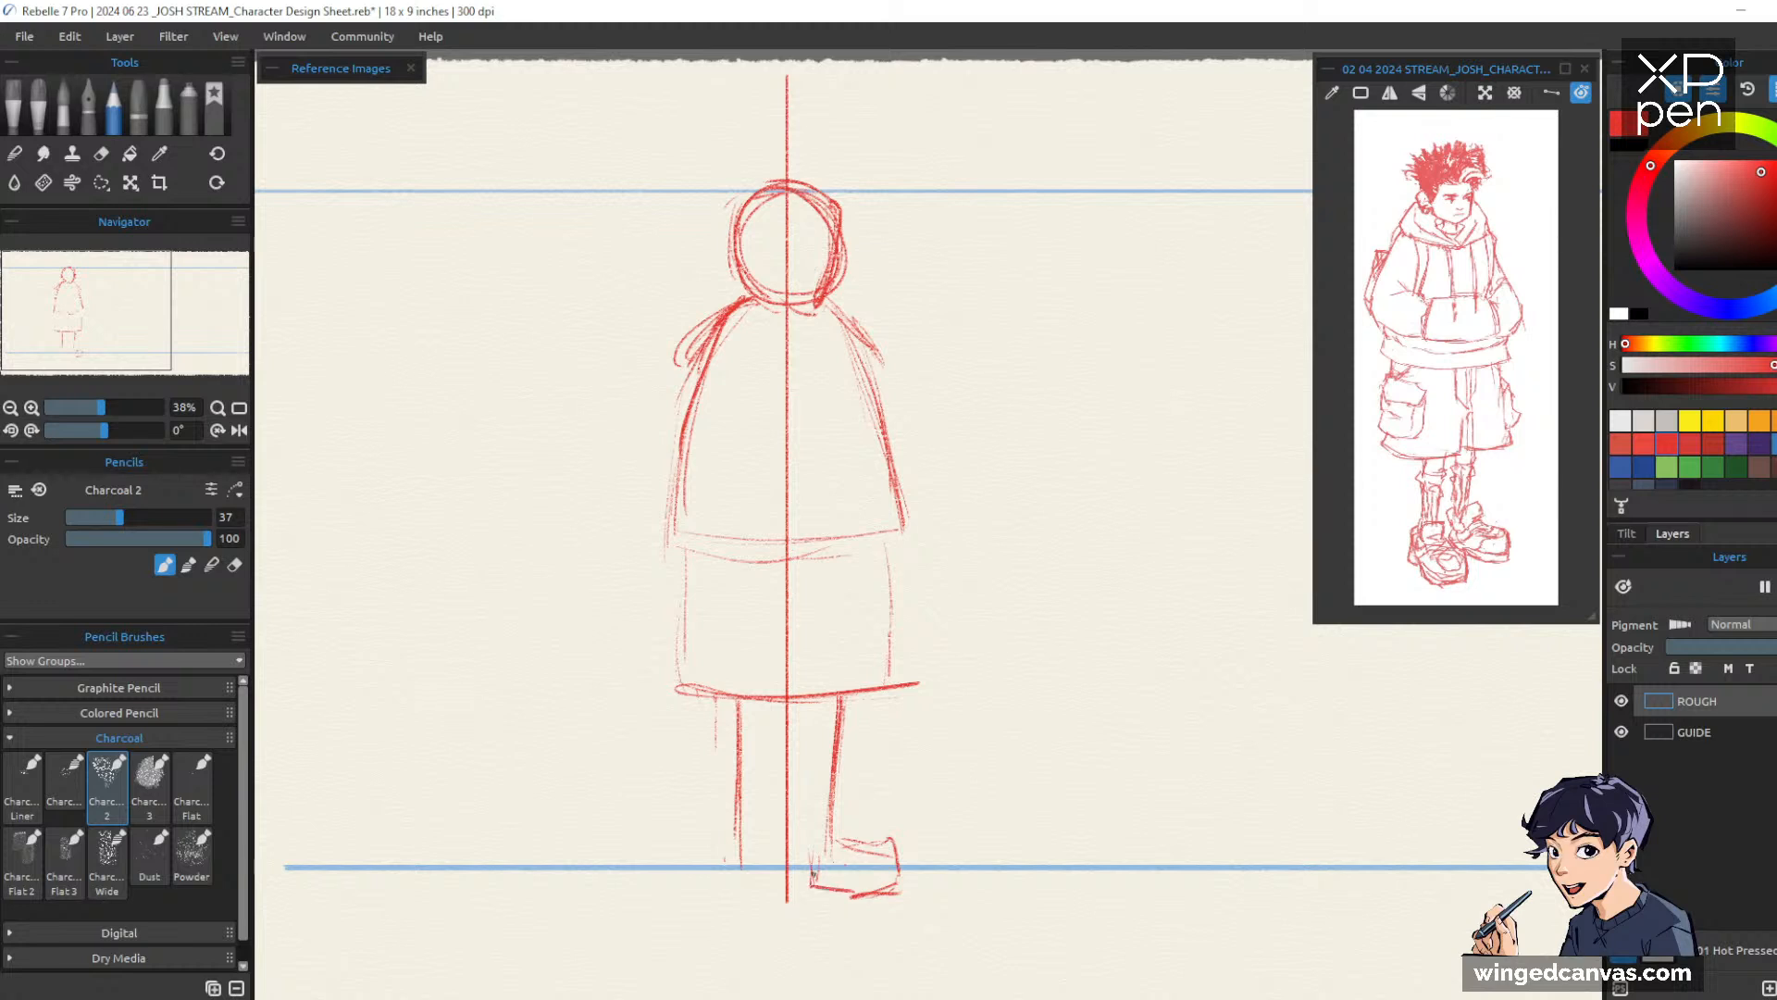
Sketch the left leg's tapering sides and a boxy front-facing foot reaching just below the lower guideline
left_click_drag(720, 696, 734, 769)
mouse_move(780, 696)
left_mouse_down()
mouse_move(755, 822)
mouse_move(751, 807)
left_mouse_up()
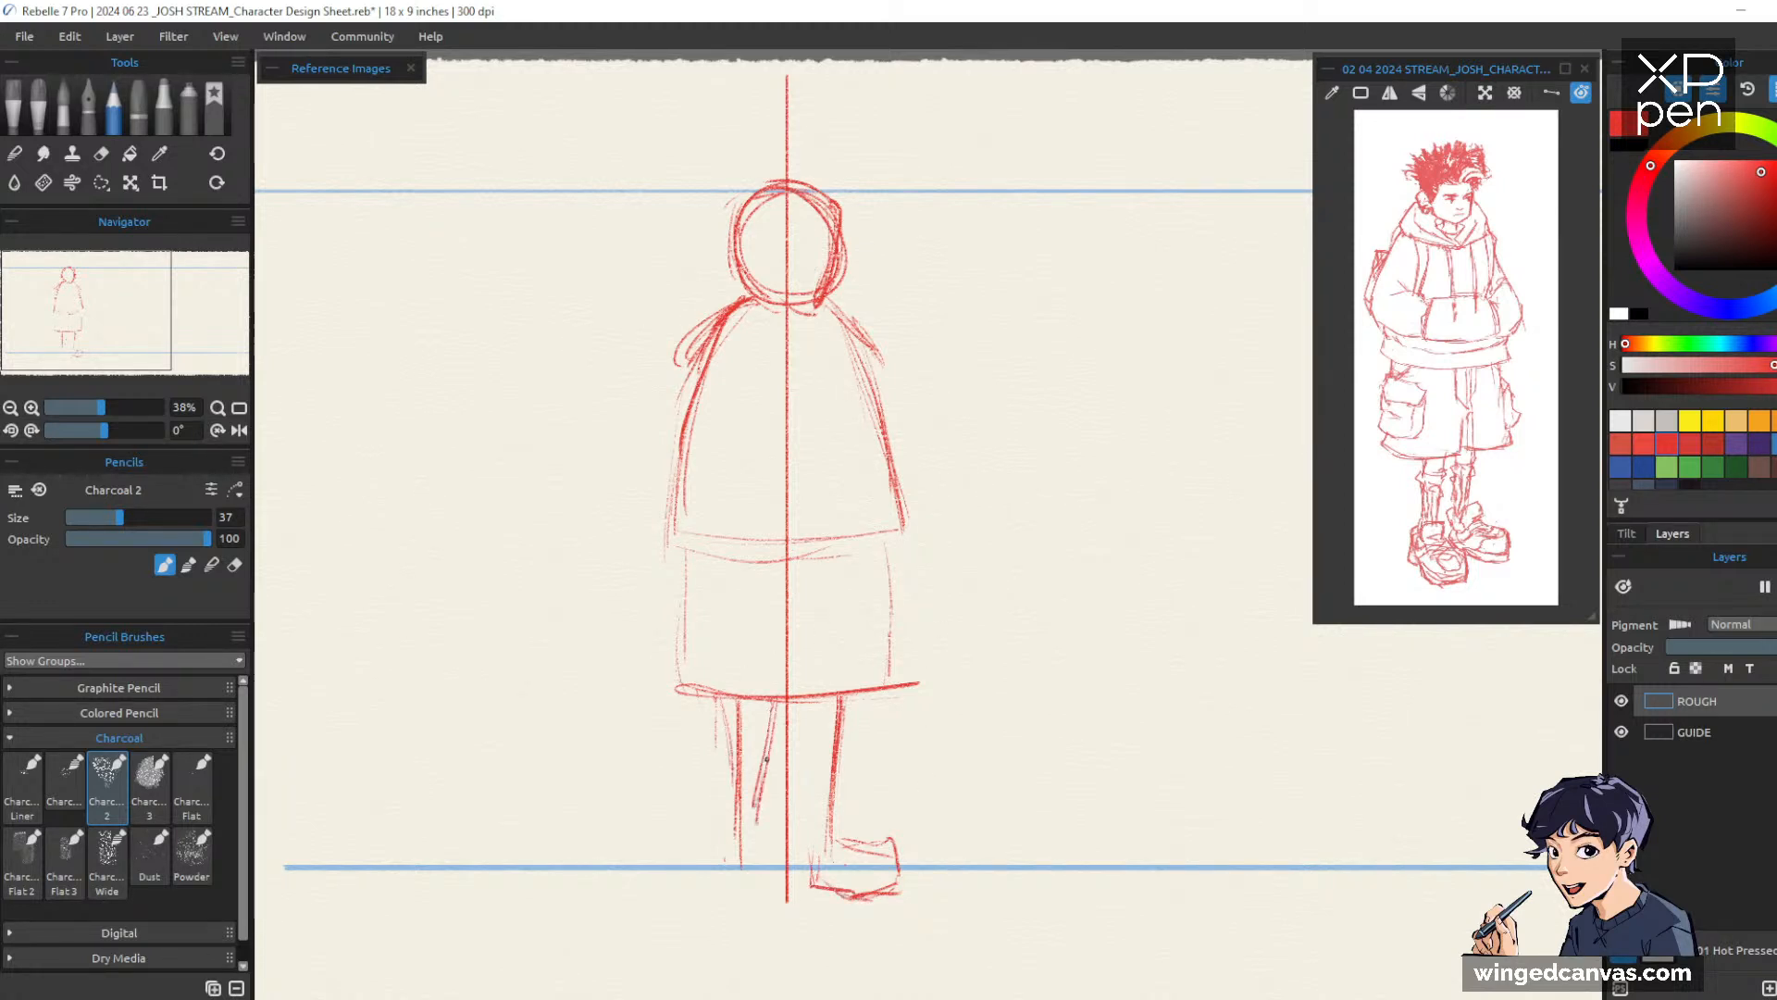
mouse_move(730, 693)
left_mouse_down()
mouse_move(745, 875)
mouse_move(793, 898)
left_mouse_up()
left_click_drag(785, 902, 731, 896)
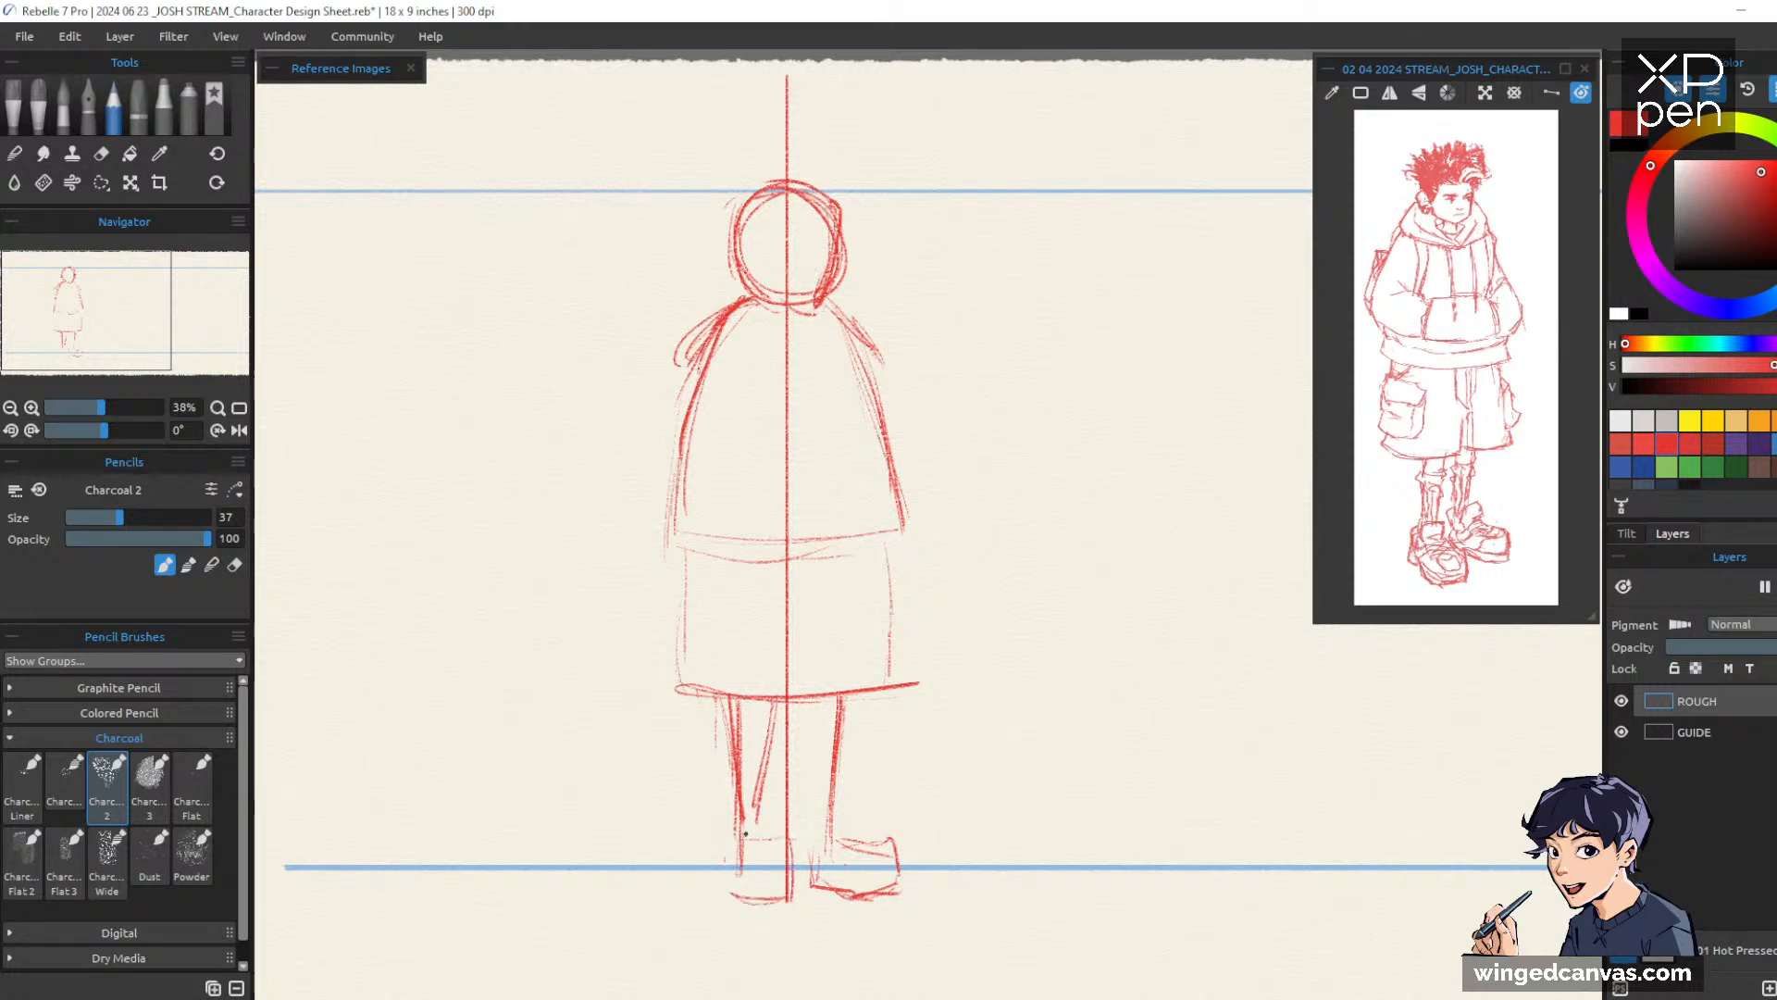
mouse_move(769, 839)
left_mouse_down()
mouse_move(800, 850)
mouse_move(818, 911)
mouse_move(760, 913)
left_mouse_up()
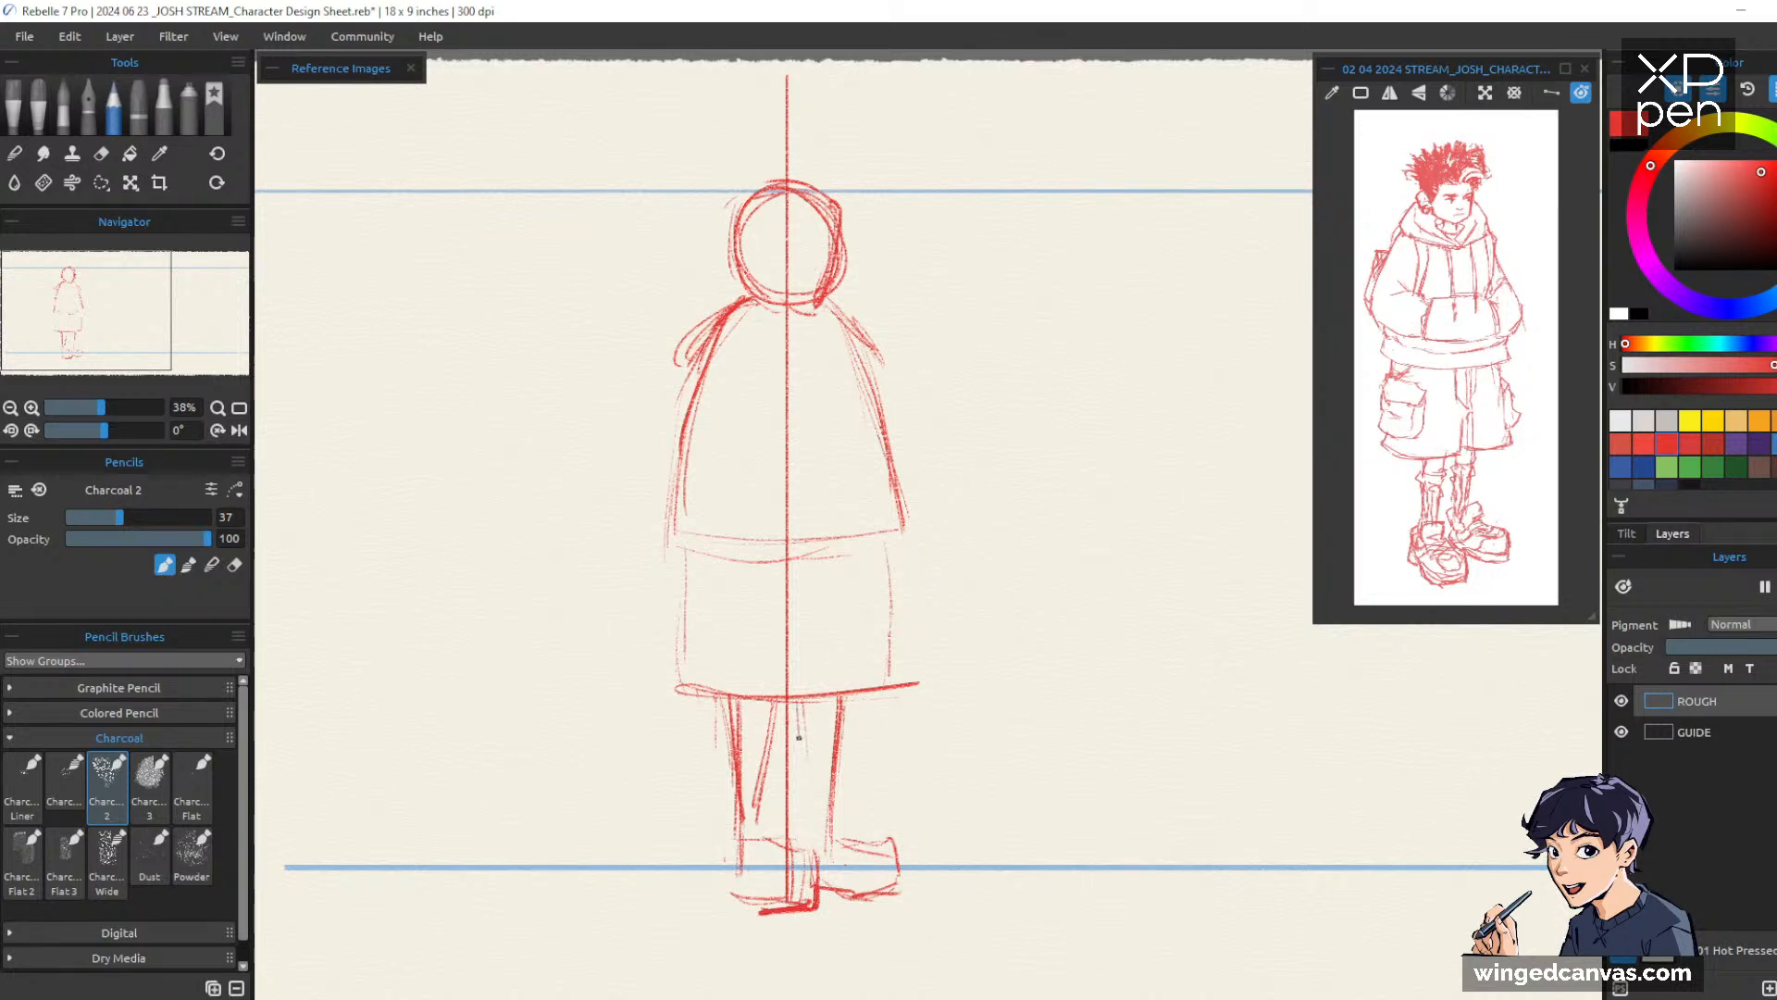
Lighten the right leg's inner line with the eraser and redraw it in charcoal
key("e")
left_click_drag(795, 706, 814, 841)
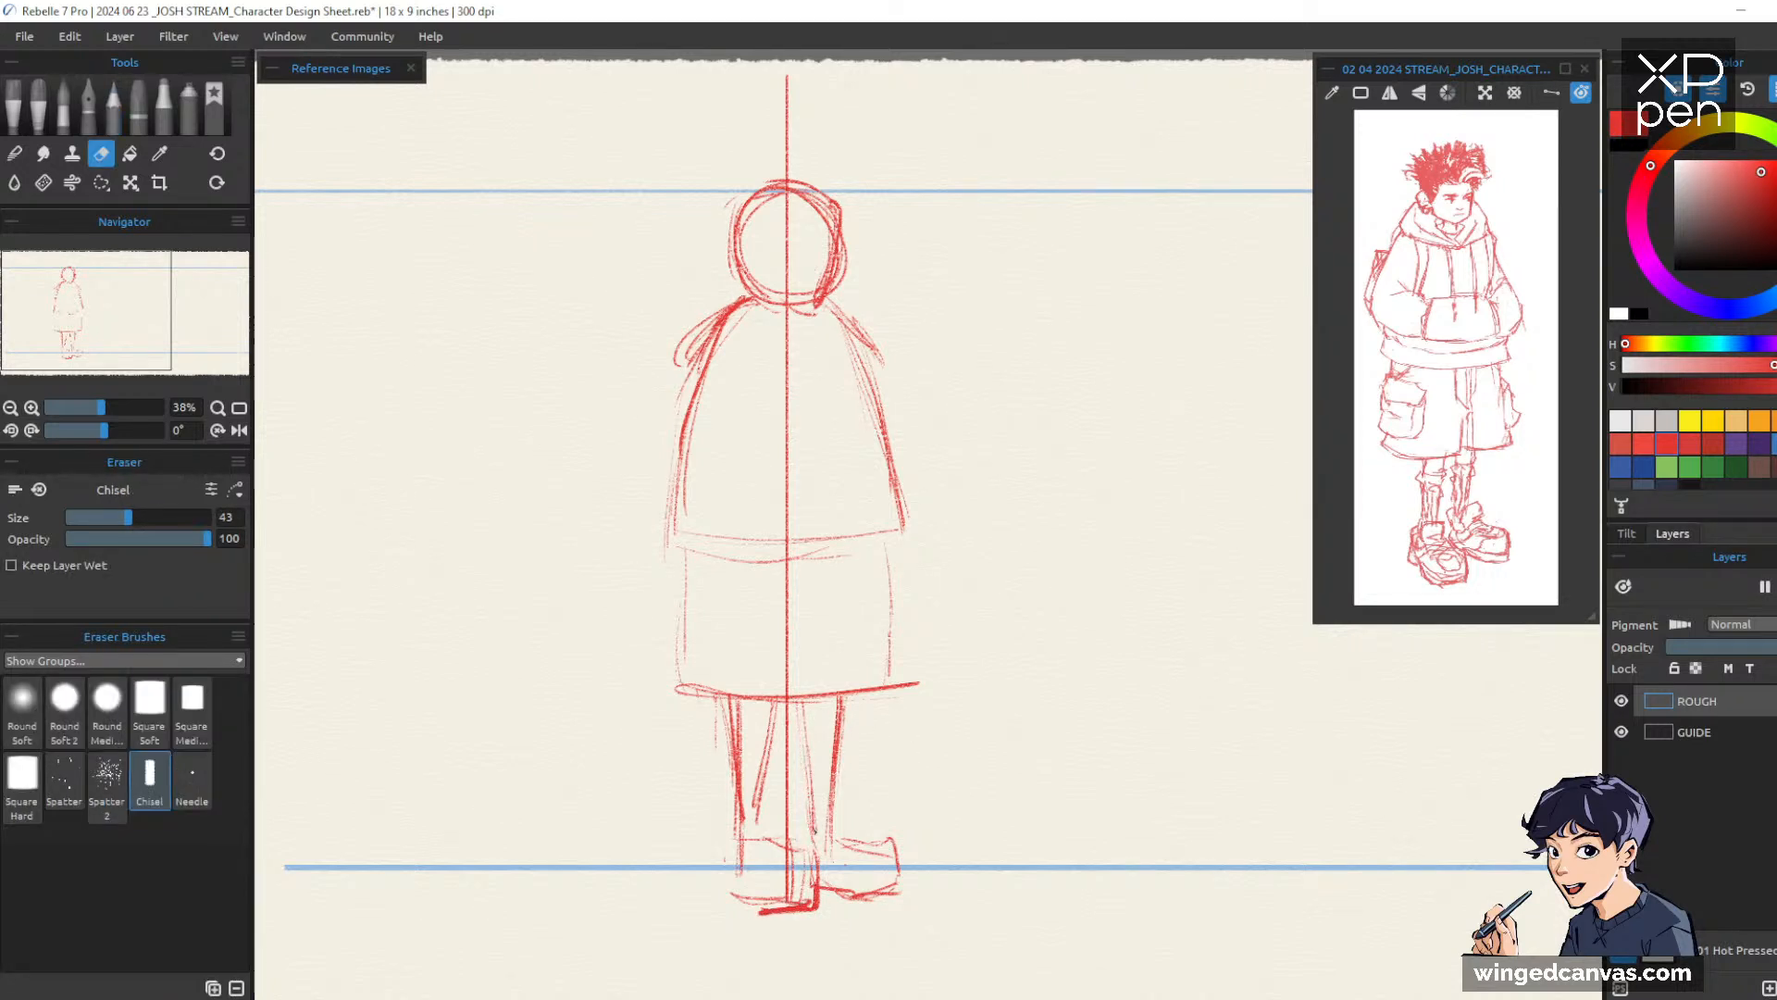
key("b")
left_click_drag(801, 706, 810, 785)
Clean up the left leg's overlapping strokes, redraw its inner side and erase leftover marks around the legs and ankles
key("e")
mouse_move(739, 704)
left_mouse_down()
mouse_move(736, 820)
mouse_move(723, 768)
mouse_move(759, 824)
left_mouse_up()
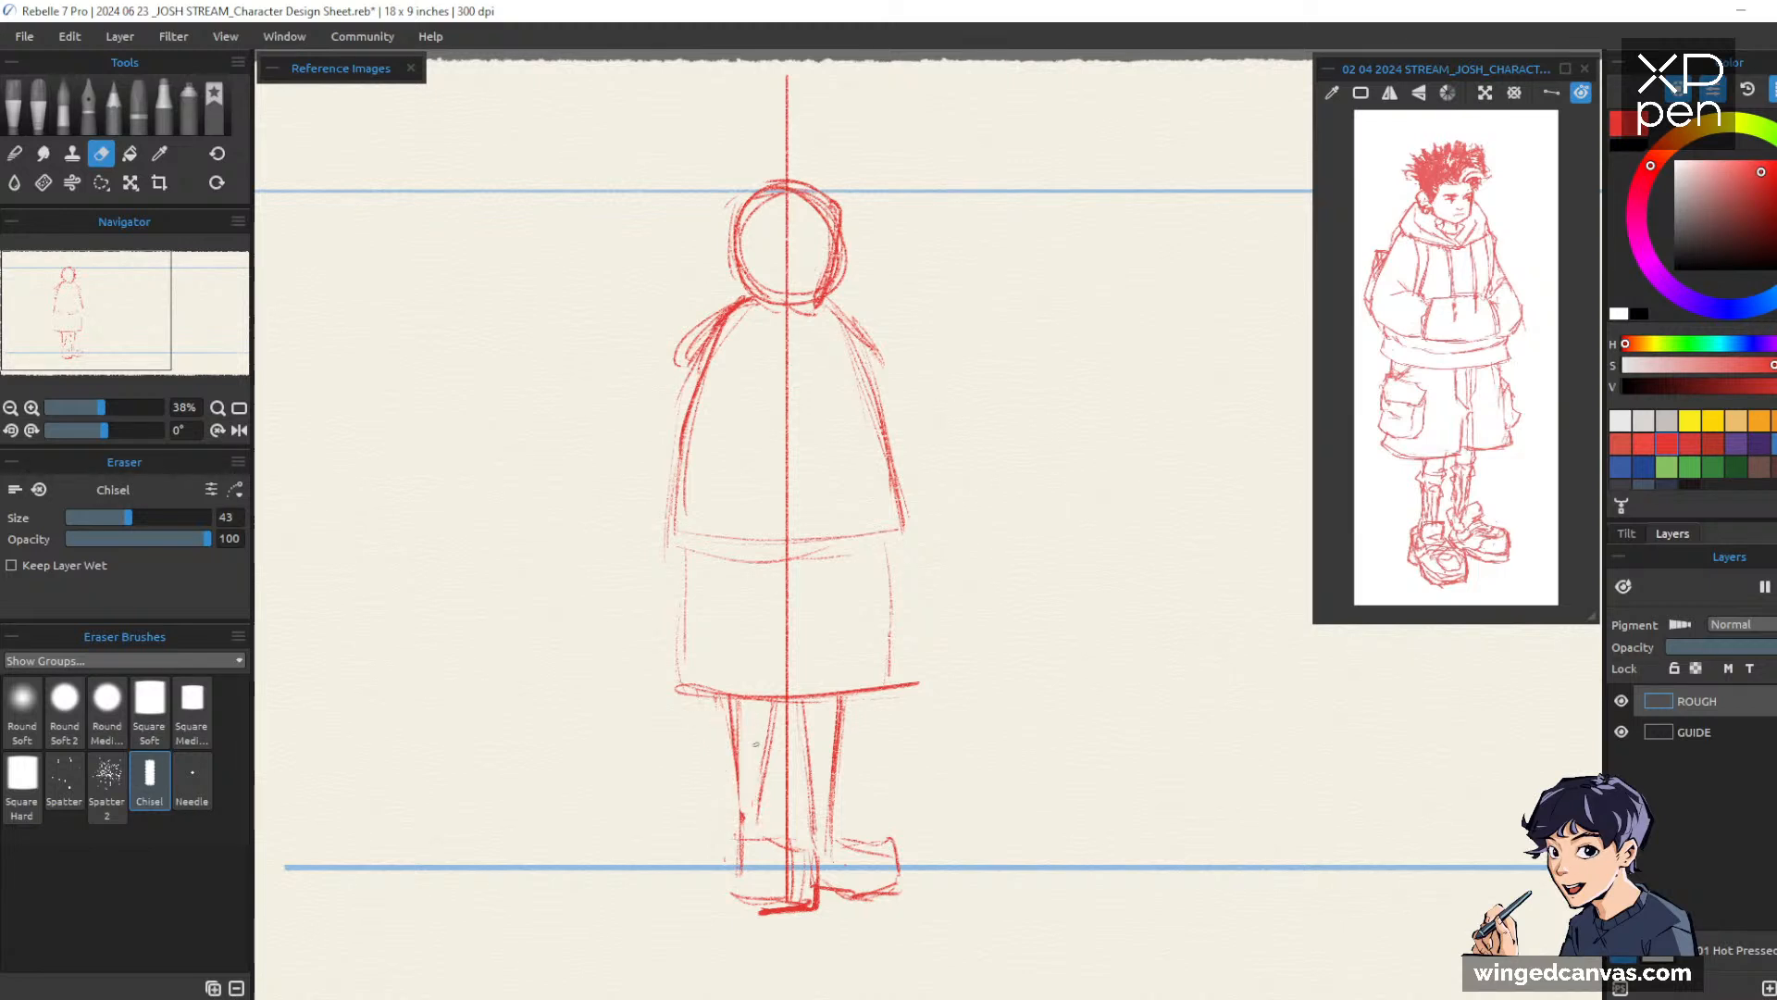
left_click_drag(760, 739, 763, 802)
key("b")
mouse_move(775, 702)
left_mouse_down()
mouse_move(767, 831)
mouse_move(746, 789)
mouse_move(743, 826)
left_mouse_up()
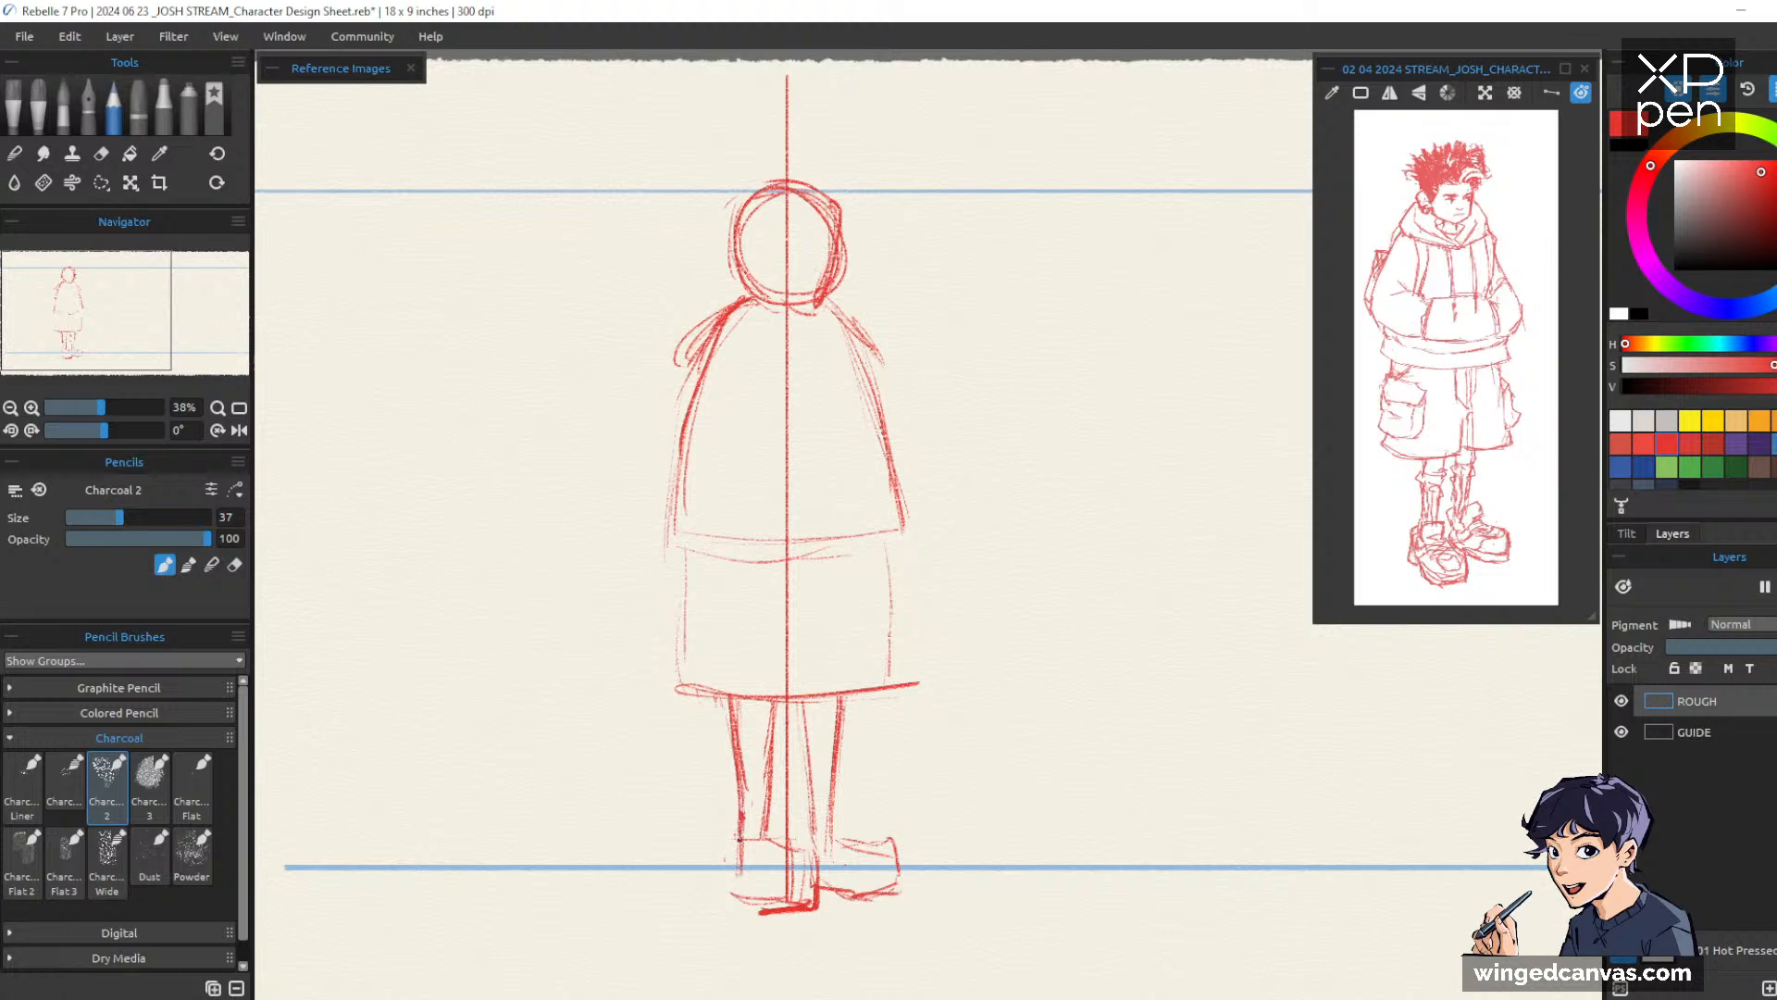
key("e")
mouse_move(729, 703)
left_mouse_down()
mouse_move(740, 865)
mouse_move(774, 838)
mouse_move(907, 838)
left_mouse_up()
key("b")
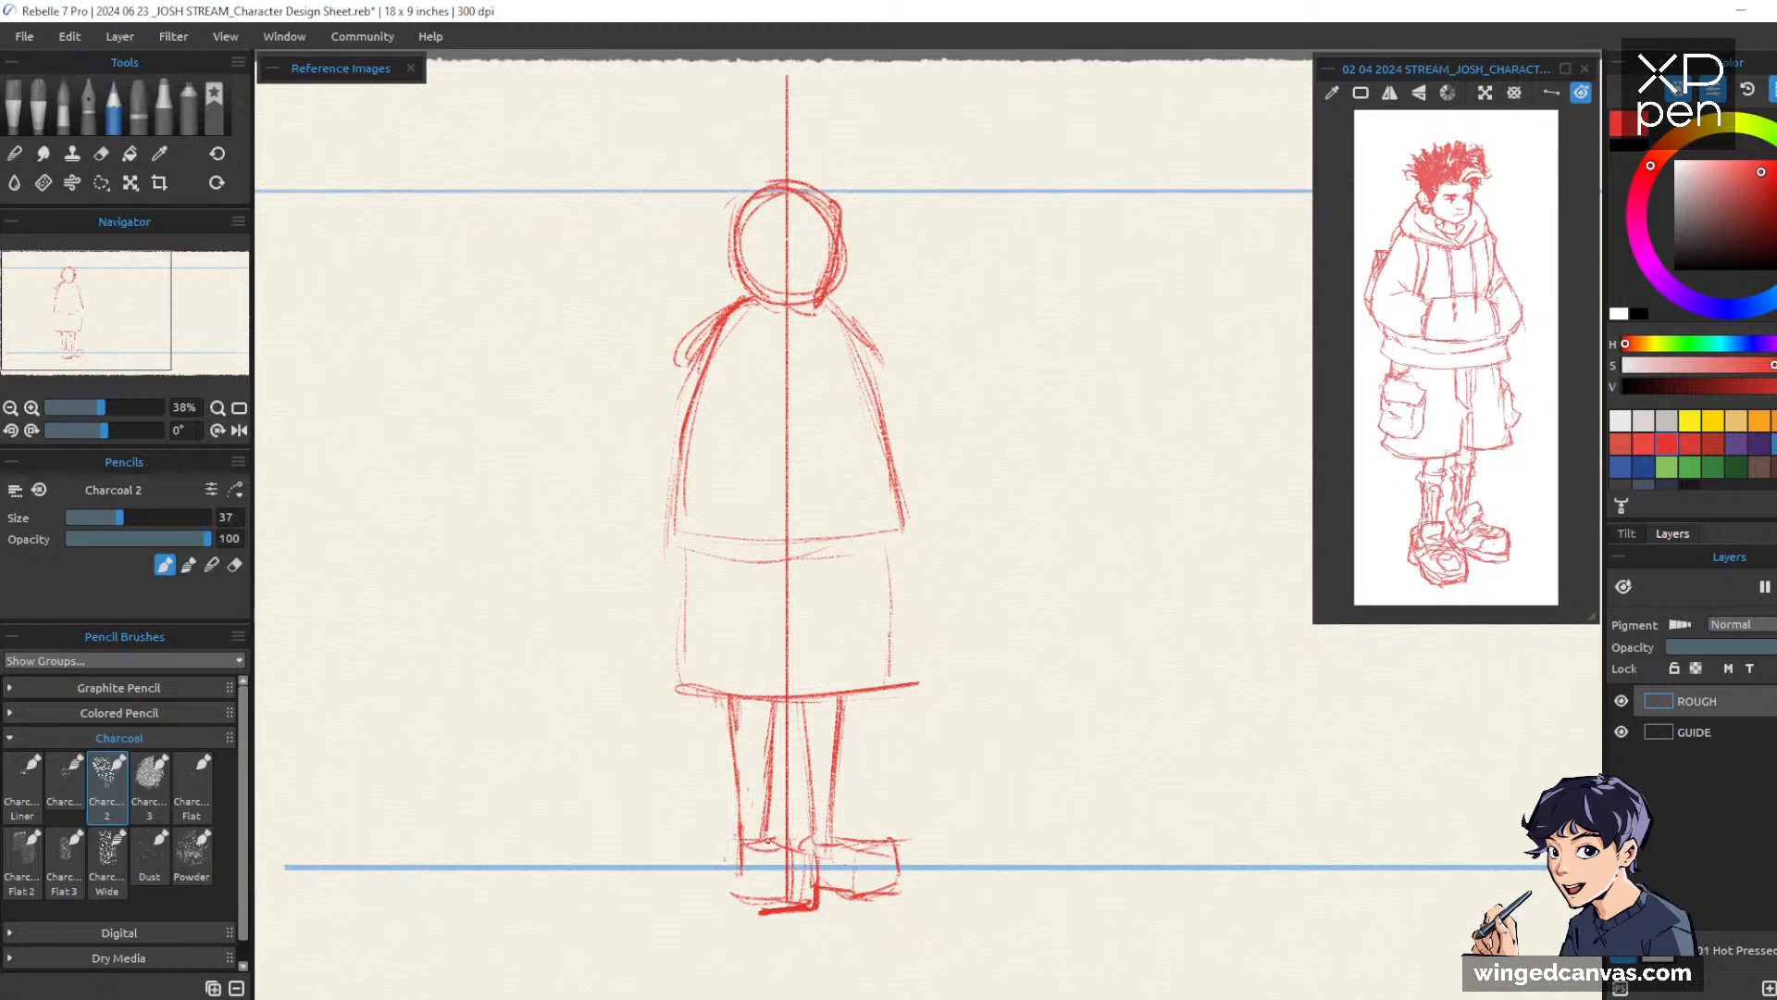
Build up both shoes with a squared toe box and rounded outer contours, and erase the stray marks between them
mouse_move(805, 846)
left_mouse_down()
mouse_move(819, 879)
mouse_move(762, 909)
left_mouse_up()
key("e")
key("e")
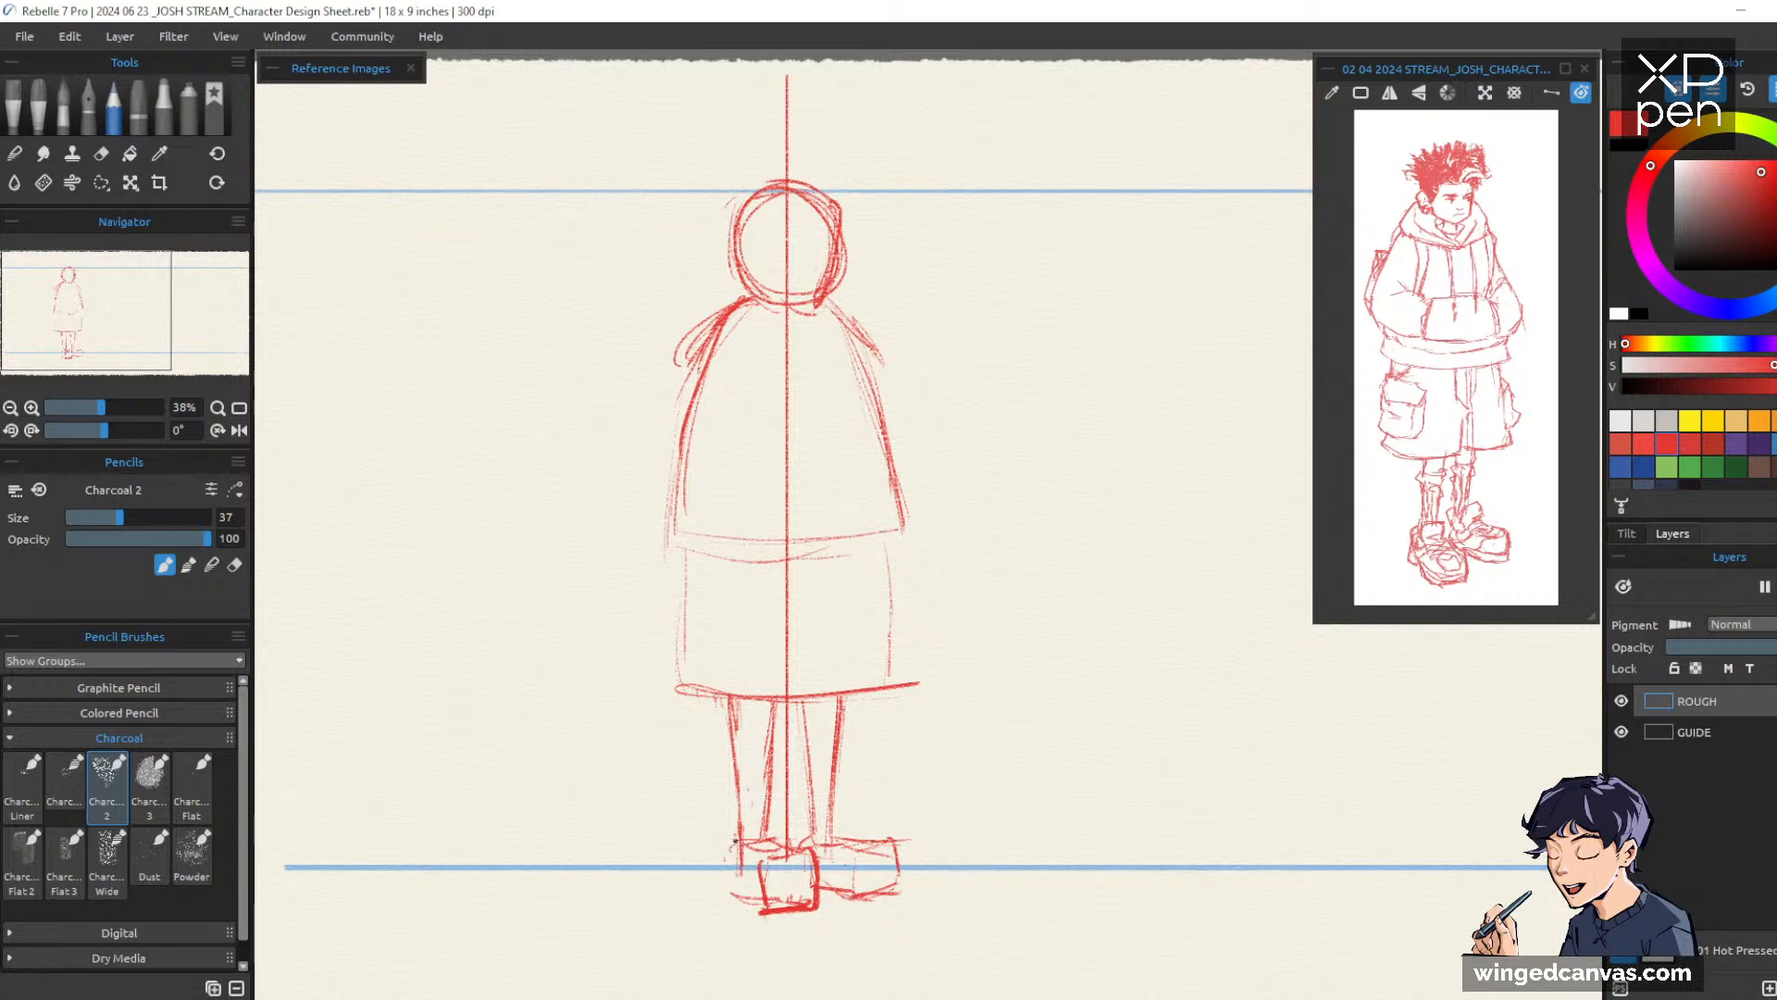
mouse_move(729, 844)
left_mouse_down()
mouse_move(728, 884)
mouse_move(755, 903)
left_mouse_up()
mouse_move(887, 840)
left_mouse_down()
mouse_move(887, 888)
mouse_move(888, 834)
left_mouse_up()
key("e")
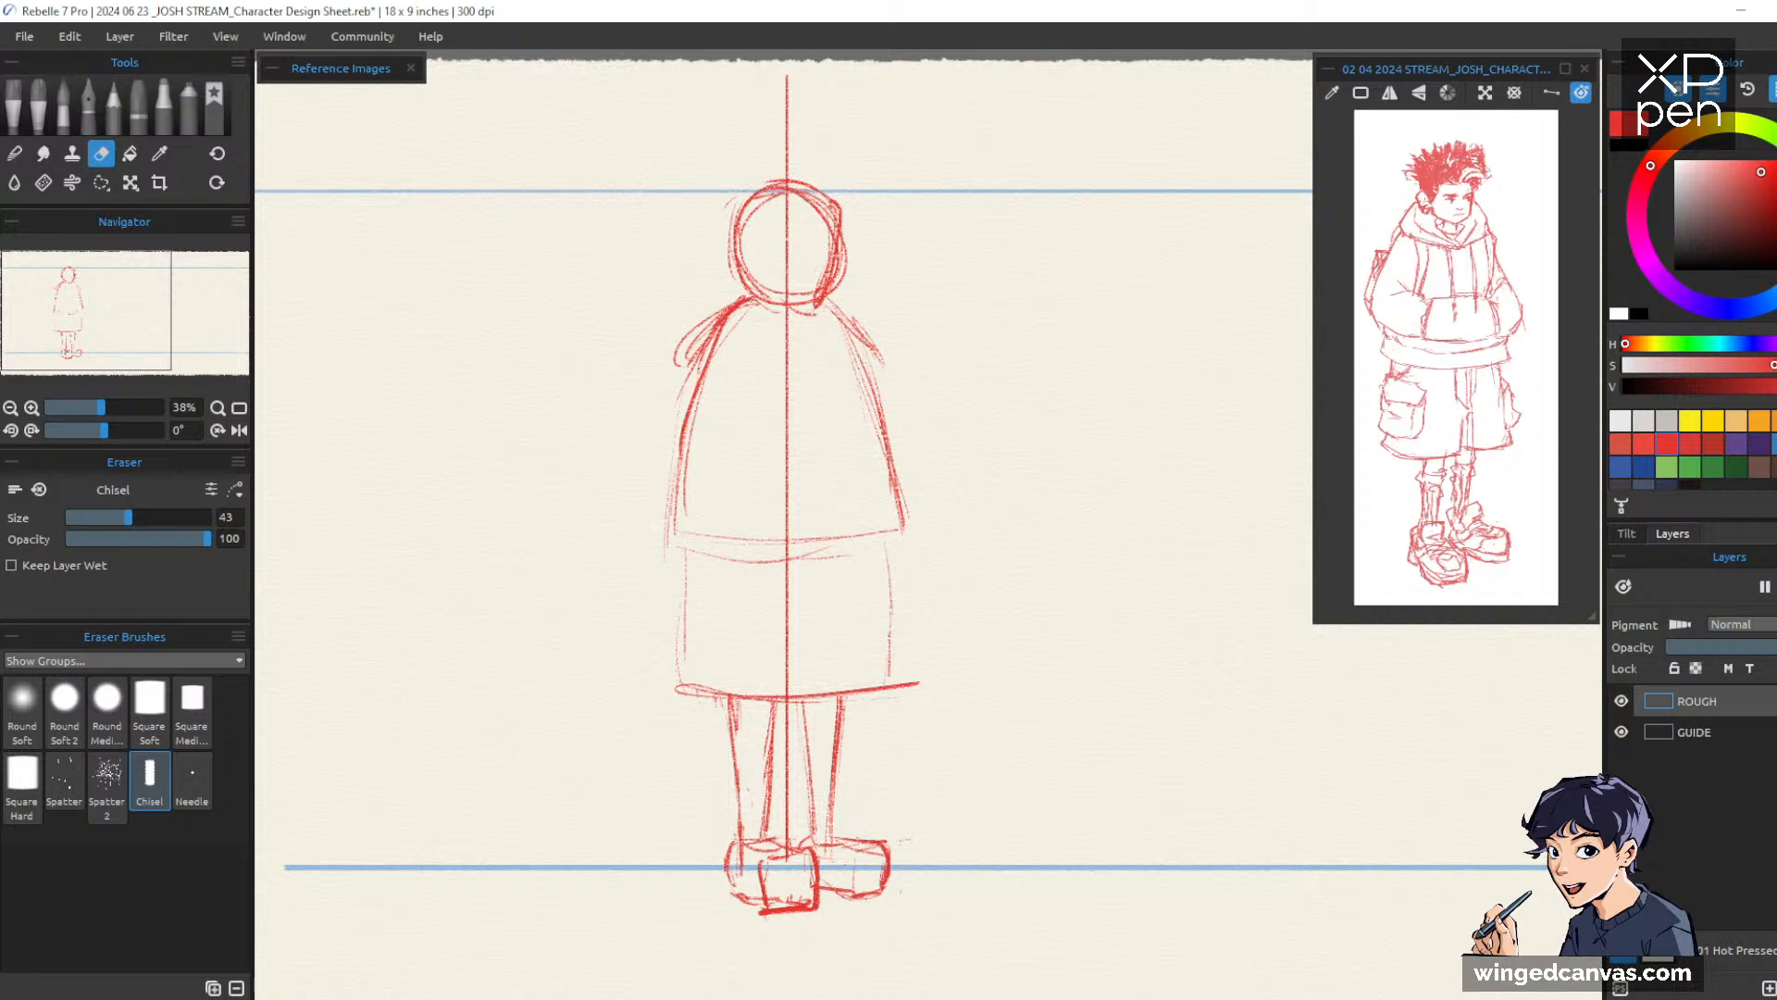
mouse_move(818, 886)
left_mouse_down()
mouse_move(838, 890)
mouse_move(821, 888)
left_mouse_up()
key("b")
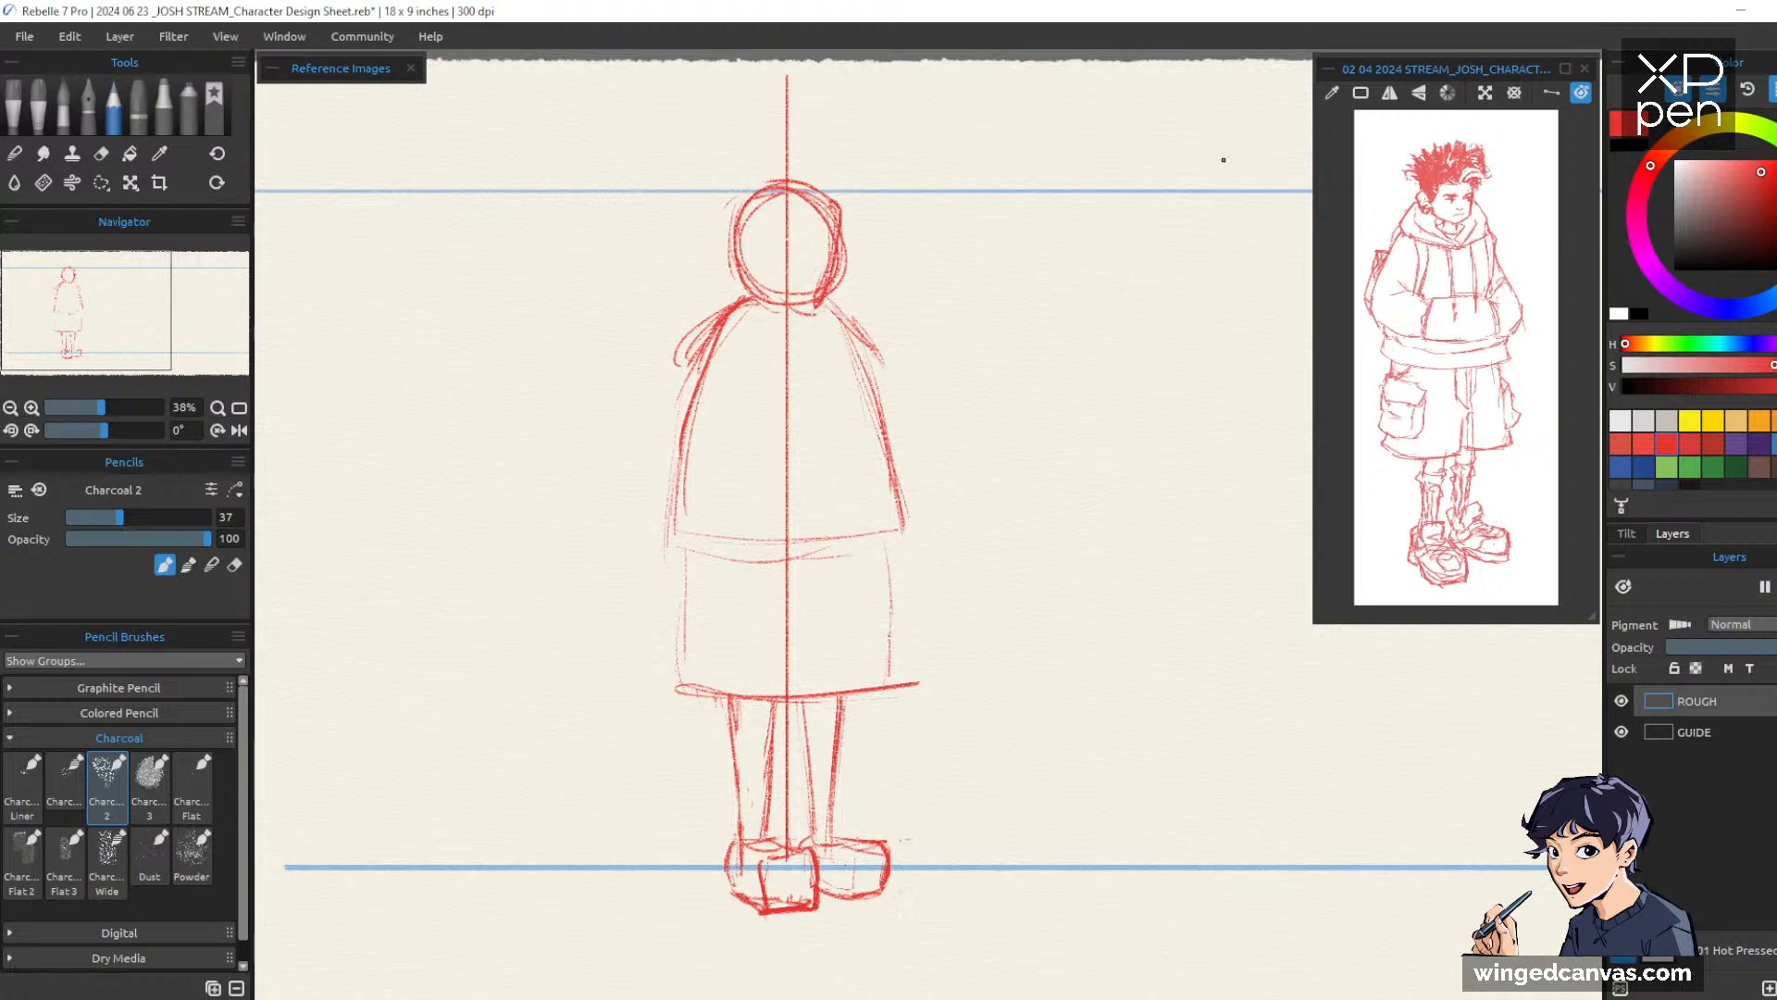
Sketch the hood's curved sides from both sides of the head down to the shoulders
left_click_drag(1102, 653, 1180, 661)
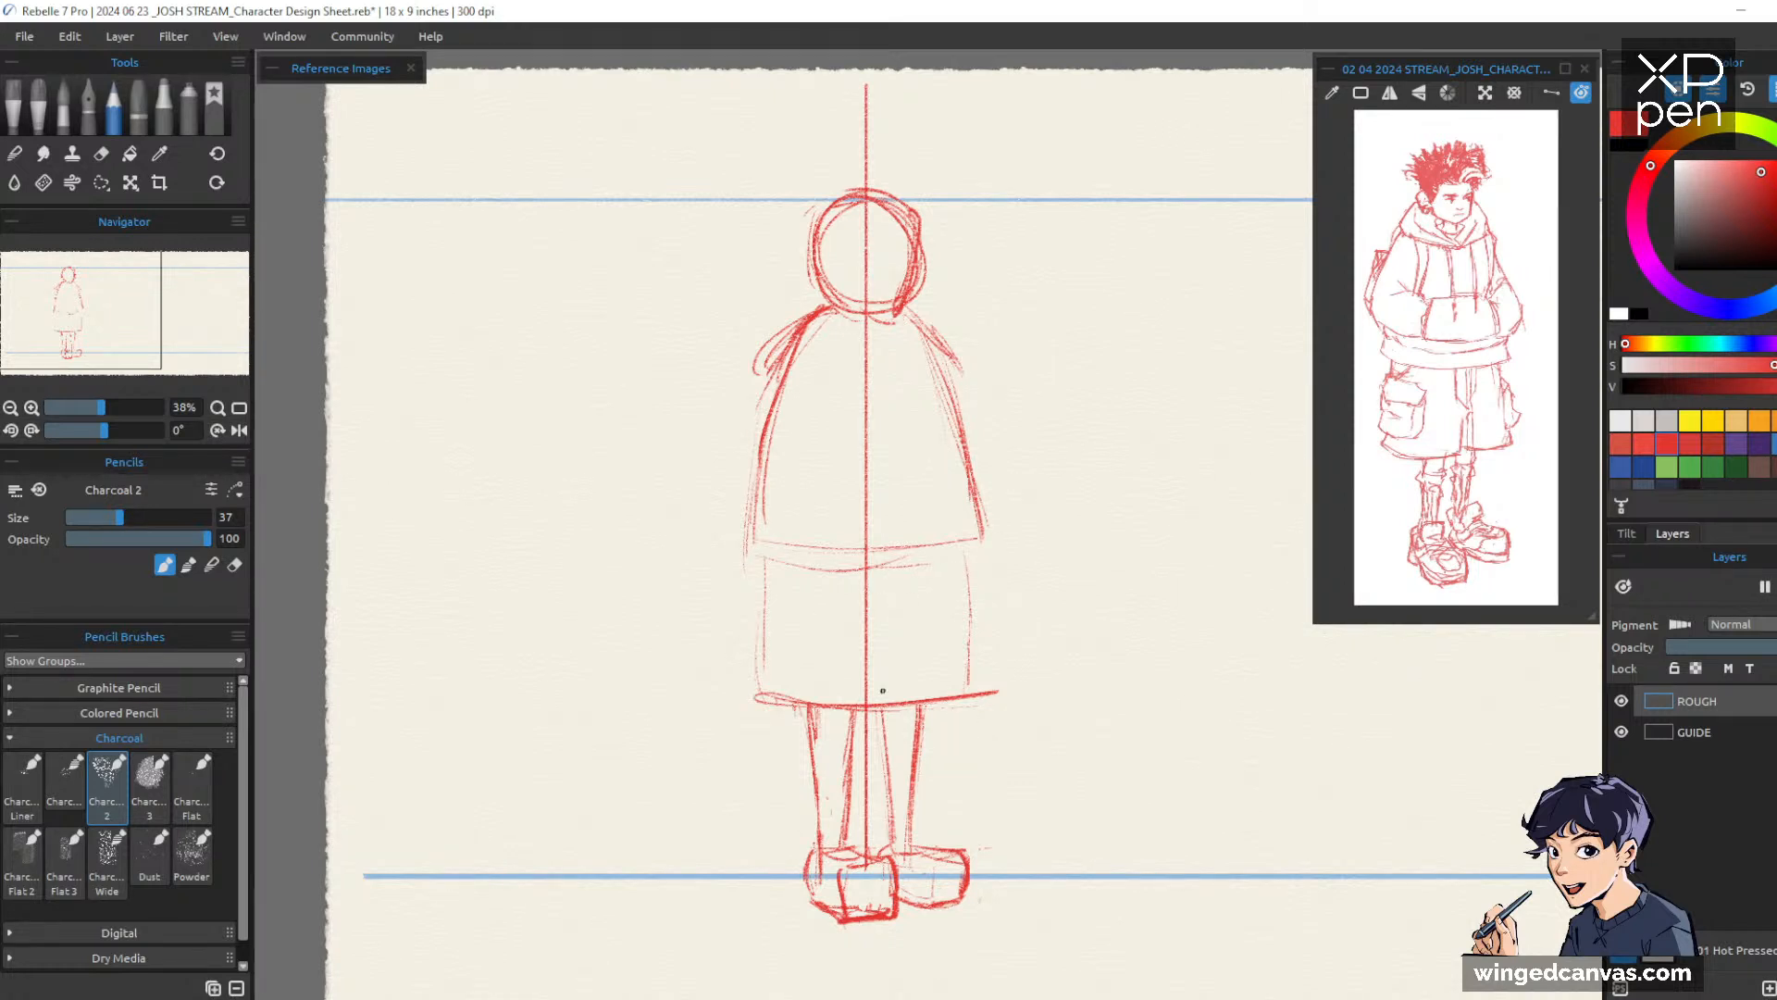
mouse_move(809, 261)
left_mouse_down()
mouse_move(779, 309)
mouse_move(821, 335)
left_mouse_up()
left_click_drag(918, 280, 910, 336)
left_click_drag(1164, 696, 1117, 711)
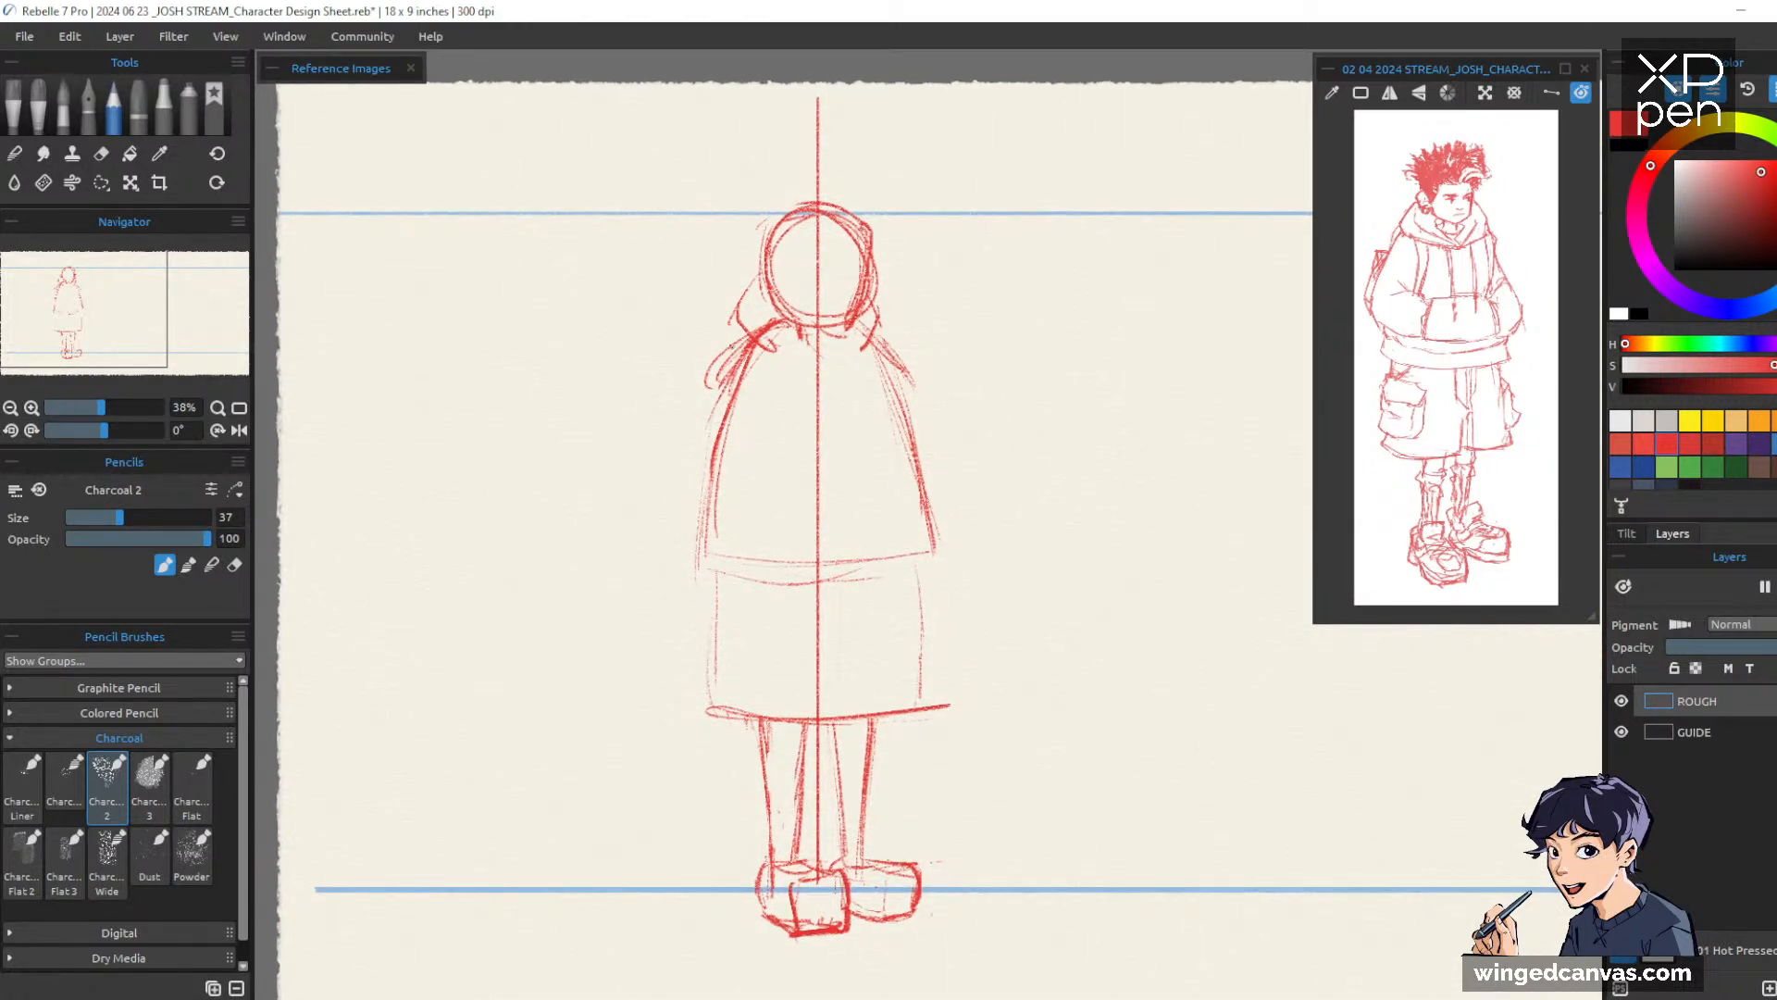
Sketch the left sleeve extended diagonally outward and the right sleeve hanging alongside the torso to the hem
left_click_drag(733, 344, 630, 432)
mouse_move(770, 357)
left_mouse_down()
mouse_move(784, 396)
mouse_move(658, 467)
left_mouse_up()
left_click_drag(904, 376, 929, 435)
mouse_move(879, 337)
left_mouse_down()
mouse_move(962, 551)
mouse_move(933, 607)
mouse_move(912, 572)
mouse_move(963, 549)
left_mouse_up()
left_click_drag(769, 350, 779, 436)
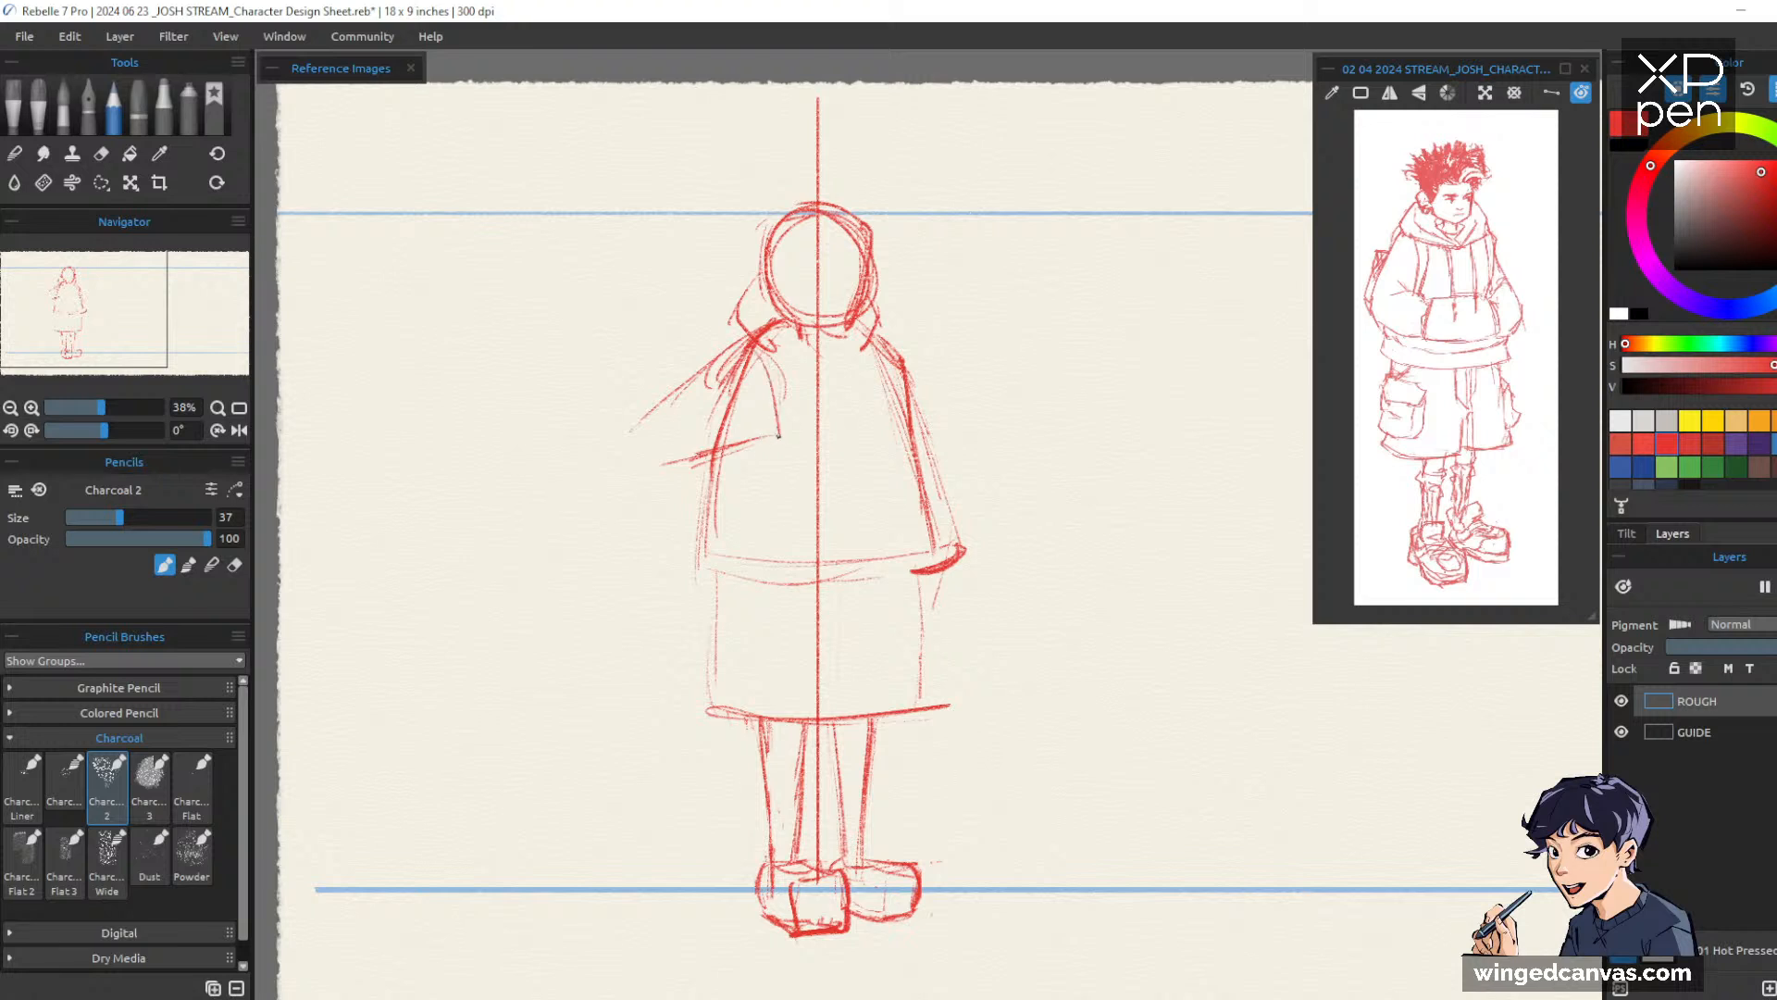
mouse_move(658, 398)
left_mouse_down()
mouse_move(558, 472)
mouse_move(639, 487)
mouse_move(740, 442)
mouse_move(713, 553)
mouse_move(748, 574)
left_mouse_up()
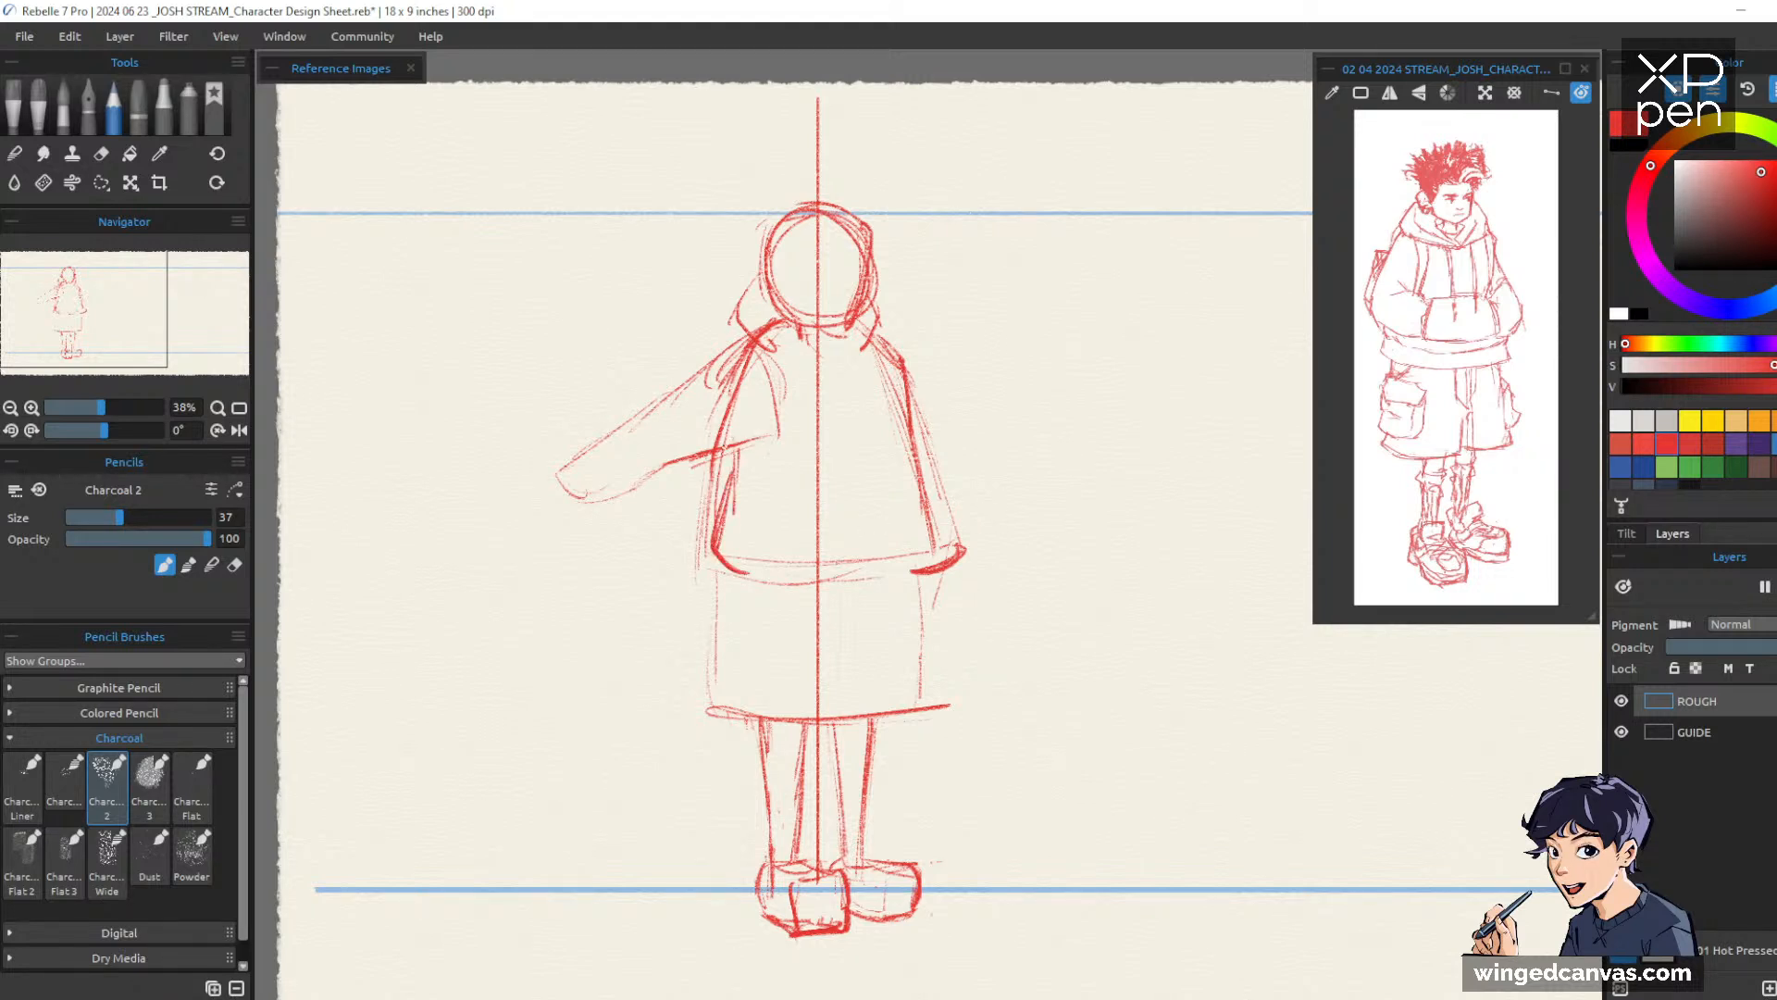
Redraw the hoodie's body between the sleeves with firmer sides and a curved lower hem
mouse_move(727, 447)
left_mouse_down()
mouse_move(721, 569)
mouse_move(879, 569)
left_mouse_up()
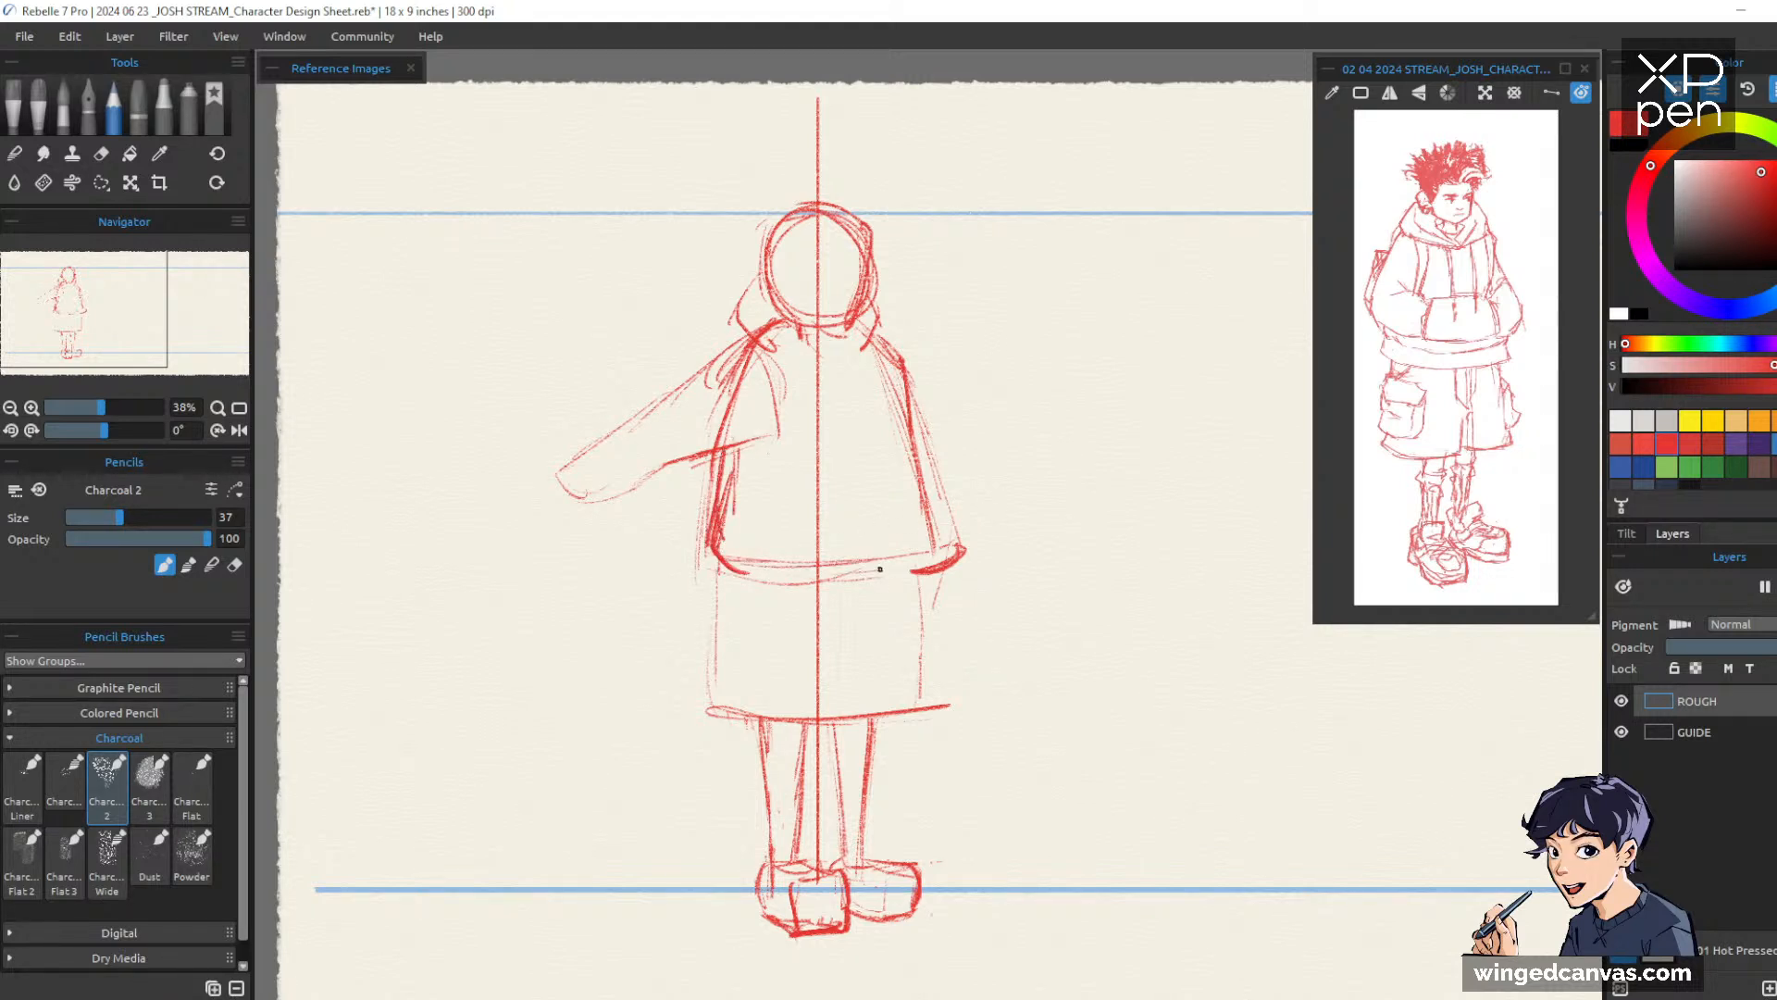
left_click_drag(879, 341, 900, 478)
mouse_move(894, 407)
left_mouse_down()
mouse_move(916, 544)
mouse_move(778, 582)
left_mouse_up()
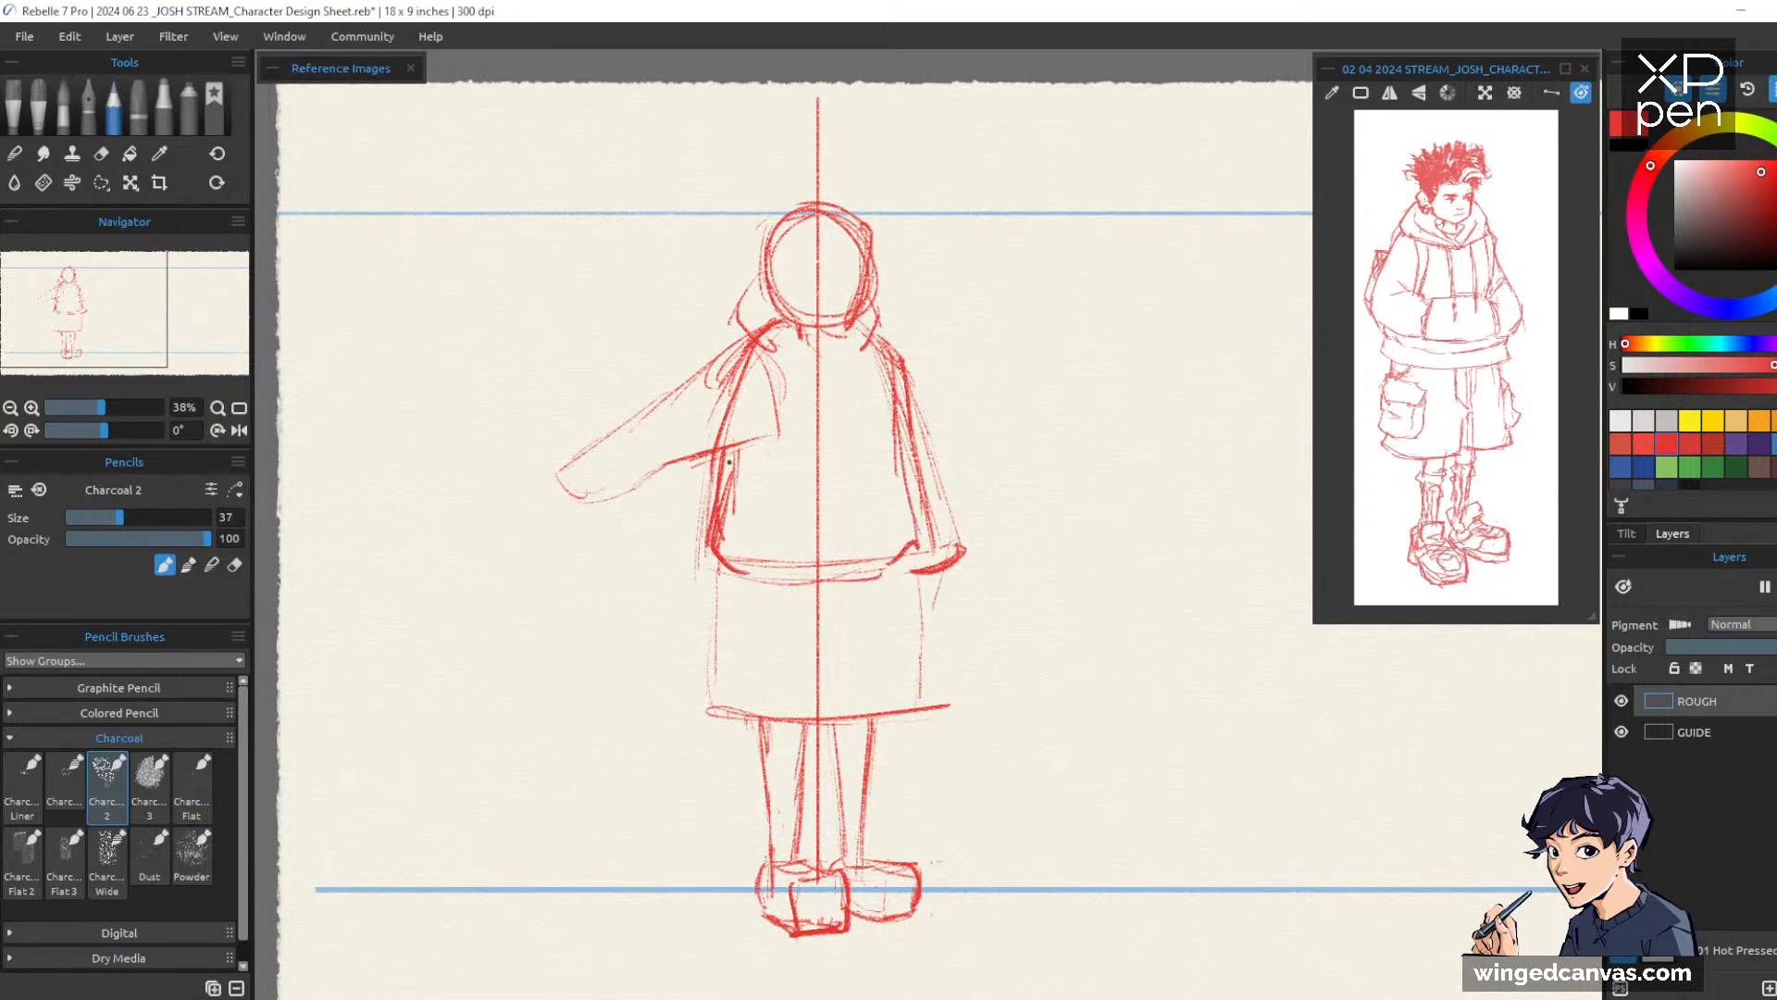
Erase the old torso and shoulder strokes overlapping the extended left sleeve and the hoodie's left side
key("e")
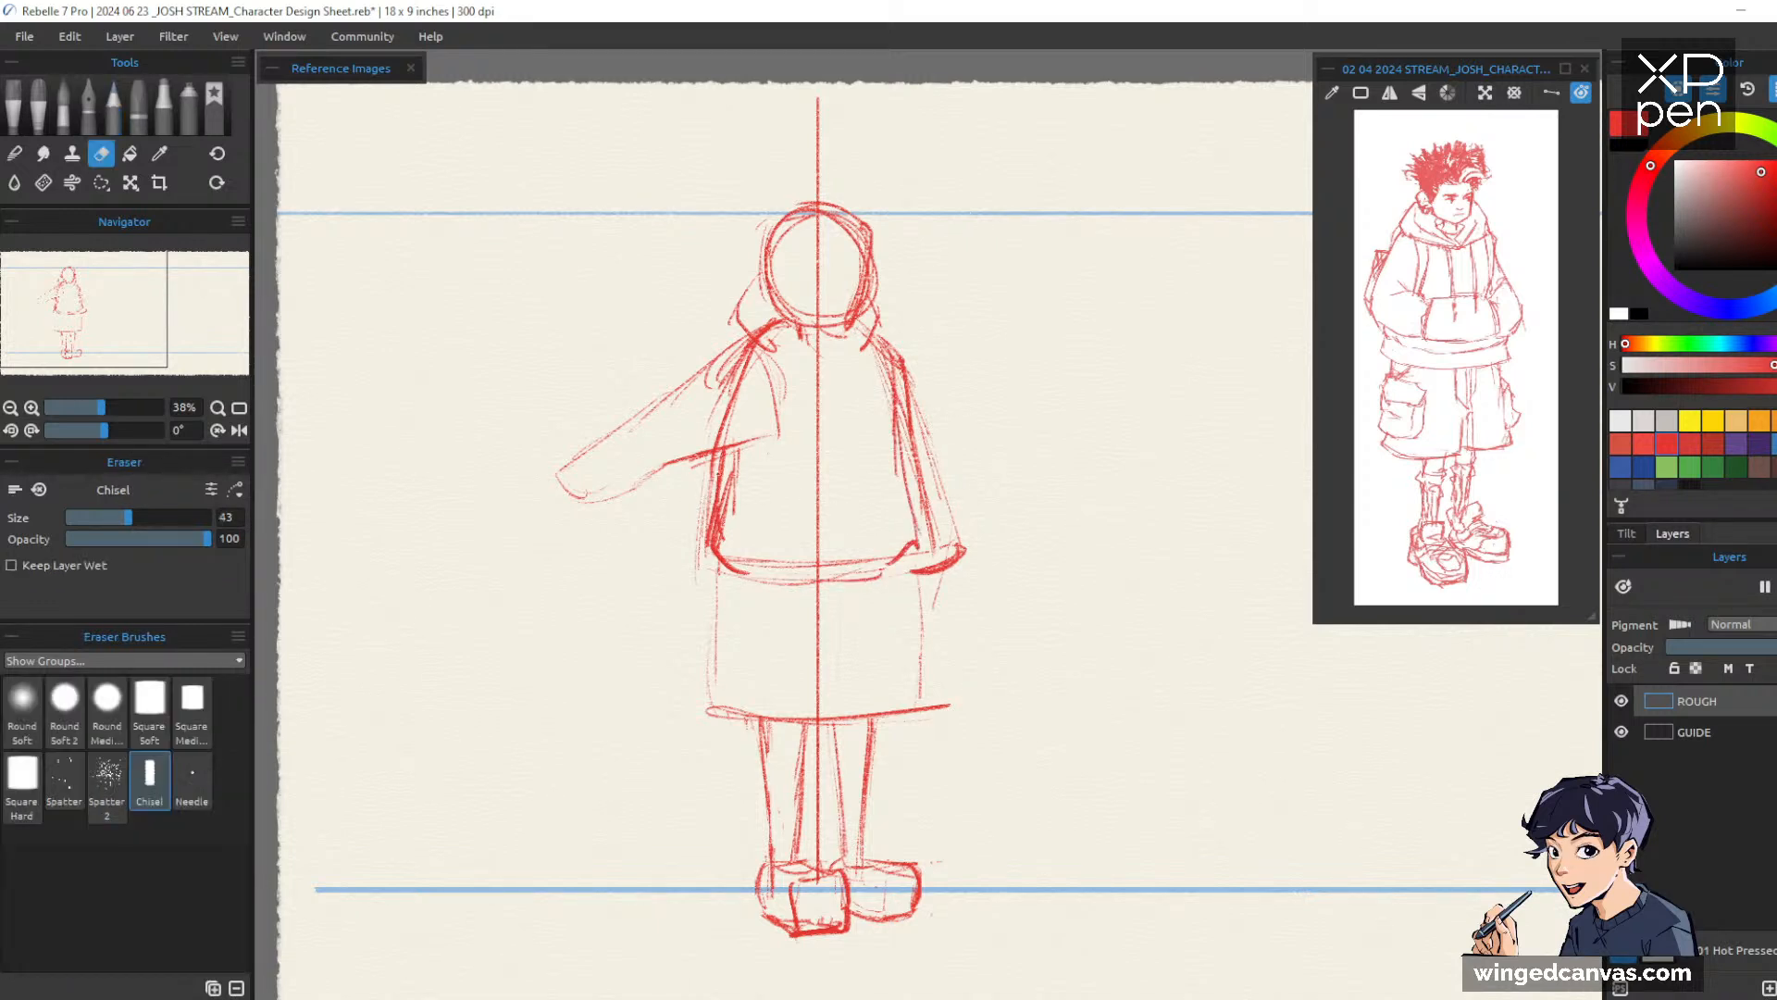
mouse_move(722, 555)
left_mouse_down()
mouse_move(701, 460)
mouse_move(743, 357)
mouse_move(715, 412)
left_mouse_up()
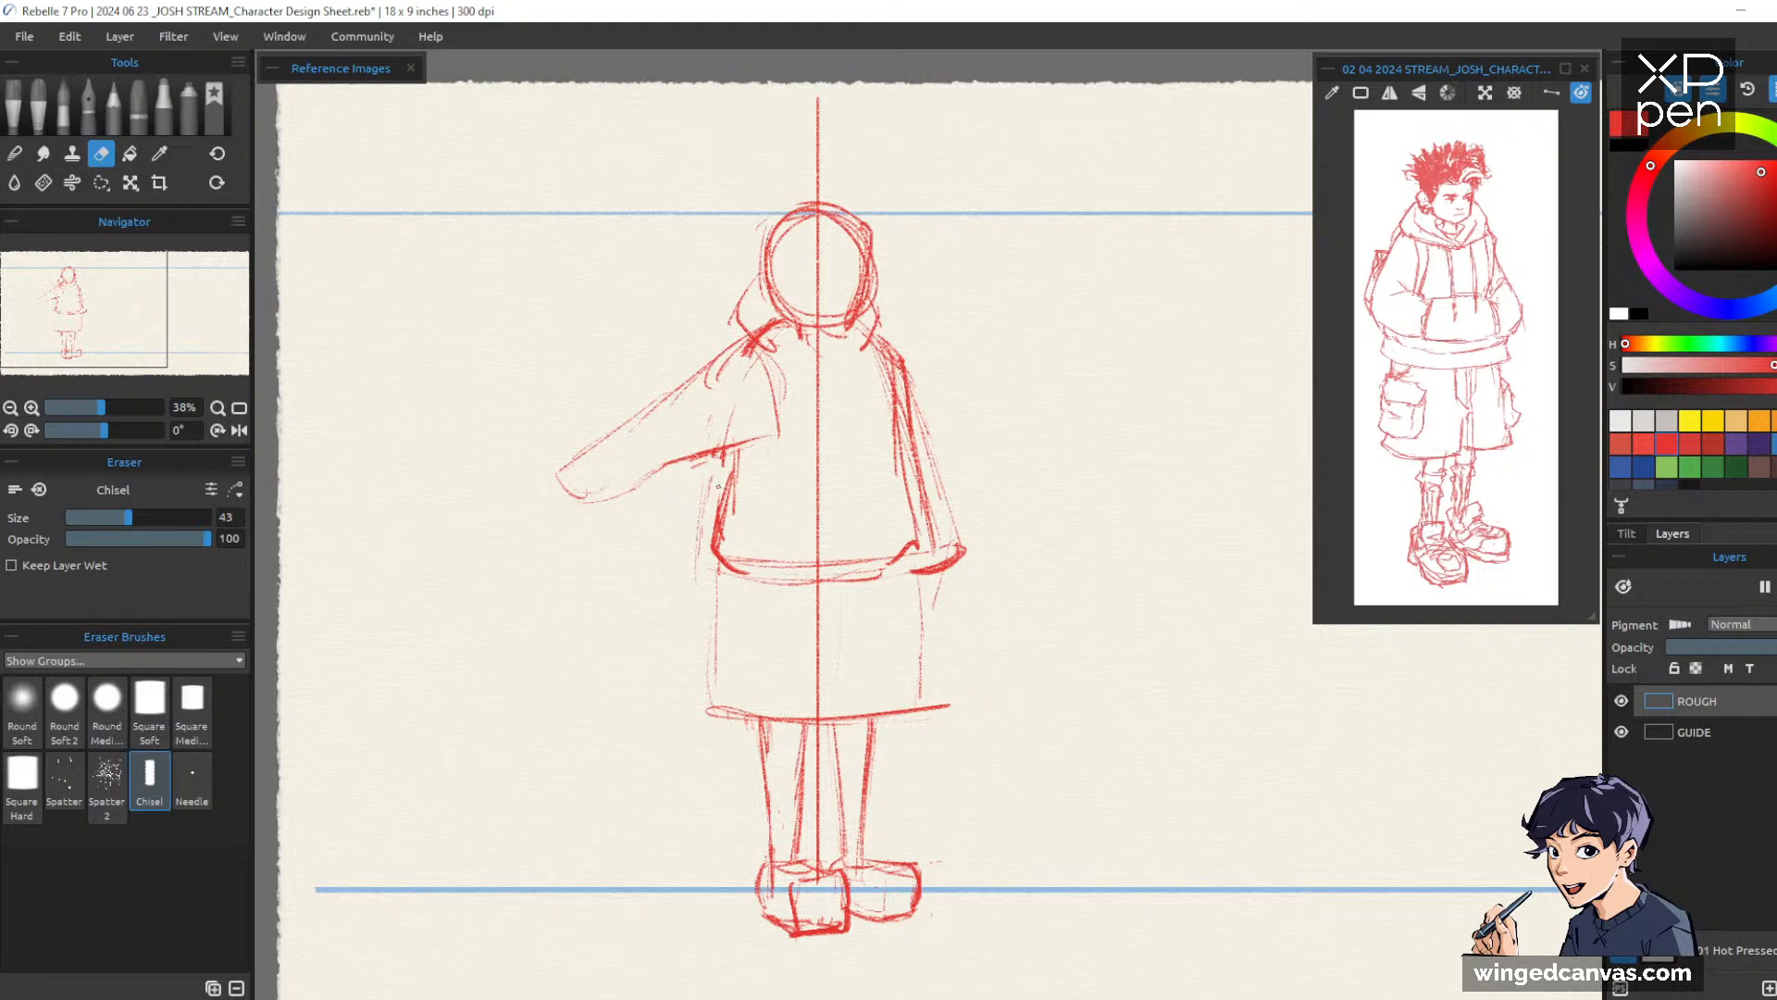
left_click_drag(711, 477, 696, 560)
left_click_drag(740, 463, 721, 534)
mouse_move(752, 350)
left_mouse_down()
mouse_move(712, 378)
mouse_move(782, 329)
mouse_move(768, 307)
mouse_move(808, 331)
left_mouse_up()
key("b")
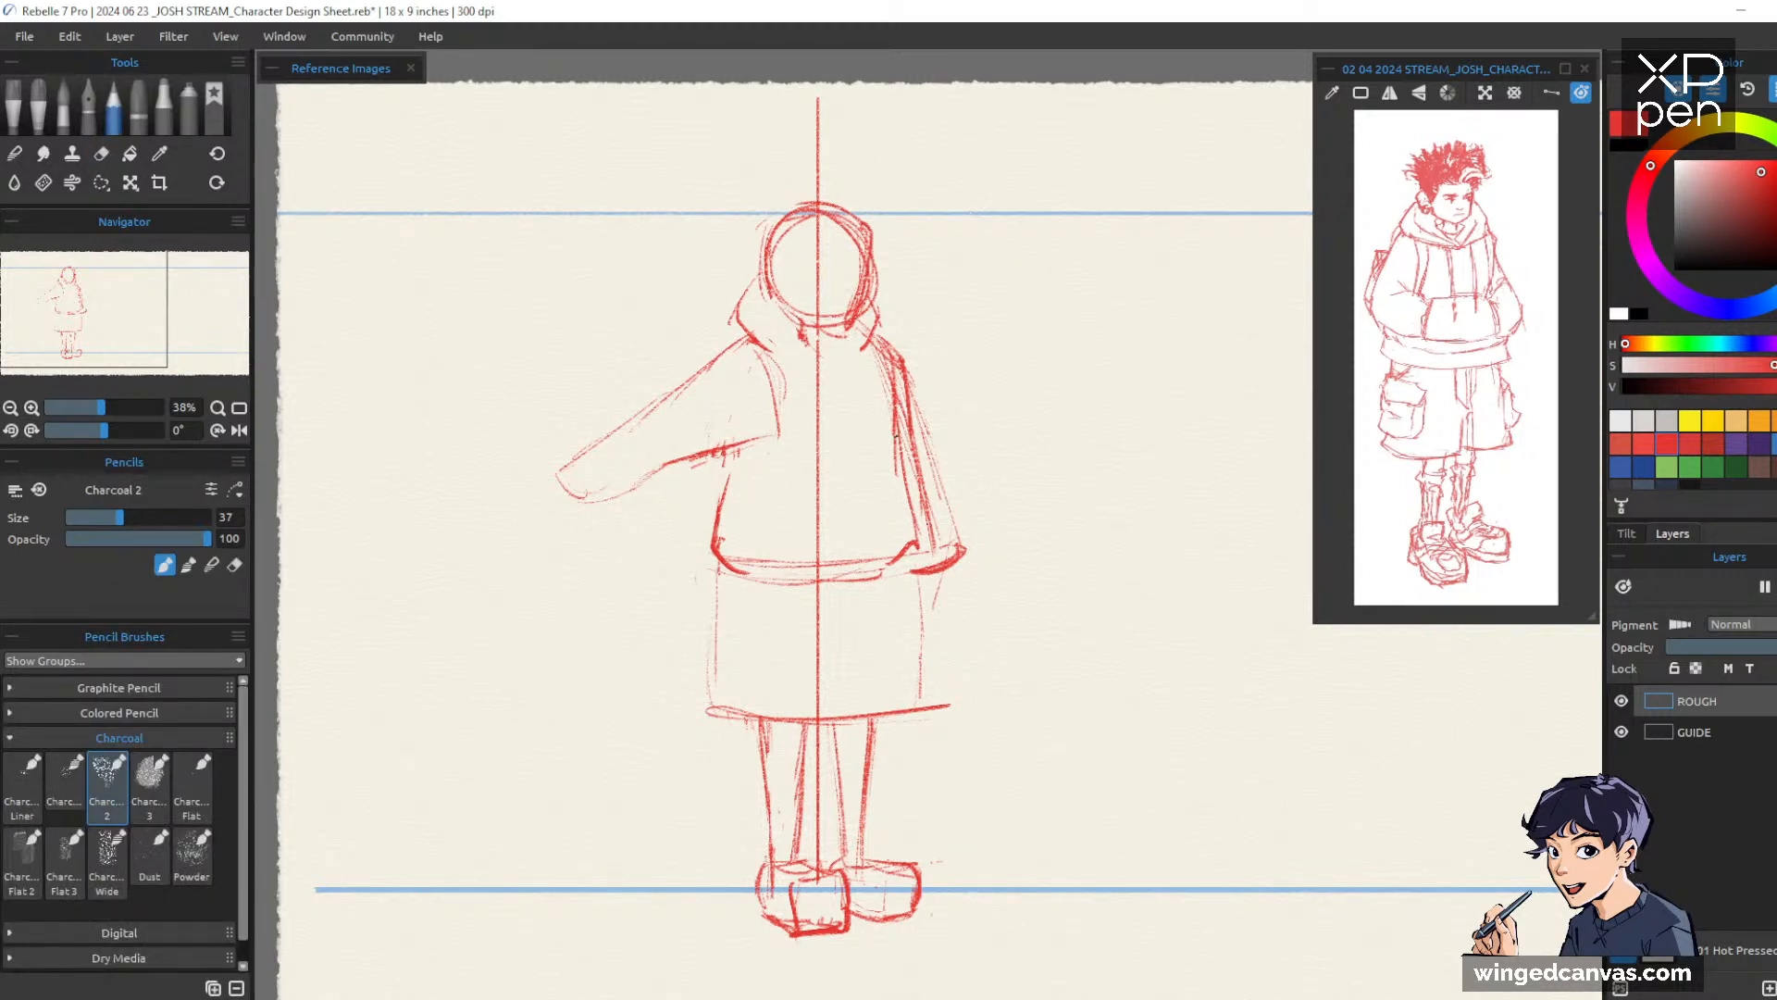
Sketch a hand with pointed fingers at the end of the extended left sleeve
mouse_move(551, 482)
left_mouse_down()
mouse_move(490, 521)
mouse_move(547, 502)
mouse_move(529, 524)
mouse_move(566, 495)
mouse_move(555, 481)
mouse_move(487, 525)
left_mouse_up()
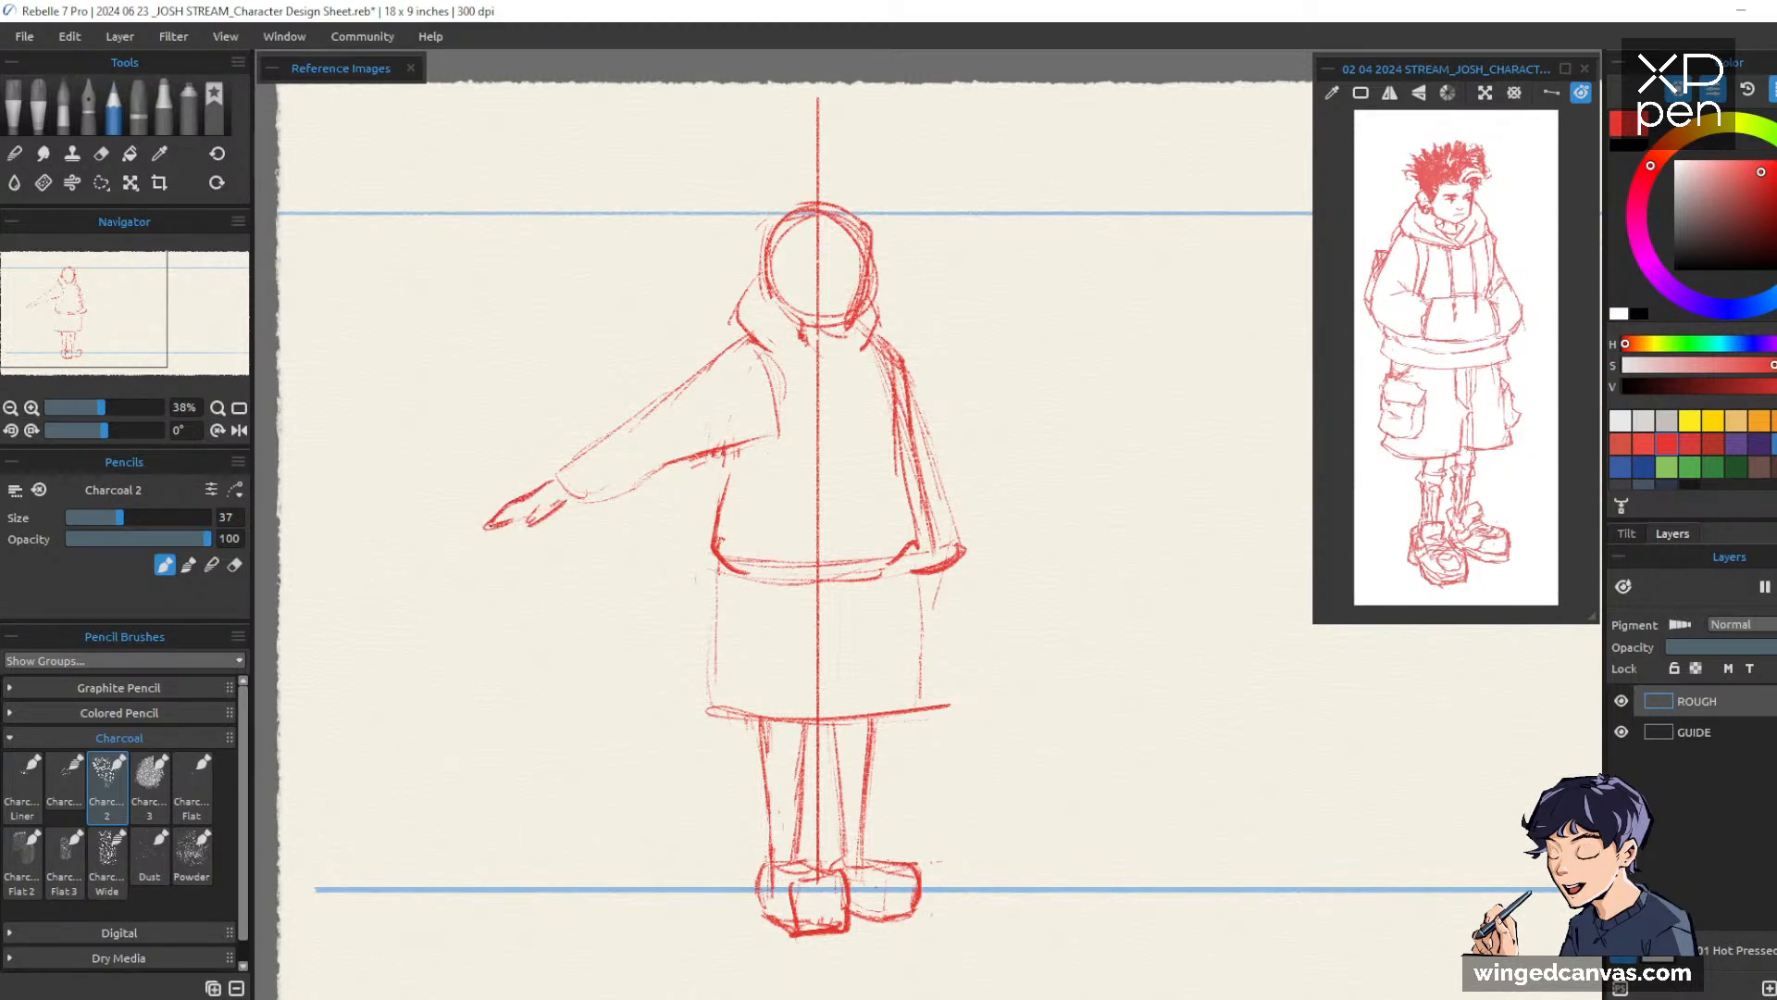
key("e")
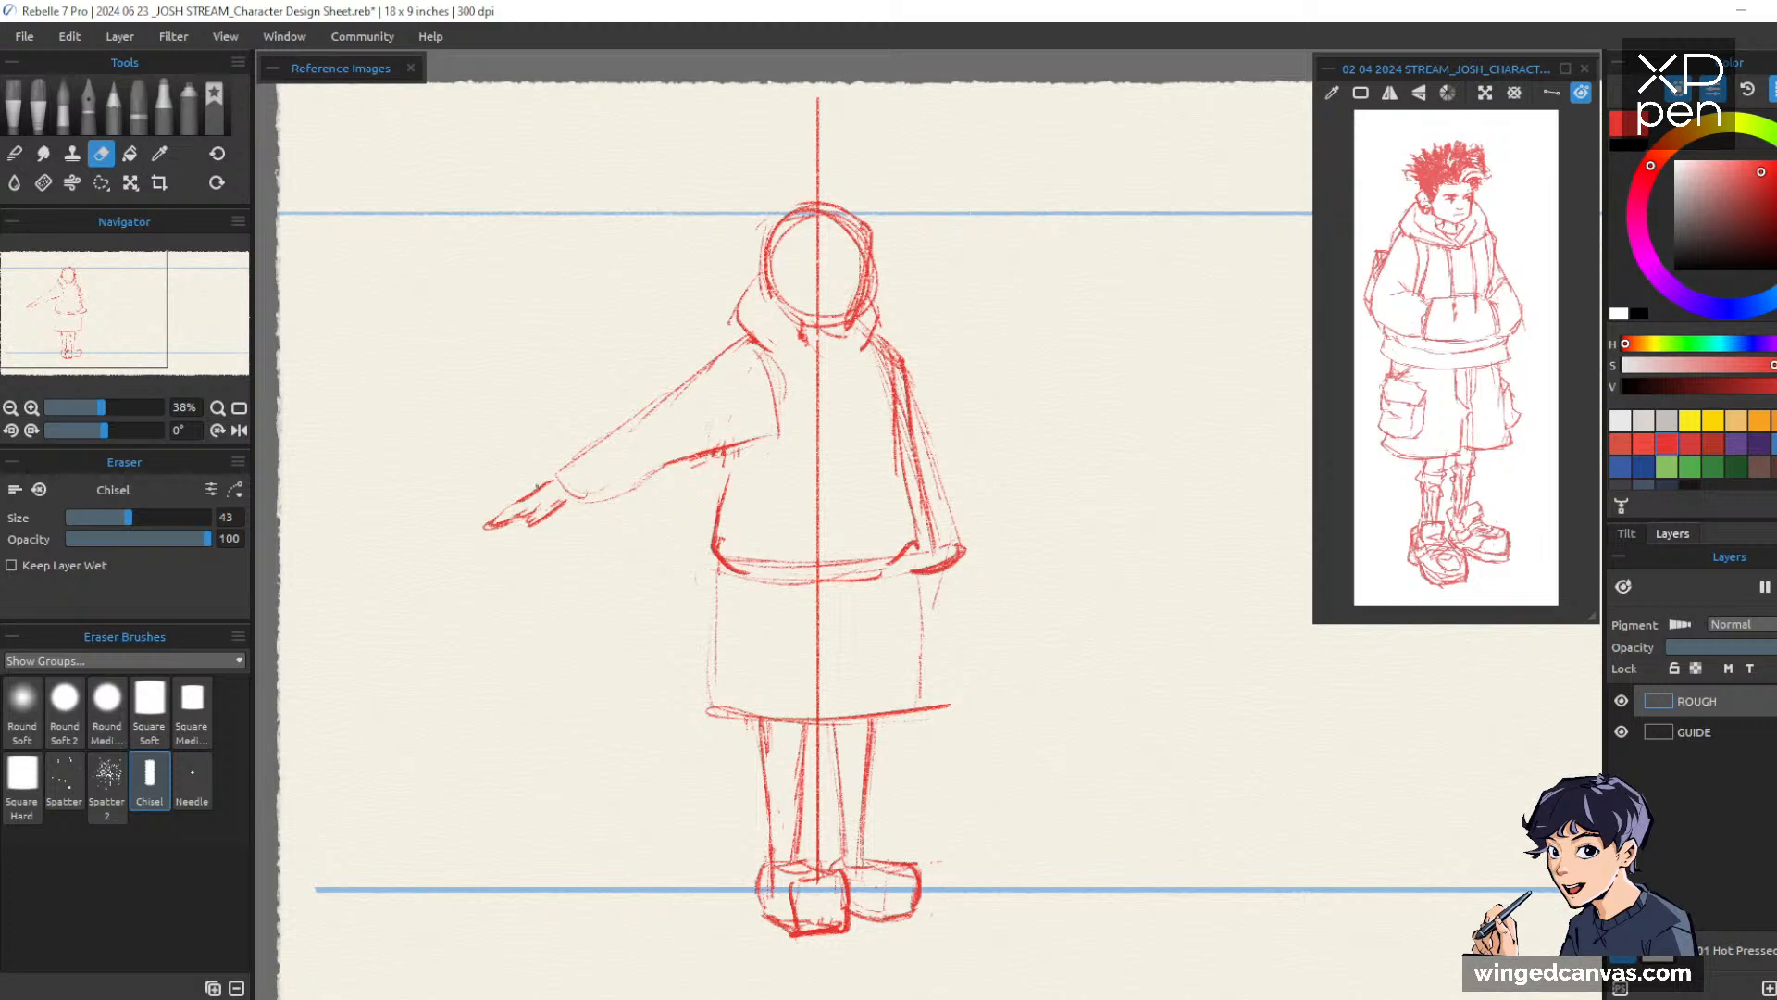
Touch up the extended hand's fingers and slim the right sleeve by erasing its outermost line down to the hem
key("b")
left_click_drag(515, 503, 553, 482)
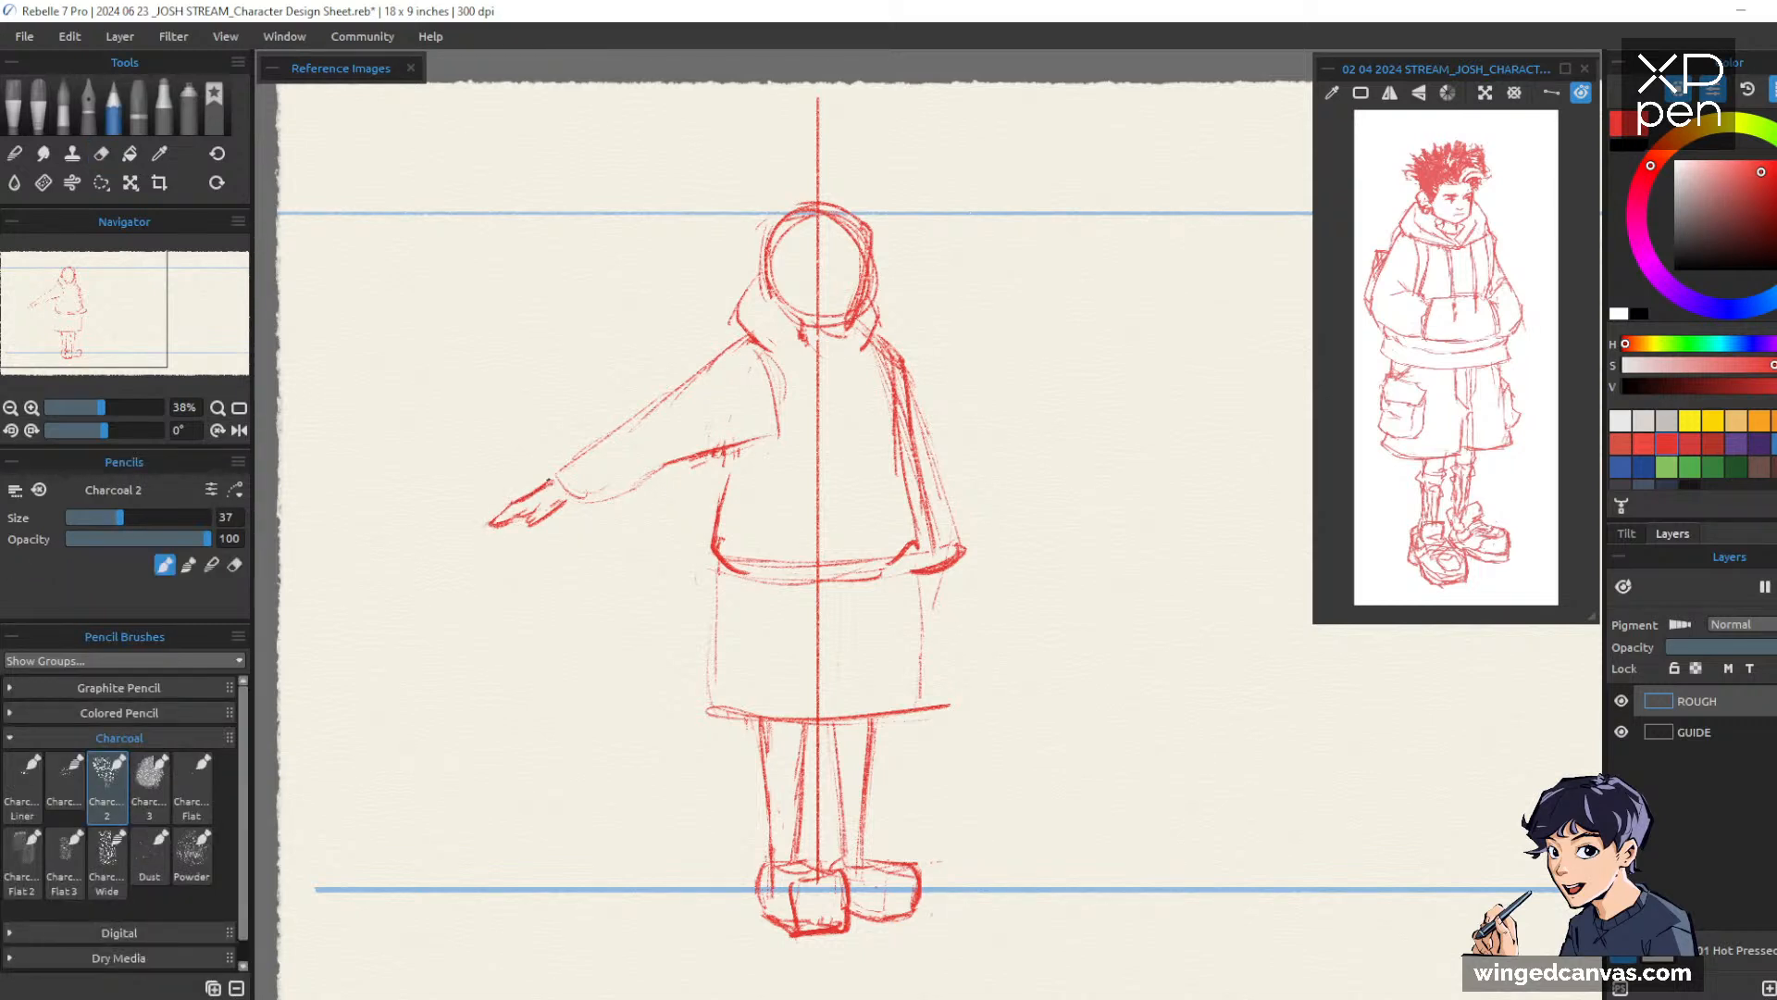
left_click_drag(1237, 461, 1266, 450)
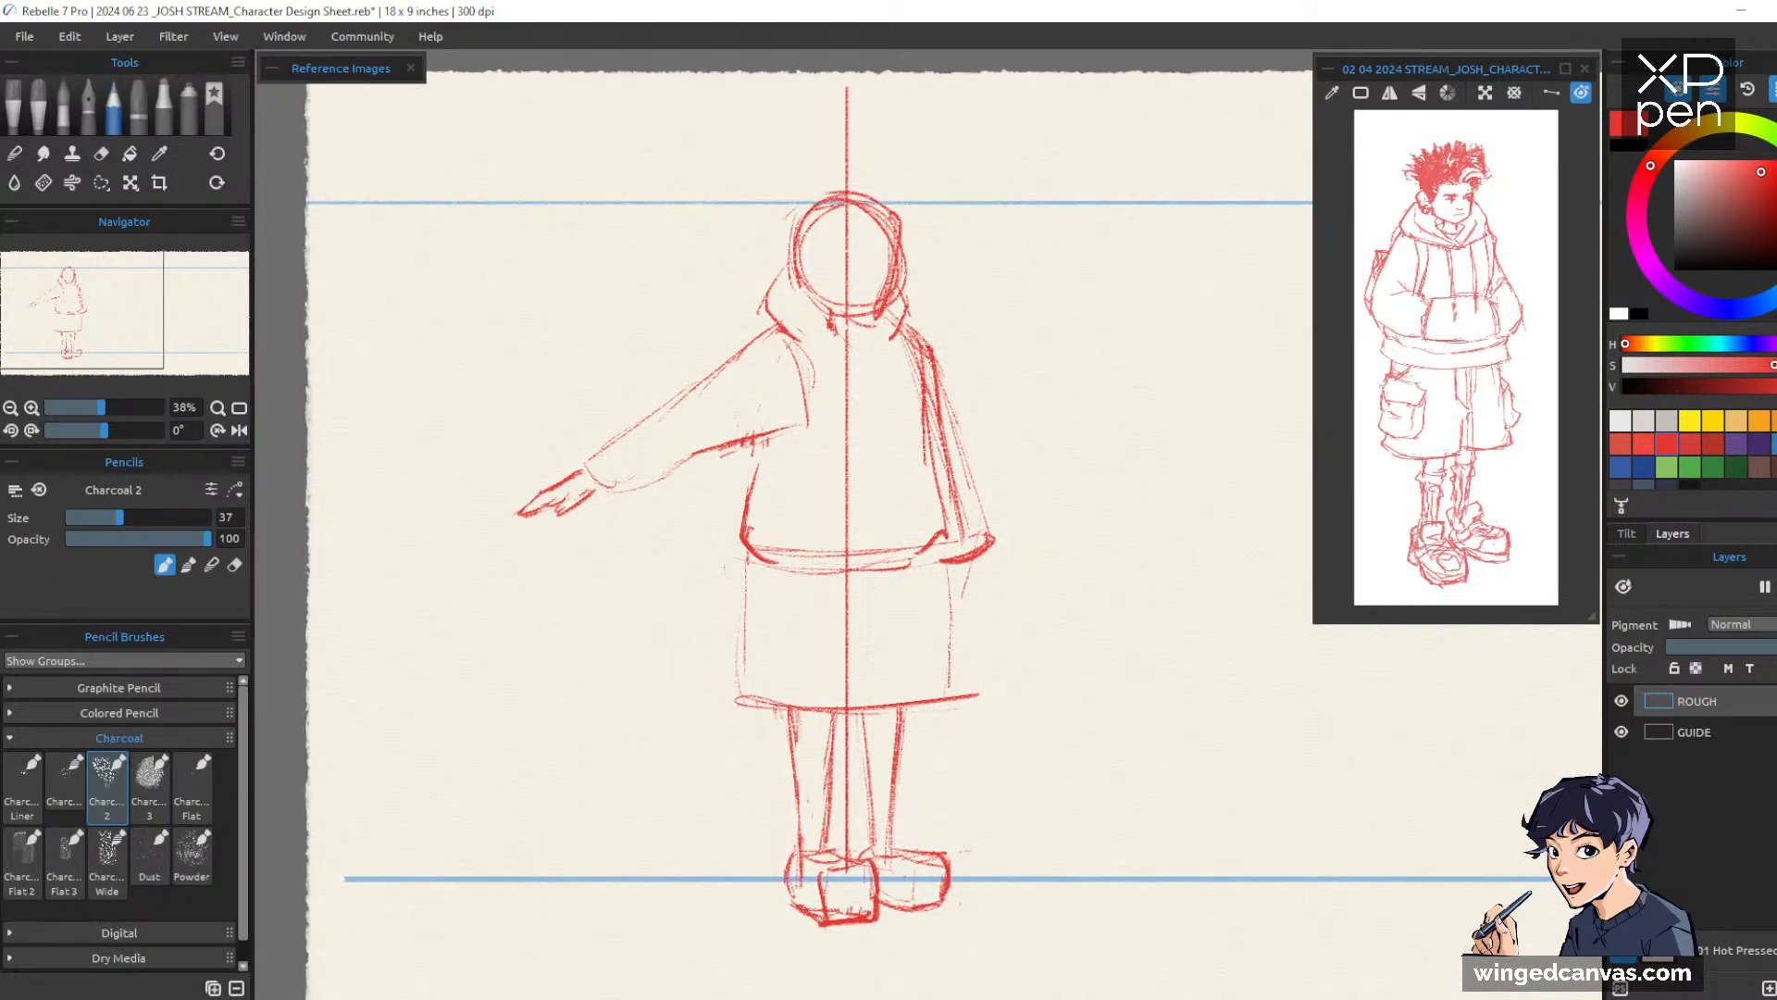
key("e")
mouse_move(950, 394)
left_mouse_down()
mouse_move(975, 552)
mouse_move(994, 548)
left_mouse_up()
key("b")
key("e")
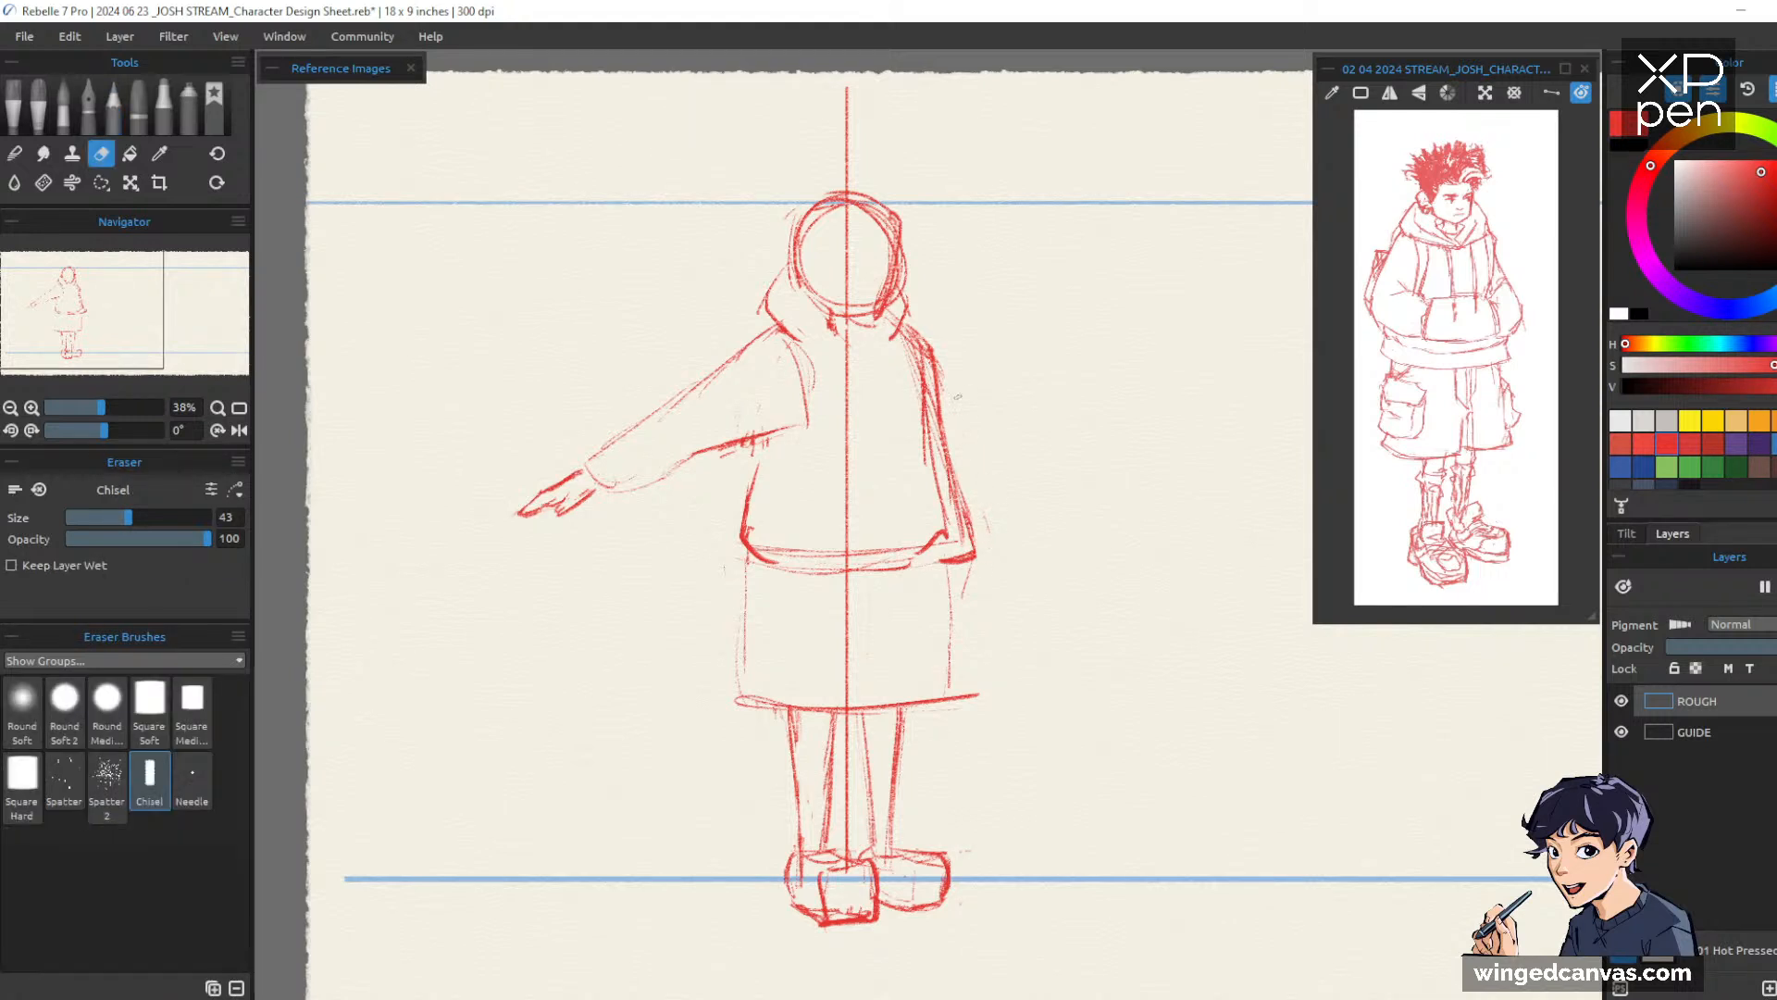
key("b")
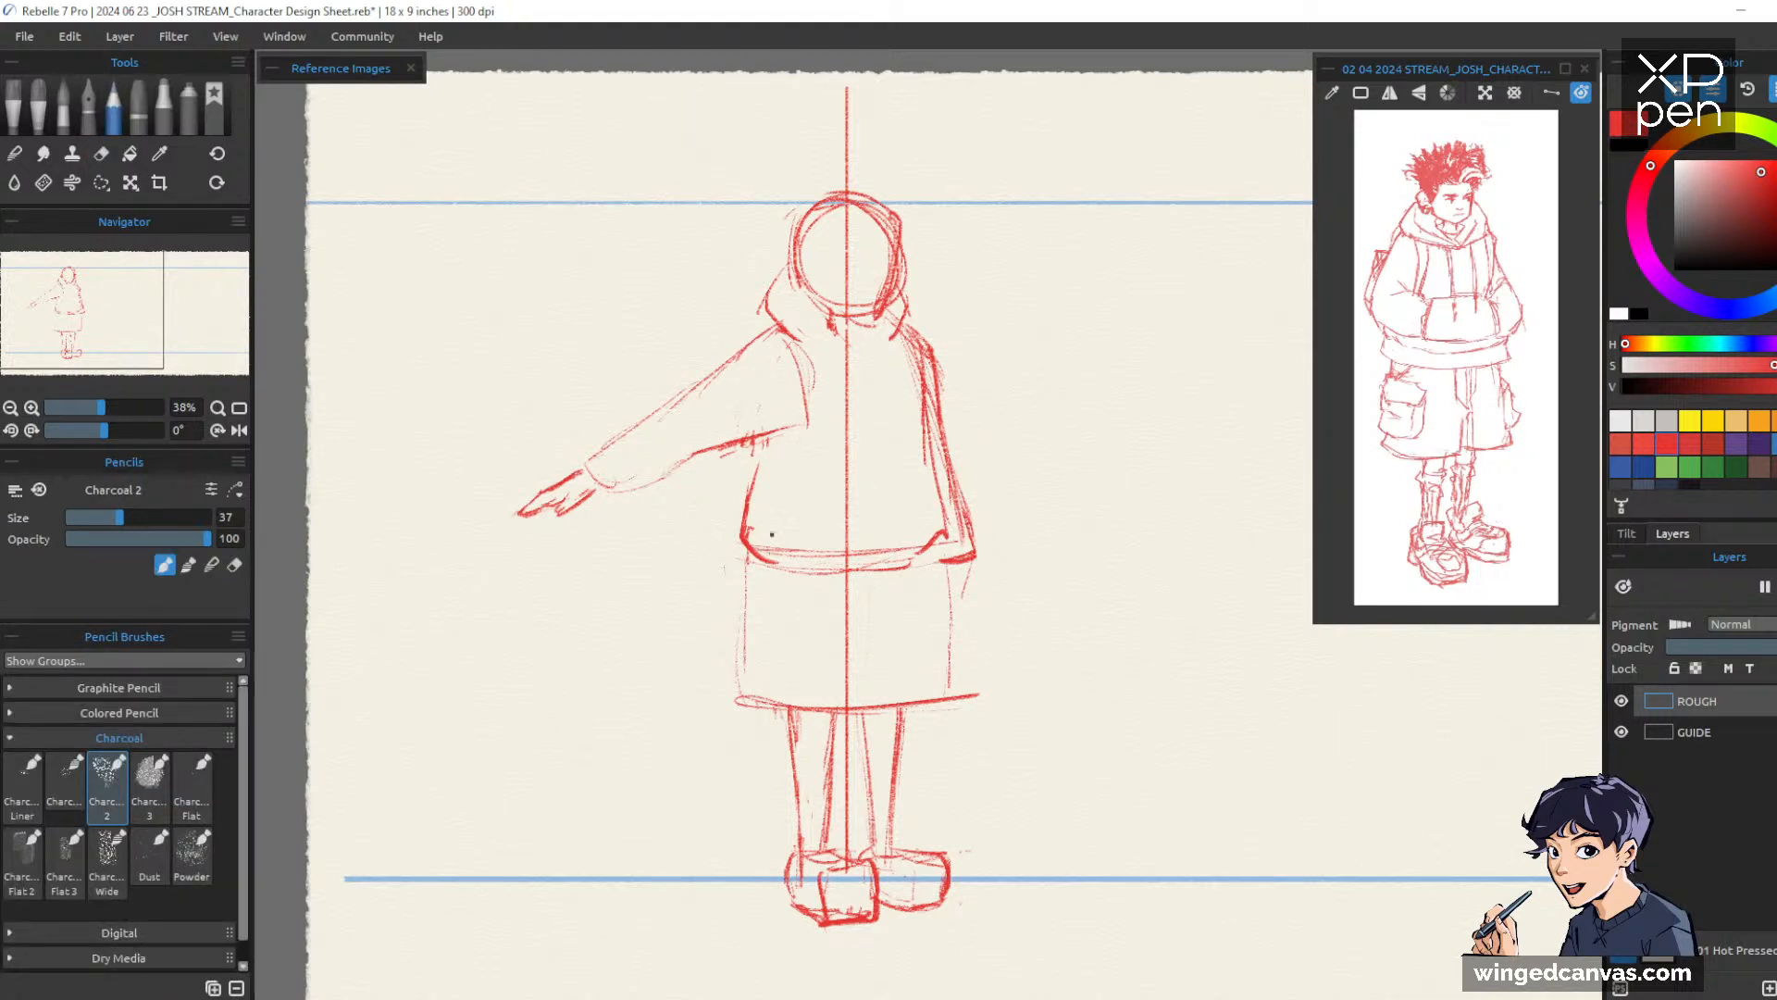
Firm up the hoodie's side lines and sketch a curved waistband beneath its lower hem, clearing the stray strokes there
mouse_move(758, 433)
left_mouse_down()
mouse_move(740, 543)
mouse_move(743, 528)
left_mouse_up()
mouse_move(923, 424)
left_mouse_down()
mouse_move(953, 548)
mouse_move(768, 556)
mouse_move(896, 562)
left_mouse_up()
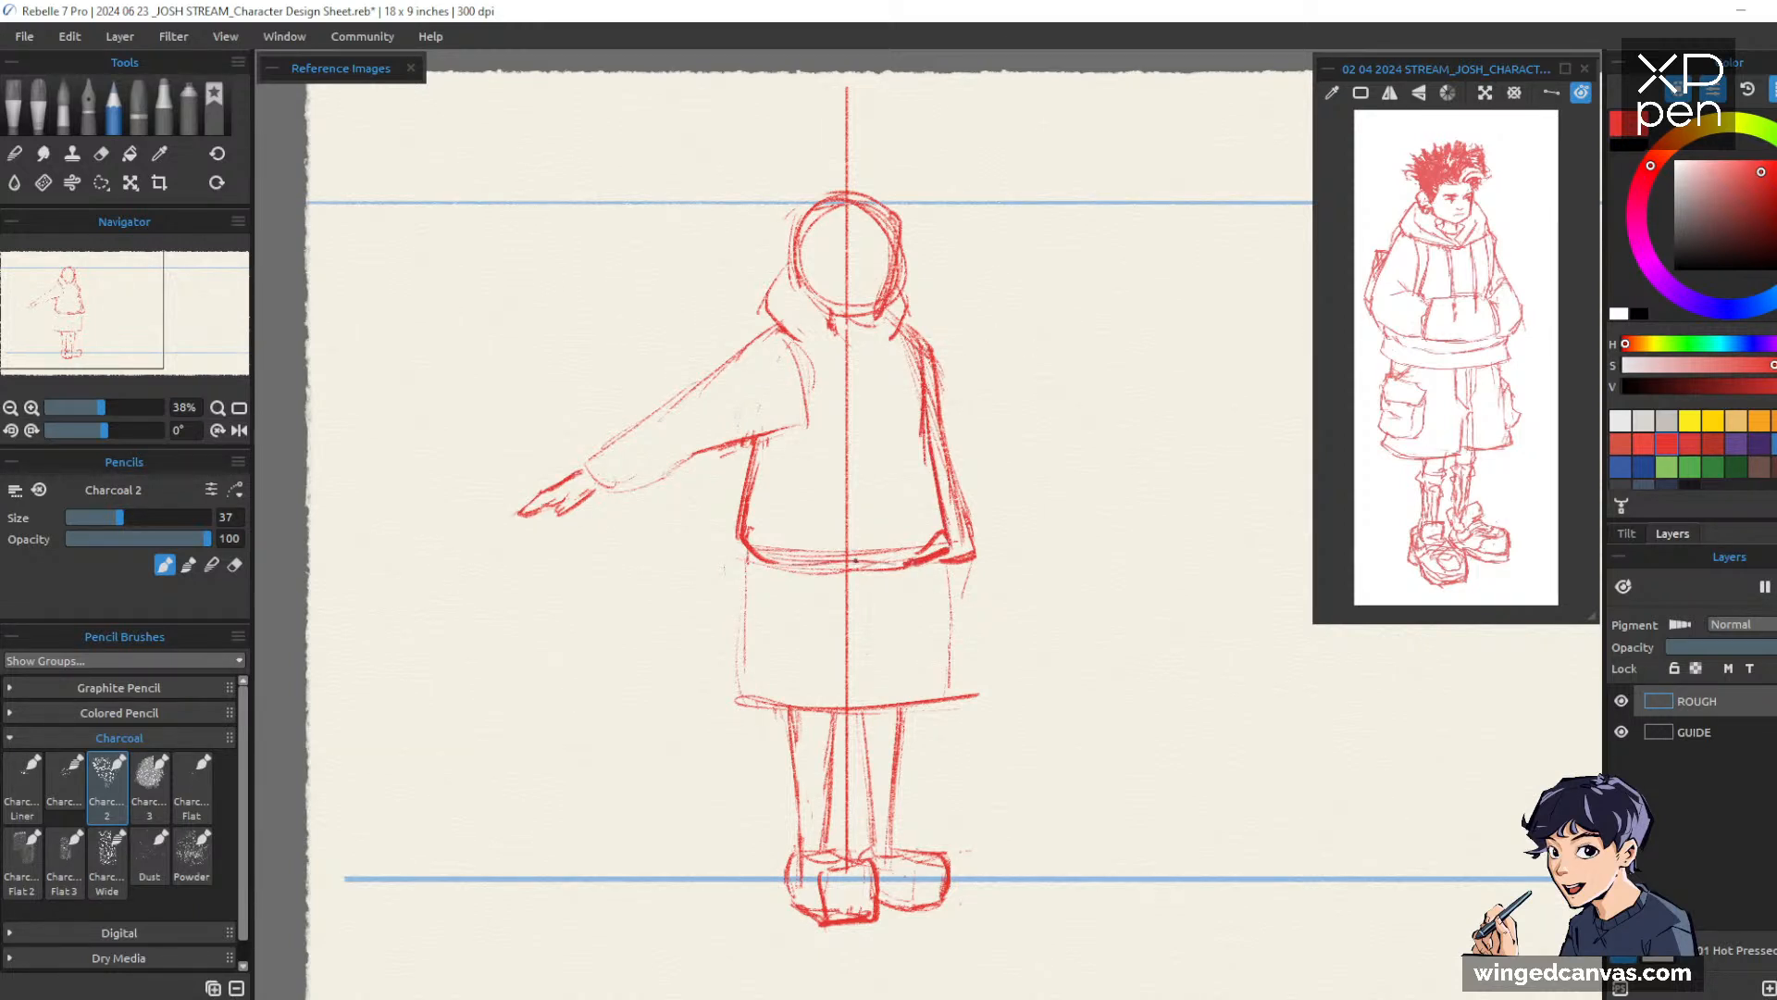
mouse_move(745, 547)
left_mouse_down()
mouse_move(741, 580)
mouse_move(948, 585)
mouse_move(874, 591)
left_mouse_up()
mouse_move(761, 591)
left_mouse_down()
mouse_move(874, 585)
mouse_move(865, 598)
mouse_move(833, 557)
mouse_move(773, 556)
mouse_move(919, 557)
left_mouse_up()
key("e")
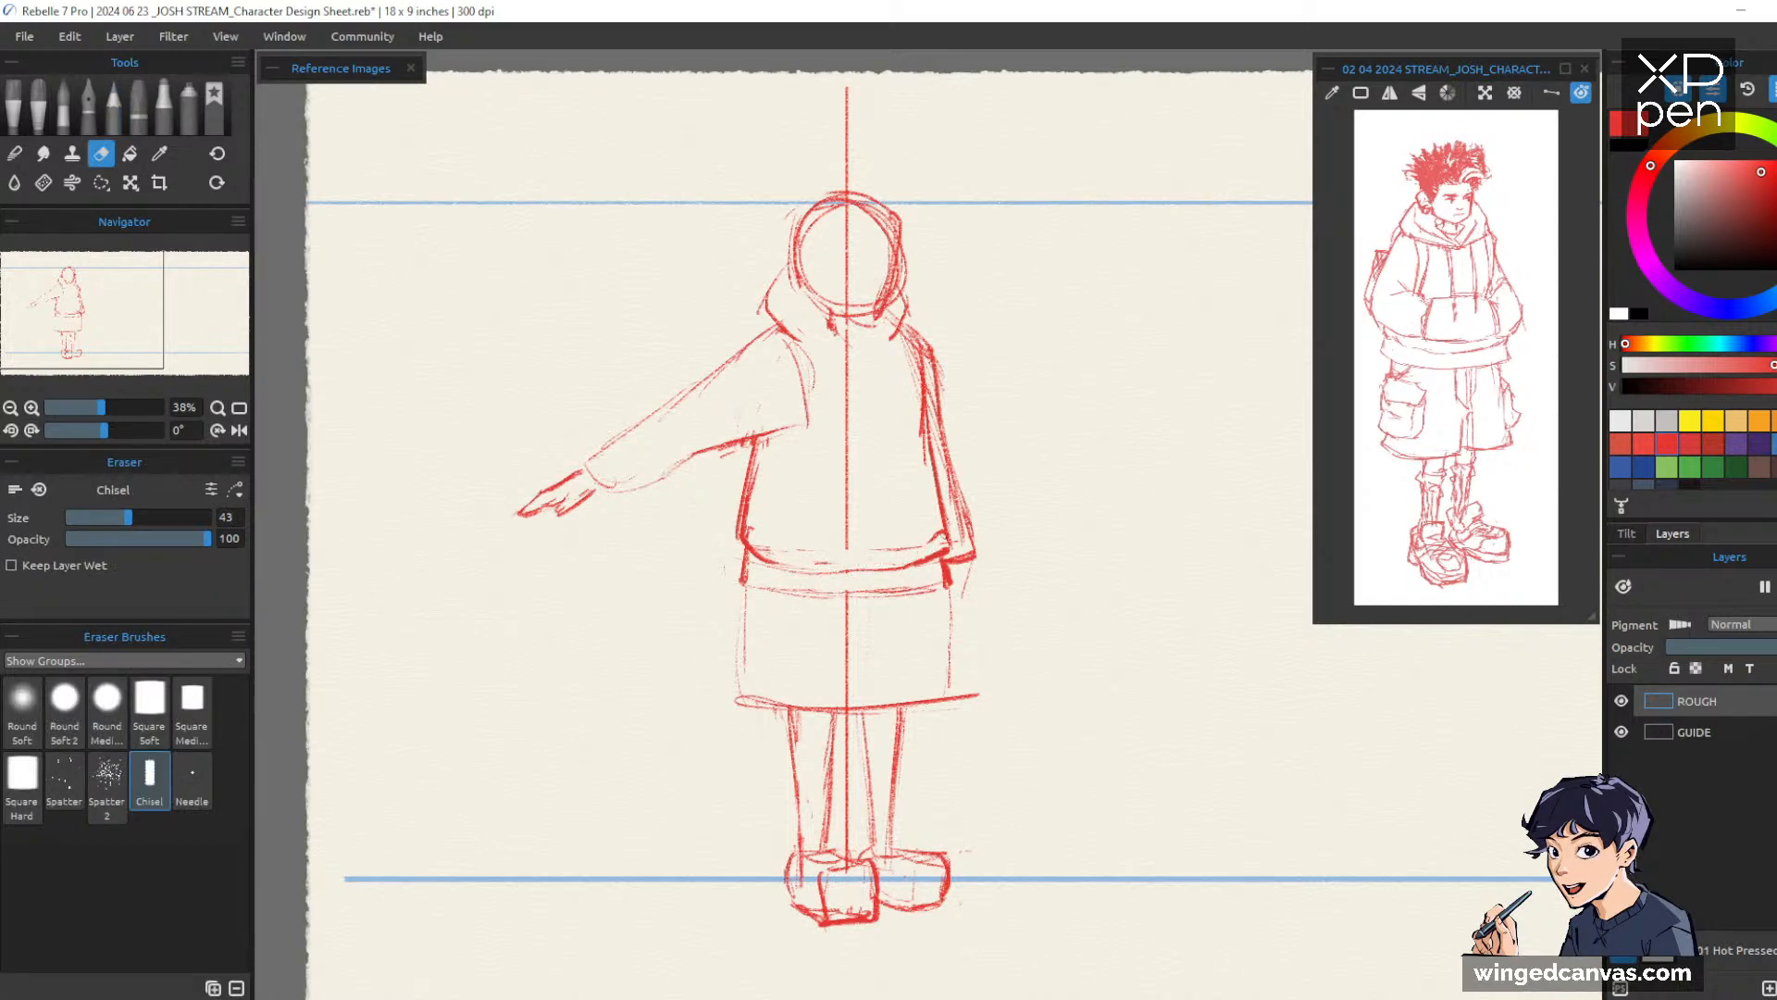
key("b")
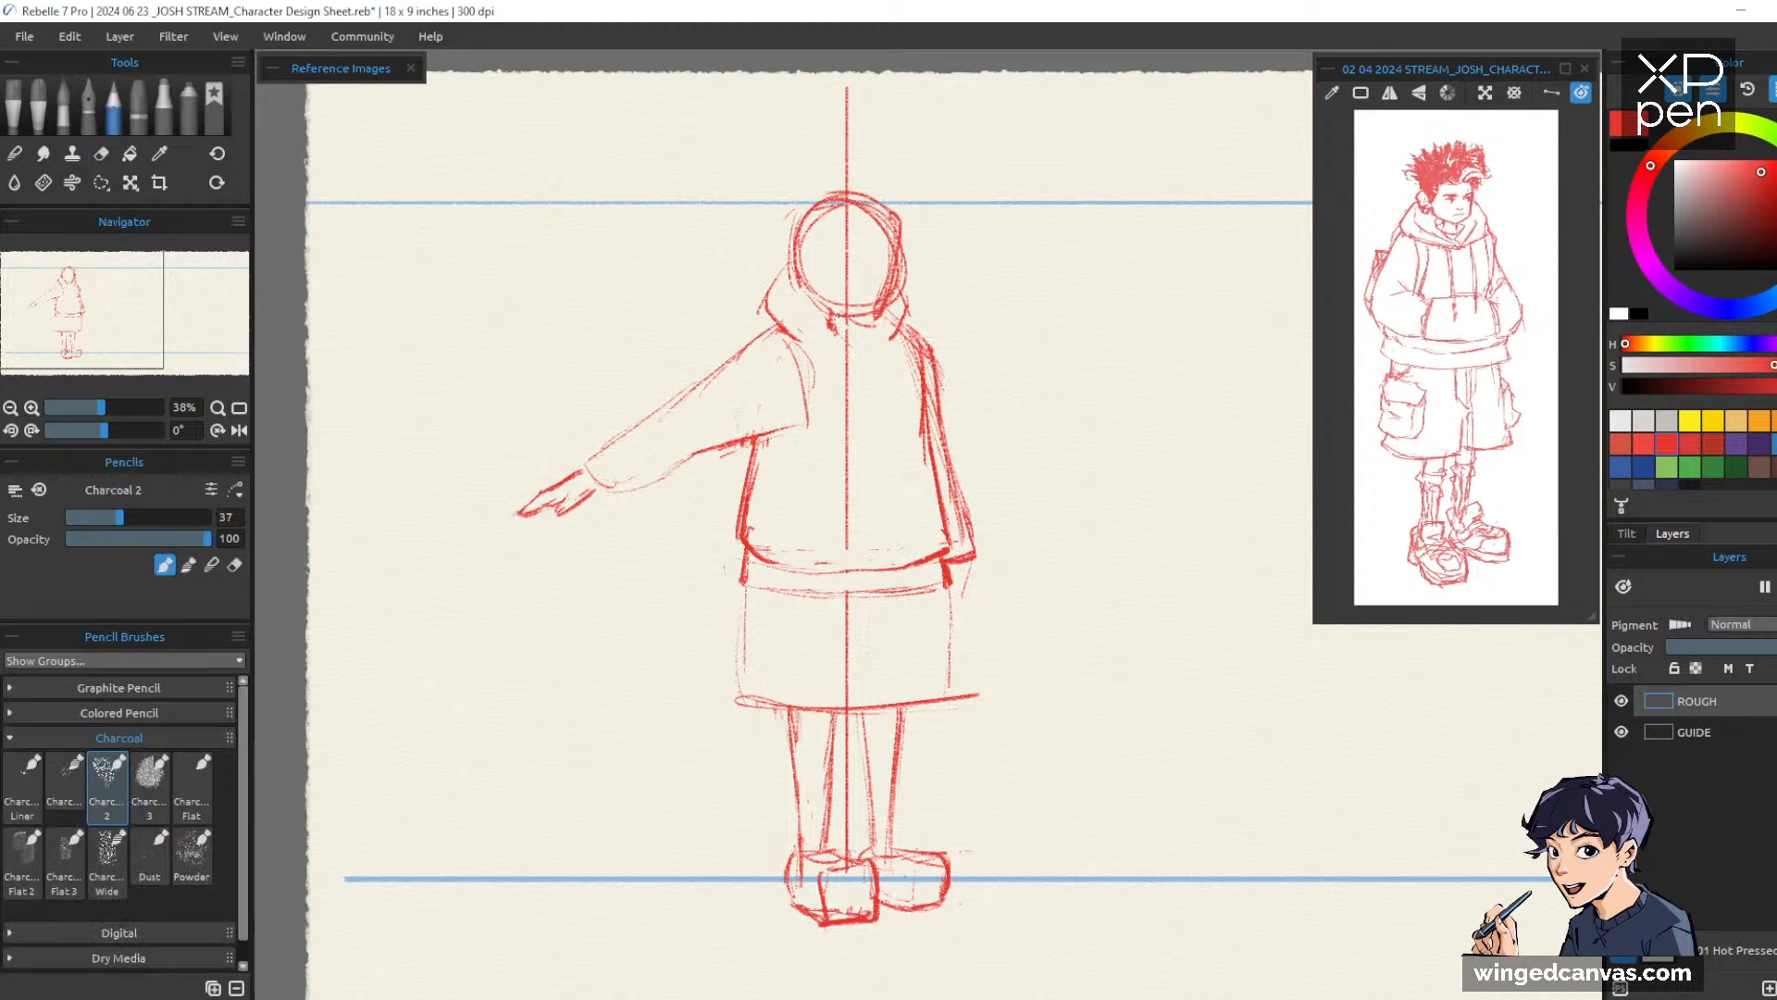
Darken the shoulder lines beside the hood and erase the vertical centre line through the head and torso
mouse_move(811, 298)
left_mouse_down()
mouse_move(869, 350)
mouse_move(857, 334)
mouse_move(760, 329)
mouse_move(723, 361)
left_mouse_up()
left_click_drag(905, 324, 939, 389)
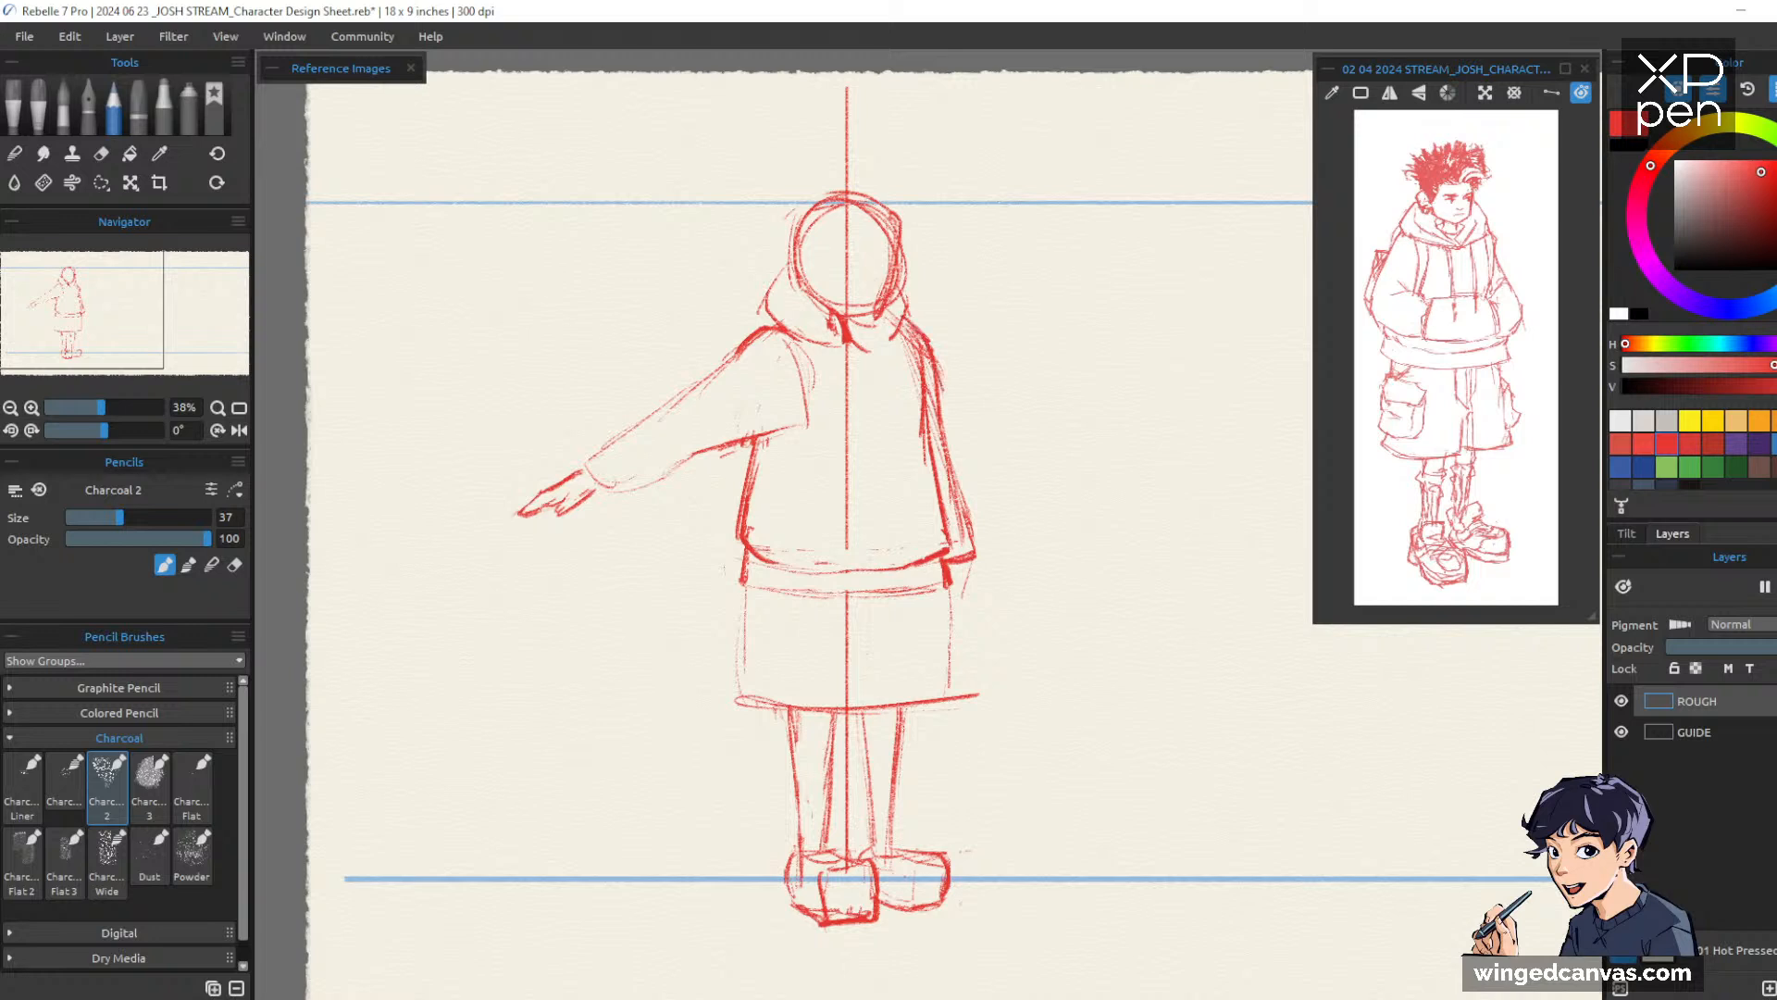
mouse_move(856, 323)
left_mouse_down()
mouse_move(846, 536)
mouse_move(844, 356)
left_mouse_up()
key("e")
left_click_drag(845, 514, 845, 547)
key("e")
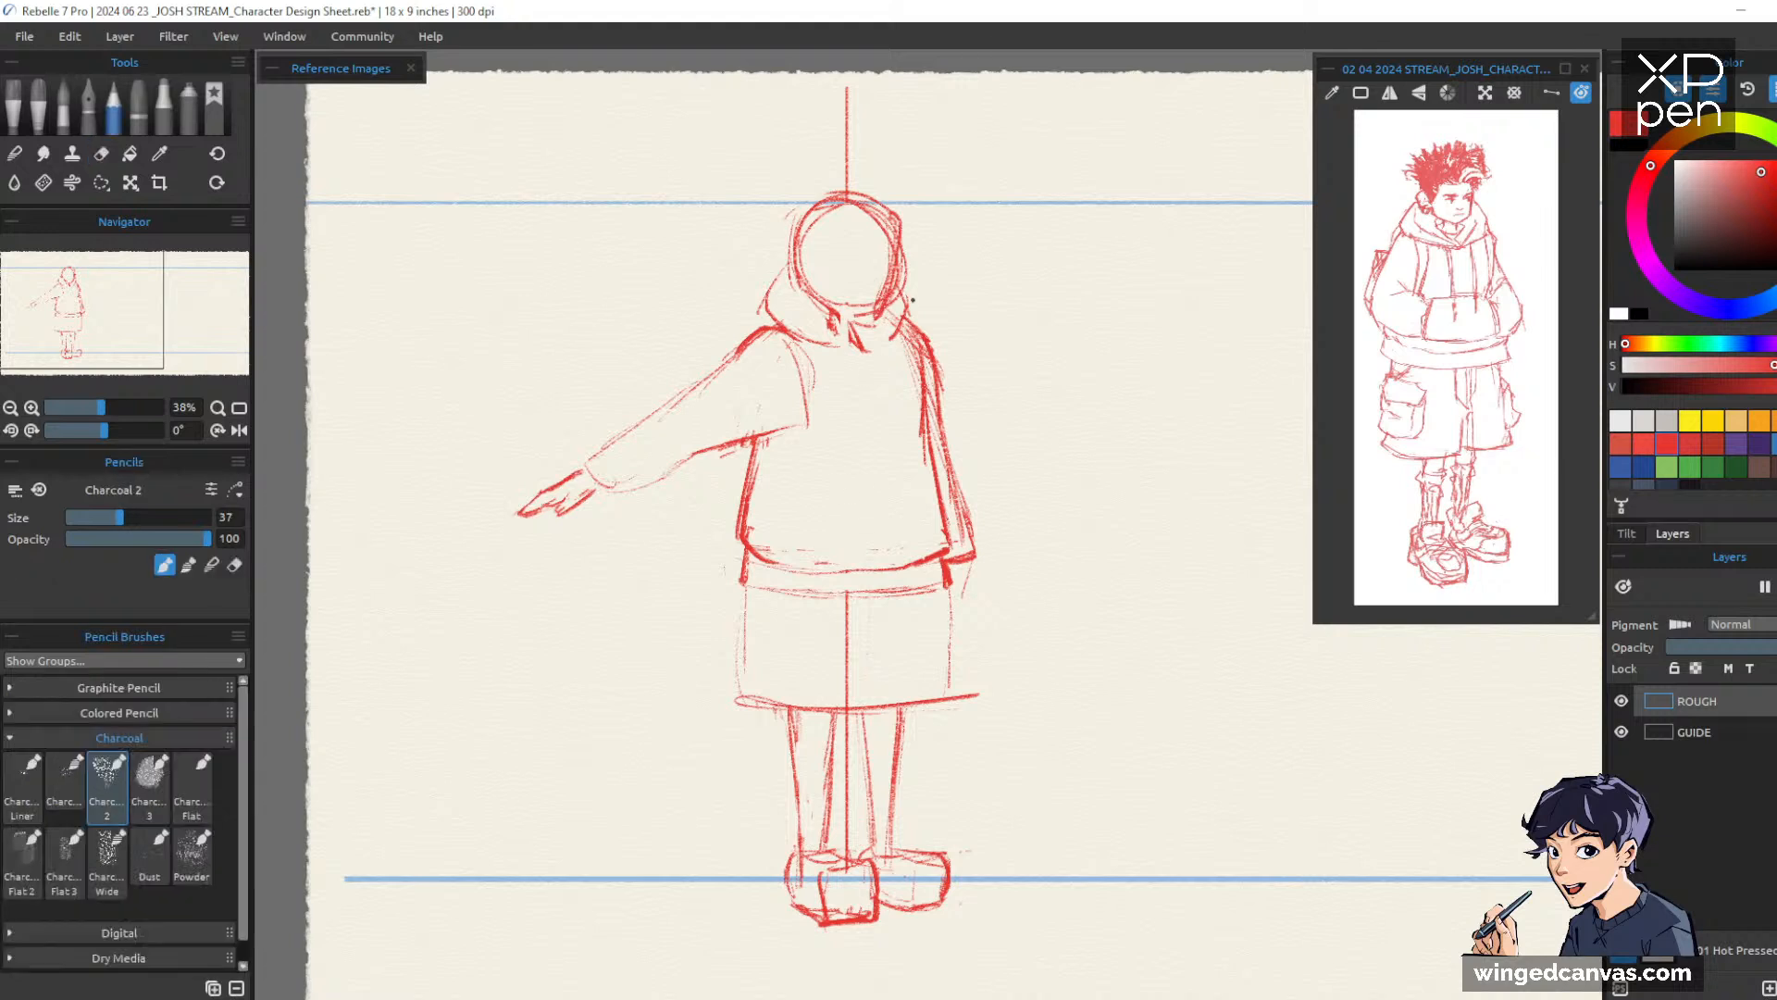
Sketch the hood's V-shaped neck opening and strengthen the outer contours on both sides of the hood
left_click_drag(873, 316, 866, 352)
key("e")
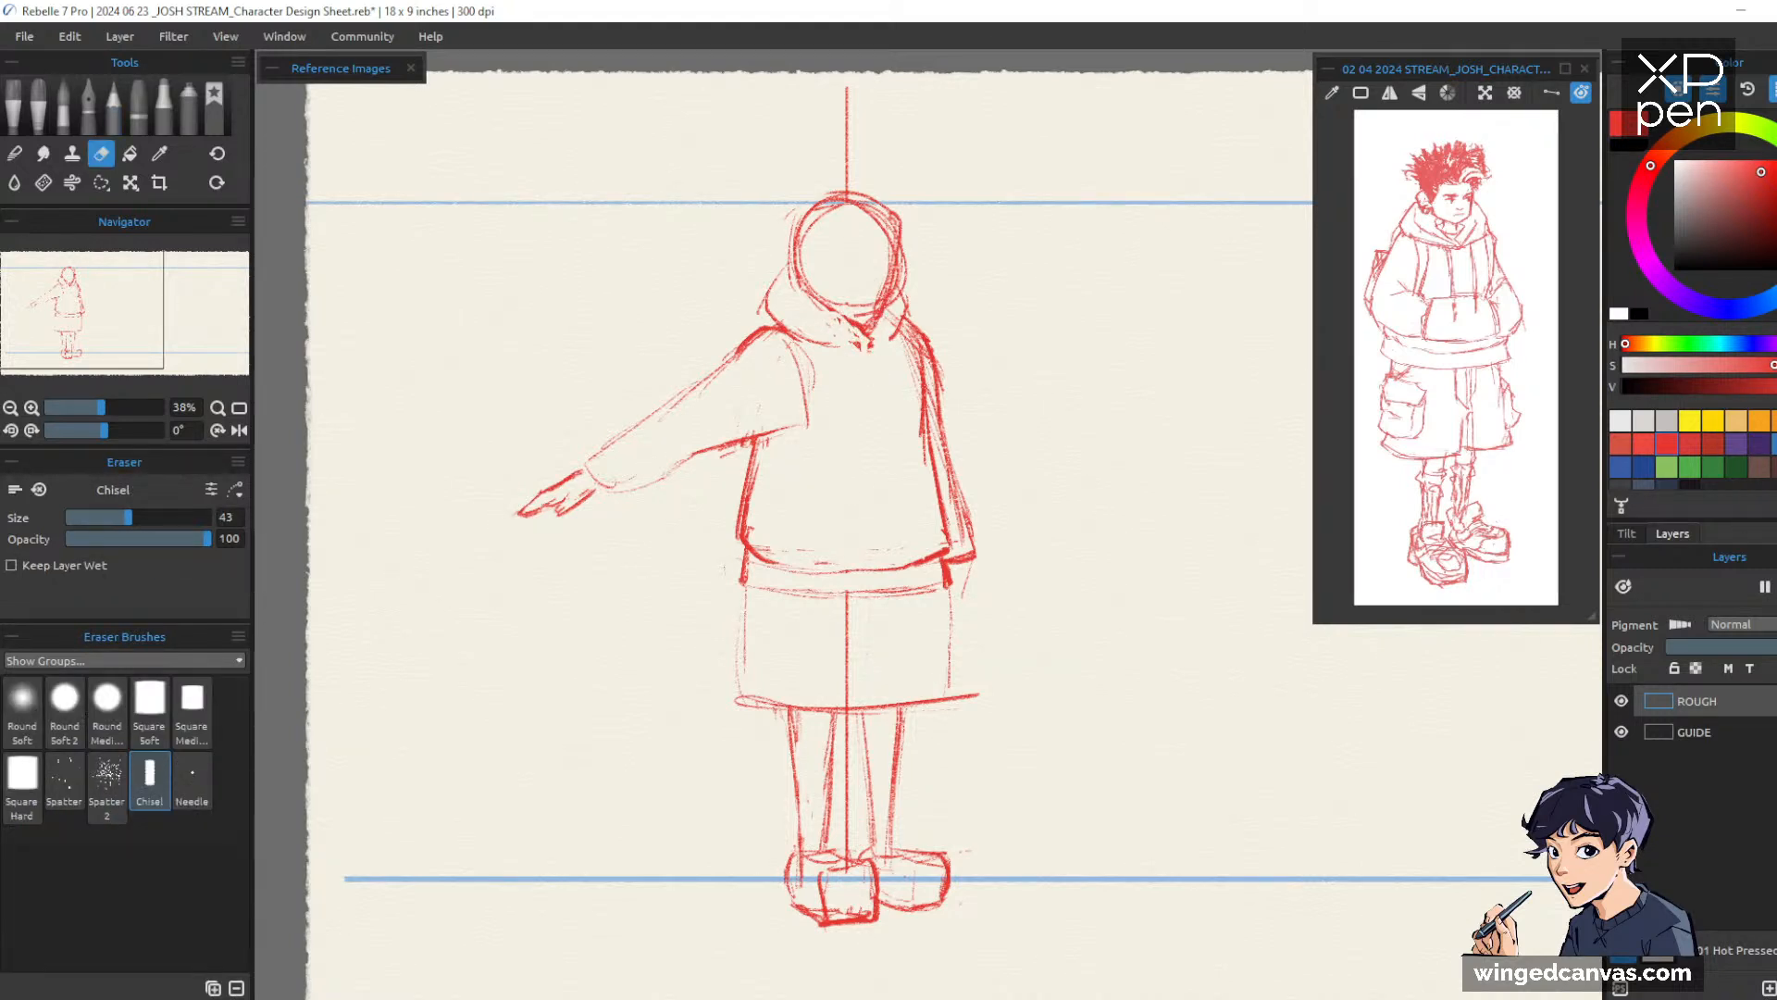
key("e")
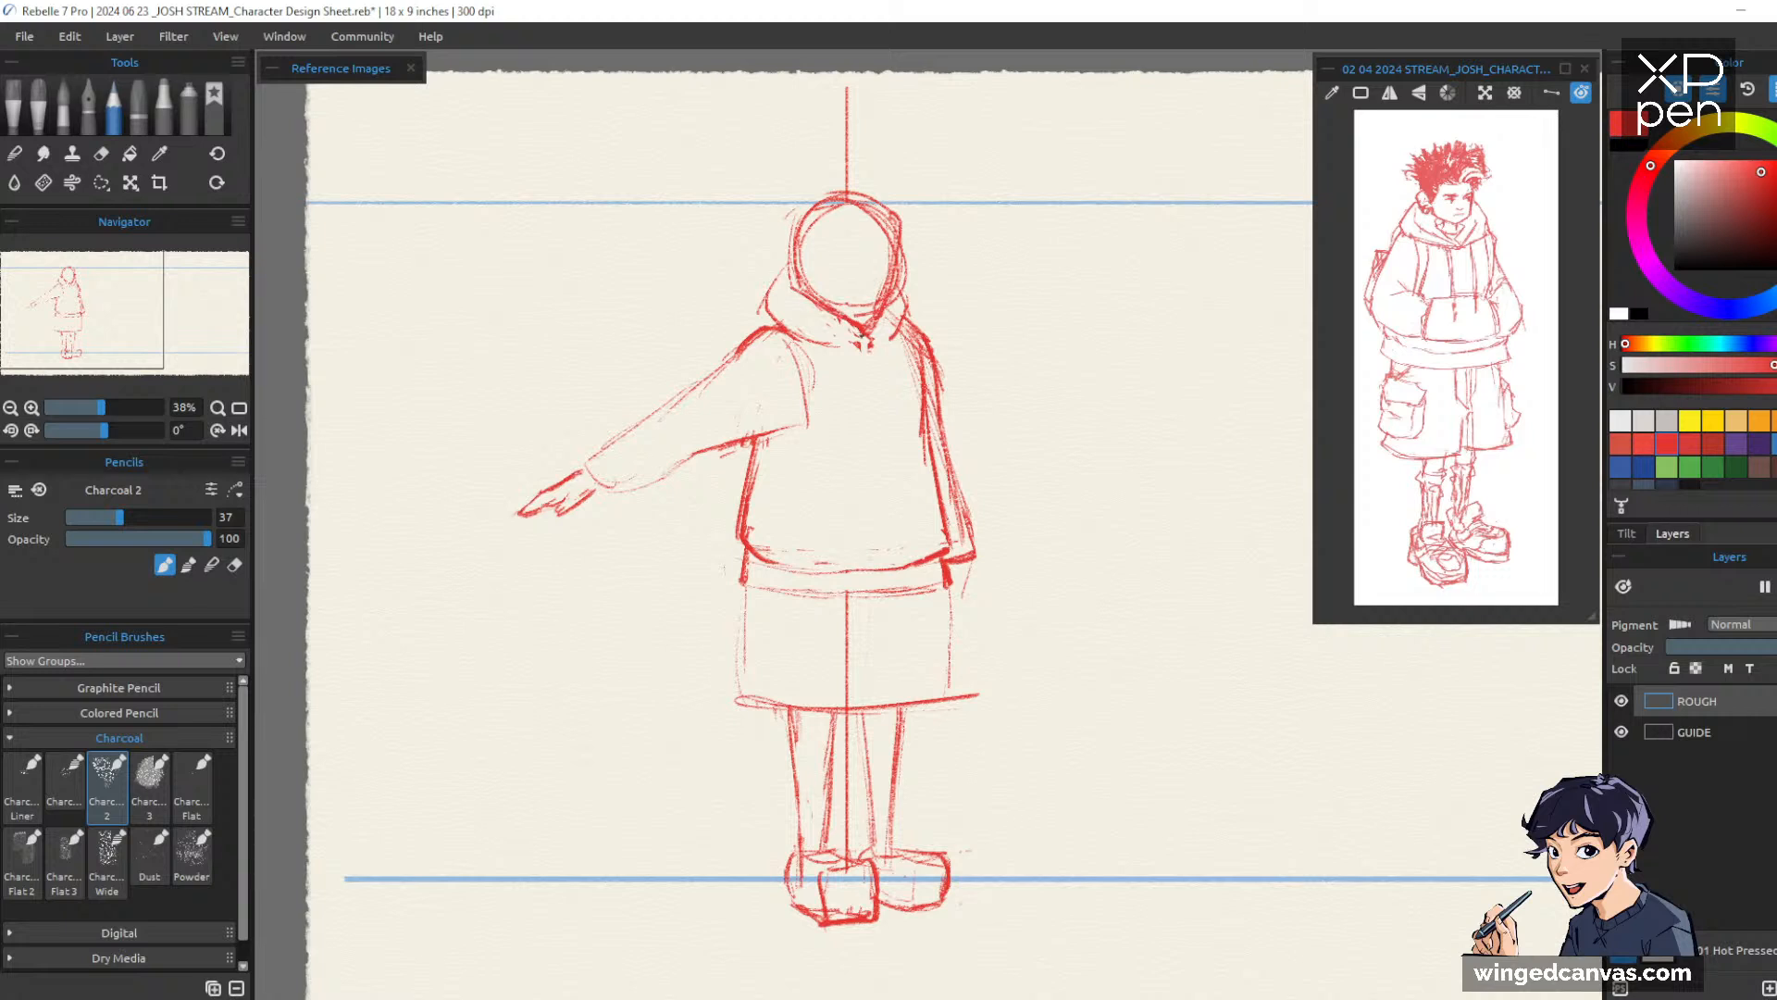
key("e")
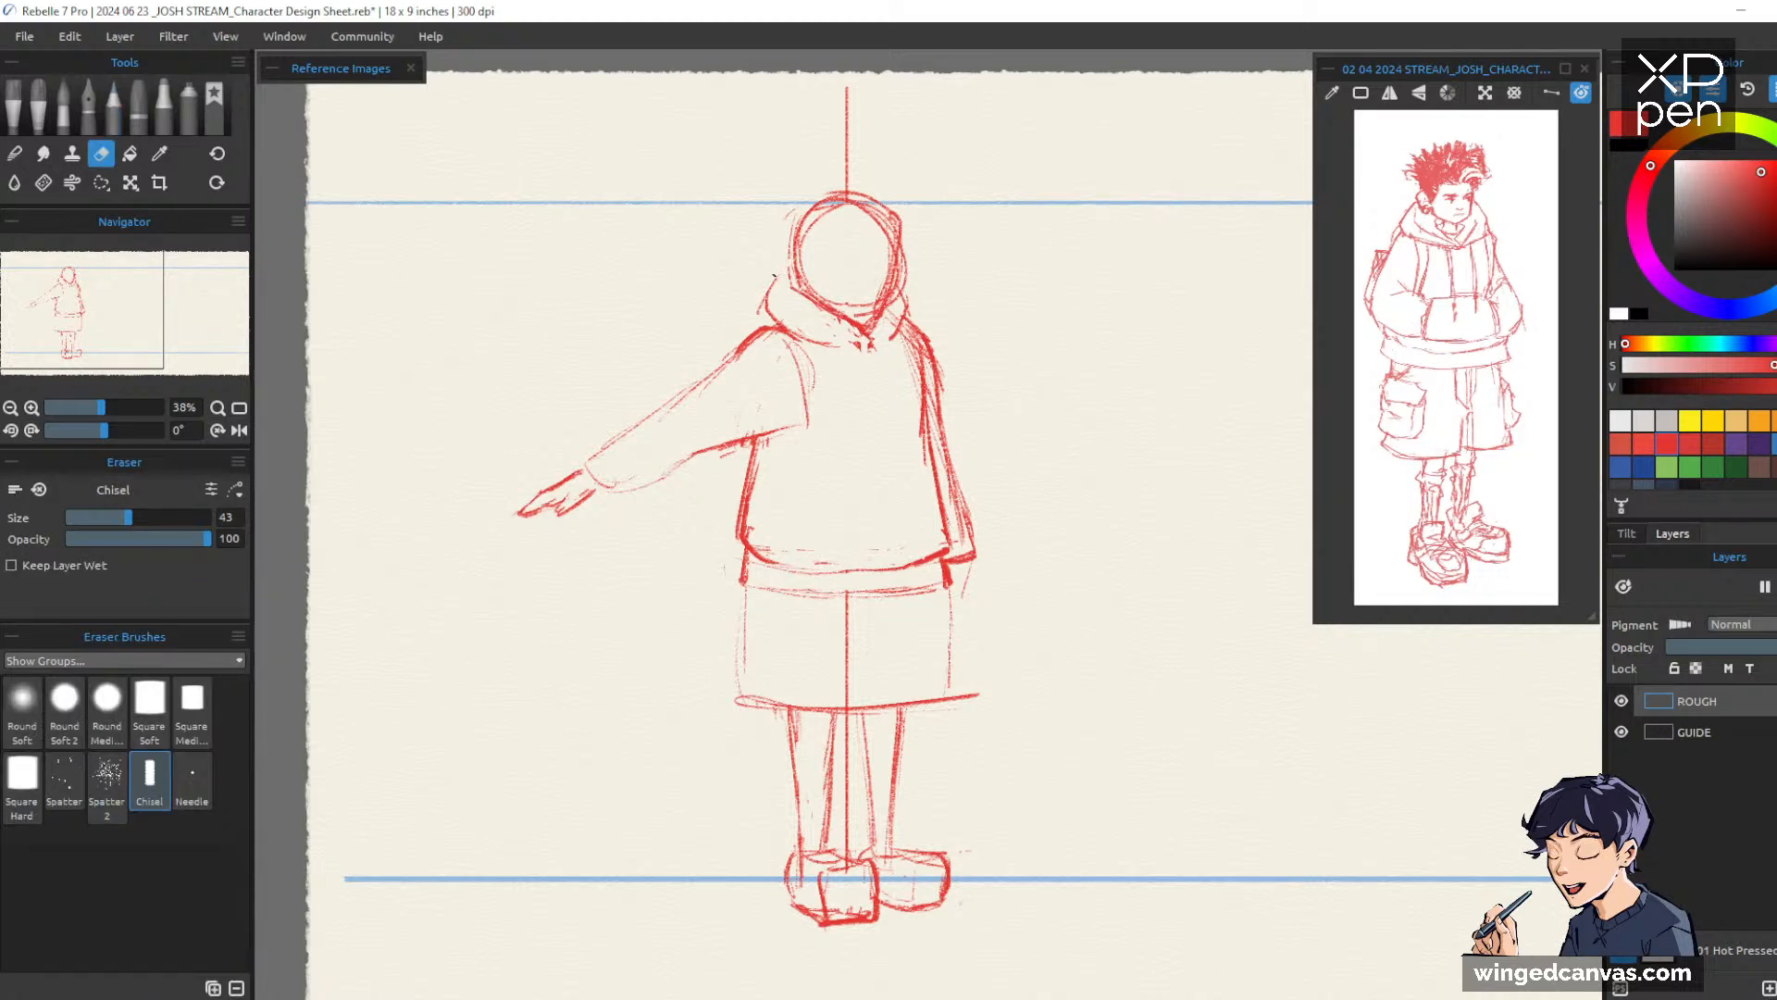
key("b")
left_click_drag(795, 256, 761, 323)
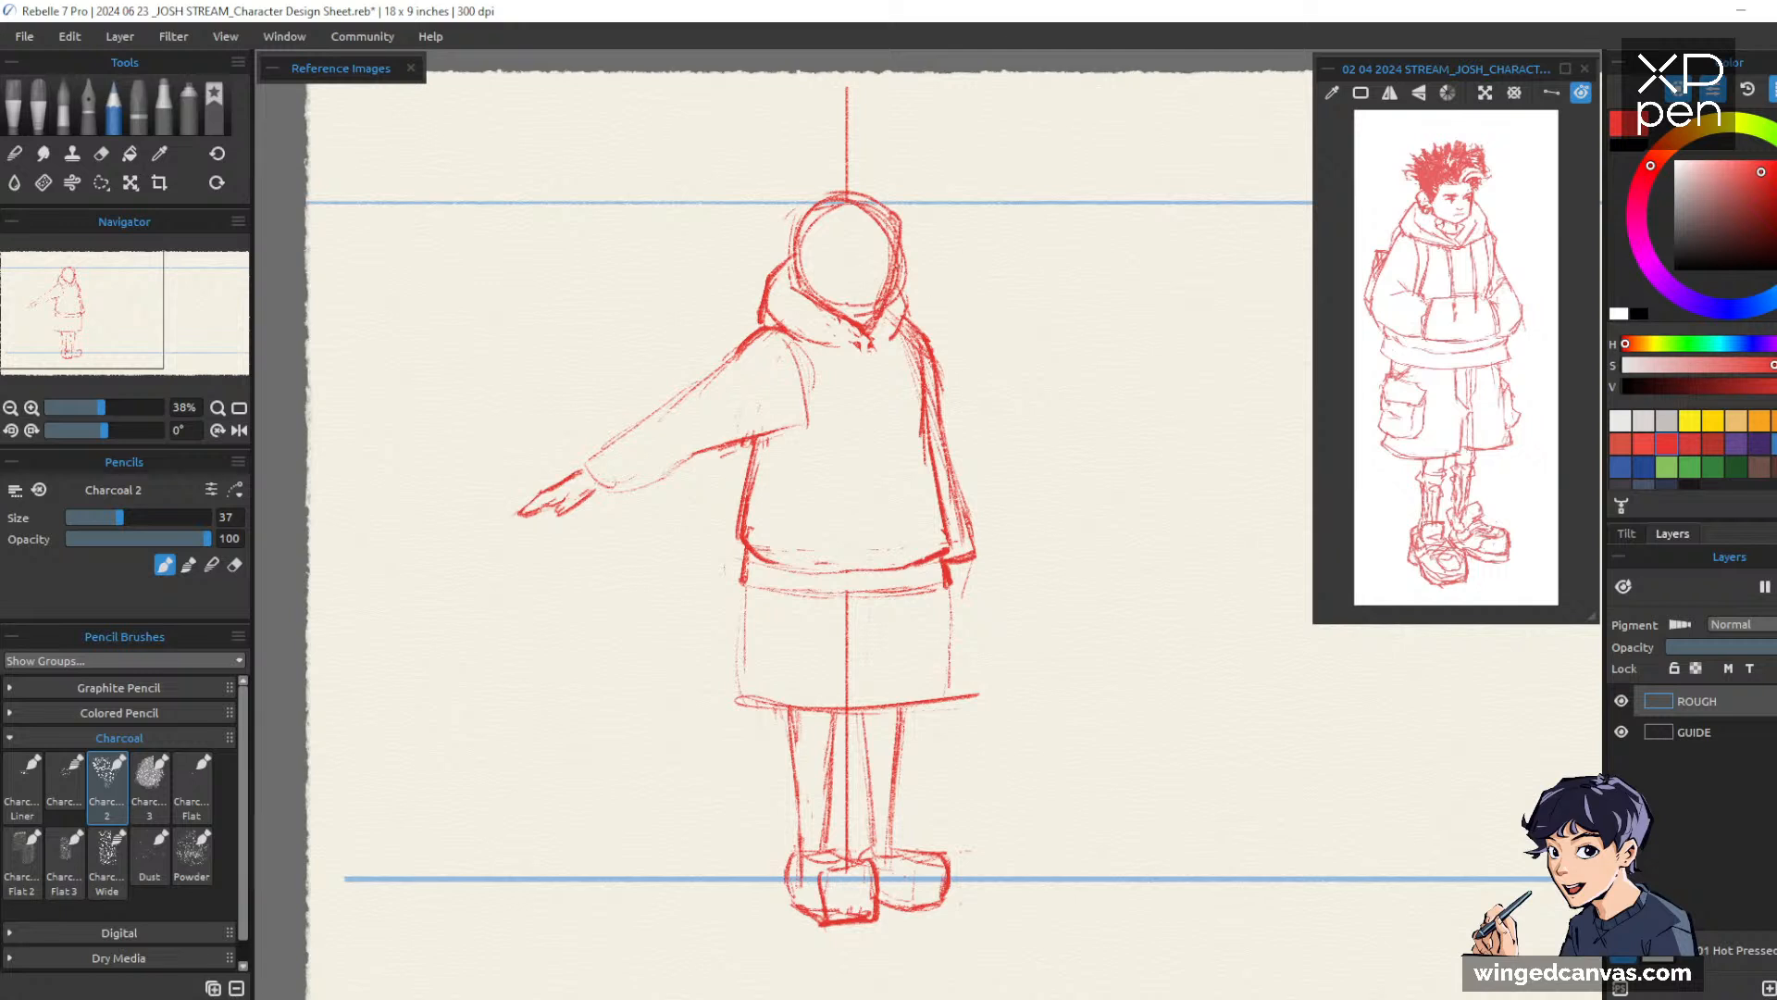
mouse_move(910, 285)
left_mouse_down()
mouse_move(918, 323)
mouse_move(880, 349)
left_mouse_up()
Redraw the left armhole seam and erase the excess strokes along the right shoulder and under the left armpit
left_click_drag(800, 372, 794, 426)
key("e")
left_click_drag(914, 339, 921, 431)
key("e")
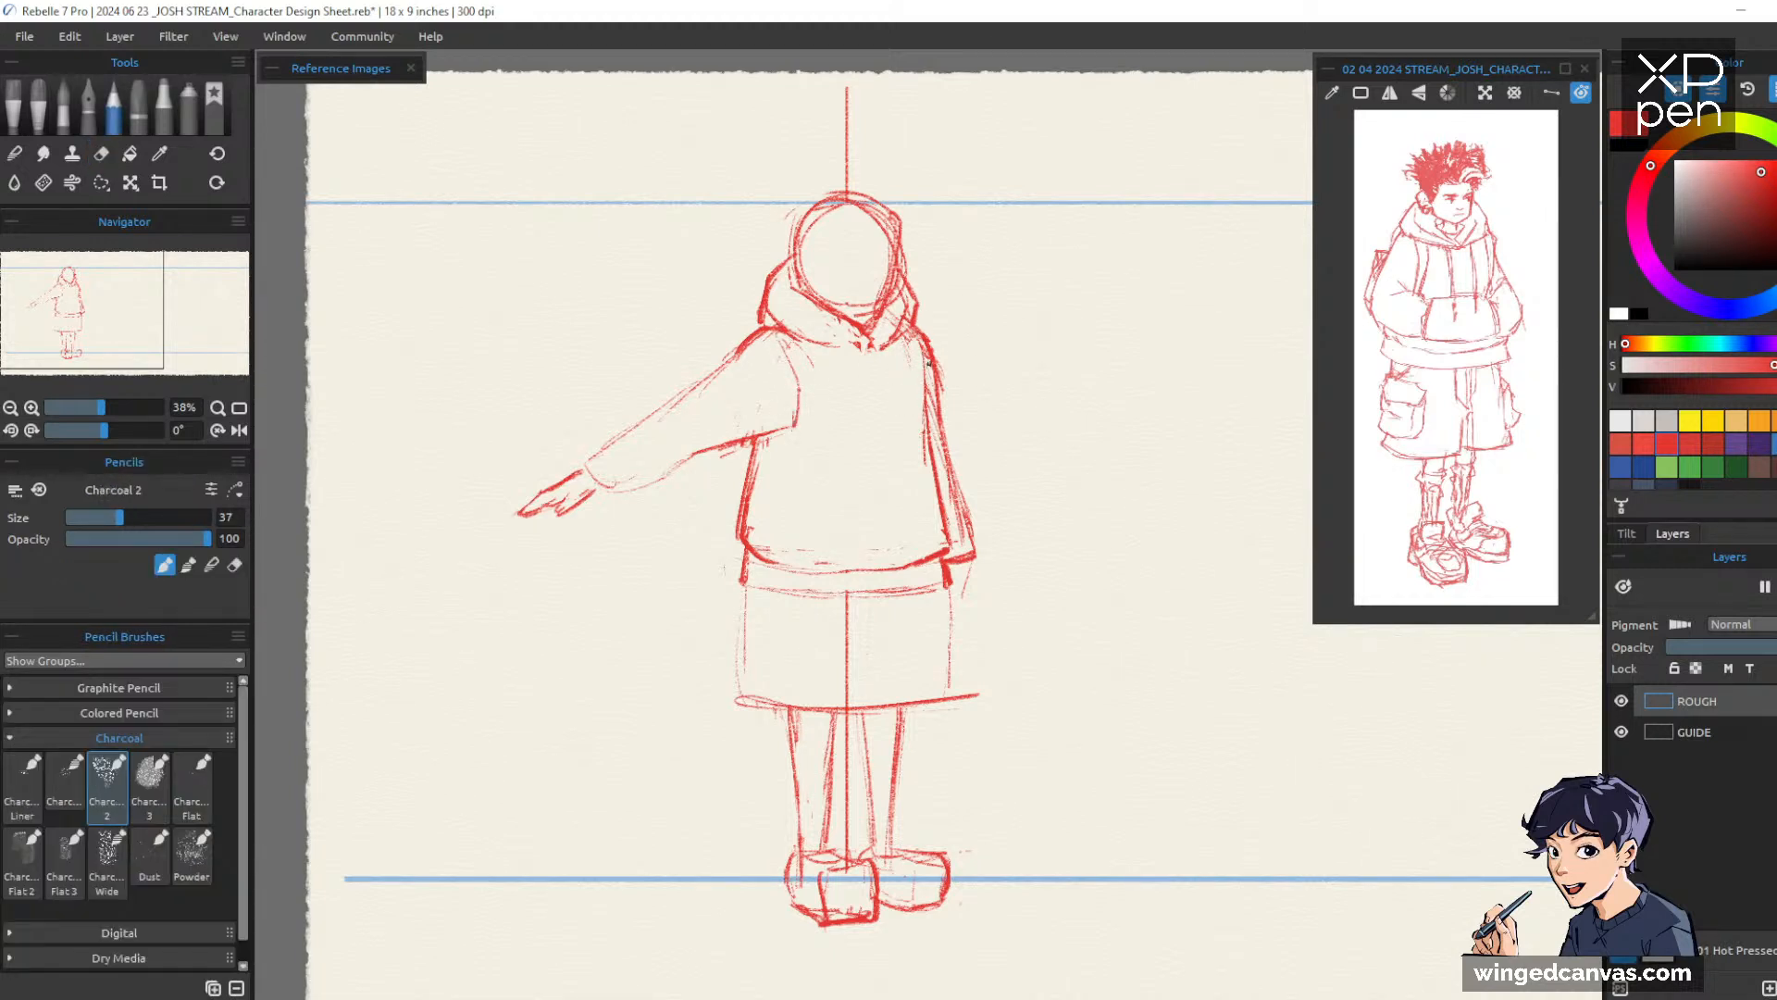
key("e")
left_click_drag(749, 516, 766, 454)
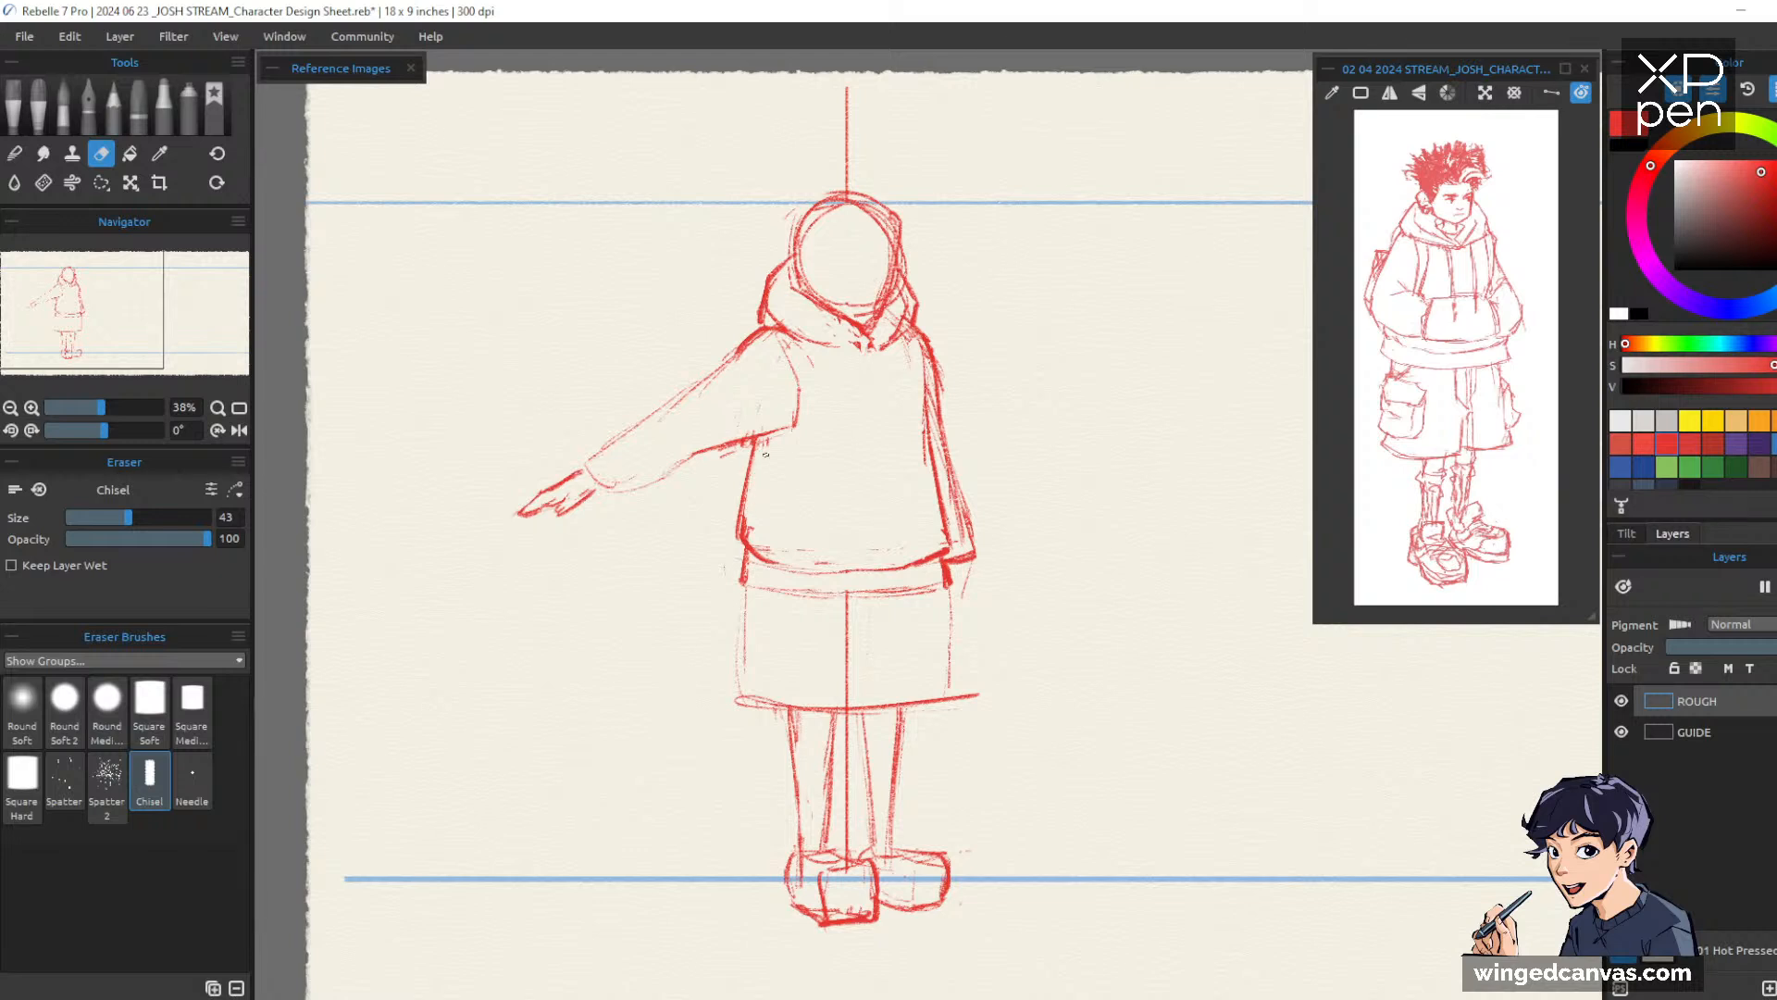
key("e")
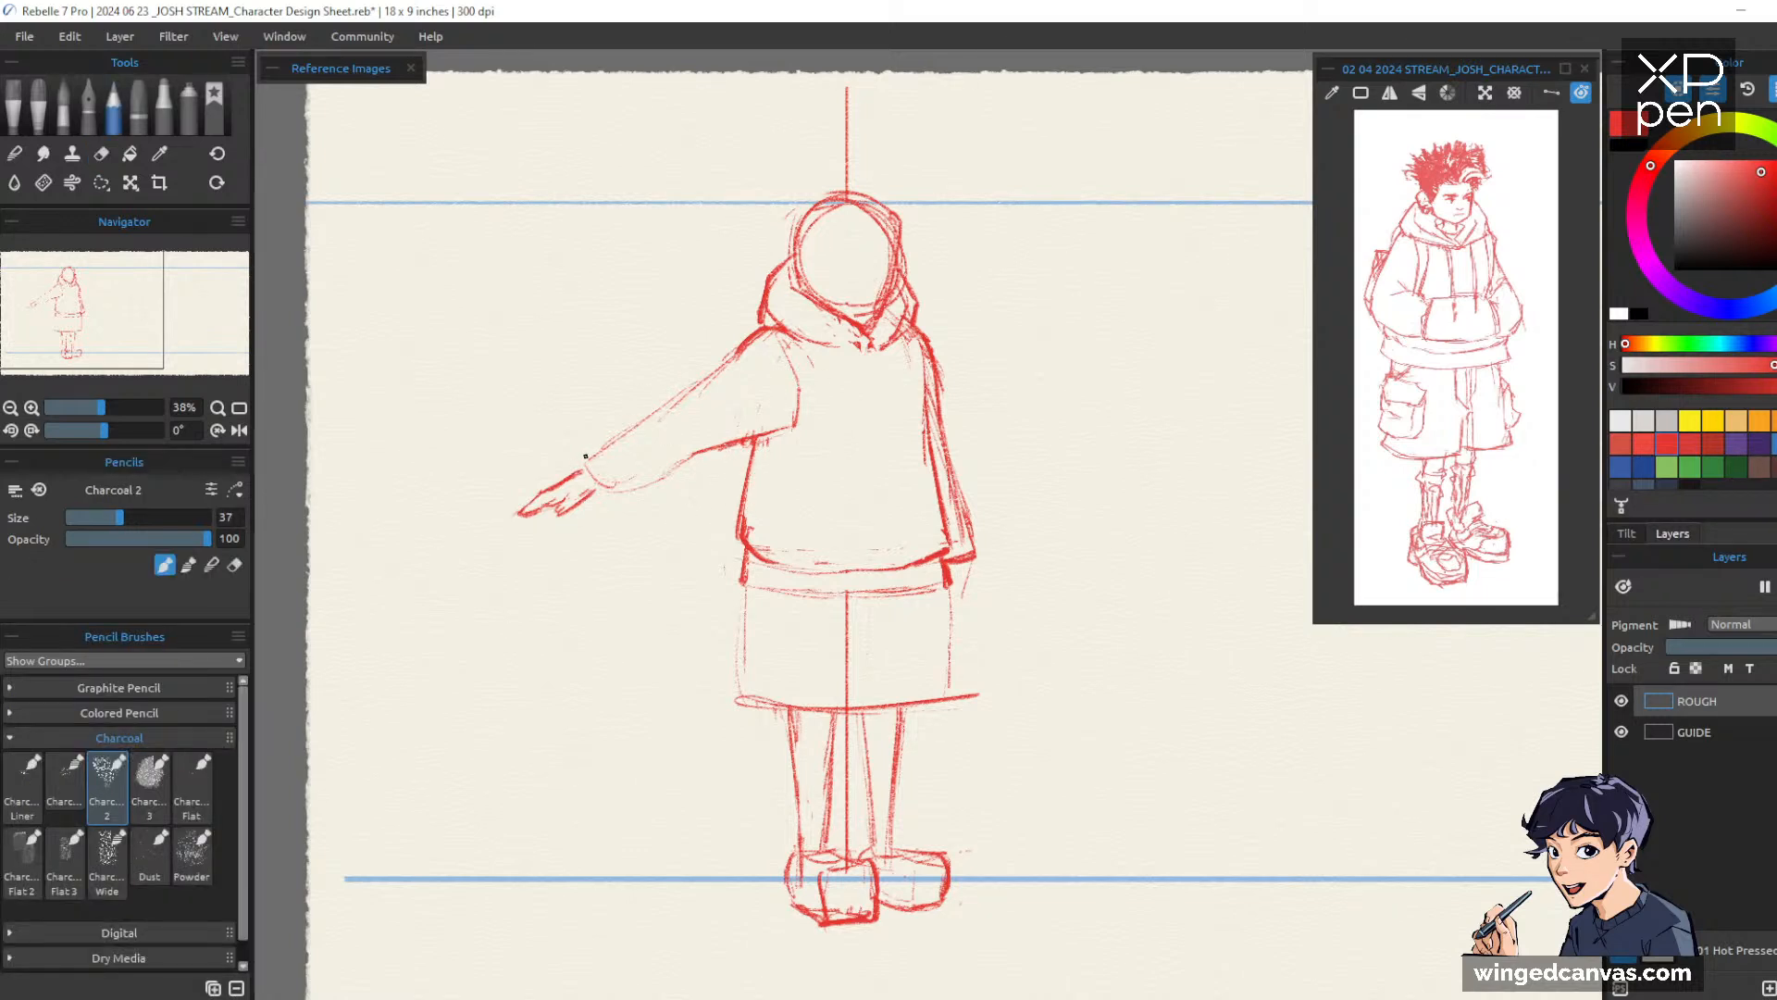
Sketch a ribbed cuff at the extended wrist and thicken the upper and lower edges of the left sleeve
mouse_move(586, 457)
left_mouse_down()
mouse_move(571, 467)
mouse_move(588, 504)
left_mouse_up()
left_click_drag(868, 389, 1070, 486)
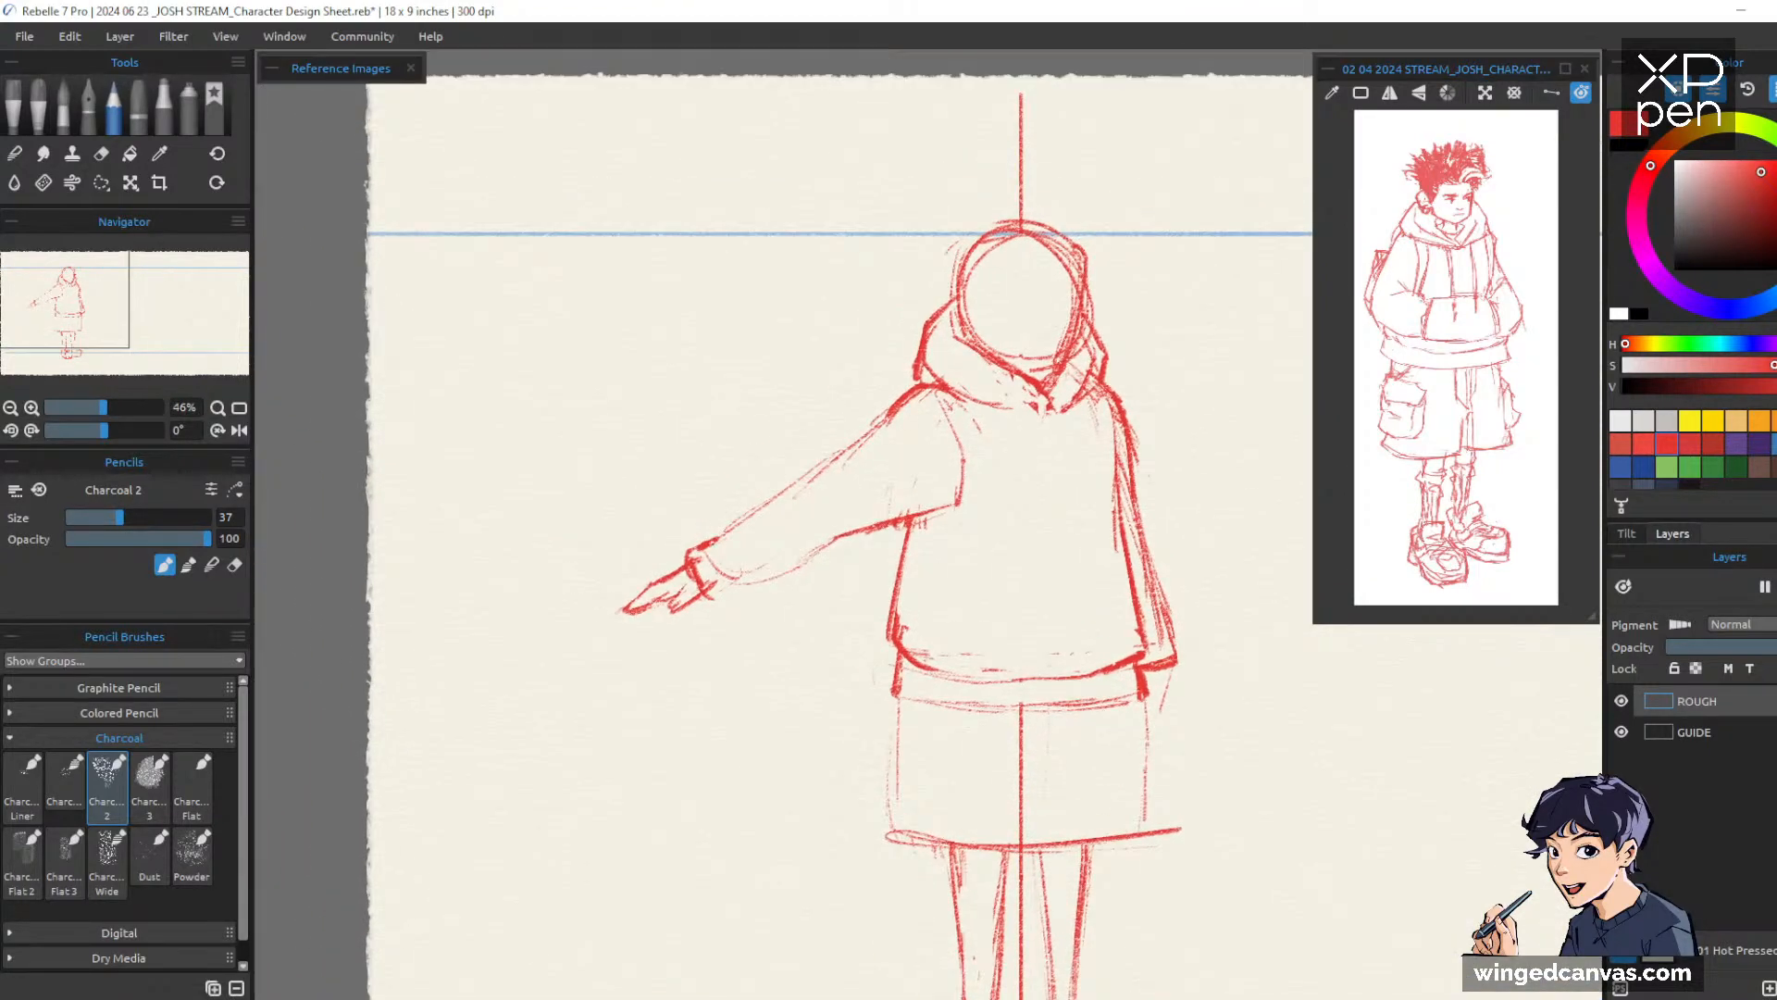
mouse_move(702, 544)
left_mouse_down()
mouse_move(726, 589)
mouse_move(720, 521)
mouse_move(885, 409)
left_mouse_up()
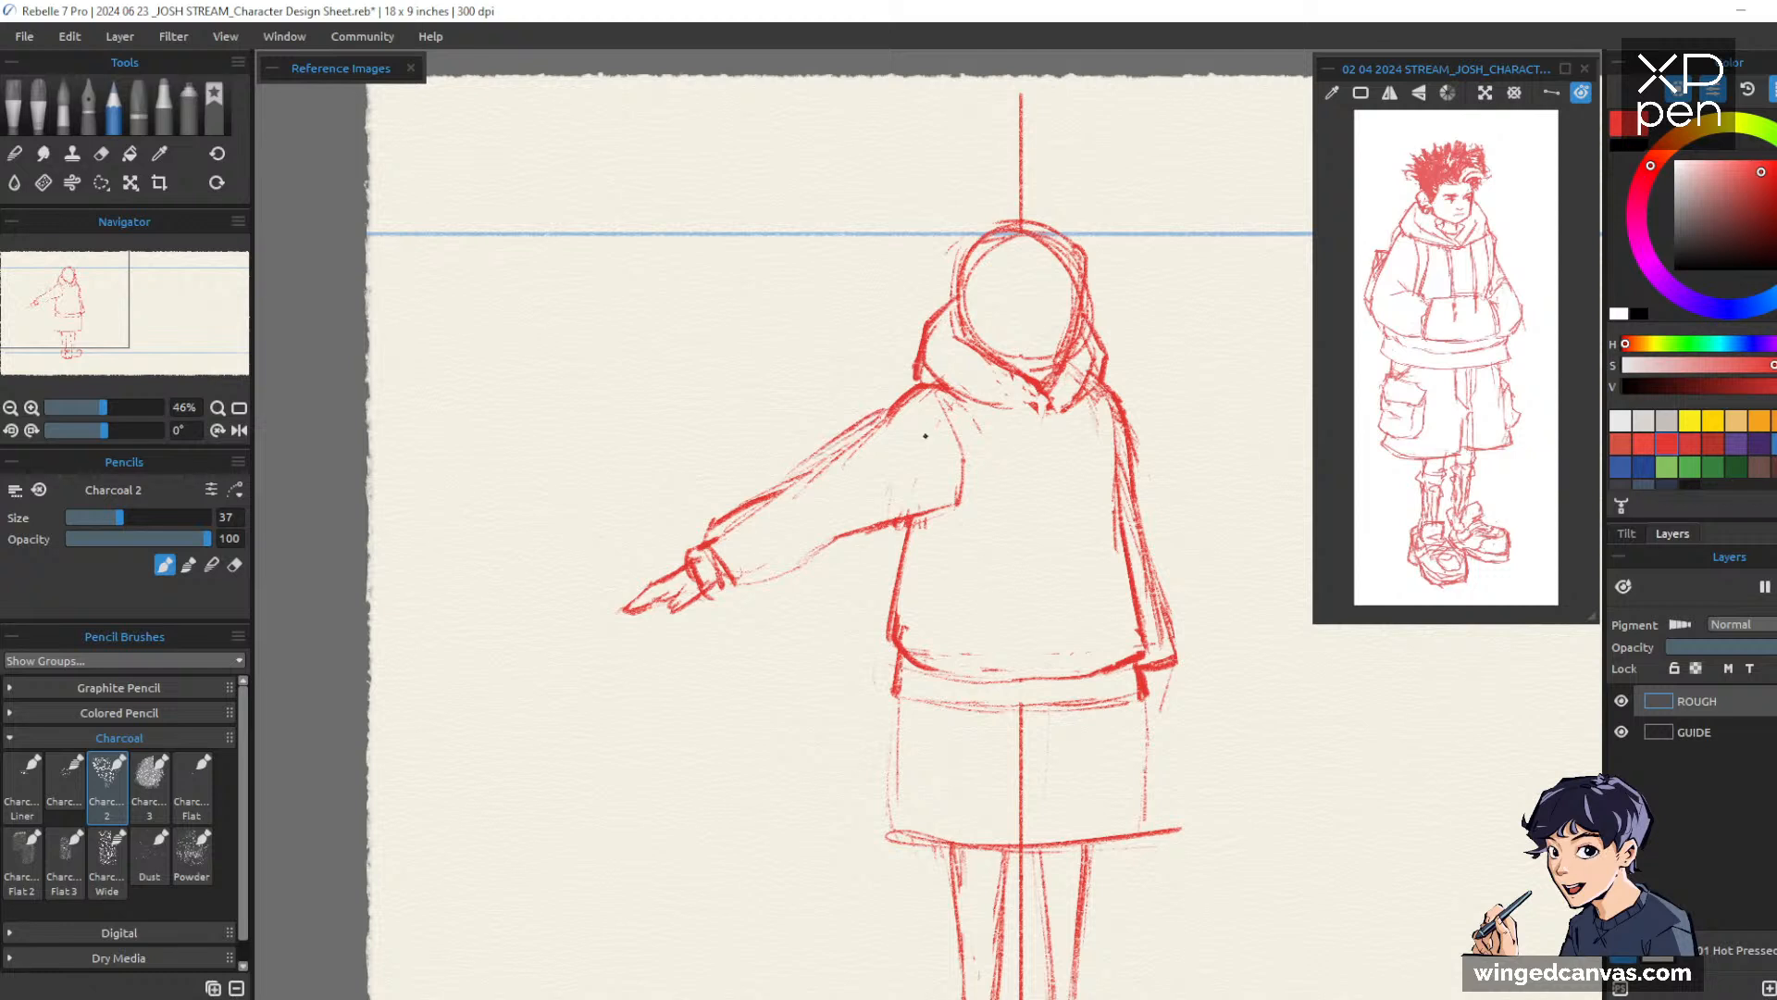
left_click_drag(962, 480, 912, 515)
mouse_move(888, 525)
left_mouse_down()
mouse_move(815, 559)
mouse_move(831, 555)
left_mouse_up()
left_click_drag(786, 476, 898, 408)
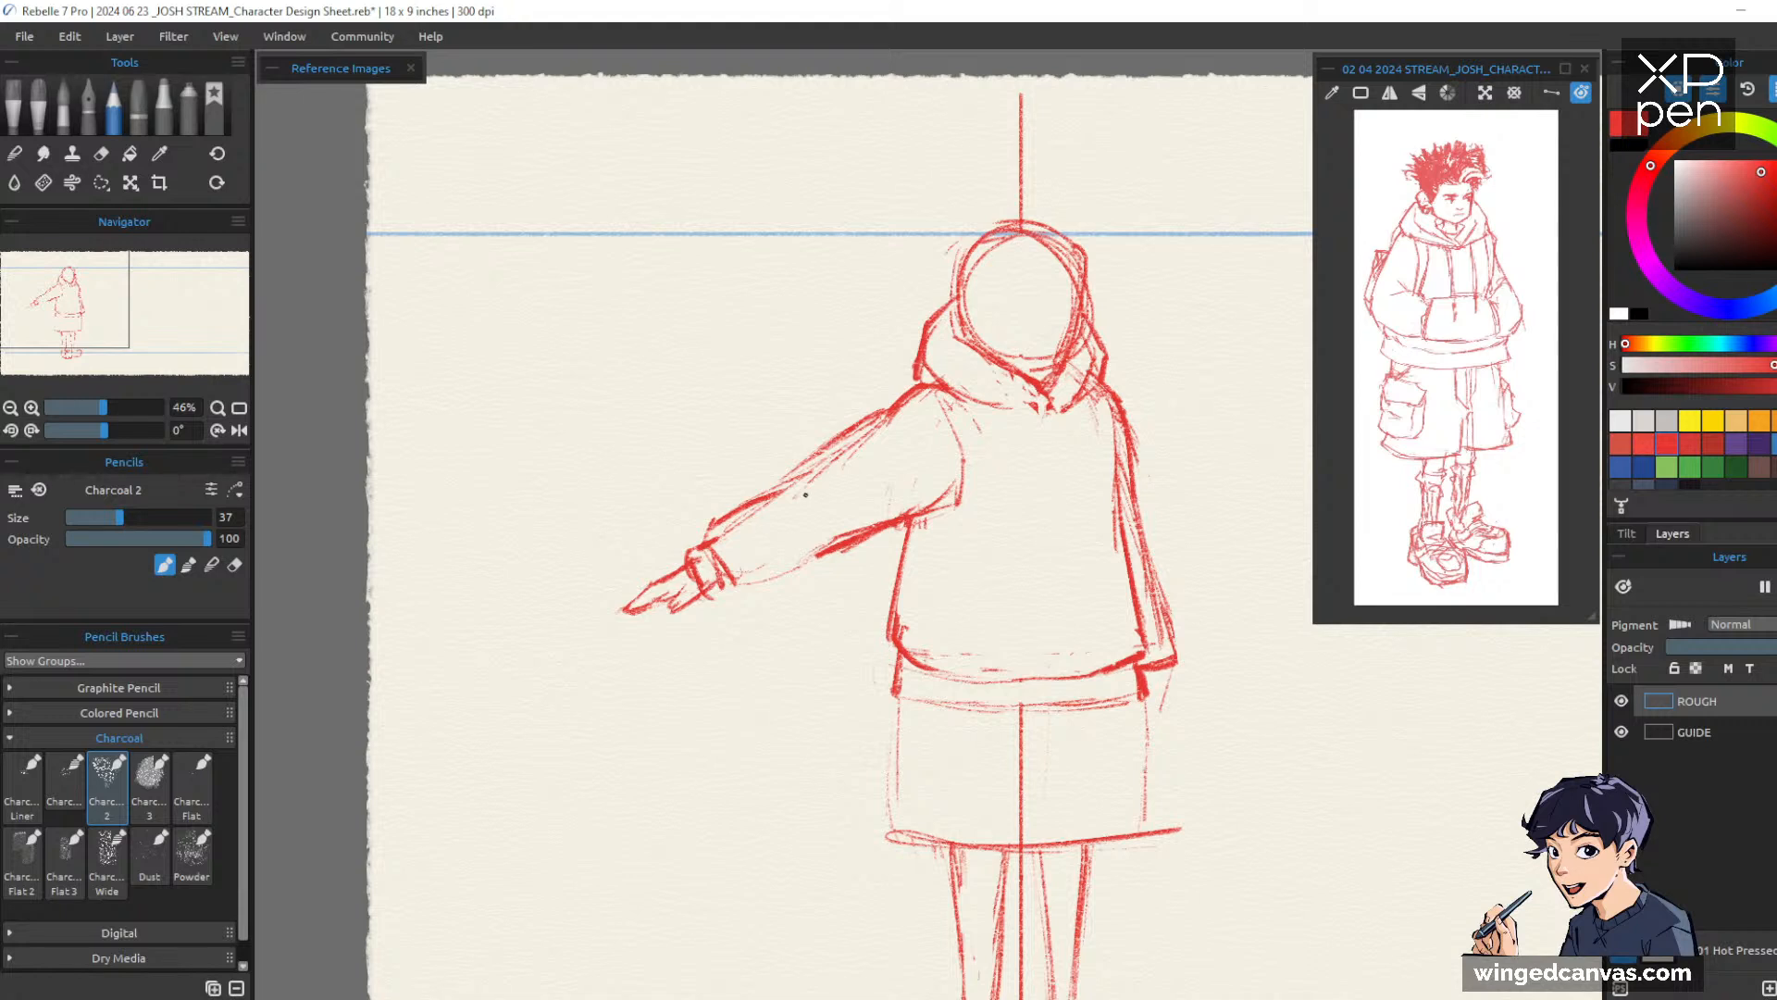
Erase the doubled line along the left sleeve's upper edge and redraw a single contour from shoulder to forearm
key("e")
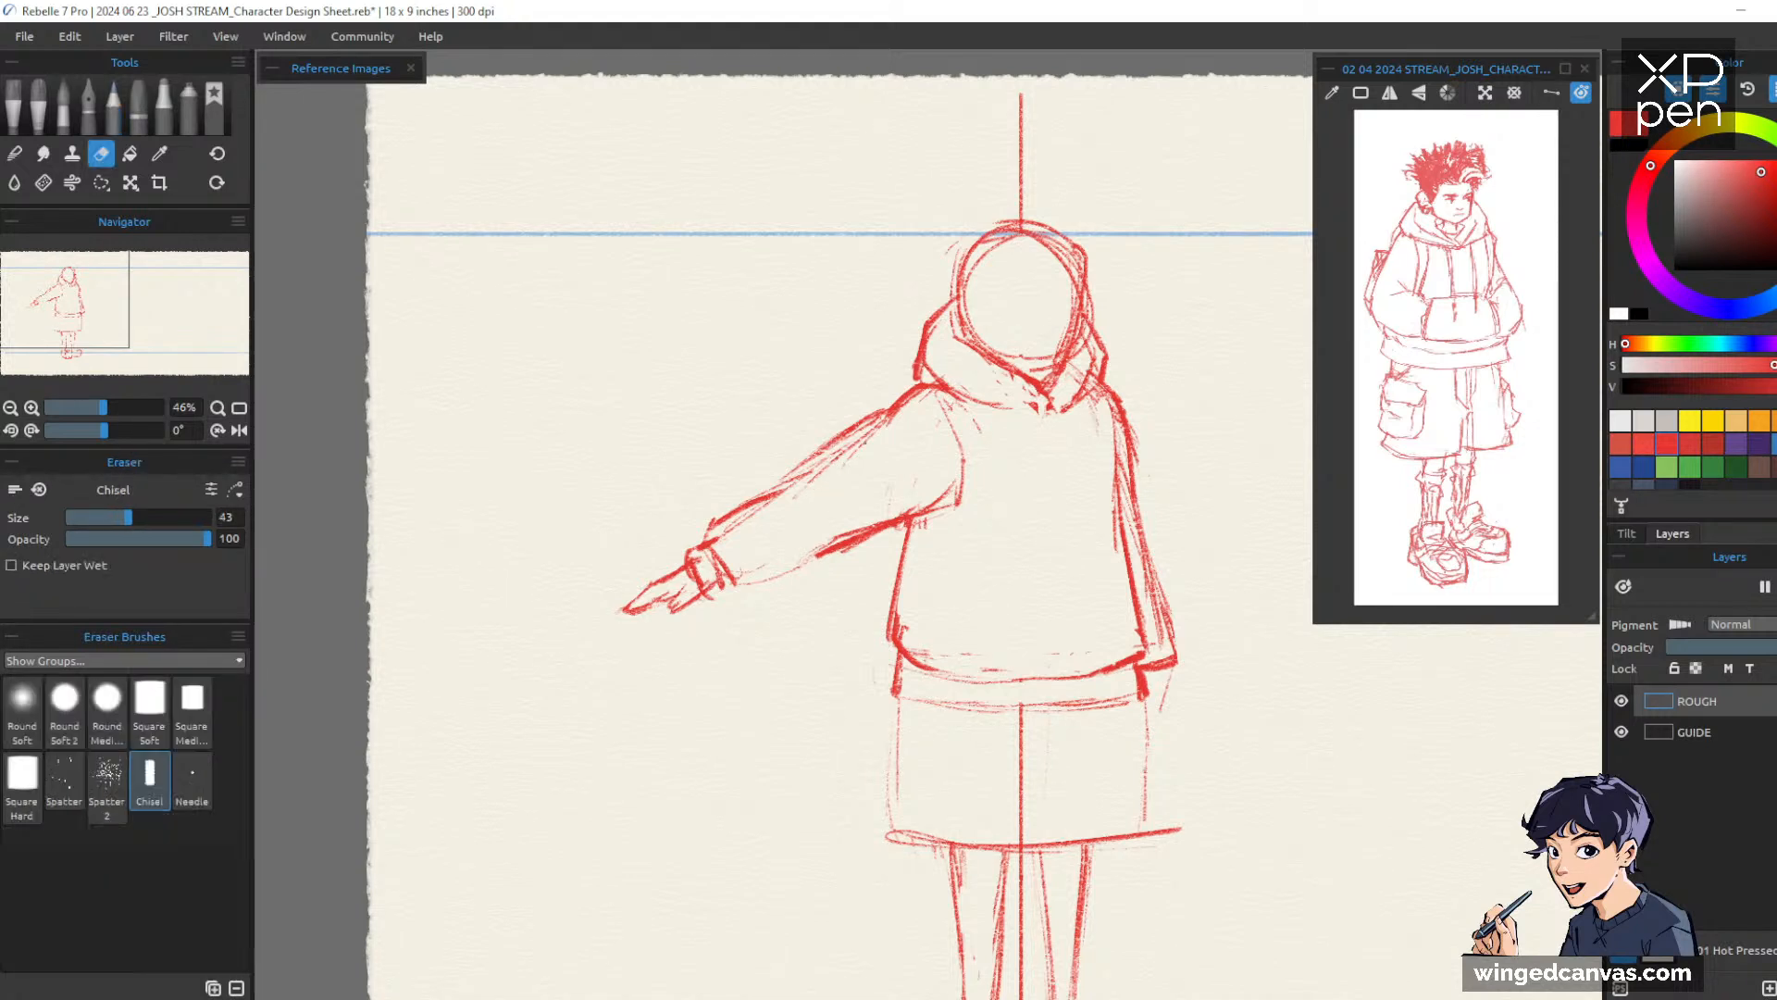
key("b")
key("e")
left_click_drag(887, 421, 814, 474)
mouse_move(879, 428)
left_mouse_down()
mouse_move(809, 468)
mouse_move(904, 404)
left_mouse_up()
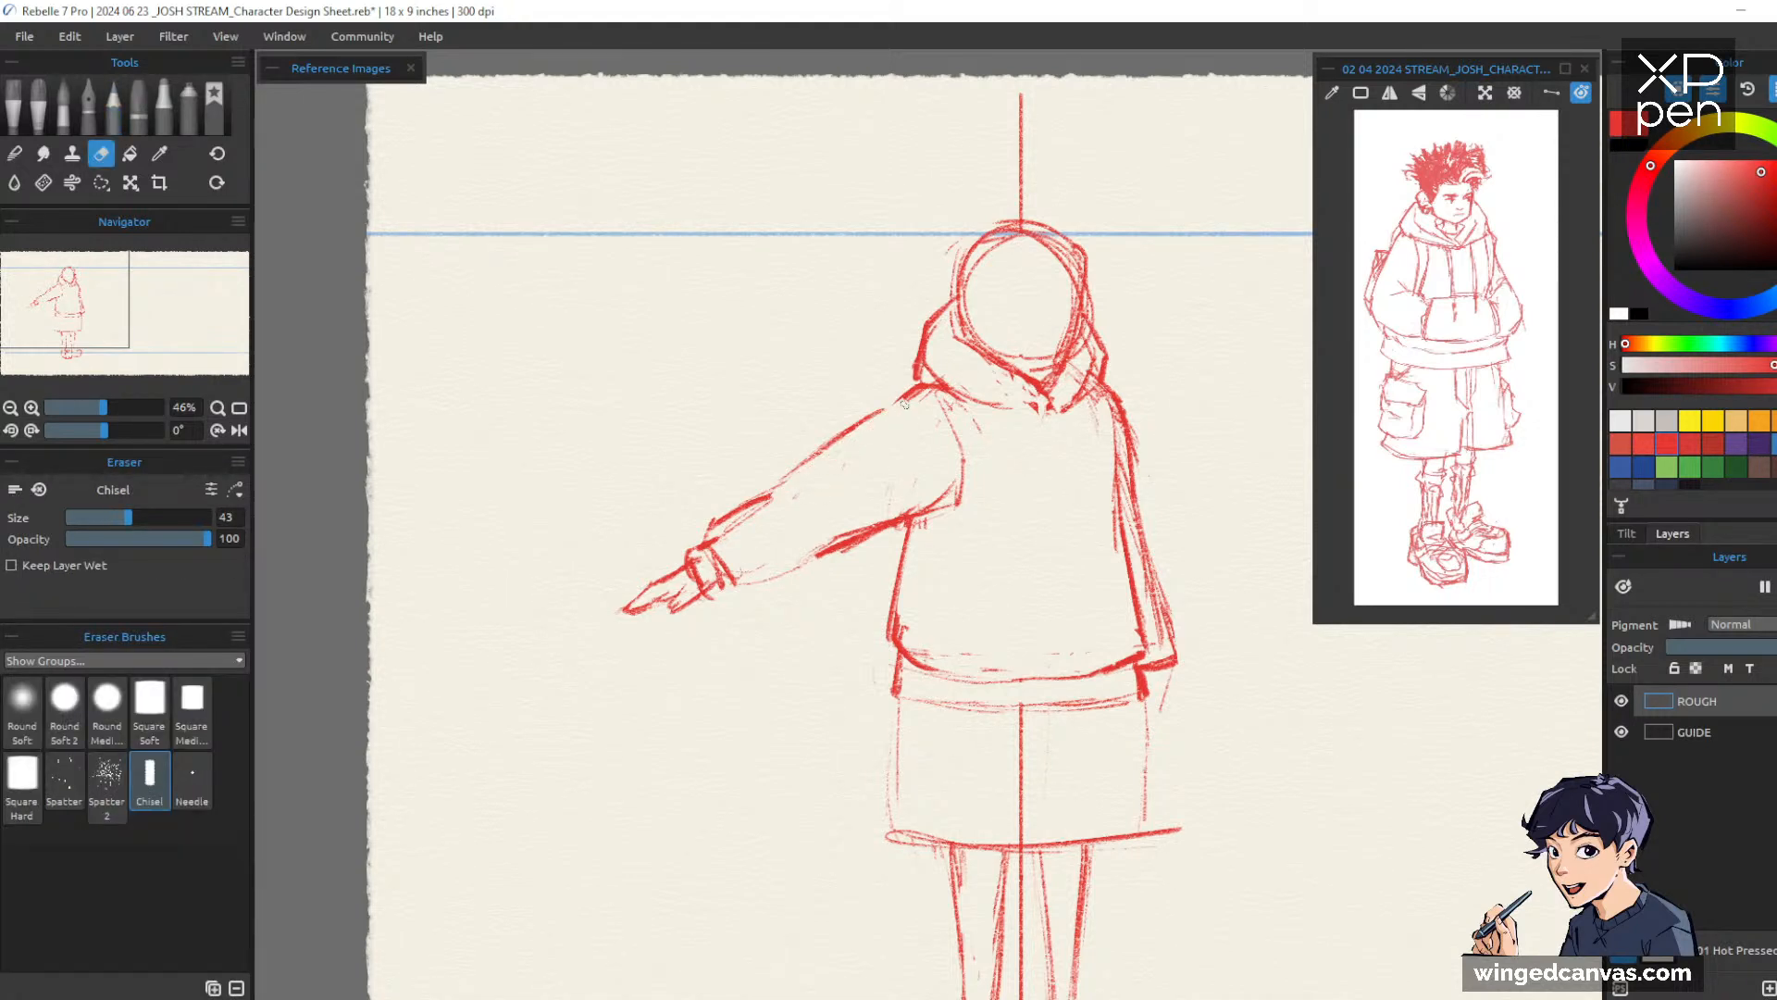
key("b")
key("e")
key("b")
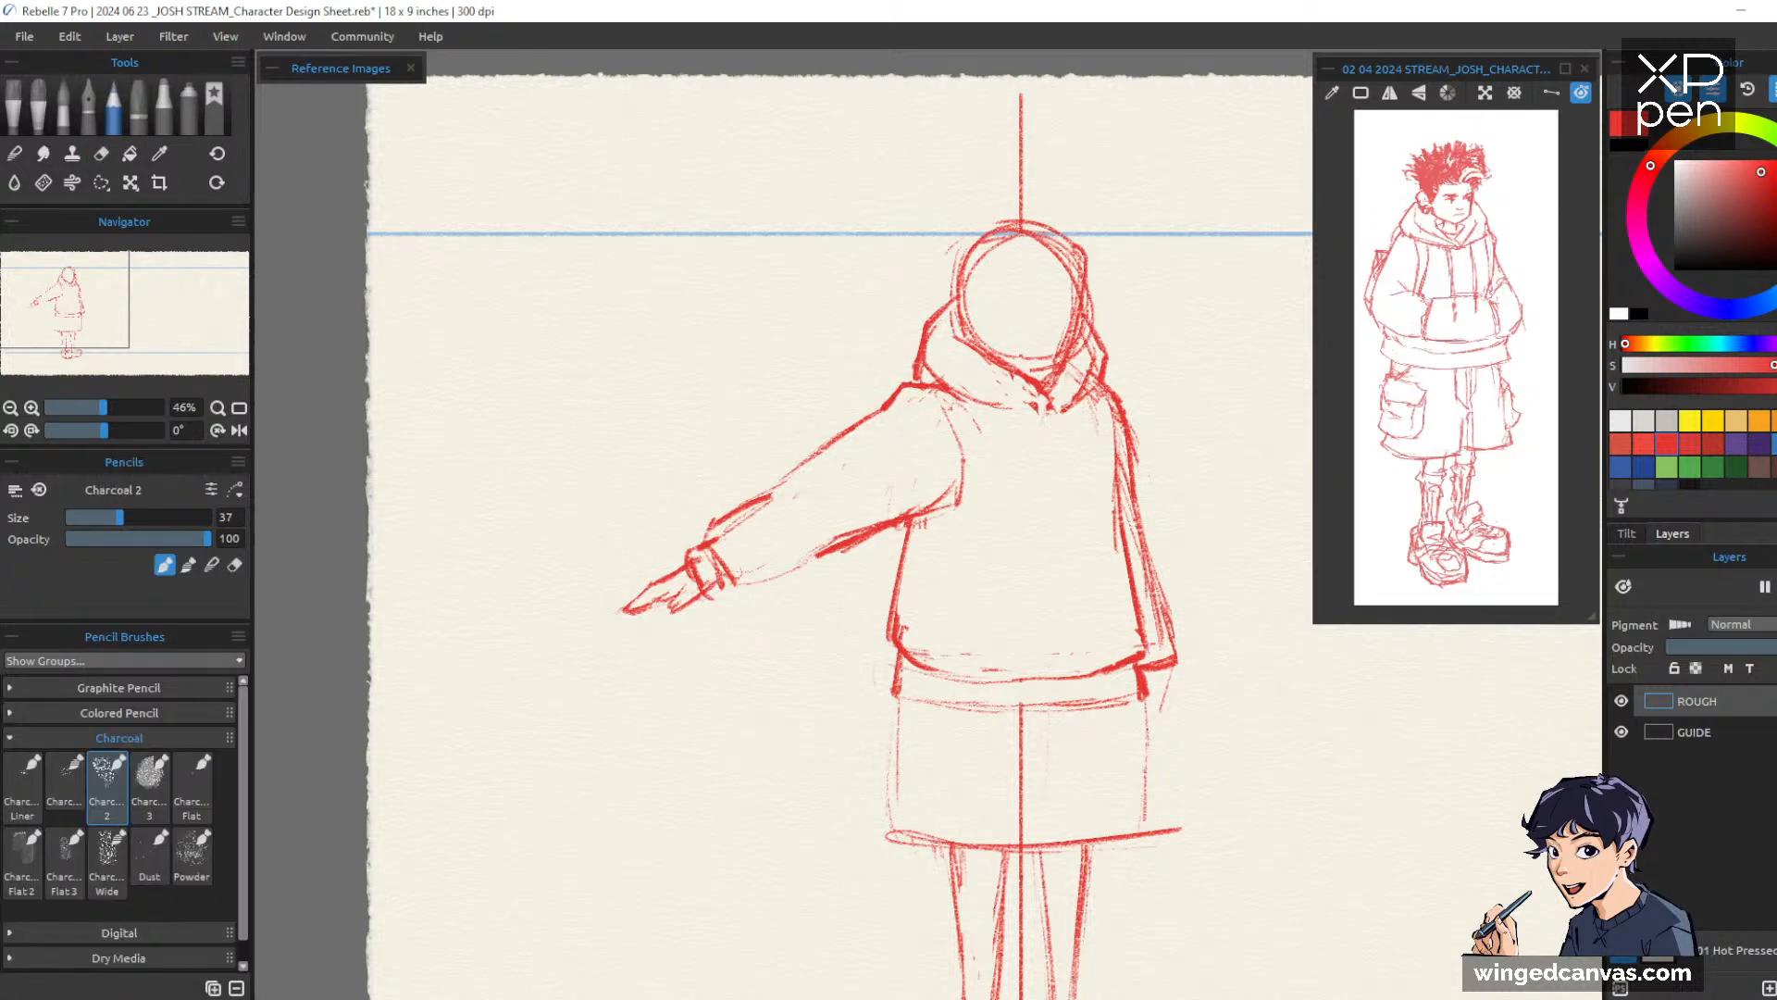
key("e")
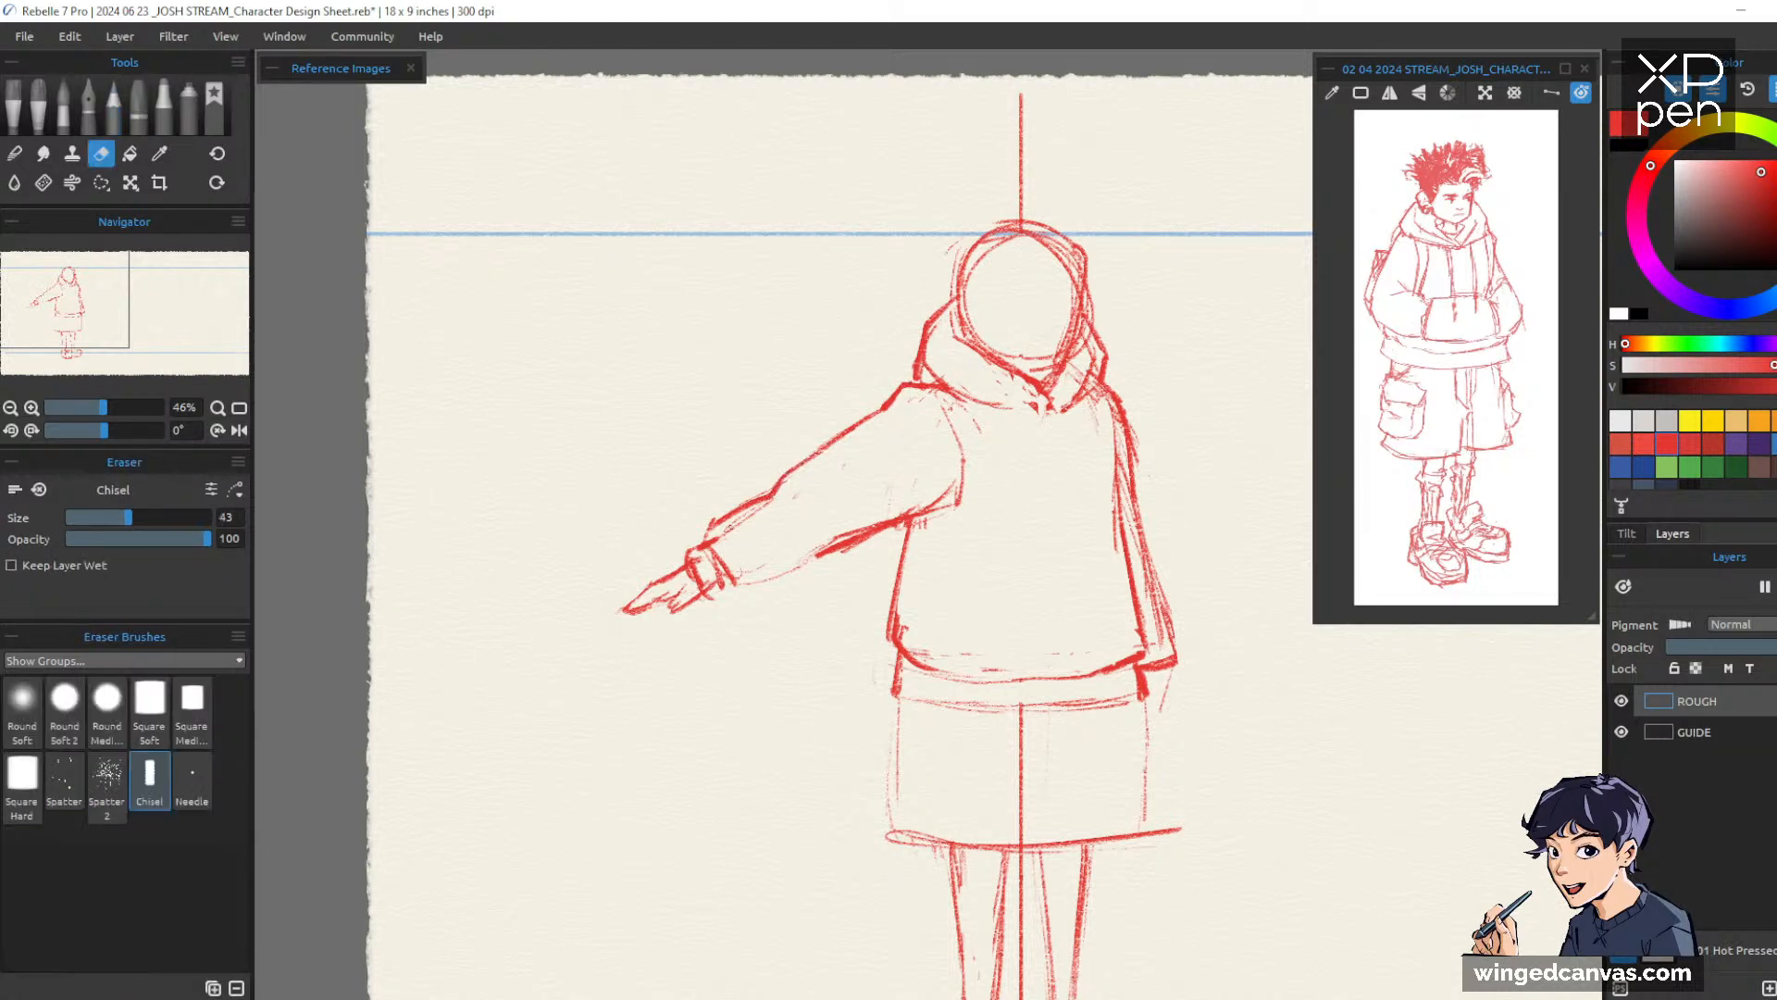
Clean up the left cuff and redraw where the sleeve folds over the wrist
mouse_move(718, 542)
left_mouse_down()
mouse_move(757, 510)
mouse_move(696, 540)
mouse_move(713, 594)
mouse_move(685, 581)
mouse_move(701, 566)
left_mouse_up()
key("b")
key("e")
key("b")
key("e")
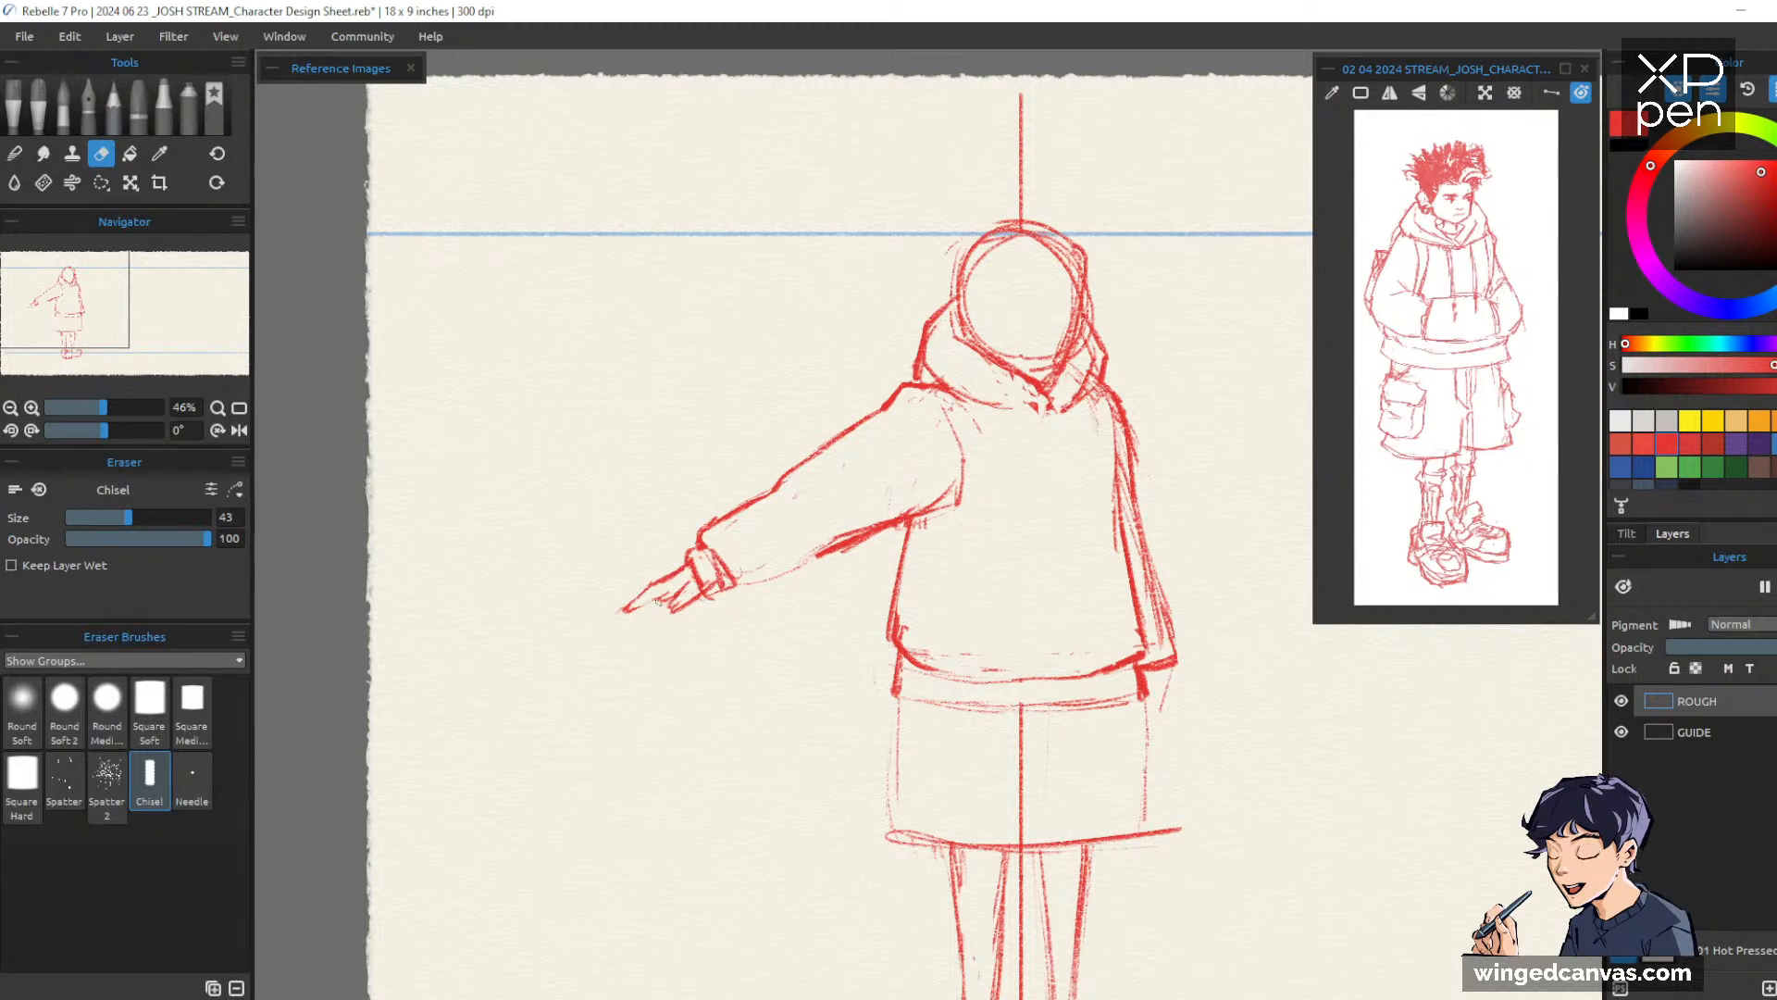
Refine the pointed fingers of the extended hand and draw the sleeve's lower edge firmly into the cuff
key("b")
left_click_drag(637, 606, 652, 601)
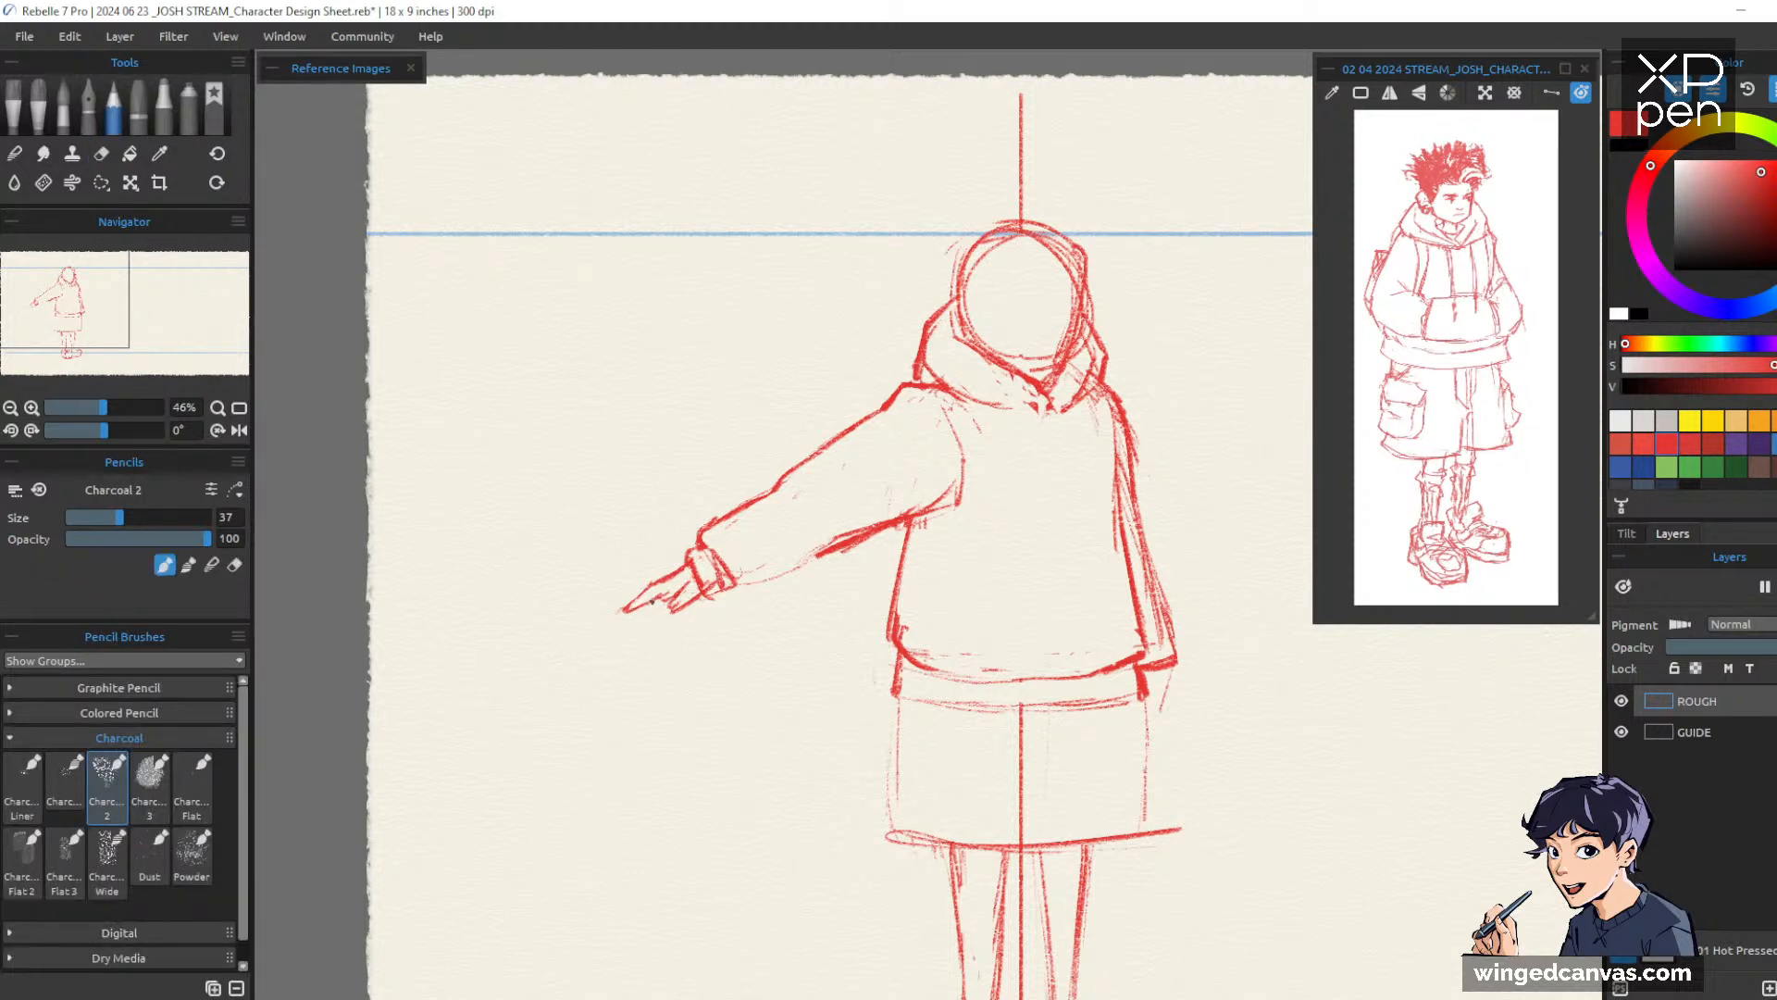
key("e")
key("b")
key("e")
key("b")
mouse_move(678, 592)
left_mouse_down()
mouse_move(663, 607)
mouse_move(681, 604)
left_mouse_up()
left_click_drag(1182, 605, 1130, 578)
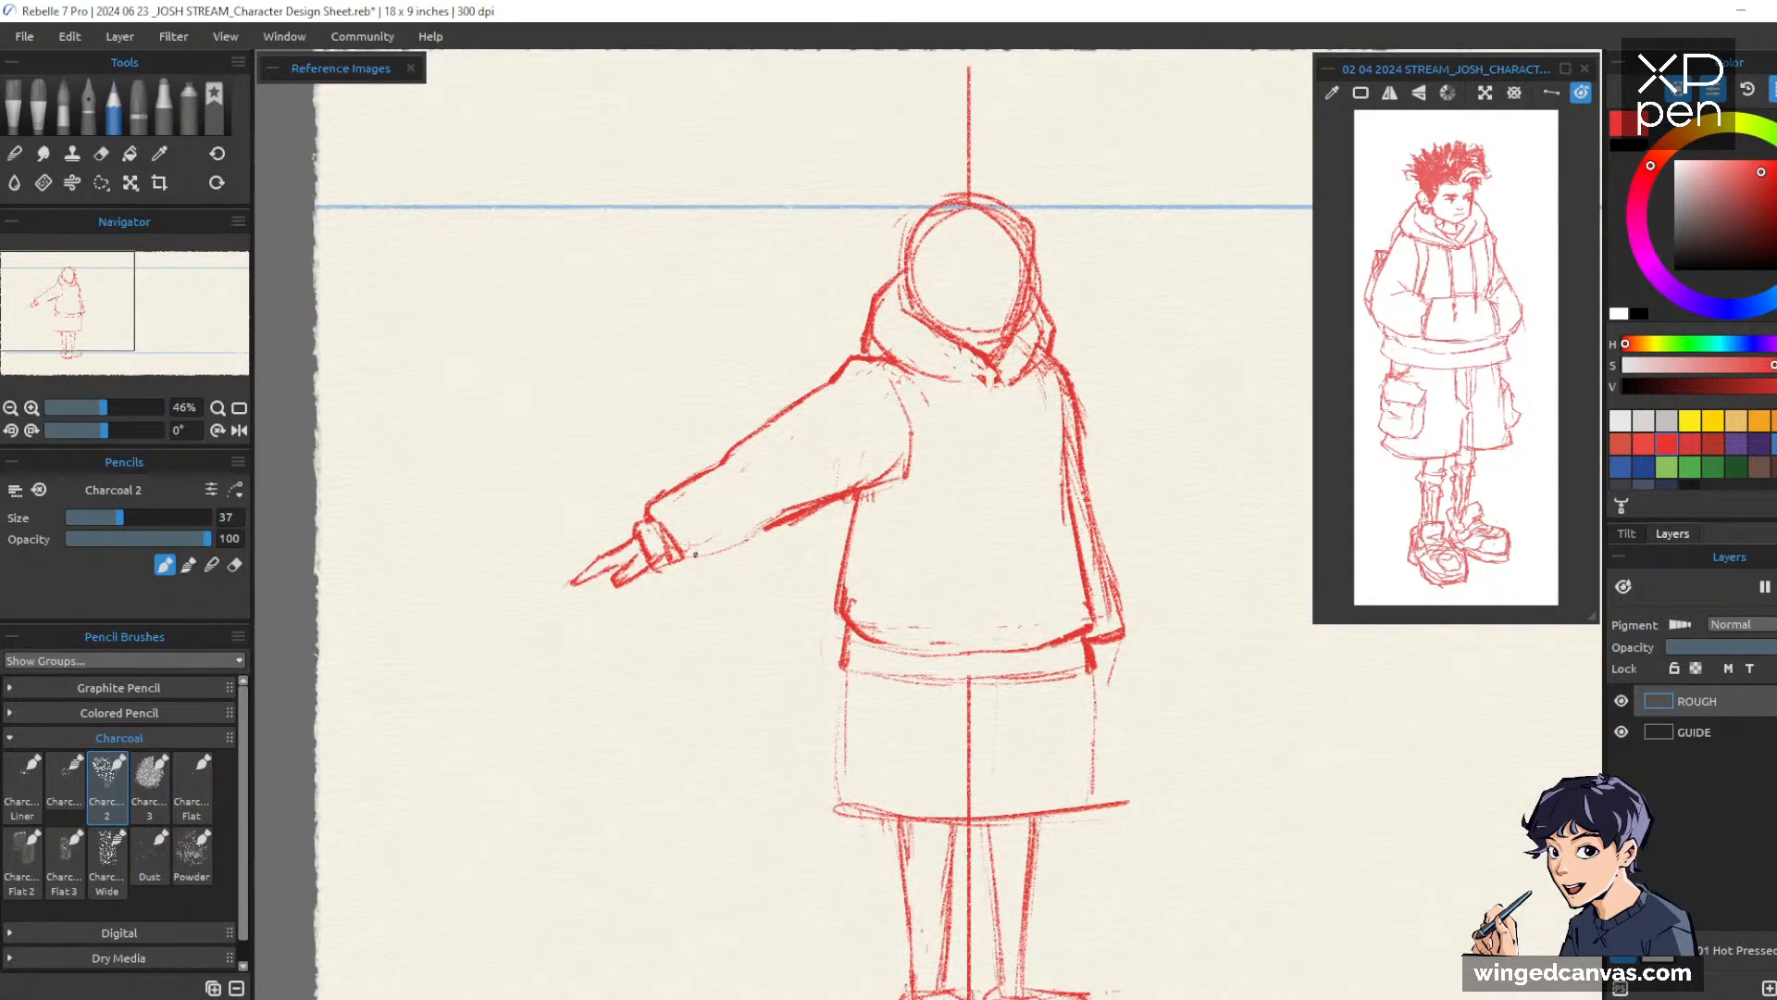
left_click_drag(679, 568, 772, 530)
Erase the doubled strokes at the right shoulder and redraw the shoulder and upper sleeve with one firm contour
left_click_drag(1165, 532, 1103, 491)
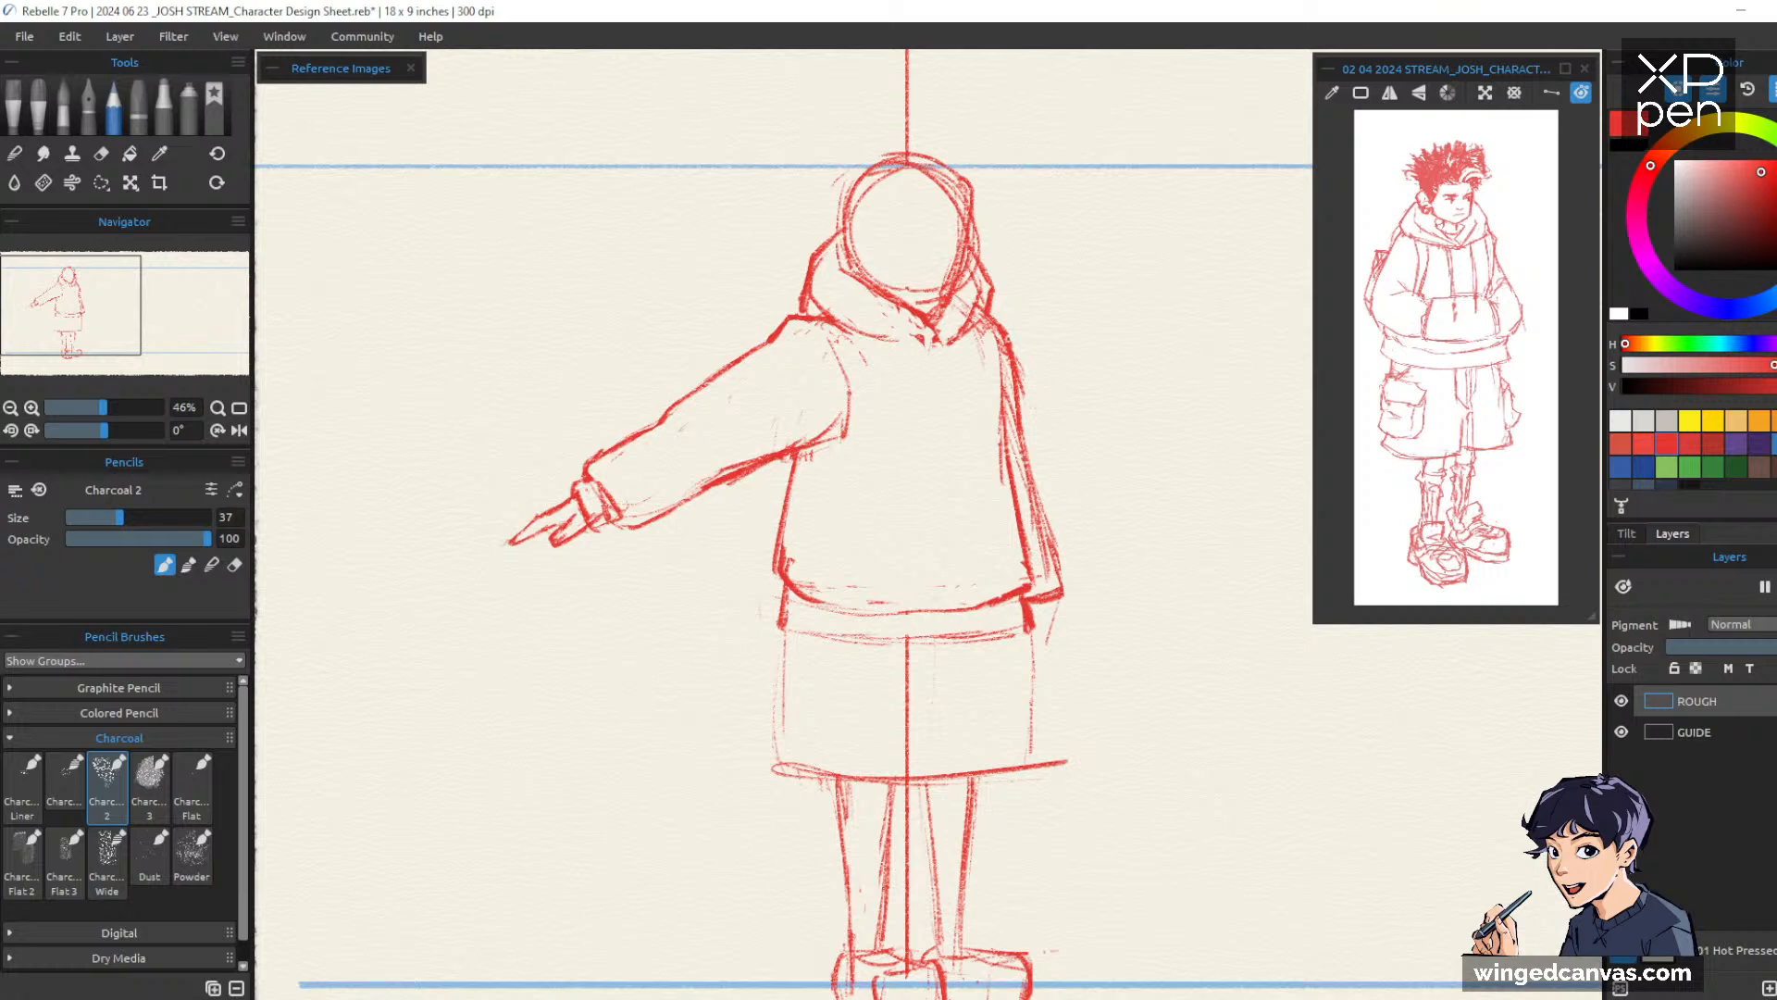
key("e")
left_click_drag(1021, 359, 1014, 413)
key("b")
key("e")
key("b")
left_click_drag(998, 316, 1016, 404)
key("e")
mouse_move(1014, 311)
left_mouse_down()
mouse_move(966, 318)
mouse_move(974, 278)
mouse_move(983, 302)
mouse_move(949, 339)
mouse_move(978, 317)
left_mouse_up()
key("b")
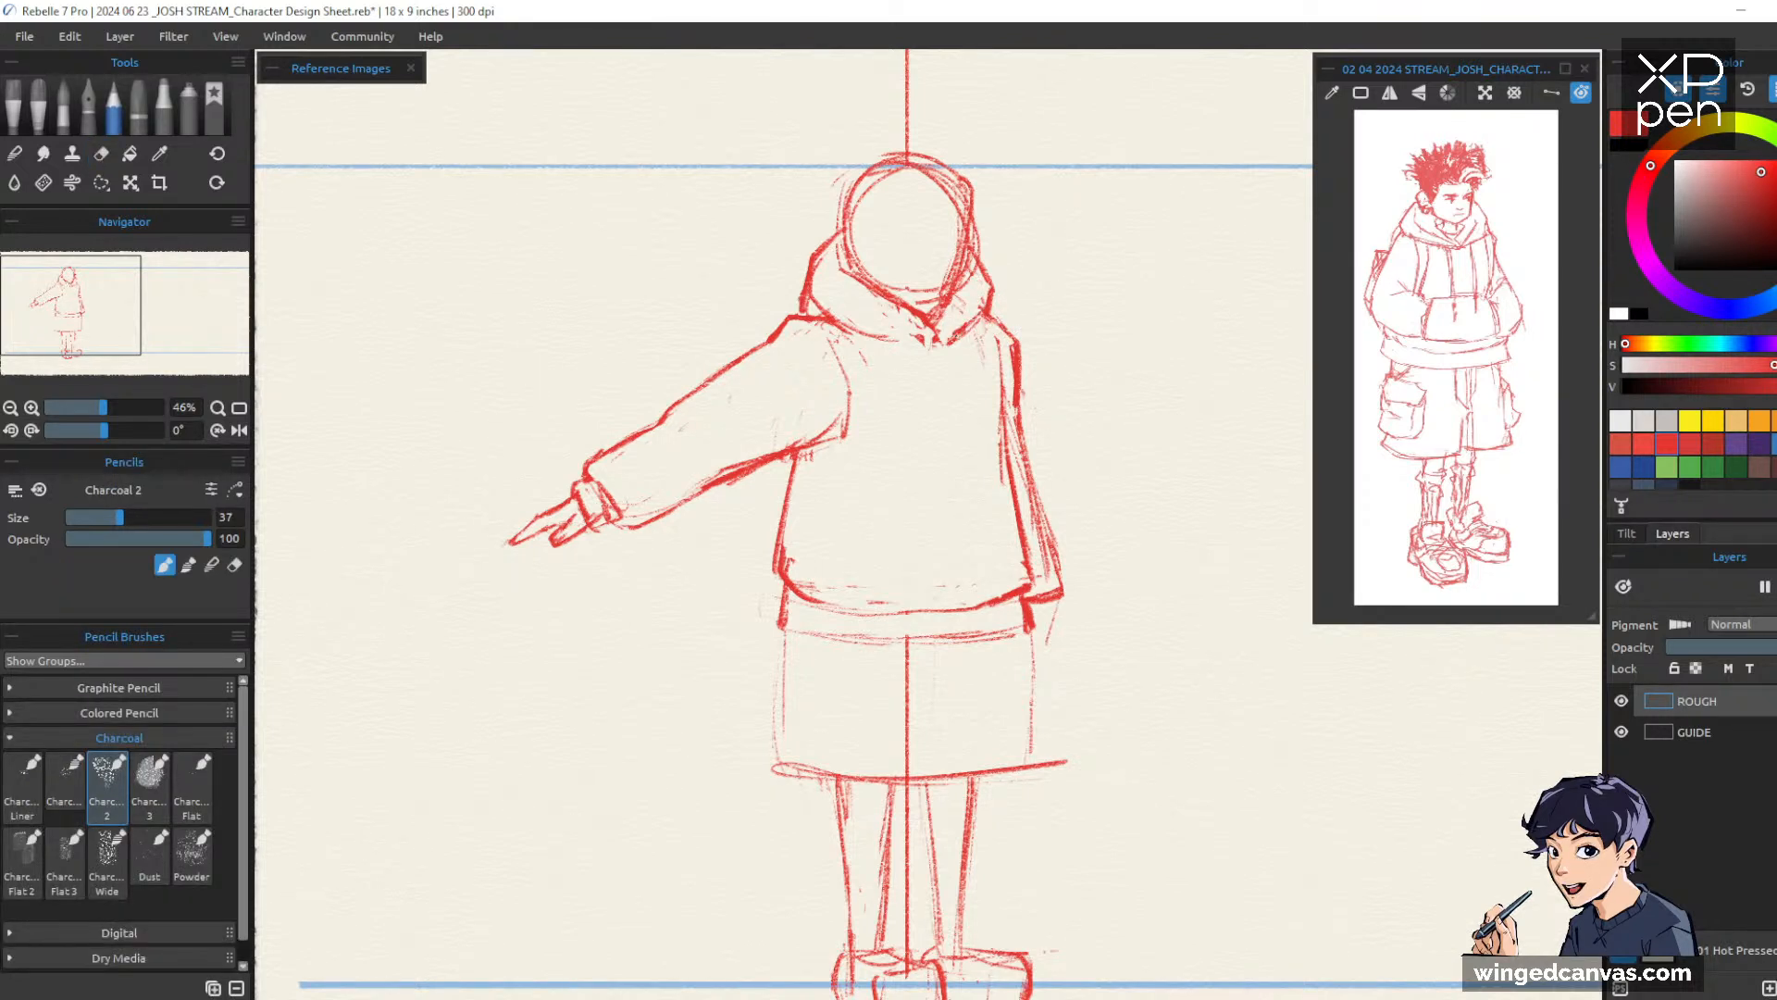
key("e")
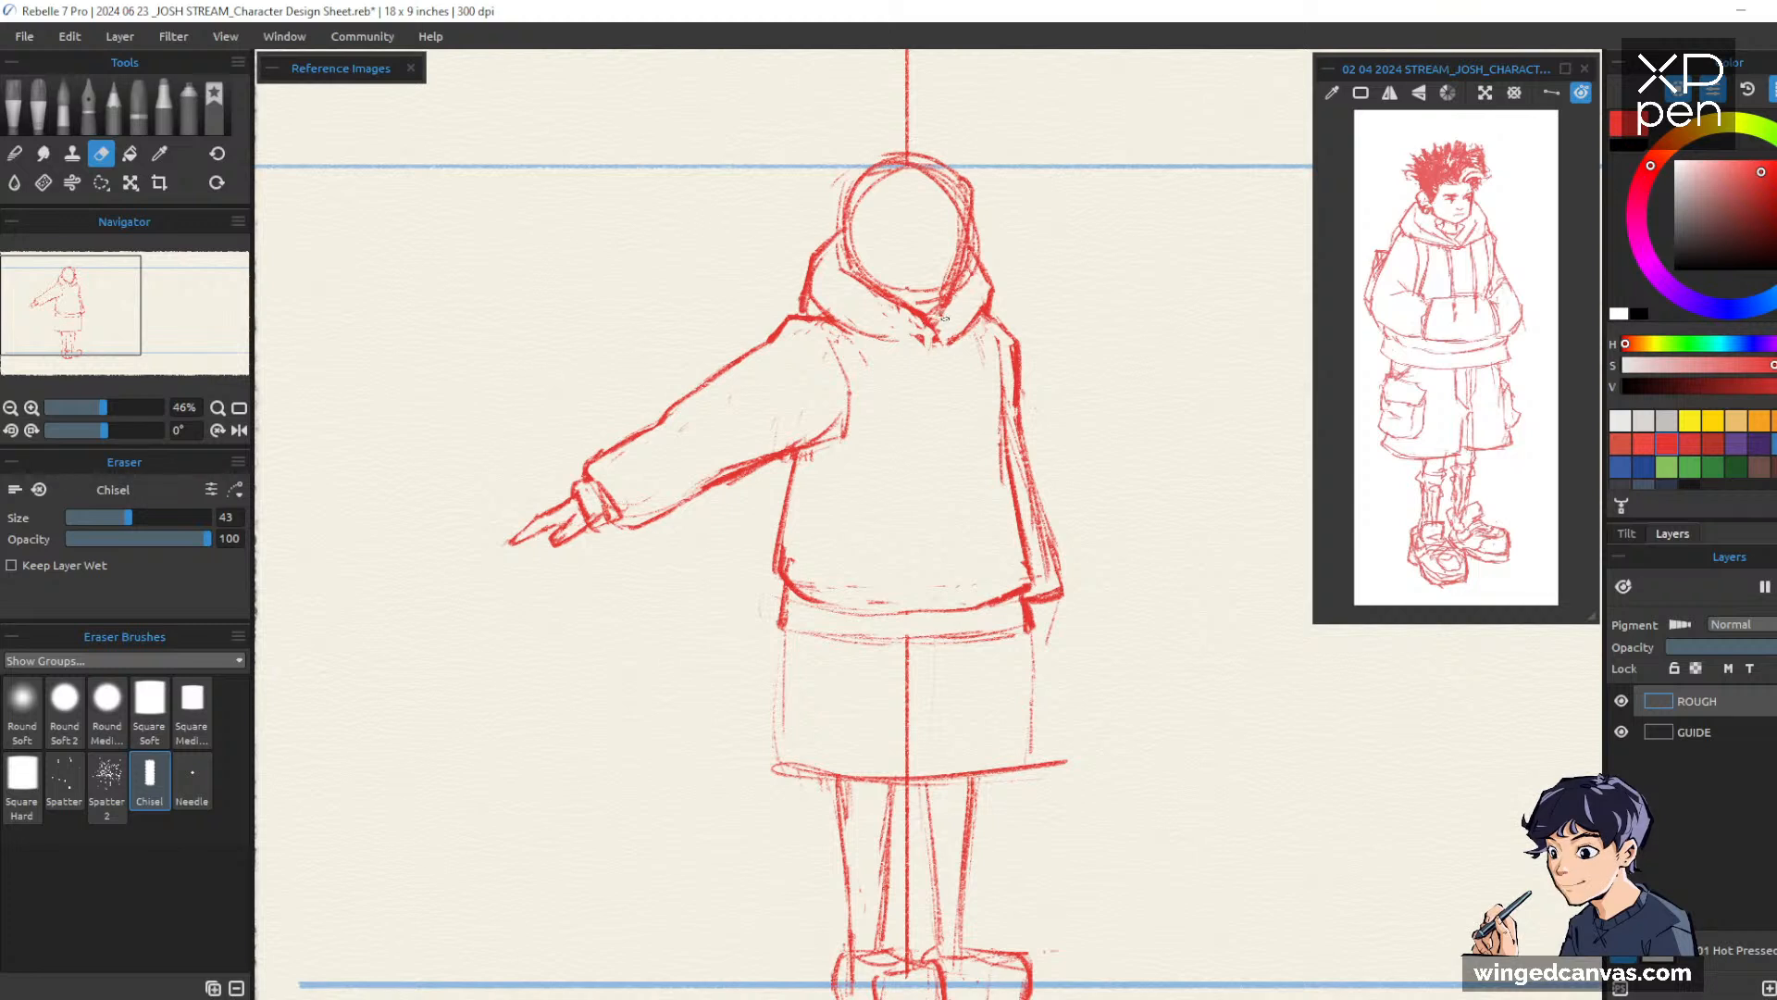
key("b")
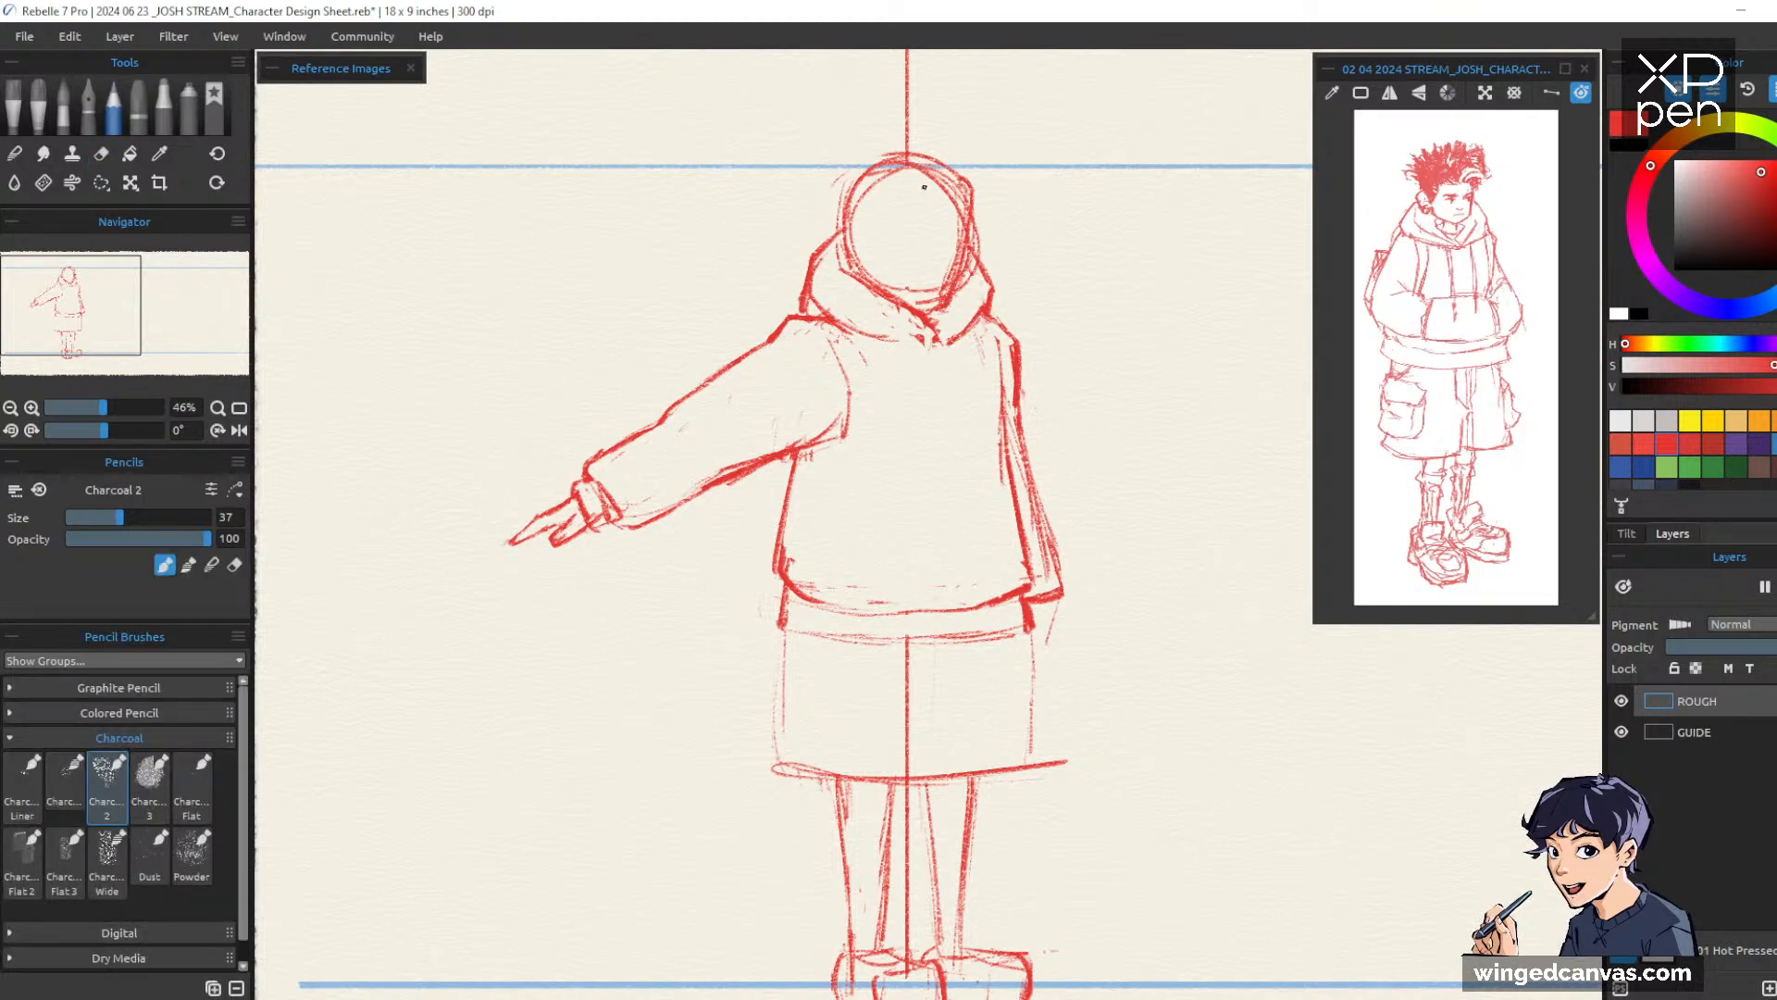
Sketch vertical and horizontal facial guidelines inside the head circle and refine the hood's neckline below the chin
mouse_move(925, 194)
left_mouse_down()
mouse_move(933, 300)
mouse_move(959, 248)
left_mouse_up()
left_click_drag(1154, 321, 1173, 261)
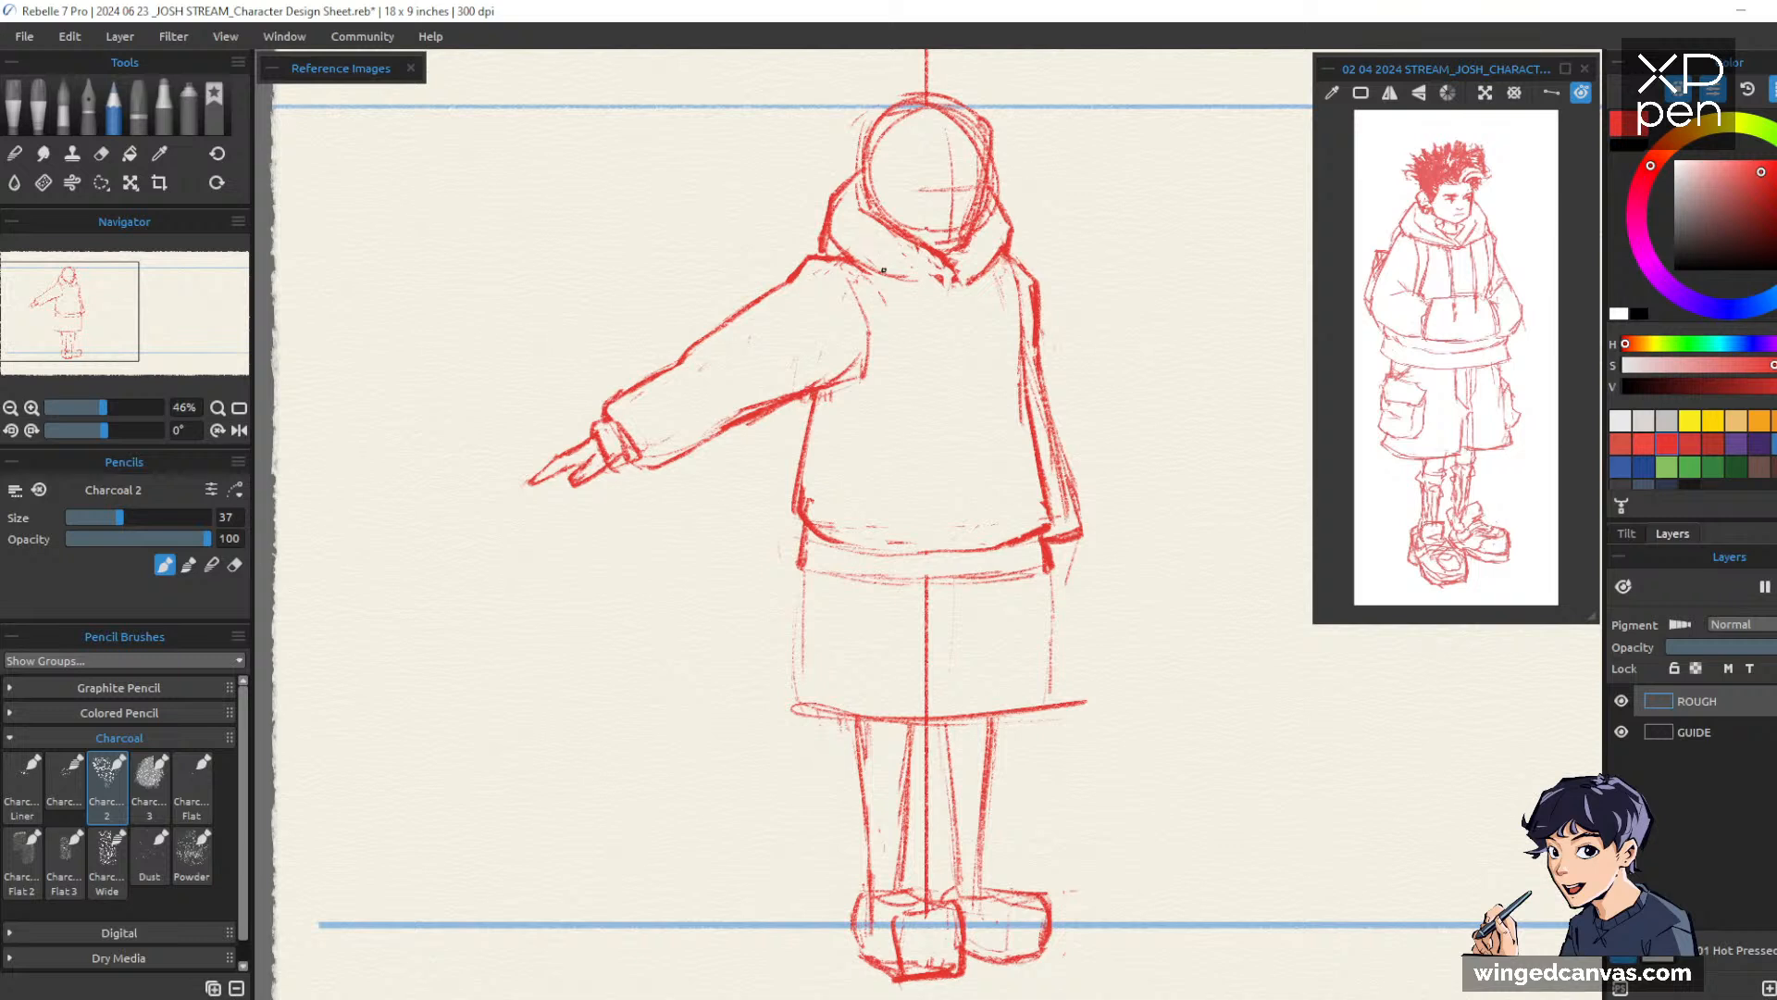
key("e")
left_click_drag(840, 248, 829, 237)
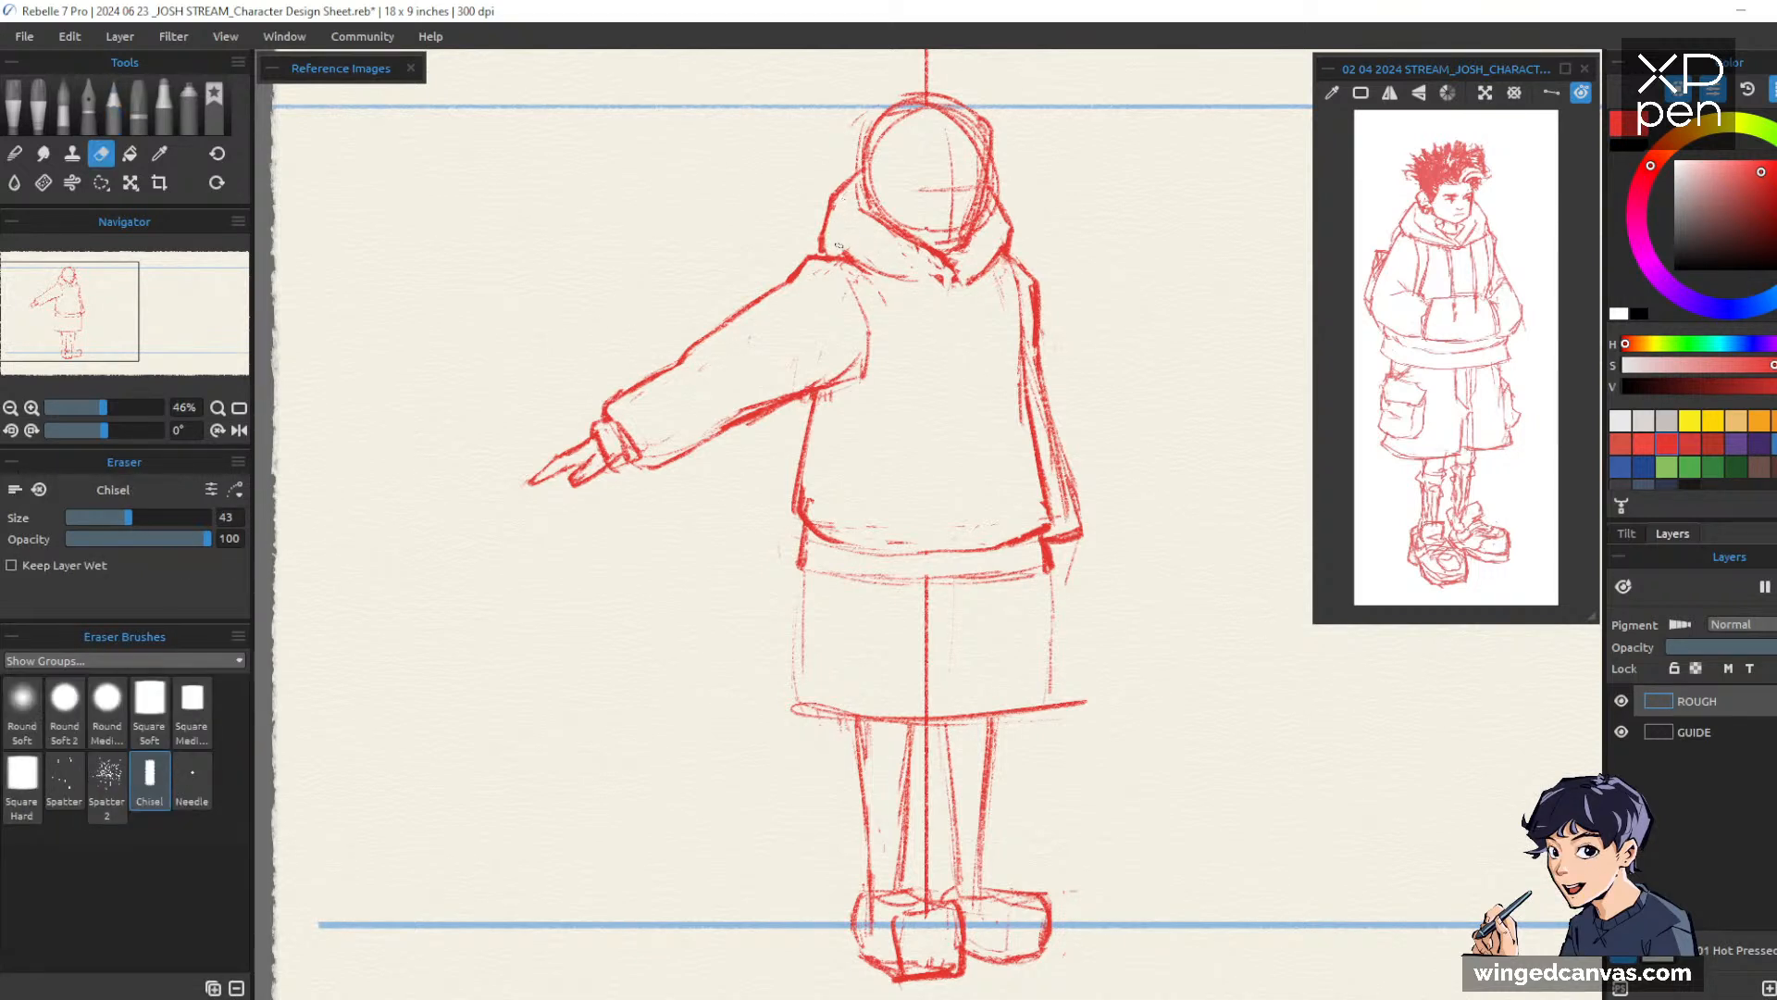
key("p")
left_click_drag(937, 242, 969, 241)
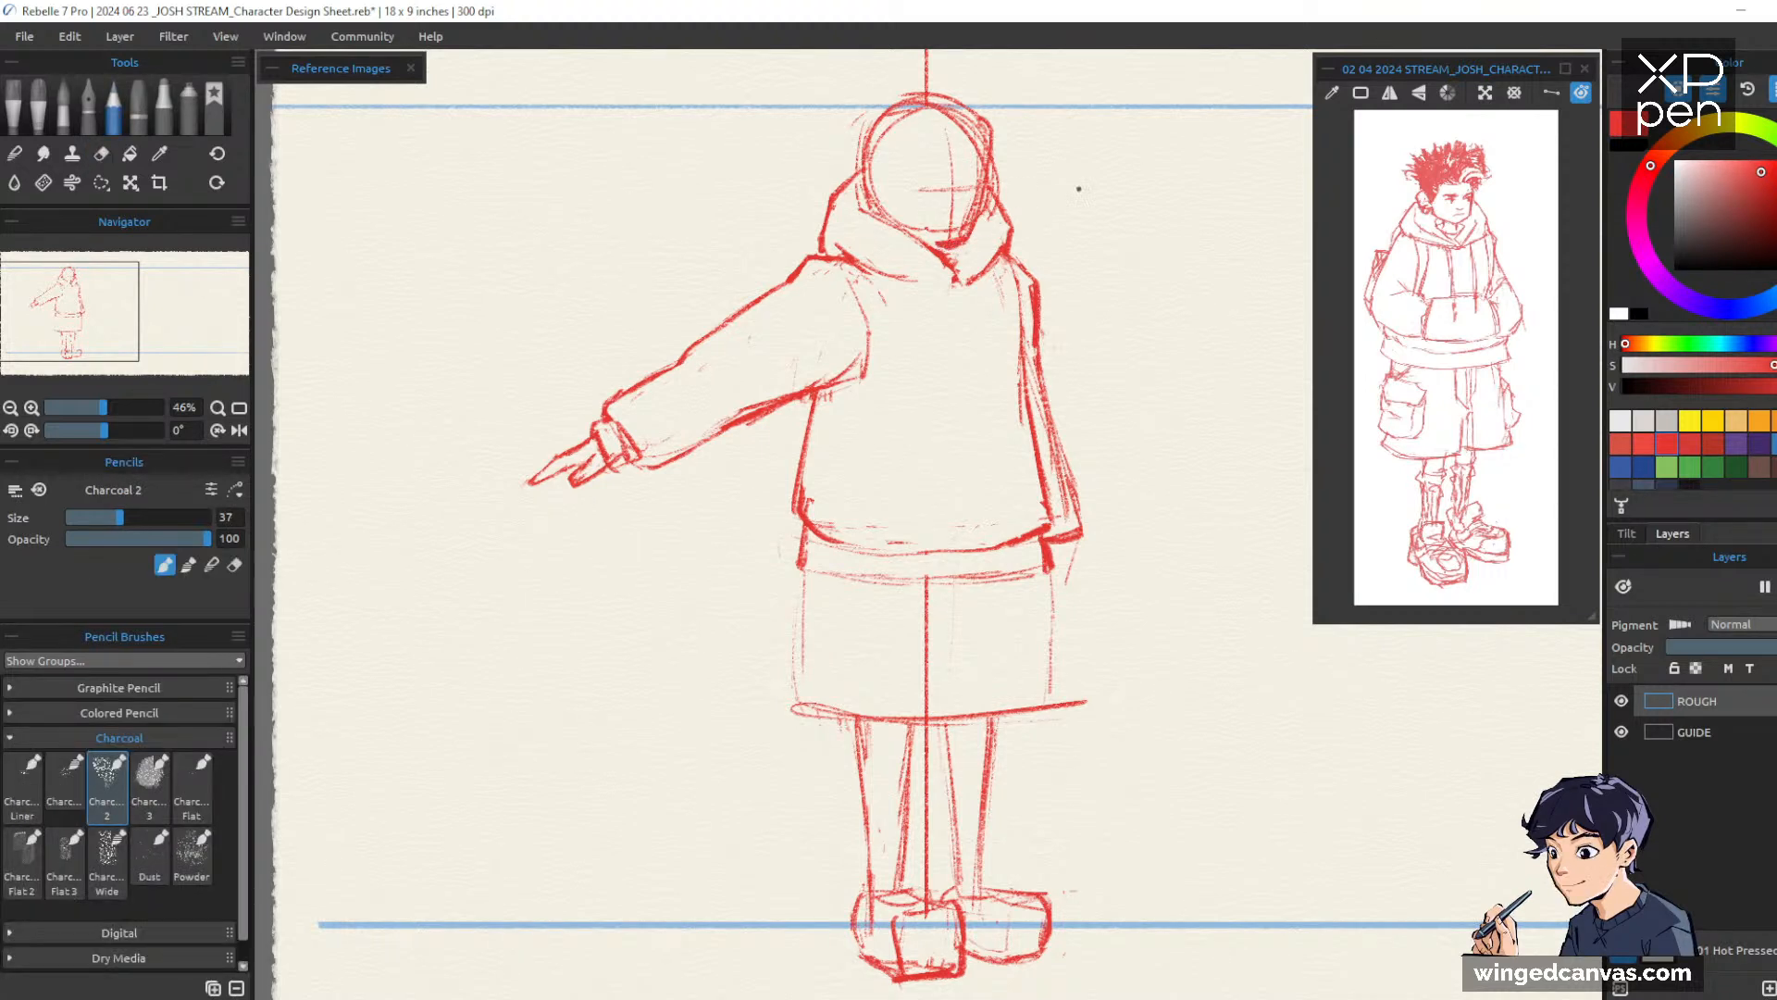
Sketch the front pocket on the hoodie's lower torso with a flat top edge and two sloping sides
left_click_drag(1219, 327, 1226, 327)
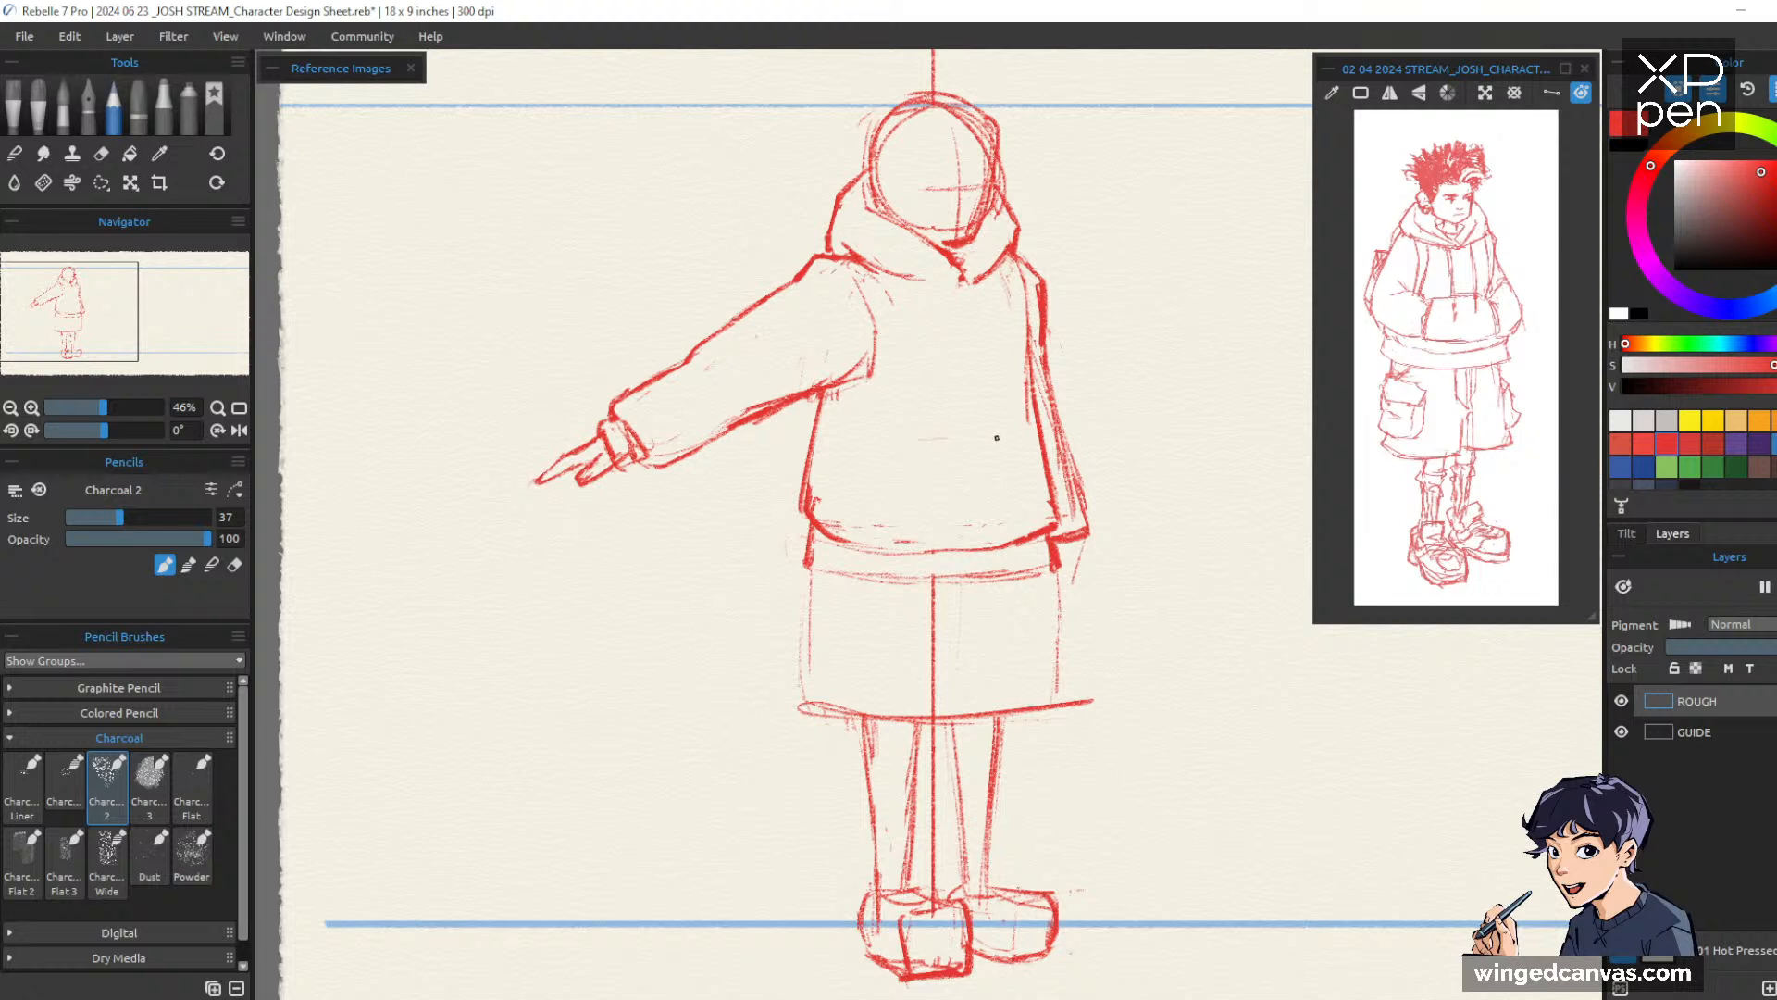
left_click_drag(926, 438, 1017, 426)
mouse_move(904, 439)
left_mouse_down()
mouse_move(877, 517)
mouse_move(970, 528)
left_mouse_up()
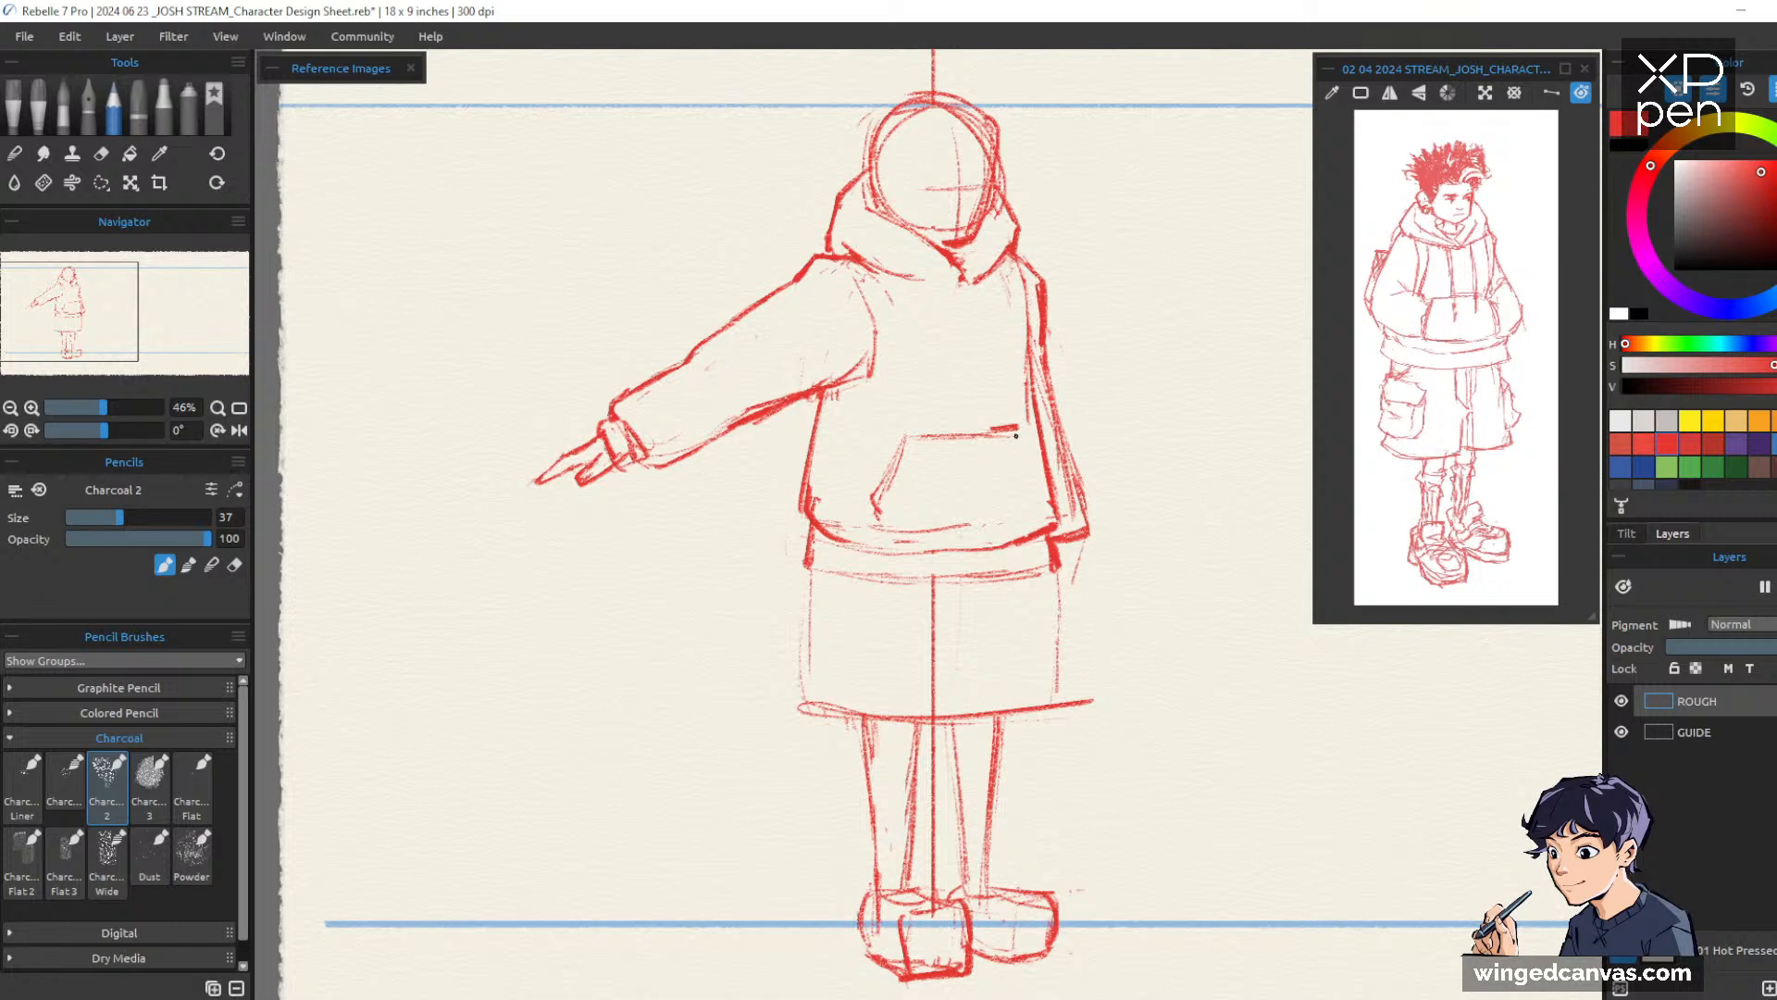
left_click_drag(1011, 428, 1037, 486)
key("e")
key("p")
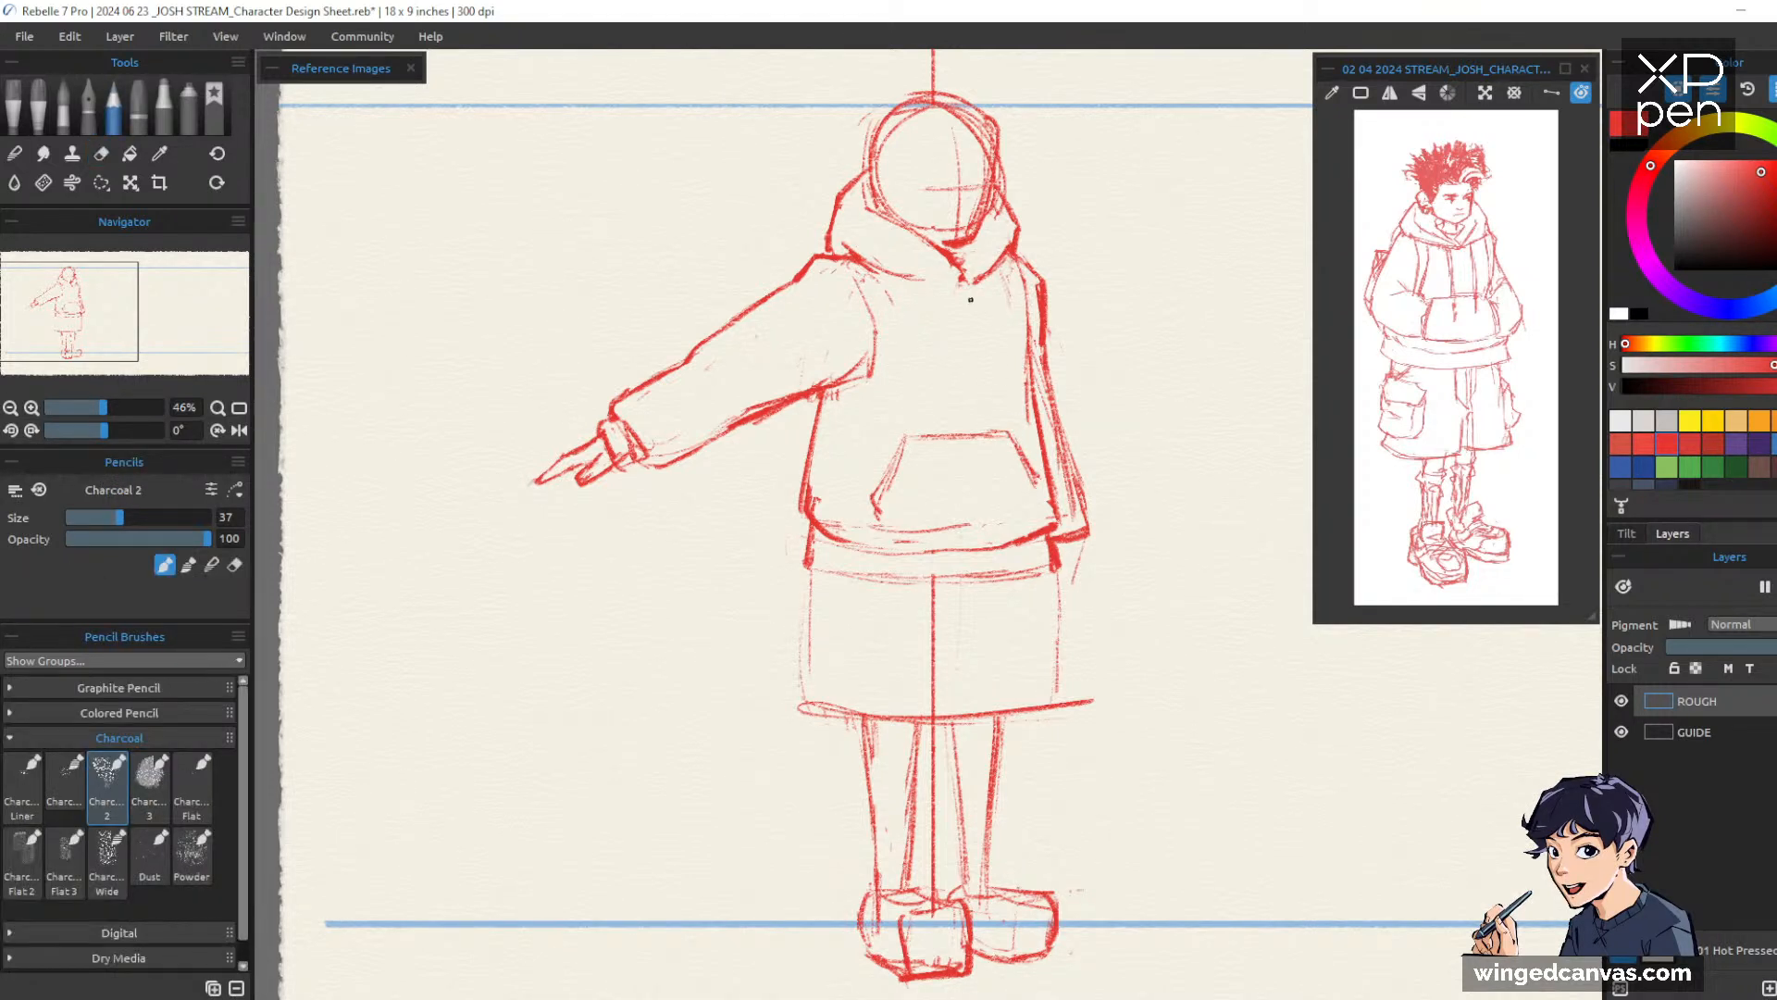
Draw the hood's lower neckline across the upper chest and clean up the stroke
mouse_move(936, 283)
left_mouse_down()
mouse_move(1009, 252)
mouse_move(984, 274)
left_mouse_up()
key("e")
key("b")
key("e")
key("b")
key("e")
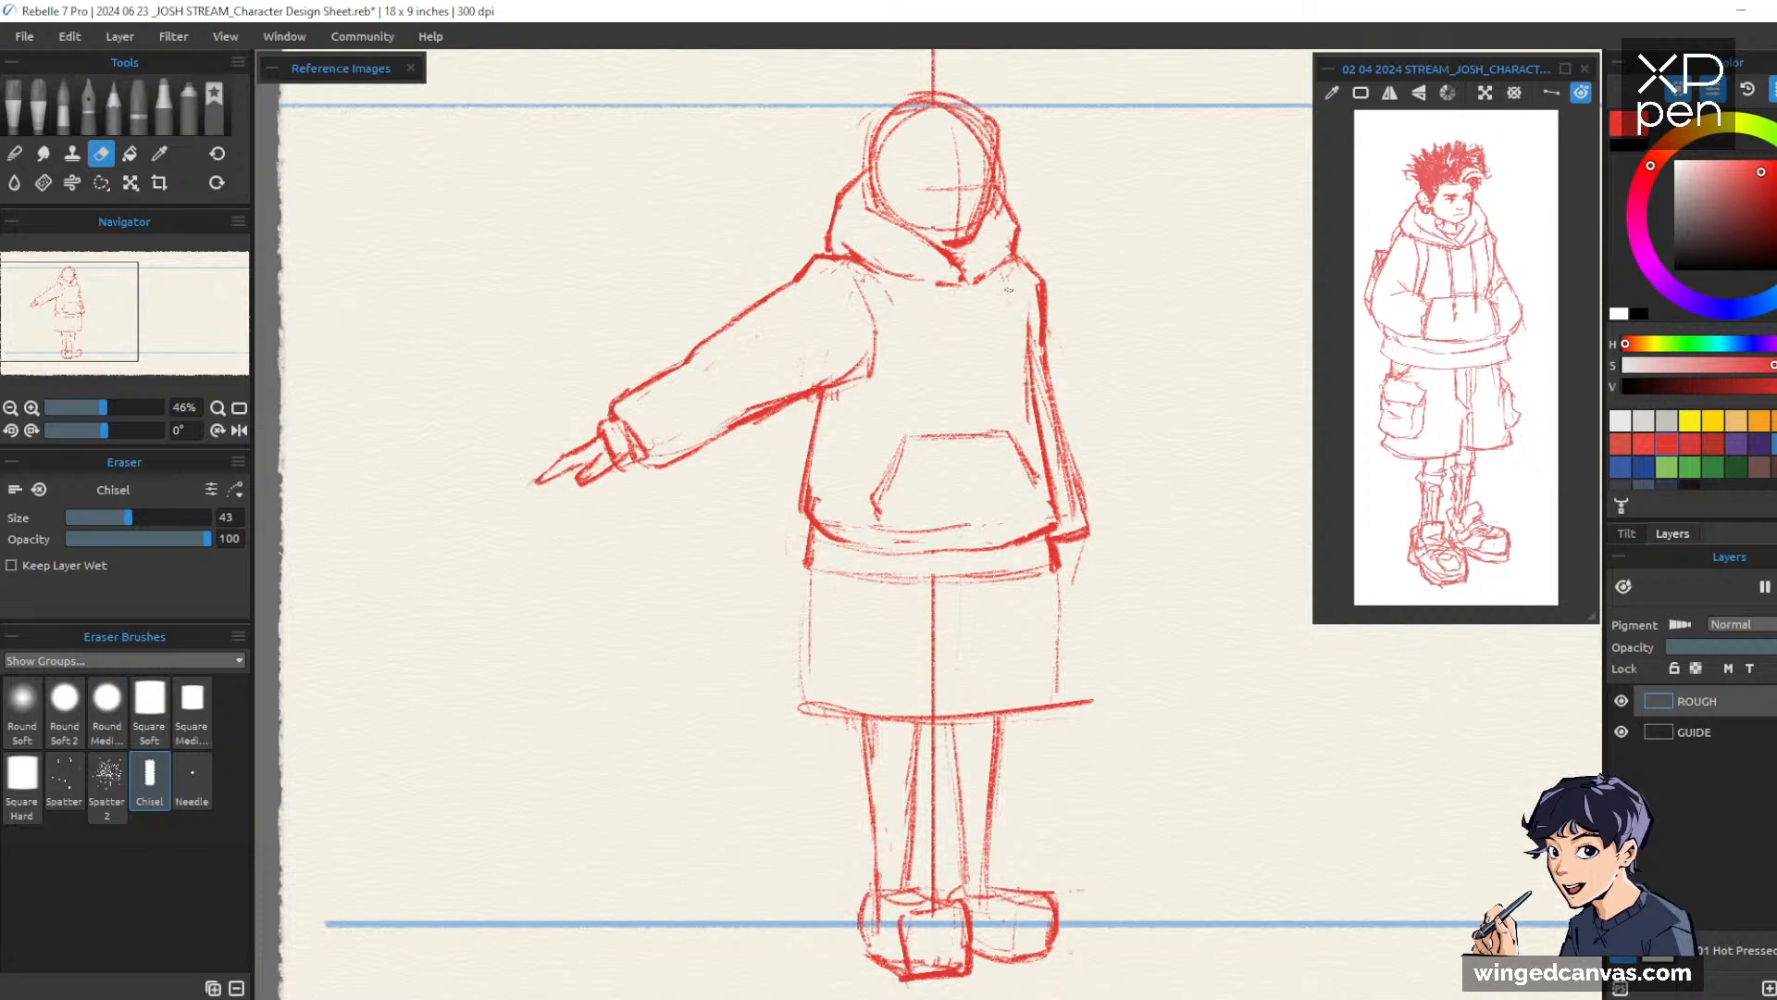
key("b")
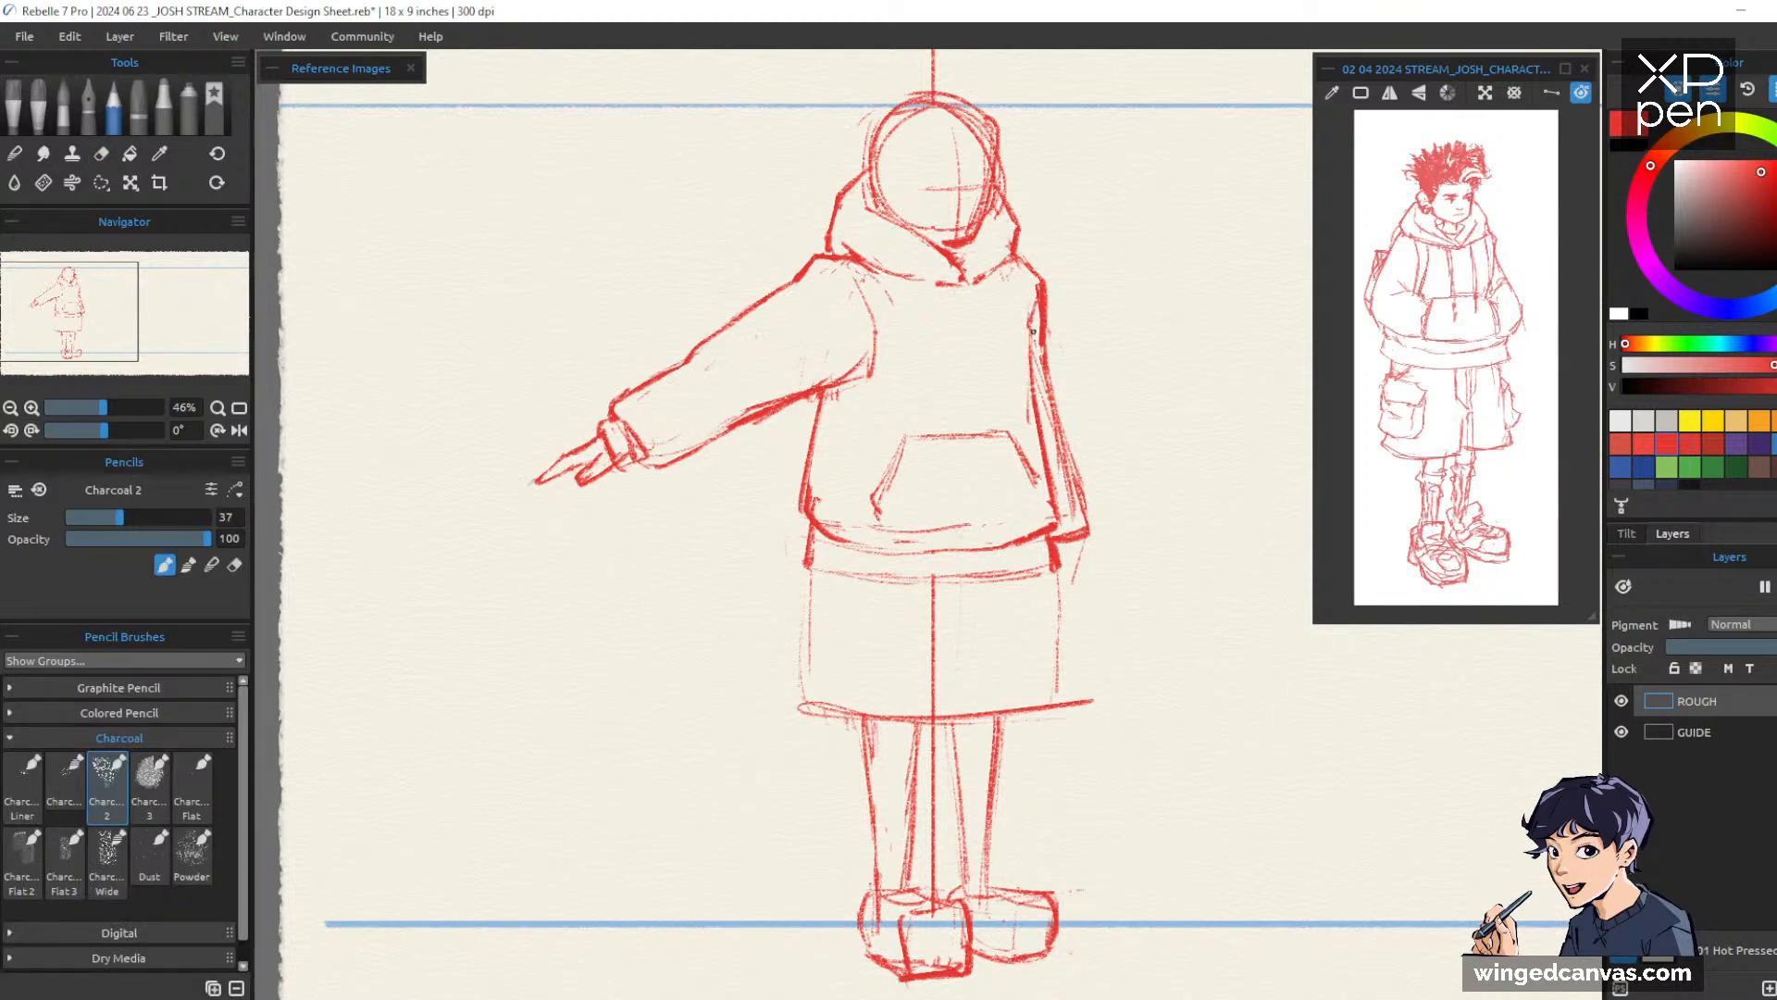
Darken the hoodie torso's right edge and extend the pocket's right side down to the hem
left_click_drag(1033, 333, 1034, 428)
mouse_move(1044, 474)
left_mouse_down()
mouse_move(1026, 517)
mouse_move(885, 527)
mouse_move(1037, 518)
left_mouse_up()
key("e")
key("b")
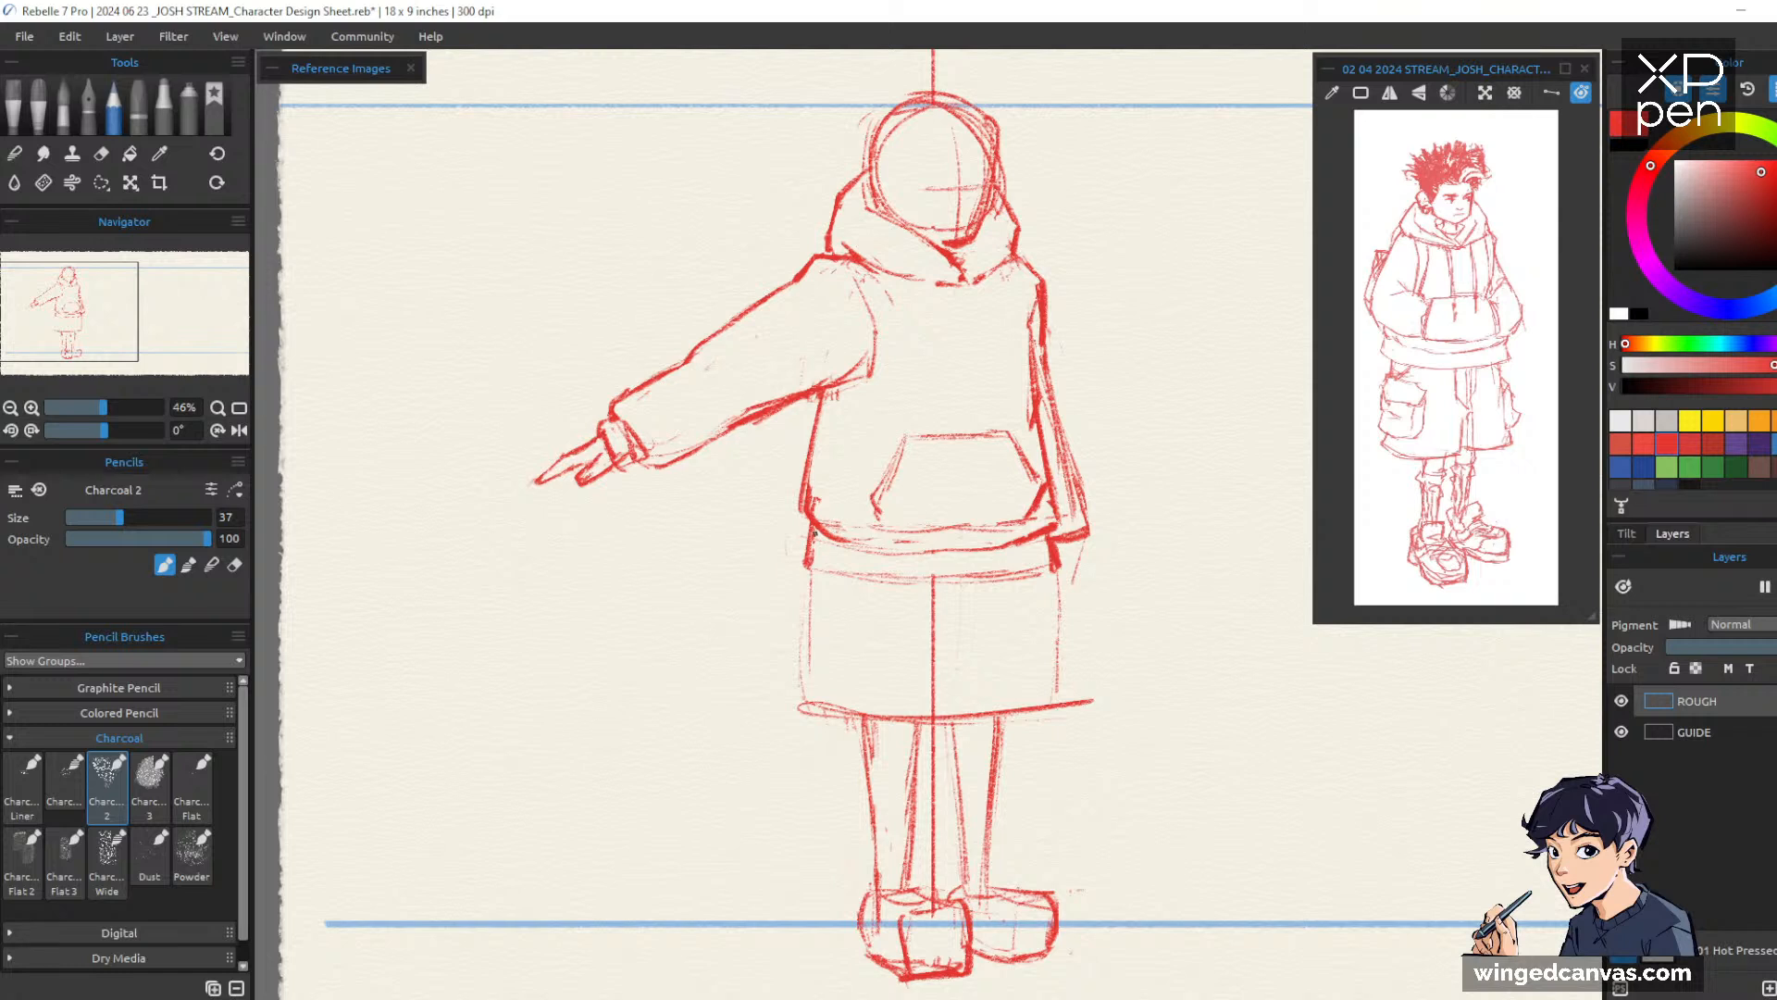
Redraw the ends of the hoodie's waistband and erase the heavy doubled seam line along its upper edge
mouse_move(823, 529)
left_mouse_down()
mouse_move(800, 575)
mouse_move(1064, 572)
left_mouse_up()
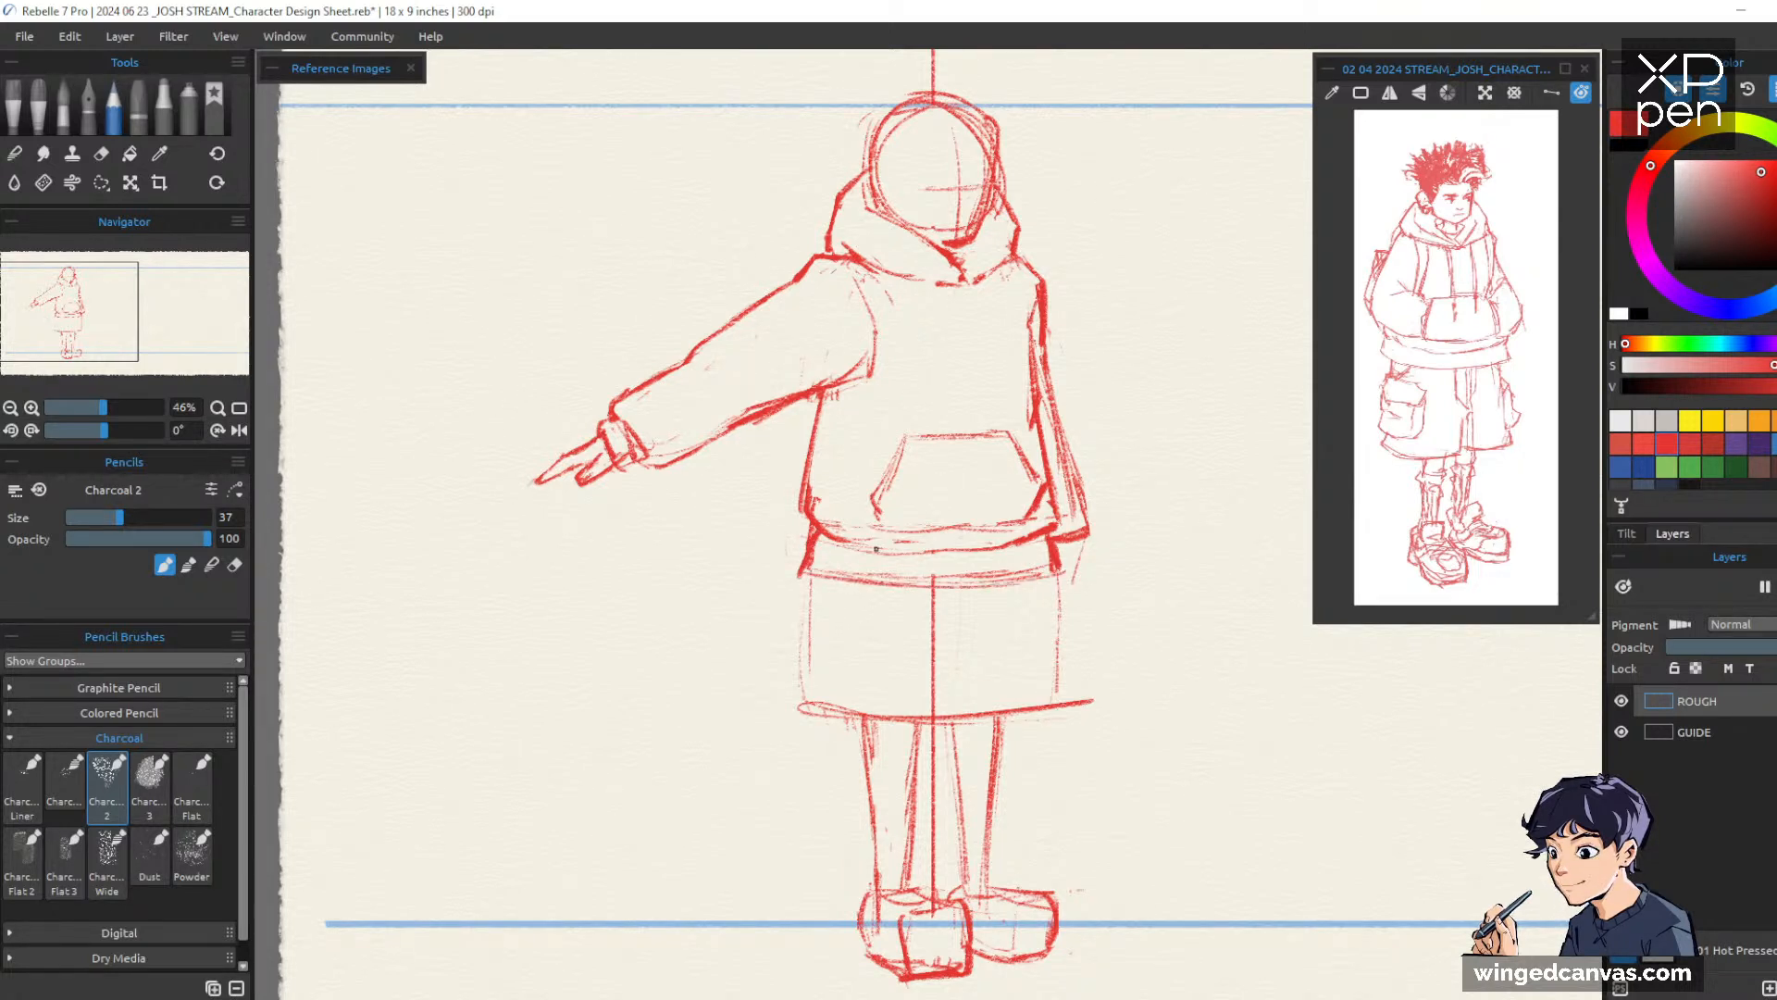
key("e")
left_click_drag(958, 548, 830, 541)
mouse_move(1013, 525)
left_mouse_down()
mouse_move(924, 528)
mouse_move(1020, 529)
left_mouse_up()
key("e")
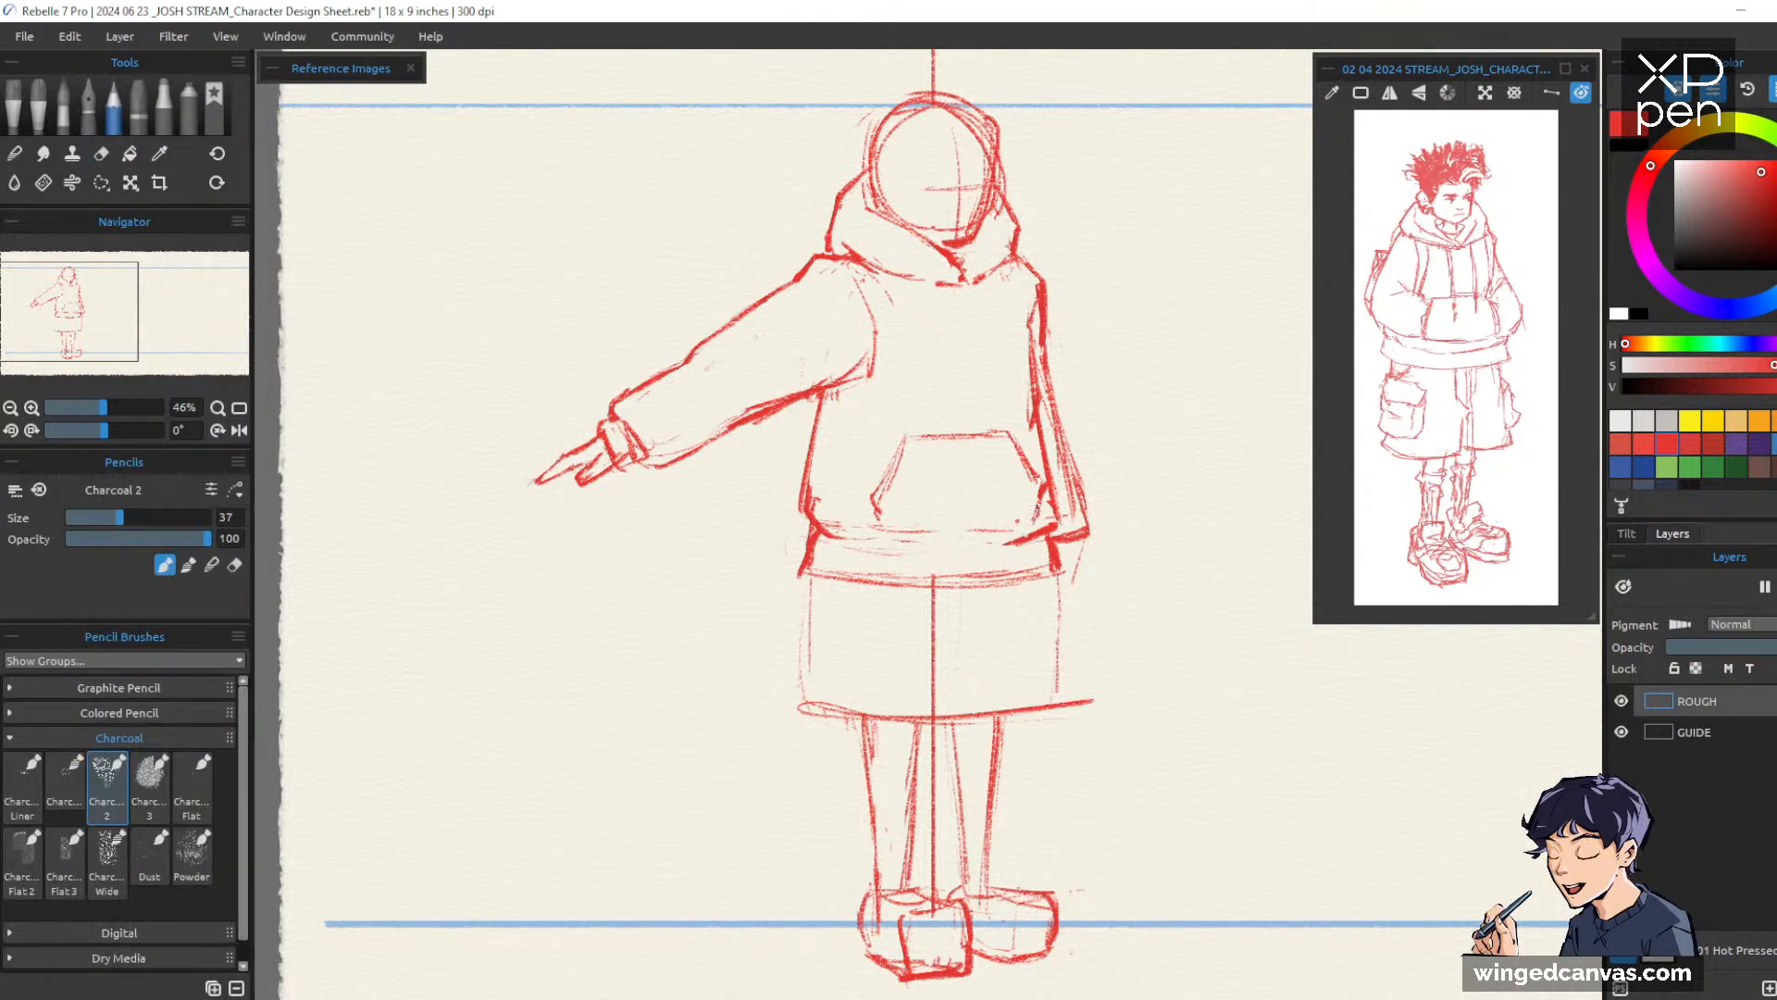
Close the pocket's left side and redraw the waistband seam beneath it as a single curved line
left_click_drag(885, 498, 872, 537)
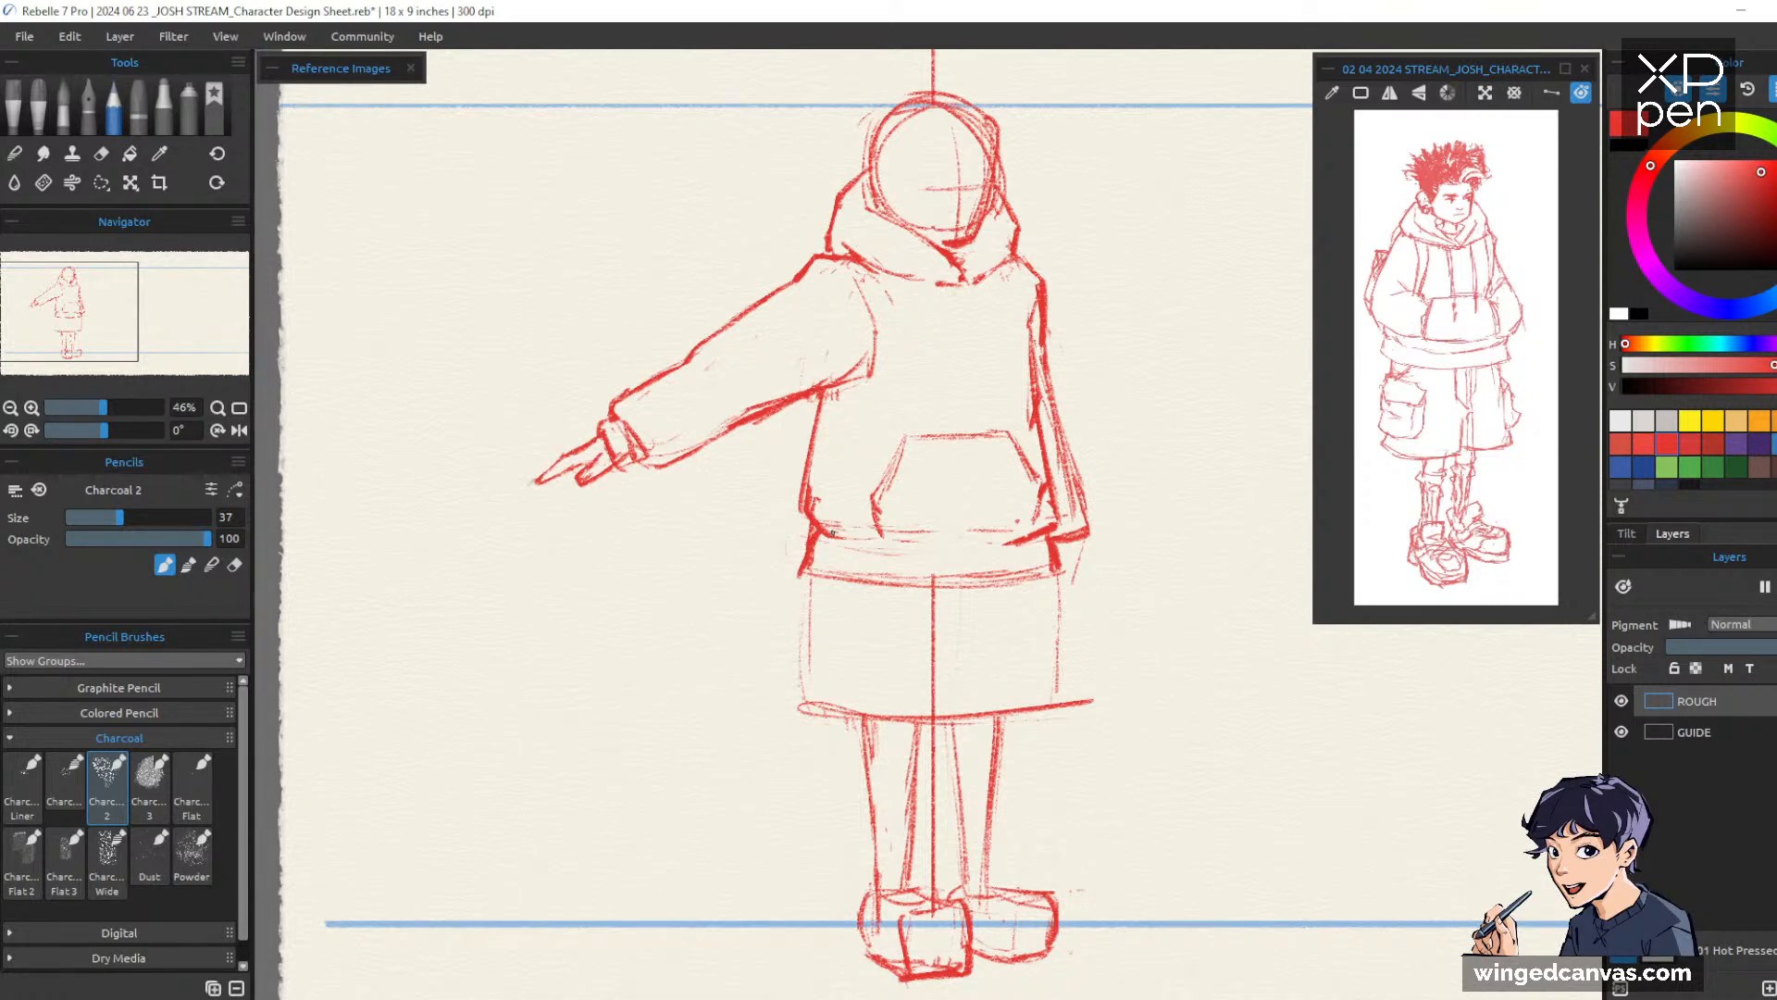
mouse_move(877, 537)
left_mouse_down()
mouse_move(1013, 543)
mouse_move(1041, 505)
mouse_move(1011, 540)
mouse_move(1044, 526)
left_mouse_up()
key("e")
key("b")
left_click_drag(842, 531, 879, 539)
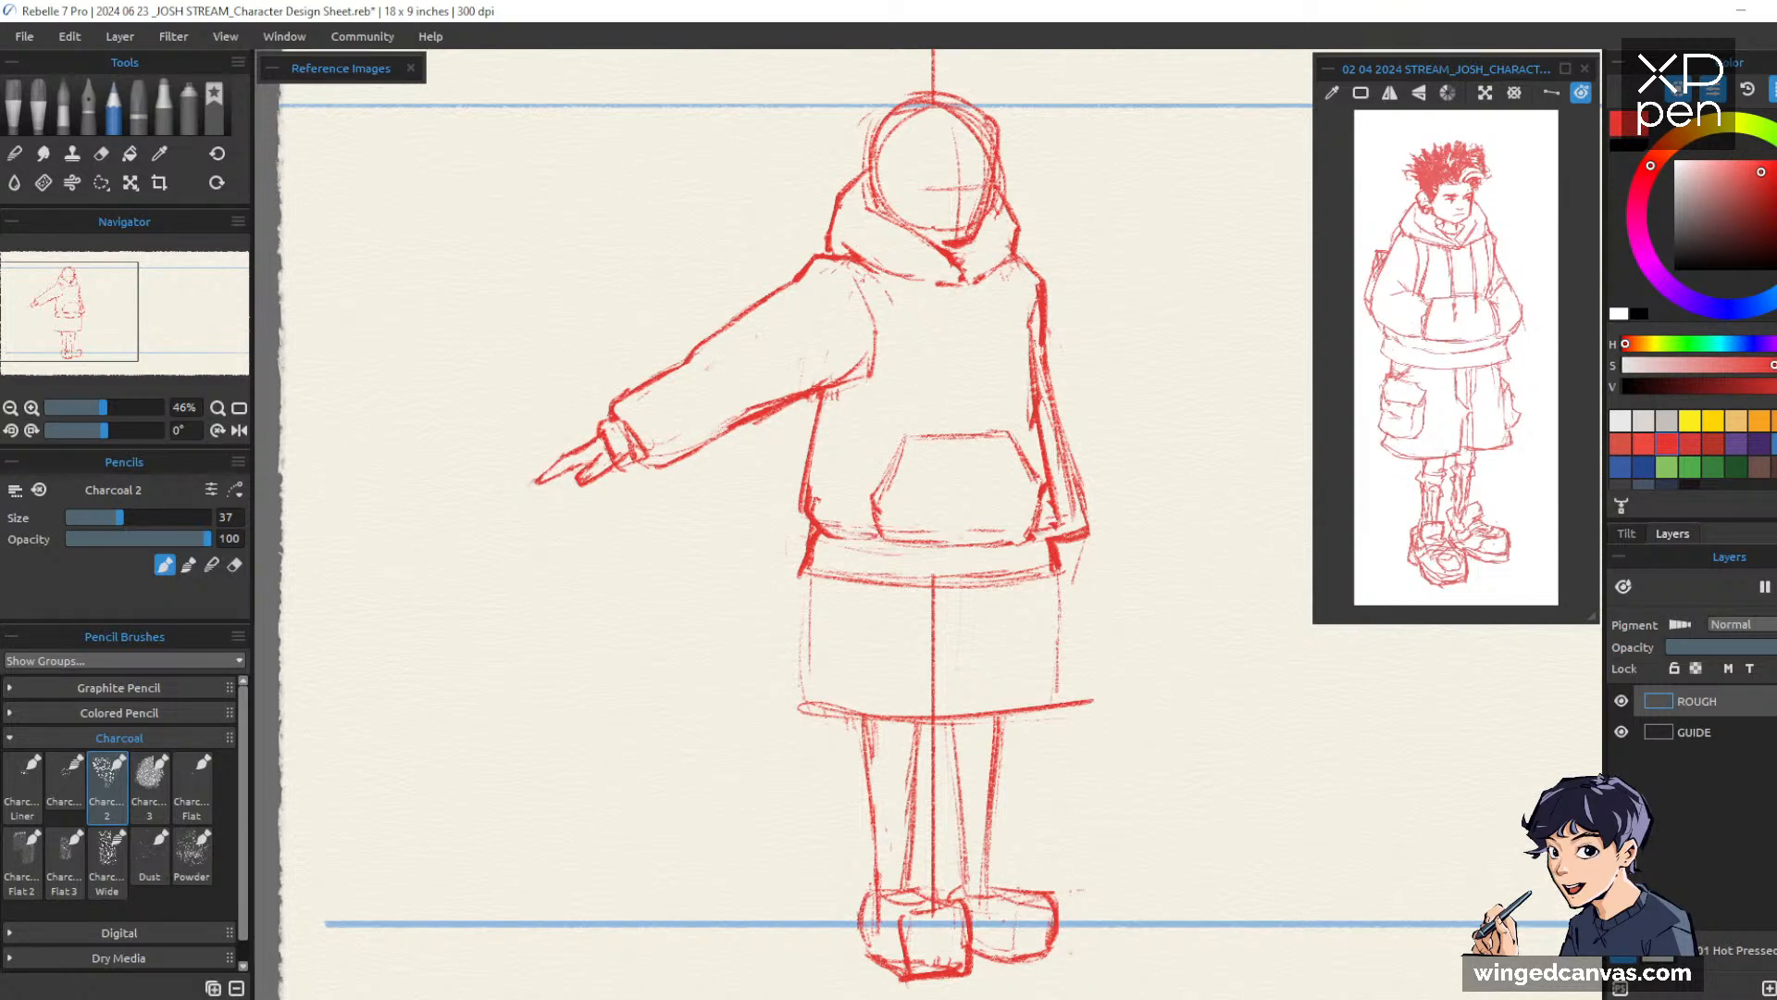
key("e")
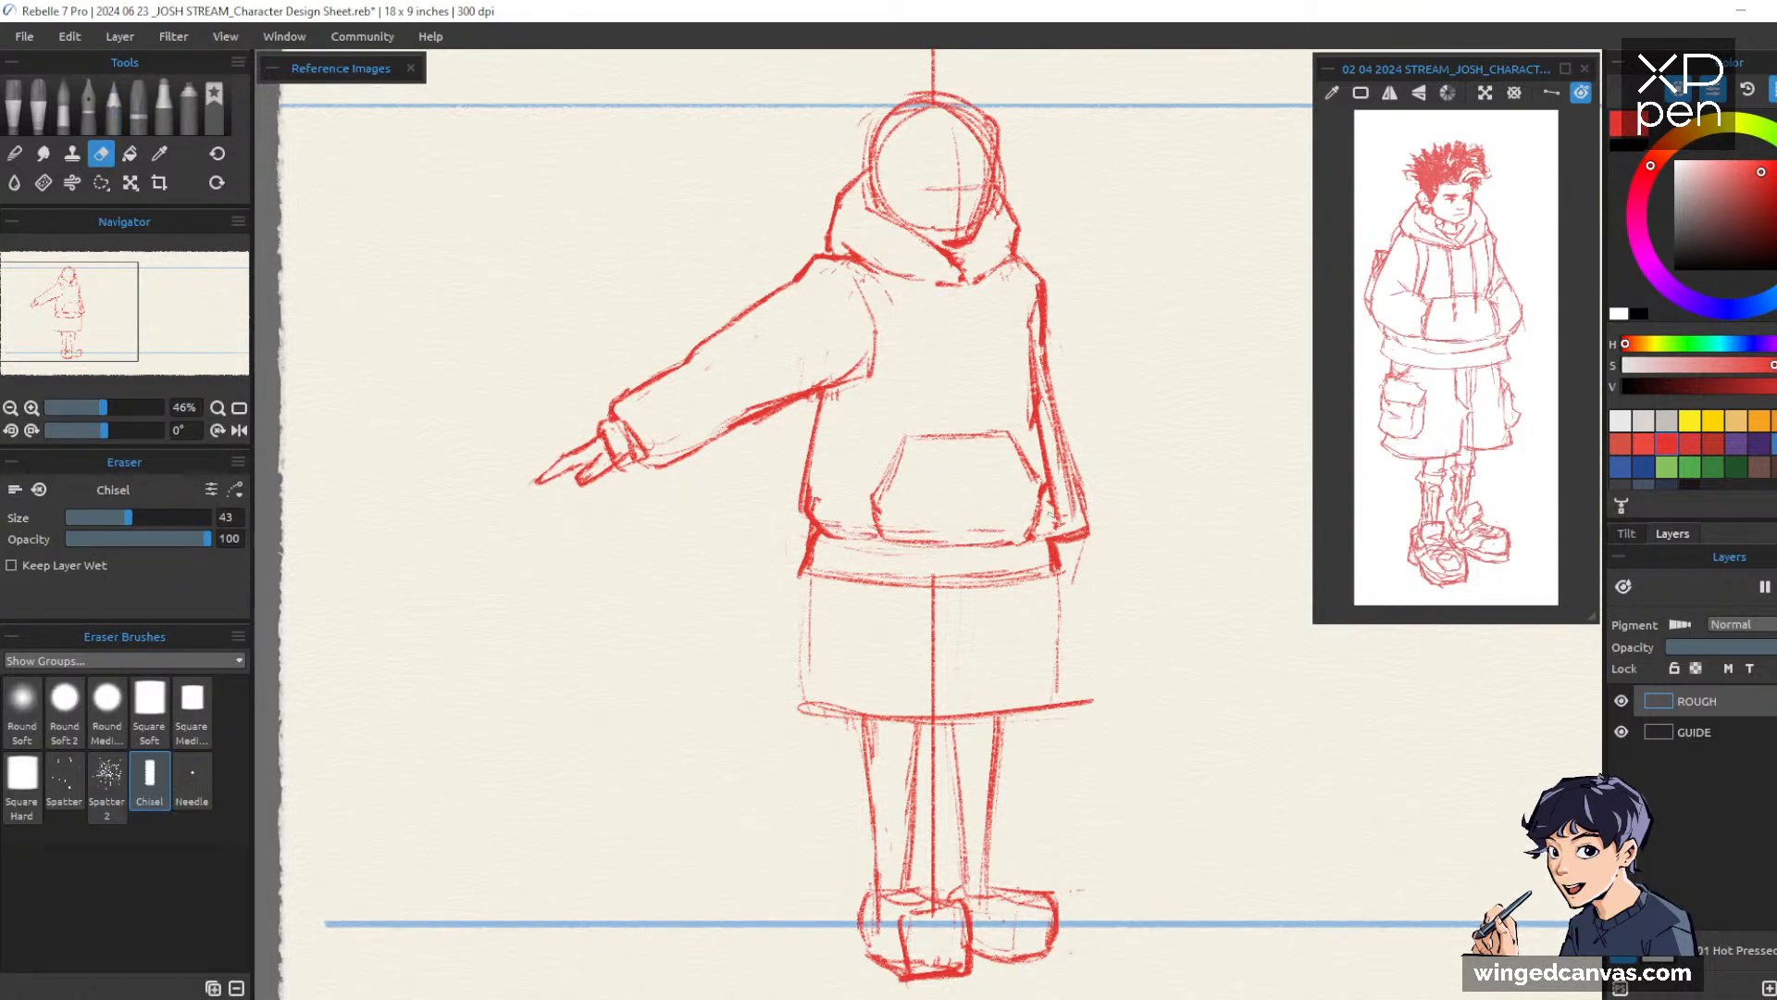
Erase the stray doubled strokes between the pocket's right side and the torso's right edge
mouse_move(1029, 403)
left_mouse_down()
mouse_move(1062, 512)
mouse_move(1046, 537)
left_mouse_up()
key("b")
key("e")
mouse_move(1046, 456)
left_mouse_down()
mouse_move(1049, 509)
mouse_move(1032, 394)
left_mouse_up()
key("b")
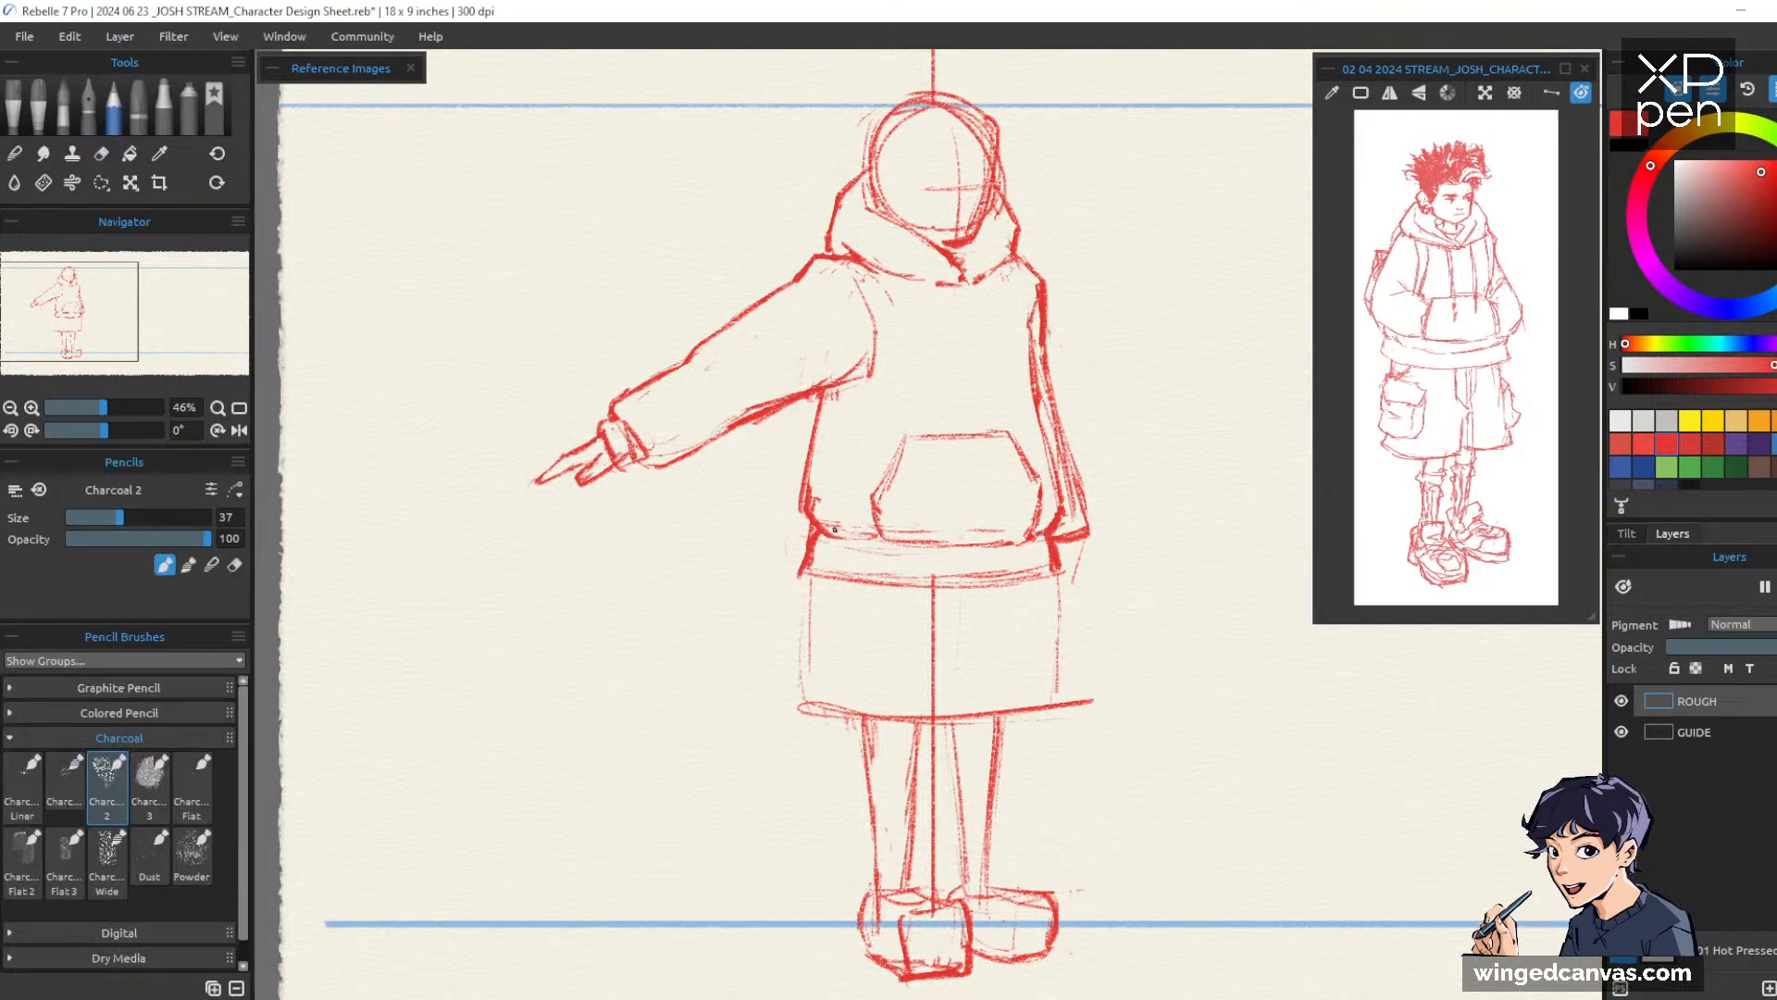
Firm up the waistband seam left of the pocket and tidy the waistband's left end
left_click_drag(848, 533, 881, 537)
key("e")
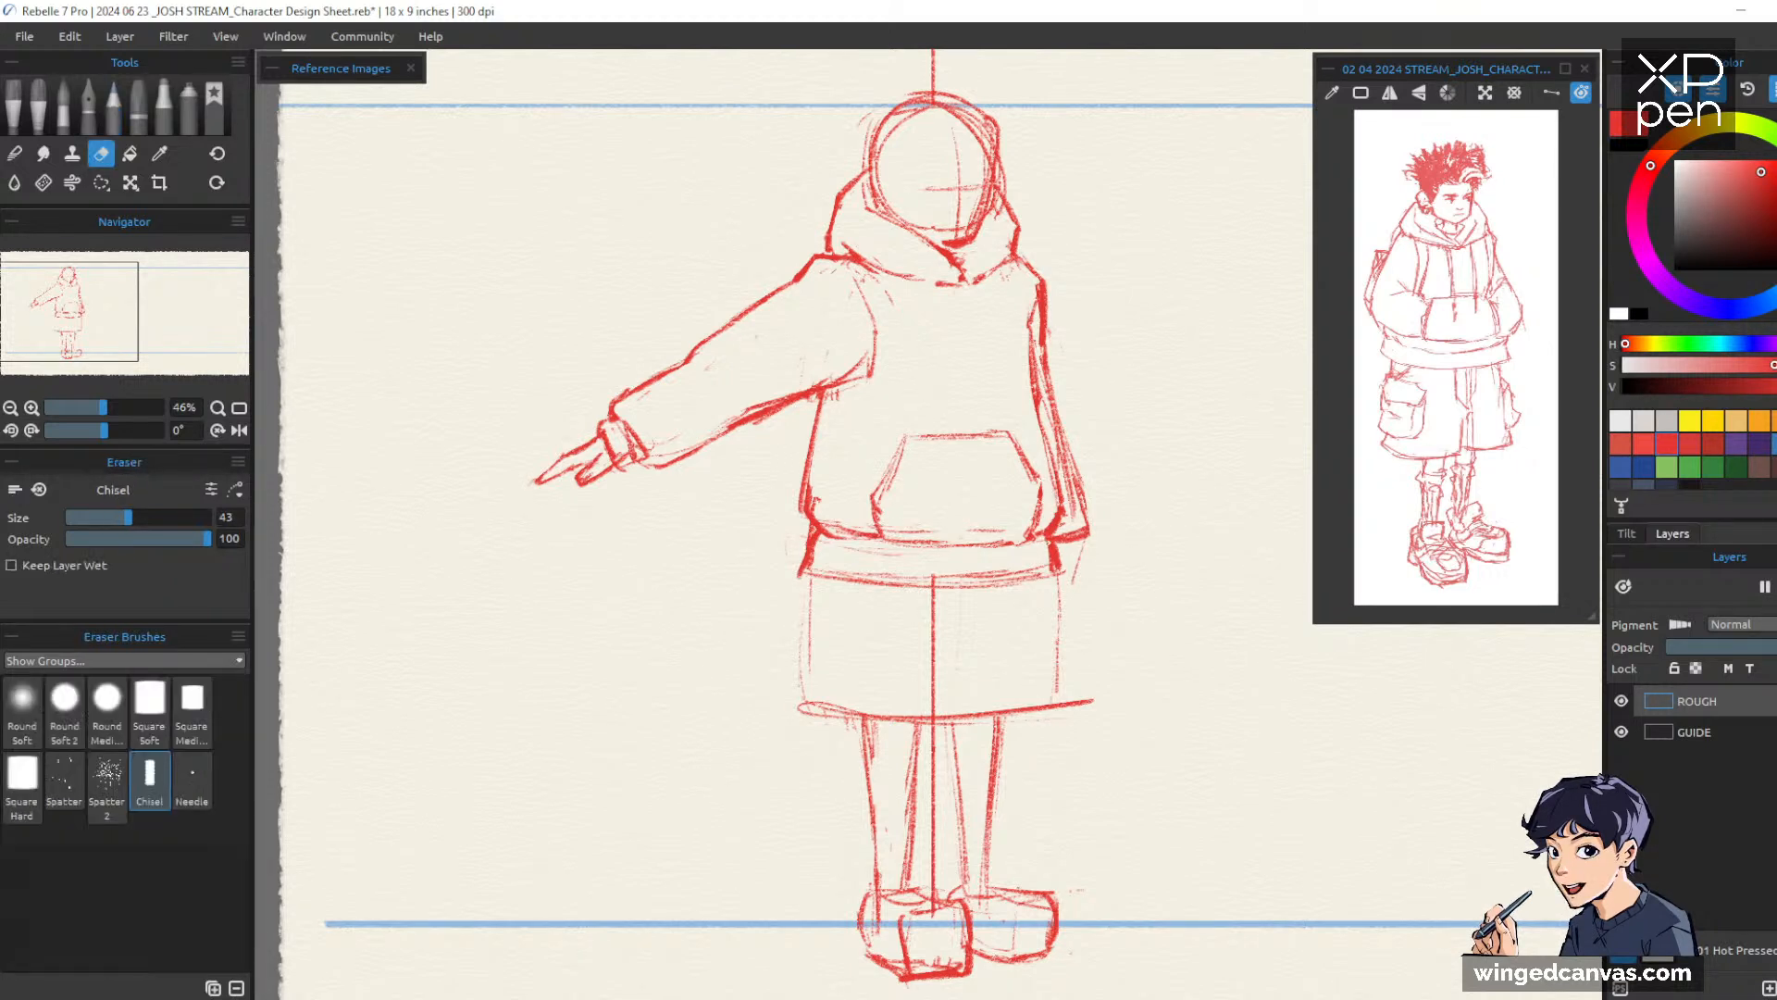
key("p")
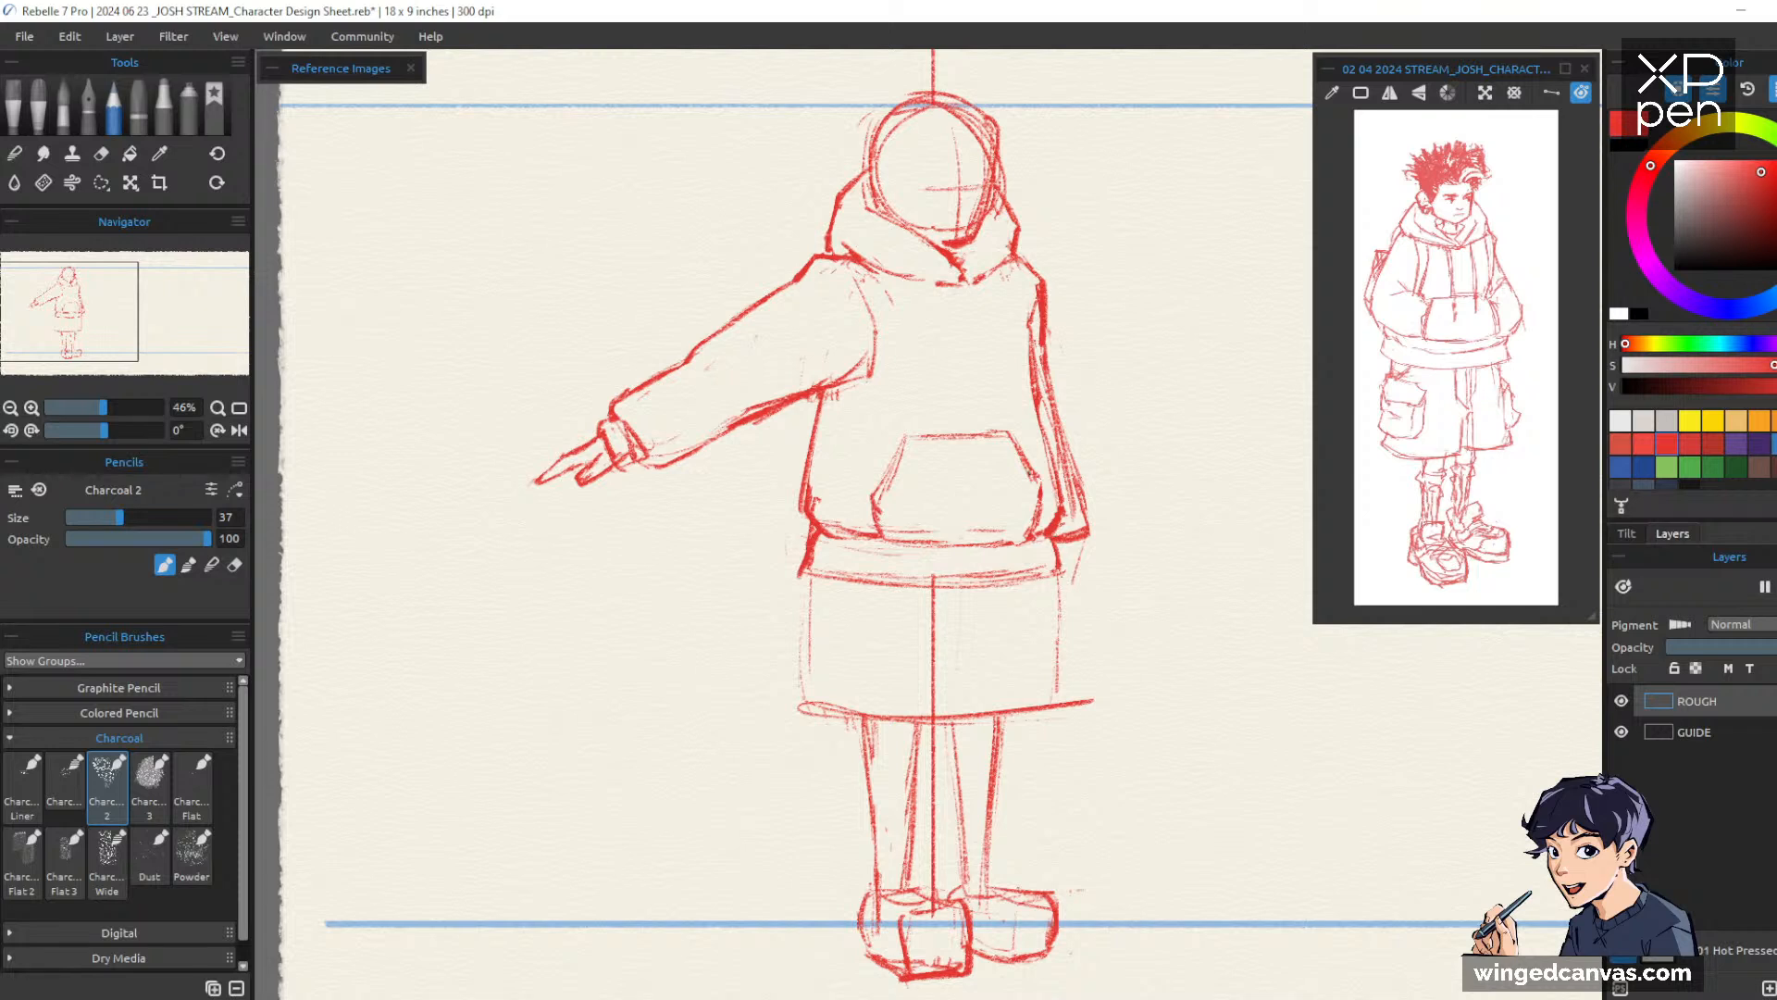
key("e")
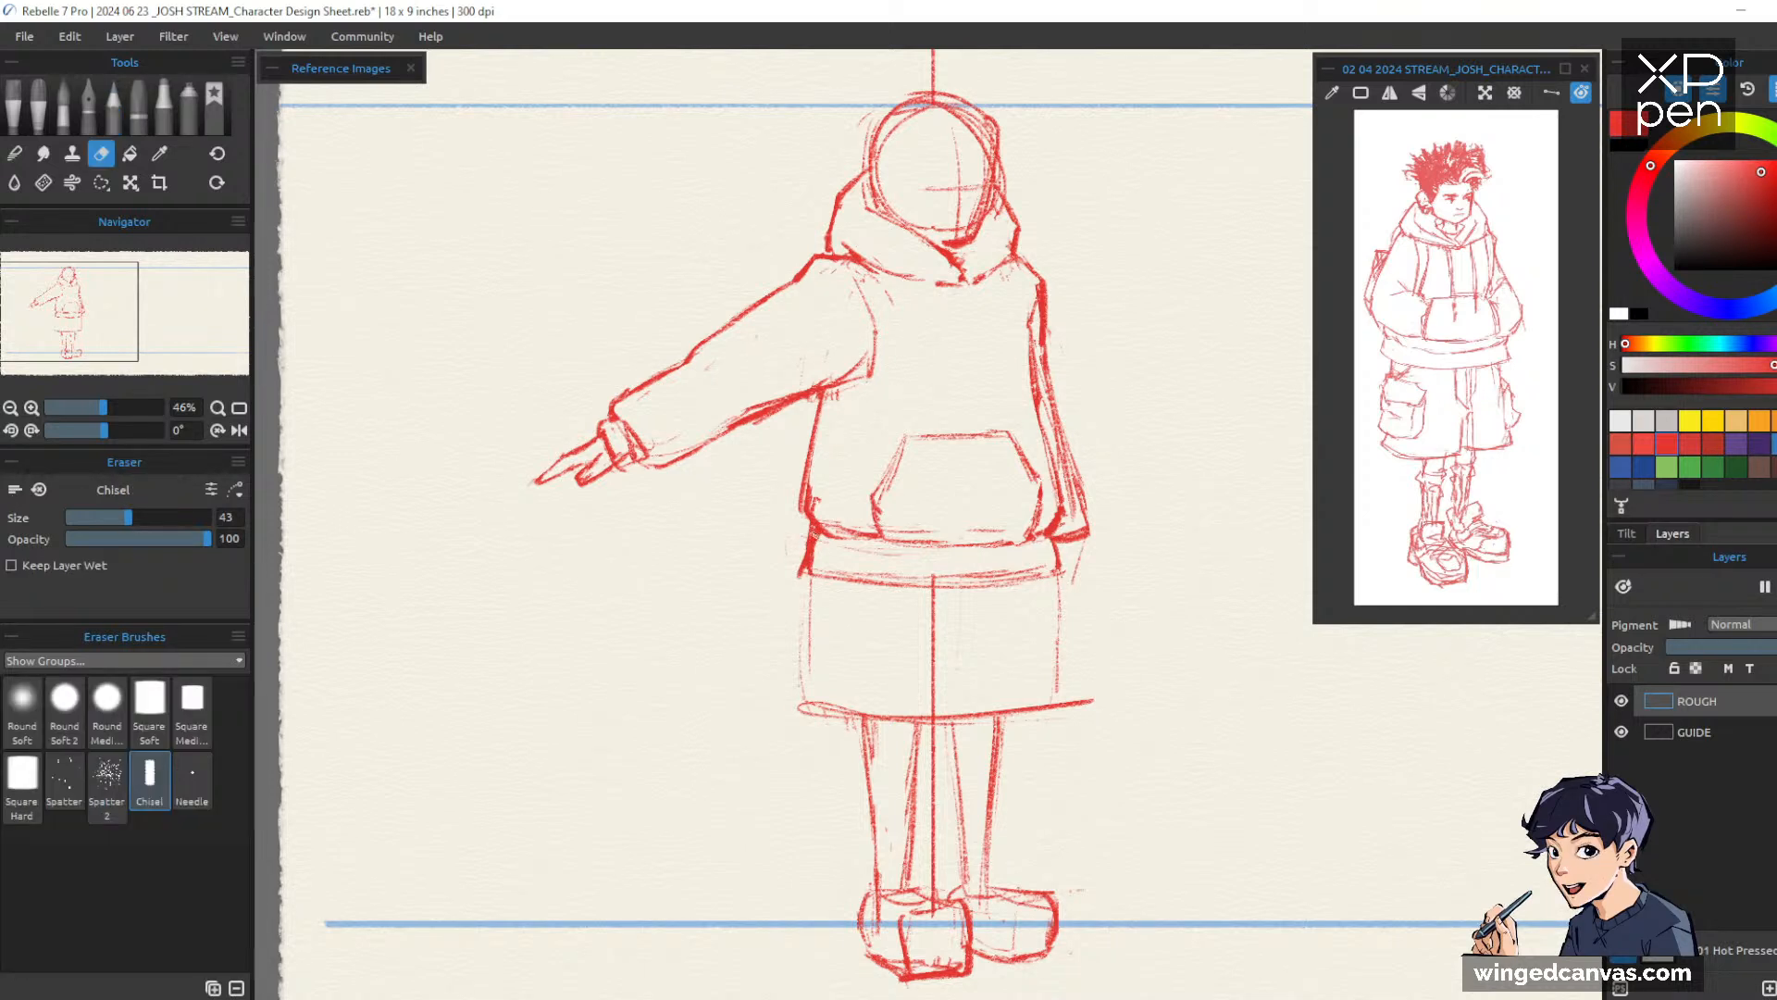
key("p")
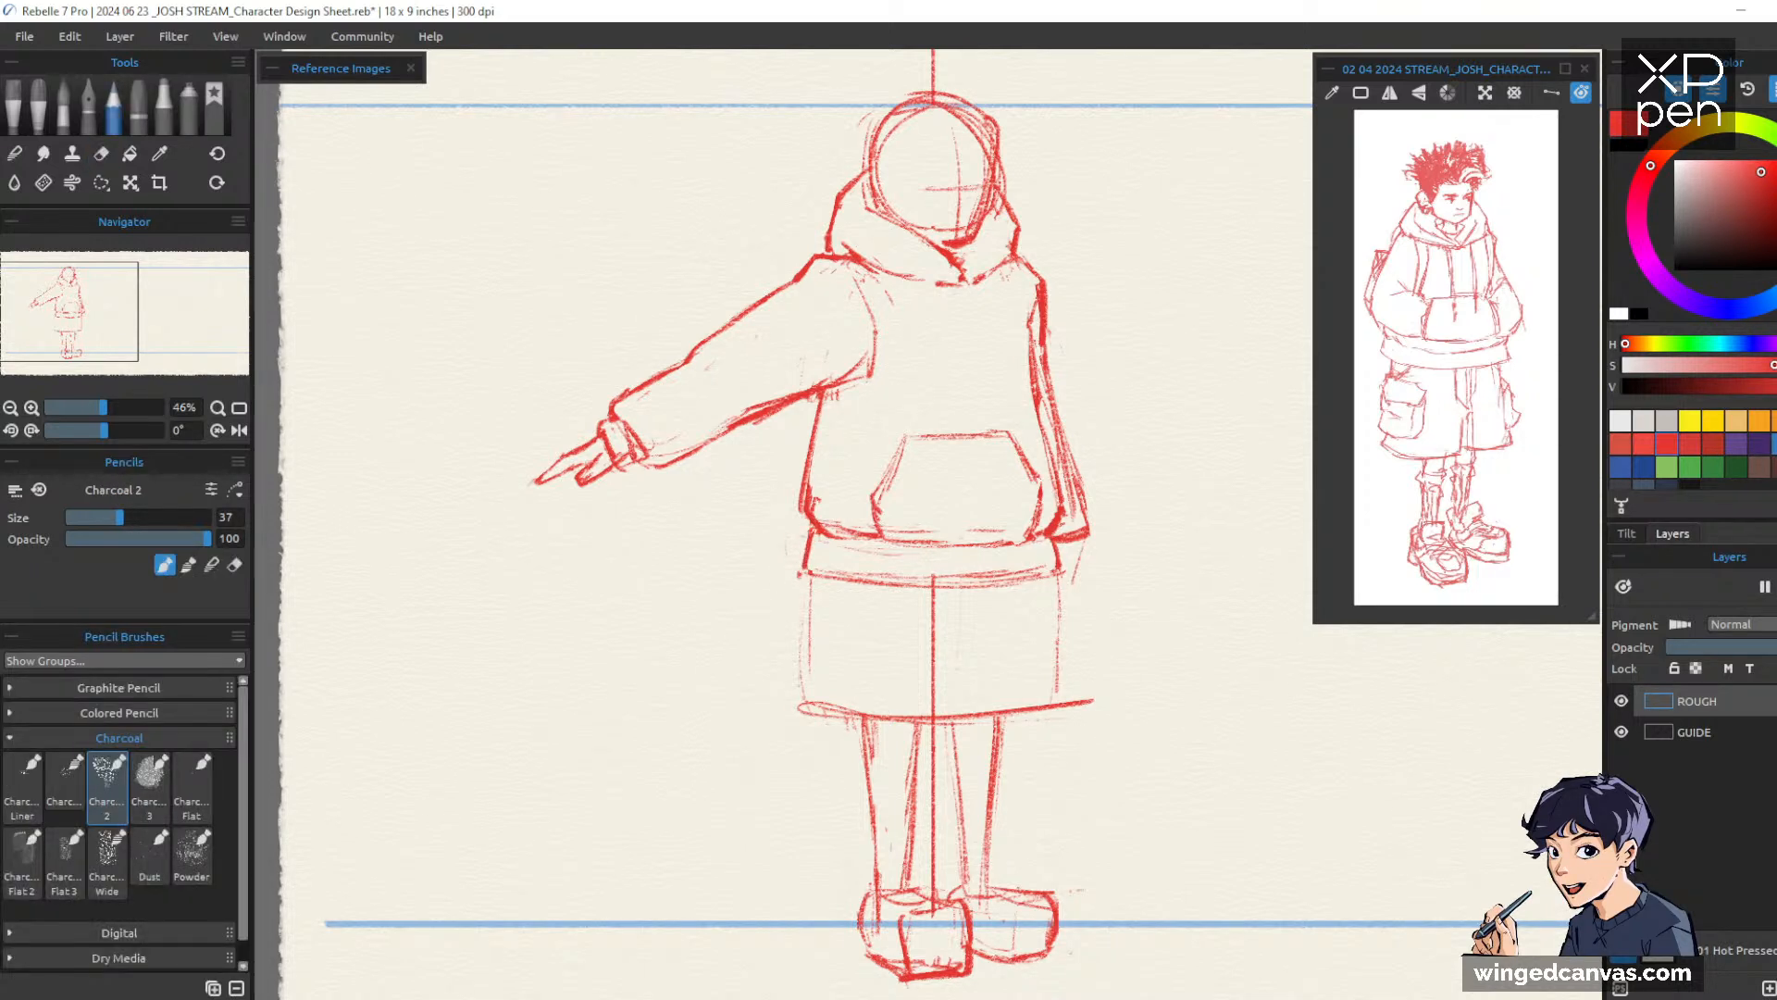
Erase the doubled lower edge of the waistband and redraw it as one clean curve
key("e")
mouse_move(860, 579)
left_mouse_down()
mouse_move(1018, 574)
mouse_move(811, 572)
left_mouse_up()
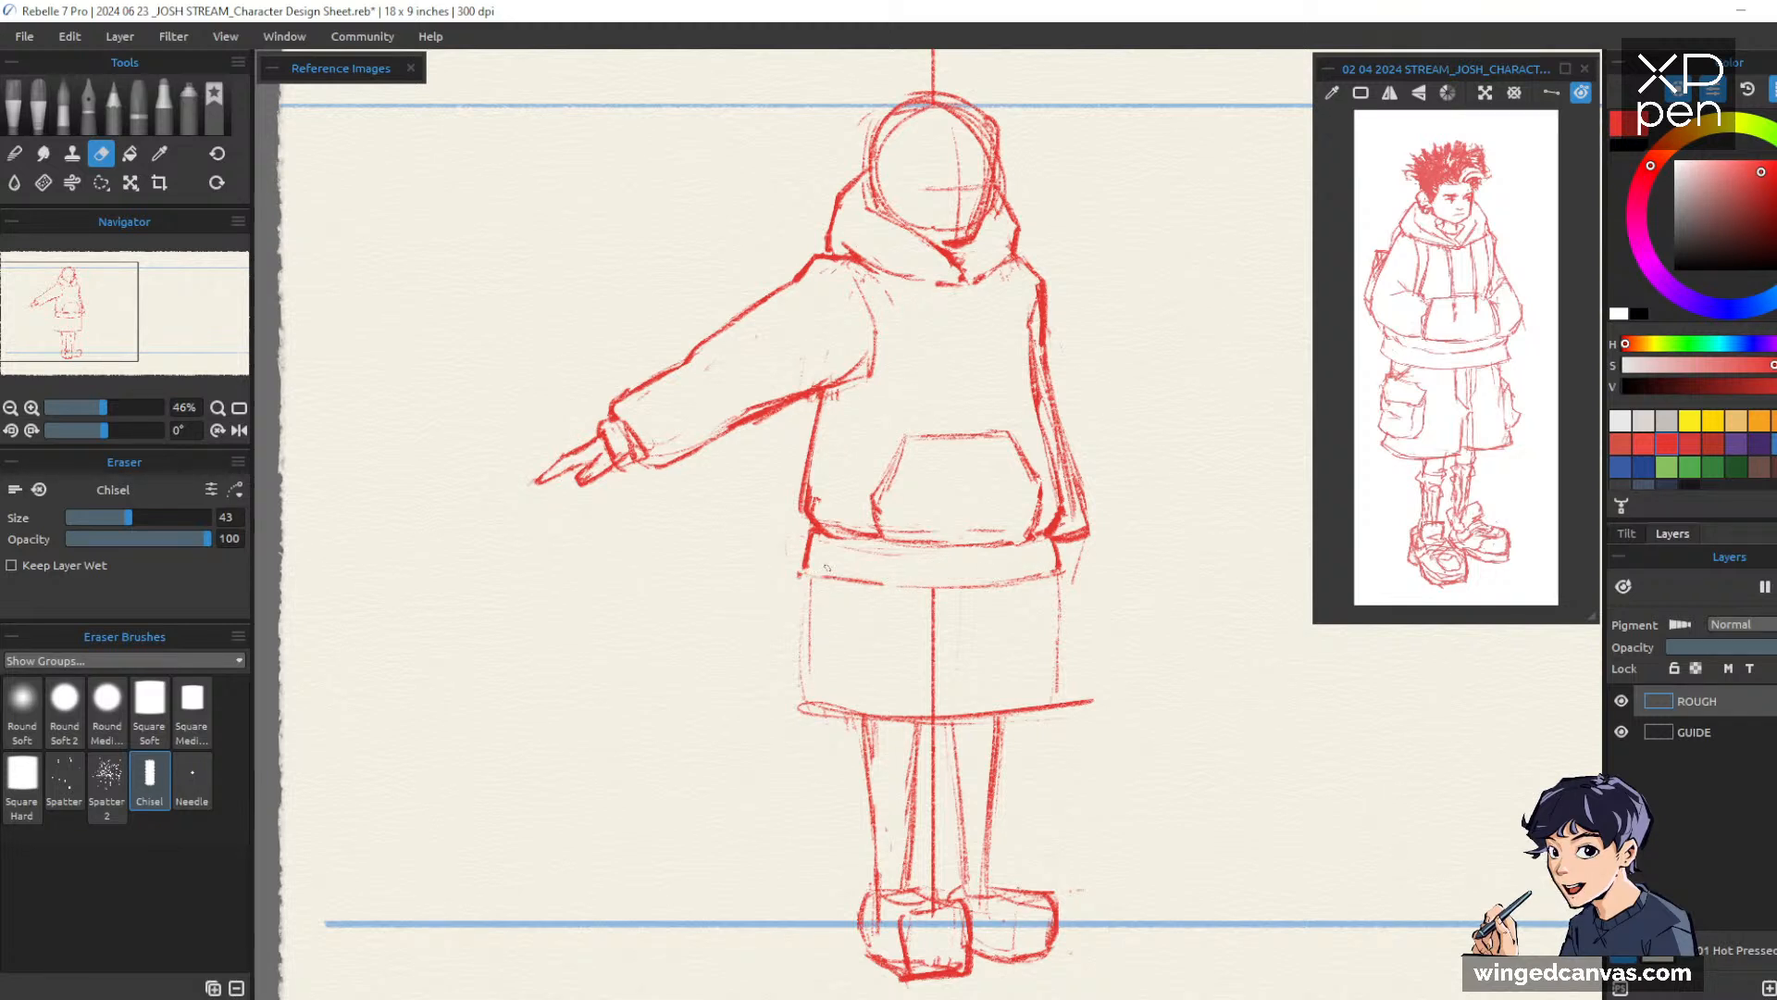
key("p")
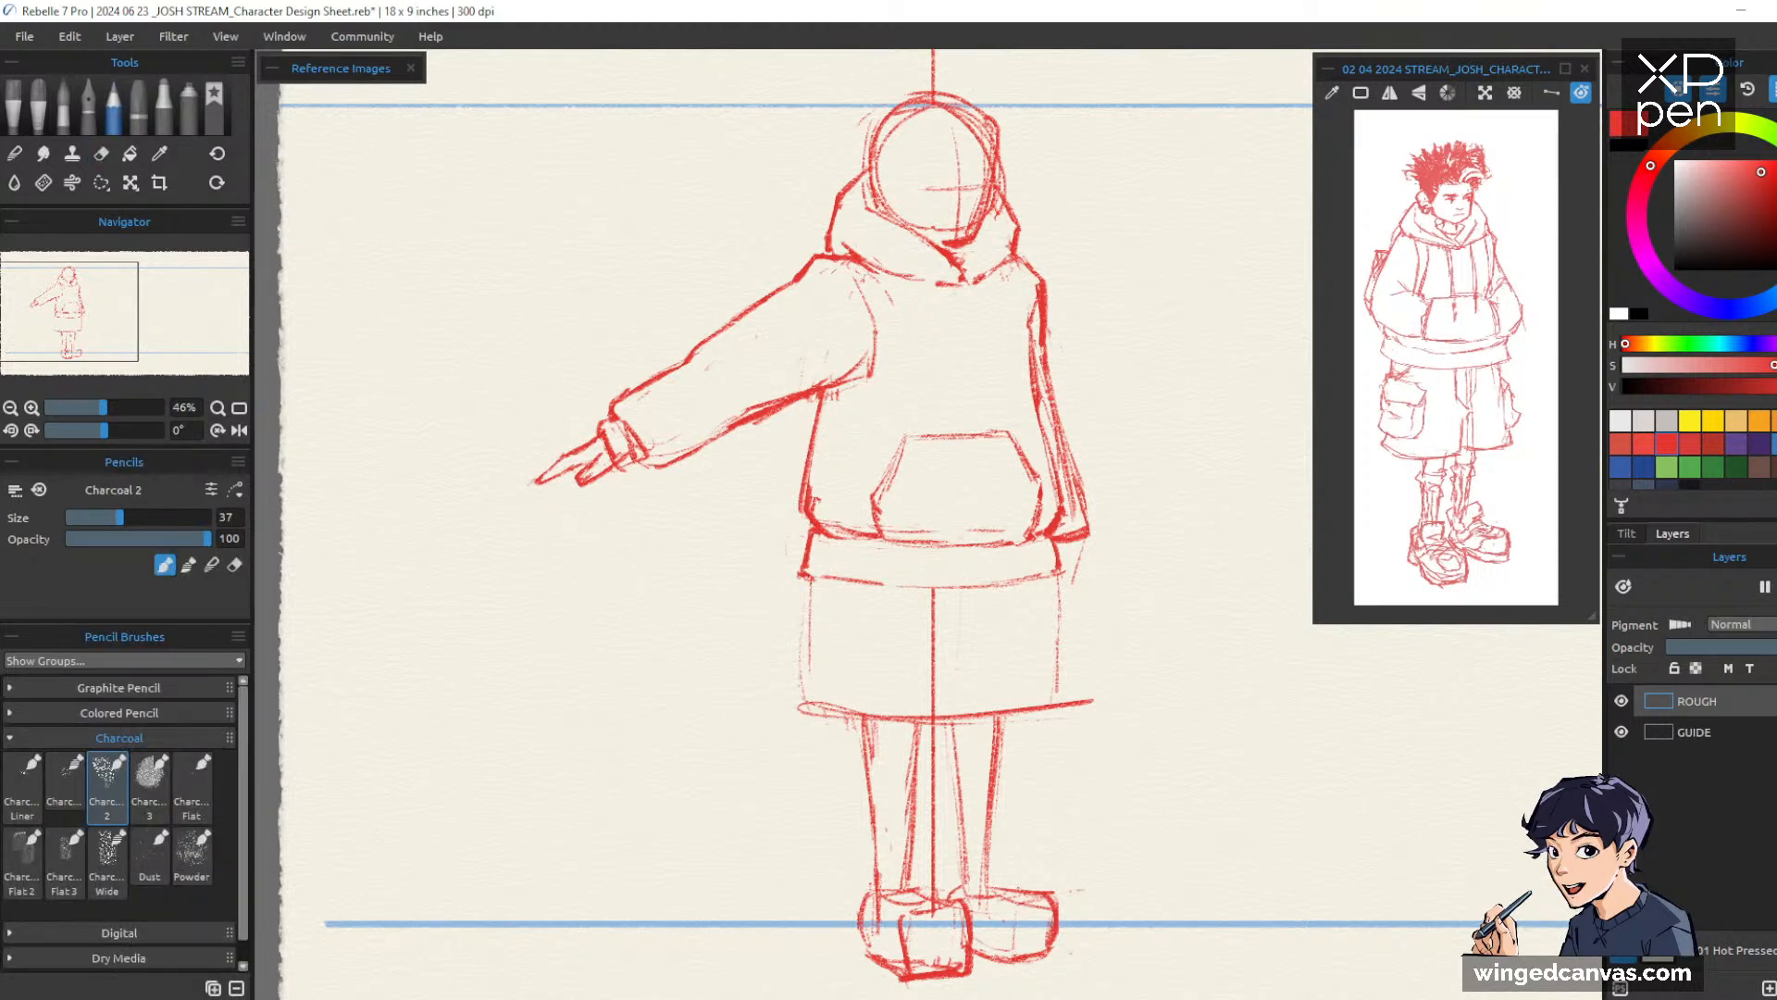
left_click_drag(838, 576, 1028, 580)
key("e")
key("p")
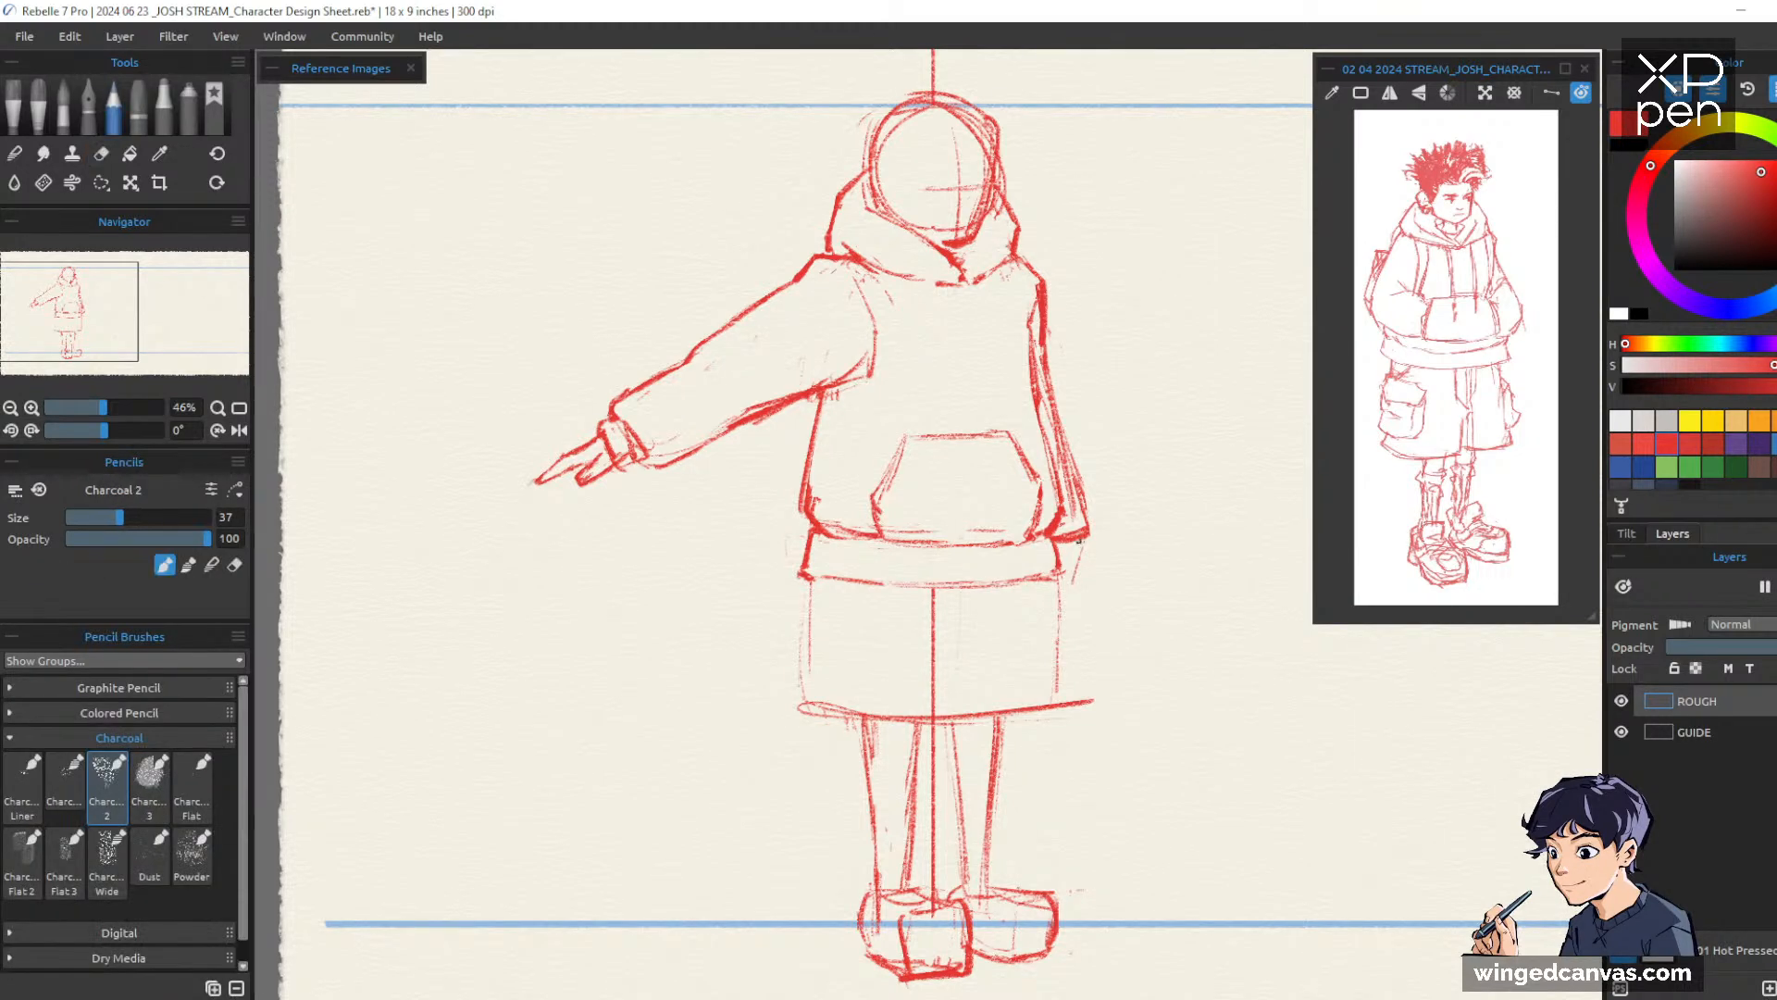
Sketch the hanging hand below the right cuff and darken the right edge of the shorts
left_click_drag(1079, 542, 1065, 582)
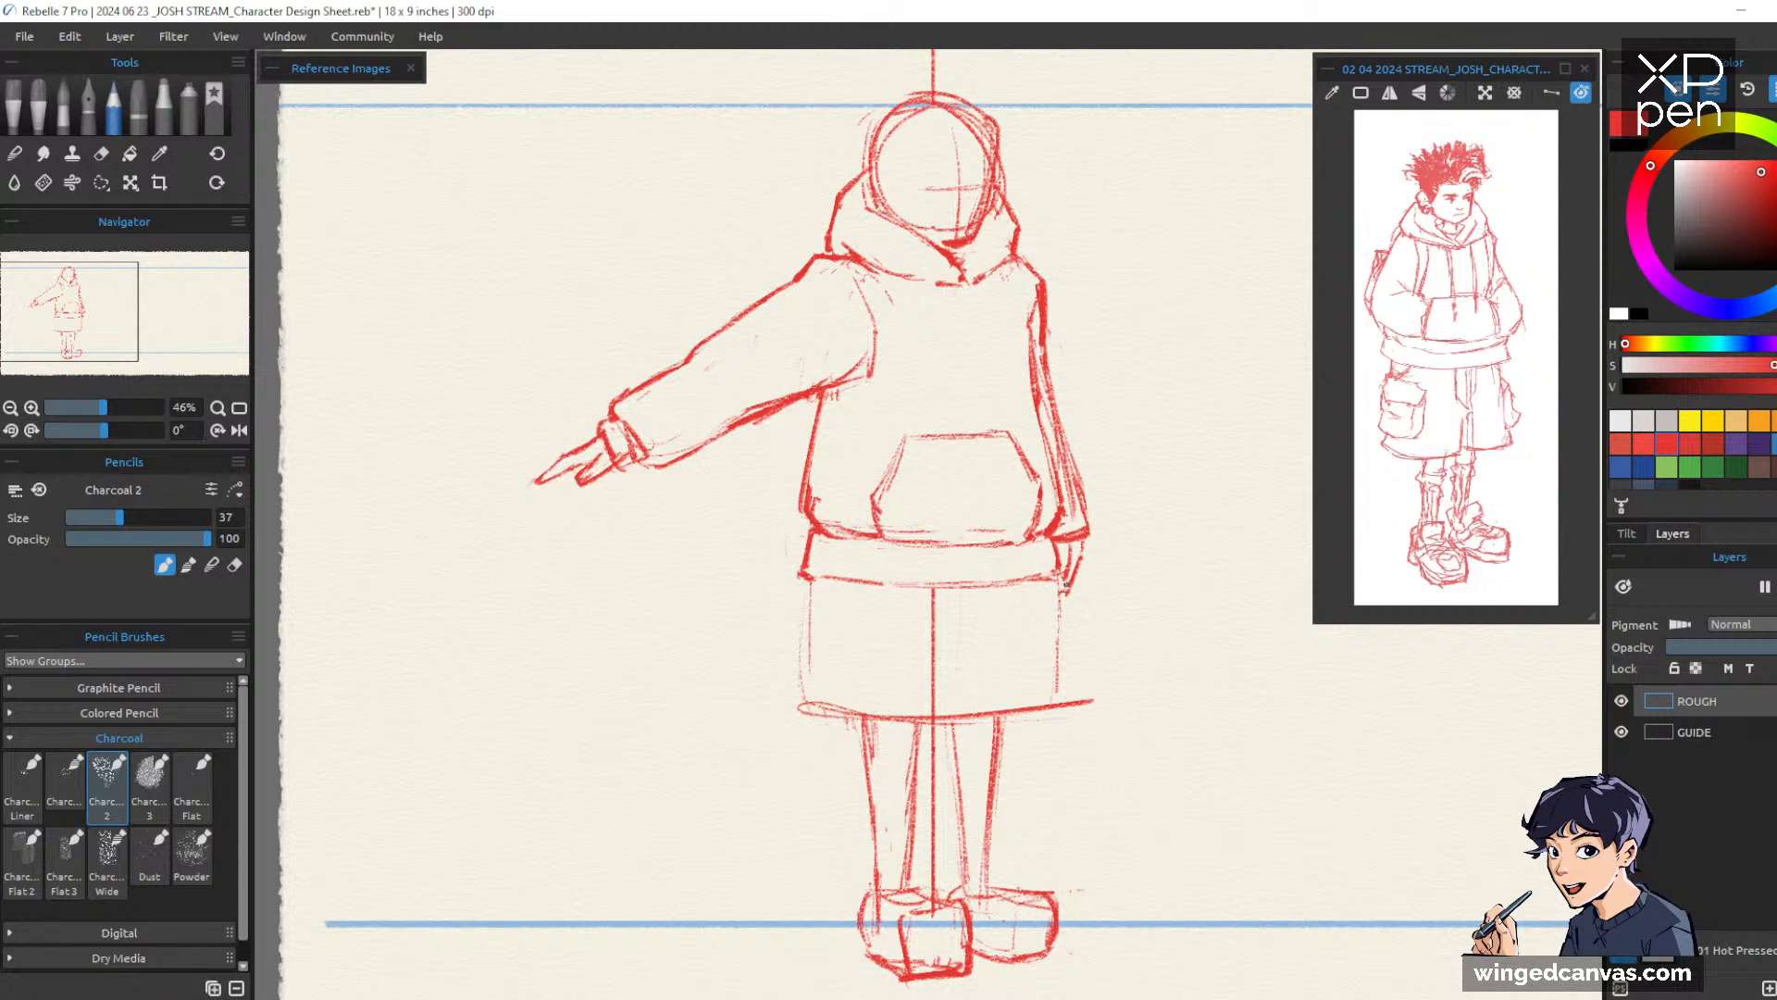
left_click_drag(1054, 541, 1061, 655)
left_click_drag(1056, 583, 1062, 694)
Erase the center guideline inside the shorts and draw a new left edge slightly further in
key("e")
left_click_drag(933, 700, 933, 594)
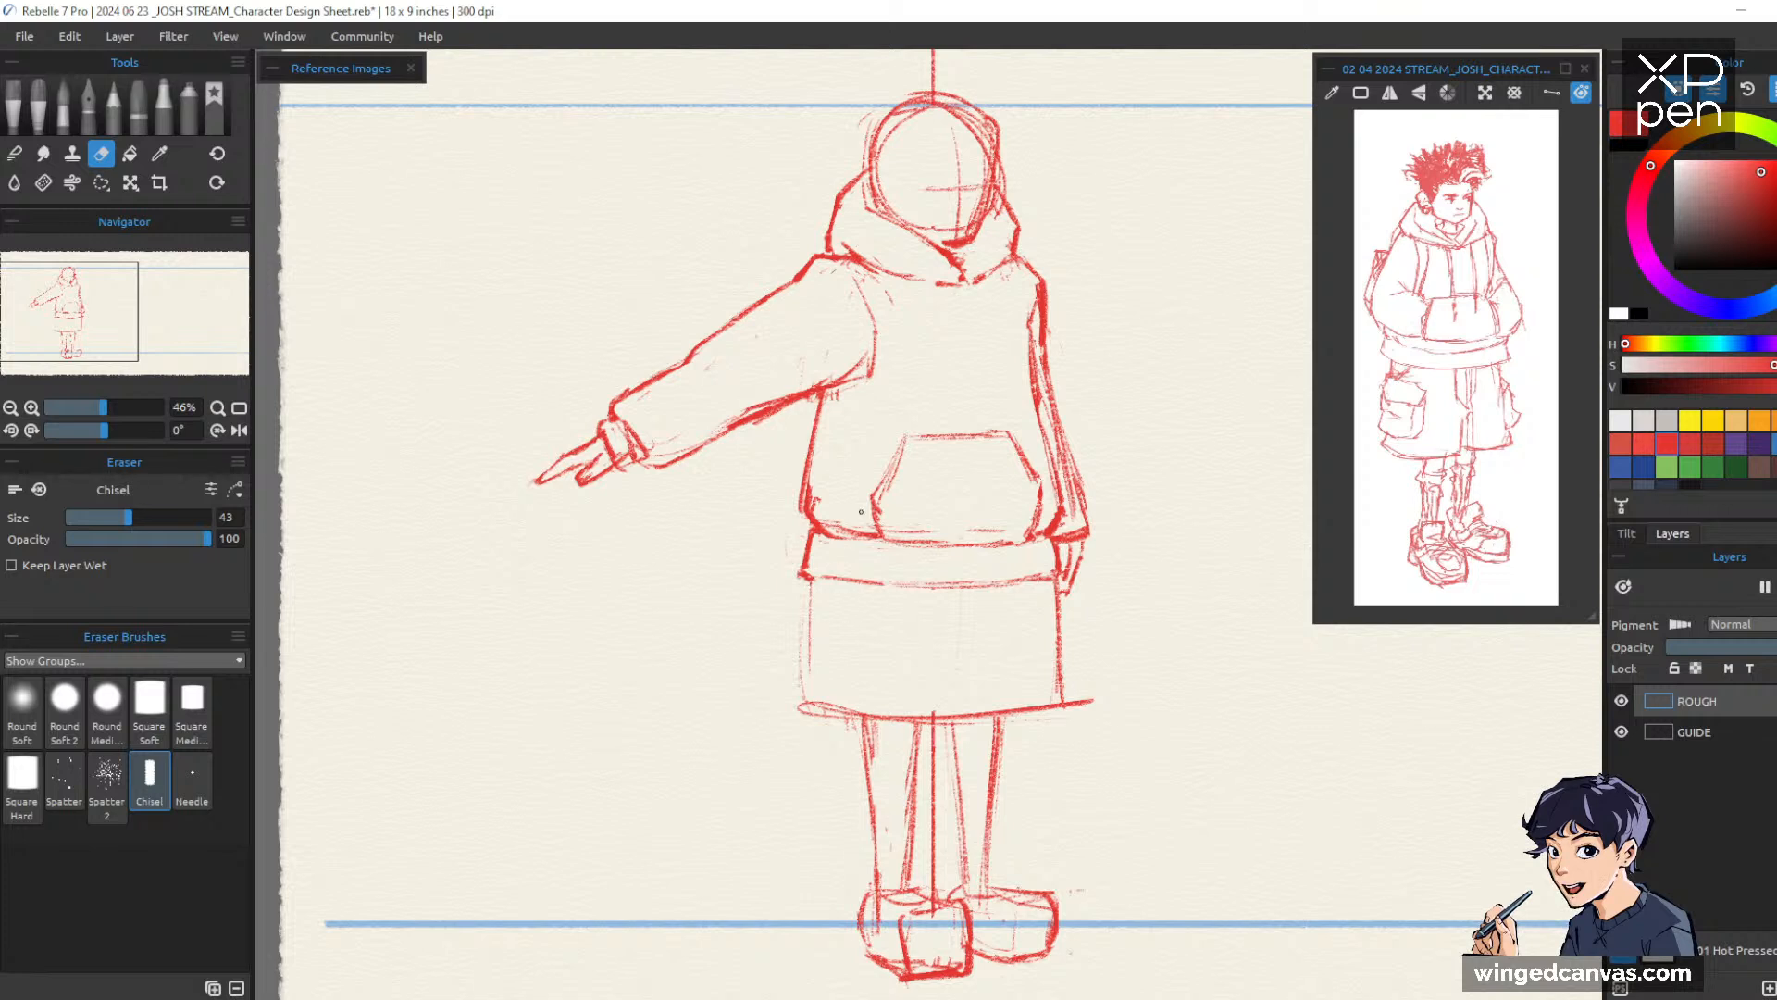
key("e")
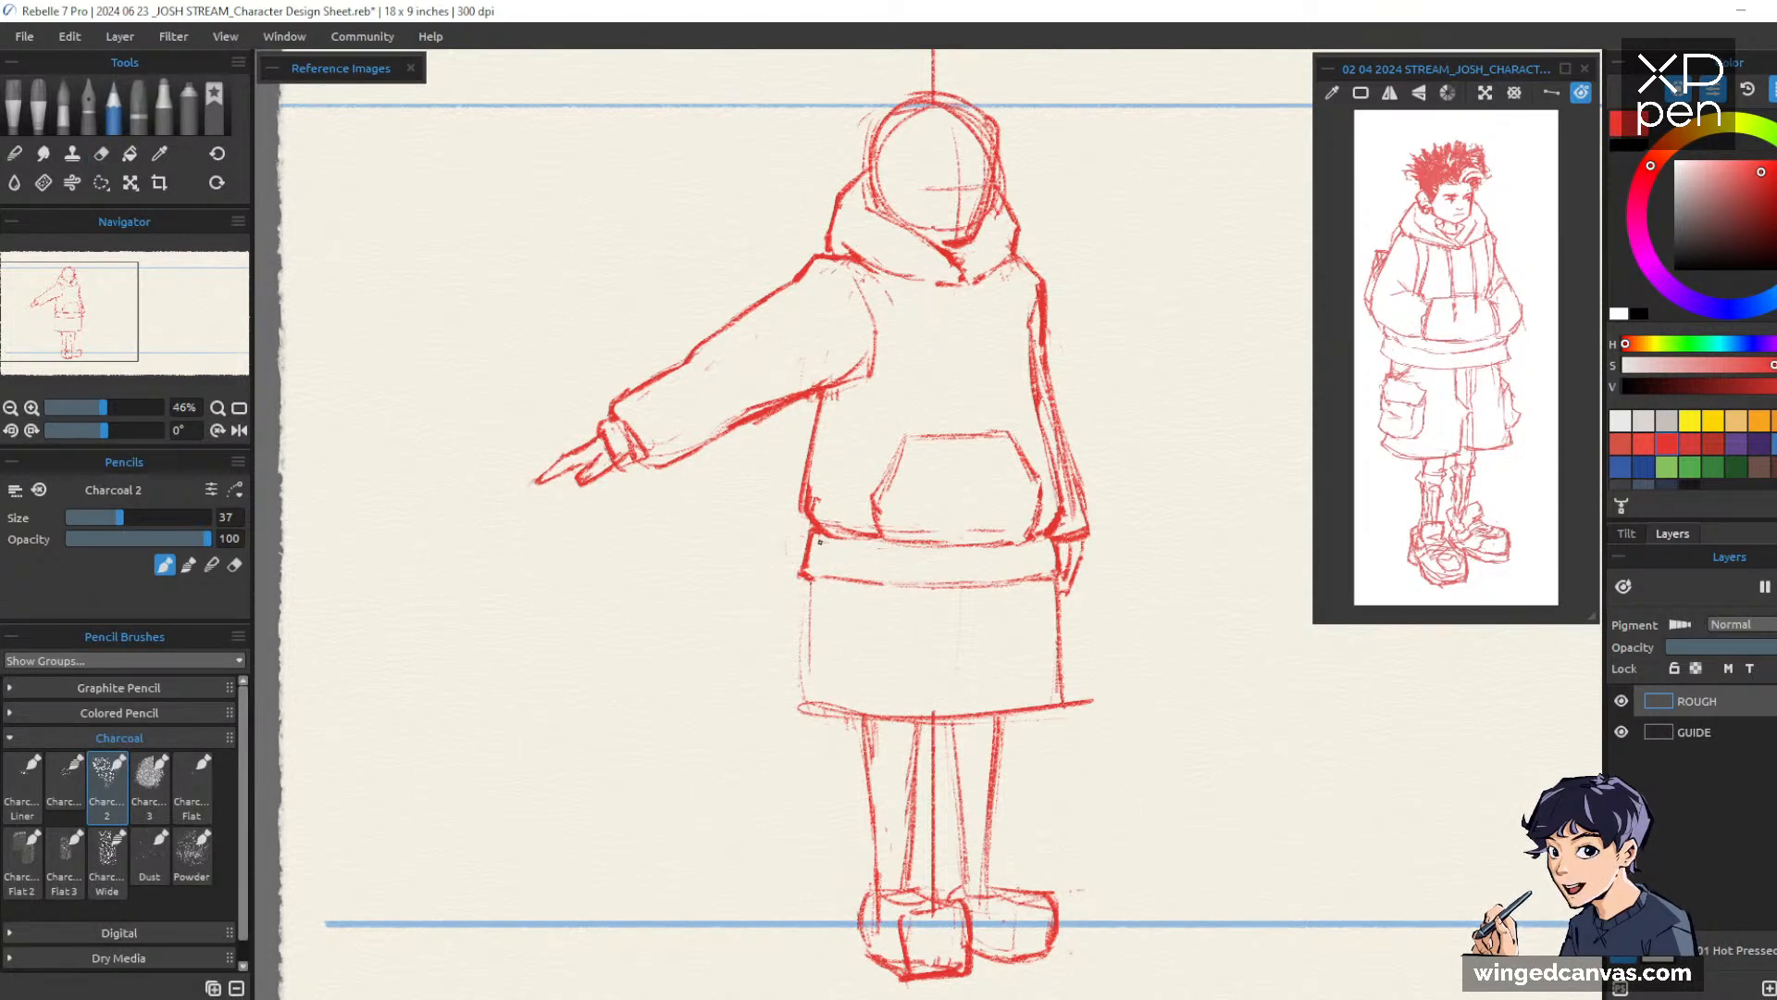
left_click_drag(824, 574, 815, 651)
left_click_drag(824, 583, 820, 714)
Erase the old left outline and overhanging hem of the shorts and firm up the new left edge
key("e")
left_click_drag(818, 614, 814, 704)
left_click_drag(817, 592, 801, 714)
key("b")
left_click_drag(825, 582, 817, 680)
key("e")
mouse_move(824, 592)
left_mouse_down()
mouse_move(820, 709)
mouse_move(818, 589)
mouse_move(808, 690)
left_mouse_up()
key("b")
Erase the shorts' right edge and overhanging hem, and redraw the edge flaring outward from the waistband to the hem
key("e")
left_click_drag(1060, 585, 1069, 705)
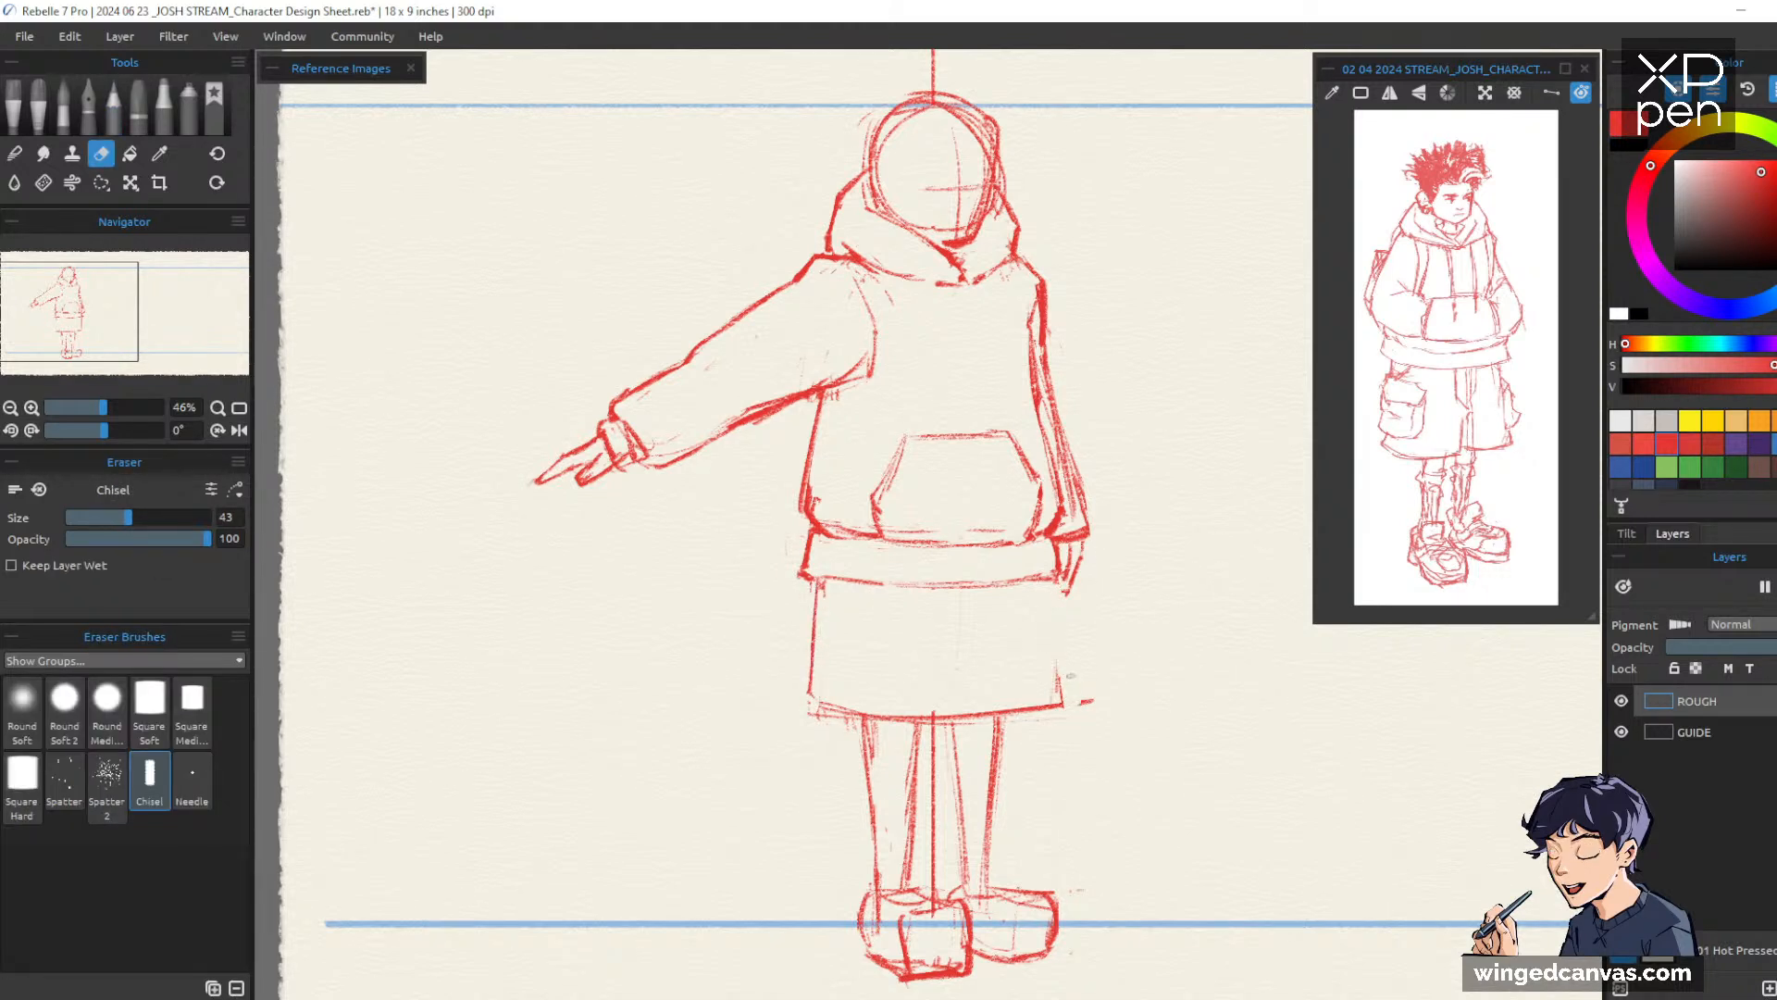
key("b")
left_click_drag(1037, 586, 1053, 674)
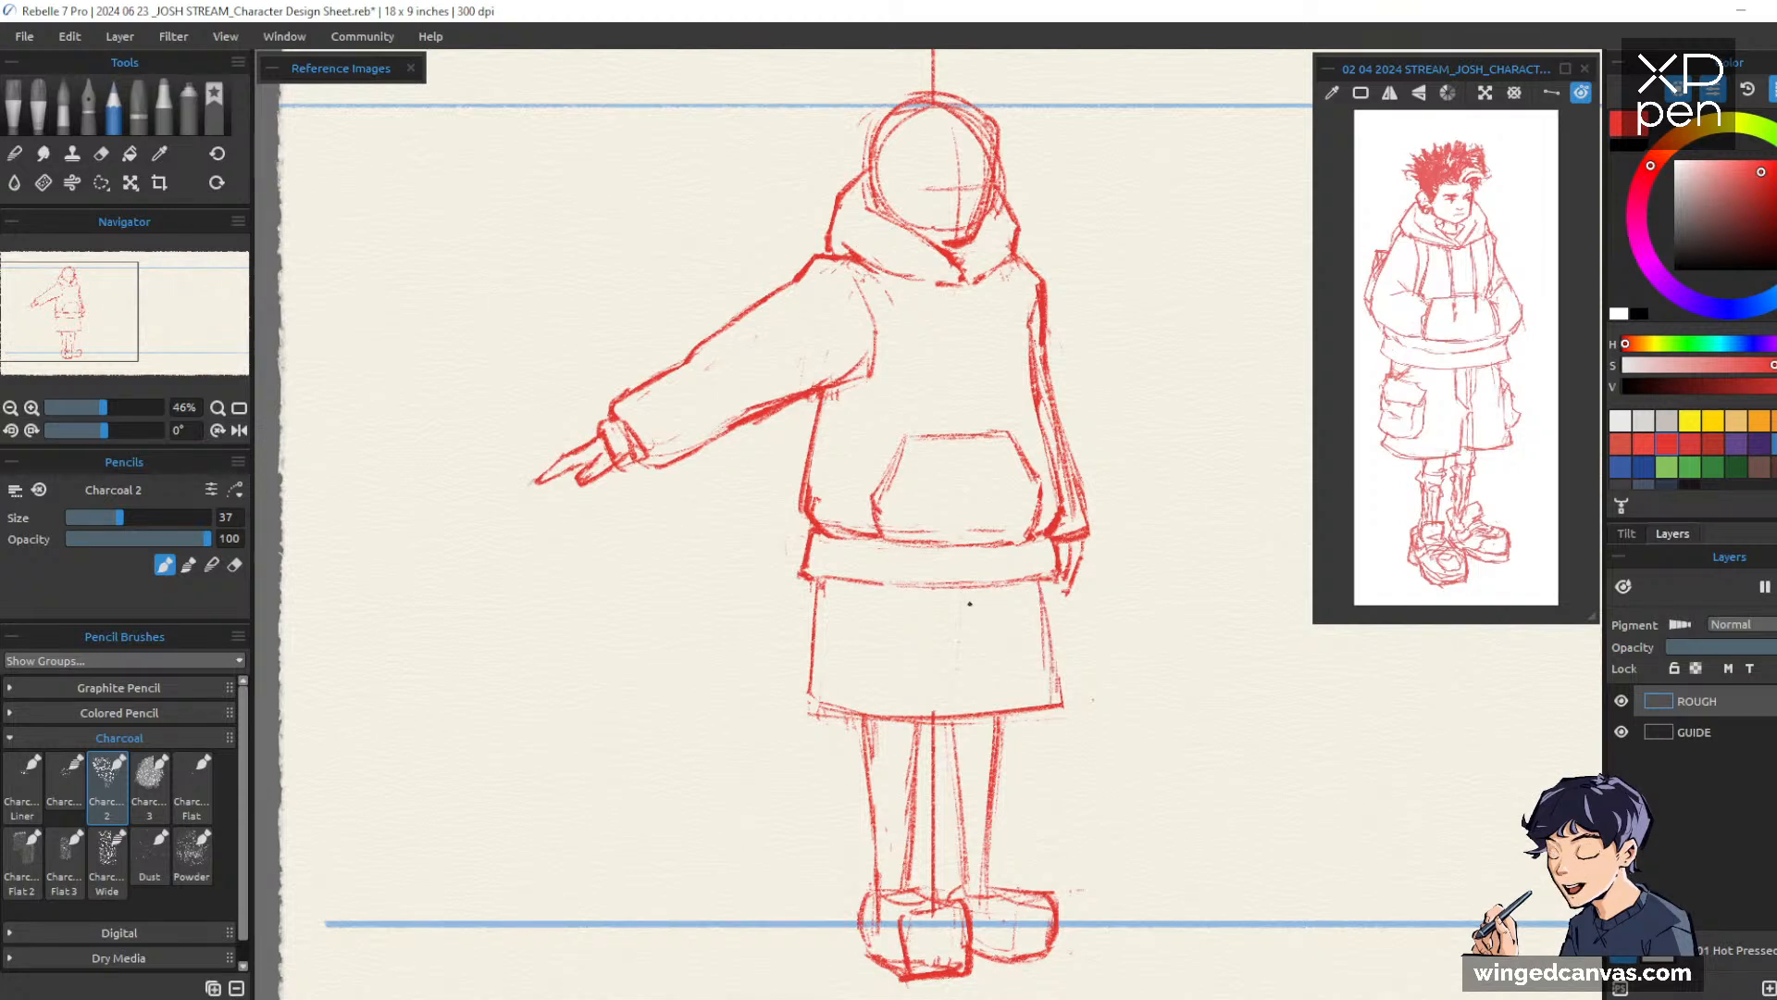
Draw the shorts' center seam with a curved fly beside it and reinforce the side edges and hem
left_click_drag(963, 601, 963, 694)
left_click_drag(1242, 620, 1163, 658)
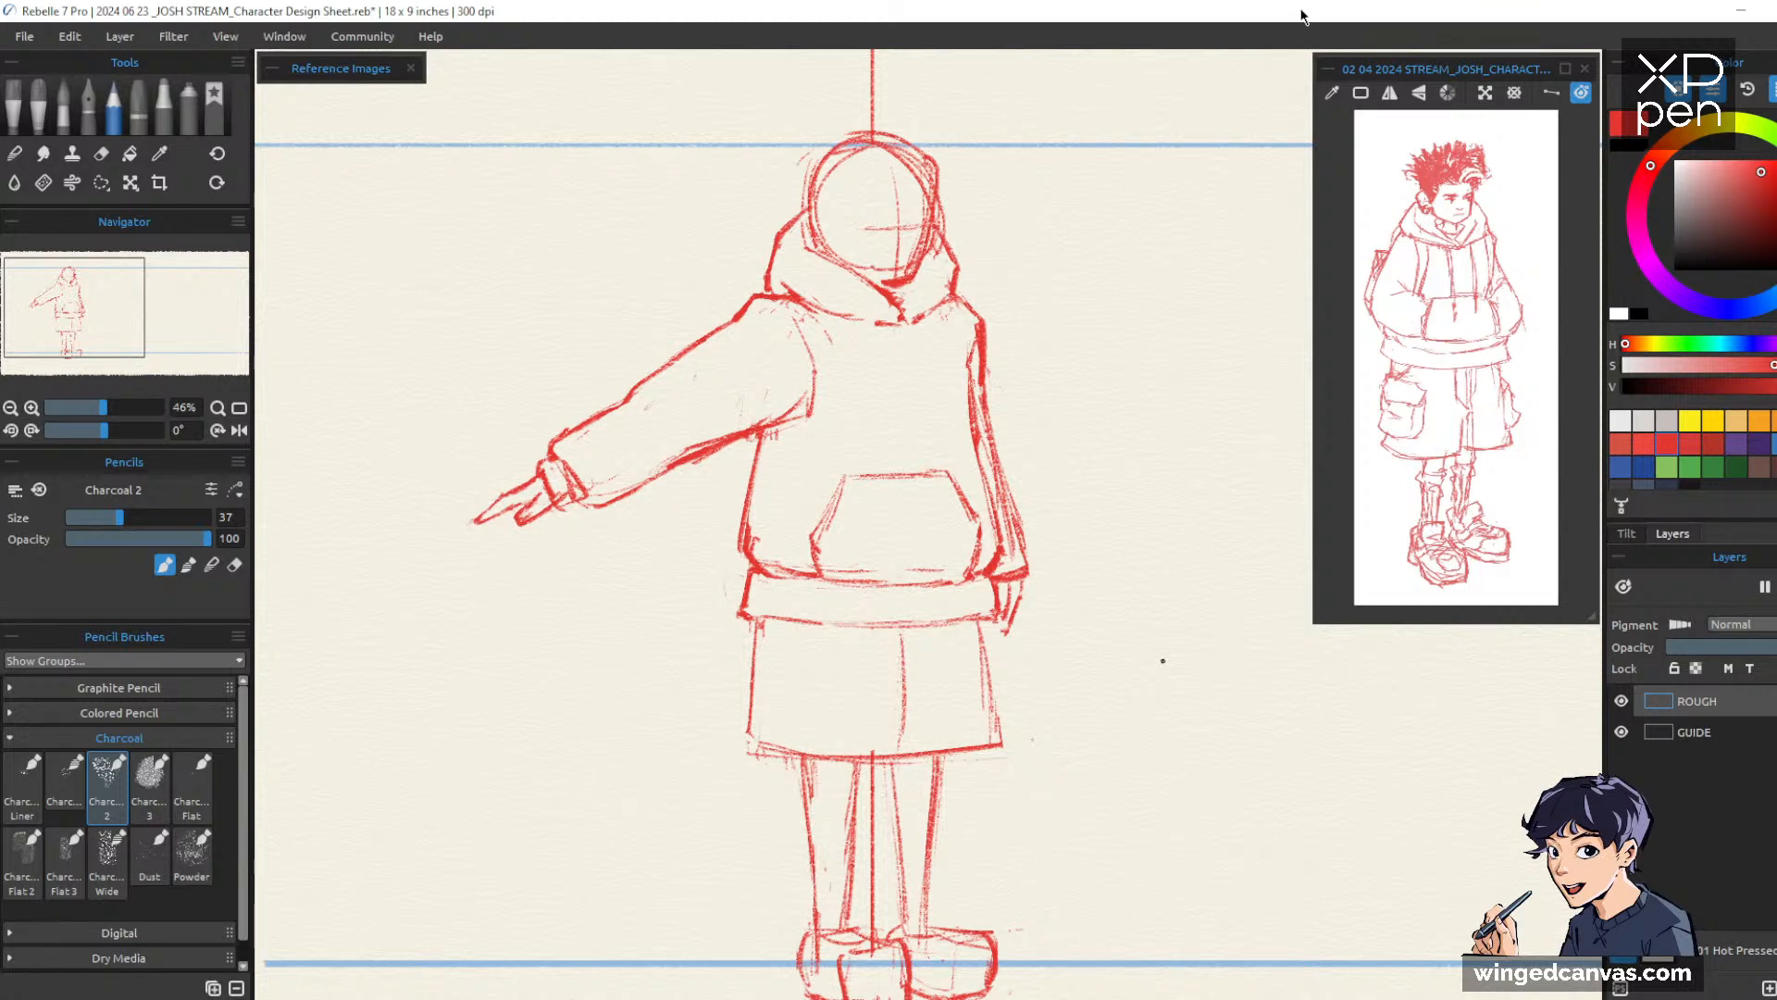
left_click_drag(1169, 537, 1209, 483)
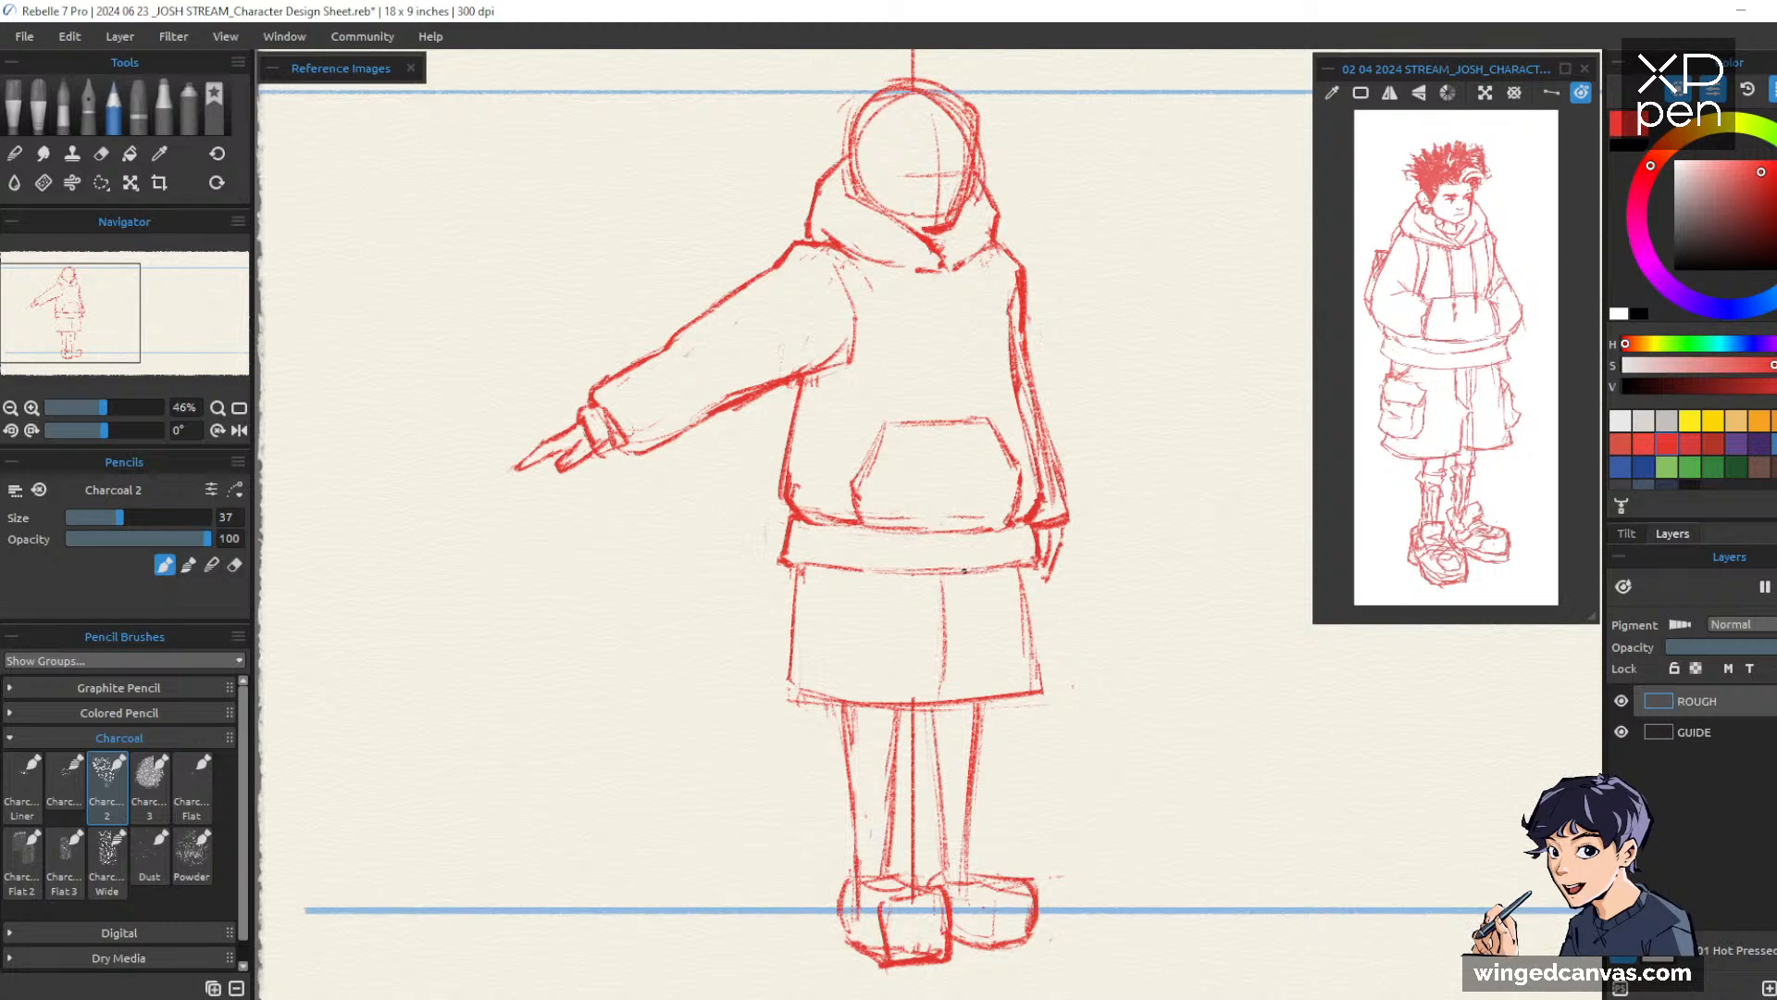
left_click_drag(966, 568, 946, 648)
left_click_drag(940, 578, 945, 702)
left_click_drag(1017, 572, 1024, 648)
mouse_move(807, 567)
left_mouse_down()
mouse_move(789, 677)
mouse_move(859, 700)
mouse_move(986, 702)
left_mouse_up()
Refine the fly and the split between the shorts' legs, and erase the center guideline down to the shoes
key("e")
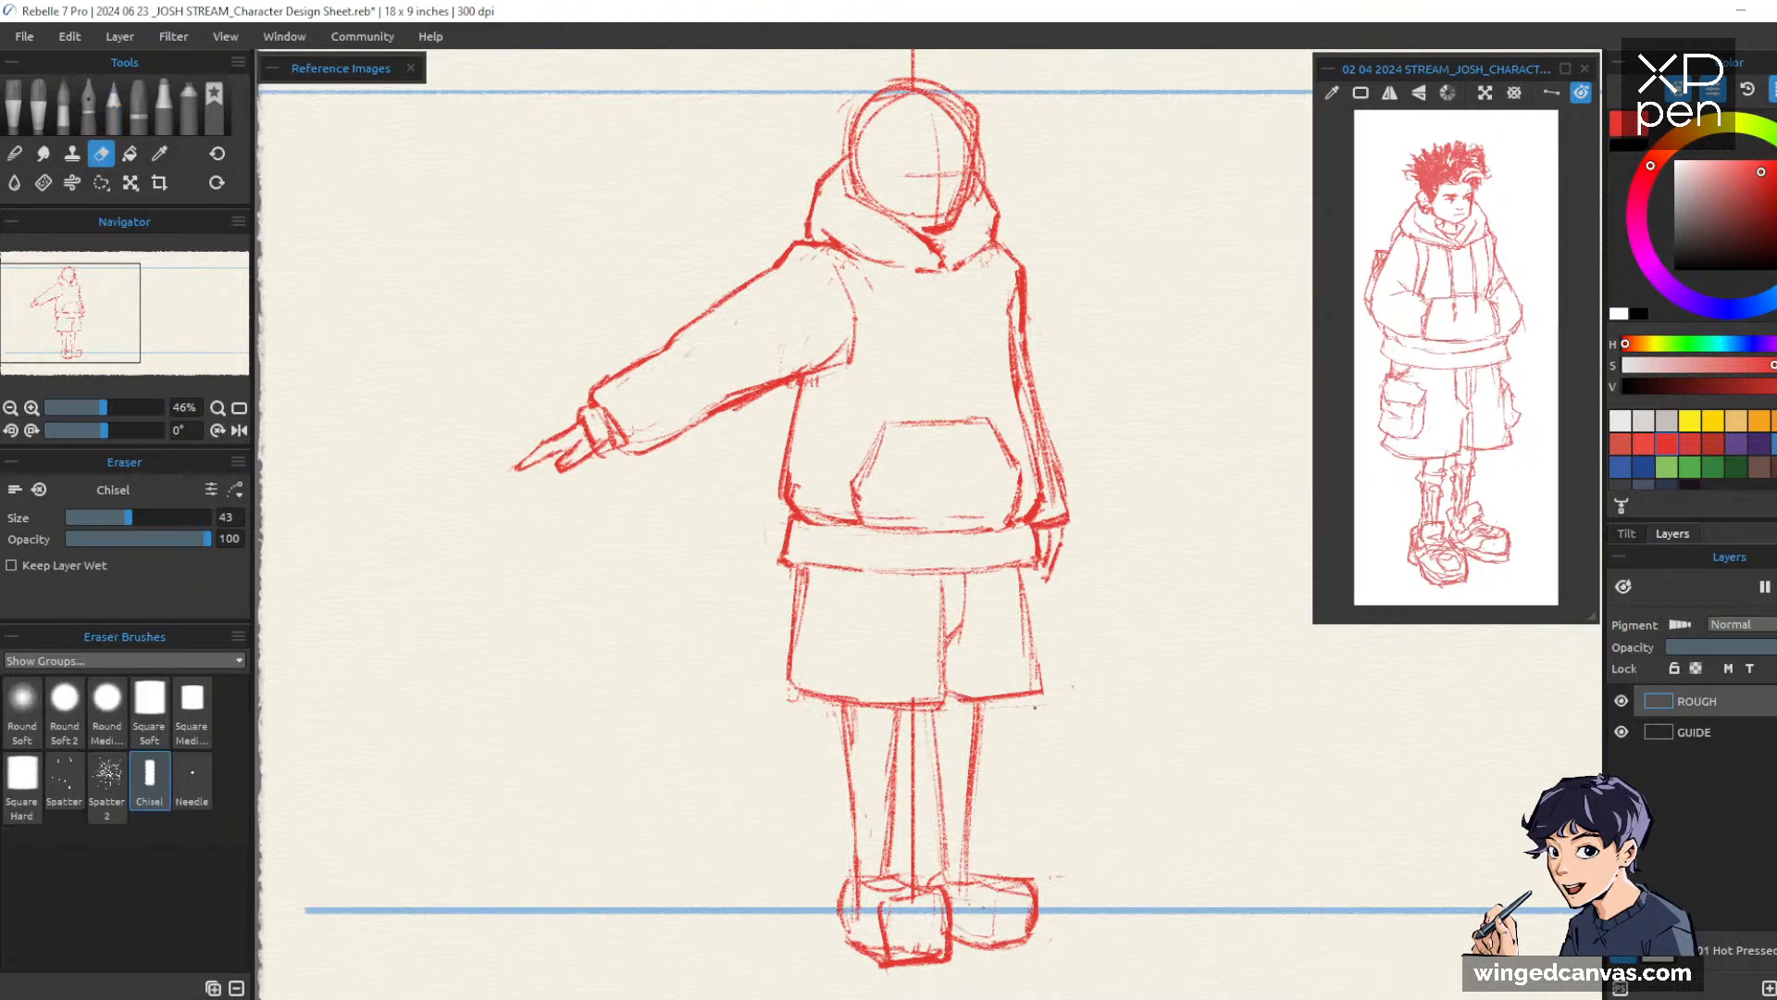
key("p")
key("e")
key("p")
left_click_drag(941, 587, 937, 704)
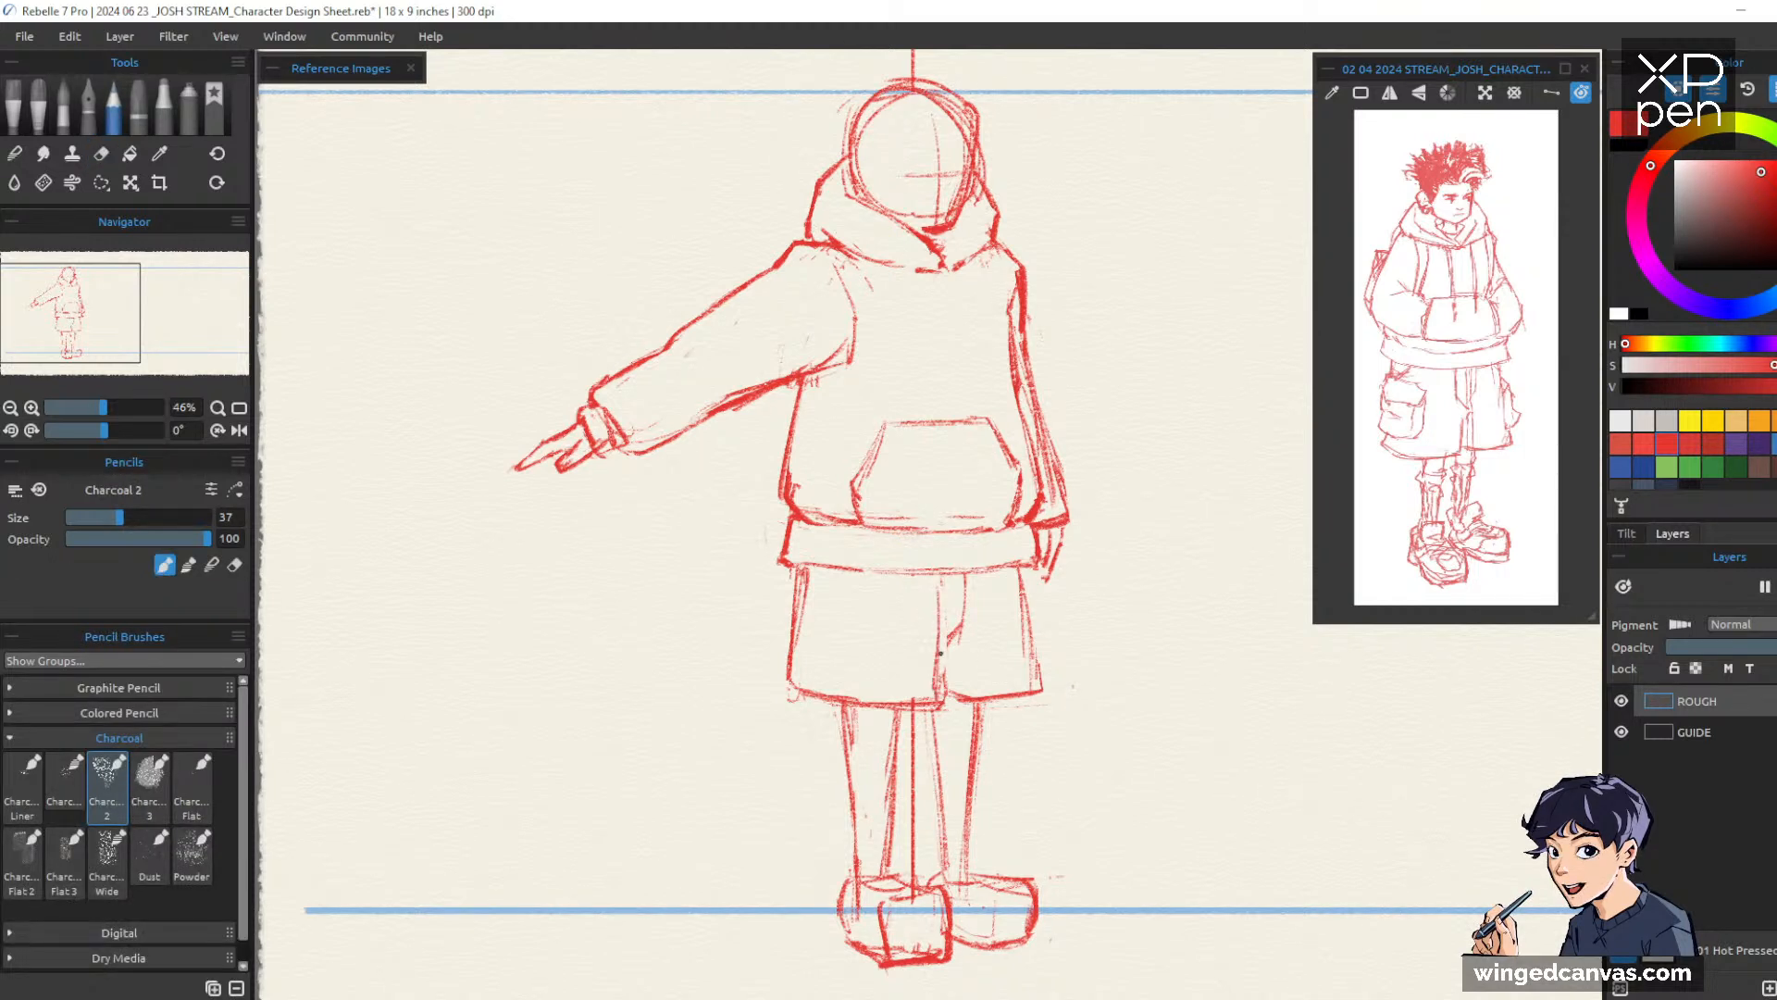
left_click_drag(958, 633, 937, 649)
key("e")
mouse_move(971, 587)
left_mouse_down()
mouse_move(944, 643)
mouse_move(914, 879)
left_mouse_up()
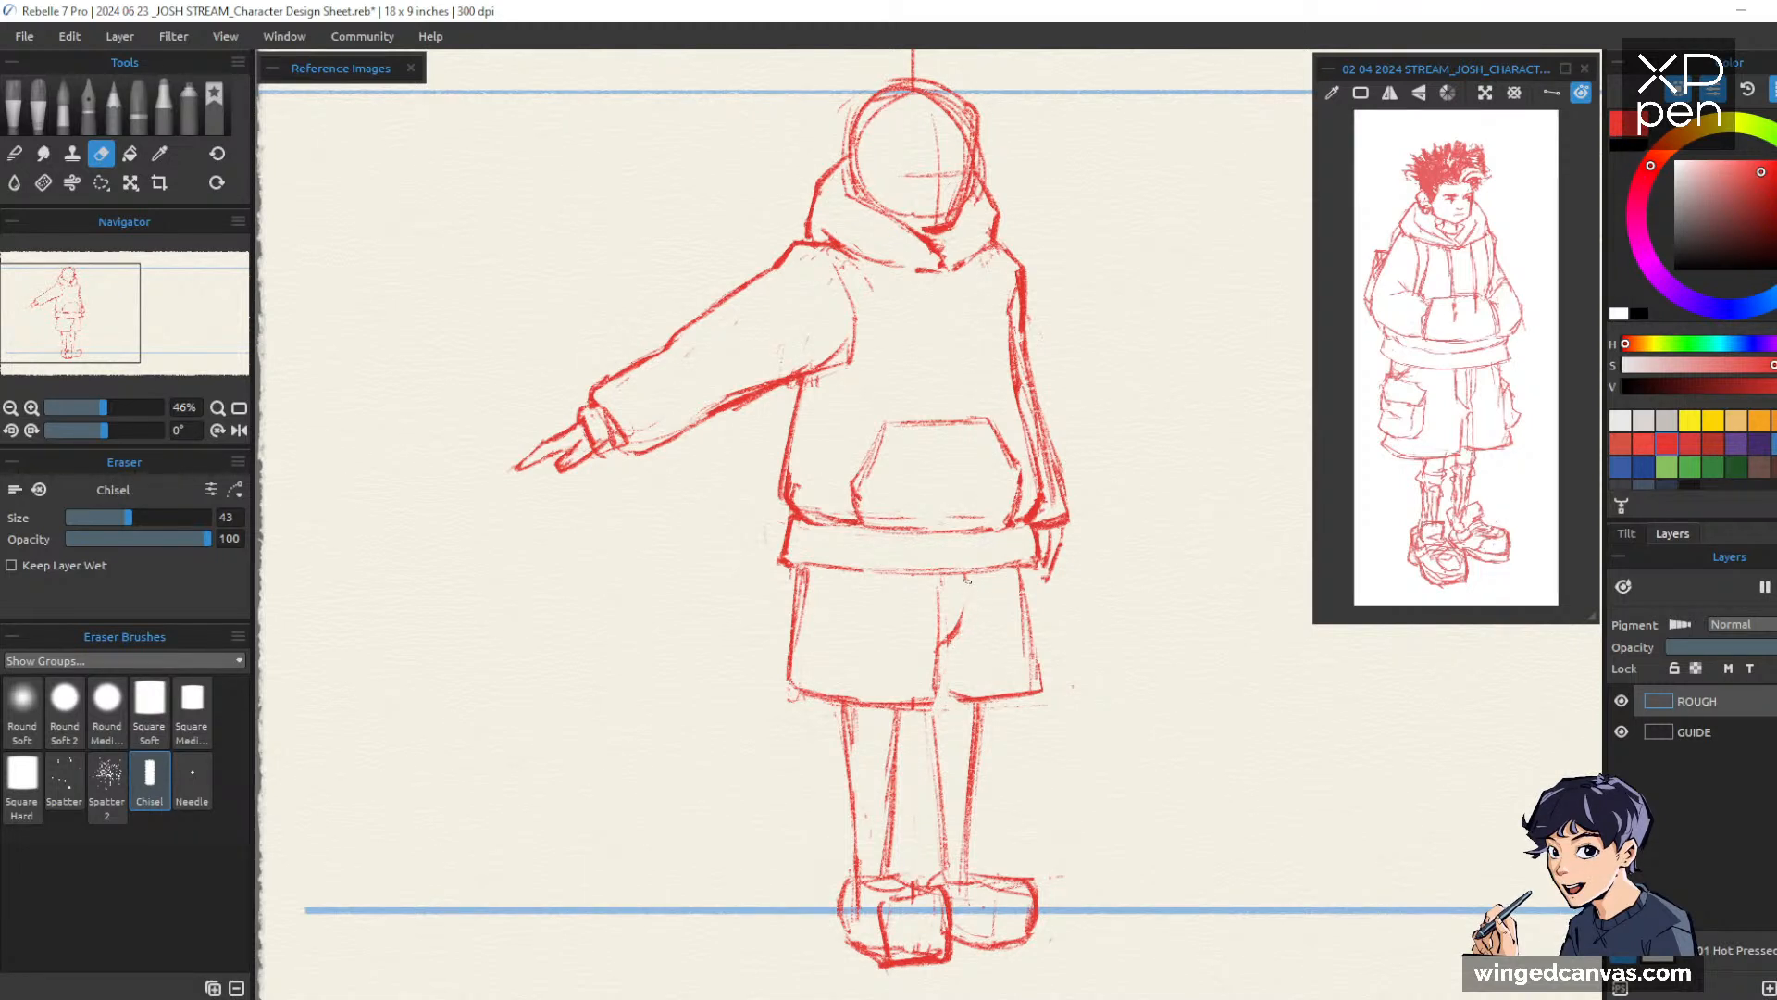
key("p")
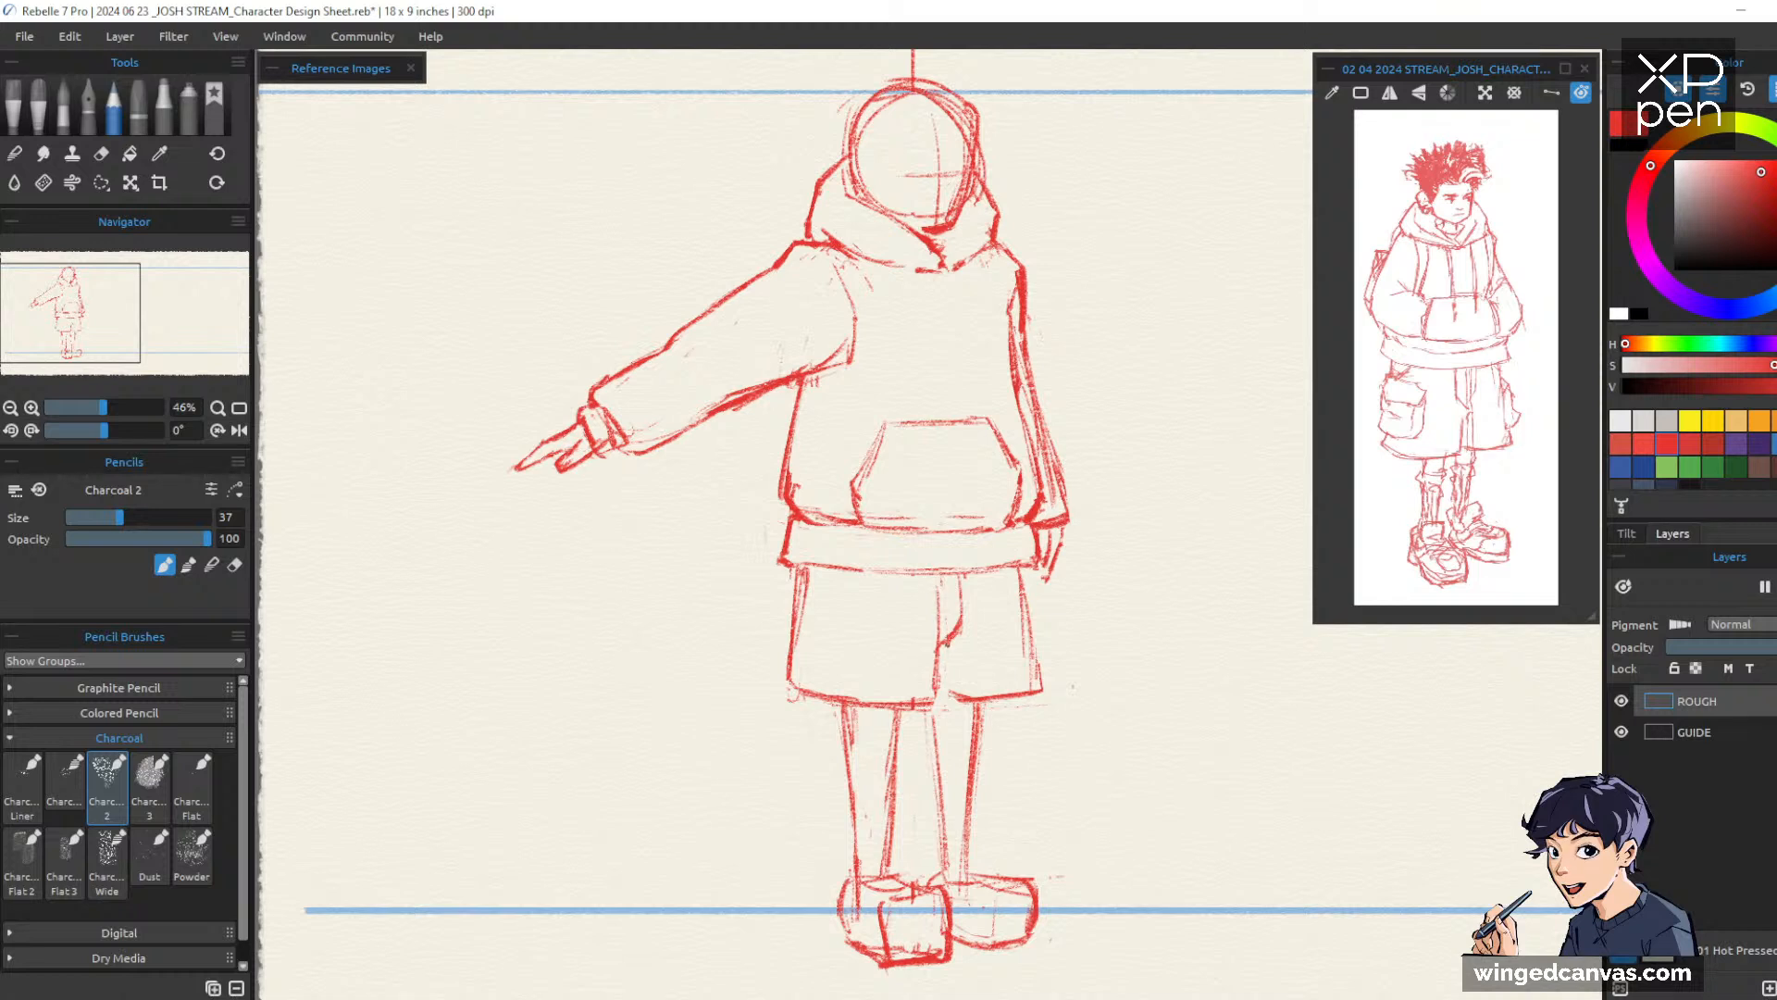
Redraw the right leg's hem and darken the center seam of the shorts down to it
left_click_drag(934, 691, 986, 696)
left_click_drag(925, 576, 933, 696)
left_click_drag(1172, 593, 1155, 572)
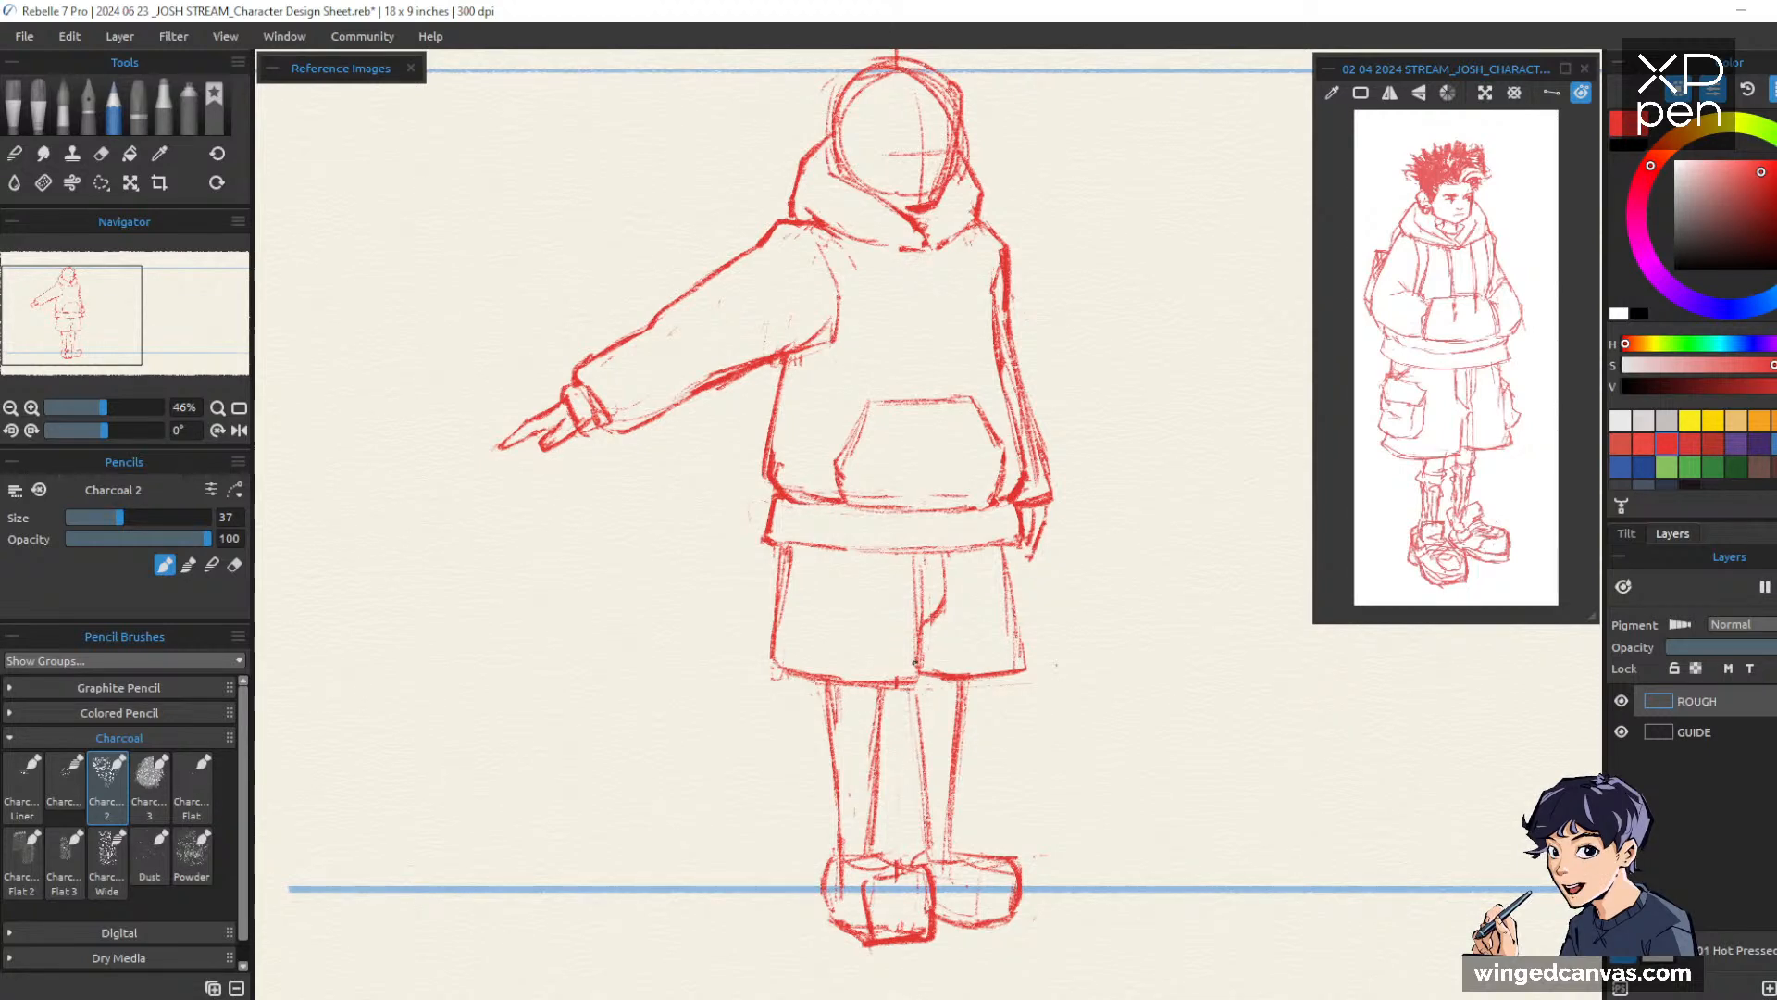
mouse_move(1201, 525)
left_mouse_down()
mouse_move(1157, 599)
mouse_move(1198, 532)
left_mouse_up()
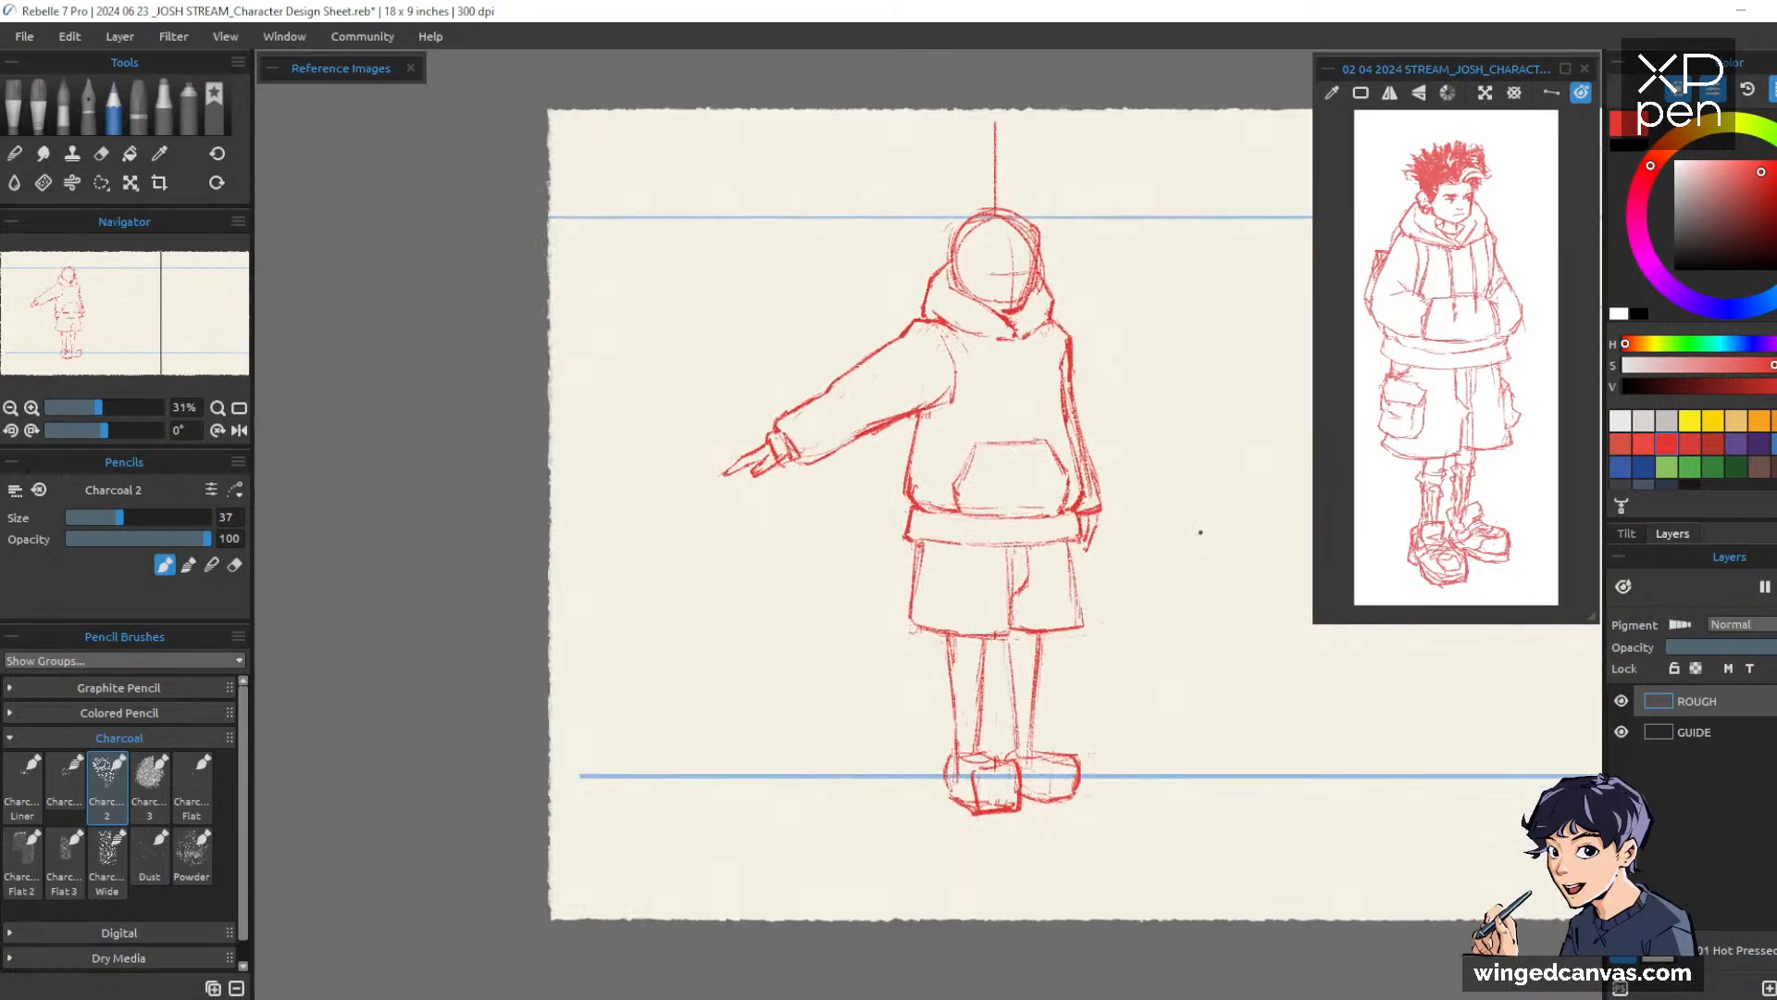
left_click_drag(1180, 613, 1098, 663)
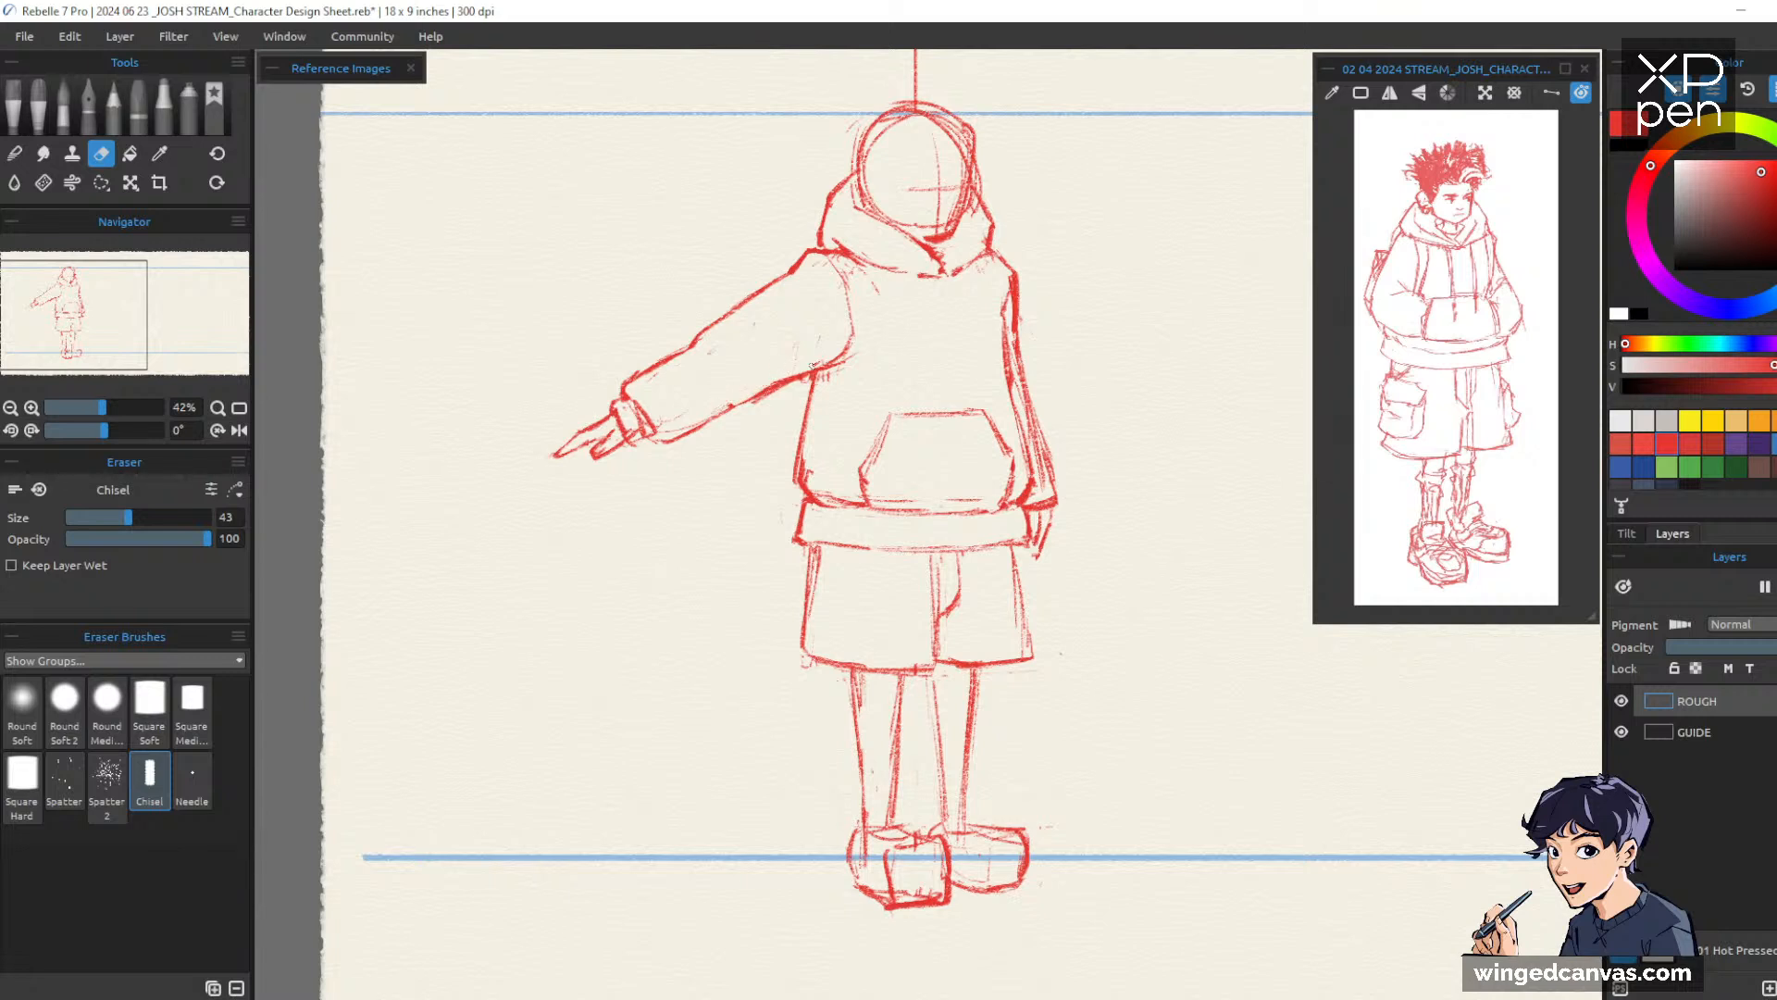
Clean up the underarm and redraw the extended sleeve's lower edge where it meets the torso
key("e")
key("p")
left_click_drag(820, 370, 858, 354)
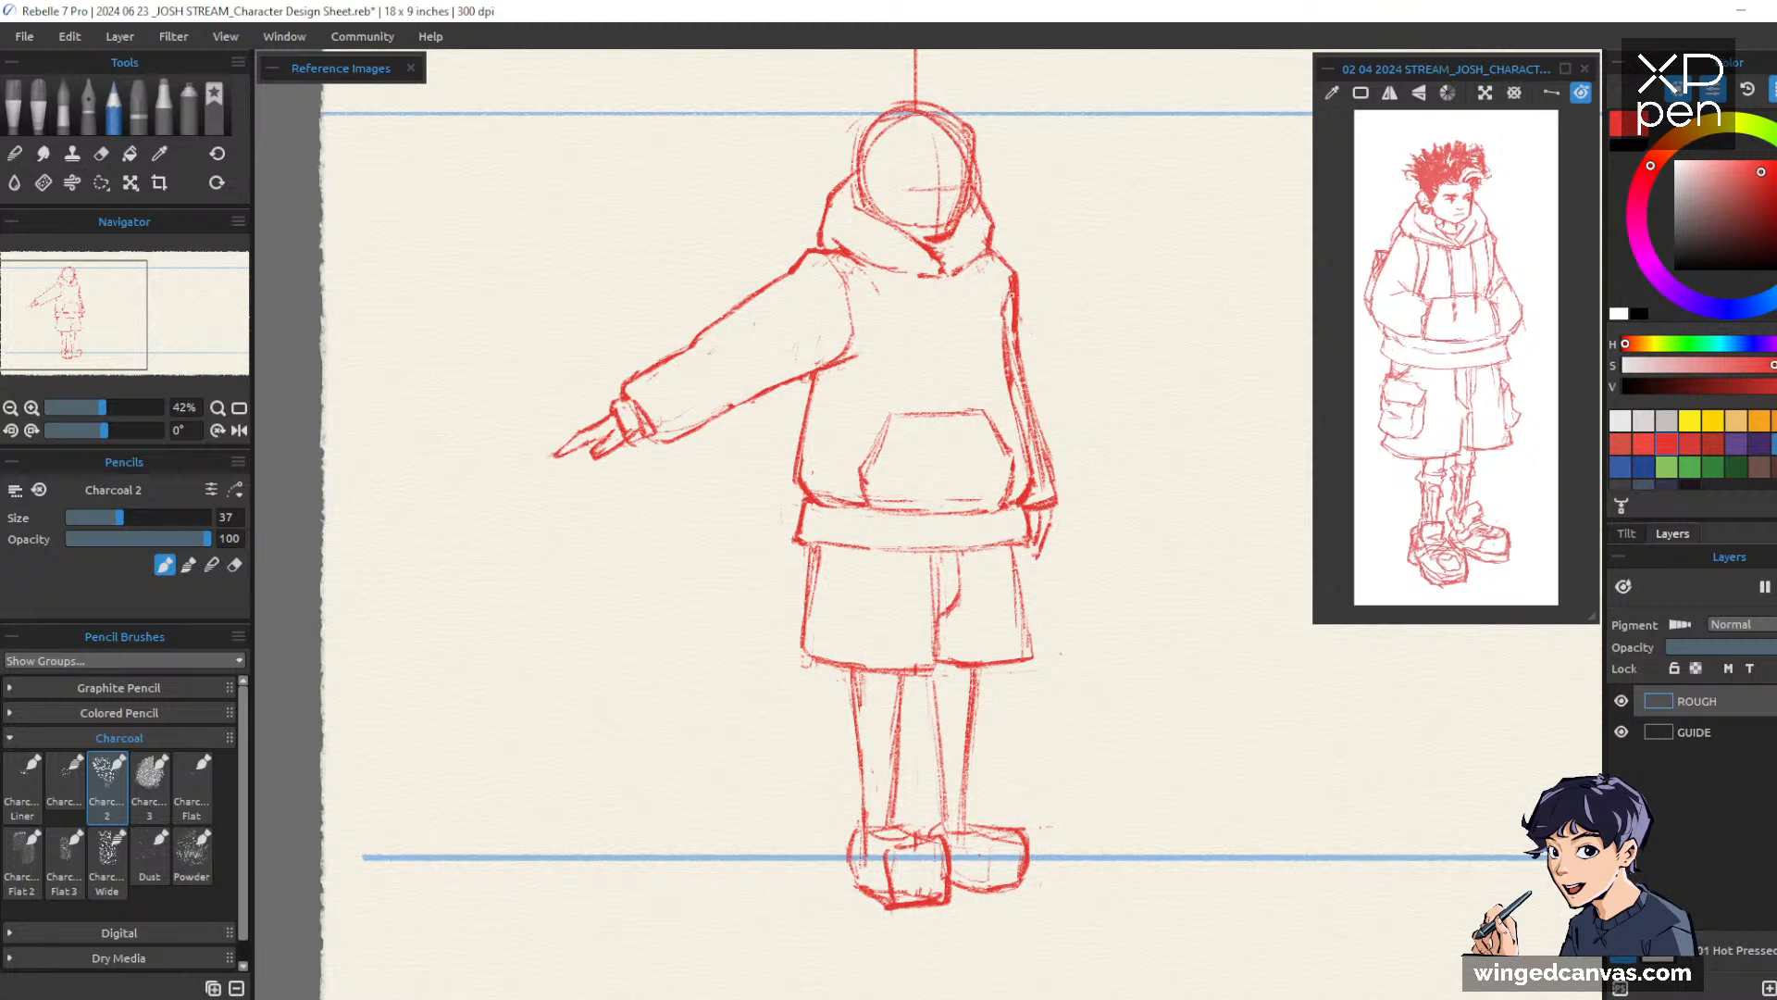
key("e")
key("b")
key("e")
key("e")
Clean up the upper right edge of the hoodie torso and add two drawstrings hanging from the neckline
left_click_drag(1005, 317, 1010, 385)
key("b")
left_click_drag(1010, 300, 1012, 378)
left_click_drag(899, 265, 904, 329)
left_click_drag(964, 257, 970, 323)
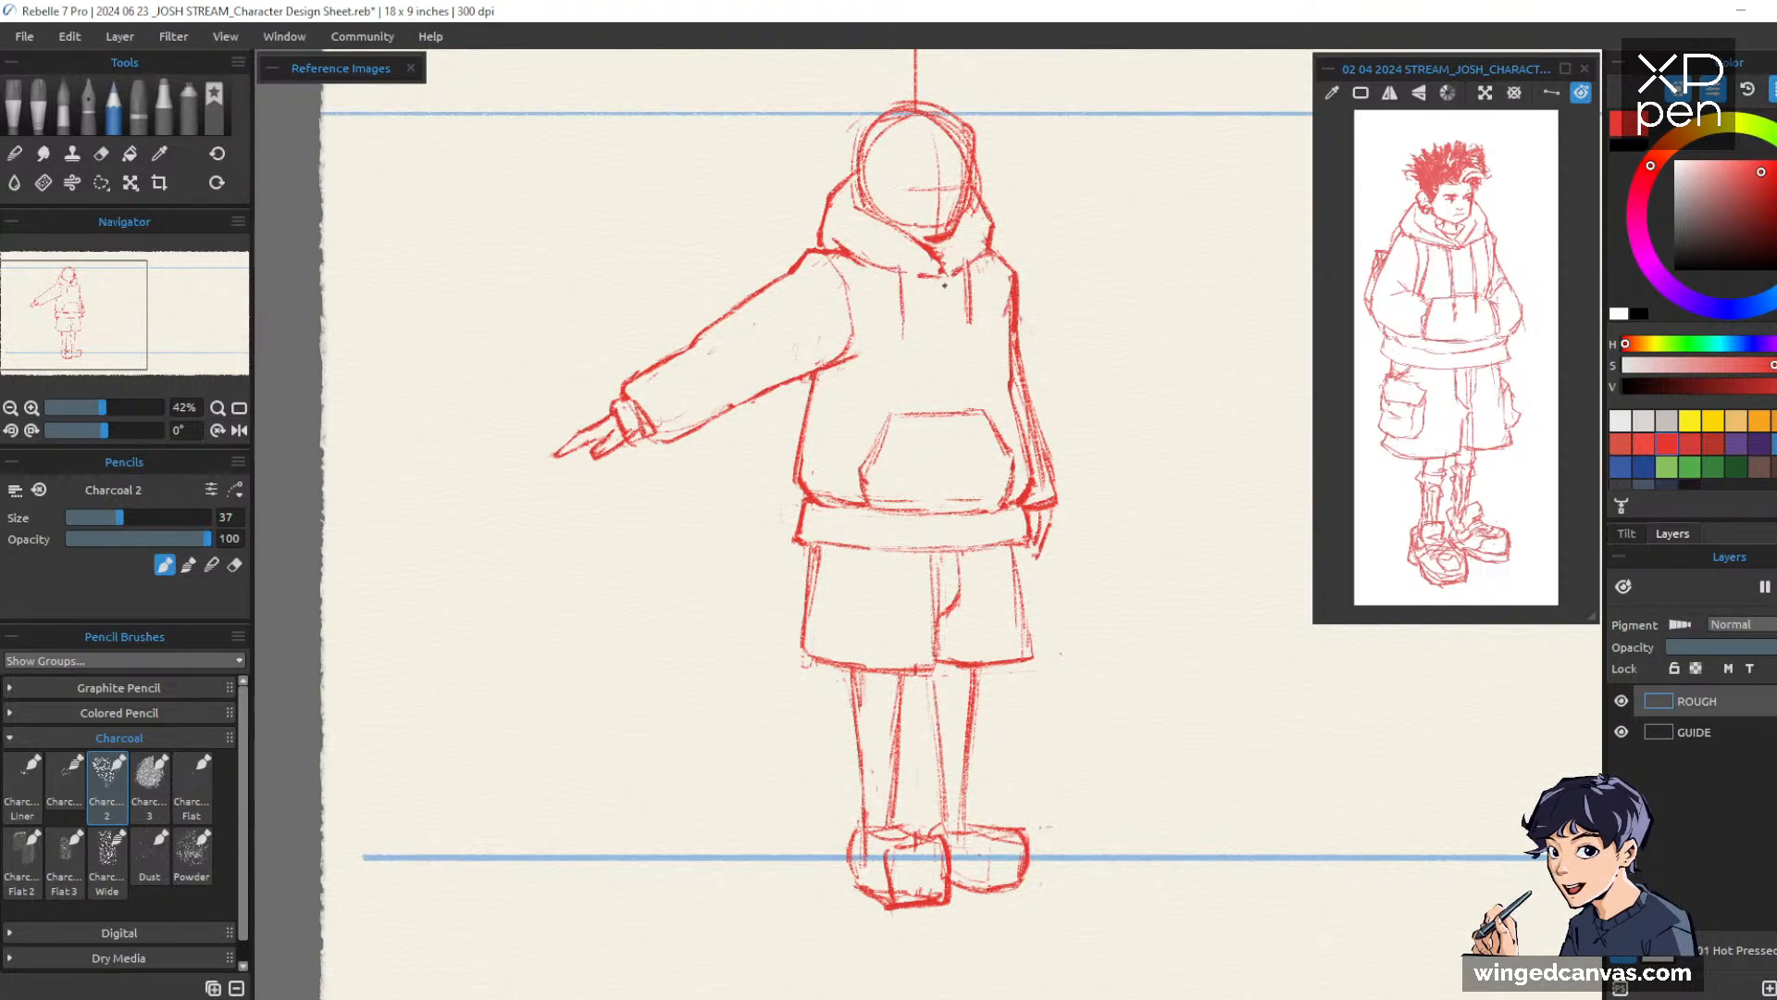
Add tips to the ends of both hoodie drawstrings and darken the top of the shorts' fly line
left_click_drag(902, 269, 905, 330)
left_click_drag(903, 325, 968, 323)
left_click_drag(964, 323, 969, 332)
left_click_drag(931, 560, 931, 583)
Redraw both contours of the right lower leg from the shorts' hem to the shoe, erasing the stray sketch lines
left_click_drag(935, 672, 941, 808)
left_click_drag(979, 669, 963, 795)
left_click_drag(965, 766, 959, 798)
key("e")
left_click_drag(933, 683, 943, 804)
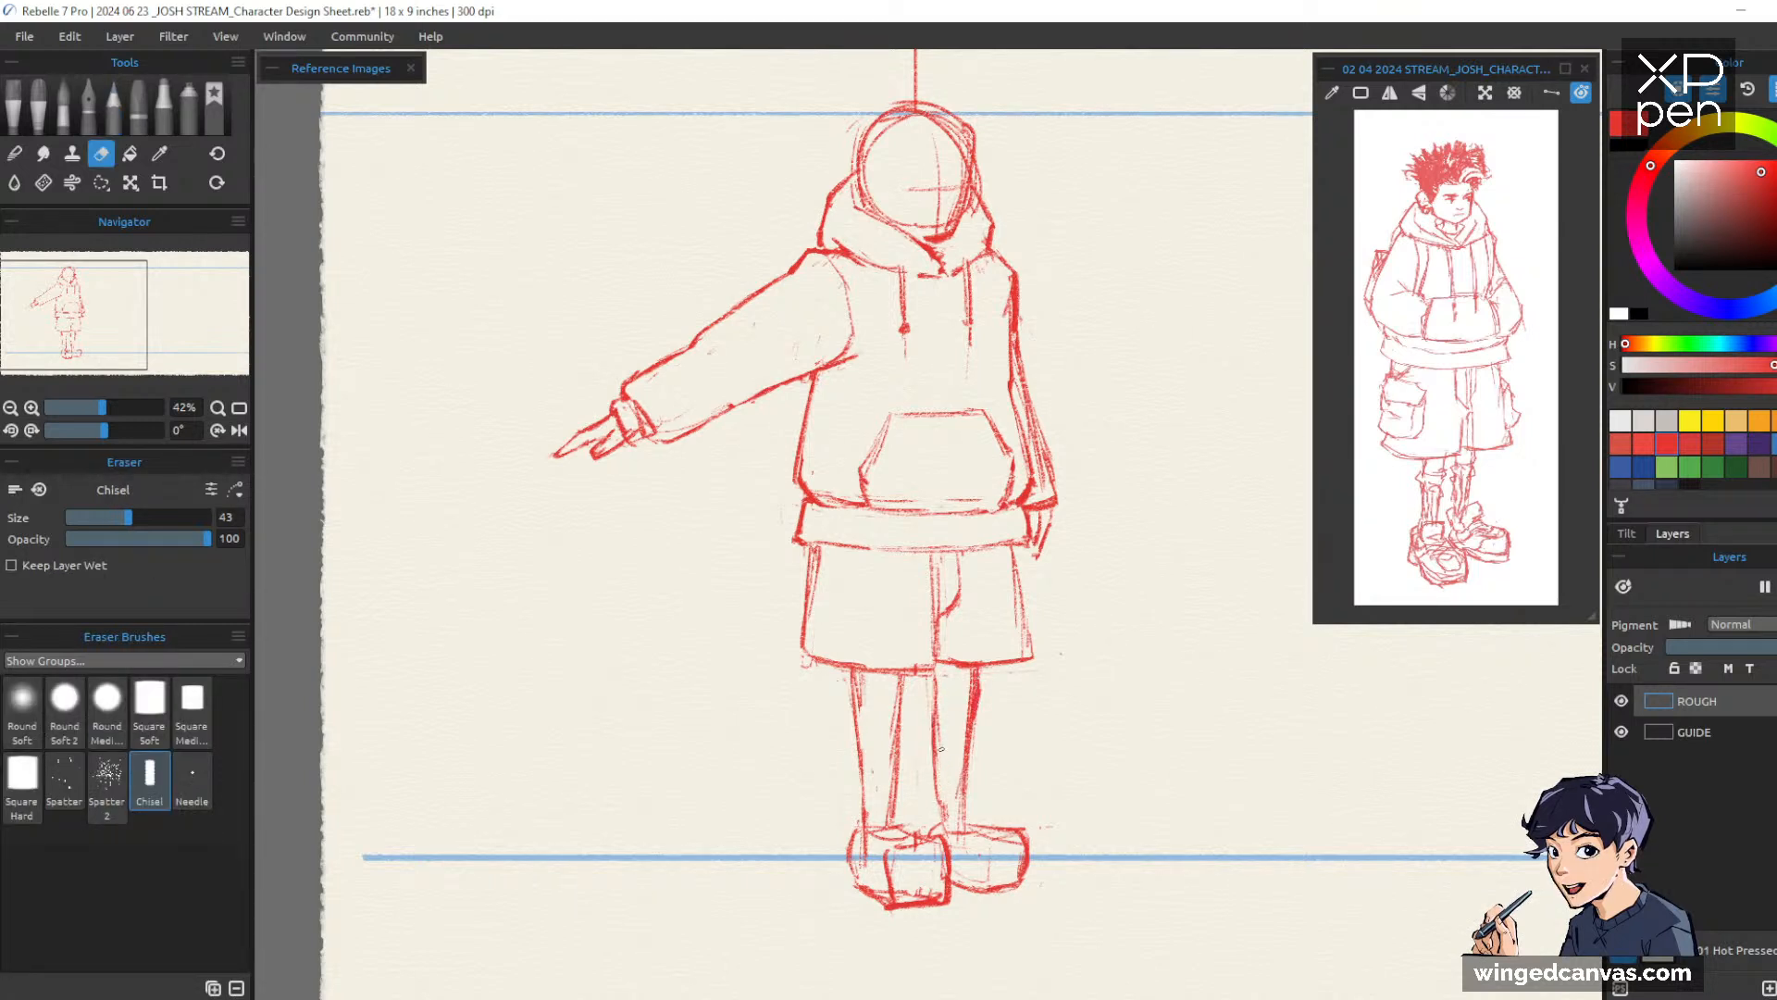
left_click_drag(940, 726, 950, 820)
mouse_move(973, 674)
left_mouse_down()
mouse_move(962, 796)
mouse_move(934, 711)
mouse_move(940, 828)
left_mouse_up()
key("b")
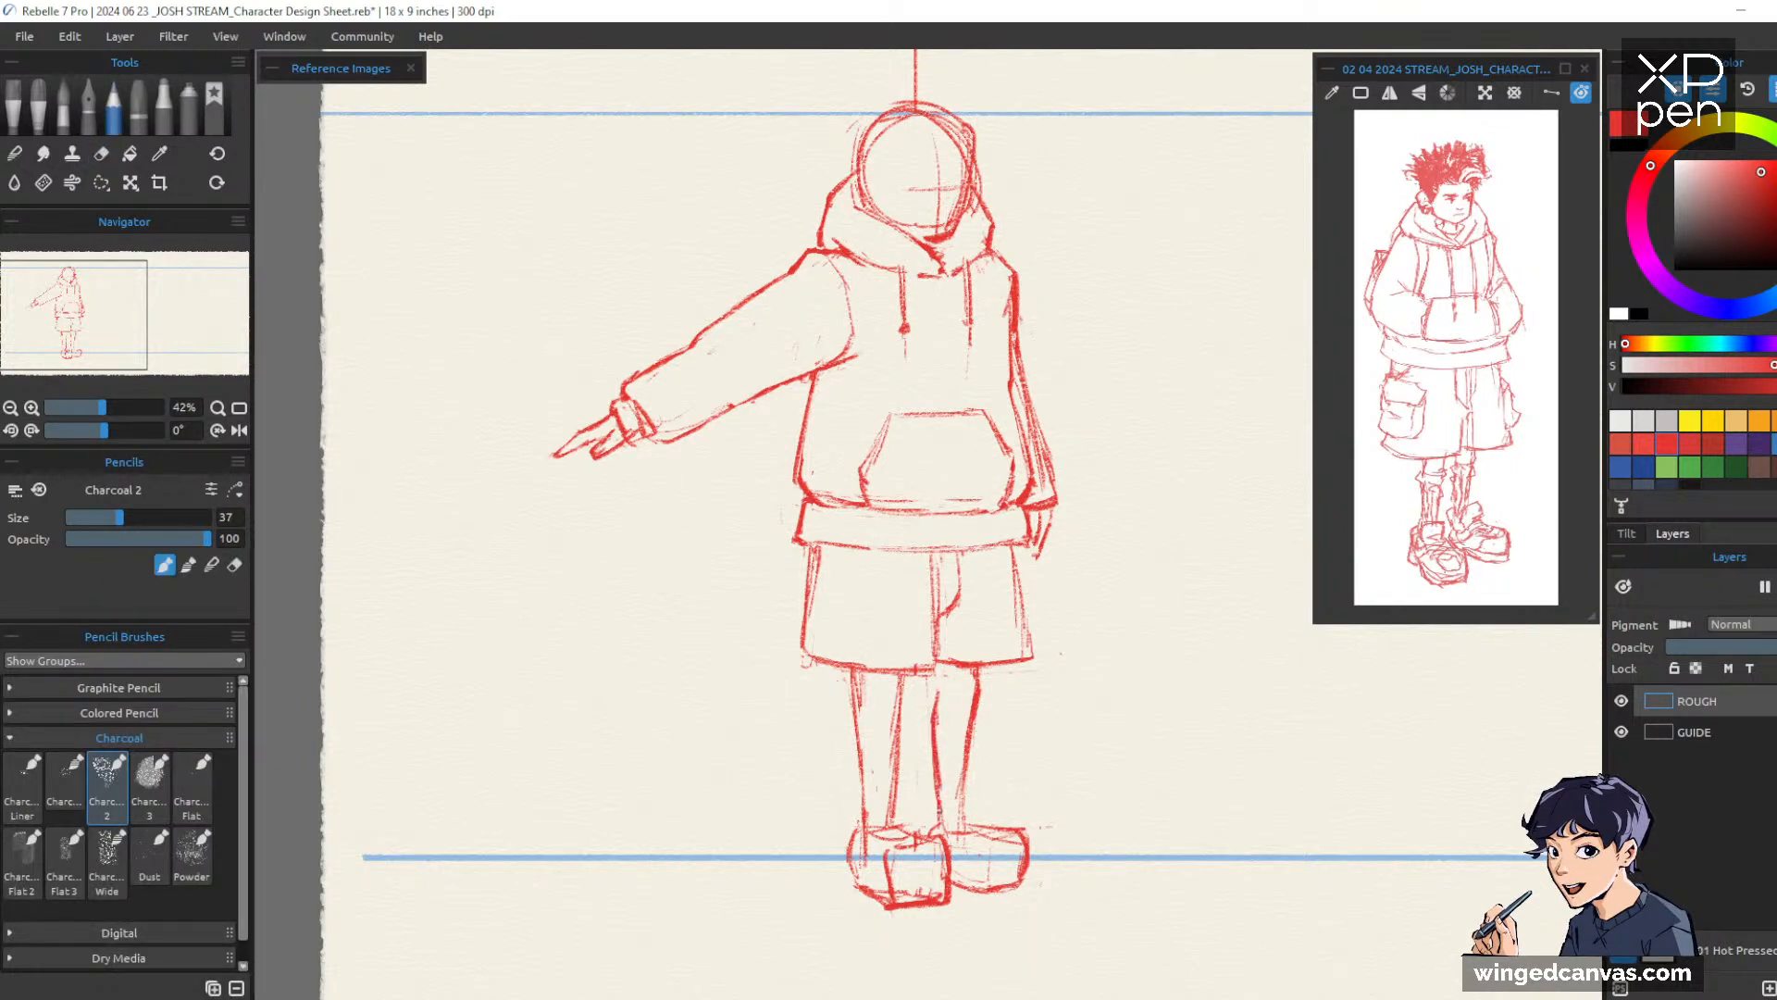
left_click_drag(933, 682, 938, 694)
left_click_drag(968, 831, 961, 779)
Clean up the top of the right leg where it meets the hem and lighten the lower end of the shorts' center seam
key("e")
left_click_drag(935, 671, 937, 684)
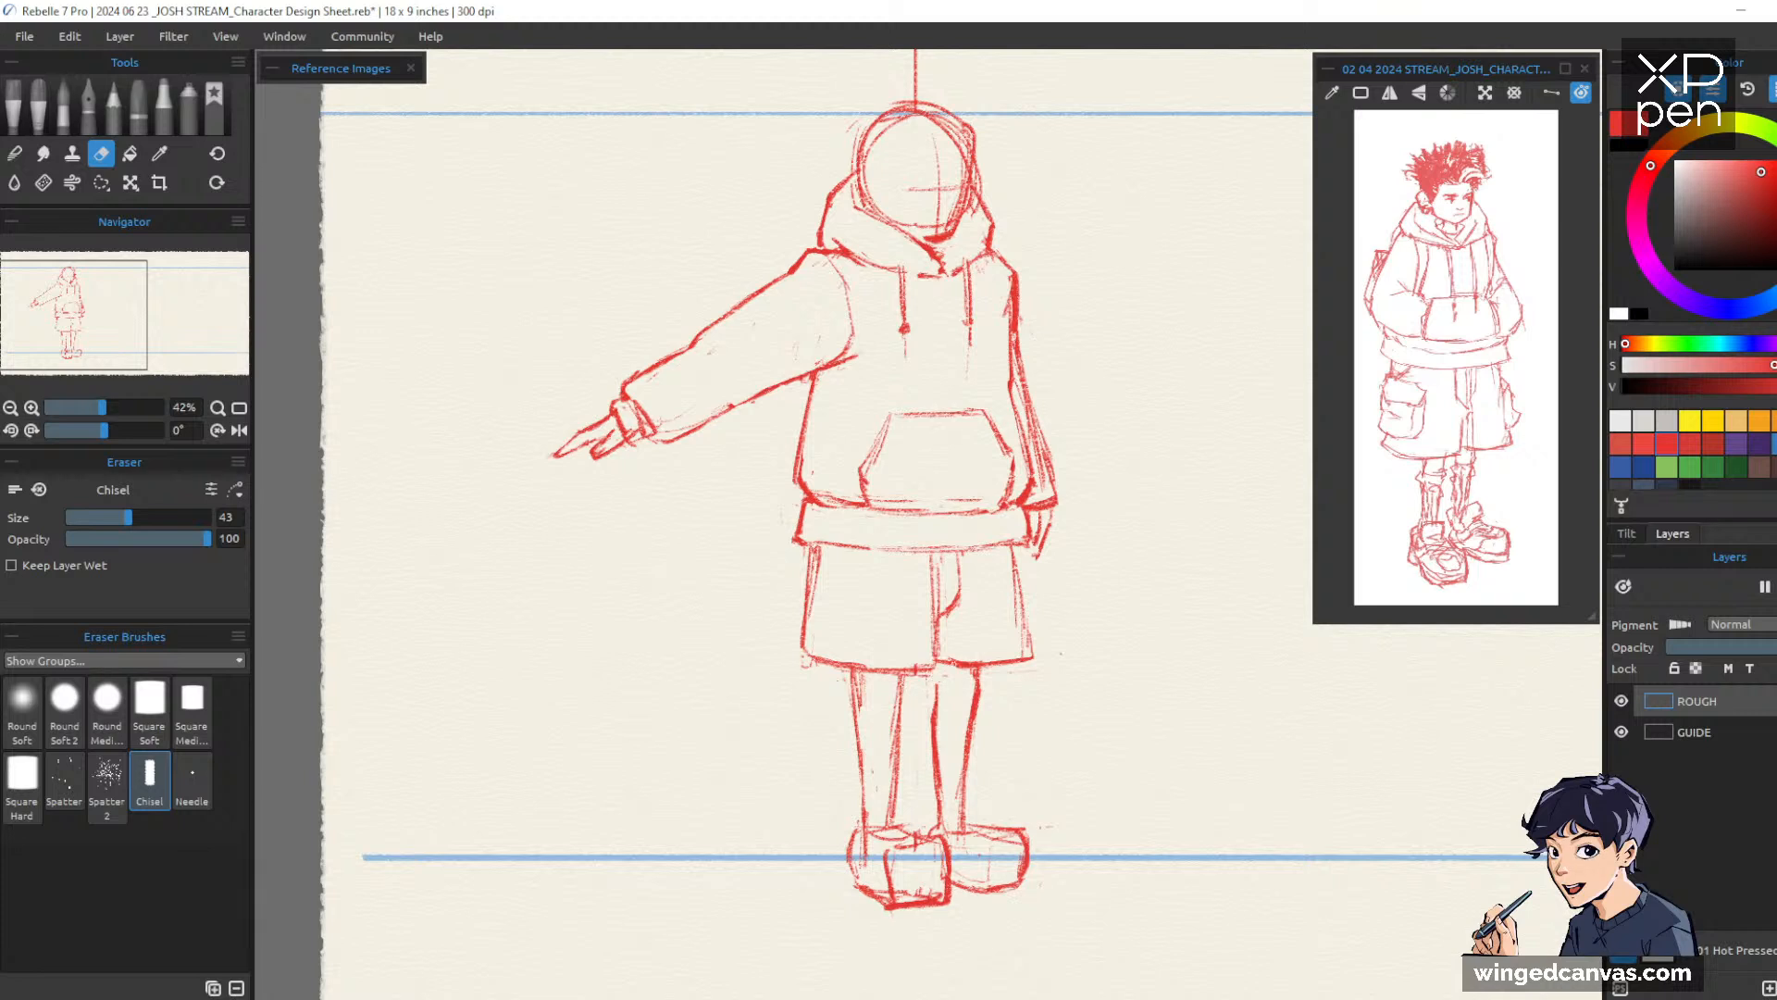
key("b")
key("e")
left_click_drag(936, 674, 933, 620)
key("b")
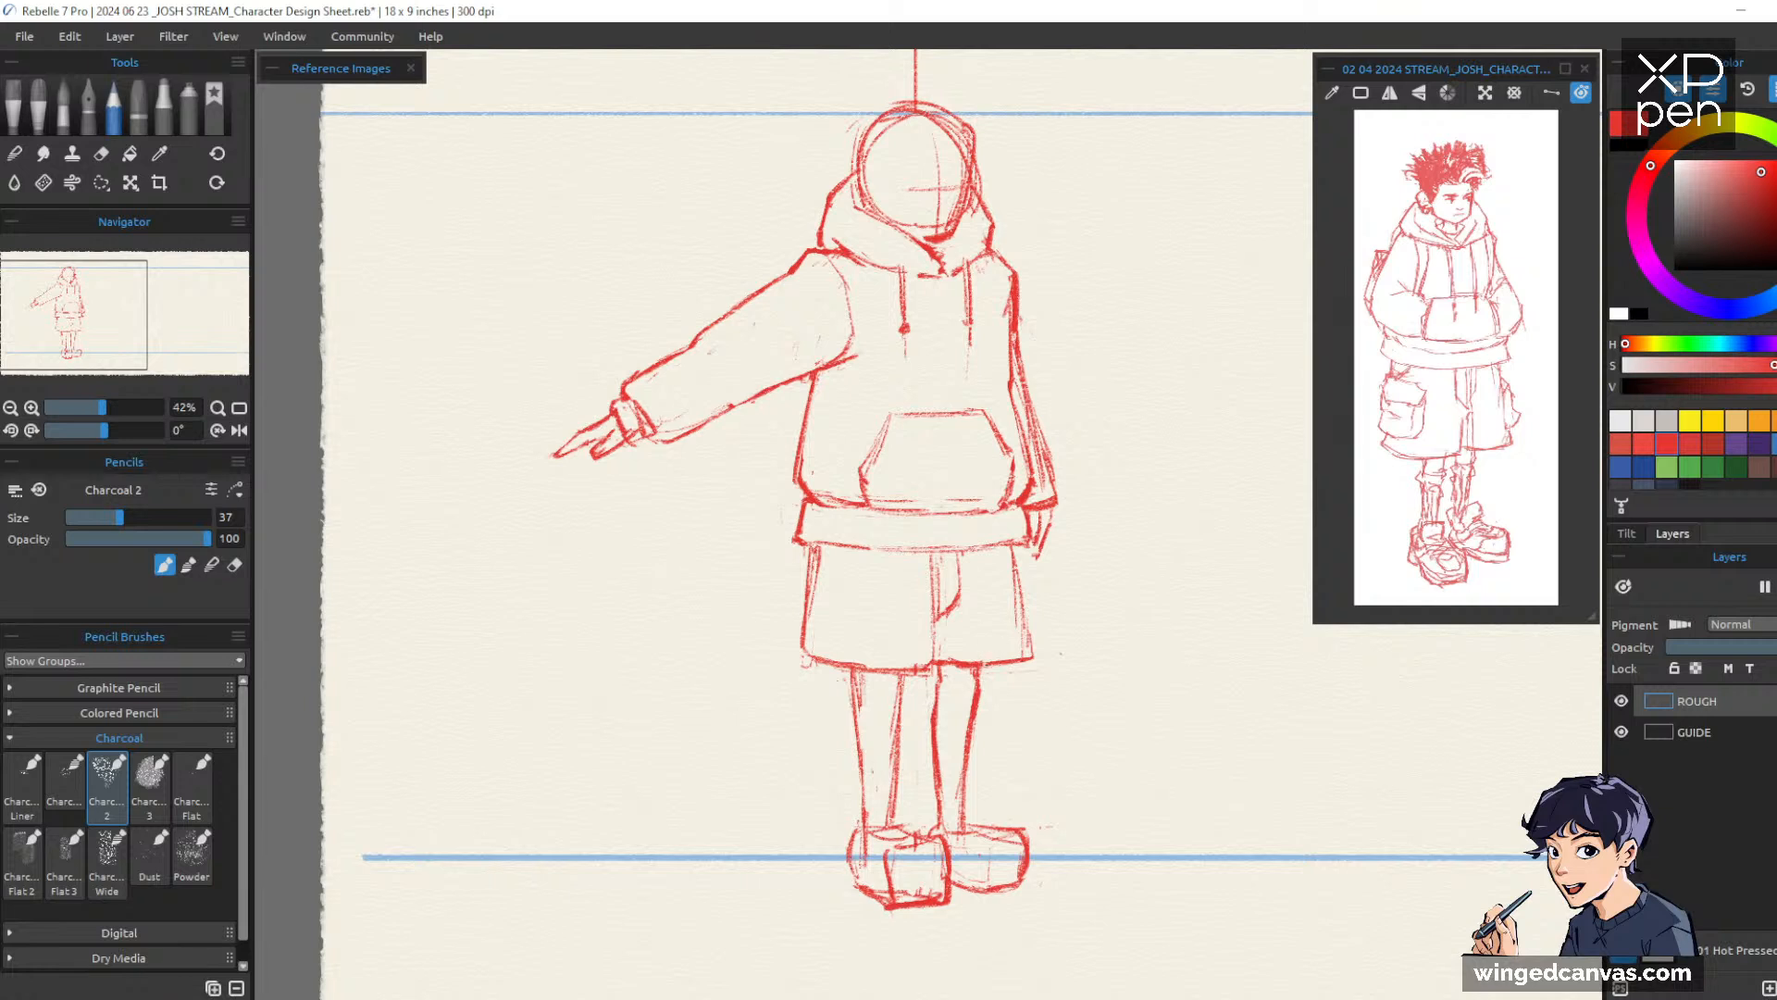
key("e")
left_click_drag(977, 666, 977, 685)
key("b")
key("e")
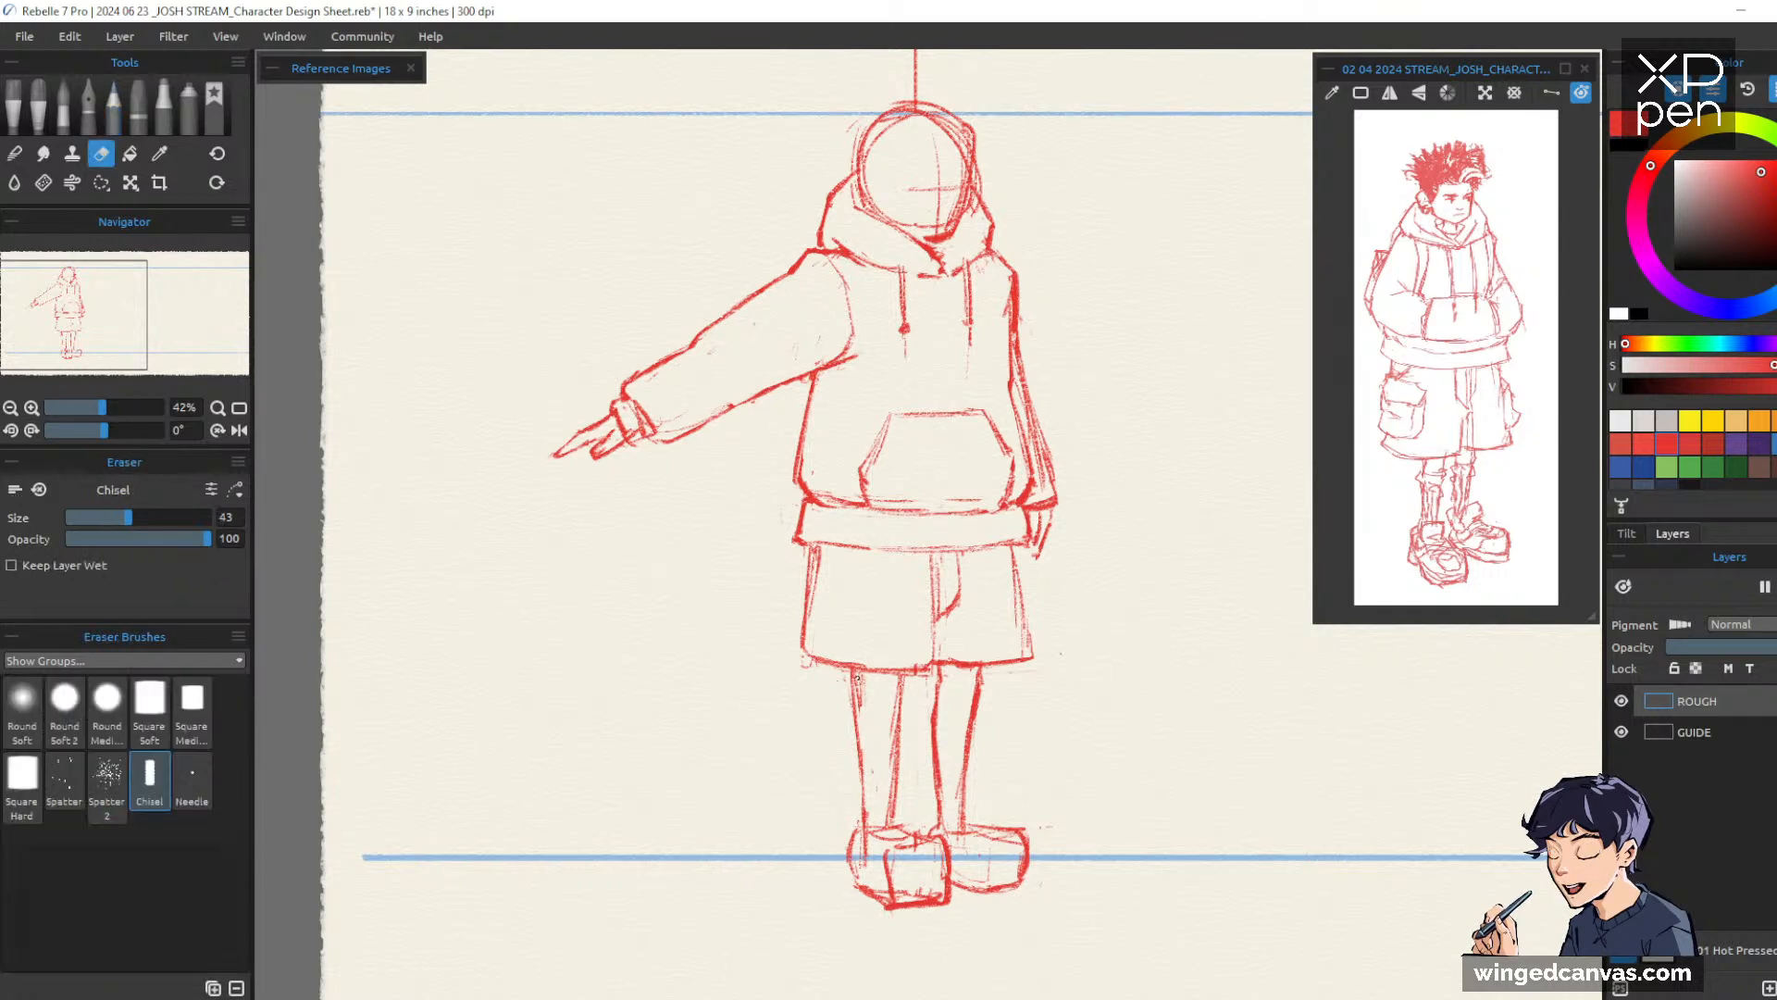
Erase the left leg's rough outer line and redraw its outer and inner contours down to the shoe
left_click_drag(858, 679, 872, 821)
key("b")
left_click_drag(860, 682, 859, 777)
key("e")
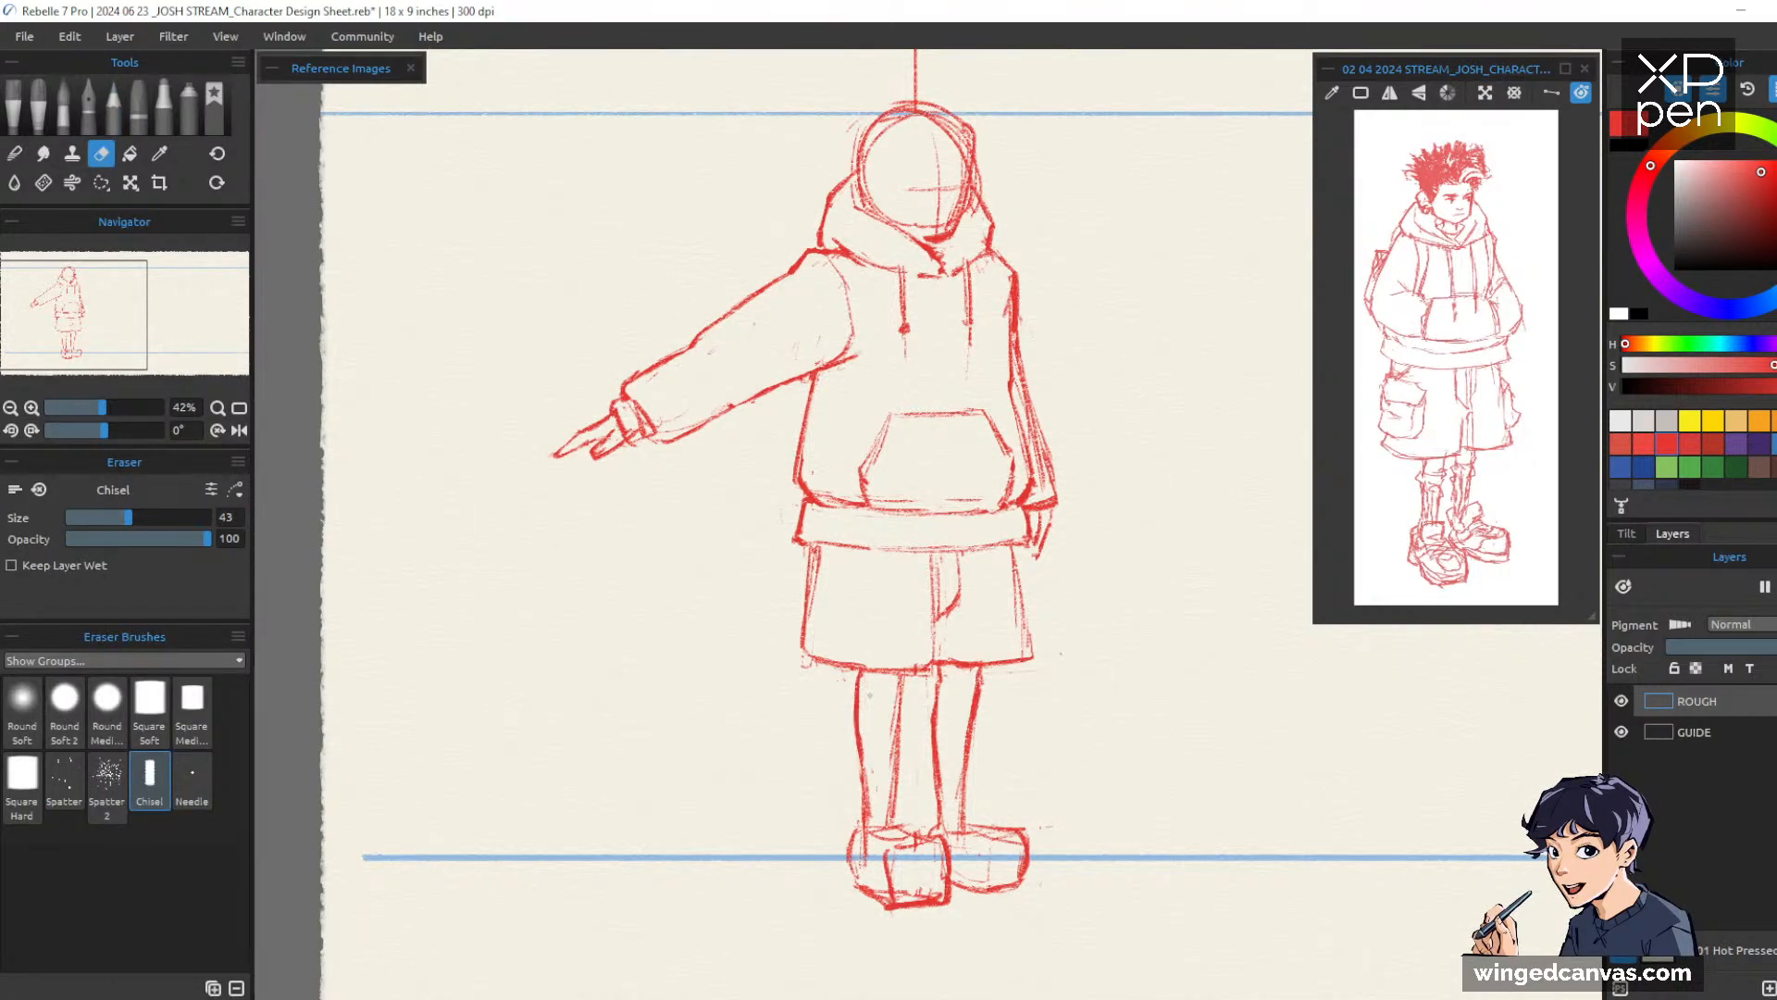
left_click_drag(861, 669, 866, 797)
key("b")
left_click_drag(902, 677, 892, 830)
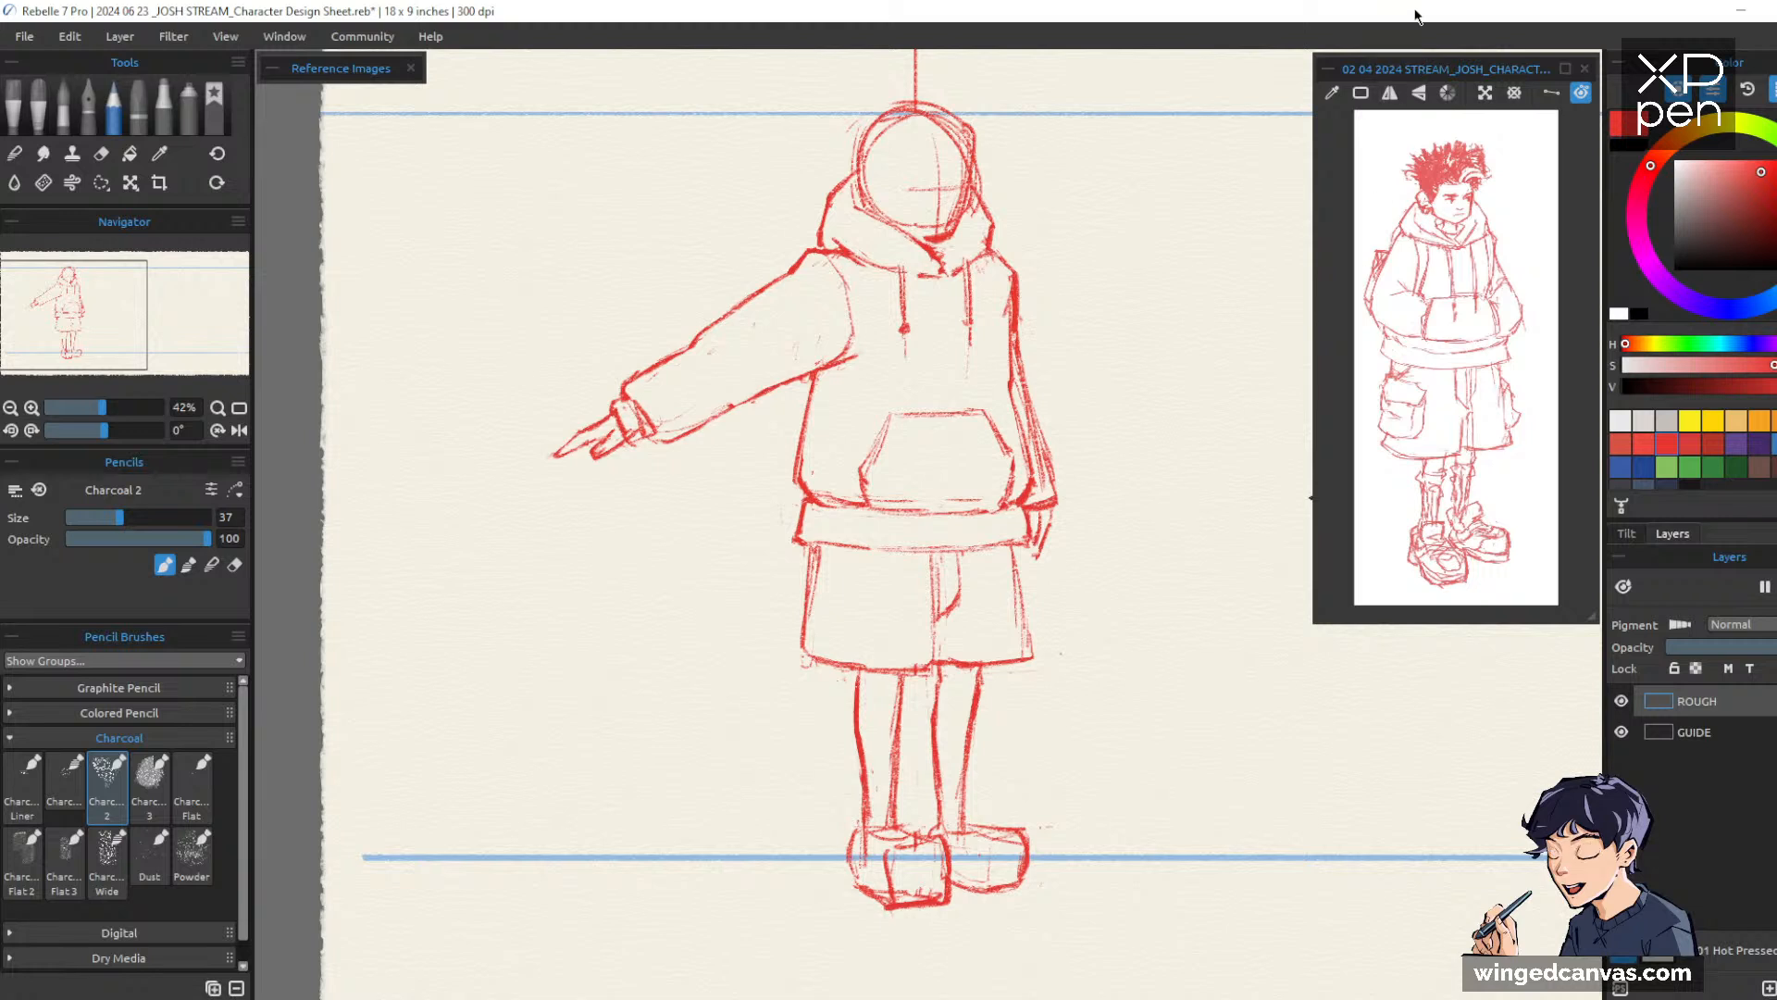
Tidy the shorts by cleaning the hem near the center, redrawing the fly seam and refining the left side edge
left_click_drag(1149, 656, 1153, 675)
key("e")
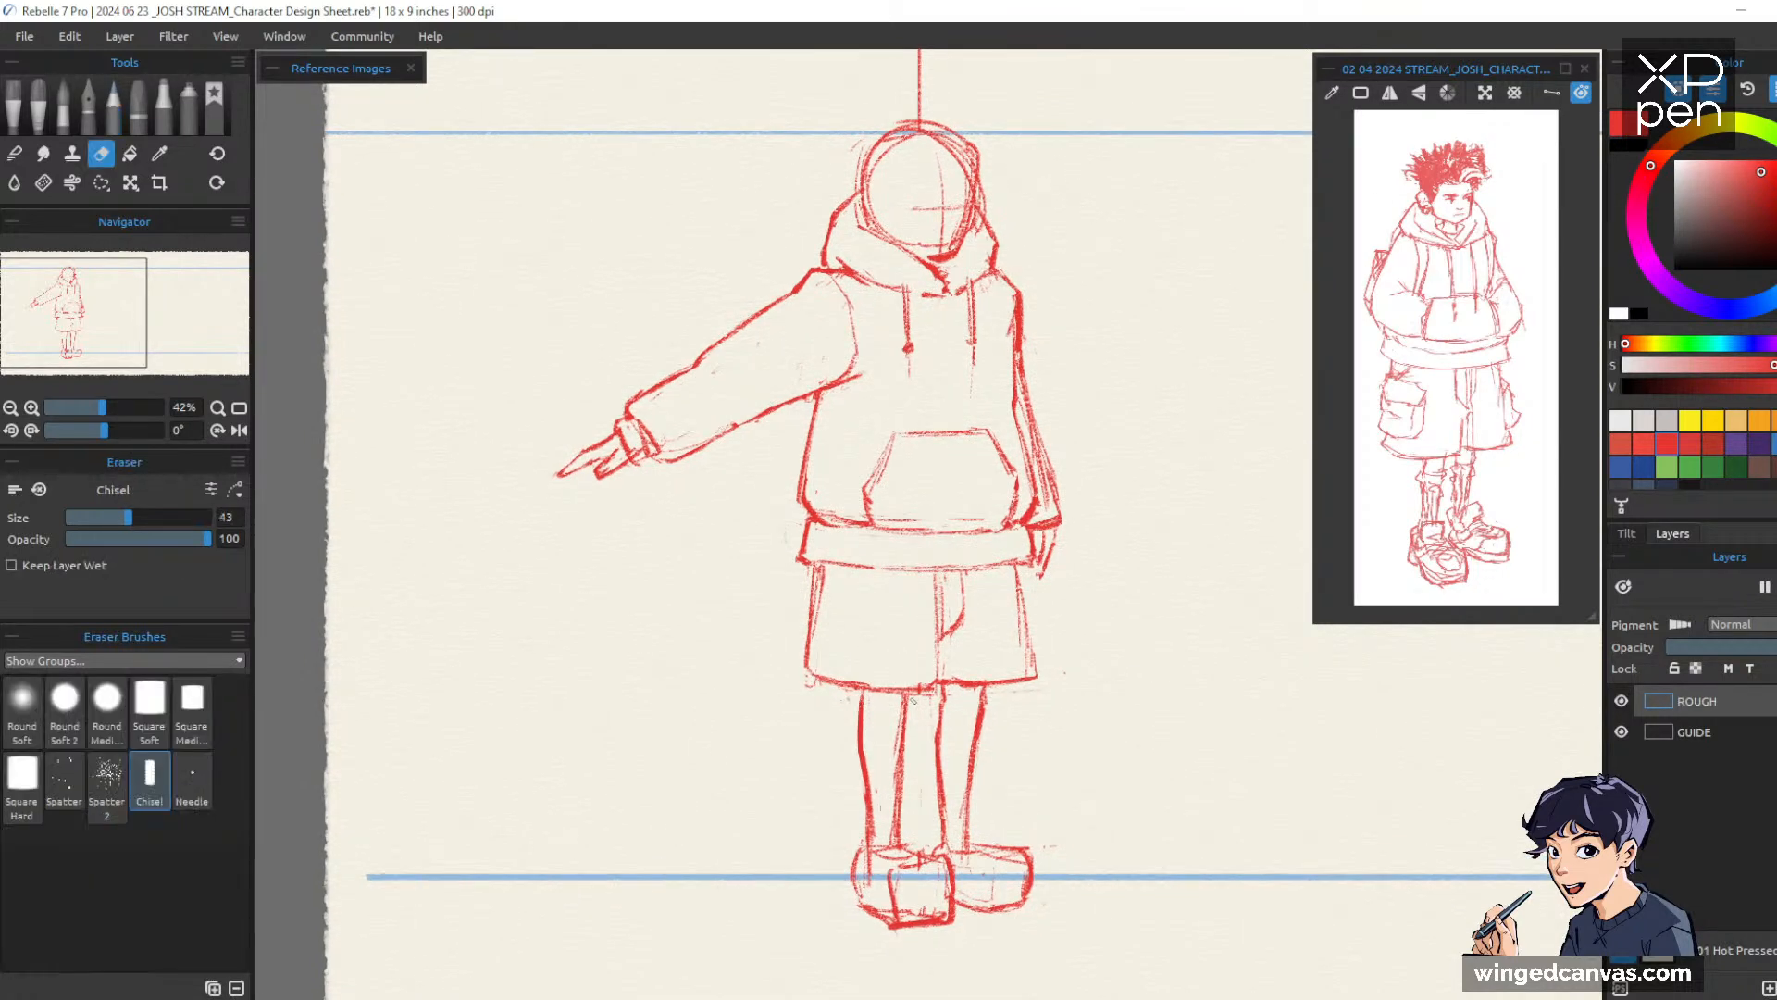
left_click_drag(935, 691, 912, 694)
key("b")
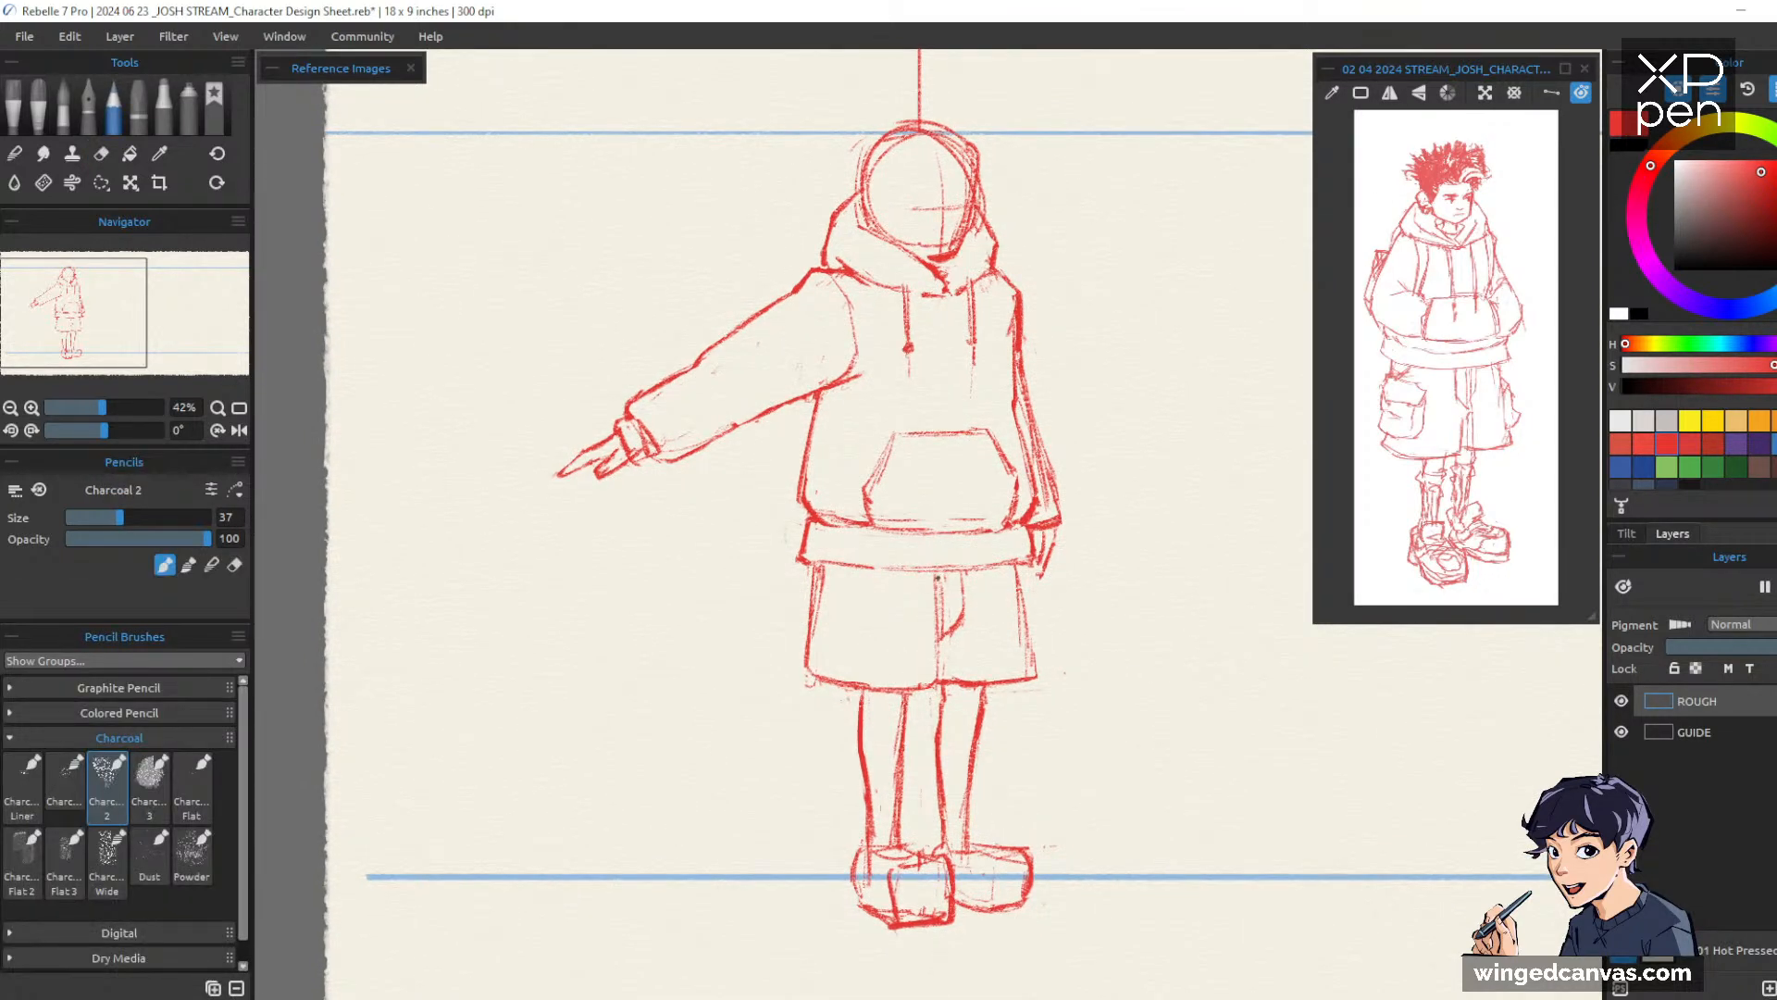
left_click_drag(940, 571, 938, 636)
key("e")
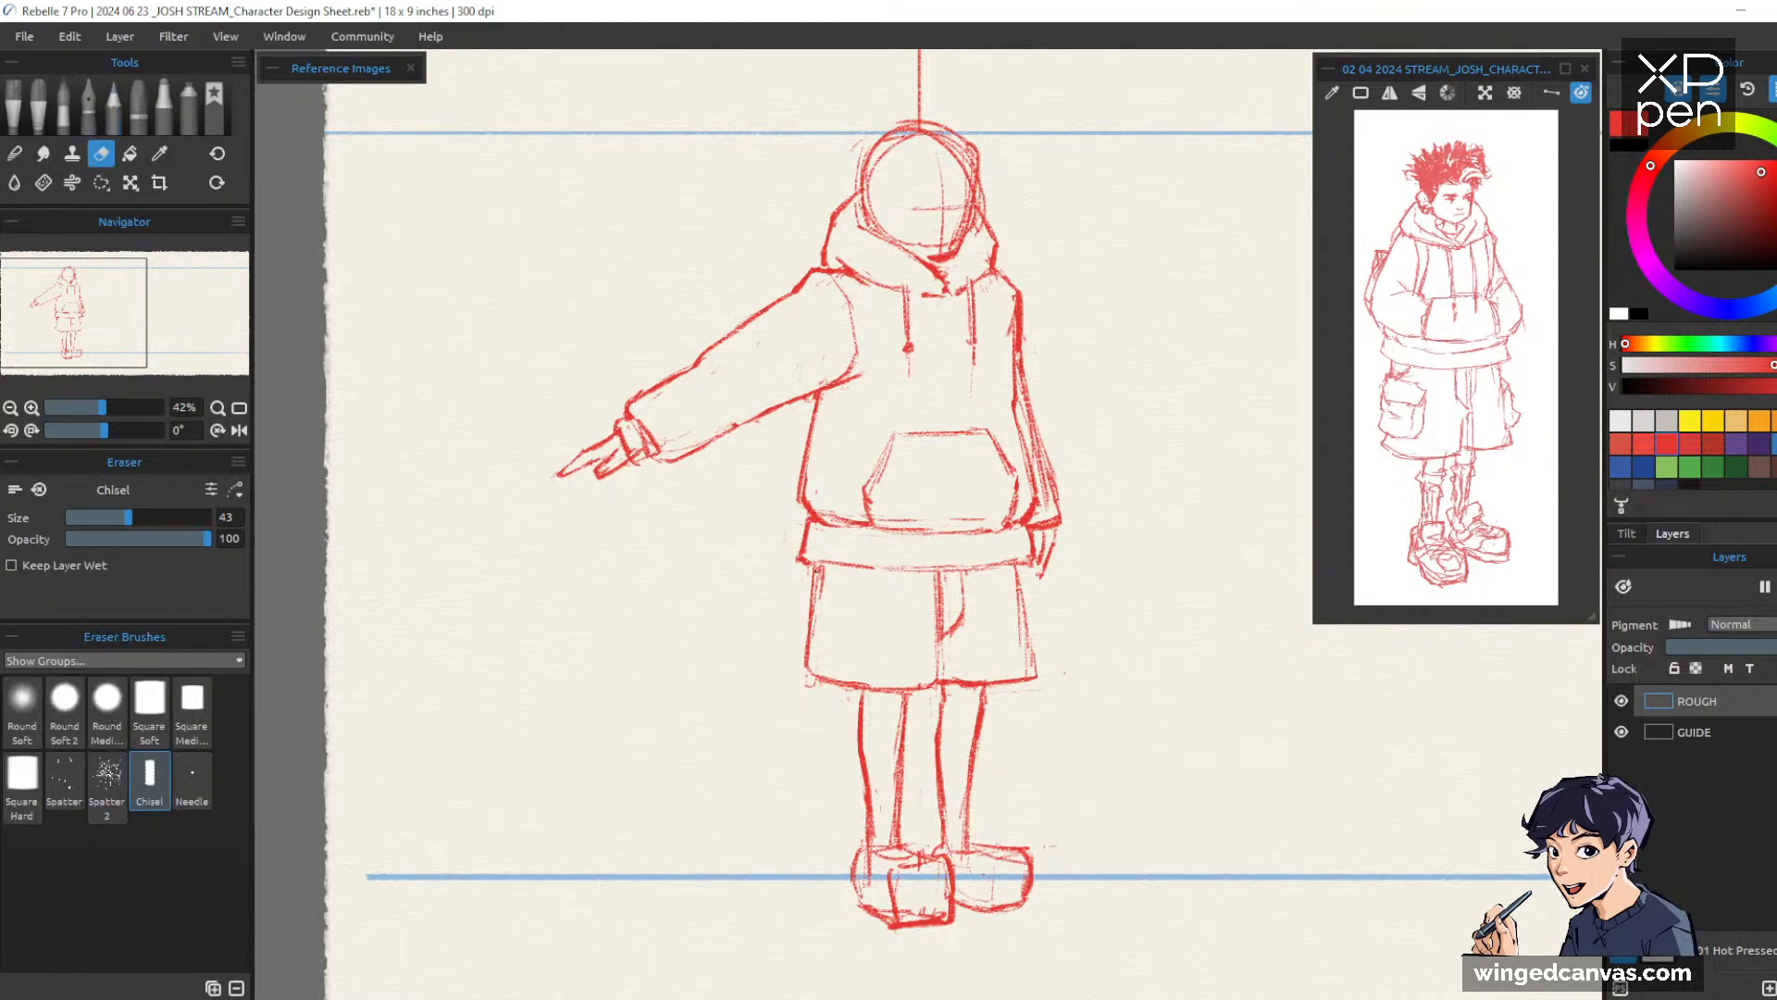
left_click_drag(815, 570, 808, 677)
key("b")
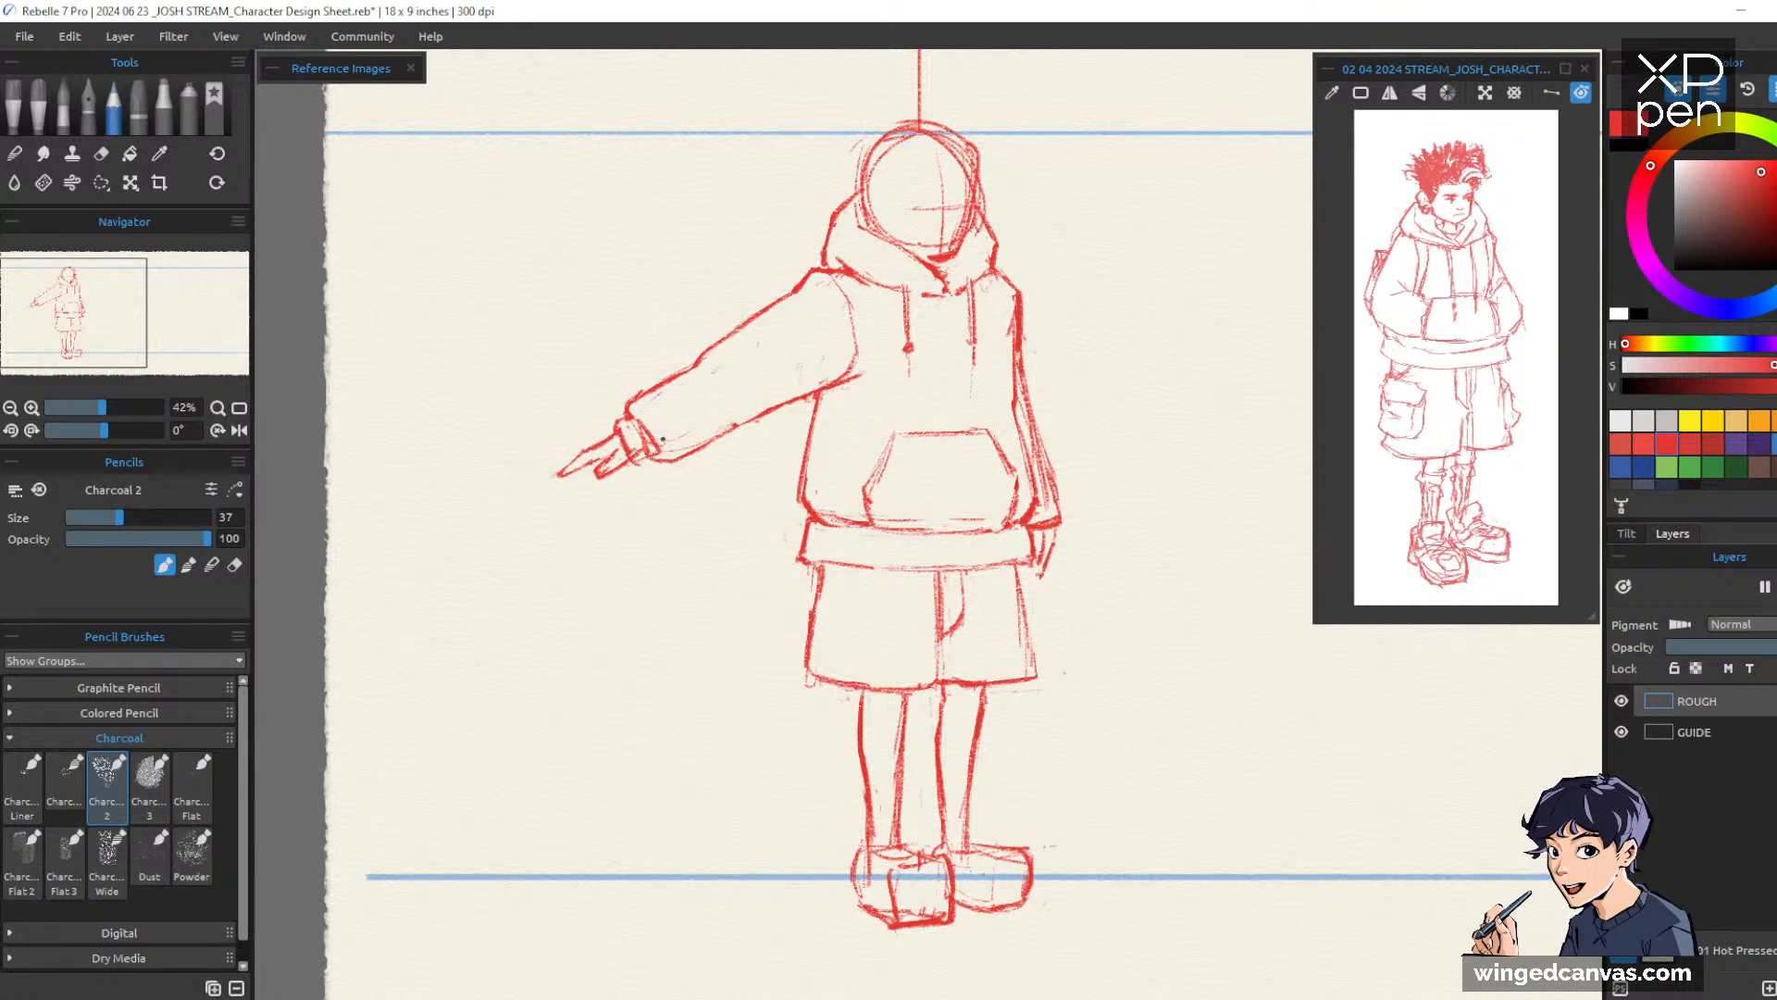
Redraw the cuff of the extended sleeve and erase the stray lines around the wrist
left_click_drag(653, 428, 657, 456)
key("e")
mouse_move(666, 460)
left_mouse_down()
mouse_move(660, 436)
mouse_move(639, 455)
mouse_move(655, 456)
left_mouse_up()
key("b")
key("e")
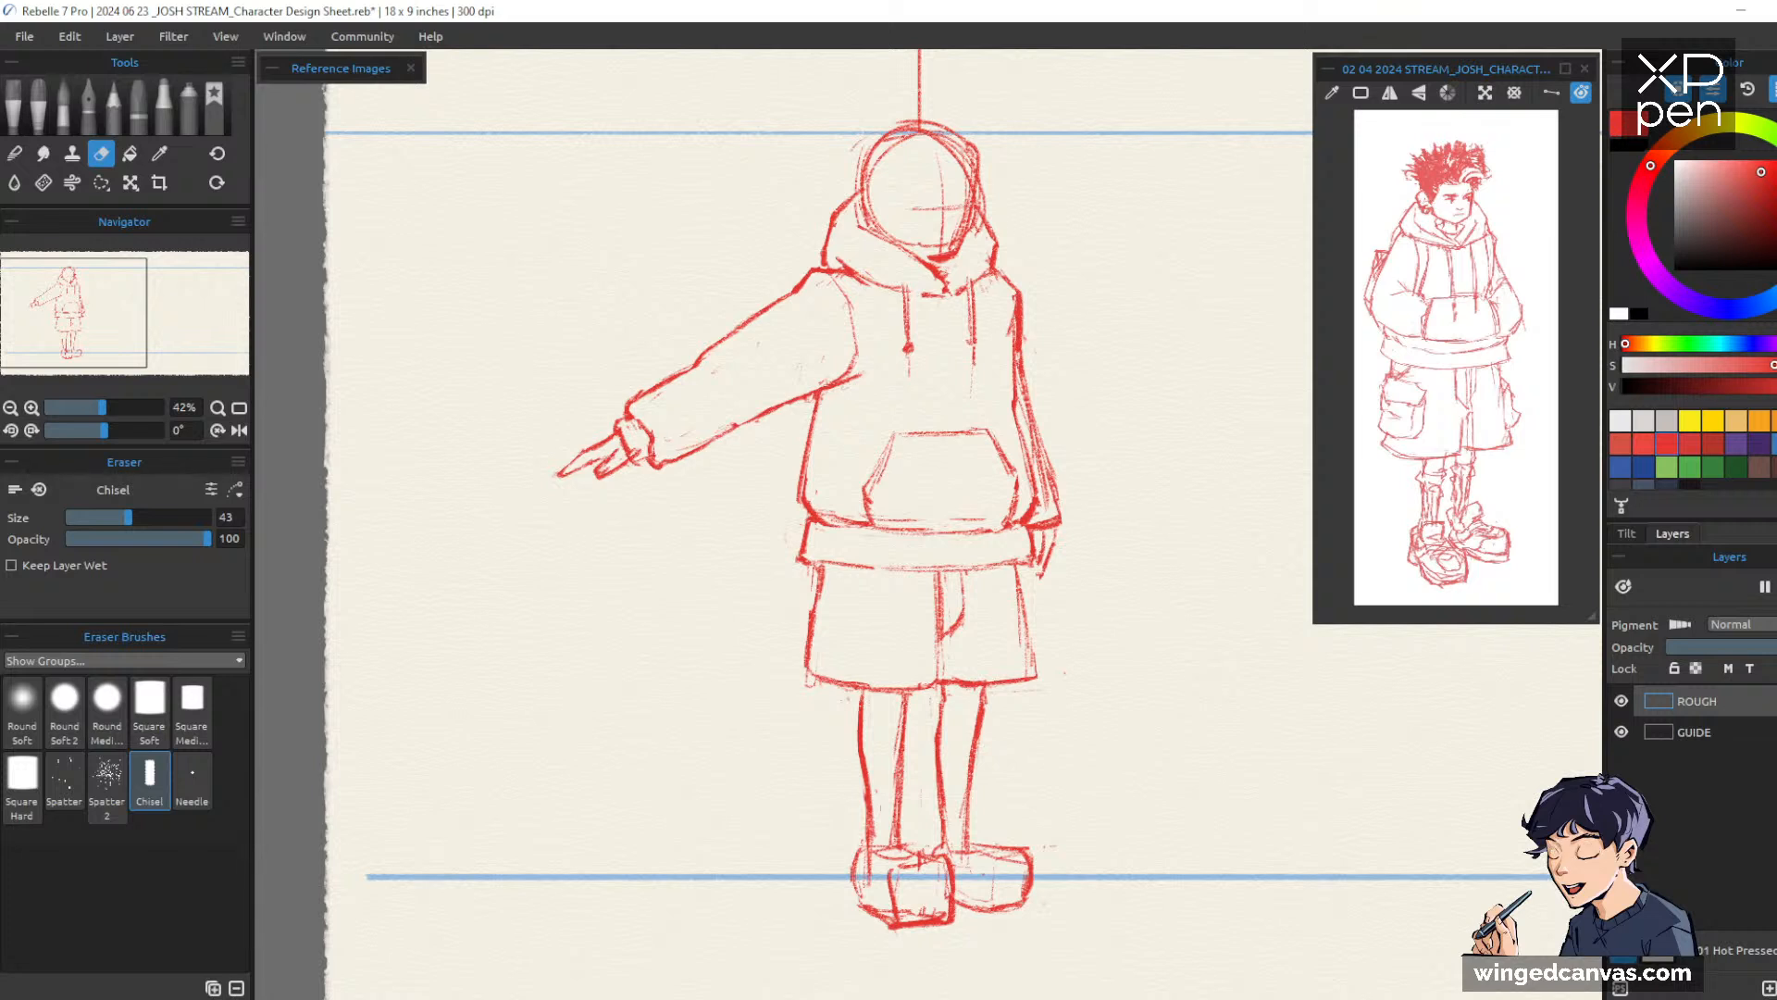
Clean up the lowered arm's sleeve from the shoulder to the cuff, separating it from the hoodie's side
key("b")
key("e")
mouse_move(1041, 421)
left_mouse_down()
mouse_move(1027, 490)
mouse_move(1029, 425)
left_mouse_up()
mouse_move(1016, 300)
left_mouse_down()
mouse_move(1060, 520)
mouse_move(1034, 505)
mouse_move(1031, 520)
left_mouse_up()
key("b")
key("e")
key("b")
left_click_drag(1191, 431, 1197, 394)
key("e")
left_click_drag(1011, 291, 1016, 267)
key("b")
Erase the left drawstring and redraw it hanging from an eyelet, and add a matching eyelet for the right drawstring
left_click_drag(1158, 396, 1210, 572)
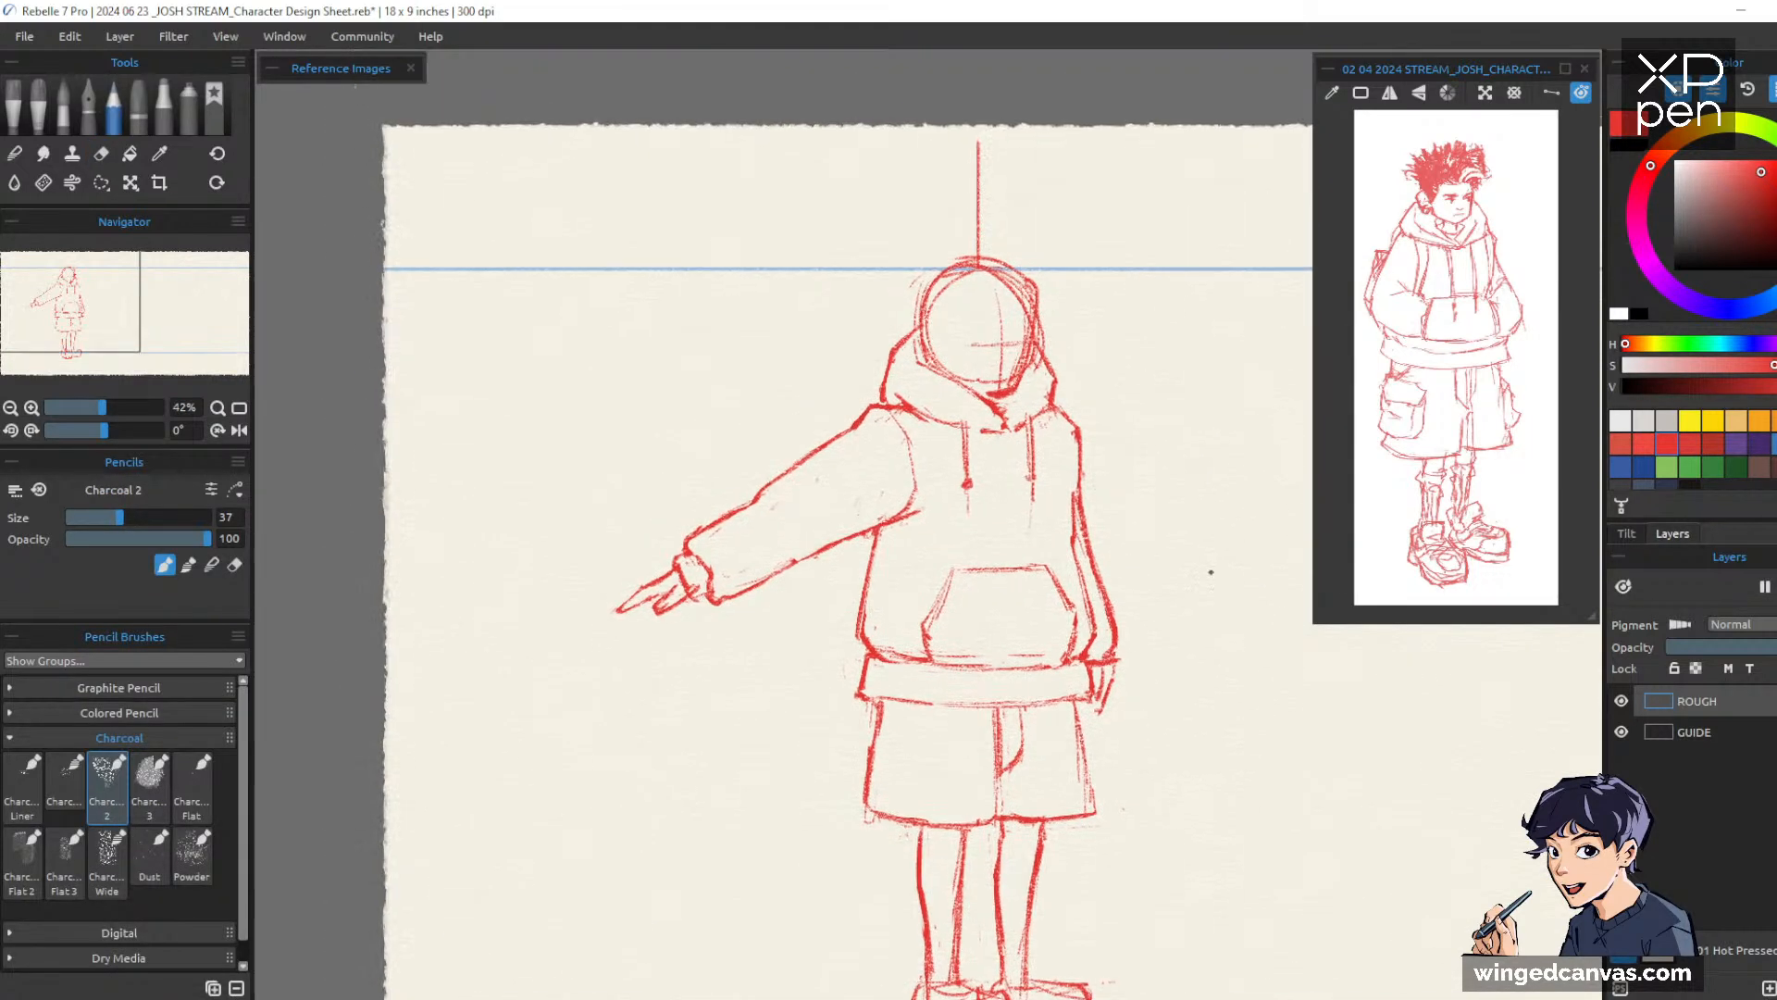
key("e")
mouse_move(962, 424)
left_mouse_down()
mouse_move(968, 500)
mouse_move(960, 422)
left_mouse_up()
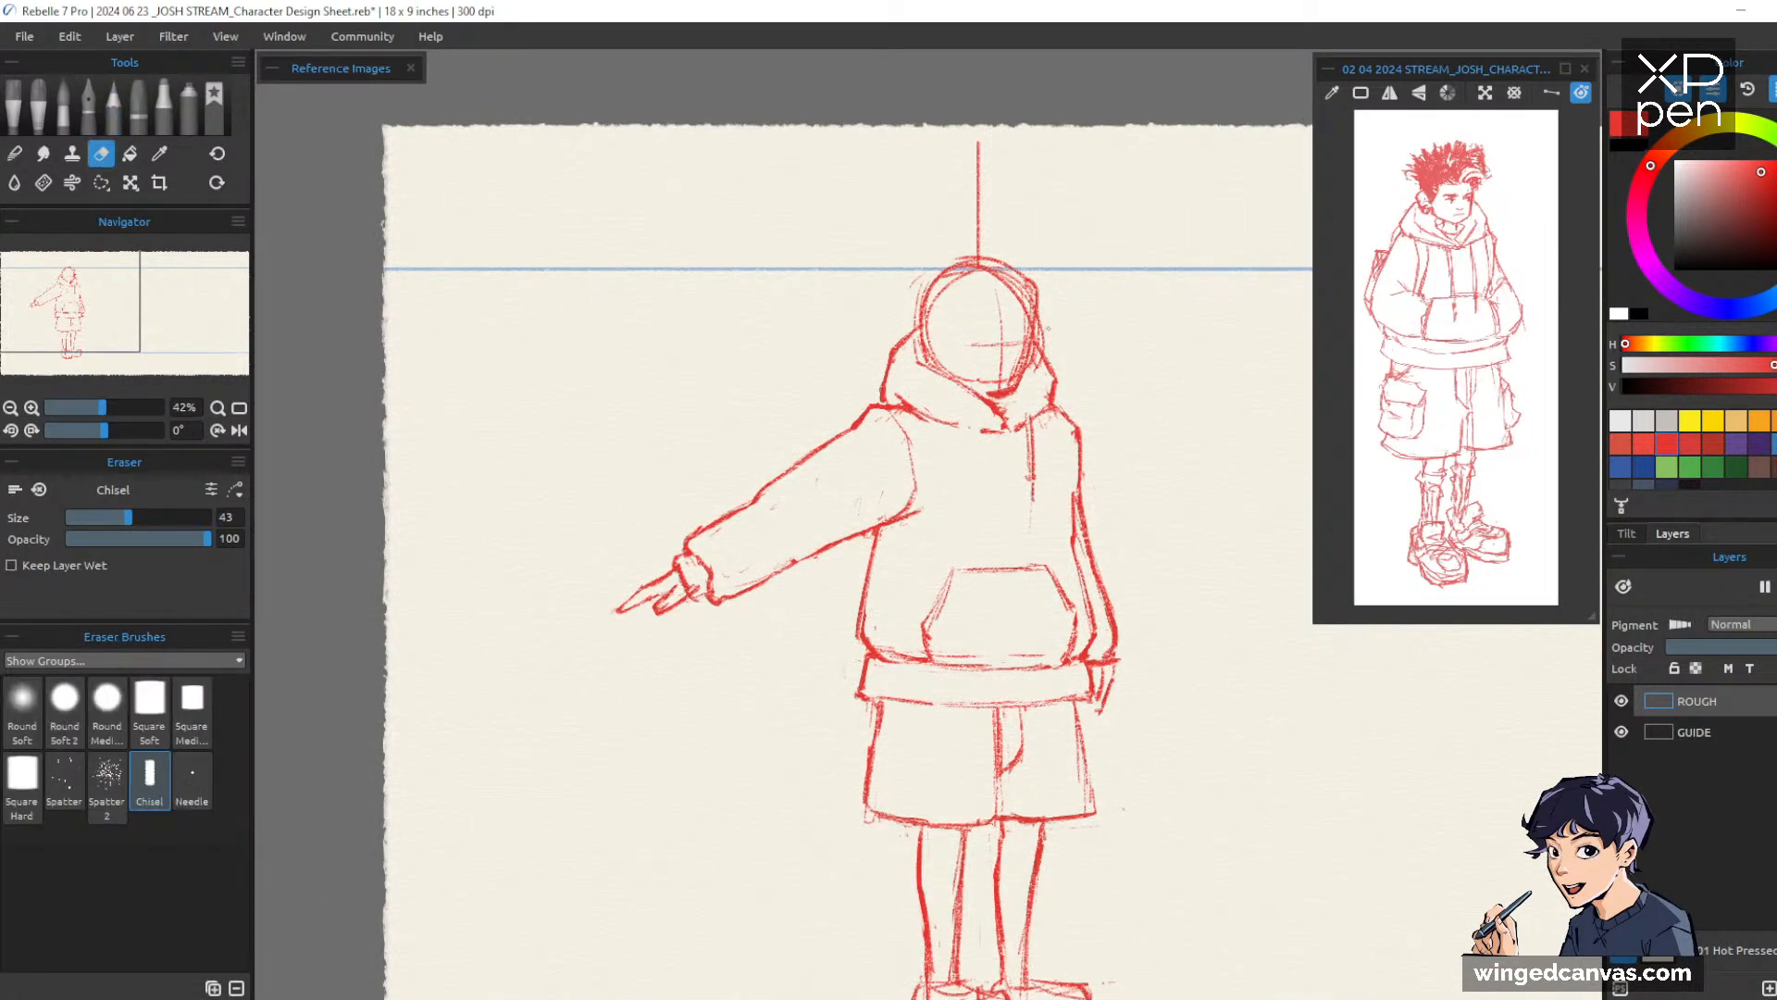
key("b")
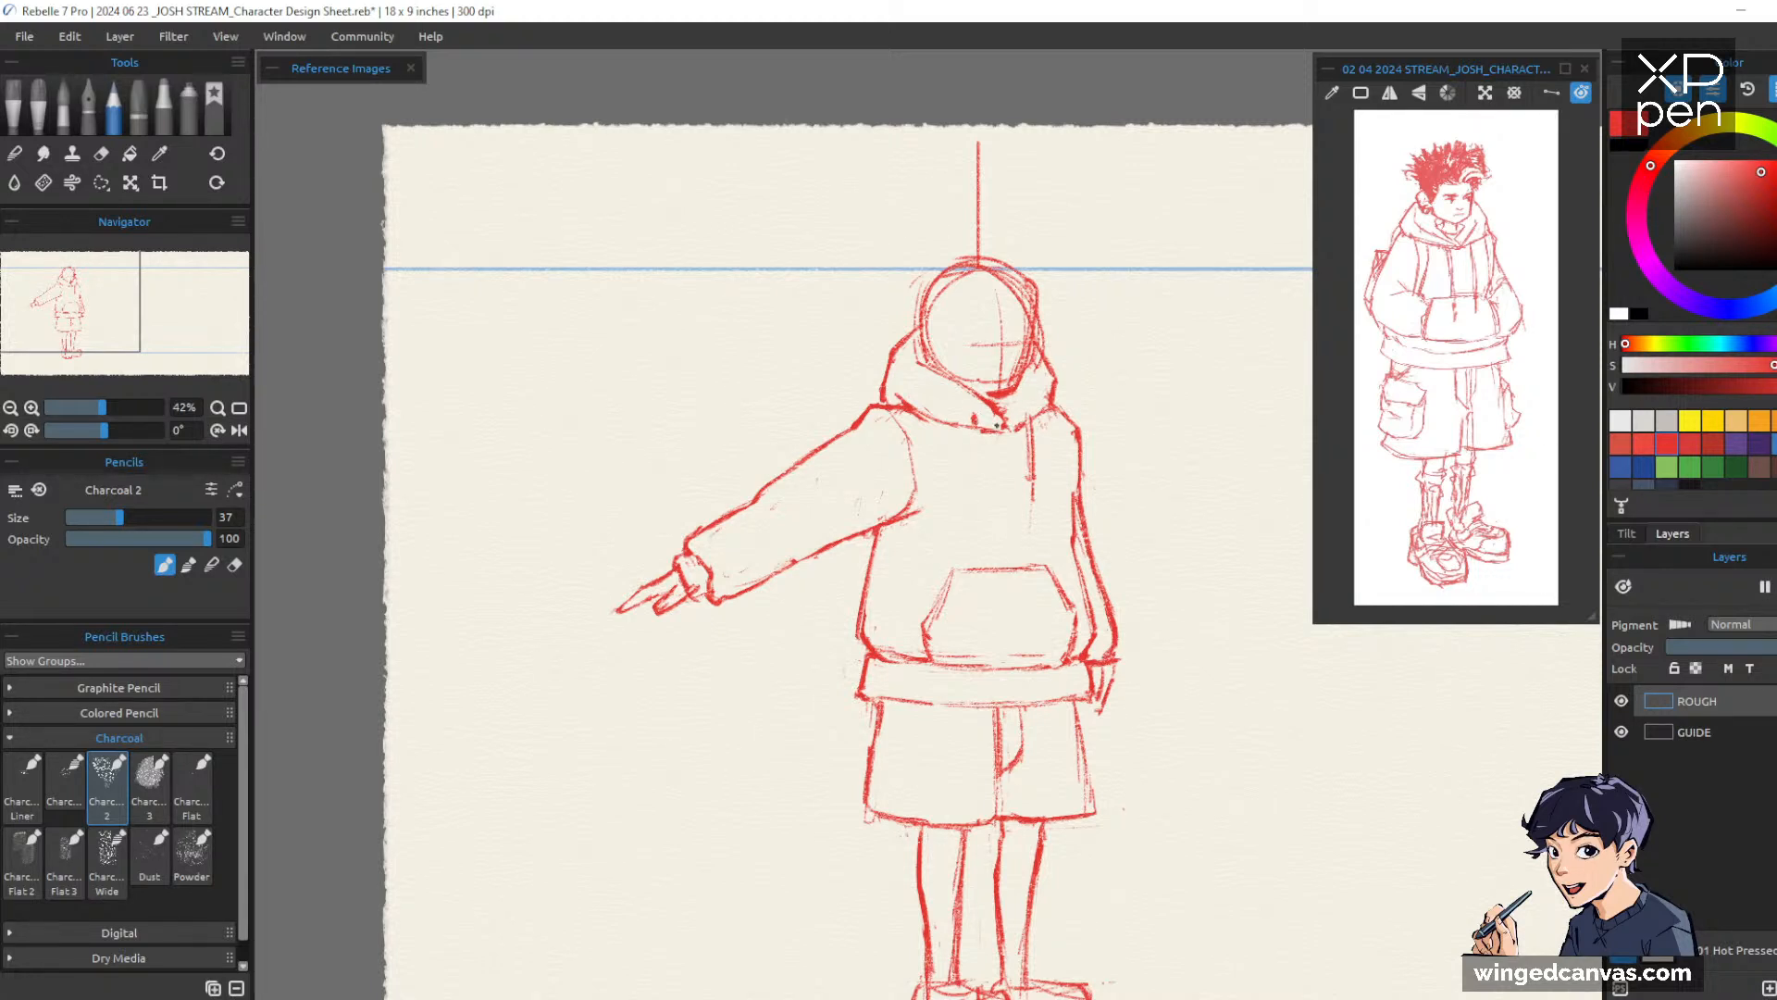
left_click_drag(976, 422, 977, 486)
left_click(1027, 409)
left_click_drag(1210, 520, 1210, 362)
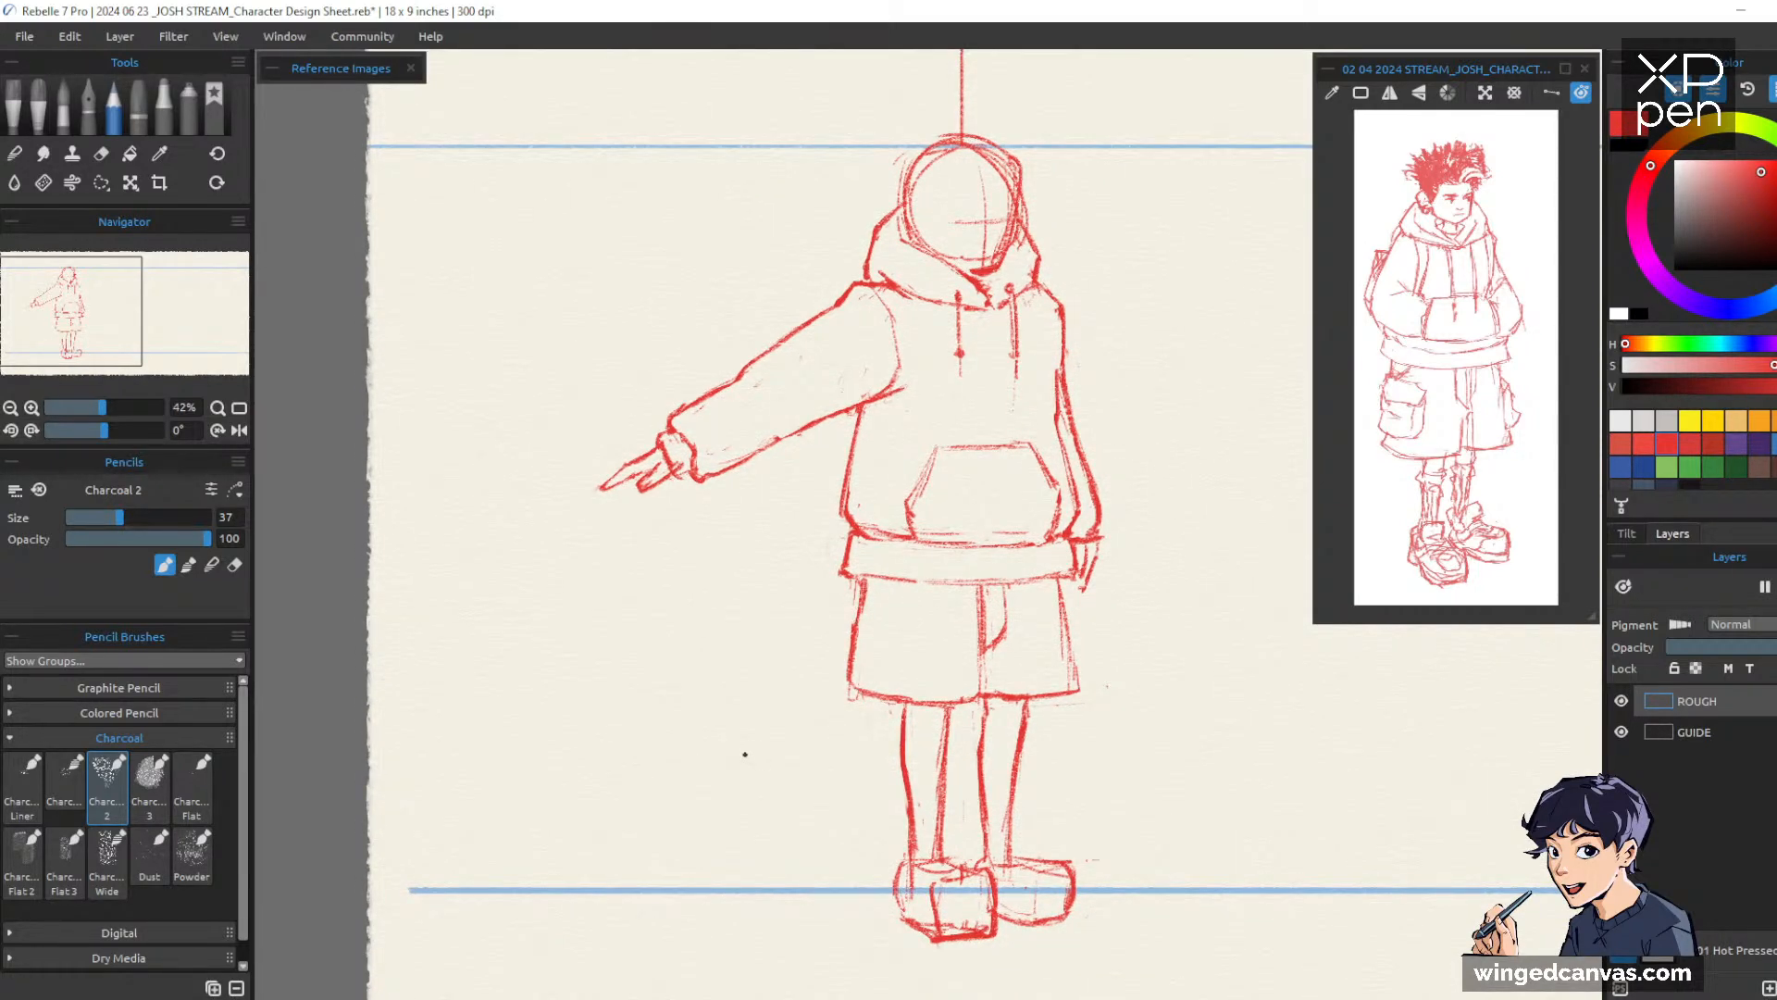
left_click_drag(1184, 404, 1177, 398)
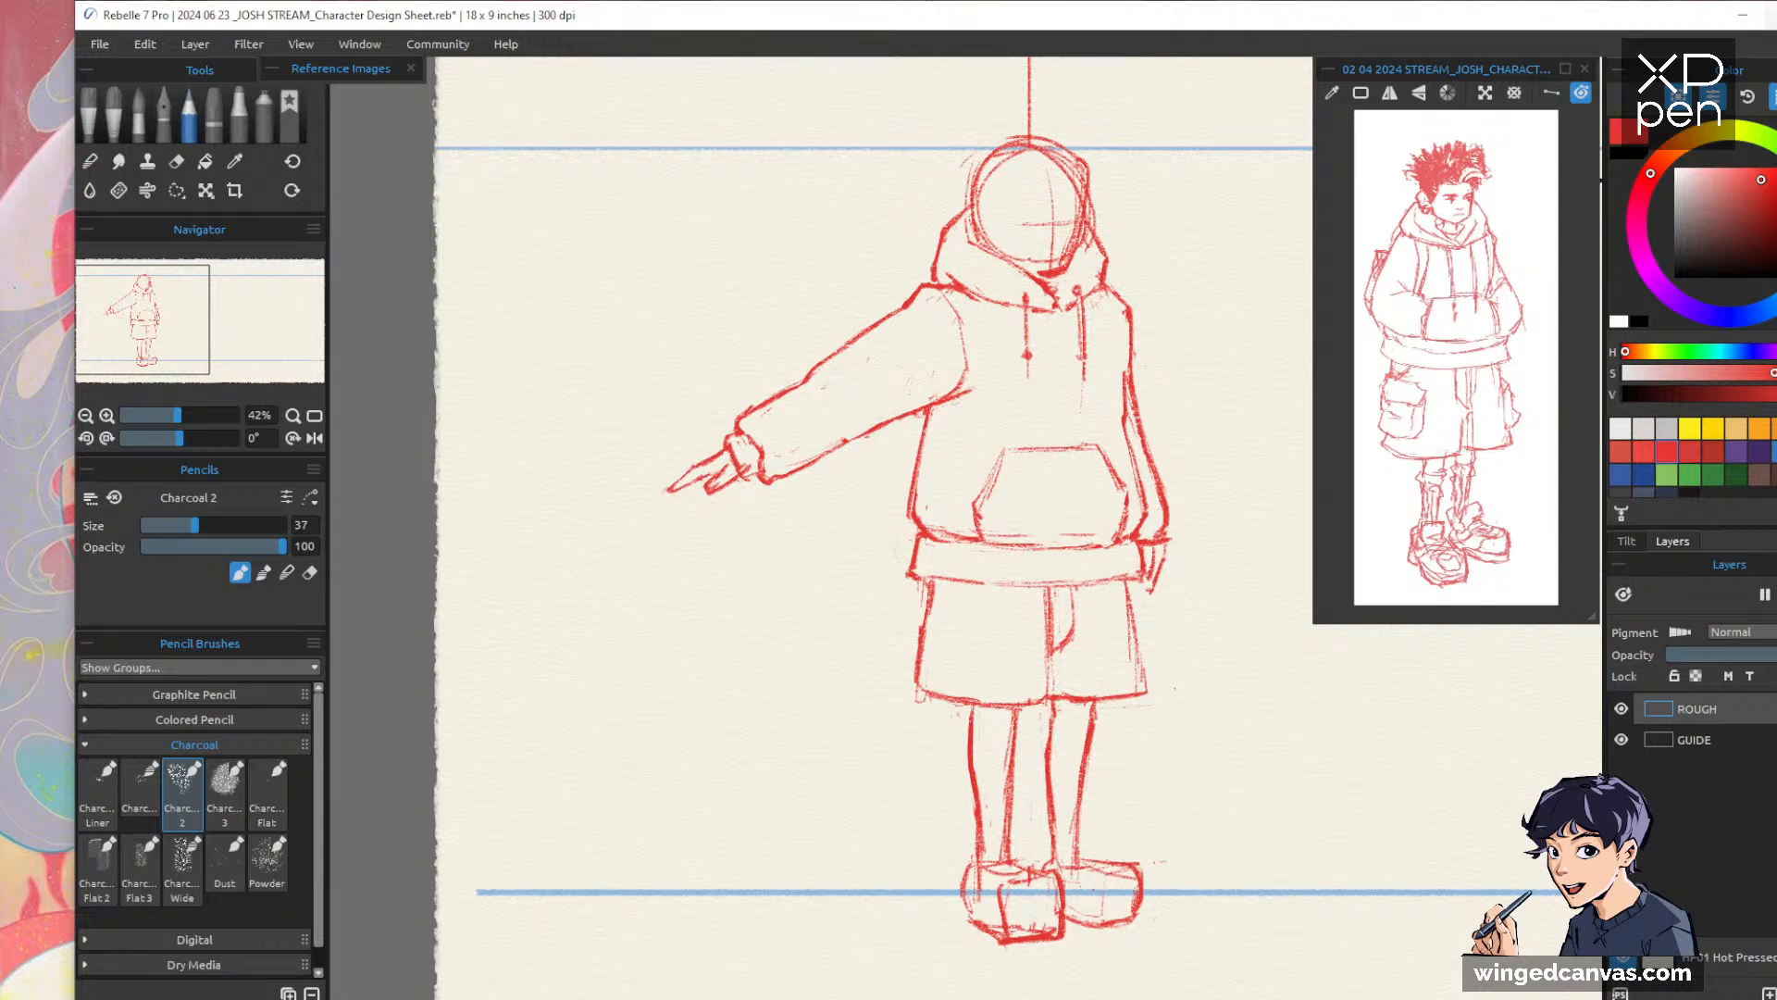
Sketch the horizontal lines of the sock cuffs below the knees on both legs and clean up the leg lines
left_click(1772, 15)
left_click_drag(1182, 590, 1143, 572)
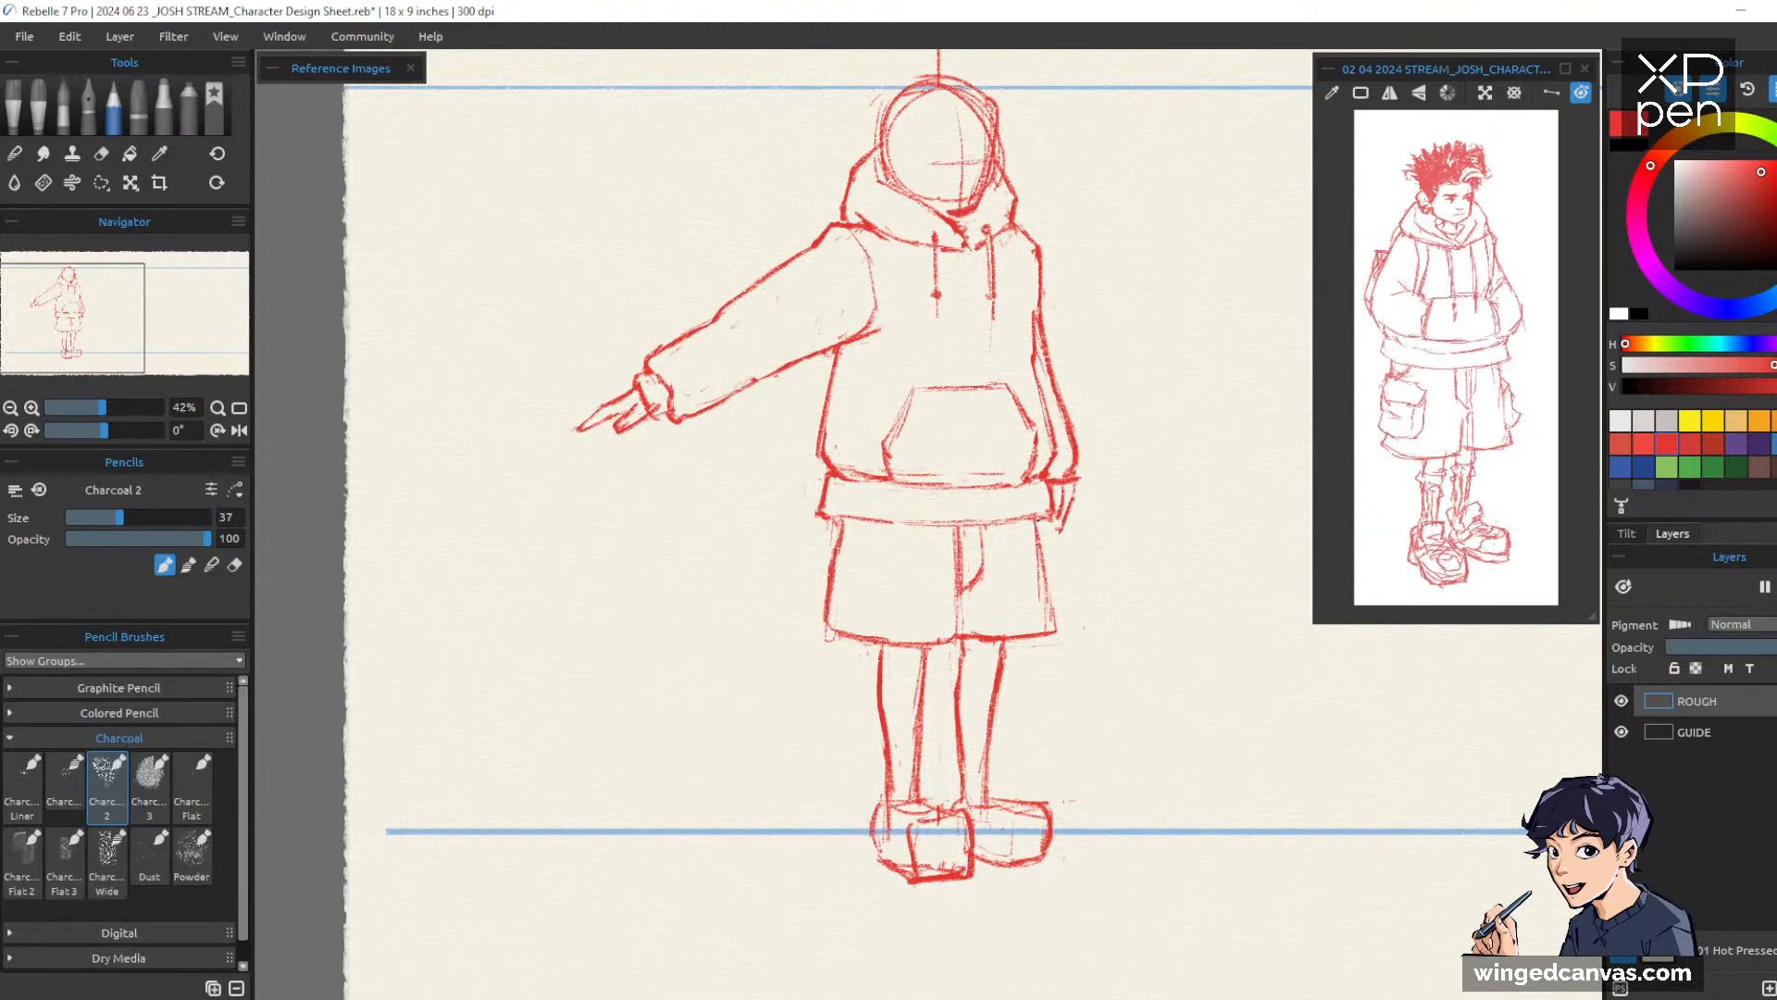
mouse_move(1037, 520)
left_mouse_down()
mouse_move(1052, 617)
mouse_move(1144, 526)
left_mouse_up()
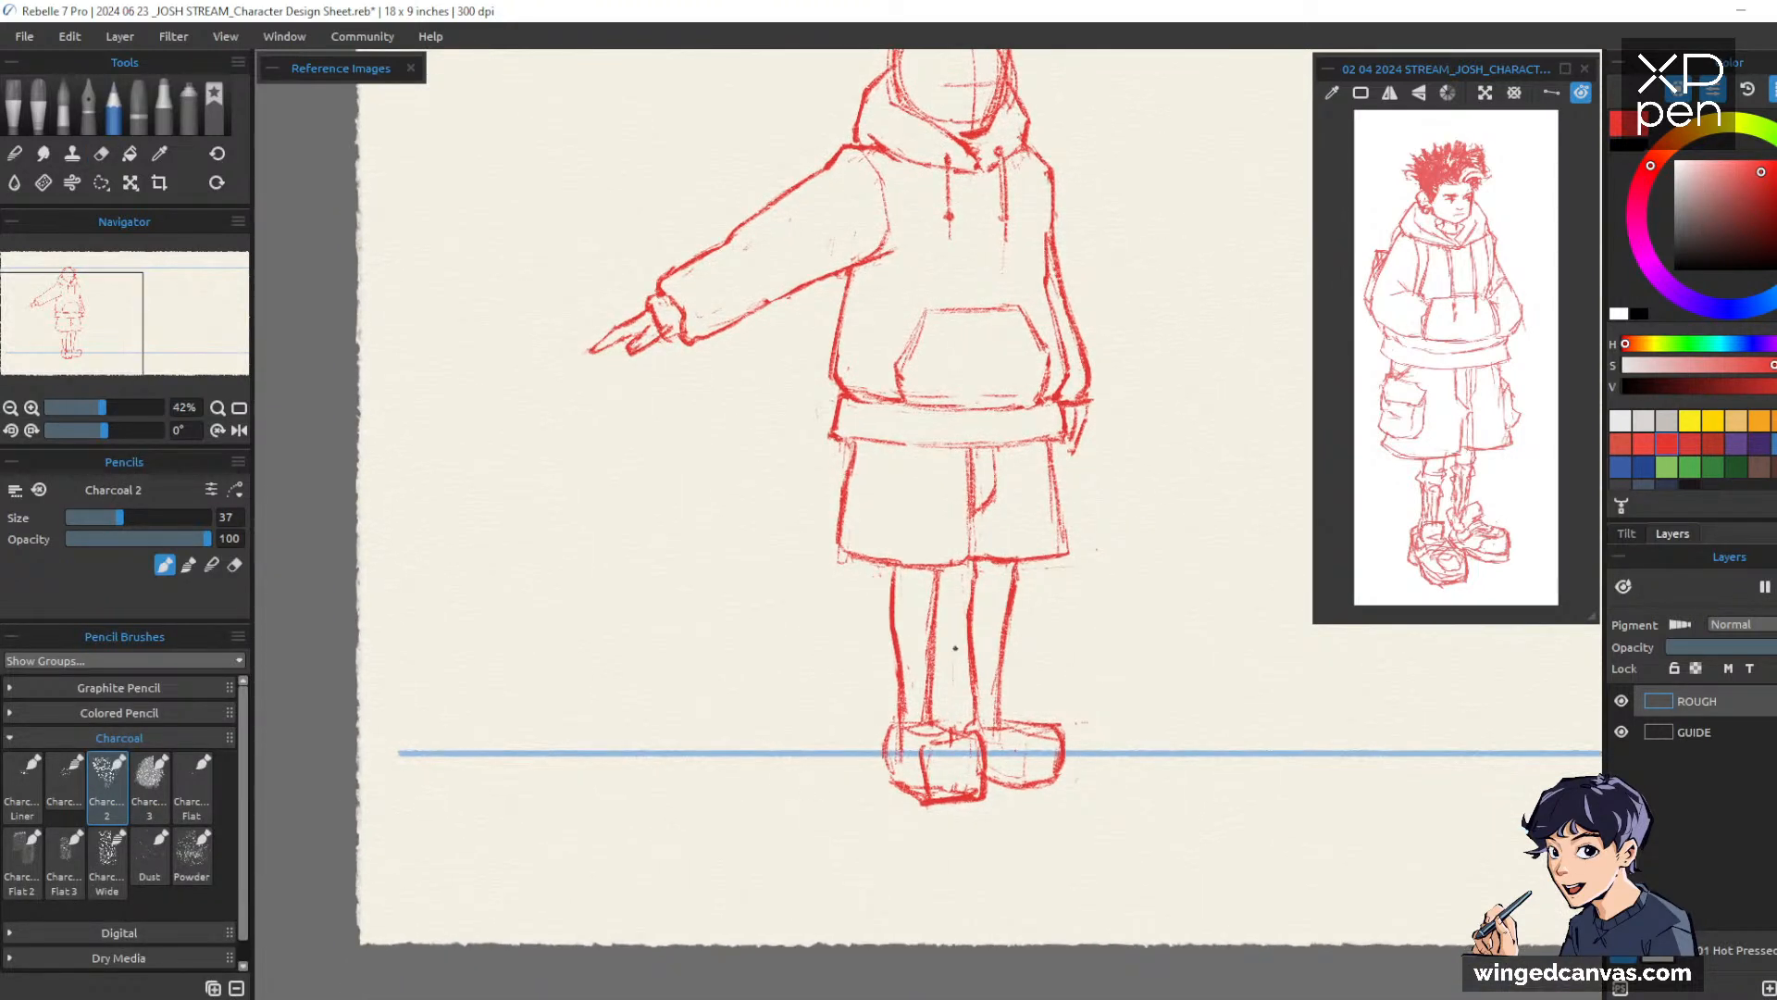
mouse_move(893, 585)
left_mouse_down()
mouse_move(1013, 581)
mouse_move(968, 611)
mouse_move(1005, 612)
left_mouse_up()
left_click_drag(893, 618, 922, 618)
key("e")
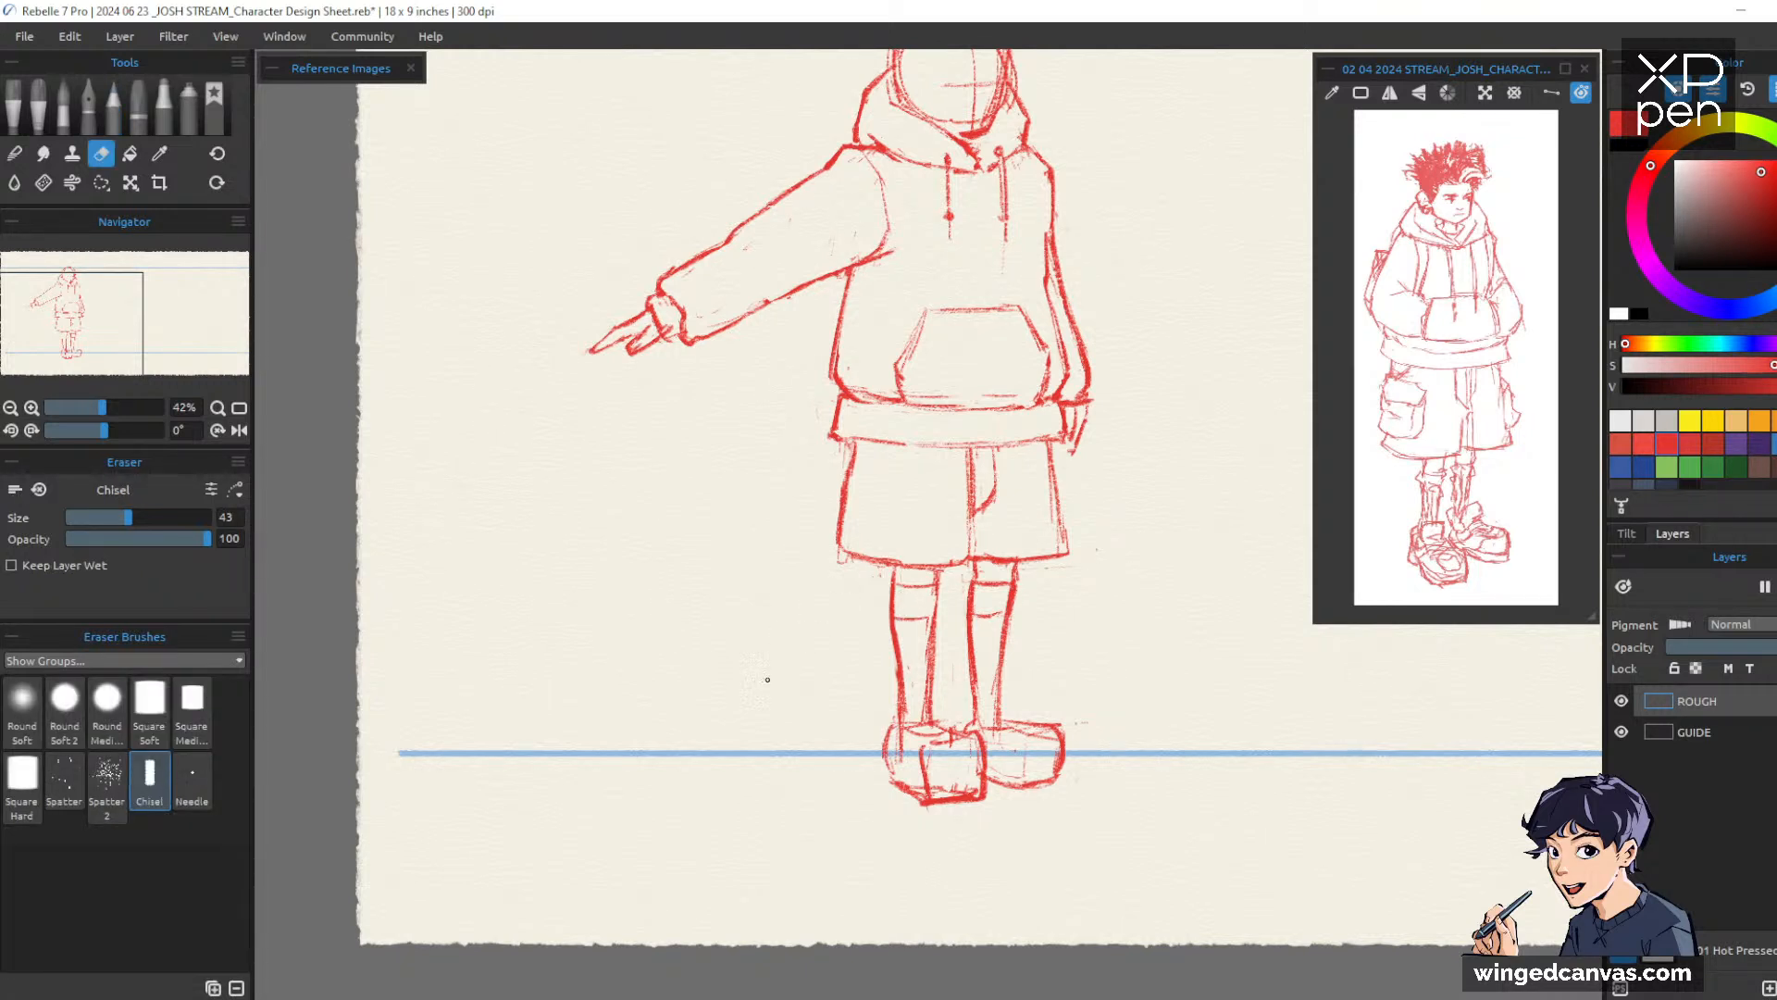
key("p")
key("e")
key("p")
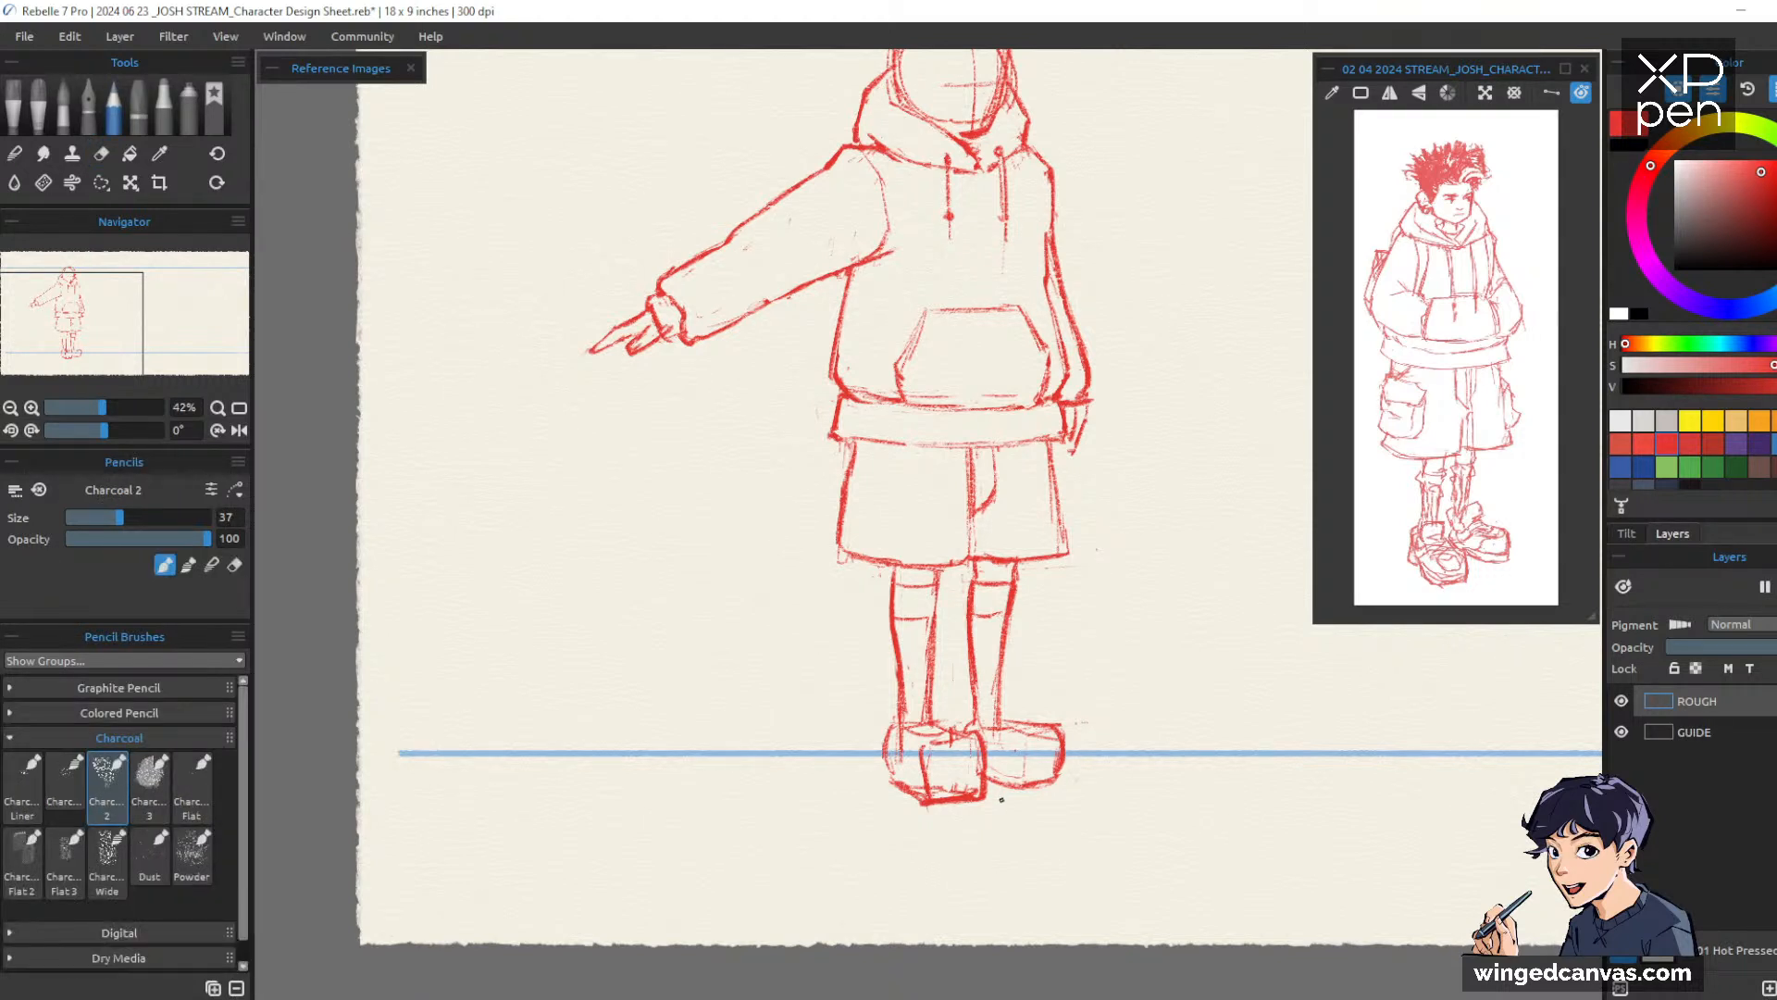
key("e")
key("p")
Draw vertical ribbing lines in the cuffs and down the shins of both socks
left_click_drag(906, 586, 915, 617)
left_click_drag(924, 594, 923, 622)
left_click_drag(904, 619, 906, 677)
left_click_drag(919, 614, 921, 708)
left_click_drag(997, 585, 1004, 620)
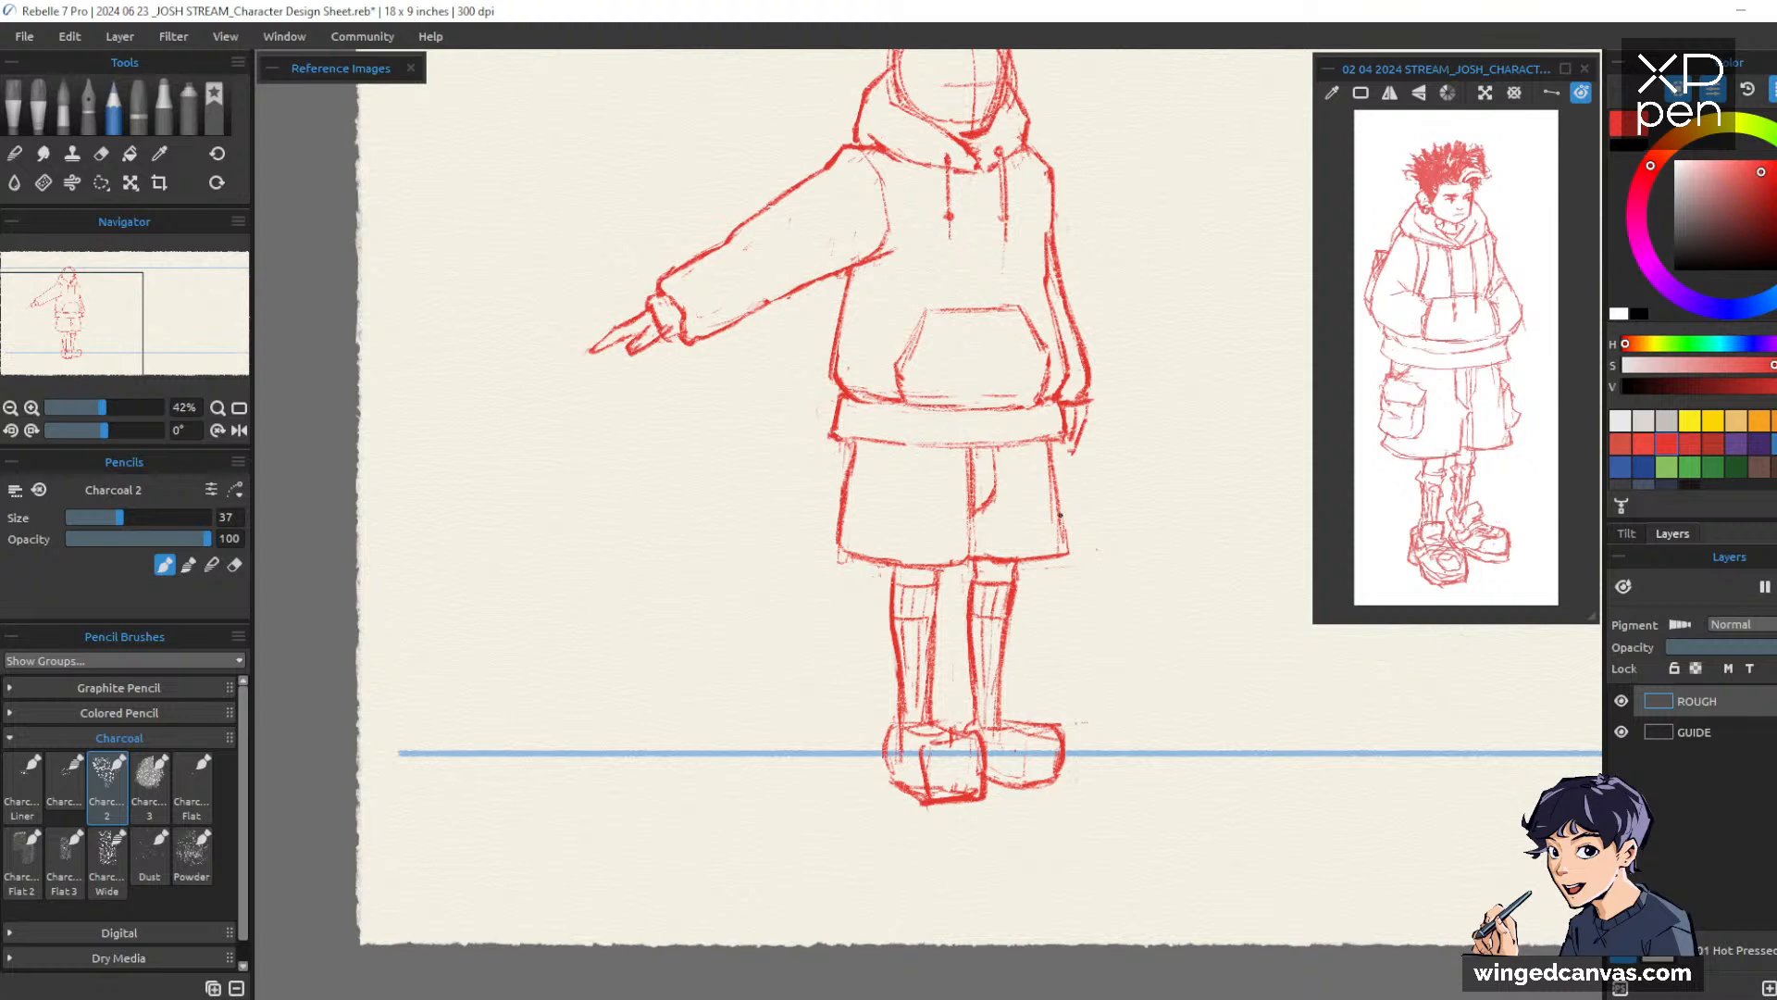
Reshape the cuffs of both socks into bulging, bunched folds with jagged outer edges, erasing the straight outlines beneath
left_click_drag(1151, 578, 1111, 583)
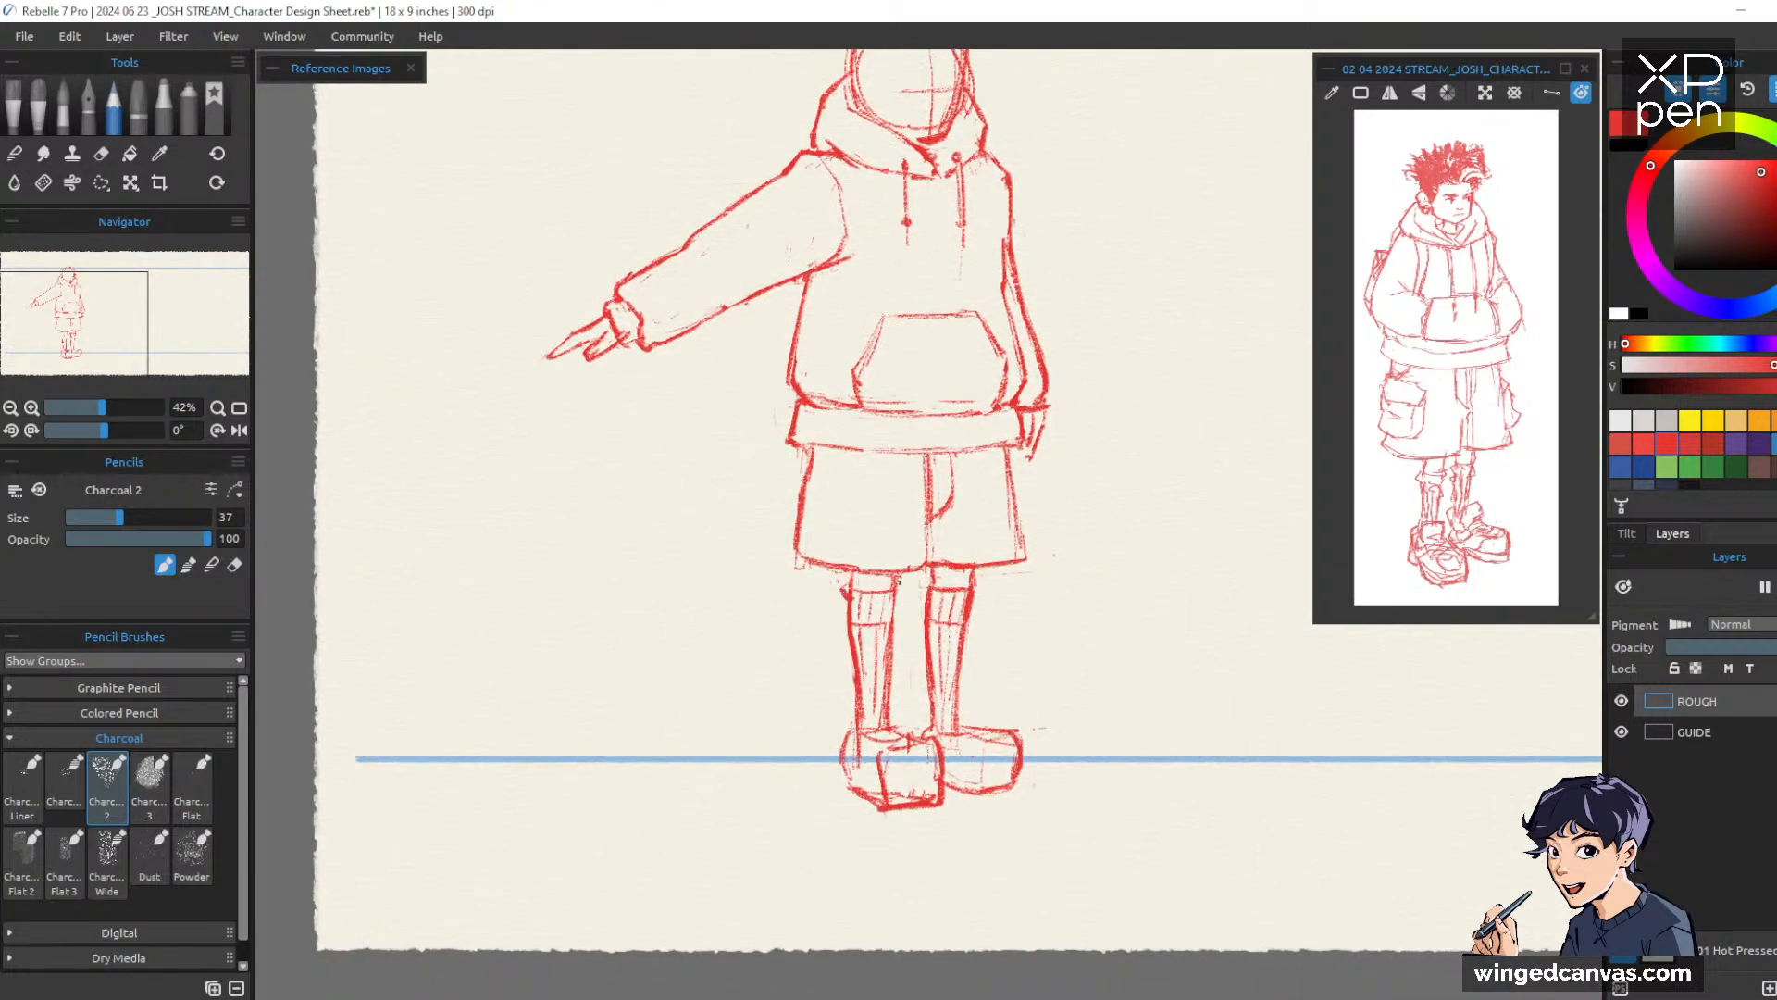
mouse_move(912, 582)
left_mouse_down()
mouse_move(905, 607)
mouse_move(852, 615)
mouse_move(972, 603)
mouse_move(916, 622)
mouse_move(840, 607)
left_mouse_up()
key("e")
key("b")
key("e")
key("b")
key("e")
key("b")
key("e")
key("b")
key("e")
key("b")
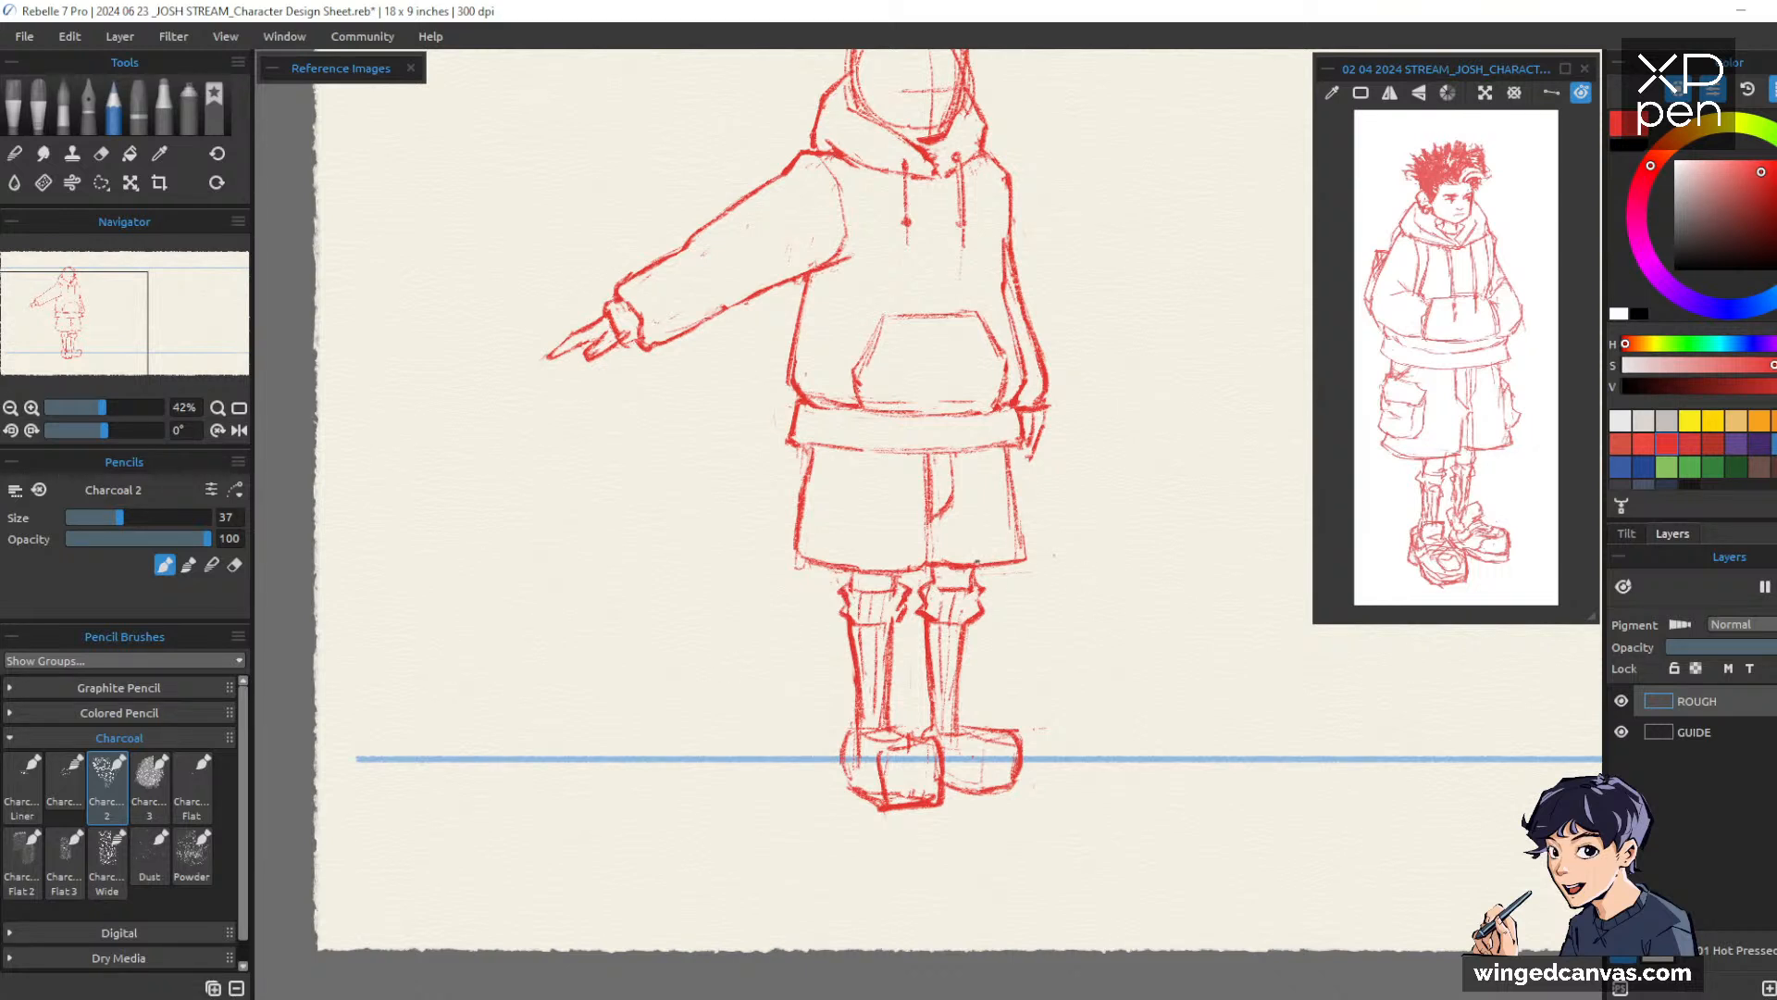
Sketch sample zigzag fold marks on both sides of the socks and undo them
left_click_drag(734, 594, 726, 653)
left_click_drag(1019, 590, 1009, 631)
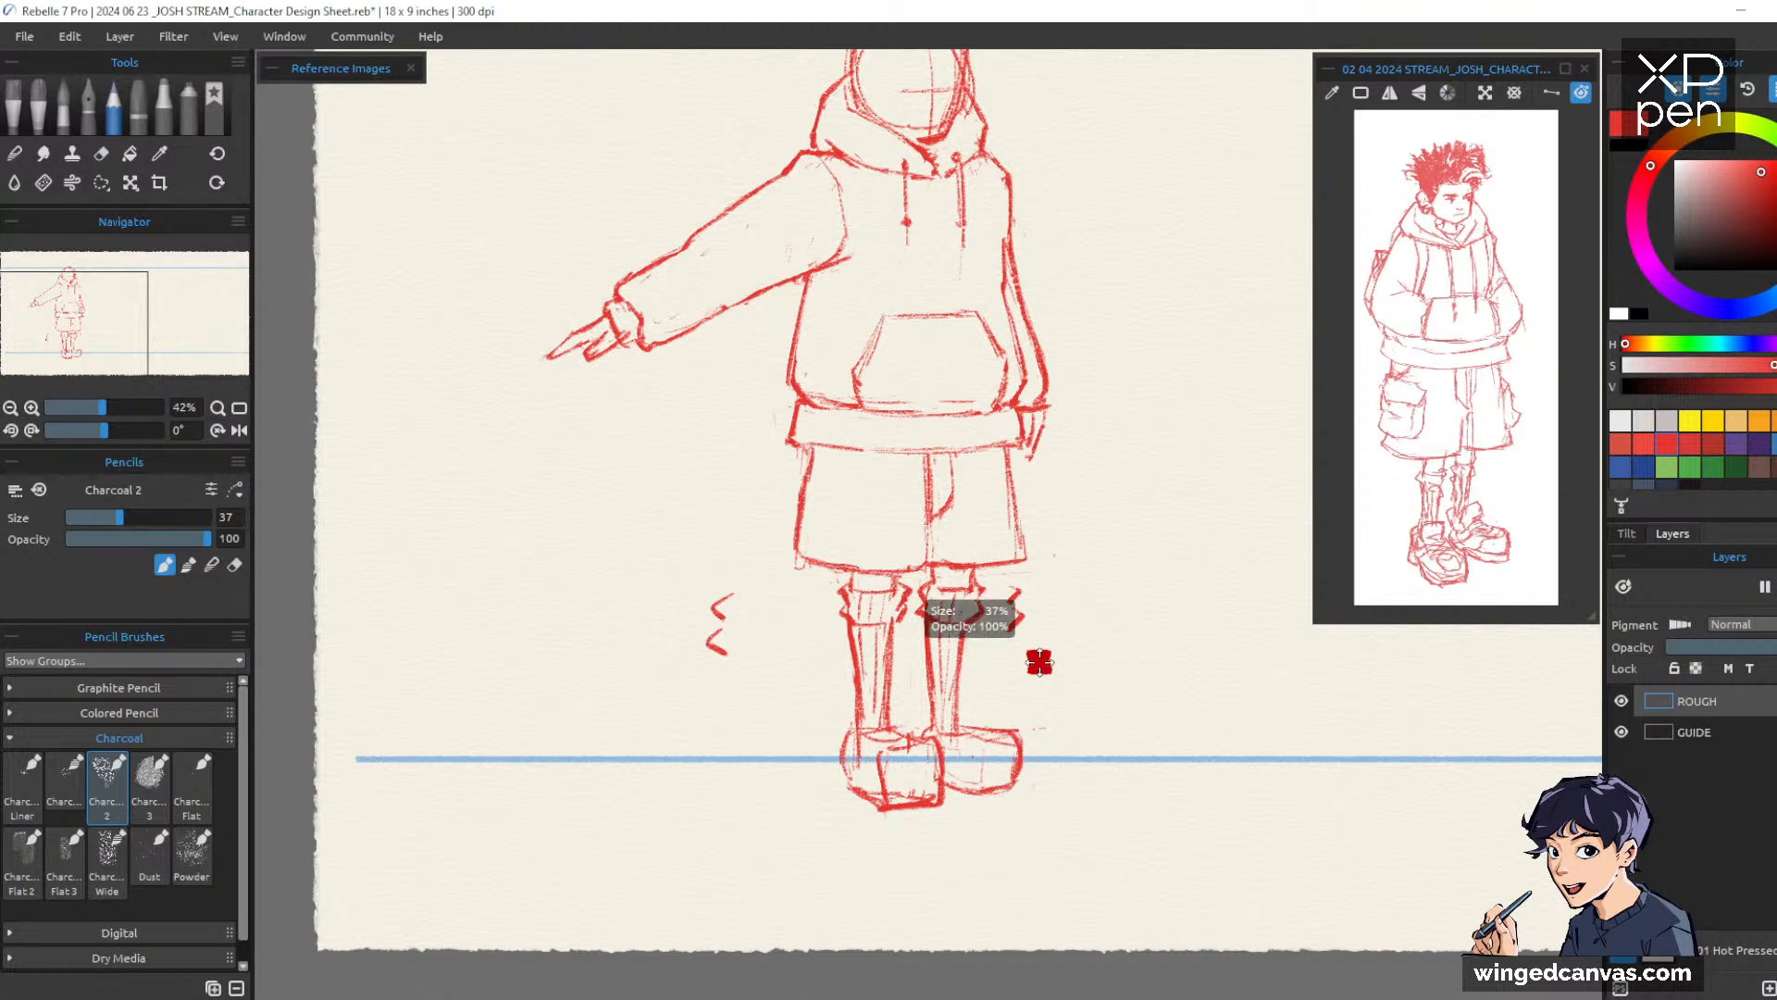
key("ctrl+z")
key("ctrl+z")
key("ctrl+z")
key("ctrl+z")
Draw a vertical bracket line beside the figure, divided into clothing sections from the hood down to the feet
mouse_move(1171, 567)
left_mouse_down()
mouse_move(1180, 613)
mouse_move(1142, 596)
mouse_move(1130, 670)
mouse_move(1148, 616)
mouse_move(1127, 596)
left_mouse_up()
left_click_drag(1094, 694, 913, 825)
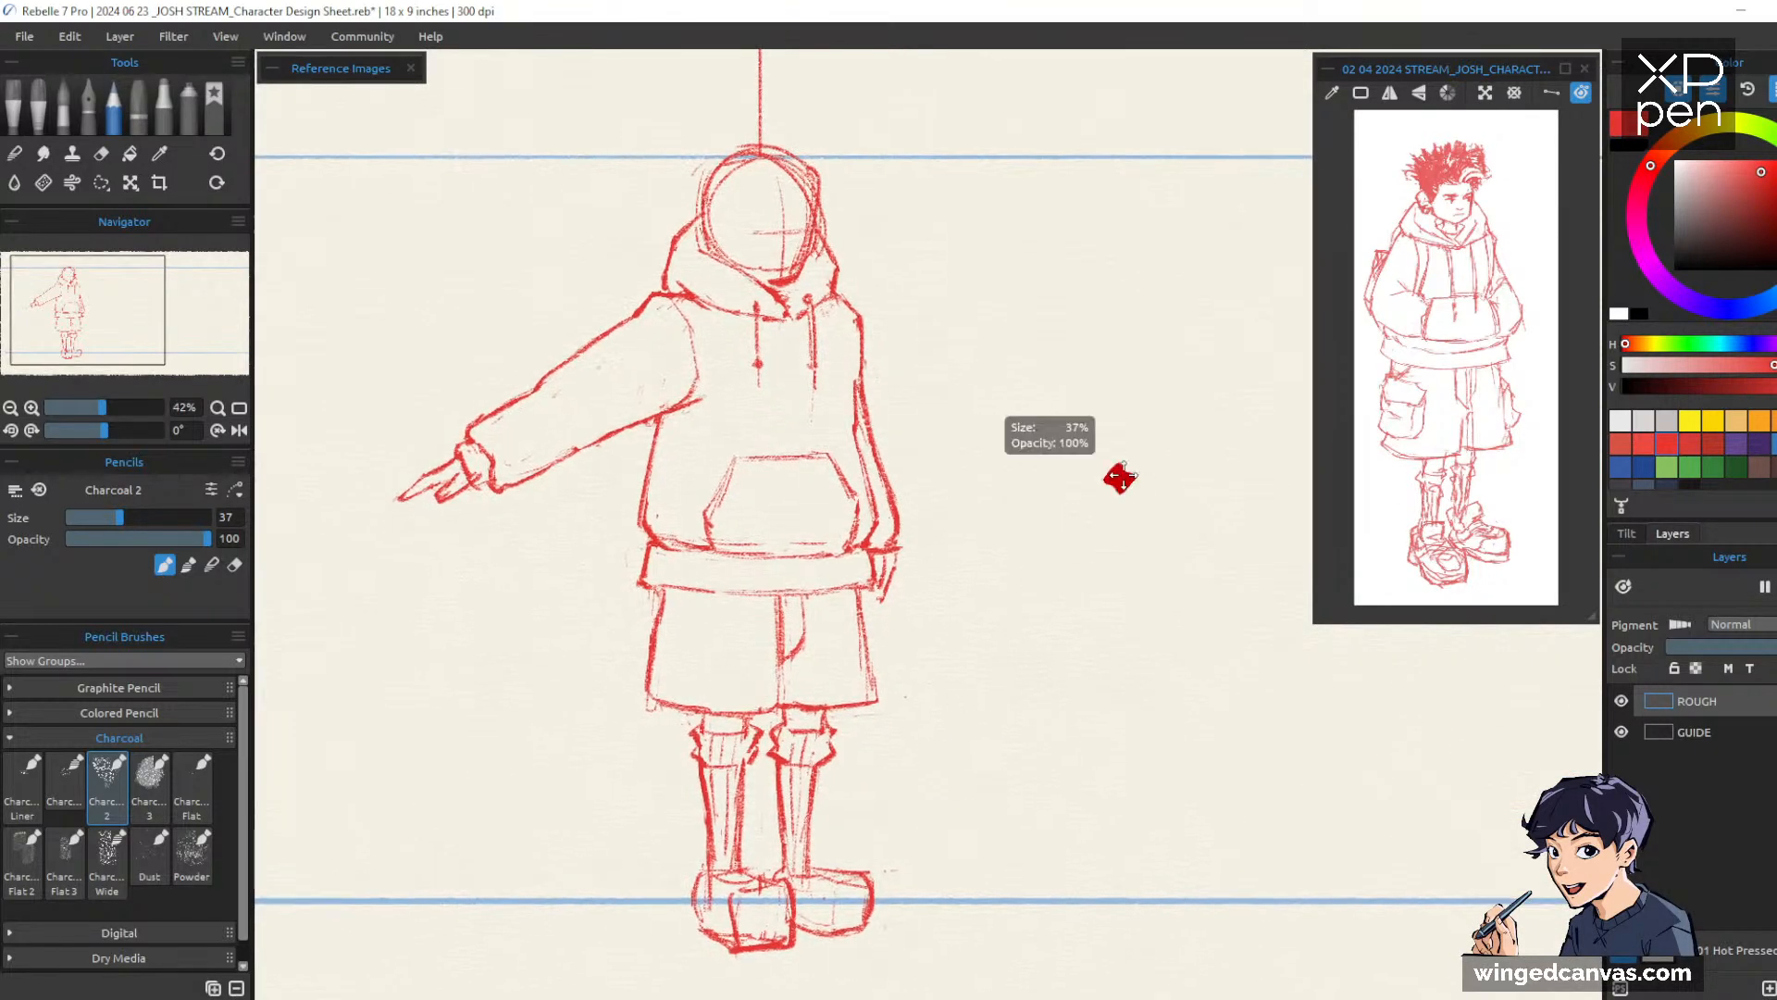
mouse_move(1125, 481)
left_mouse_down()
mouse_move(1139, 503)
mouse_move(1101, 588)
left_mouse_up()
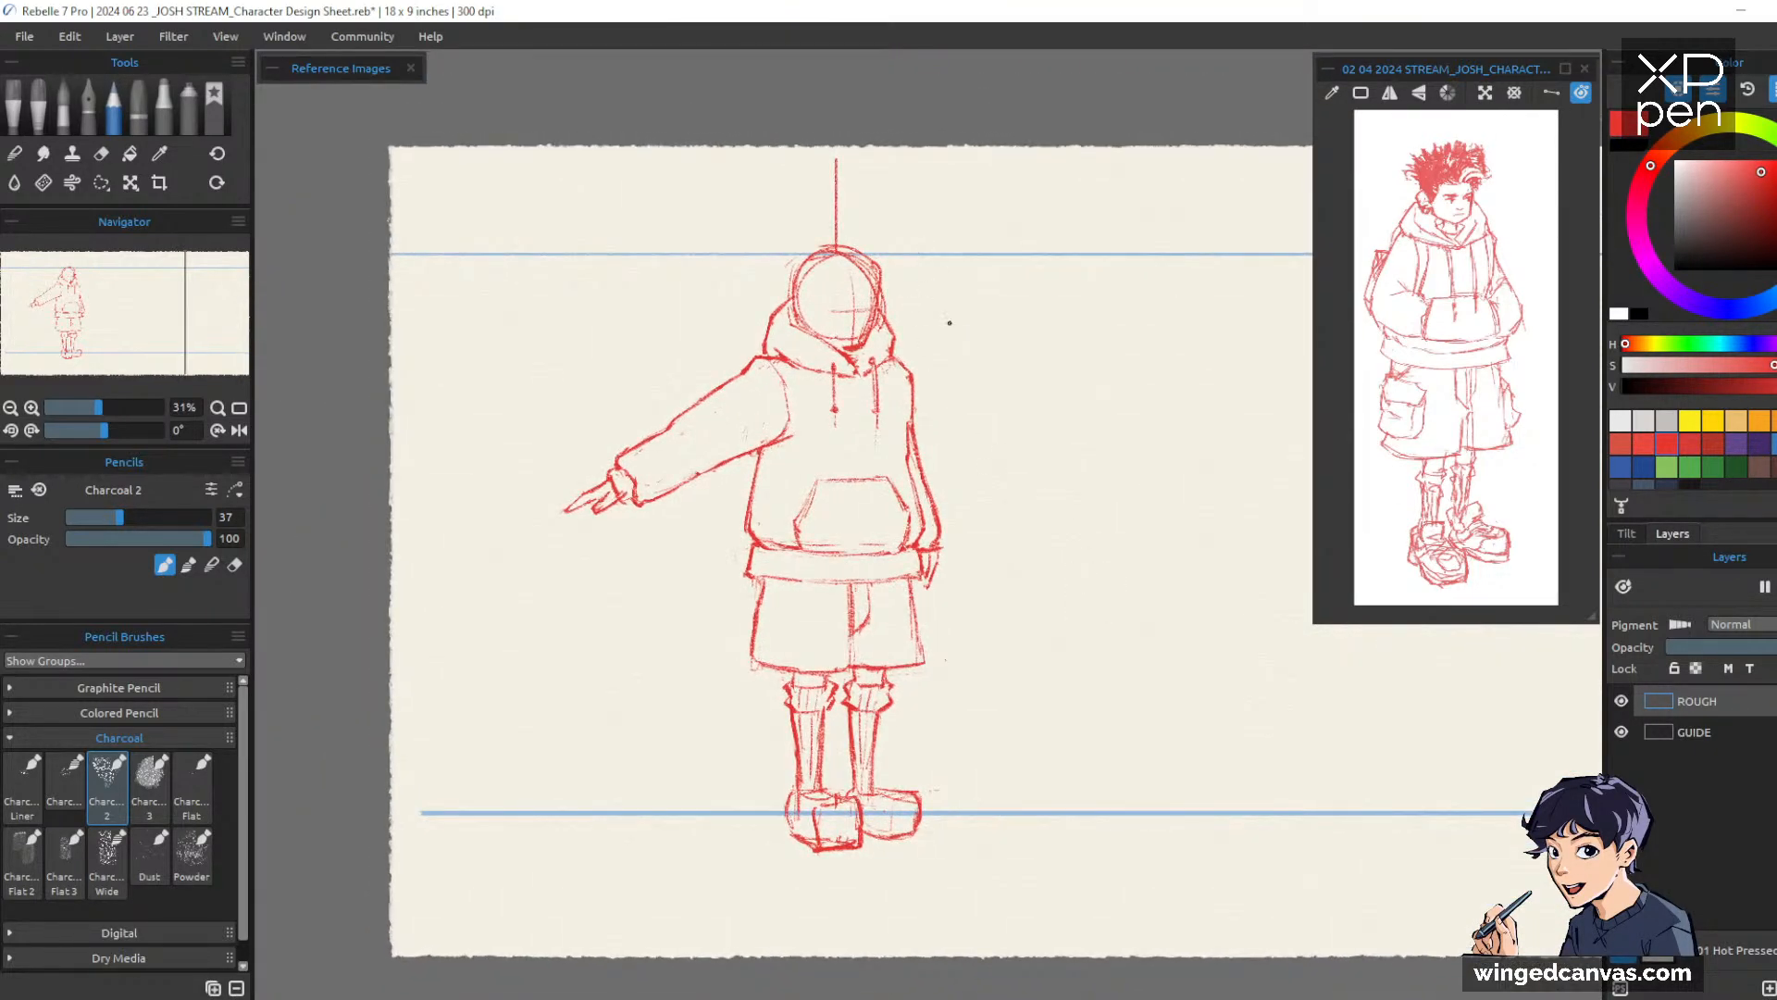
mouse_move(969, 289)
left_mouse_down()
mouse_move(1000, 339)
mouse_move(965, 353)
mouse_move(1000, 389)
mouse_move(979, 548)
mouse_move(961, 548)
mouse_move(999, 572)
mouse_move(997, 659)
mouse_move(957, 661)
mouse_move(955, 683)
mouse_move(1005, 677)
mouse_move(953, 683)
mouse_move(999, 673)
mouse_move(1005, 812)
left_mouse_up()
key("e")
key("b")
left_click_drag(1156, 690, 992, 713)
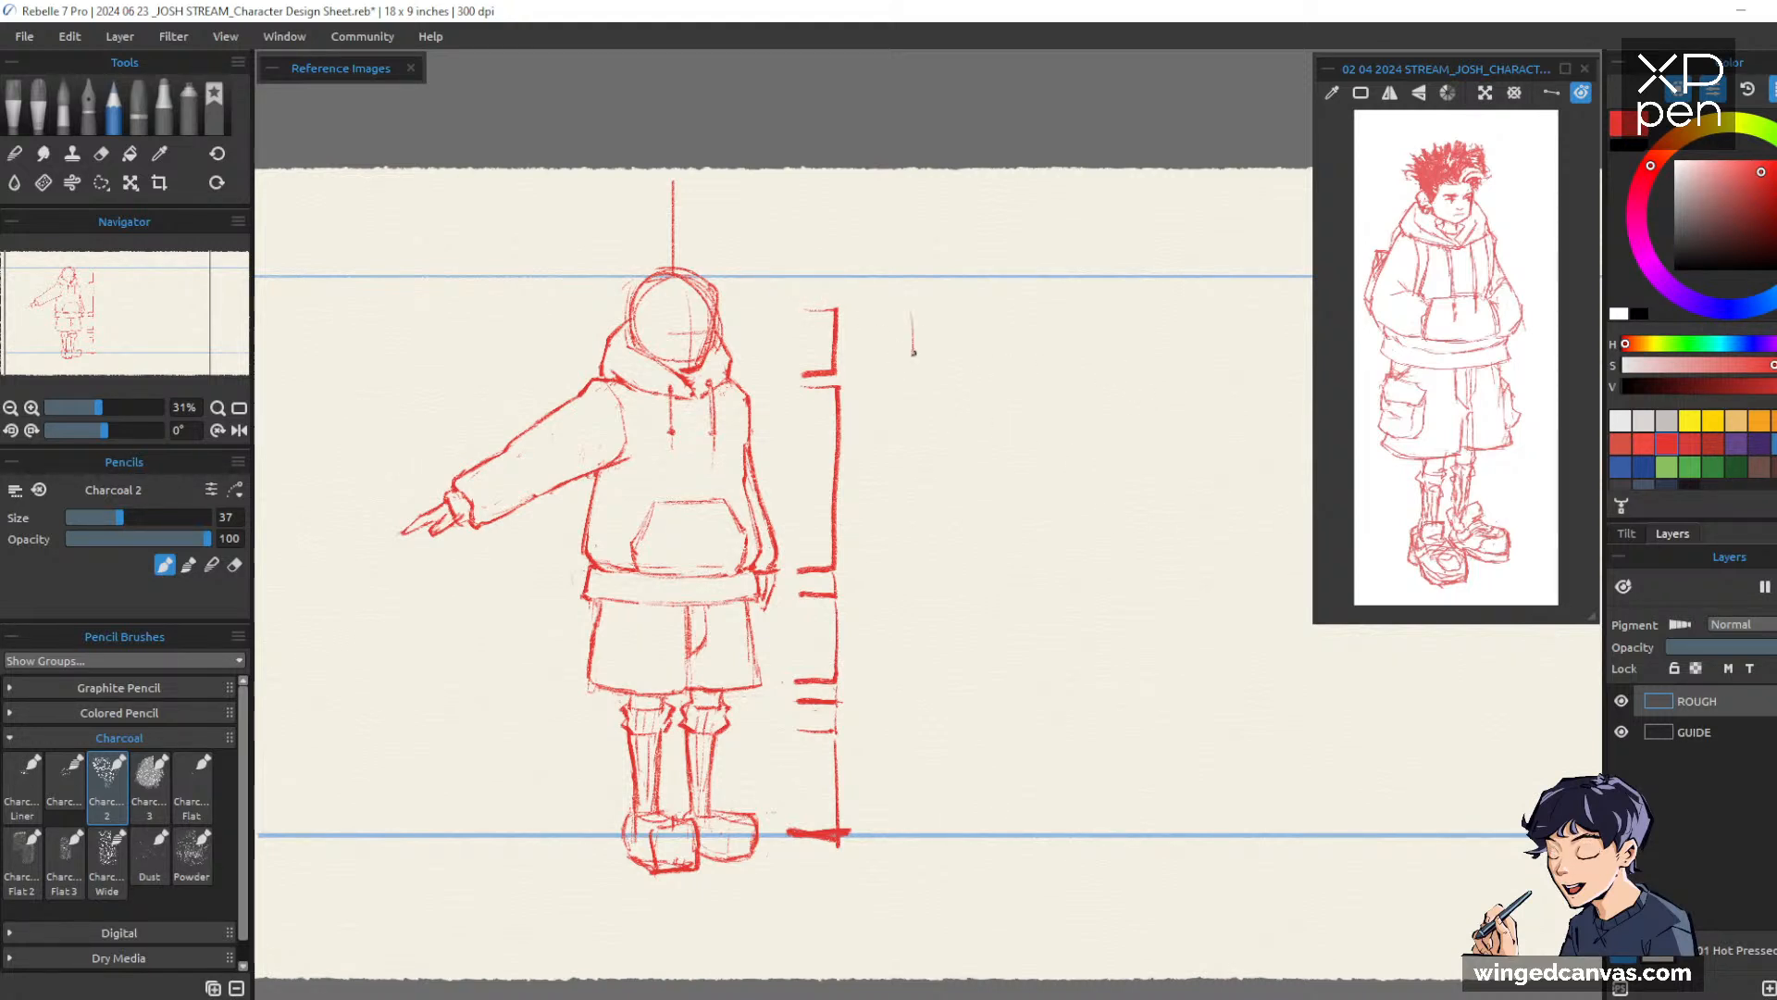
Handwrite the labels "Hoody" and "Body" beside the two upper bracket sections
left_click_drag(912, 313, 912, 356)
left_click_drag(912, 335, 931, 353)
left_click_drag(947, 326, 983, 352)
mouse_move(1002, 305)
left_mouse_down()
mouse_move(1003, 353)
mouse_move(1023, 349)
left_mouse_up()
left_click_drag(1038, 328, 1015, 373)
left_click_drag(922, 418, 921, 476)
mouse_move(923, 416)
left_mouse_down()
mouse_move(943, 453)
mouse_move(979, 447)
left_mouse_up()
mouse_move(989, 416)
left_mouse_down()
mouse_move(987, 468)
mouse_move(1018, 461)
left_mouse_up()
left_click_drag(1032, 446, 1009, 486)
Handwrite the labels "cuff", "Pants", "Knees", "Socks" and "Shoes" beside the lower bracket sections
left_click_drag(922, 567, 970, 603)
left_click_drag(1006, 538, 998, 598)
left_click_drag(966, 576, 1015, 579)
left_click_drag(917, 638, 915, 664)
mouse_move(918, 624)
left_mouse_down()
mouse_move(940, 637)
mouse_move(923, 651)
mouse_move(1020, 663)
mouse_move(949, 703)
mouse_move(1042, 703)
left_mouse_up()
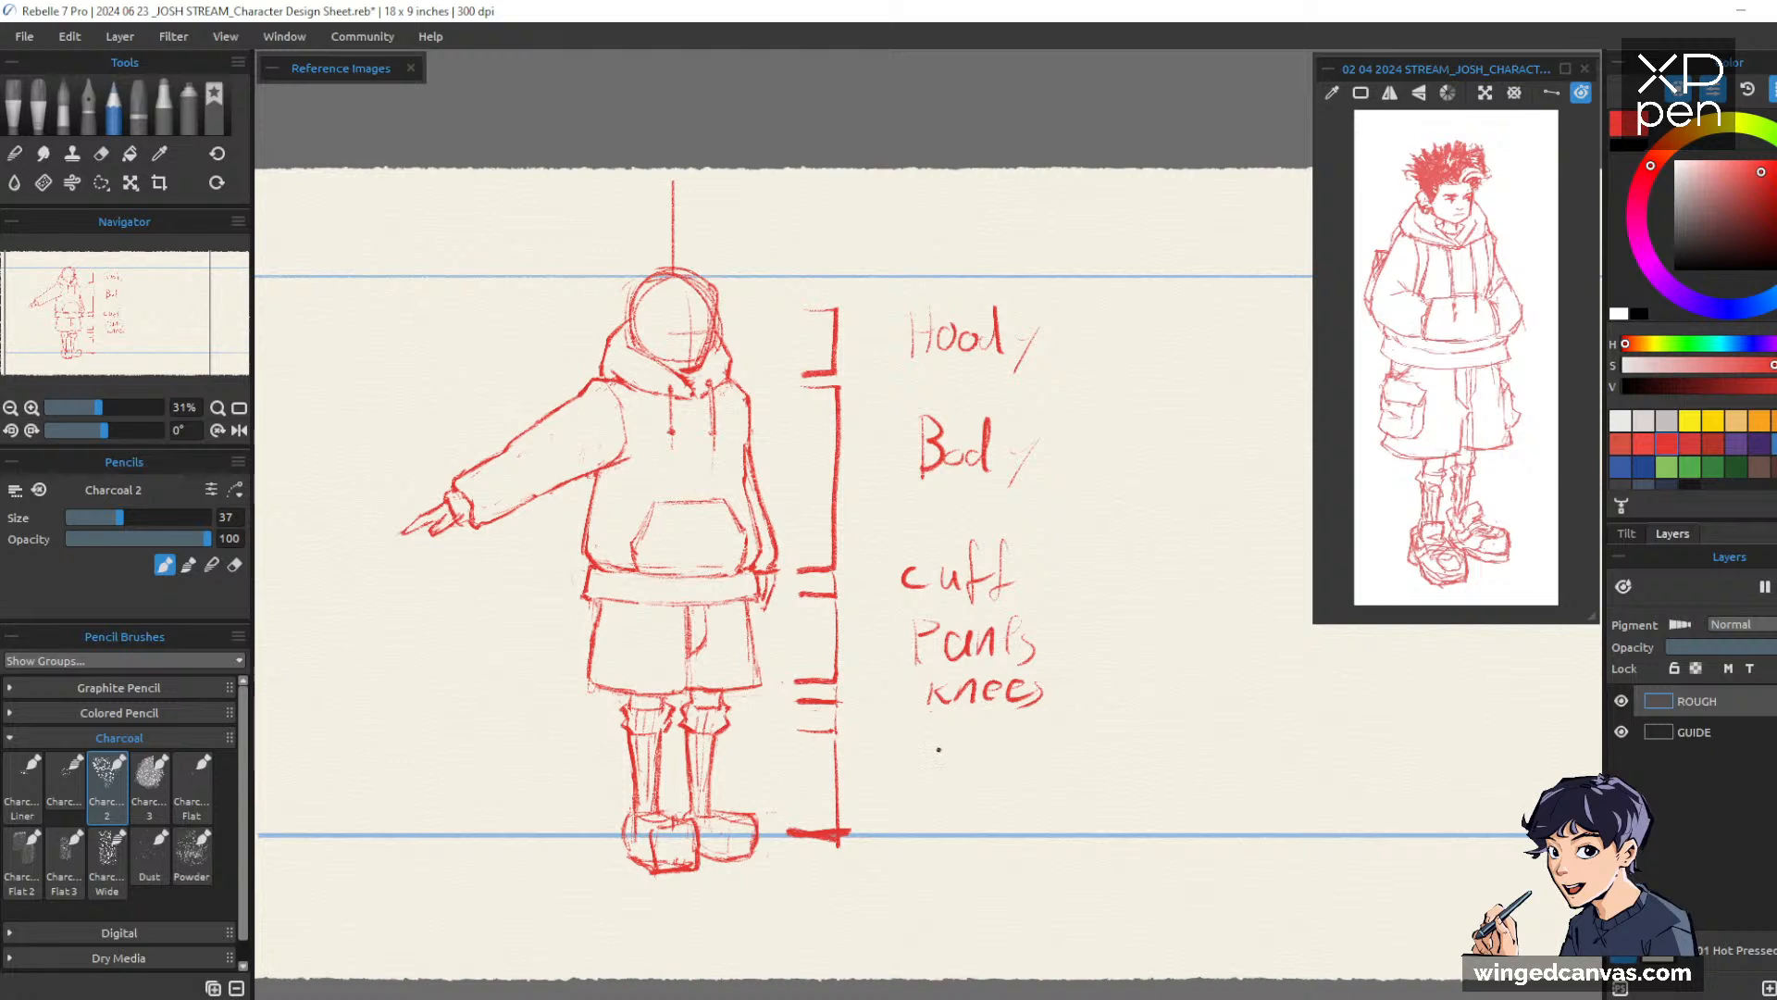
mouse_move(944, 733)
left_mouse_down()
mouse_move(921, 775)
mouse_move(951, 783)
mouse_move(983, 740)
mouse_move(1005, 777)
mouse_move(1044, 770)
mouse_move(1055, 789)
left_mouse_up()
mouse_move(942, 805)
left_mouse_down()
mouse_move(939, 842)
mouse_move(993, 820)
mouse_move(1025, 838)
left_mouse_up()
left_click_drag(1038, 815, 1022, 842)
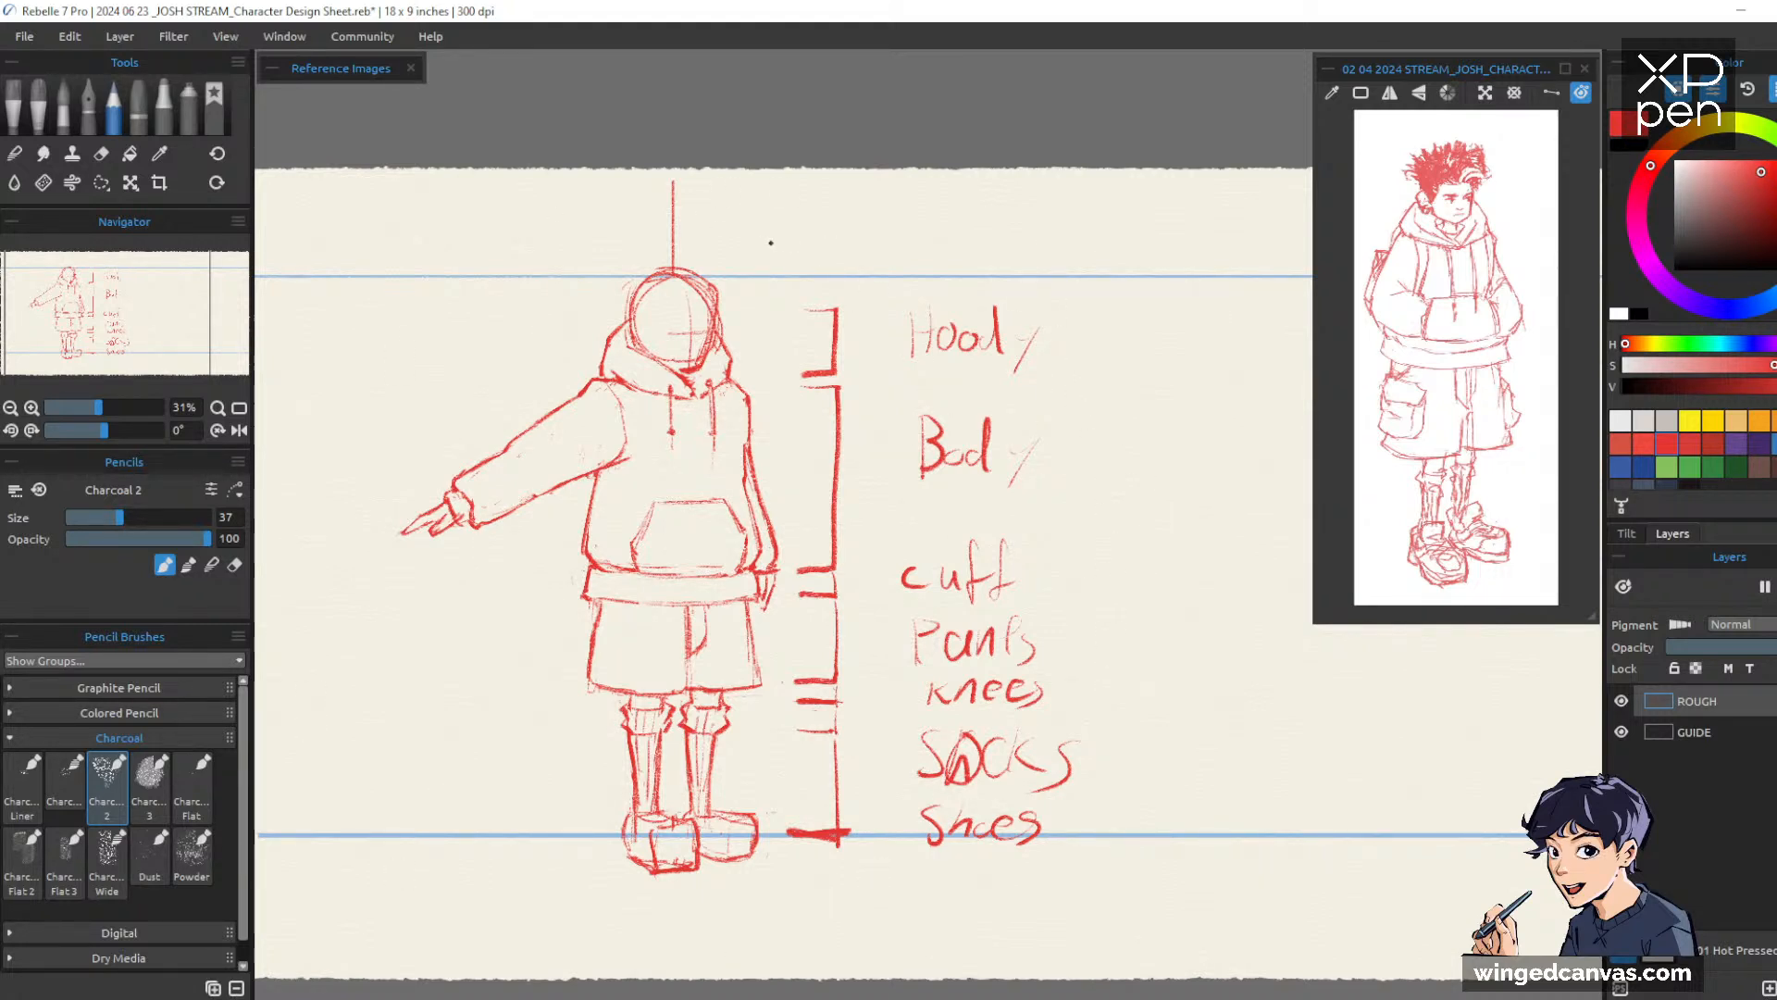
Draw a large ellipse around the whole figure and undo it
mouse_move(669, 217)
left_mouse_down()
mouse_move(374, 676)
mouse_move(720, 216)
mouse_move(670, 219)
left_mouse_up()
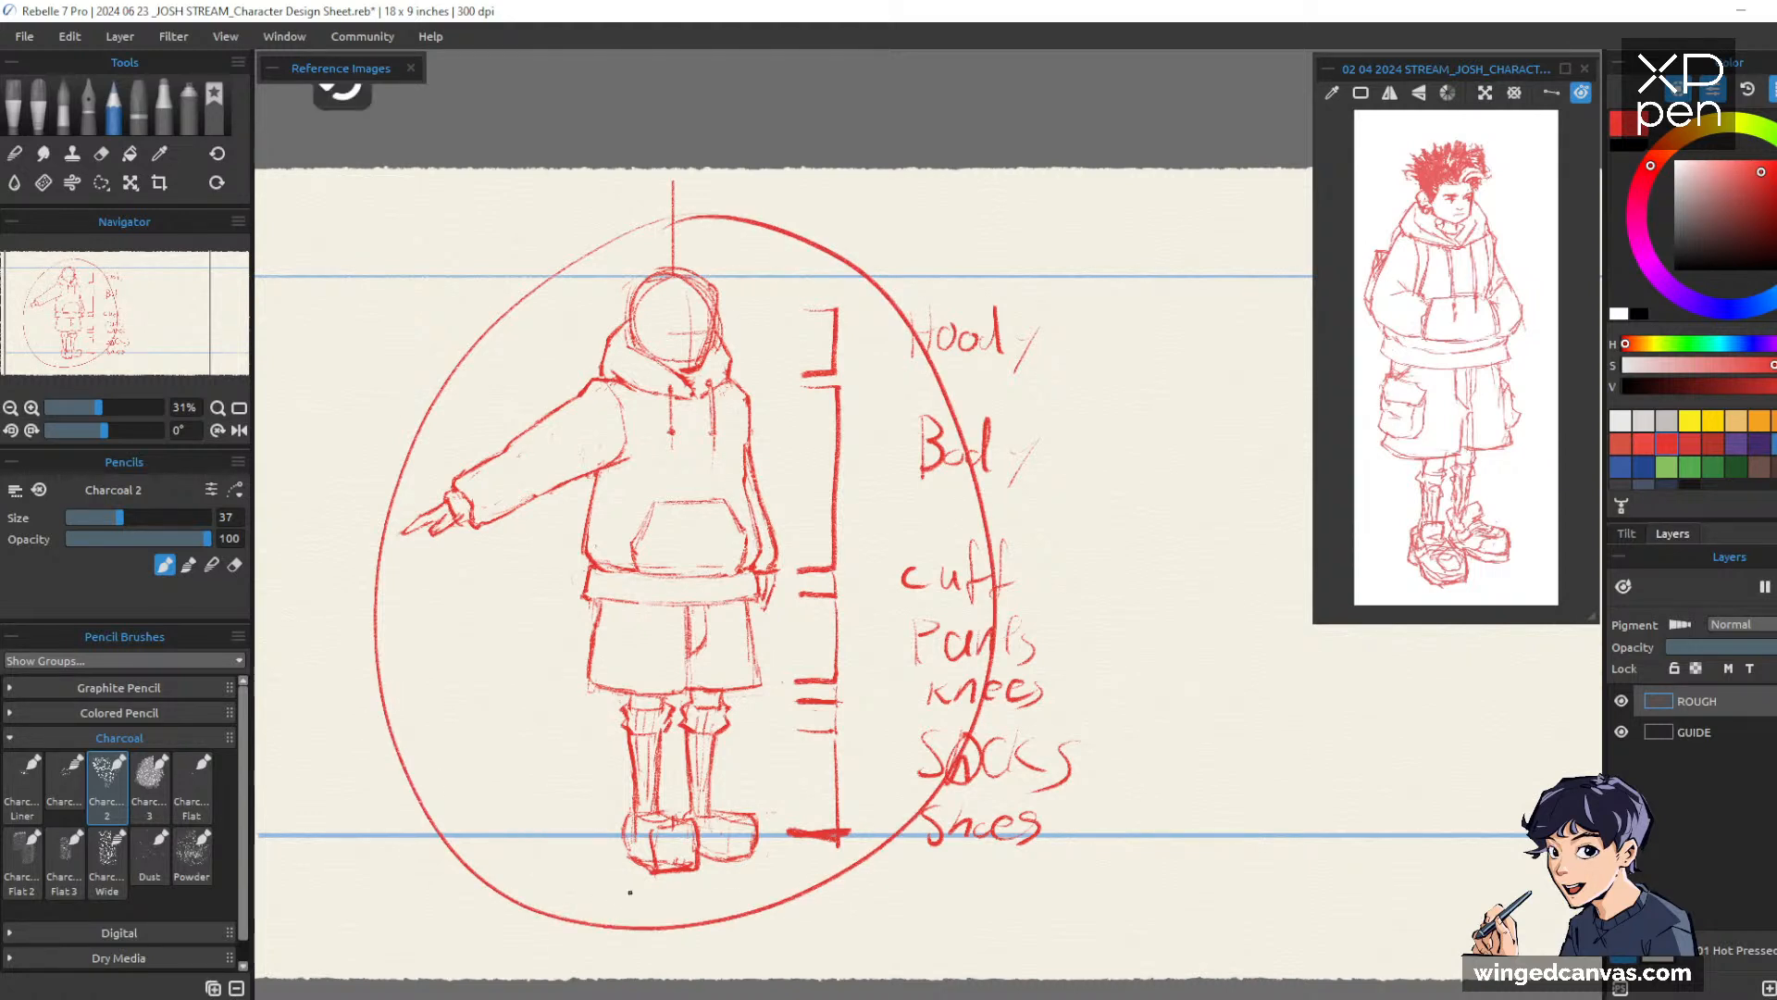
key("ctrl+z")
key("ctrl+z")
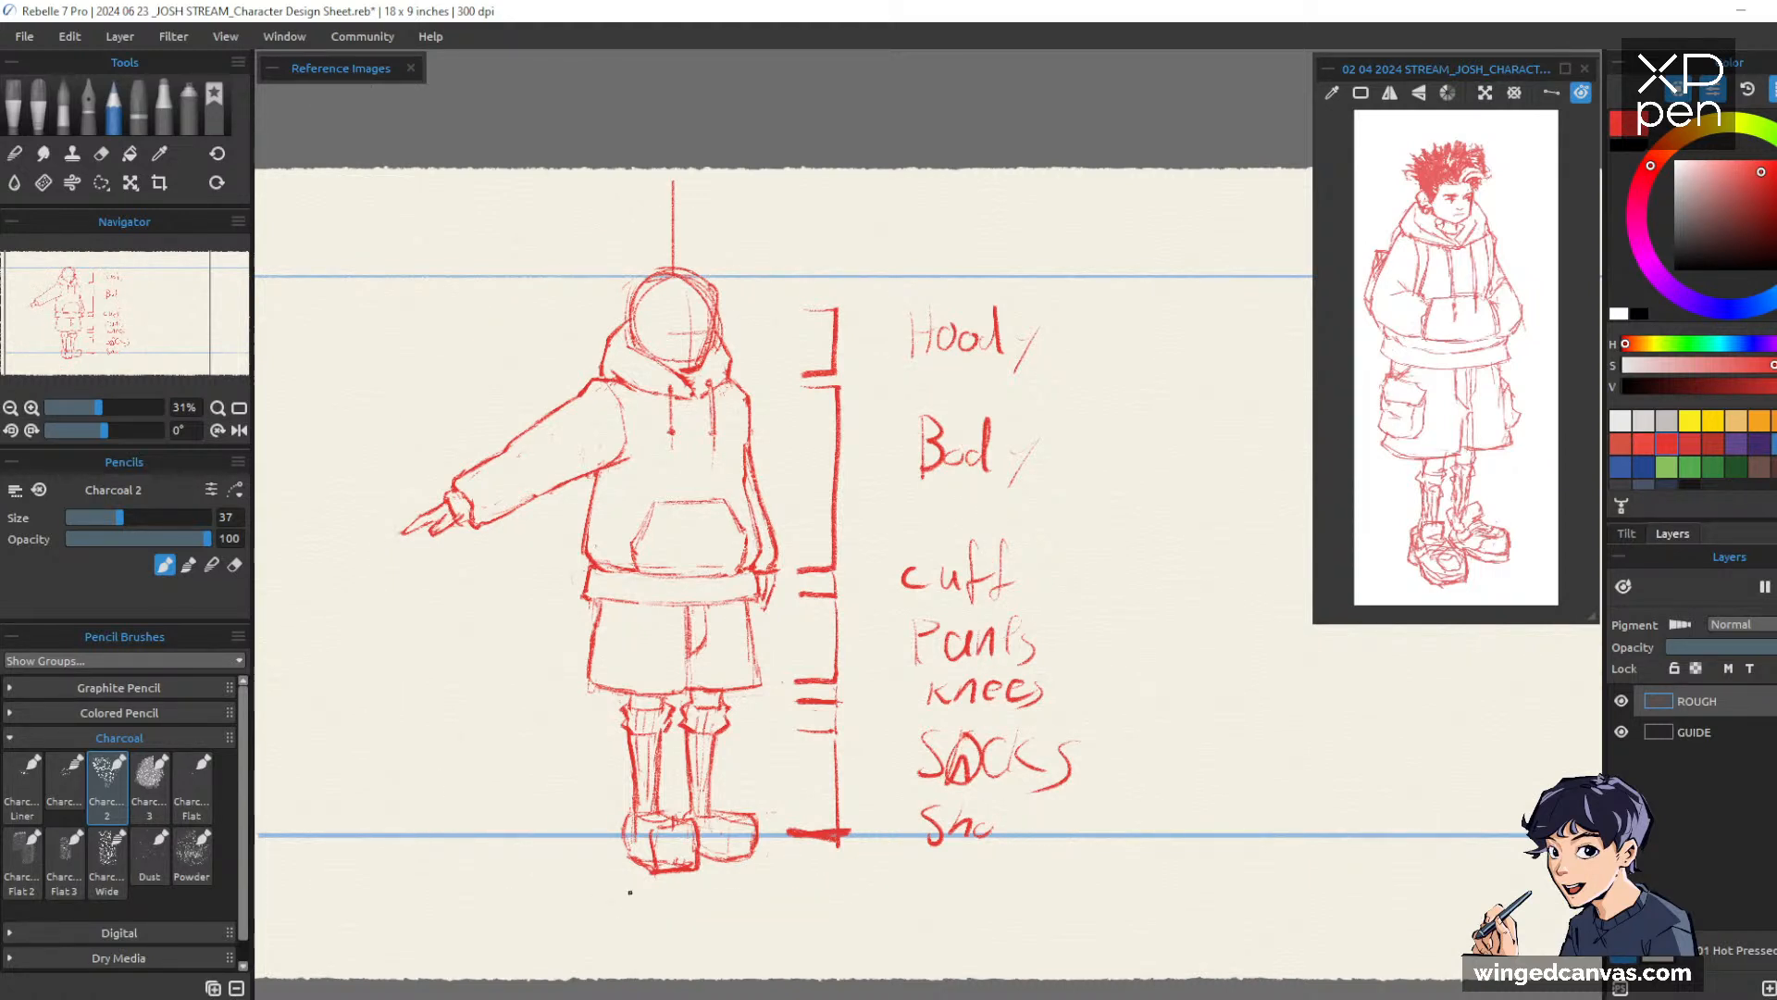
Lasso the brackets and handwritten labels beside the figure, delete them, deselect, and return to the Charcoal 2 pencil
key("s")
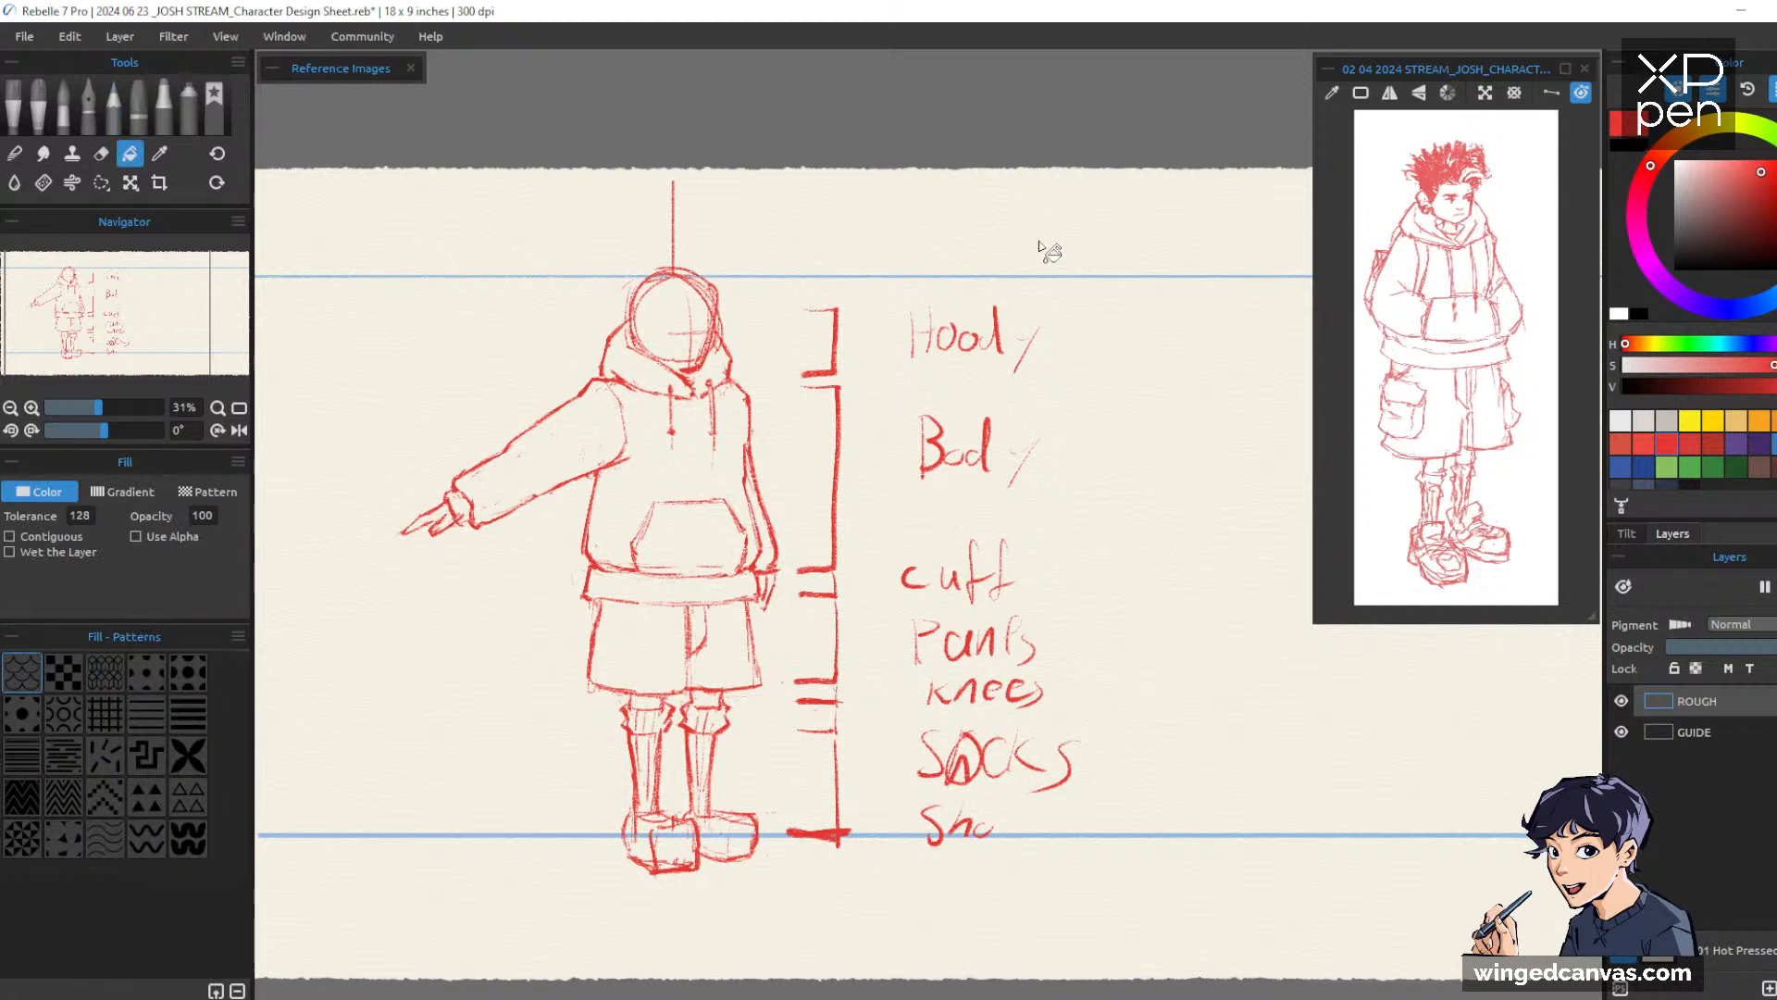
mouse_move(1048, 269)
left_mouse_down()
mouse_move(935, 233)
mouse_move(770, 385)
mouse_move(791, 578)
mouse_move(770, 831)
mouse_move(1102, 874)
mouse_move(1123, 313)
left_mouse_up()
key("Delete")
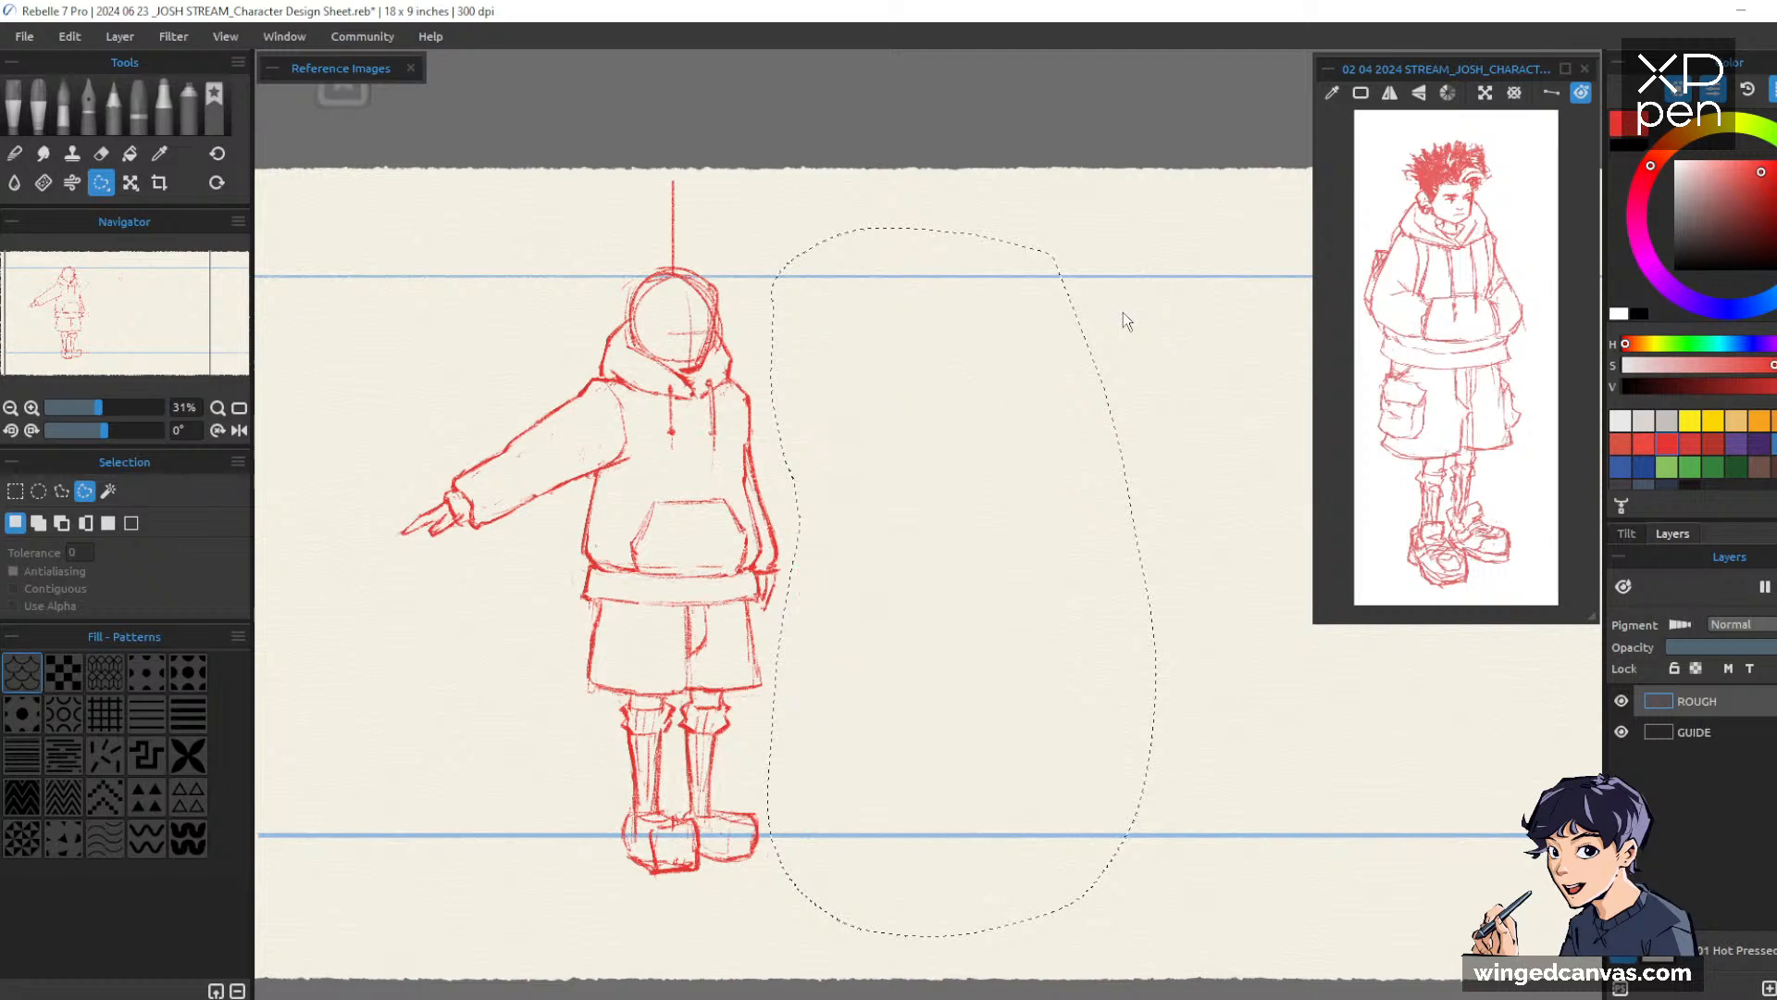
key("ctrl+d")
key("p")
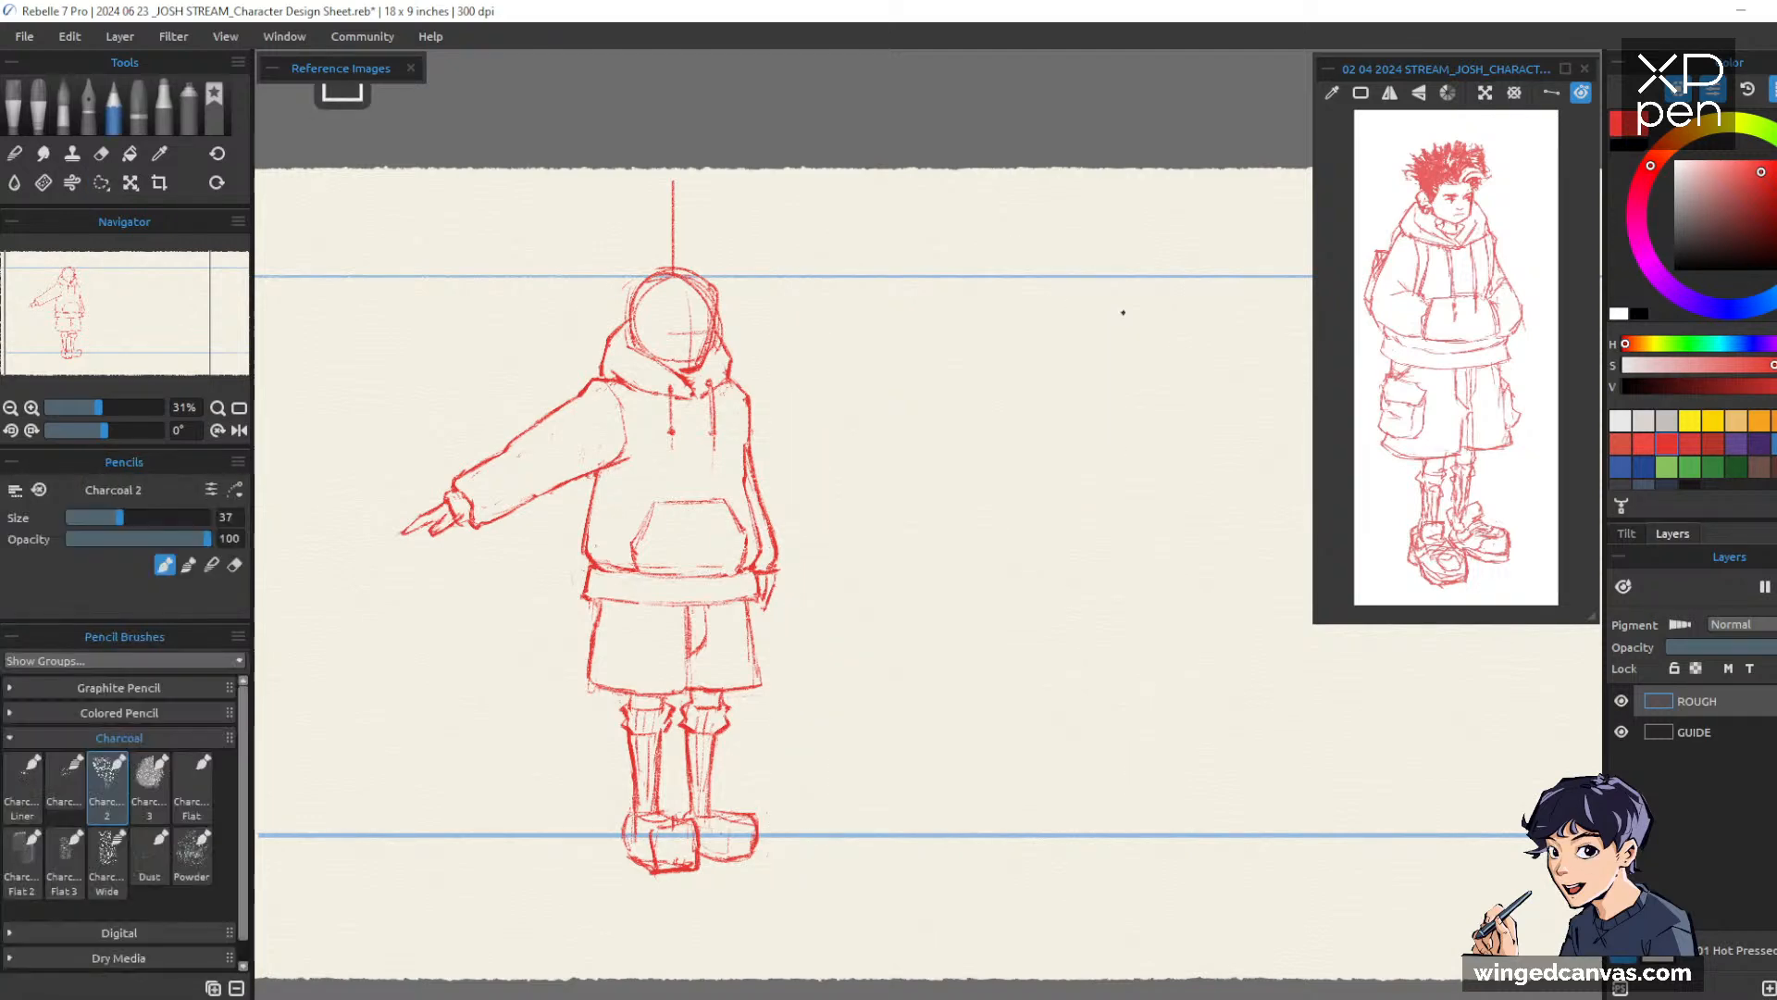
Draw a bracket beside the head and long vertical strokes beside the body, and undo these marks
mouse_move(1033, 516)
left_mouse_down()
mouse_move(1084, 492)
mouse_move(1045, 512)
left_mouse_up()
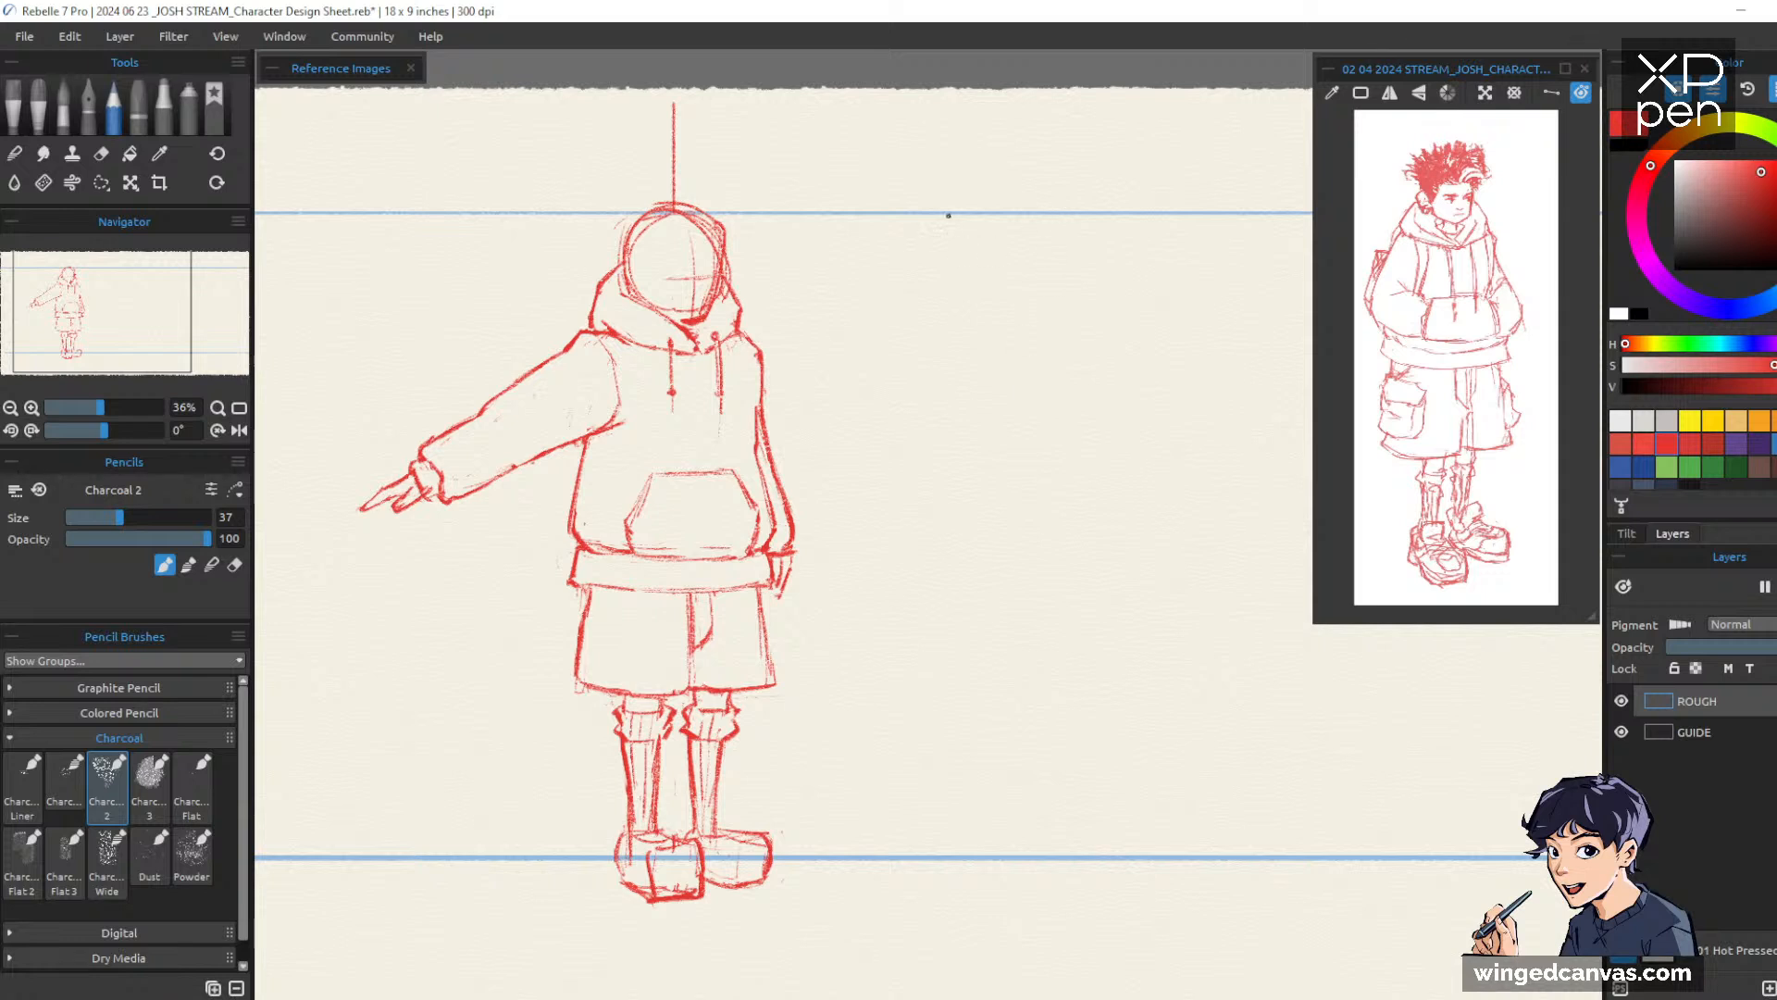
mouse_move(815, 197)
left_mouse_down()
mouse_move(895, 218)
mouse_move(851, 331)
mouse_move(891, 385)
mouse_move(872, 831)
left_mouse_up()
left_click_drag(855, 380, 859, 844)
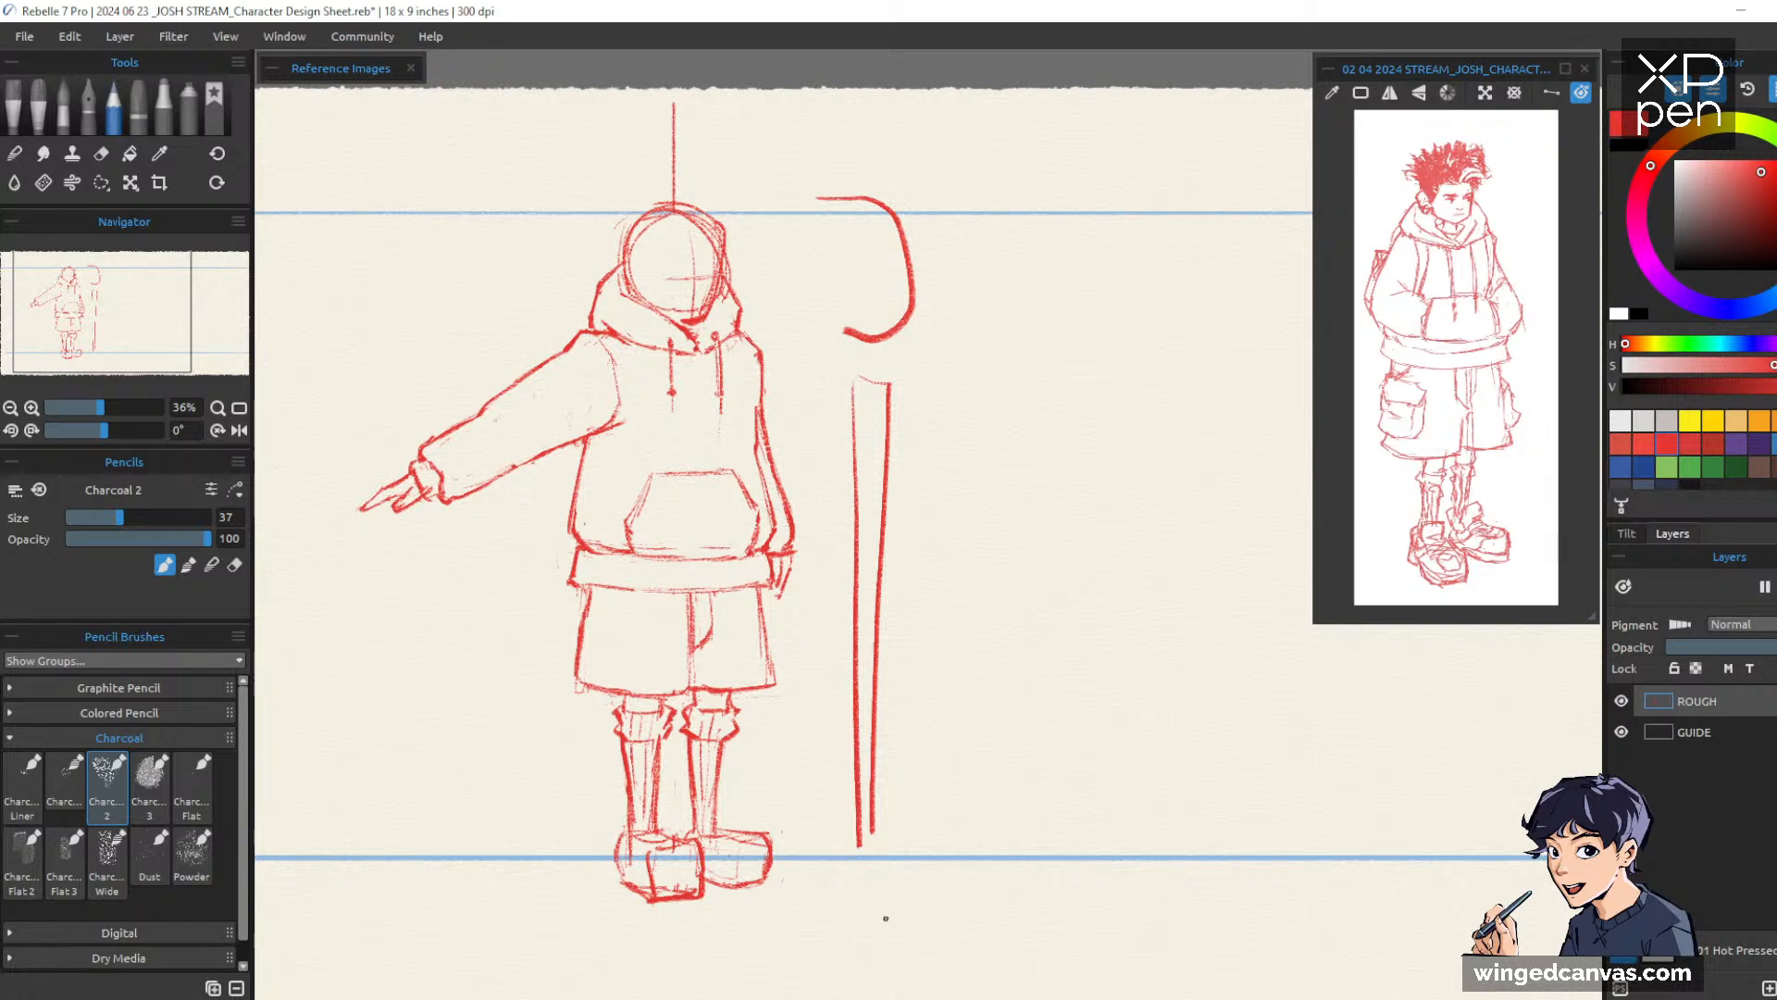
key("ctrl+z")
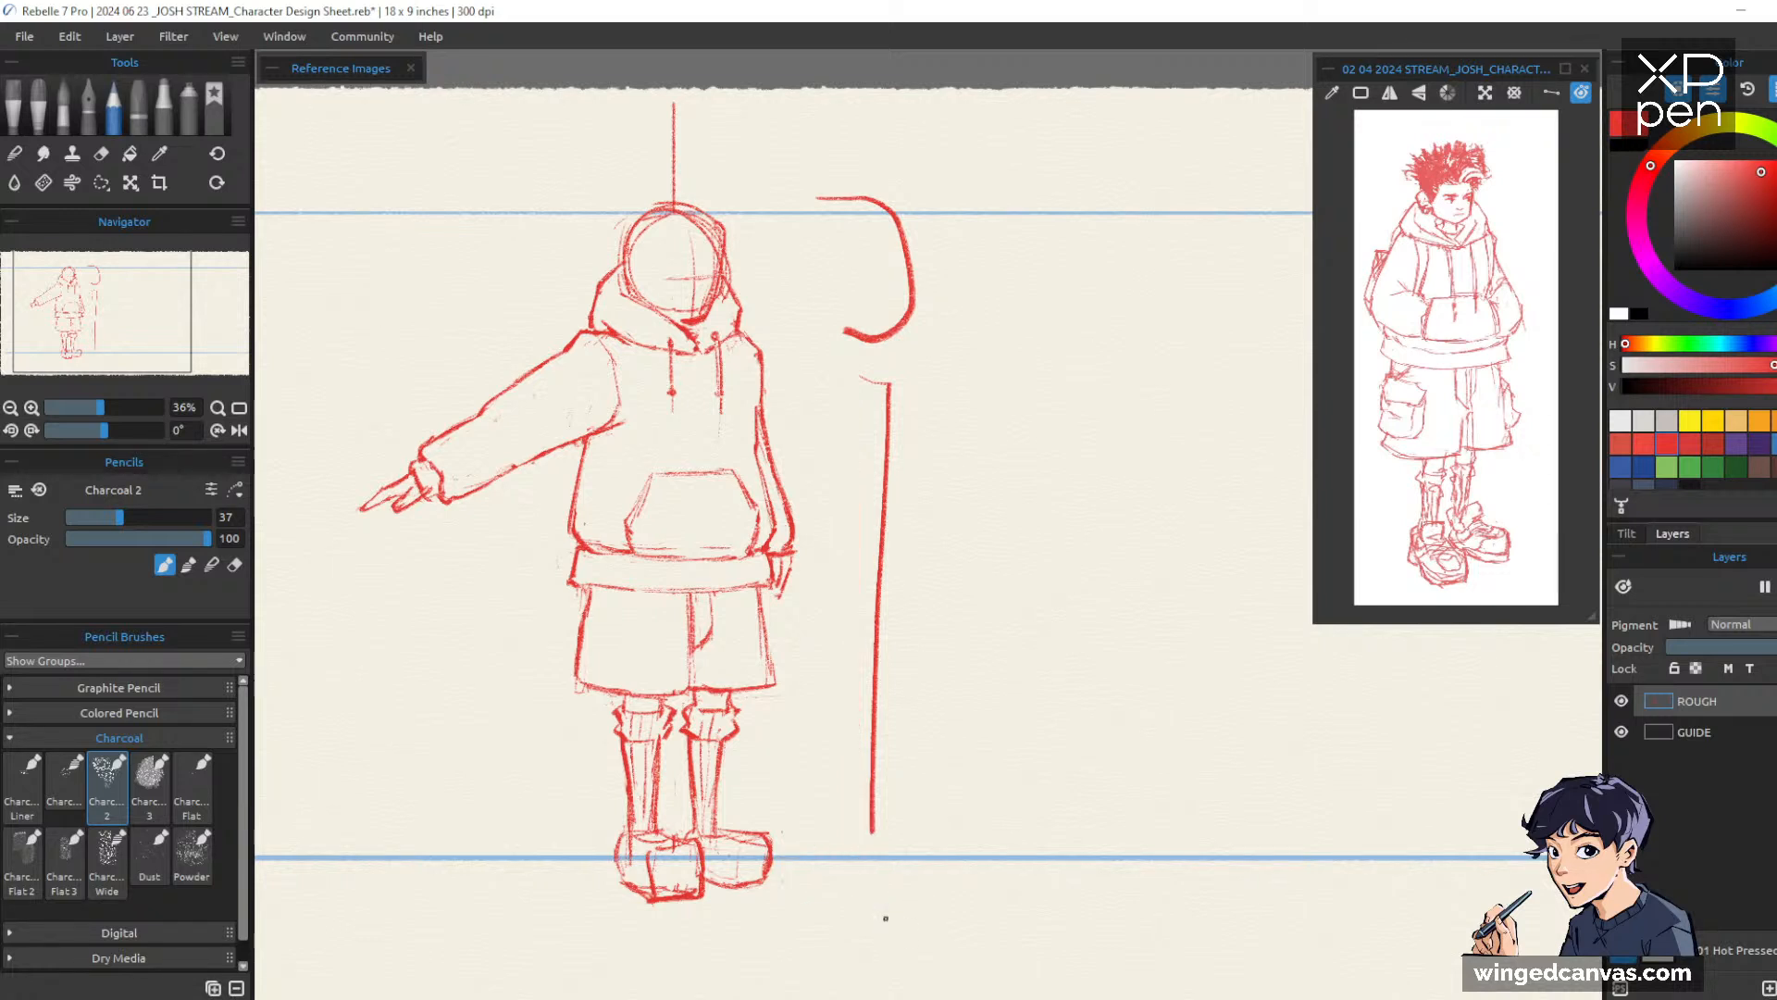
key("ctrl+z")
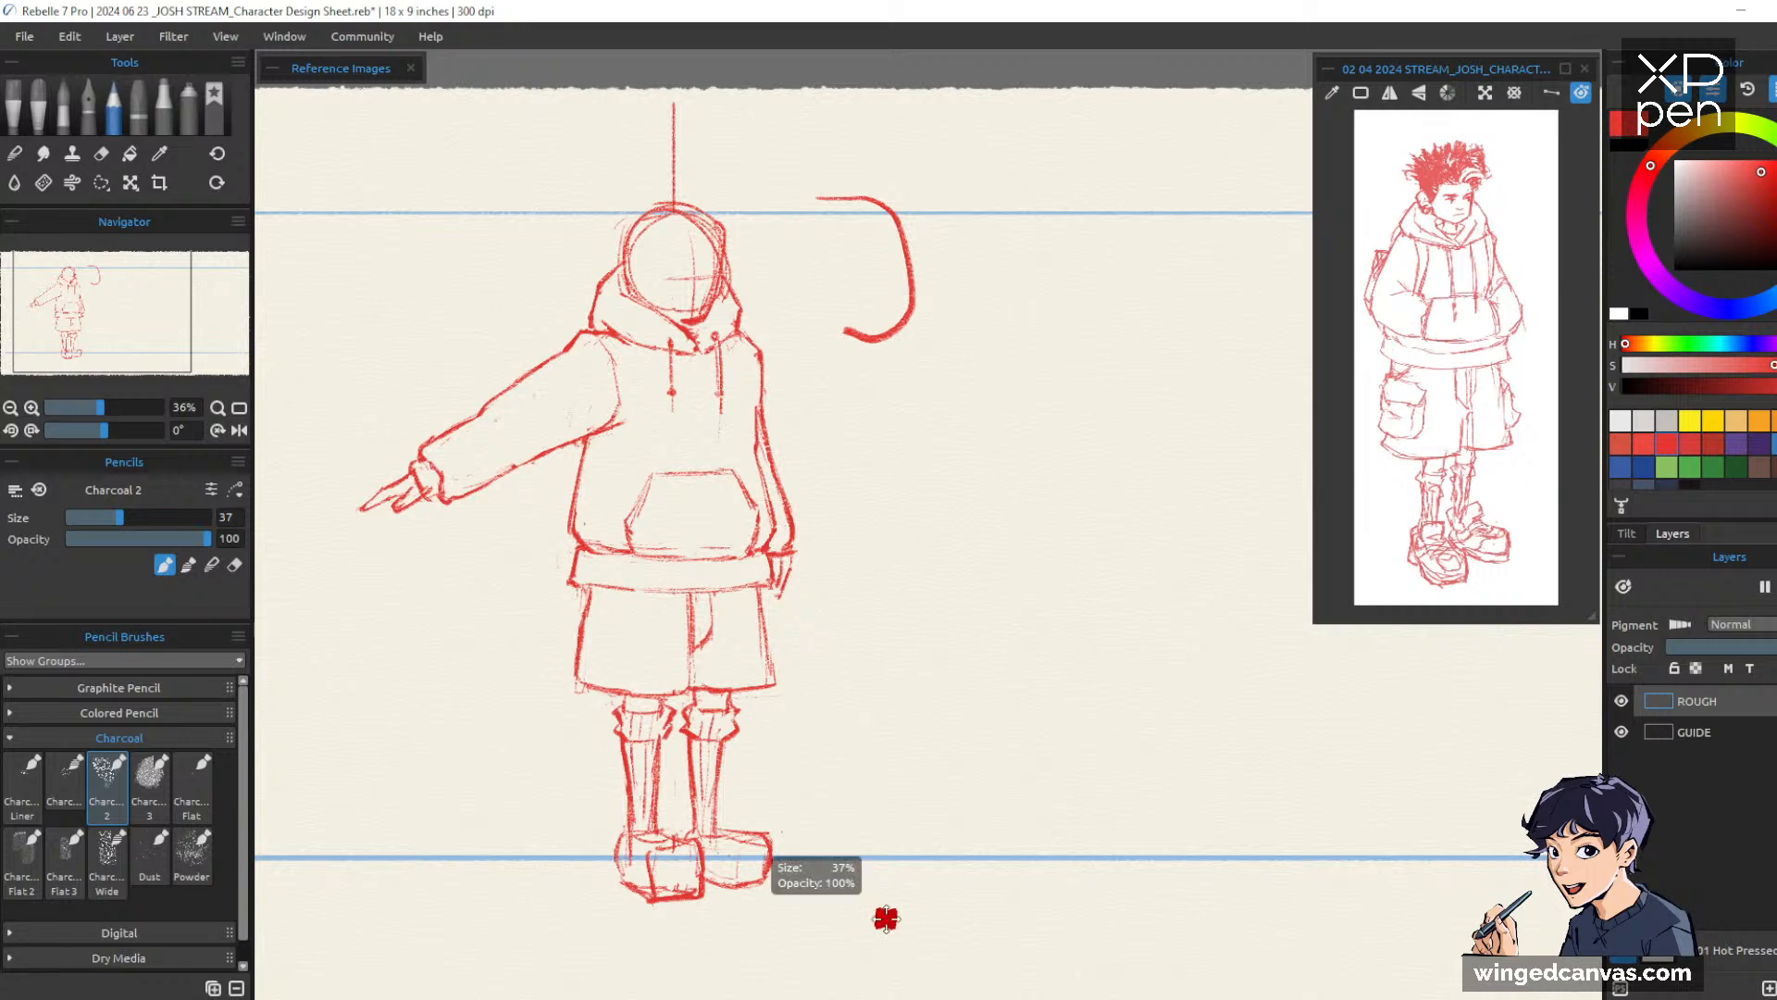
key("ctrl+z")
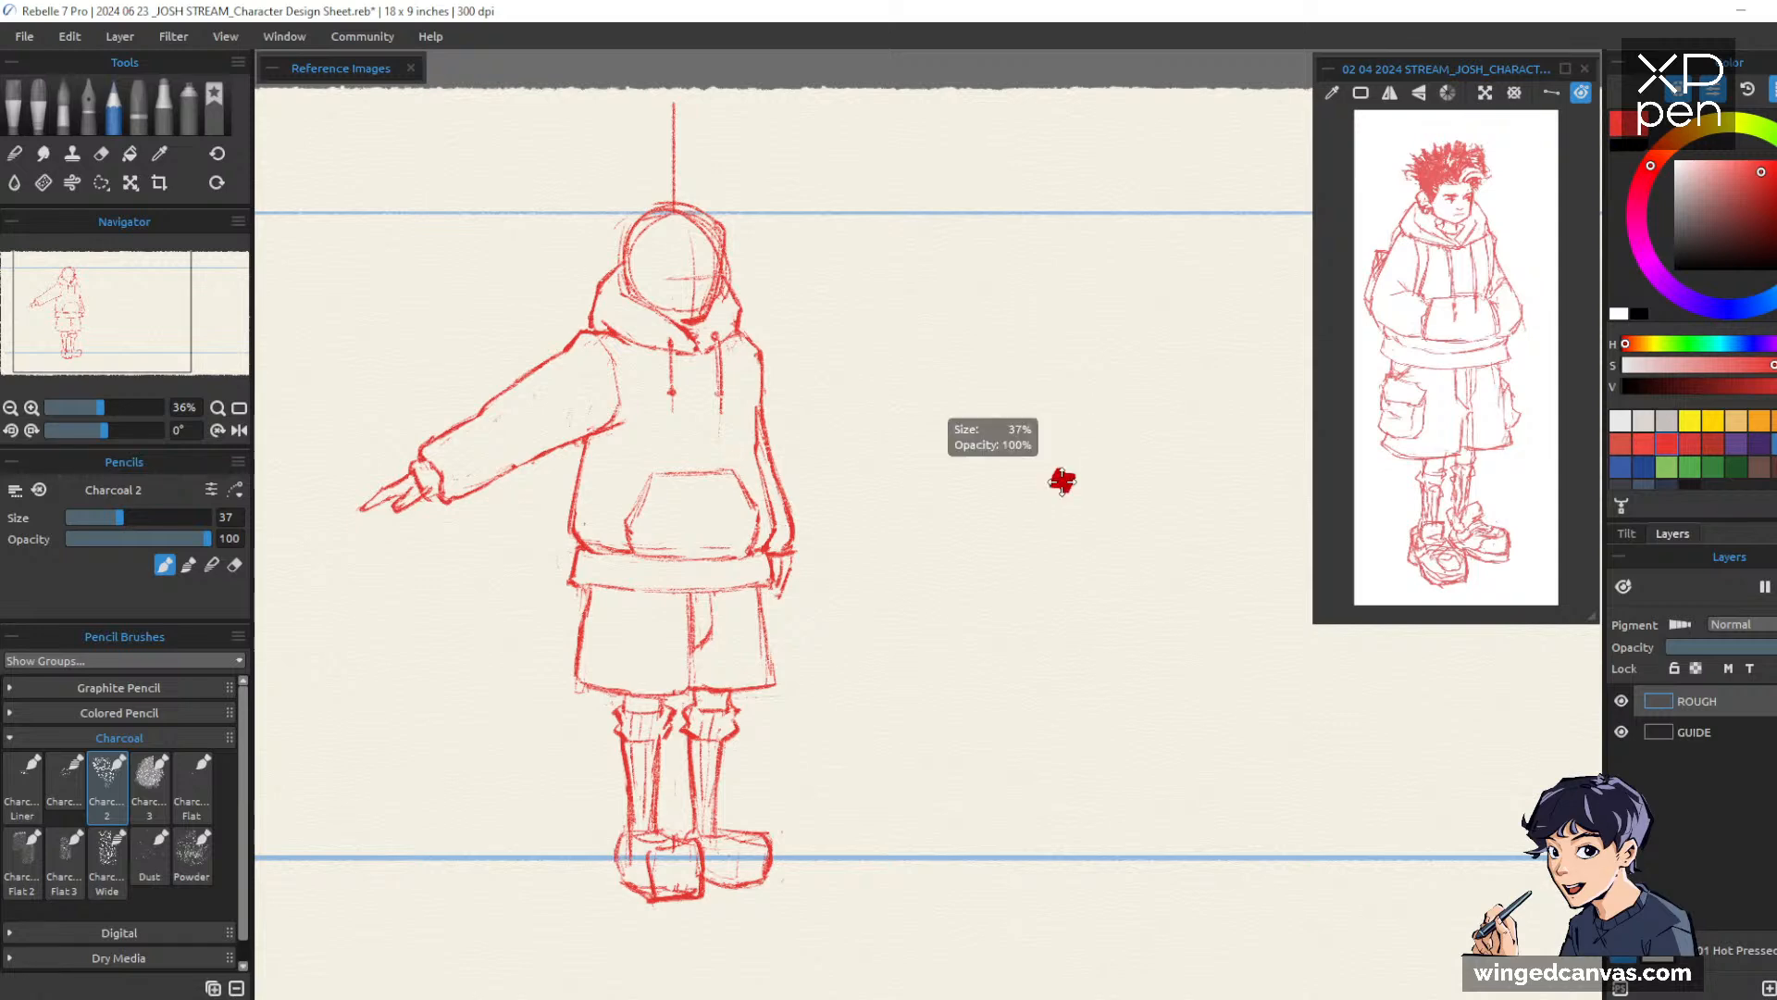
Draw rounded tongues rising above both shoes in front of the ankles, cleaning up the sock lines behind them
scroll(1064, 496, "up", 3)
scroll(1063, 496, "down", 2)
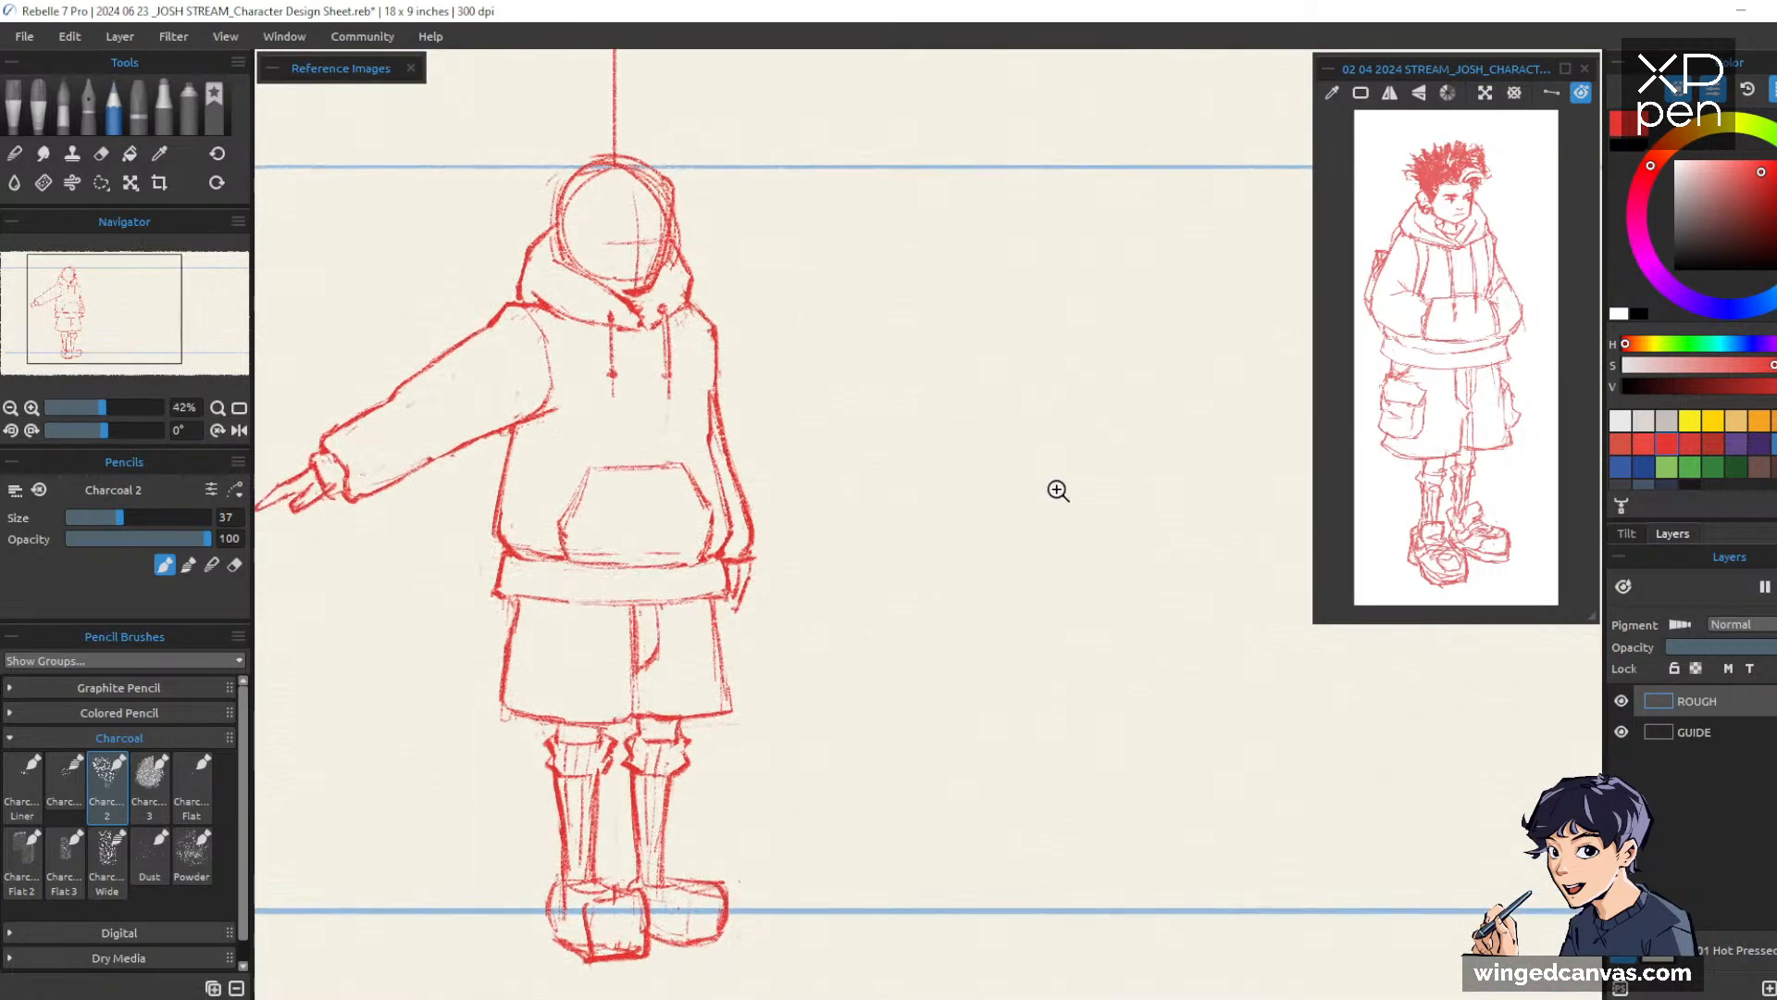
left_click_drag(1018, 551, 1160, 424)
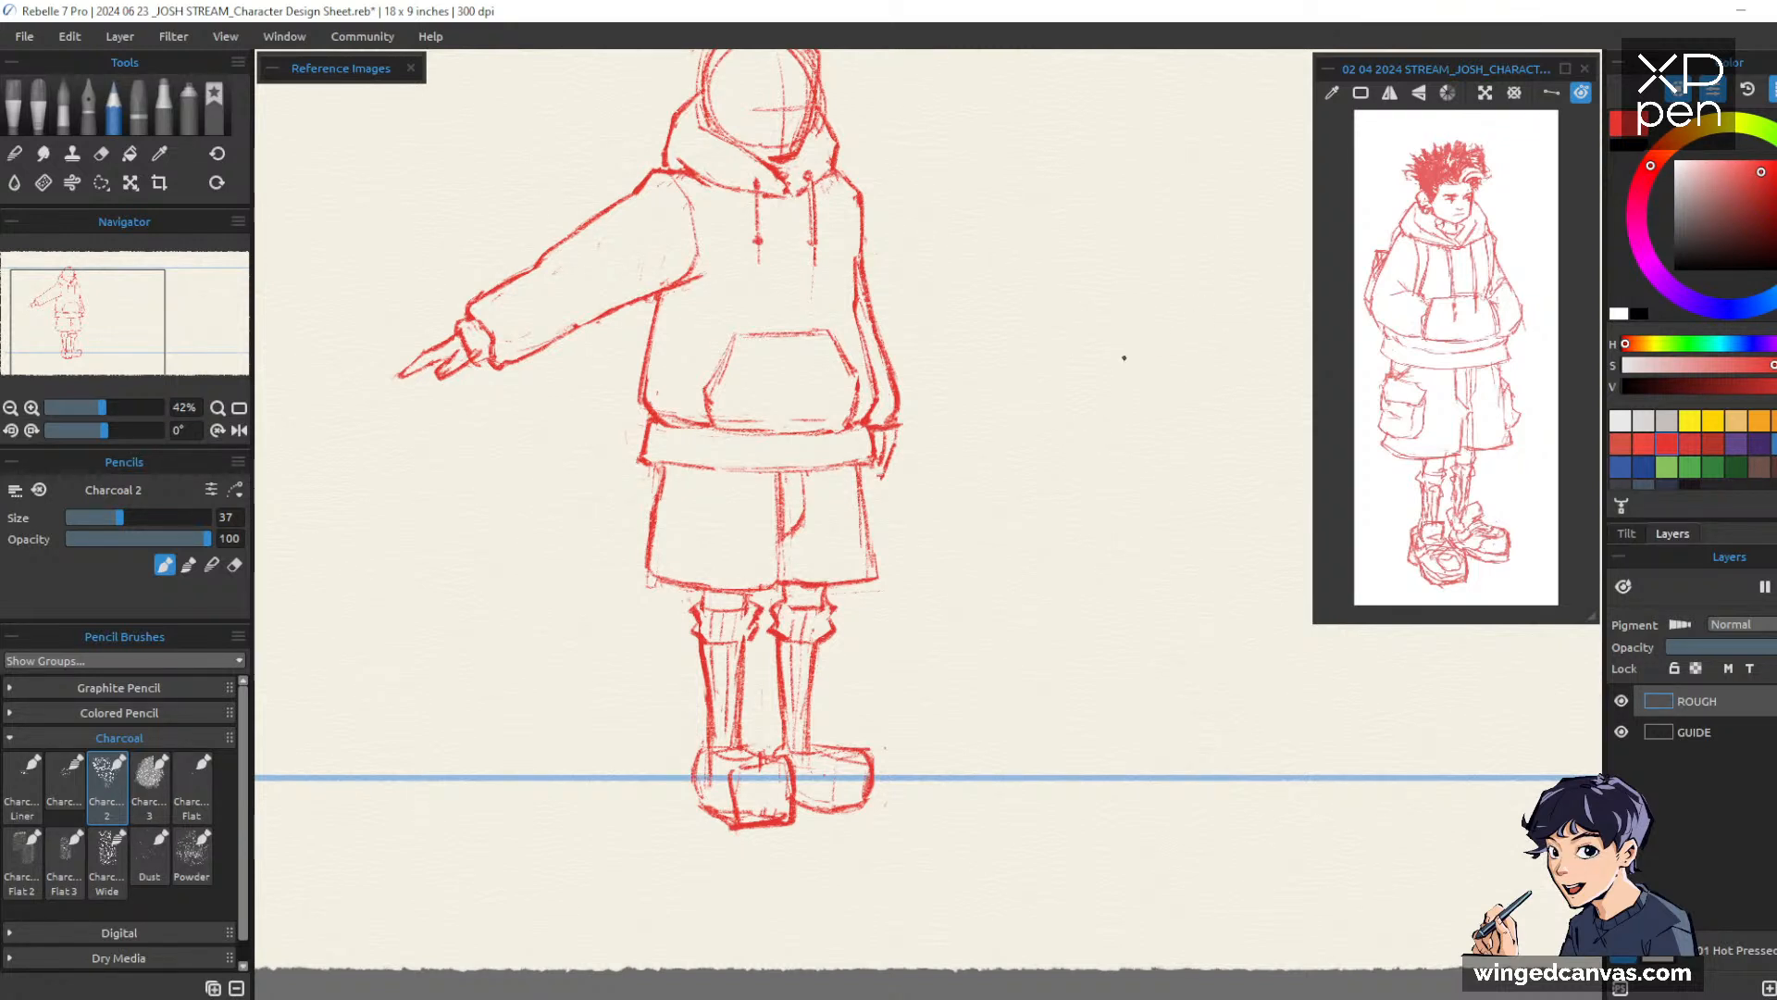
mouse_move(1133, 429)
left_mouse_down()
mouse_move(1157, 470)
mouse_move(1116, 448)
left_mouse_up()
left_click_drag(971, 651, 998, 608)
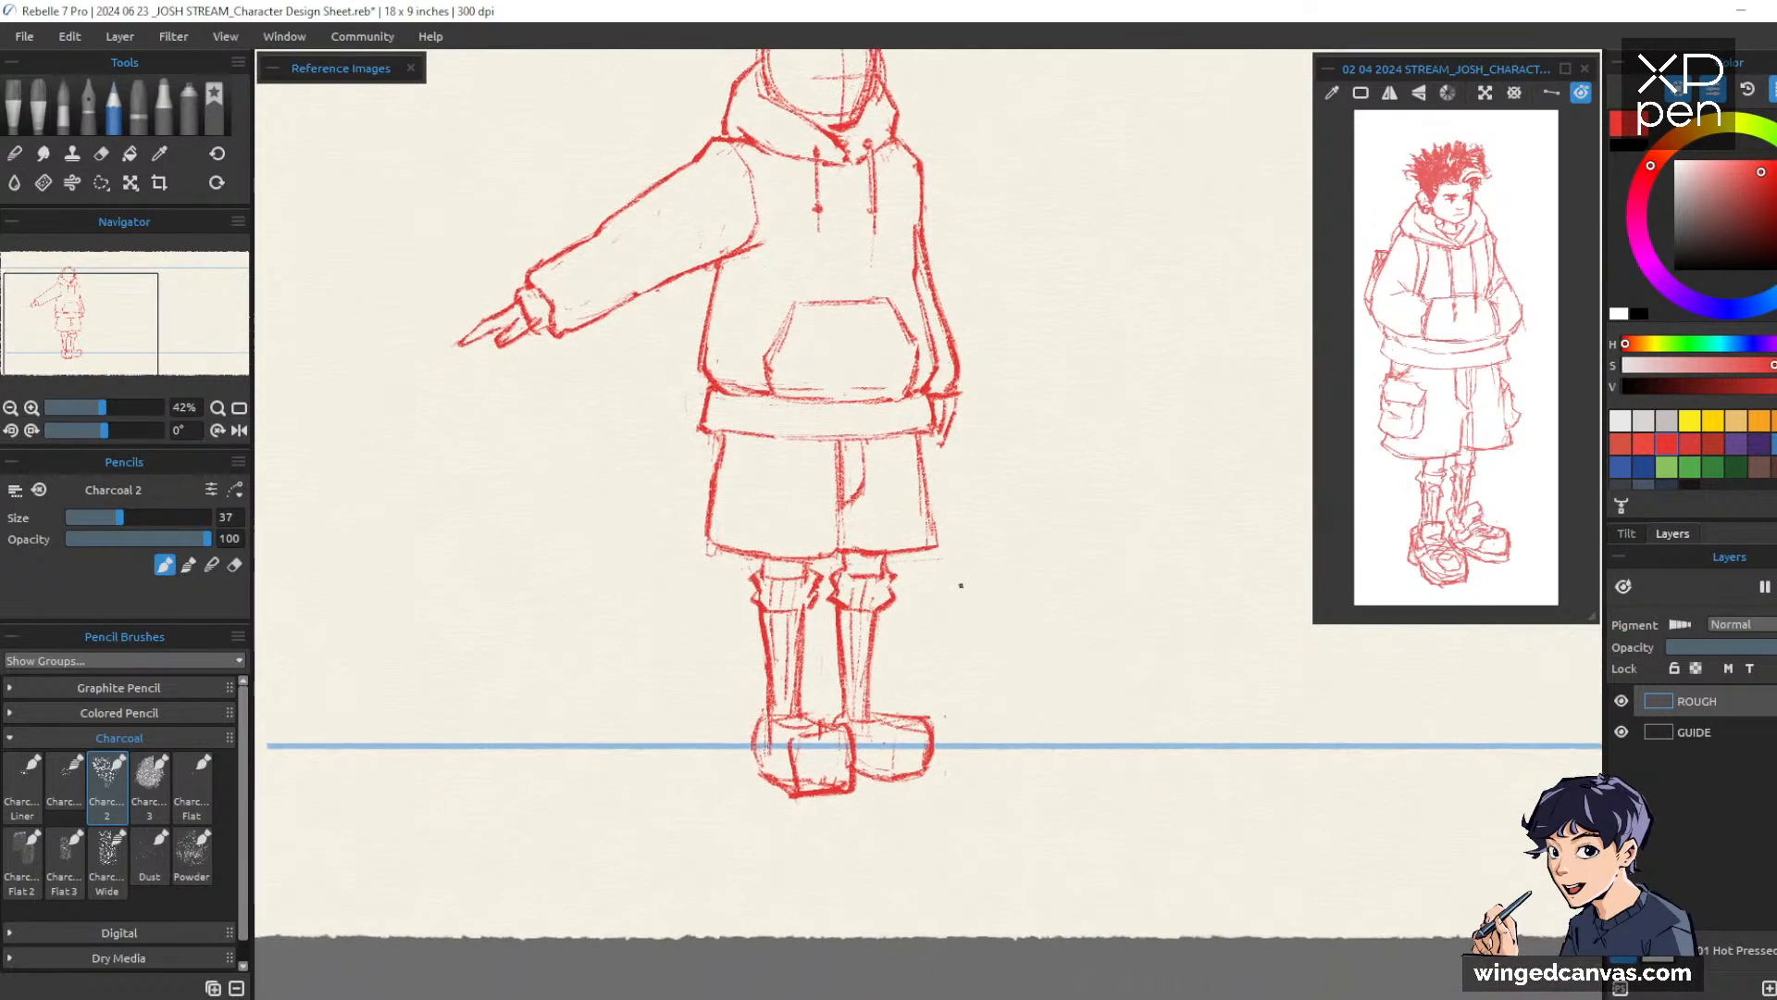
left_click_drag(963, 684, 947, 635)
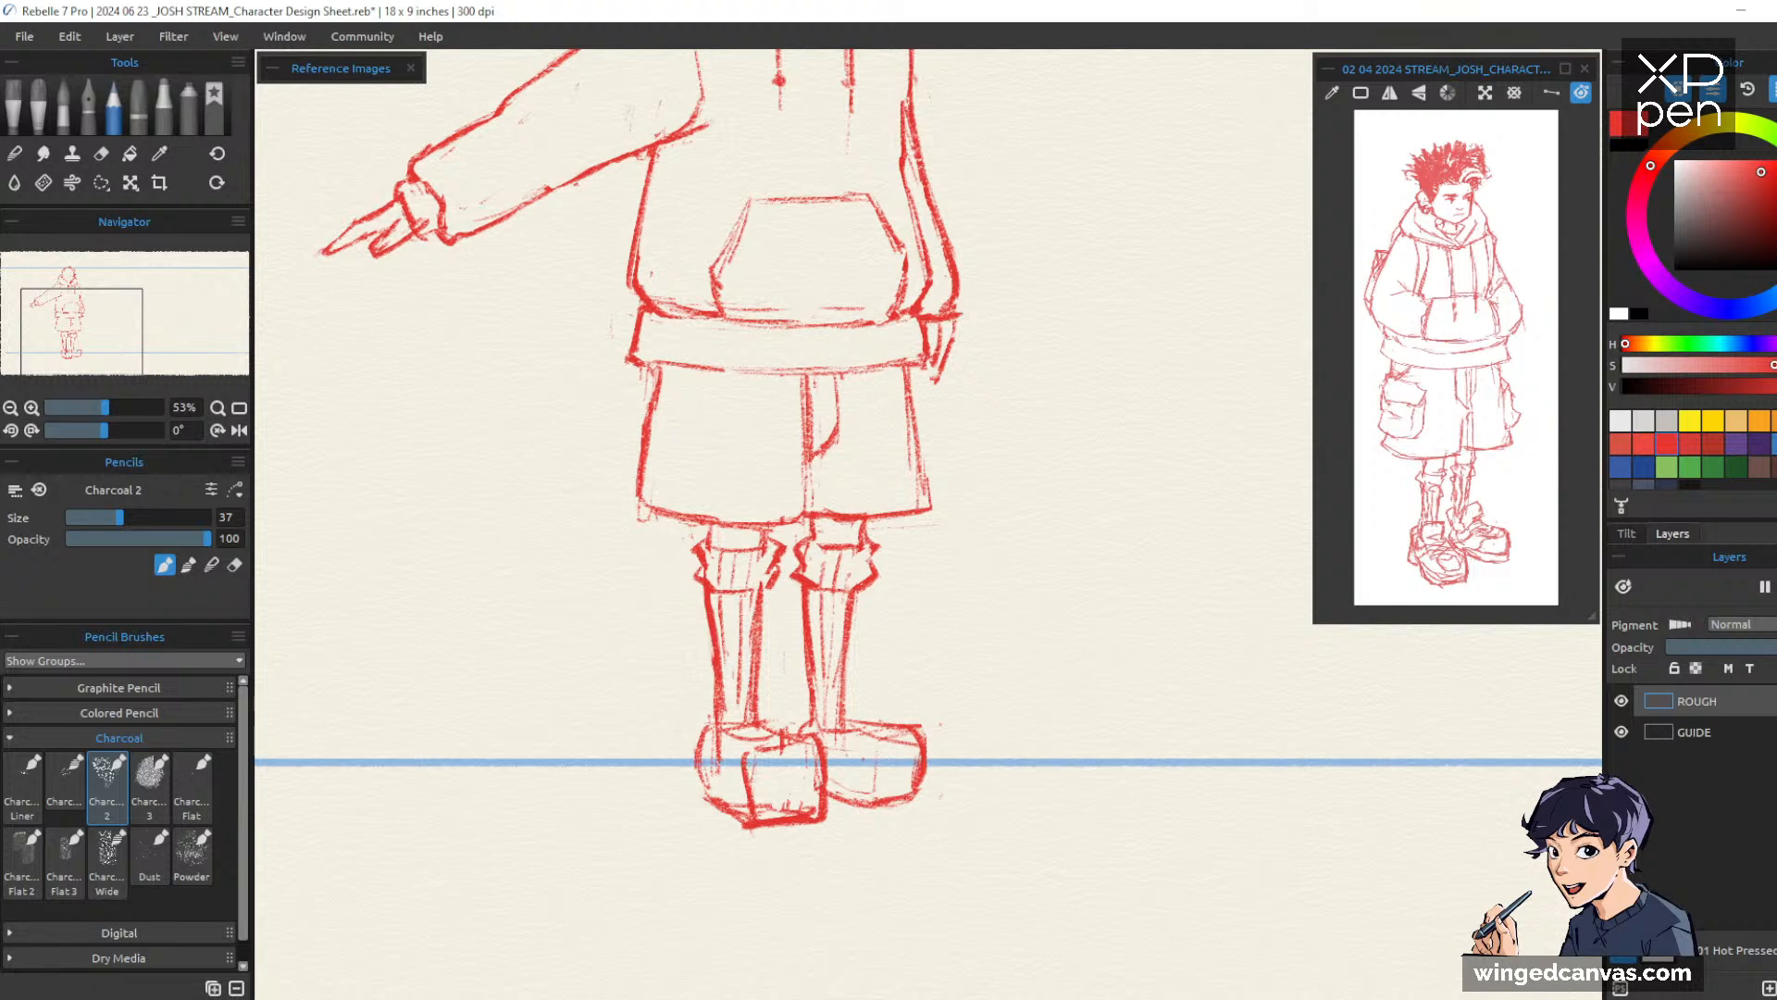
key("e")
key("p")
mouse_move(724, 686)
left_mouse_down()
mouse_move(780, 675)
mouse_move(768, 718)
mouse_move(725, 680)
mouse_move(729, 736)
left_mouse_up()
mouse_move(716, 685)
left_mouse_down()
mouse_move(725, 733)
mouse_move(742, 696)
mouse_move(751, 717)
mouse_move(856, 666)
mouse_move(870, 693)
mouse_move(852, 723)
left_mouse_up()
key("e")
key("p")
mouse_move(834, 674)
left_mouse_down()
mouse_move(828, 720)
mouse_move(857, 704)
left_mouse_up()
key("e")
key("e")
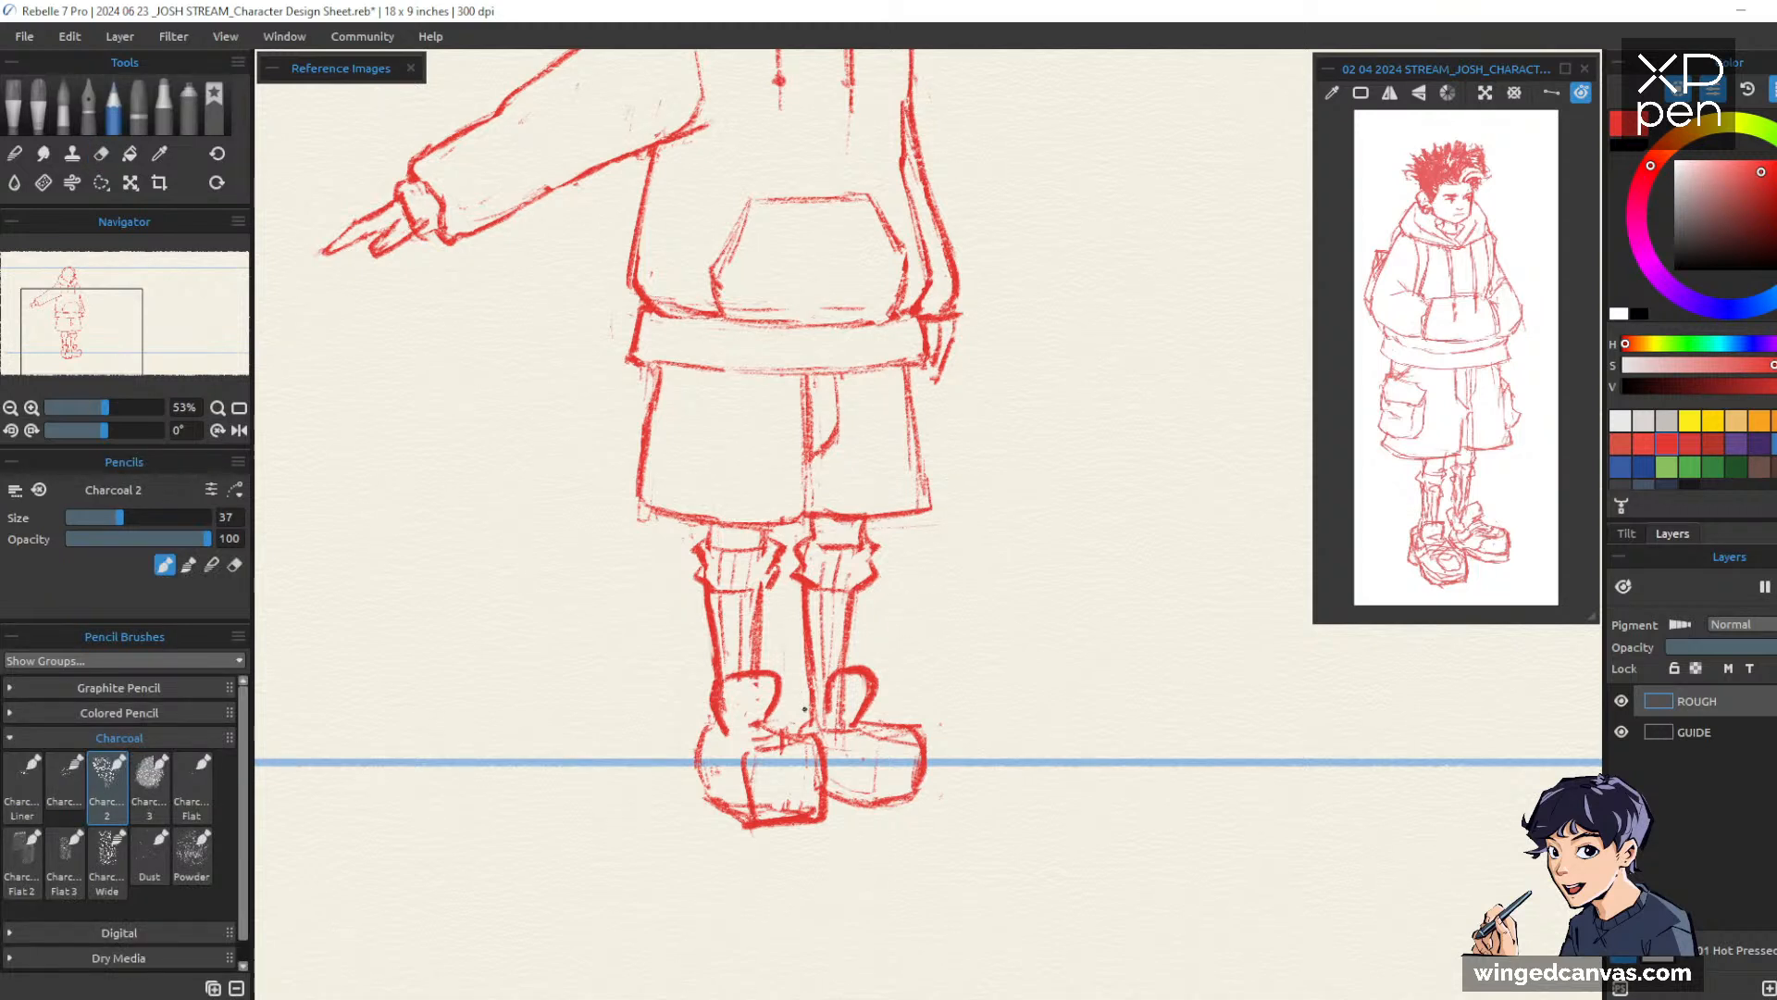
Draw the collar edges around the front shoe's opening and erase the overlapping construction lines inside the shoe
mouse_move(808, 705)
left_mouse_down()
mouse_move(796, 727)
mouse_move(811, 720)
mouse_move(701, 749)
mouse_move(689, 735)
mouse_move(699, 748)
left_mouse_up()
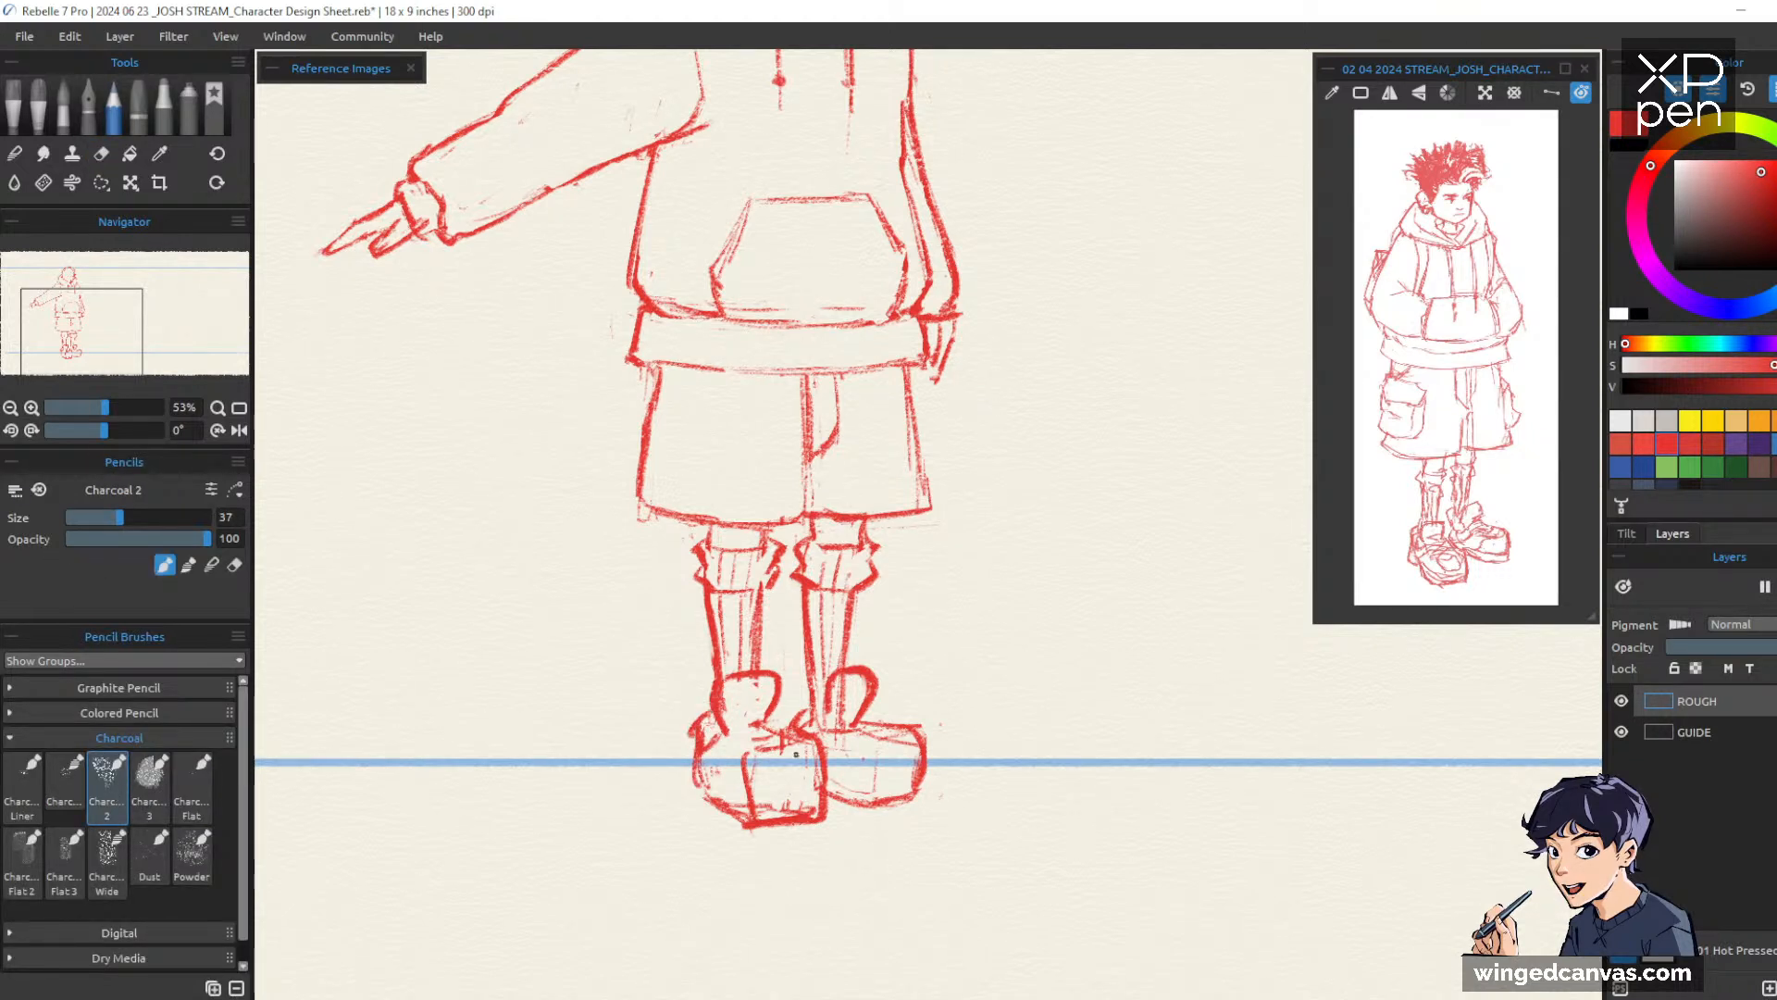
key("e")
mouse_move(750, 745)
left_mouse_down()
mouse_move(830, 737)
mouse_move(718, 744)
left_mouse_up()
key("p")
key("e")
key("p")
Erase the boxy lower edge of the front shoe's toe and redraw it at a slant
left_click_drag(1130, 655, 1072, 616)
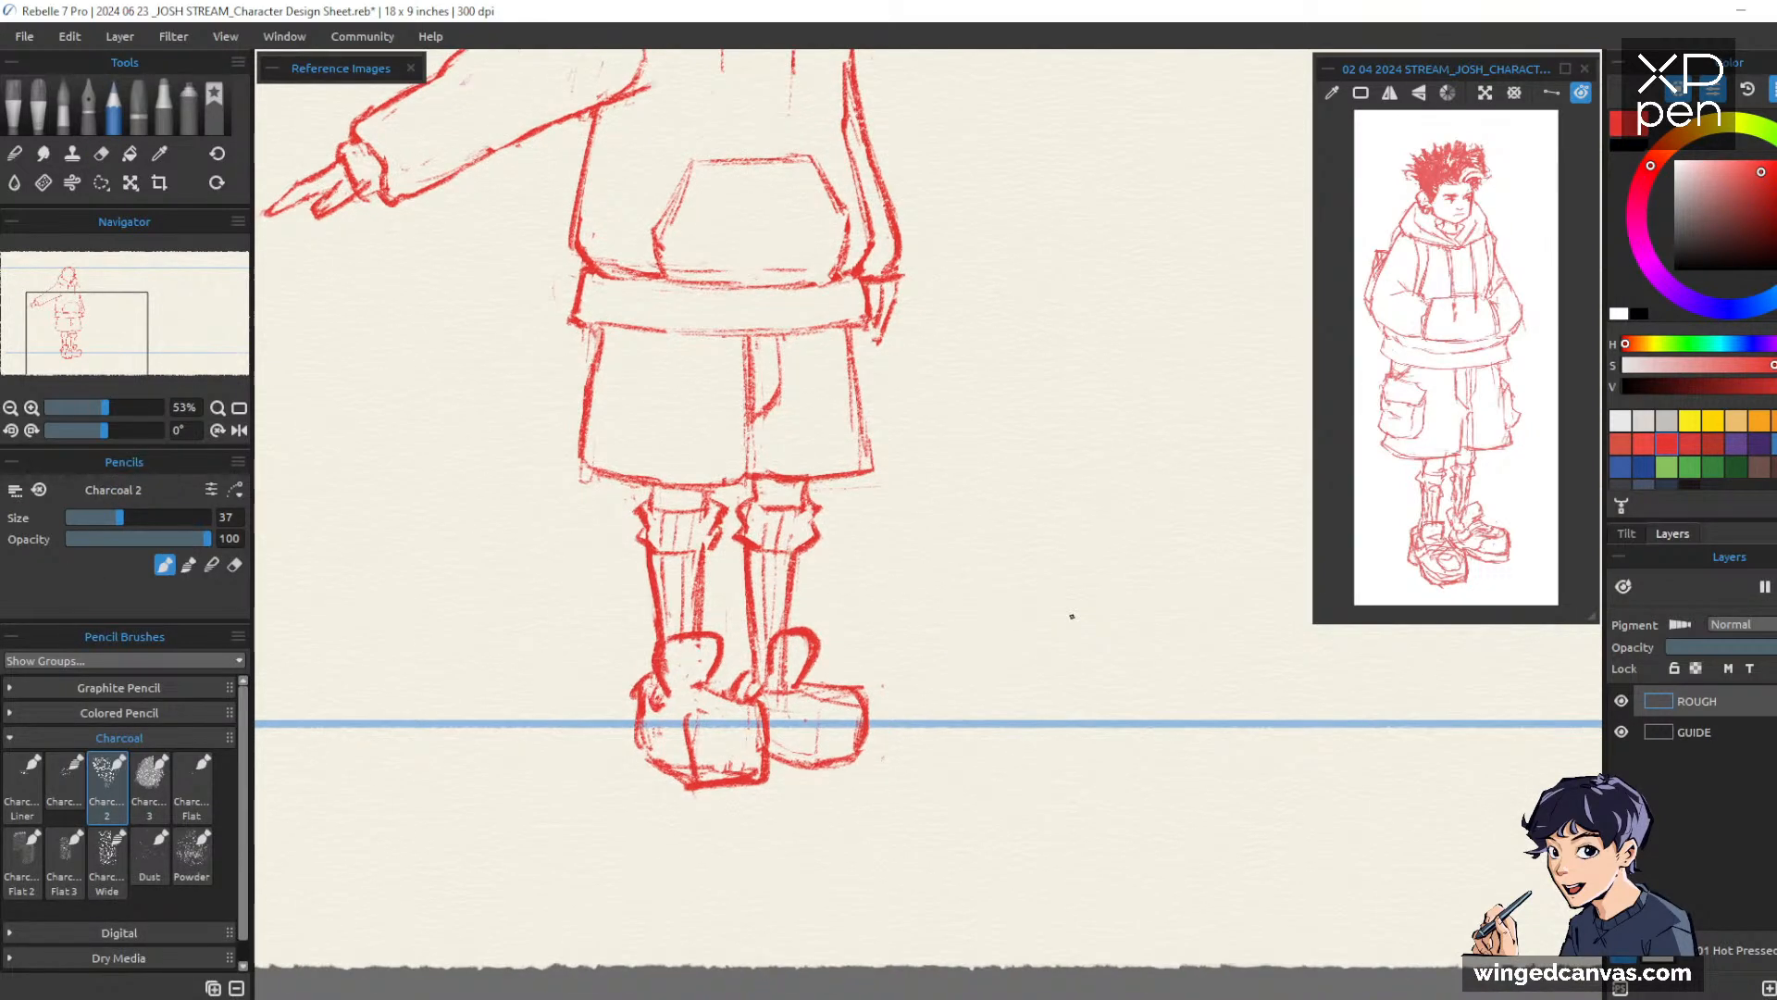
key("e")
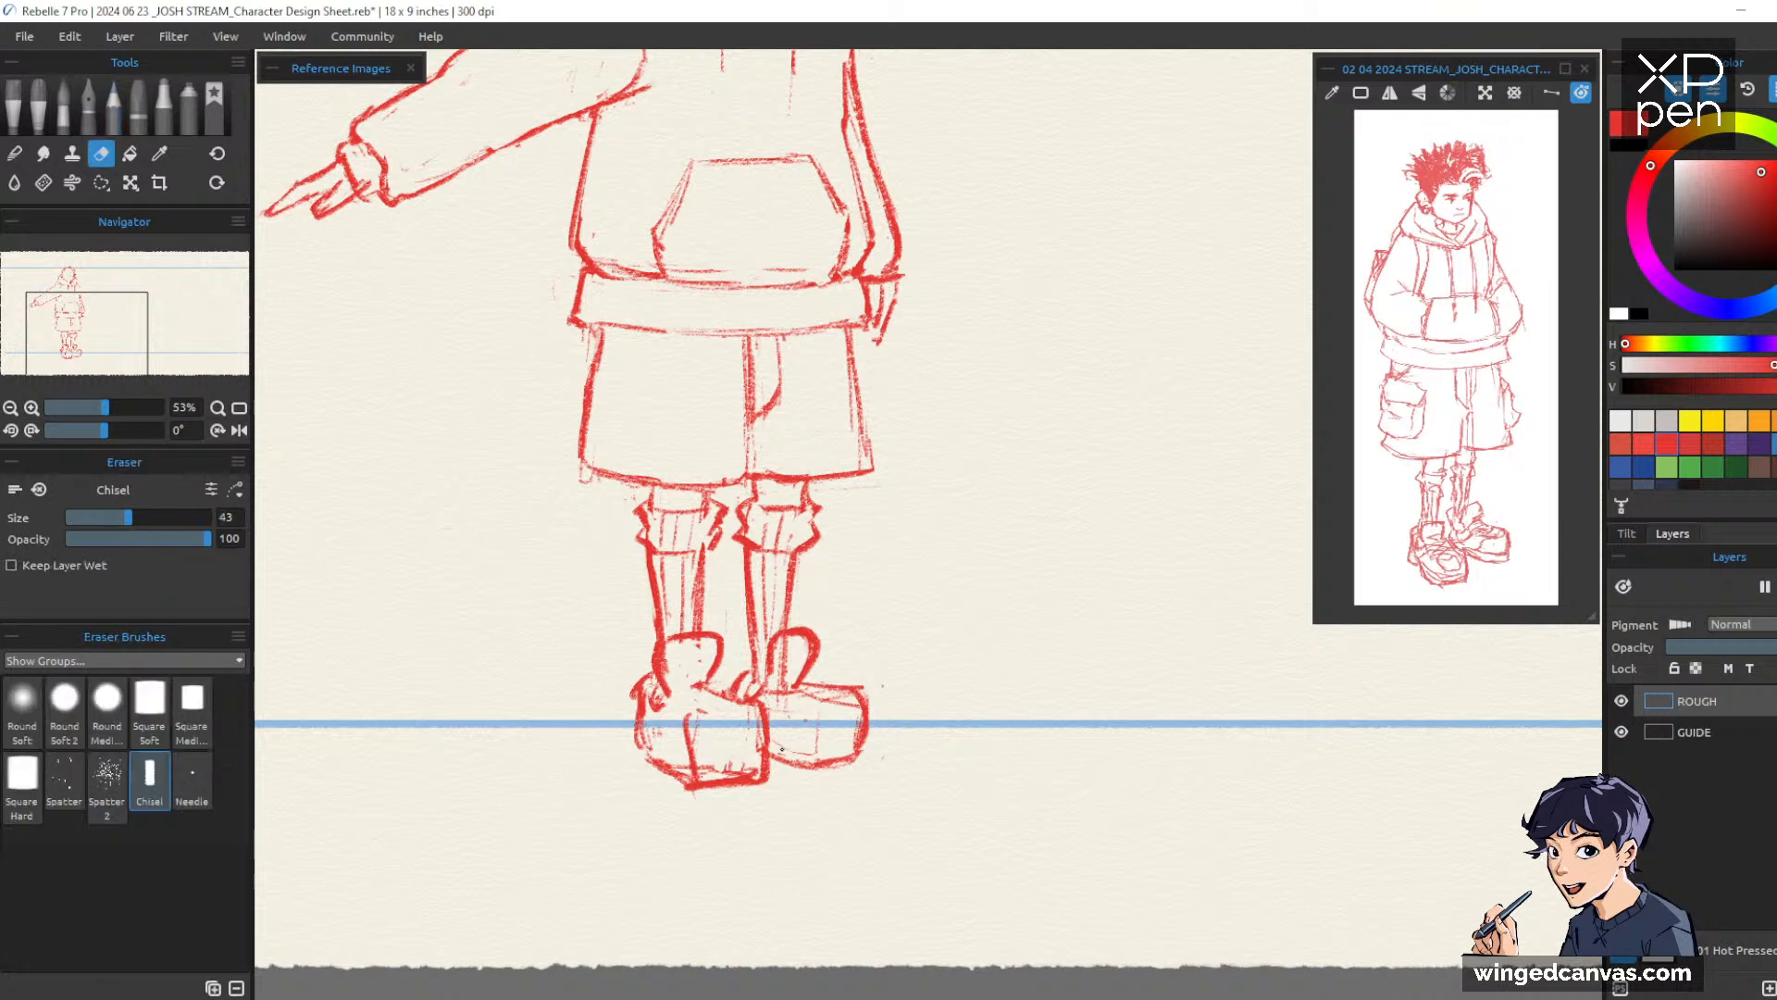
left_click_drag(770, 782, 716, 791)
key("p")
key("e")
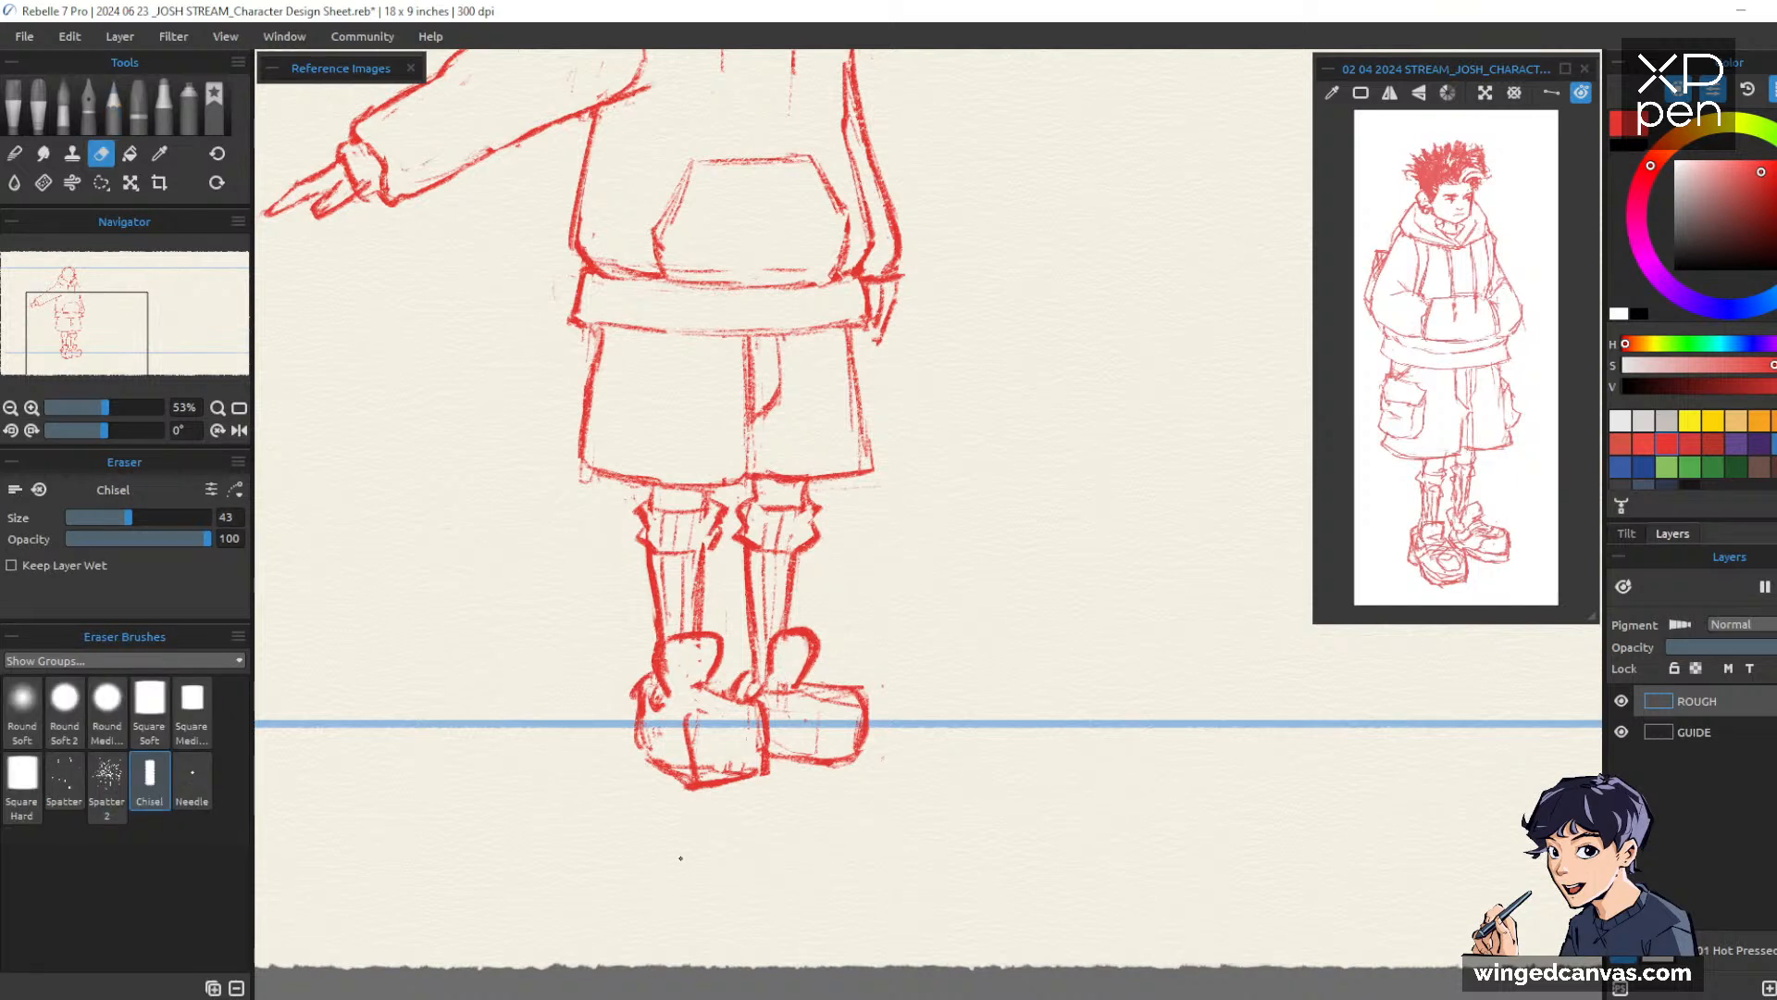
key("p")
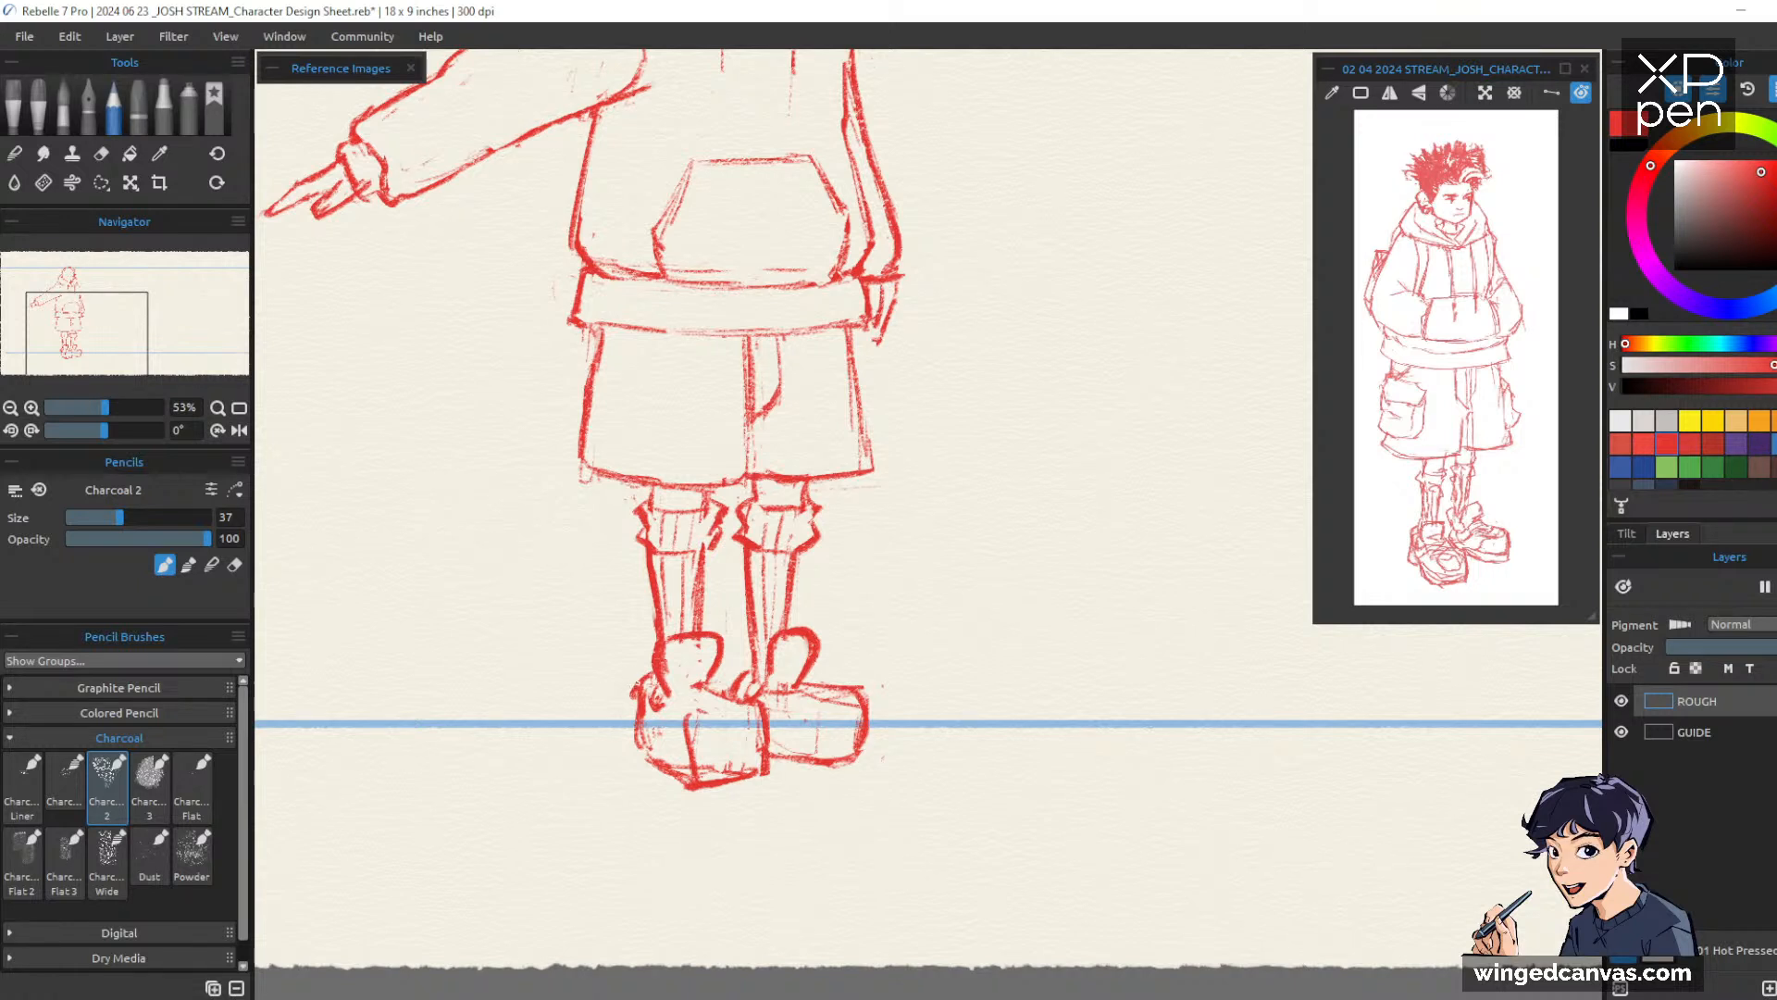
Redraw the front shoe's heel edge and replace the underside of its toe with a thick, rounded sole
mouse_move(641, 690)
left_mouse_down()
mouse_move(627, 772)
mouse_move(657, 778)
left_mouse_up()
key("e")
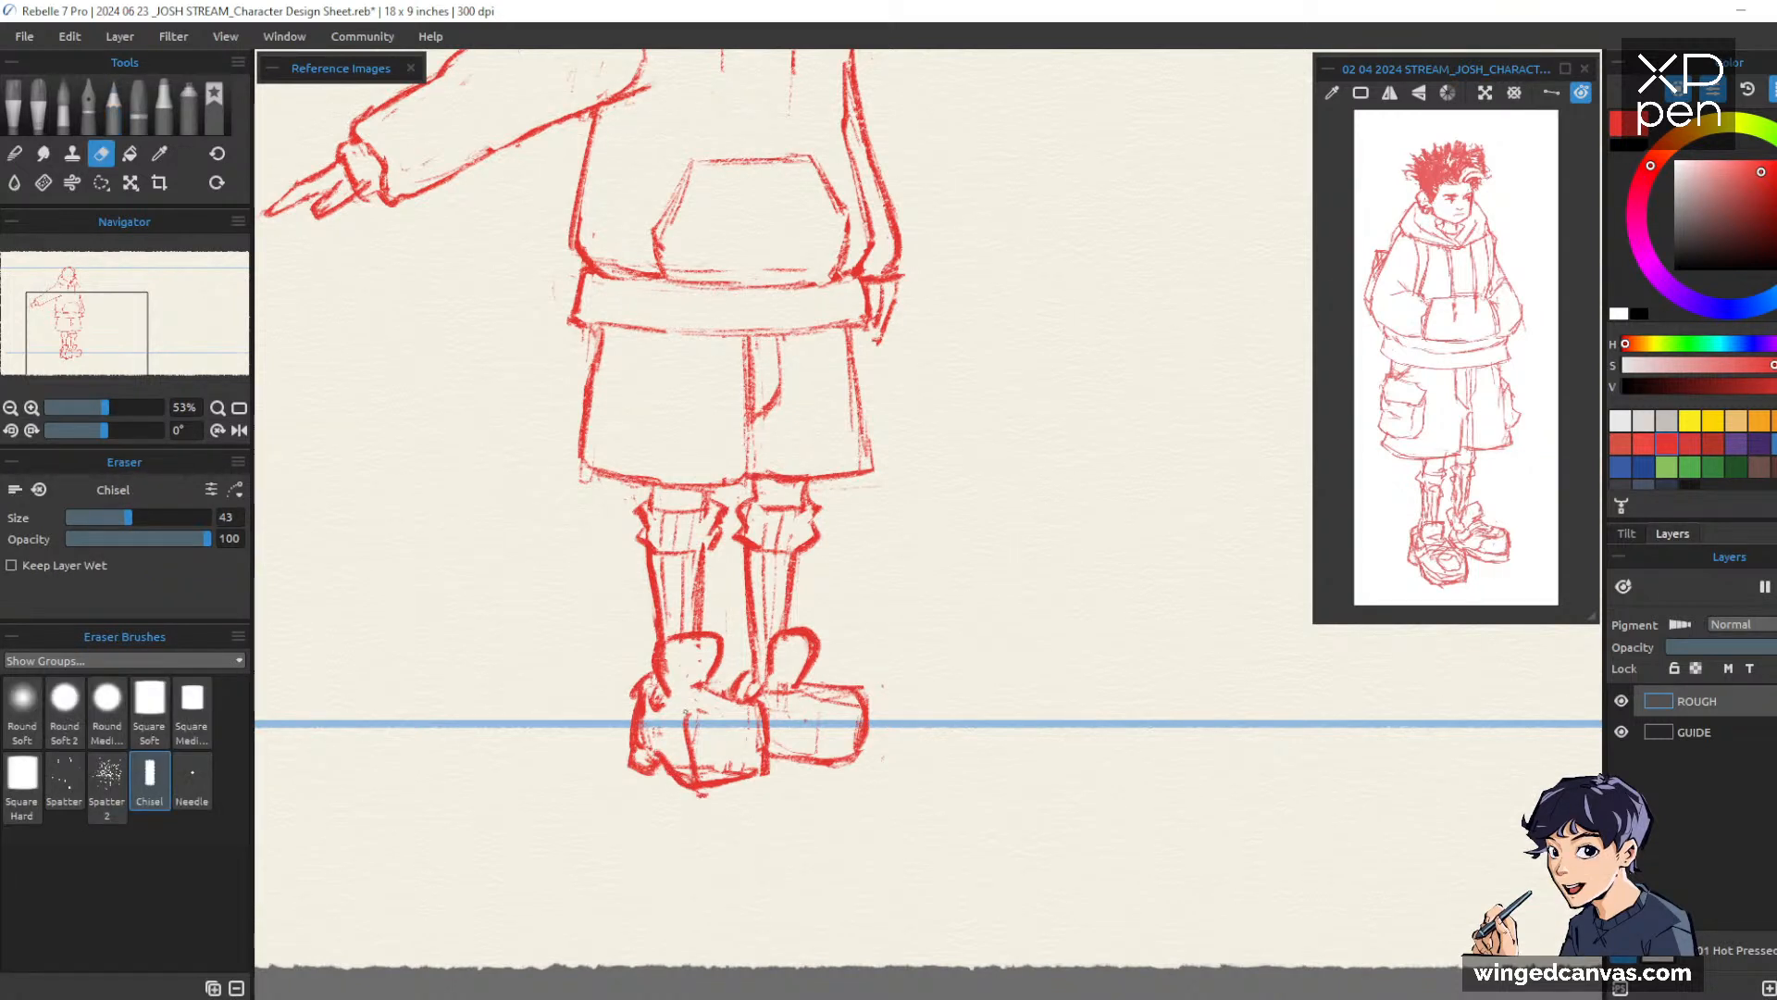
mouse_move(722, 764)
left_mouse_down()
mouse_move(685, 772)
mouse_move(724, 777)
mouse_move(692, 785)
left_mouse_up()
key("b")
key("e")
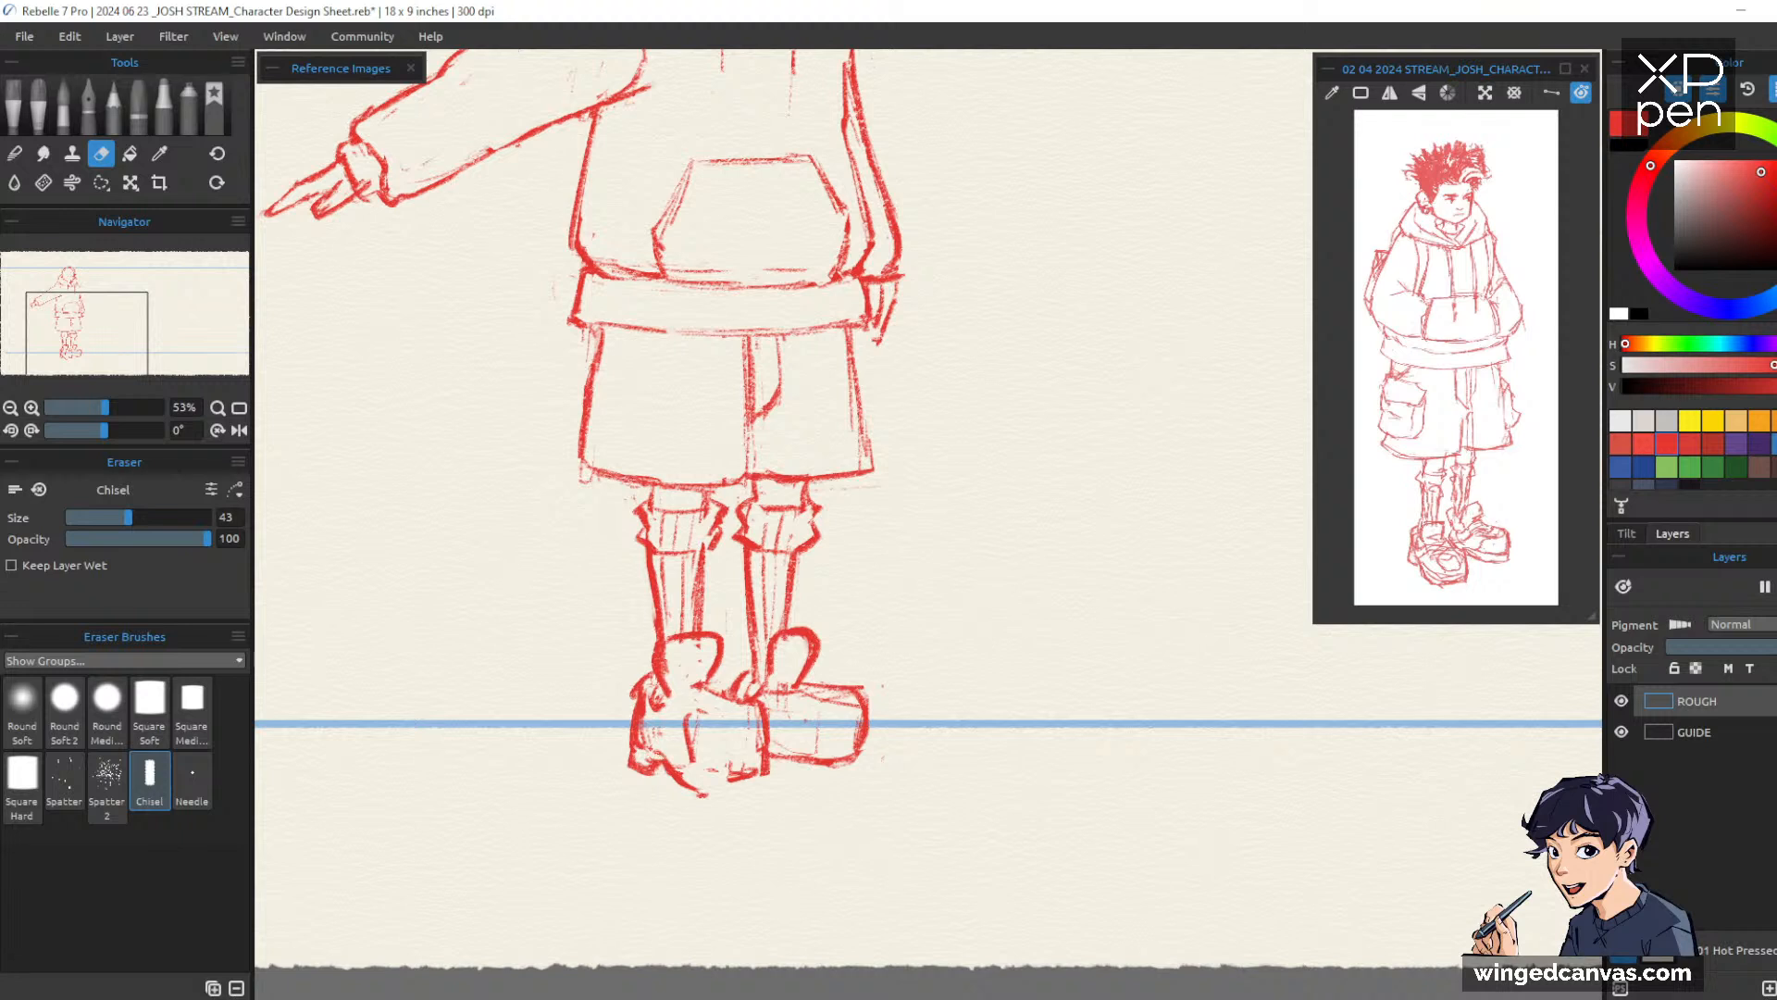
key("b")
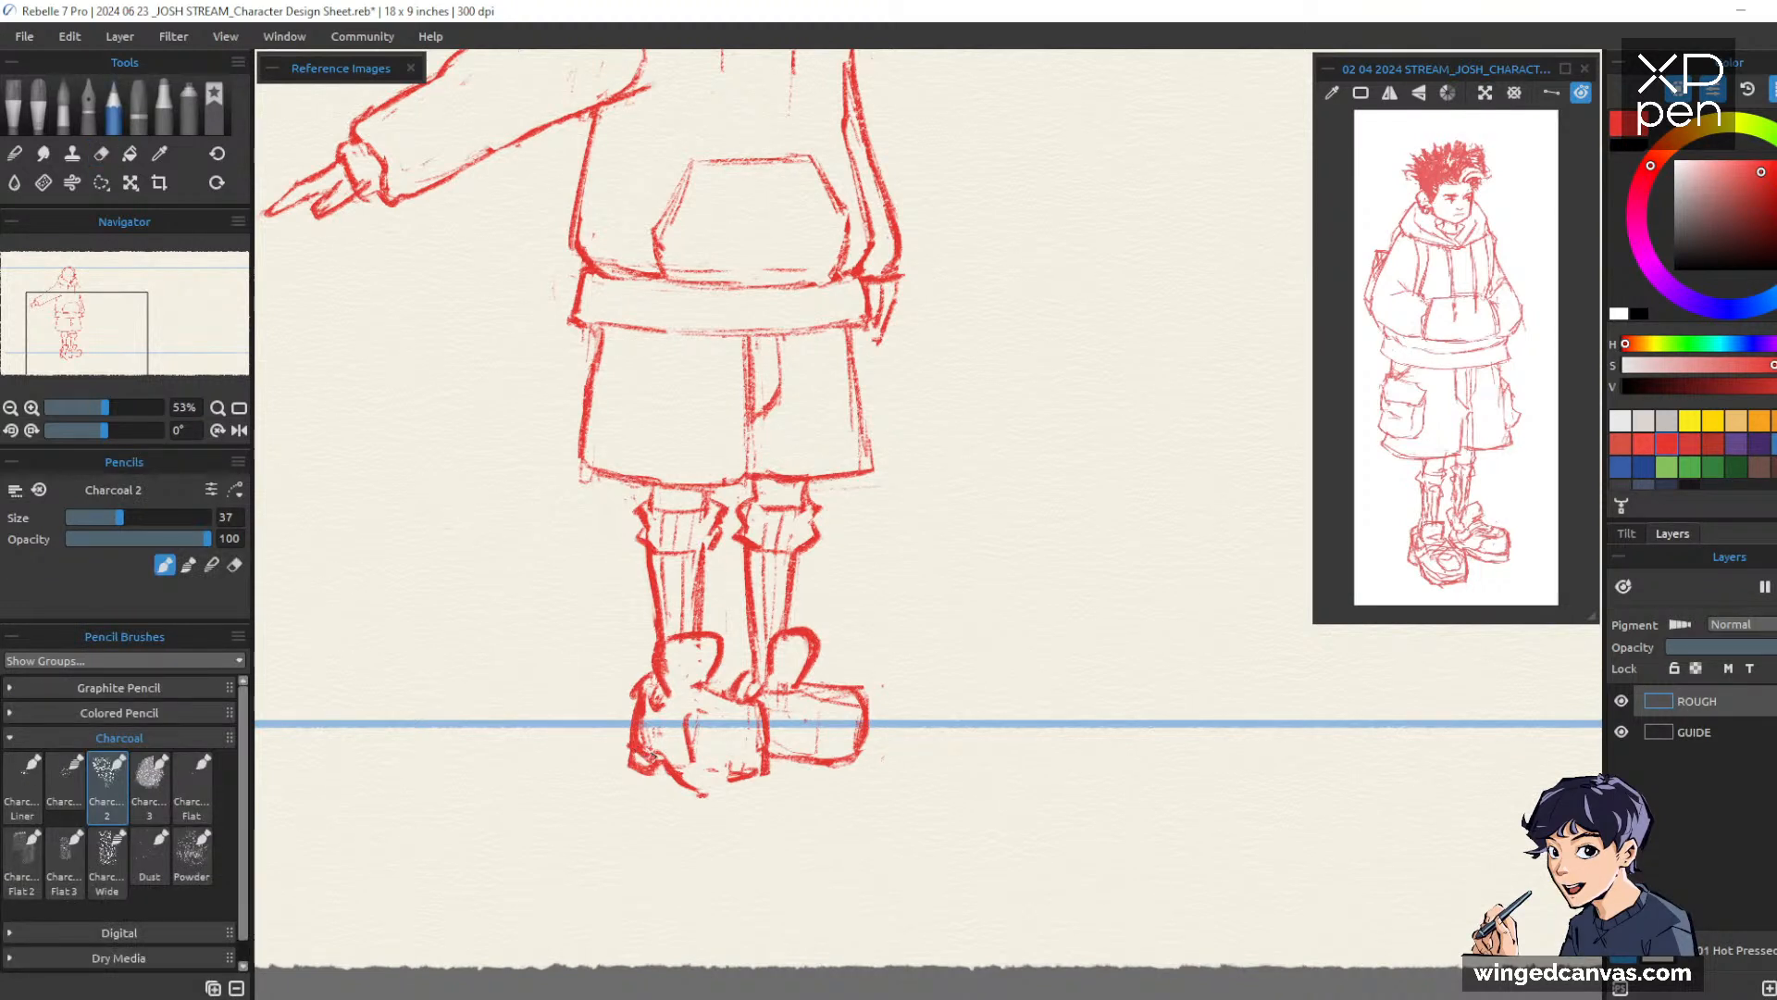
left_click_drag(676, 780, 764, 783)
mouse_move(654, 750)
left_mouse_down()
mouse_move(751, 770)
mouse_move(699, 773)
mouse_move(749, 761)
left_mouse_up()
key("e")
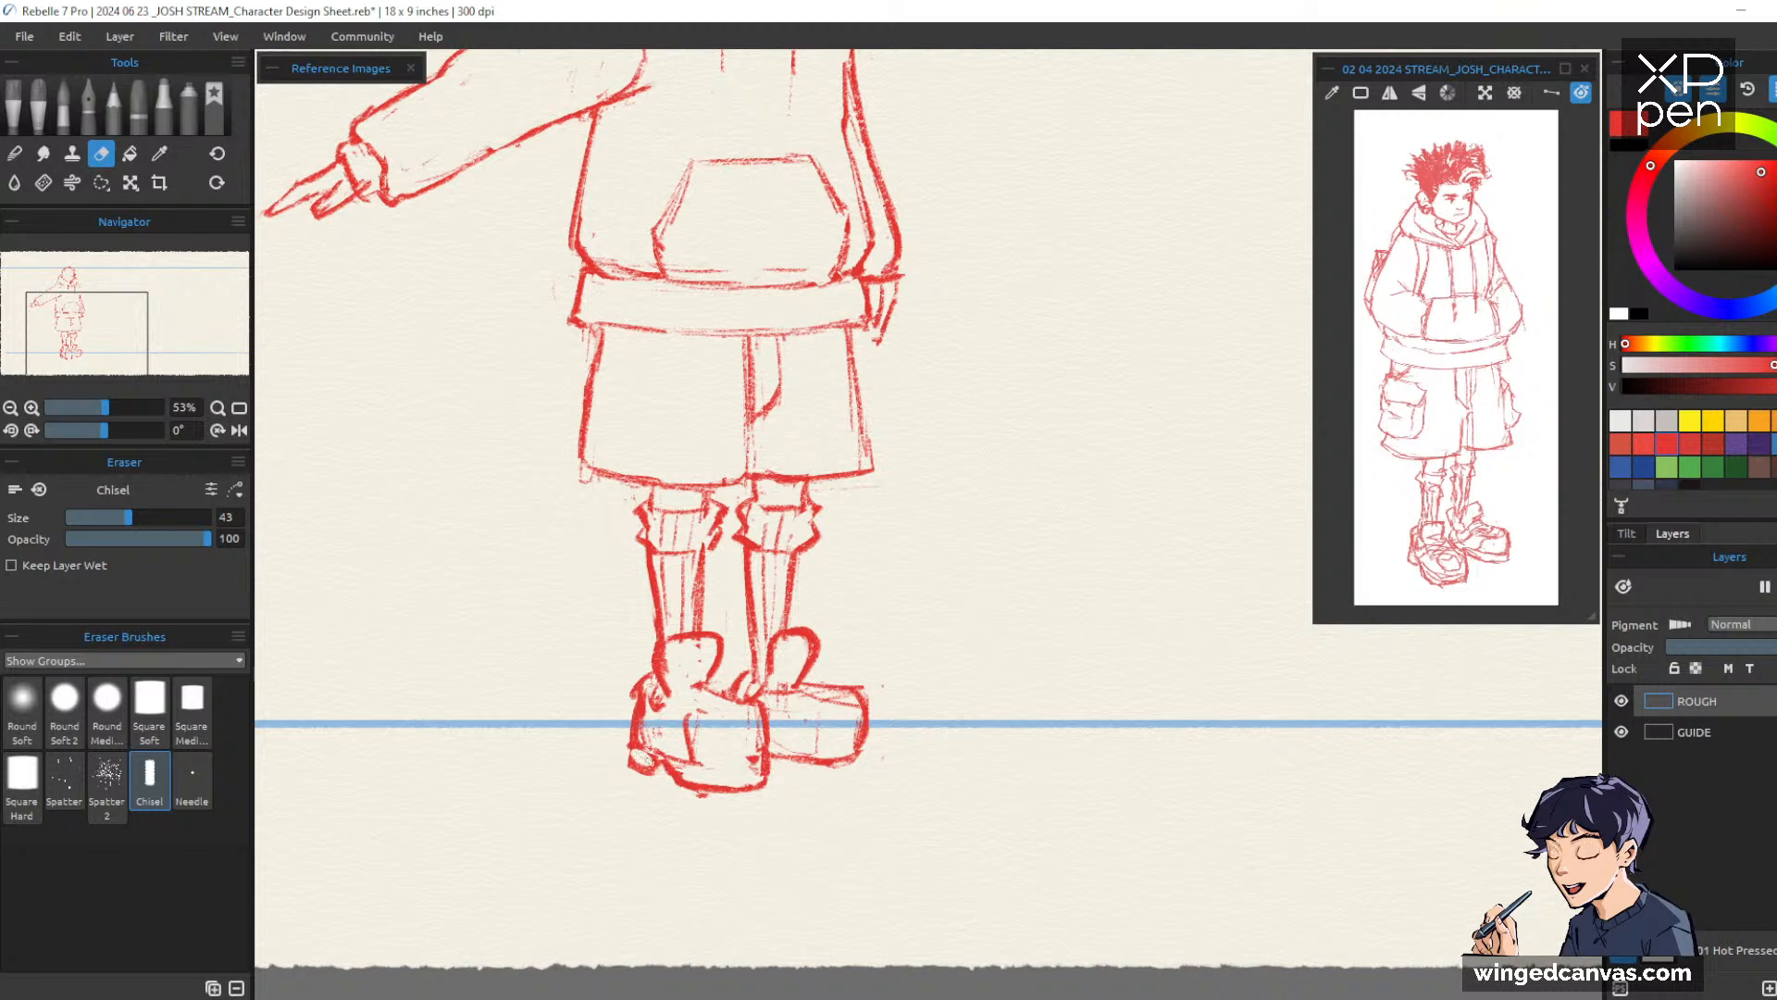
Outline a rounded toe cap on each shoe, define the front shoe's collar edge, and clean up the back shoe's lower edge
key("p")
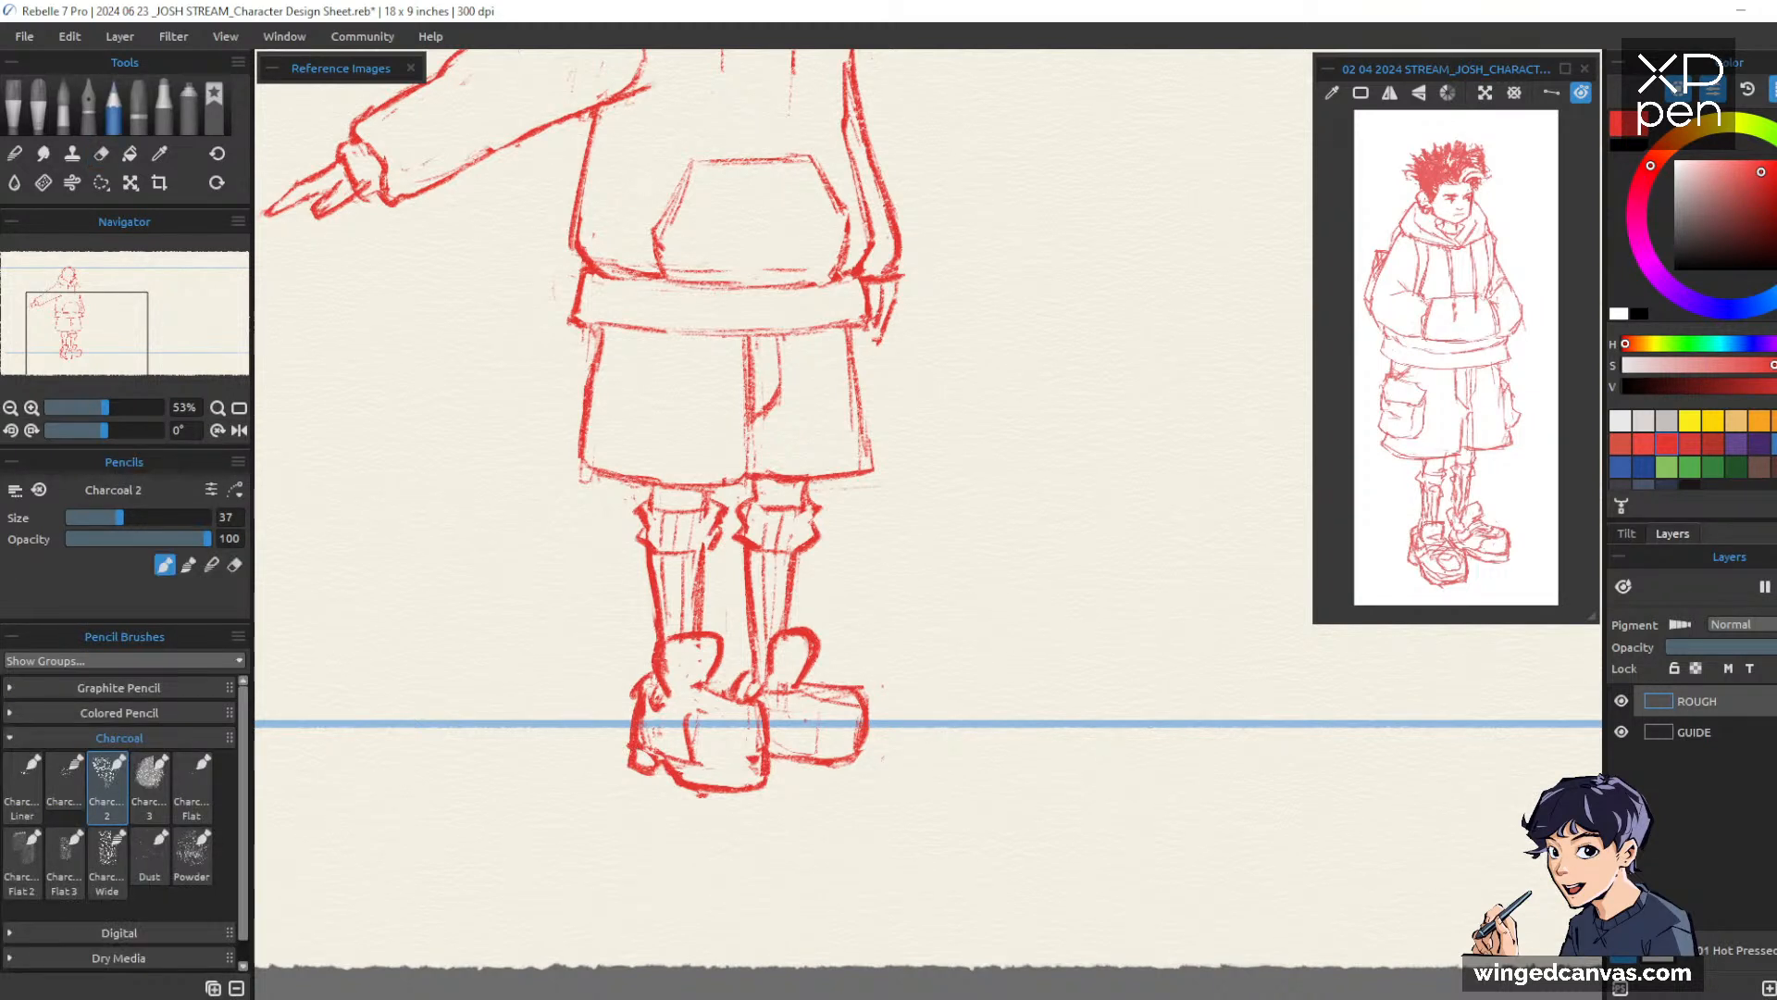
mouse_move(674, 761)
left_mouse_down()
mouse_move(721, 712)
mouse_move(693, 717)
mouse_move(748, 706)
mouse_move(690, 718)
mouse_move(703, 768)
left_mouse_up()
left_click_drag(675, 688, 661, 707)
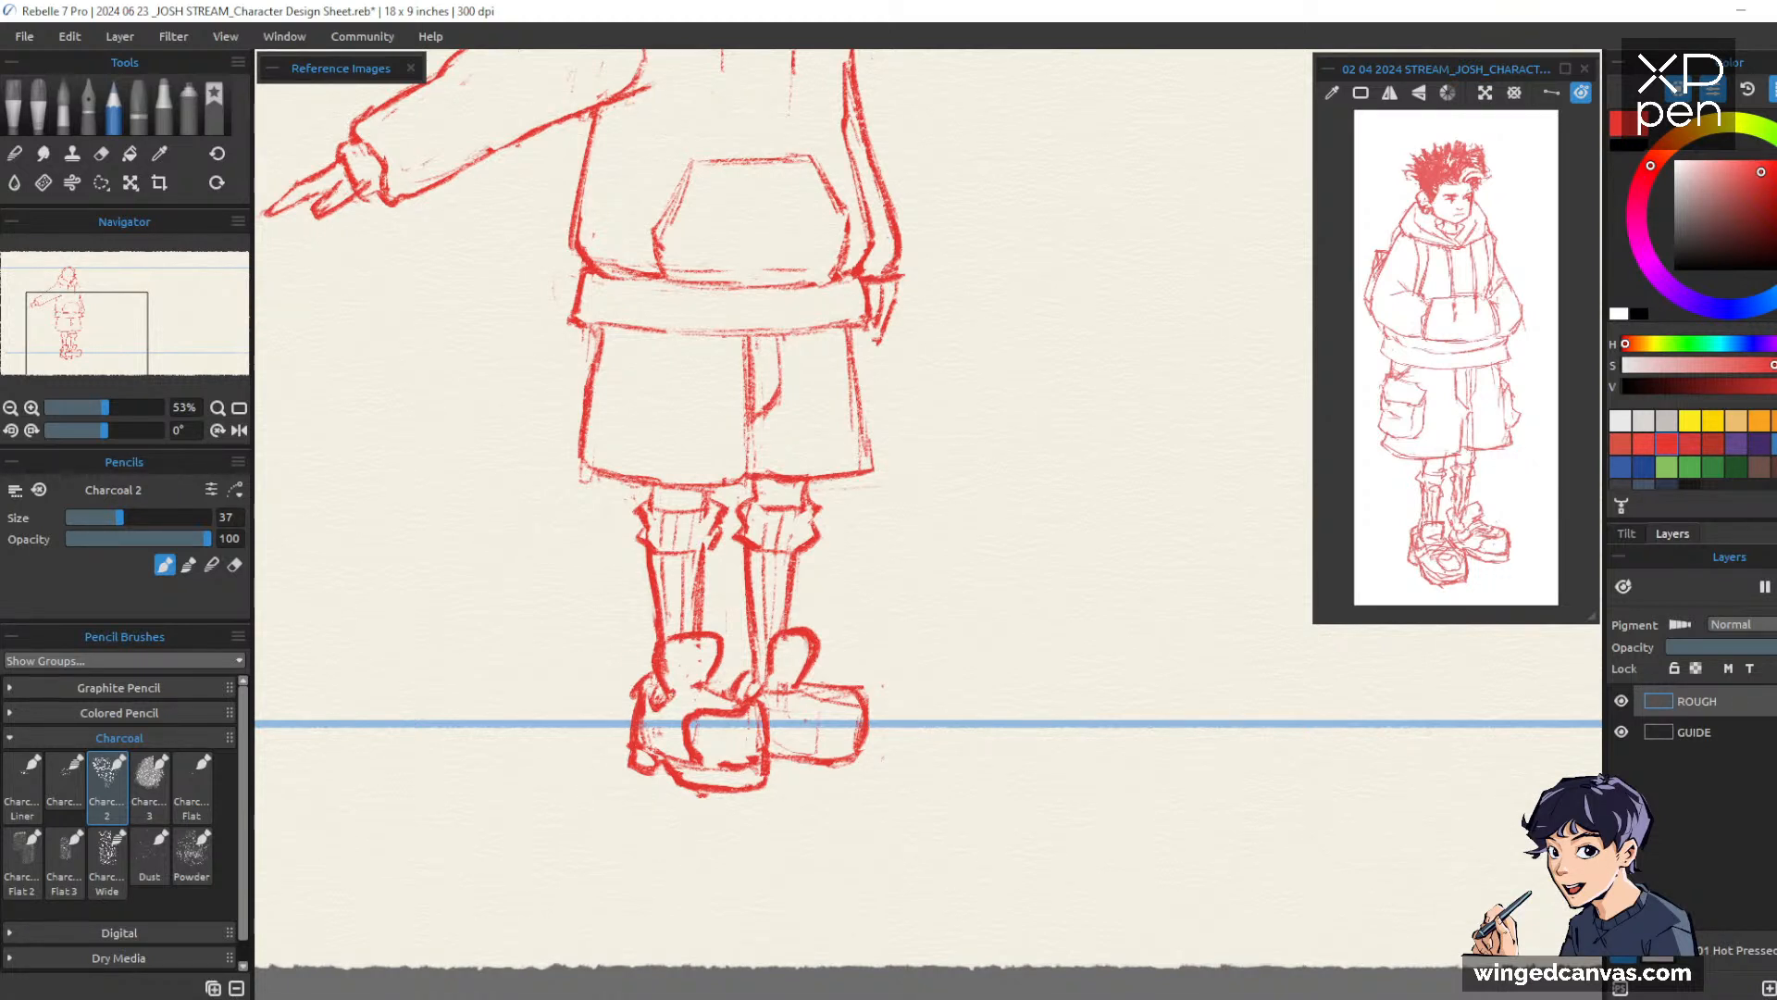
left_click_drag(670, 692, 697, 712)
mouse_move(826, 696)
left_mouse_down()
mouse_move(802, 703)
mouse_move(811, 731)
mouse_move(830, 741)
mouse_move(833, 694)
mouse_move(833, 741)
mouse_move(870, 740)
mouse_move(789, 759)
mouse_move(862, 759)
mouse_move(778, 761)
mouse_move(797, 767)
left_mouse_up()
key("e")
mouse_move(794, 750)
left_mouse_down()
mouse_move(865, 742)
mouse_move(803, 762)
left_mouse_up()
key("b")
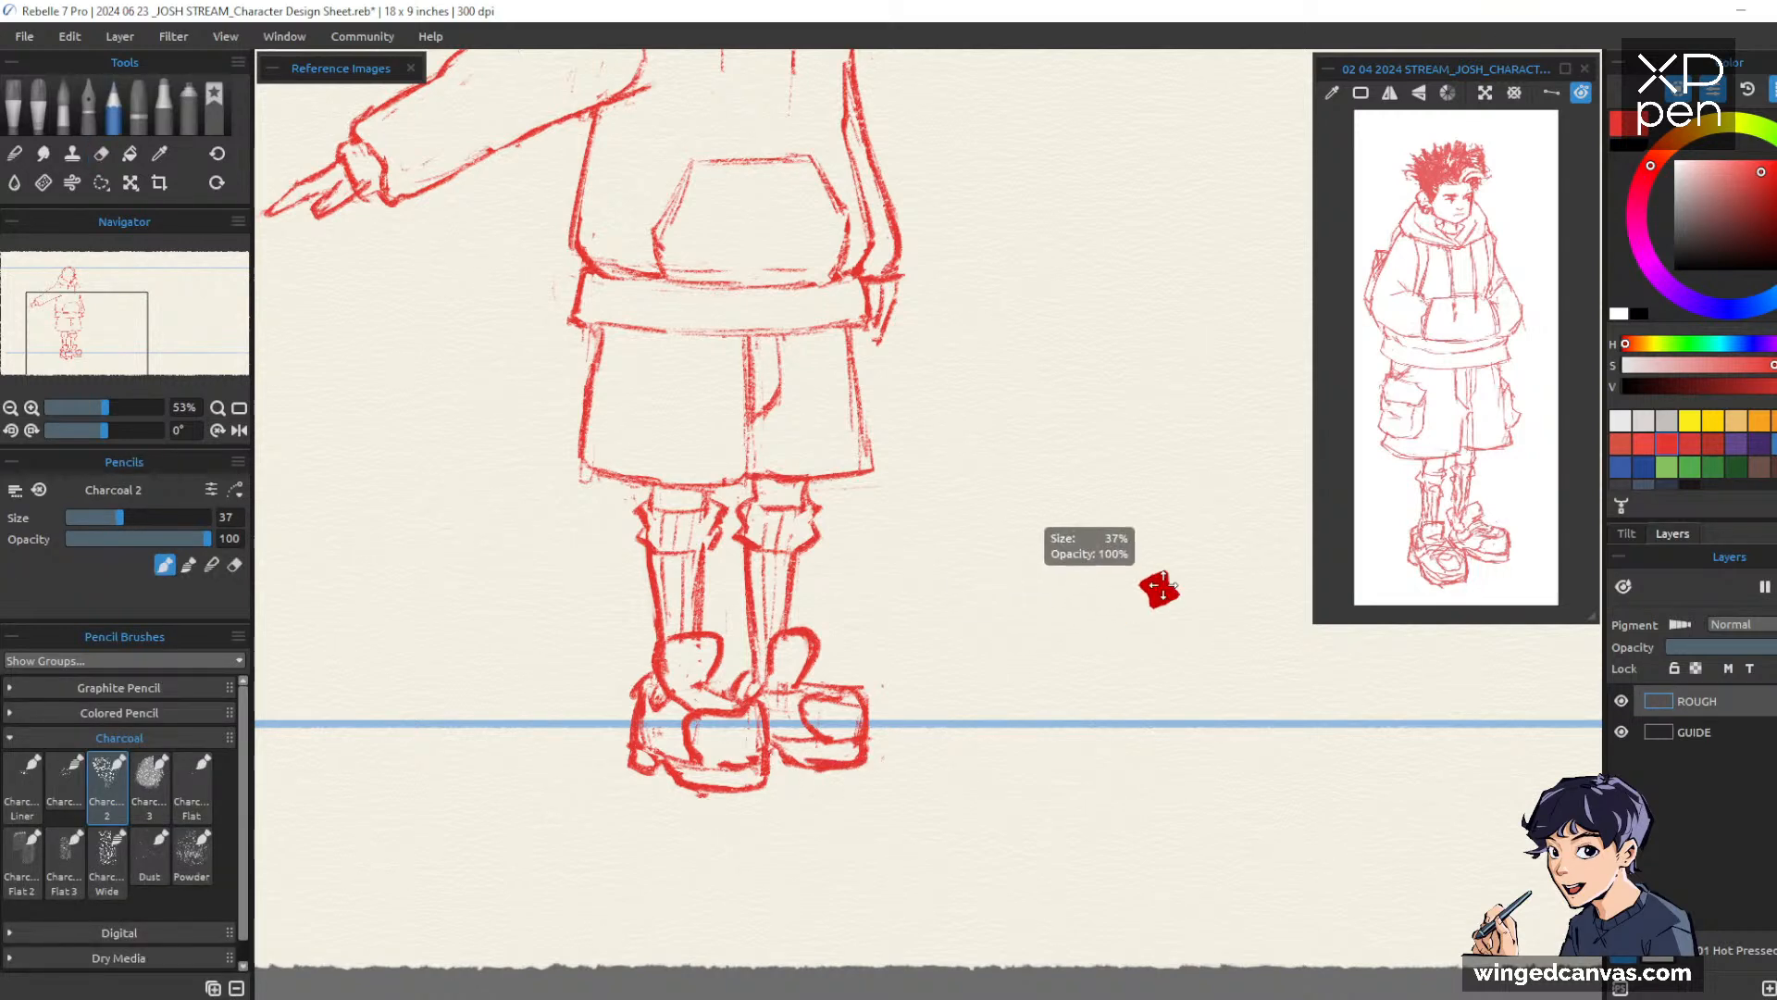
Enlarge the reference image window so the full character drawing displays bigger beside the canvas
left_click_drag(1168, 587, 922, 694)
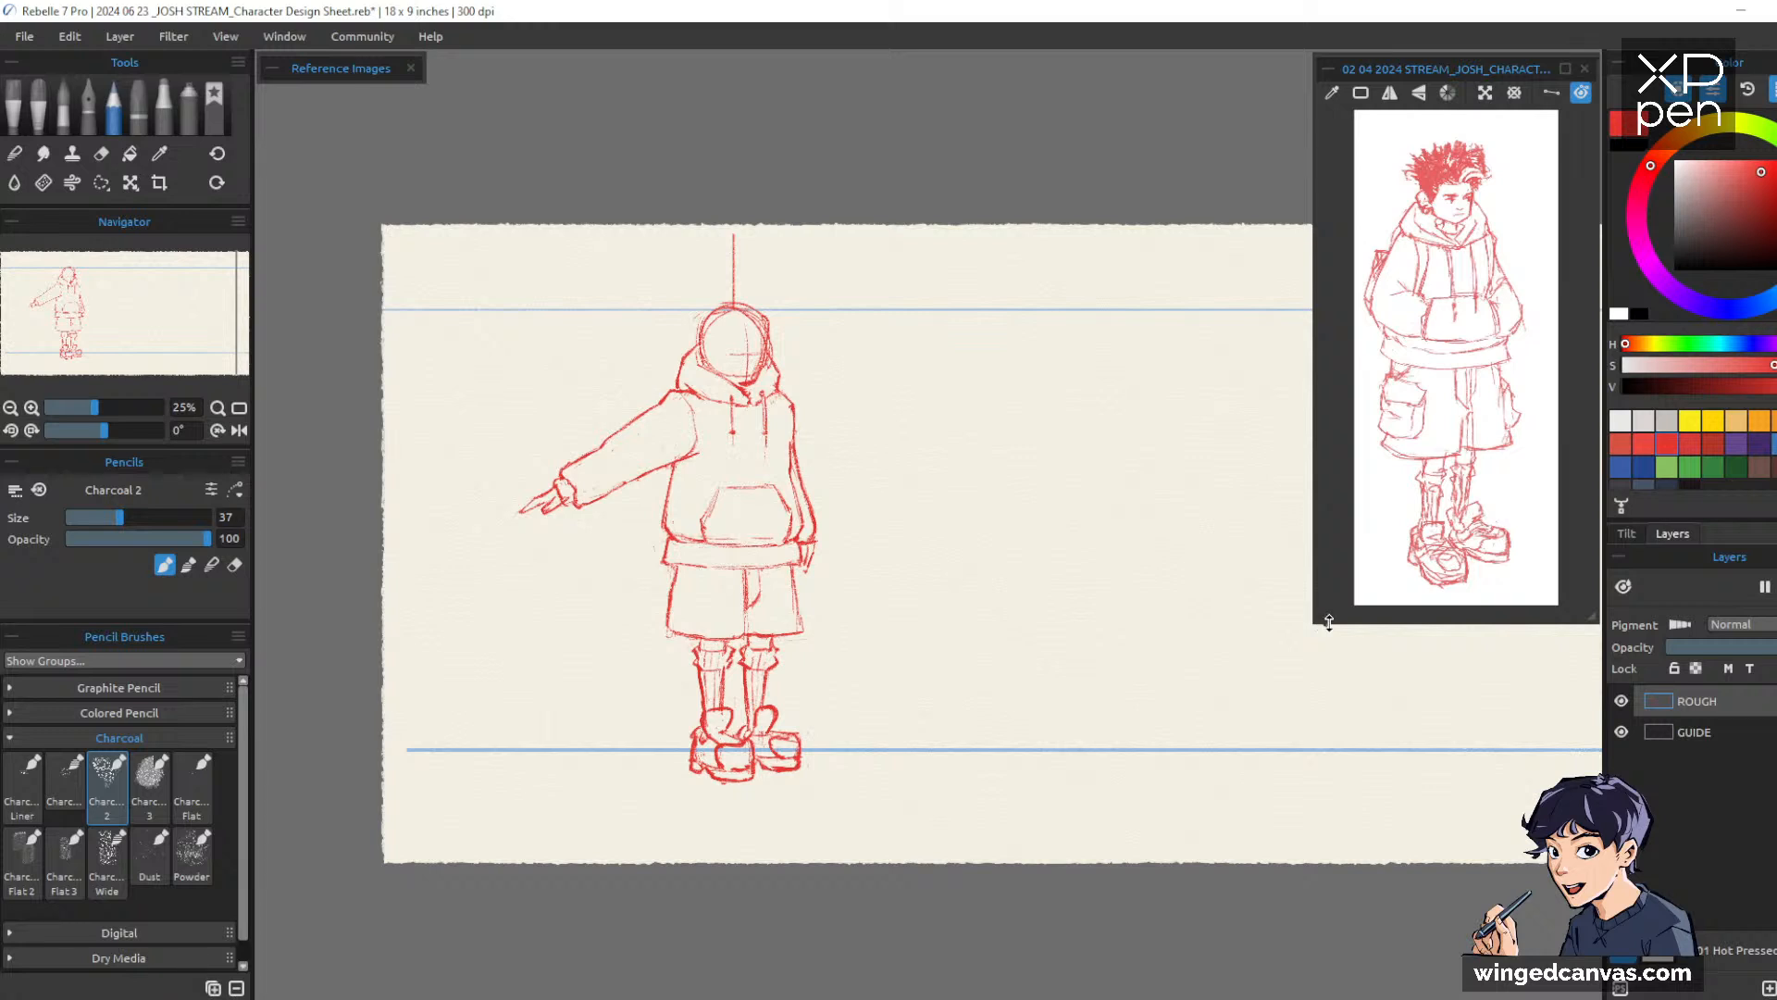
left_click_drag(1325, 621, 1325, 824)
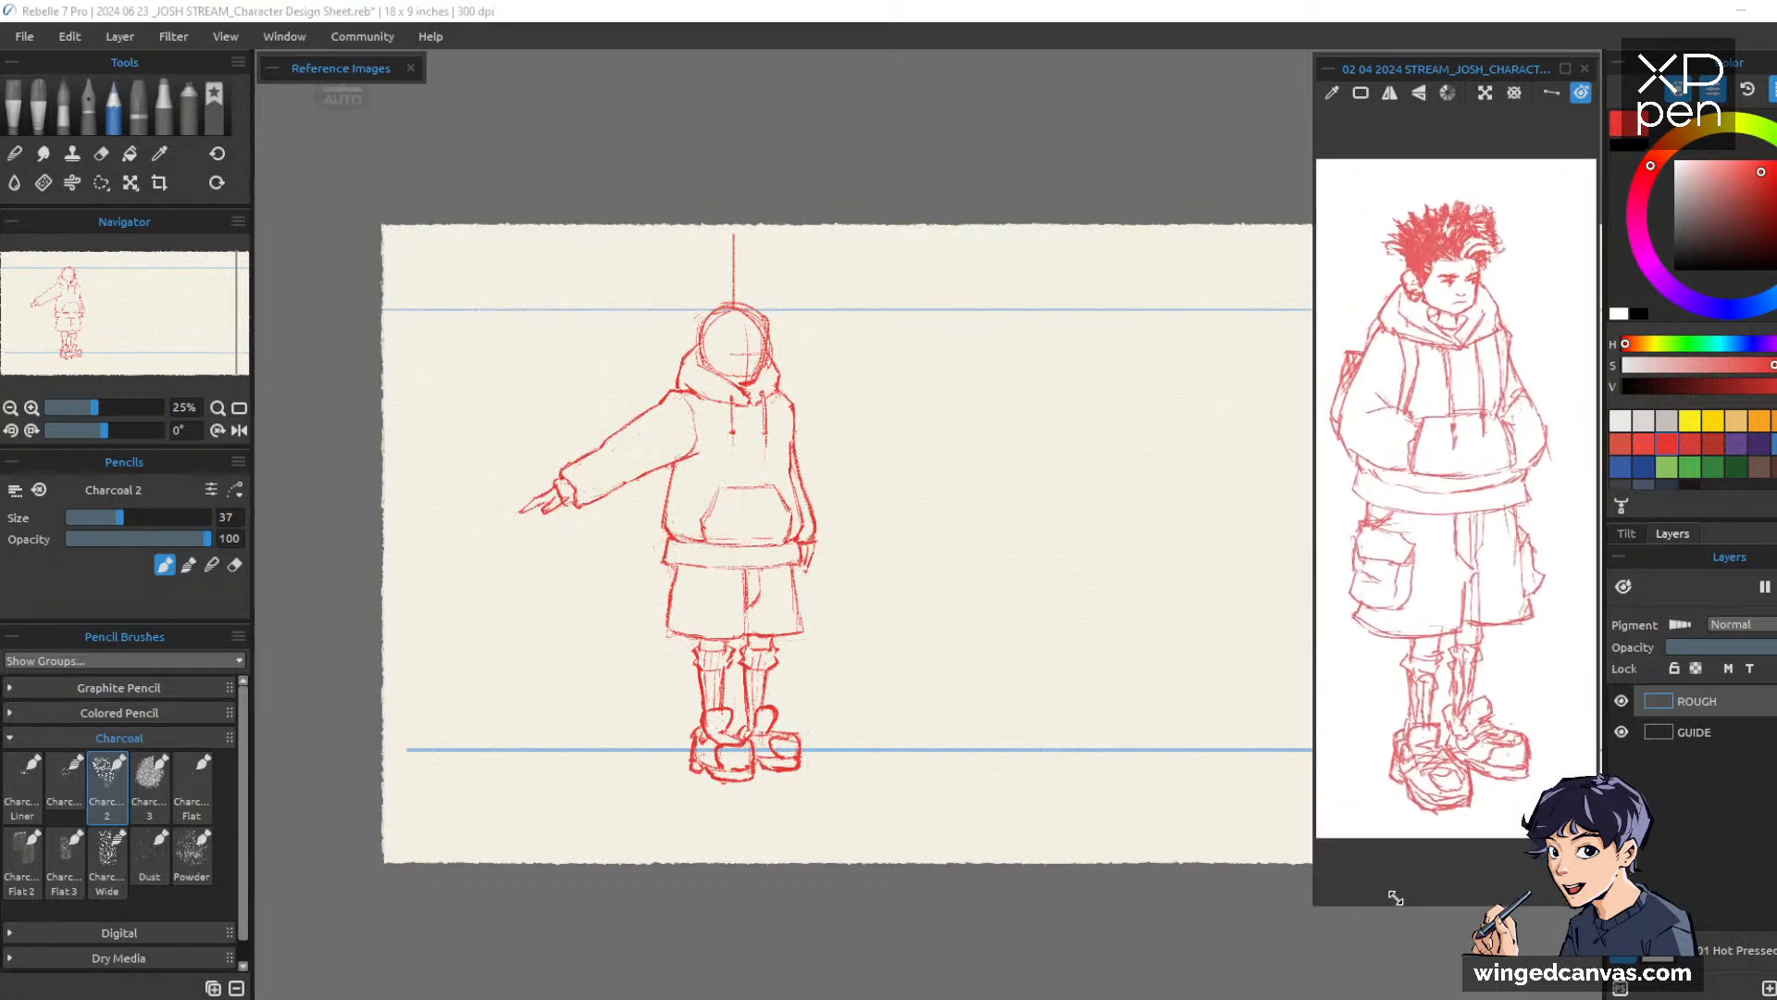
left_click_drag(1315, 628, 1184, 675)
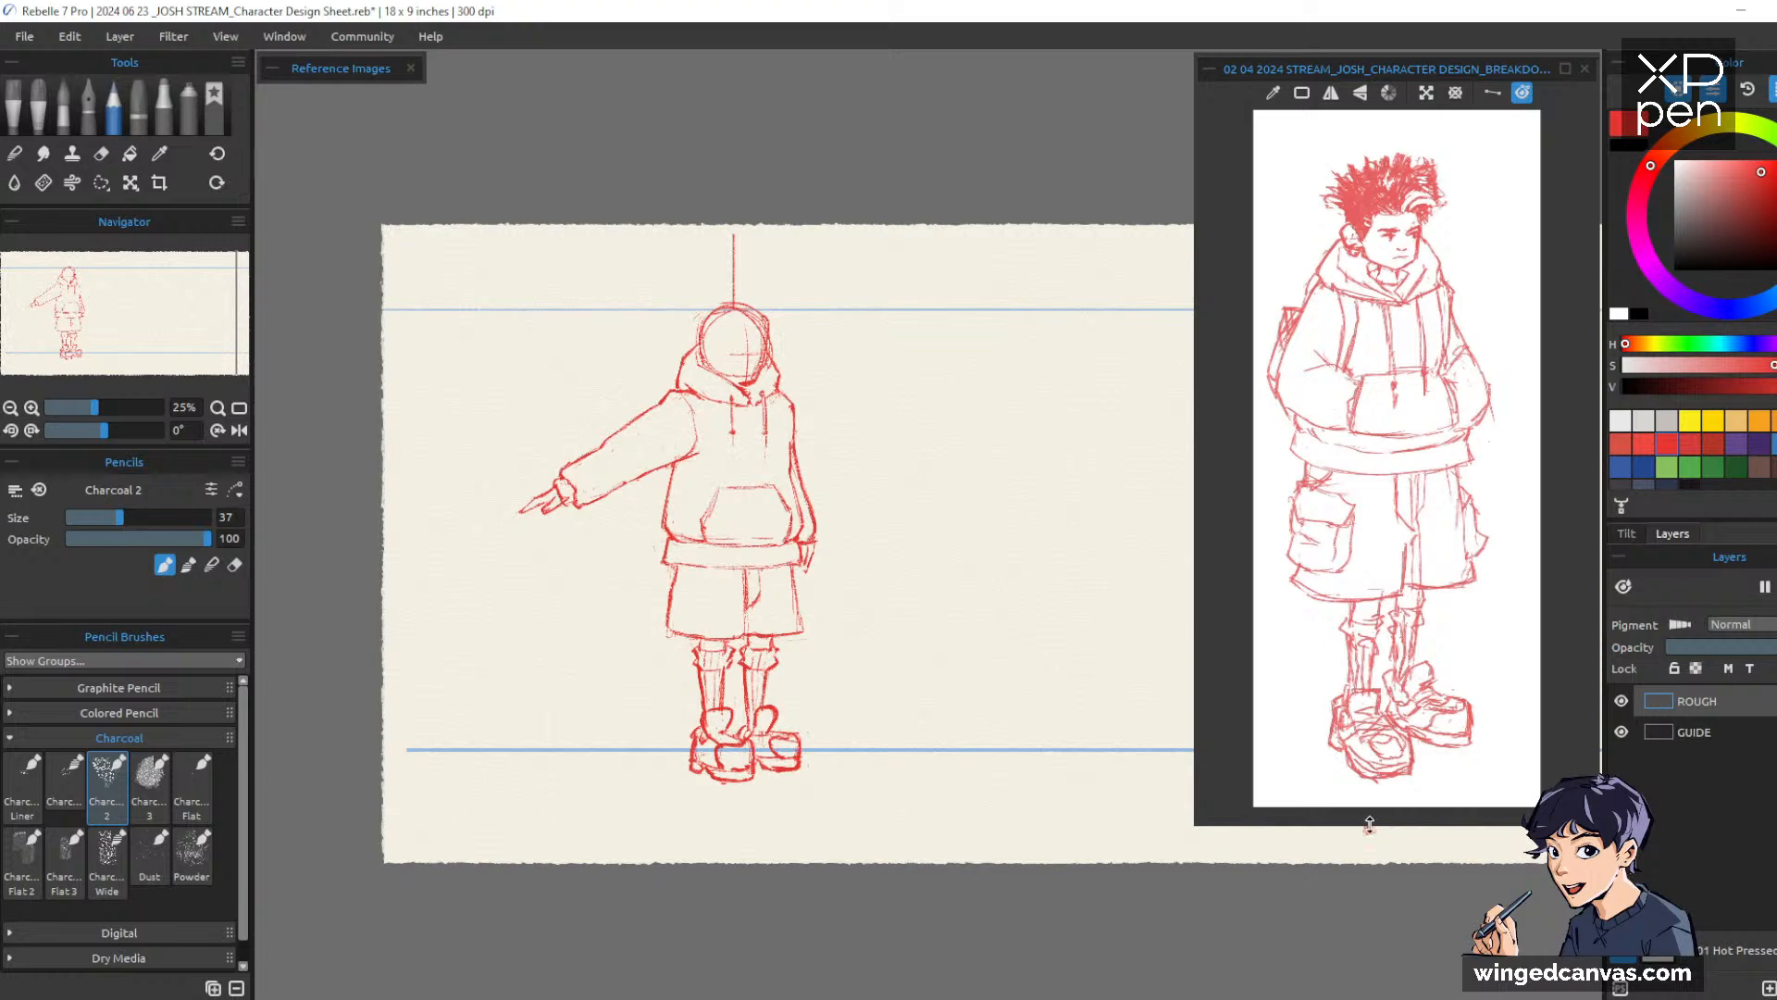
left_click_drag(1308, 823, 1308, 972)
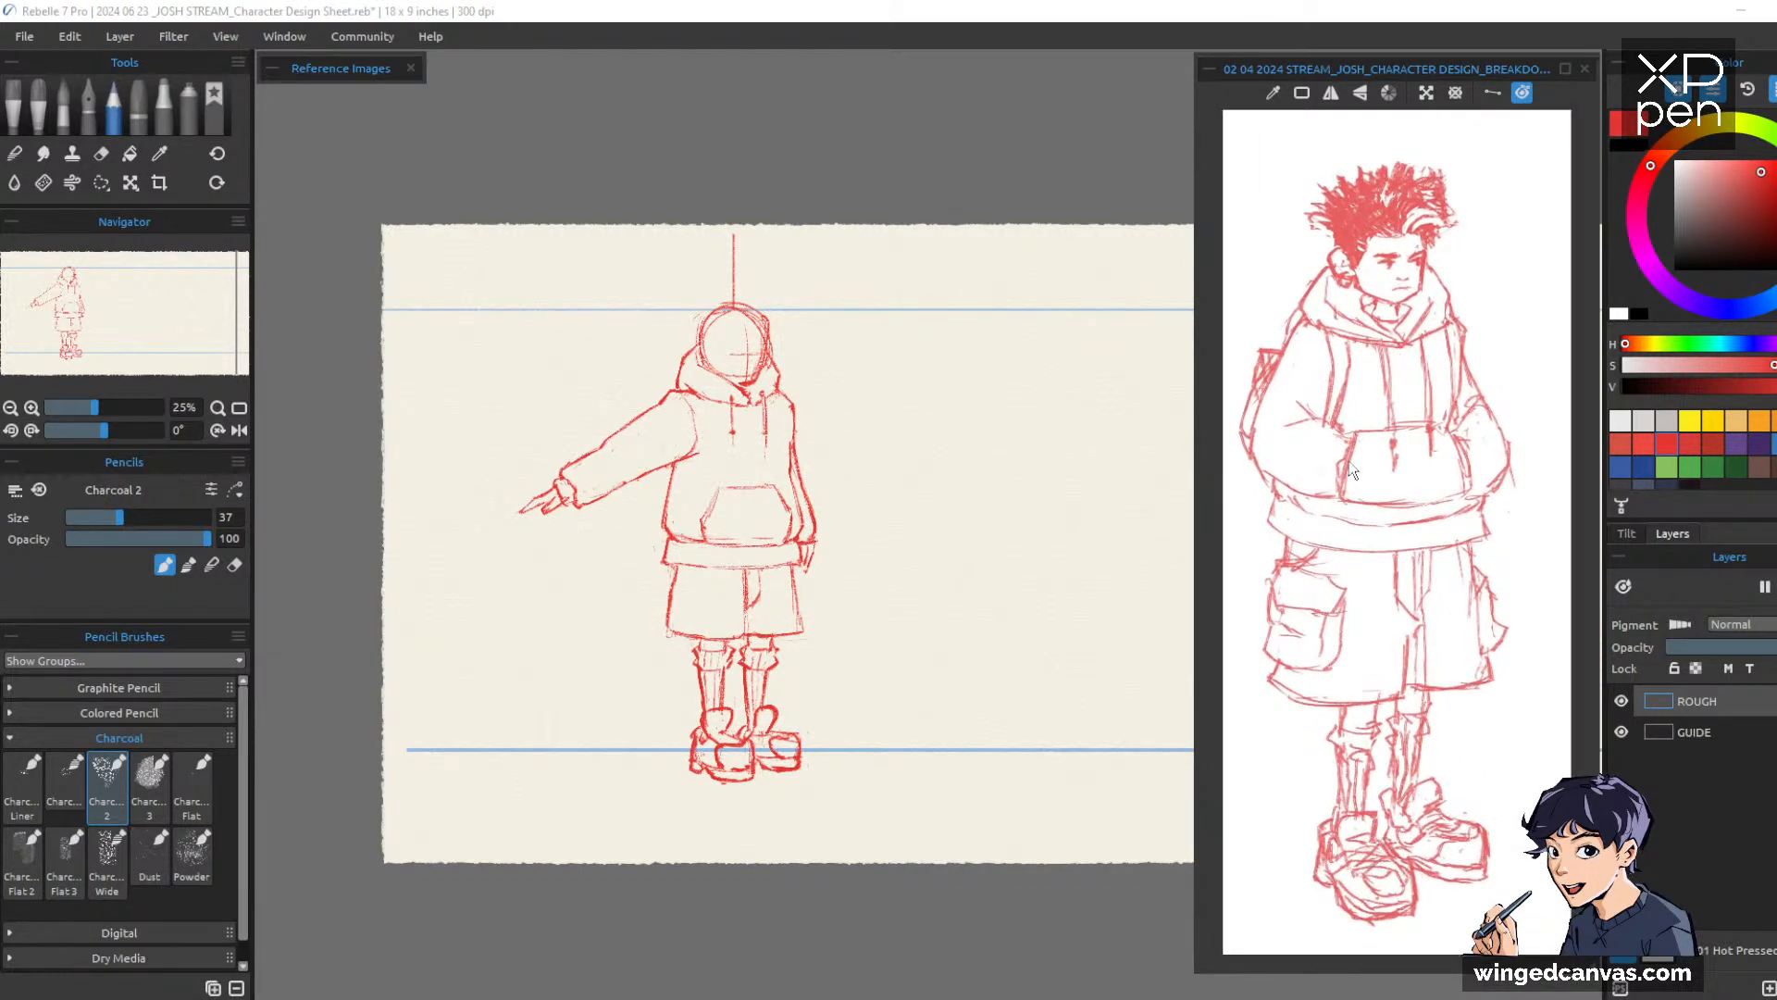
Refine the lines of the back shoe's side and toe cap with alternating charcoal and eraser touches
scroll(841, 541, "up", 2)
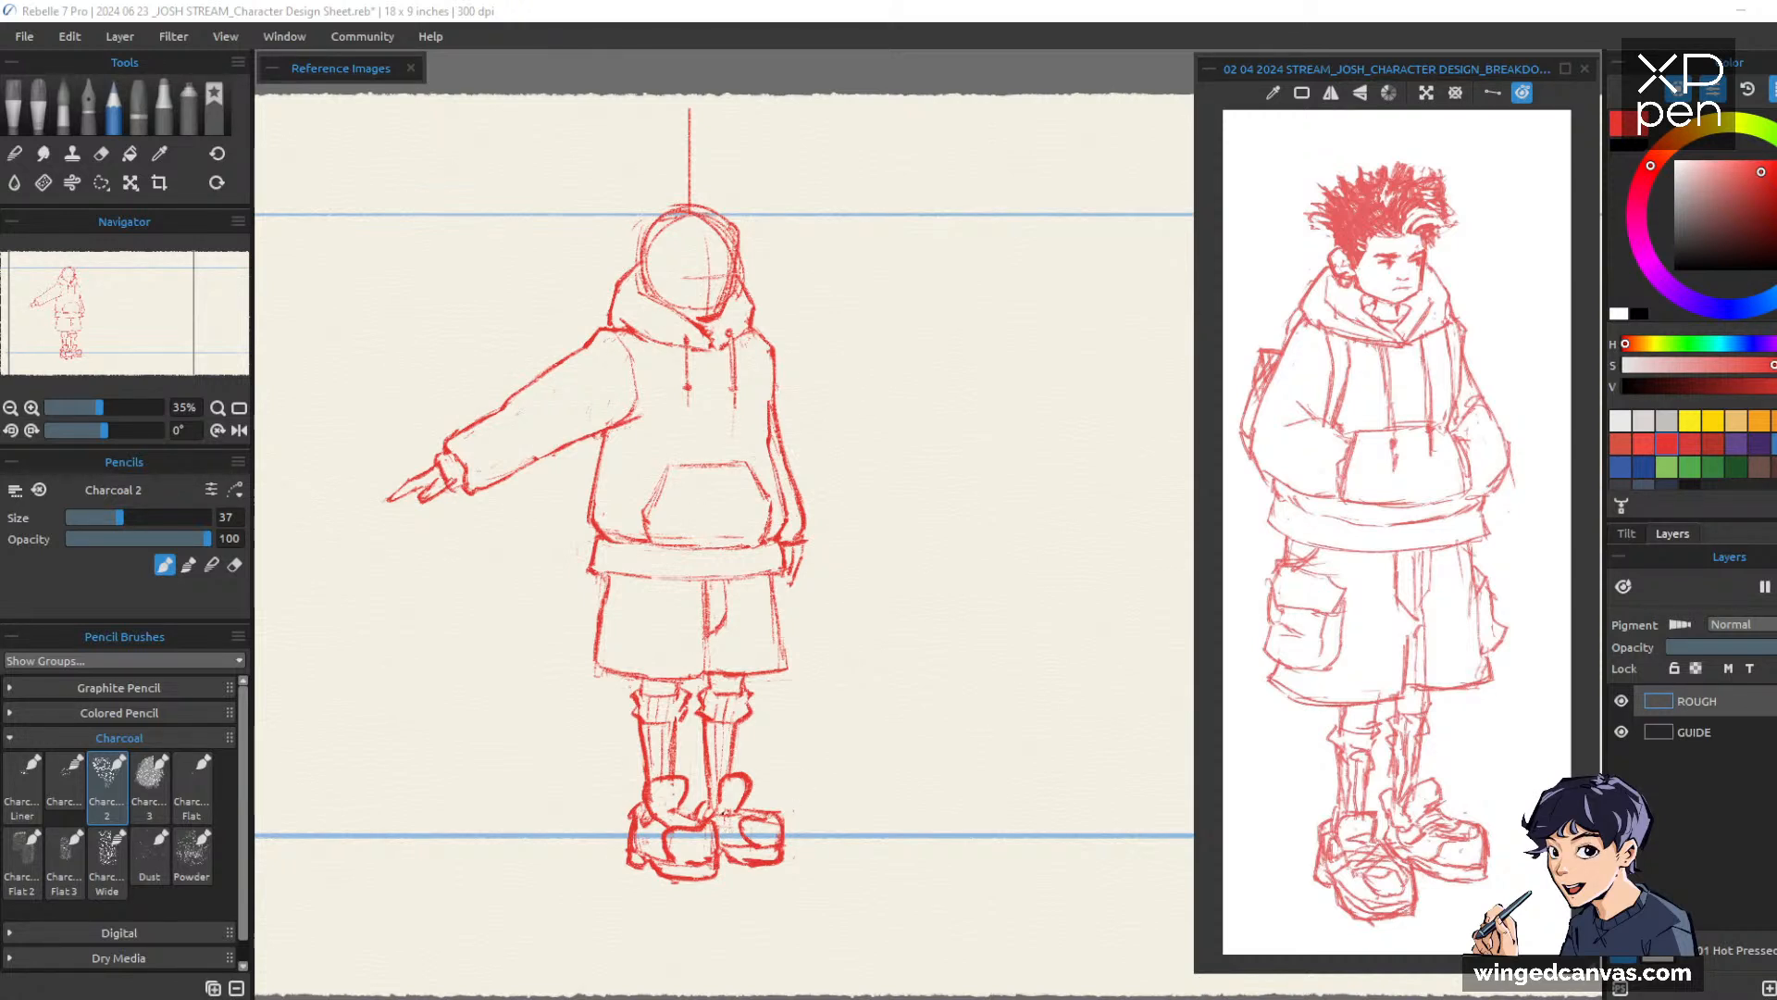
left_click_drag(924, 763, 1012, 705)
mouse_move(859, 767)
left_mouse_down()
mouse_move(758, 754)
mouse_move(782, 763)
mouse_move(769, 750)
mouse_move(741, 776)
mouse_move(764, 775)
mouse_move(743, 777)
mouse_move(737, 818)
mouse_move(774, 821)
mouse_move(790, 765)
mouse_move(789, 824)
left_mouse_up()
key("e")
key("b")
key("e")
key("b")
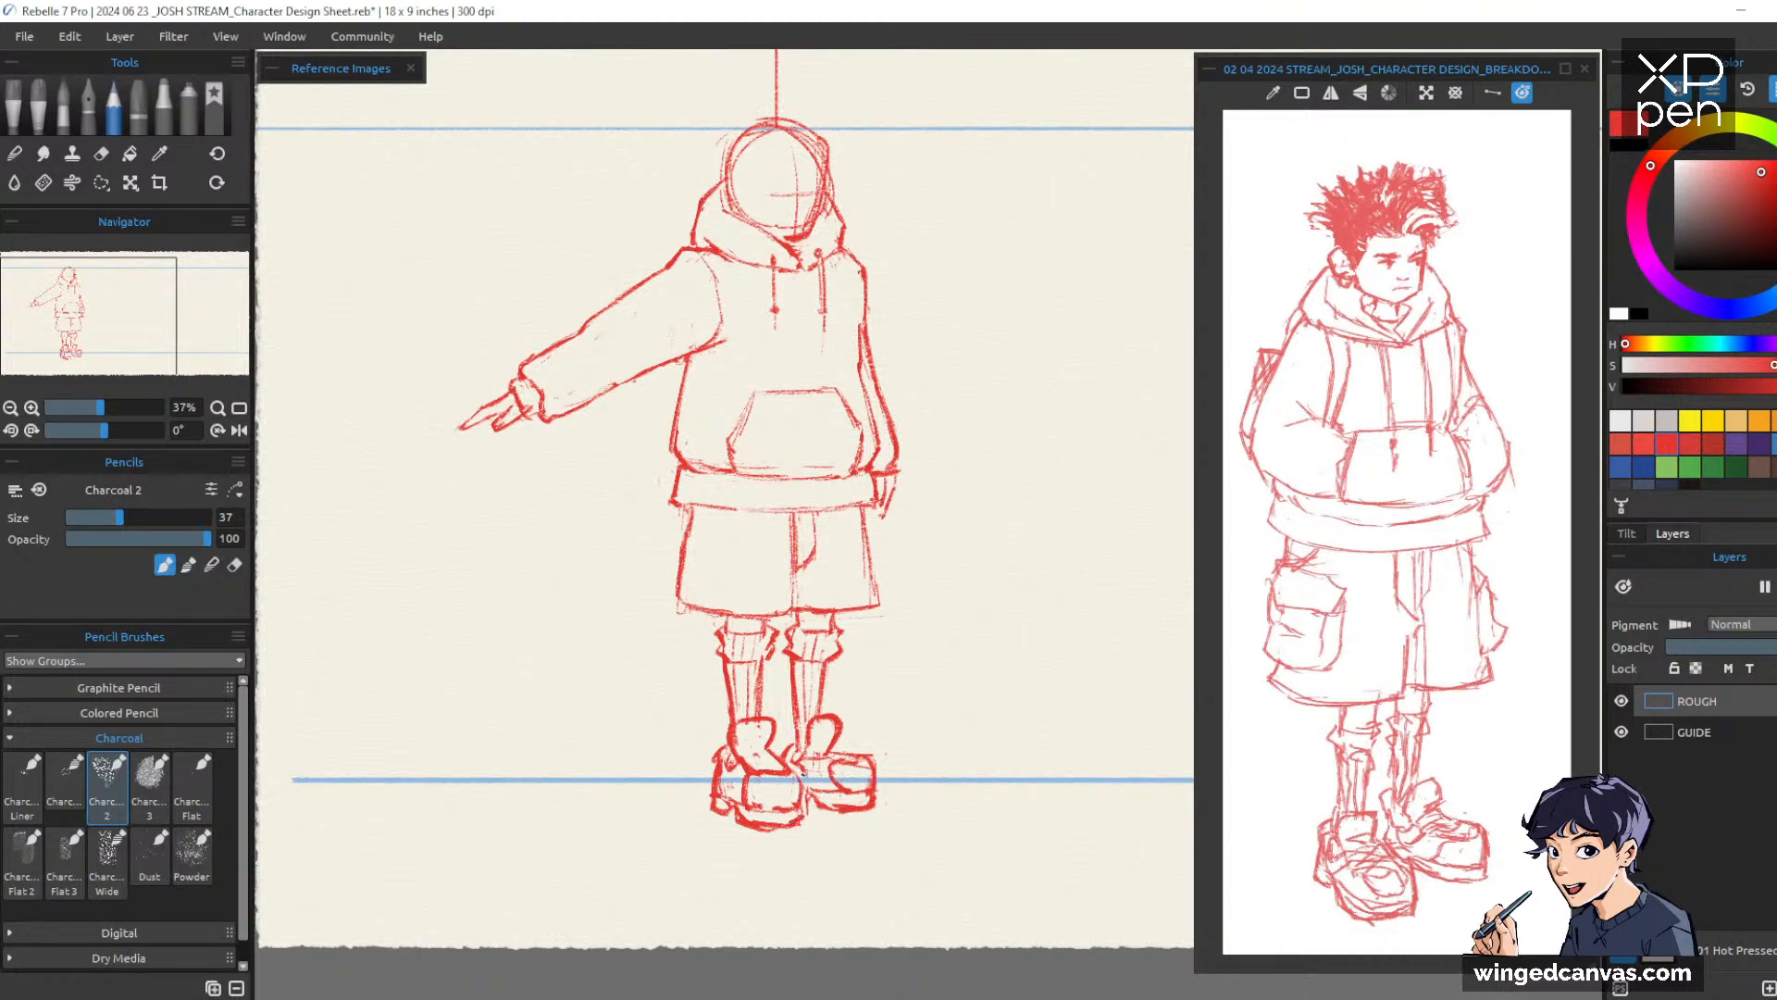
Rework the front shoe's side and heel lines and draw curved upper edges across the base of its tongue
mouse_move(765, 752)
left_mouse_down()
mouse_move(802, 783)
mouse_move(802, 818)
left_mouse_up()
key("e")
key("b")
key("e")
left_click_drag(720, 768, 727, 814)
key("b")
mouse_move(726, 745)
left_mouse_down()
mouse_move(712, 793)
mouse_move(728, 815)
mouse_move(793, 820)
left_mouse_up()
mouse_move(742, 764)
left_mouse_down()
mouse_move(850, 758)
mouse_move(839, 773)
left_mouse_up()
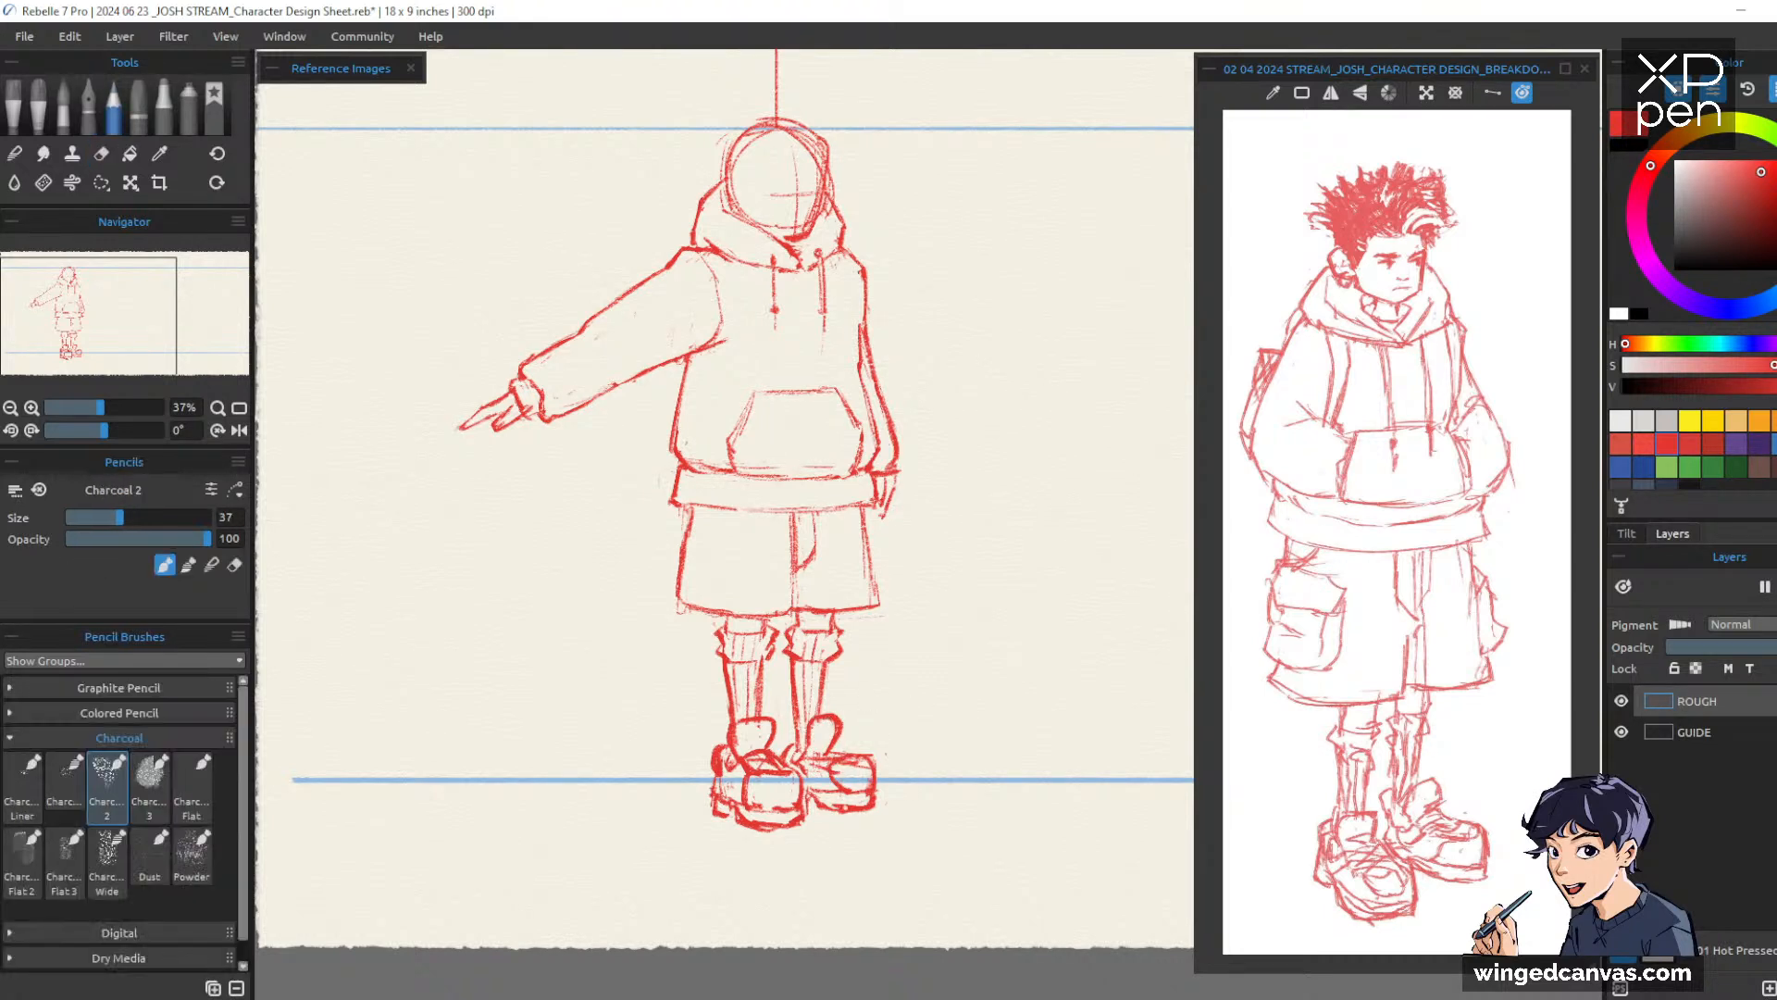
left_click_drag(726, 814, 733, 819)
Clean up the soles of both shoes and redraw the dividing line between the back shoe's upper and sole
key("e")
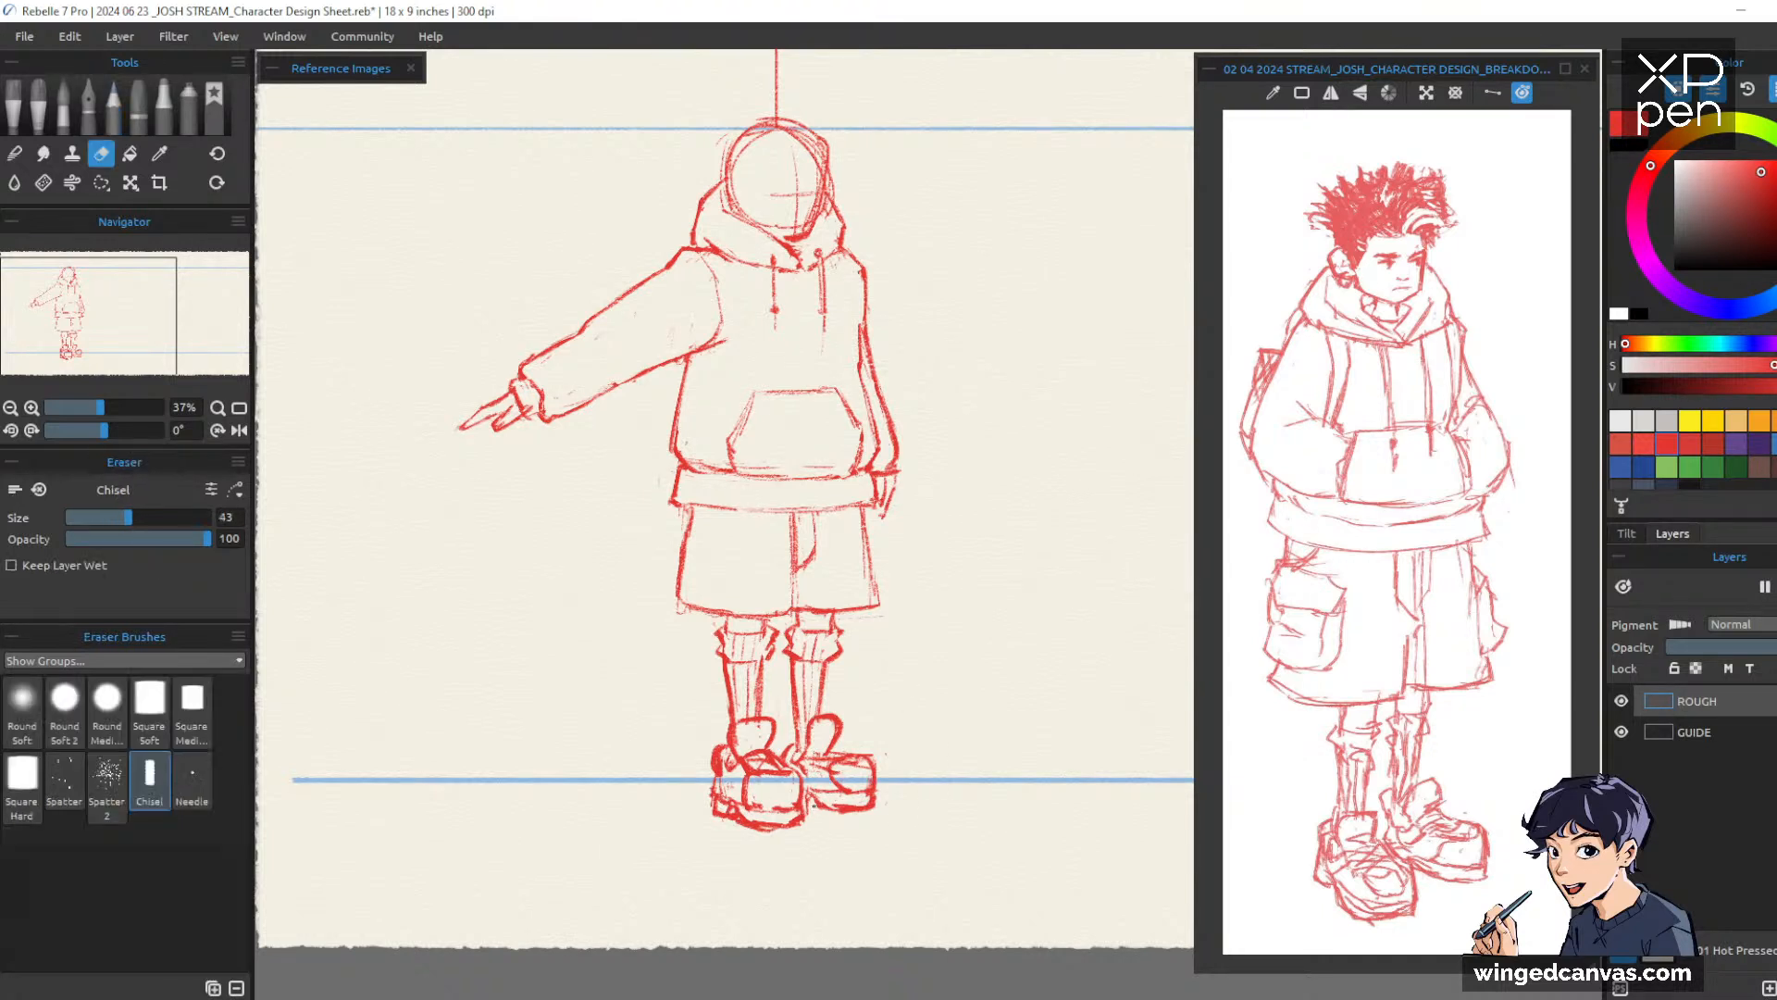
key("b")
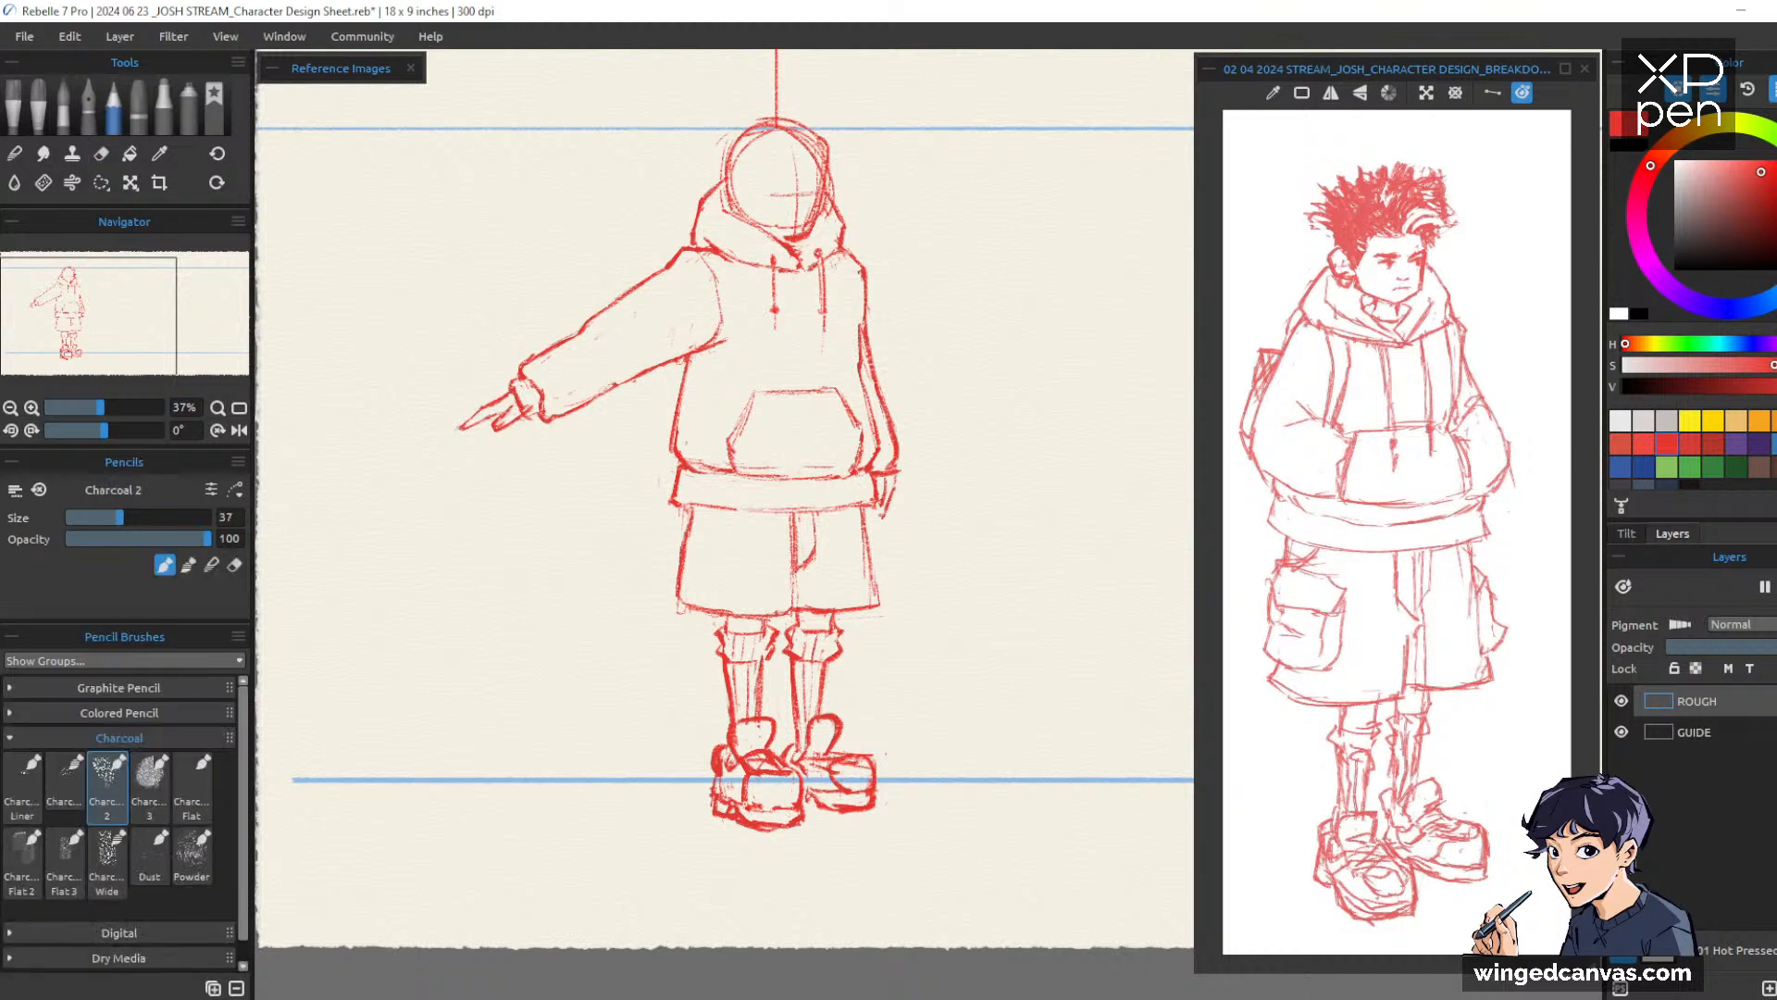
left_click_drag(757, 807, 862, 806)
key("e")
key("b")
key("e")
key("b")
key("e")
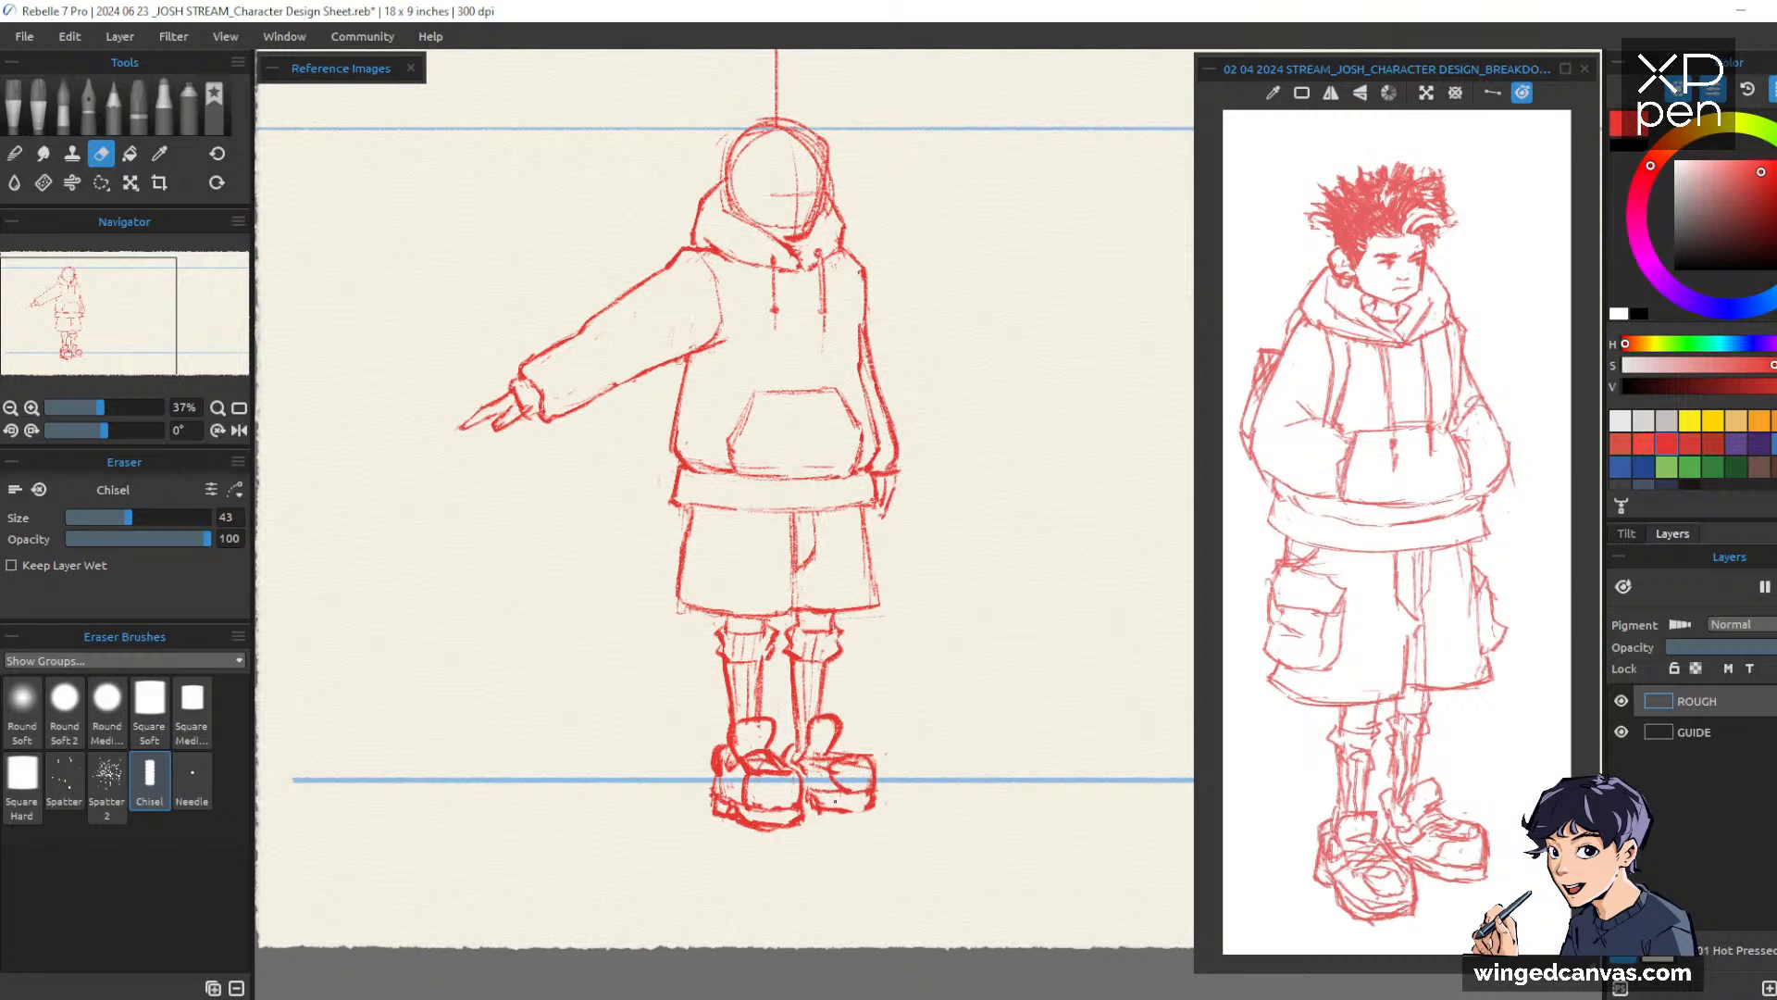
key("b")
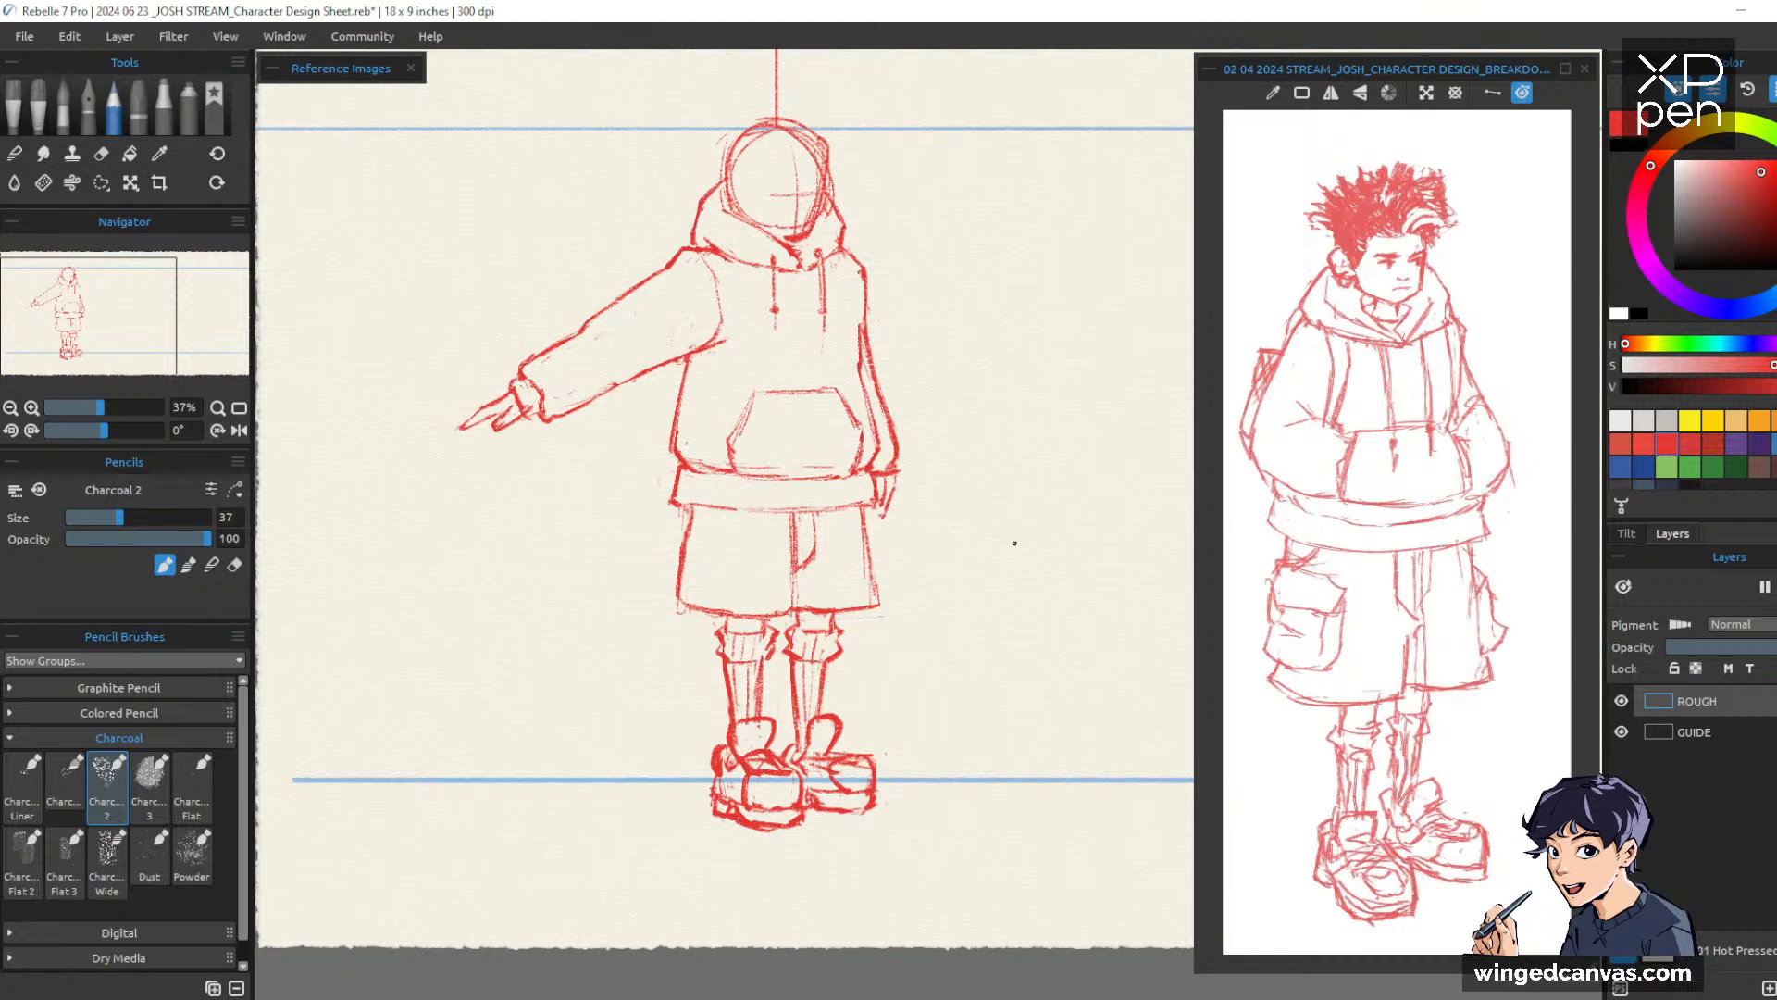
Save the character design sheet
left_click(1767, 9)
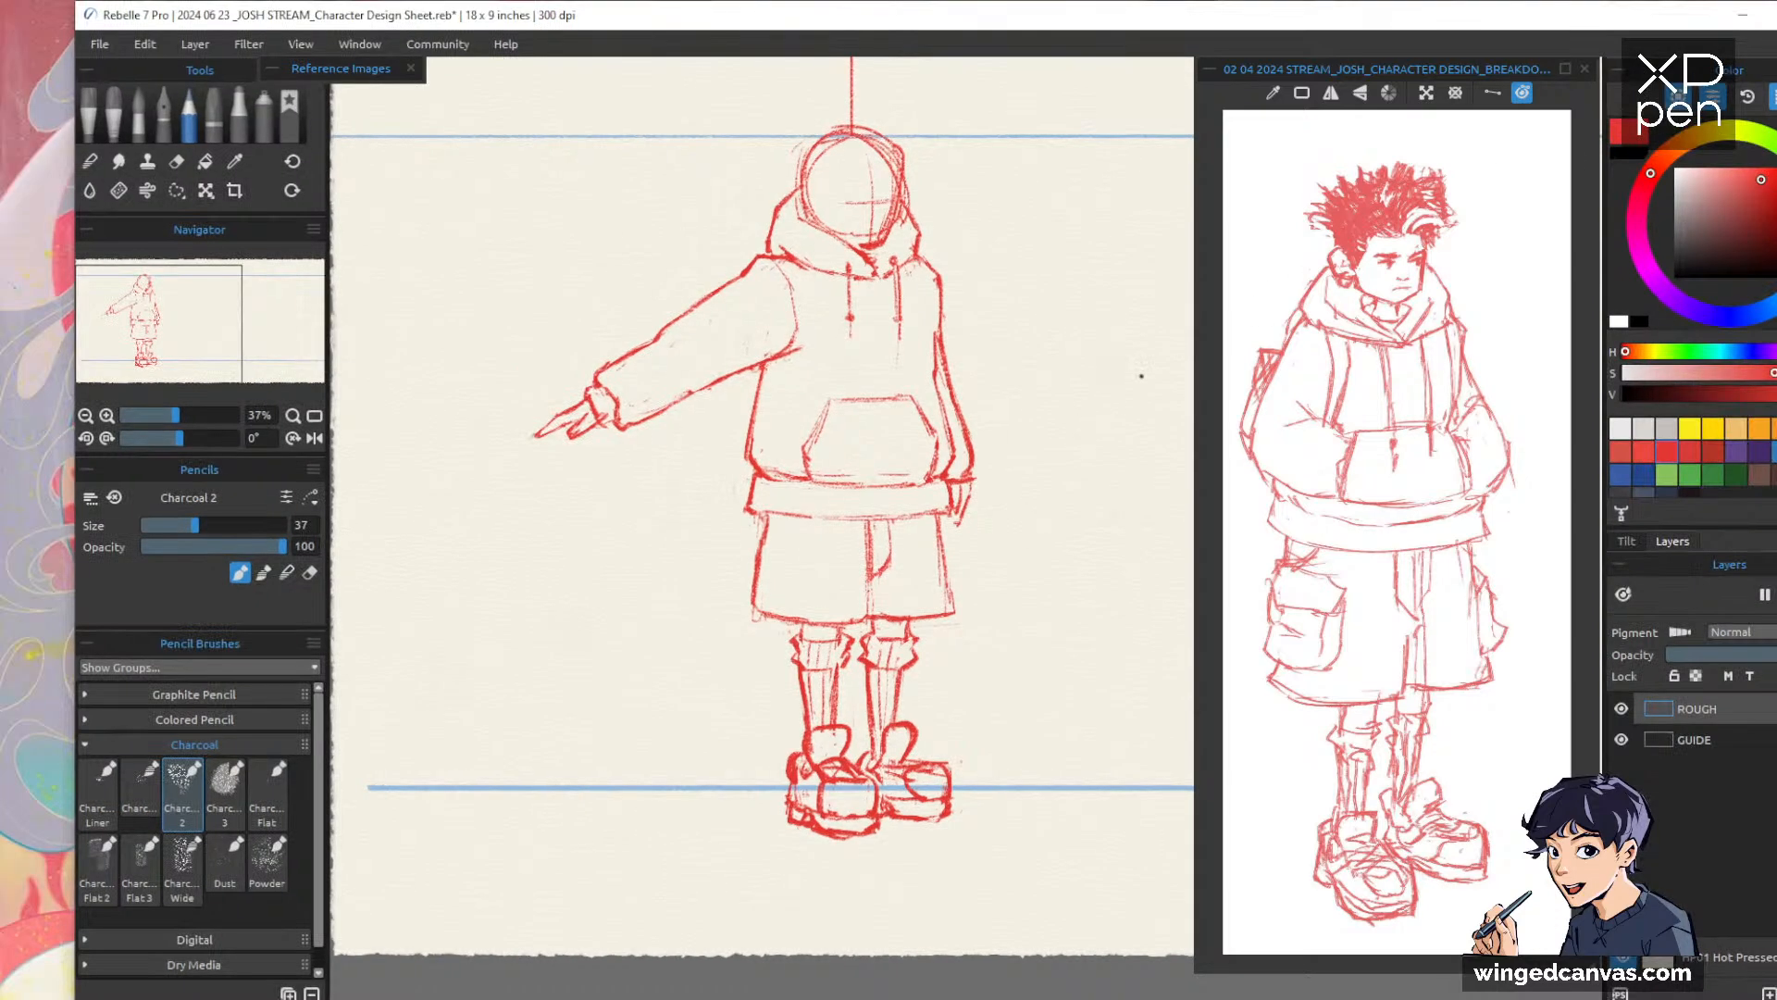
left_click_drag(1023, 435, 1064, 424)
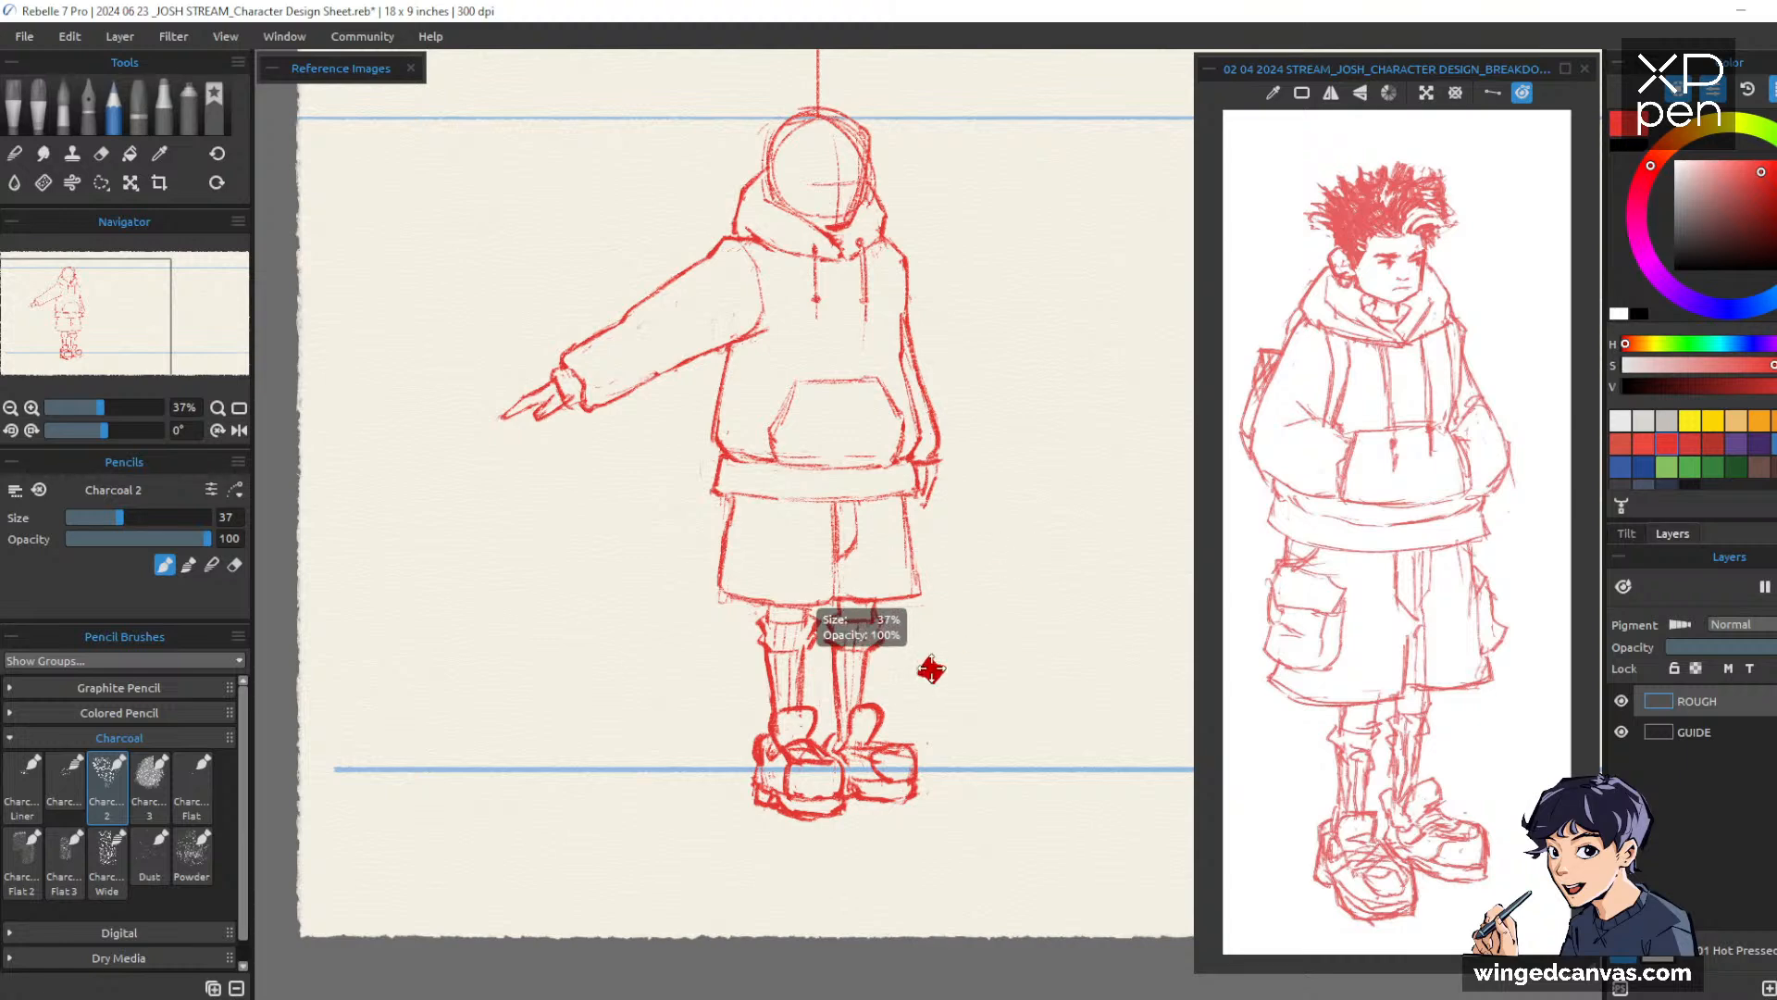
left_click_drag(979, 583, 1083, 605)
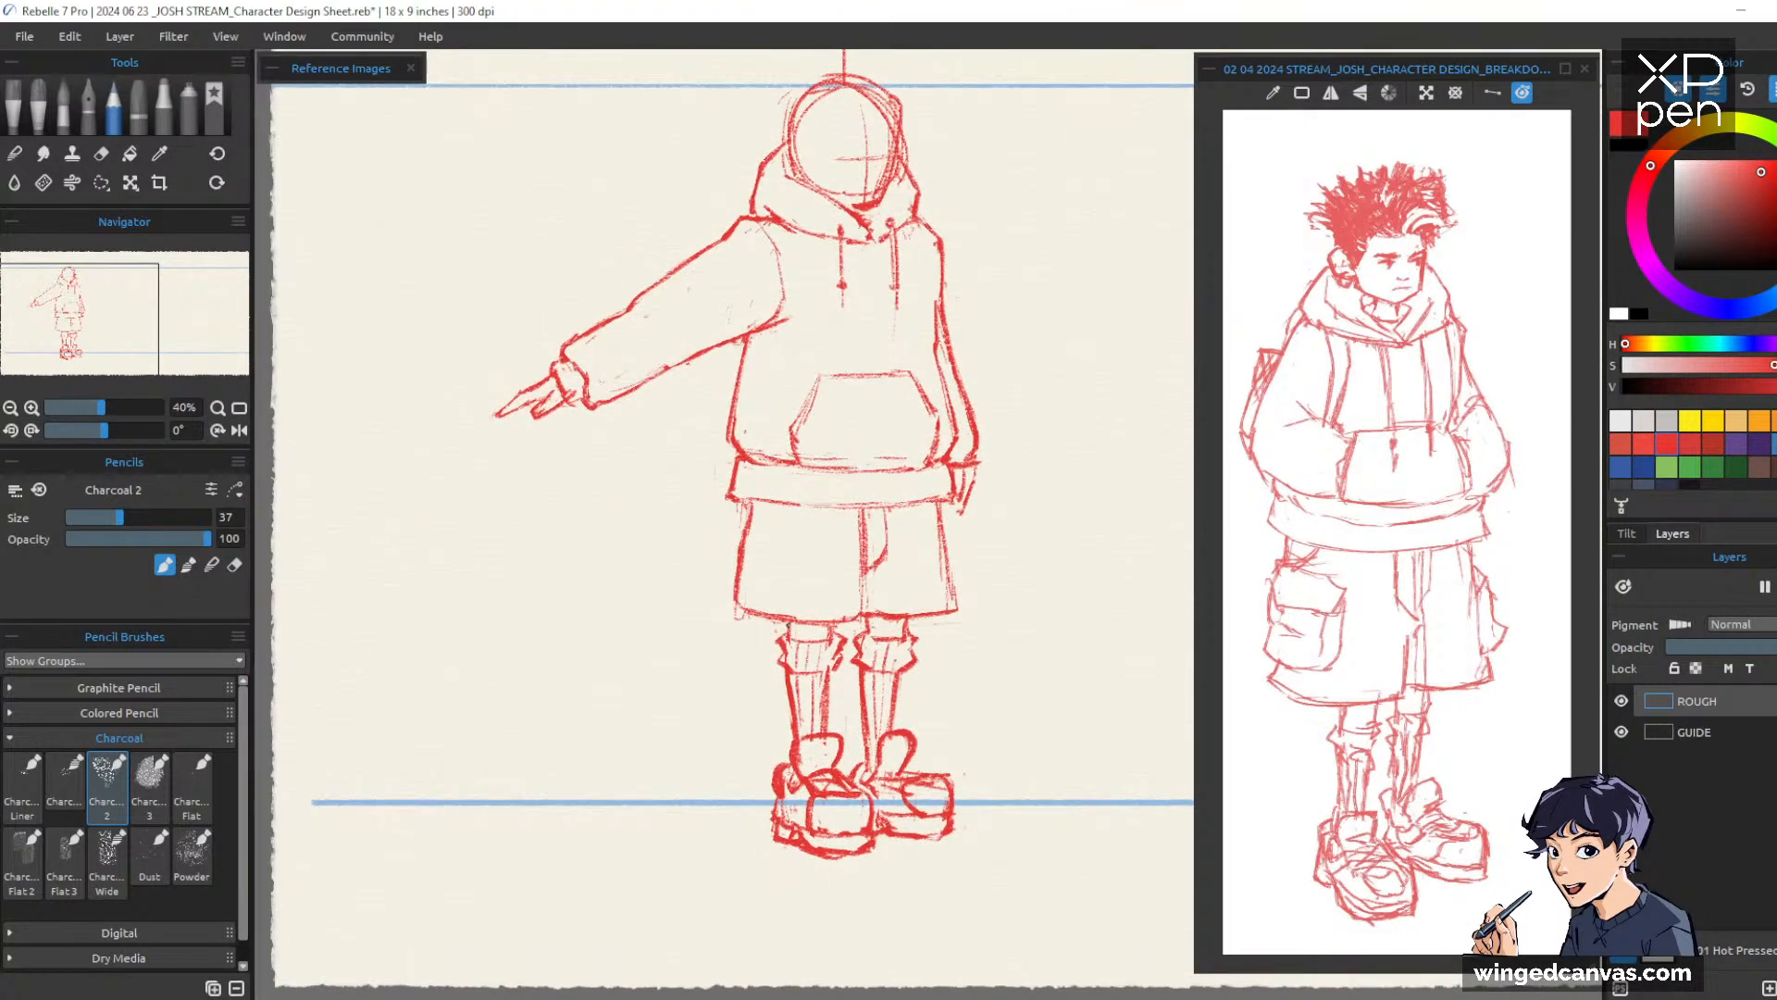
key("ctrl+s")
Draw a slanted hip pocket and a bulging cargo pocket with a flap on the shorts leg below the outstretched arm
left_click(773, 523)
mouse_move(798, 504)
left_mouse_down()
mouse_move(754, 534)
mouse_move(802, 537)
mouse_move(736, 563)
mouse_move(772, 566)
mouse_move(797, 542)
mouse_move(787, 612)
left_mouse_up()
key("e")
key("b")
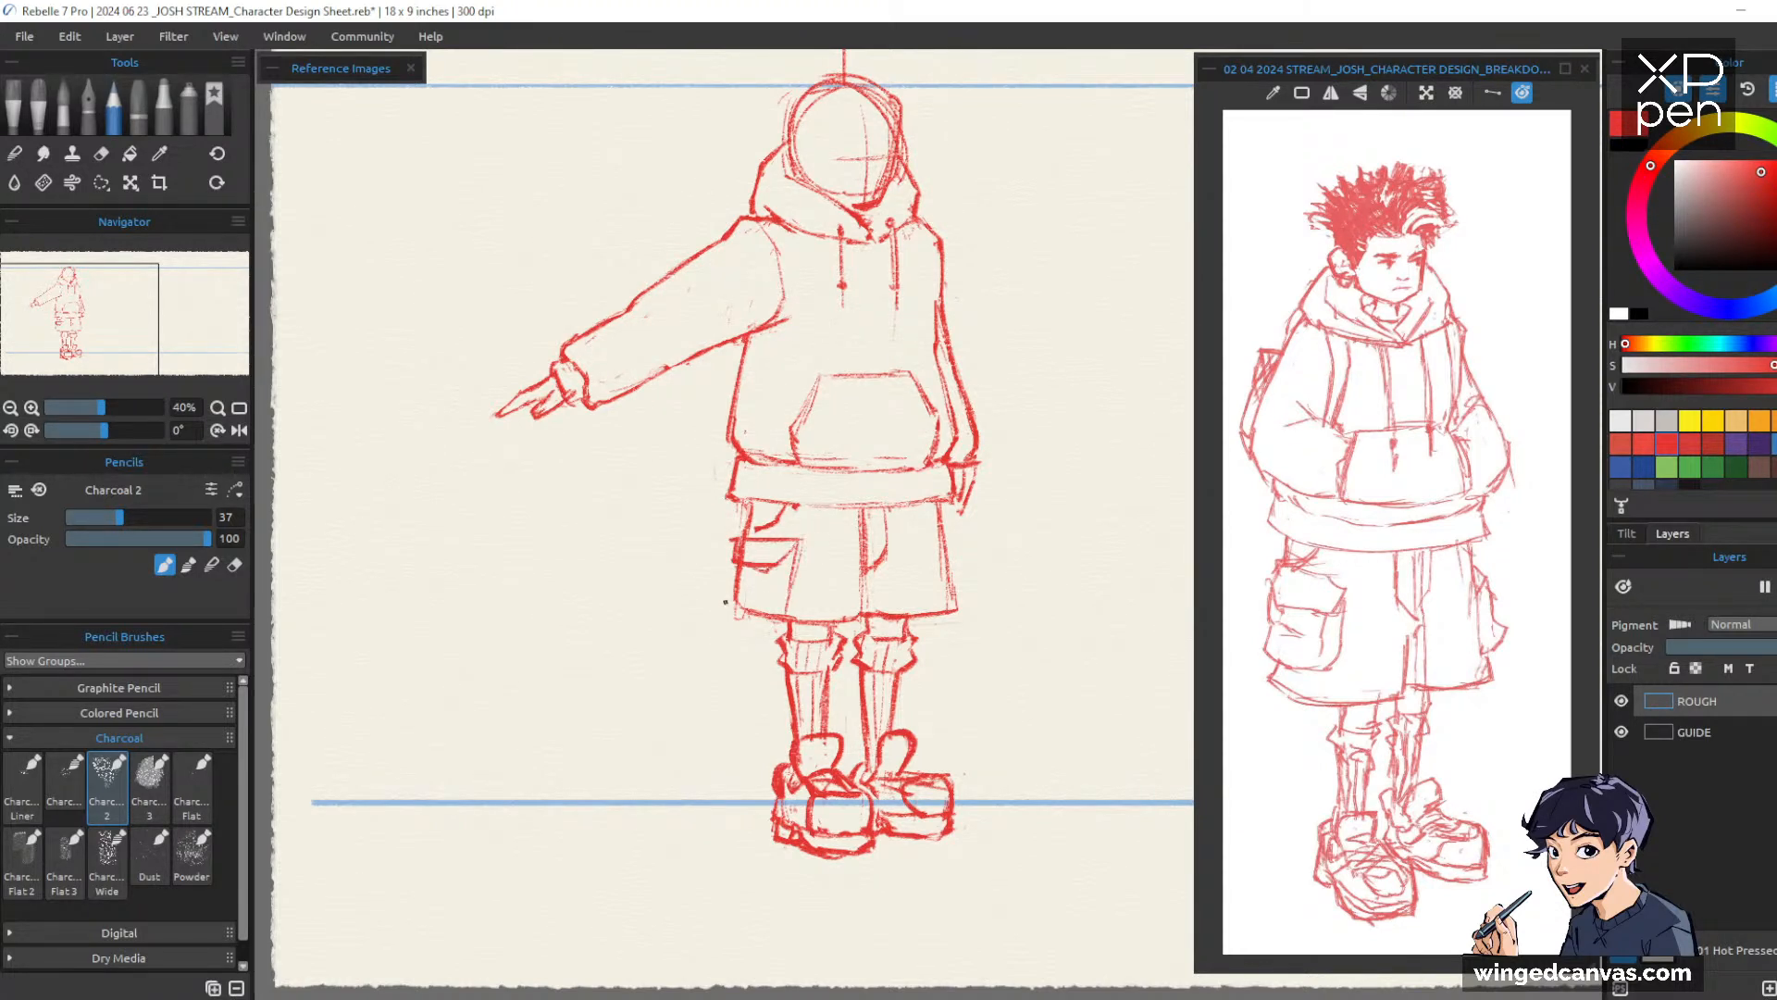
mouse_move(739, 559)
left_mouse_down()
mouse_move(729, 607)
mouse_move(798, 606)
left_mouse_up()
Draw a cargo pocket protruding from the opposite shorts leg and erase the old shorts outline inside the first cargo pocket
mouse_move(942, 526)
left_mouse_down()
mouse_move(960, 530)
mouse_move(949, 559)
left_mouse_up()
key("e")
key("p")
mouse_move(949, 548)
left_mouse_down()
mouse_move(954, 606)
mouse_move(961, 583)
left_mouse_up()
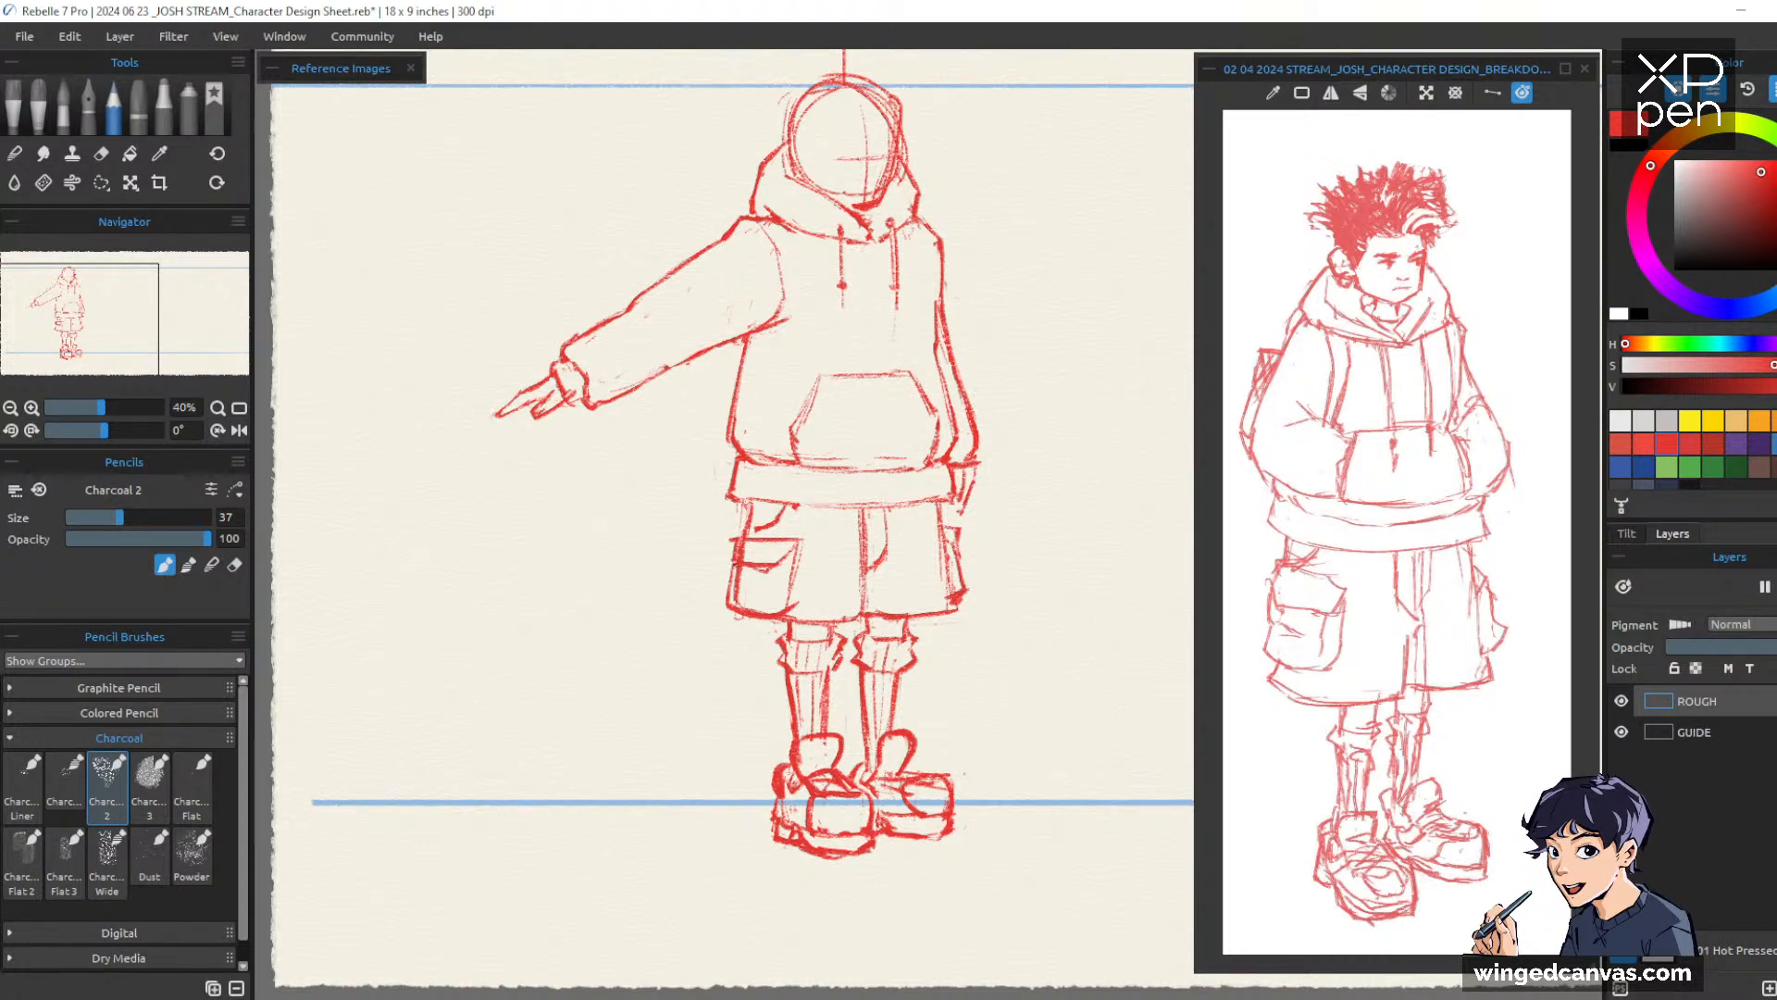
key("e")
mouse_move(738, 573)
left_mouse_down()
mouse_move(738, 598)
mouse_move(741, 547)
left_mouse_up()
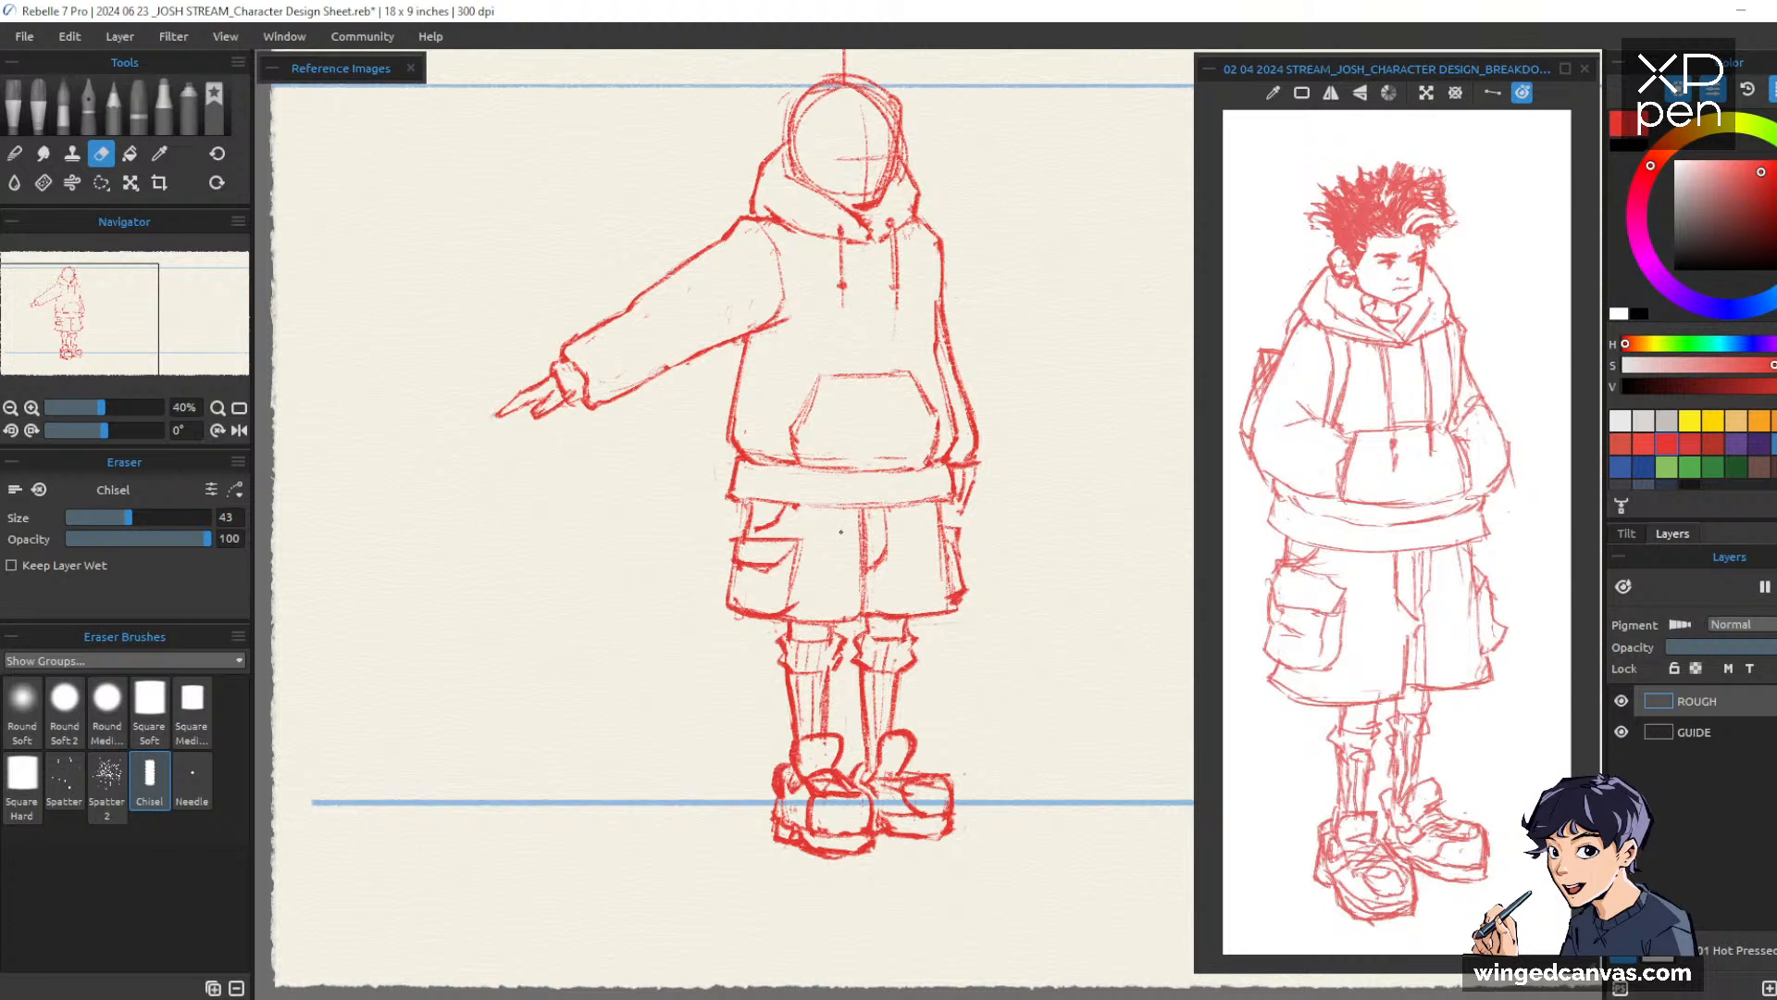
key("b")
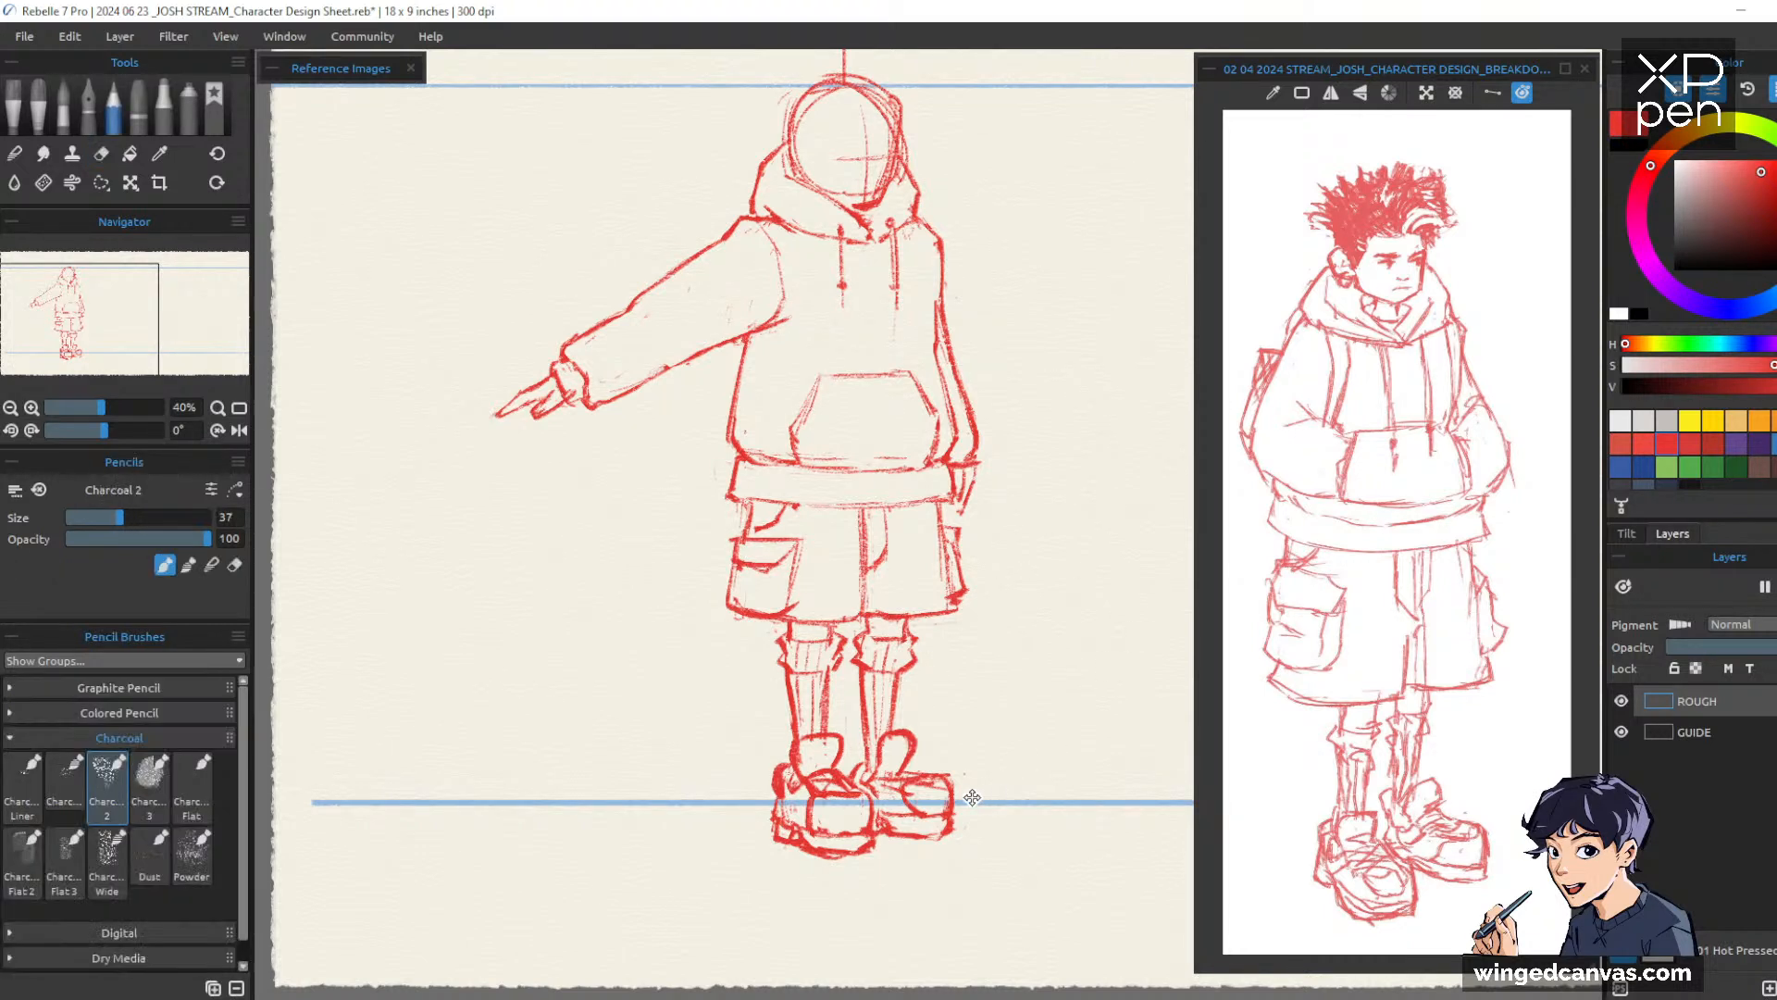
left_click_drag(972, 797, 910, 824)
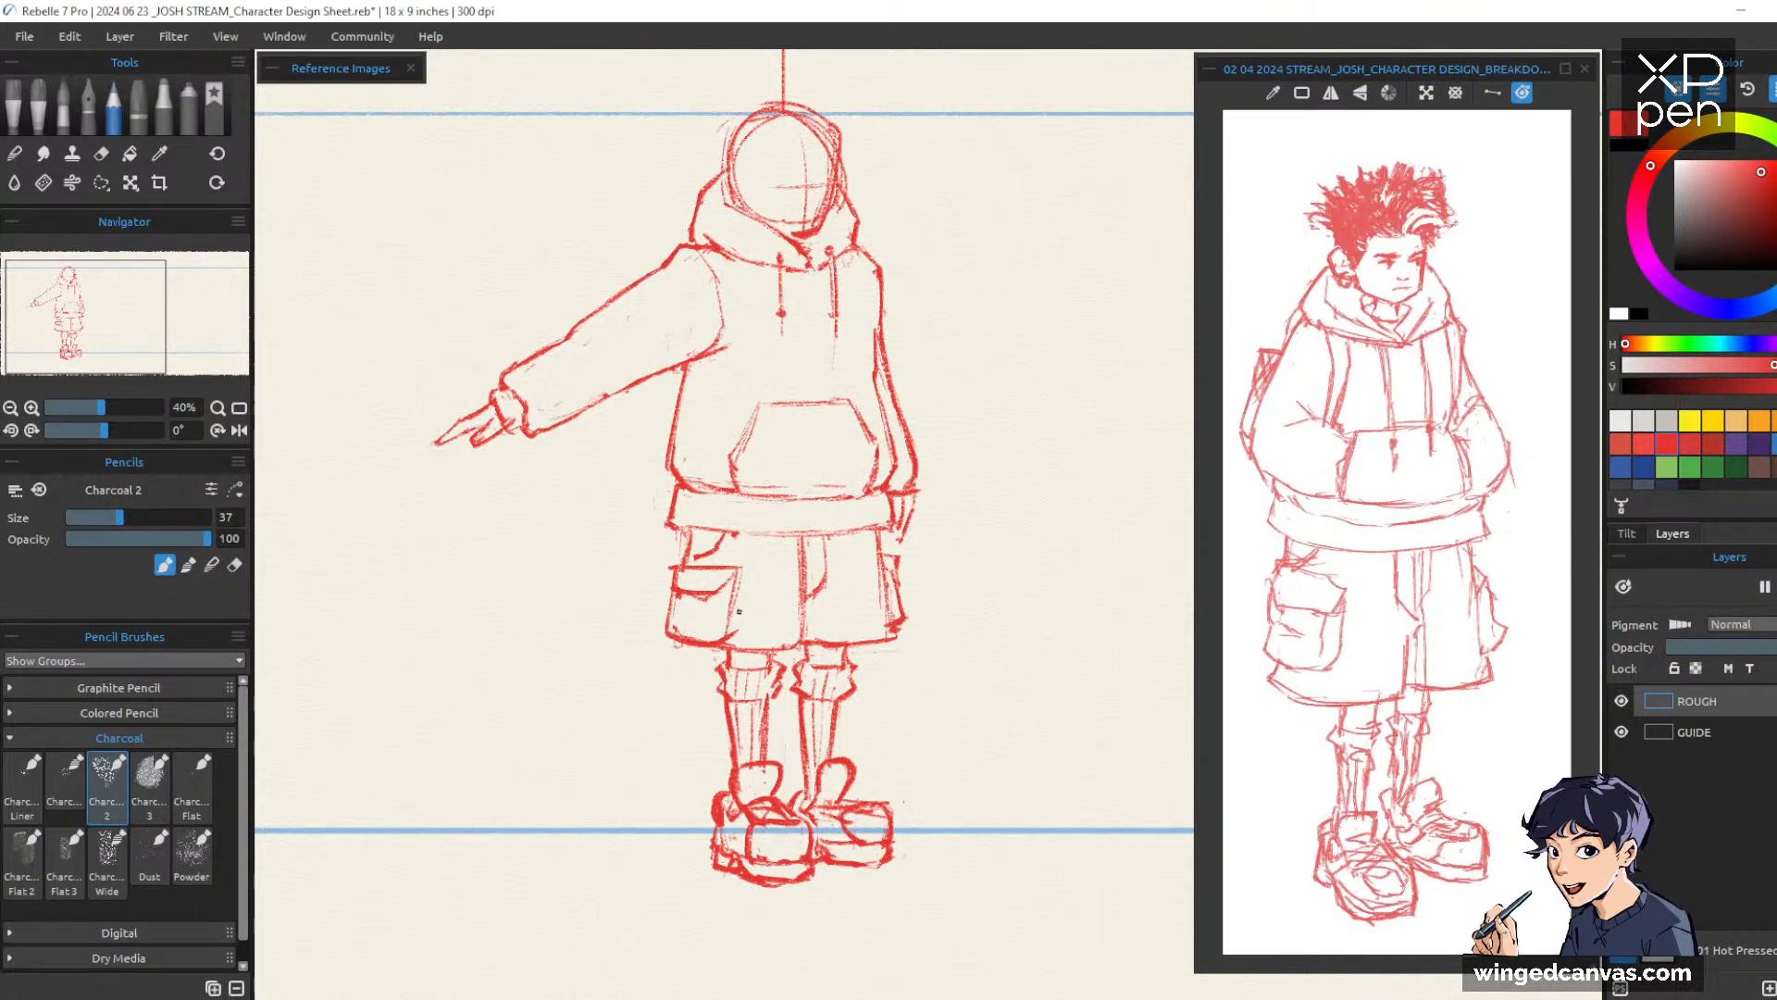
mouse_move(1090, 618)
left_mouse_down()
mouse_move(996, 669)
mouse_move(1064, 635)
mouse_move(1052, 615)
left_mouse_up()
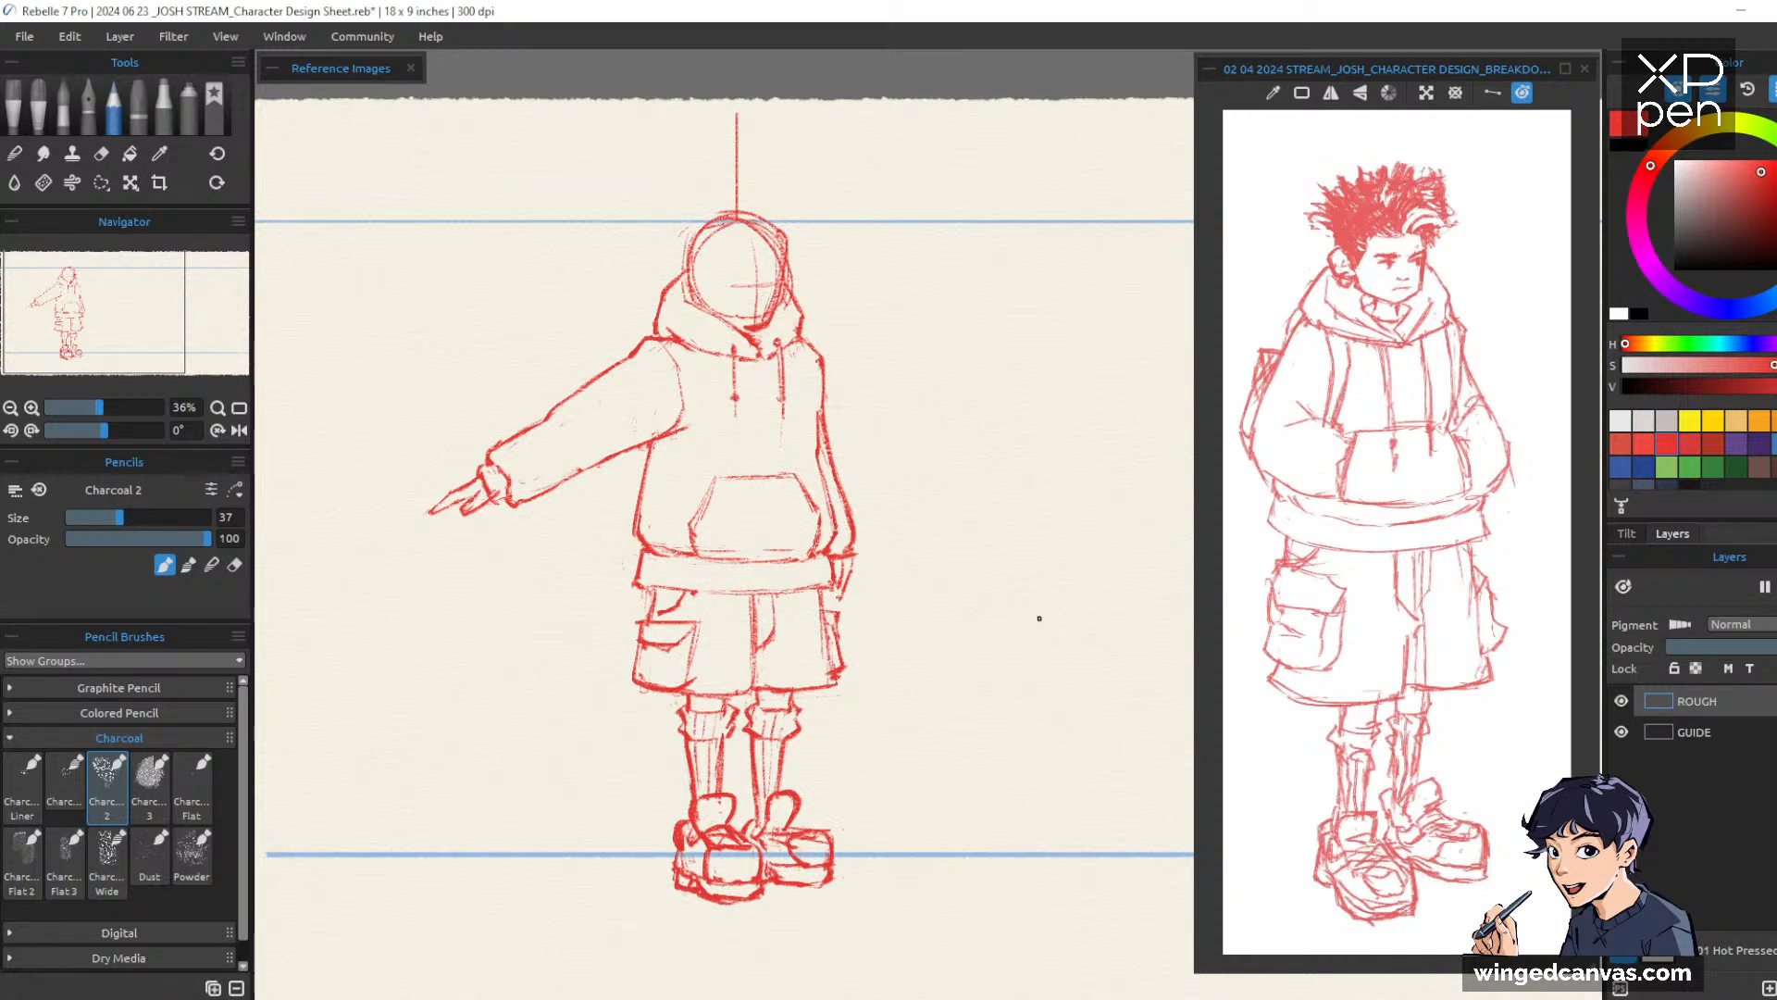
scroll(891, 329, "up", 1)
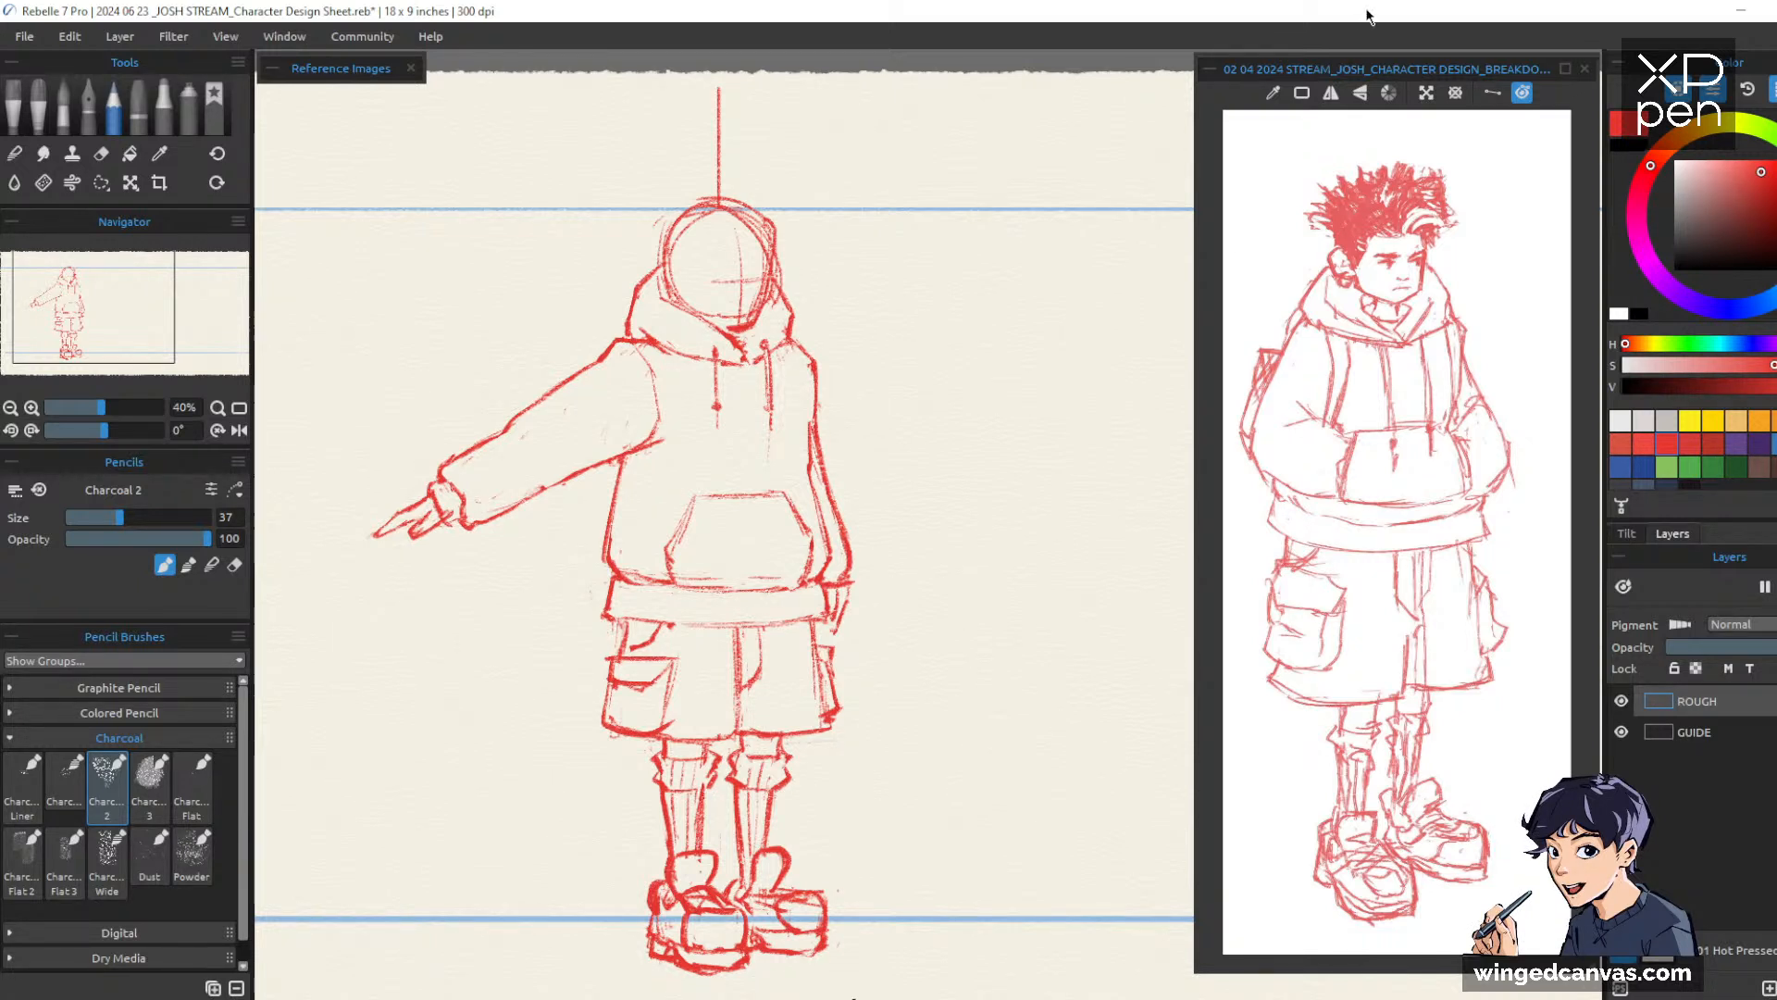
left_click_drag(984, 568, 1046, 587)
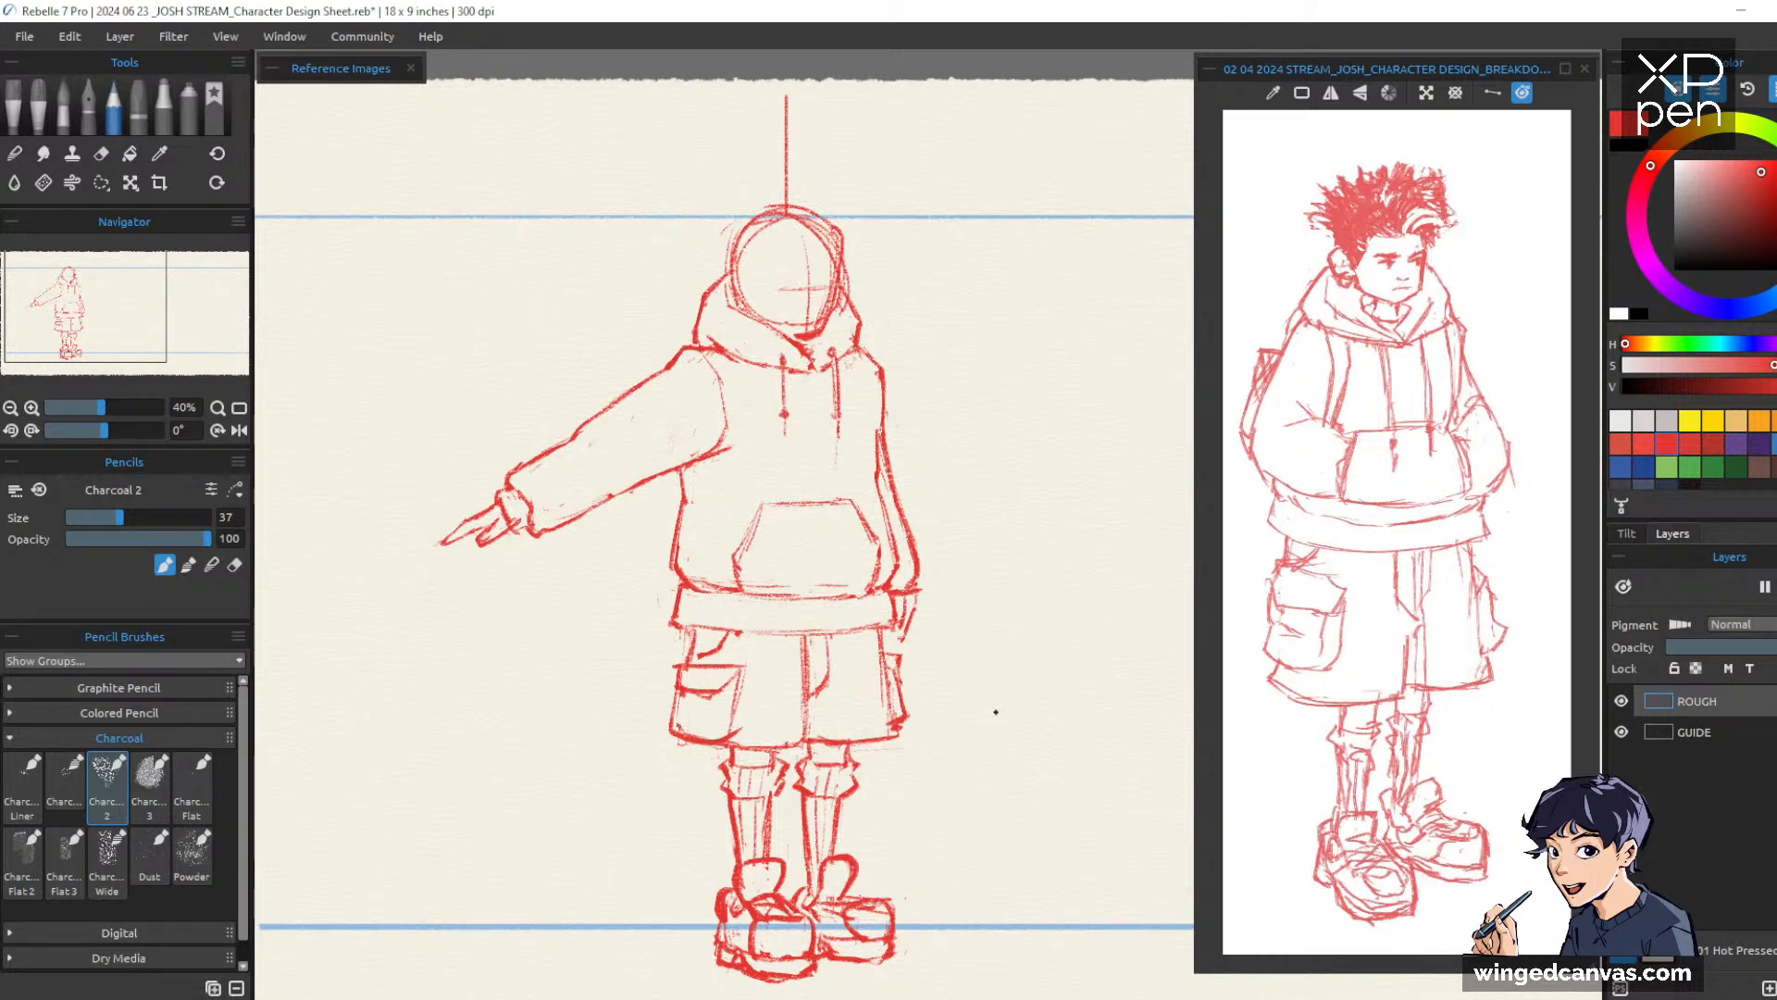
Clean up the outstretched arm's cuff, then define the lowered arm's cuff and redraw its sleeve's outer edge
key("e")
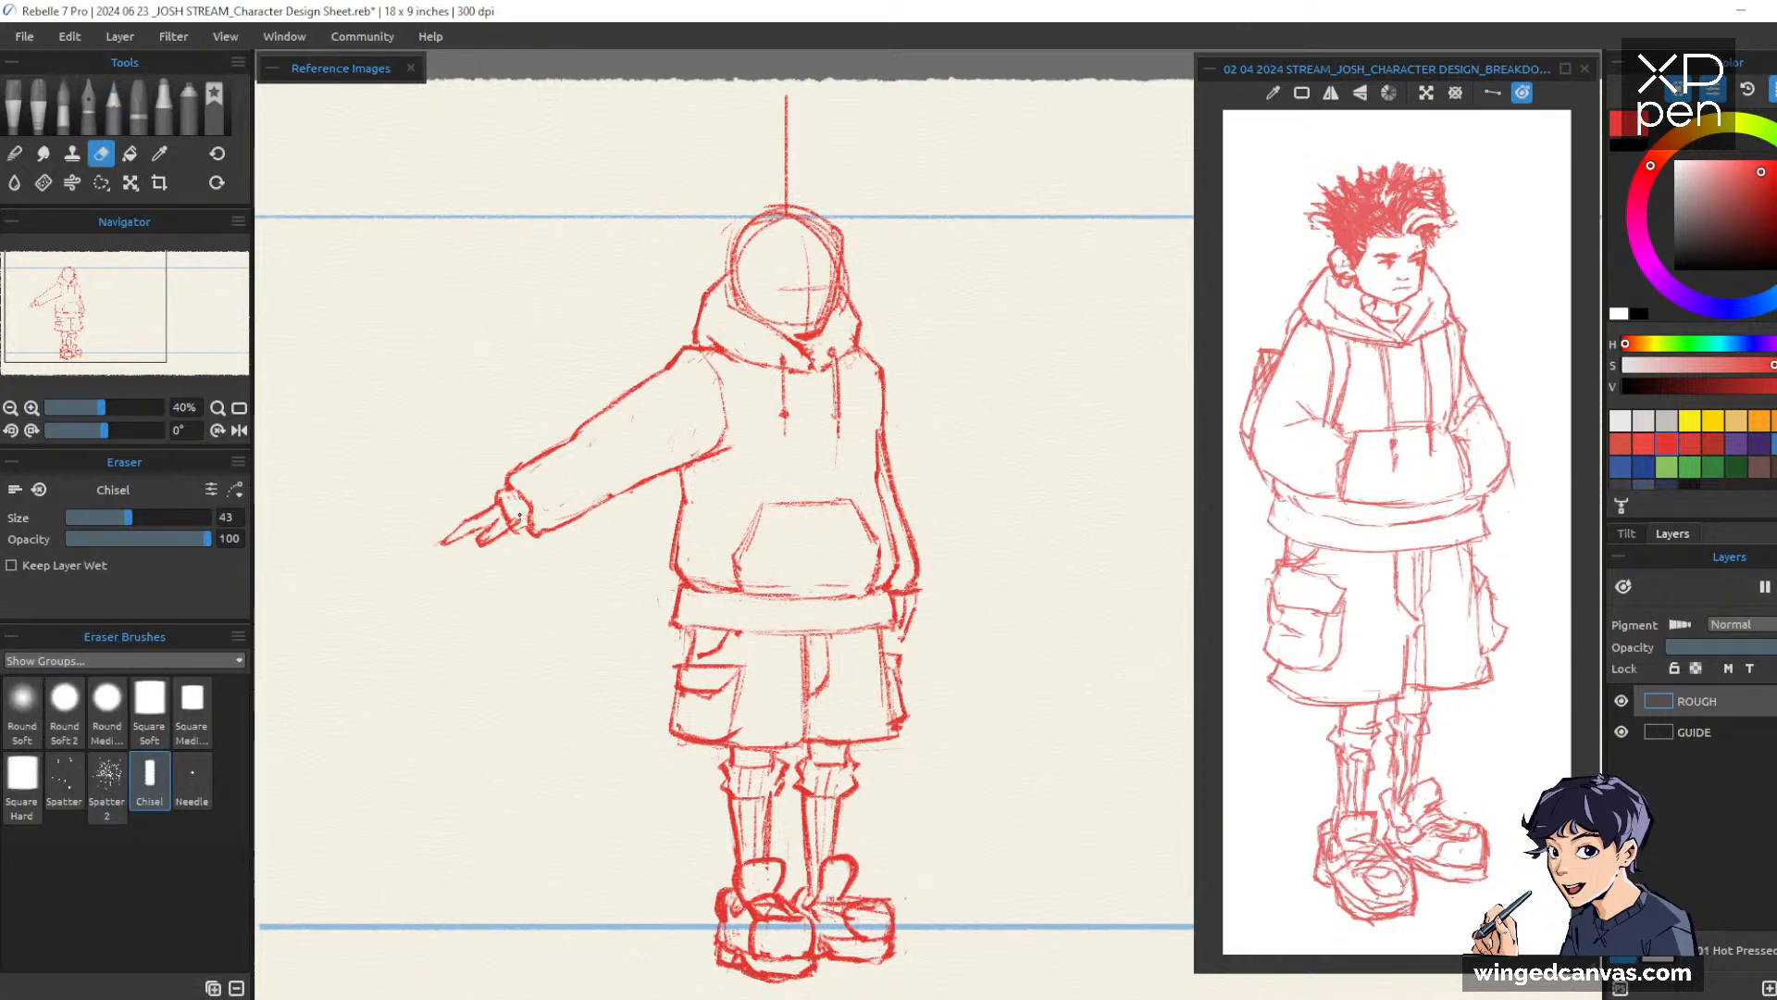
key("p")
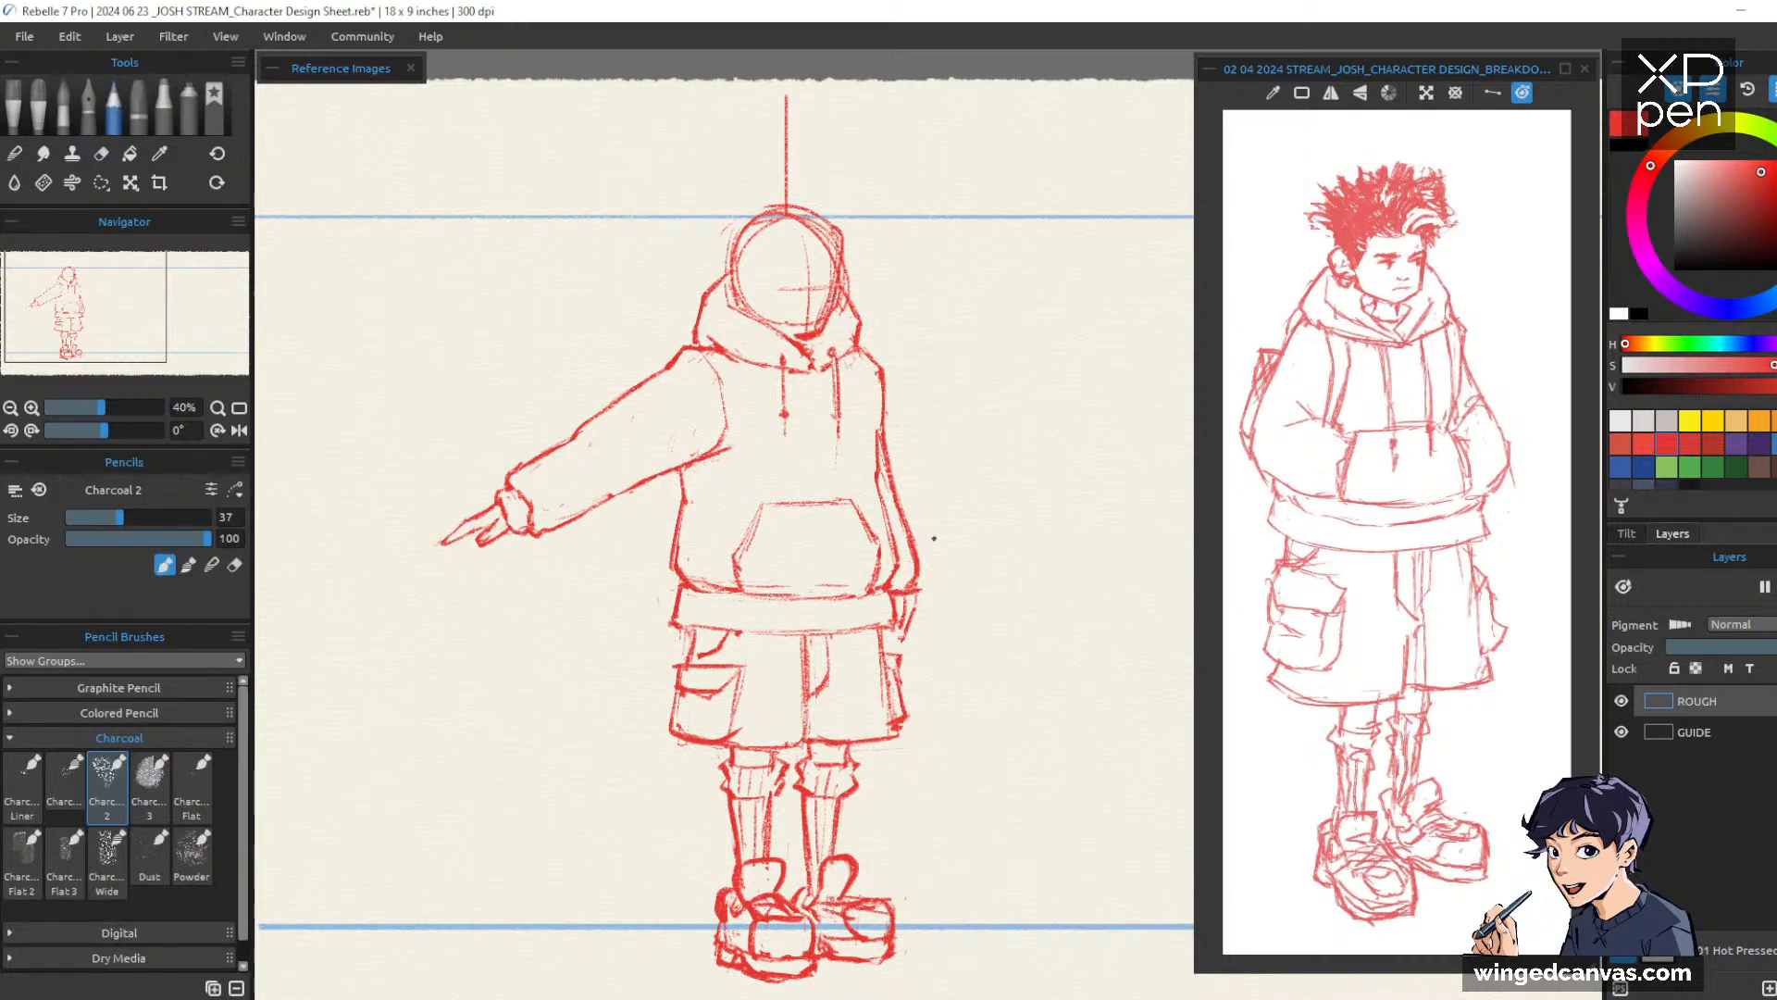
mouse_move(953, 576)
left_mouse_down()
mouse_move(983, 532)
mouse_move(970, 523)
mouse_move(921, 563)
mouse_move(860, 569)
mouse_move(879, 576)
mouse_move(872, 536)
left_mouse_up()
key("e")
key("b")
mouse_move(857, 544)
left_mouse_down()
mouse_move(878, 527)
mouse_move(880, 546)
left_mouse_up()
key("e")
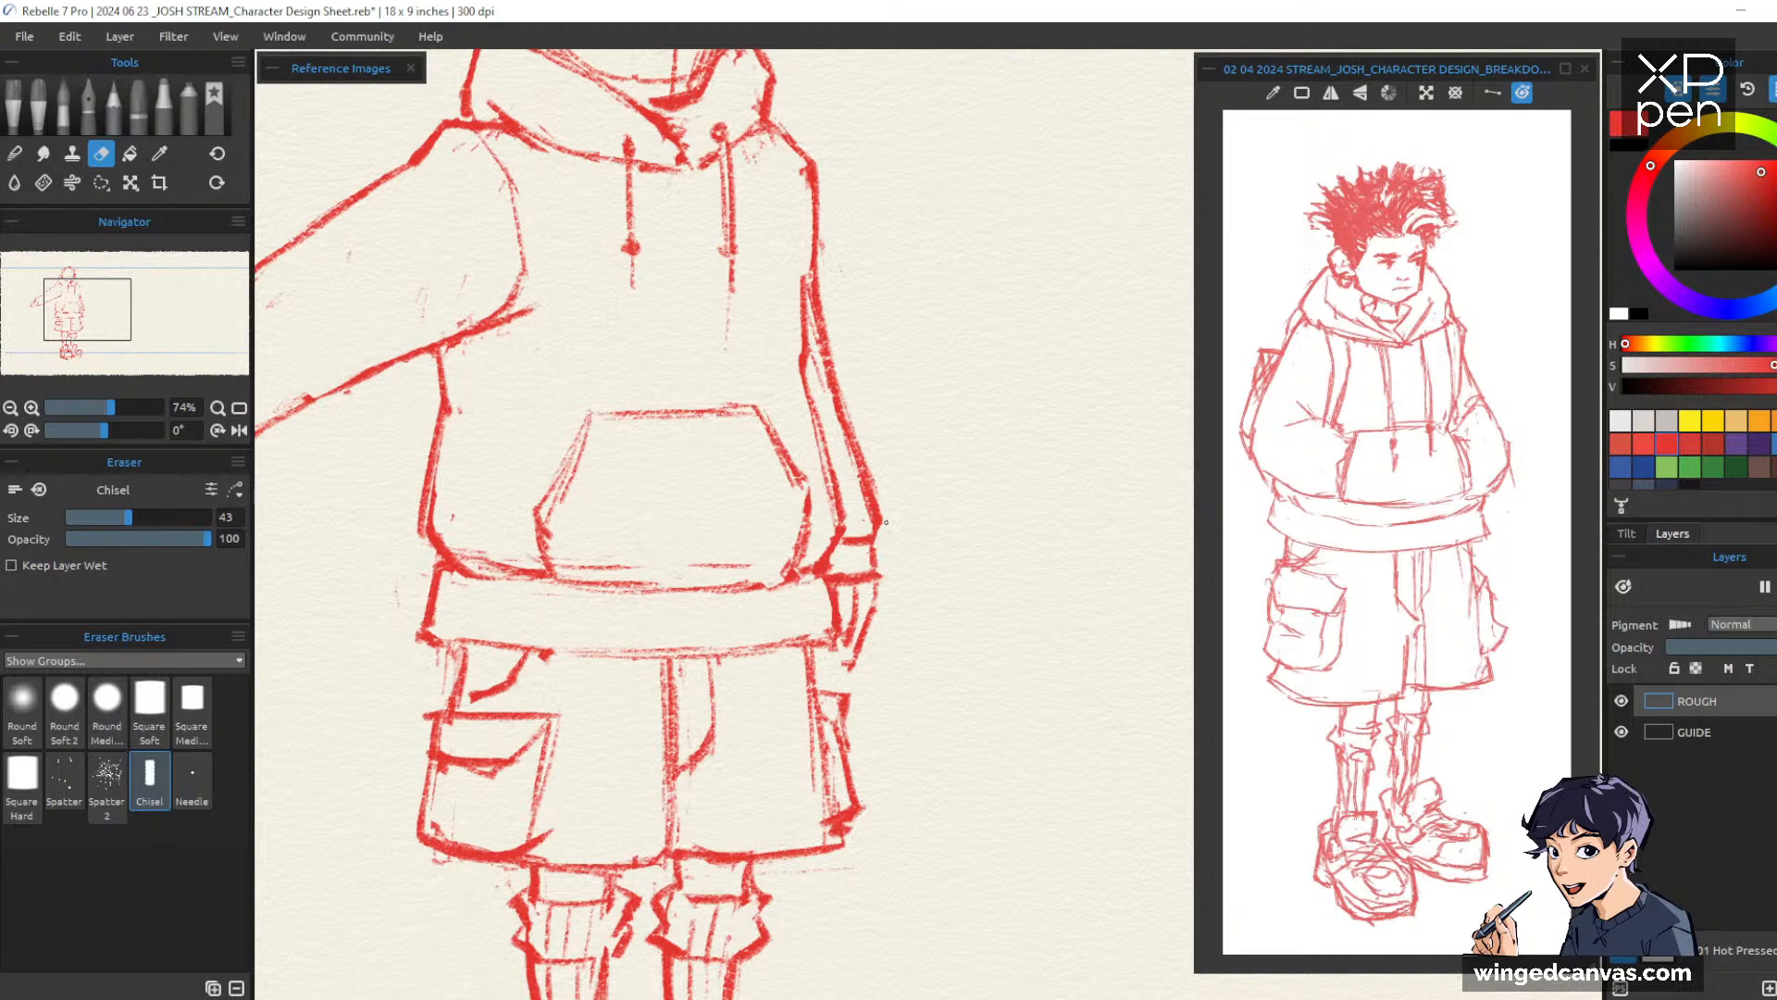
left_click_drag(851, 469, 865, 505)
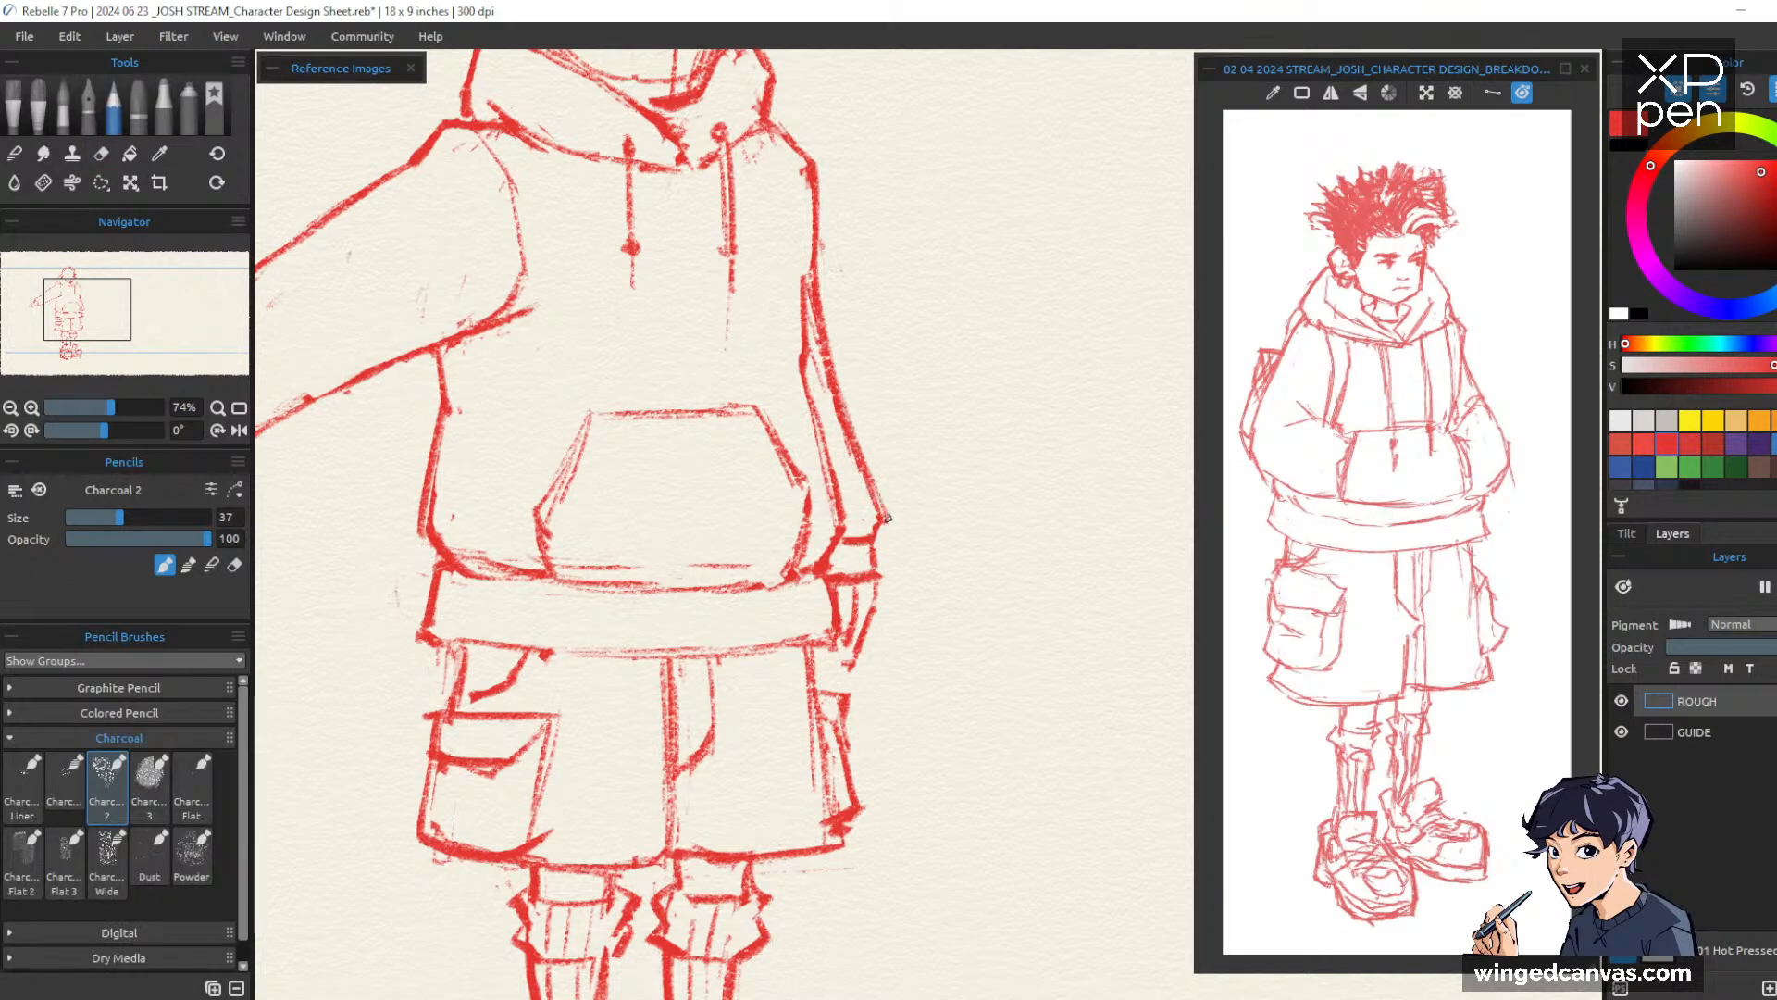
scroll(1099, 583, "down", 5)
scroll(1070, 497, "up", 3)
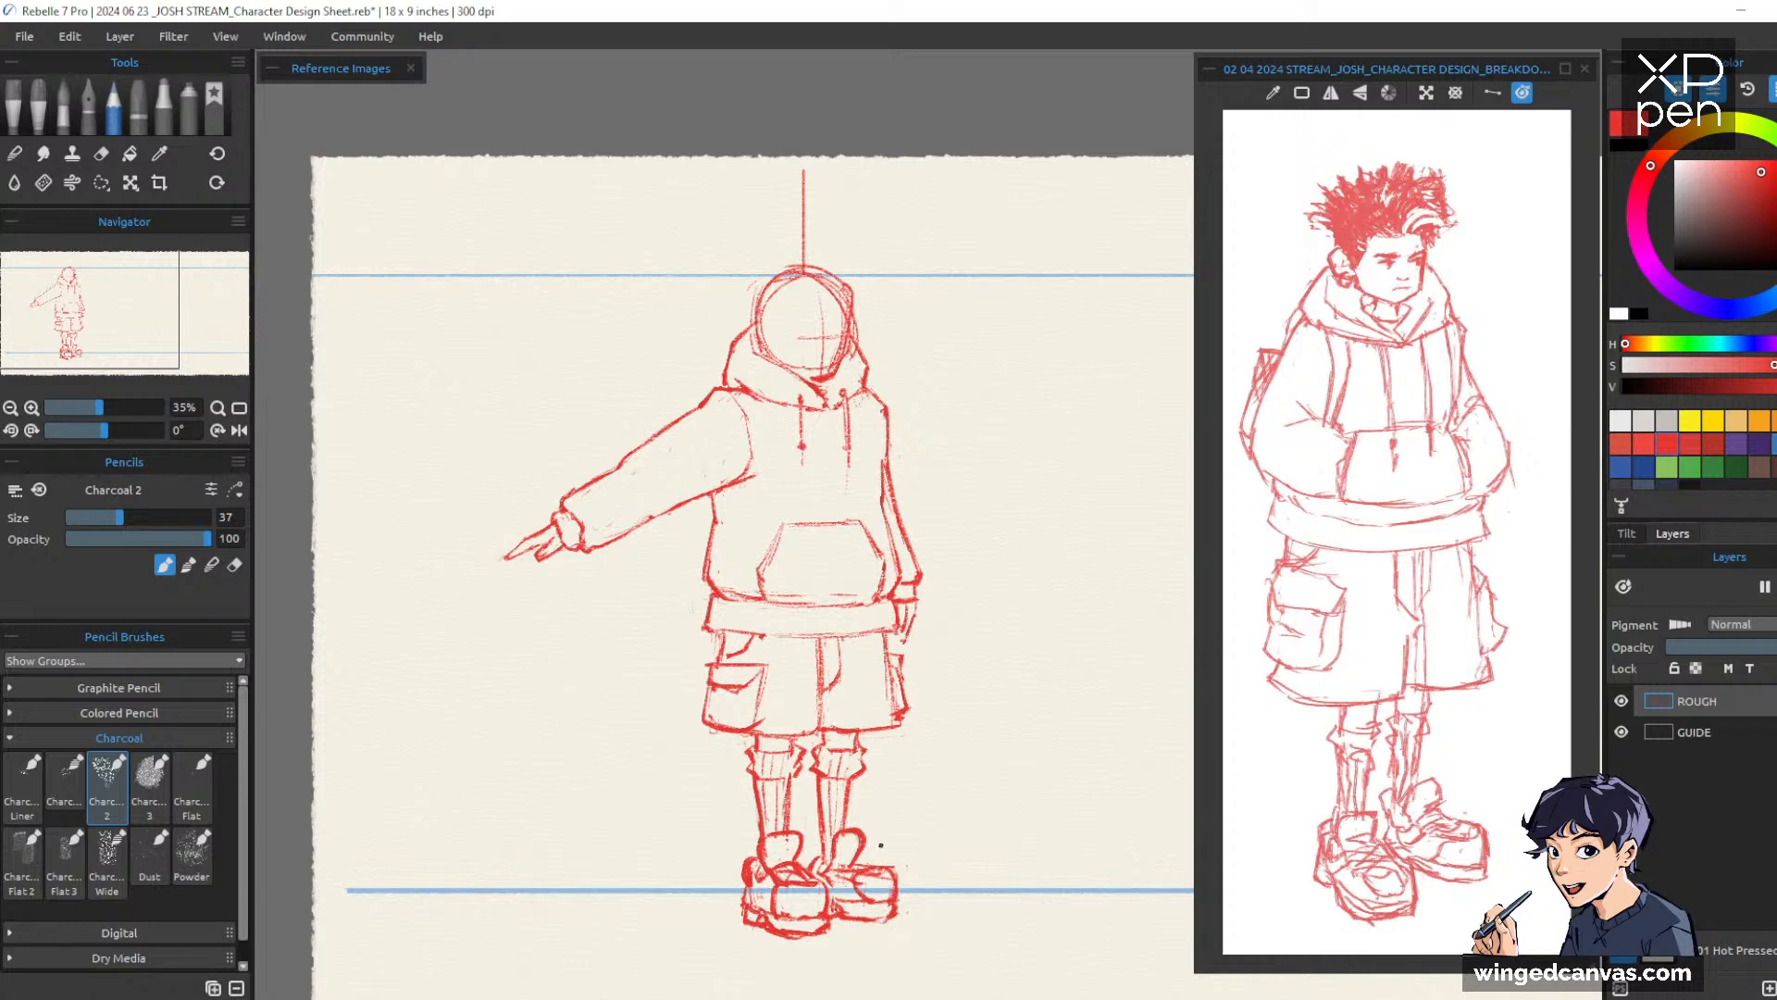
scroll(949, 398, "up", 4)
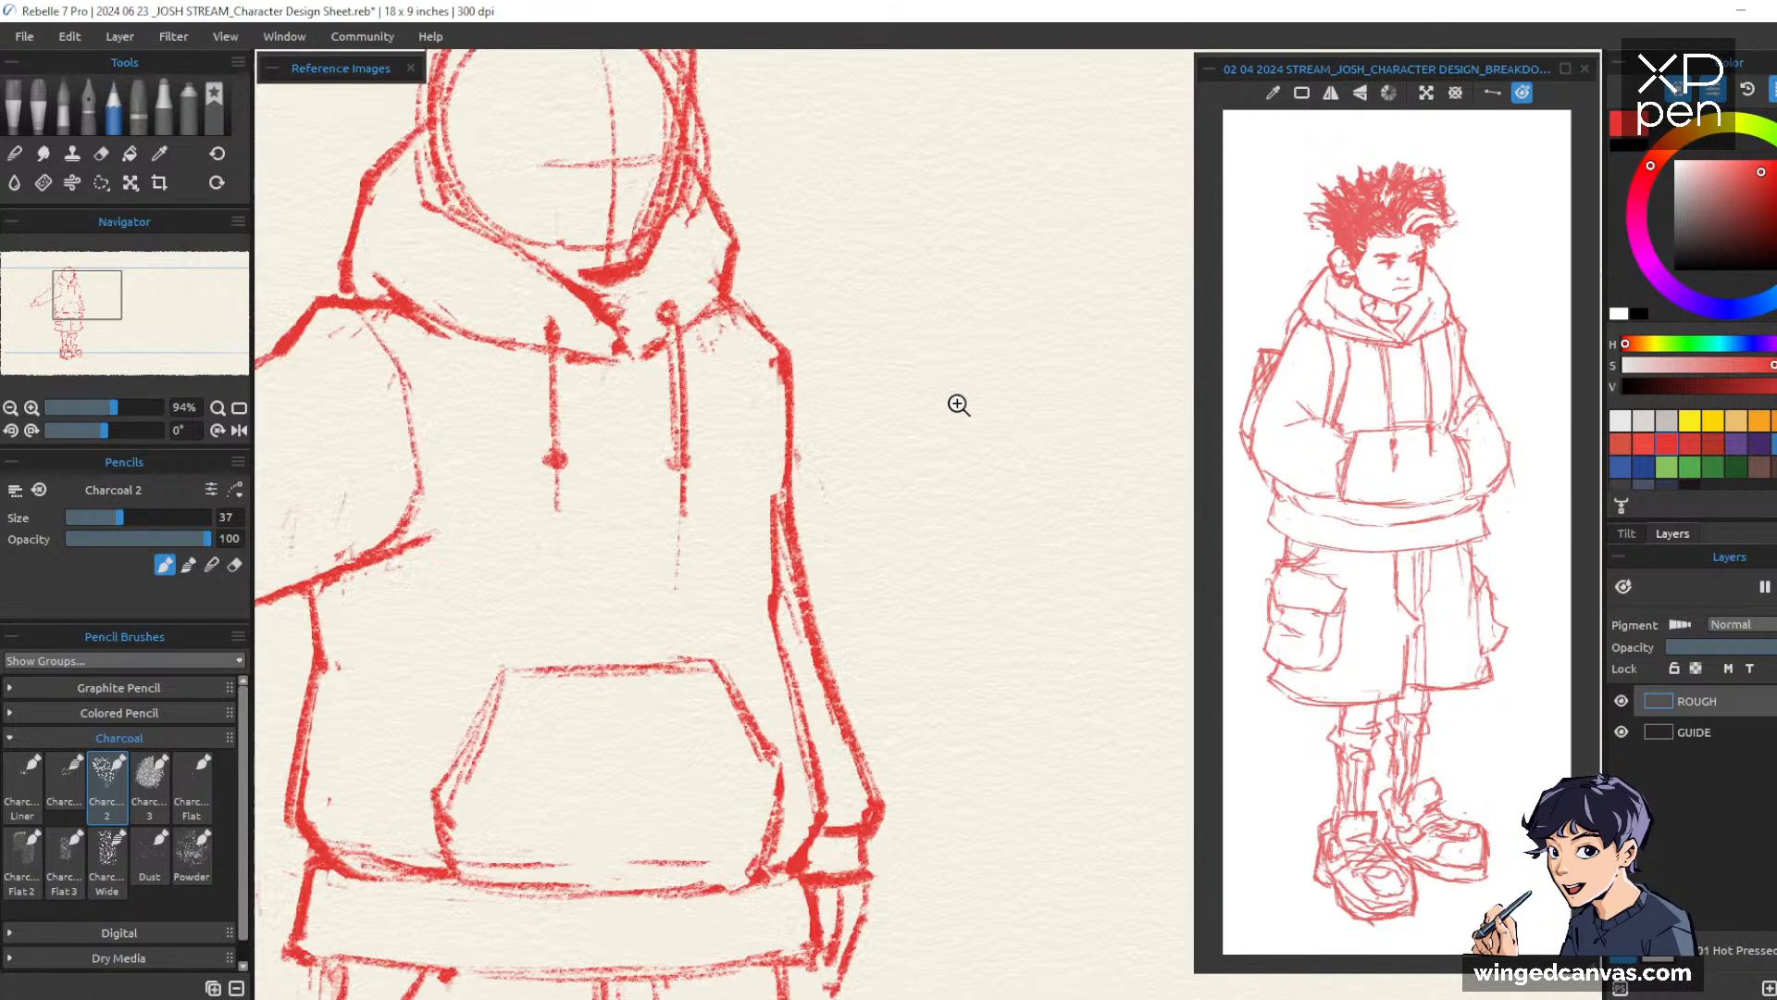
Erase the lower arcs of the head's construction circle around the cheeks and chin
left_click_drag(981, 467, 1144, 638)
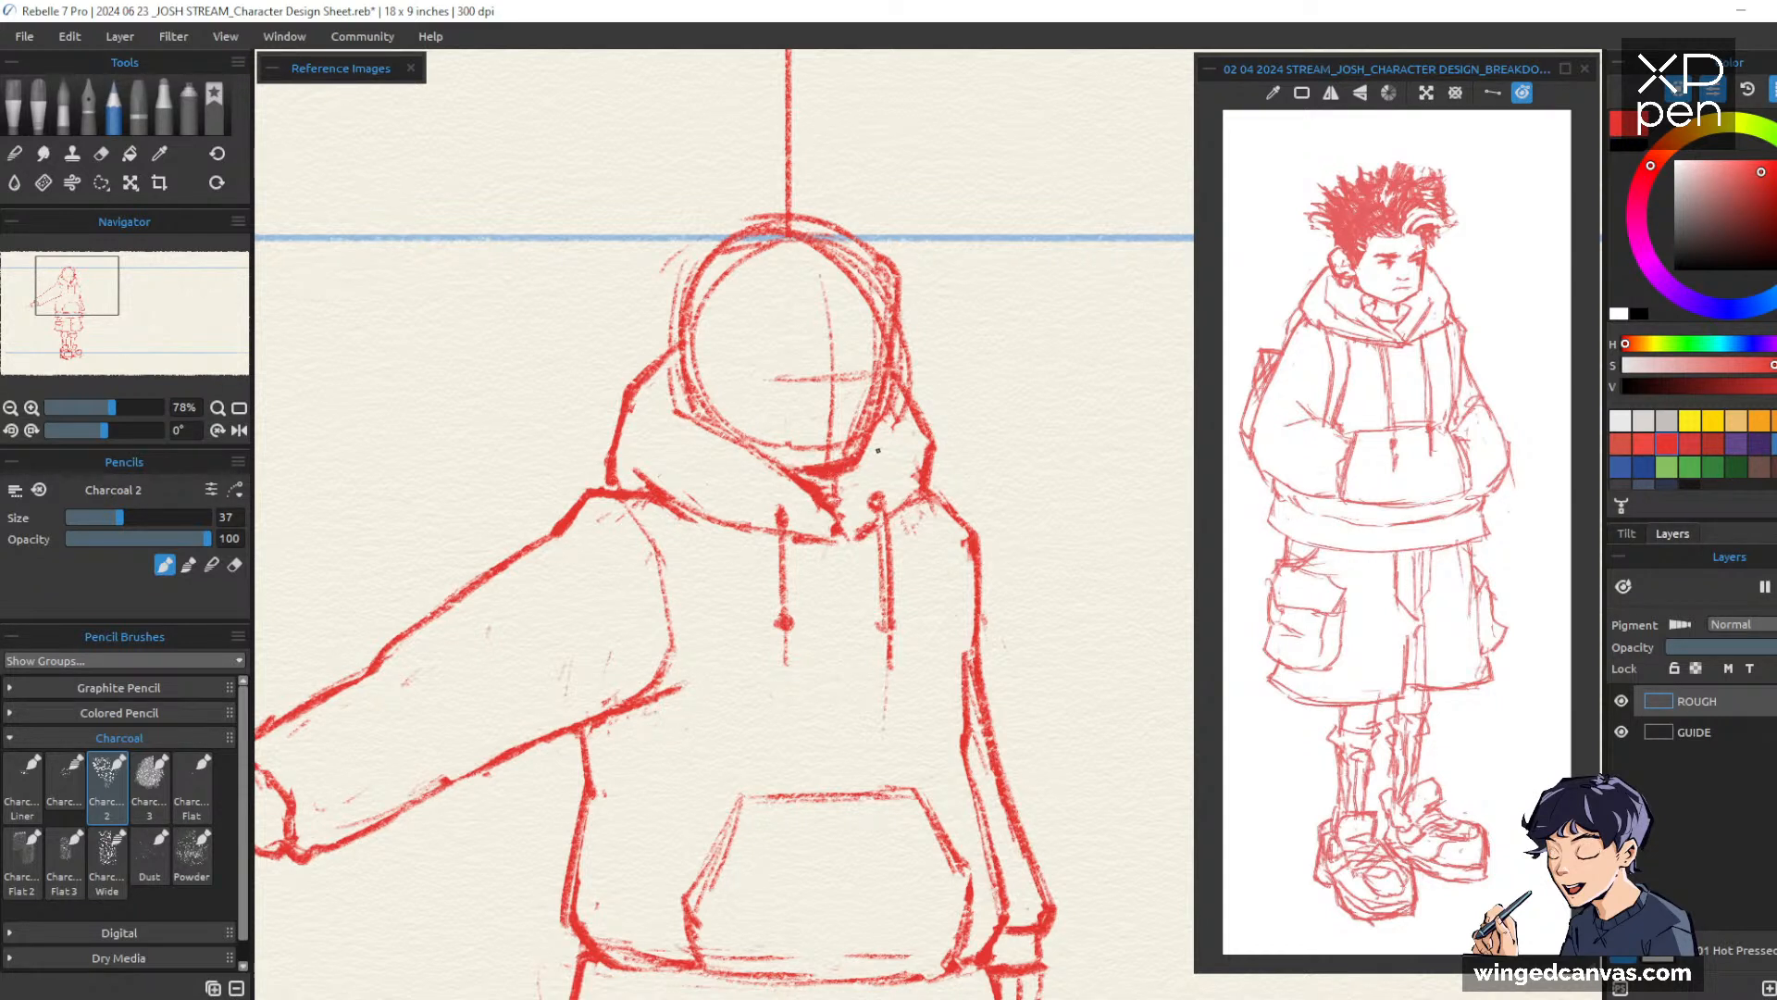
key("e")
mouse_move(680, 365)
left_mouse_down()
mouse_move(722, 421)
mouse_move(842, 443)
mouse_move(798, 471)
mouse_move(847, 463)
mouse_move(872, 394)
mouse_move(861, 470)
mouse_move(868, 446)
left_mouse_up()
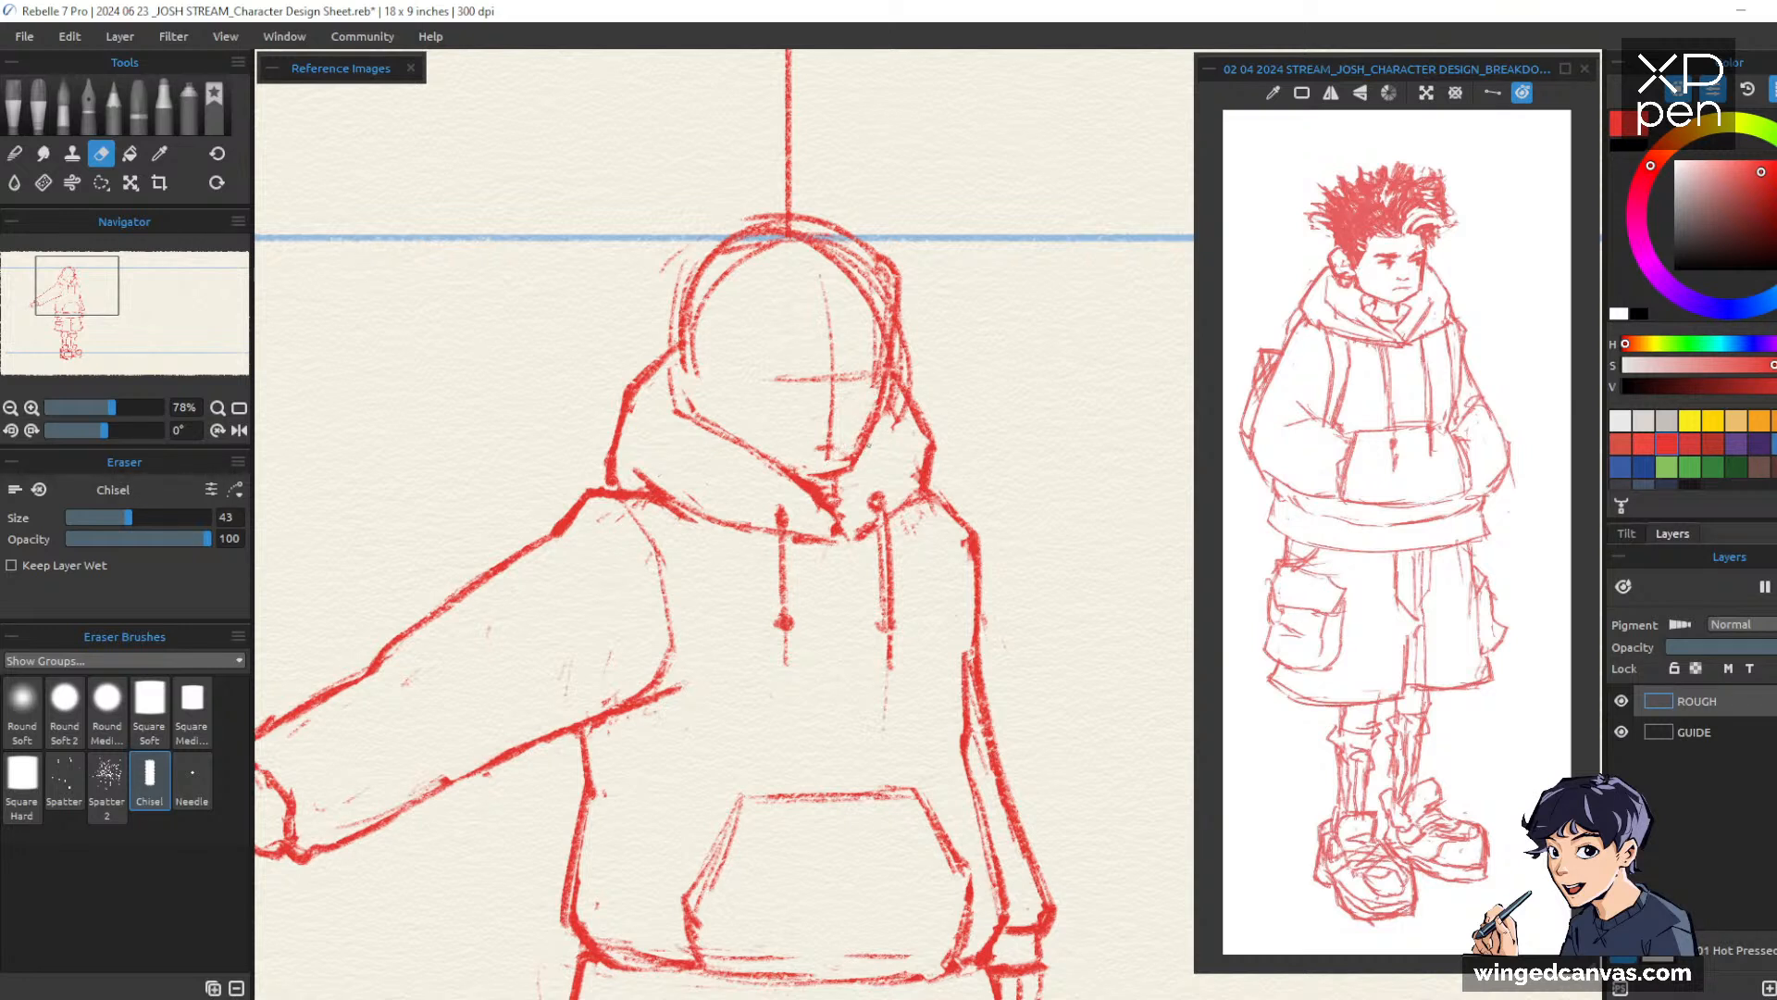
key("b")
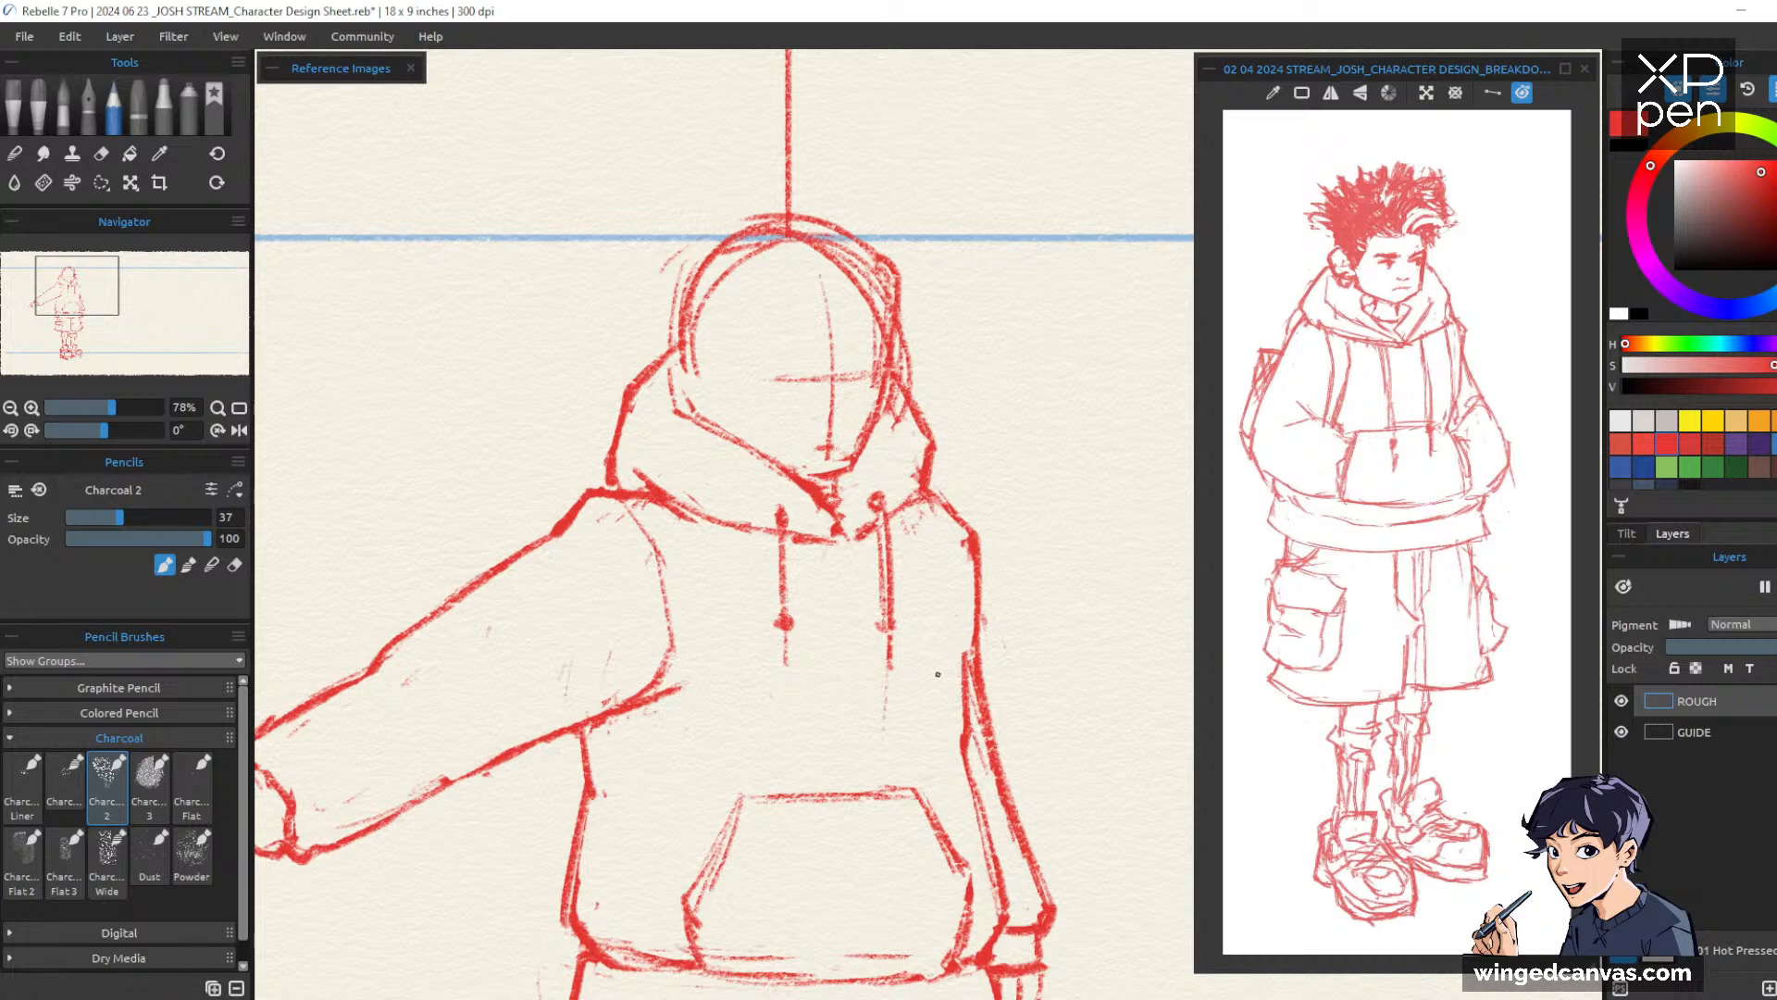
scroll(1052, 448, "down", 4)
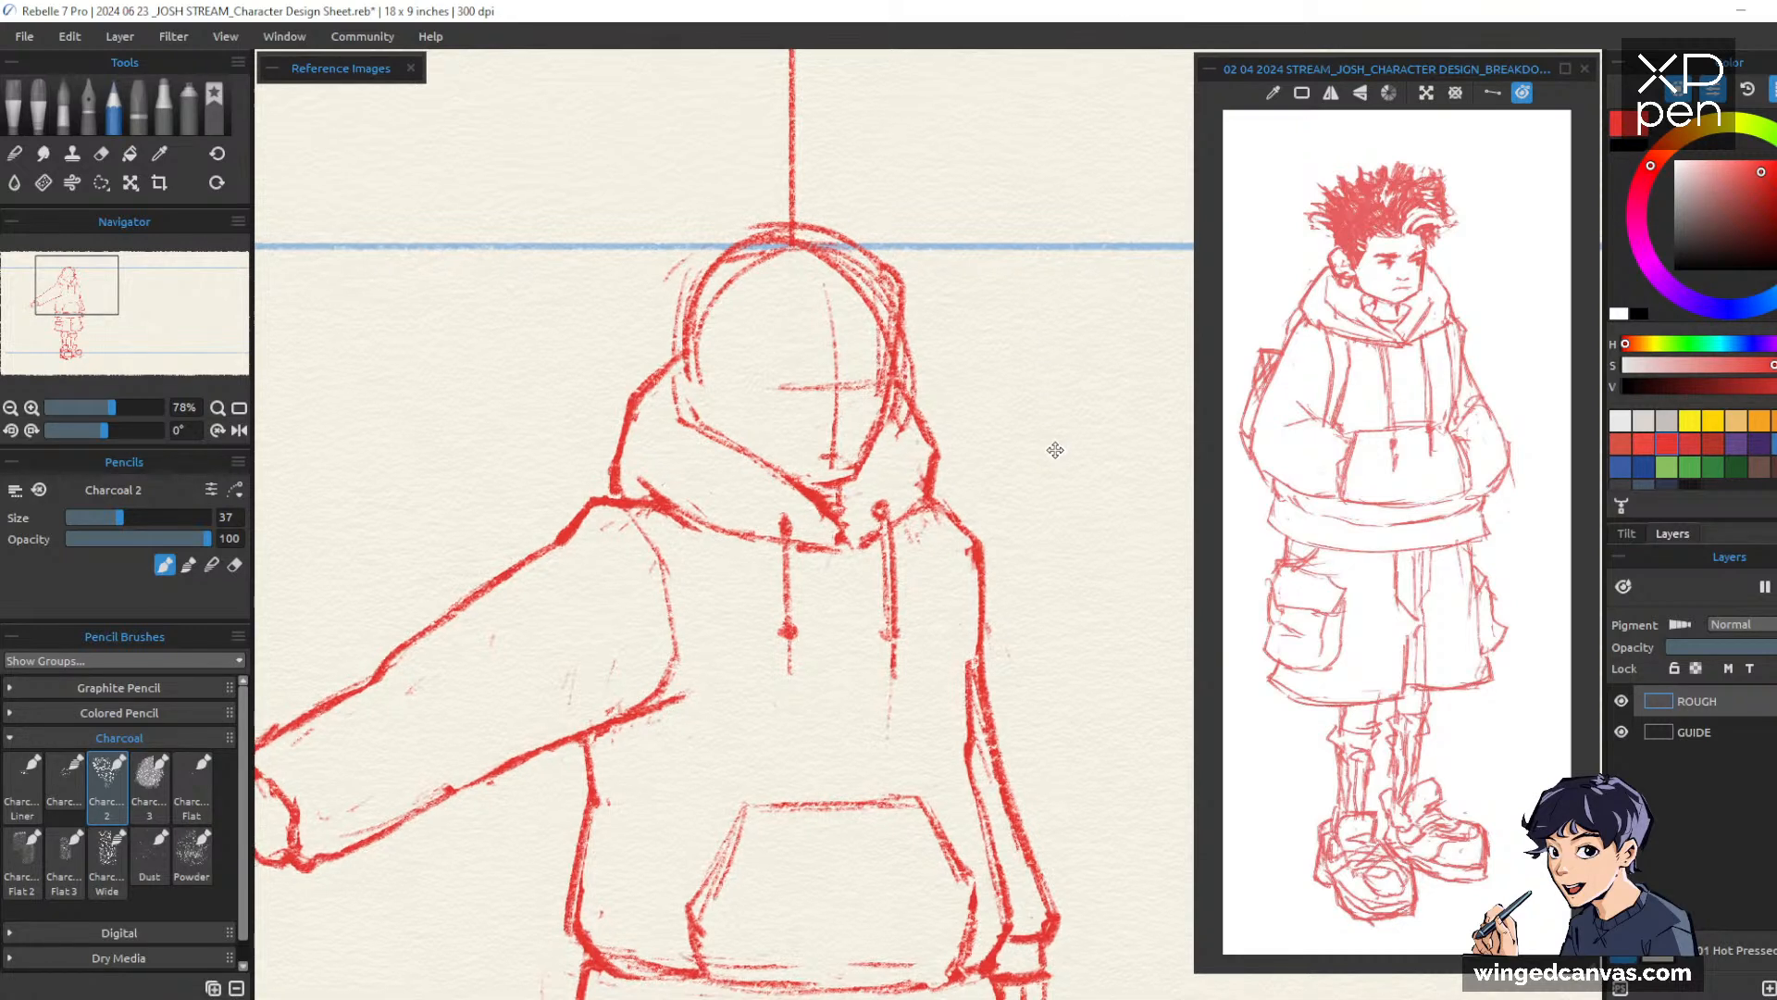
scroll(1064, 423, "up", 1)
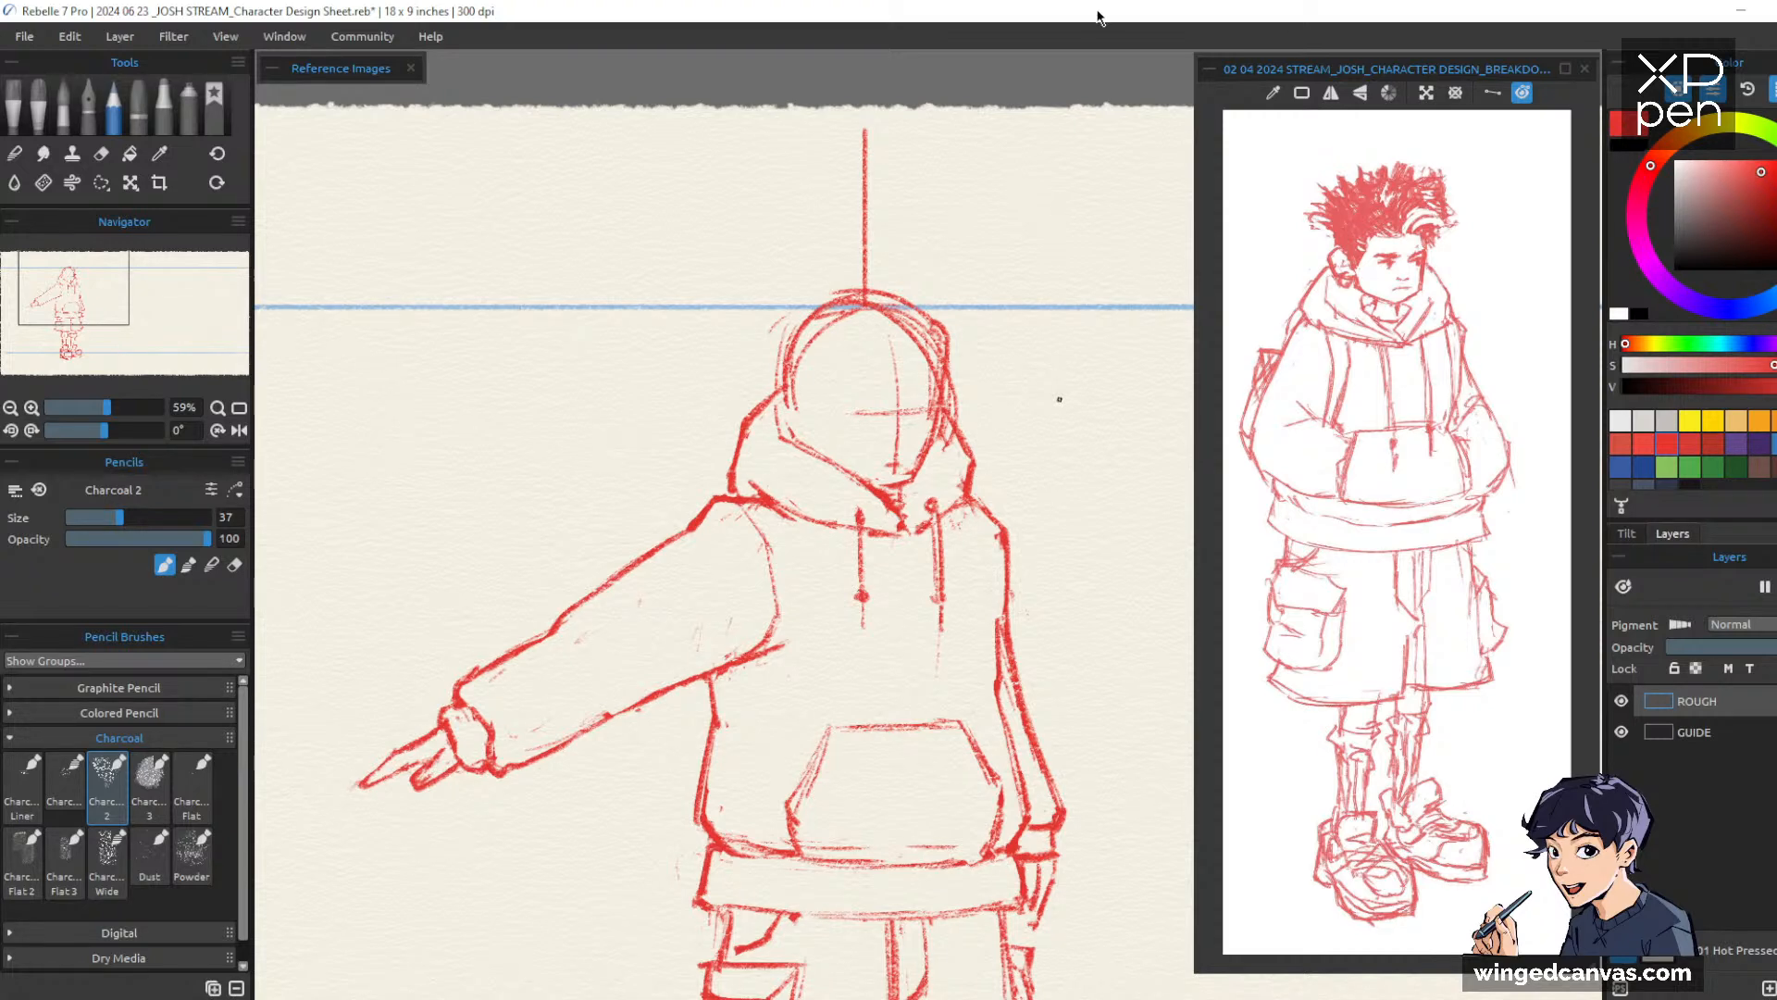
left_click_drag(1062, 427, 1065, 392)
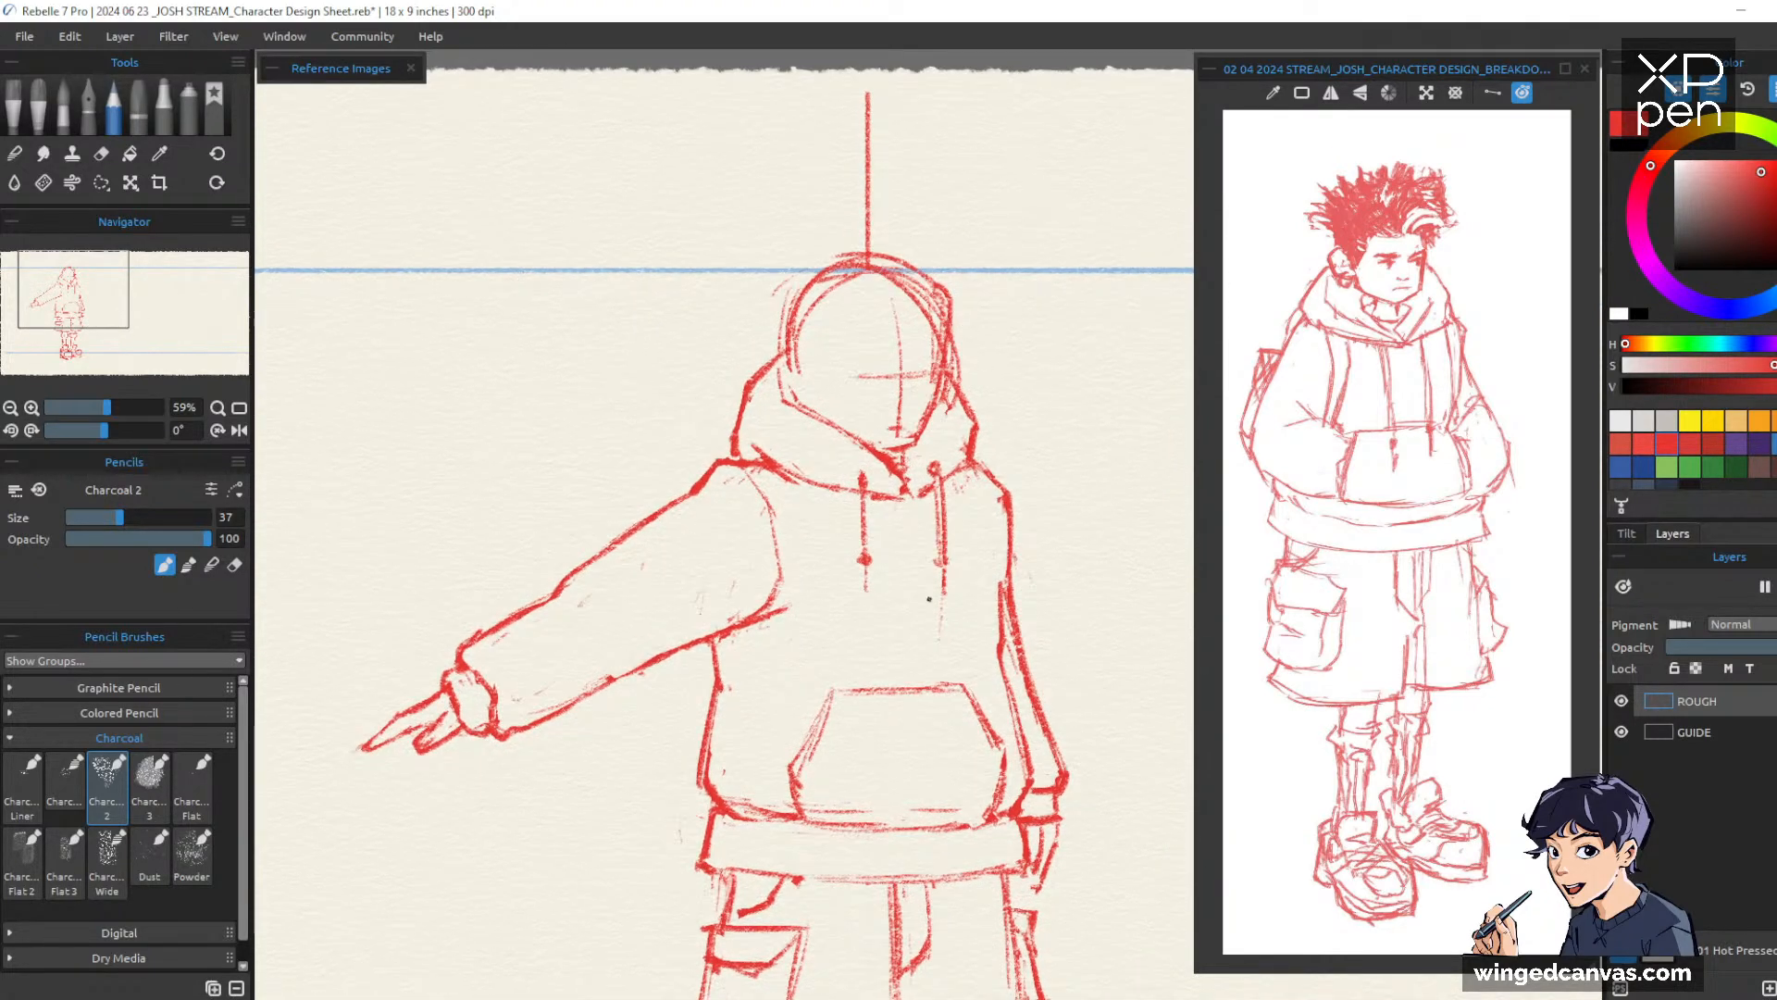
scroll(960, 359, "up", 1)
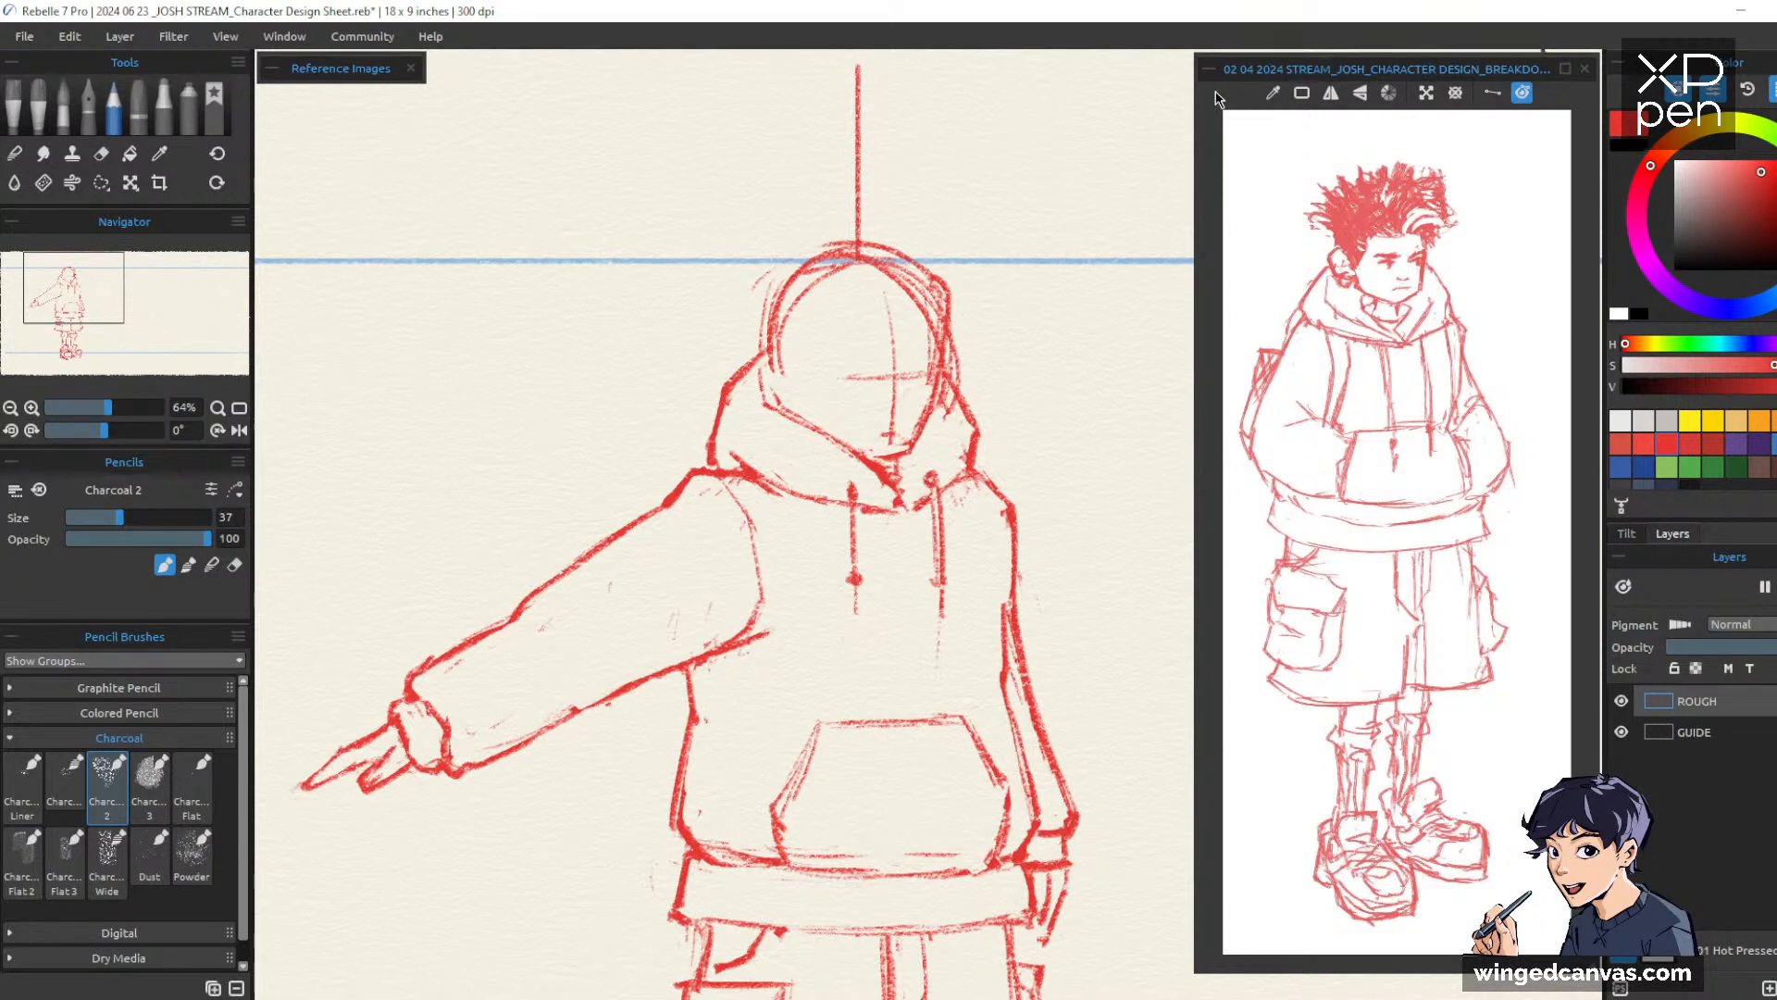
Close the full-body character reference and show the frame0001 reference image instead, then collapse the list of reference images
left_click(271, 68)
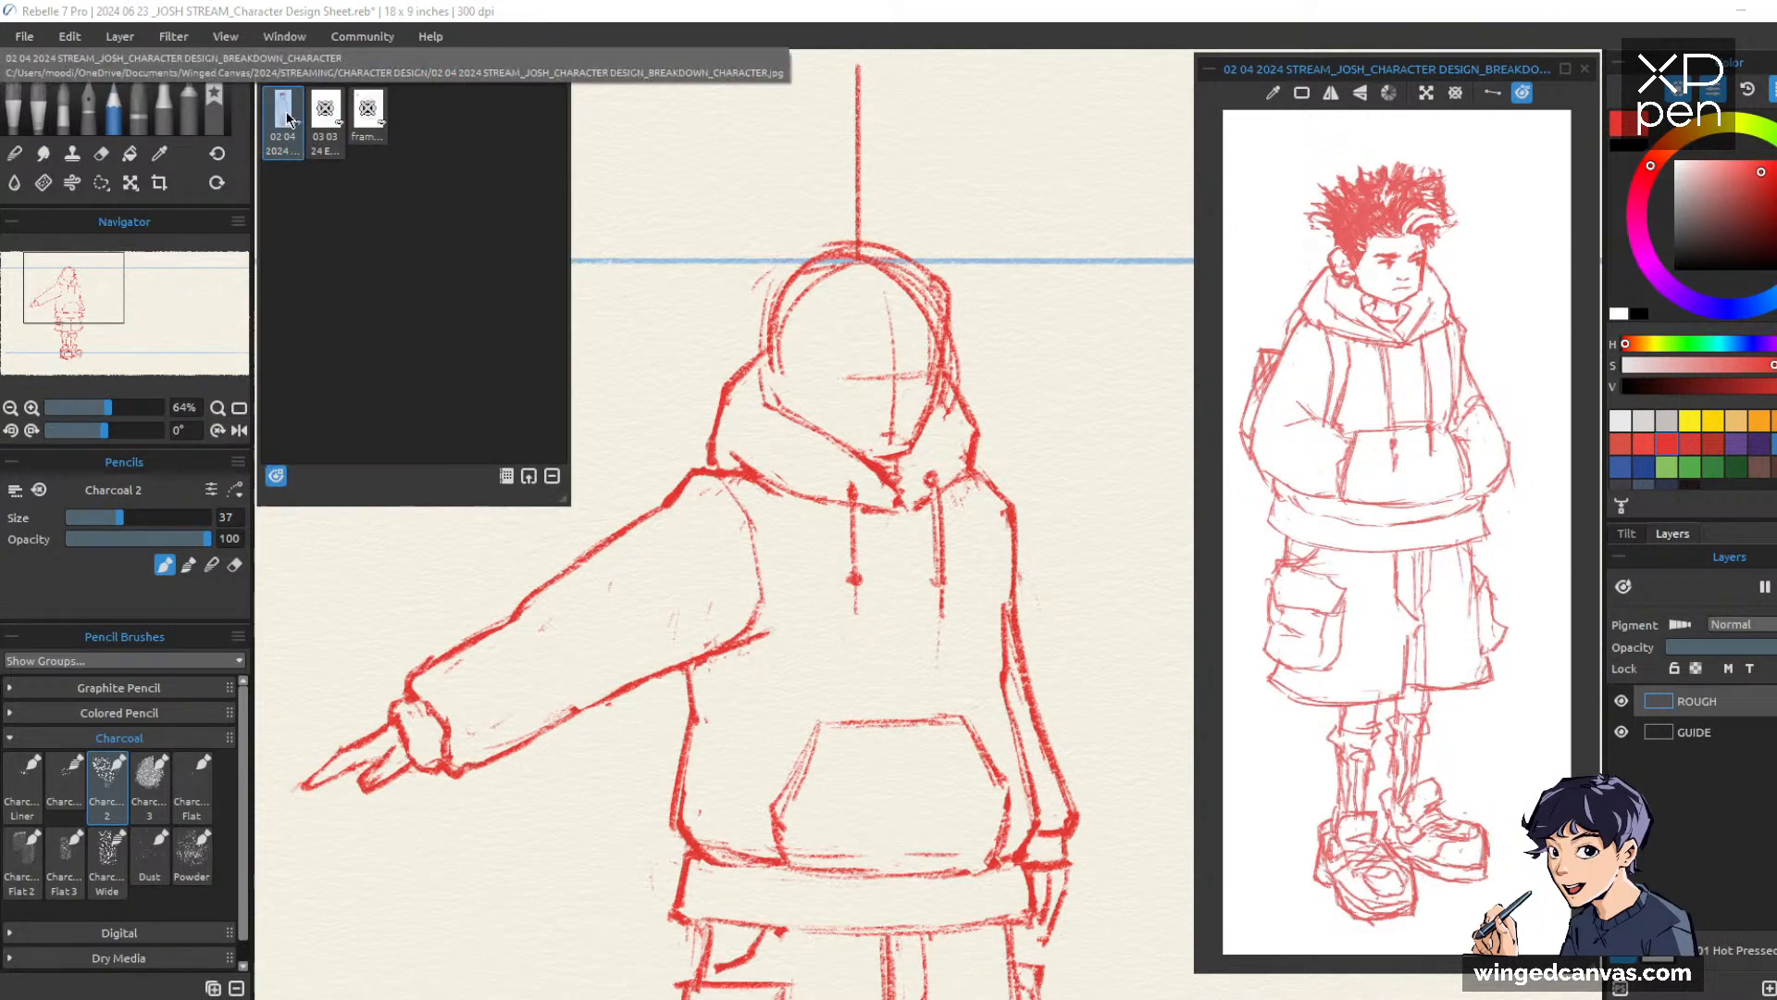
double_click(286, 115)
left_click(316, 118)
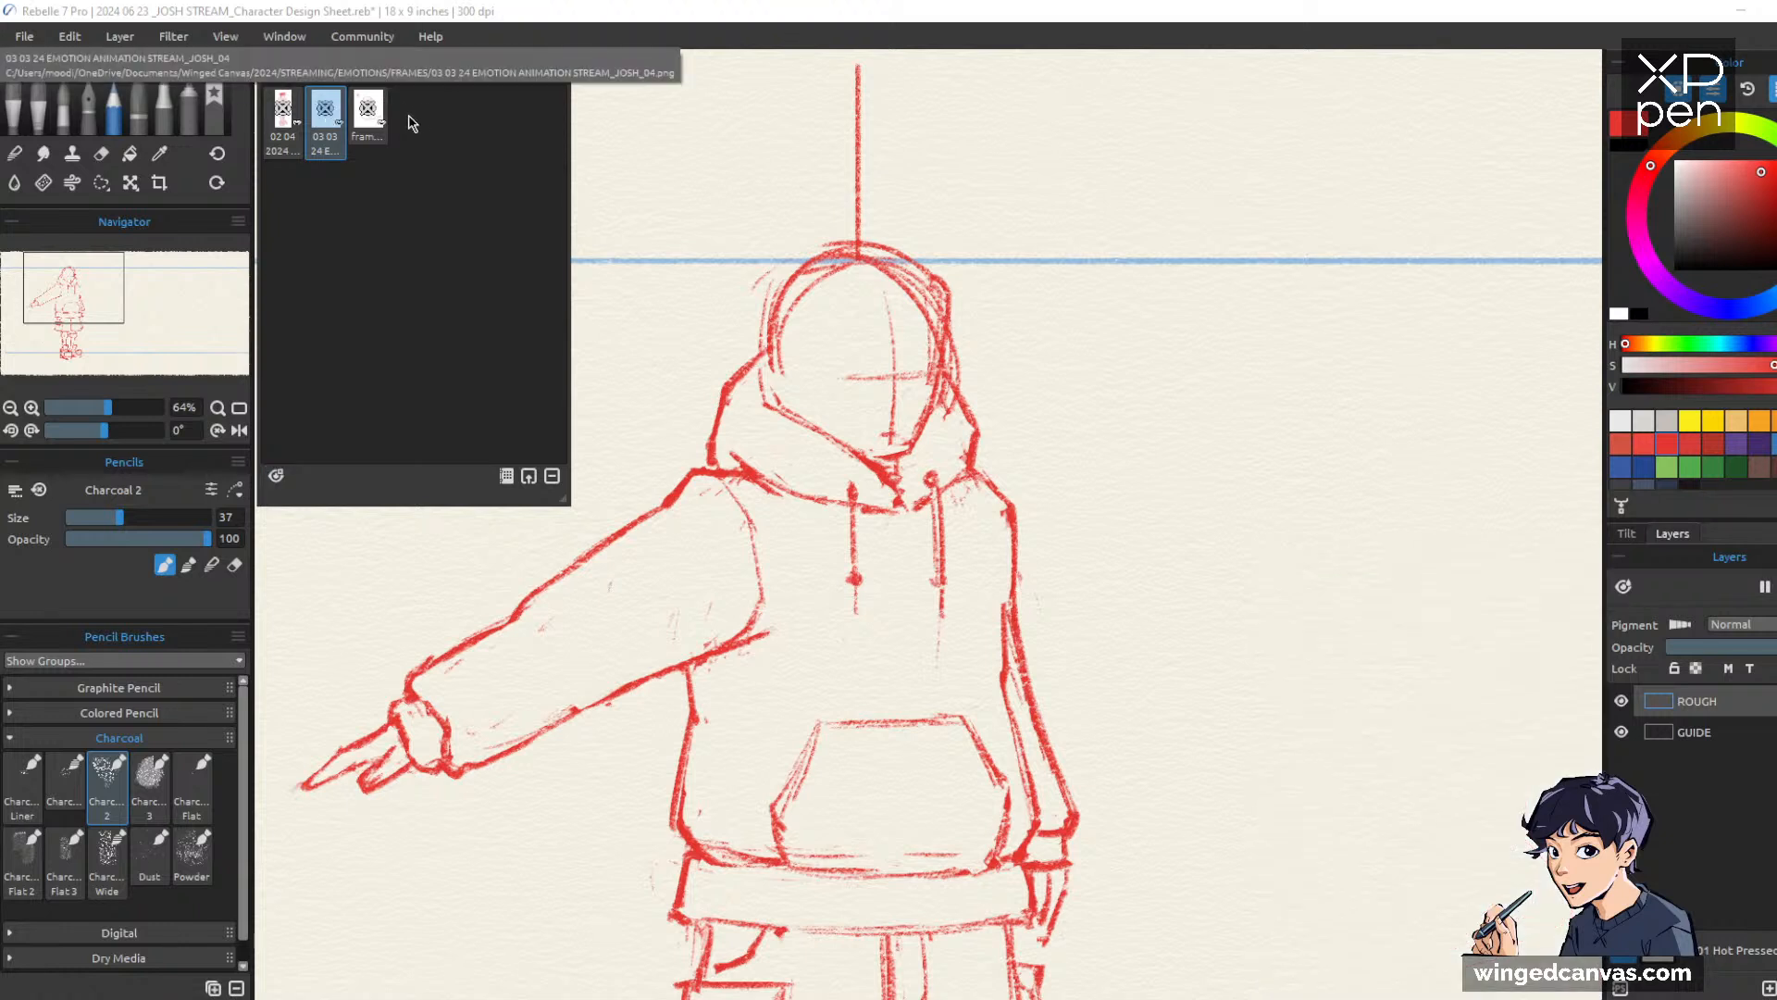
left_click(369, 111)
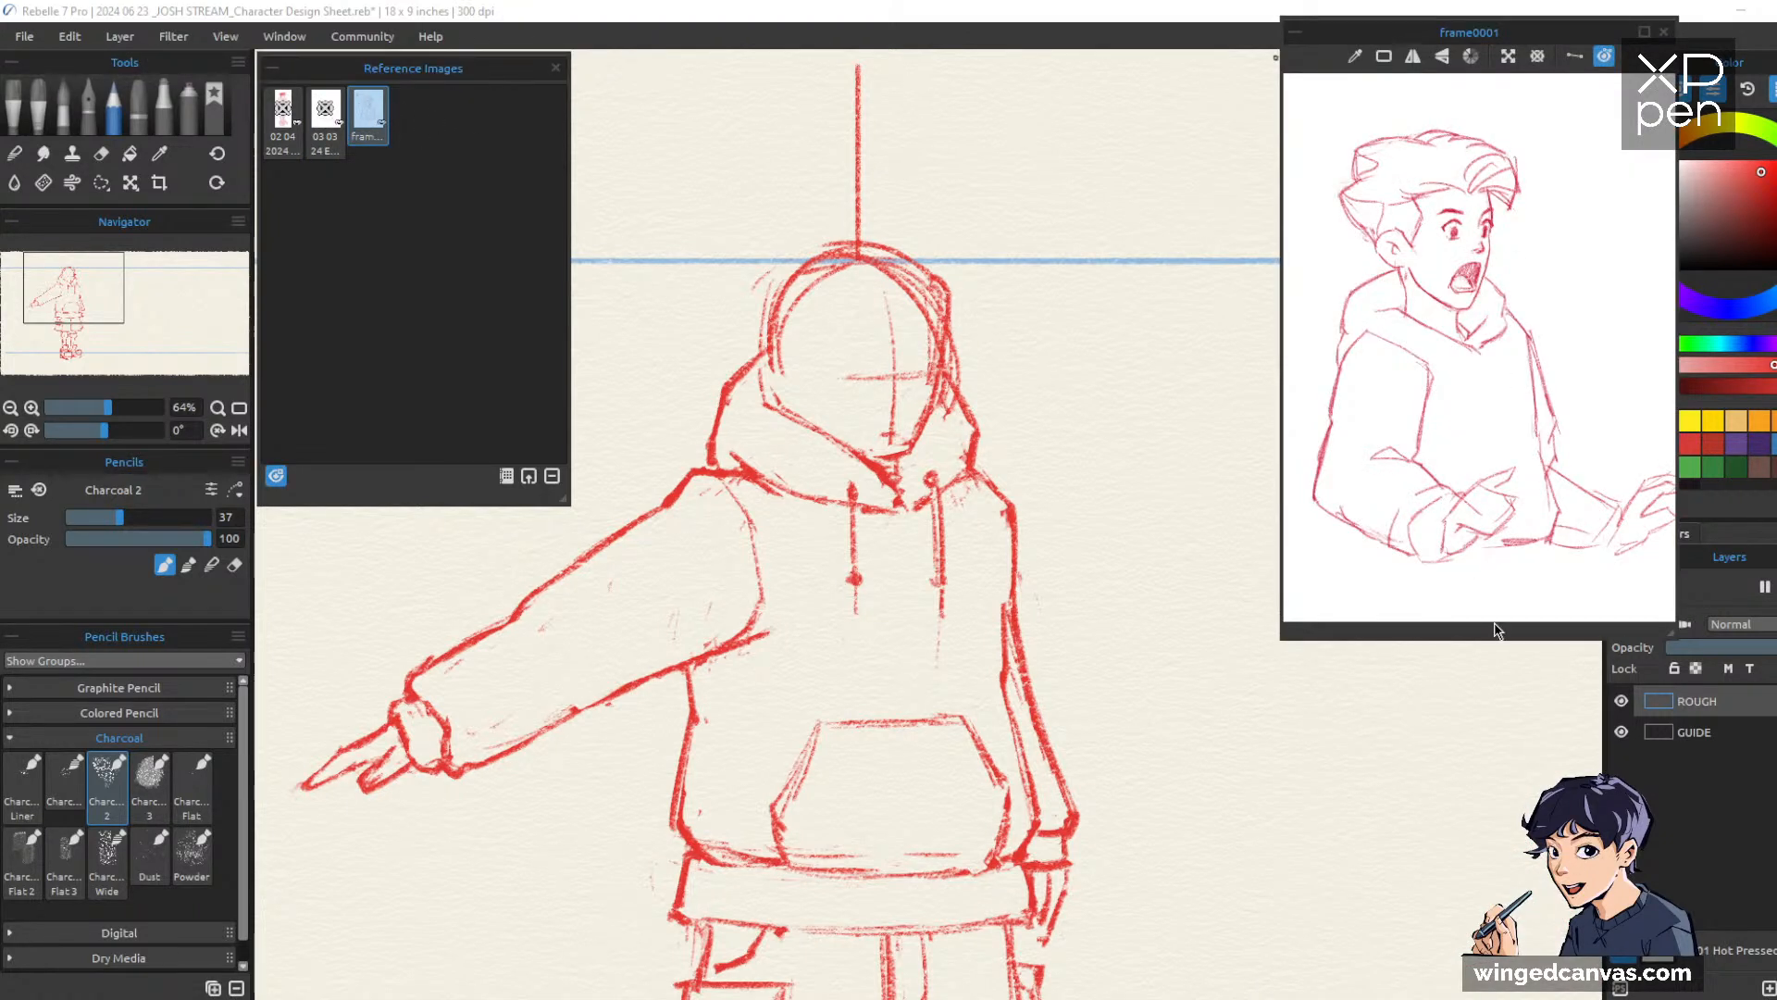
mouse_move(1497, 638)
left_mouse_down()
mouse_move(1496, 736)
mouse_move(1499, 637)
left_mouse_up()
left_click(272, 68)
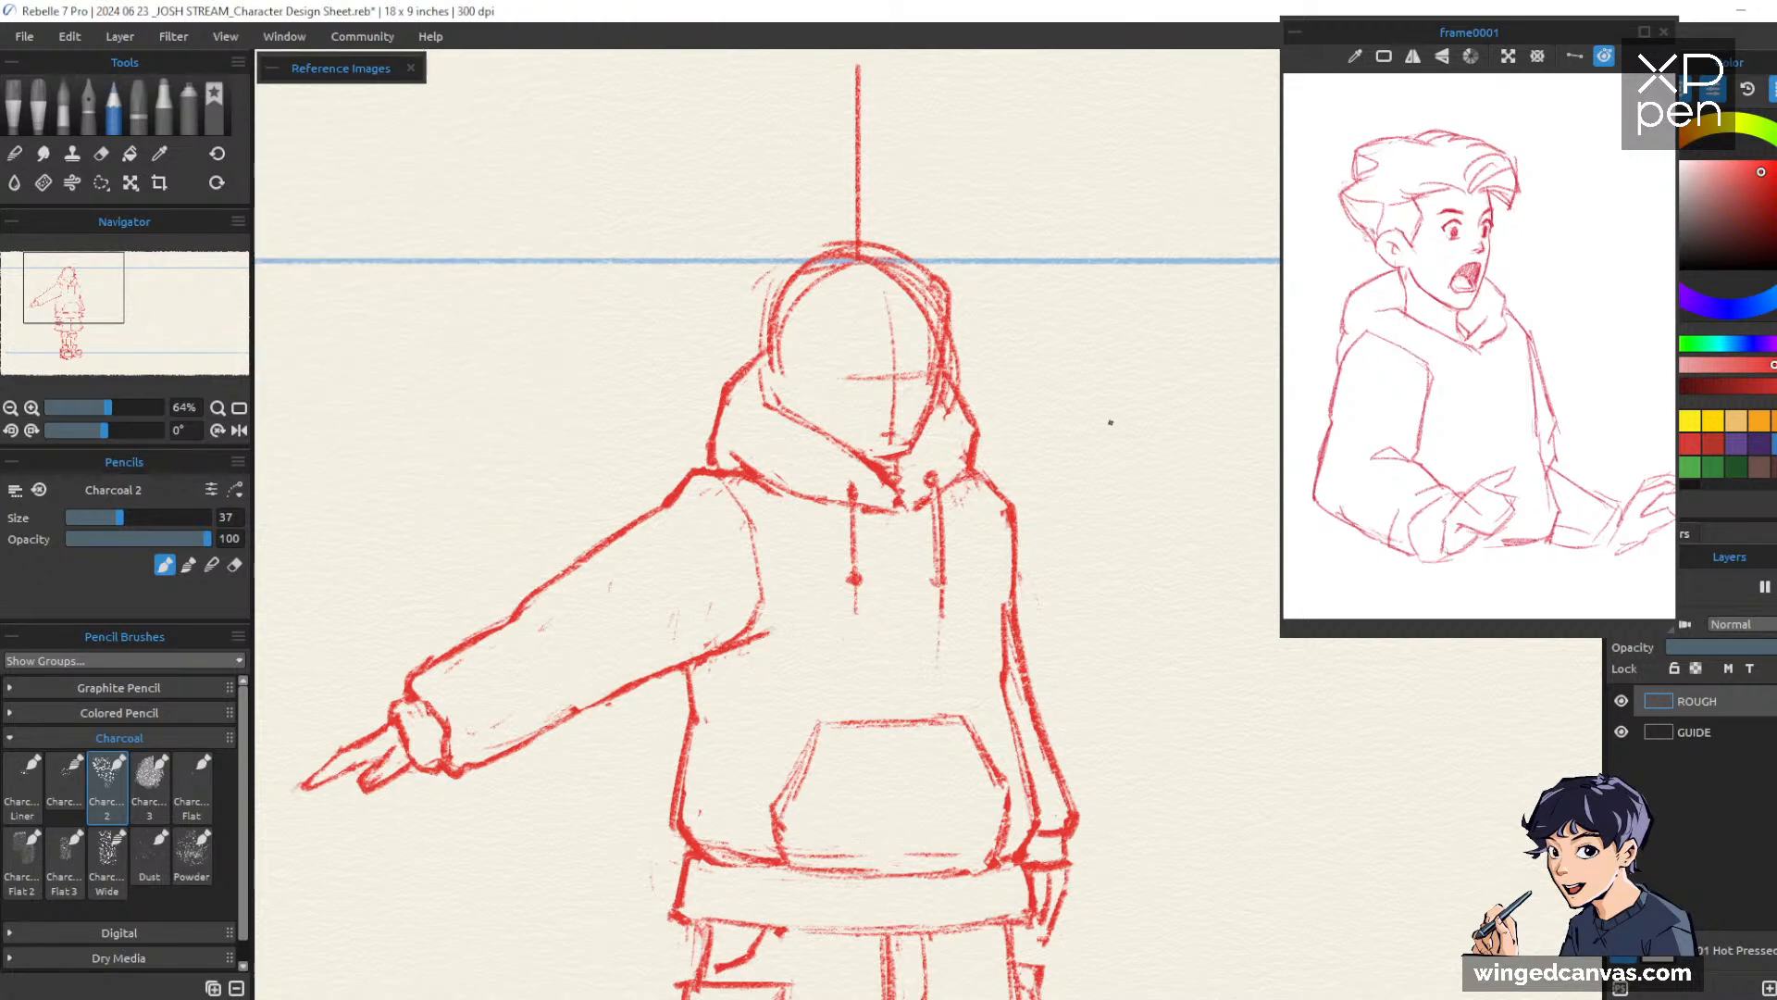
Erase the inner head circle and the doubled rough lines along both sides of the head and the hood
key("e")
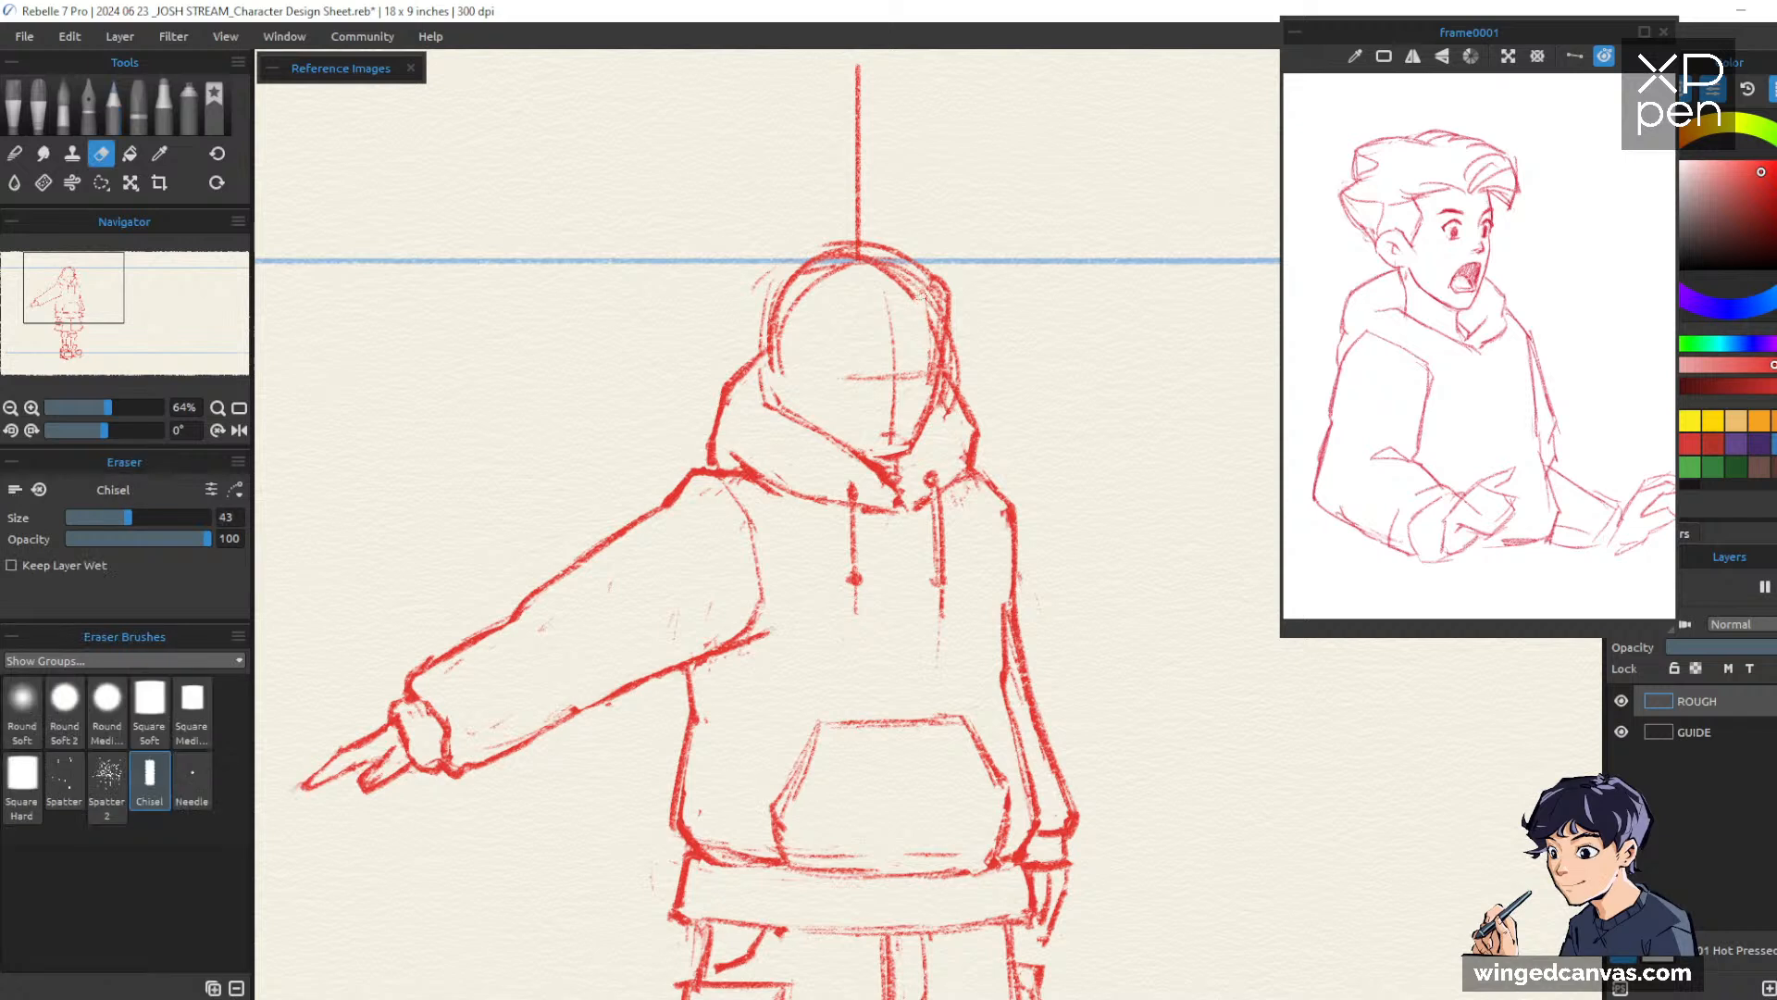
left_click_drag(798, 293, 792, 377)
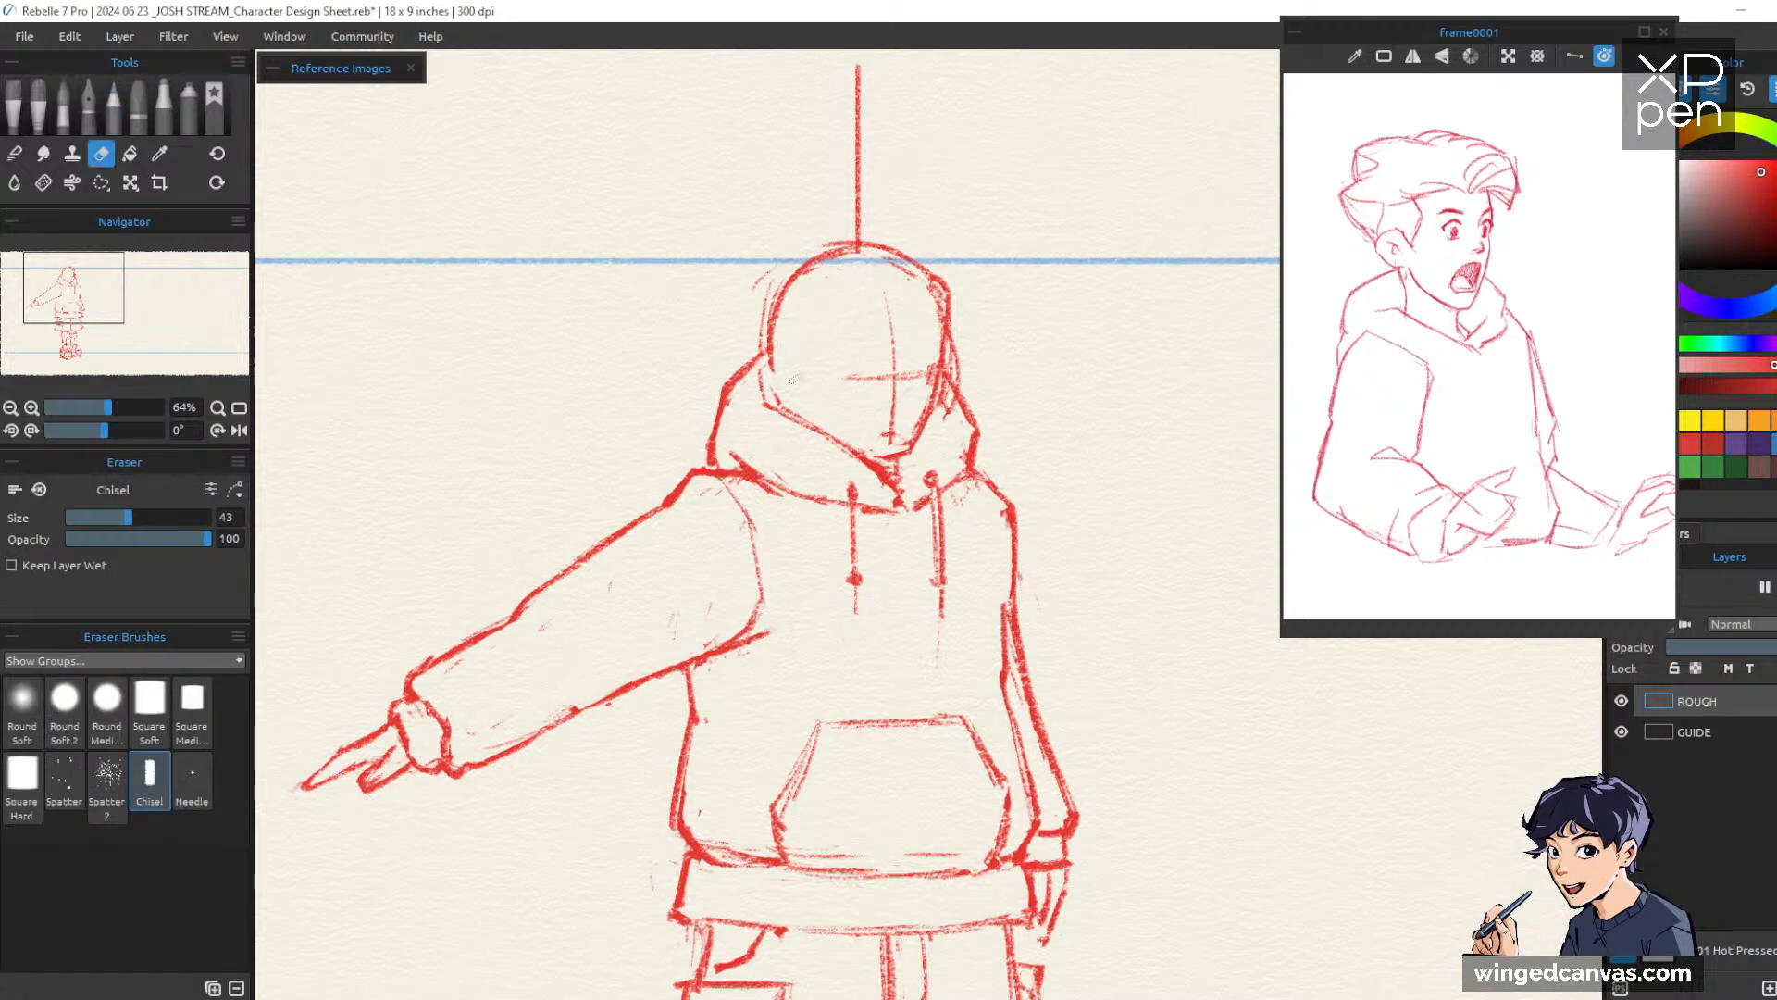
mouse_move(953, 313)
left_mouse_down()
mouse_move(942, 277)
mouse_move(953, 407)
mouse_move(947, 378)
left_mouse_up()
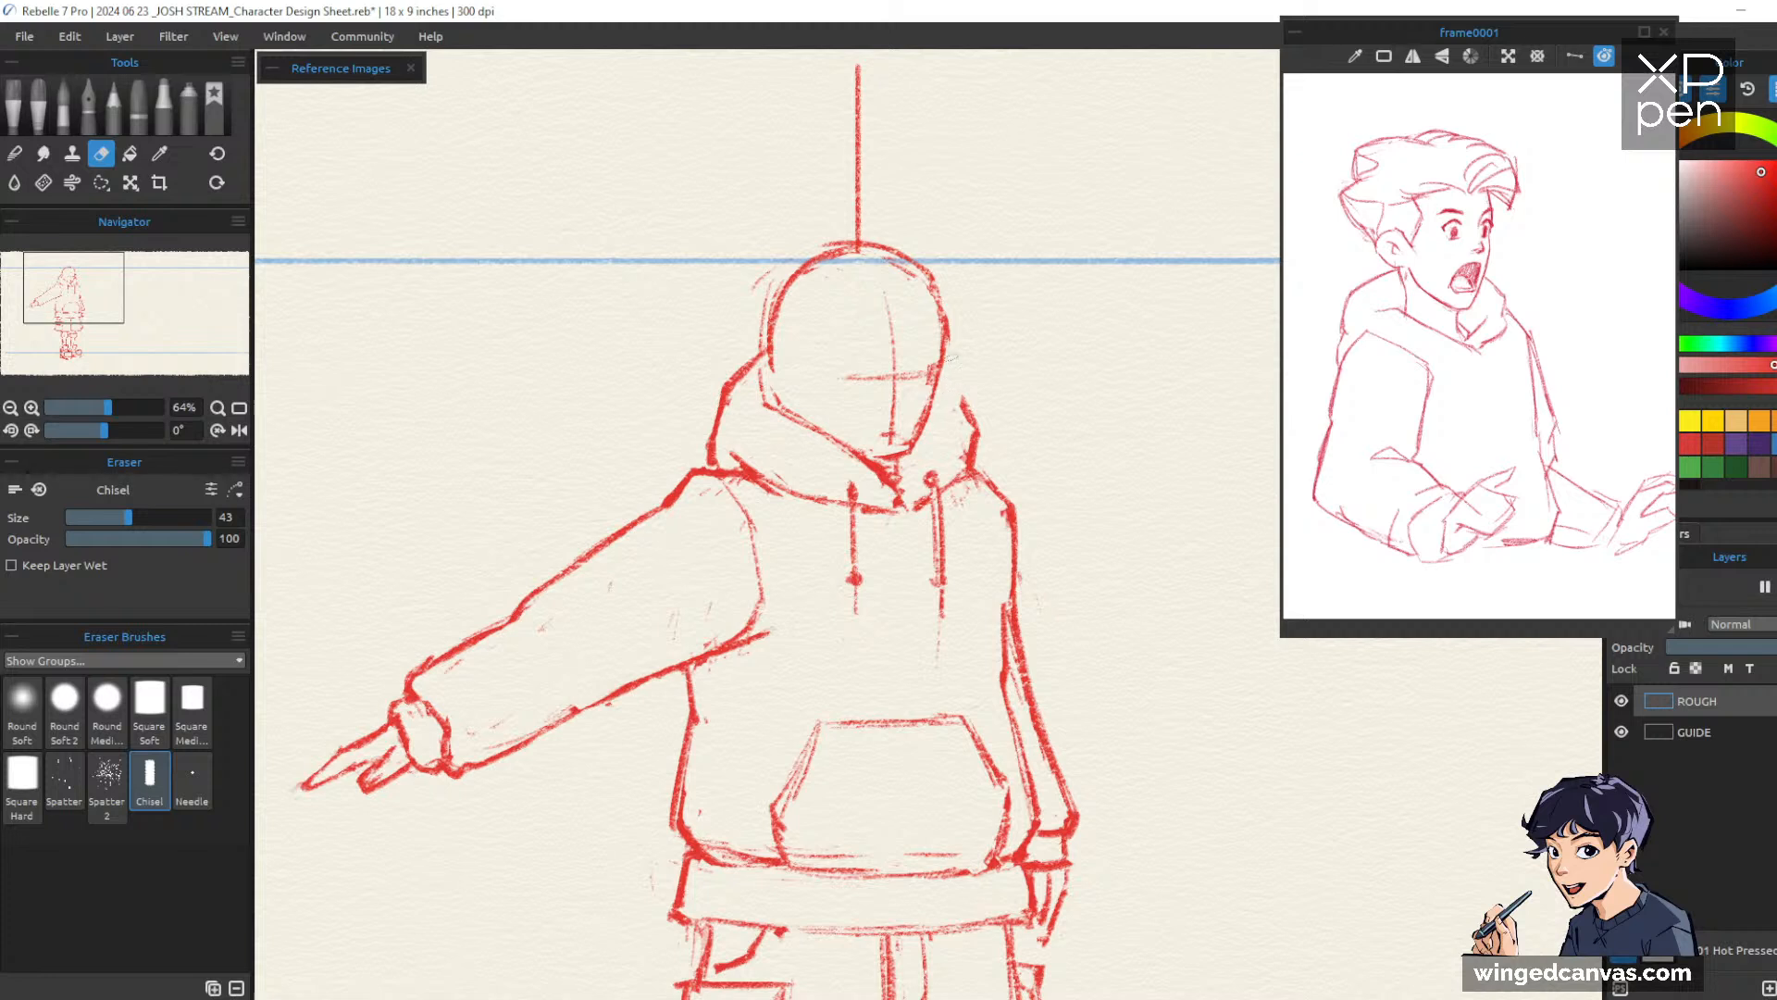
Redraw the cheek contour, reconnect the hood's outer edge to the head and add a neck stroke inside the hood opening
key("b")
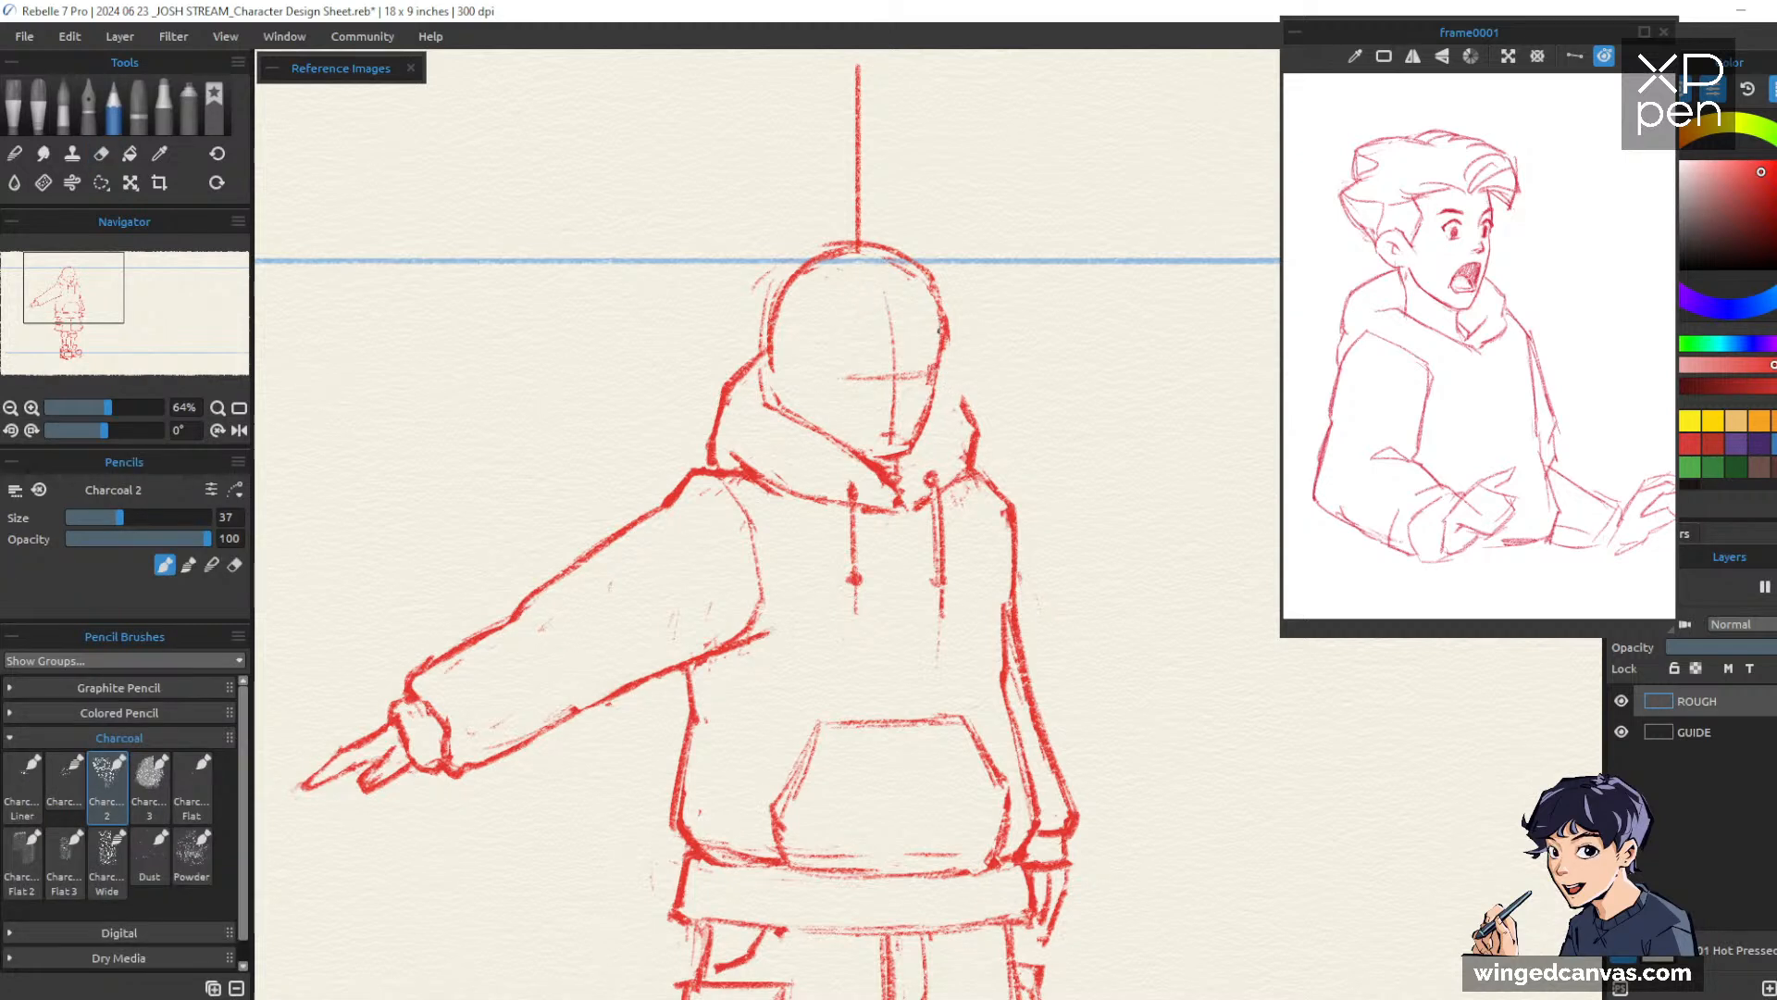
left_click_drag(940, 330, 929, 409)
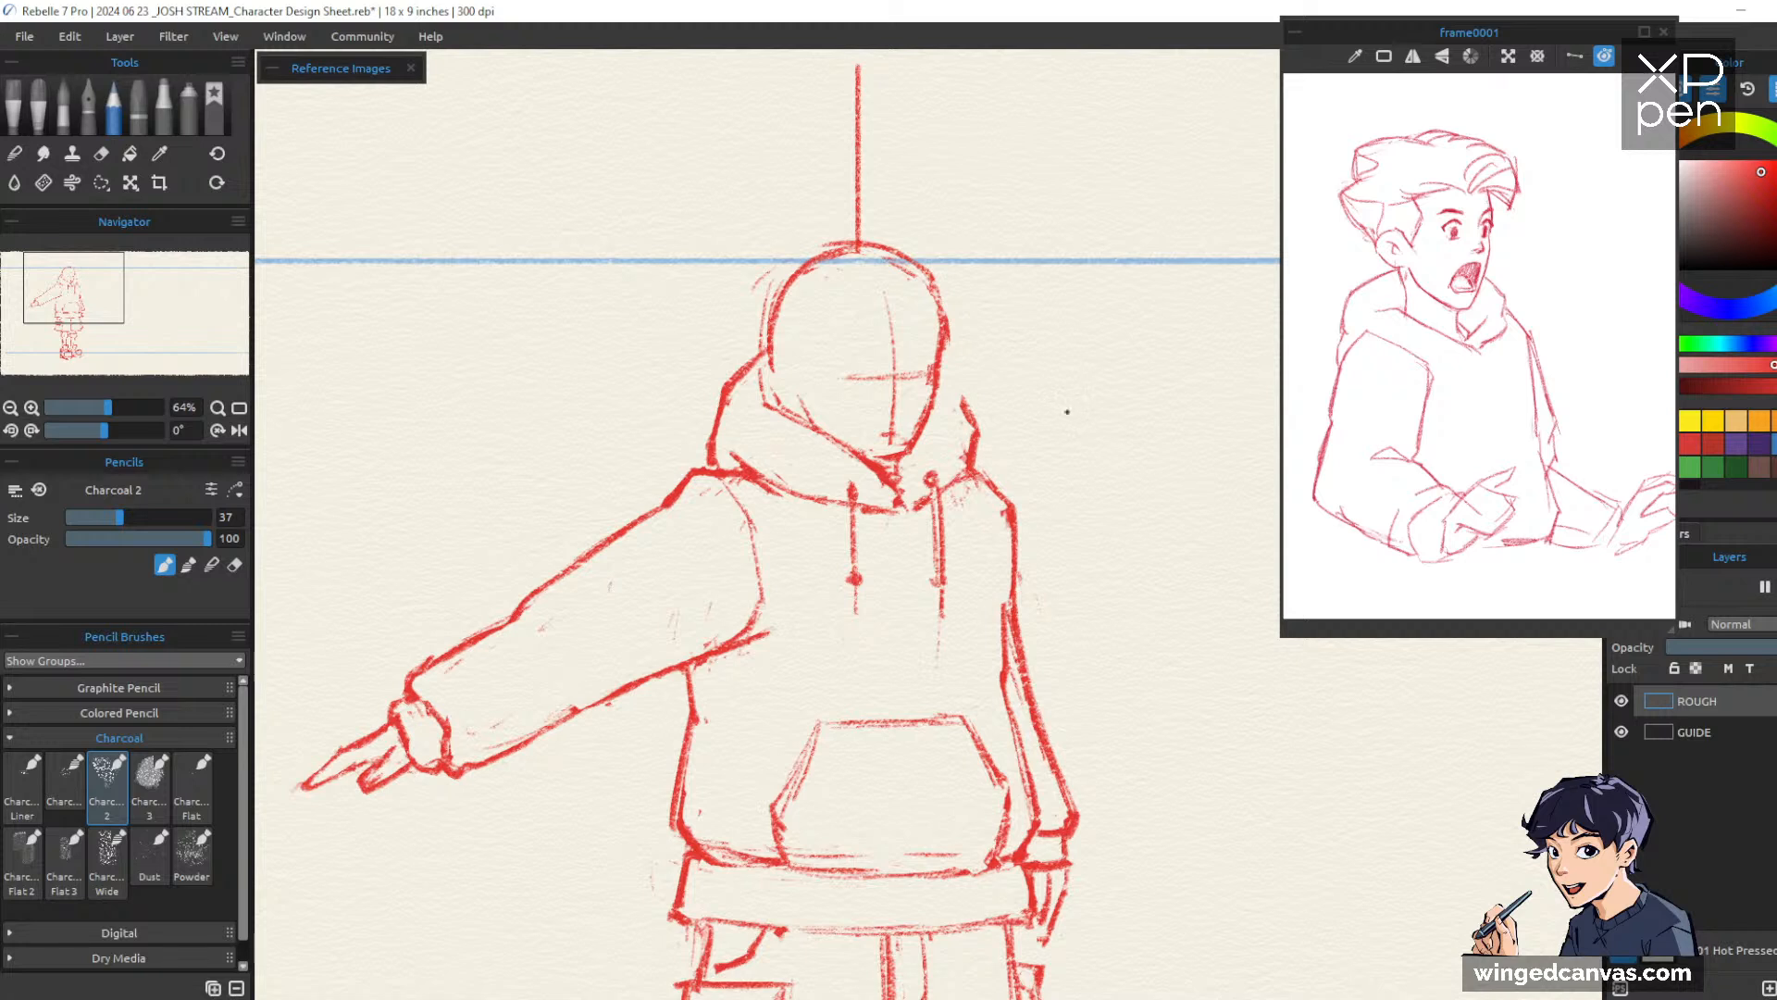
key("e")
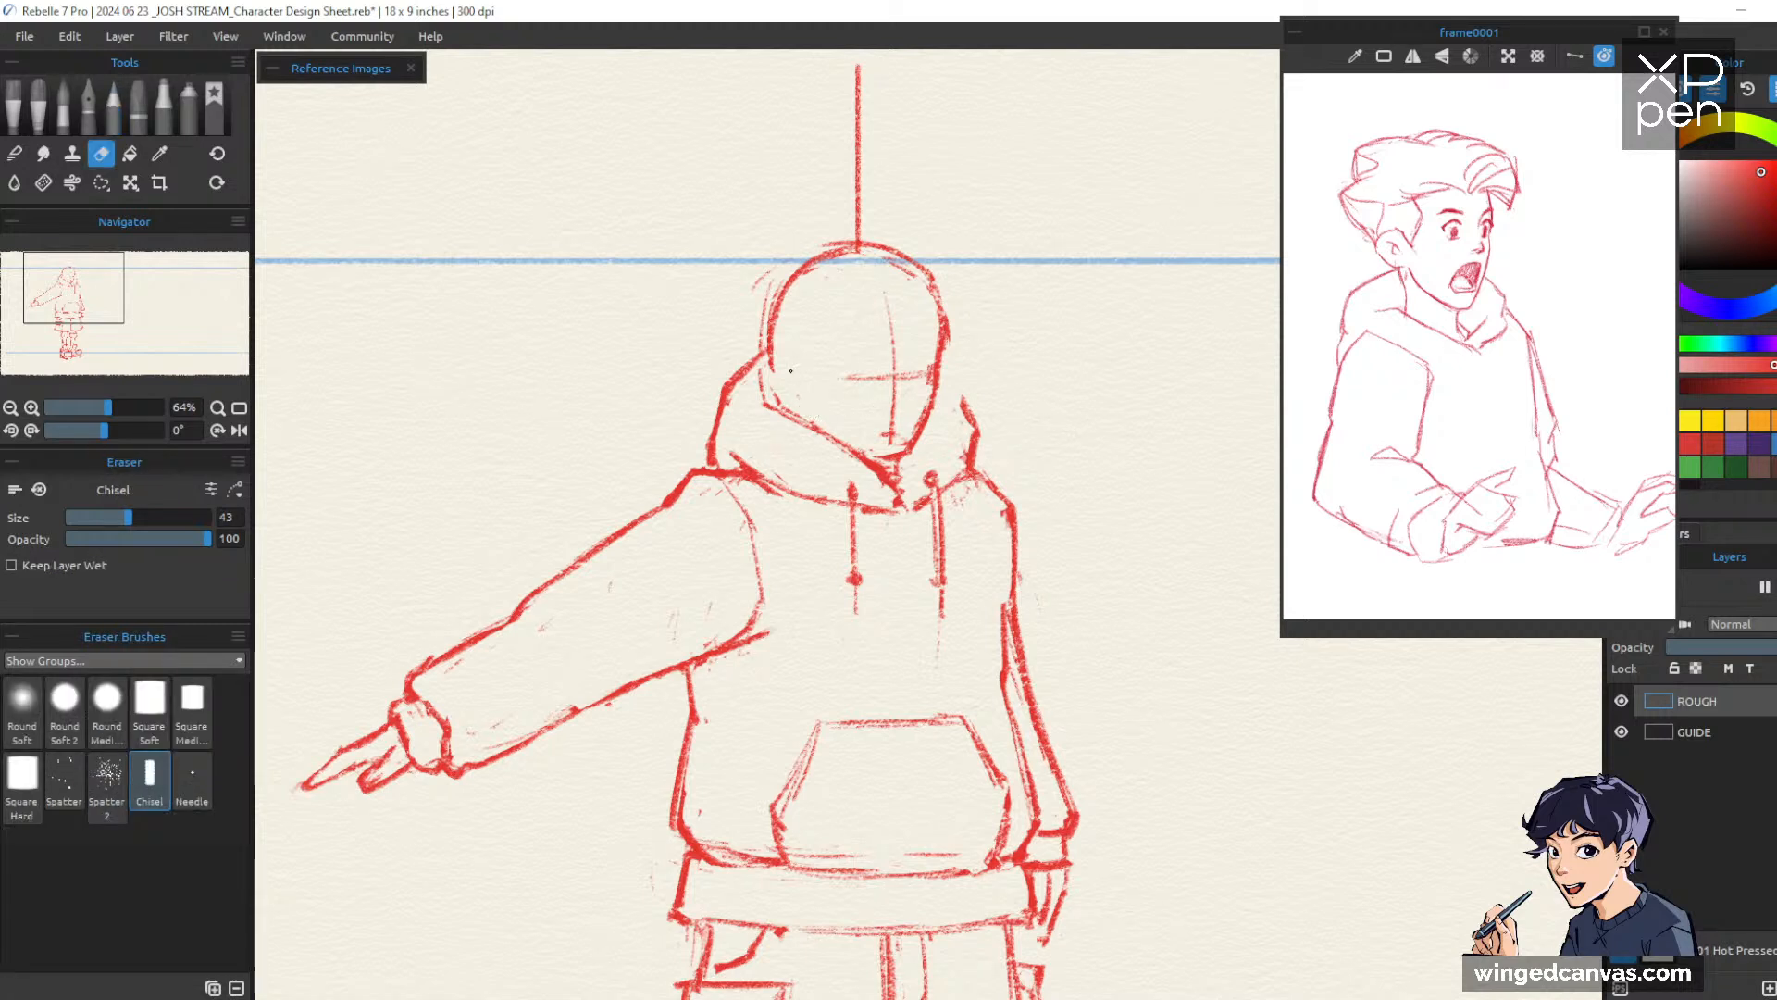
key("b")
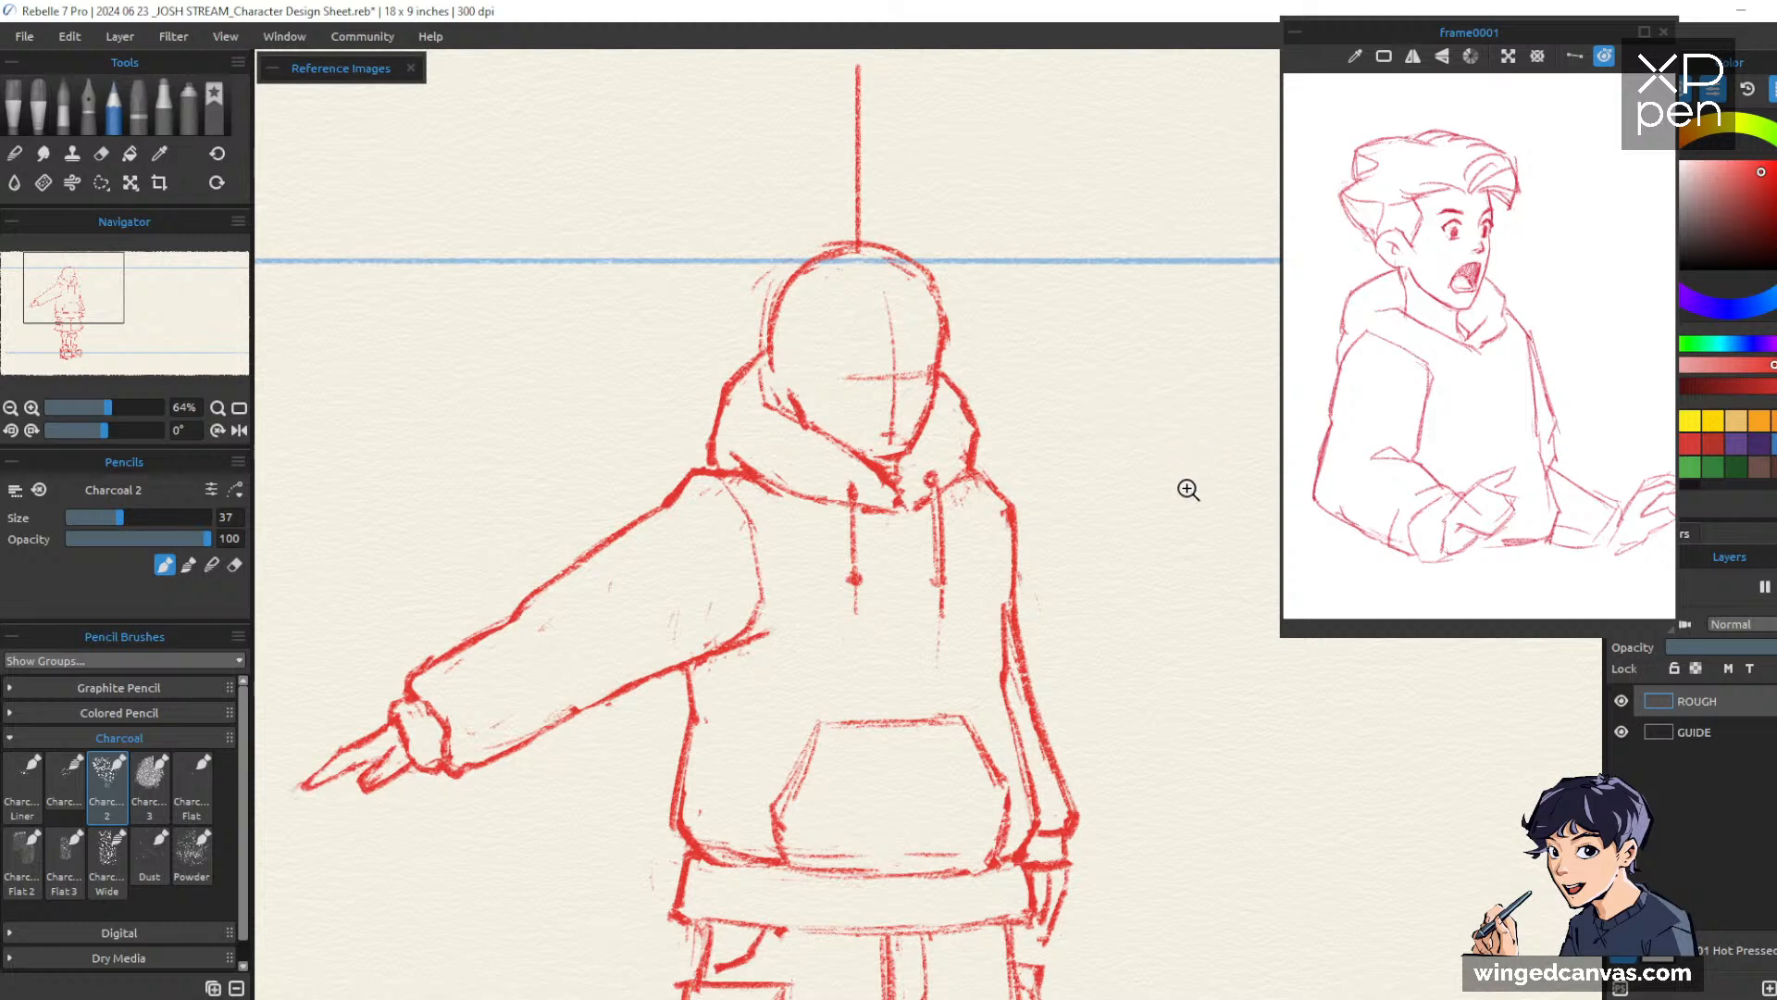
Trim the bulge on the face's outer contour and sketch the first fringe strokes across that side of the forehead
scroll(1186, 491, "down", 5)
left_click_drag(1167, 521, 1167, 608)
left_click_drag(1073, 469, 1079, 426)
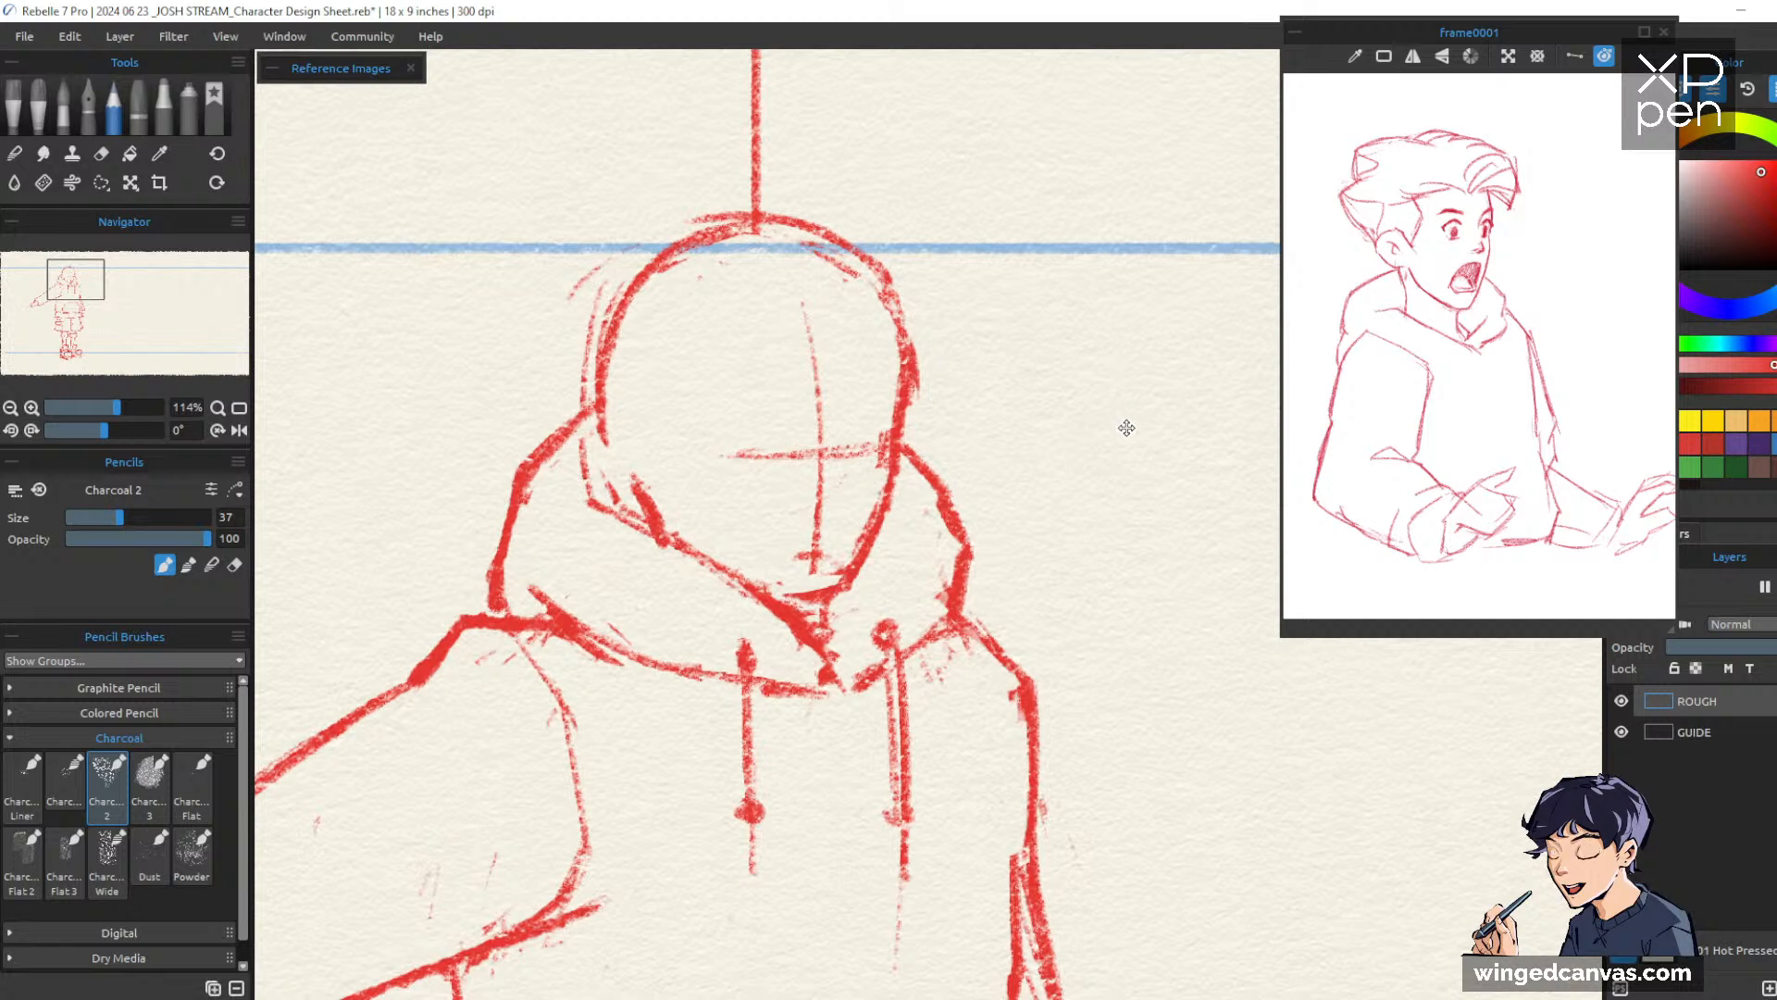
left_click_drag(947, 417, 991, 446)
key("e")
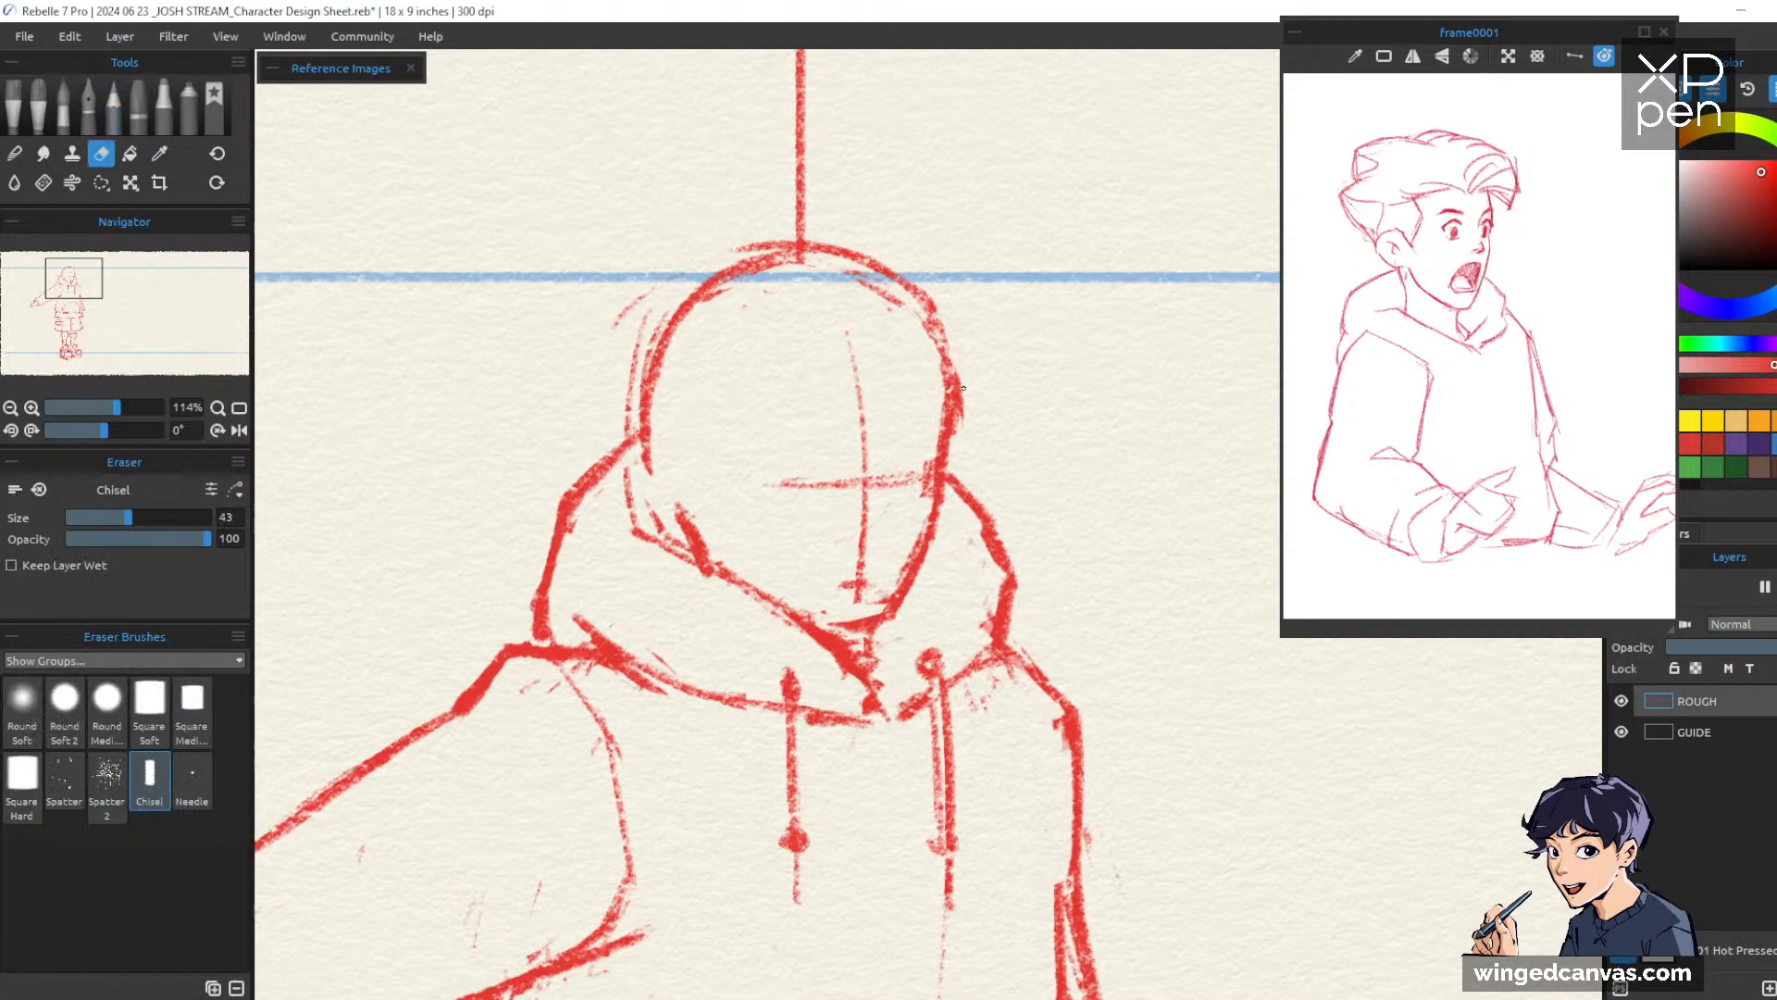
key("b")
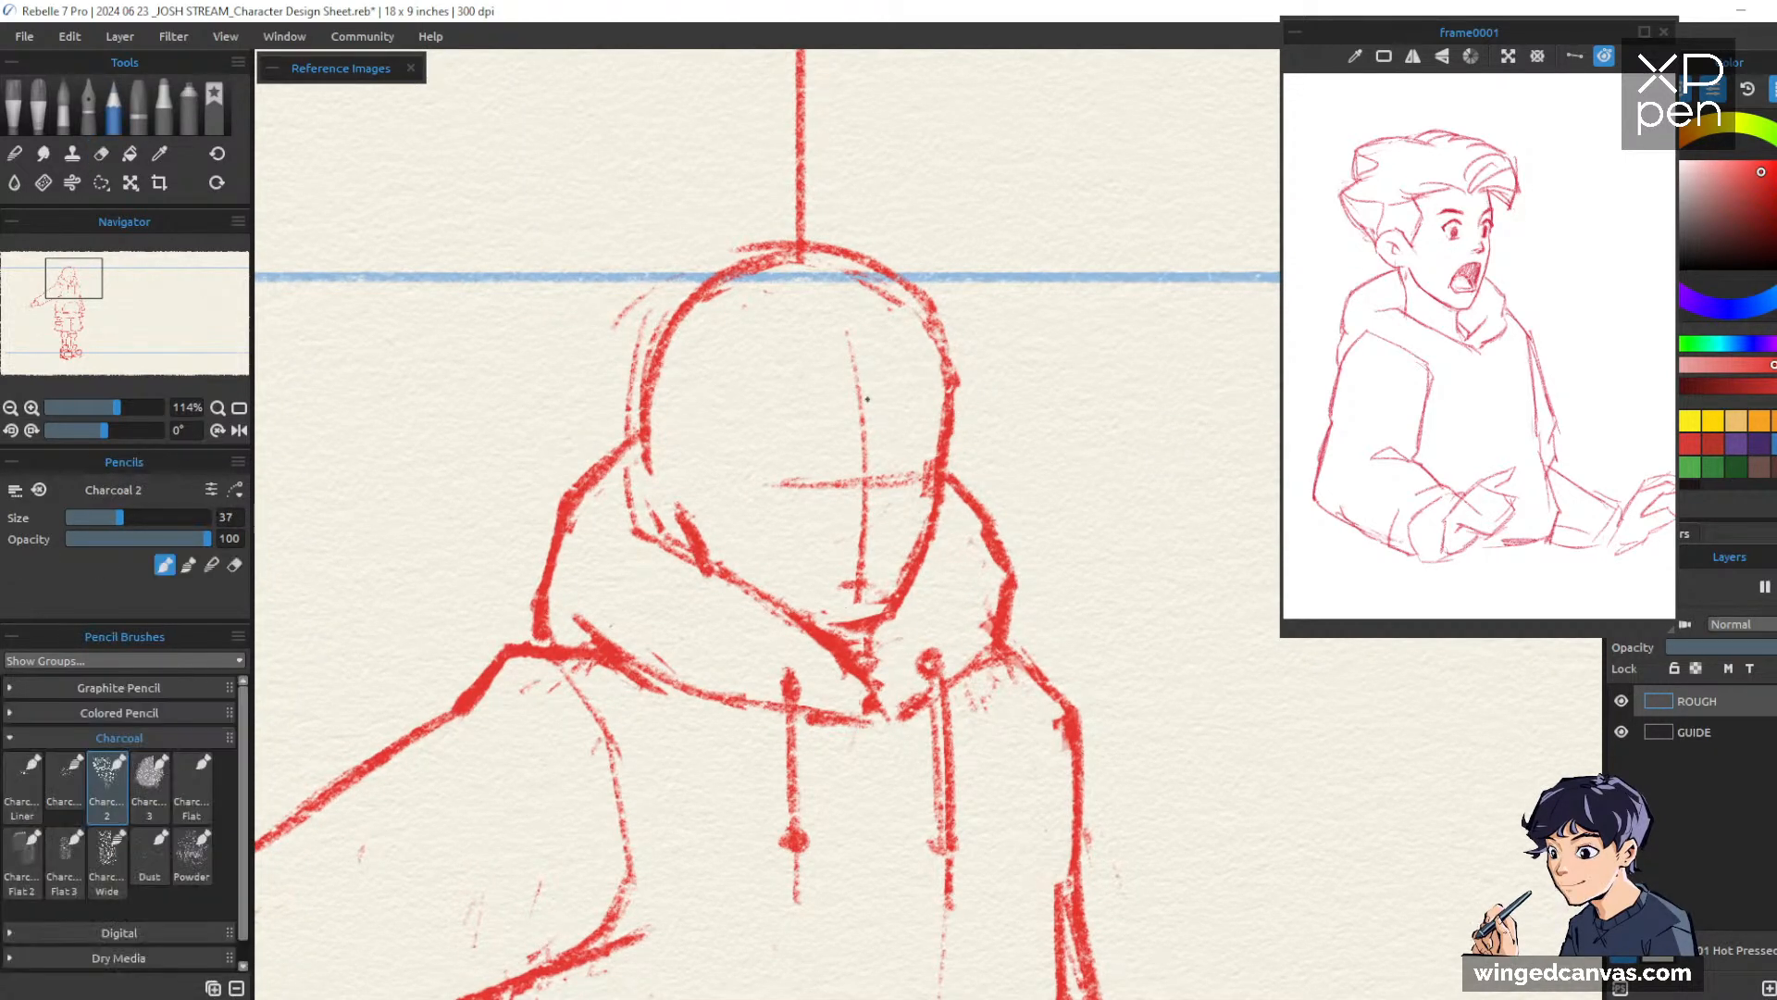
mouse_move(863, 396)
left_mouse_down()
mouse_move(940, 383)
mouse_move(913, 361)
mouse_move(952, 379)
mouse_move(871, 393)
left_mouse_up()
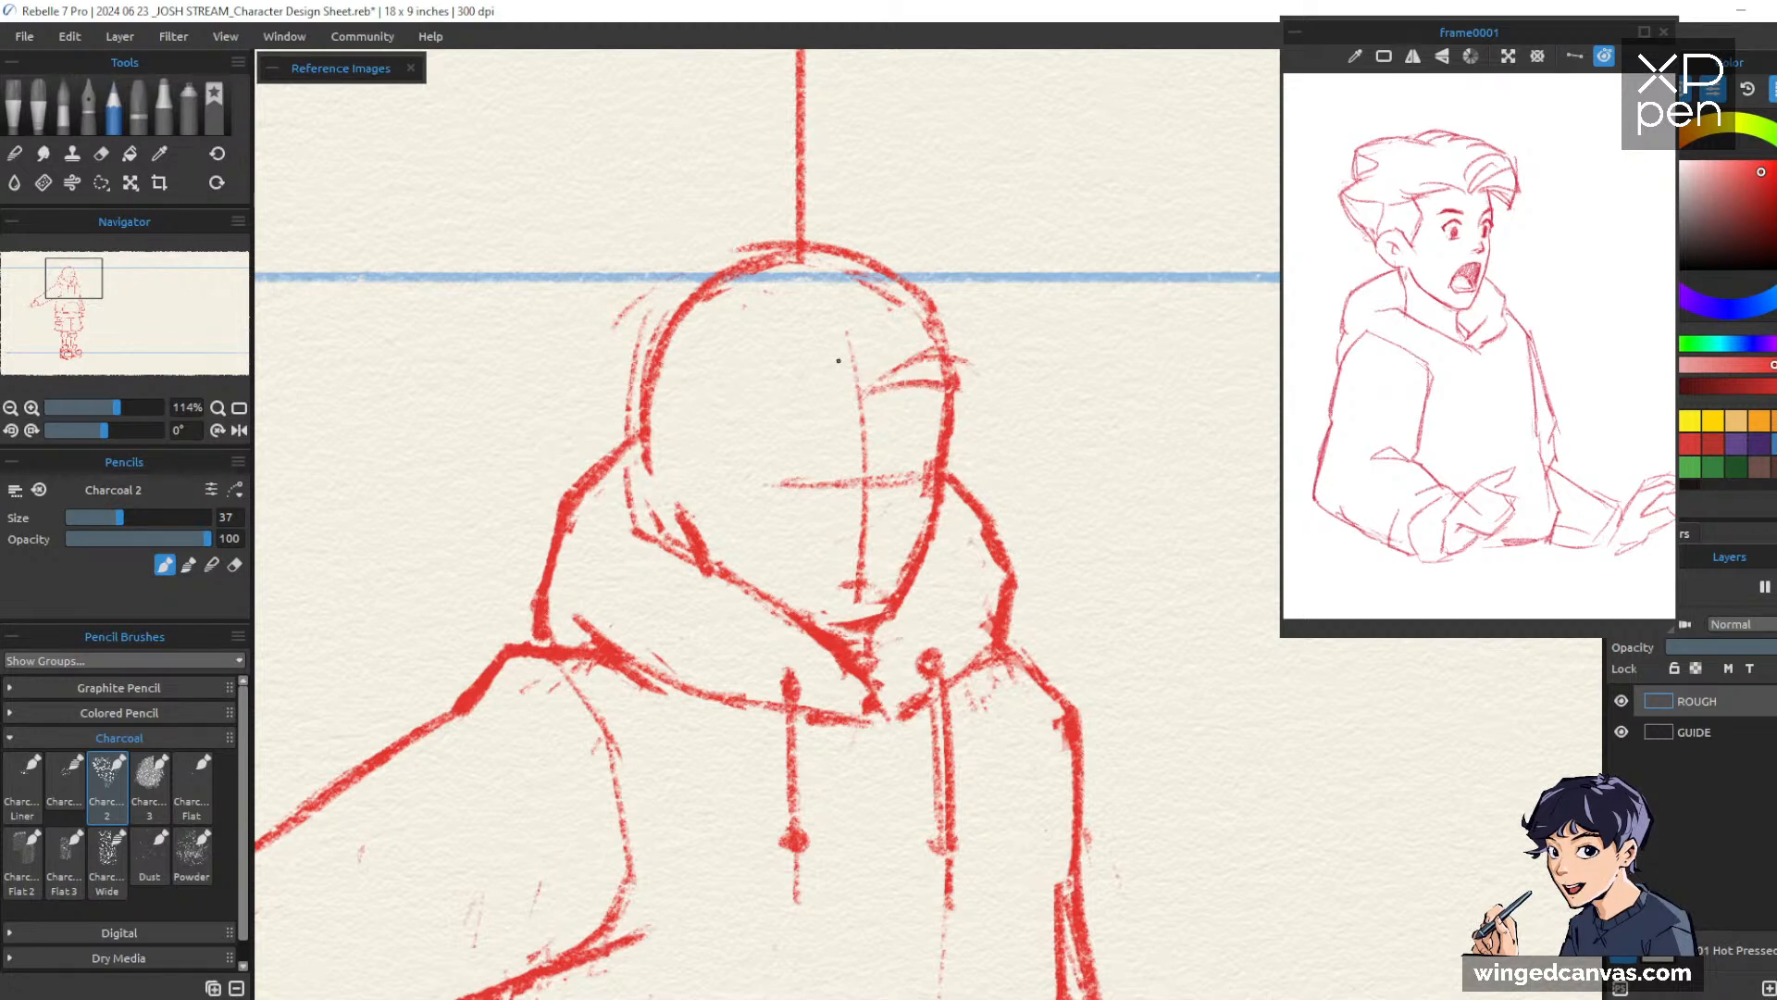
Darken the hood opening's edge behind the jaw and erase the leftover head line next to it
mouse_move(653, 422)
left_mouse_down()
mouse_move(627, 441)
mouse_move(637, 519)
mouse_move(690, 542)
mouse_move(676, 465)
left_mouse_up()
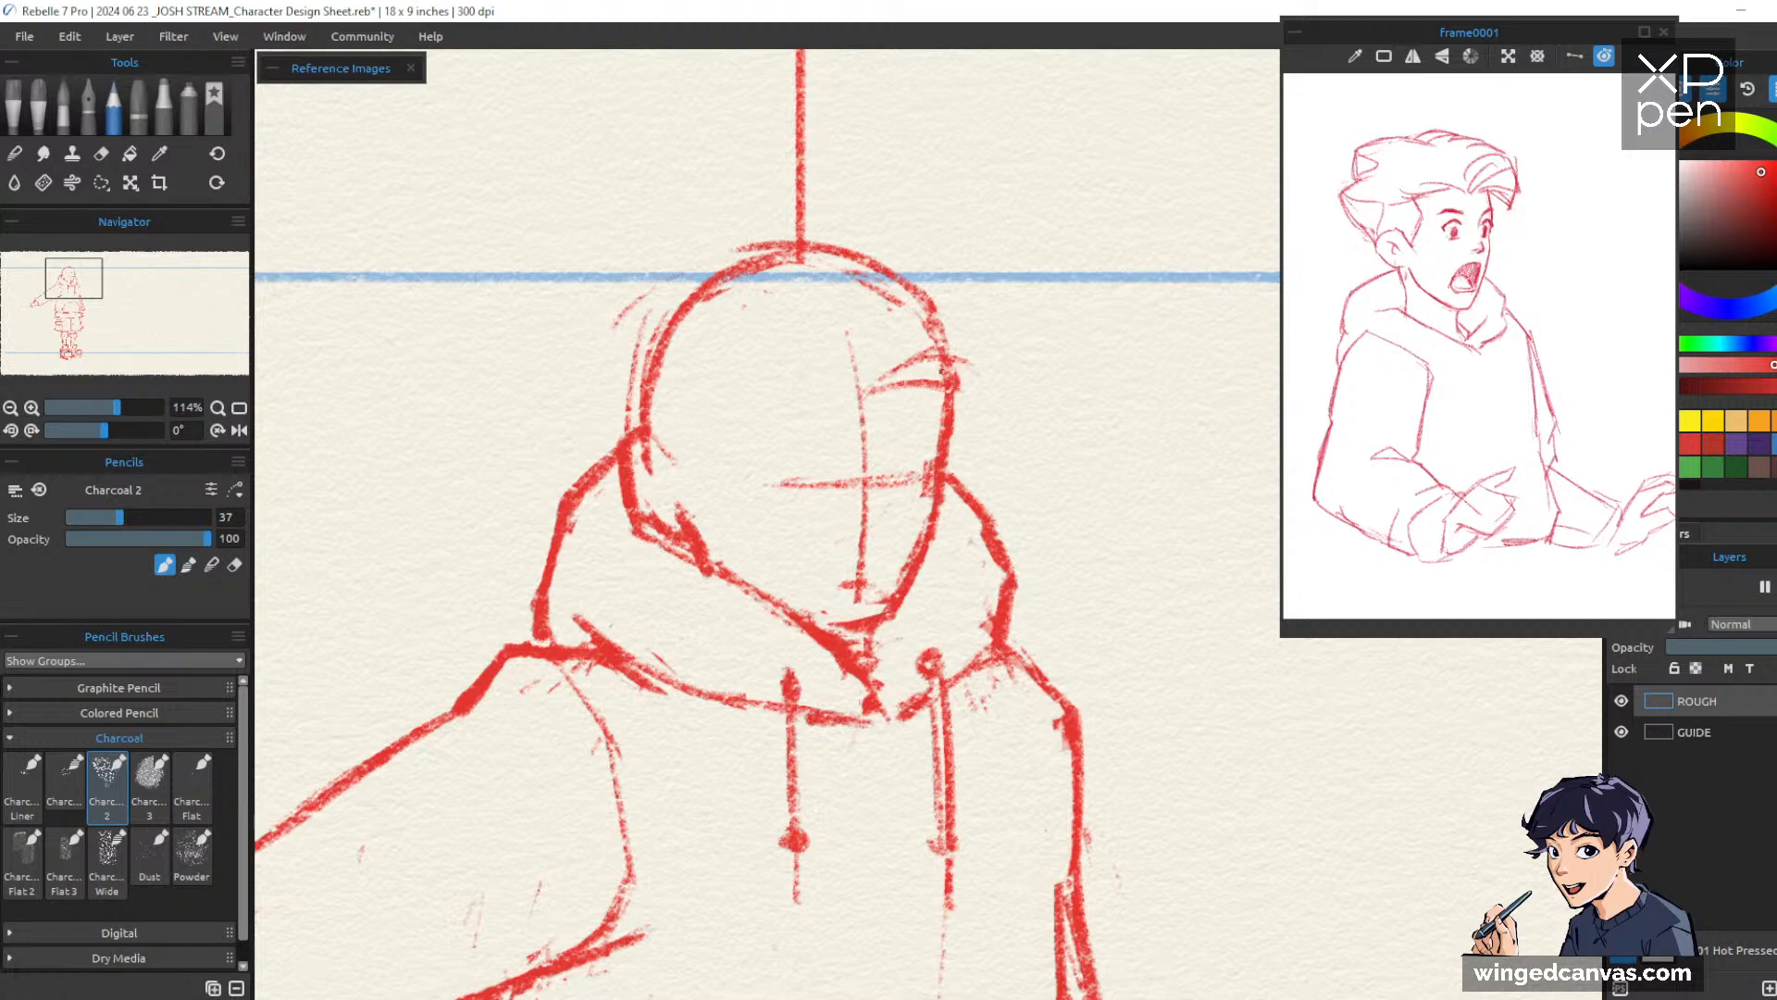
key("e")
mouse_move(647, 470)
left_mouse_down()
mouse_move(646, 448)
mouse_move(658, 493)
left_mouse_up()
key("b")
Add a short hair stroke outside the back of the head and clean up the chin and the neckline below it
left_click_drag(1174, 426, 1118, 420)
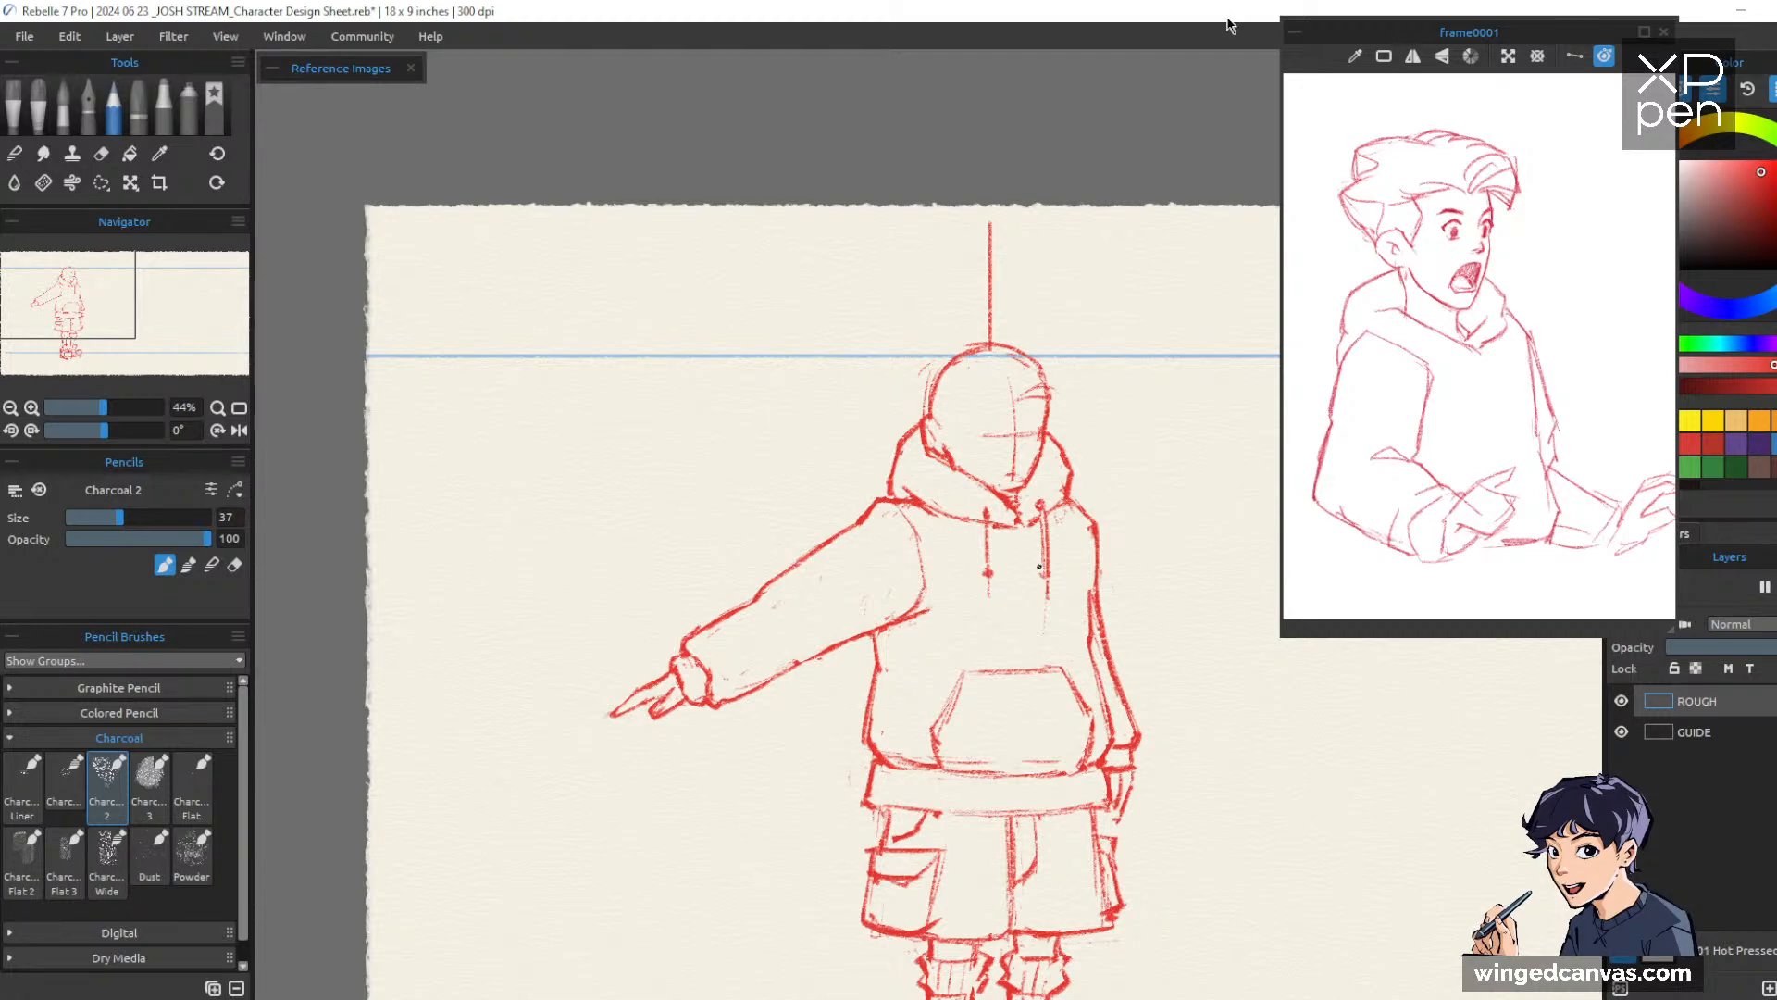
left_click_drag(1086, 424, 1096, 399)
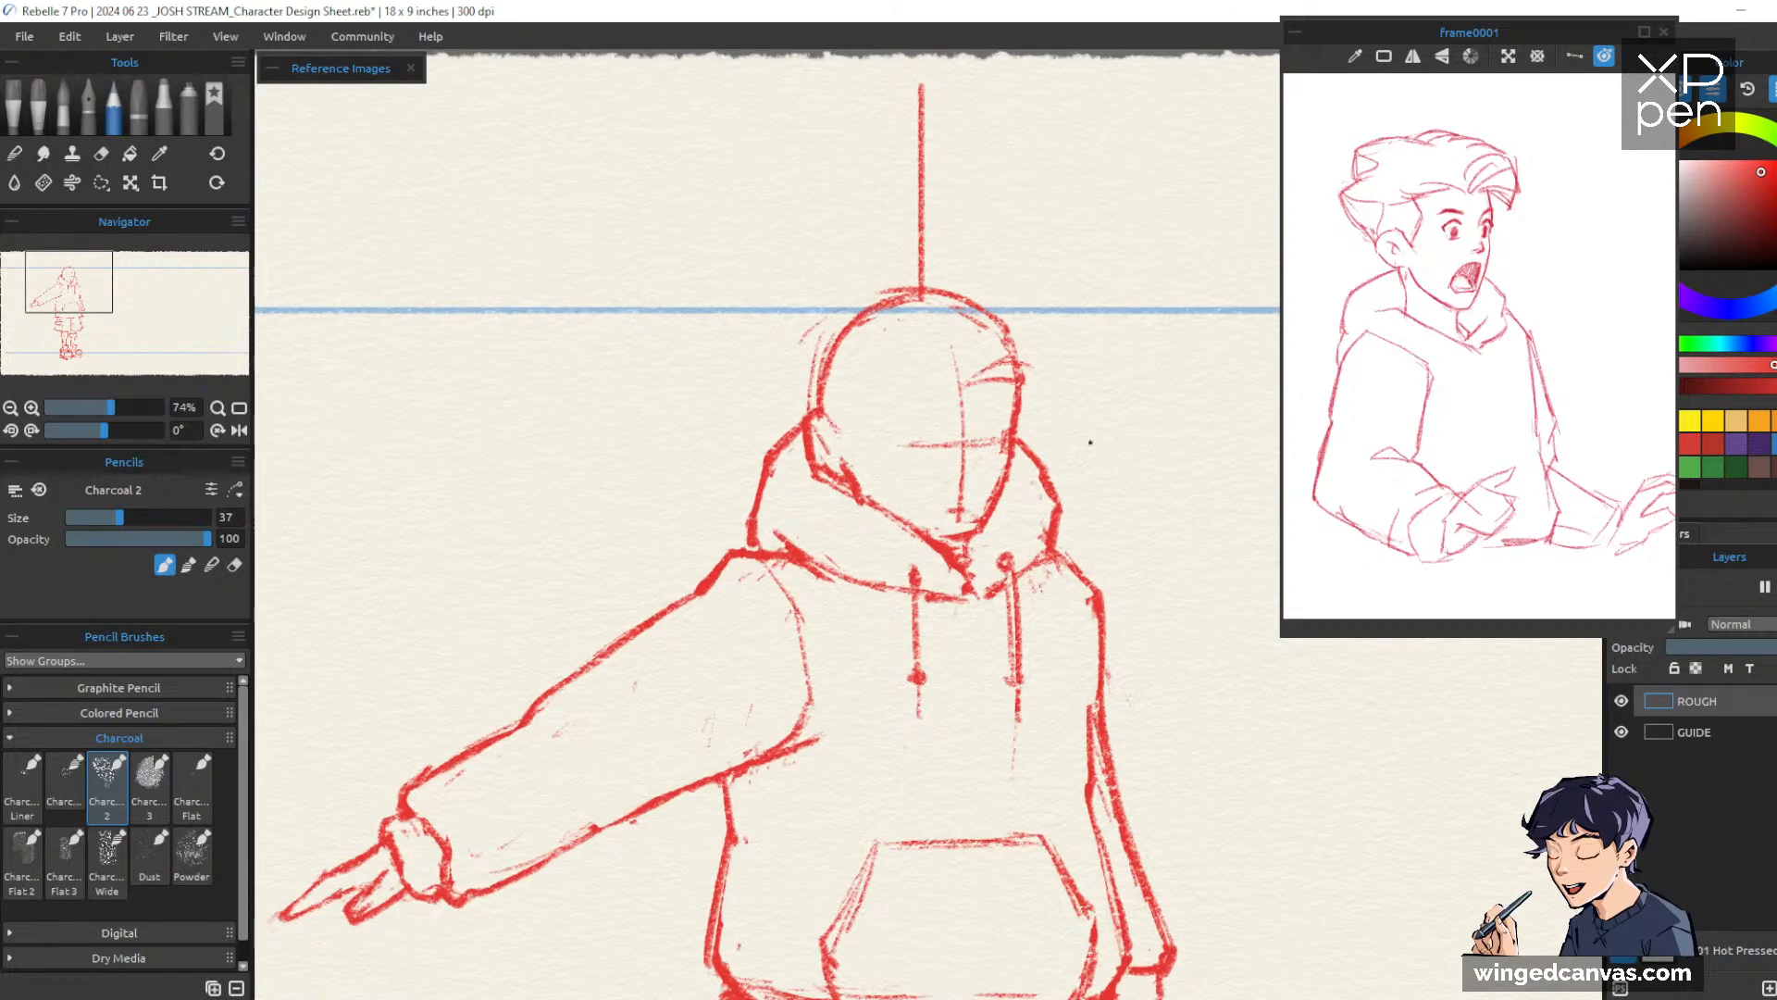
left_click_drag(792, 367, 813, 396)
key("e")
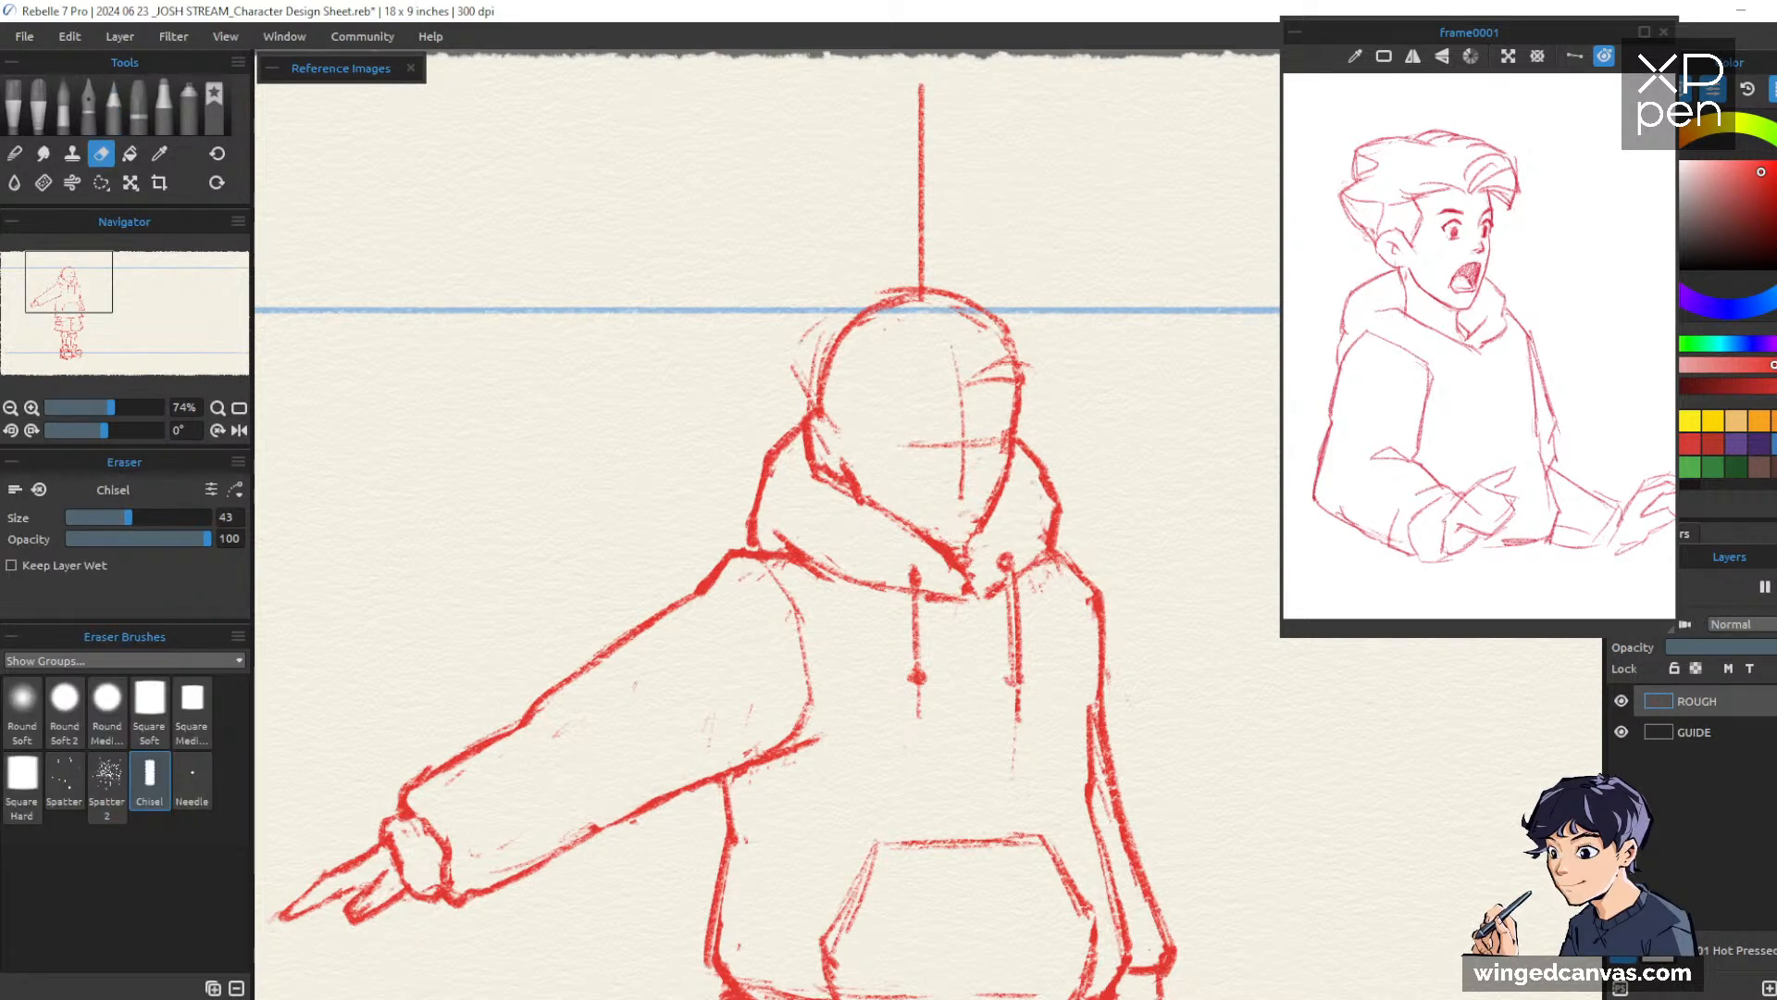
key("b")
mouse_move(937, 540)
left_mouse_down()
mouse_move(976, 540)
mouse_move(1004, 474)
mouse_move(972, 528)
mouse_move(986, 535)
left_mouse_up()
key("e")
key("b")
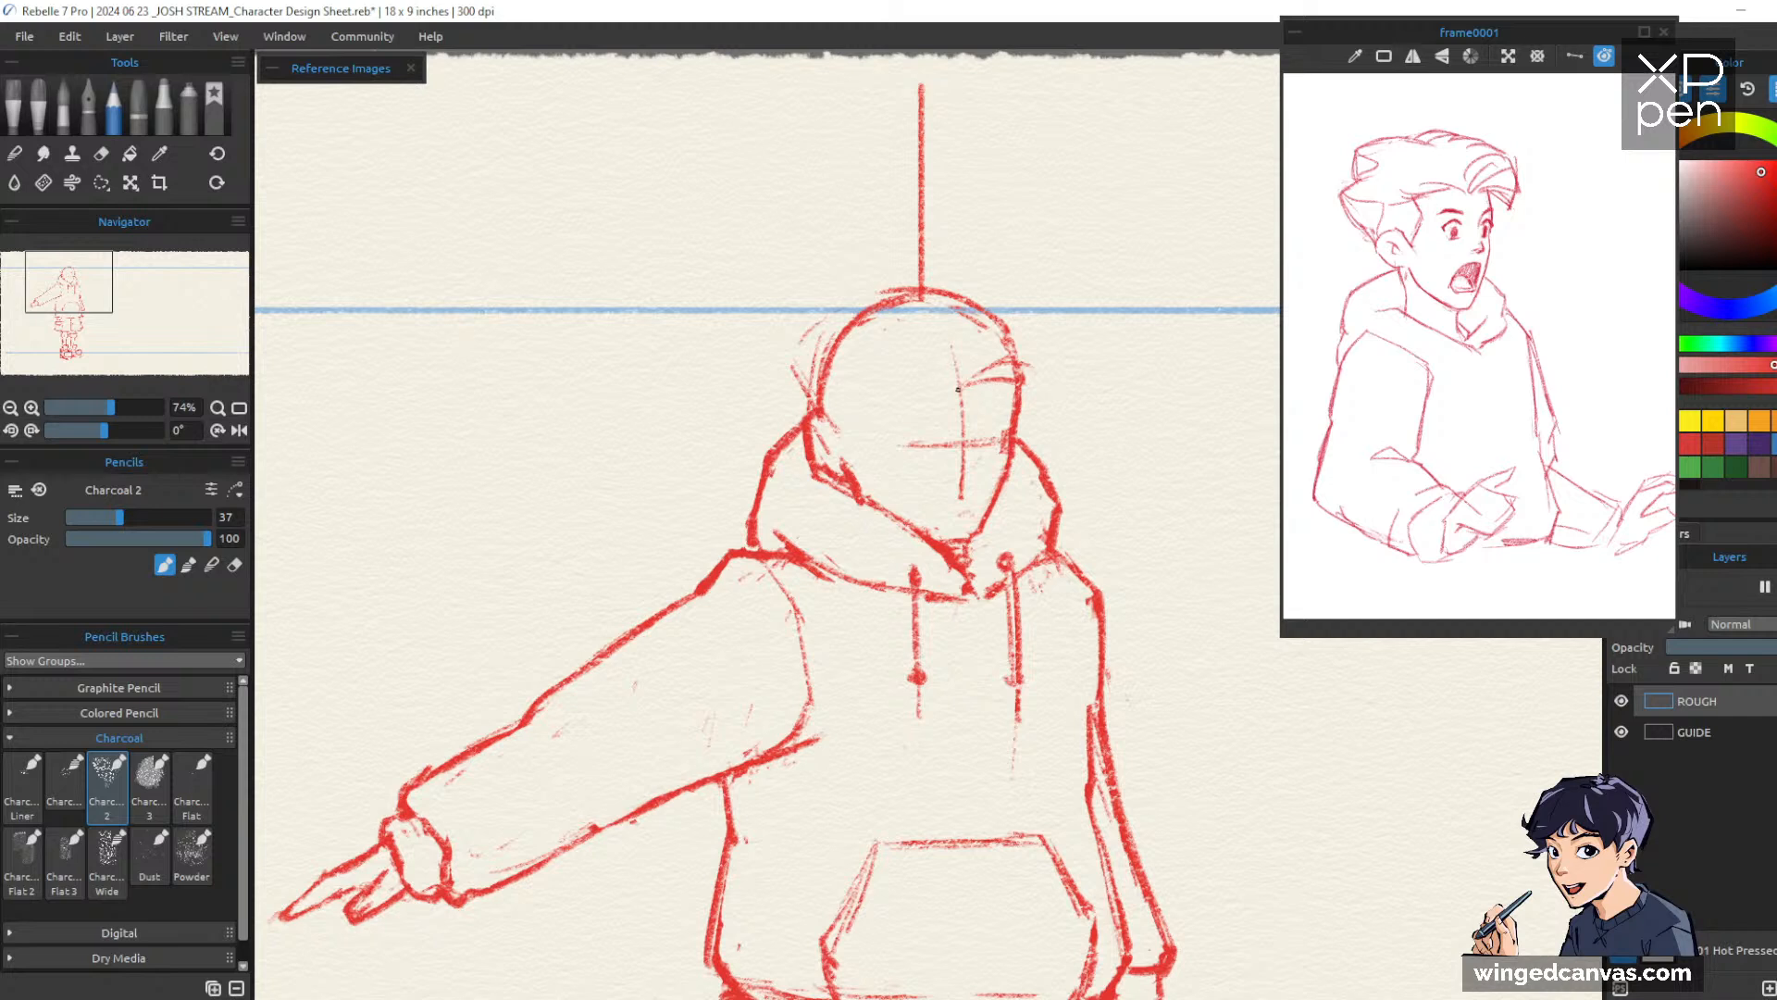
Sketch a parted fringe with a pointed tuft overhanging the side of the face, plus a hairline stroke at the opposite temple
mouse_move(892, 369)
left_mouse_down()
mouse_move(954, 391)
mouse_move(983, 311)
mouse_move(1062, 356)
left_mouse_up()
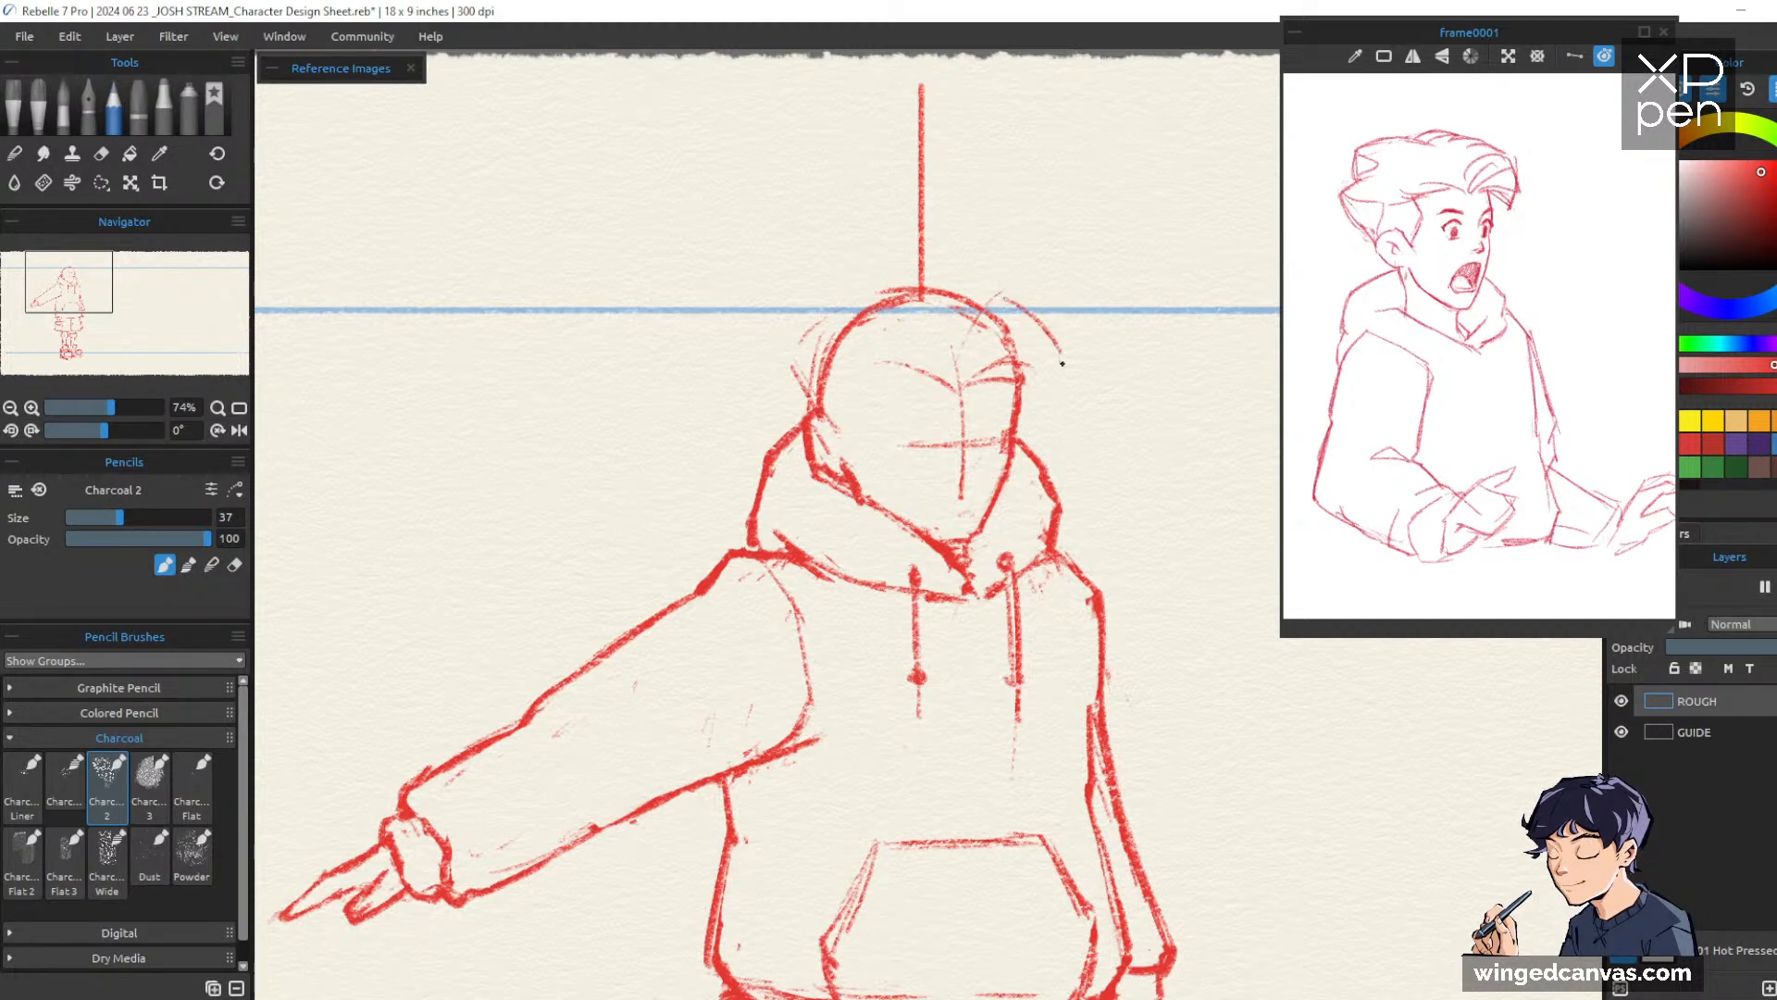
mouse_move(962, 388)
left_mouse_down()
mouse_move(1035, 414)
mouse_move(1039, 364)
mouse_move(1055, 437)
mouse_move(1006, 367)
mouse_move(1037, 417)
mouse_move(1019, 375)
mouse_move(1036, 393)
mouse_move(1048, 376)
mouse_move(990, 376)
mouse_move(1040, 400)
mouse_move(1047, 363)
mouse_move(1050, 427)
left_mouse_up()
key("e")
key("b")
key("e")
key("b")
left_click_drag(1048, 366, 1047, 400)
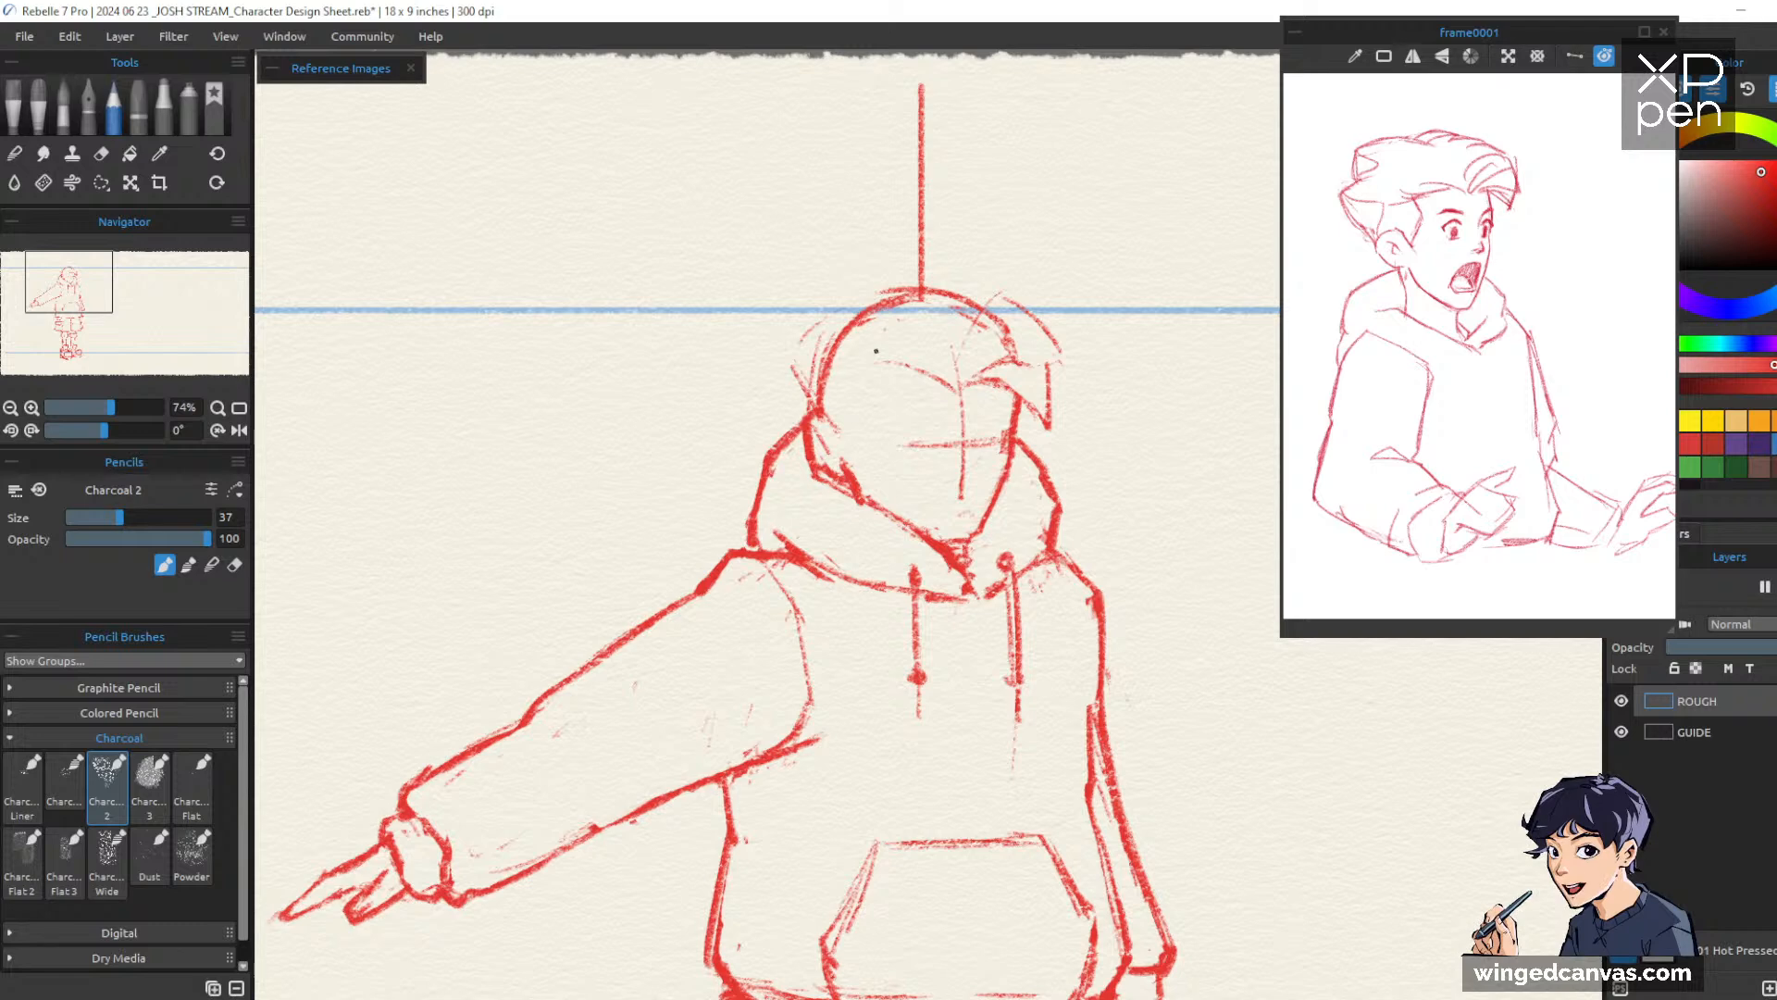
left_click_drag(868, 378, 861, 426)
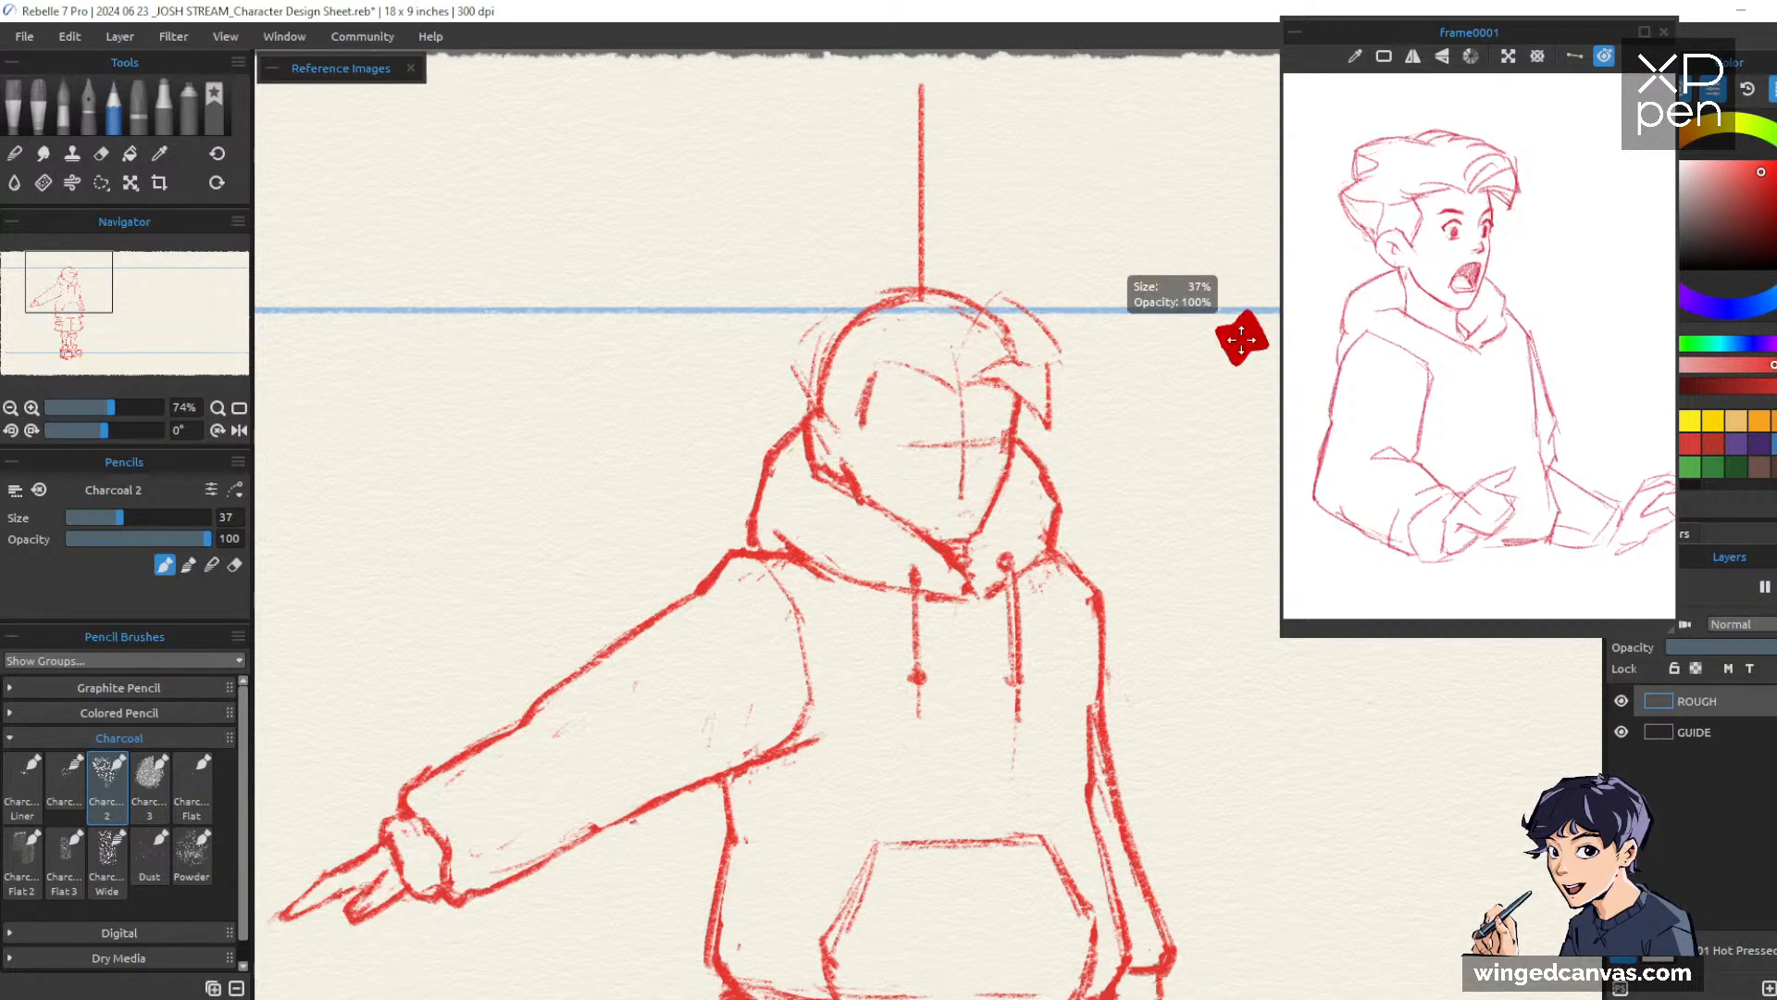
Thin out the heavy strokes along the hood opening's inner edge beside the neck with the eraser
mouse_move(1213, 351)
left_mouse_down()
mouse_move(1206, 376)
mouse_move(1206, 341)
mouse_move(1095, 277)
mouse_move(1052, 375)
mouse_move(1062, 359)
left_mouse_up()
key("e")
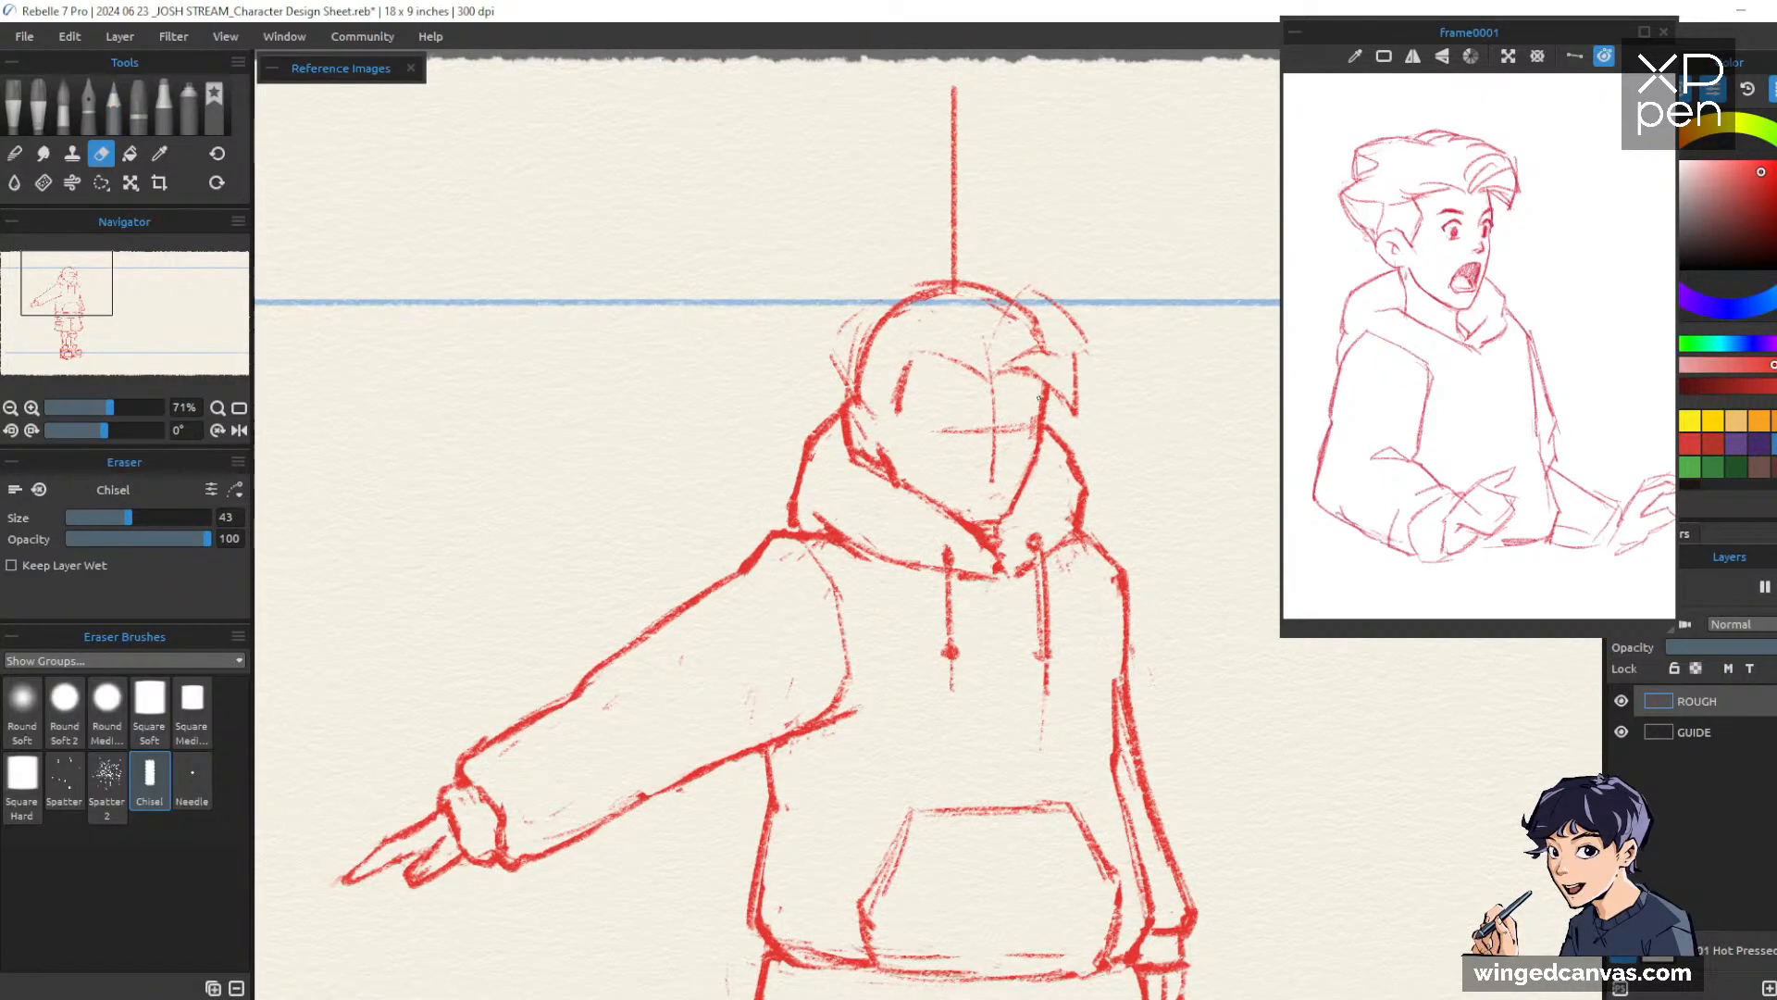
left_click_drag(884, 472, 928, 500)
key("b")
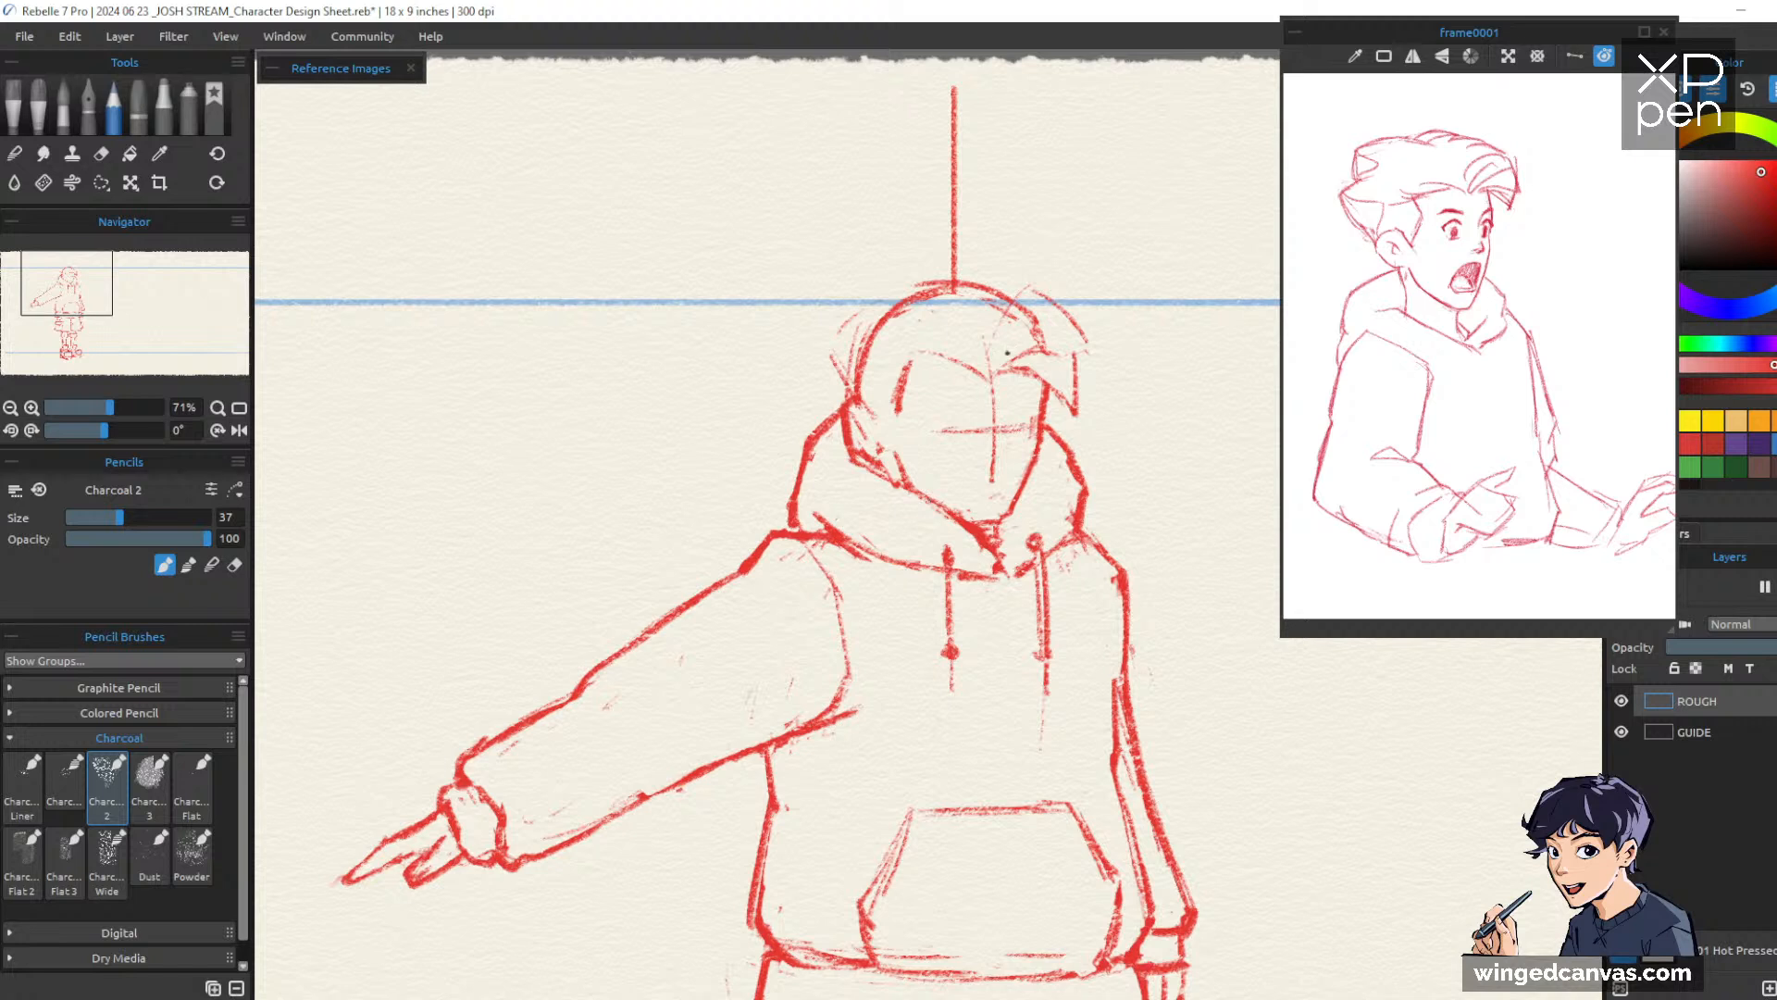
key("e")
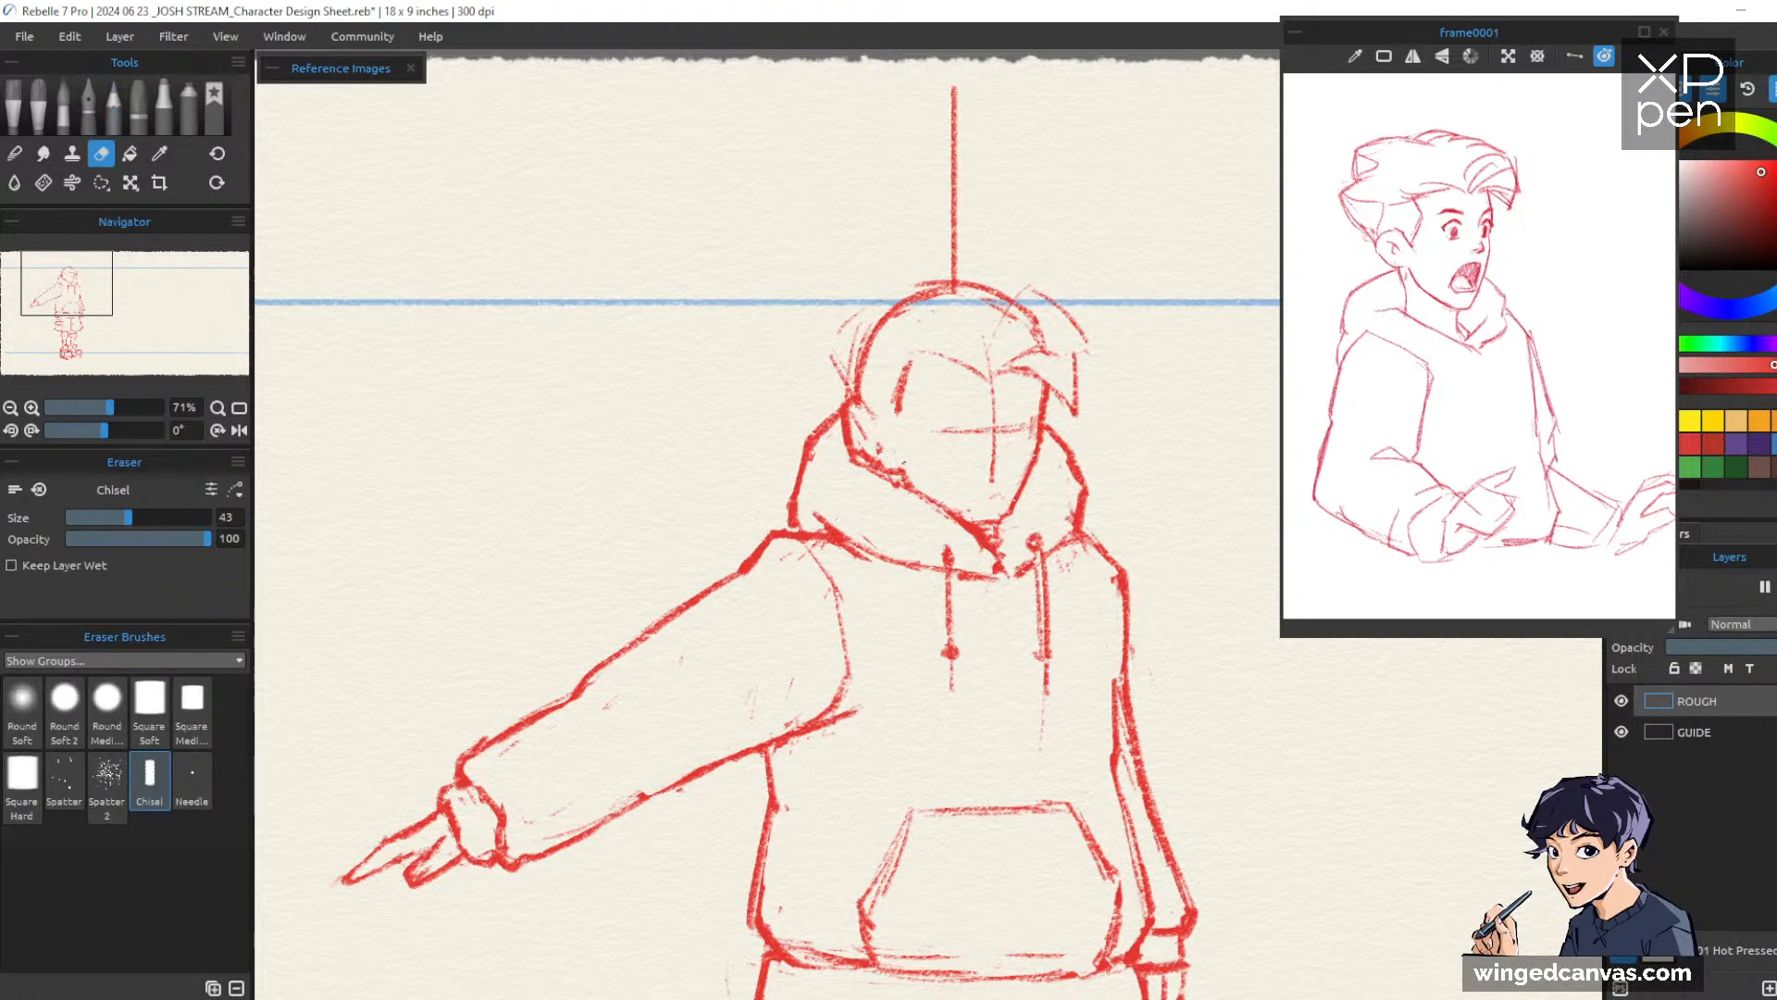
key("b")
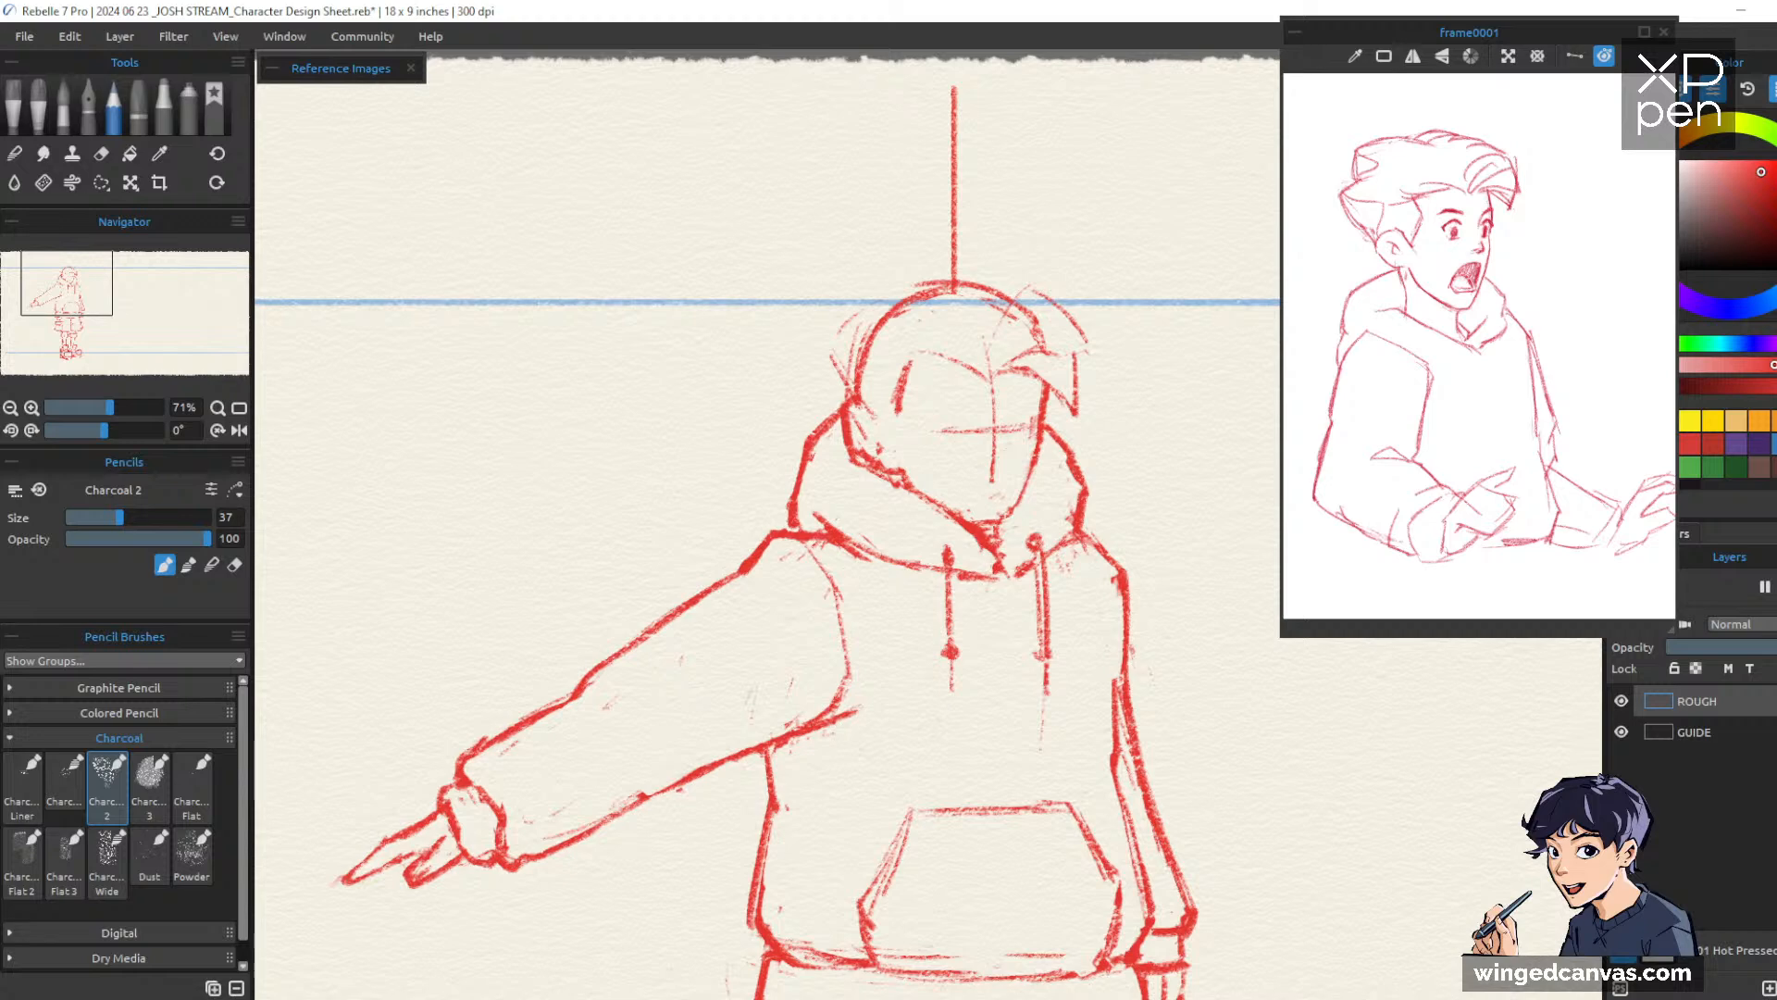
key("e")
key("b")
scroll(1197, 535, "down", 5)
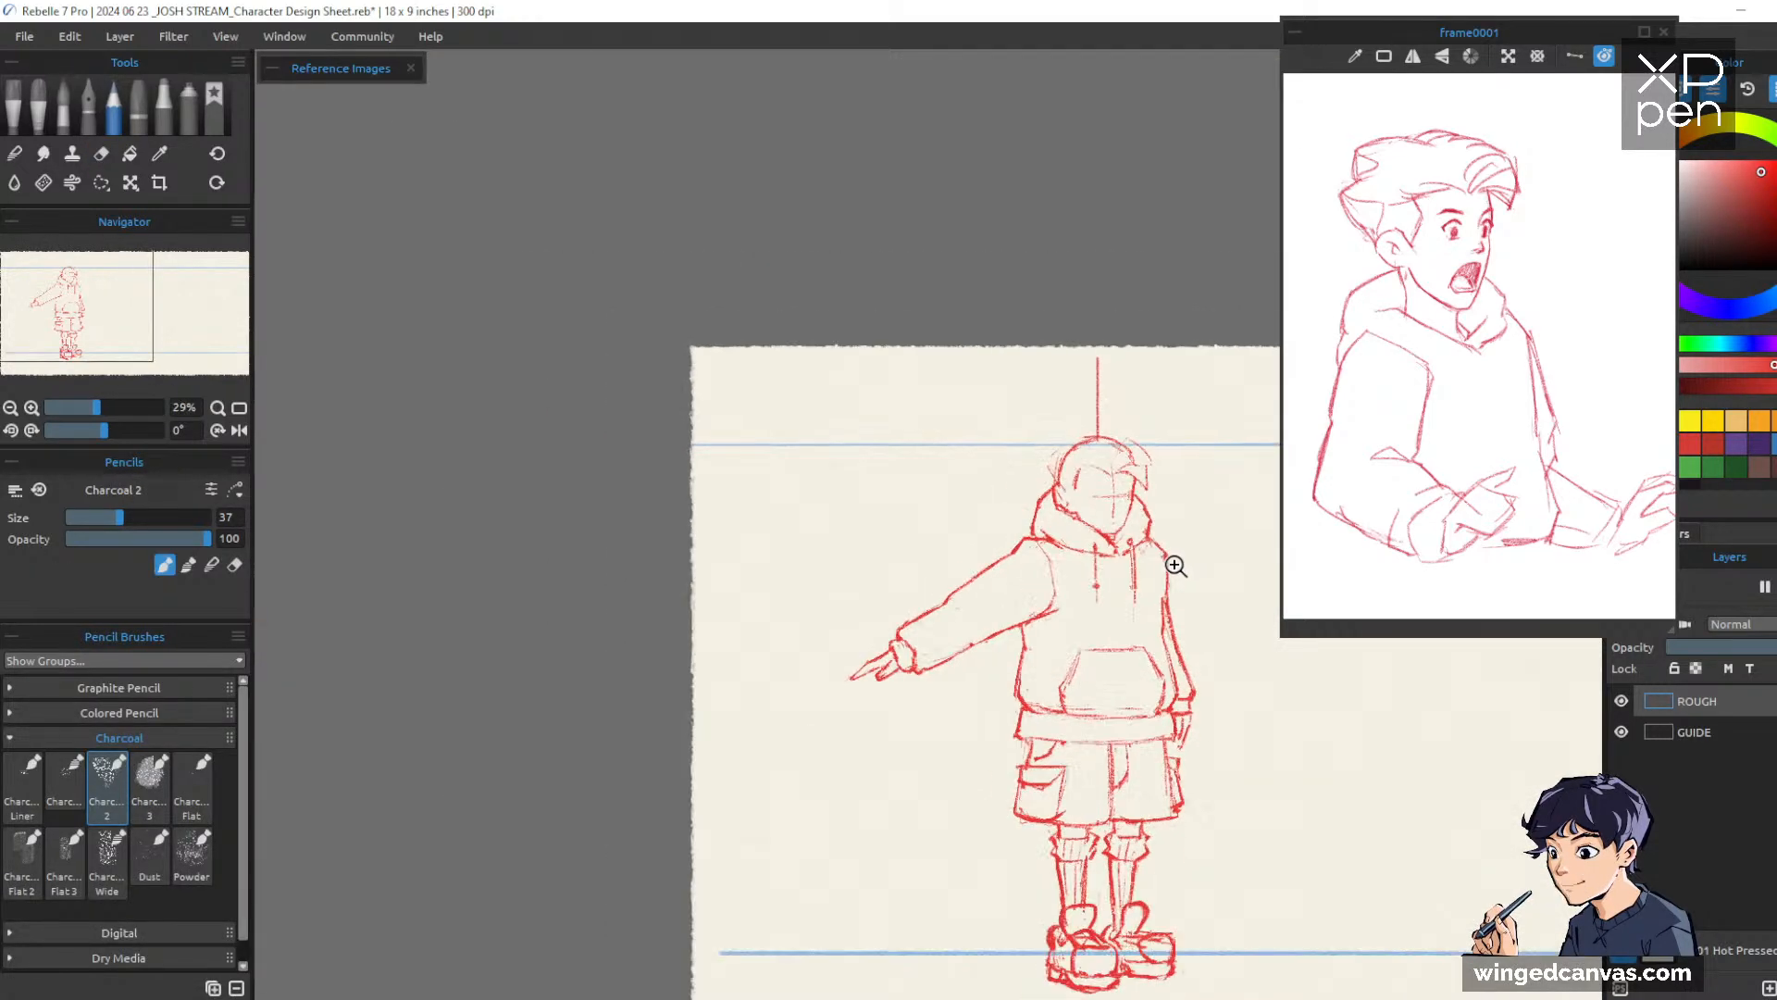
Sketch a swept-back hair tuft beside the temple on the outstretched-arm side and two pointed hair peaks above the crown
left_click_drag(1175, 565, 1117, 530)
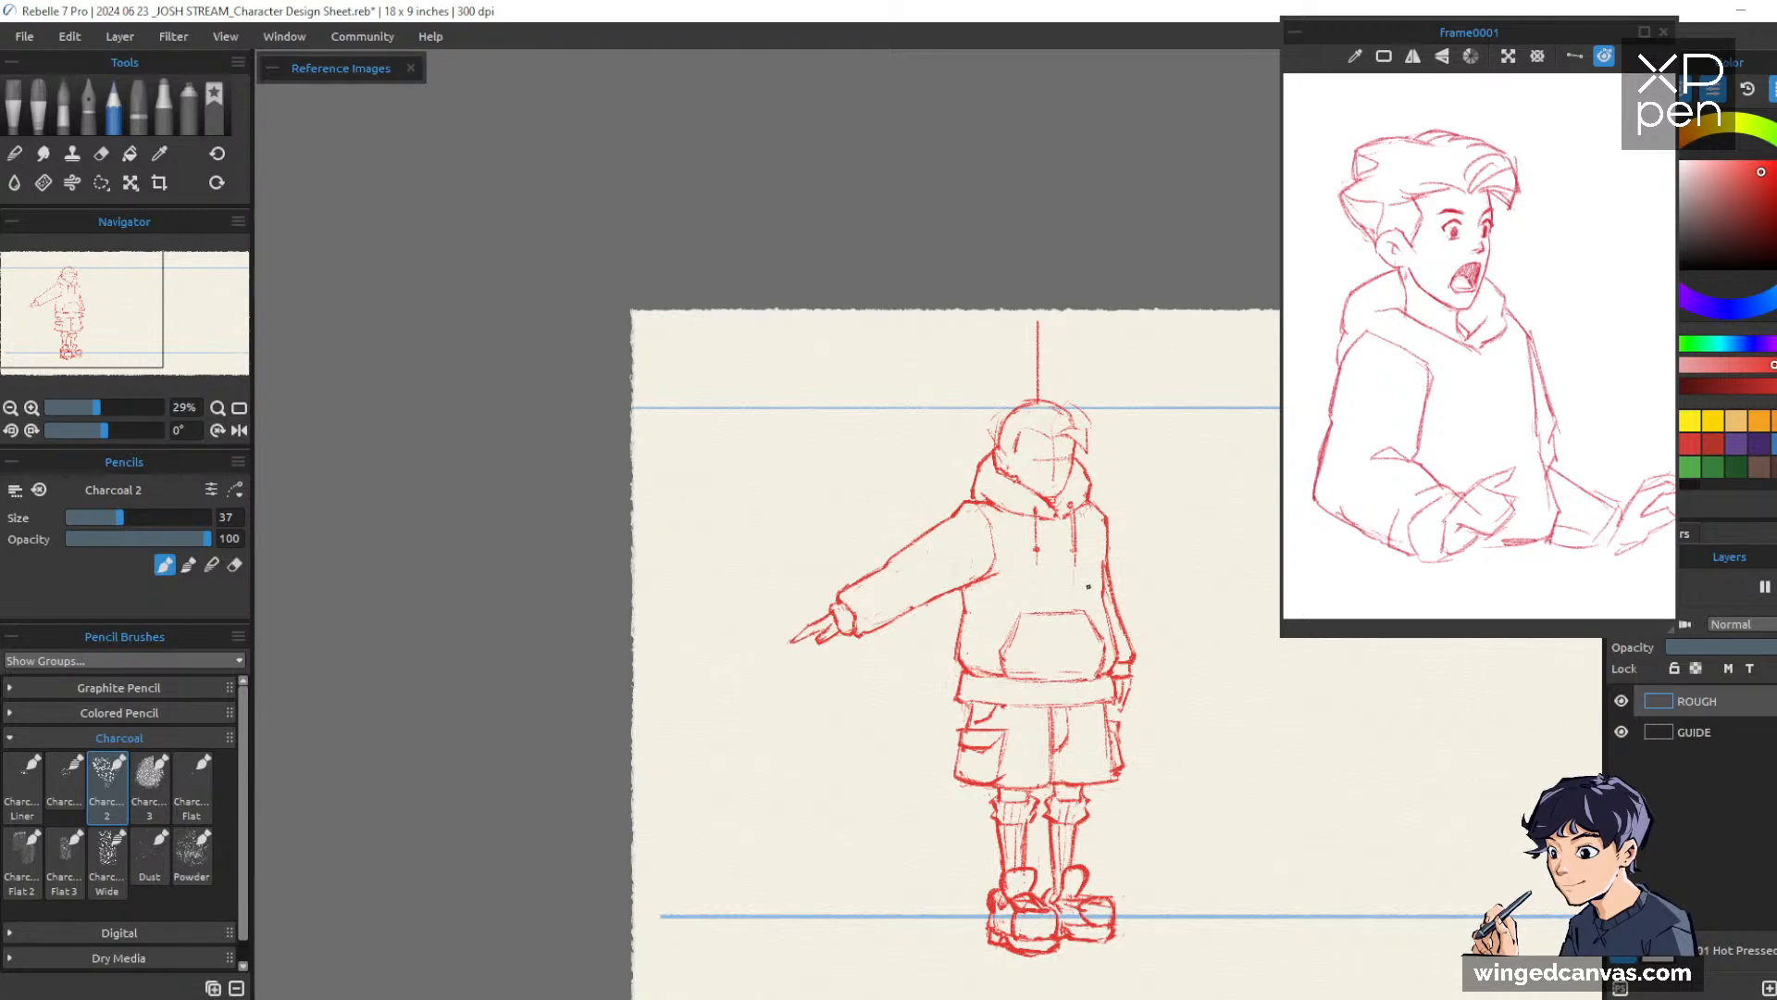
left_click_drag(1196, 579, 1178, 571)
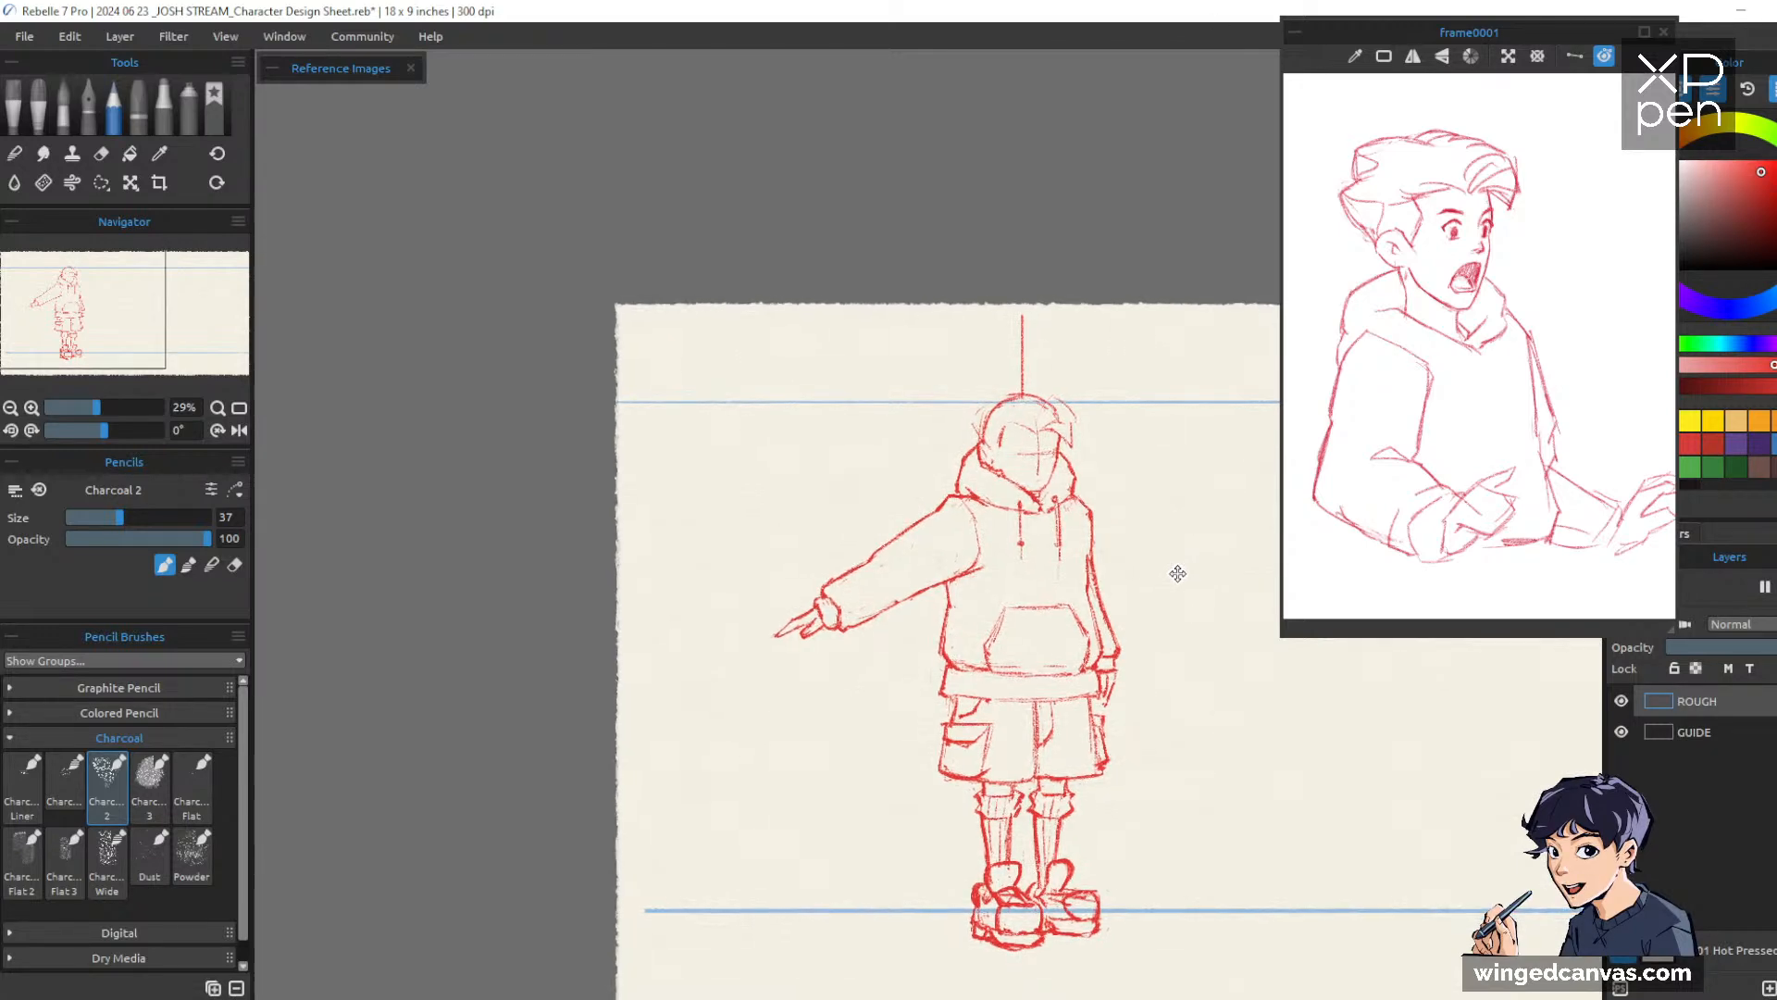
left_click_drag(1095, 448, 1162, 568)
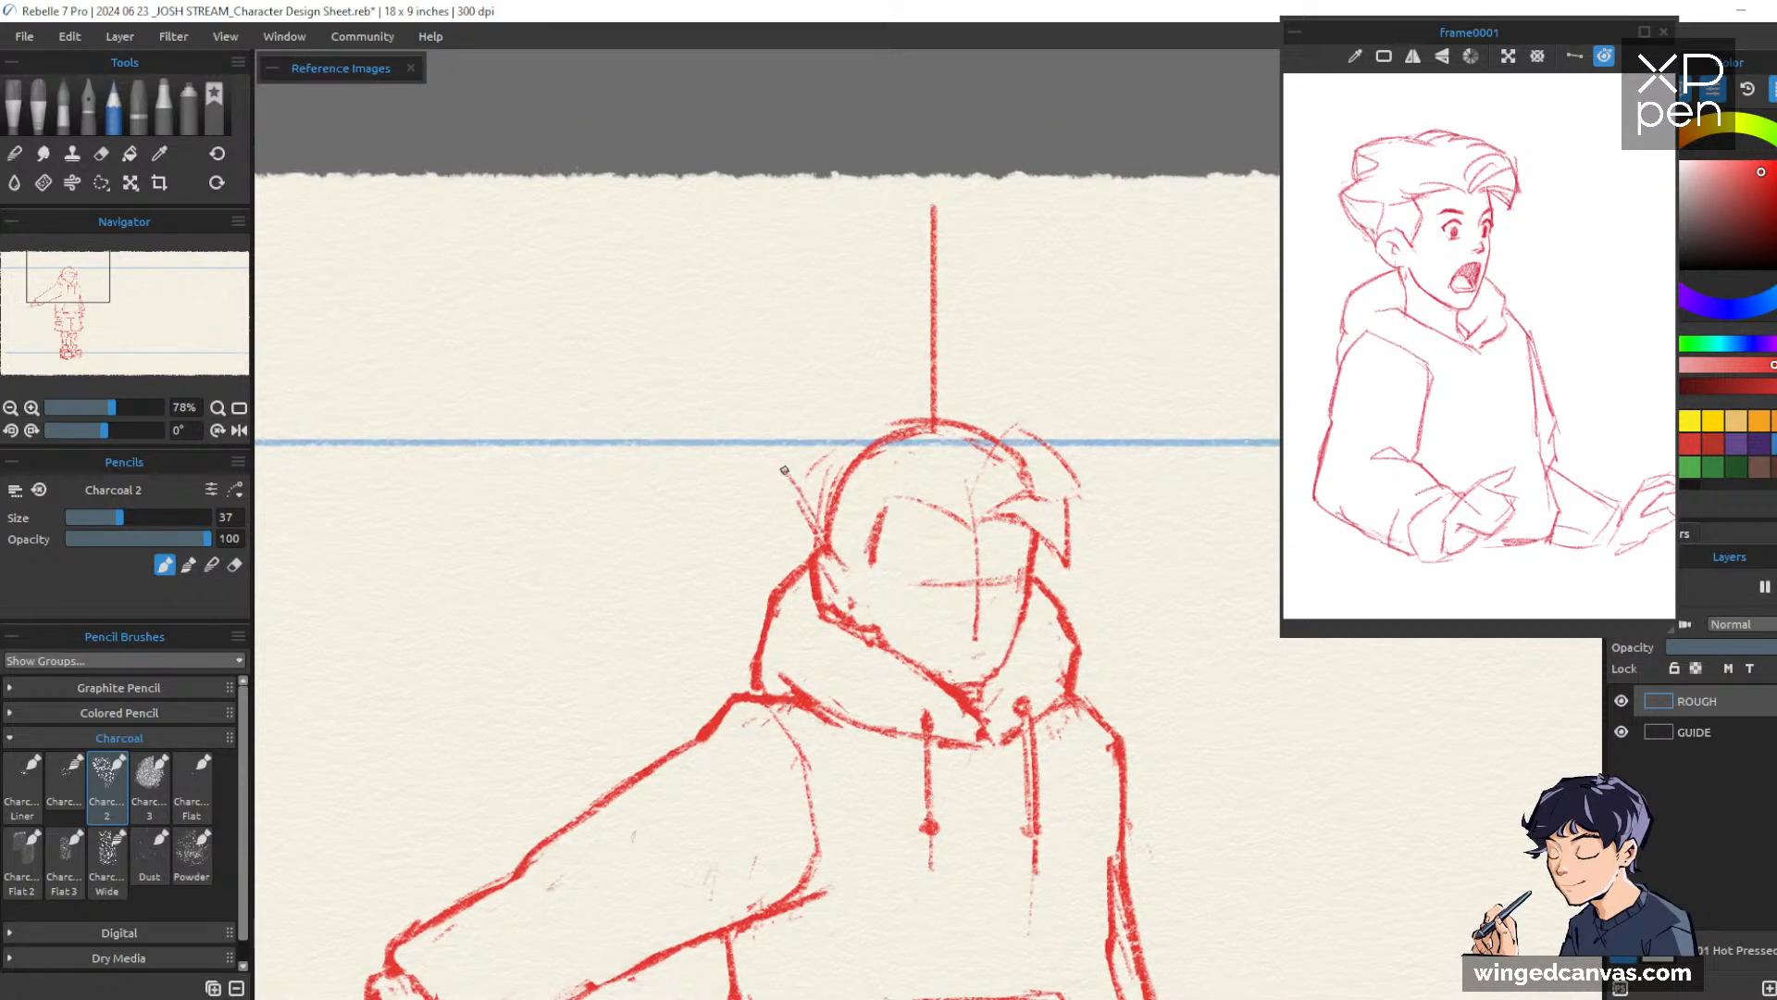
mouse_move(827, 542)
left_mouse_down()
mouse_move(784, 467)
mouse_move(795, 454)
mouse_move(928, 398)
mouse_move(1018, 408)
left_mouse_up()
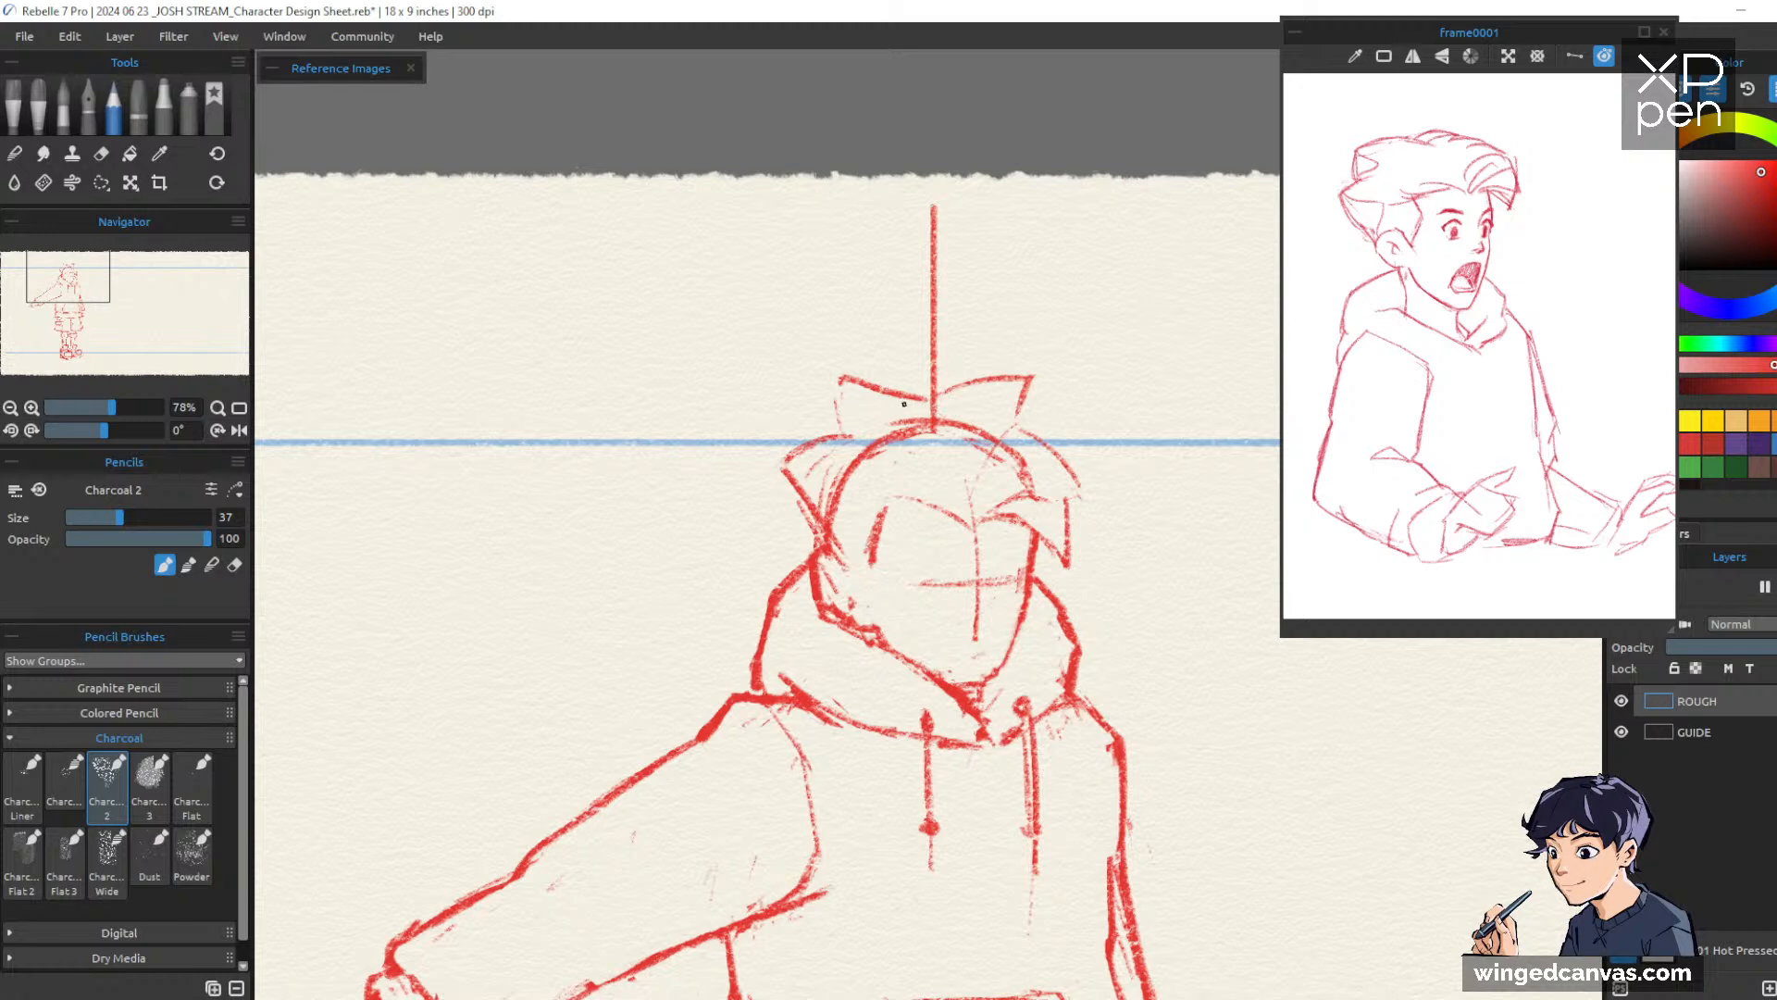
Erase the first hair peak, the vertical guide above the head and the old skull outline beneath the new hair
key("e")
left_click_drag(837, 378, 890, 396)
mouse_move(934, 202)
left_mouse_down()
mouse_move(935, 421)
mouse_move(860, 449)
mouse_move(847, 544)
left_mouse_up()
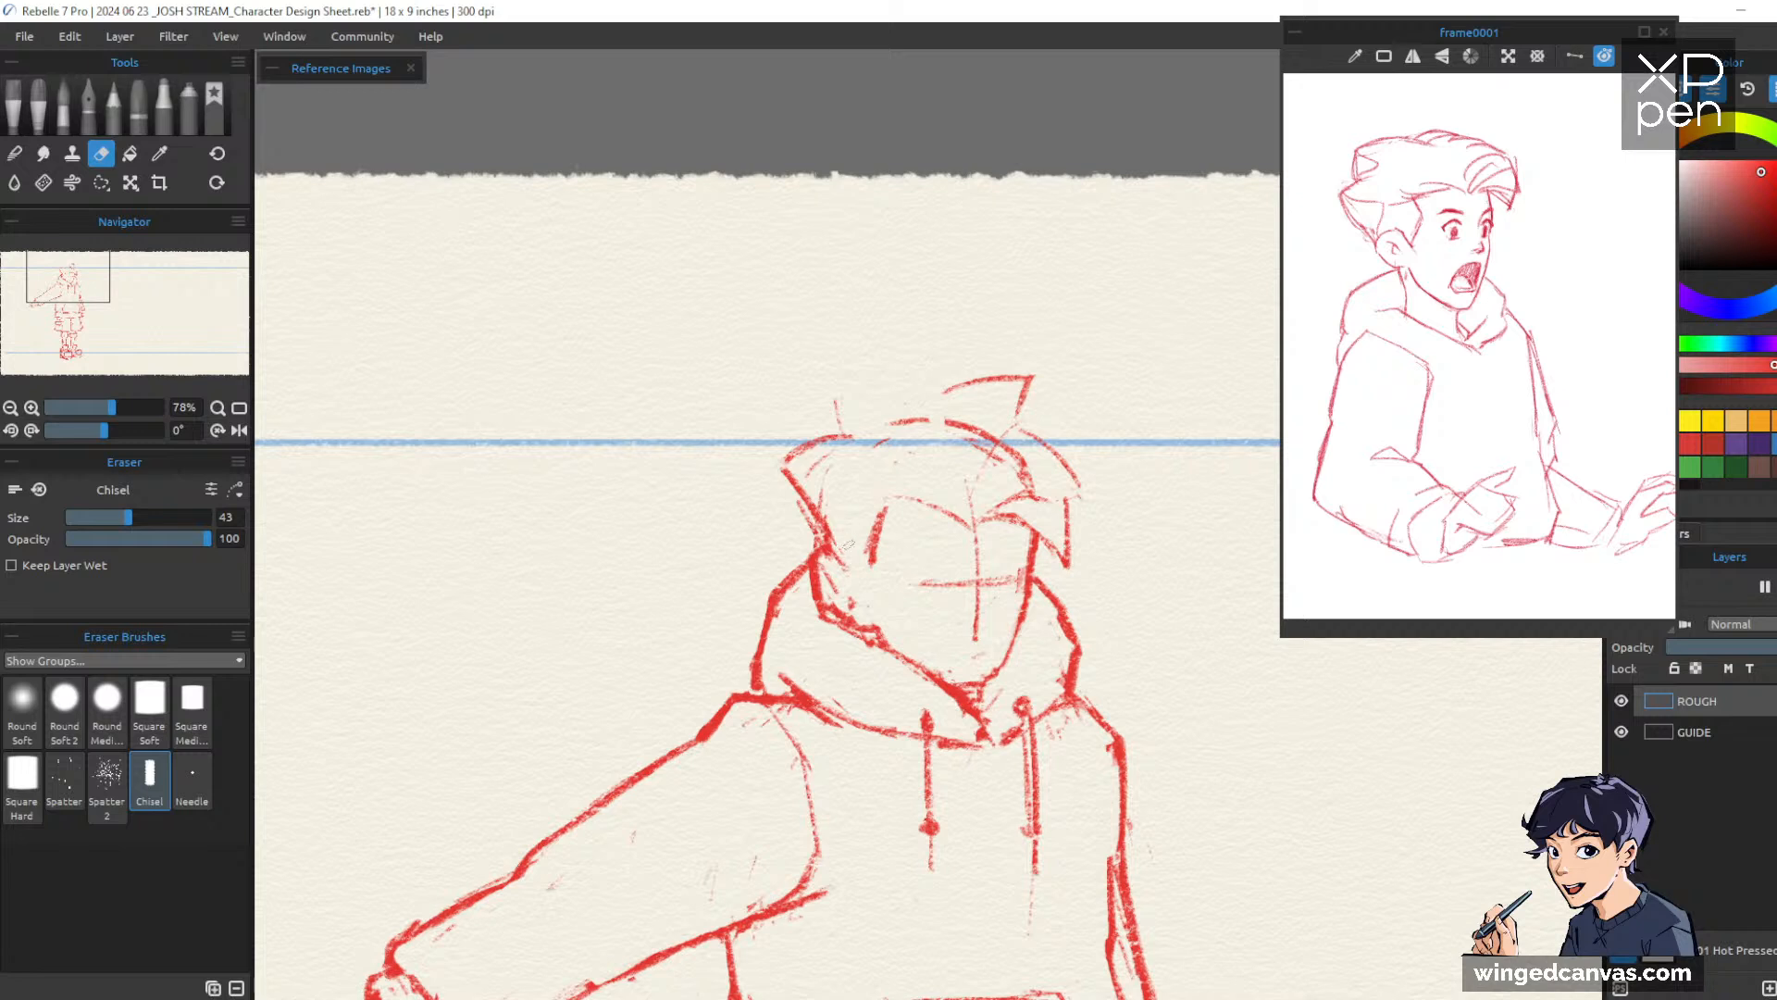
key("e")
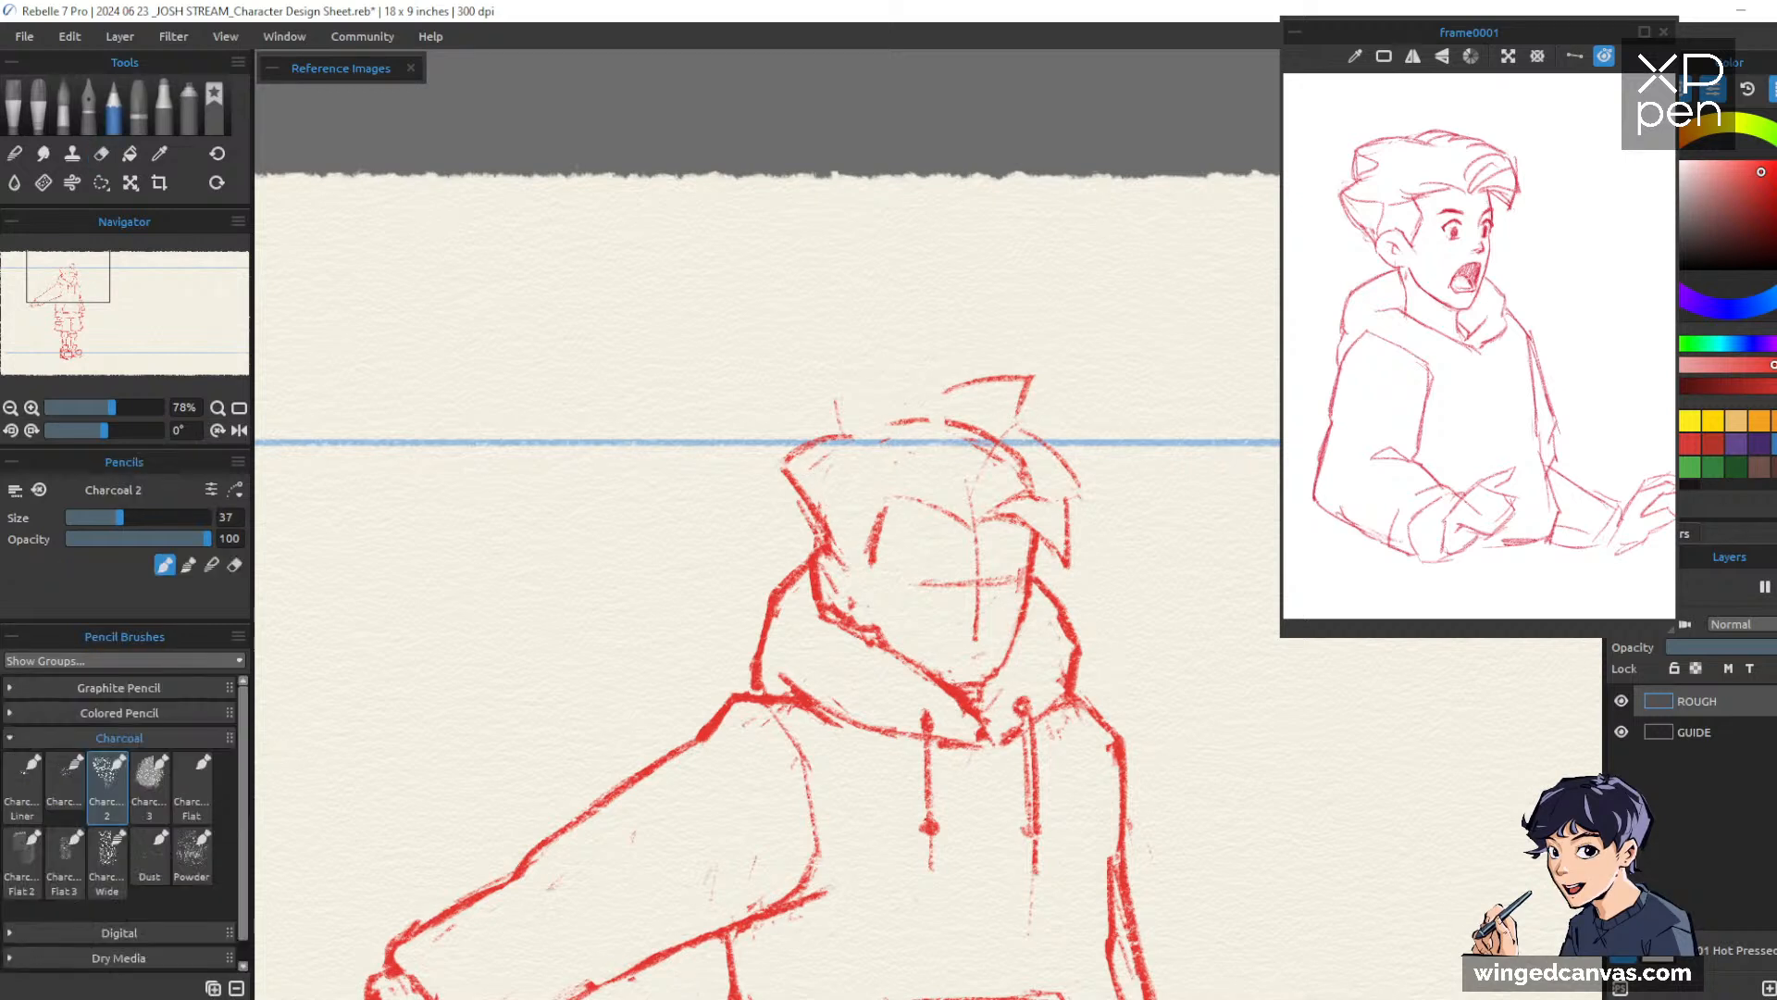
key("e")
mouse_move(907, 421)
left_mouse_down()
mouse_move(962, 427)
mouse_move(816, 455)
mouse_move(828, 539)
left_mouse_up()
mouse_move(998, 454)
left_mouse_down()
mouse_move(980, 421)
mouse_move(1028, 481)
left_mouse_up()
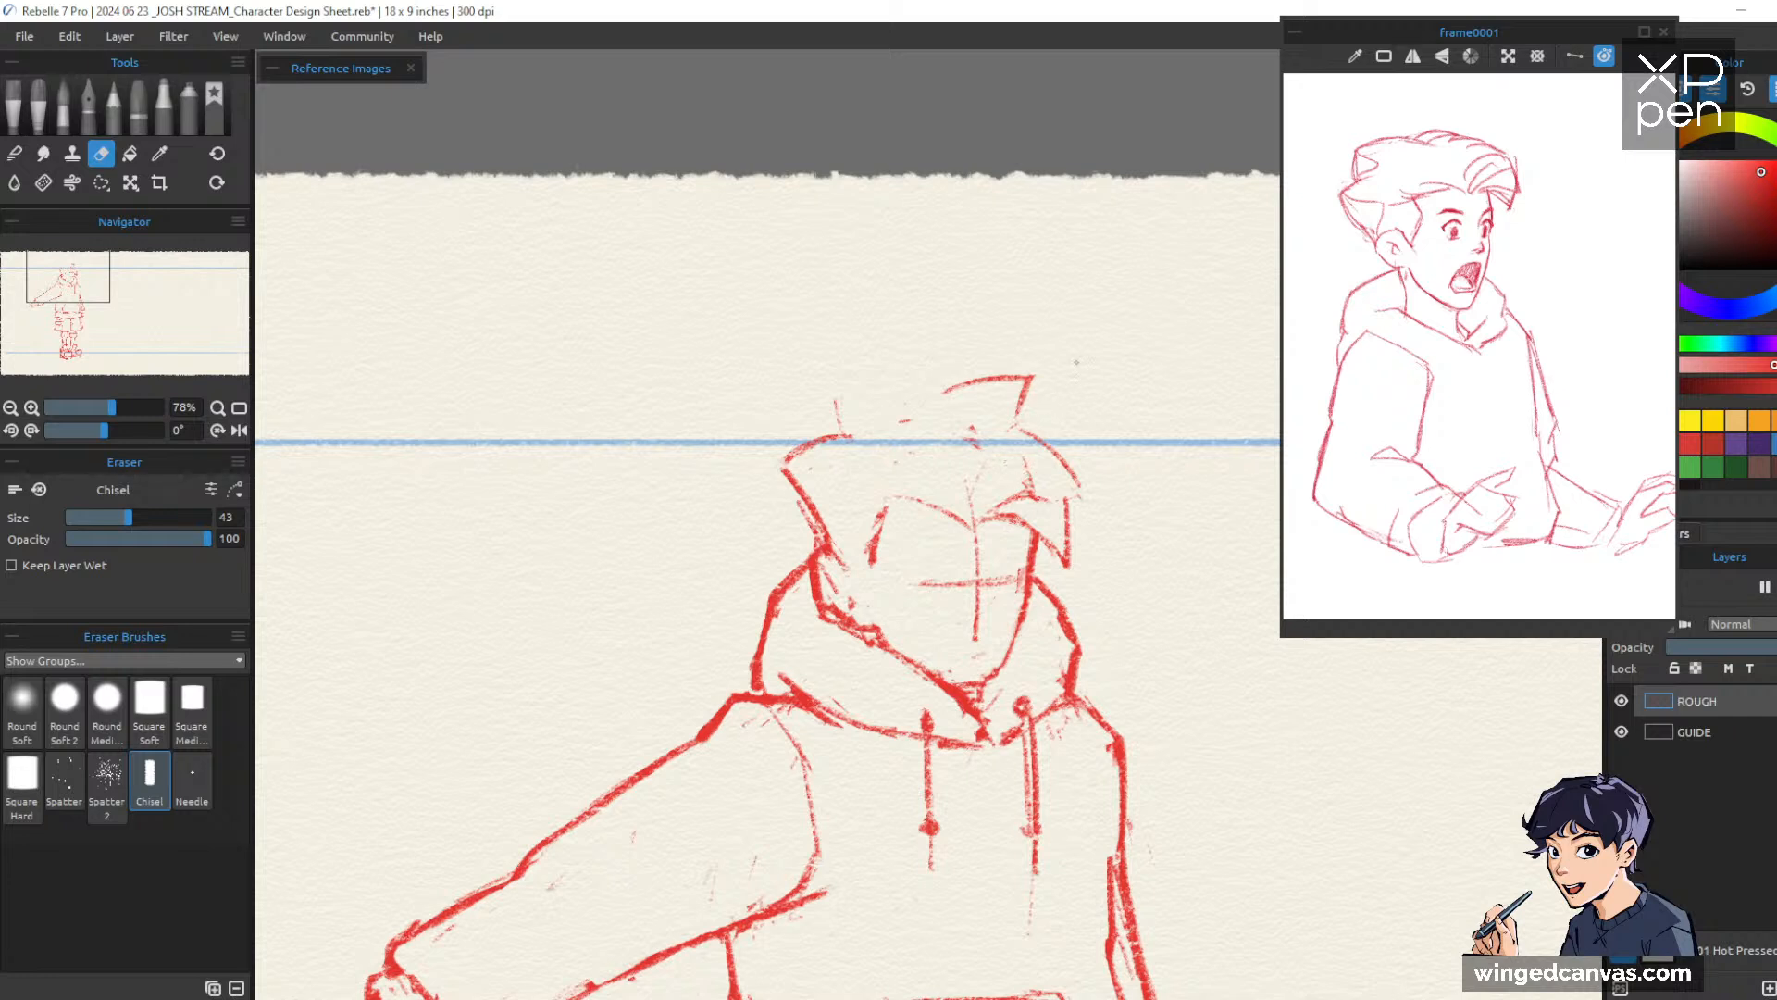
Draw a pointed sideburn beside the face and strengthen the adjoining fringe line
key("e")
mouse_move(903, 512)
left_mouse_down()
mouse_move(947, 522)
mouse_move(870, 597)
mouse_move(847, 594)
mouse_move(861, 611)
left_mouse_up()
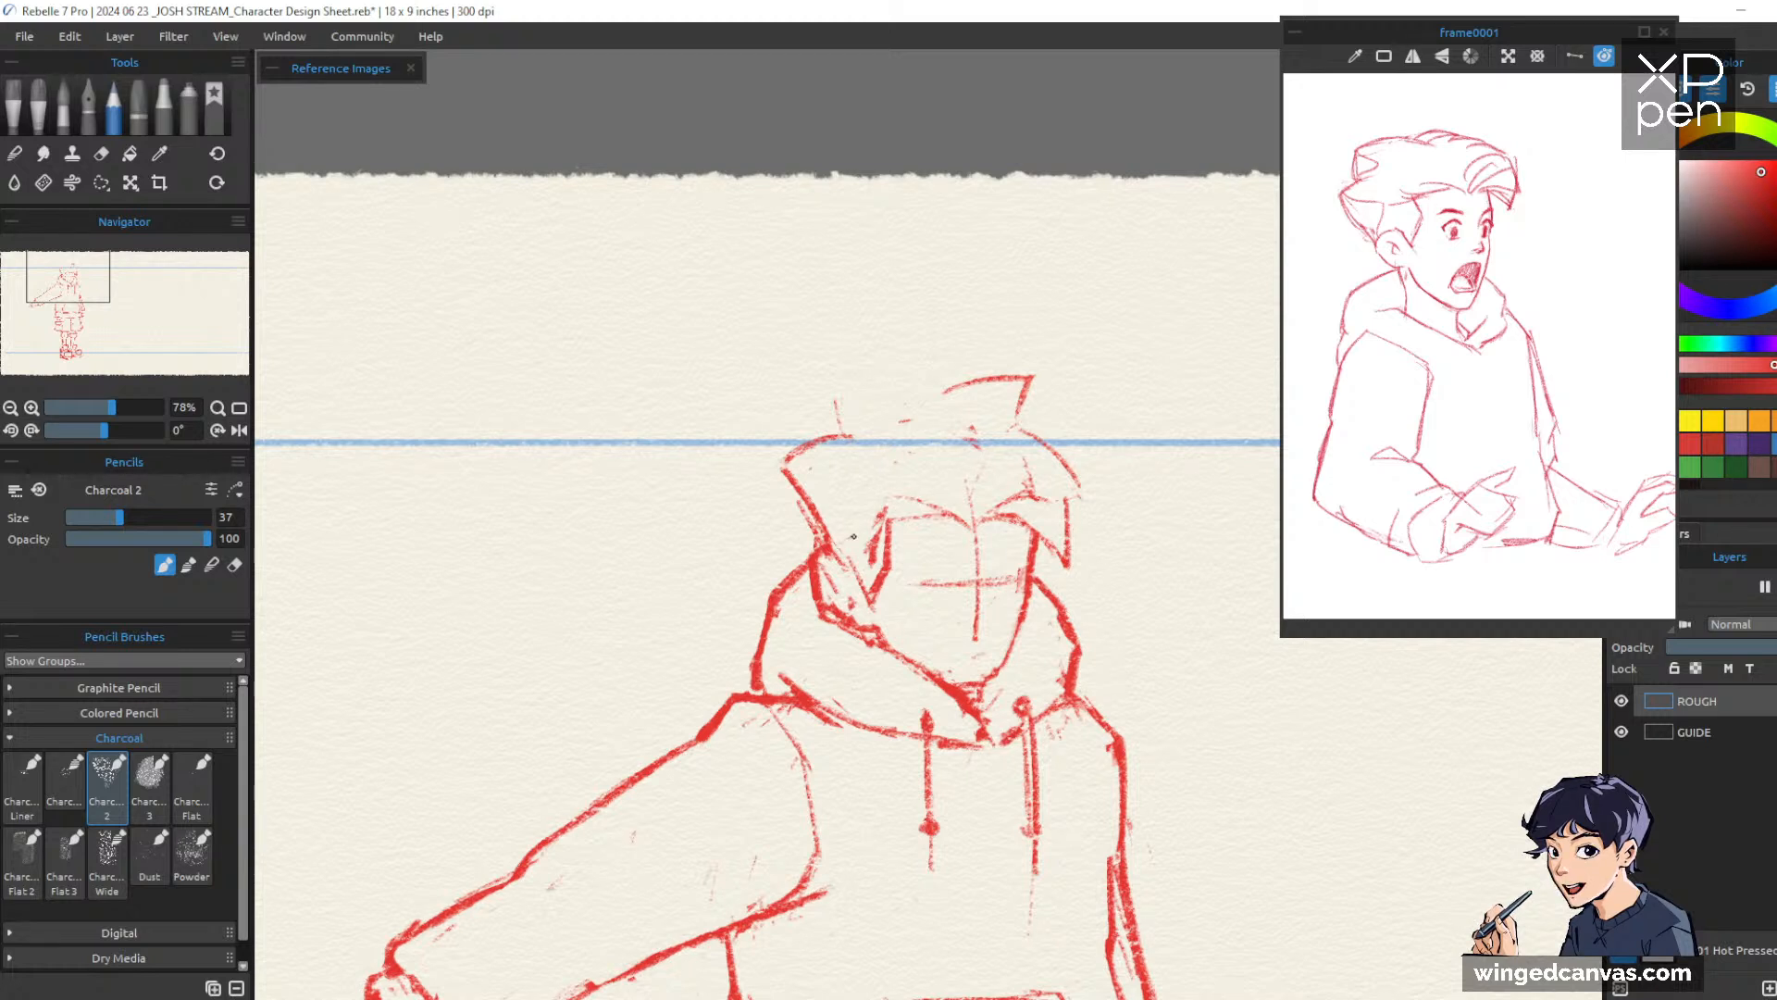
key("e")
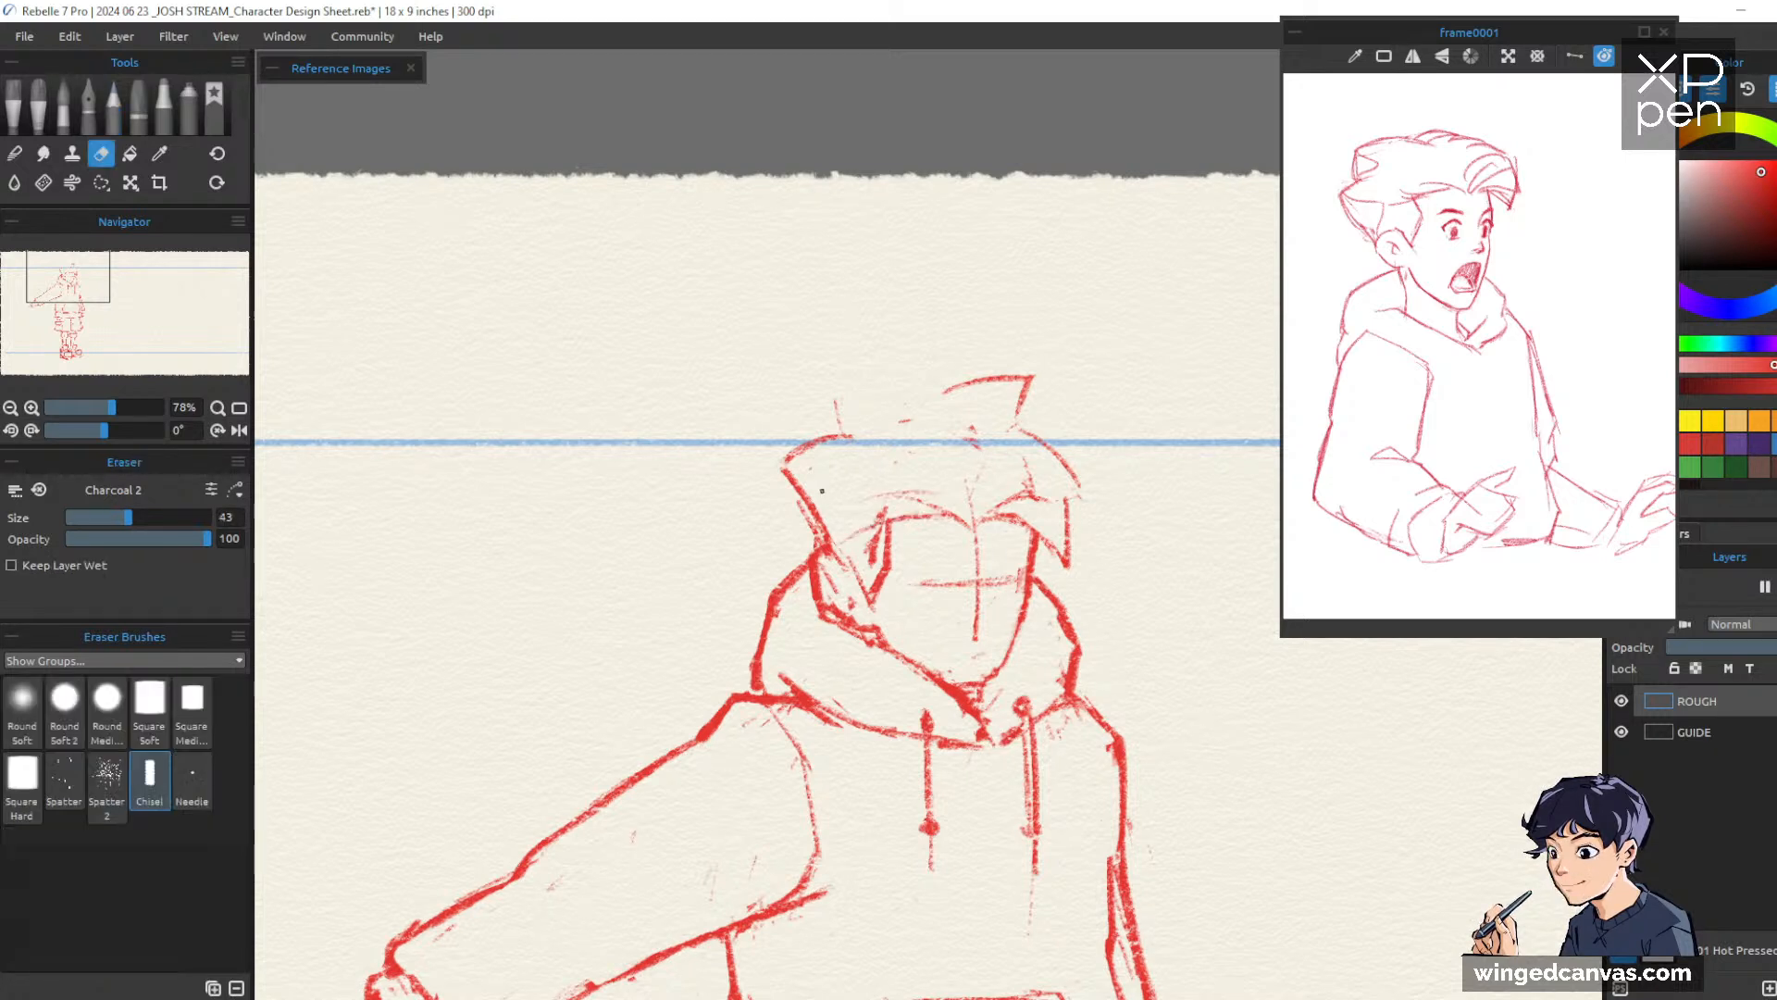
Sketch the top hair outline joining the crown to the remaining peak, and add a short tuft jutting out below it
key("e")
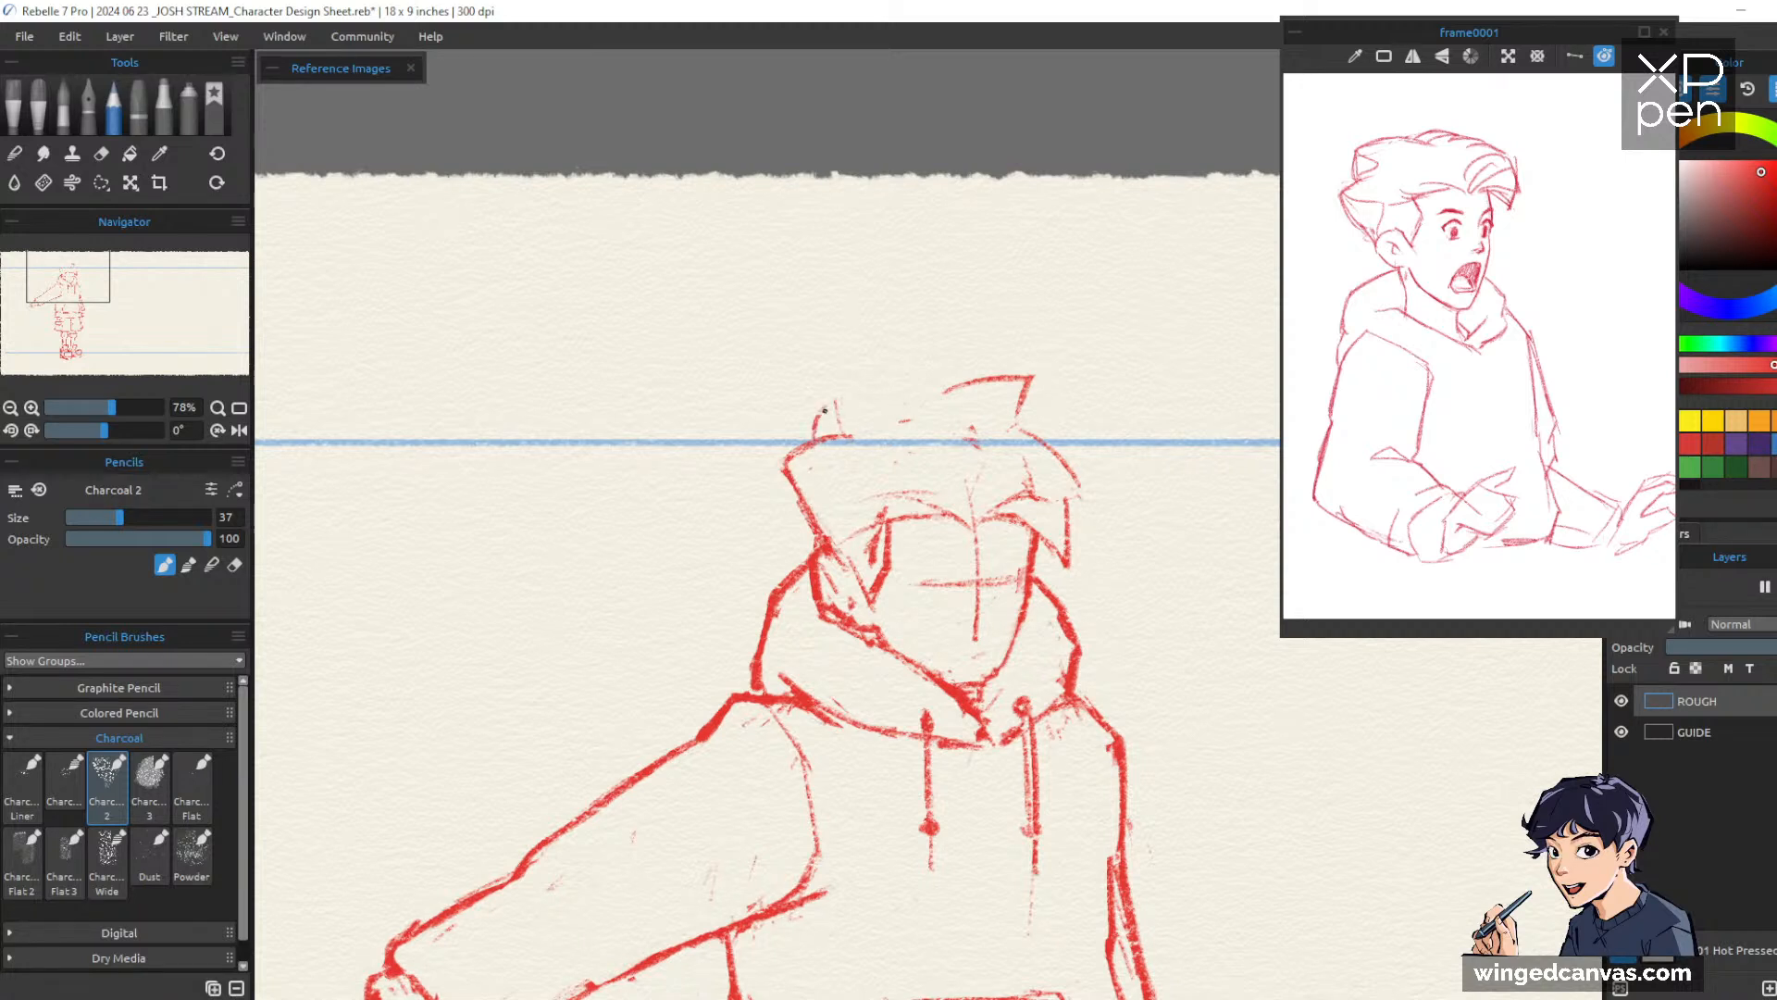
mouse_move(860, 392)
left_mouse_down()
mouse_move(948, 412)
mouse_move(888, 389)
mouse_move(811, 399)
mouse_move(832, 410)
mouse_move(805, 429)
mouse_move(871, 403)
mouse_move(806, 415)
mouse_move(868, 452)
mouse_move(806, 422)
mouse_move(941, 411)
mouse_move(1031, 376)
left_mouse_up()
key("e")
key("e")
key("e")
key("e")
mouse_move(919, 401)
left_mouse_down()
mouse_move(981, 381)
mouse_move(1027, 421)
mouse_move(1082, 432)
mouse_move(1057, 452)
mouse_move(1020, 426)
left_mouse_up()
key("e")
key("b")
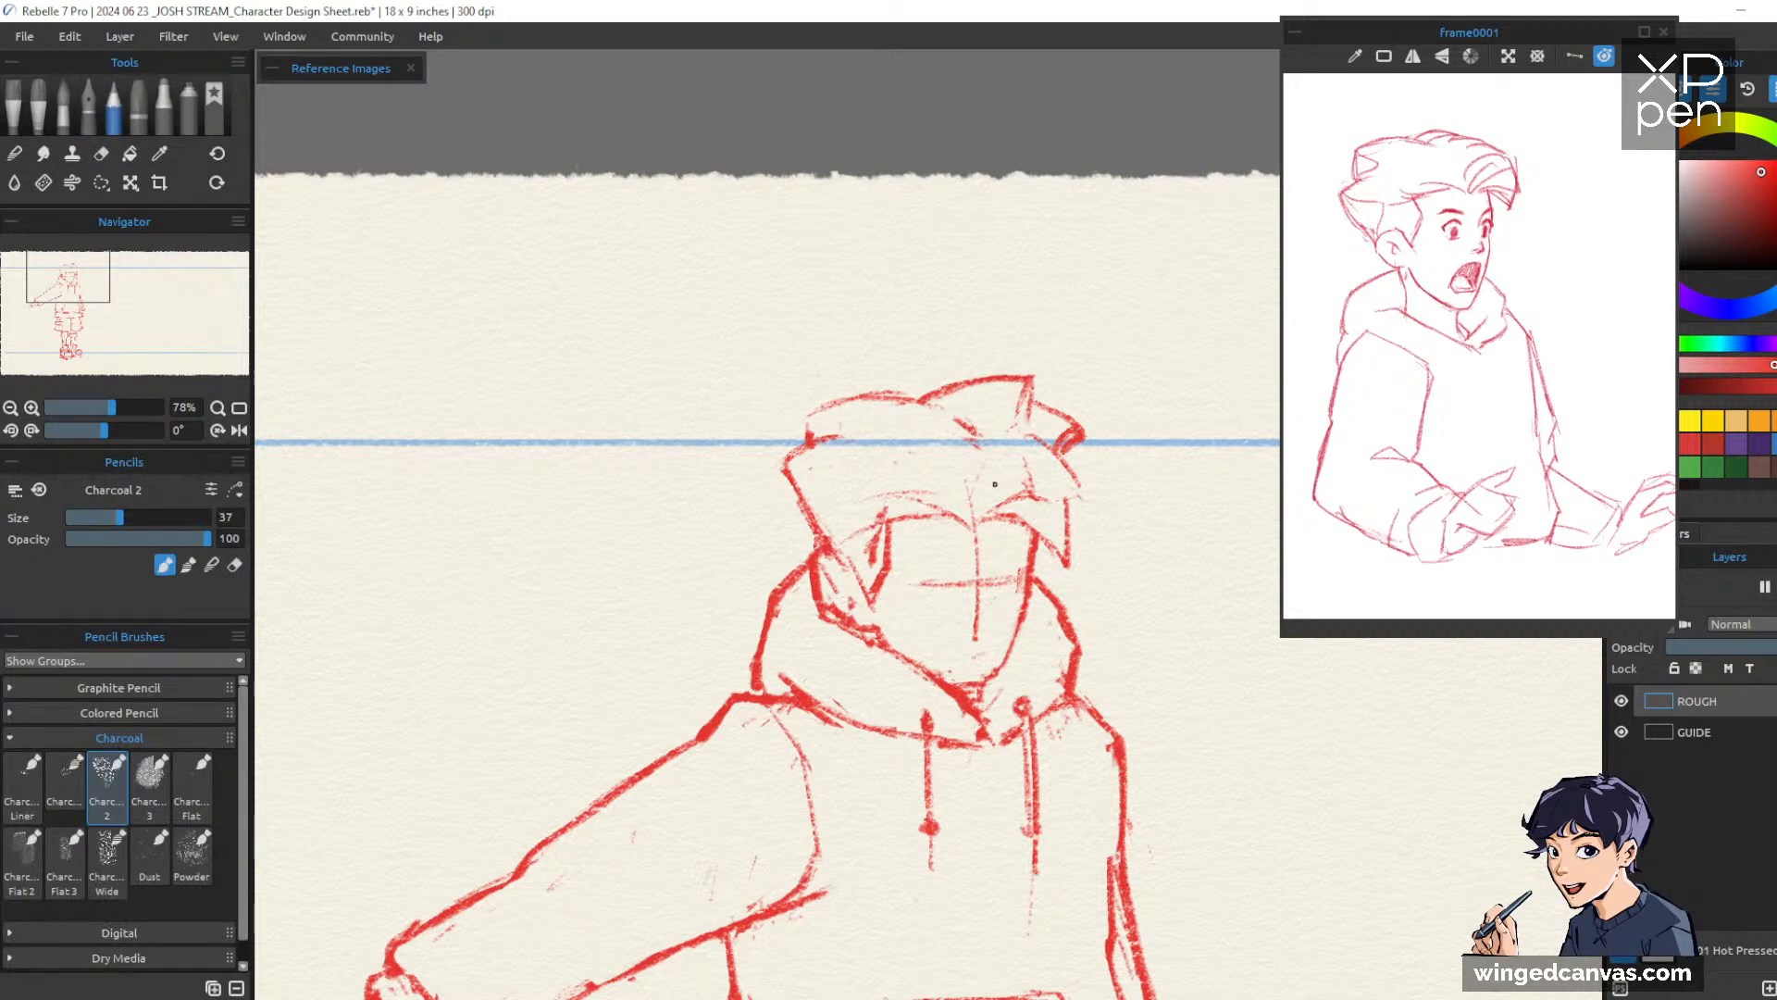
Add a curved strand above the fringe and rework the hair outline along the crown on the outstretched-arm side
left_click_drag(890, 468, 969, 478)
left_click_drag(811, 417, 916, 394)
key("e")
mouse_move(807, 436)
left_mouse_down()
mouse_move(819, 402)
mouse_move(904, 392)
left_mouse_up()
key("b")
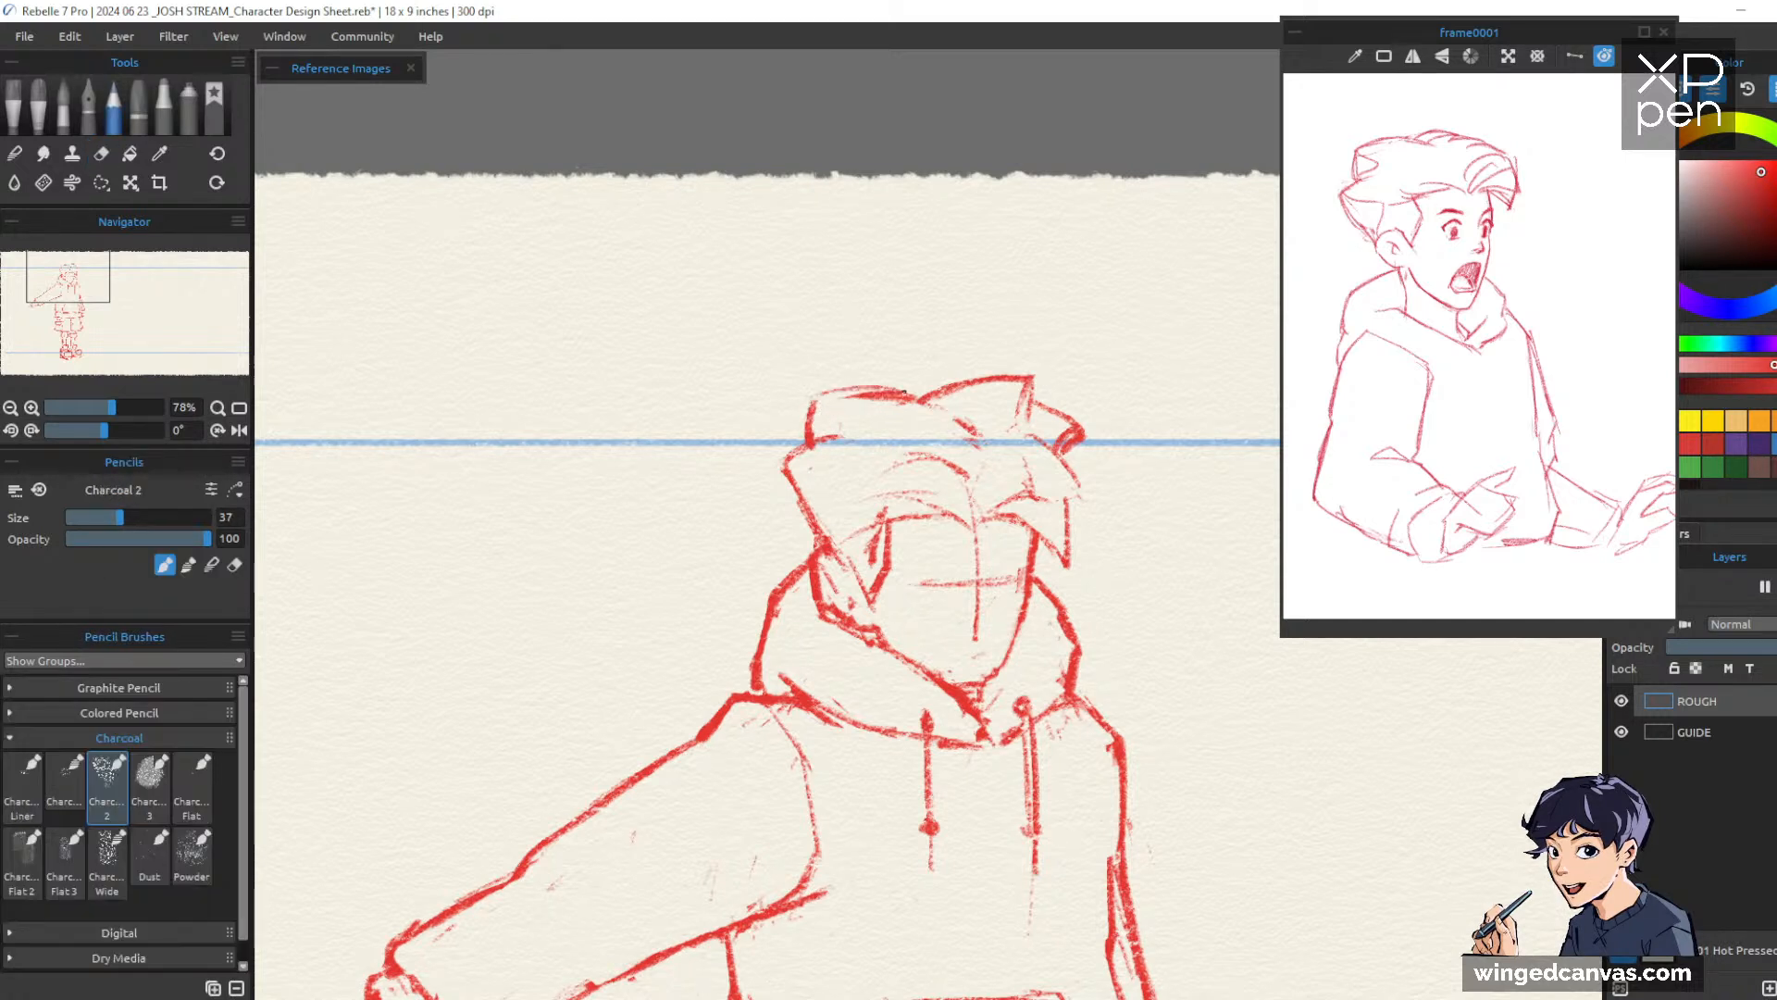
Try a small pointed tuft sticking up at the middle of the crown
mouse_move(1248, 445)
left_mouse_down()
mouse_move(1218, 416)
mouse_move(1252, 446)
left_mouse_up()
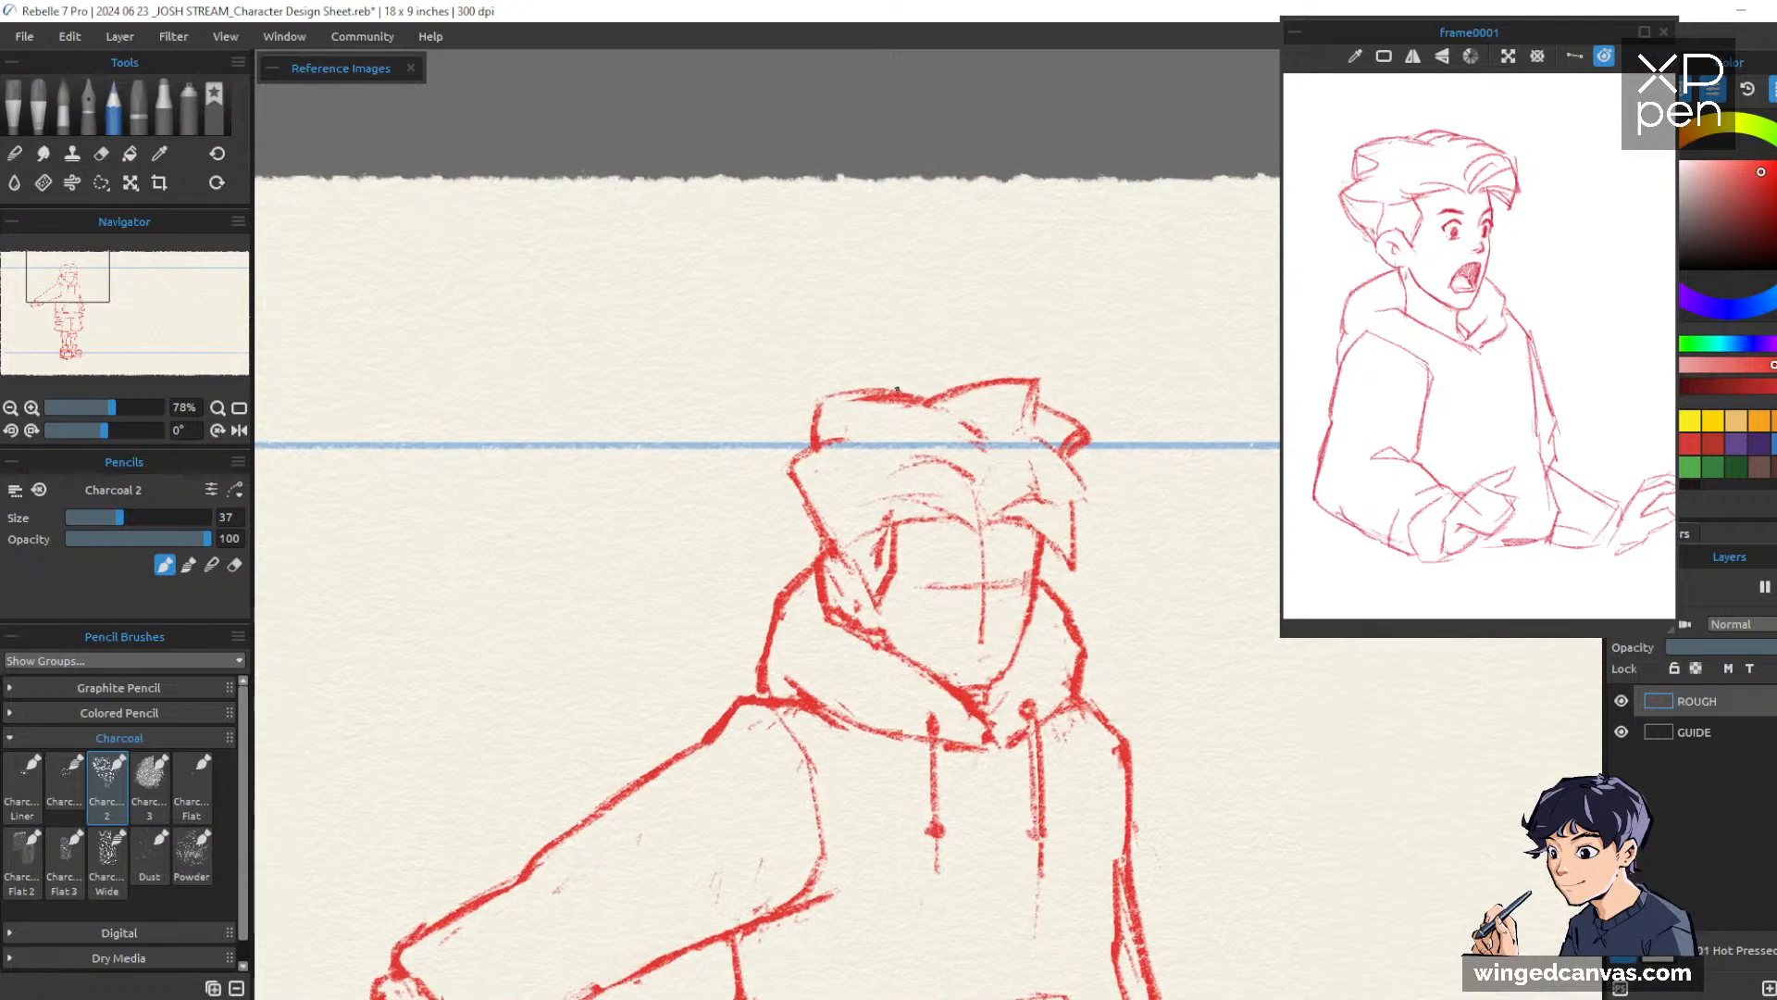
mouse_move(916, 388)
left_mouse_down()
mouse_move(942, 371)
mouse_move(963, 401)
left_mouse_up()
mouse_move(1227, 472)
left_mouse_down()
mouse_move(1182, 413)
mouse_move(1184, 311)
left_mouse_up()
mouse_move(1208, 351)
left_mouse_down()
mouse_move(1181, 396)
mouse_move(1190, 368)
left_mouse_up()
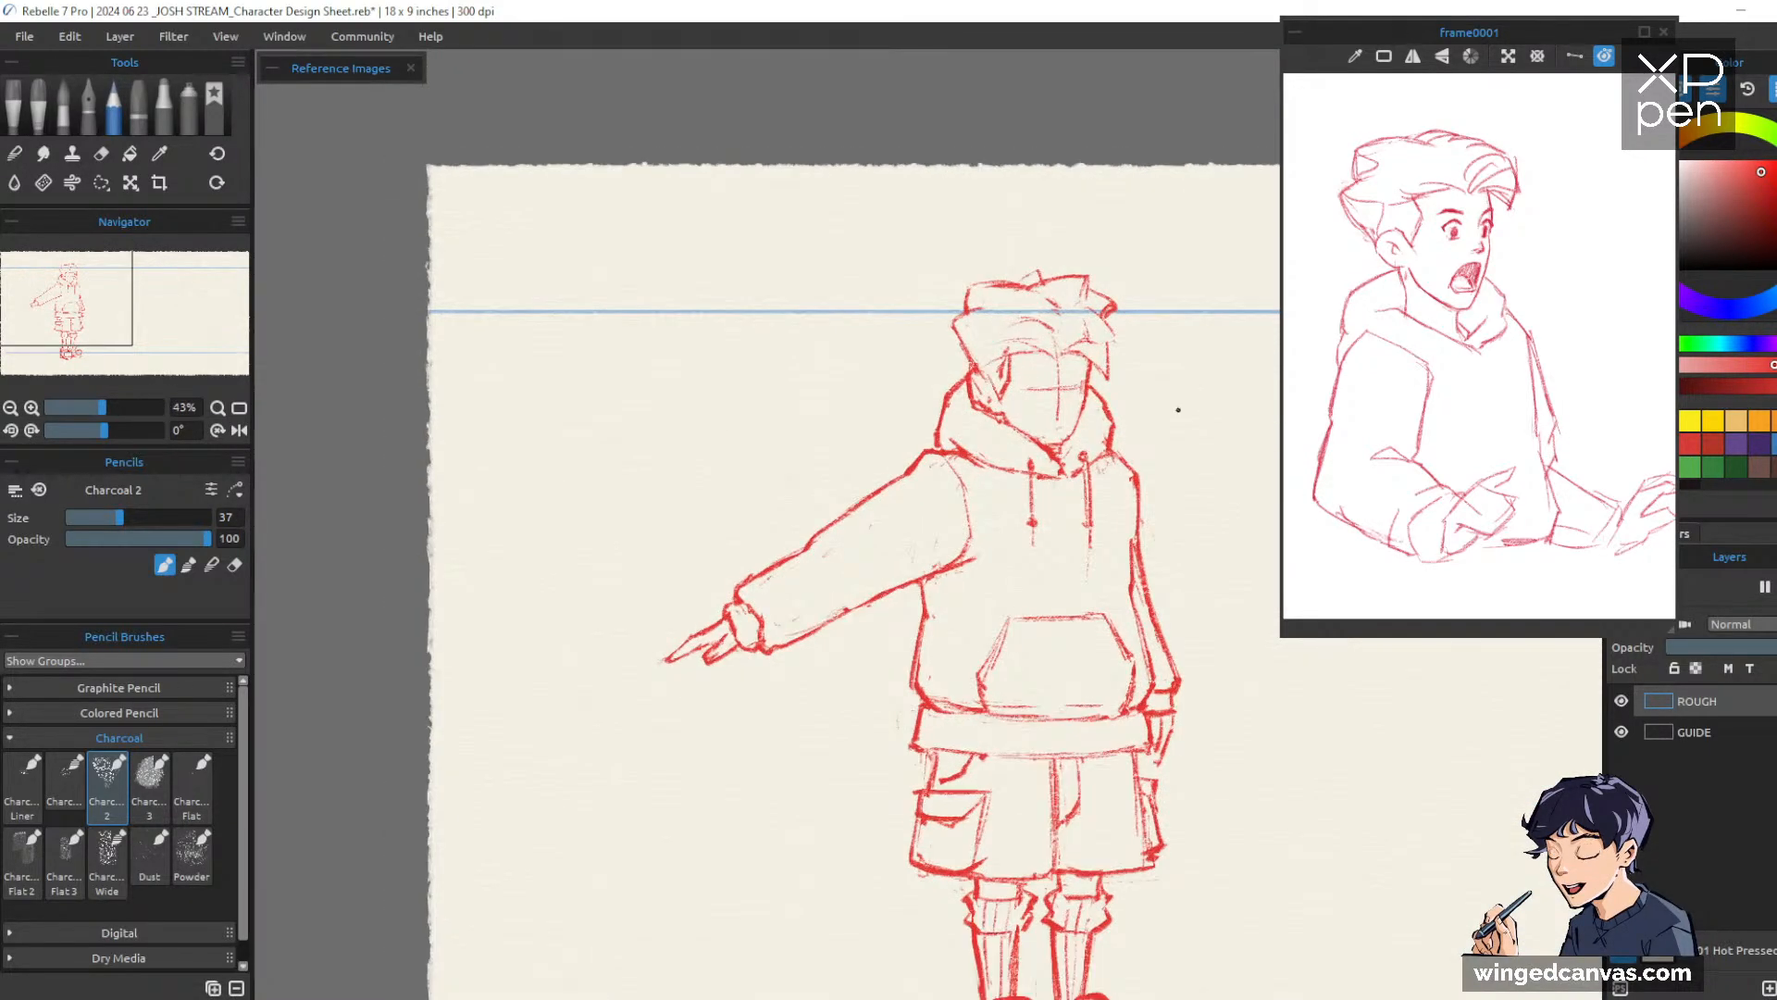
Erase the small crown tuft and the angular hair outline next to it, and redraw that section as a rounder curve
left_click_drag(1090, 270, 1055, 226)
key("e")
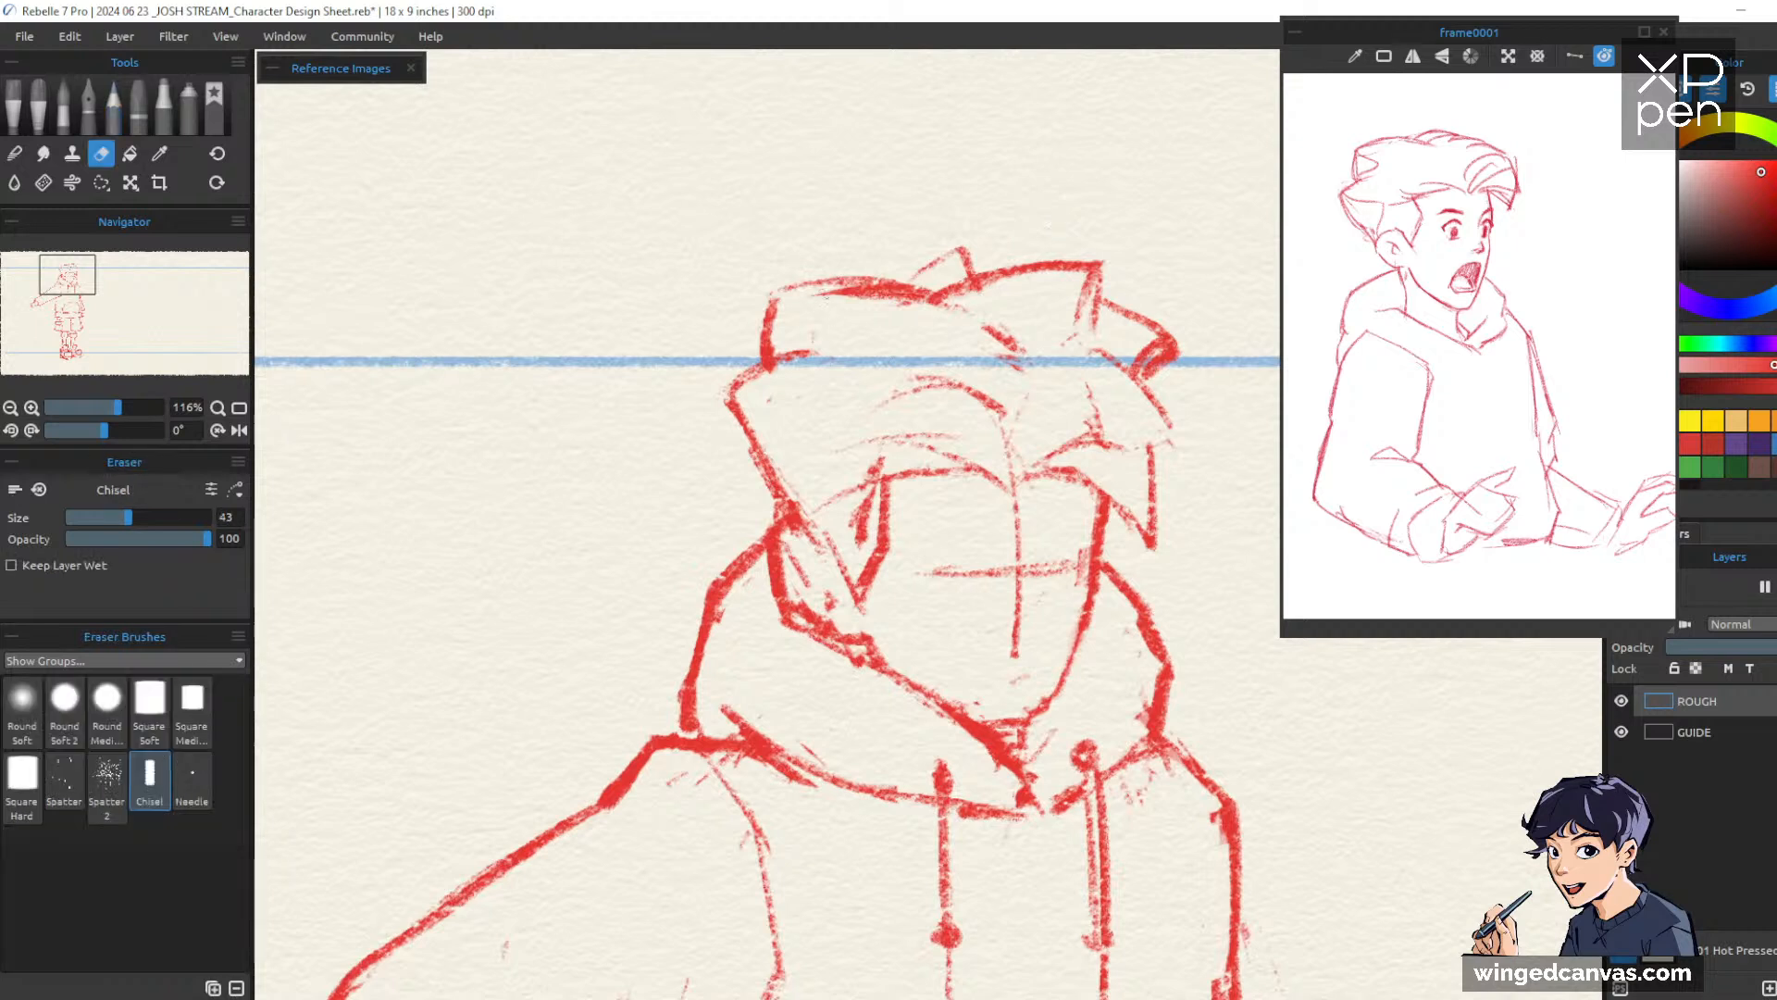
mouse_move(938, 305)
left_mouse_down()
mouse_move(922, 297)
mouse_move(967, 263)
mouse_move(866, 281)
mouse_move(768, 337)
mouse_move(766, 357)
mouse_move(920, 275)
left_mouse_up()
key("b")
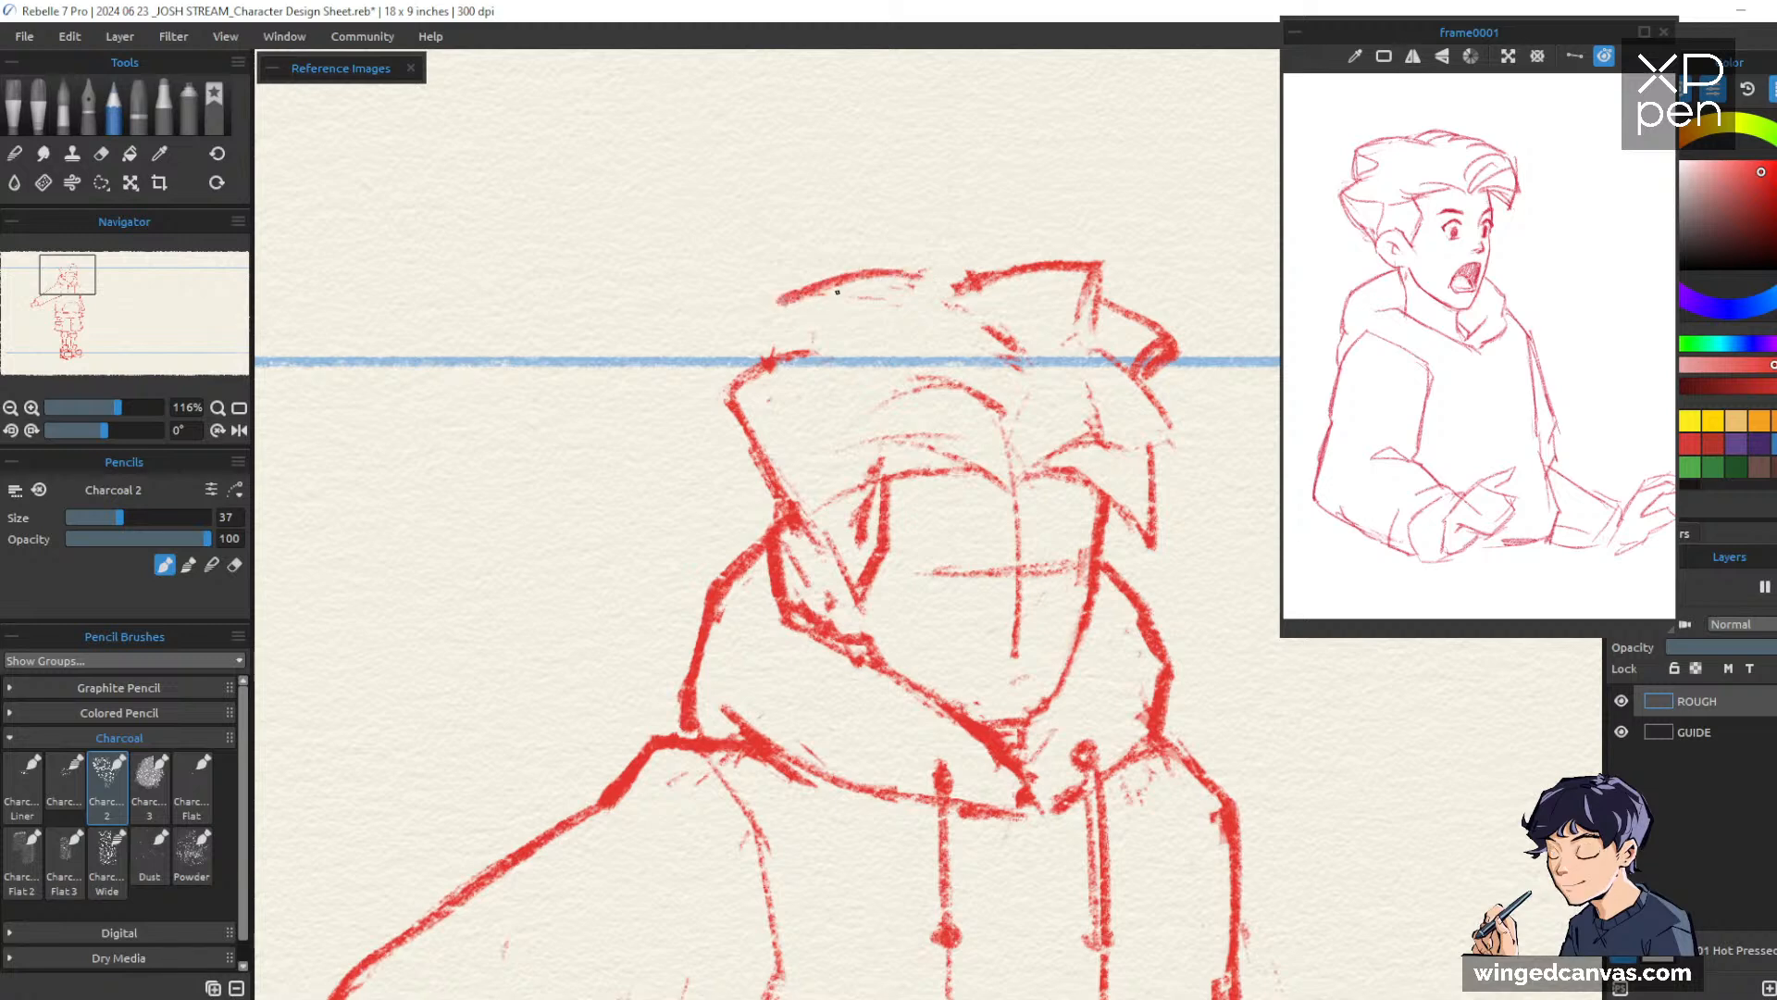
mouse_move(766, 310)
left_mouse_down()
mouse_move(753, 374)
mouse_move(775, 357)
mouse_move(754, 357)
left_mouse_up()
left_click_drag(779, 296, 933, 276)
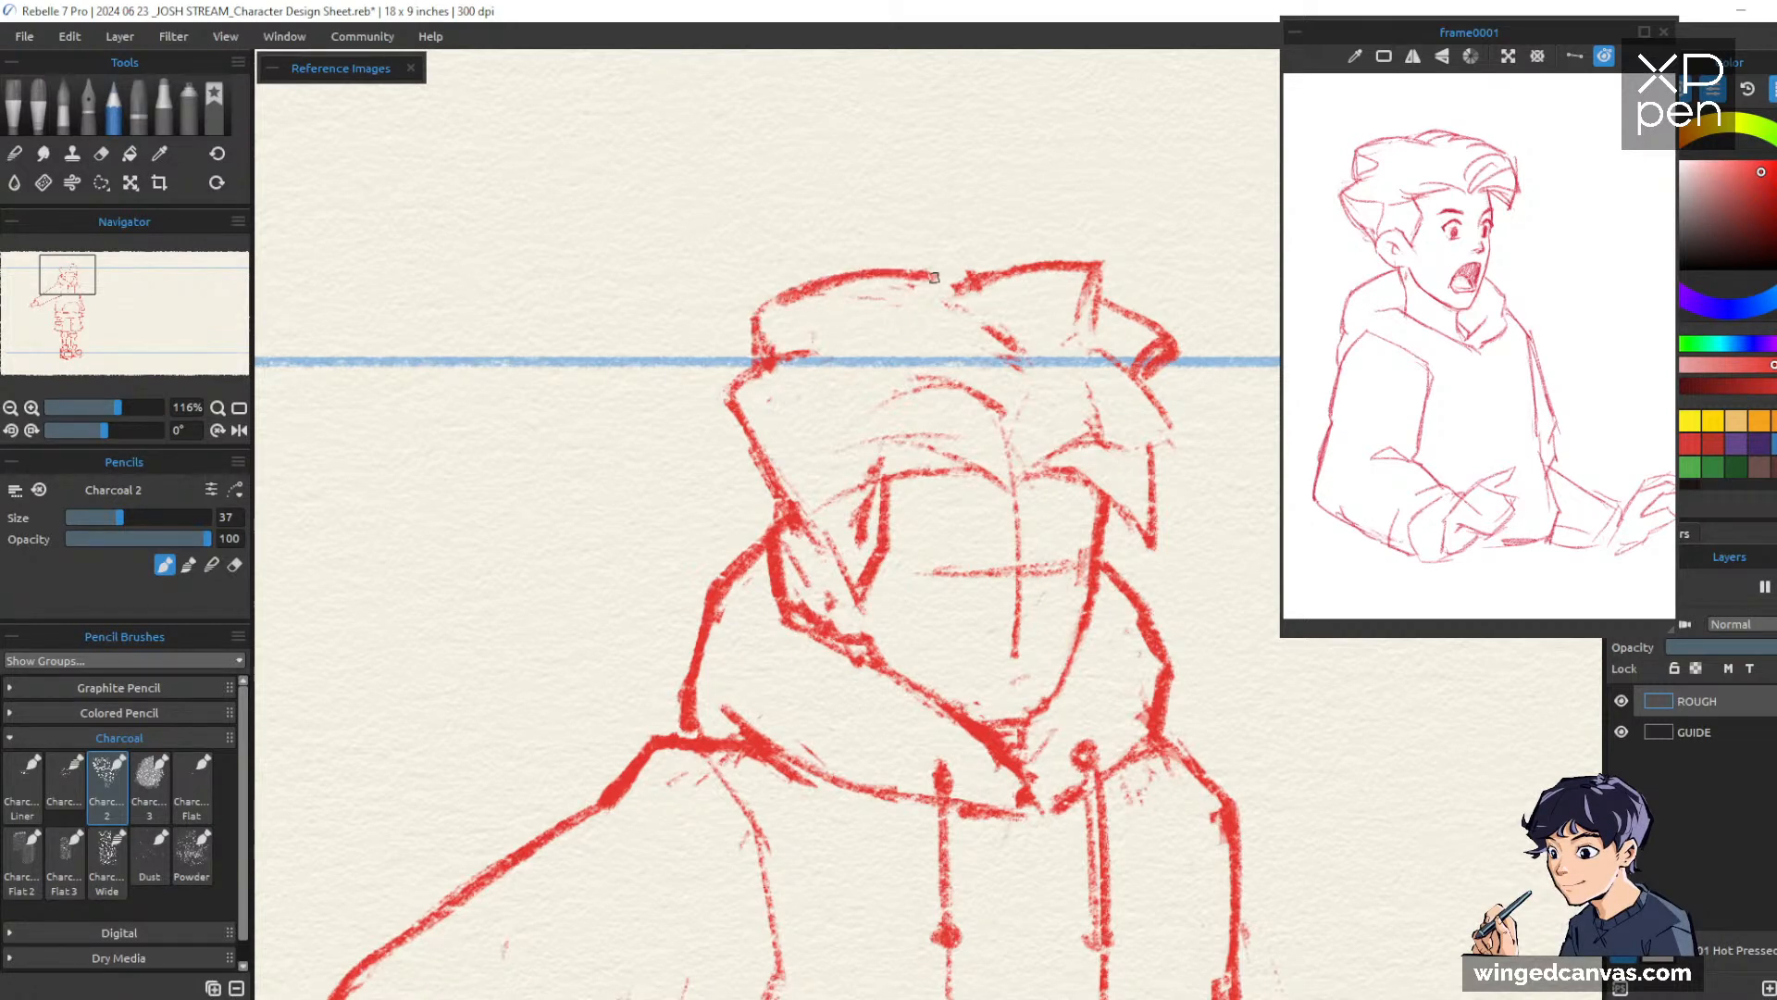
Save the character design sheet
scroll(1079, 524, "down", 6)
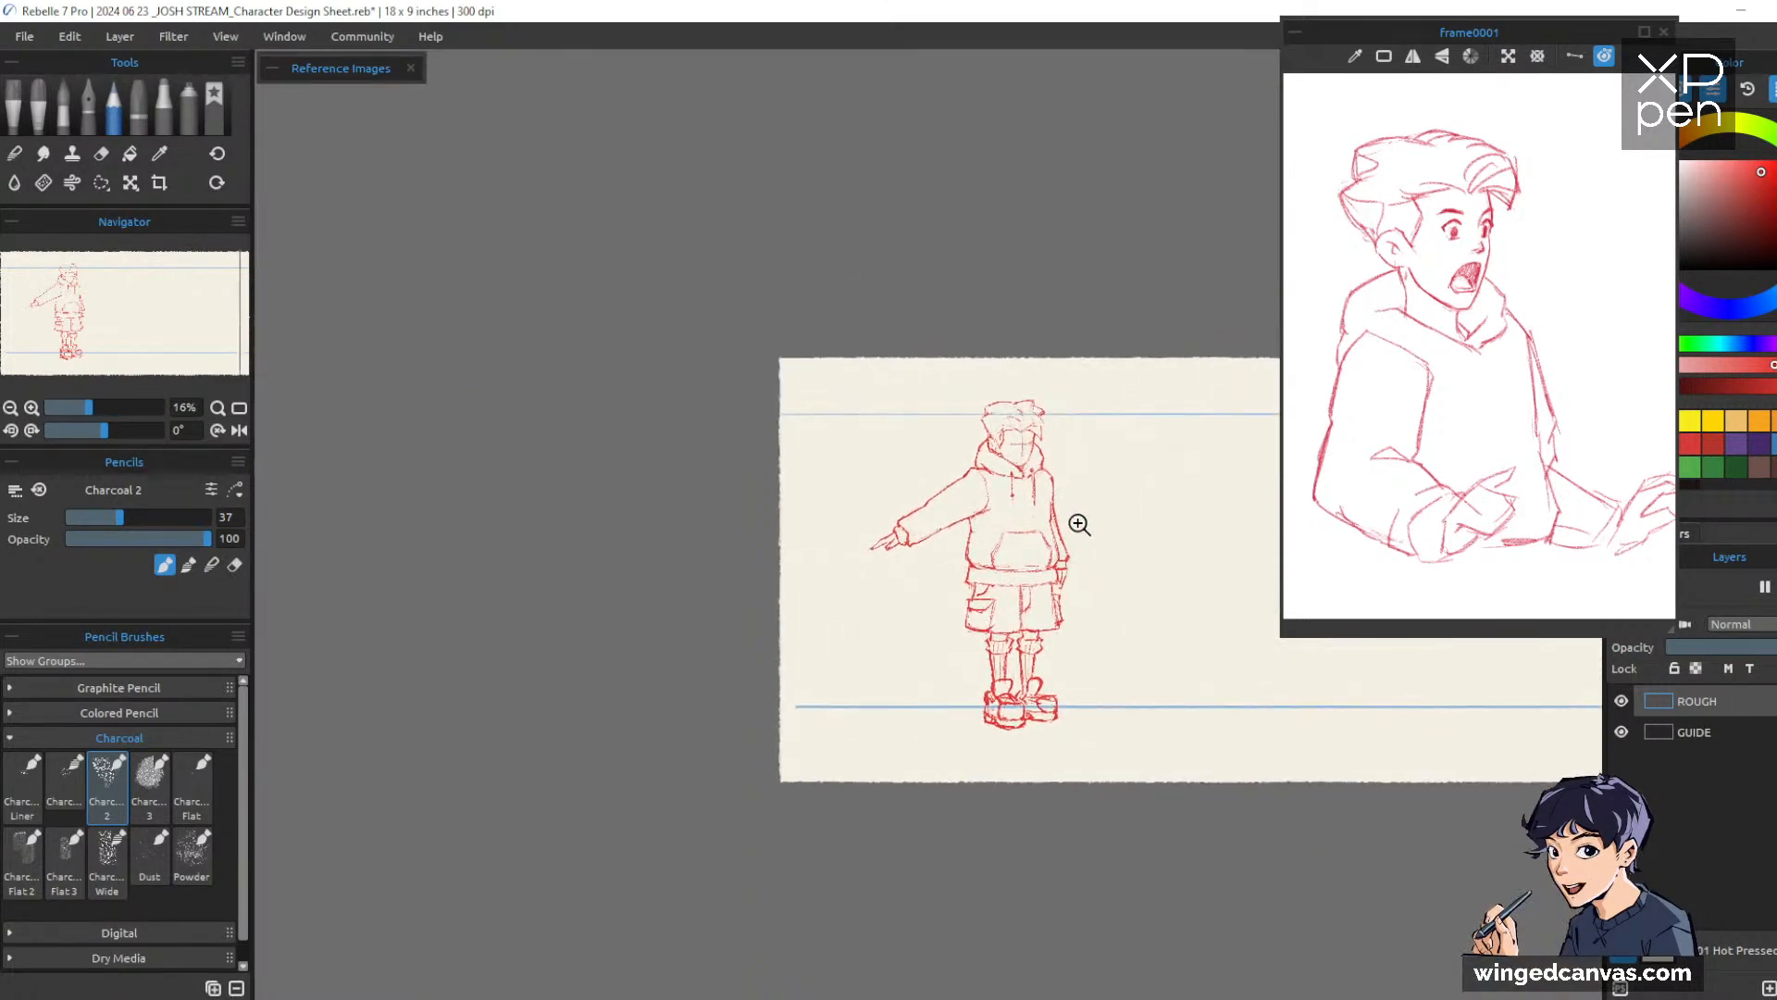
scroll(1079, 524, "up", 4)
scroll(1198, 512, "down", 1)
key("ctrl+s")
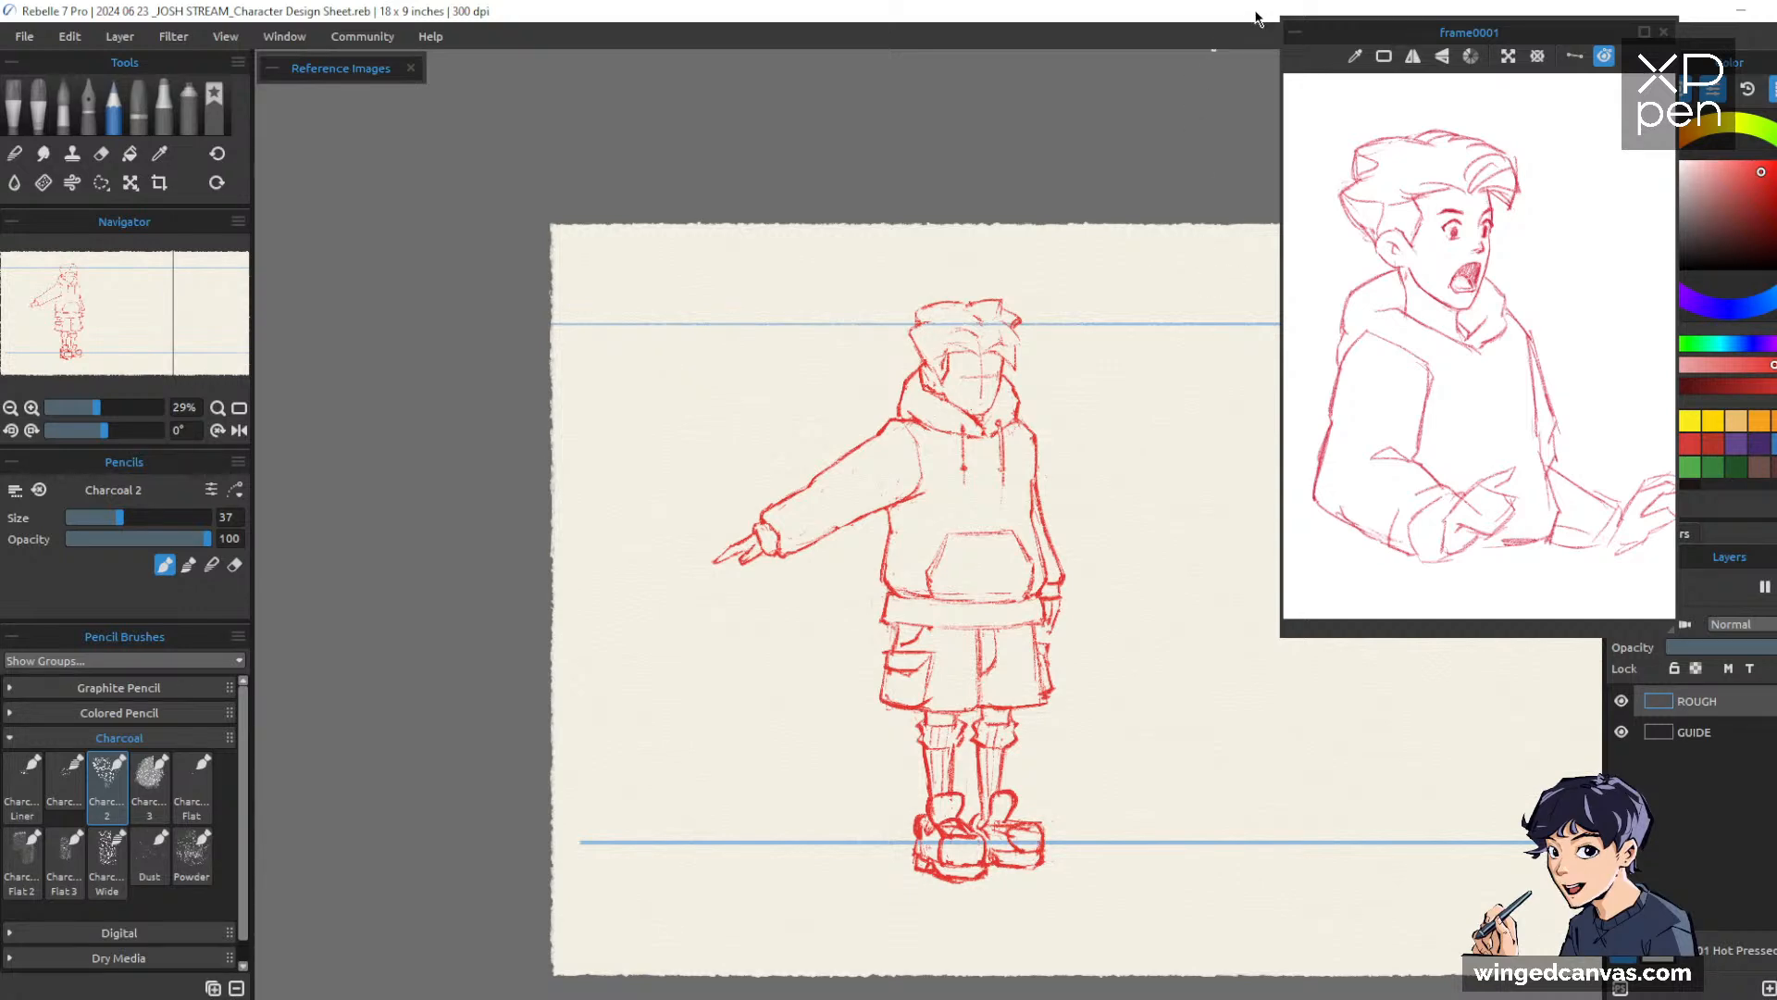
Thin the dark tuft at the hair's outer edge and draw curved fringe strands sweeping from the parting over the lowered-arm side
left_click_drag(1027, 334, 1036, 295)
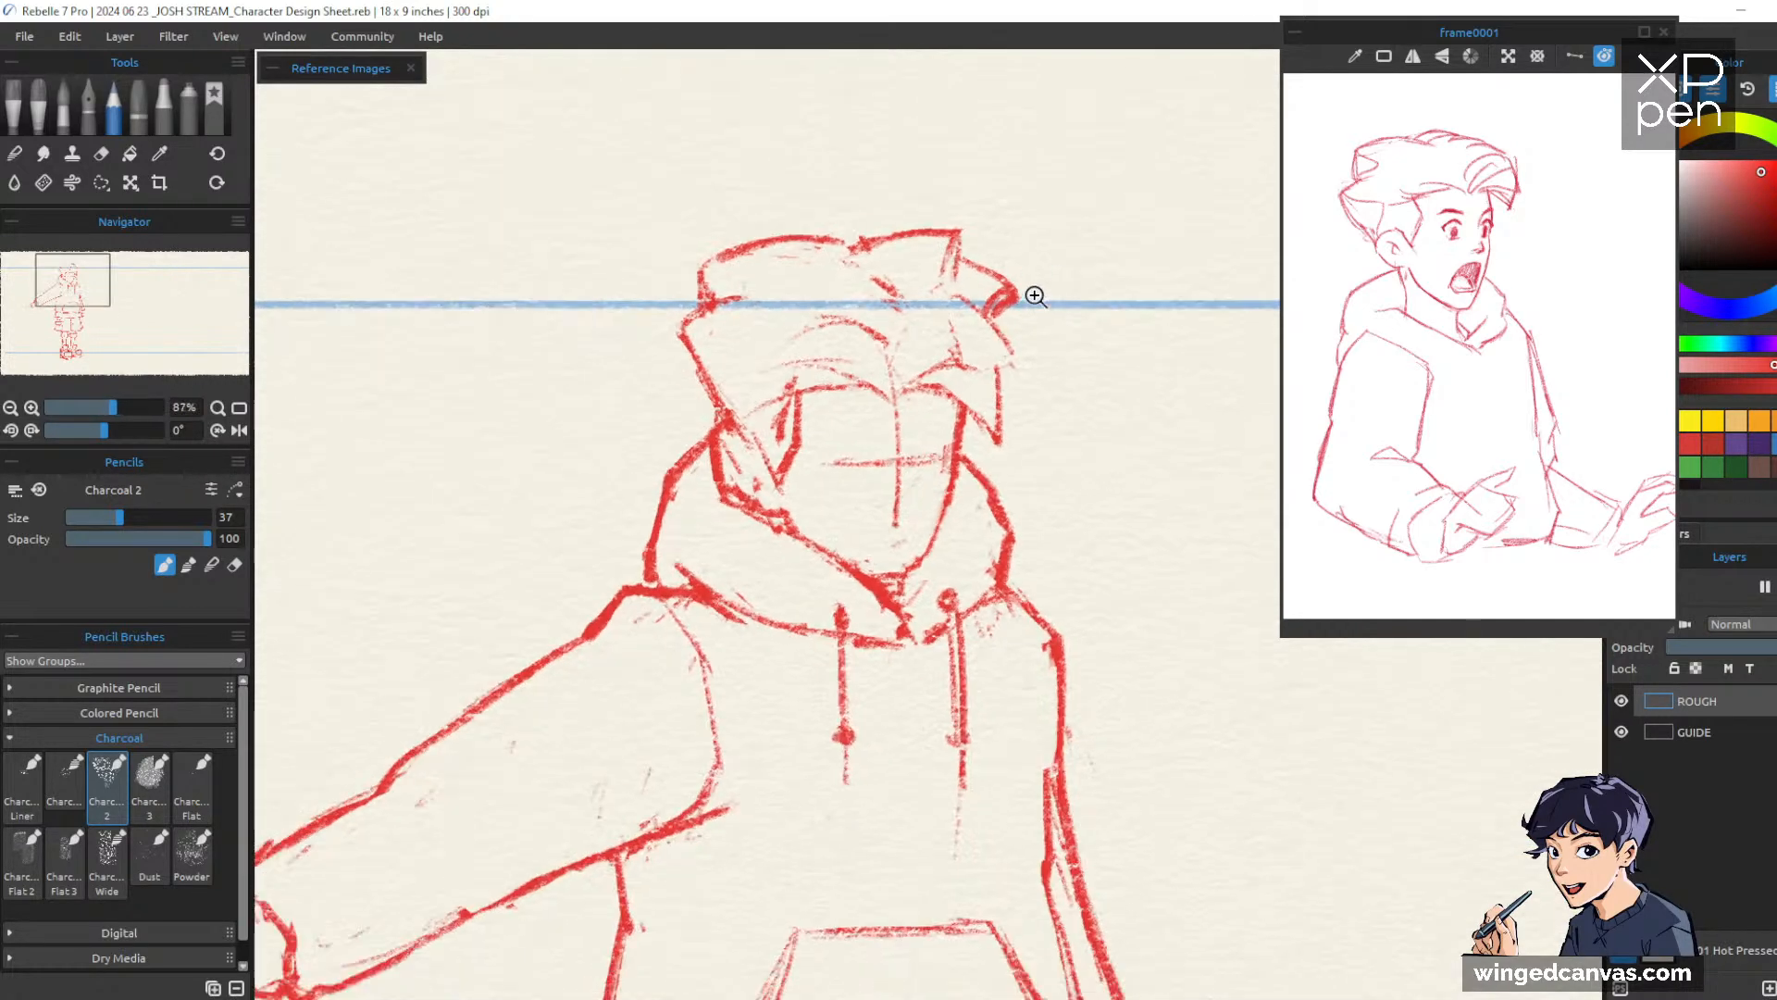
left_click_drag(1127, 388, 1159, 480)
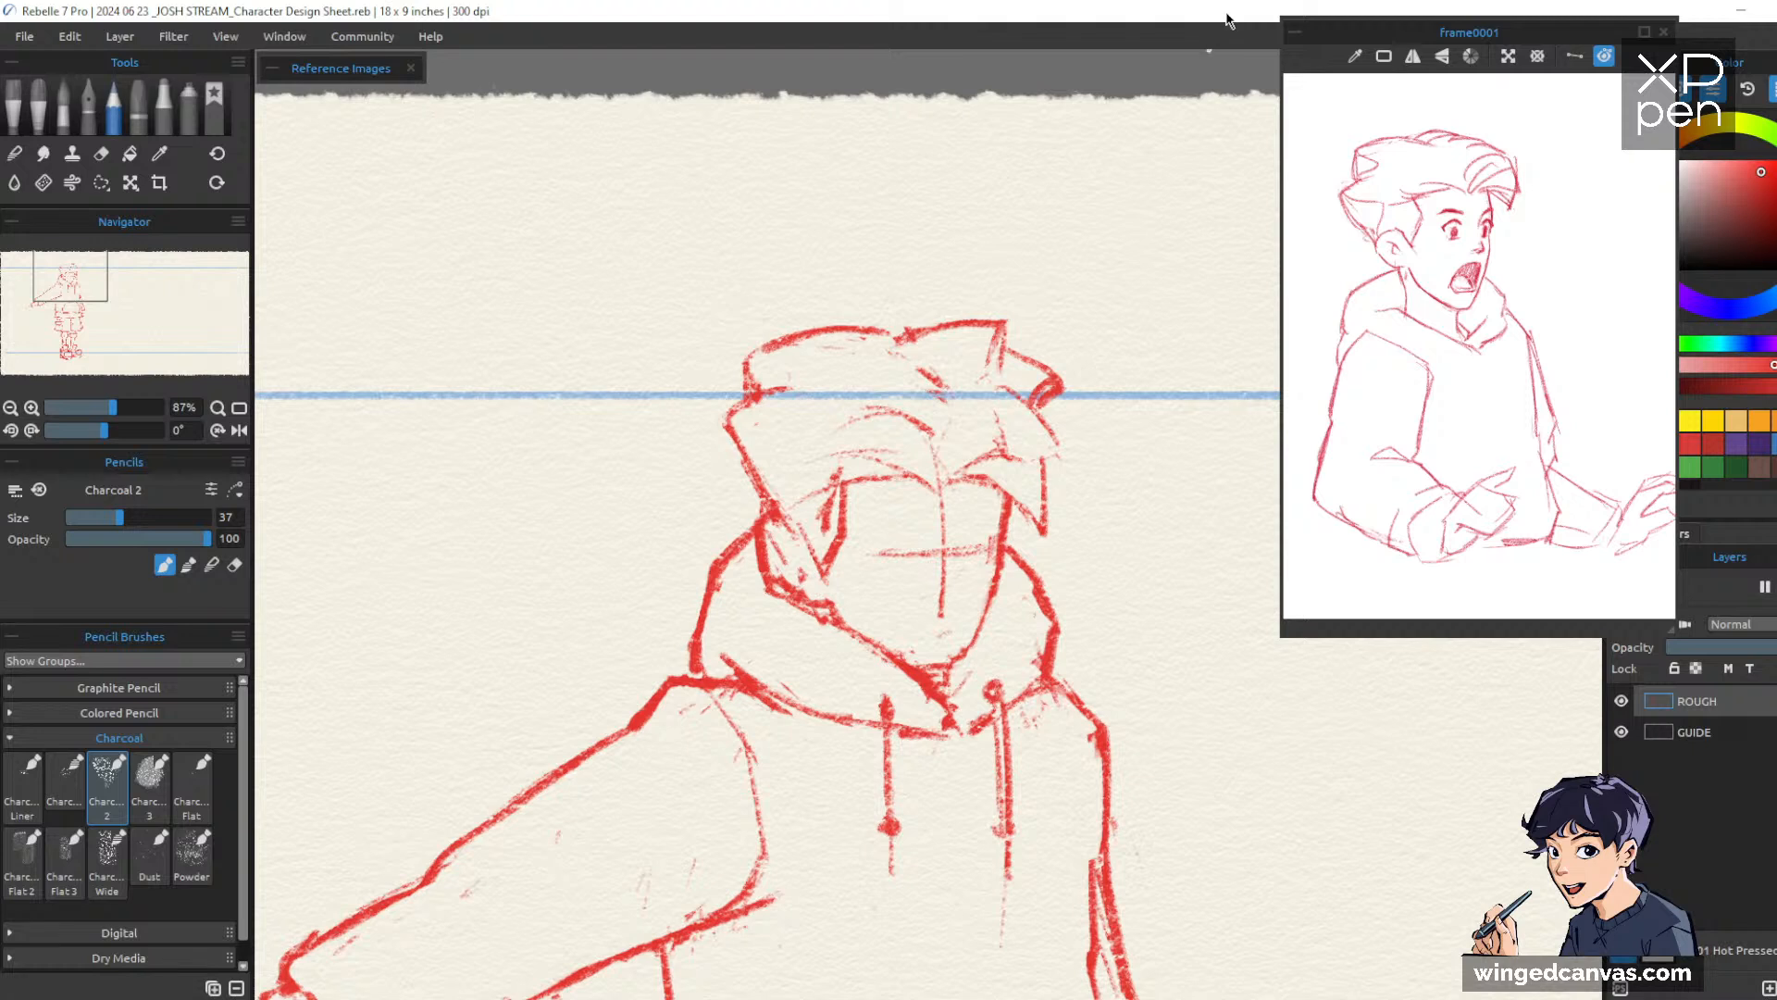
key("e")
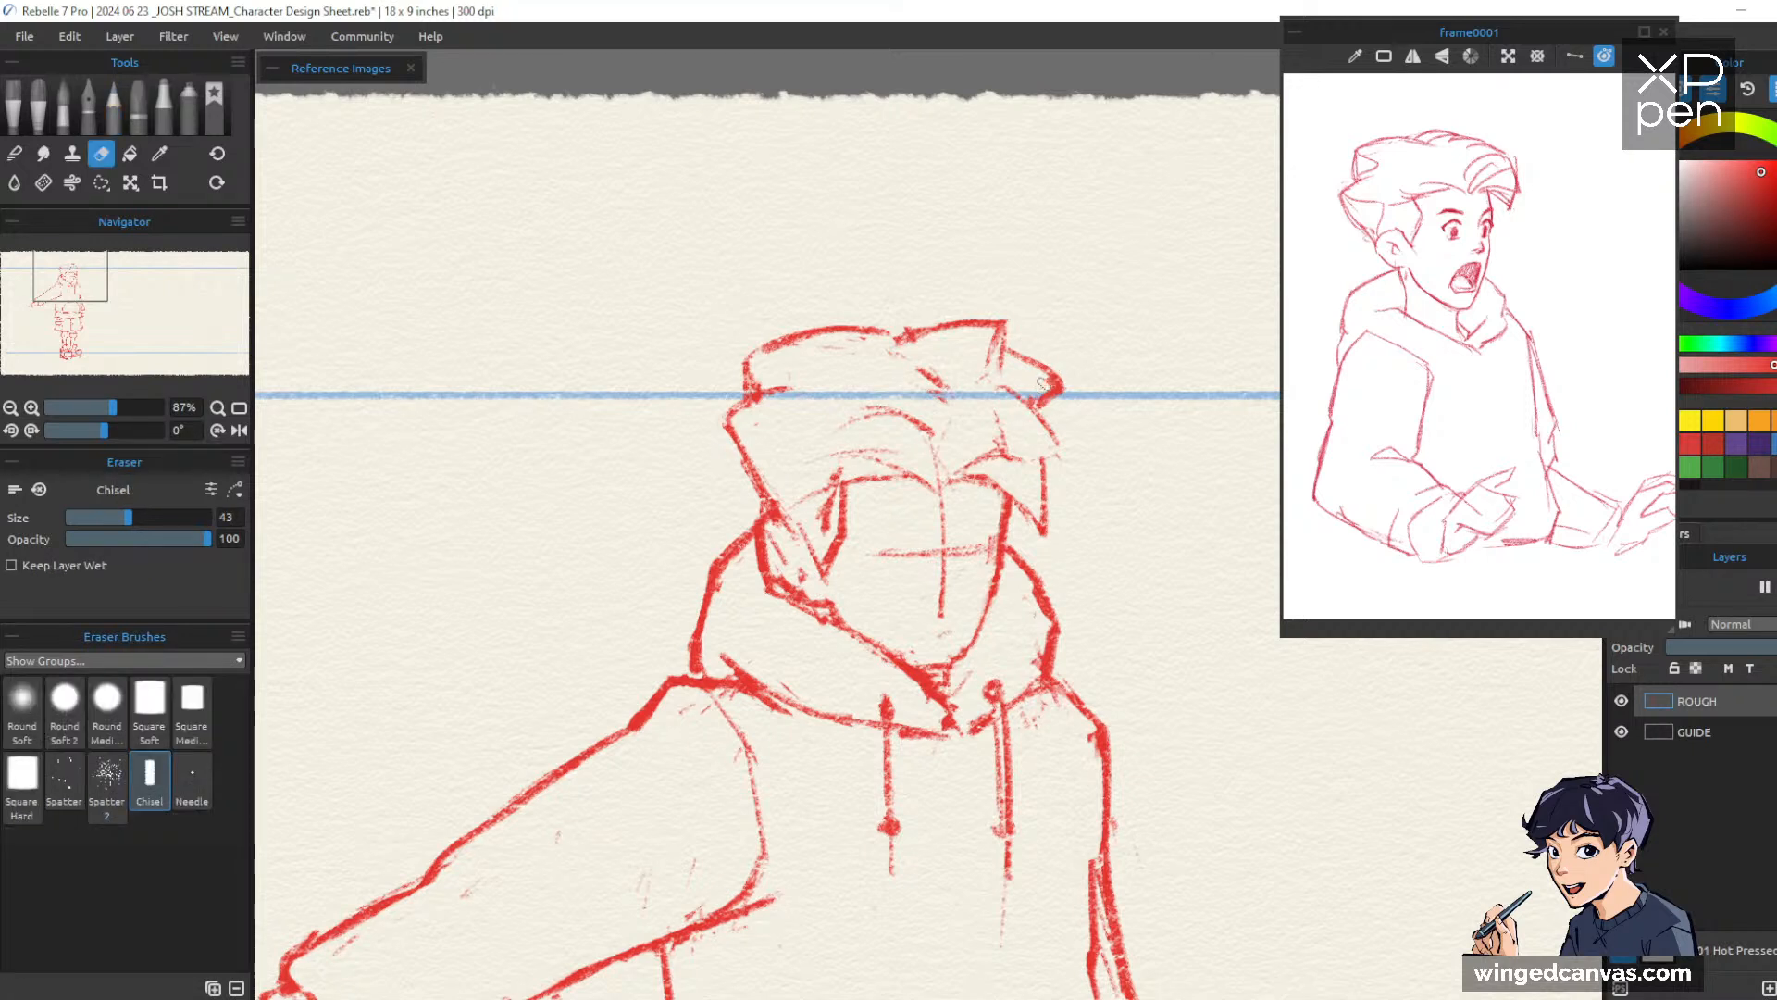
key("b")
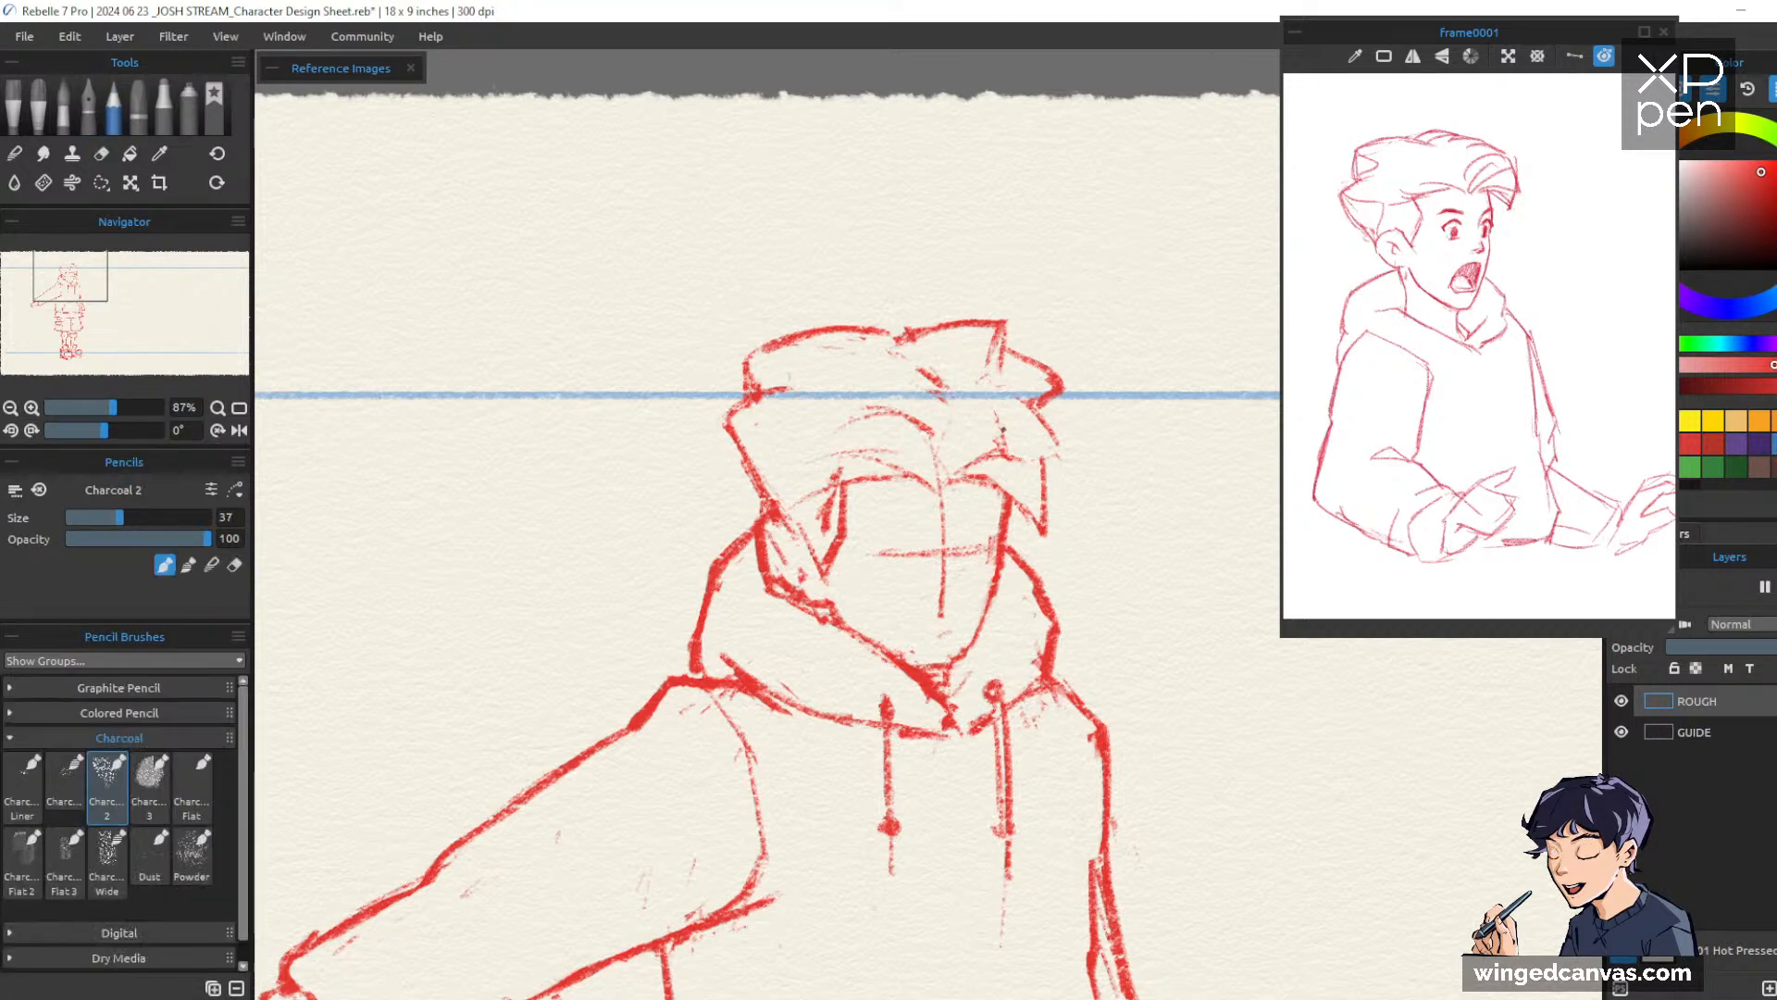
mouse_move(1028, 409)
left_mouse_down()
mouse_move(938, 466)
mouse_move(993, 416)
mouse_move(1049, 460)
left_mouse_up()
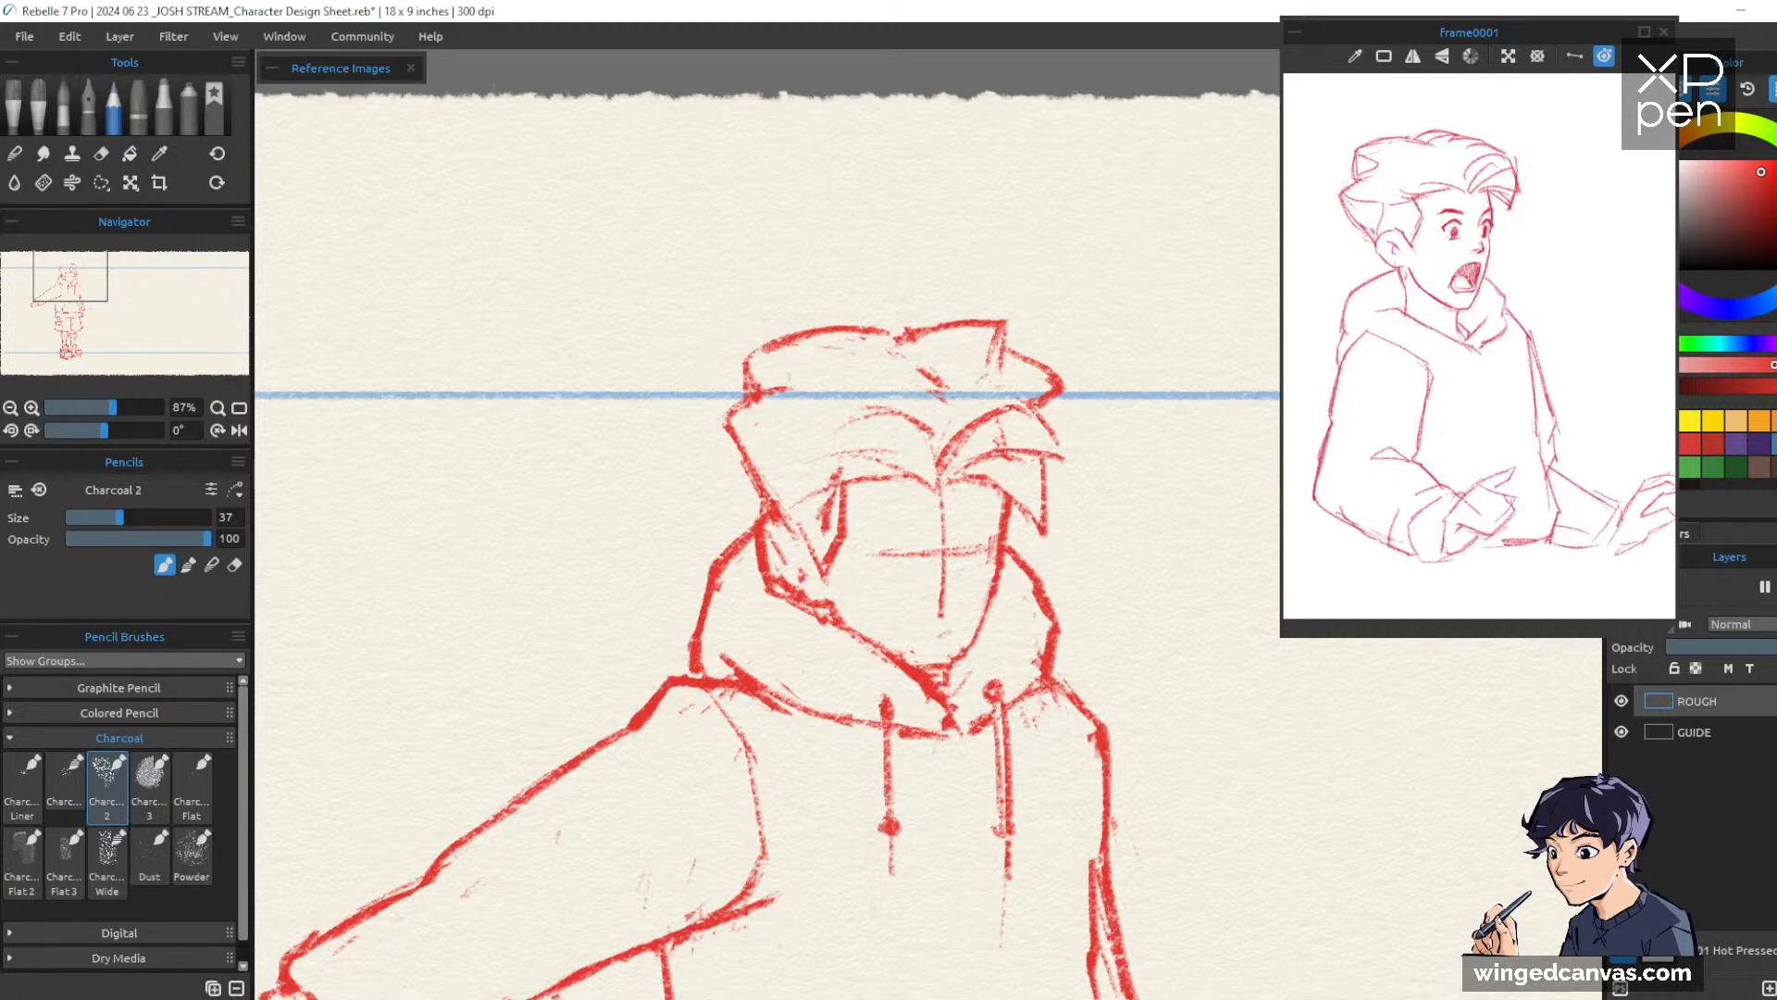
Lighten the strand beside the parting and thin the hair outline on the outstretched-arm side with the eraser
key("e")
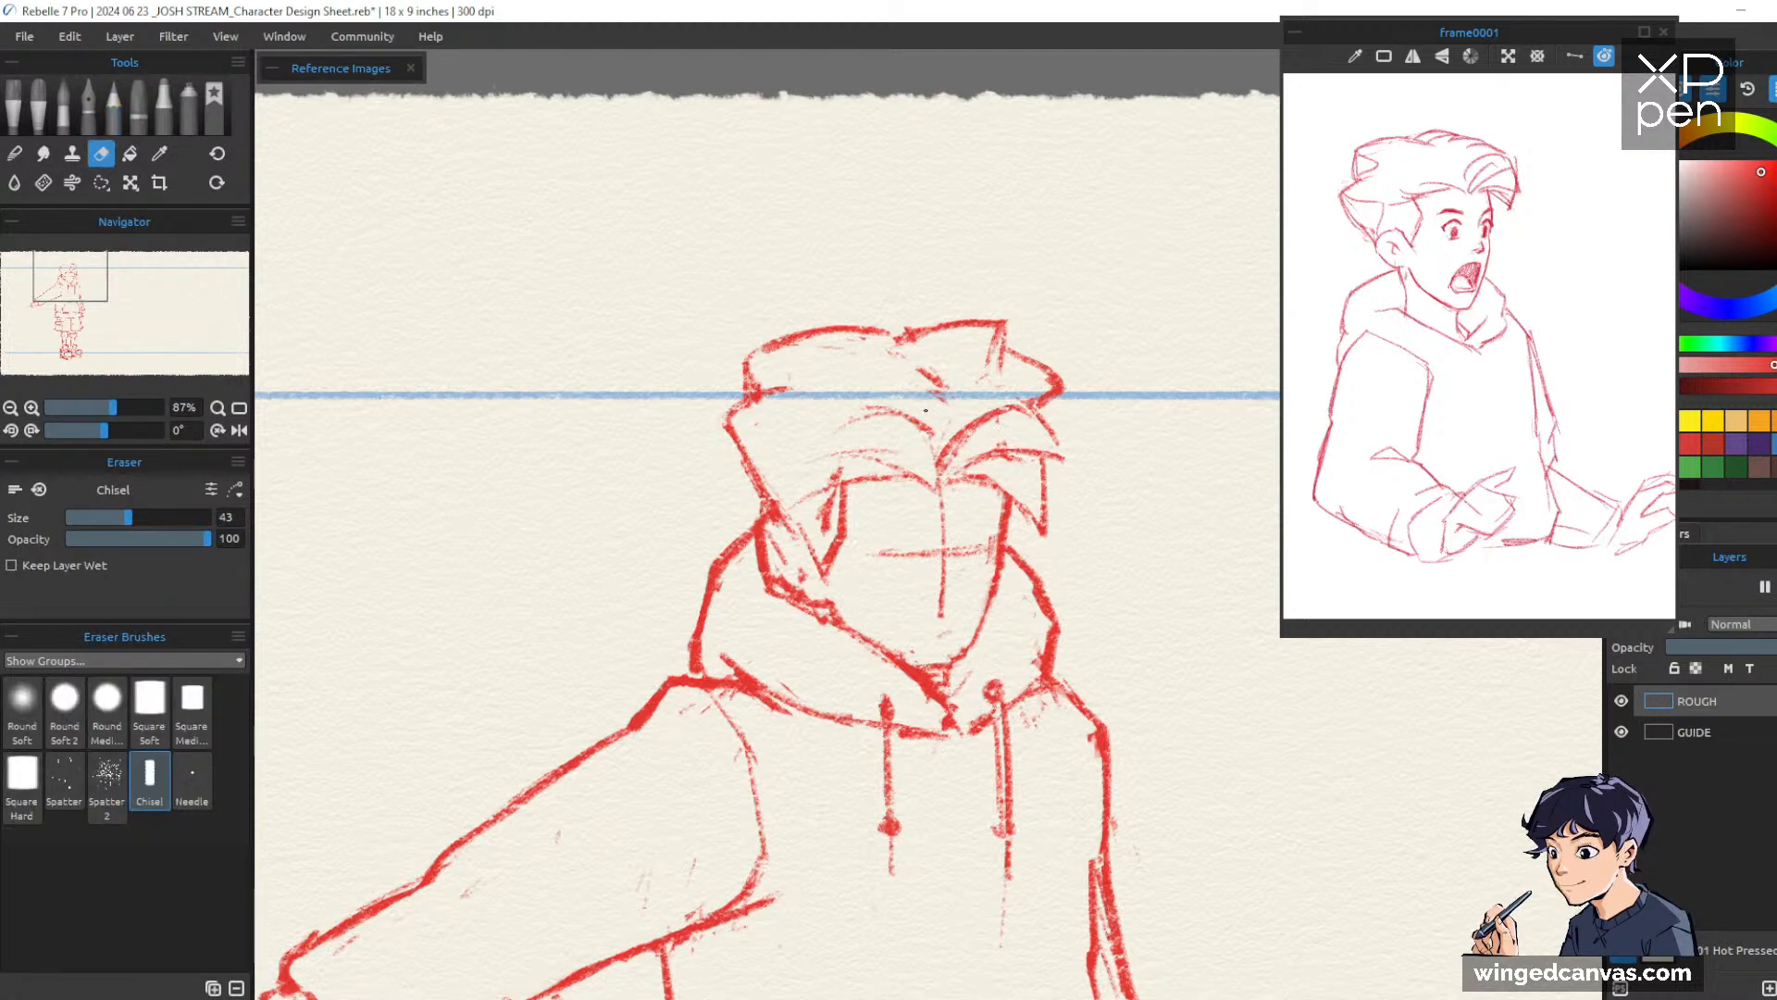
left_click_drag(922, 419, 930, 452)
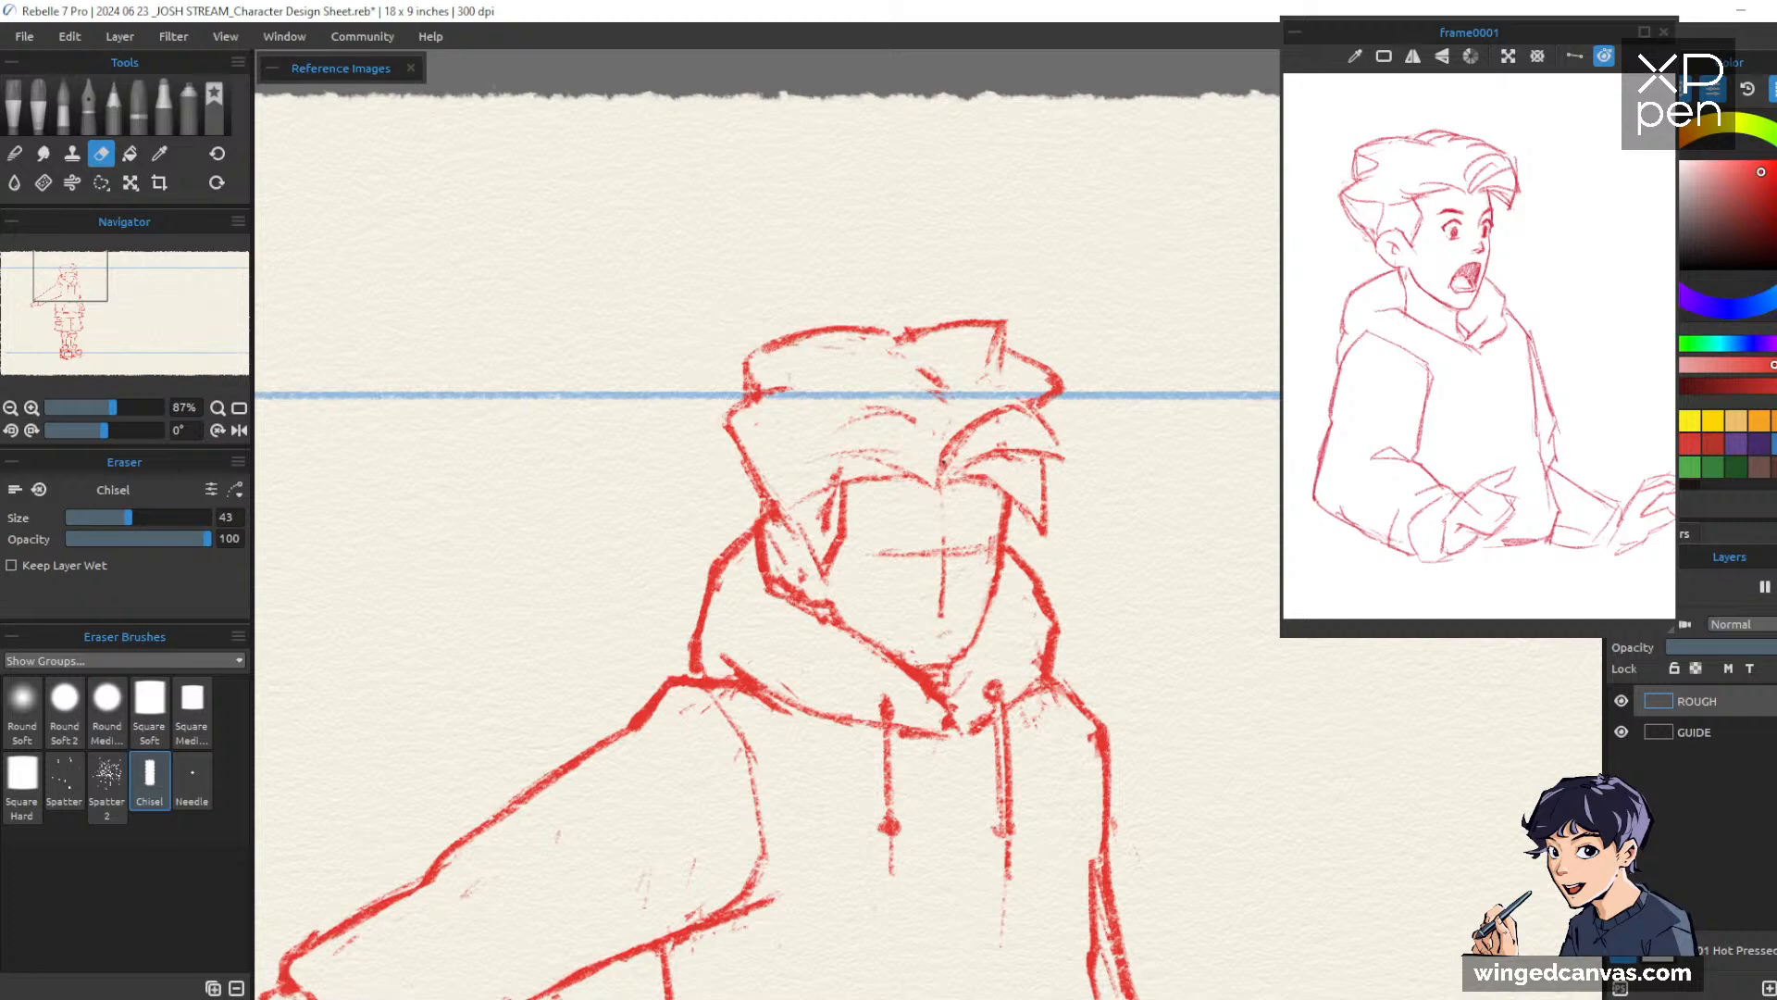
key("b")
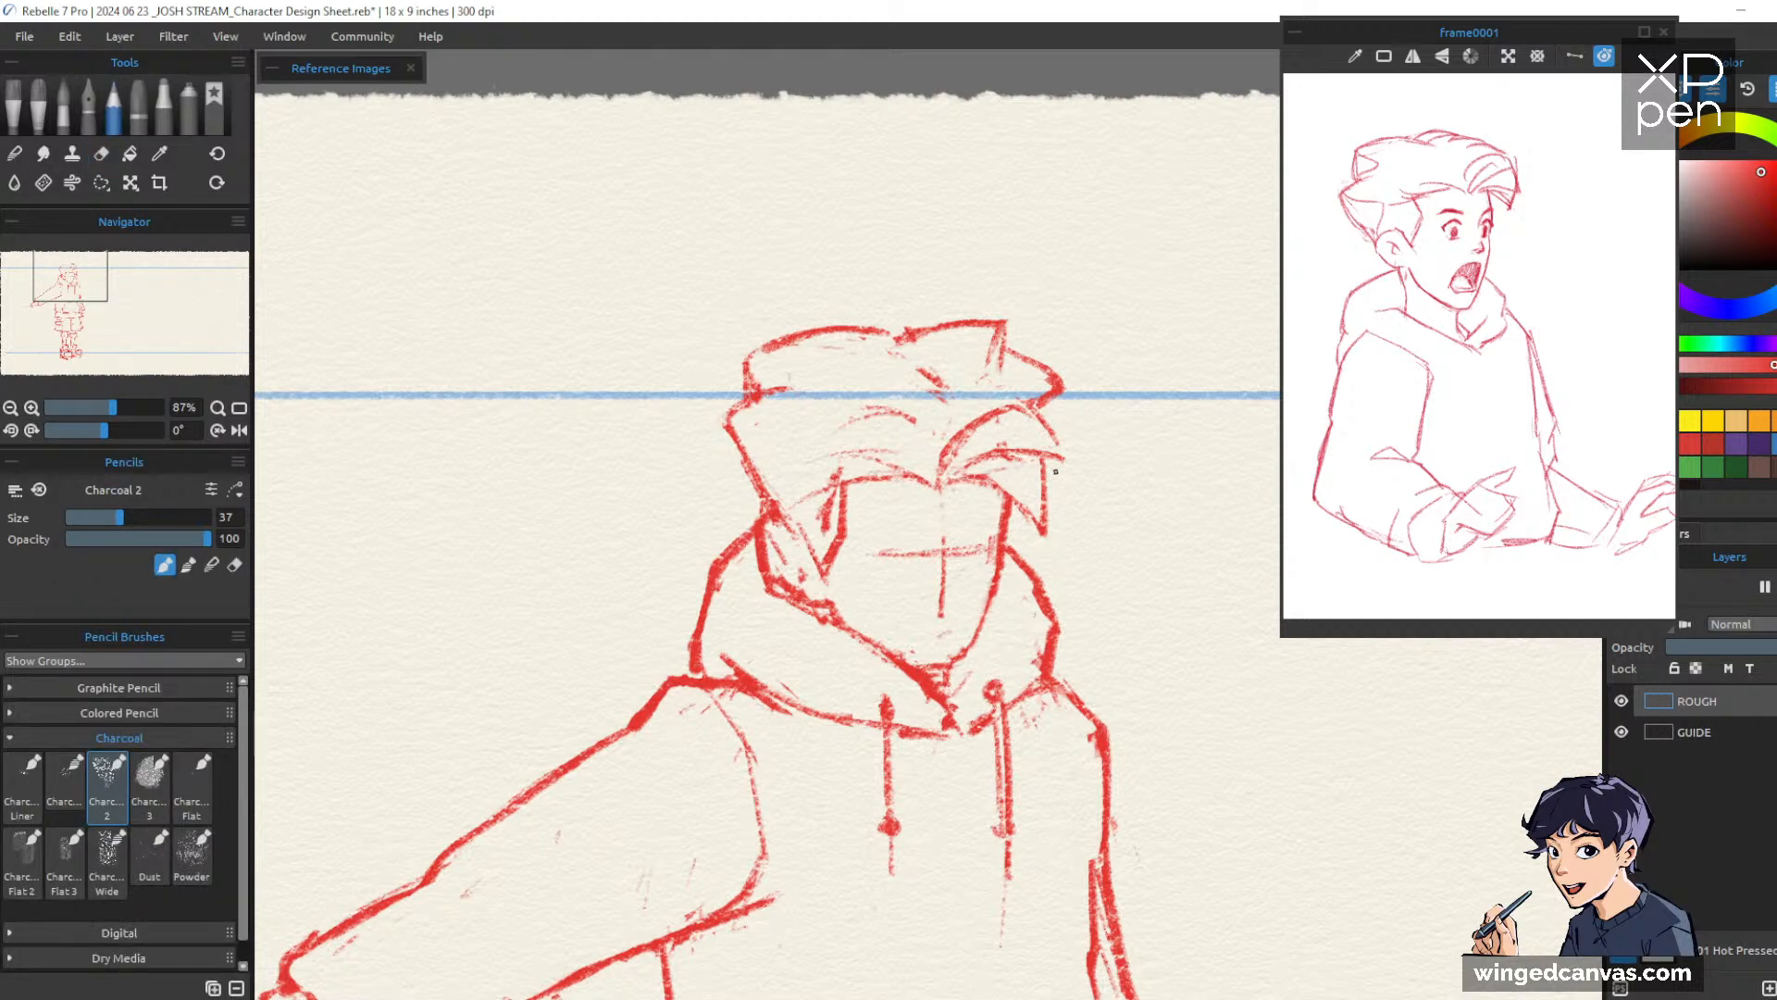
left_click_drag(1191, 554, 1181, 530)
key("e")
mouse_move(746, 346)
left_mouse_down()
mouse_move(747, 364)
mouse_move(773, 356)
mouse_move(738, 374)
mouse_move(788, 439)
mouse_move(772, 491)
left_mouse_up()
key("b")
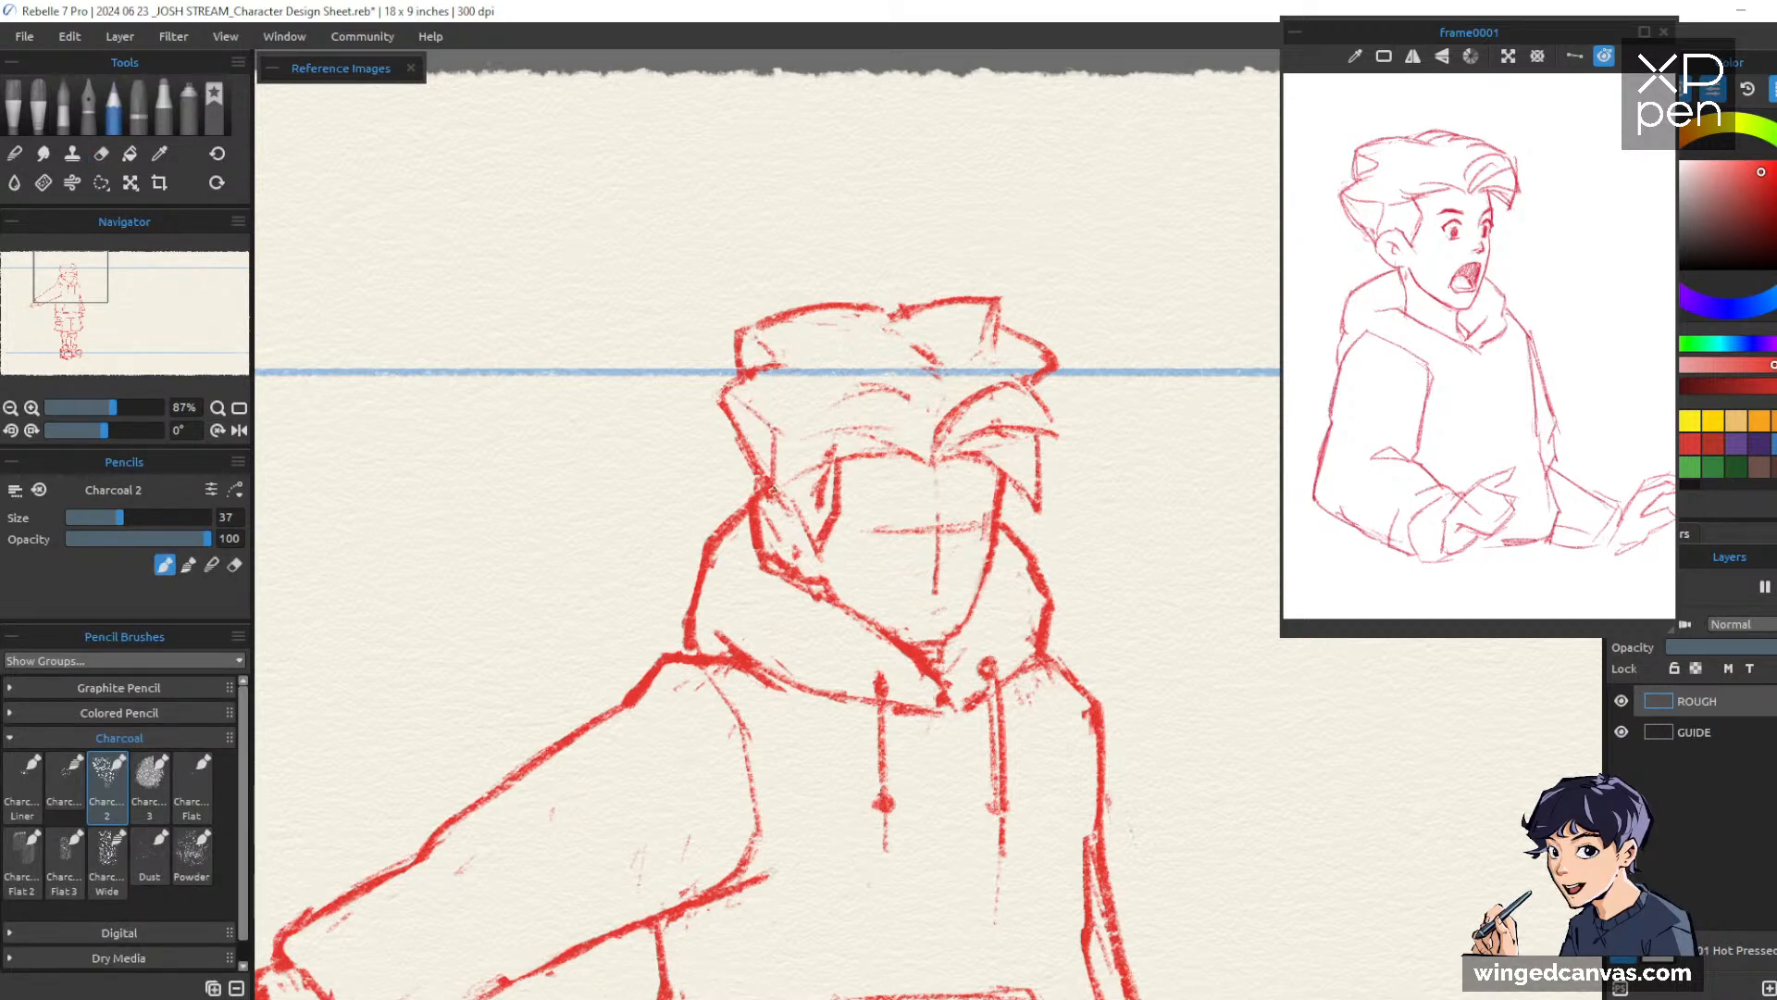
Redraw the shoulder slope above the lowered arm and darken the hood's base line above the outstretched arm's shoulder
left_click_drag(1246, 579, 1207, 704)
mouse_move(1212, 720)
left_mouse_down()
mouse_move(1170, 668)
mouse_move(1115, 337)
mouse_move(1102, 365)
mouse_move(1147, 413)
mouse_move(1158, 402)
left_mouse_up()
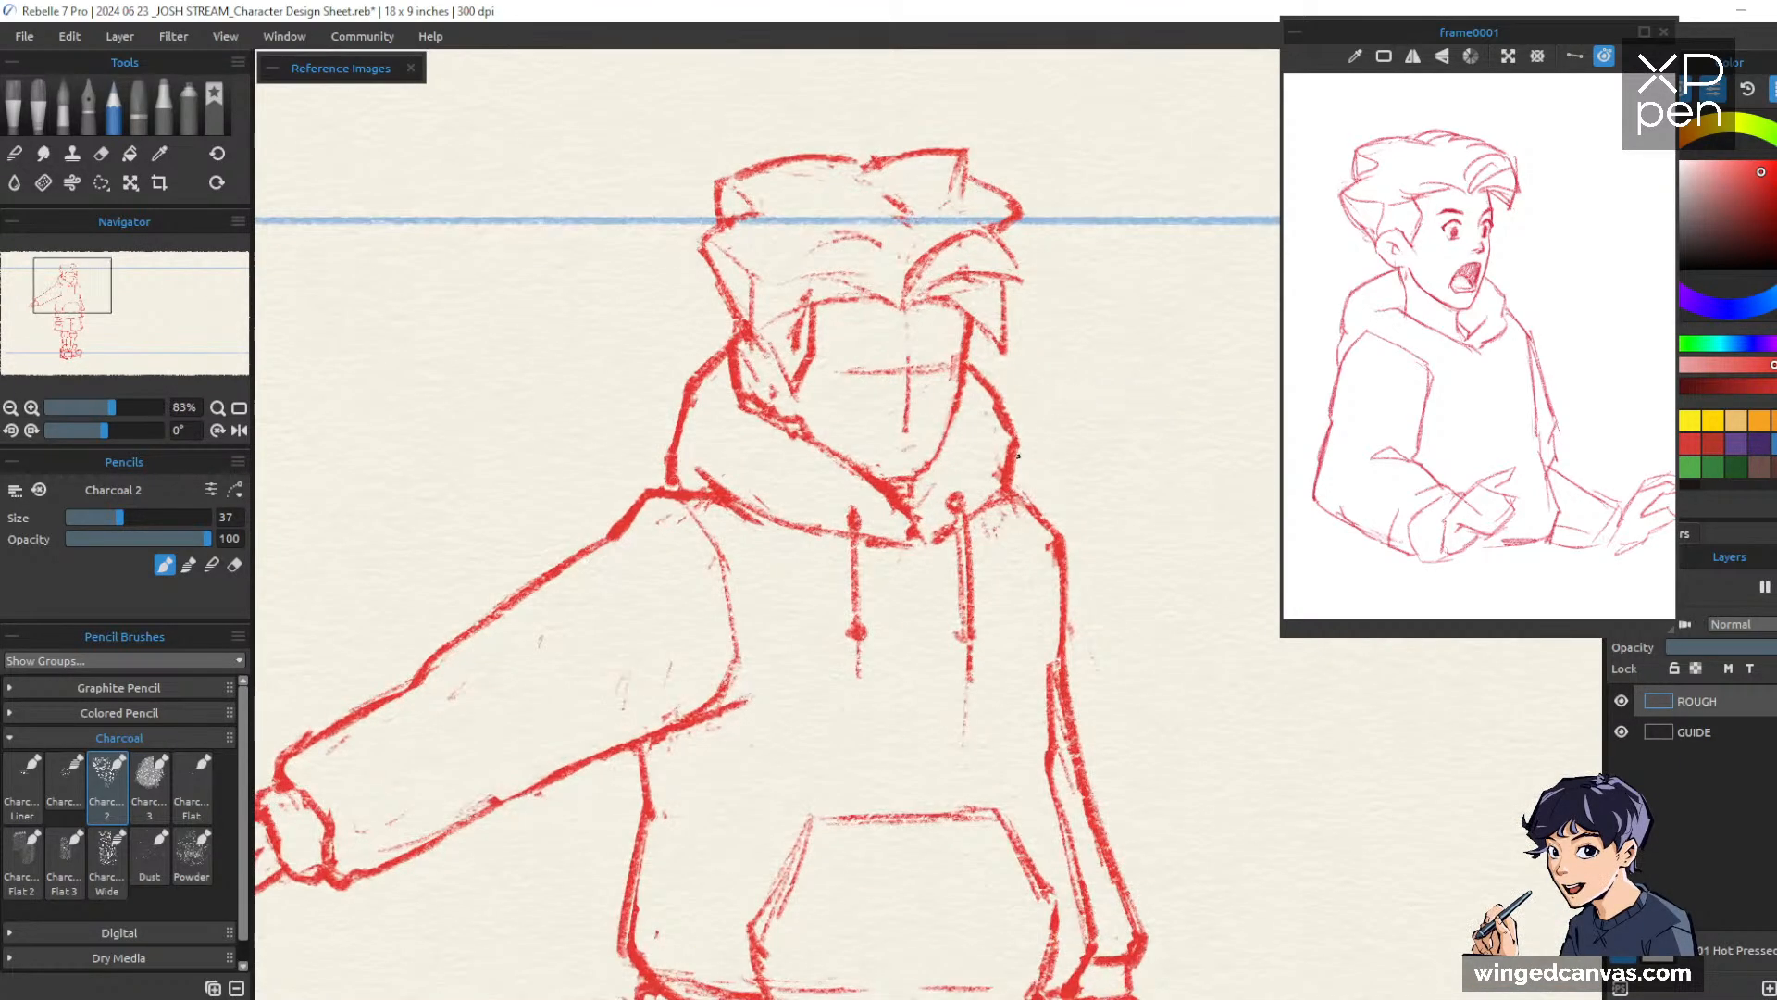
left_click_drag(1010, 473, 1066, 565)
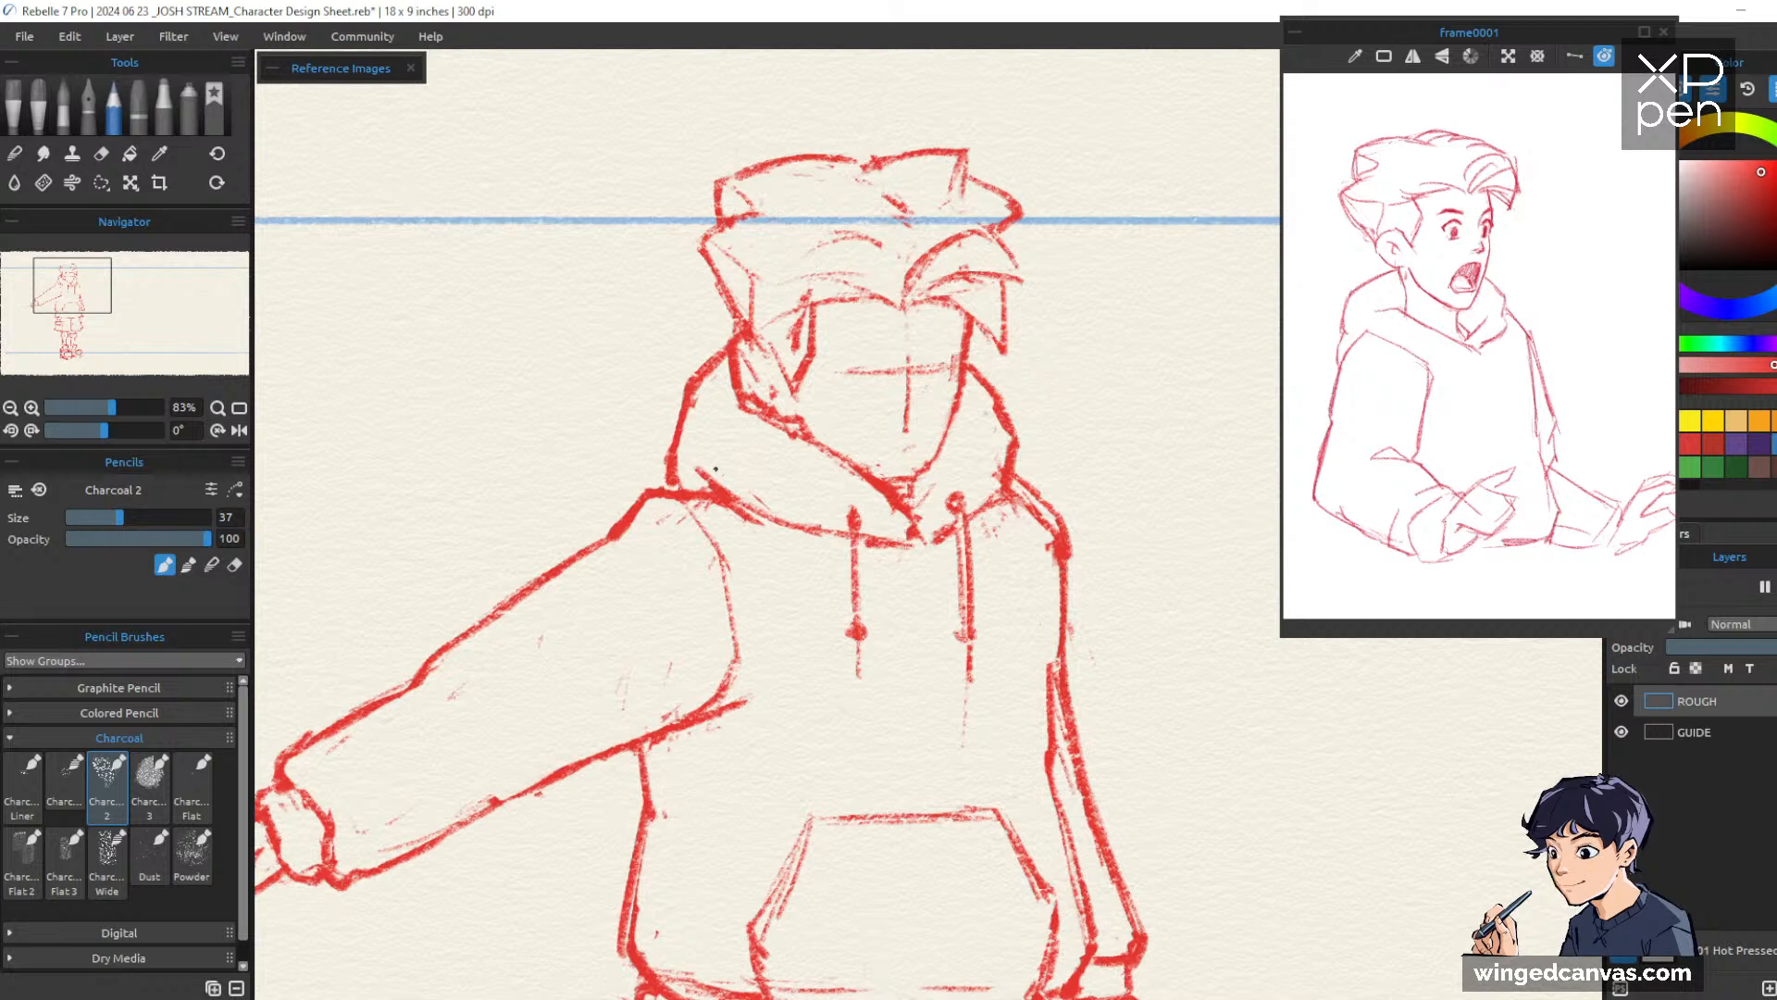
left_click_drag(702, 460, 782, 511)
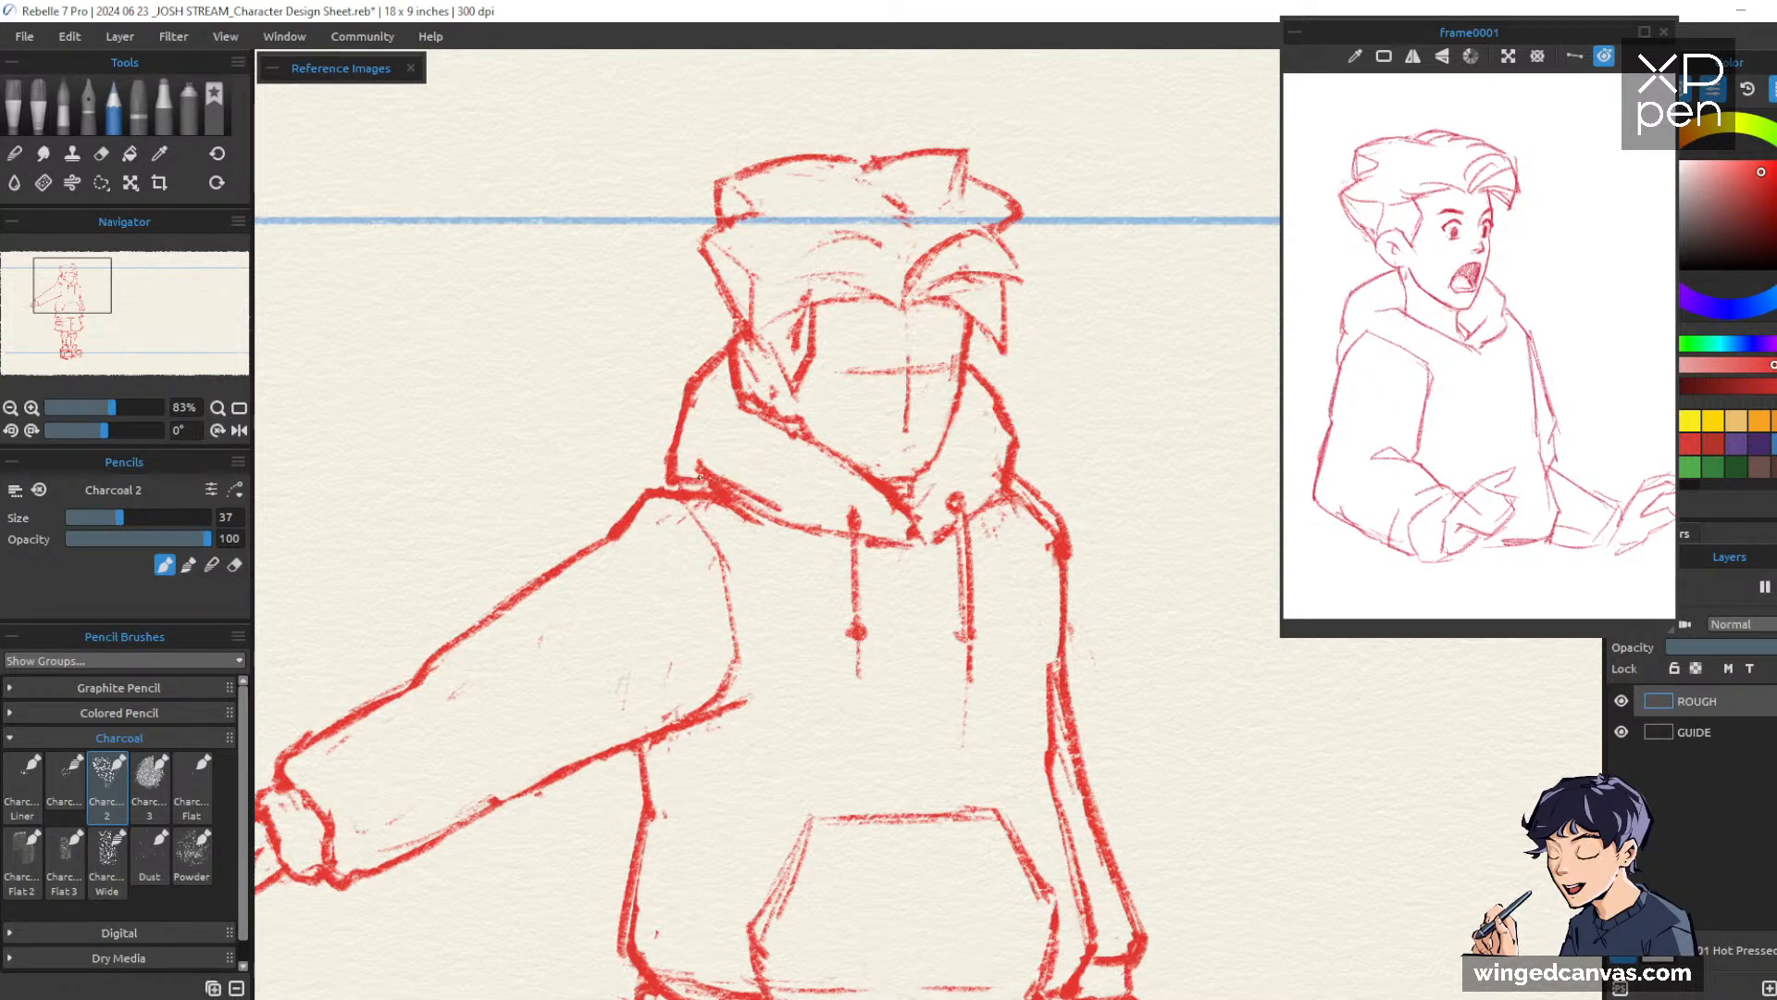
Erase the old shoulder lines below the hood on both sides and connect the outstretched arm's shoulder higher up to the hood
key("e")
left_click_drag(1010, 493, 1052, 534)
left_click_drag(703, 498, 761, 522)
mouse_move(685, 499)
left_mouse_down()
mouse_move(652, 496)
mouse_move(618, 536)
mouse_move(677, 487)
left_mouse_up()
key("b")
key("e")
key("b")
key("e")
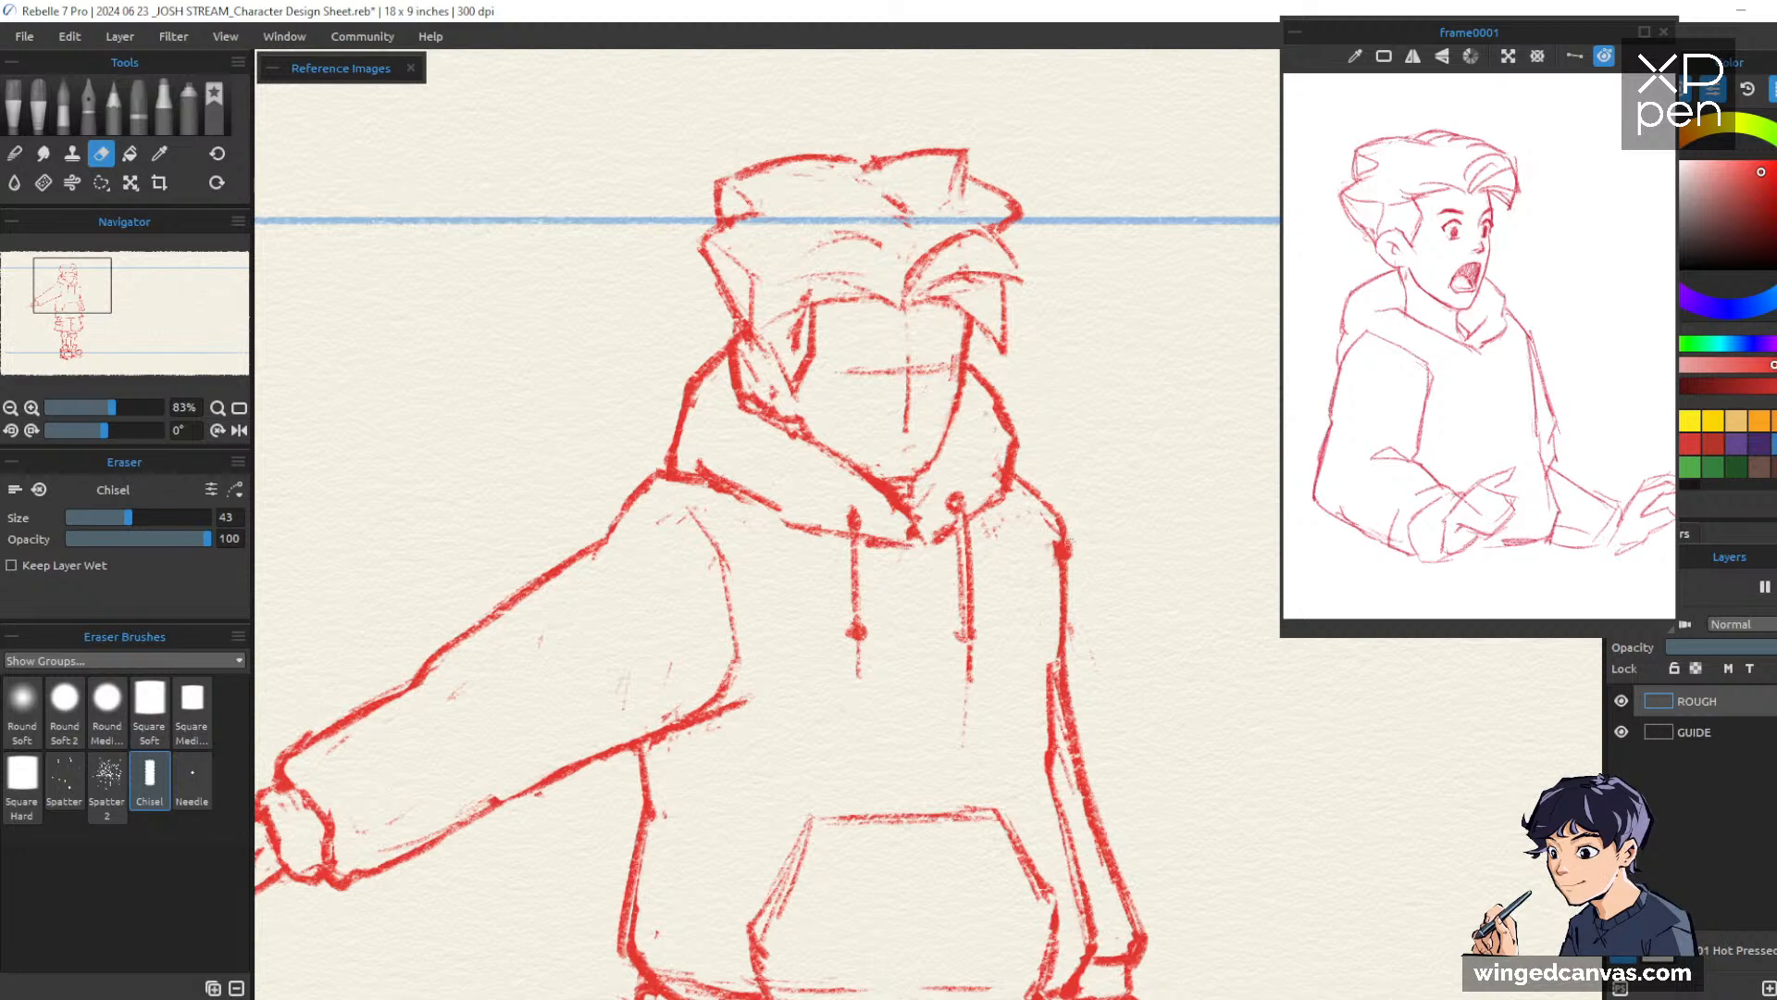
key("b")
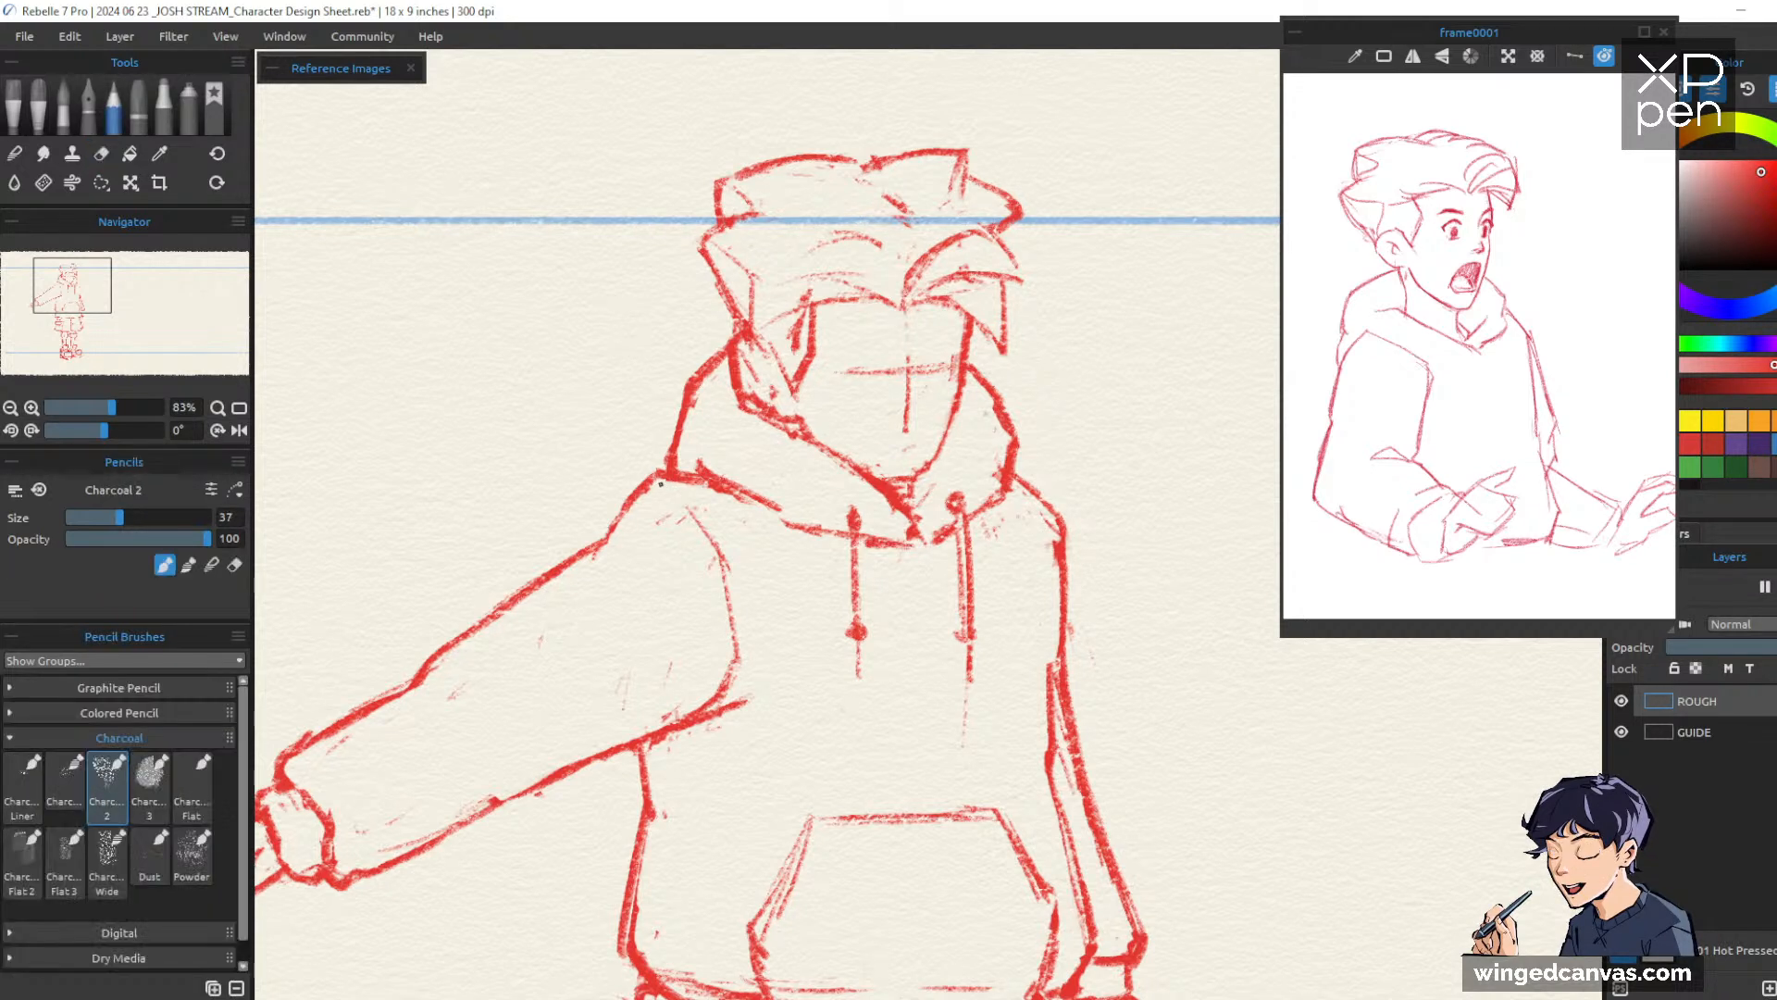
Extend the outstretched sleeve's armhole seam up to the hood and thin the hood's base line beside it
left_click_drag(670, 490, 711, 552)
key("e")
left_click_drag(696, 483, 732, 498)
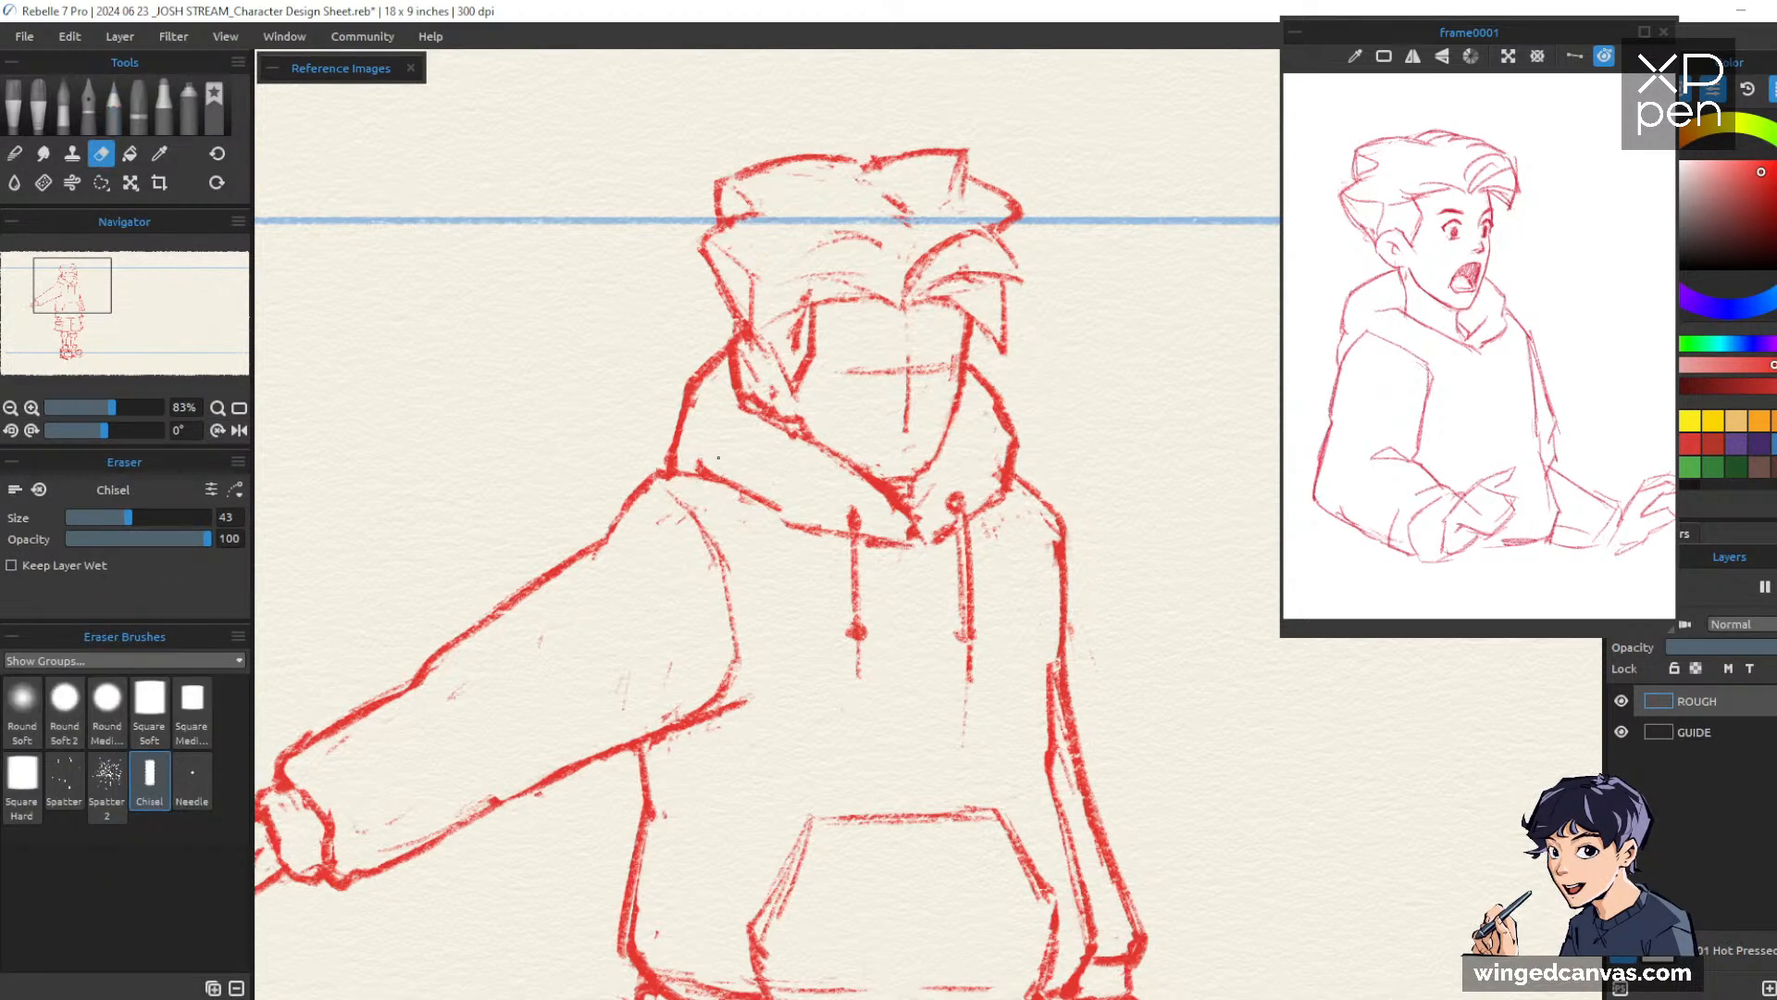
key("b")
scroll(1233, 498, "down", 6)
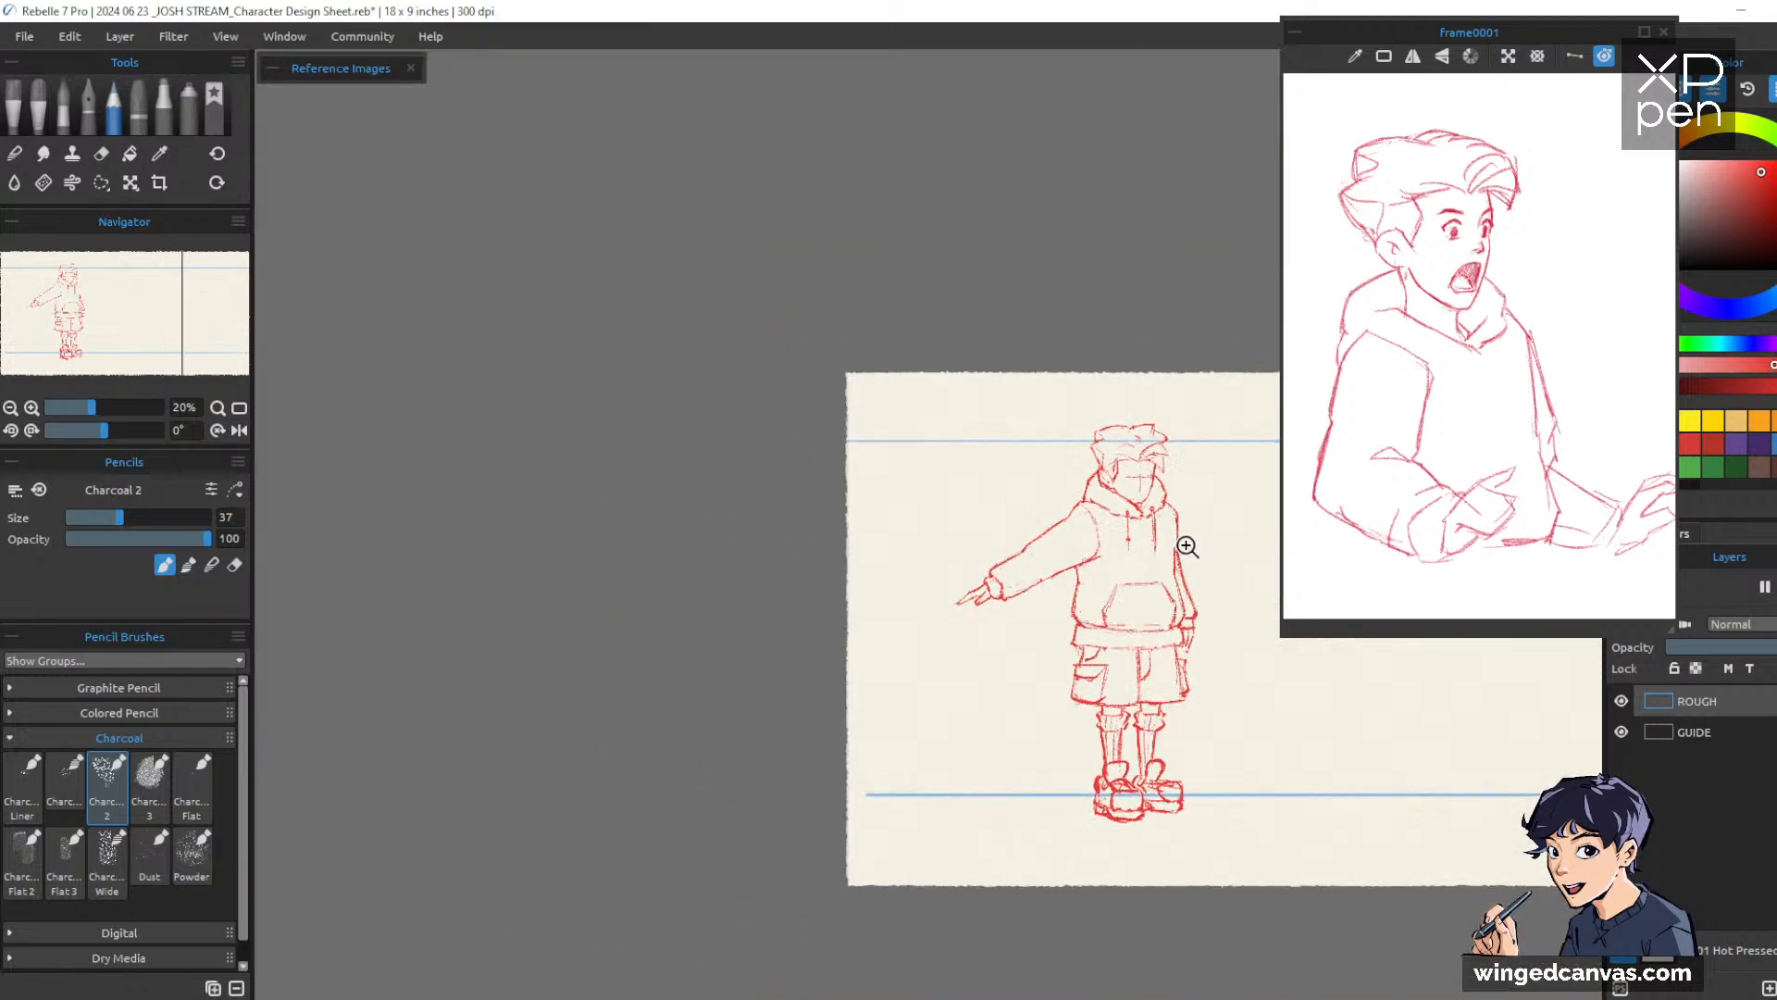
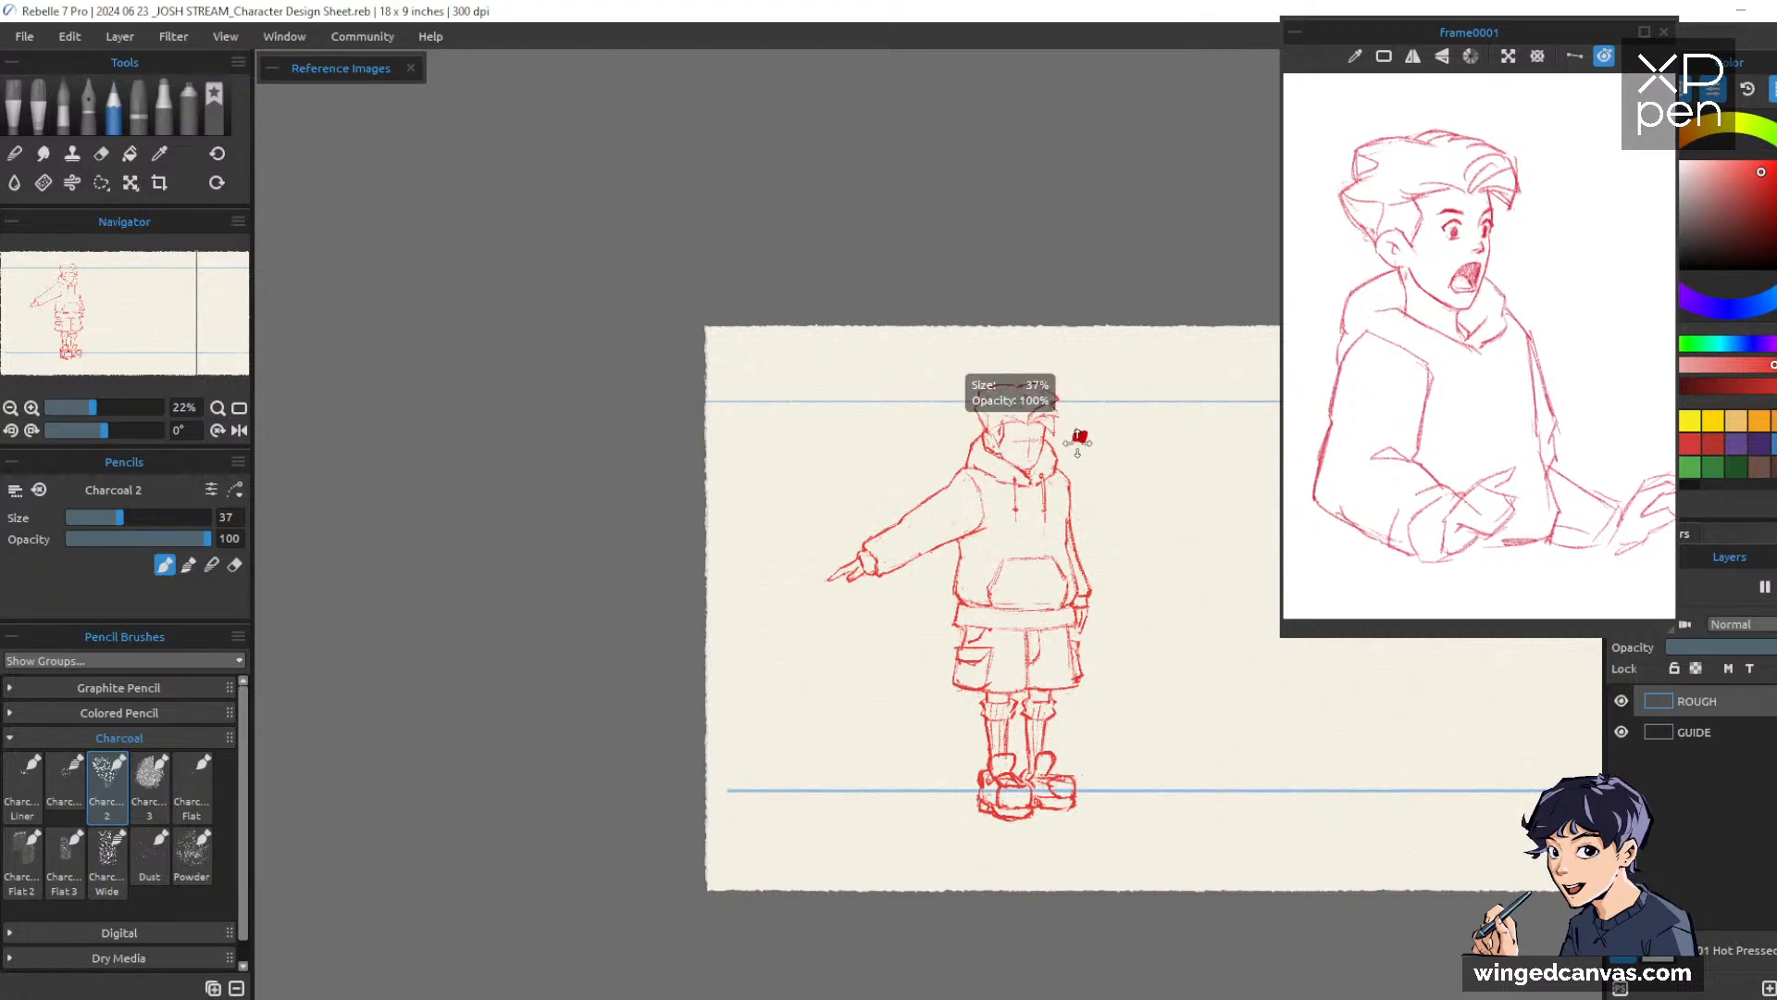
Sketch a small nose mark and the eye and eyebrow on the lowered-arm side of the face
left_click_drag(1073, 480, 1123, 543)
left_click_drag(1027, 424, 1093, 435)
left_click_drag(1026, 533, 1003, 575)
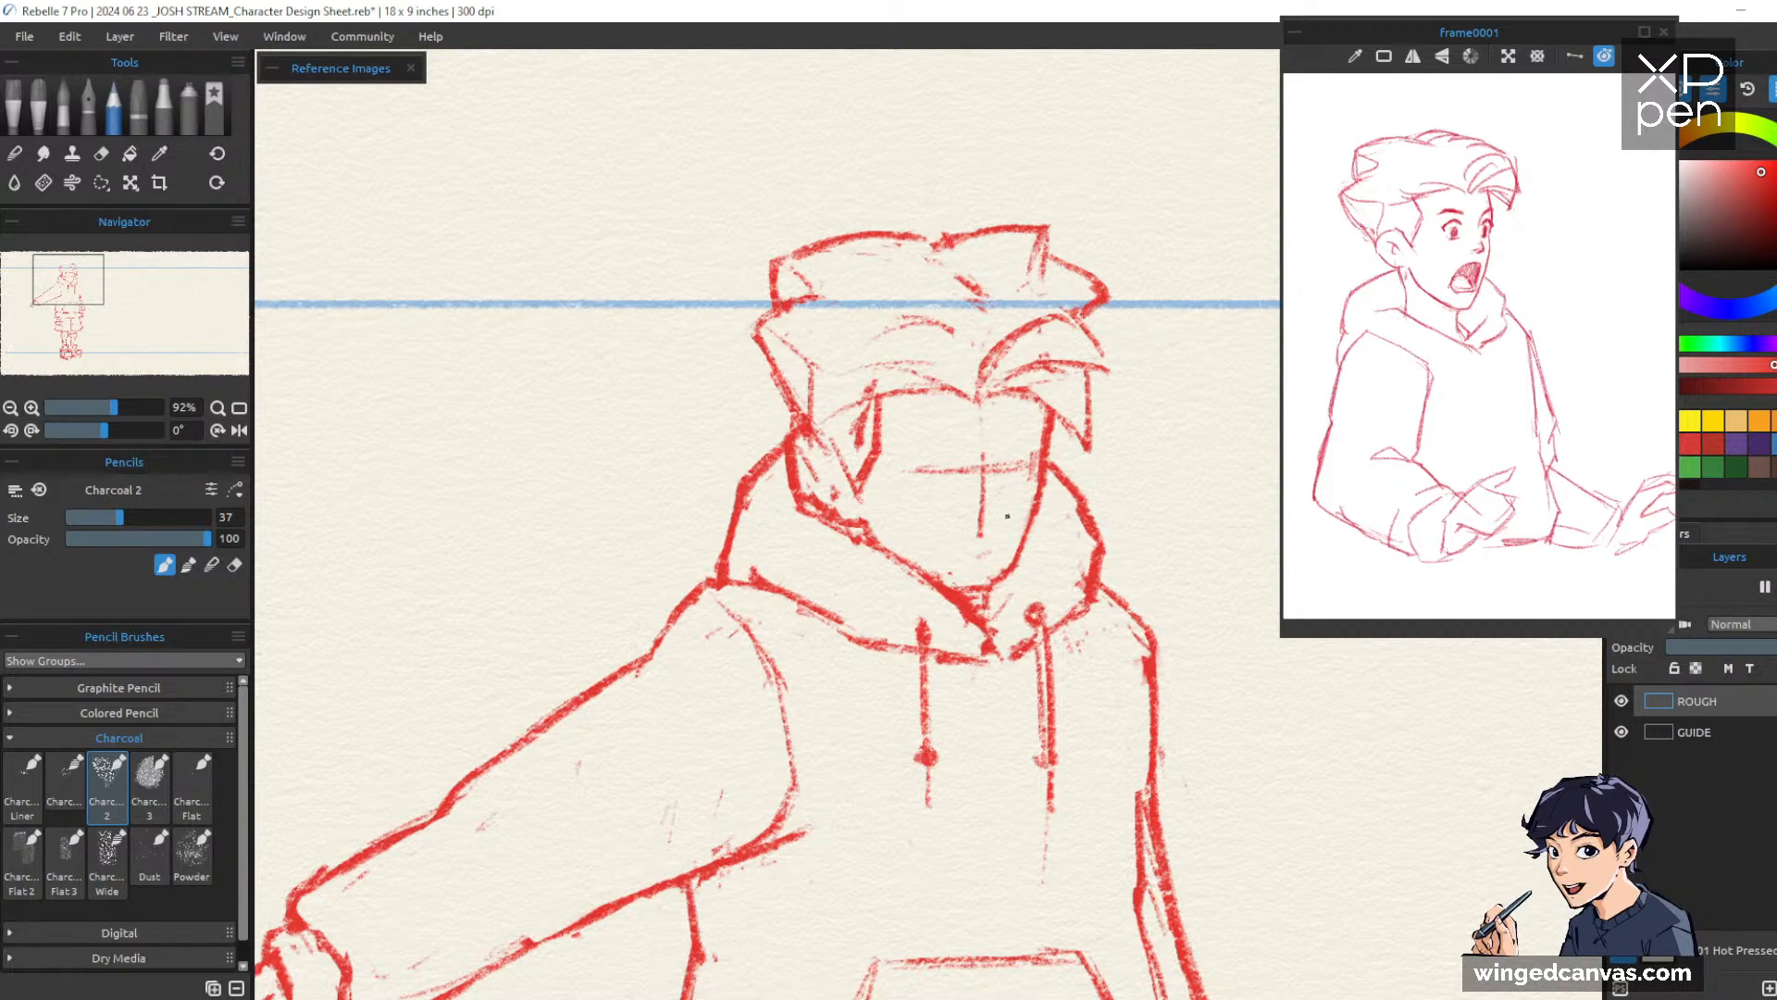
left_click_drag(970, 524, 989, 510)
key("e")
key("e")
mouse_move(1011, 462)
left_mouse_down()
mouse_move(1028, 467)
mouse_move(1040, 435)
left_mouse_up()
scroll(1178, 492, "down", 5)
scroll(1178, 504, "up", 4)
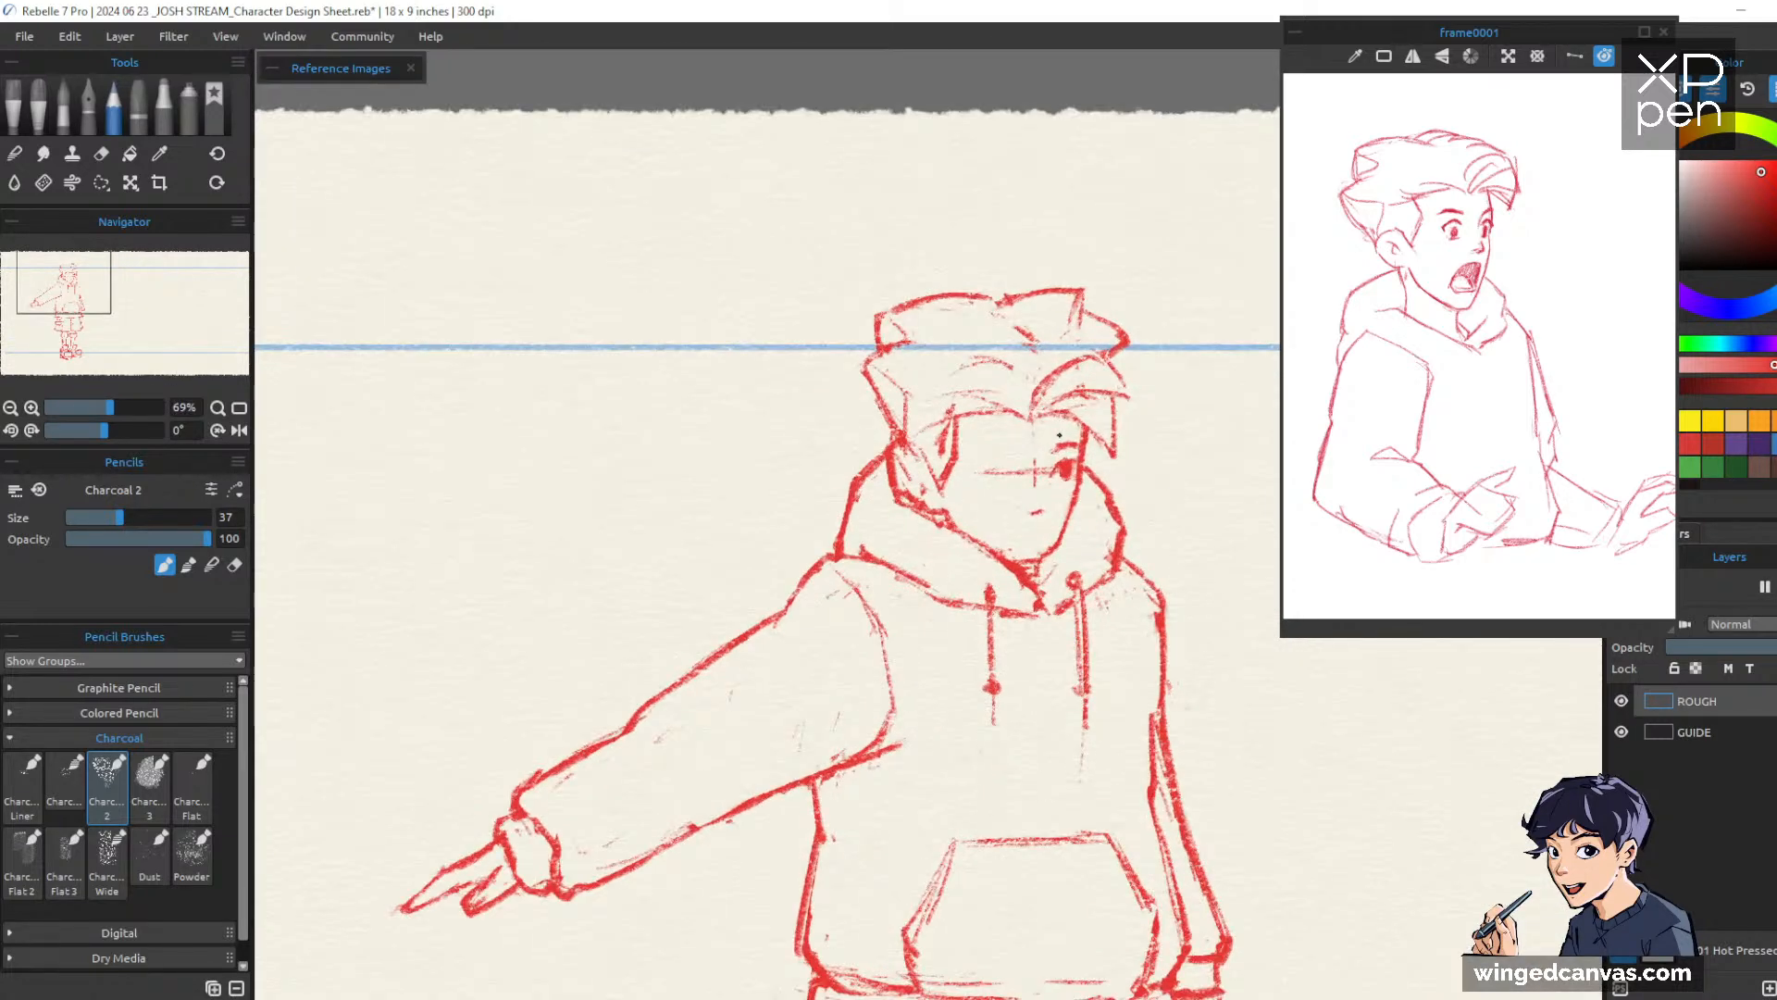
Erase the horizontal guideline across the face and draw the eyebrow on the outstretched-arm side
key("e")
mouse_move(1070, 445)
left_mouse_down()
mouse_move(975, 454)
mouse_move(1016, 452)
left_mouse_up()
key("b")
key("e")
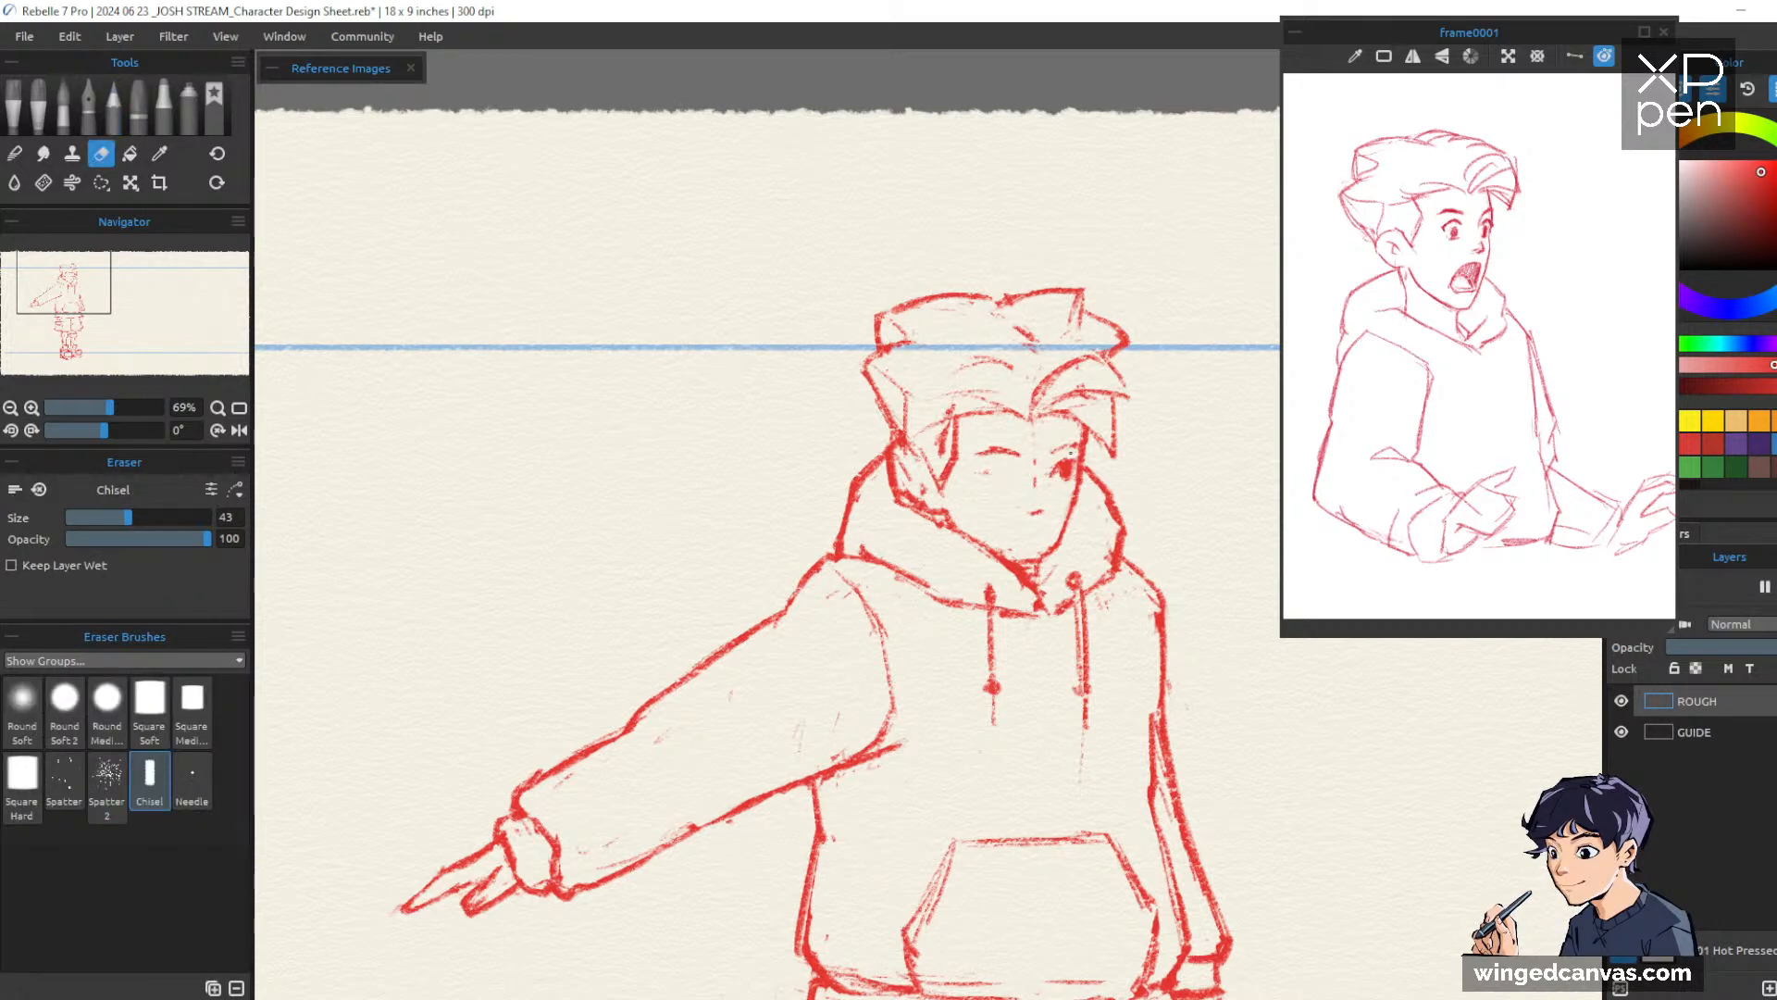
Refine the eye on the lowered-arm side and clean up both eyebrows by alternating pencil and eraser
key("e")
left_click_drag(1053, 473, 1078, 461)
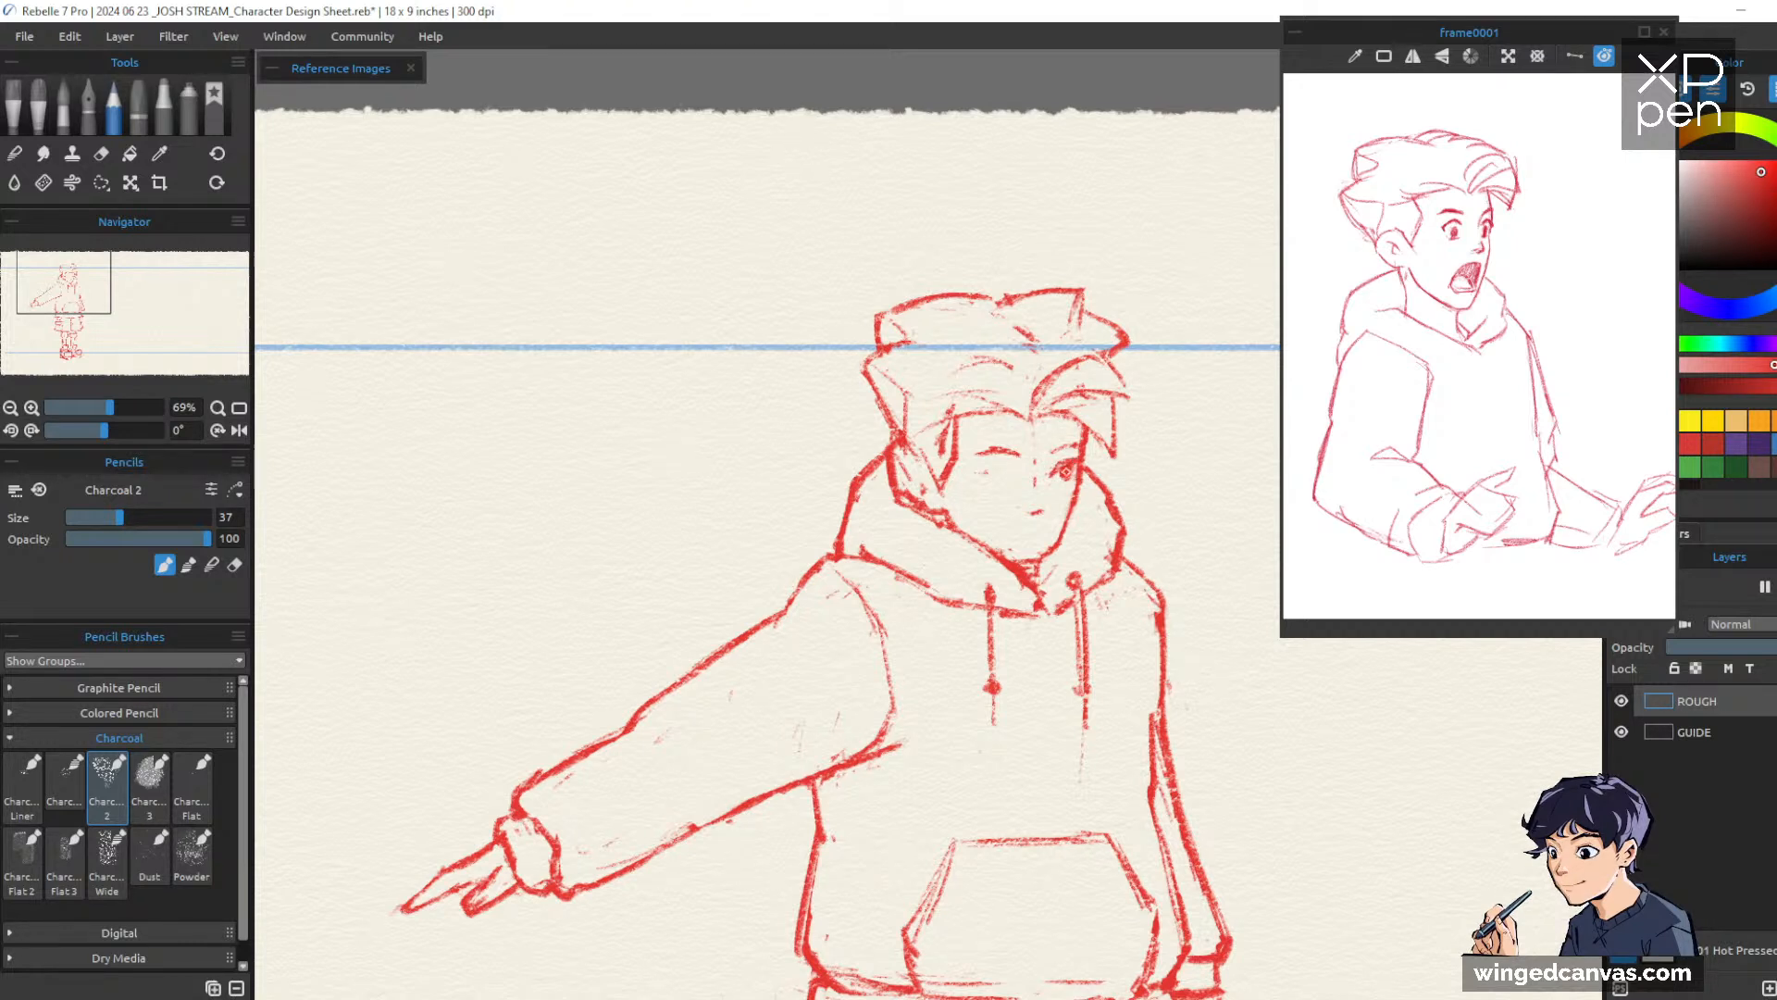
key("e")
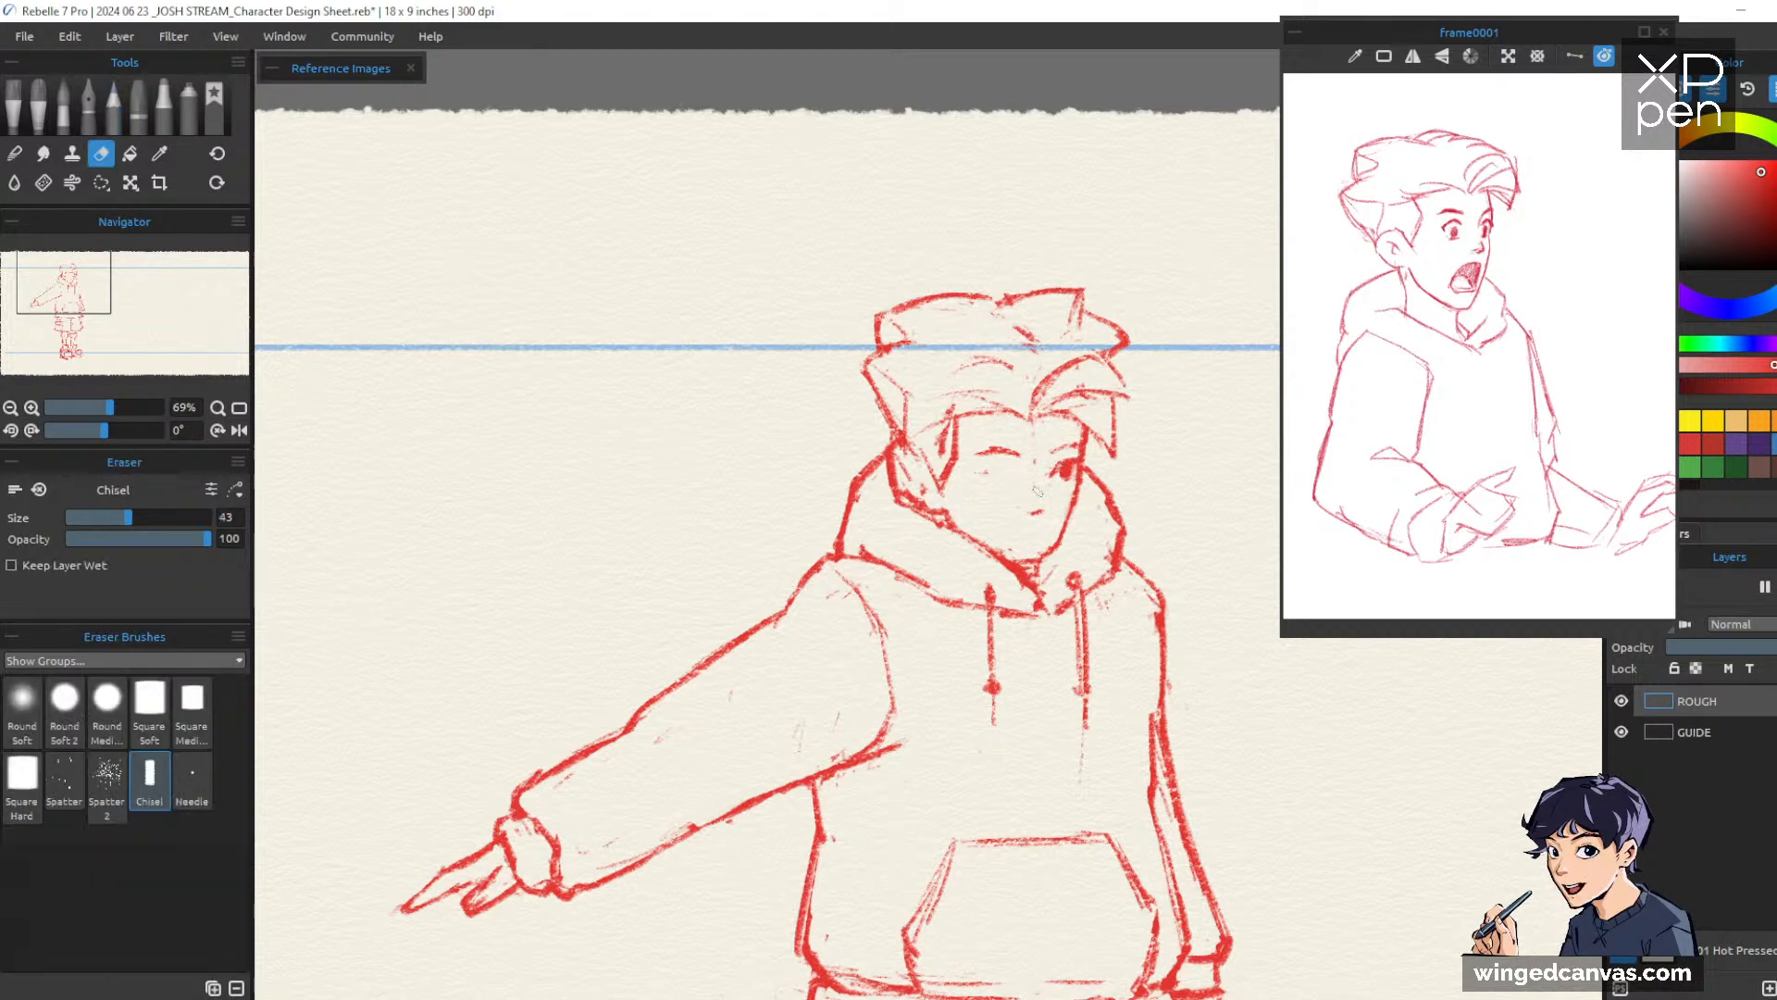
key("e")
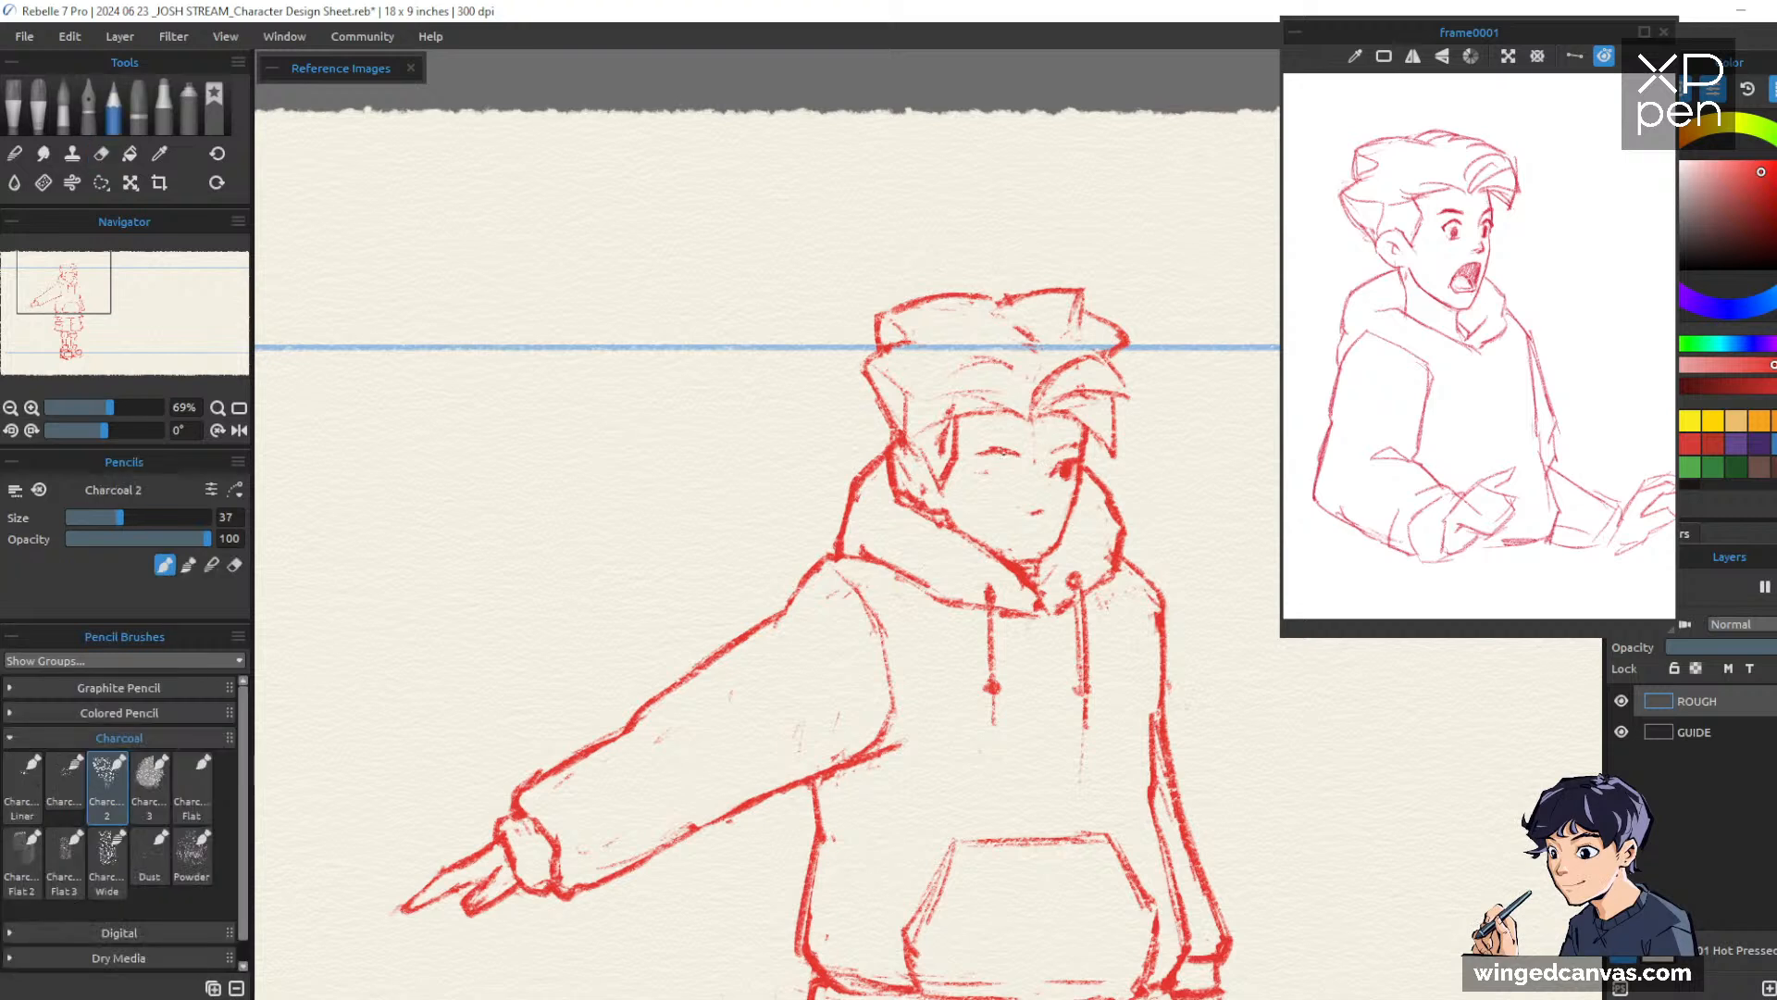
key("e")
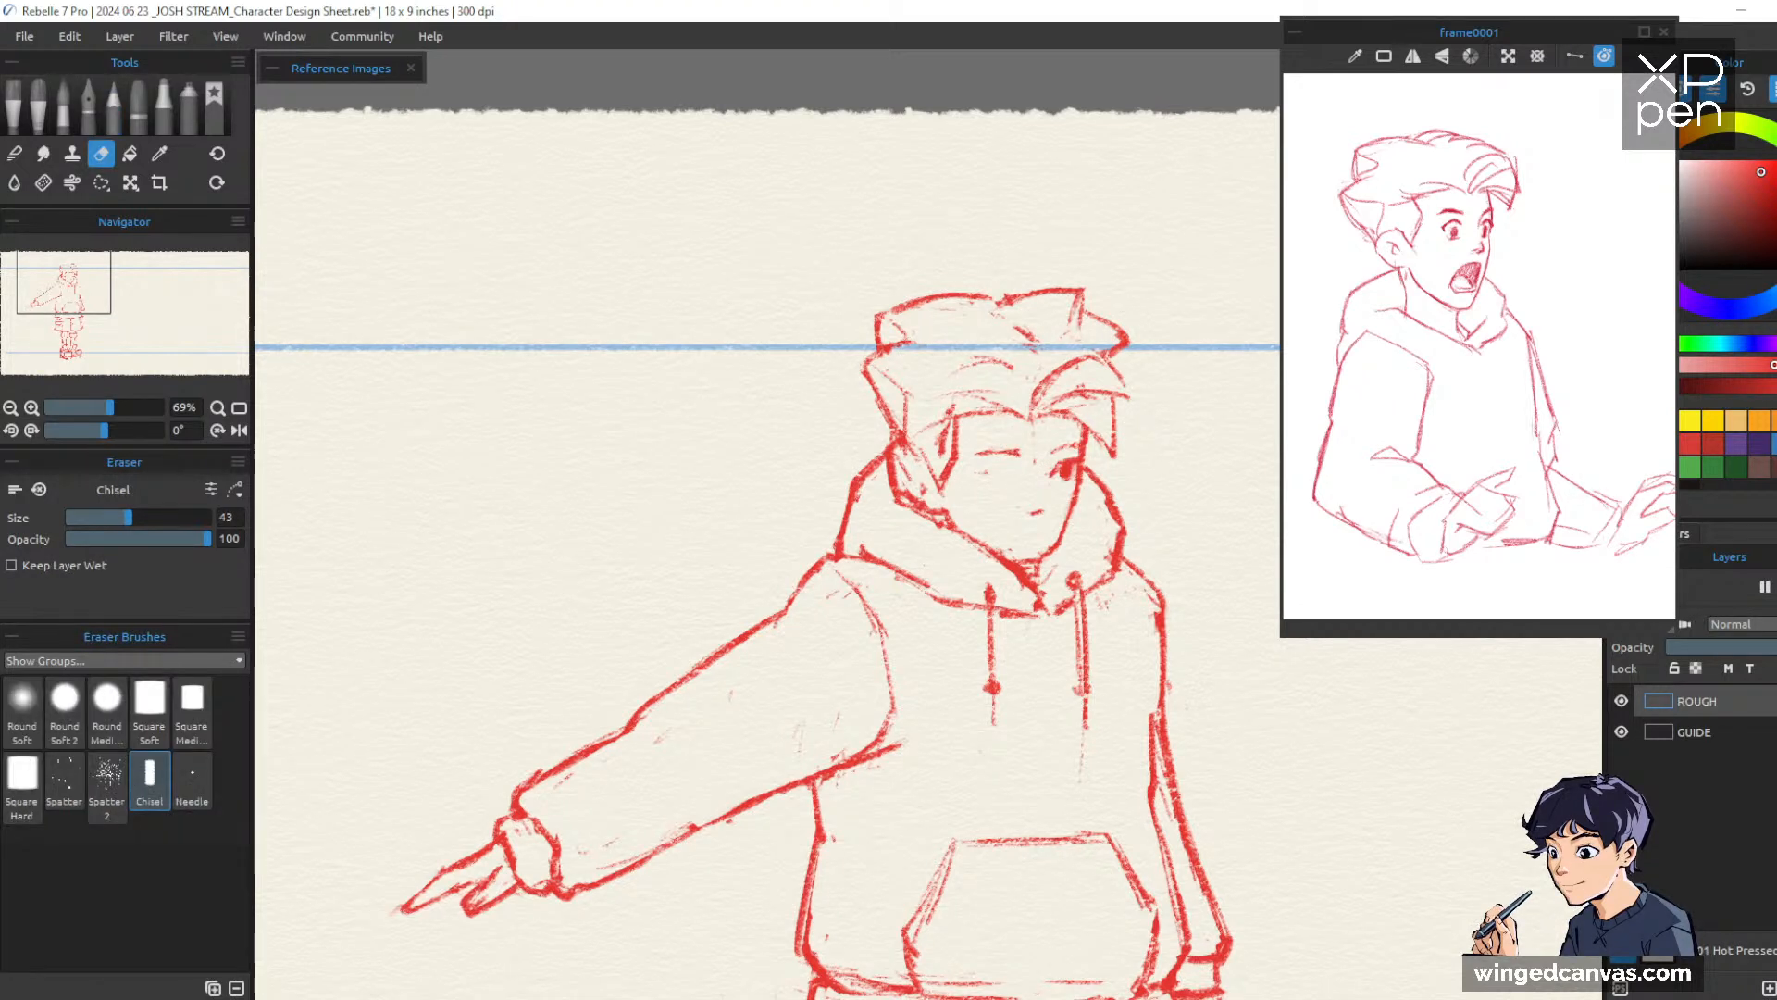
key("e")
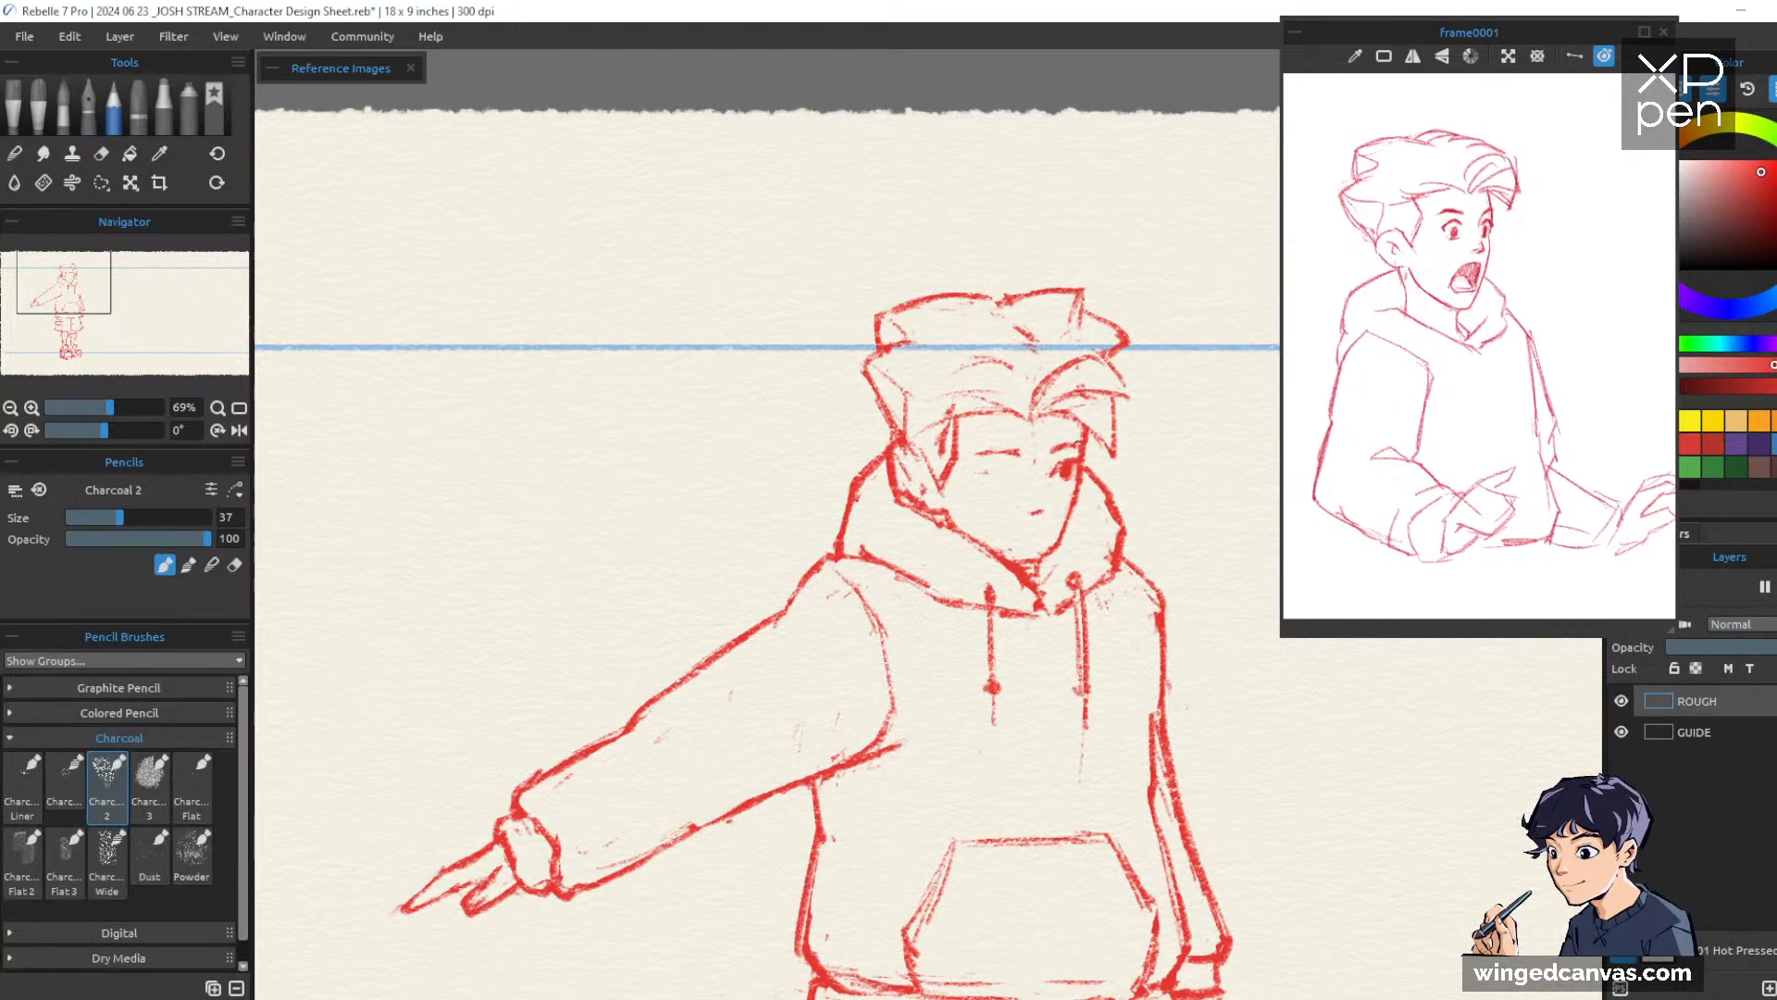
Draw the eye on the outstretched-arm side with an upper lid line reaching outward from the iris
key("e")
key("e")
left_click_drag(983, 472, 1022, 482)
key("e")
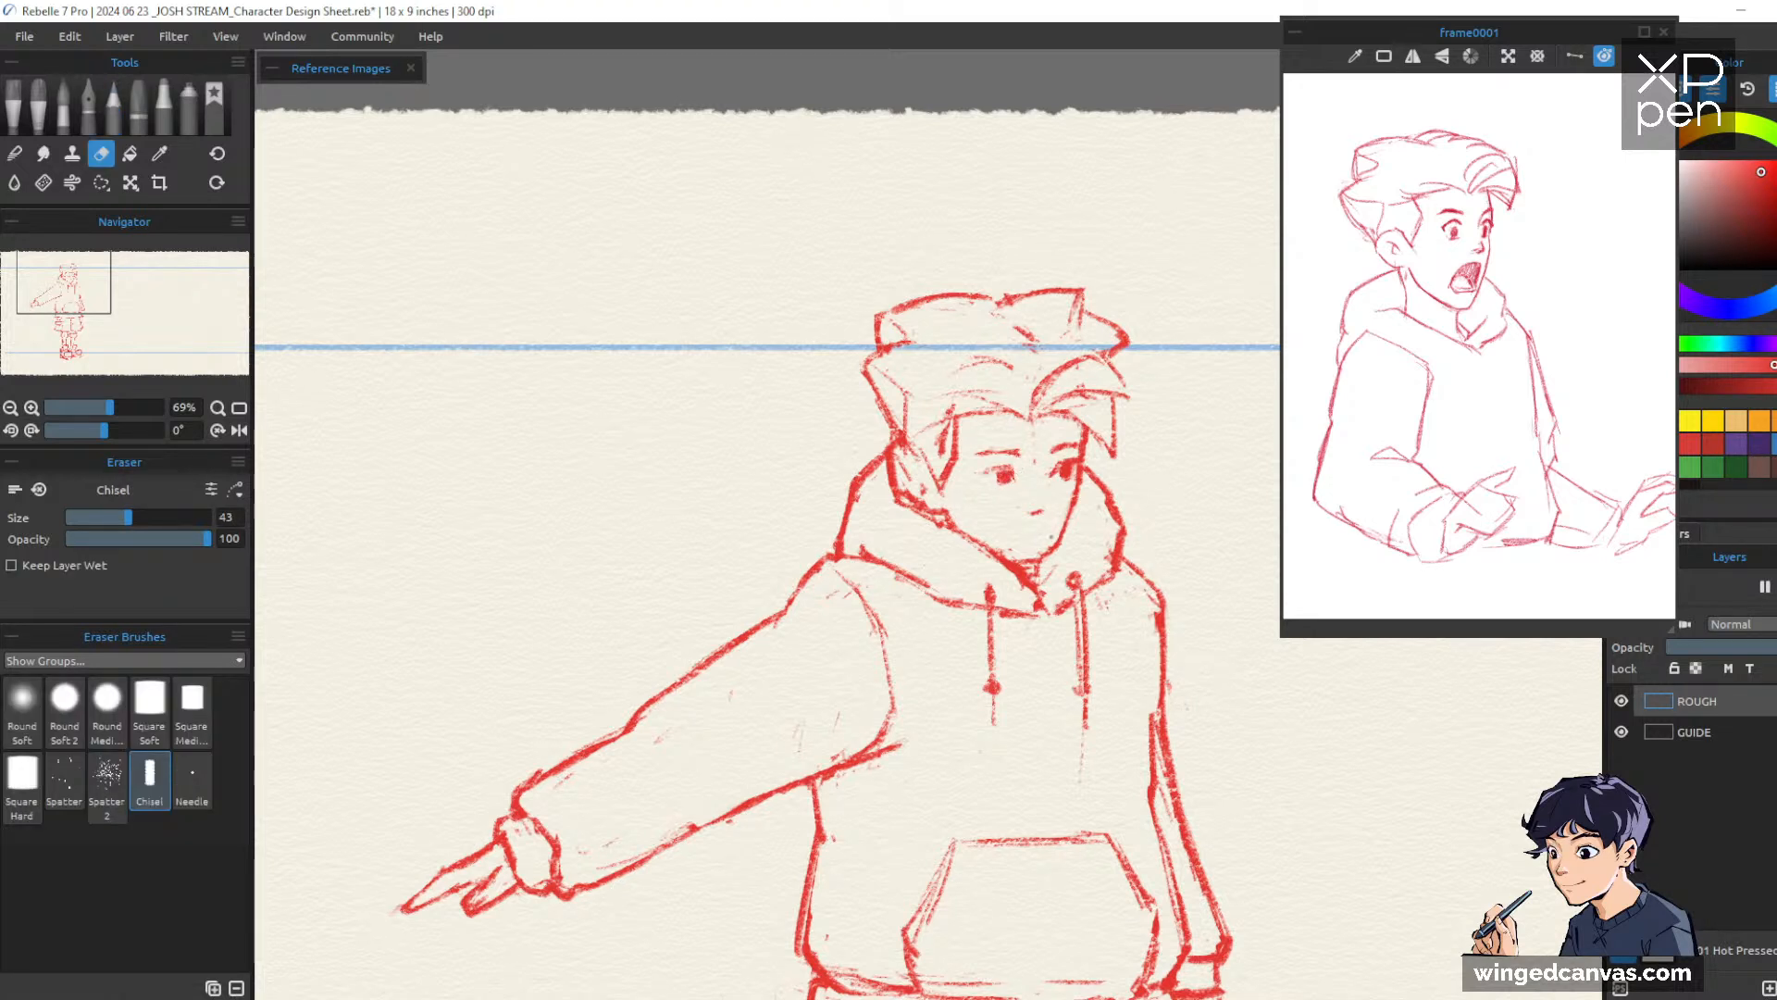
key("e")
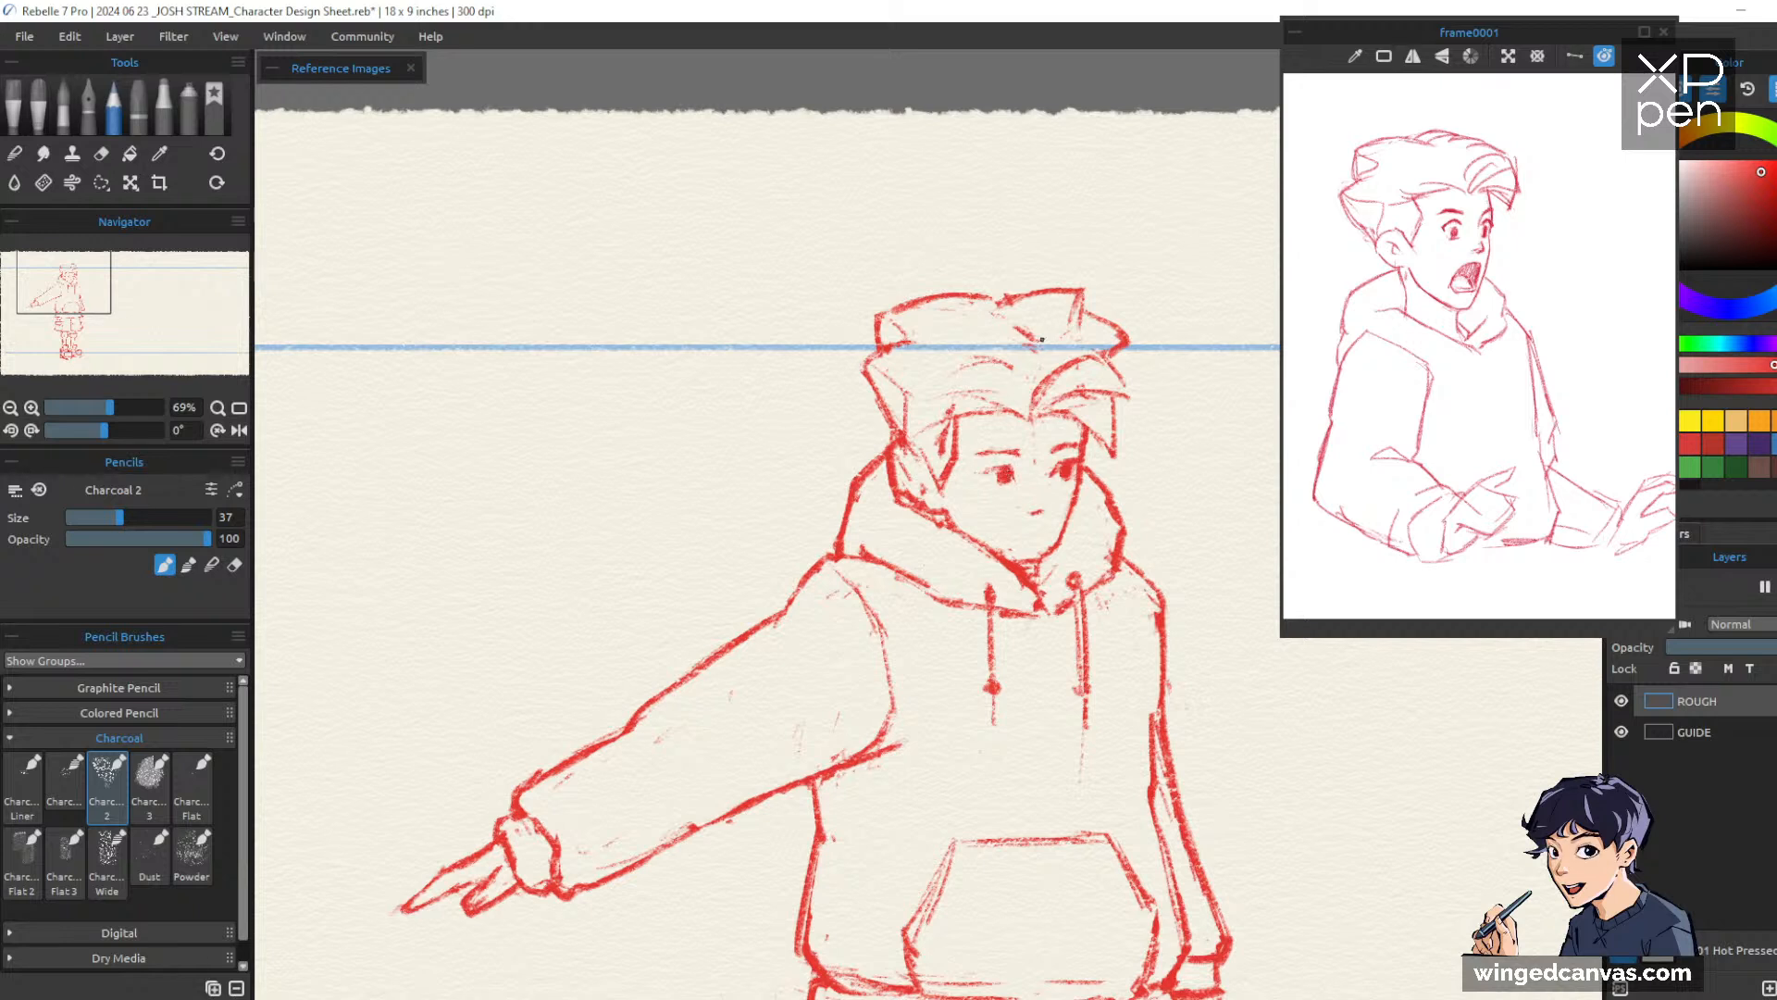
left_click_drag(977, 468, 1010, 468)
key("e")
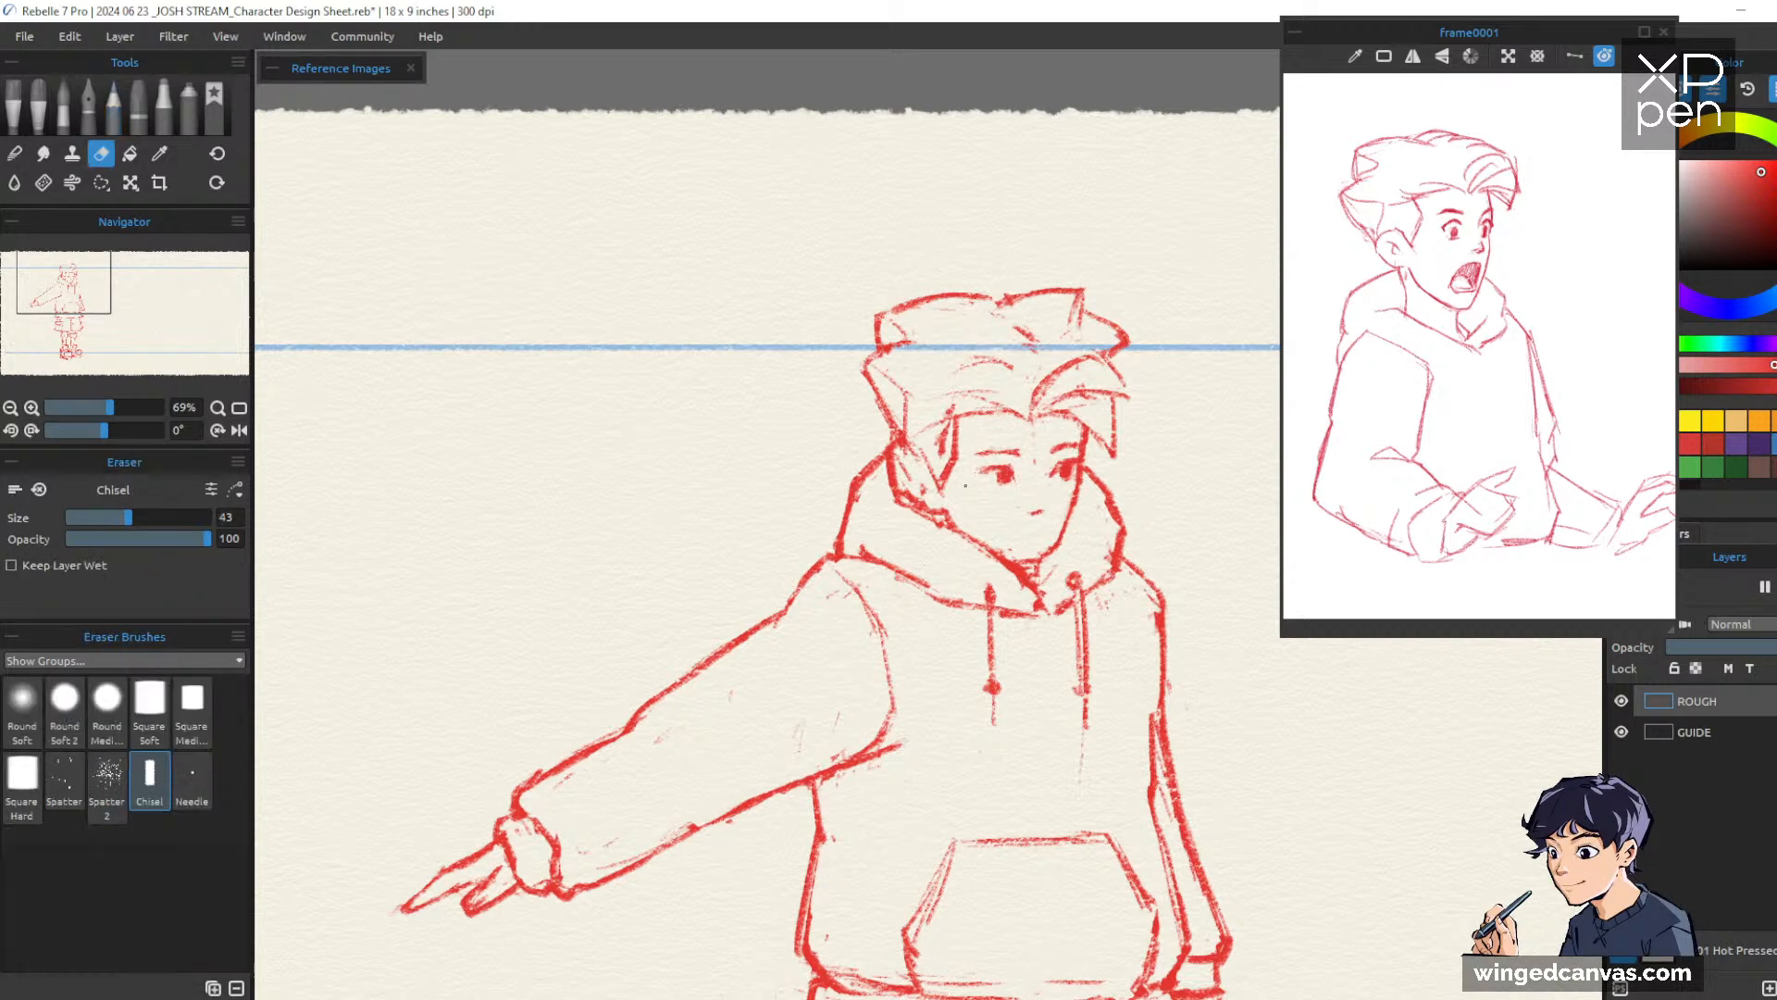
key("e")
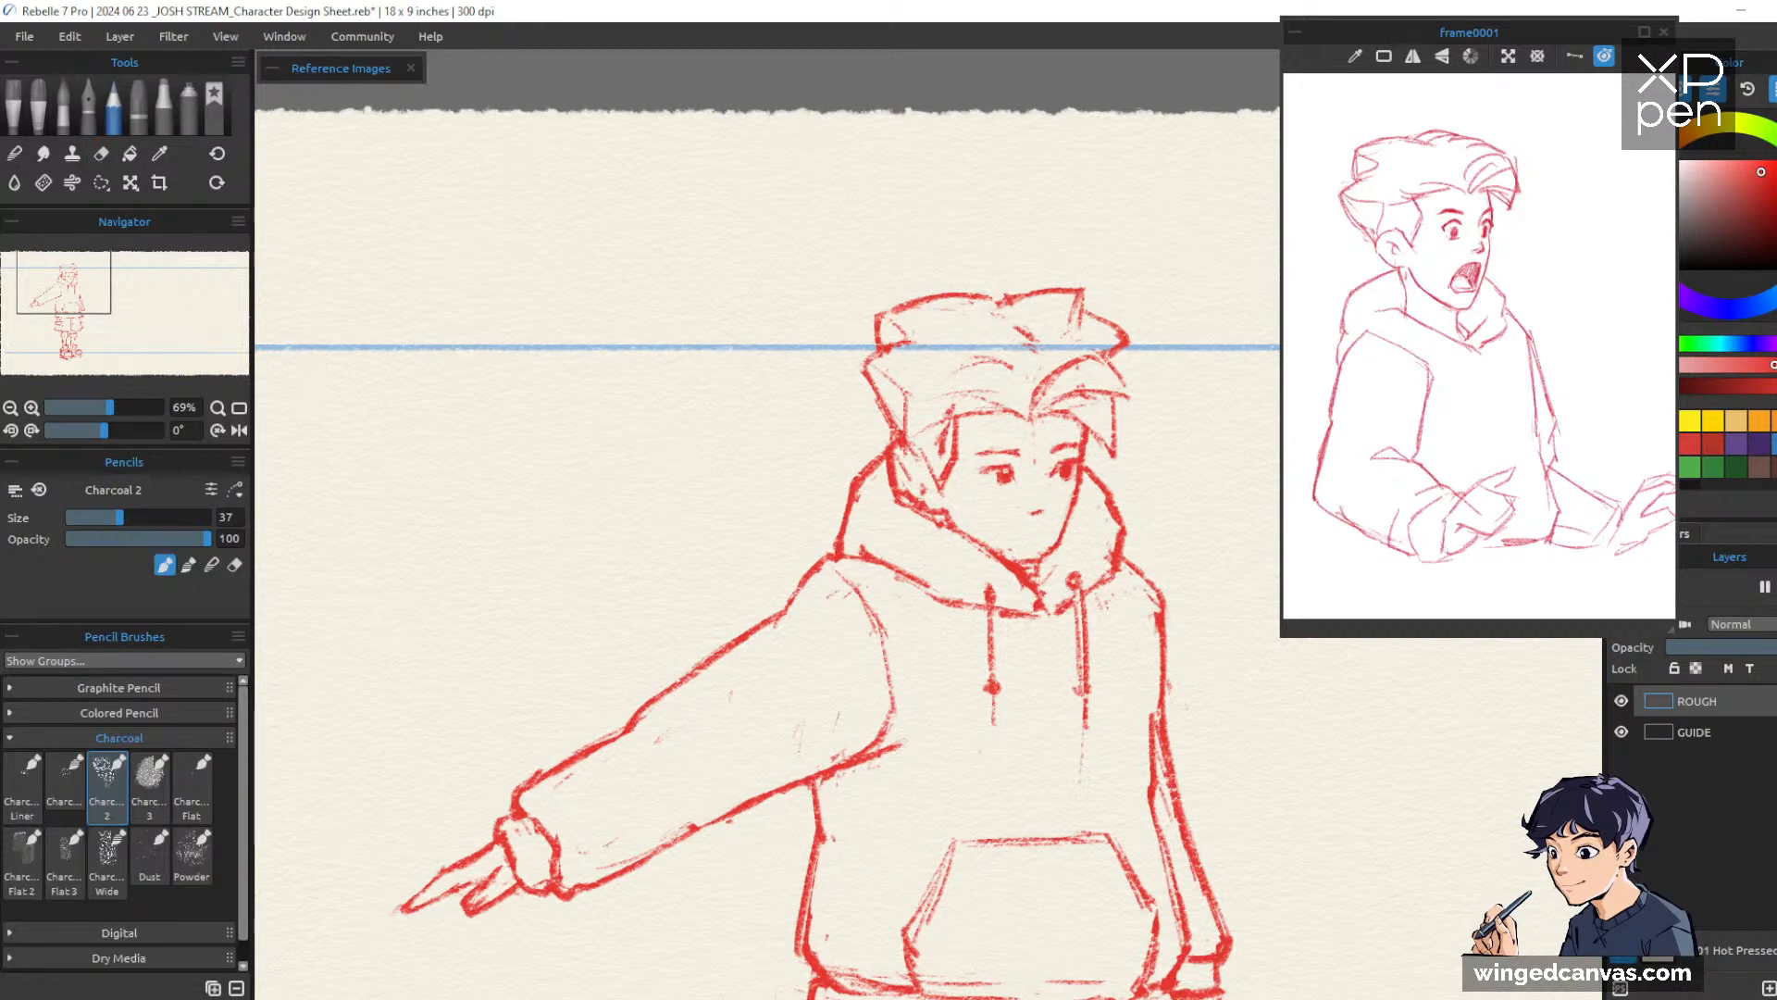
Redraw the nose larger below the eyes and trim it down with the eraser
key("e")
key("e")
left_click_drag(1050, 506, 1033, 512)
key("e")
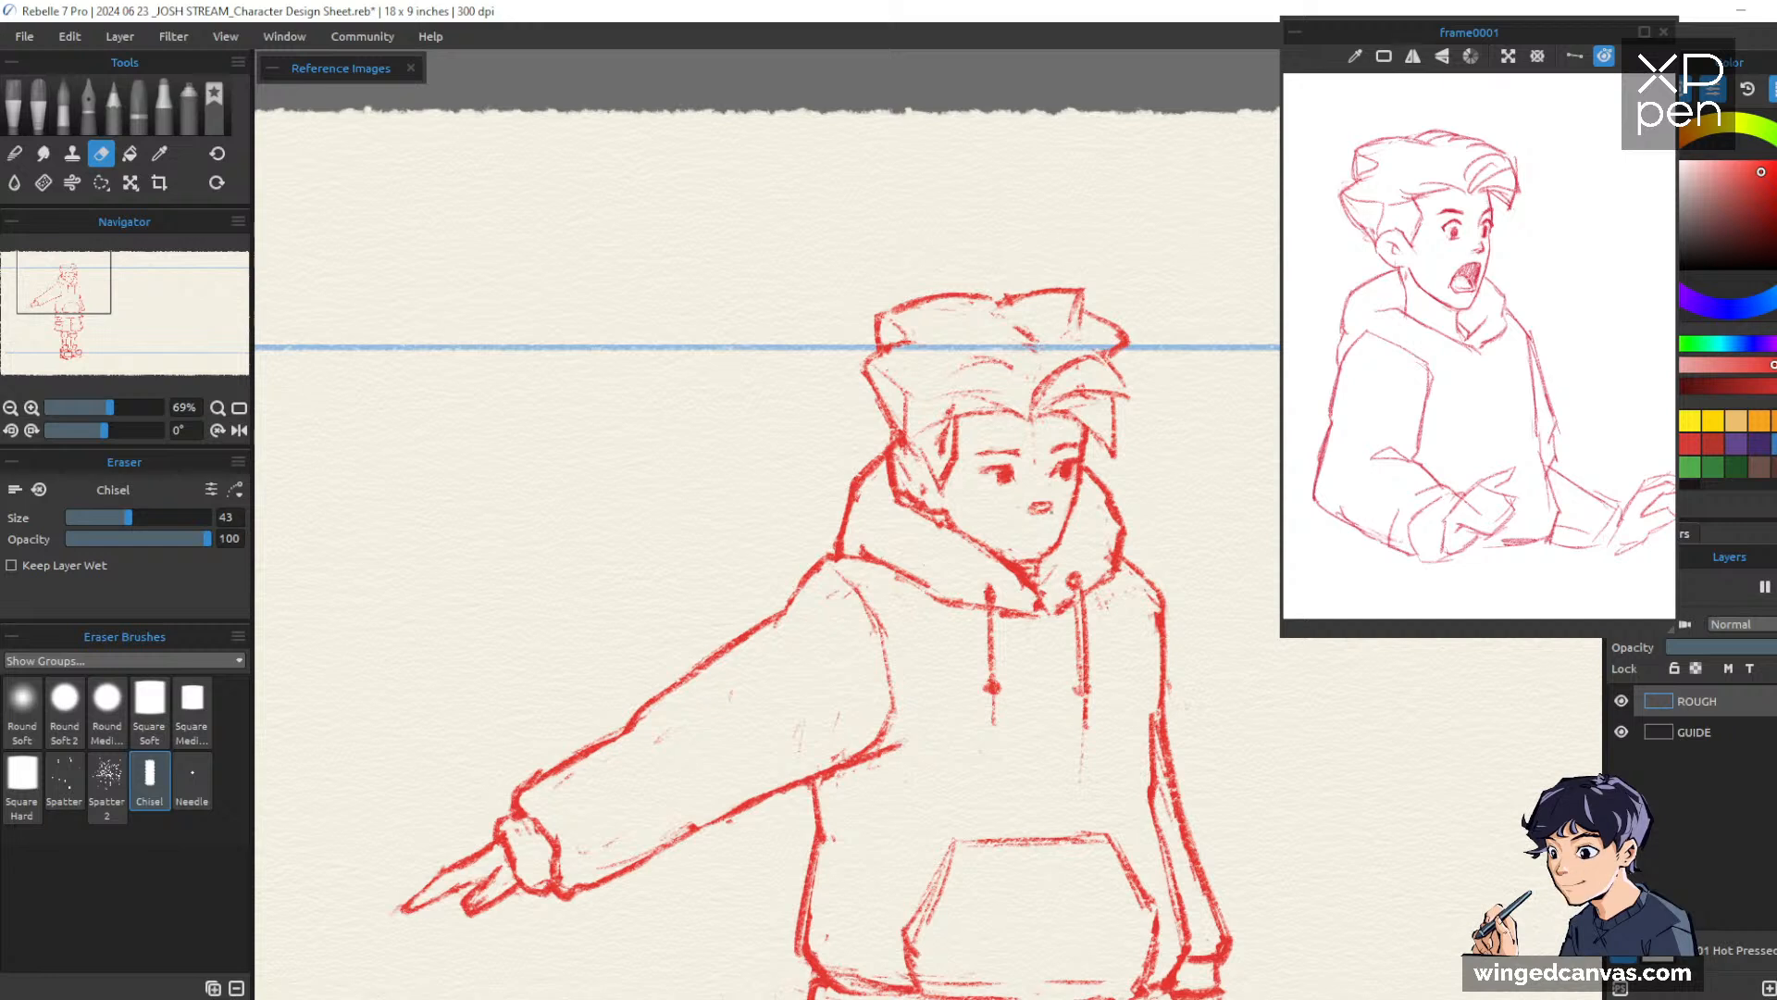
key("p")
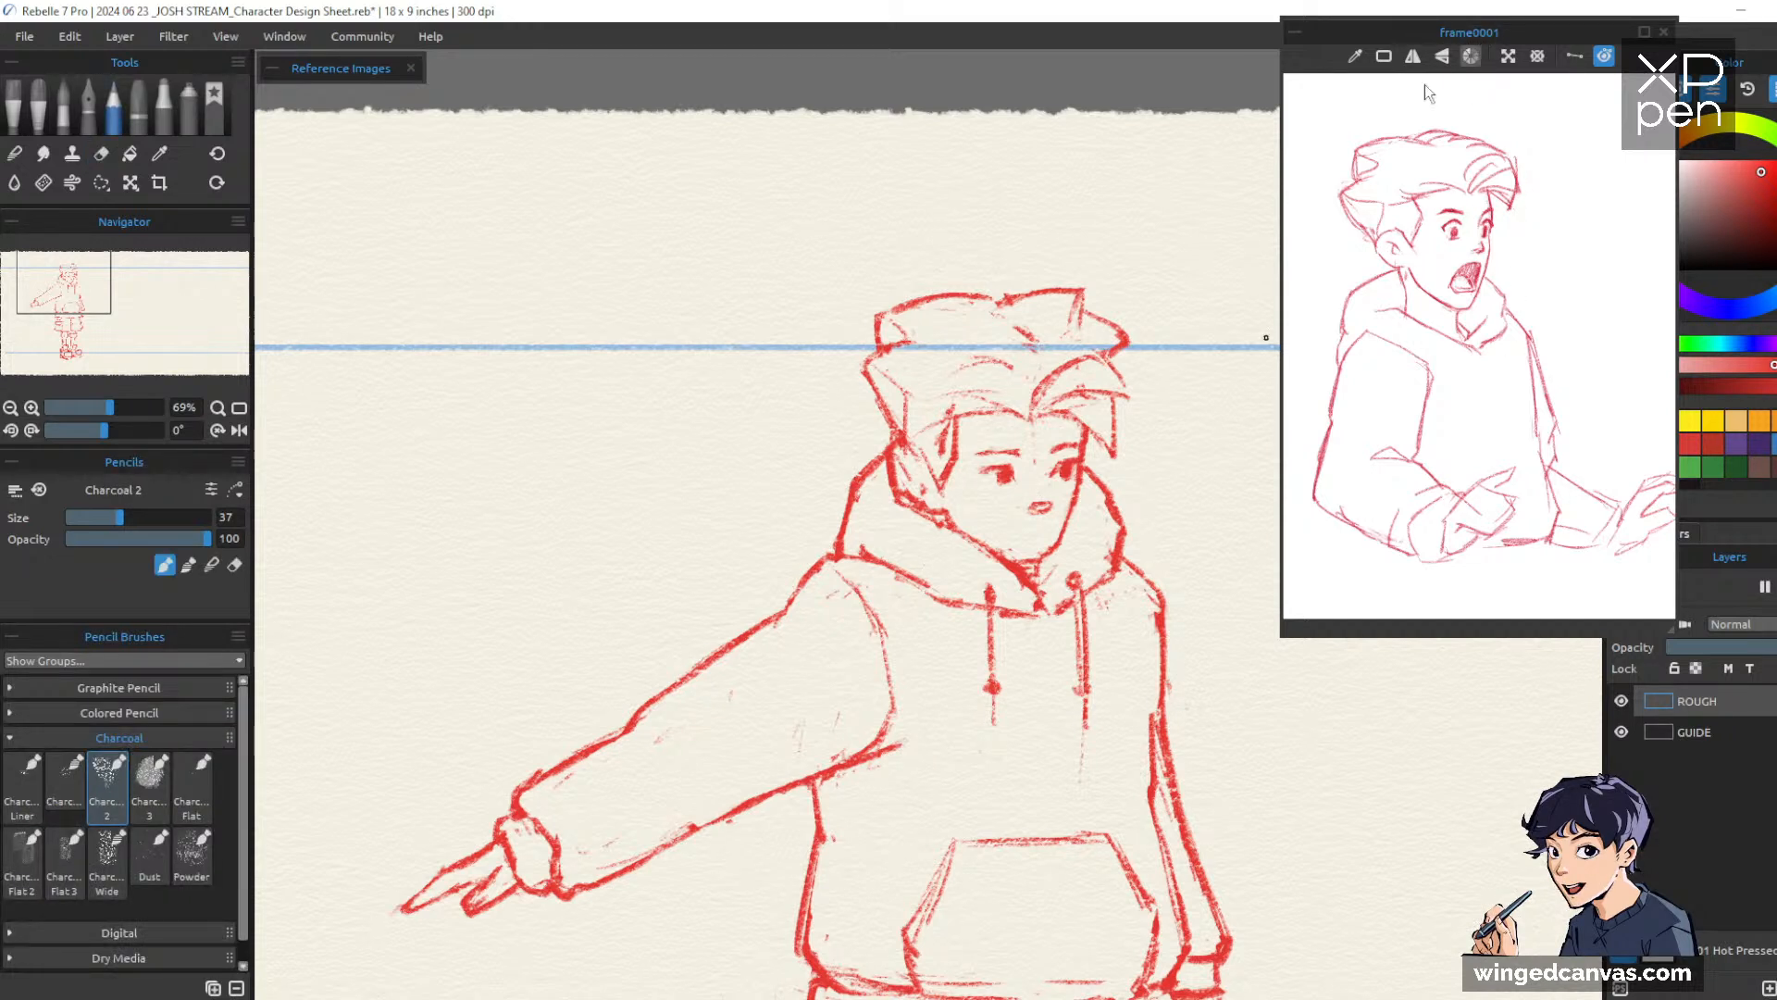
key("e")
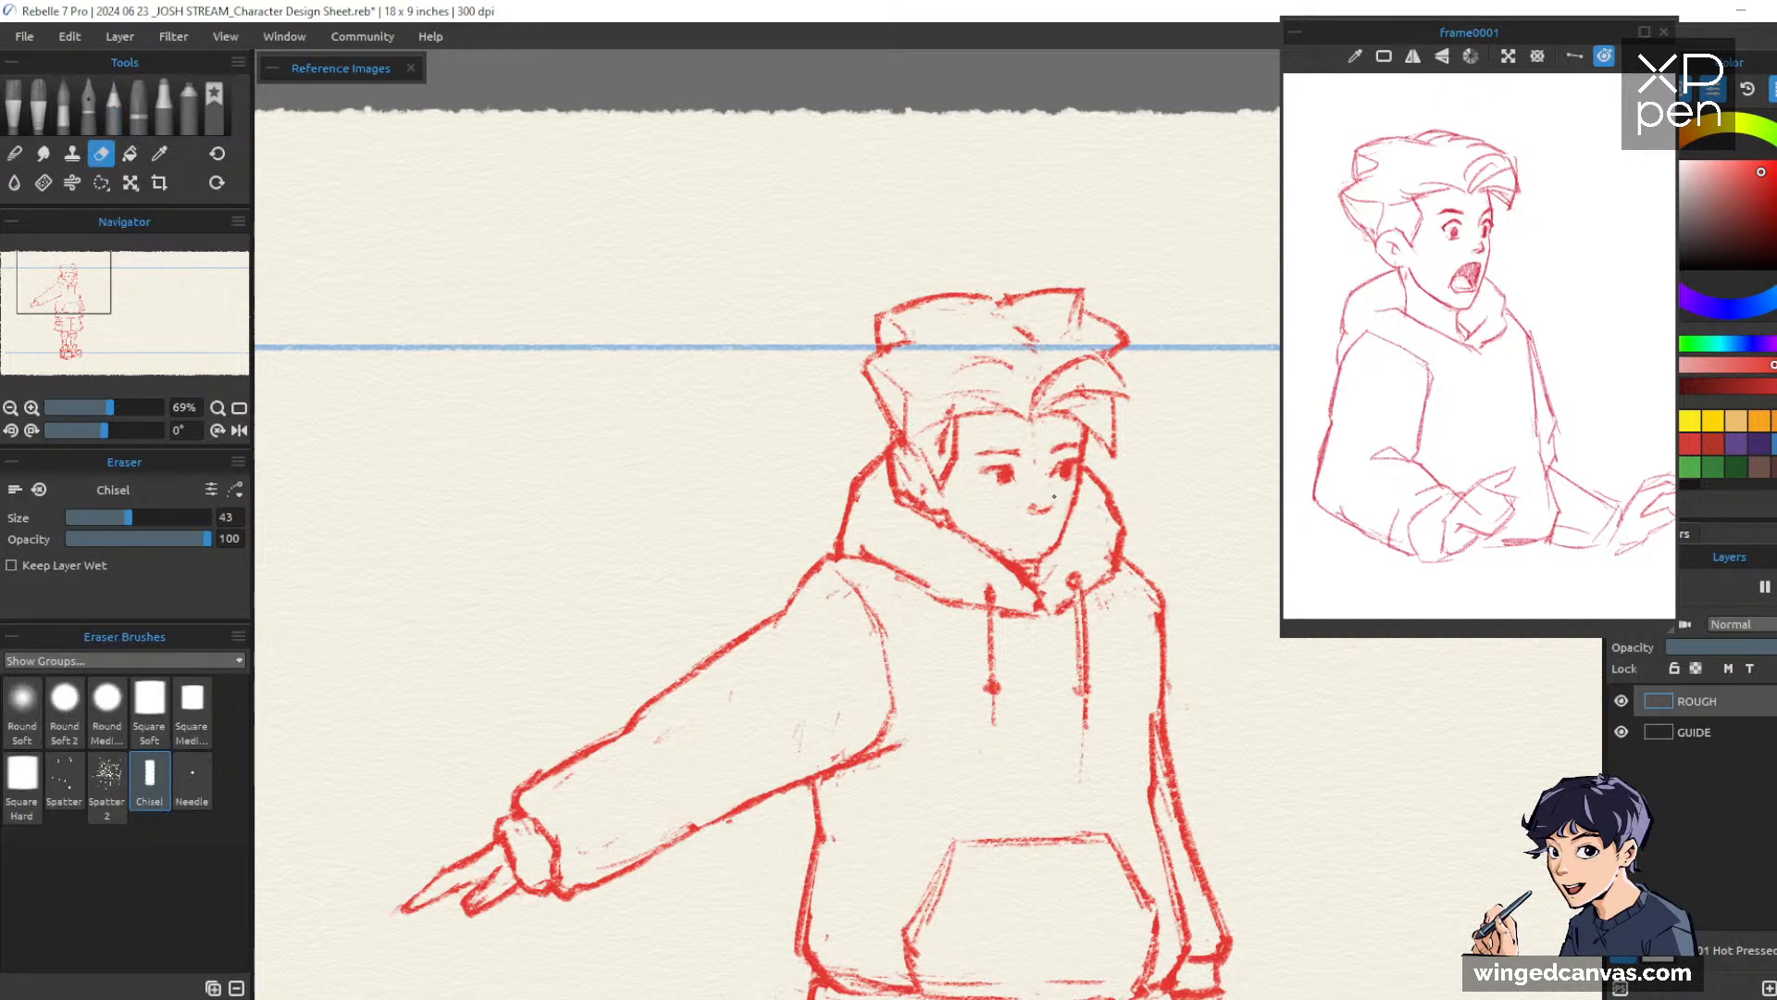
key("p")
key("e")
key("p")
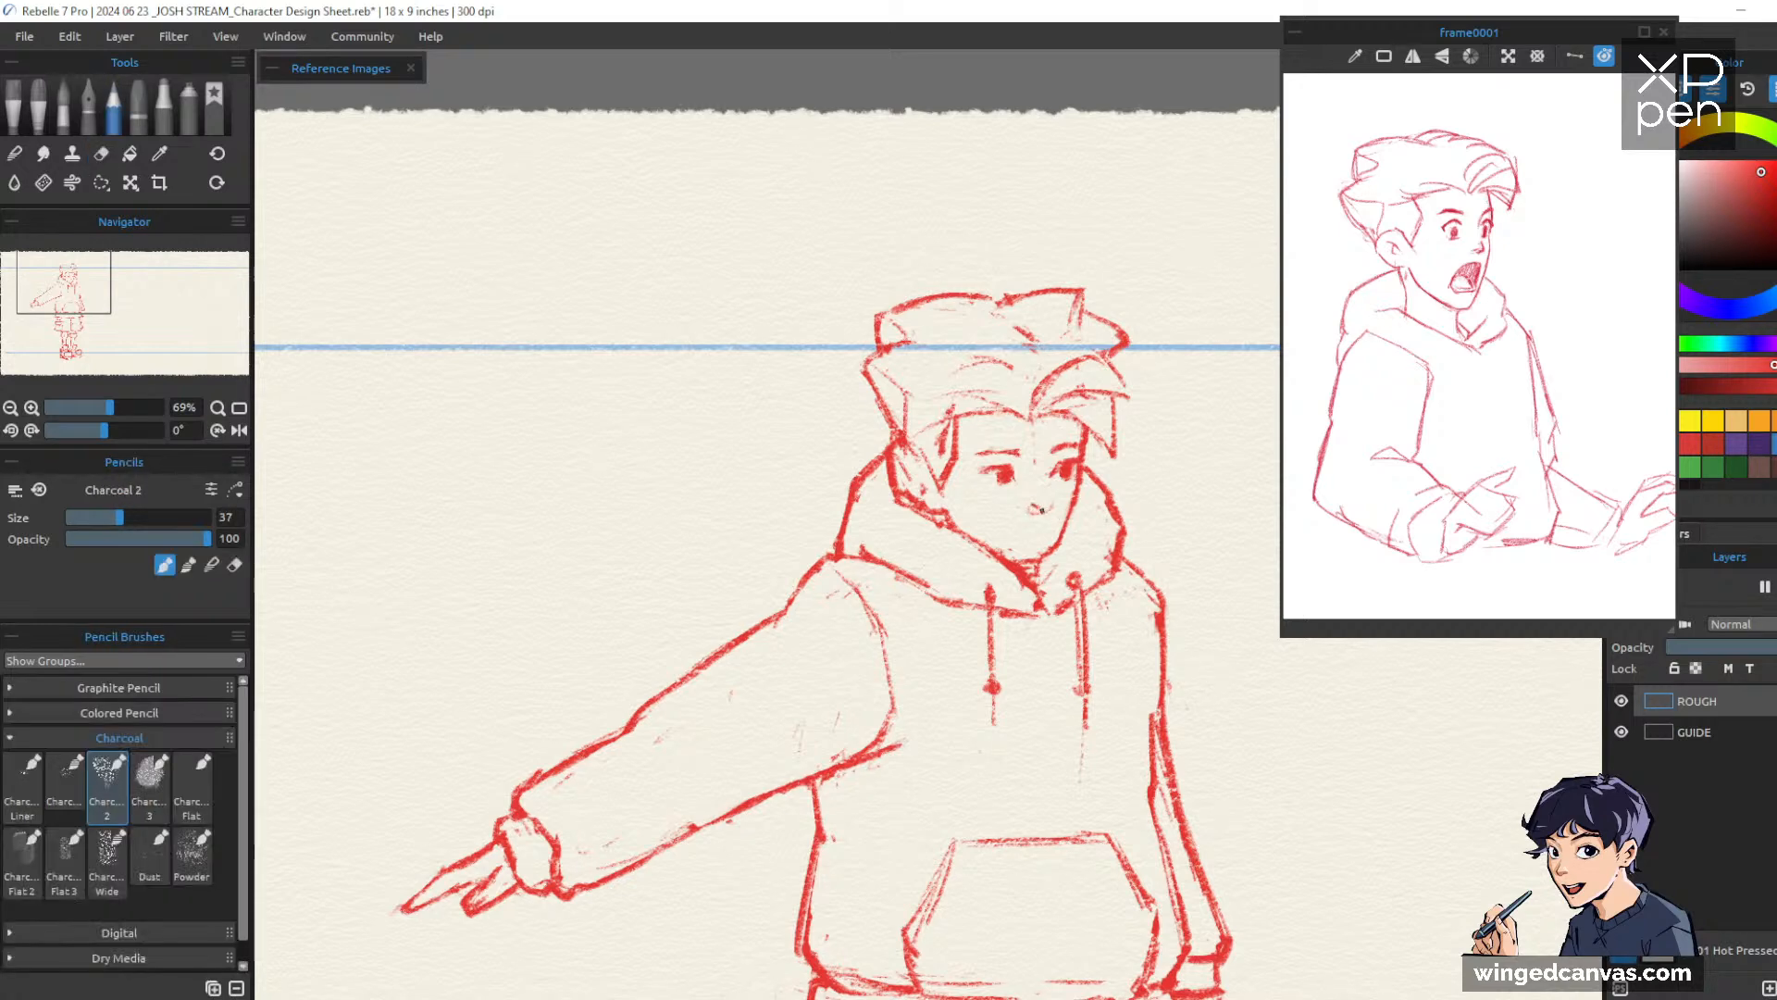
key("e")
key("p")
Undo the last two strokes on the face and switch the pencil to Charcoal Liner at size 20, trying it out beside the hood
left_click_drag(1162, 523, 1068, 590)
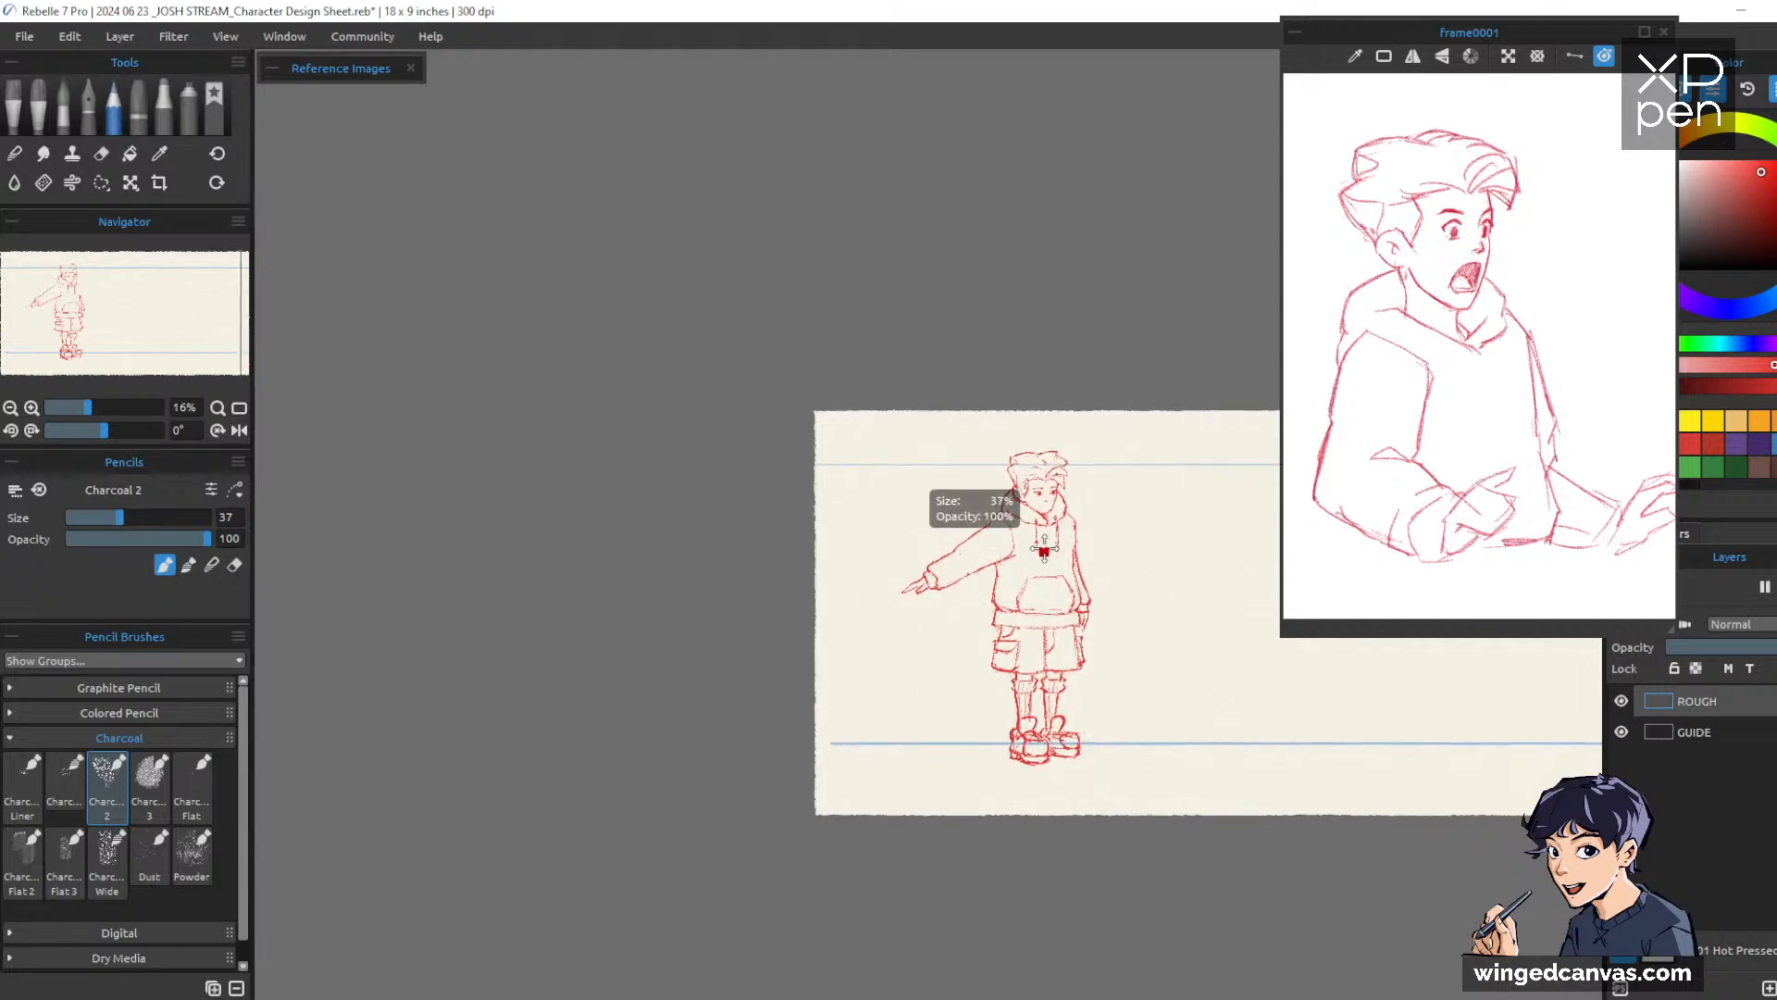
left_click_drag(1056, 502, 1079, 396)
left_click_drag(958, 464, 1085, 543)
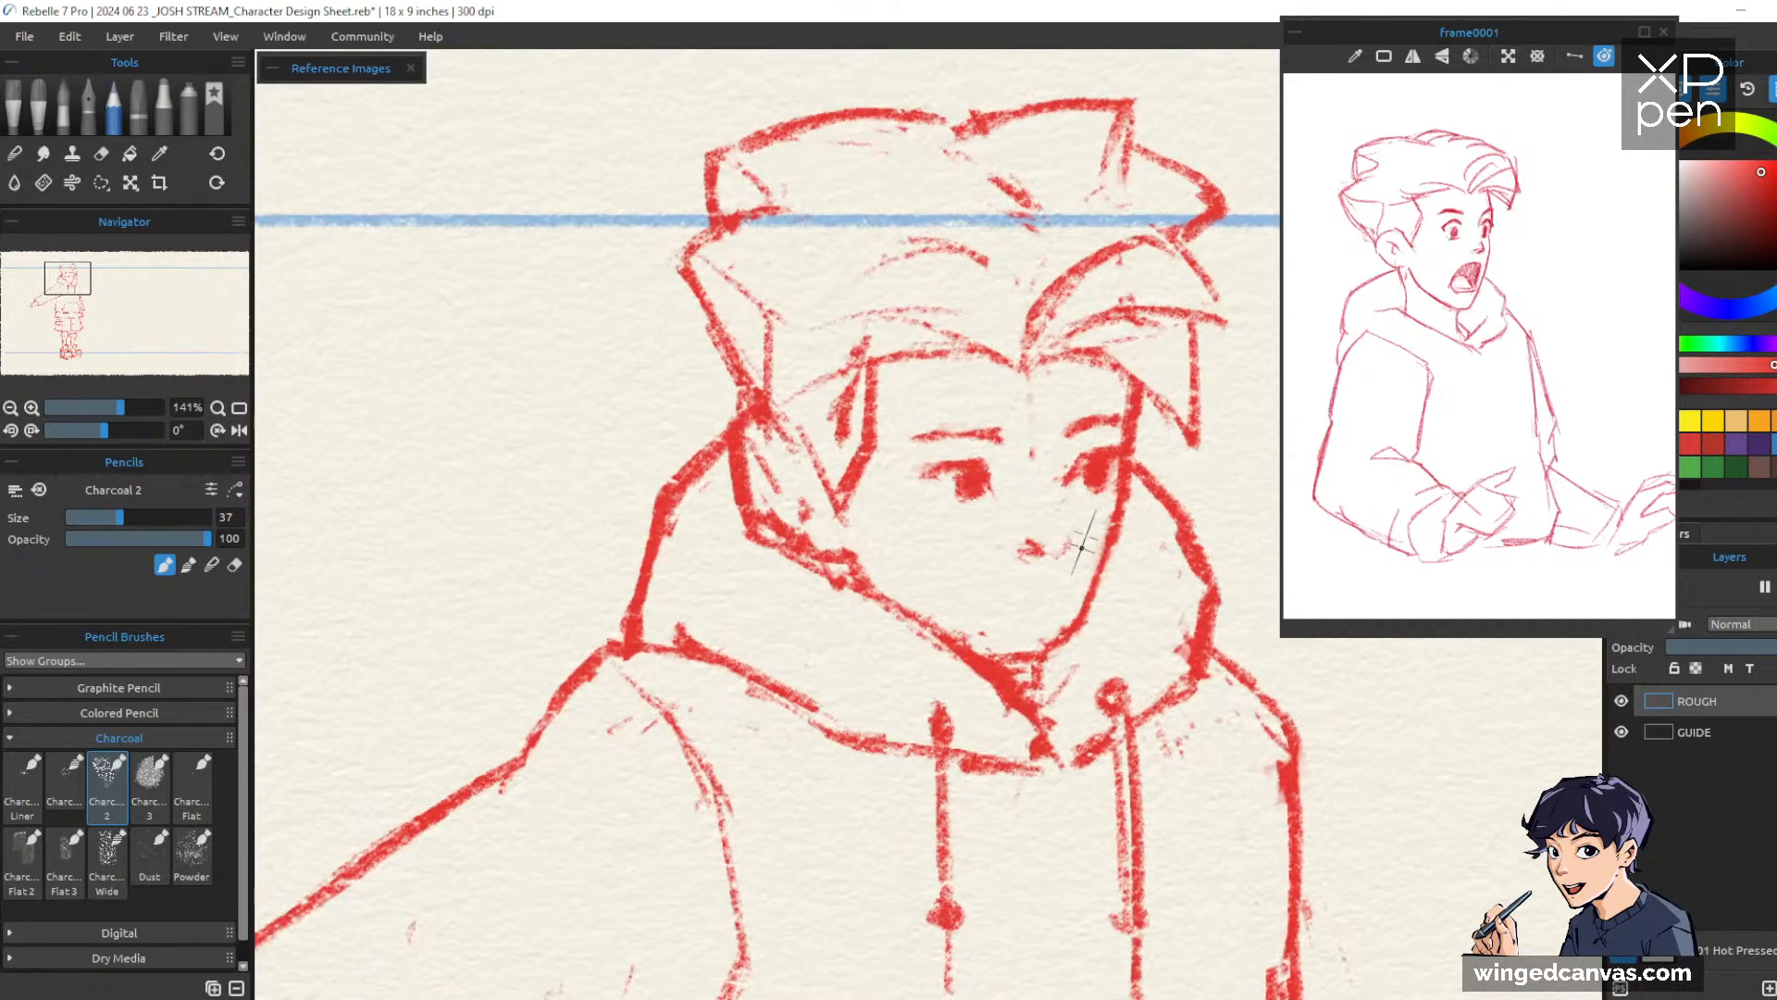
key("ctrl+z")
key("ctrl+z")
mouse_move(1041, 604)
left_mouse_down()
mouse_move(996, 616)
mouse_move(1029, 608)
left_mouse_up()
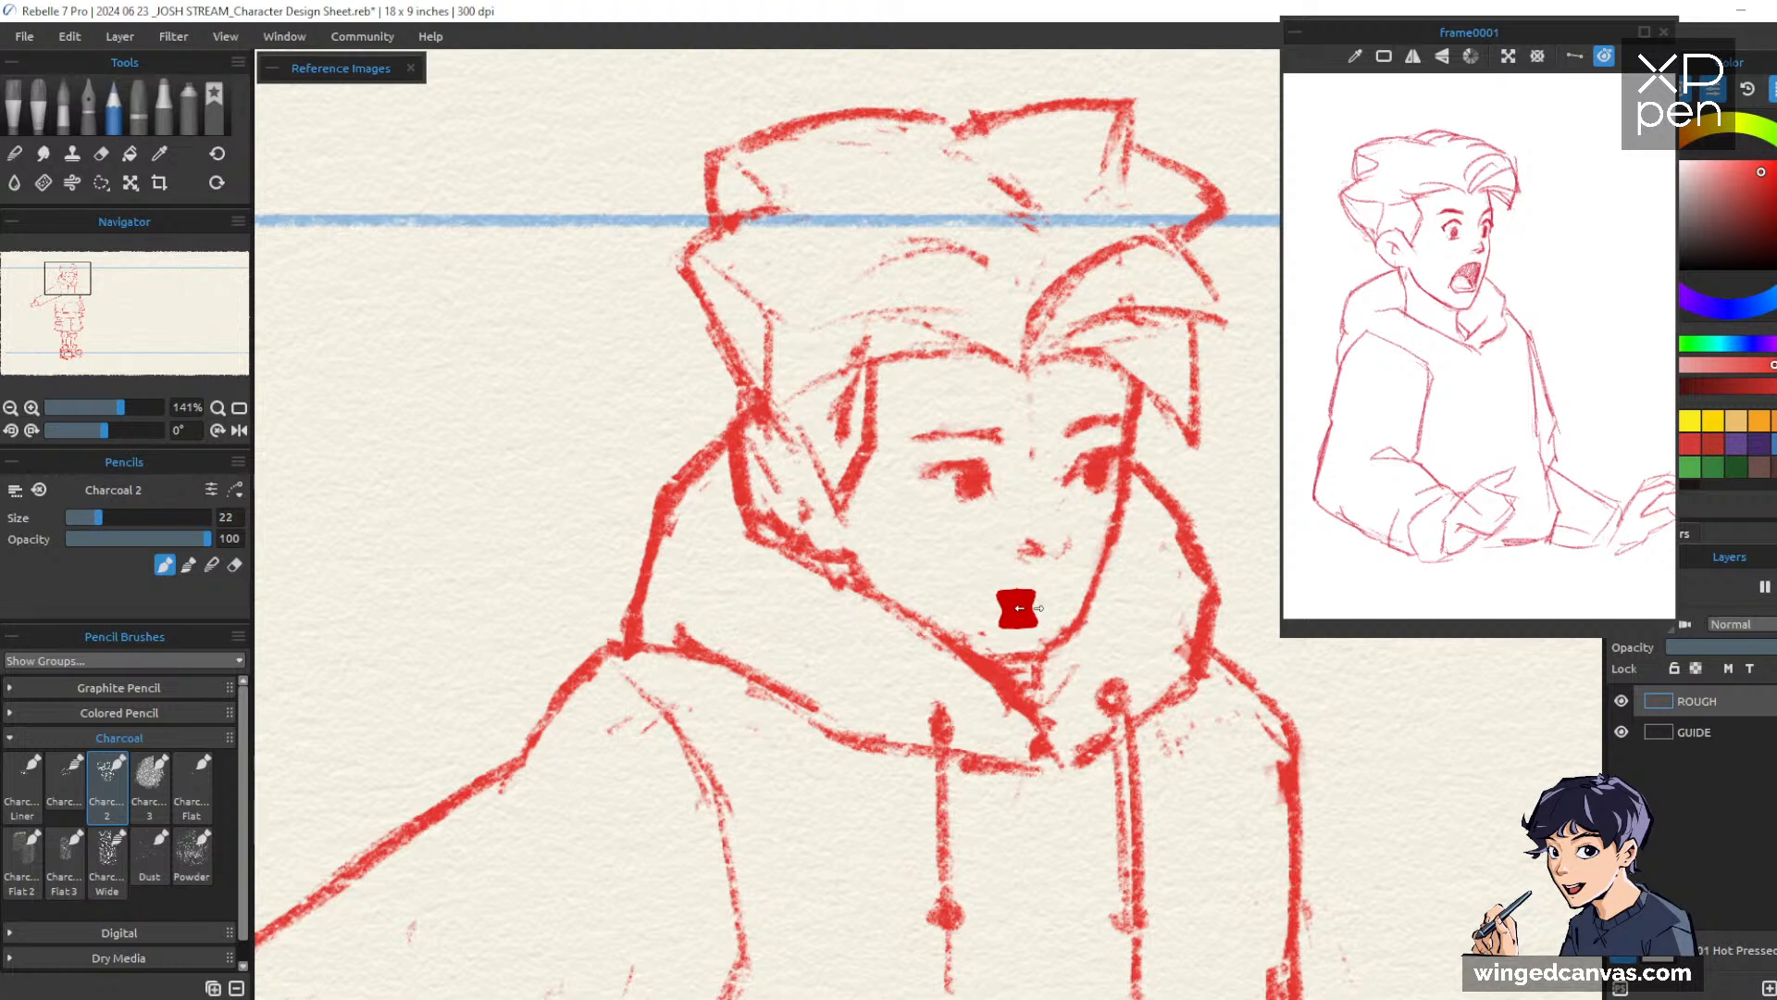
left_click(65, 782)
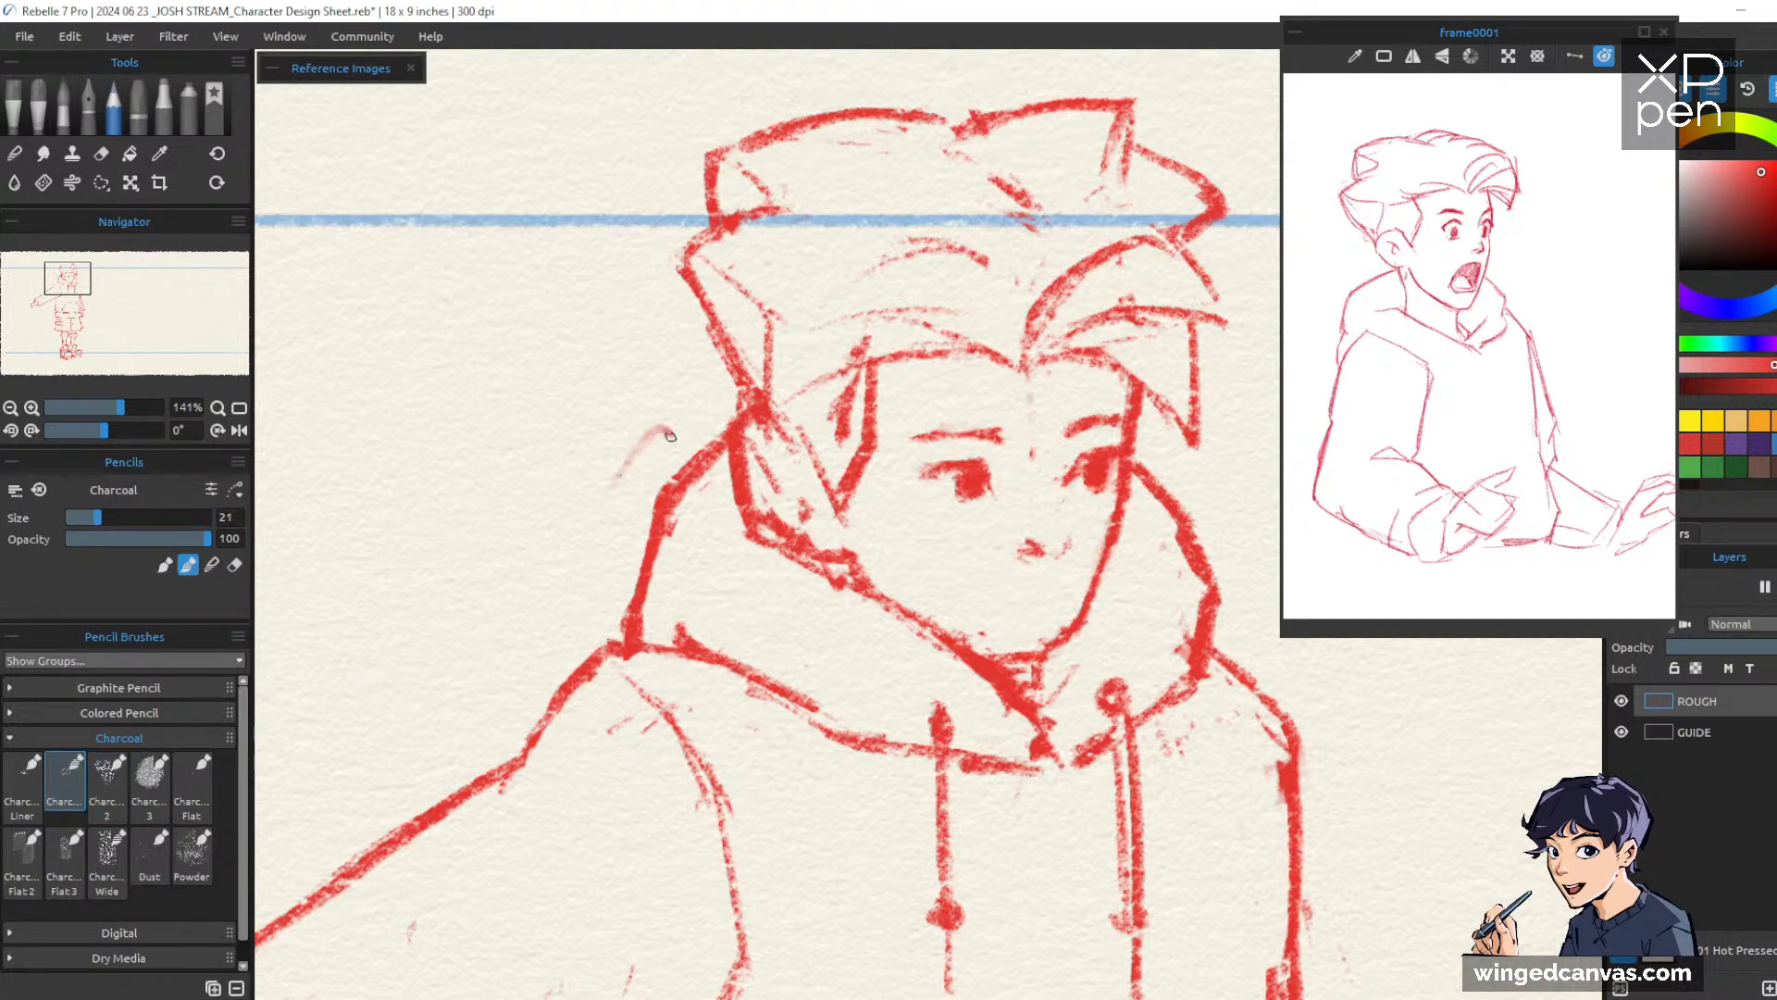
left_click_drag(670, 436, 608, 648)
left_click(26, 804)
key("ctrl+z")
mouse_move(344, 618)
left_mouse_down()
mouse_move(444, 487)
mouse_move(618, 657)
left_mouse_up()
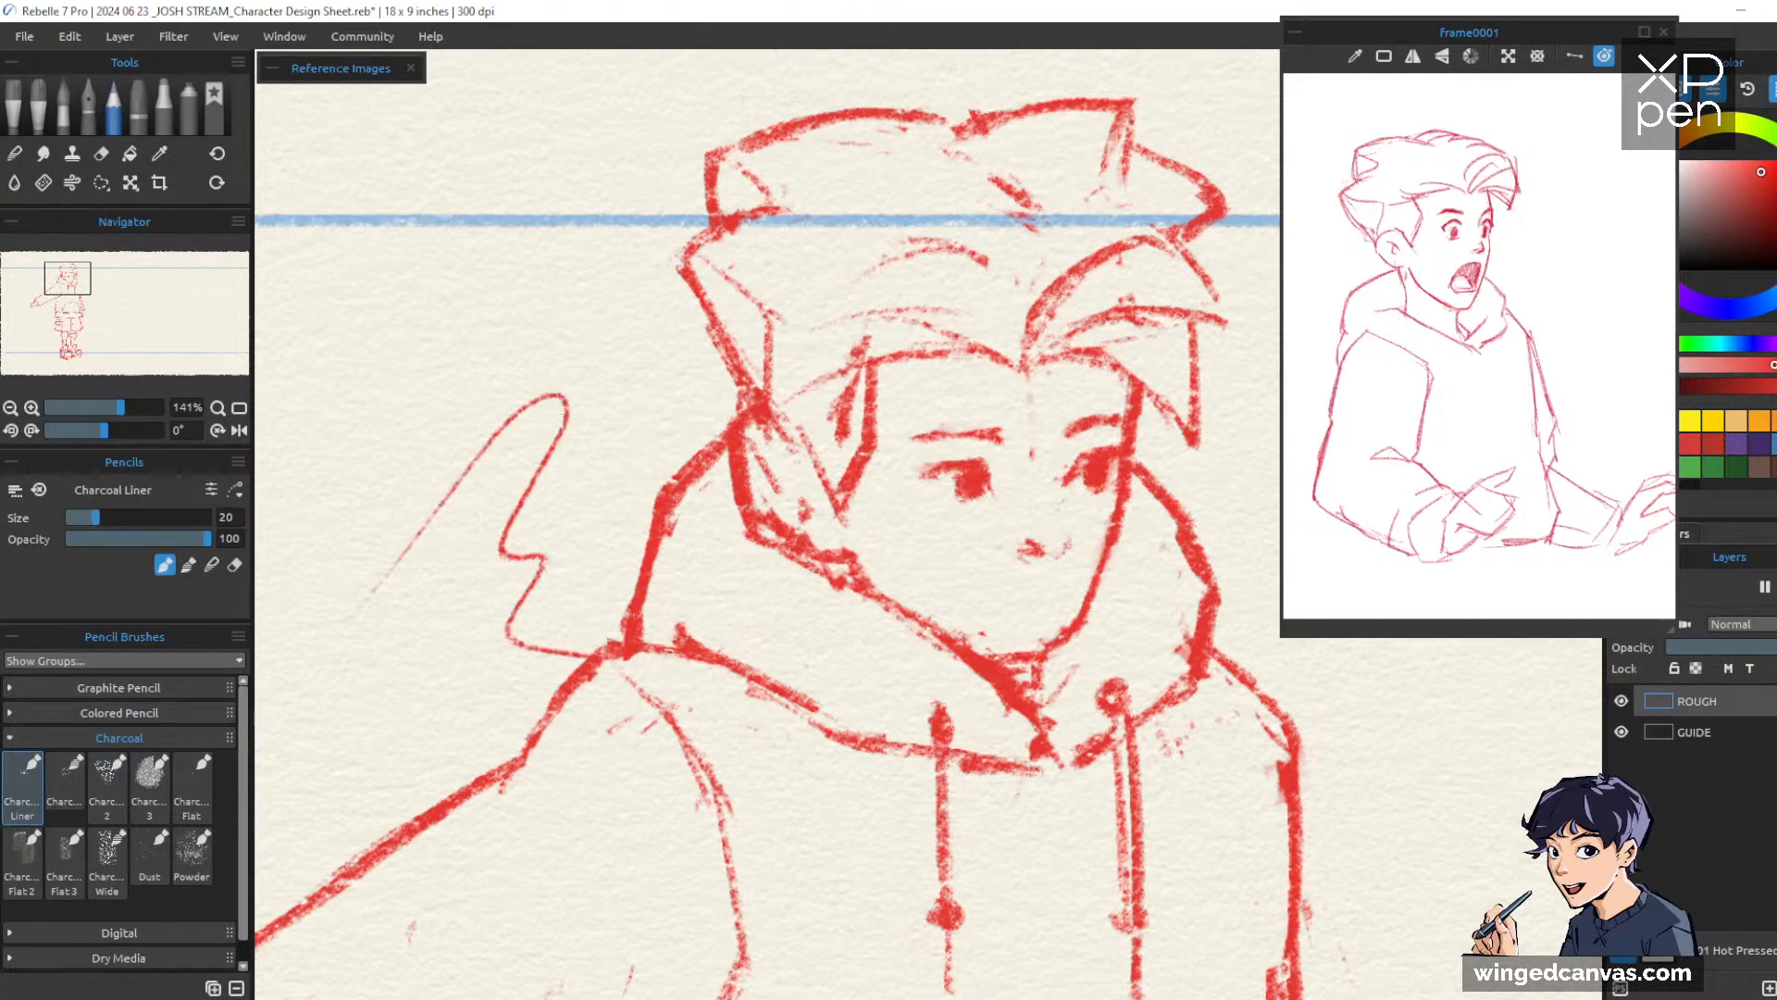
key("ctrl+z")
Erase the heavy parts of the nose and redraw its underside with thin liner strokes
key("e")
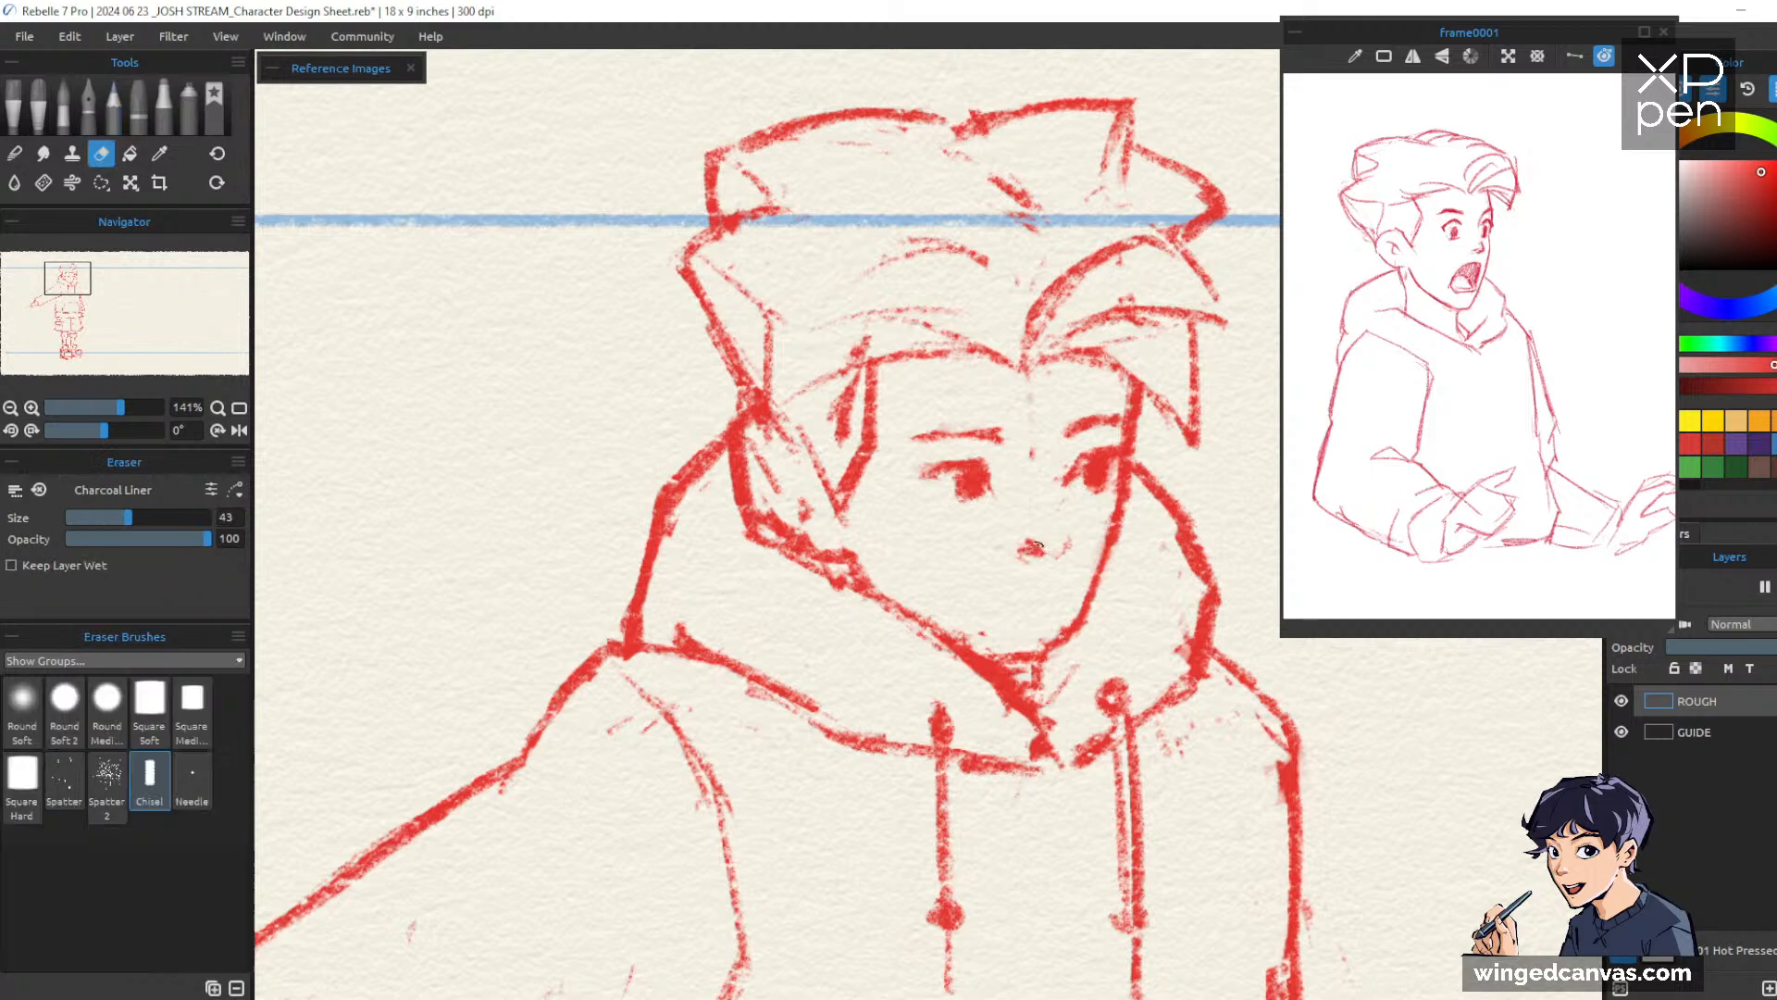
mouse_move(1038, 544)
left_mouse_down()
mouse_move(1037, 560)
mouse_move(1065, 548)
left_mouse_up()
key("b")
key("e")
key("b")
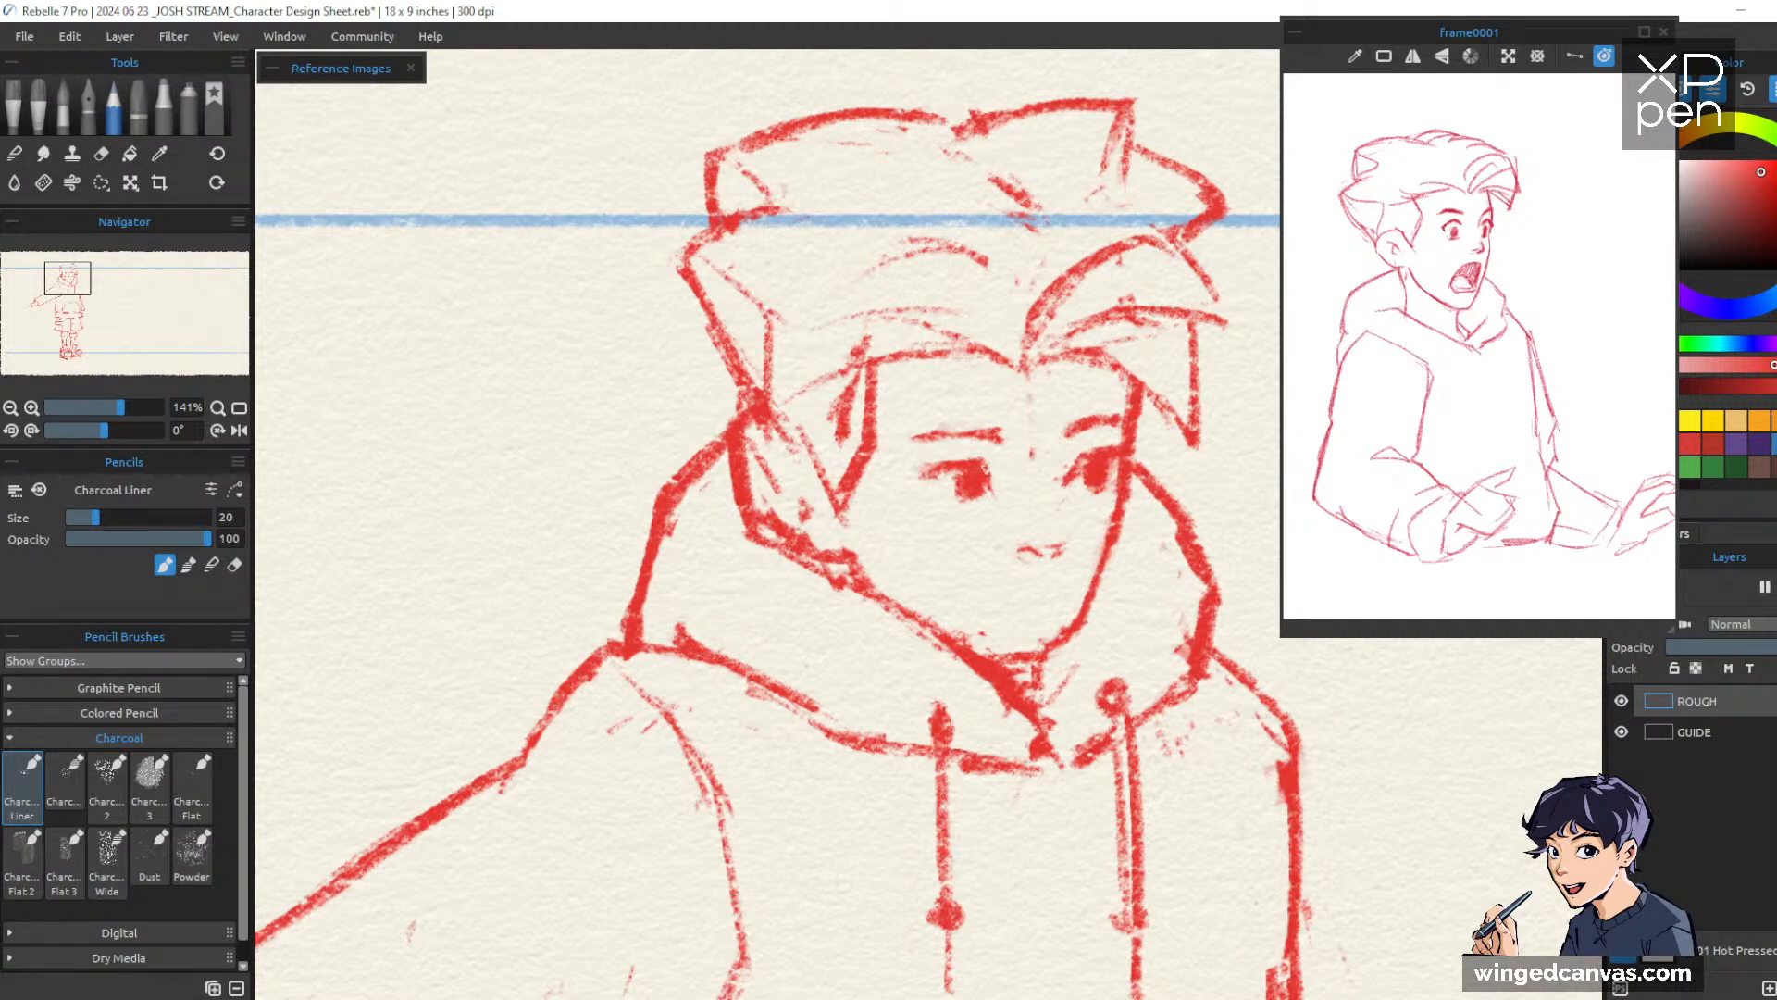
Sharpen the iris and lid shapes of both eyes with the liner and eraser
left_click_drag(991, 460, 993, 475)
key("e")
mouse_move(1092, 471)
left_mouse_down()
mouse_move(1087, 488)
mouse_move(1106, 484)
left_mouse_up()
key("b")
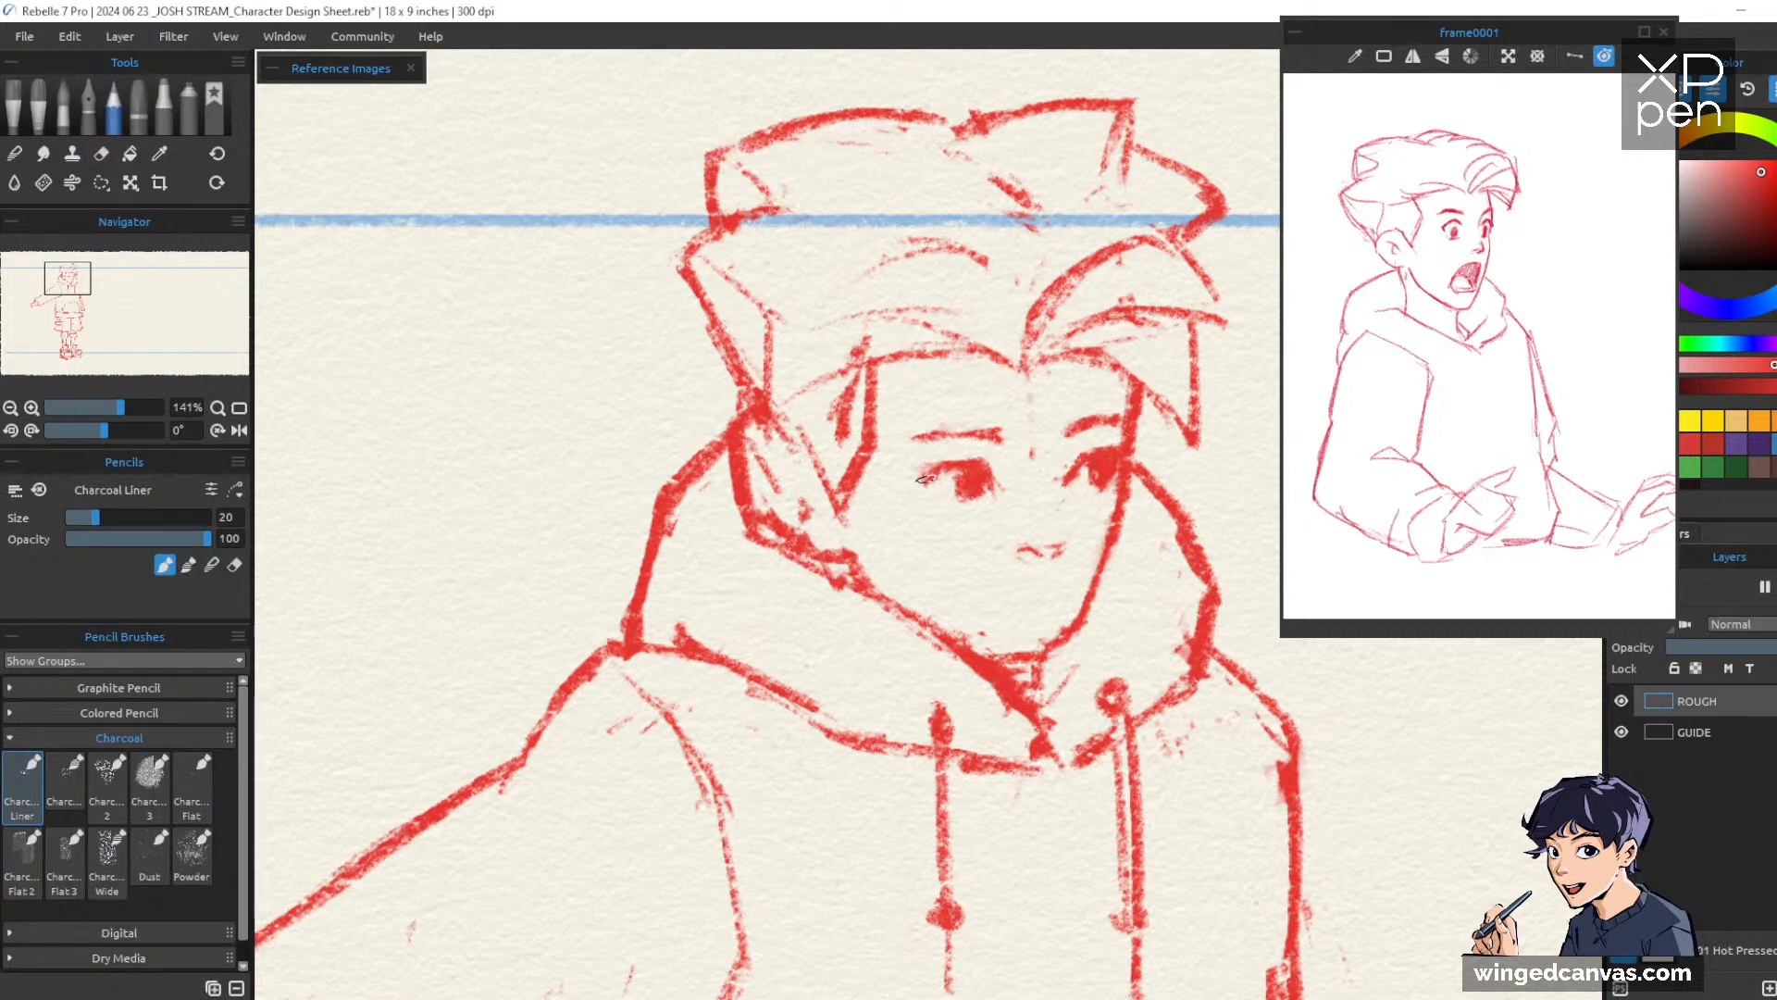
Draw a short mouth line below the nose and thin the jaw and chin outline on the lowered-arm side
mouse_move(1035, 596)
left_mouse_down()
mouse_move(1018, 598)
mouse_move(1058, 596)
mouse_move(1010, 602)
left_mouse_up()
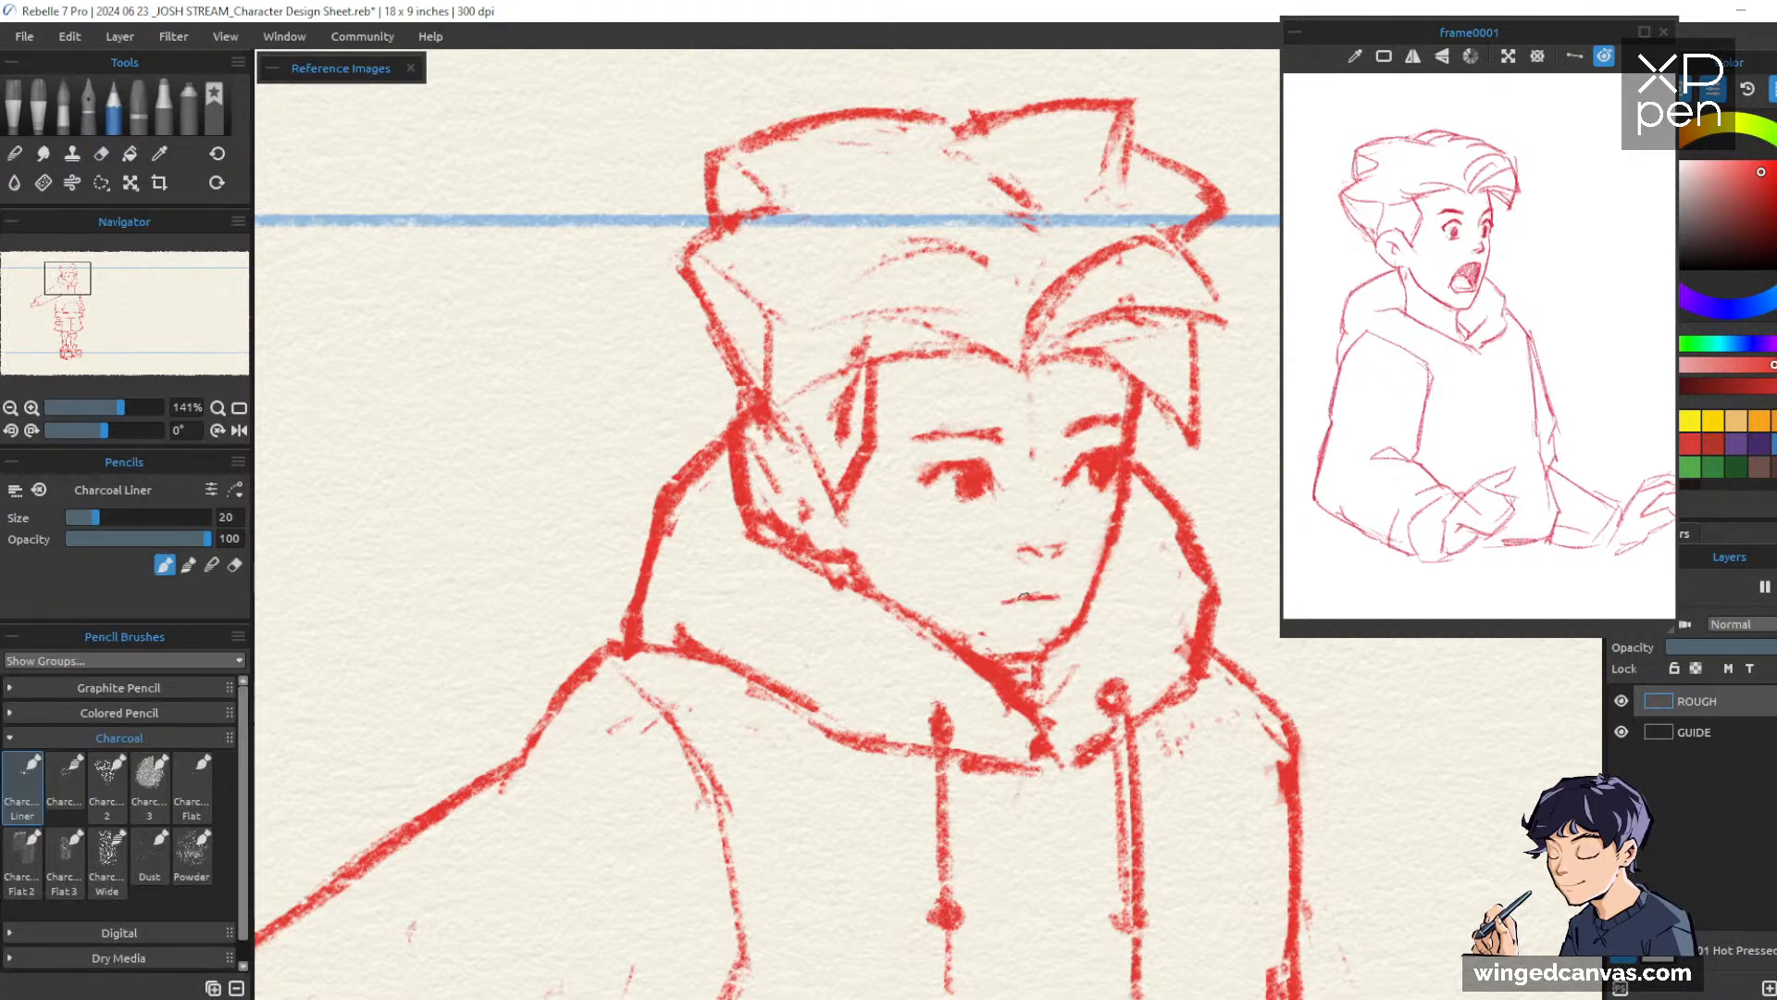
key("e")
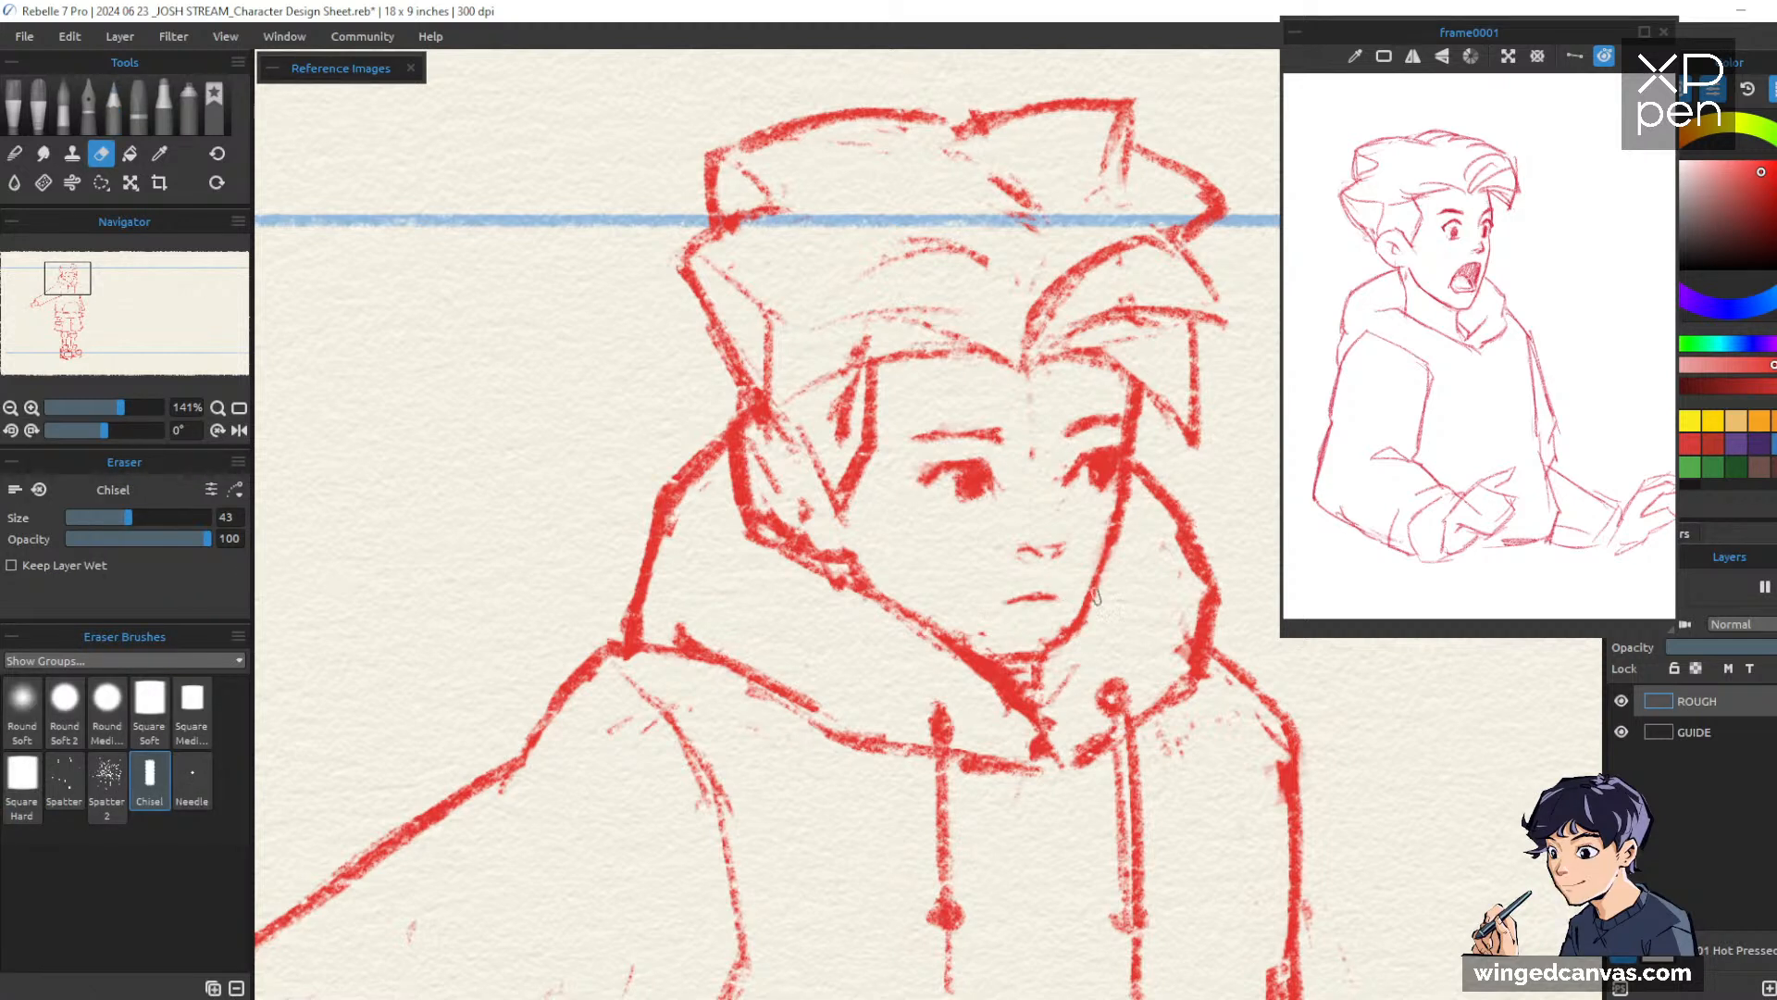
key("b")
key("e")
mouse_move(1072, 619)
left_mouse_down()
mouse_move(1004, 657)
mouse_move(955, 628)
left_mouse_up()
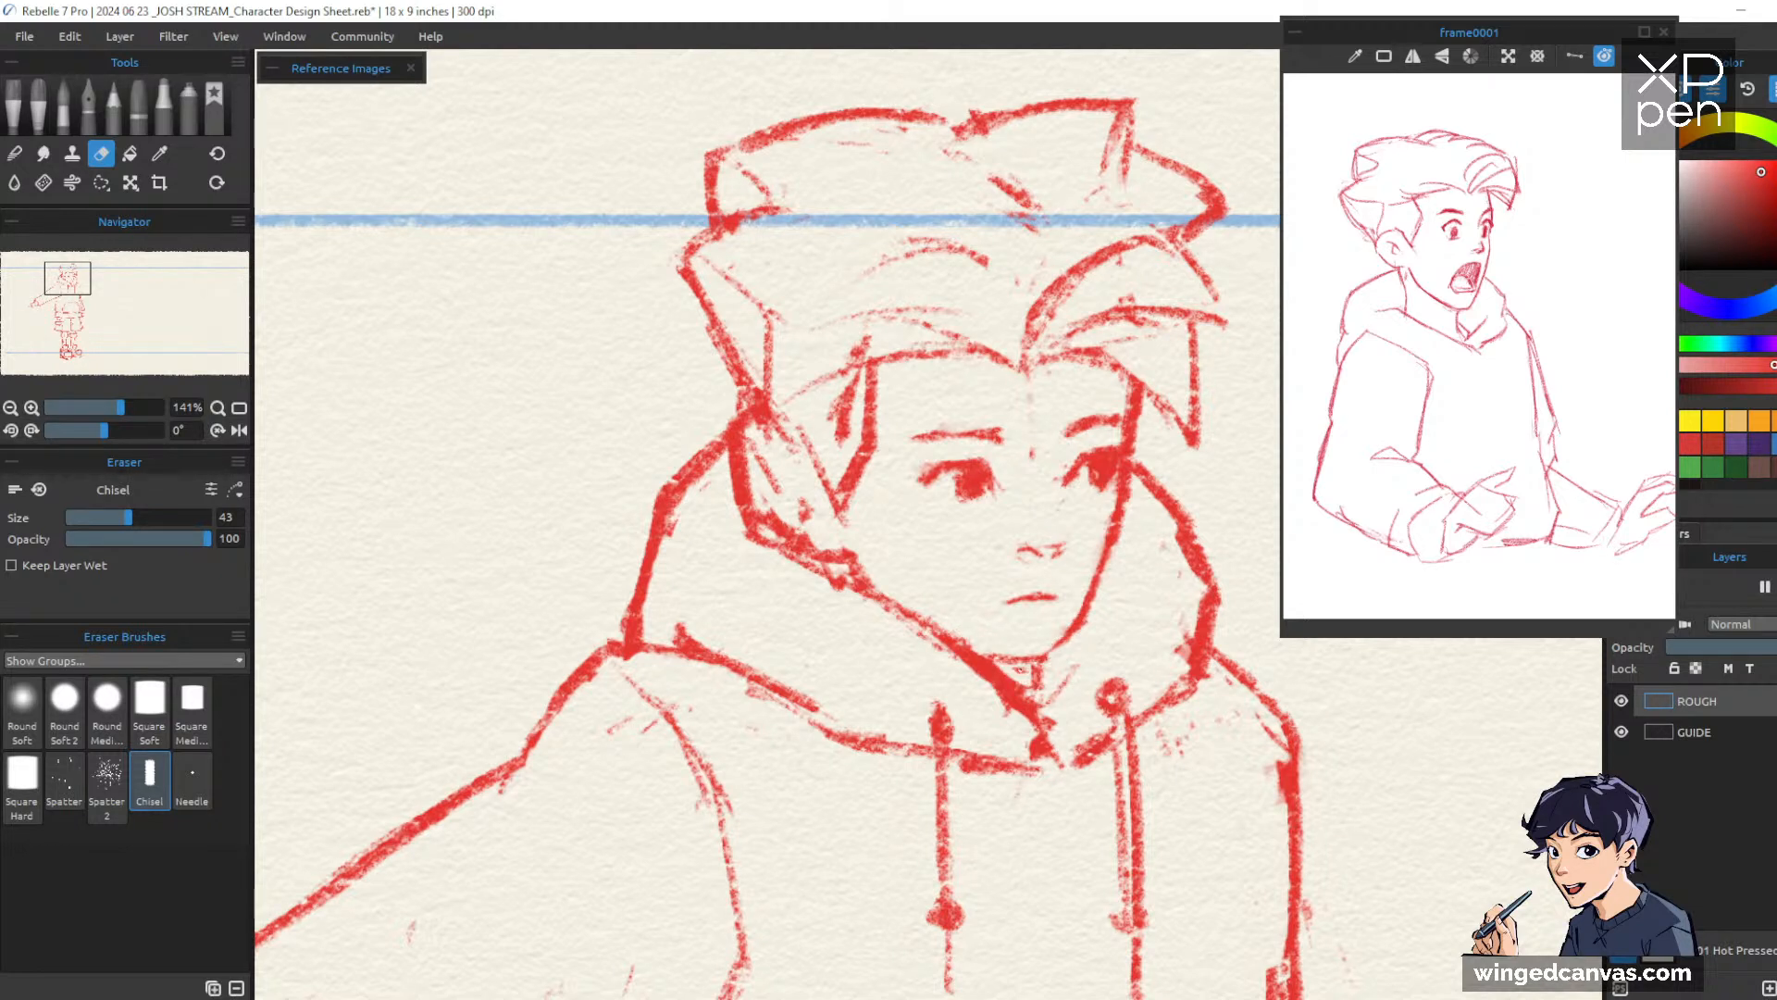
key("b")
mouse_move(1043, 664)
left_mouse_down()
mouse_move(1046, 688)
mouse_move(1098, 624)
left_mouse_up()
mouse_move(1155, 561)
left_mouse_down()
mouse_move(1095, 545)
mouse_move(1086, 620)
mouse_move(999, 674)
left_mouse_up()
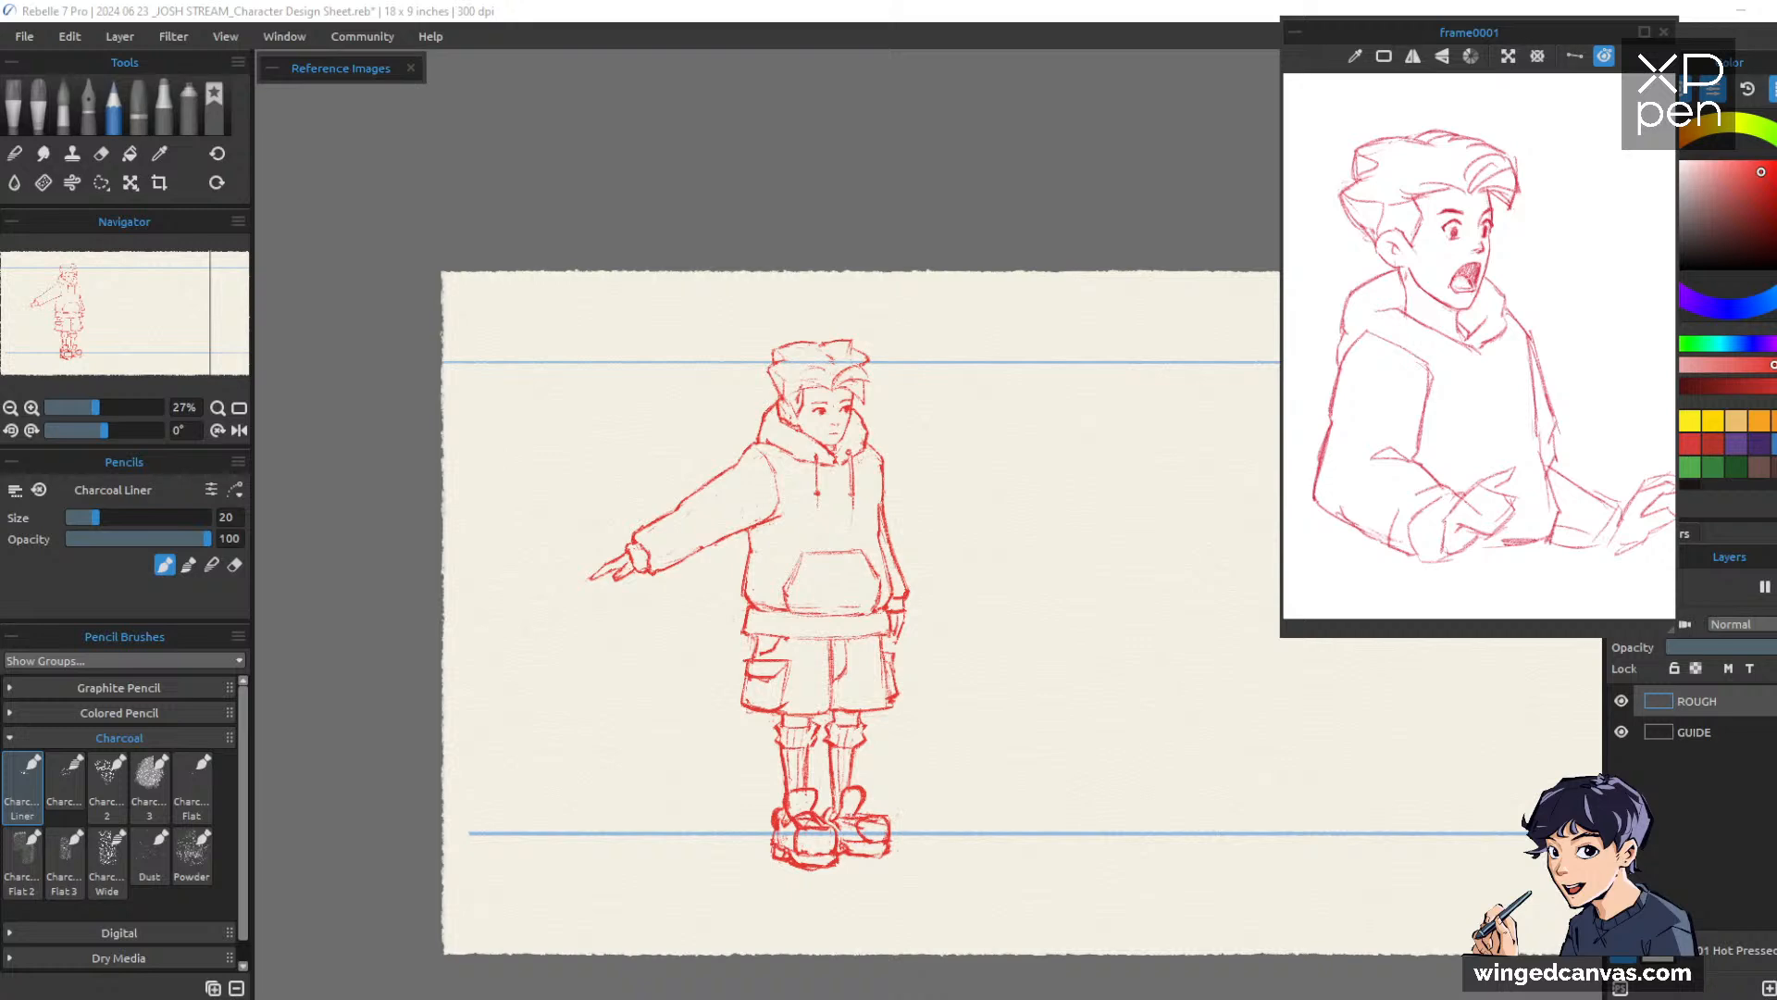
Switch to the character design breakdown image and examine its backstory notes, personality traits and silhouette studies
left_click_drag(2, 192, 533, 2)
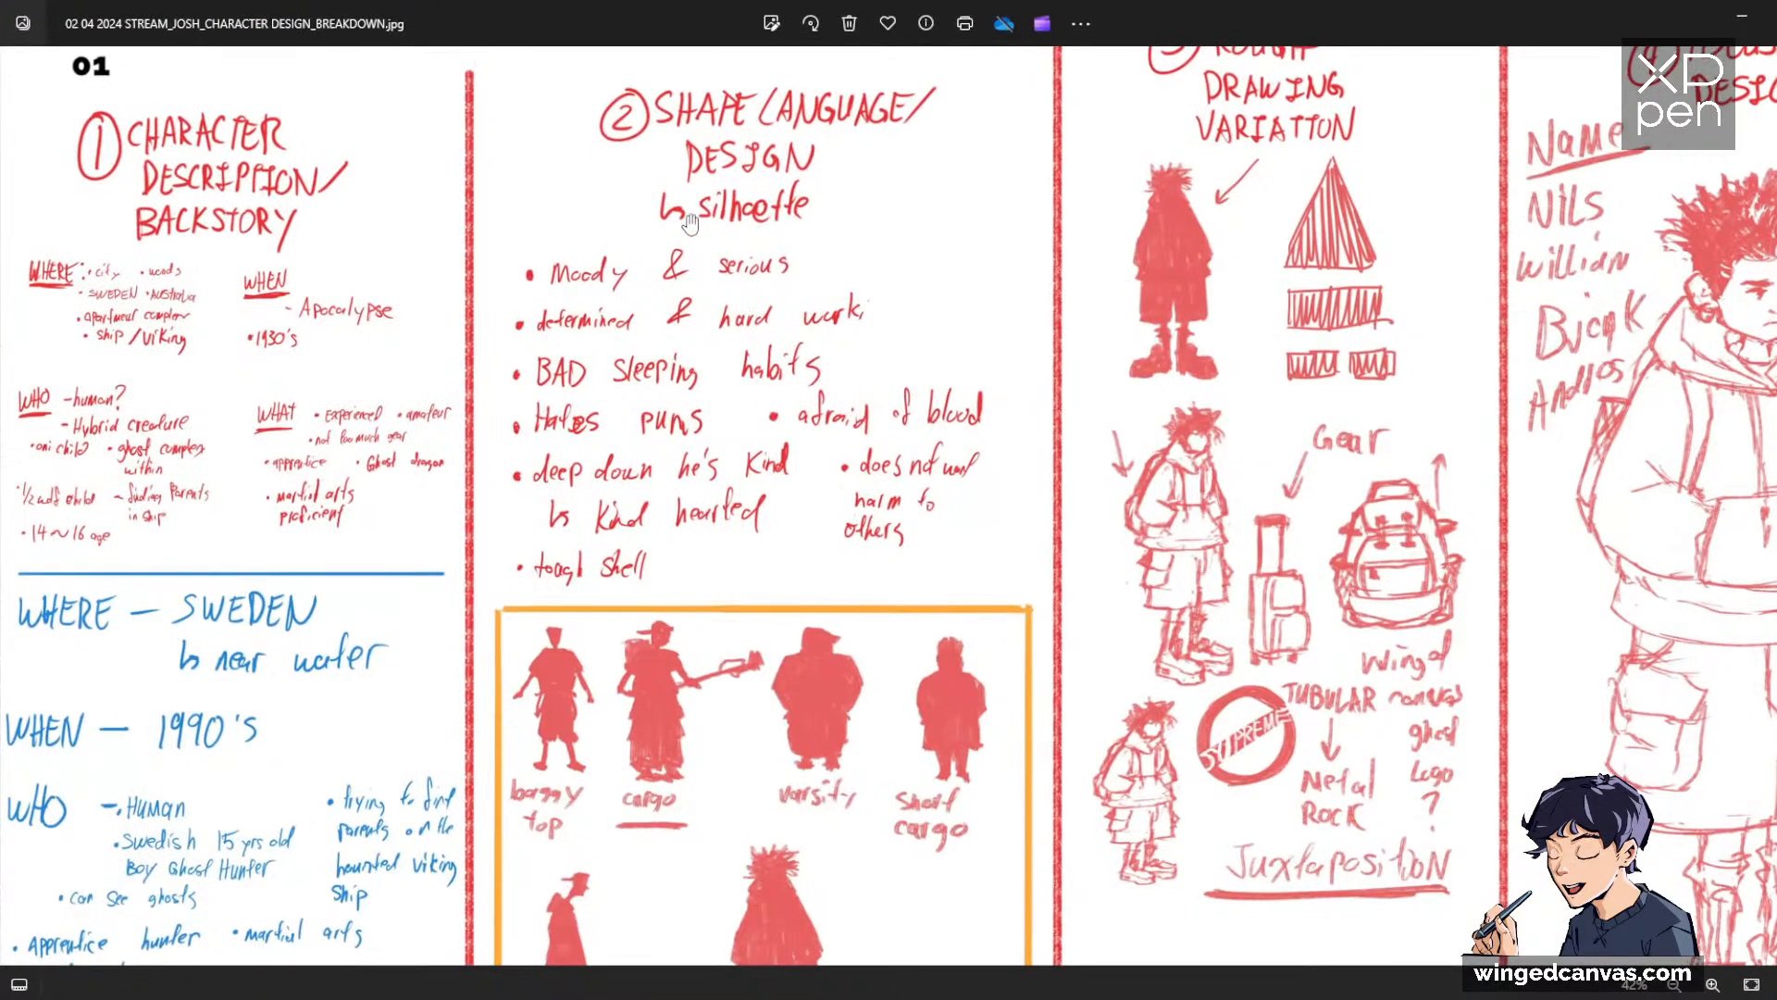
left_click_drag(561, 351, 891, 252)
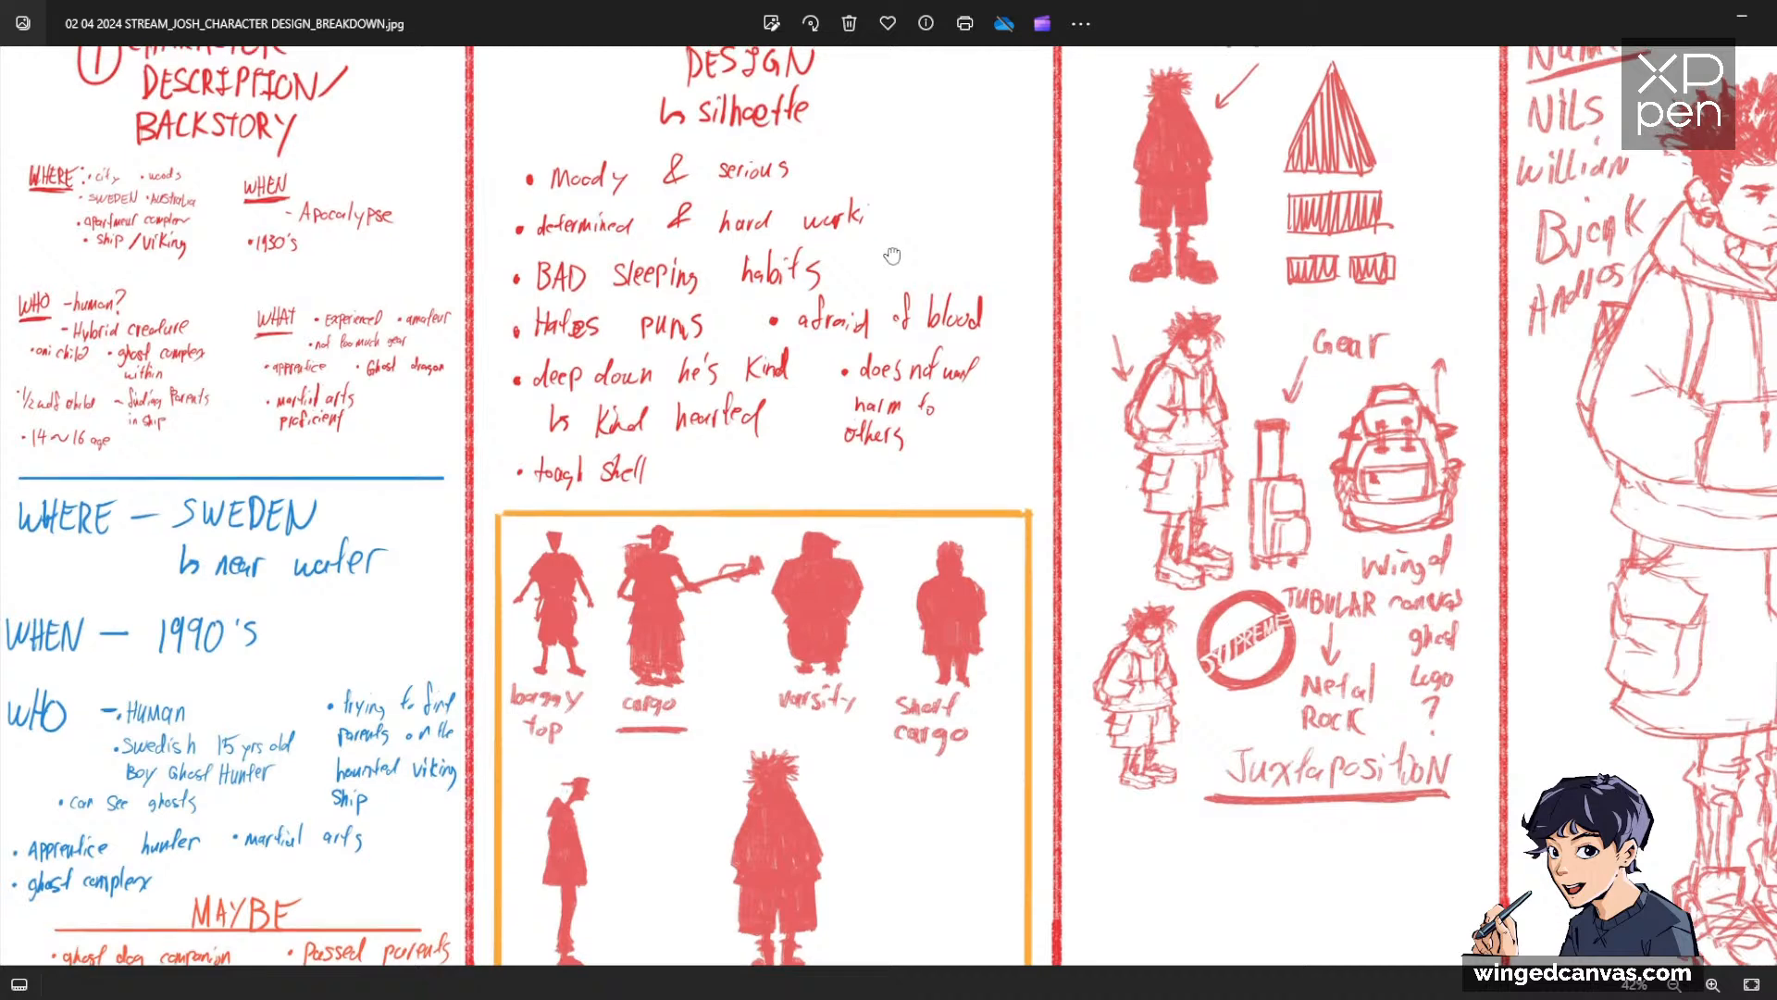
scroll(546, 729, "down", 3)
scroll(384, 430, "up", 3)
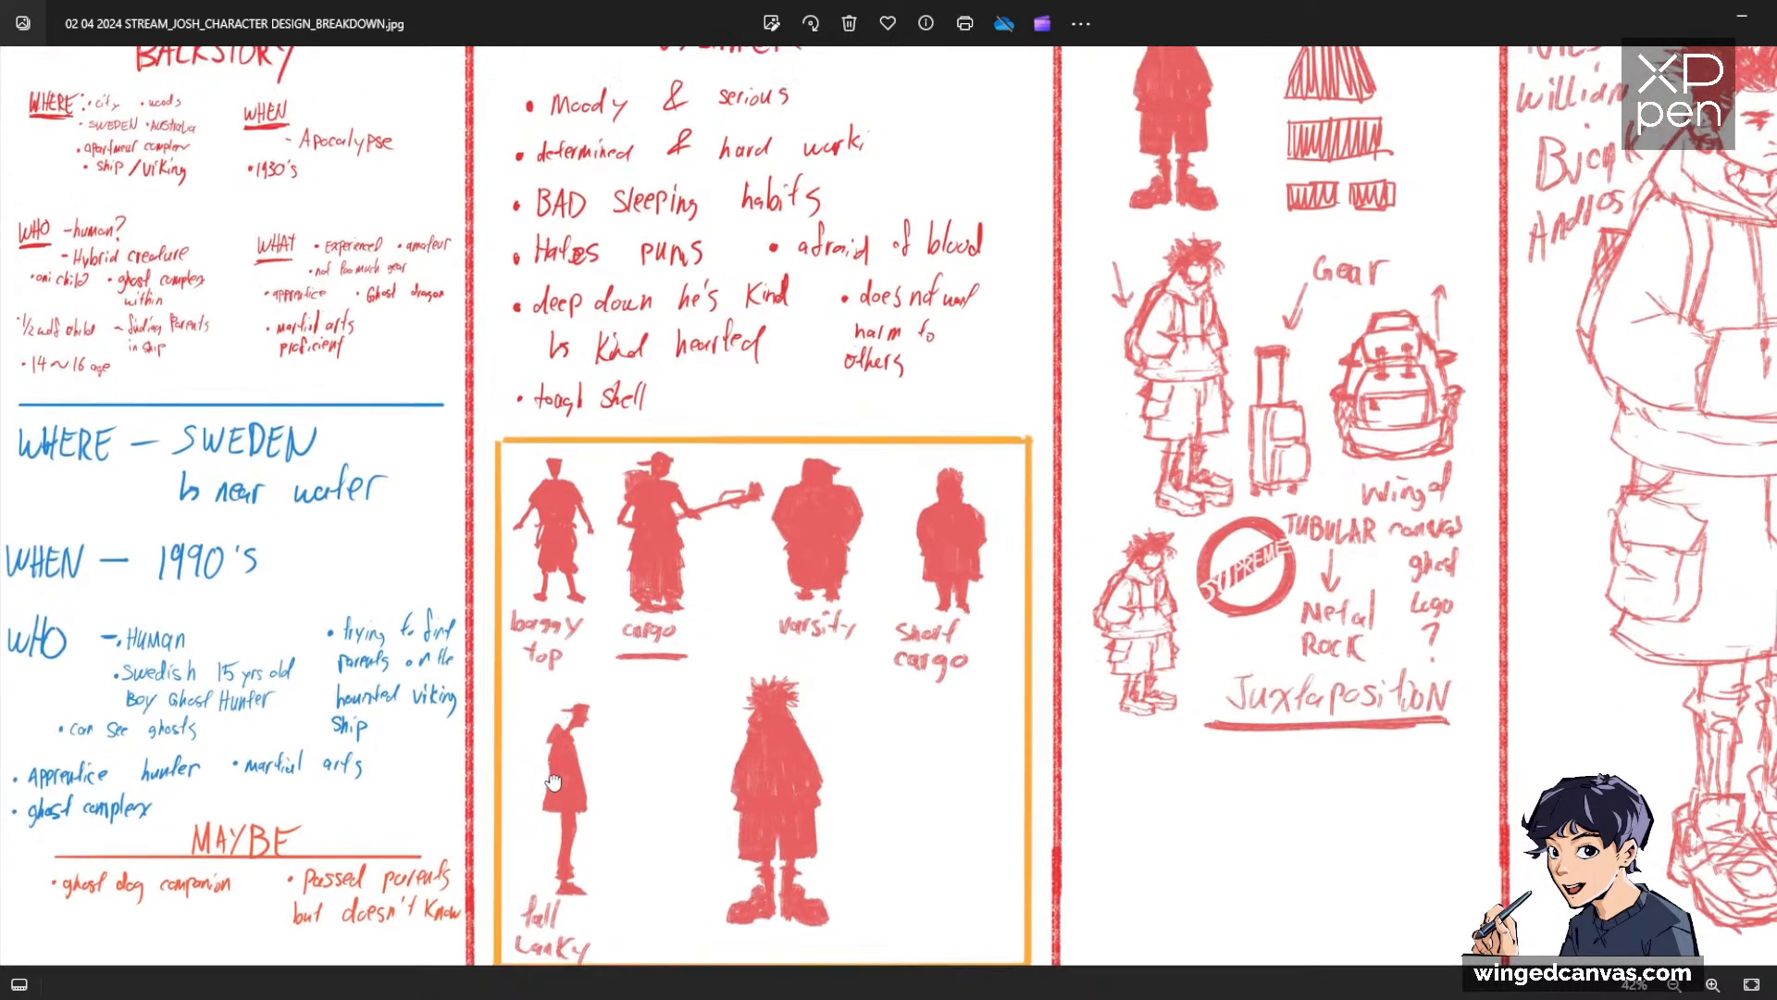
scroll(384, 430, "up", 3)
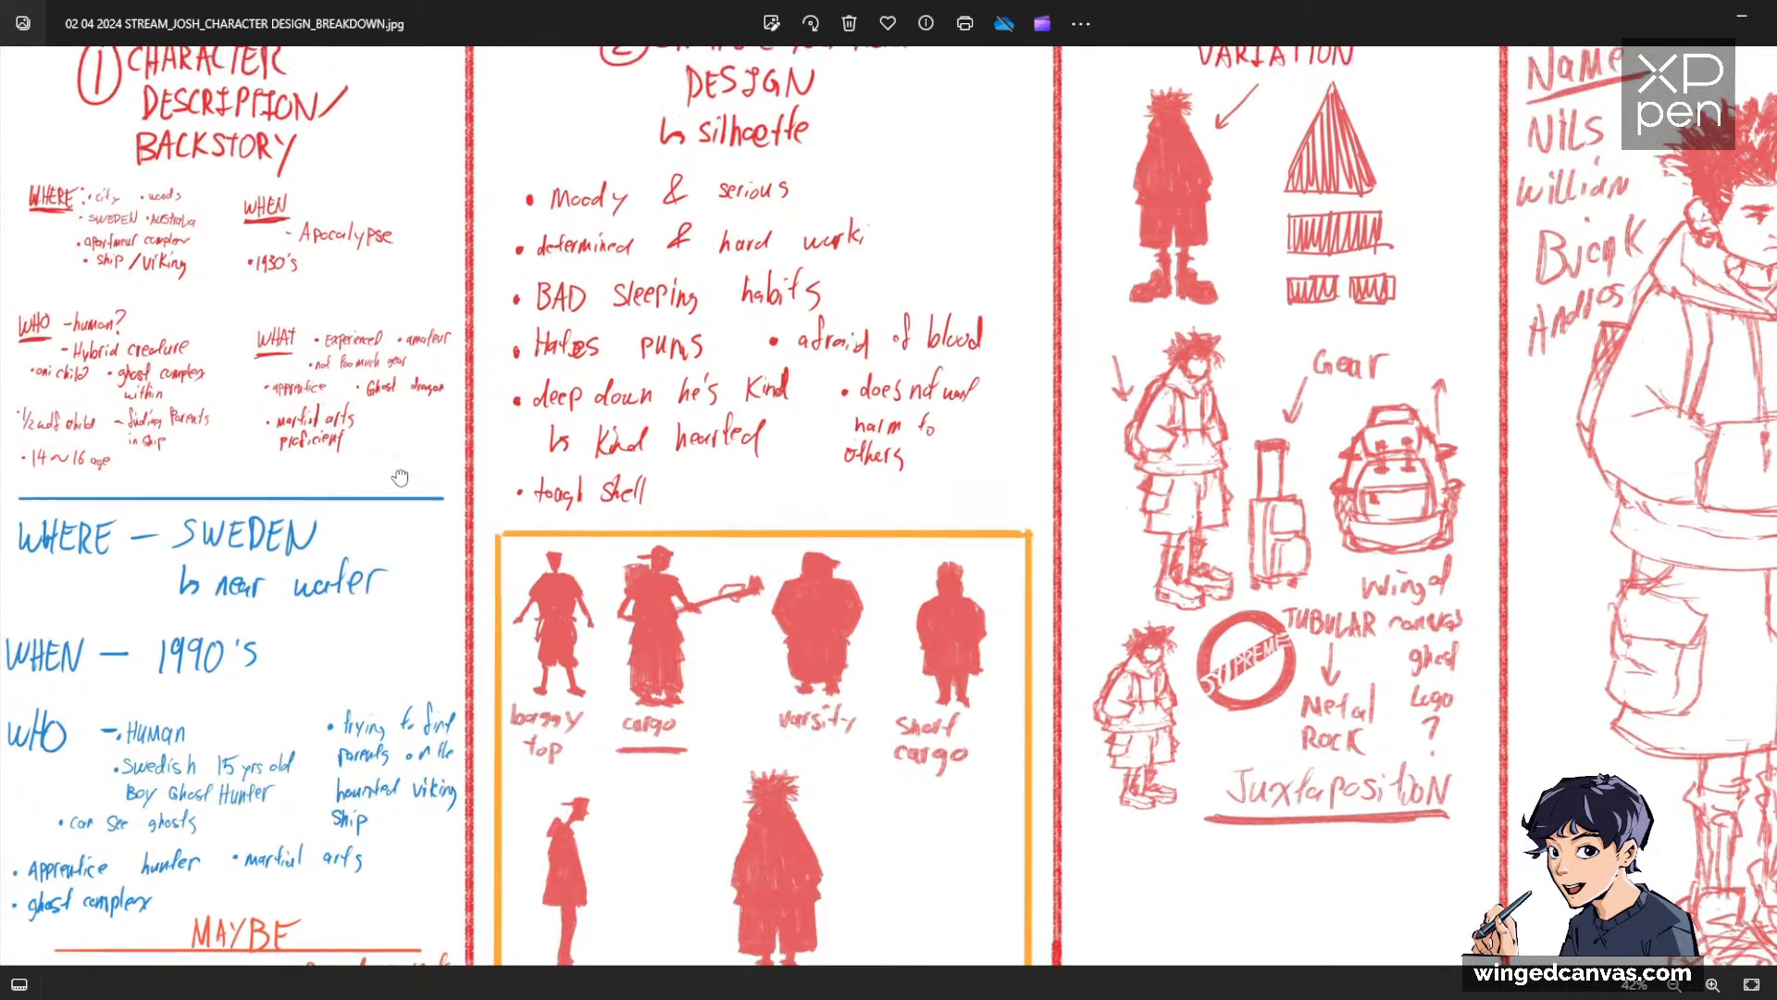
scroll(520, 651, "down", 2)
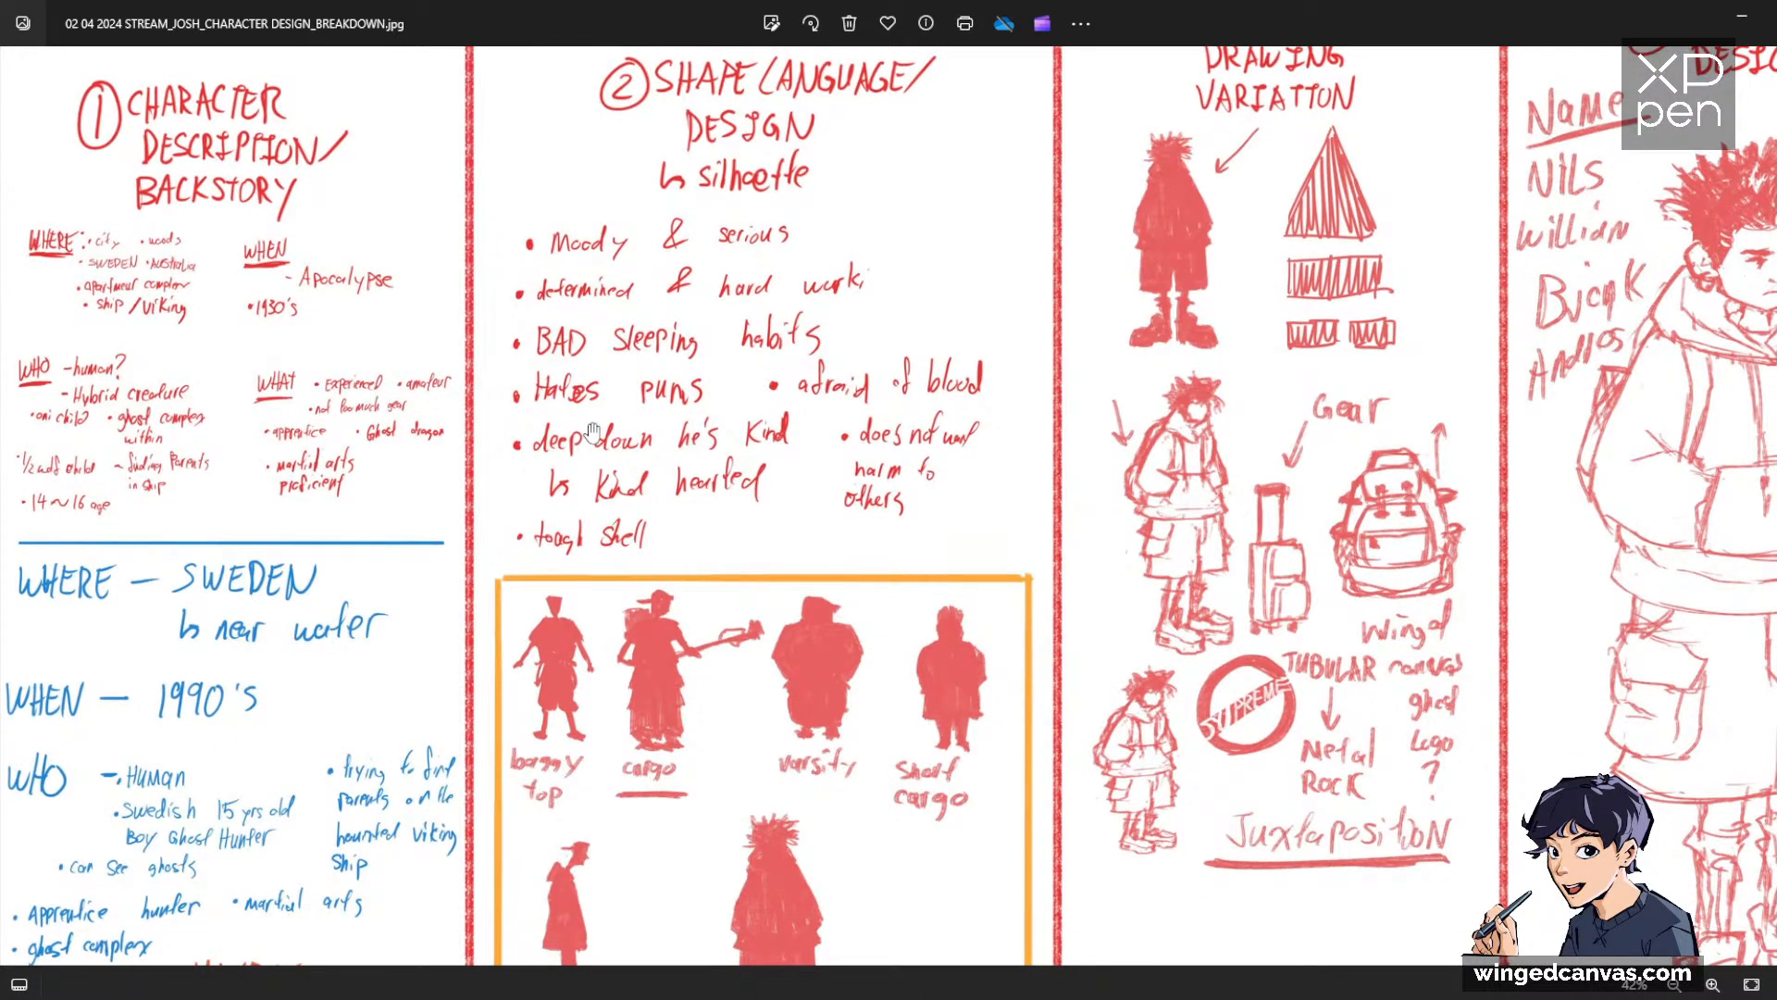
scroll(768, 435, "down", 3)
scroll(792, 417, "down", 2)
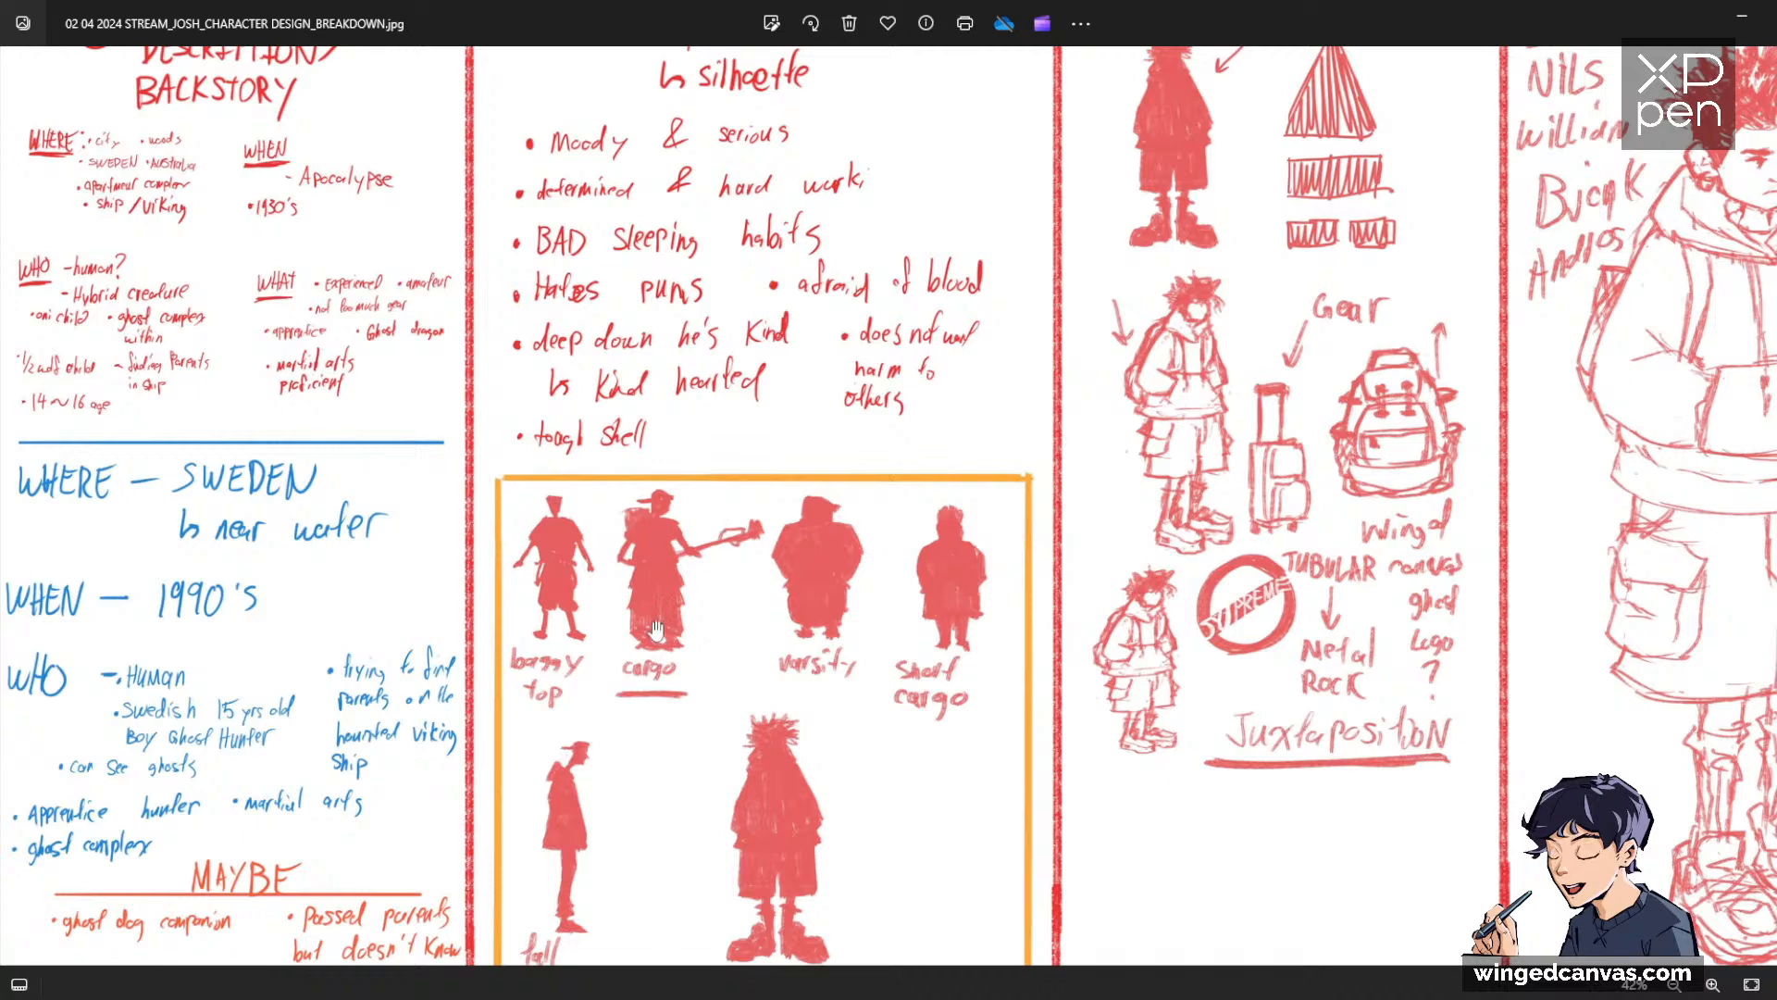
Examine the breakdown image's silhouette studies, backstory notes and focused design, and return to the character design sheet in Rebelle
scroll(848, 506, "down", 2)
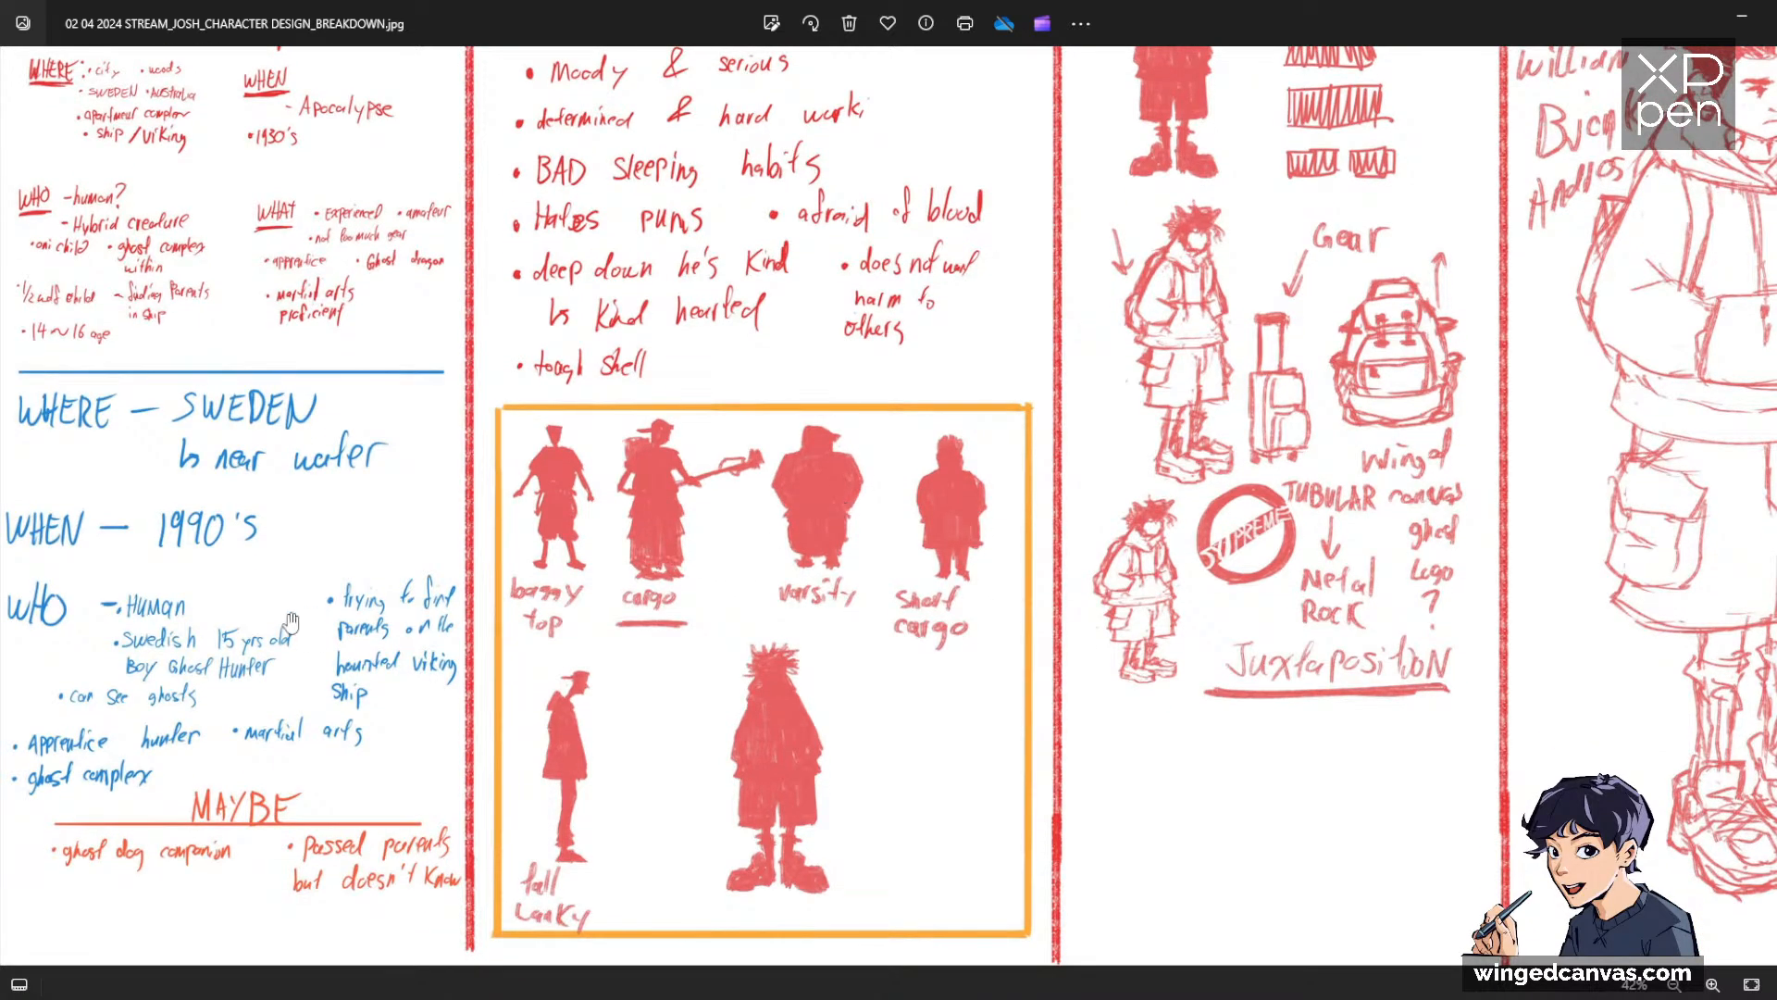
scroll(204, 671, "up", 1)
scroll(199, 657, "up", 2)
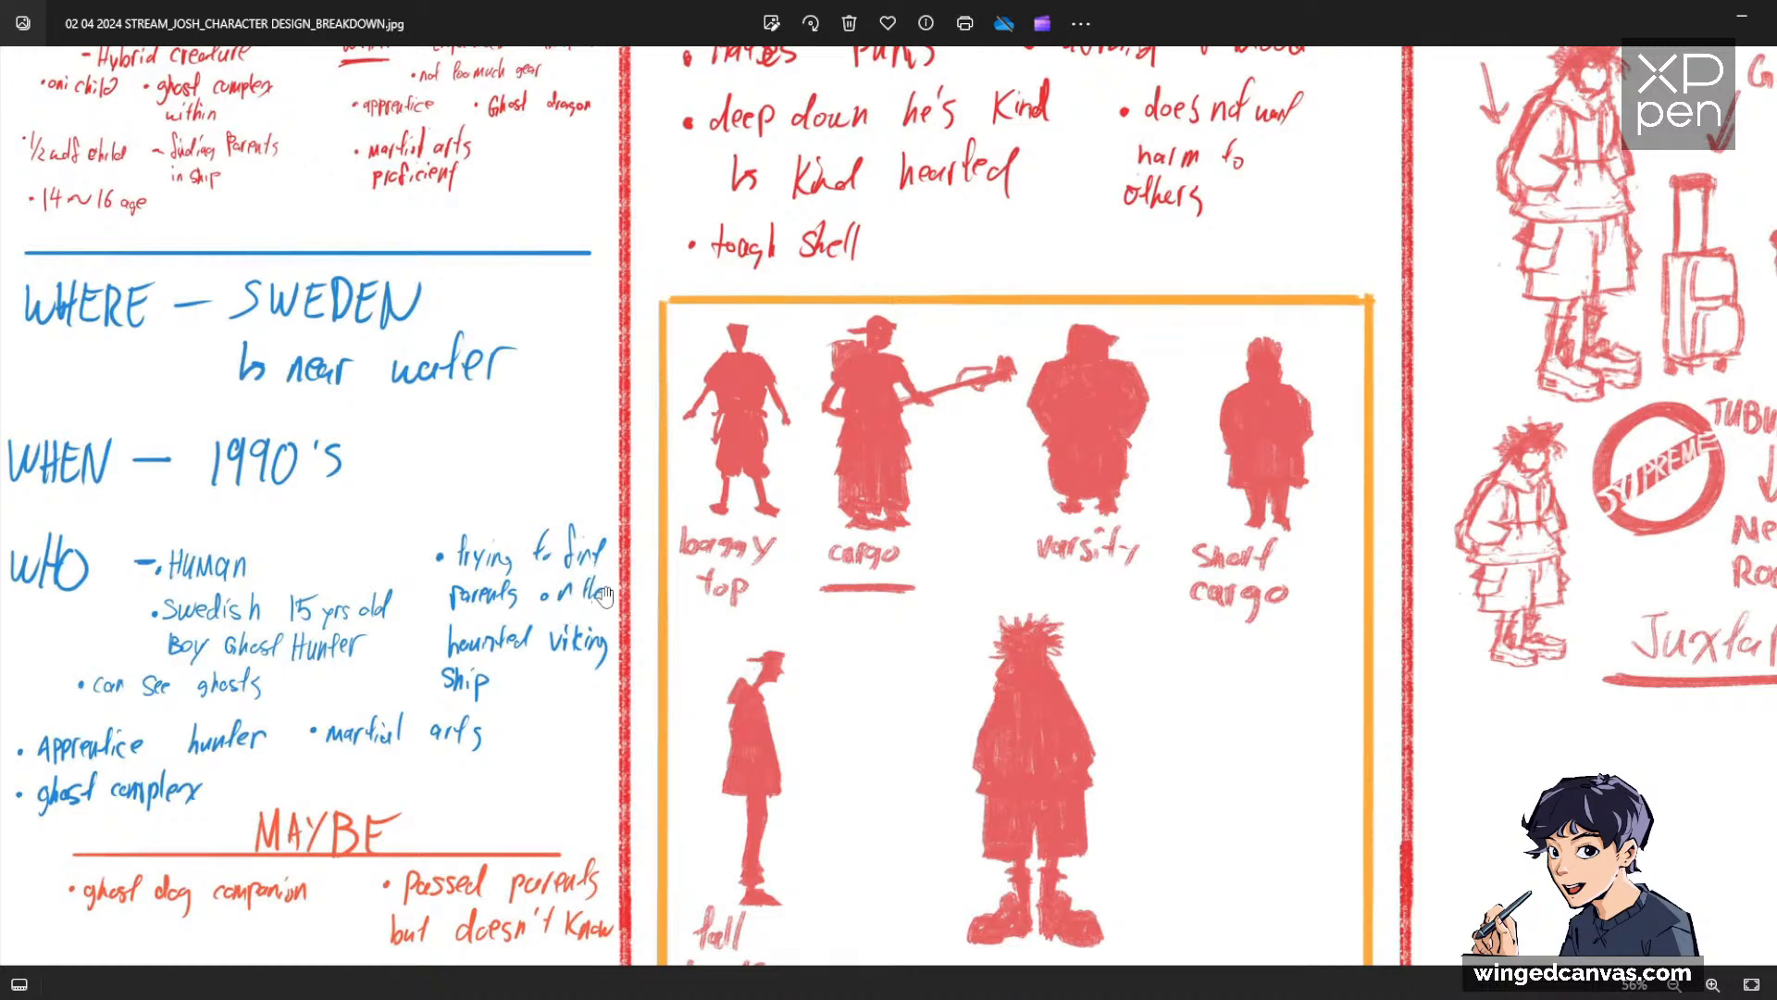
scroll(615, 590, "down", 3)
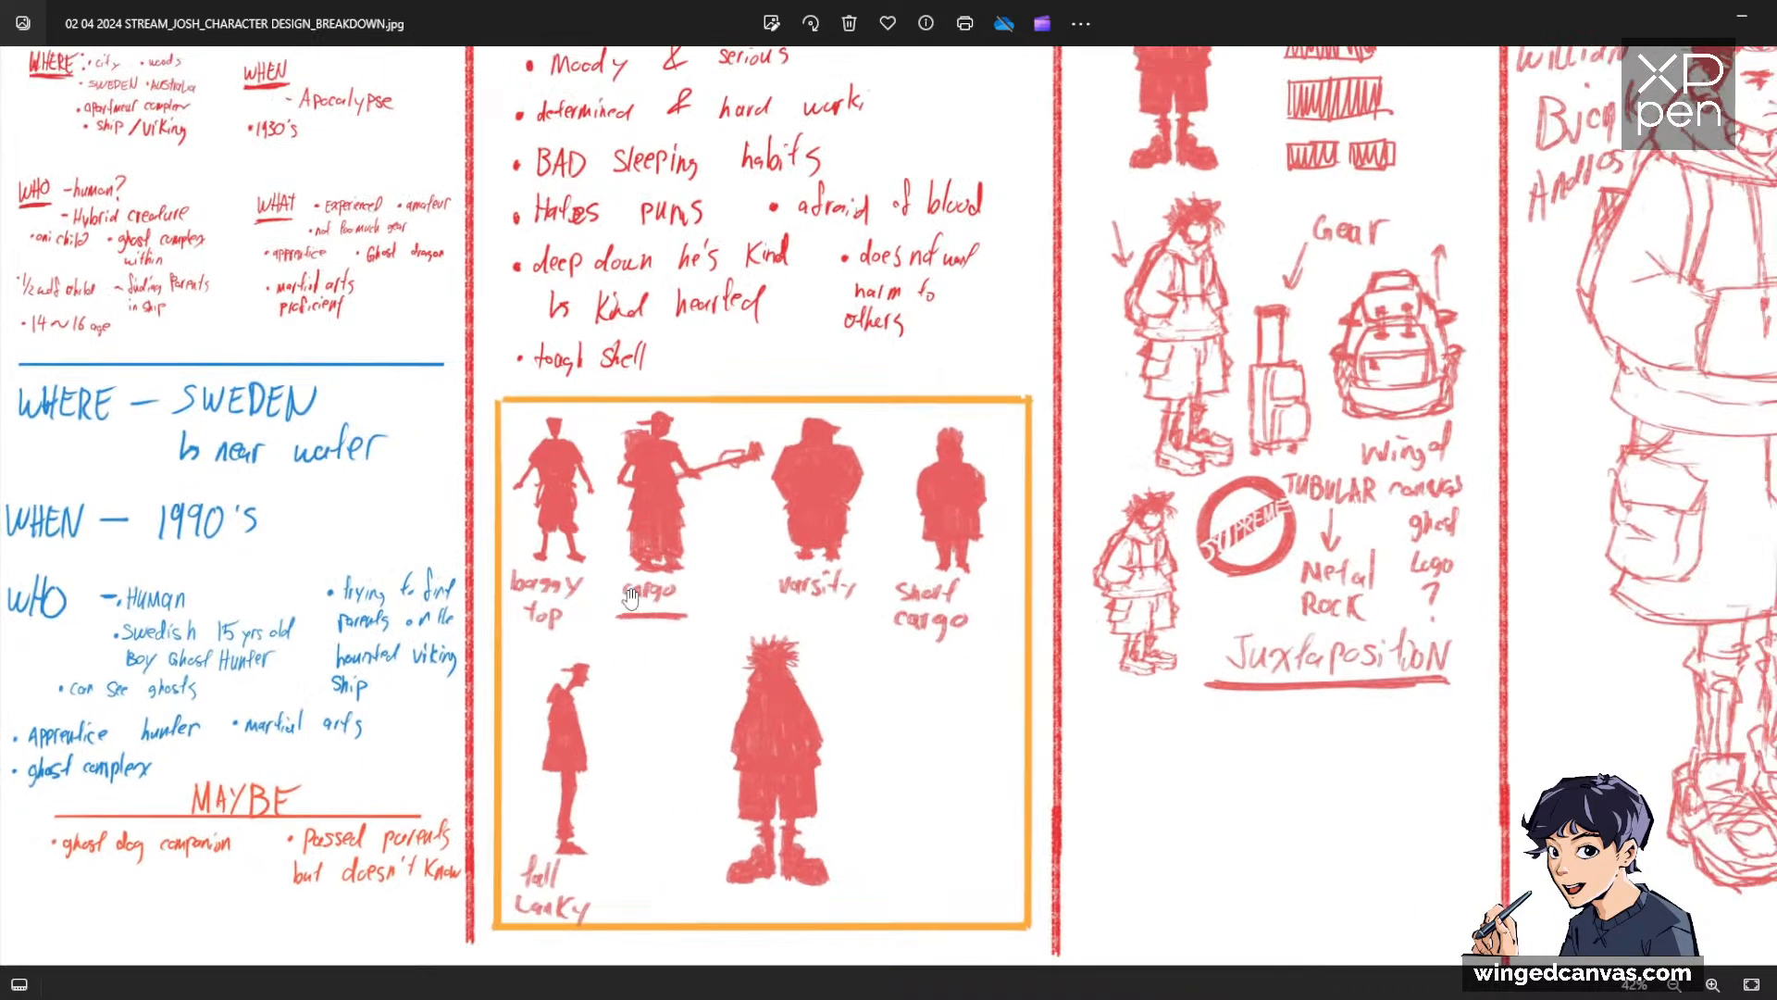
scroll(631, 597, "down", 2)
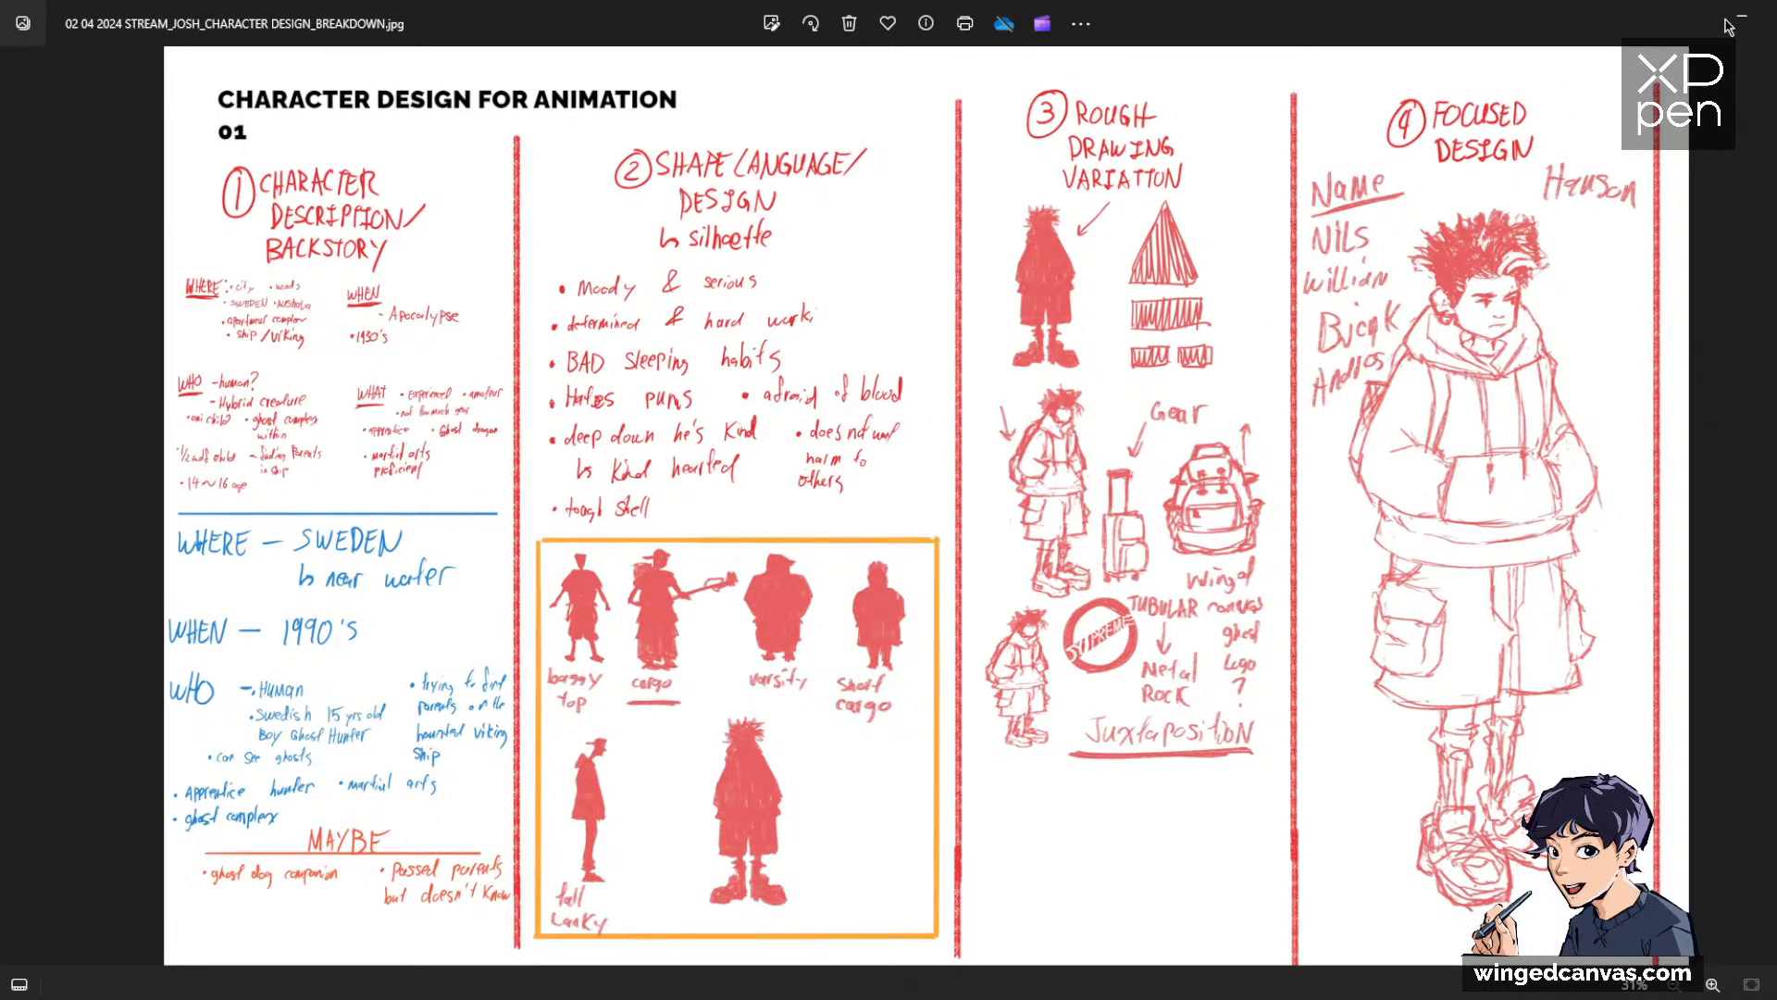
left_click(1772, 16)
left_click_drag(467, 45, 0, 58)
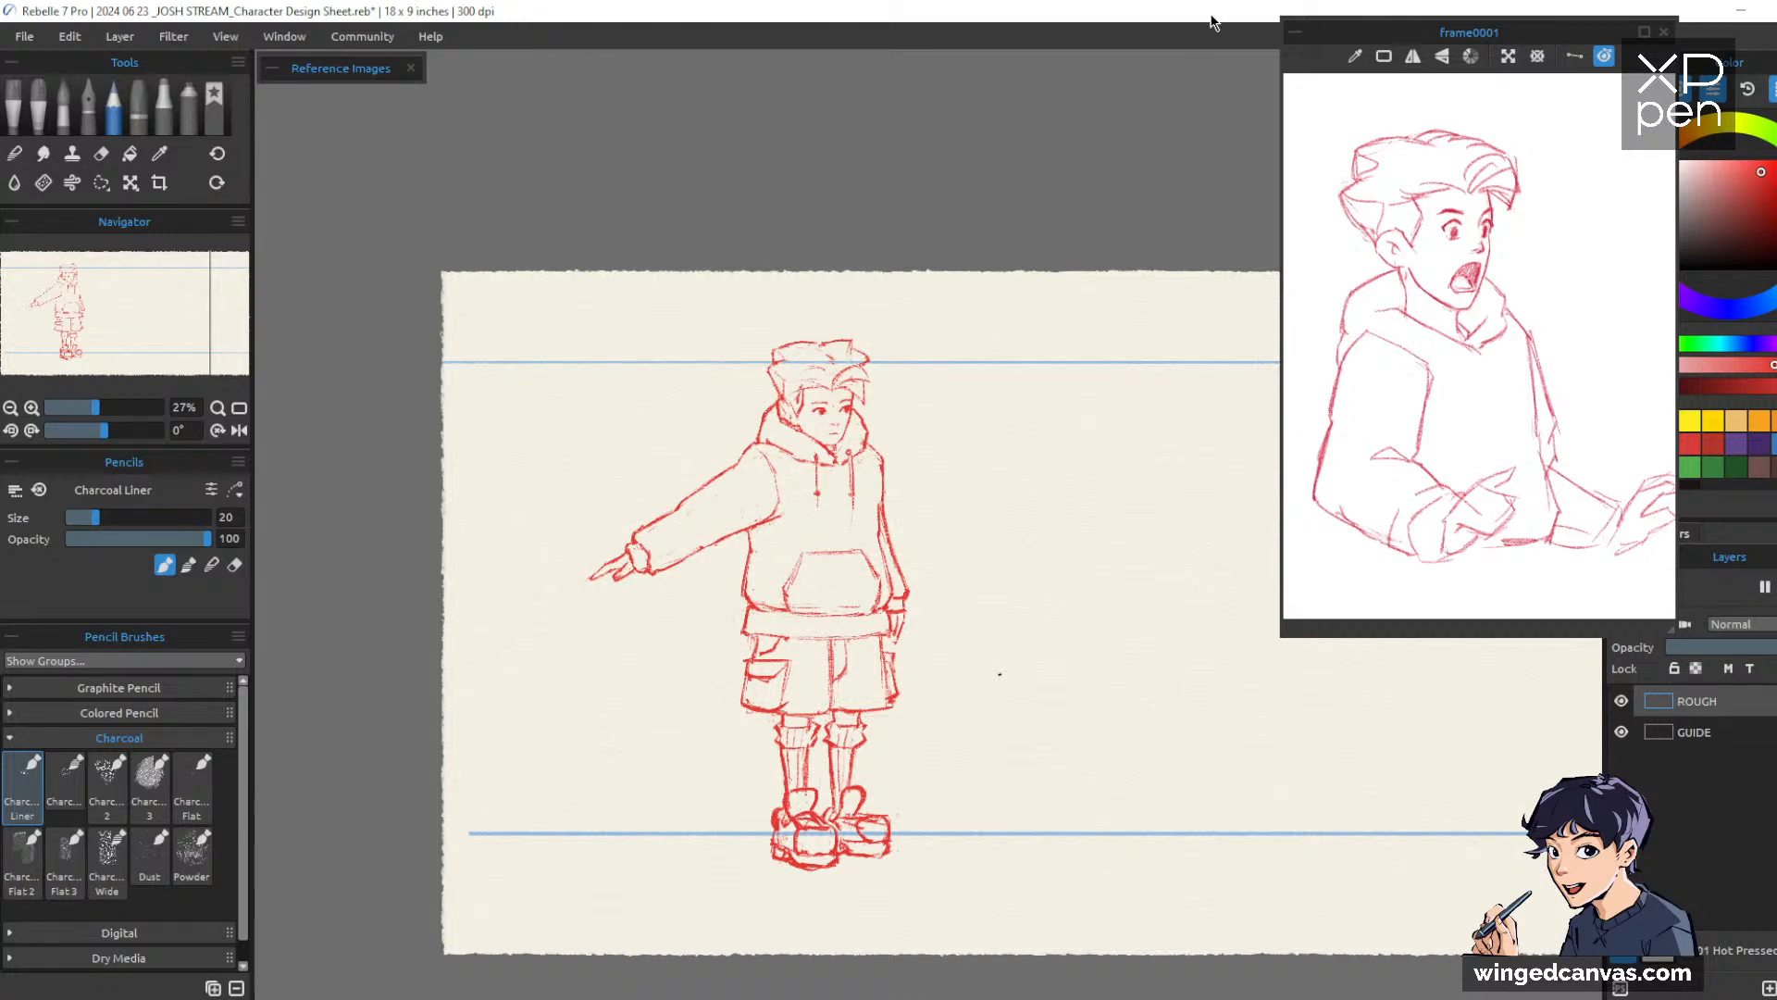
Thicken the eyebrow on the raised-arm side and touch up the eye below it with the Charcoal Liner and eraser
left_click_drag(1052, 493, 1139, 491)
left_click_drag(946, 399, 969, 363)
left_click_drag(976, 423, 1016, 465)
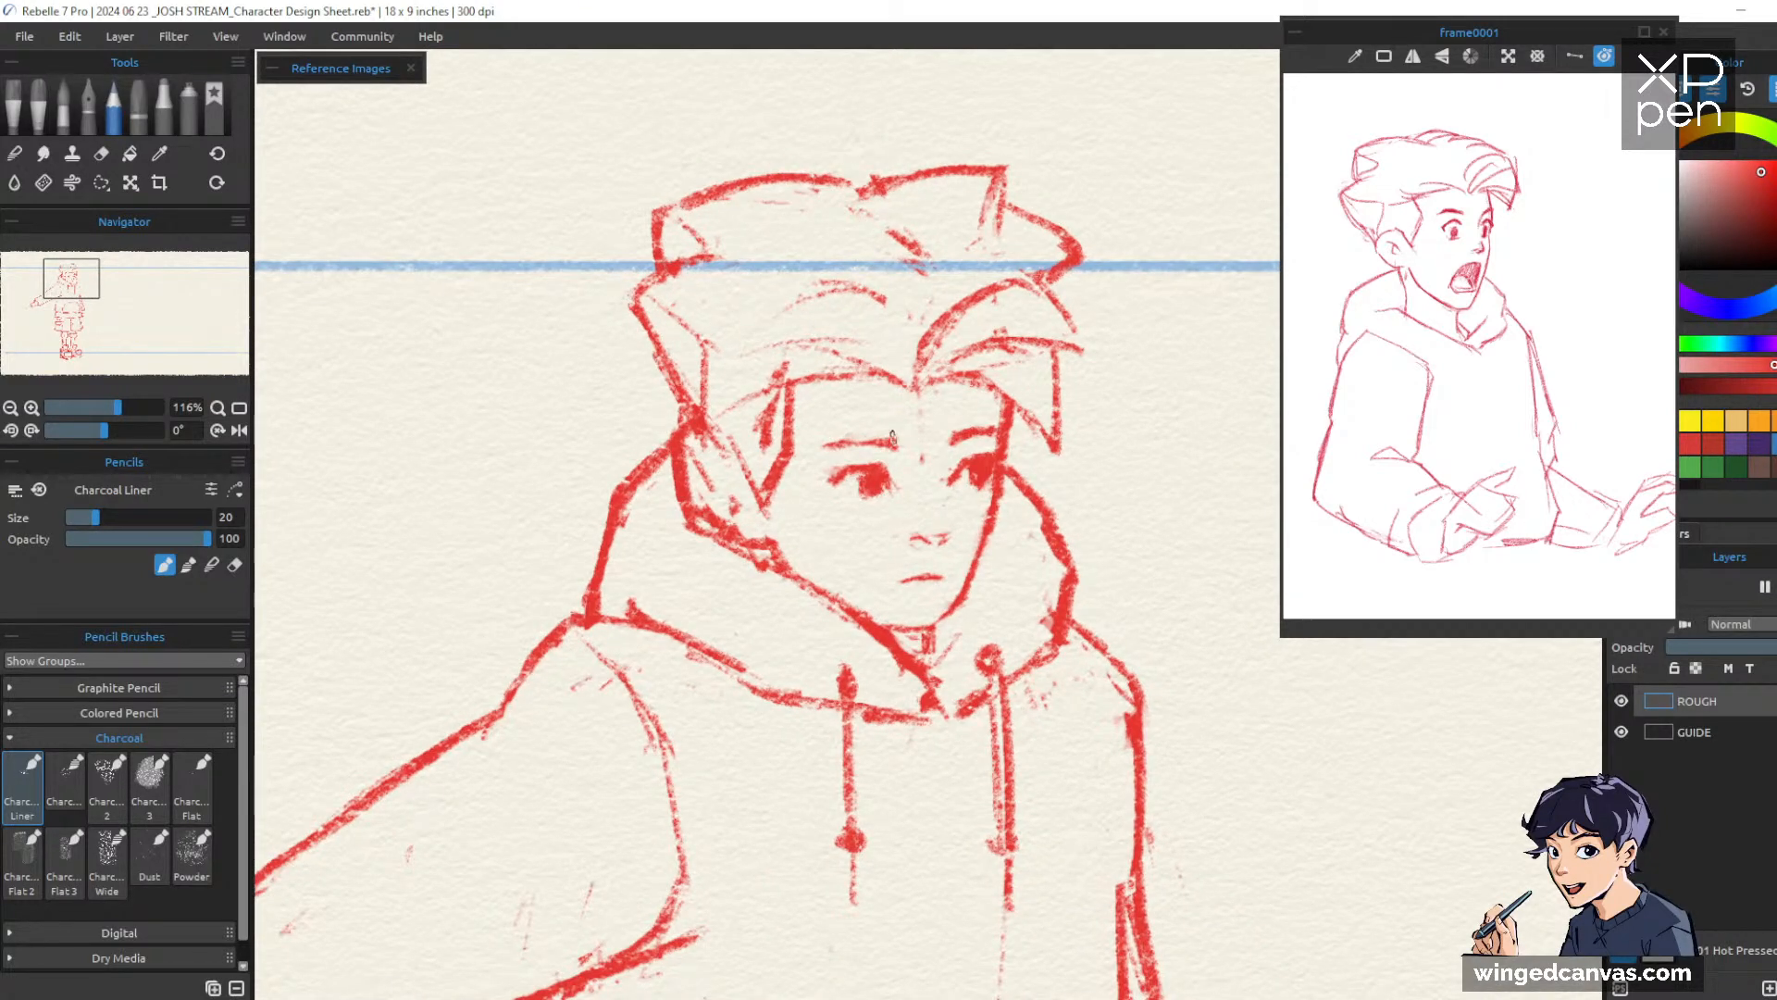
left_click_drag(835, 442, 897, 436)
key("e")
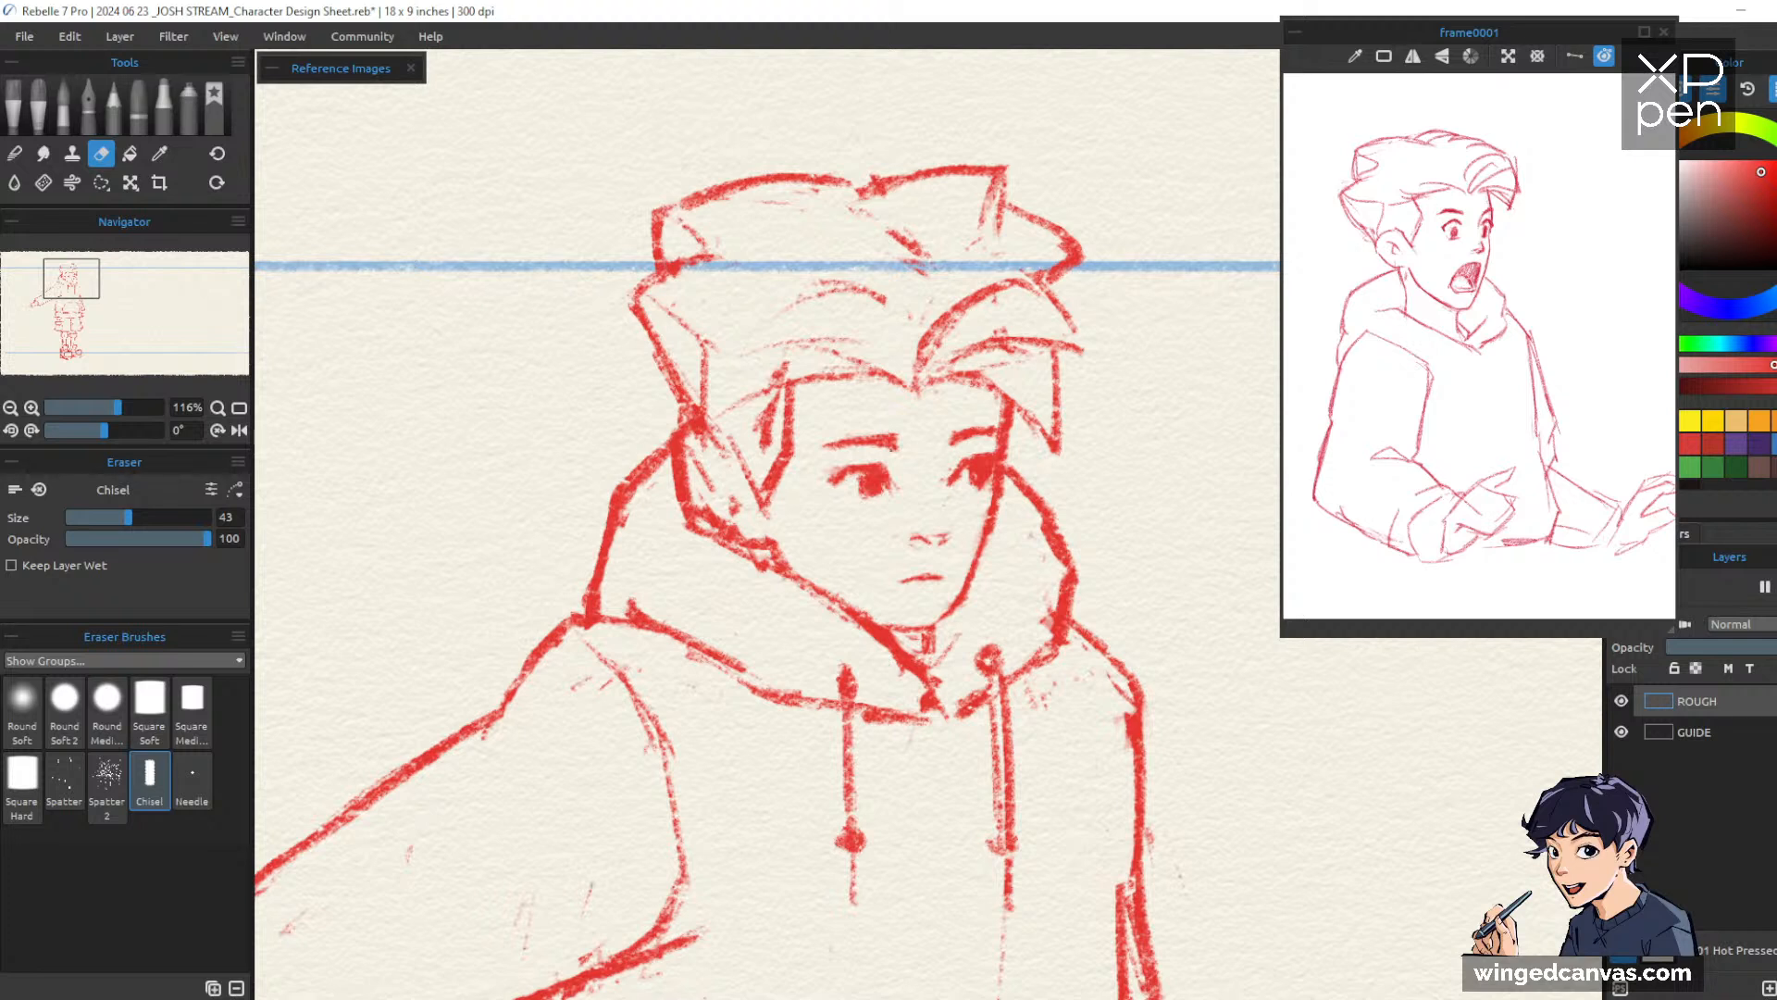
key("p")
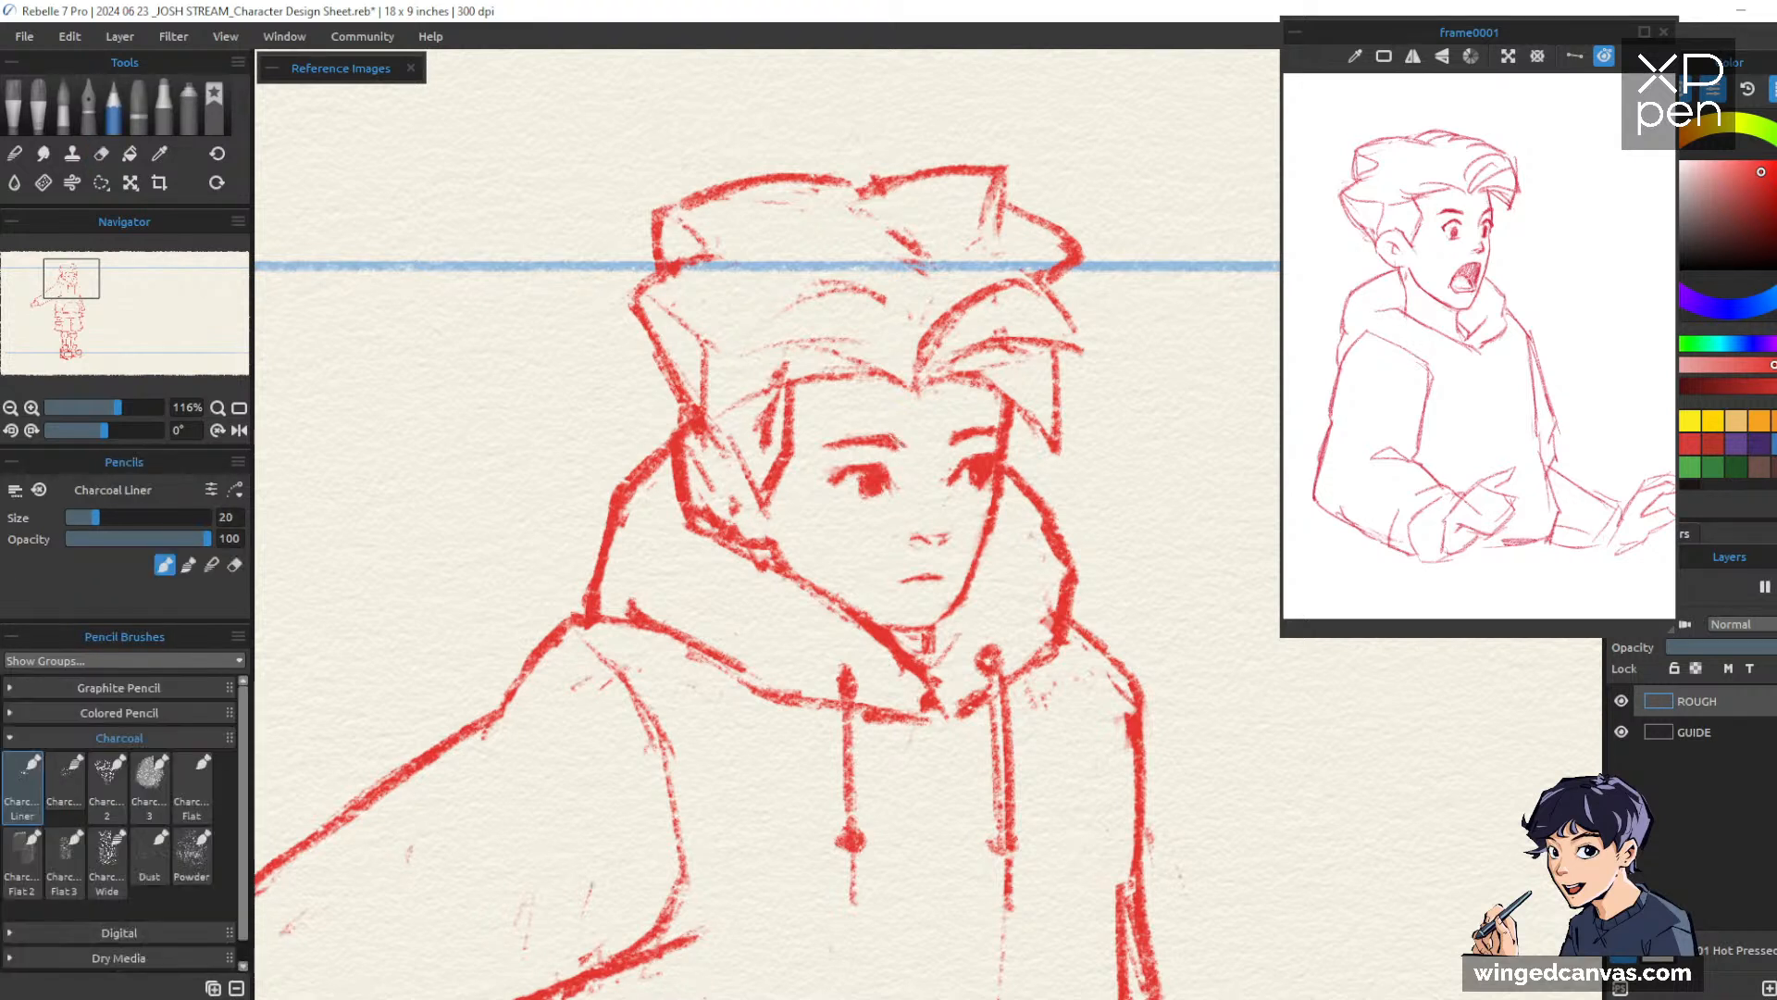
left_click_drag(1144, 423, 1165, 412)
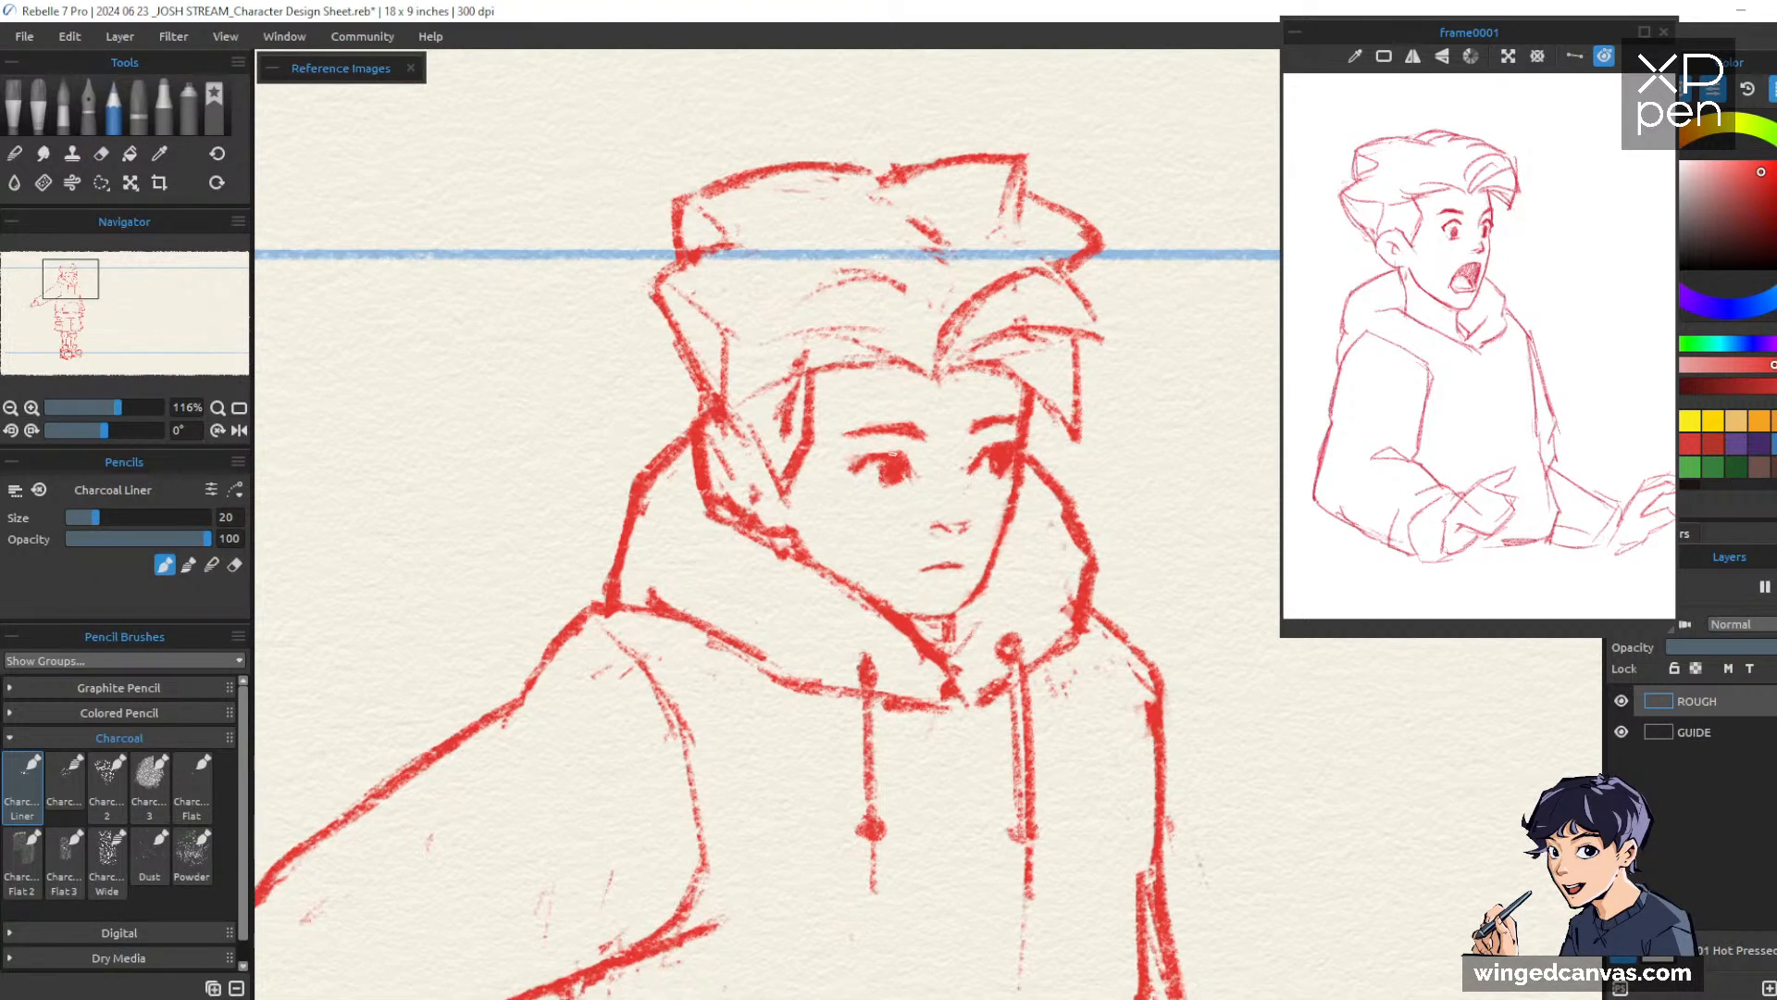
key("e")
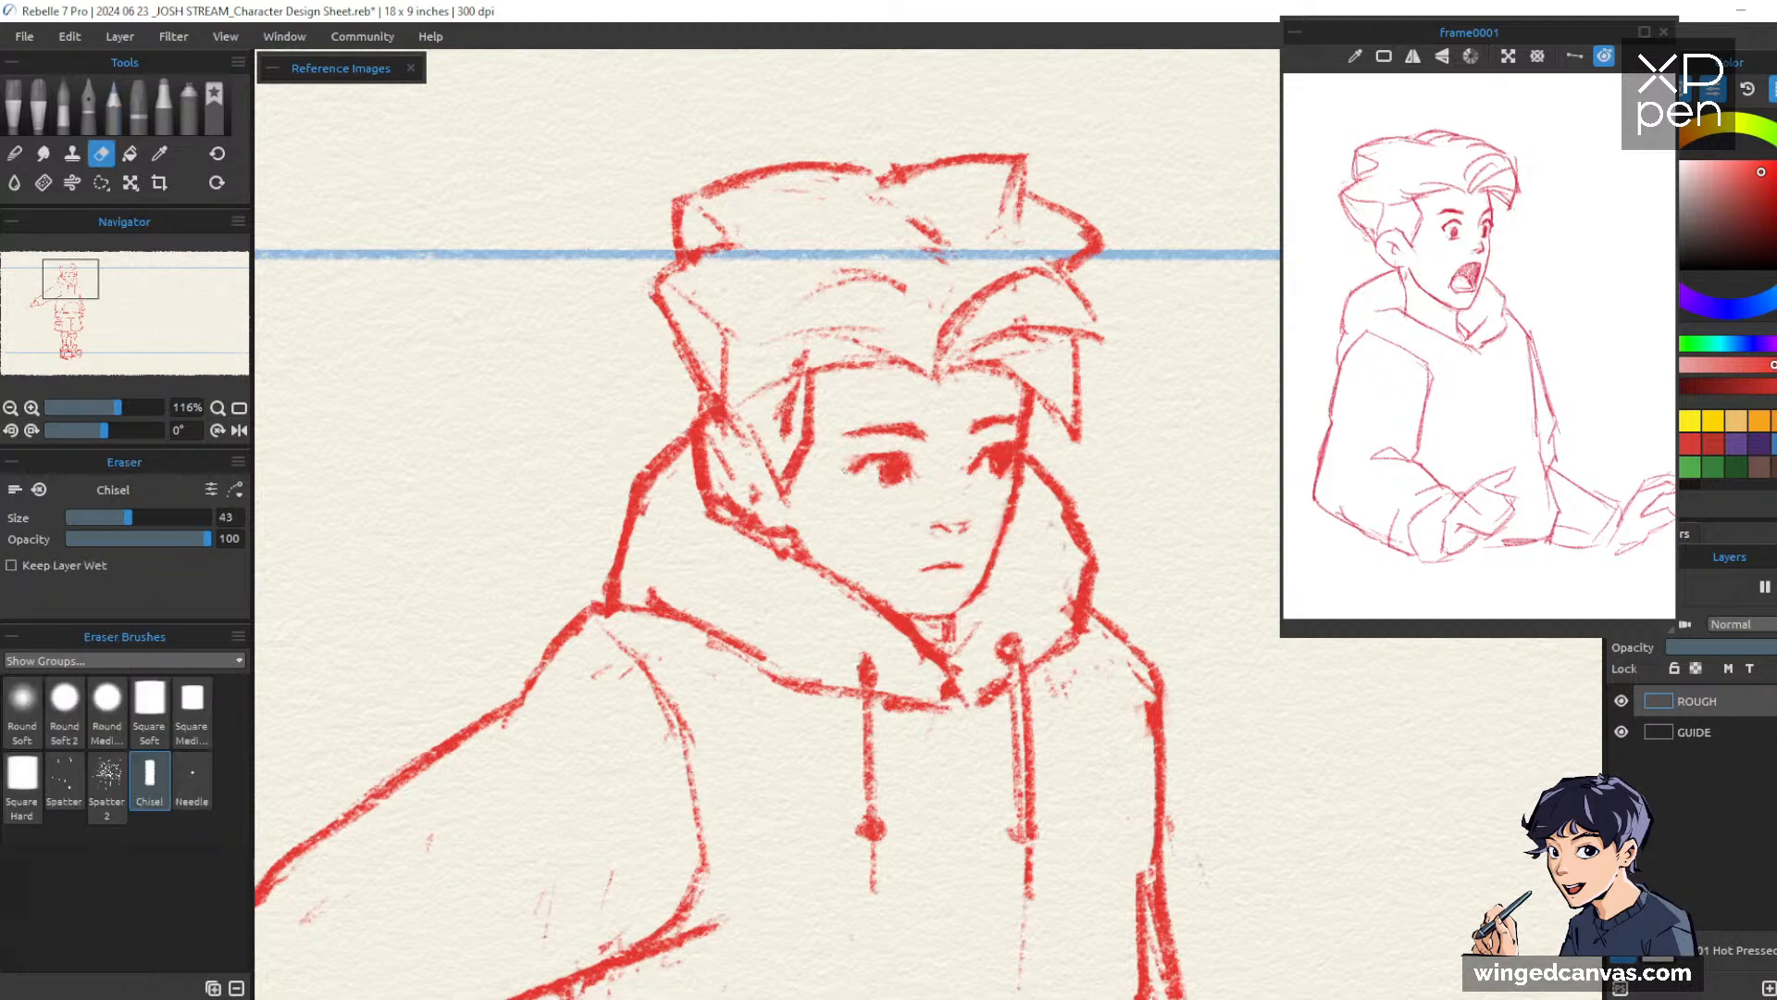
key("p")
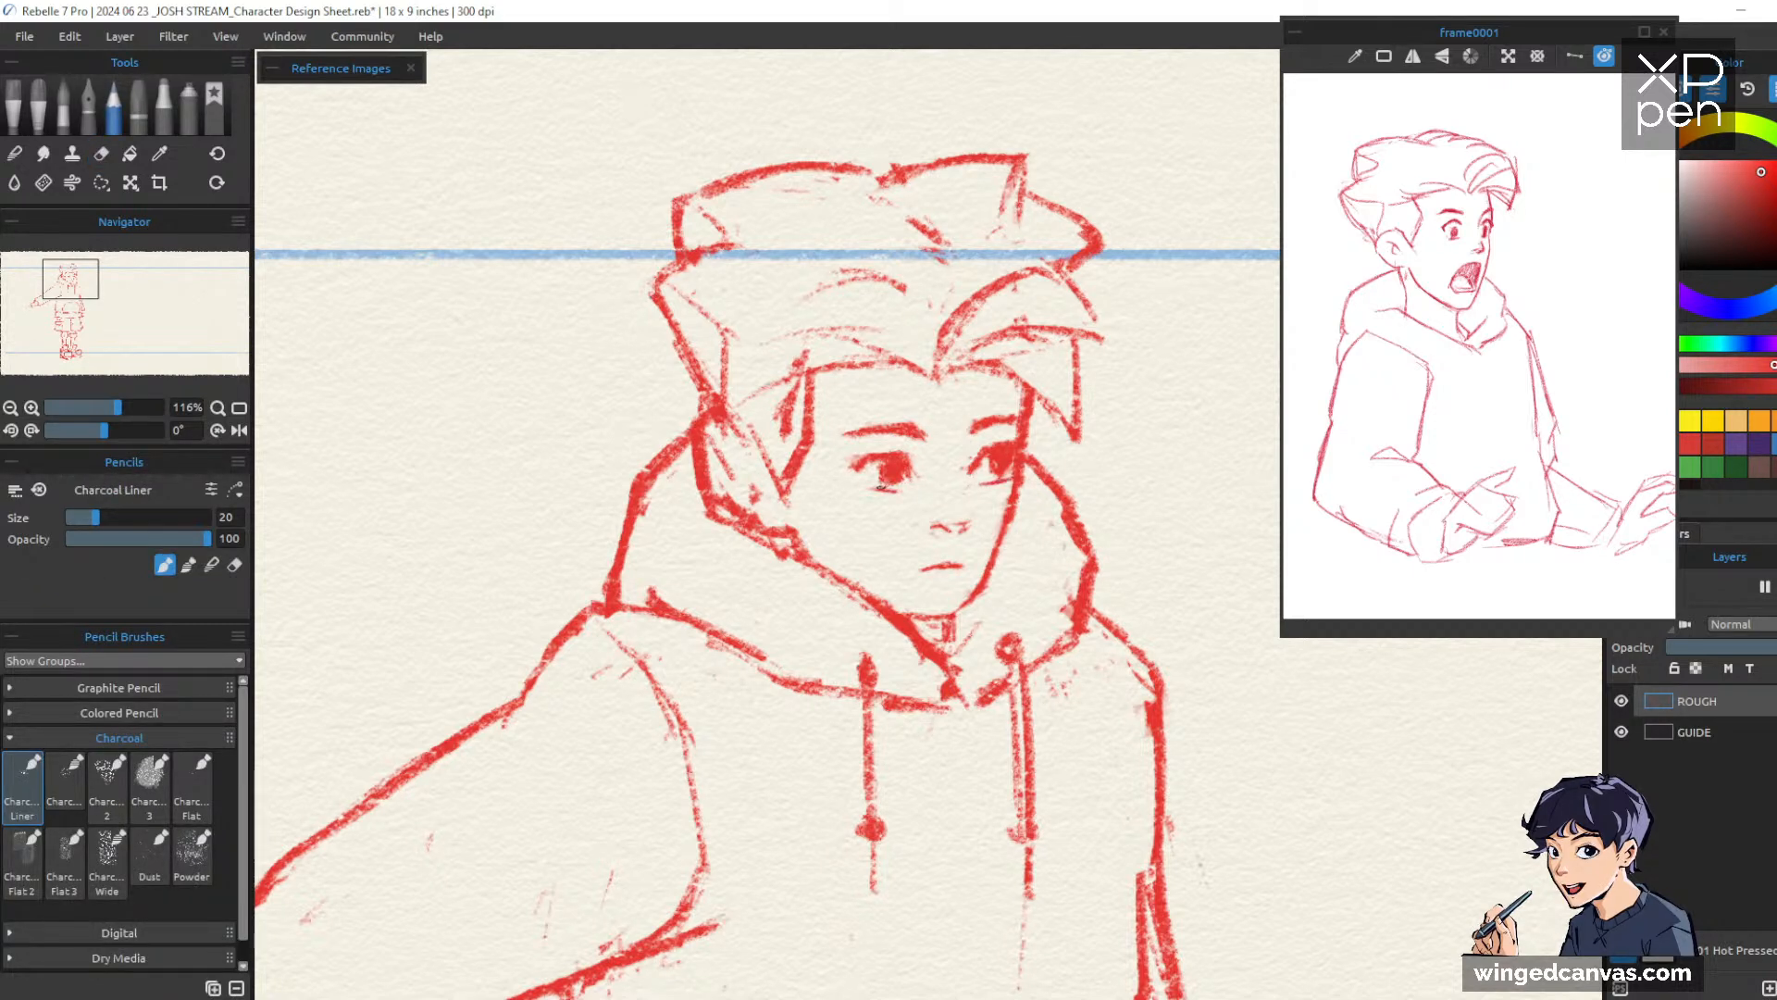
key("e")
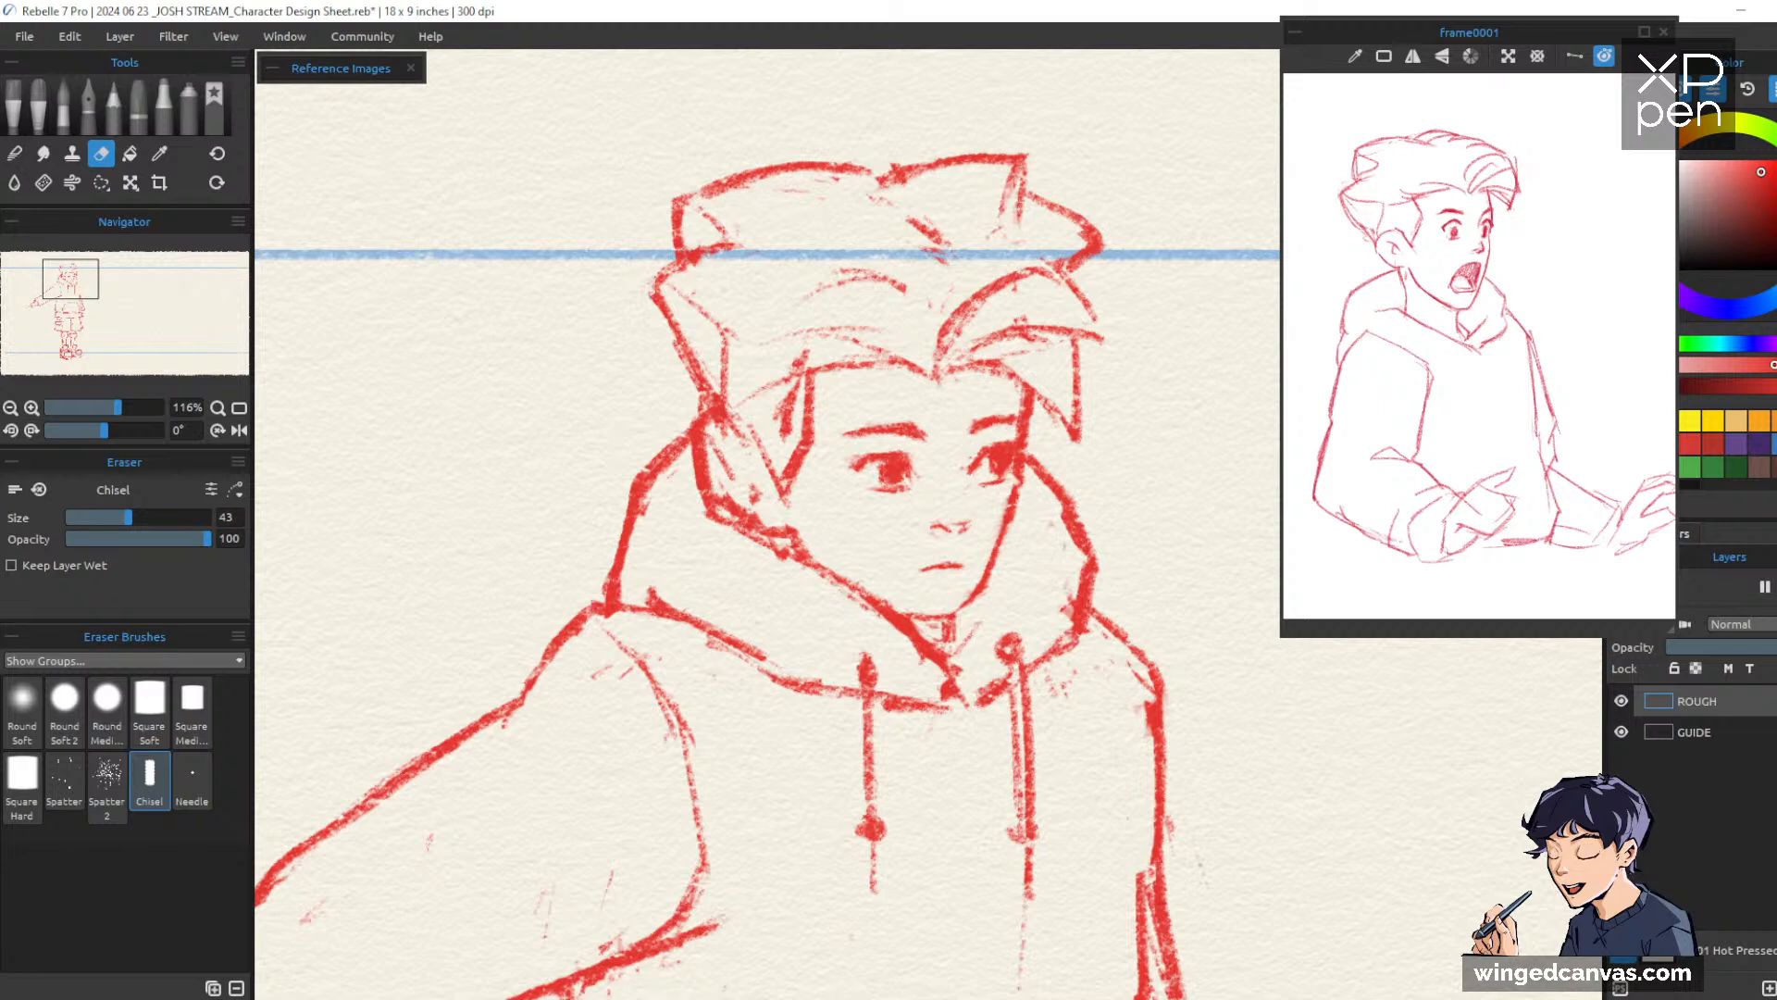
key("p")
Try to stretch the ROUGH and GUIDE layers together vertically to a height of 7.843 in
left_click_drag(1184, 449, 1154, 475)
left_click_drag(1227, 584, 1056, 468)
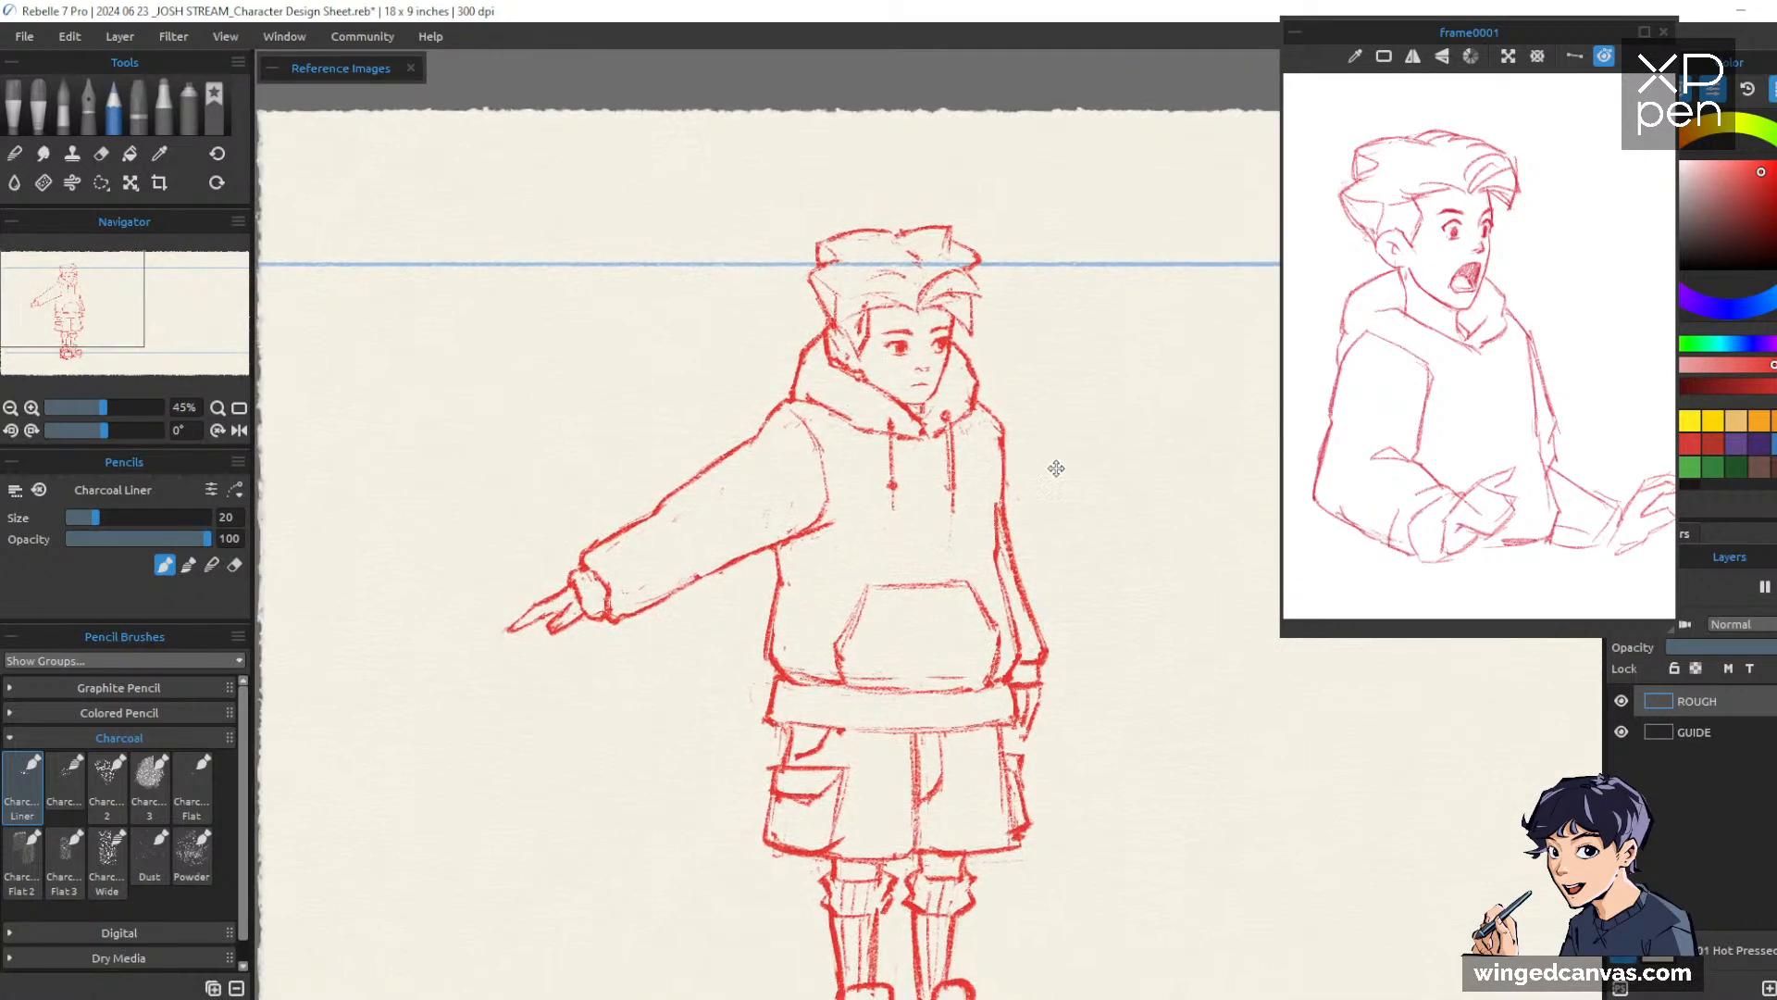
left_click_drag(1114, 574, 1123, 475)
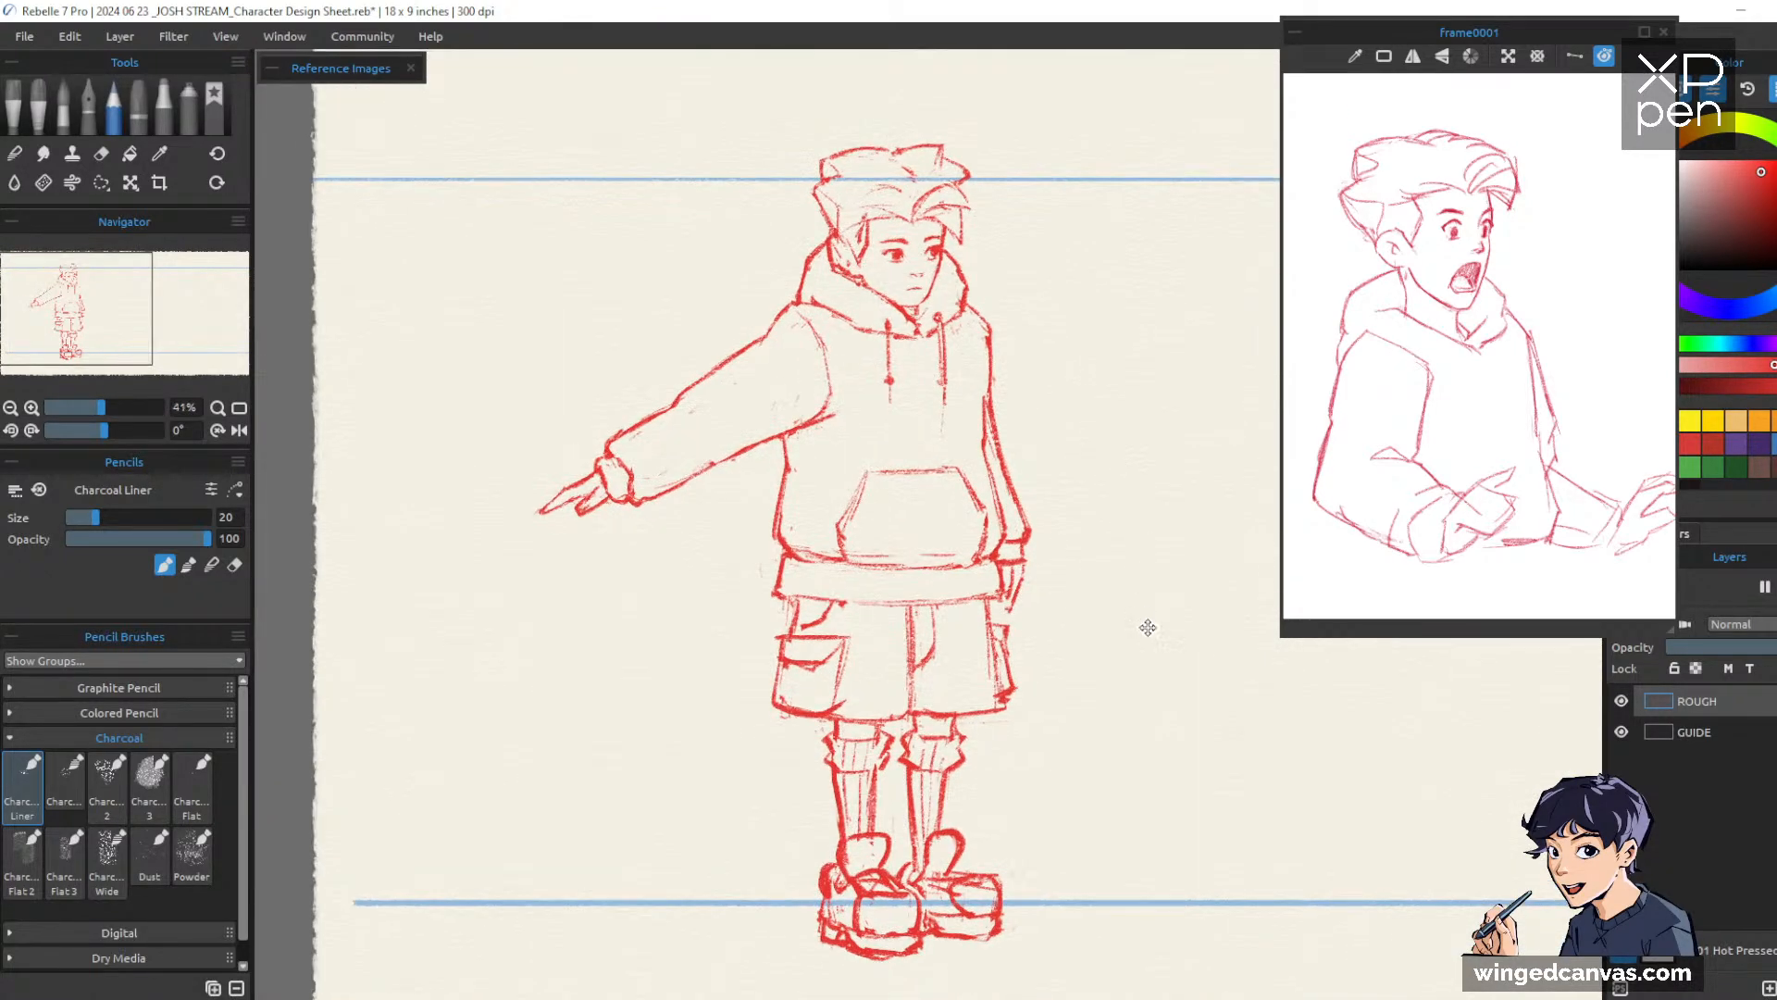
left_click_drag(1148, 625, 1019, 651)
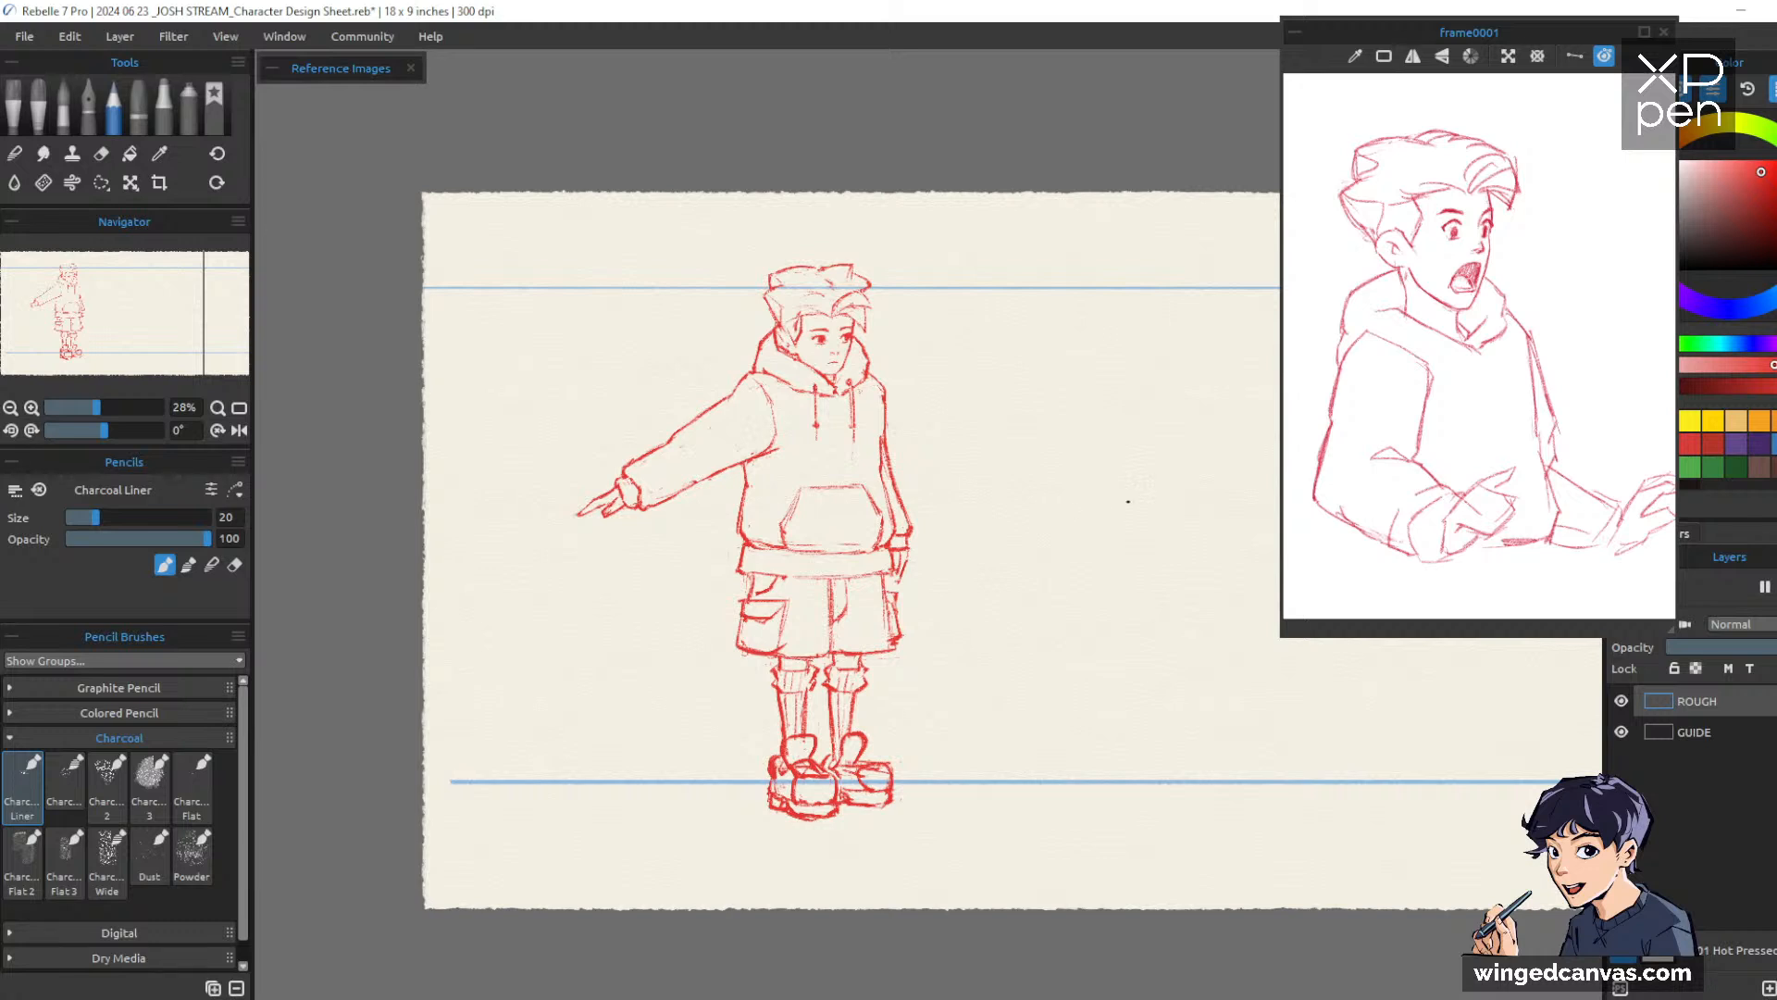
key("ctrl+t")
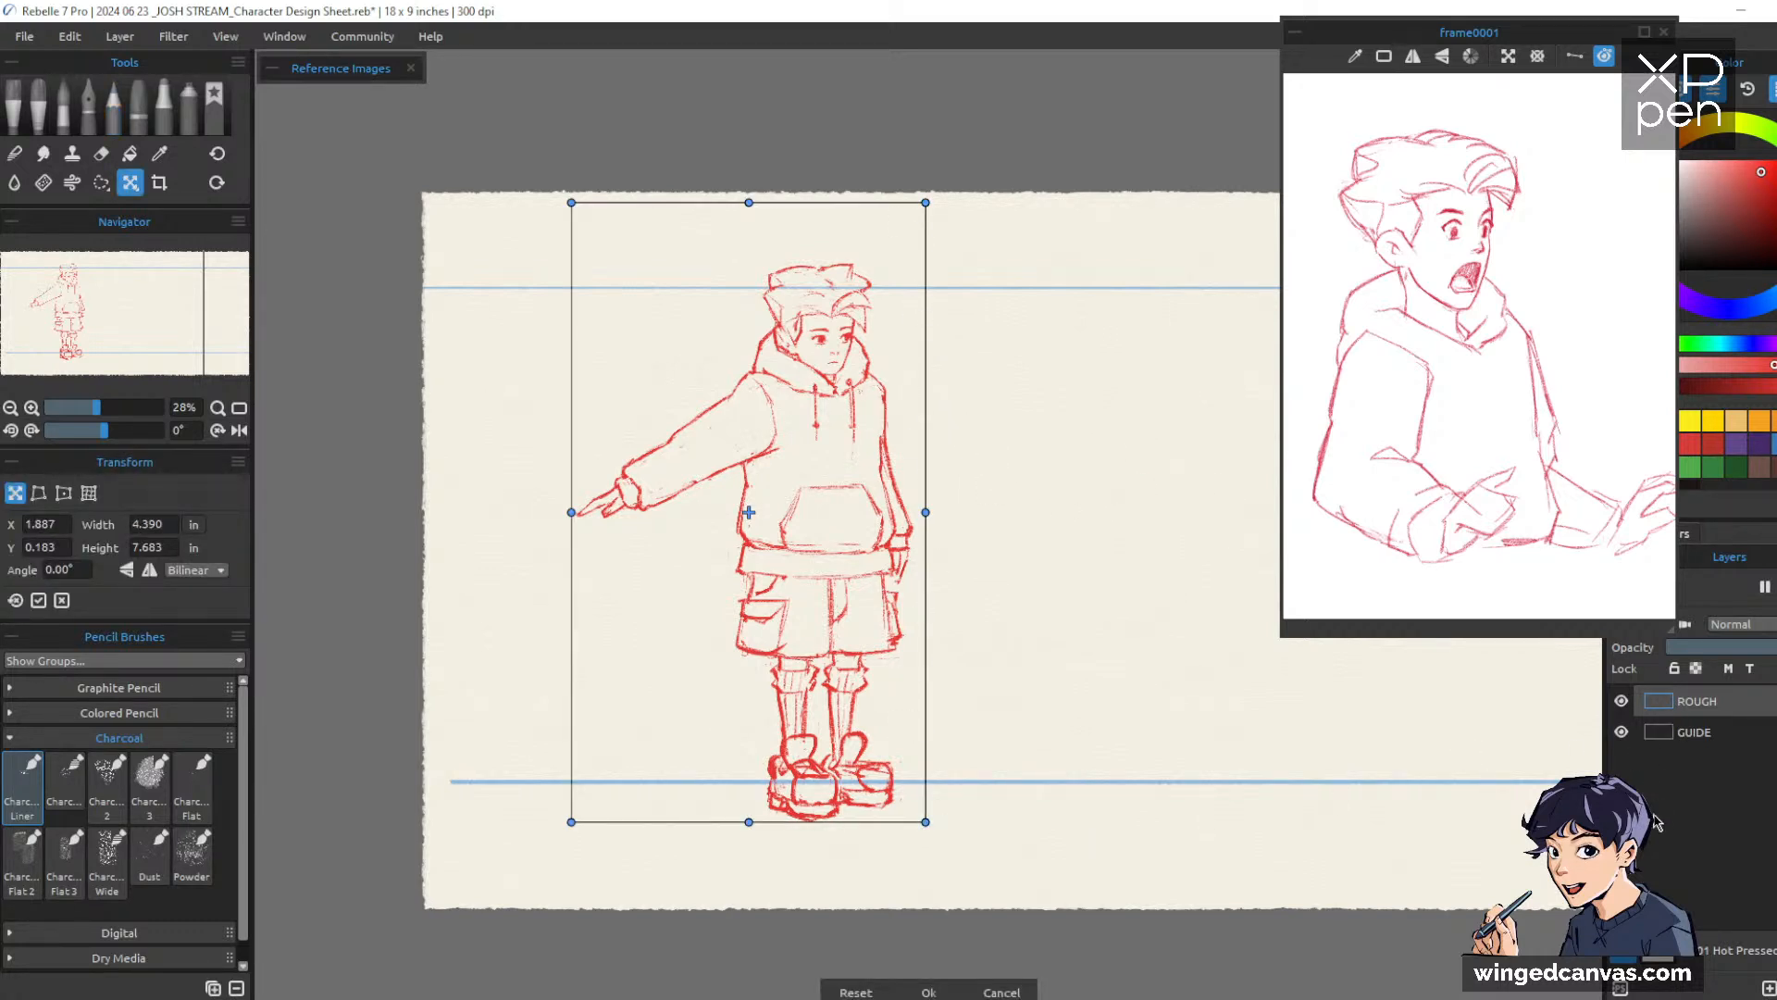
key("Return")
key("ctrl+t")
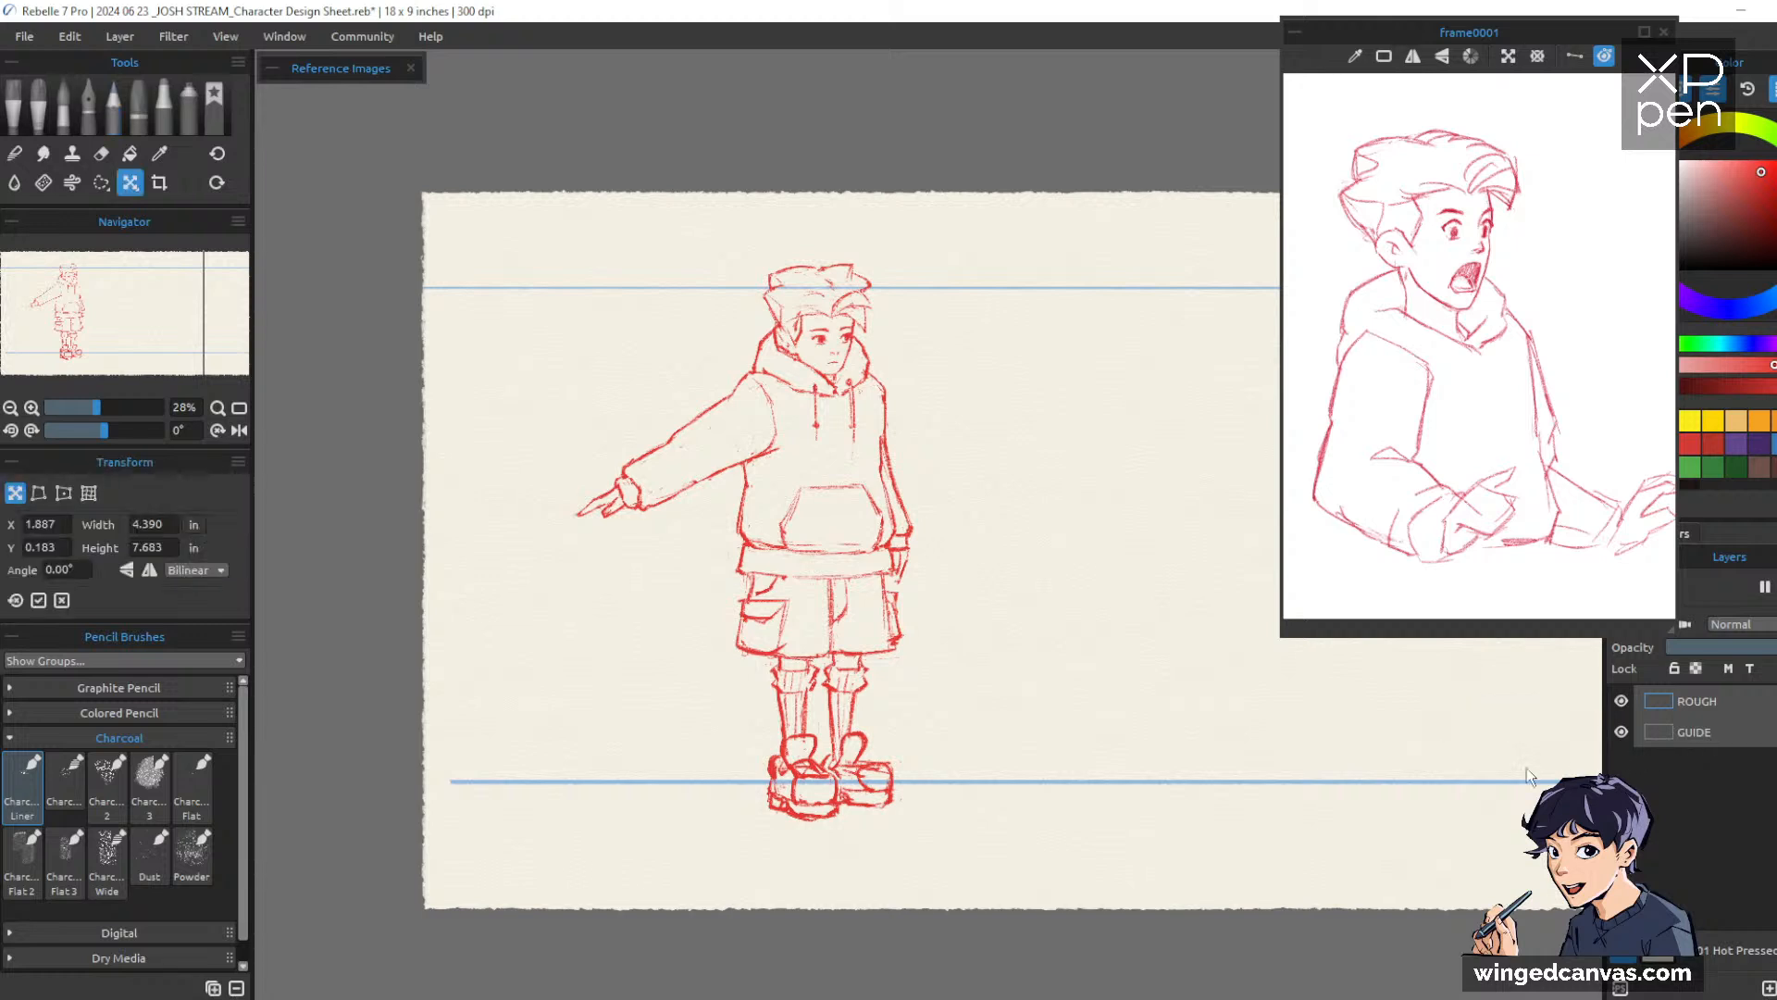
mouse_move(1144, 821)
left_mouse_down()
mouse_move(1144, 866)
mouse_move(1145, 833)
left_mouse_up()
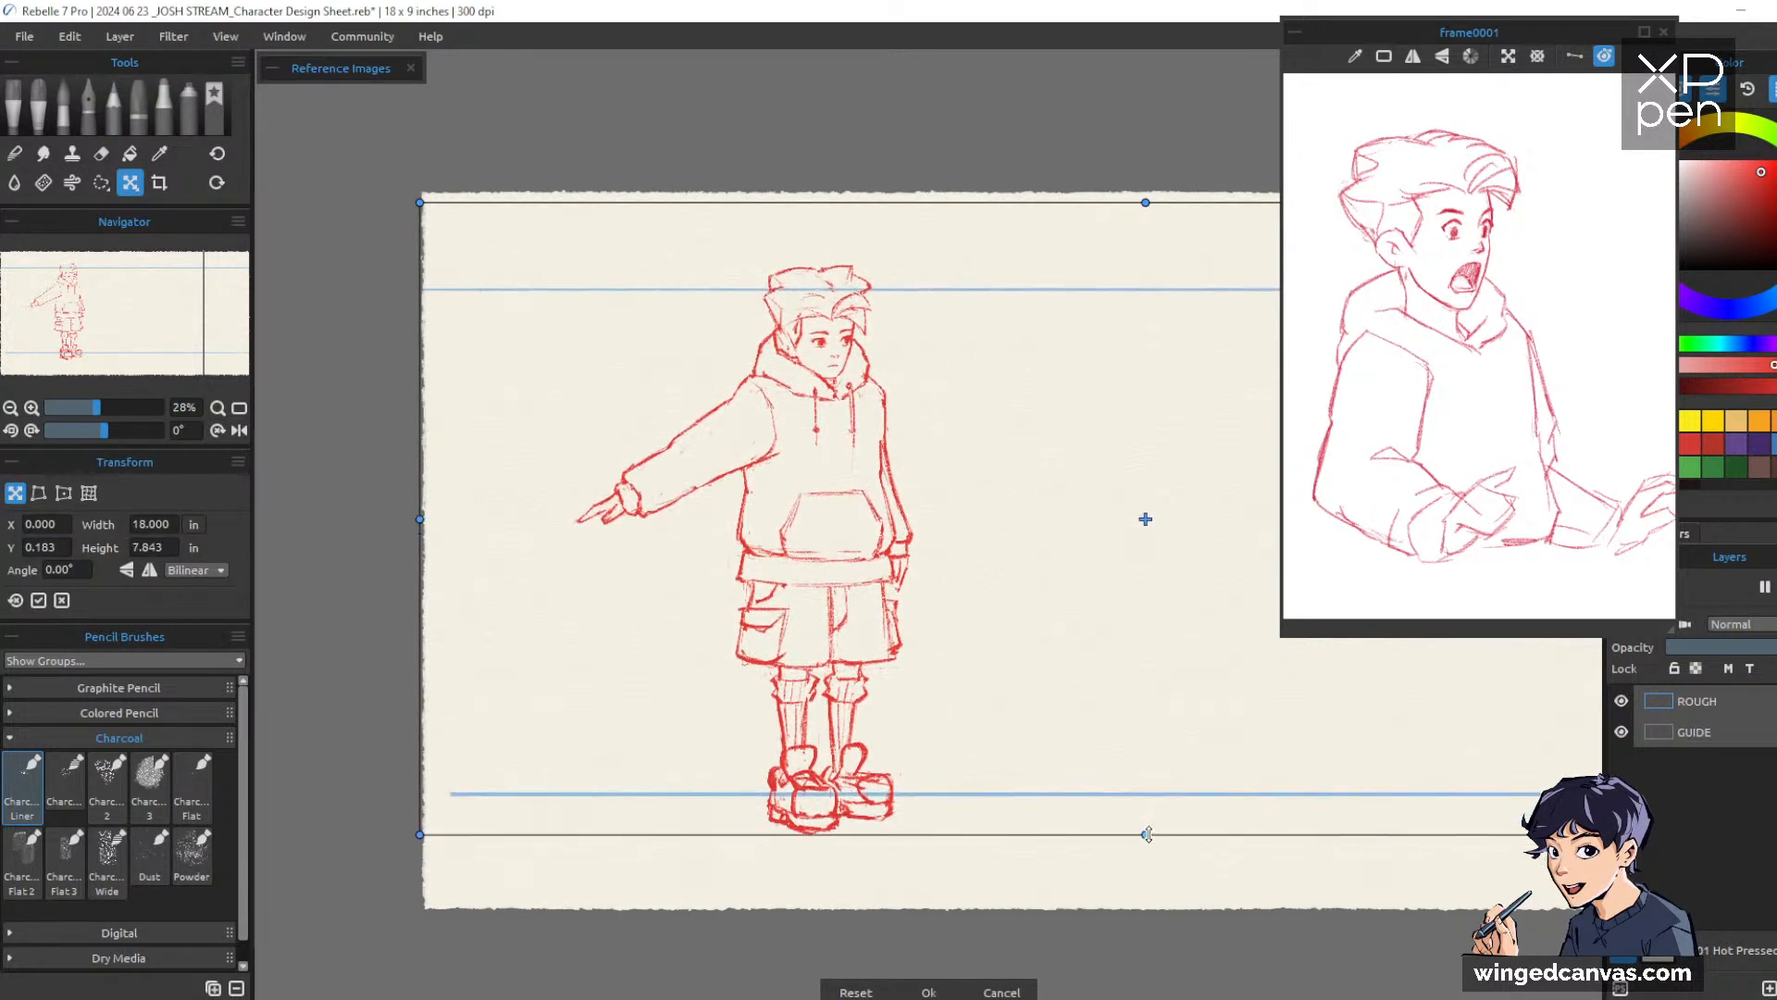
key("Return")
Scale the ROUGH and GUIDE layers together to about 20.24 by 8.63 in and reposition the figure to fill the sheet's height
key("ctrl+t")
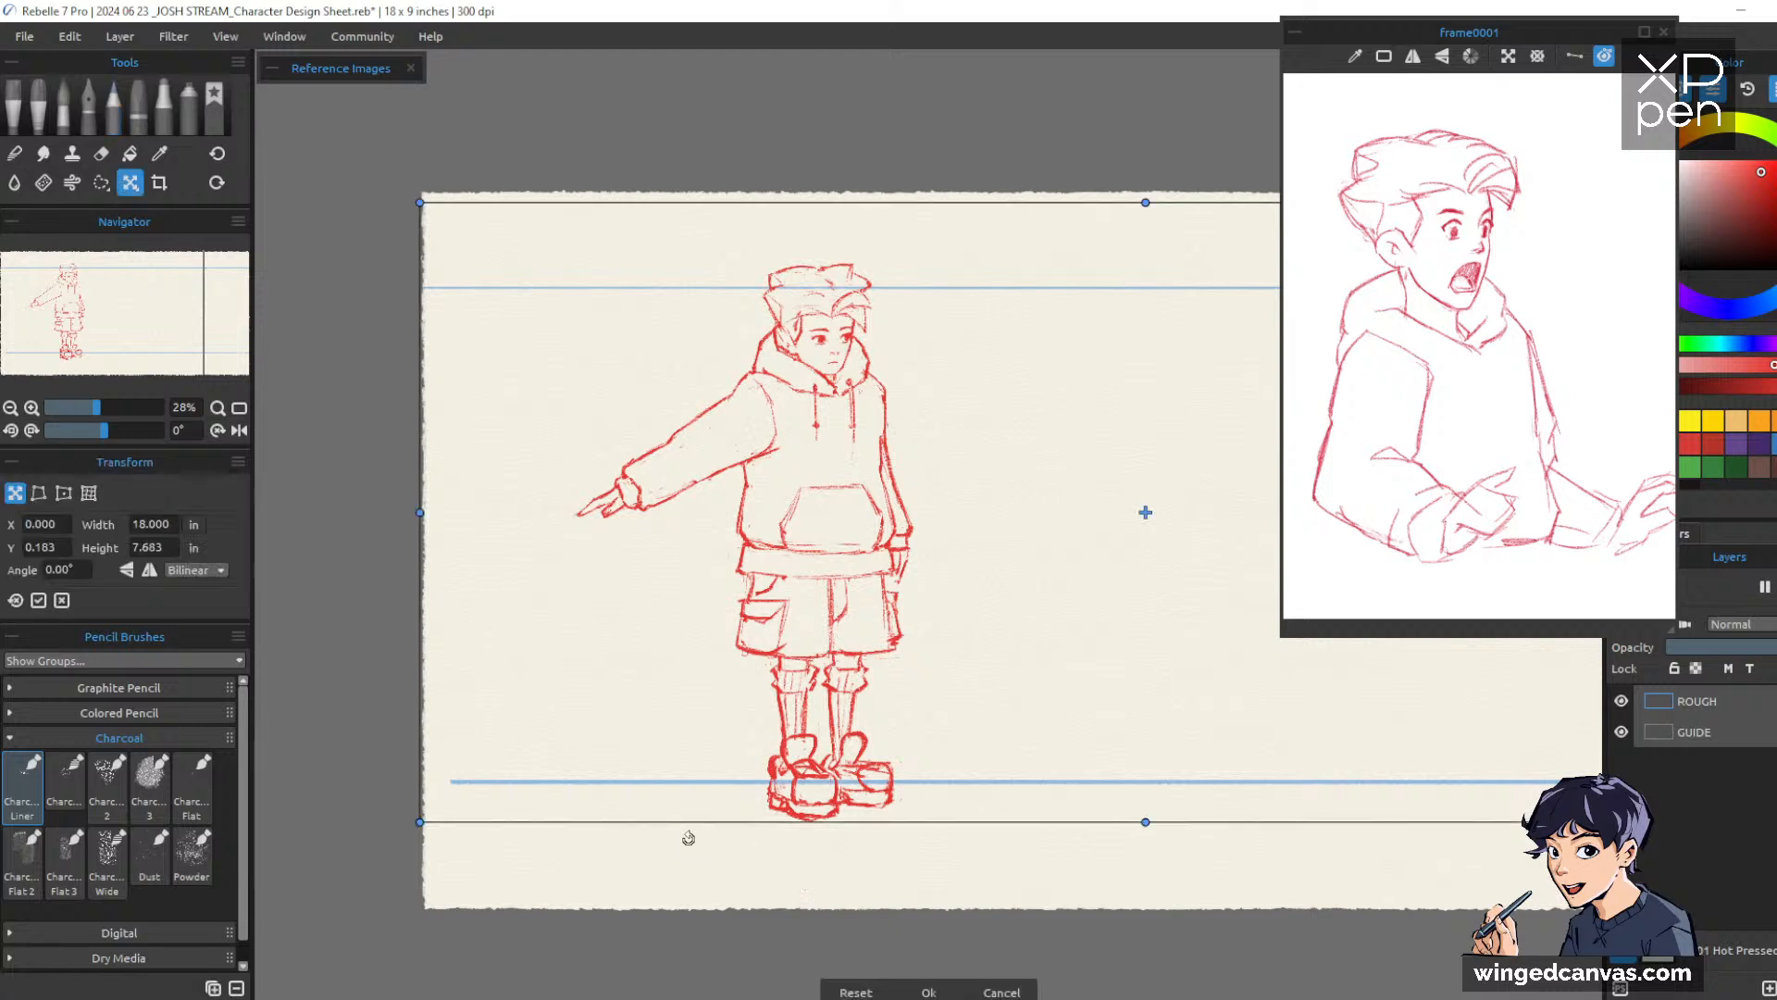
left_click_drag(423, 822, 348, 880)
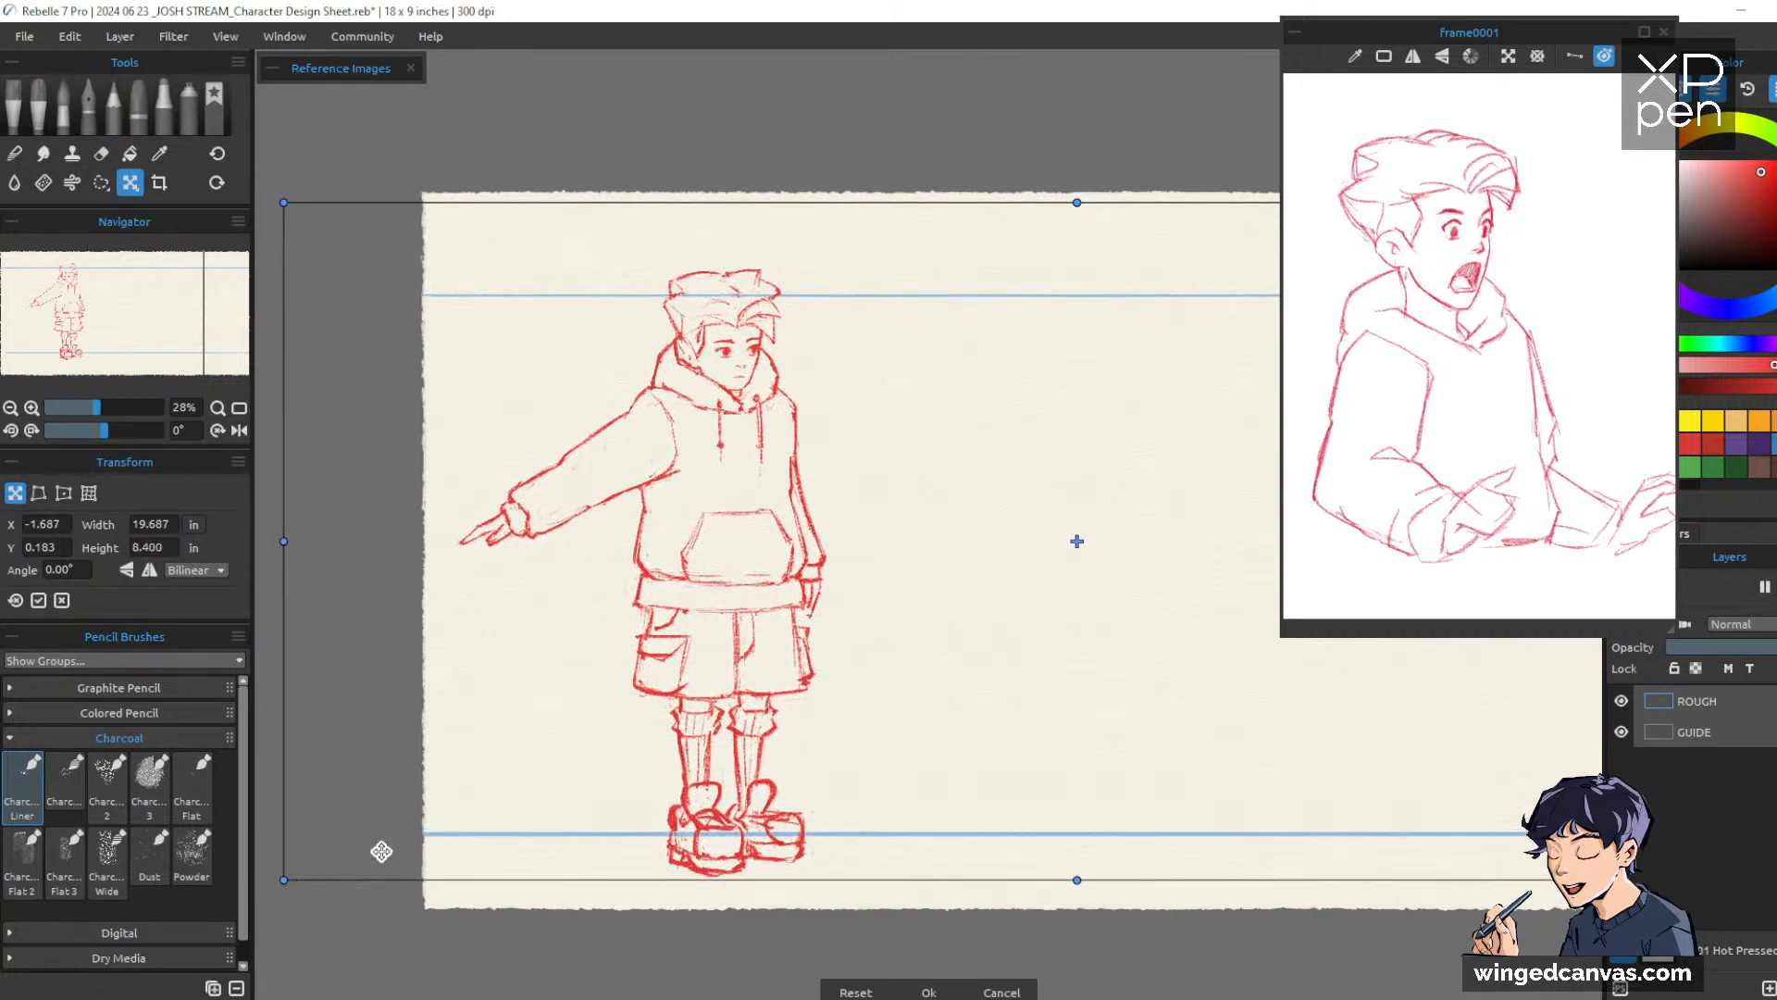
mouse_move(805, 692)
left_mouse_down()
mouse_move(842, 706)
mouse_move(849, 677)
left_mouse_up()
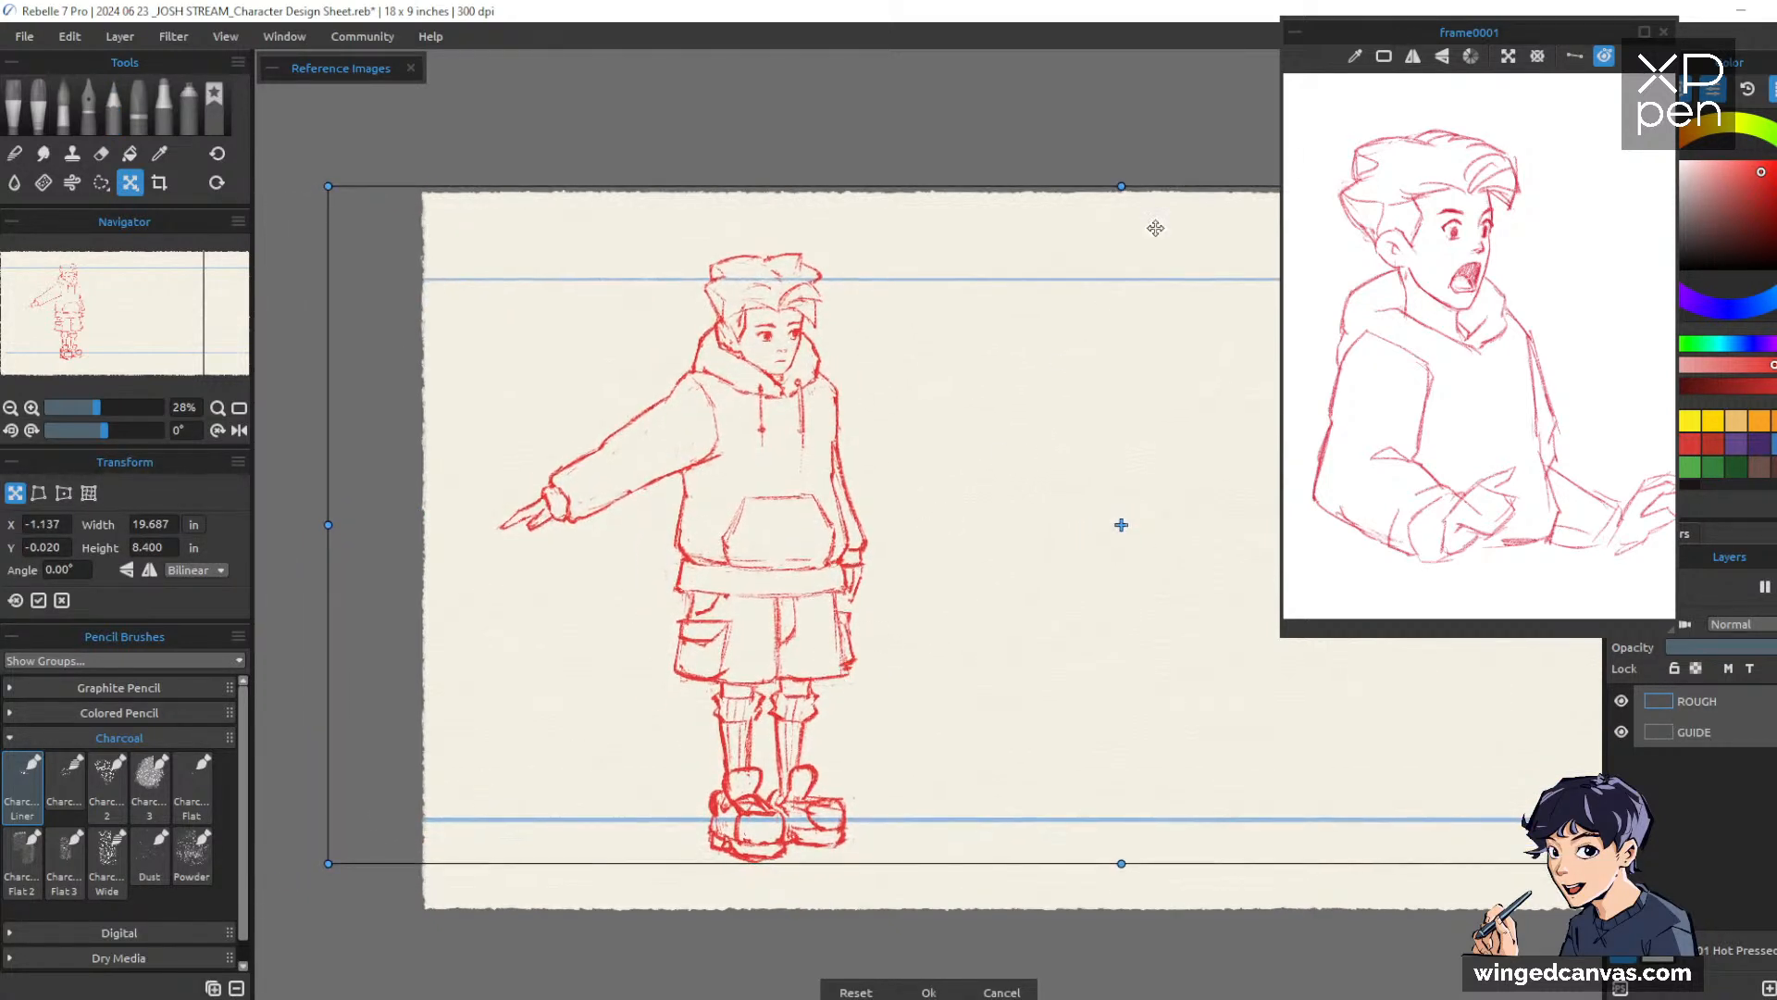
left_click_drag(328, 188, 298, 169)
left_click_drag(803, 453, 819, 456)
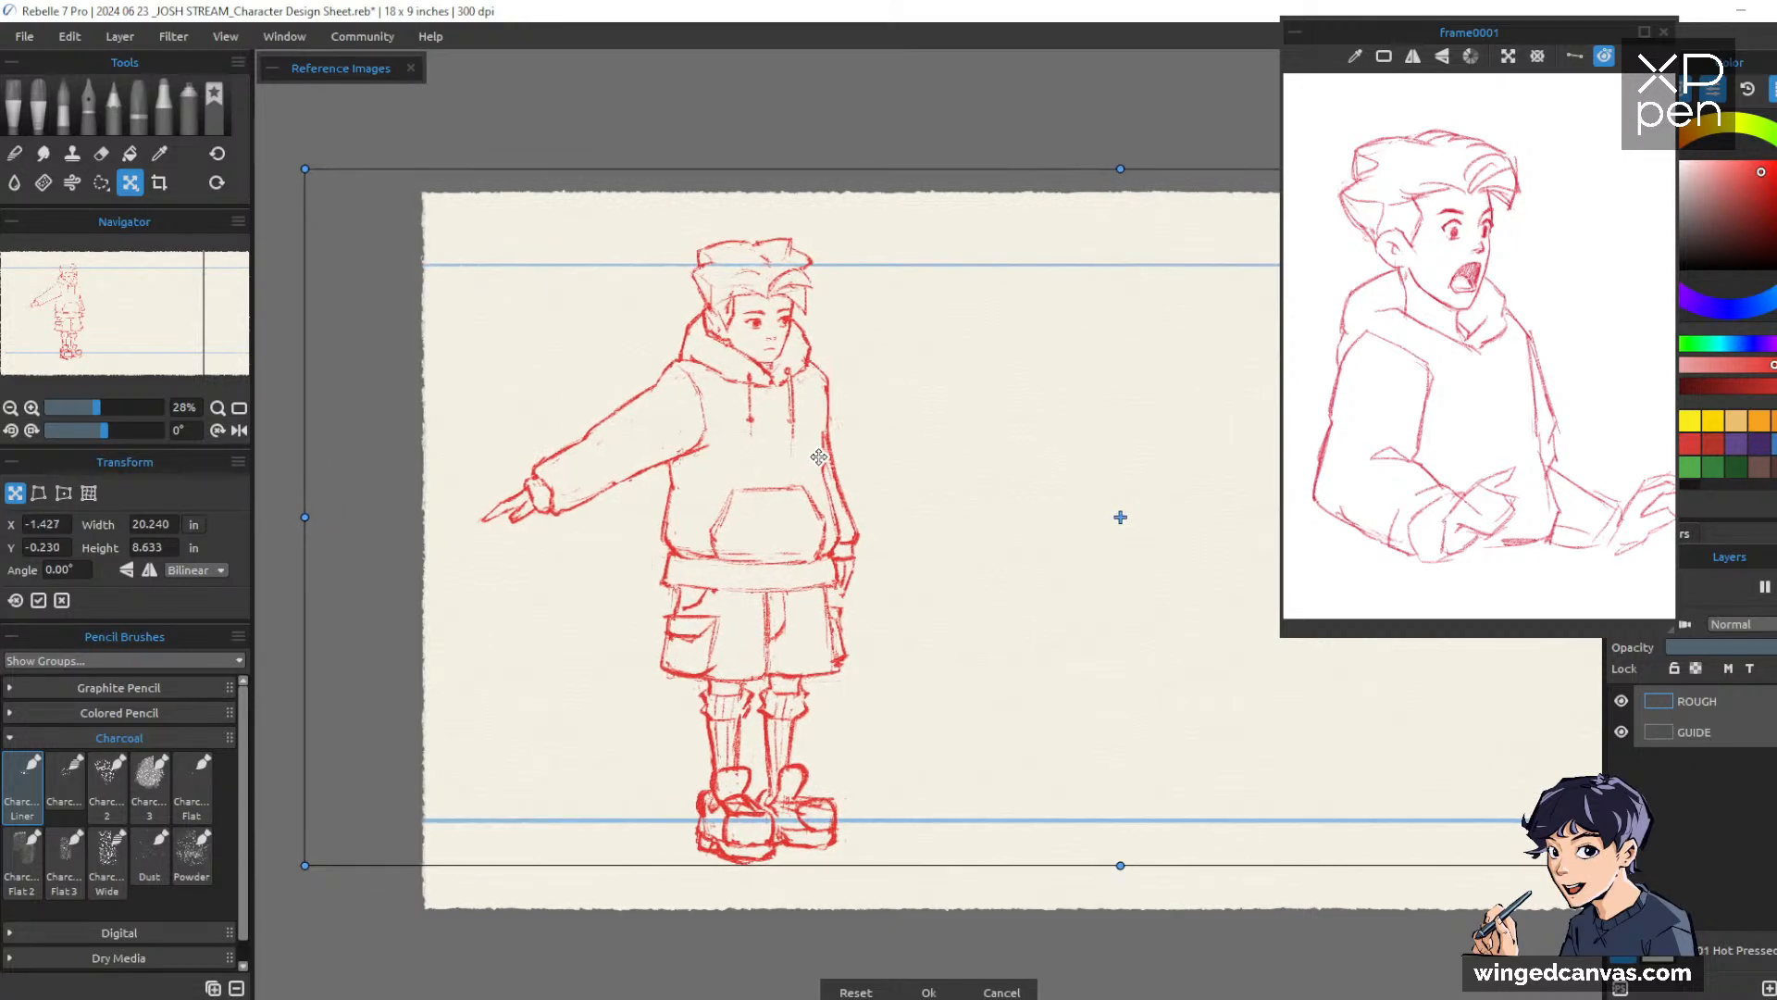
key("Return")
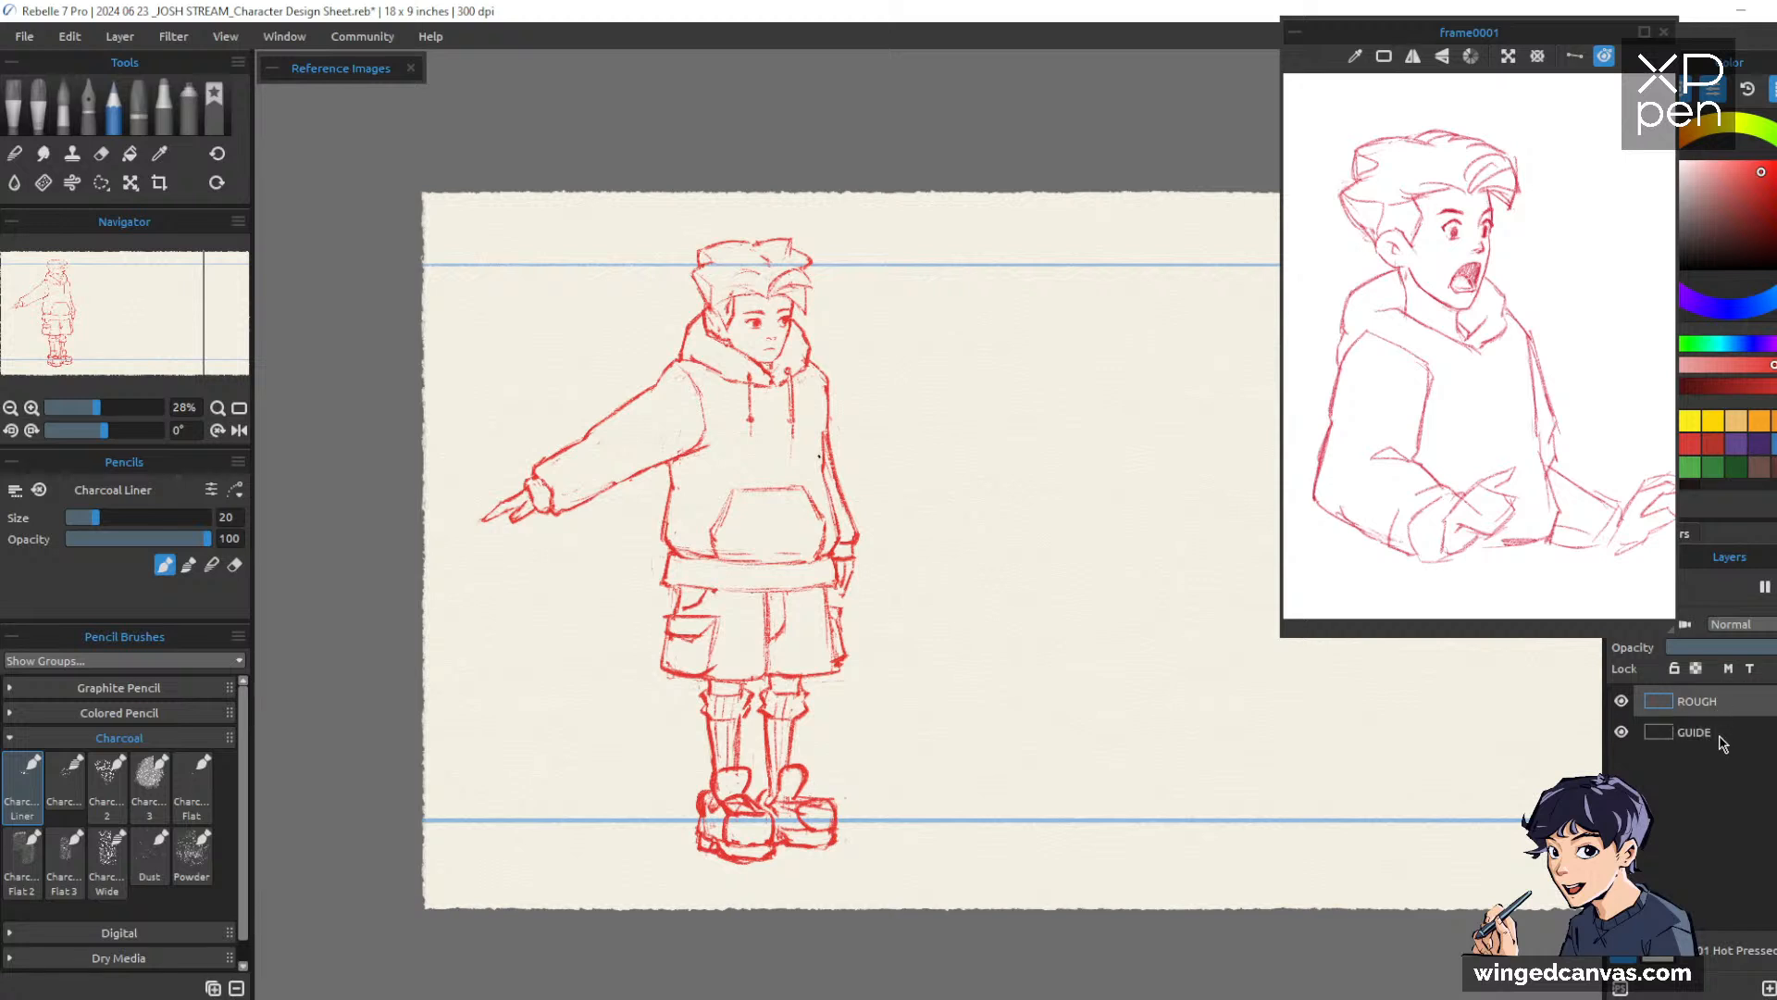
Lower the ROUGH layer's opacity until the sketch is faint, and put away the frame0001 reference and the reference image list
left_click(1712, 647)
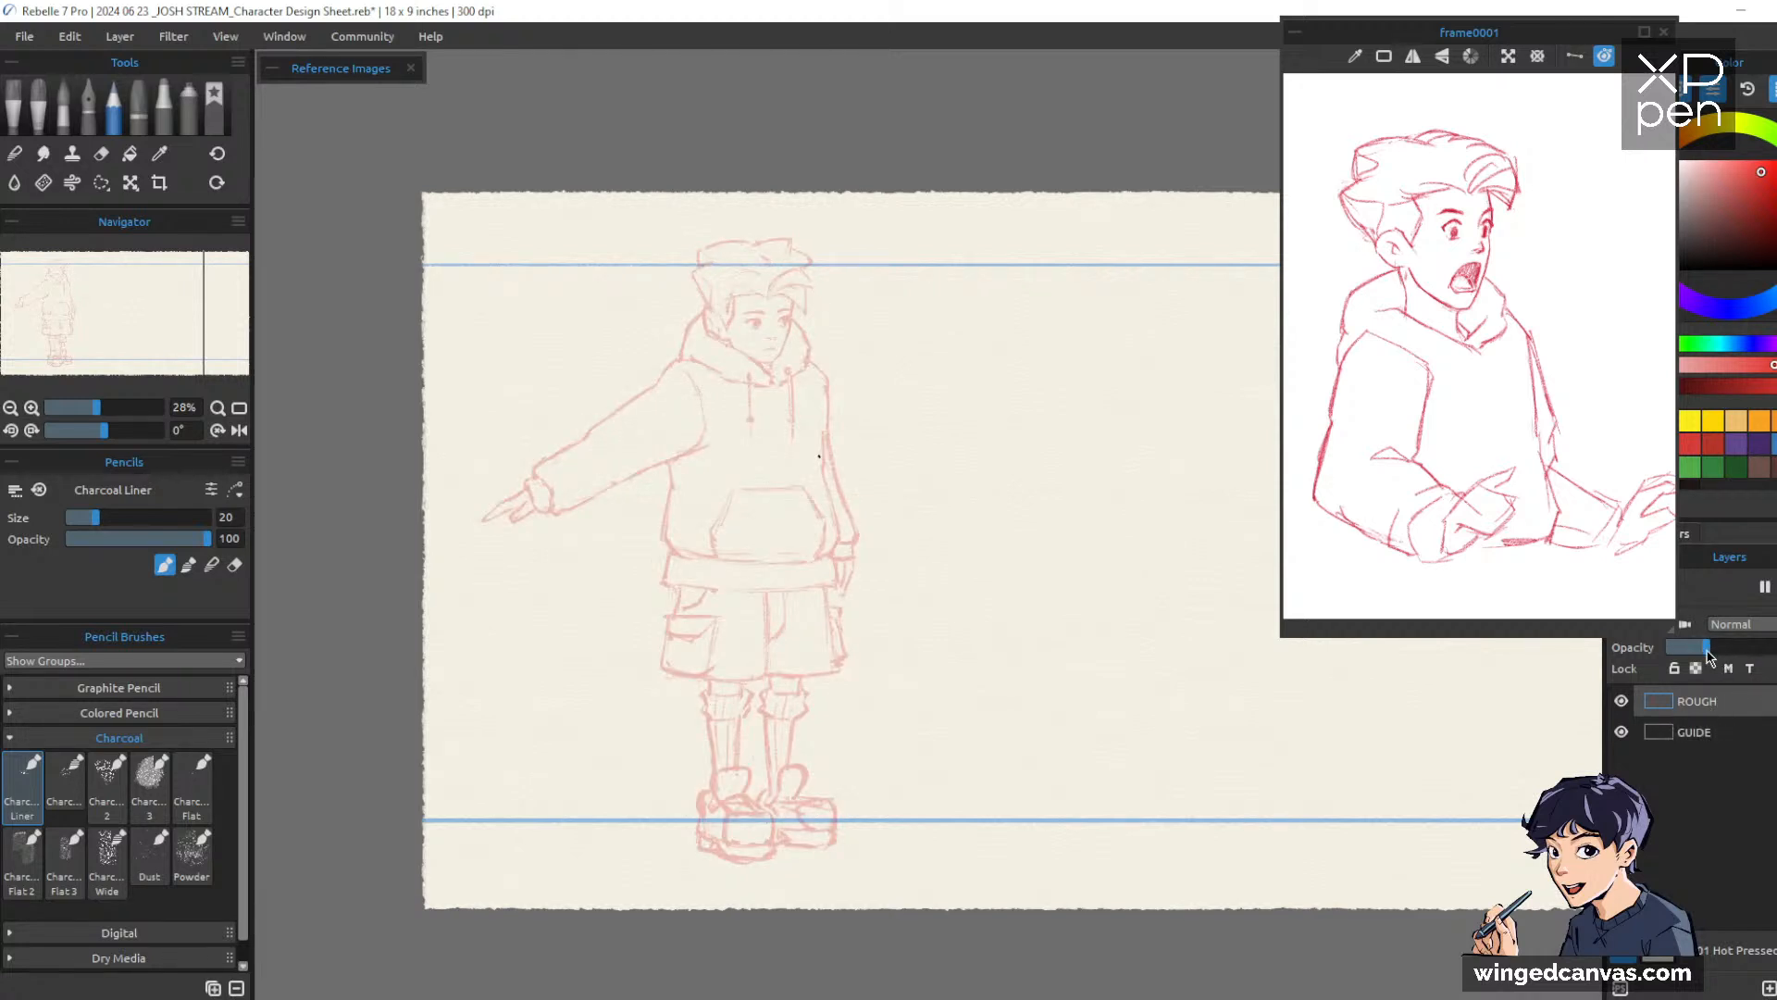
left_click_drag(1504, 38, 1414, 44)
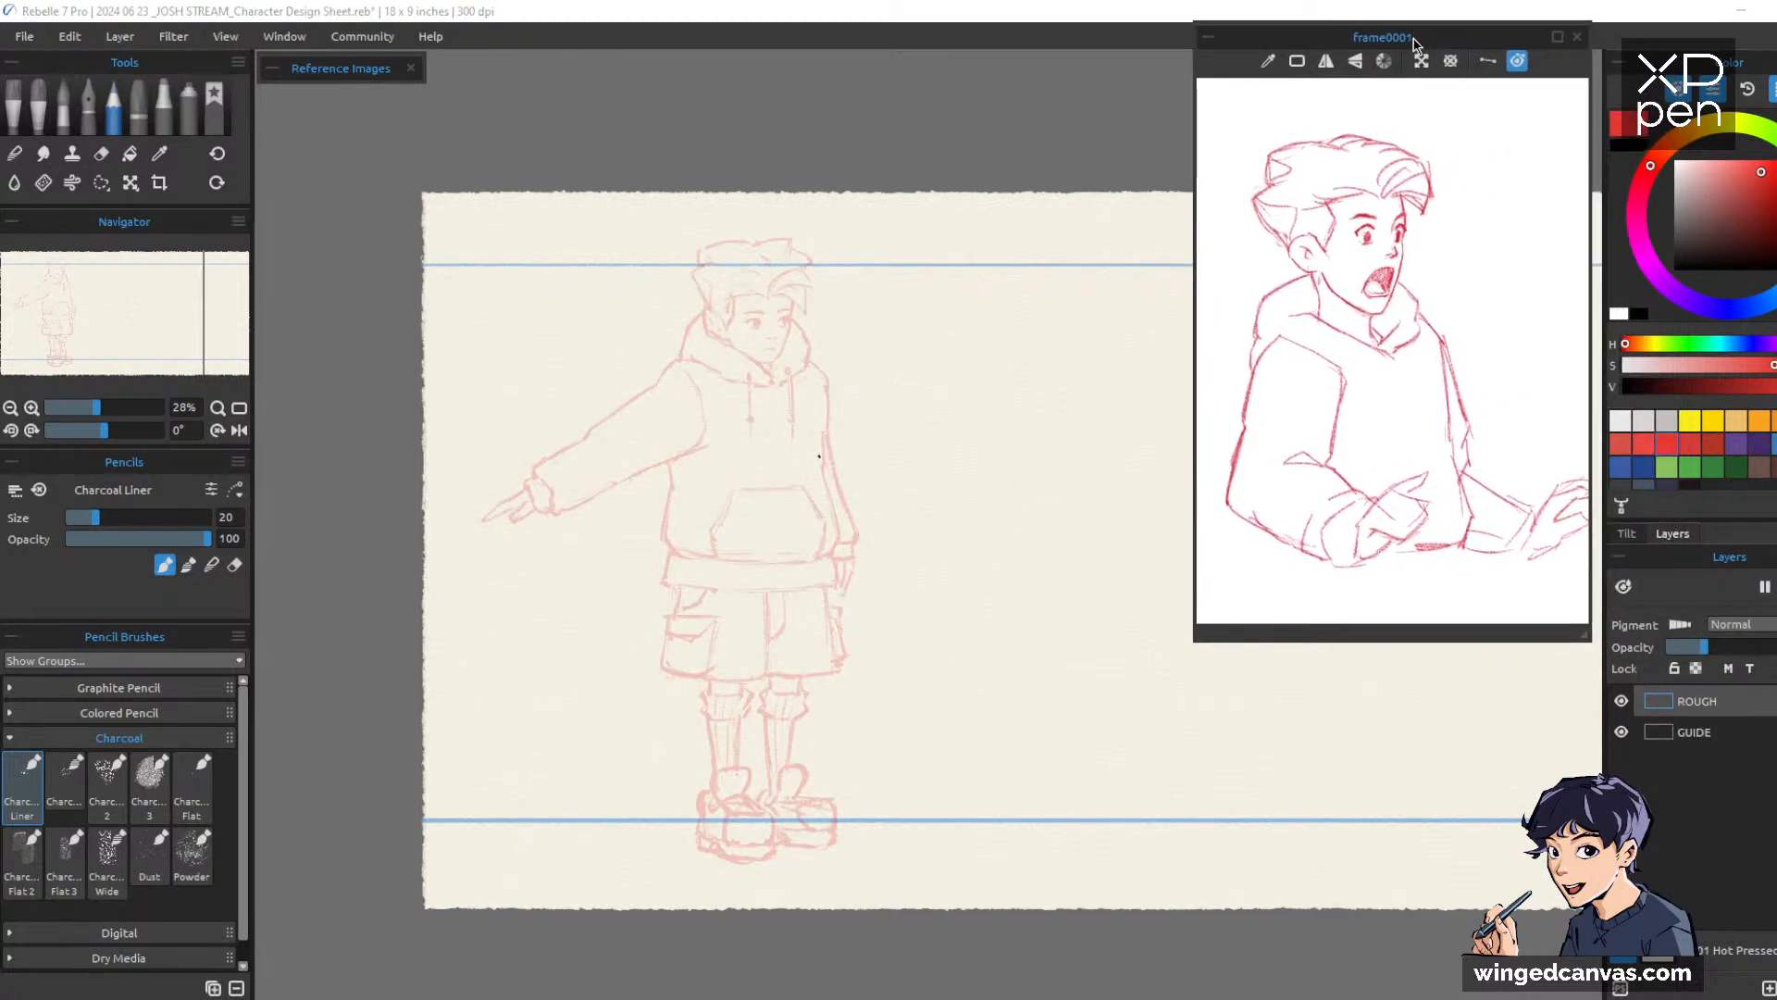
left_click(1214, 40)
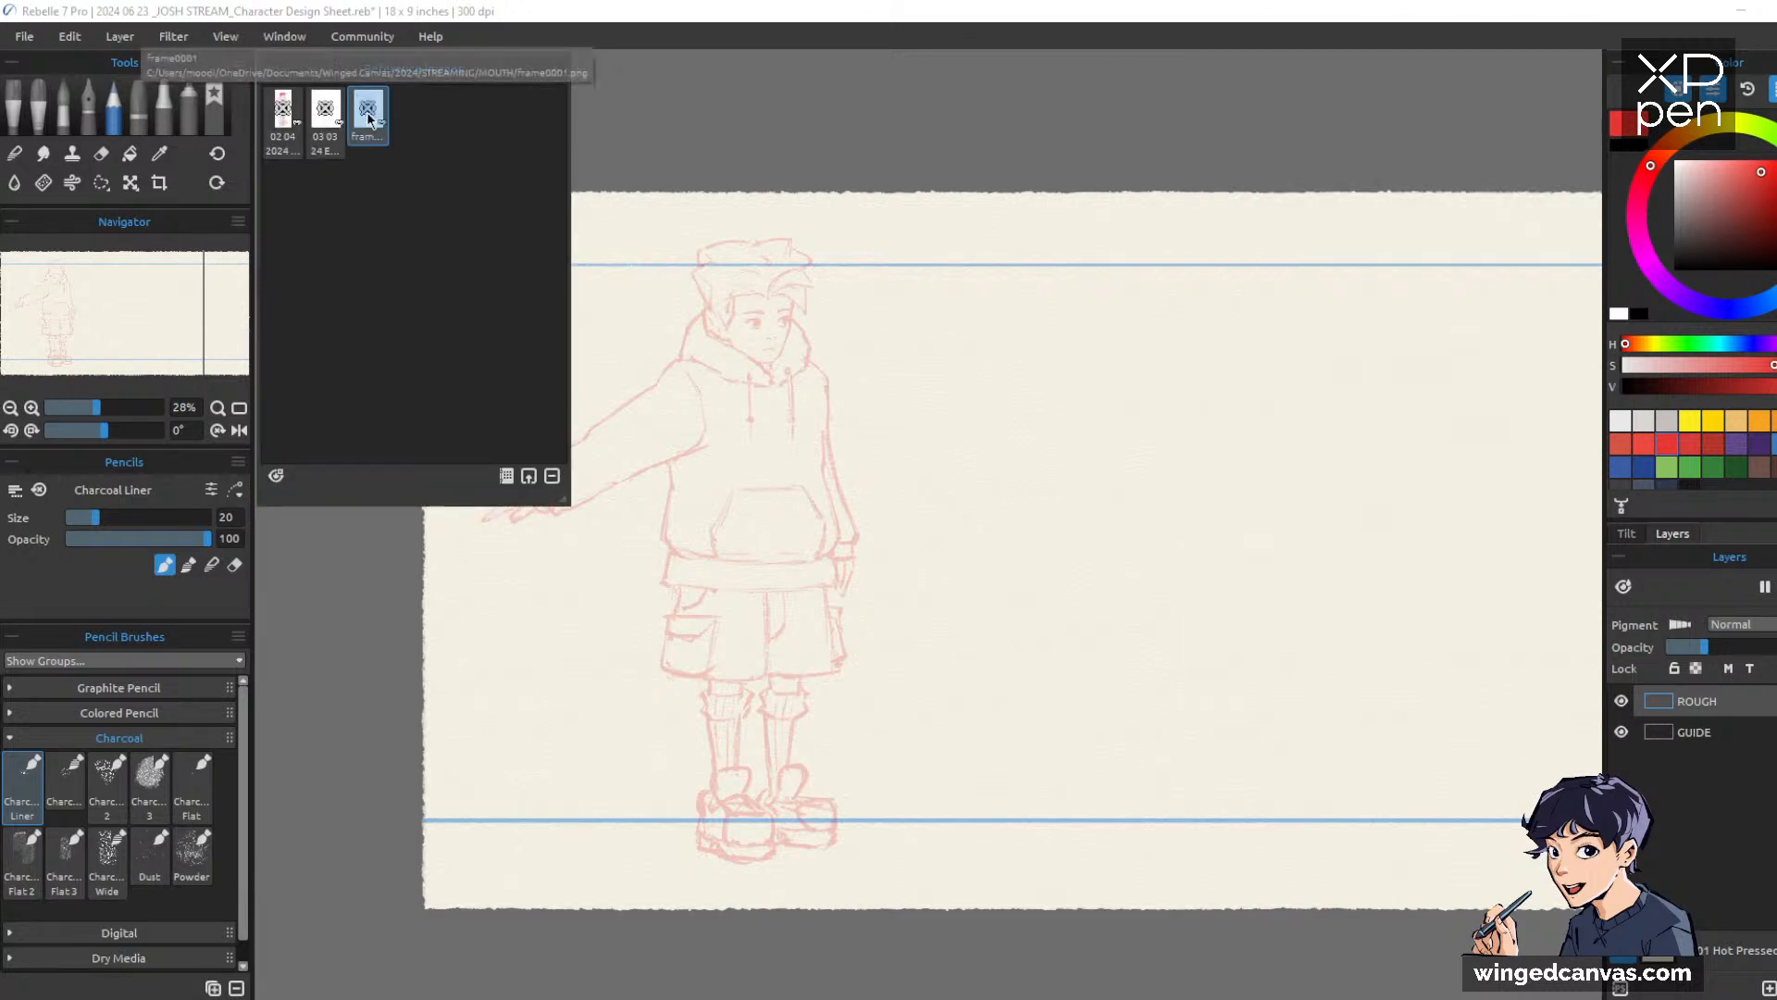
left_click(271, 68)
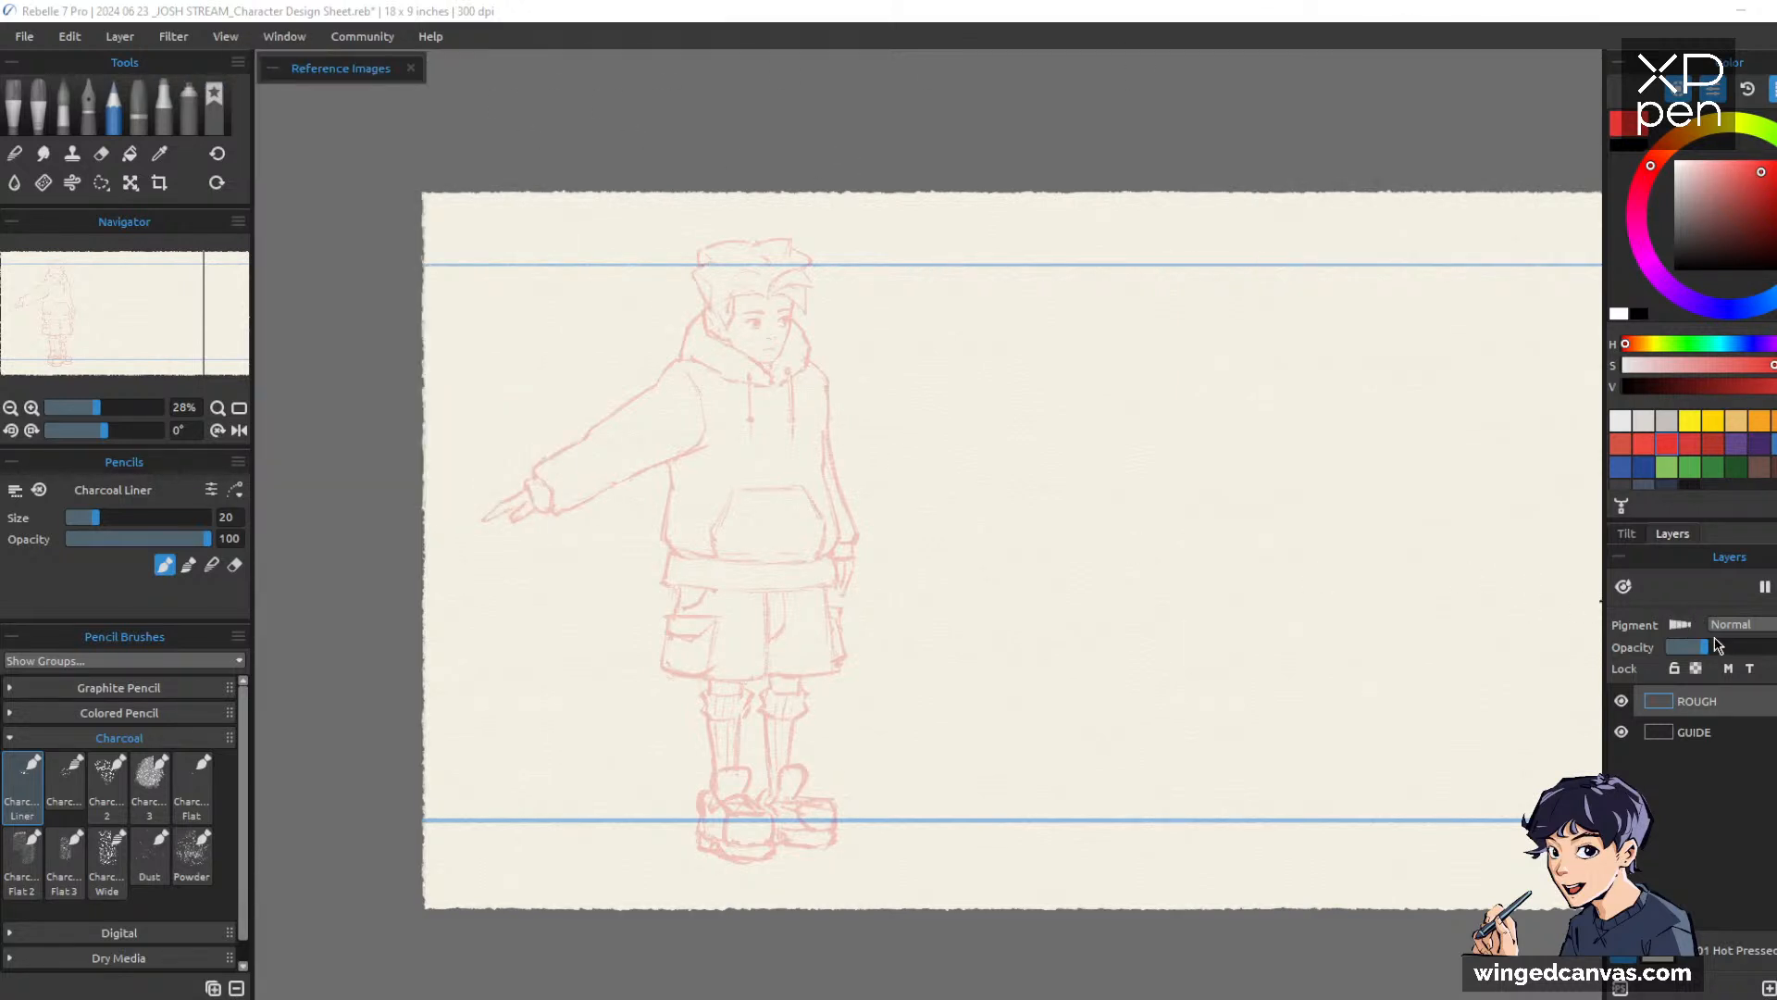
Choose a near-black drawing color and add a new layer named CLEAN above the ROUGH layer
left_click(1700, 483)
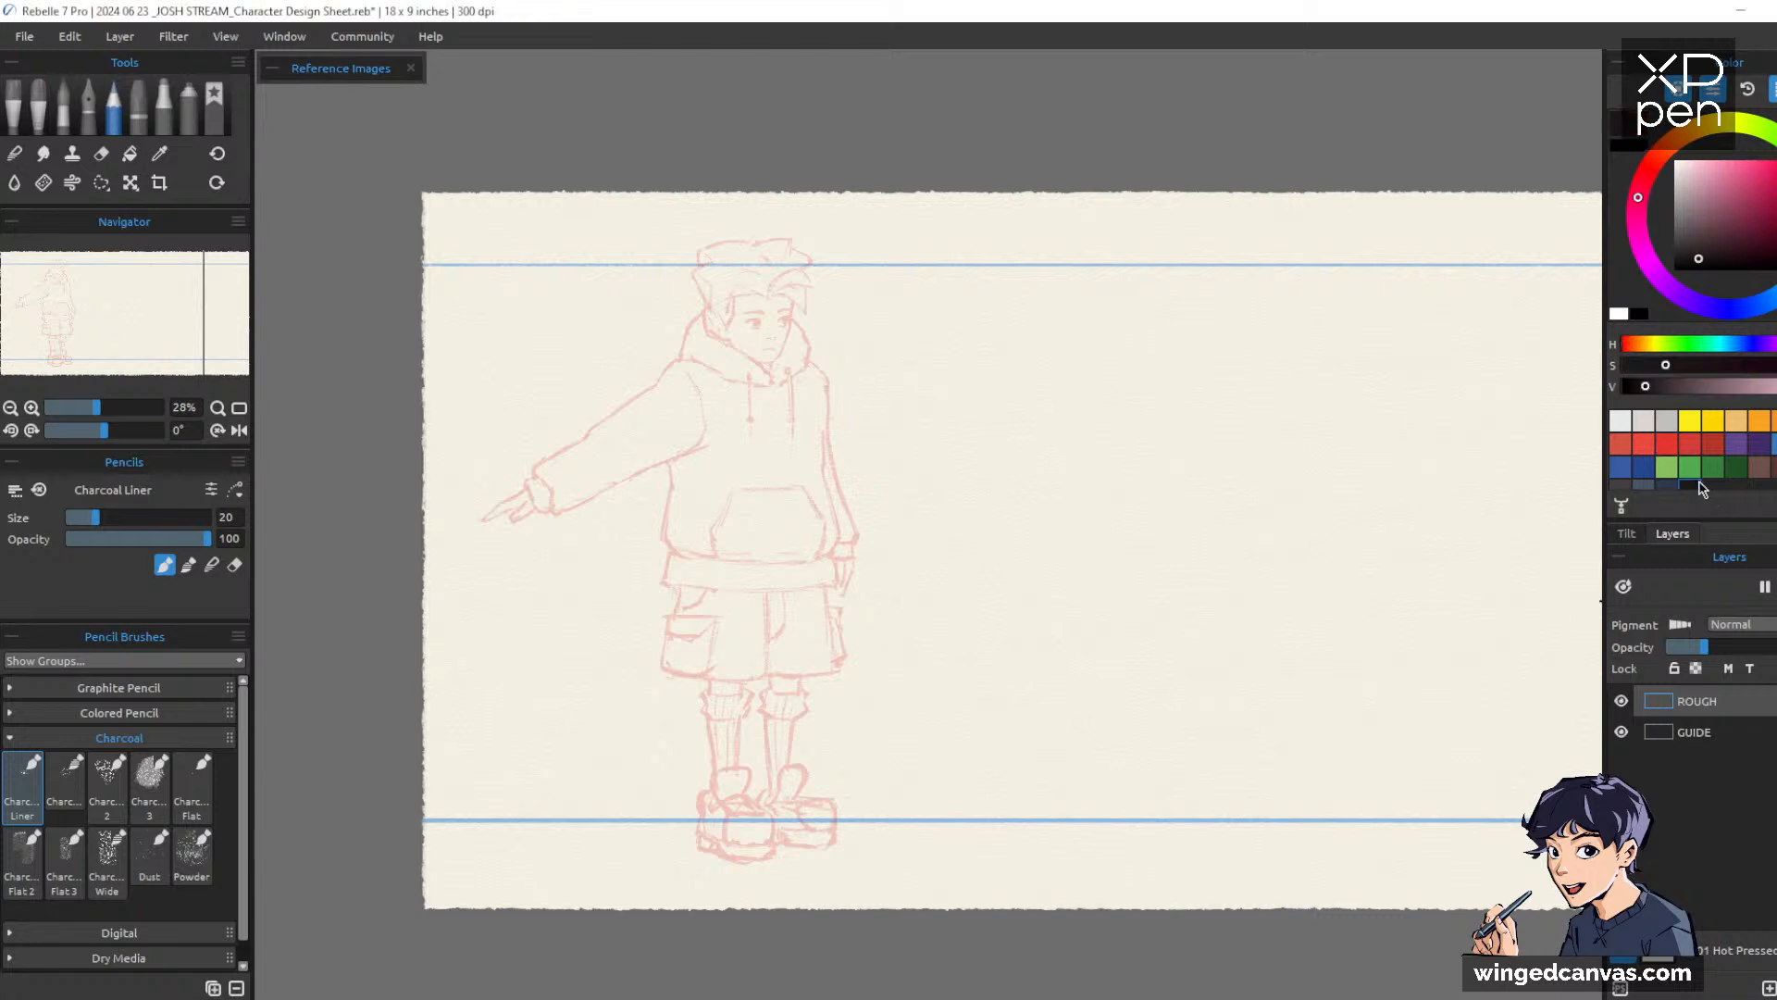
left_click_drag(1696, 266, 1684, 279)
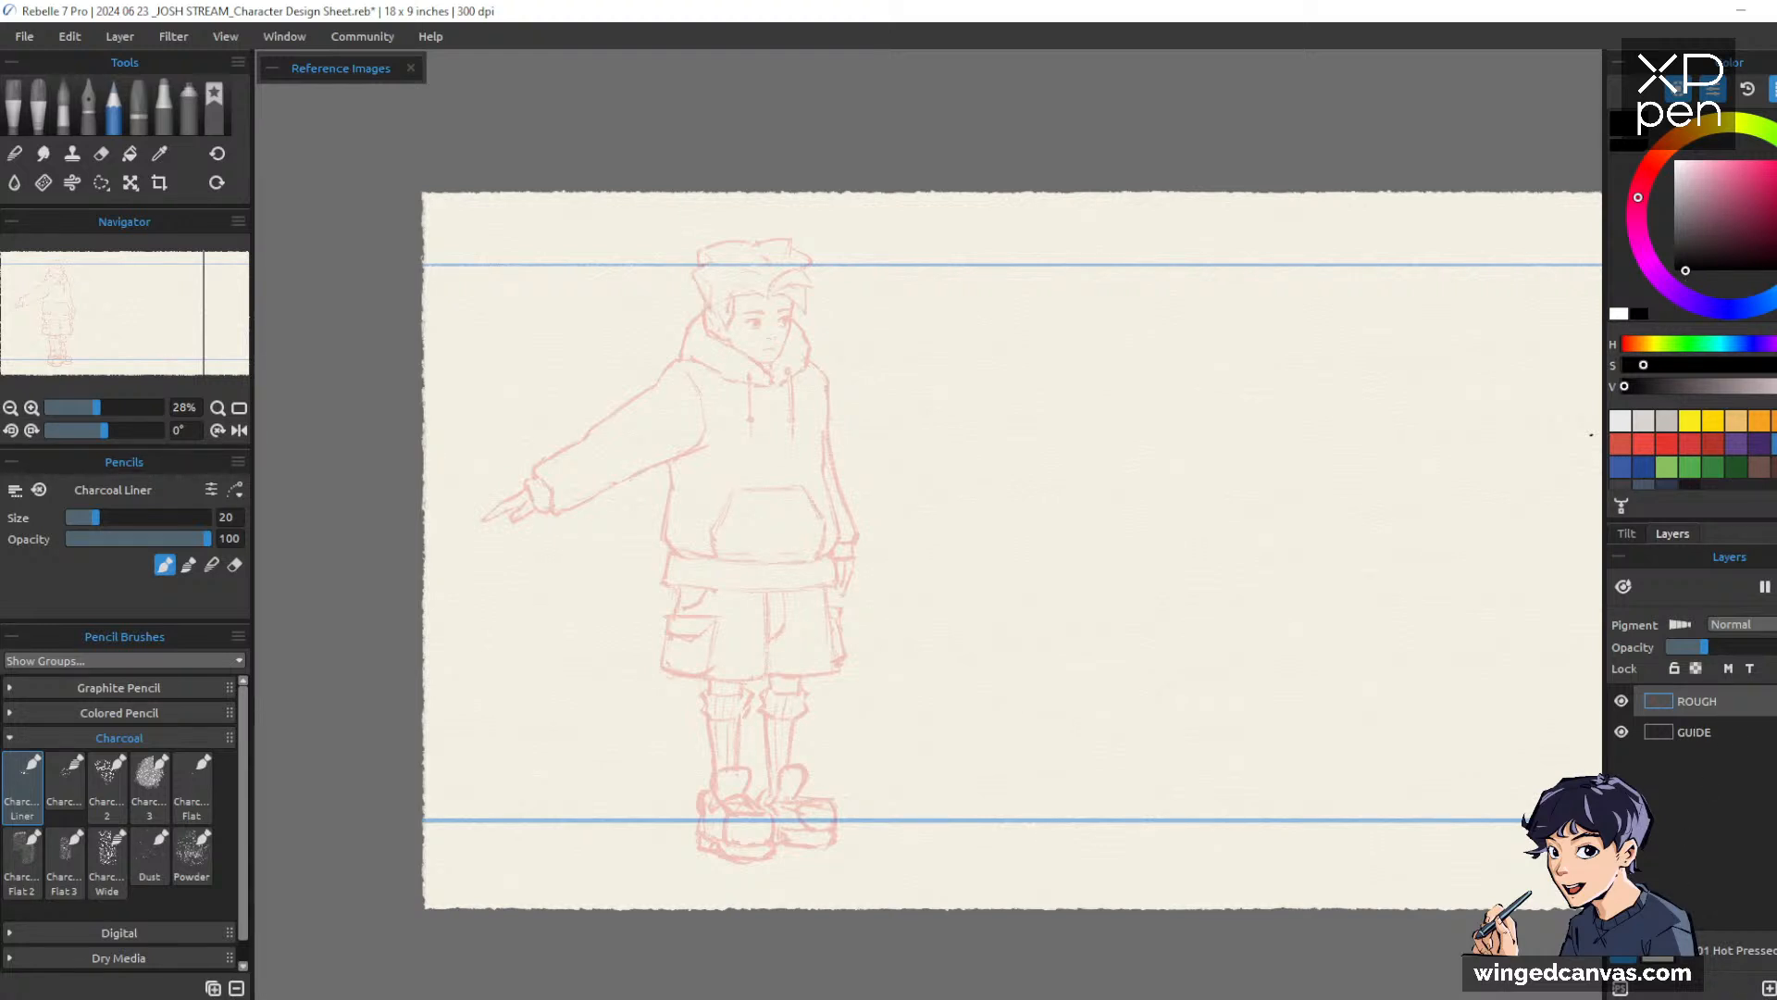
left_click(1767, 986)
double_click(1702, 705)
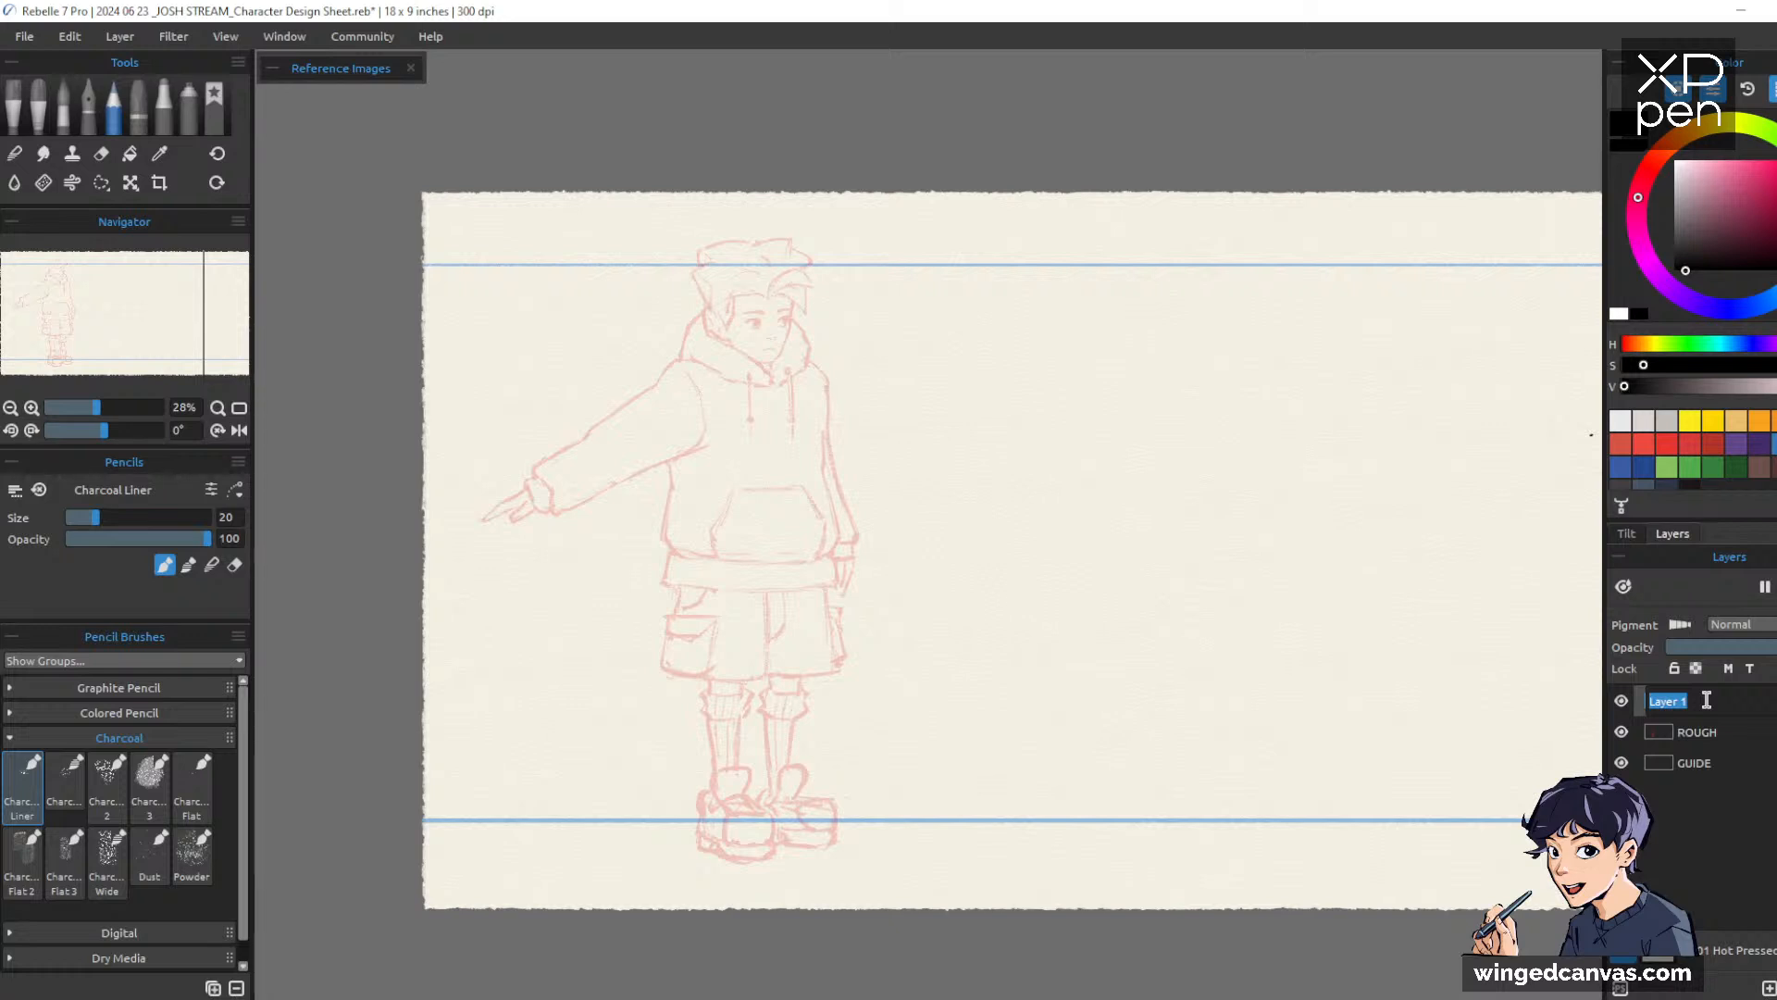
type("CLEAN")
key("Return")
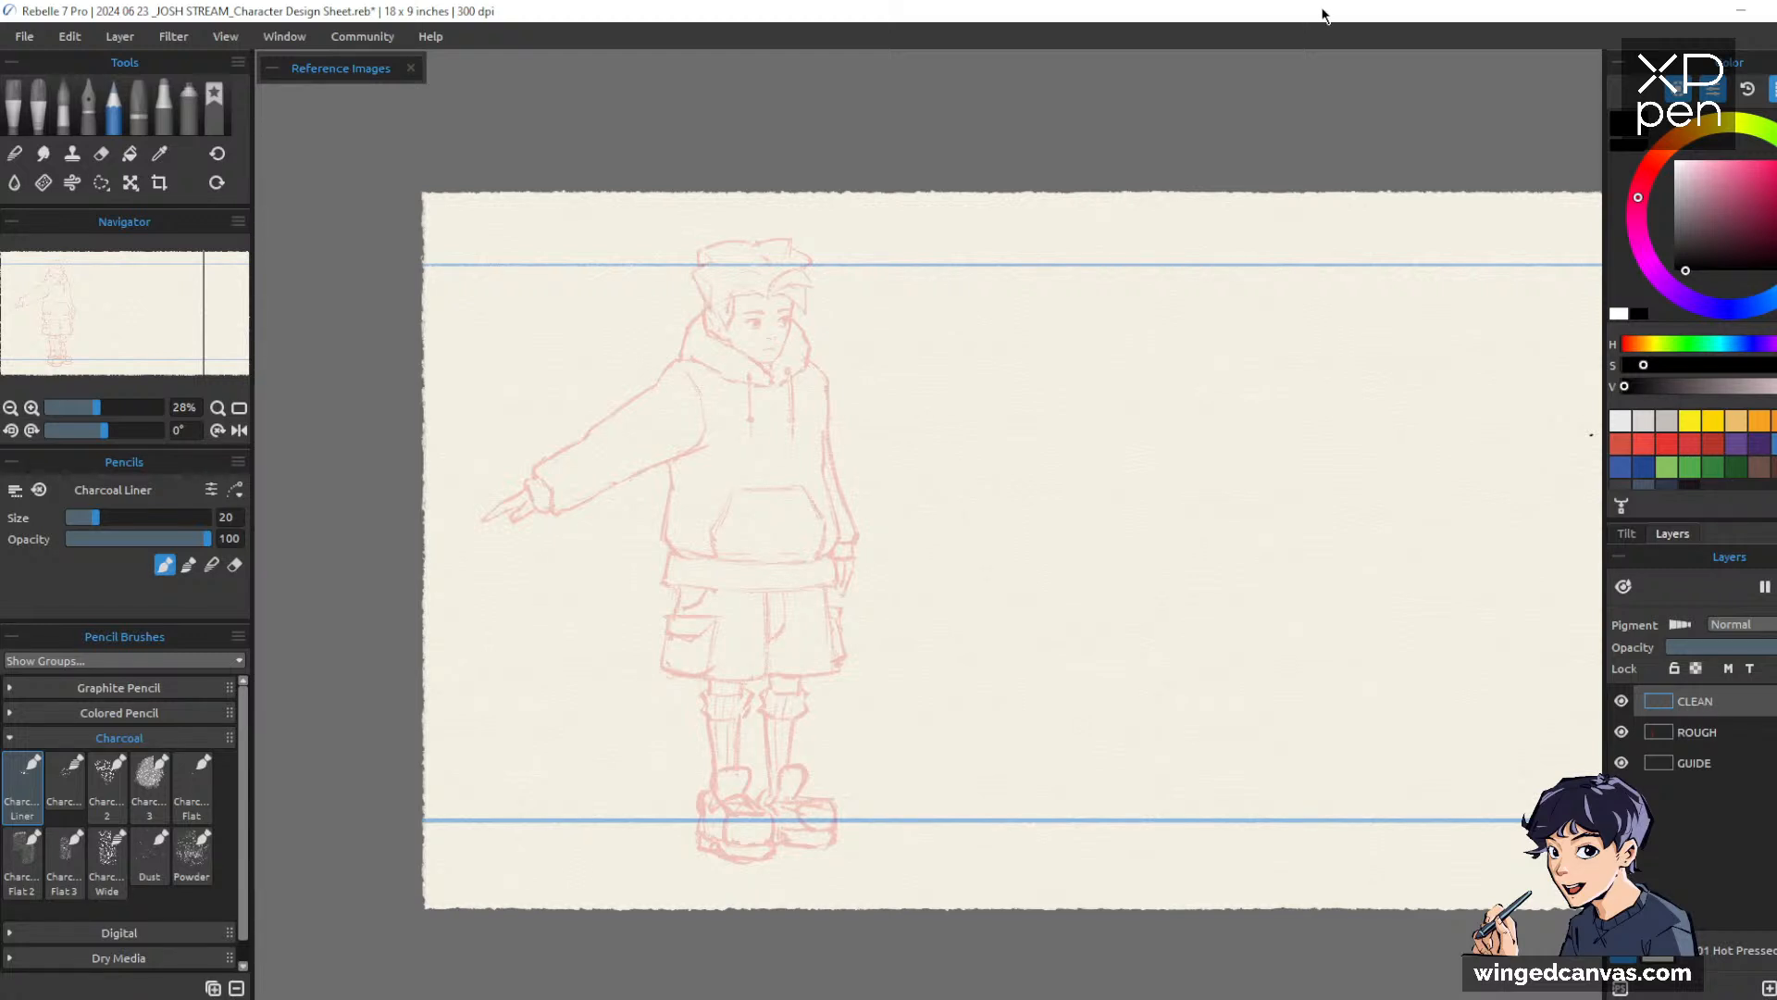
Ink a short Charcoal Liner stroke along the face edge from the fringe to the far eye on the CLEAN layer
left_click_drag(1114, 457, 1279, 485)
left_click_drag(1003, 375, 1012, 337)
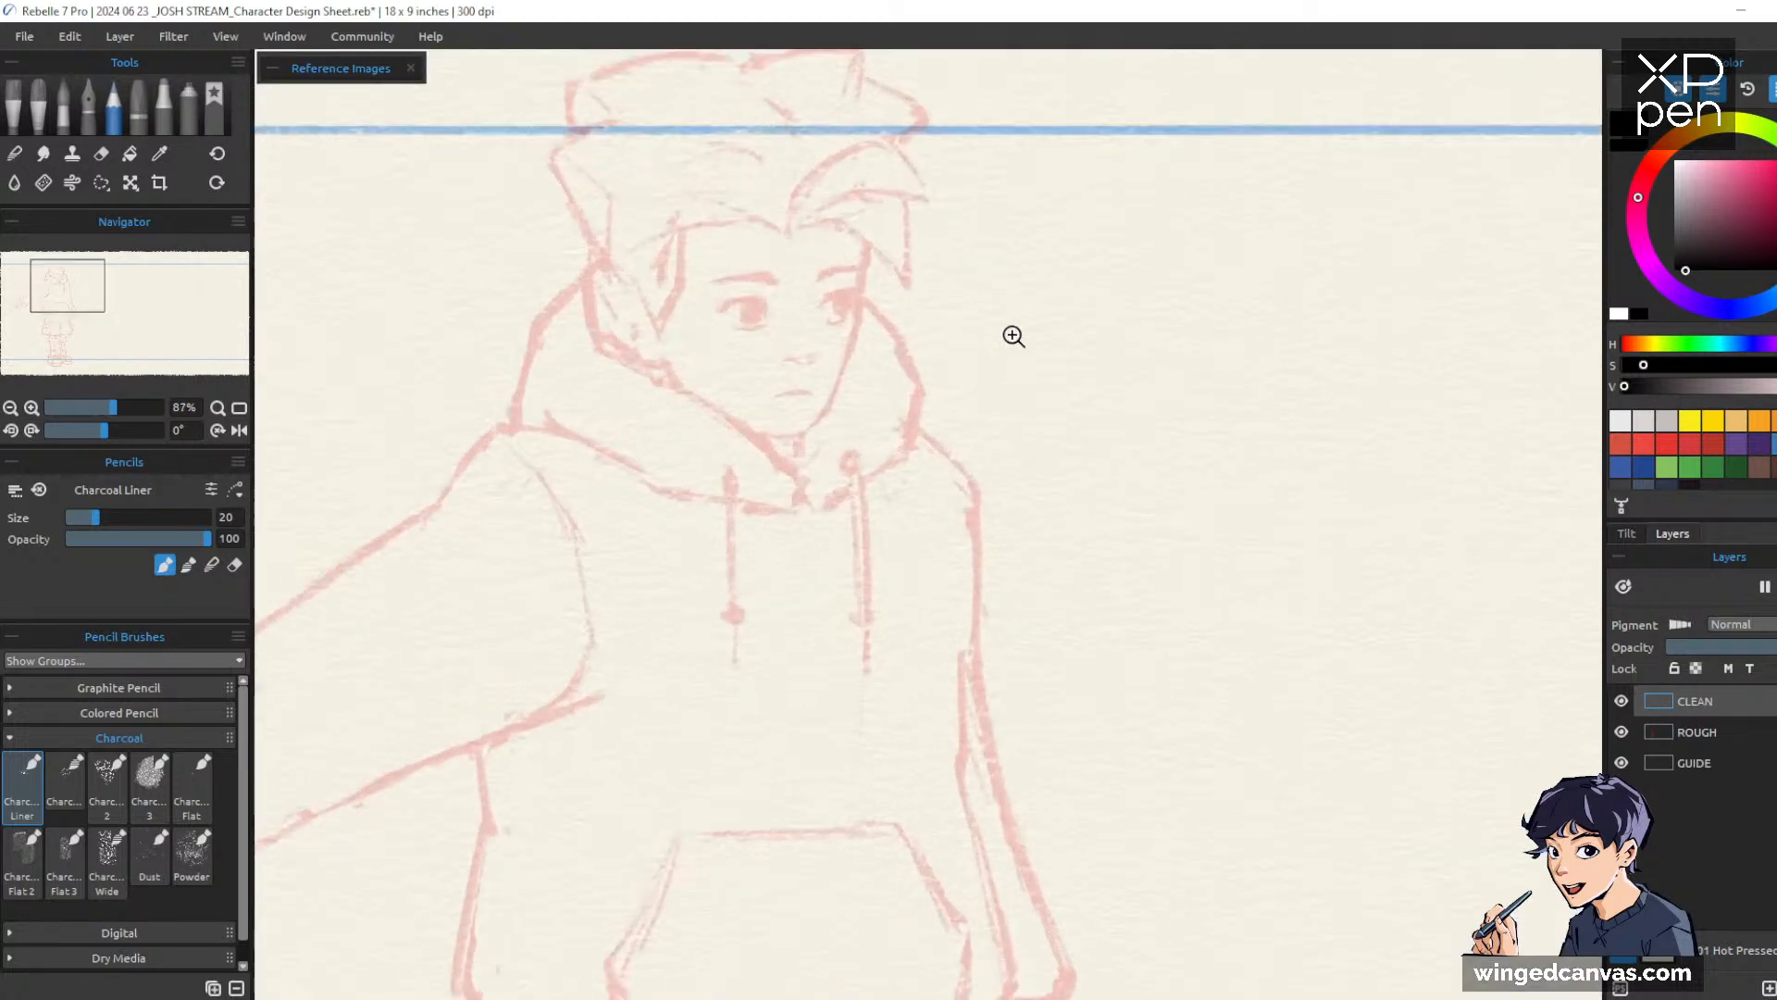
left_click_drag(1083, 414, 1266, 576)
left_click_drag(1085, 470, 1165, 522)
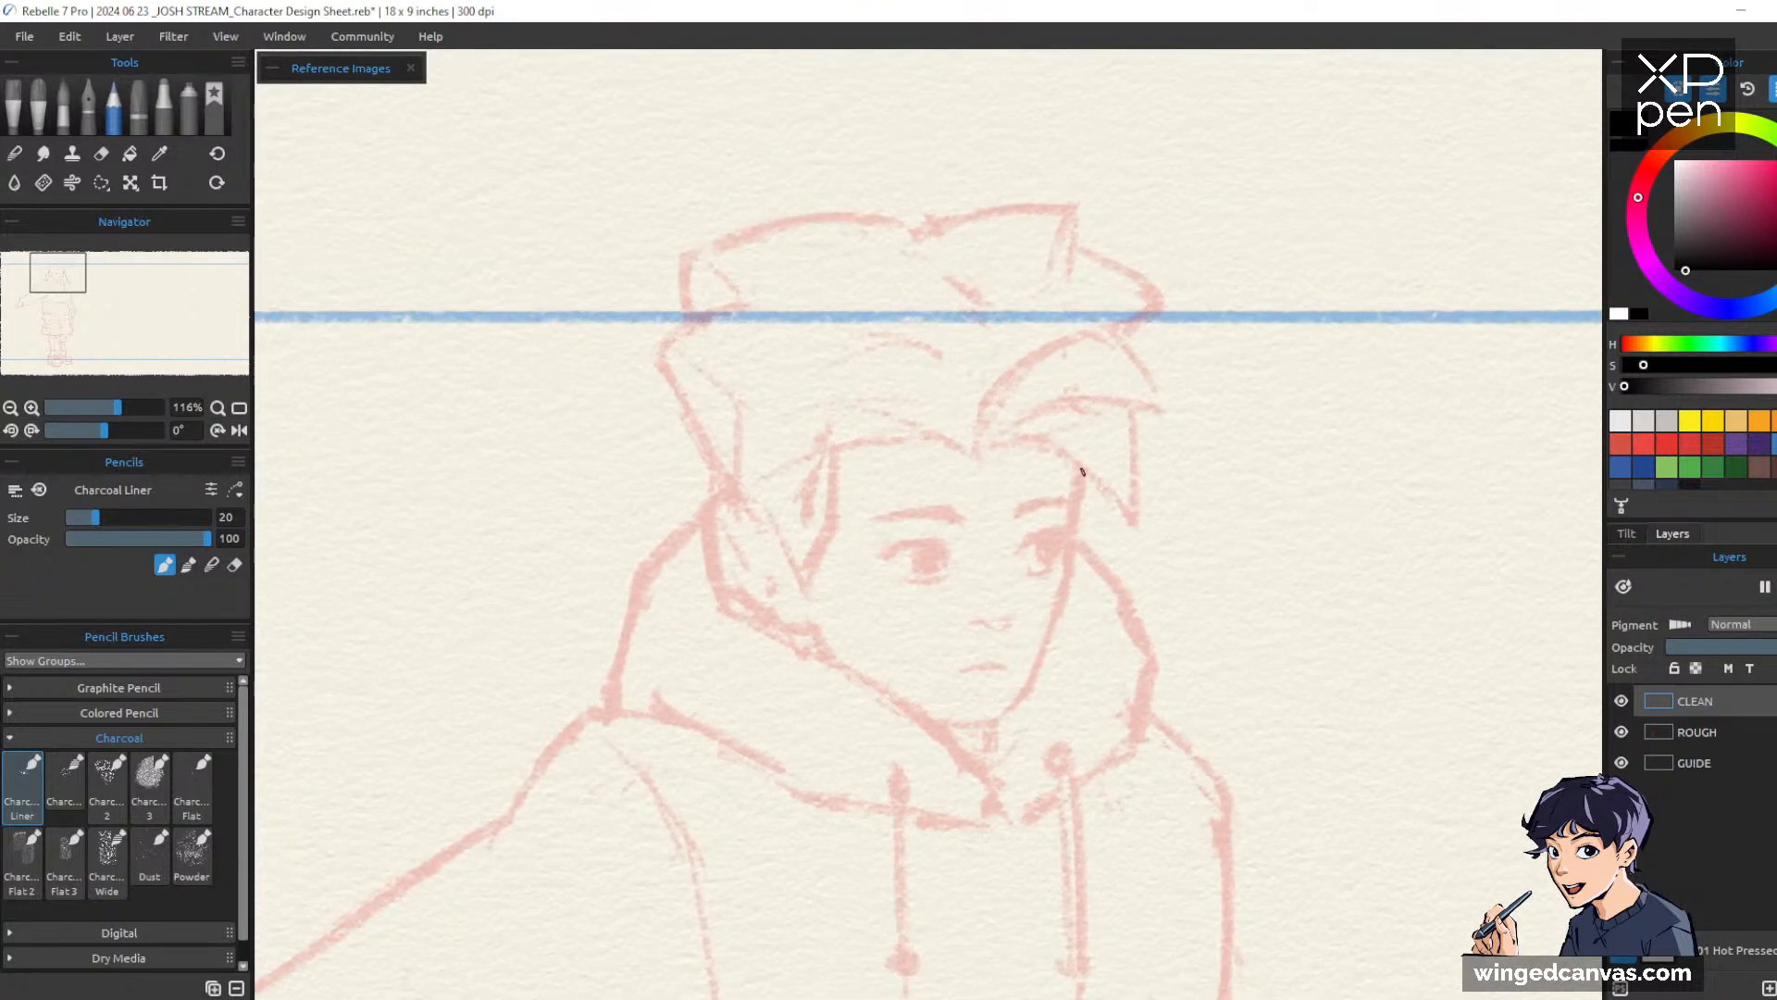
left_click_drag(1081, 483, 1070, 527)
Switch to the Charcoal 2 pencil at size 16, try a stroke beside the face and undo it
left_click(108, 785)
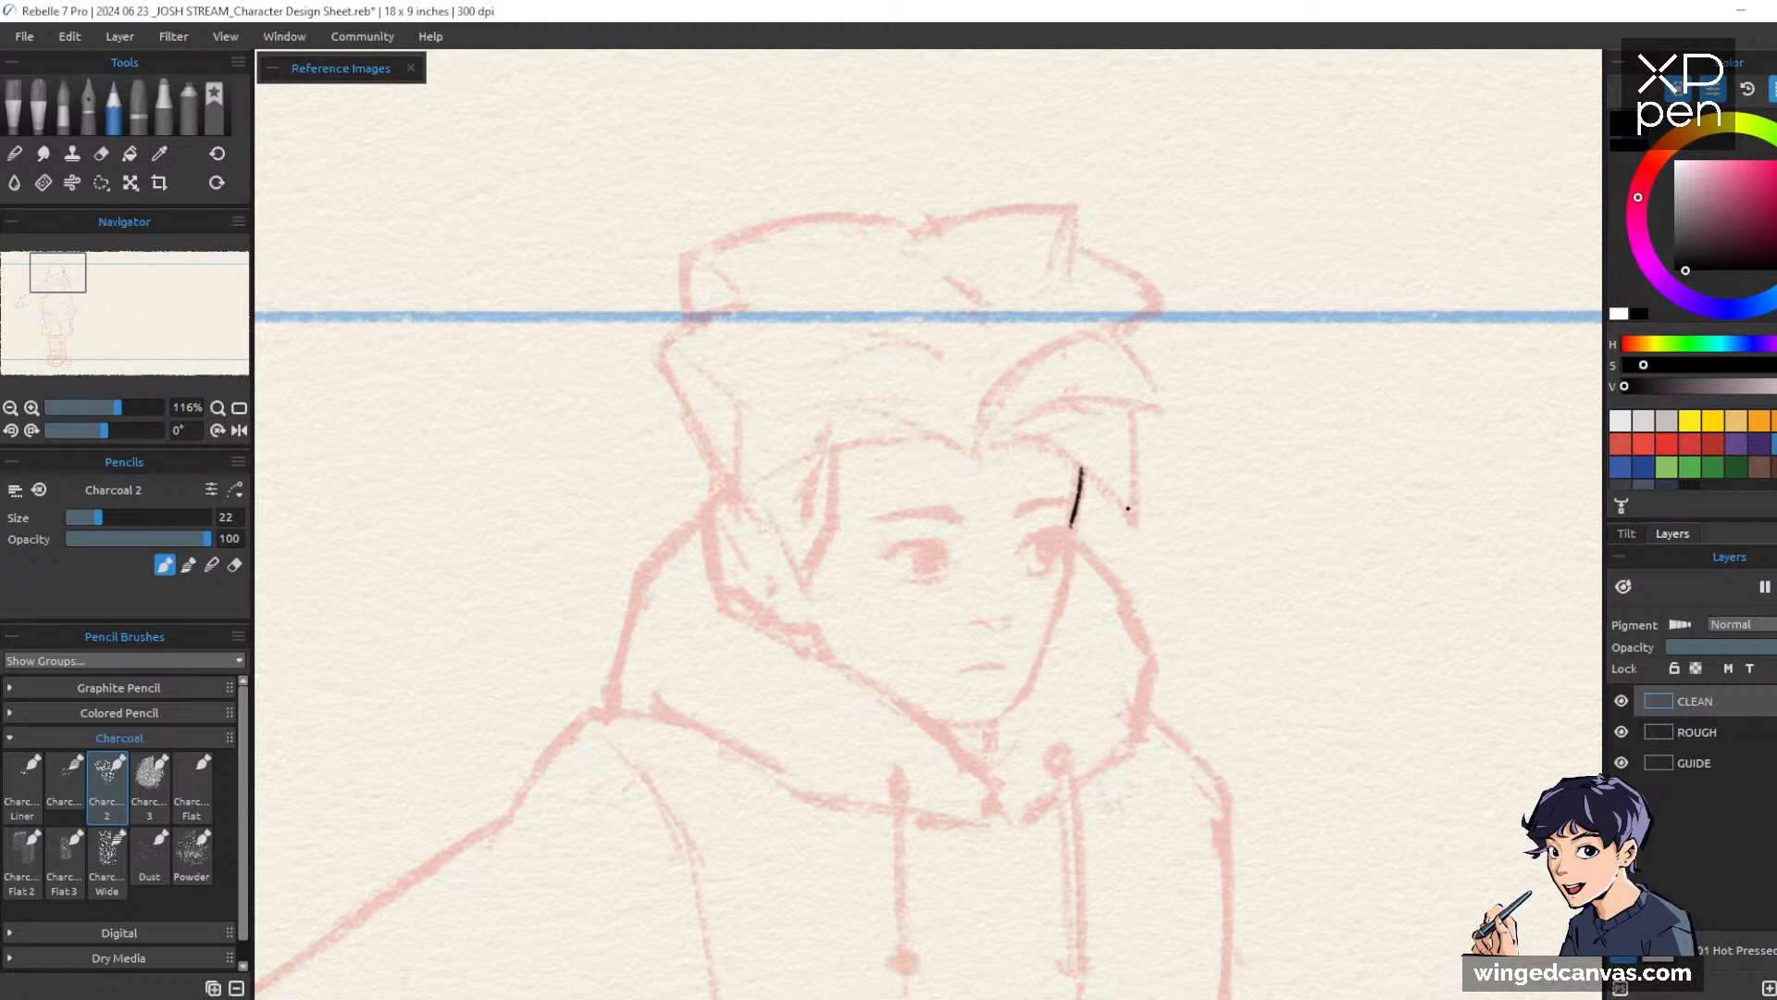
key("ctrl+alt")
left_click_drag(1145, 540, 1138, 537)
left_click_drag(1270, 490, 1291, 781)
key("ctrl+z")
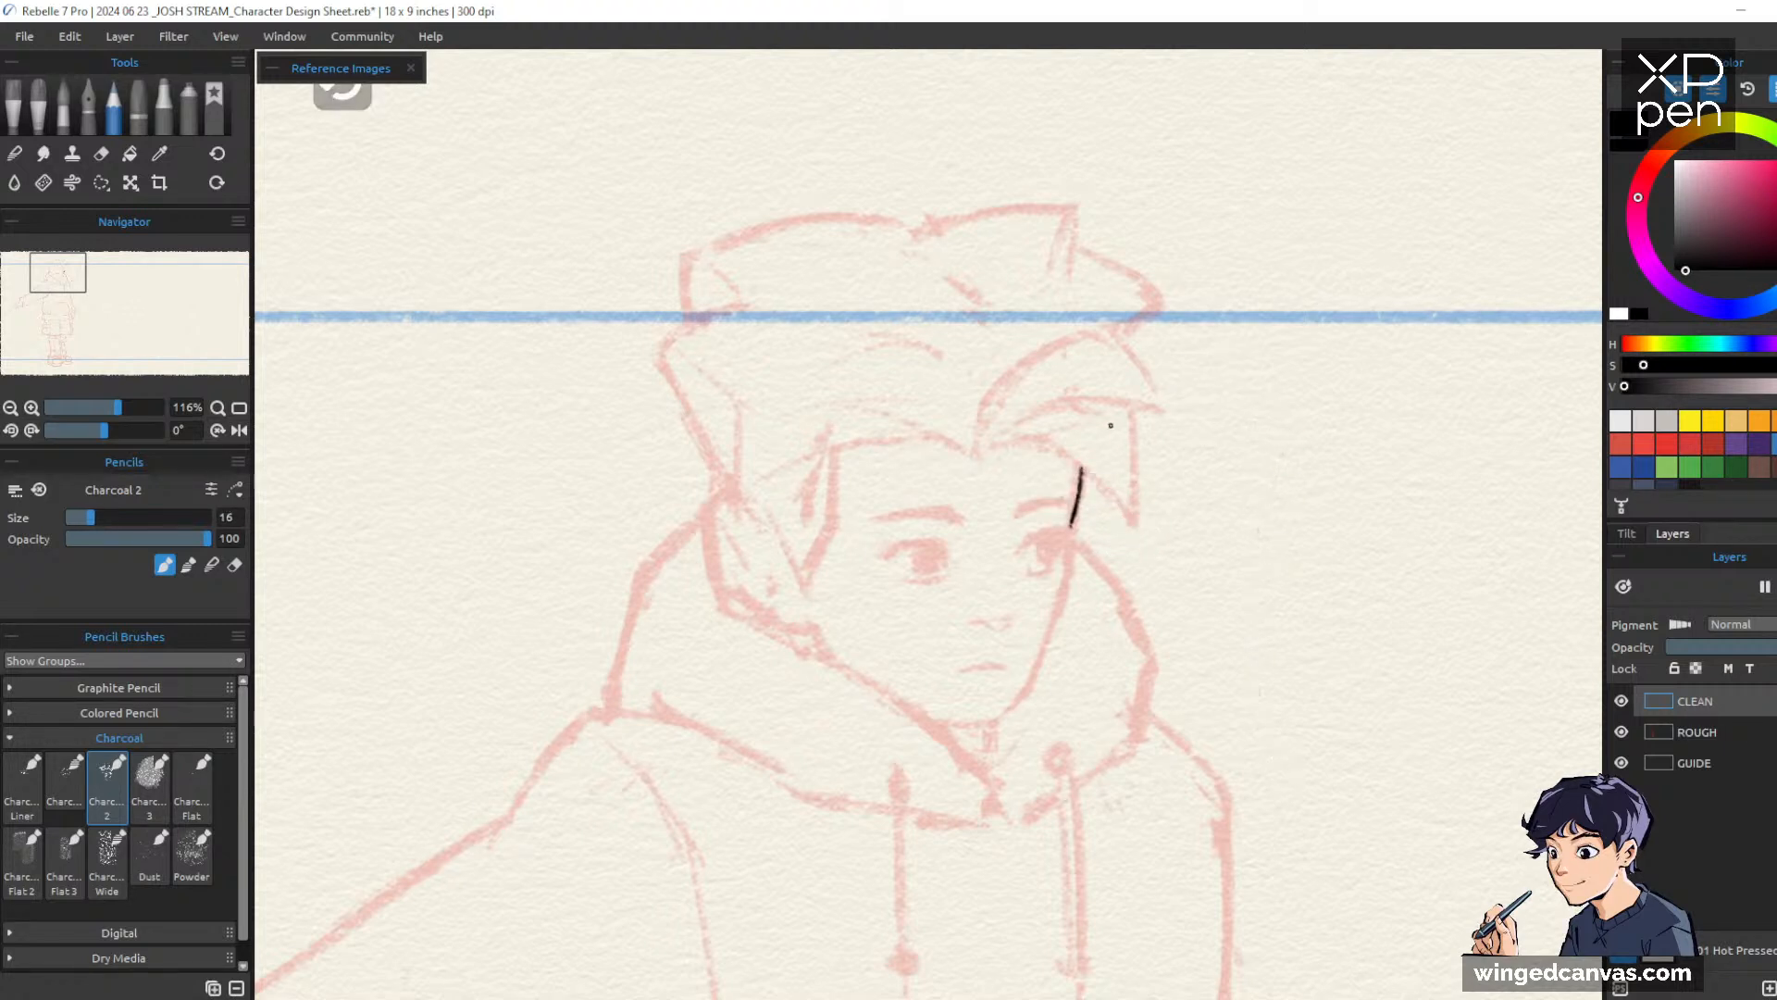
Extend the inked face edge down the cheek with Charcoal 2, then try the Charcoal pencil beside the face and undo the test stroke
mouse_move(1080, 470)
left_mouse_down()
mouse_move(1072, 589)
mouse_move(1070, 545)
mouse_move(1042, 653)
left_mouse_up()
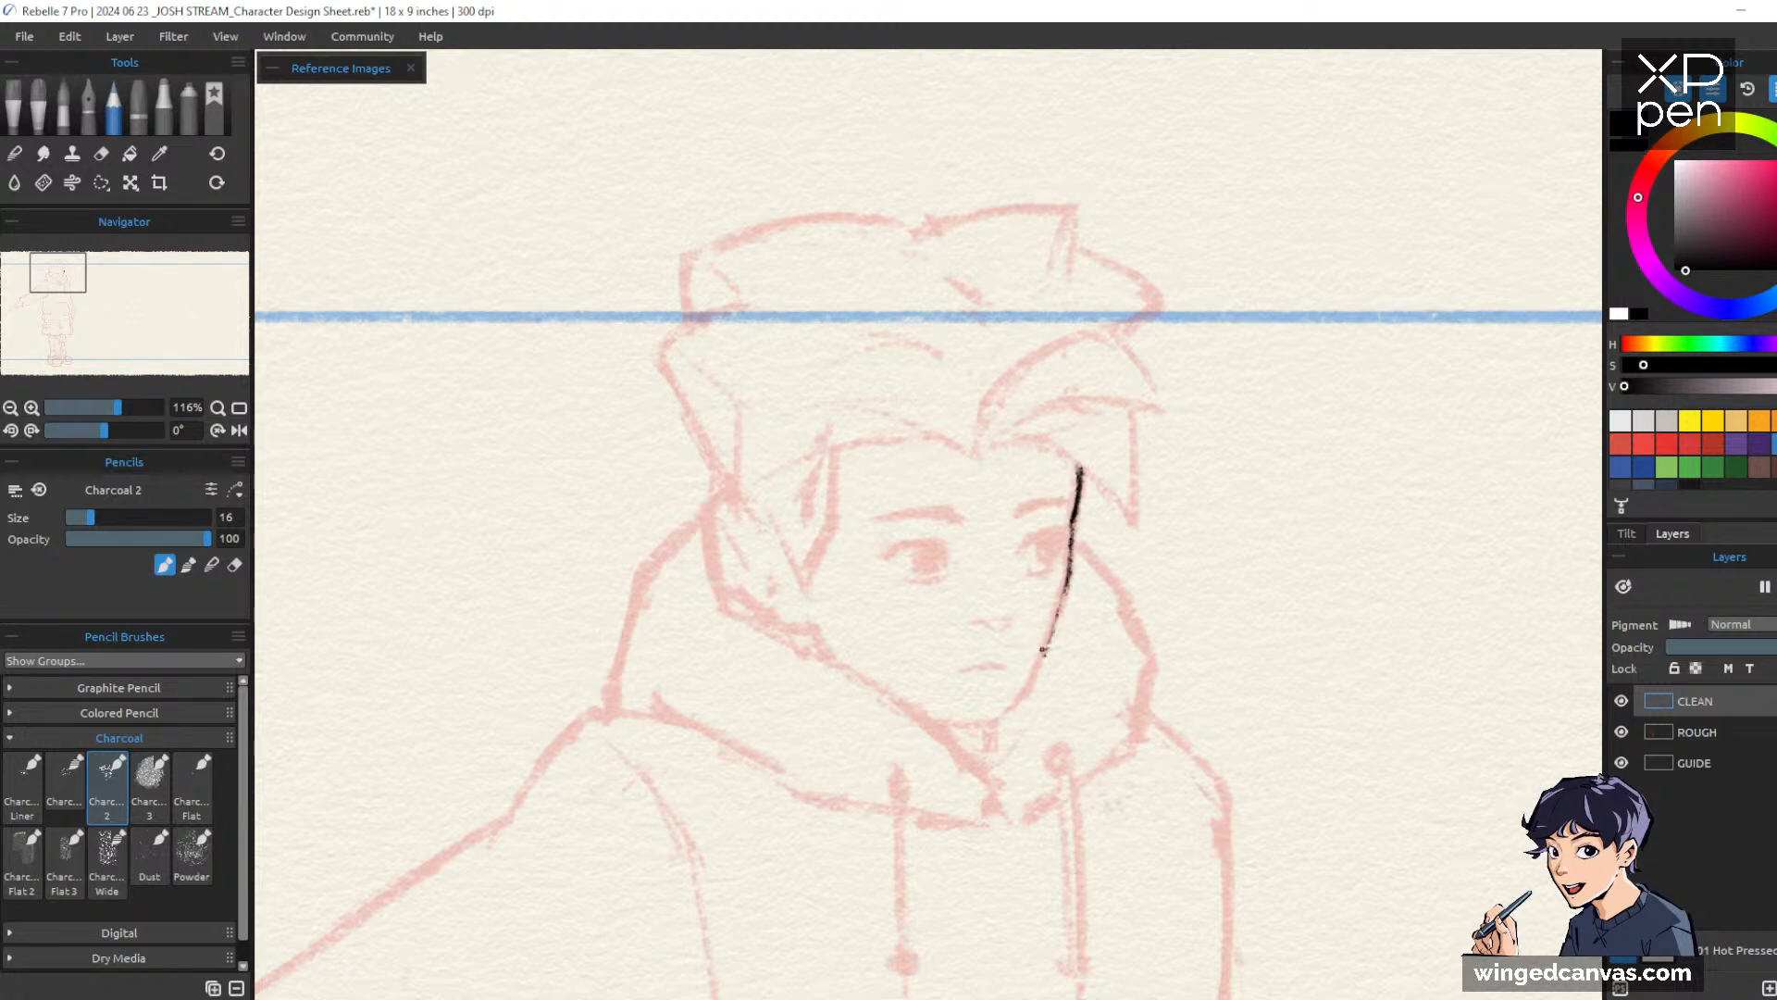
mouse_move(1211, 561)
left_mouse_down()
mouse_move(1331, 556)
mouse_move(1383, 525)
mouse_move(1356, 779)
left_mouse_up()
key("ctrl+z")
left_click(58, 801)
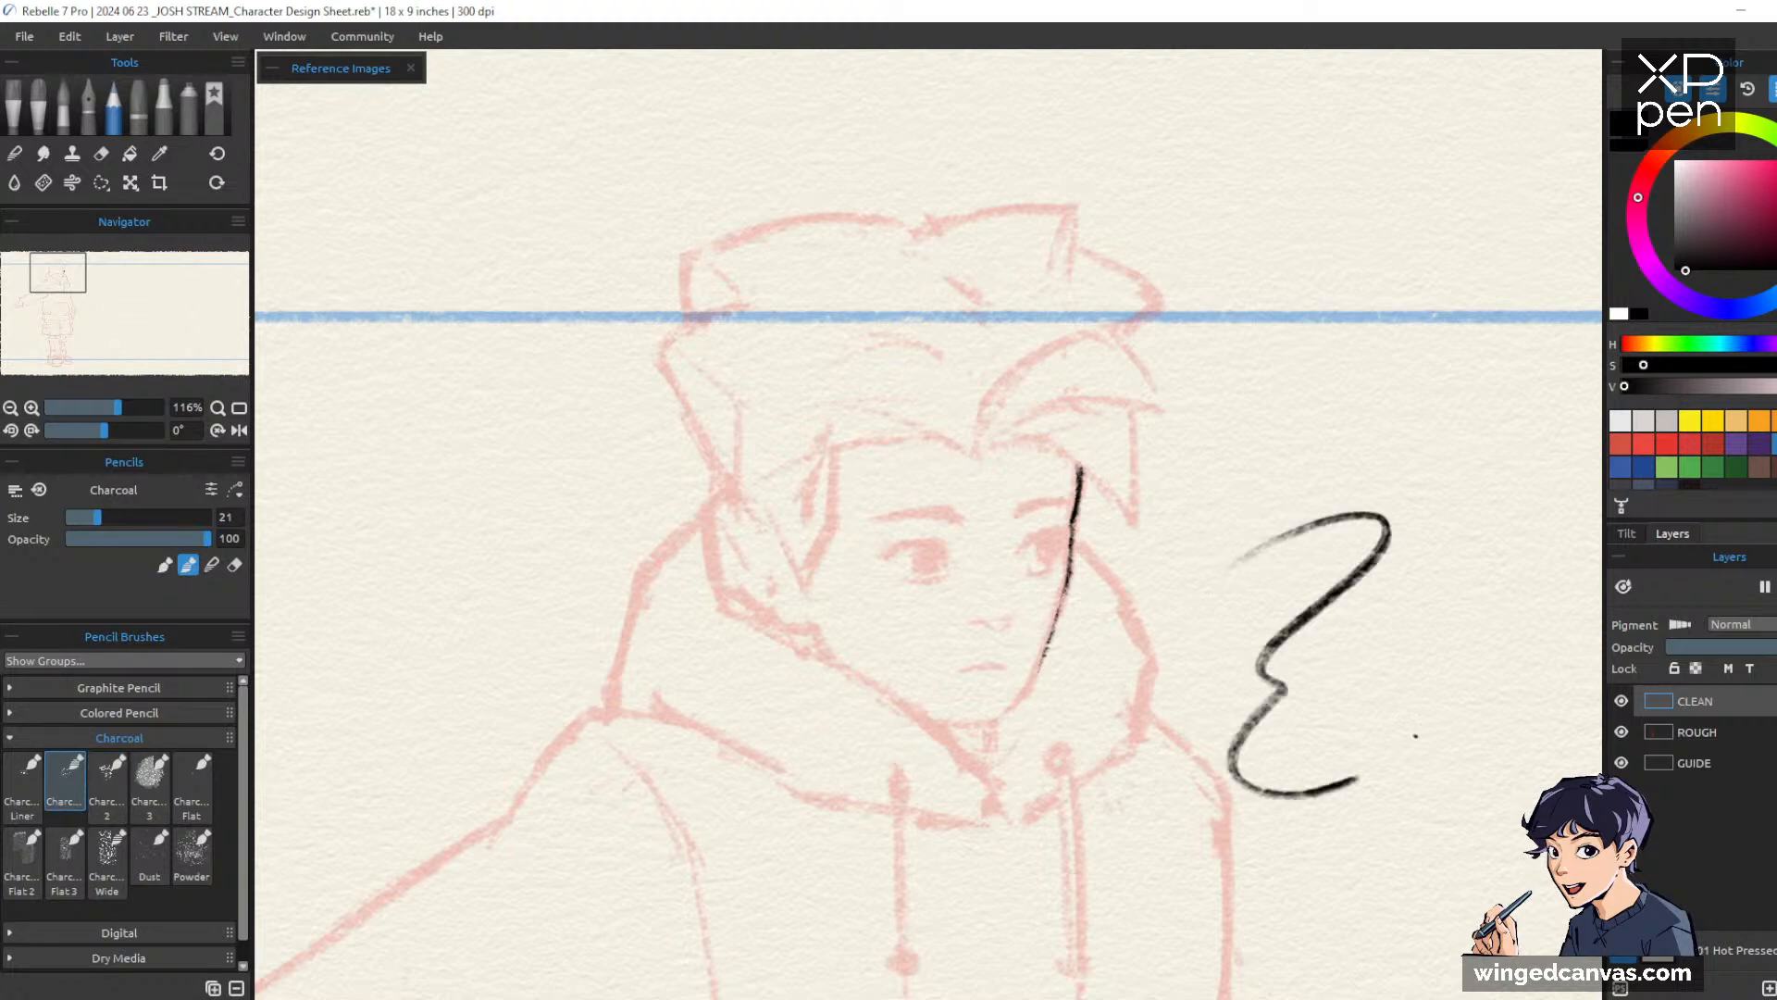
key("ctrl+z")
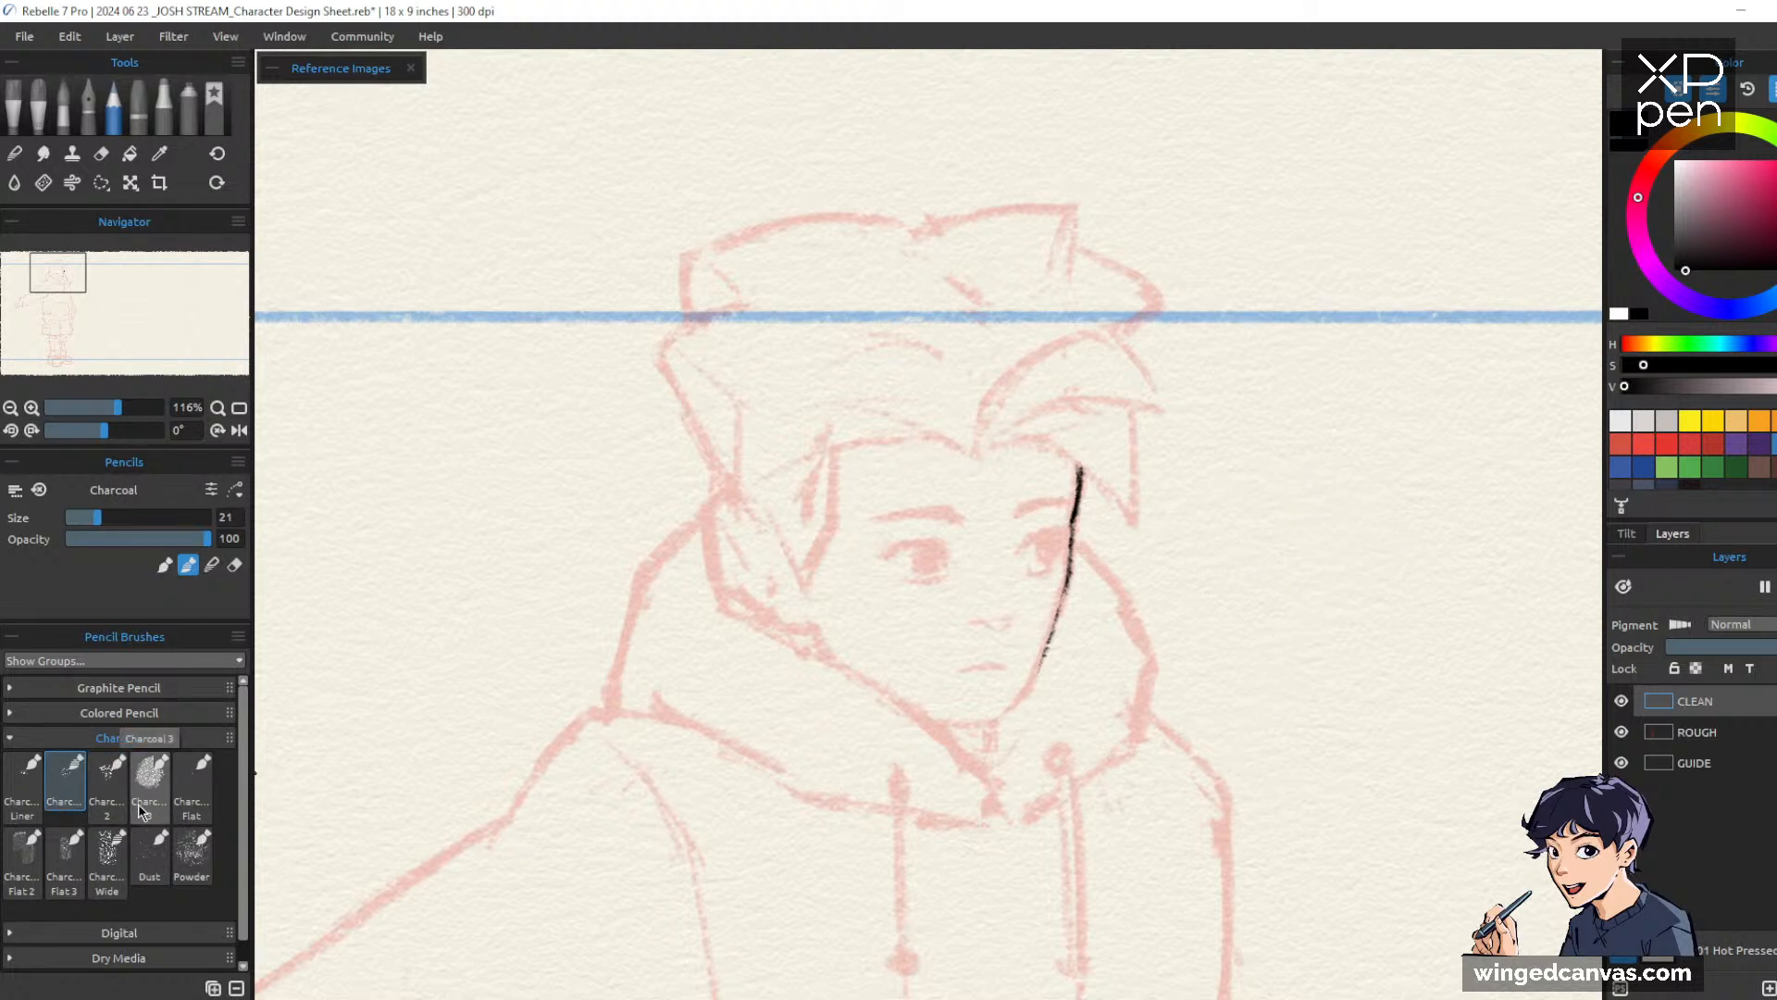
With Charcoal Liner at size 20, ink the jaw down to the chin and the near ear's outline and inner folds
left_click(22, 784)
mouse_move(1068, 581)
left_mouse_down()
mouse_move(1033, 682)
mouse_move(1044, 650)
mouse_move(1000, 716)
mouse_move(953, 726)
mouse_move(1008, 727)
mouse_move(968, 726)
left_mouse_up()
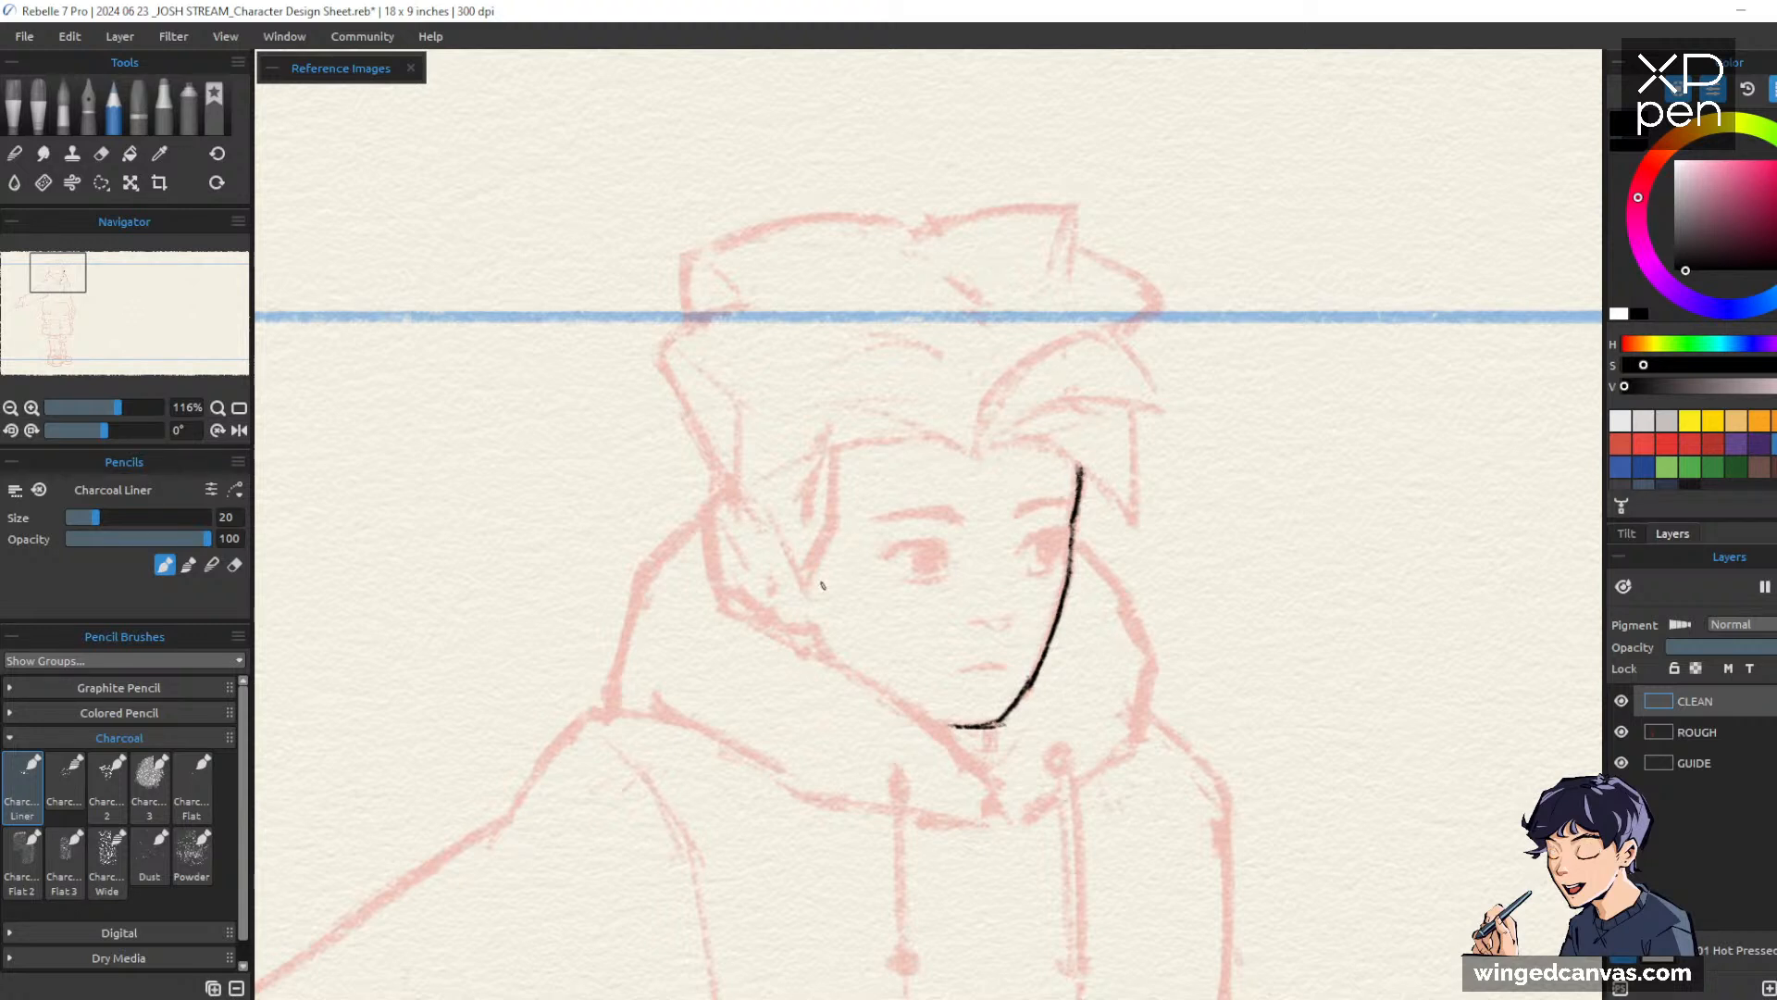
mouse_move(773, 623)
left_mouse_down()
mouse_move(814, 624)
mouse_move(775, 622)
left_mouse_up()
mouse_move(748, 499)
left_mouse_down()
mouse_move(772, 495)
mouse_move(730, 536)
mouse_move(728, 575)
left_mouse_up()
mouse_move(737, 496)
left_mouse_down()
mouse_move(729, 585)
mouse_move(768, 619)
left_mouse_up()
left_click_drag(746, 518, 770, 579)
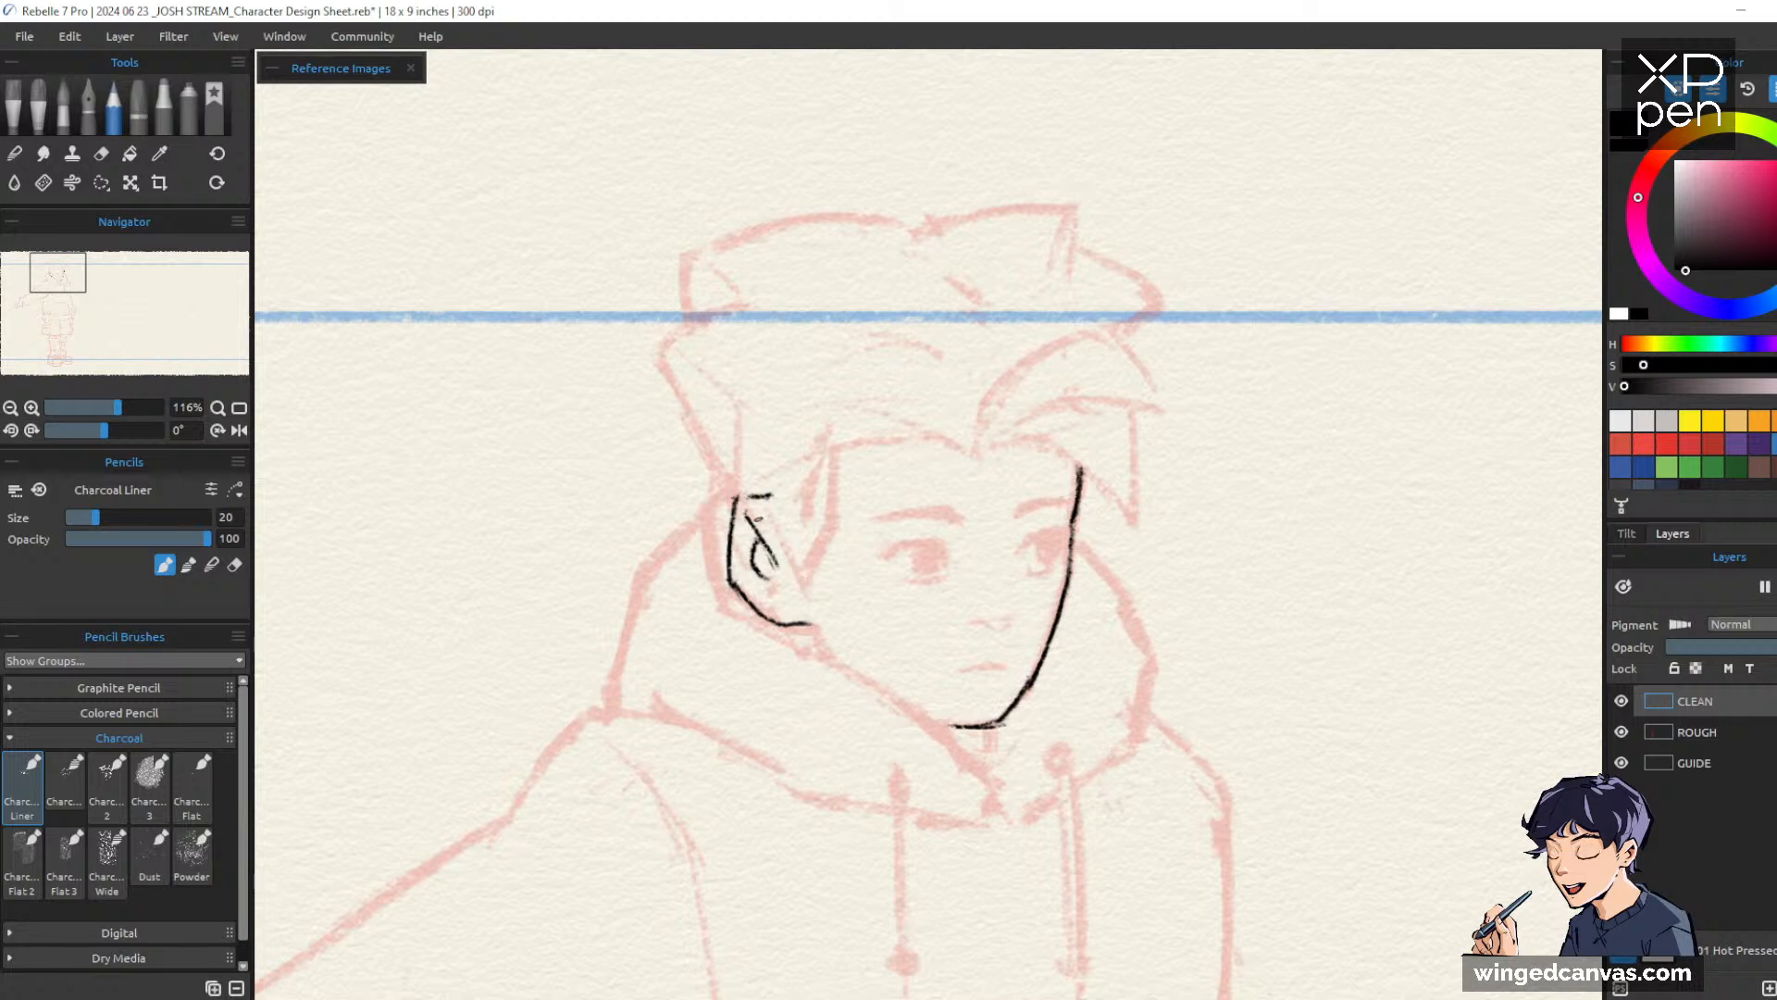
left_click_drag(745, 517, 754, 539)
key("shift")
Ink the pointed sideburn and the back hair outline with its two angular tufts, tidying the ends with the Chisel eraser
mouse_move(771, 498)
left_mouse_down()
mouse_move(809, 583)
mouse_move(838, 499)
mouse_move(841, 515)
mouse_move(837, 444)
left_mouse_up()
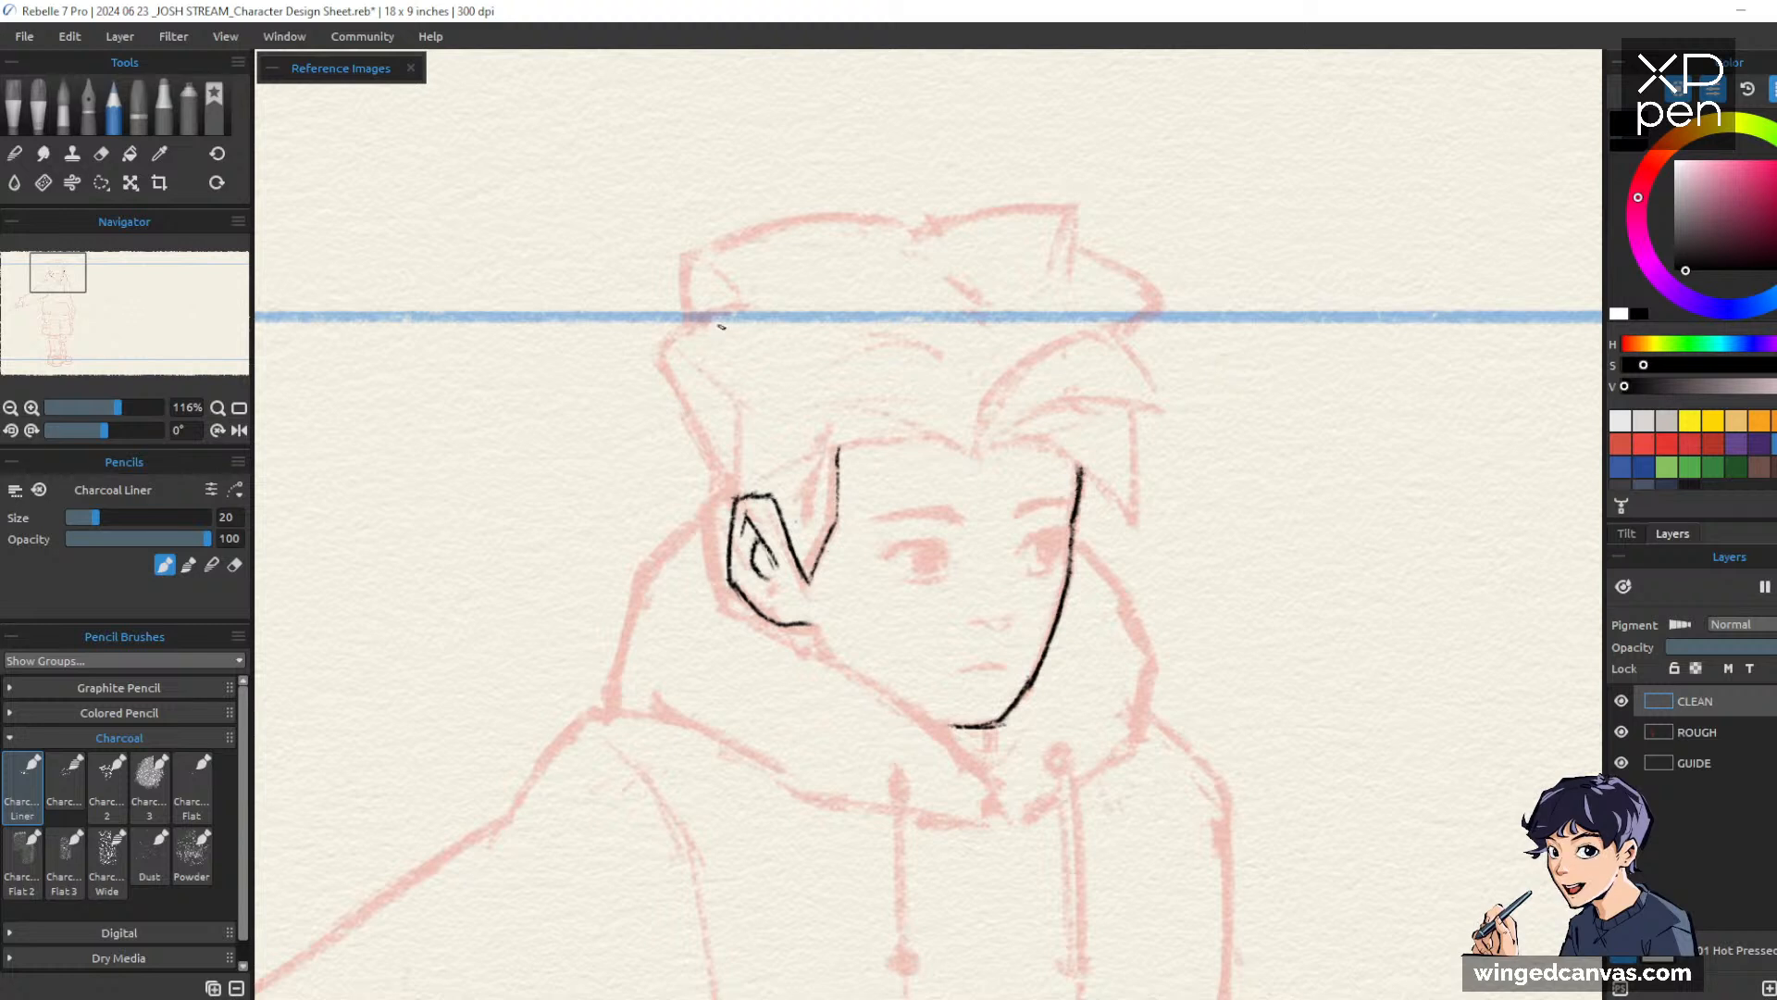
left_click_drag(660, 345, 733, 497)
left_click_drag(659, 344, 722, 482)
left_click_drag(1214, 436, 1287, 502)
mouse_move(736, 412)
left_mouse_down()
mouse_move(814, 369)
mouse_move(753, 357)
mouse_move(816, 472)
mouse_move(822, 555)
left_mouse_up()
left_click_drag(818, 477, 823, 567)
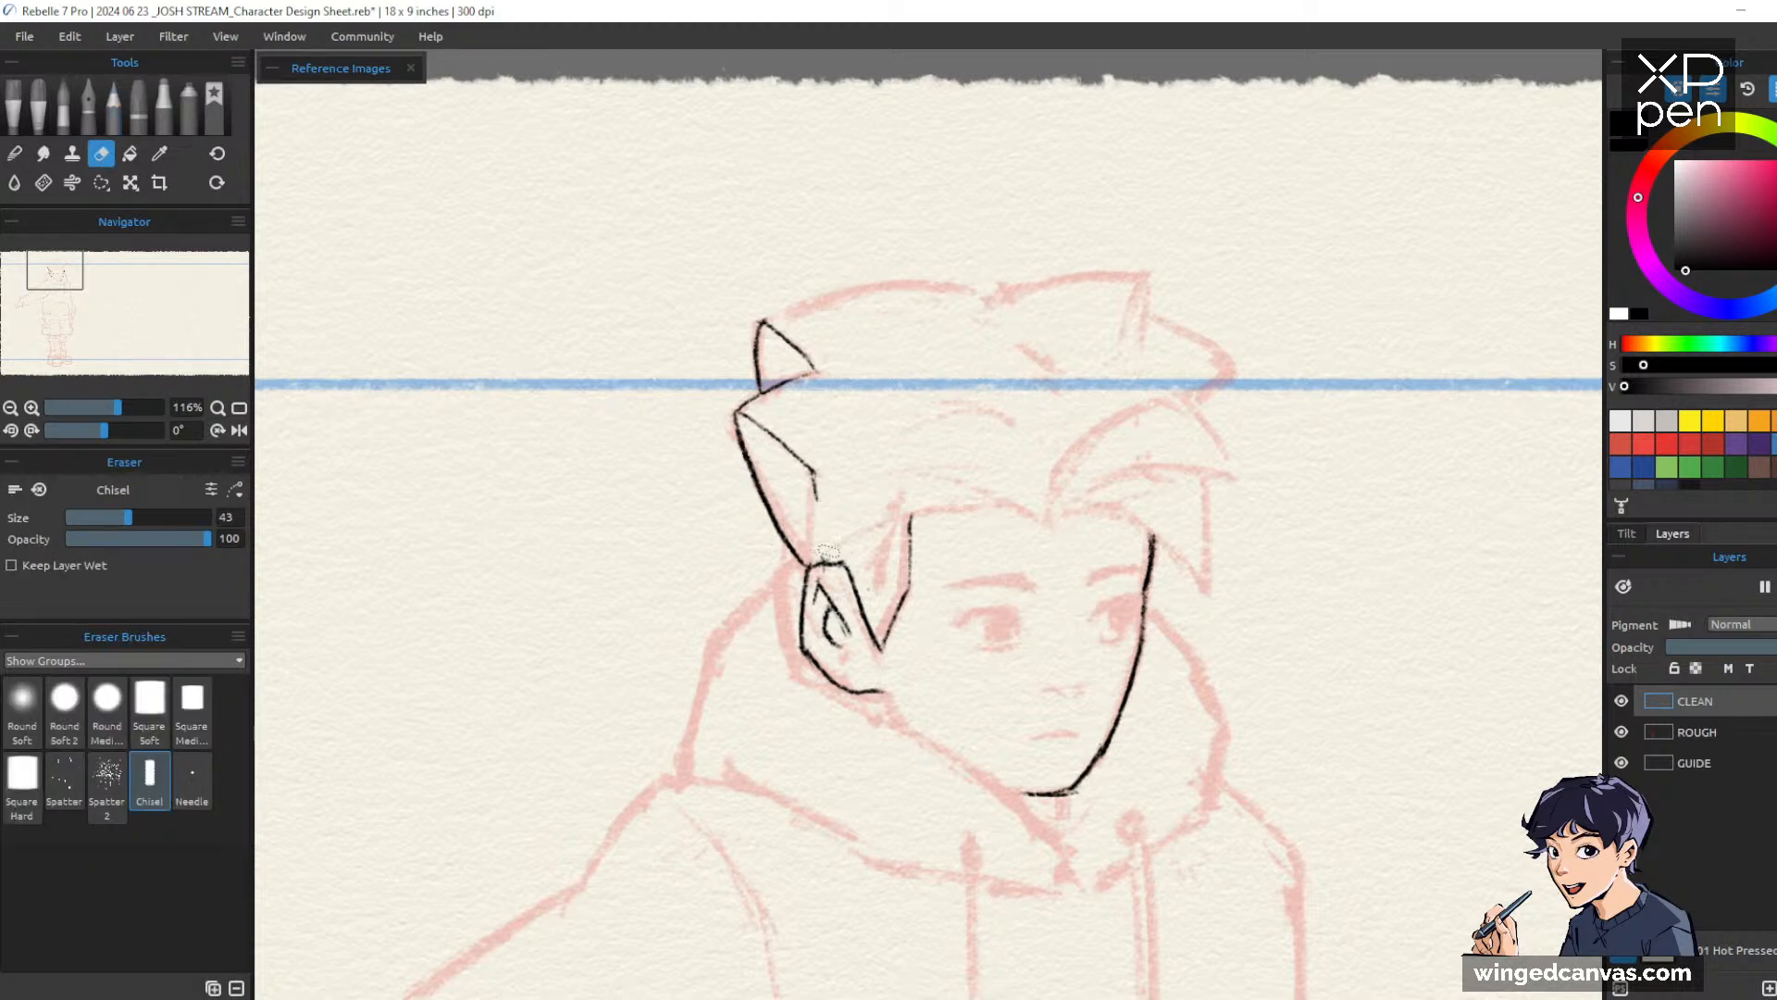
mouse_move(815, 470)
left_mouse_down()
mouse_move(815, 561)
mouse_move(816, 505)
left_mouse_up()
key("e")
key("e")
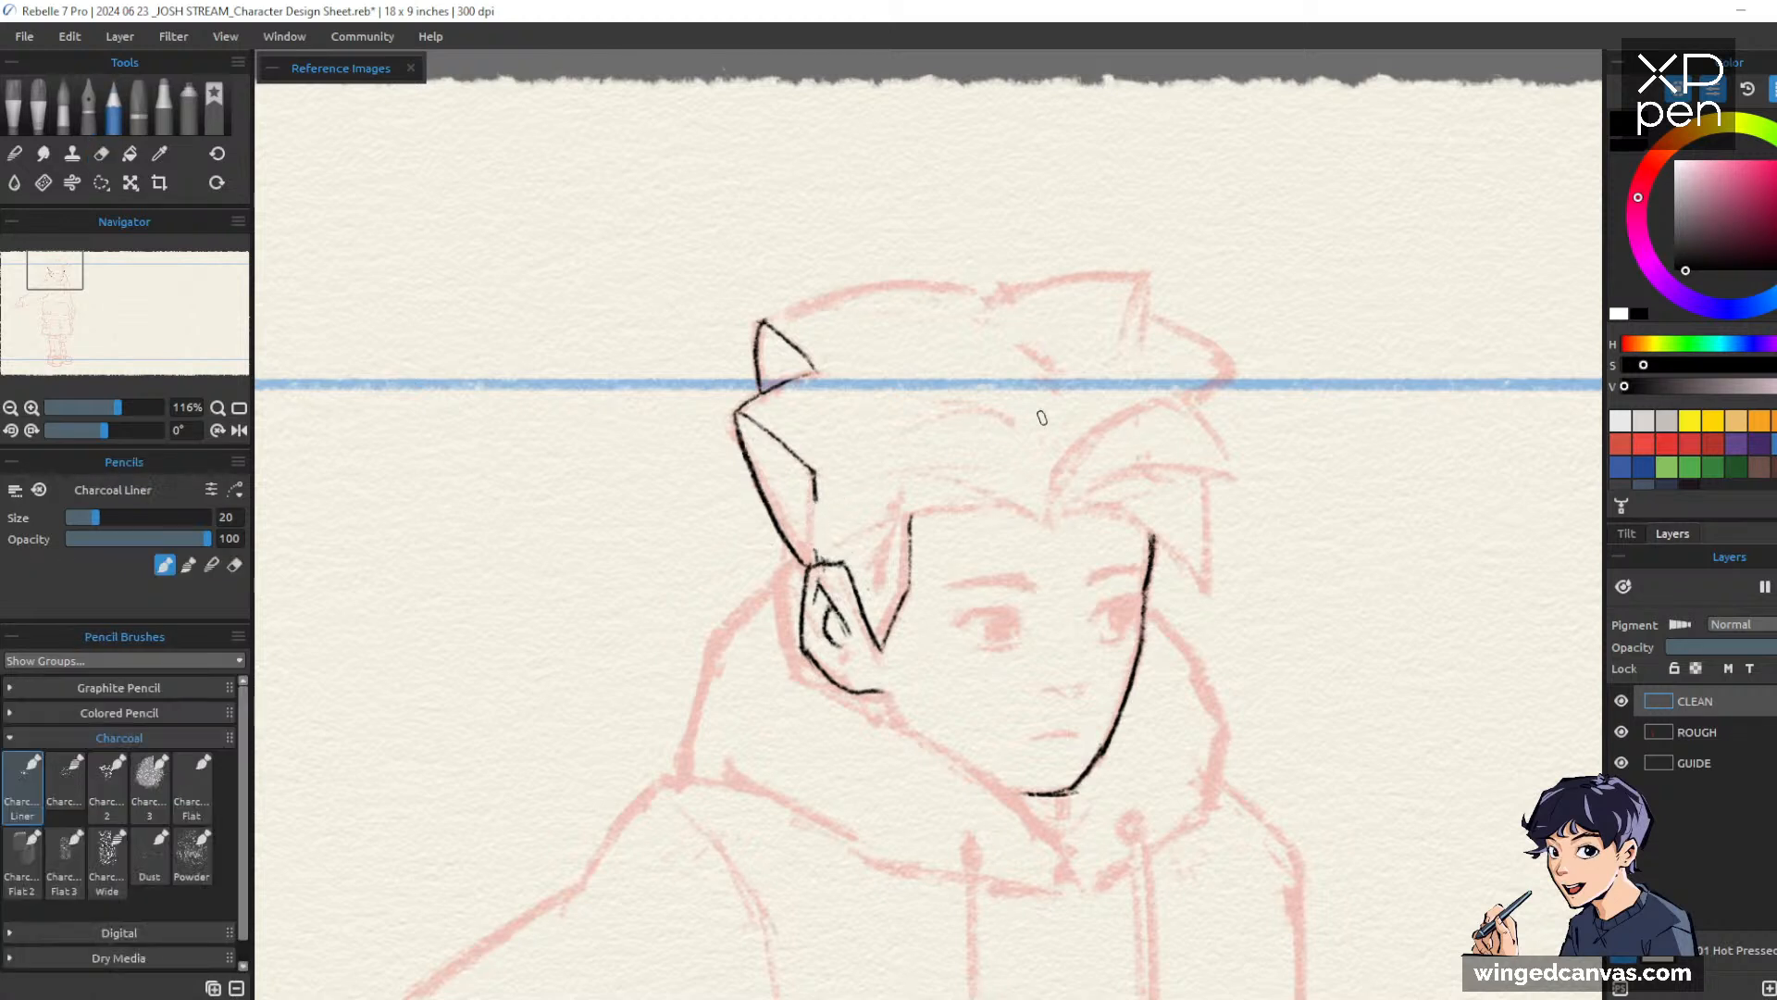
Ink the hairline across the forehead and the top hair contour up to the front peak
key("e")
key("e")
left_click_drag(852, 534, 995, 504)
mouse_move(764, 319)
left_mouse_down()
mouse_move(966, 289)
mouse_move(838, 297)
mouse_move(935, 287)
left_mouse_up()
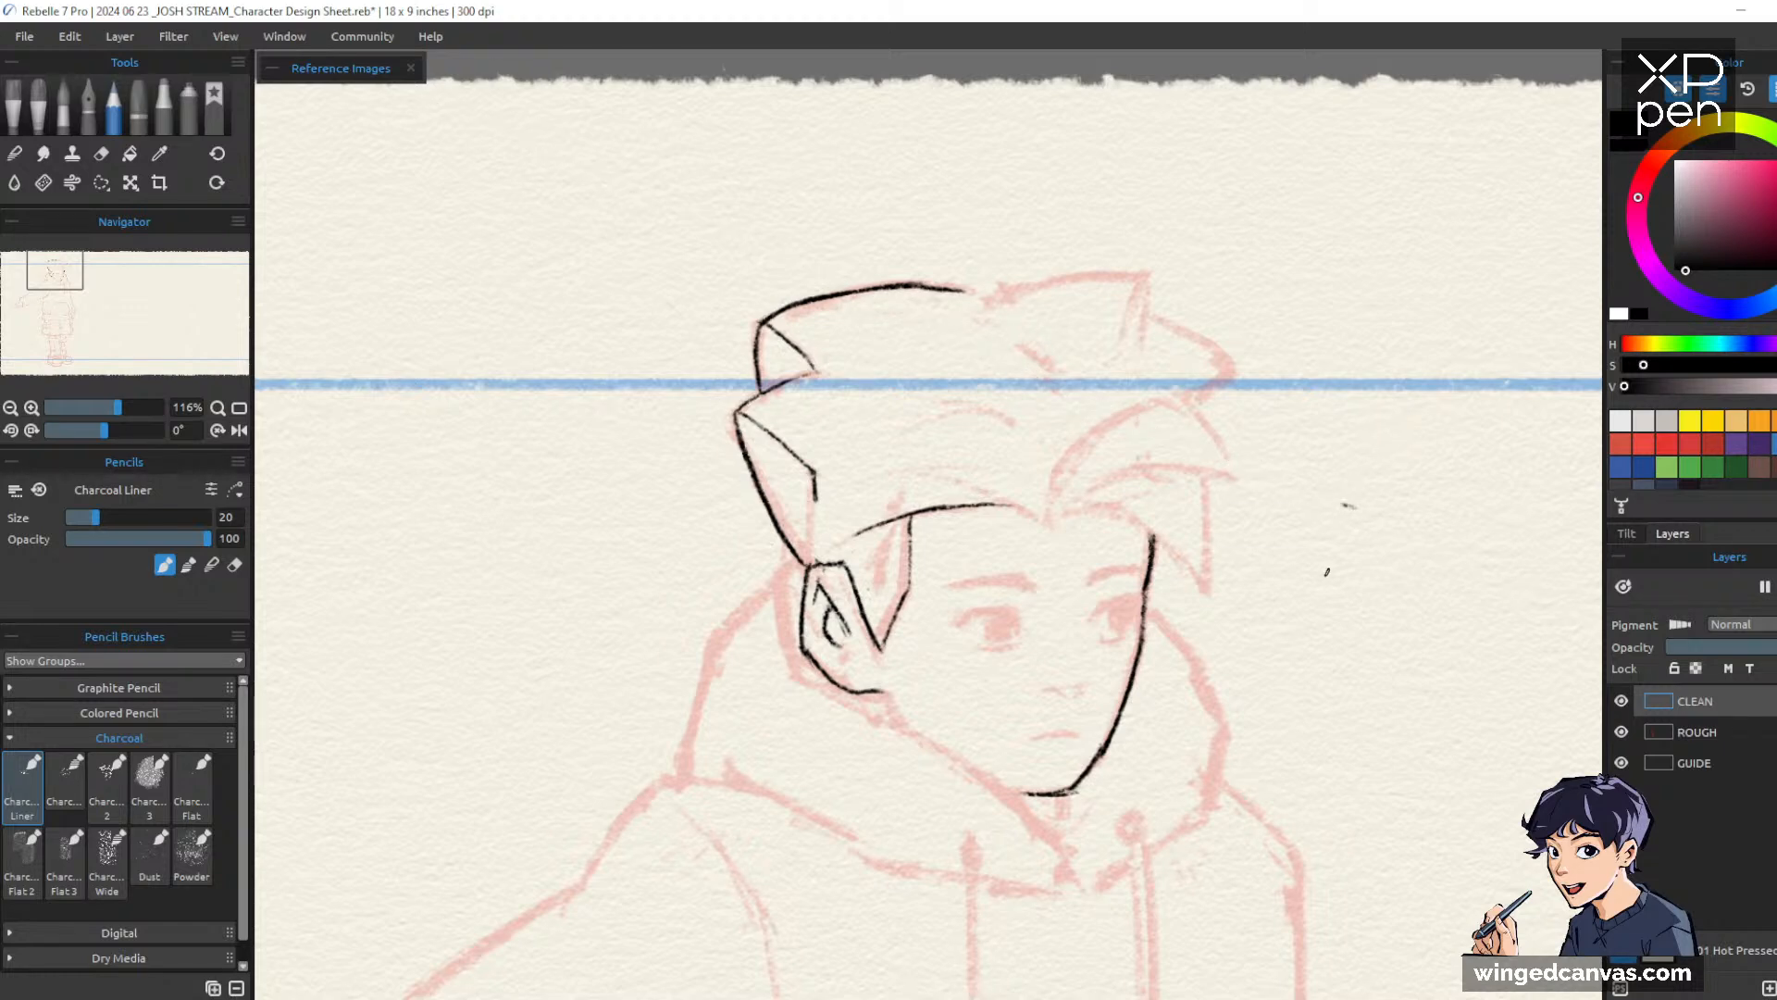
mouse_move(1317, 580)
left_mouse_down()
mouse_move(1412, 515)
mouse_move(1342, 444)
left_mouse_up()
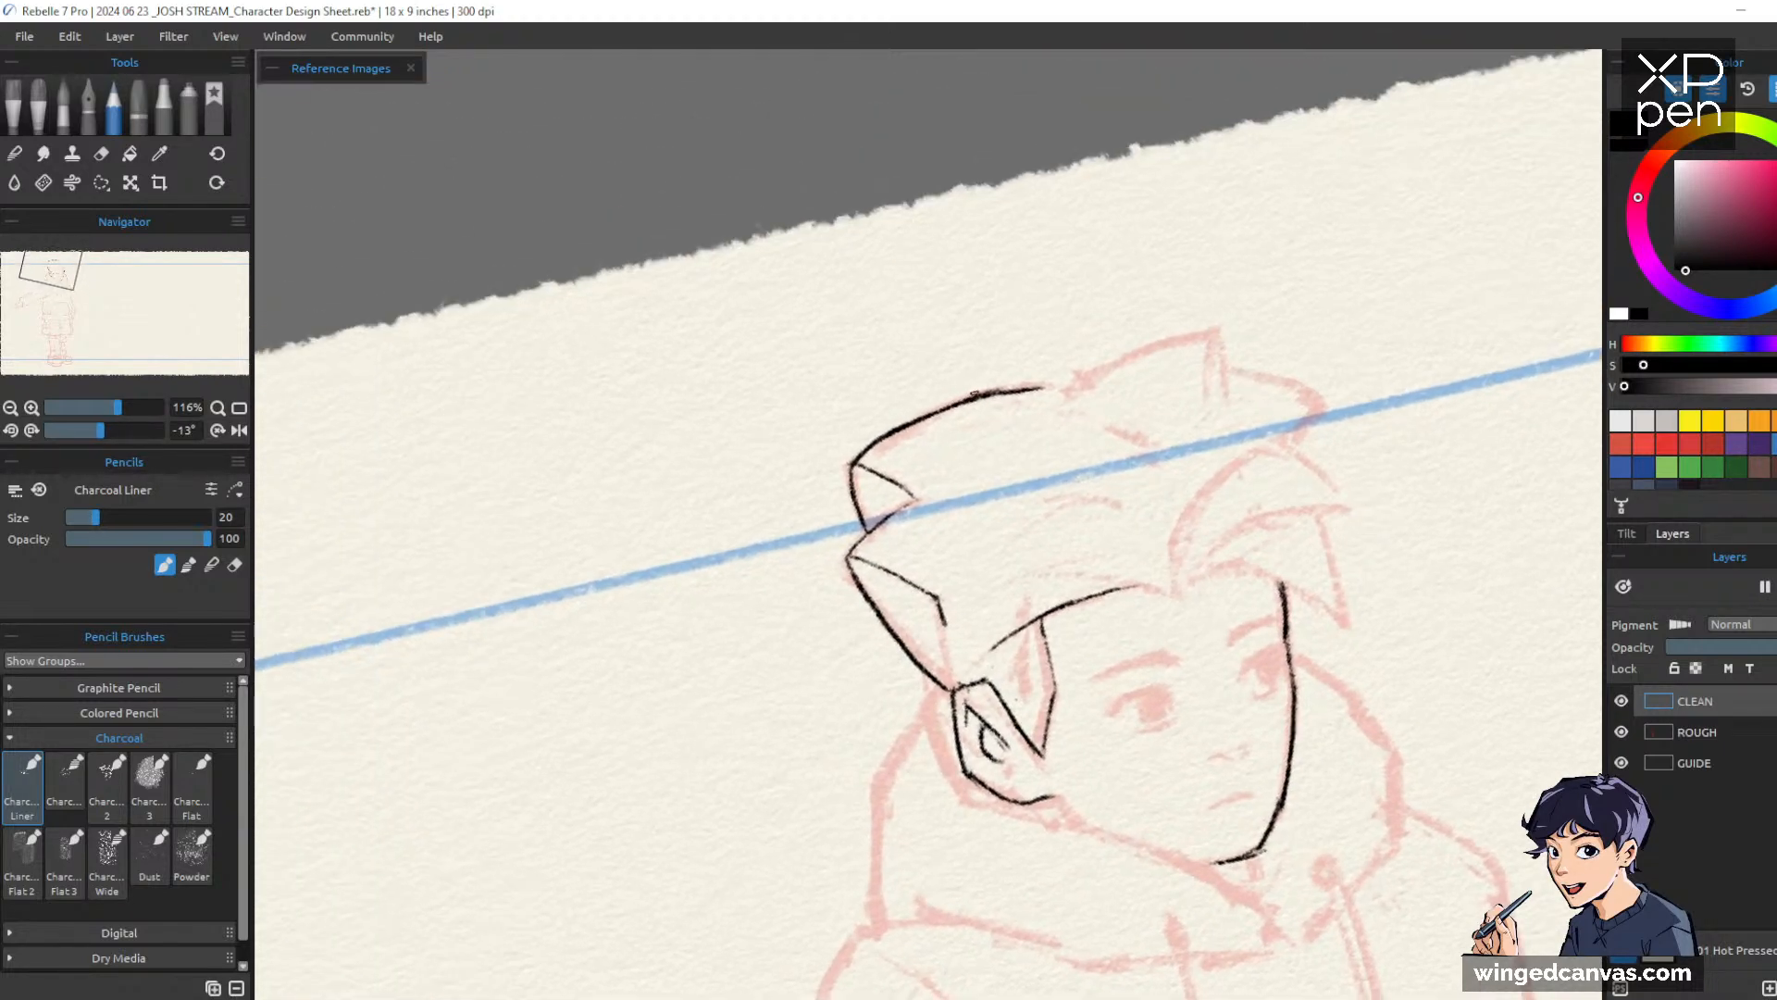
key("e")
mouse_move(940, 406)
left_mouse_down()
mouse_move(998, 384)
mouse_move(876, 442)
mouse_move(1219, 329)
left_mouse_up()
key("b")
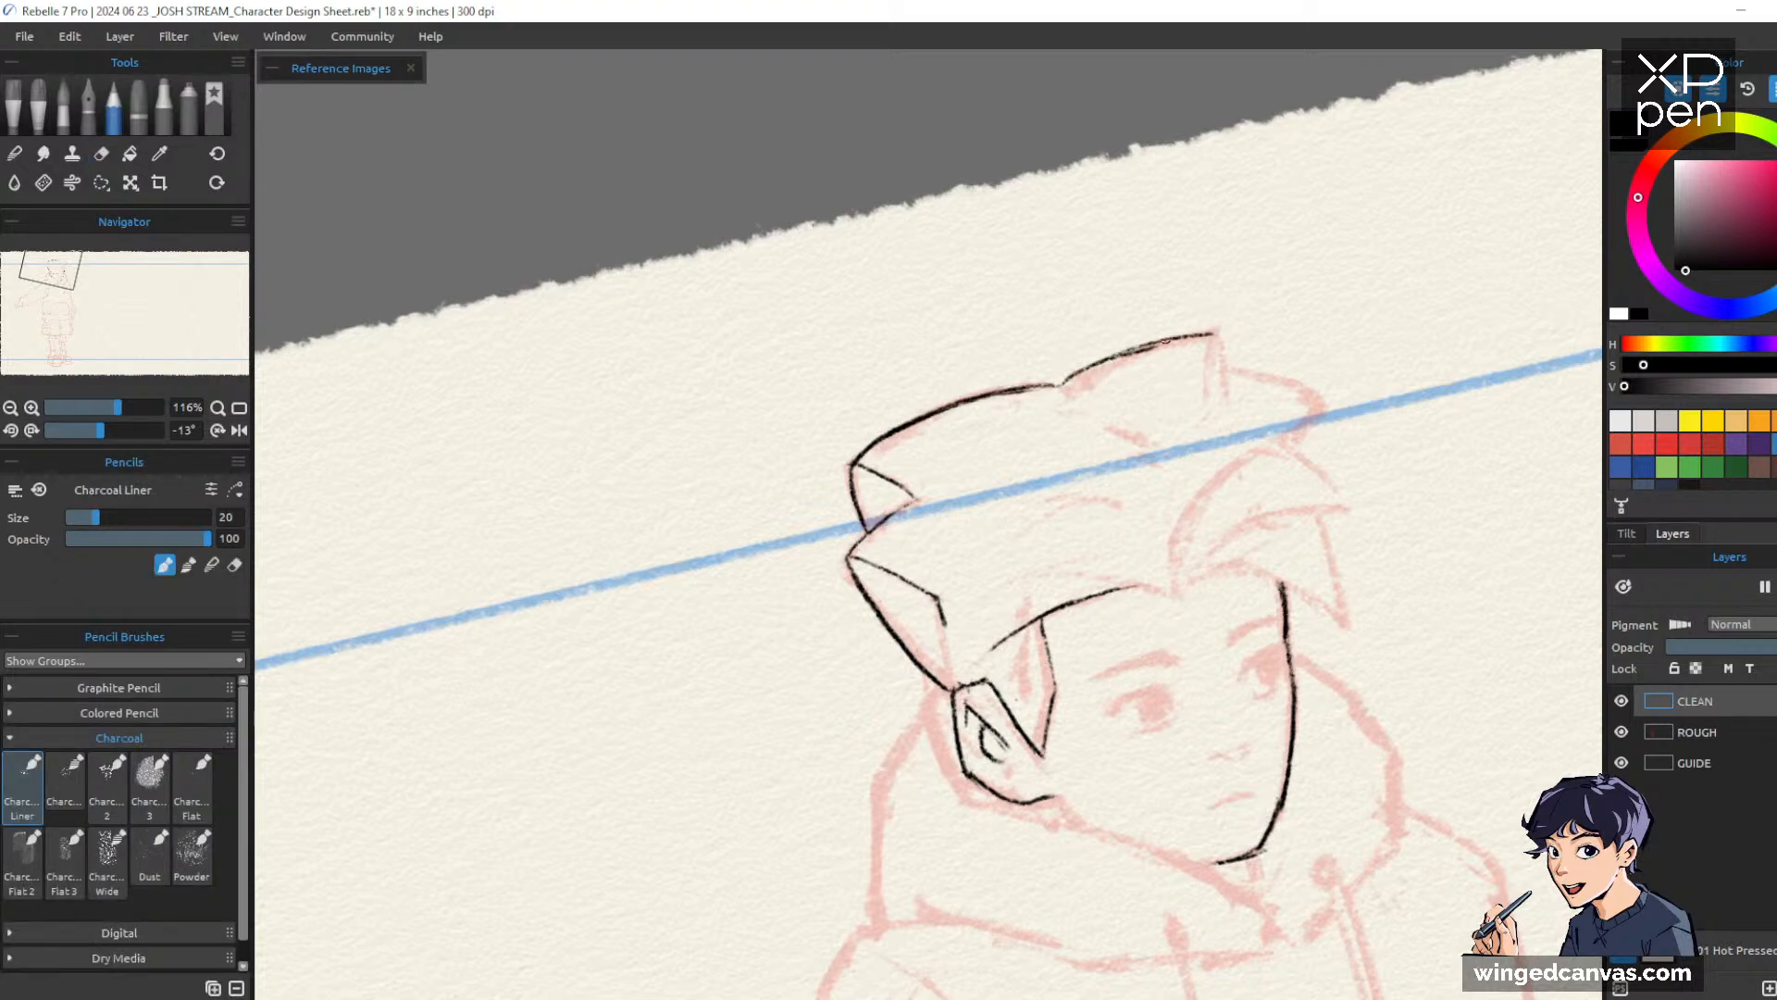
Ink the short front edge of the hair peak and the pointed tuft jutting out on the far side of the head
mouse_move(1122, 356)
left_mouse_down()
mouse_move(1222, 327)
mouse_move(1169, 340)
mouse_move(1227, 370)
left_mouse_up()
mouse_move(1396, 431)
left_mouse_down()
mouse_move(1404, 556)
mouse_move(1226, 536)
left_mouse_up()
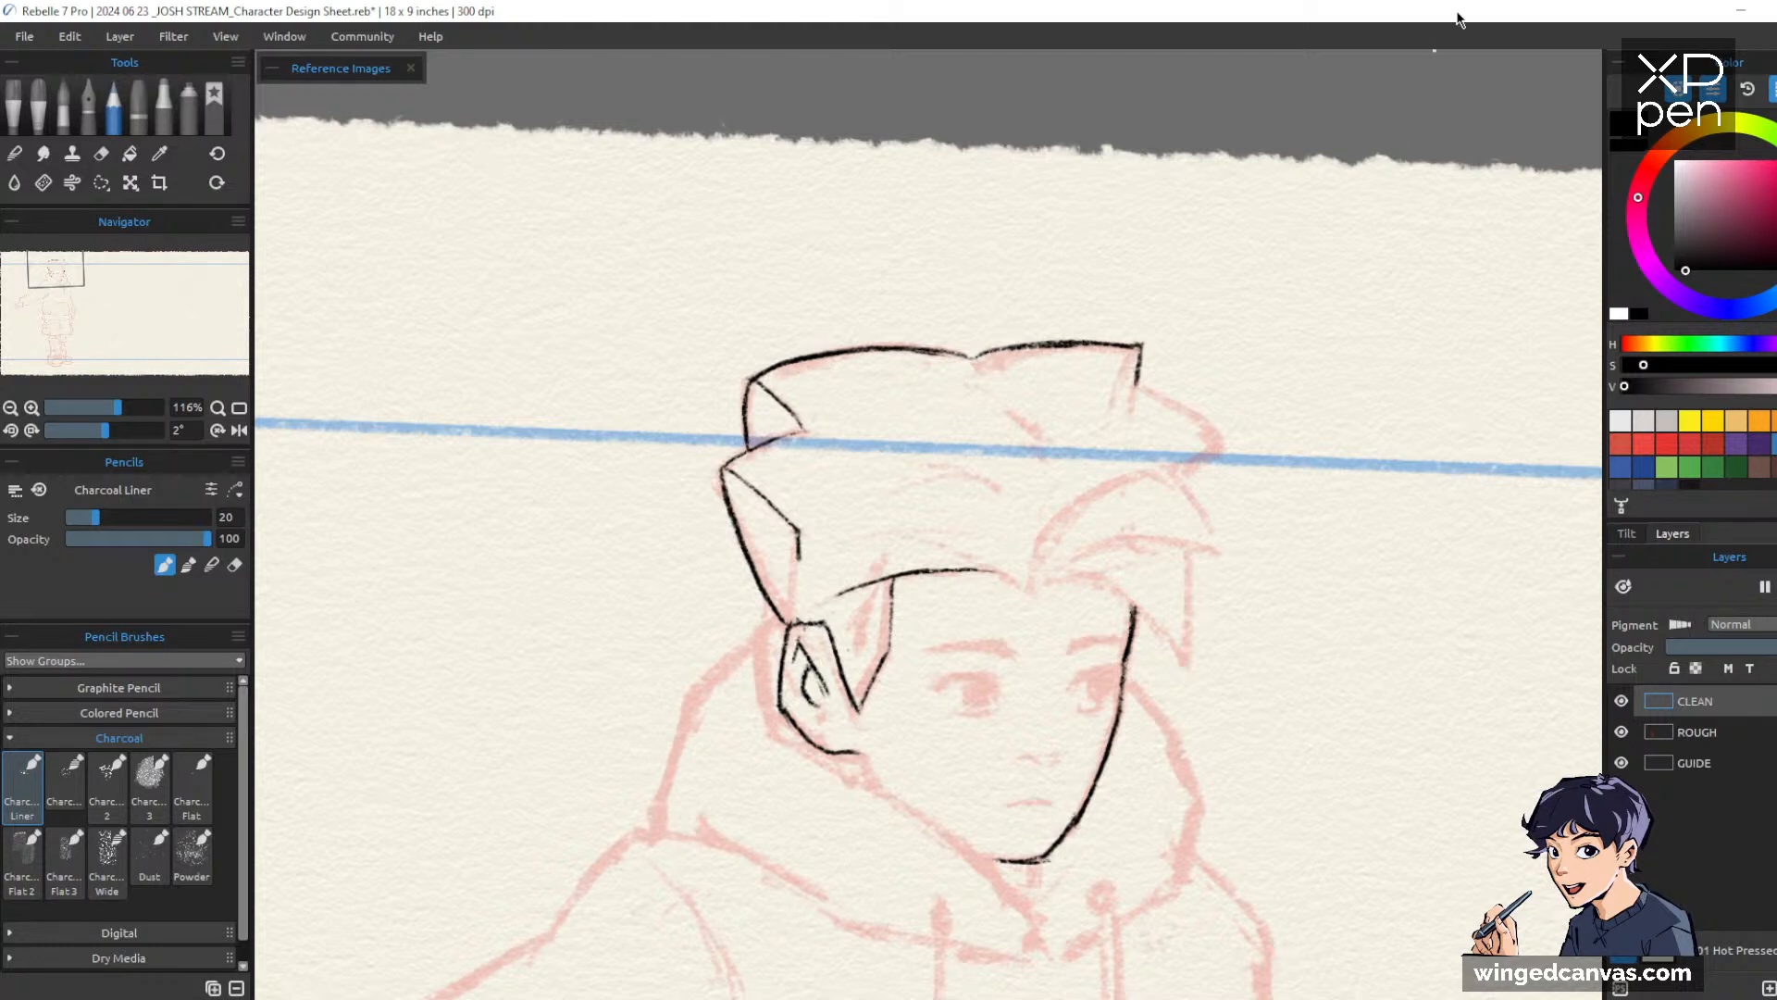
left_click_drag(1142, 348, 1138, 383)
left_click_drag(1143, 340, 1145, 359)
mouse_move(1139, 385)
left_mouse_down()
mouse_move(1222, 445)
mouse_move(1178, 480)
left_mouse_up()
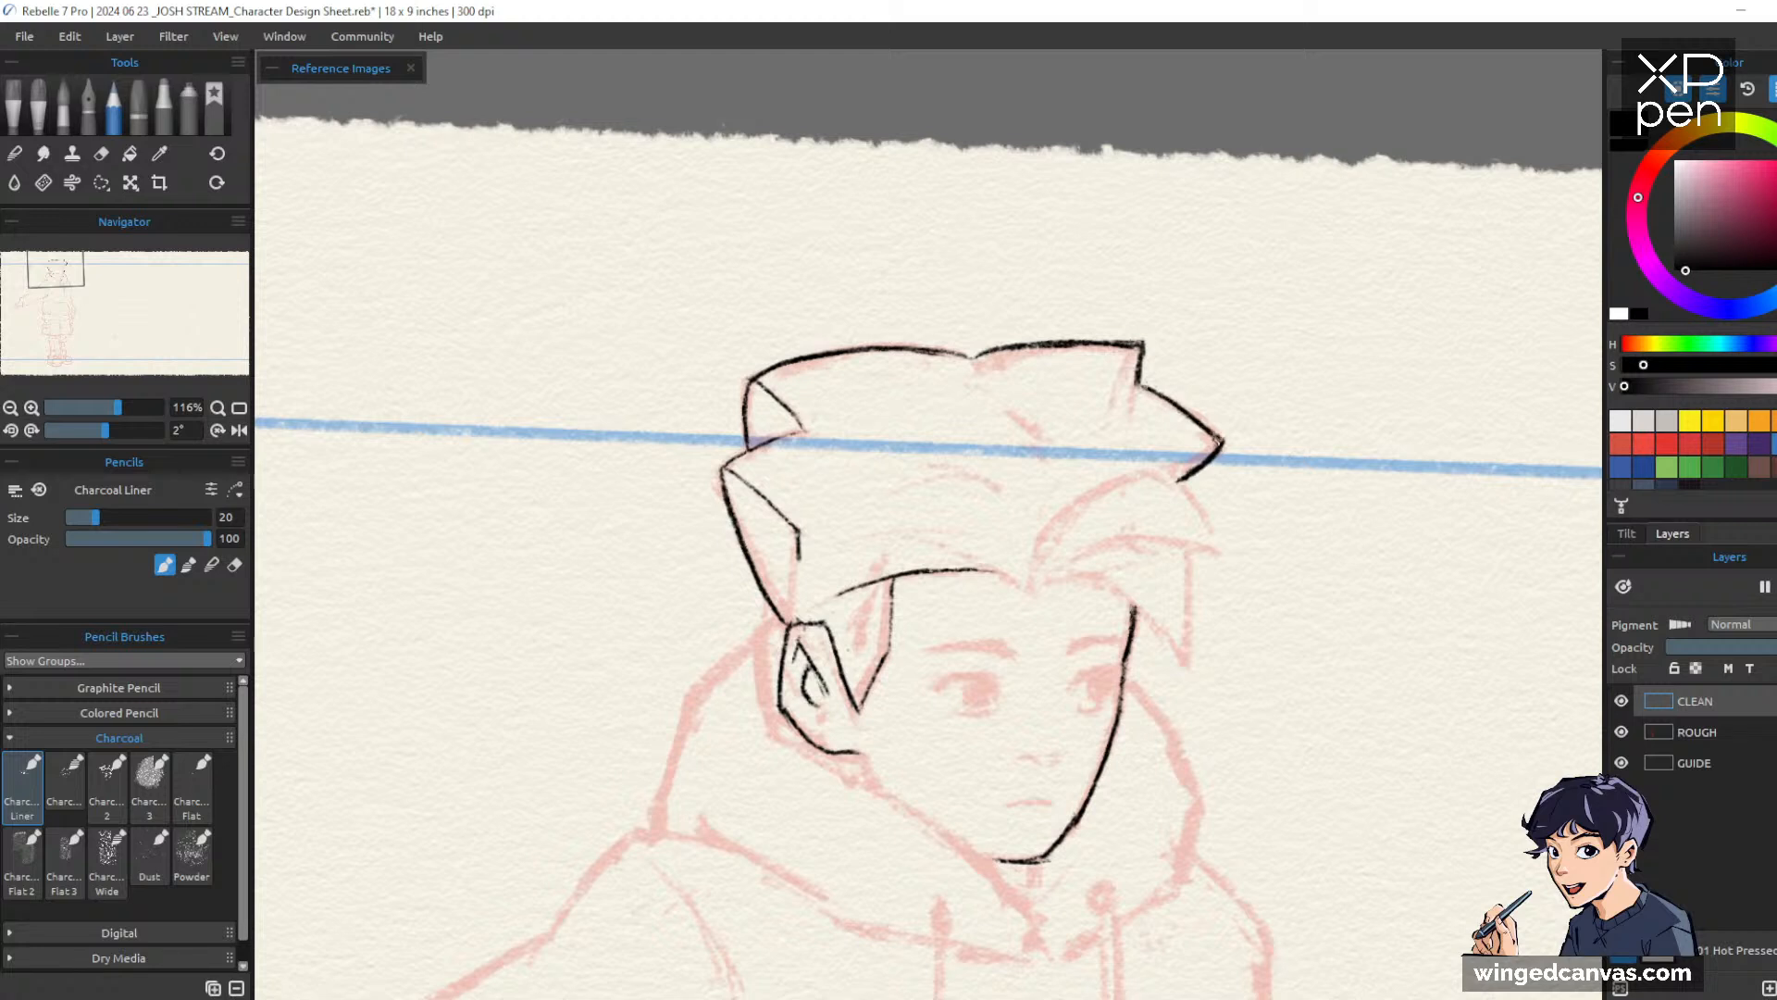
Ink the curved edges of the upper fringe lock to its tip and clean up its lower edge with the Chisel eraser
left_click_drag(1367, 453, 1413, 396)
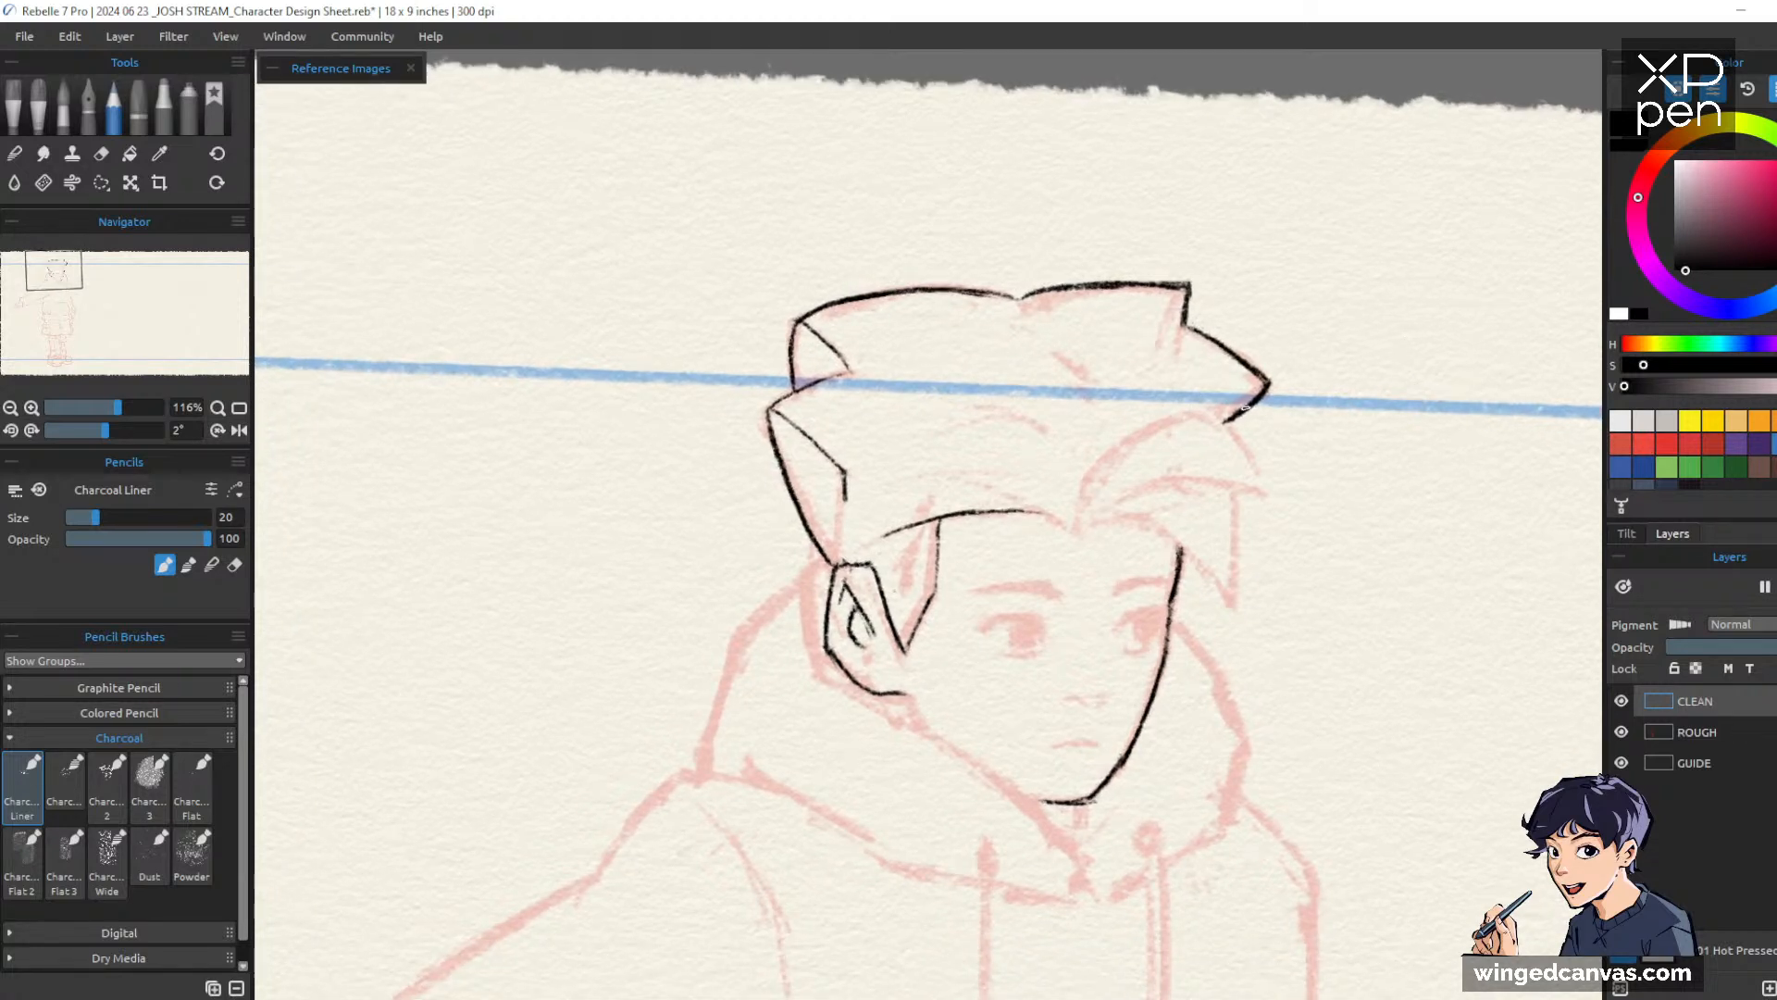
mouse_move(1115, 479)
left_mouse_down()
mouse_move(1172, 451)
mouse_move(1261, 478)
left_mouse_up()
mouse_move(1078, 523)
left_mouse_down()
mouse_move(1115, 498)
mouse_move(1206, 475)
mouse_move(1170, 478)
mouse_move(1203, 484)
mouse_move(1099, 514)
mouse_move(1255, 480)
left_mouse_up()
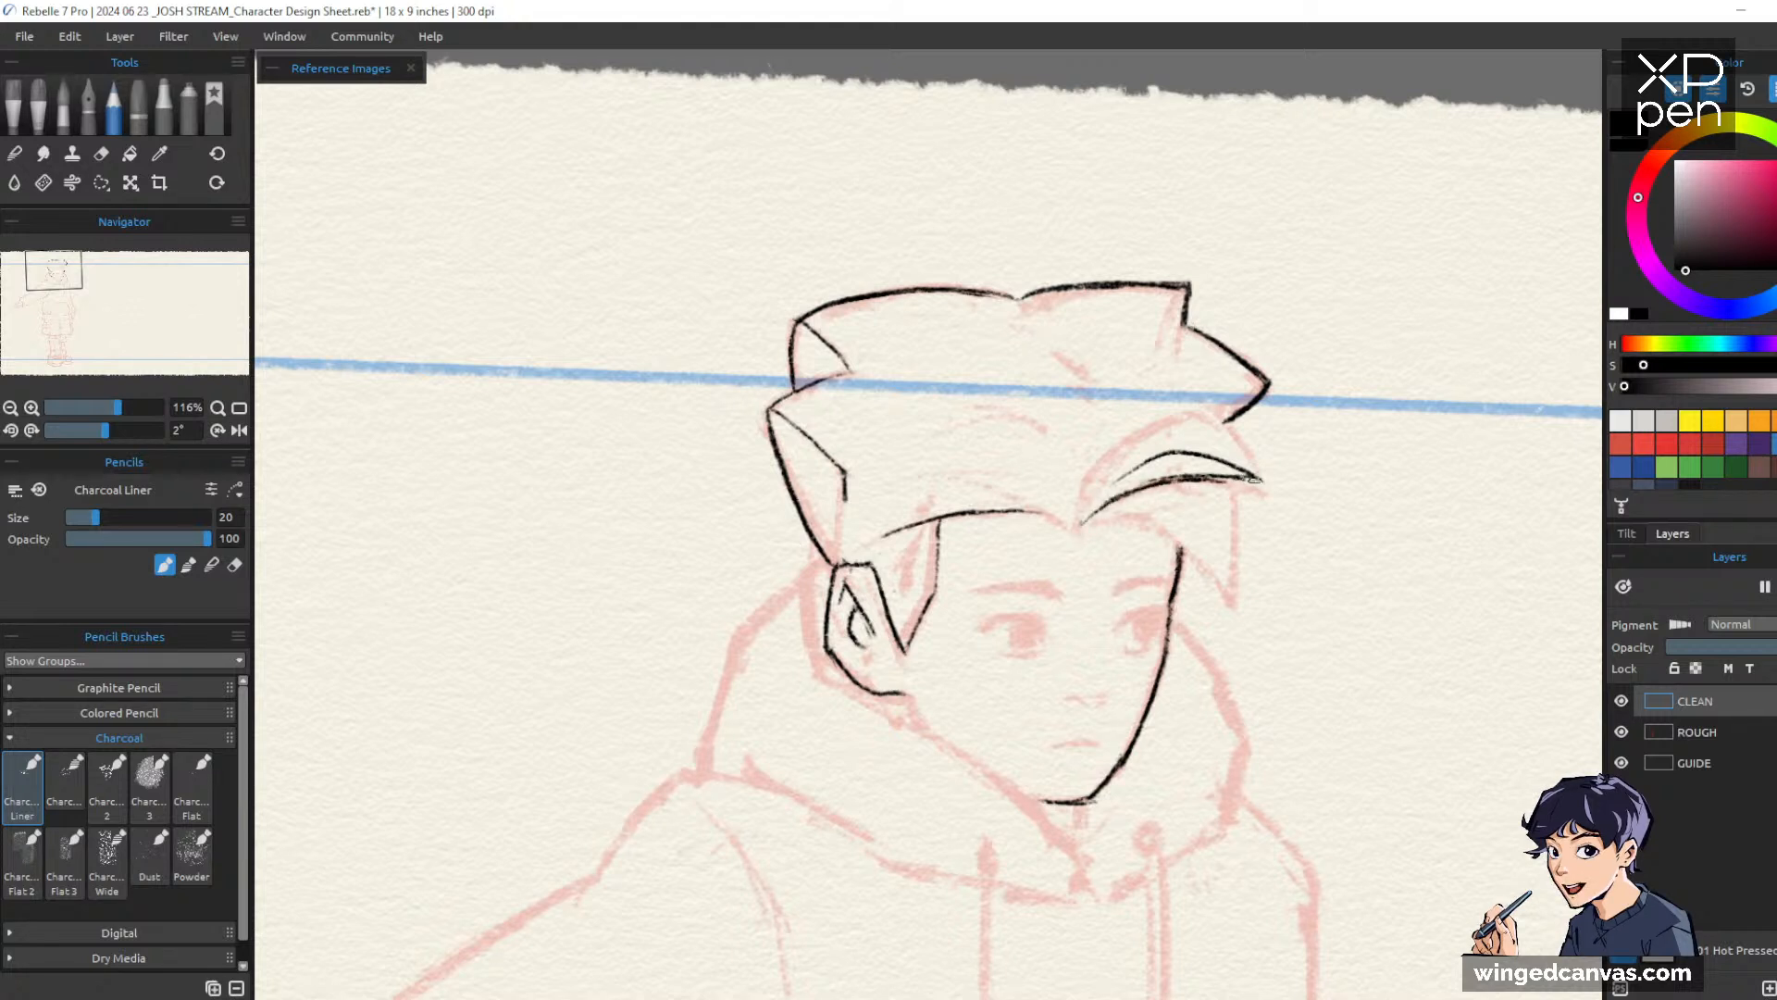
left_click_drag(1214, 401, 1261, 483)
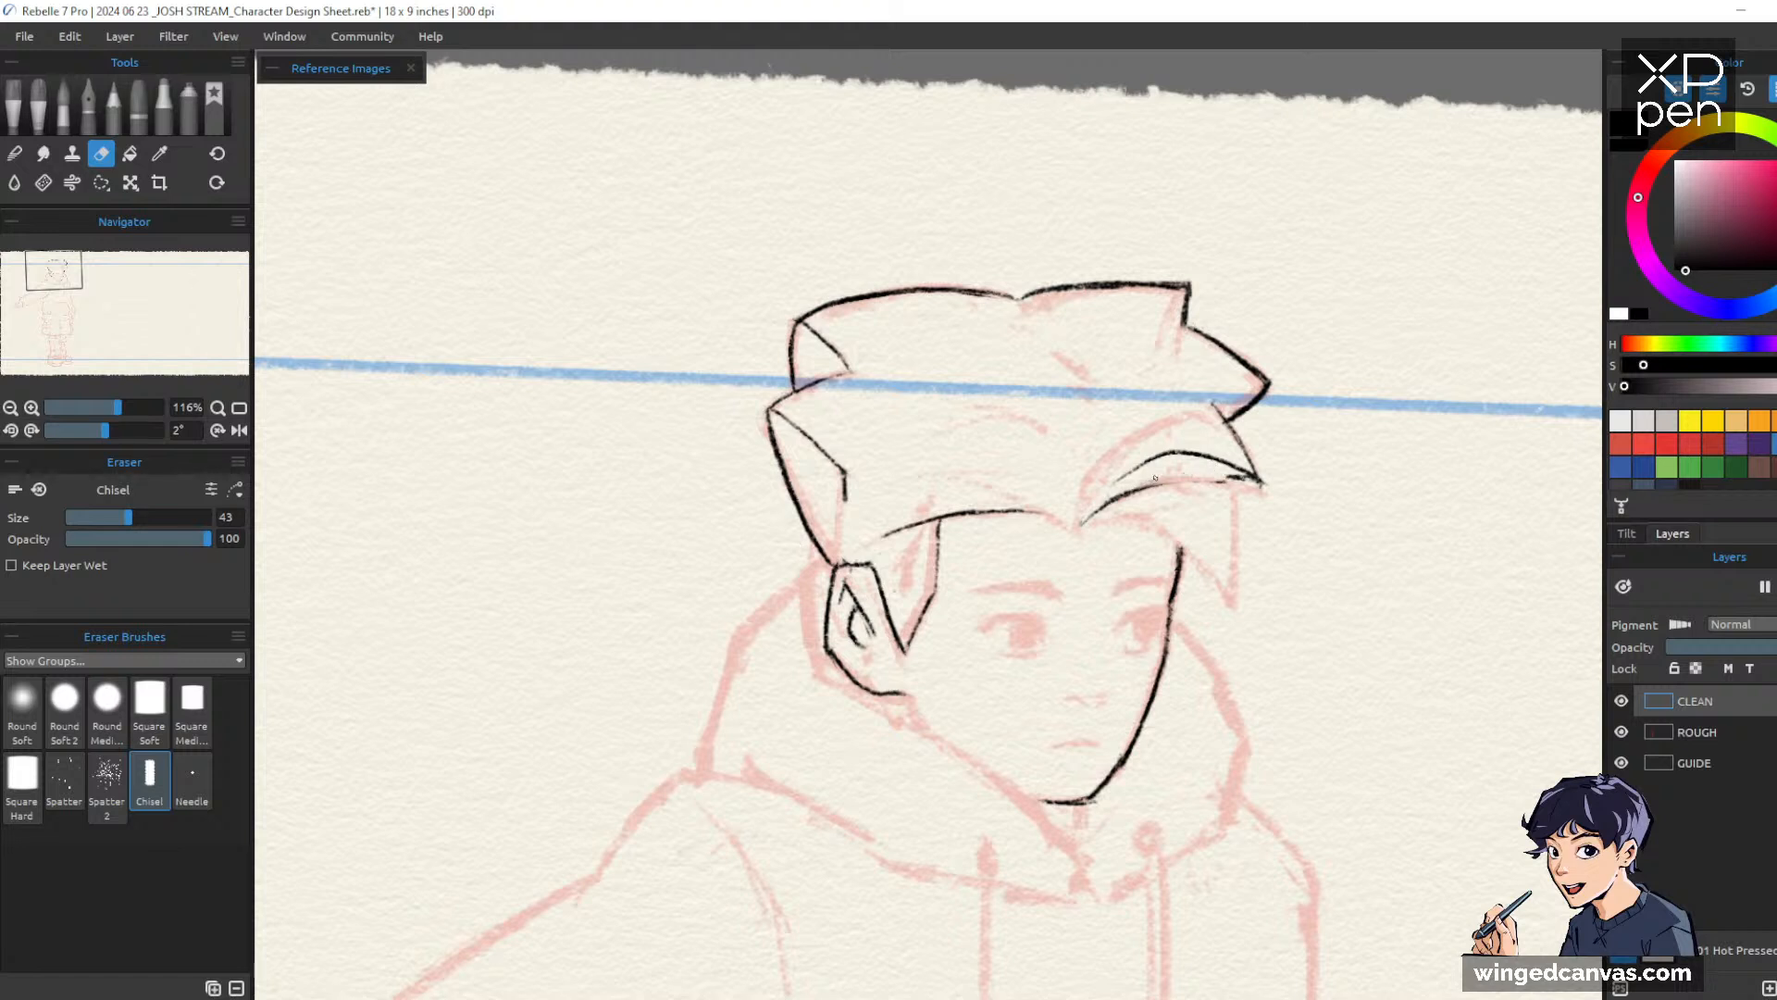
mouse_move(1088, 524)
left_mouse_down()
mouse_move(1241, 480)
mouse_move(1123, 495)
mouse_move(1177, 480)
mouse_move(1268, 488)
left_mouse_up()
key("e")
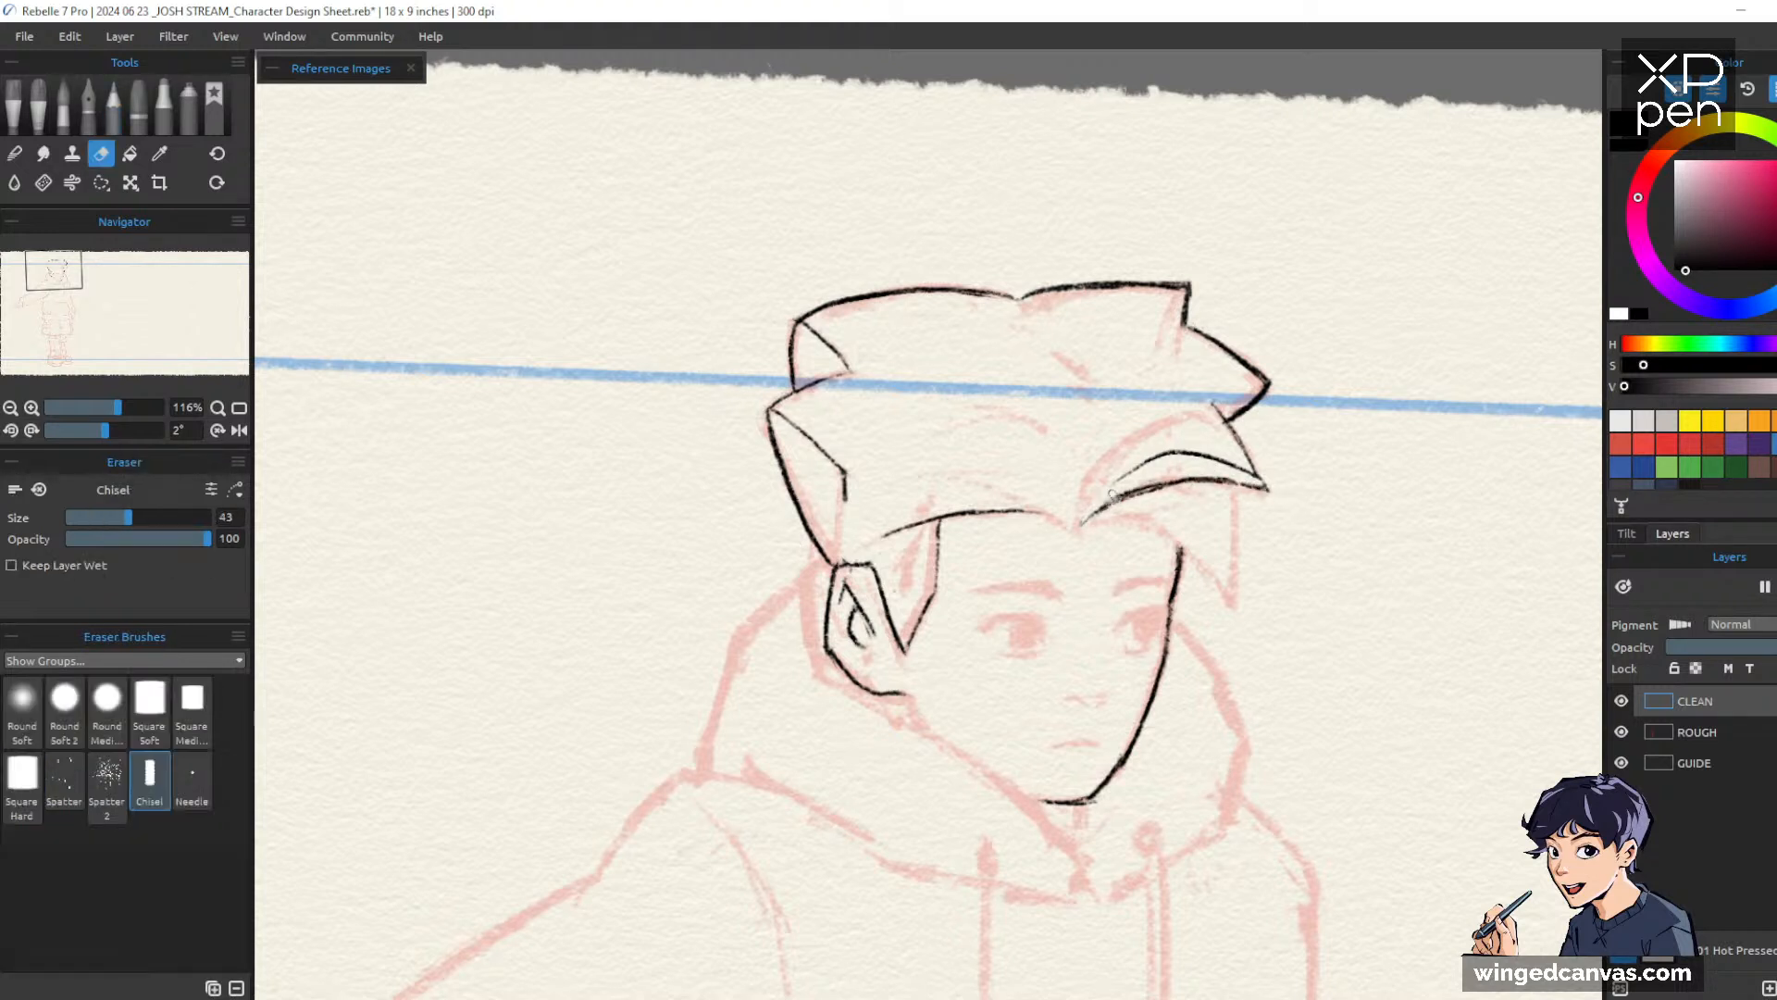
left_click_drag(1110, 498, 1224, 481)
key("b")
Ink the lower fringe lock sweeping from the fringe's central point to a downward tip beside the far temple
mouse_move(1107, 505)
left_mouse_down()
mouse_move(1223, 481)
mouse_move(1235, 456)
mouse_move(1261, 486)
mouse_move(1238, 485)
mouse_move(1231, 588)
left_mouse_up()
key("e")
key("b")
key("e")
key("b")
key("e")
key("b")
left_click_drag(1236, 513, 1230, 602)
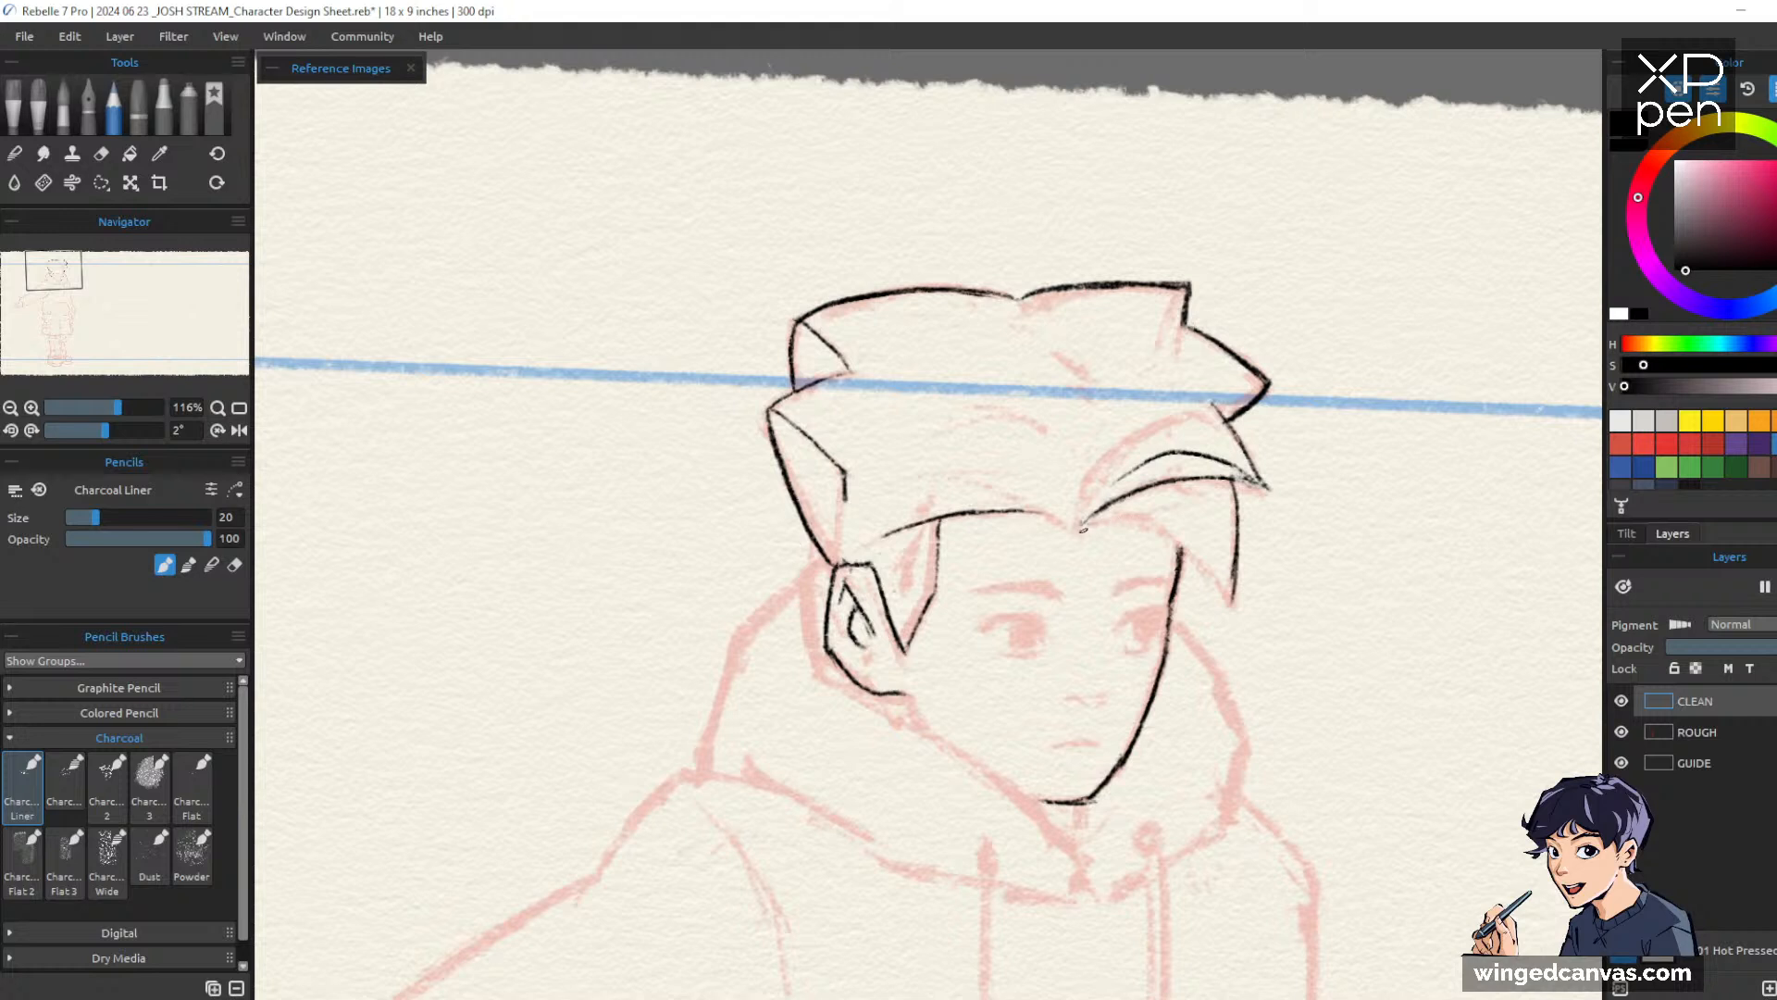
mouse_move(1083, 529)
left_mouse_down()
mouse_move(1183, 507)
mouse_move(1225, 592)
left_mouse_up()
left_click_drag(1171, 532, 1234, 606)
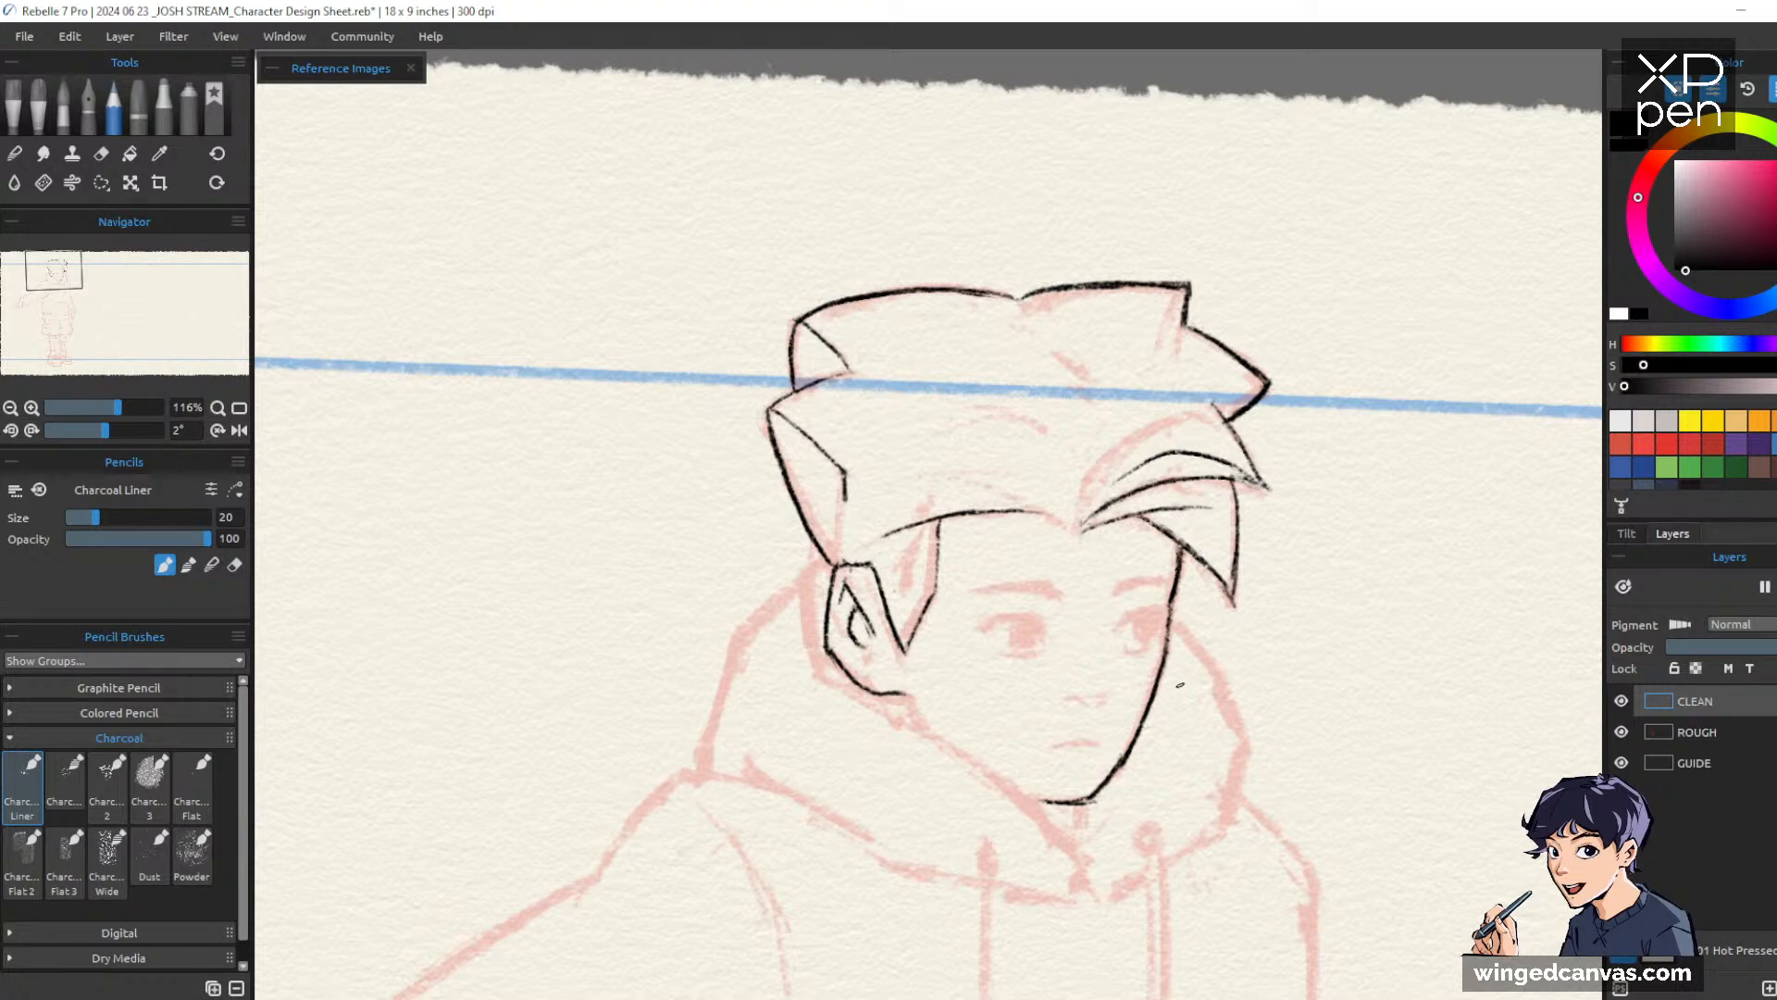
Ink the hair at the far temple and a strand into the fringe's central point, and erase the upper lock's inner arc
left_click_drag(1194, 556, 1169, 625)
left_click_drag(980, 487, 1076, 534)
key("e")
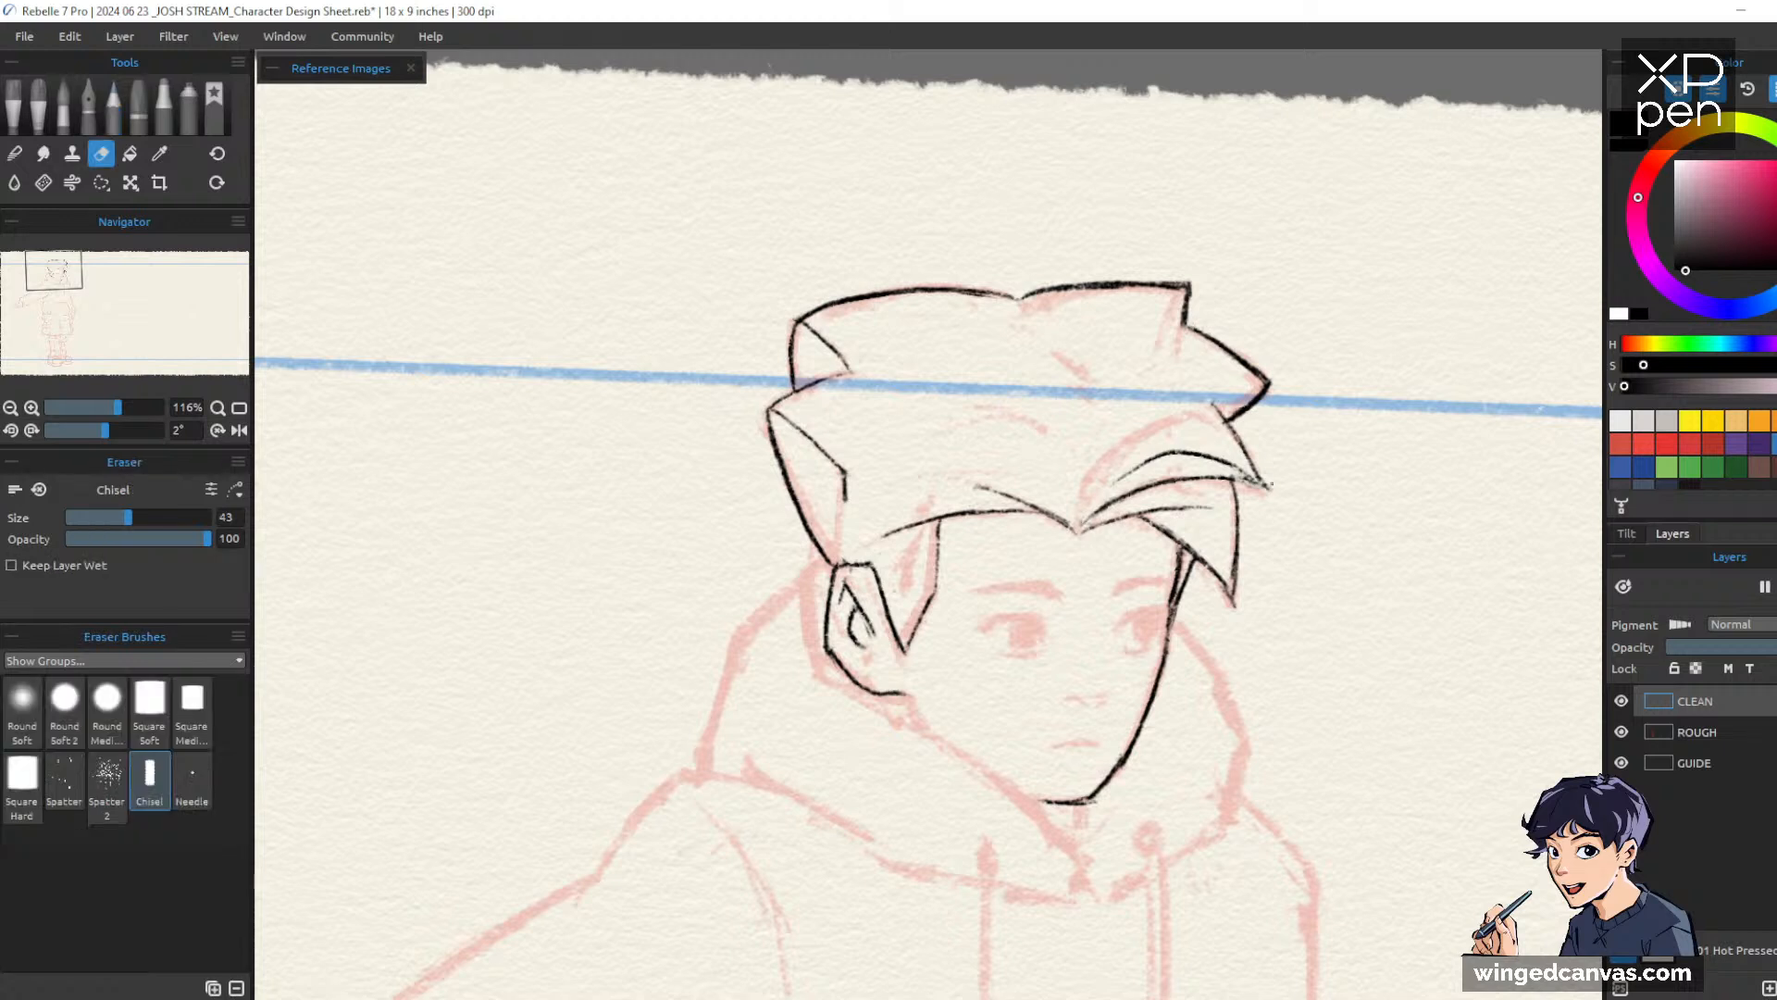
mouse_move(1208, 452)
left_mouse_down()
mouse_move(1111, 483)
mouse_move(1234, 475)
mouse_move(1086, 517)
mouse_move(1208, 475)
left_mouse_up()
key("b")
key("e")
key("b")
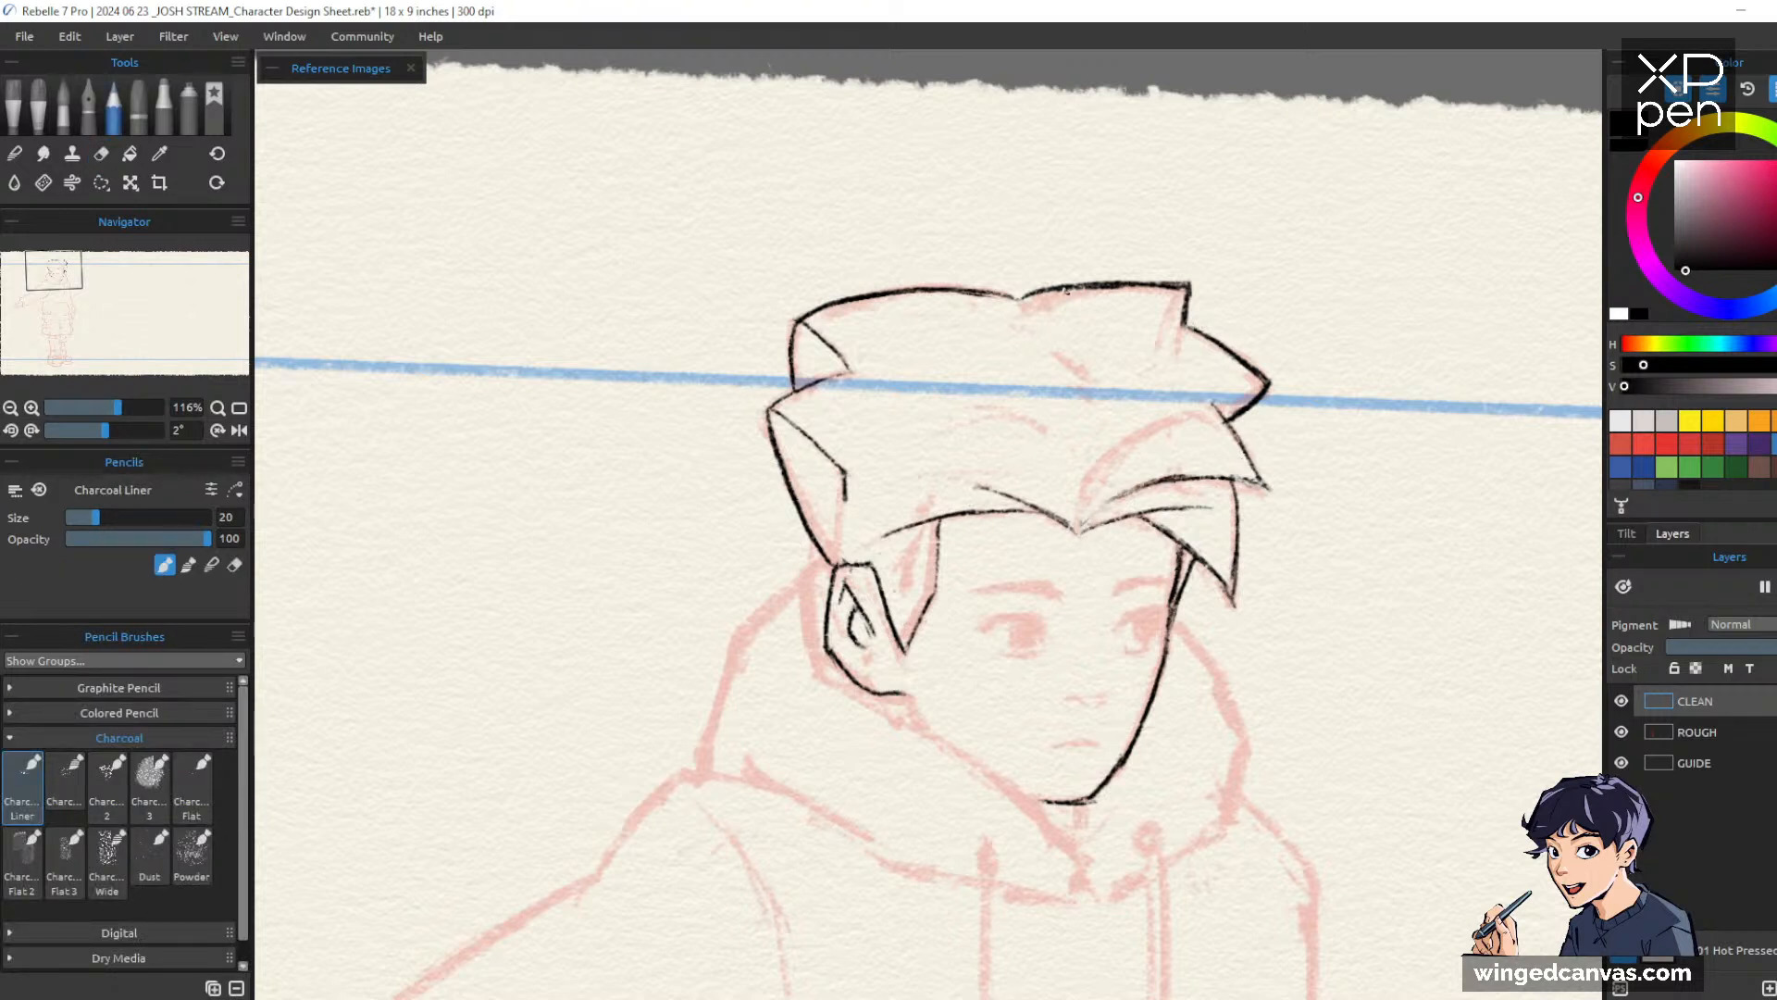
Ink a small wedge-shaped gap in the crown hair and the short jaw line descending below the near ear
left_click_drag(1345, 464, 1392, 504)
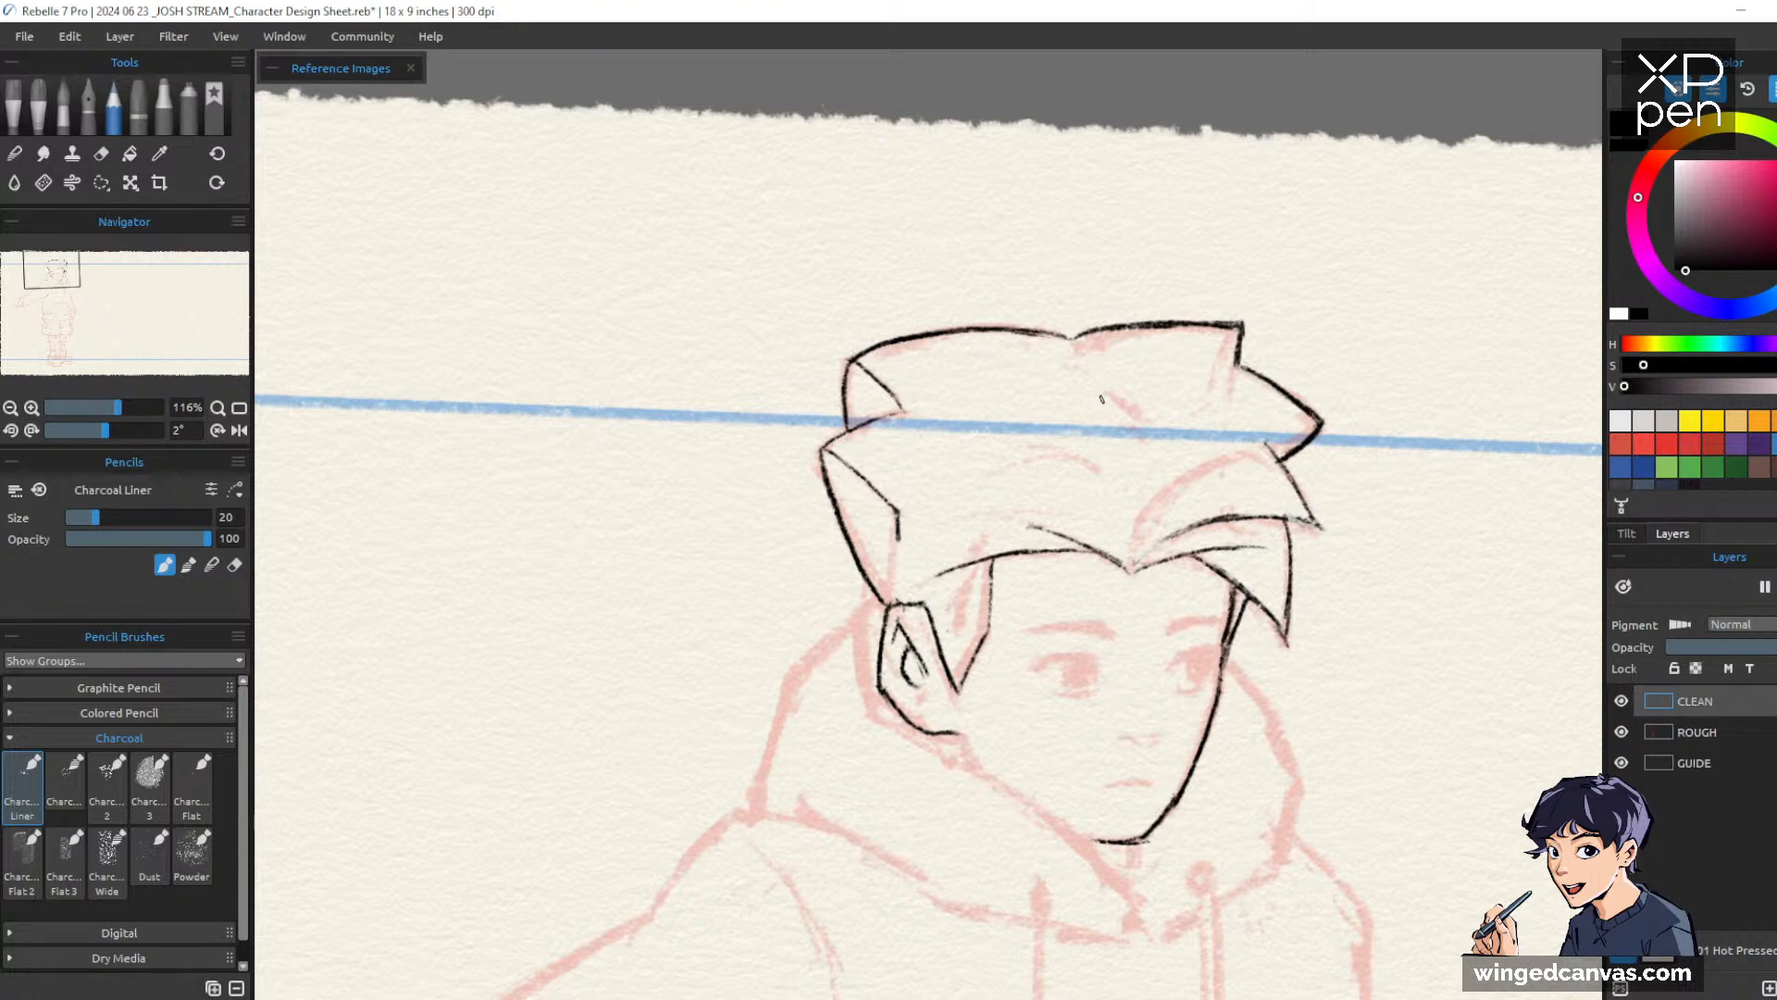
left_click_drag(1101, 399, 1136, 430)
left_click_drag(1339, 650, 1328, 463)
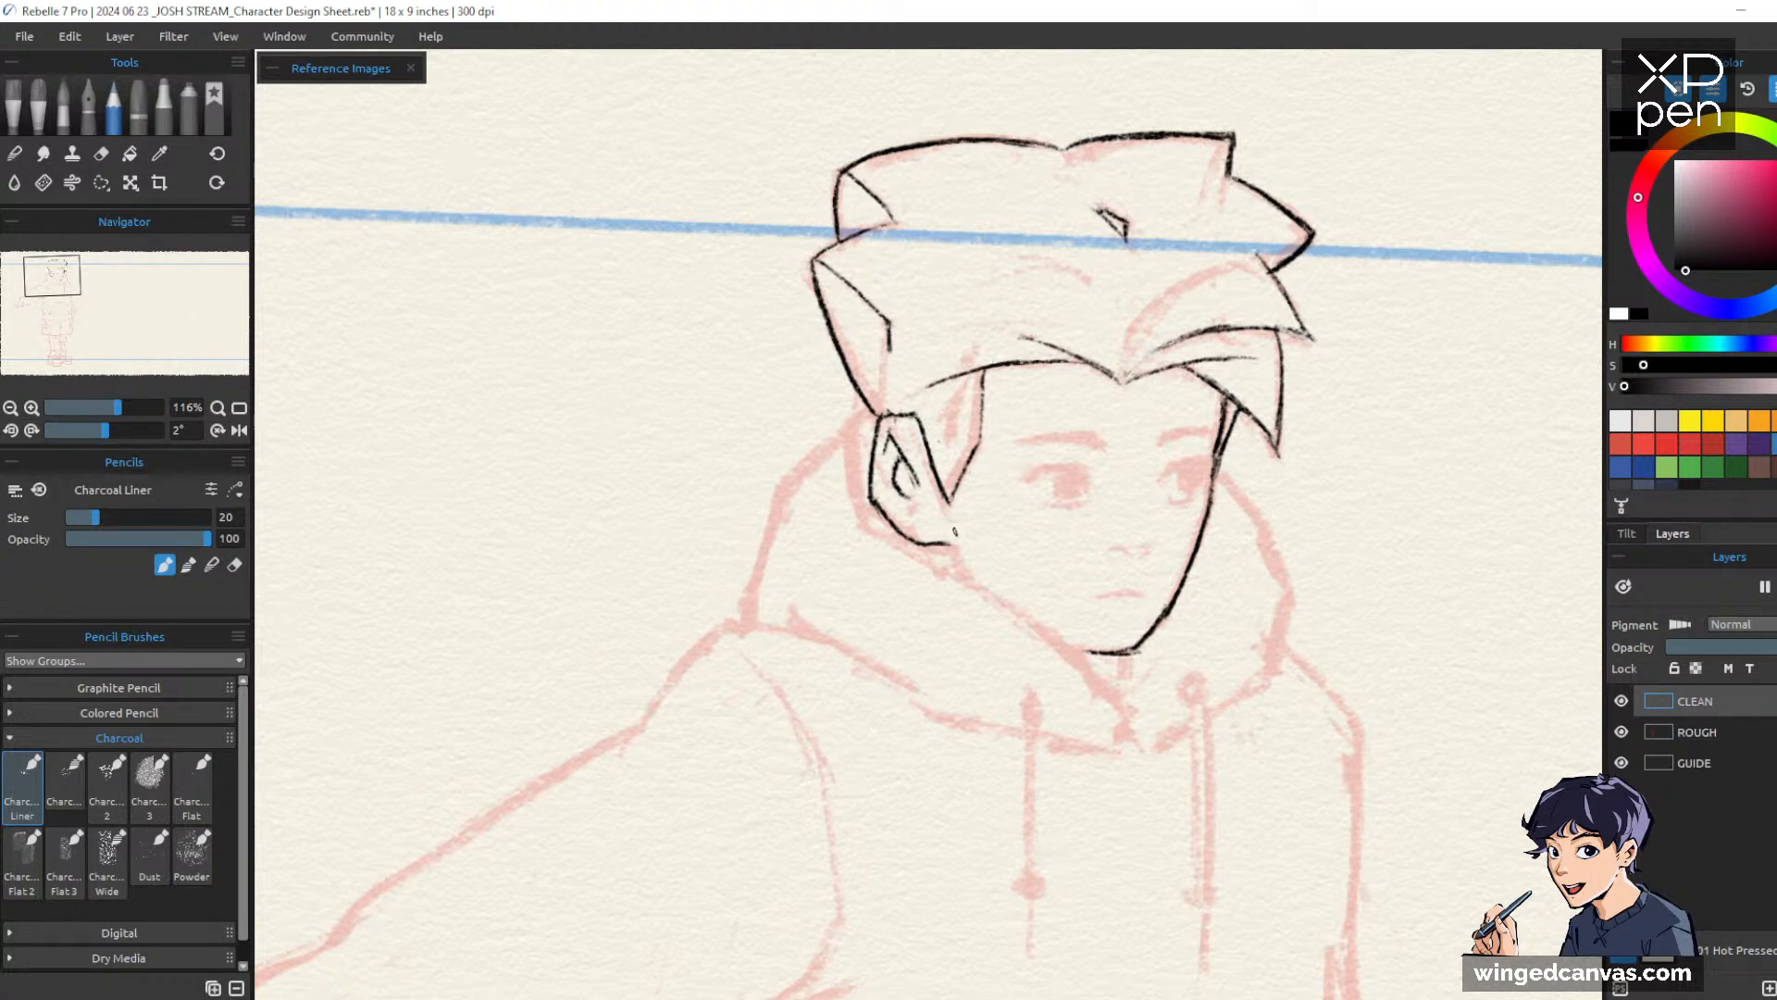
left_click_drag(951, 547, 972, 582)
Ink thick, tapered eyebrows above both eyes, checking the face in a mirrored view
left_click_drag(1381, 440, 1398, 367)
left_click_drag(1245, 320, 1211, 425)
left_click_drag(1144, 475, 1197, 463)
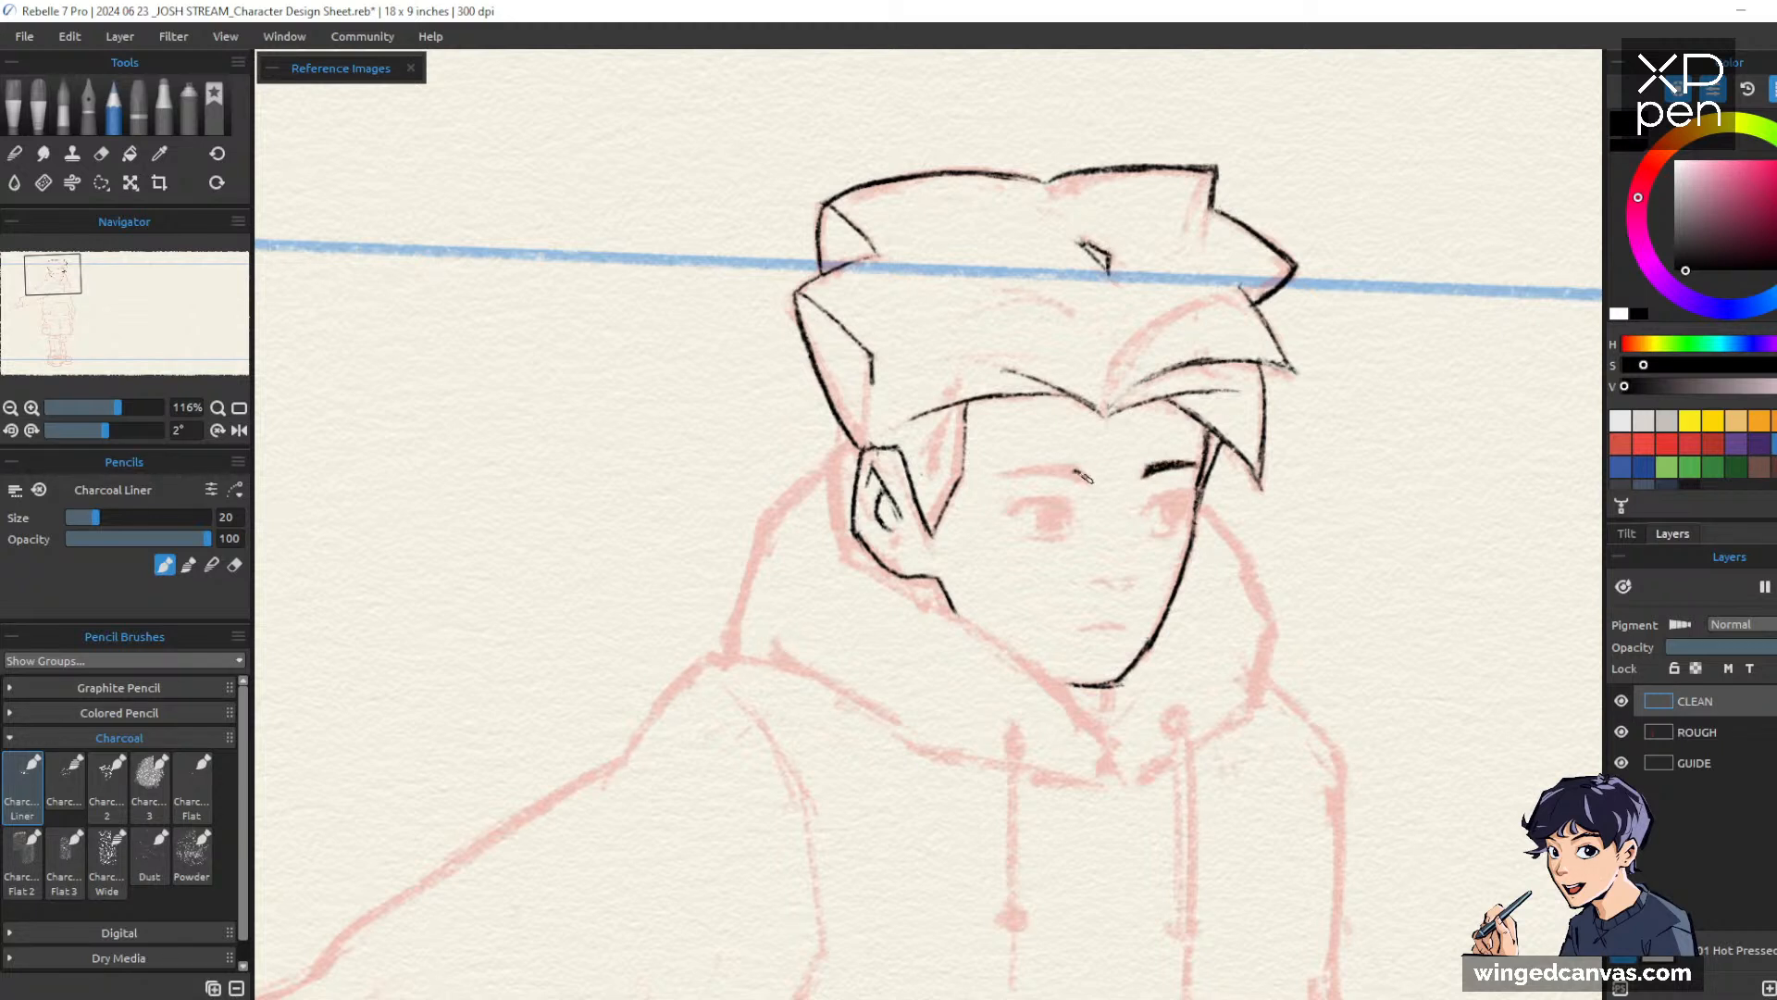
mouse_move(1090, 474)
left_mouse_down()
mouse_move(1001, 475)
mouse_move(1047, 465)
left_mouse_up()
key("h")
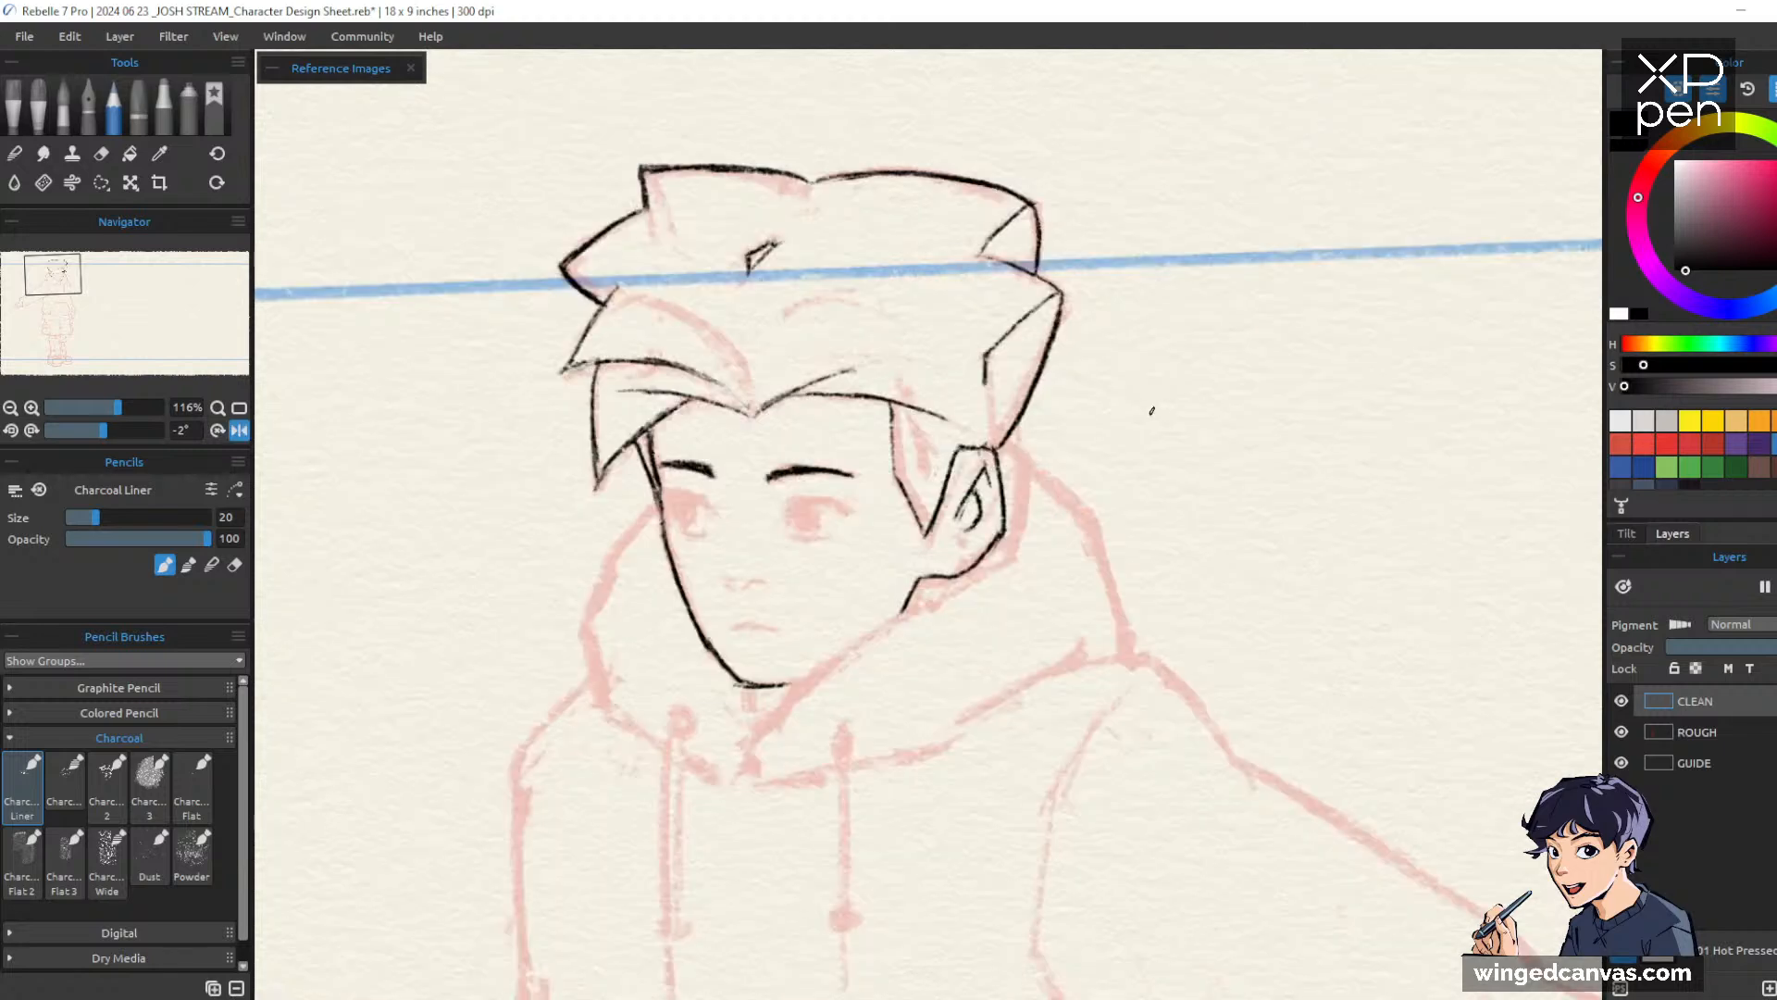
key("h")
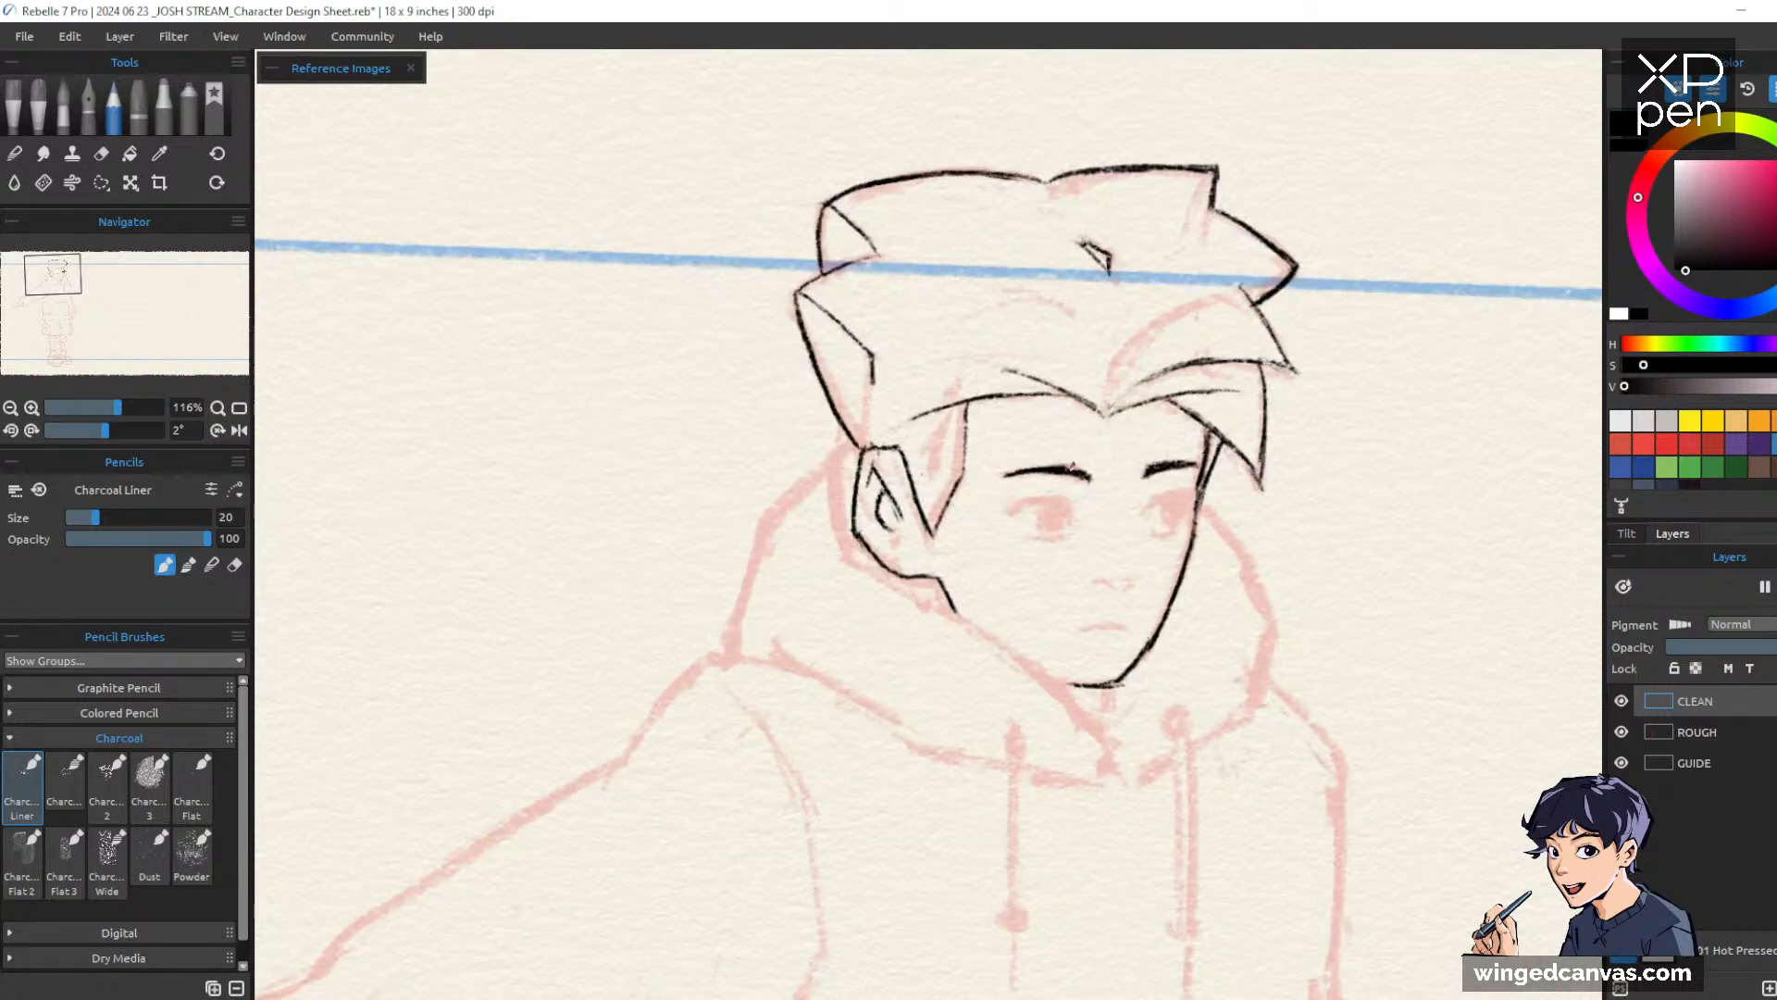
left_click_drag(1068, 467, 1092, 471)
Ink the upper and lower eyelid lines of both eyes
left_click_drag(1272, 517, 1252, 526)
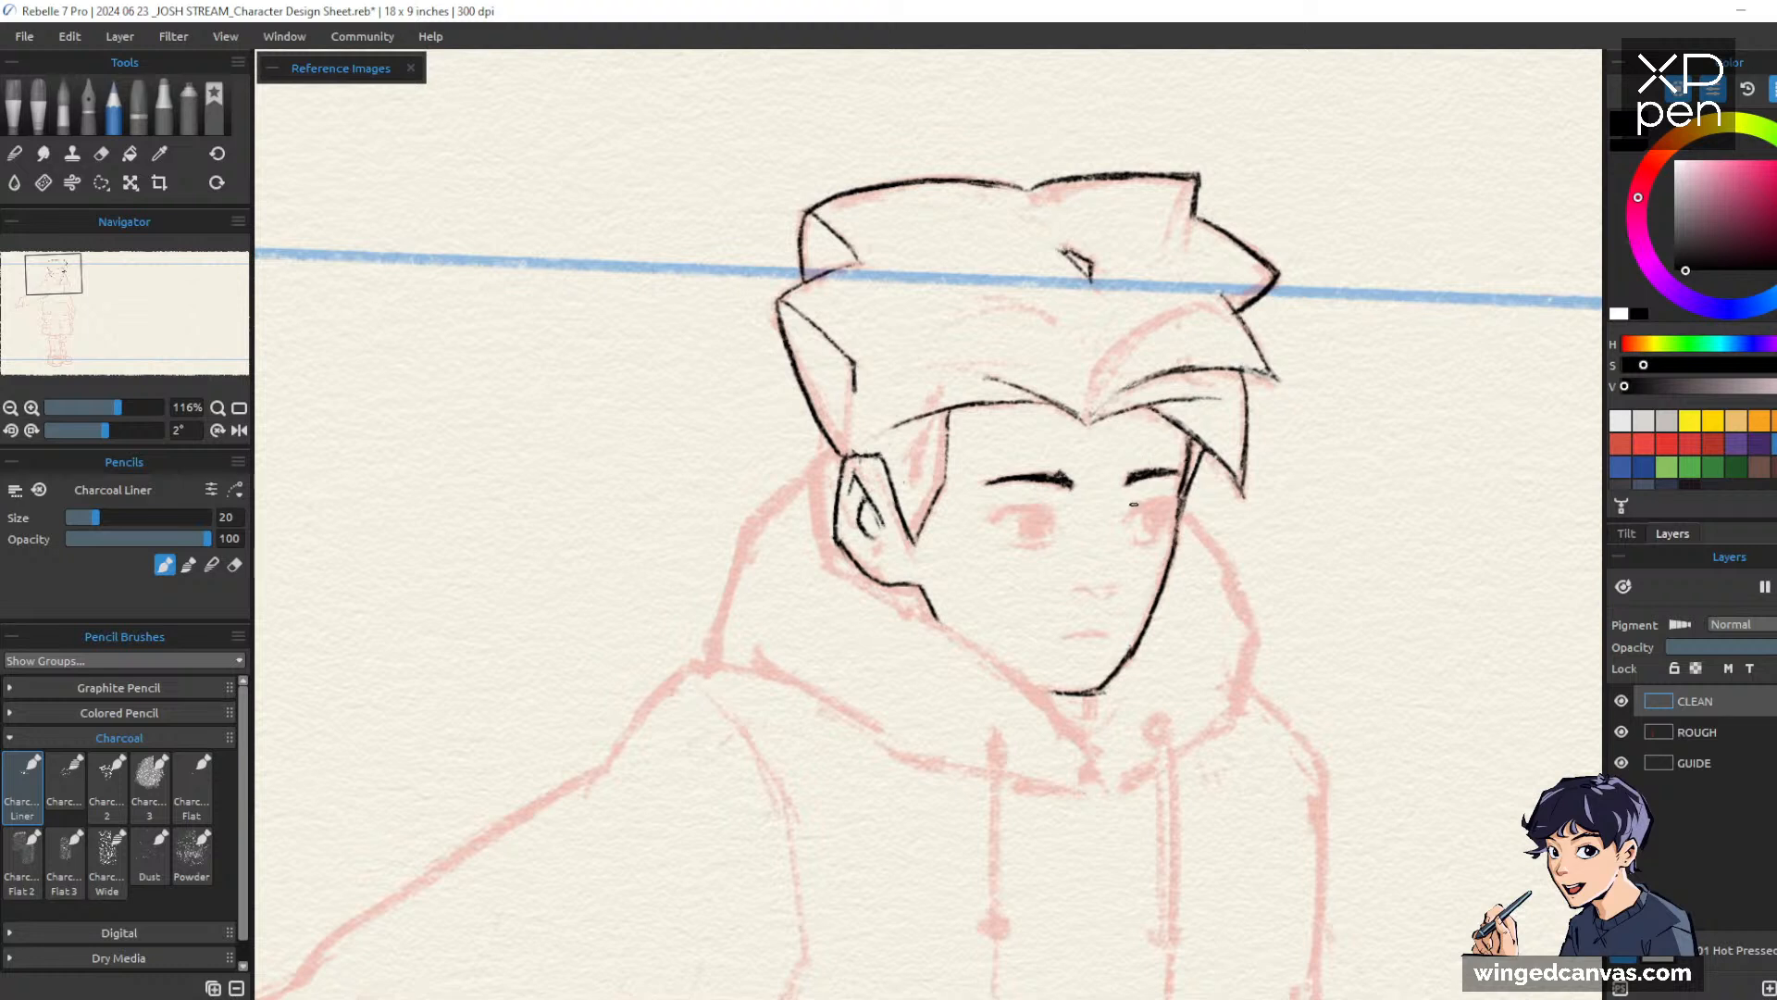
mouse_move(1139, 503)
left_mouse_down()
mouse_move(1128, 518)
mouse_move(1182, 493)
left_mouse_up()
left_click_drag(992, 520, 1061, 512)
left_click_drag(1009, 508, 1058, 509)
left_click_drag(1283, 499, 1269, 478)
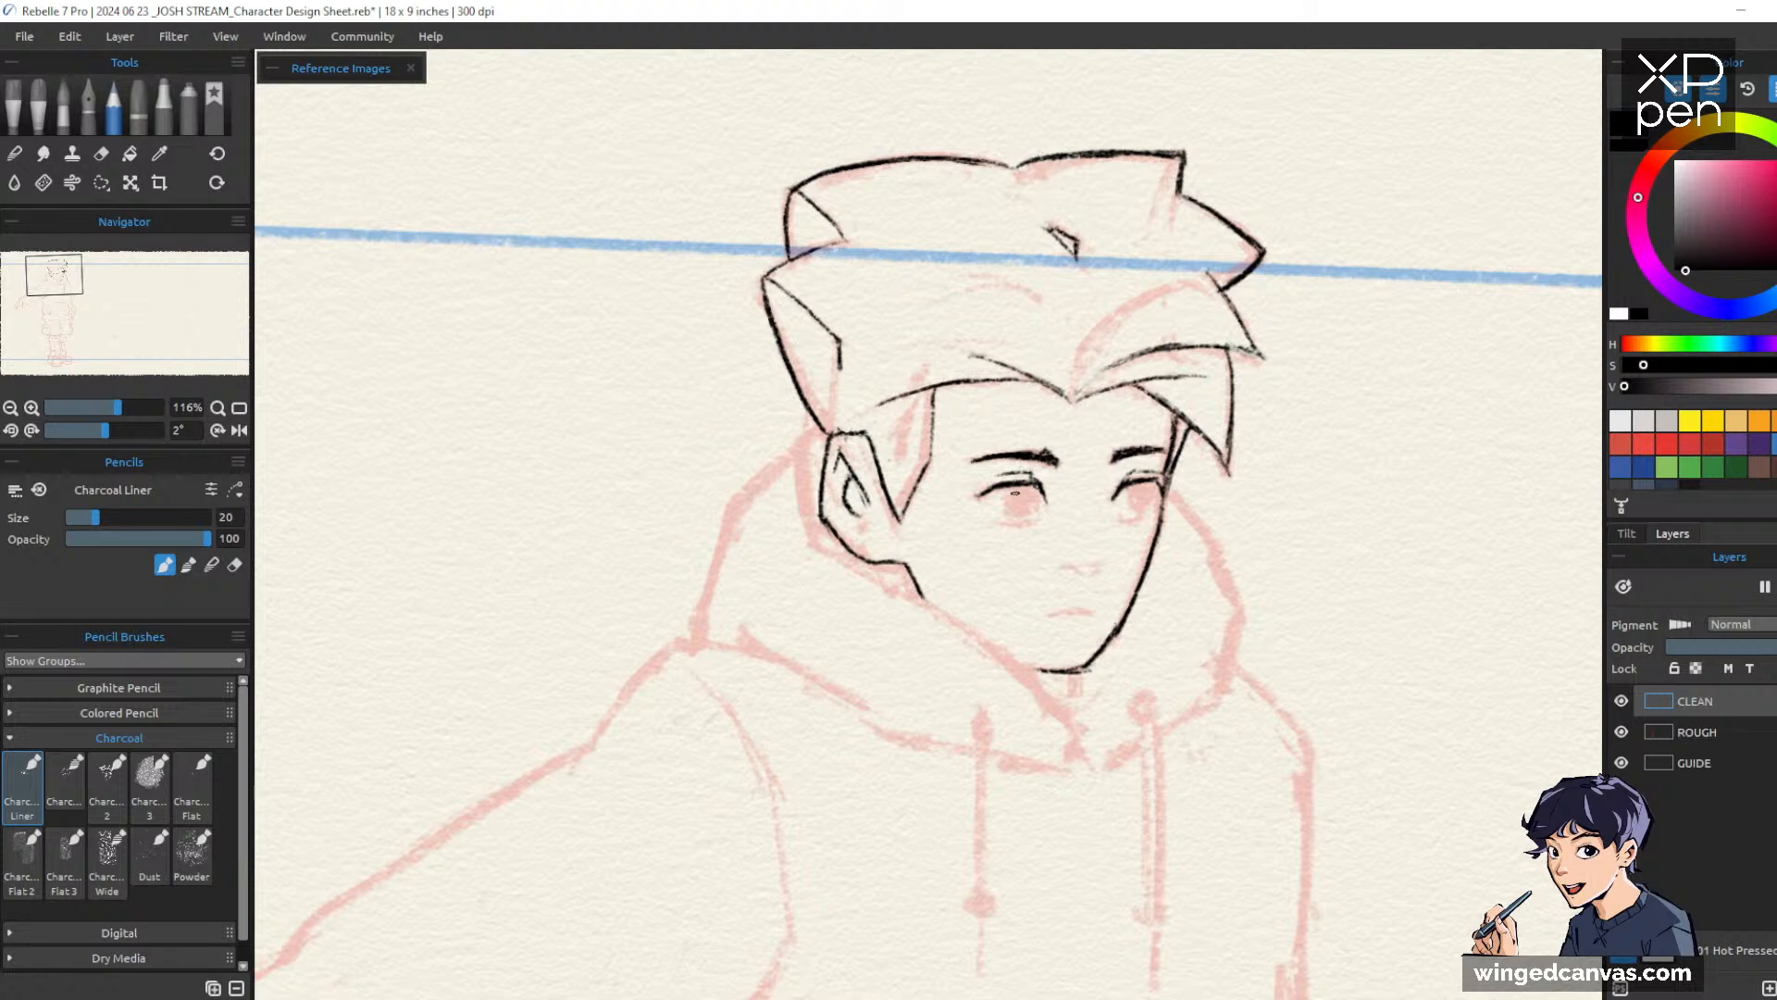
key("e")
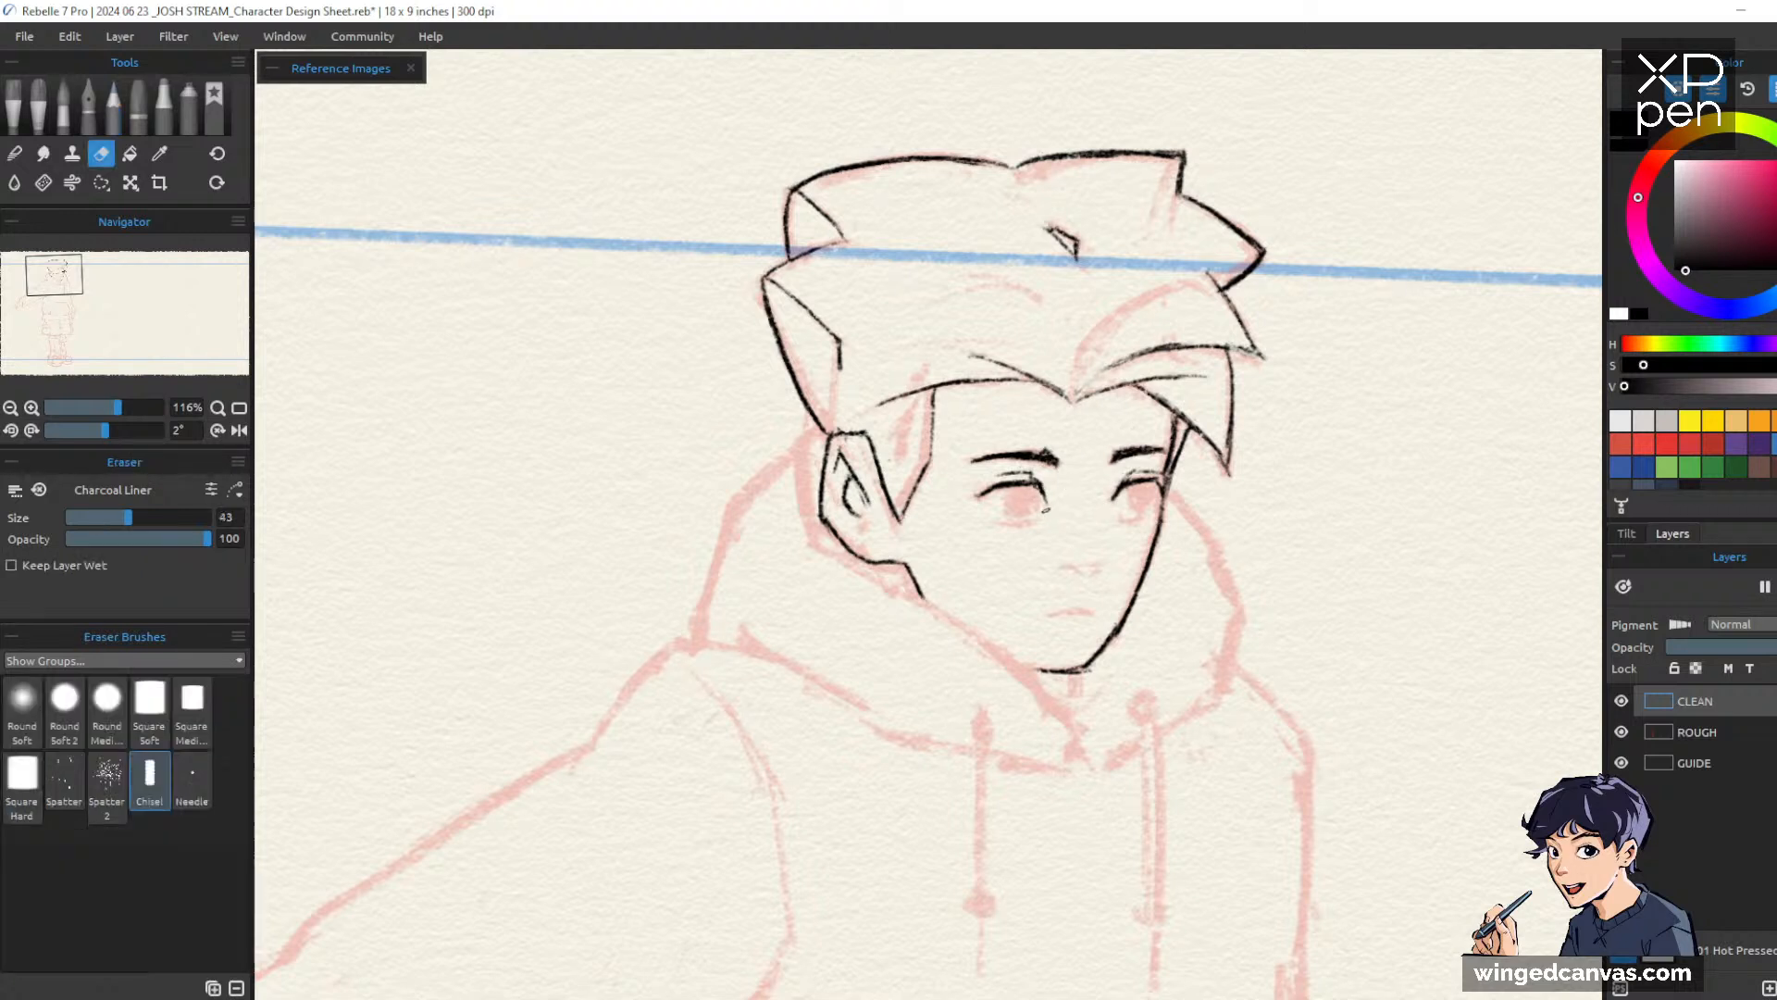
key("b")
left_click_drag(1121, 521, 1154, 519)
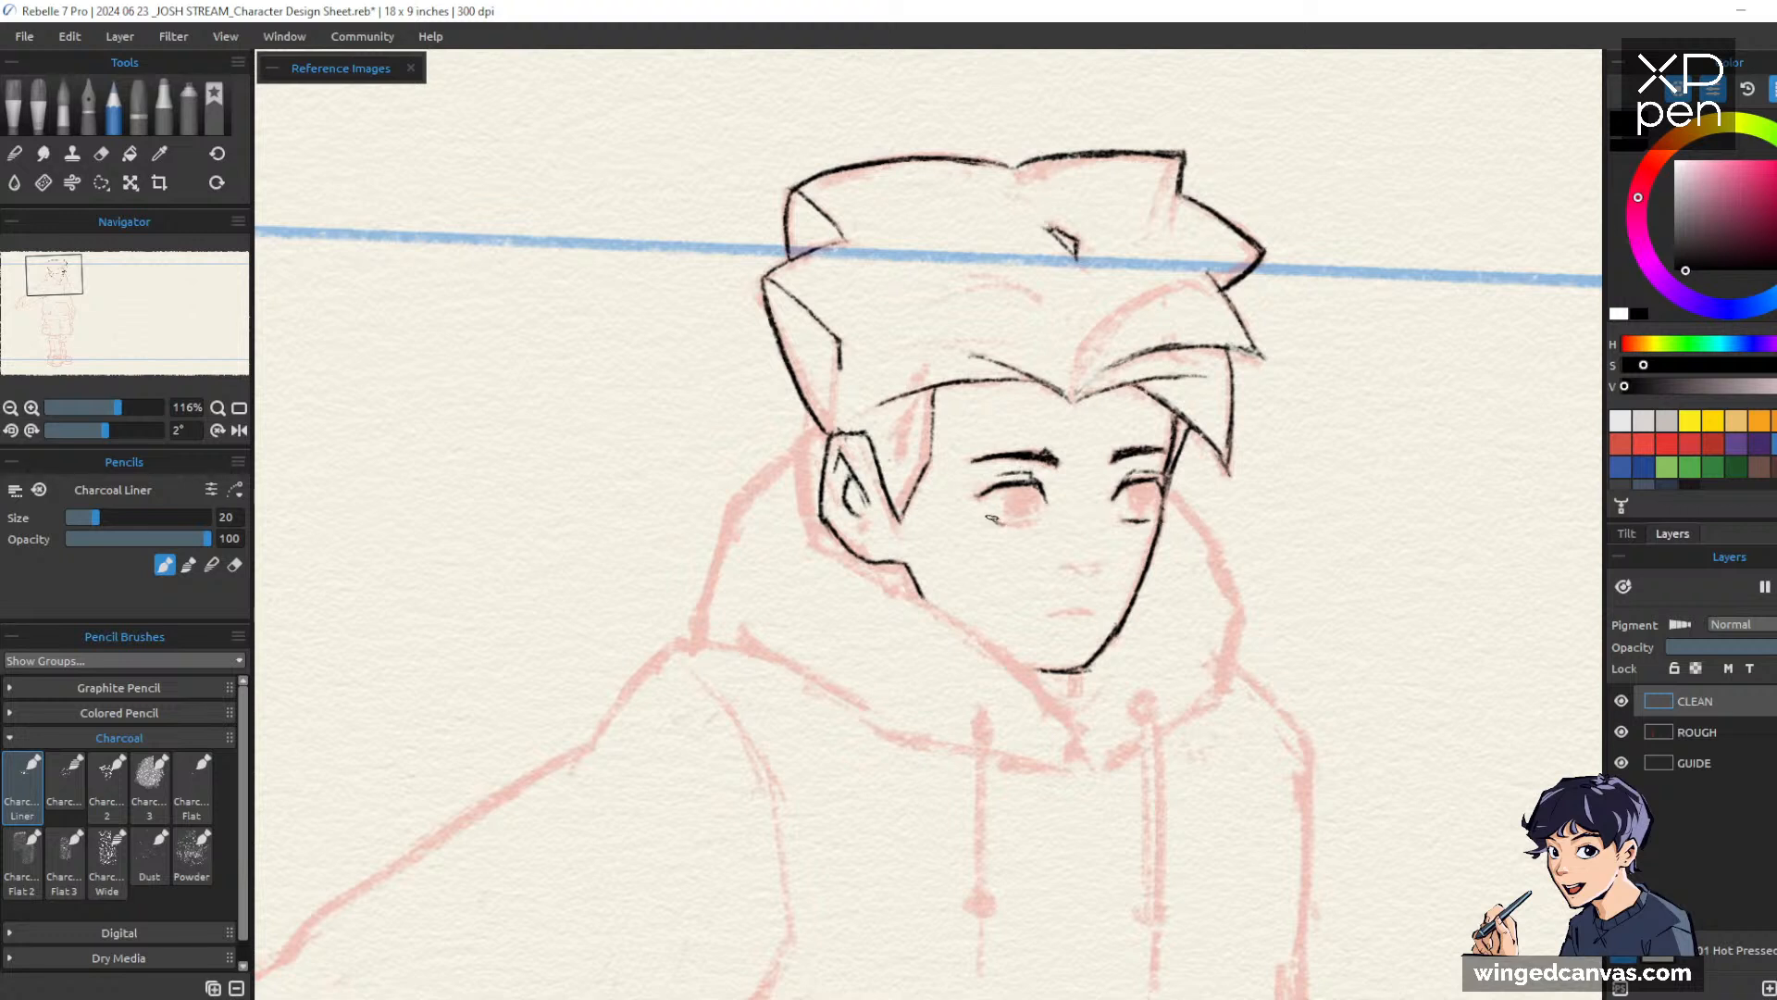
left_click_drag(988, 519, 1035, 521)
Fill in the dark irises of both eyes and ink the short line under the nose
mouse_move(1135, 483)
left_mouse_down()
mouse_move(1131, 509)
mouse_move(1153, 511)
mouse_move(1152, 486)
mouse_move(1153, 514)
mouse_move(1131, 511)
mouse_move(1146, 518)
left_mouse_up()
key("e")
key("b")
mouse_move(1016, 490)
left_mouse_down()
mouse_move(1007, 509)
mouse_move(1029, 515)
mouse_move(1034, 488)
mouse_move(1018, 516)
mouse_move(1036, 502)
left_mouse_up()
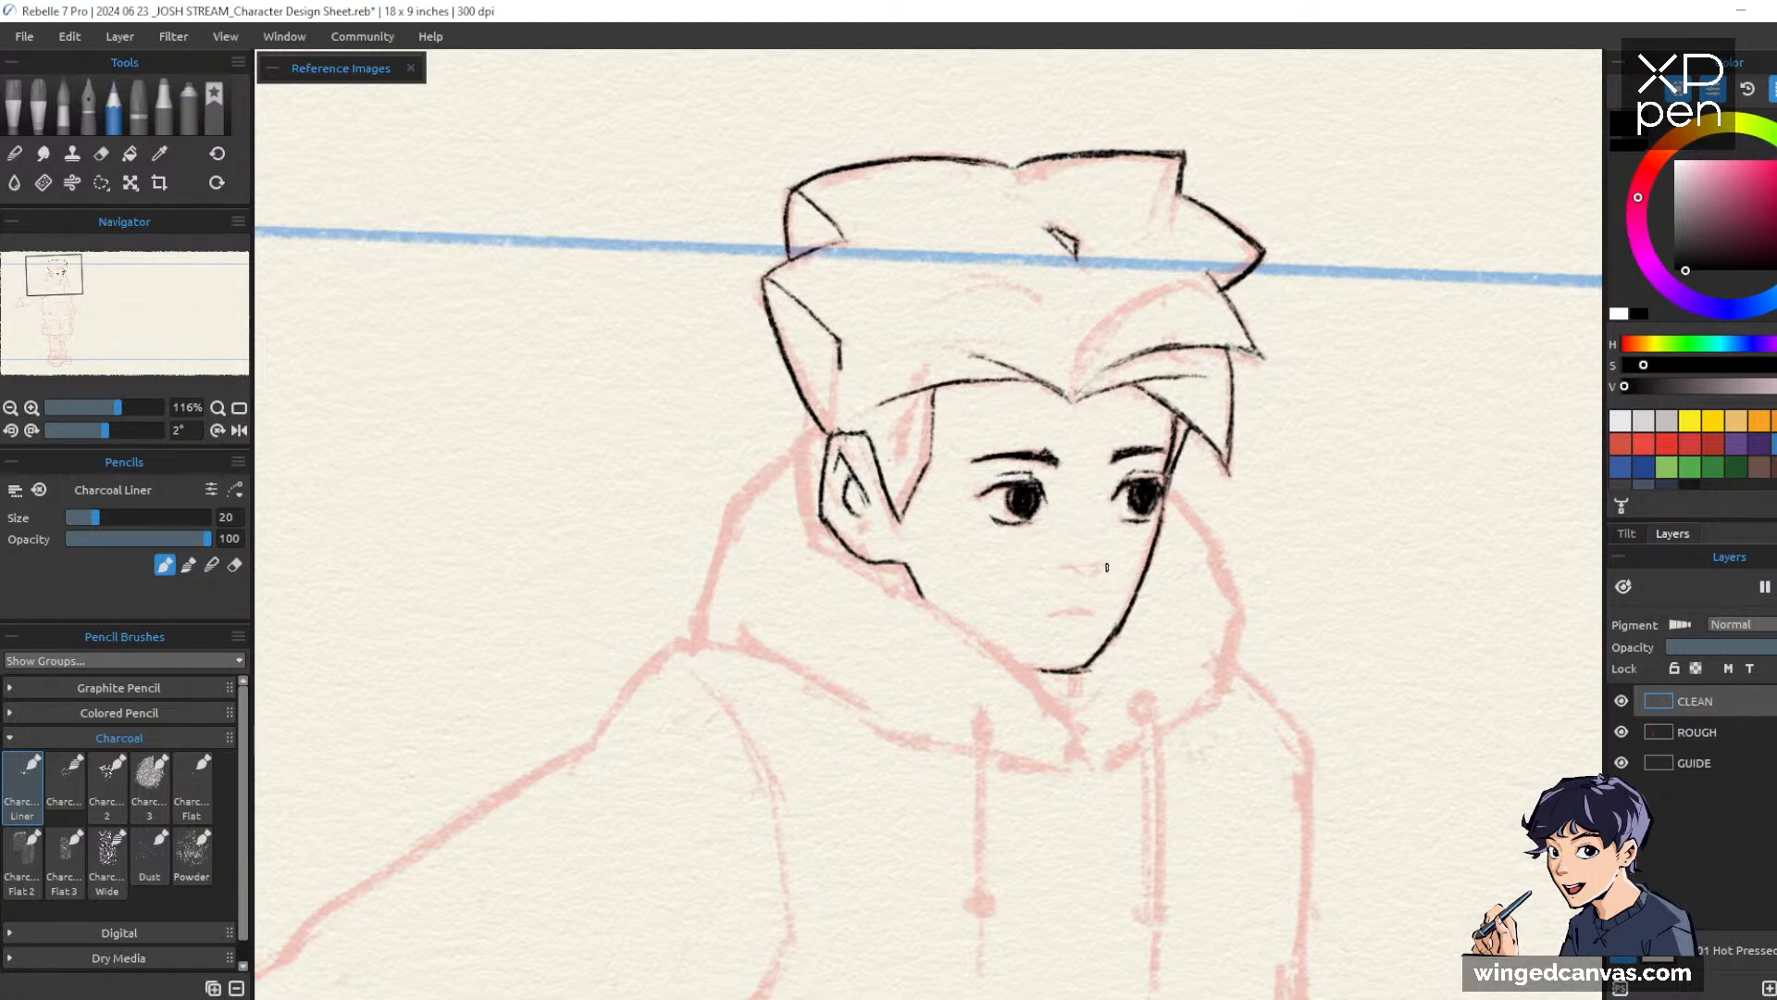
left_click_drag(1062, 570, 1090, 574)
Ink a short curved strand in the fringe, running down to the point of the hairline above the forehead
key("ctrl+space")
mouse_move(1300, 513)
left_mouse_down()
mouse_move(1253, 563)
mouse_move(1294, 542)
left_mouse_up()
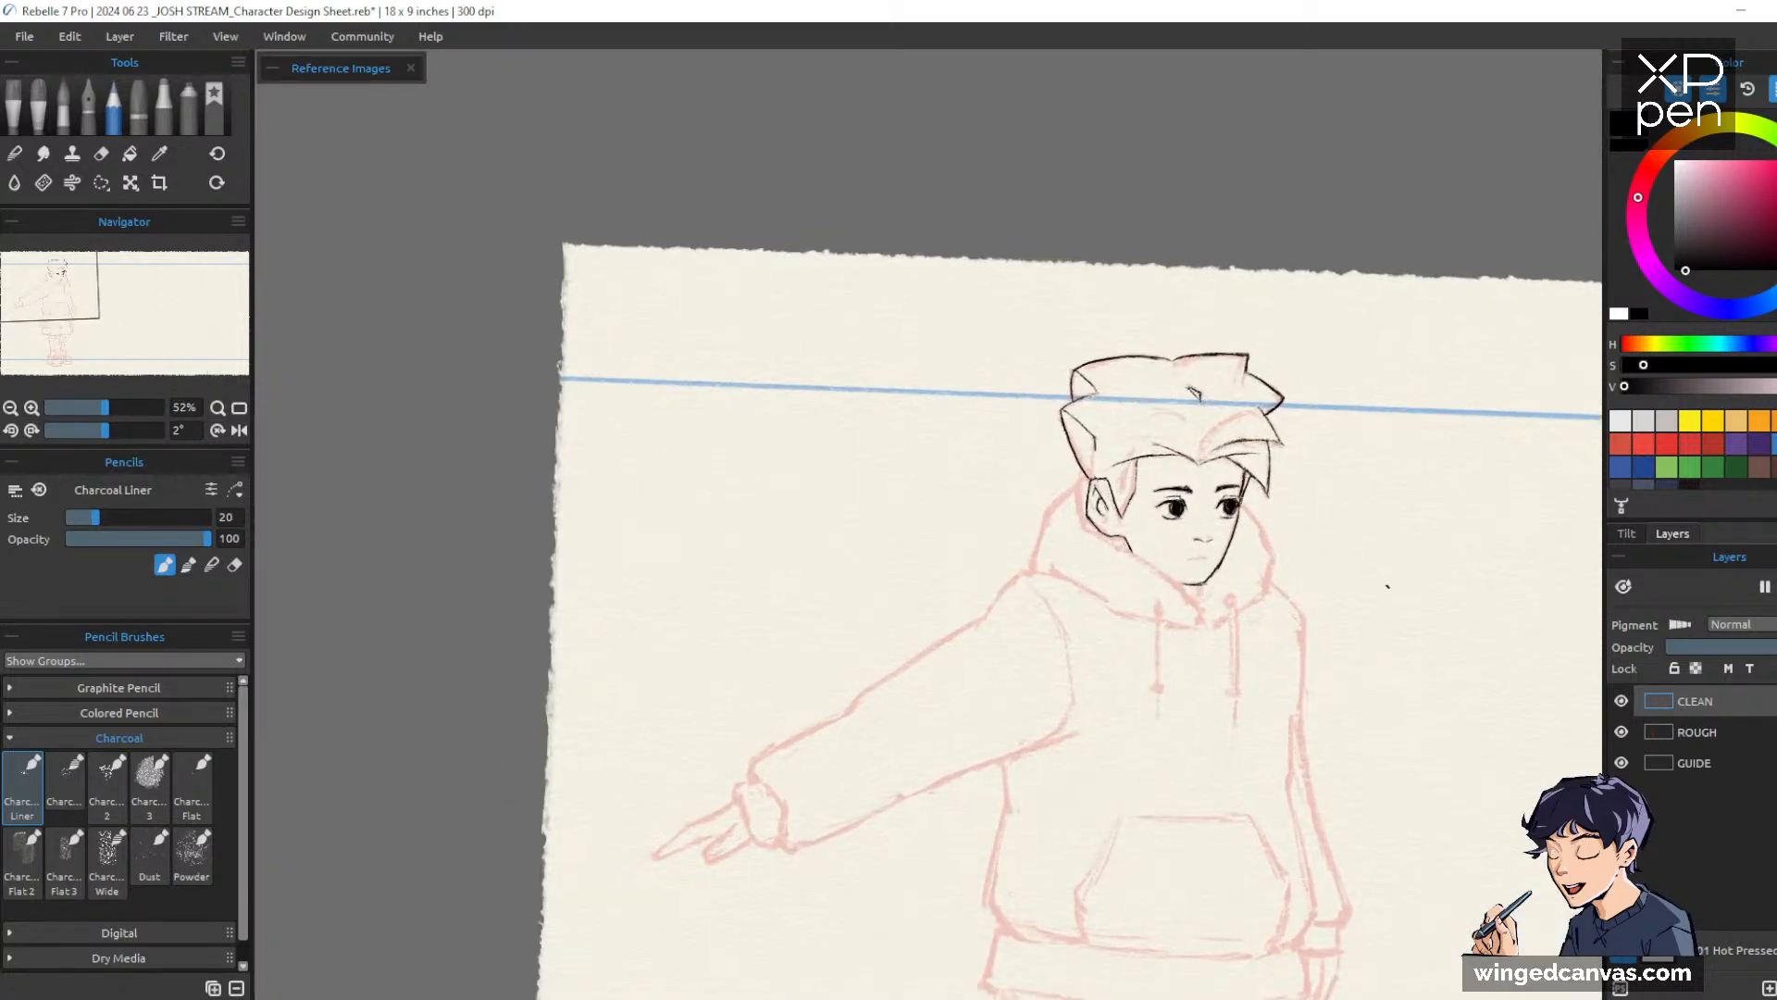
key("shift+space")
left_click_drag(1391, 615, 1418, 575)
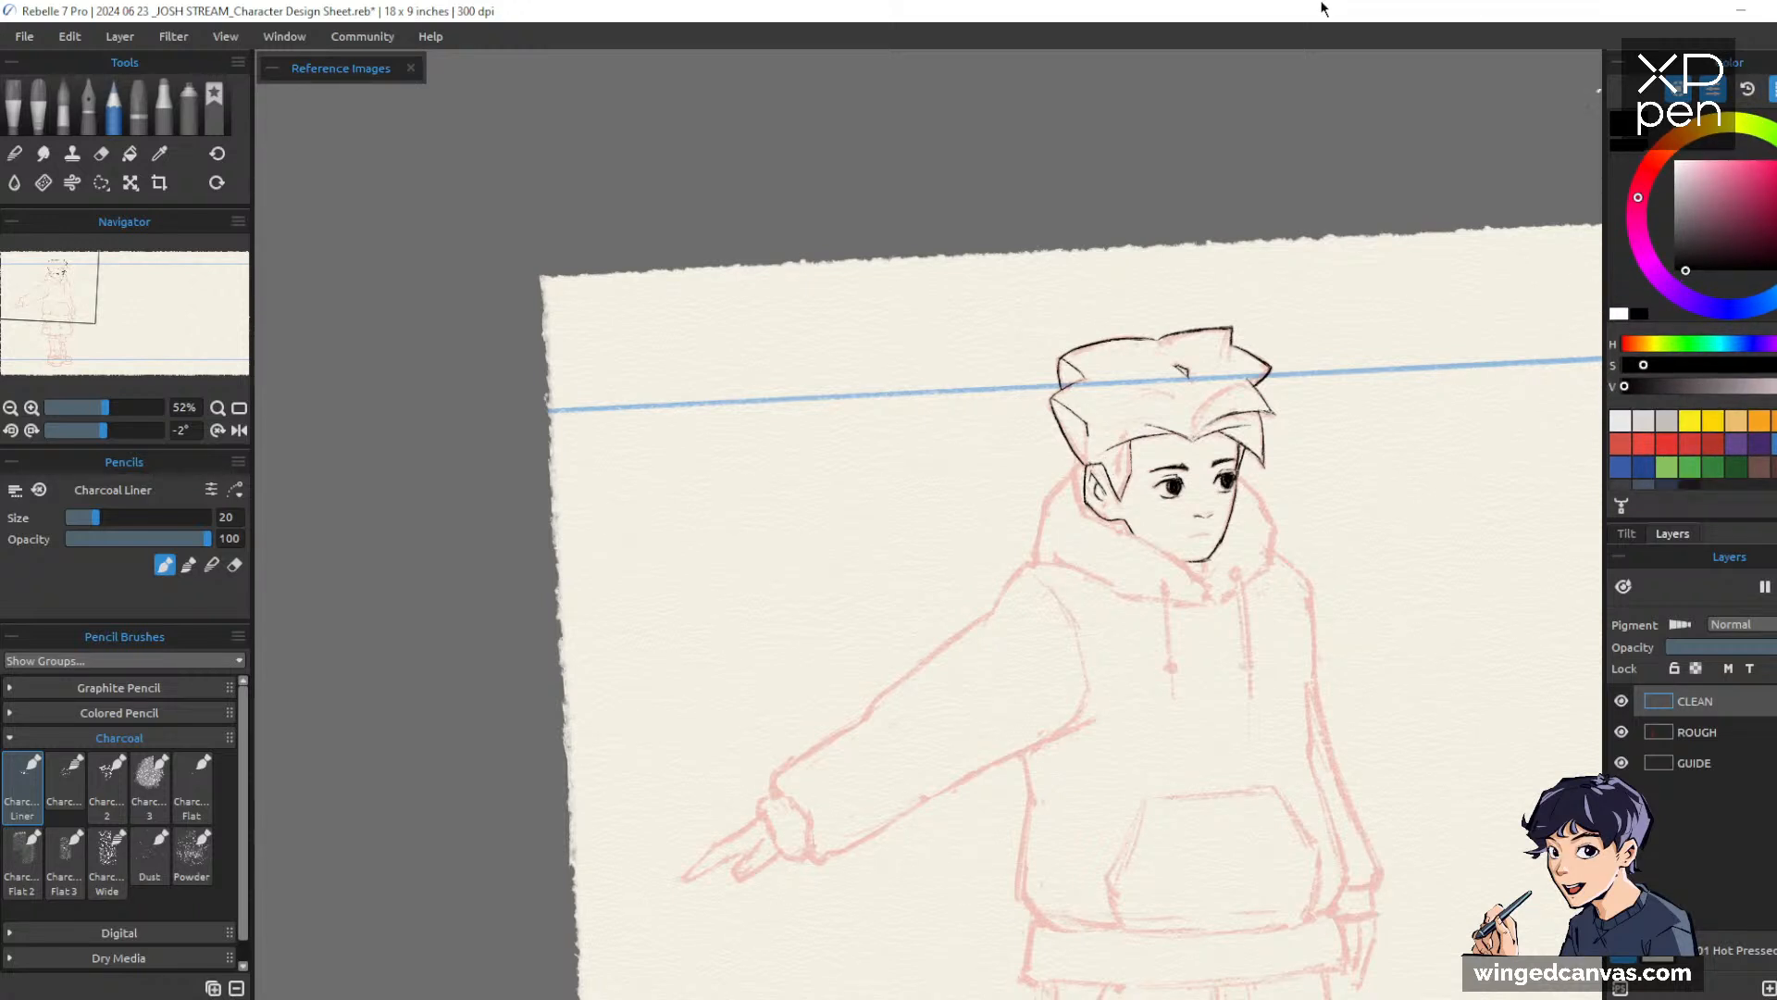
left_click(217, 431)
left_click_drag(1296, 430, 1216, 389)
scroll(1212, 407, "up", 4)
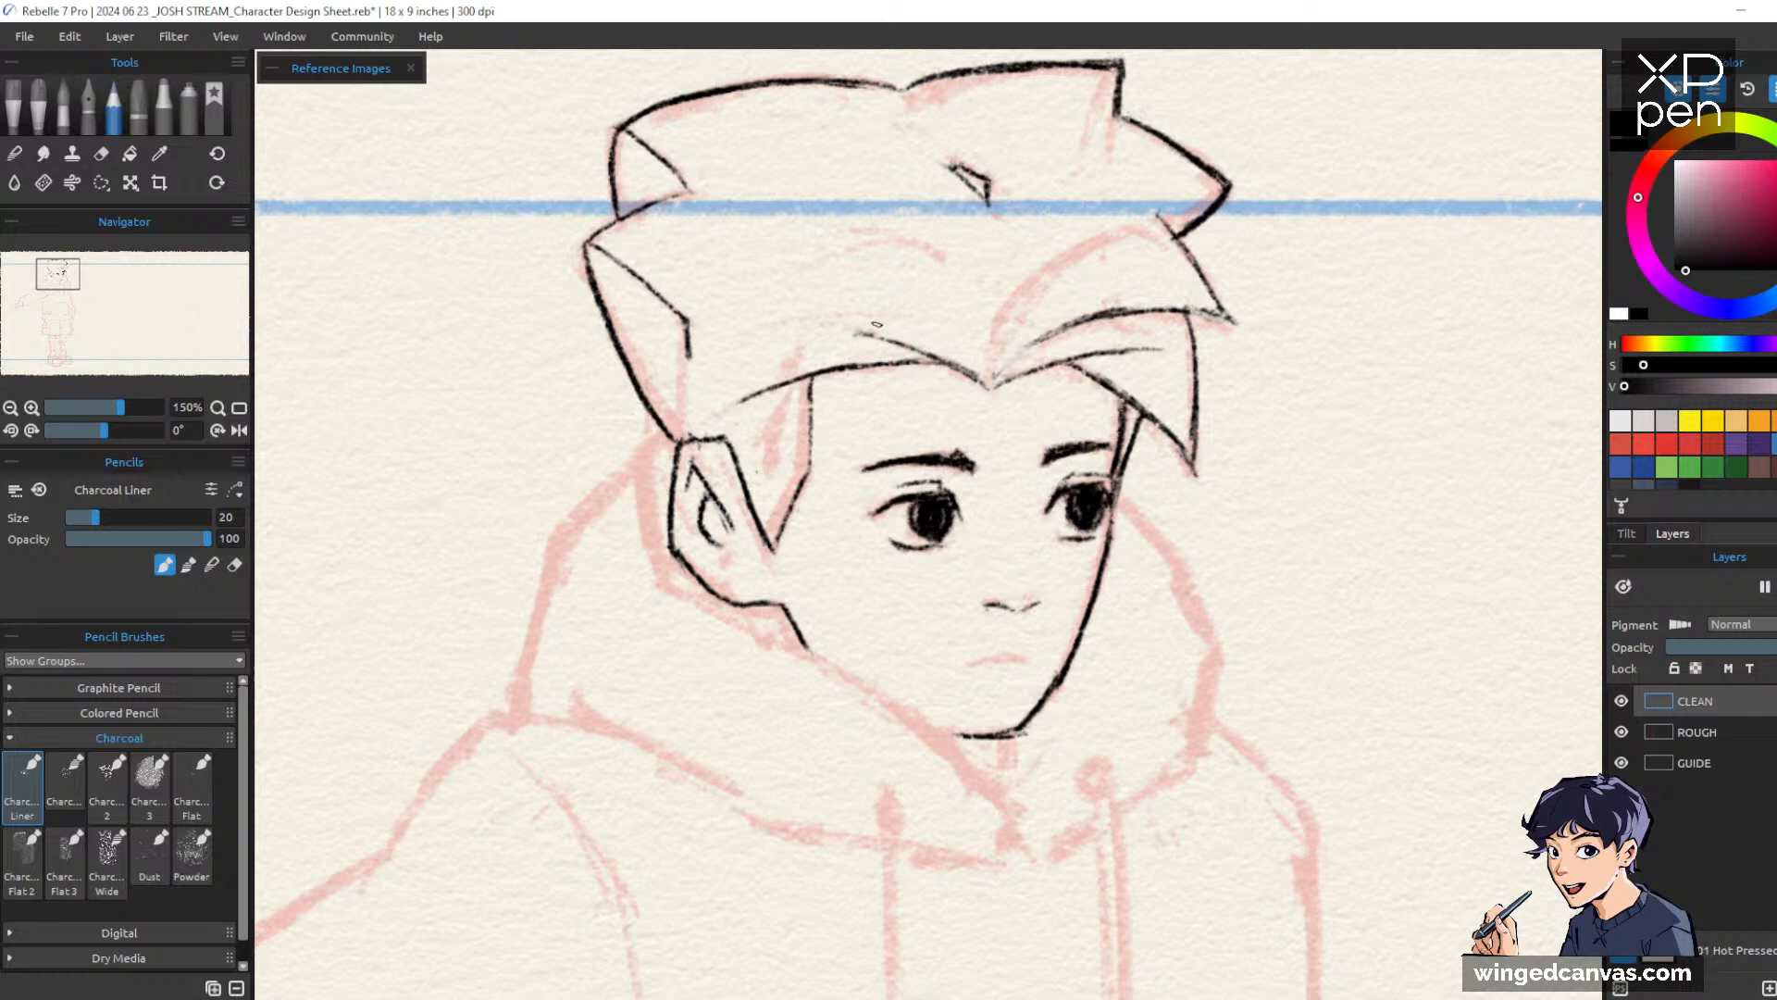
left_click_drag(923, 277, 988, 385)
key("ctrl+z")
key("e")
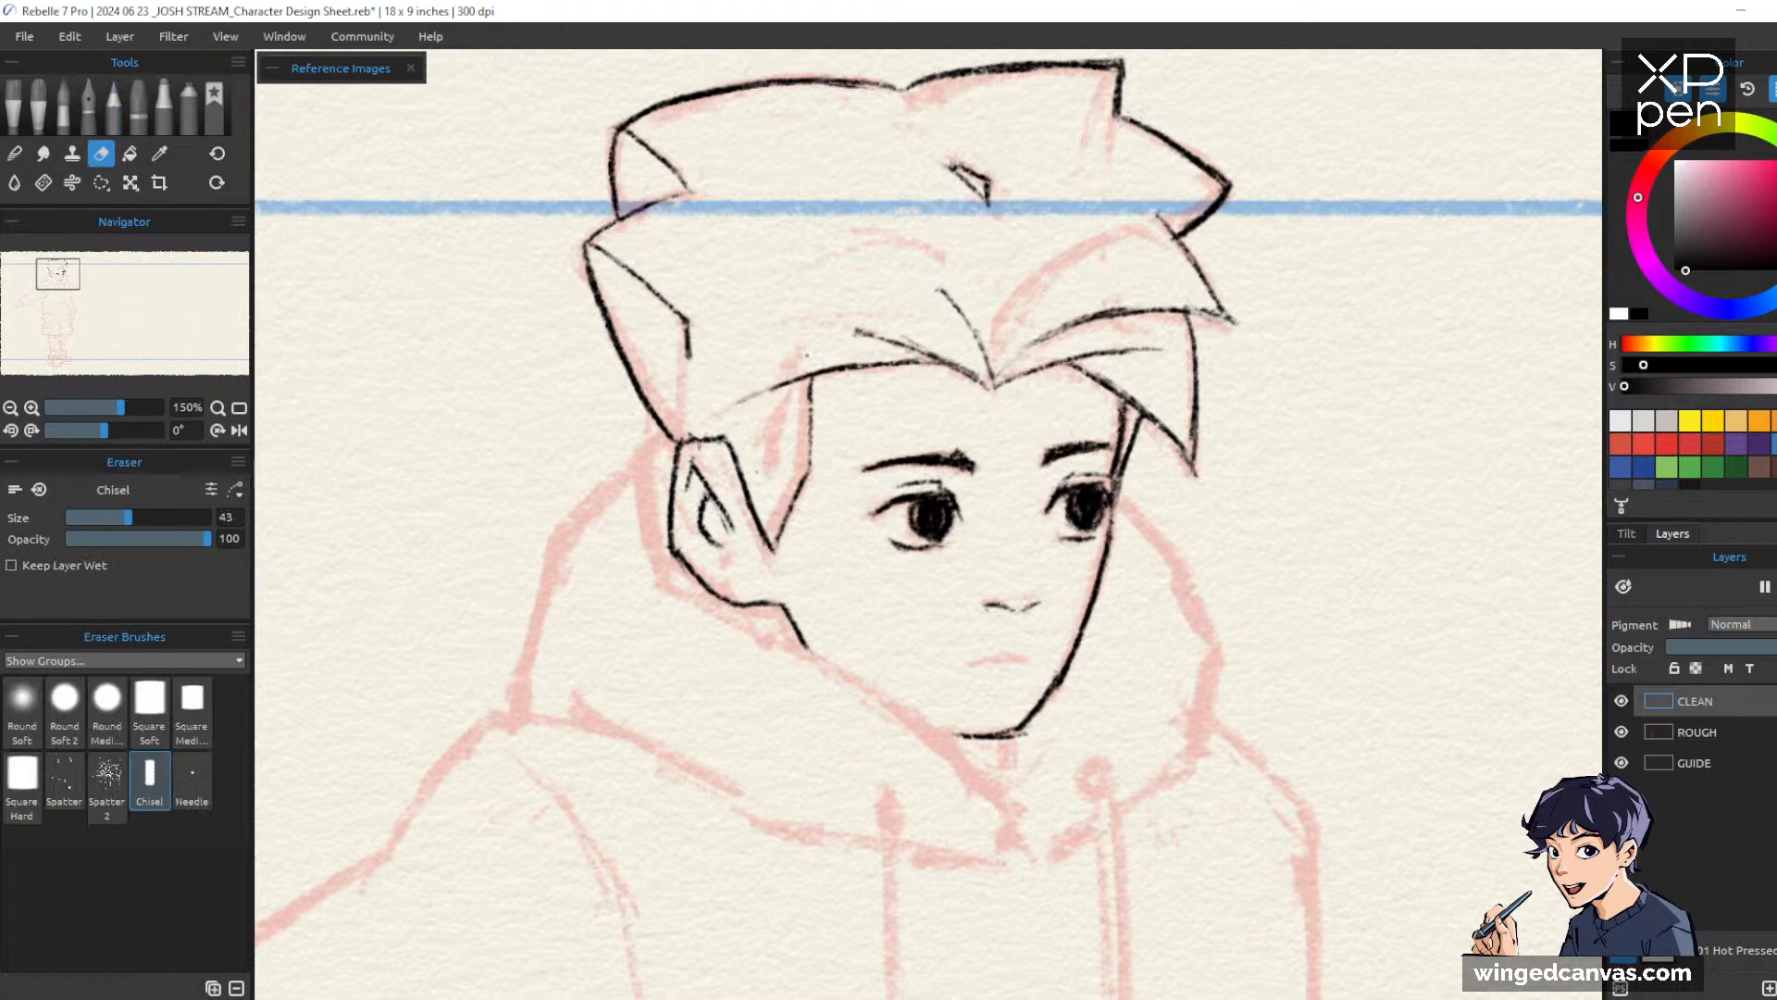
key("b")
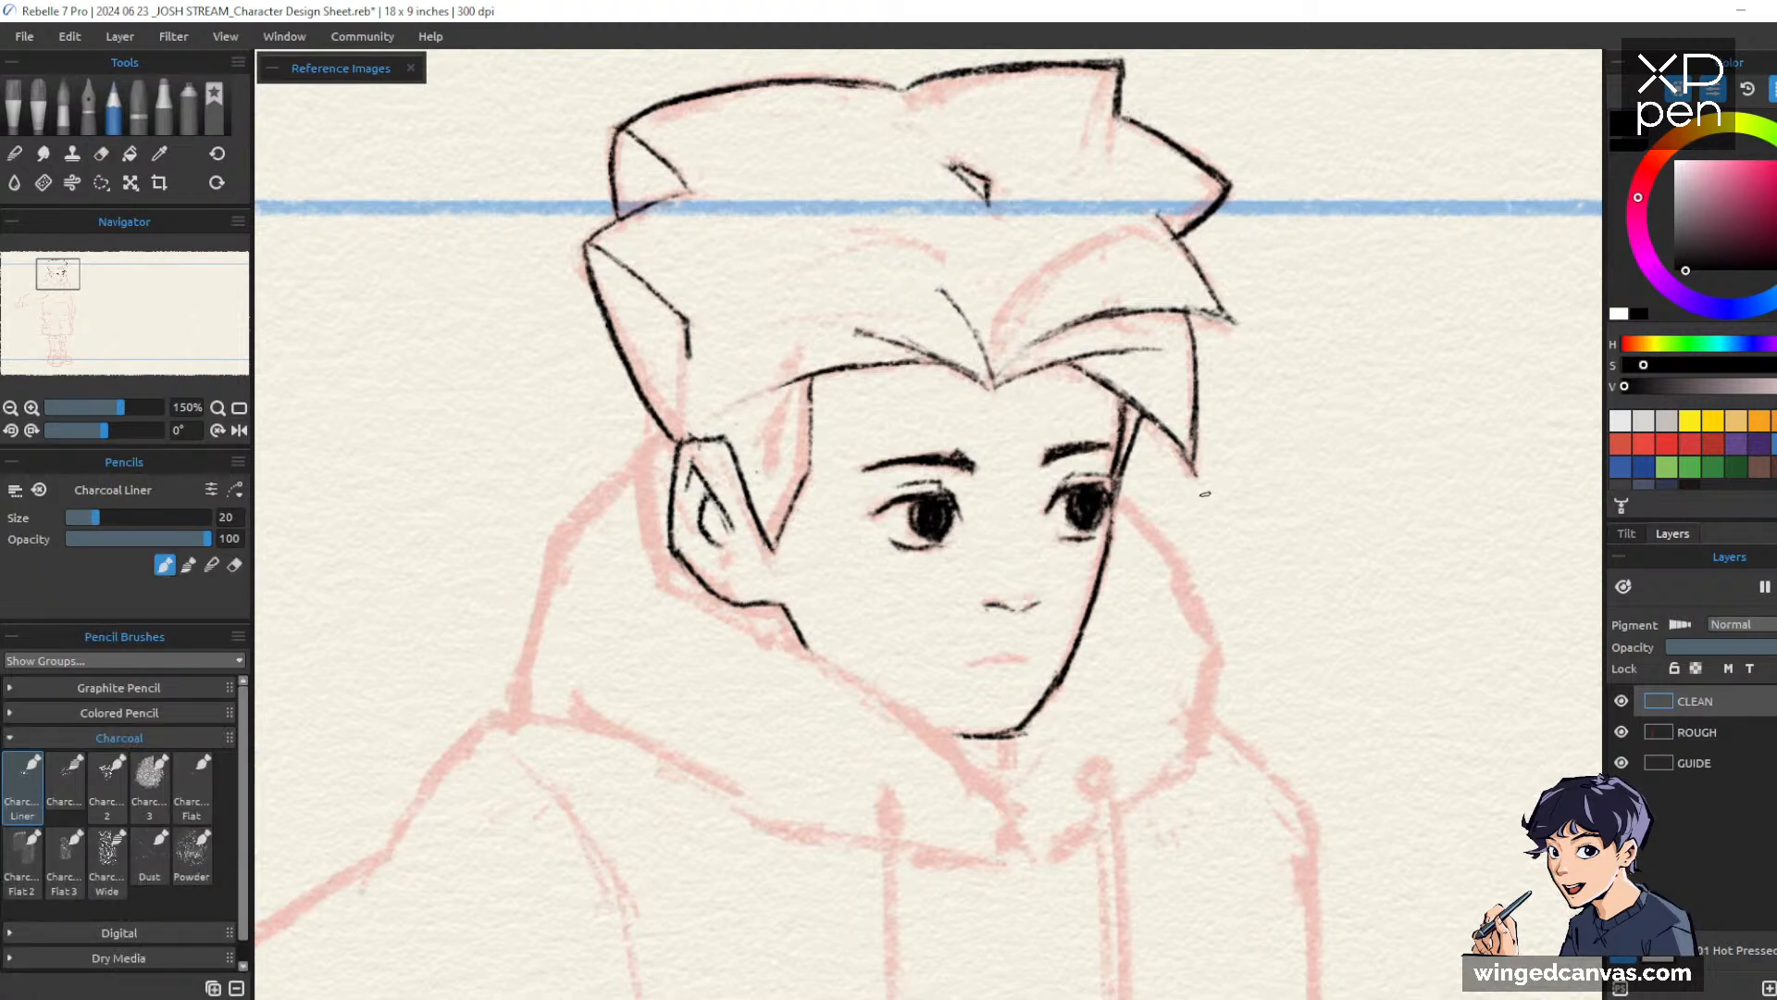
Ink the short mouth line and refine the dark irises of both eyes with the eraser and Charcoal Liner
left_click_drag(1293, 442, 1362, 348)
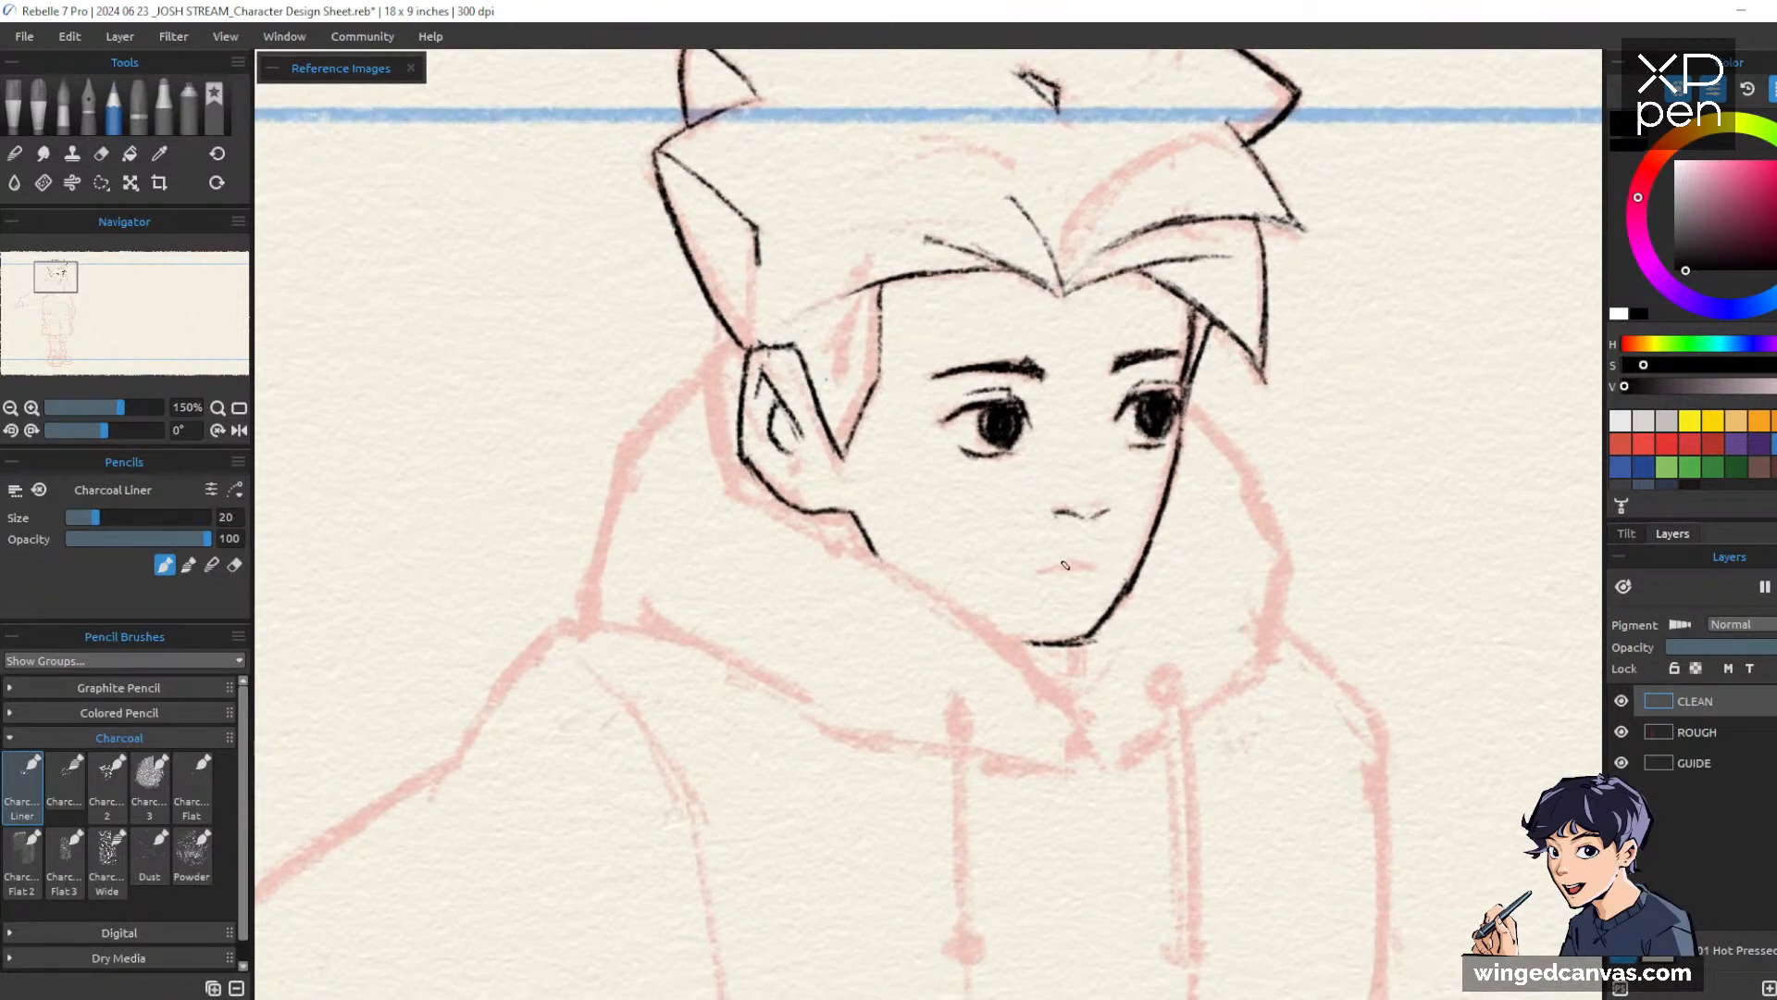
mouse_move(1064, 563)
left_mouse_down()
mouse_move(1110, 563)
mouse_move(1036, 568)
left_mouse_up()
key("e")
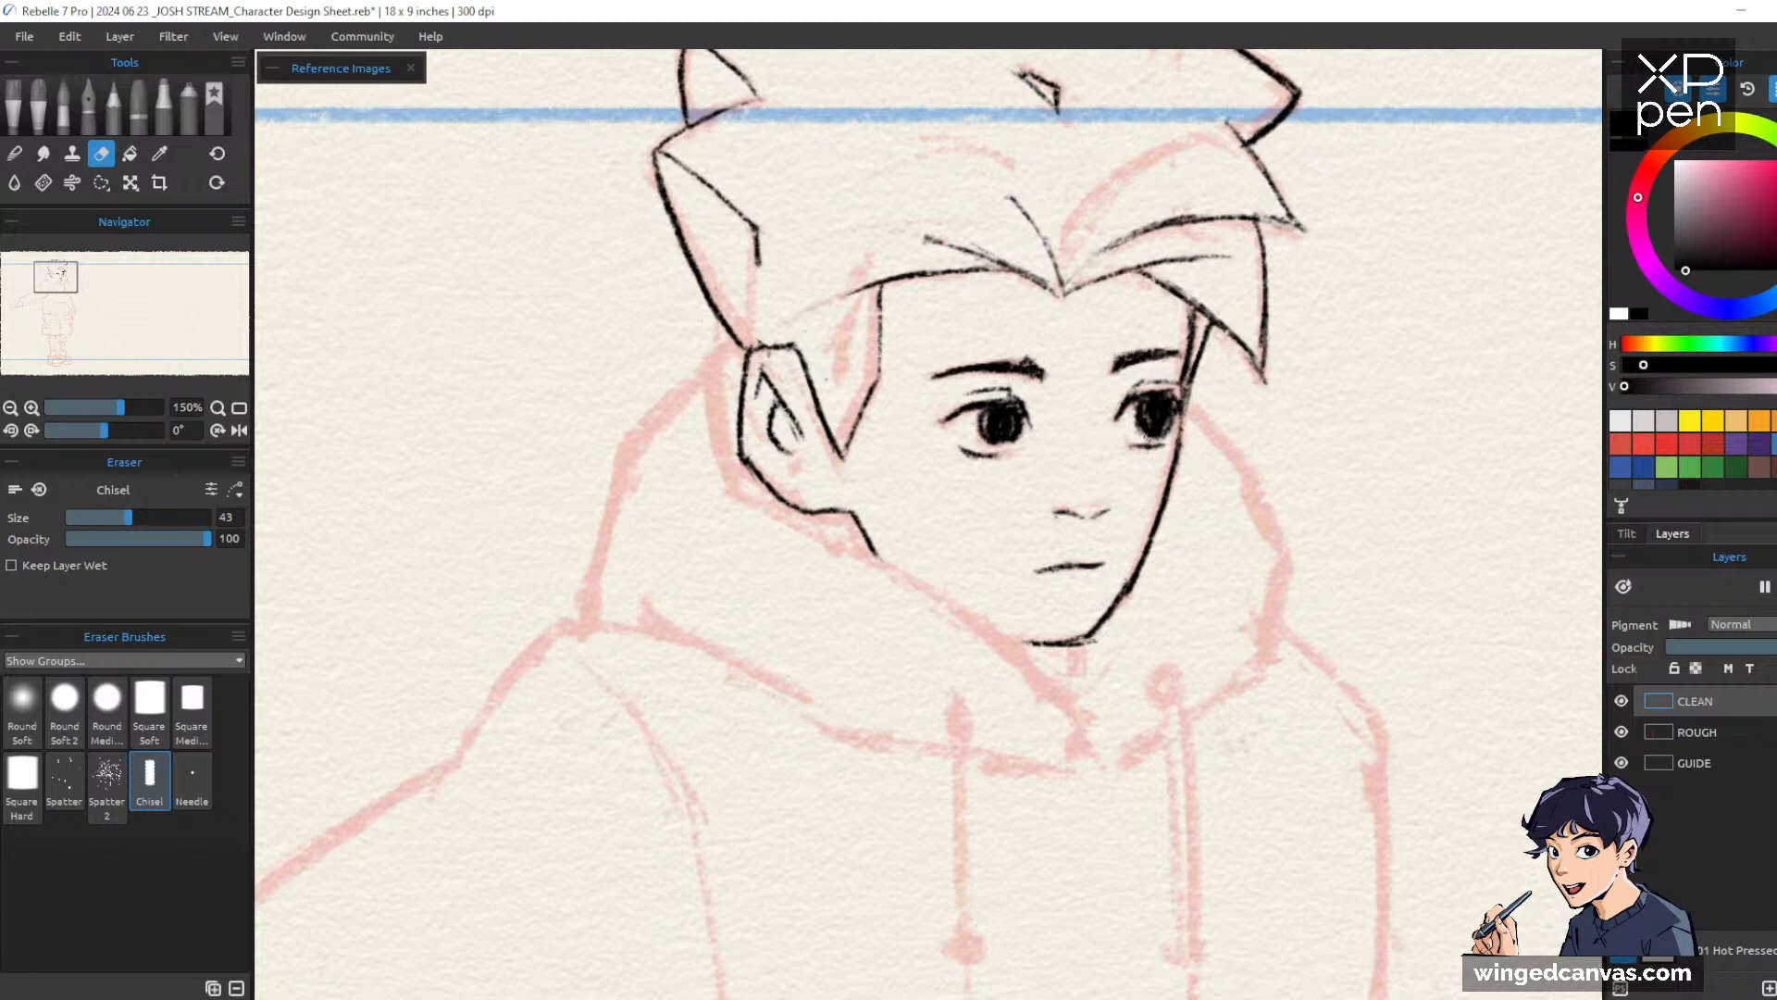
mouse_move(1135, 407)
left_mouse_down()
mouse_move(1138, 433)
mouse_move(1141, 407)
left_mouse_up()
key("p")
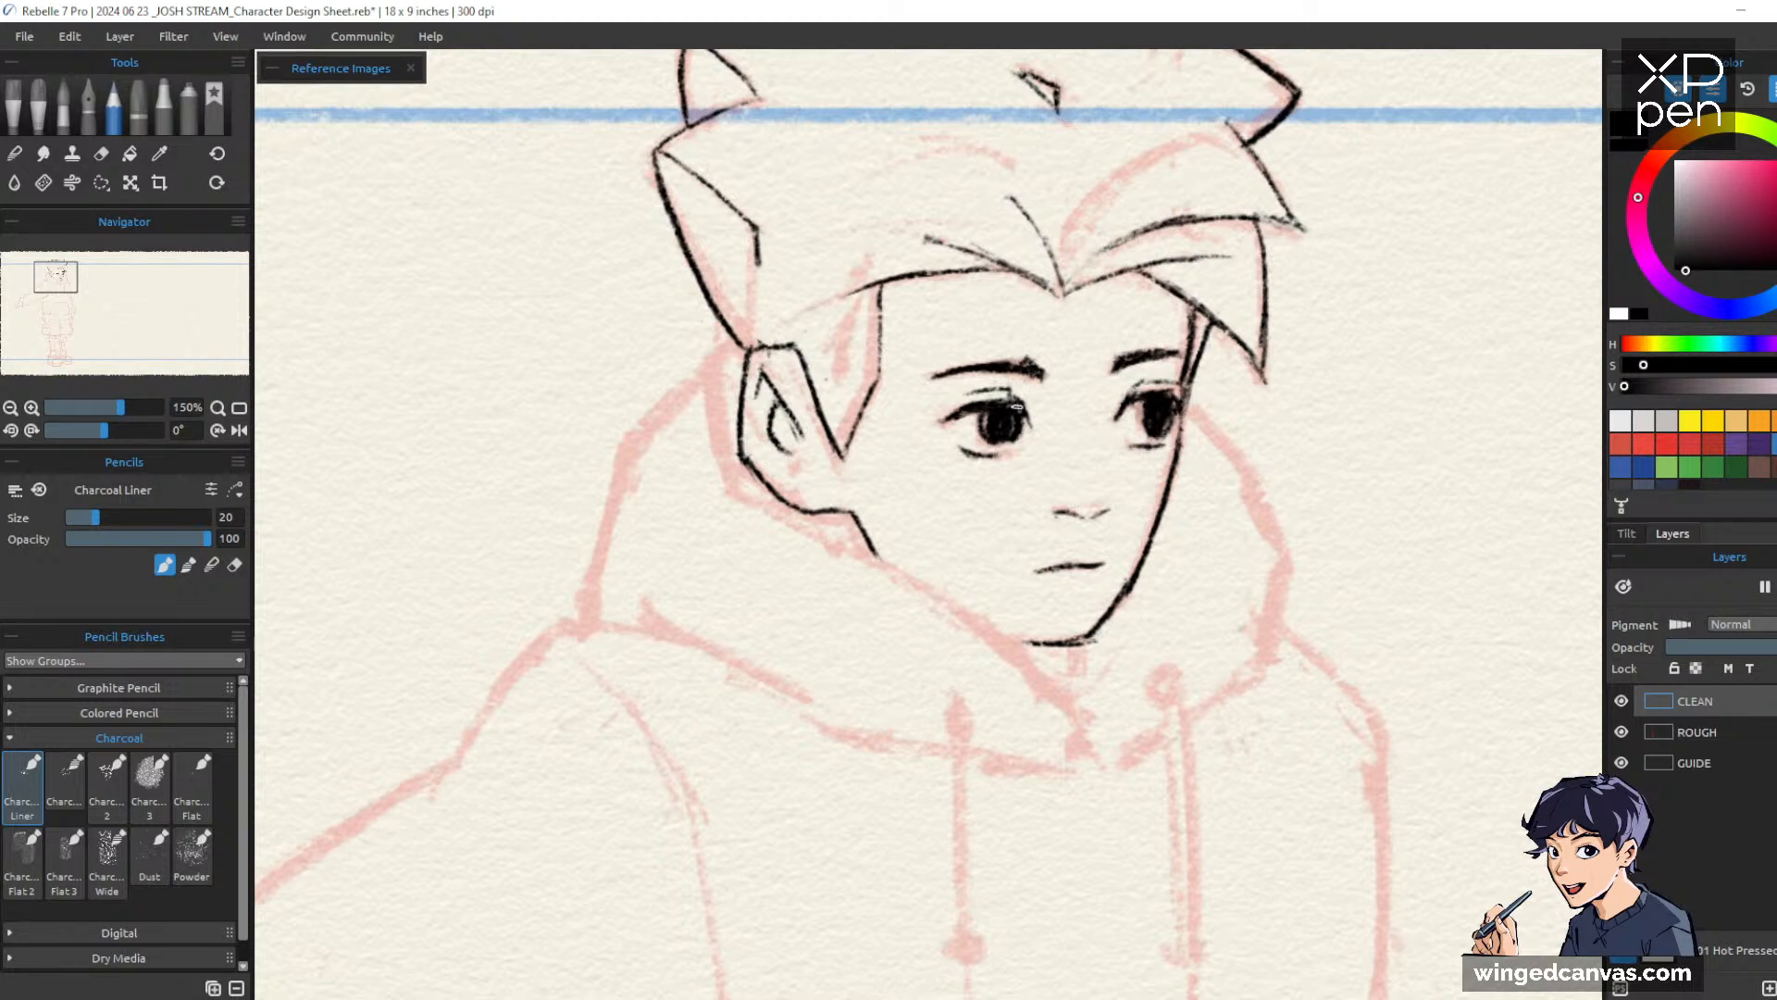
key("e")
mouse_move(979, 417)
left_mouse_down()
mouse_move(992, 451)
mouse_move(1015, 442)
left_mouse_up()
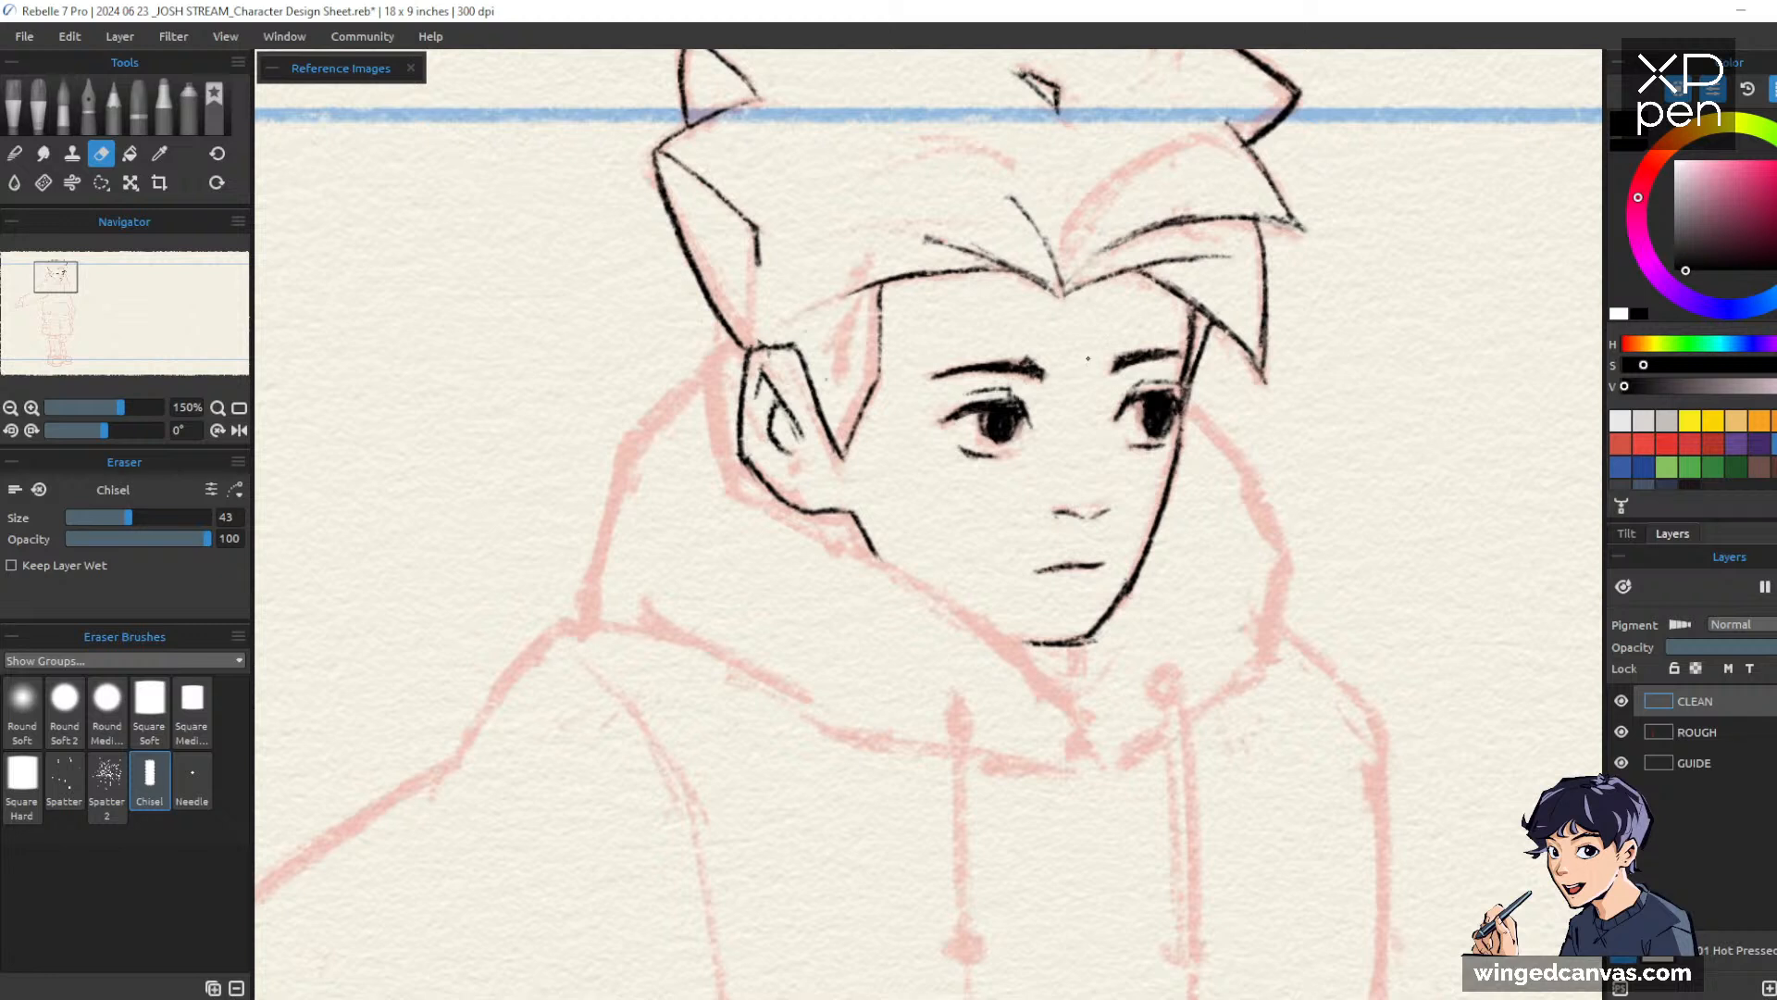
key("p")
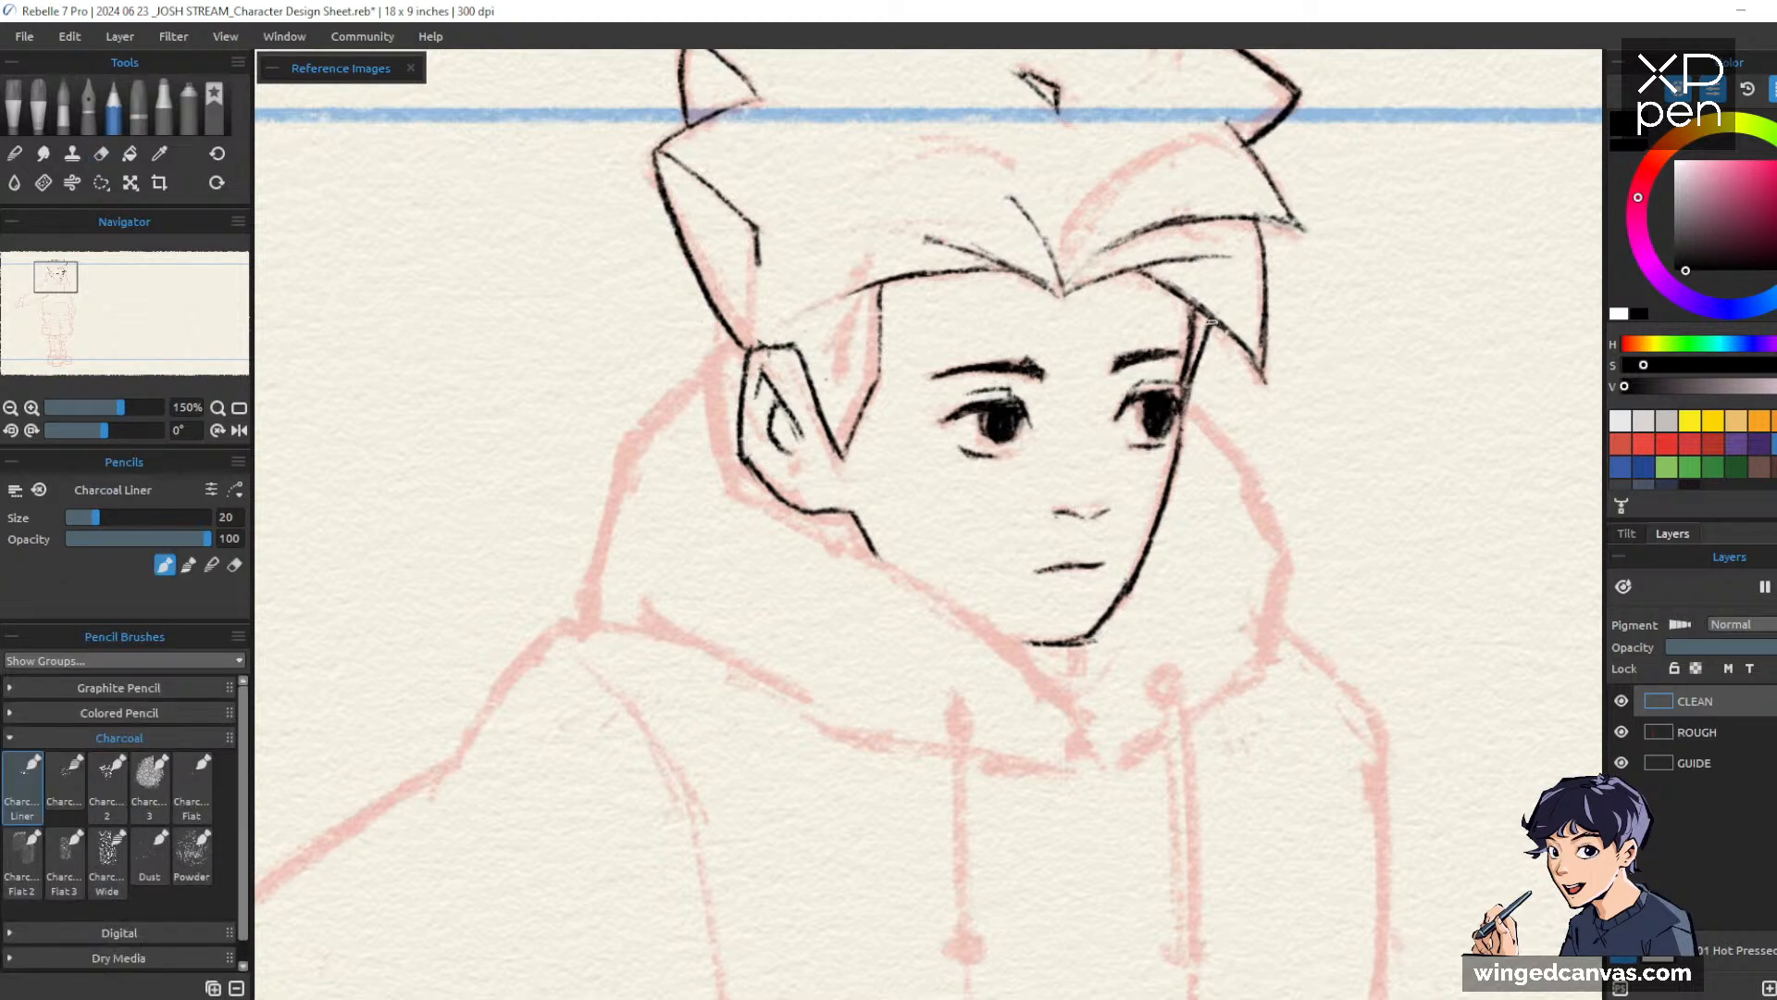
mouse_move(989, 415)
left_mouse_down()
mouse_move(991, 443)
mouse_move(1012, 426)
left_mouse_up()
Ink the short neck line under the chin and the hood's front opening edge running diagonally below the jaw
left_click_drag(1346, 458, 1331, 494)
left_click_drag(1312, 435, 1286, 408)
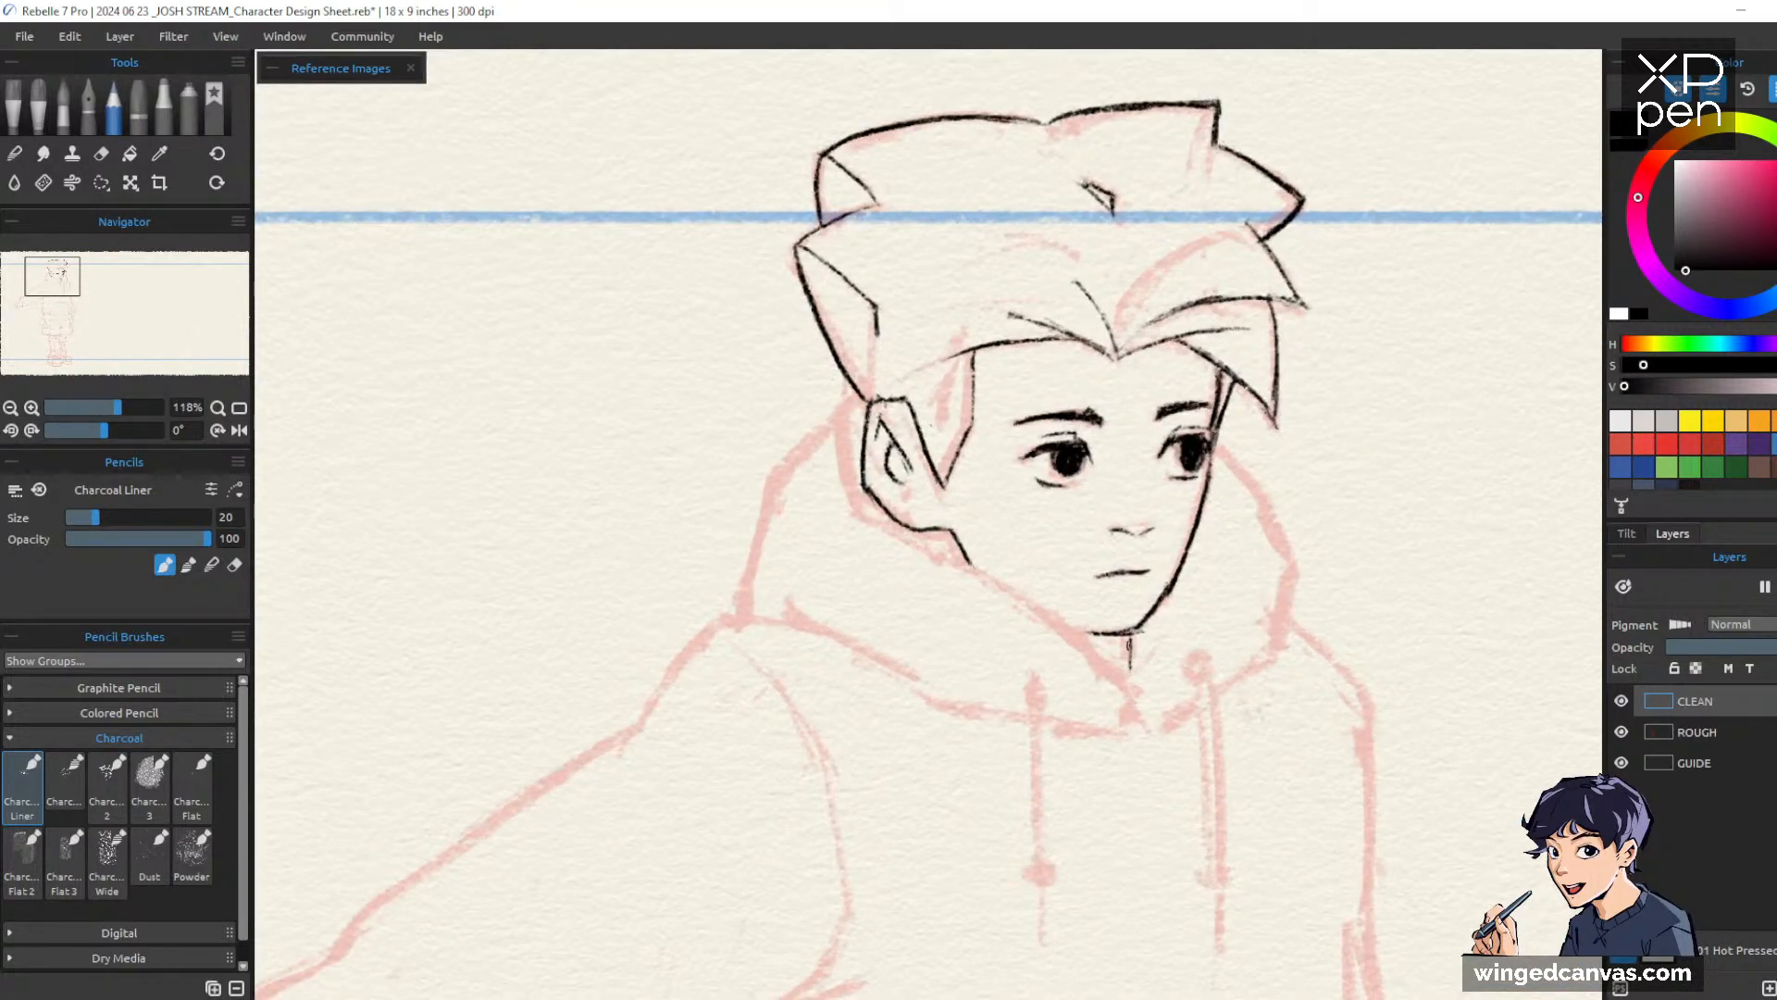
left_click_drag(1130, 635, 1133, 667)
mouse_move(828, 508)
left_mouse_down()
mouse_move(992, 581)
mouse_move(1095, 660)
left_mouse_up()
mouse_move(982, 583)
left_mouse_down()
mouse_move(1130, 689)
mouse_move(1136, 713)
left_mouse_up()
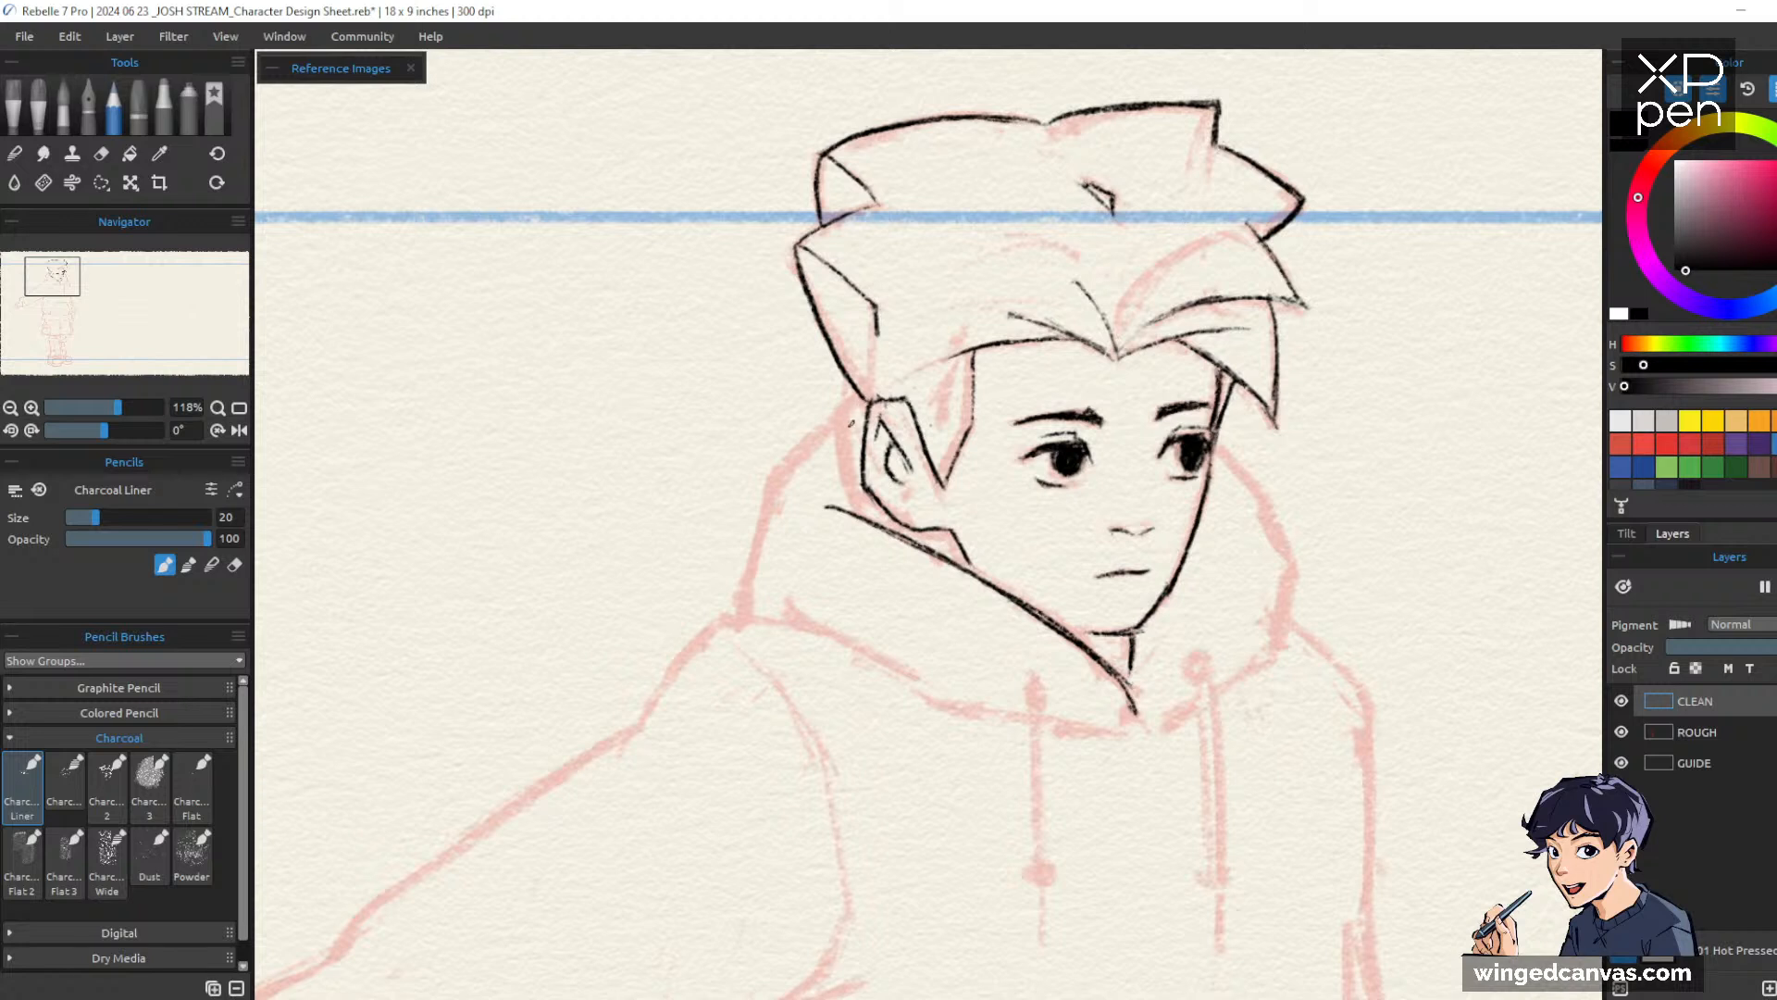
Ink the hood's outer outline on both sides of the head and its far lower edge, redrawing the ear-side curve closer in
mouse_move(865, 400)
left_mouse_down()
mouse_move(768, 454)
mouse_move(736, 614)
left_mouse_up()
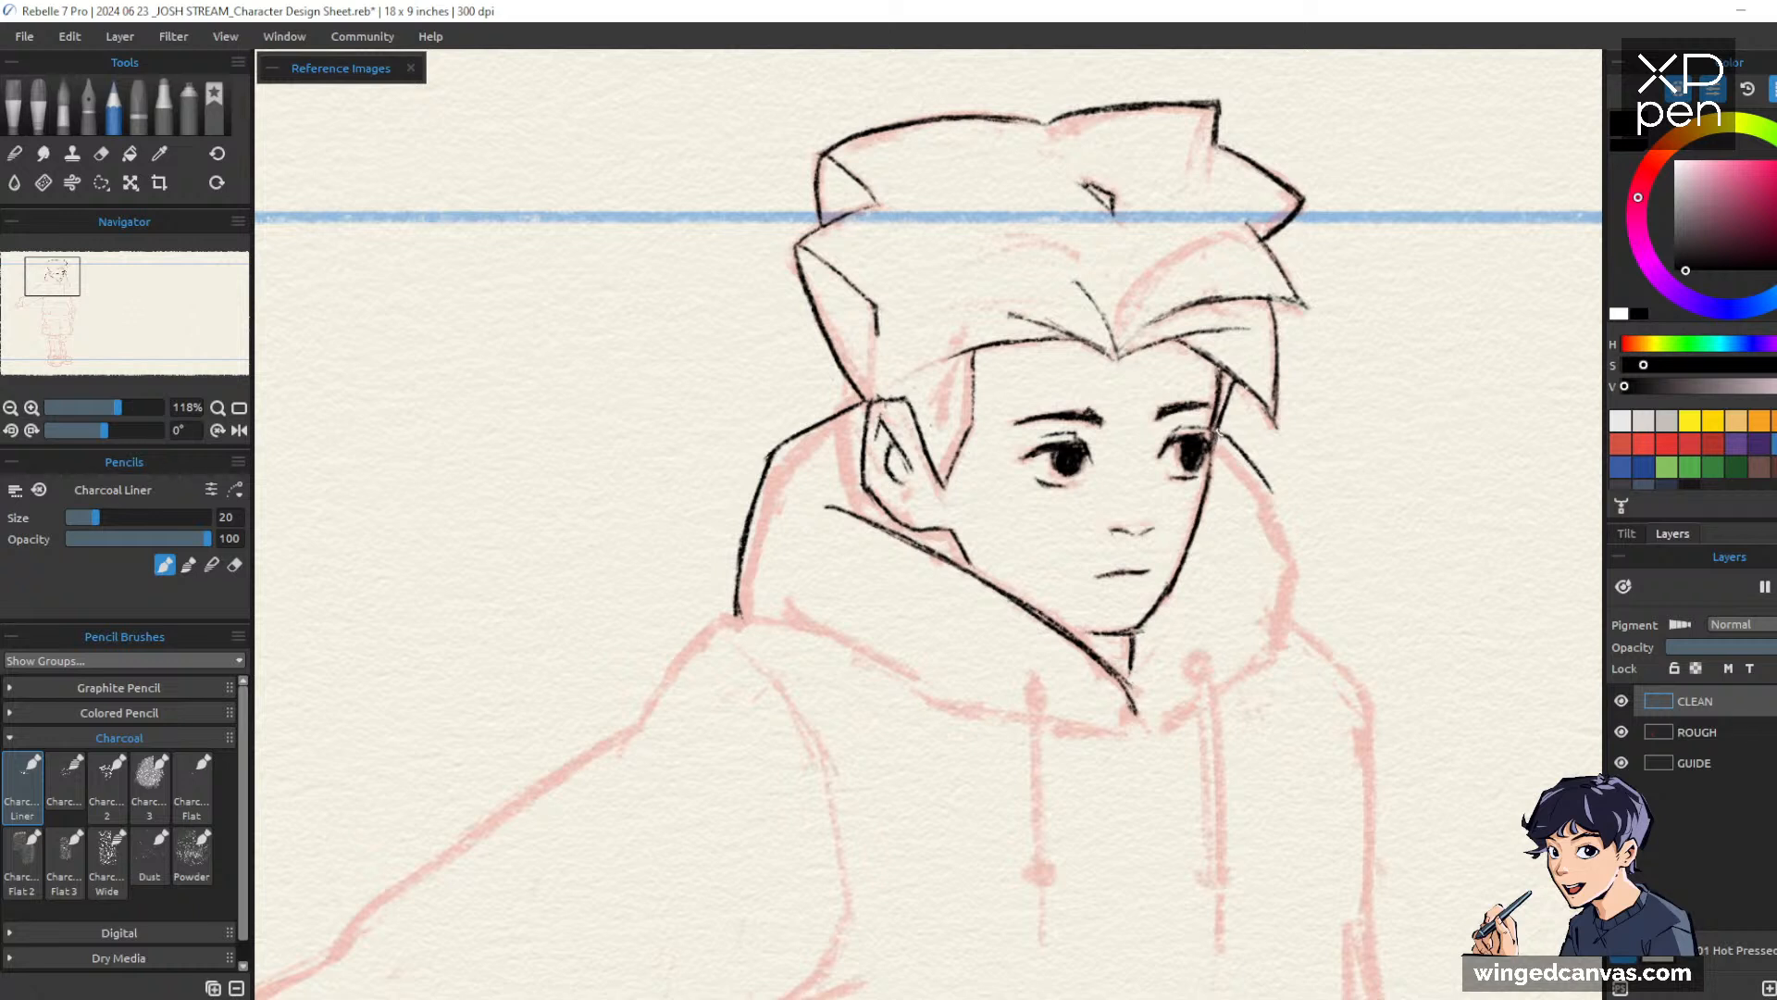
mouse_move(1218, 431)
left_mouse_down()
mouse_move(1289, 520)
mouse_move(1293, 638)
left_mouse_up()
left_click_drag(1290, 519, 1292, 617)
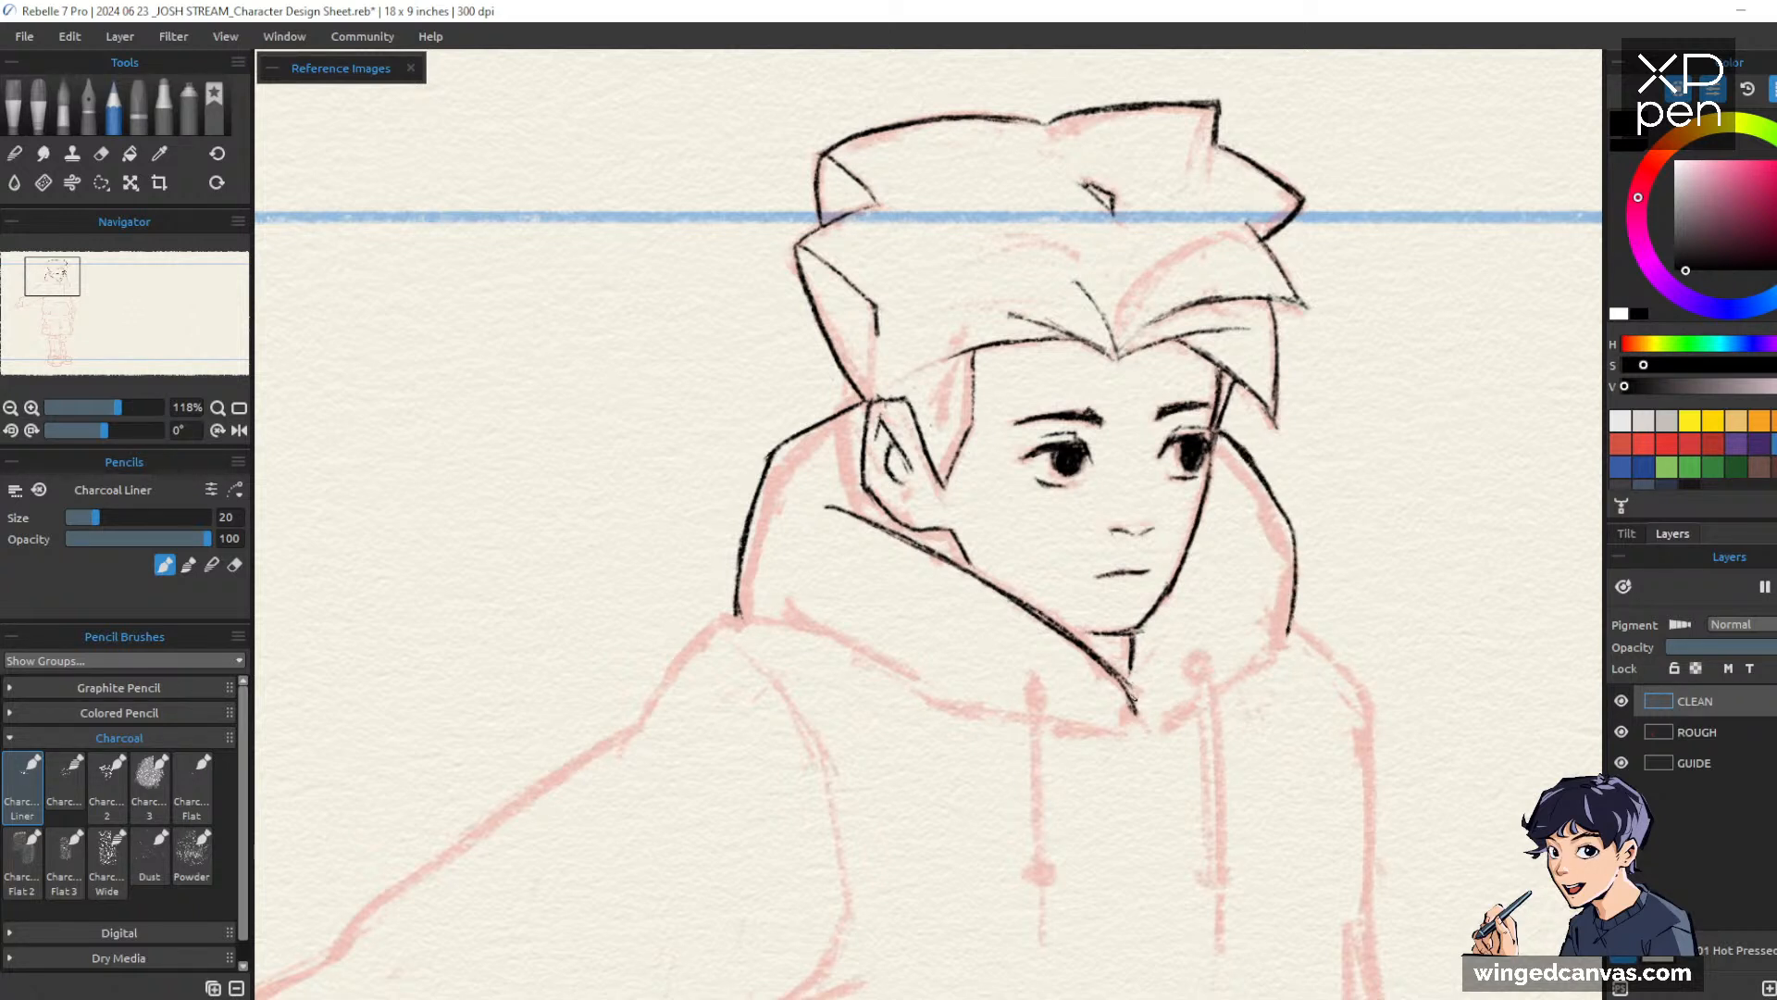
mouse_move(1130, 689)
left_mouse_down()
mouse_move(1134, 726)
mouse_move(1177, 710)
mouse_move(1139, 726)
mouse_move(1275, 684)
mouse_move(1211, 700)
mouse_move(1289, 636)
left_mouse_up()
mouse_move(797, 443)
left_mouse_down()
mouse_move(763, 611)
mouse_move(796, 413)
mouse_move(737, 547)
mouse_move(738, 619)
left_mouse_up()
key("e")
key("p")
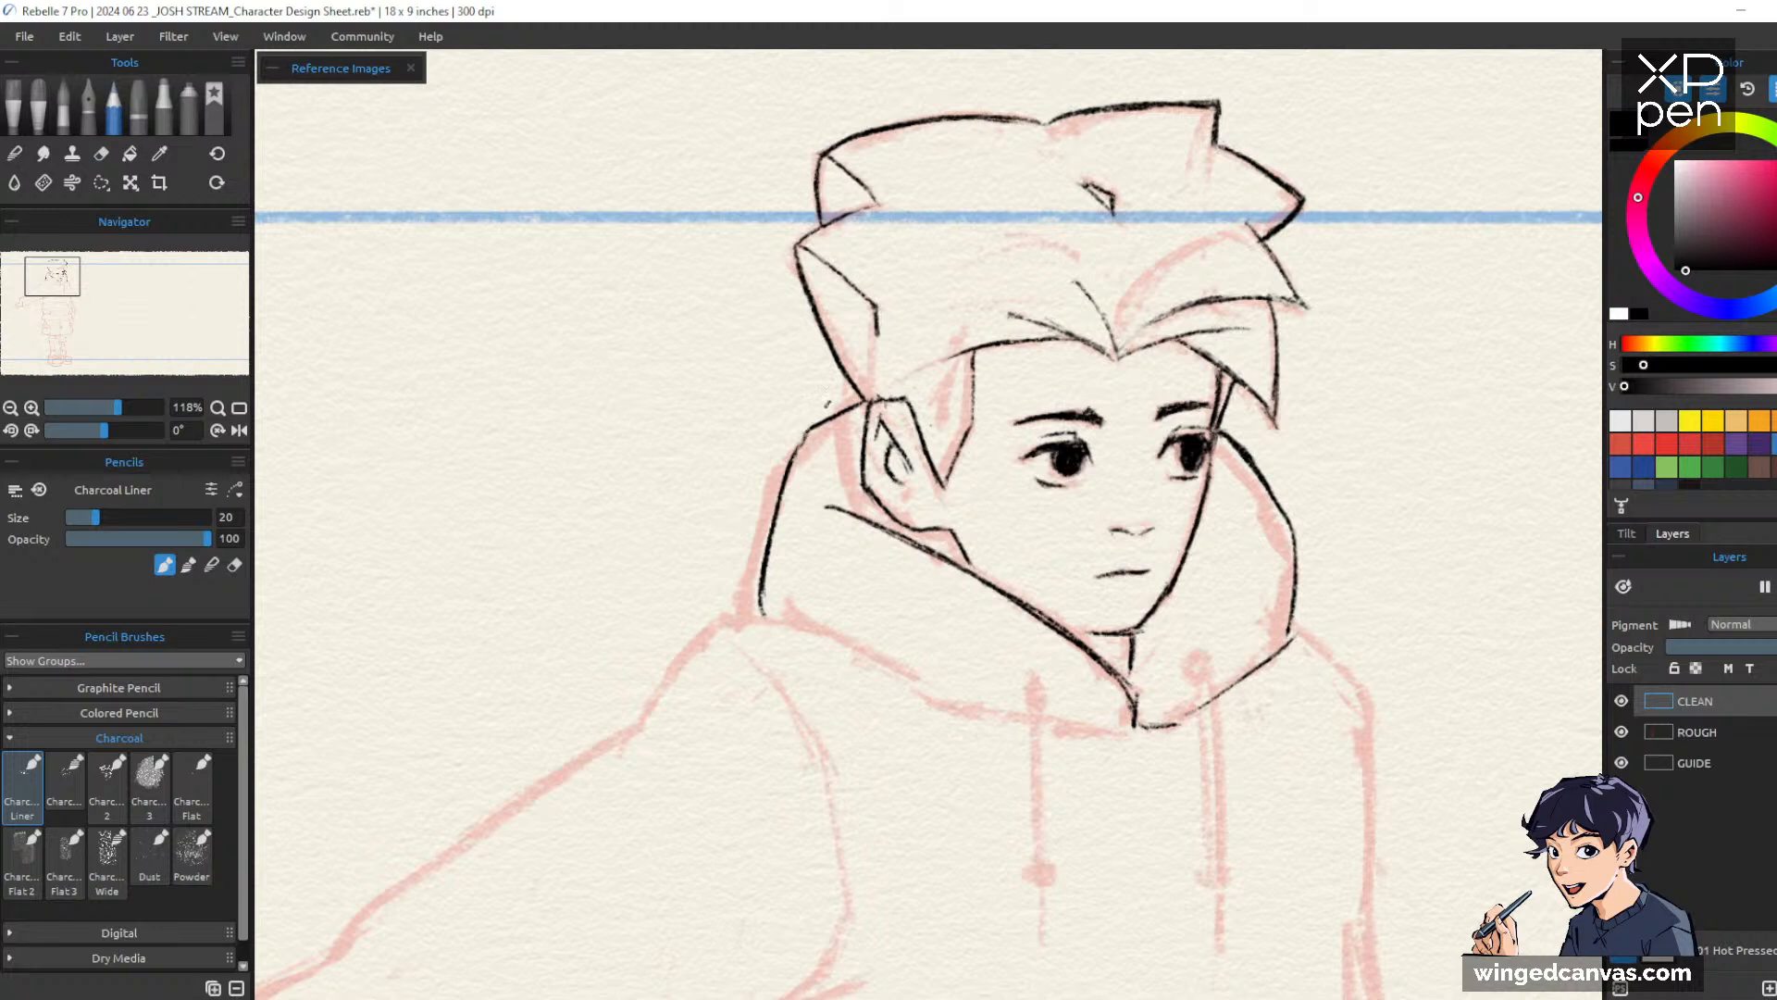
Ink the hood's lower edge from the ear side to the front point, erasing the excess where it meets the side outline
left_click_drag(1377, 452, 1349, 410)
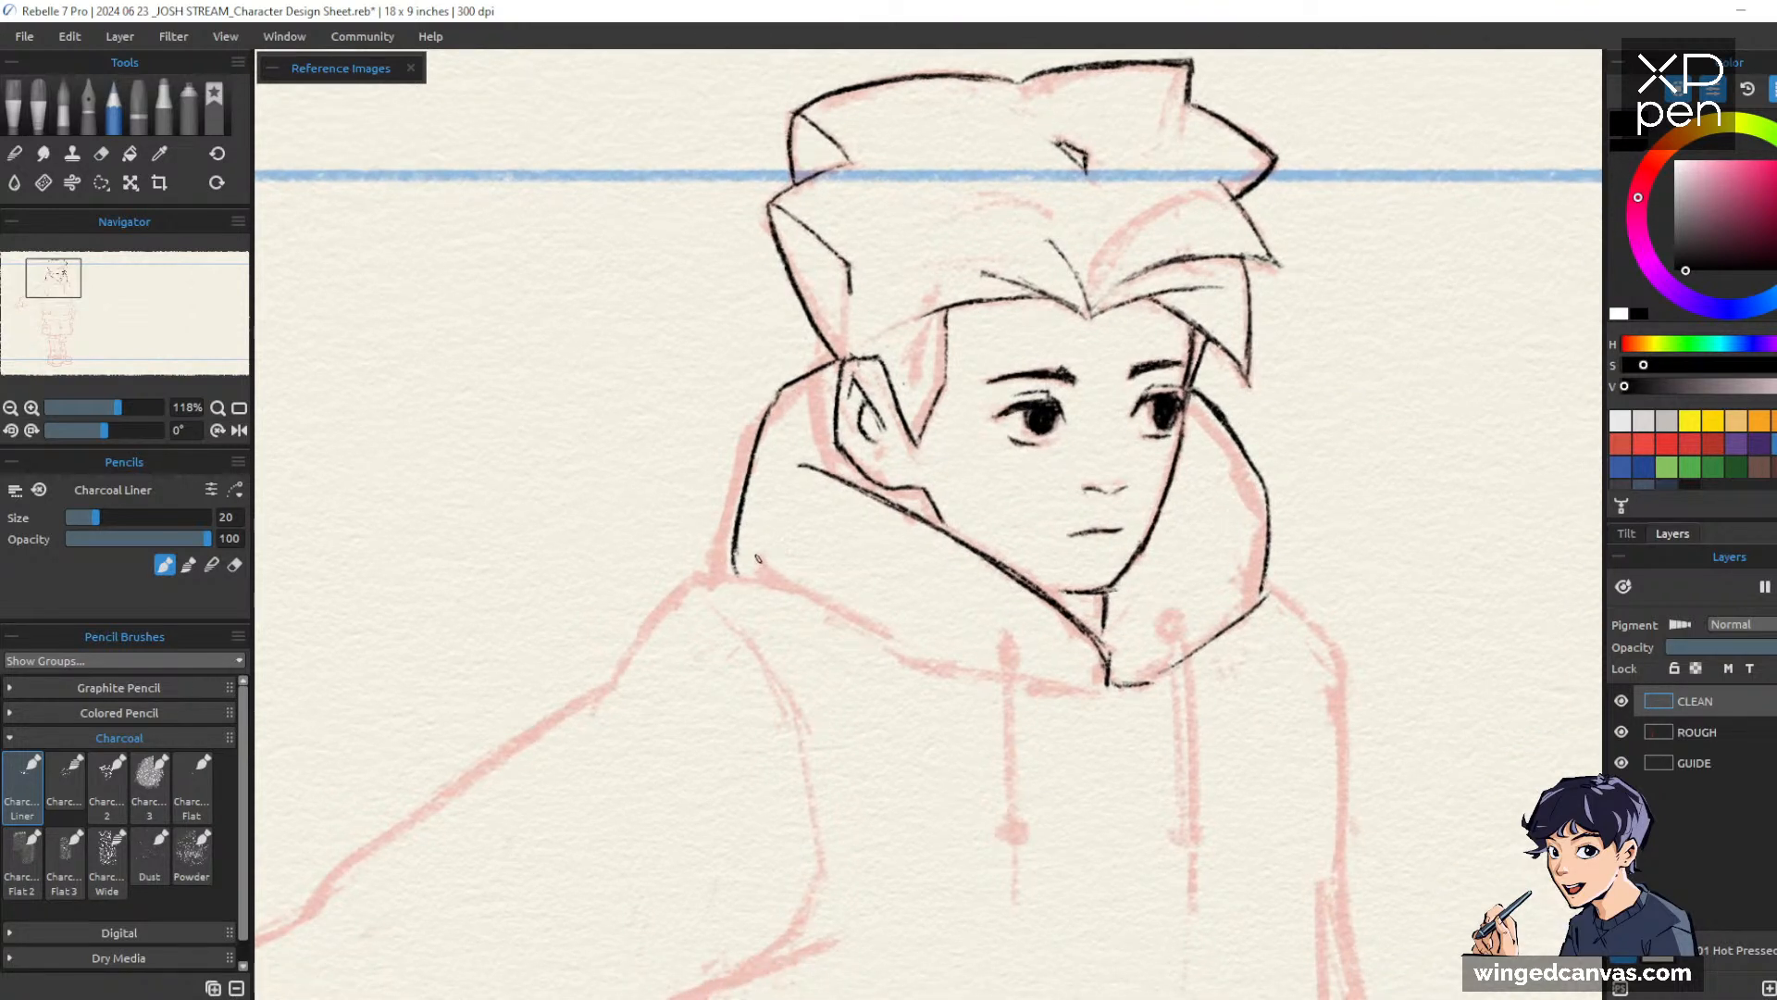
left_click_drag(757, 558, 917, 665)
left_click_drag(1391, 515, 1414, 429)
key("e")
left_click_drag(780, 472, 813, 509)
key("p")
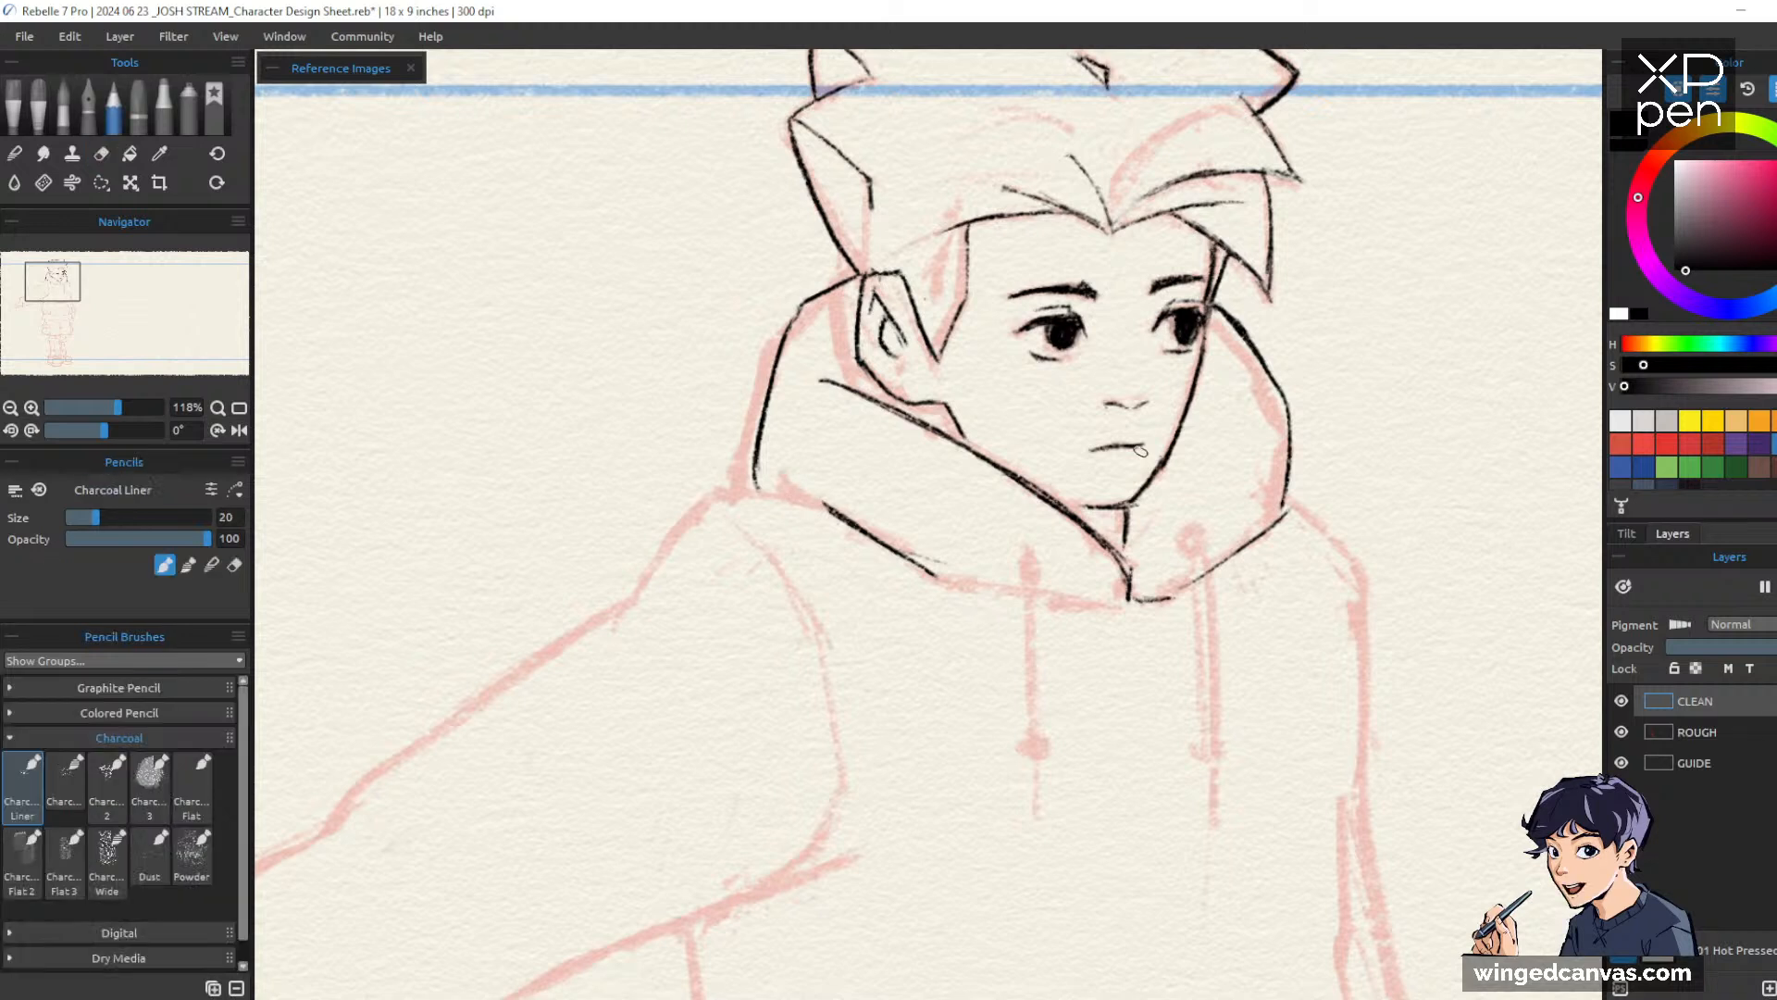
mouse_move(930, 571)
left_mouse_down()
mouse_move(1137, 597)
mouse_move(1240, 551)
left_mouse_up()
key("e")
key("p")
Erase the hood's ear-side outline and redraw it as a smoother curve
mouse_move(1466, 467)
left_mouse_down()
mouse_move(1440, 496)
mouse_move(1449, 483)
left_mouse_up()
left_click_drag(1410, 591, 1250, 637)
key("e")
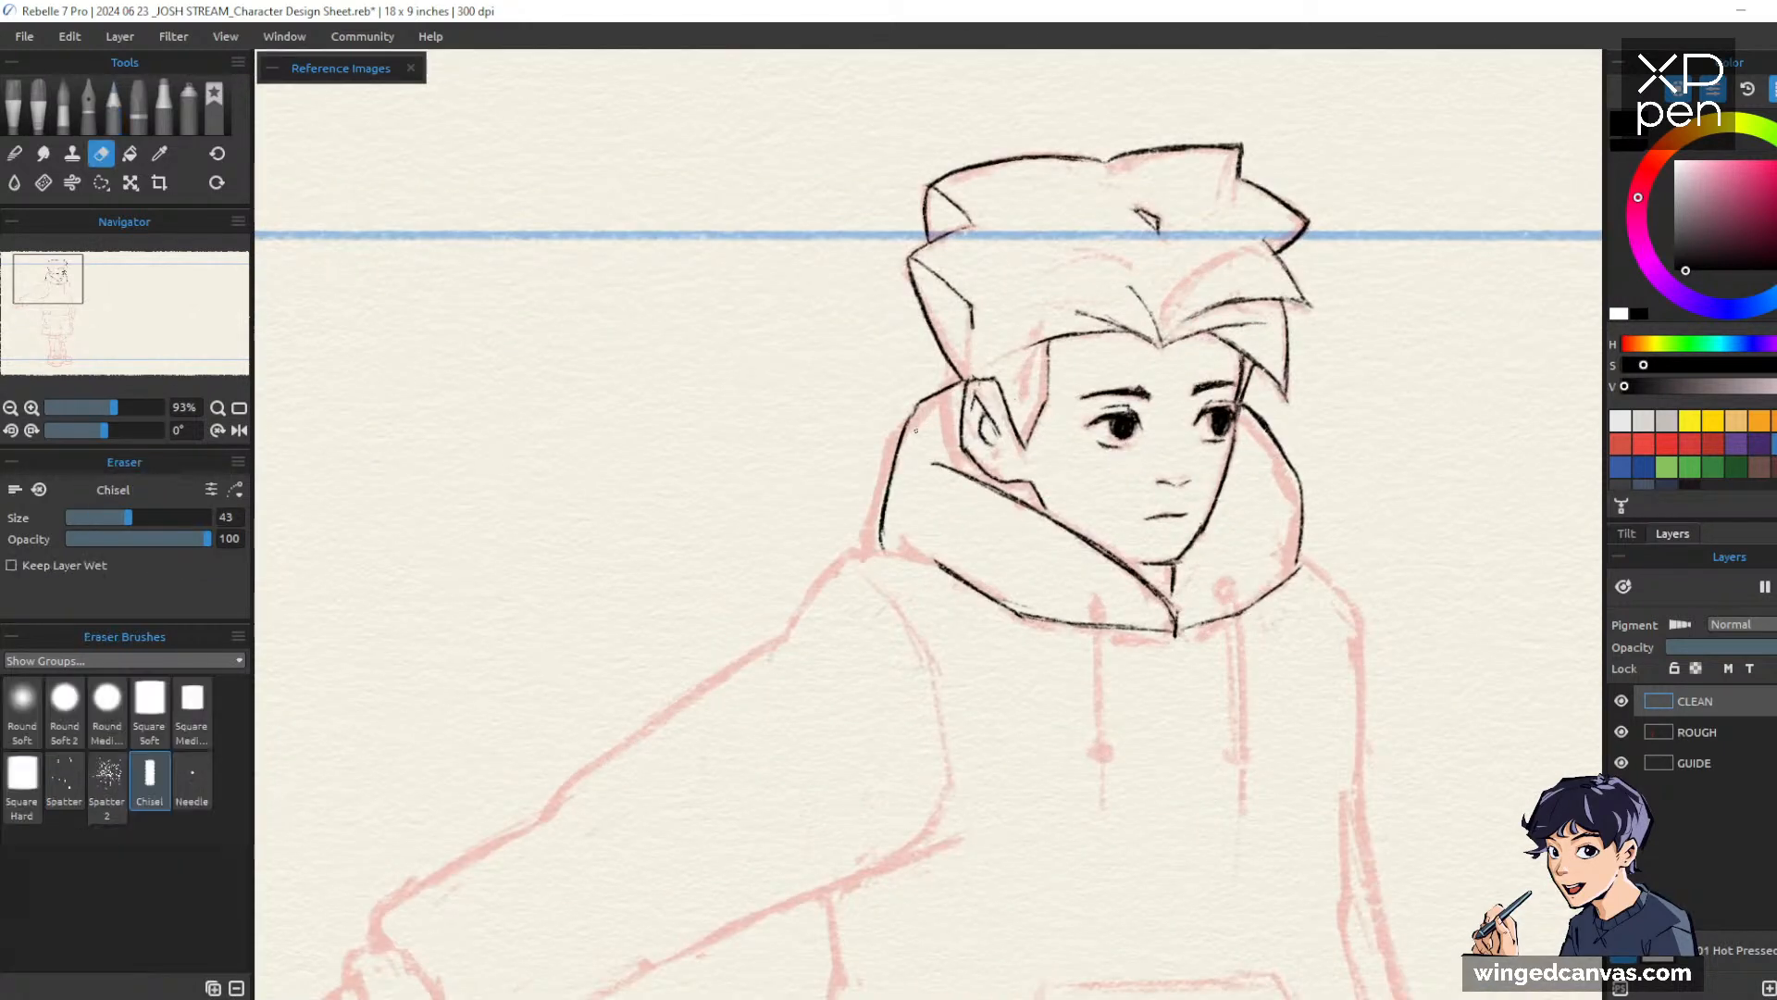
left_click_drag(903, 430, 881, 545)
key("b")
left_click_drag(920, 405, 886, 518)
left_click_drag(905, 436, 884, 550)
left_click_drag(1394, 536, 1341, 491)
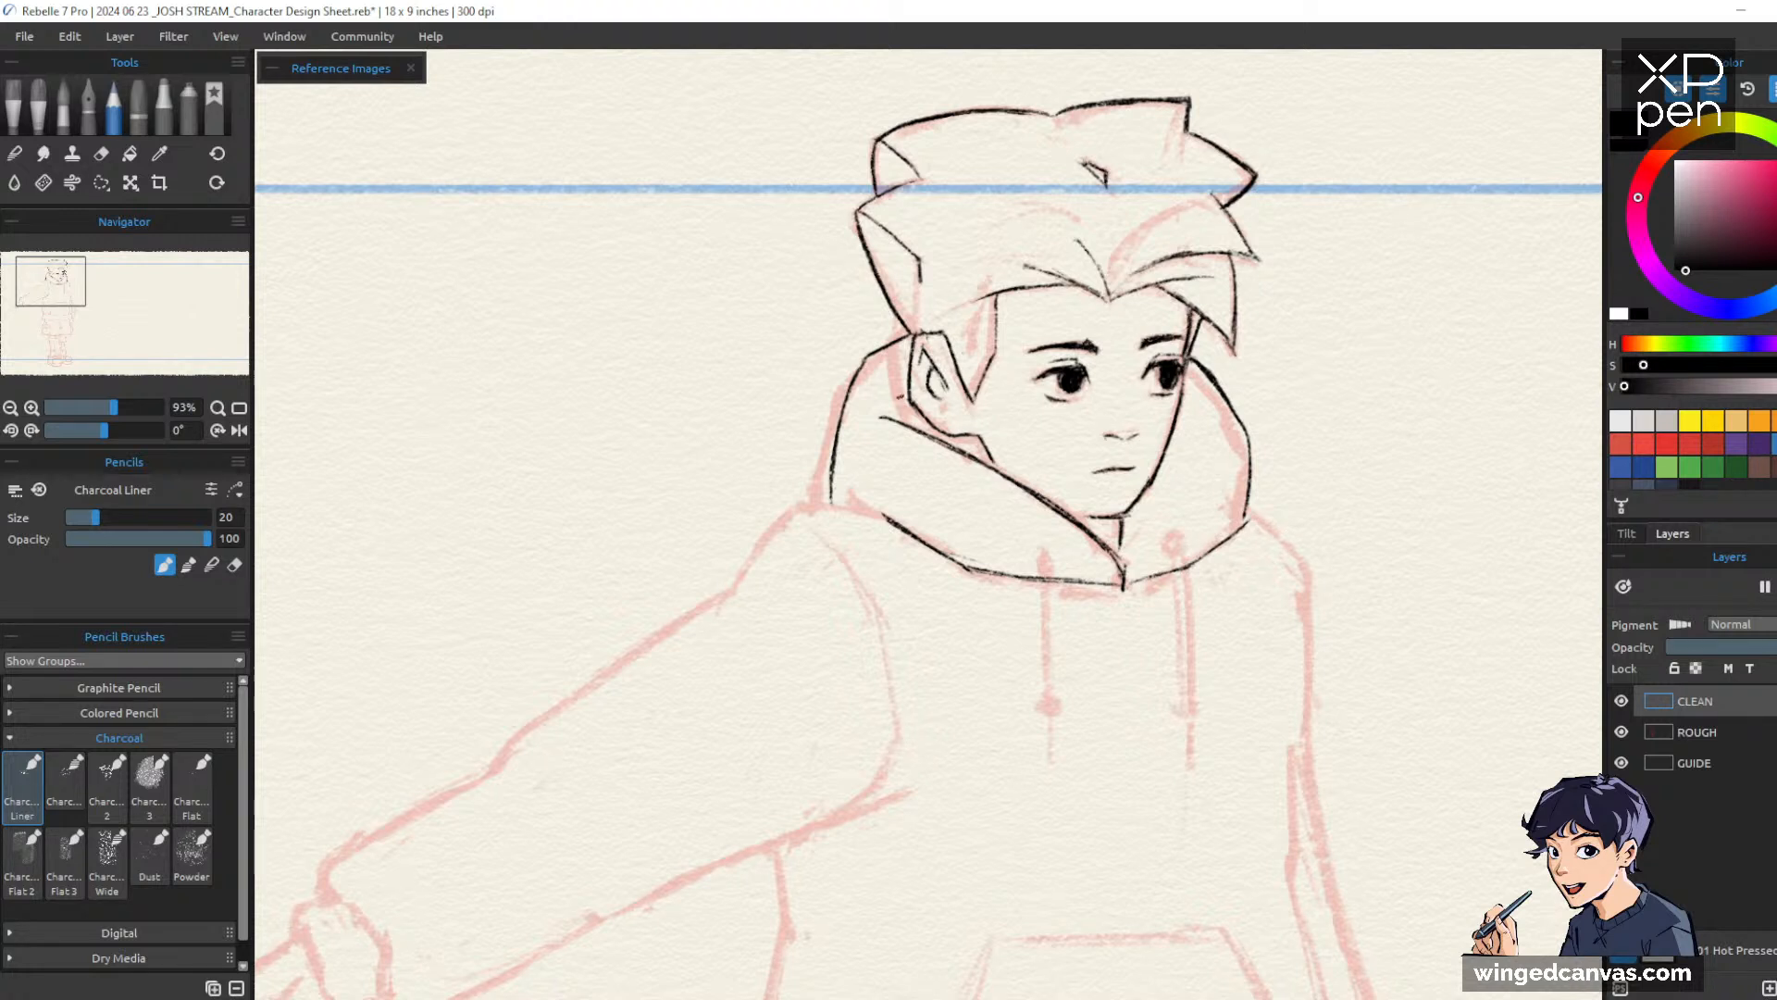
Clean up the top of the hood's ear-side outline and reinforce the hood's lower edge
key("e")
mouse_move(876, 350)
left_mouse_down()
mouse_move(848, 387)
mouse_move(890, 343)
left_mouse_up()
key("b")
left_click_drag(1387, 354, 1349, 286)
left_click_drag(1108, 473, 1179, 476)
left_click_drag(900, 439, 936, 463)
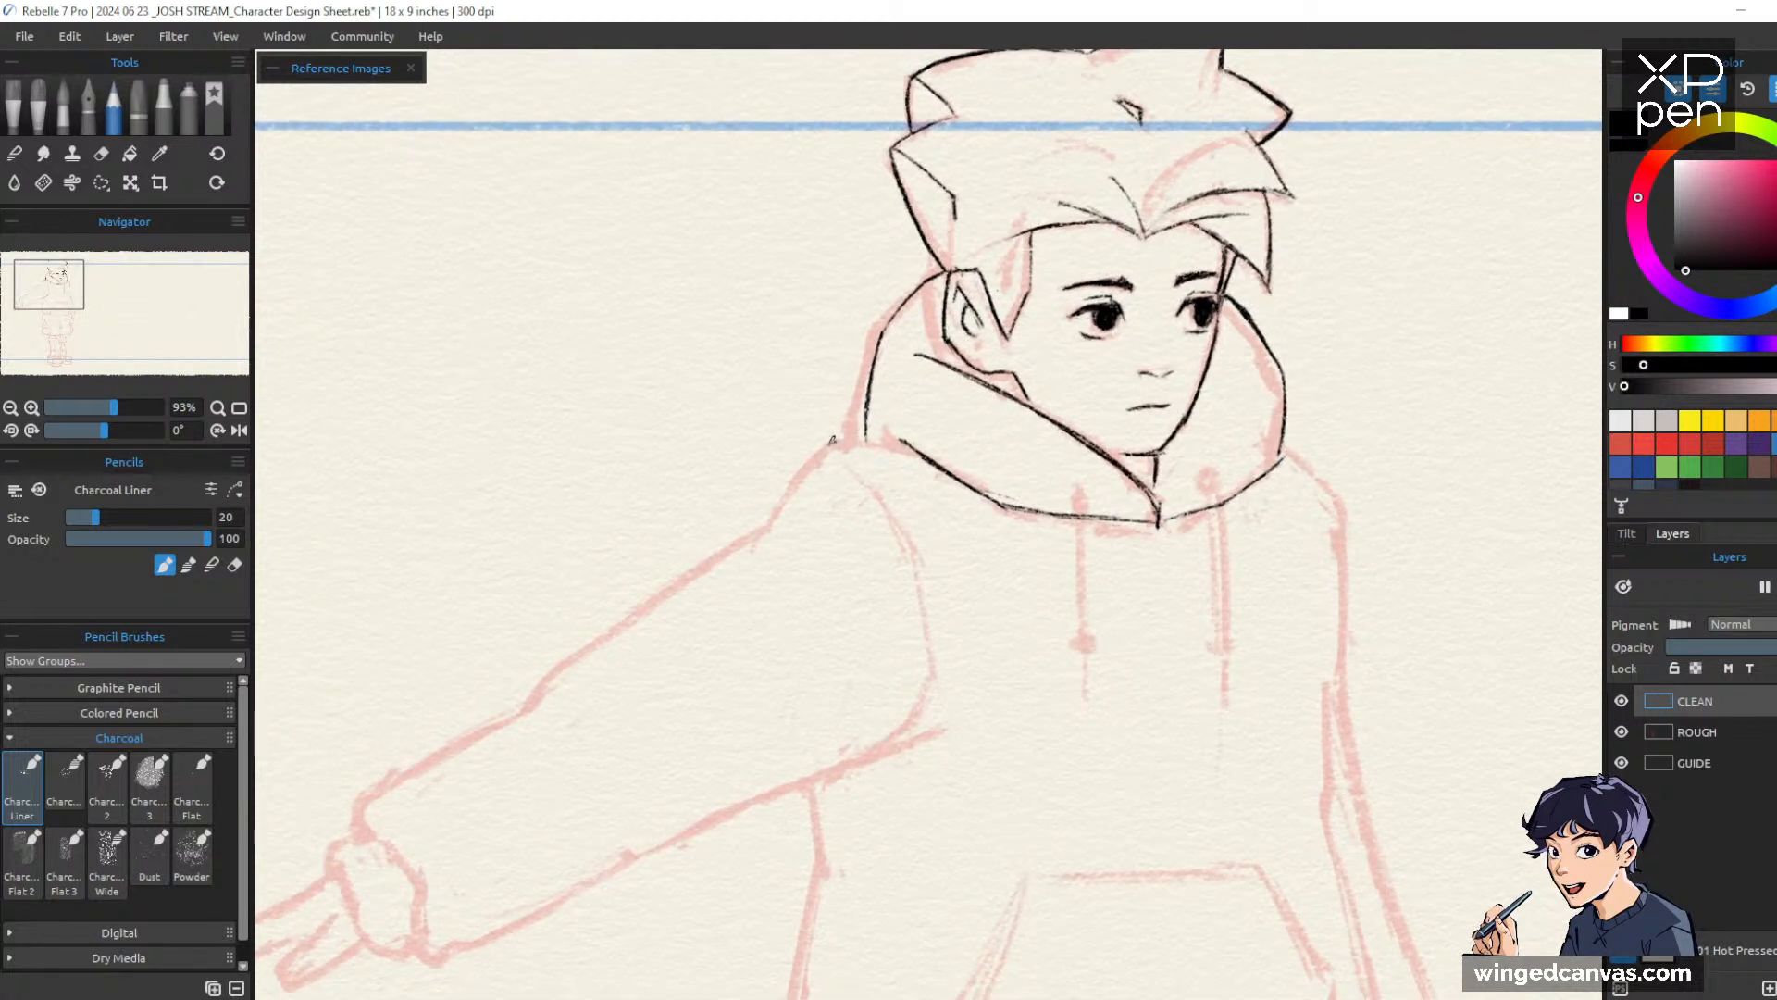
Ink the near shoulder with a thick curve and join it to the hood's lower edge
mouse_move(831, 441)
left_mouse_down()
mouse_move(772, 528)
mouse_move(824, 441)
mouse_move(794, 481)
left_mouse_up()
left_click_drag(1376, 528, 1356, 227)
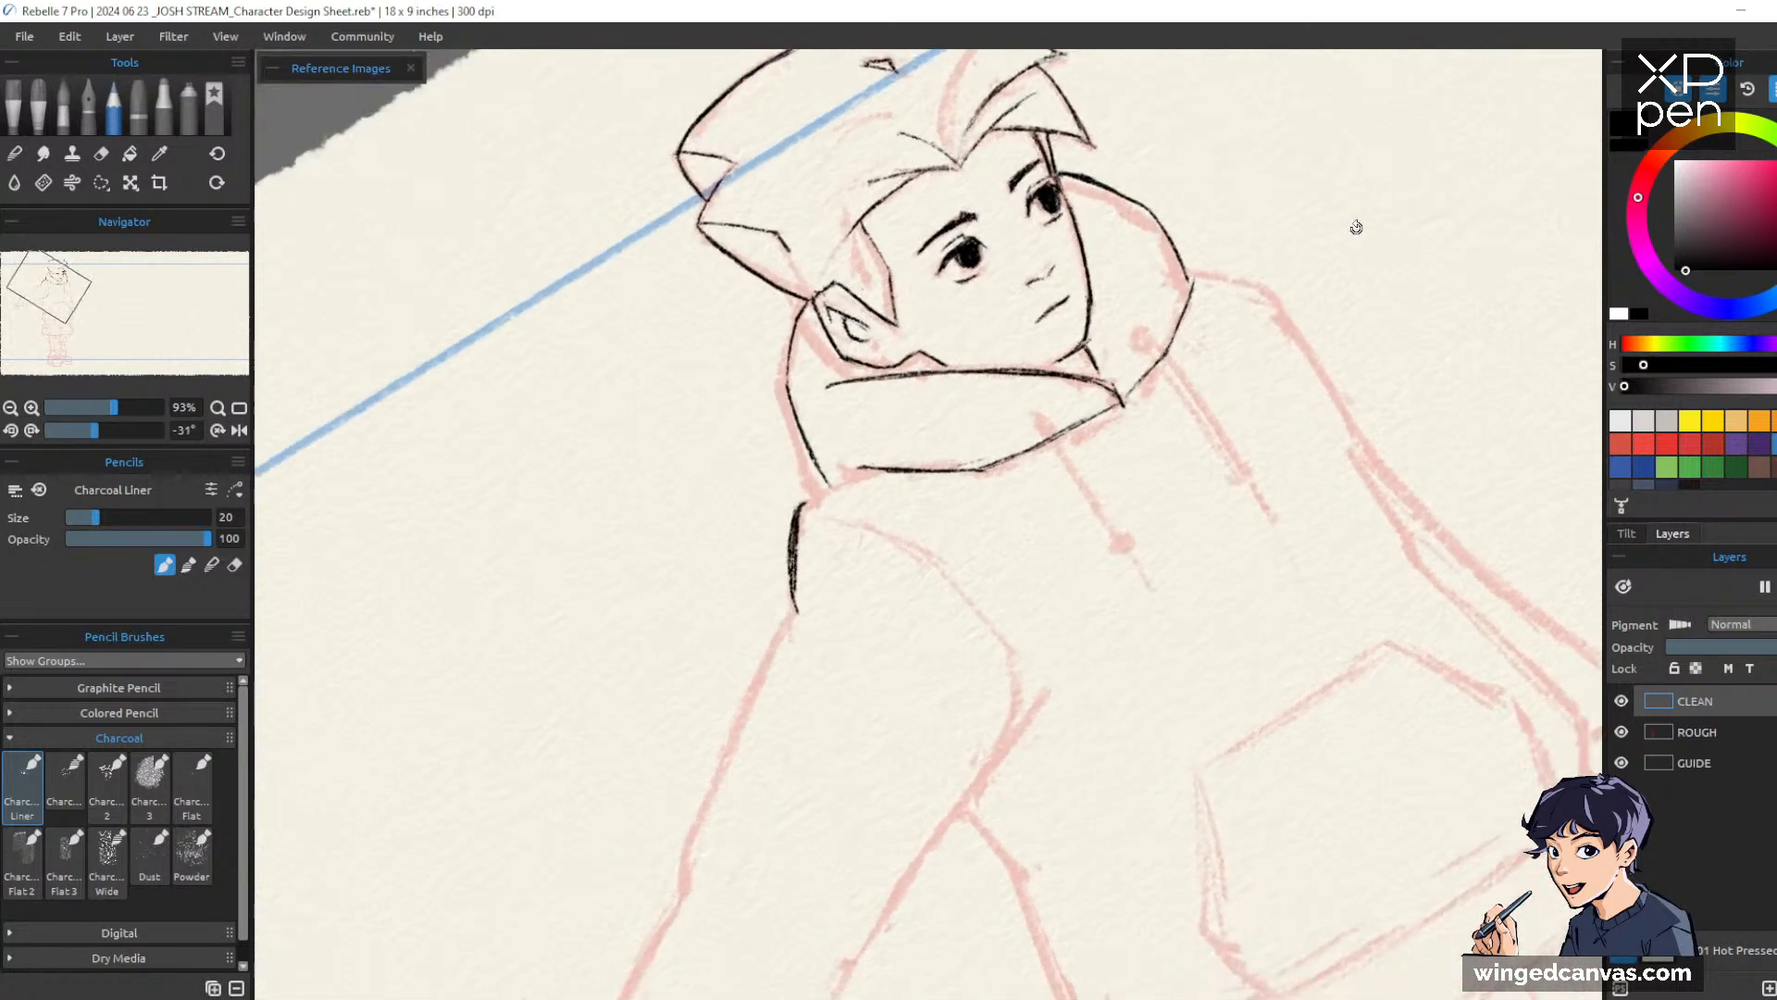
left_click_drag(798, 507, 886, 466)
left_click_drag(800, 507, 883, 467)
left_click_drag(1358, 404, 1344, 601)
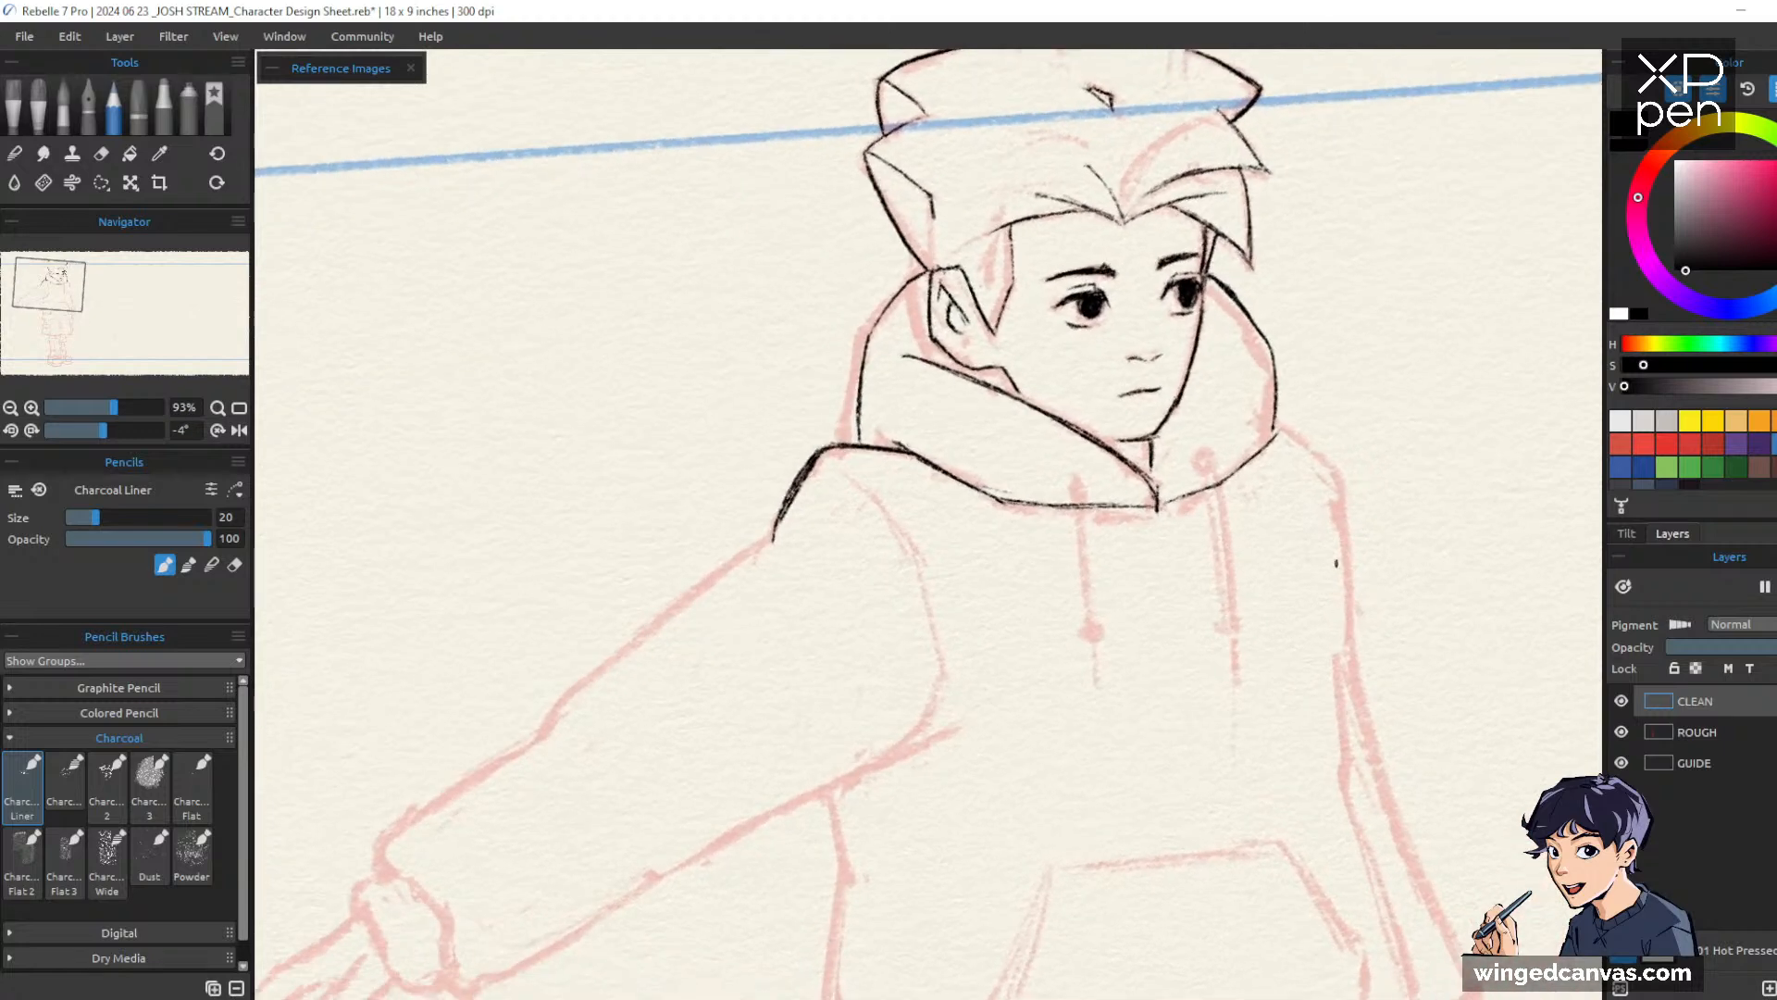
Ink the curved armhole seam from the shoulder to the armpit and the underarm fold crossing its end
left_click_drag(1241, 584, 1245, 493)
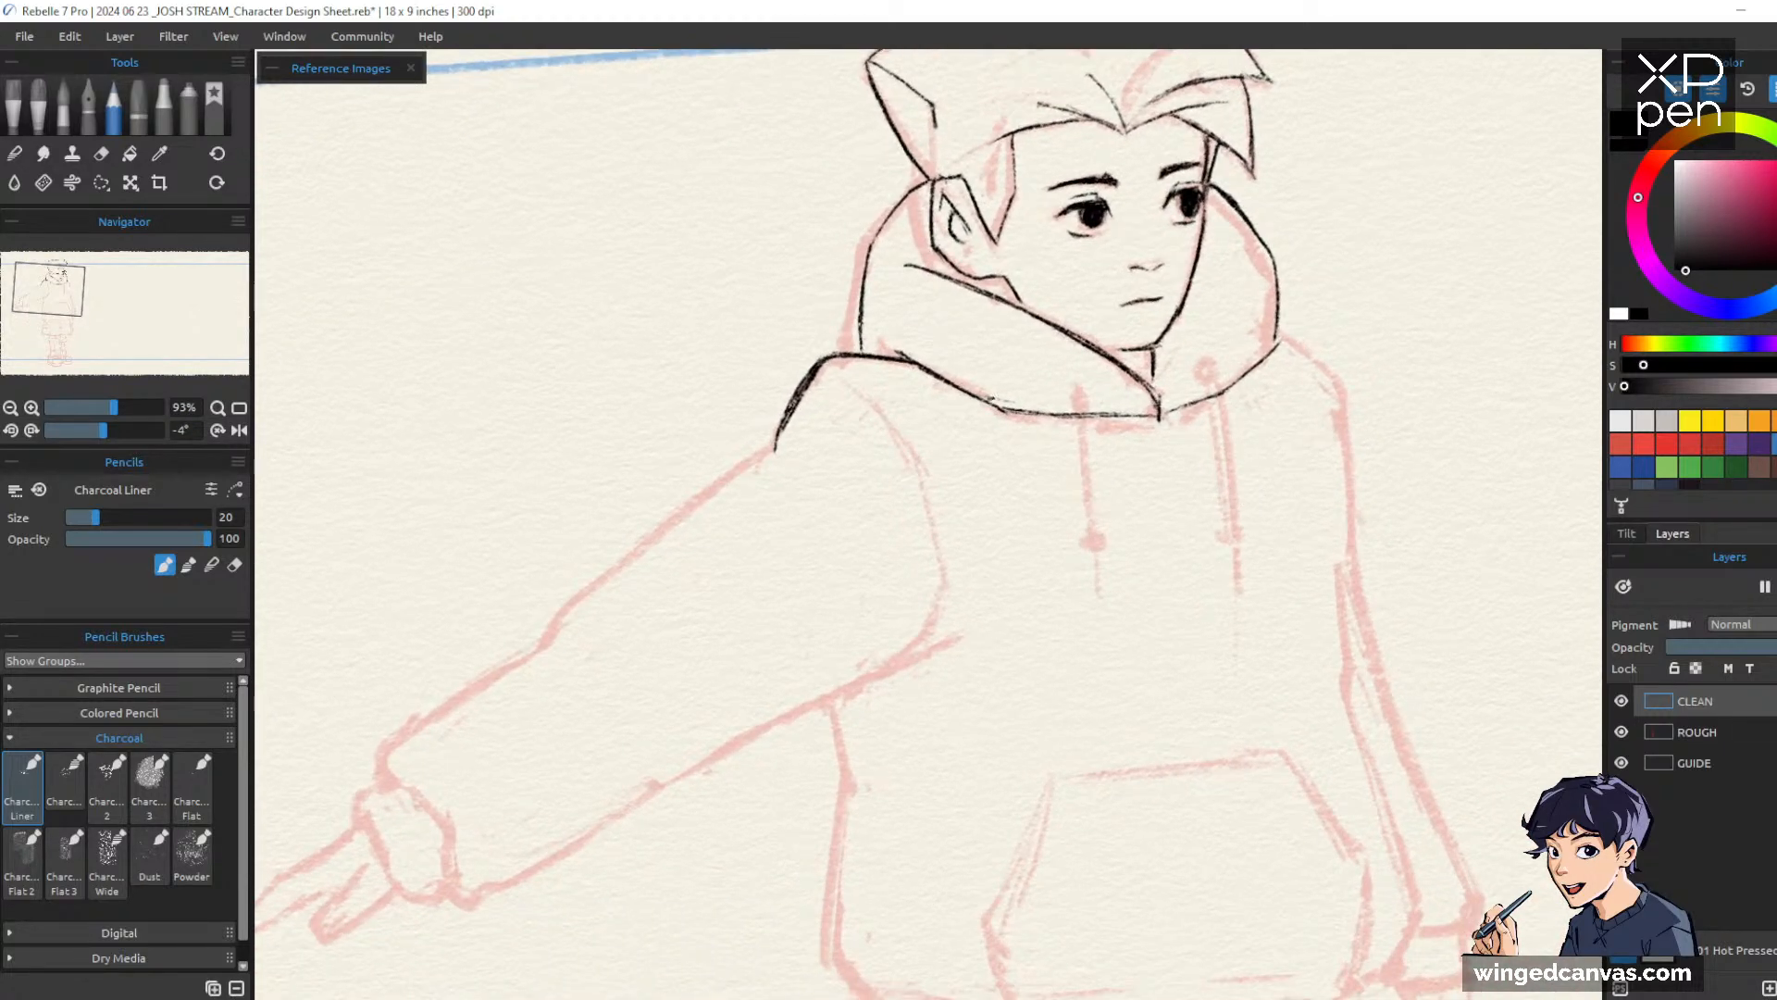
mouse_move(842, 373)
left_mouse_down()
mouse_move(924, 478)
mouse_move(941, 590)
mouse_move(910, 657)
left_mouse_up()
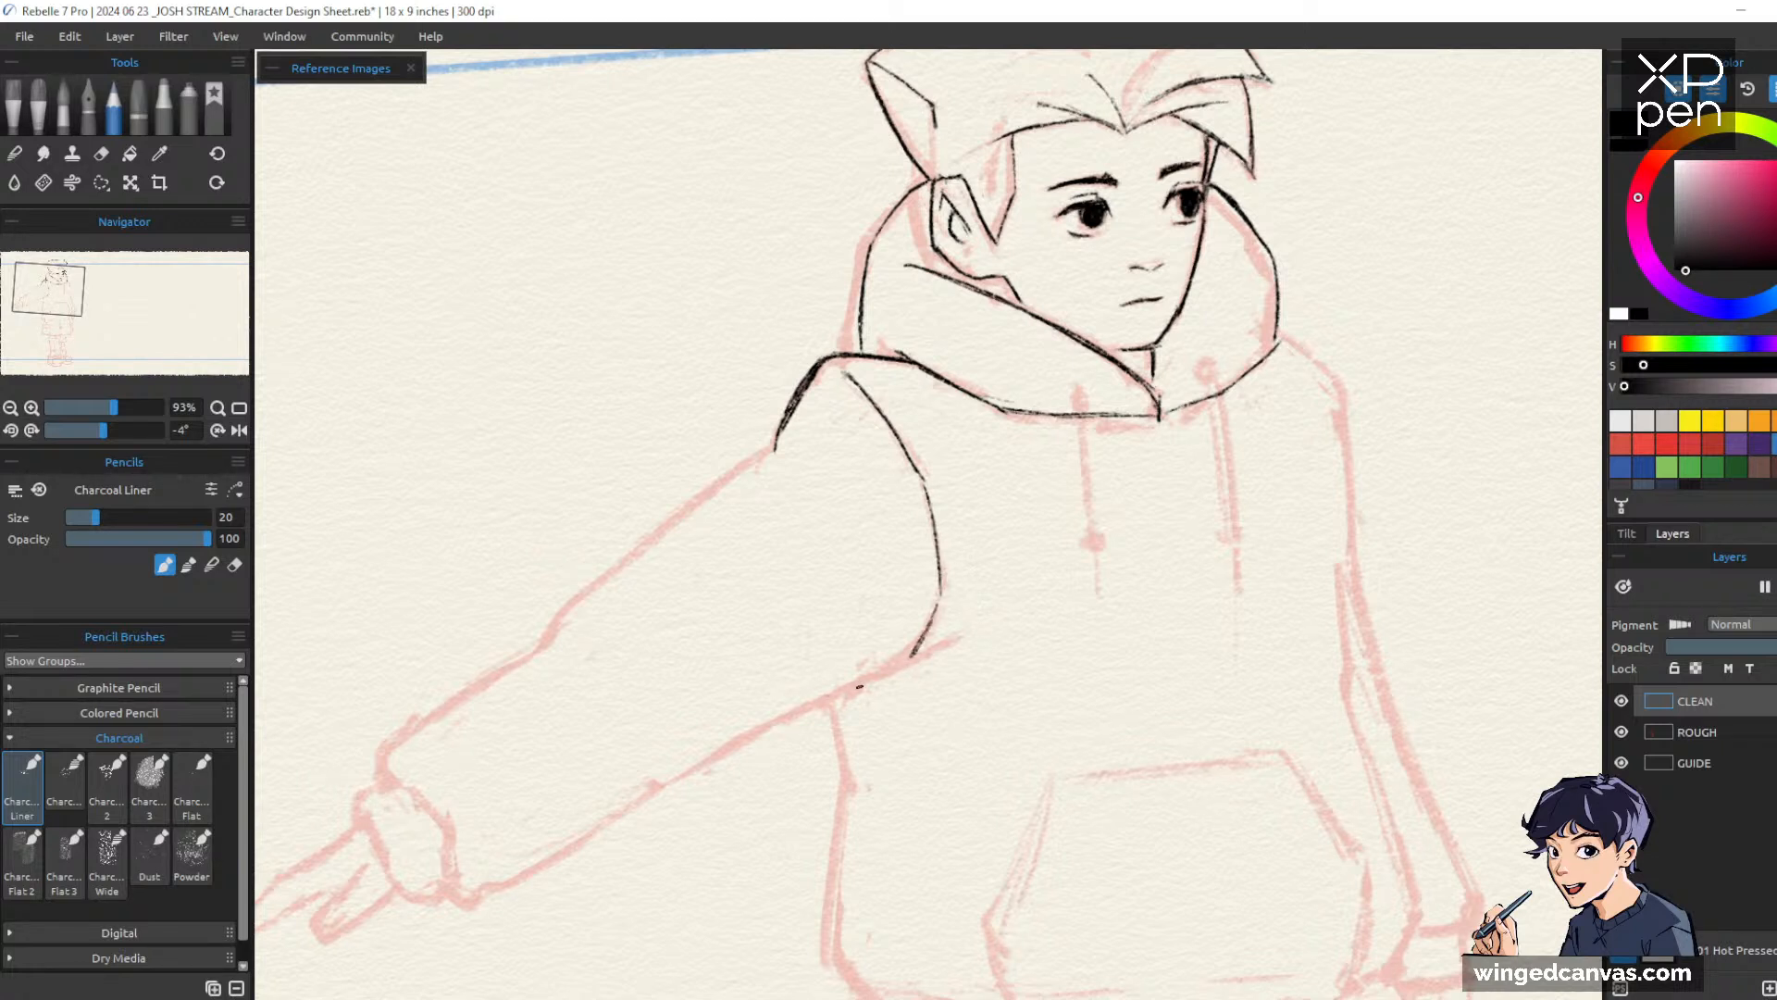
mouse_move(826, 698)
left_mouse_down()
mouse_move(892, 646)
mouse_move(872, 663)
mouse_move(964, 640)
mouse_move(899, 647)
mouse_move(922, 652)
left_mouse_up()
key("e")
key("b")
key("e")
key("b")
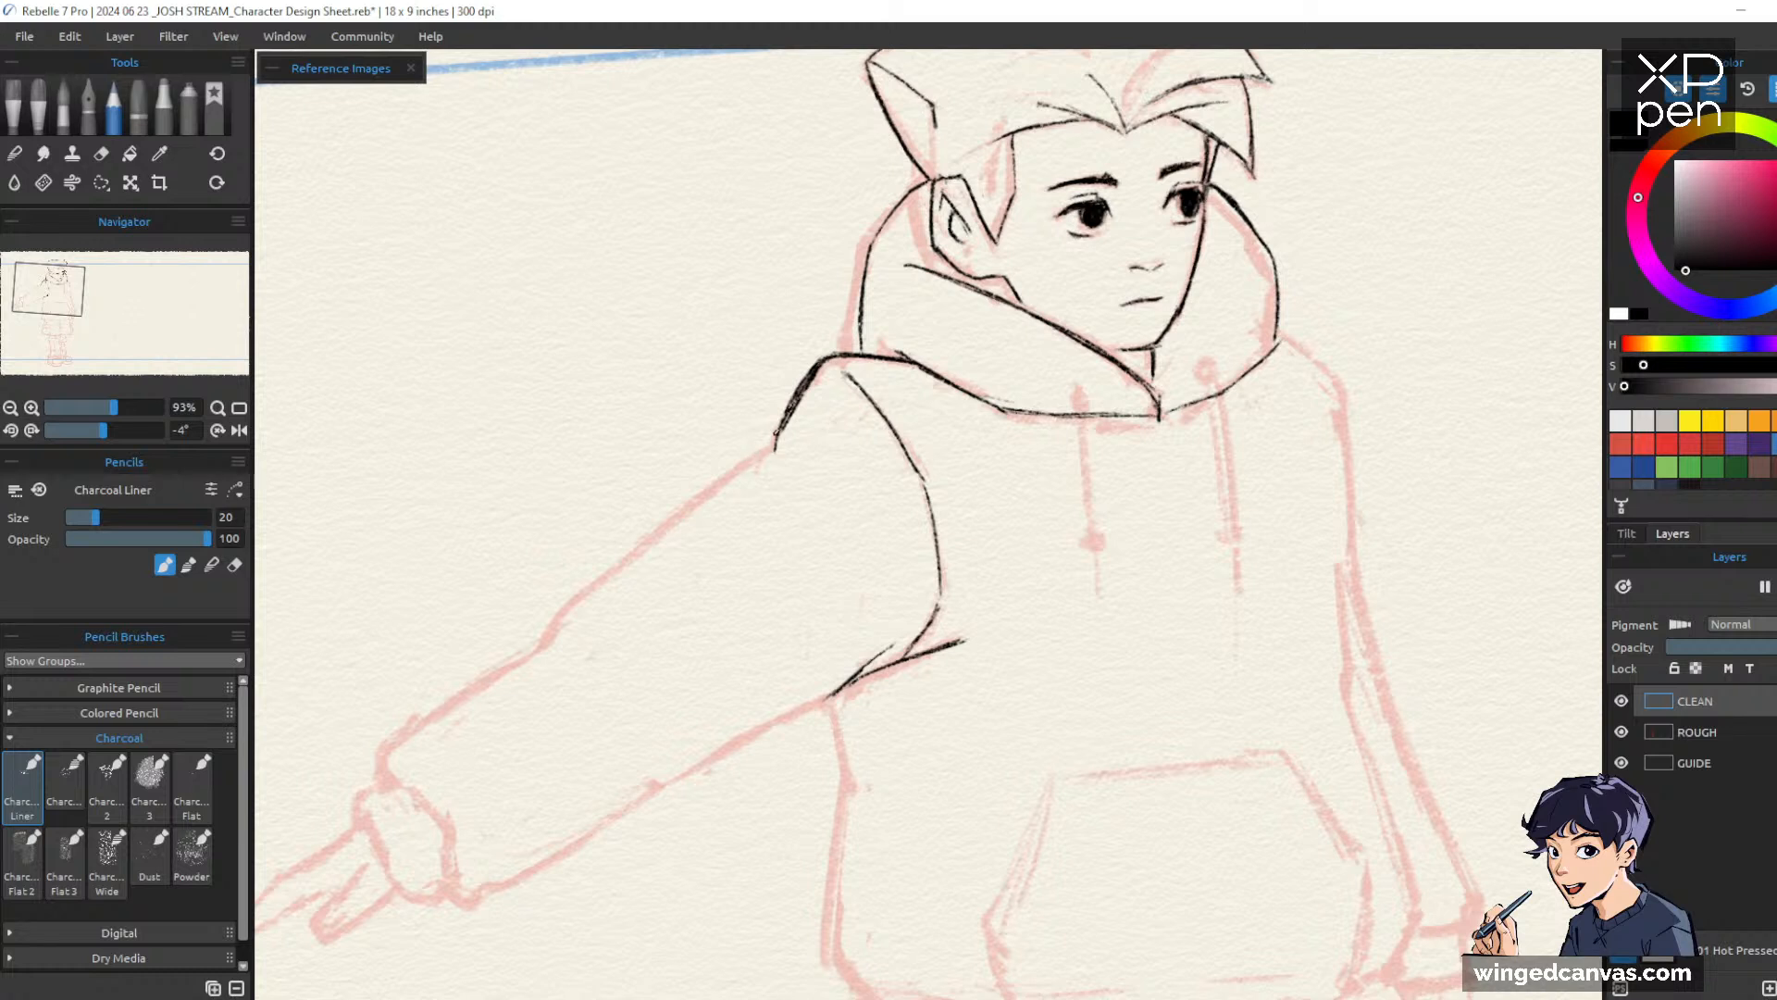
Ink both edges of the outstretched sleeve's upper arm, from the shoulder and armpit to the elbow
mouse_move(775, 433)
left_mouse_down()
mouse_move(852, 445)
mouse_move(633, 559)
left_mouse_up()
left_click_drag(712, 488, 541, 637)
left_click_drag(1117, 536, 1260, 401)
left_click_drag(803, 651, 998, 546)
Ink the upper edge of the forearm sleeve from the elbow to the wrist, with a short drop at its end
left_click_drag(1205, 446, 1289, 407)
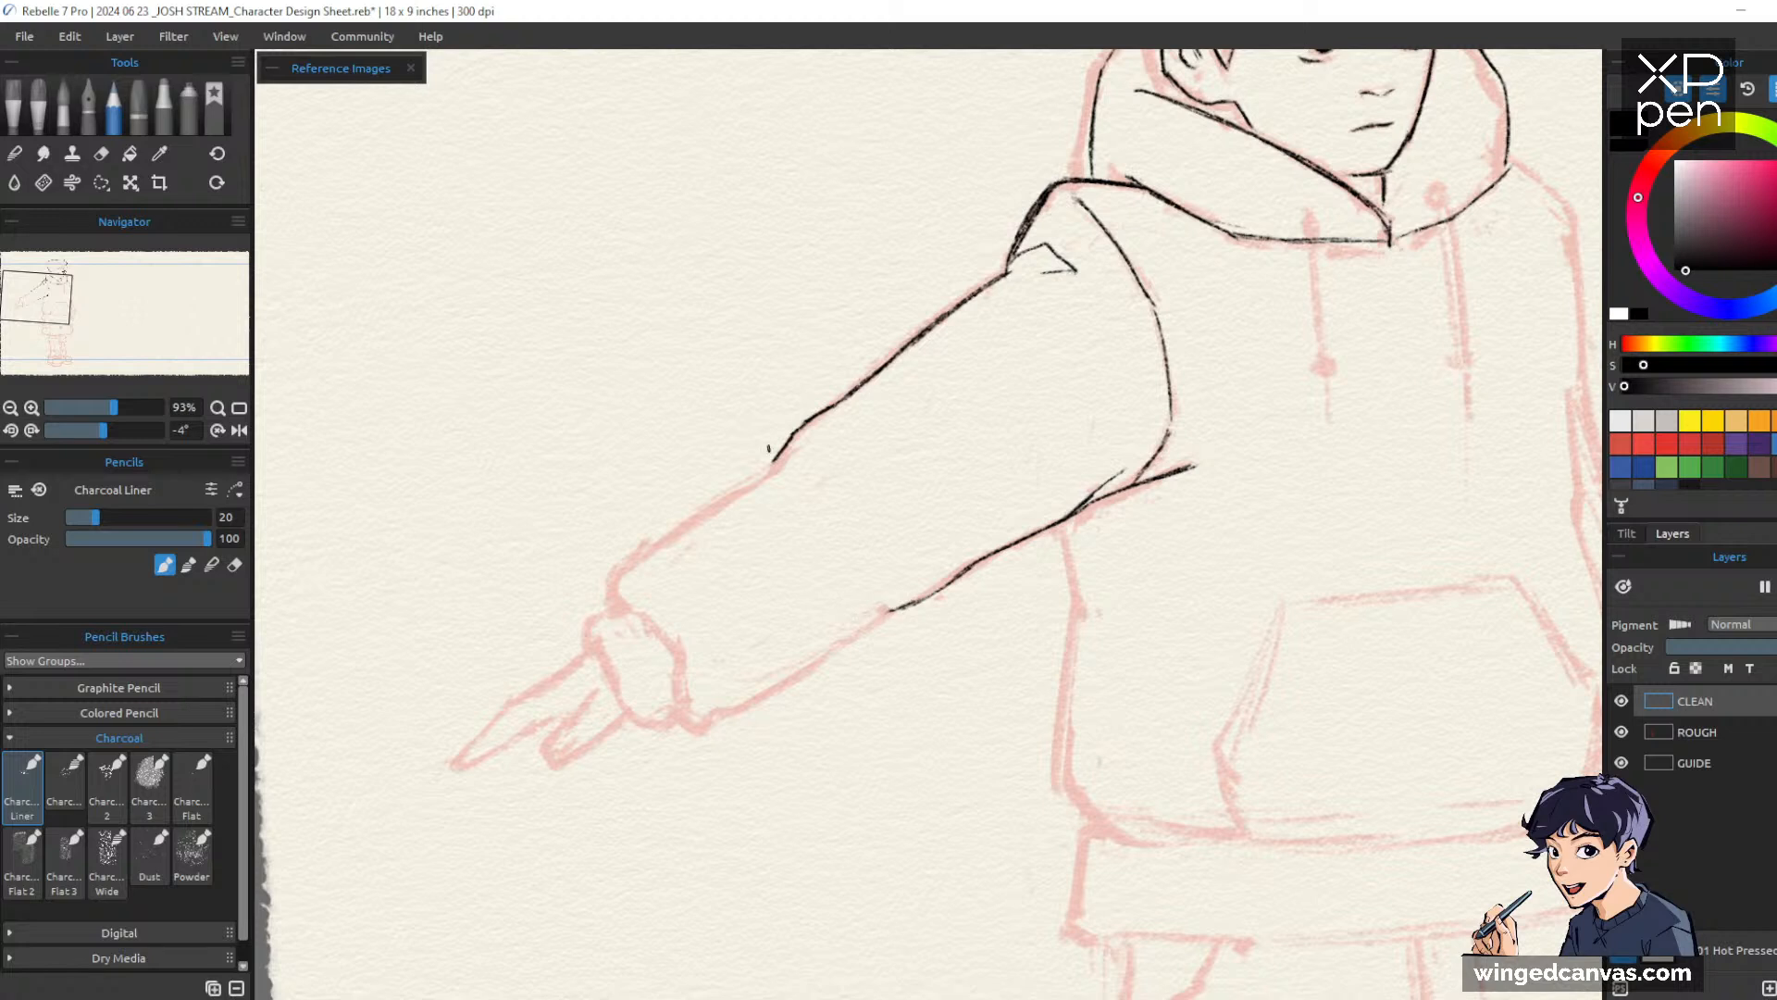
left_click_drag(776, 456, 627, 547)
mouse_move(699, 497)
left_mouse_down()
mouse_move(605, 565)
mouse_move(607, 604)
left_mouse_up()
left_click_drag(733, 478, 612, 559)
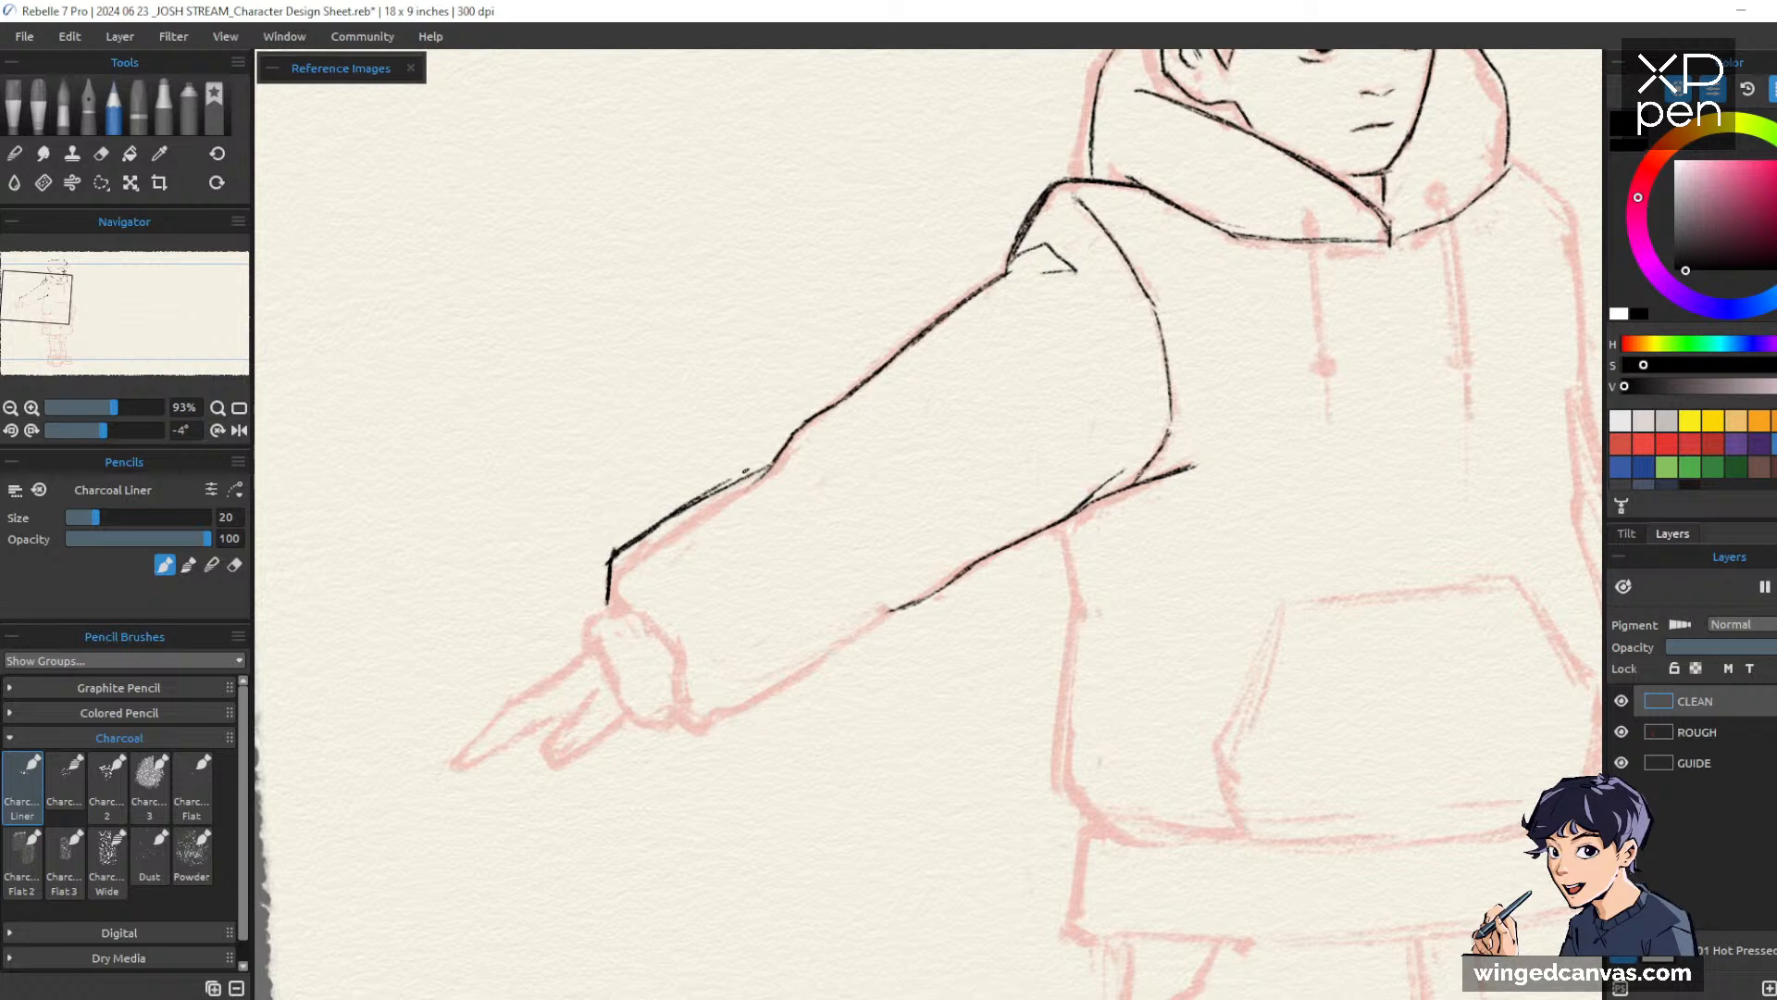
left_click_drag(775, 460, 690, 504)
Ink the lower edge of the forearm sleeve from the elbow to the cuff and clean up the elbow corner
left_click_drag(1166, 405, 1199, 330)
mouse_move(707, 648)
left_mouse_down()
mouse_move(782, 642)
mouse_move(924, 539)
left_mouse_up()
left_click_drag(861, 589, 930, 536)
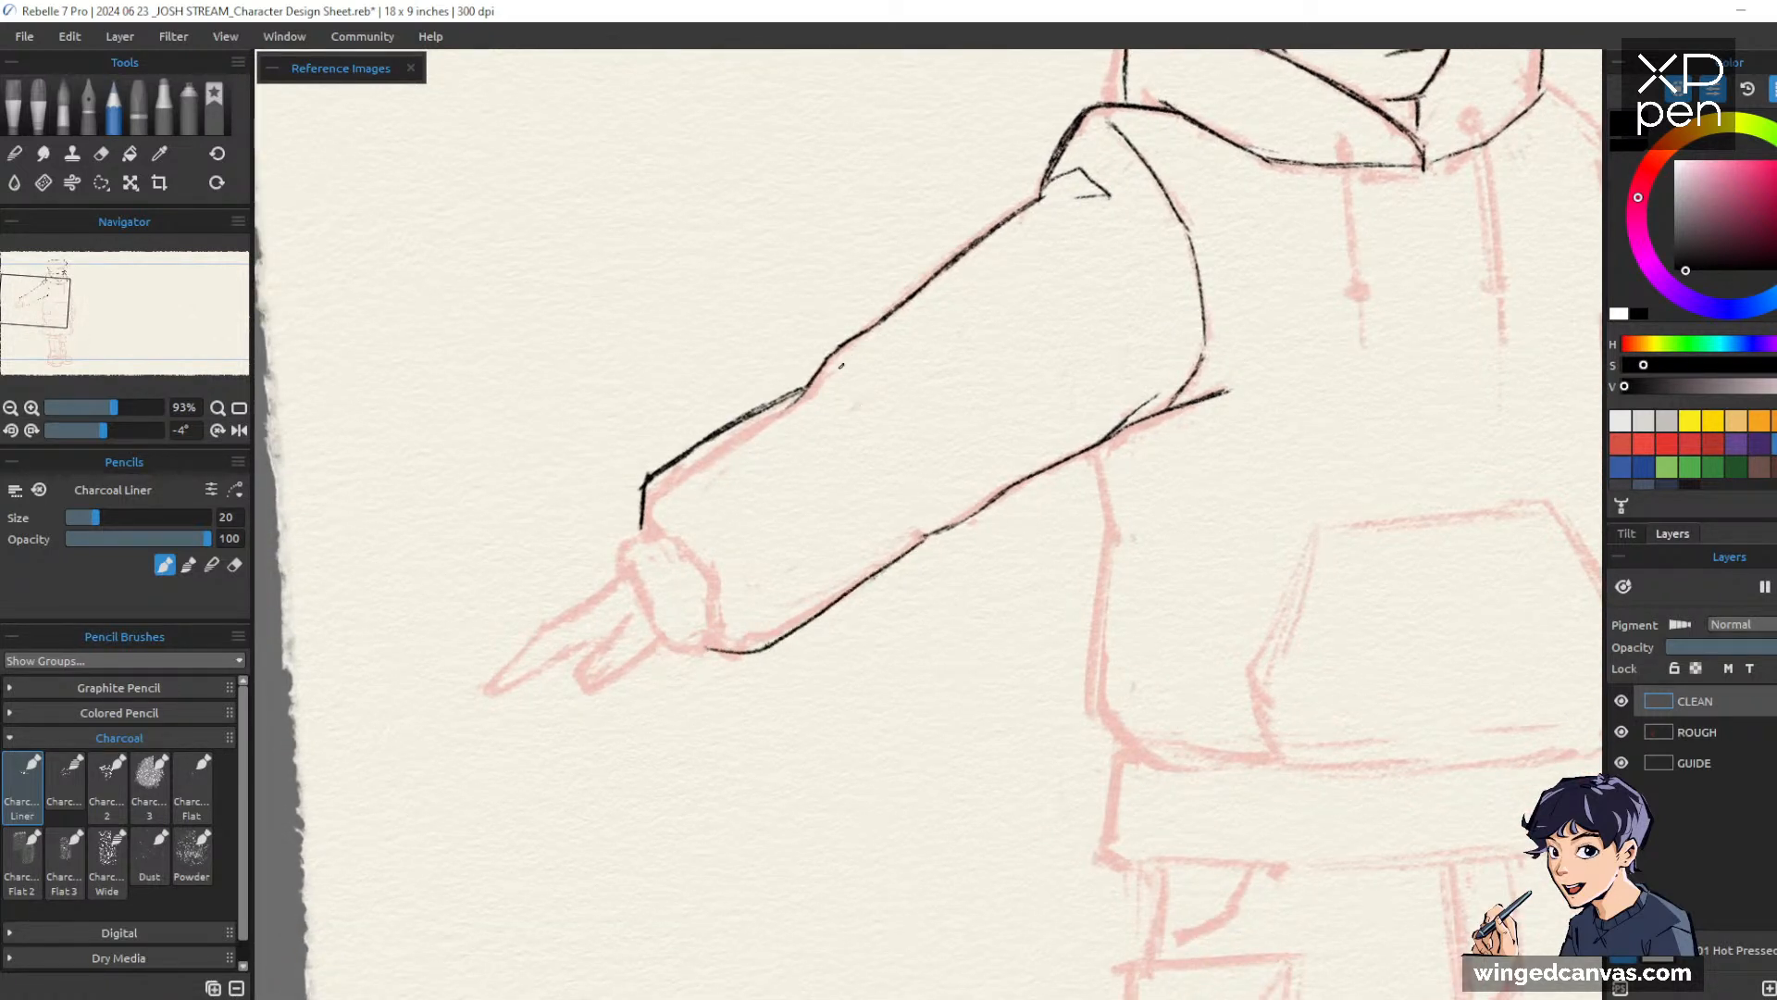
mouse_move(839, 366)
left_mouse_down()
mouse_move(861, 385)
mouse_move(839, 365)
left_mouse_up()
key("e")
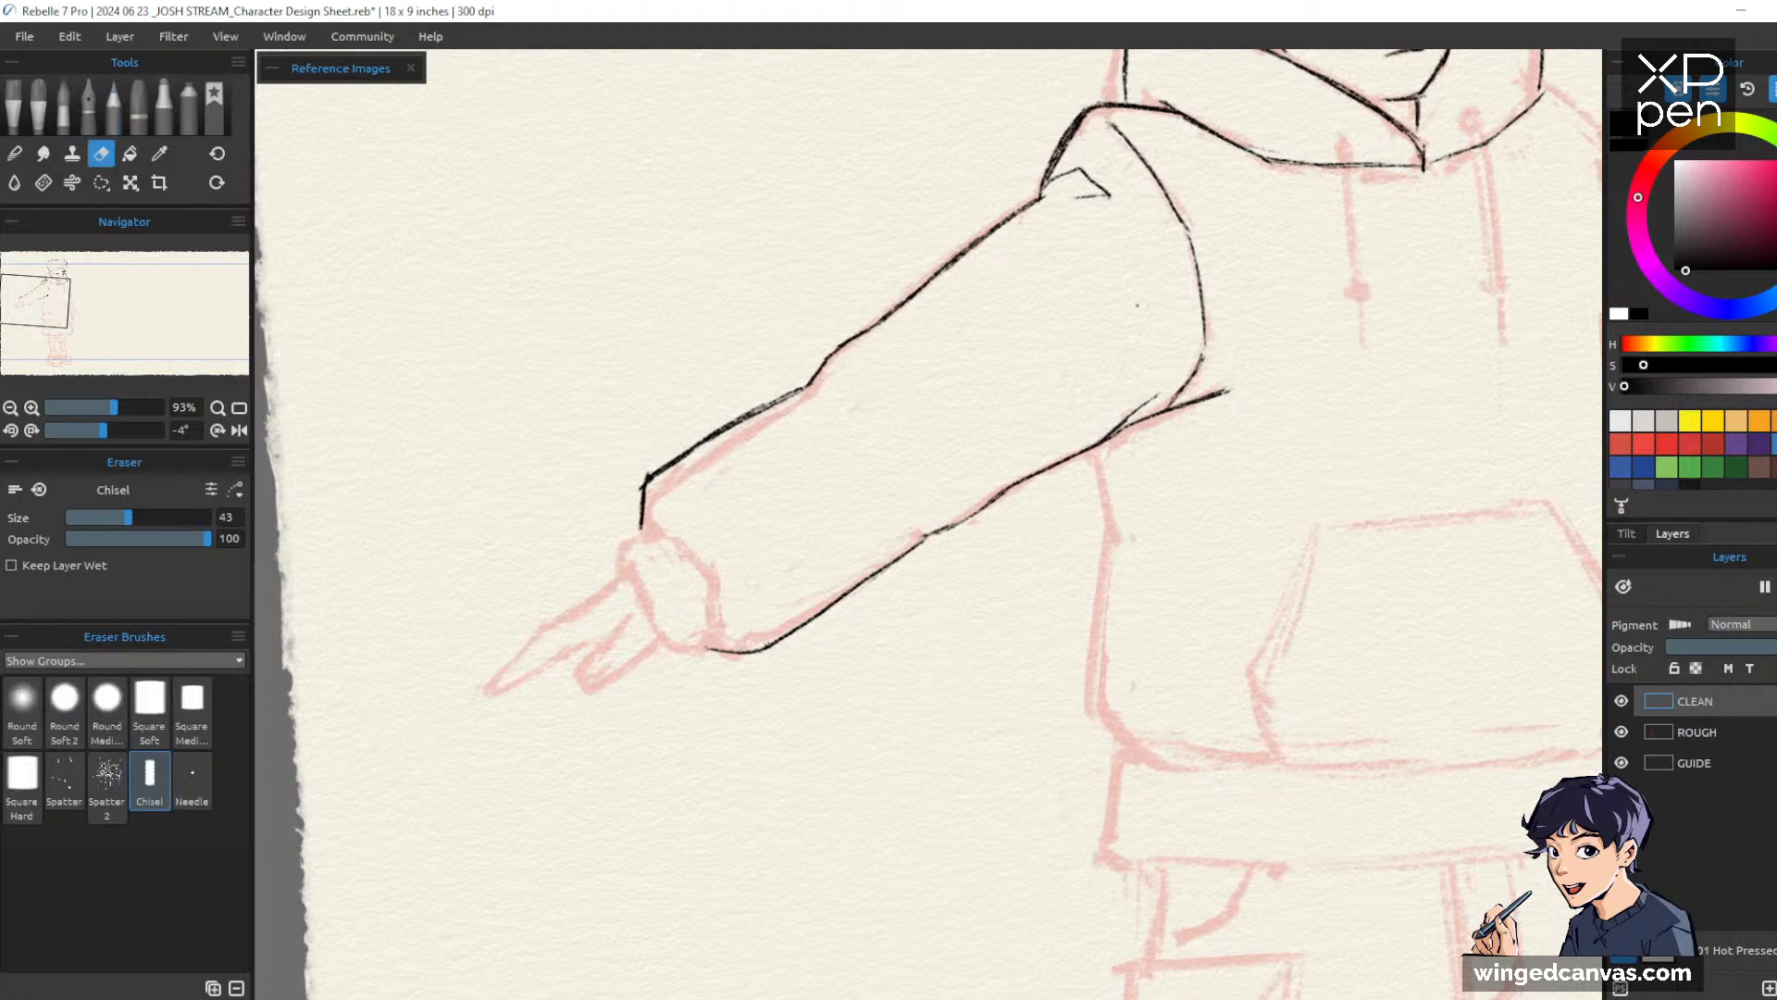
key("p")
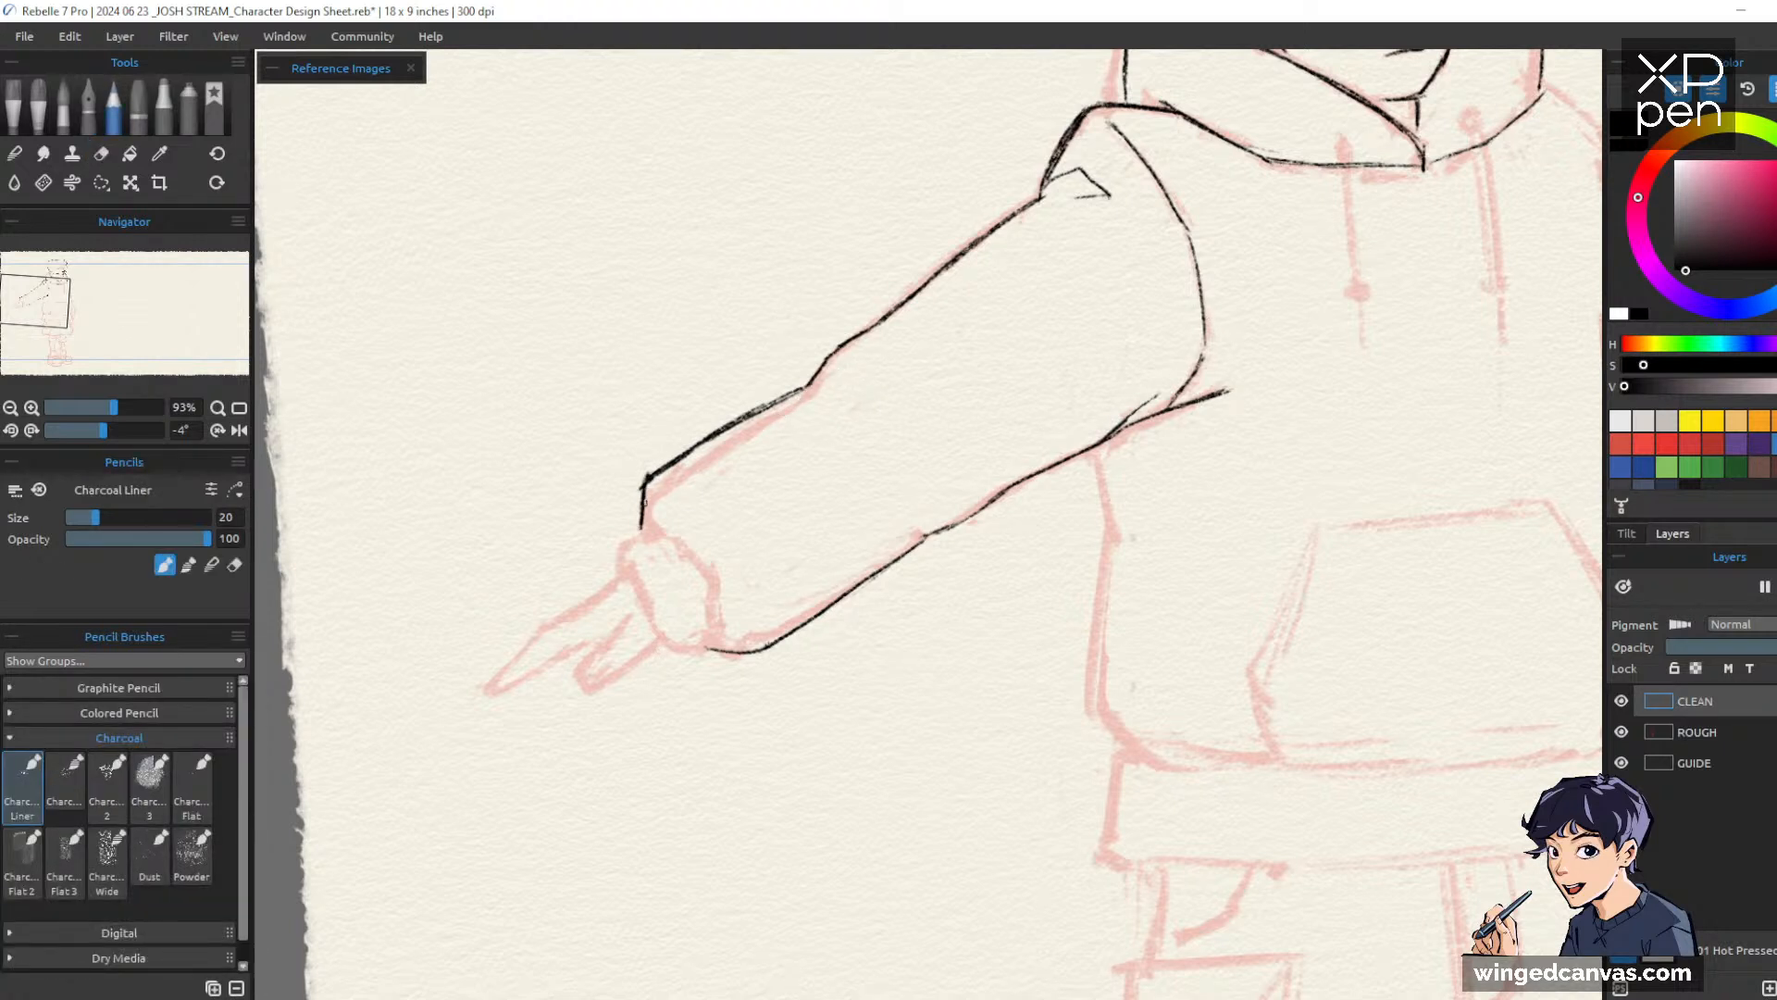
Ink the sleeve's end line where it gathers into the cuff and erase the overlapping ends
mouse_move(644, 503)
left_mouse_down()
mouse_move(648, 533)
mouse_move(686, 549)
mouse_move(726, 607)
mouse_move(719, 634)
mouse_move(732, 603)
mouse_move(720, 625)
left_mouse_up()
key("e")
key("e")
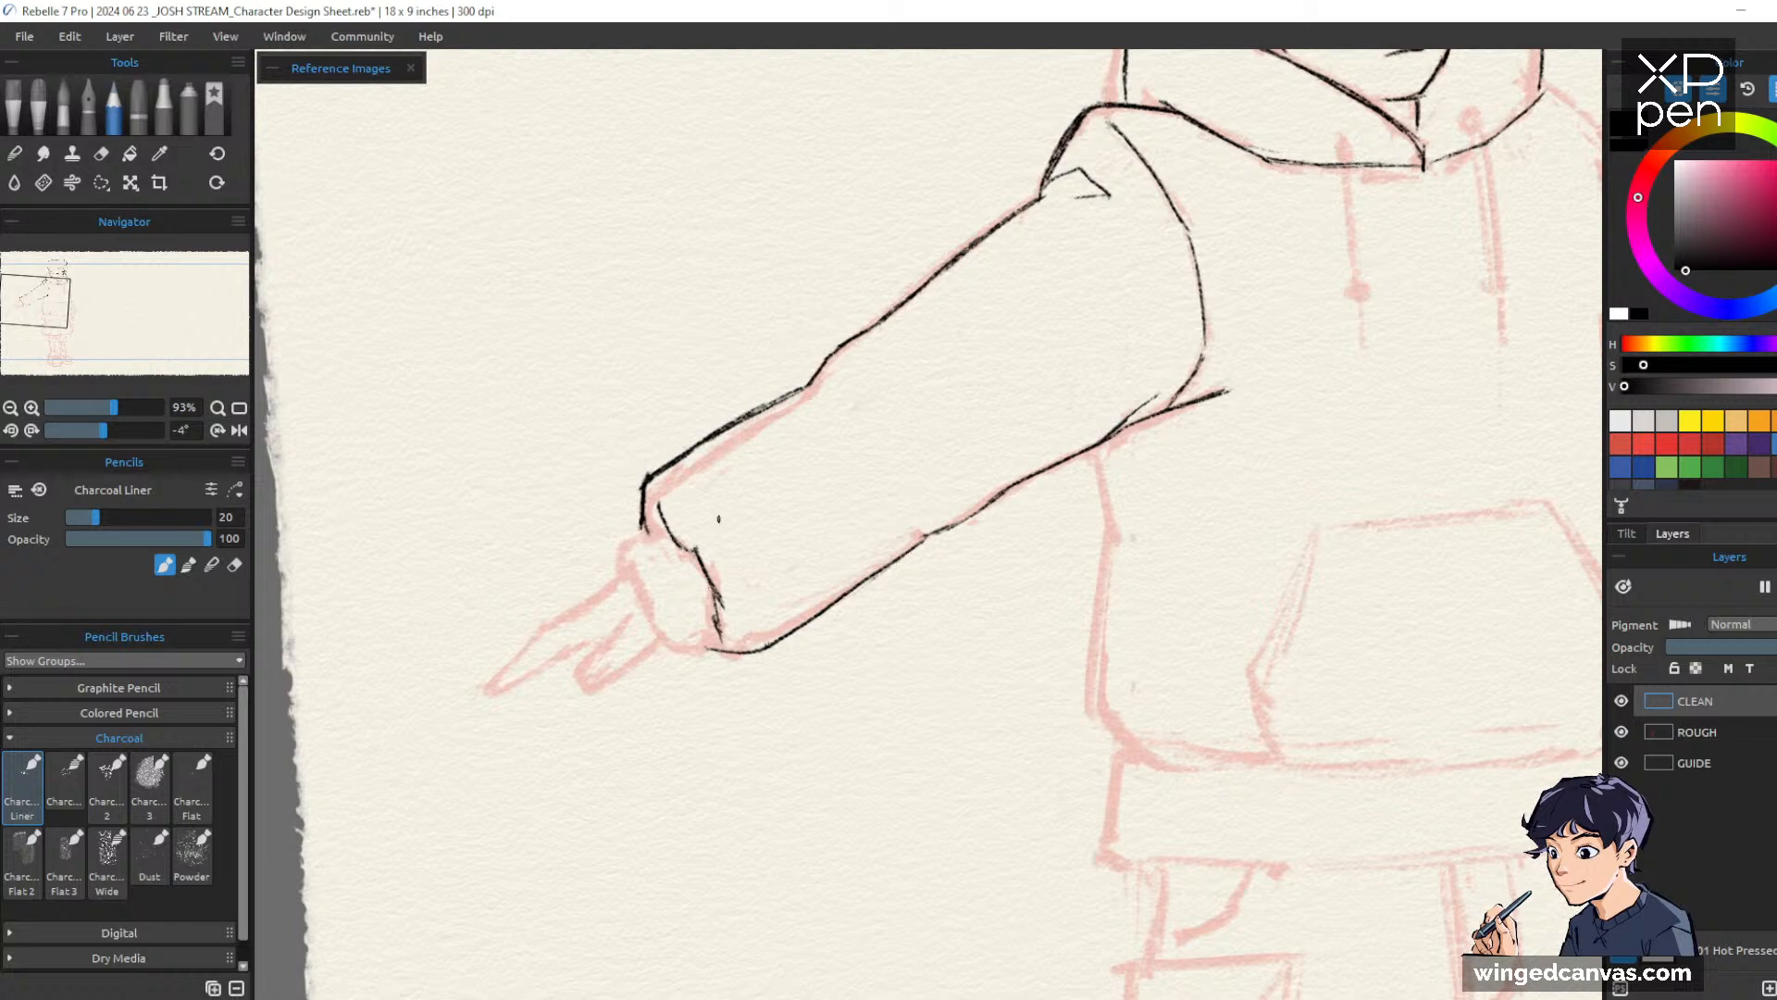
key("e")
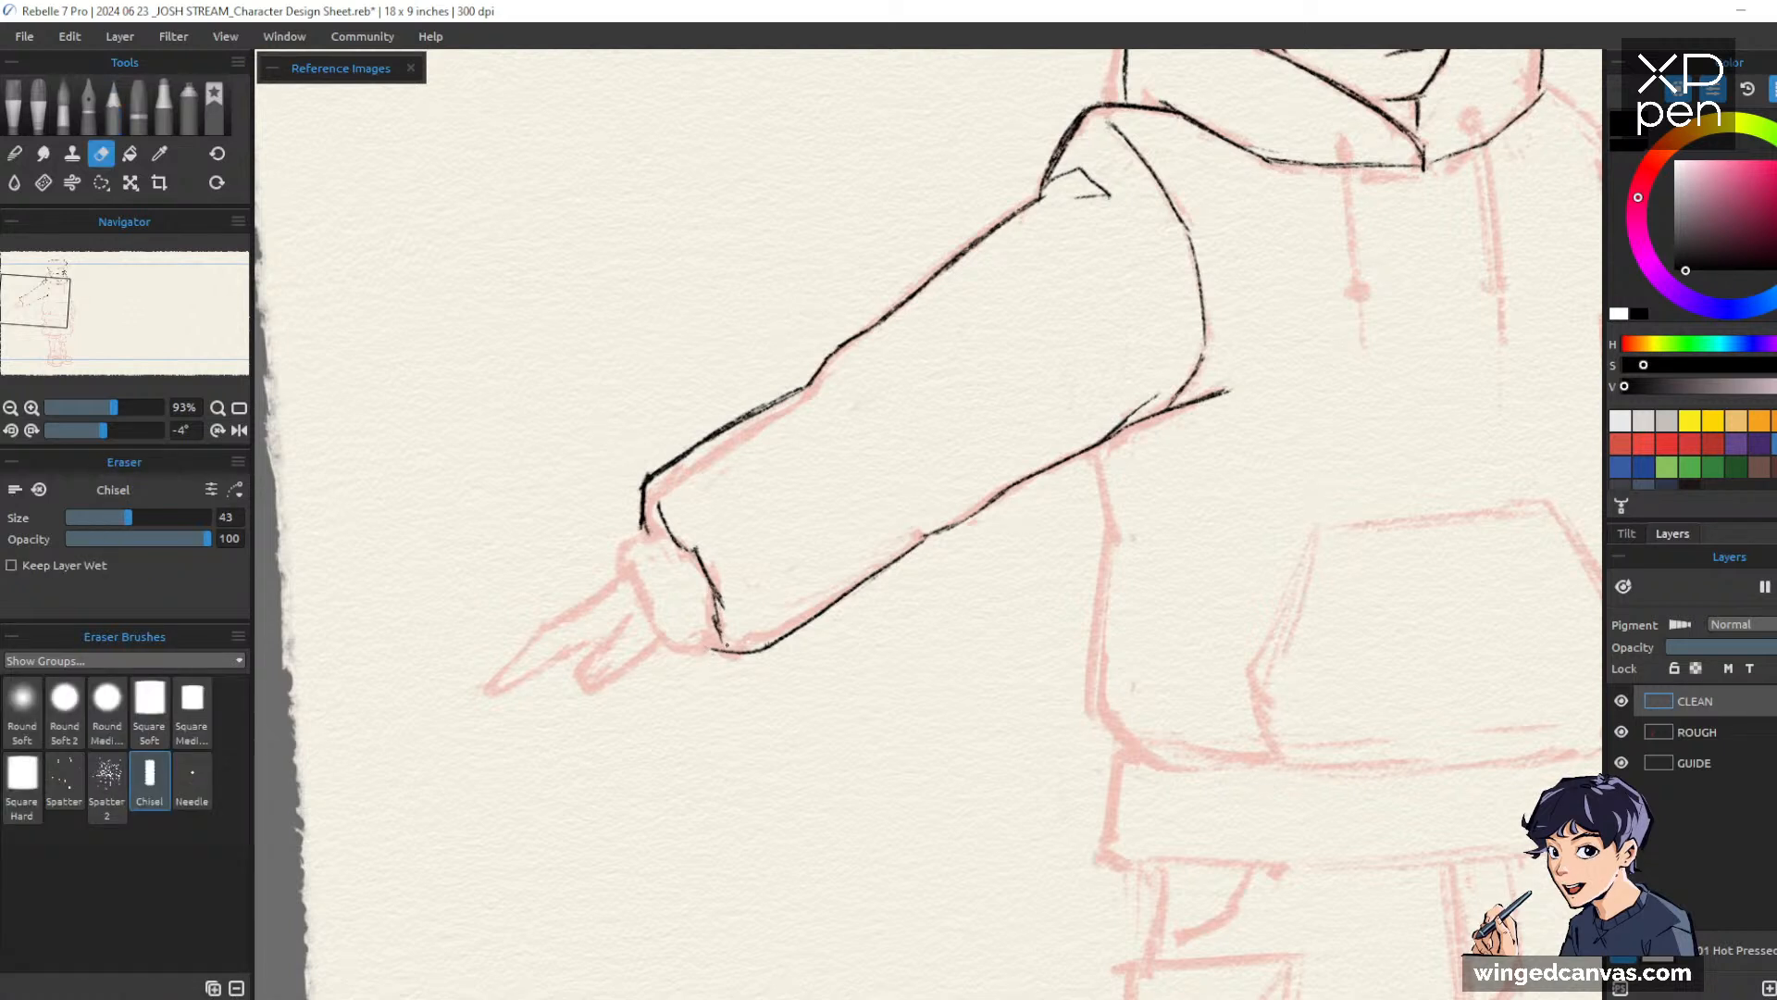
key("e")
Ink the outline of the cuff band around the wrist of the outstretched arm
left_click_drag(662, 525, 618, 569)
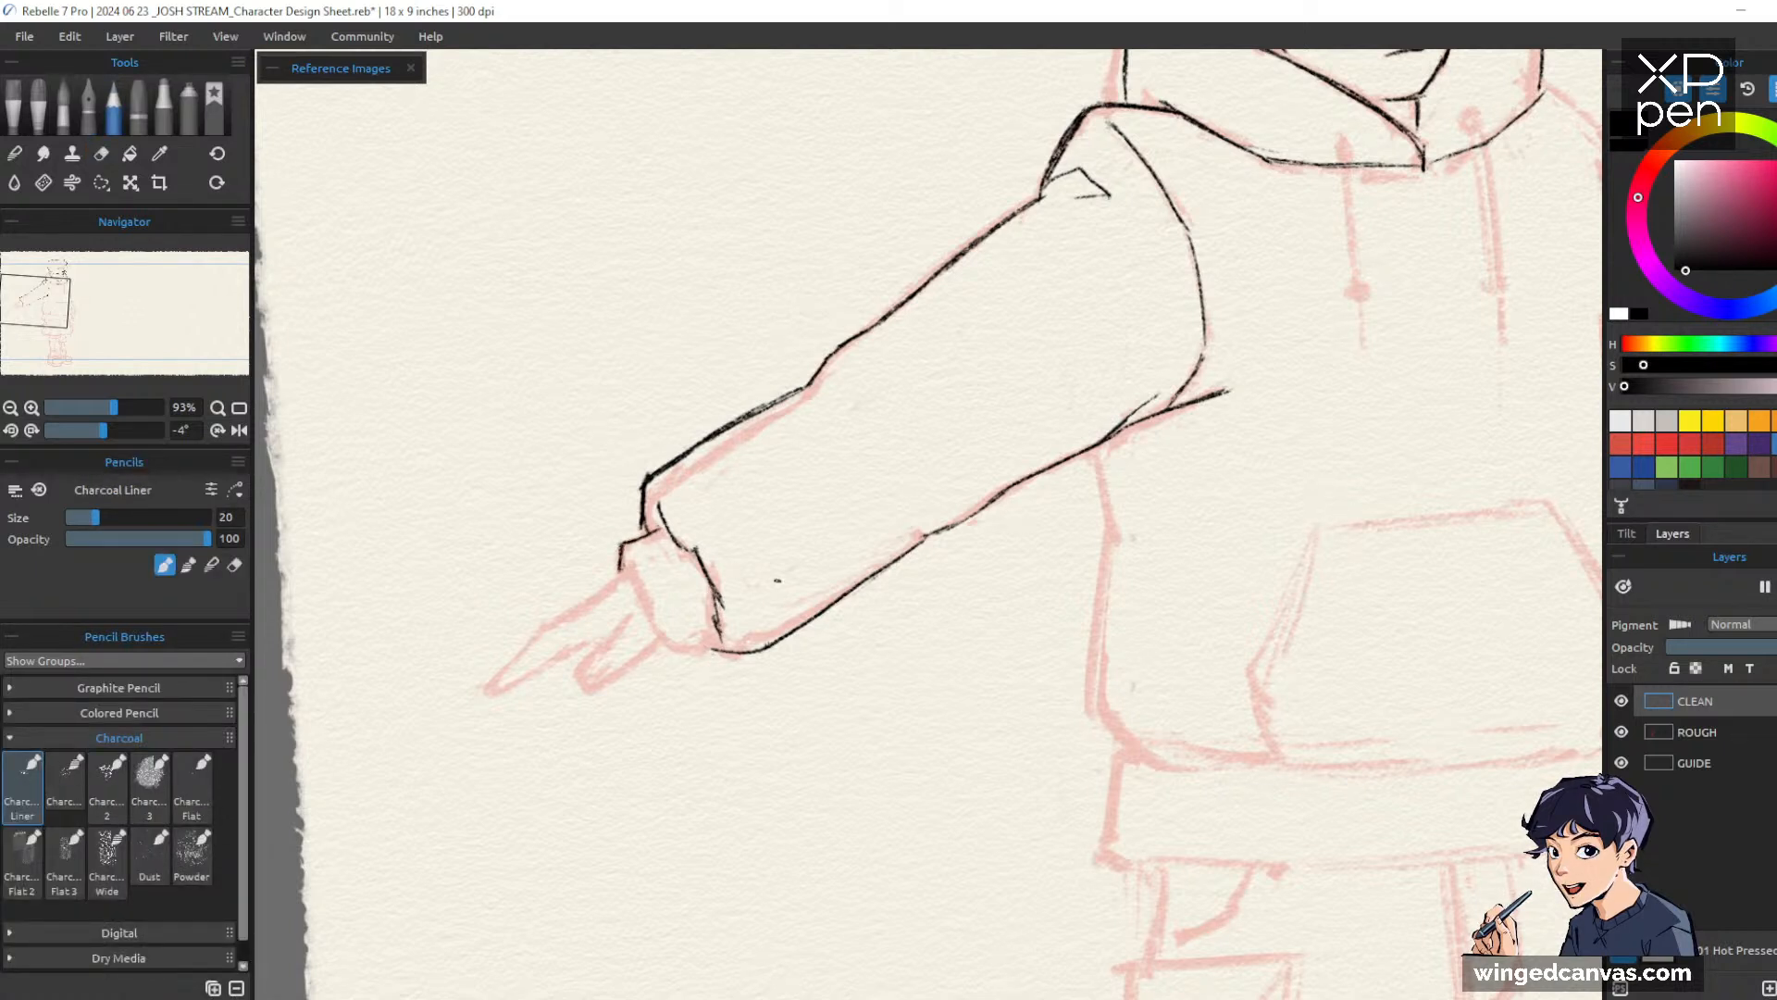
left_click_drag(659, 645, 721, 637)
left_click_drag(628, 566, 683, 643)
Ink the outstretched hand with pointed fingers extending from the cuff, erasing and redrawing lines as needed
left_click_drag(909, 456, 1061, 433)
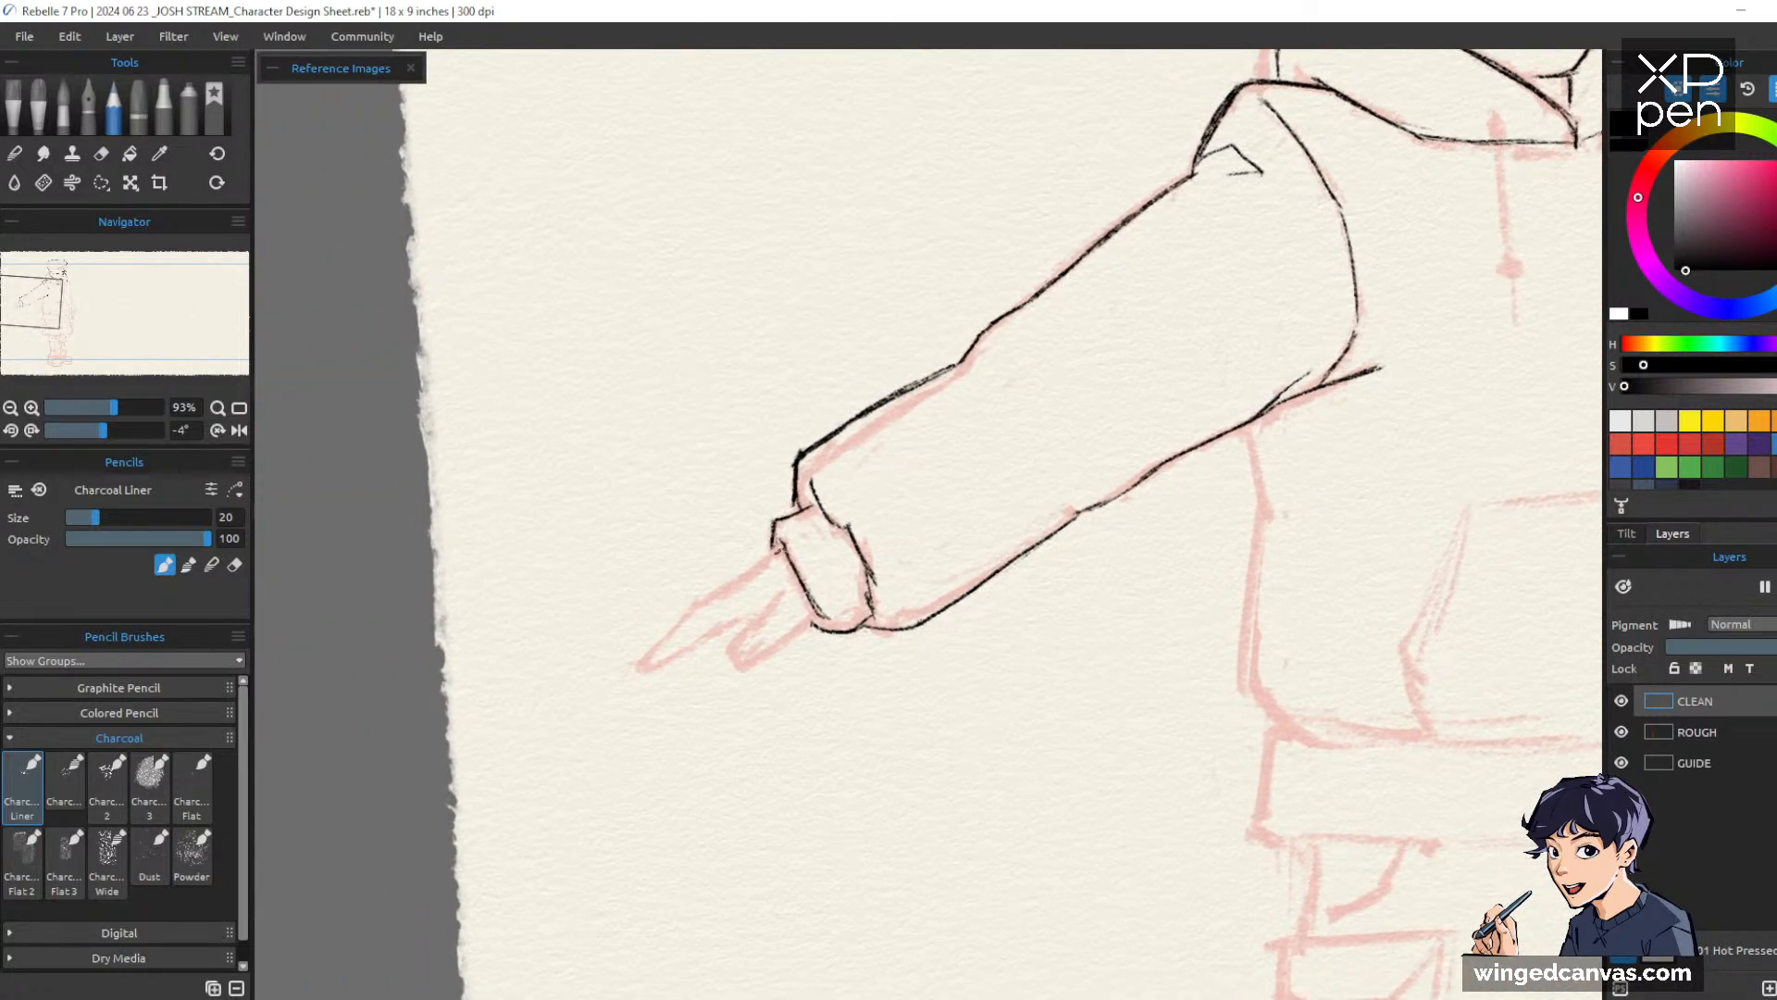
mouse_move(779, 549)
left_mouse_down()
mouse_move(632, 666)
mouse_move(780, 604)
mouse_move(704, 633)
mouse_move(723, 646)
mouse_move(685, 672)
mouse_move(702, 670)
mouse_move(793, 598)
mouse_move(781, 586)
mouse_move(763, 670)
mouse_move(812, 618)
mouse_move(764, 669)
left_mouse_up()
key("e")
key("b")
key("e")
key("b")
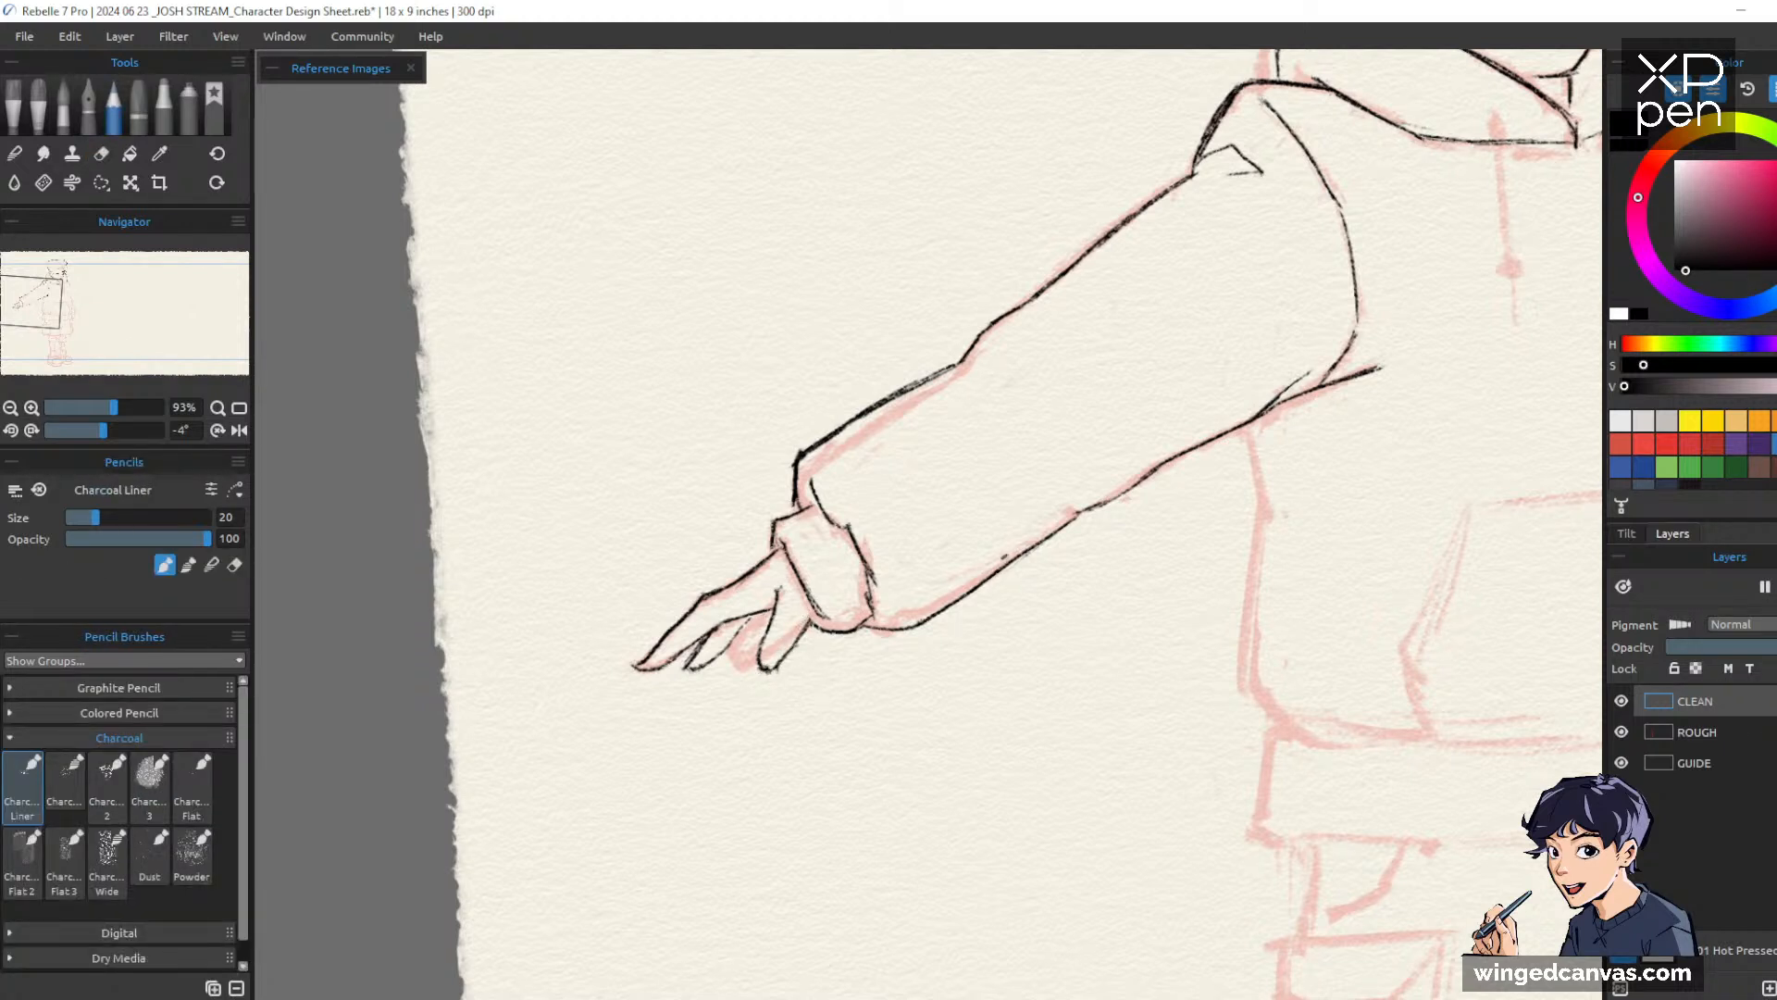
Clean up and re-ink the finger lines of the outstretched hand, erasing stray ends along the lower fingers
key("e")
mouse_move(639, 663)
left_mouse_down()
mouse_move(663, 635)
mouse_move(635, 673)
mouse_move(743, 628)
mouse_move(711, 665)
mouse_move(749, 617)
left_mouse_up()
key("b")
key("e")
key("b")
key("e")
key("b")
key("e")
key("b")
mouse_move(745, 624)
left_mouse_down()
mouse_move(734, 664)
mouse_move(757, 626)
mouse_move(747, 656)
left_mouse_up()
key("e")
key("e")
key("e")
key("b")
mouse_move(730, 651)
left_mouse_down()
mouse_move(724, 668)
mouse_move(738, 652)
left_mouse_up()
left_click_drag(1236, 445, 1237, 503)
left_click_drag(1347, 523, 1233, 571)
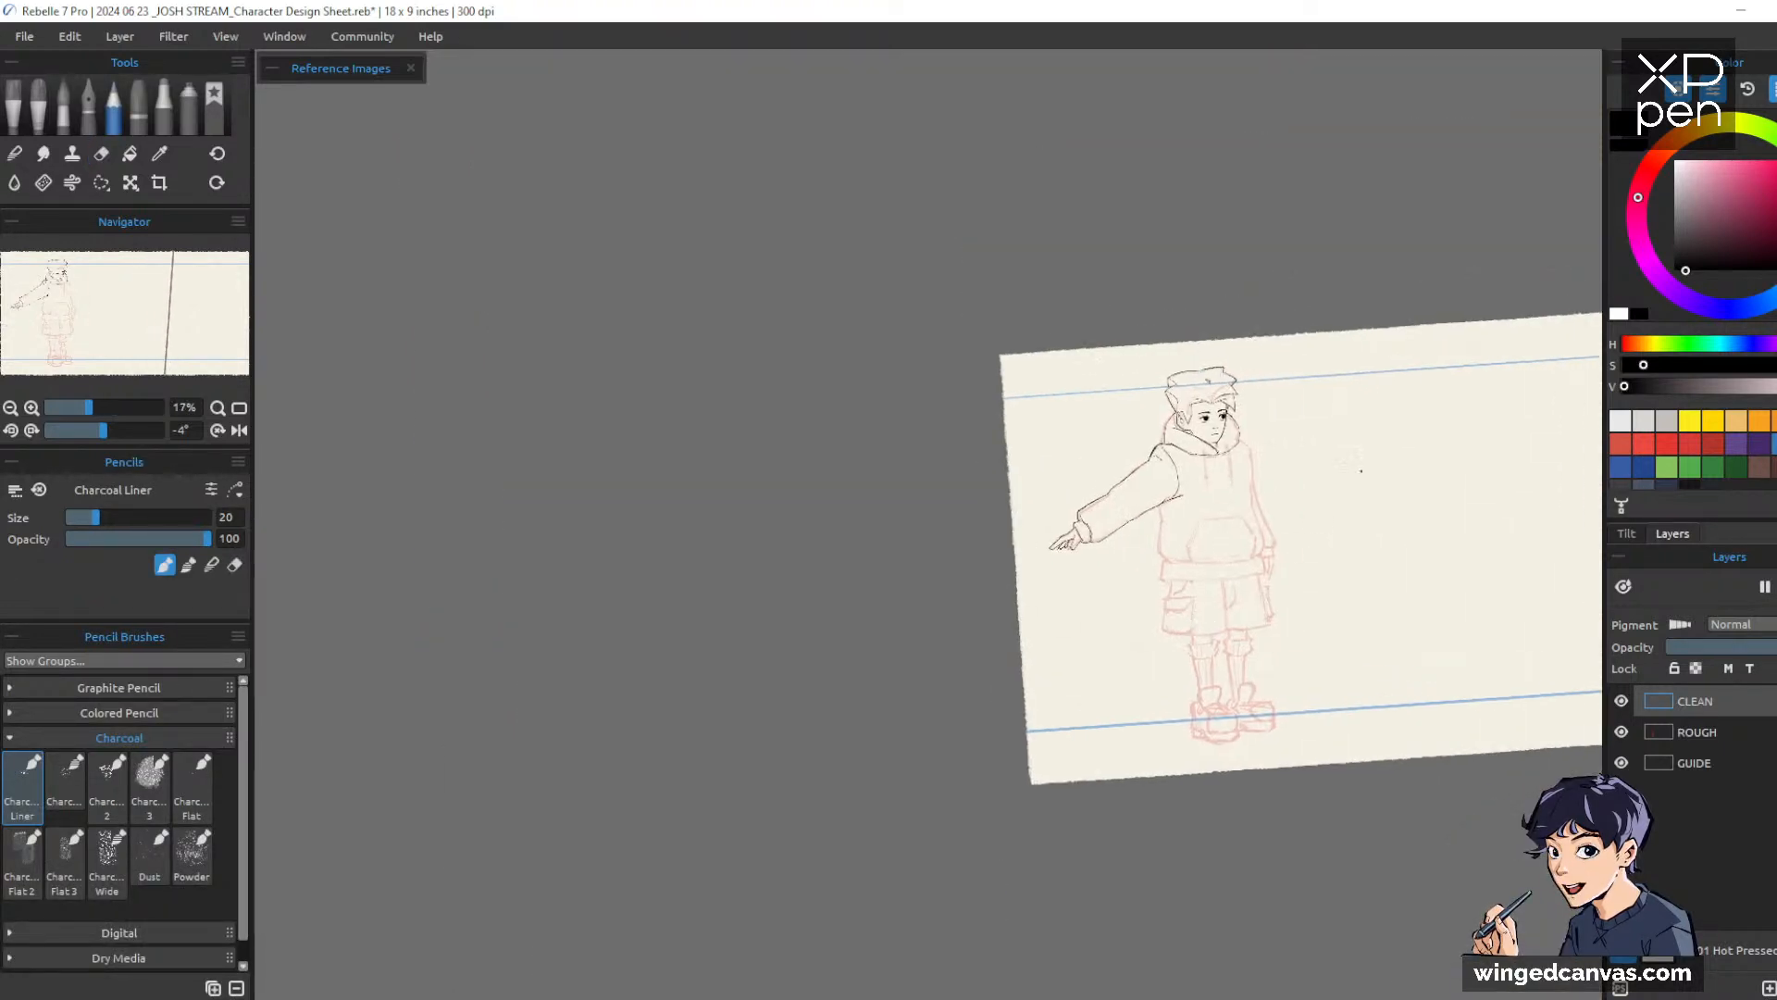
left_click_drag(1364, 481, 1236, 579)
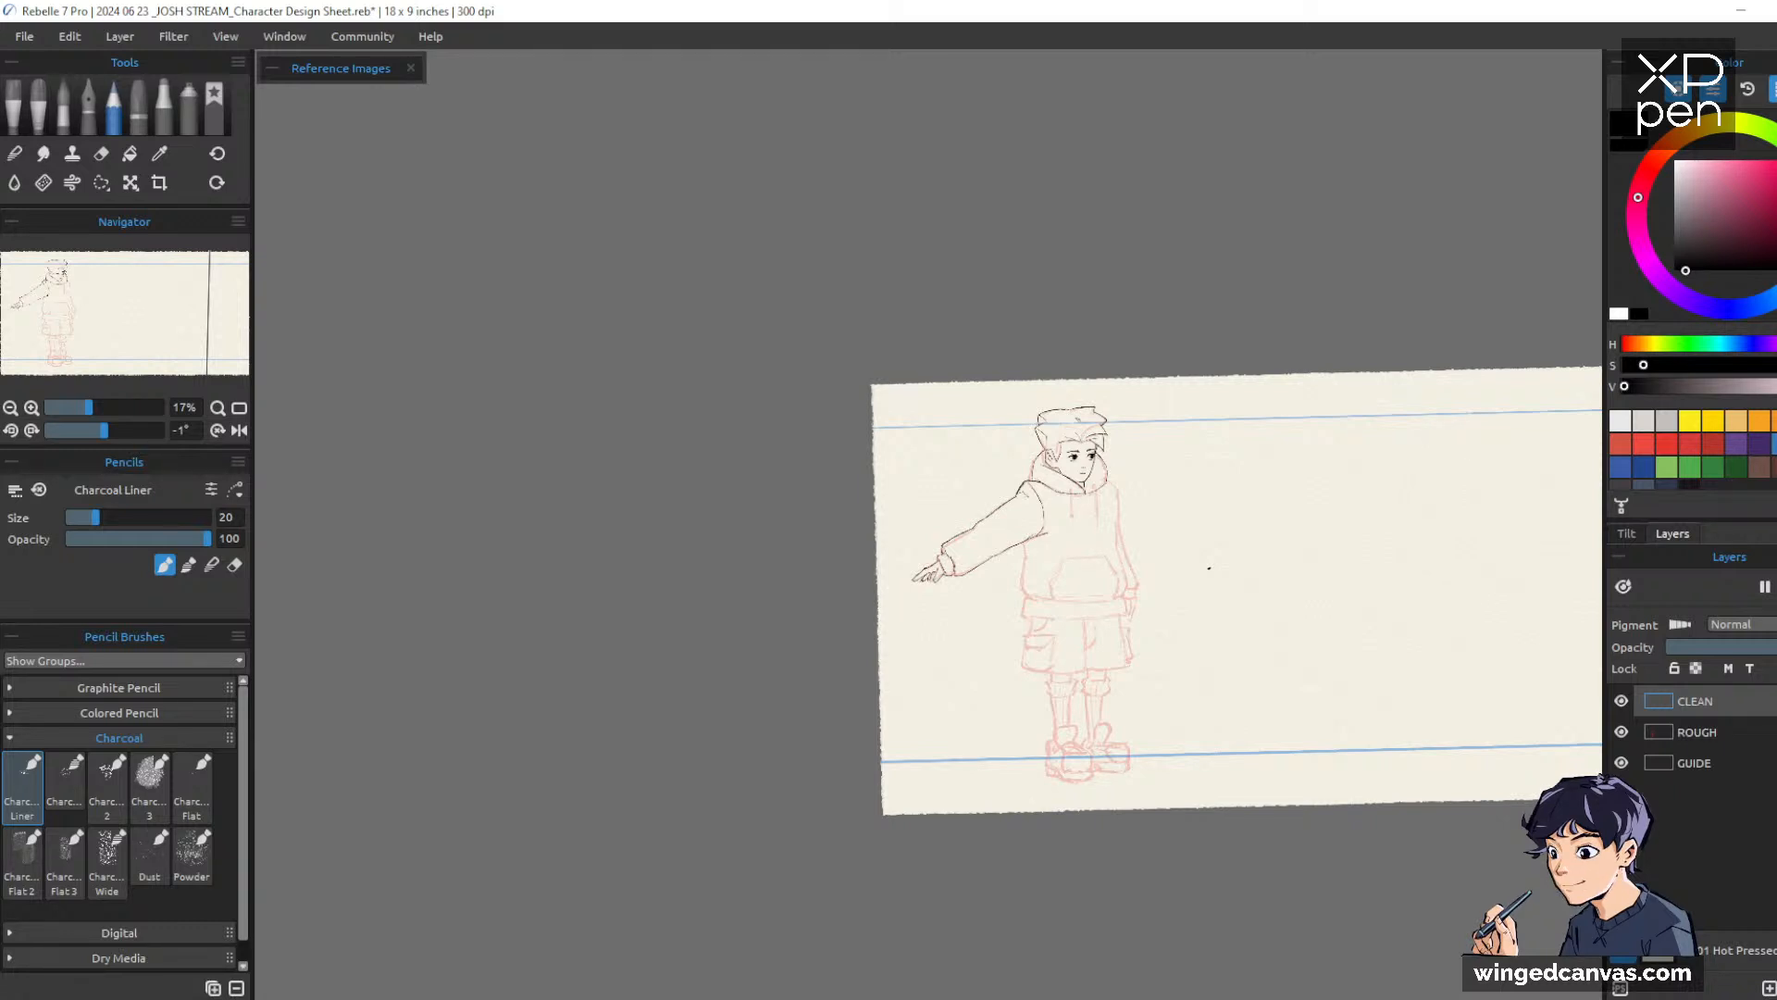
double_click(1455, 10)
key("super+Up")
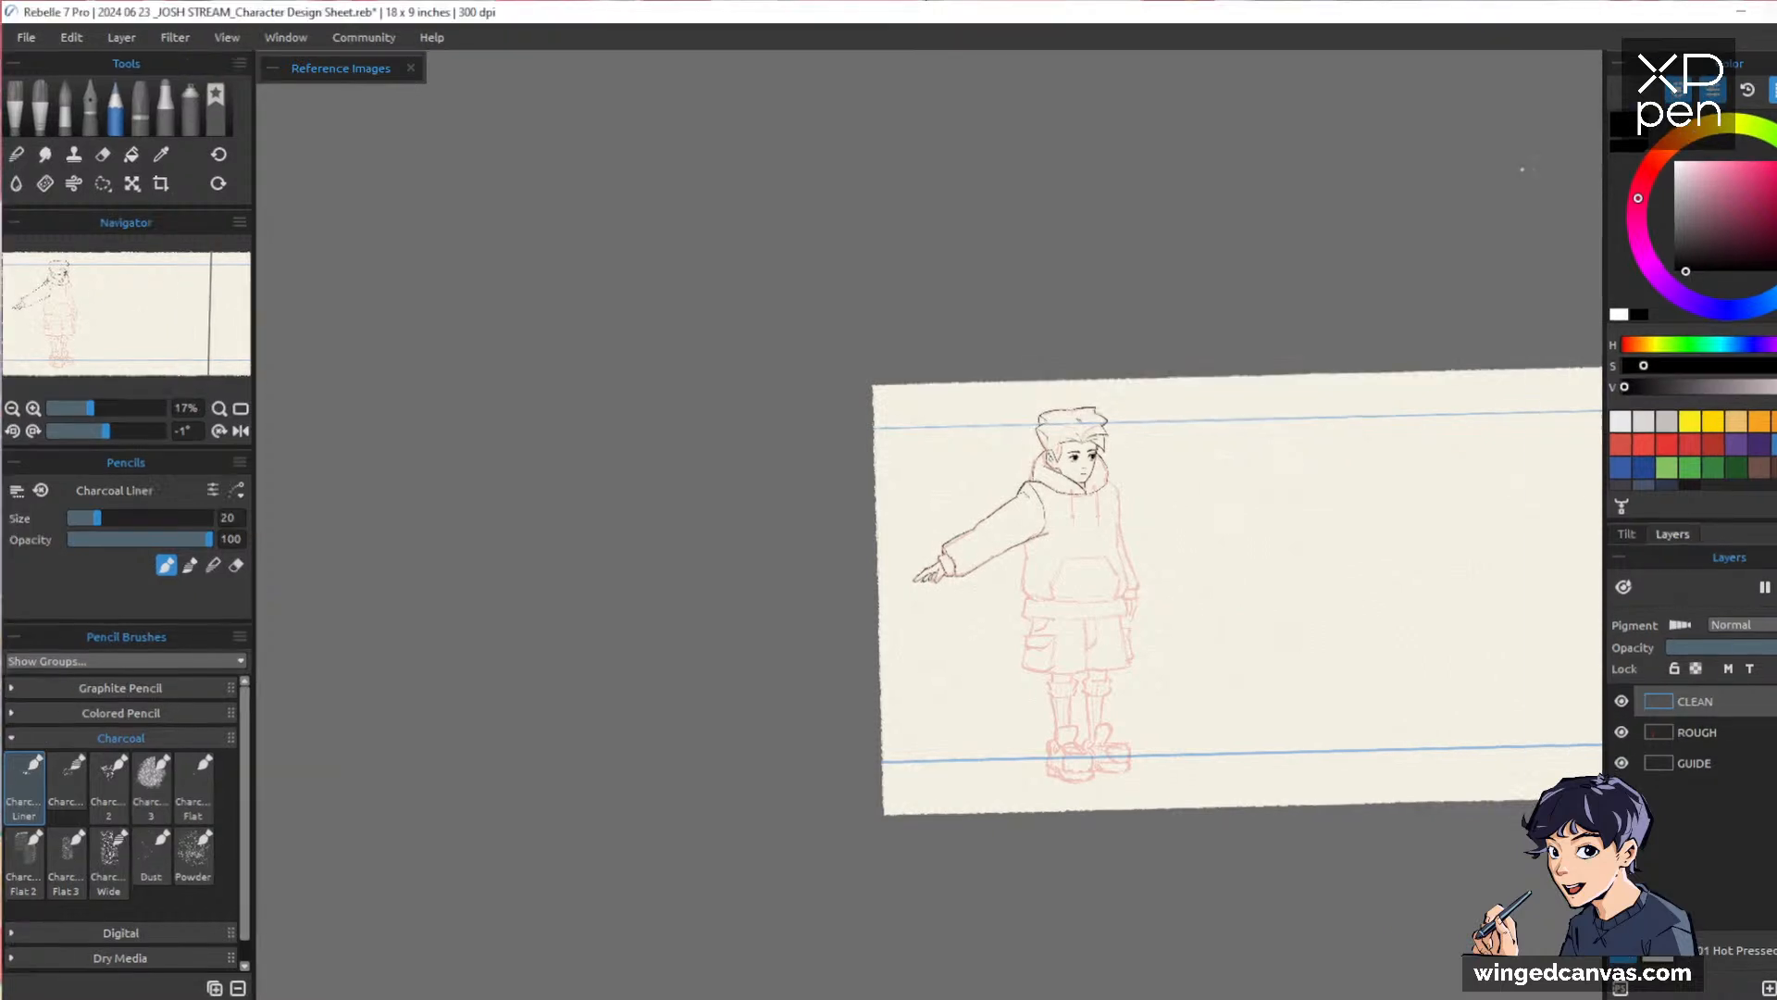
Handwrite "JAMES JEAN" in the empty area beside the character and underline it with a double stroke
left_click_drag(1372, 484, 1325, 478)
left_click_drag(1209, 508, 1216, 470)
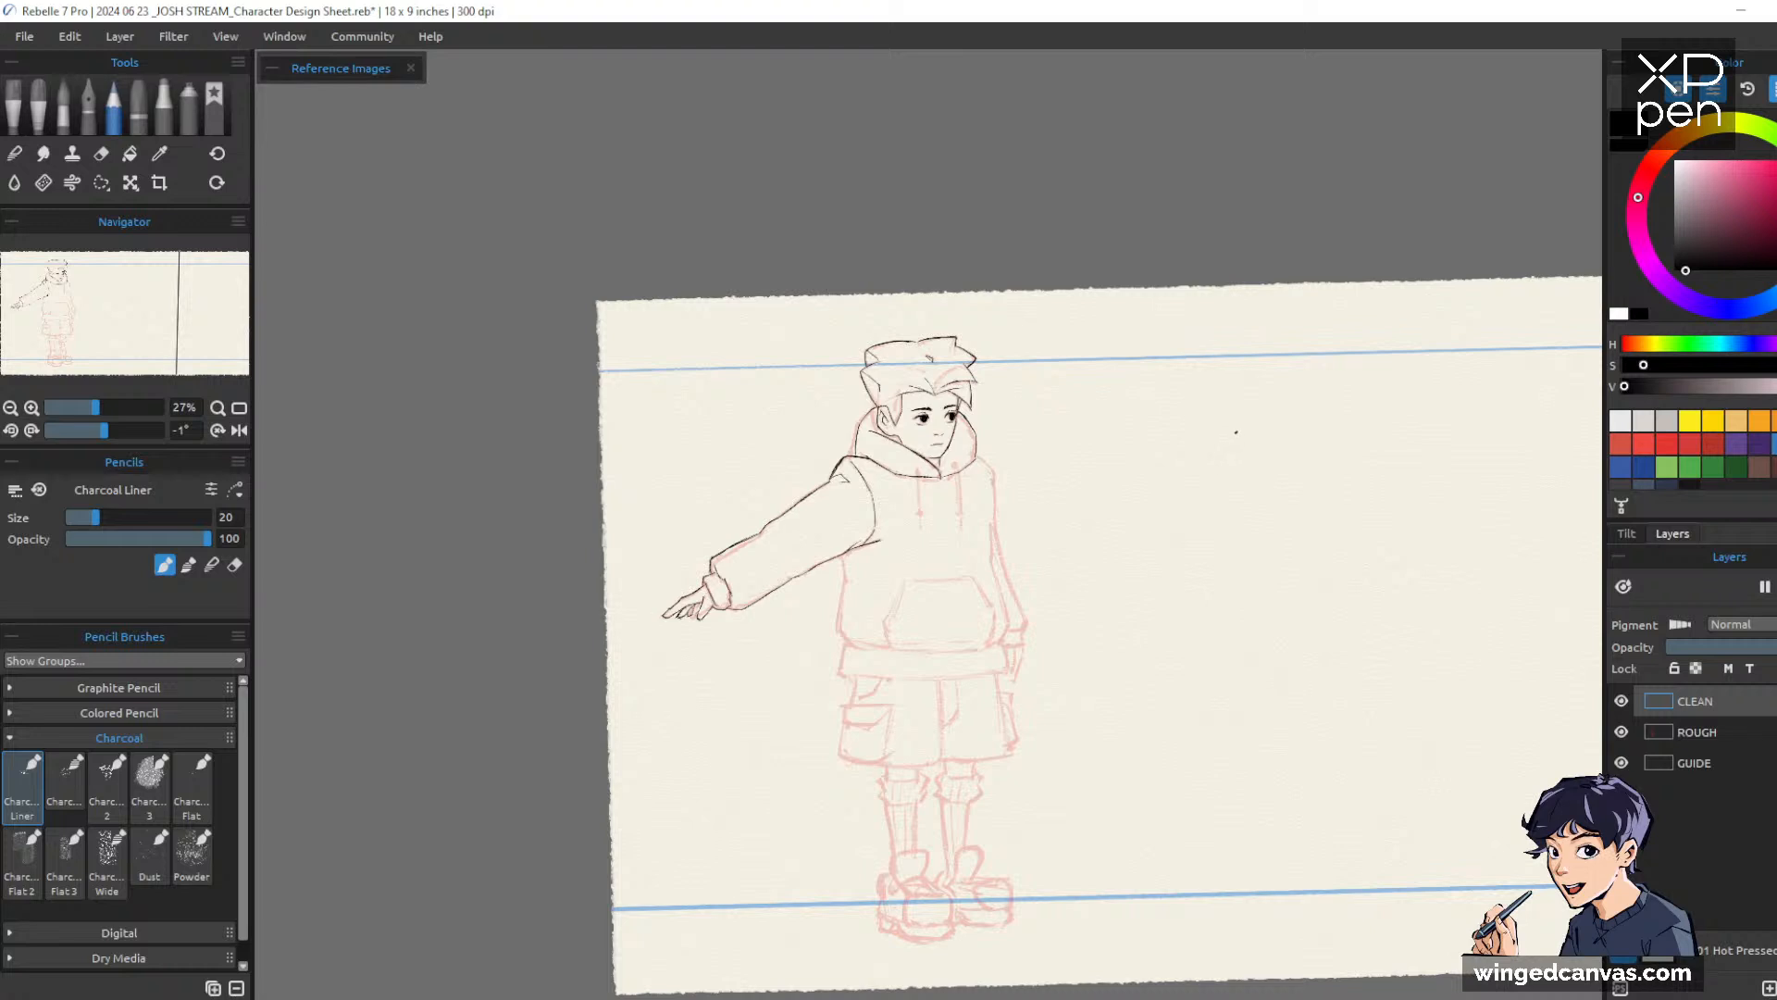
mouse_move(1245, 417)
left_mouse_down()
mouse_move(1238, 463)
mouse_move(1229, 446)
mouse_move(1282, 421)
mouse_move(1364, 448)
mouse_move(1485, 448)
mouse_move(1540, 400)
left_mouse_up()
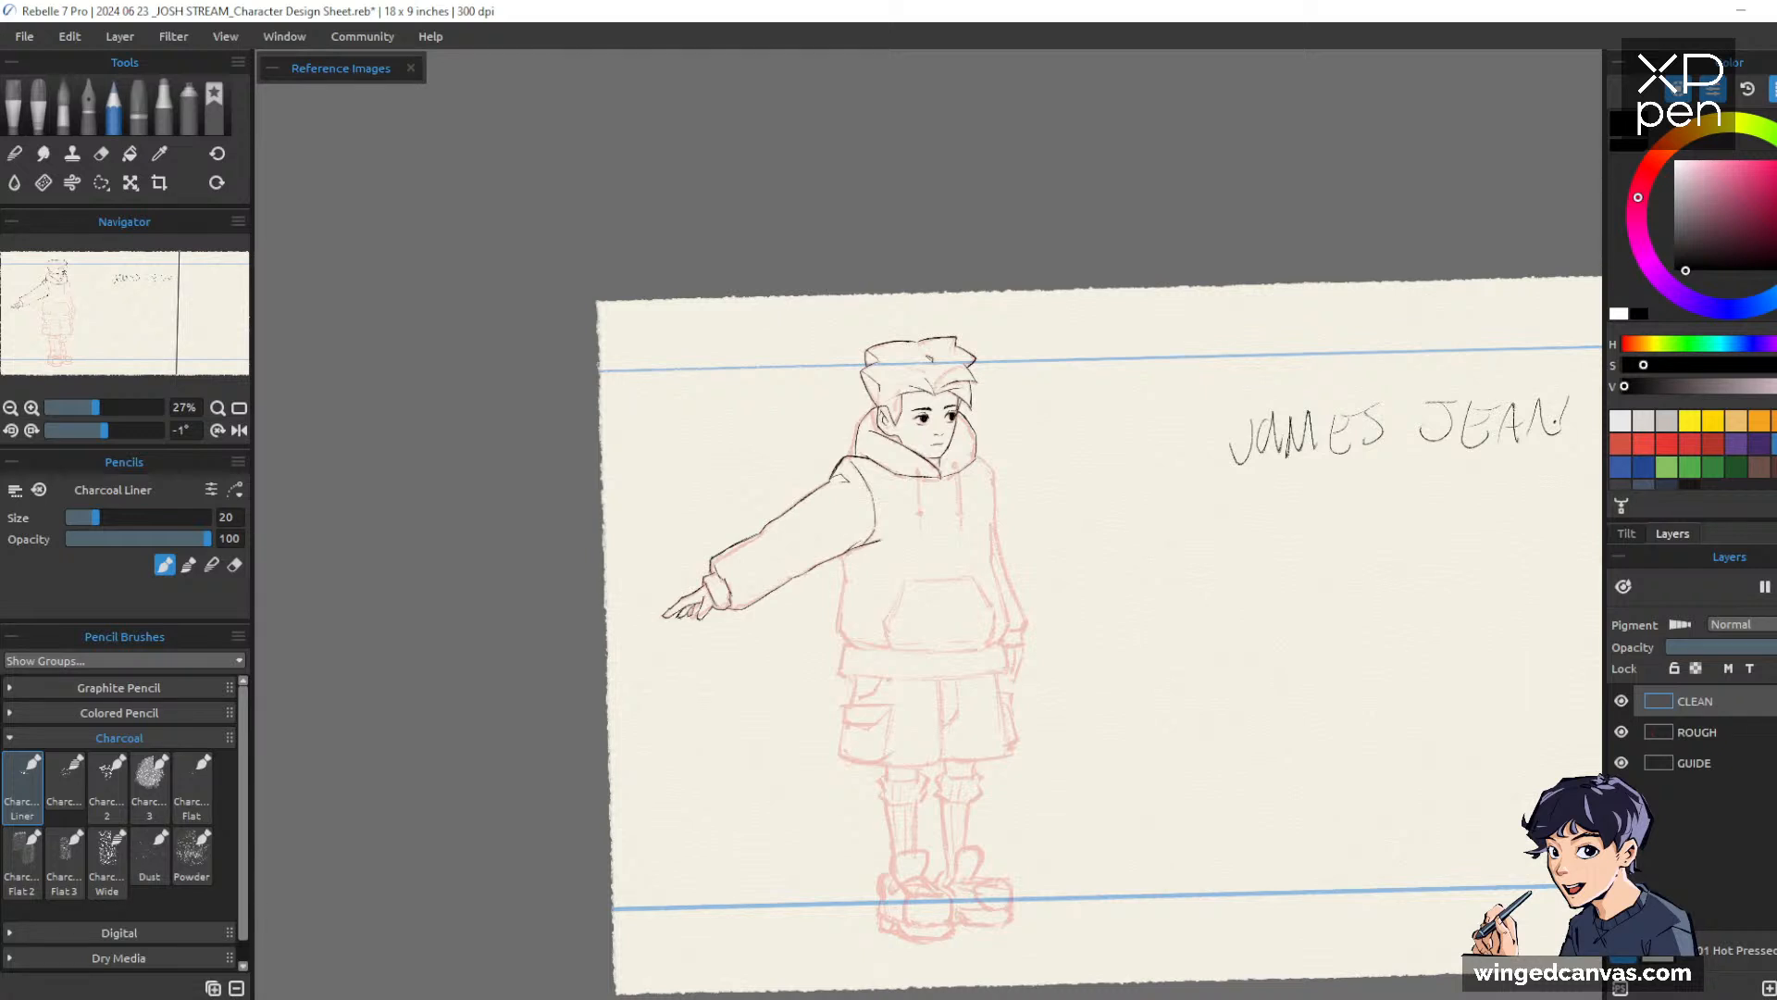
left_click_drag(1440, 519, 1326, 554)
left_click_drag(1376, 460, 1375, 434)
scroll(1375, 435, "down", 3)
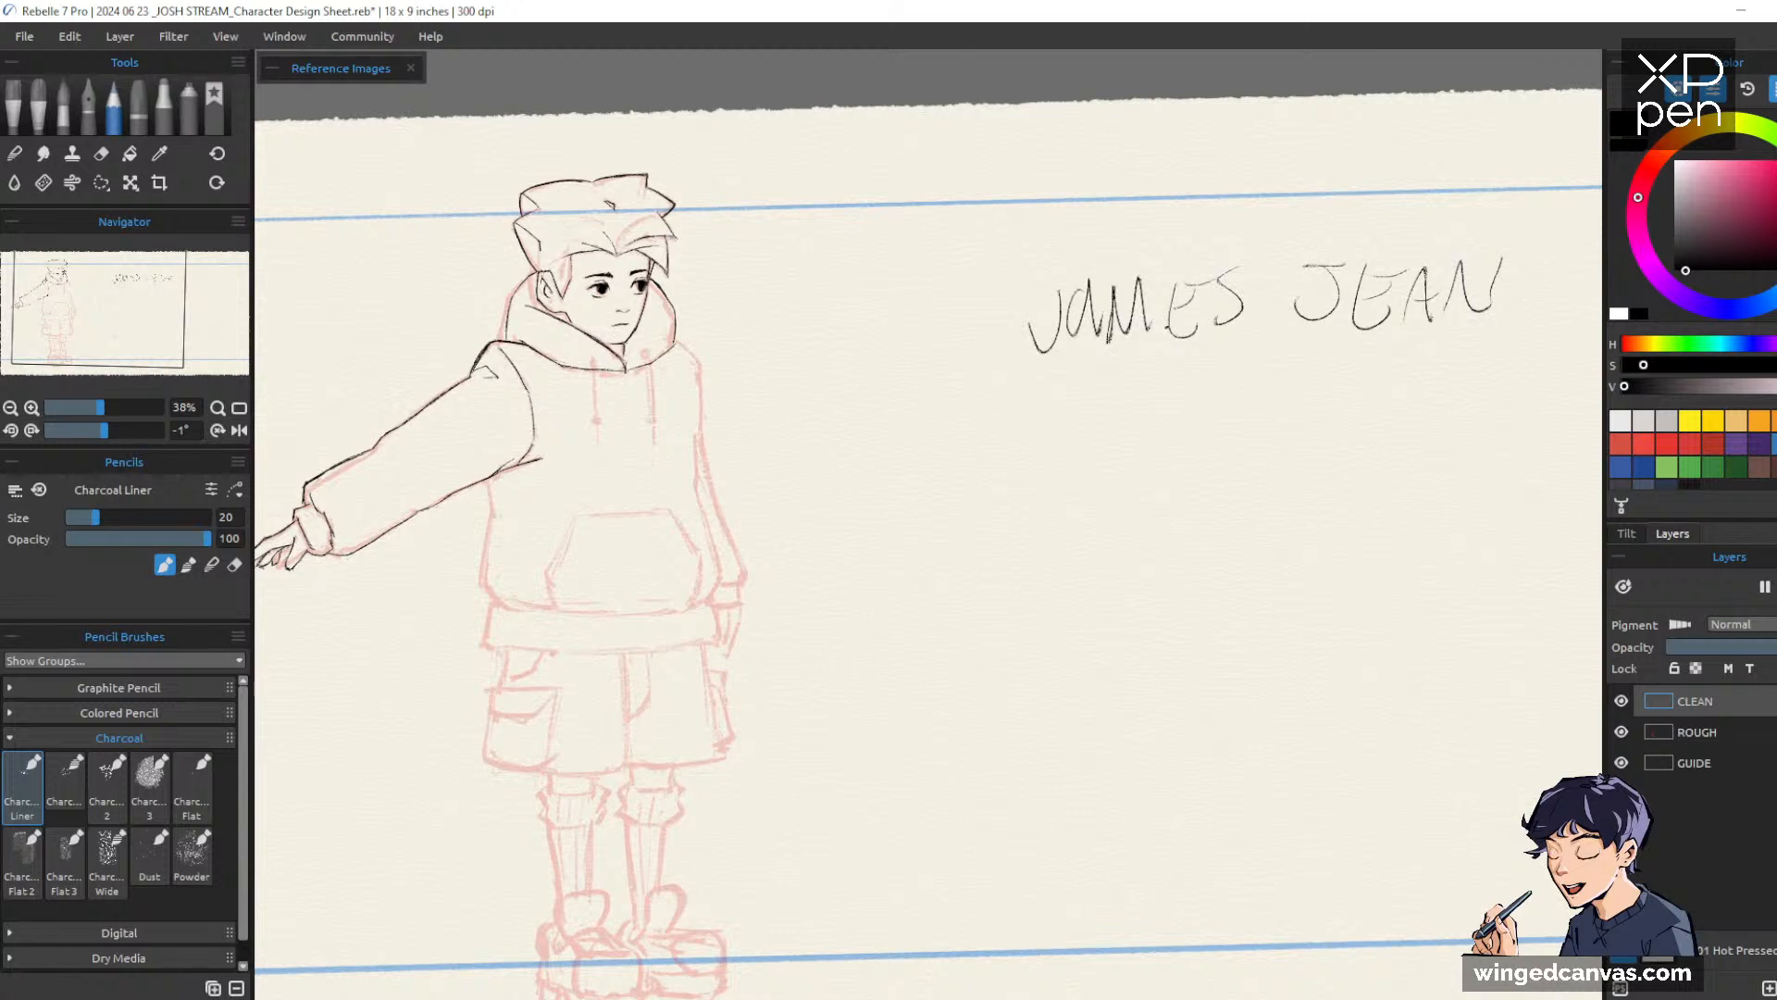
left_click_drag(1055, 374, 1513, 357)
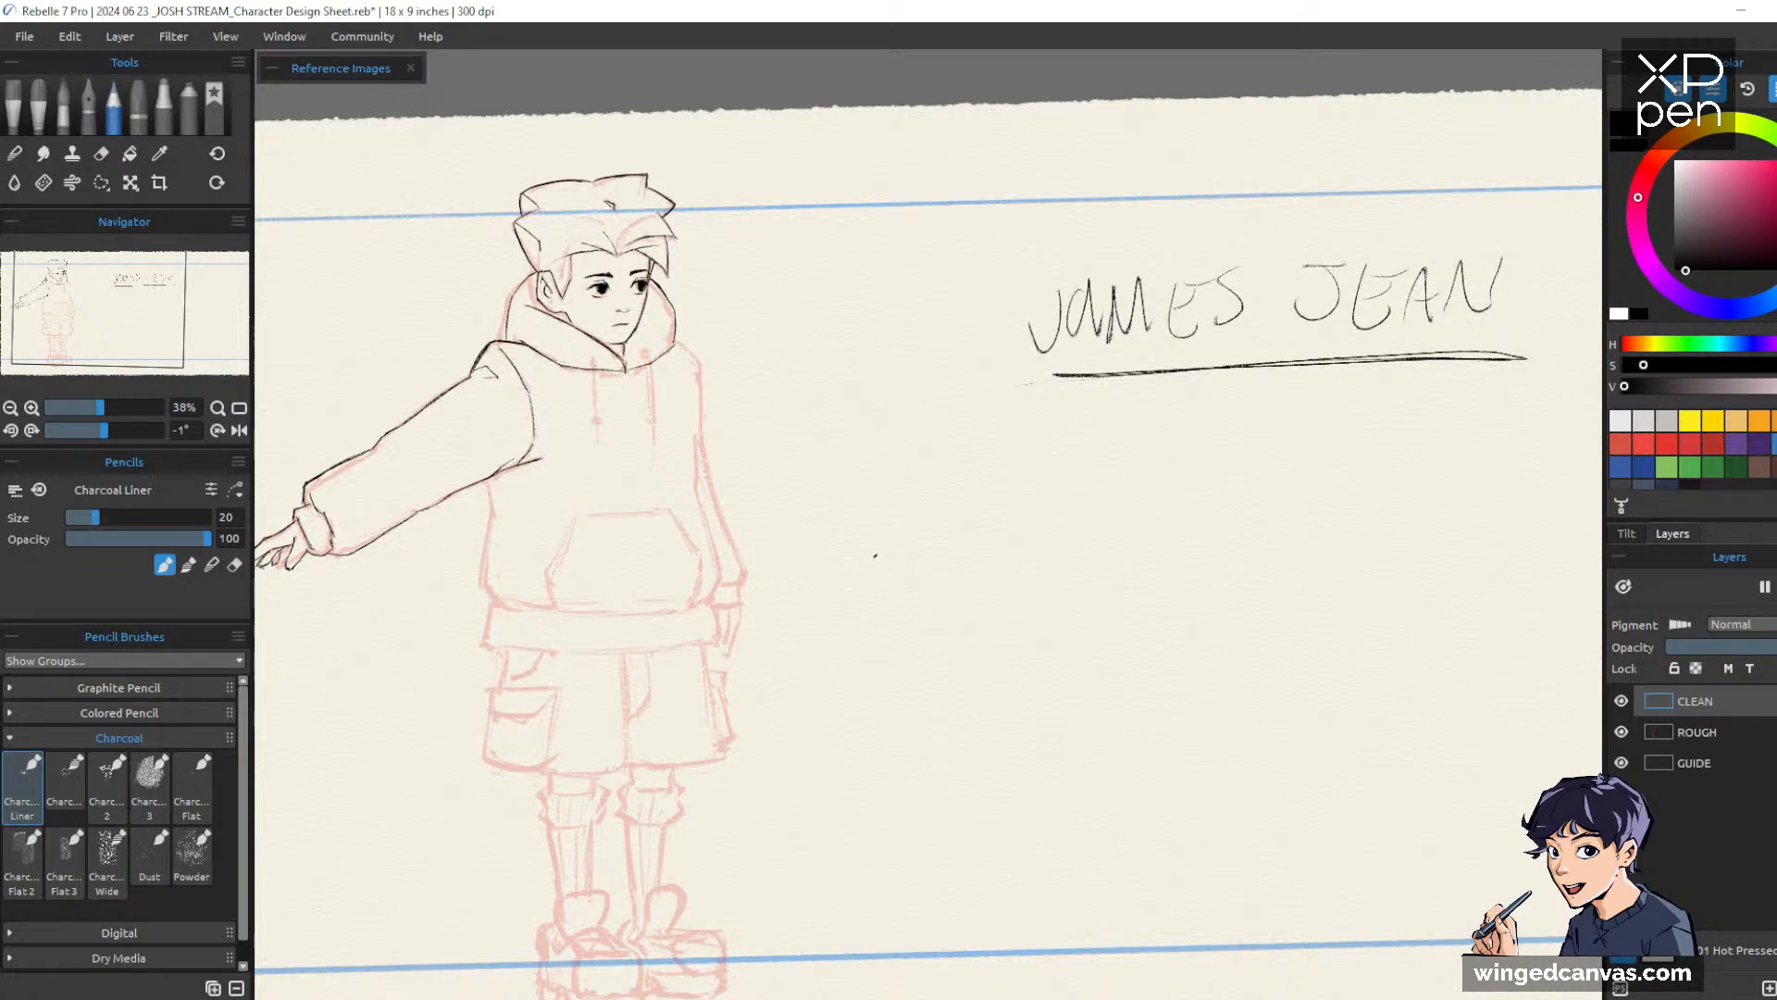
left_click_drag(1116, 427, 1118, 499)
mouse_move(1117, 429)
left_mouse_down()
mouse_move(1118, 497)
mouse_move(1125, 463)
mouse_move(1160, 491)
left_mouse_up()
left_click_drag(1188, 421, 1171, 488)
mouse_move(1189, 418)
left_mouse_down()
mouse_move(1199, 491)
mouse_move(1218, 455)
left_mouse_up()
mouse_move(1213, 431)
left_mouse_down()
mouse_move(1259, 429)
mouse_move(1249, 485)
left_mouse_up()
mouse_move(1271, 424)
left_mouse_down()
mouse_move(1269, 491)
mouse_move(1301, 443)
mouse_move(1297, 471)
mouse_move(1396, 471)
left_mouse_up()
key("ctrl+z")
key("ctrl+z")
left_click_drag(1411, 413, 1408, 470)
left_click_drag(1410, 416, 1449, 460)
mouse_move(1451, 412)
left_mouse_down()
mouse_move(1474, 405)
mouse_move(1483, 455)
left_mouse_up()
mouse_move(1504, 403)
left_mouse_down()
mouse_move(1486, 455)
mouse_move(1521, 463)
left_mouse_up()
mouse_move(1493, 440)
left_mouse_down()
mouse_move(1520, 433)
mouse_move(1518, 462)
left_mouse_up()
left_click_drag(1103, 510, 1555, 485)
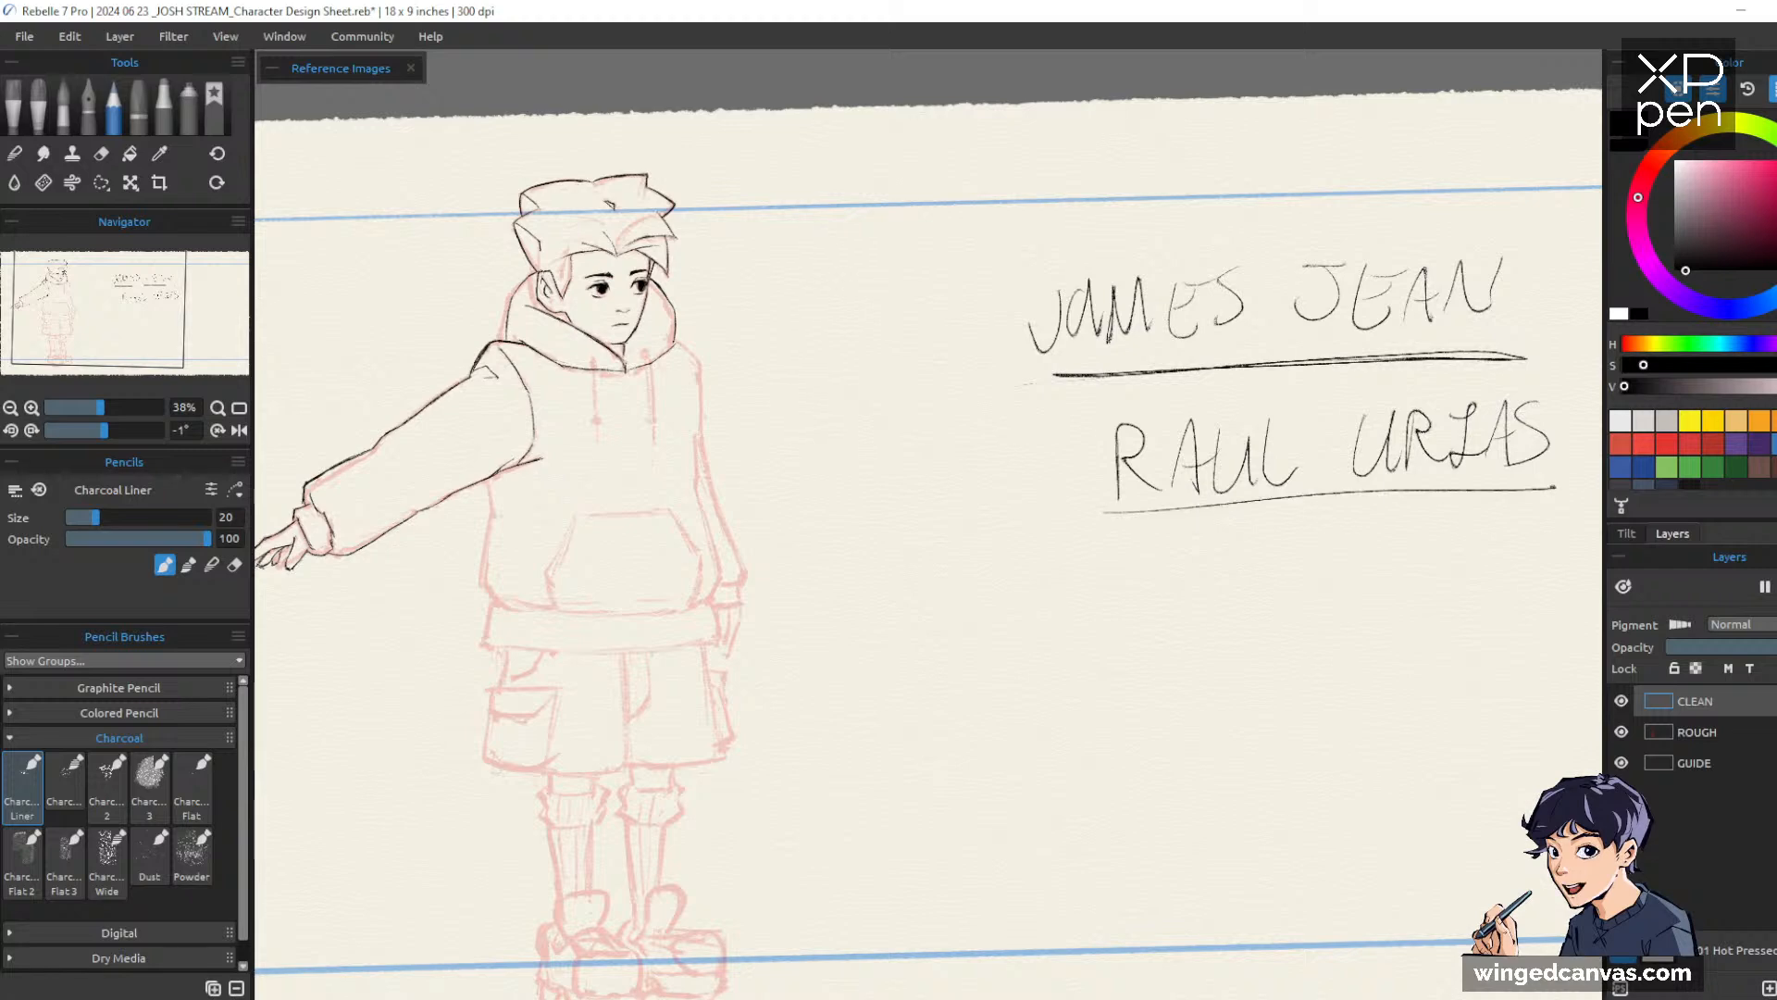
Handwrite "PEACH MOMOKO" below the second name, undoing the first attempts at the letters, and underline it
mouse_move(1350, 520)
left_mouse_down()
mouse_move(1311, 514)
mouse_move(1362, 475)
left_mouse_up()
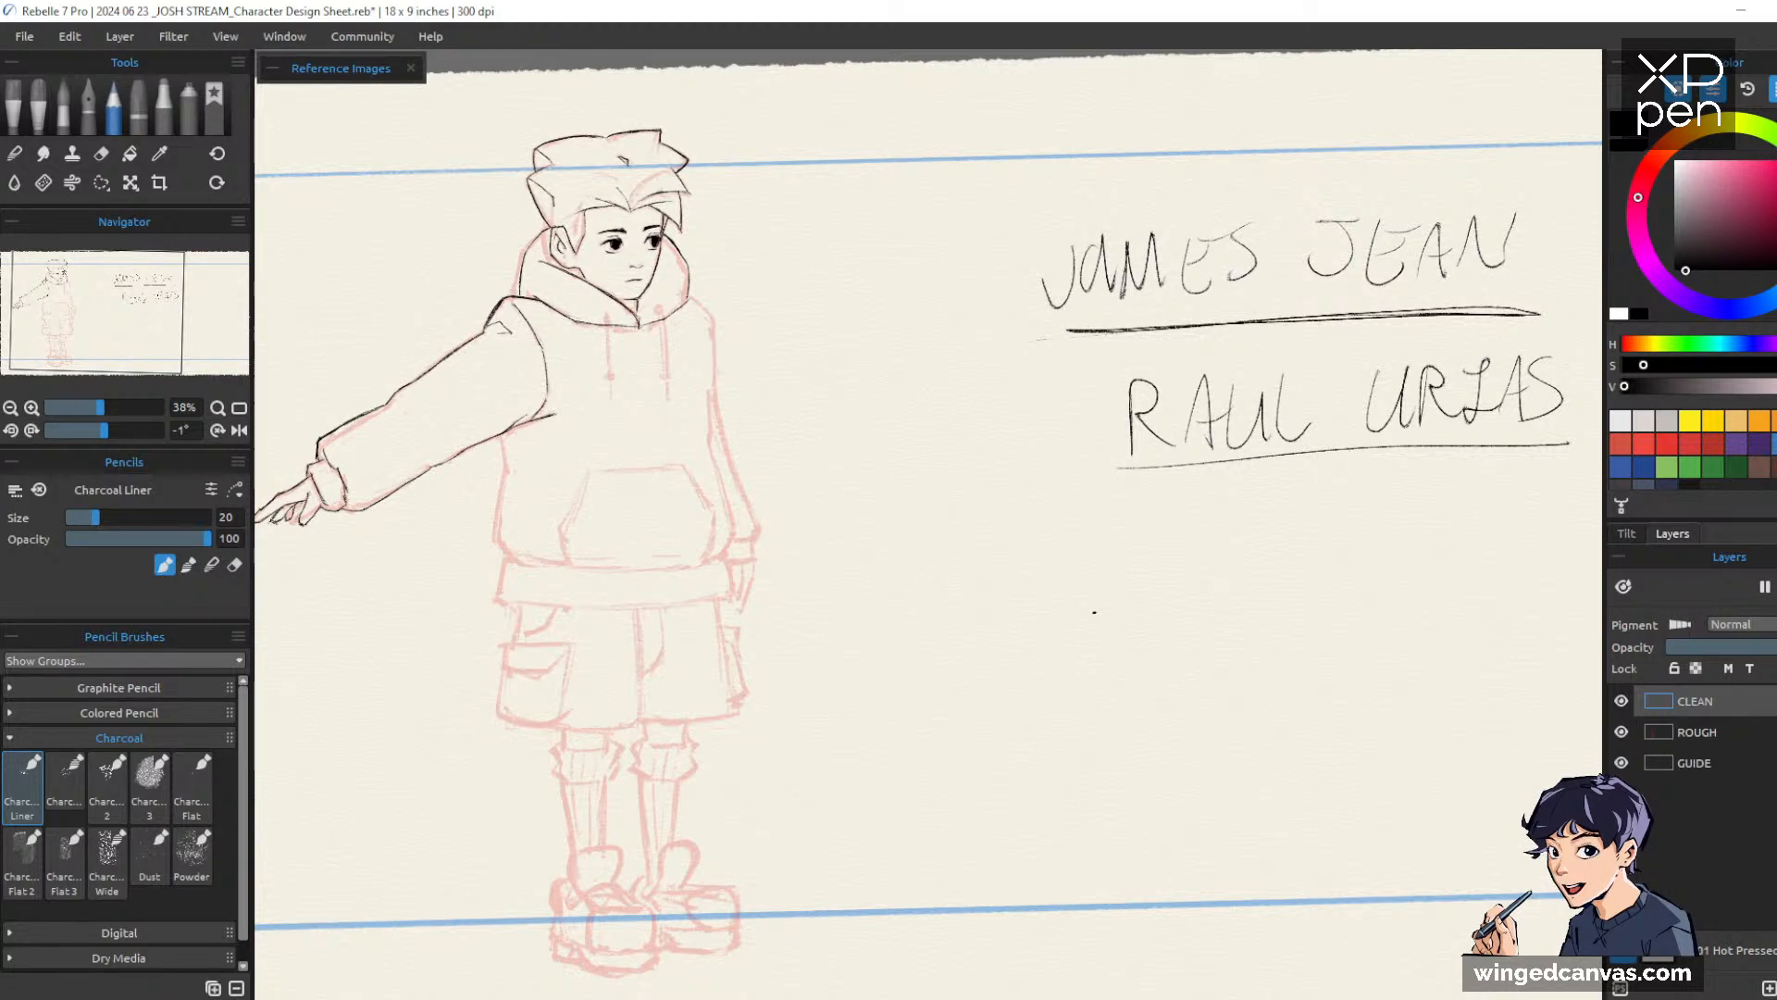
left_click_drag(1137, 526, 1137, 587)
mouse_move(1139, 531)
left_mouse_down()
mouse_move(1165, 580)
mouse_move(1148, 592)
mouse_move(1170, 578)
mouse_move(1149, 595)
left_mouse_up()
key("ctrl+z")
key("ctrl+z")
key("ctrl+z")
key("ctrl+z")
mouse_move(1145, 518)
left_mouse_down()
mouse_move(1149, 596)
mouse_move(1193, 518)
mouse_move(1190, 583)
mouse_move(1247, 572)
left_mouse_up()
left_click_drag(1276, 513, 1300, 558)
mouse_move(1321, 501)
left_mouse_down()
mouse_move(1306, 570)
mouse_move(1327, 555)
left_mouse_up()
left_click_drag(1315, 542, 1377, 528)
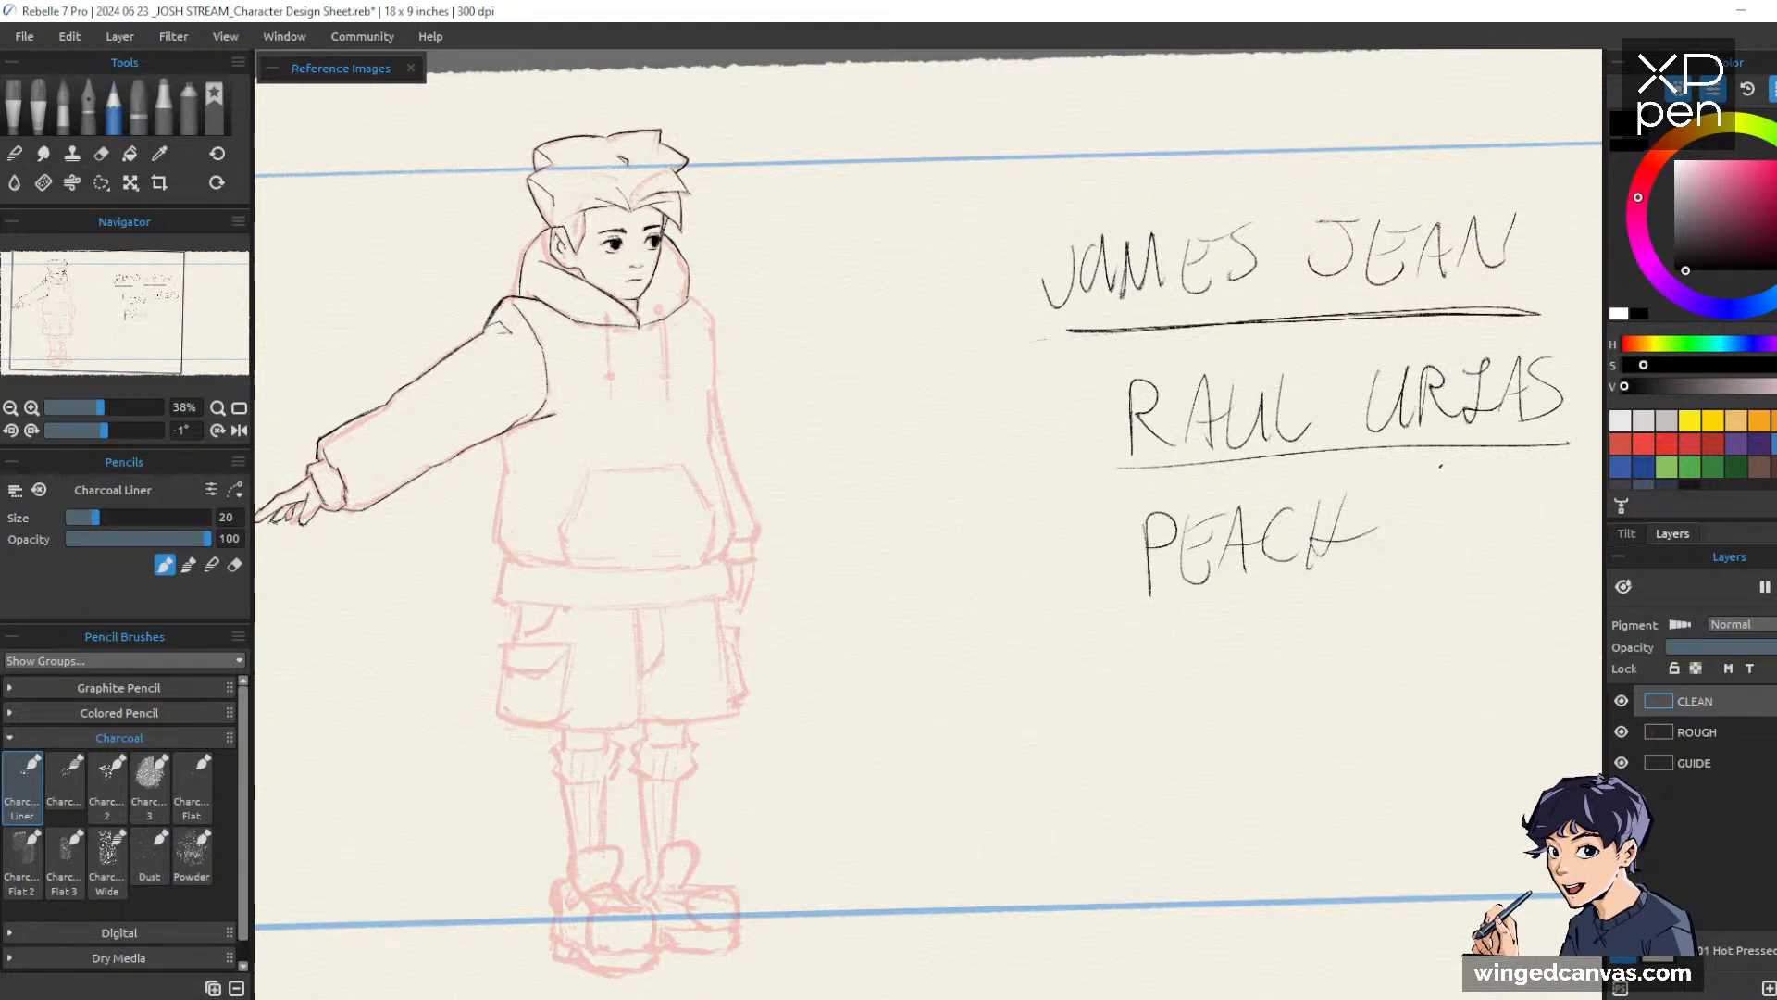
left_click_drag(1353, 616, 1312, 618)
mouse_move(1361, 558)
left_mouse_down()
mouse_move(1424, 553)
mouse_move(1443, 505)
mouse_move(1486, 546)
mouse_move(1592, 518)
left_mouse_up()
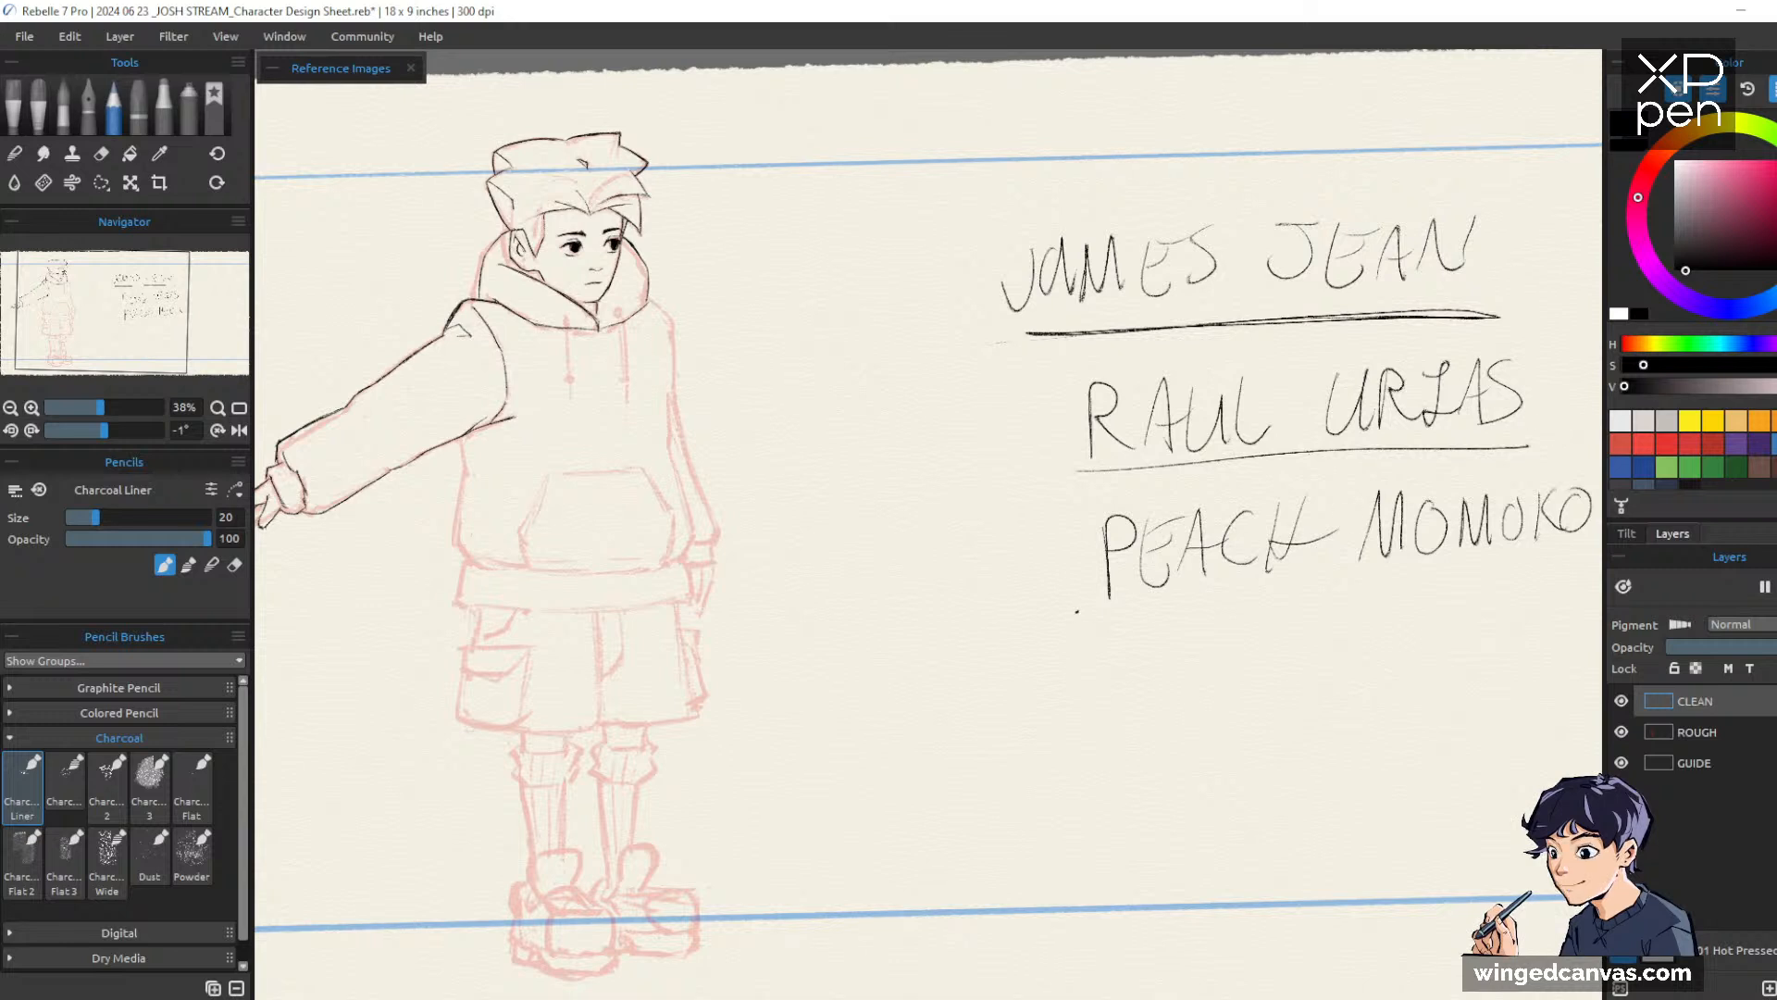
left_click_drag(1081, 616, 1587, 562)
Draw an arrow pointing at each of the three handwritten artist names
left_click_drag(1381, 680, 1272, 673)
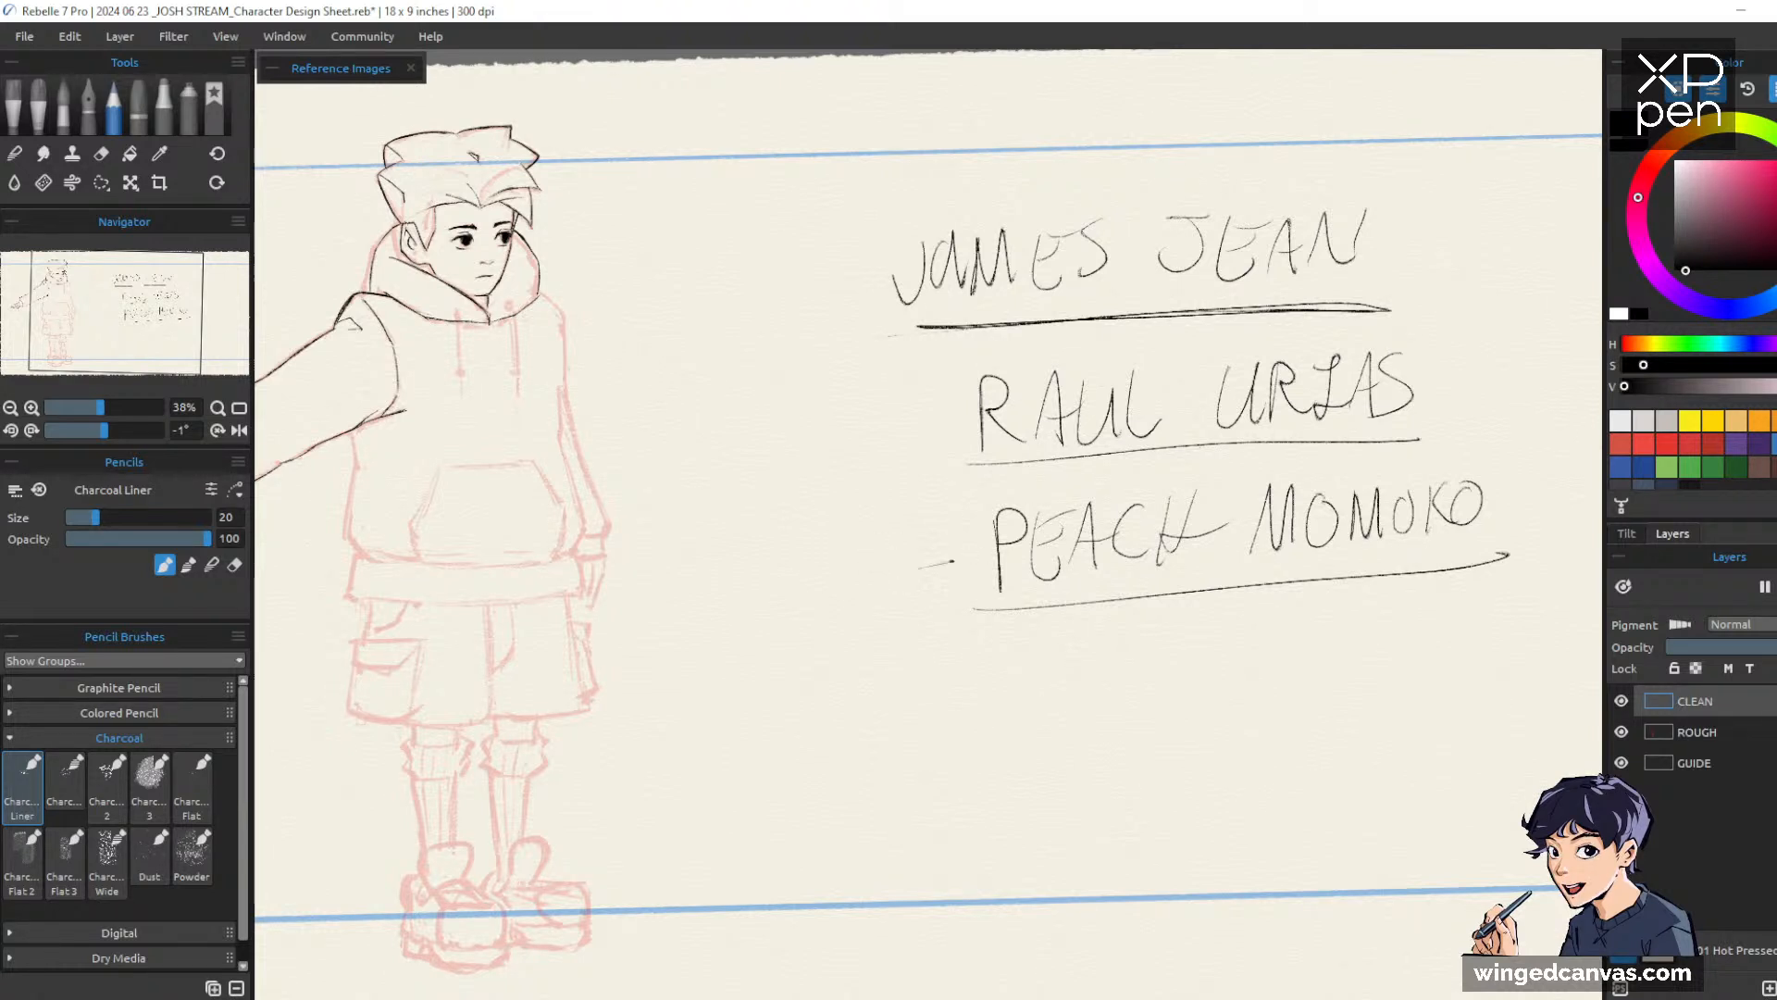
left_click_drag(955, 560, 969, 554)
mouse_move(951, 548)
left_mouse_down()
mouse_move(954, 576)
mouse_move(972, 556)
left_mouse_up()
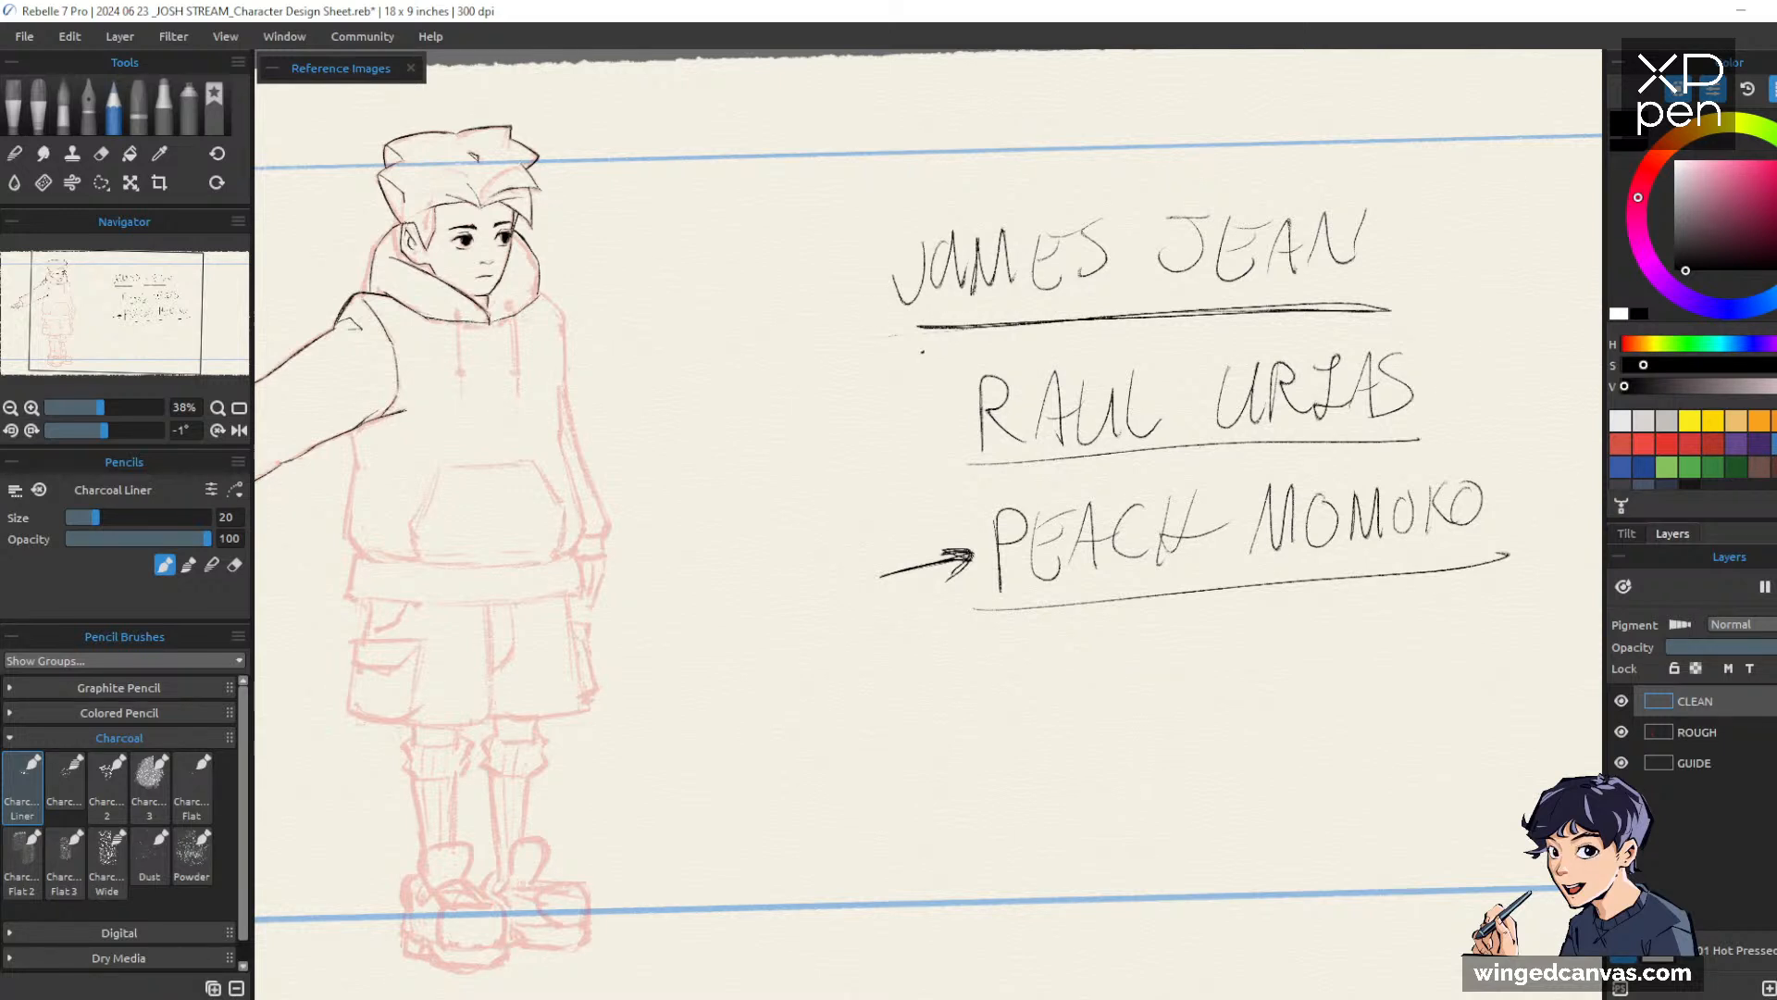
mouse_move(788, 291)
left_mouse_down()
mouse_move(870, 270)
mouse_move(853, 295)
left_mouse_up()
left_click_drag(852, 434, 940, 430)
left_click_drag(912, 419, 918, 447)
Straighten the canvas to 0° rotation and erase the stray line ends at the sideburn tip beside the ear
left_click_drag(1112, 550, 1341, 572)
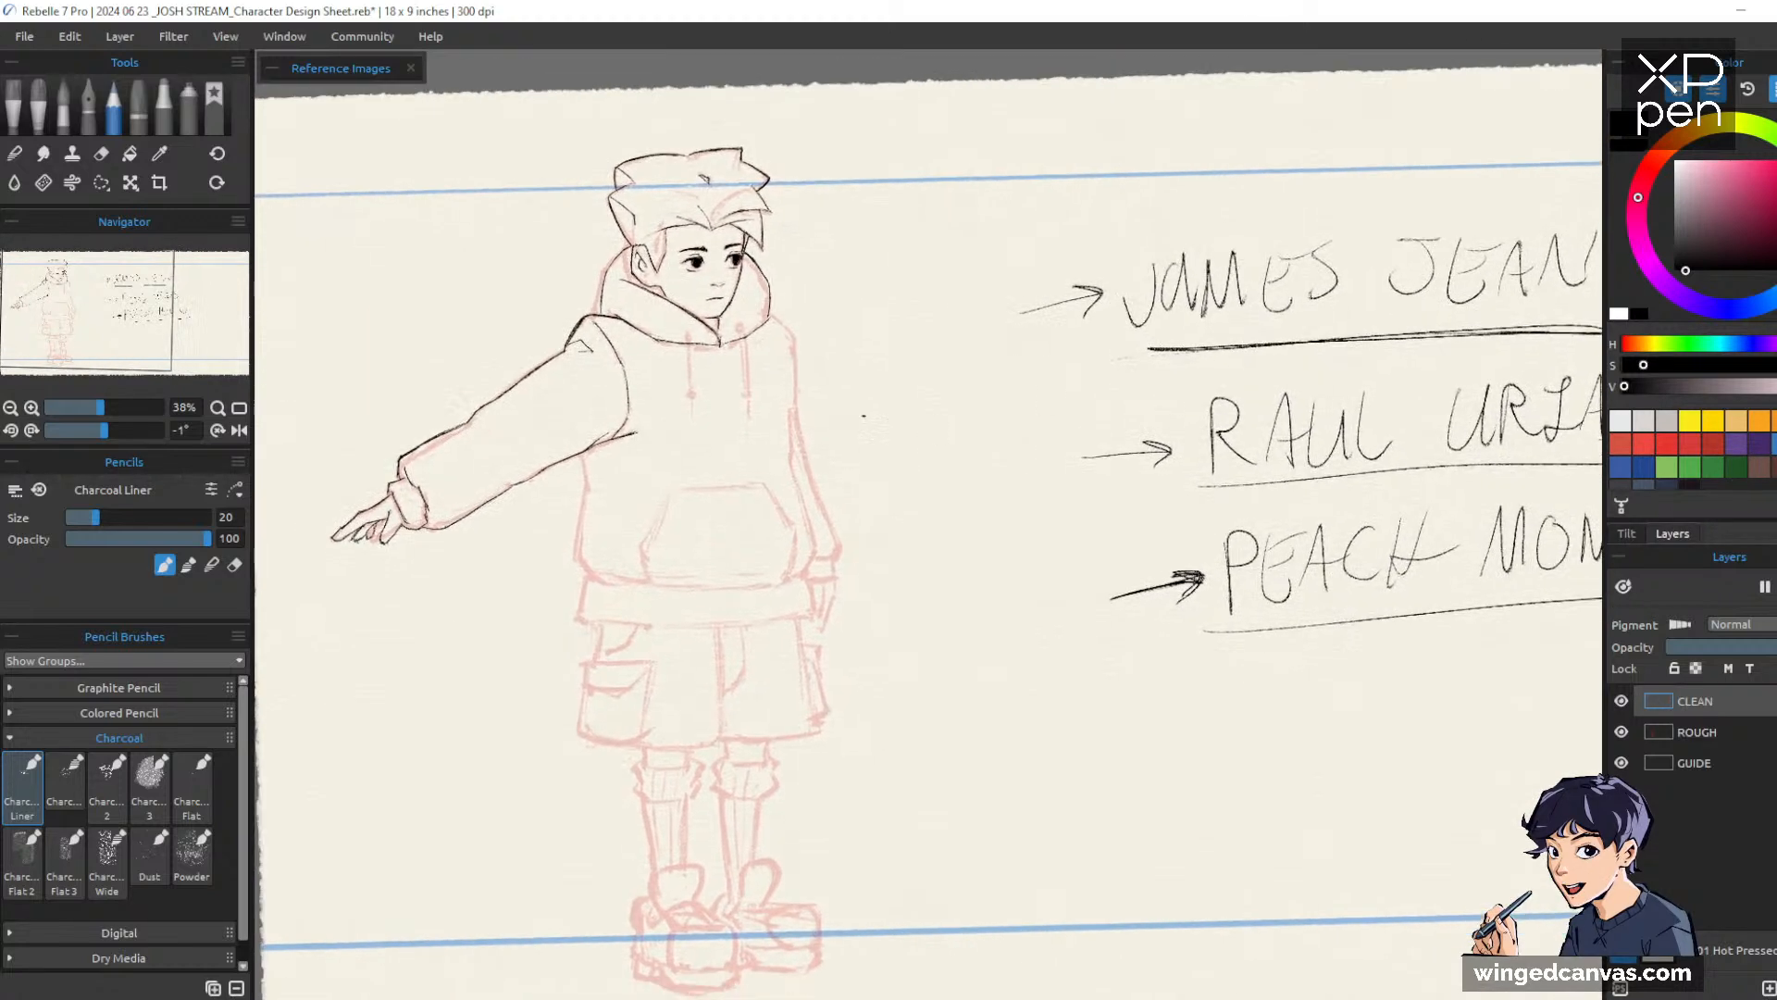
left_click_drag(1194, 496, 1359, 538)
scroll(884, 318, "up", 4)
scroll(892, 315, "down", 5)
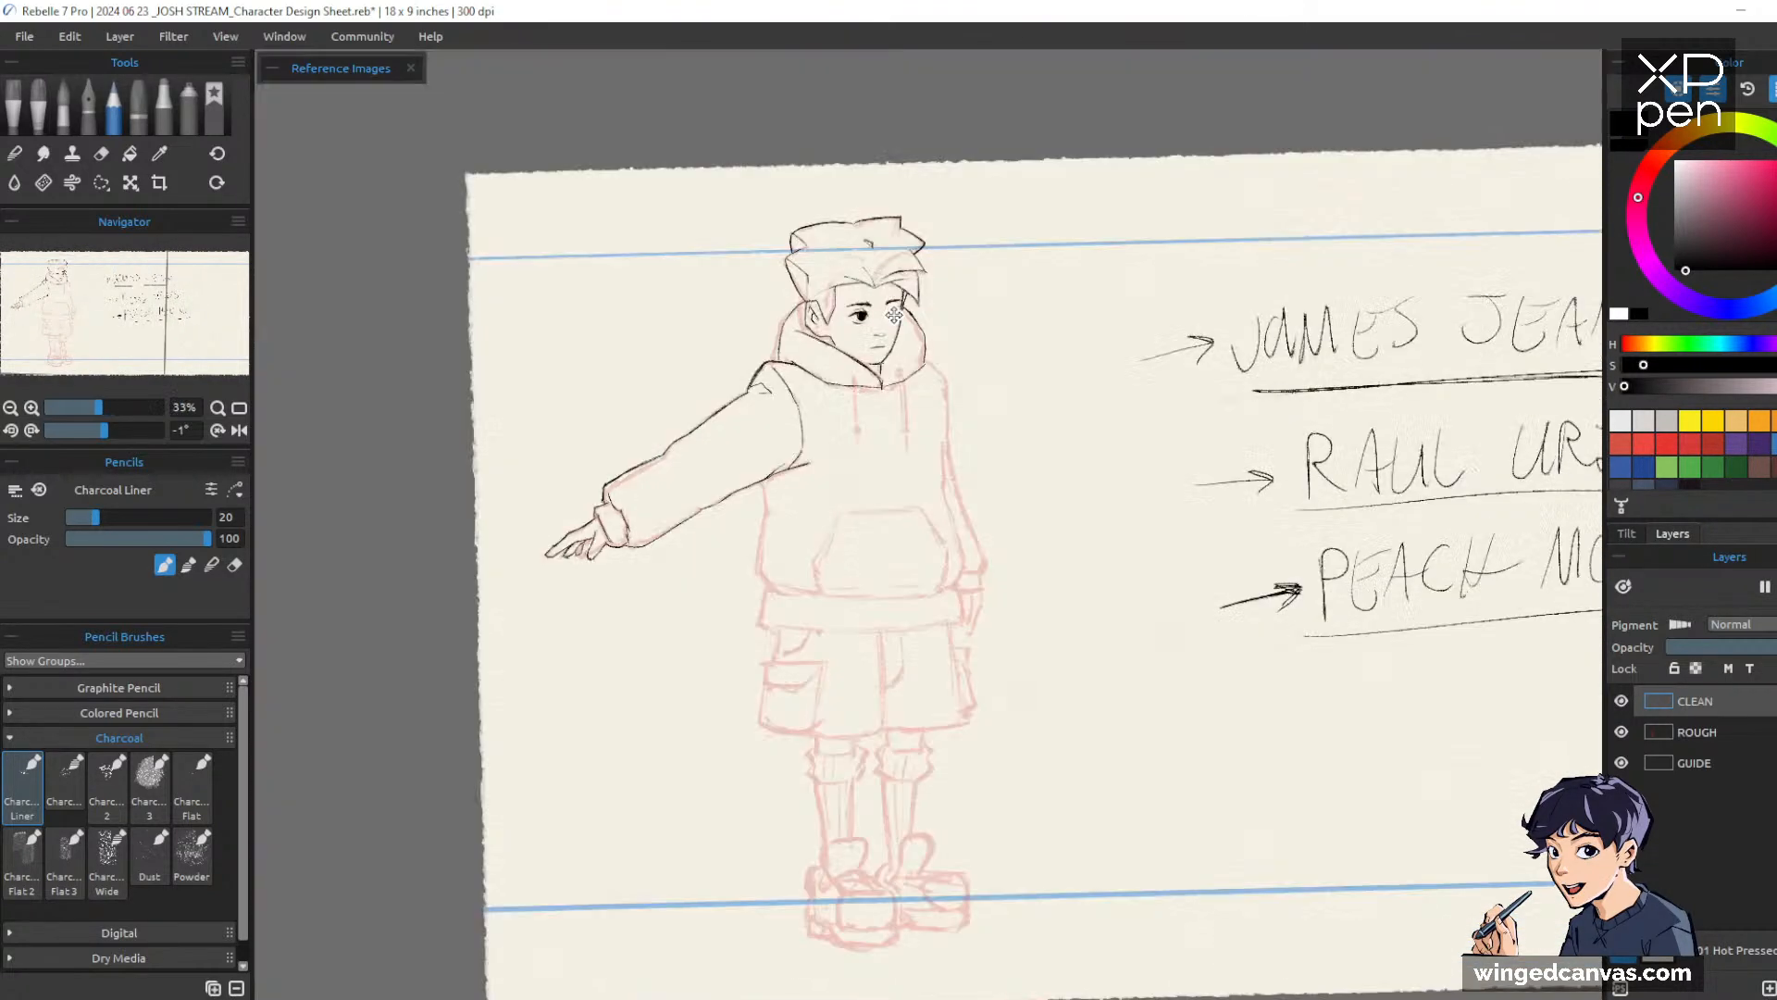
left_click(219, 430)
left_click_drag(1303, 533, 1246, 439)
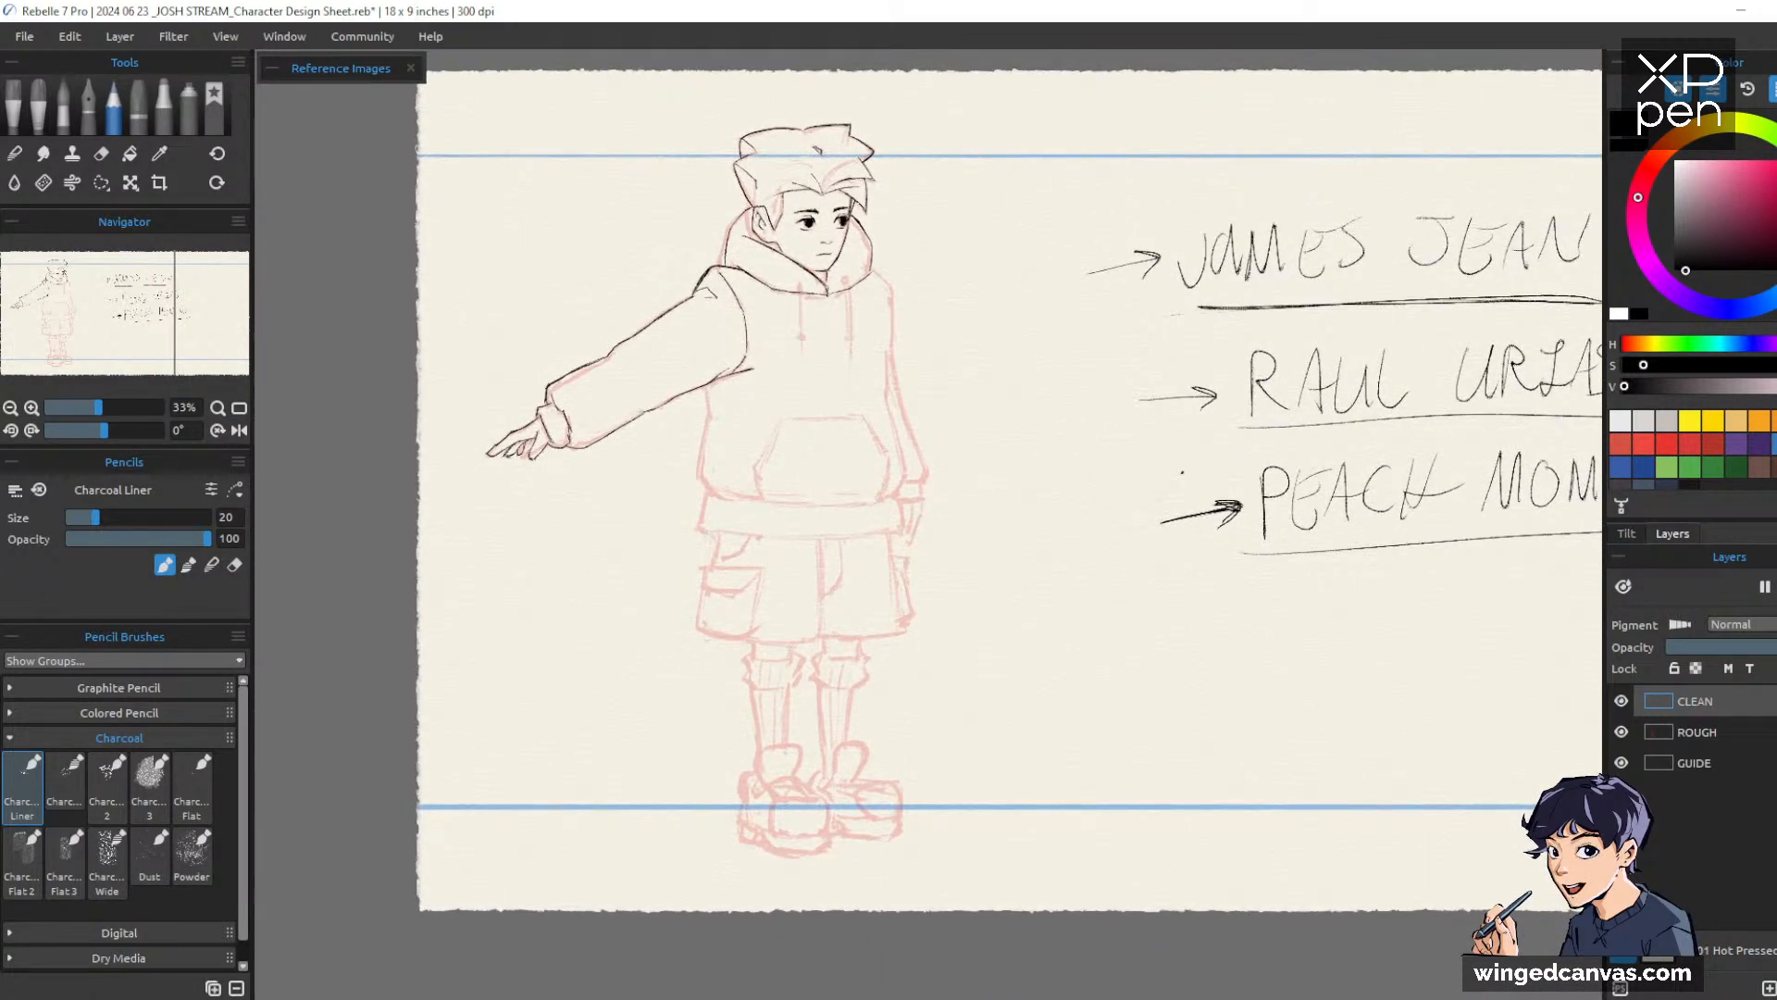
scroll(881, 246, "up", 8)
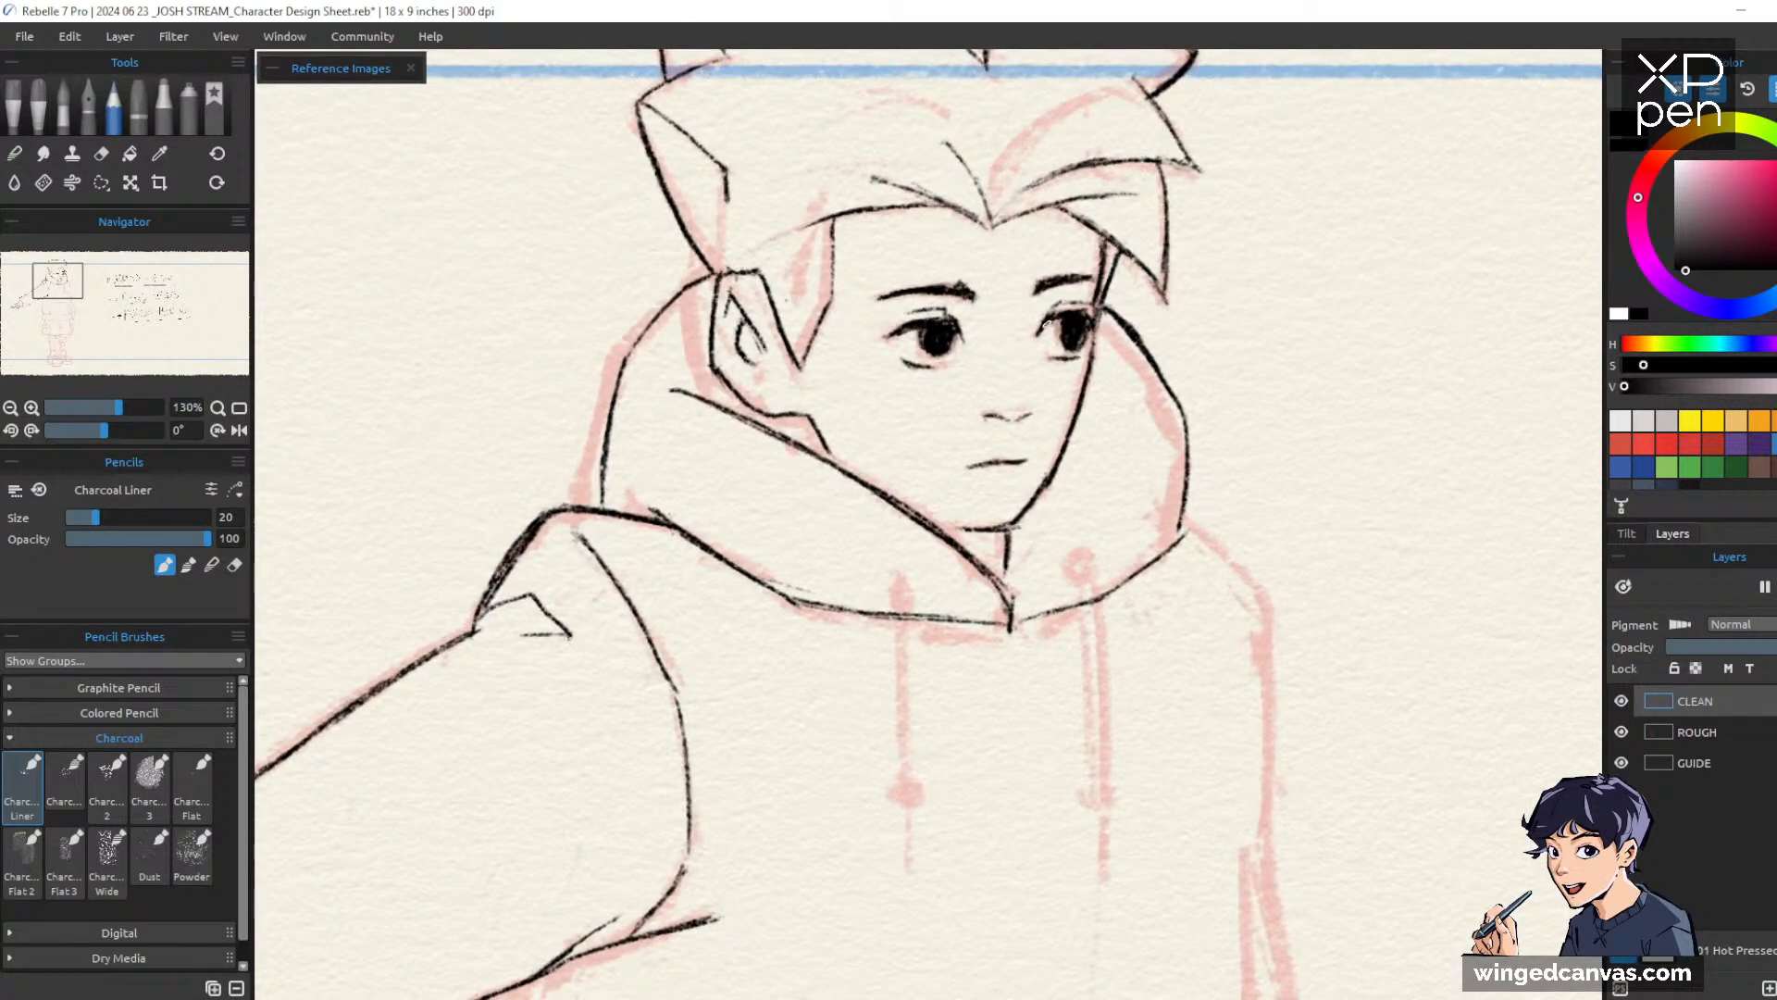
mouse_move(1311, 360)
left_mouse_down()
mouse_move(1298, 386)
mouse_move(1317, 361)
left_mouse_up()
key("e")
left_click_drag(780, 372, 842, 358)
key("b")
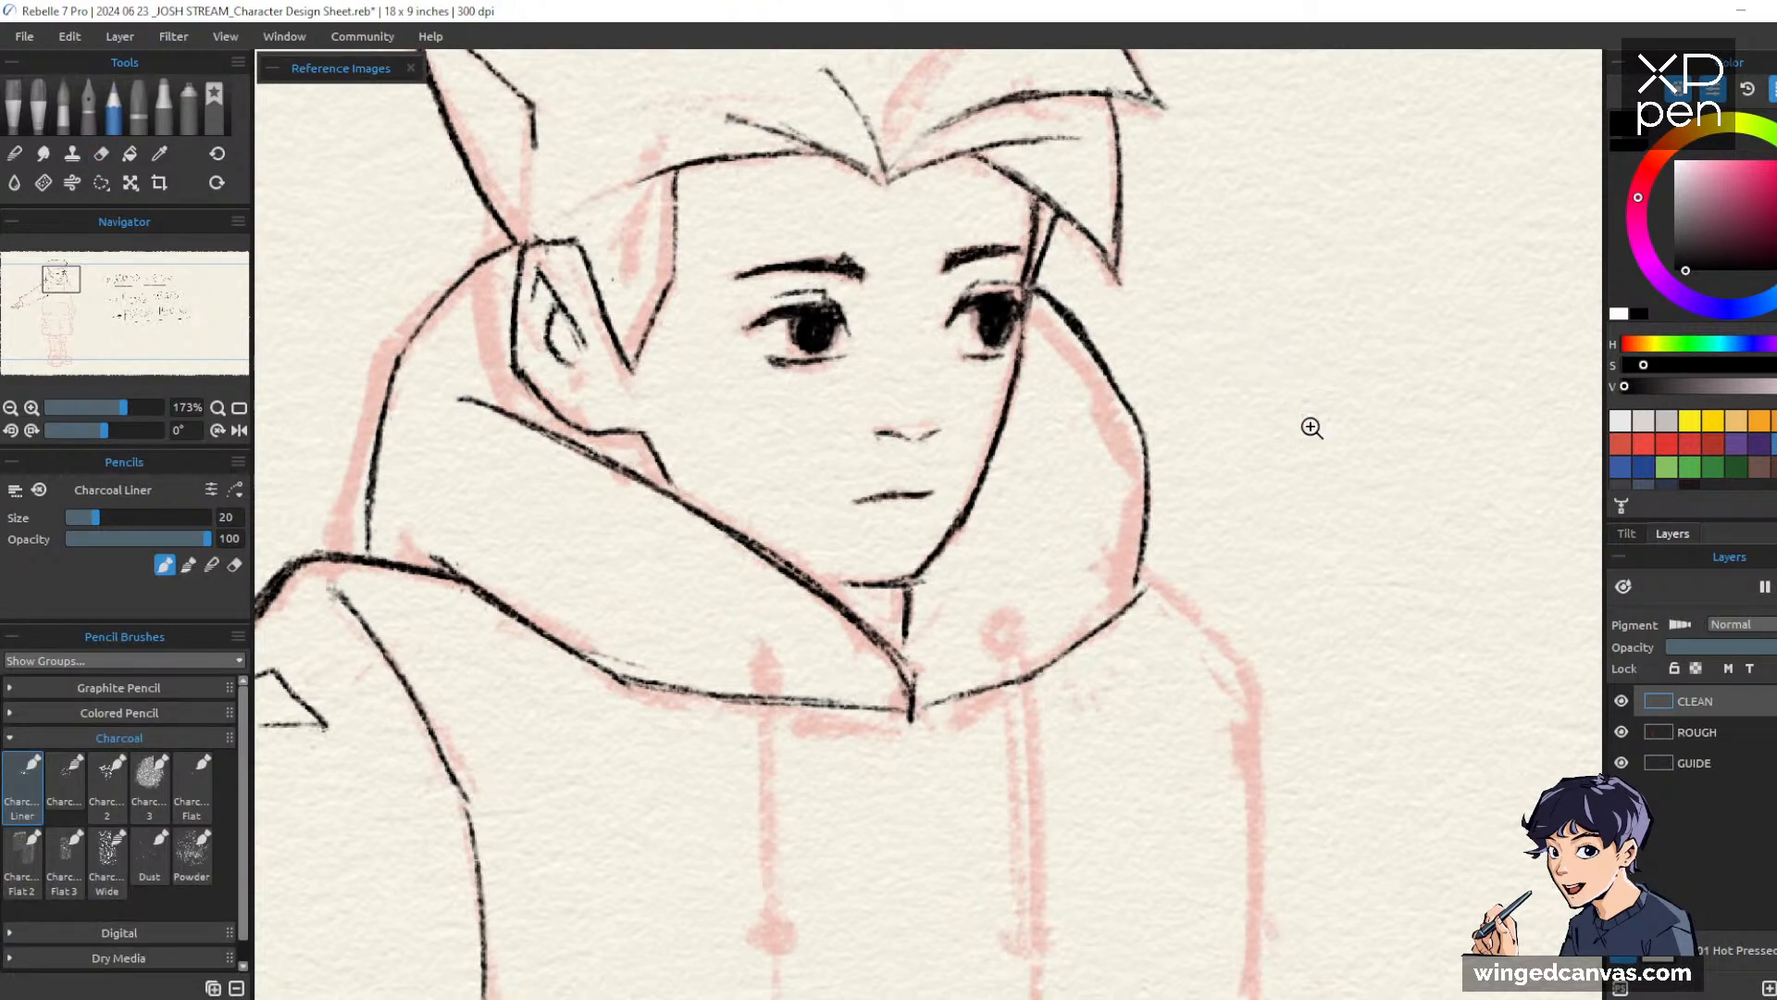
Handwrite "SHIYOON KIM" below the other names with the Charcoal 2 brush, redoing the first letter
left_click_drag(1308, 429, 1289, 456)
mouse_move(1379, 578)
left_mouse_down()
mouse_move(947, 452)
mouse_move(819, 360)
left_mouse_up()
left_click_drag(1289, 441, 1295, 493)
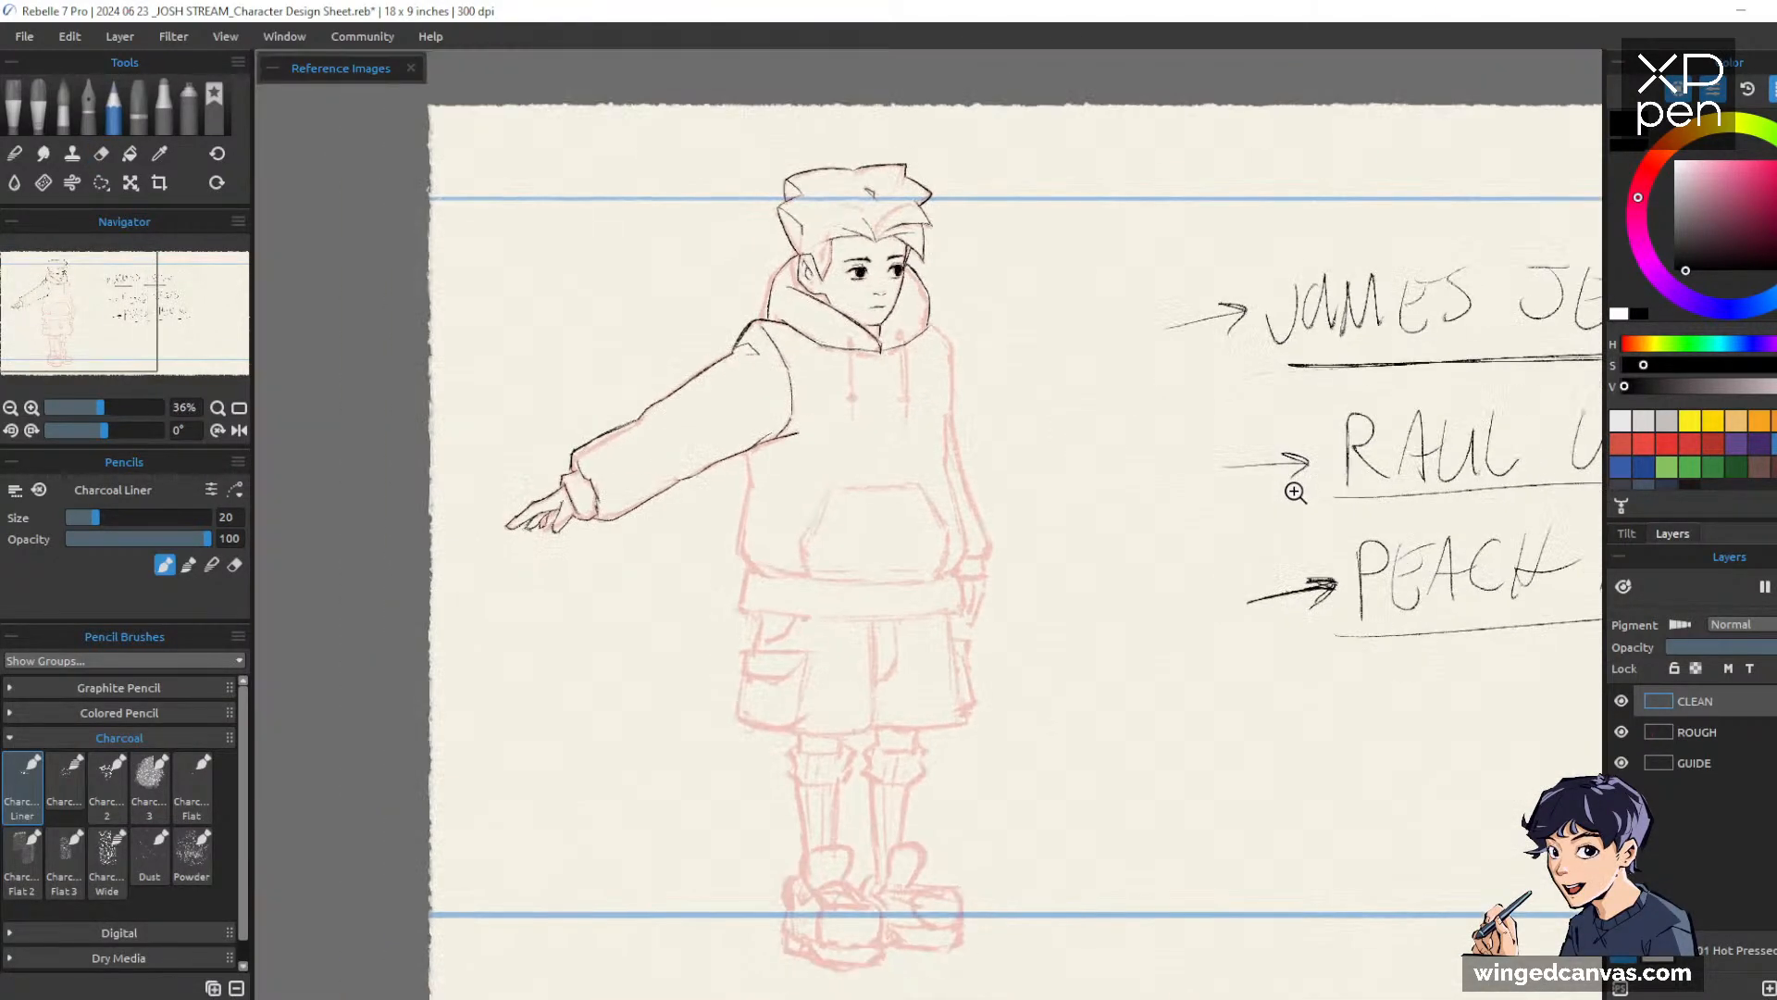
left_click_drag(1365, 581, 1142, 487)
left_click_drag(1237, 572, 1239, 559)
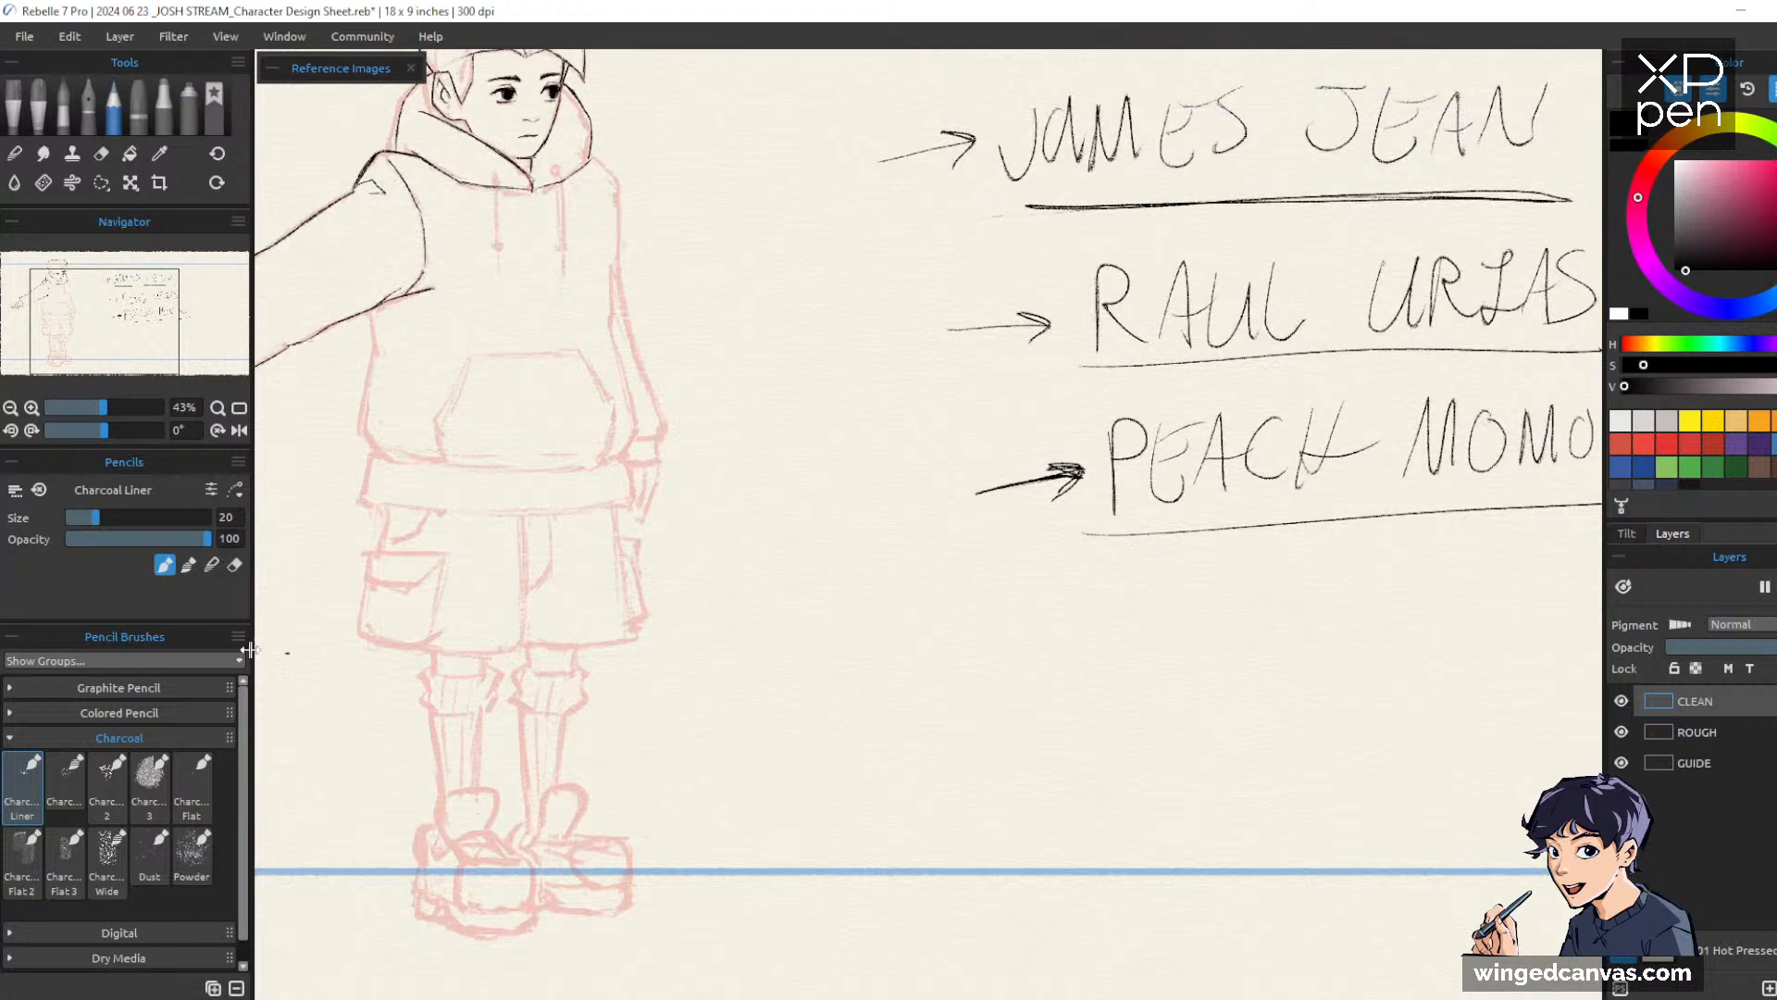
left_click(147, 798)
left_click(107, 787)
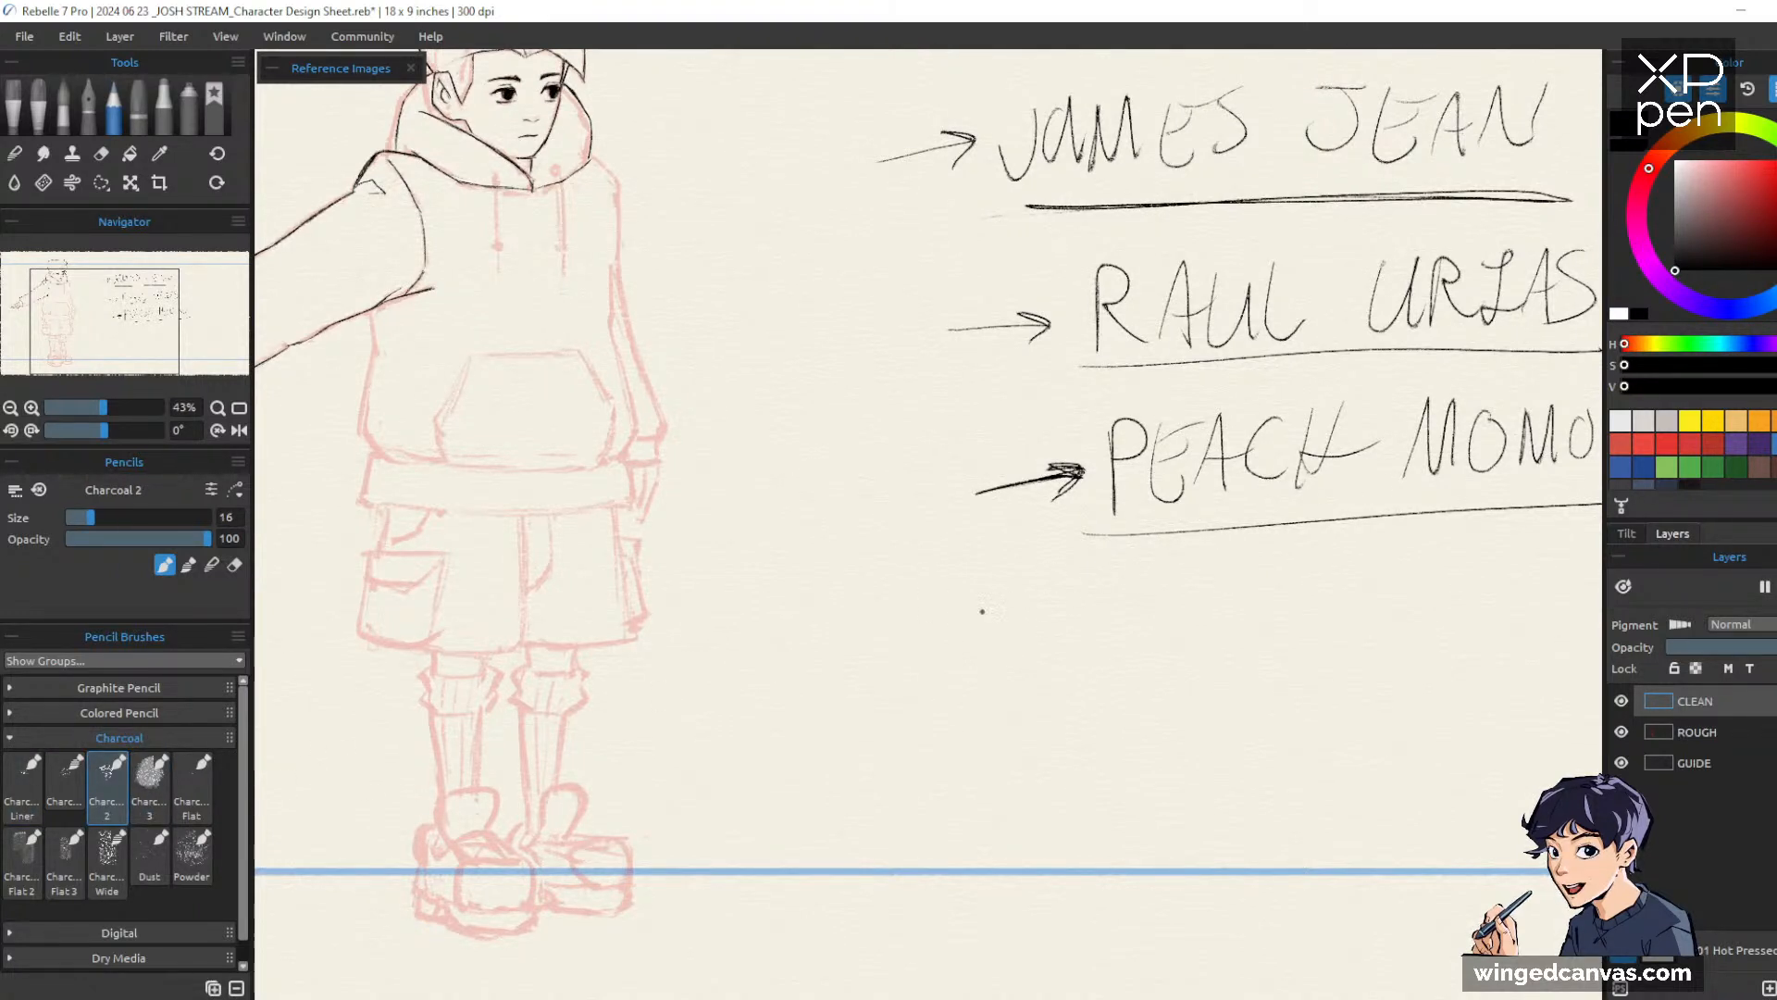
left_click_drag(1152, 581, 1119, 633)
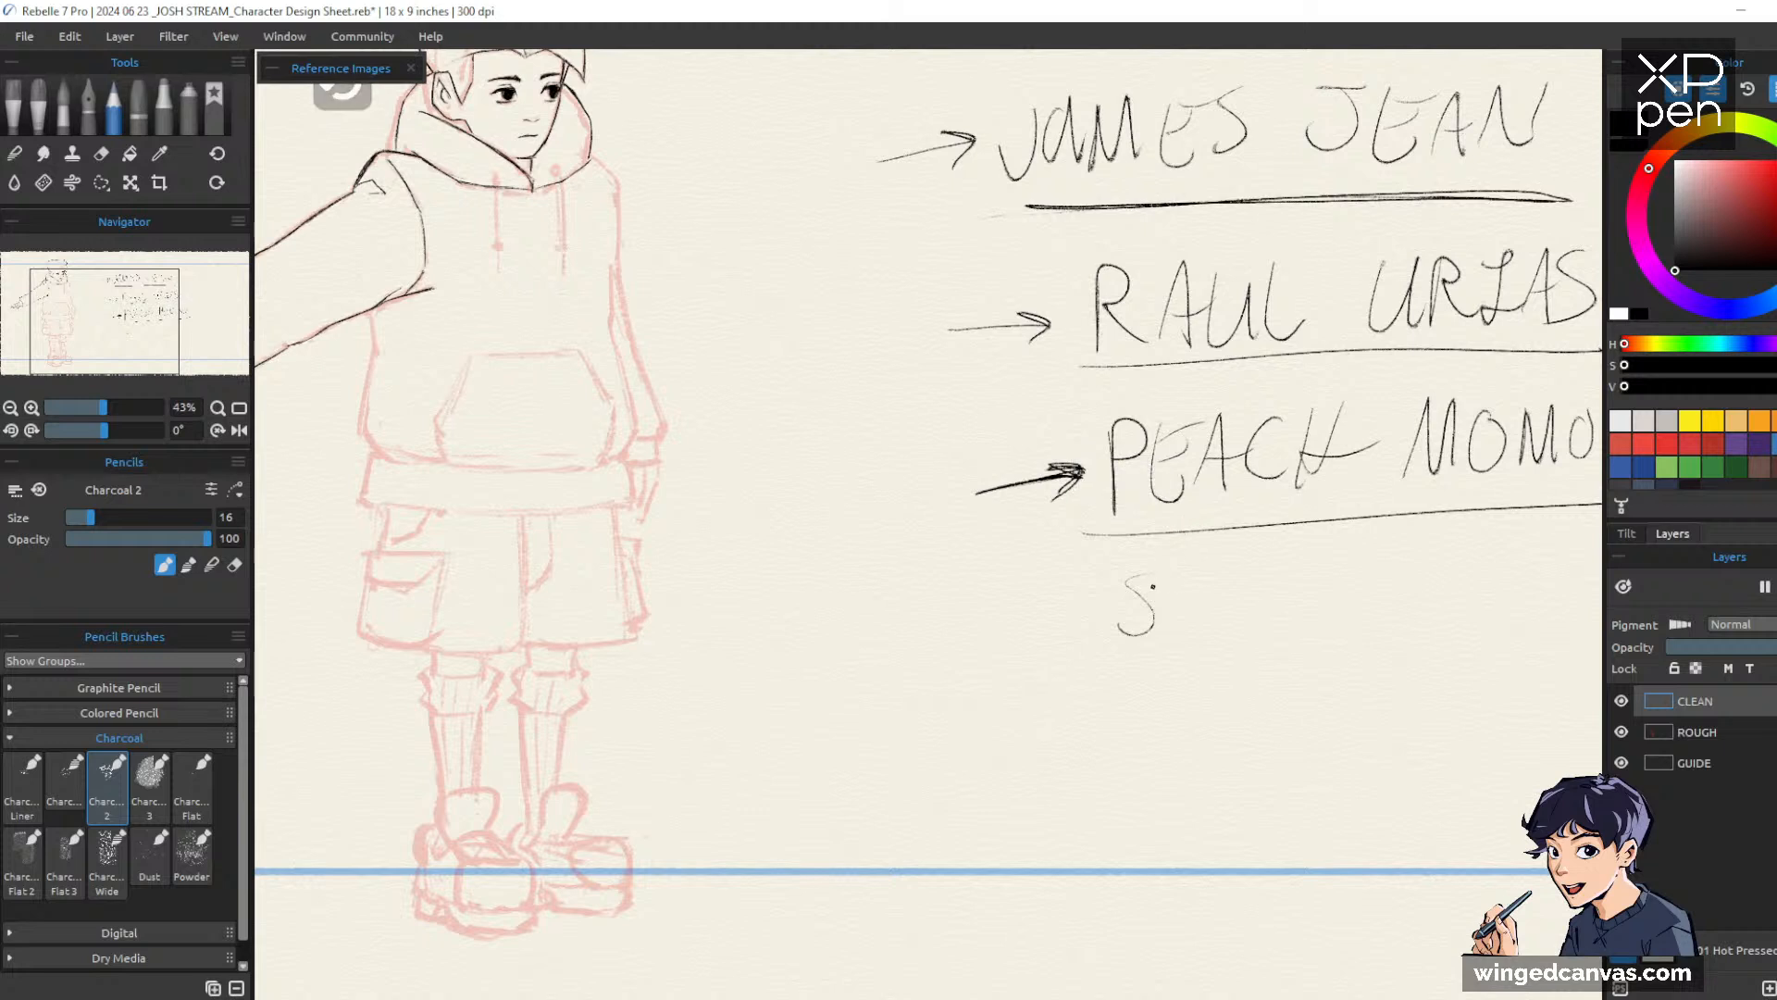
key("ctrl+z")
mouse_move(1160, 586)
left_mouse_down()
mouse_move(1120, 627)
mouse_move(1176, 633)
left_mouse_up()
left_click_drag(1194, 583, 1190, 631)
left_click(1229, 590)
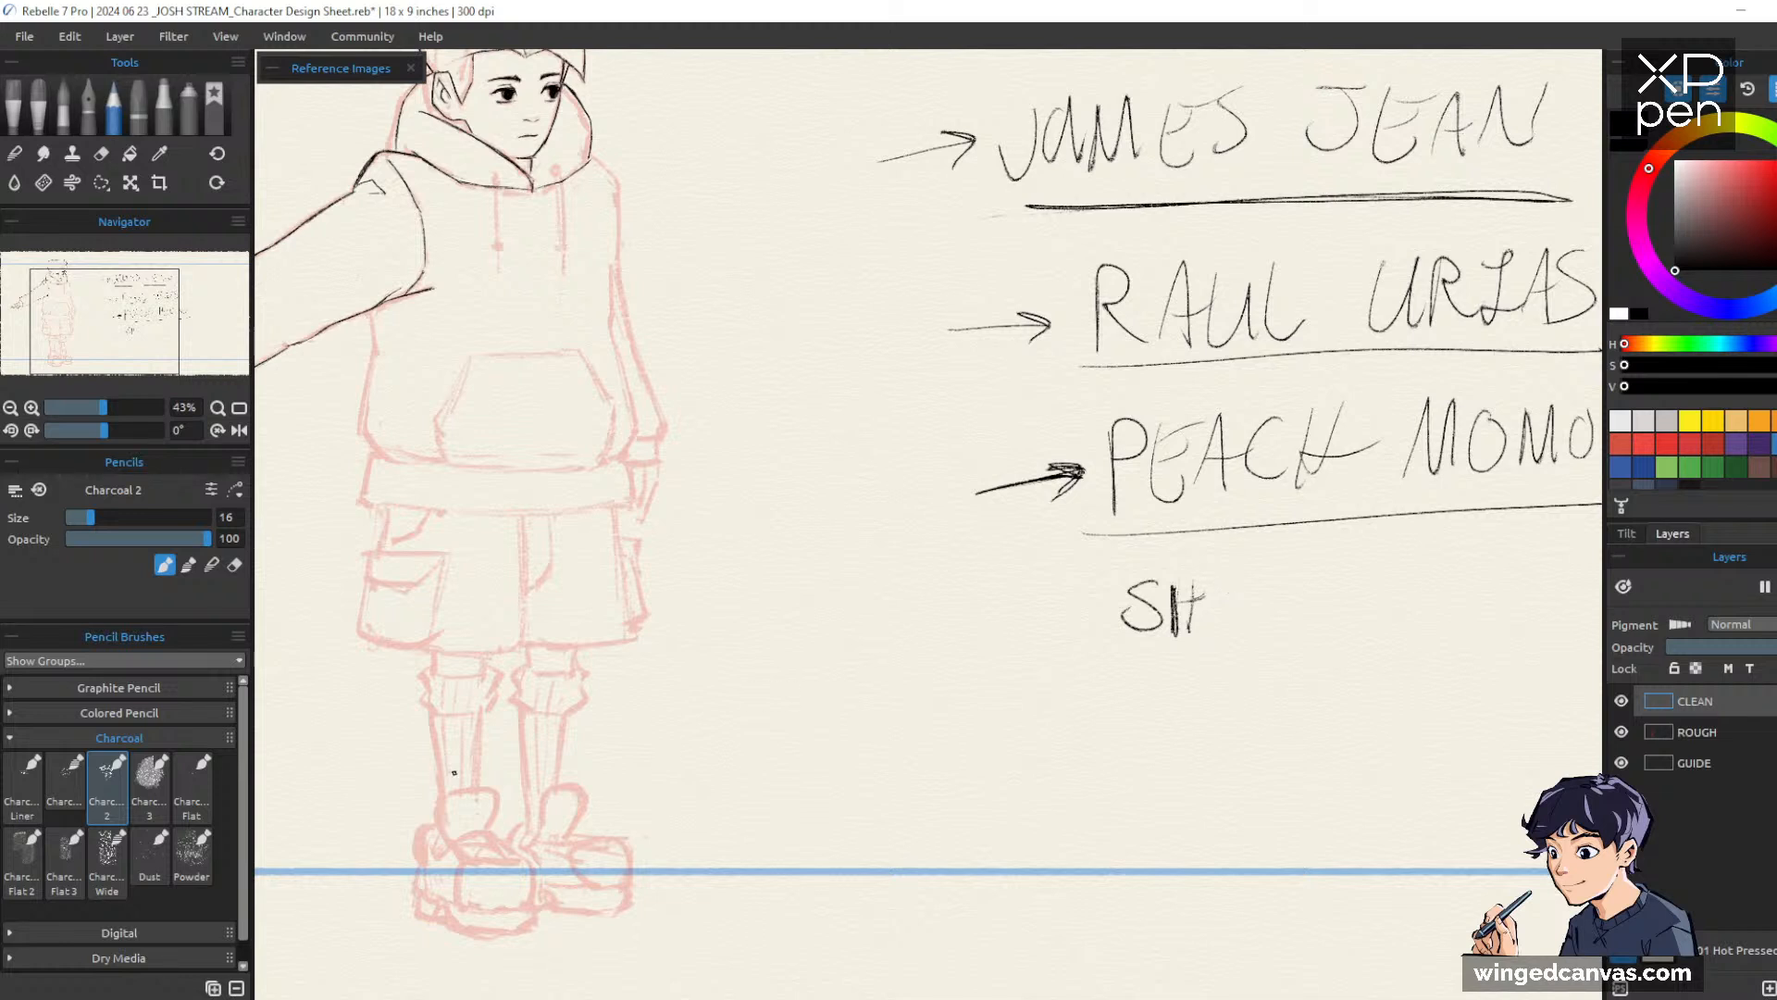
left_click_drag(1055, 633, 1076, 633)
mouse_move(1222, 578)
left_mouse_down()
mouse_move(1223, 630)
mouse_move(1249, 604)
left_mouse_up()
mouse_move(1257, 581)
left_mouse_down()
mouse_move(1239, 627)
mouse_move(1281, 585)
mouse_move(1310, 587)
left_mouse_up()
mouse_move(1334, 583)
left_mouse_down()
mouse_move(1333, 626)
mouse_move(1368, 573)
mouse_move(1433, 615)
mouse_move(1478, 614)
mouse_move(1520, 571)
mouse_move(1501, 607)
left_mouse_up()
mouse_move(1486, 603)
left_mouse_down()
mouse_move(1562, 609)
mouse_move(1527, 613)
left_mouse_up()
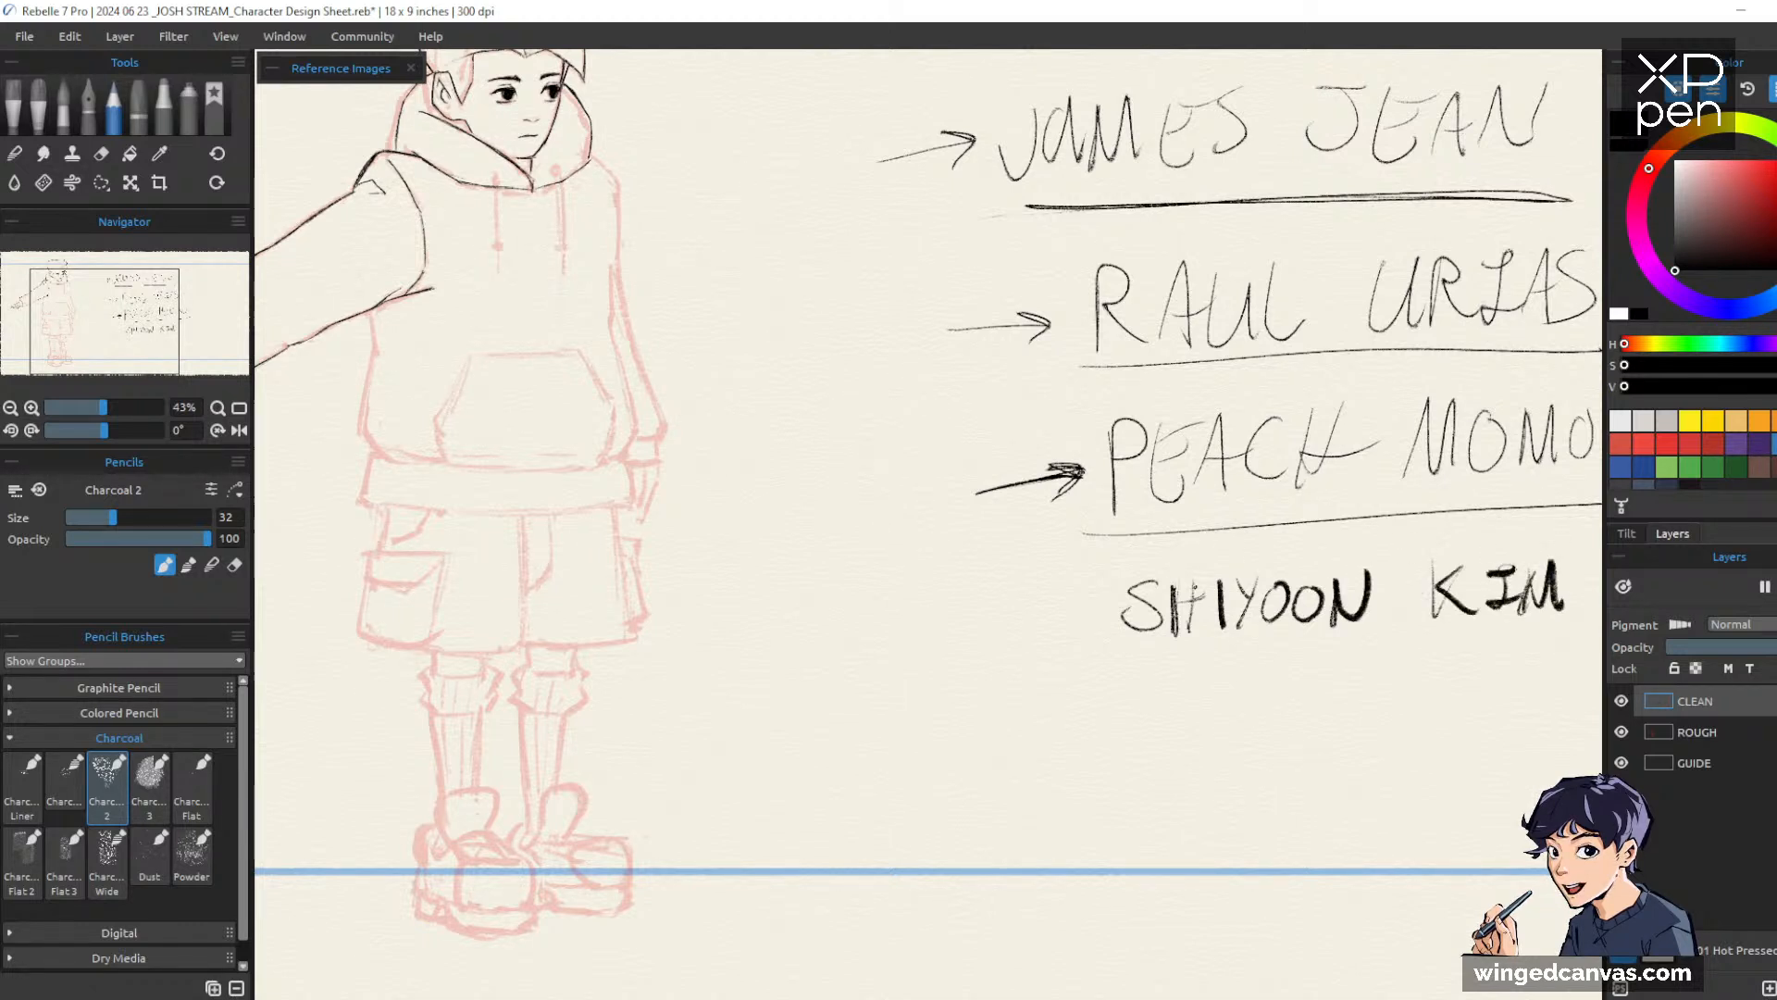
Touch up the letters of "SHIYOON" and handwrite "Glen KEANE" below with Charcoal 2 at size 32
left_click_drag(1197, 585, 1191, 629)
mouse_move(1264, 576)
left_mouse_down()
mouse_move(1187, 689)
mouse_move(1213, 709)
mouse_move(1198, 696)
left_mouse_up()
left_click_drag(1223, 699, 1292, 709)
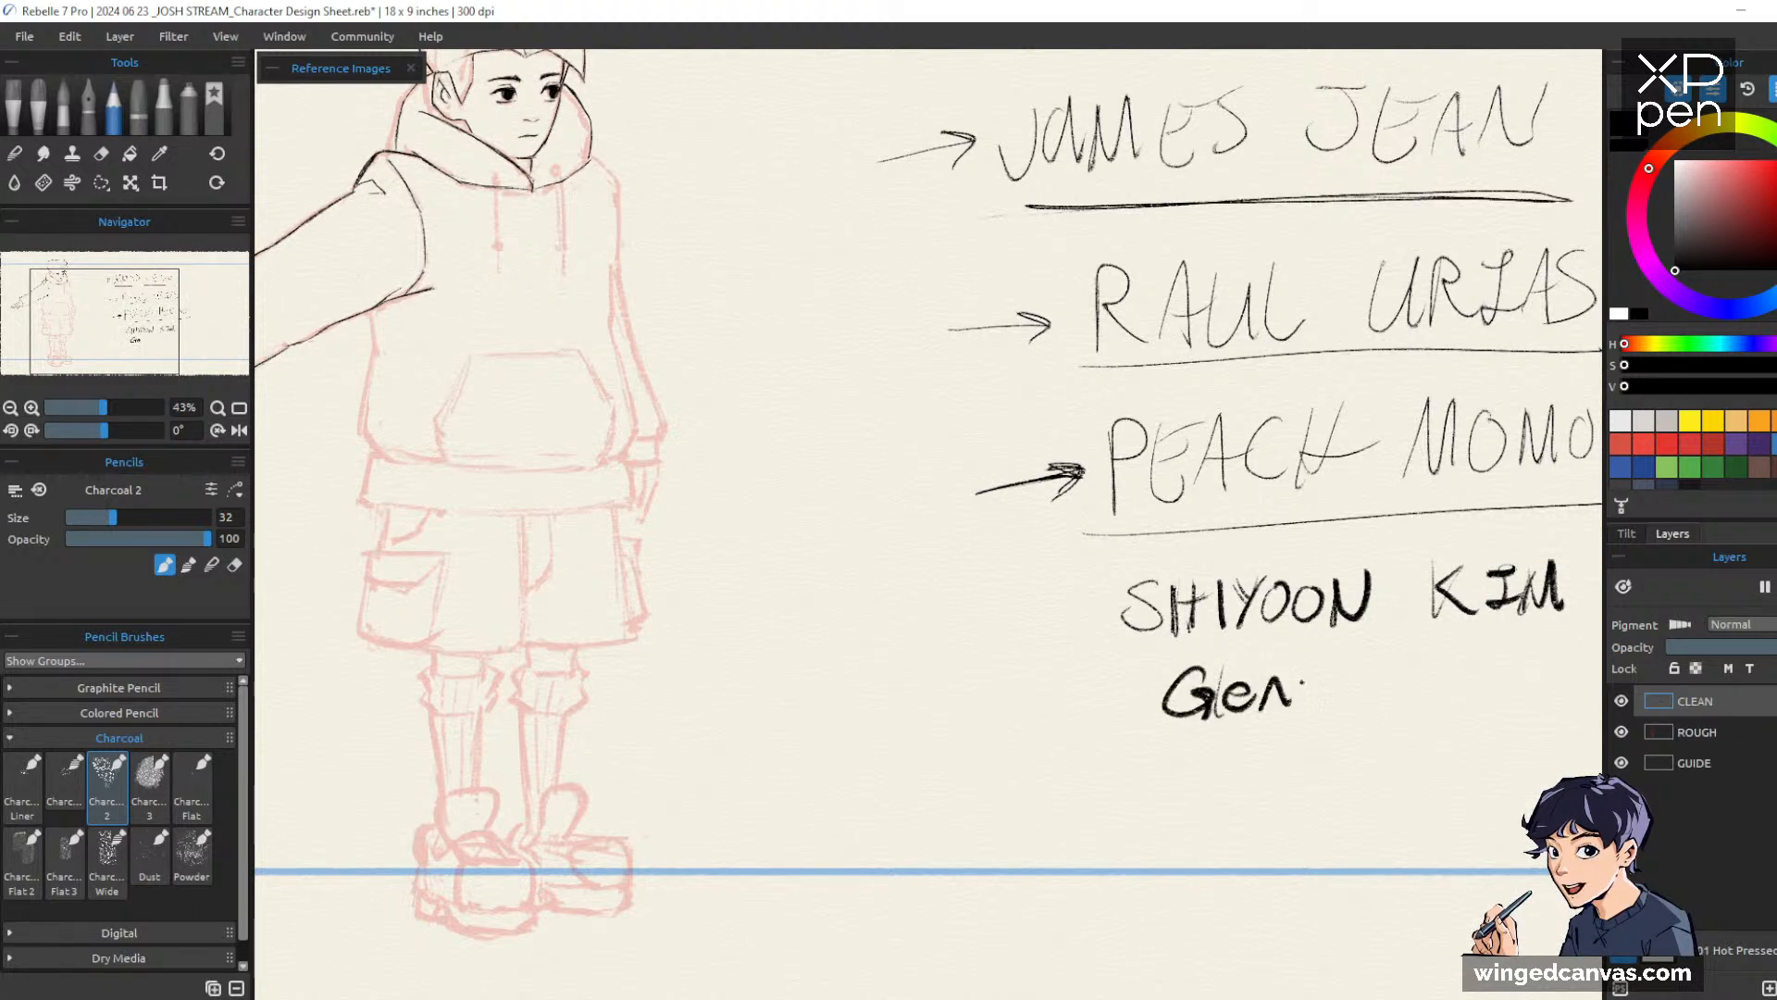
mouse_move(1349, 657)
left_mouse_down()
mouse_move(1344, 705)
mouse_move(1377, 702)
left_mouse_up()
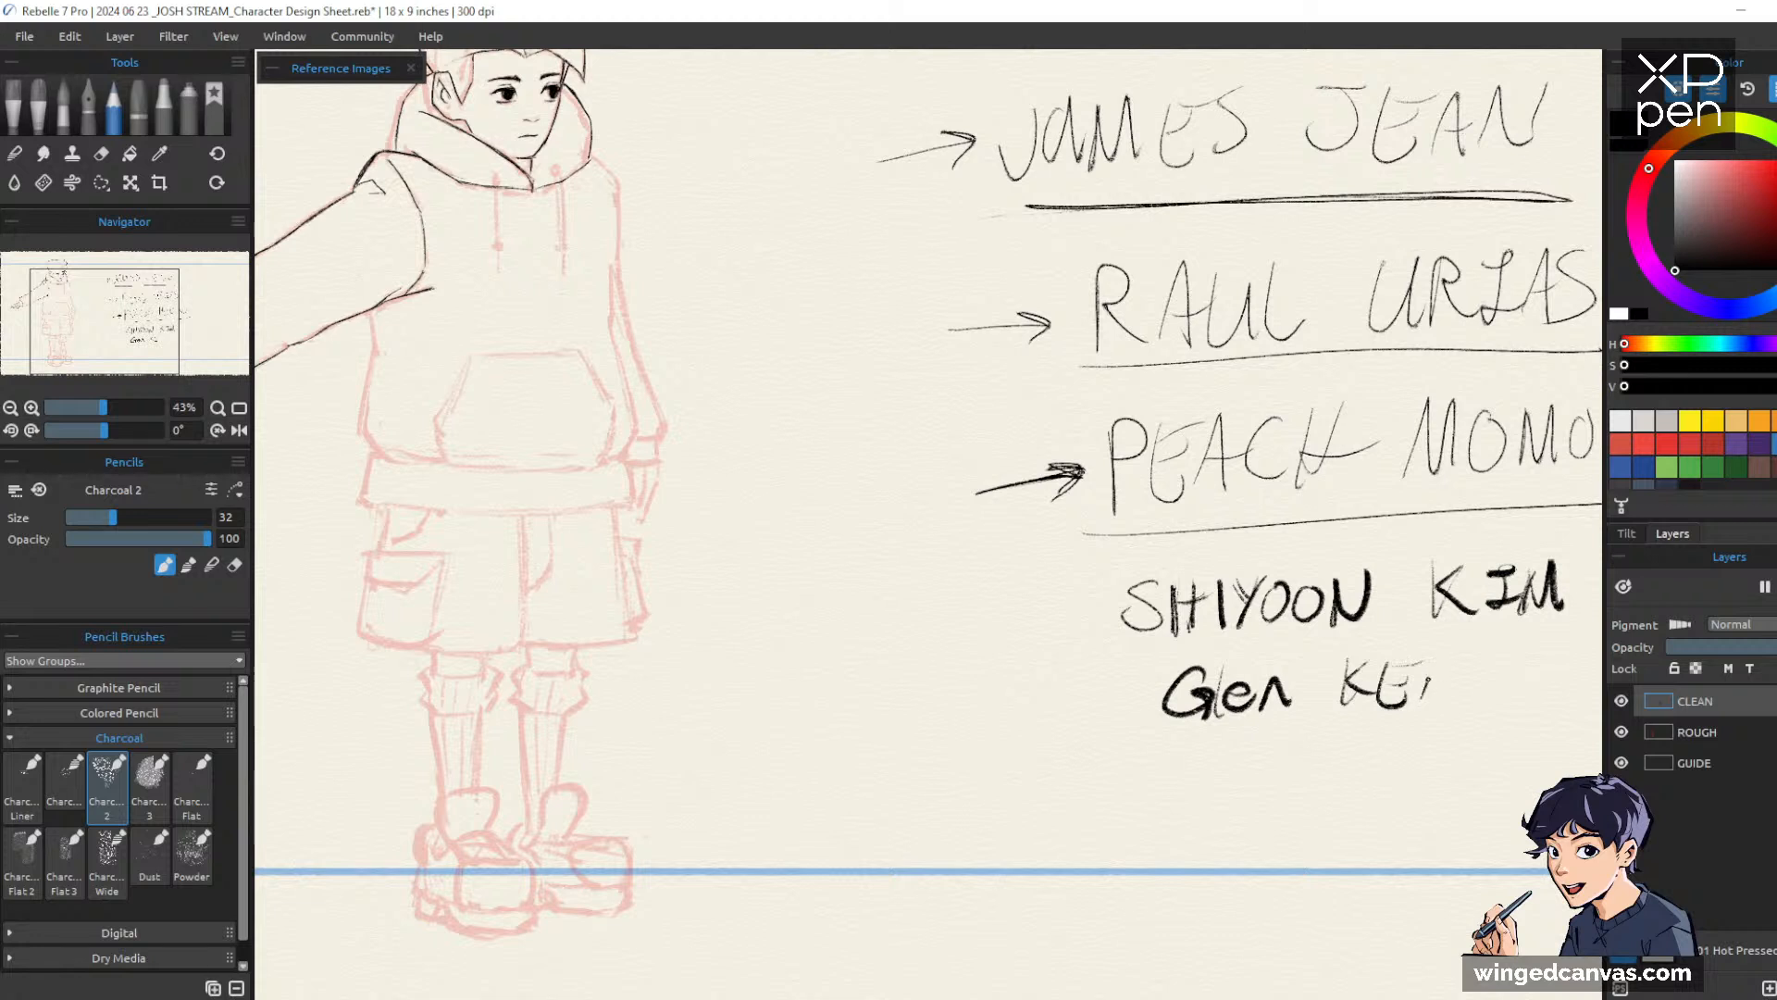
left_click_drag(1433, 657, 1441, 705)
mouse_move(1421, 689)
left_mouse_down()
mouse_move(1457, 681)
mouse_move(1462, 702)
mouse_move(1499, 654)
mouse_move(1537, 693)
left_mouse_up()
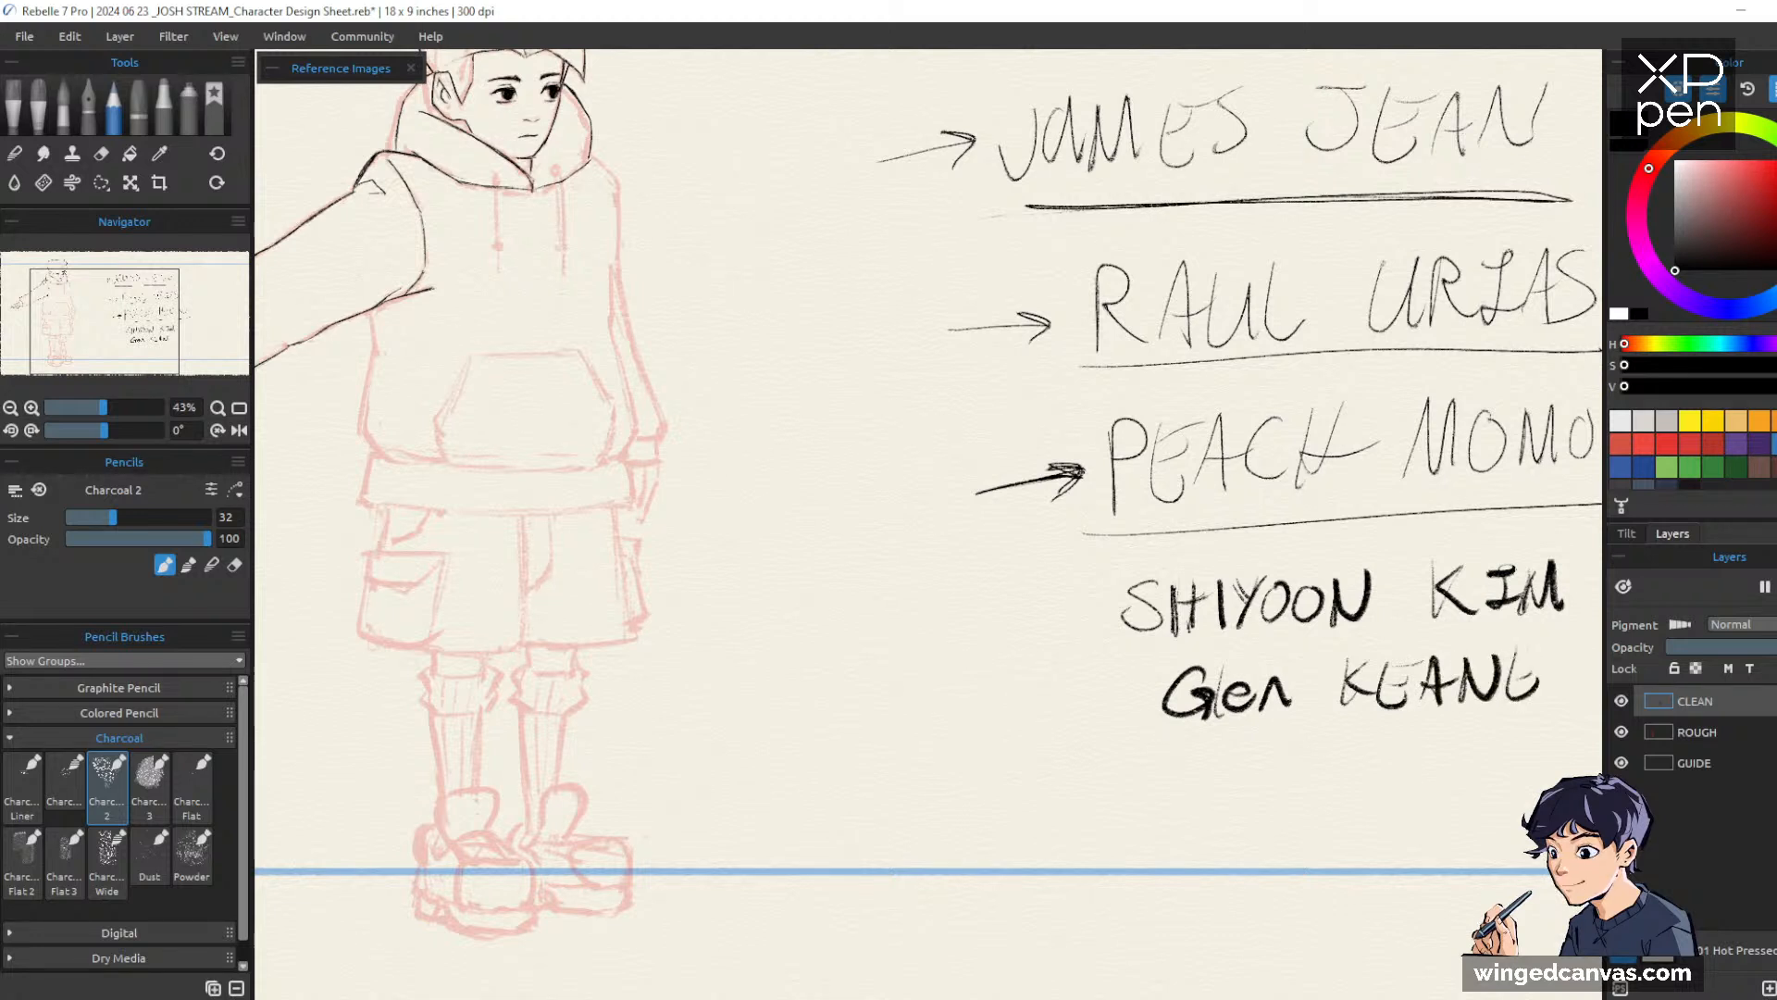
left_click_drag(1440, 659, 1421, 709)
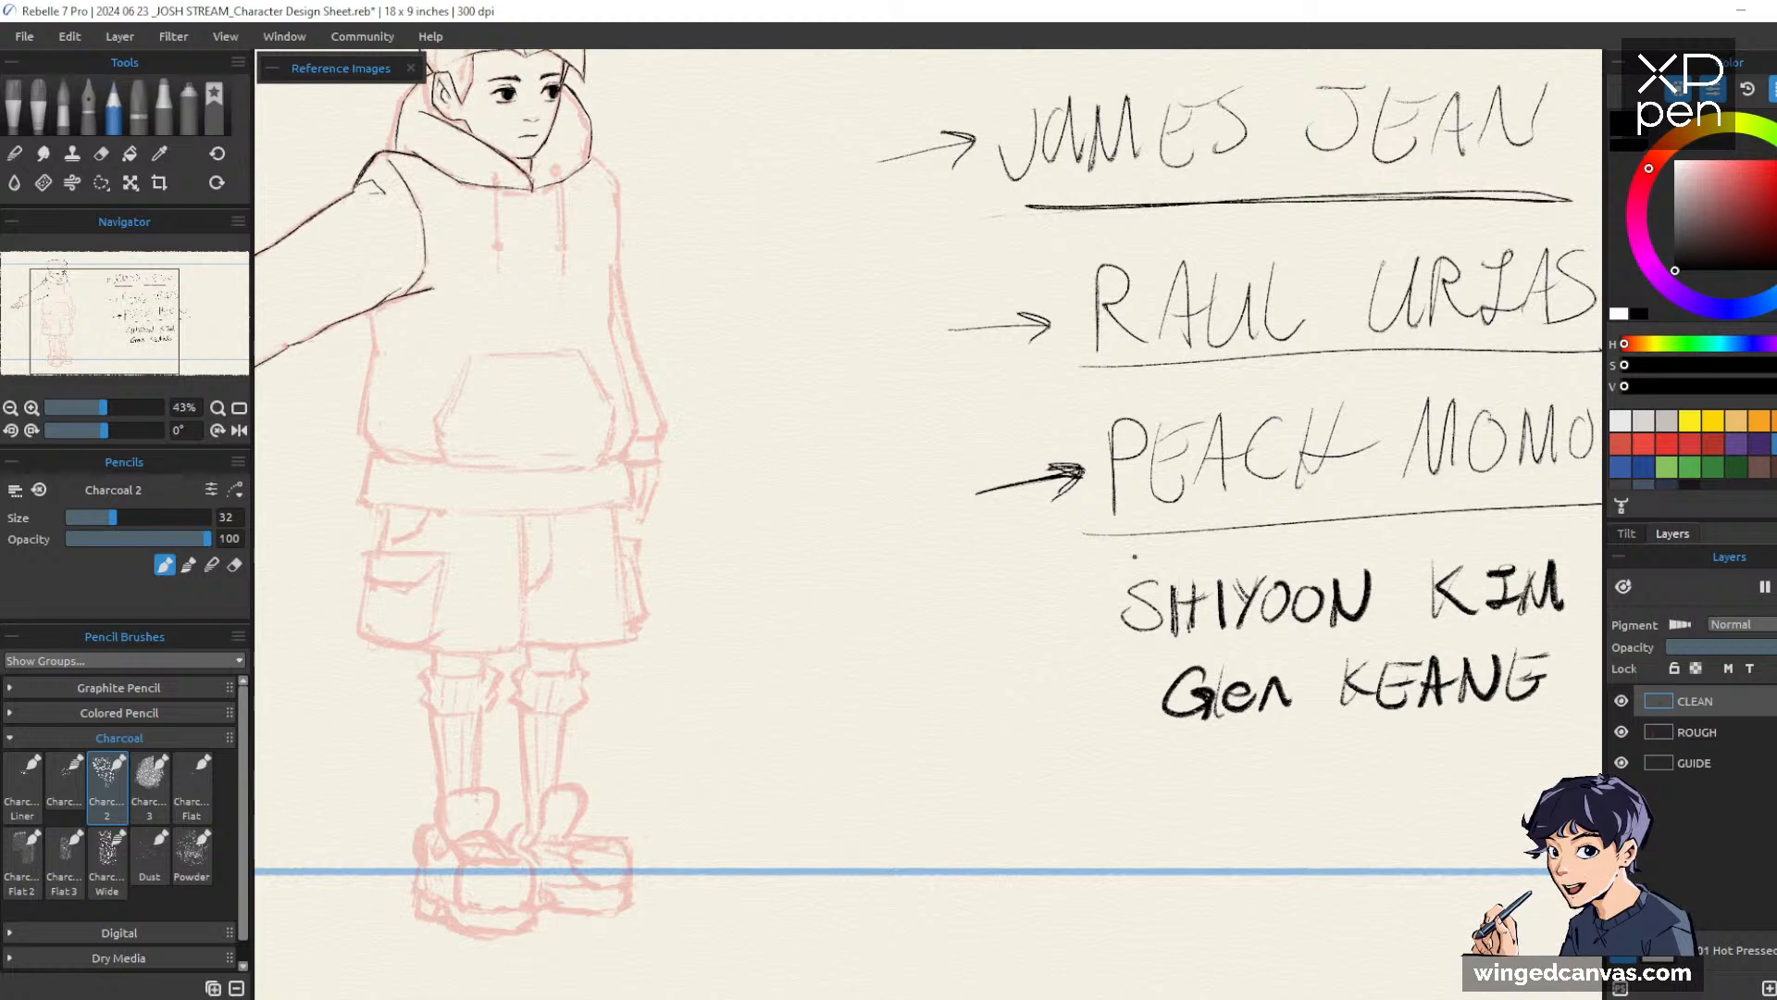
Draw a bracket around the names Shiyoon Kim and Glen Keane and darken the arrow pointing at James Jean
mouse_move(1138, 559)
left_mouse_down()
mouse_move(1079, 583)
mouse_move(1092, 734)
mouse_move(1240, 739)
left_mouse_up()
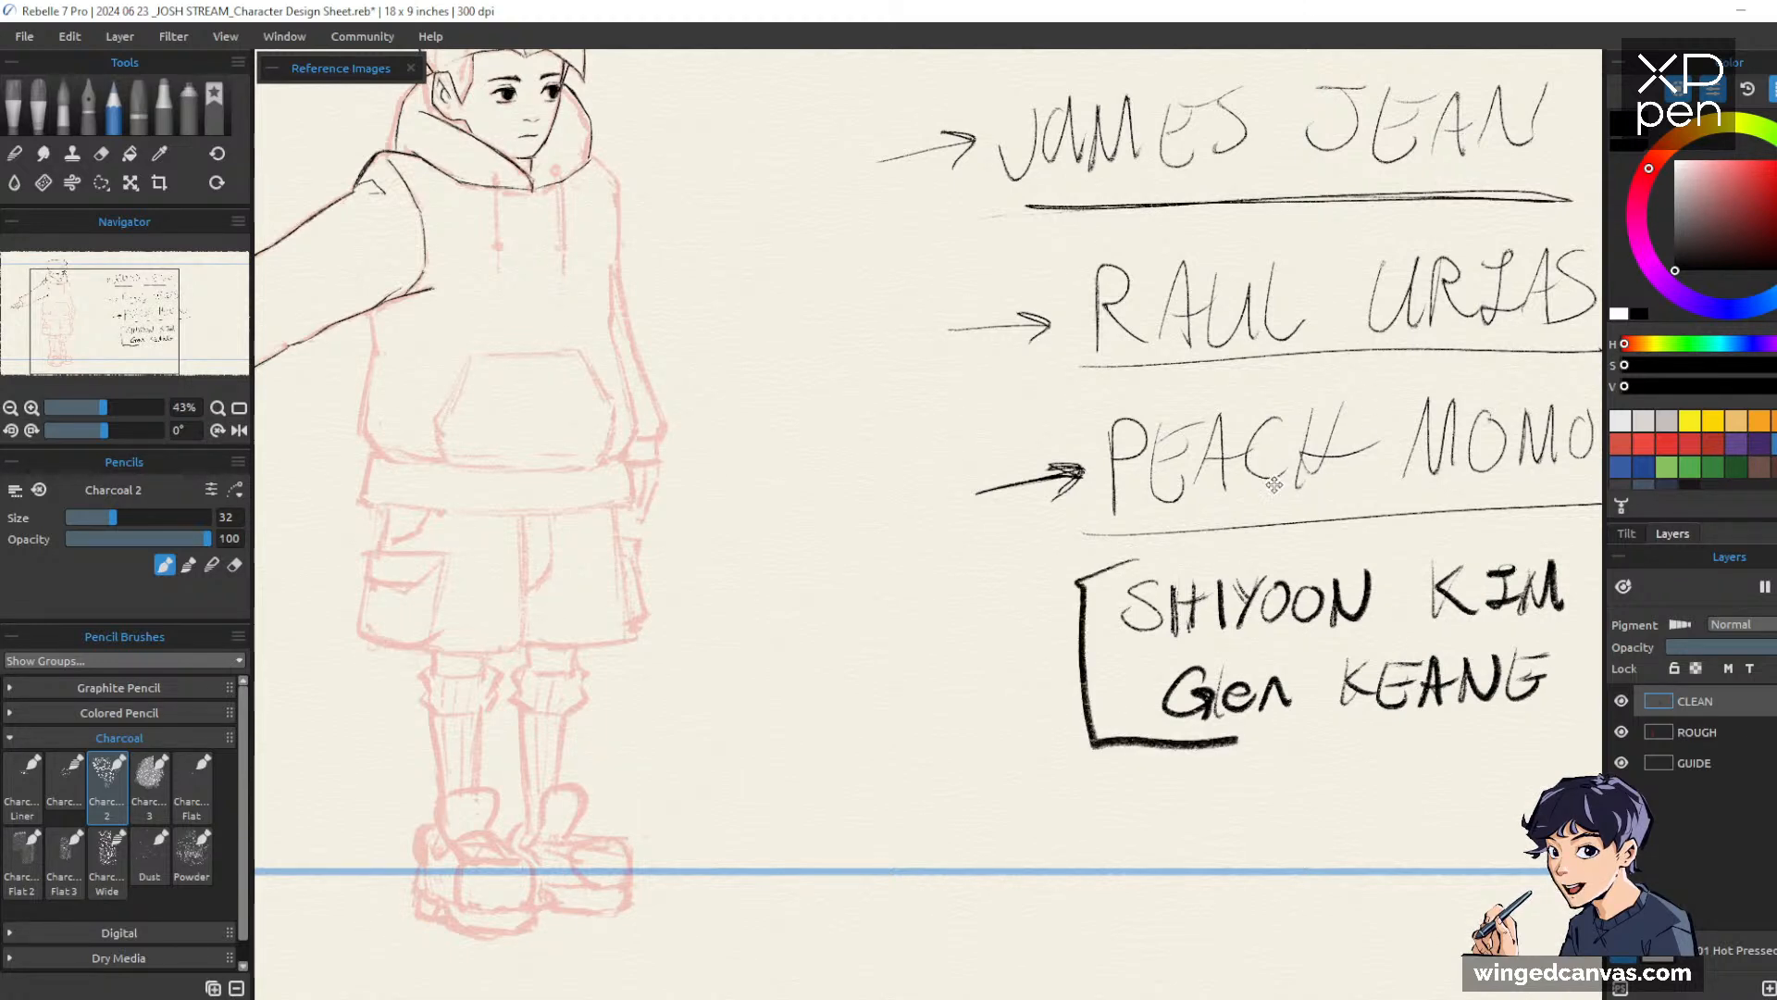
mouse_move(945, 396)
left_mouse_down()
mouse_move(1217, 516)
mouse_move(1329, 603)
mouse_move(936, 540)
mouse_move(999, 562)
left_mouse_up()
left_click_drag(922, 314, 1116, 268)
mouse_move(1067, 263)
left_mouse_down()
mouse_move(1119, 271)
mouse_move(1086, 297)
left_mouse_up()
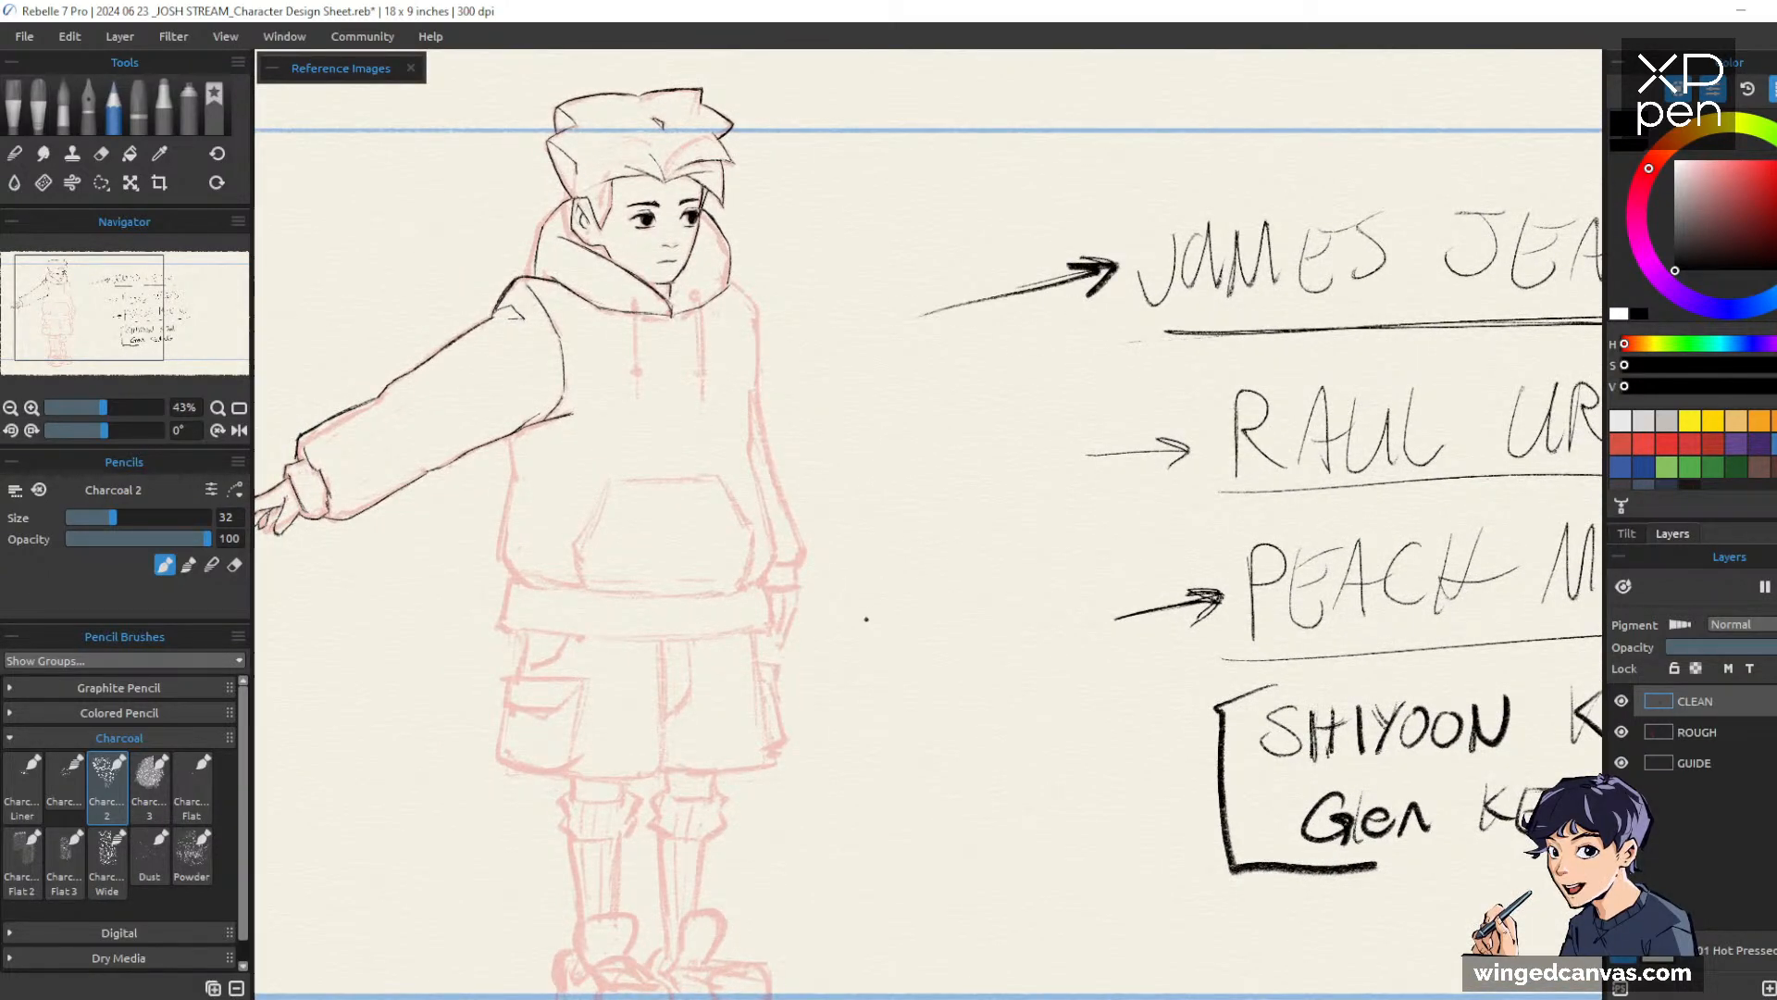
Switch back to the Charcoal Liner at size 20 and thicken the hood's outer outline from the ear to the shoulder
left_click_drag(1084, 331, 1319, 415)
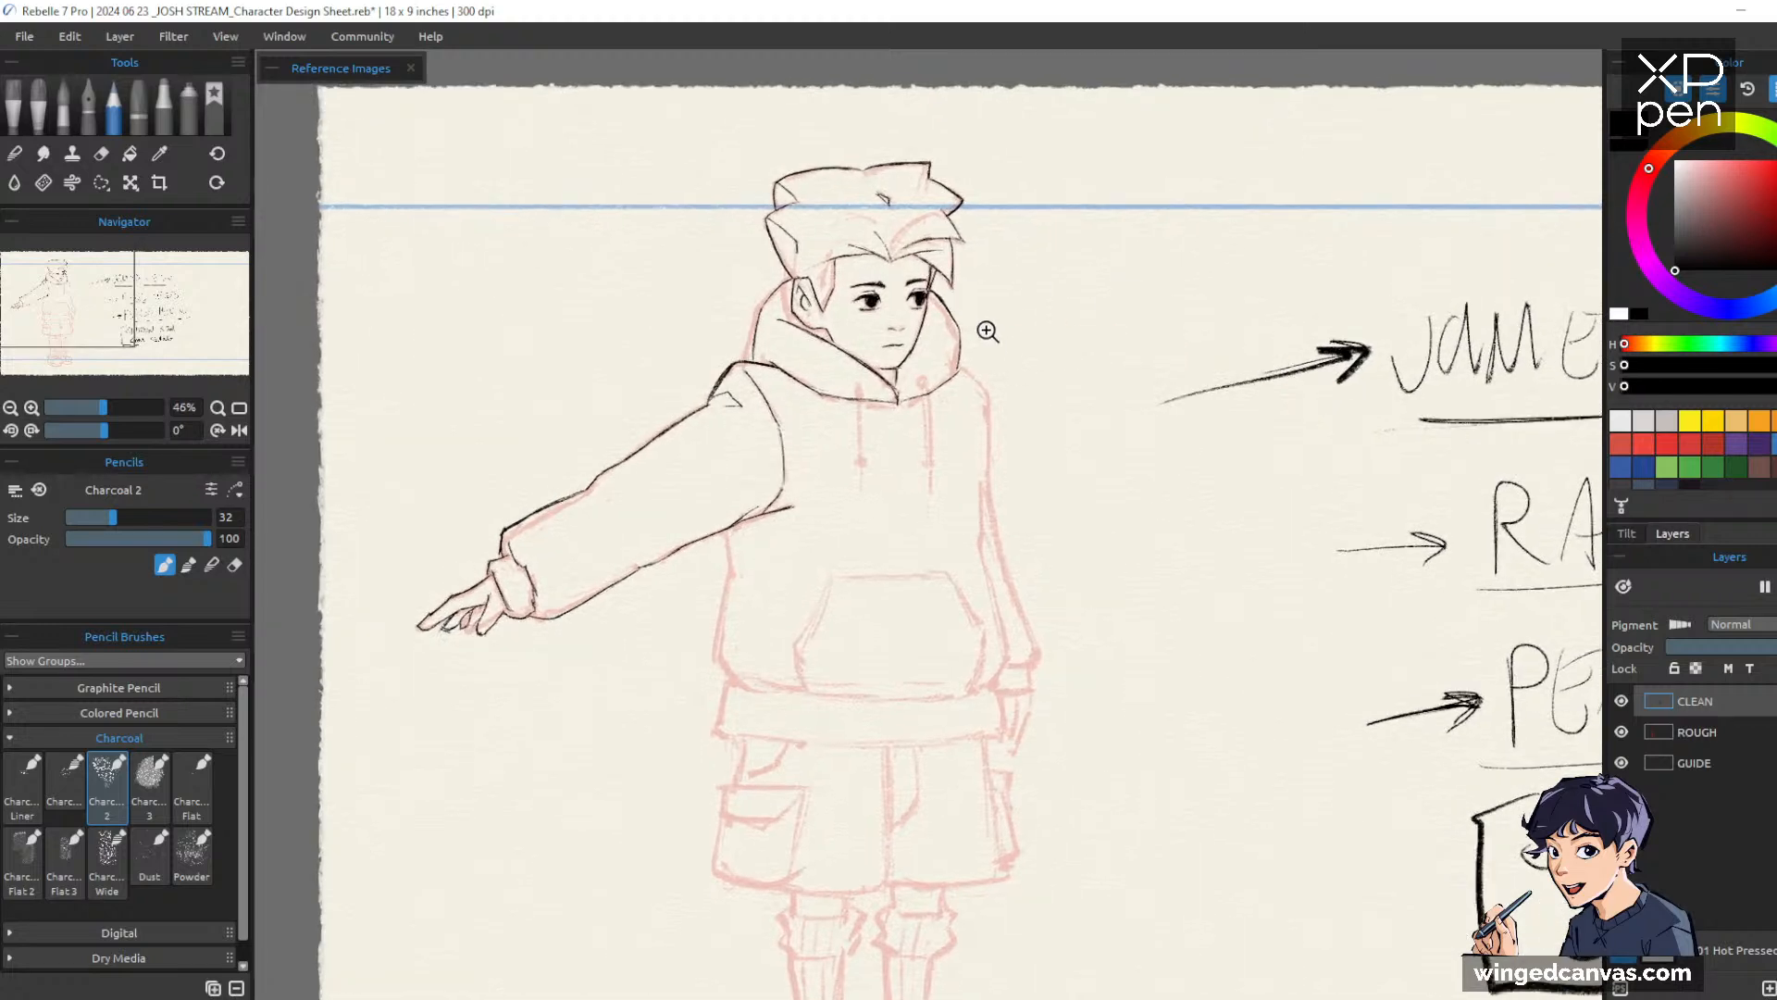
left_click_drag(987, 329, 1001, 297)
left_click_drag(1078, 442, 1238, 428)
left_click(33, 787)
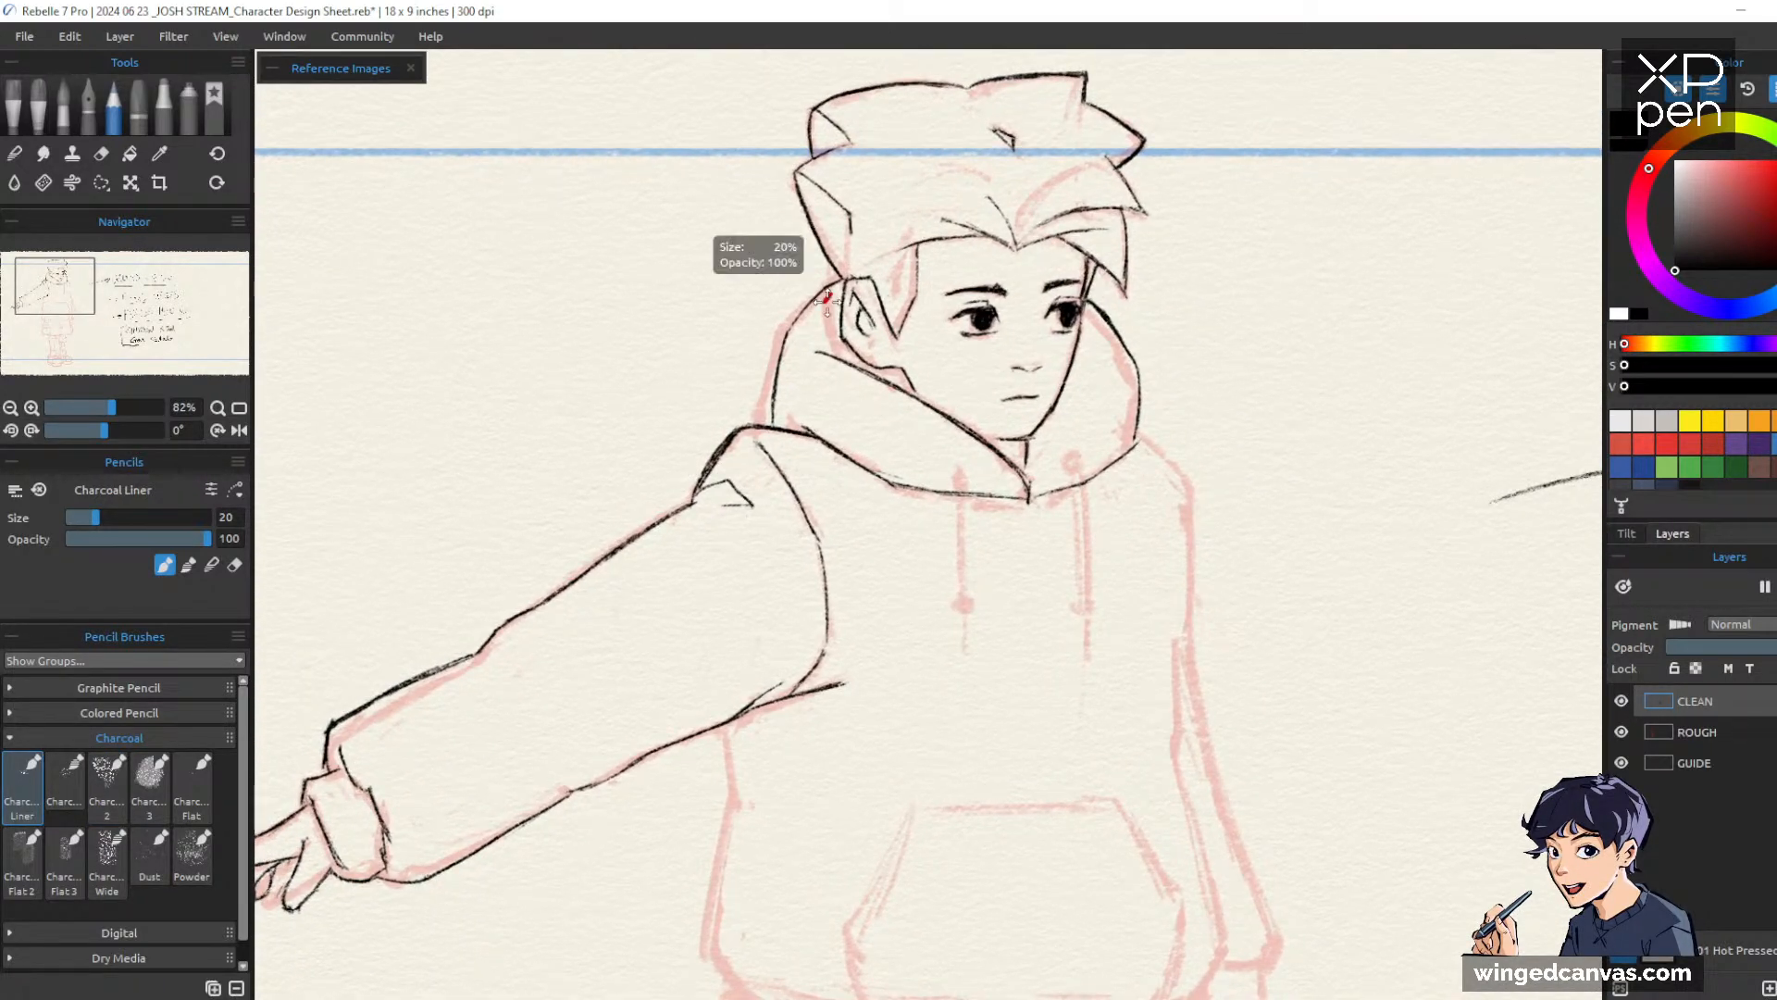
left_click_drag(821, 323, 843, 263)
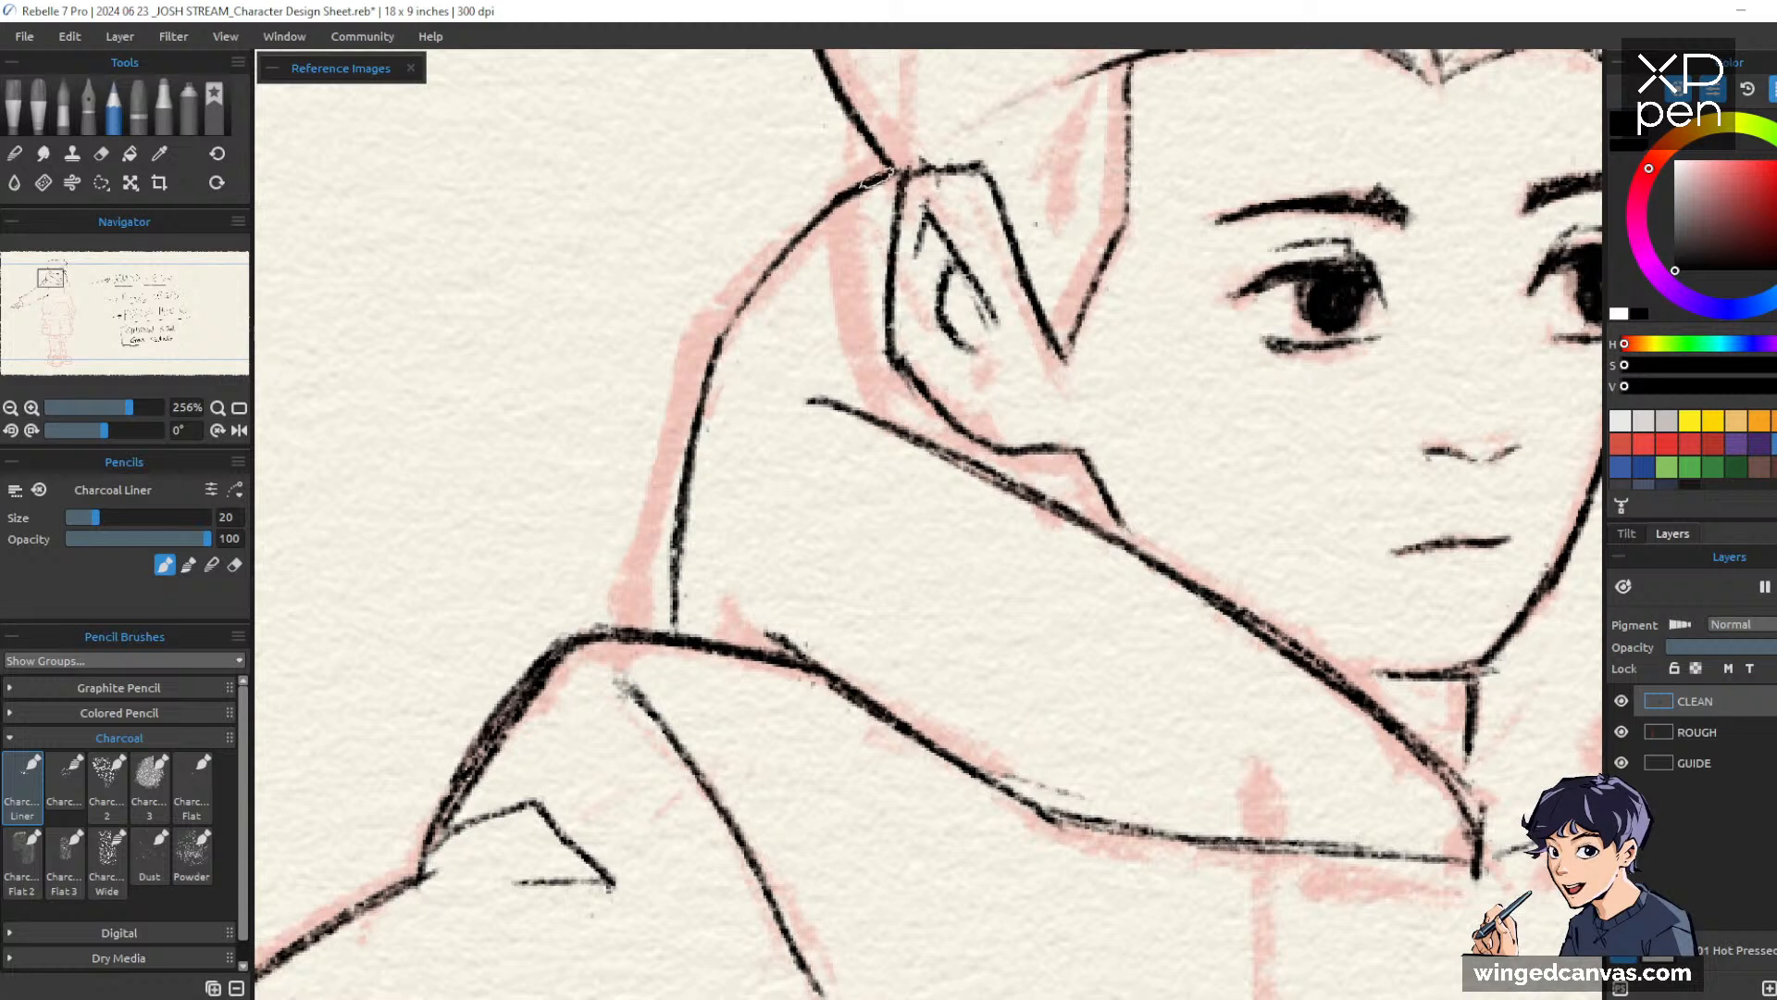
mouse_move(882, 166)
left_mouse_down()
mouse_move(828, 197)
mouse_move(724, 320)
mouse_move(666, 625)
left_mouse_up()
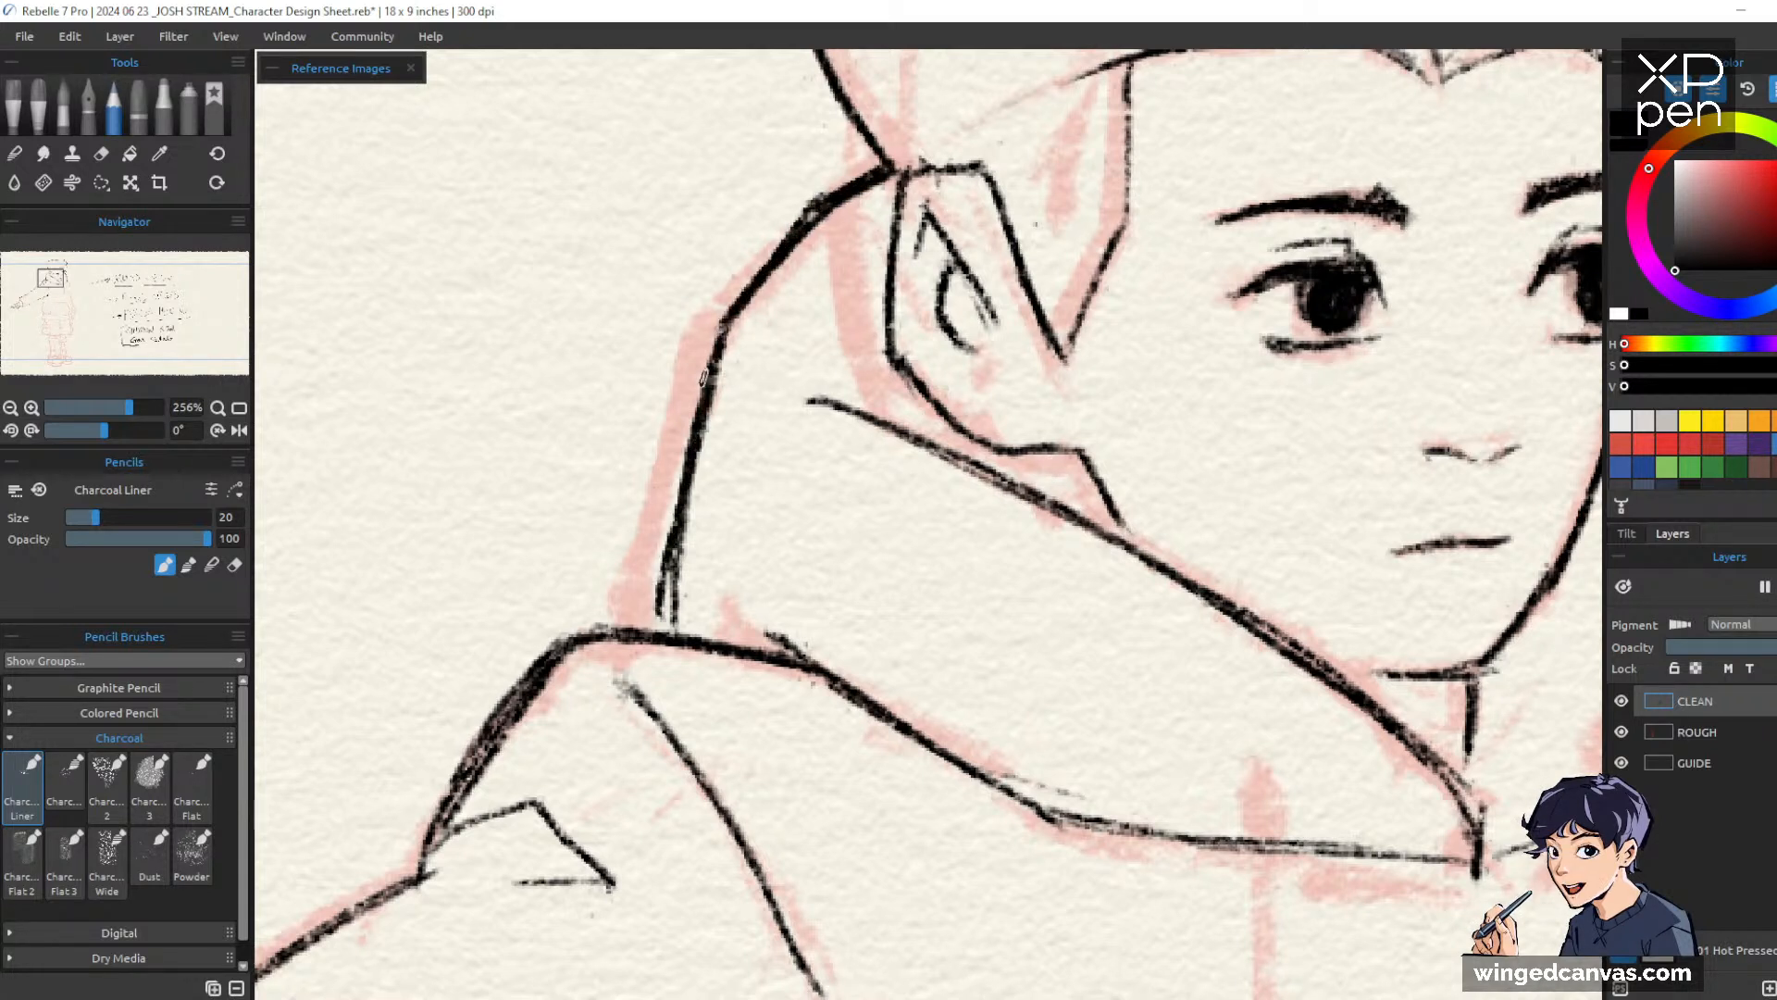
left_click_drag(717, 342, 669, 634)
left_click_drag(678, 483, 666, 631)
left_click_drag(1264, 365, 1234, 435)
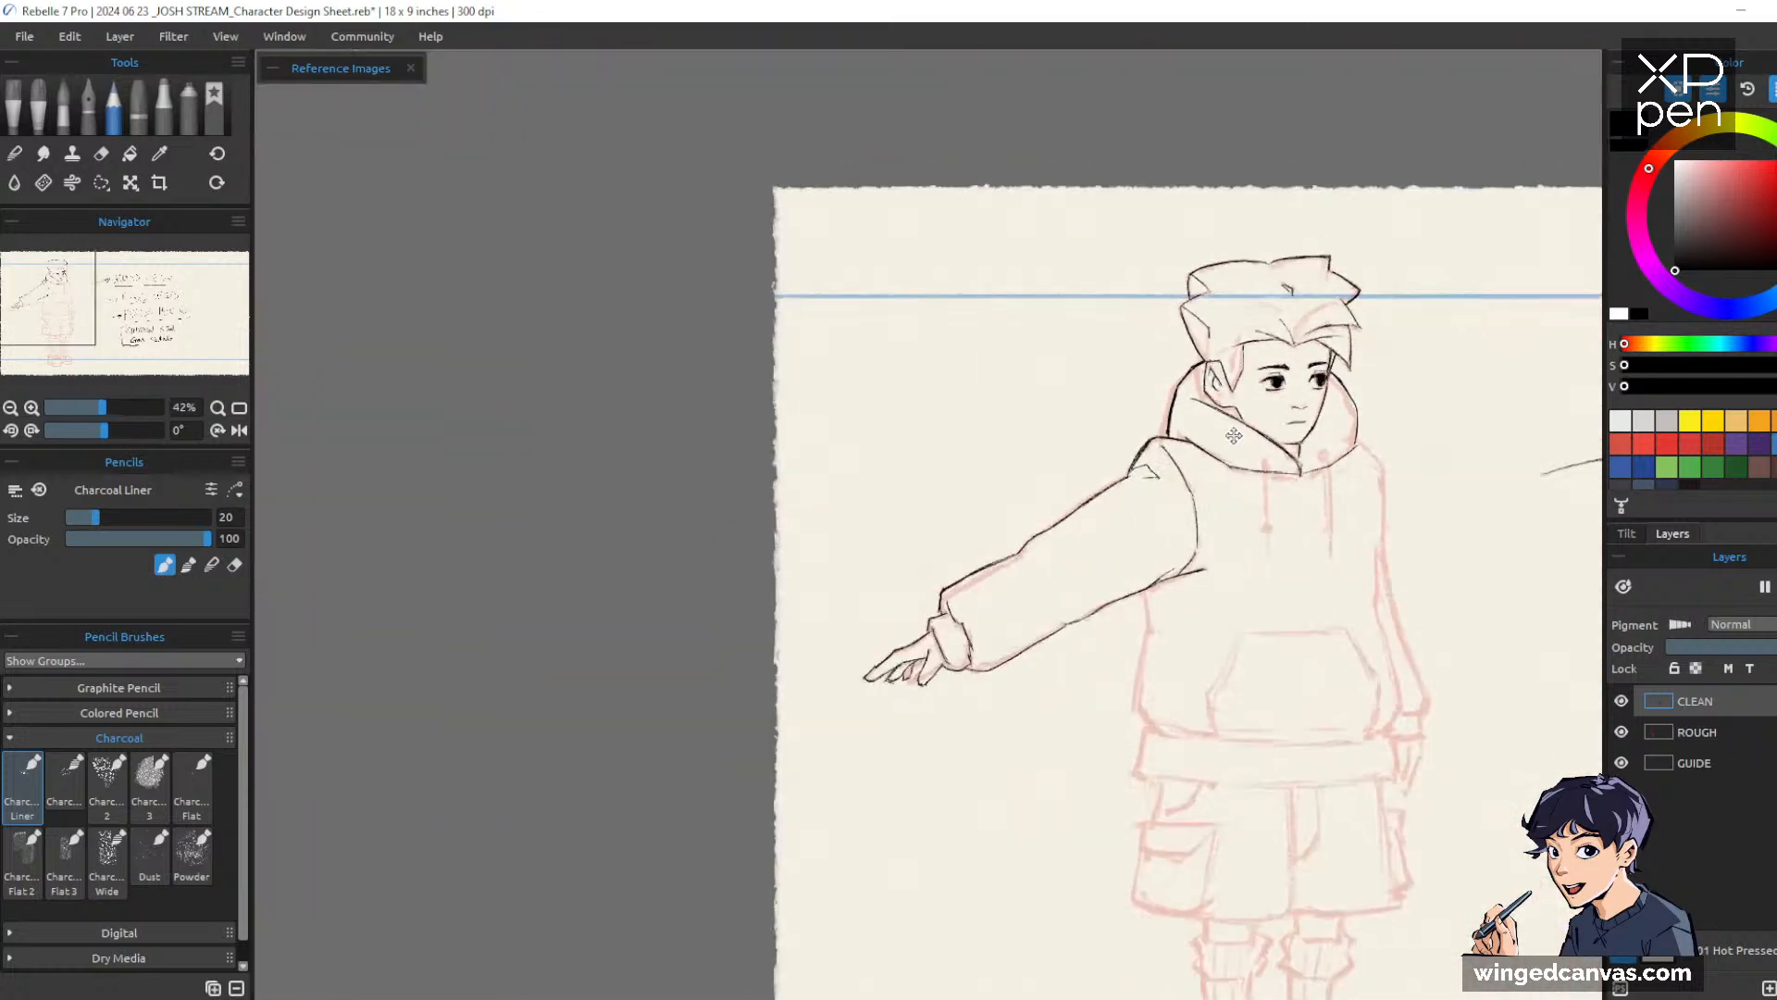
Ink the hoodie's shoulder and upper sleeve outline on the lowered-arm side, starting from the hood
left_click_drag(1345, 574, 1150, 476)
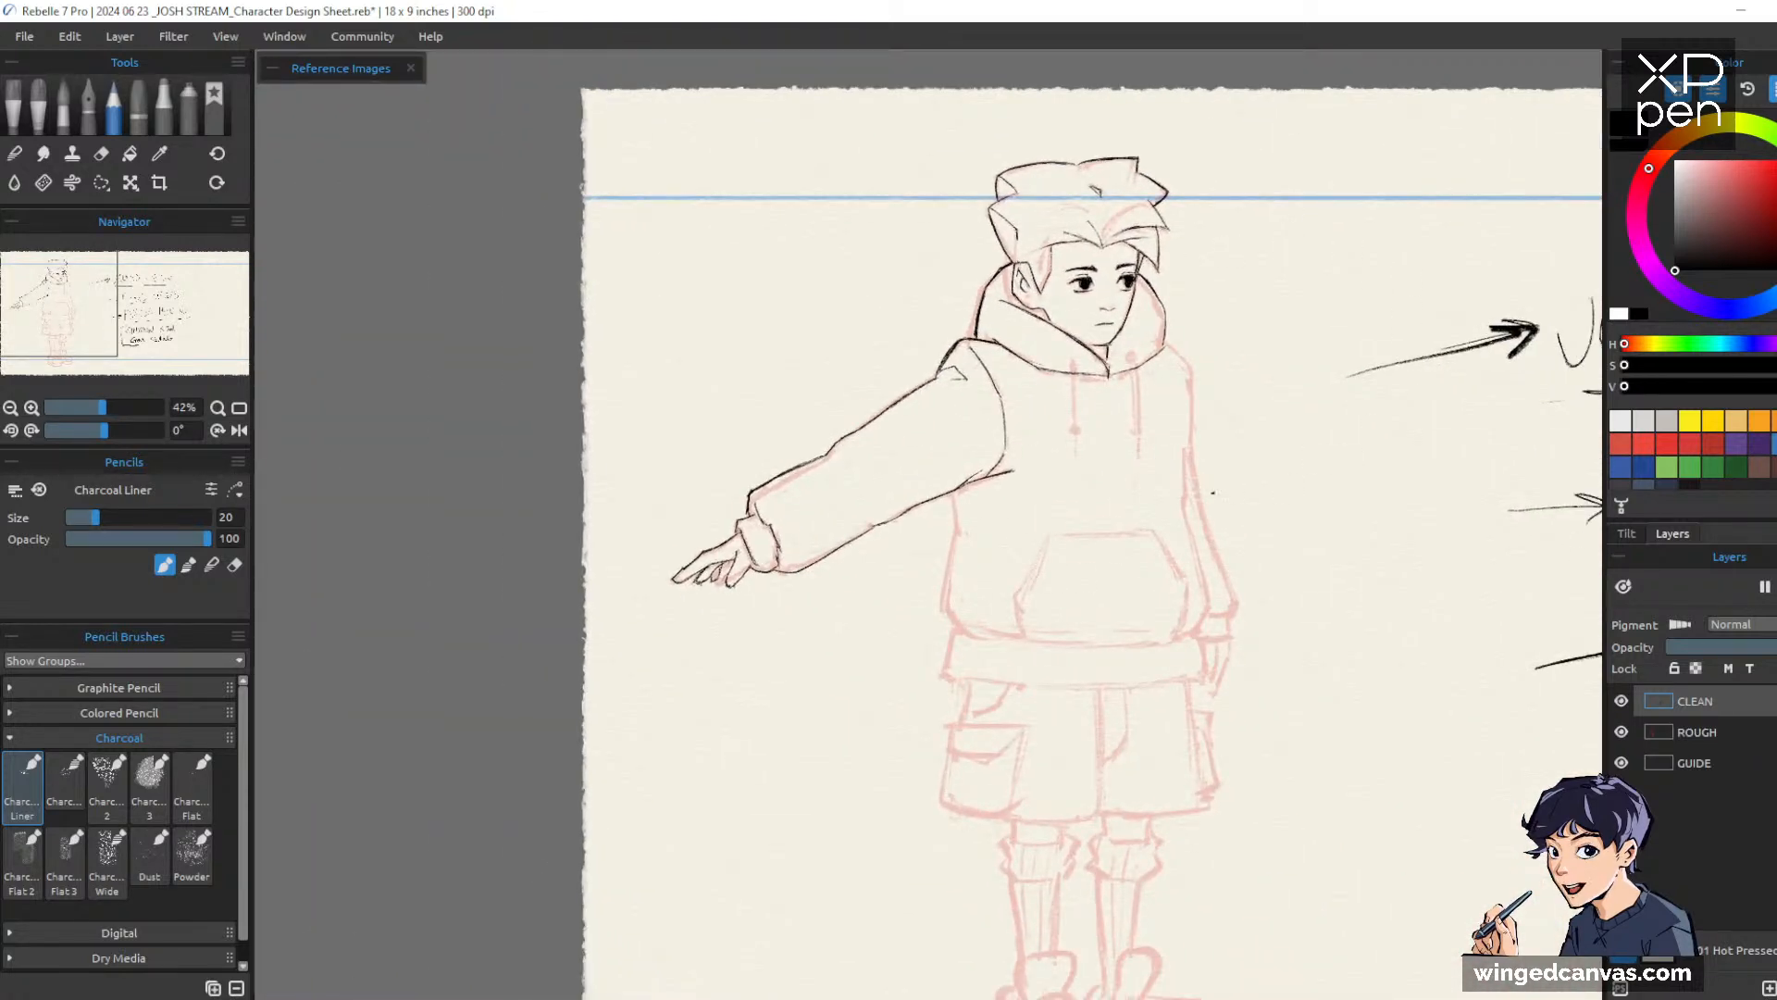
left_click_drag(1333, 639, 839, 515)
left_click_drag(1441, 443, 1286, 483)
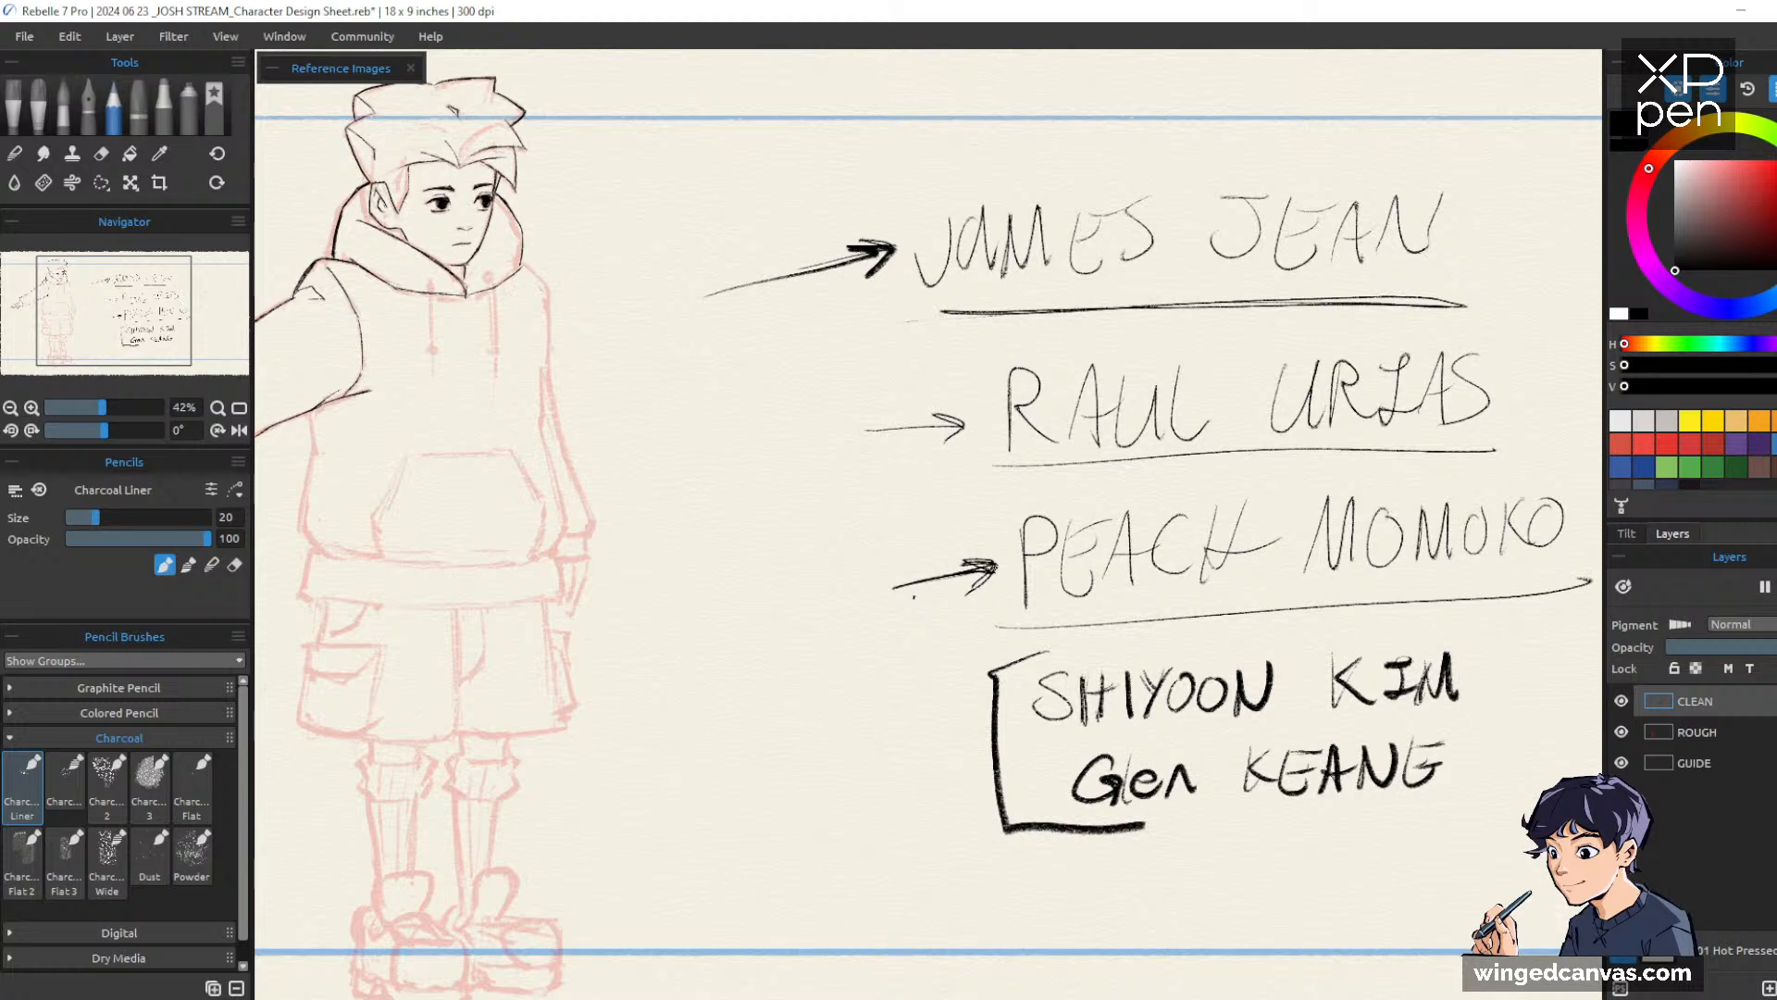
left_click_drag(1042, 434, 1457, 486)
left_click_drag(966, 276, 973, 243)
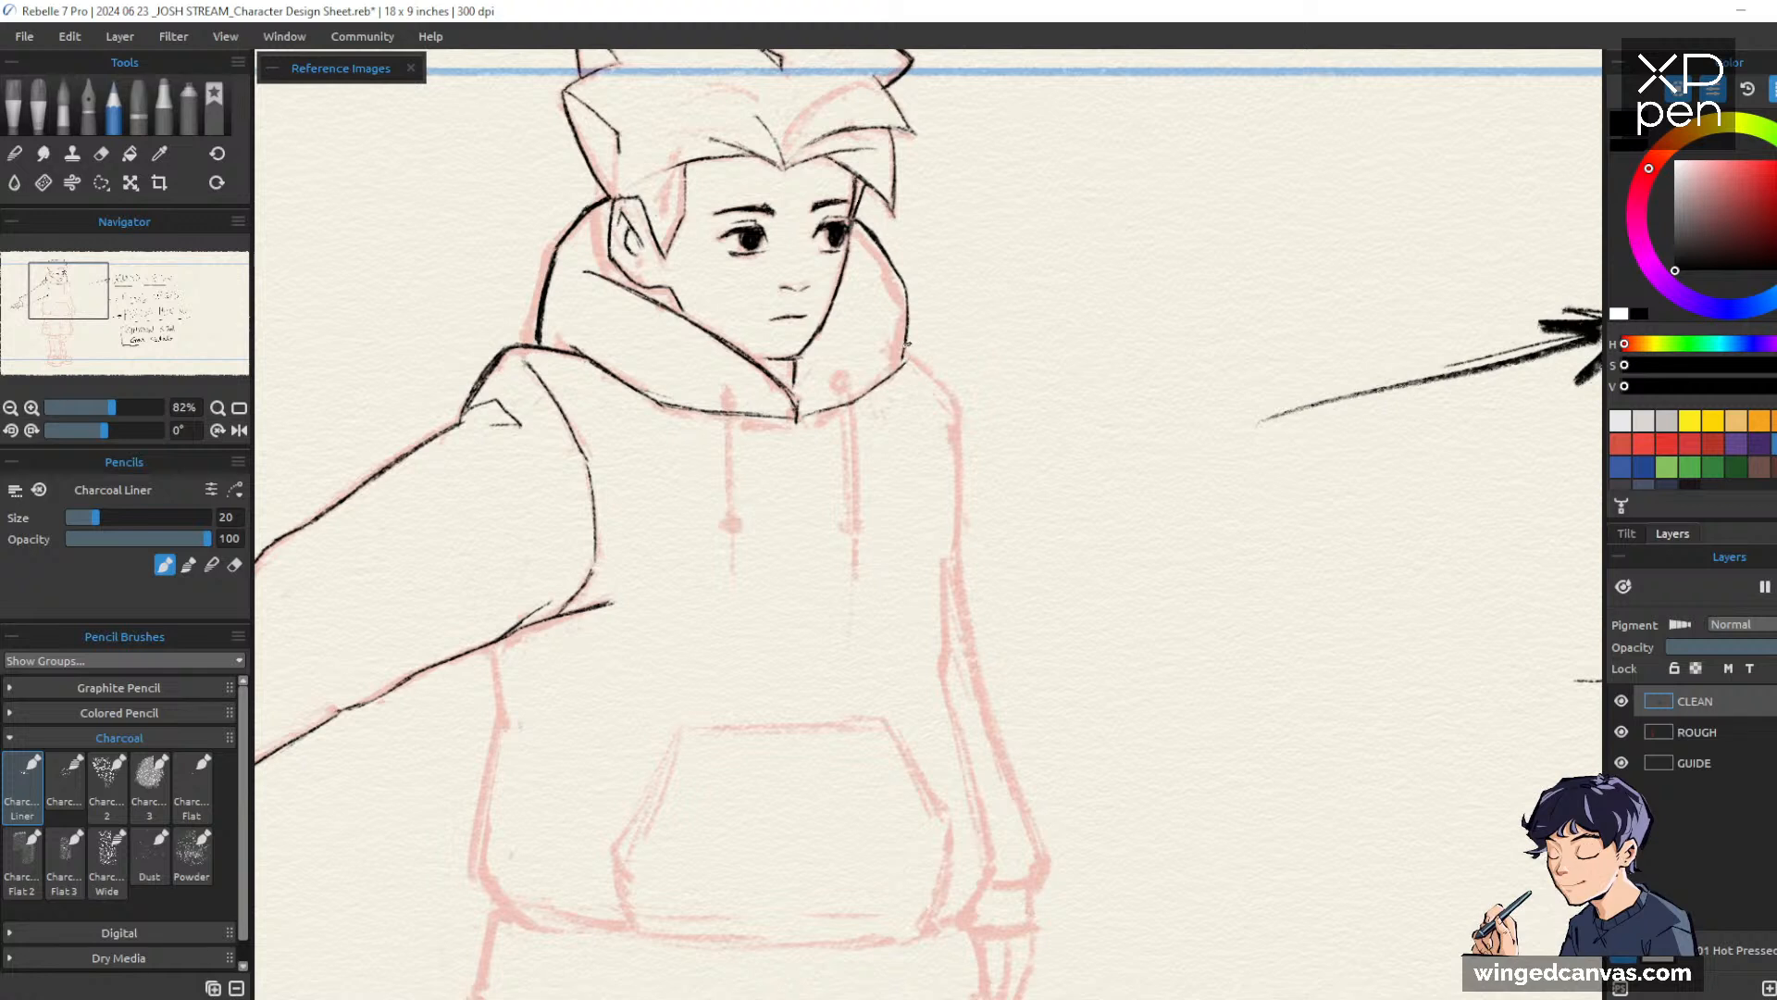
mouse_move(907, 347)
left_mouse_down()
mouse_move(957, 382)
mouse_move(962, 450)
left_mouse_up()
left_click_drag(960, 381, 961, 529)
left_click_drag(958, 379, 1103, 320)
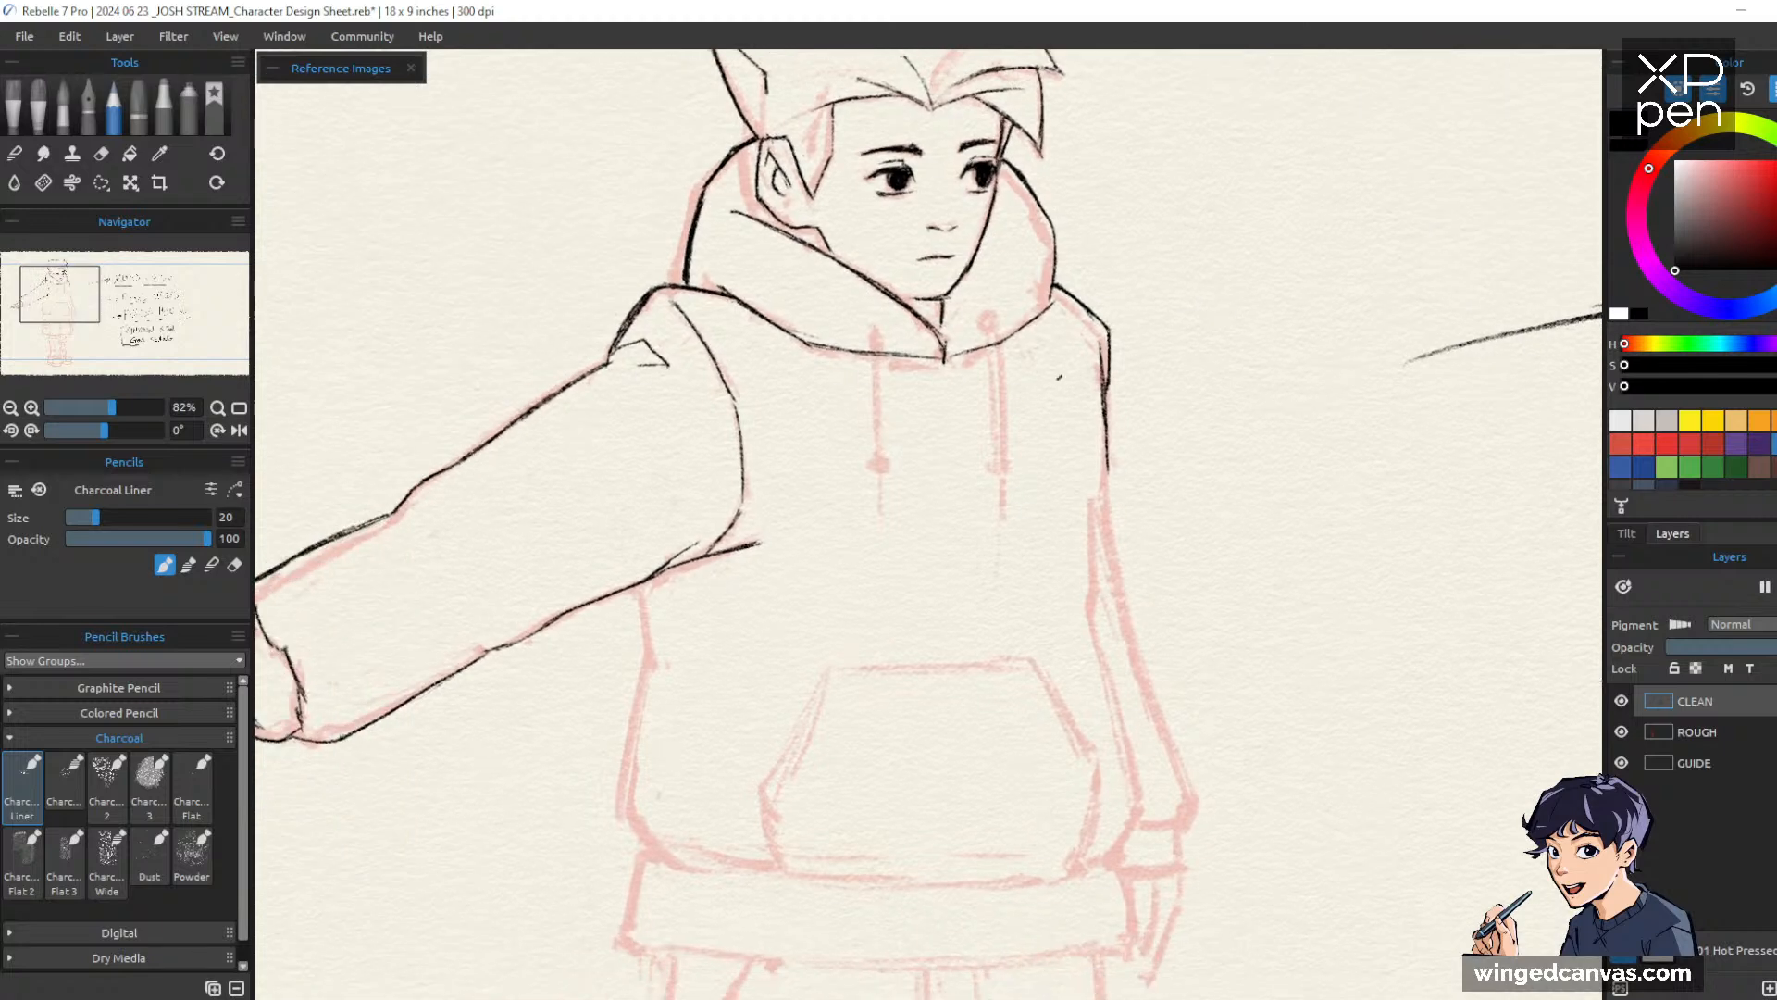
Ink the hoodie's torso edge from beneath the outstretched arm down to the curve above the waistband
left_click_drag(1081, 384, 1079, 586)
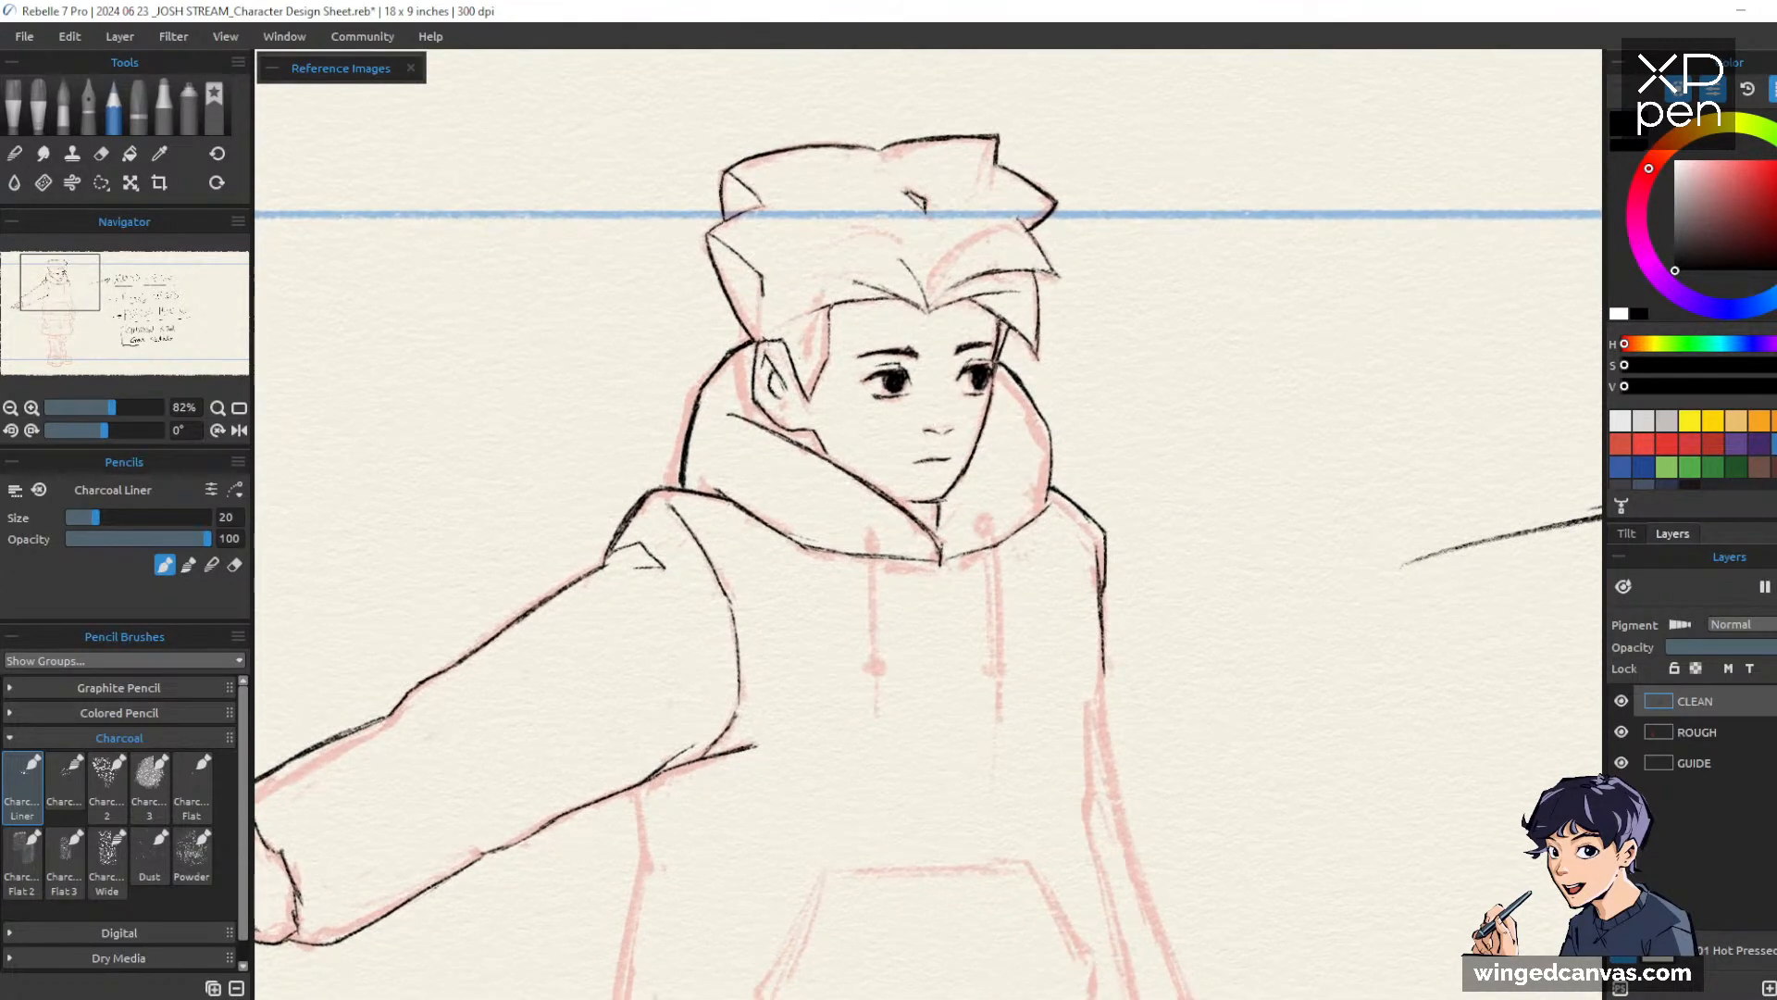
left_click_drag(1235, 468, 1190, 349)
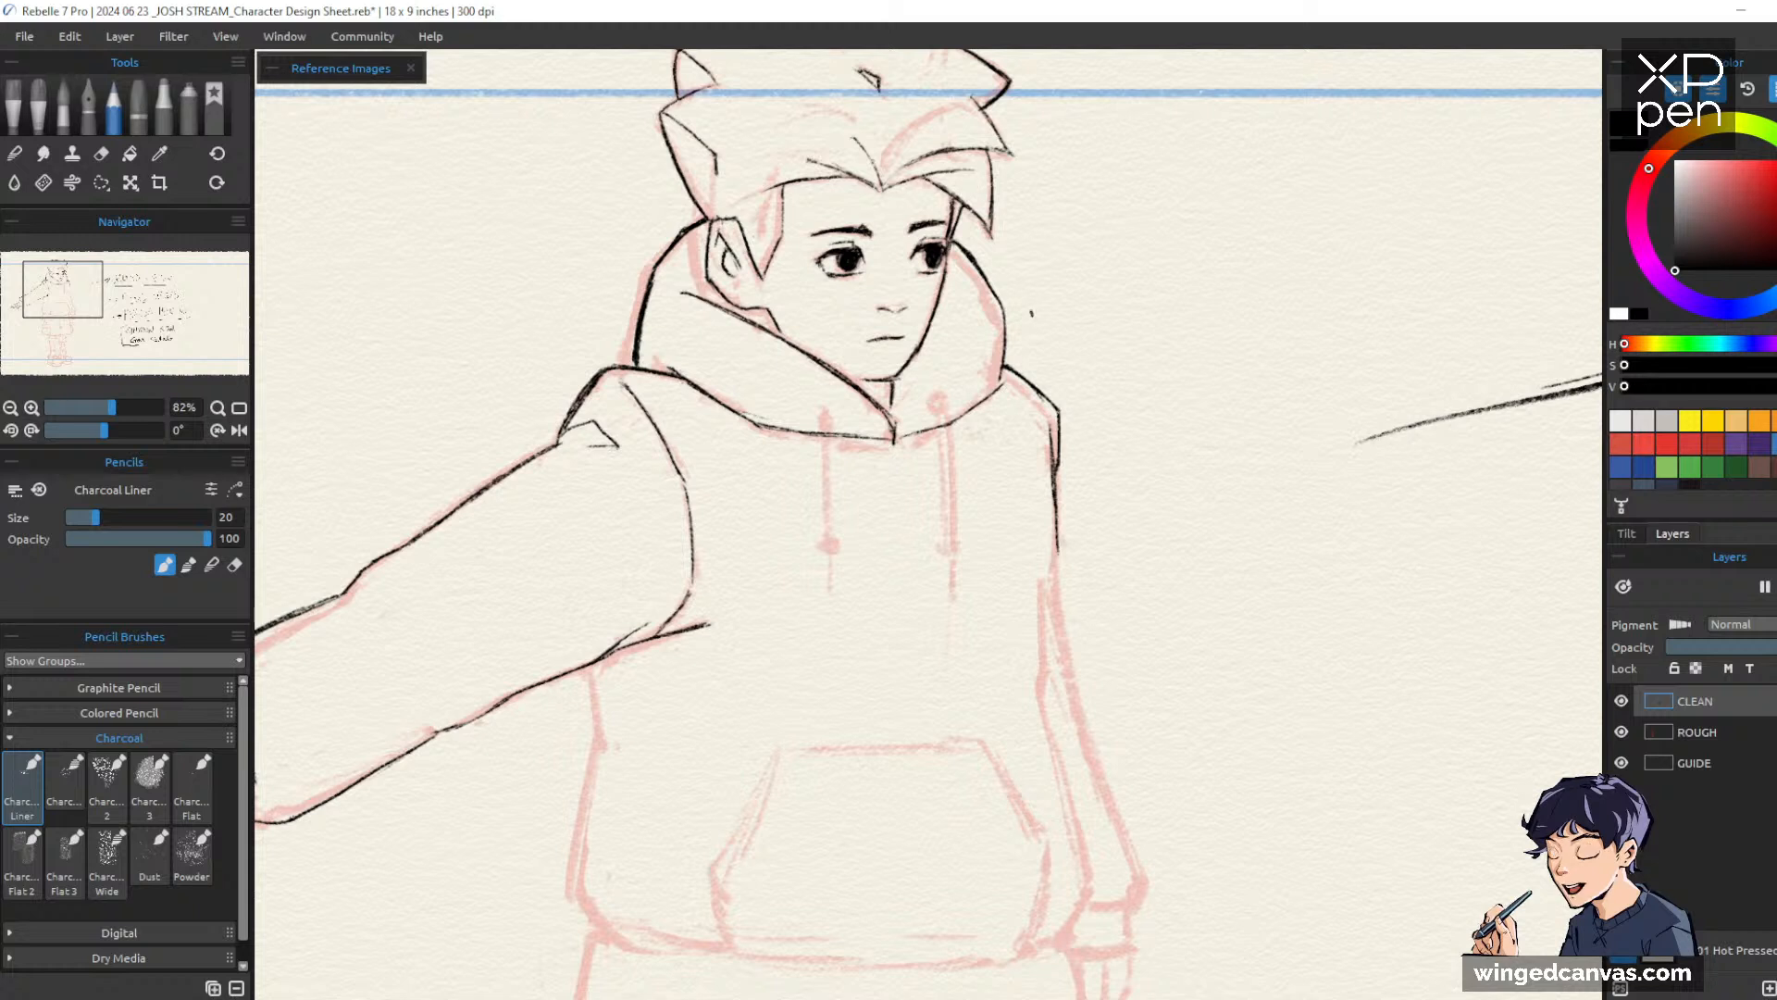
left_click_drag(1114, 353, 1155, 266)
mouse_move(631, 575)
left_mouse_down()
mouse_move(645, 657)
mouse_move(614, 796)
mouse_move(678, 859)
left_mouse_up()
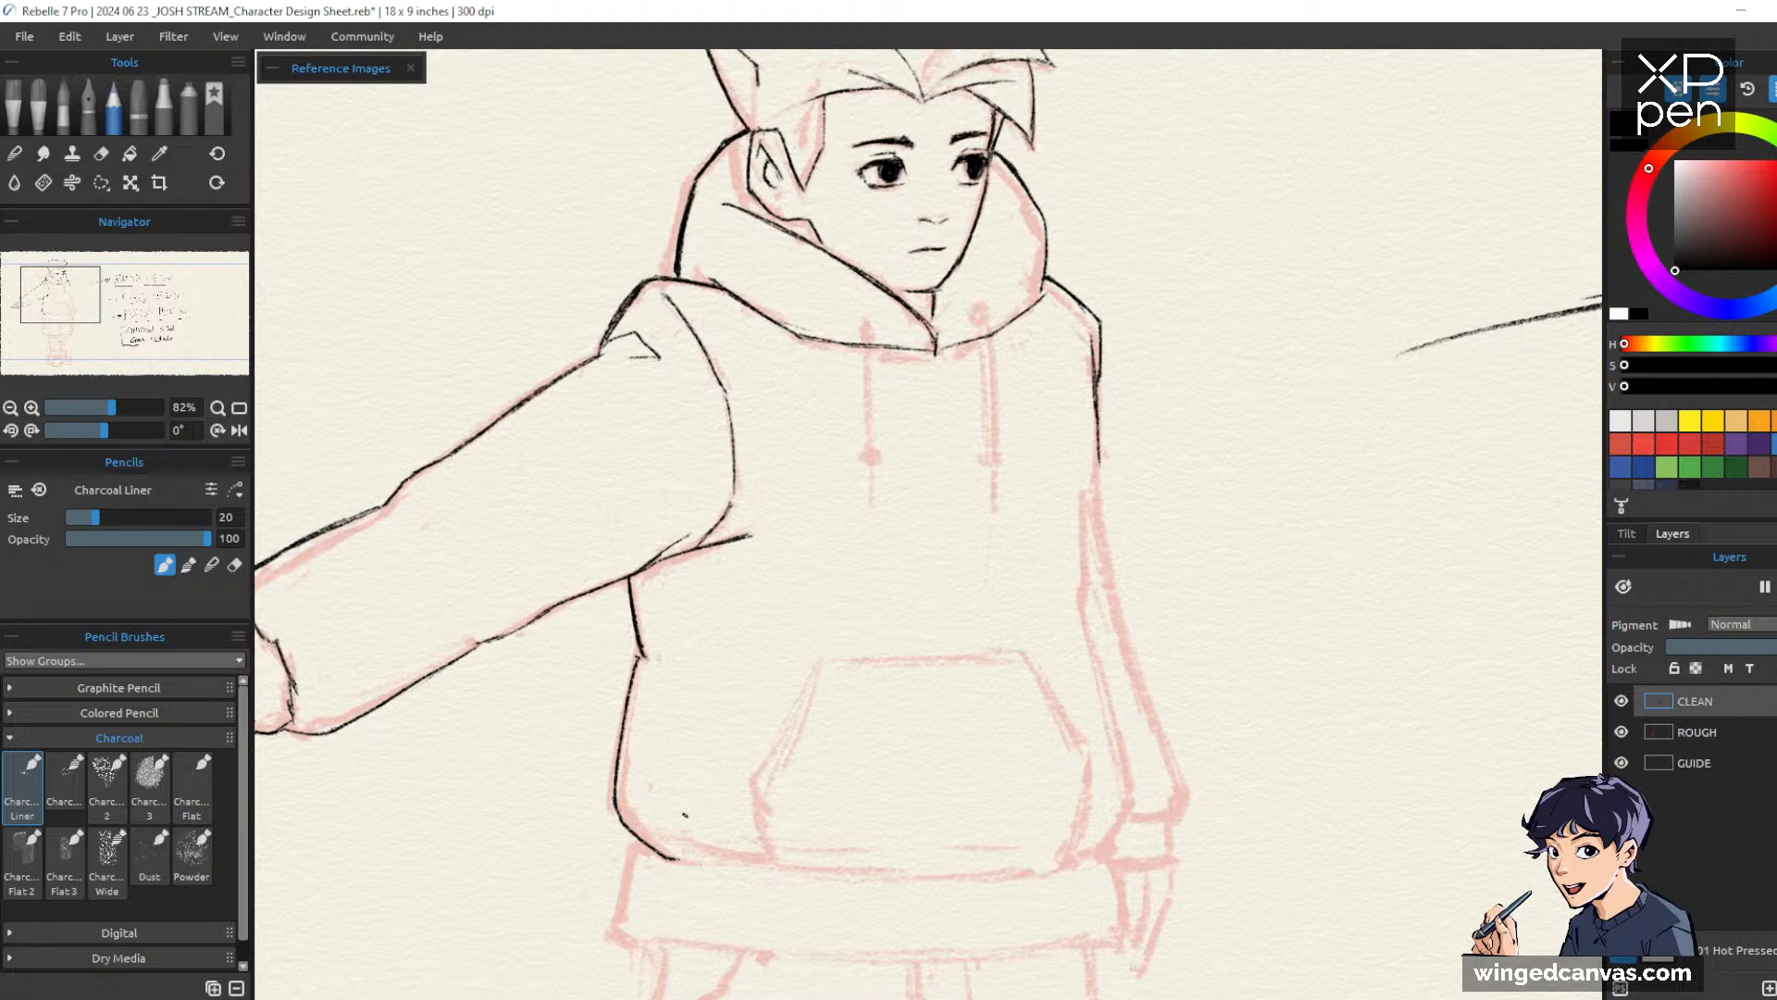
left_click_drag(1249, 445, 1309, 430)
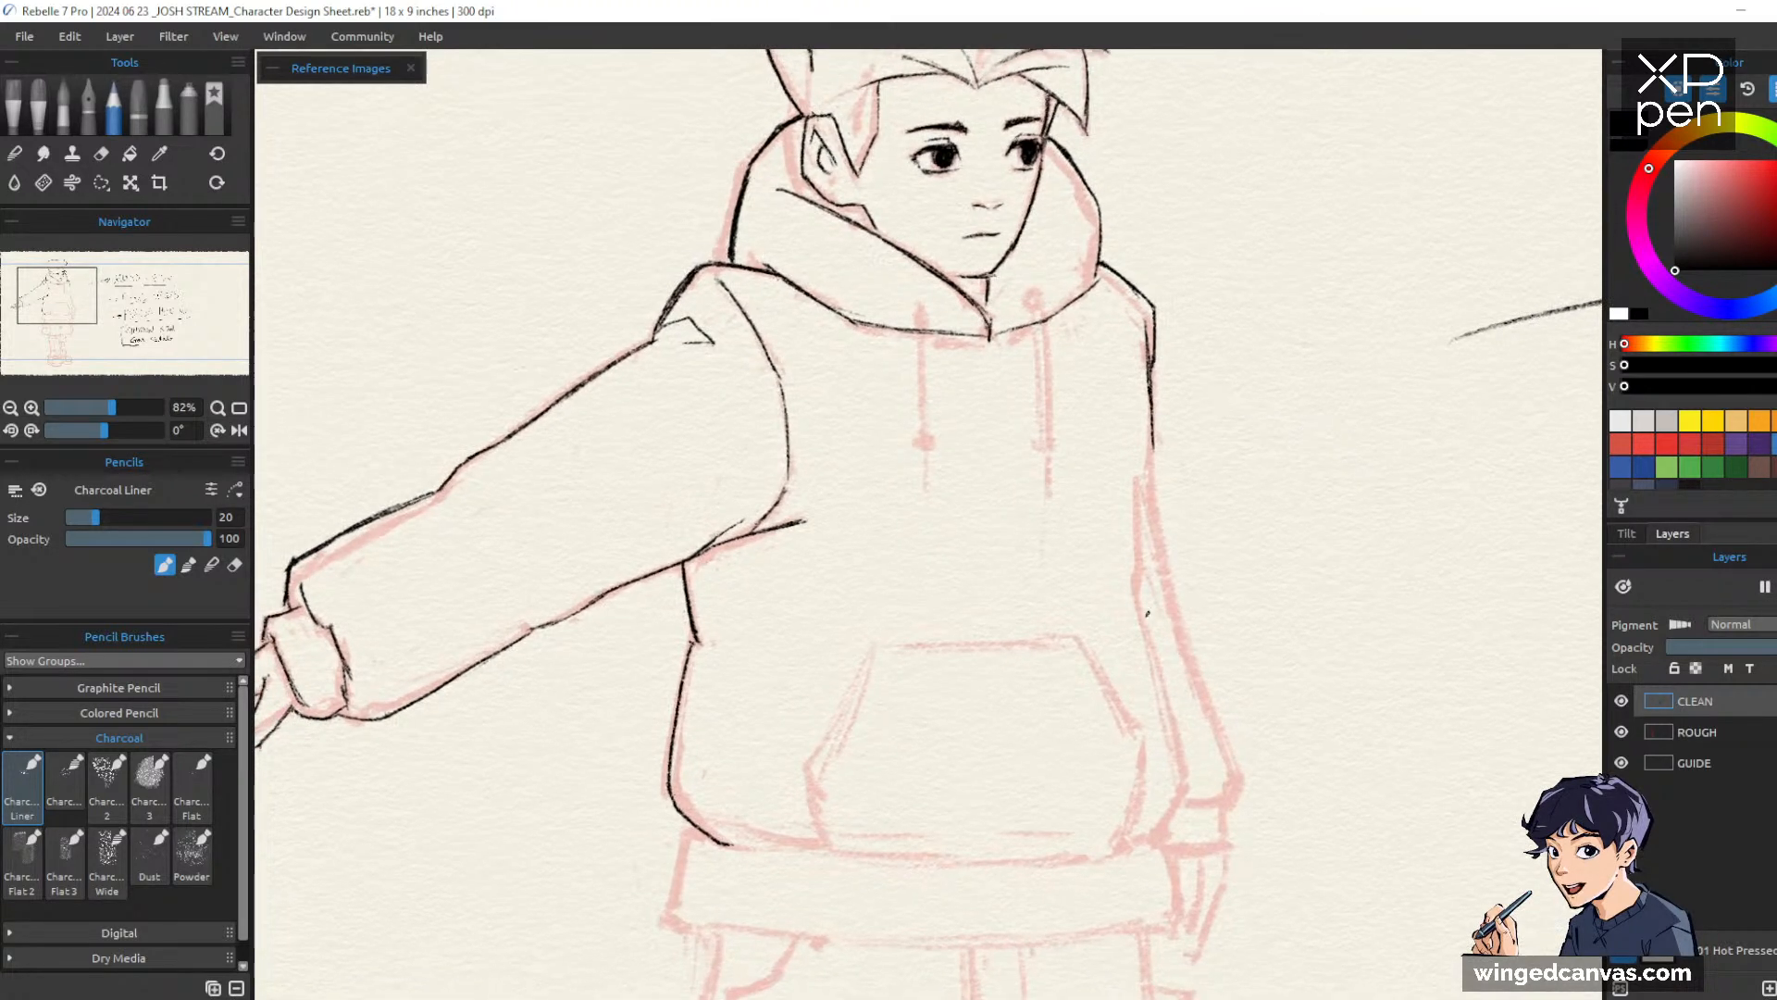
Ink the hoodie's torso edge along the lowered arm down to the waistband and thicken its lower part
mouse_move(1152, 437)
left_mouse_down()
mouse_move(1136, 588)
mouse_move(1183, 779)
mouse_move(1143, 840)
left_mouse_up()
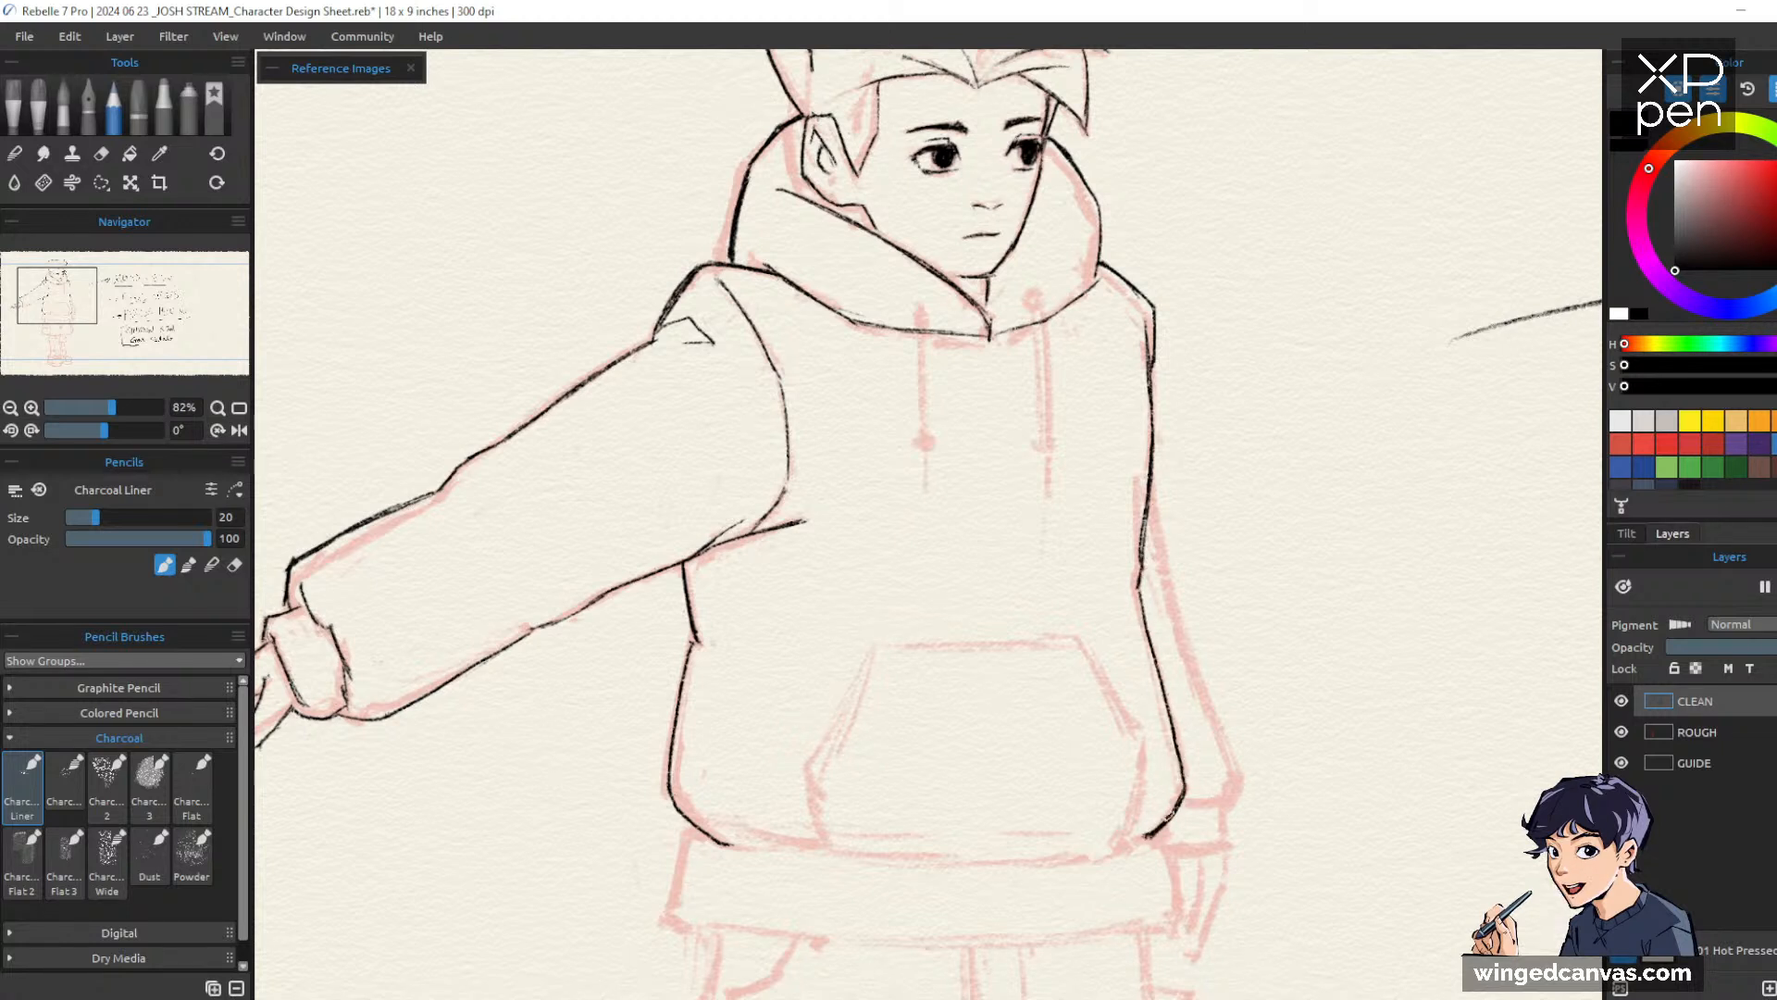
mouse_move(1150, 587)
left_mouse_down()
mouse_move(1137, 593)
mouse_move(1185, 768)
left_mouse_up()
left_click_drag(1216, 520, 1228, 523)
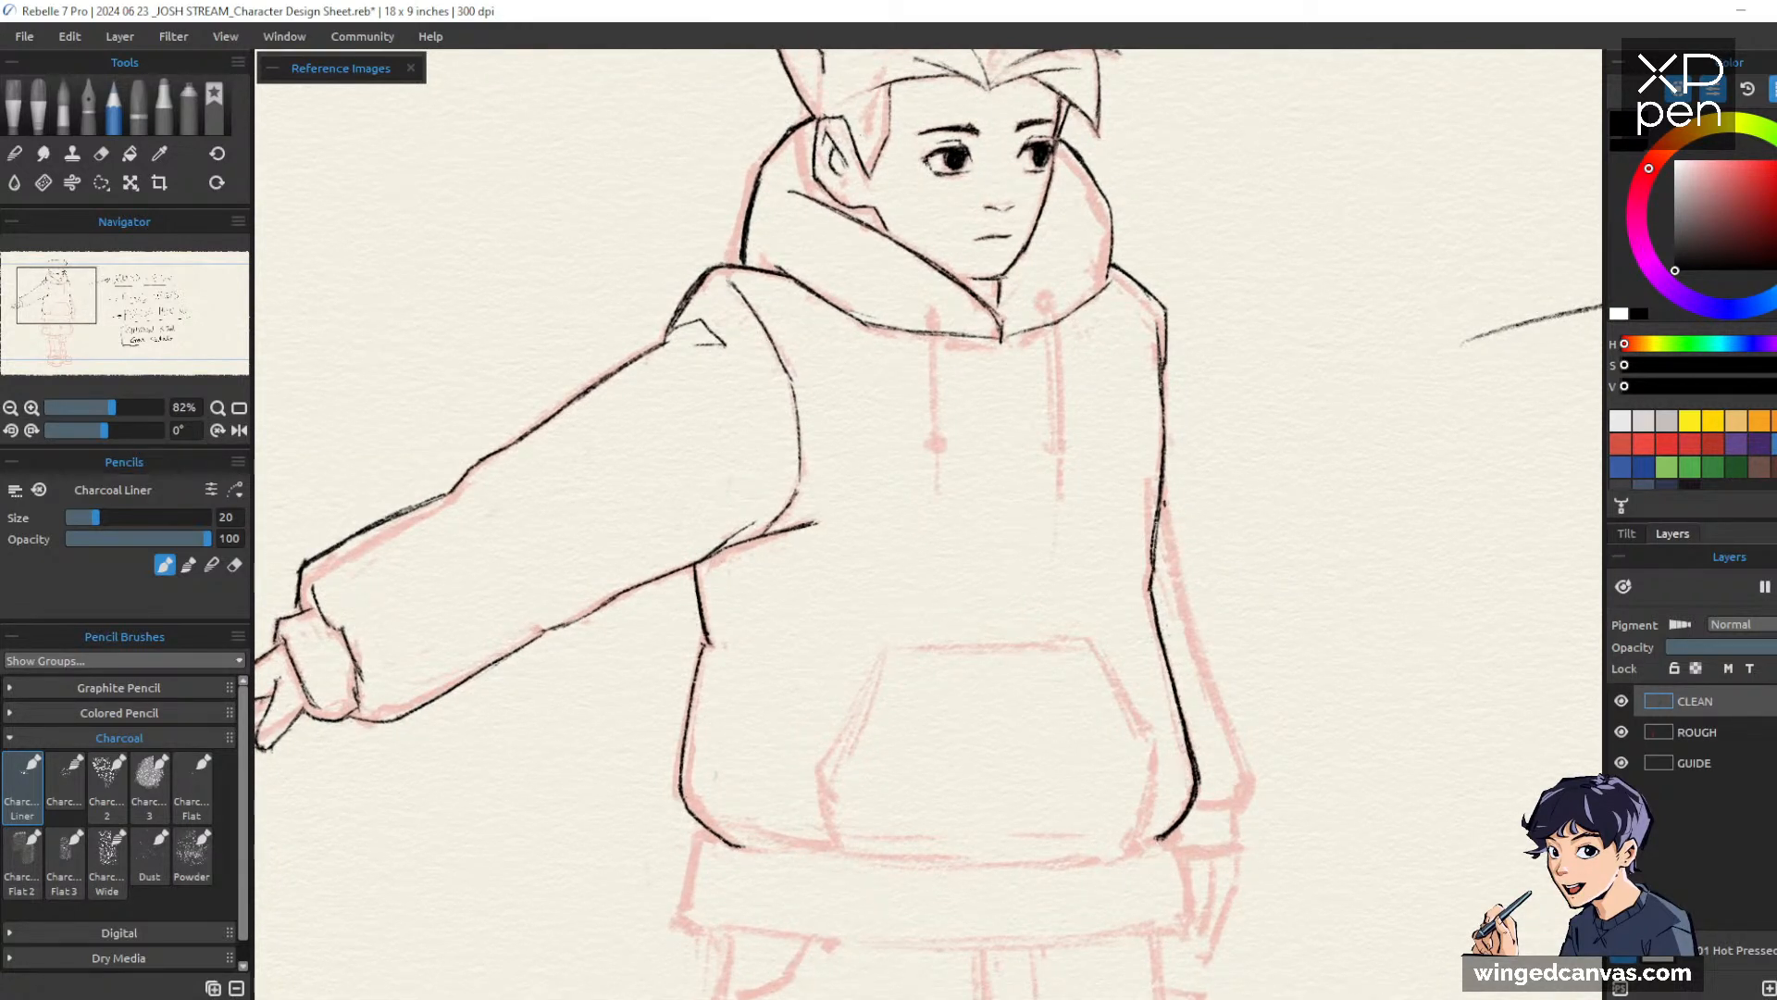
Ink the outer edge of the lowered sleeve, its bottom edge and the cuff
mouse_move(1163, 497)
left_mouse_down()
mouse_move(1180, 624)
mouse_move(1219, 718)
left_mouse_up()
mouse_move(1187, 635)
left_mouse_down()
mouse_move(1242, 788)
mouse_move(1189, 808)
mouse_move(1243, 802)
left_mouse_up()
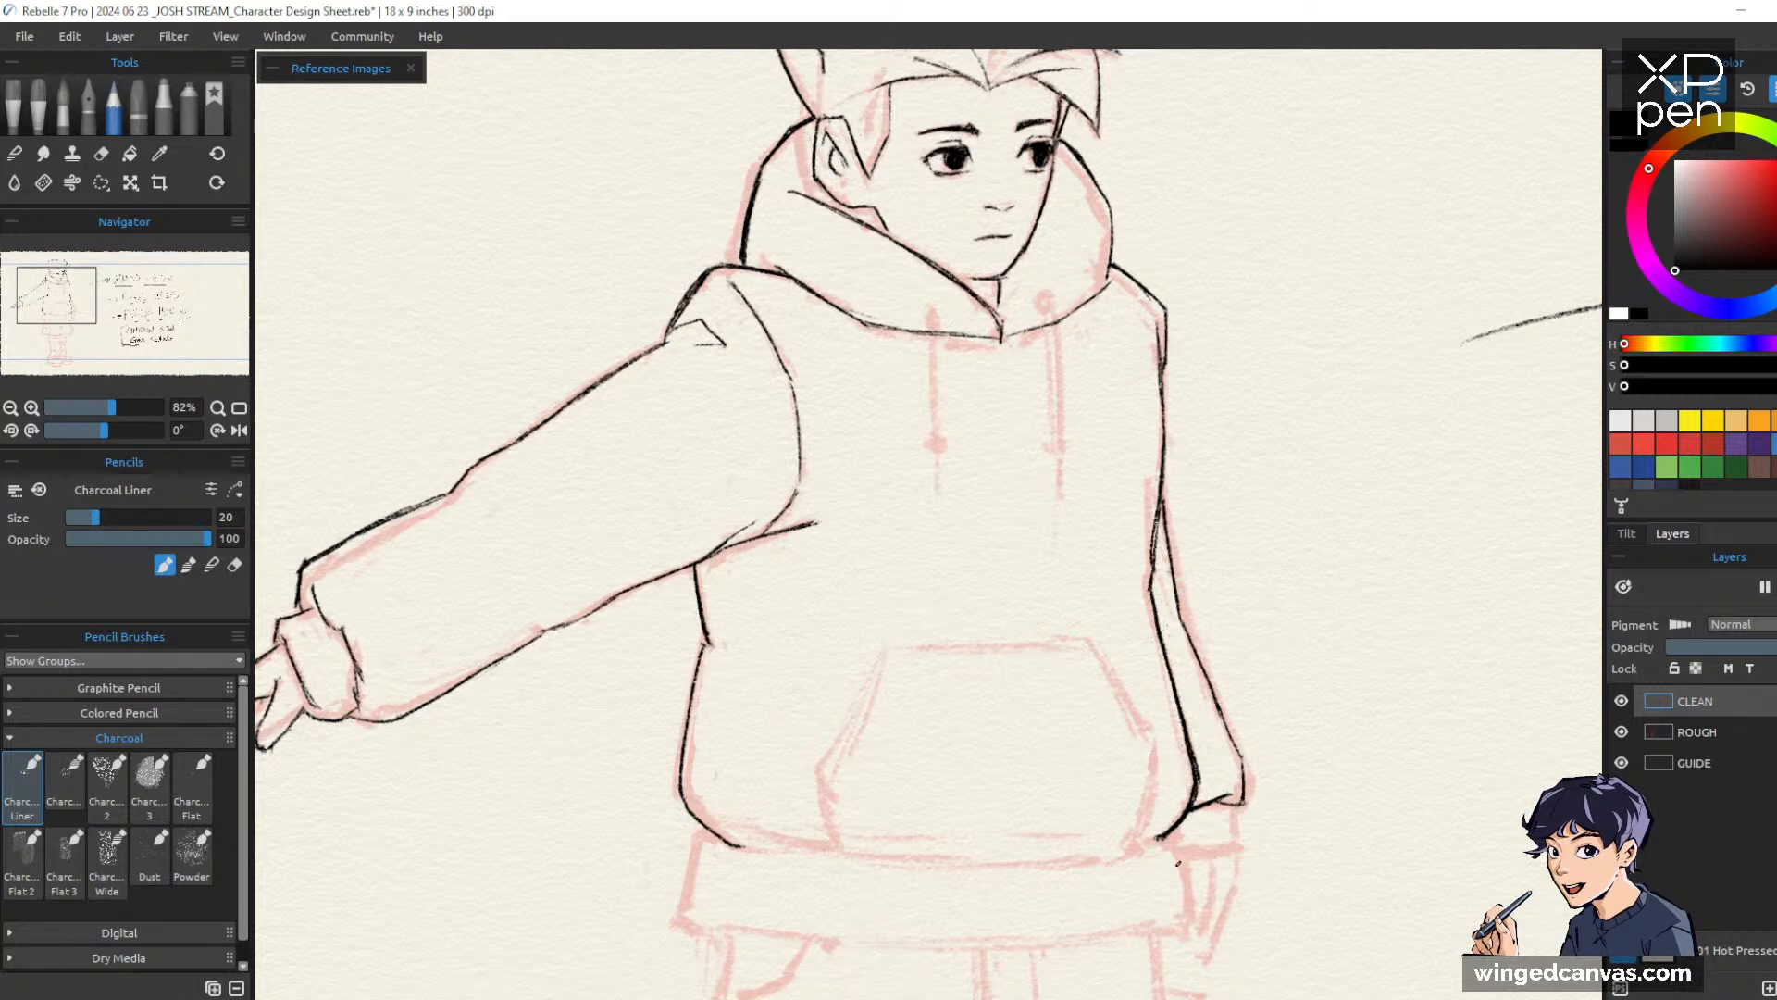
left_click_drag(1178, 863, 1242, 841)
left_click_drag(1357, 683, 1356, 553)
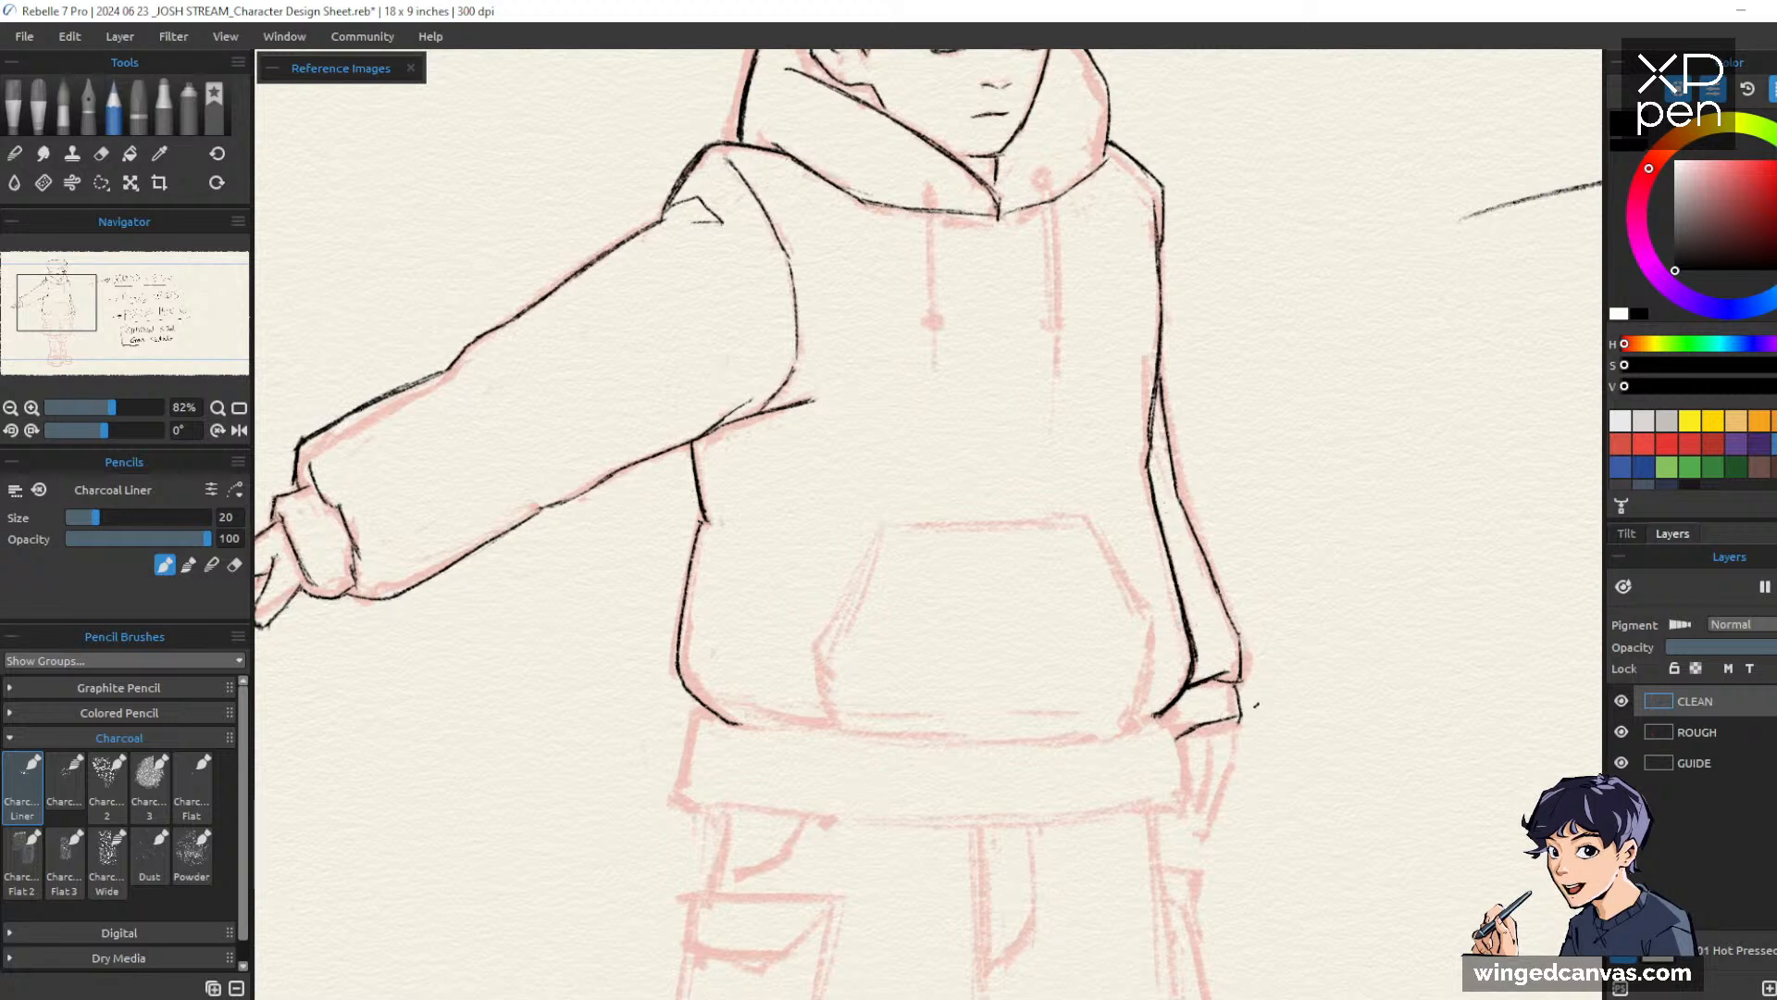
Ink the lowered hand and its fingers beneath the cuff
mouse_move(1237, 713)
left_mouse_down()
mouse_move(1232, 765)
mouse_move(1190, 837)
left_mouse_up()
mouse_move(1211, 720)
left_mouse_down()
mouse_move(1207, 788)
mouse_move(1177, 801)
left_mouse_up()
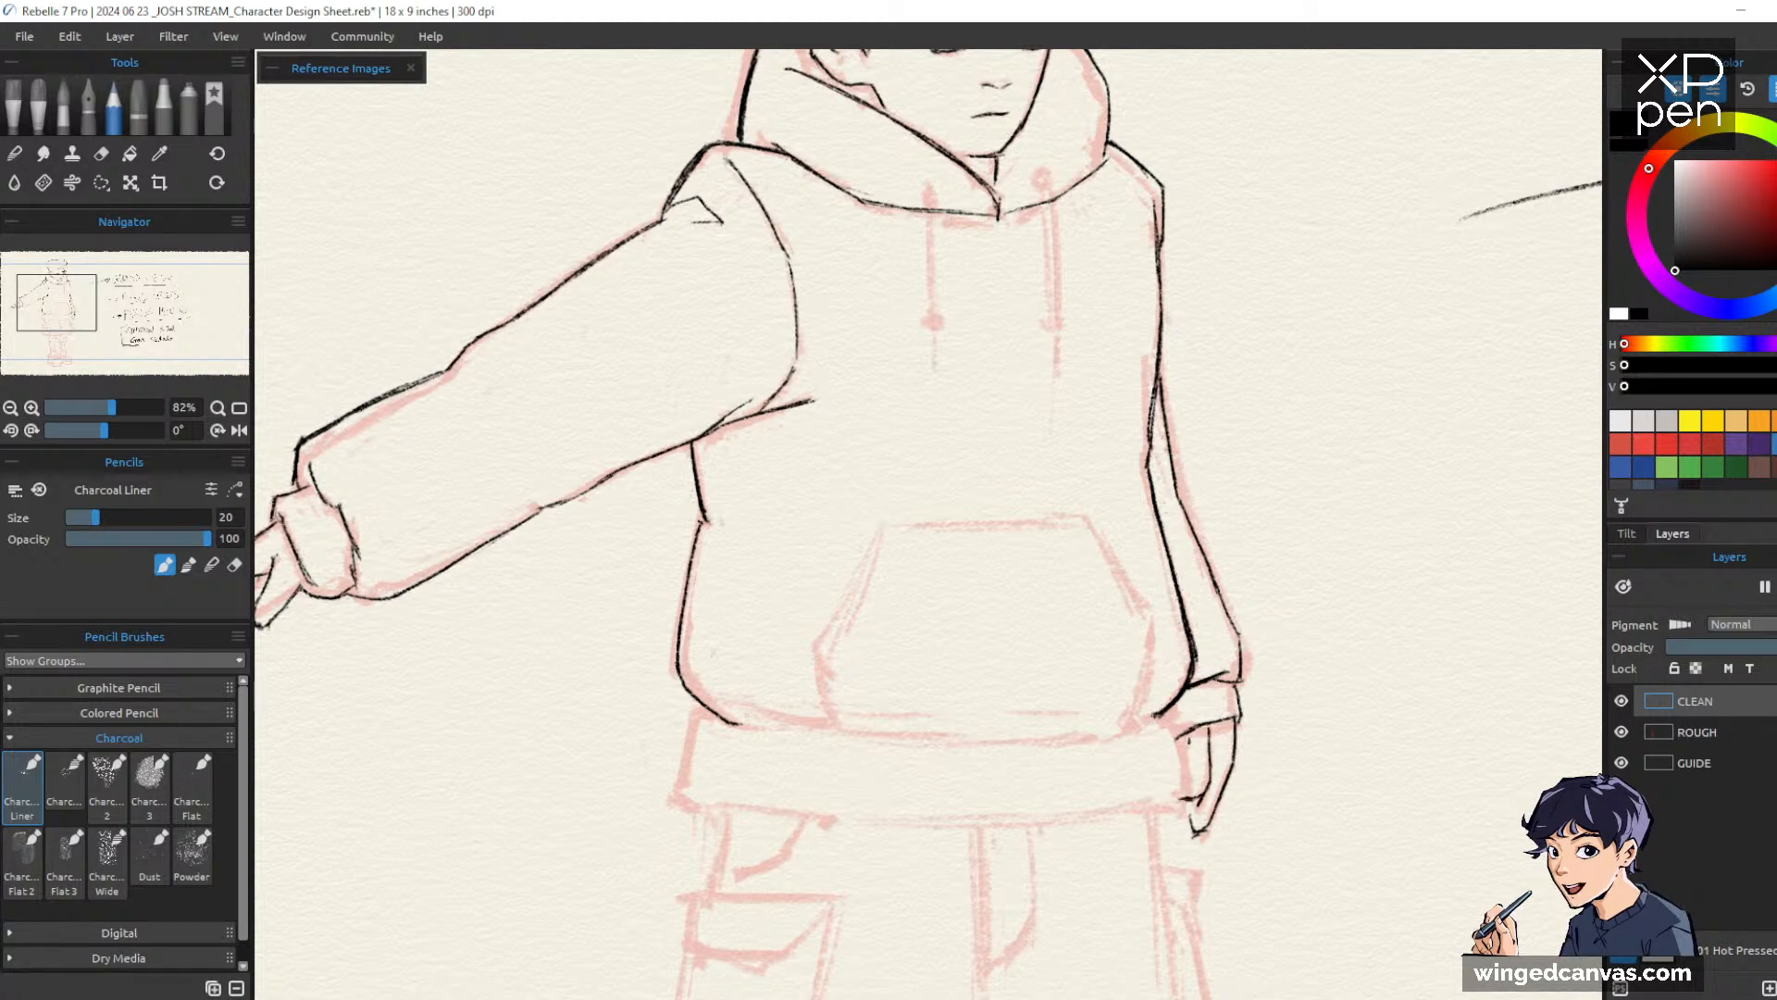
left_click_drag(1182, 739, 1189, 799)
key("e")
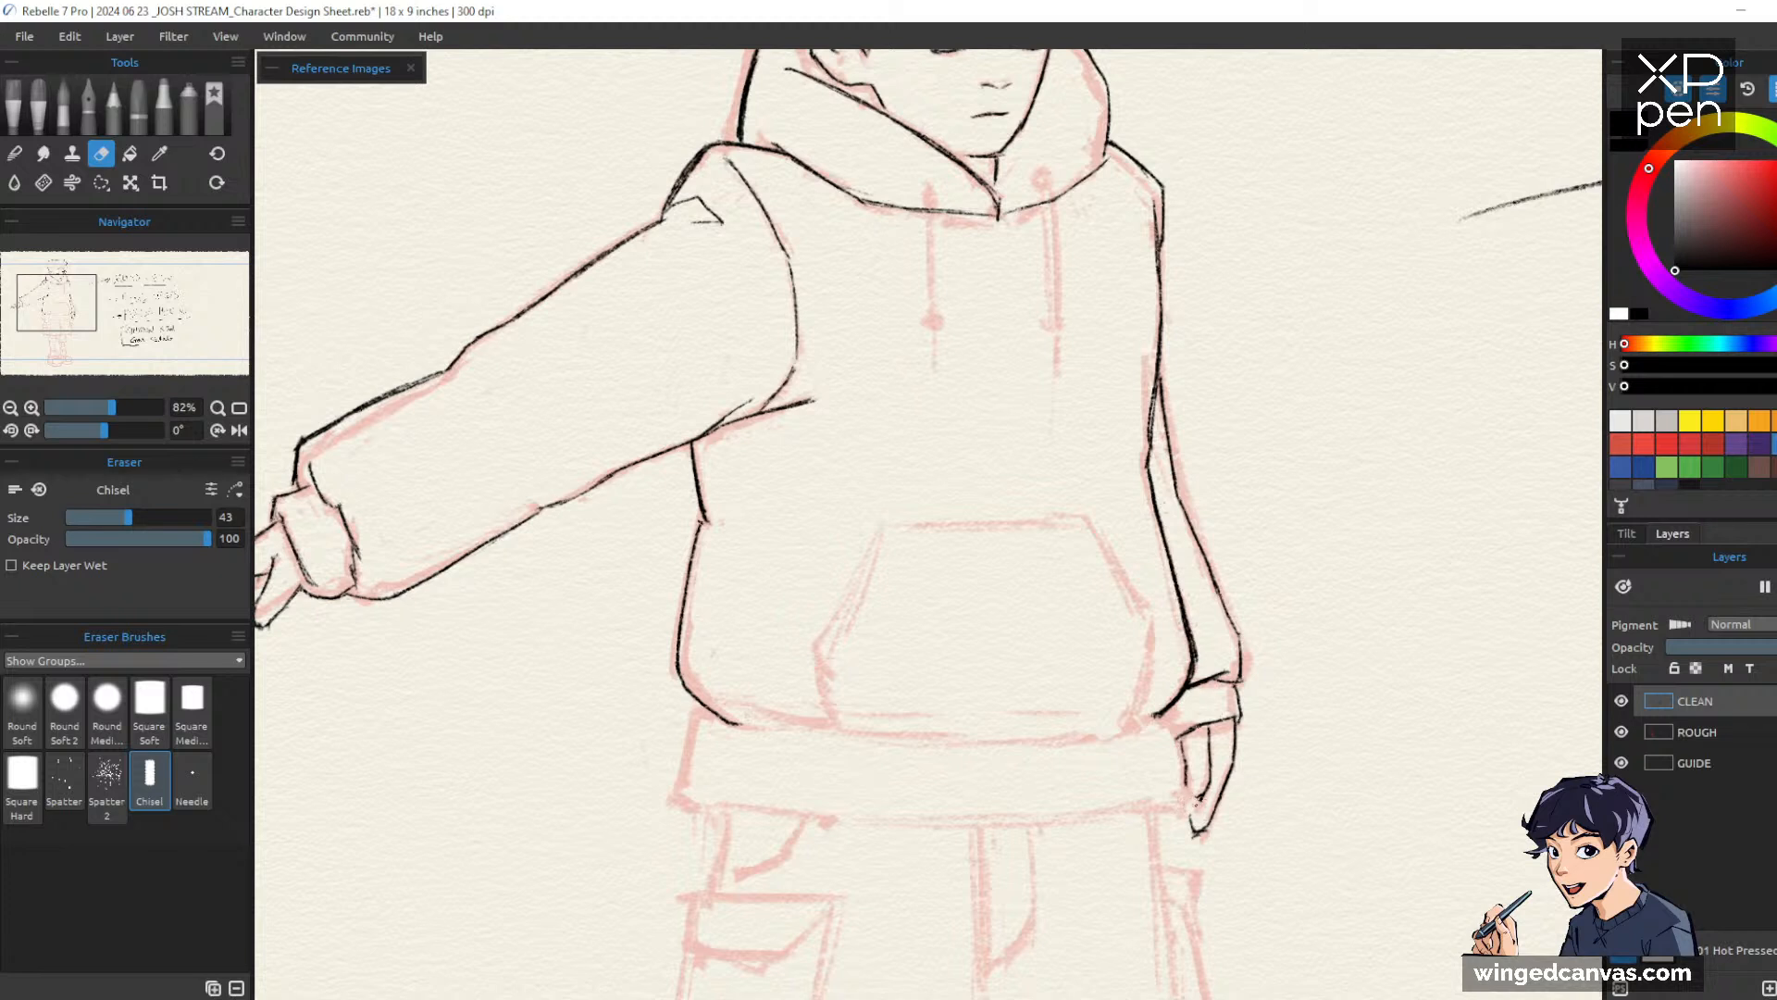
key("p")
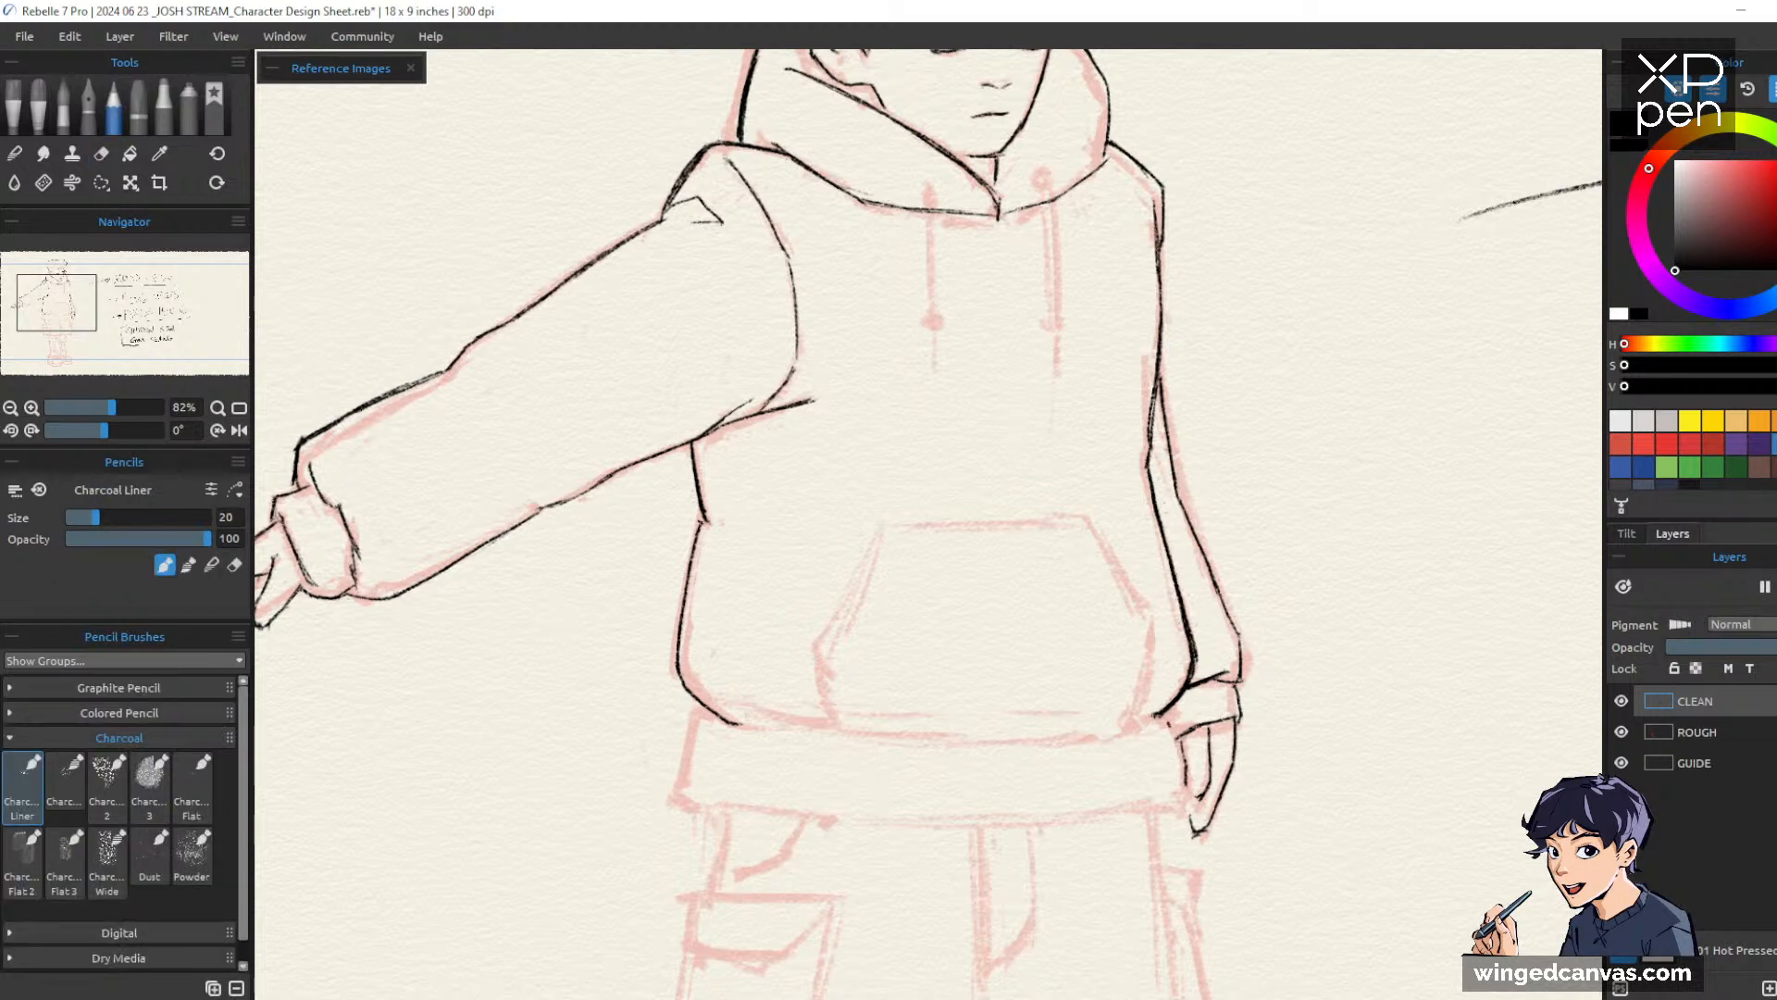
Erase the hoodie's lower corner where it meets the lowered cuff and redraw it down beside the hand
key("e")
left_click_drag(1180, 688, 1150, 720)
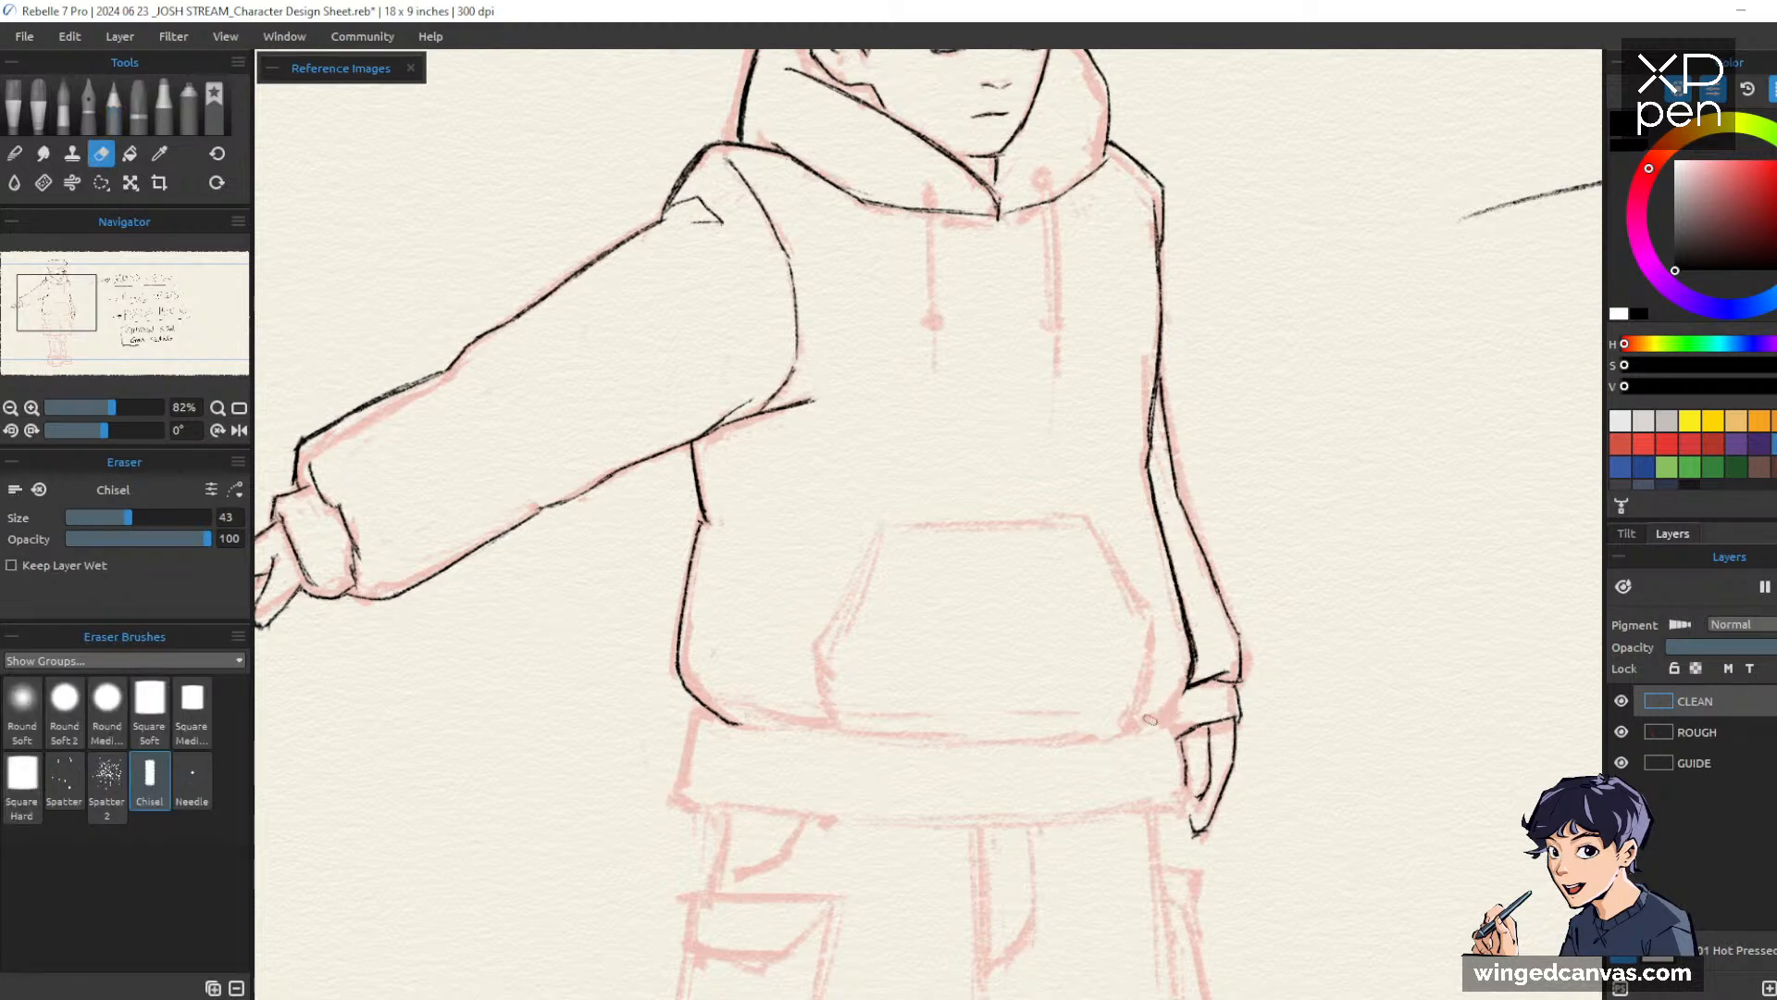
key("p")
mouse_move(1194, 659)
left_mouse_down()
mouse_move(1180, 706)
mouse_move(1144, 730)
mouse_move(1187, 802)
left_mouse_up()
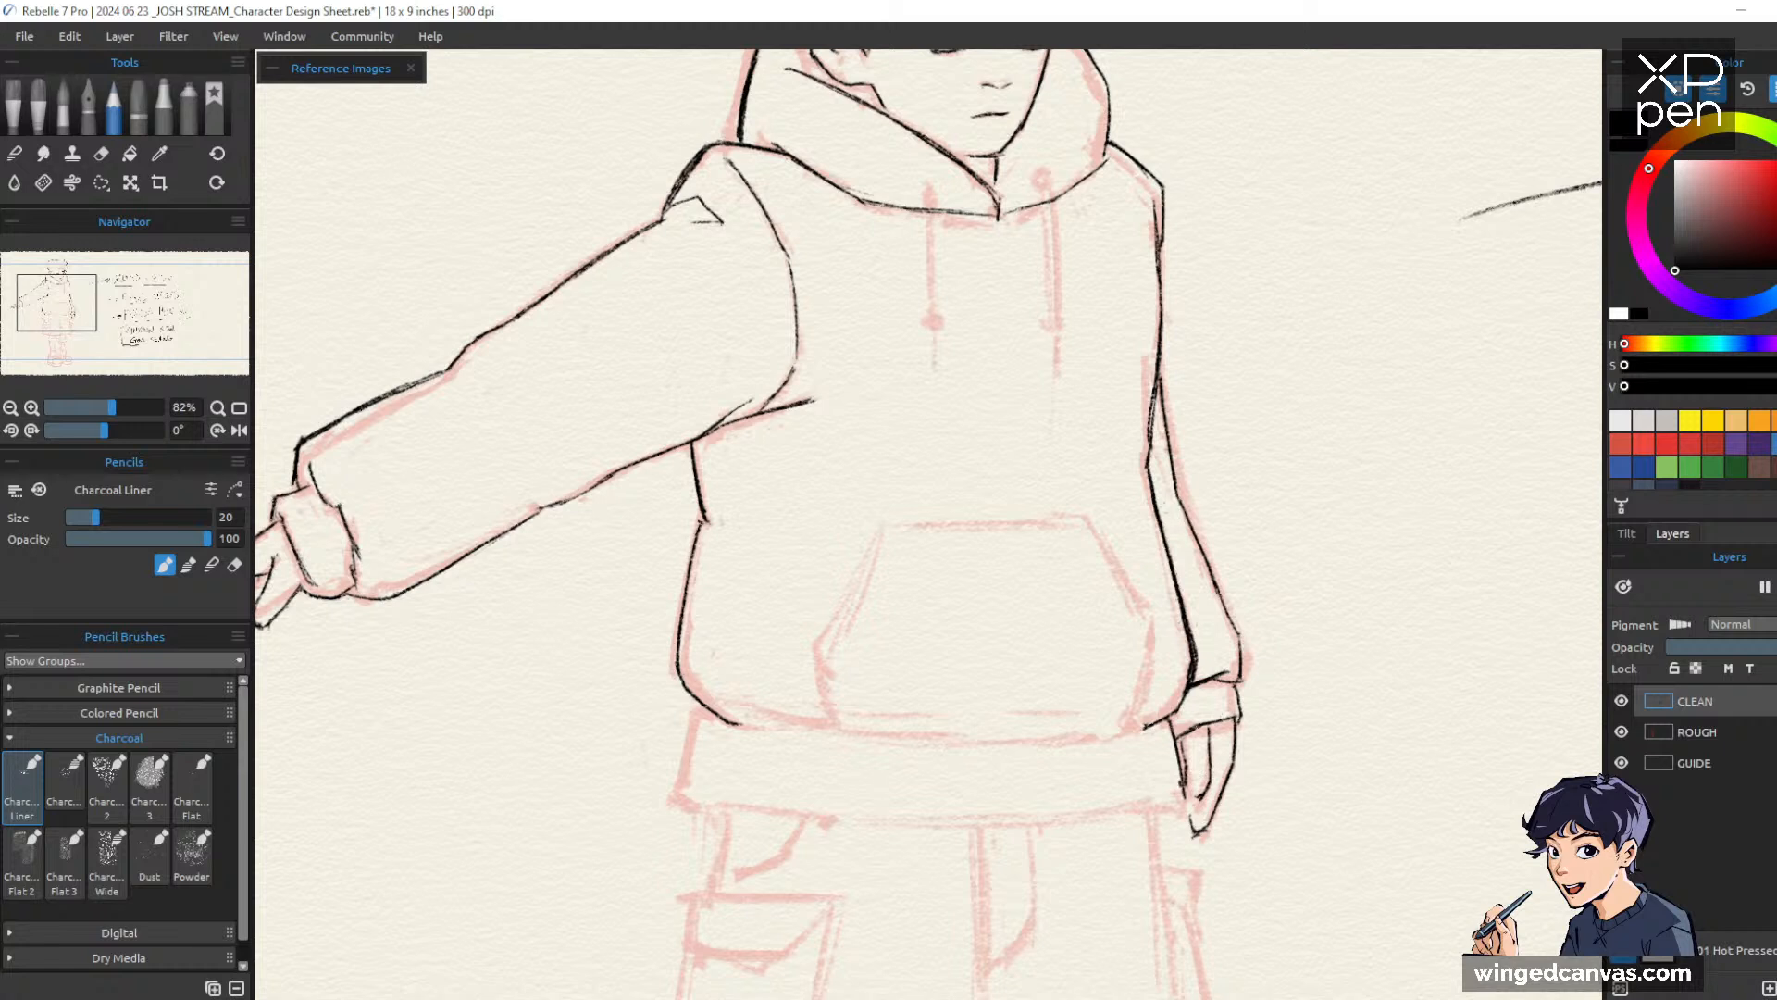
Ink the waistband's corner beside the lowered hand and its side edge below the outstretched arm
left_click_drag(1183, 780, 1157, 808)
mouse_move(699, 702)
left_mouse_down()
mouse_move(676, 796)
mouse_move(690, 811)
left_mouse_up()
scroll(926, 523, "down", 3)
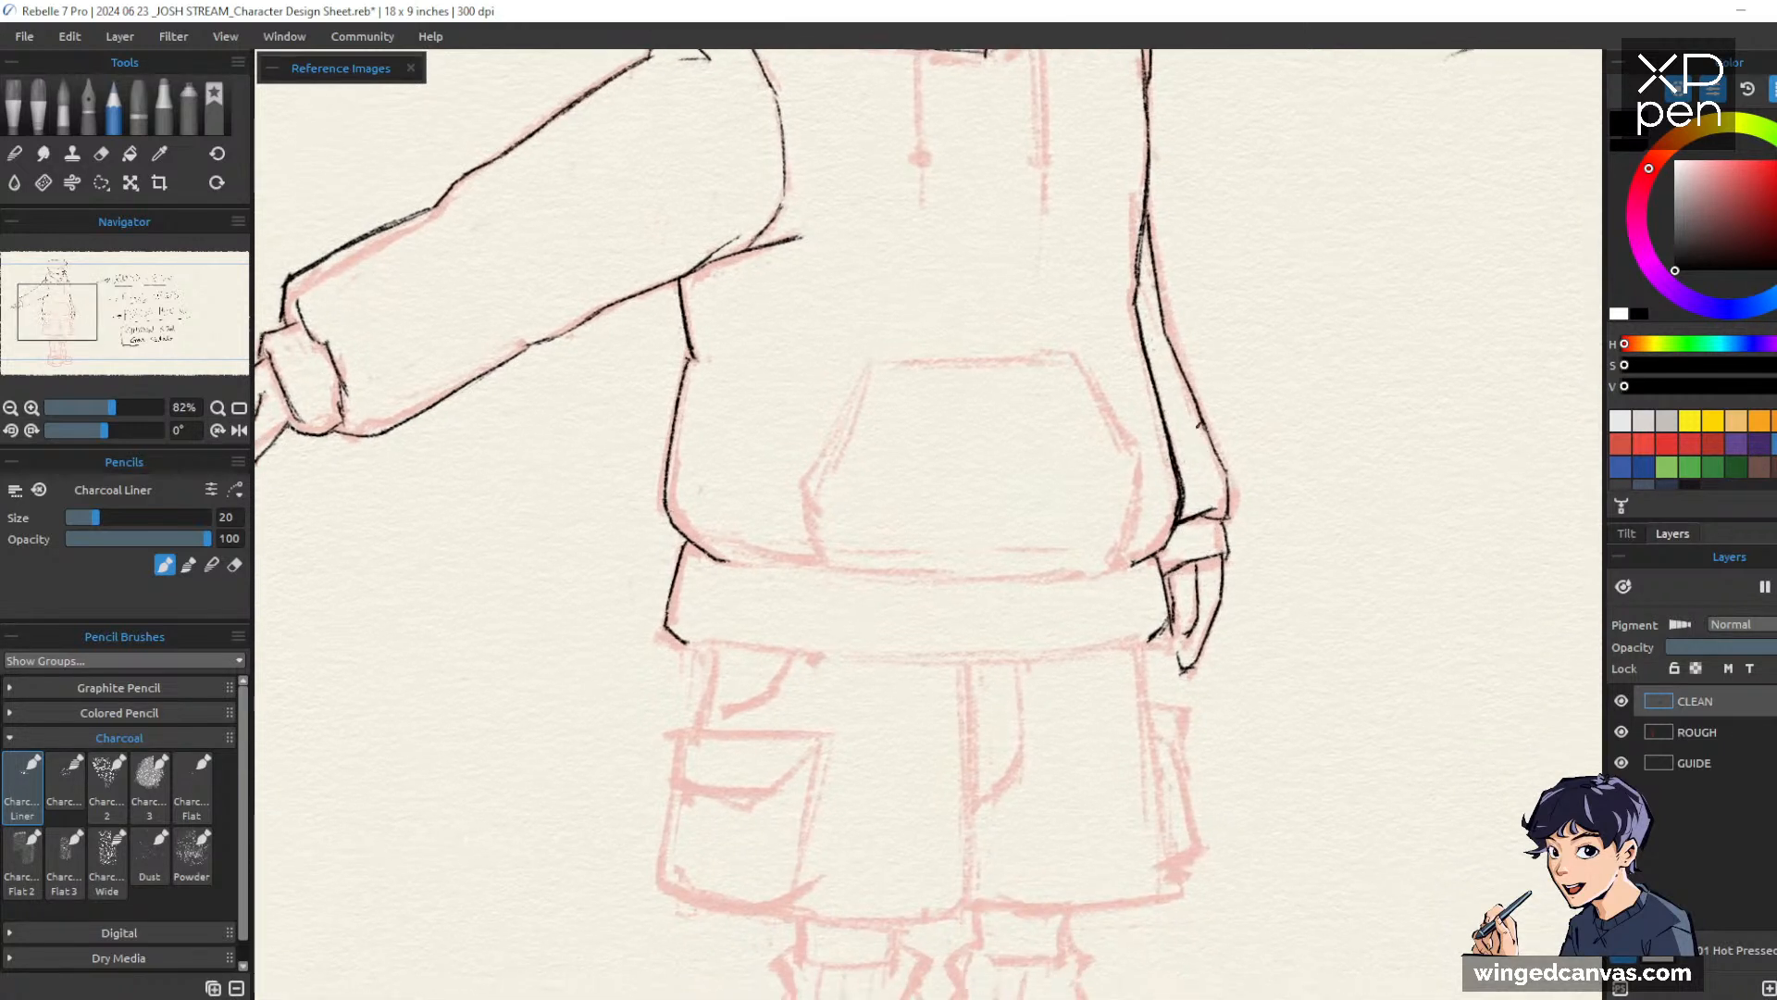
left_click_drag(1353, 617, 1362, 539)
key("ctrl+z")
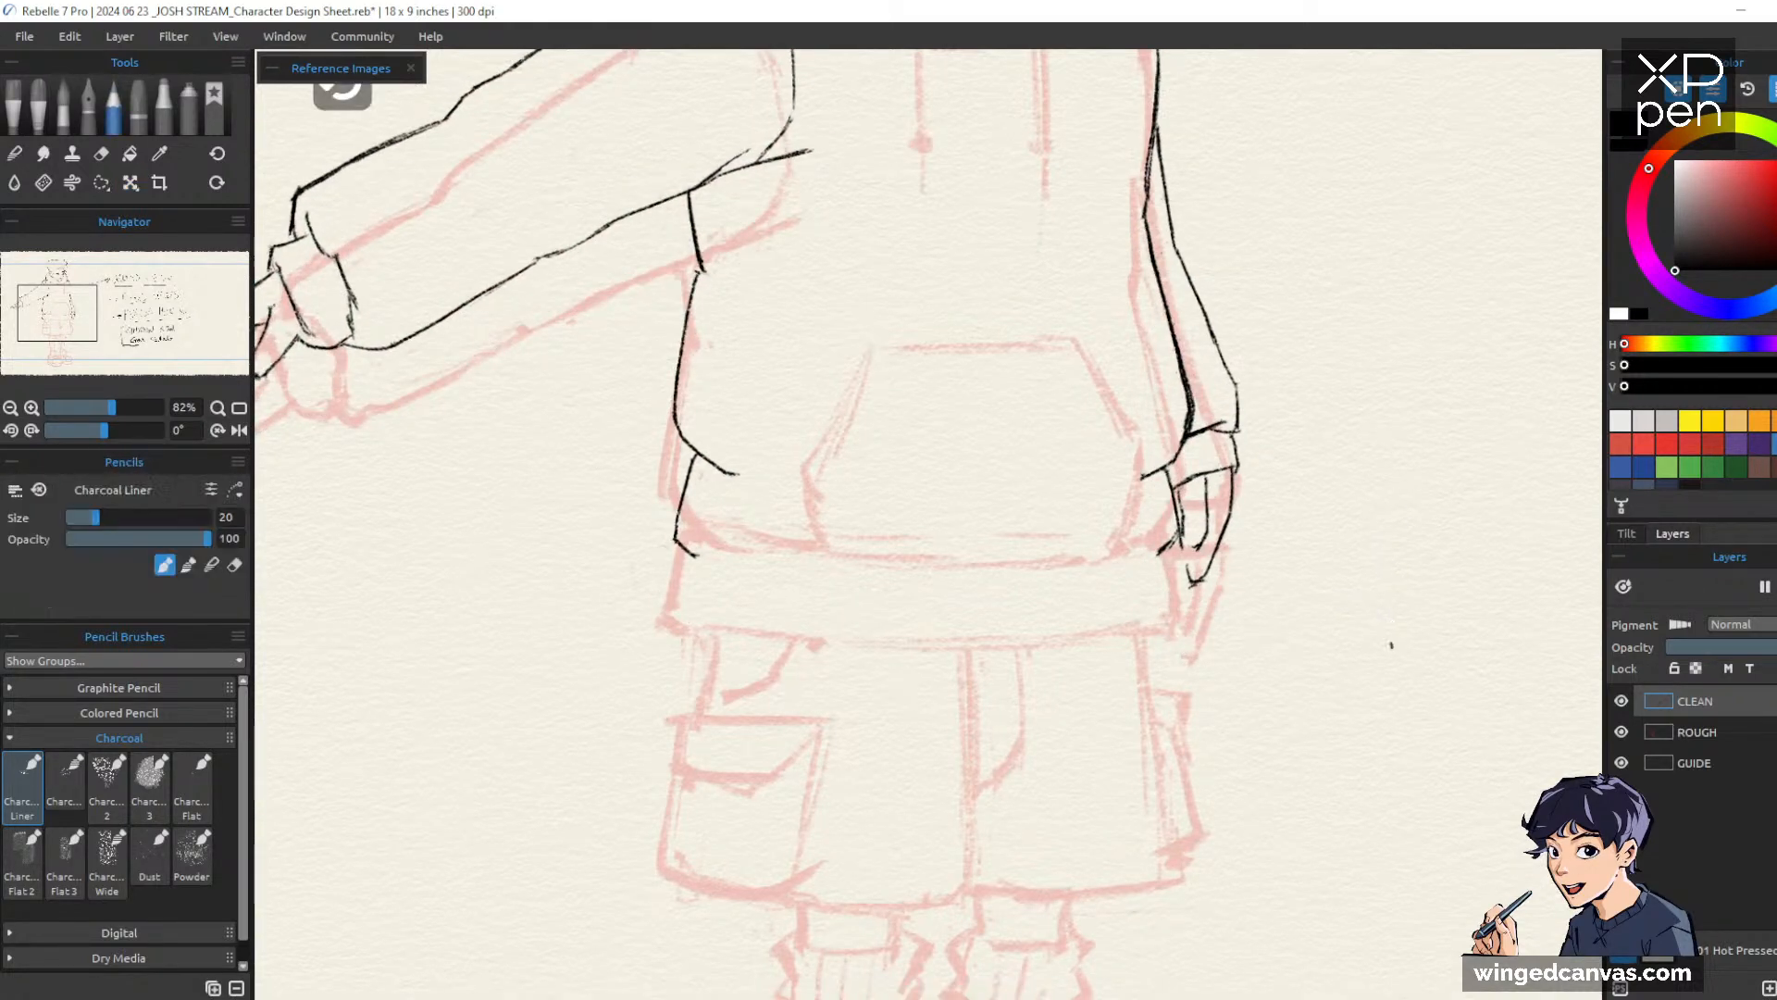
Ink the waistband's bottom edge across the top of the shorts, undoing the first stroke and redrawing it with more curve
mouse_move(1174, 737)
left_mouse_down()
mouse_move(1345, 583)
mouse_move(693, 685)
mouse_move(884, 657)
left_mouse_up()
key("ctrl+z")
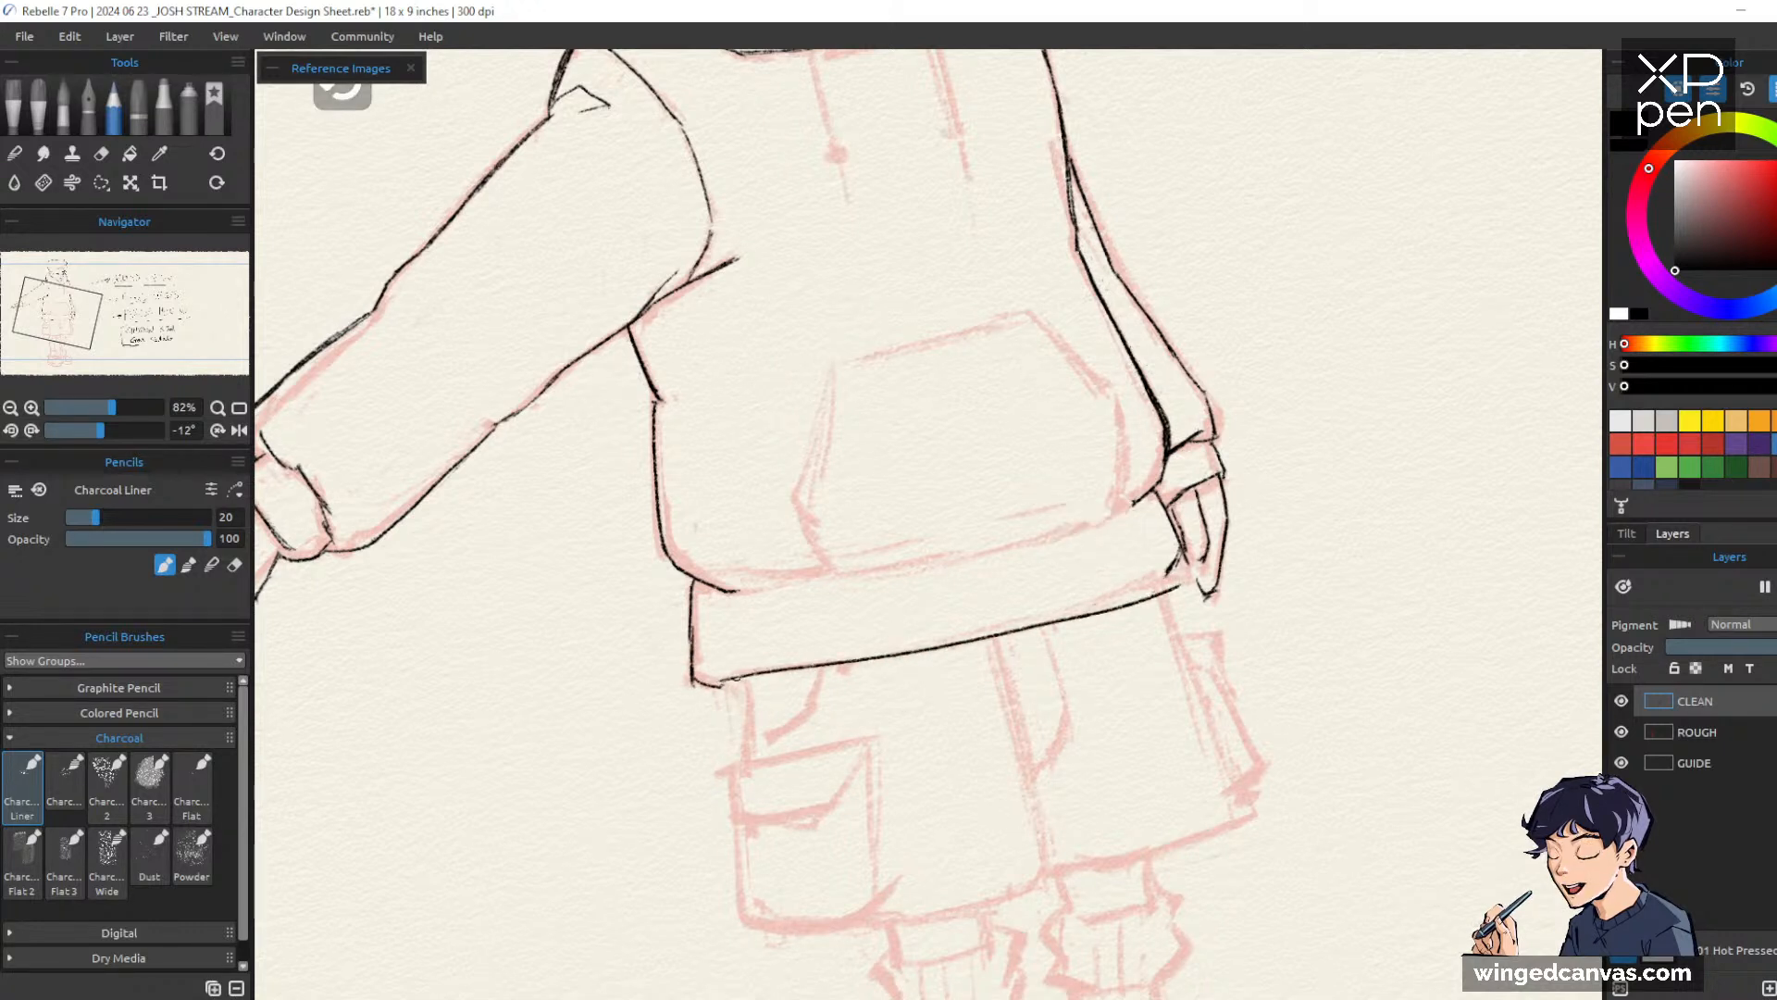
mouse_move(718, 677)
left_mouse_down()
mouse_move(1097, 604)
mouse_move(1157, 574)
left_mouse_up()
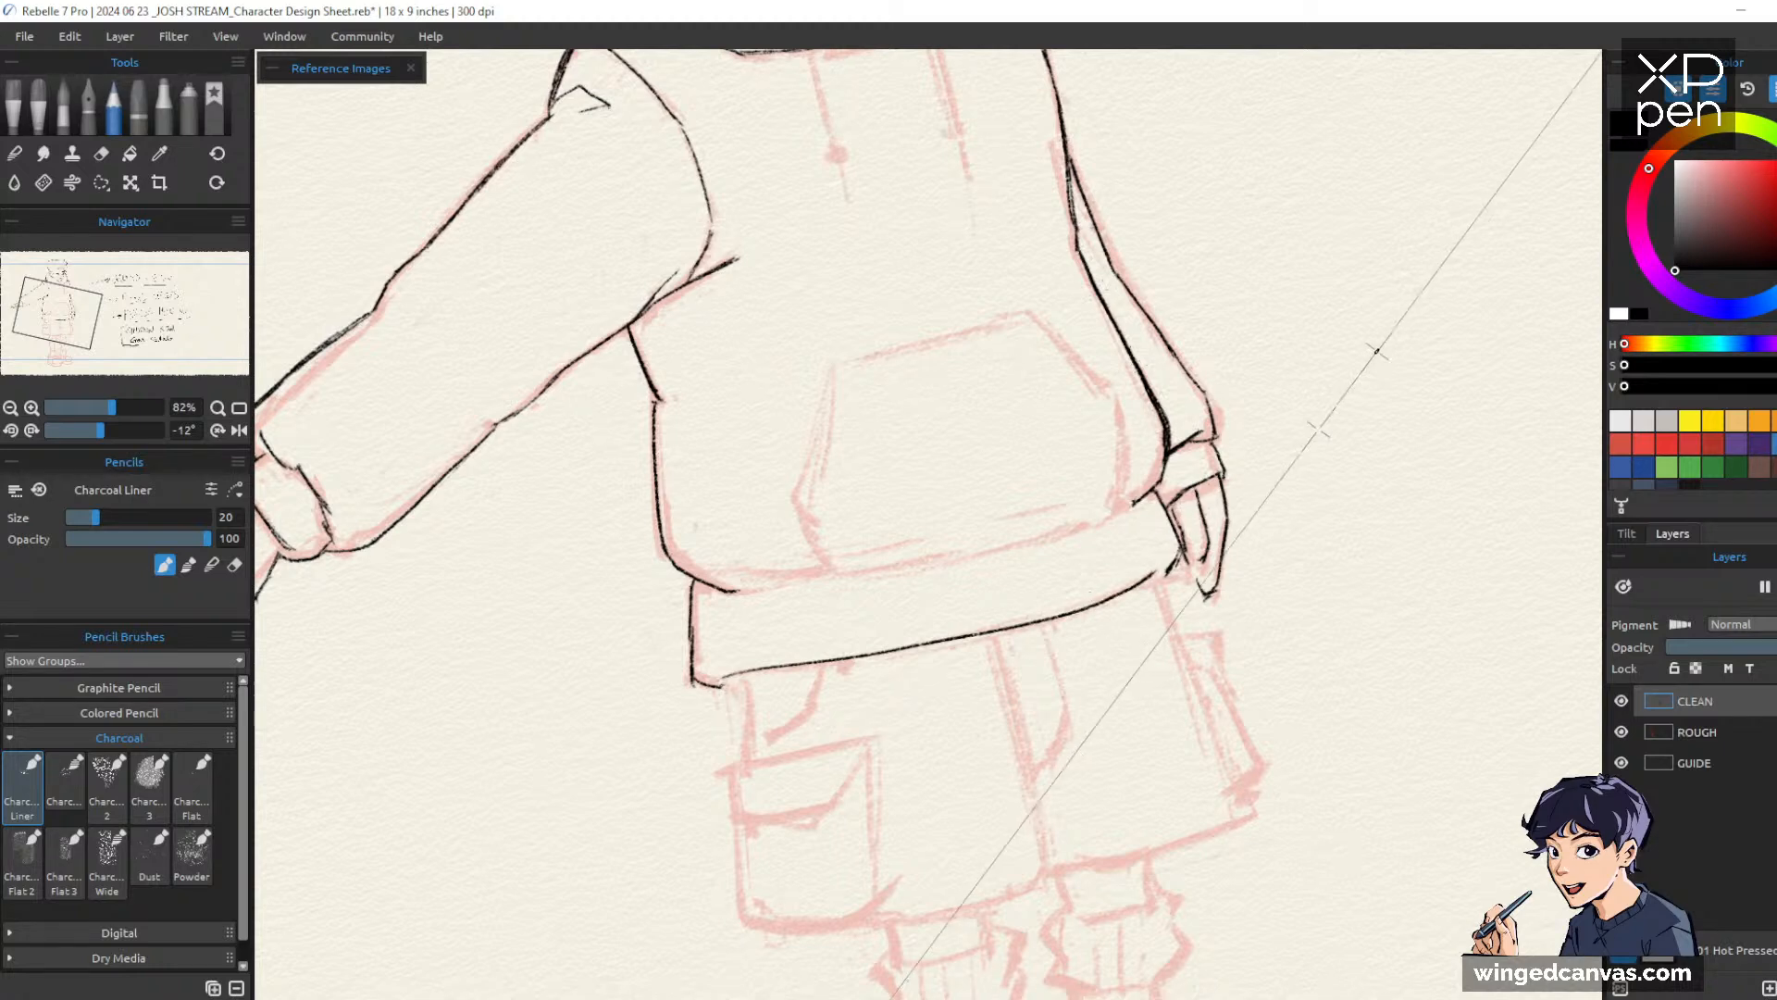
Thicken the waistband's bottom line with repeated strokes along the canvas-rotated edge and close its corners
left_click_drag(1378, 347, 654, 833)
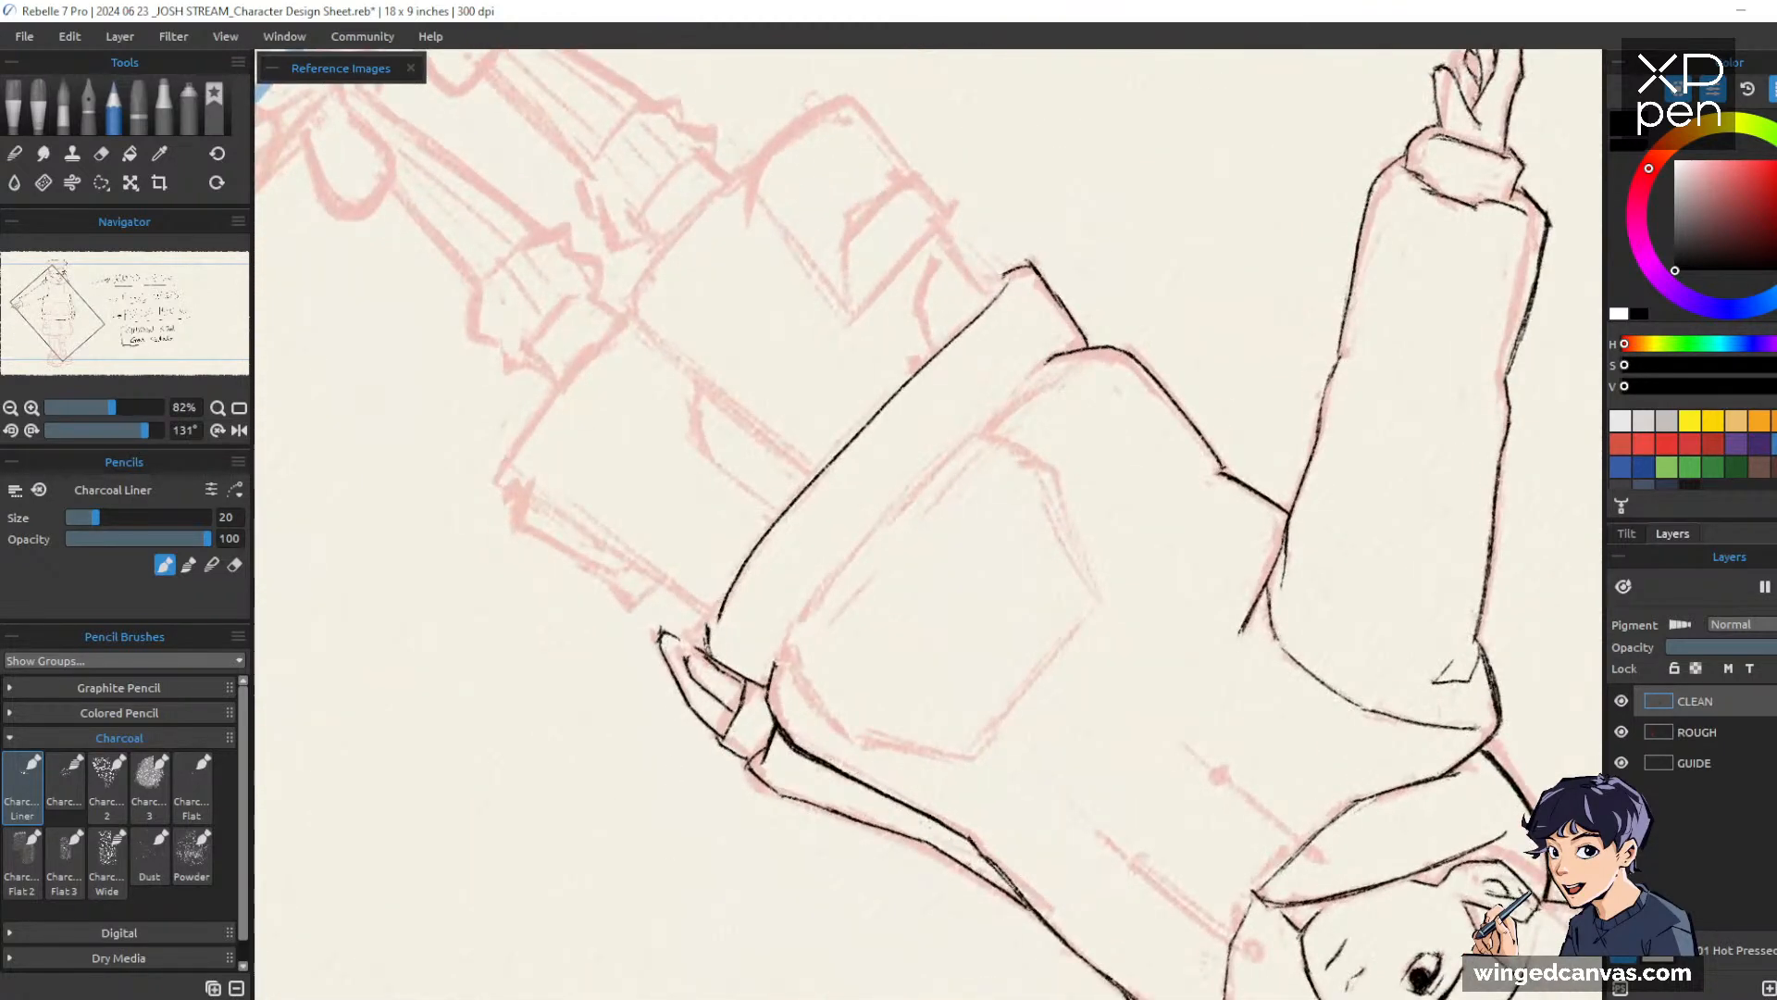
mouse_move(707, 648)
left_mouse_down()
mouse_move(740, 564)
mouse_move(720, 605)
mouse_move(814, 475)
mouse_move(970, 324)
left_mouse_up()
left_click_drag(810, 481, 870, 410)
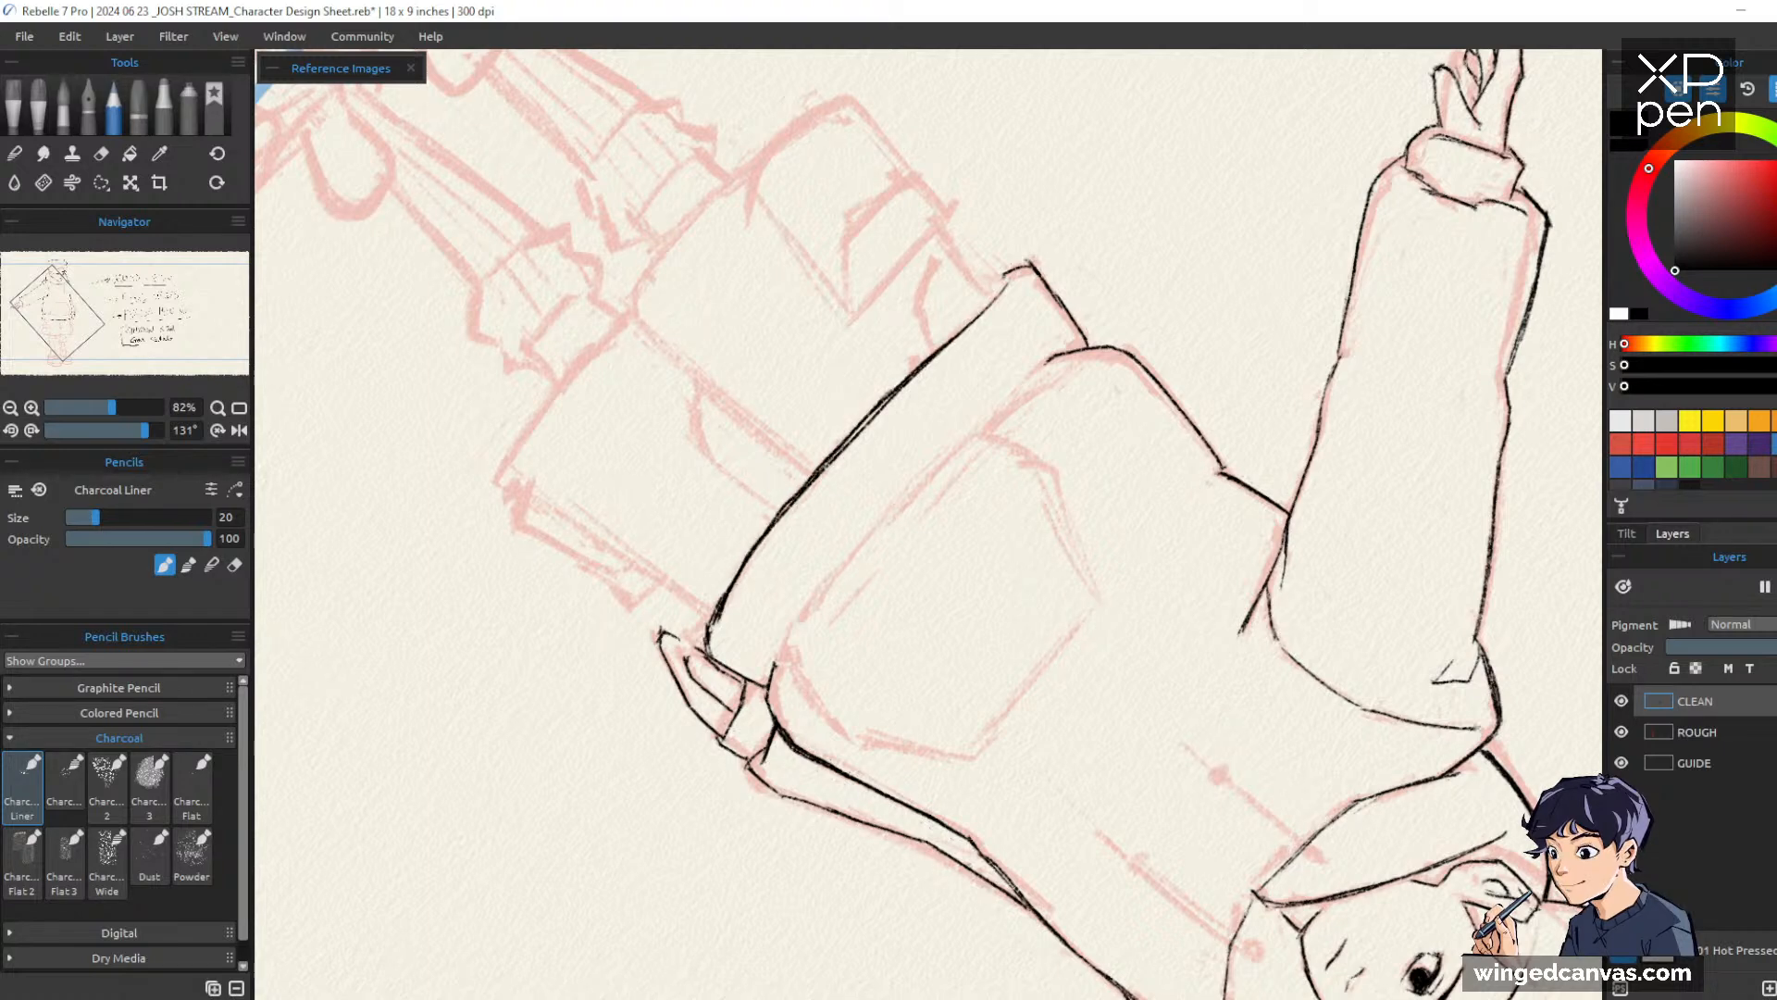
mouse_move(722, 597)
left_mouse_down()
mouse_move(831, 456)
mouse_move(1018, 275)
left_mouse_up()
left_click_drag(1347, 617, 821, 246)
left_click_drag(720, 631, 694, 638)
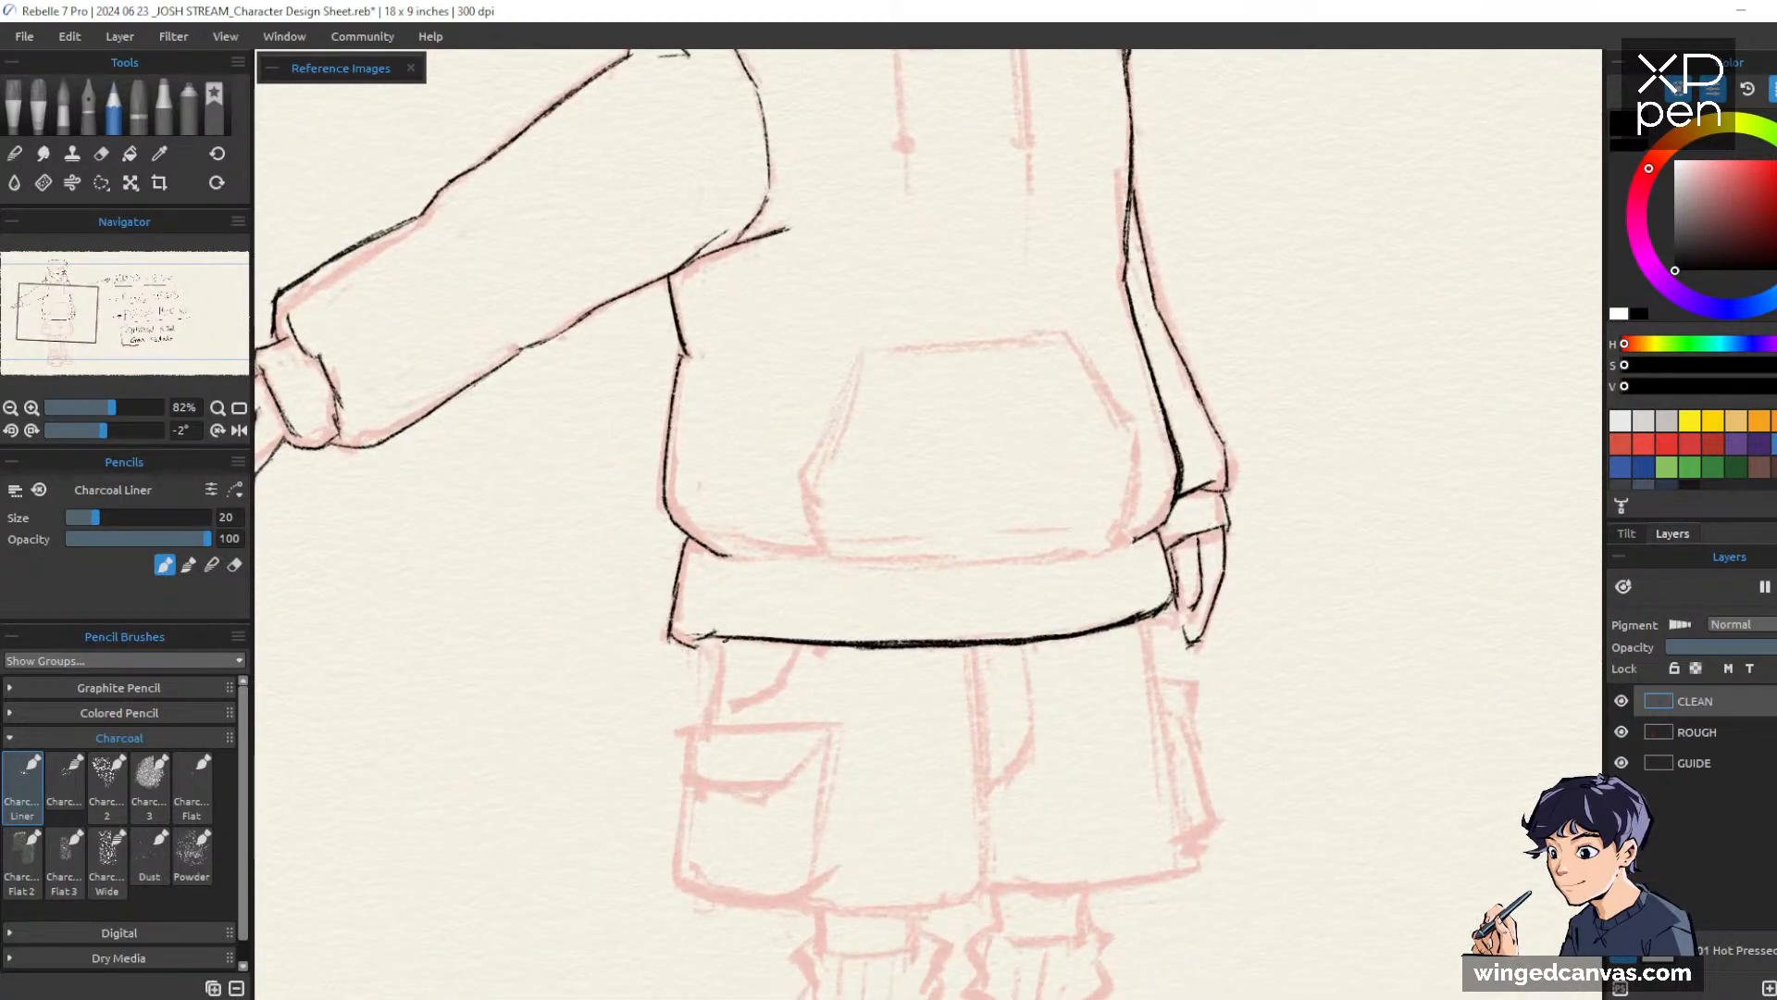
Thin the heavy parts of the waistband's bottom line with the Chisel eraser and touch up the line with Charcoal Liner
key("e")
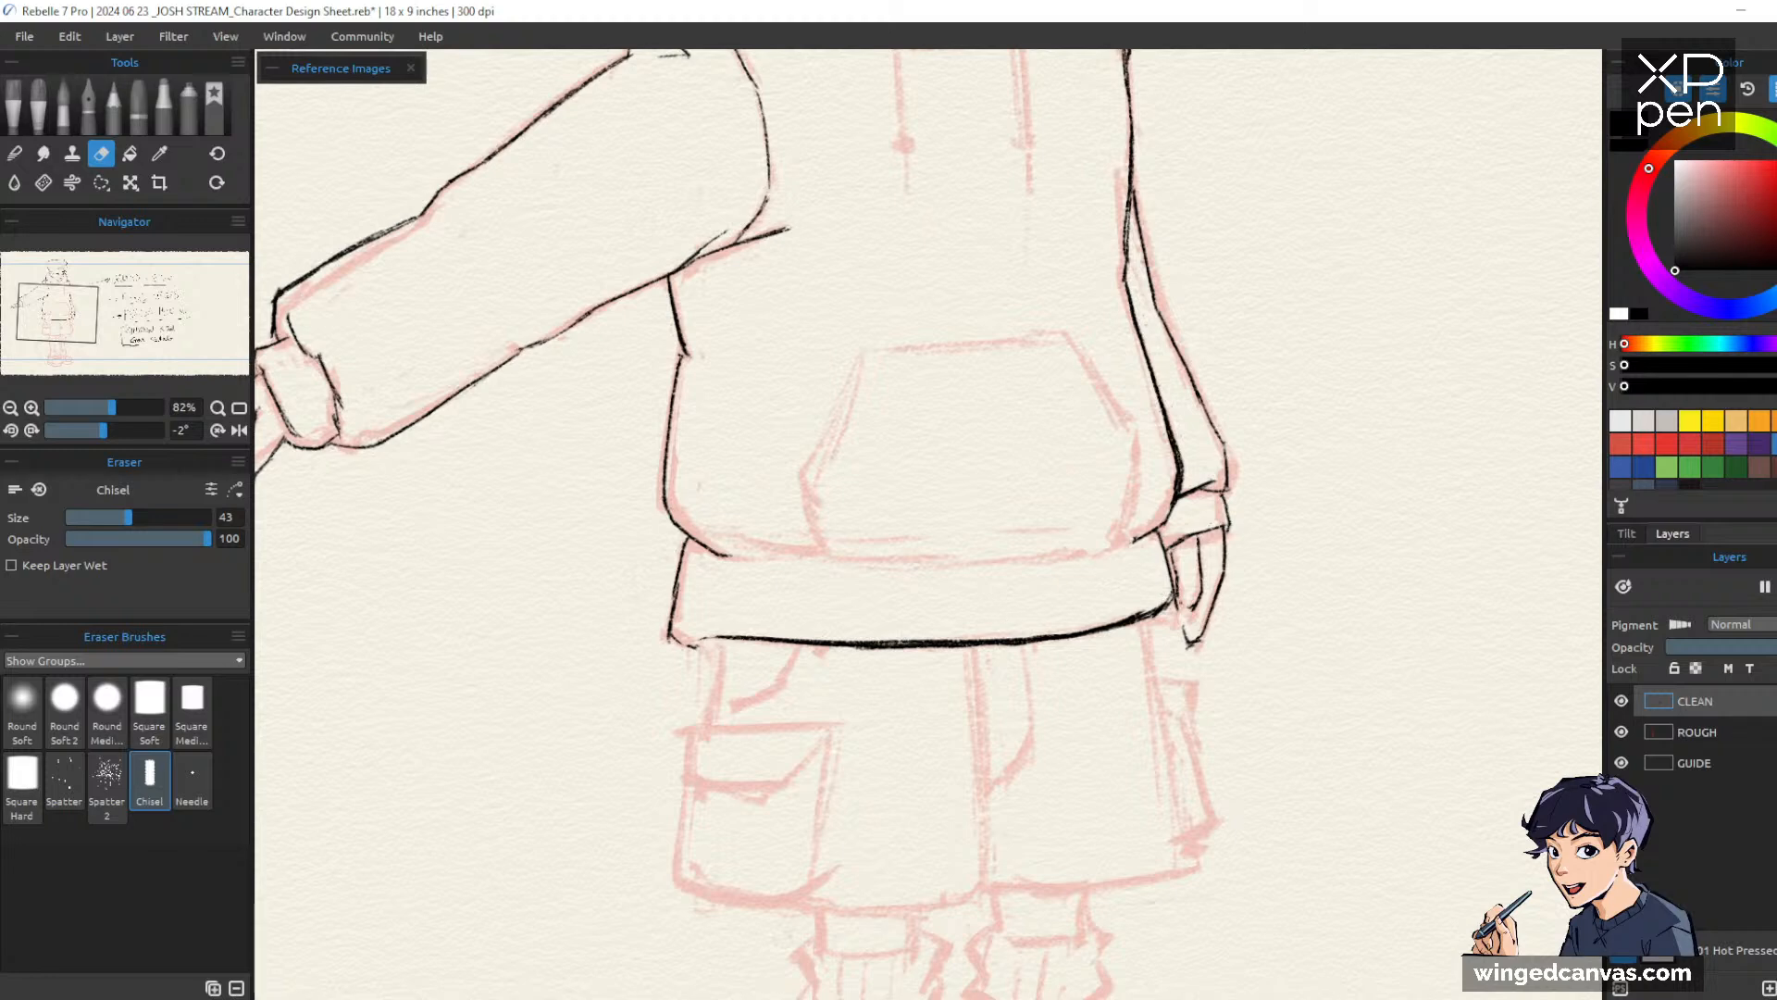
key("p")
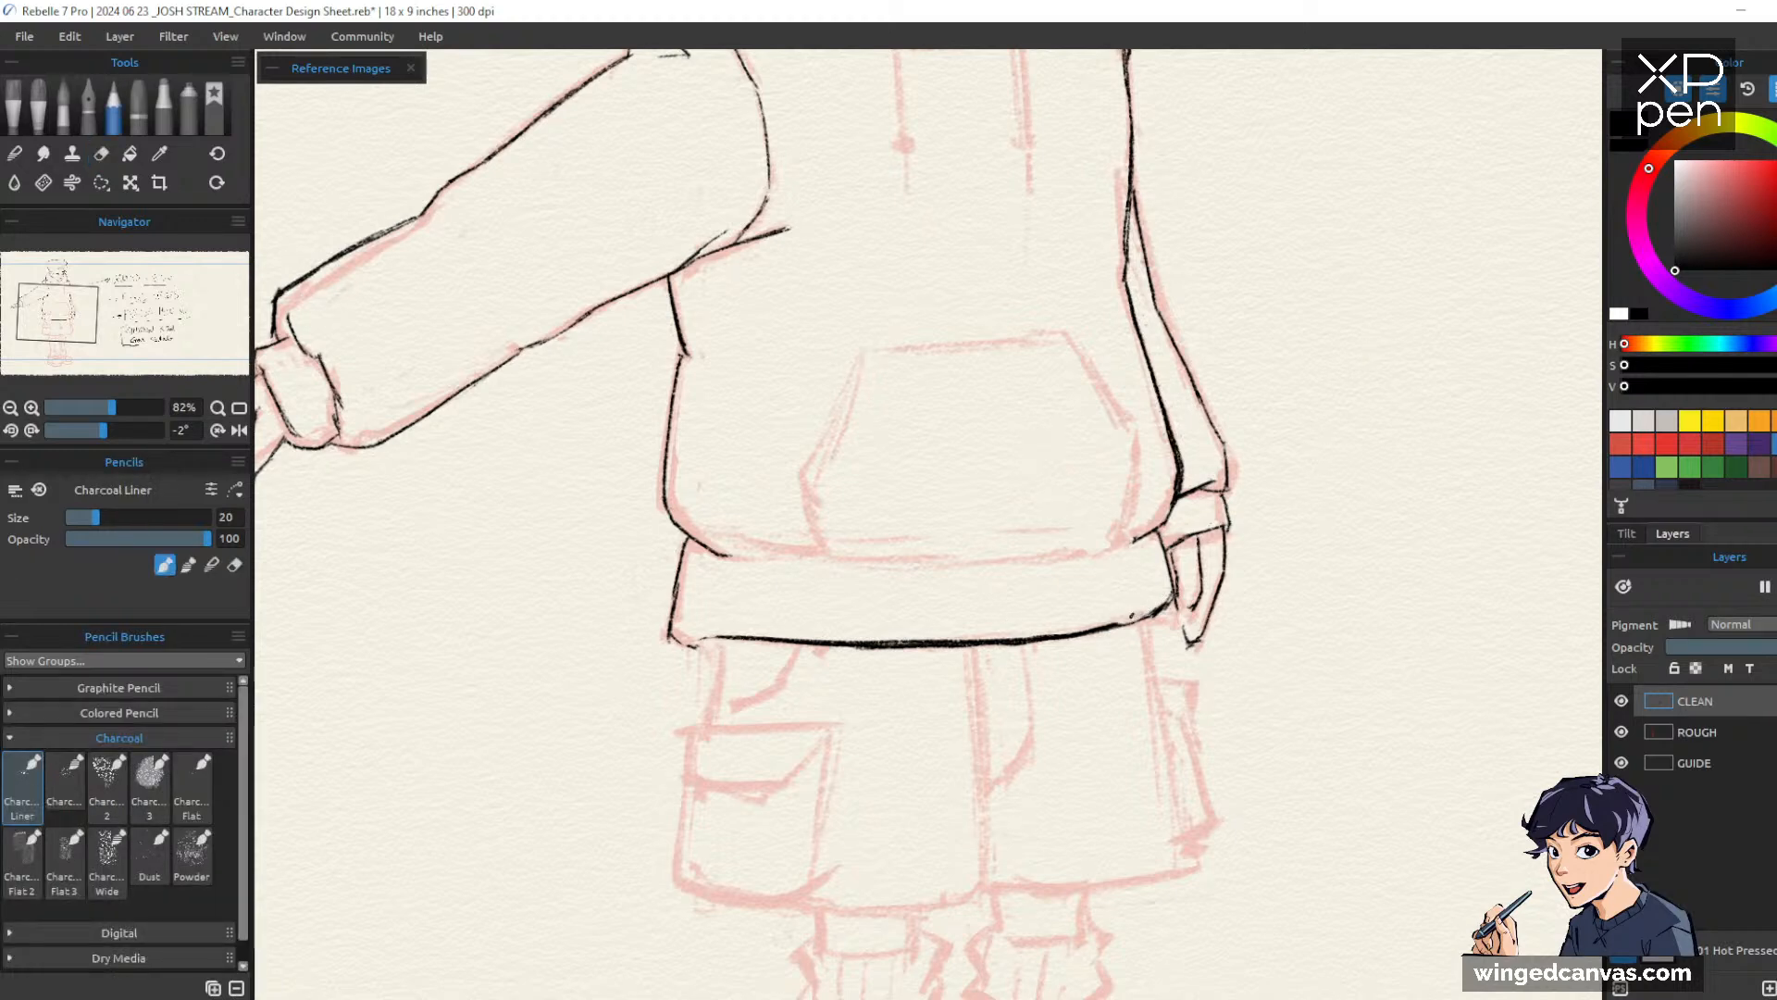
left_click_drag(1111, 627, 1153, 612)
left_click_drag(847, 650, 888, 641)
key("e")
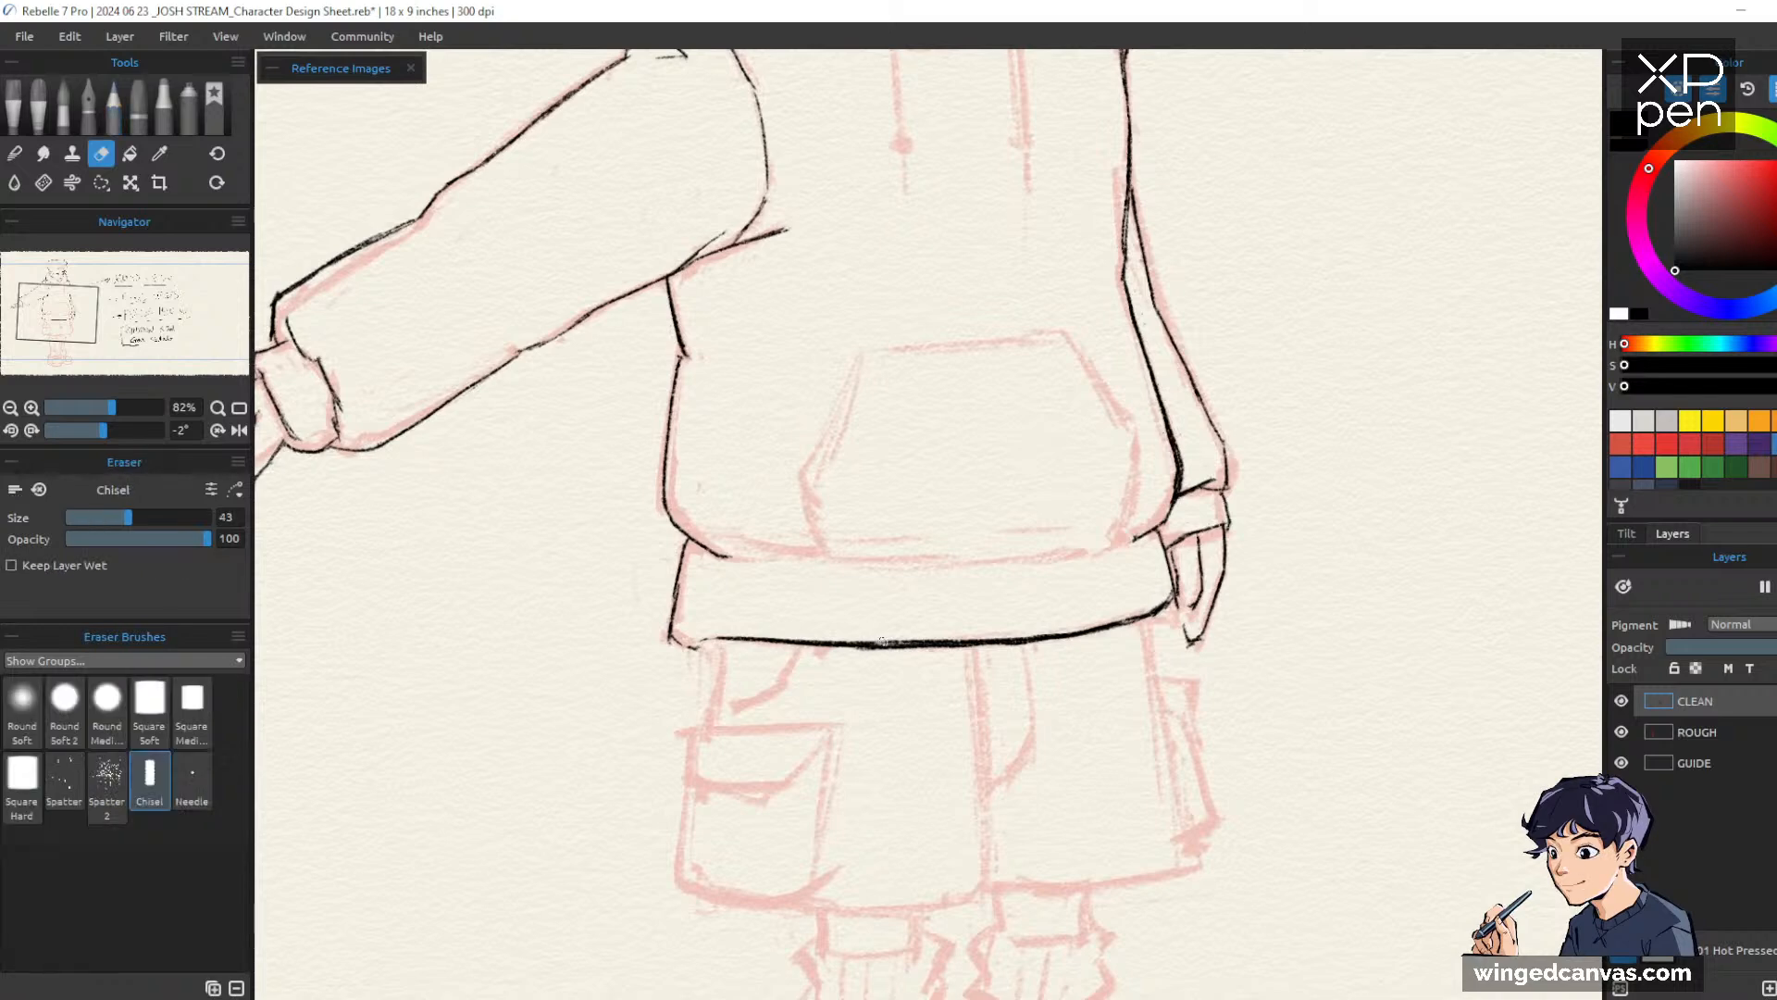
left_click_drag(843, 639, 898, 641)
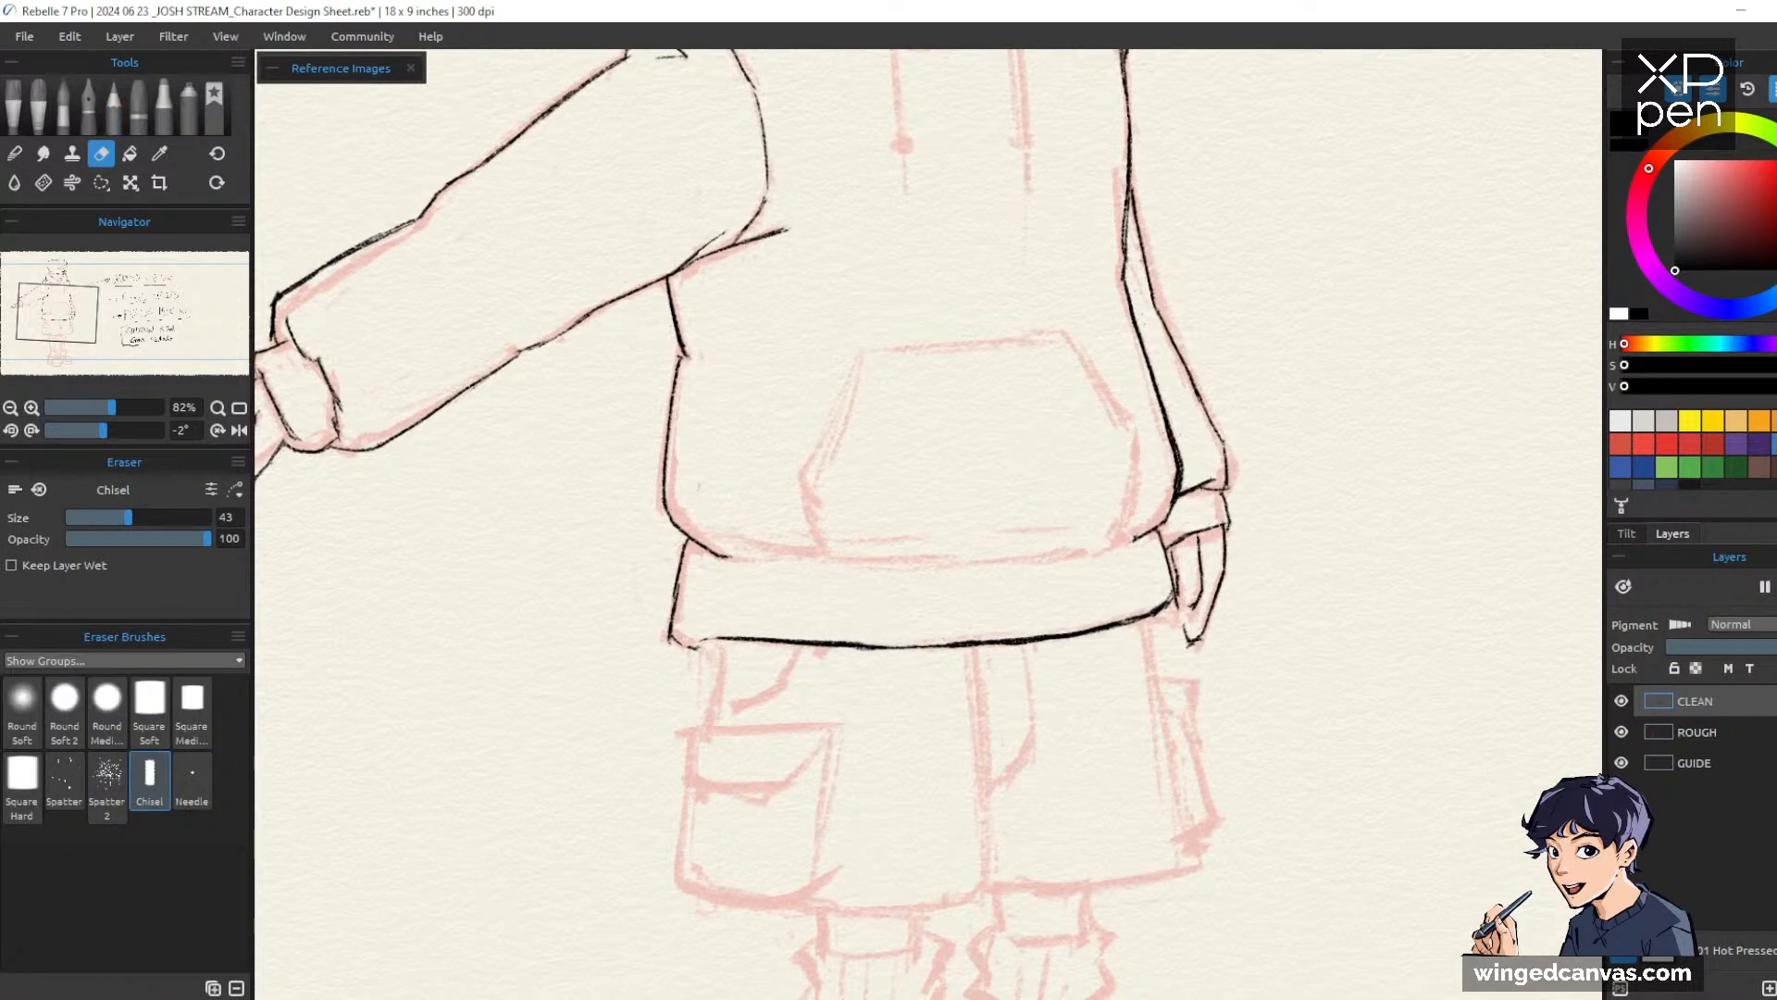
key("b")
key("ctrl+space")
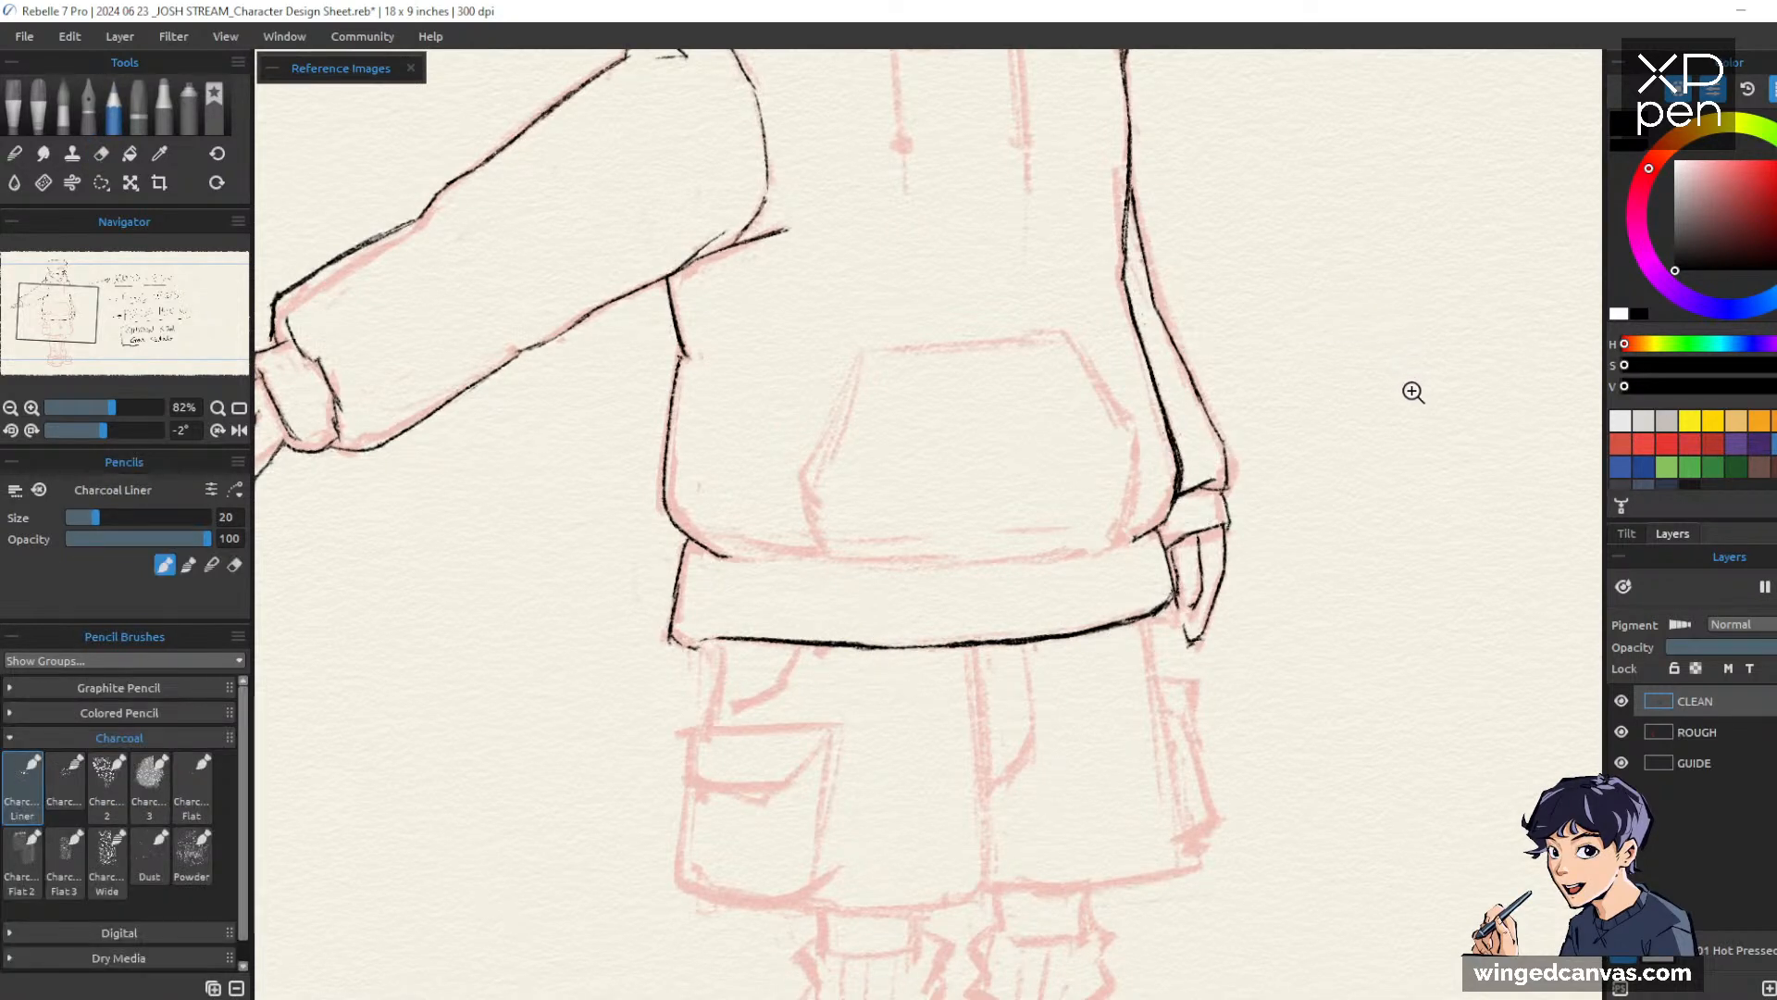
mouse_move(1411, 392)
left_mouse_down()
mouse_move(1399, 413)
mouse_move(1408, 392)
left_mouse_up()
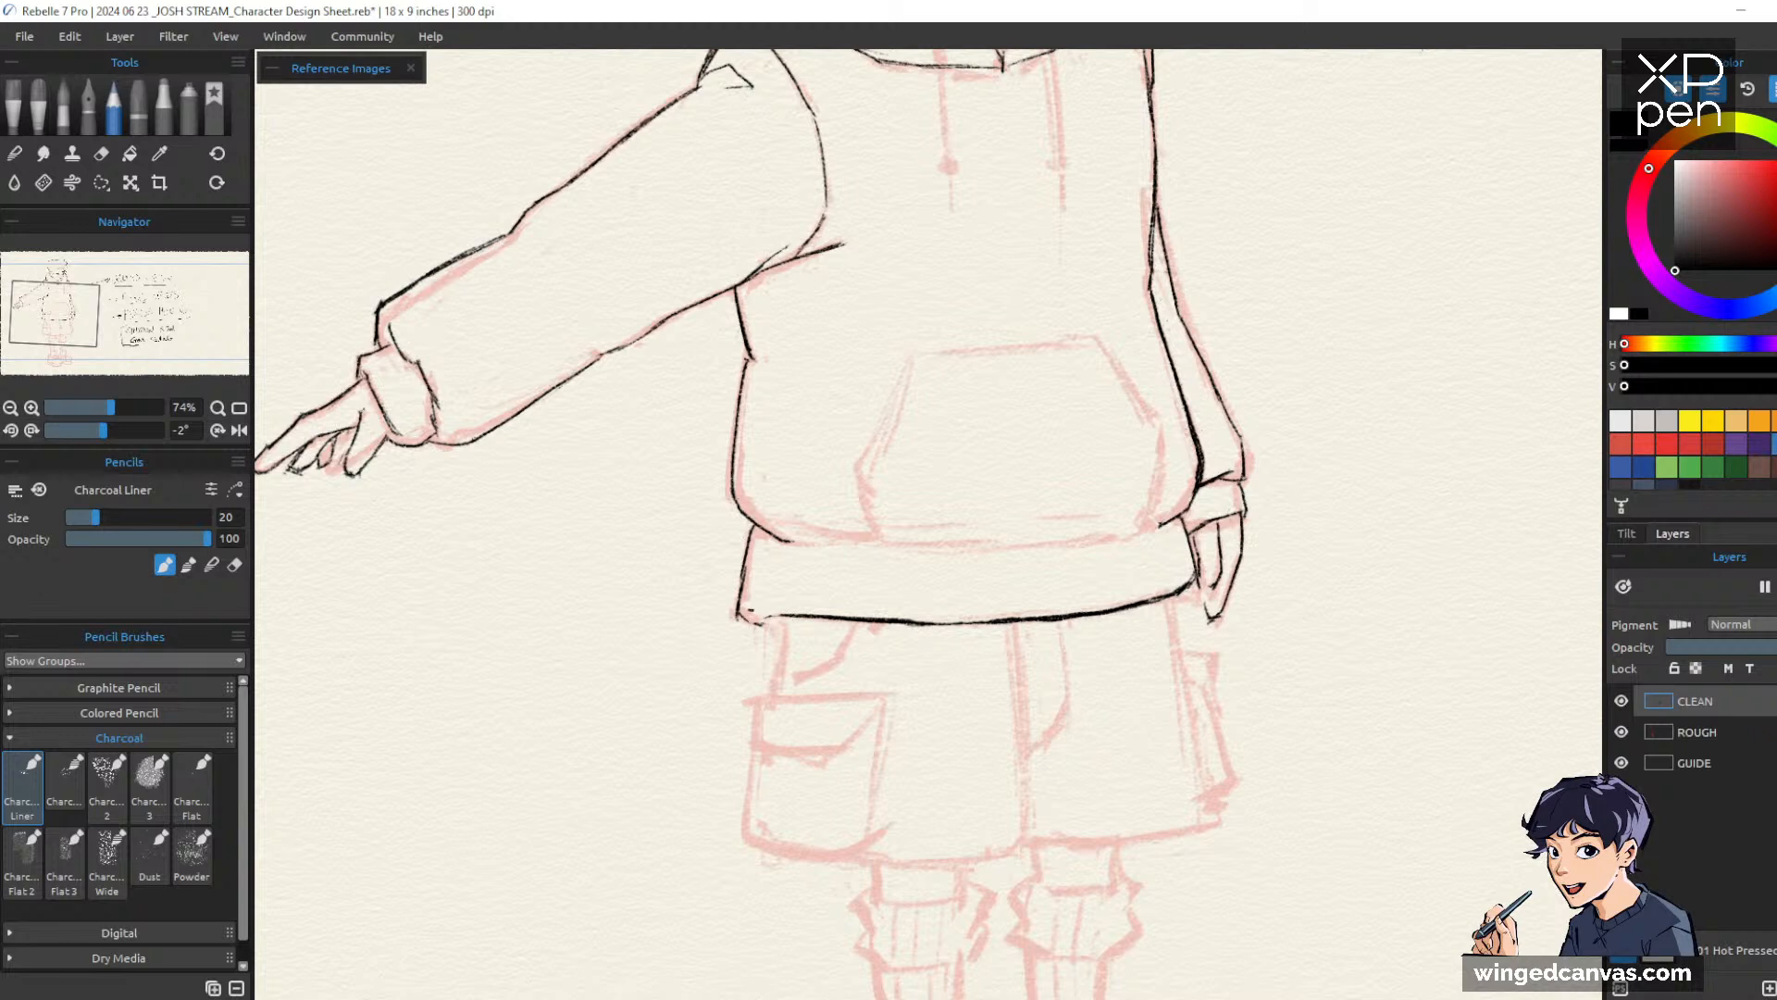
Reinforce the waistband's corner below the outstretched arm and ink the shorts' side edge down to the cargo pocket
left_click_drag(751, 612, 792, 629)
mouse_move(755, 524)
left_mouse_down()
mouse_move(738, 616)
mouse_move(755, 625)
left_mouse_up()
left_click_drag(1144, 567, 1154, 530)
key("e")
mouse_move(761, 574)
left_mouse_down()
mouse_move(785, 580)
mouse_move(789, 657)
left_mouse_up()
key("b")
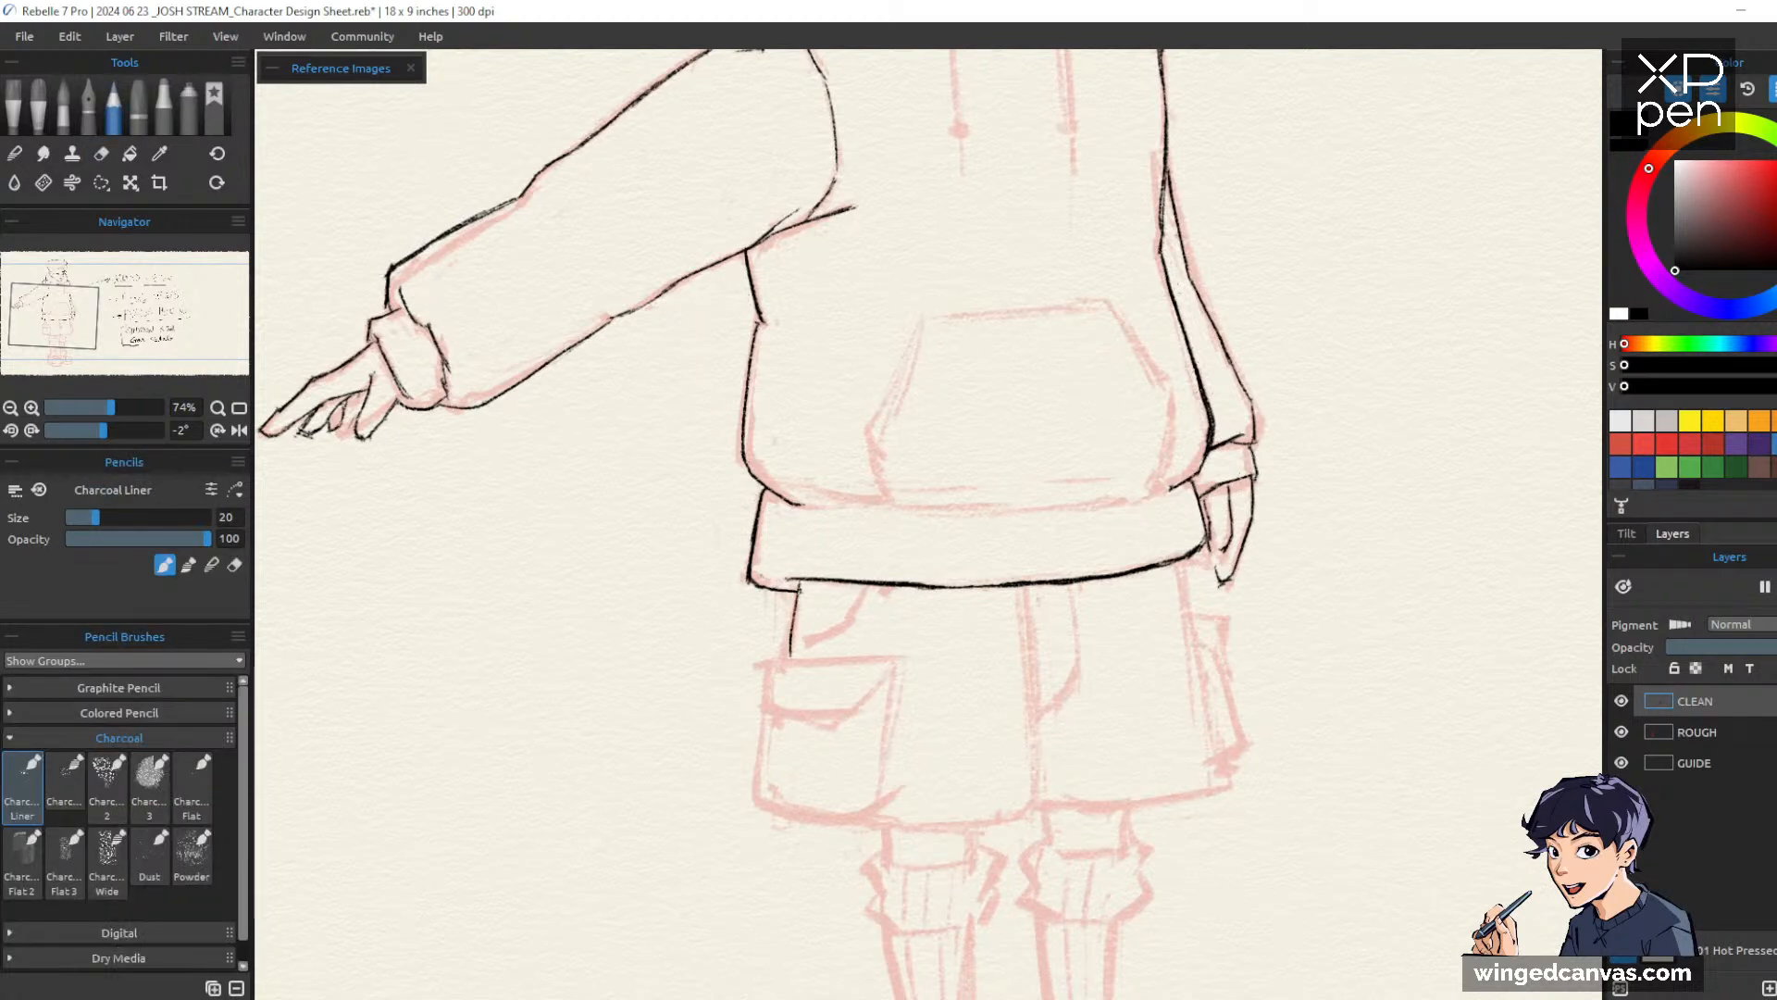
Ink the shorts' side edge on the lowered-arm side with the flap and outer edge of its cargo pocket
left_click_drag(1182, 561, 1220, 789)
mouse_move(1190, 626)
left_mouse_down()
mouse_move(1226, 627)
mouse_move(1223, 680)
left_mouse_up()
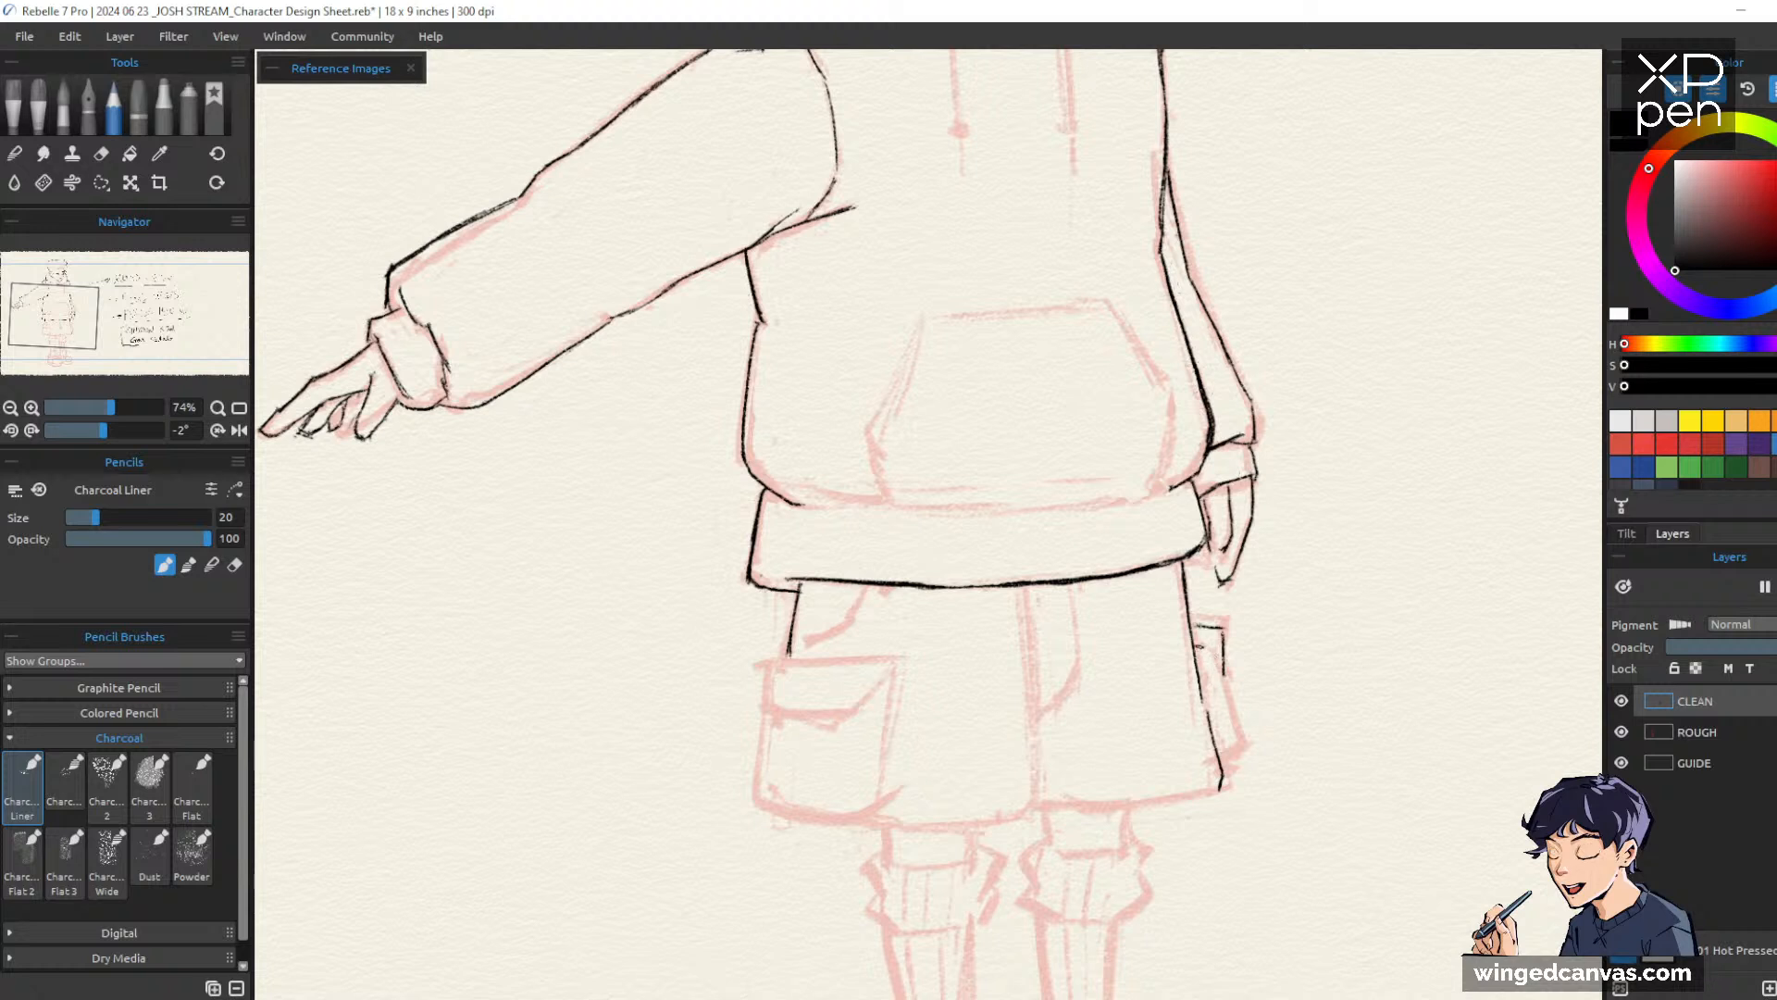
mouse_move(1201, 645)
left_mouse_down()
mouse_move(1239, 745)
mouse_move(1218, 753)
left_mouse_up()
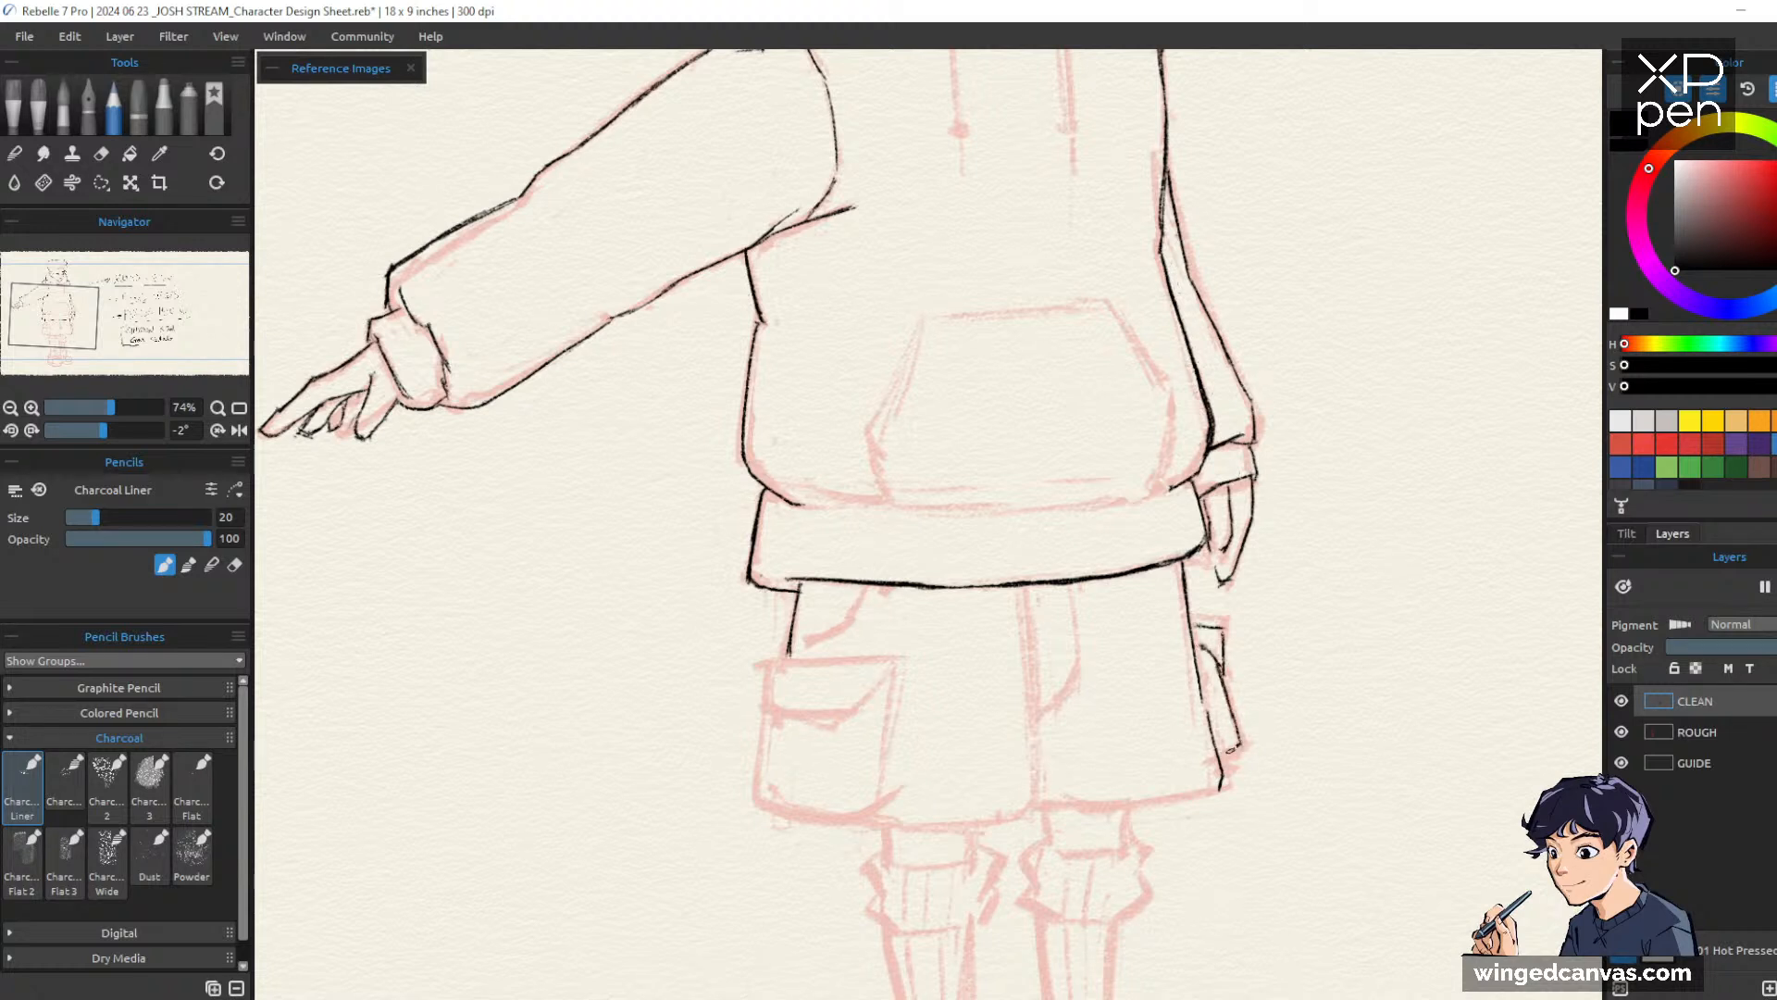
mouse_move(1201, 647)
left_mouse_down()
mouse_move(1237, 728)
mouse_move(1224, 649)
left_mouse_up()
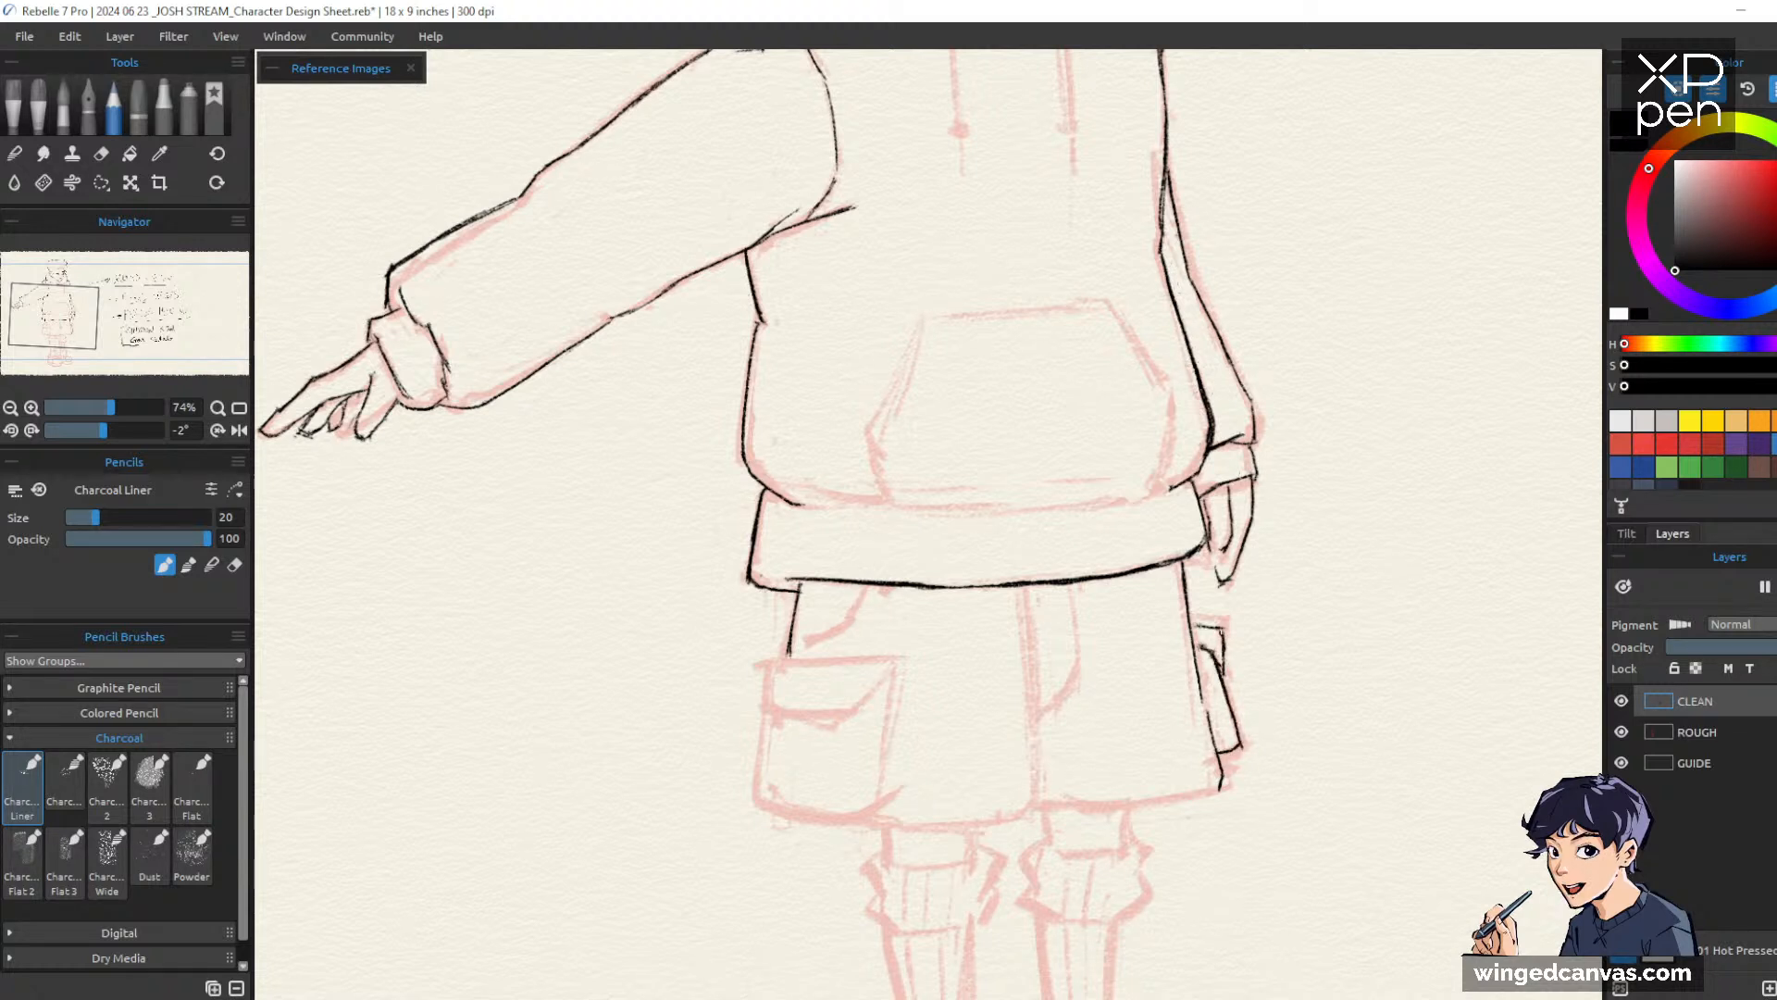
left_click_drag(1320, 469, 1352, 361)
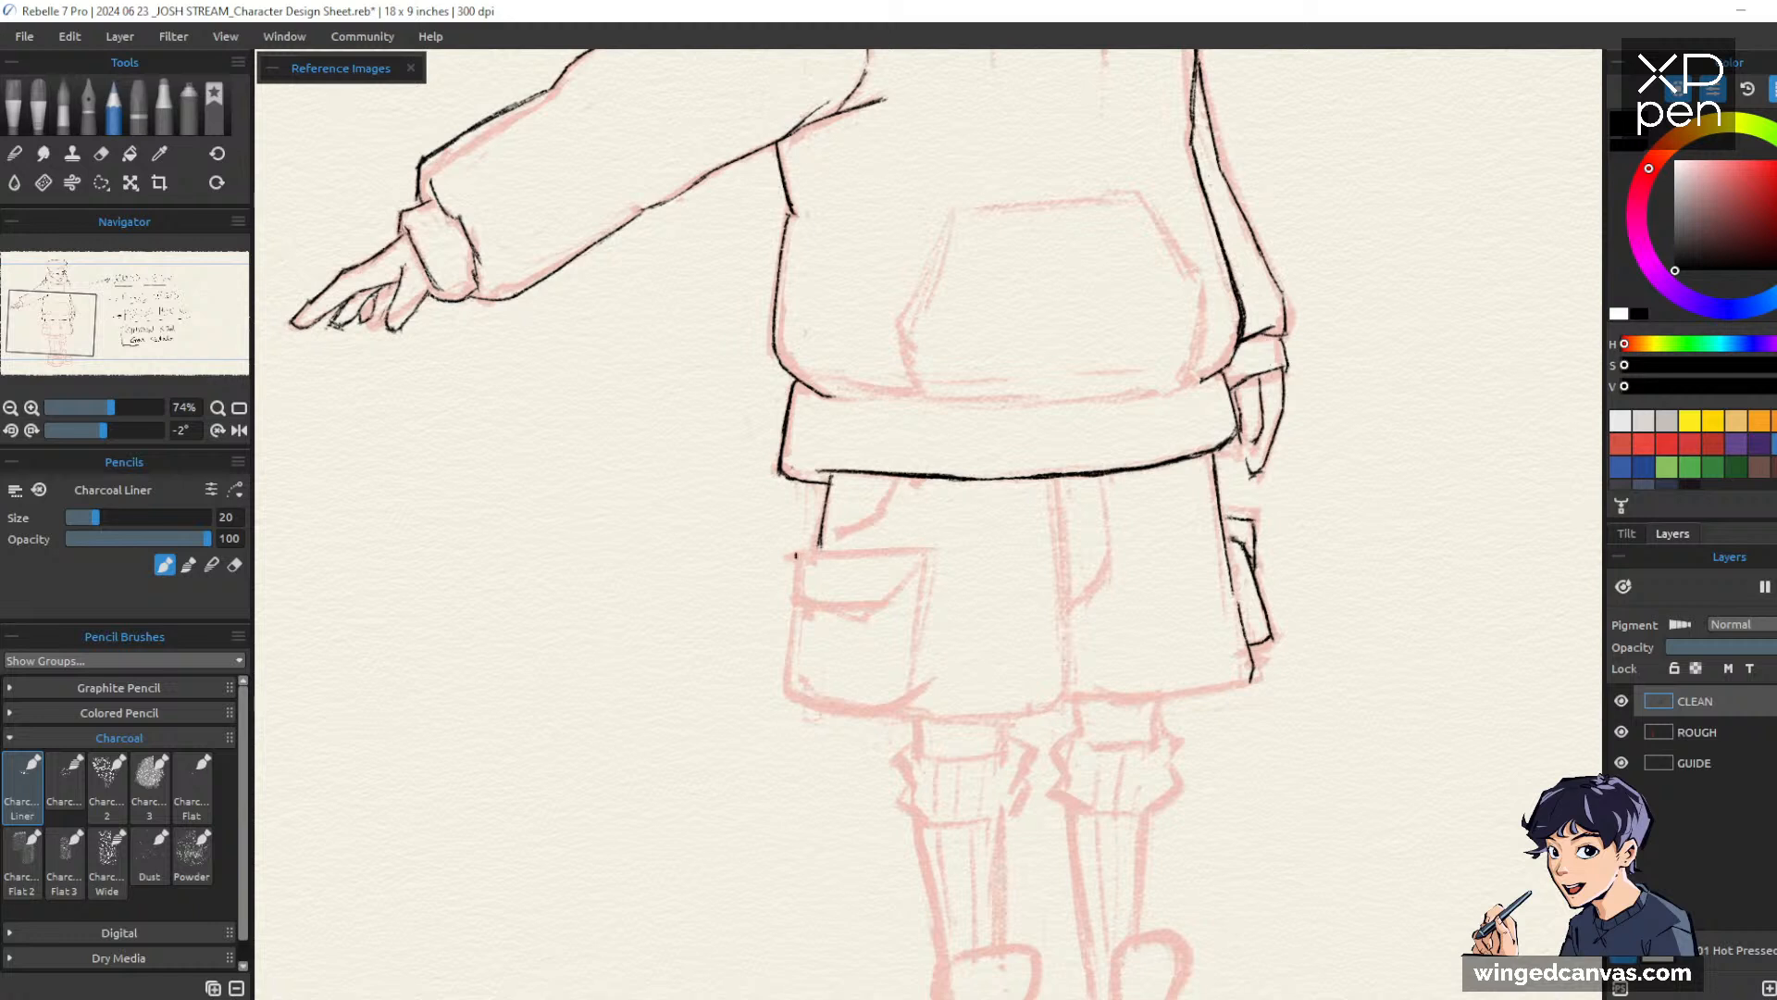
Ink the flap and body of the shorts' cargo pocket on the outstretched-arm side with Charcoal Liner
mouse_move(787, 557)
left_mouse_down()
mouse_move(931, 546)
mouse_move(931, 568)
left_mouse_up()
left_click_drag(792, 555, 805, 607)
mouse_move(928, 557)
left_mouse_down()
mouse_move(886, 603)
mouse_move(803, 602)
mouse_move(905, 592)
left_mouse_up()
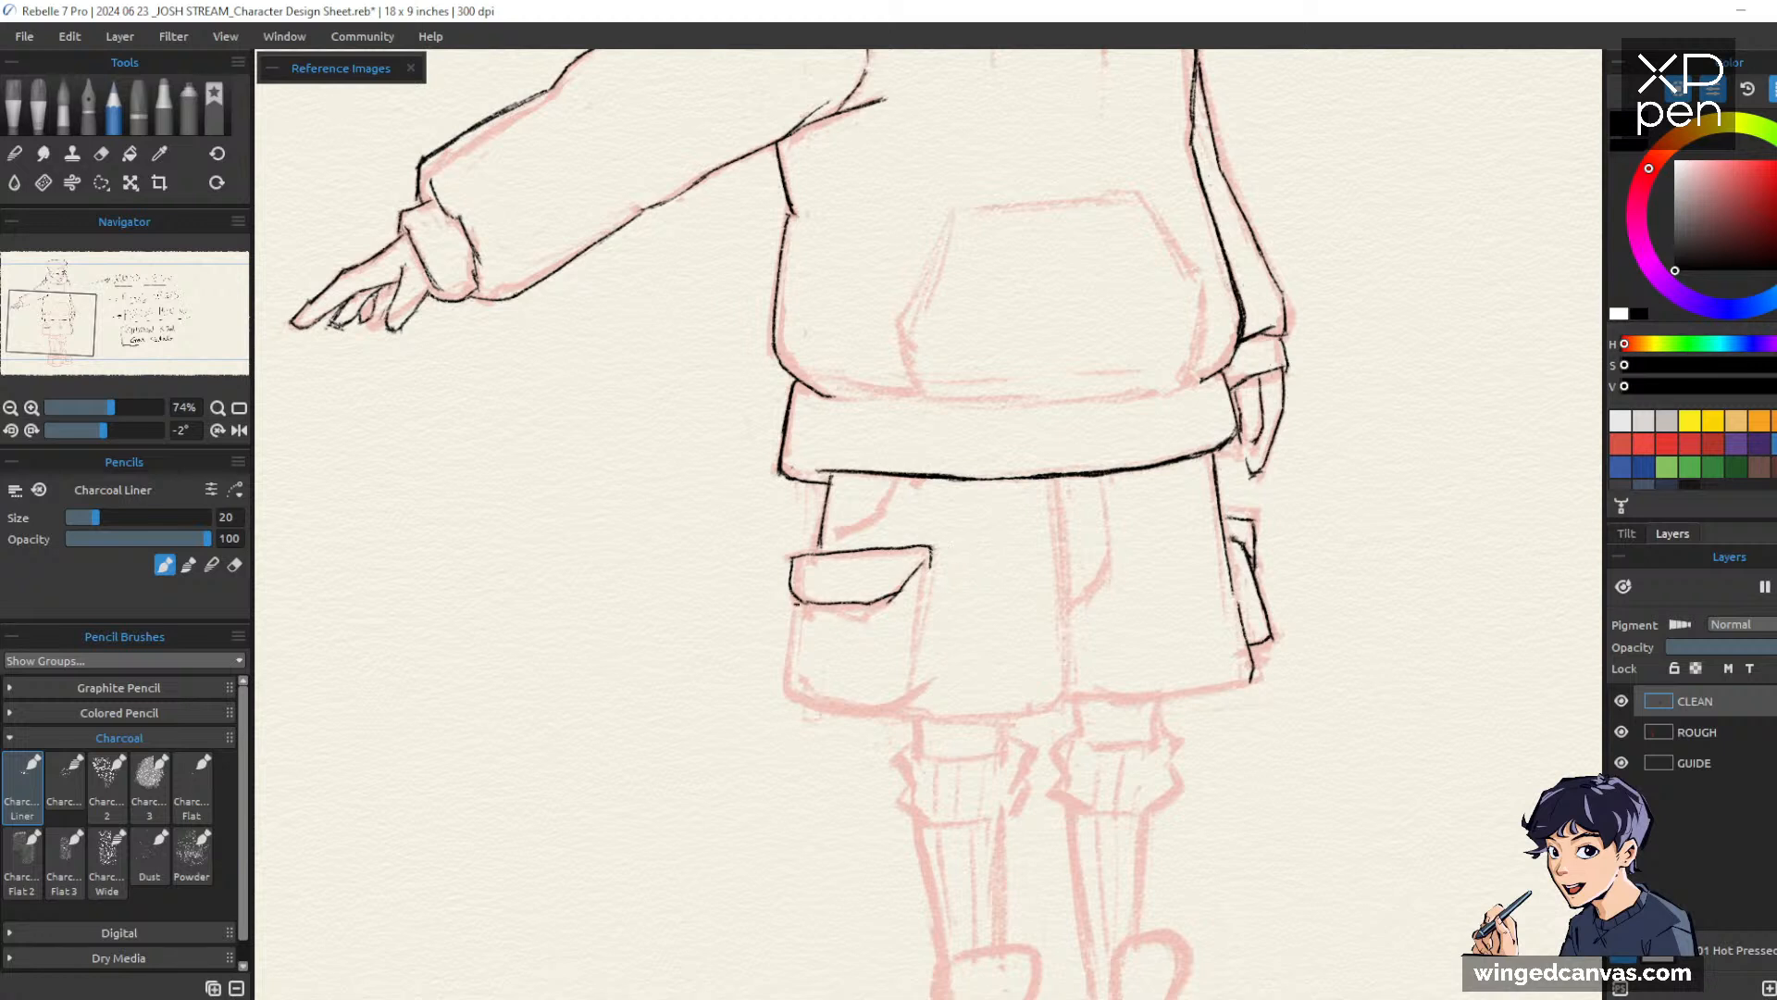
left_click_drag(794, 597, 803, 702)
left_click_drag(928, 564, 914, 695)
left_click_drag(798, 699, 919, 692)
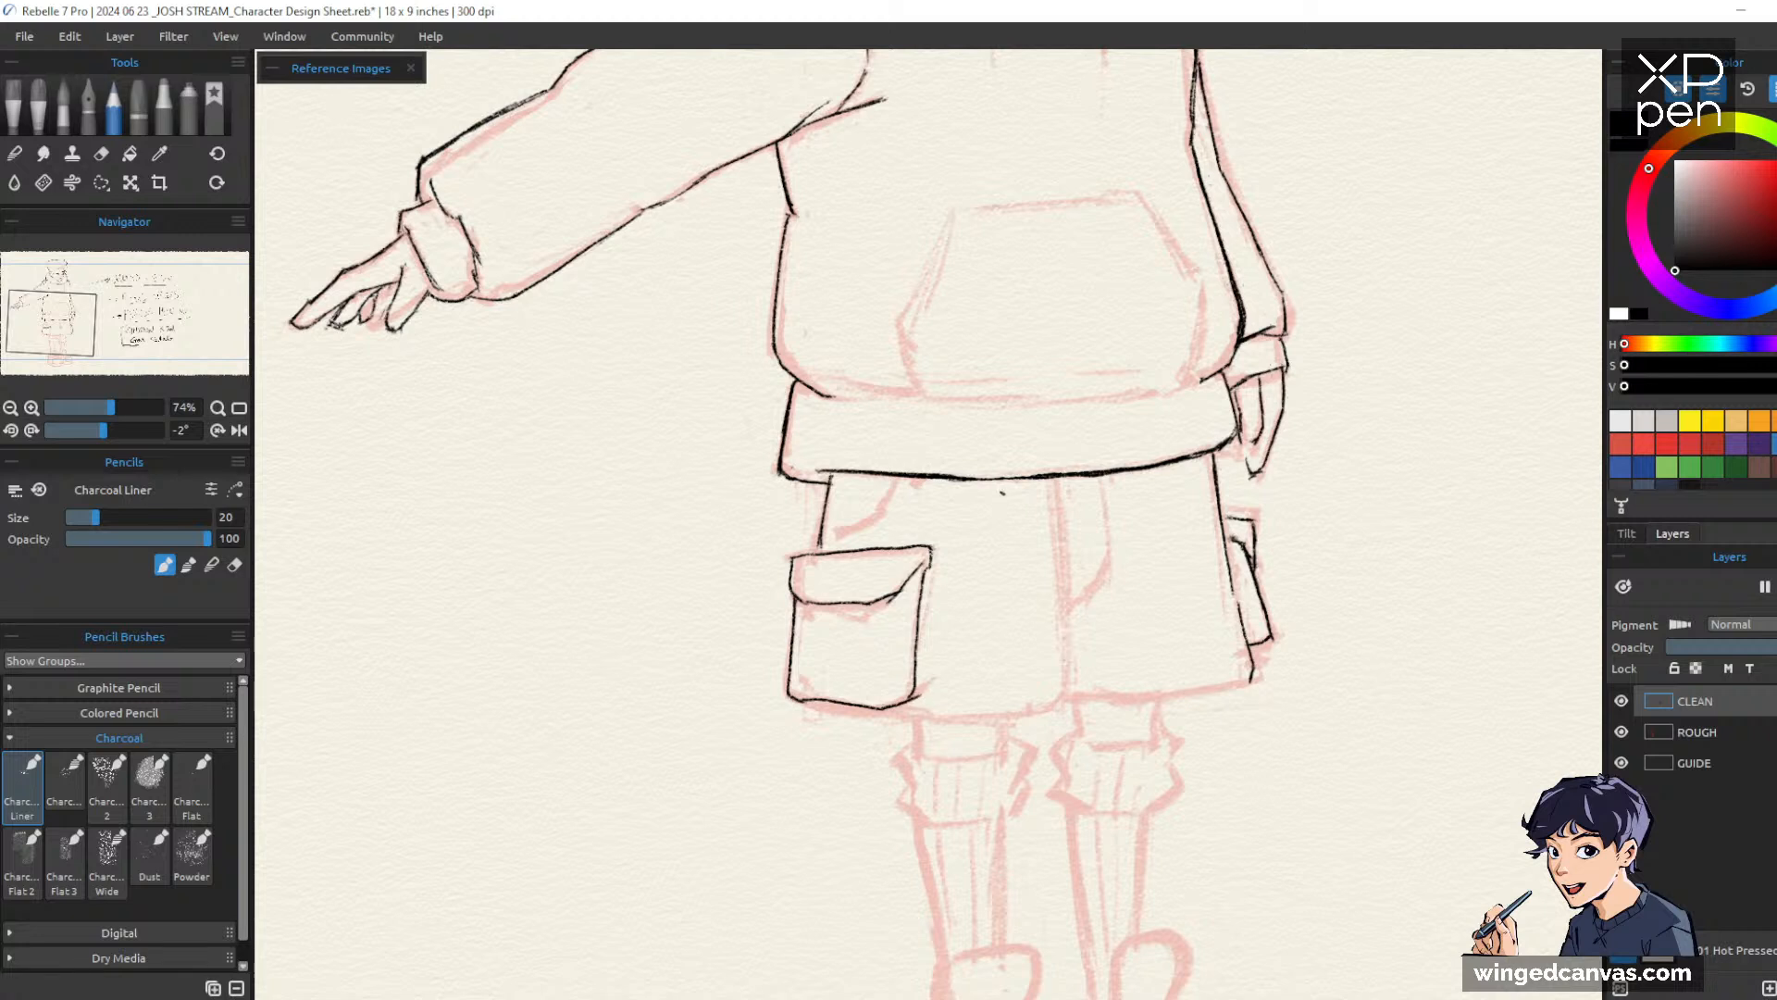
Ink the curved hip pocket opening above the front cargo pocket and touch up the shorts' upper corner beside the lowered hand
left_click_drag(836, 532, 902, 475)
key("e")
left_click_drag(1210, 472, 1226, 531)
key("b")
mouse_move(1214, 451)
left_mouse_down()
mouse_move(1220, 479)
mouse_move(1242, 416)
left_mouse_up()
key("e")
key("b")
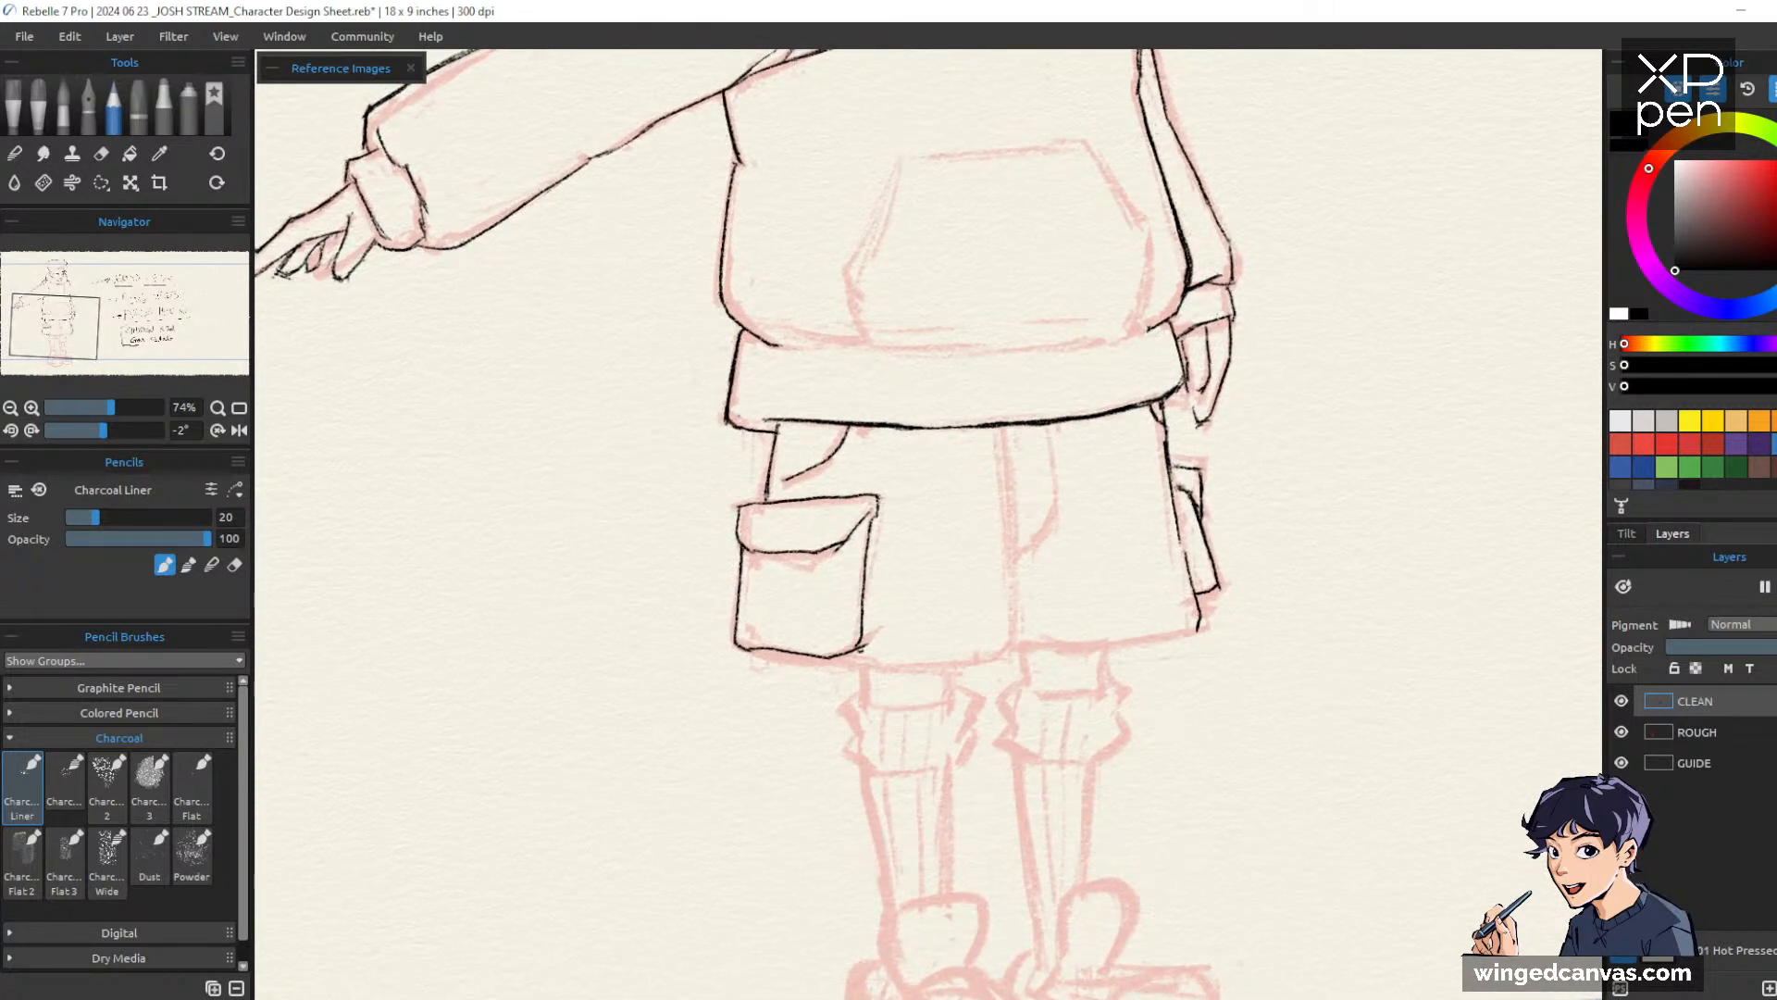
Ink the hem of the shorts leg with the front cargo pocket and the double centre seam up to the waistband
left_click_drag(764, 654, 996, 654)
mouse_move(1007, 427)
left_mouse_down()
mouse_move(1015, 630)
mouse_move(995, 659)
left_mouse_up()
key("e")
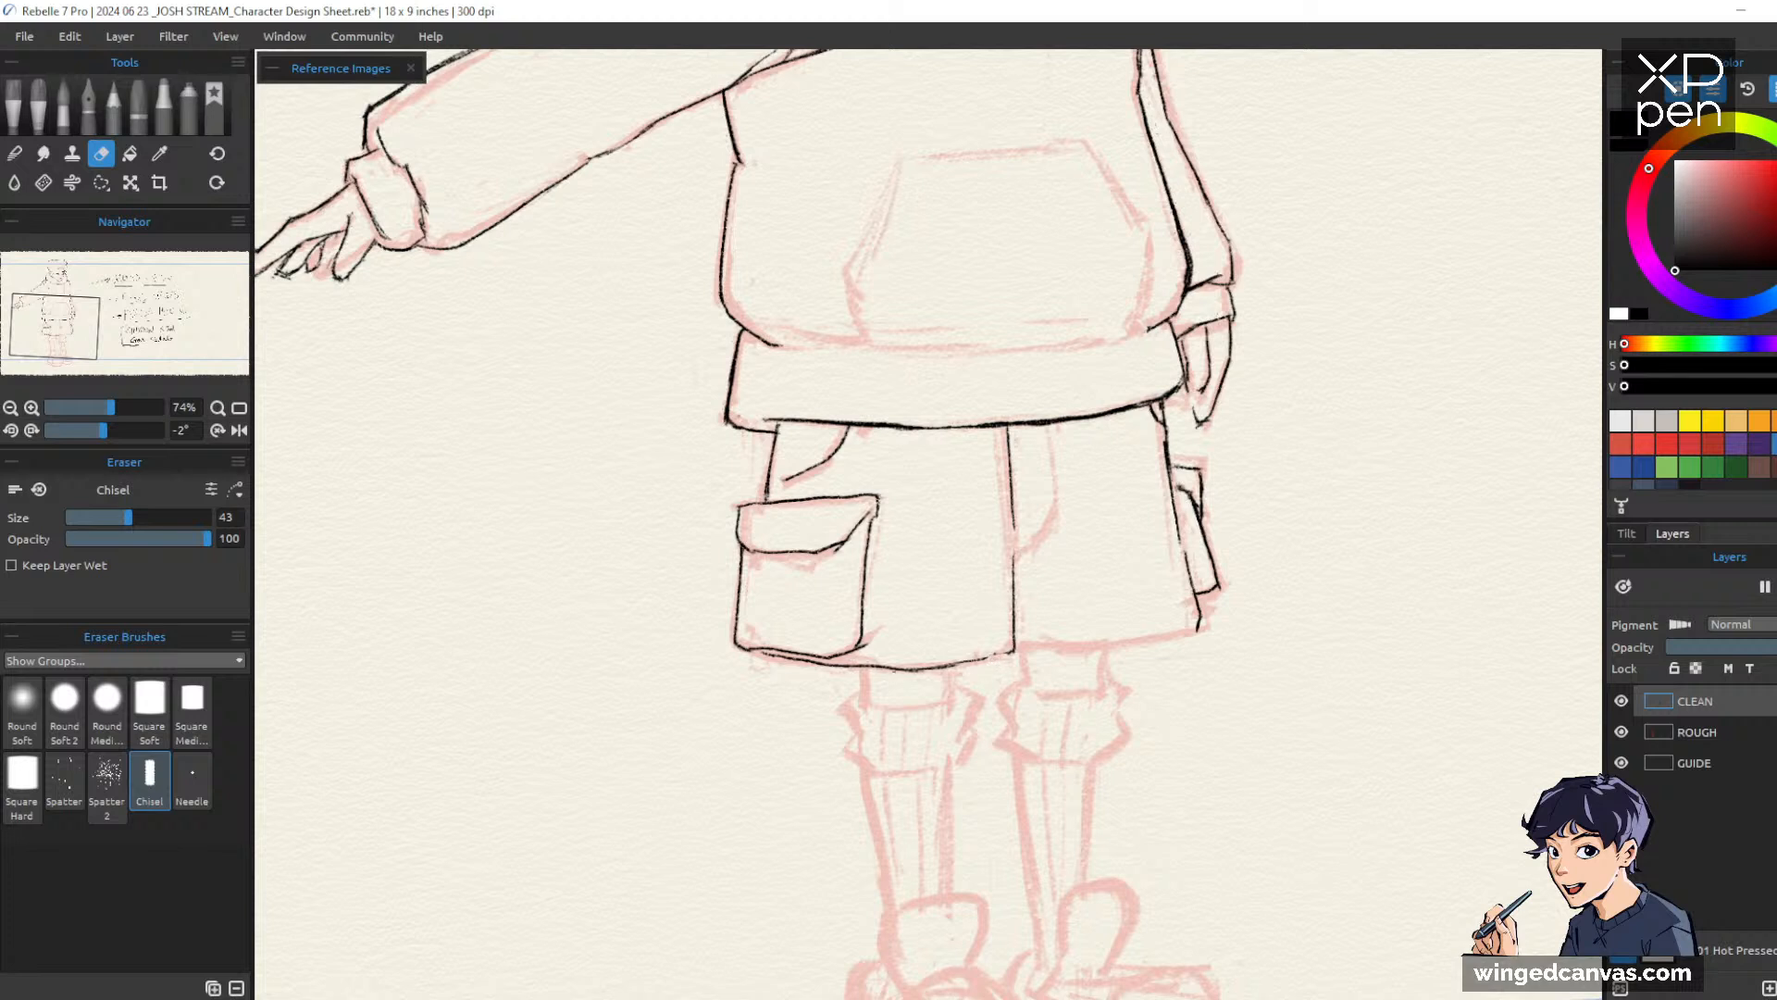
key("b")
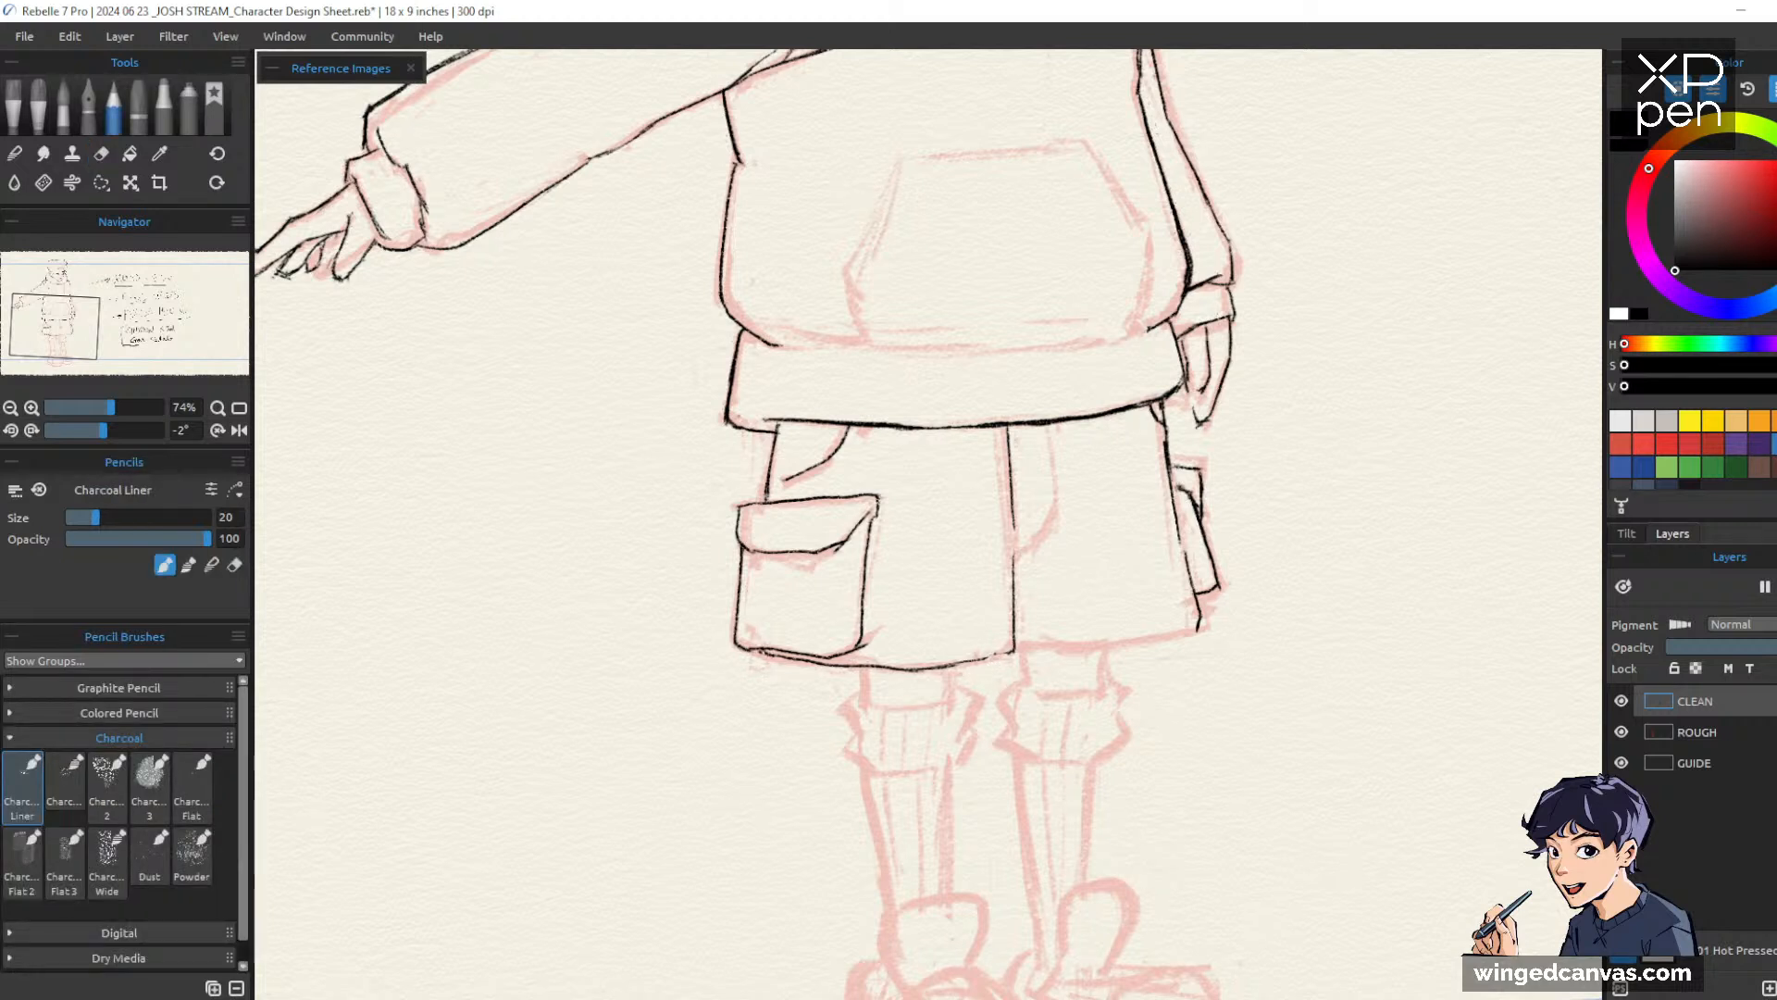
left_click_drag(916, 668, 1014, 651)
left_click_drag(1005, 424, 1009, 530)
Ink the curved fly stitching beside the centre seam and the hem of the shorts leg on the lowered-arm side
mouse_move(1051, 426)
left_mouse_down()
mouse_move(1051, 529)
mouse_move(1016, 548)
left_mouse_up()
left_click_drag(1335, 493, 1321, 428)
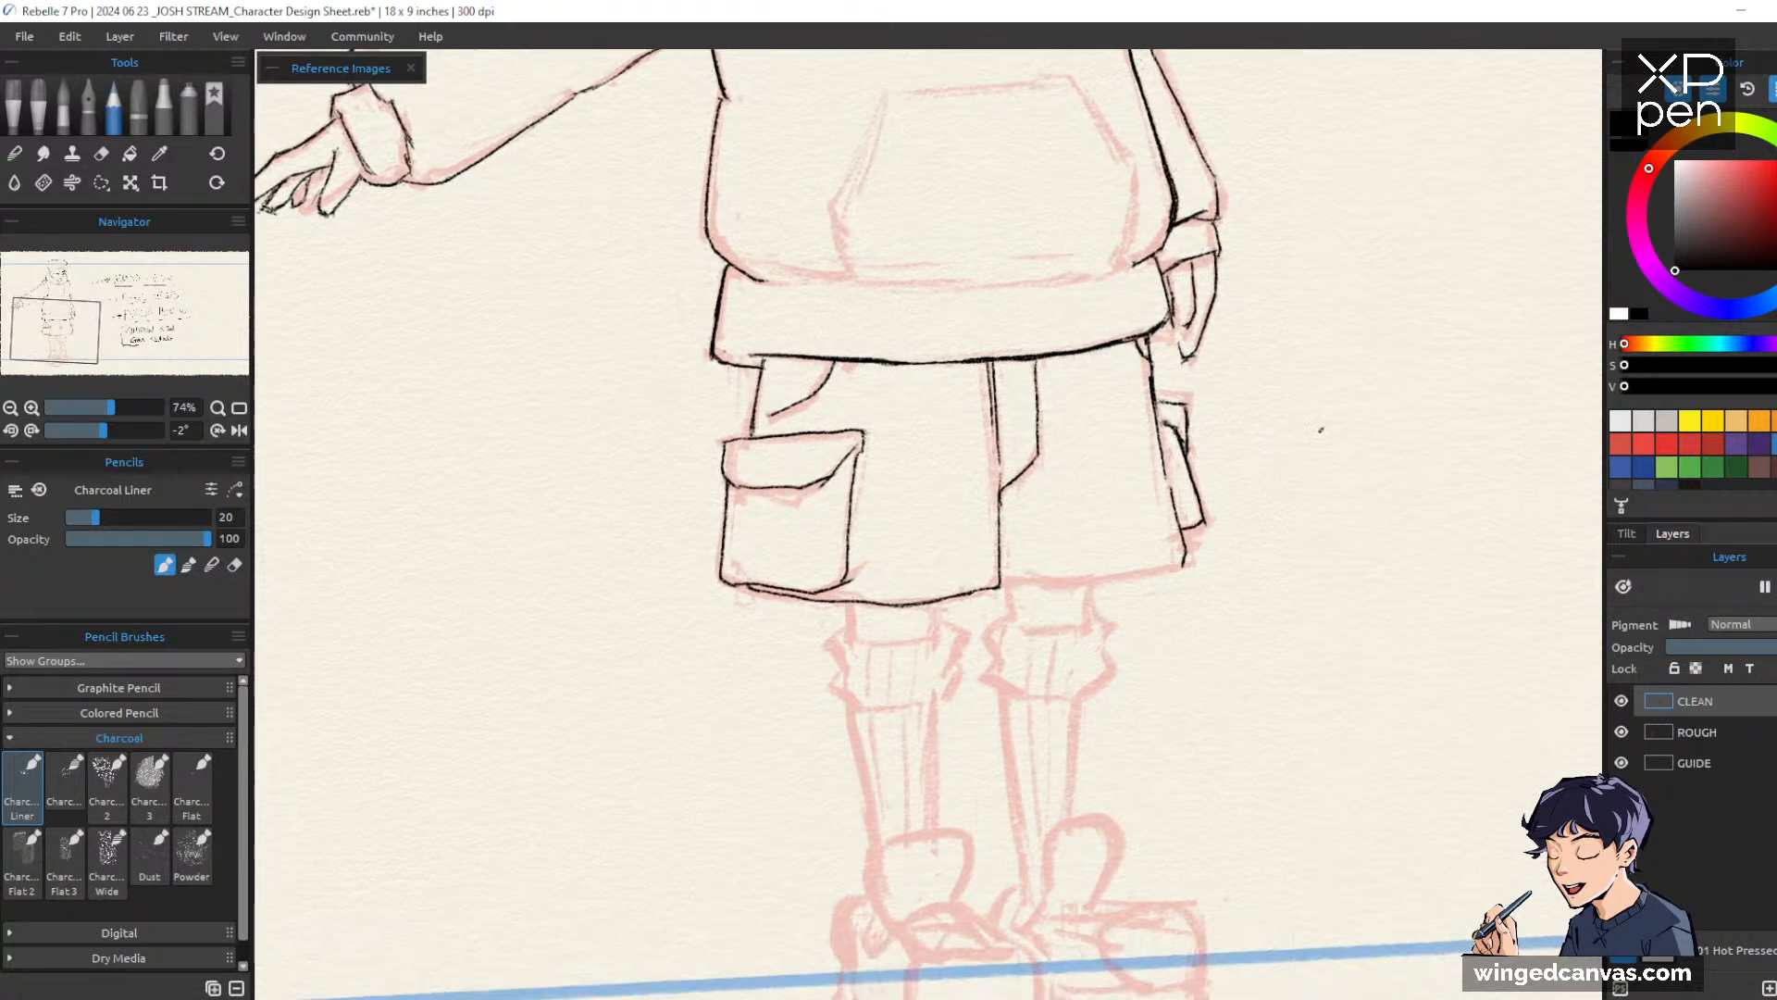
left_click_drag(1001, 577, 1184, 561)
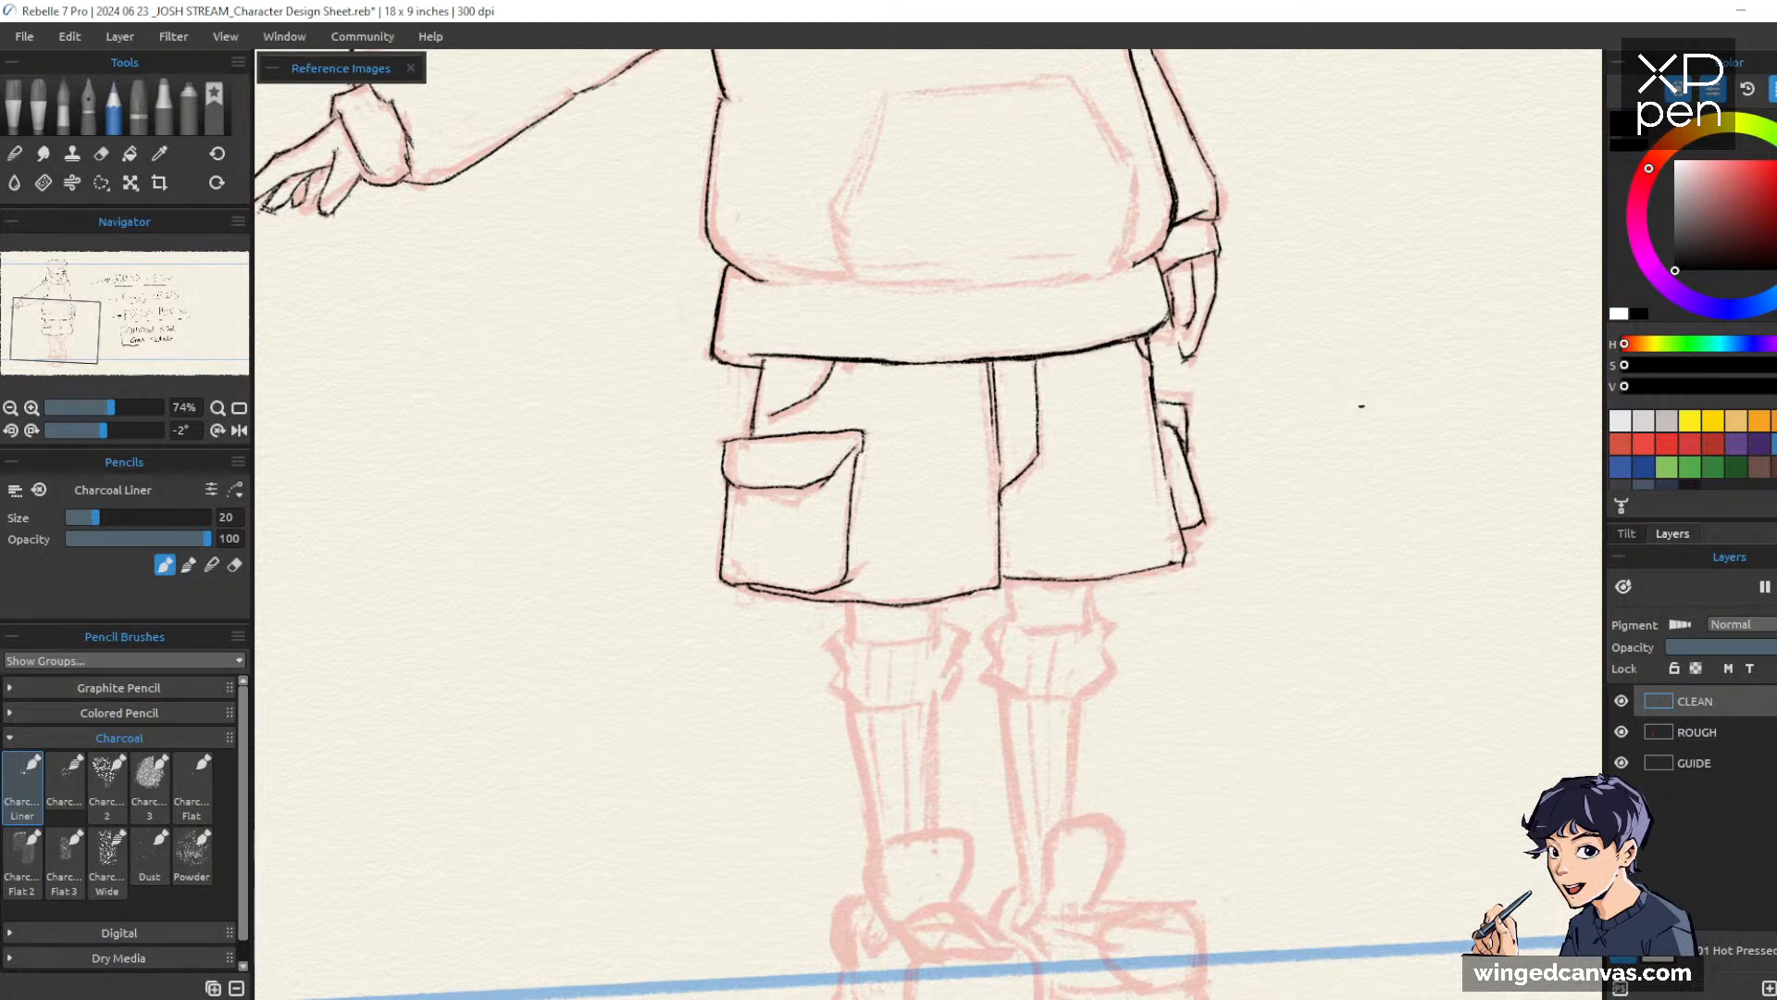
Ink the hoodie's lower edge above the waistband in one long stroke on the rotated canvas
left_click_drag(1333, 398, 1325, 706)
mouse_move(1318, 383)
left_mouse_down()
mouse_move(1031, 714)
mouse_move(678, 762)
left_mouse_up()
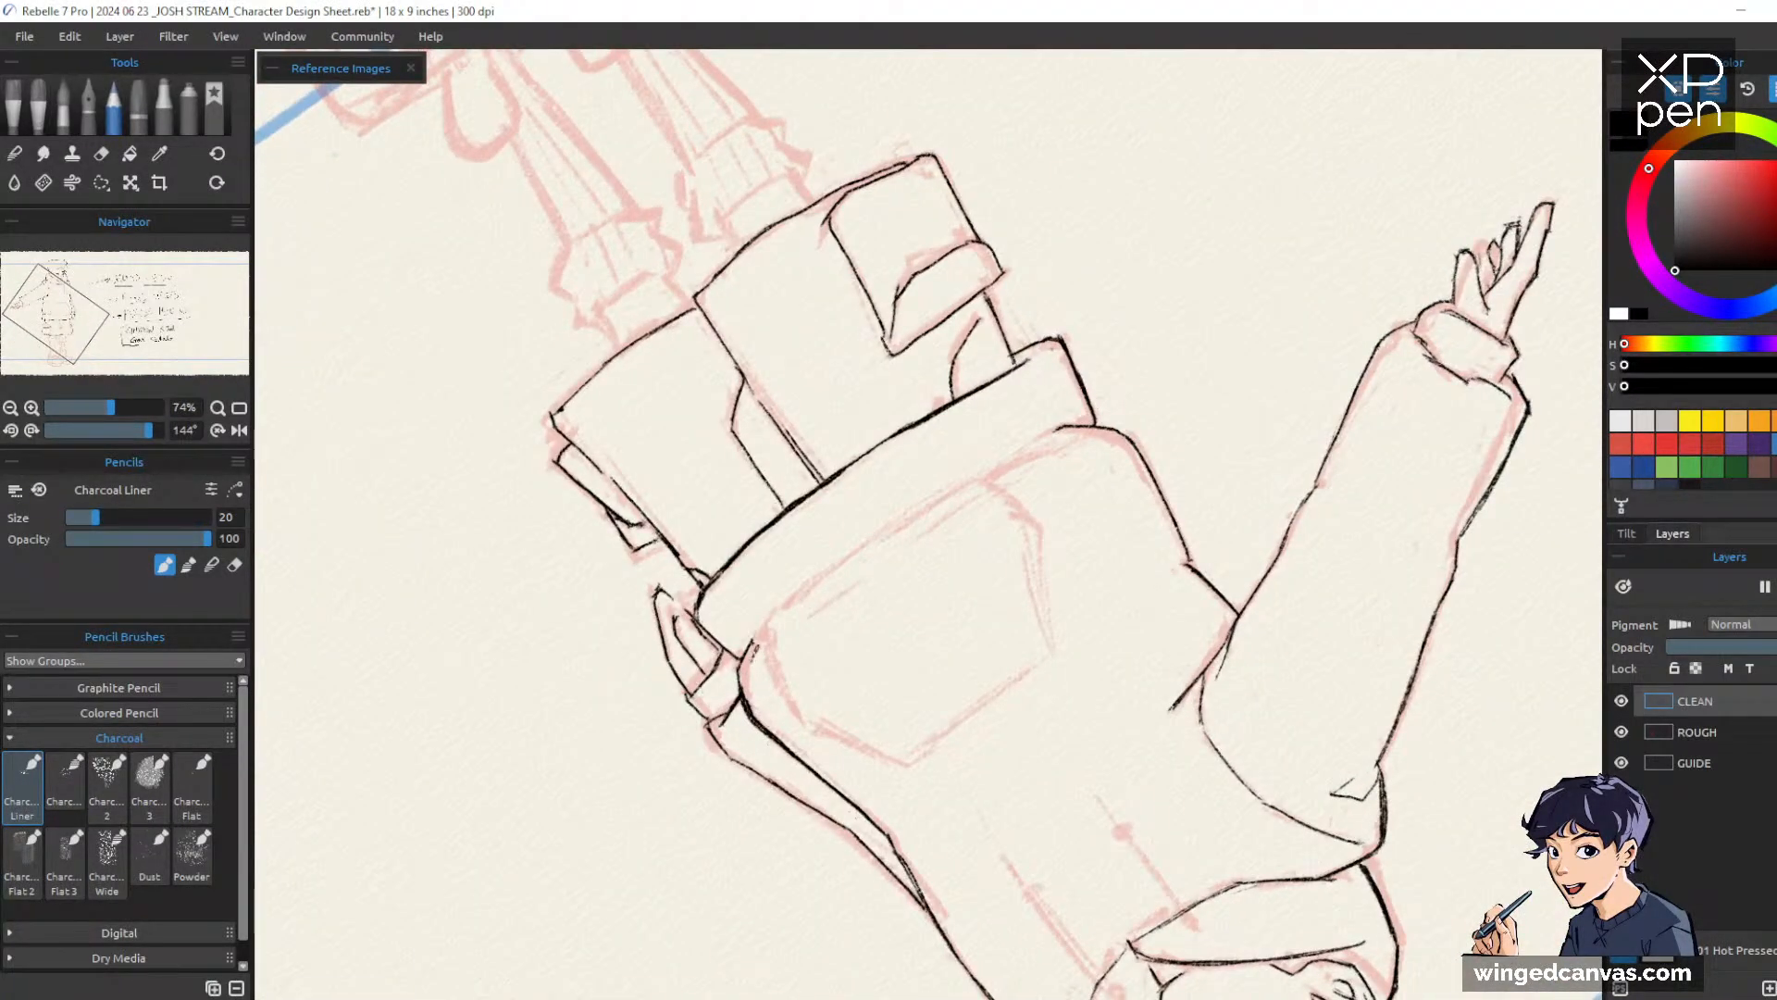
left_click_drag(768, 613, 1063, 442)
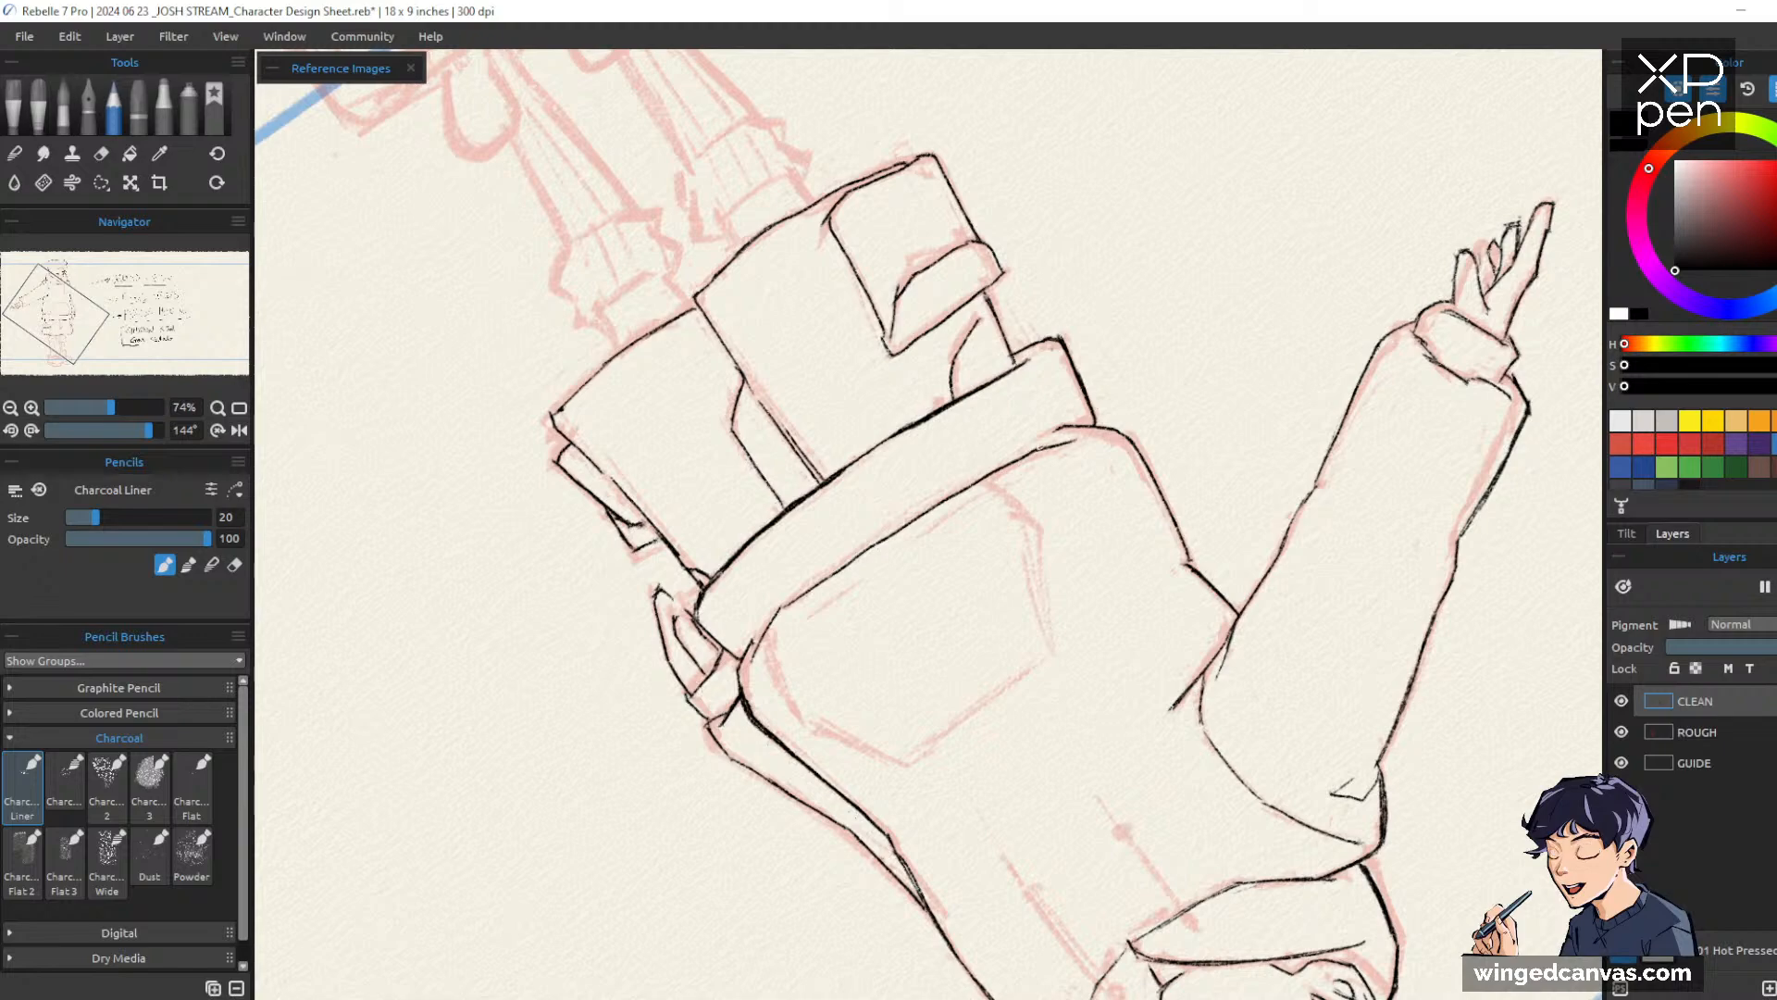
Ink the top edge and angled sides of the hoodie's front pouch pocket down to the waistband
left_click_drag(1244, 720, 774, 289)
left_click_drag(1261, 459, 1334, 552)
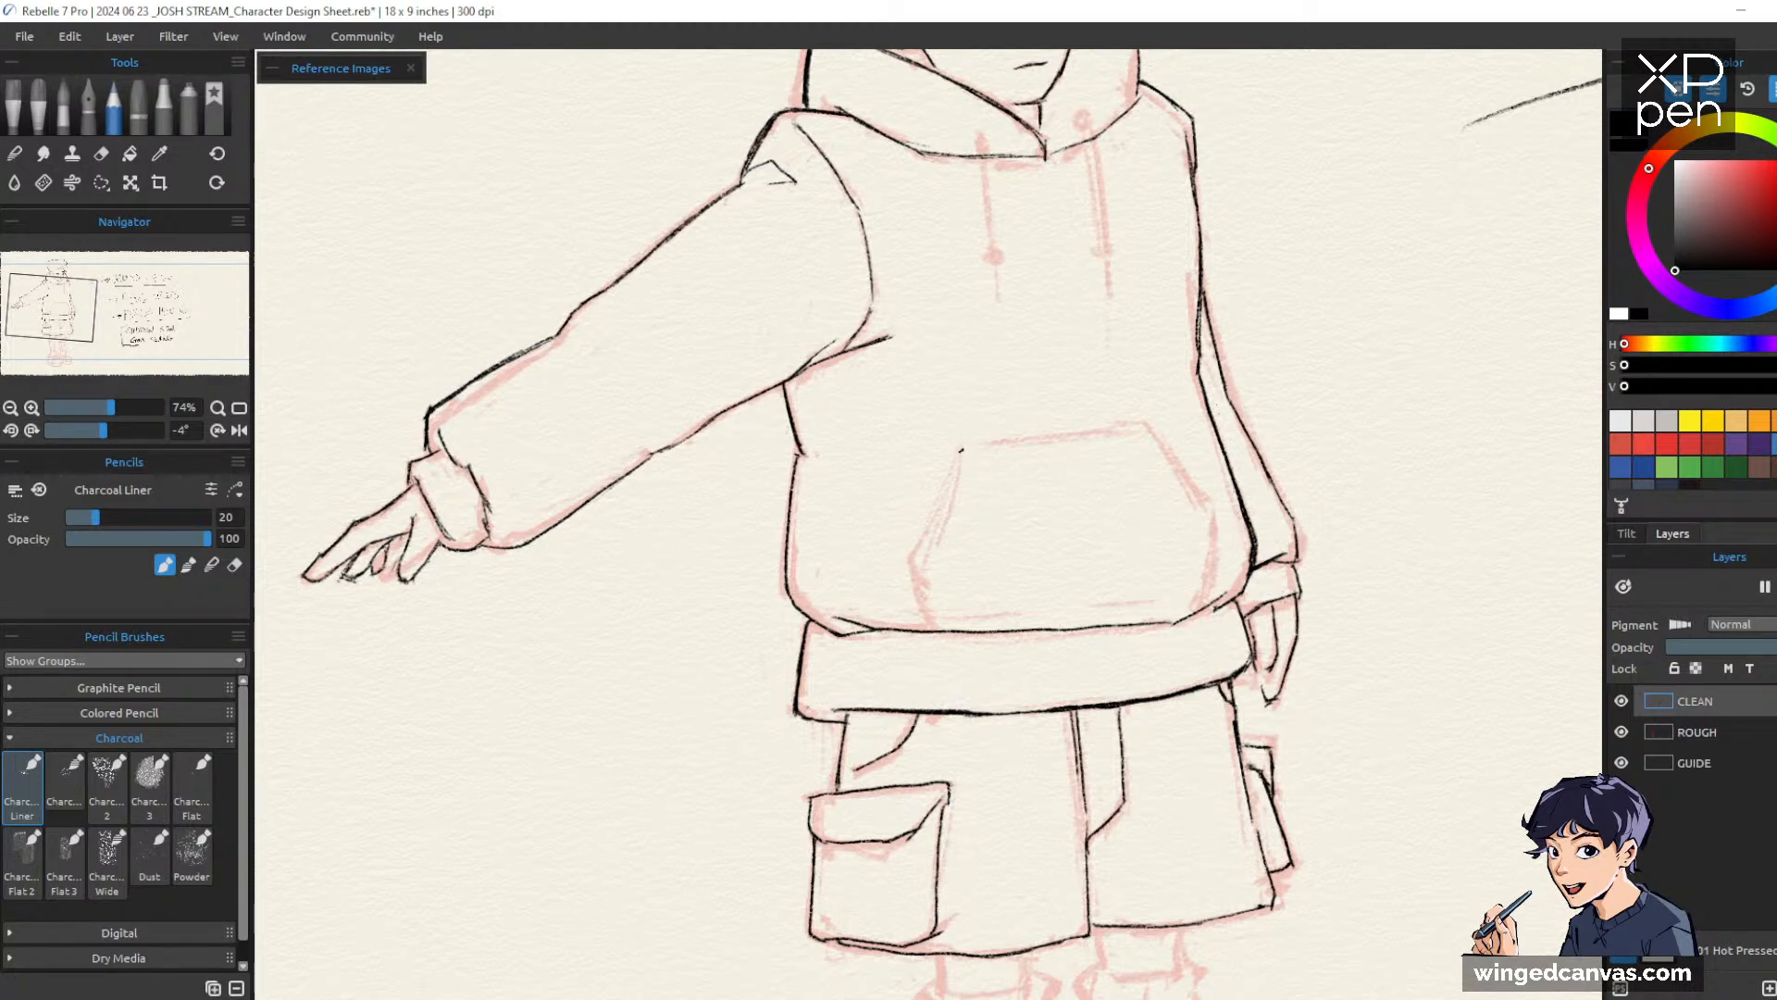
left_click_drag(967, 454, 911, 558)
mouse_move(974, 451)
left_mouse_down()
mouse_move(1150, 426)
mouse_move(1215, 511)
left_mouse_up()
left_click_drag(912, 560, 931, 628)
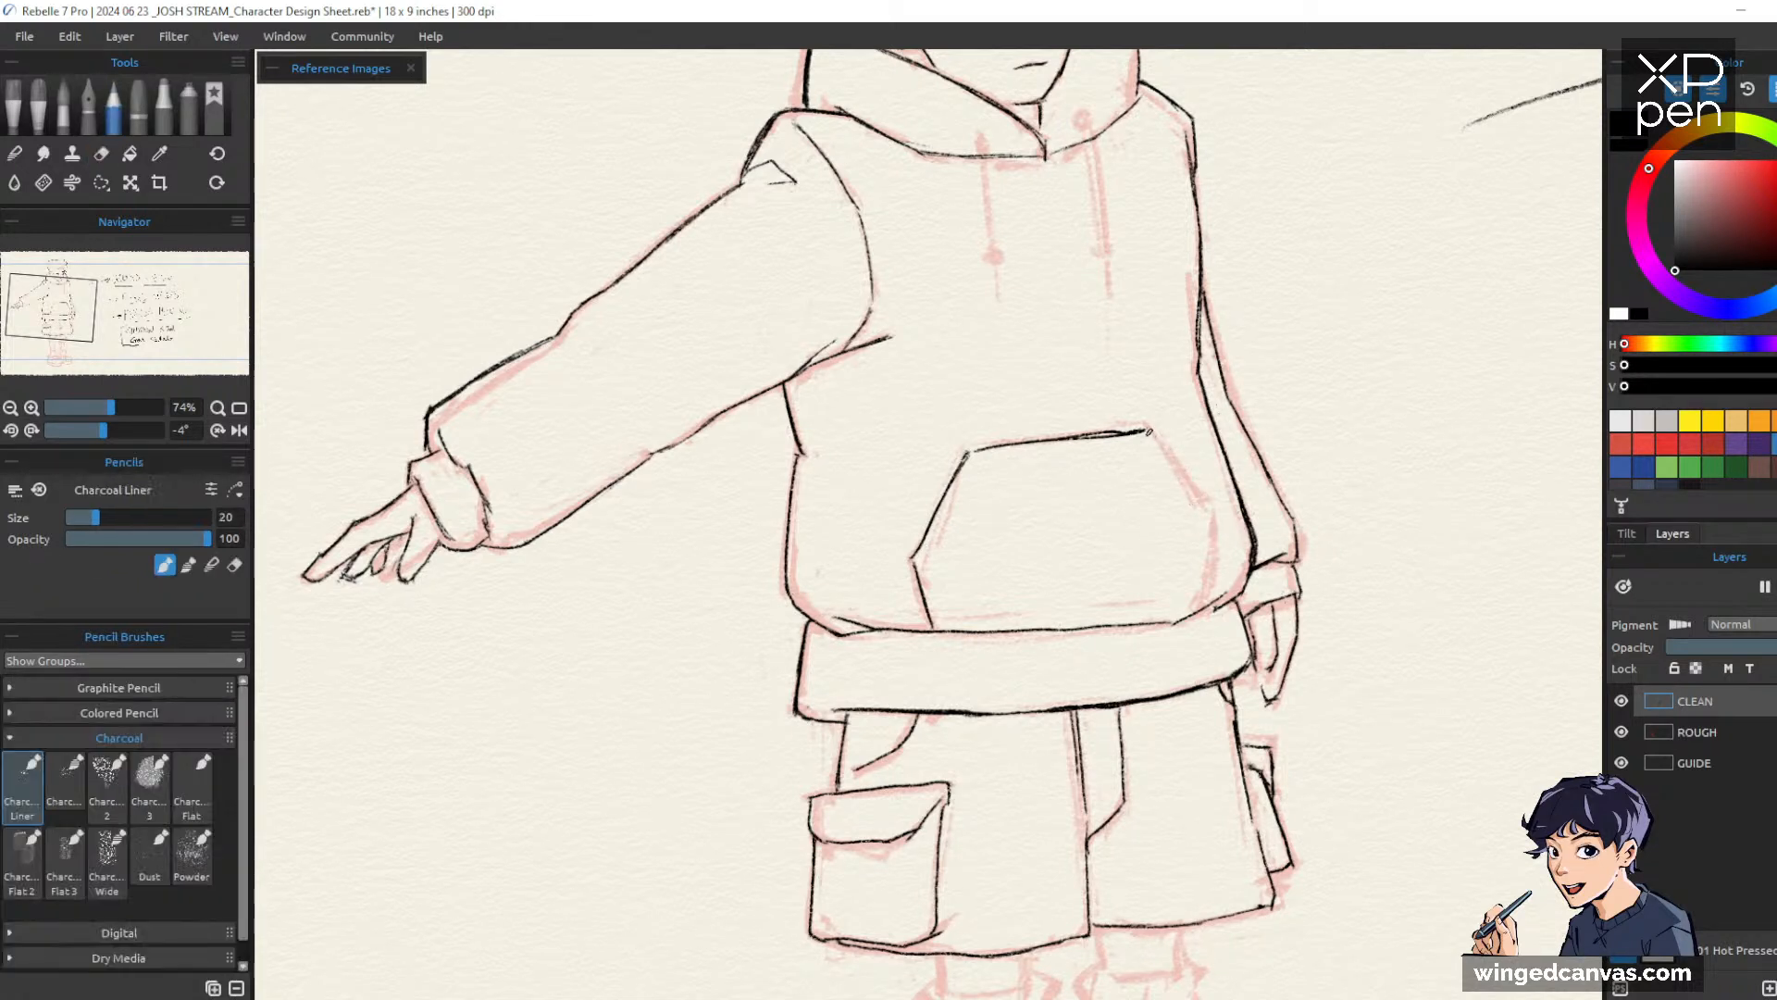
mouse_move(1164, 431)
left_mouse_down()
mouse_move(1078, 433)
mouse_move(1166, 423)
left_mouse_up()
key("e")
key("e")
mouse_move(966, 453)
left_mouse_down()
mouse_move(1168, 428)
mouse_move(1212, 505)
left_mouse_up()
mouse_move(1169, 429)
left_mouse_down()
mouse_move(1227, 530)
mouse_move(1212, 608)
left_mouse_up()
Straighten the canvas to 0° and examine the whole figure, ending with a close view of the head and hood
scroll(1370, 468, "down", 5)
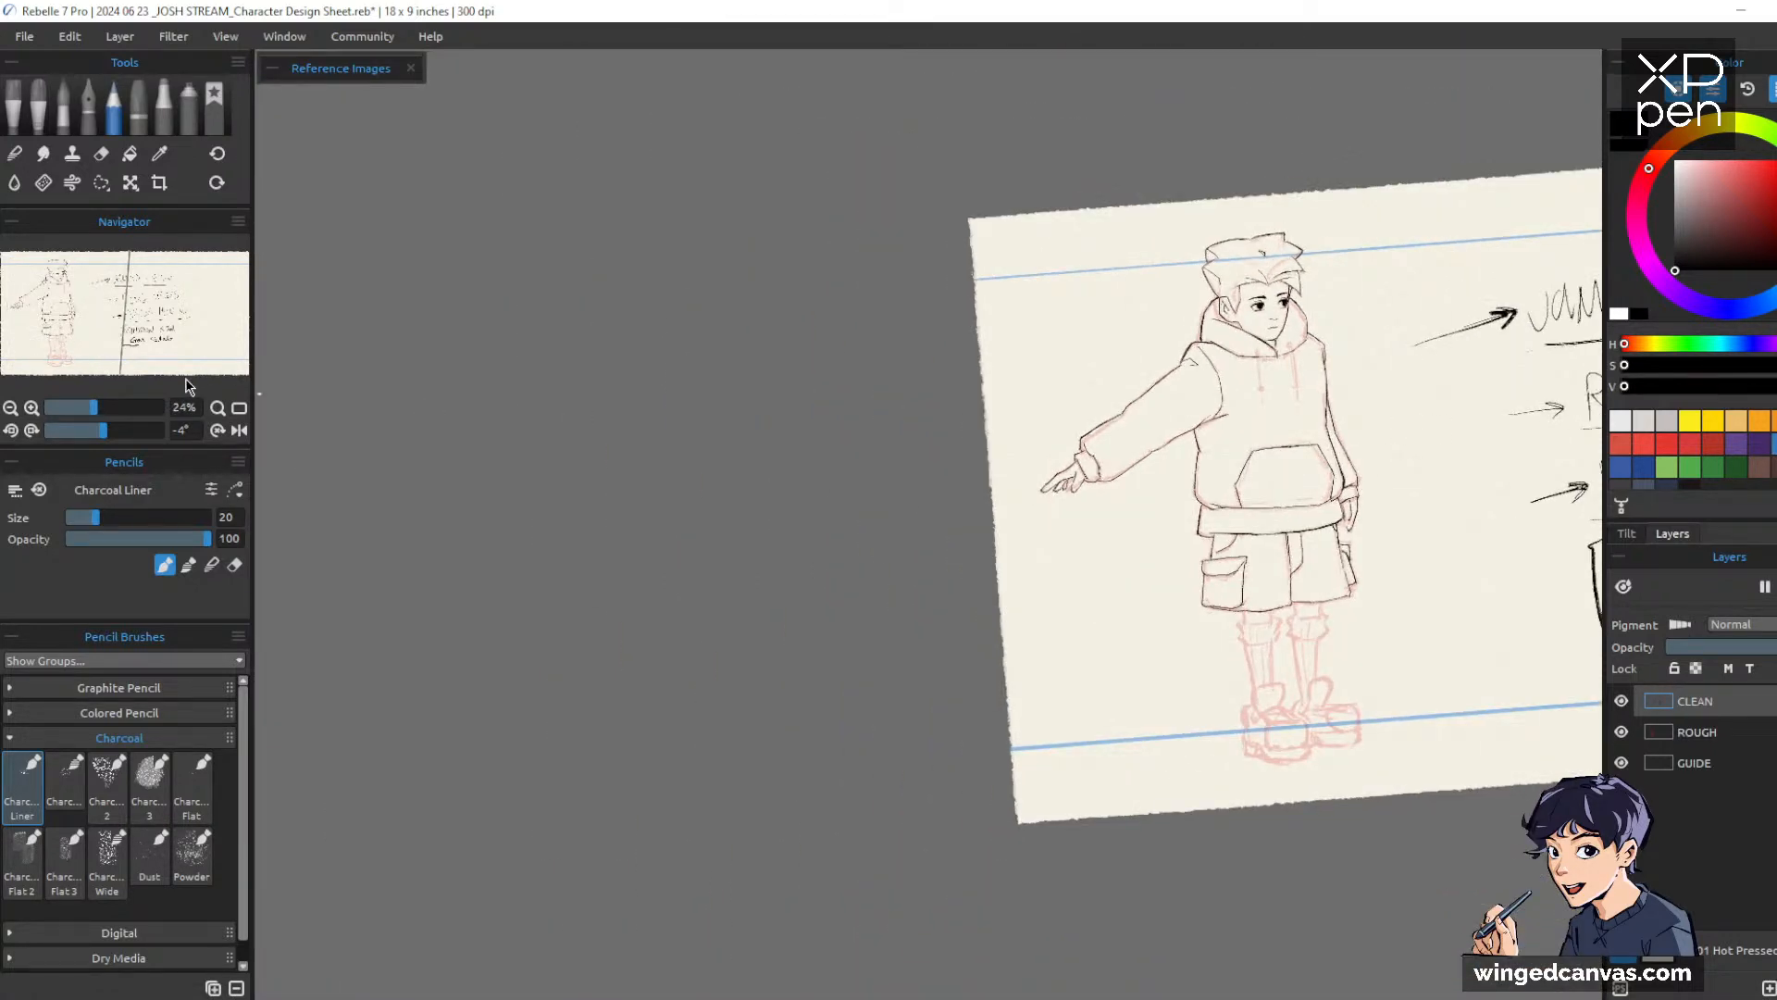
left_click(218, 430)
left_click_drag(1388, 492, 1178, 515)
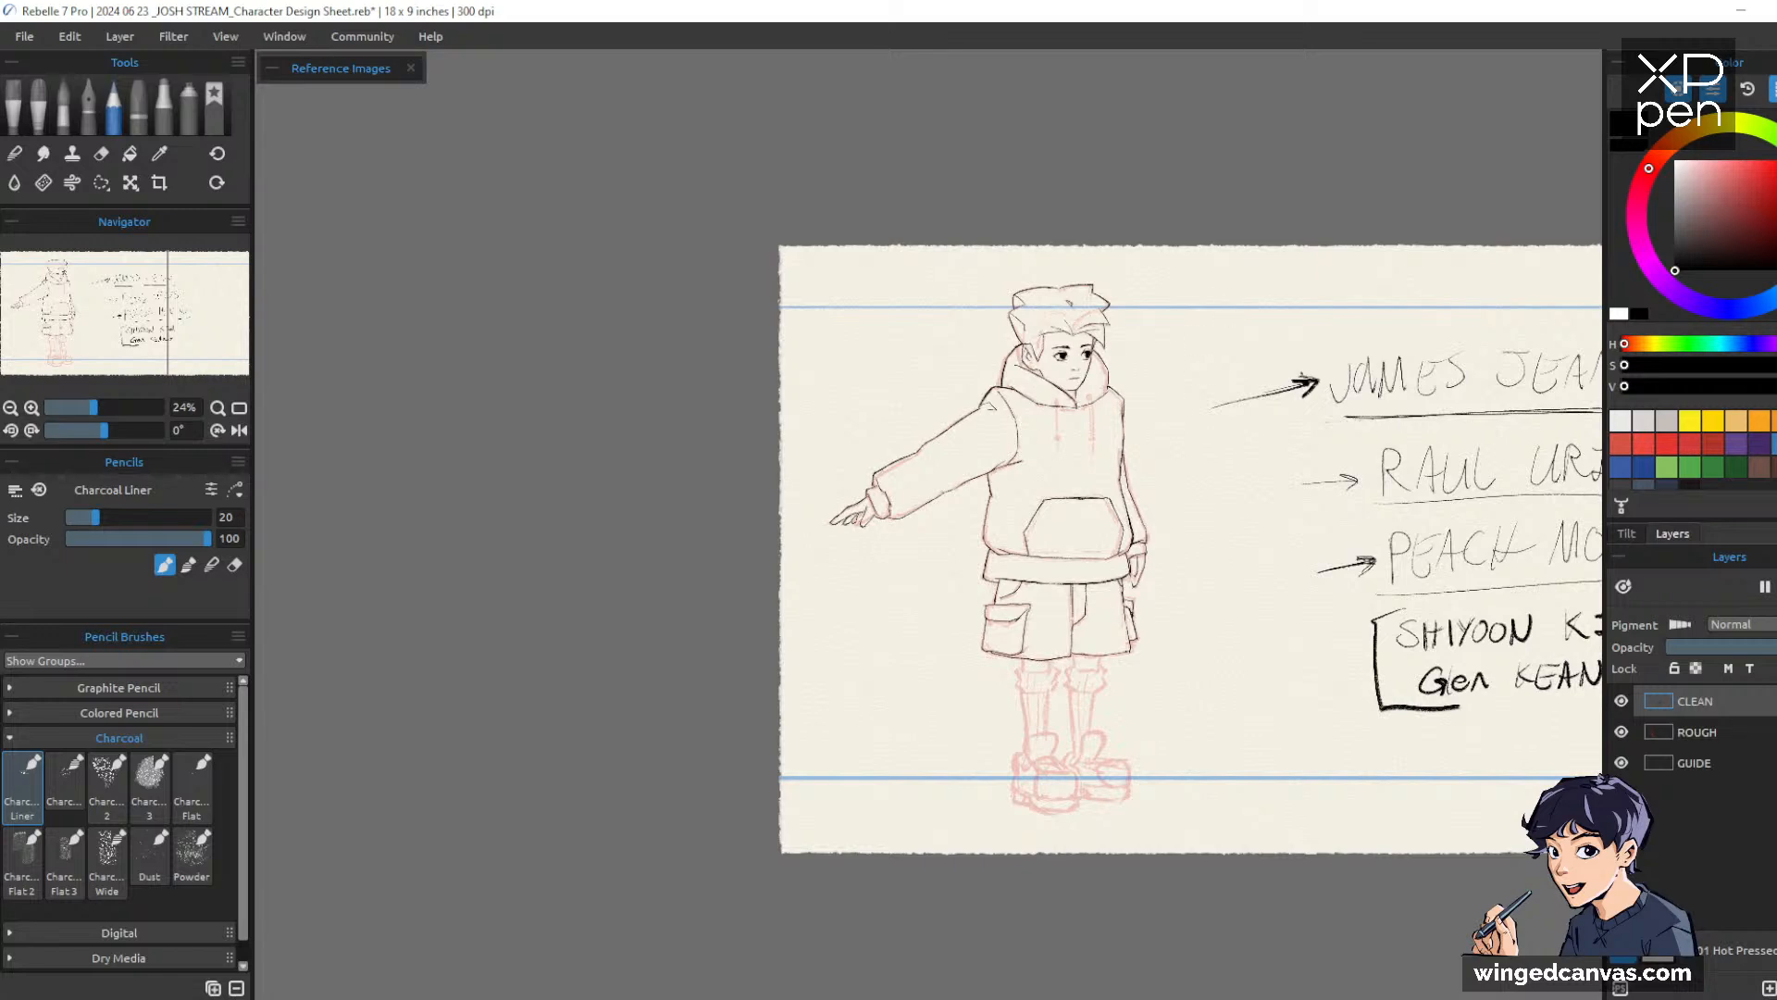
scroll(1157, 379, "up", 5)
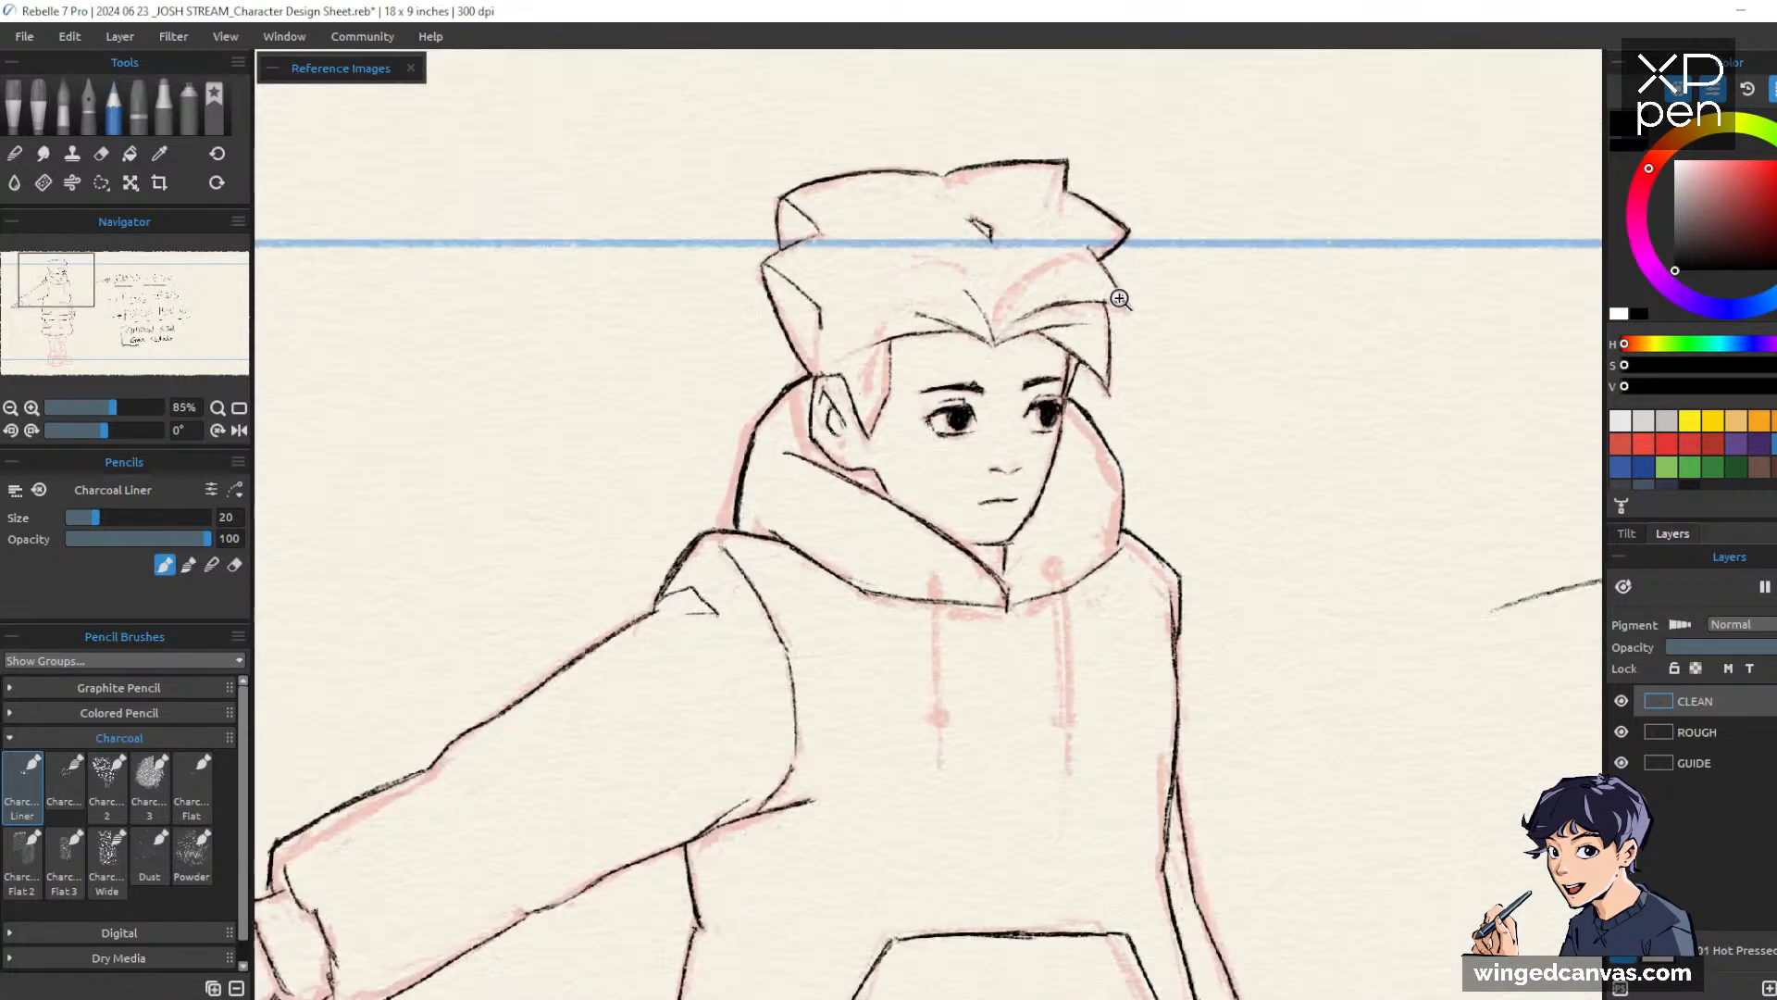
Ink the eyelets and cords of both hoodie drawstrings over the rough sketch on the CLEAN layer with the Charcoal Liner
left_click_drag(1119, 298, 1113, 293)
left_click_drag(1169, 365, 1284, 202)
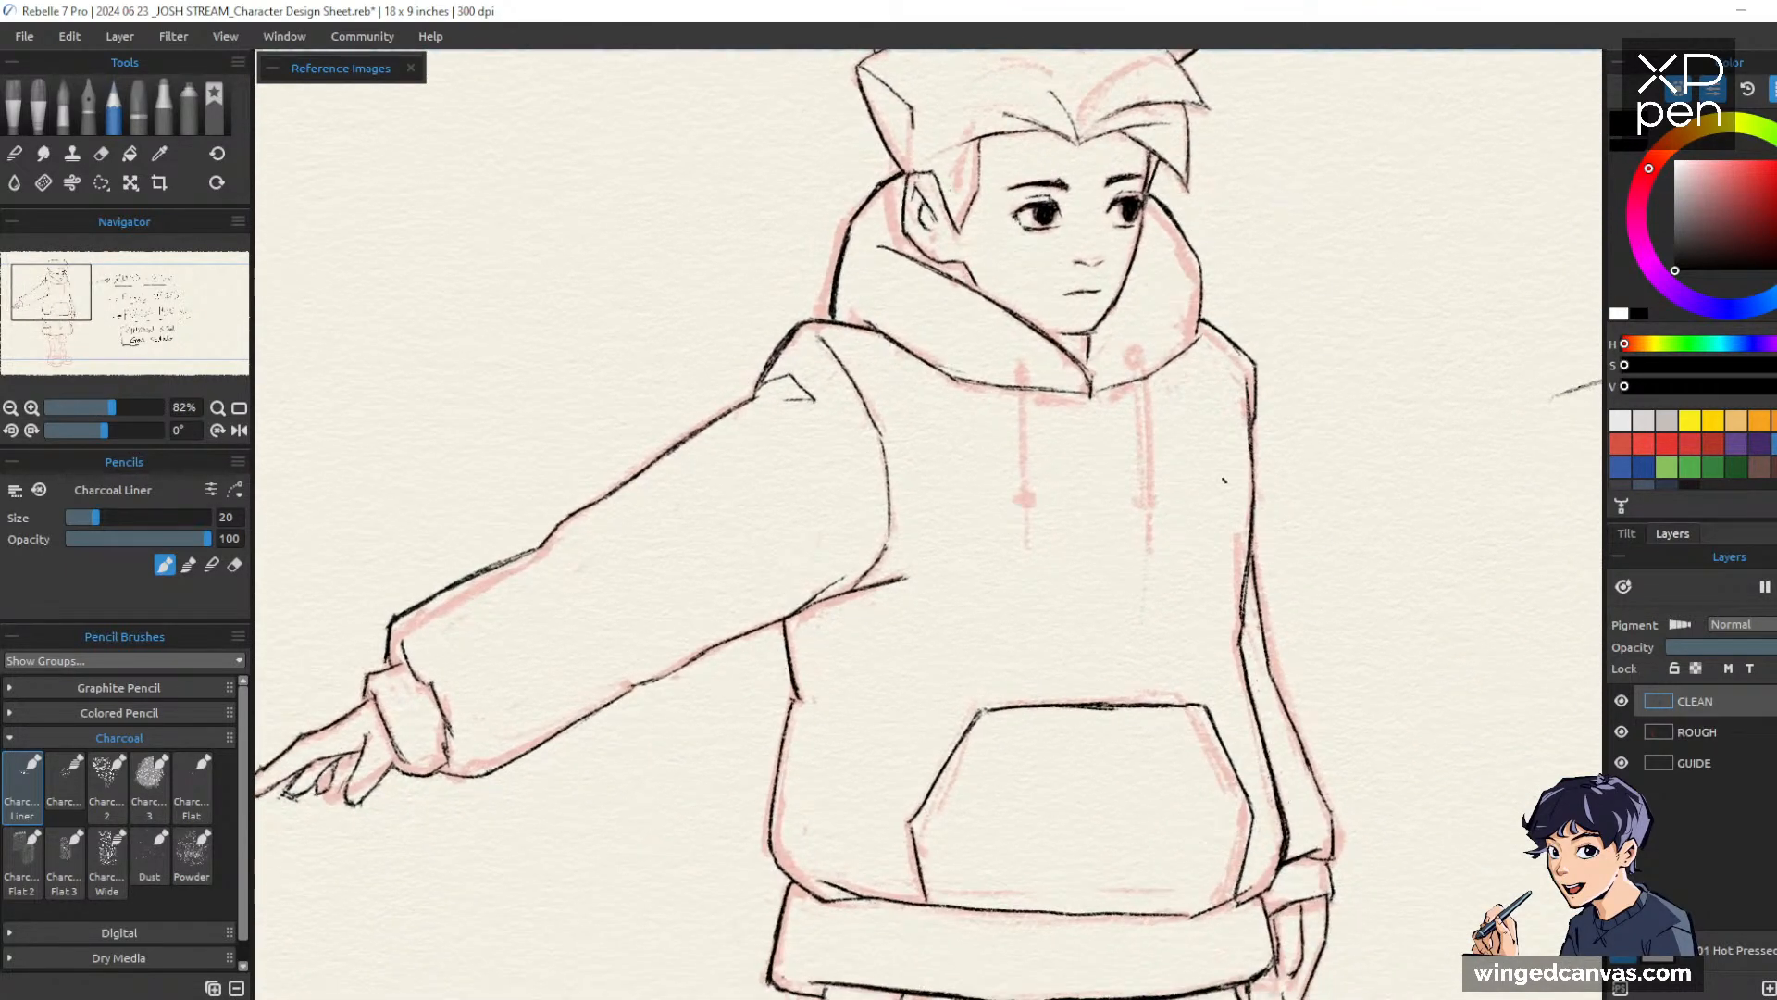
mouse_move(1019, 363)
left_mouse_down()
mouse_move(1024, 384)
mouse_move(1137, 359)
left_mouse_up()
mouse_move(1023, 366)
left_mouse_down()
mouse_move(1028, 481)
mouse_move(1023, 452)
left_mouse_up()
key("e")
key("b")
left_click_drag(1027, 370, 1026, 481)
left_click_drag(1134, 348, 1148, 481)
left_click_drag(1141, 407, 1147, 487)
left_click_drag(1136, 353, 1143, 495)
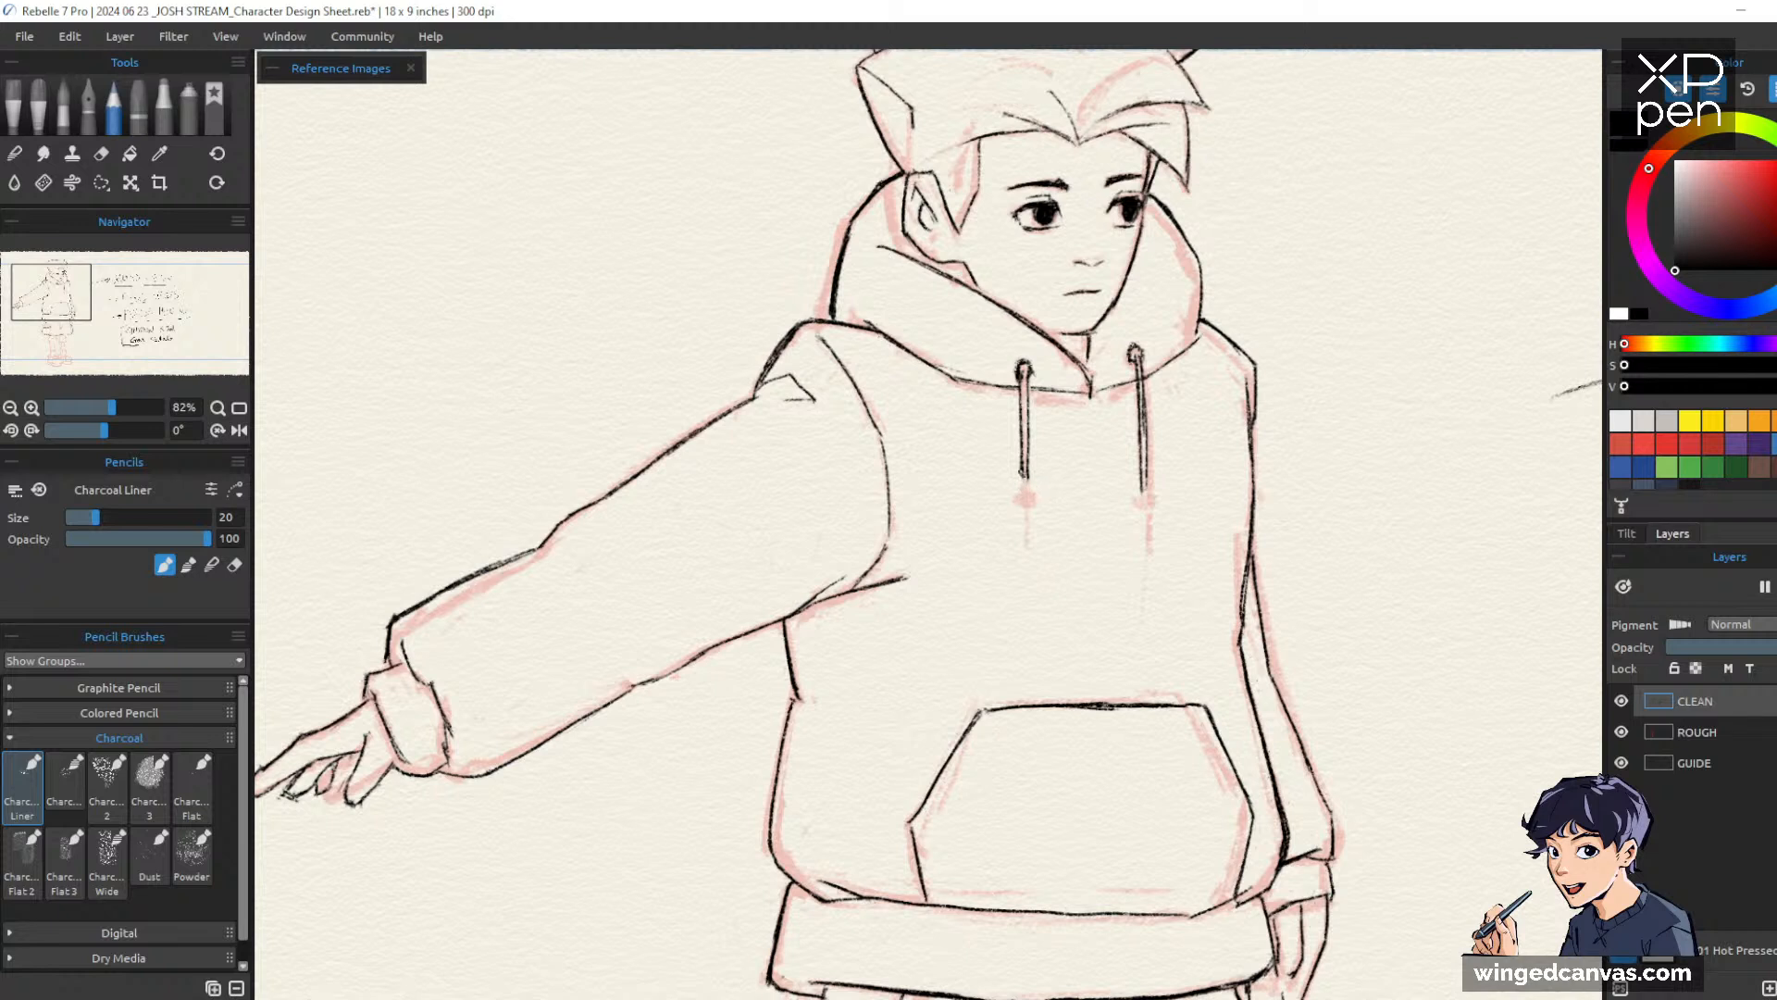
Add the knots and frayed tips at the ends of both drawstrings
left_click_drag(1022, 467, 1031, 499)
left_click_drag(1139, 485, 1154, 505)
left_click_drag(1023, 507, 1025, 529)
left_click_drag(1144, 508, 1145, 533)
Ink the short sections of both legs visible between the shorts' hem and the sock cuffs
scroll(1376, 448, "down", 5)
left_click_drag(1294, 566, 1182, 401)
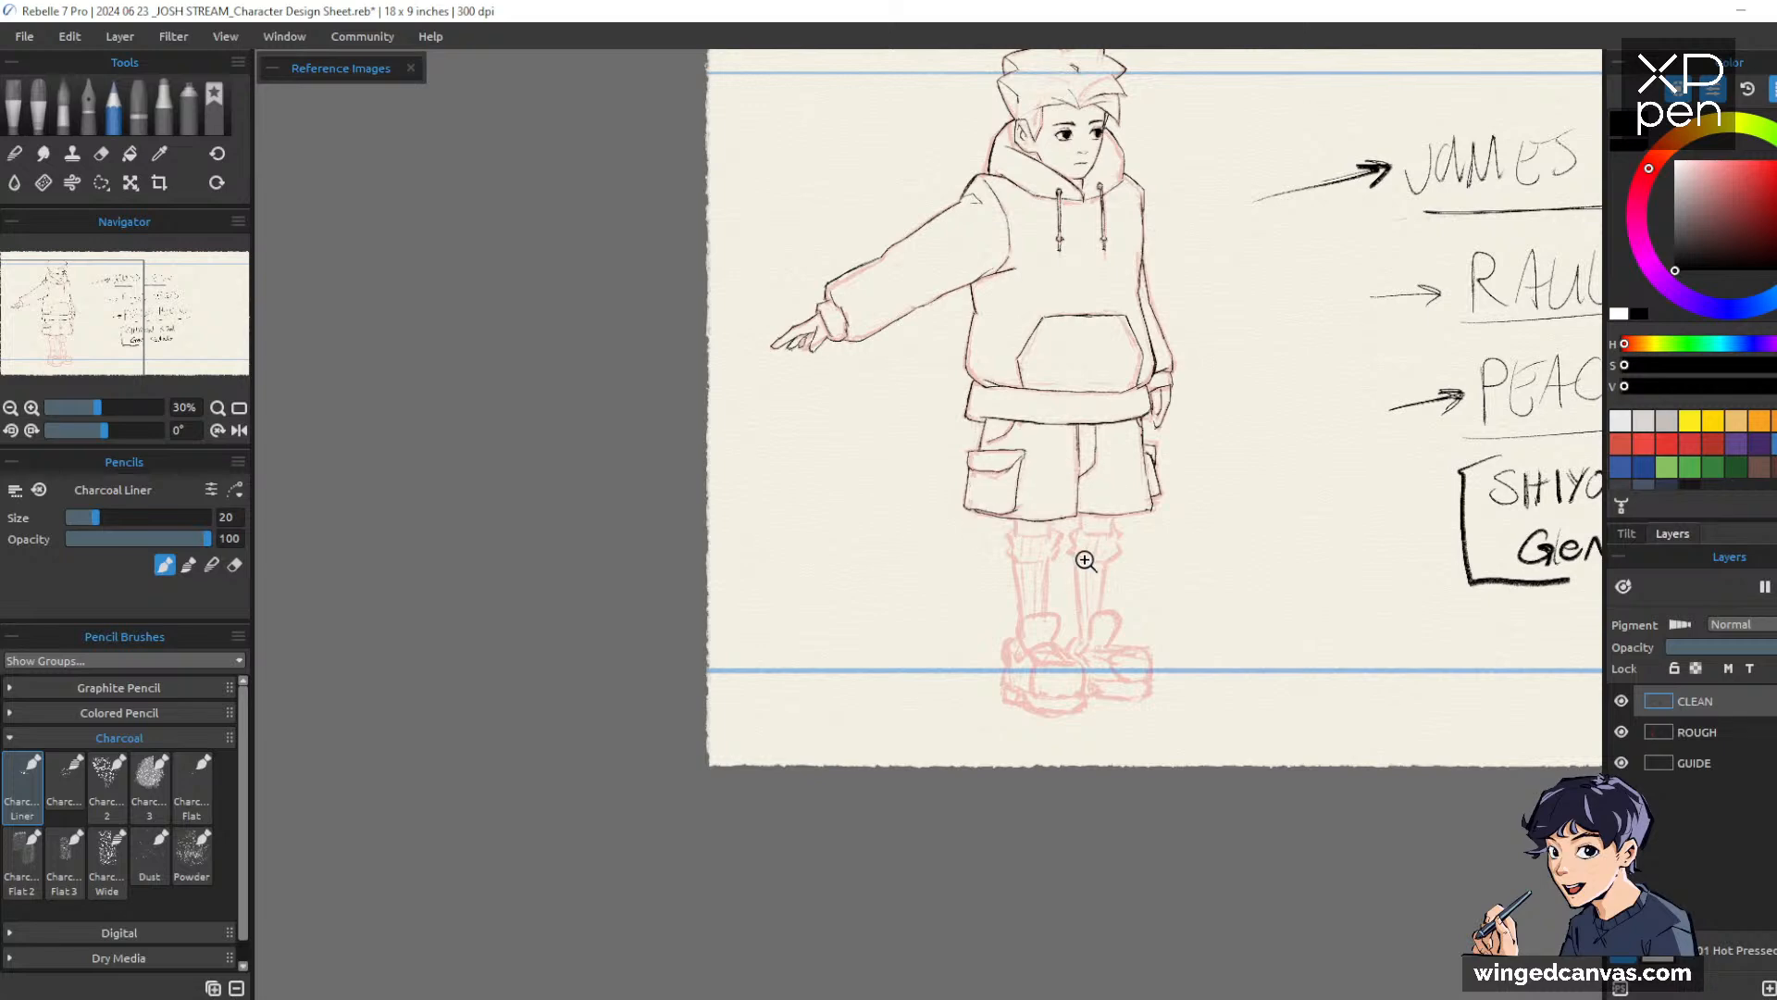
scroll(1083, 556, "up", 5)
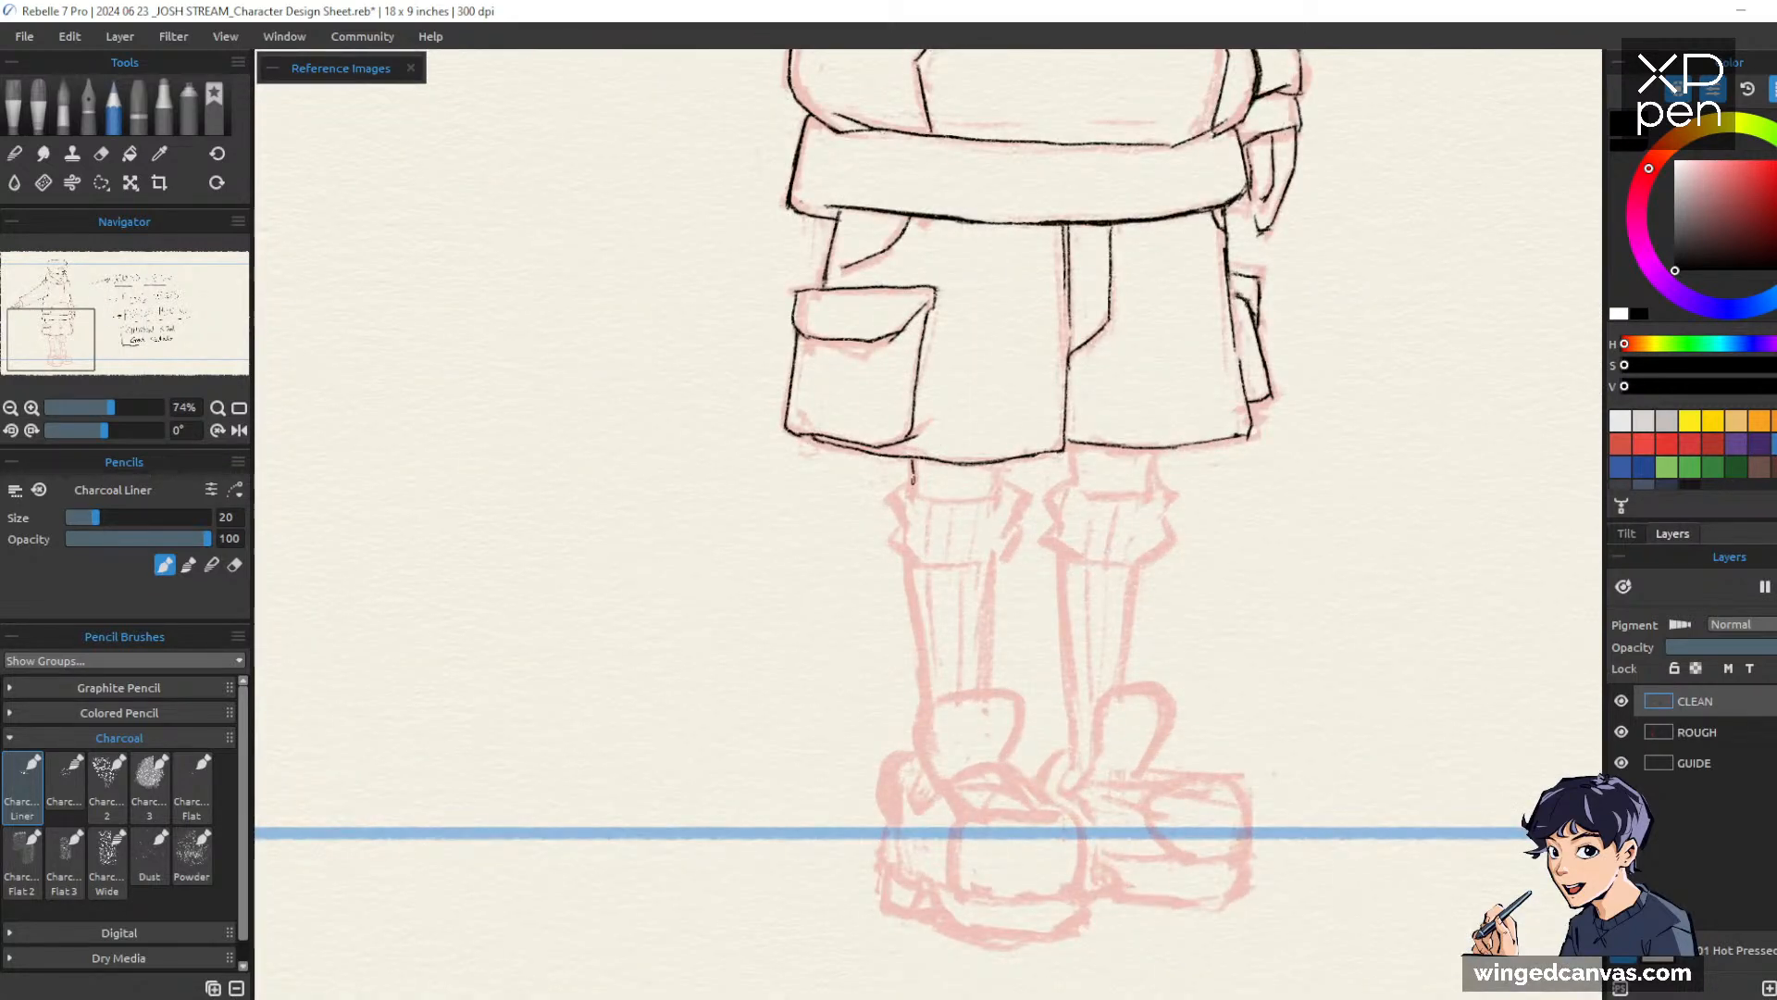
left_click_drag(911, 465, 915, 497)
left_click_drag(1011, 462, 999, 490)
left_click_drag(1162, 447, 1148, 492)
left_click_drag(1078, 442, 1074, 485)
left_click_drag(1359, 365, 1338, 387)
left_click_drag(1338, 478, 1077, 635)
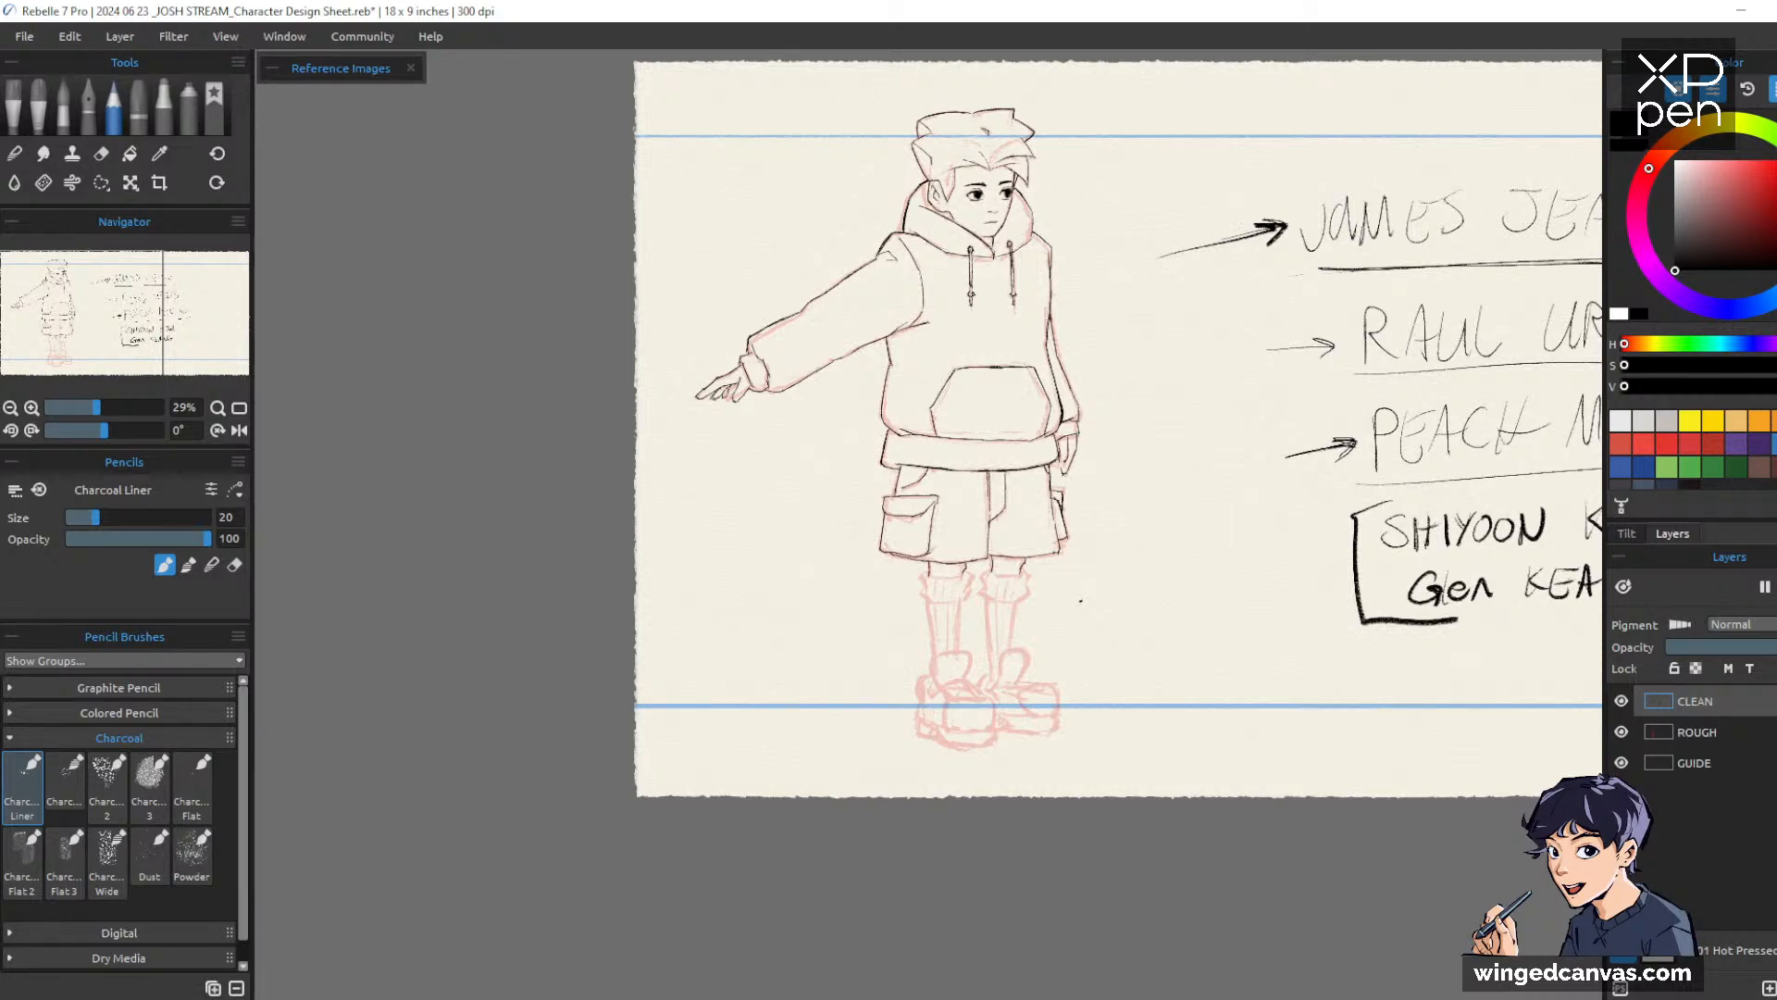
left_click_drag(1174, 546, 1218, 528)
left_click_drag(1122, 450, 1123, 447)
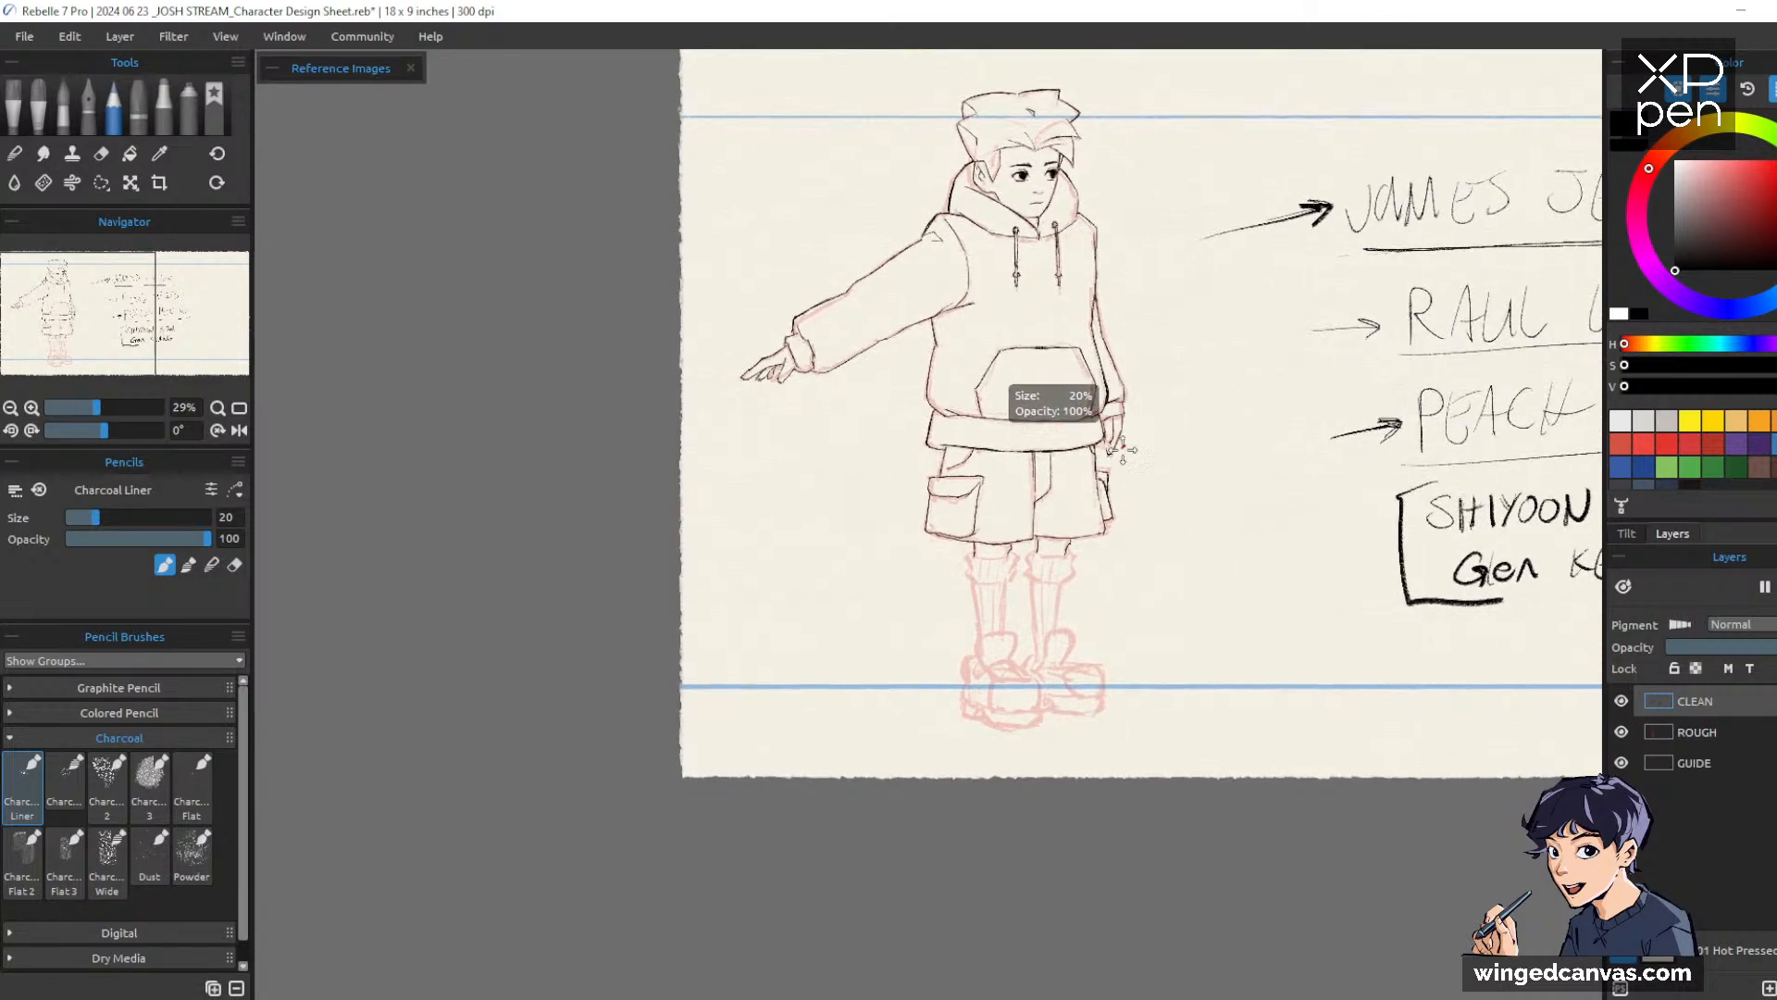
scroll(1123, 450, "up", 5)
left_click_drag(1057, 390, 1073, 410)
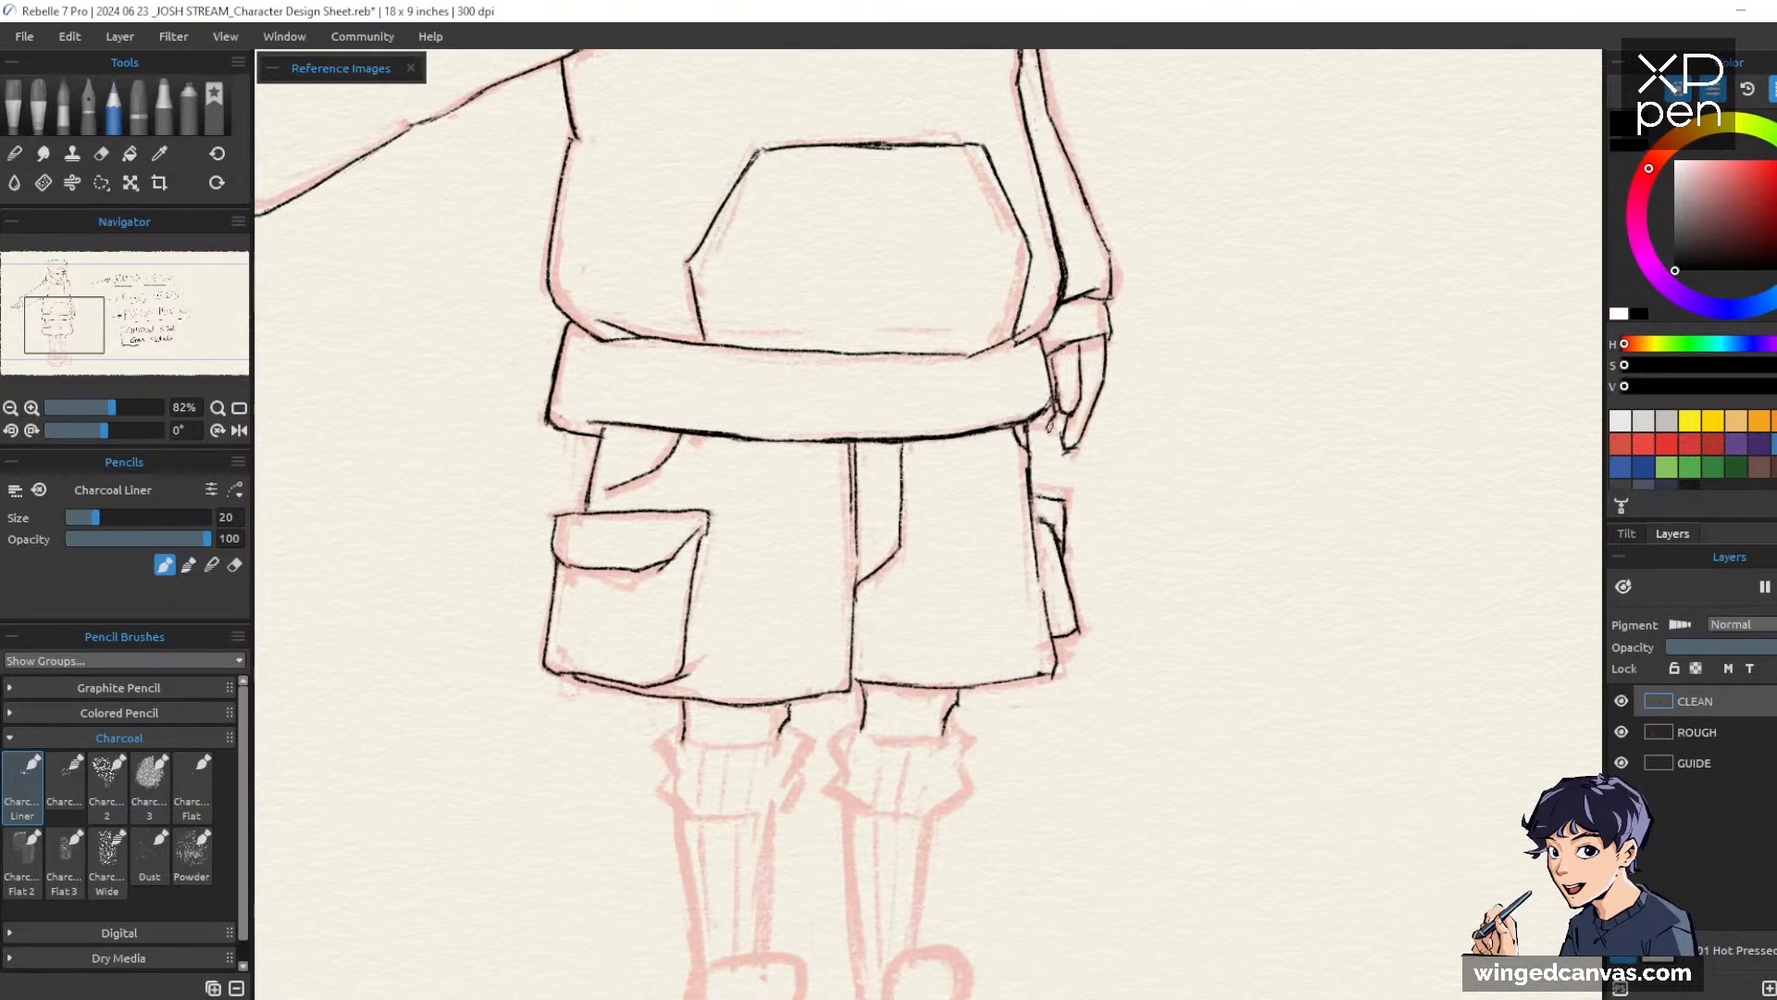
scroll(1337, 398, "down", 1)
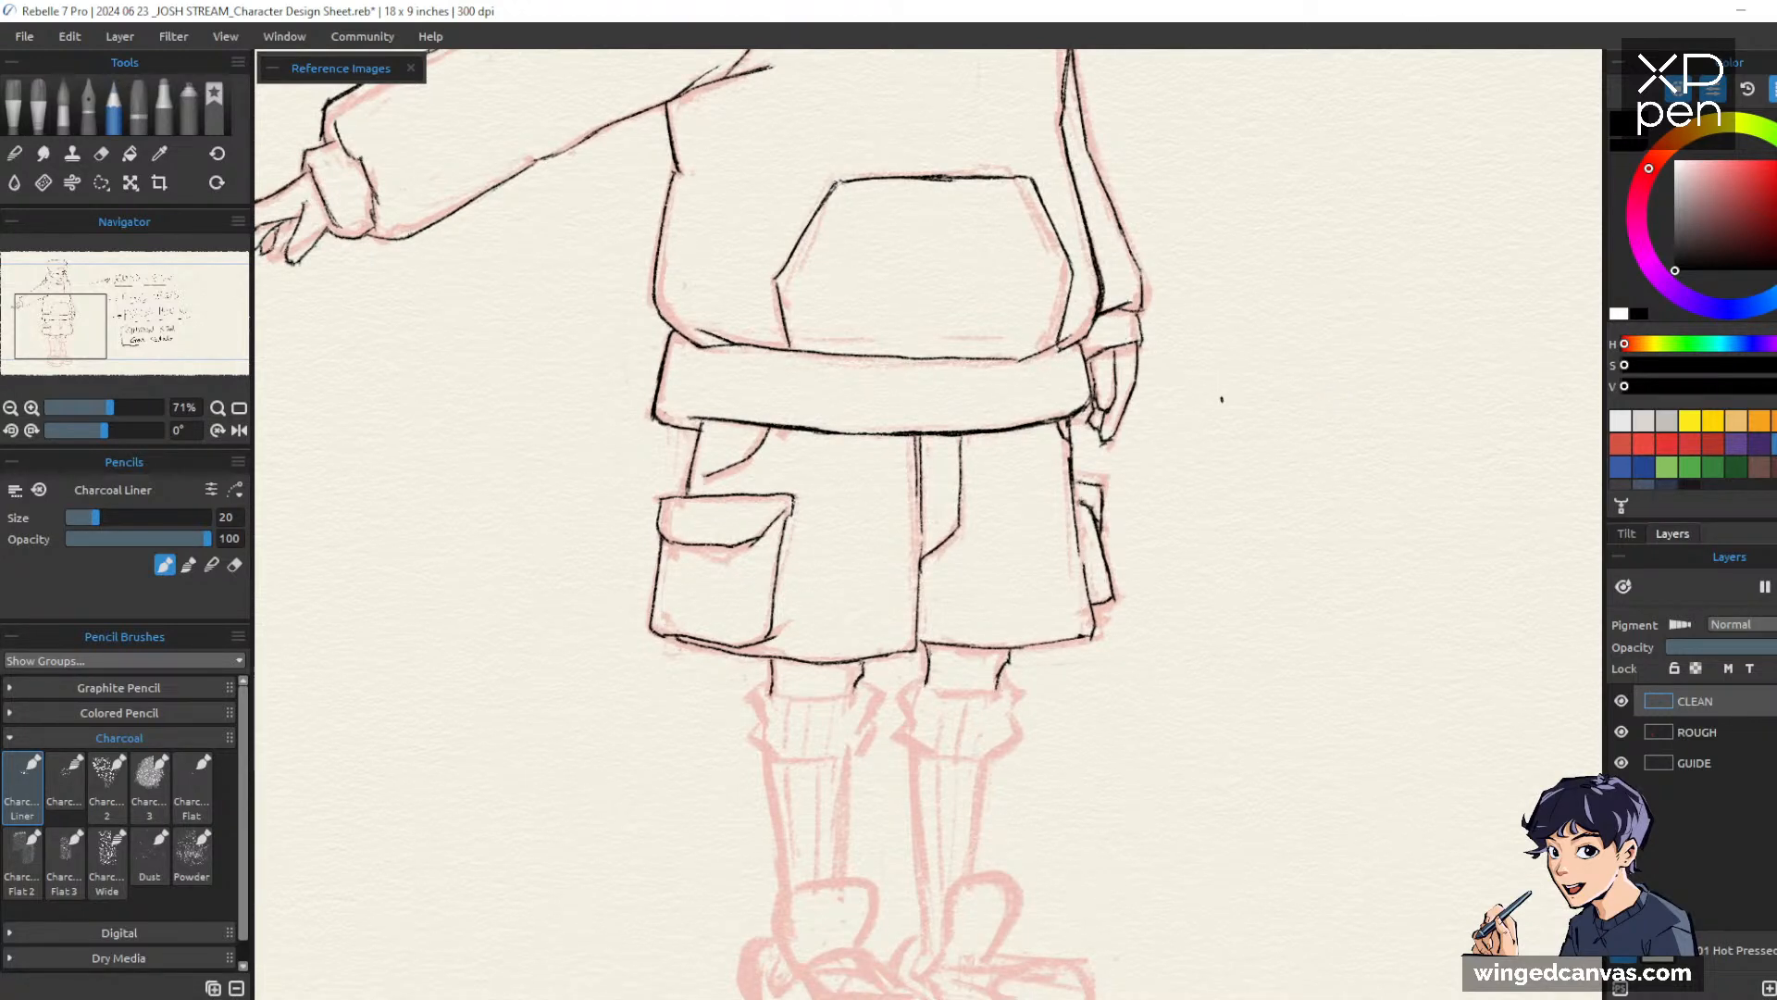
Ink the outlines of both folded sock cuffs over the rough sketch below the shorts
left_click_drag(1222, 416, 1303, 311)
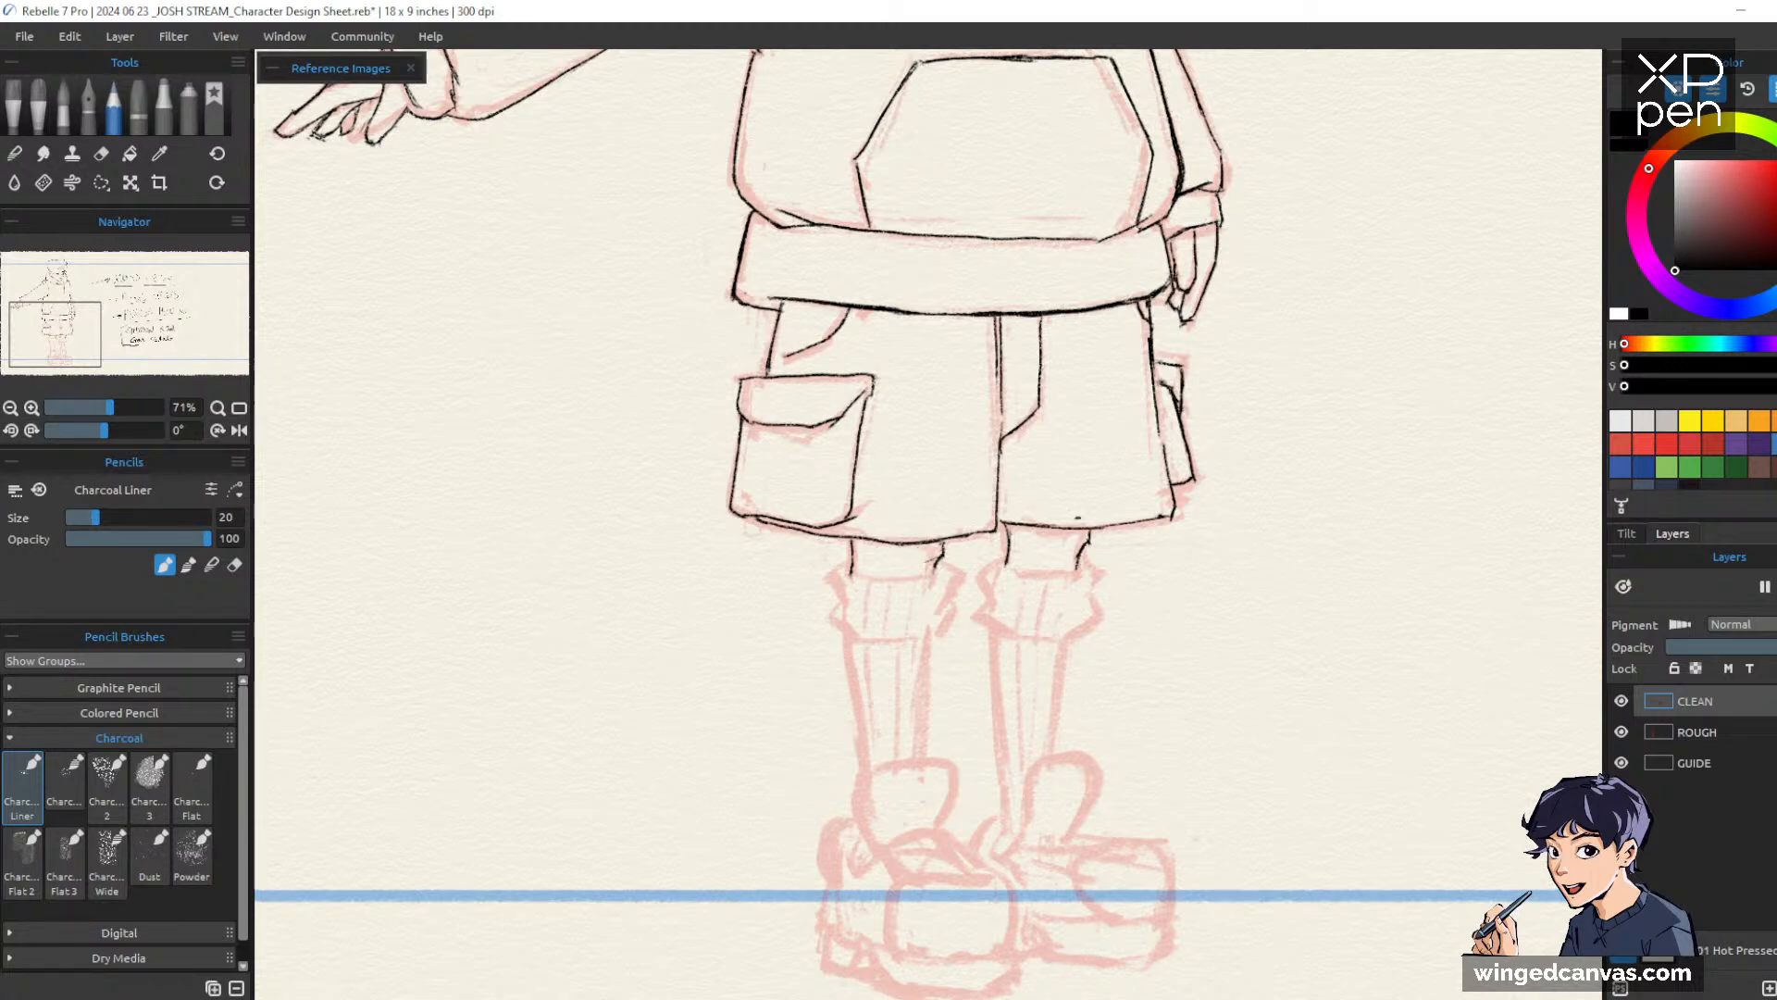
mouse_move(859, 559)
left_mouse_down()
mouse_move(828, 577)
mouse_move(840, 607)
left_mouse_up()
mouse_move(938, 559)
left_mouse_down()
mouse_move(968, 576)
mouse_move(935, 637)
left_mouse_up()
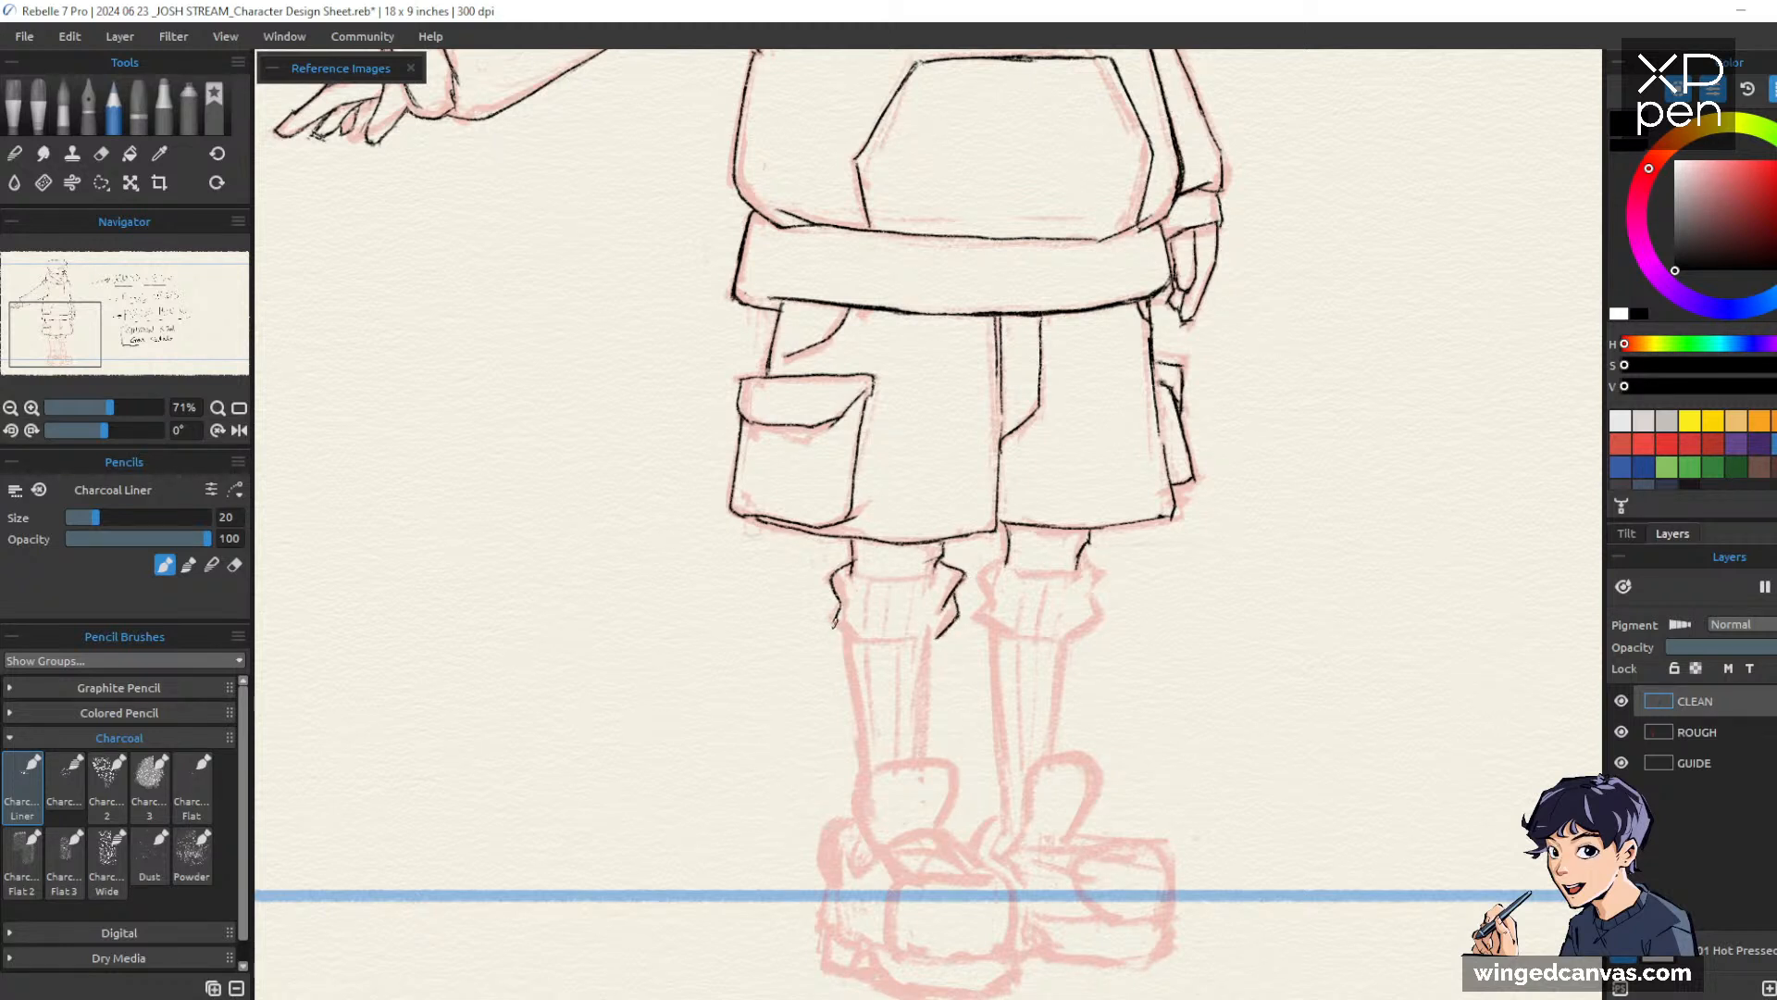
mouse_move(833, 607)
left_mouse_down()
mouse_move(838, 635)
mouse_move(941, 633)
left_mouse_up()
key("e")
key("p")
mouse_move(851, 574)
left_mouse_down()
mouse_move(983, 570)
mouse_move(981, 616)
mouse_move(1005, 628)
left_mouse_up()
mouse_move(1078, 554)
left_mouse_down()
mouse_move(1103, 589)
mouse_move(1086, 628)
left_mouse_up()
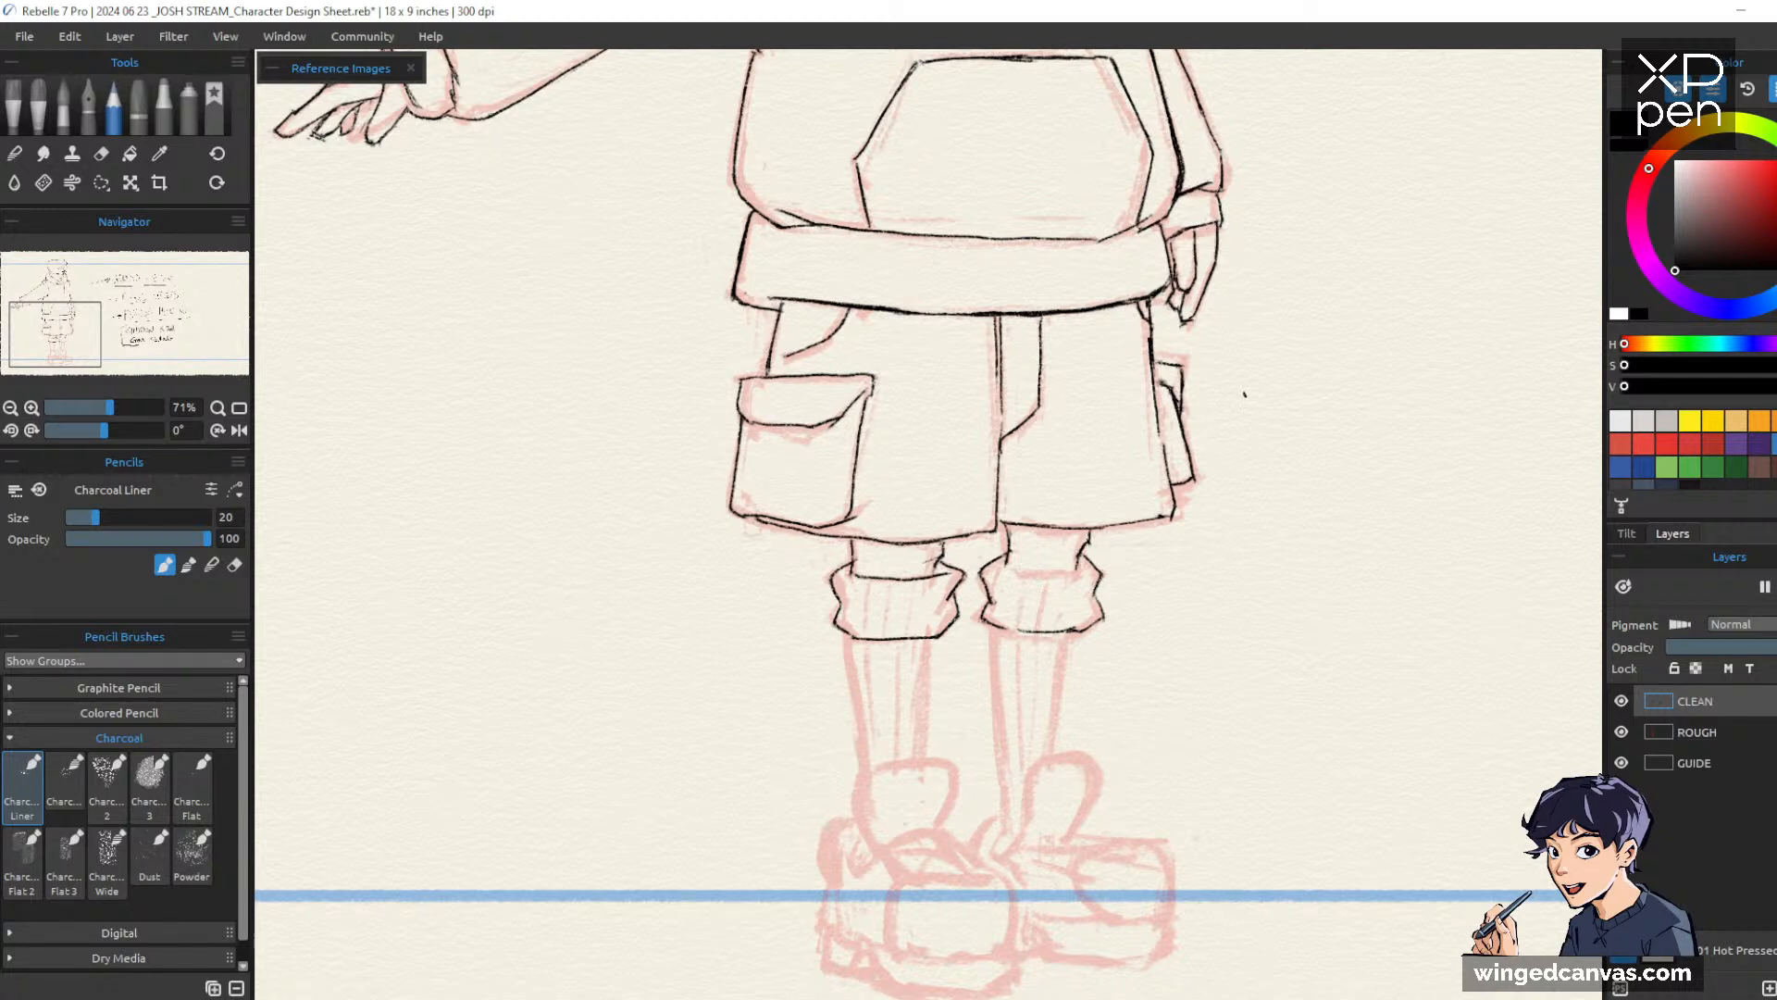
Erase the stray marks around the folds of both sock cuffs
left_click_drag(1292, 428, 1336, 338)
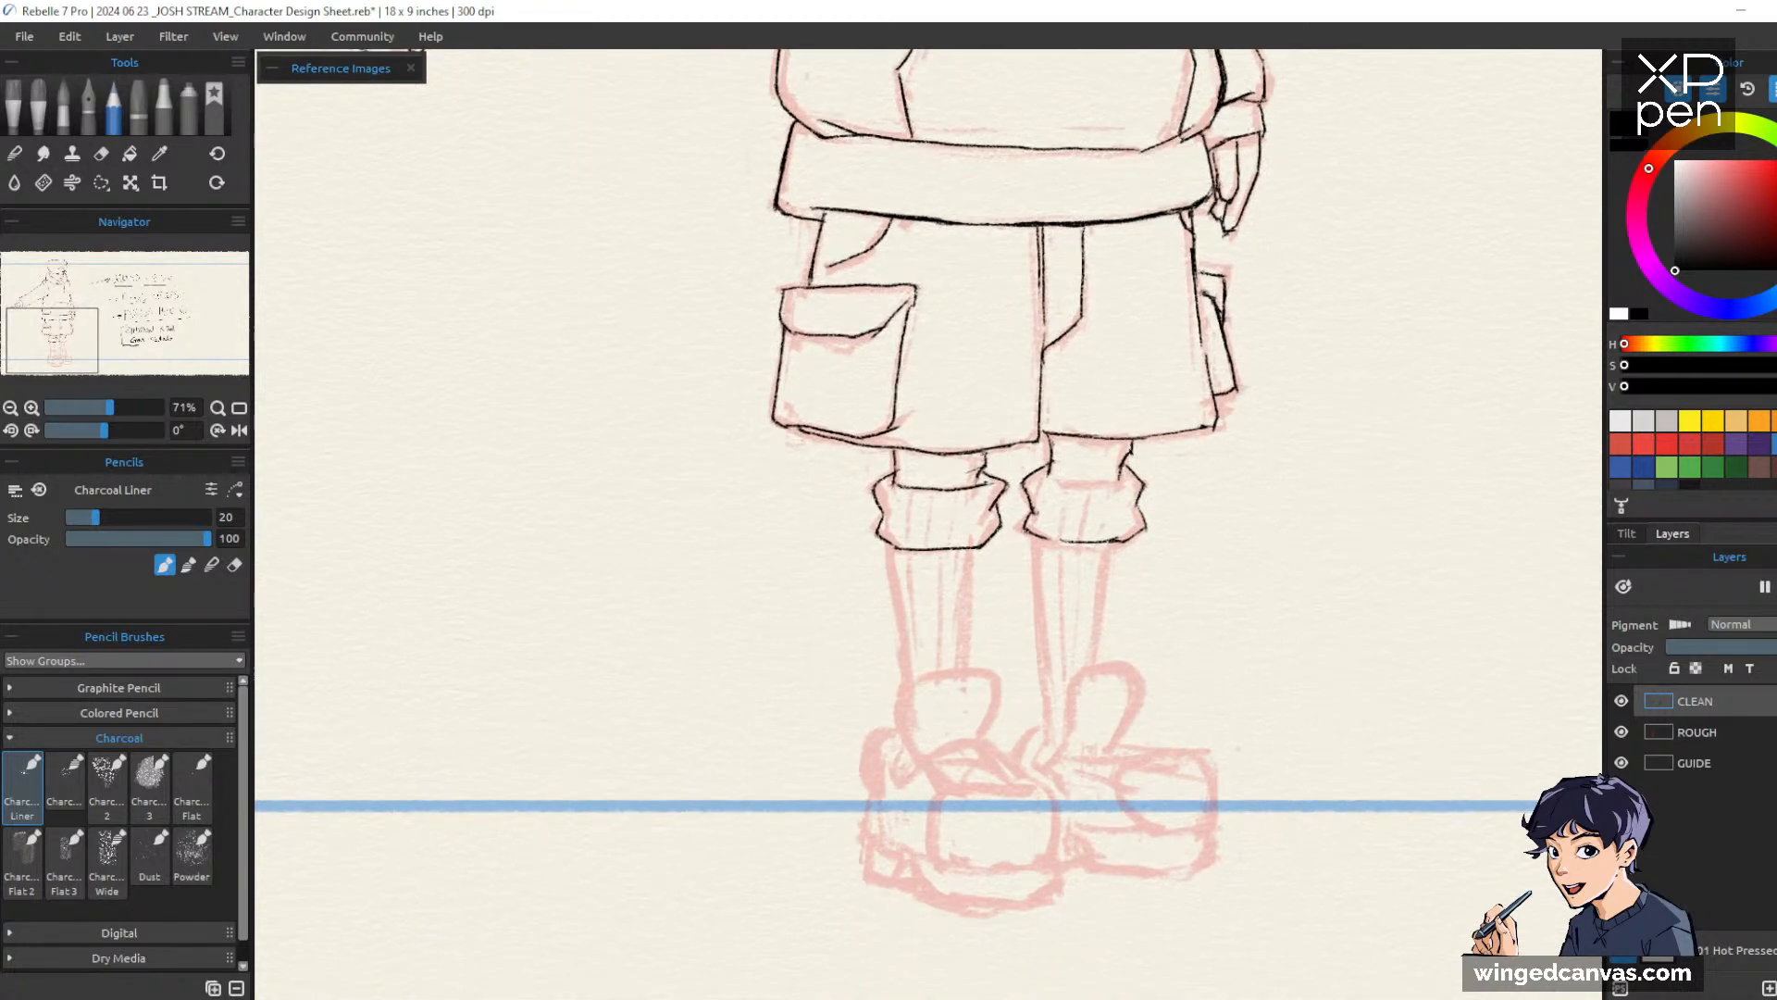
key("e")
mouse_move(994, 480)
left_mouse_down()
mouse_move(976, 488)
mouse_move(1129, 484)
left_mouse_up()
key("b")
Ink both sides of each sock from the cuffs down to the shoes and trim the overlapping line ends with the eraser
left_click_drag(891, 542, 905, 696)
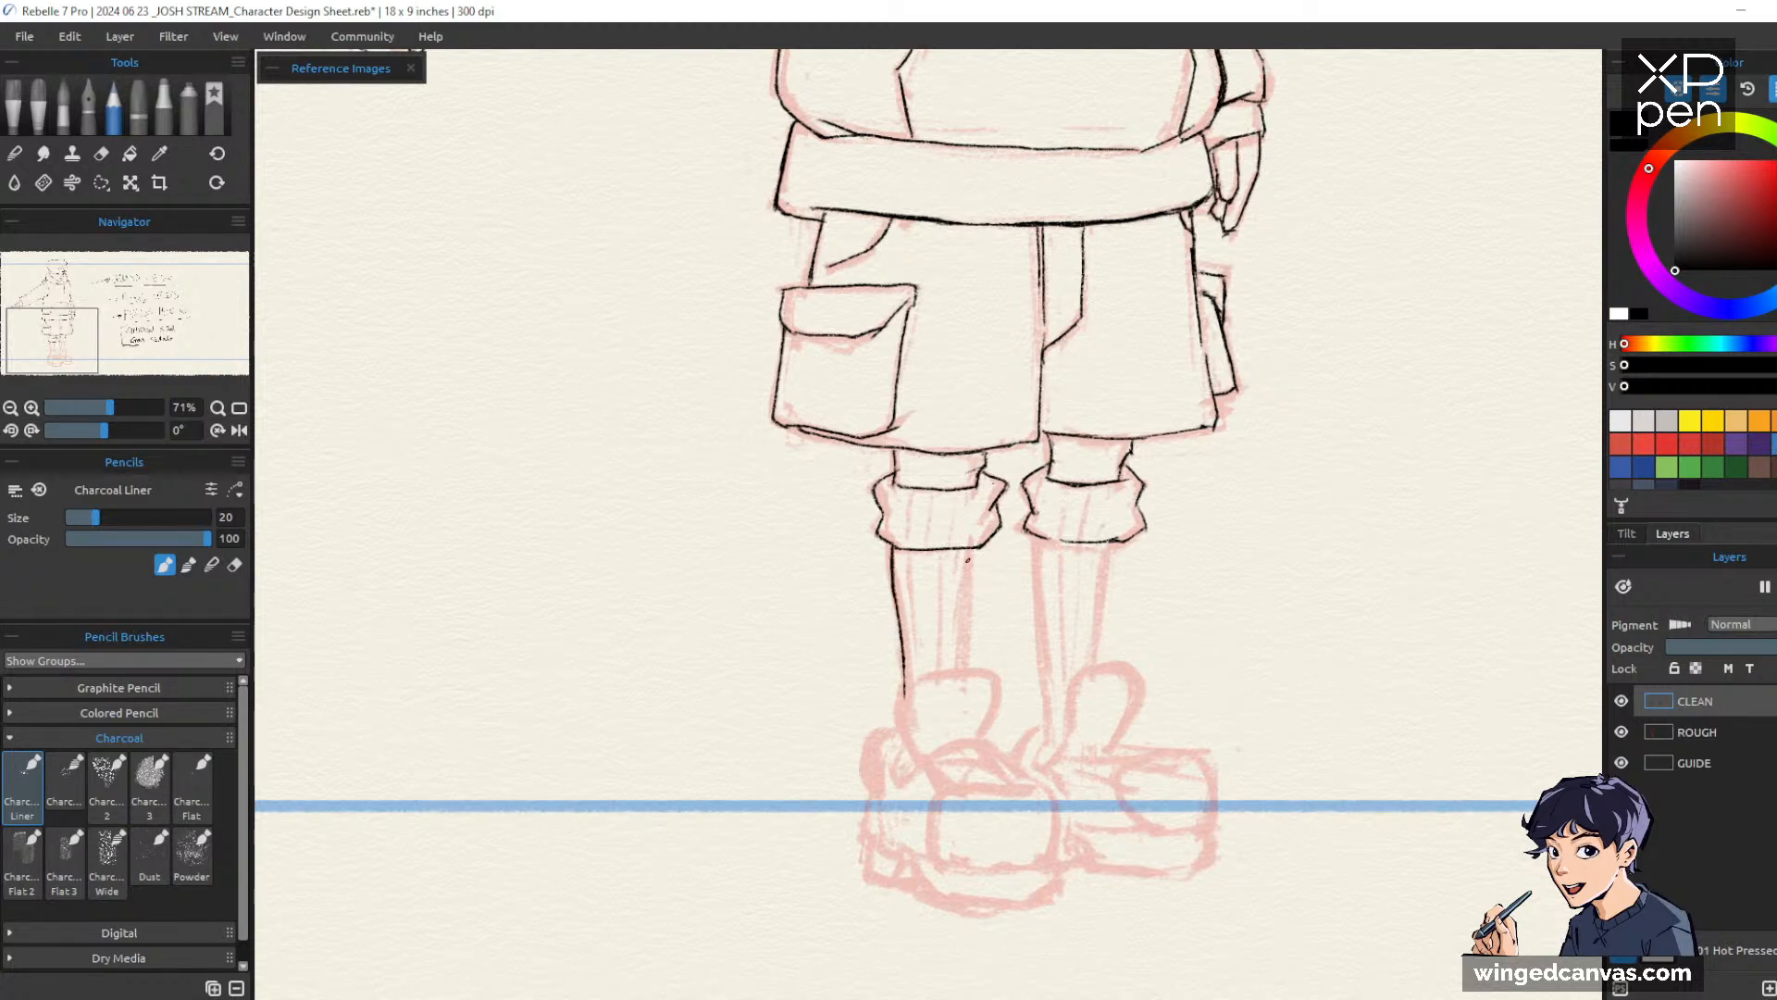
left_click_drag(974, 548, 962, 663)
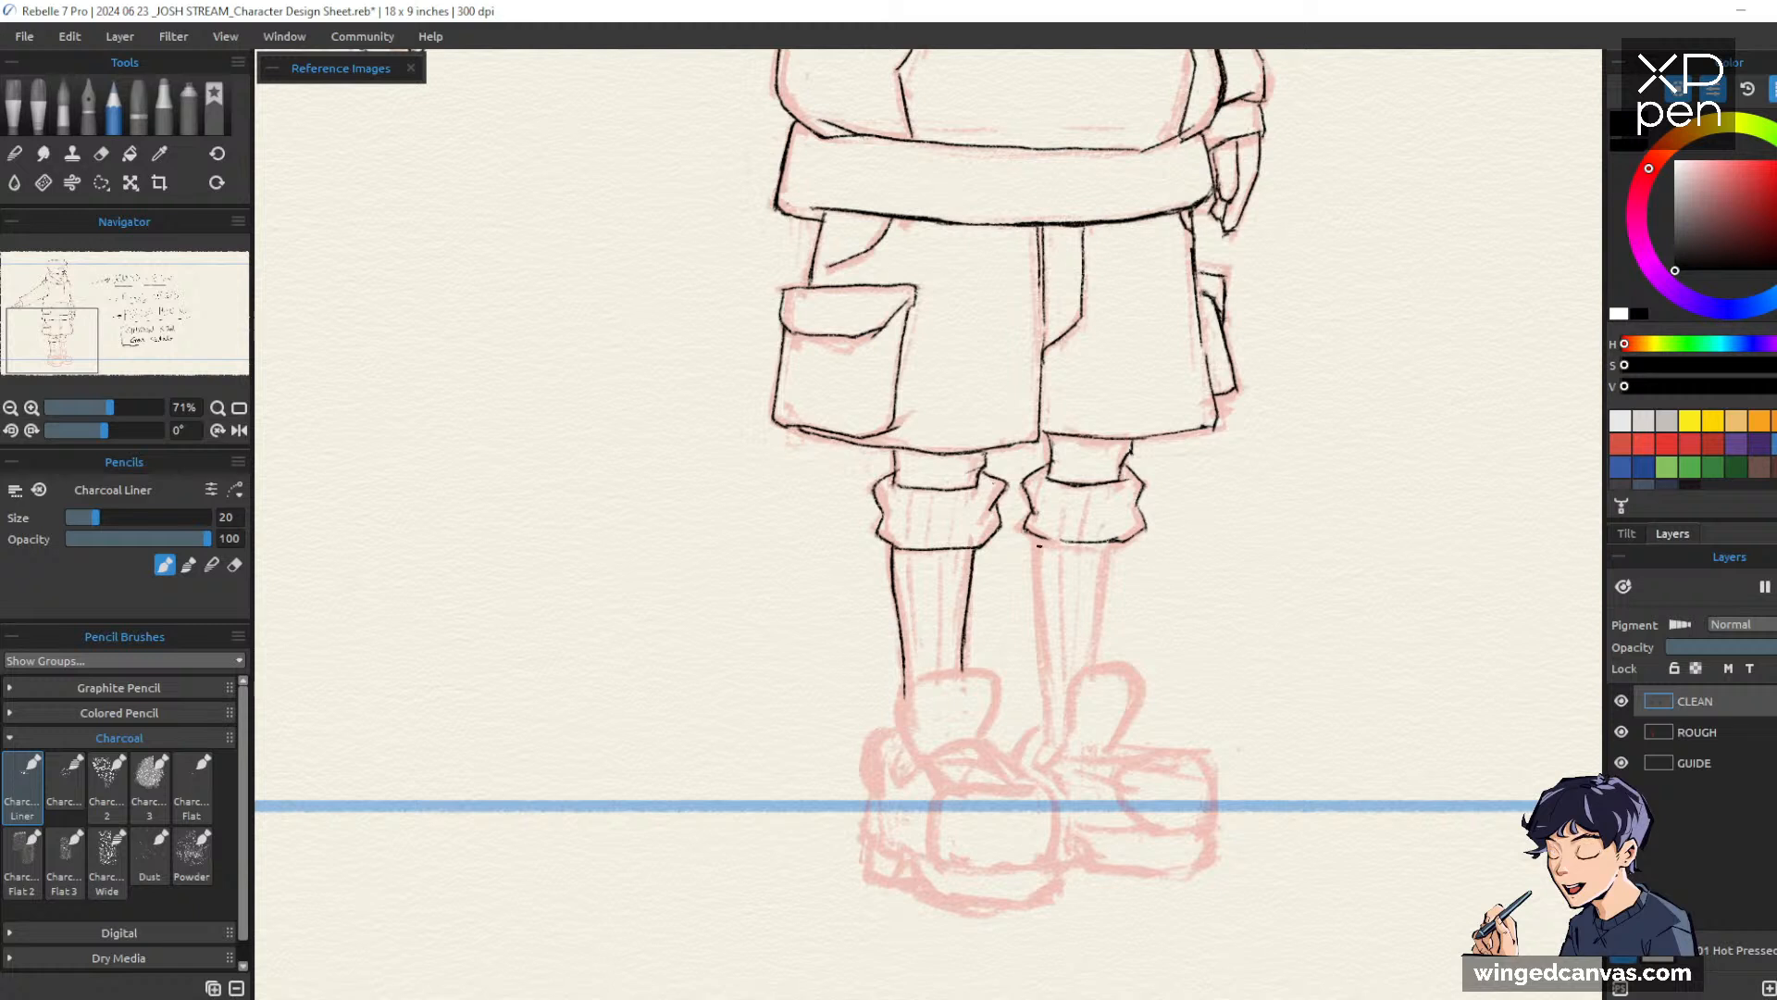
left_click_drag(1036, 538, 1049, 748)
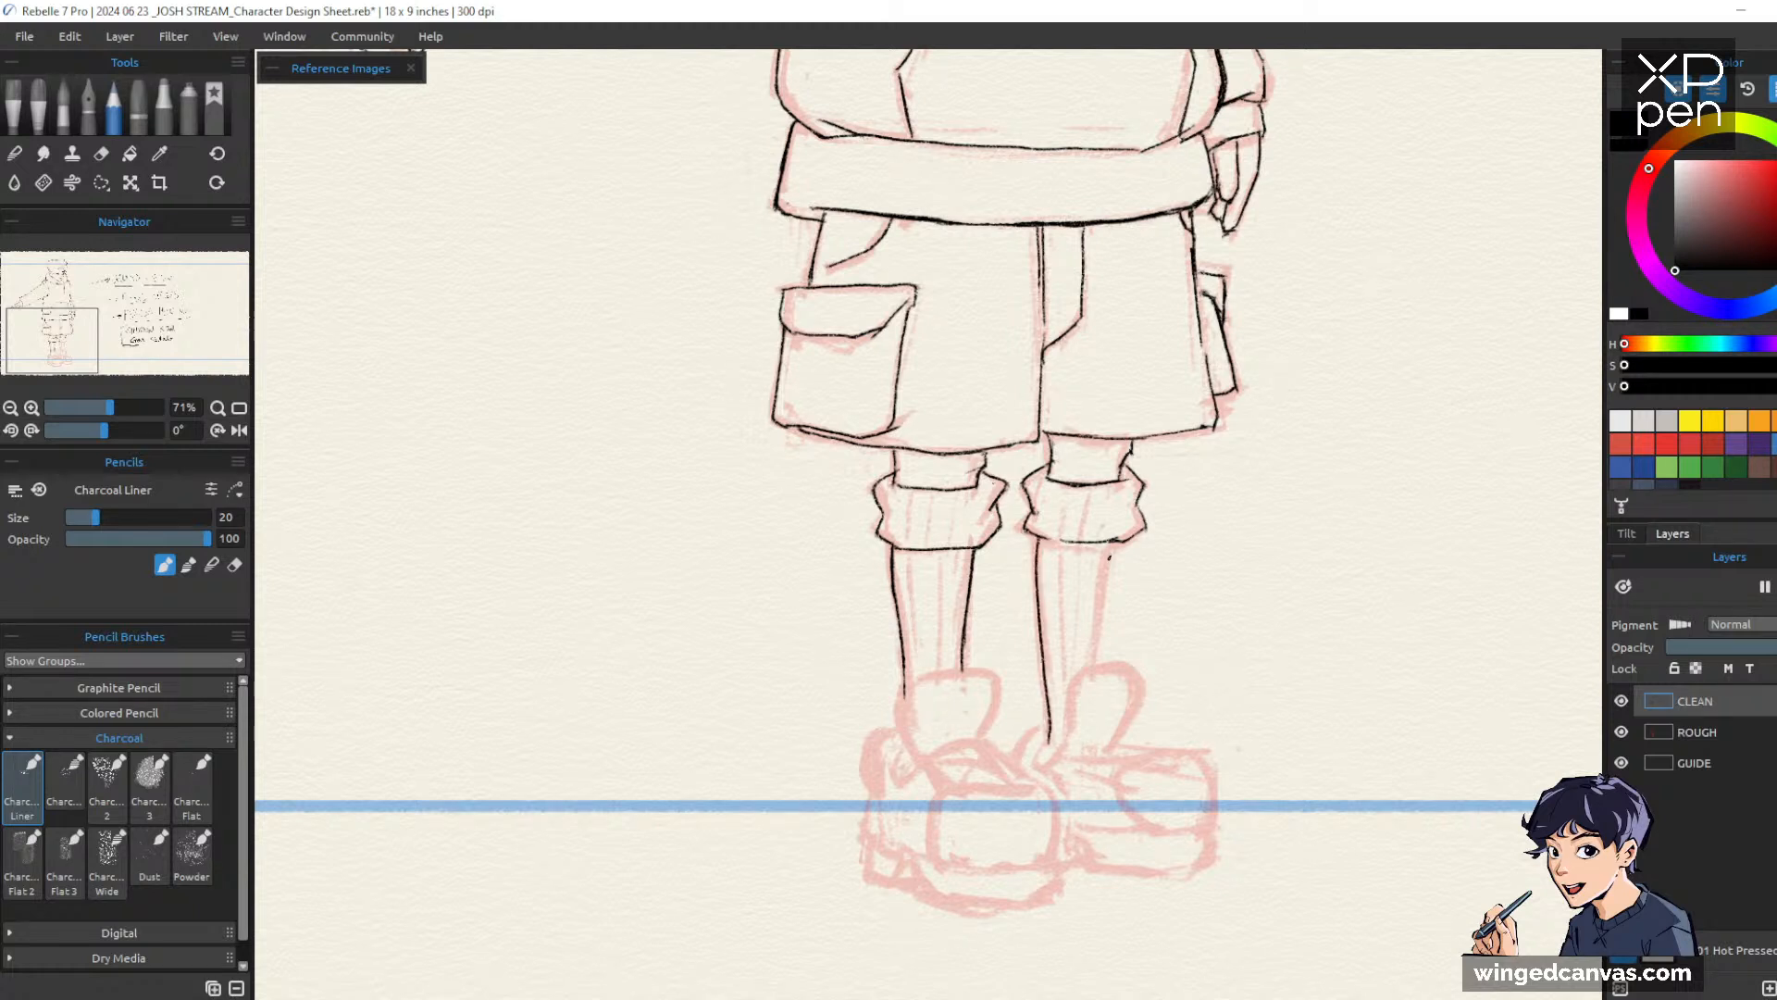
left_click_drag(1115, 540, 1101, 673)
key("e")
left_click(1102, 666)
key("b")
left_click_drag(1214, 444, 1213, 351)
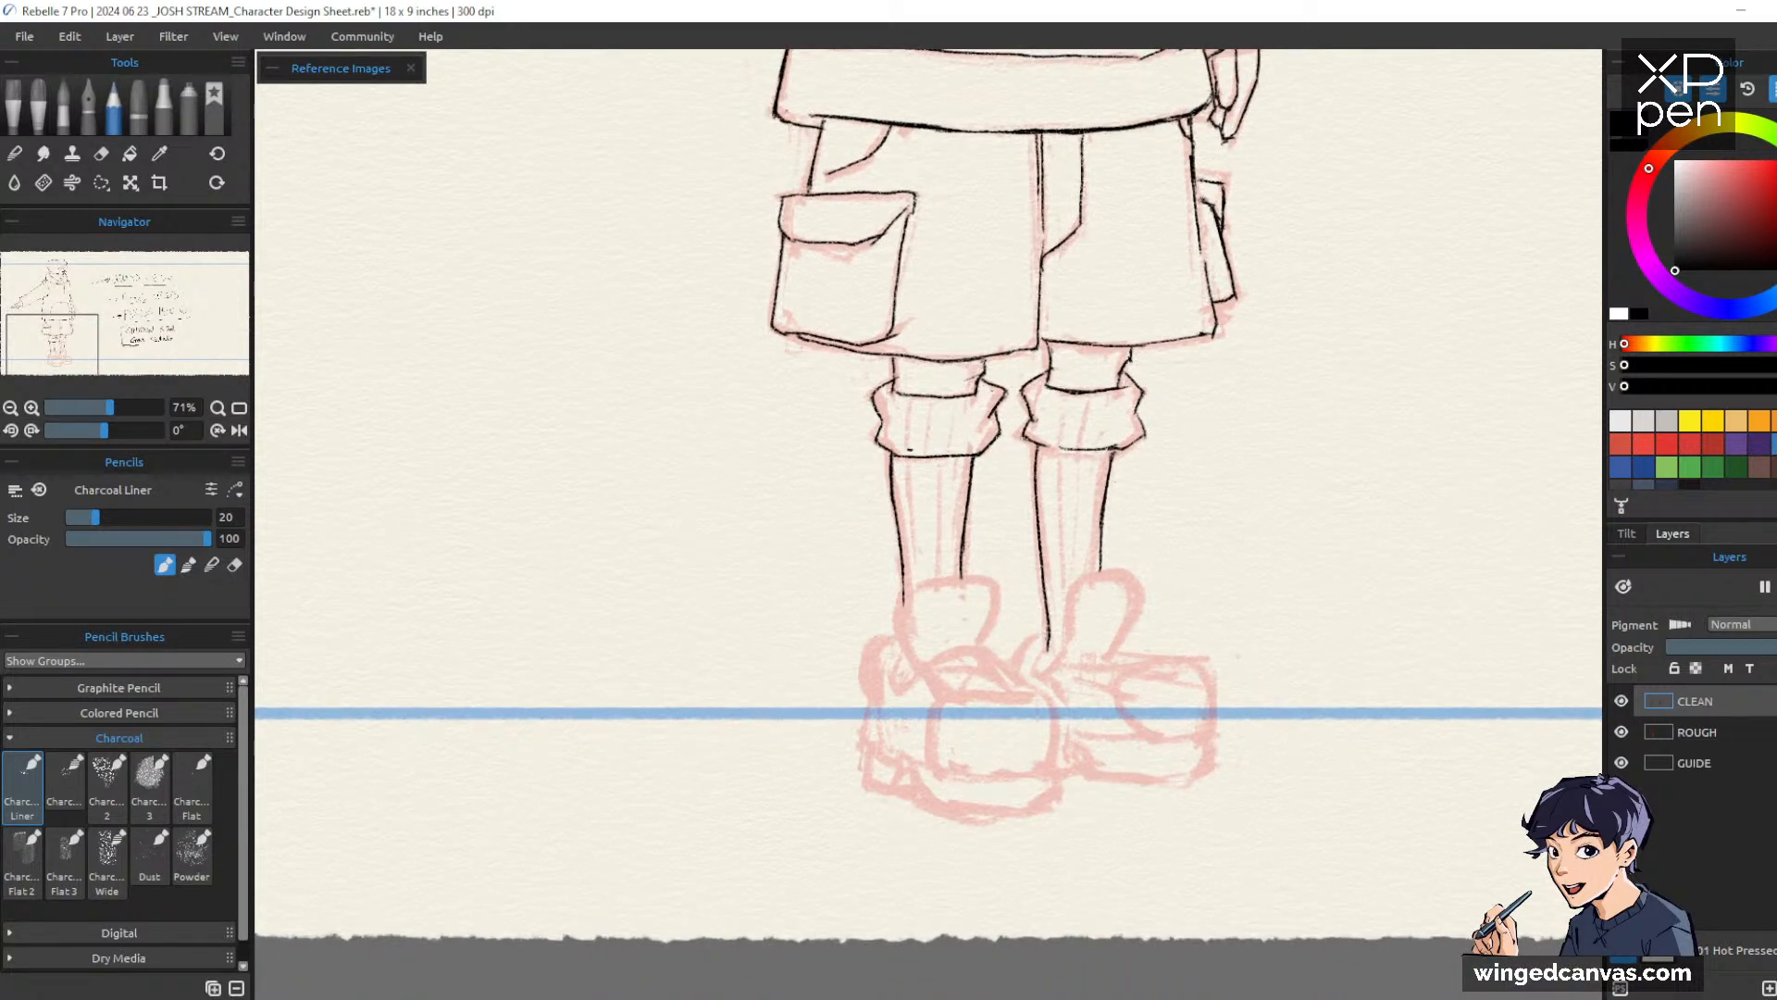
key("e")
left_click_drag(954, 454, 969, 448)
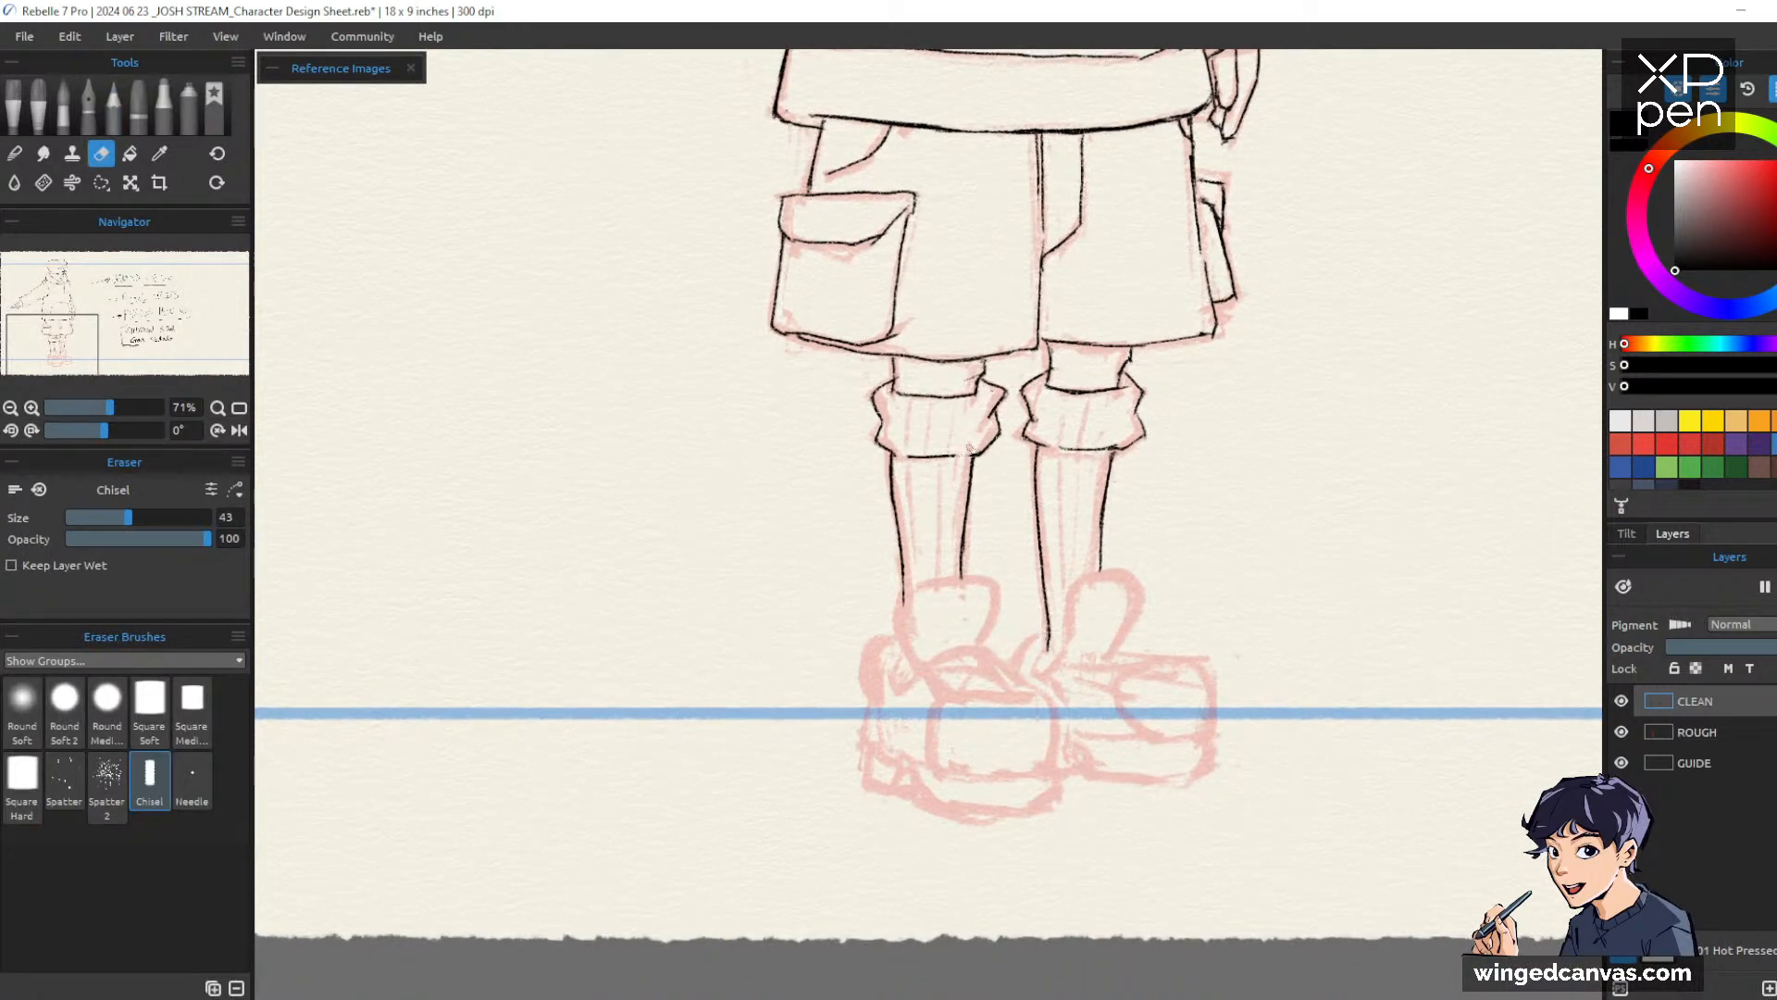
key("b")
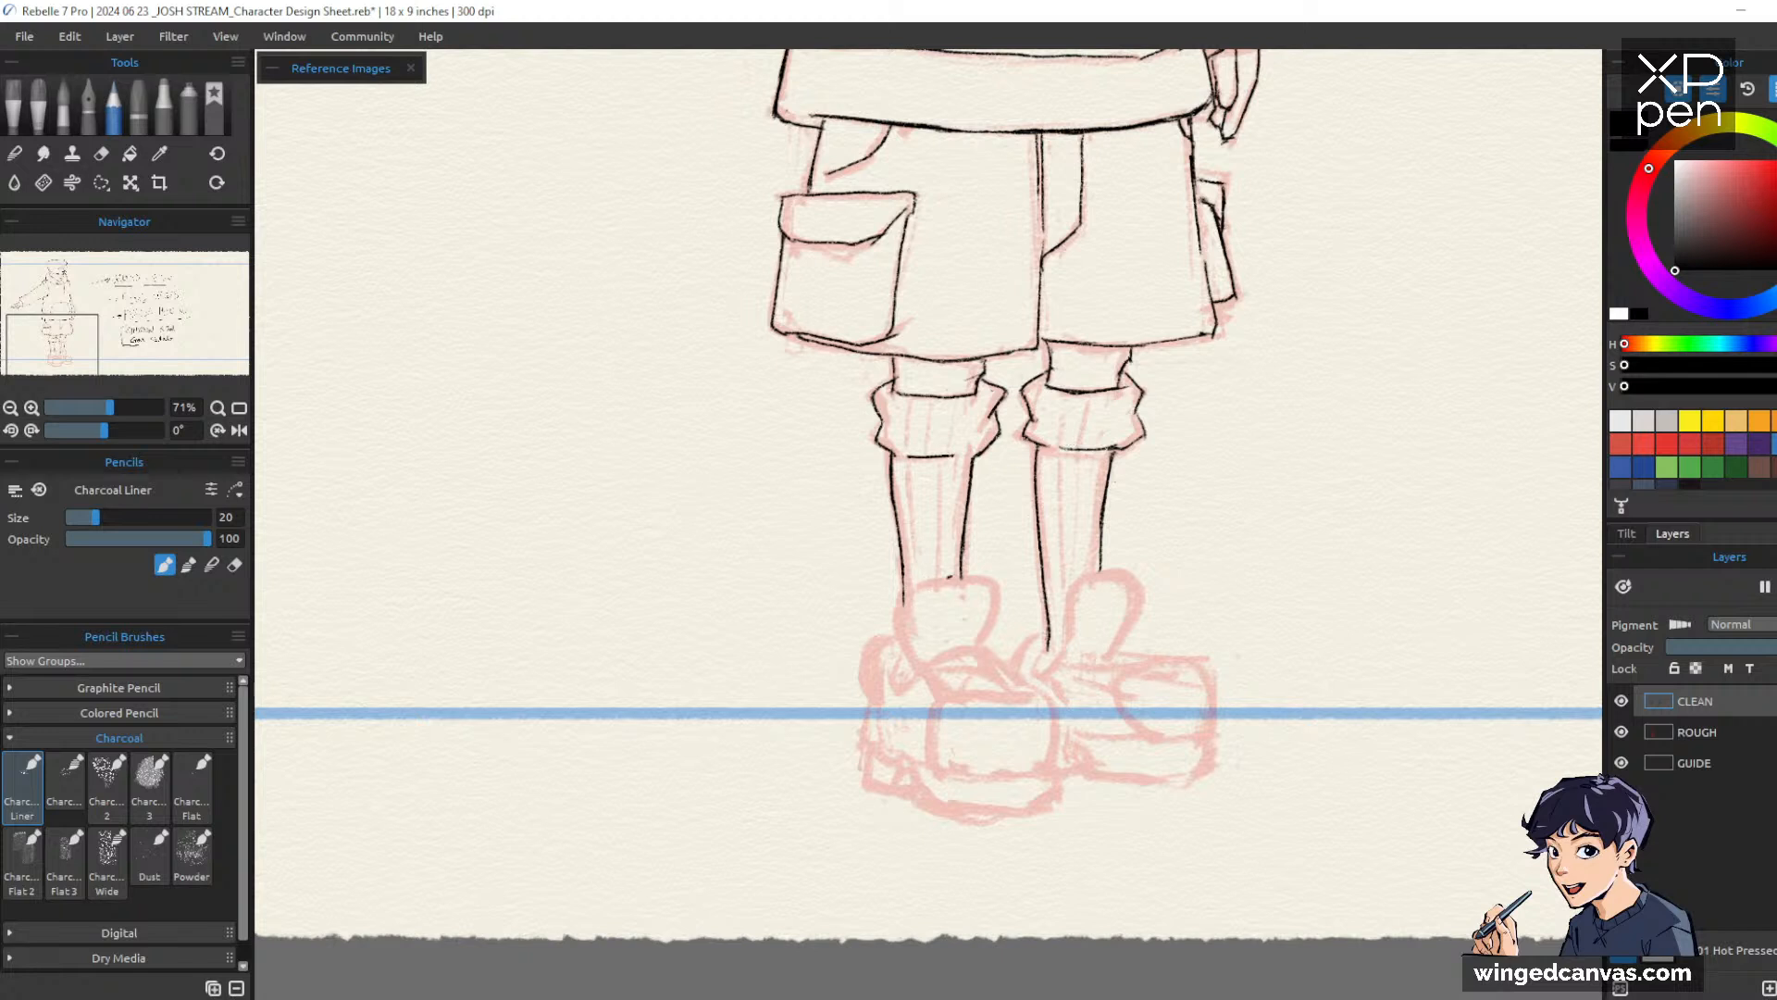
Ink the rounded tongues of both shoes, refining the curve of the left one with the eraser
mouse_move(914, 591)
left_mouse_down()
mouse_move(991, 581)
mouse_move(1003, 596)
mouse_move(983, 645)
left_mouse_up()
left_click_drag(914, 594, 921, 667)
mouse_move(1108, 571)
left_mouse_down()
mouse_move(1072, 580)
mouse_move(1060, 655)
left_mouse_up()
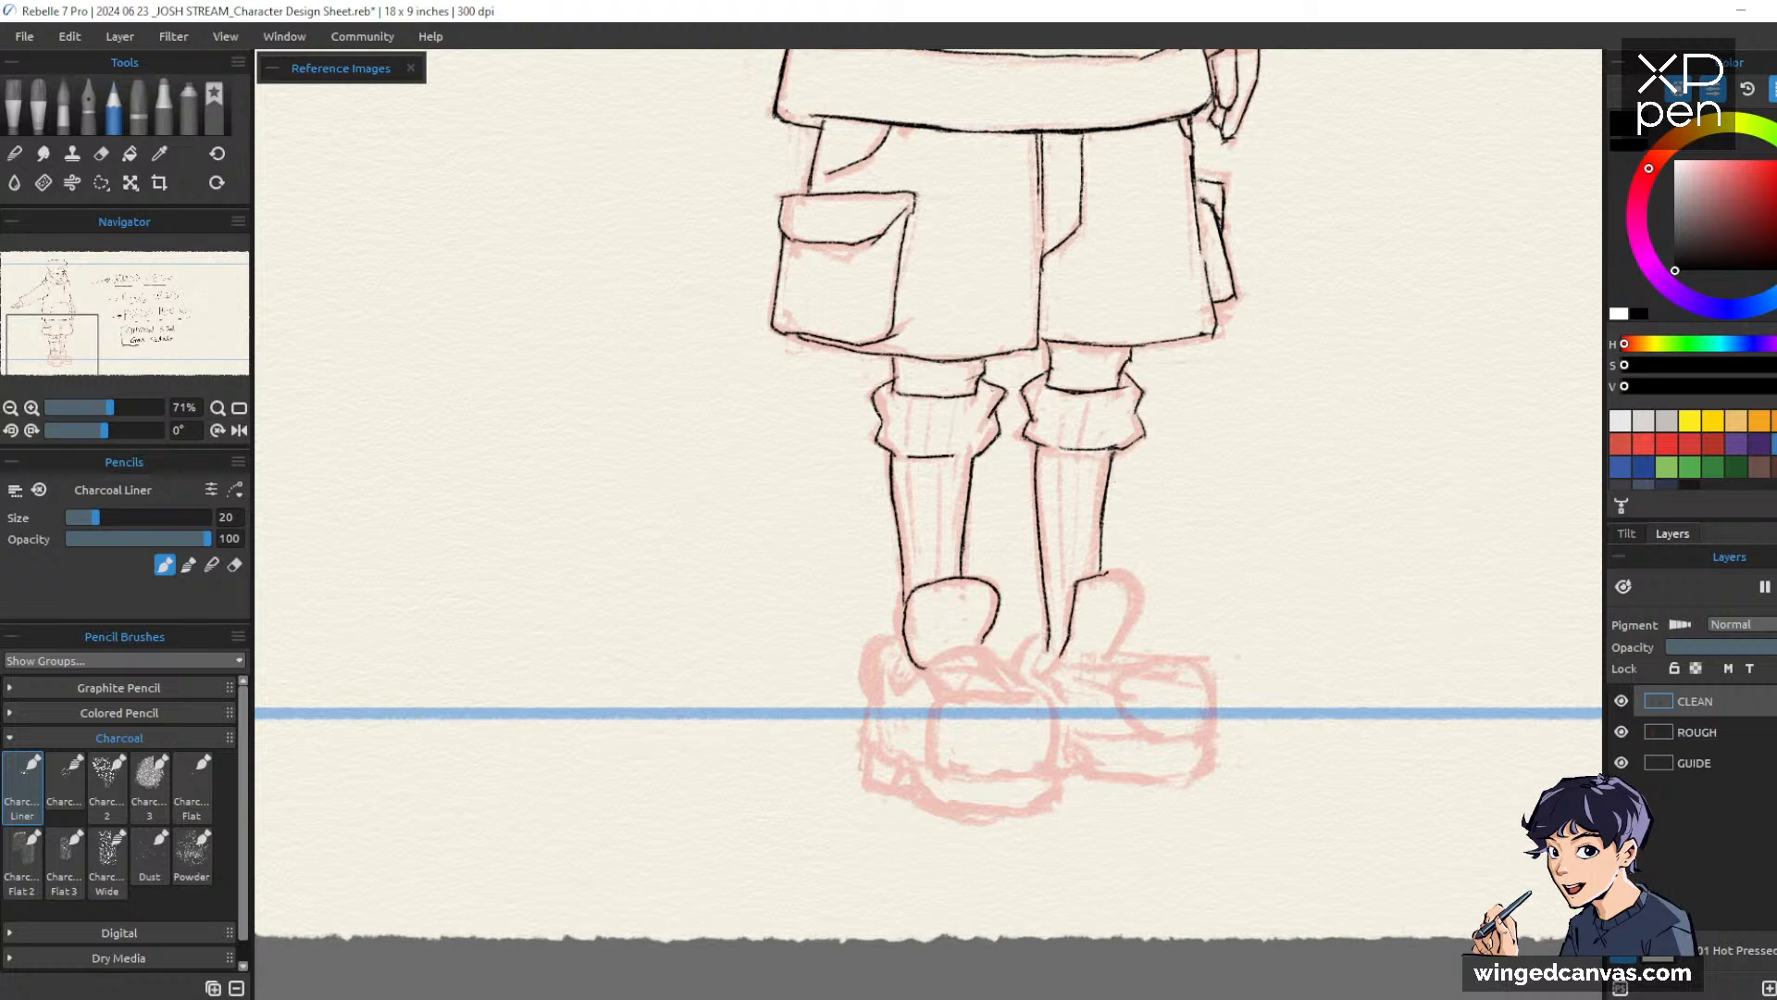
mouse_move(1103, 564)
left_mouse_down()
mouse_move(1141, 578)
mouse_move(1142, 618)
mouse_move(1109, 659)
left_mouse_up()
mouse_move(935, 581)
left_mouse_down()
mouse_move(901, 603)
mouse_move(921, 666)
left_mouse_up()
key("e")
left_click_drag(998, 593, 983, 644)
key("b")
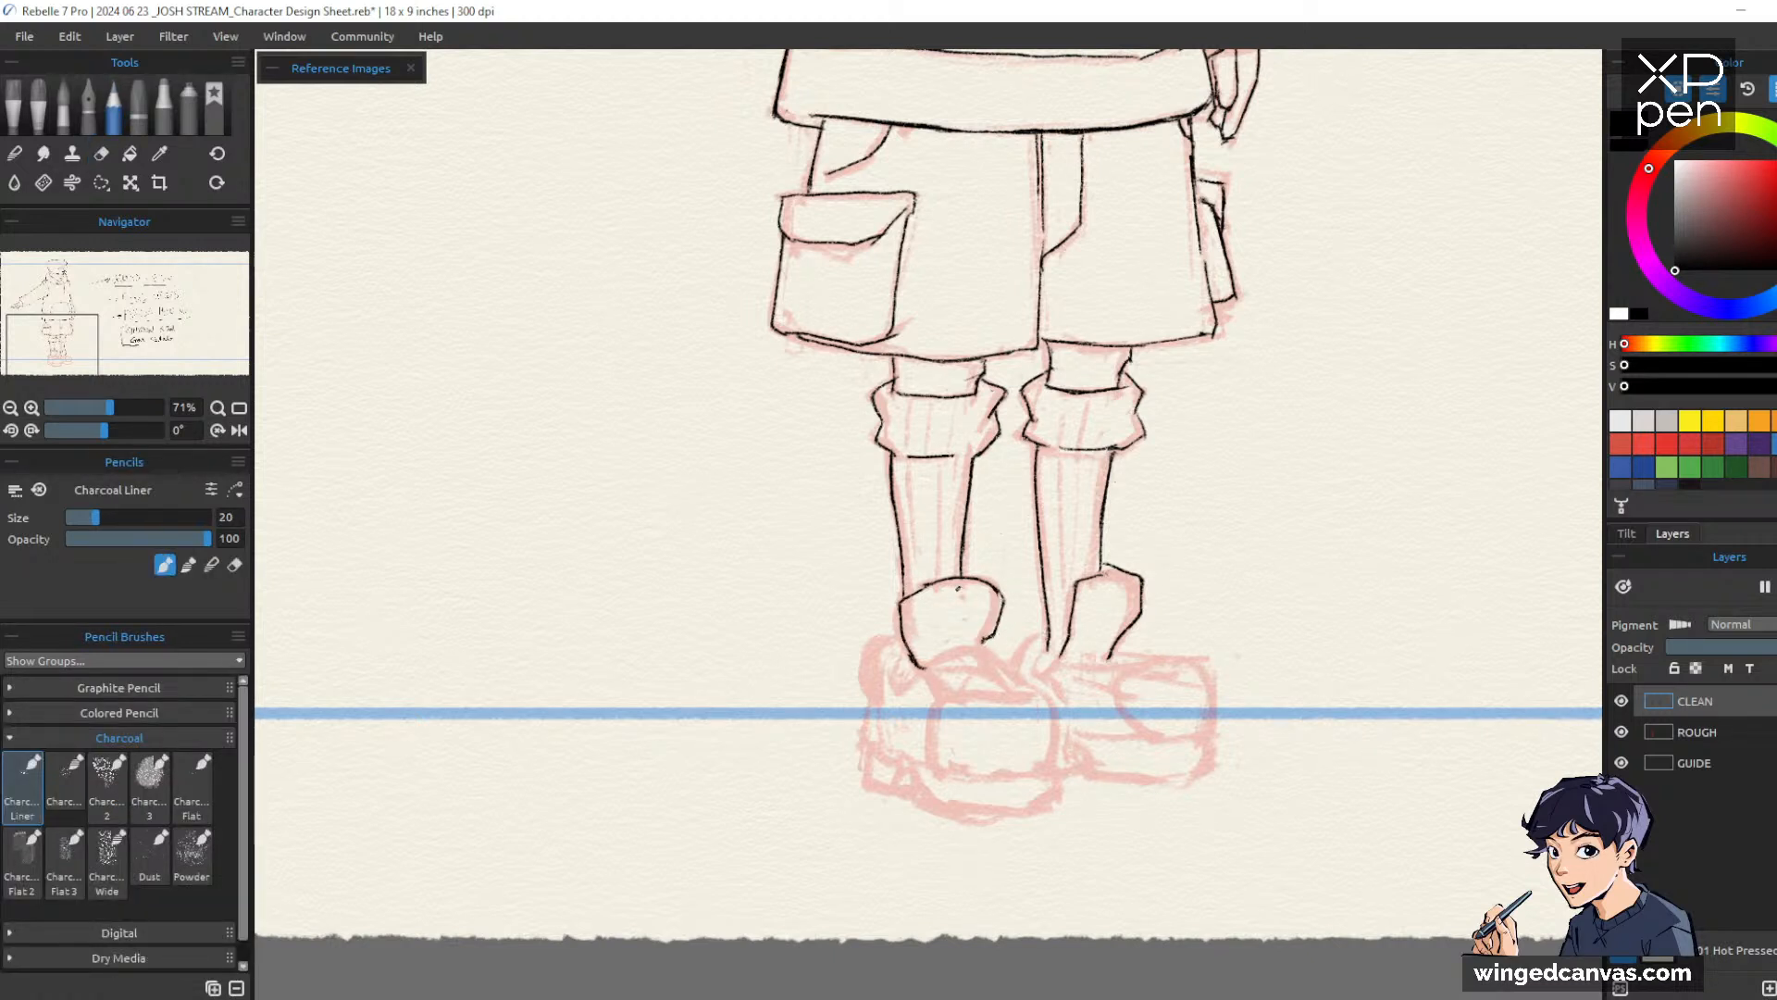
Ink the heel collar and outer side of the left shoe, erasing the excess line near the opening
mouse_move(892, 668)
left_mouse_down()
mouse_move(900, 694)
mouse_move(927, 673)
mouse_move(870, 652)
mouse_move(866, 740)
left_mouse_up()
left_click_drag(902, 651, 898, 698)
left_click_drag(905, 642, 896, 685)
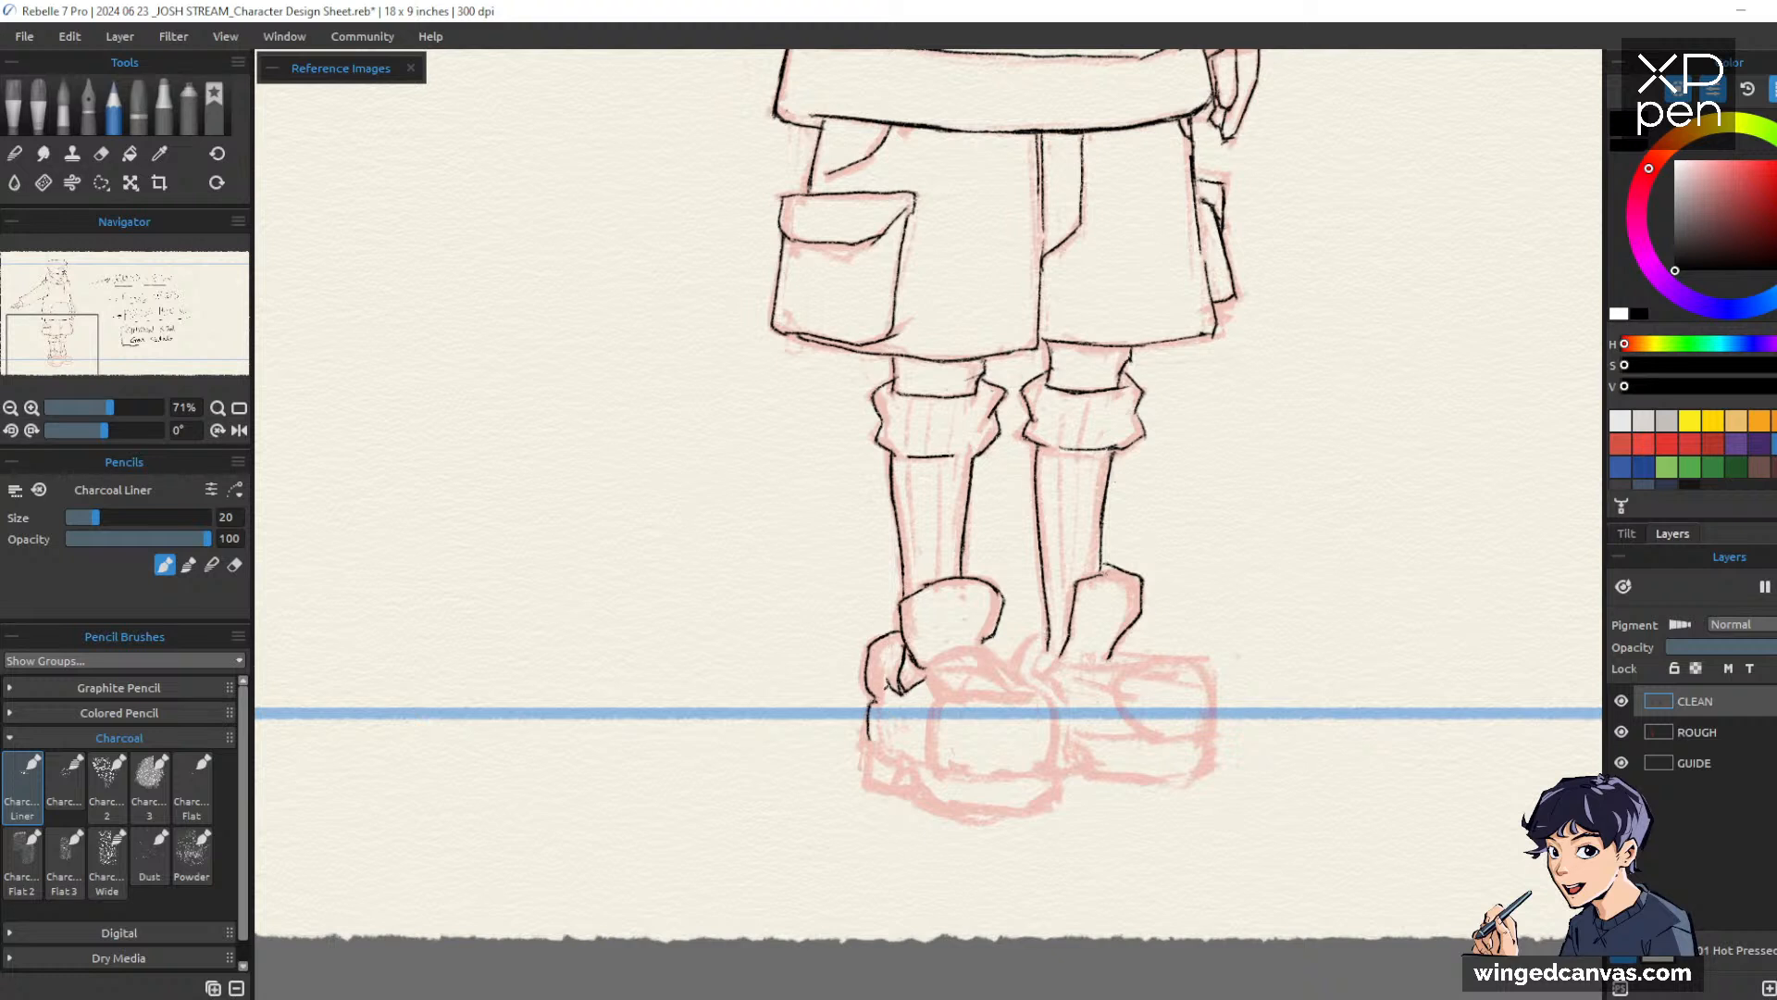
left_click_drag(878, 703, 890, 684)
left_click_drag(1215, 488, 1214, 414)
key("e")
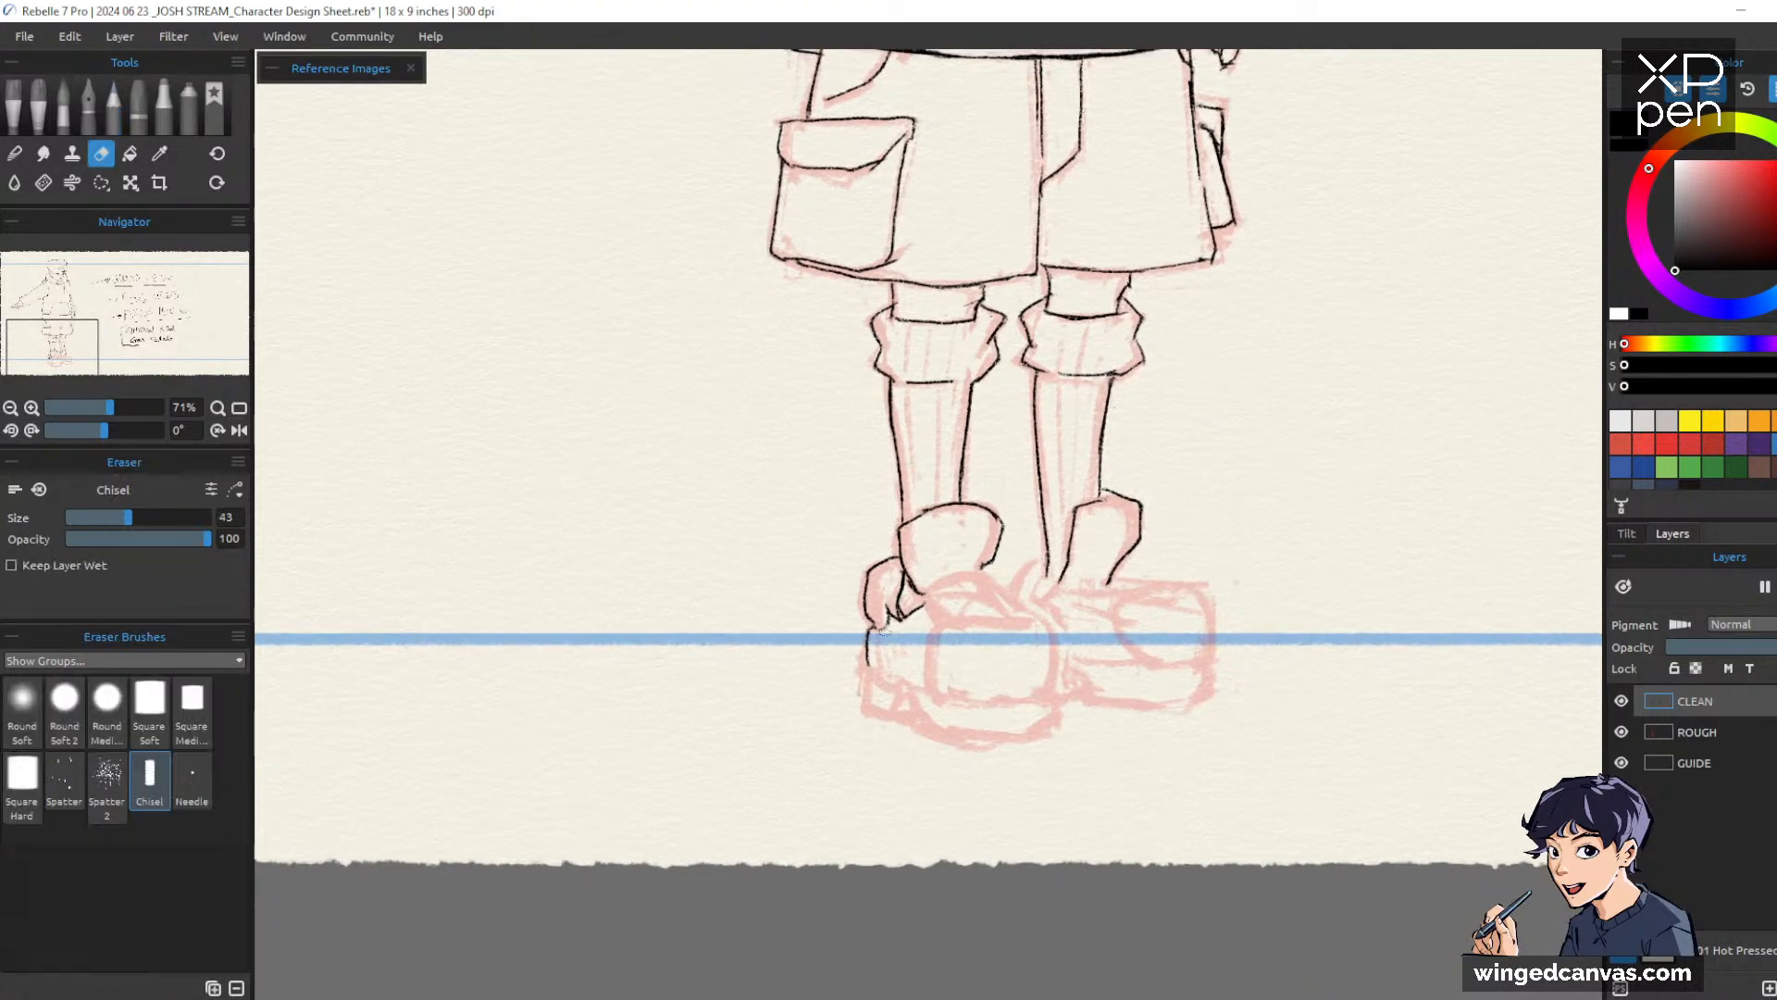
left_click_drag(888, 618, 906, 685)
key("b")
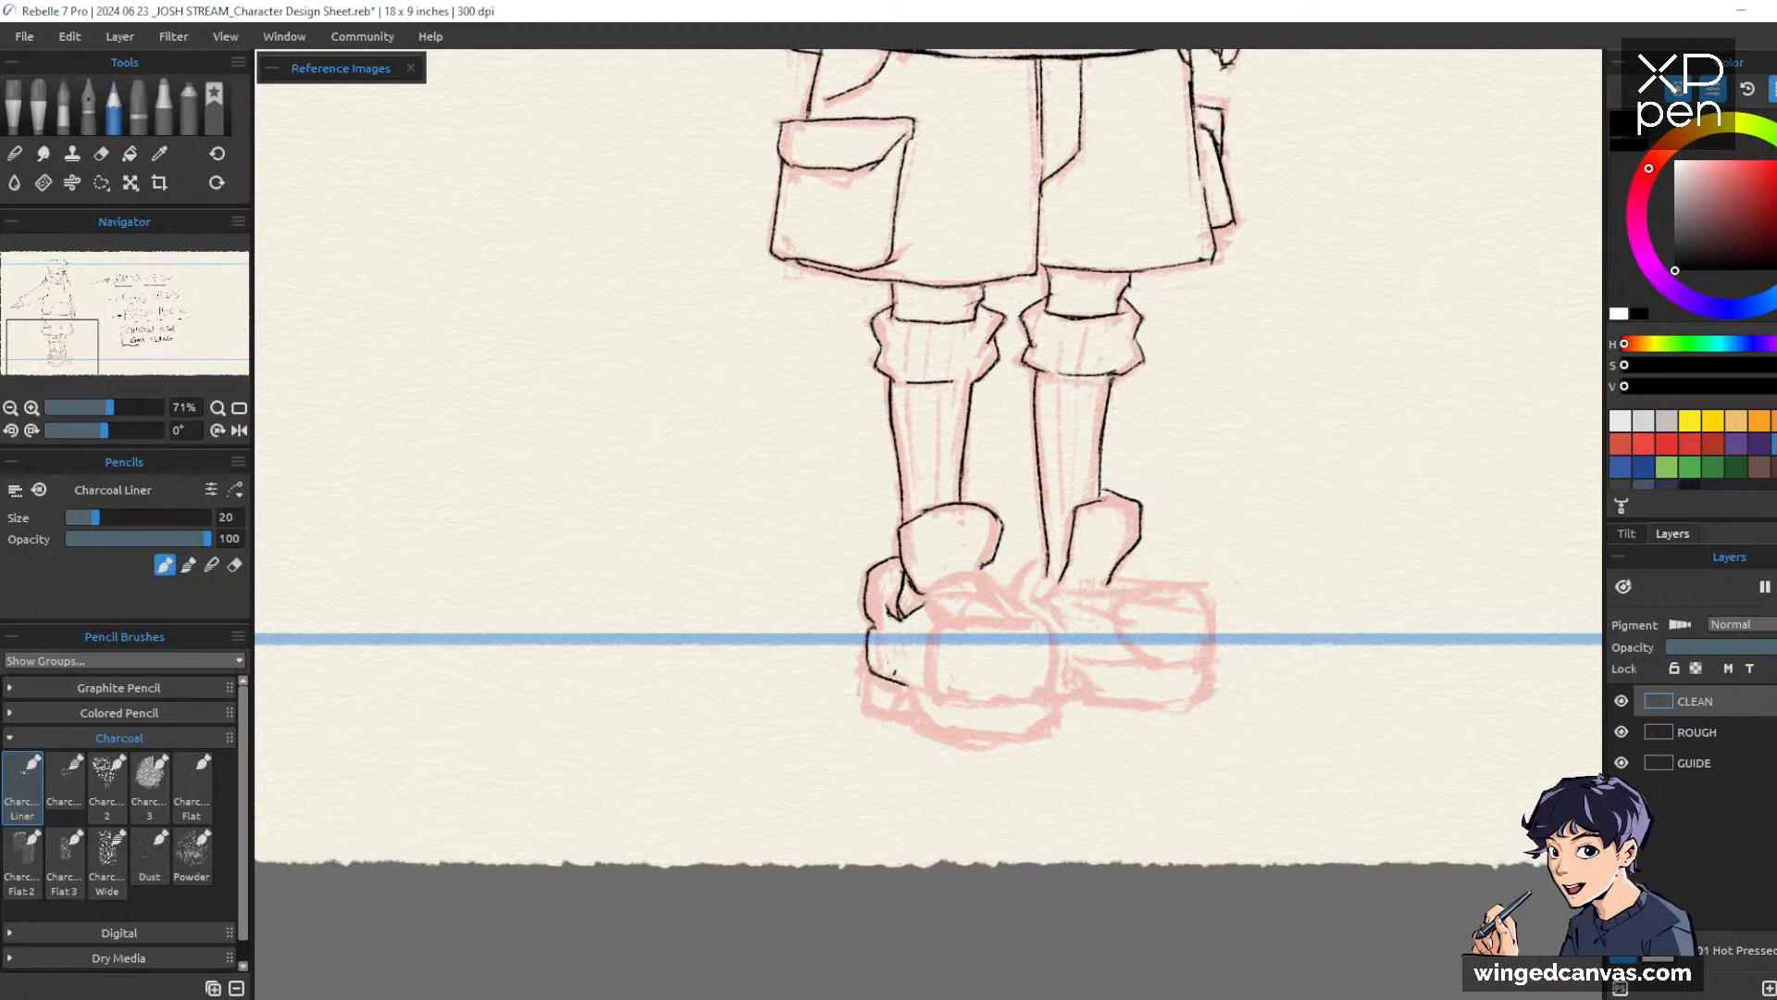
Ink the left shoe's thick sole, including the heel block and the front edge
left_click_drag(900, 683, 929, 727)
mouse_move(867, 671)
left_mouse_down()
mouse_move(864, 710)
mouse_move(919, 721)
left_mouse_up()
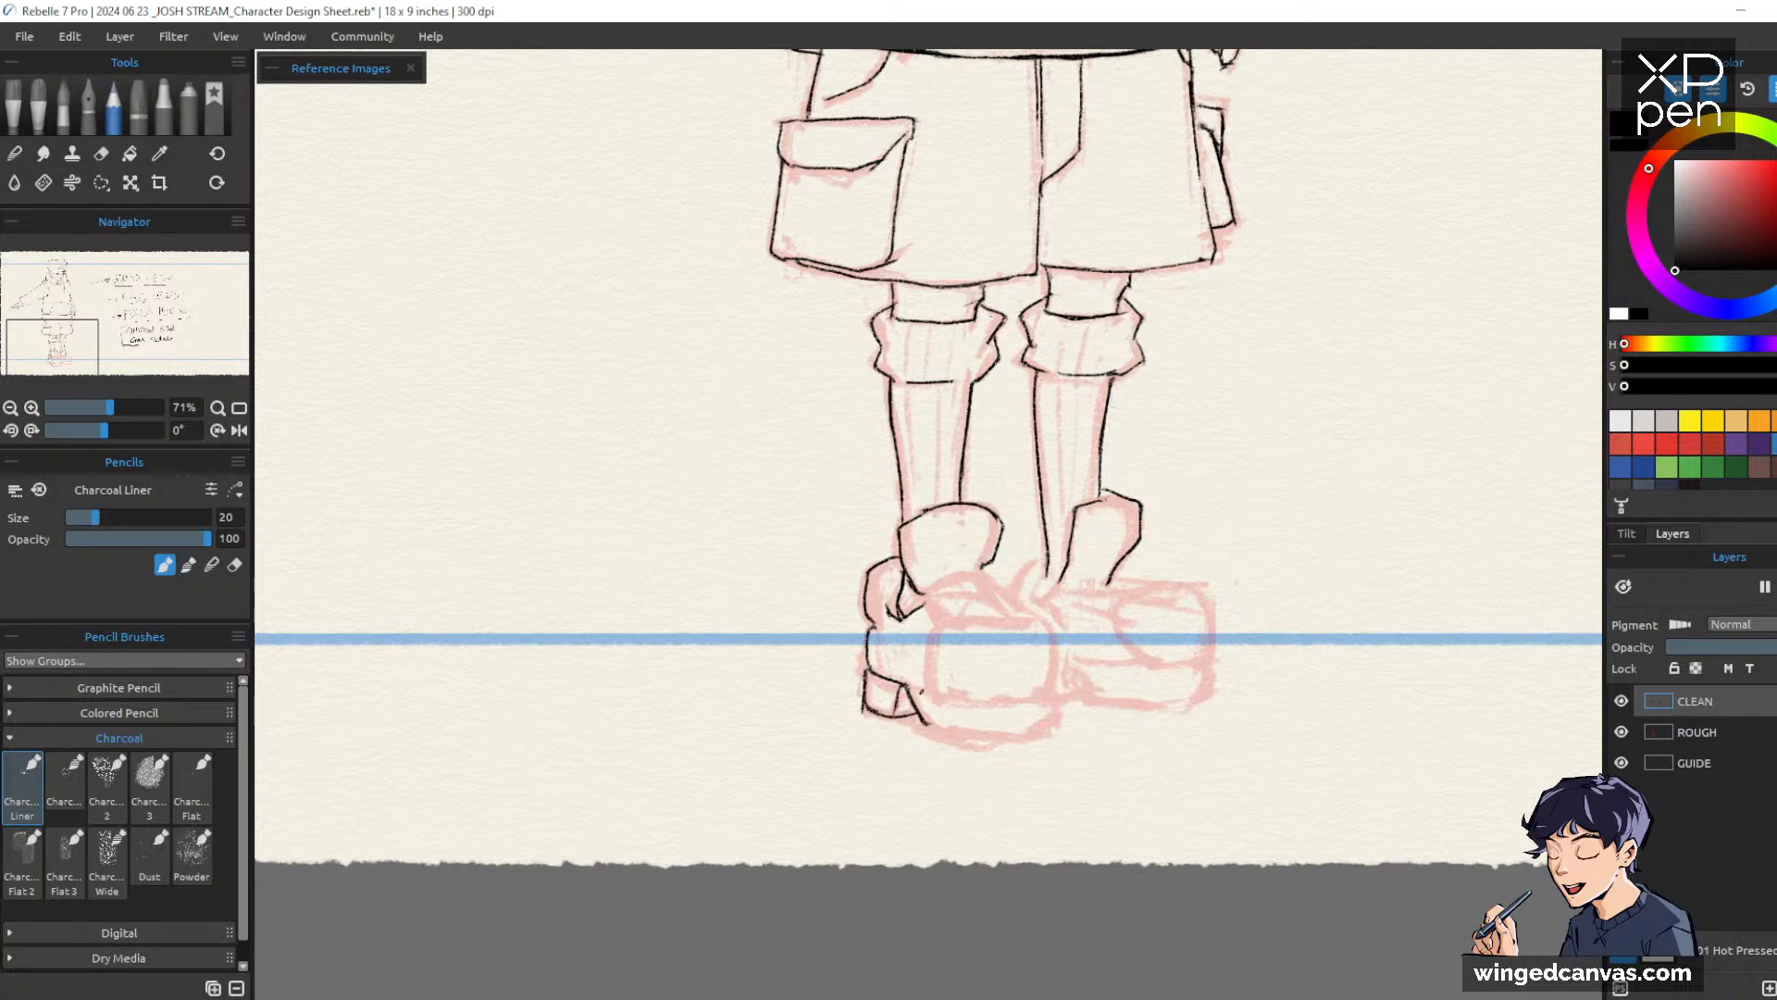
left_click_drag(917, 692, 1051, 692)
mouse_move(917, 692)
left_mouse_down()
mouse_move(1049, 692)
mouse_move(1061, 728)
left_mouse_up()
mouse_move(916, 708)
left_mouse_down()
mouse_move(1032, 737)
mouse_move(1064, 725)
left_mouse_up()
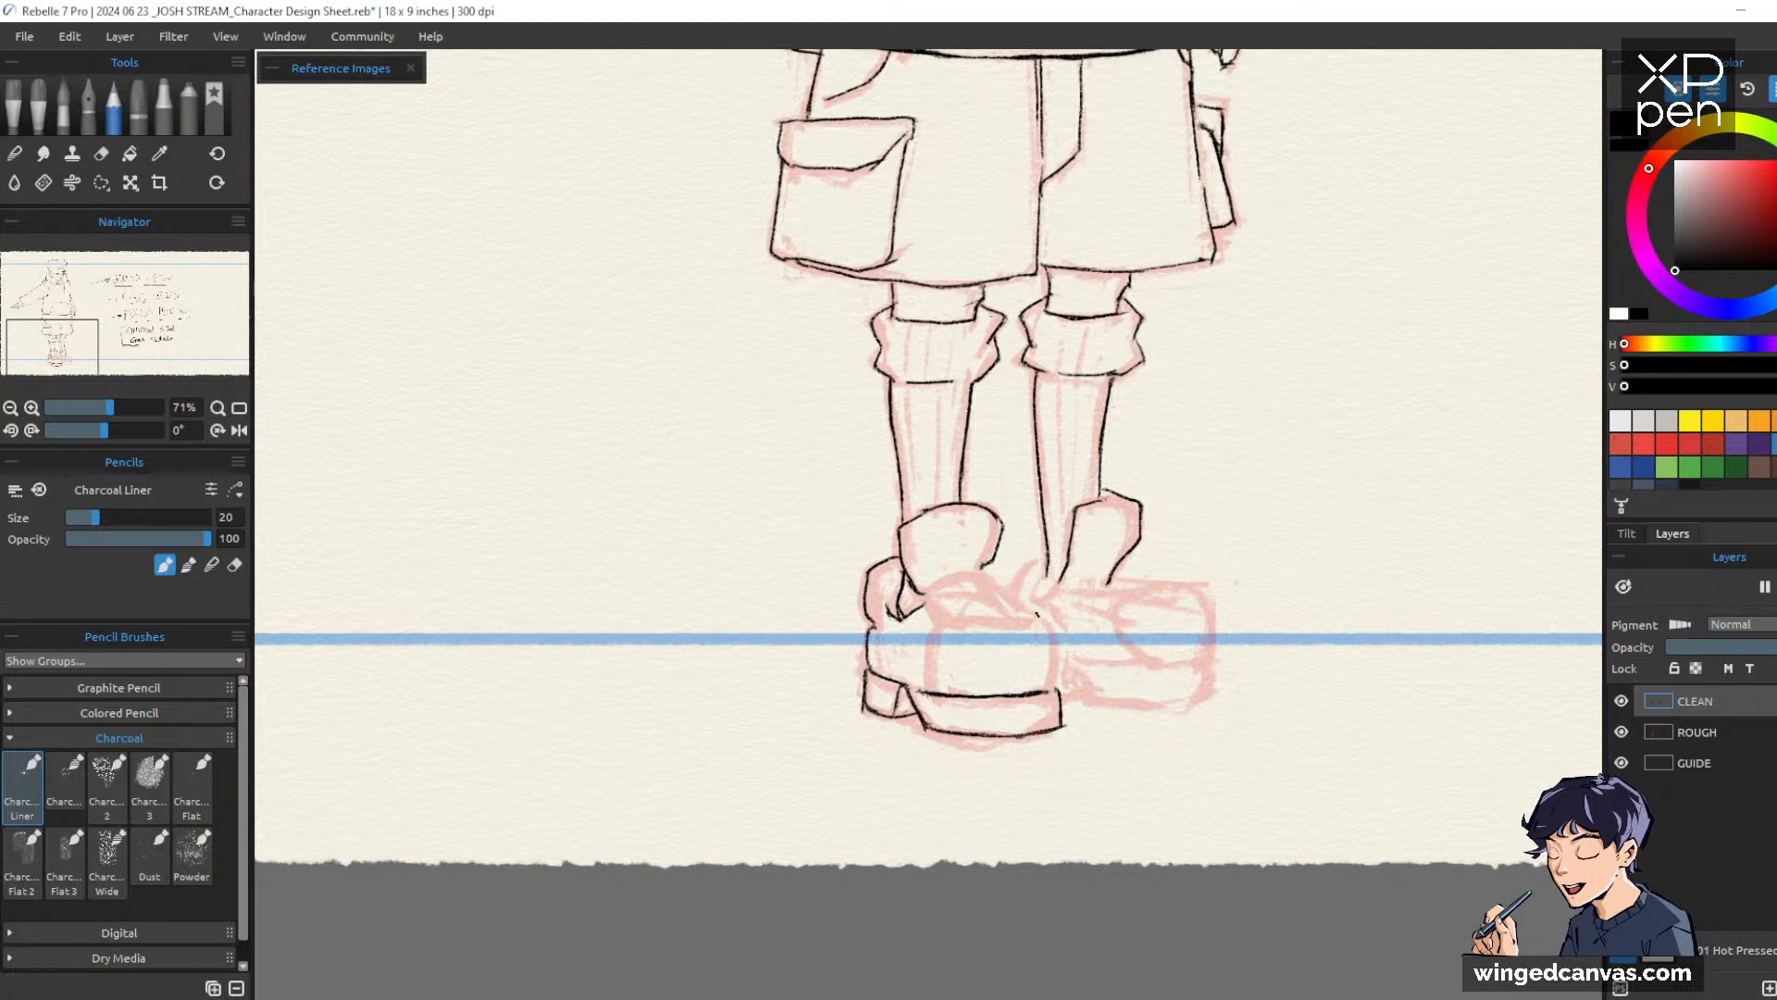
Ink the boxy toe cap of the left shoe above the front of the sole
left_click_drag(1038, 616, 1059, 685)
mouse_move(953, 618)
left_mouse_down()
mouse_move(933, 634)
mouse_move(932, 691)
left_mouse_up()
left_click_drag(980, 629, 1041, 616)
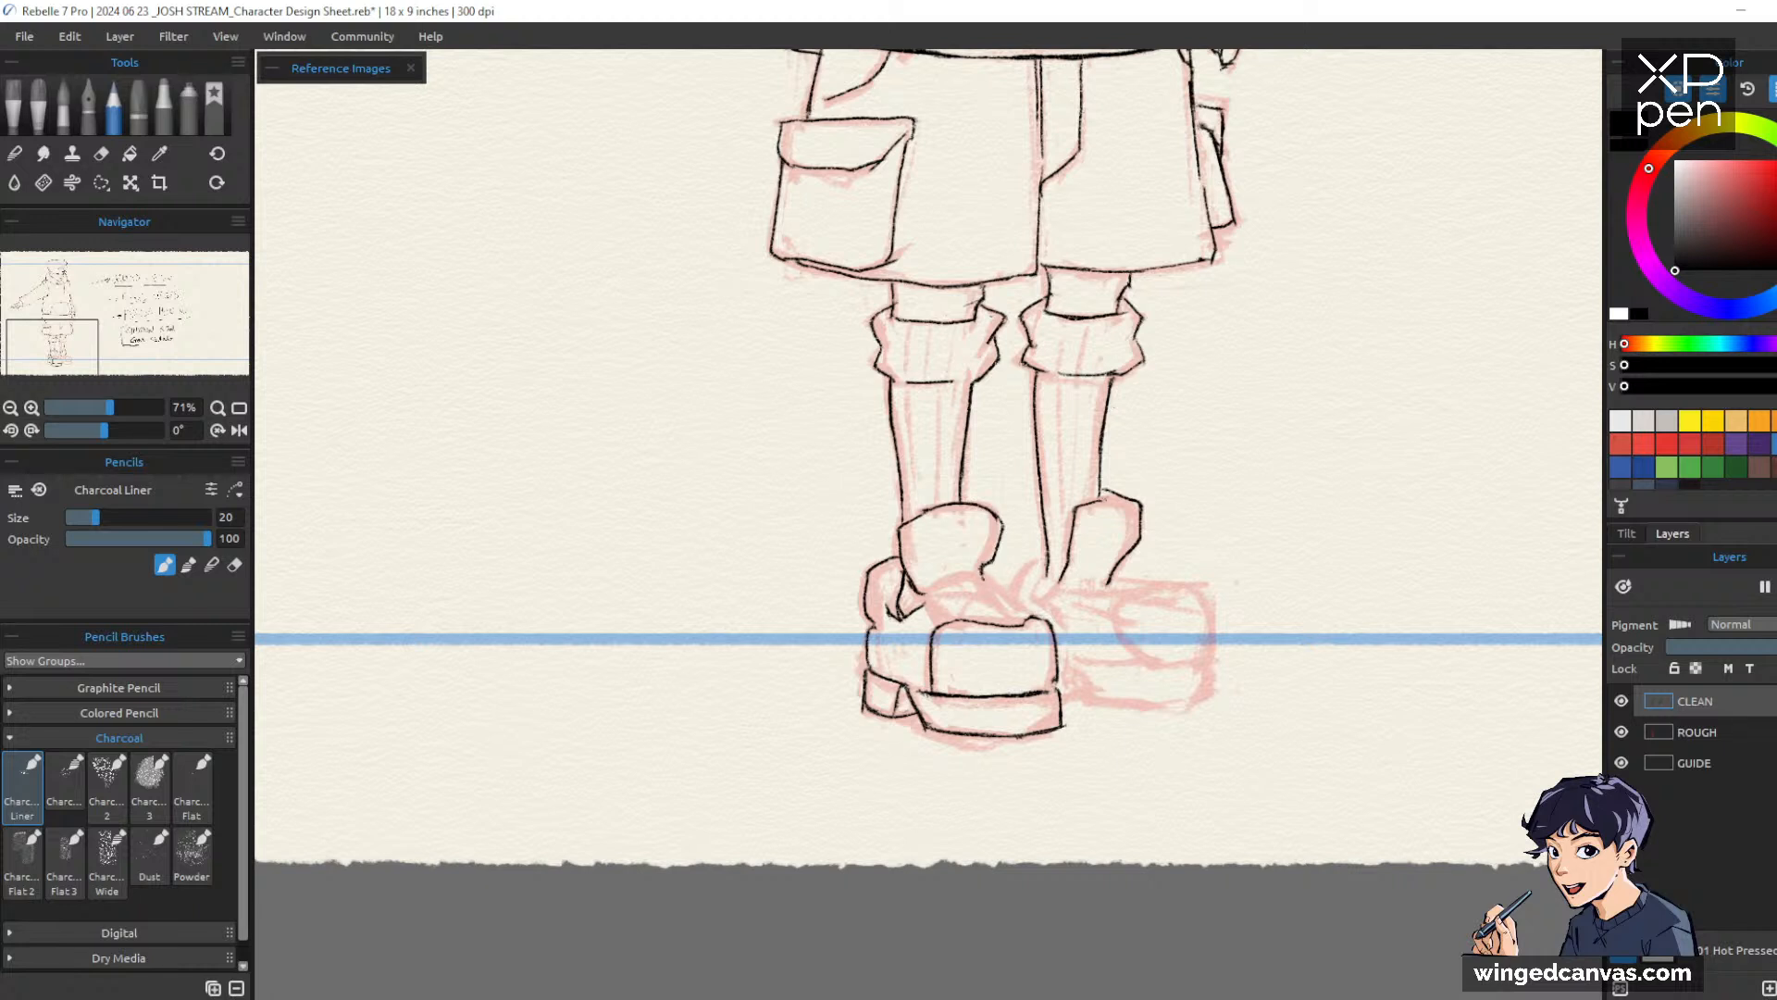
Ink the left shoe's upper between the tongue and toe cap, and clean up the lines with the eraser
mouse_move(979, 573)
left_mouse_down()
mouse_move(1038, 620)
mouse_move(958, 576)
mouse_move(929, 596)
mouse_move(993, 578)
left_mouse_up()
mouse_move(992, 578)
left_mouse_down()
mouse_move(944, 582)
mouse_move(942, 628)
left_mouse_up()
left_click_drag(925, 592, 907, 618)
key("e")
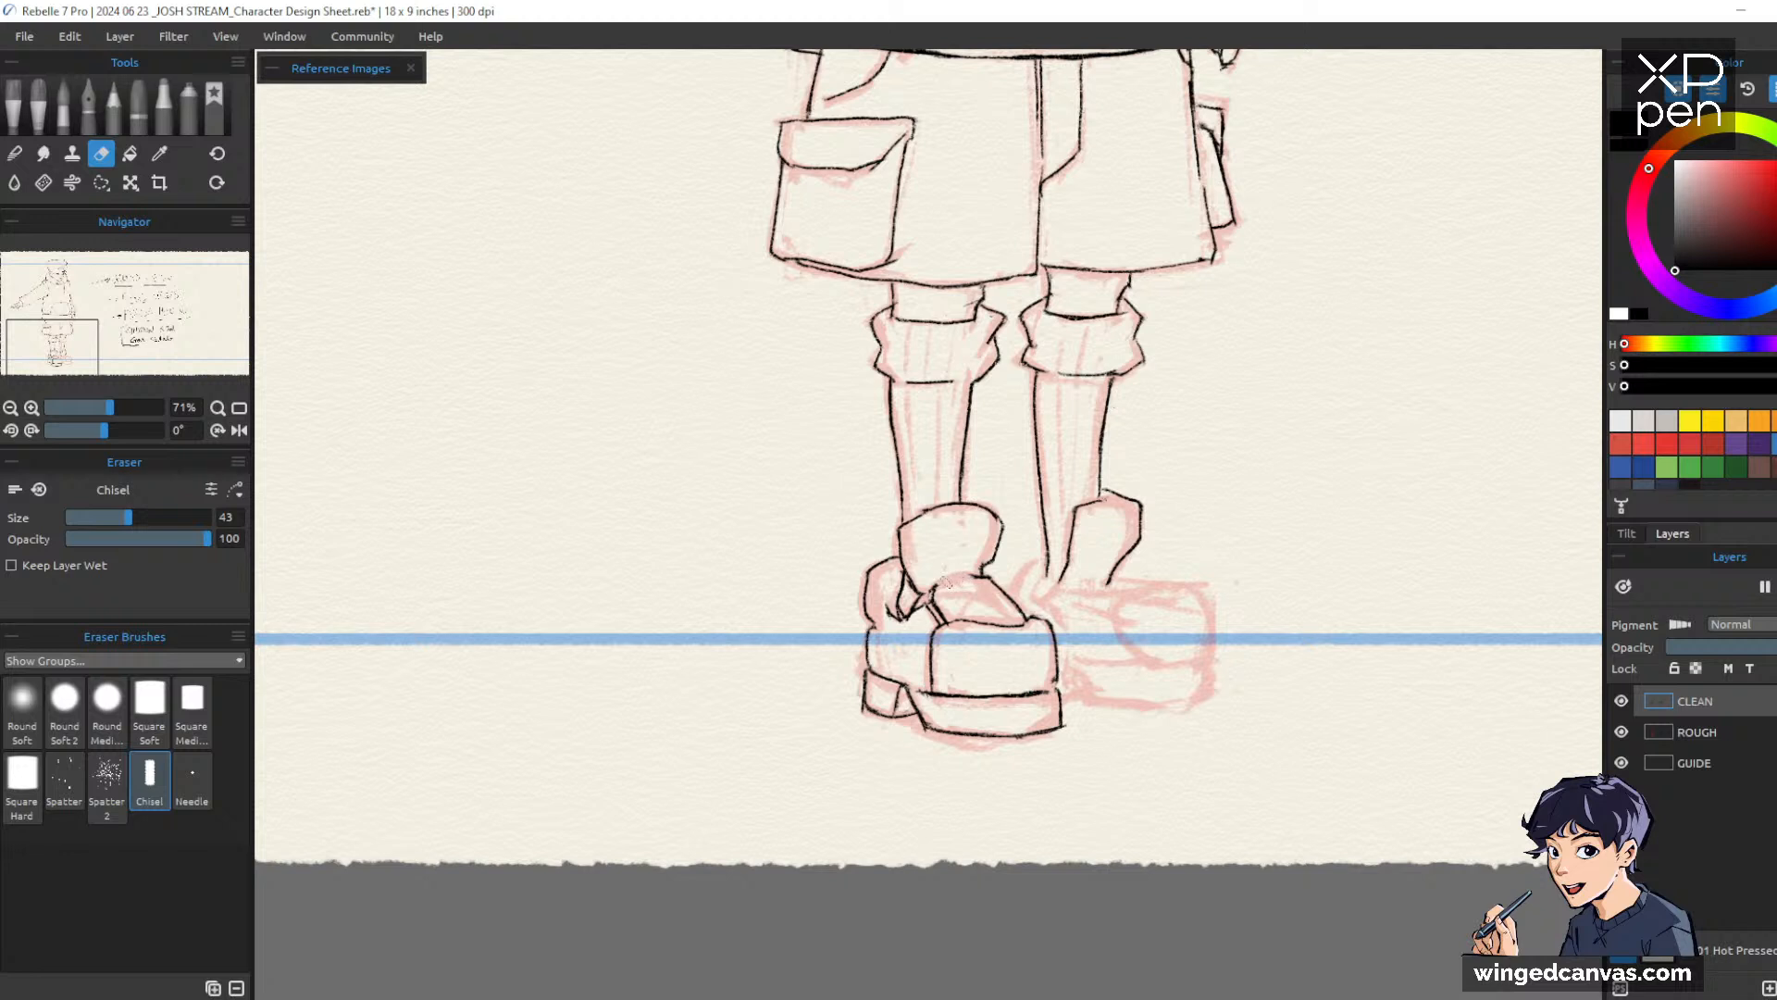
key("e")
left_click_drag(942, 580, 988, 577)
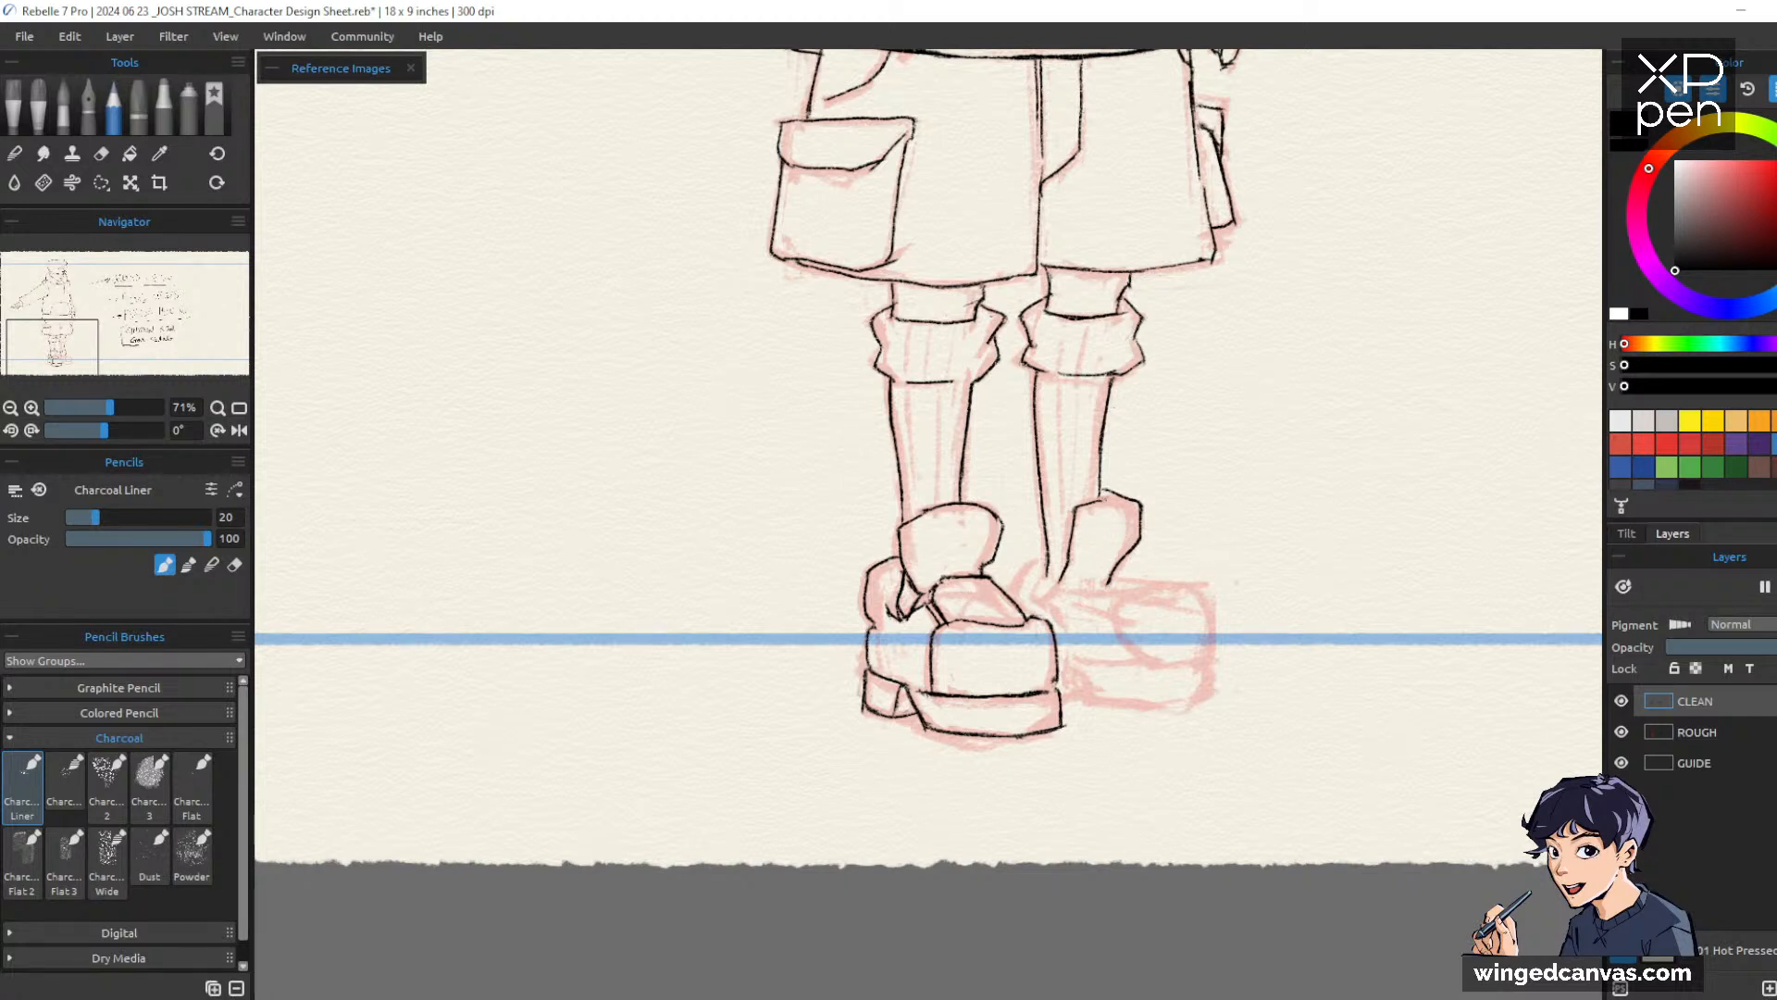
Add the left shoe's inner lacing edge, the side seam down to the sole, and the tongue's inner contour
mouse_move(943, 583)
left_mouse_down()
mouse_move(970, 622)
mouse_move(1008, 600)
mouse_move(1020, 616)
left_mouse_up()
mouse_move(884, 637)
left_mouse_down()
mouse_move(902, 682)
mouse_move(891, 620)
left_mouse_up()
mouse_move(907, 520)
left_mouse_down()
mouse_move(914, 572)
mouse_move(946, 574)
left_mouse_up()
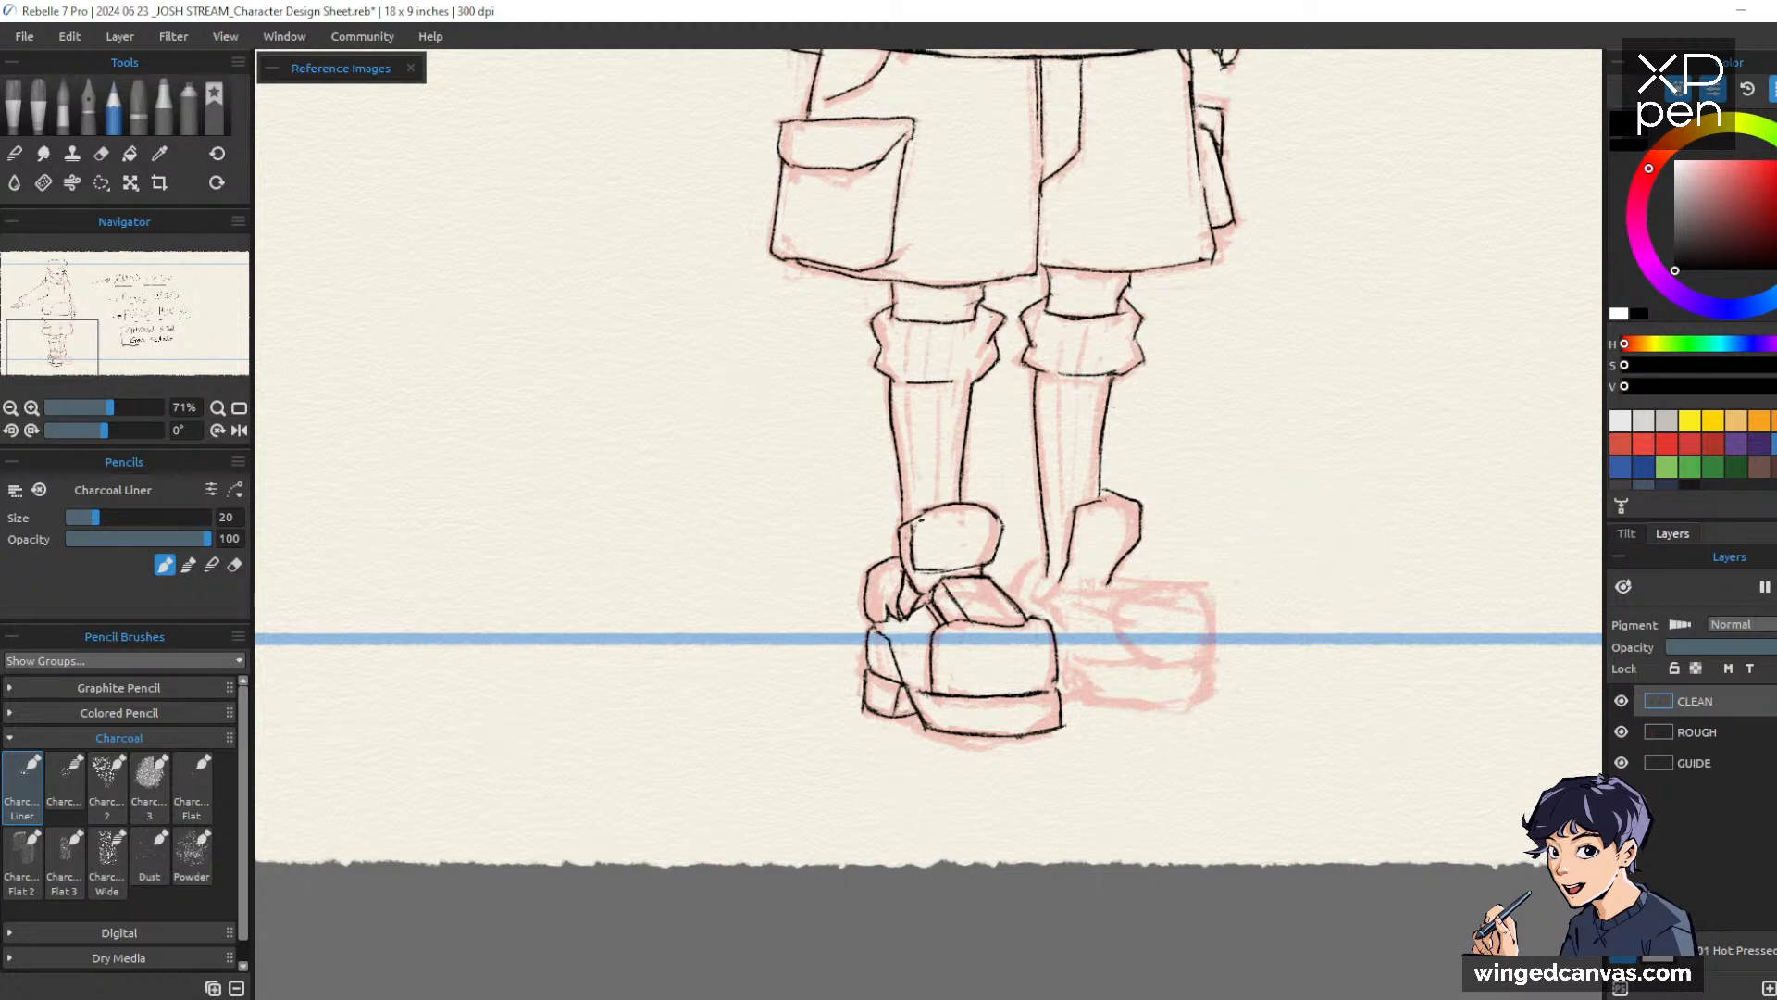
left_click_drag(898, 530, 916, 522)
Ink the right shoe's rounded heel collar and the upper edge of its sole, and clean up the tongue outline
left_click_drag(1289, 519, 1220, 531)
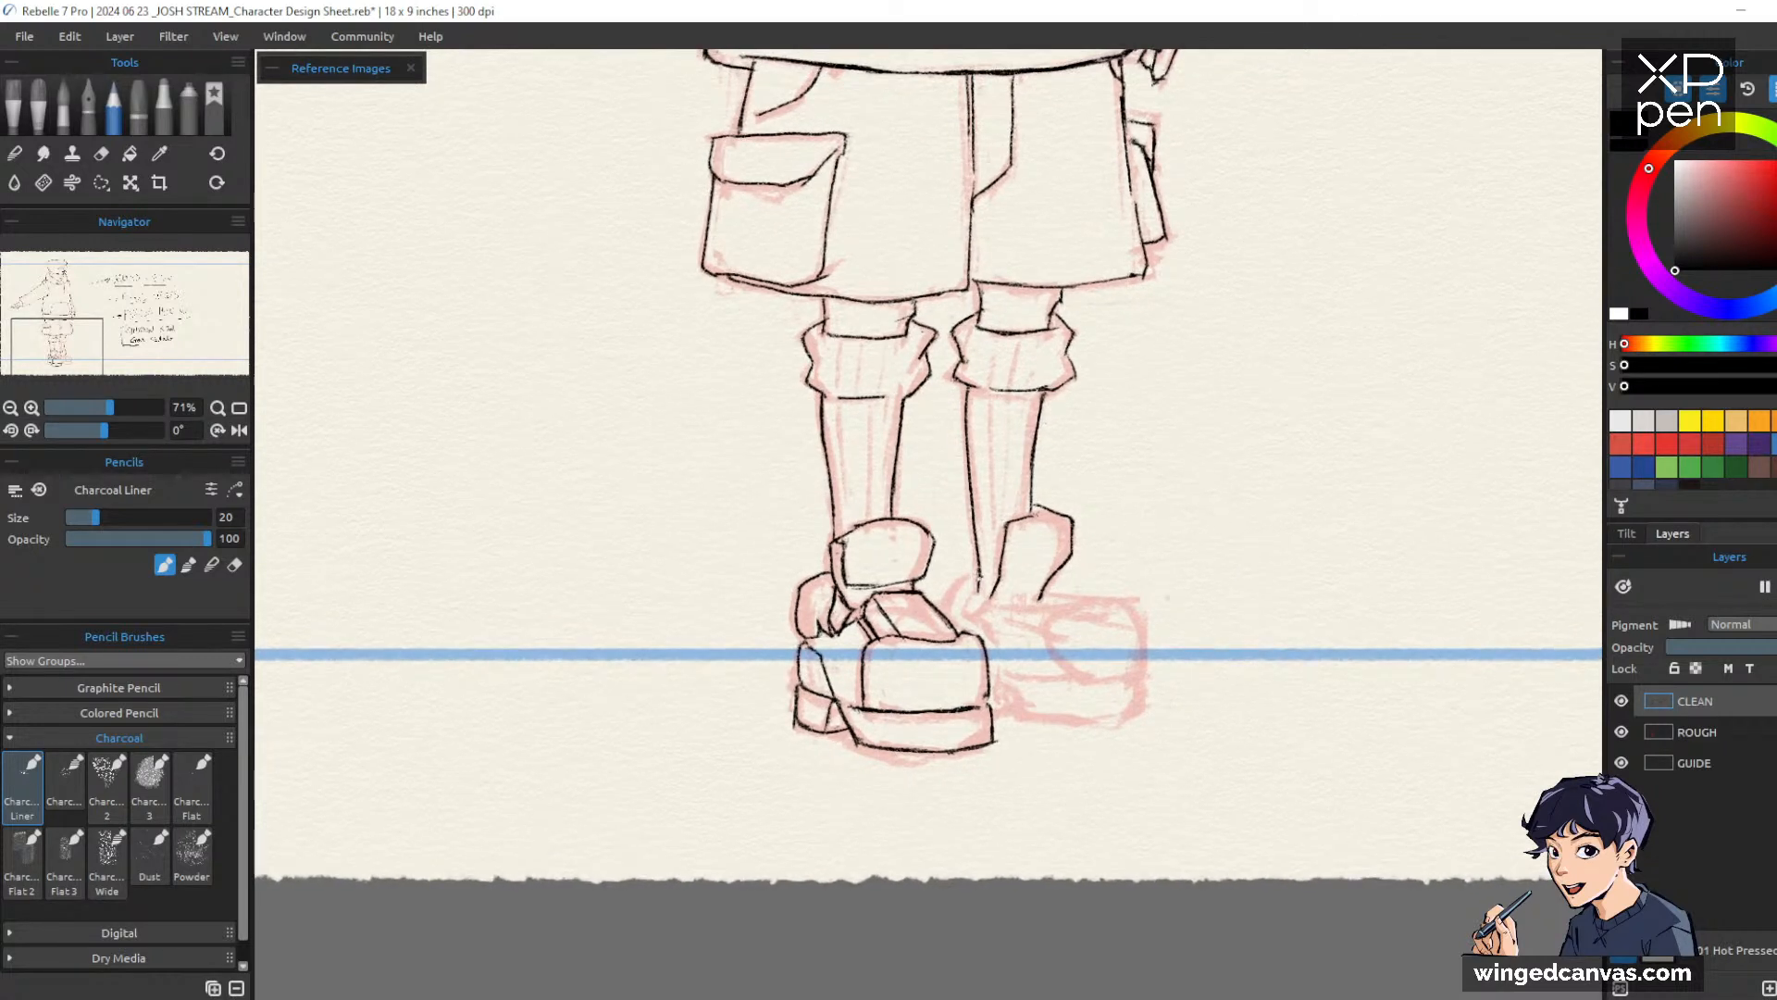
mouse_move(977, 566)
left_mouse_down()
mouse_move(953, 579)
mouse_move(953, 608)
left_mouse_up()
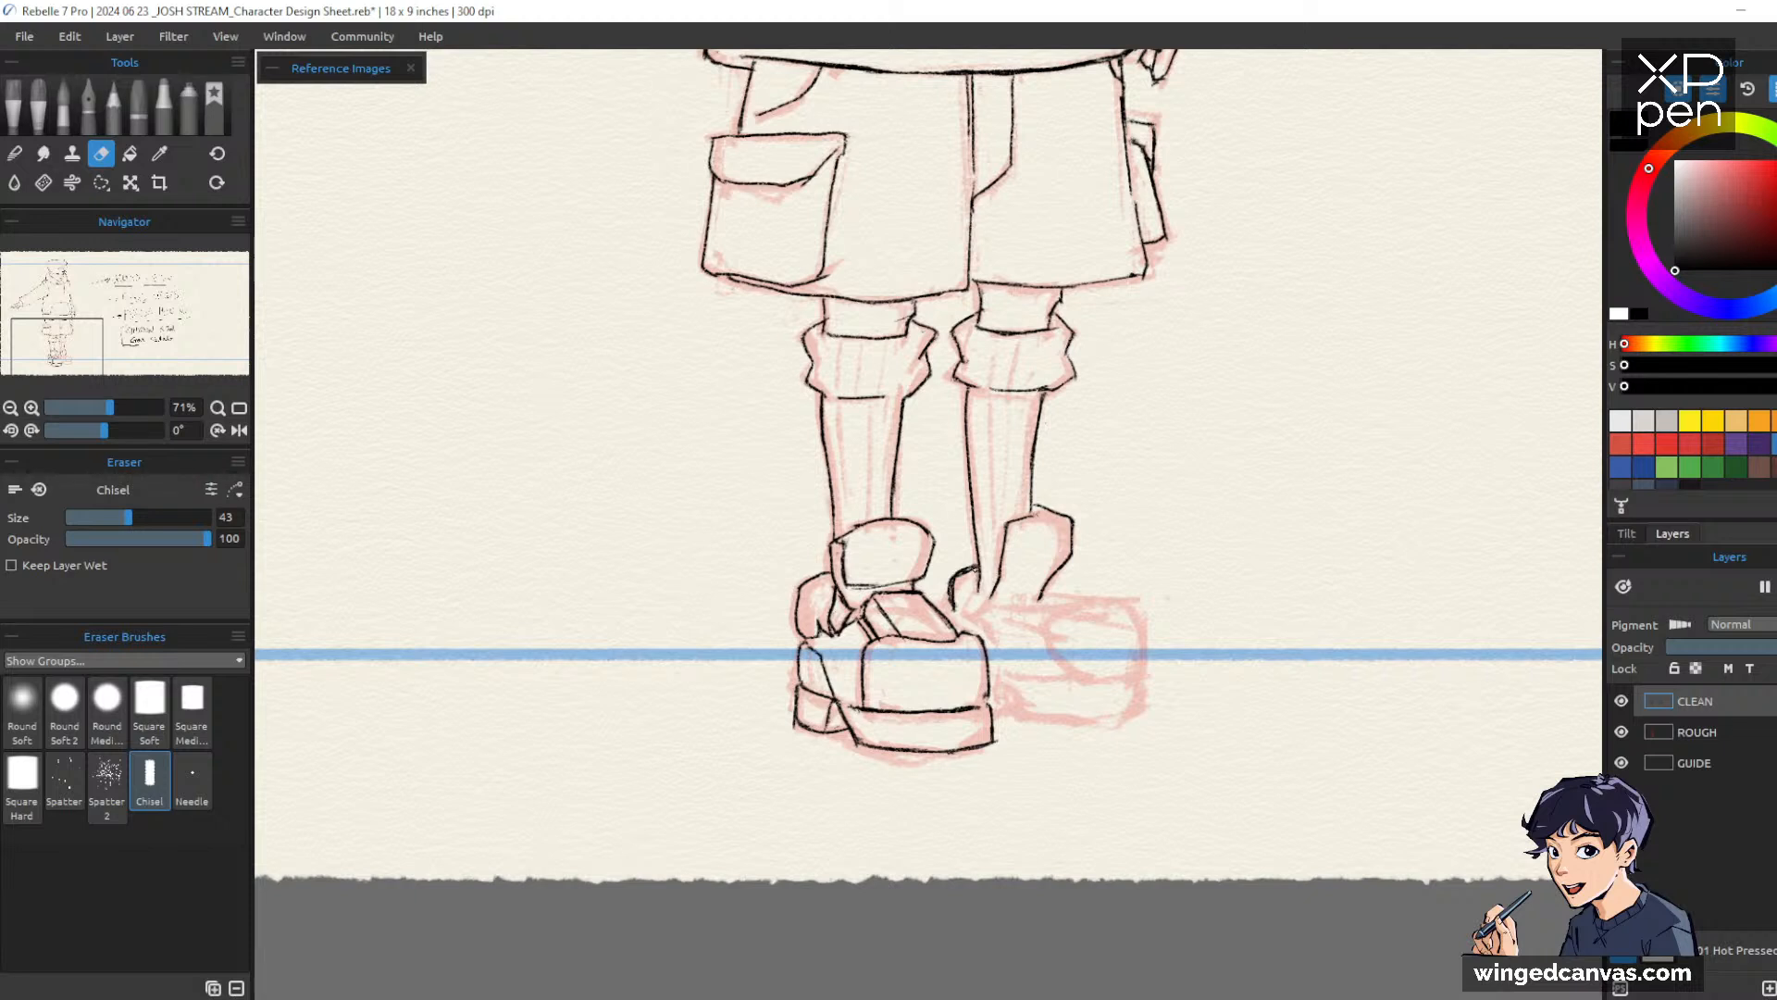
key("p")
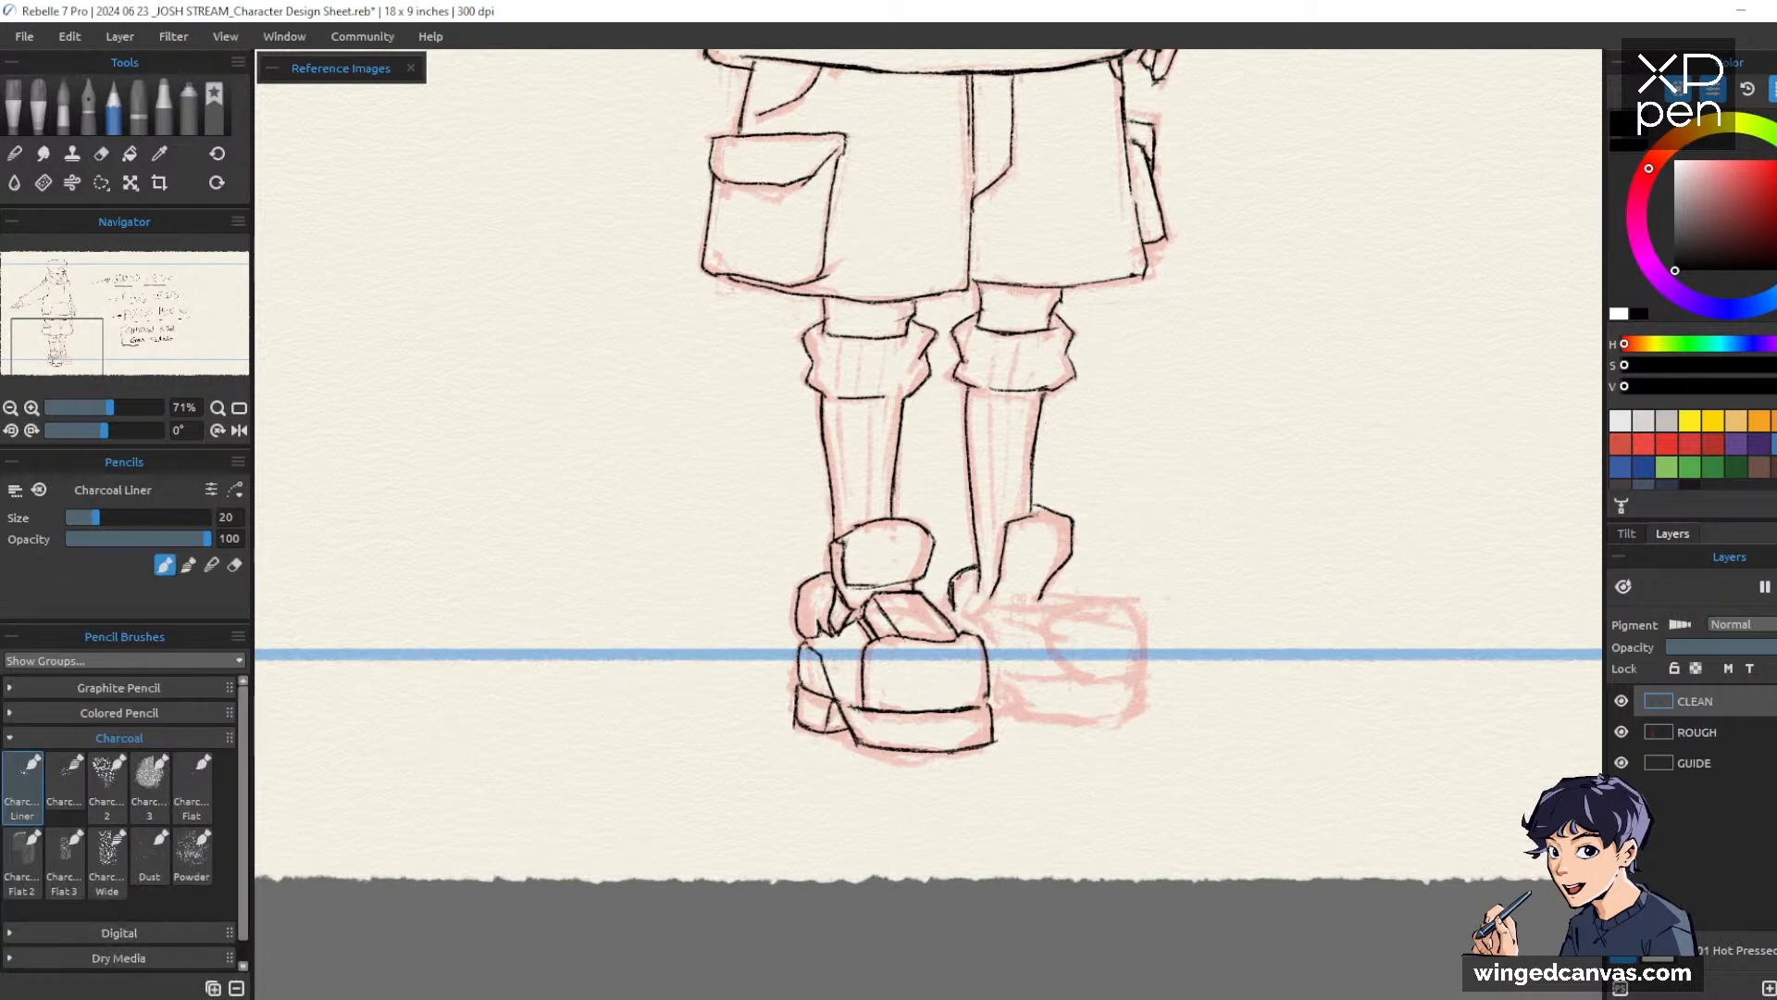
mouse_move(956, 602)
left_mouse_down()
mouse_move(949, 629)
mouse_move(994, 603)
mouse_move(984, 625)
left_mouse_up()
left_click_drag(988, 680, 1144, 680)
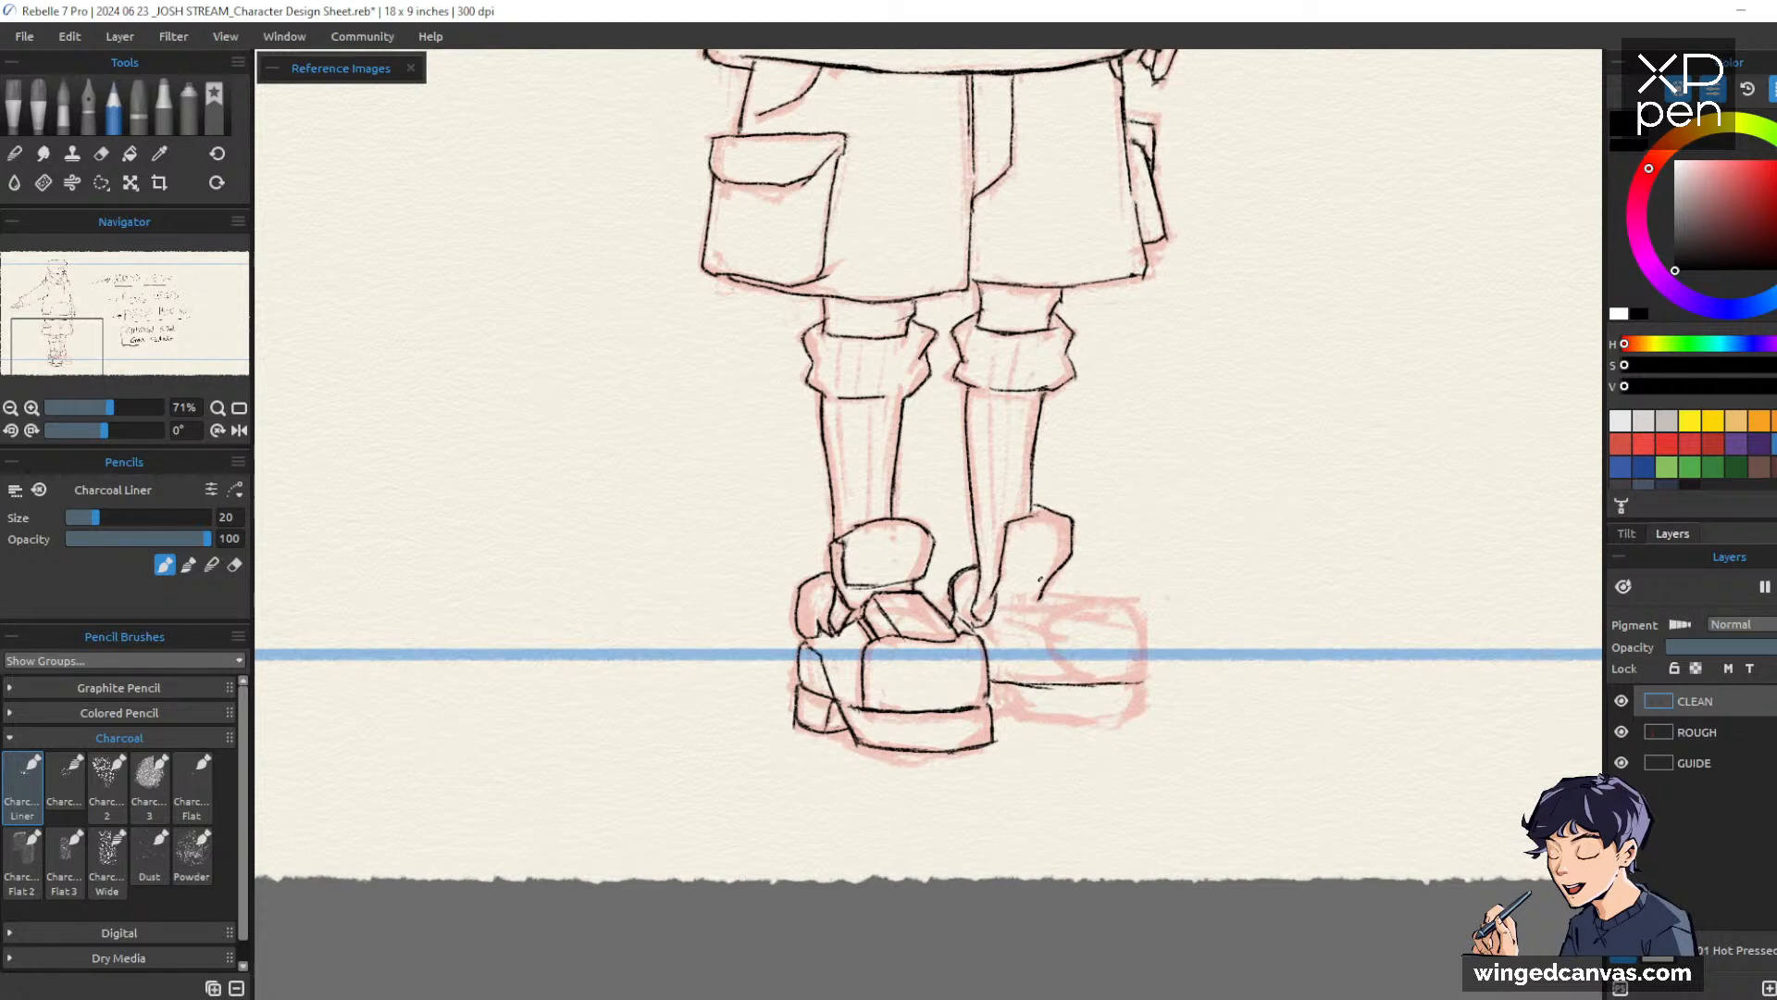
key("e")
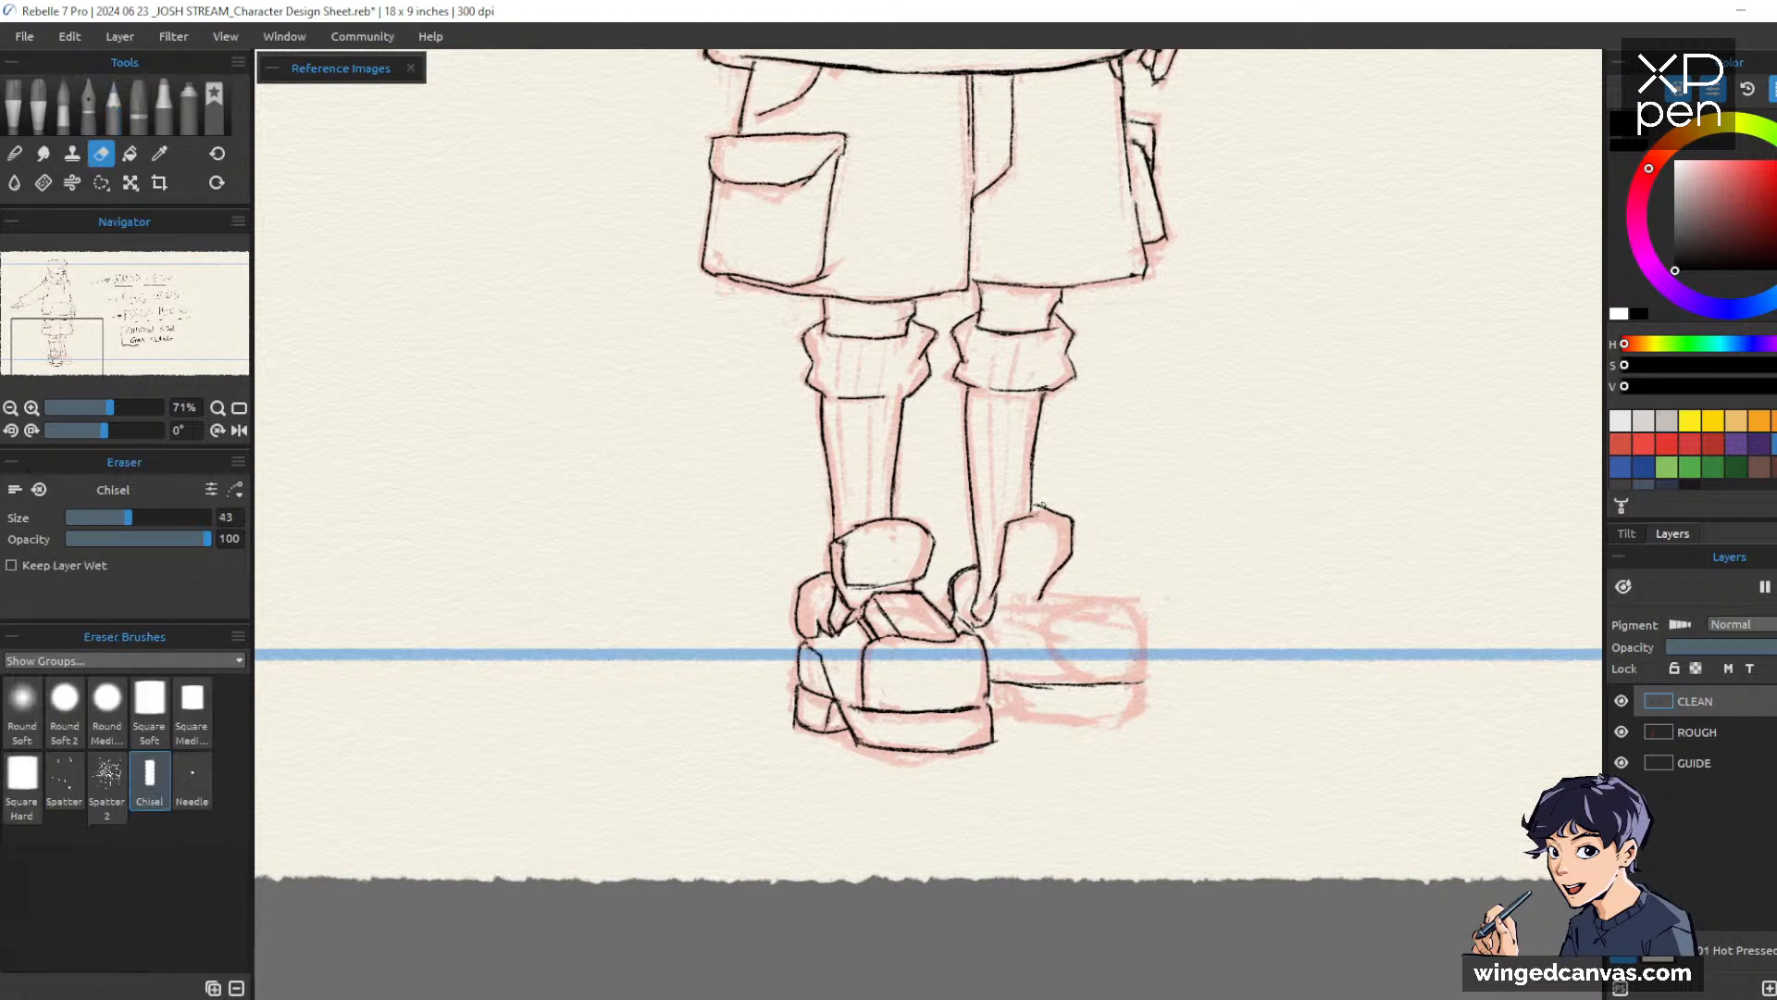
key("b")
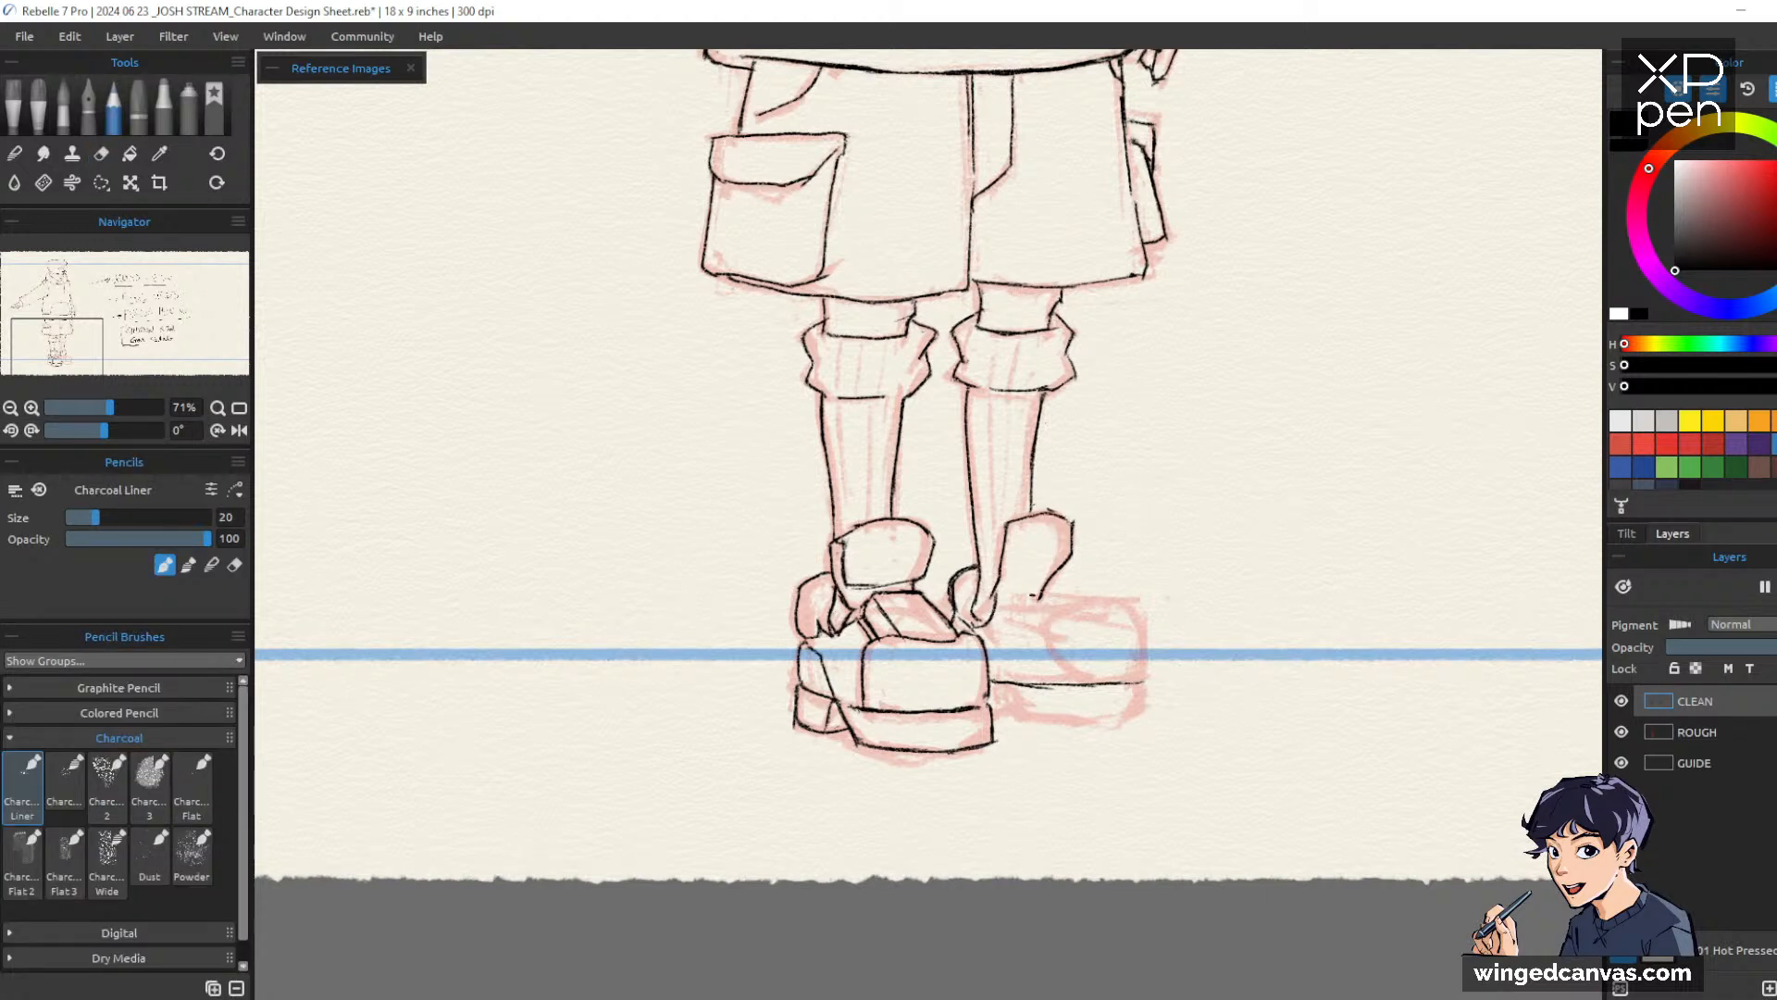
Ink the right shoe's lacing edges below the tongue, the side seam, and the lower edge of the sole
left_click_drag(1006, 586, 1018, 605)
mouse_move(992, 618)
left_mouse_down()
mouse_move(1129, 602)
mouse_move(1040, 614)
left_mouse_up()
key("e")
key("b")
left_click_drag(982, 635, 1015, 682)
left_click_drag(992, 711, 1141, 715)
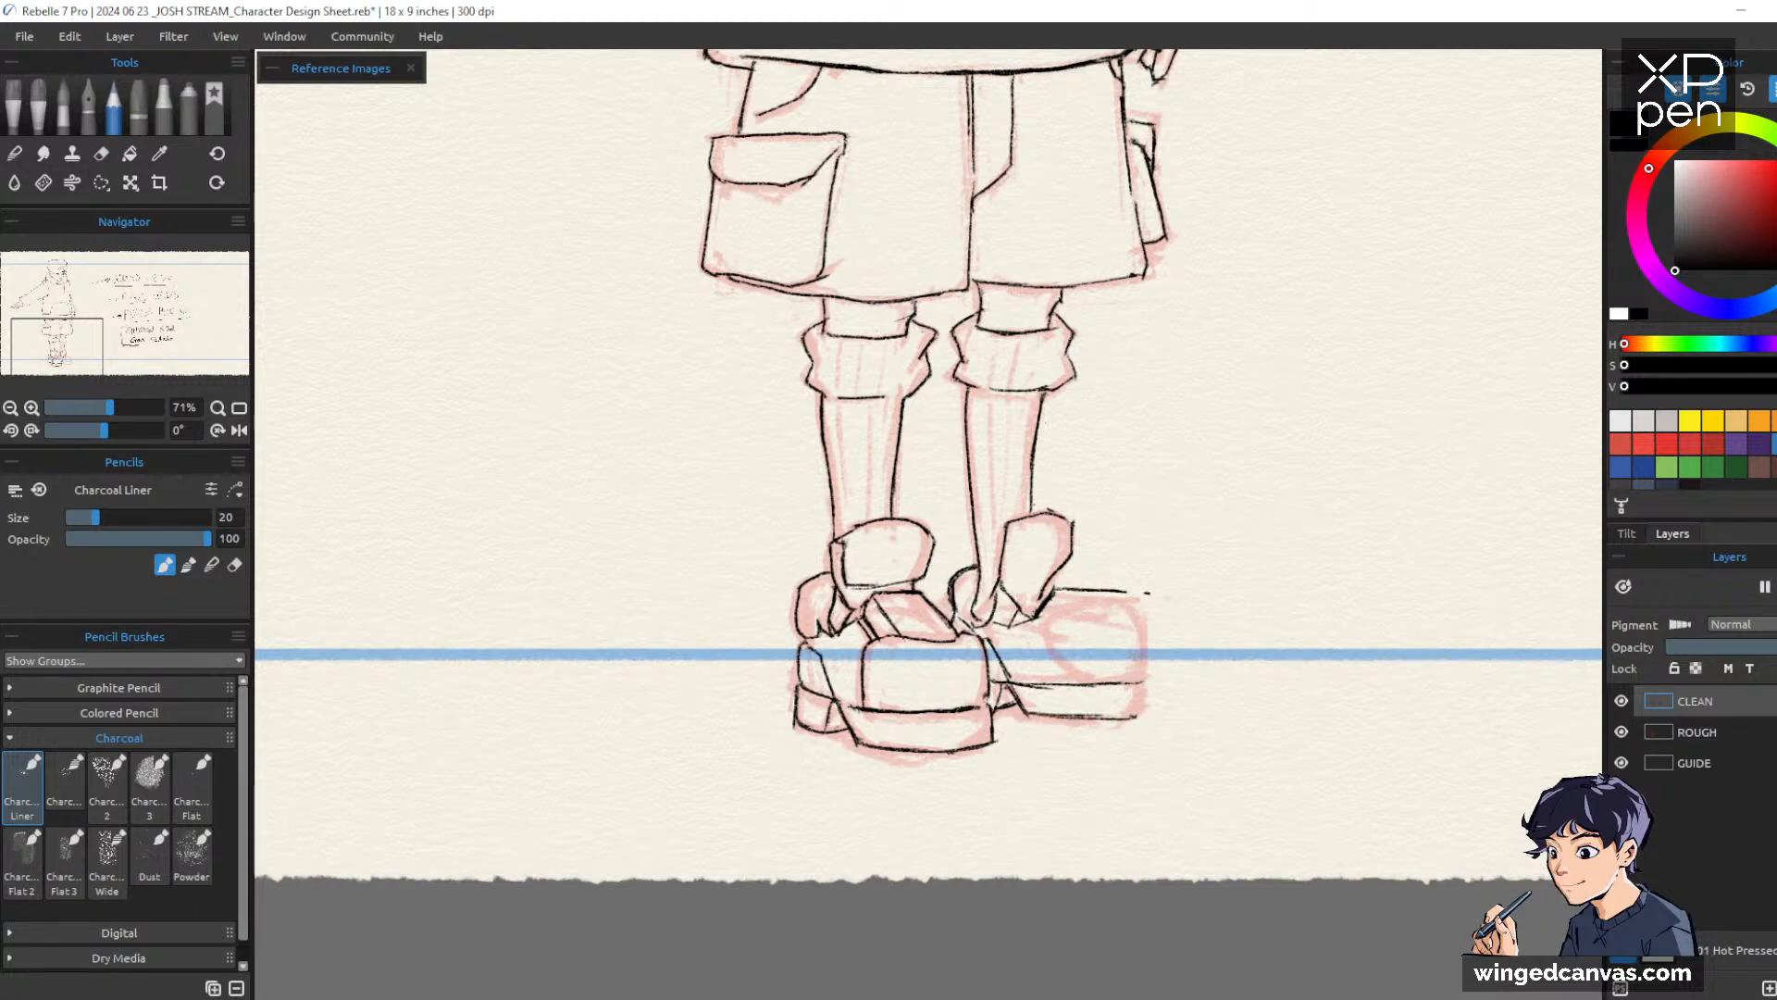
Redraw the right shoe's upper edge at a slope, and ink the rounded toe cap and front end of the sole
key("e")
mouse_move(1113, 591)
left_mouse_down()
mouse_move(1064, 589)
mouse_move(1141, 615)
left_mouse_up()
key("b")
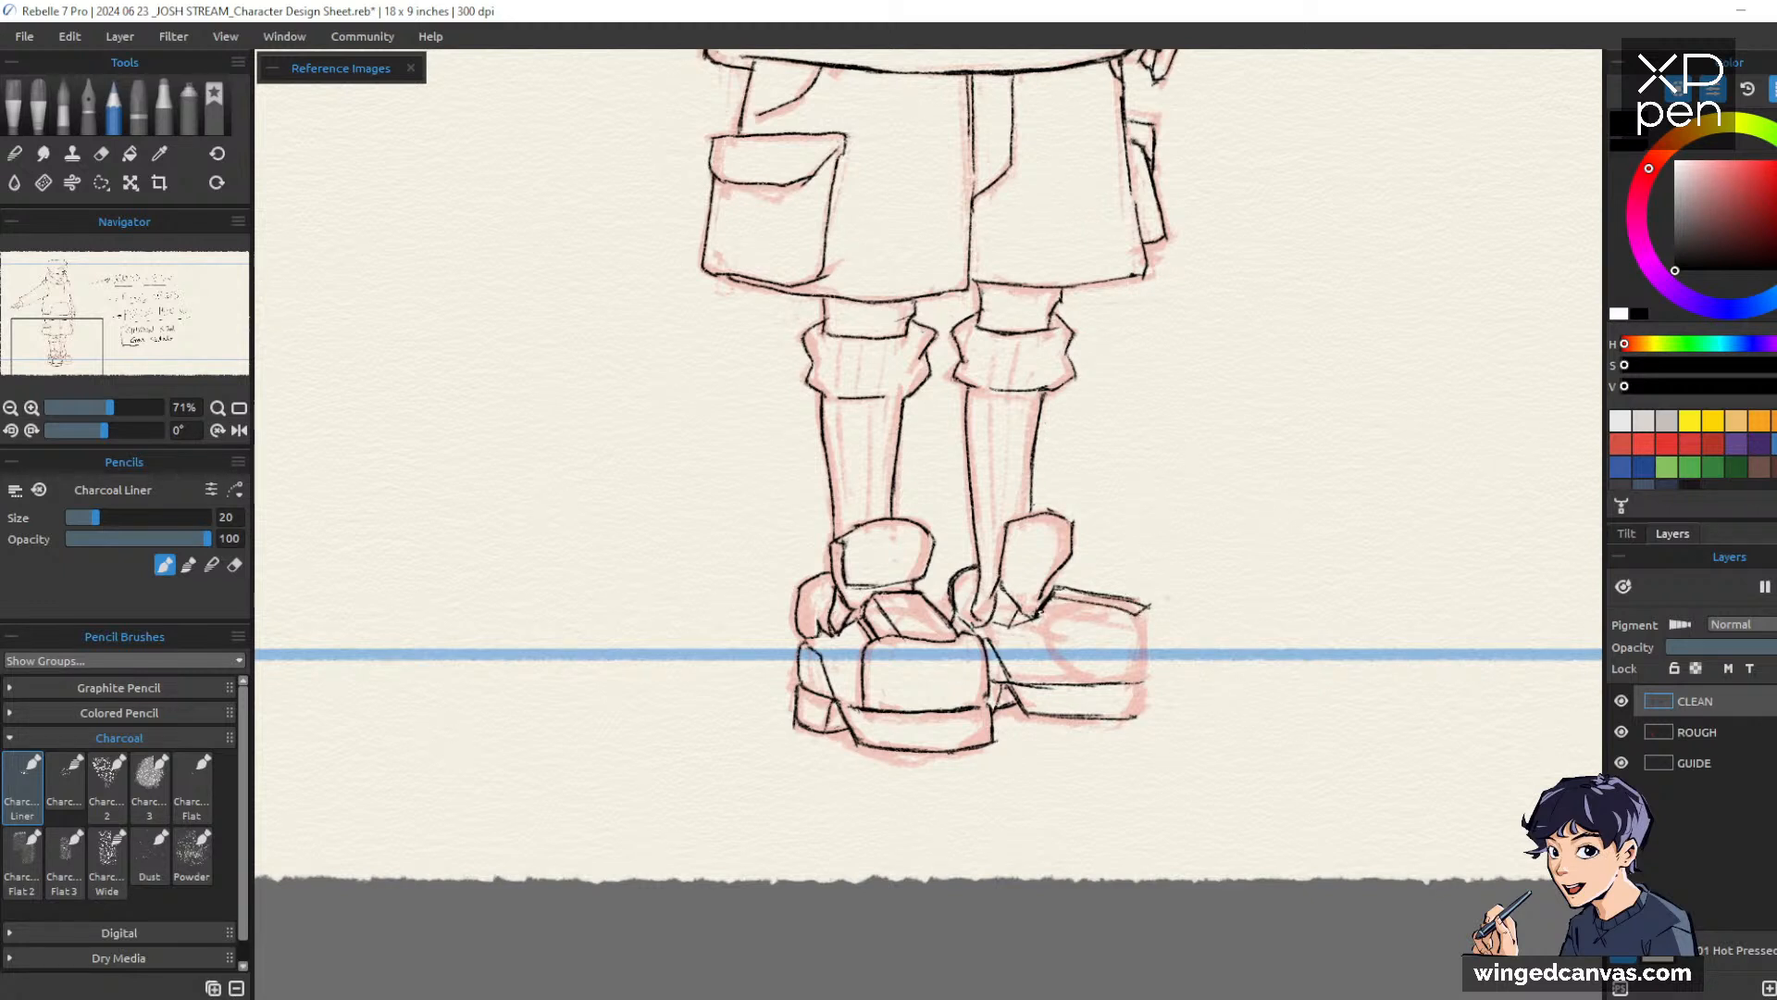
left_click_drag(1033, 610, 1124, 623)
mouse_move(1048, 613)
left_mouse_down()
mouse_move(1029, 653)
mouse_move(1045, 675)
left_mouse_up()
mouse_move(1149, 618)
left_mouse_down()
mouse_move(1159, 710)
mouse_move(1118, 722)
left_mouse_up()
key("e")
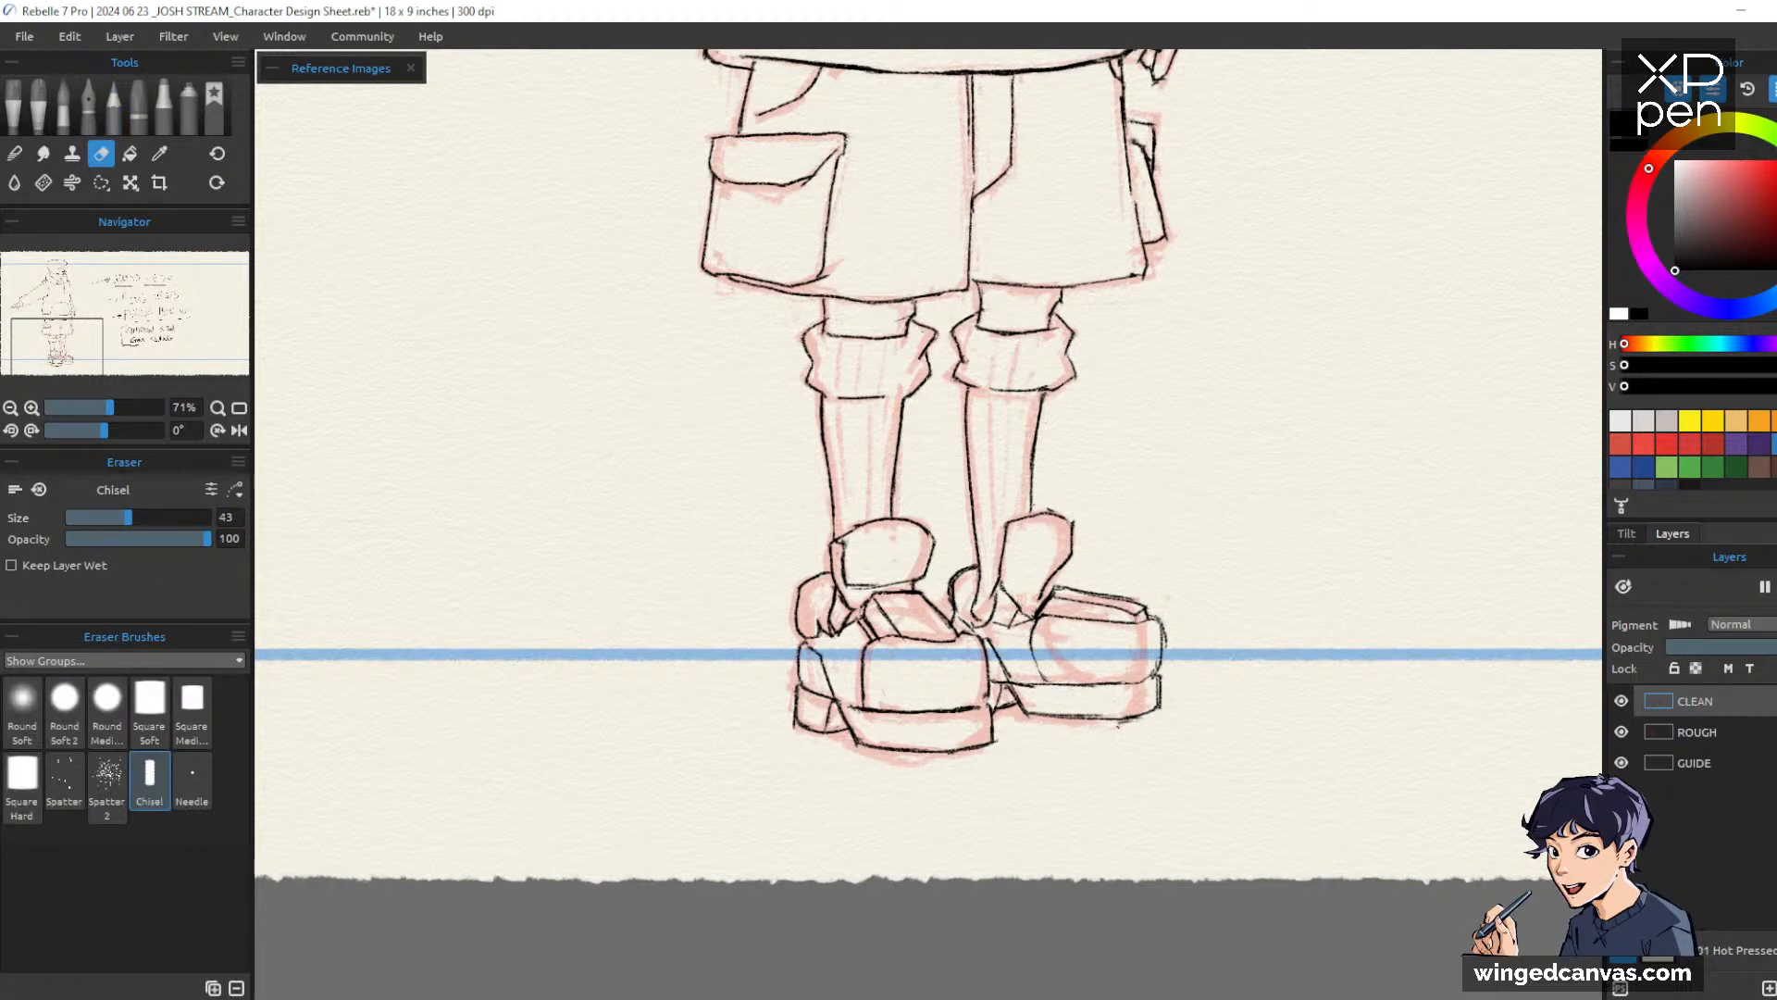
key("p")
Hide the ROUGH and GUIDE layers so that only the clean line art shows
scroll(1400, 426, "down", 5)
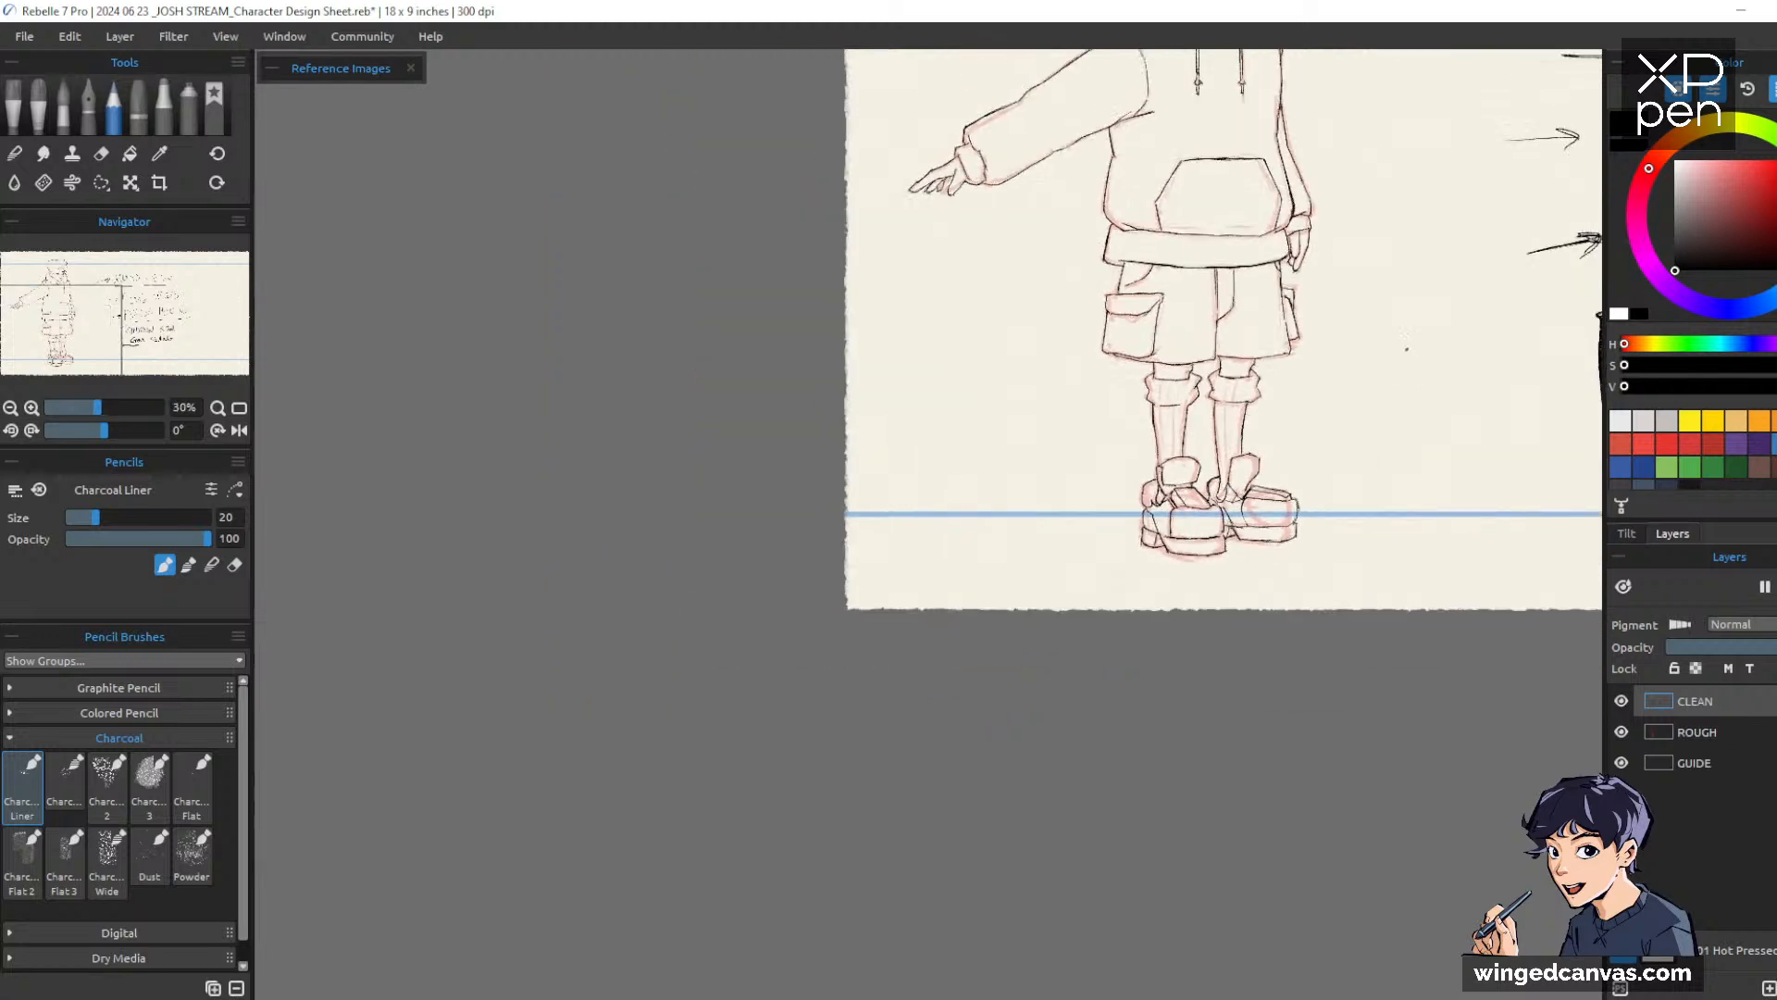
left_click_drag(1384, 406, 1117, 675)
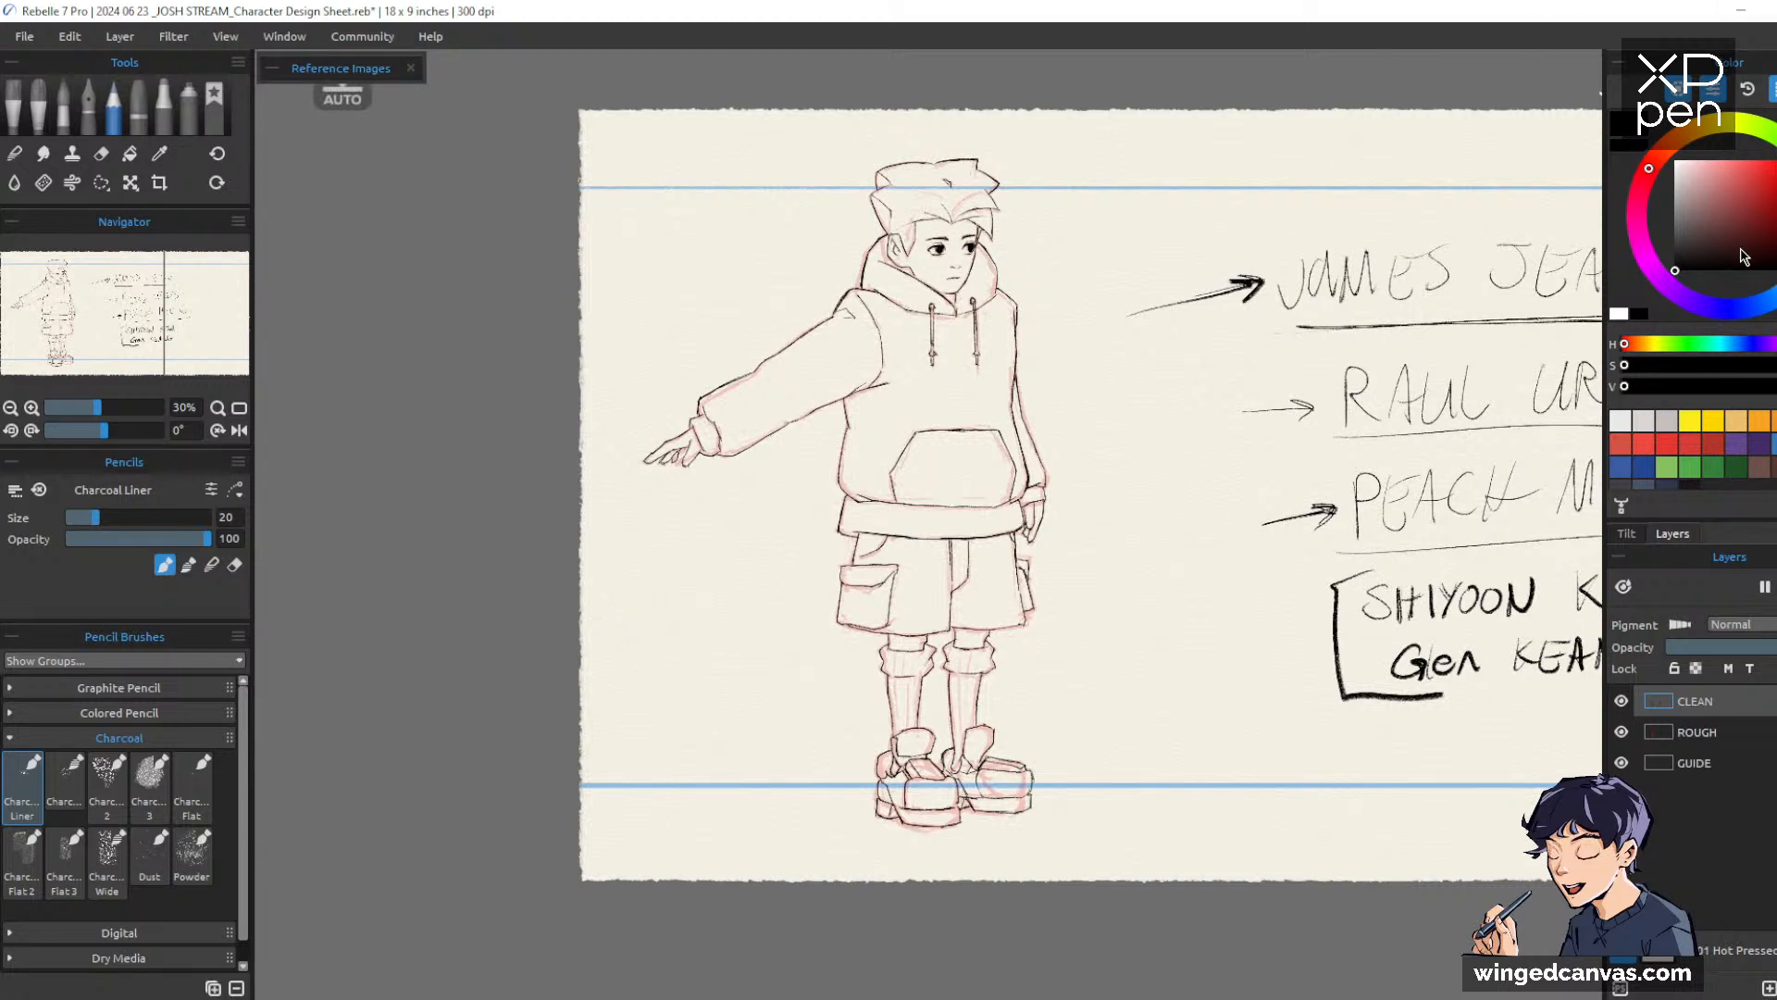
left_click(1621, 732)
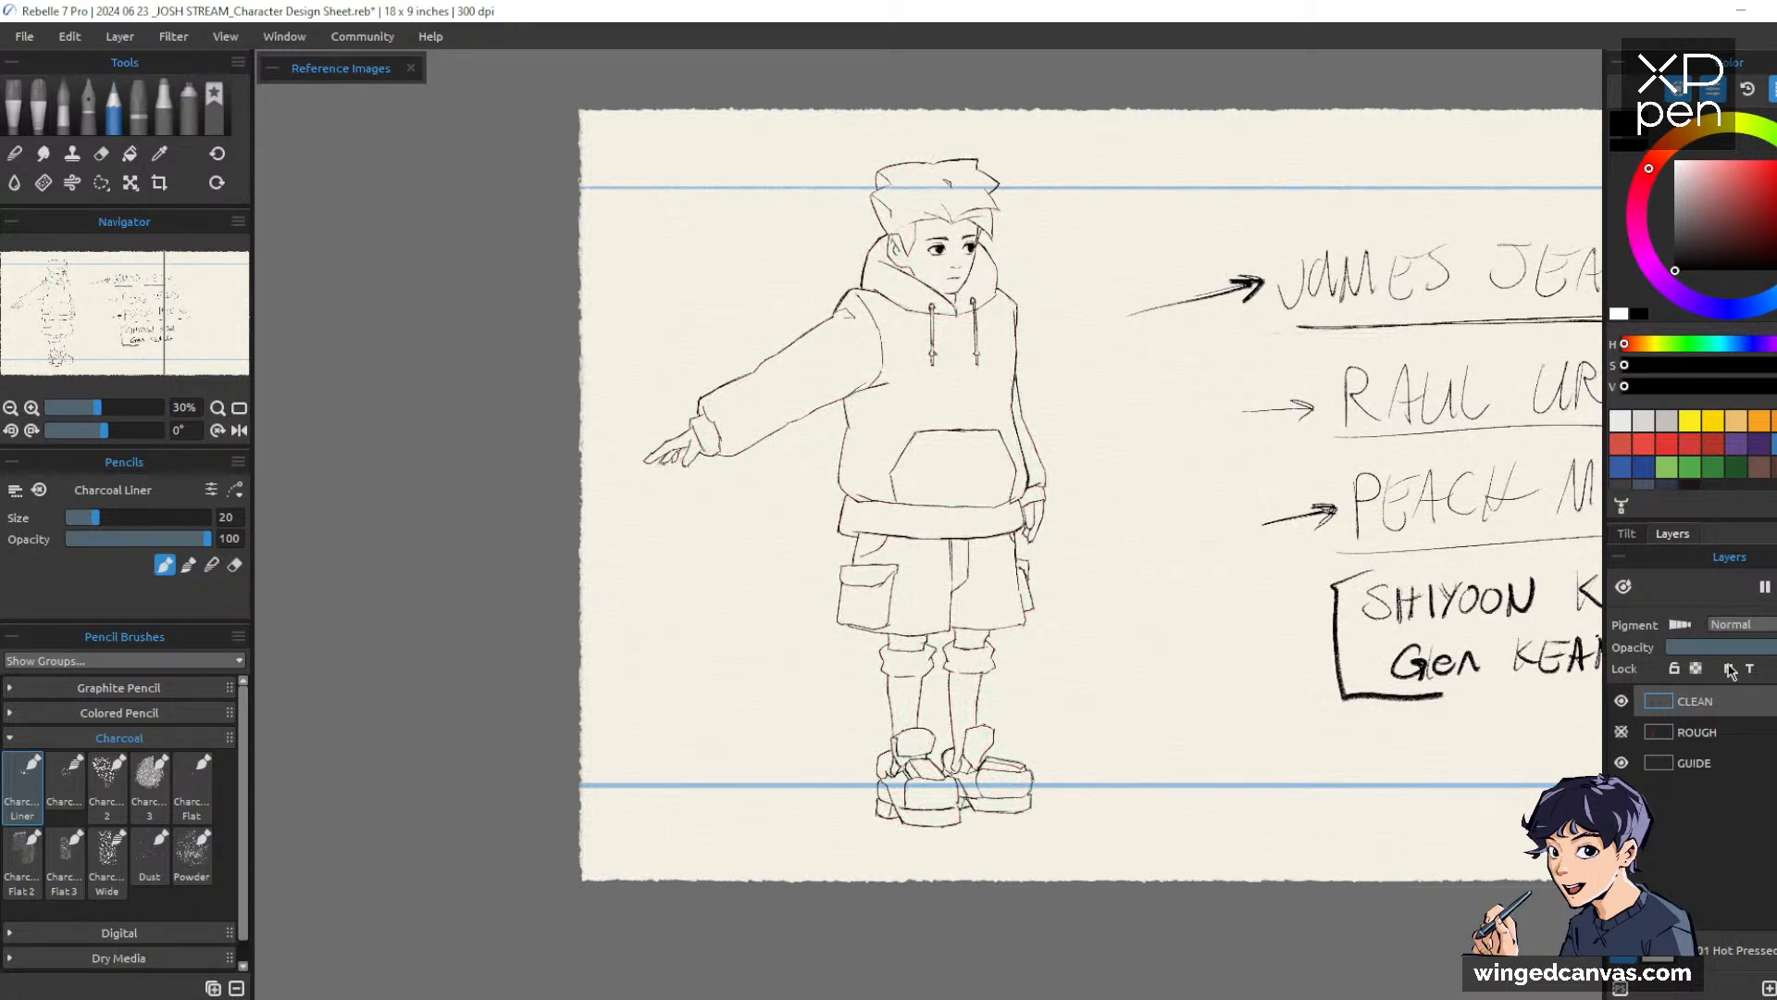
left_click(1620, 763)
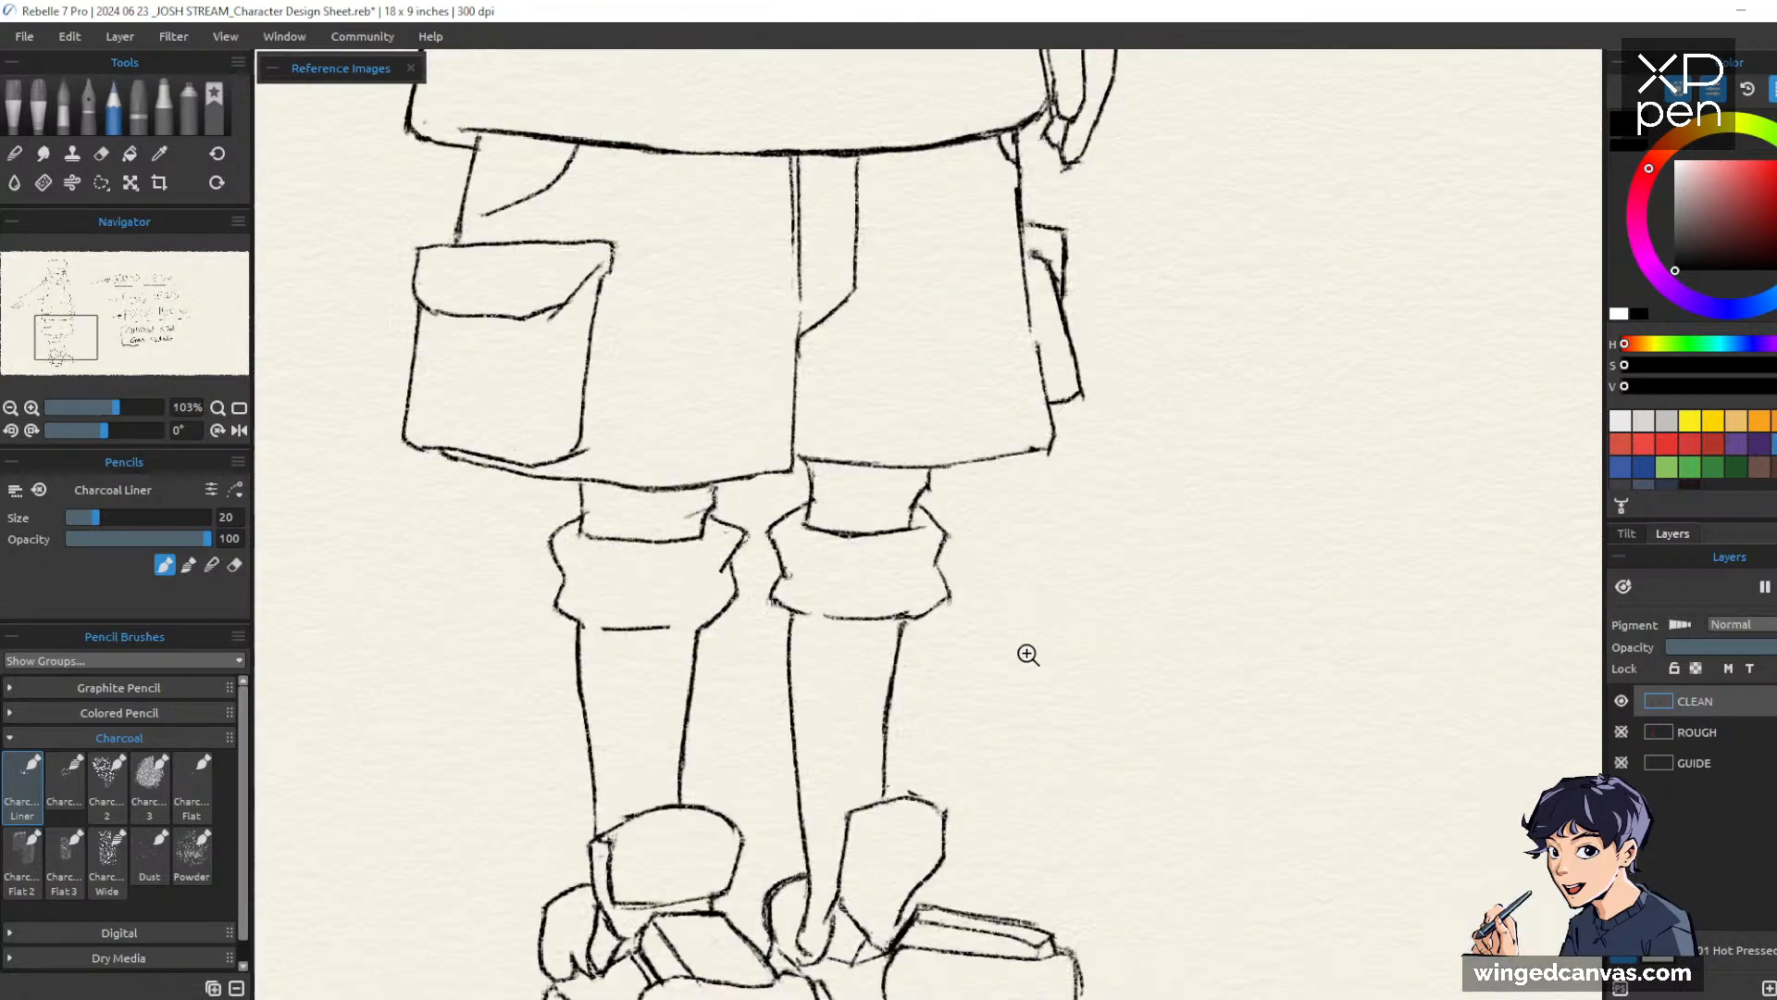
Draw two vertical rib lines down the shaft of each sock, from the cuff to the shoe
left_click(1024, 667)
left_click_drag(1025, 667, 1258, 514)
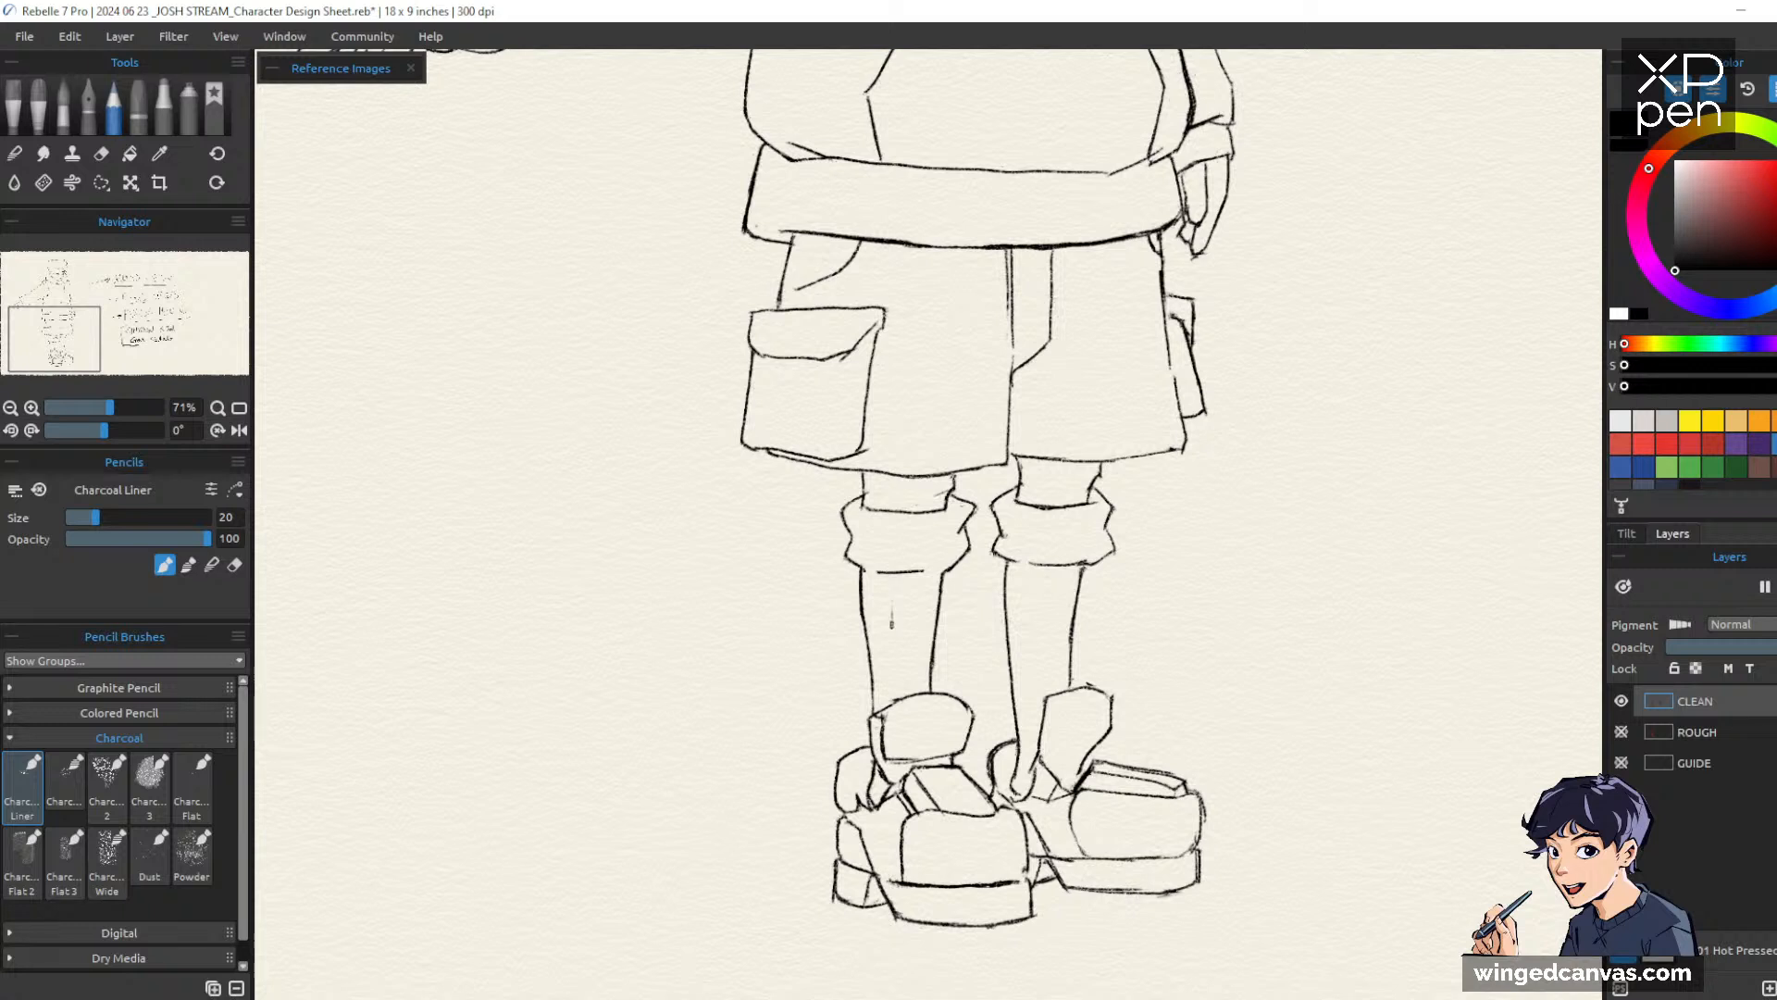
left_click_drag(891, 625, 893, 699)
mouse_move(892, 573)
left_mouse_down()
mouse_move(892, 643)
mouse_move(916, 683)
left_mouse_up()
mouse_move(1034, 566)
left_mouse_down()
mouse_move(1028, 743)
mouse_move(1062, 569)
mouse_move(1053, 686)
left_mouse_up()
Draw zigzag fold lines across the folded cuffs of both socks
left_click_drag(1020, 501, 1014, 565)
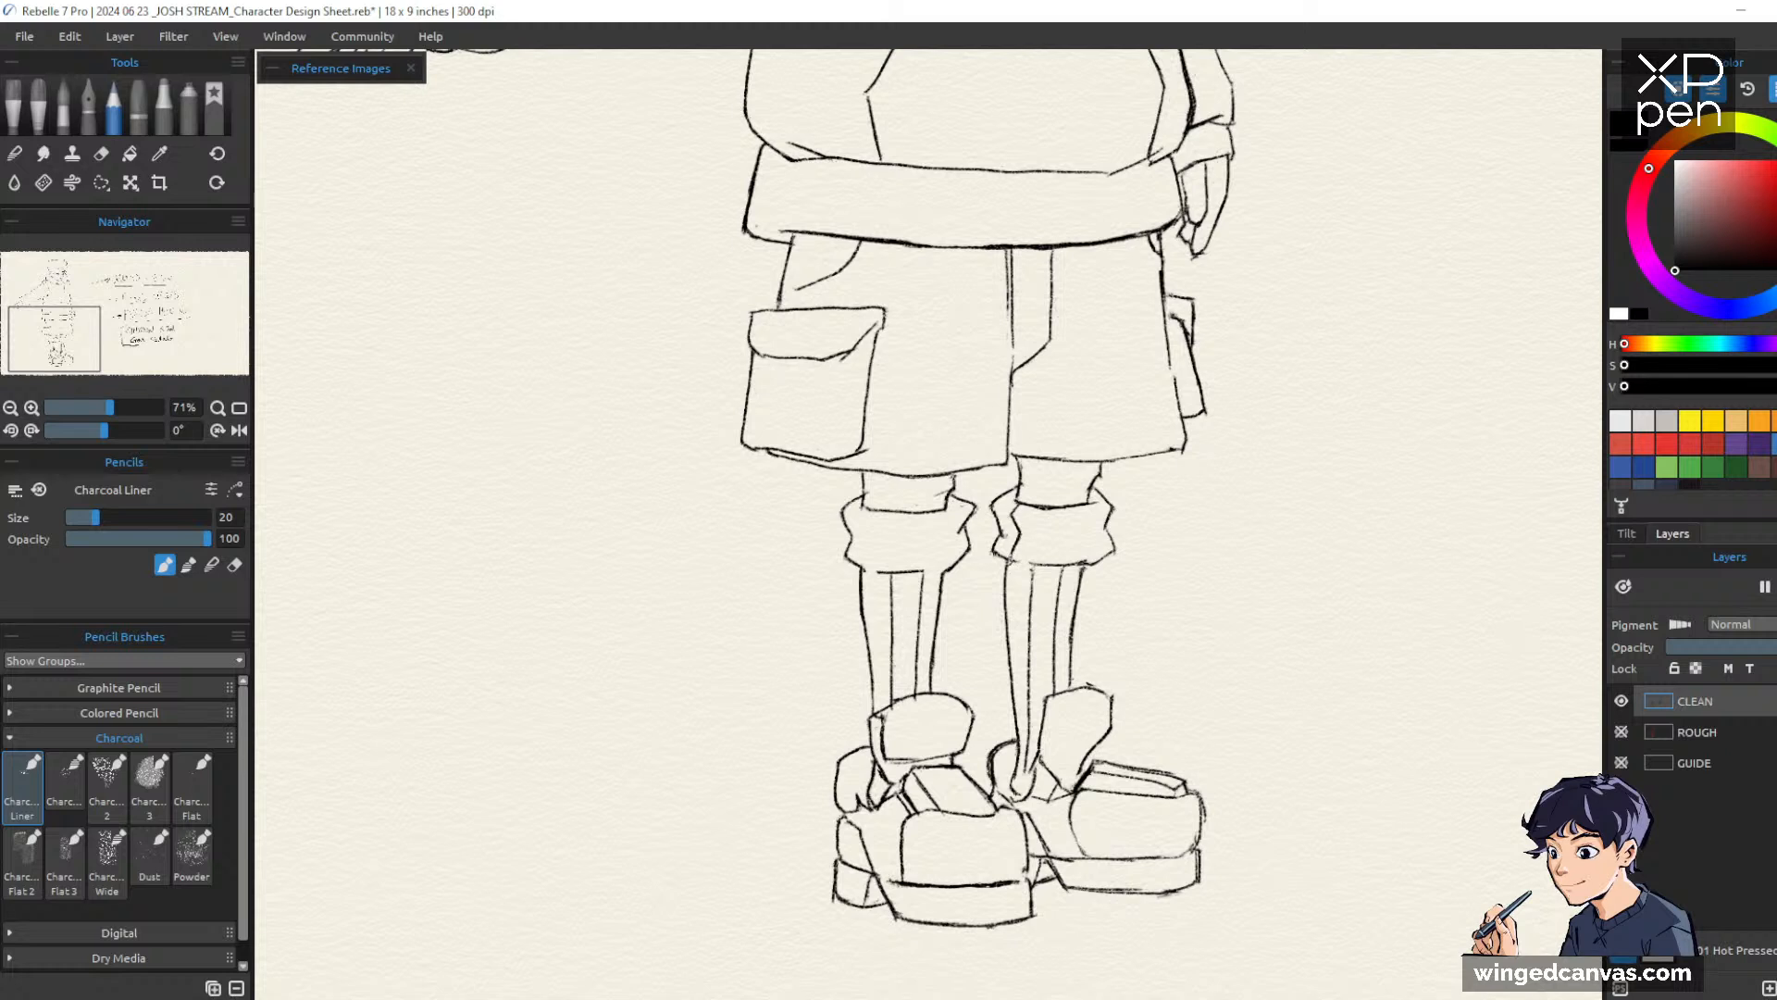
mouse_move(1058, 507)
left_mouse_down()
mouse_move(1053, 554)
mouse_move(1093, 519)
mouse_move(1087, 561)
left_mouse_up()
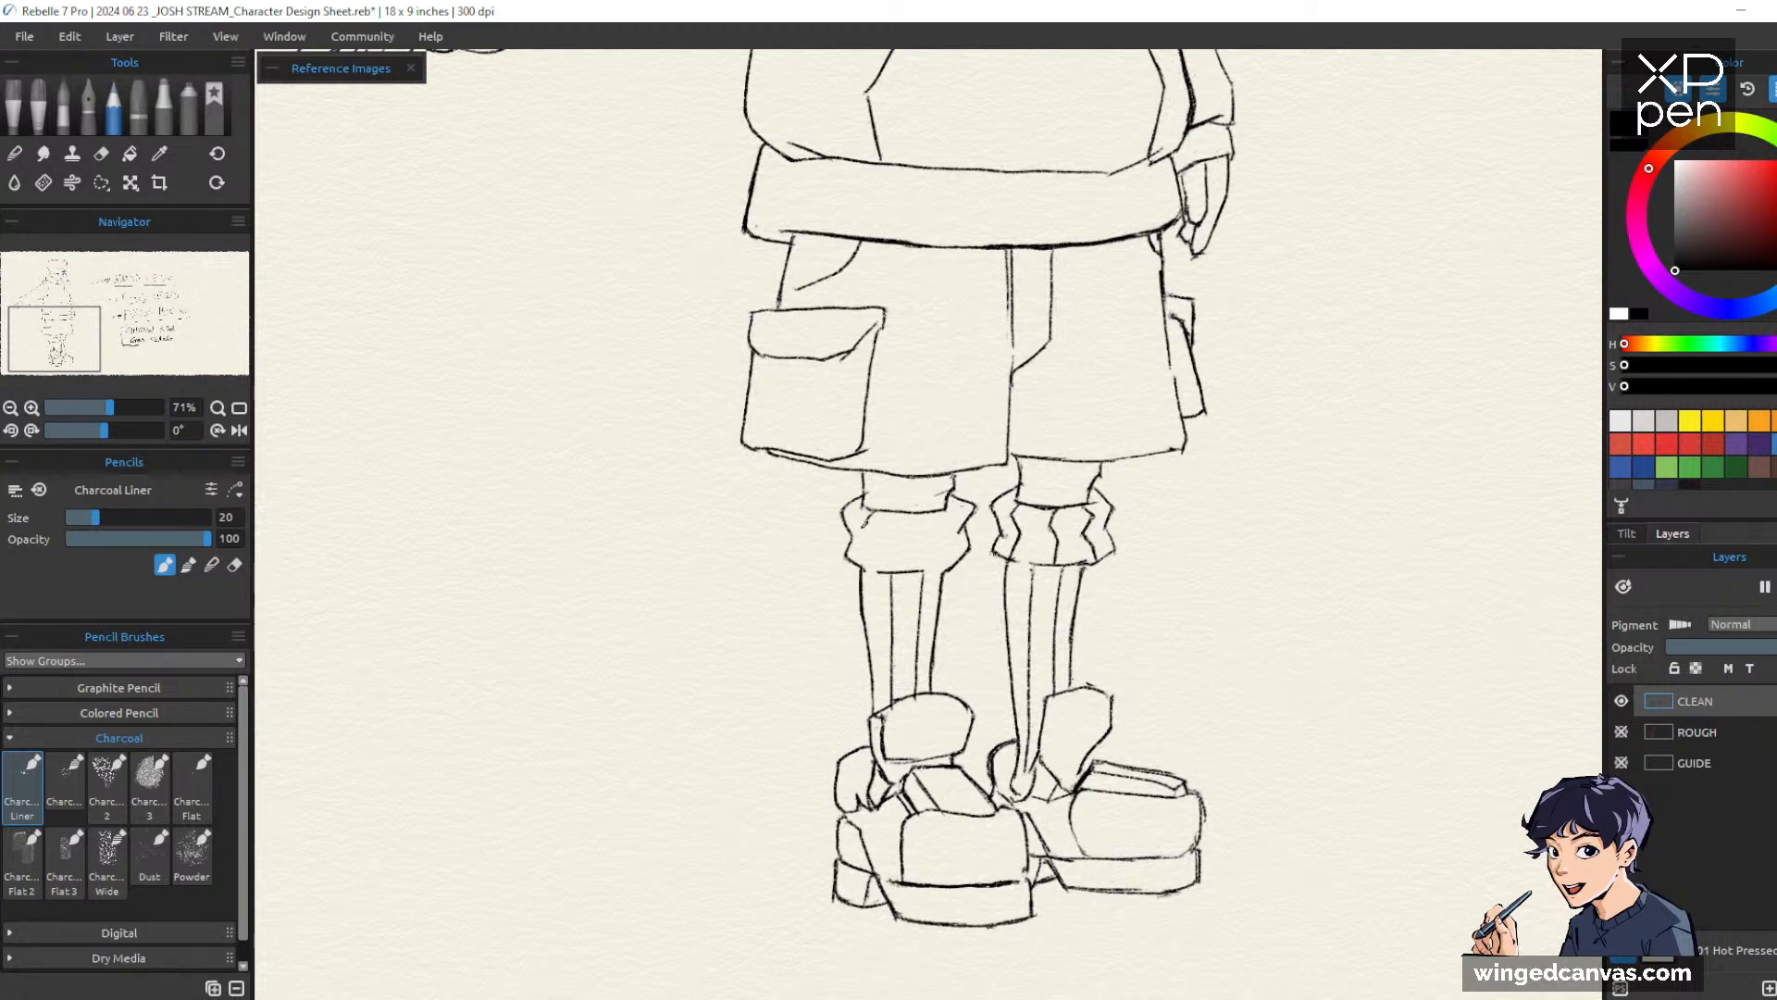
mouse_move(863, 519)
left_mouse_down()
mouse_move(874, 560)
mouse_move(908, 528)
mouse_move(912, 578)
left_mouse_up()
left_click_drag(957, 521, 946, 559)
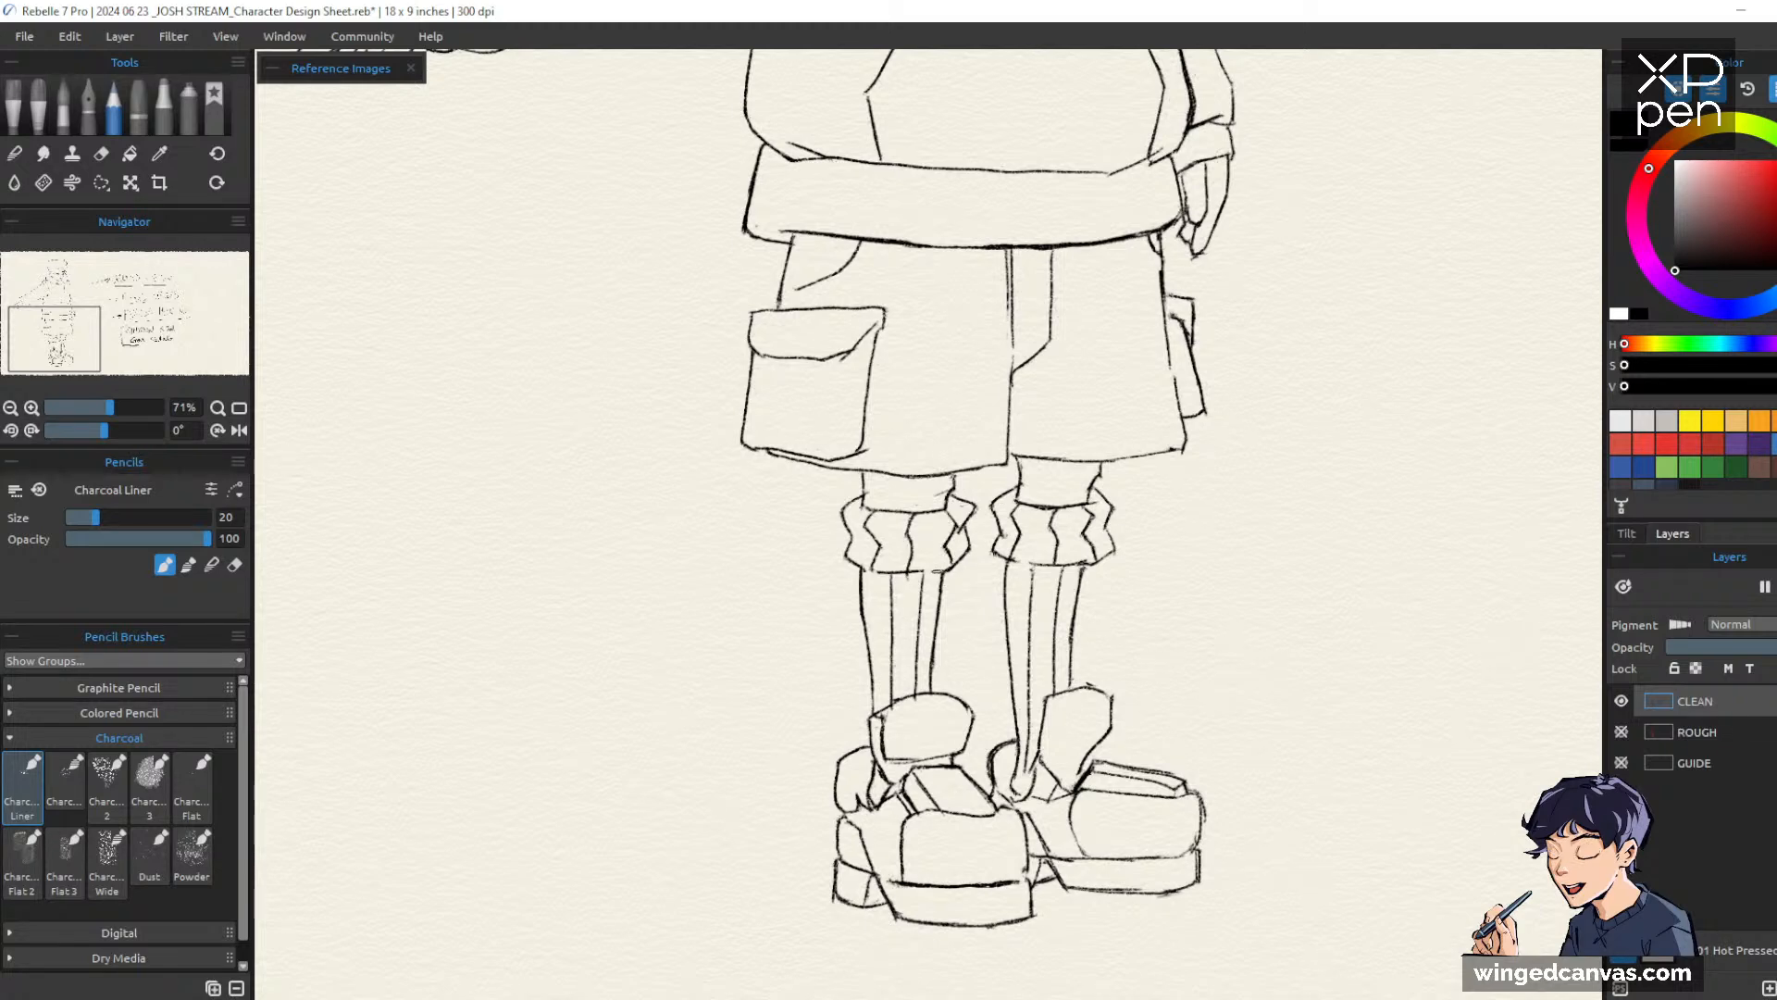
Clean up the right shoe's toe cap by redrawing its inner edge and erasing the rough outer corner
scroll(1360, 480, "down", 3)
left_click_drag(1360, 493, 1196, 648)
scroll(1079, 642, "up", 5)
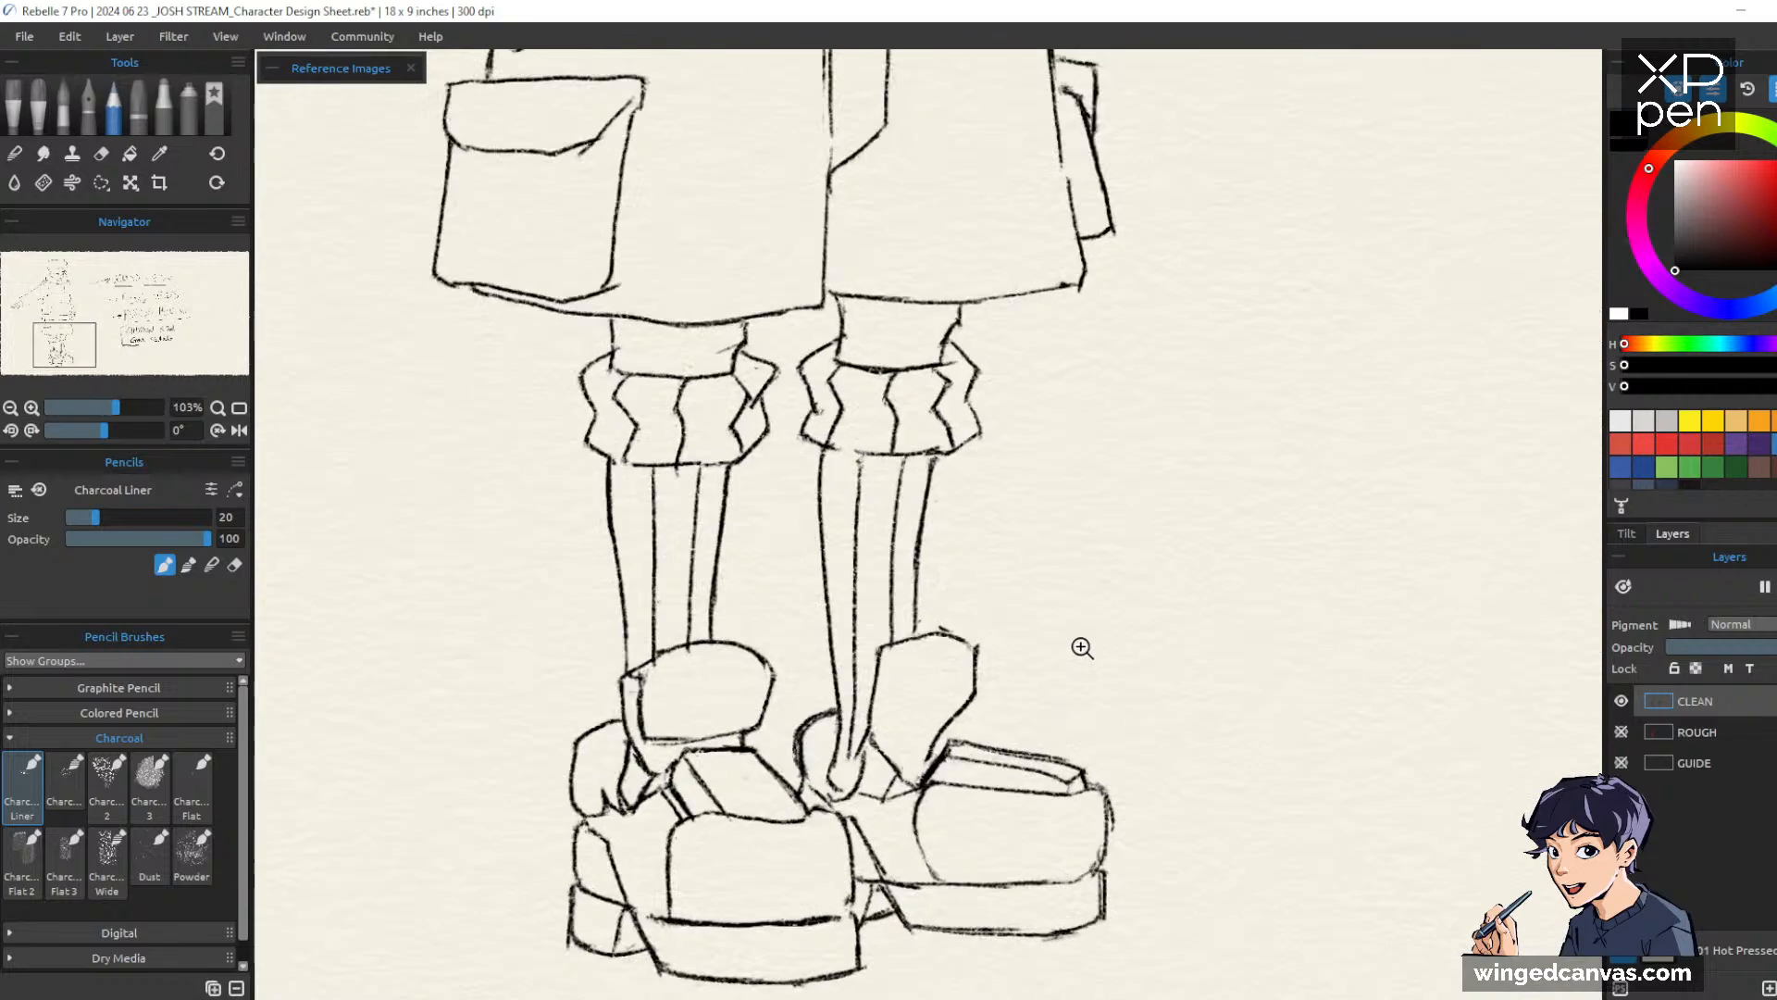
key("e")
mouse_move(1005, 782)
left_mouse_down()
mouse_move(1009, 712)
mouse_move(1045, 671)
mouse_move(1008, 728)
mouse_move(1018, 815)
left_mouse_up()
key("e")
scroll(1417, 602, "down", 2)
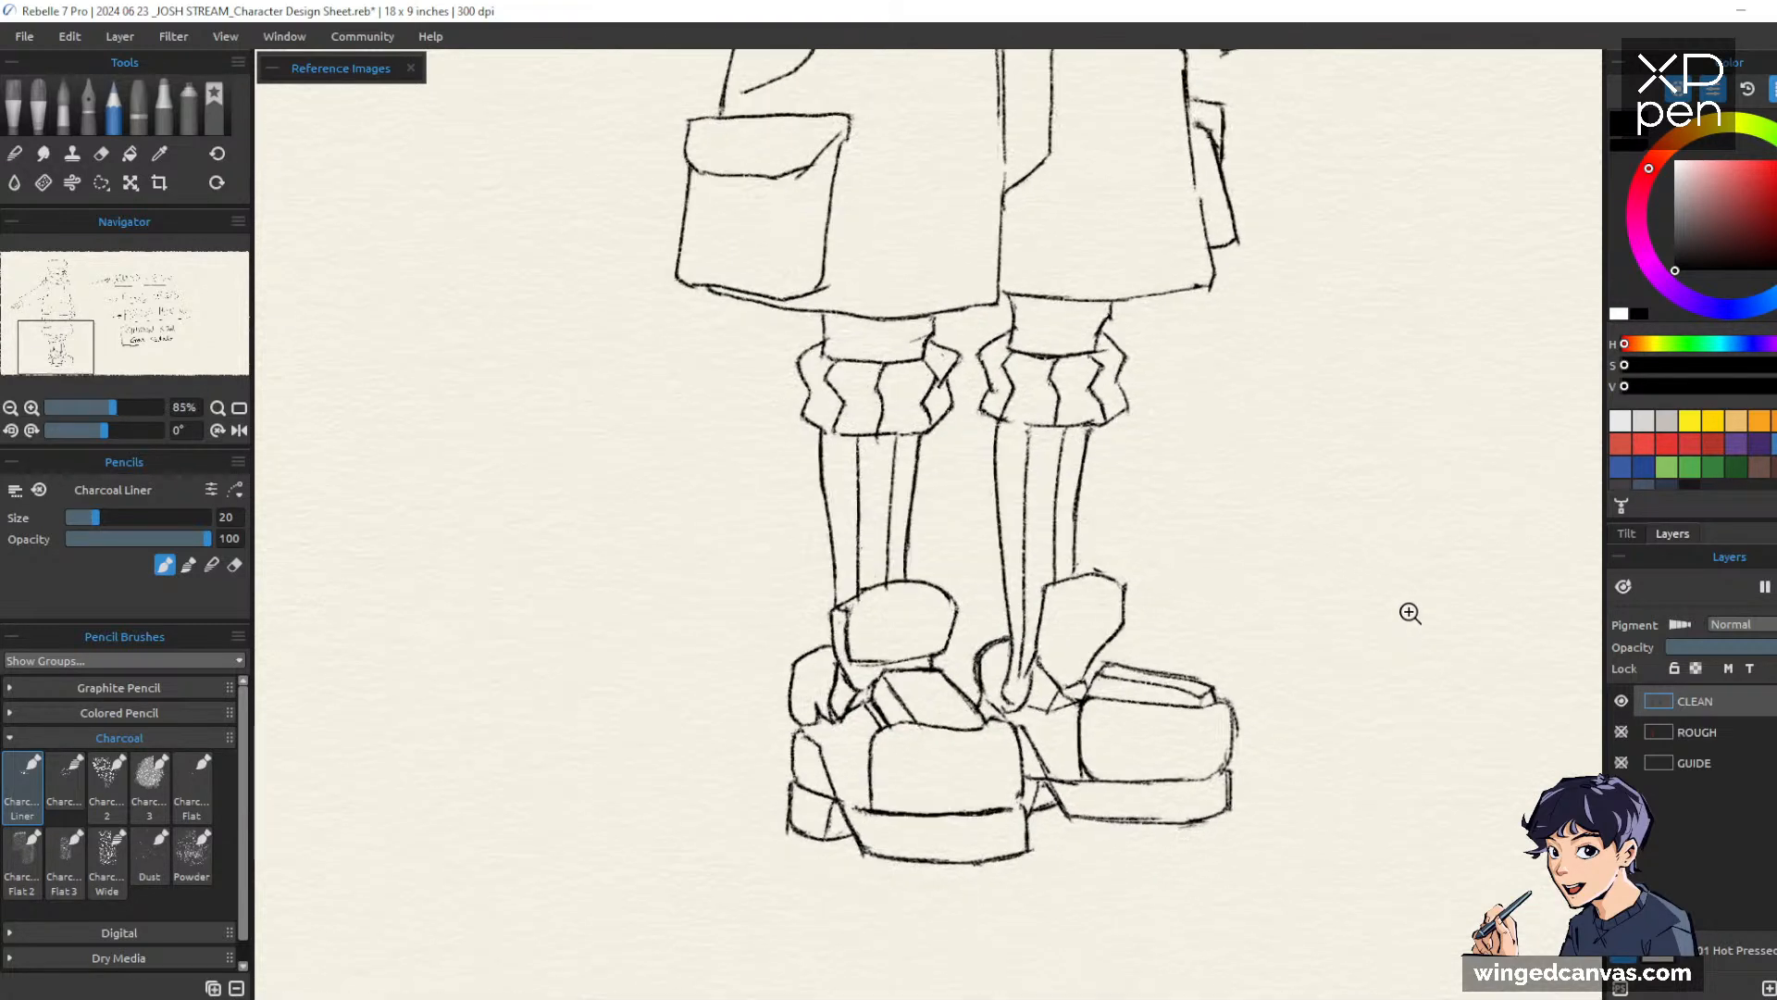
key("e")
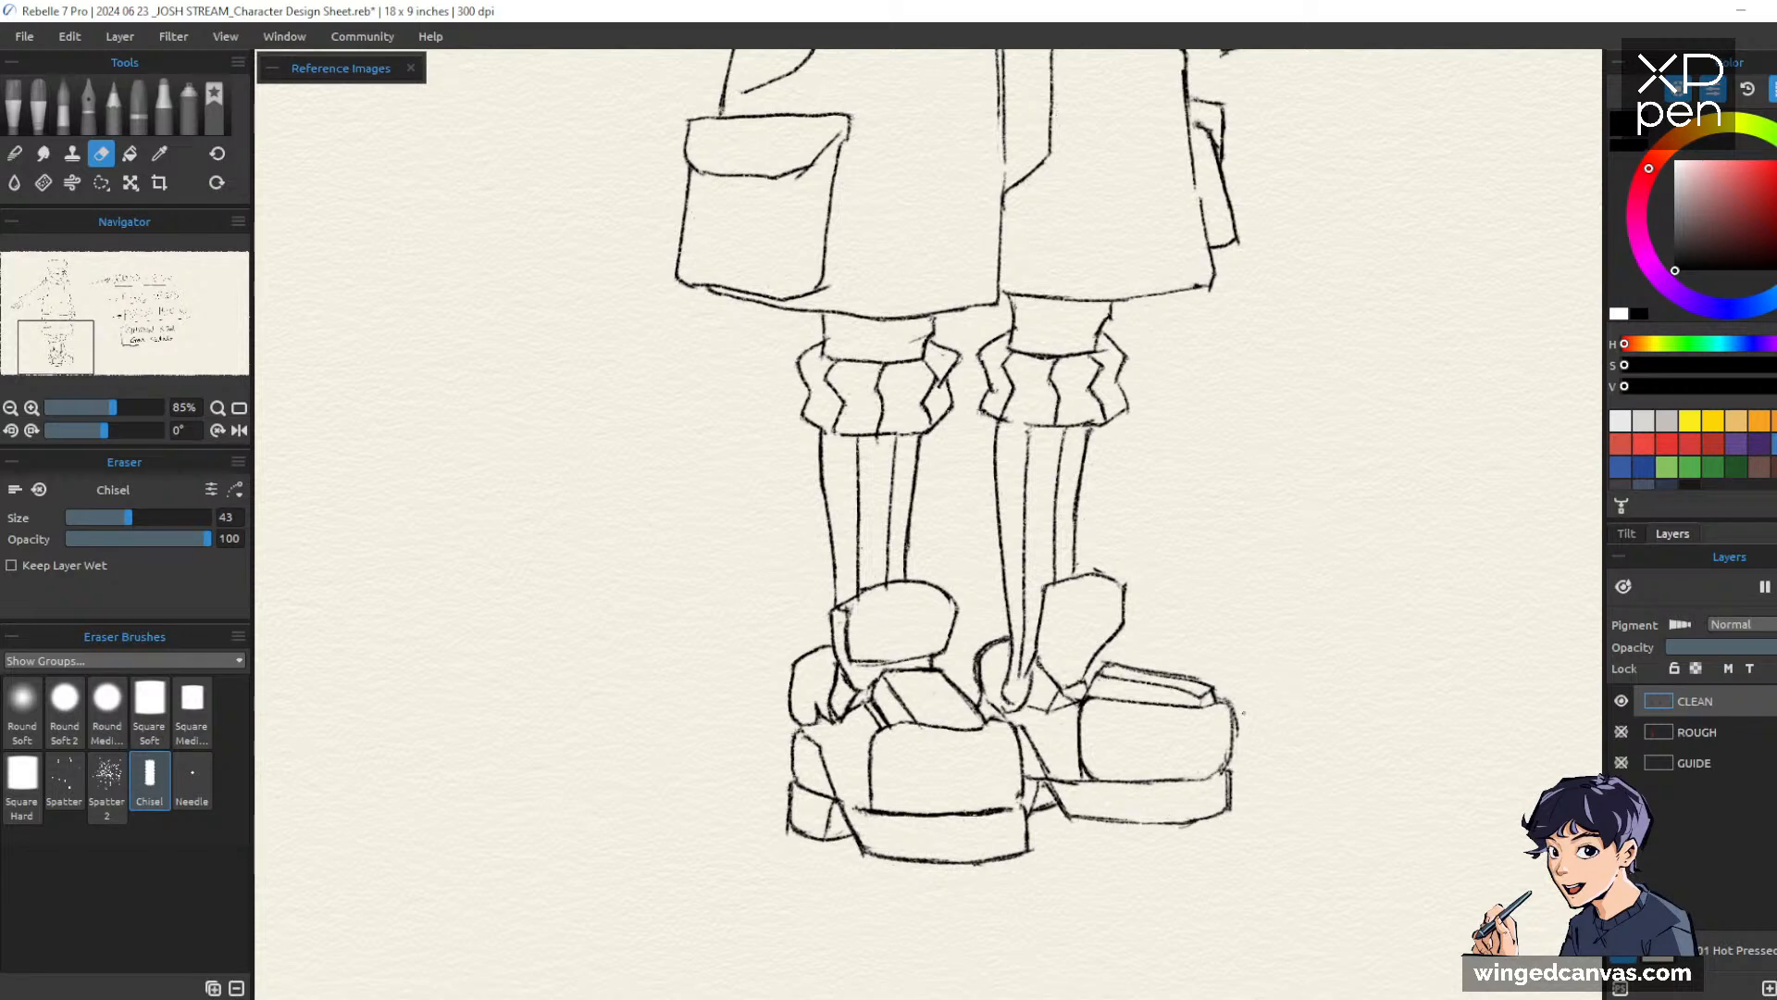
key("p")
scroll(1354, 506, "down", 1)
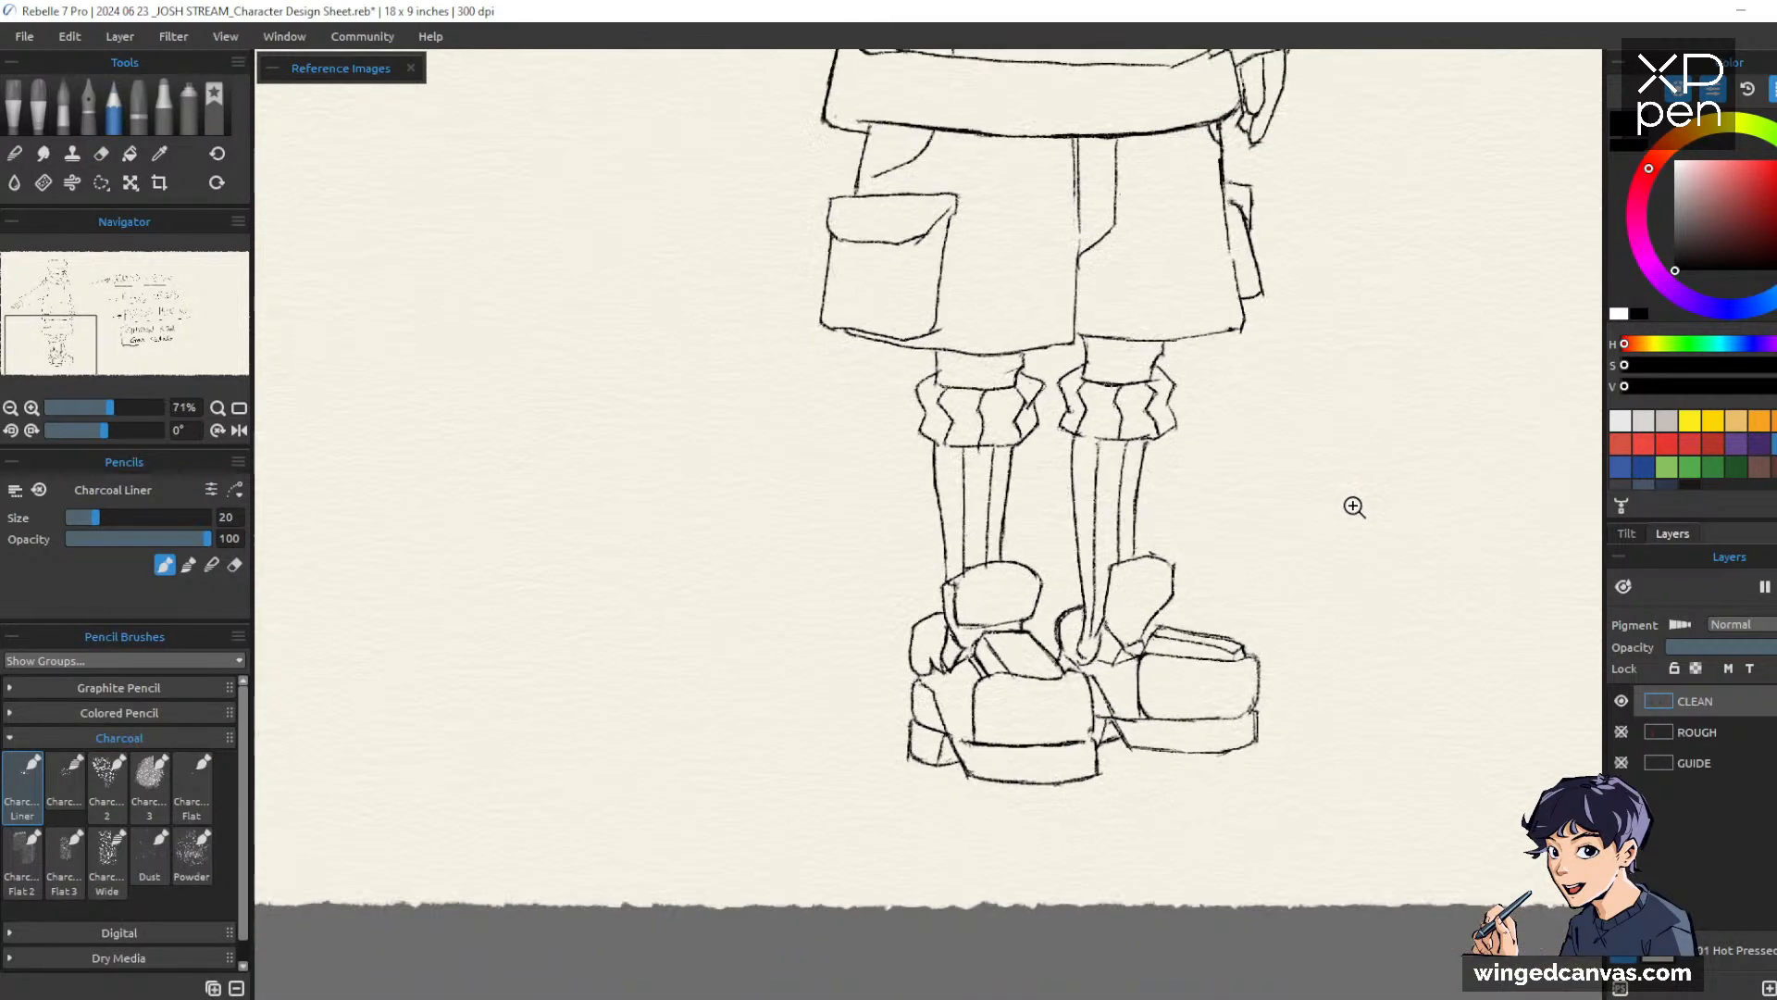
Erase the faint nose line on the face and redraw the underside of the nose with short strokes
scroll(1354, 506, "down", 4)
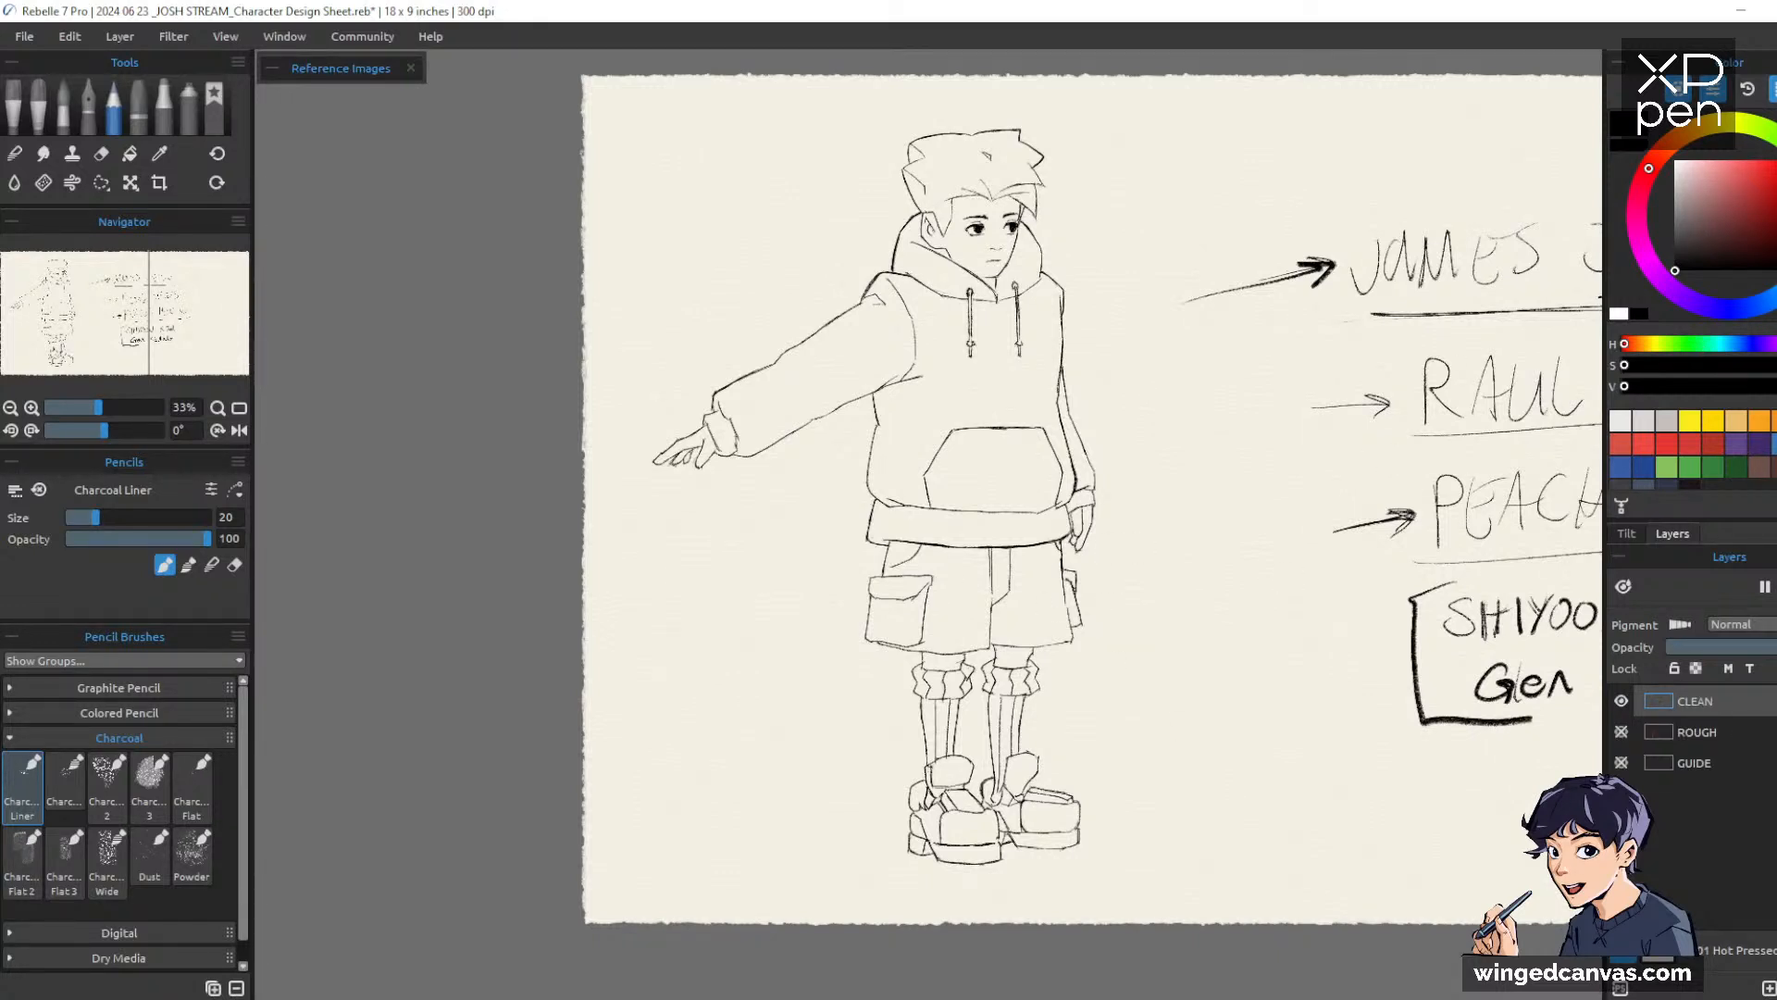
scroll(1067, 186, "up", 5)
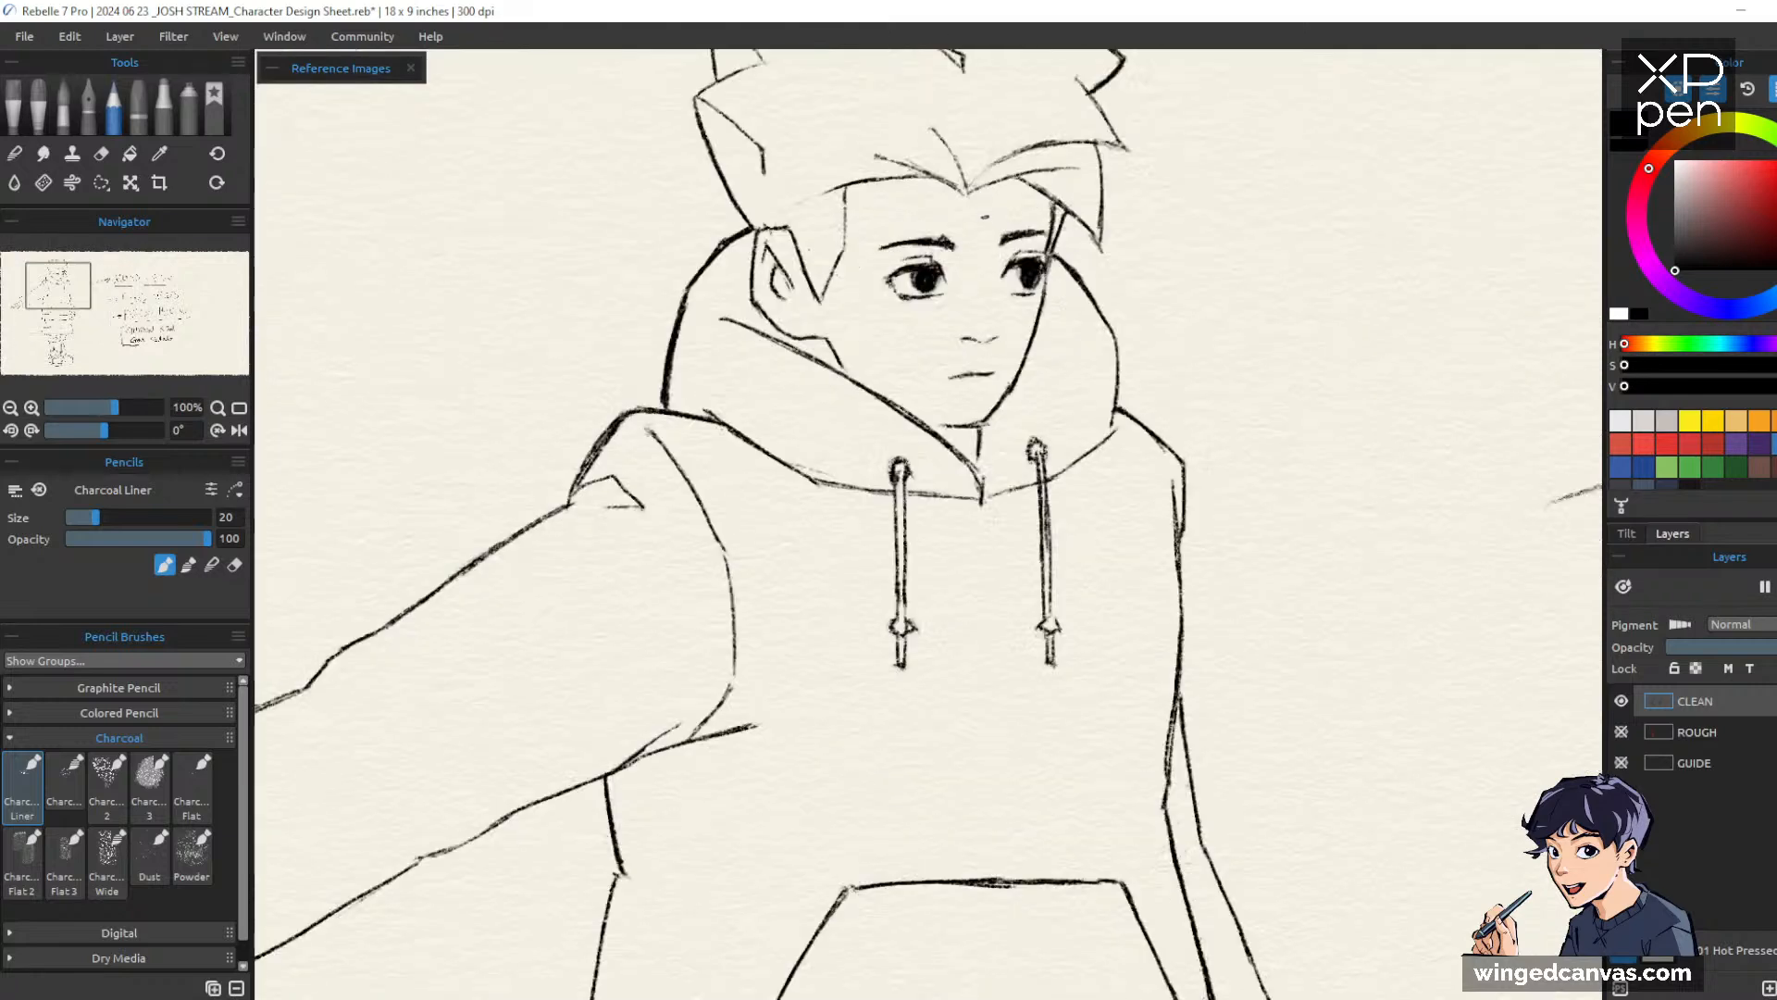
left_click_drag(1116, 242, 1130, 364)
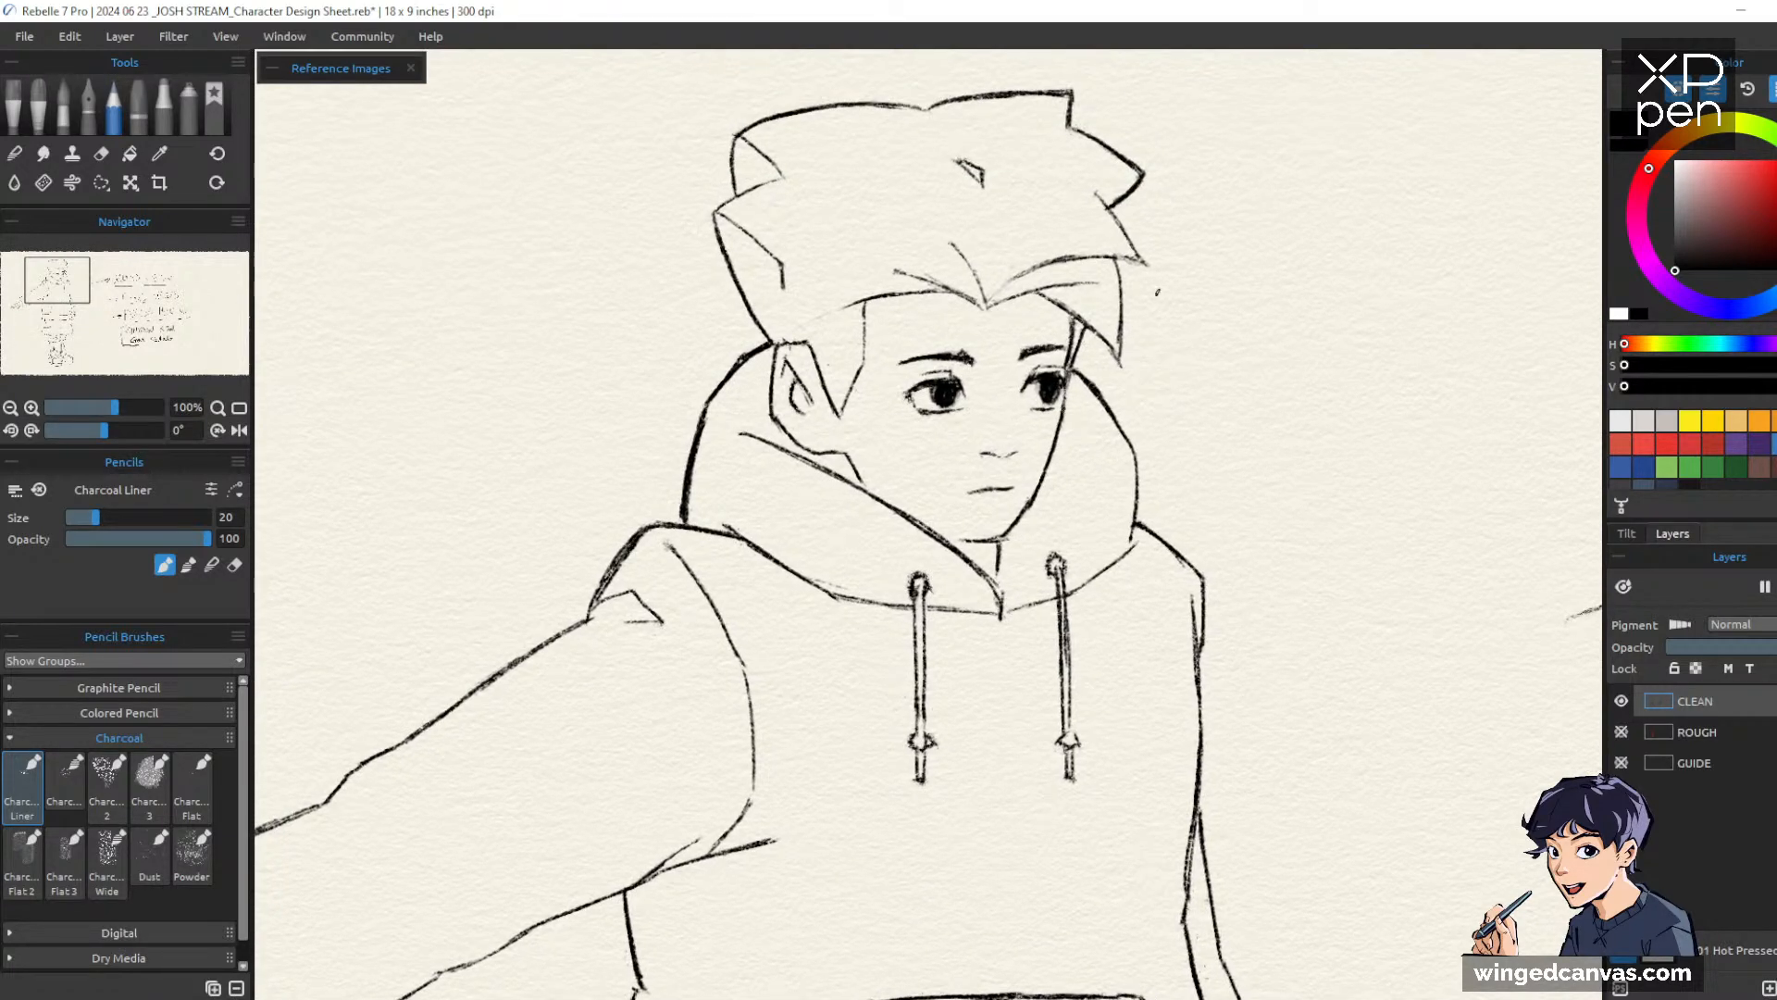
key("e")
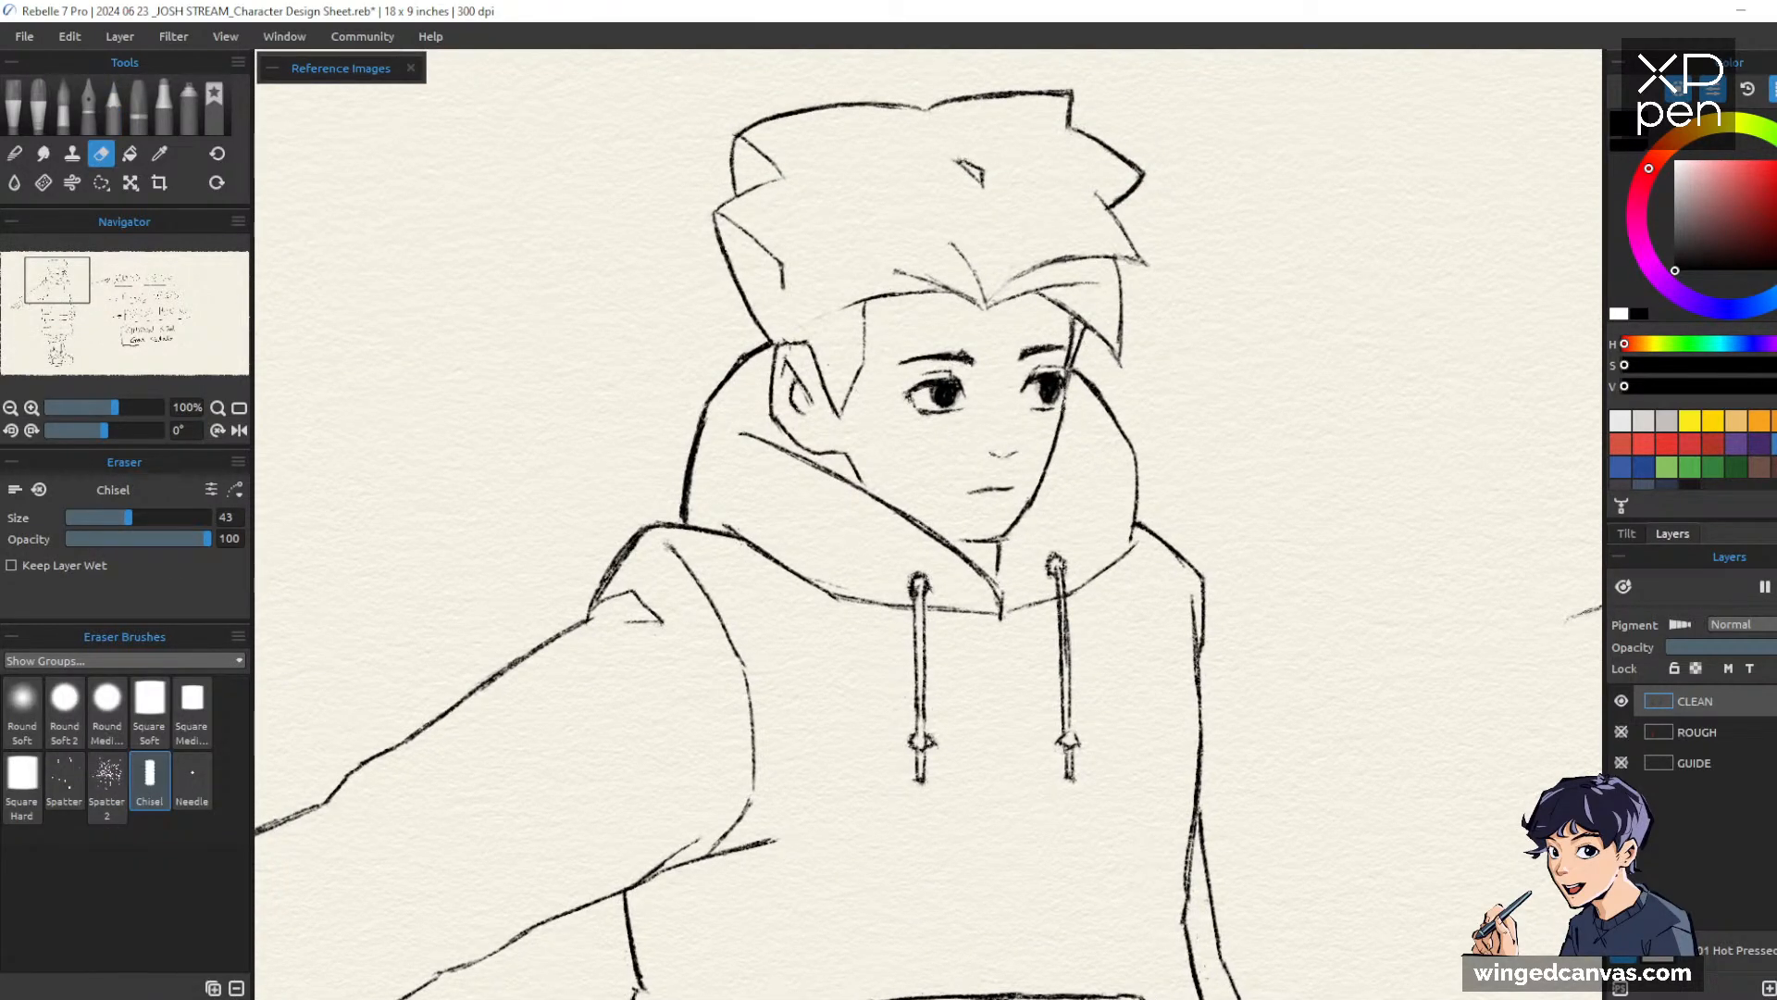
key("p")
left_click_drag(988, 448, 1020, 445)
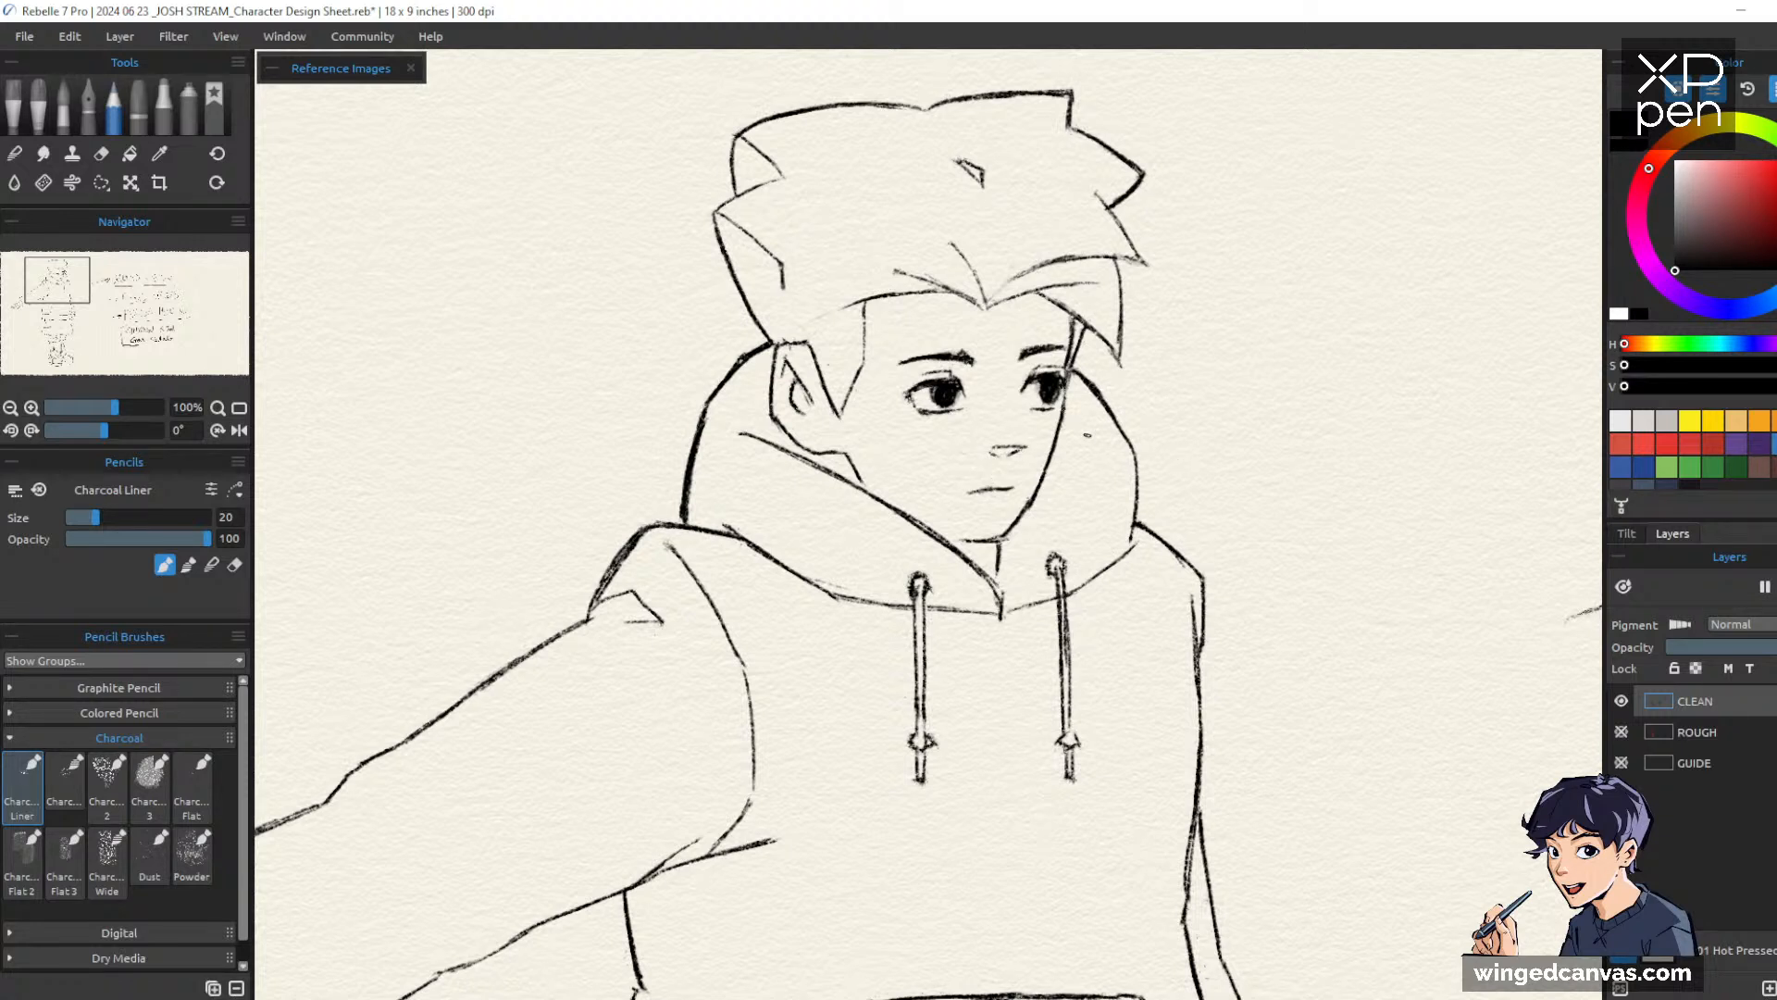
key("e")
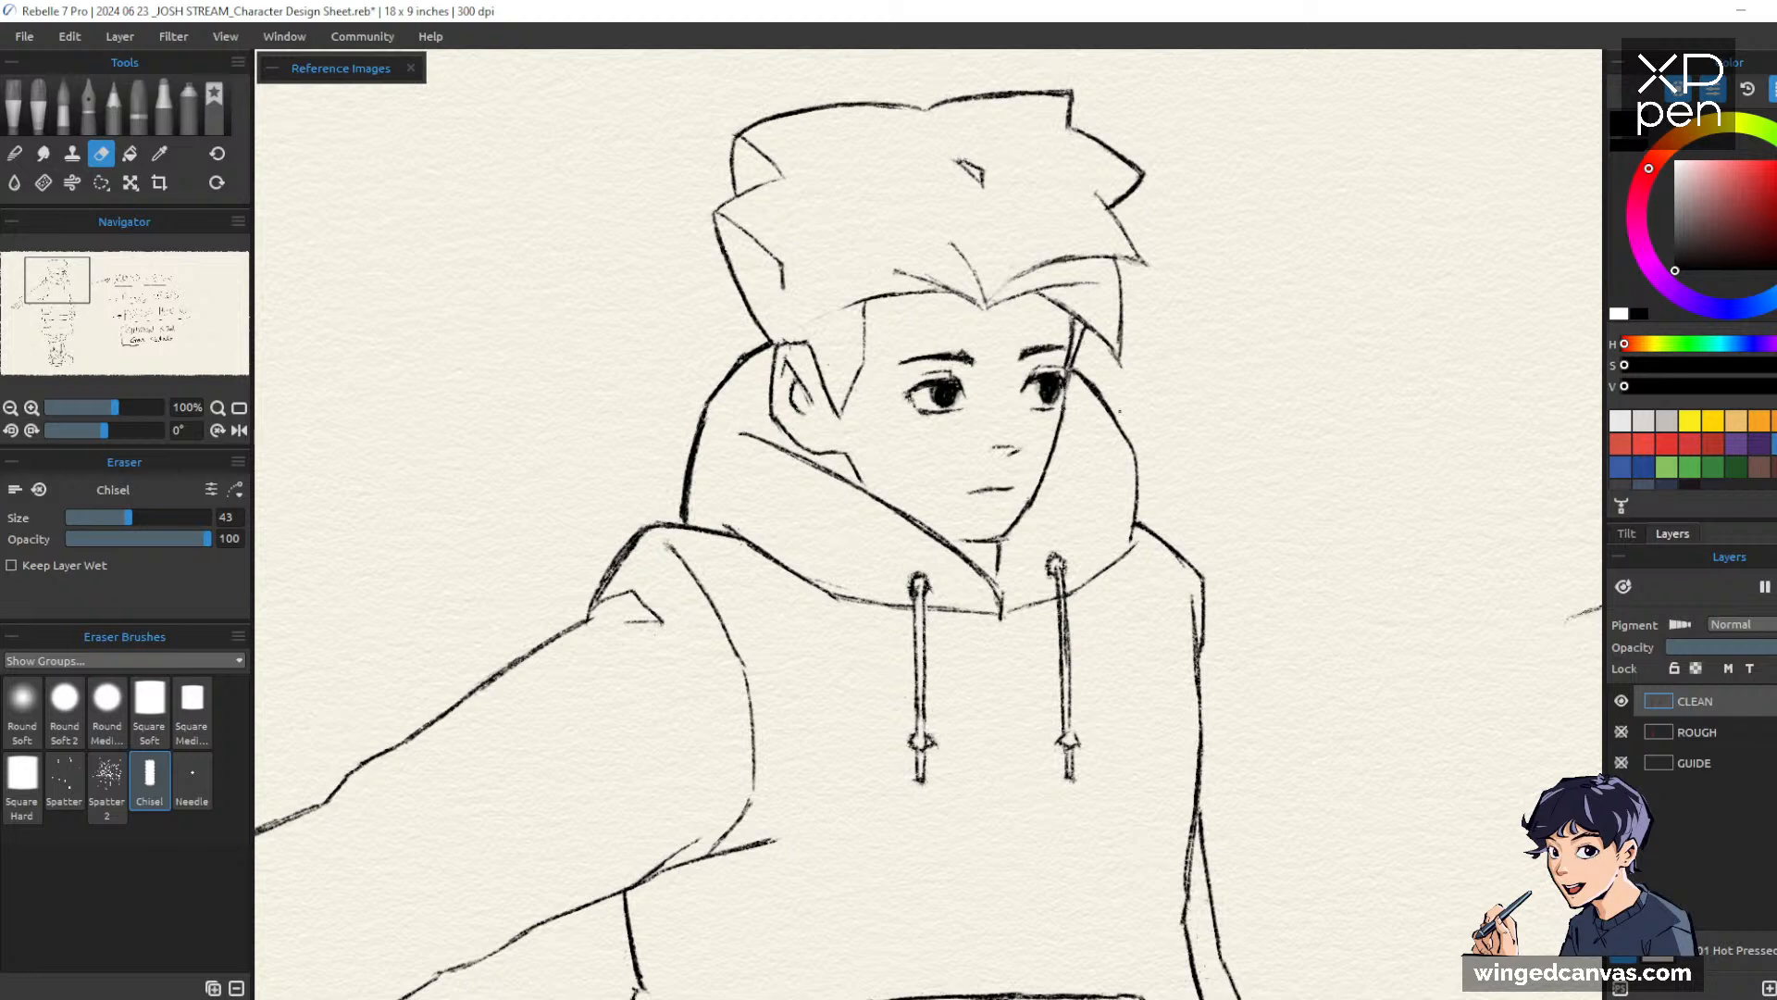
key("p")
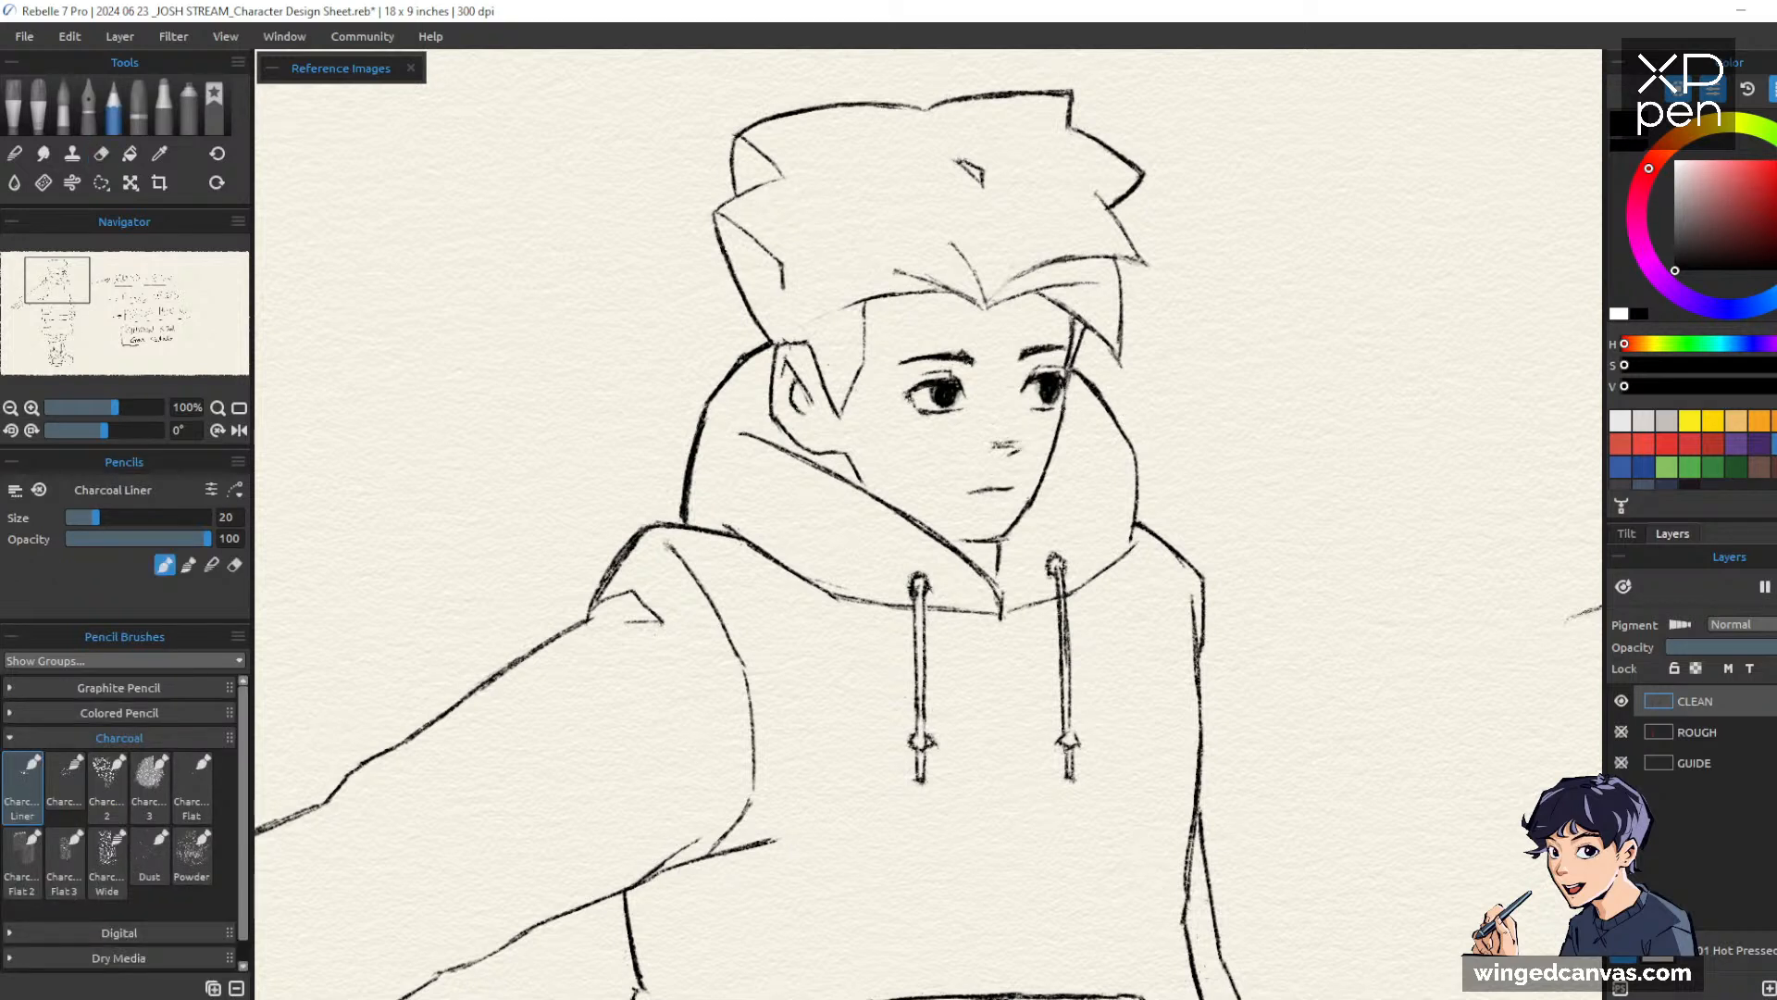
Trim the nose with the eraser and refine it into a small, darker wedge-shaped mark
key("e")
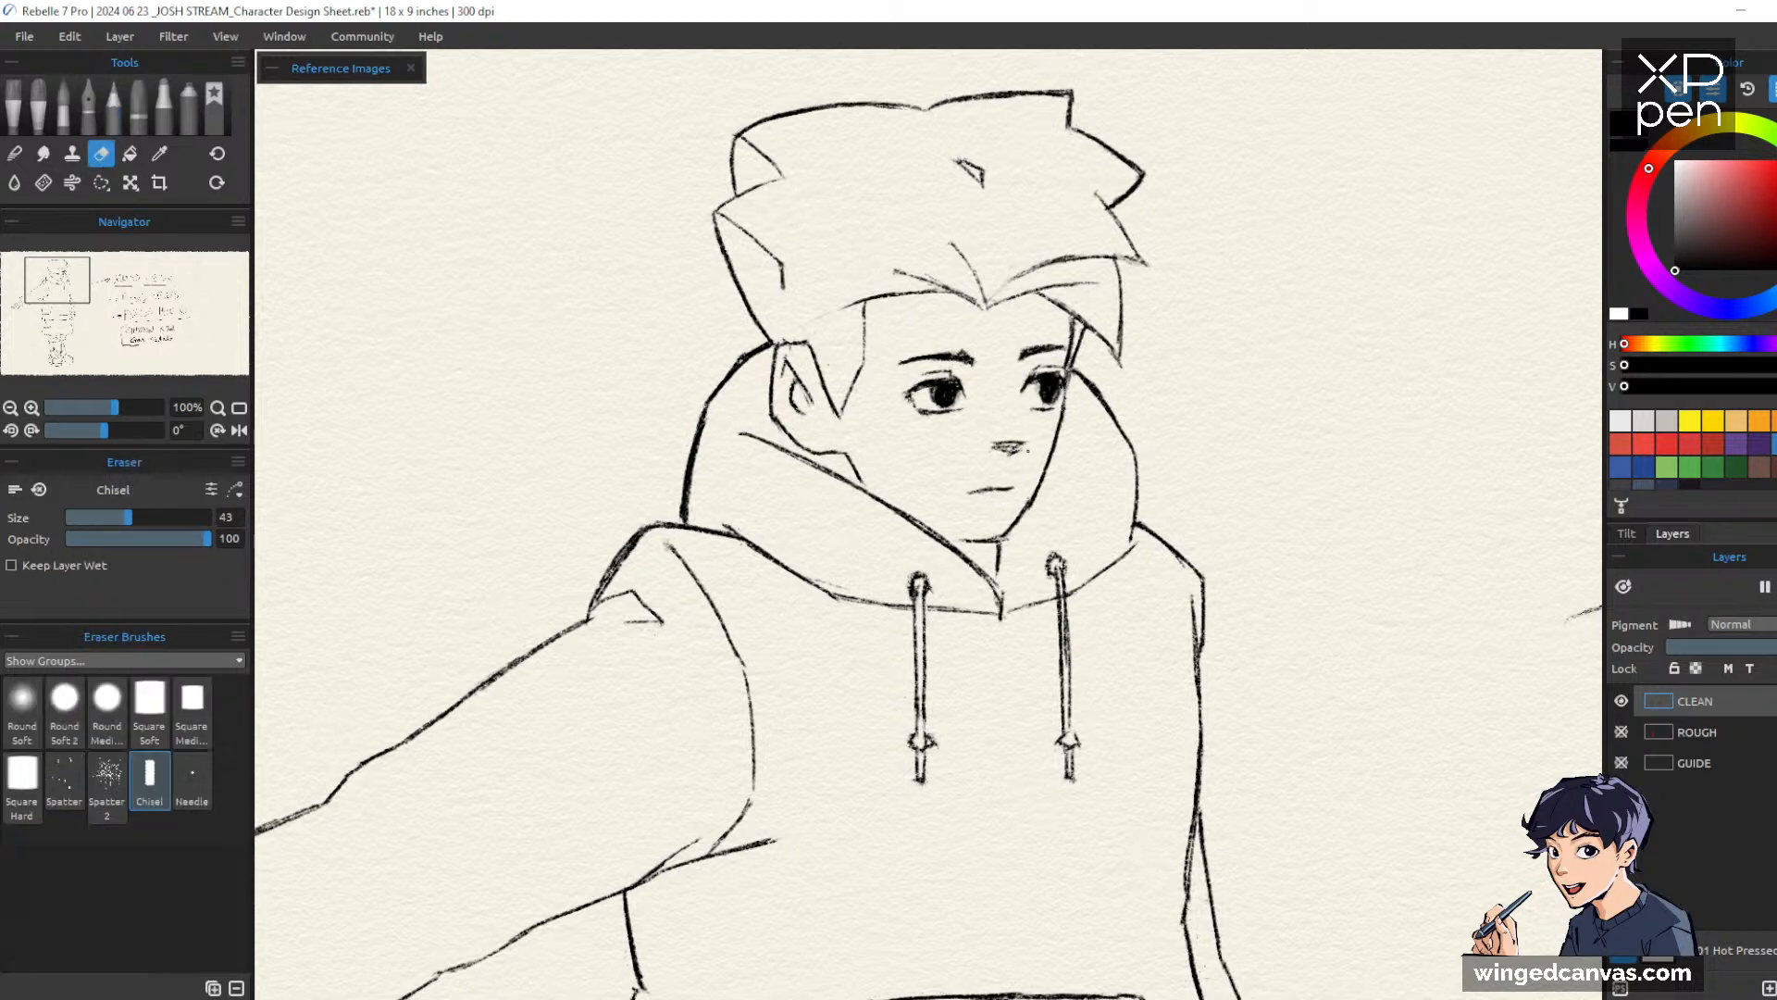
left_click_drag(1017, 445, 1011, 450)
key("p")
key("e")
key("p")
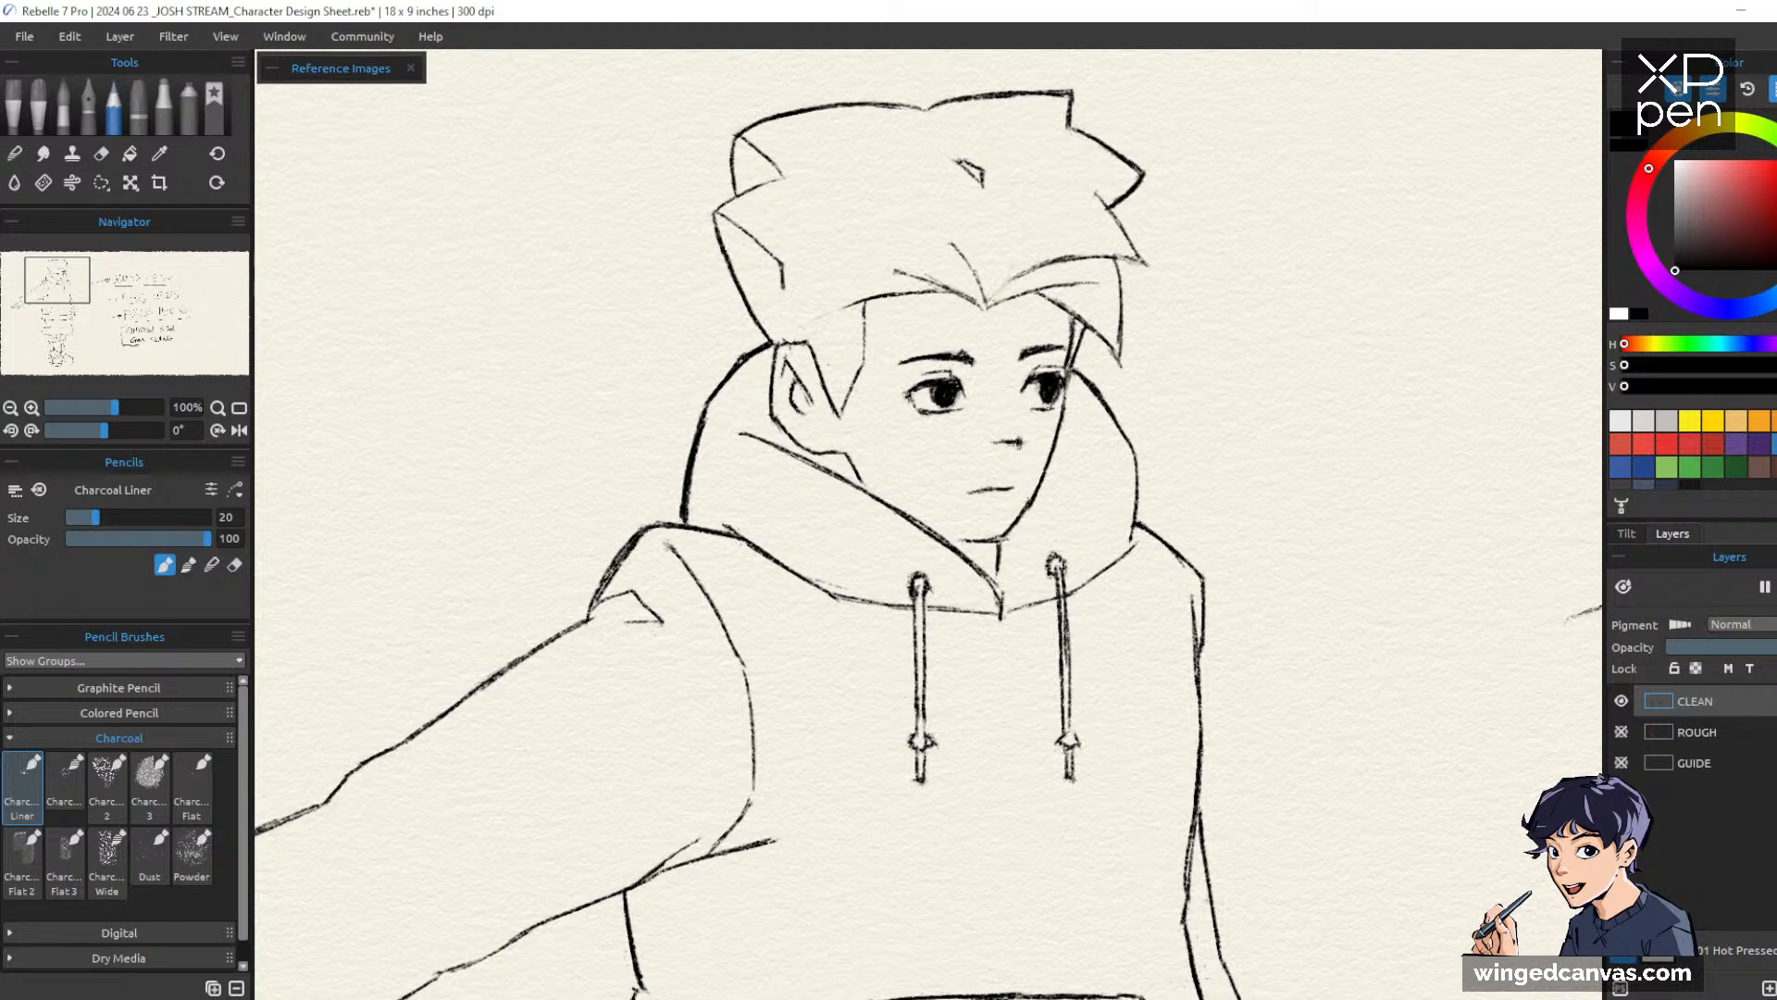
Examine the frame0001 sketch from the reference images against the line art, and close its window
scroll(1253, 448, "down", 5)
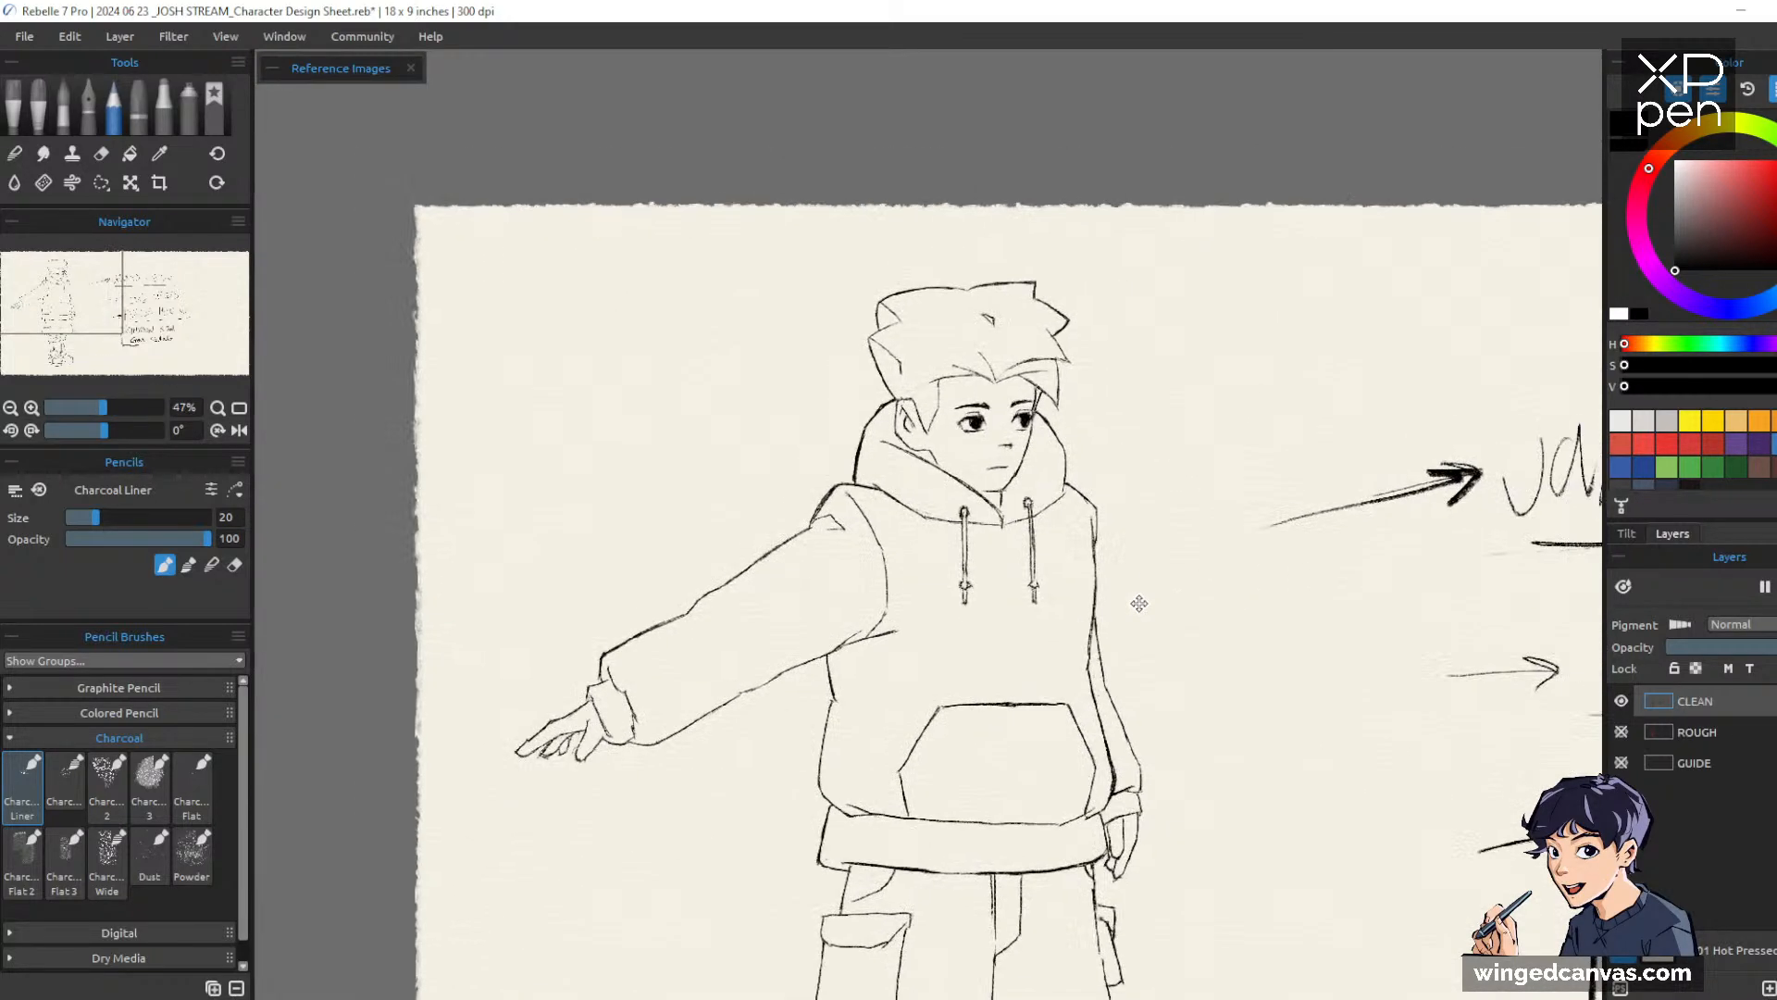
left_click_drag(1139, 604, 1128, 585)
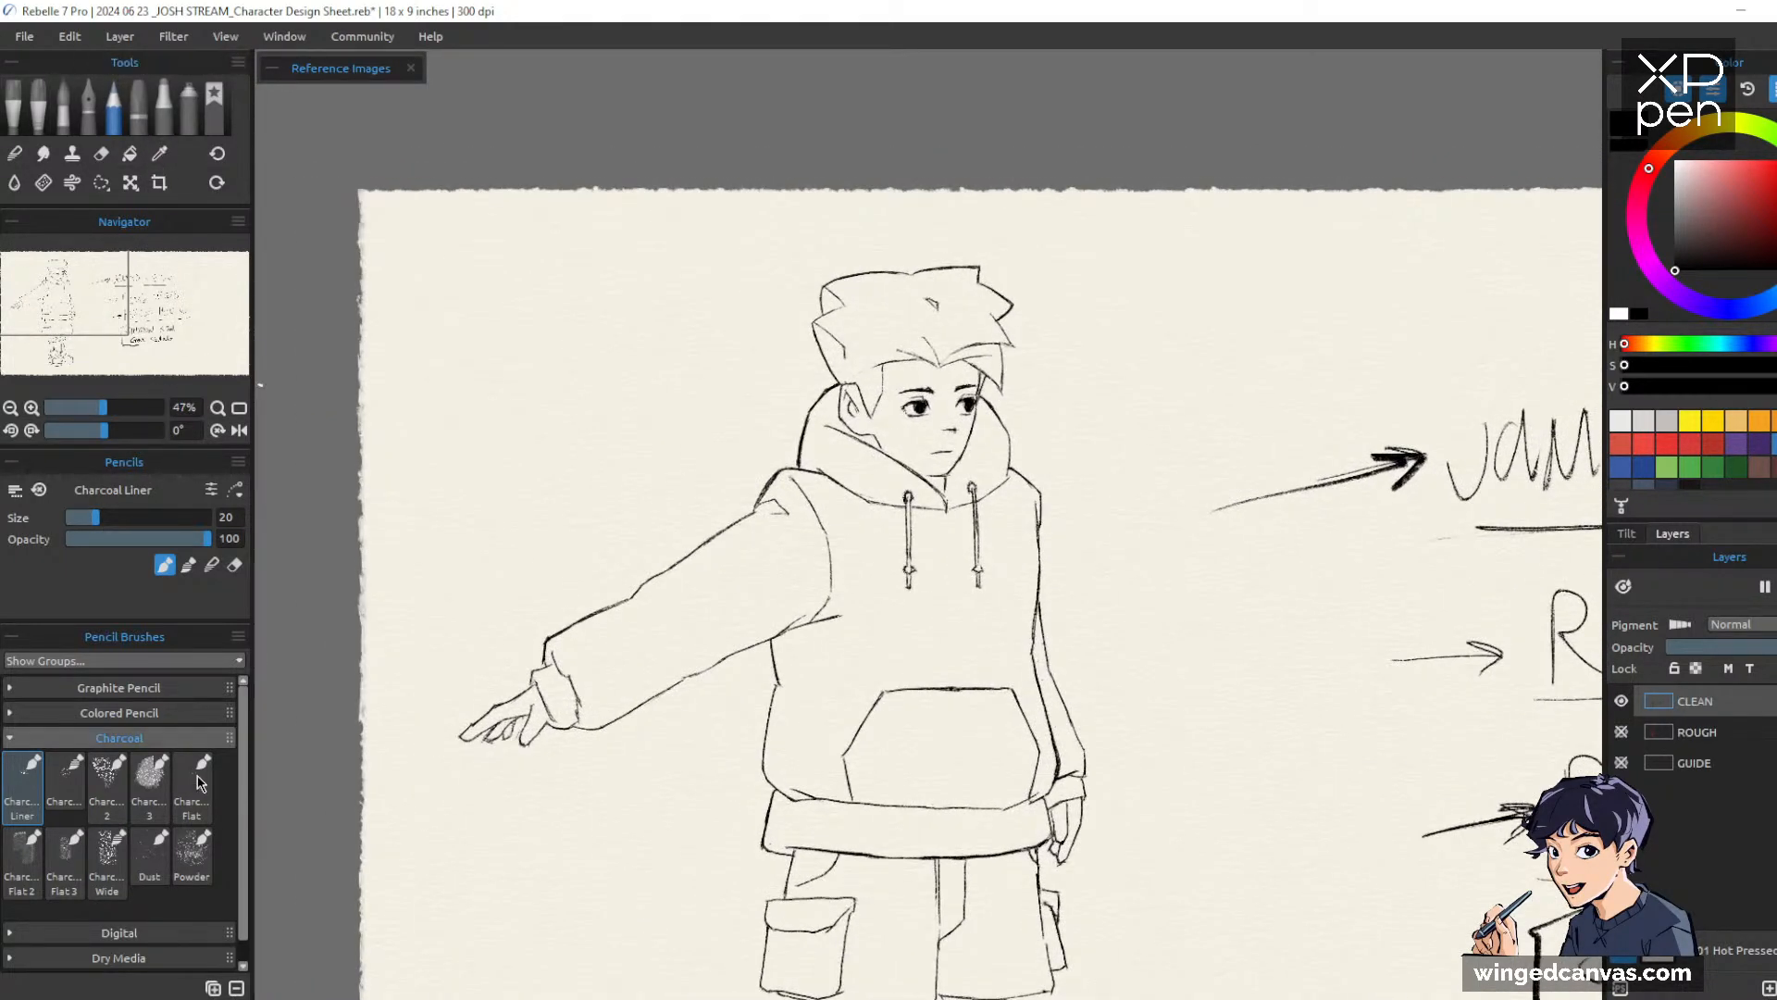
left_click(272, 73)
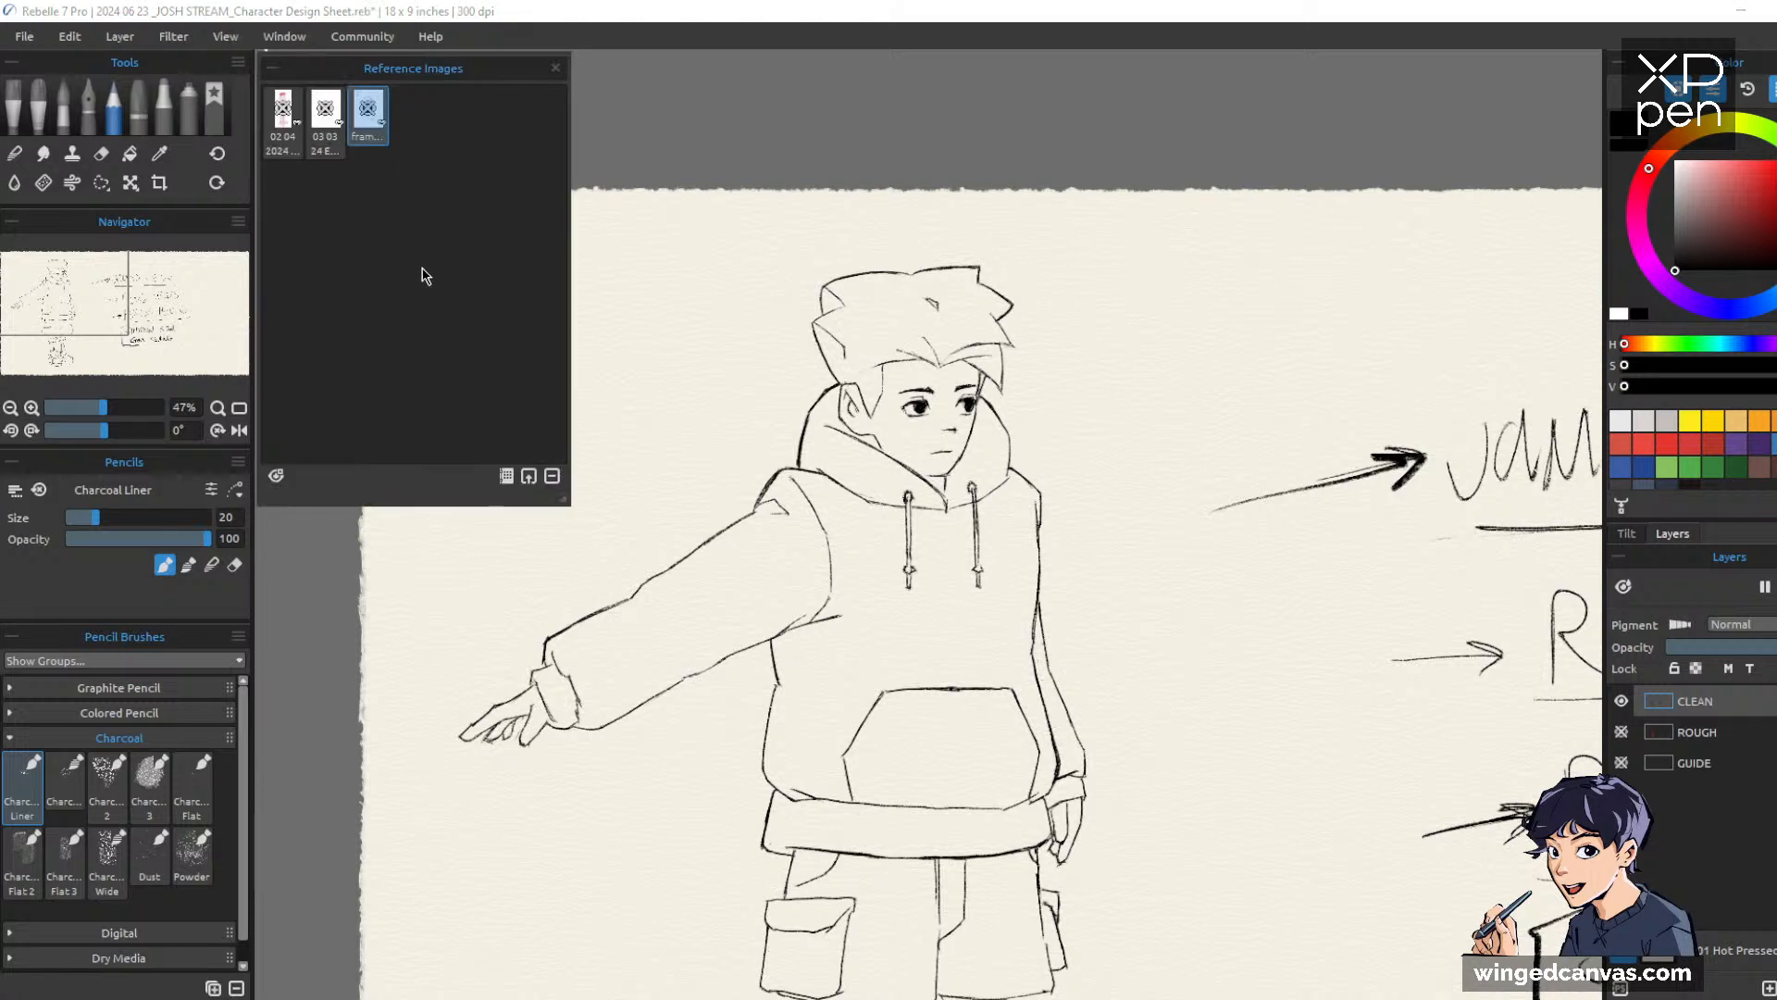
left_click(367, 111)
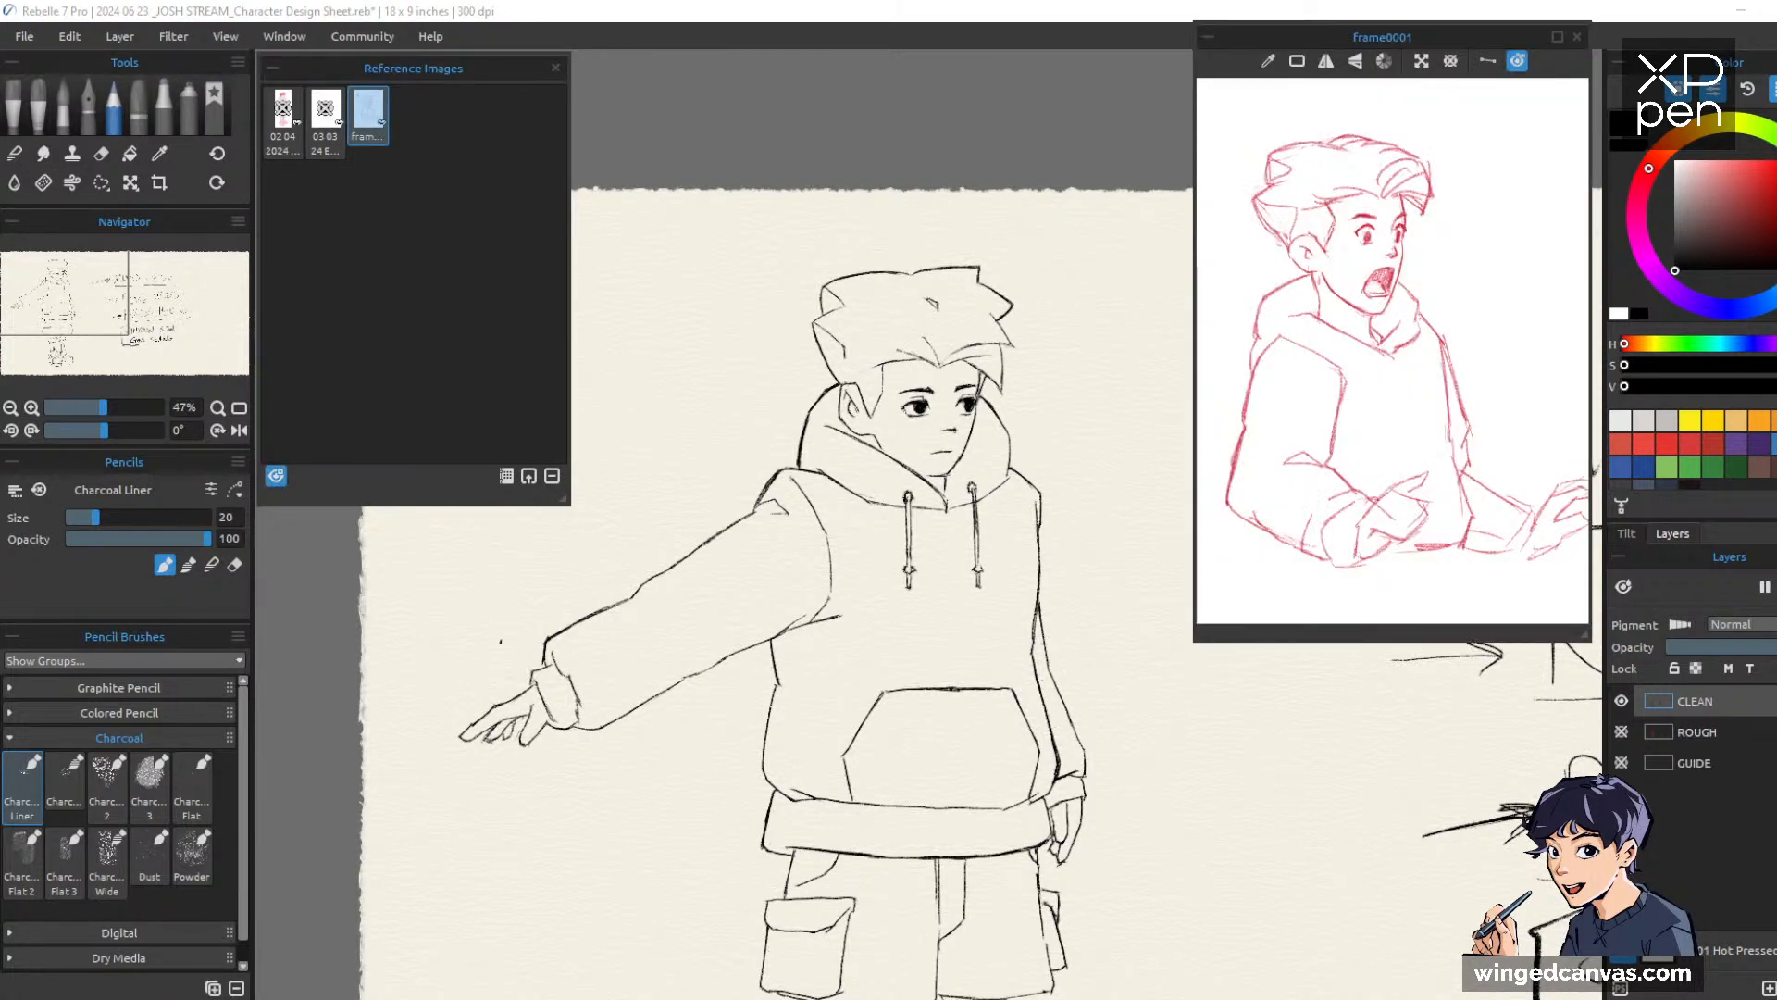
left_click(369, 113)
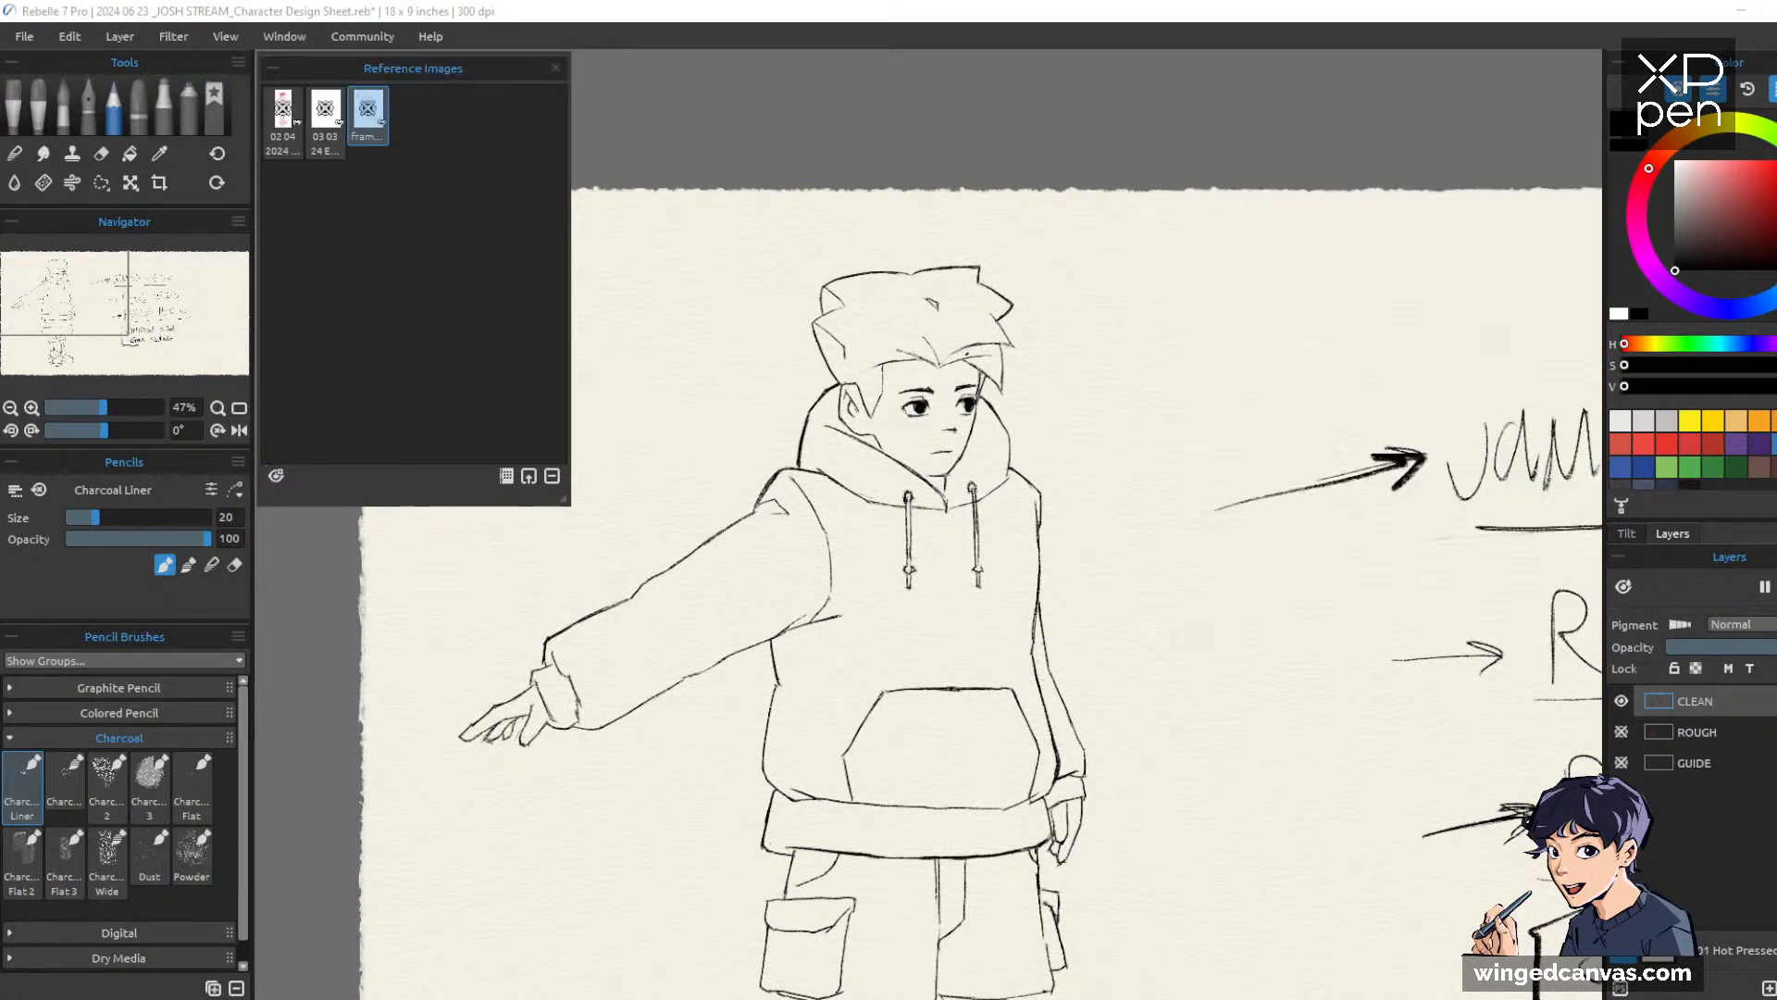
Collapse the reference images panel, erase the nose mark on the face, and redraw the underside of the nose with a short stroke
left_click(271, 67)
mouse_move(953, 431)
left_mouse_down()
mouse_move(976, 401)
mouse_move(965, 415)
left_mouse_up()
left_click_drag(1097, 477, 1145, 582)
key("e")
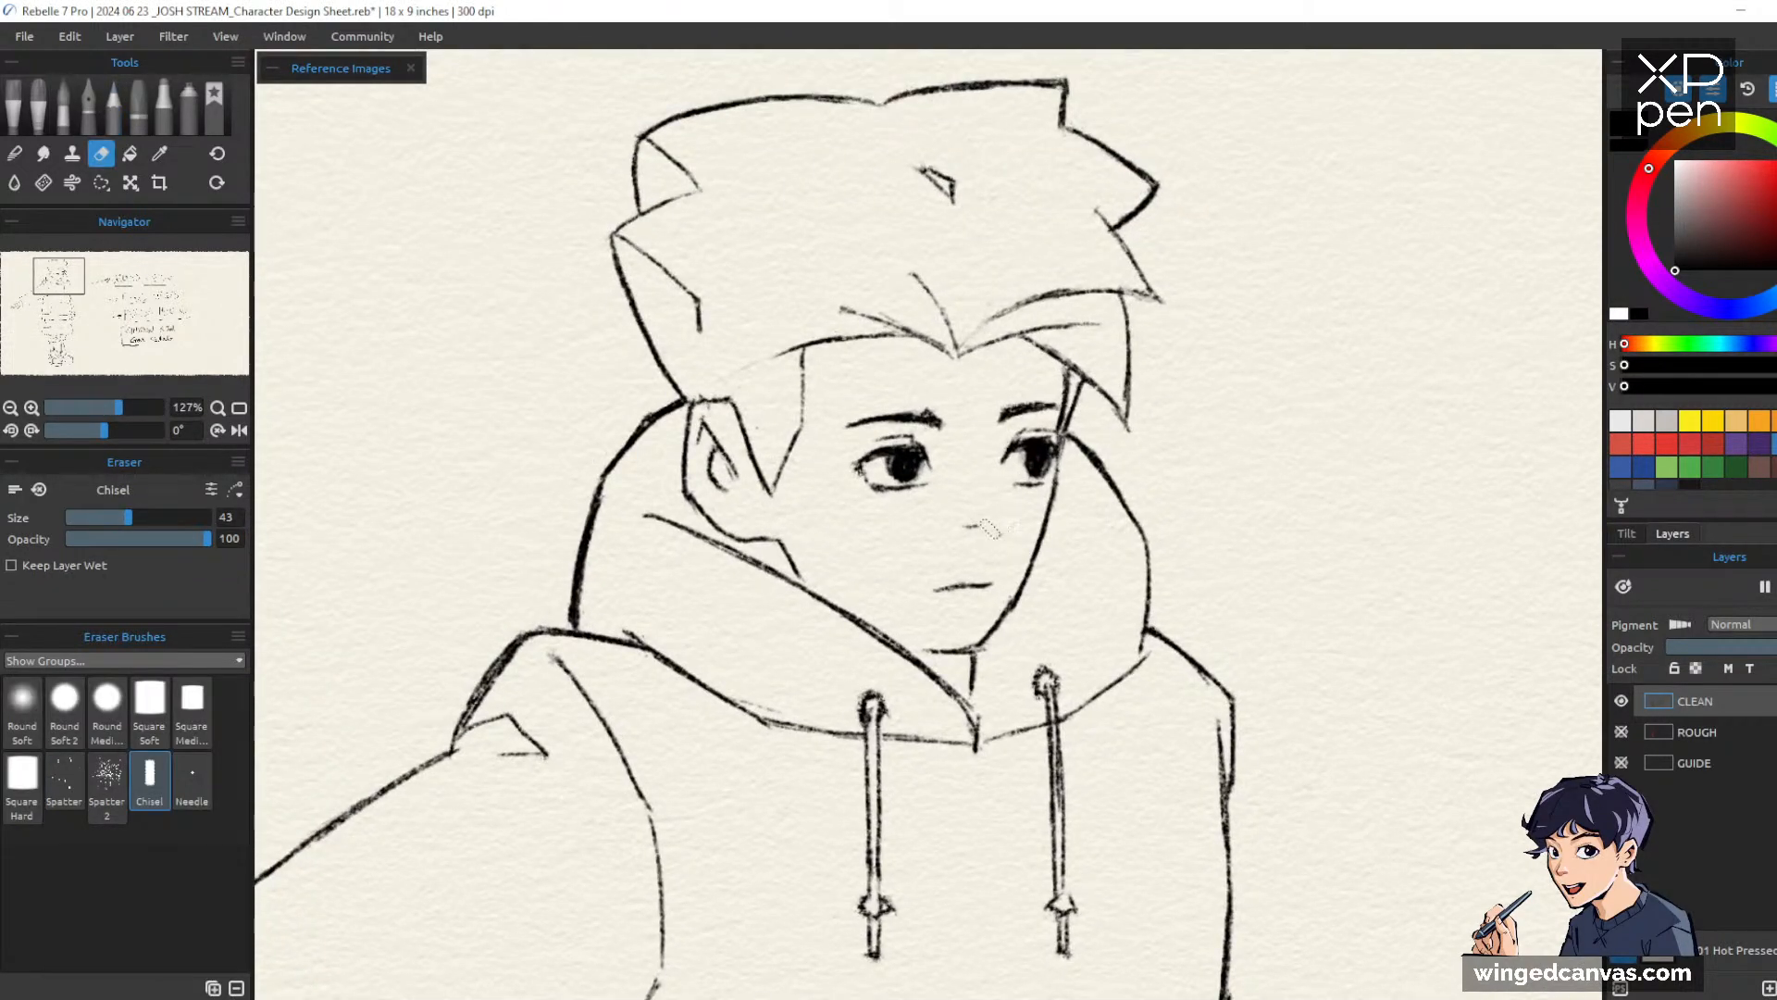
left_click_drag(991, 529, 967, 523)
key("p")
left_click_drag(971, 530, 1002, 527)
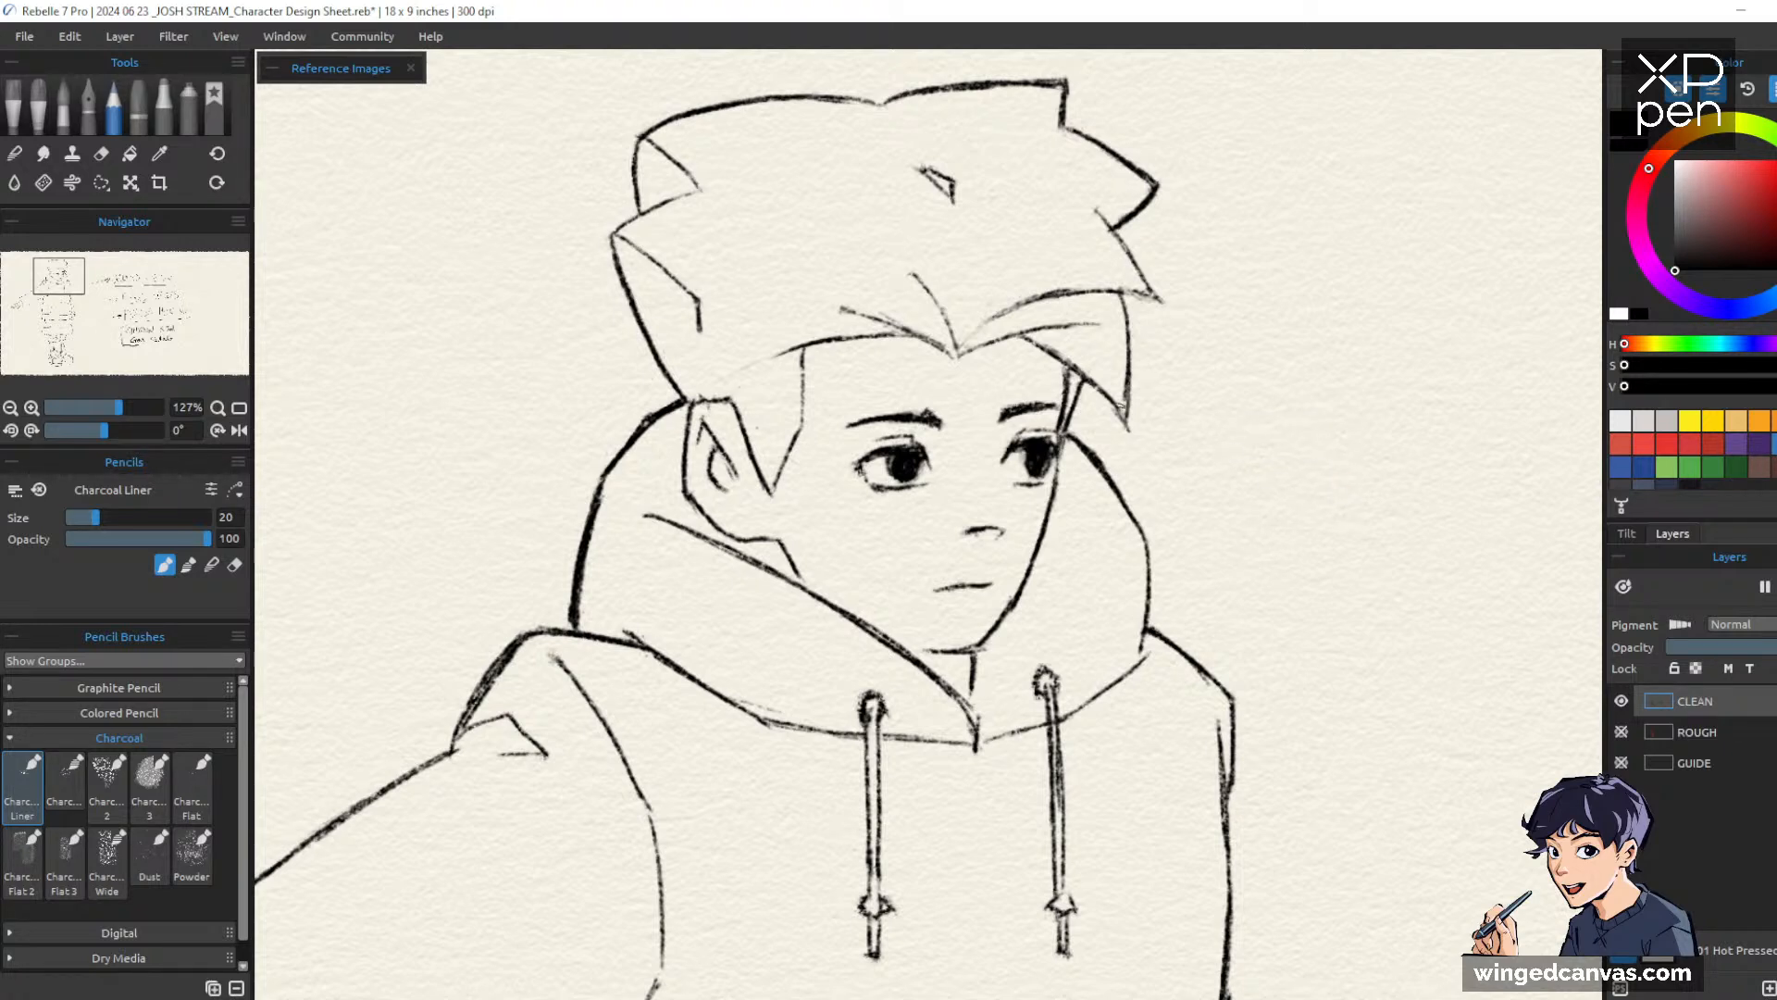
Refine the character's eyes by lightening parts of the dark irises with the eraser
left_click_drag(1210, 381, 1182, 434)
left_click_drag(1294, 579, 1180, 635)
left_click_drag(1049, 448, 1240, 499)
left_click_drag(1132, 476, 1145, 465)
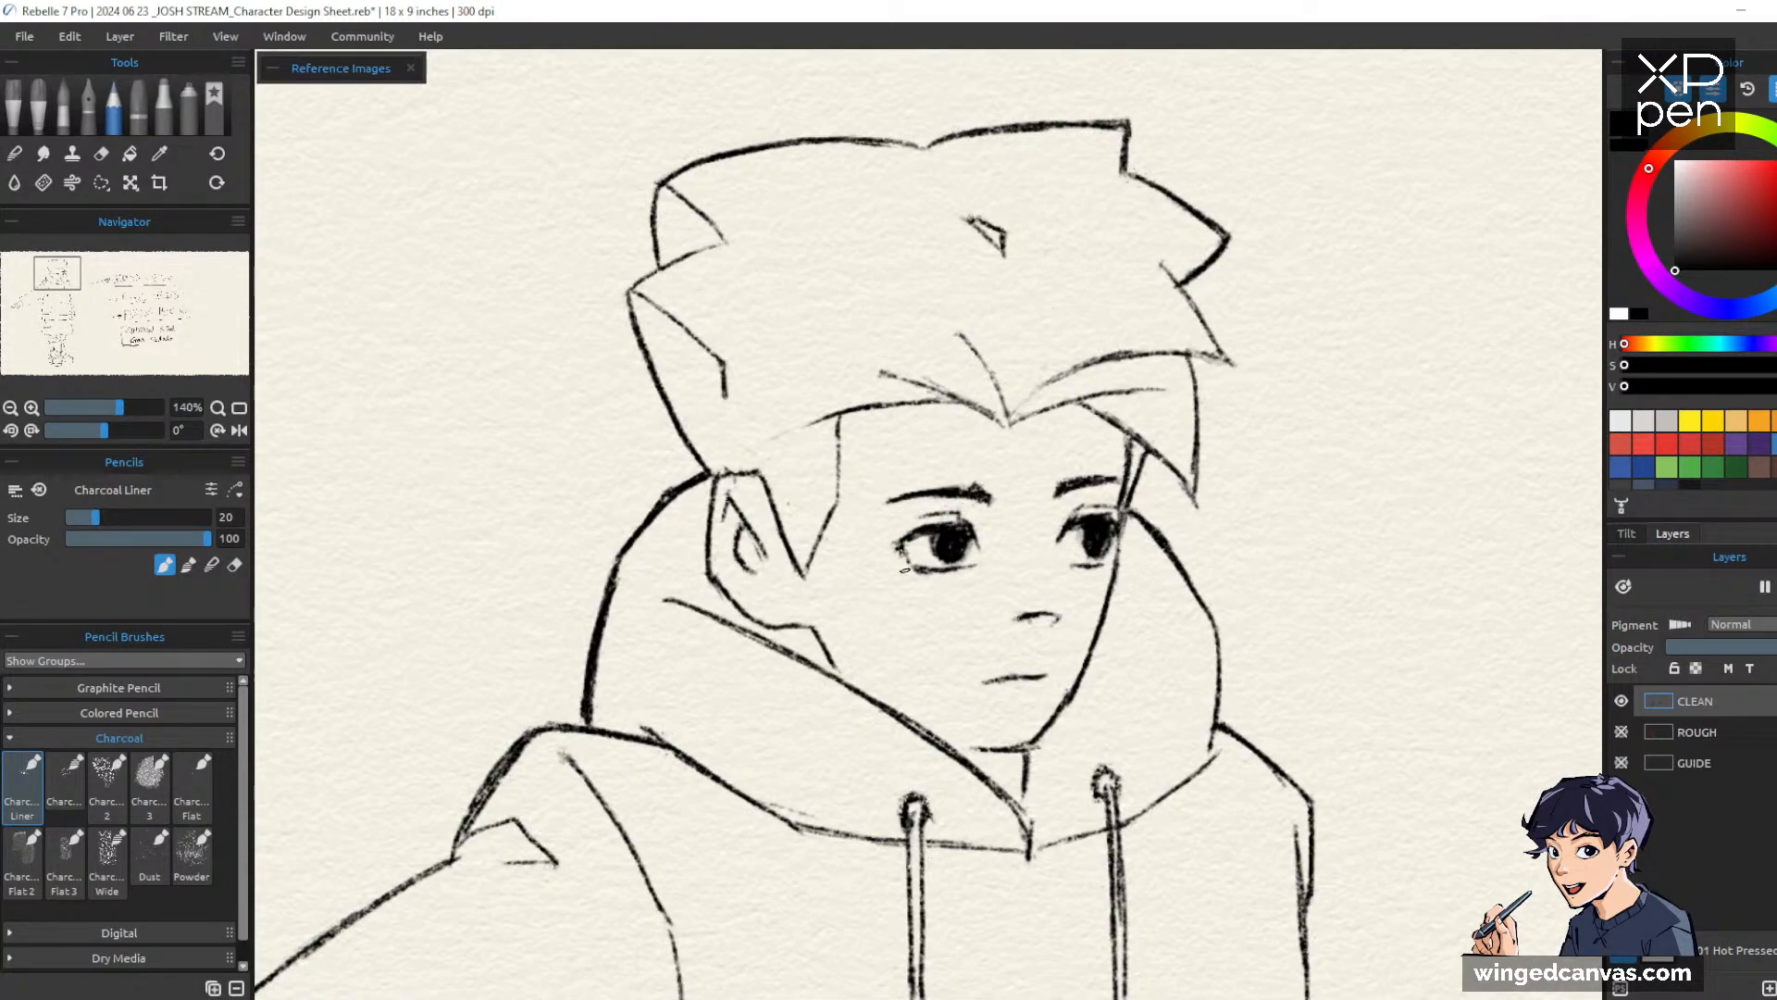
key("e")
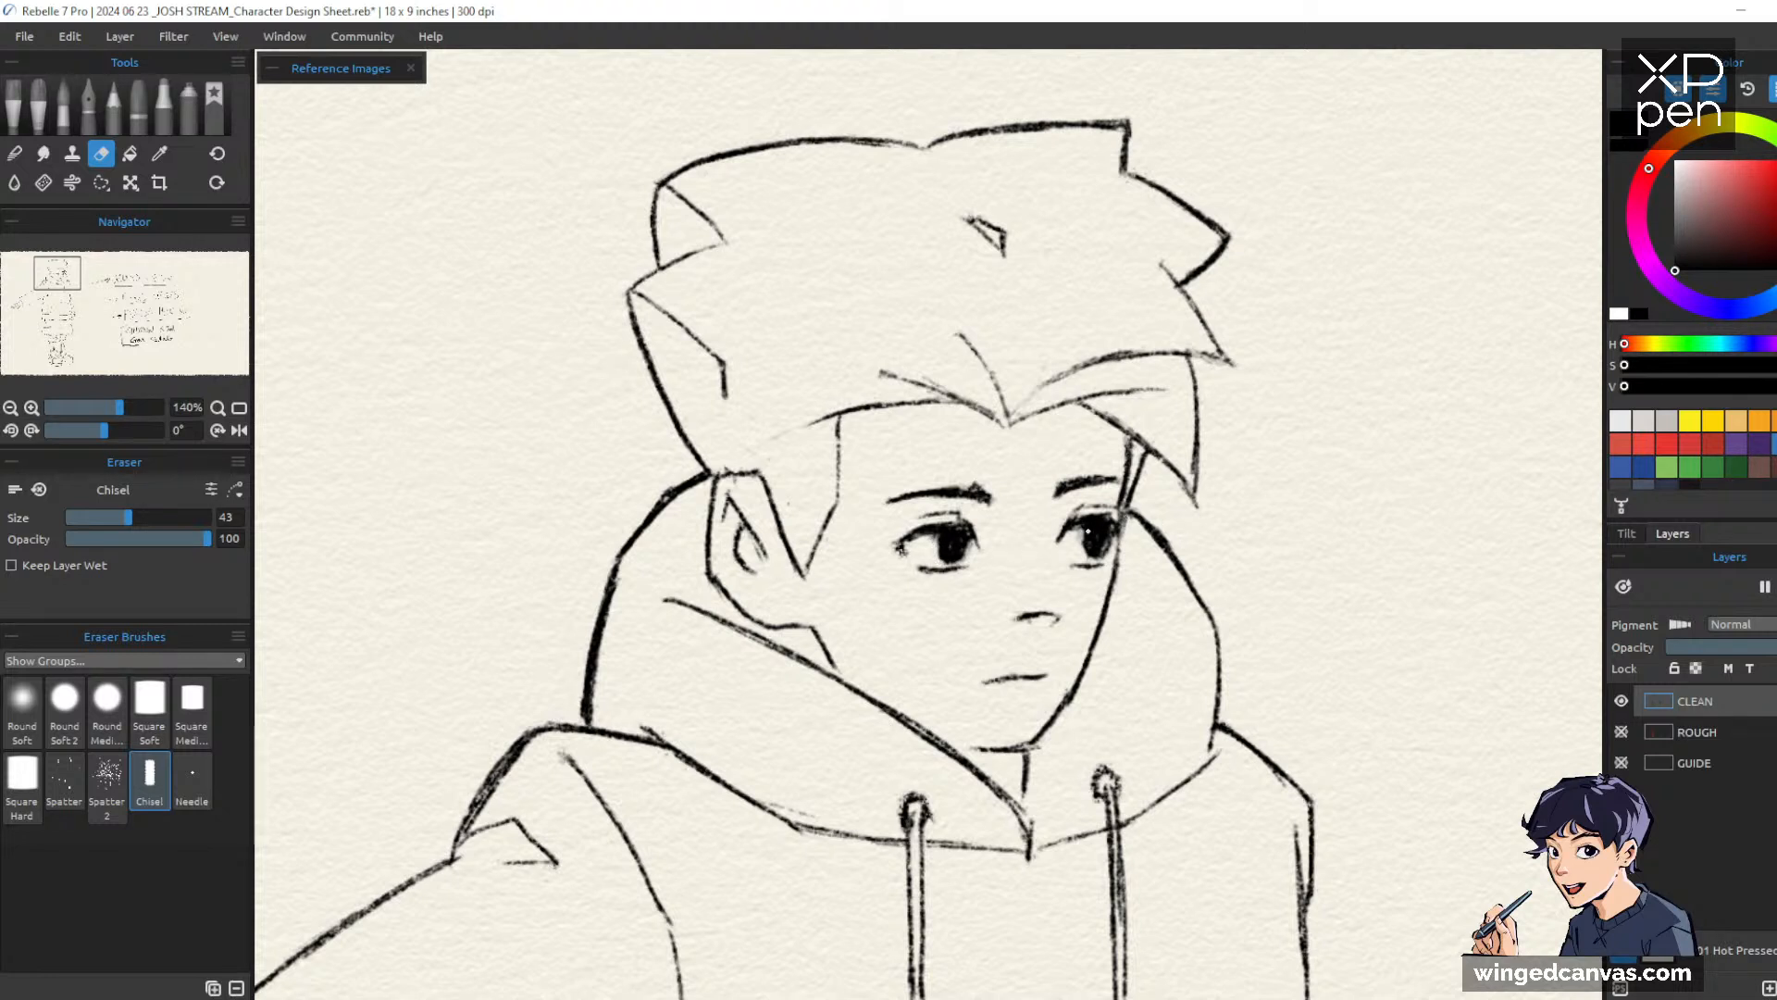
left_click_drag(1092, 529, 1081, 550)
key("e")
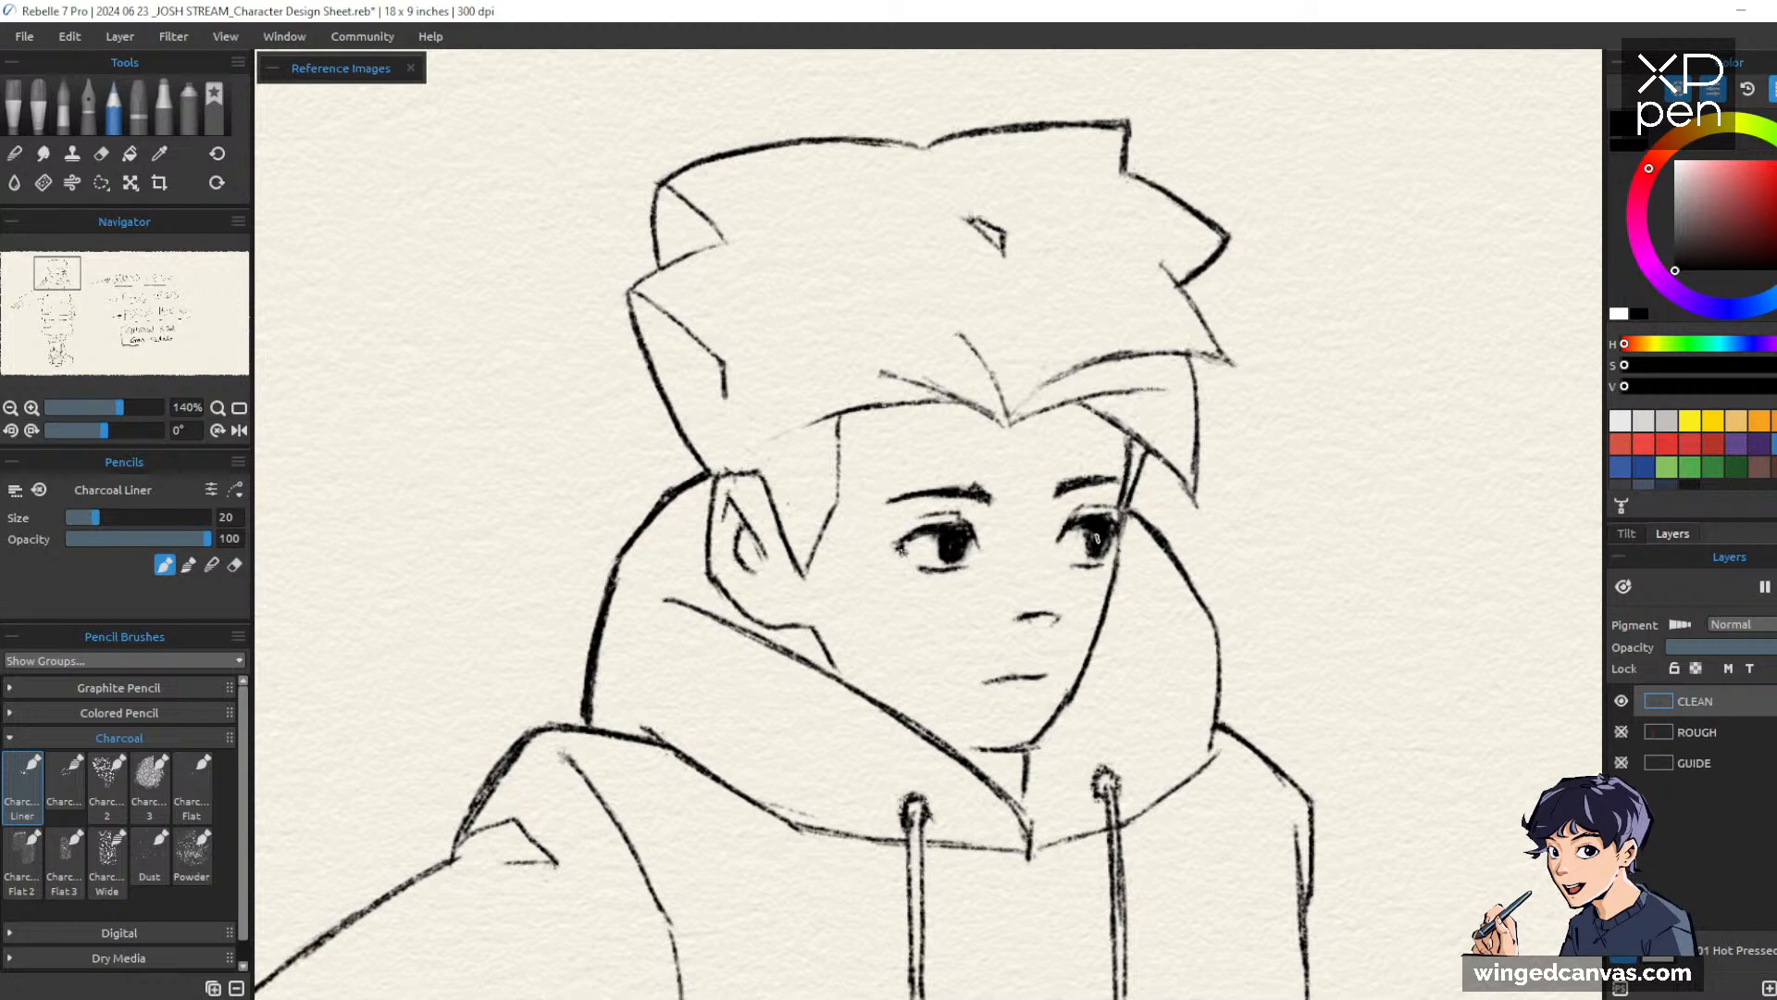
key("e")
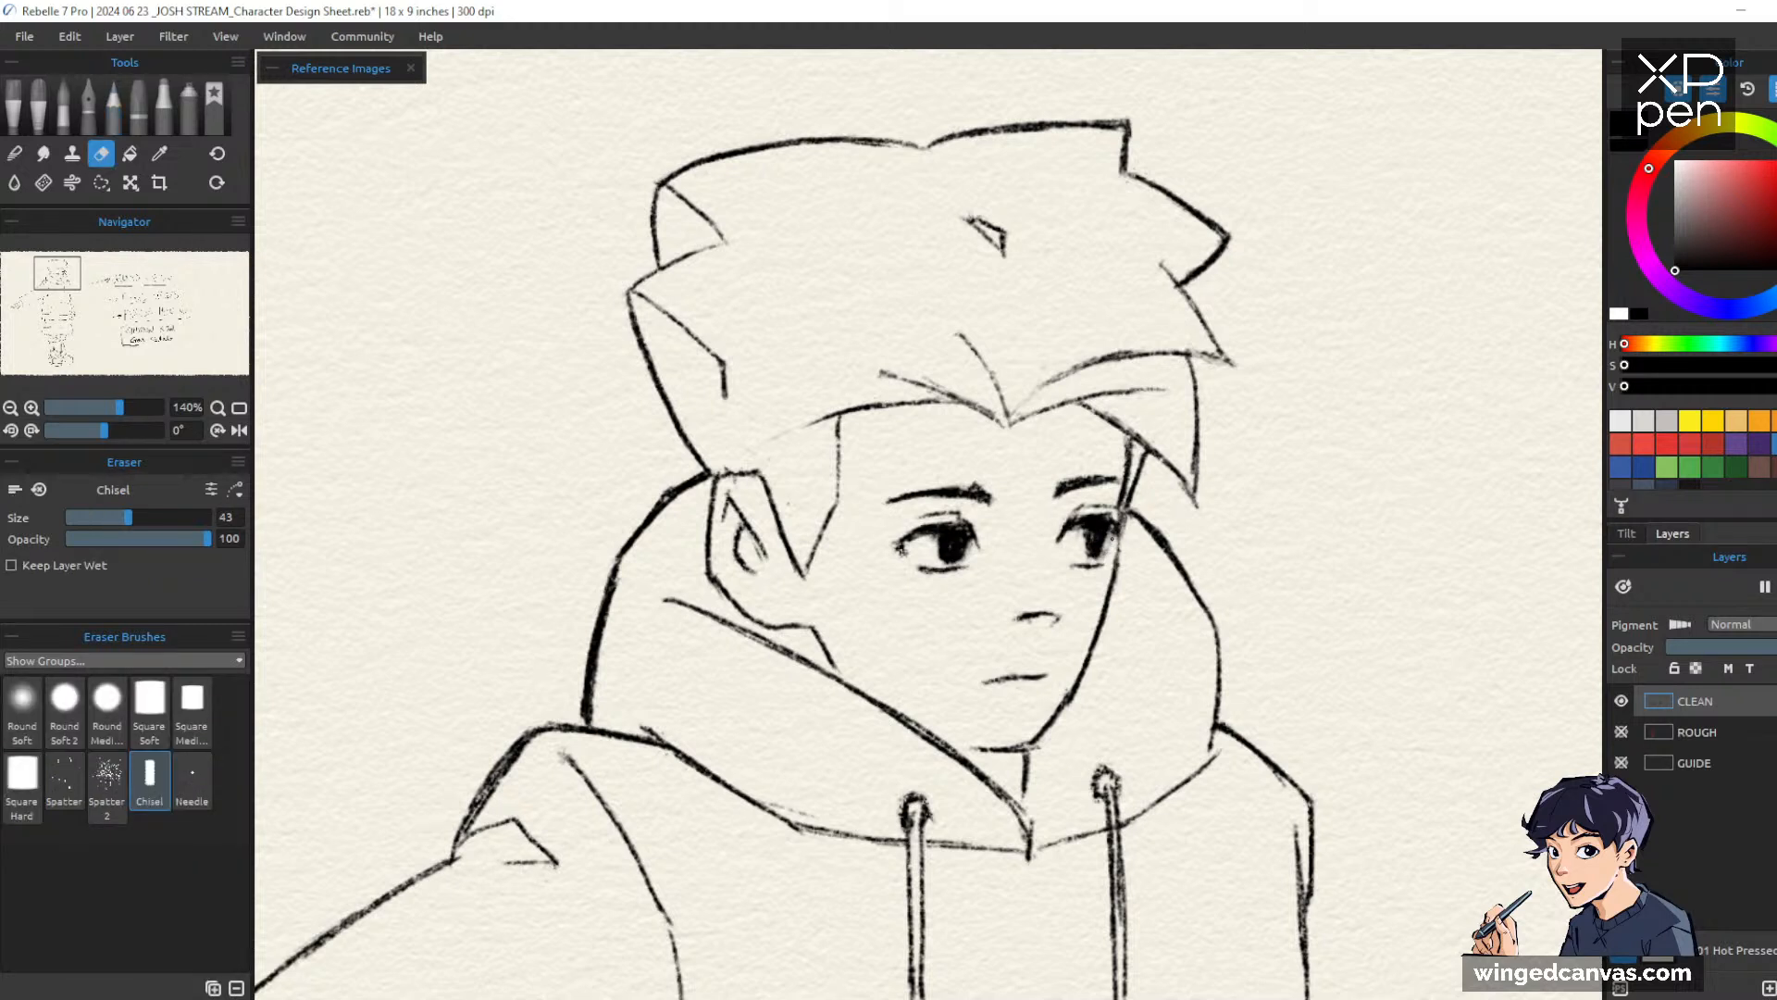
key("e")
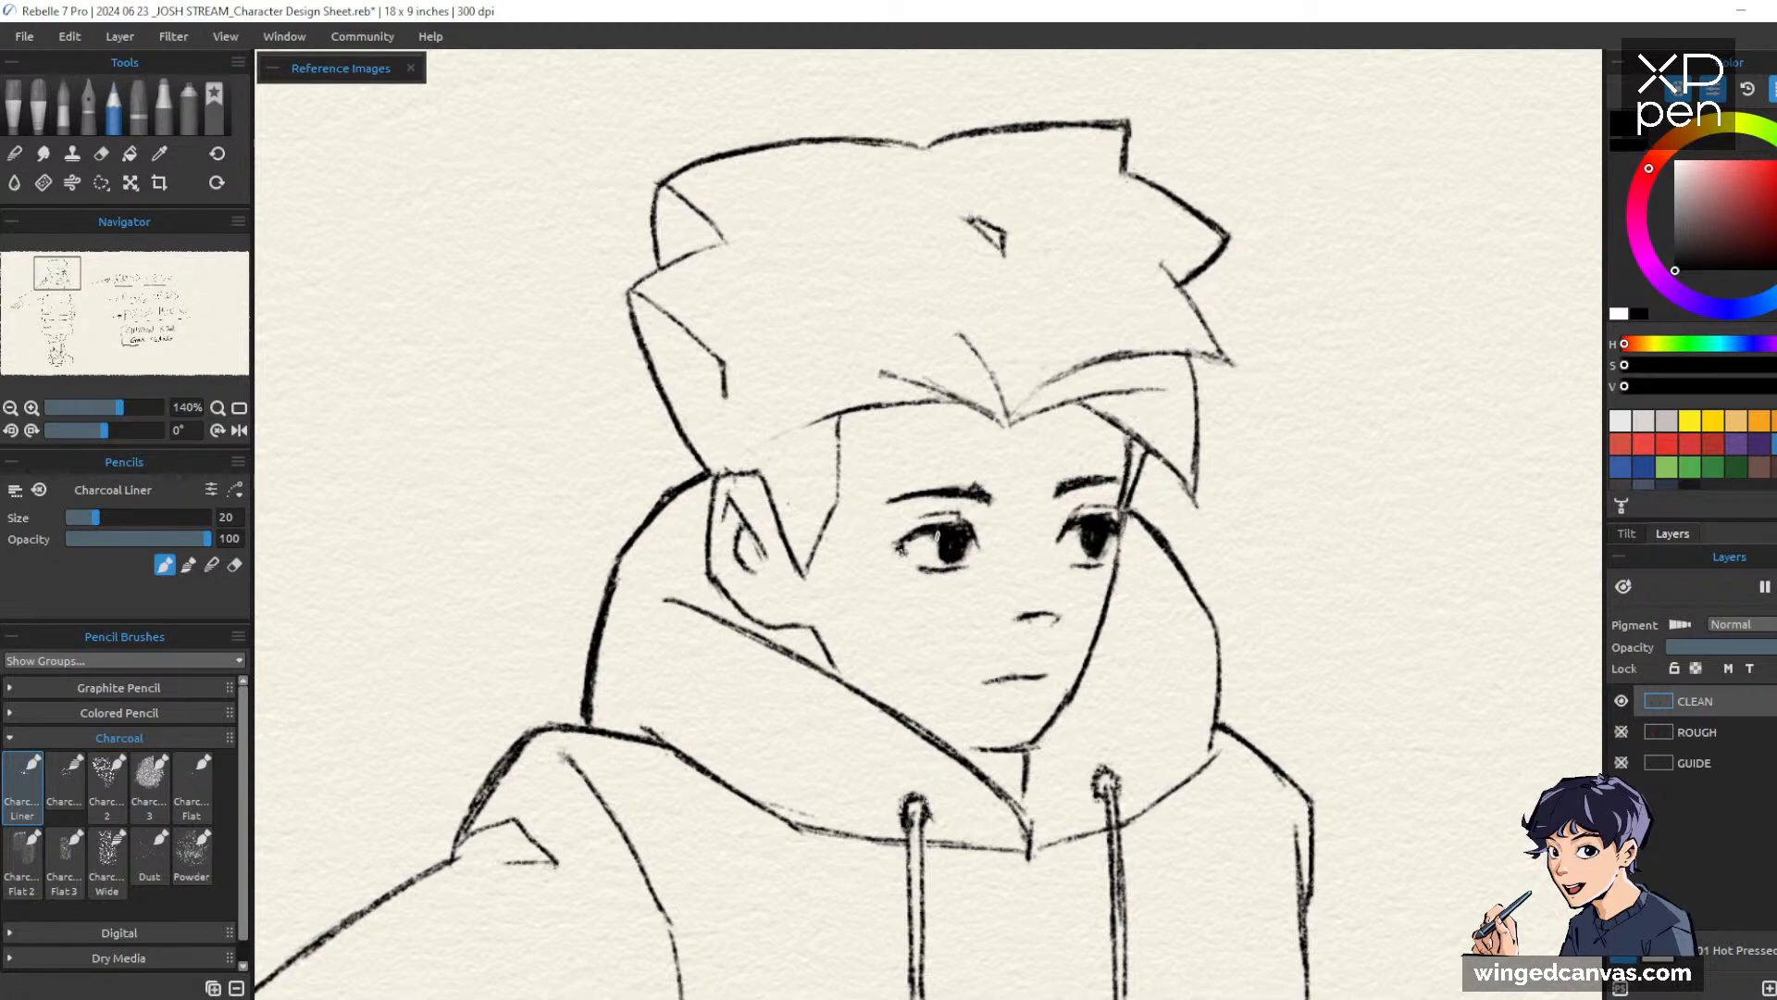
Lasso the handwritten artist names beside the character on the CLEAN layer, delete them, and clear the selection
left_click_drag(1321, 463, 1313, 523)
left_click_drag(1416, 552, 1144, 396)
left_click_drag(1234, 496, 1134, 400)
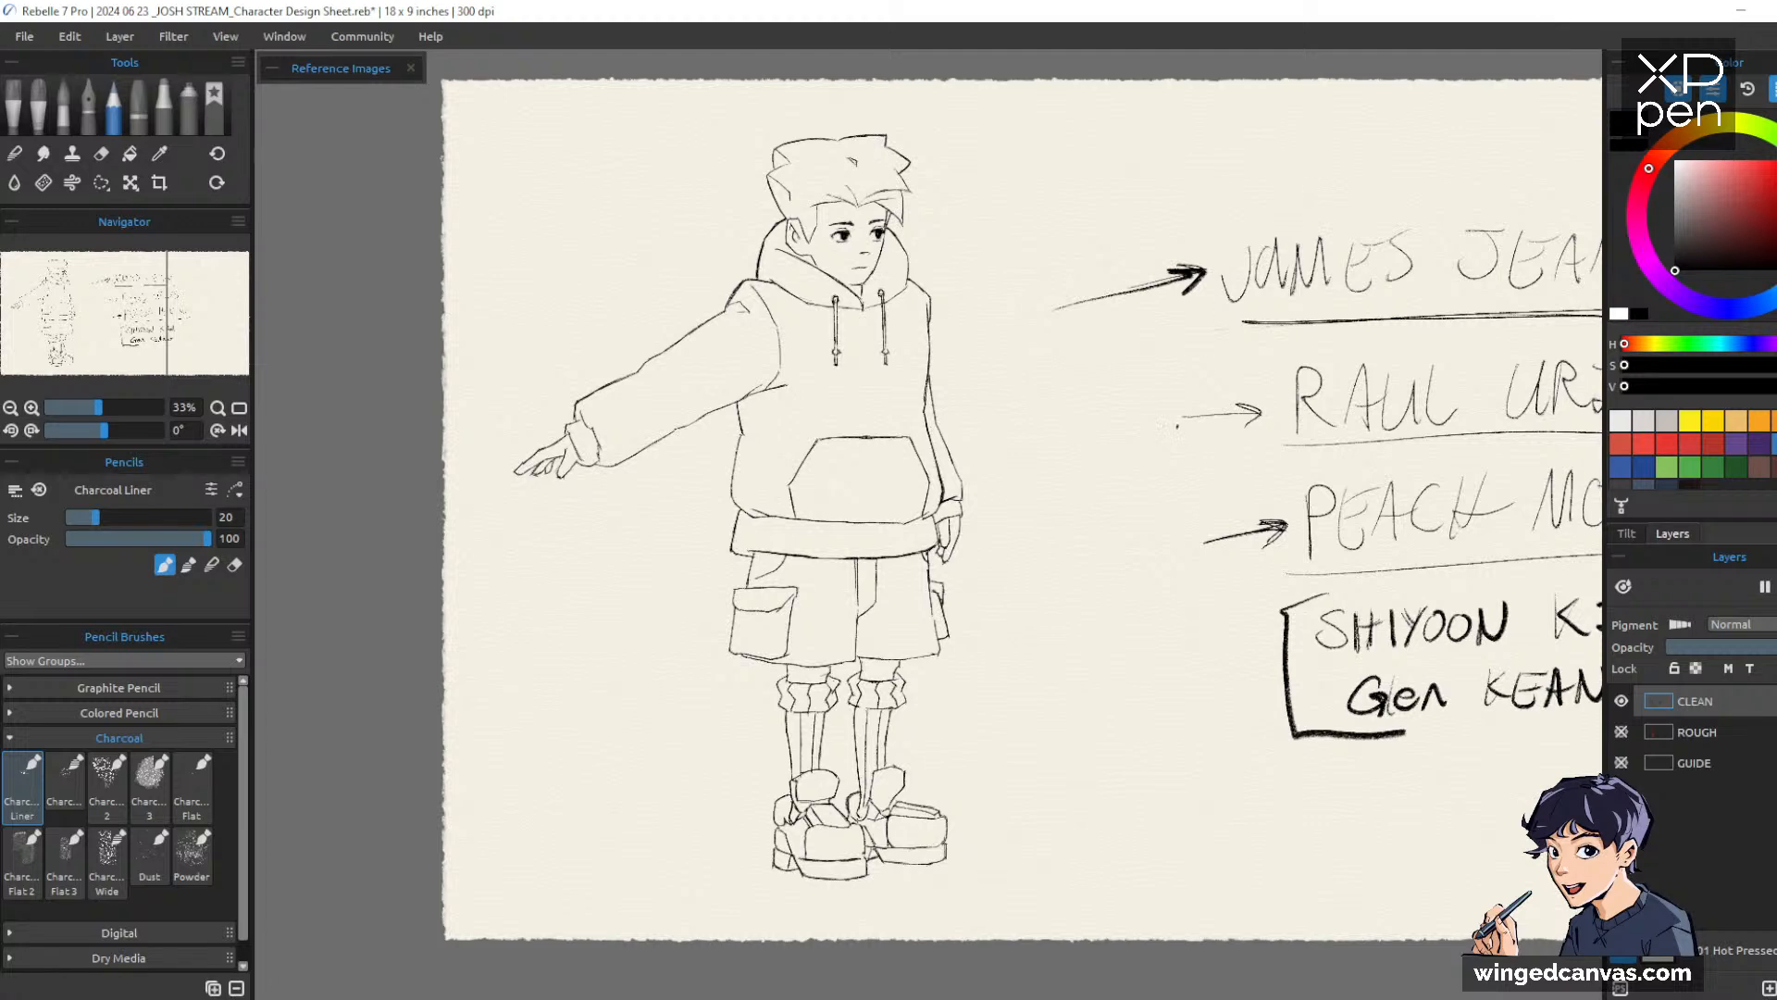
scroll(1208, 427, "down", 1)
left_click_drag(1208, 429, 960, 511)
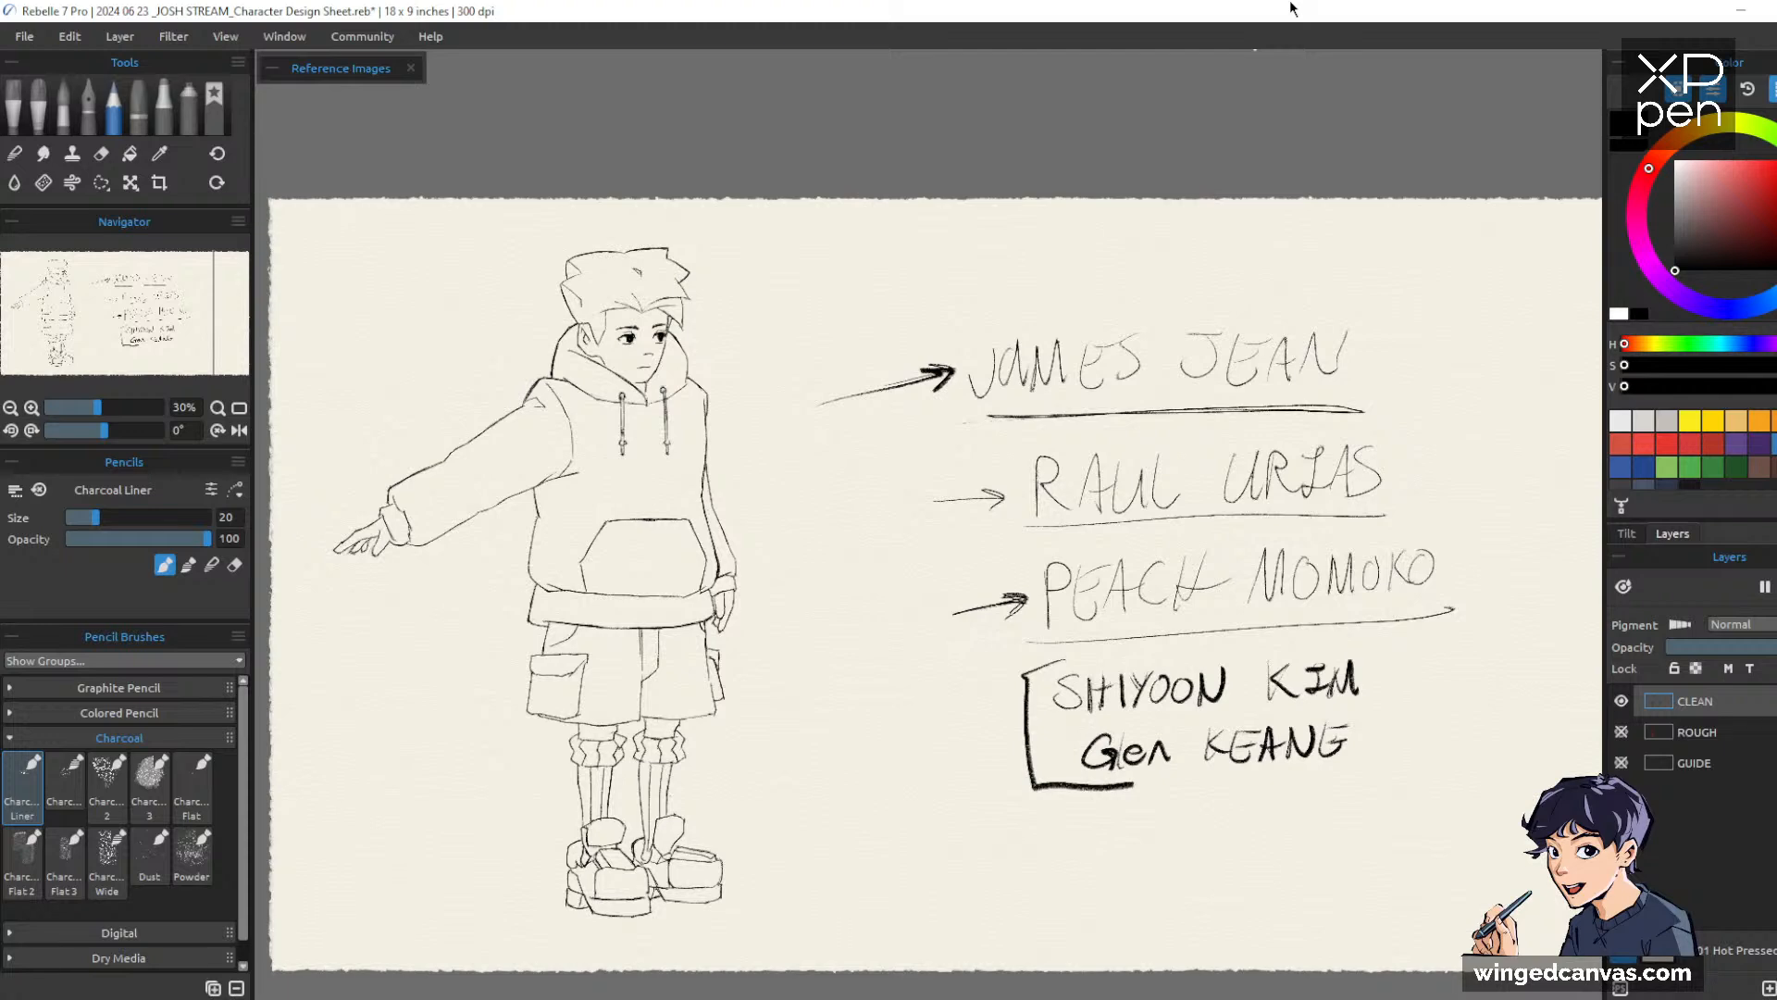
key("h")
key("h")
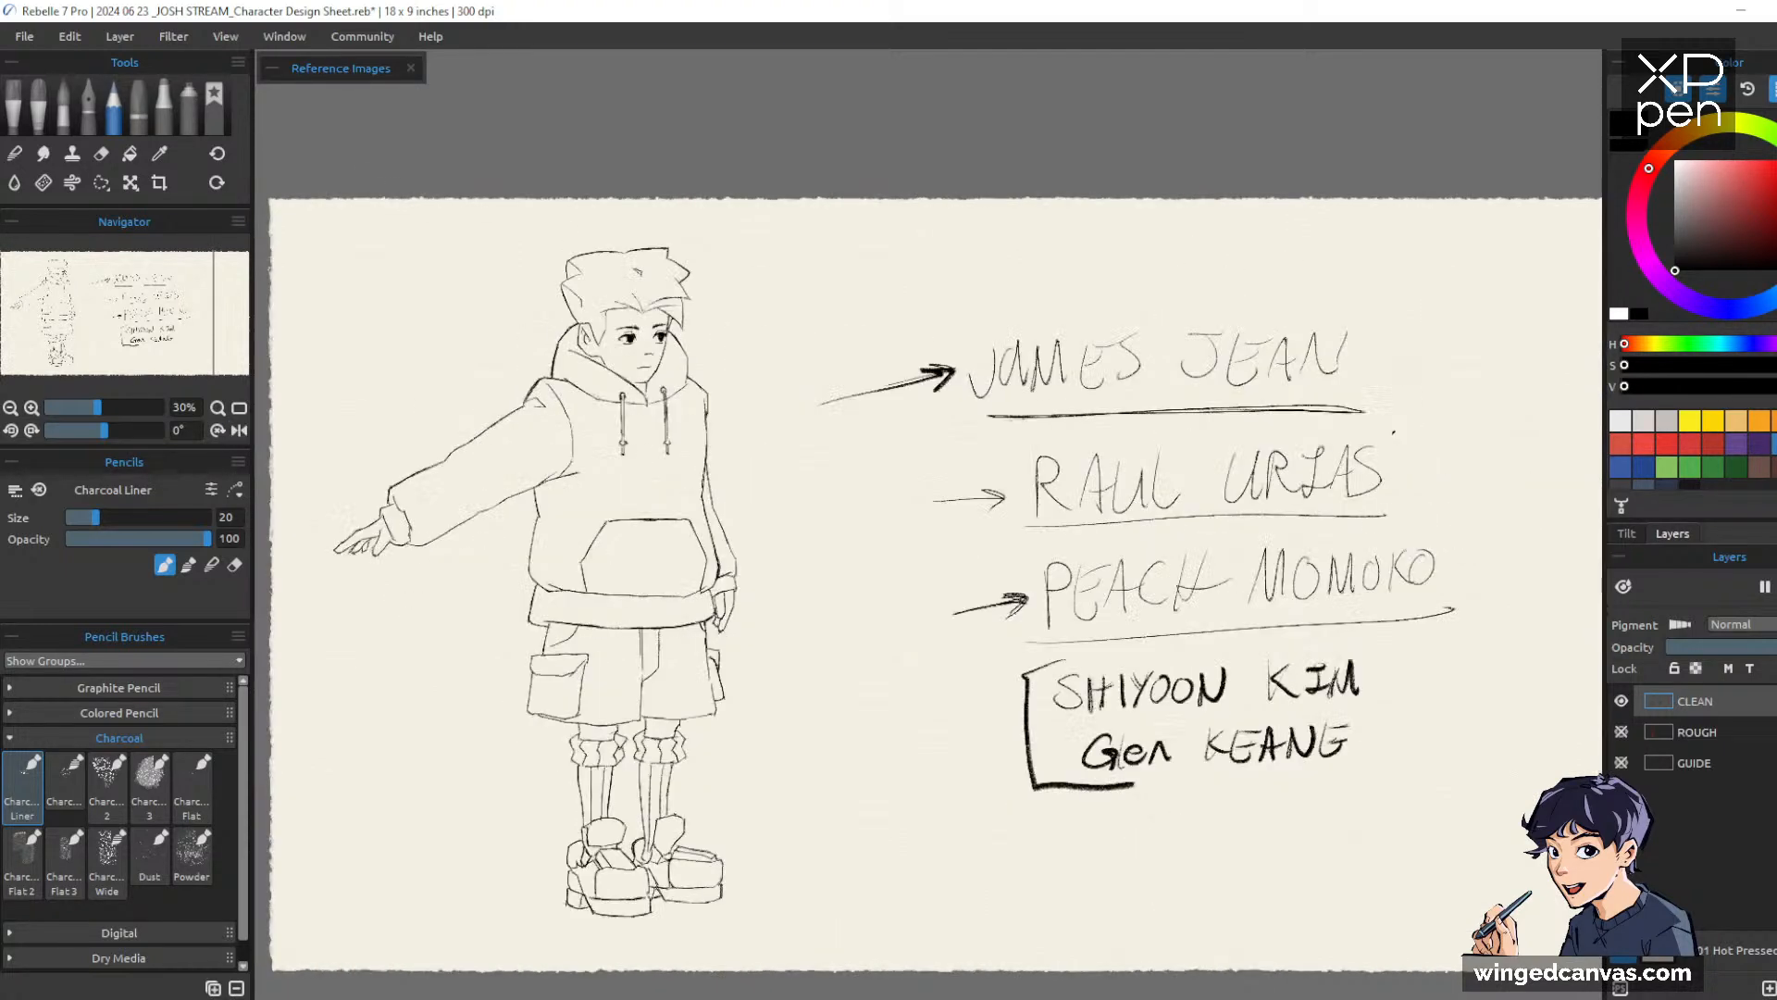
key("s")
mouse_move(1403, 288)
left_mouse_down()
mouse_move(764, 408)
mouse_move(1381, 899)
mouse_move(1505, 456)
left_mouse_up()
key("Delete")
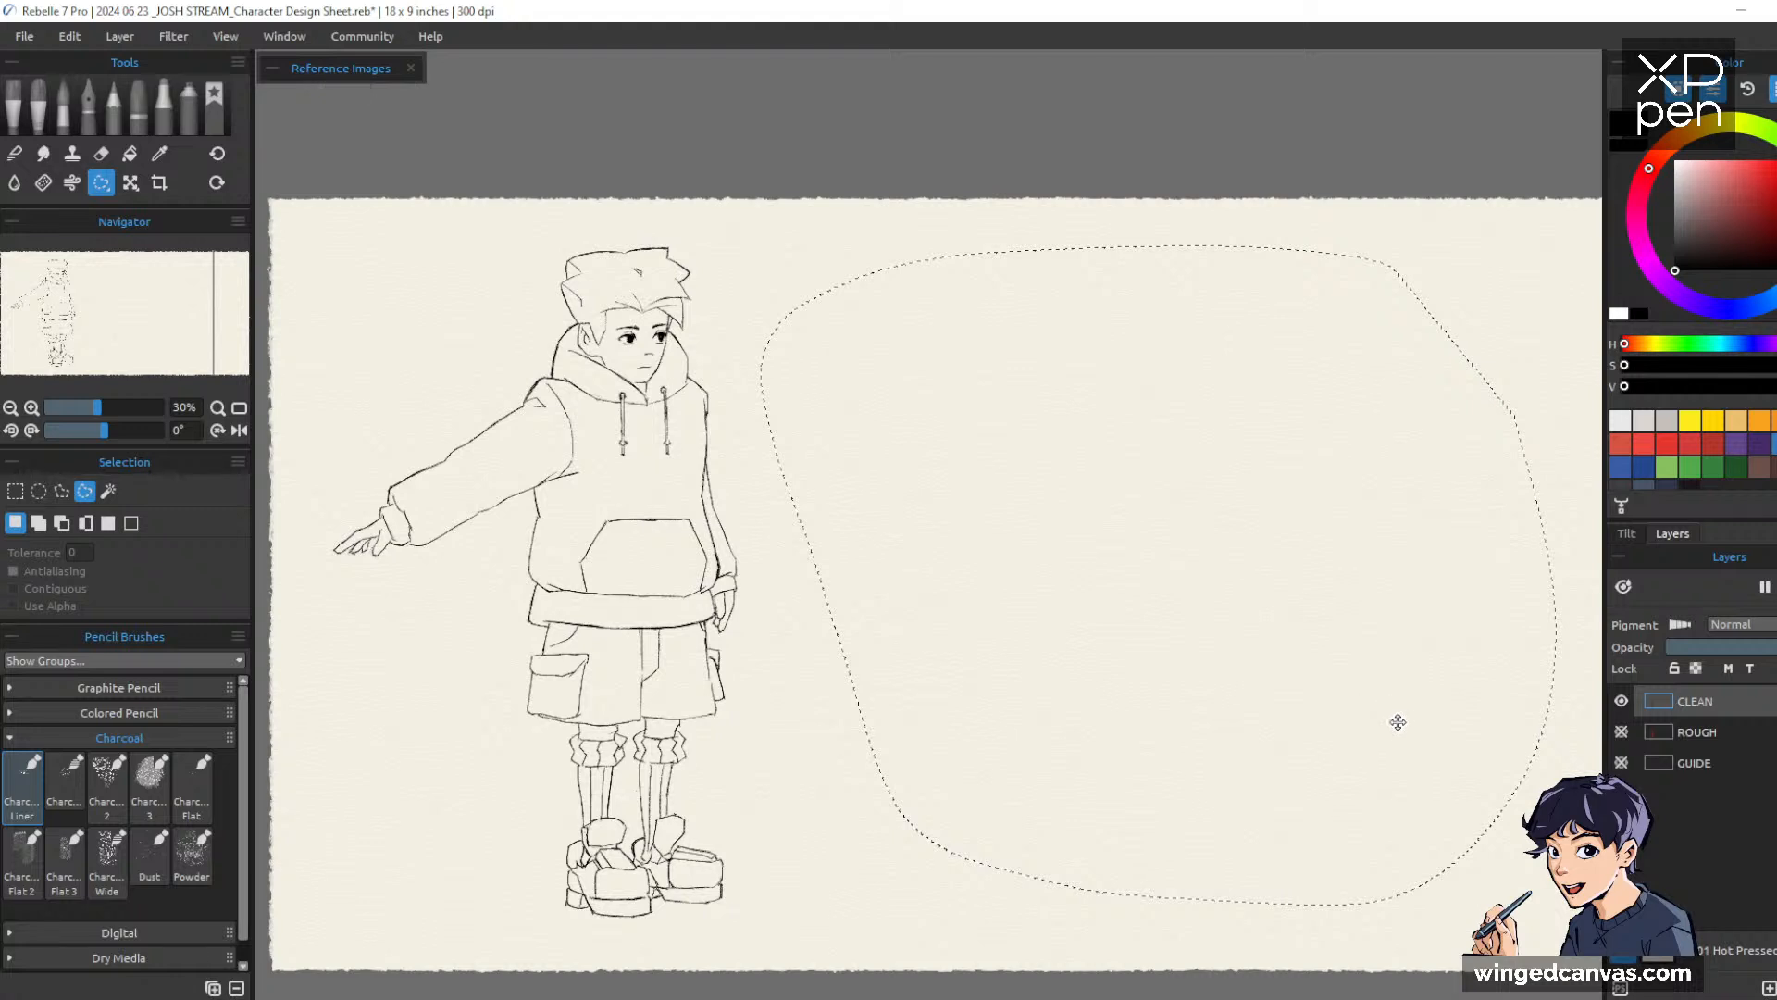
key("ctrl+d")
key("p")
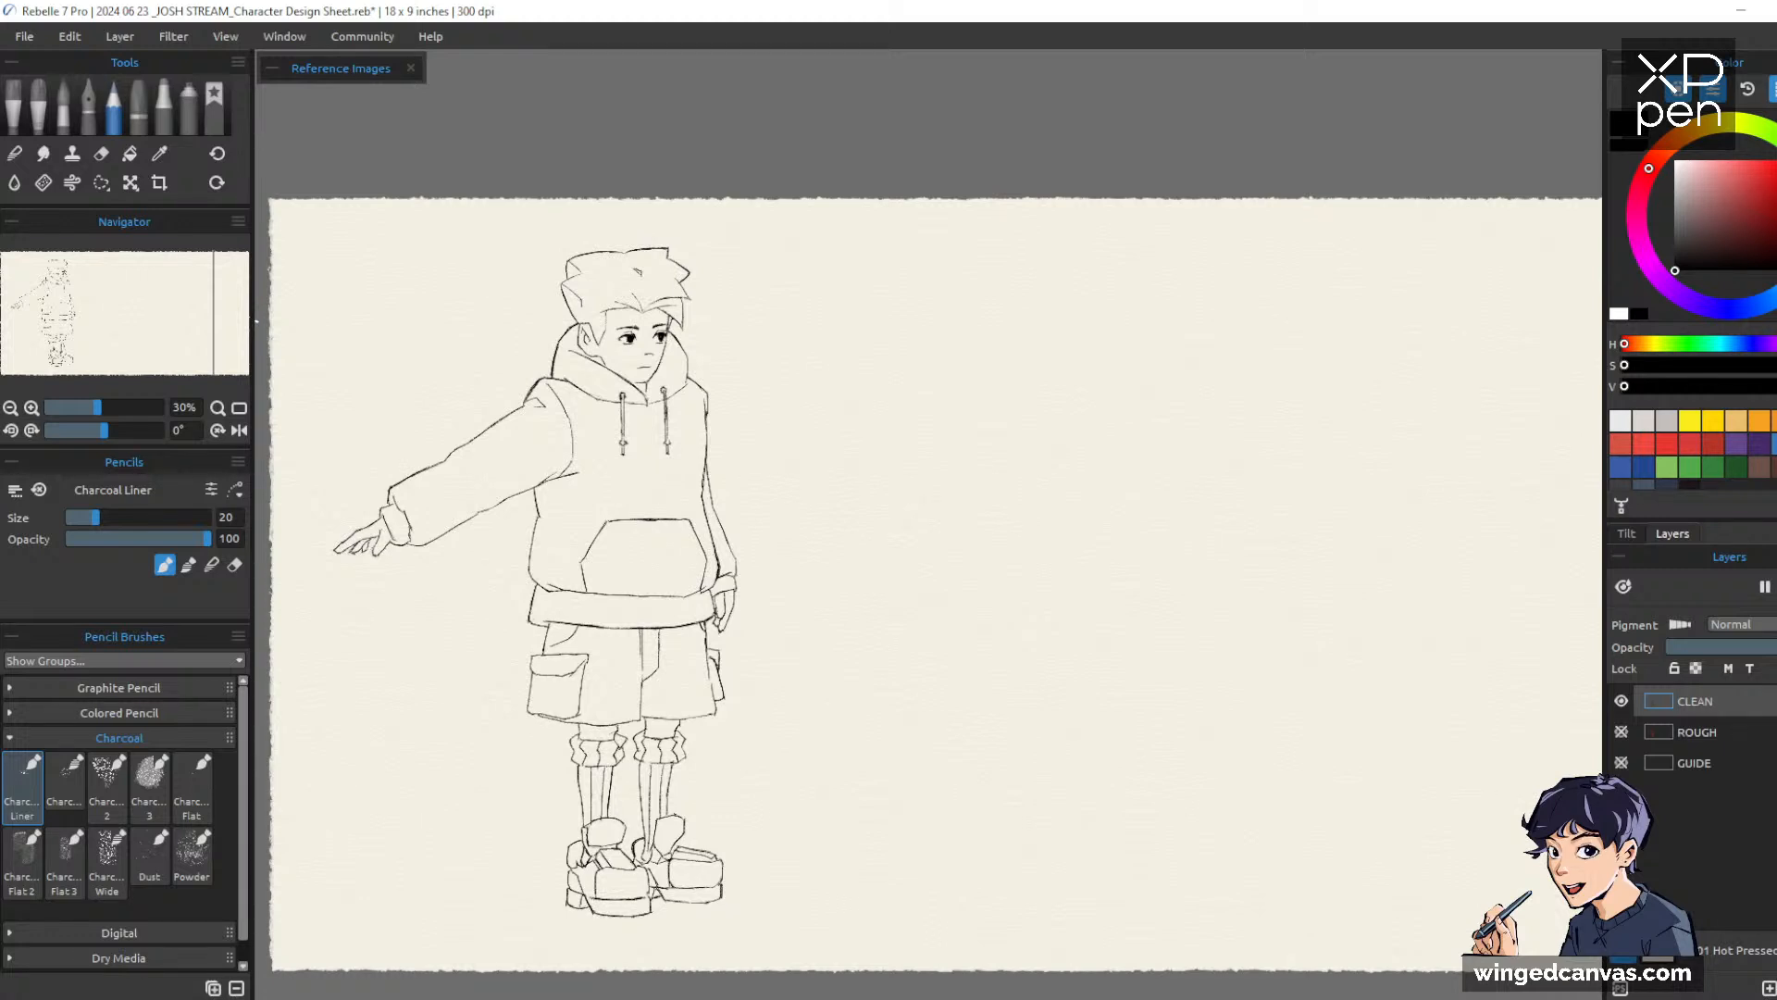
Show the ROUGH layer and make it active, with red as the drawing colour
left_click(1621, 731)
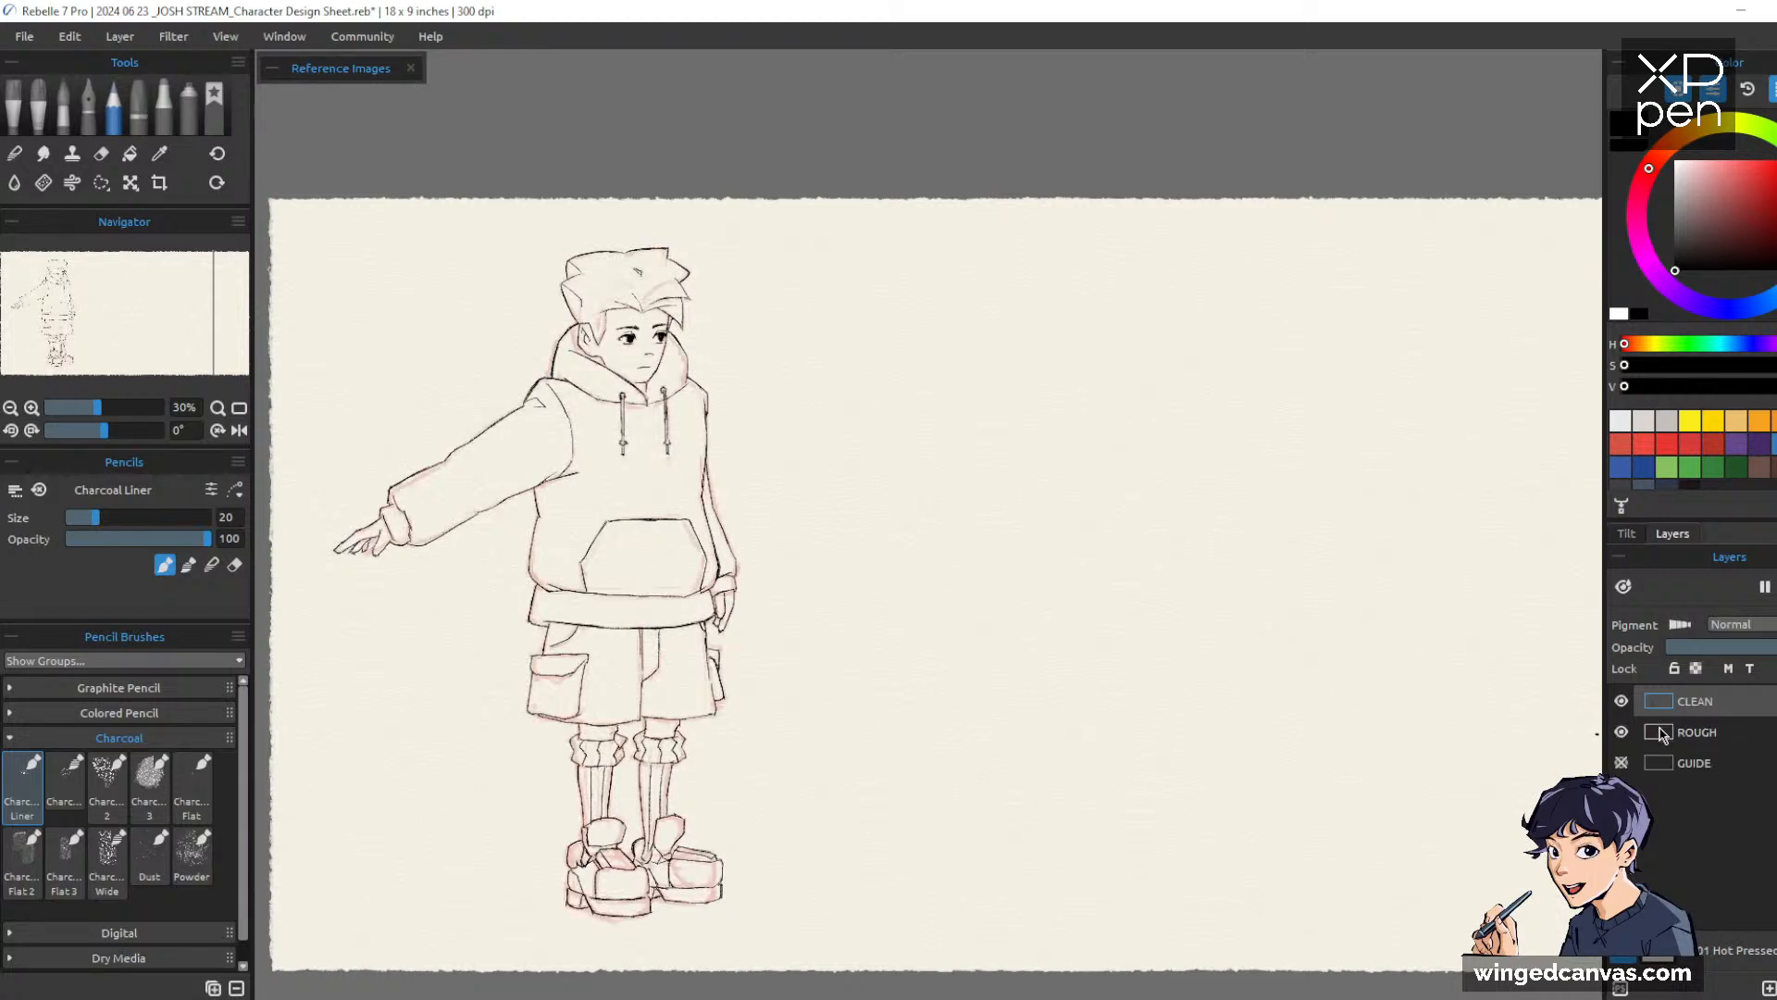
left_click(1694, 731)
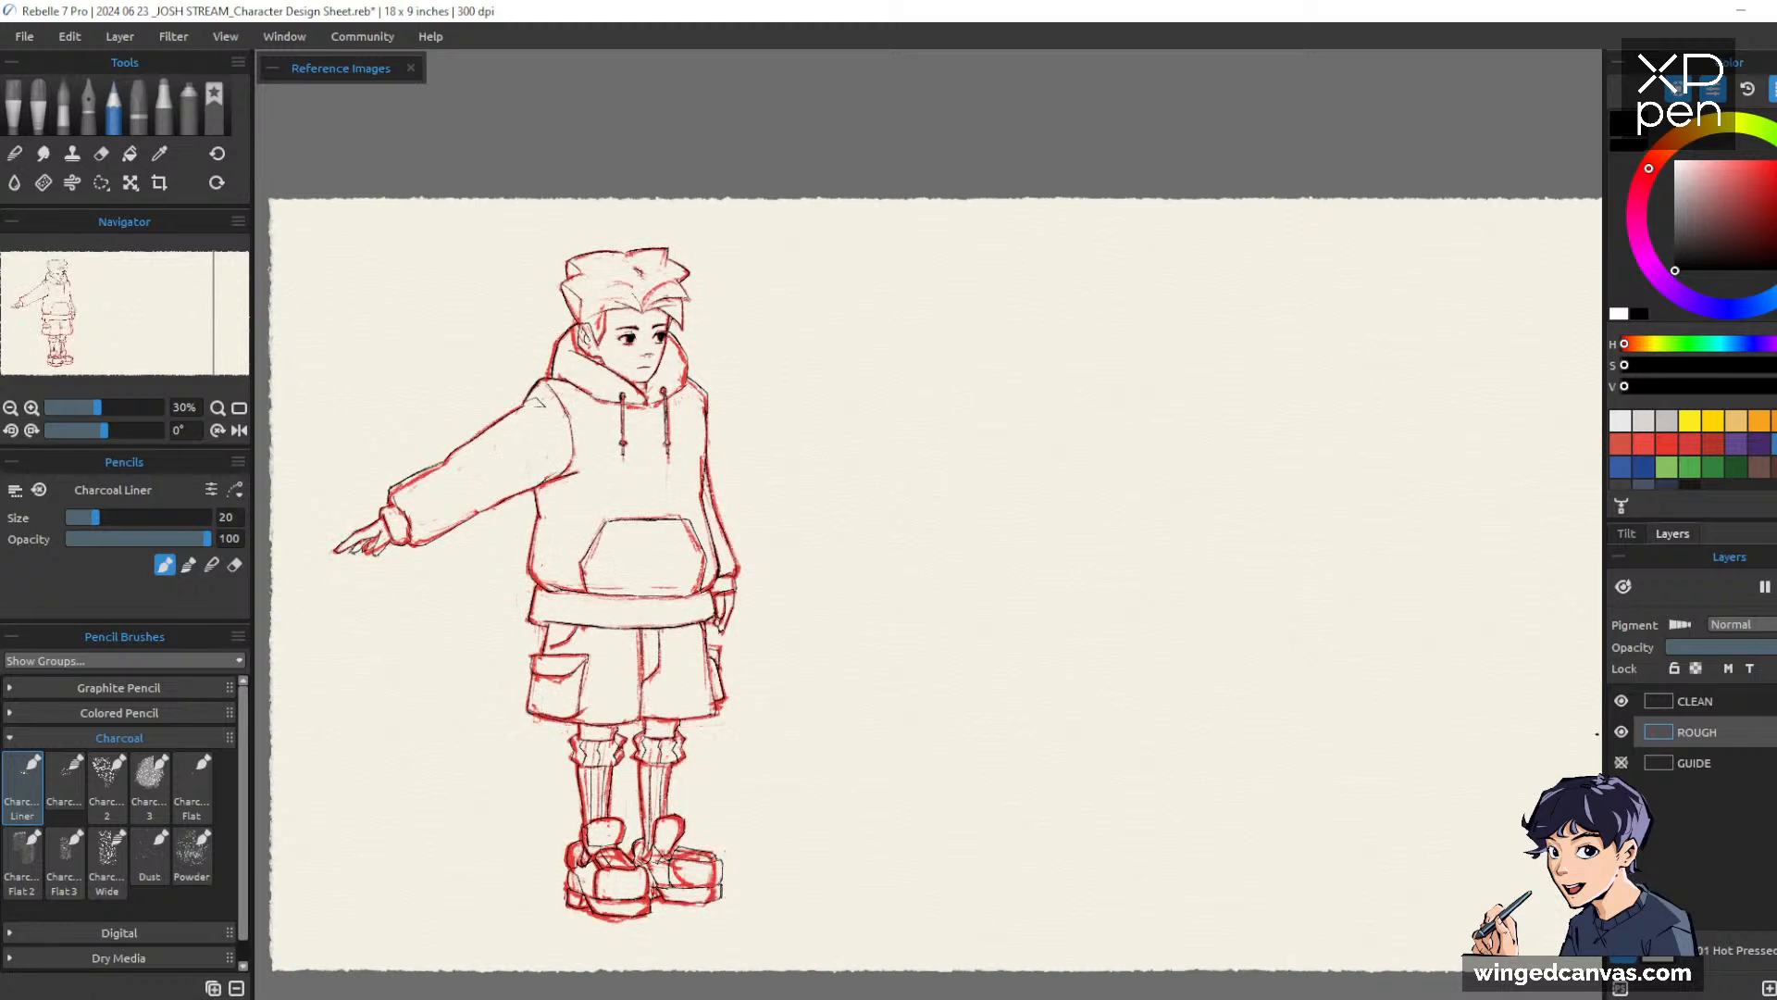
left_click(1665, 445)
left_click_drag(1179, 603, 1300, 574)
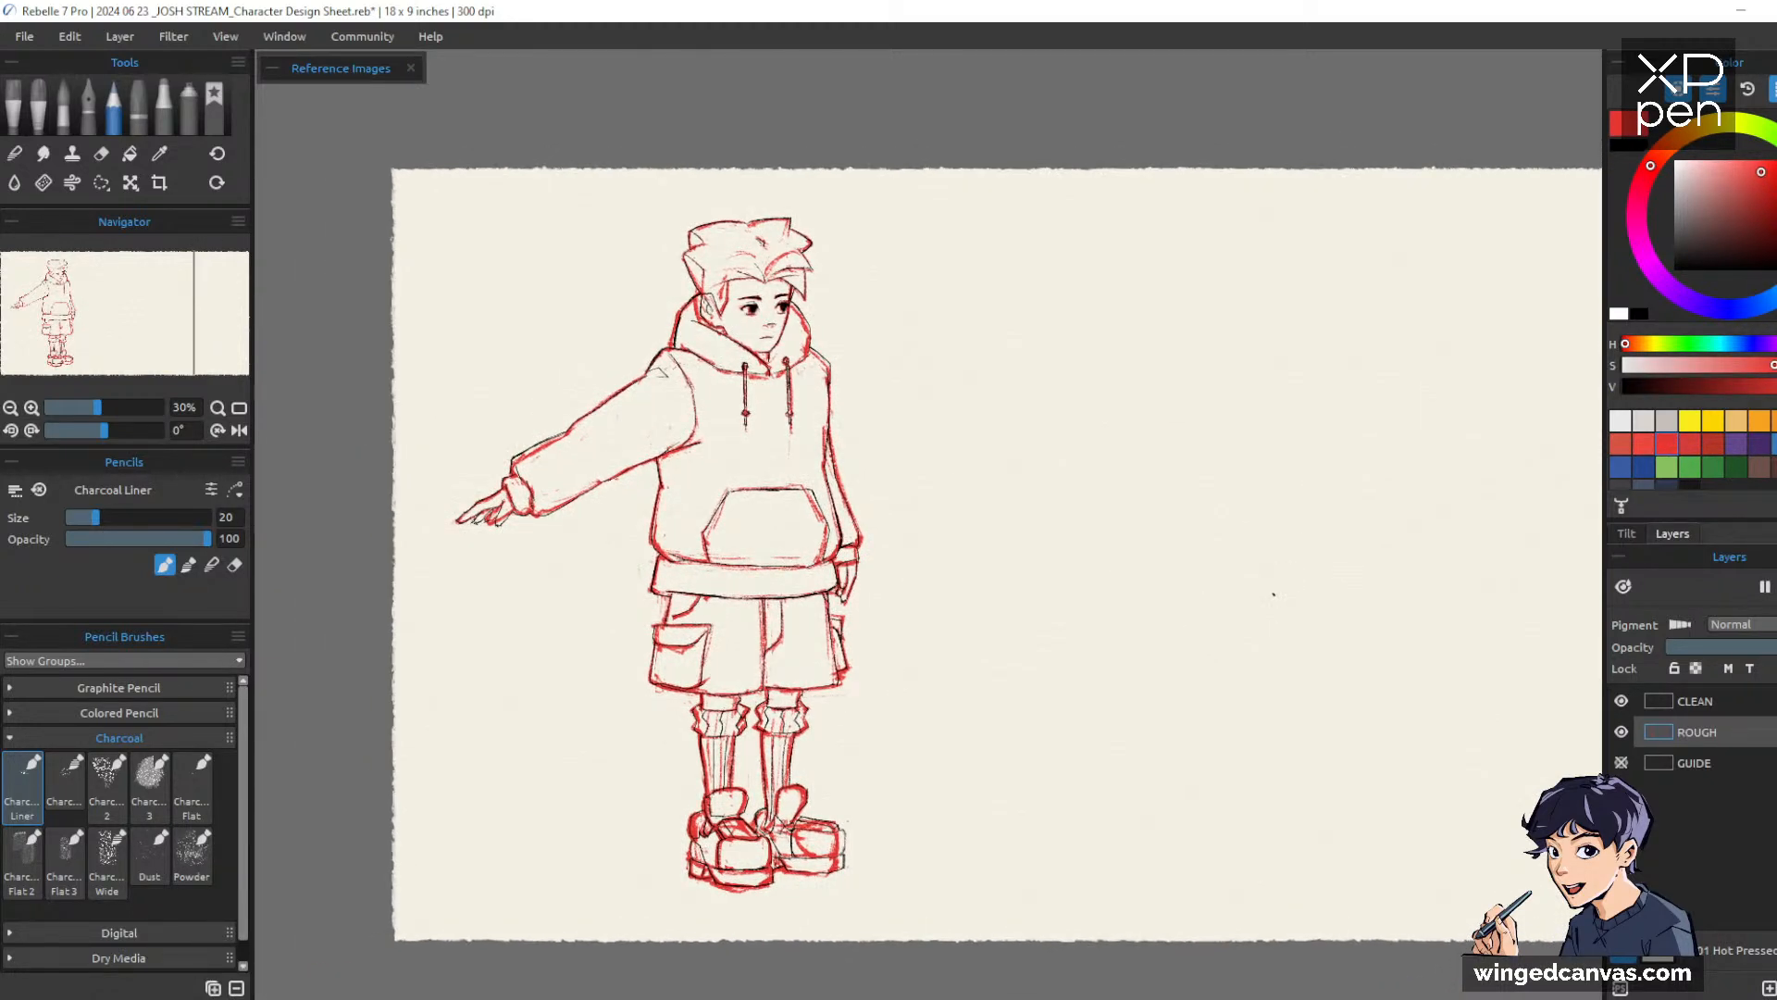
mouse_move(1233, 630)
left_mouse_down()
mouse_move(1106, 618)
mouse_move(1124, 587)
mouse_move(1102, 600)
left_mouse_up()
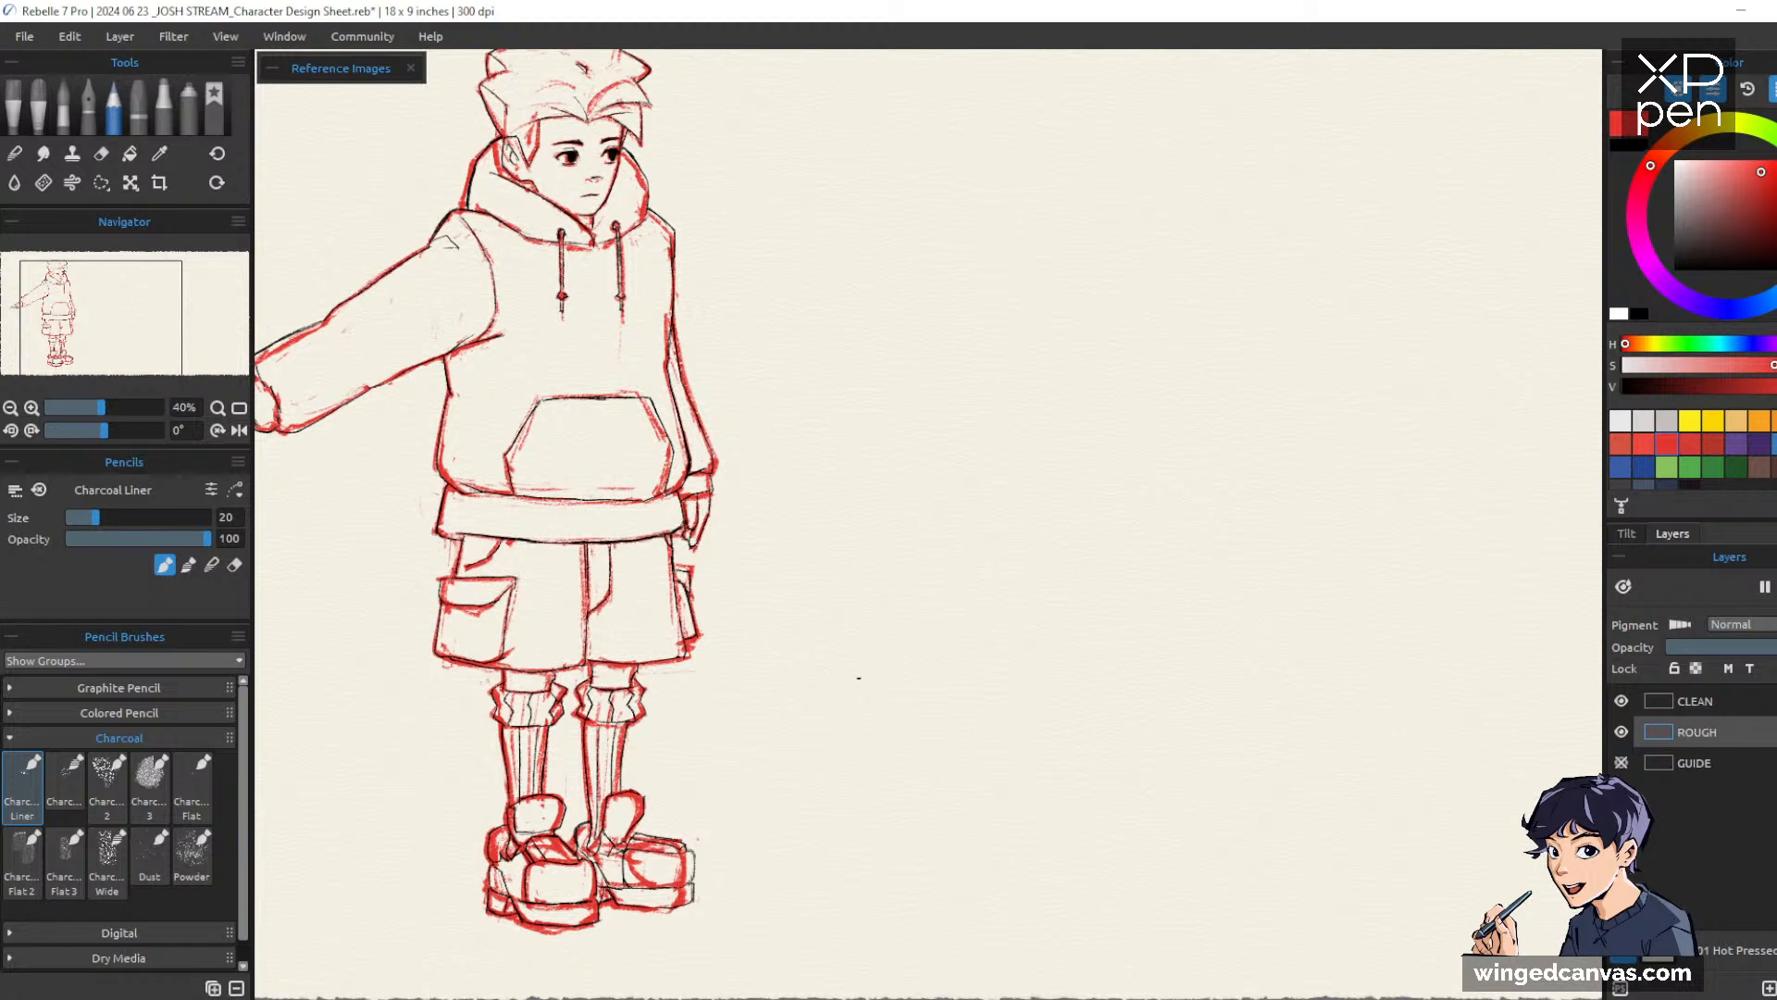
Sketch an upright red rectangle in the empty space beside the character's legs, switching to the Charcoal 2 brush after the first edge
left_click_drag(853, 678, 983, 680)
left_click(106, 785)
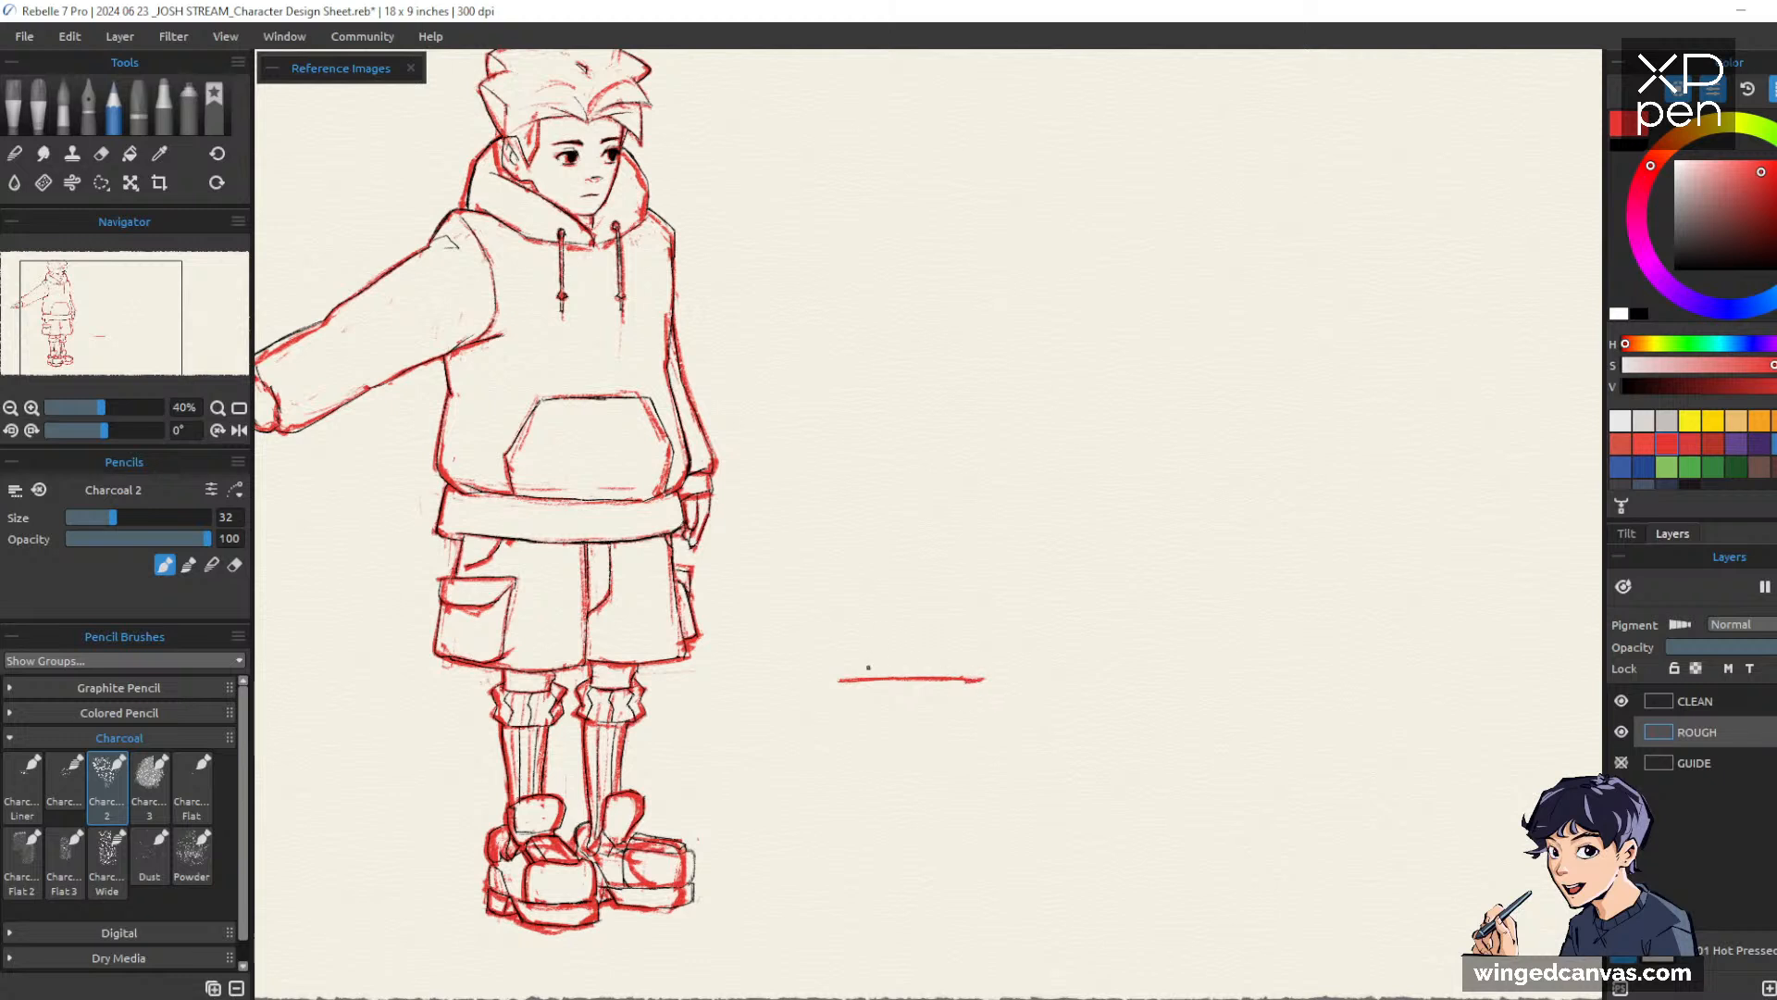
left_click_drag(839, 685, 844, 875)
left_click_drag(954, 685, 962, 878)
left_click_drag(962, 777, 963, 884)
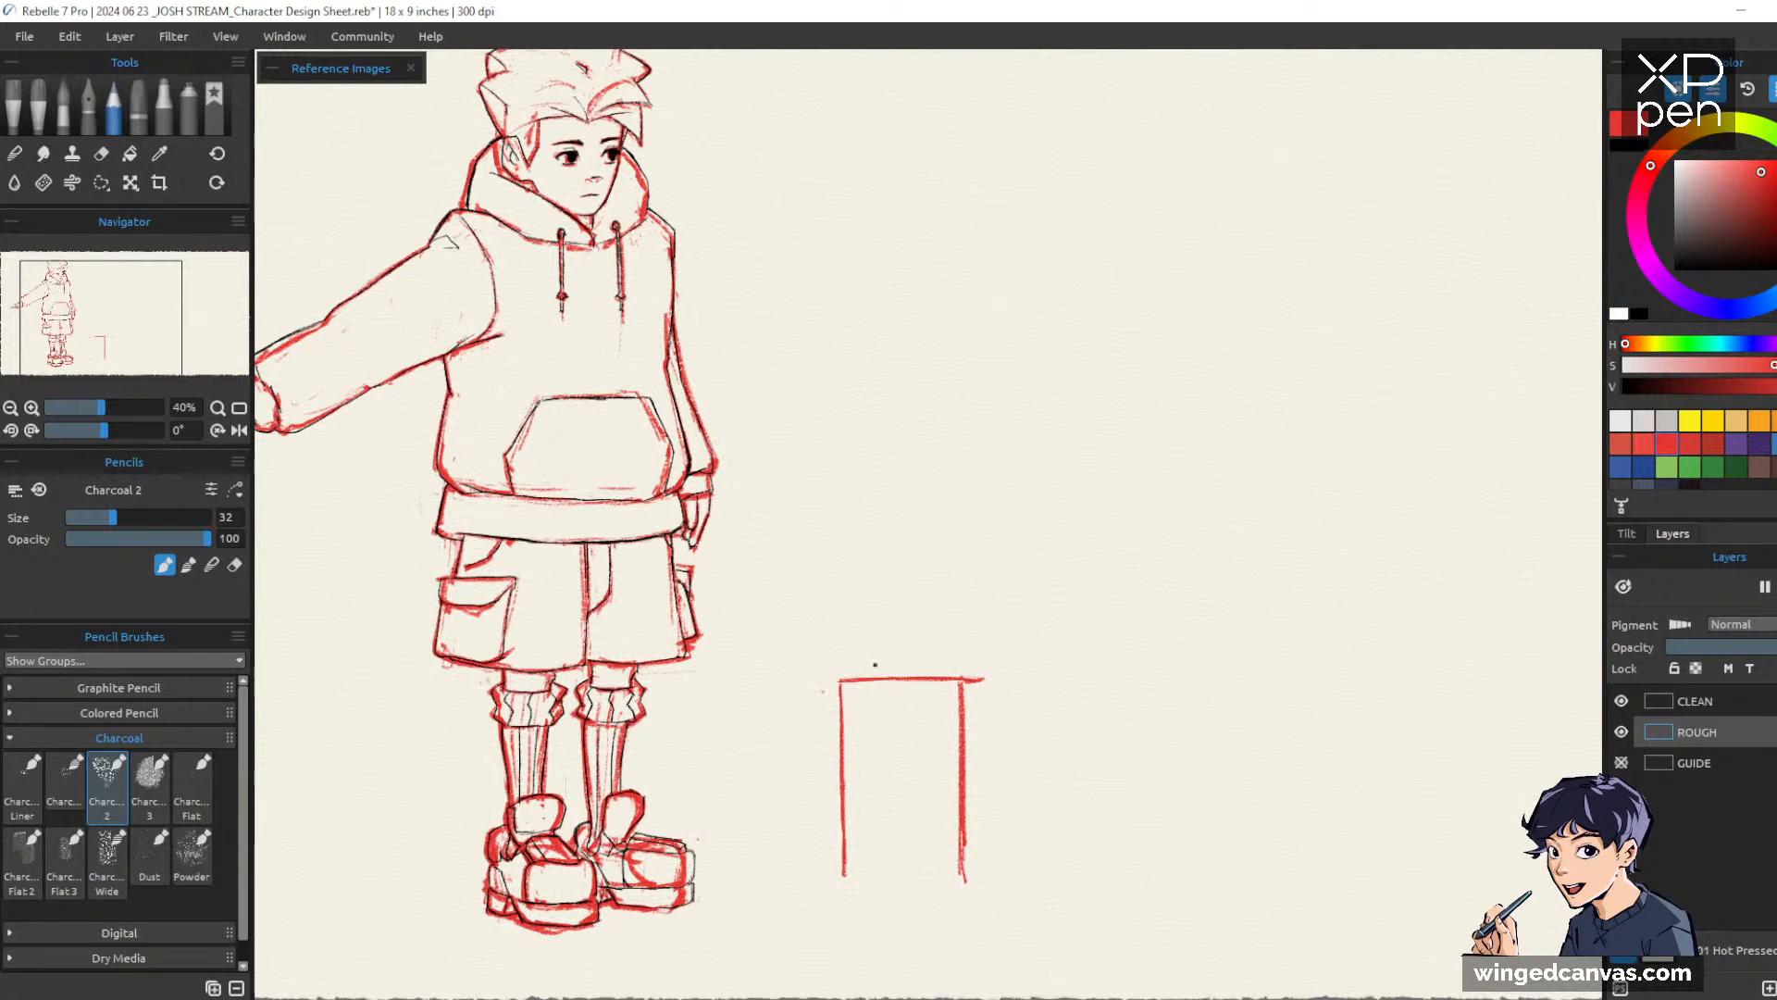
left_click_drag(844, 871, 963, 869)
Add a narrow side face to the rectangle to form a box, and clean up its lower edge and upper corner
mouse_move(963, 680)
left_mouse_down()
mouse_move(998, 692)
mouse_move(1001, 867)
left_mouse_up()
key("e")
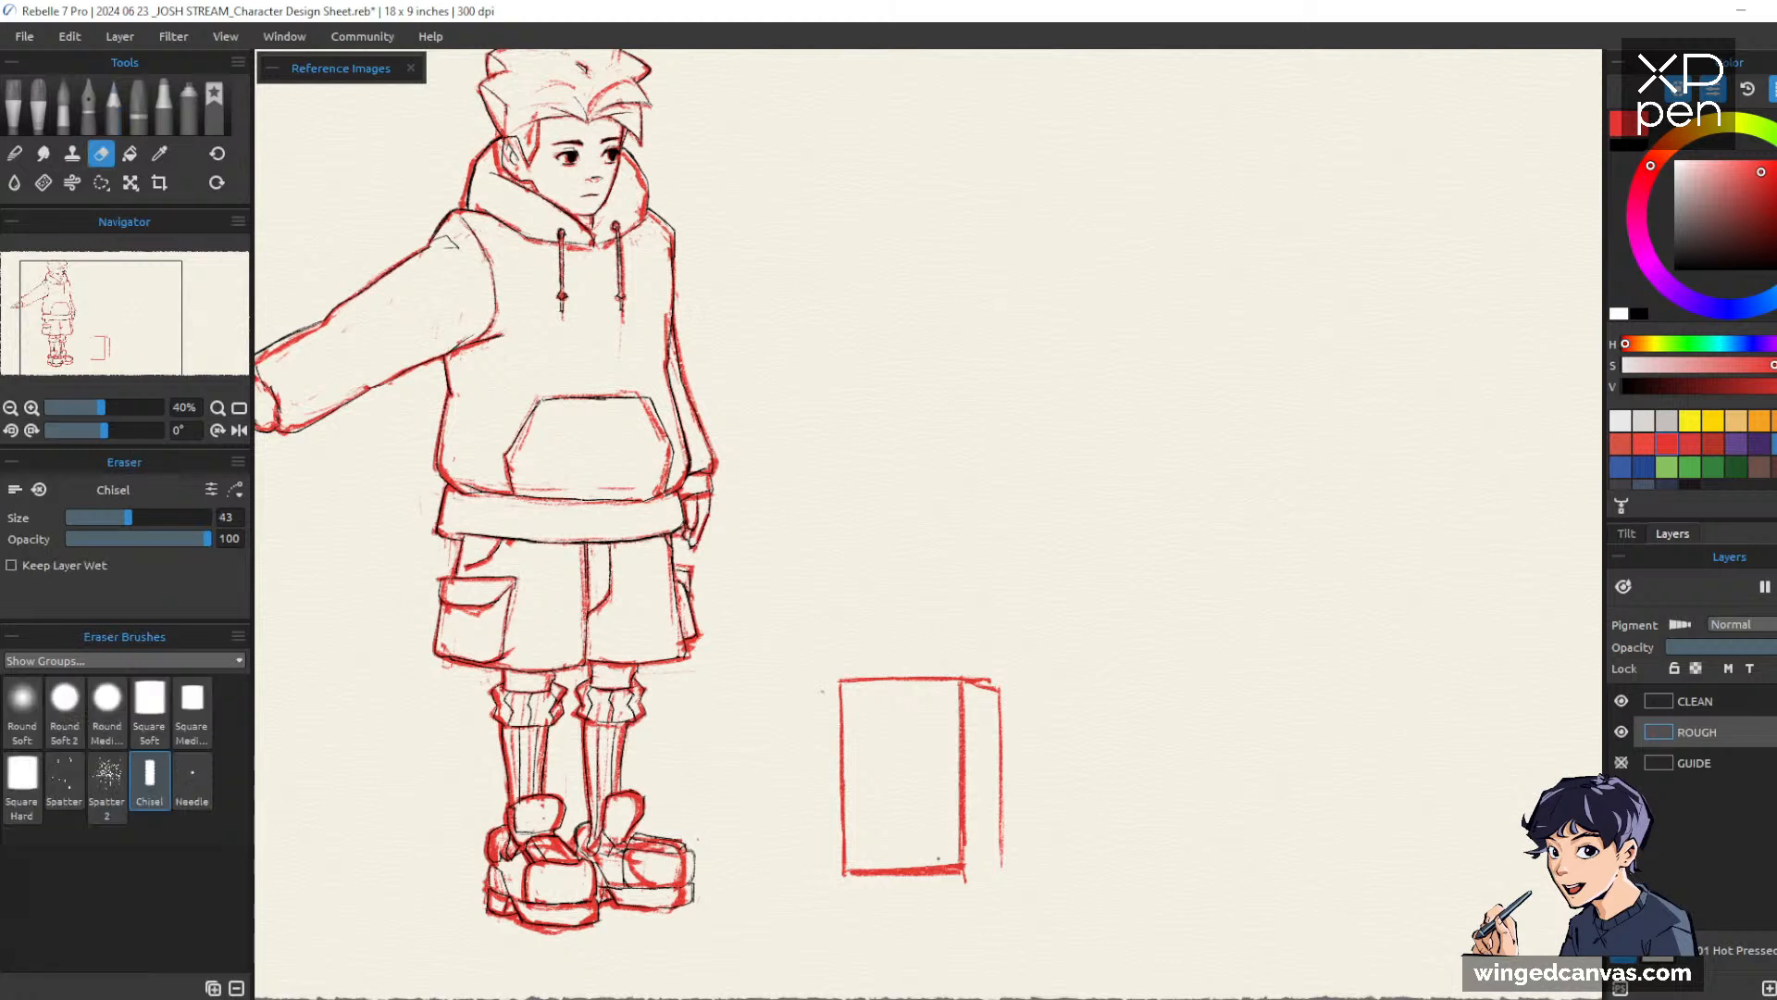
key("b")
left_click_drag(949, 866, 1000, 867)
key("e")
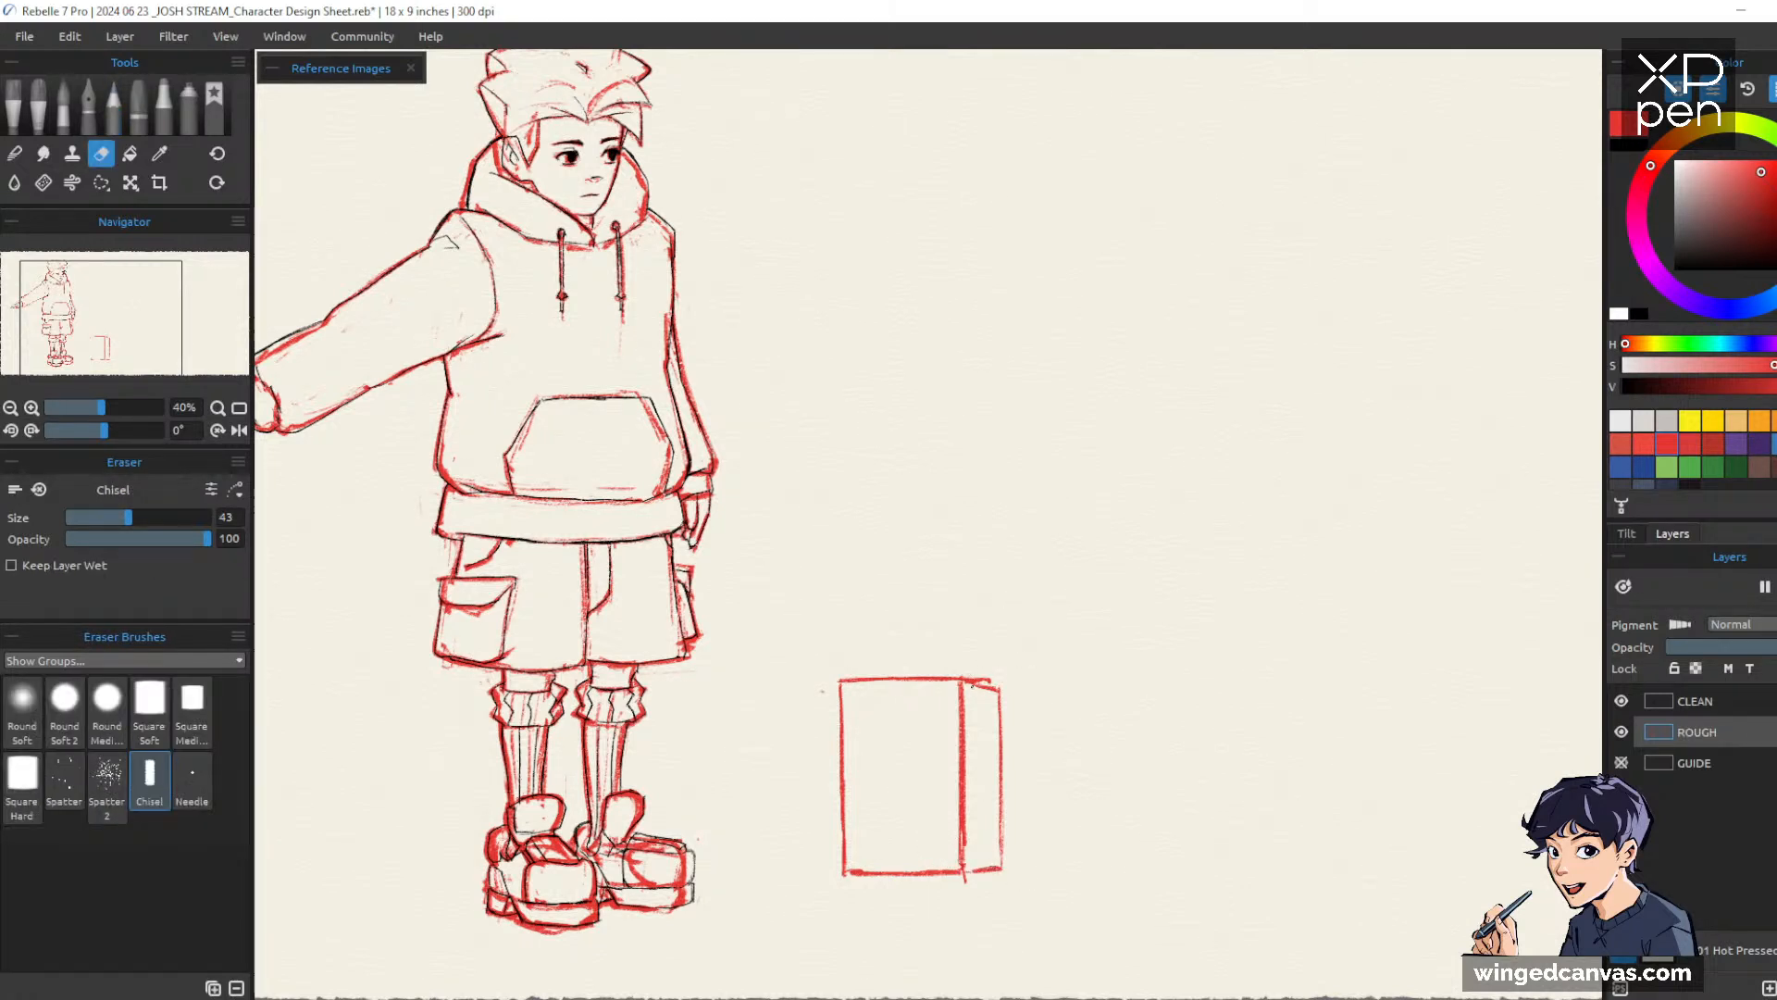
key("b")
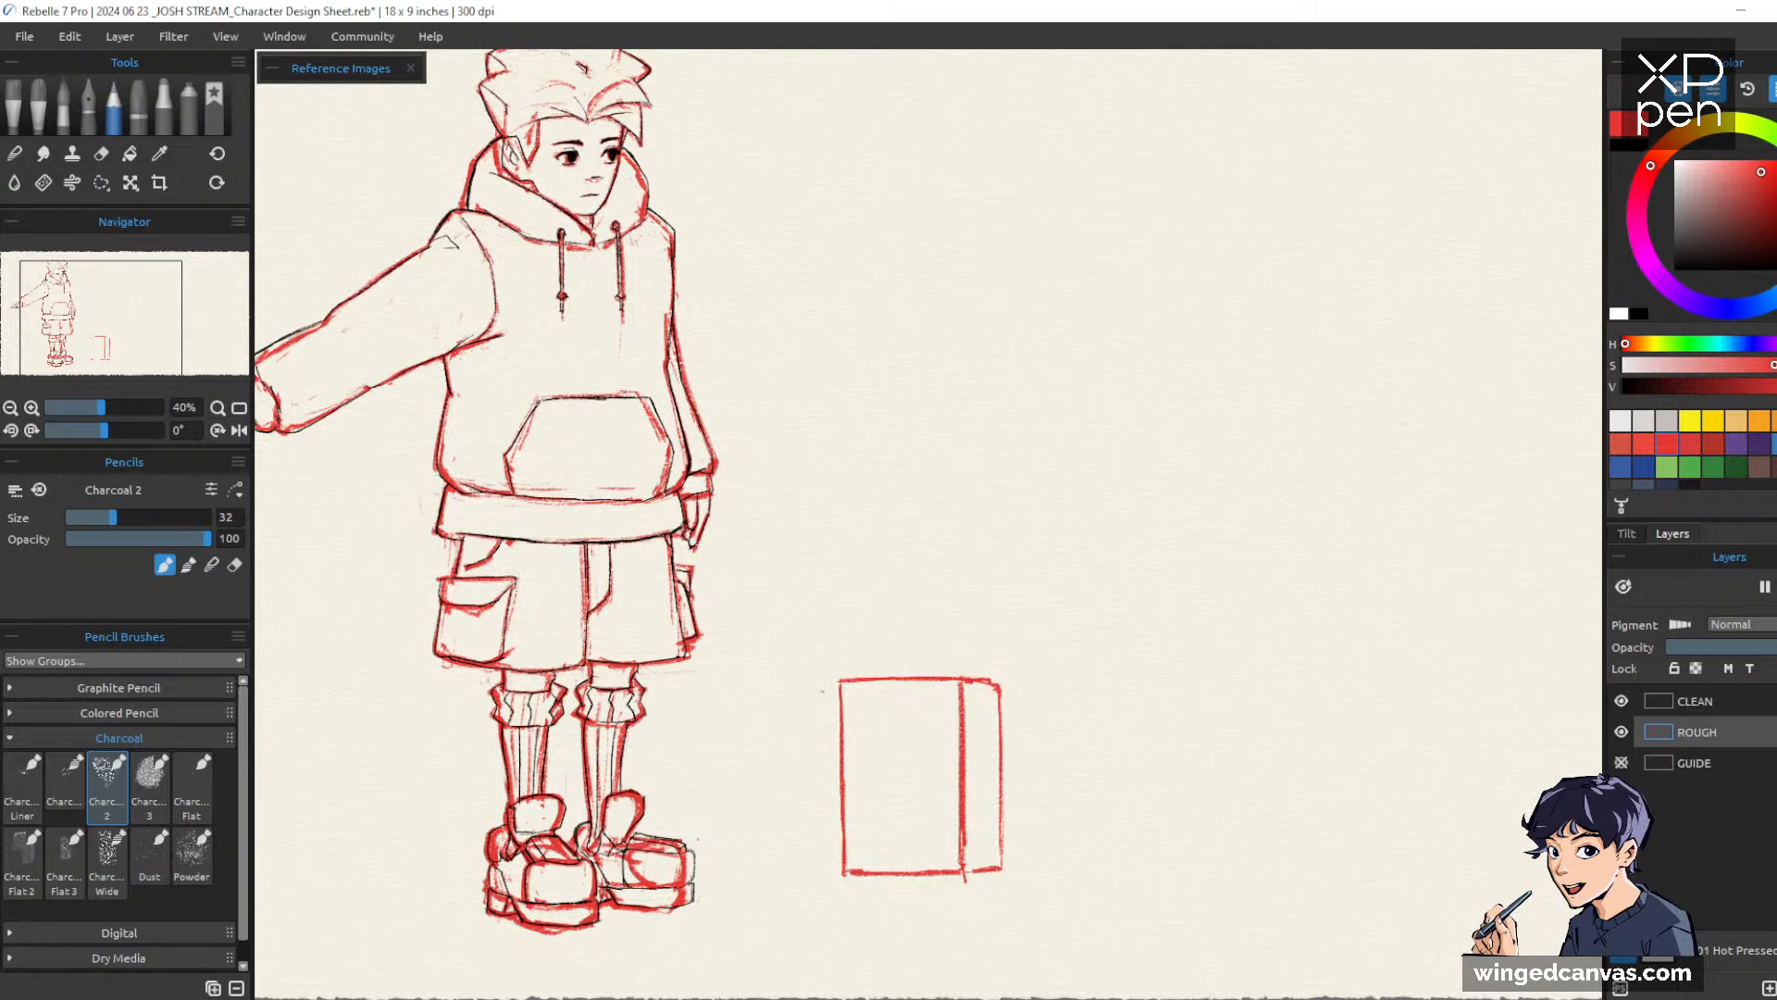
Draw a circle in the middle of the box's front face and tidy its outline
mouse_move(891, 723)
left_mouse_down()
mouse_move(866, 782)
mouse_move(919, 803)
mouse_move(937, 777)
mouse_move(921, 734)
mouse_move(887, 724)
mouse_move(864, 797)
left_mouse_up()
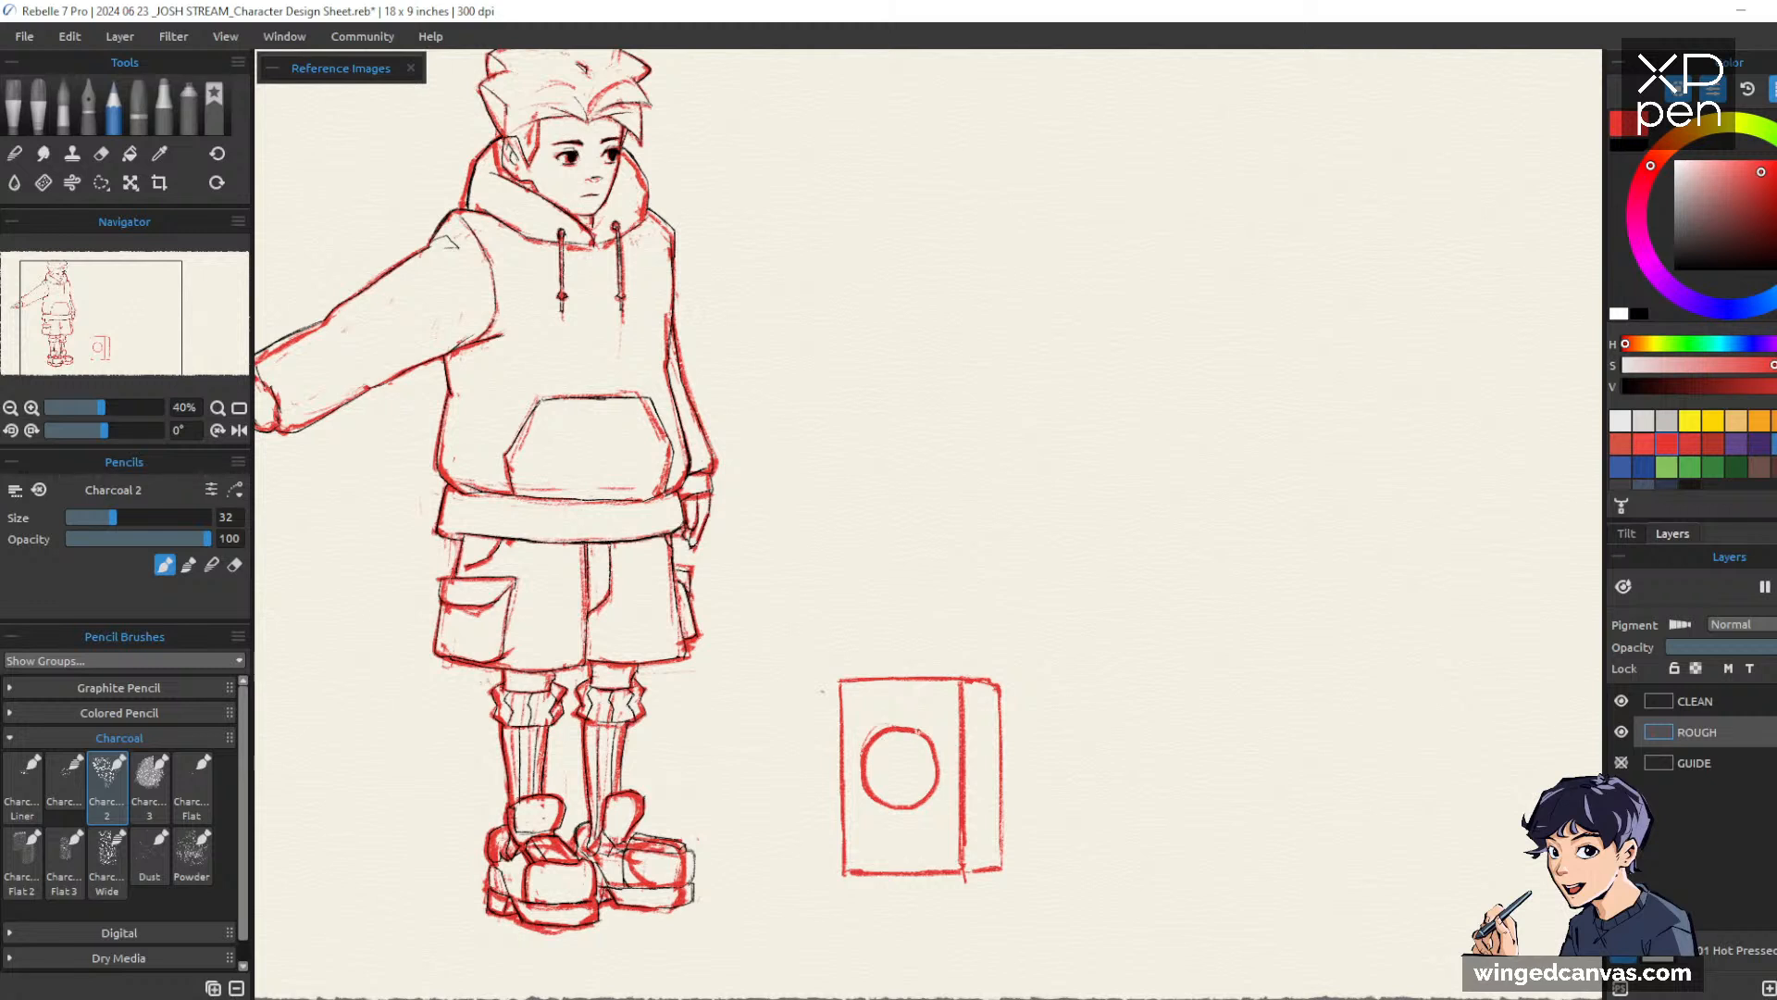
left_click_drag(914, 729, 937, 763)
key("e")
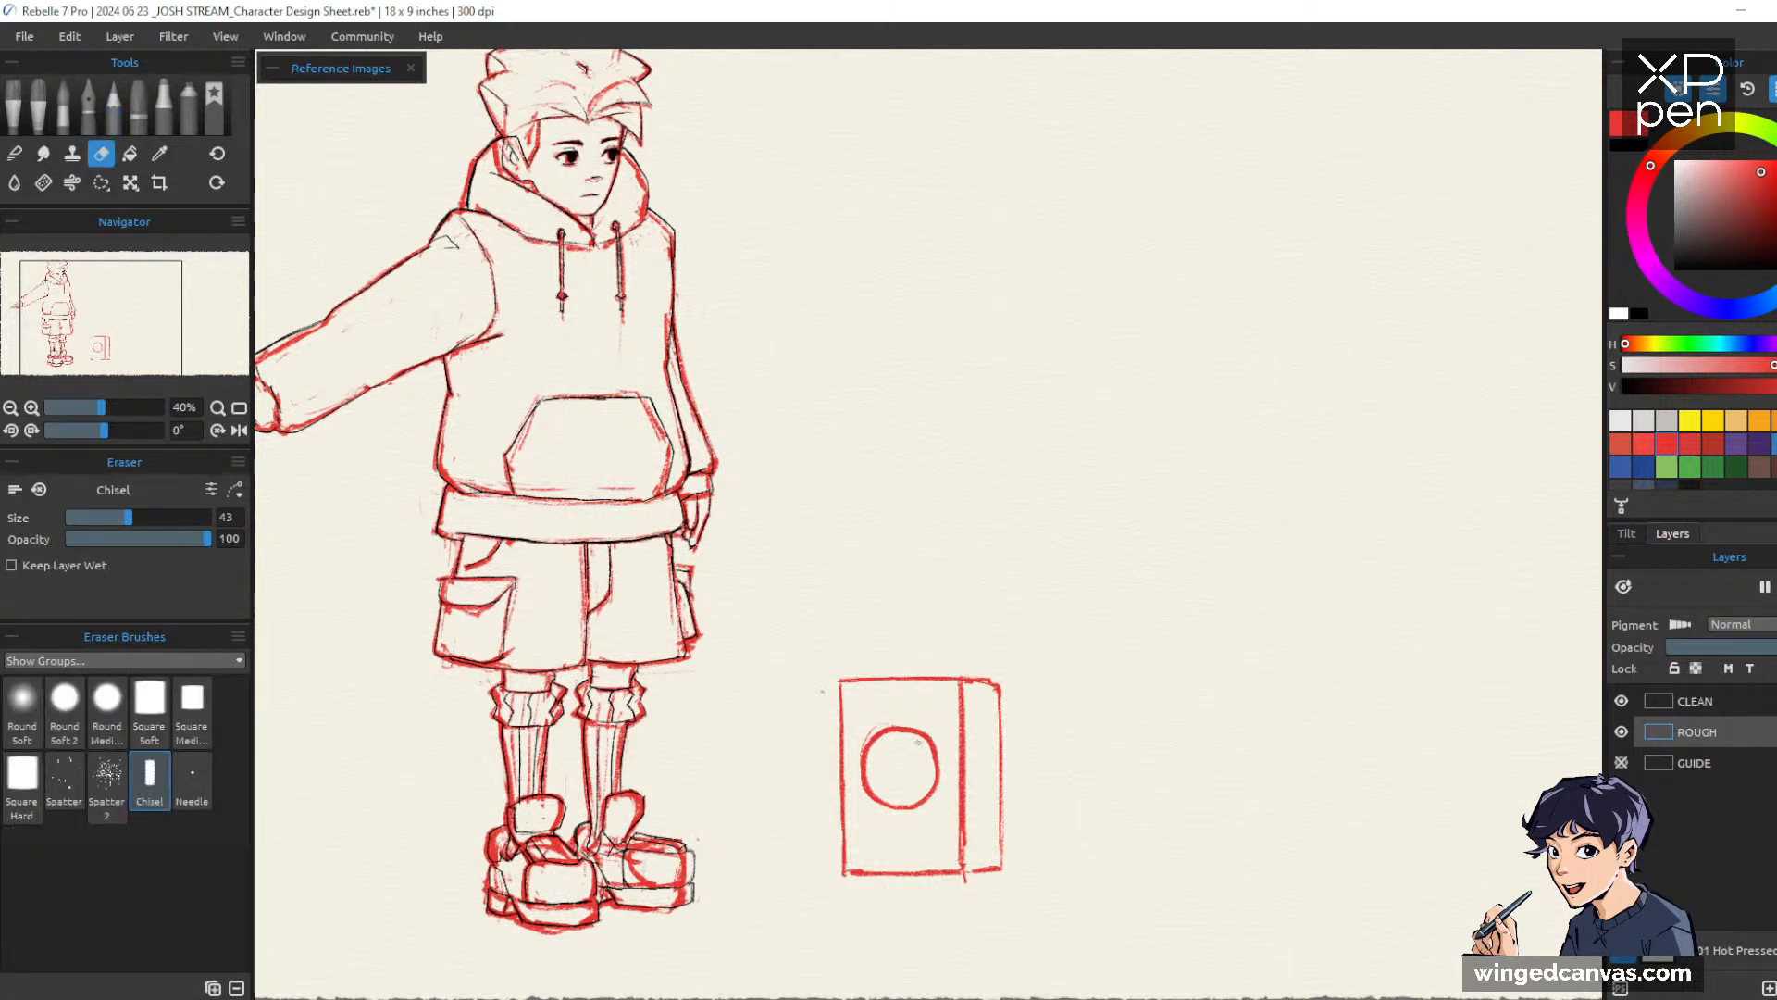
key("p")
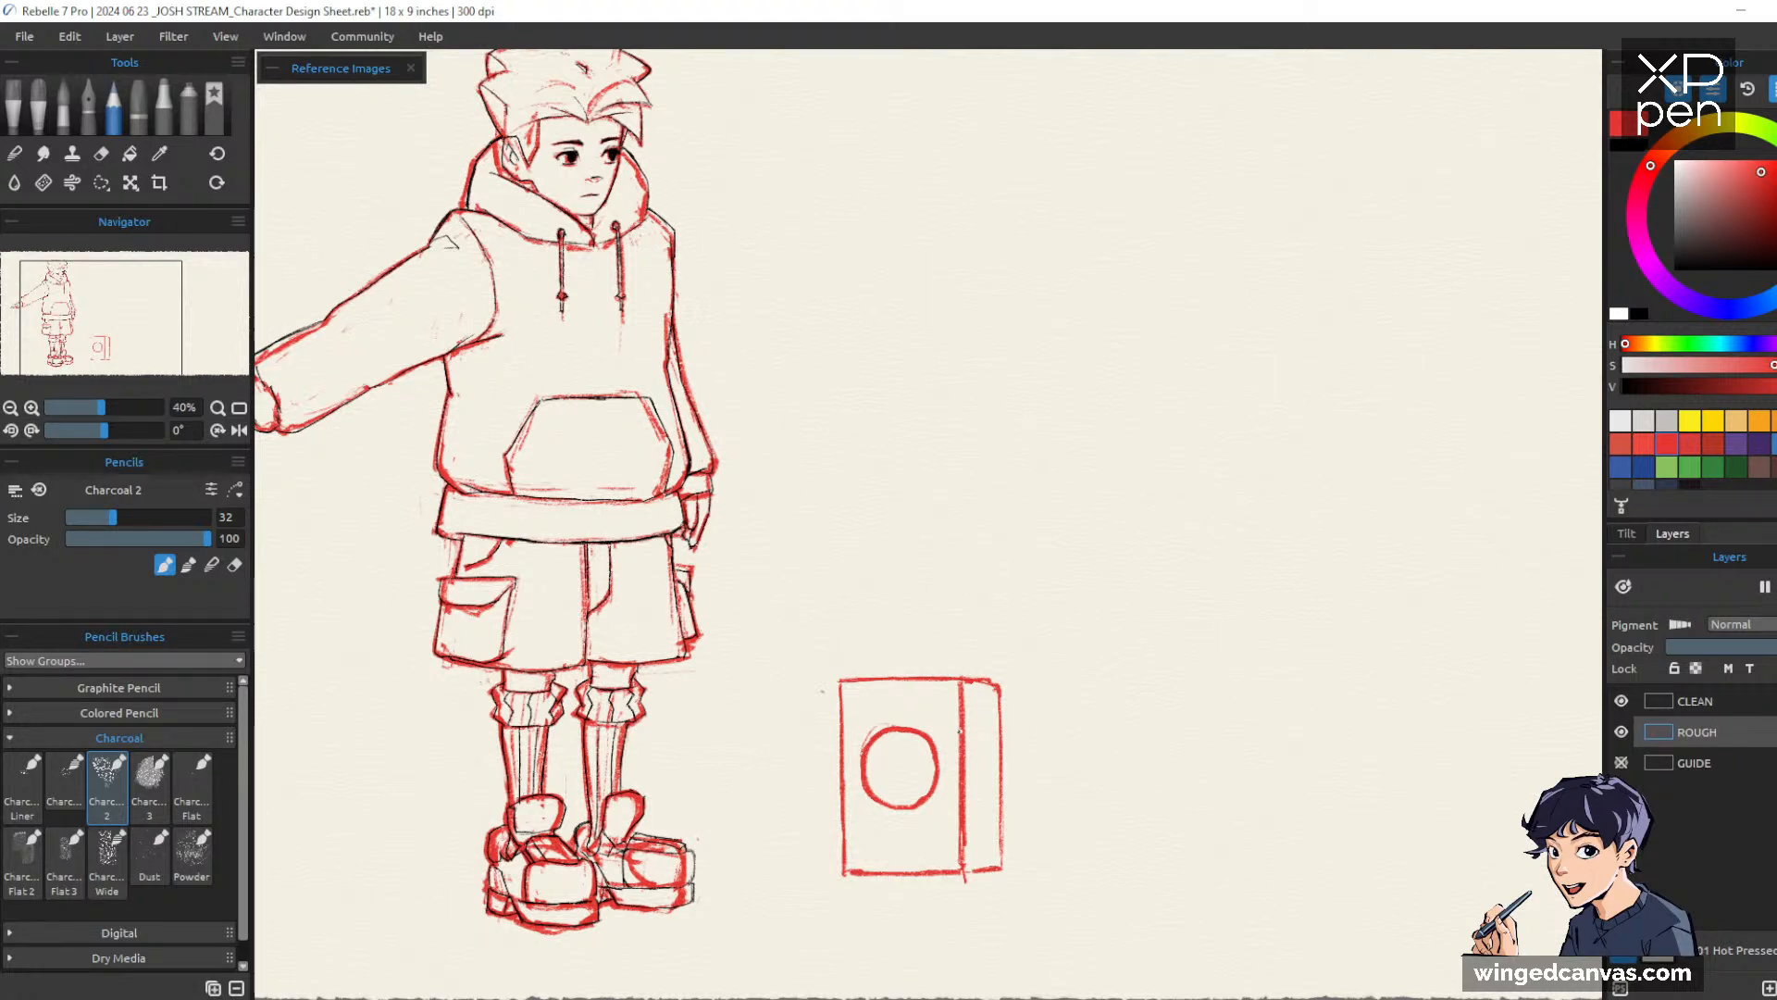
Draw two diagonal lines from the bottom of the circle to the front face's lower corners and thin them with the eraser
left_click_drag(1087, 539, 1201, 506)
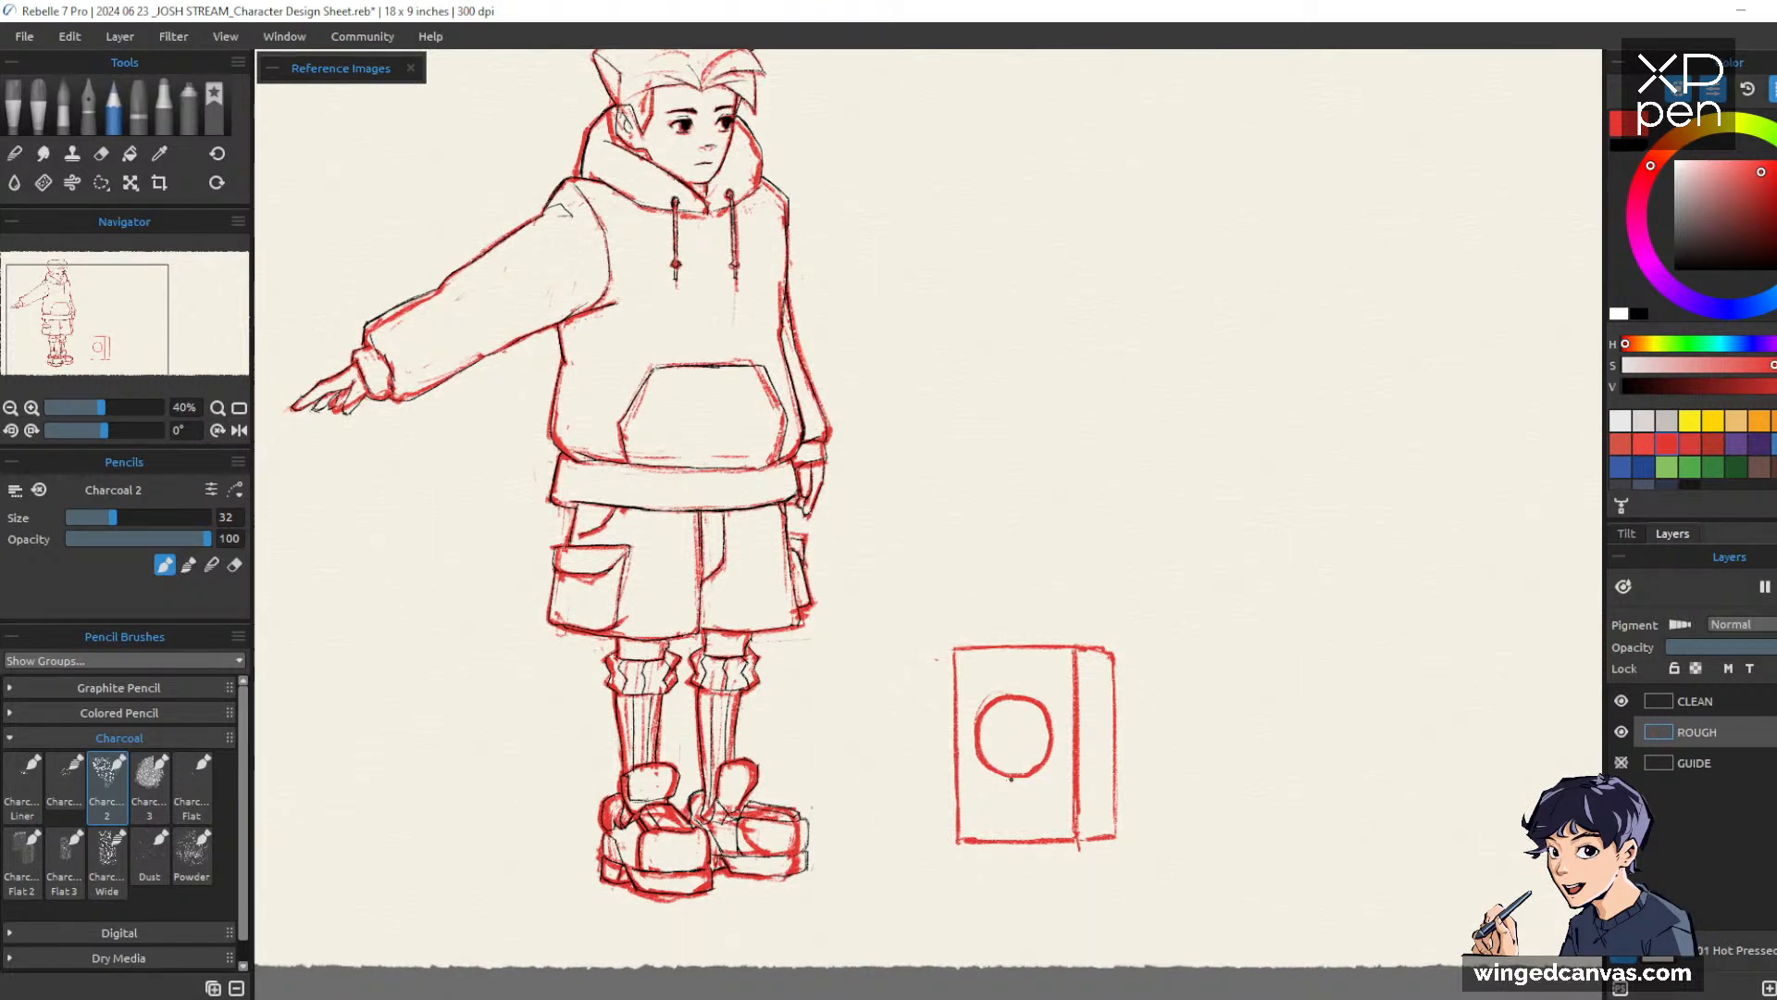
left_click_drag(1016, 777, 962, 839)
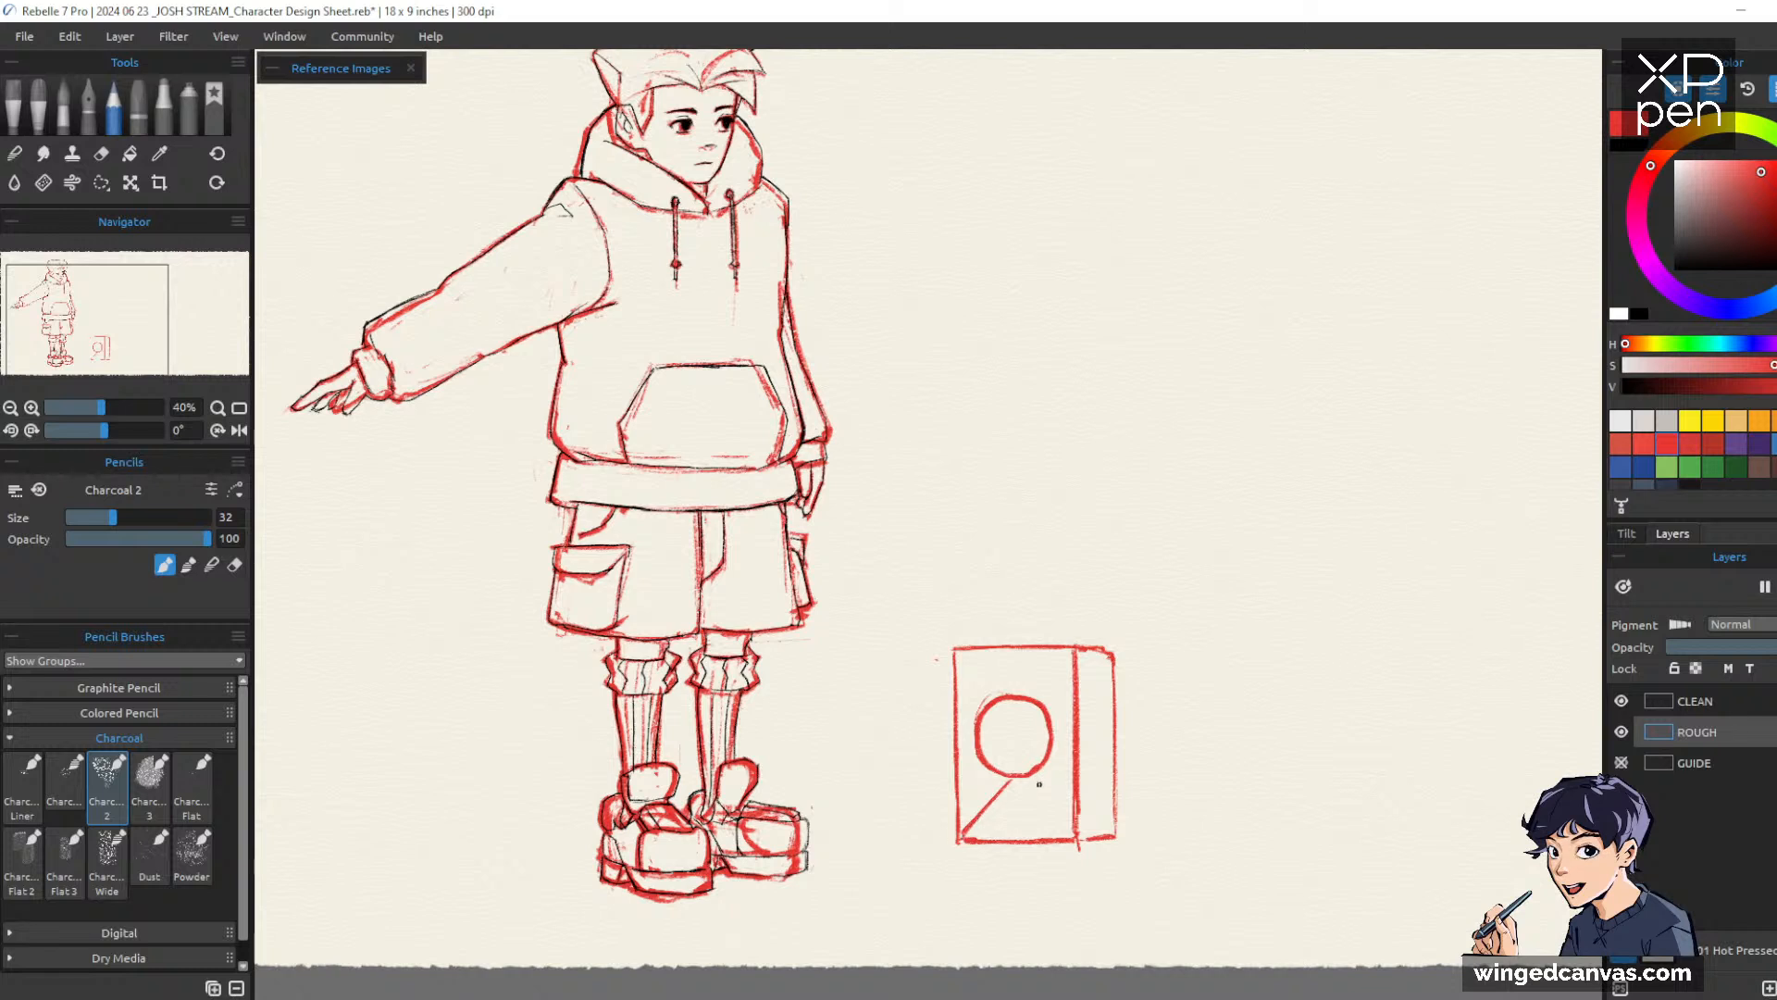
left_click_drag(1015, 776, 1072, 839)
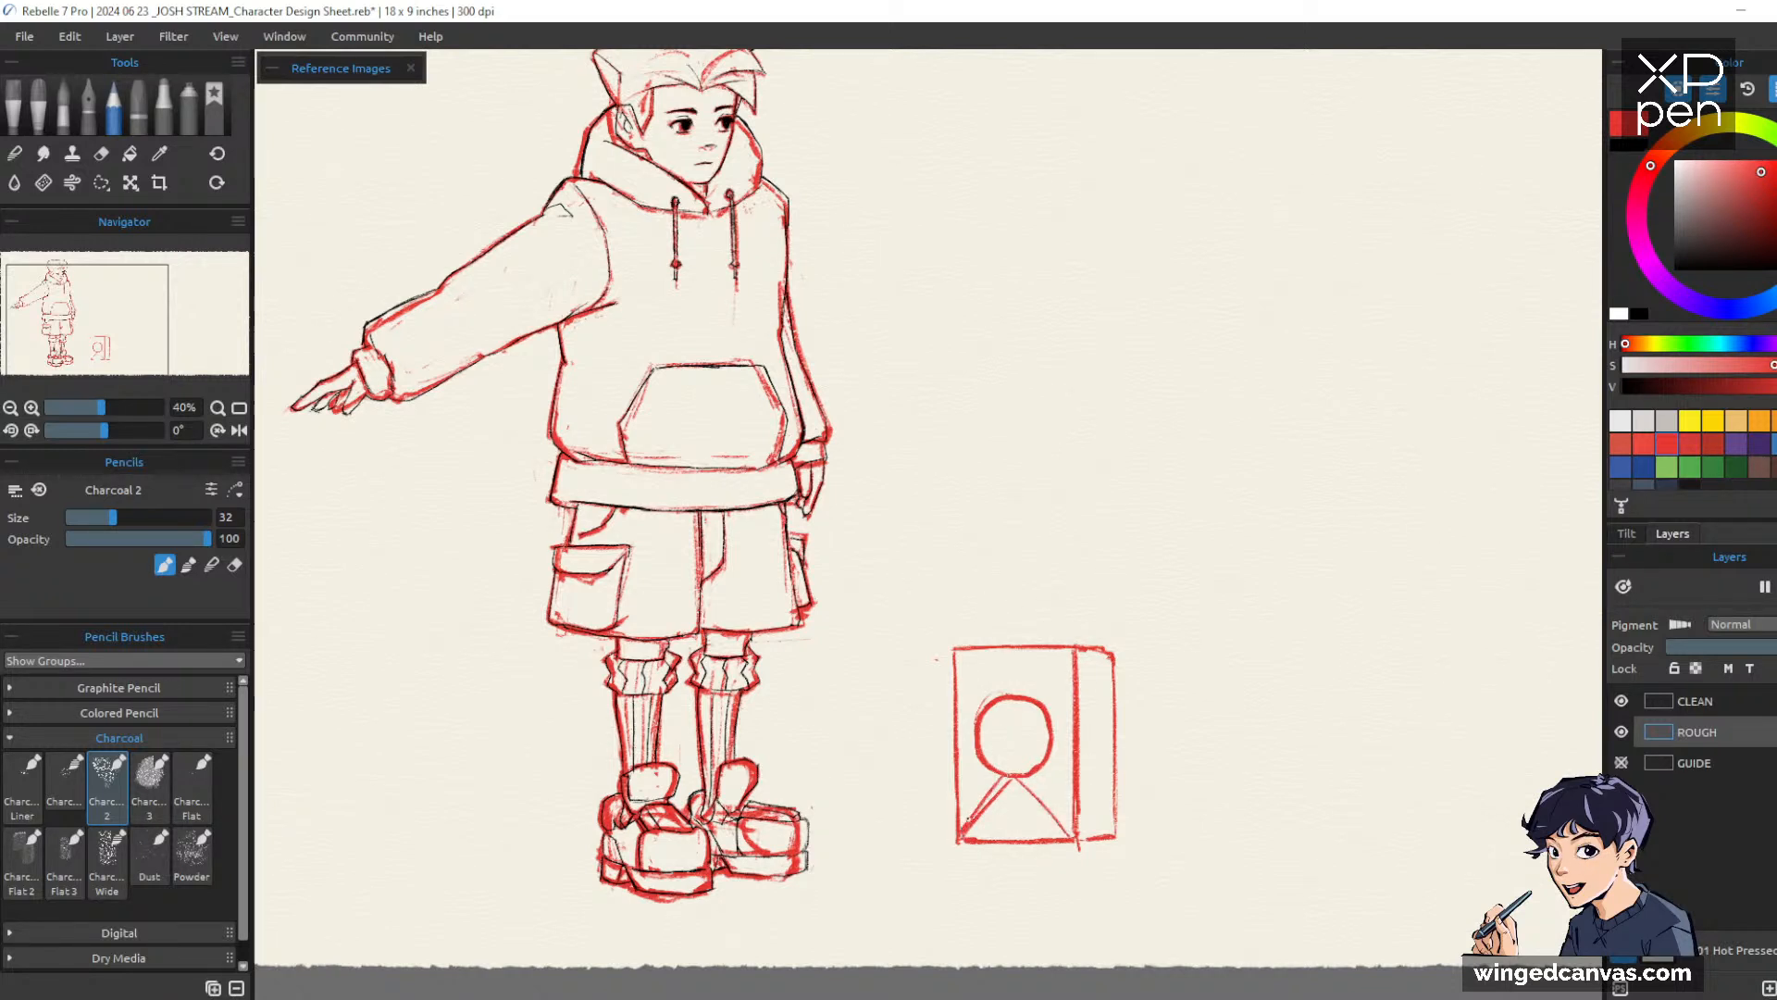
key("e")
key("e")
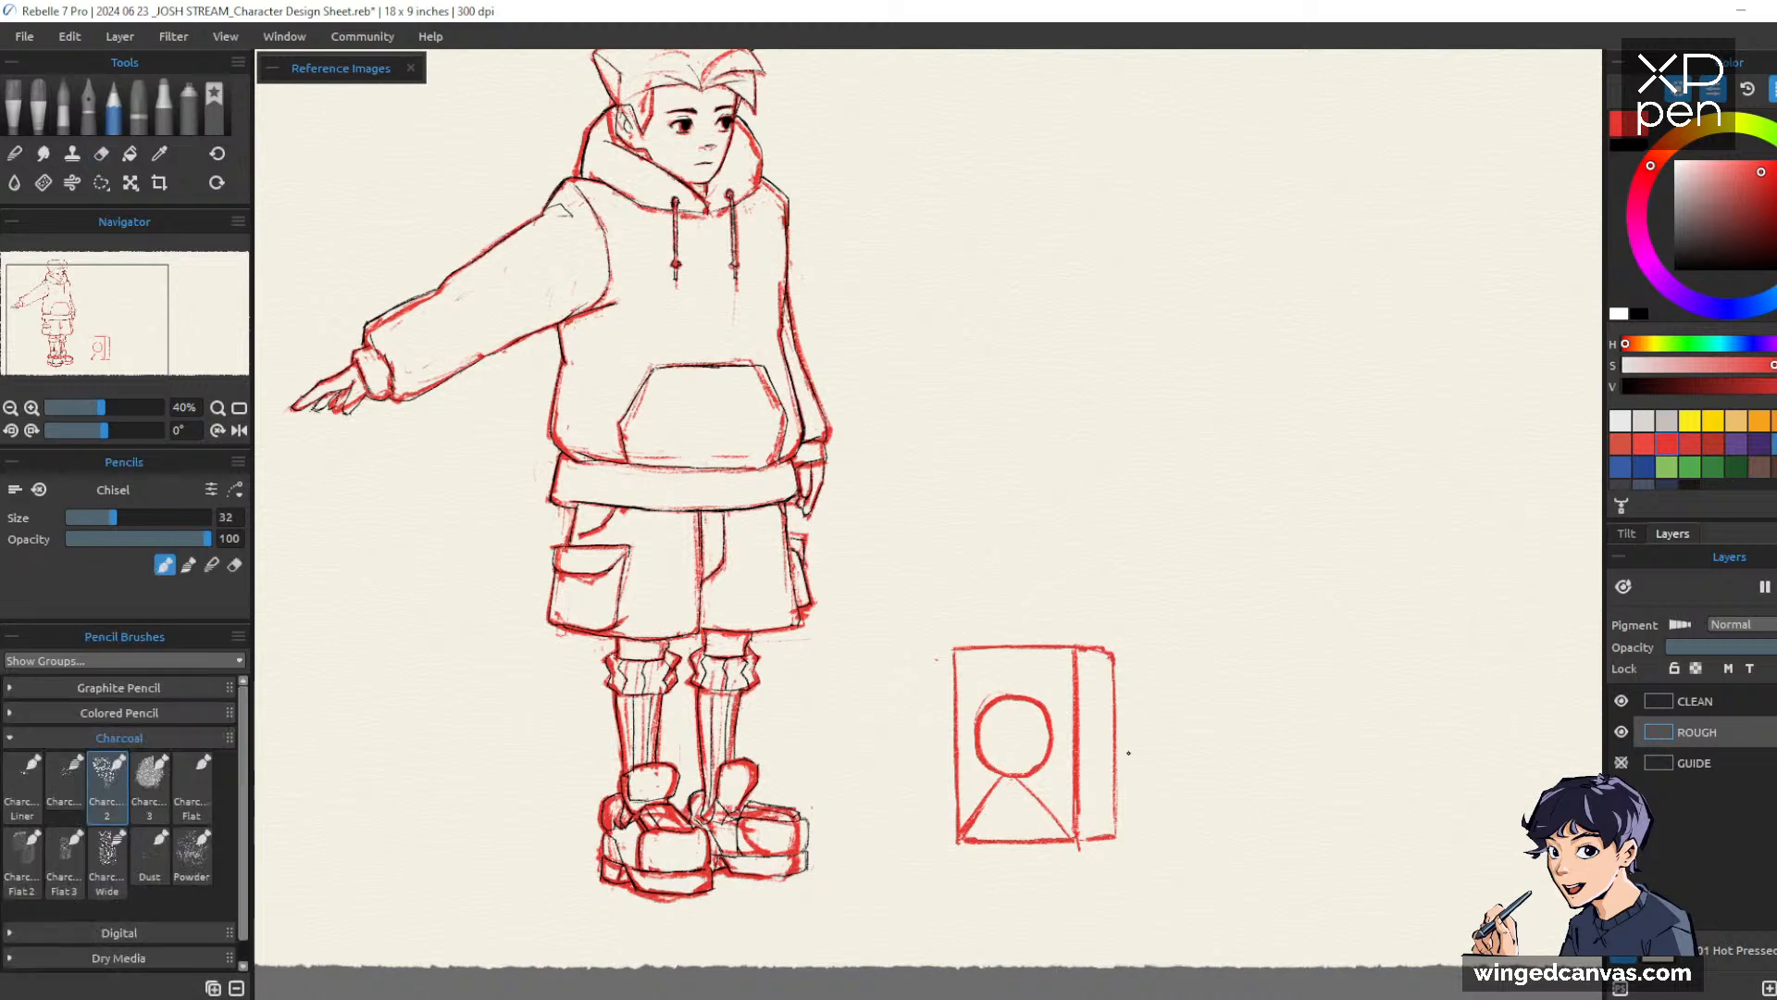
Toggle the ROUGH layer's visibility to check the line art, and erase and redraw the right diagonal below the circle
left_click(1622, 732)
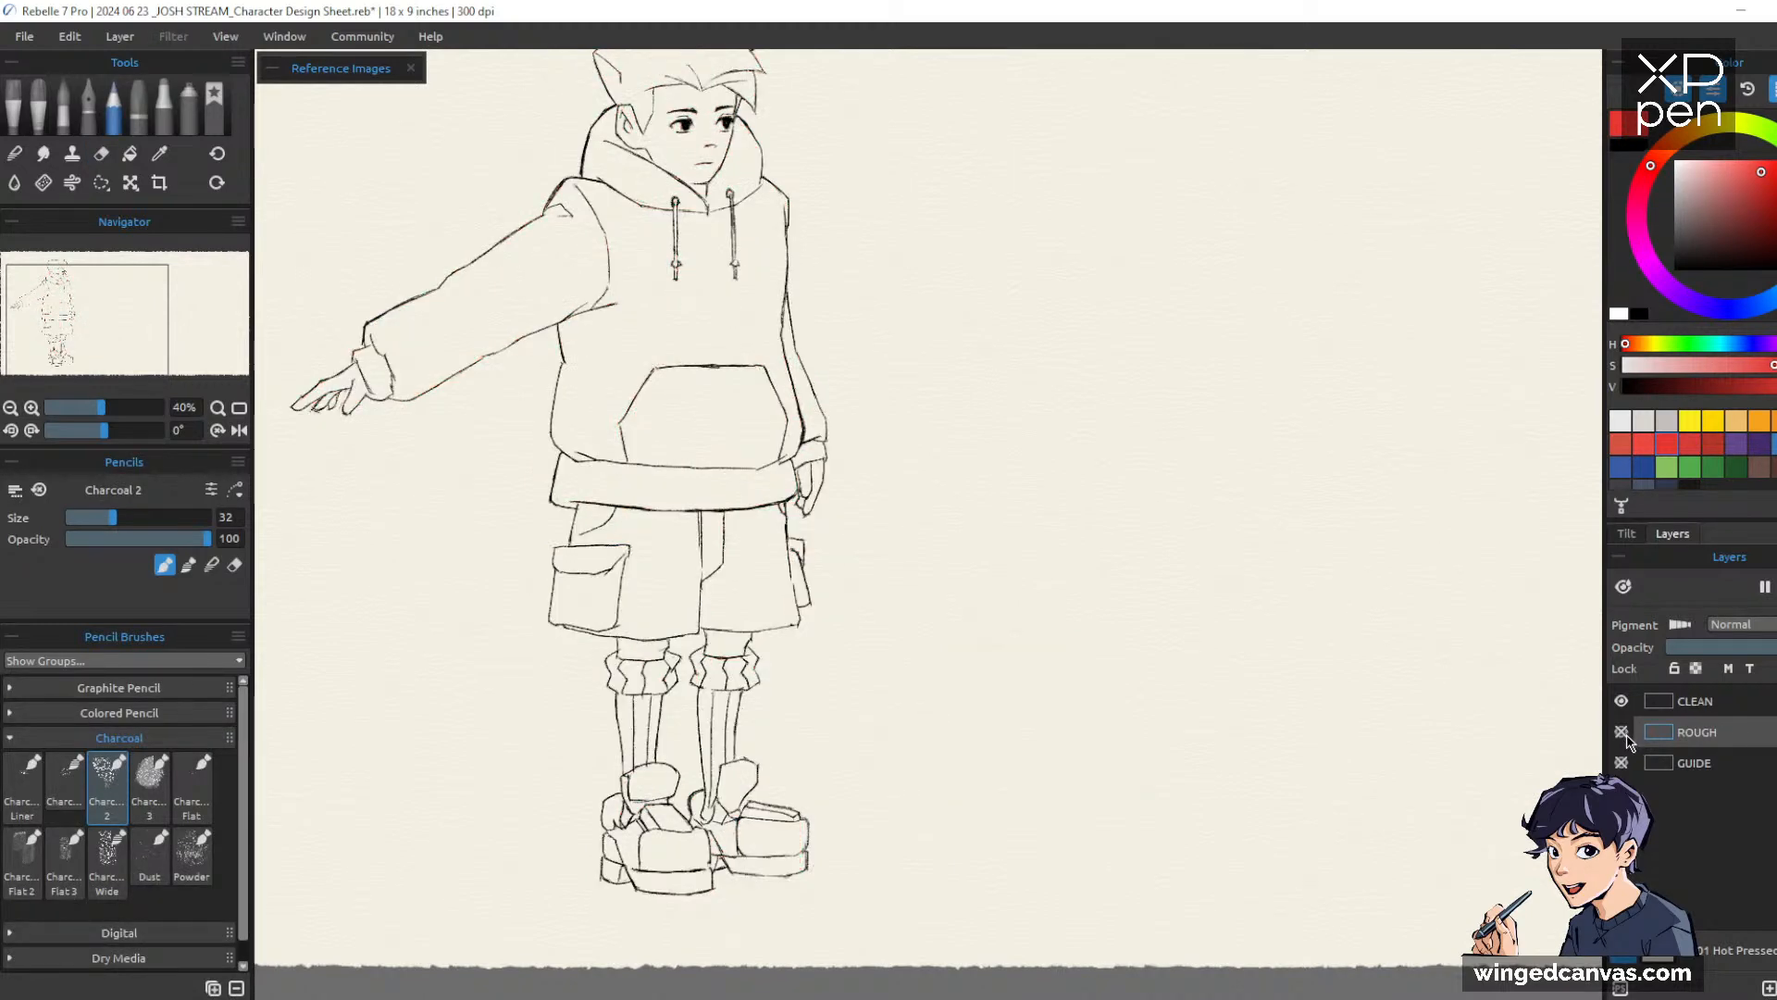
left_click(1622, 732)
key("e")
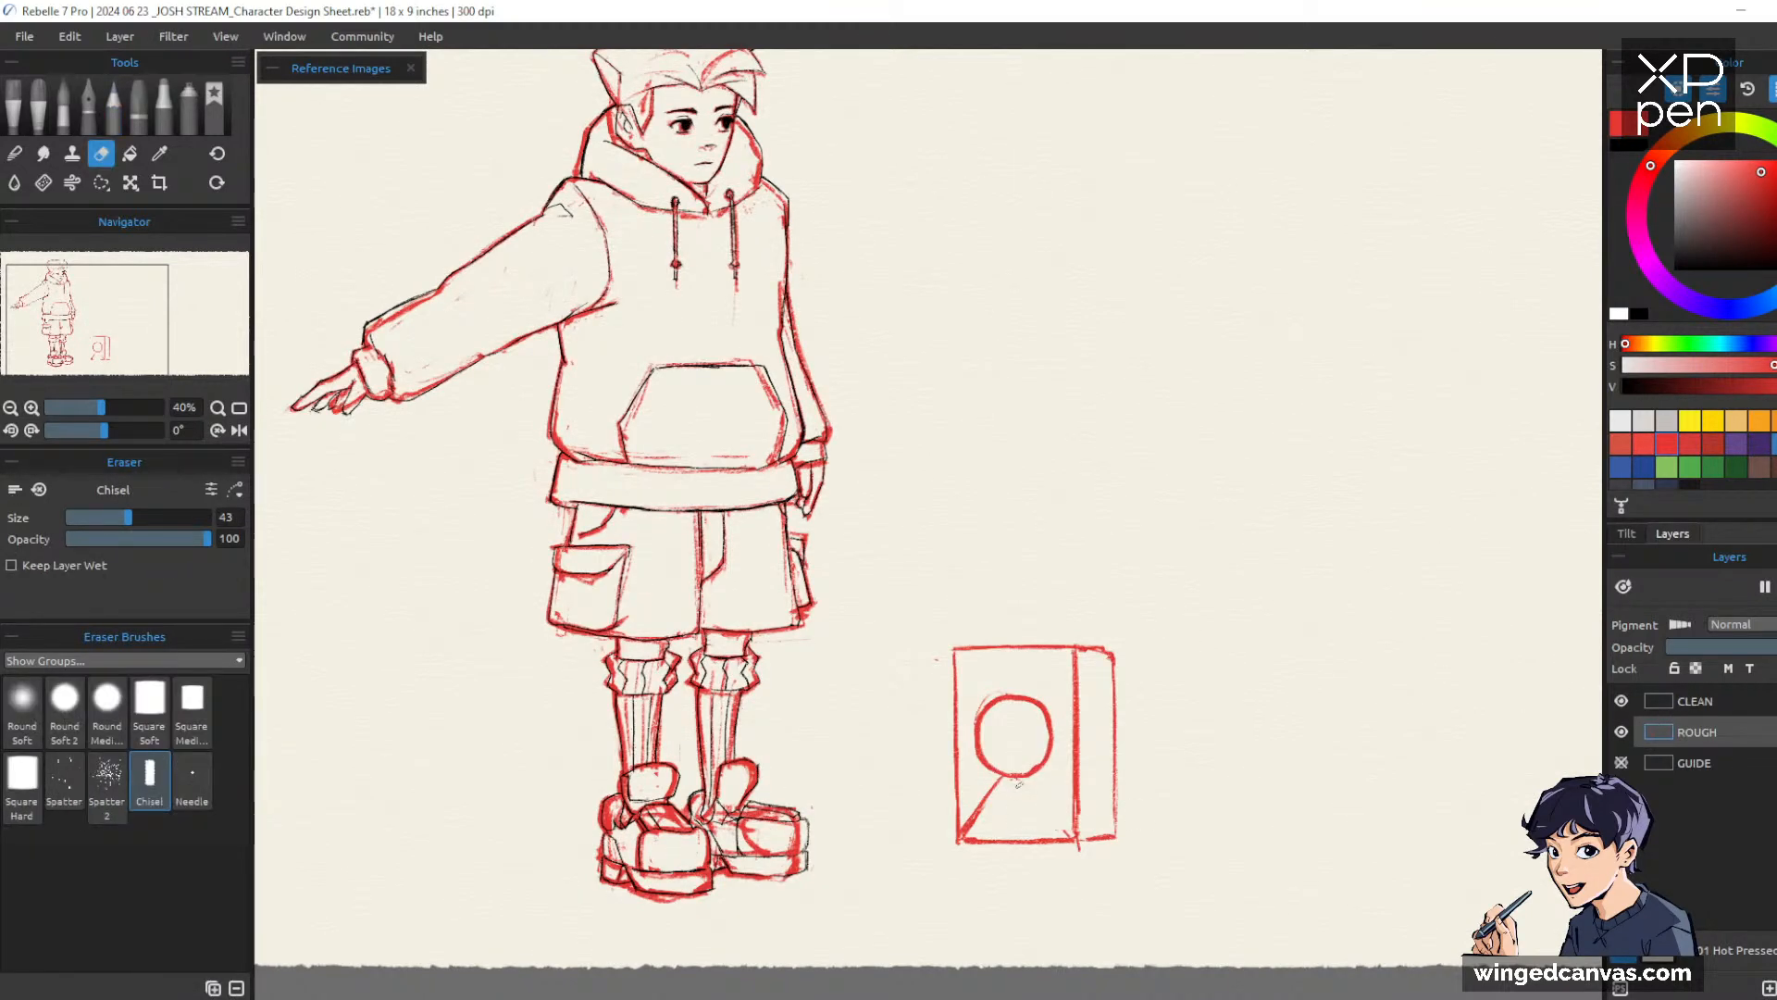
key("e")
left_click_drag(1033, 775, 1072, 833)
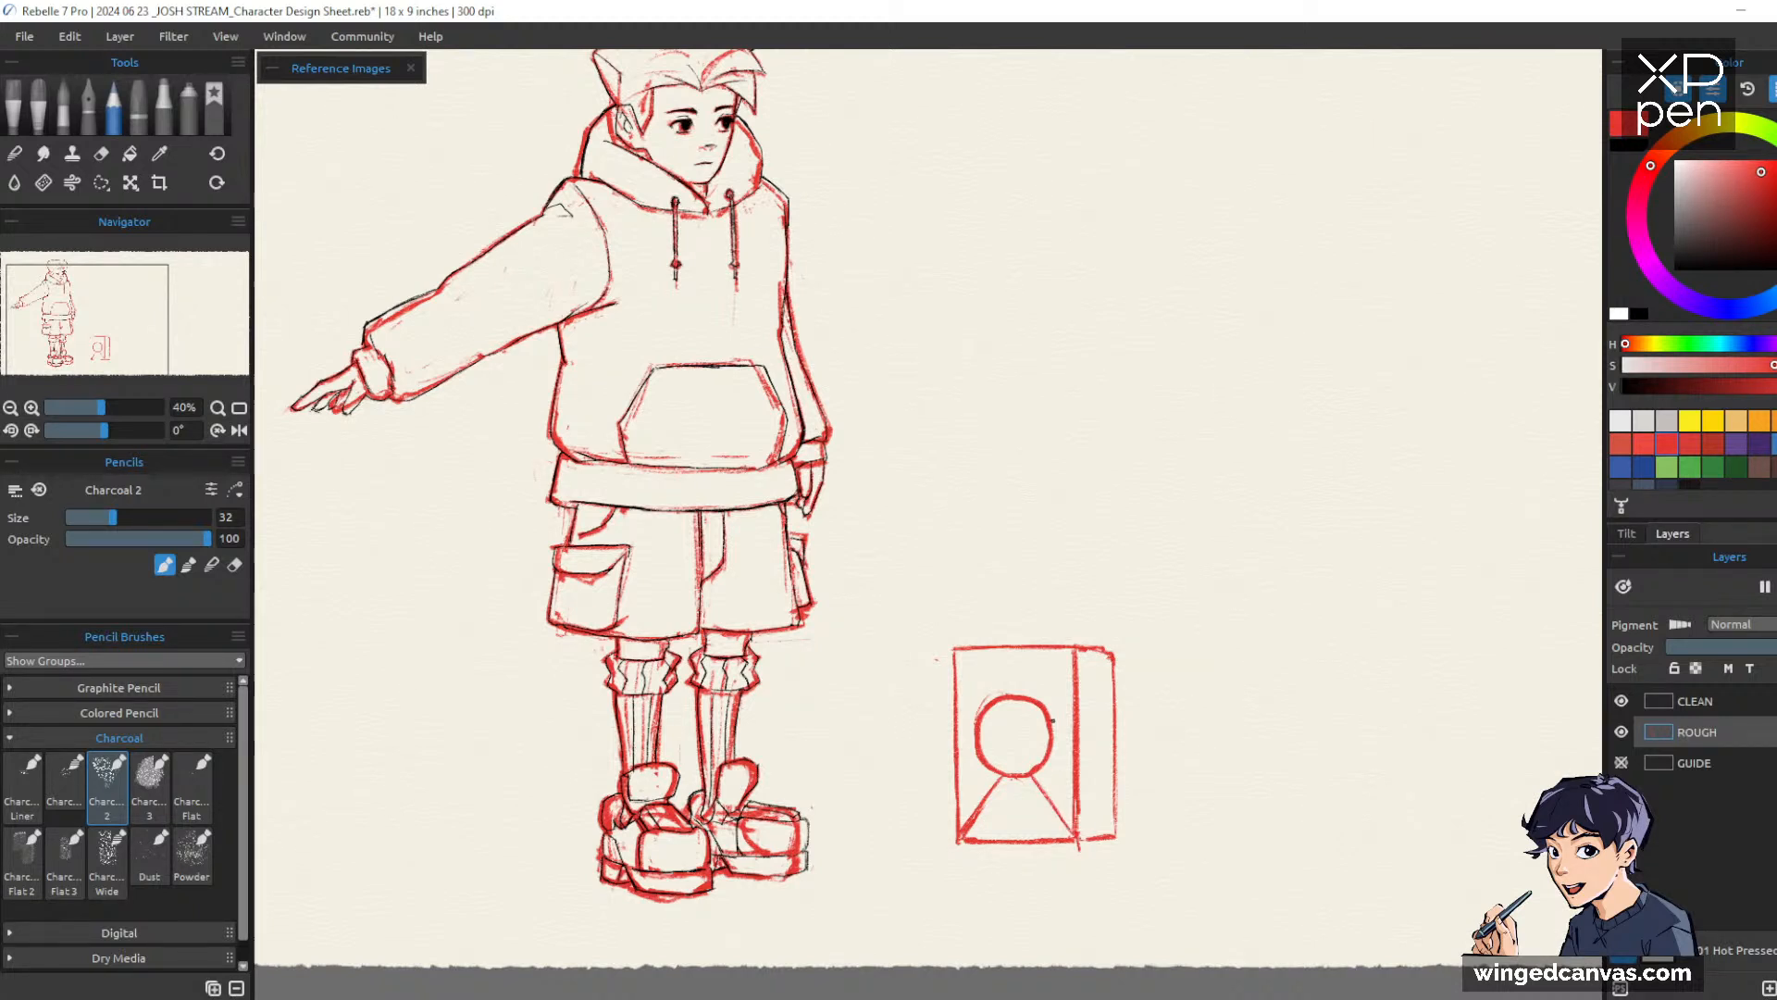
Refine the circle on the box's front face by restroking its left edge and thinning the outline with the eraser
key("e")
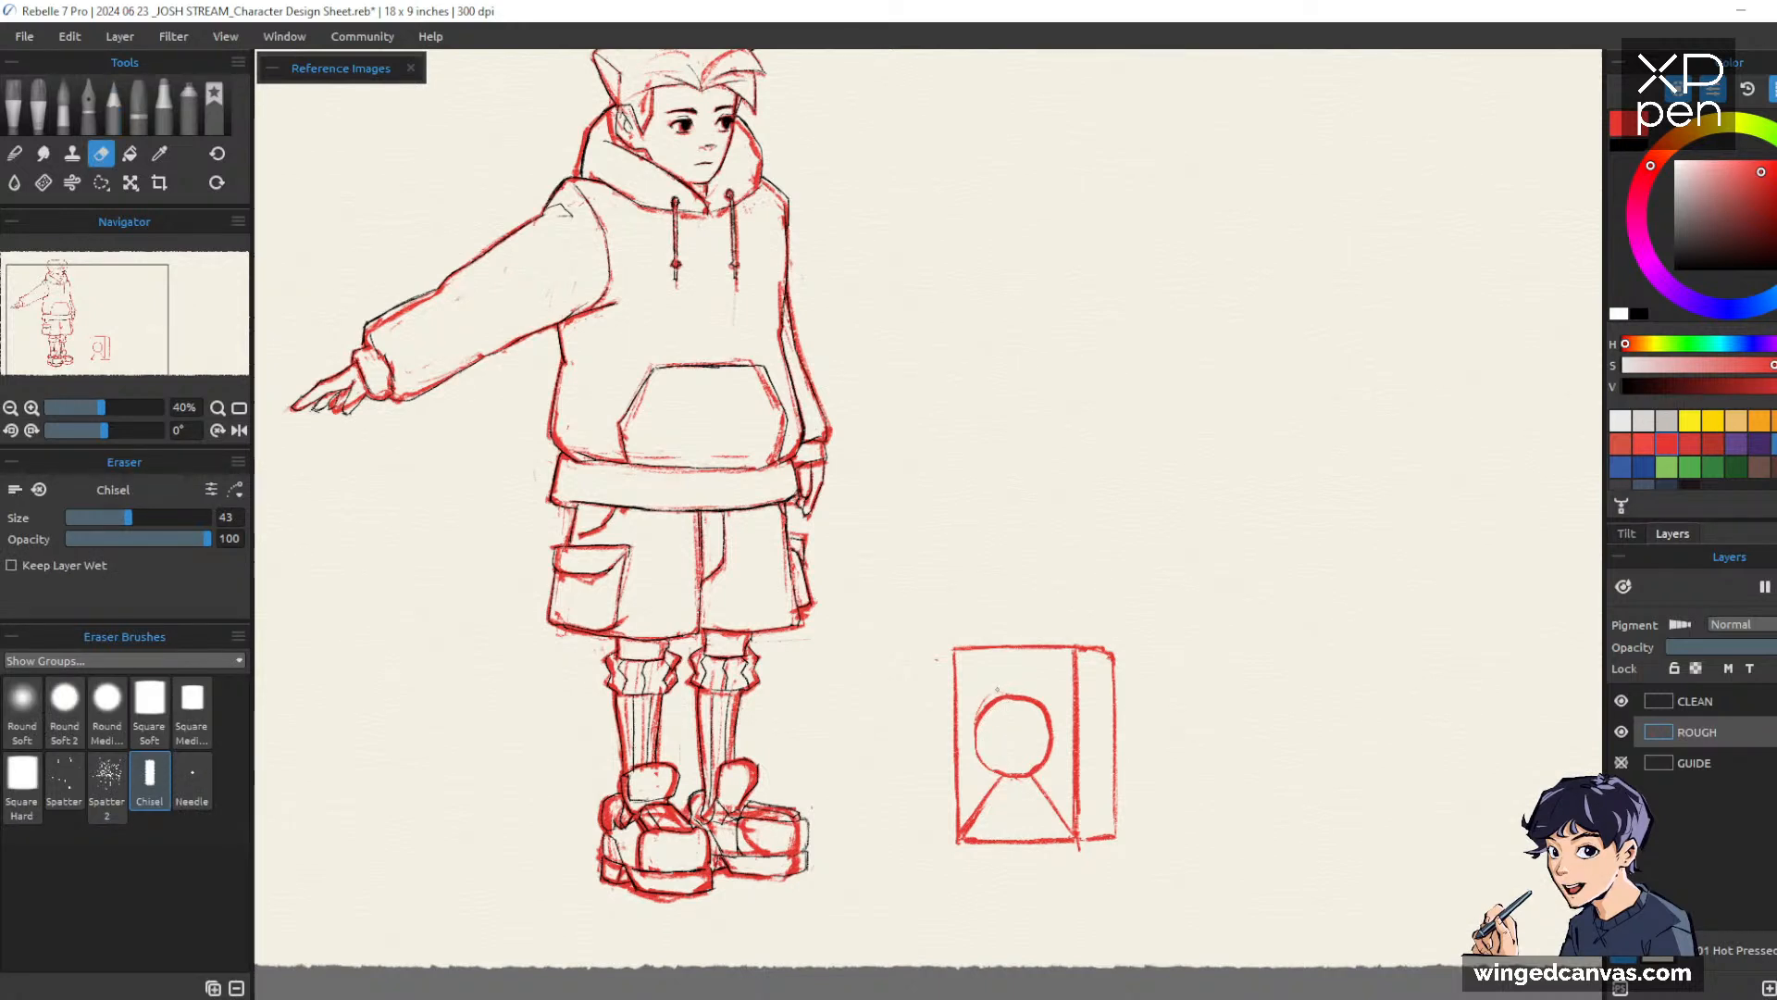
key("b")
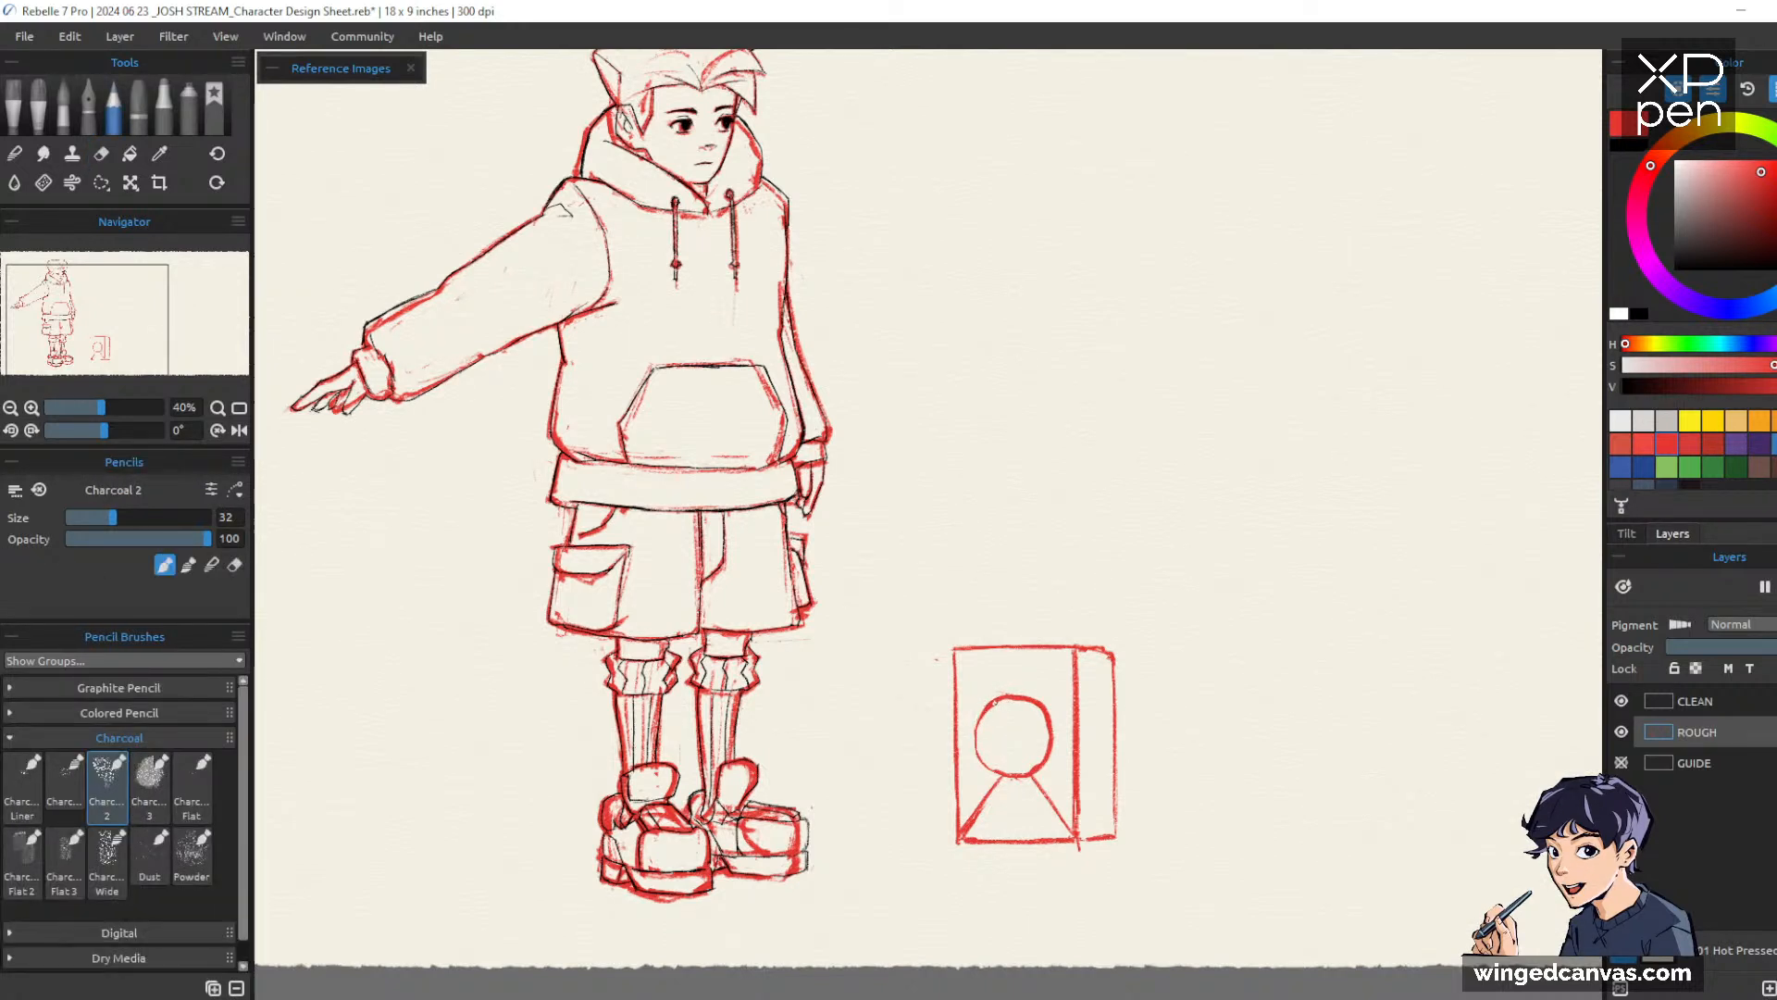
left_click_drag(986, 714, 980, 761)
key("e")
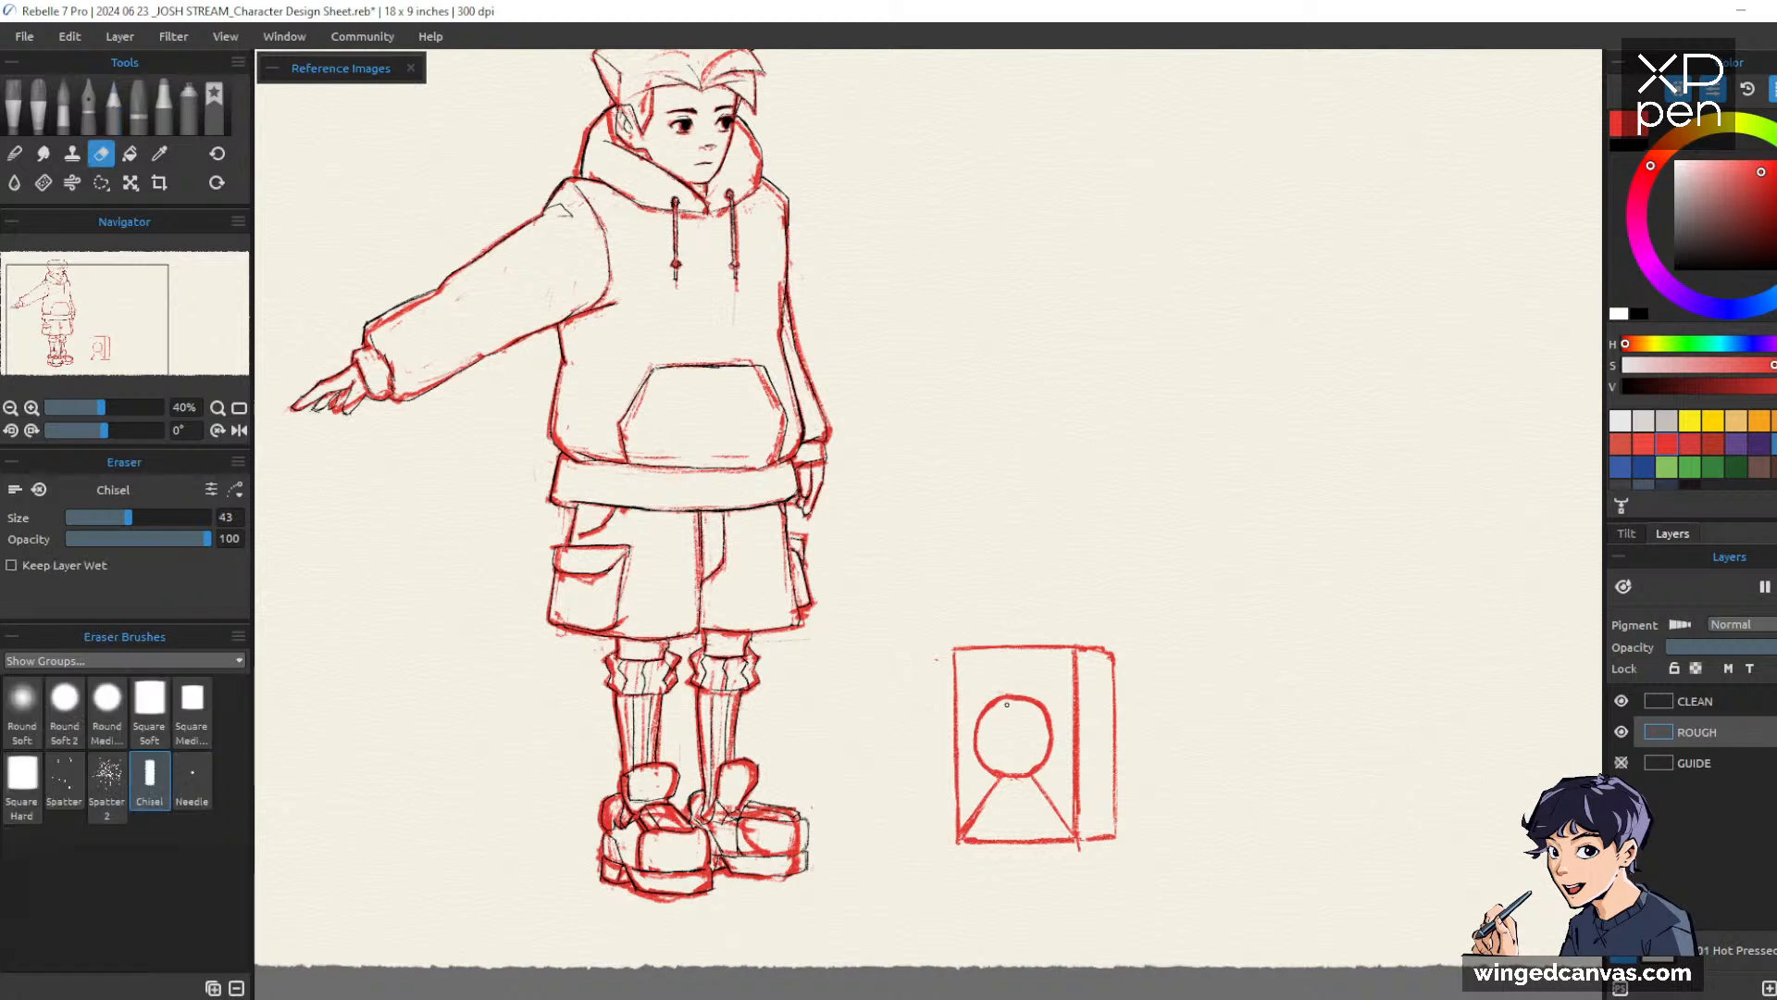
mouse_move(1006, 699)
left_mouse_down()
mouse_move(1047, 730)
mouse_move(1026, 774)
left_mouse_up()
key("e")
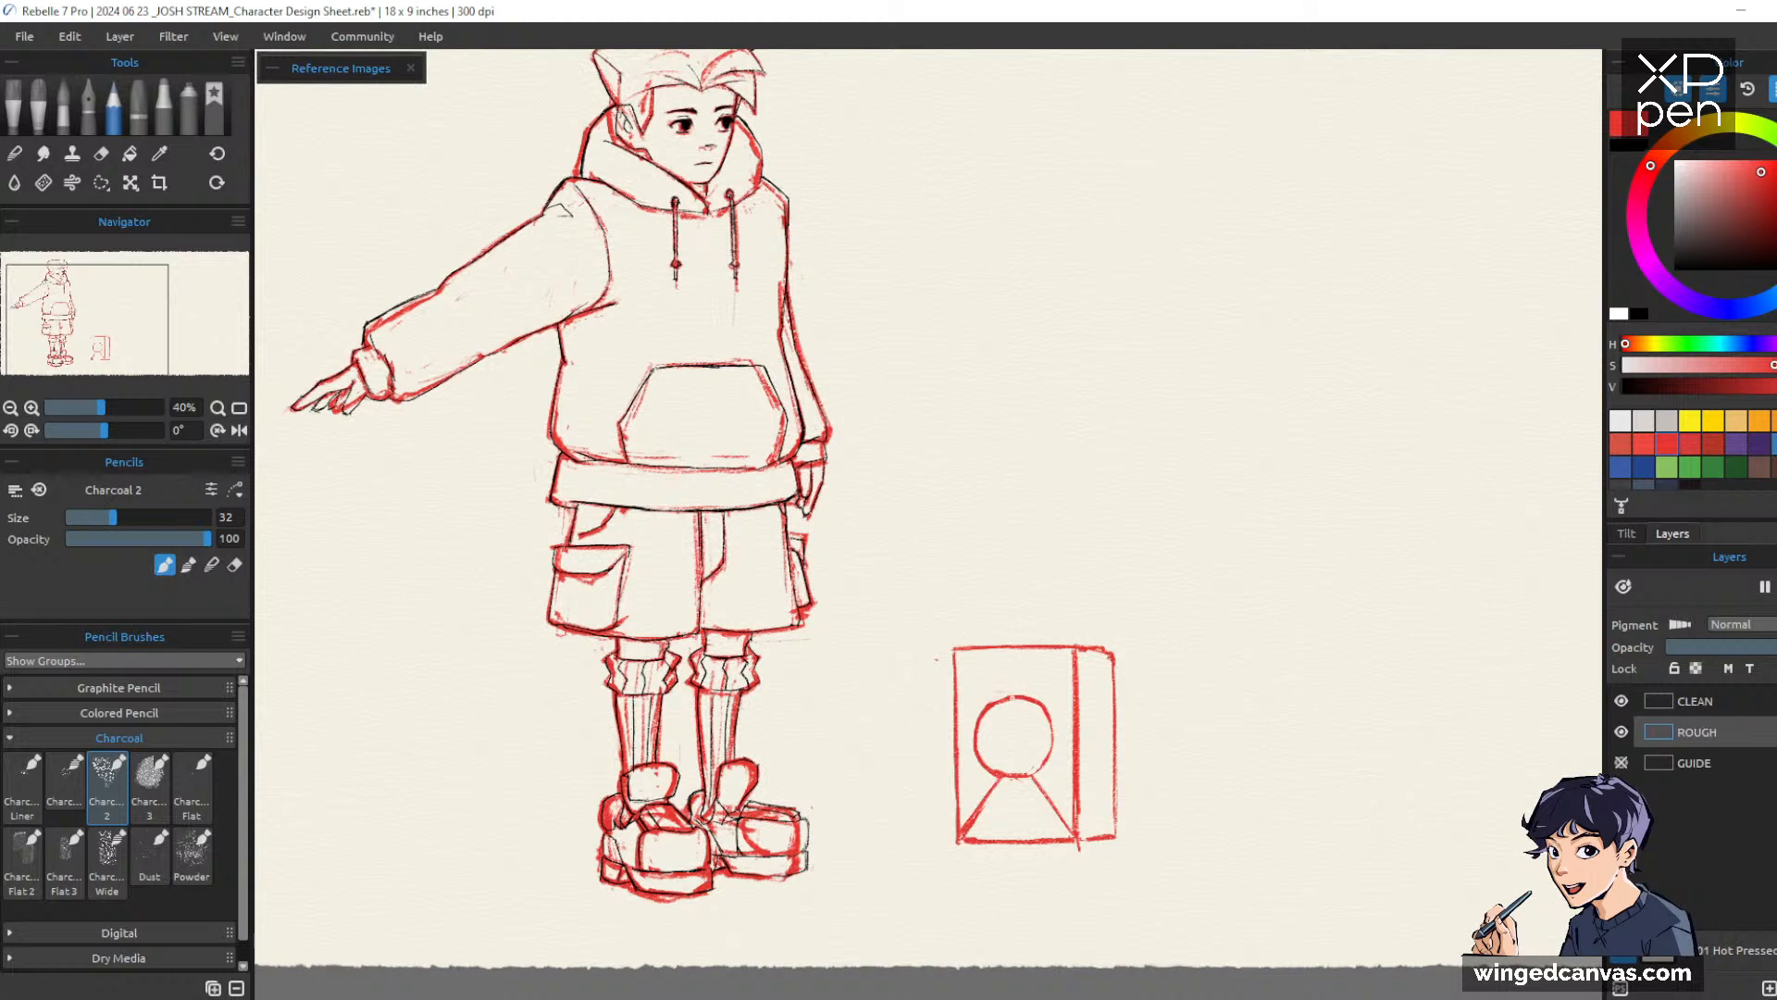
Restroke and thin the right side of the circle on the box's front face, and reconnect the right diagonal to it
mouse_move(1013, 697)
left_mouse_down()
mouse_move(1033, 704)
mouse_move(1049, 759)
left_mouse_up()
key("e")
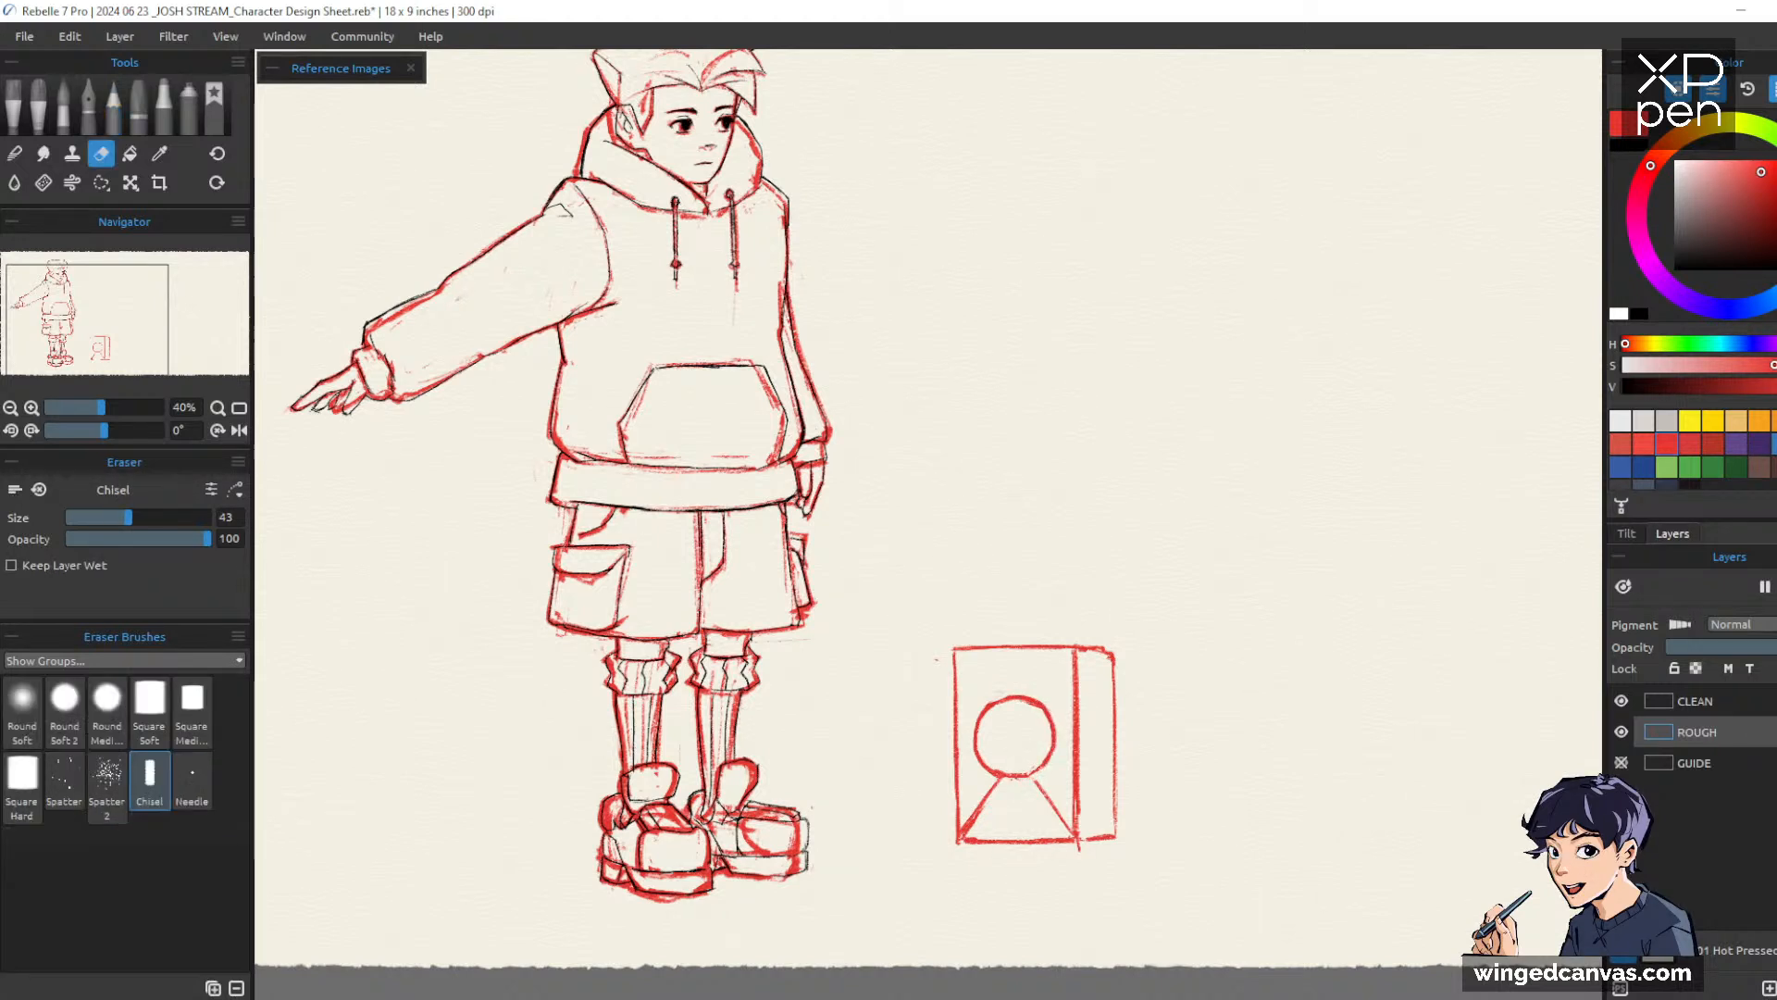
key("e")
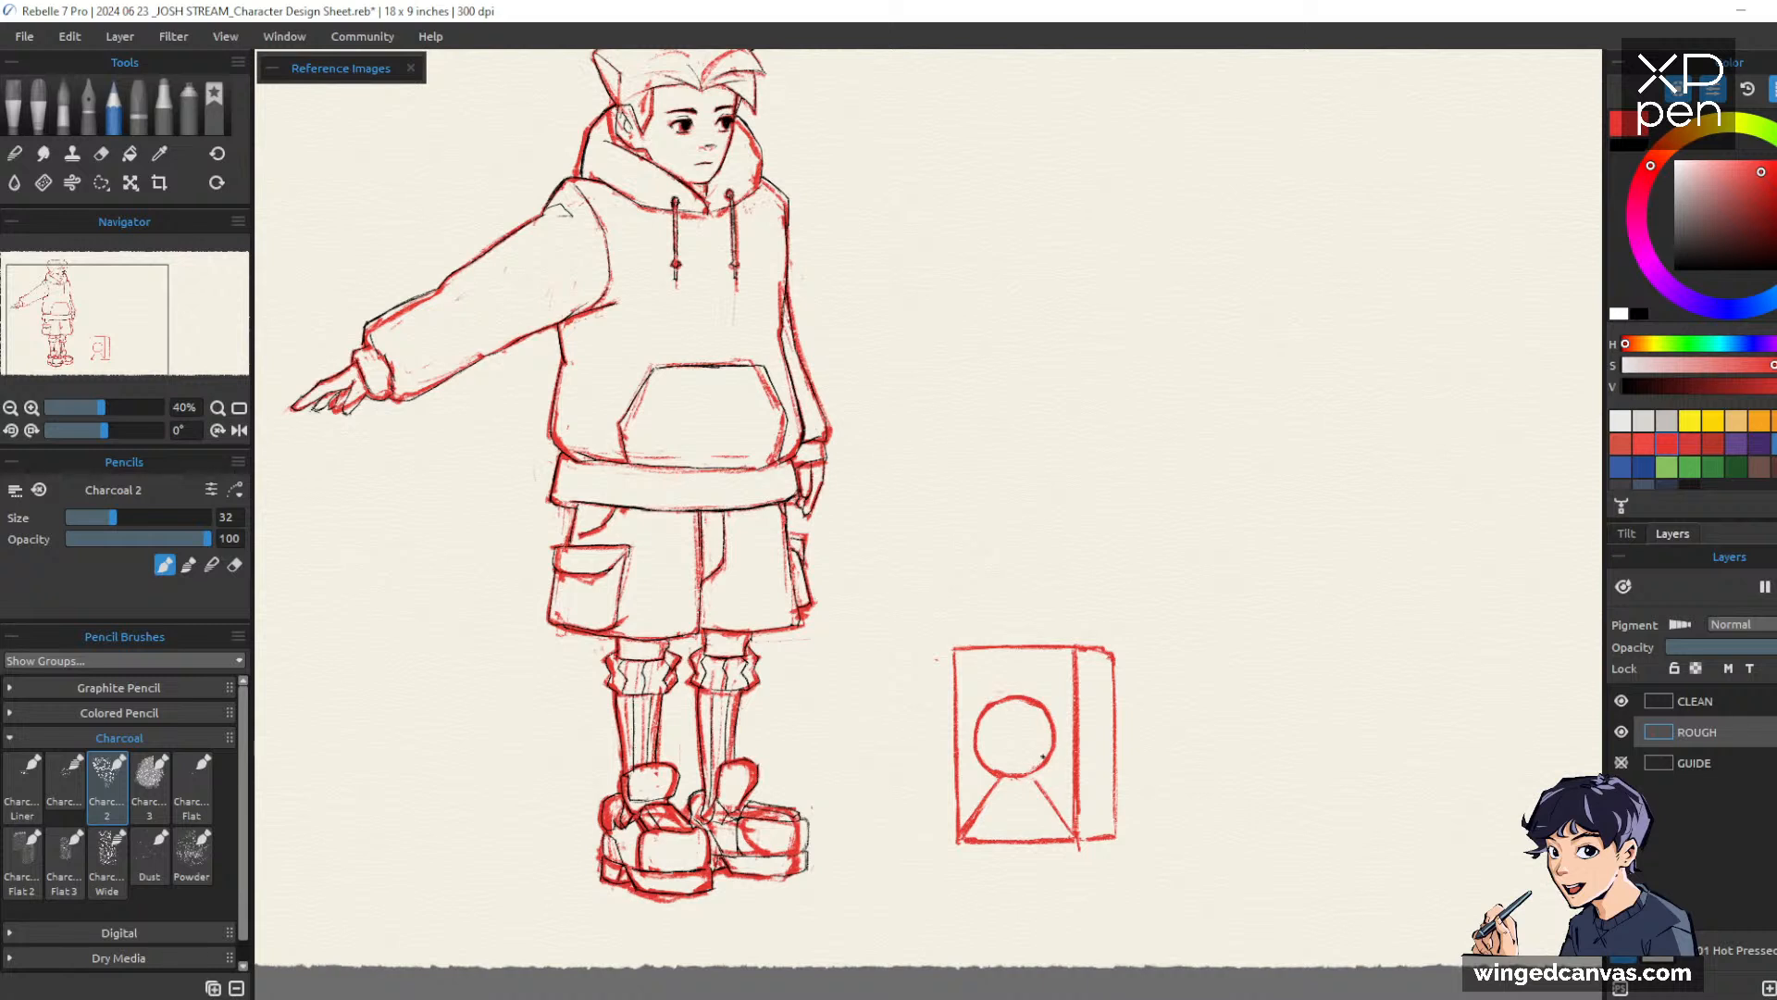
left_click_drag(1031, 776, 1058, 812)
Draw a narrow ellipse on the box's side face, tidy its outline, and add two diagonals from it to the face's lower corners
mouse_move(1095, 700)
left_mouse_down()
mouse_move(1091, 766)
mouse_move(1108, 728)
mouse_move(1092, 715)
left_mouse_up()
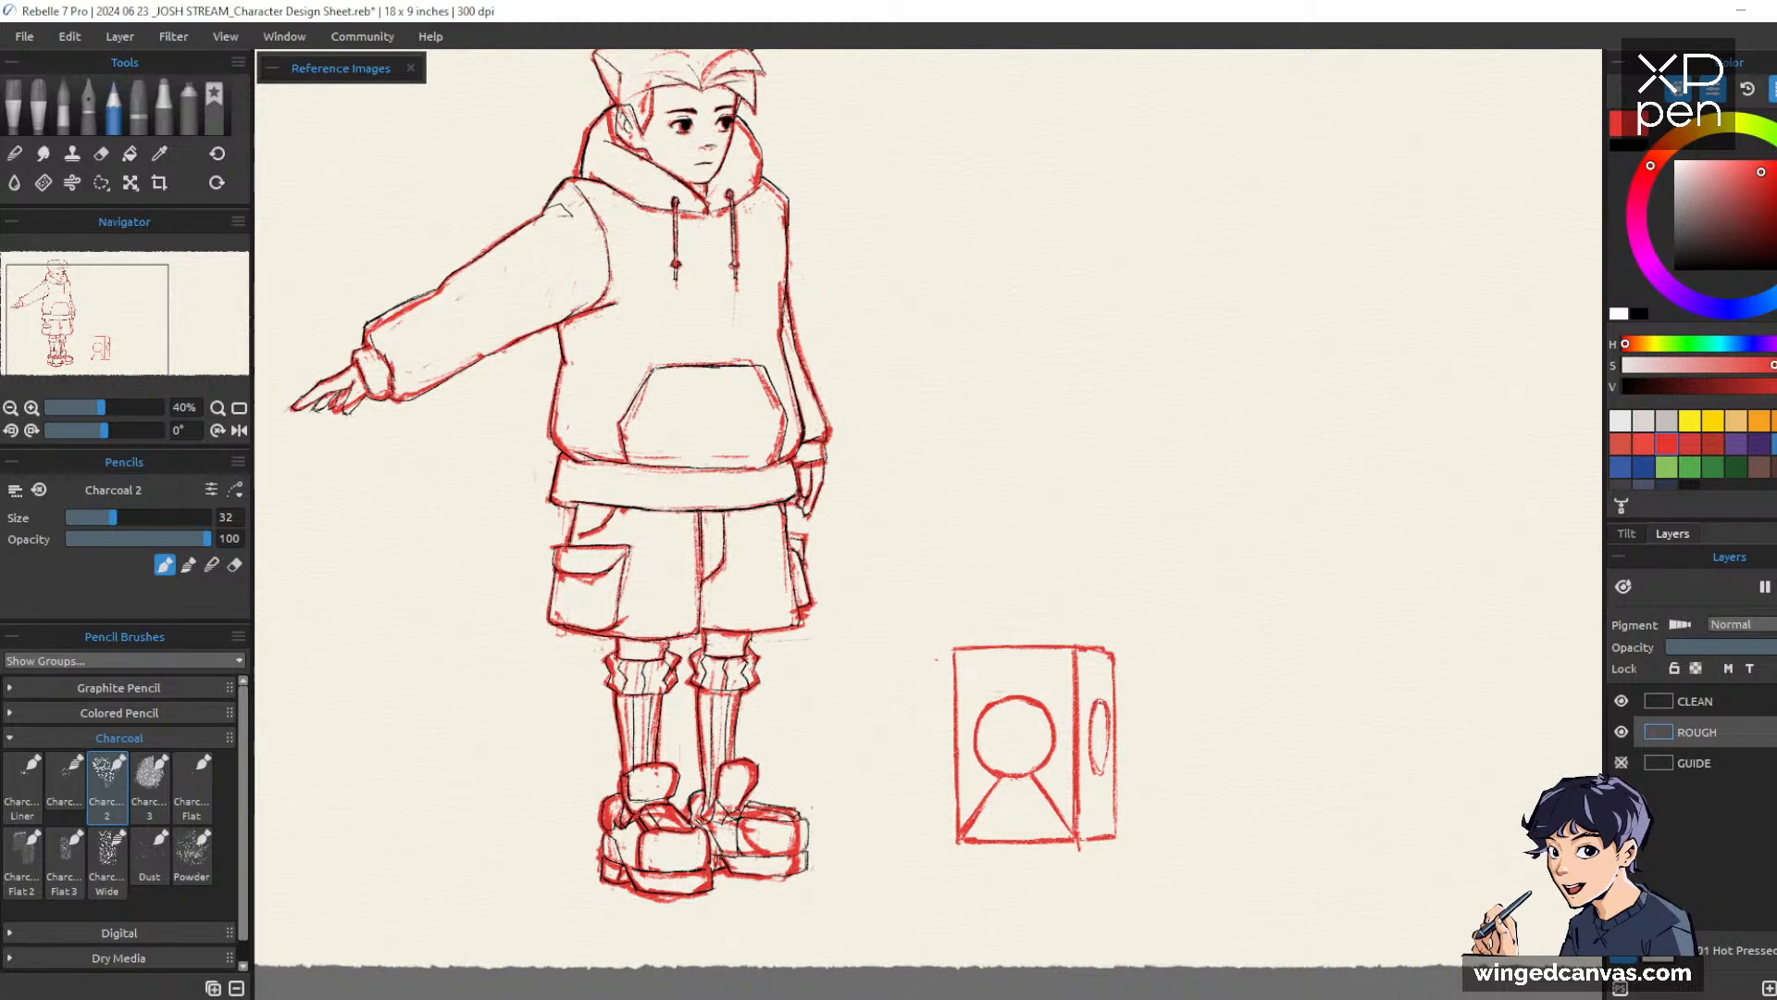
key("e")
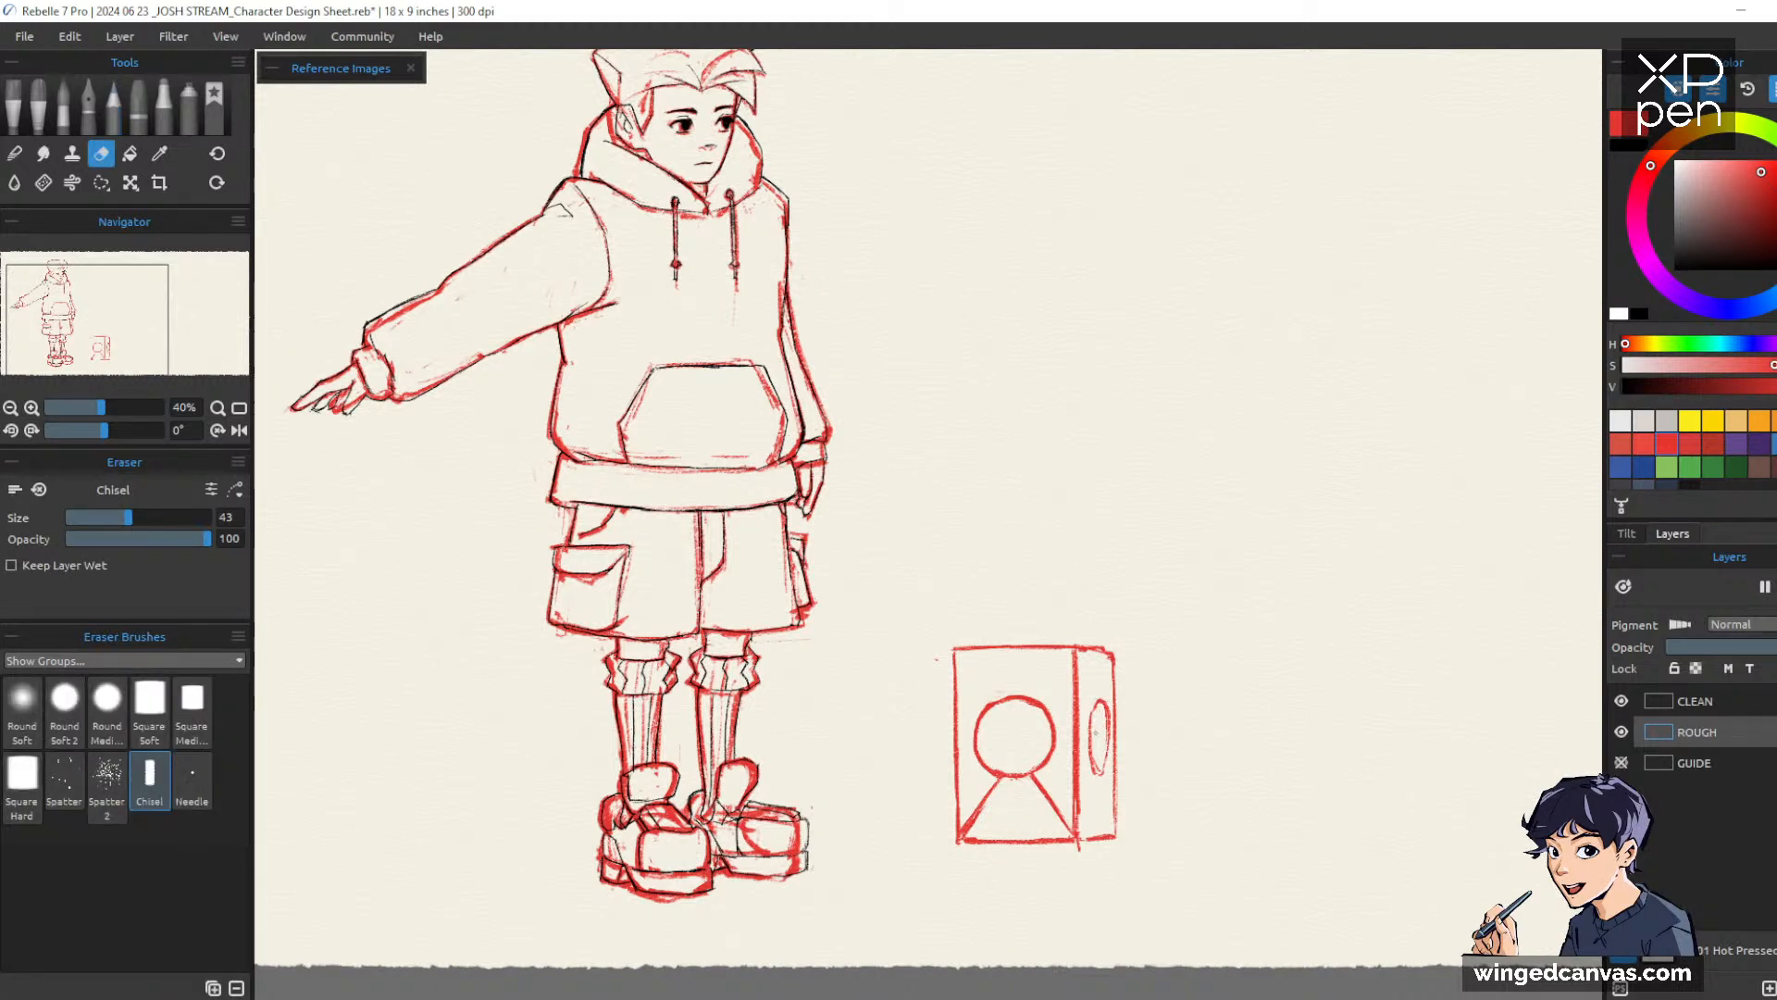
key("b")
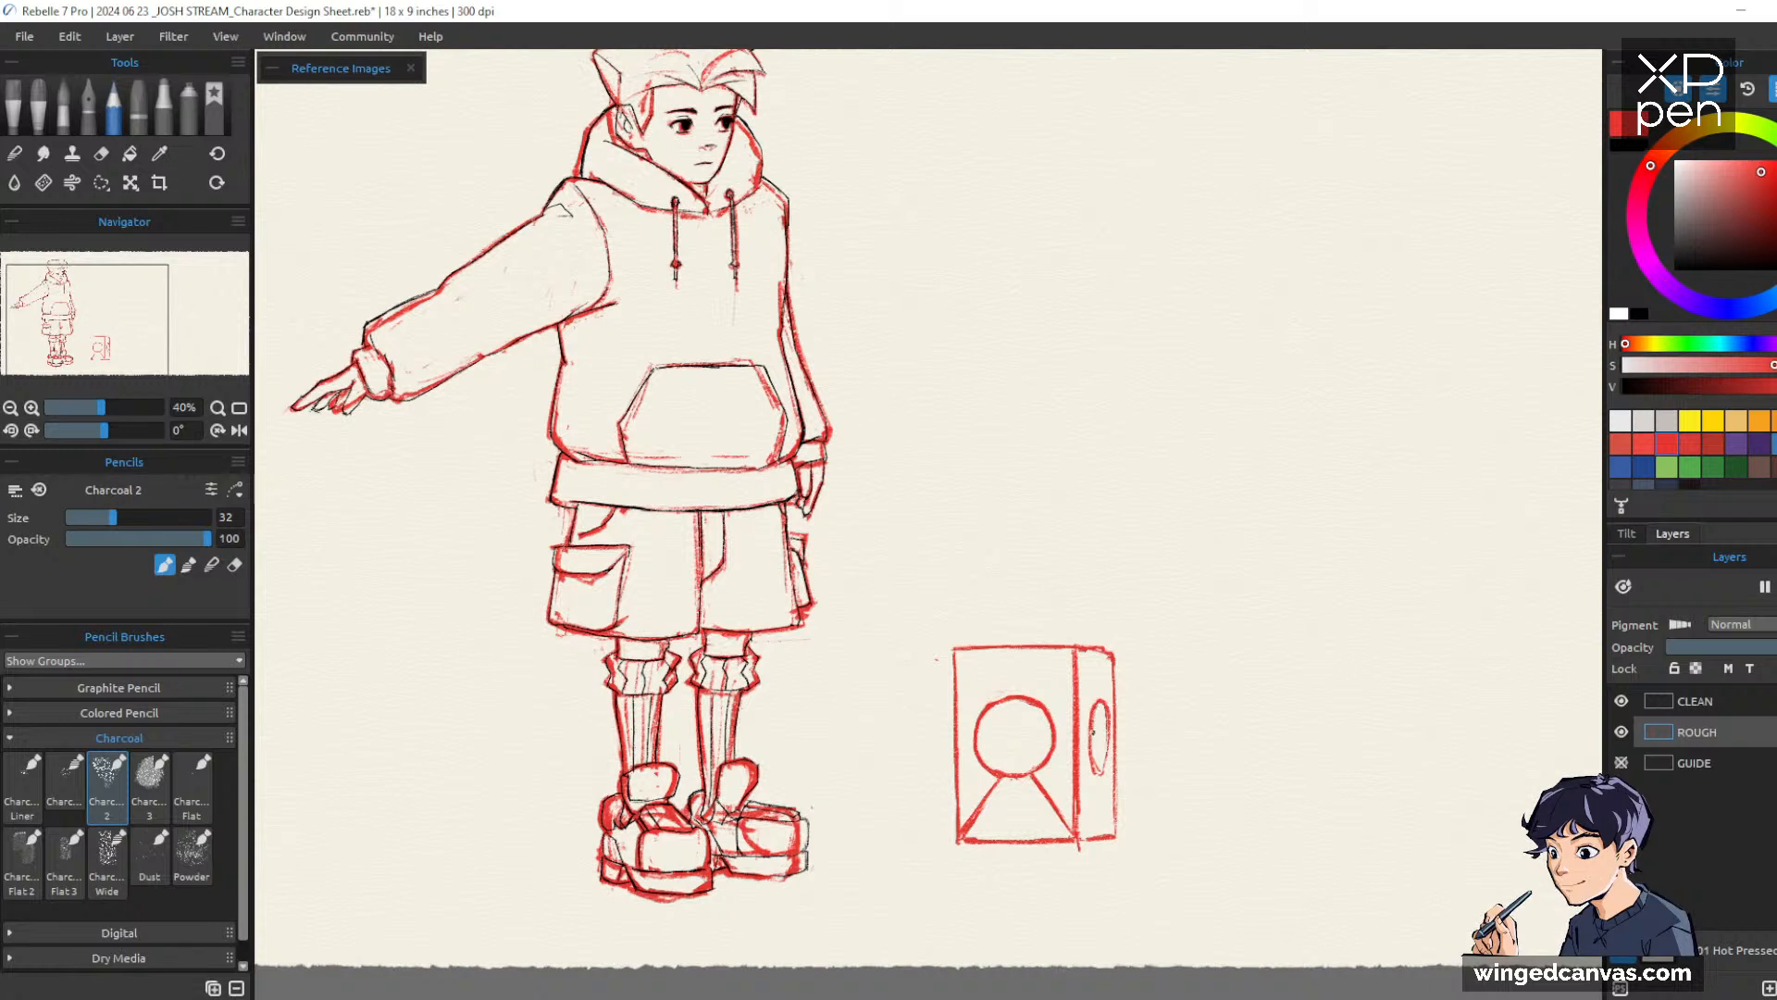
left_click_drag(1097, 715, 1097, 768)
key("e")
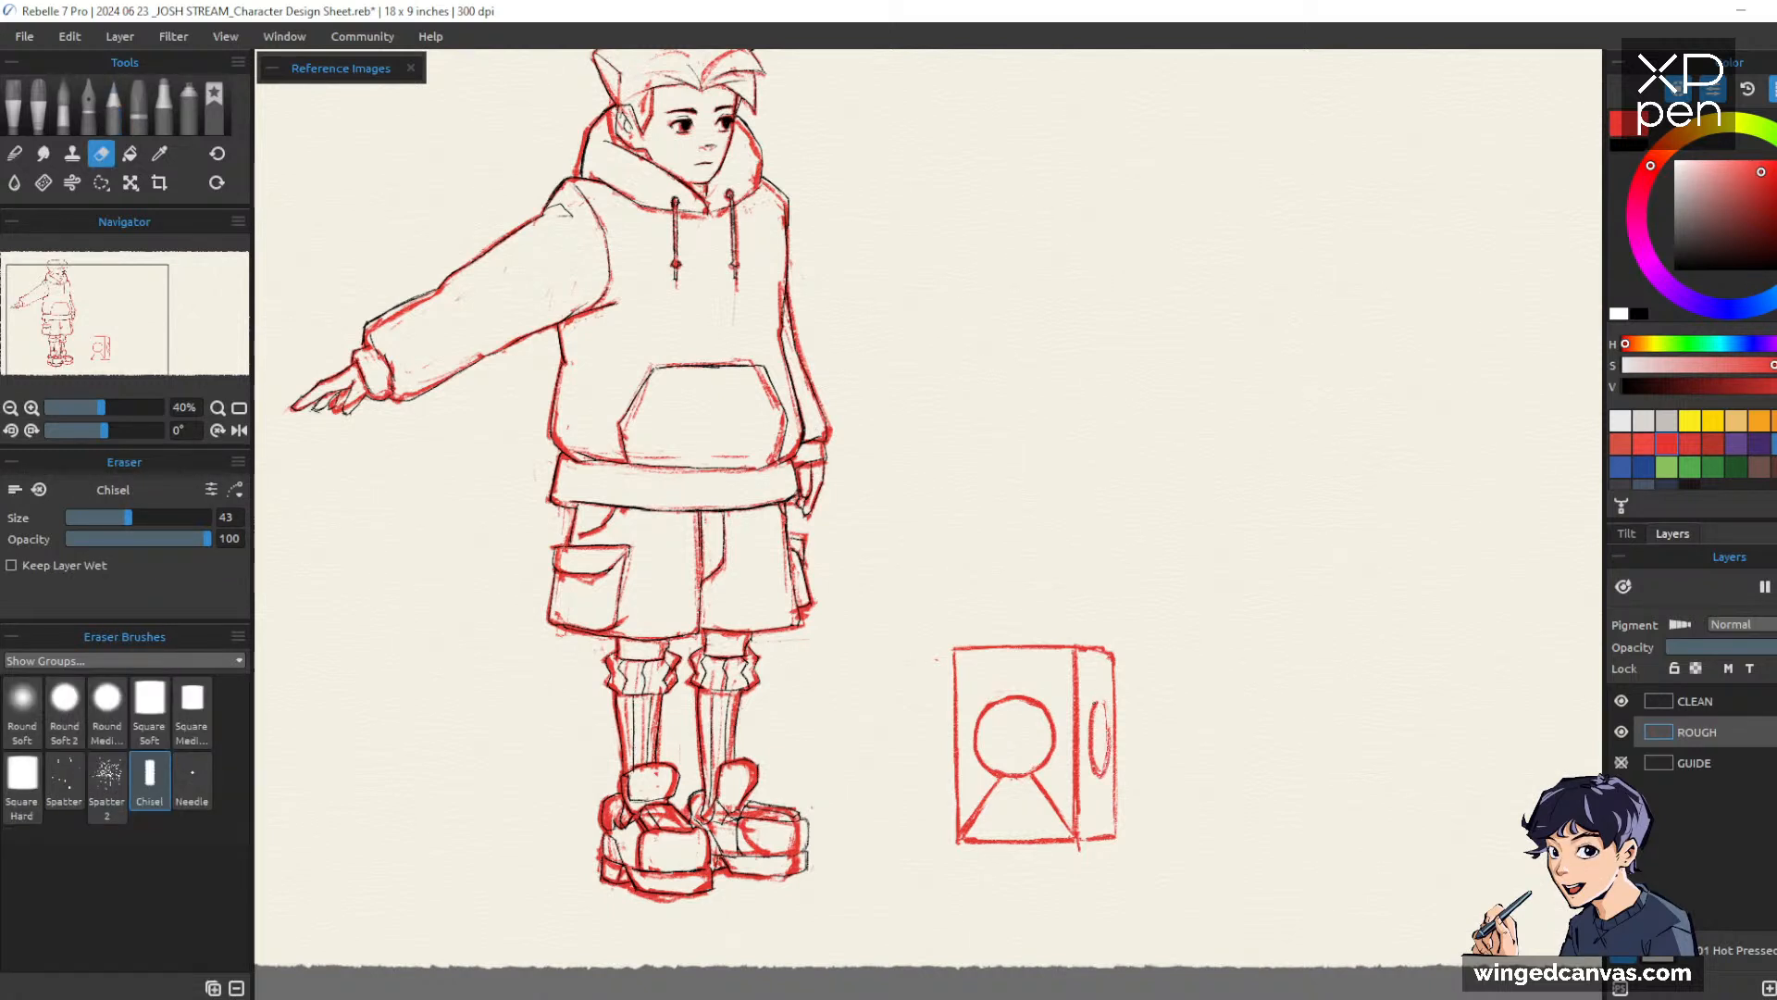
key("b")
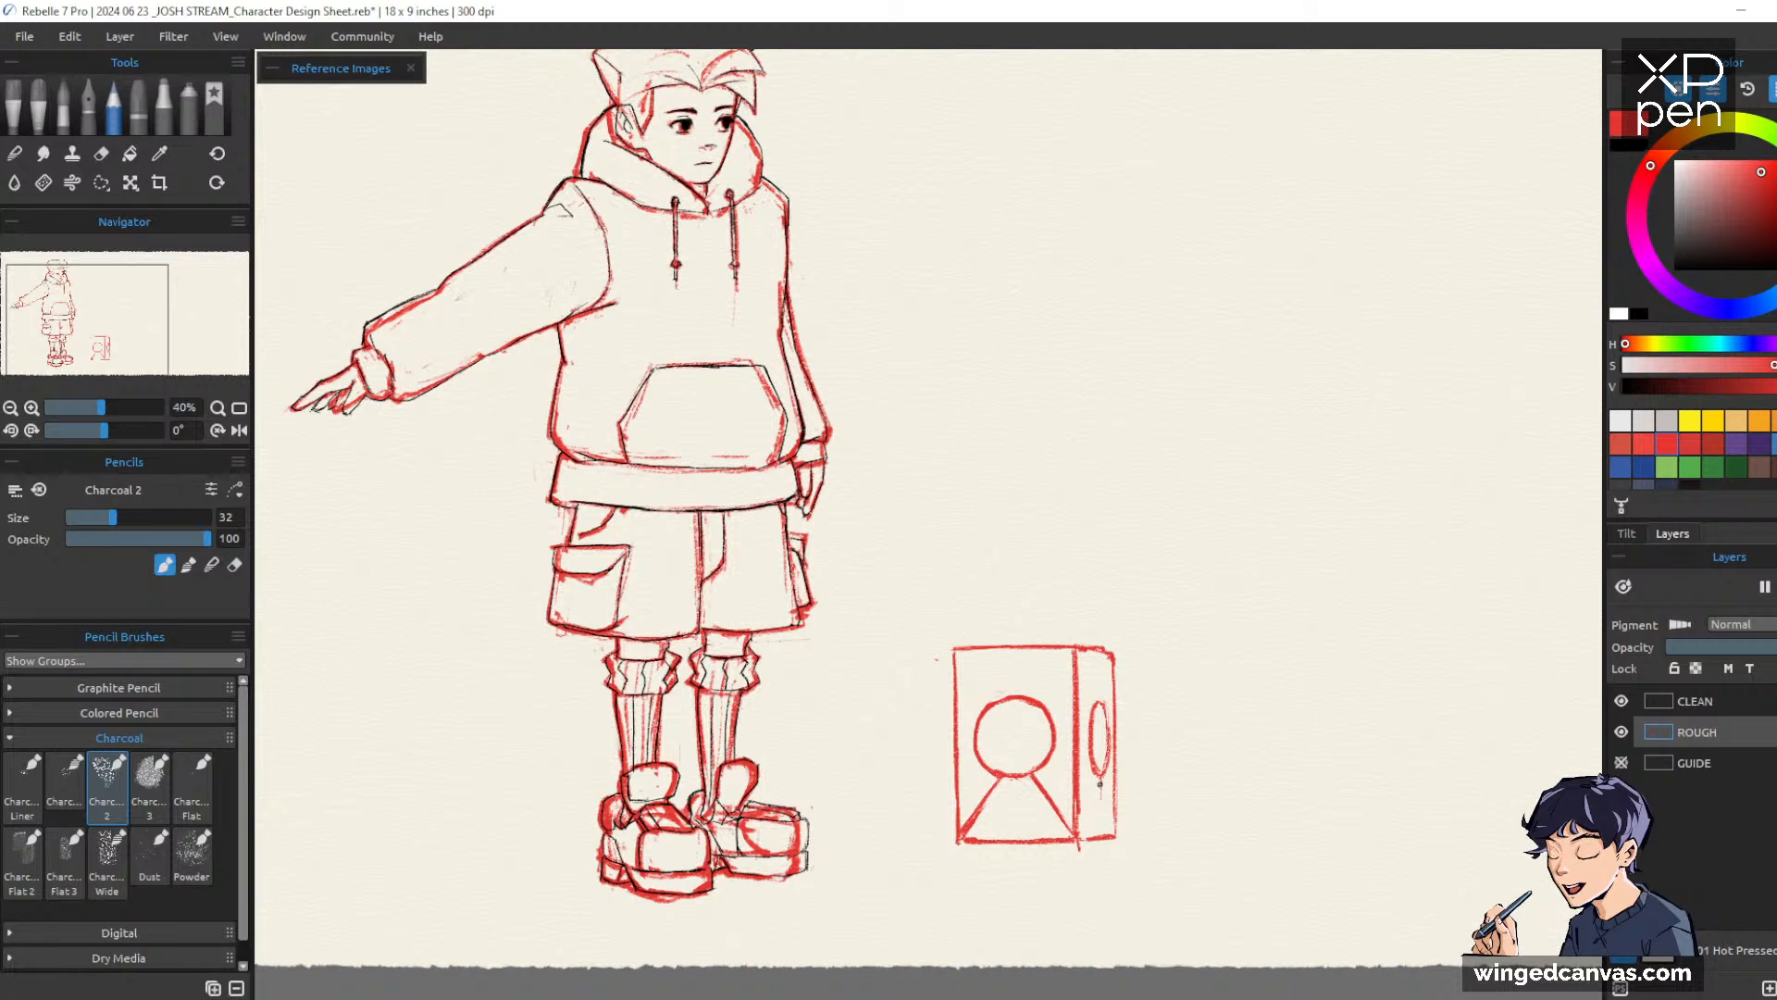
left_click_drag(1097, 774, 1080, 837)
left_click_drag(1101, 775, 1114, 835)
Draw a larger ring around the circle on the front face, ending at the diagonals, and clean up its overlap with the eraser
mouse_move(1009, 685)
left_mouse_down()
mouse_move(972, 701)
mouse_move(961, 742)
mouse_move(998, 786)
left_mouse_up()
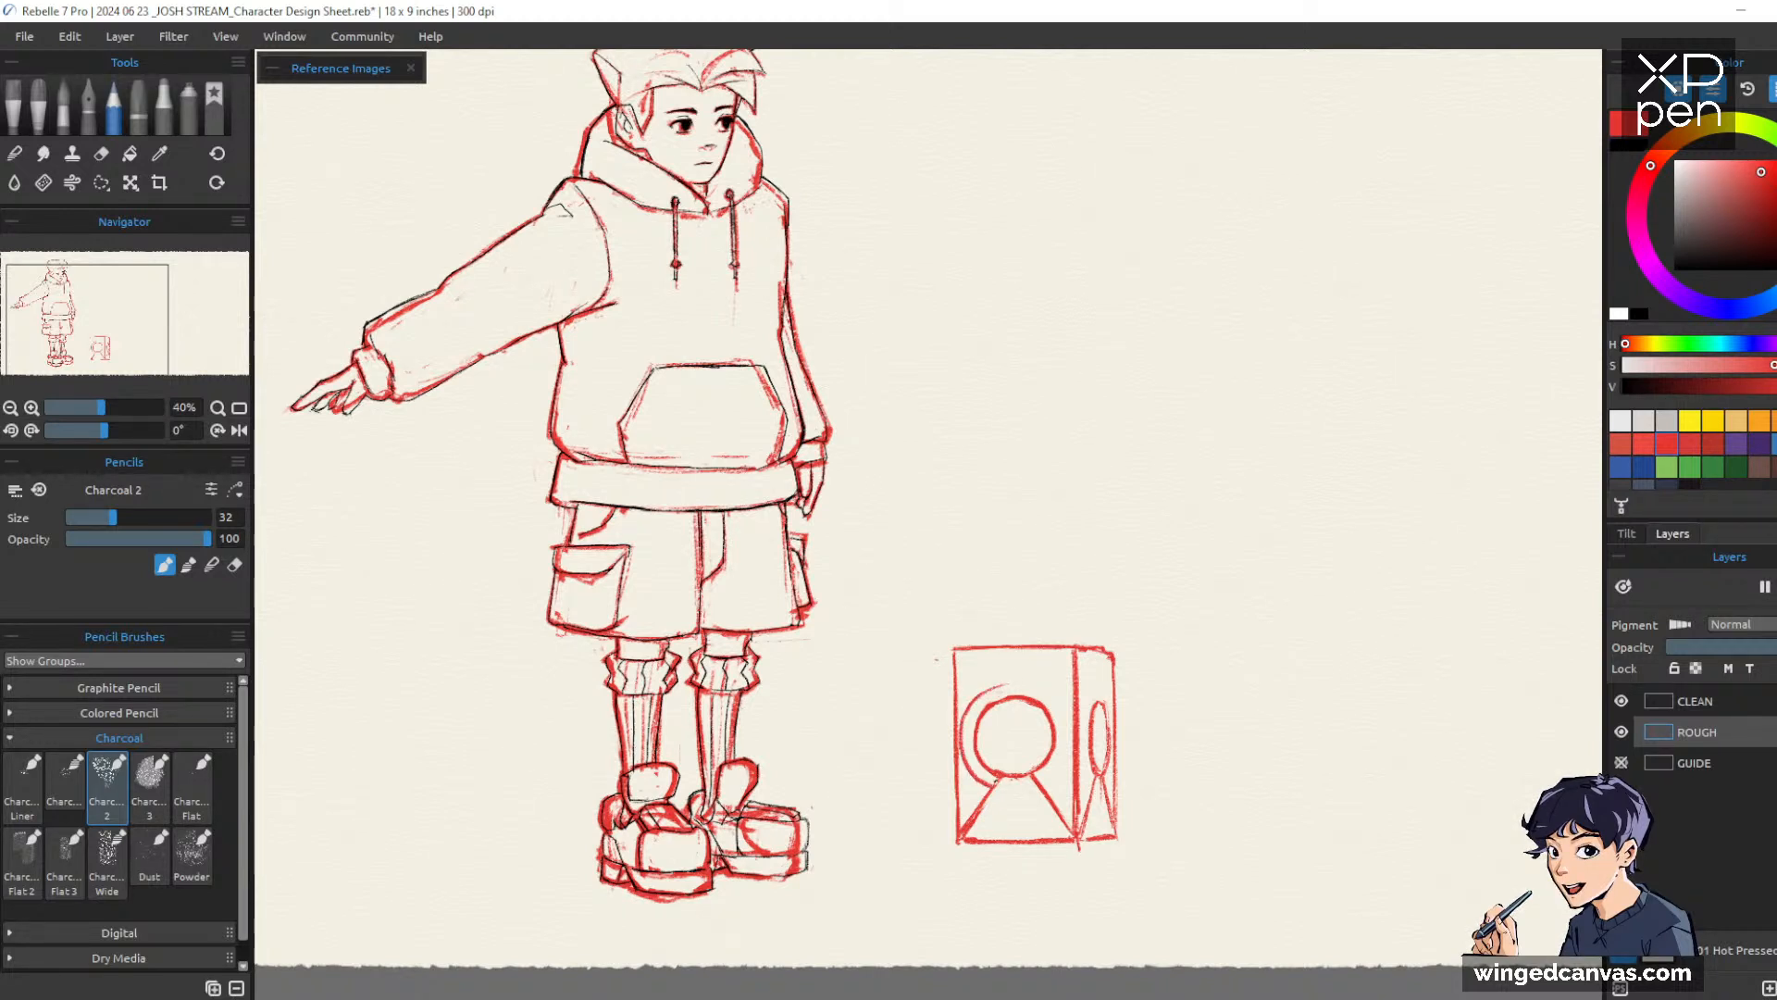
mouse_move(1006, 685)
left_mouse_down()
mouse_move(1053, 697)
mouse_move(1066, 745)
mouse_move(1061, 706)
mouse_move(1068, 757)
left_mouse_up()
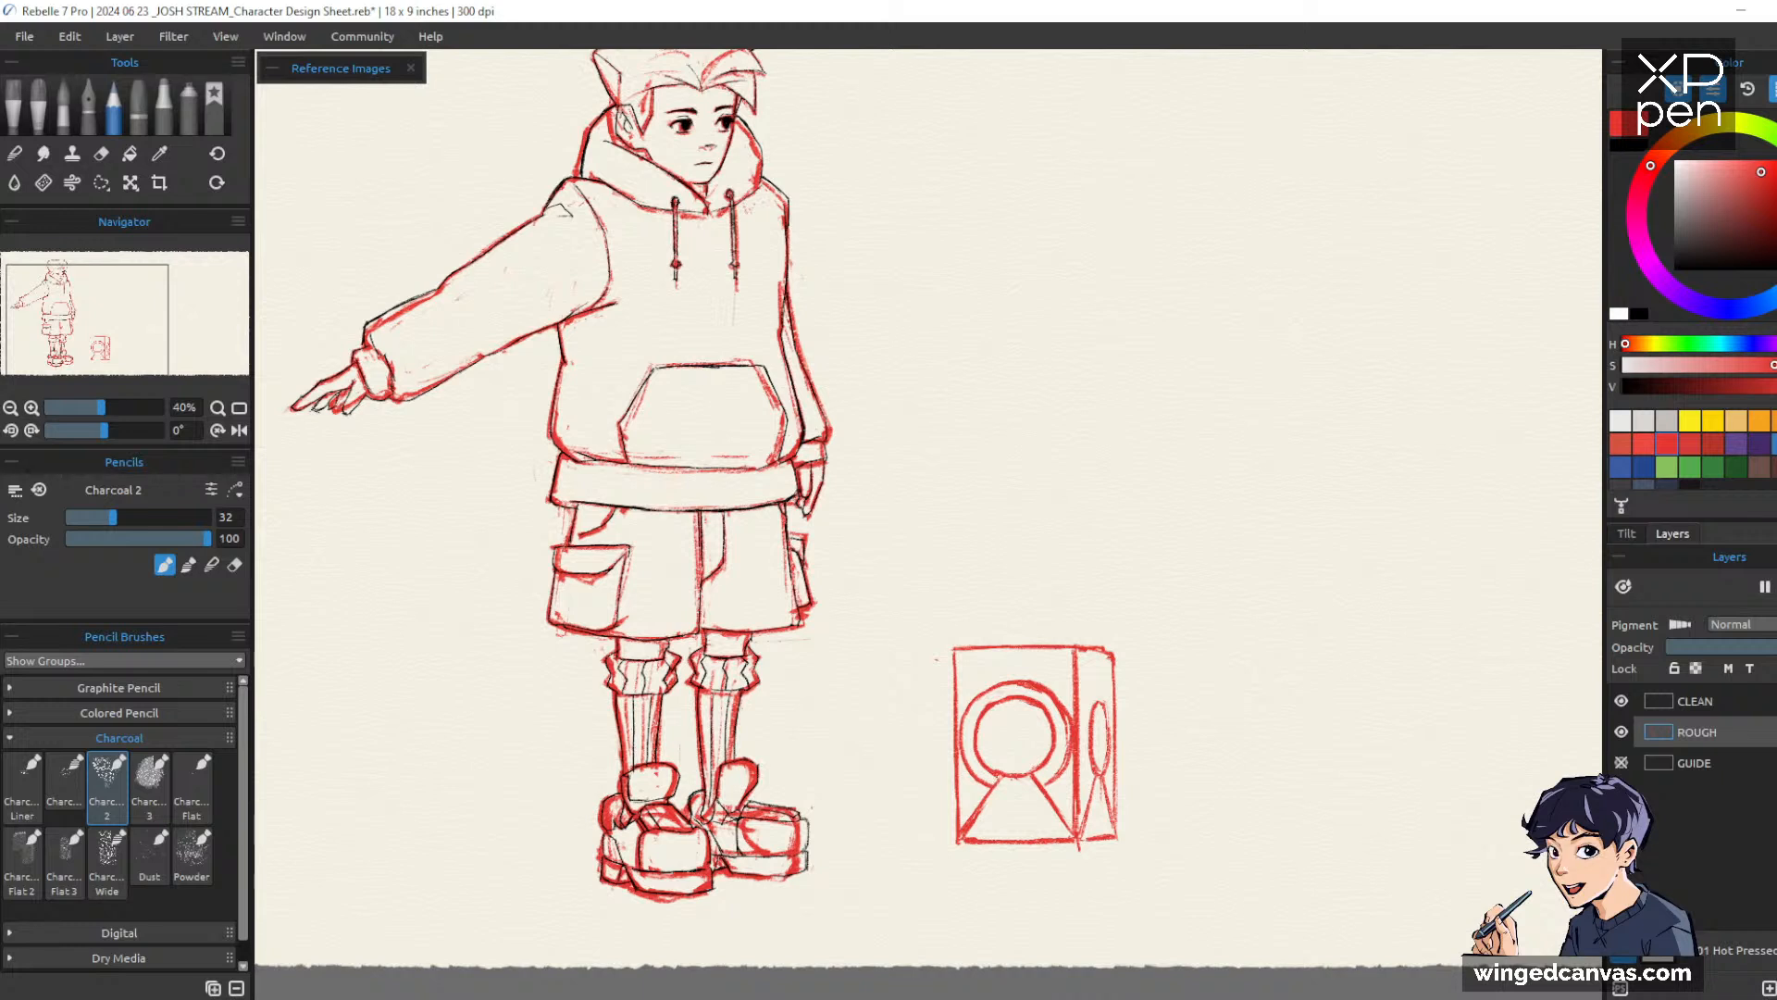
key("e")
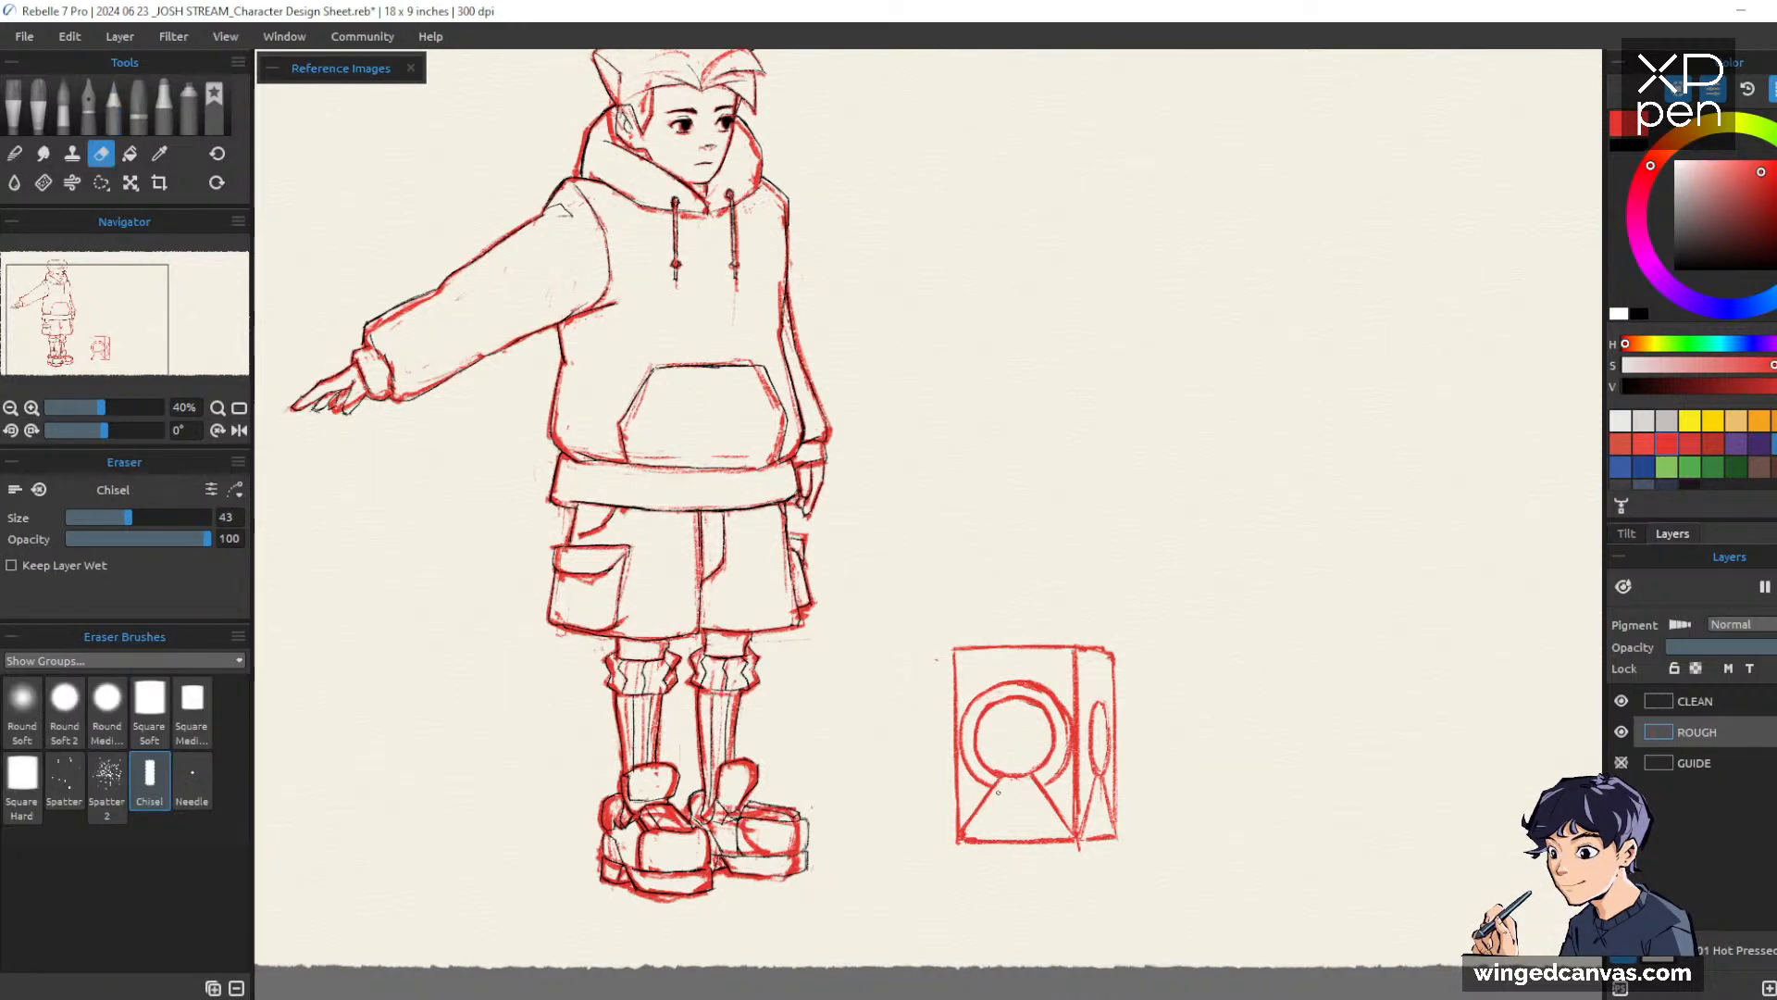
key("b")
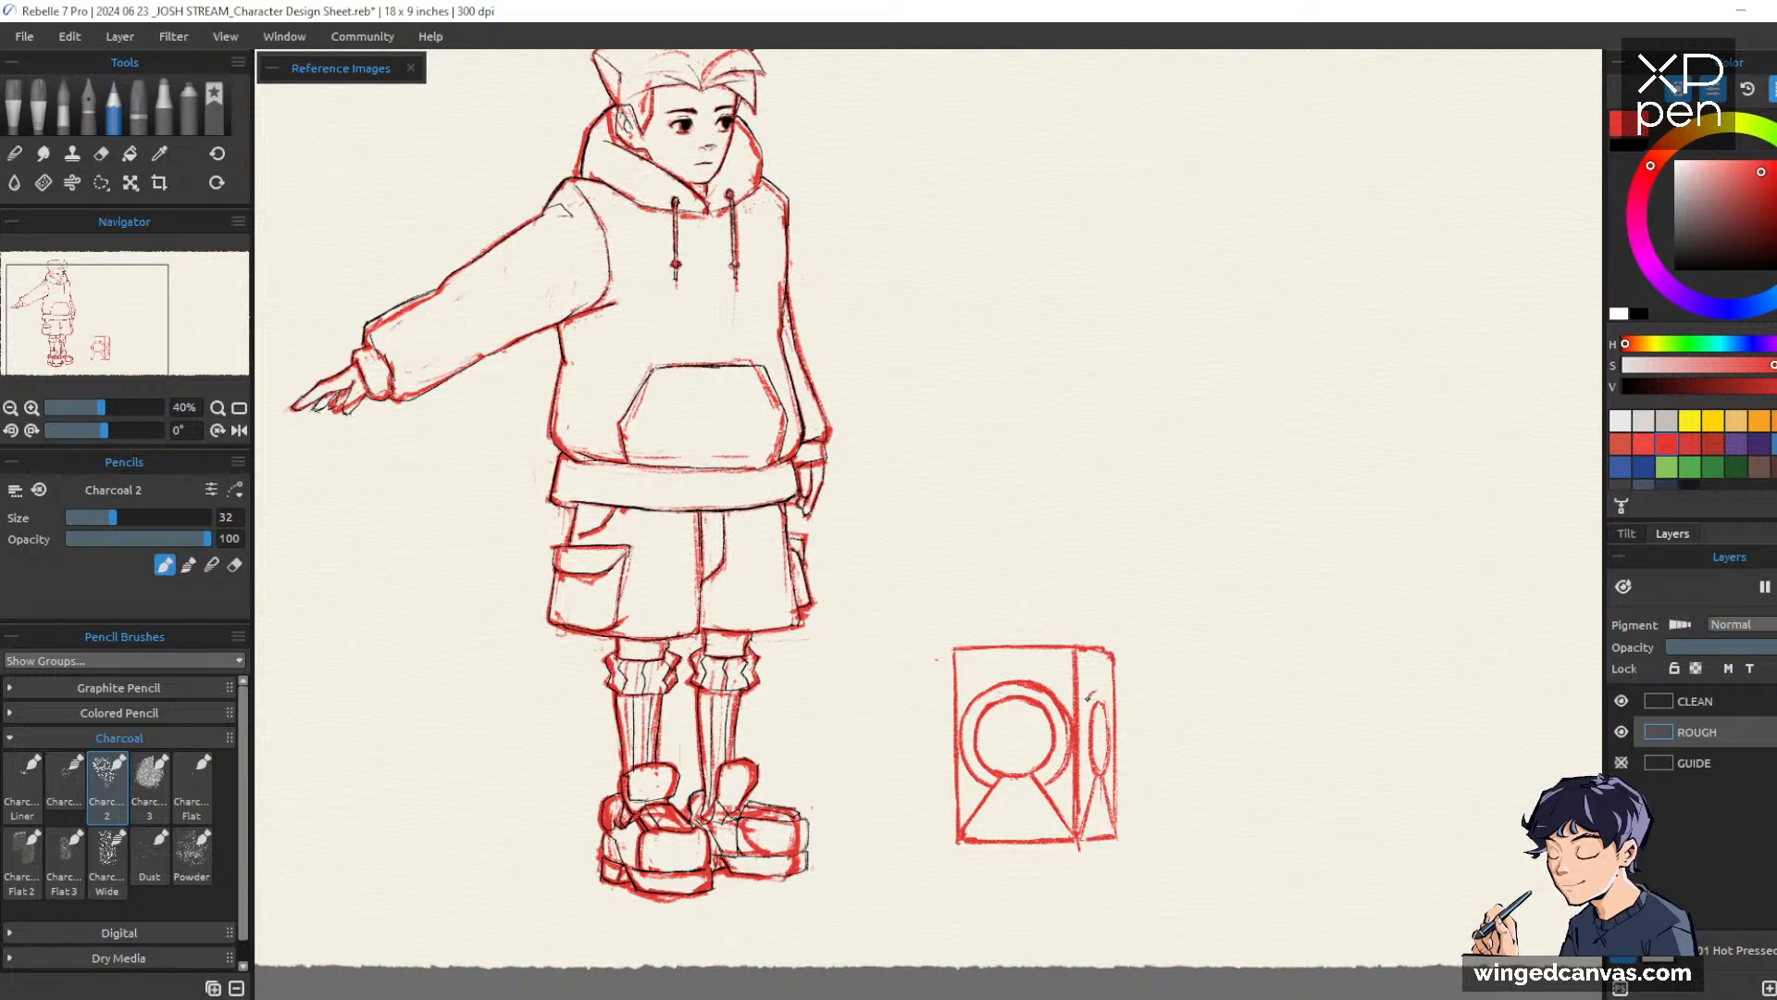
Draw a larger ellipse around the narrow one on the box's side face and thin its outline with the eraser
mouse_move(1098, 690)
left_mouse_down()
mouse_move(1079, 740)
mouse_move(1090, 780)
left_mouse_up()
mouse_move(1084, 707)
left_mouse_down()
mouse_move(1077, 734)
mouse_move(1095, 692)
left_mouse_up()
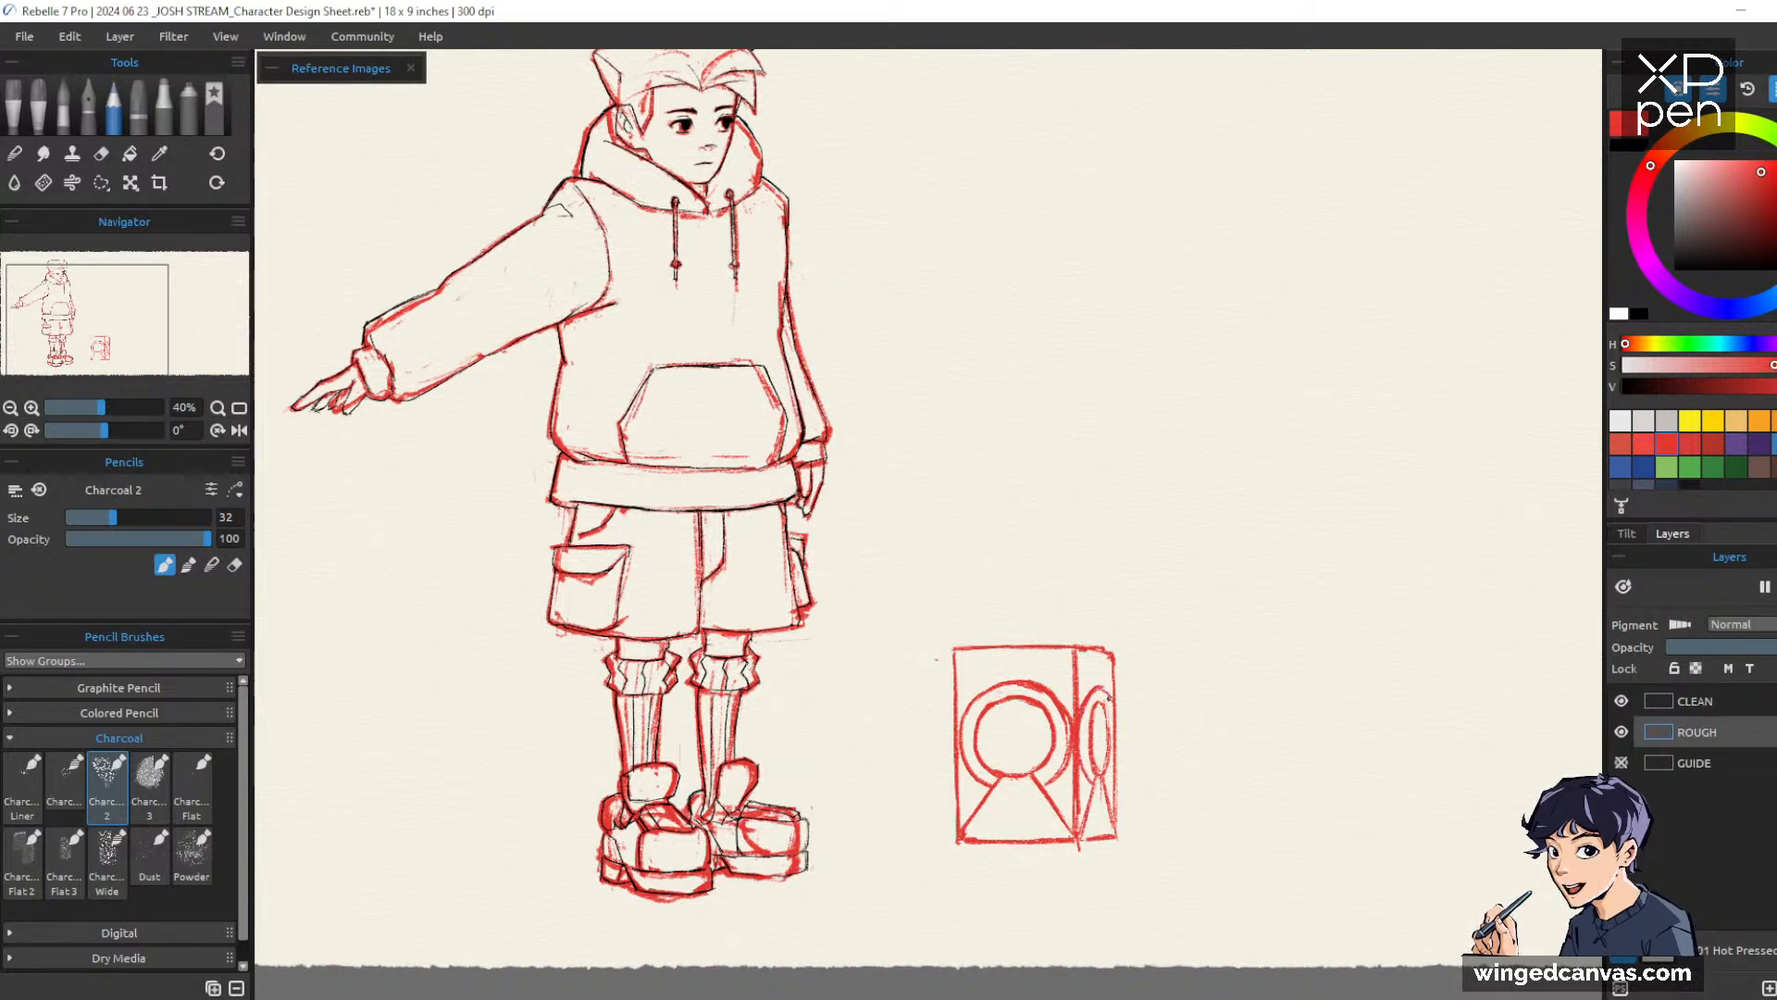
key("e")
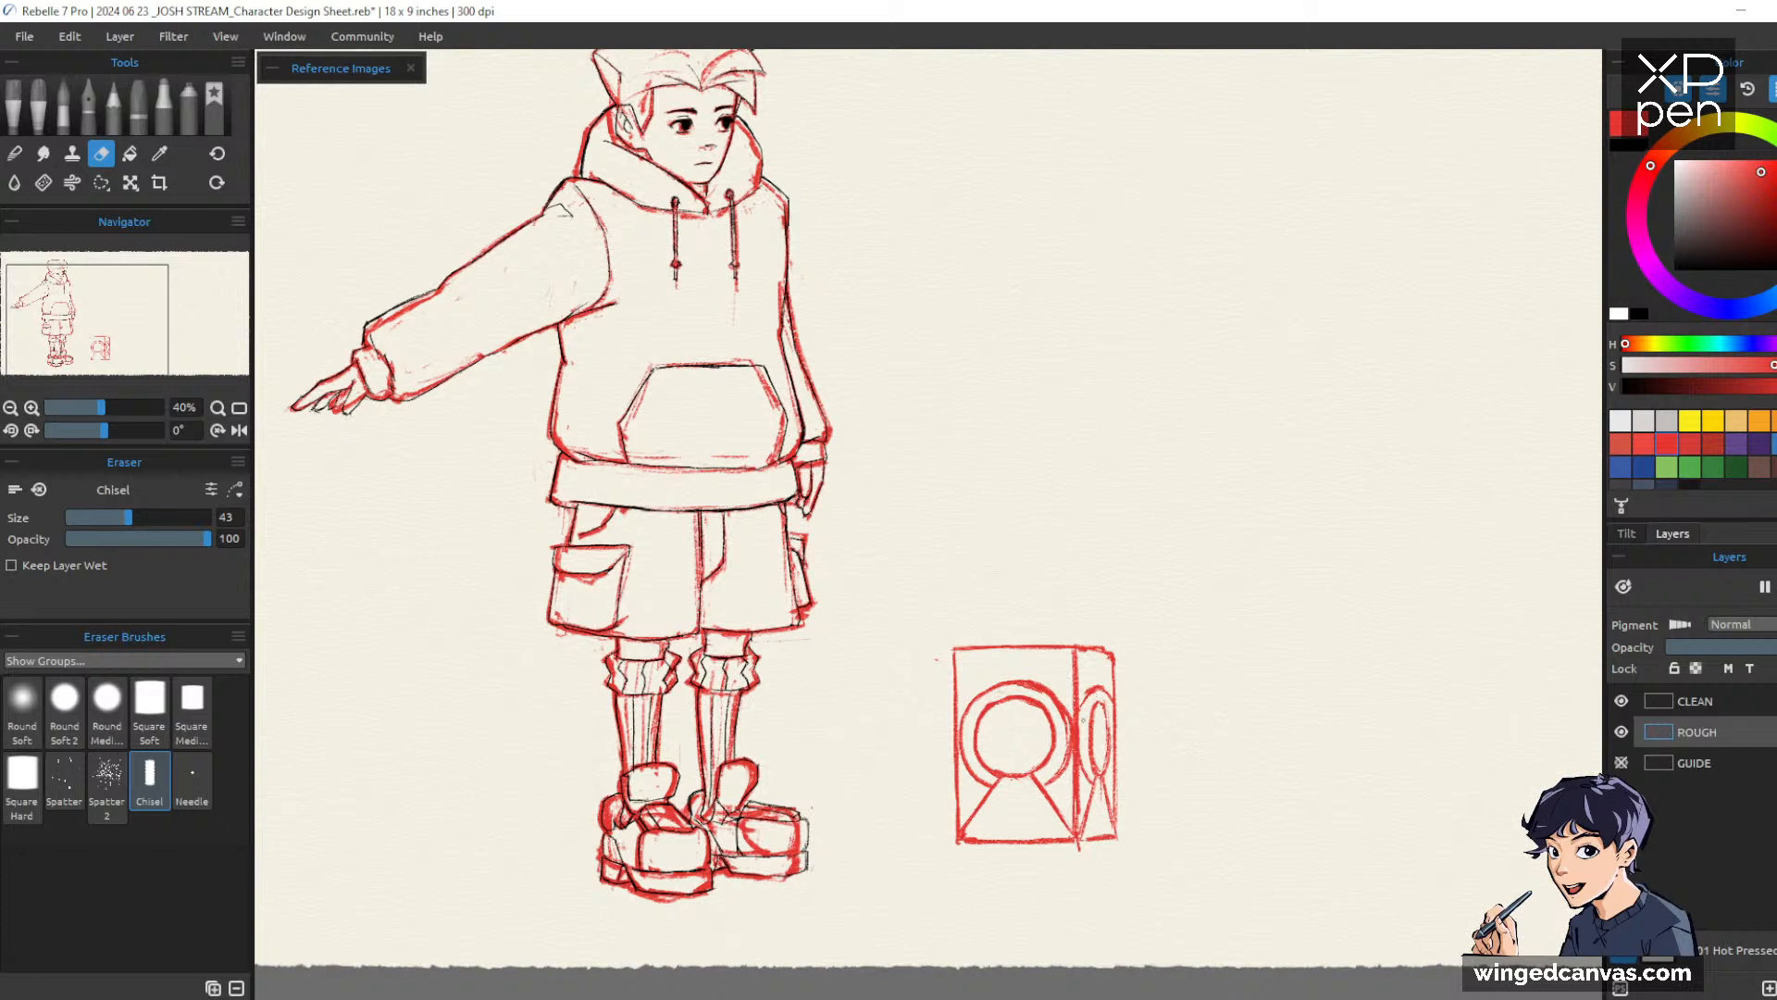
key("p")
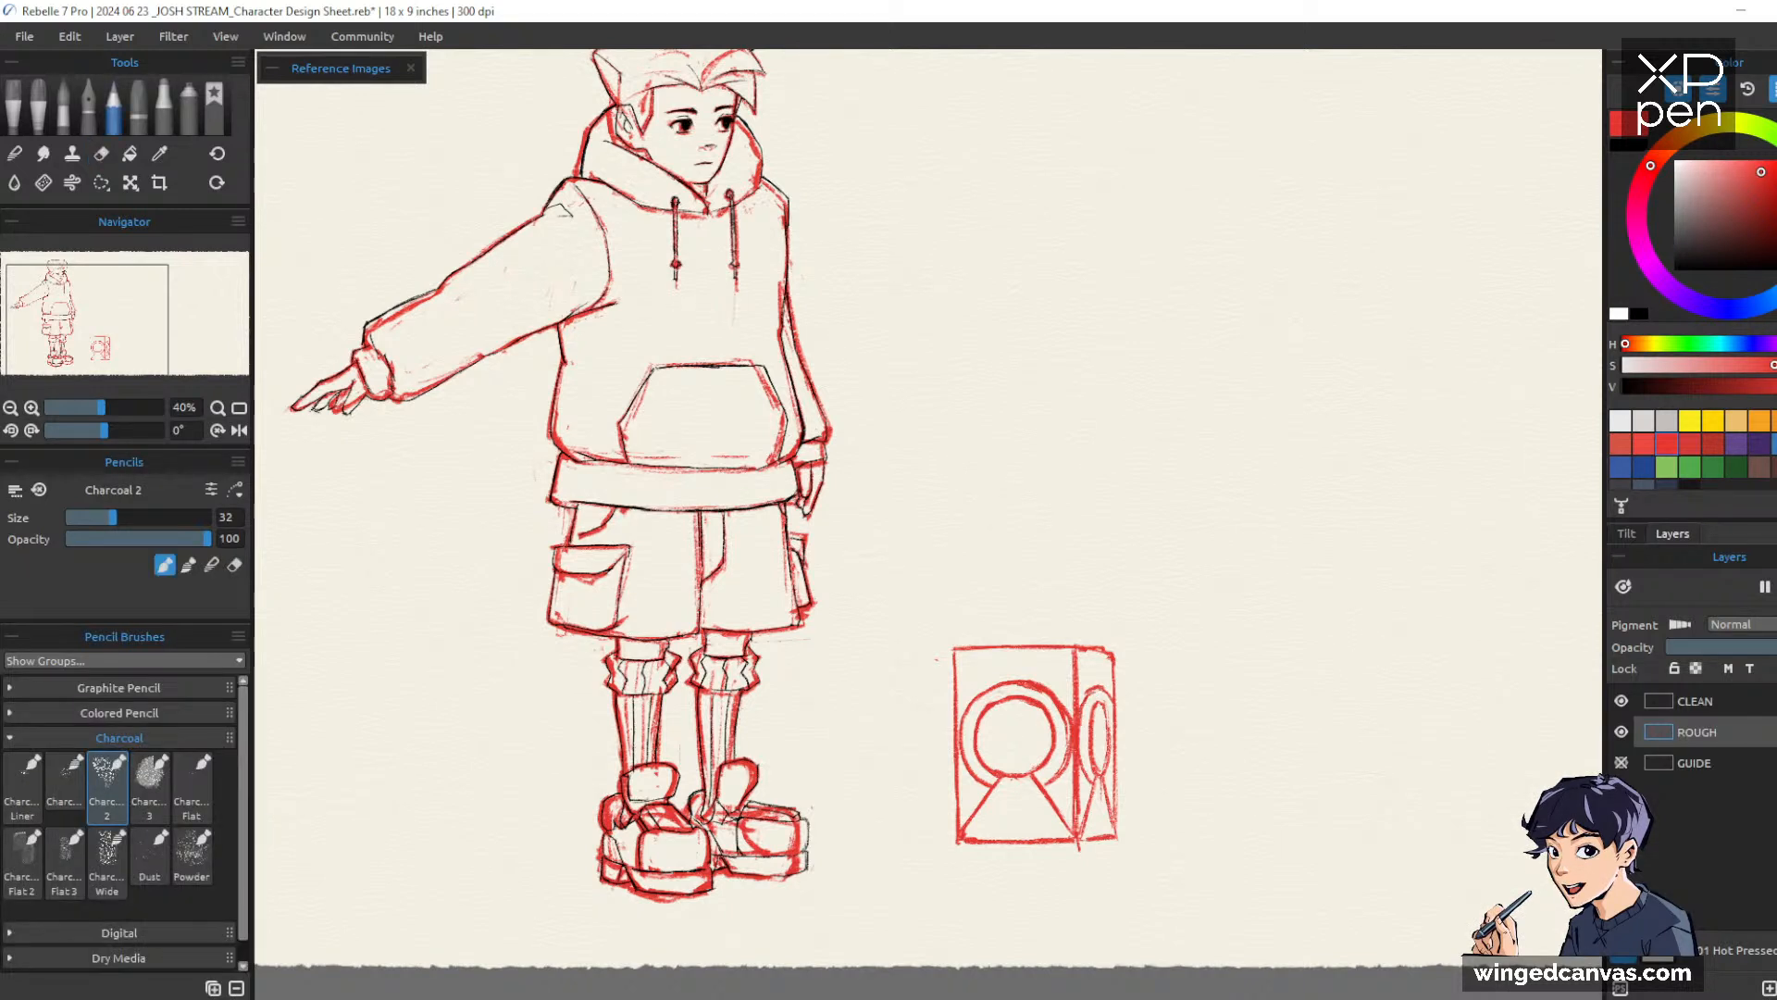
key("e")
key("p")
key("e")
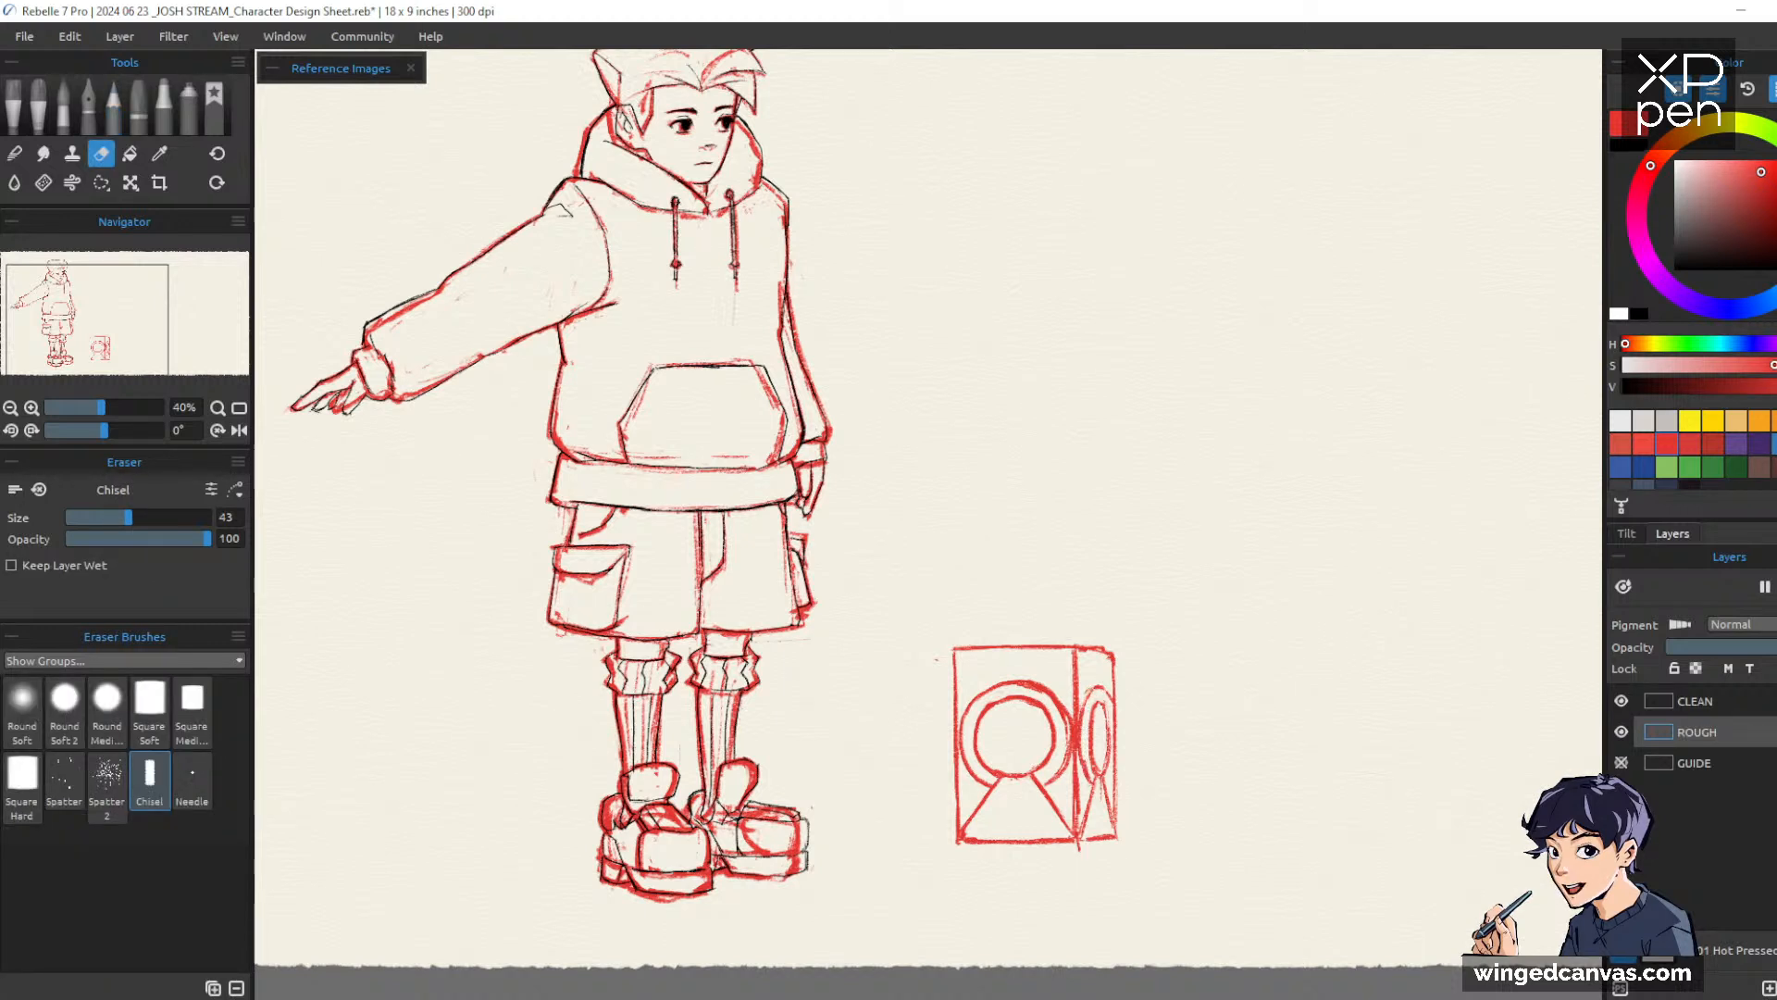
key("p")
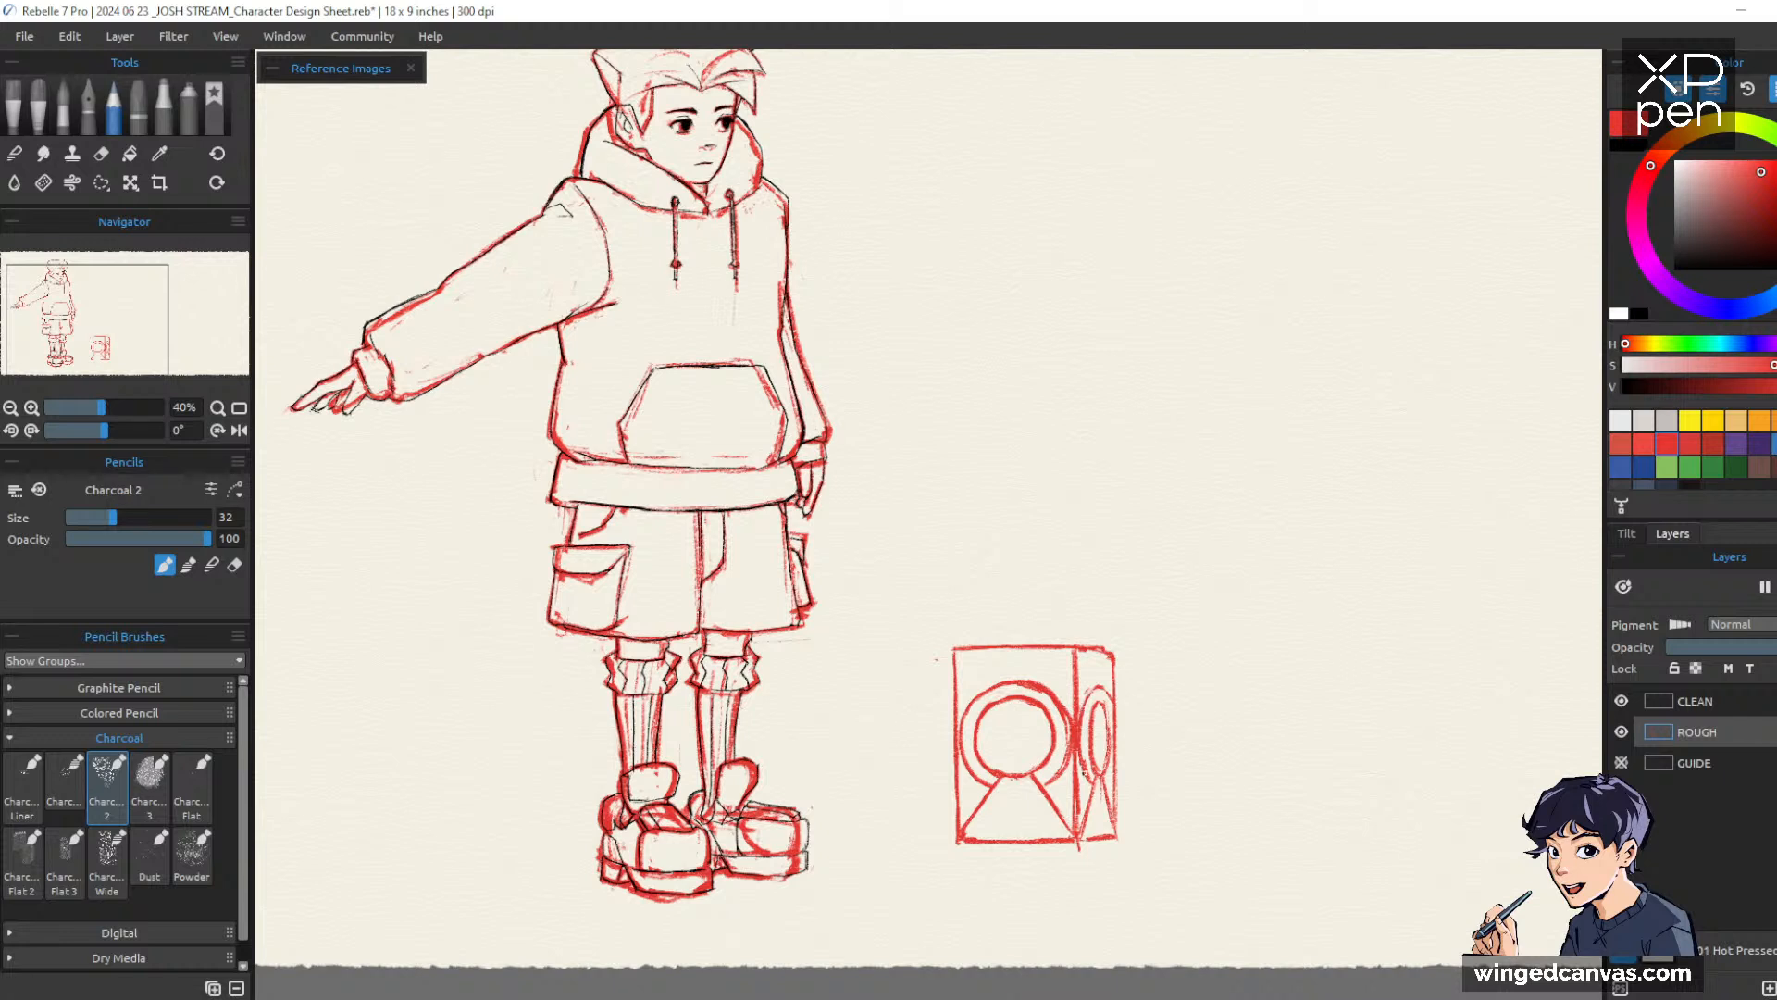
Reshape the inner ellipse on the side face by alternately erasing and redrawing its outline
key("e")
key("p")
key("e")
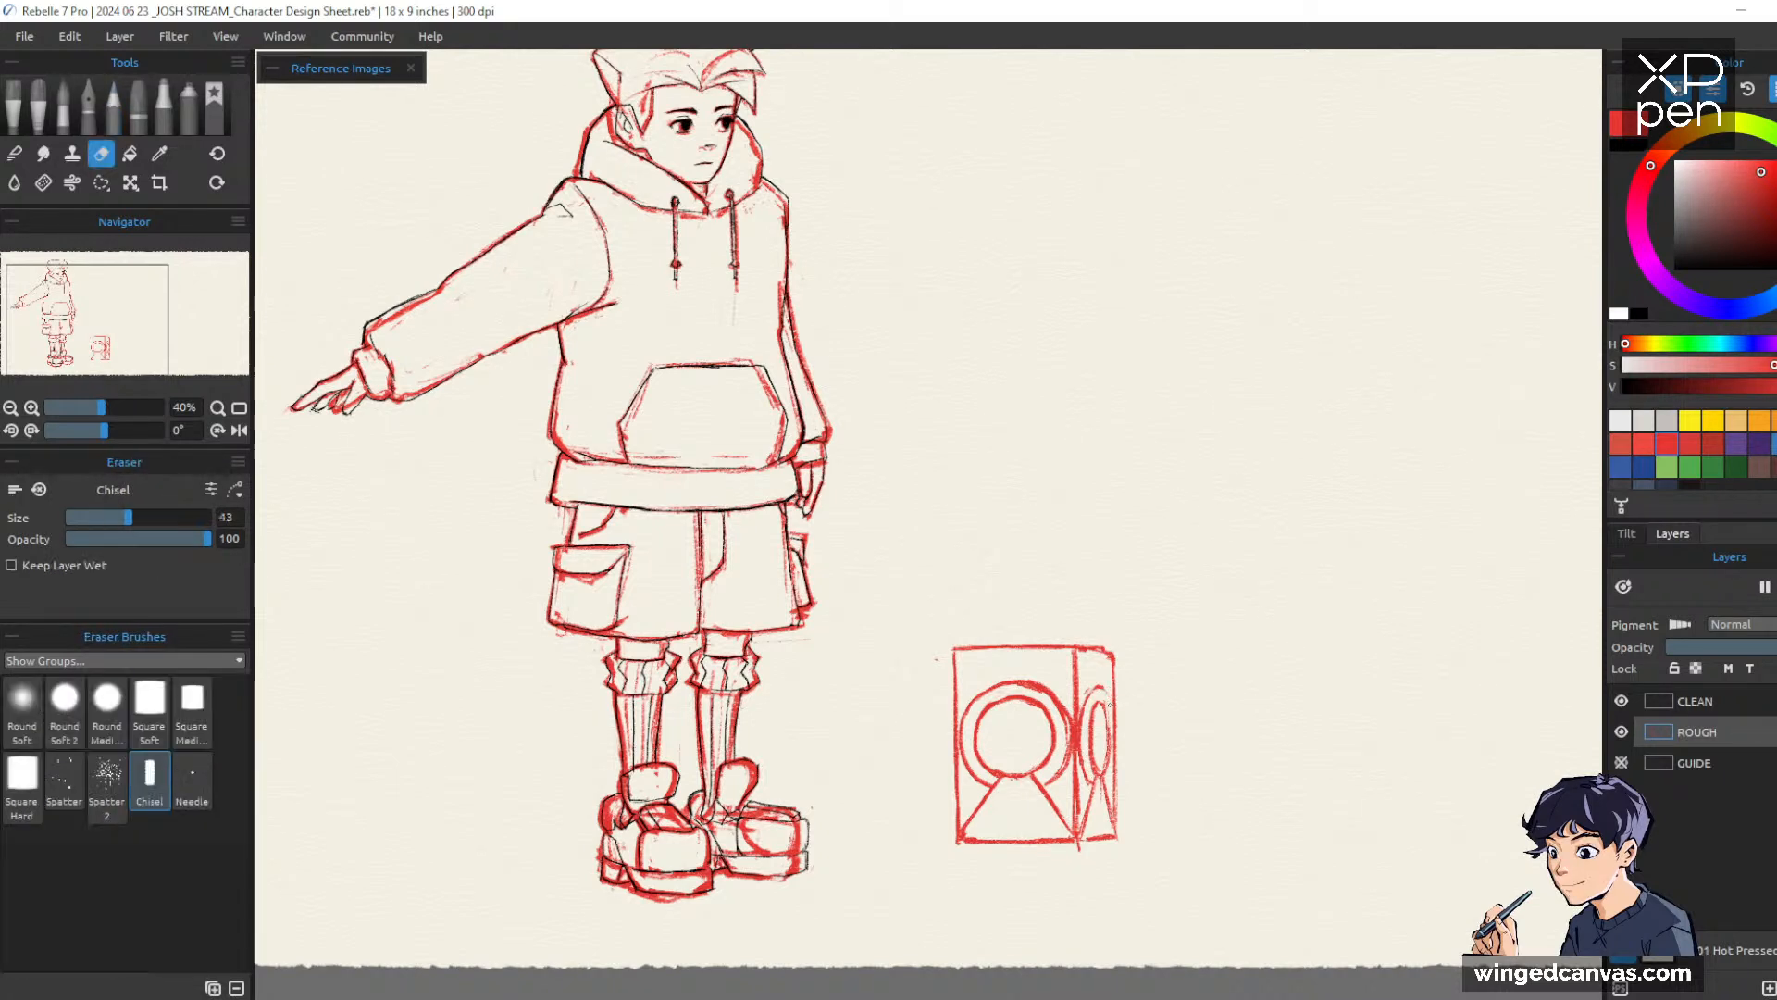
key("p")
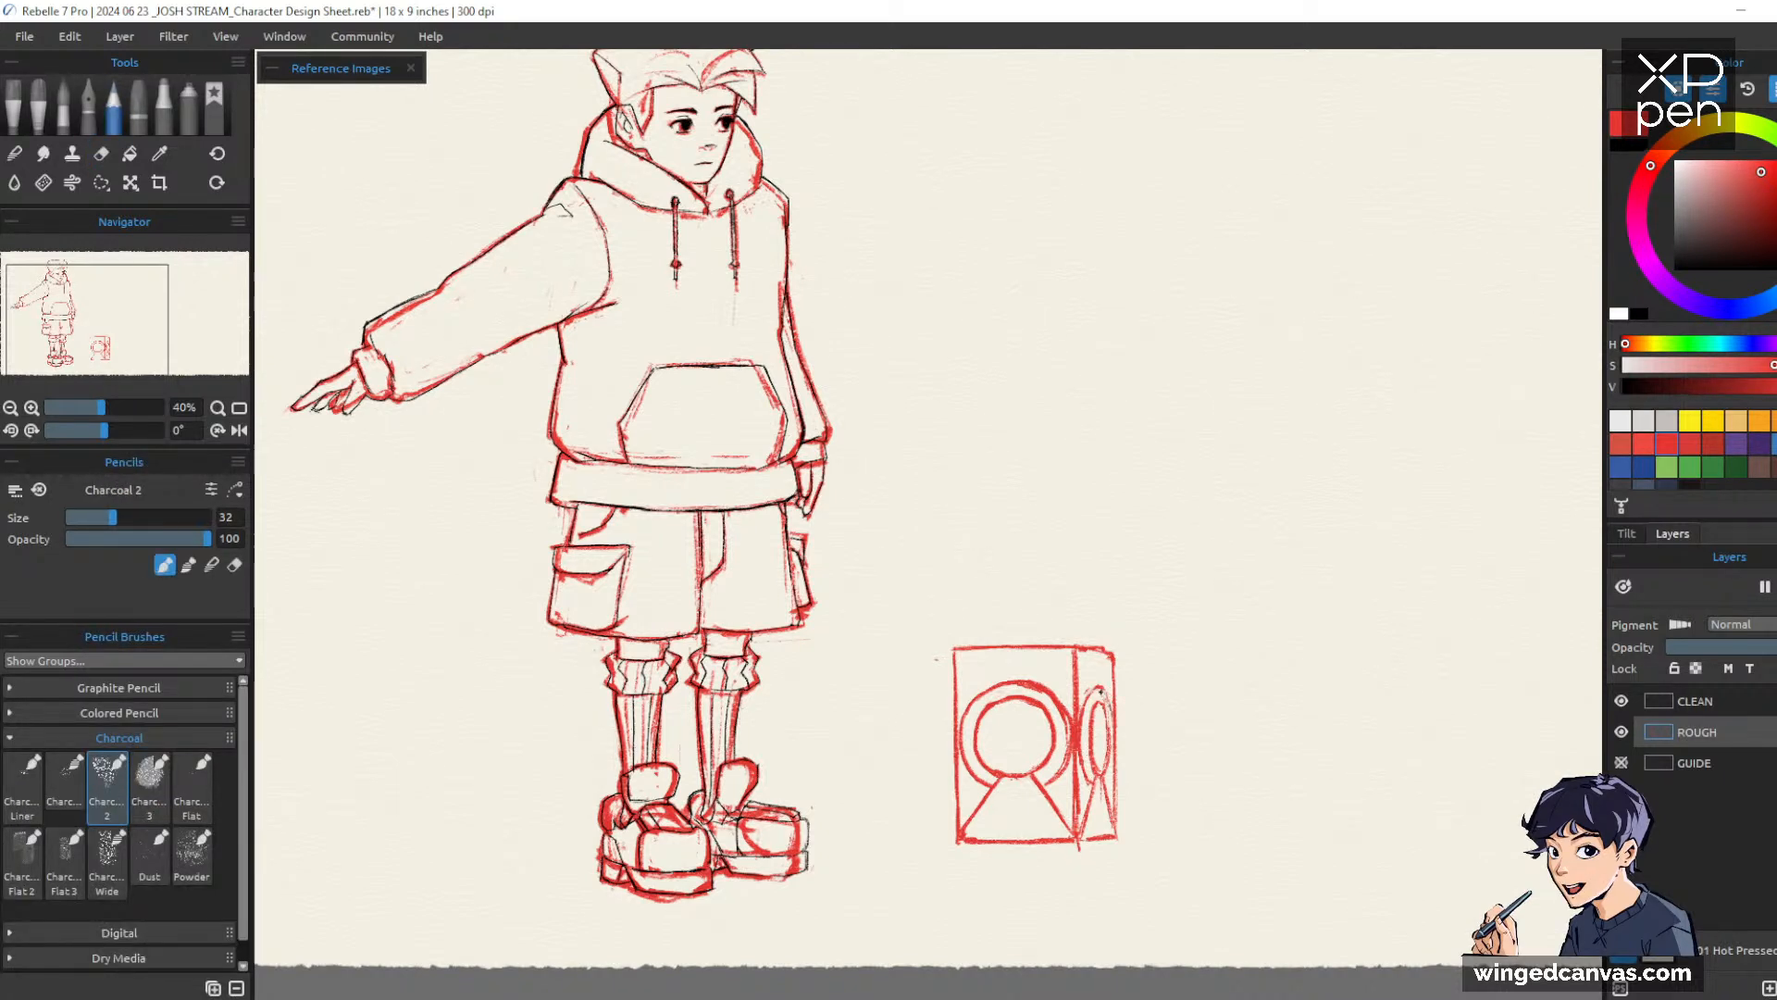
key("e")
key("p")
key("e")
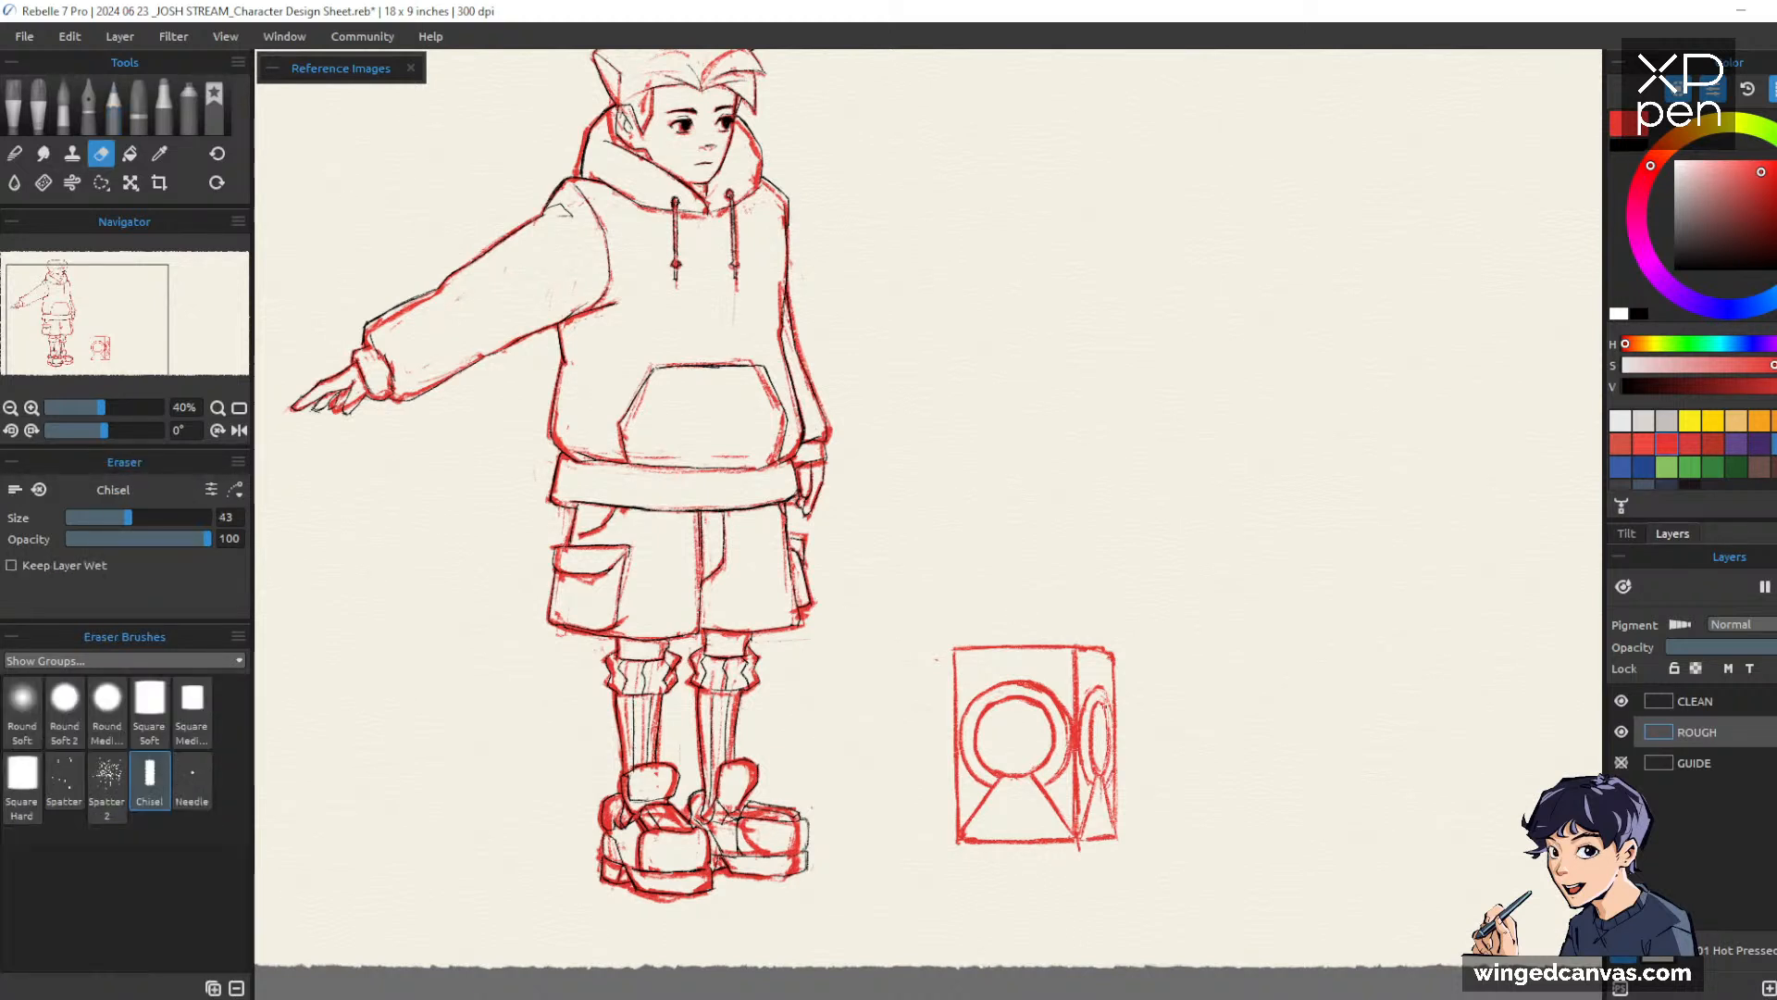
key("p")
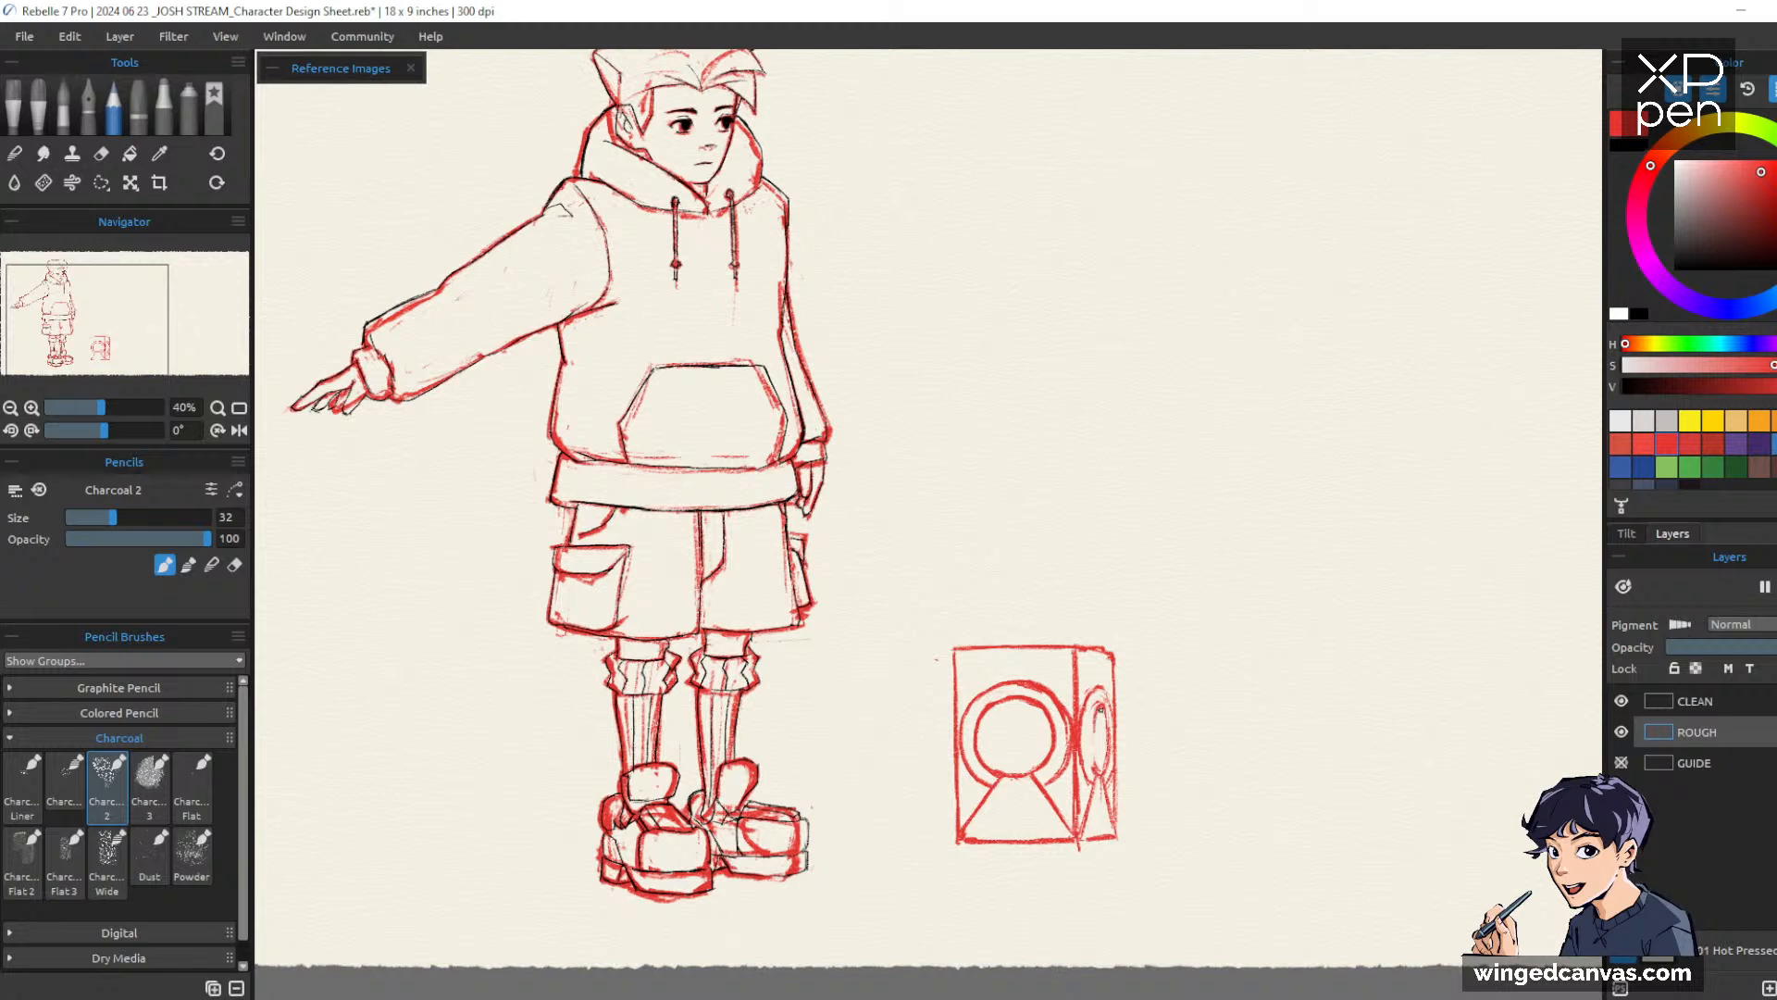
mouse_move(1100, 707)
left_mouse_down()
mouse_move(1093, 783)
mouse_move(1104, 738)
left_mouse_up()
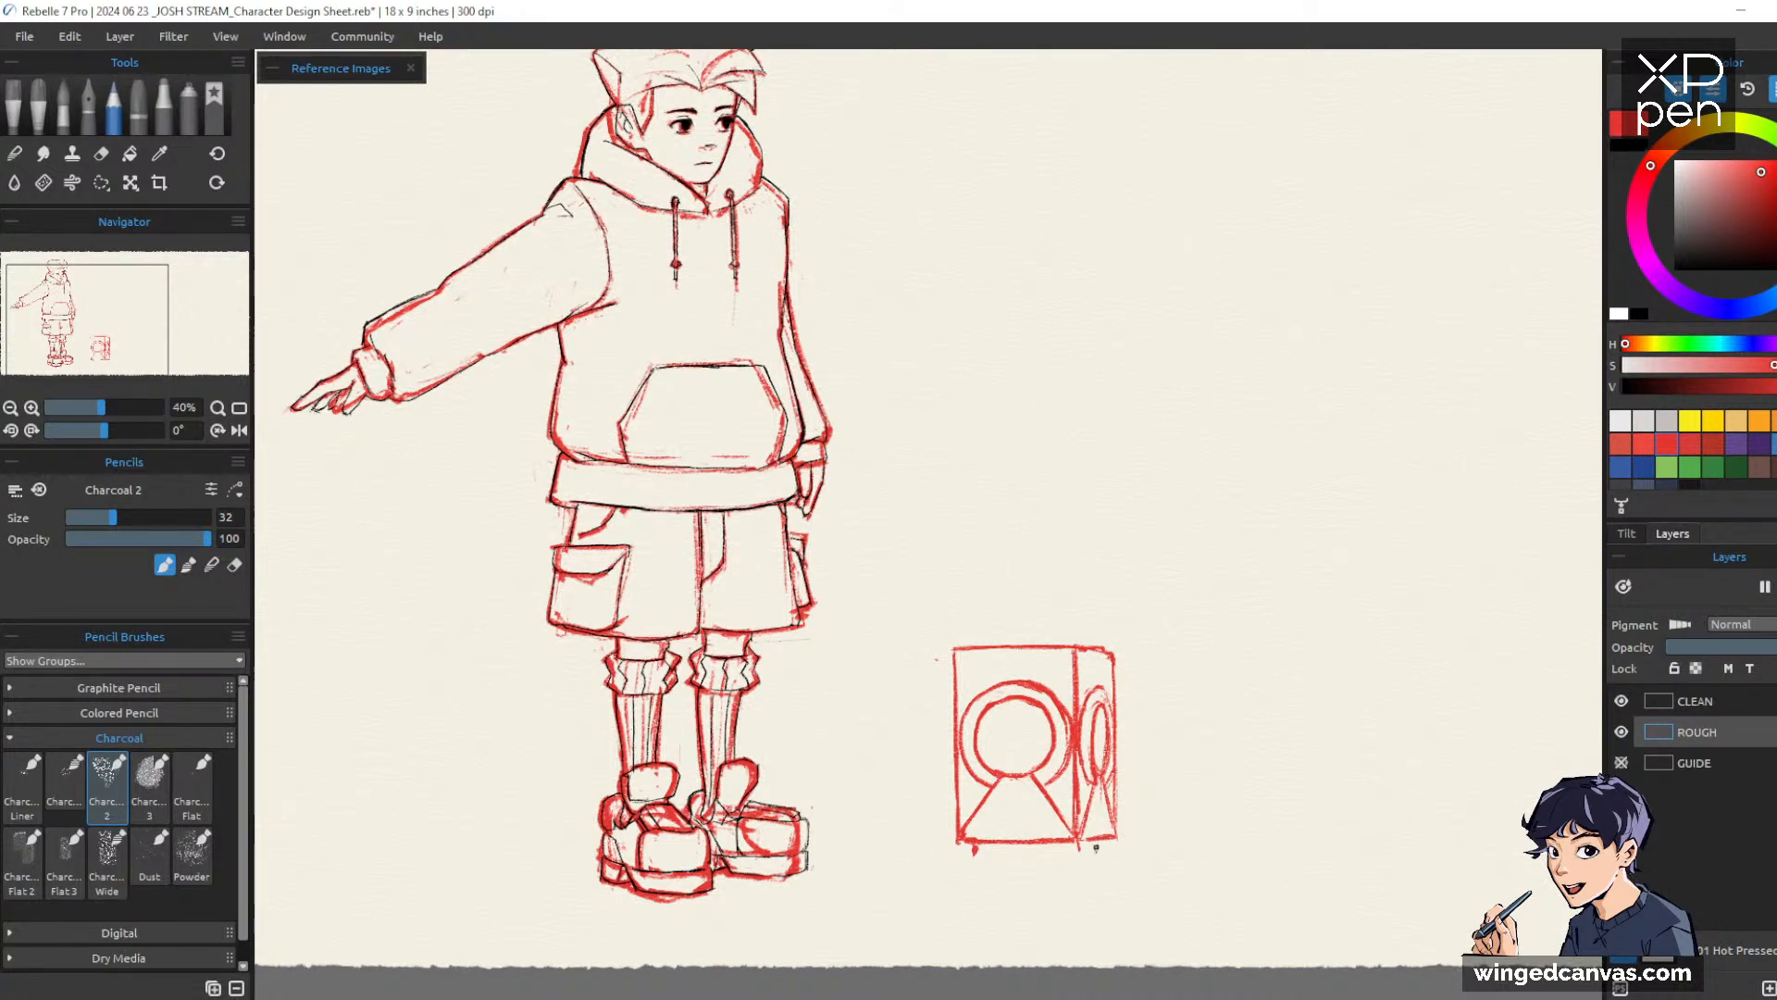
Sketch a thin slab base beneath the box, joined by short feet, and tidy its corner with the eraser
left_click_drag(968, 853, 1088, 853)
left_click_drag(977, 851, 956, 879)
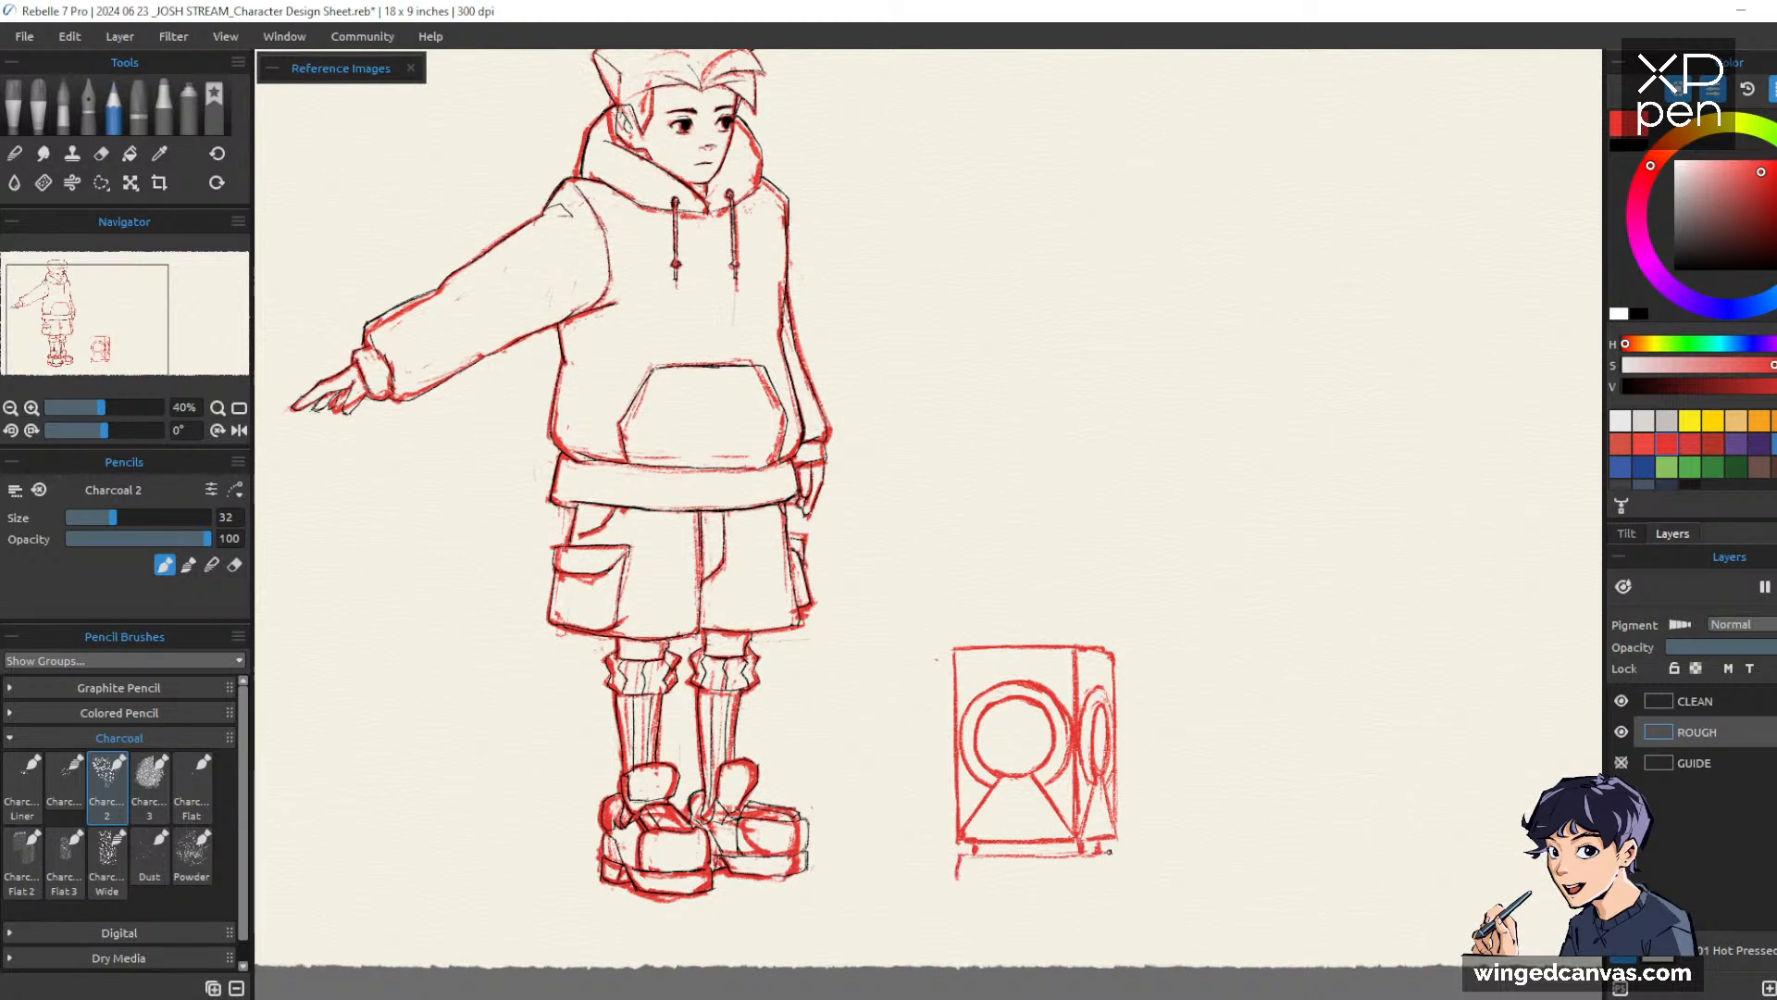
left_click_drag(1111, 853, 1116, 871)
mouse_move(954, 871)
left_mouse_down()
mouse_move(1108, 868)
mouse_move(1084, 877)
left_mouse_up()
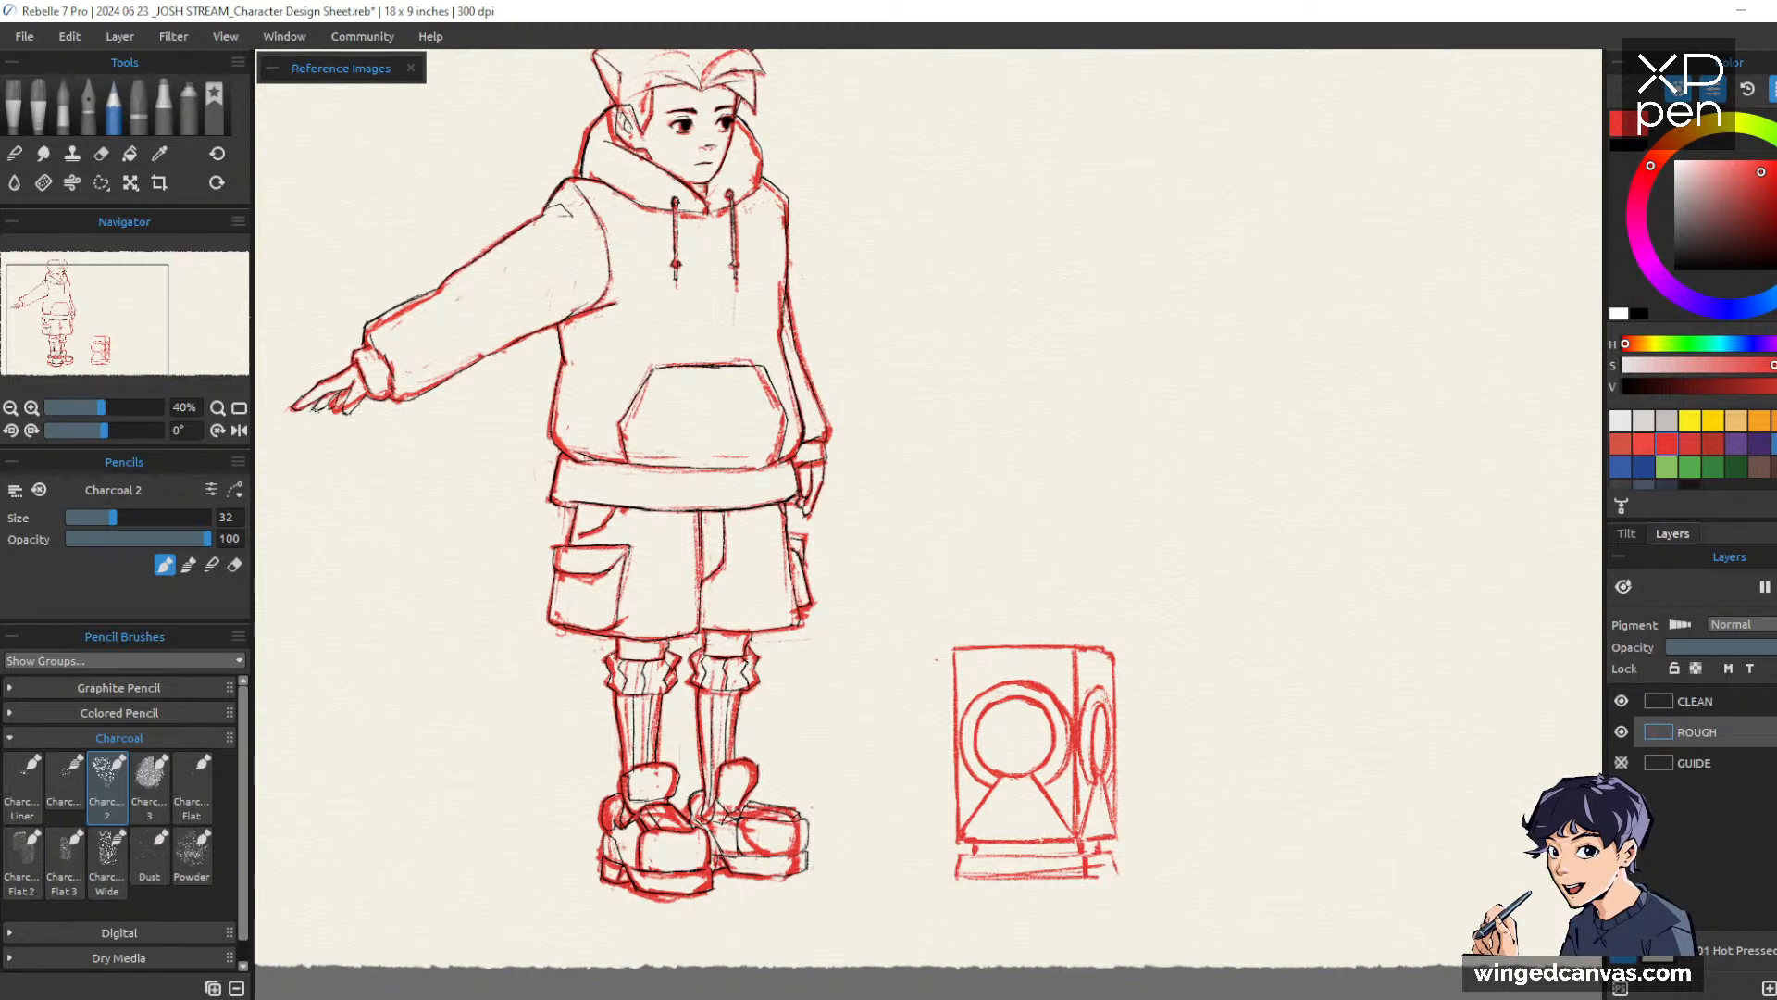
key("e")
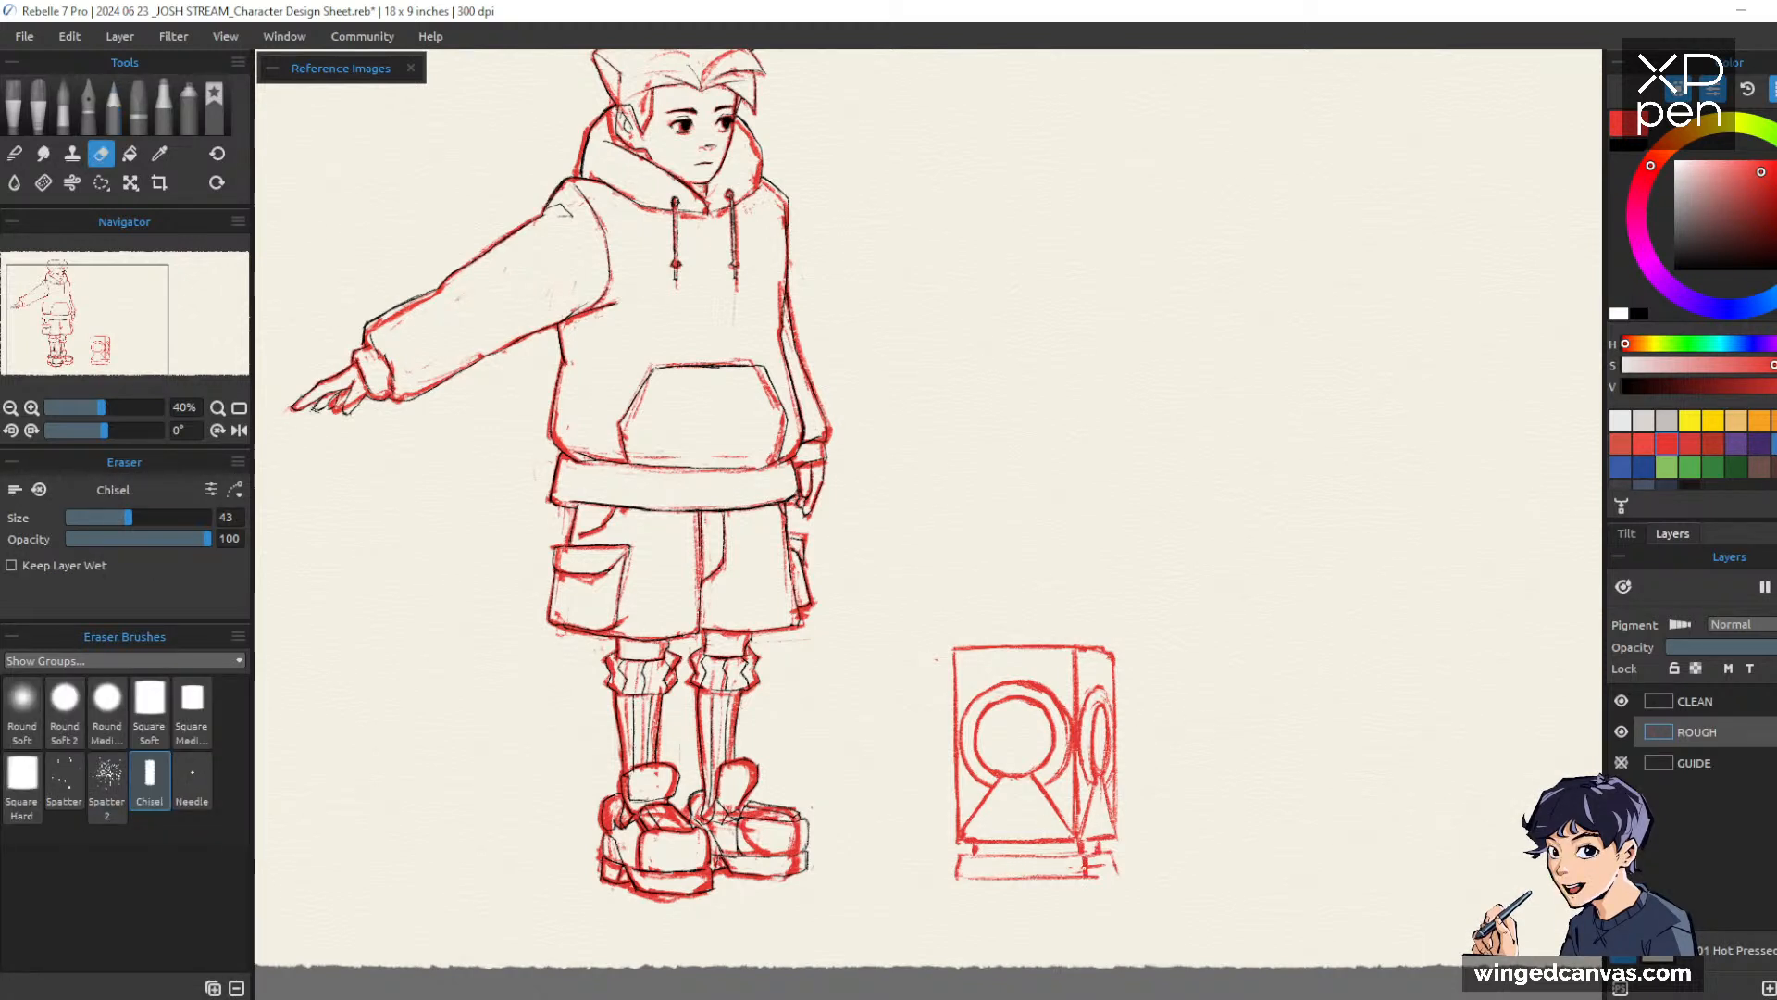
key("e")
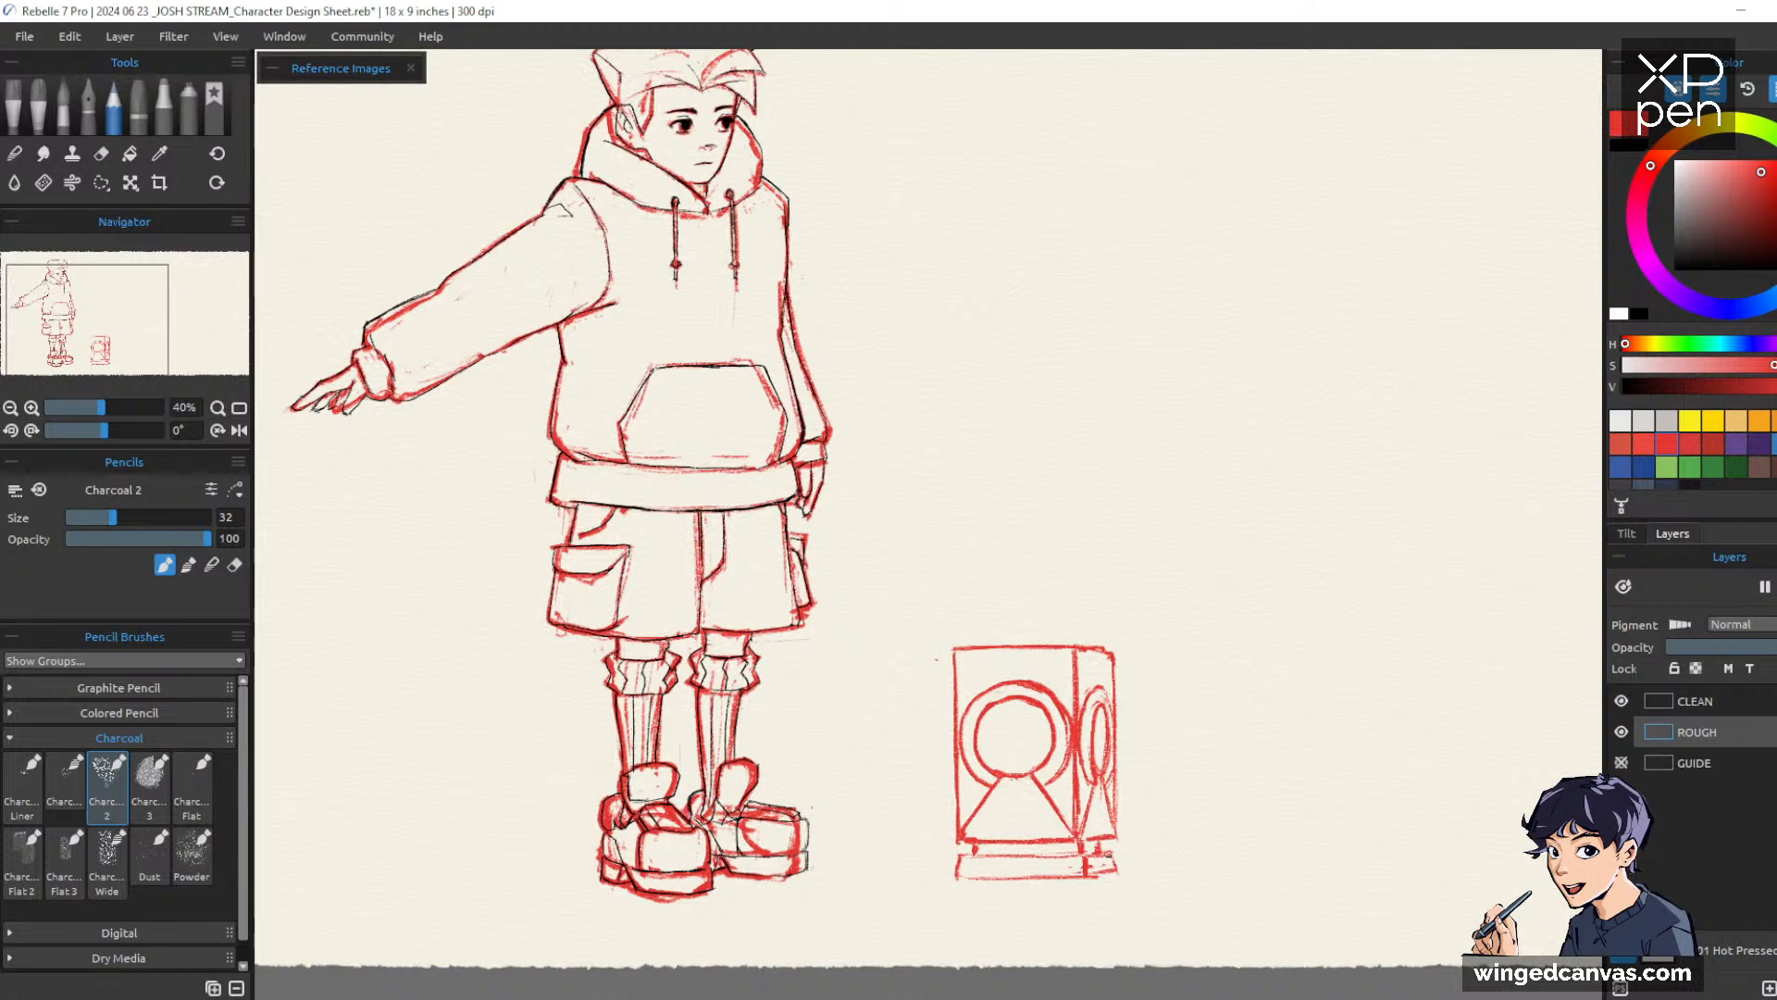
Restroke the top and bottom edges of the base's front face and thin the bottom line with the eraser
key("e")
key("e")
left_click_drag(1285, 602, 1319, 385)
scroll(1106, 633, "up", 3)
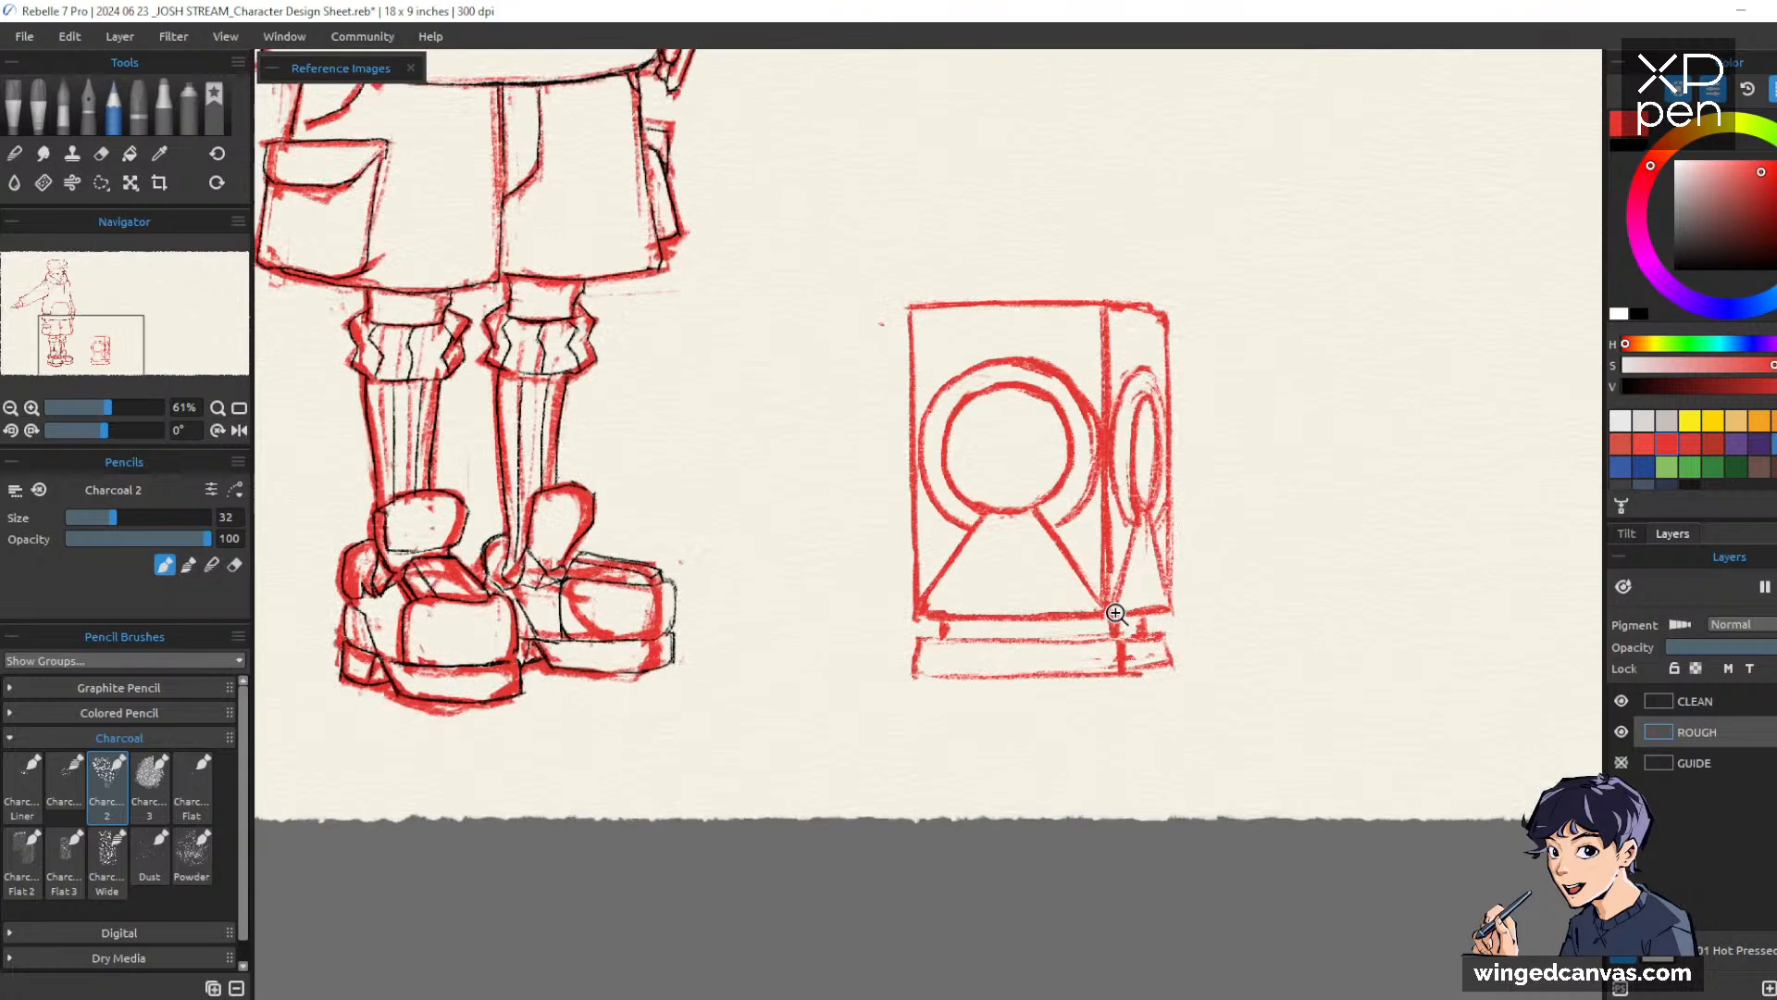
left_click_drag(894, 639, 1119, 638)
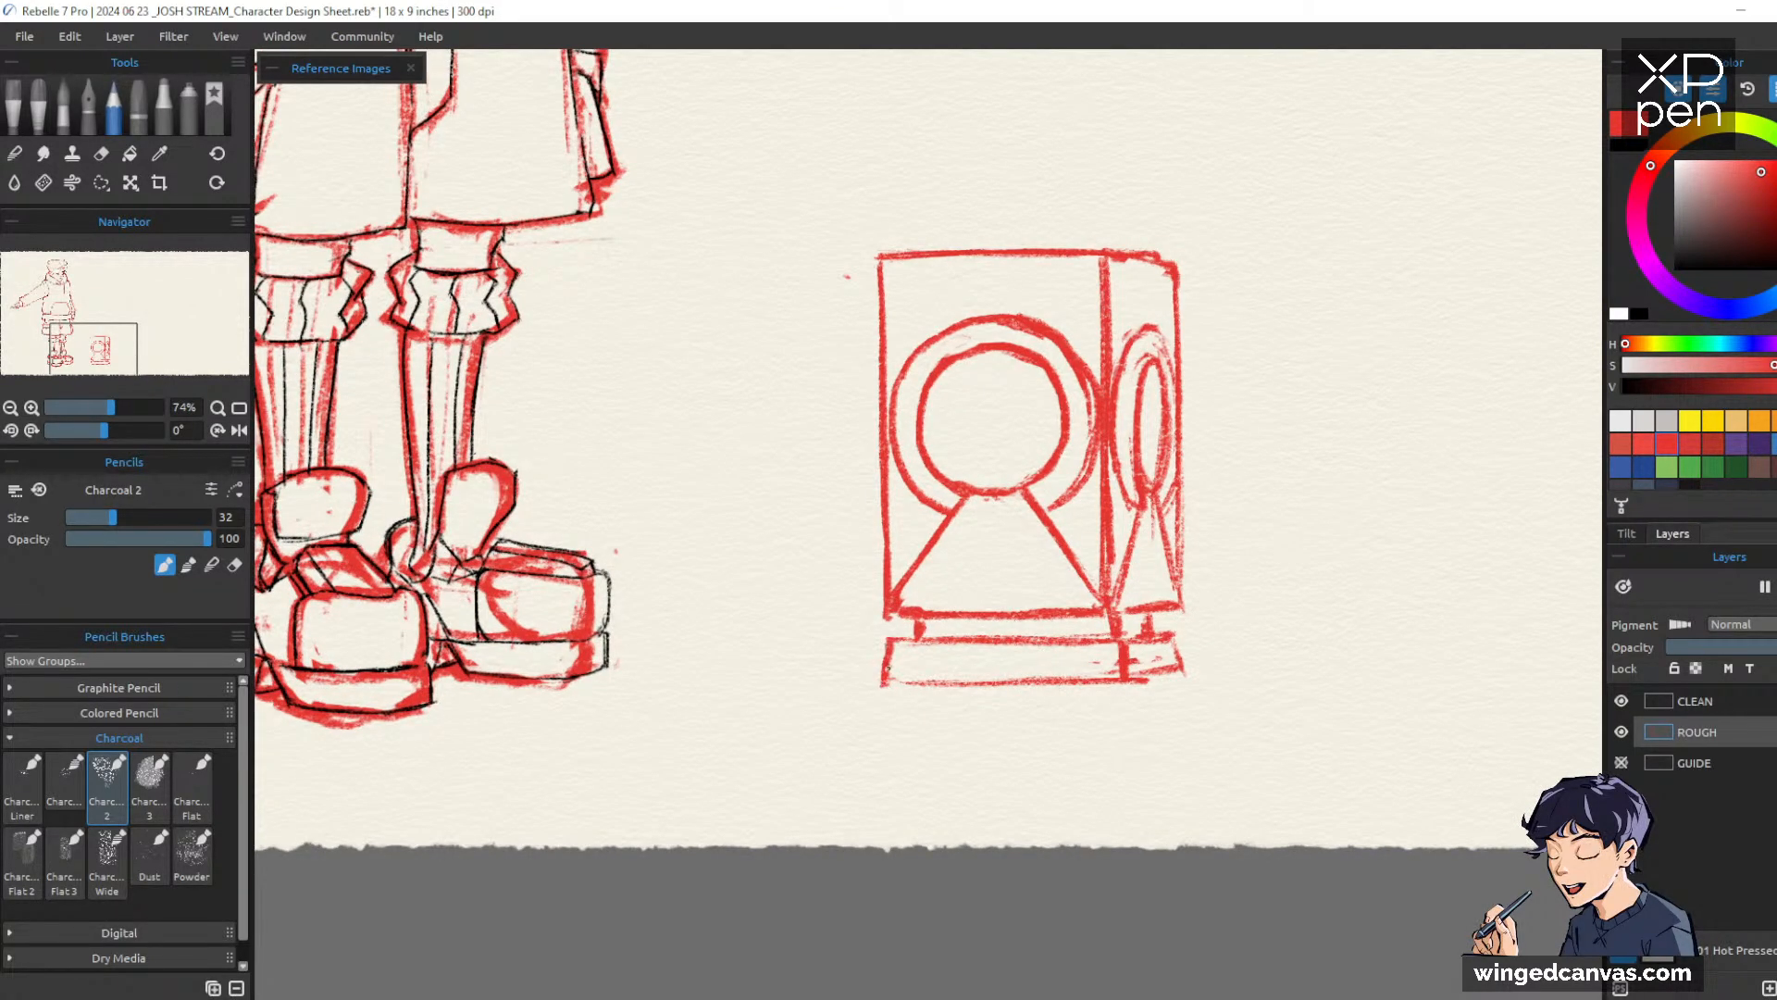
left_click_drag(885, 683, 1059, 678)
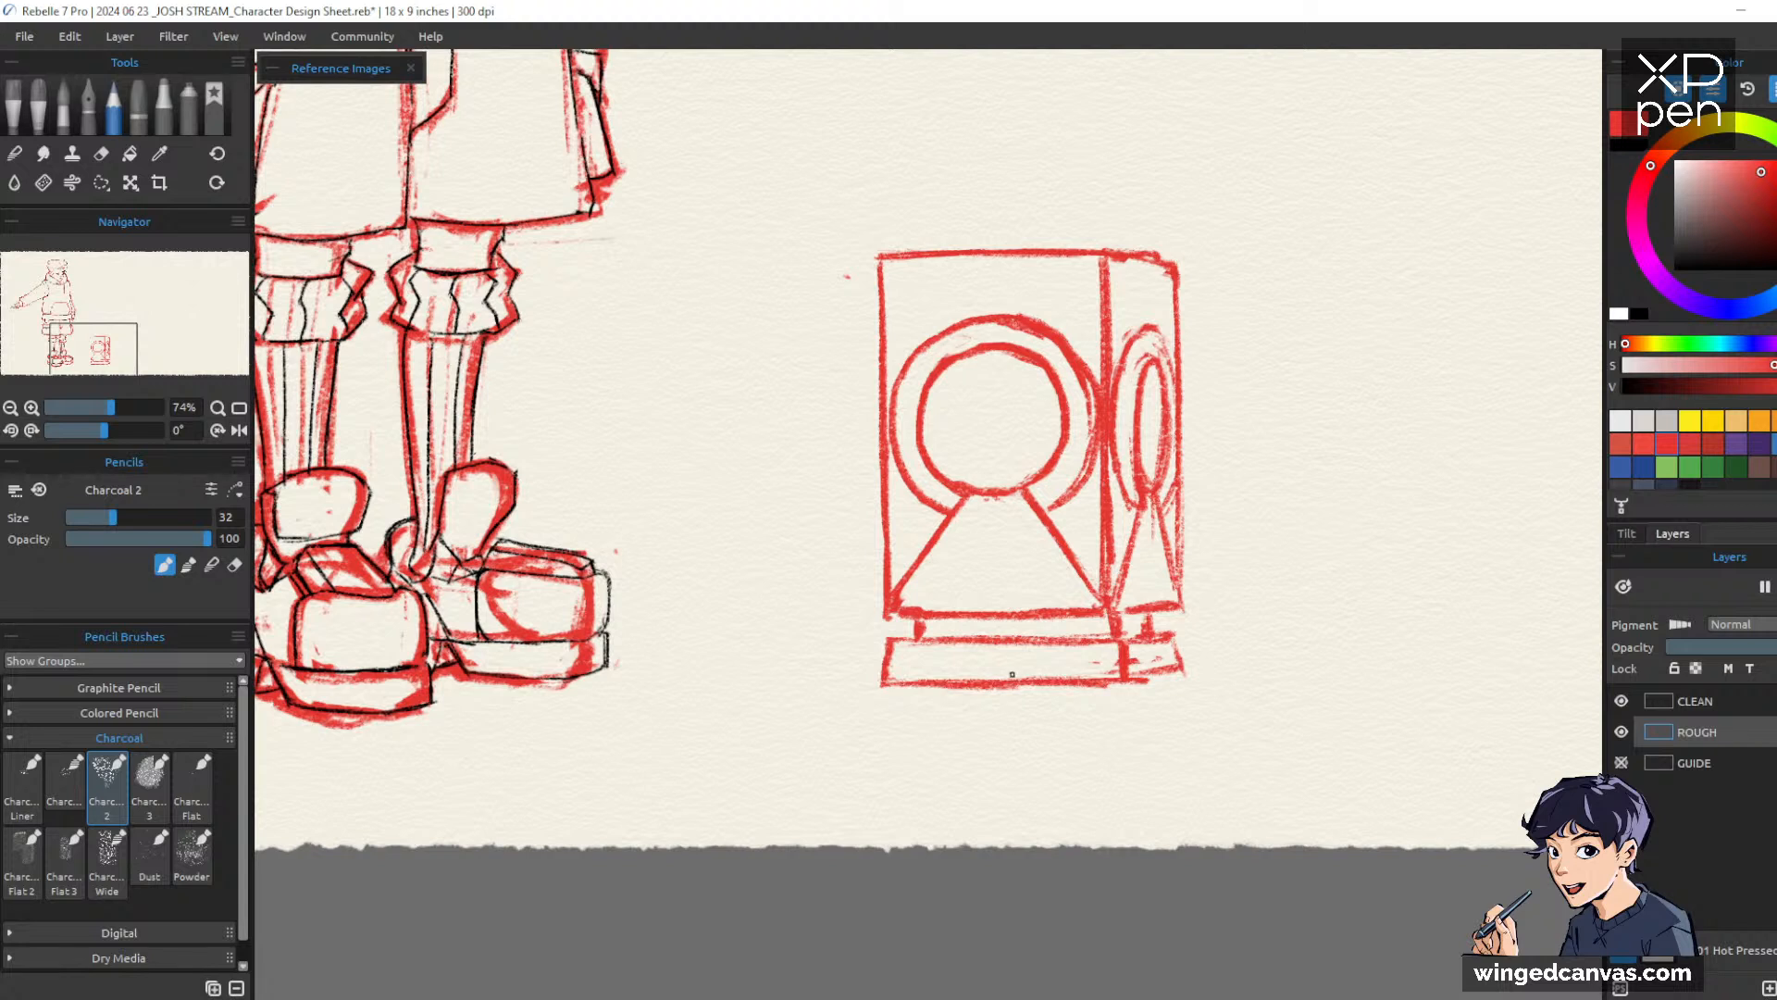
key("e")
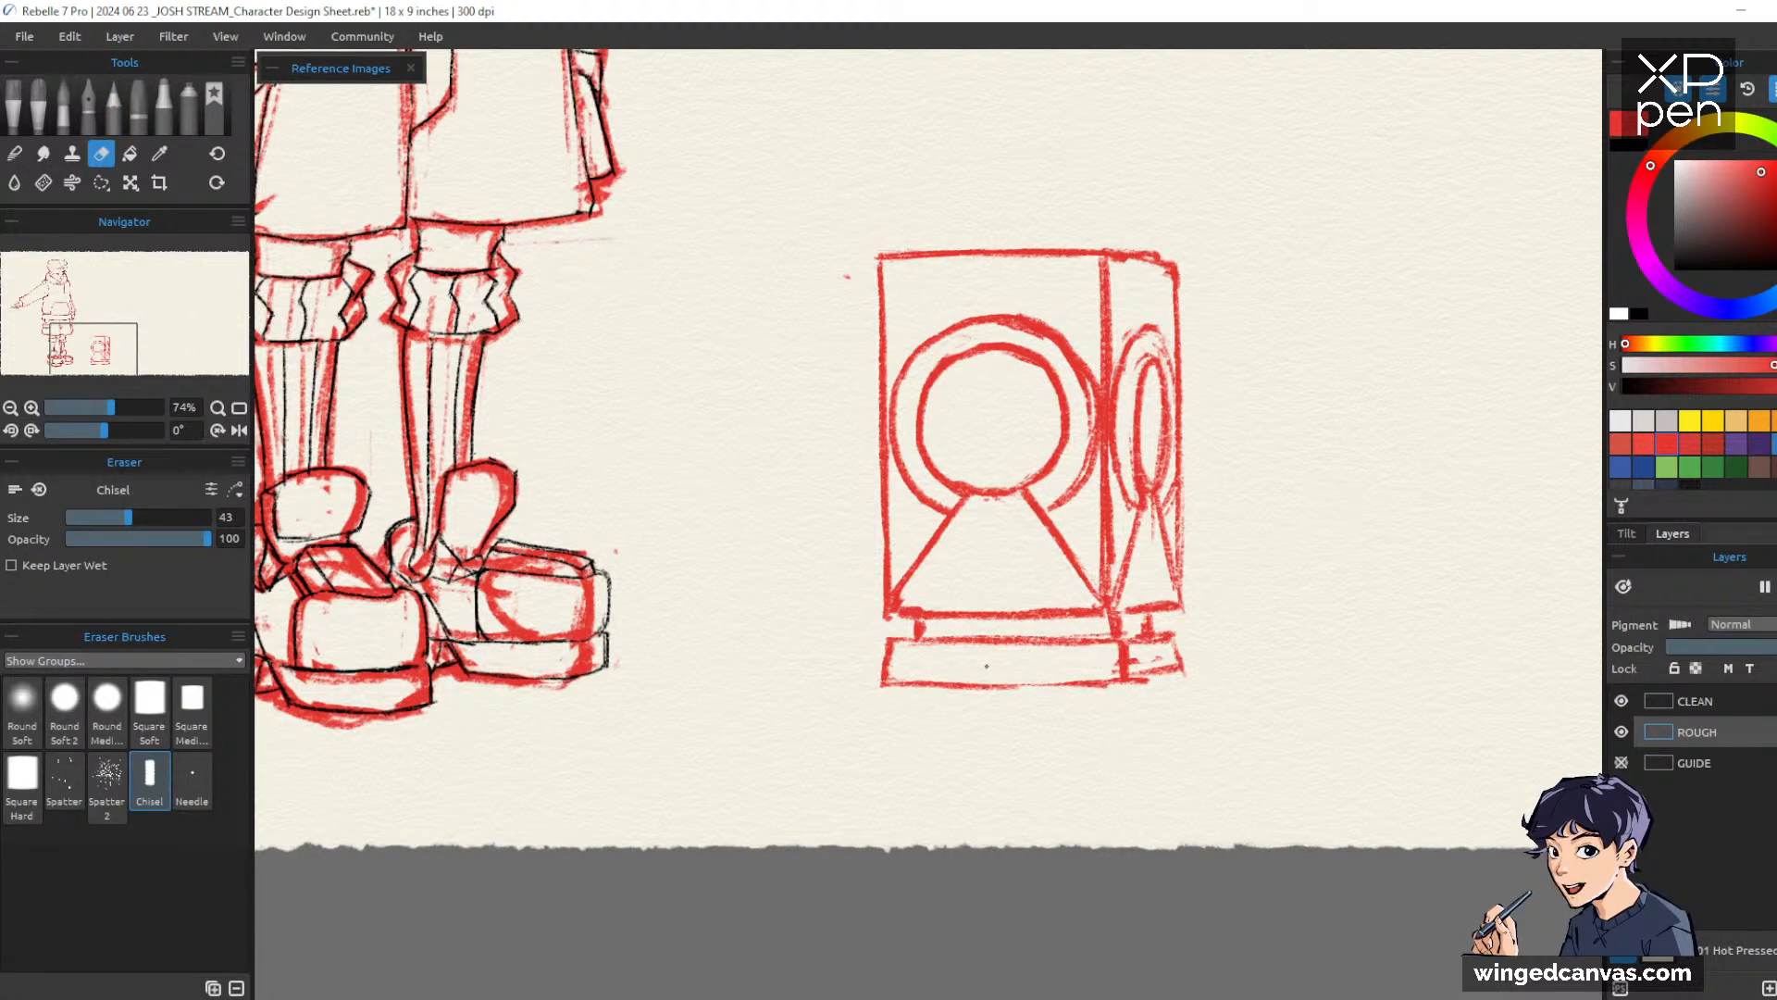
Redraw the base's front bottom edge and side panel, and erase the stray marks around its outer corner
key("b")
mouse_move(972, 685)
left_mouse_down()
mouse_move(1125, 687)
mouse_move(1173, 635)
left_mouse_up()
key("e")
key("b")
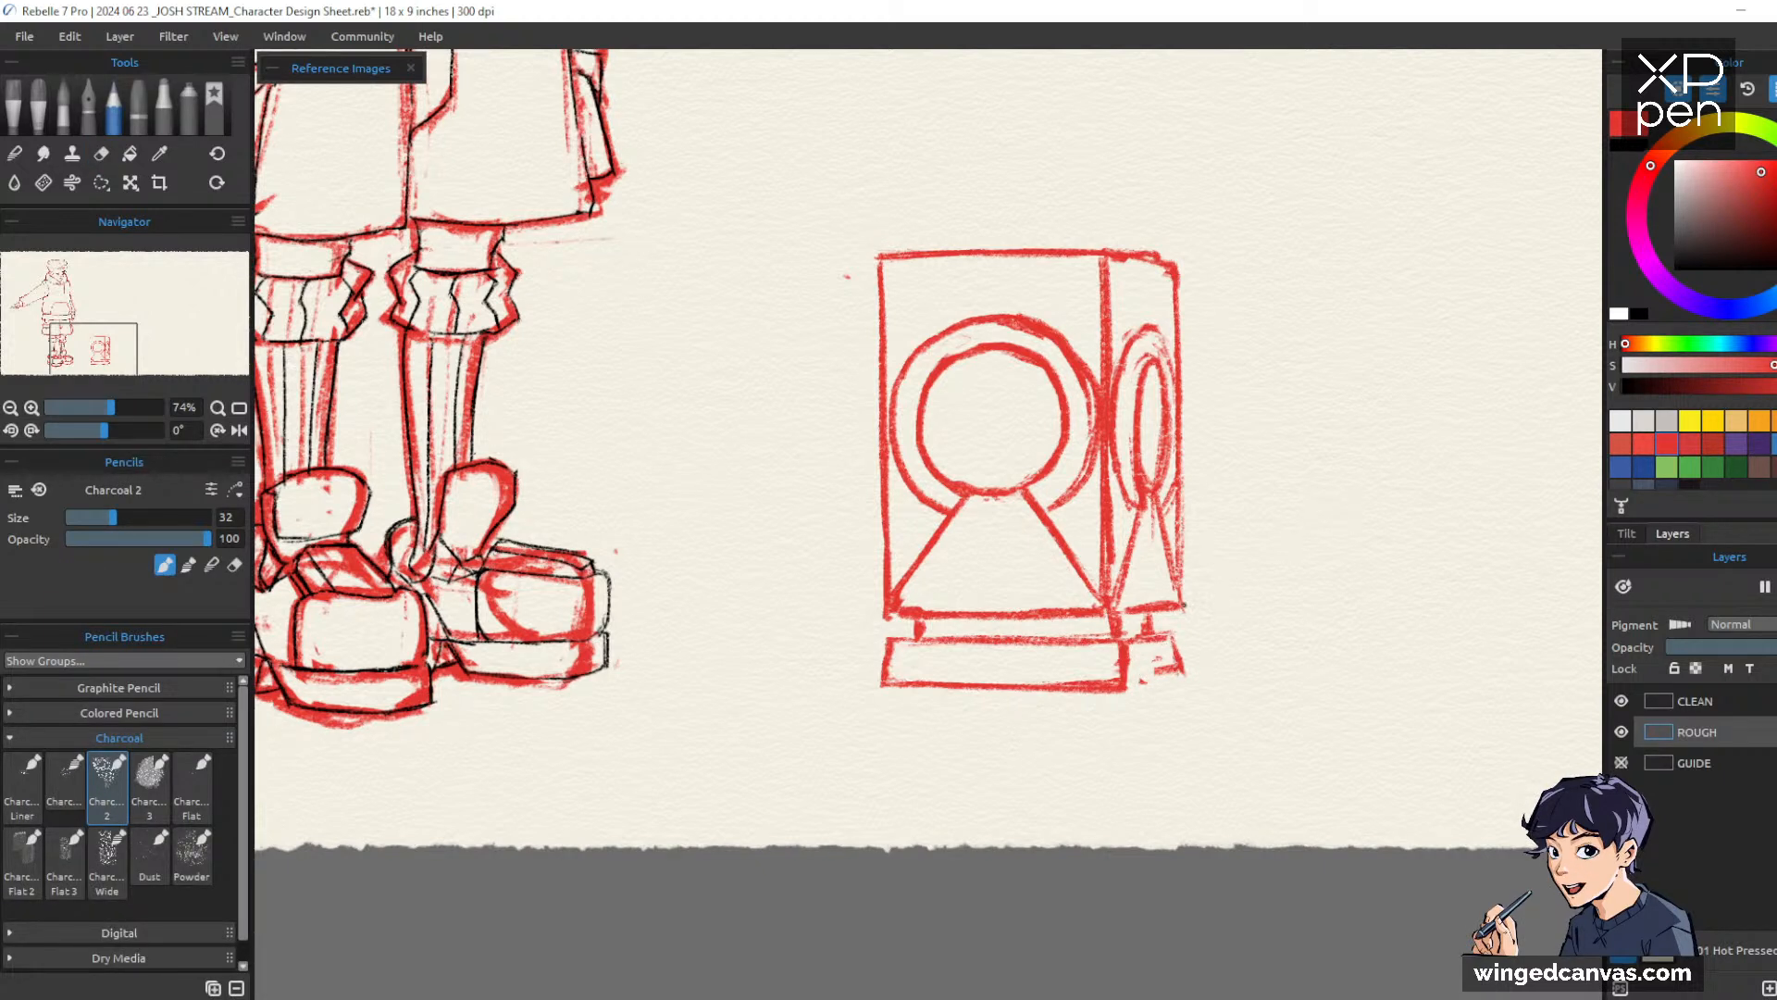
key("e")
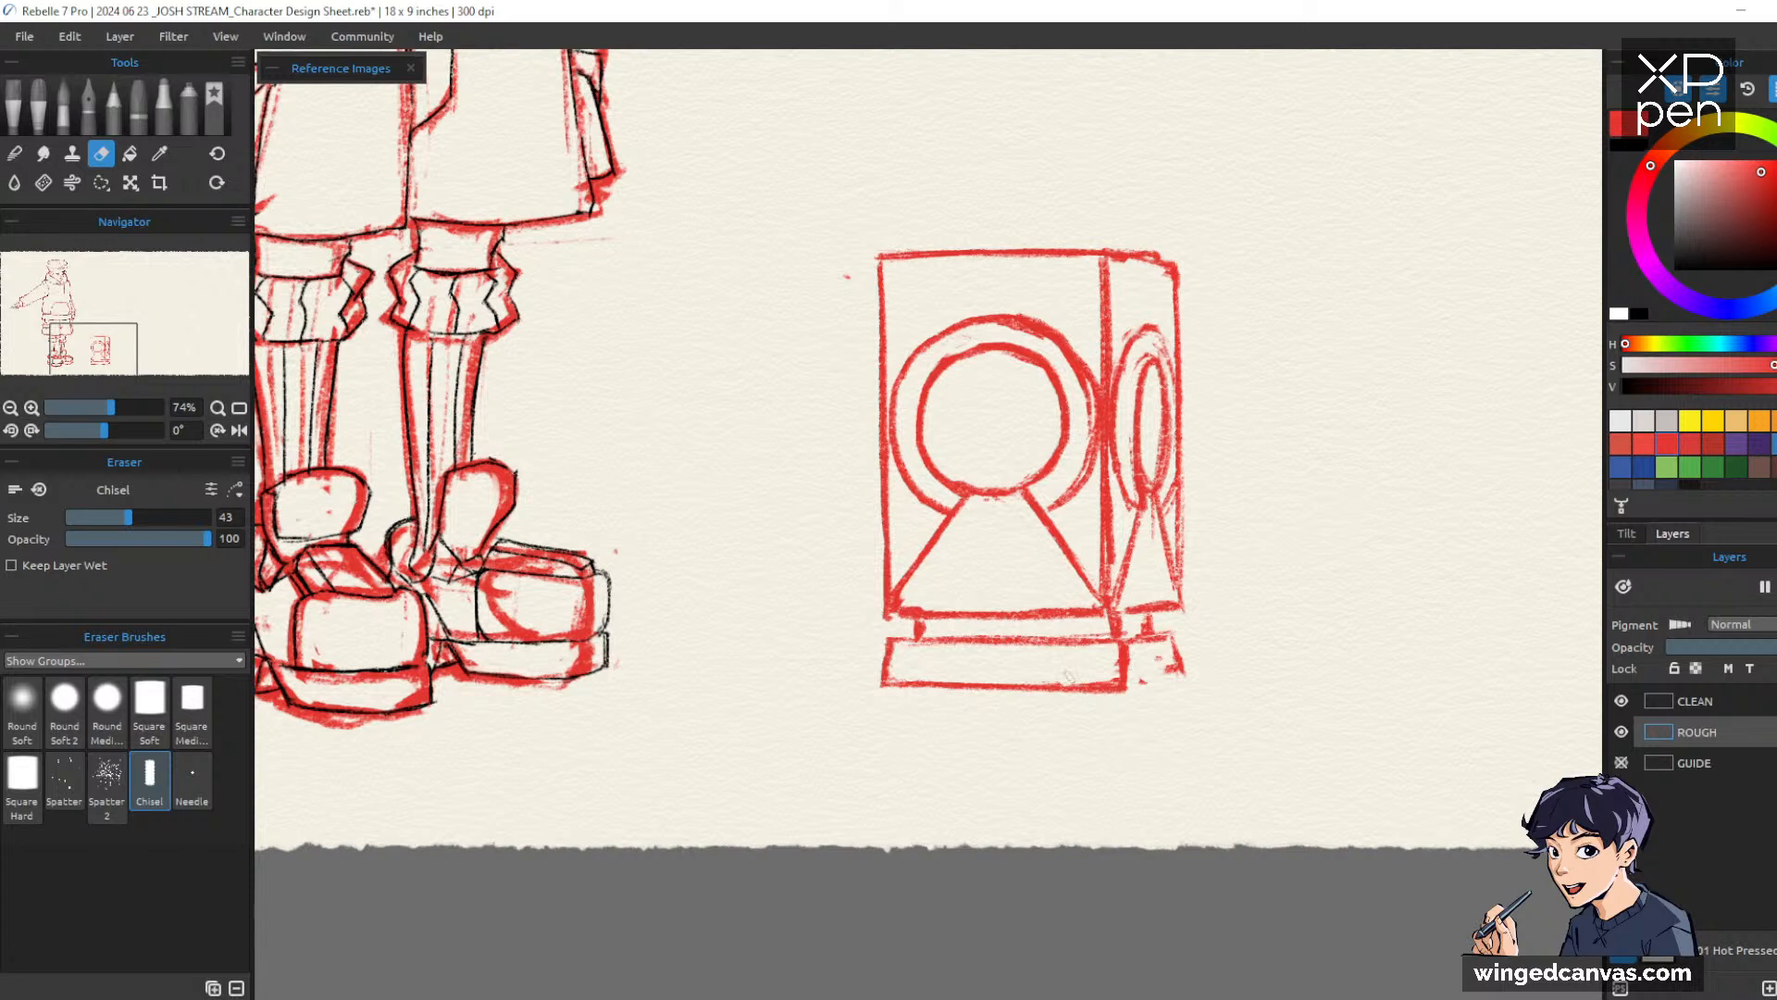
mouse_move(1169, 677)
left_mouse_down()
mouse_move(1200, 609)
mouse_move(1178, 659)
mouse_move(1173, 636)
mouse_move(1178, 667)
mouse_move(1173, 553)
mouse_move(1194, 673)
left_mouse_up()
key("b")
Redraw the left diagonal line beneath the front circle of the box and tidy it with the eraser
scroll(1407, 559, "down", 6)
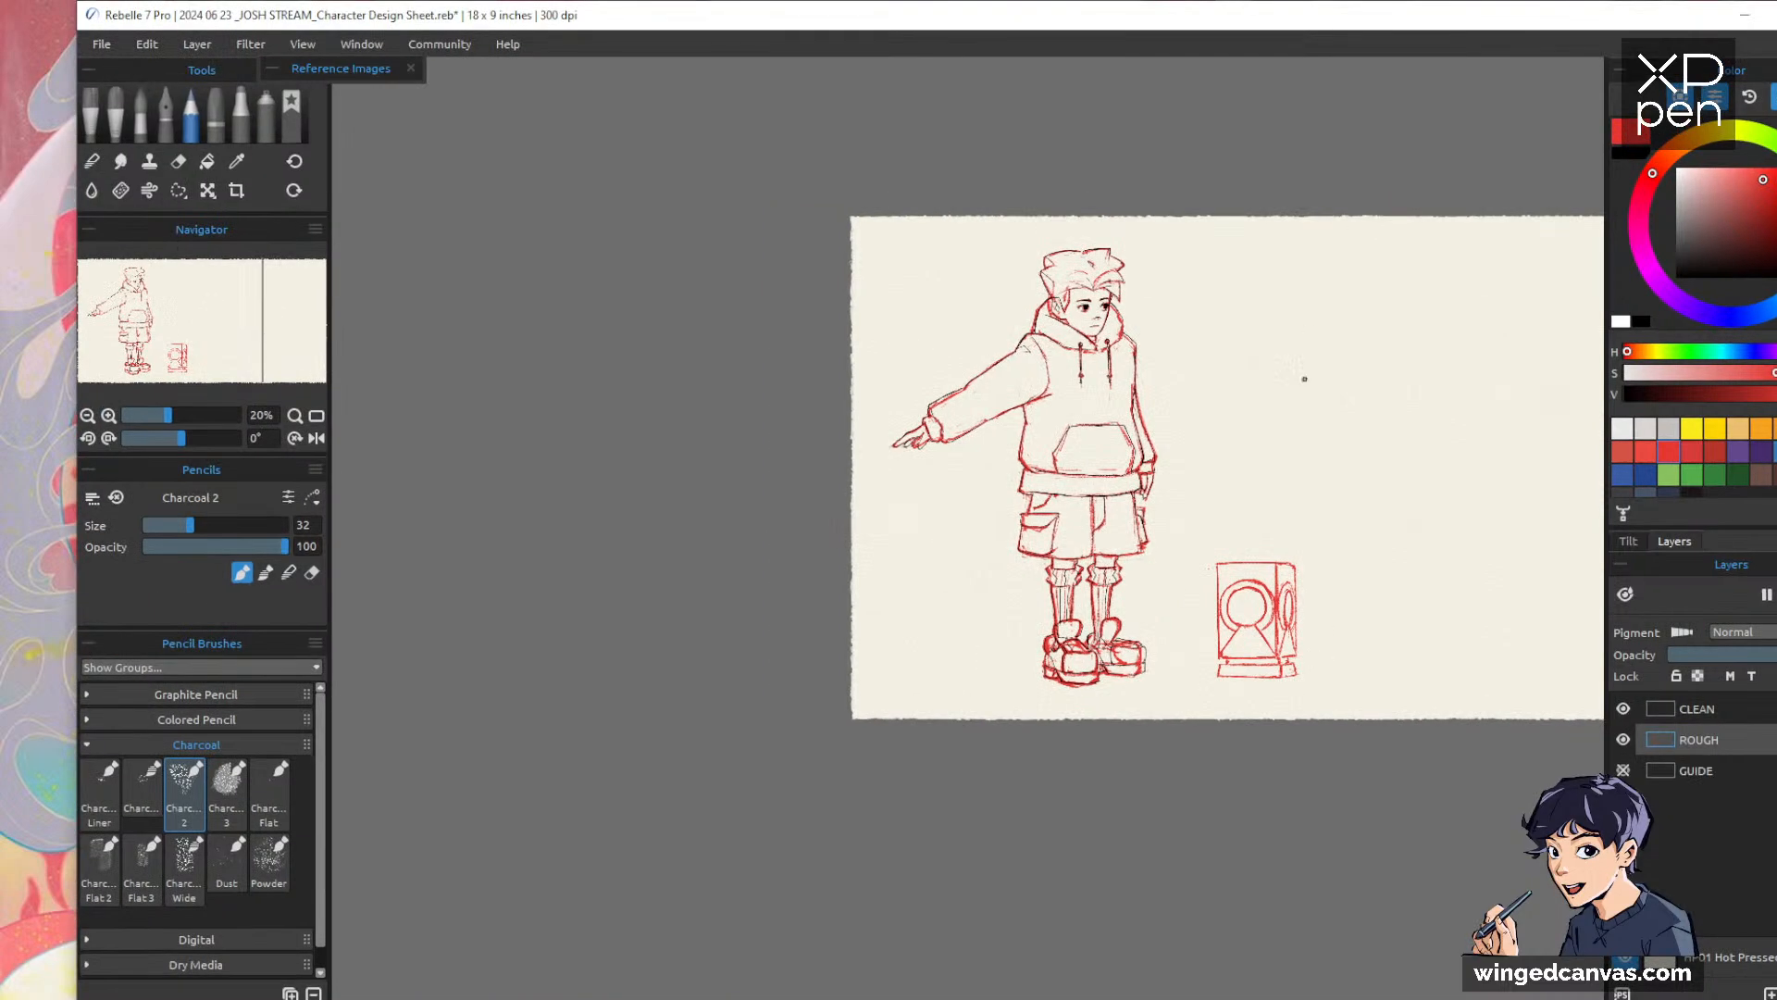
left_click(1291, 567)
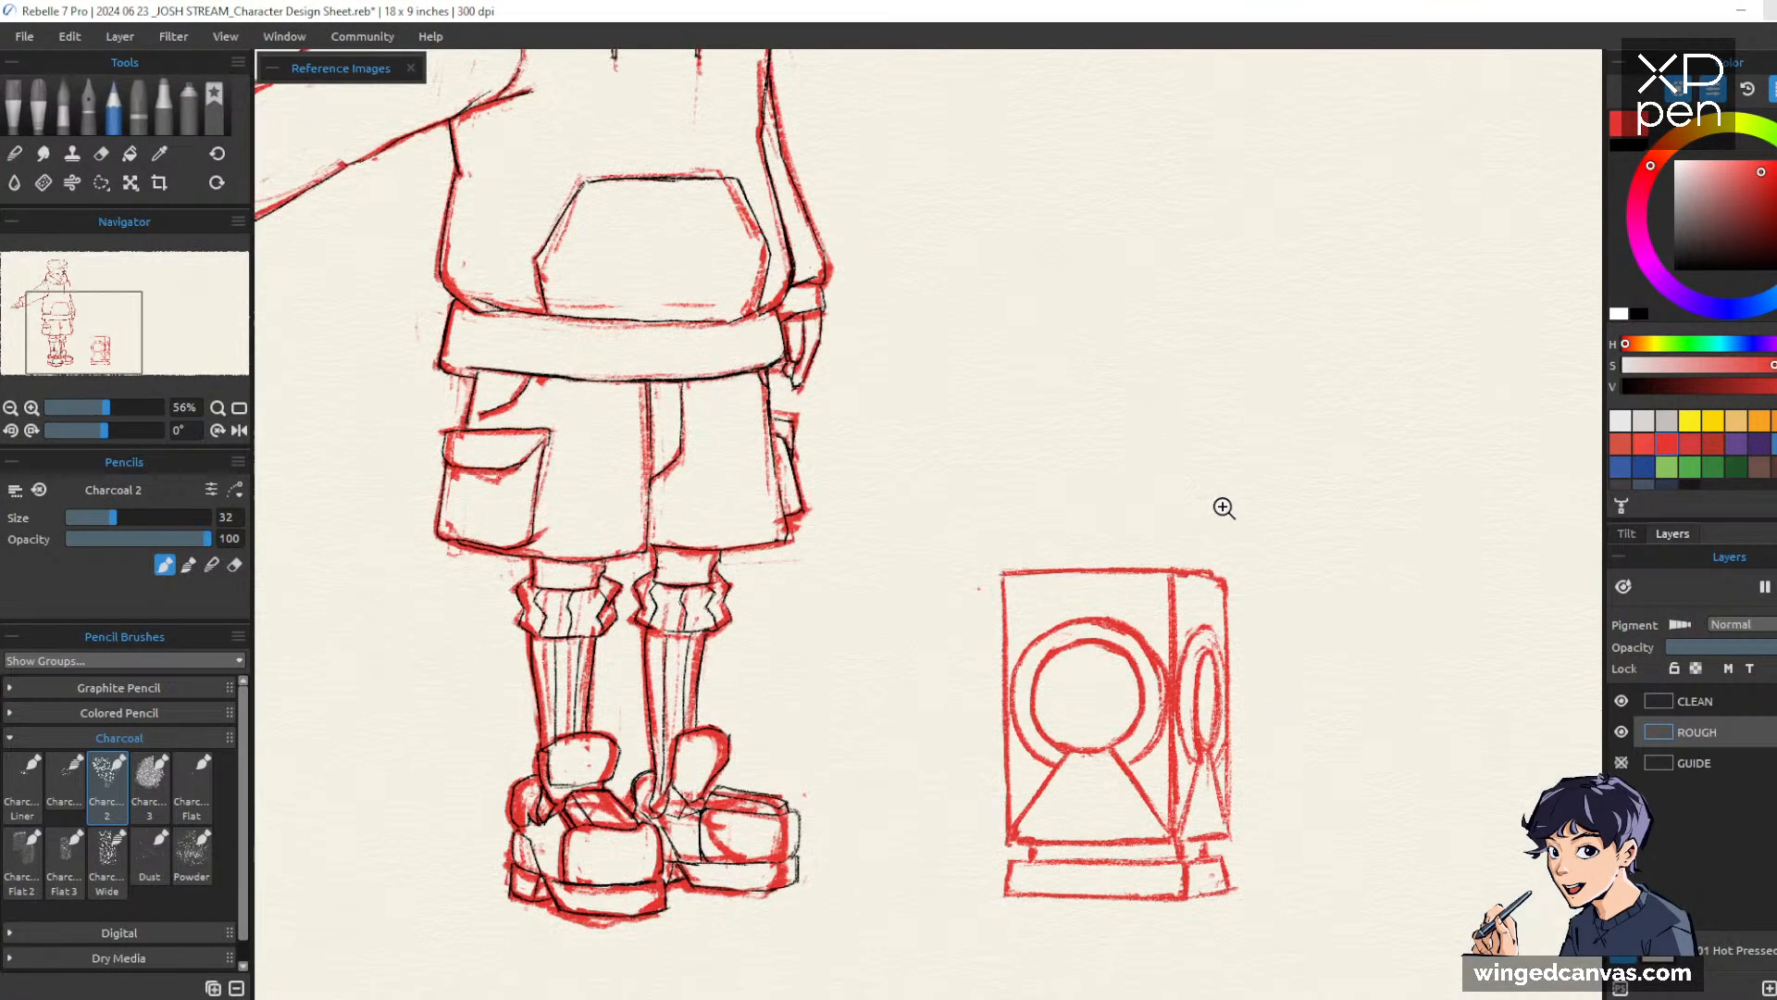
left_click_drag(1353, 523, 1342, 575)
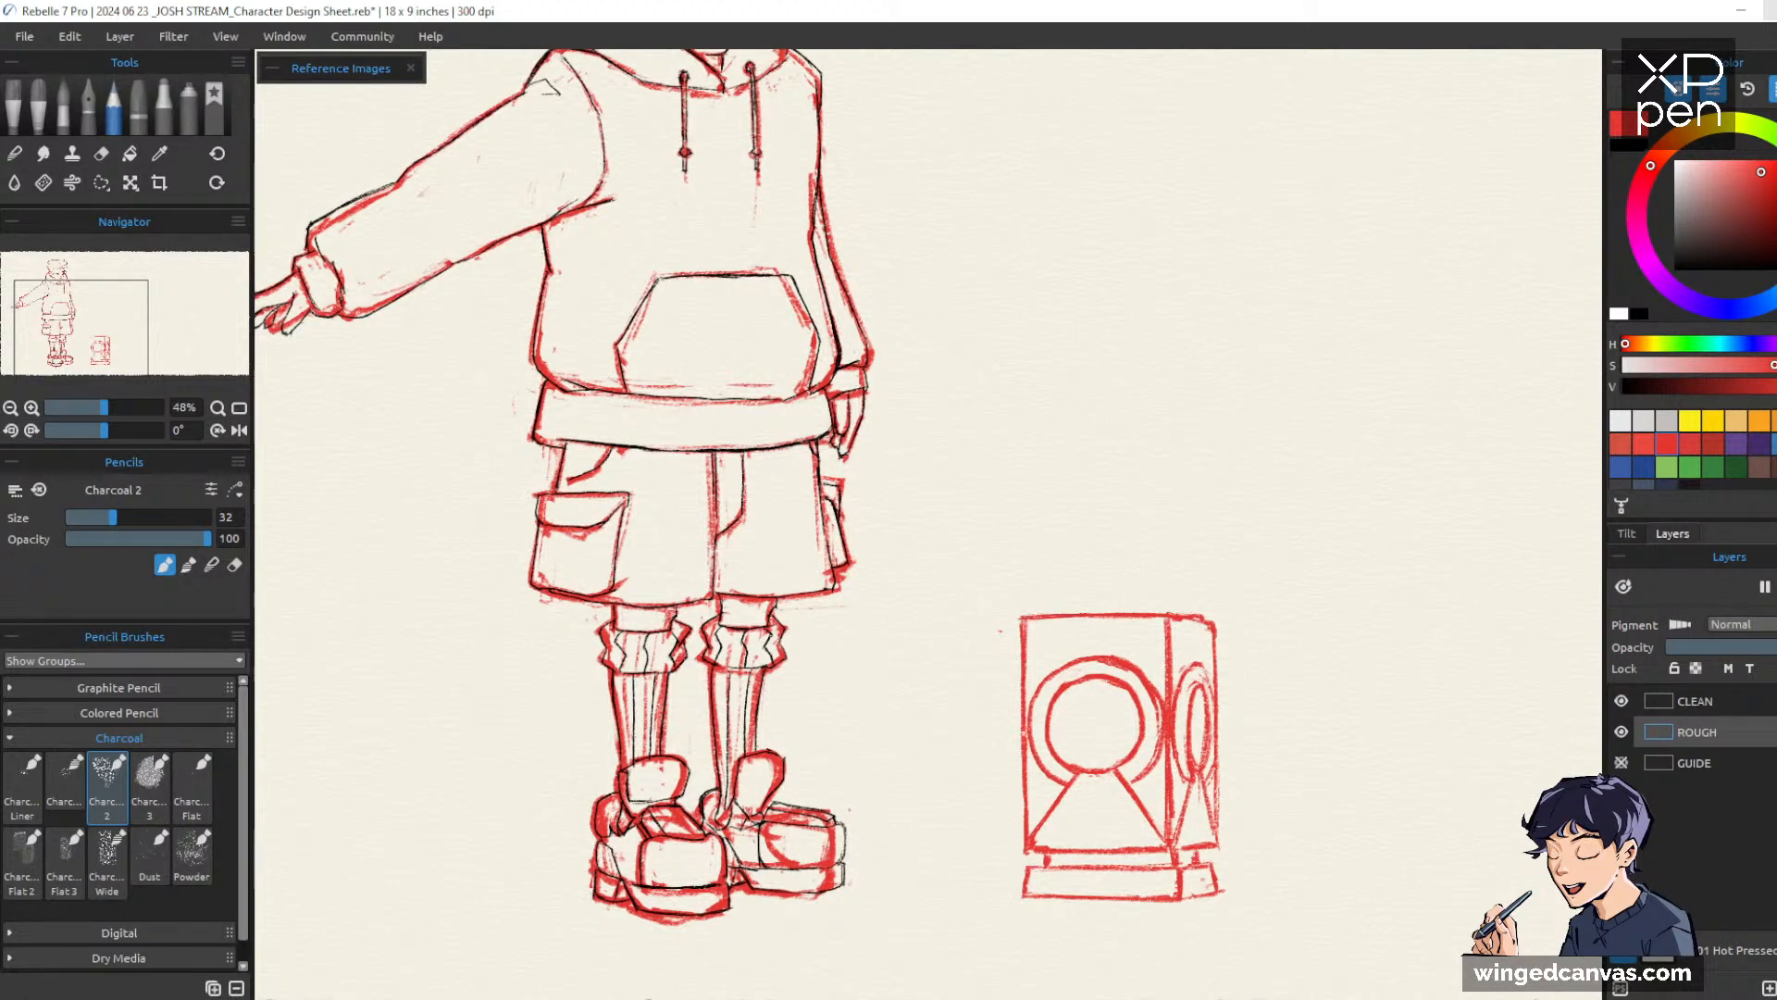
key("e")
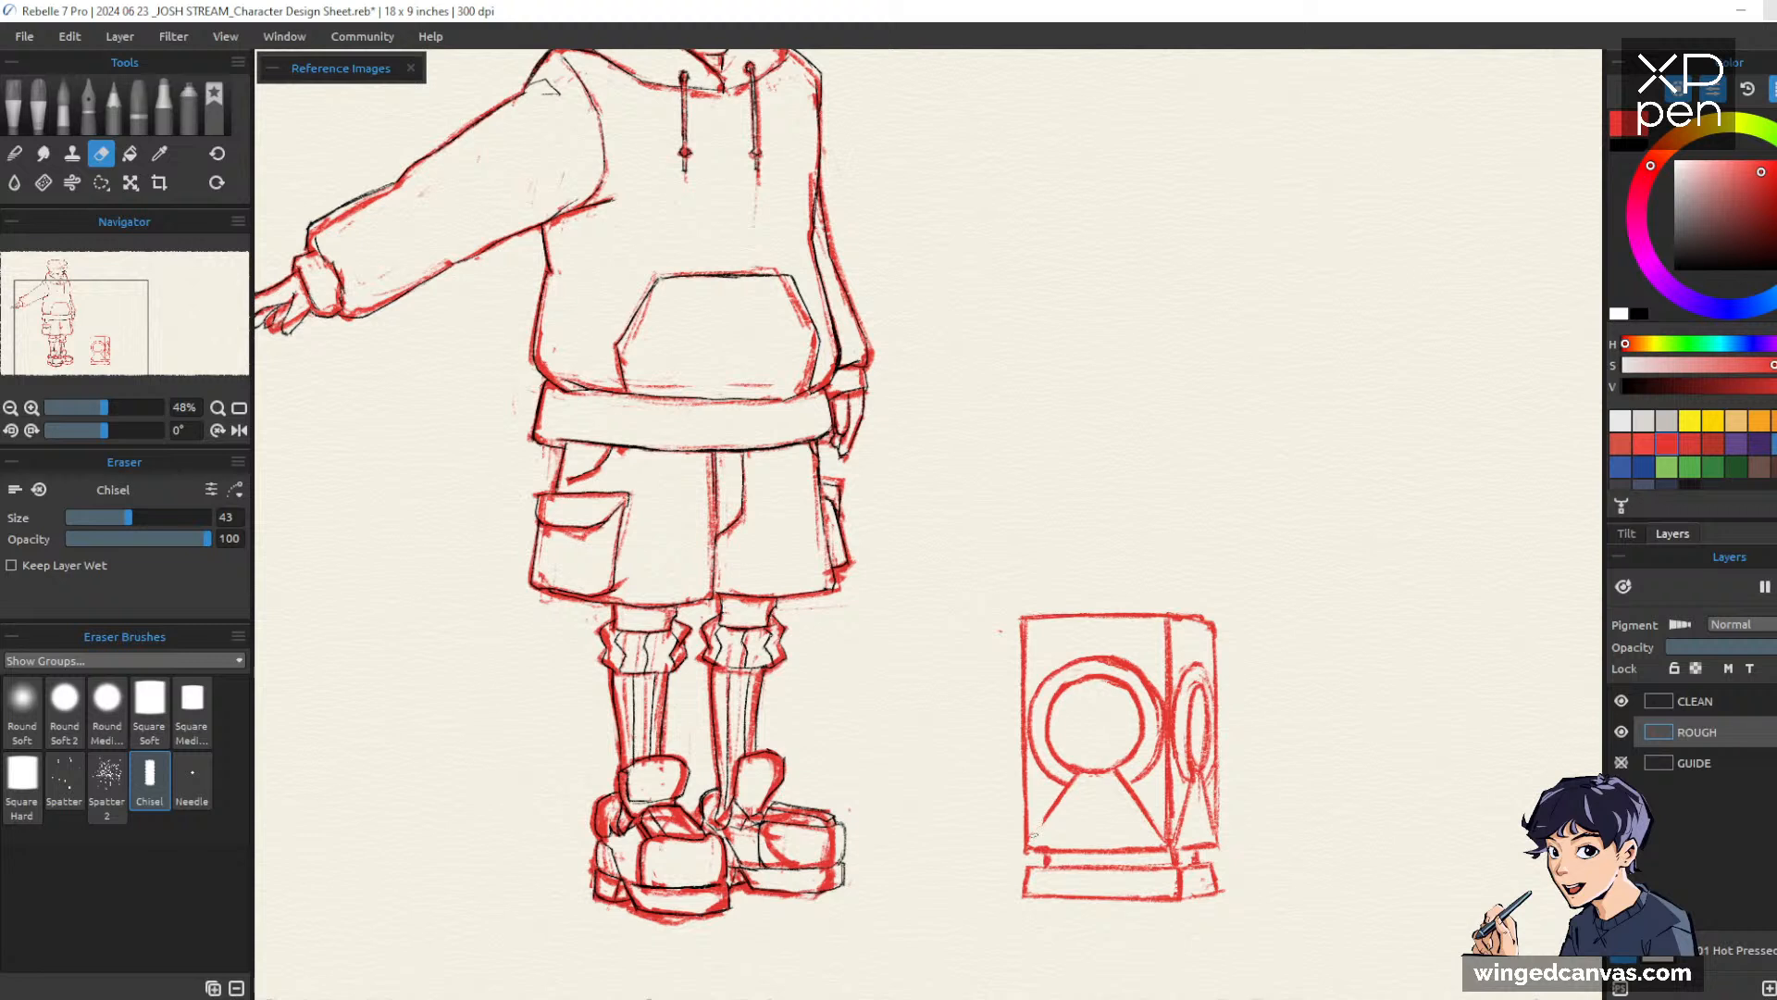
key("ctrl+z")
key("b")
left_click_drag(1071, 779, 1030, 847)
key("e")
key("b")
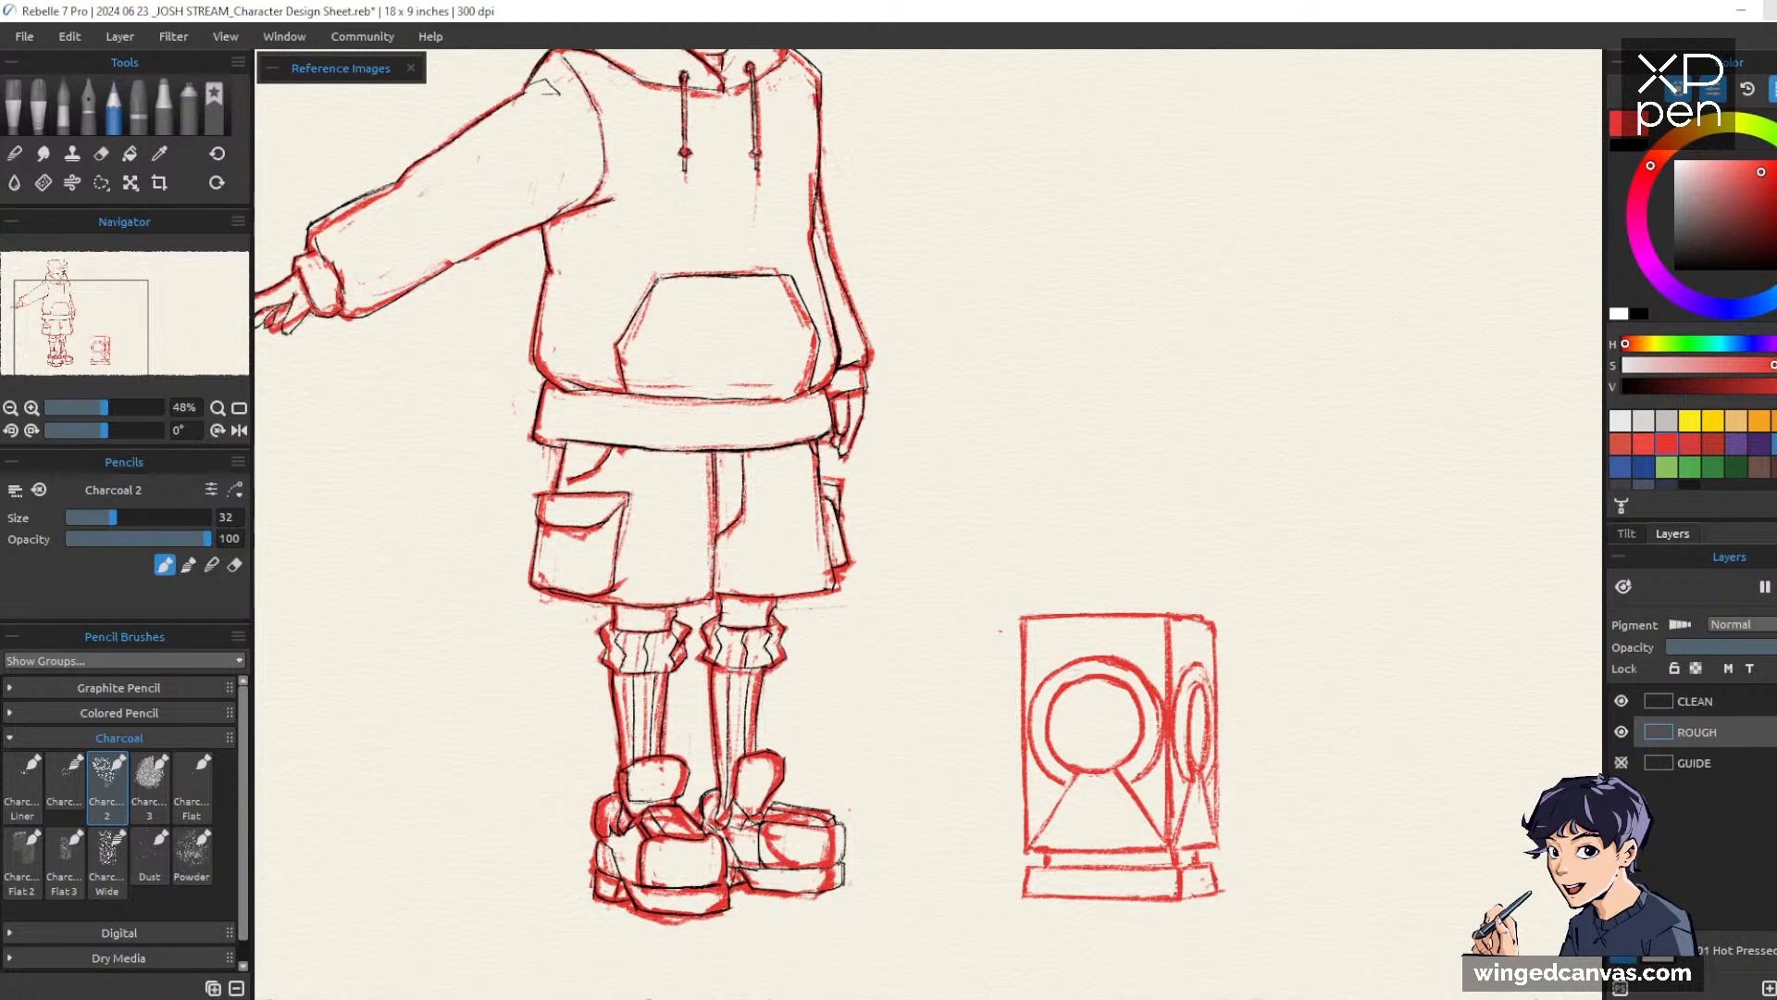
Restroke the right diagonal beneath the front circle and trim its rough edges with the eraser
key("e")
key("b")
left_click_drag(1116, 771, 1165, 844)
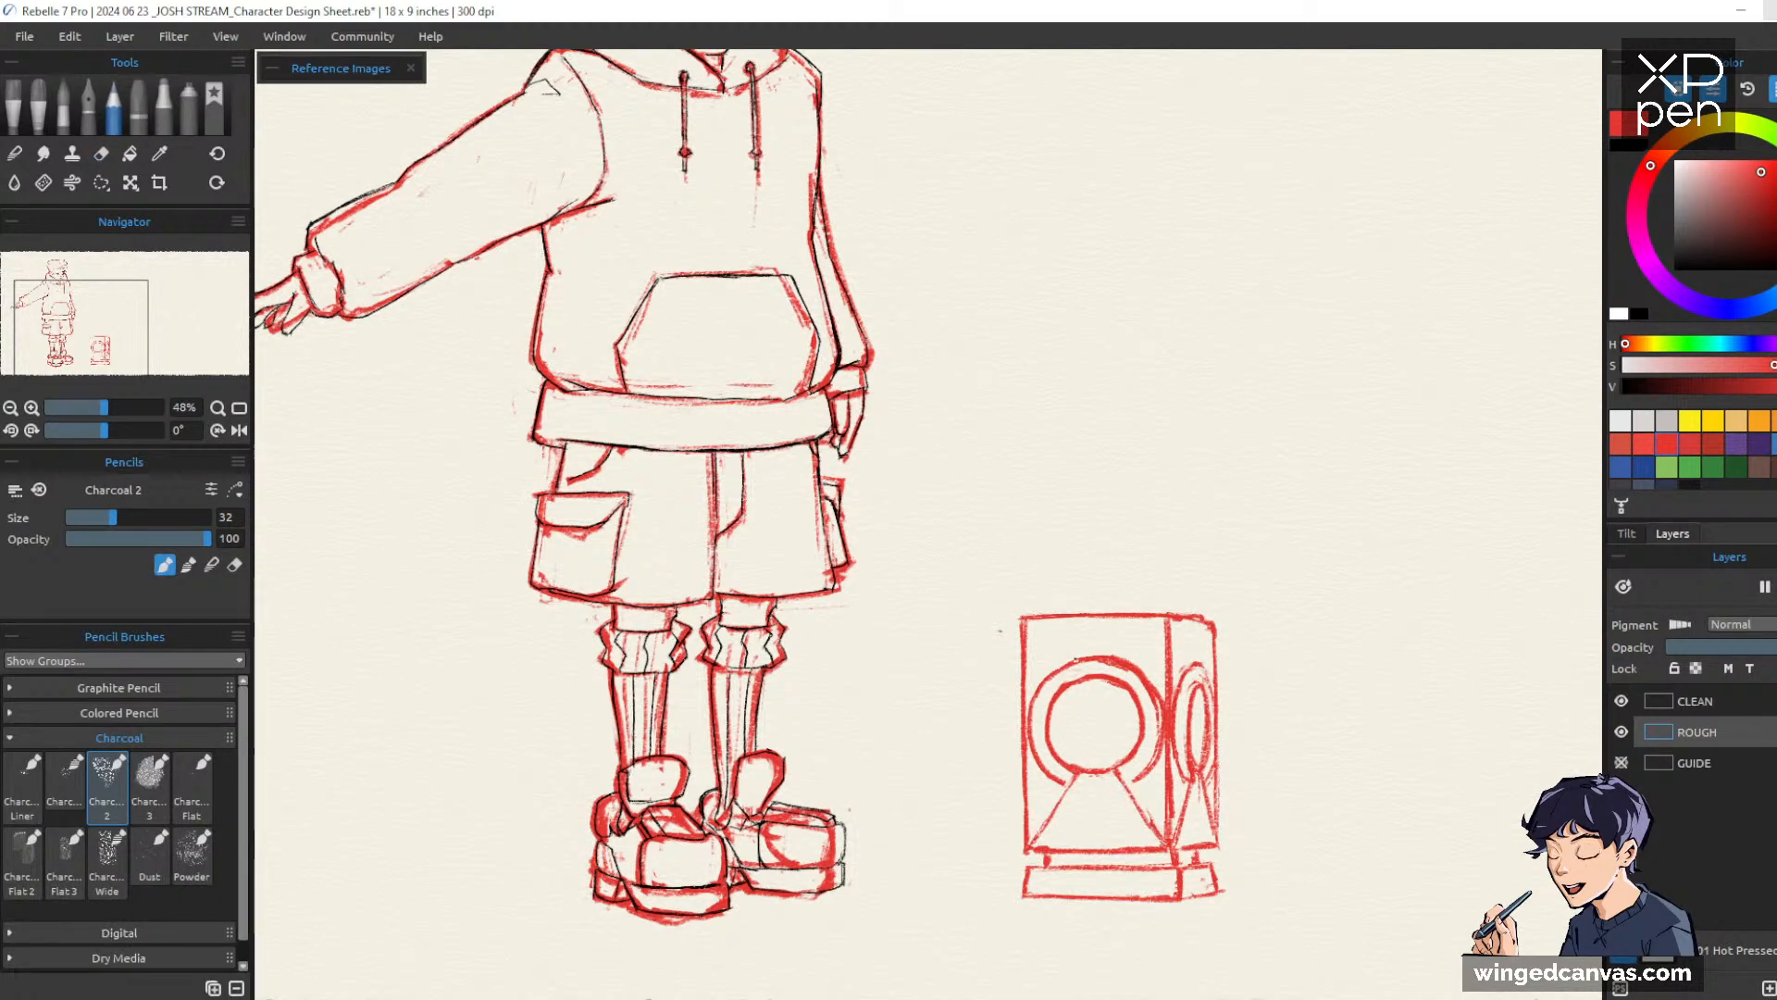
key("e")
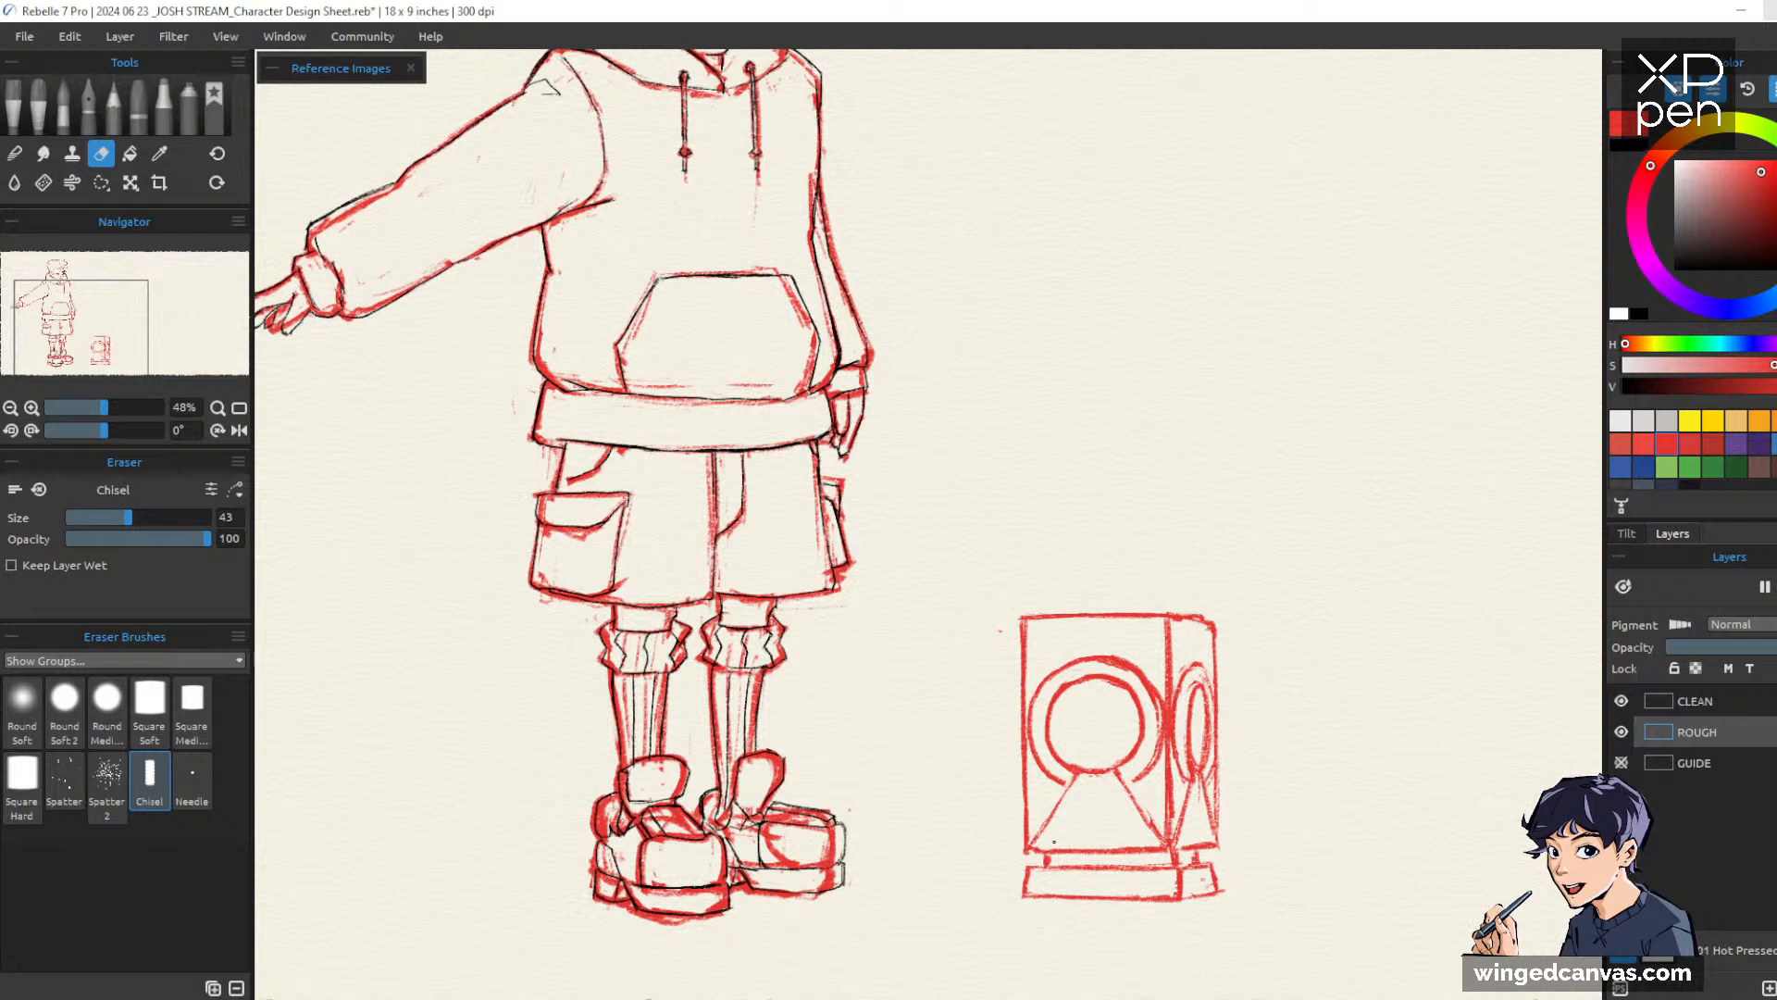
key("b")
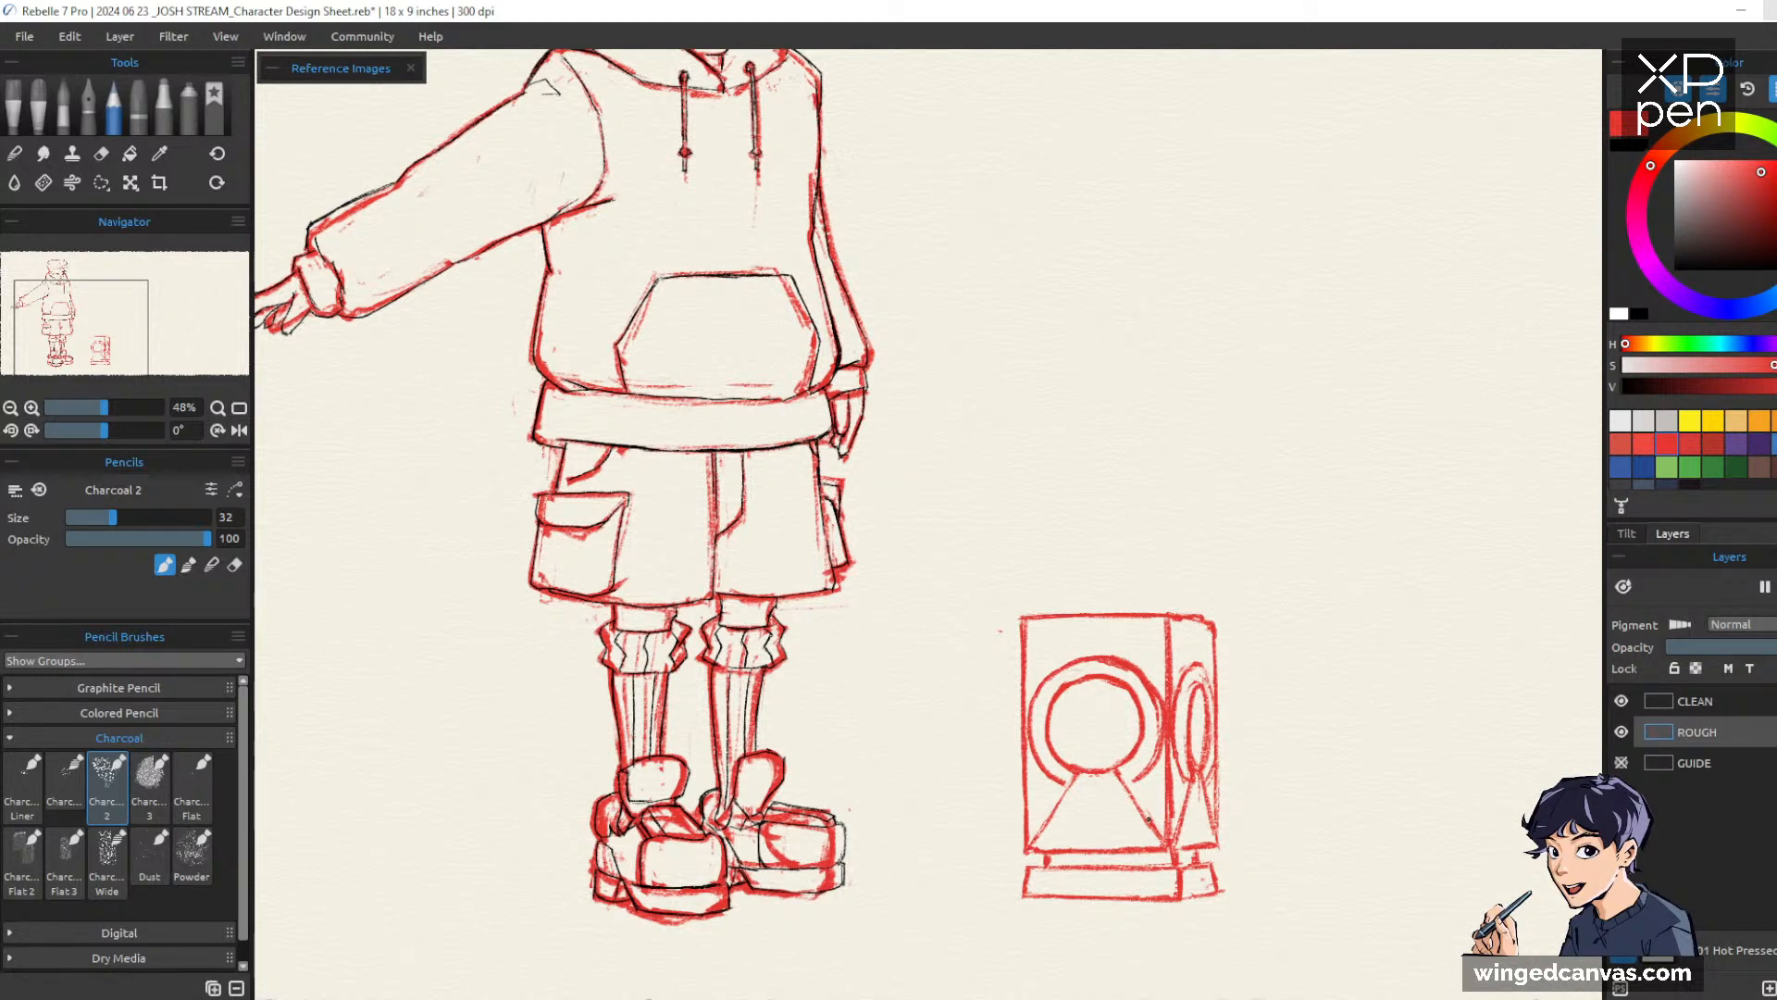
Tidy the box's outer top corner with the eraser and add short vertical lines linking the top edge to the circles
left_click_drag(1241, 530, 1257, 563)
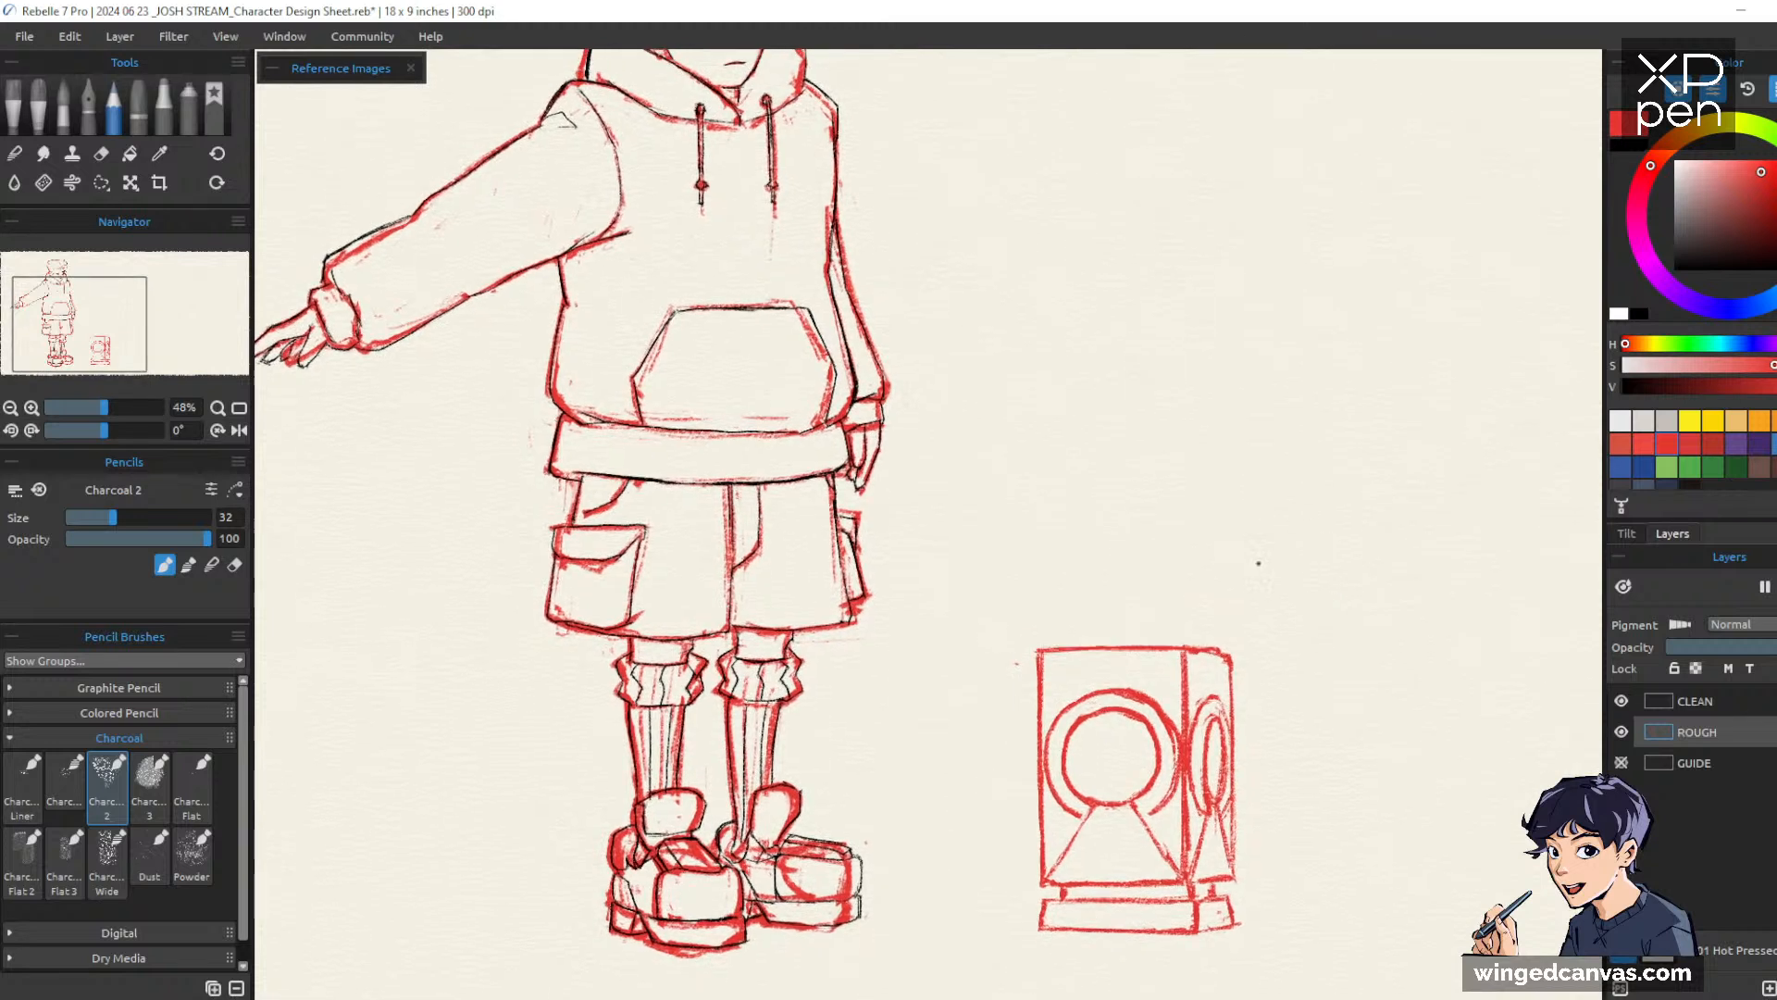
key("e")
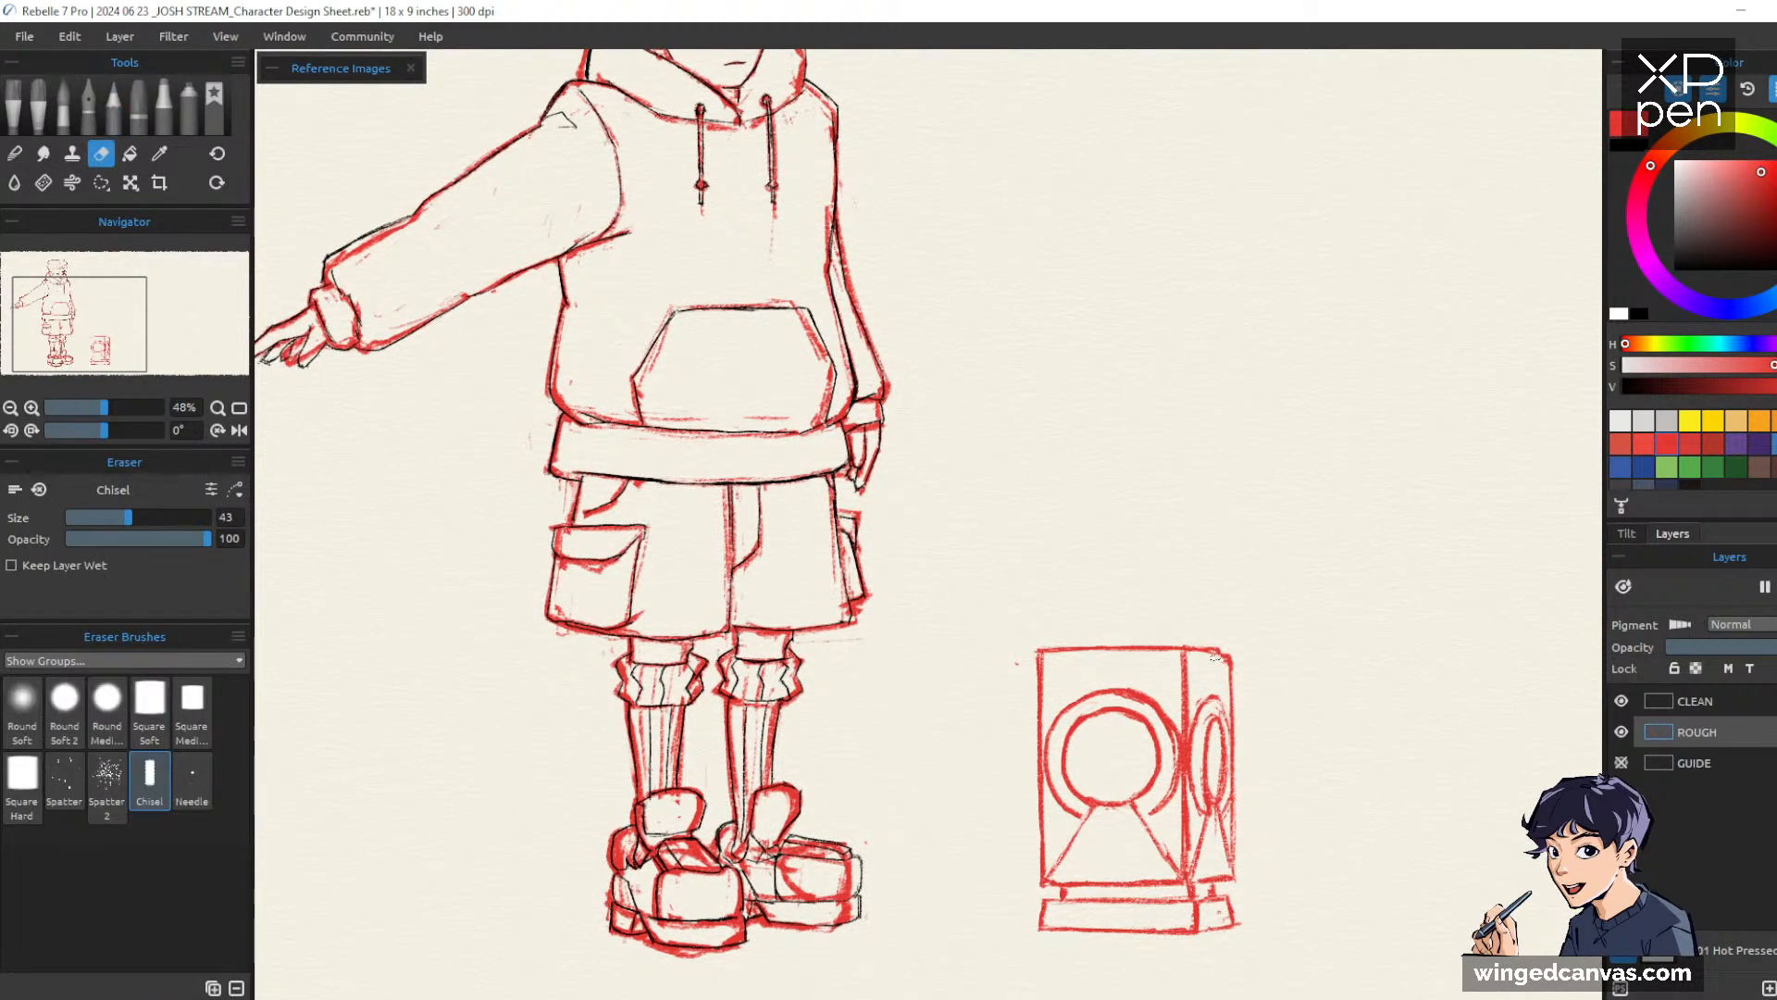
mouse_move(1229, 653)
left_mouse_down()
mouse_move(1202, 656)
mouse_move(1231, 683)
left_mouse_up()
key("p")
mouse_move(1330, 434)
left_mouse_down()
mouse_move(1313, 436)
mouse_move(1320, 517)
left_mouse_up()
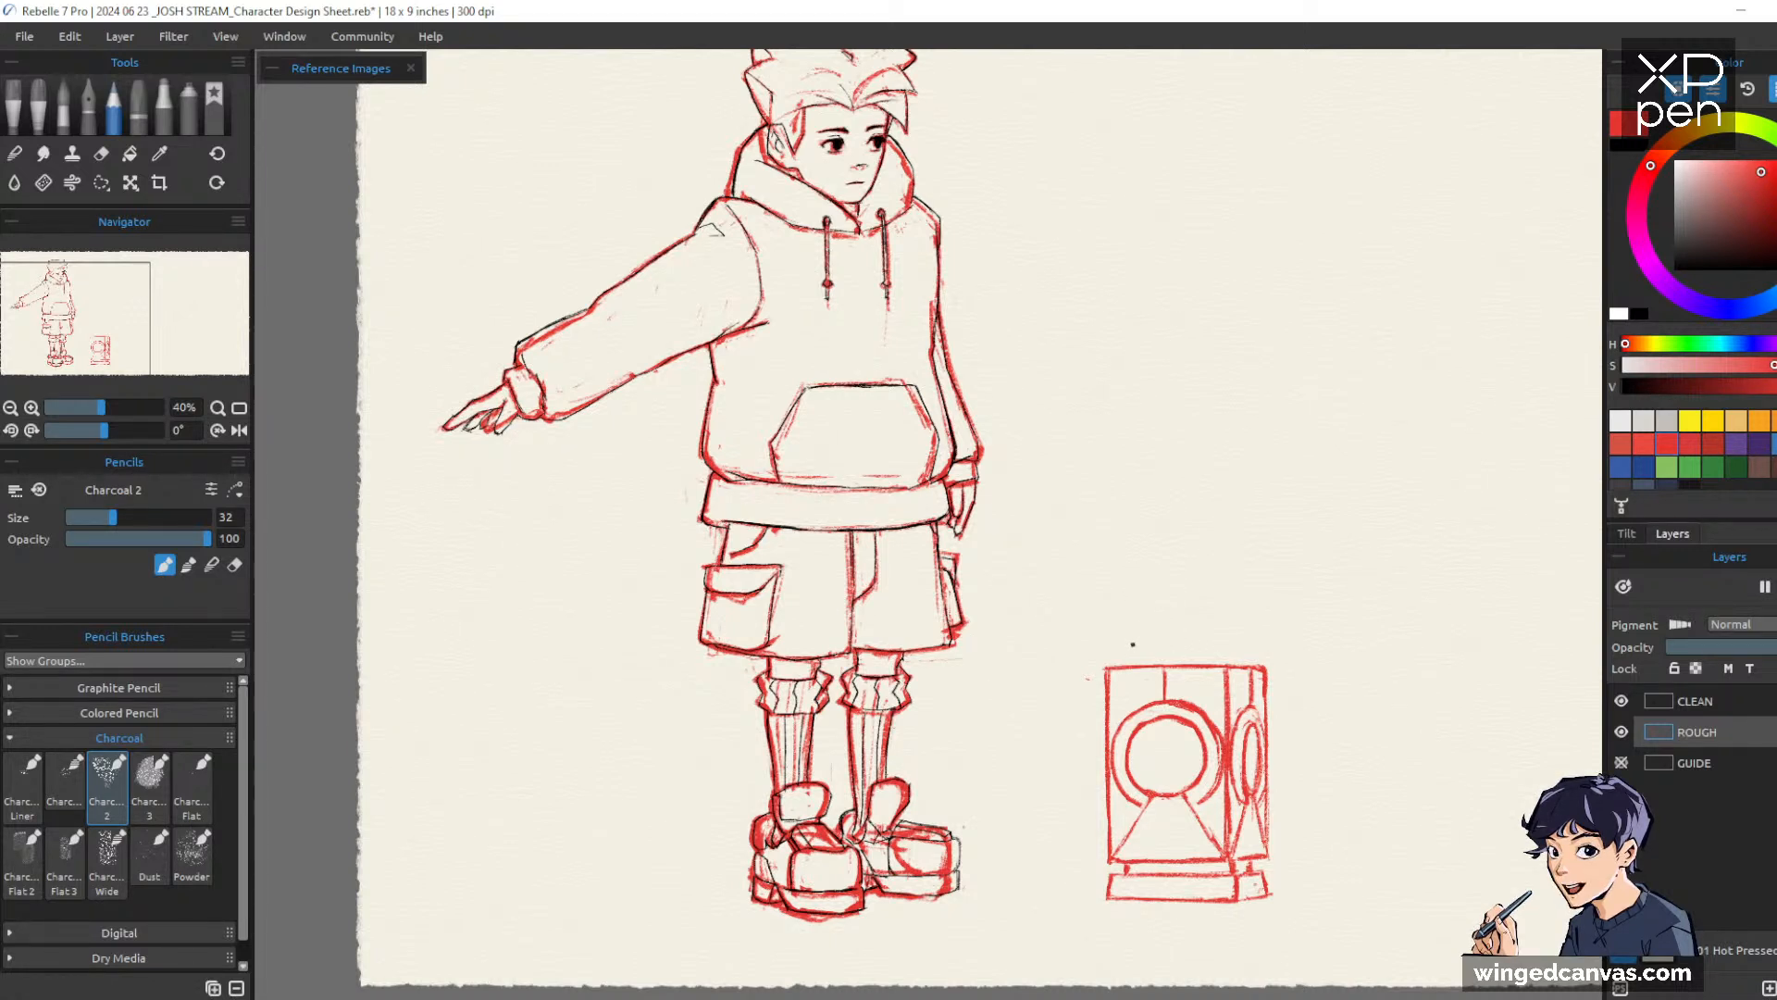
Sketch two short upright posts on the box's top edge as handle supports
left_click_drag(1132, 645, 1133, 664)
key("ctrl+z")
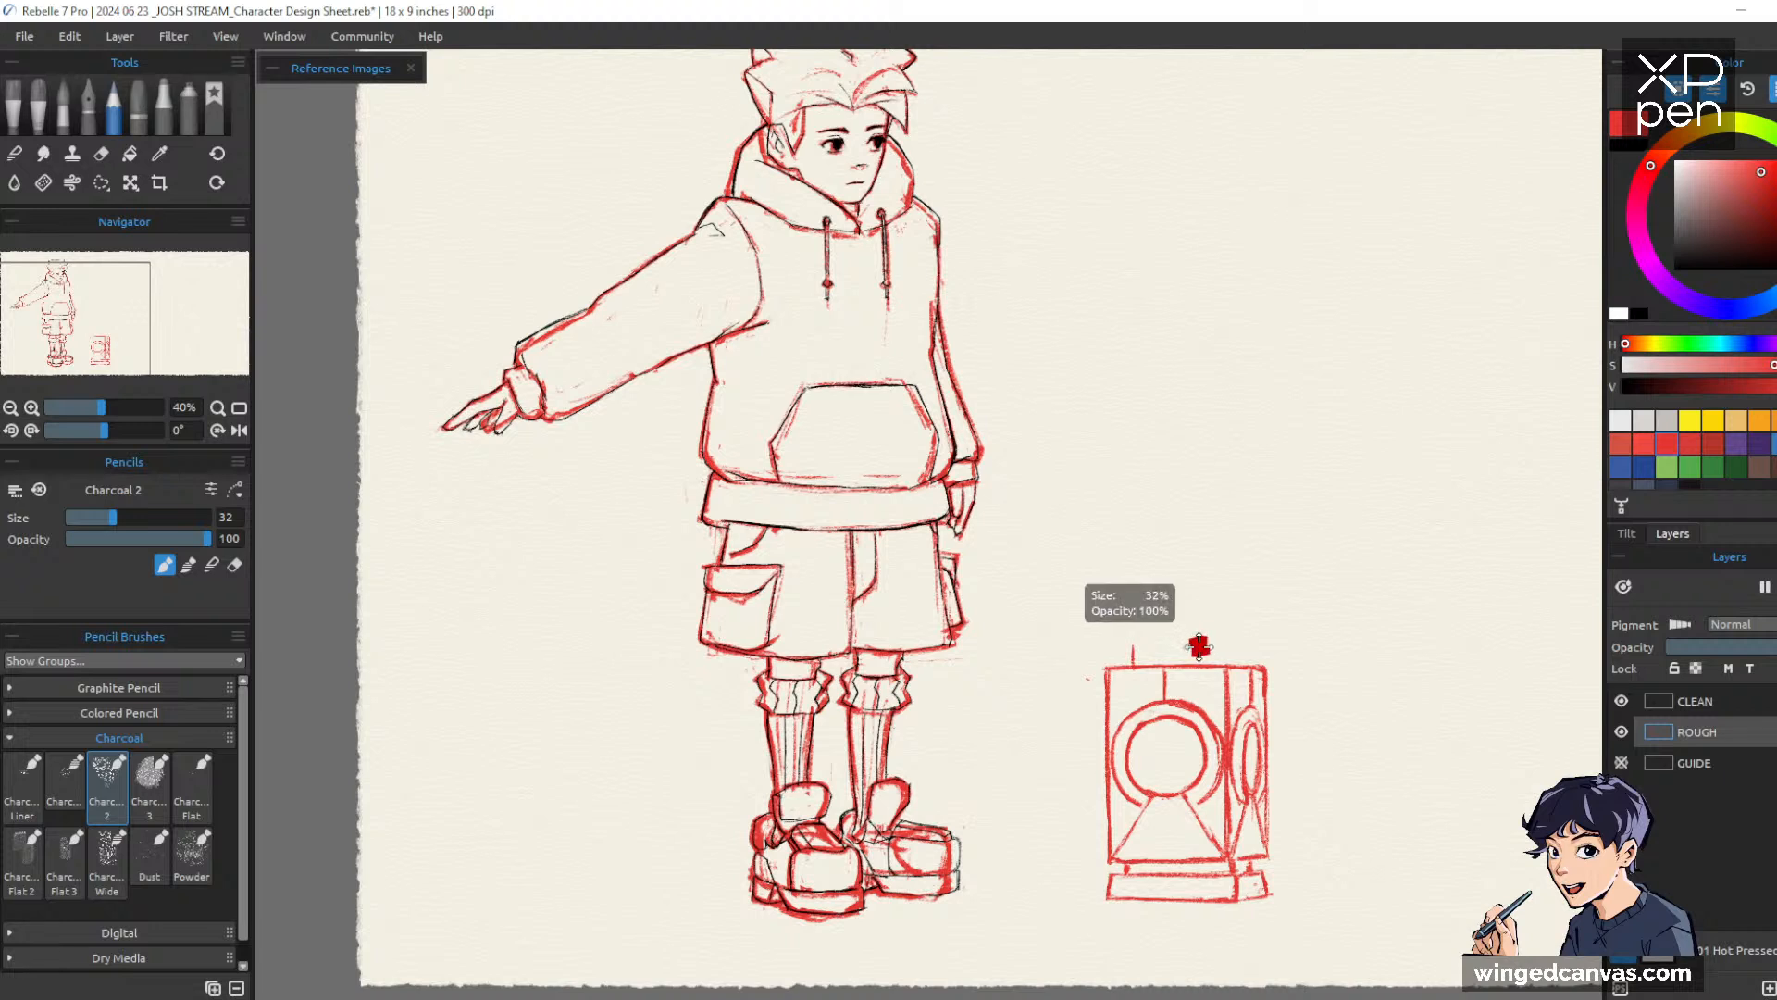
left_click_drag(1131, 654, 1131, 668)
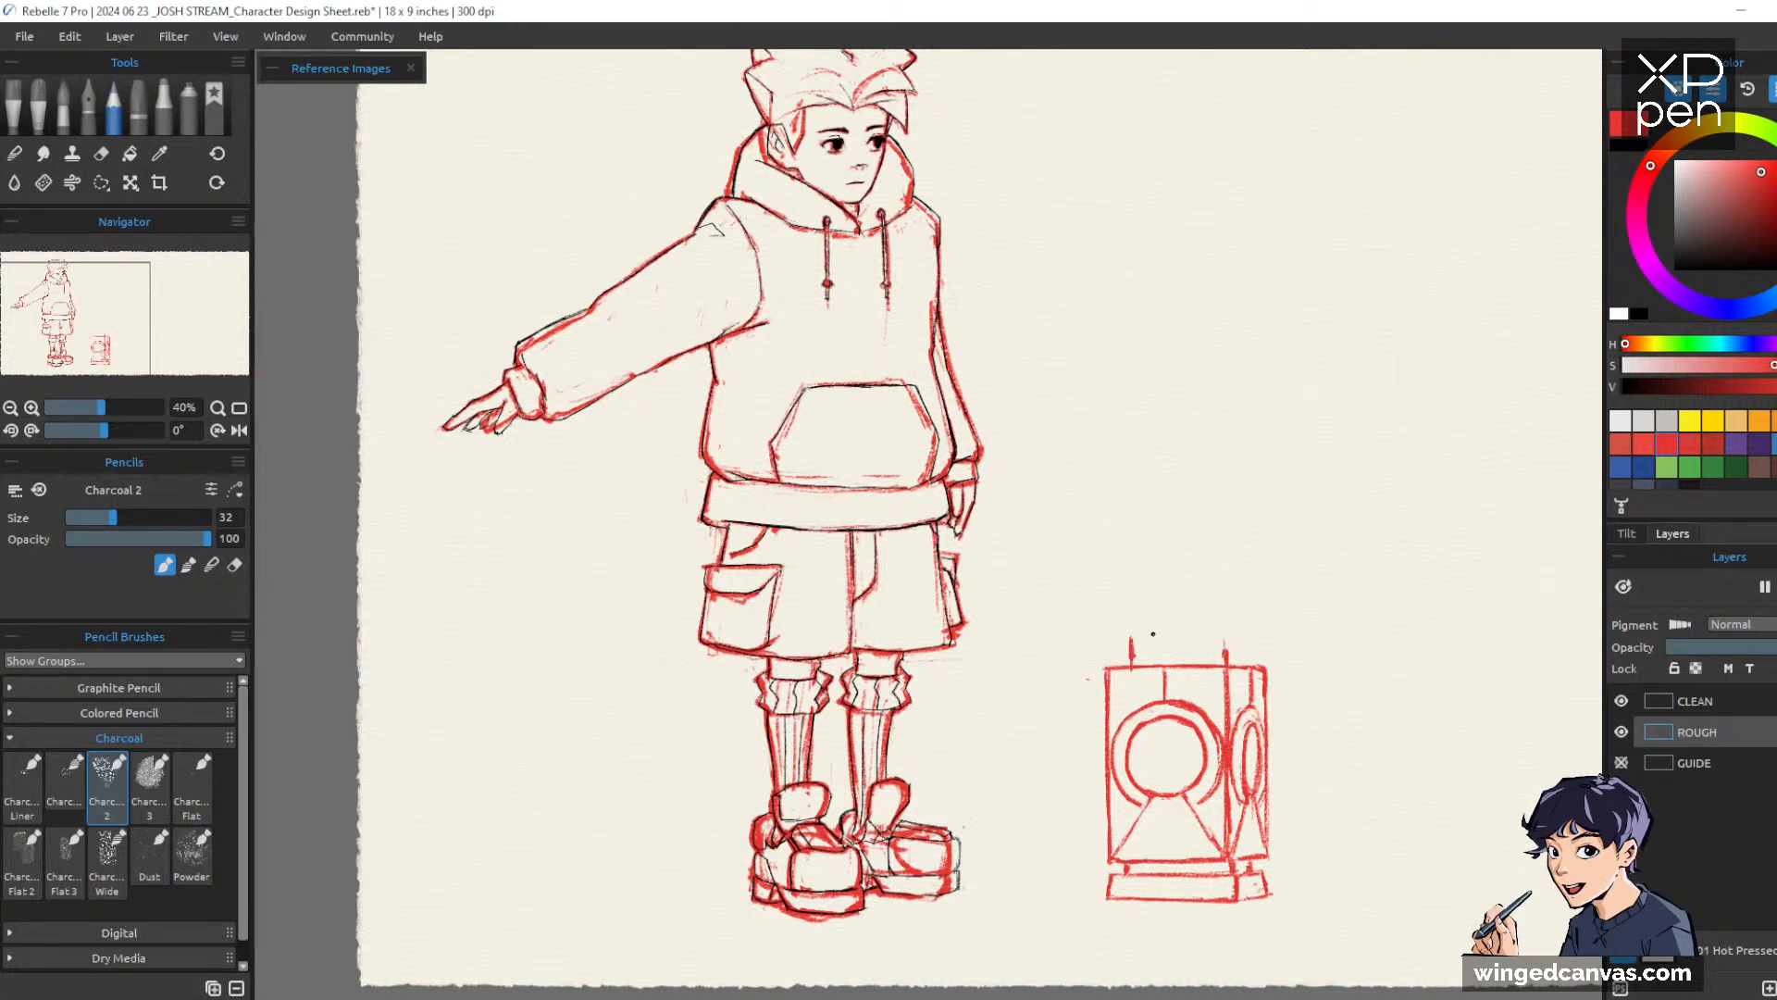
Sketch a long horizontal handle bar with rounded ends across the two posts
left_click_drag(1130, 637, 1236, 633)
mouse_move(1114, 629)
left_mouse_down()
mouse_move(1247, 617)
mouse_move(1128, 637)
mouse_move(1237, 634)
left_mouse_up()
key("e")
key("b")
left_click_drag(1125, 626, 1240, 625)
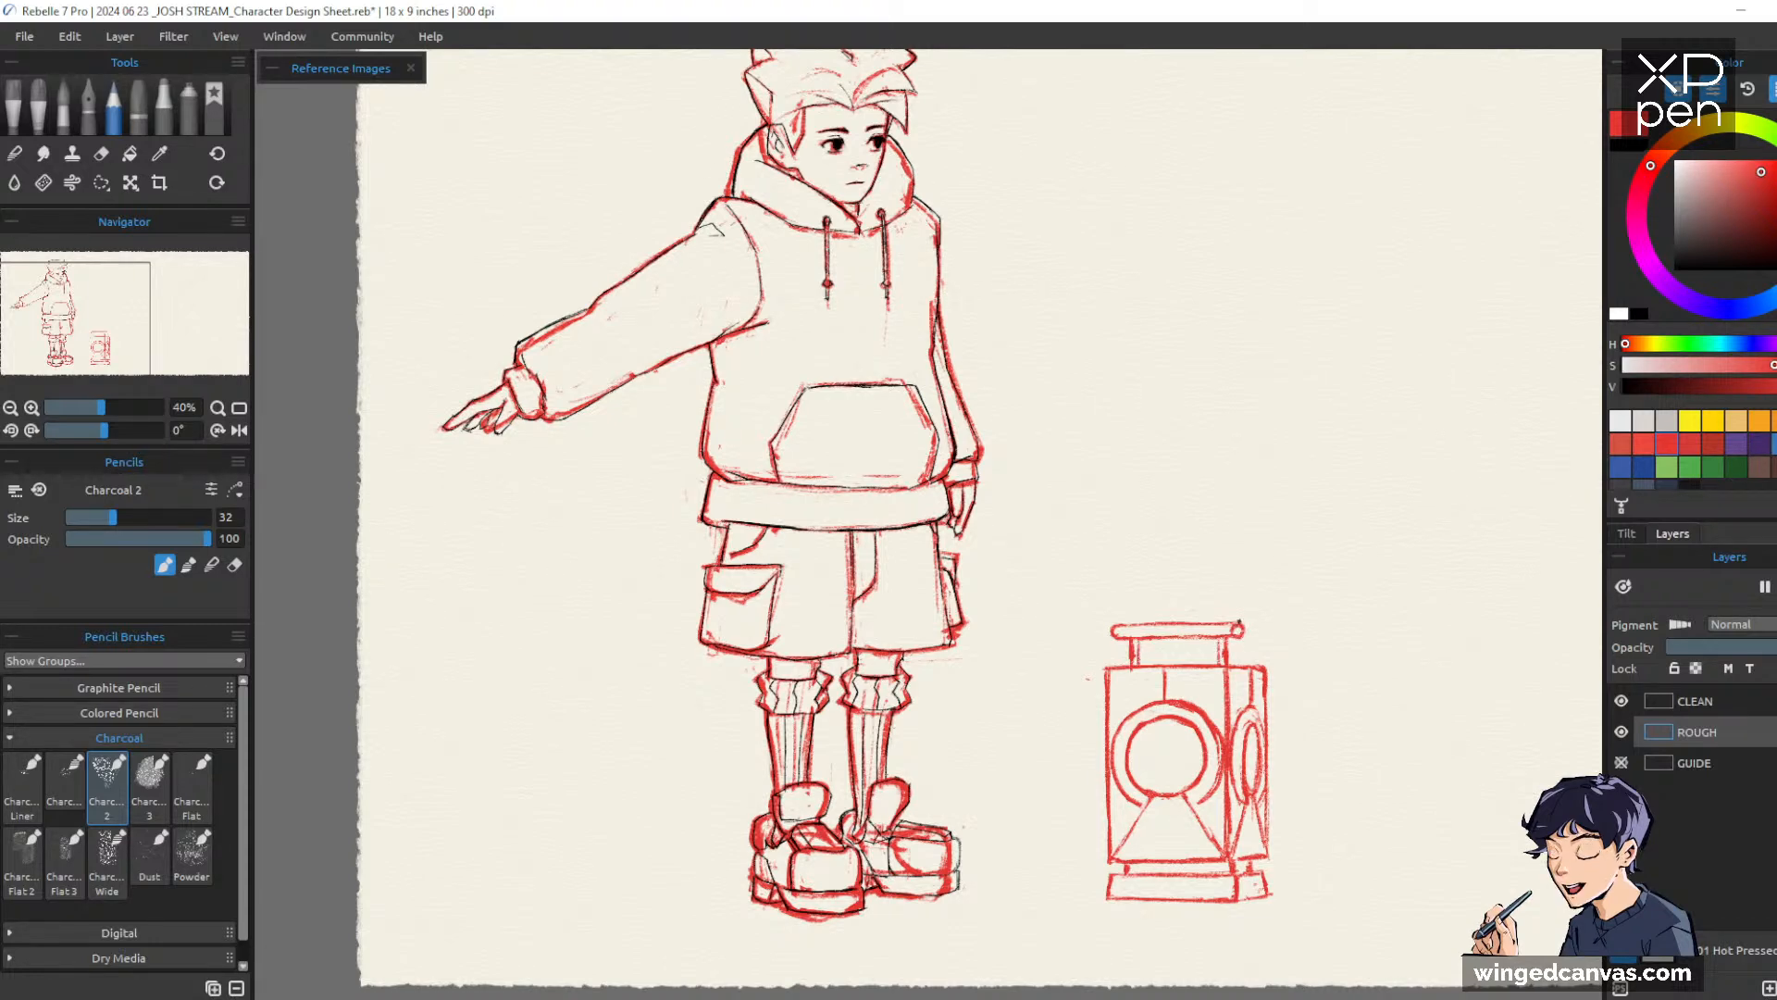
Clean up the stray marks on the handle posts with the eraser, and switch back to the Charcoal 2 pencil
key("ctrl+space")
mouse_move(1439, 625)
left_mouse_down()
mouse_move(1426, 658)
mouse_move(1442, 642)
mouse_move(1420, 619)
left_mouse_up()
left_click_drag(1376, 528, 1340, 589)
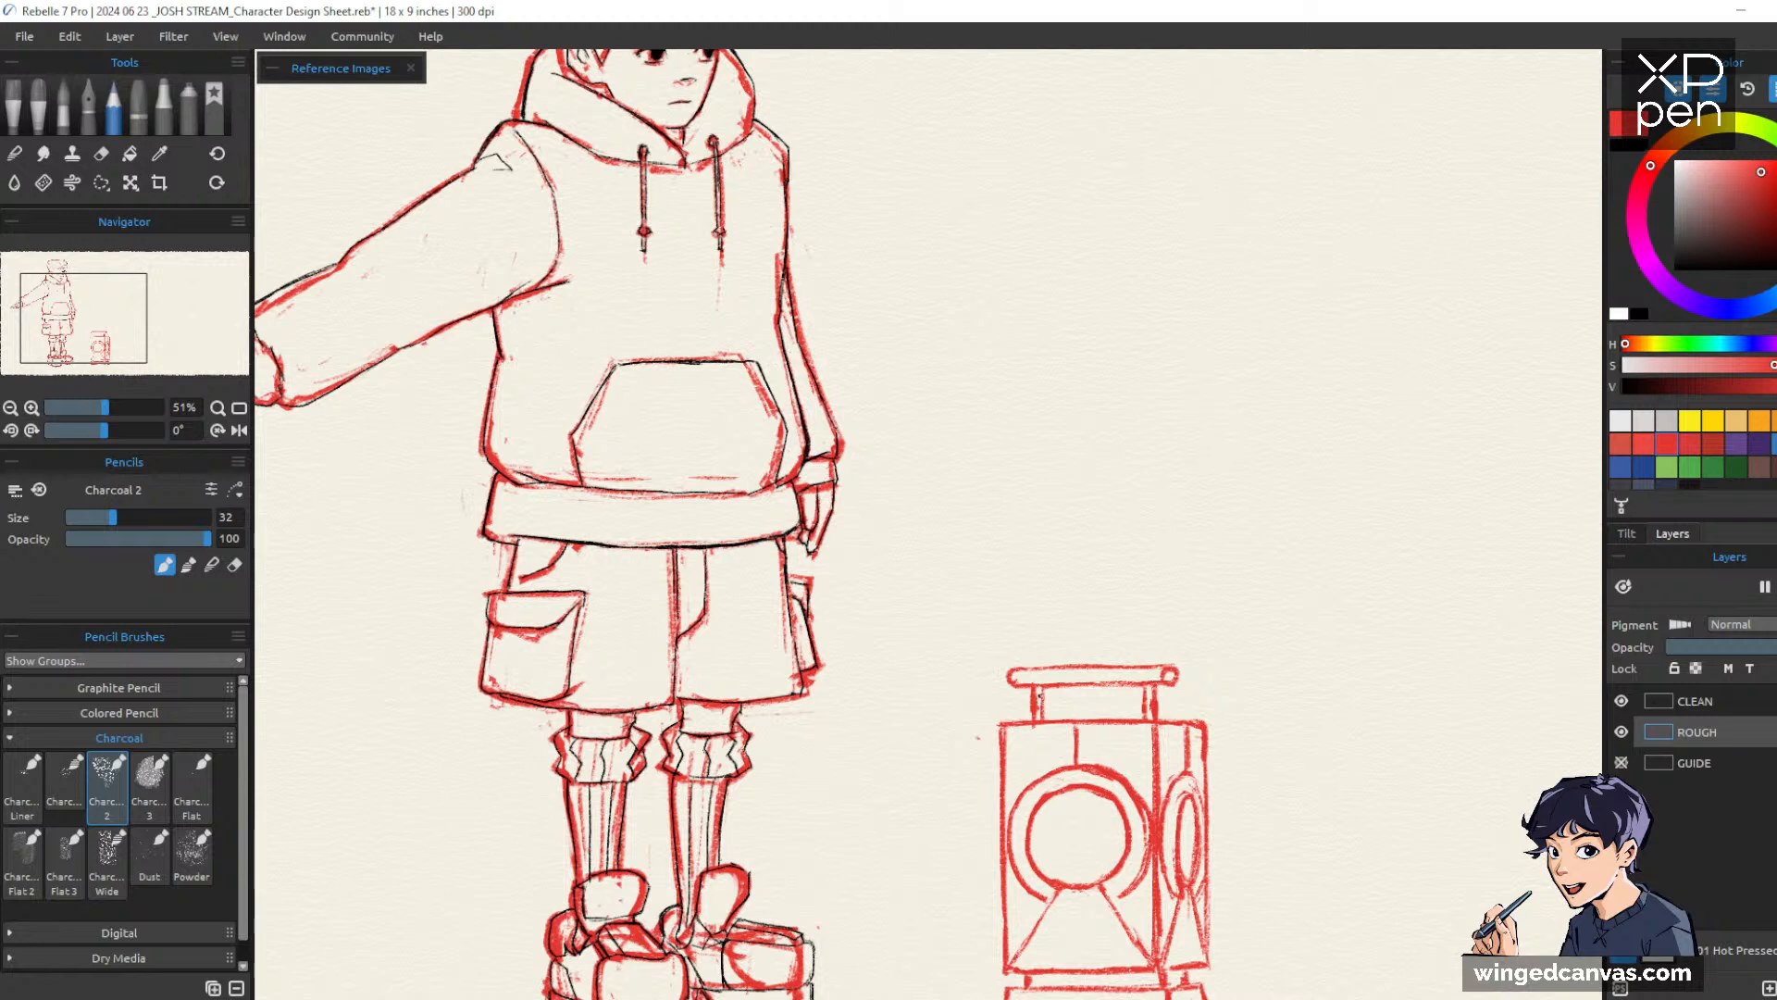
key("e")
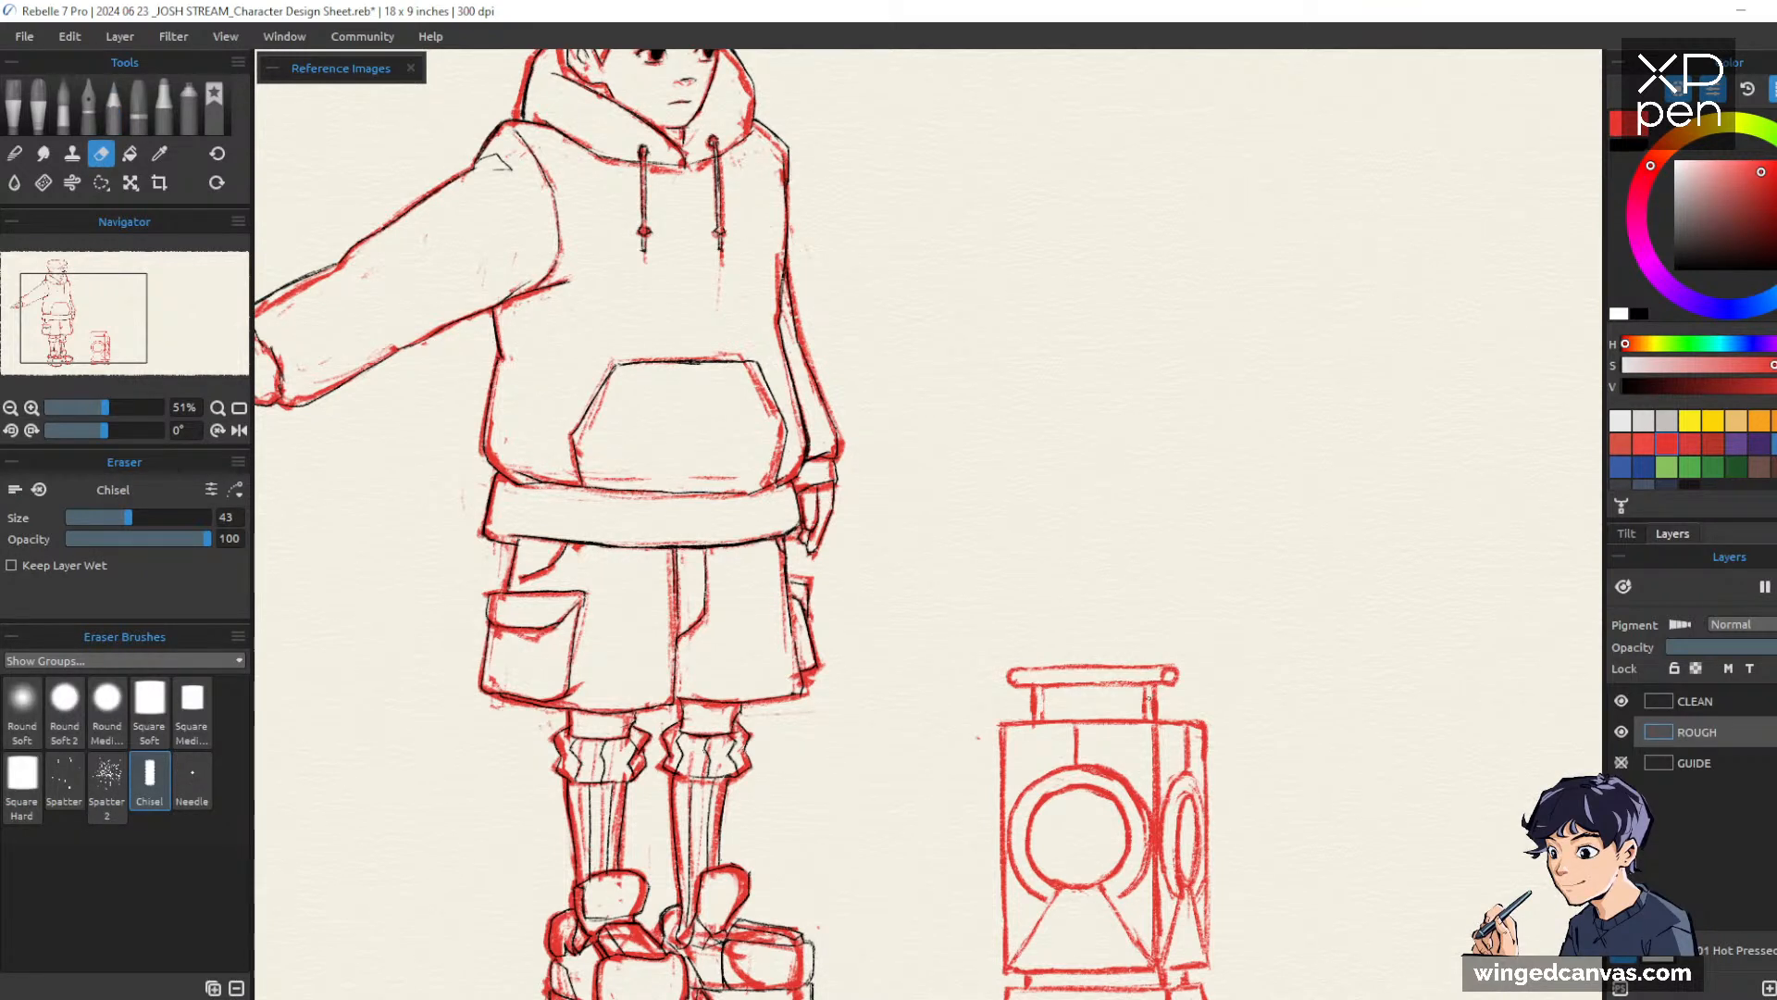
key("p")
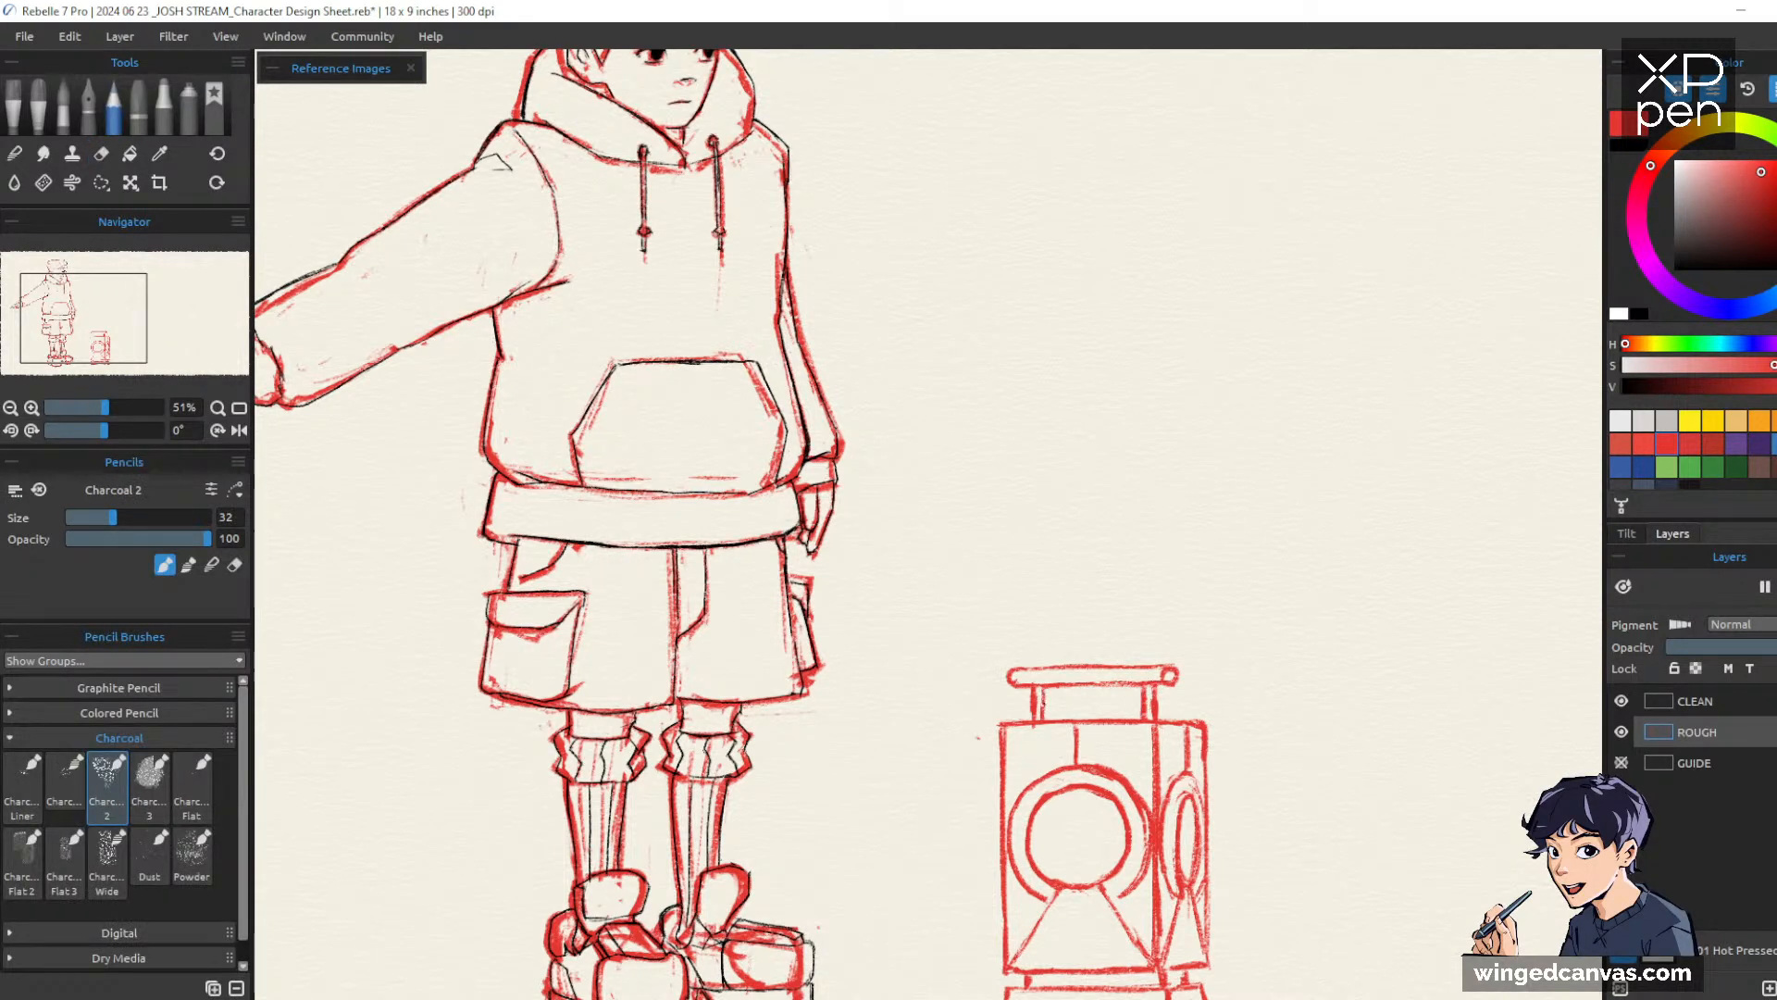
Rotate the canvas to restroke and tidy the bottom edge of the box's front face, and reset the rotation to 0°
mouse_move(1313, 587)
left_mouse_down()
mouse_move(1309, 616)
mouse_move(1300, 582)
left_mouse_up()
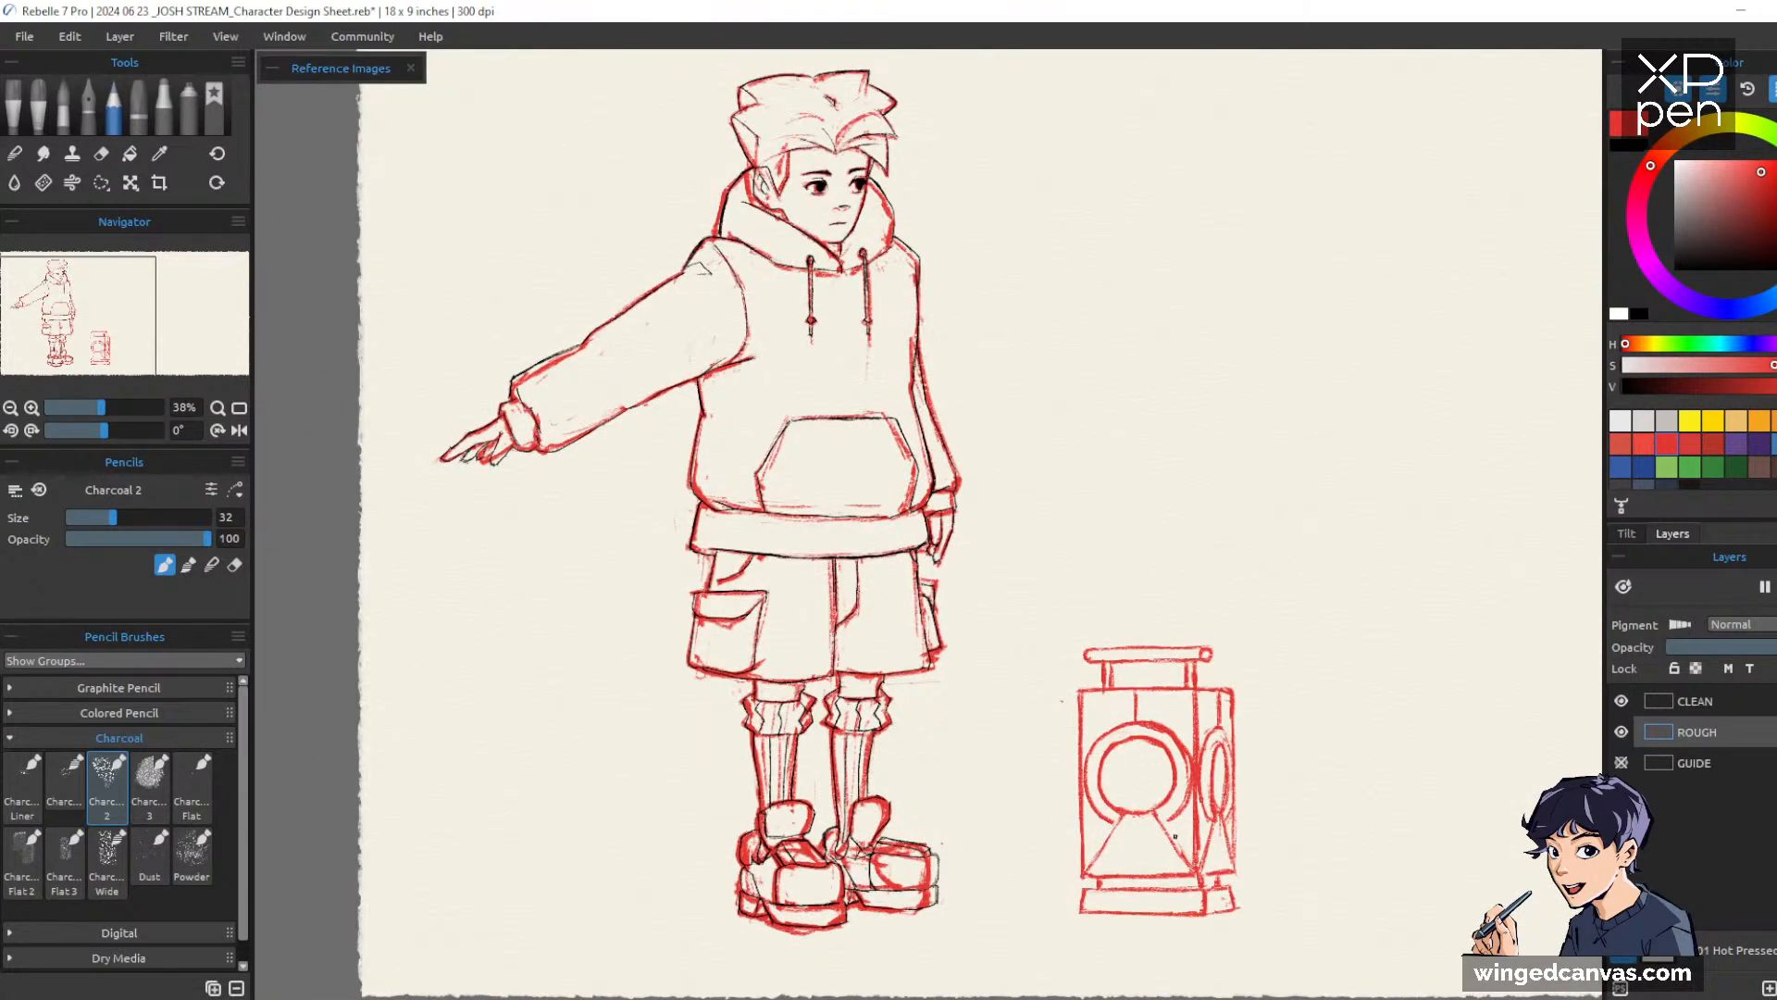
mouse_move(1323, 820)
left_mouse_down()
mouse_move(1325, 710)
mouse_move(1360, 746)
mouse_move(1282, 684)
left_mouse_up()
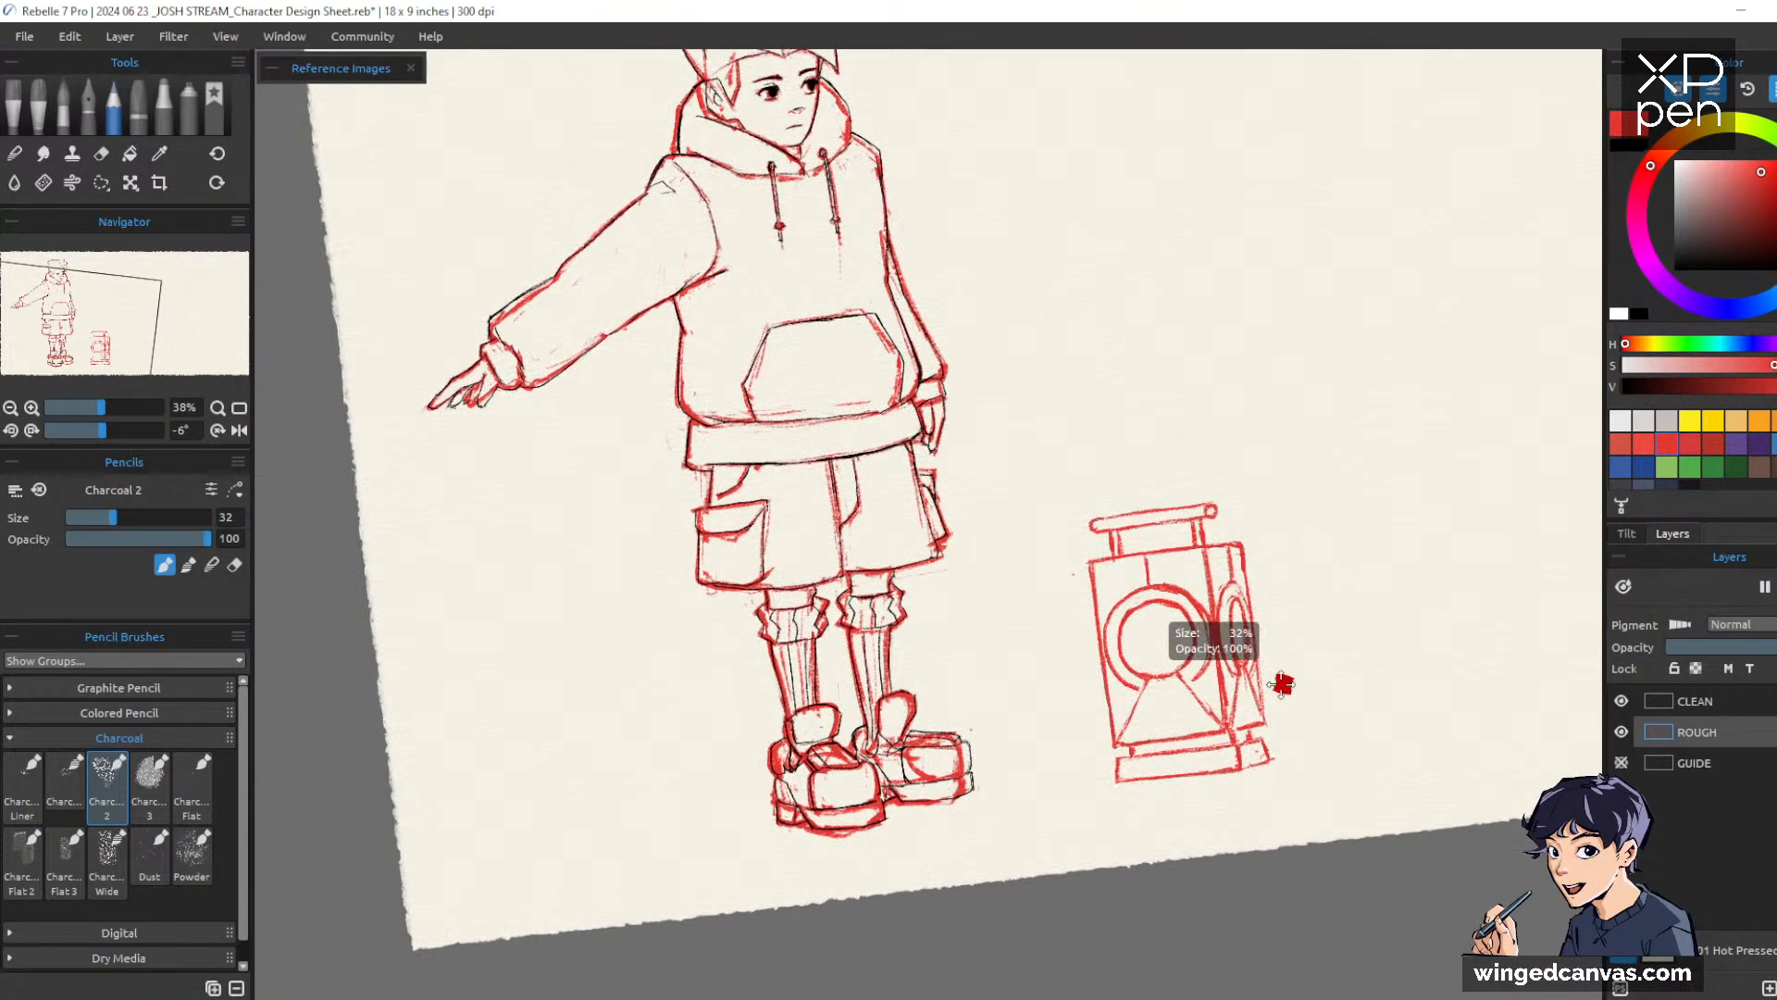
scroll(1282, 684, "up", 3)
key("e")
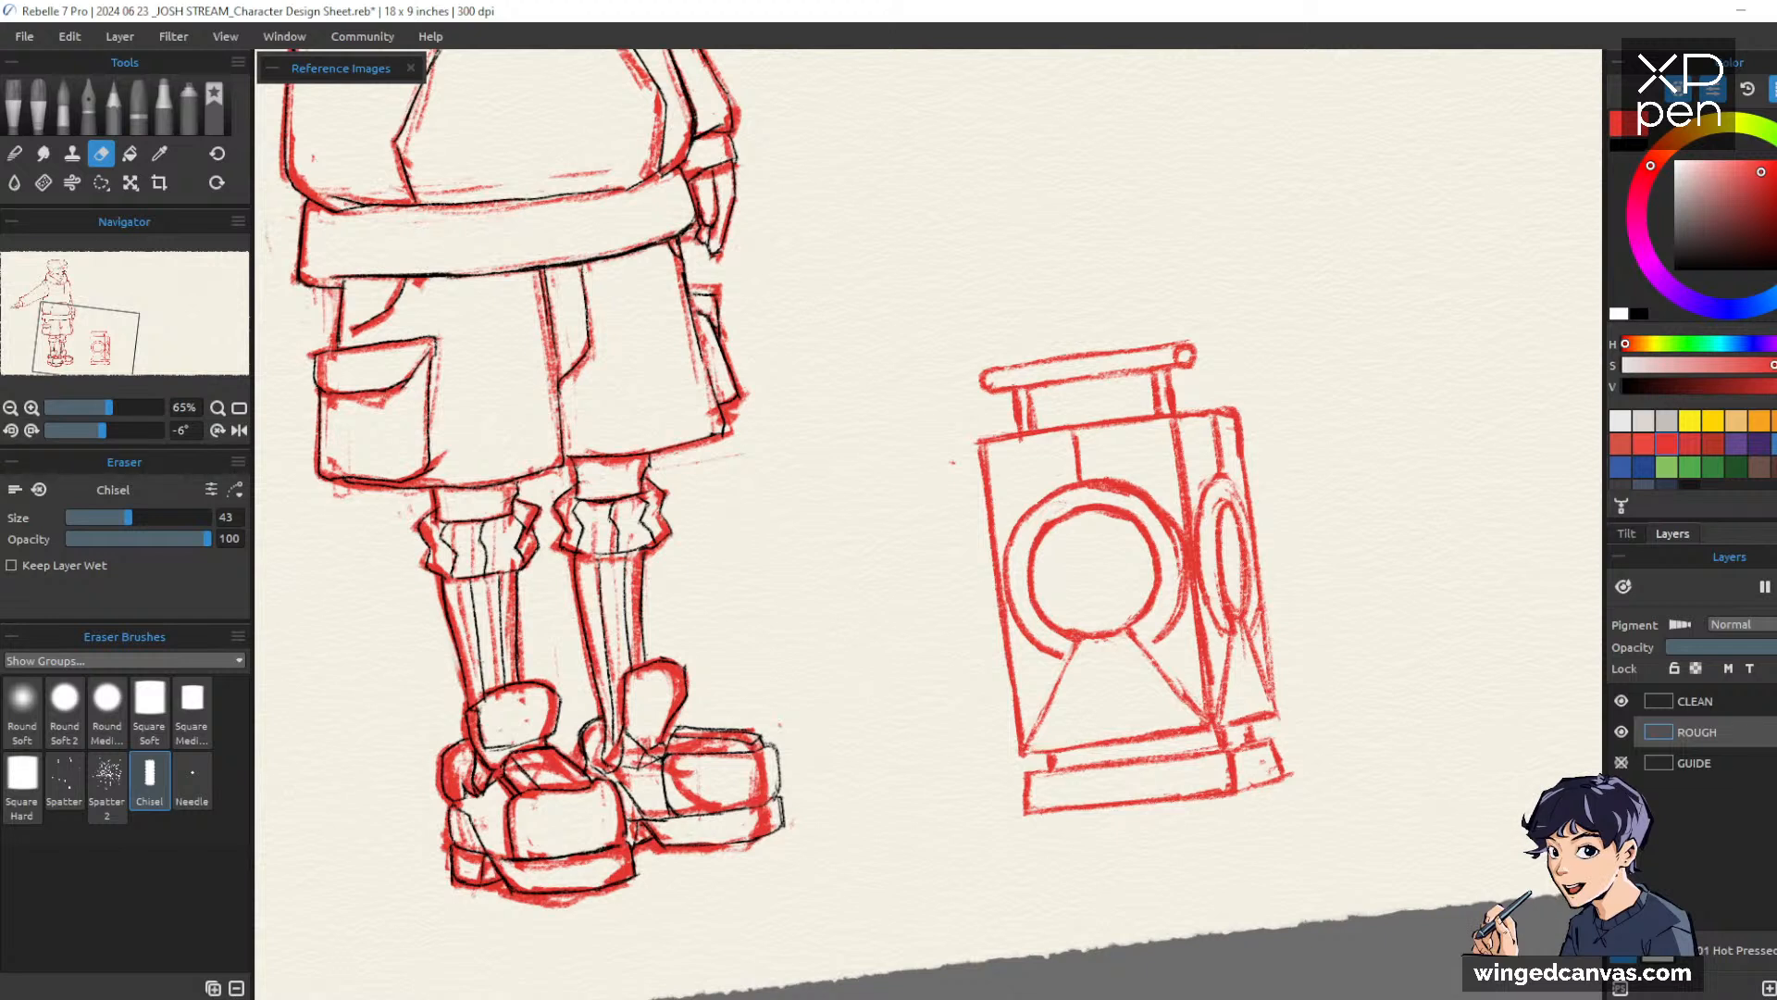
key("p")
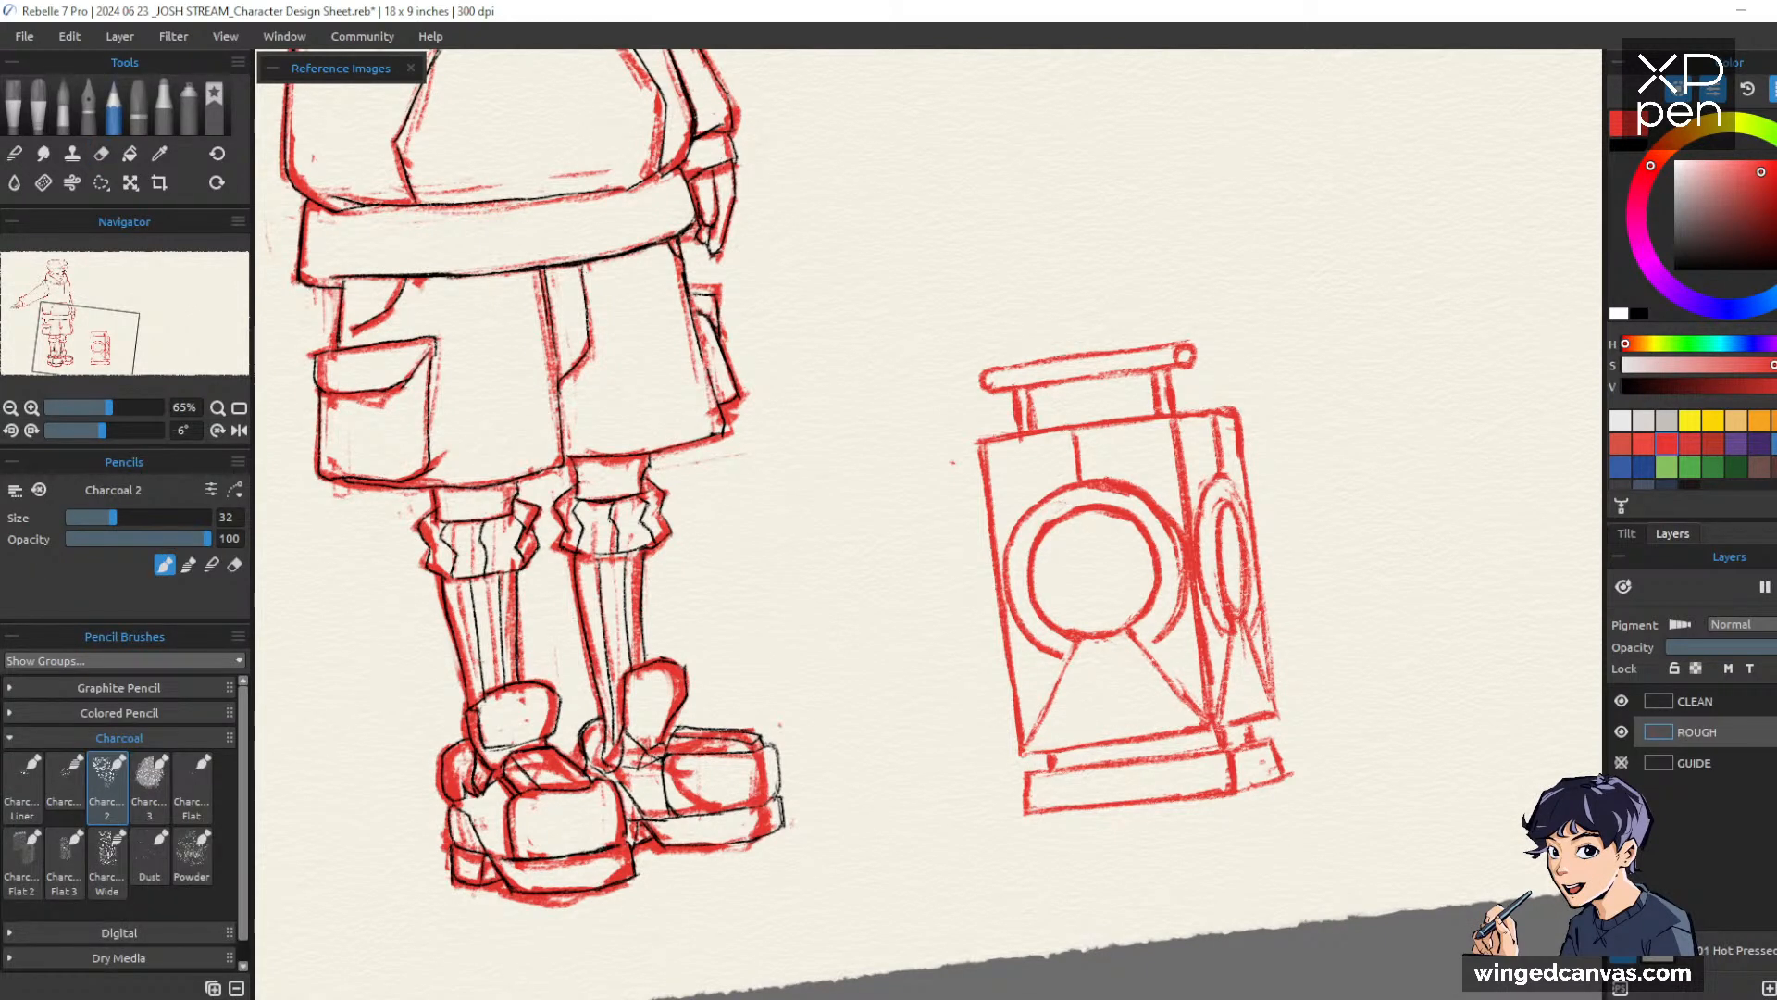
left_click_drag(1022, 754, 1212, 726)
key("e")
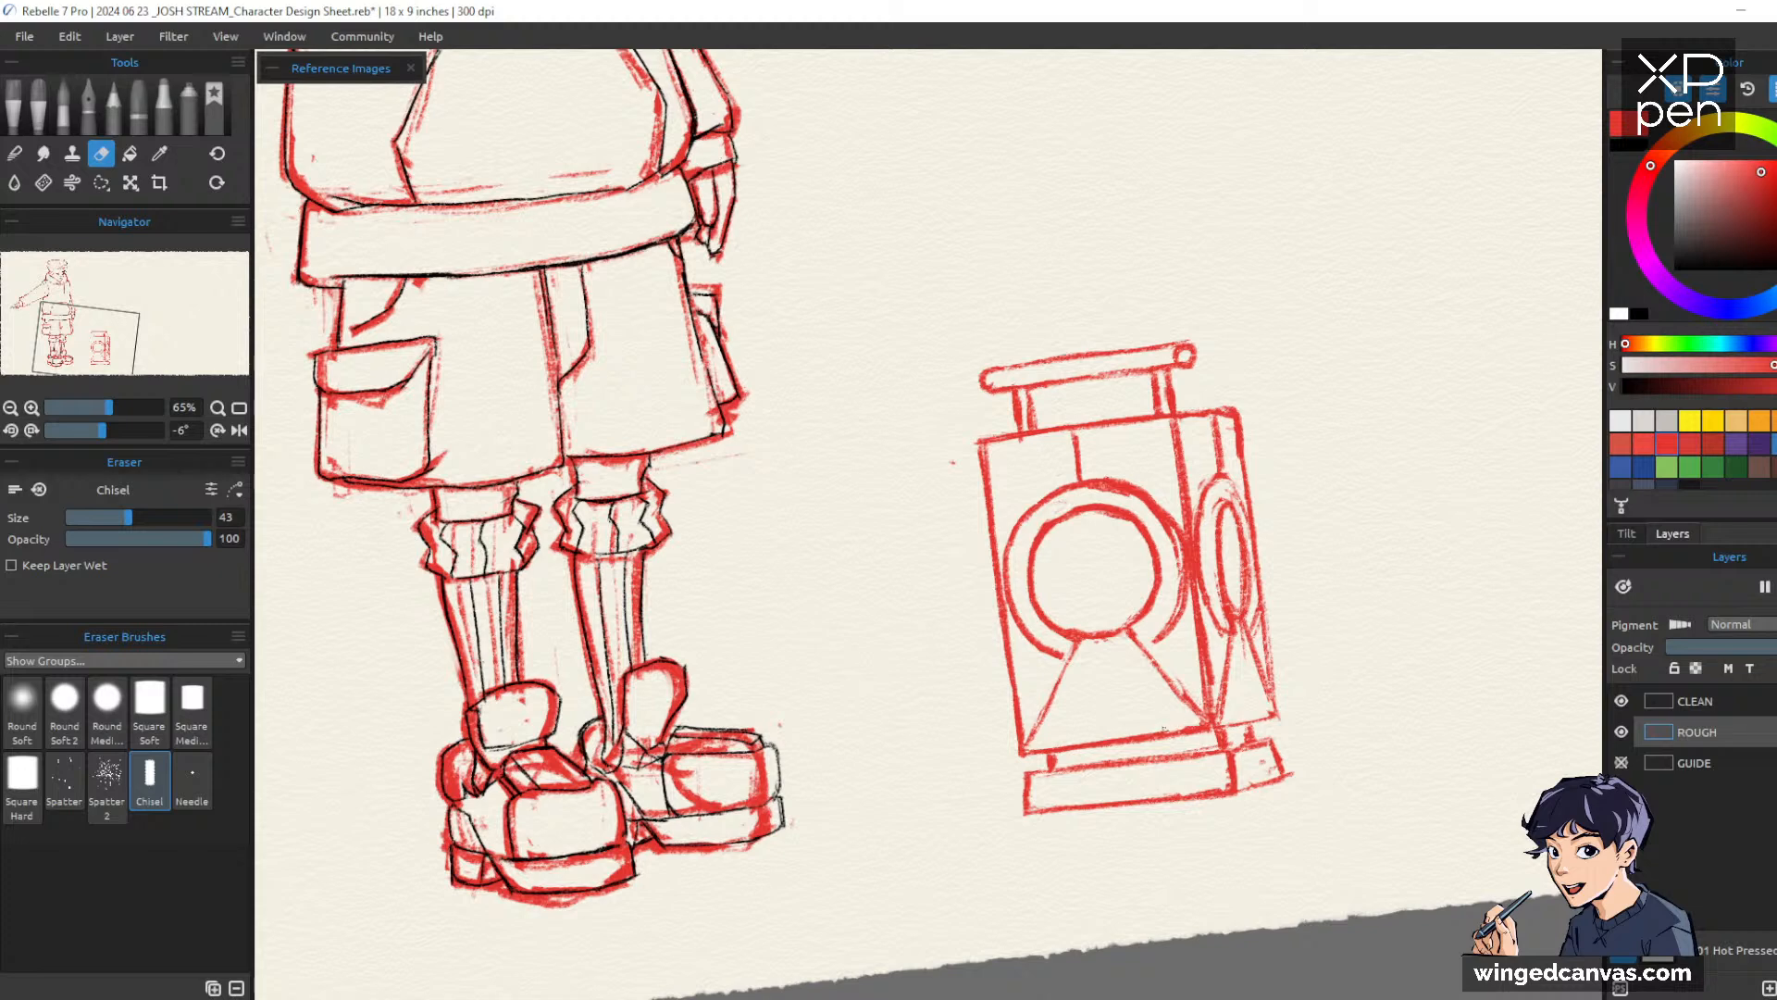
key("p")
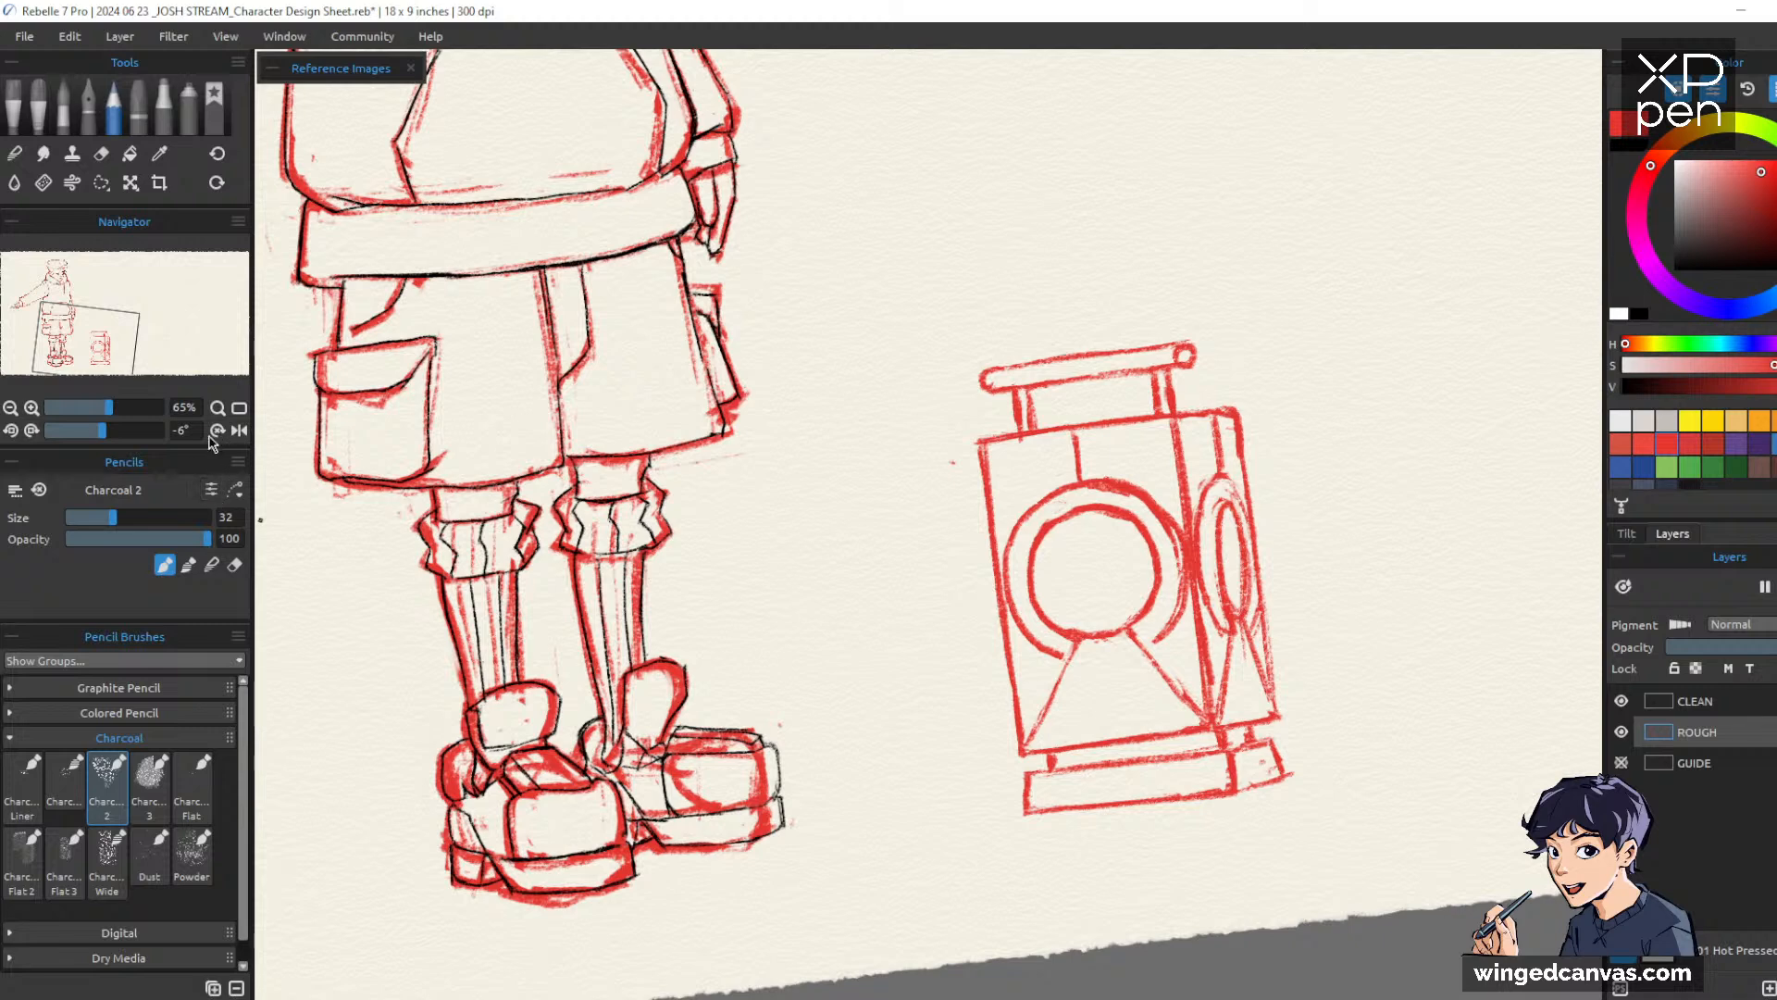
left_click(218, 429)
Fade the ROUGH layer to a low opacity and make the CLEAN layer active
left_click_drag(1408, 477, 1229, 672)
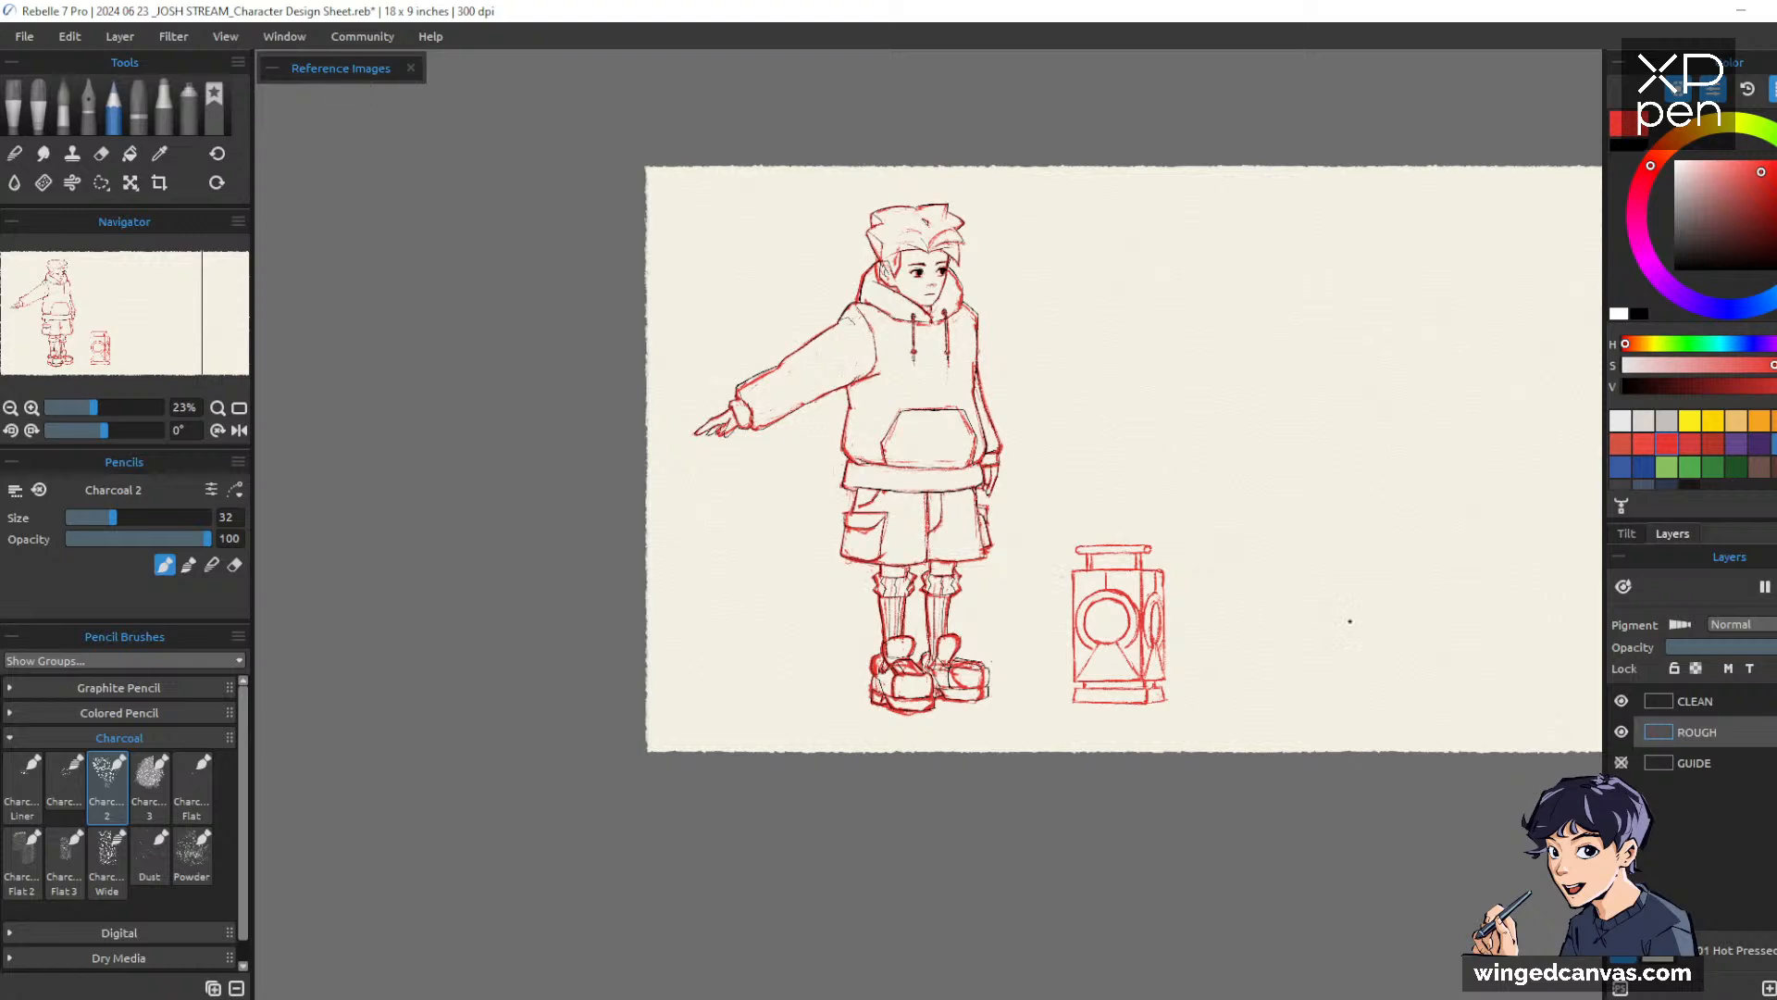
left_click_drag(1185, 609, 1191, 579)
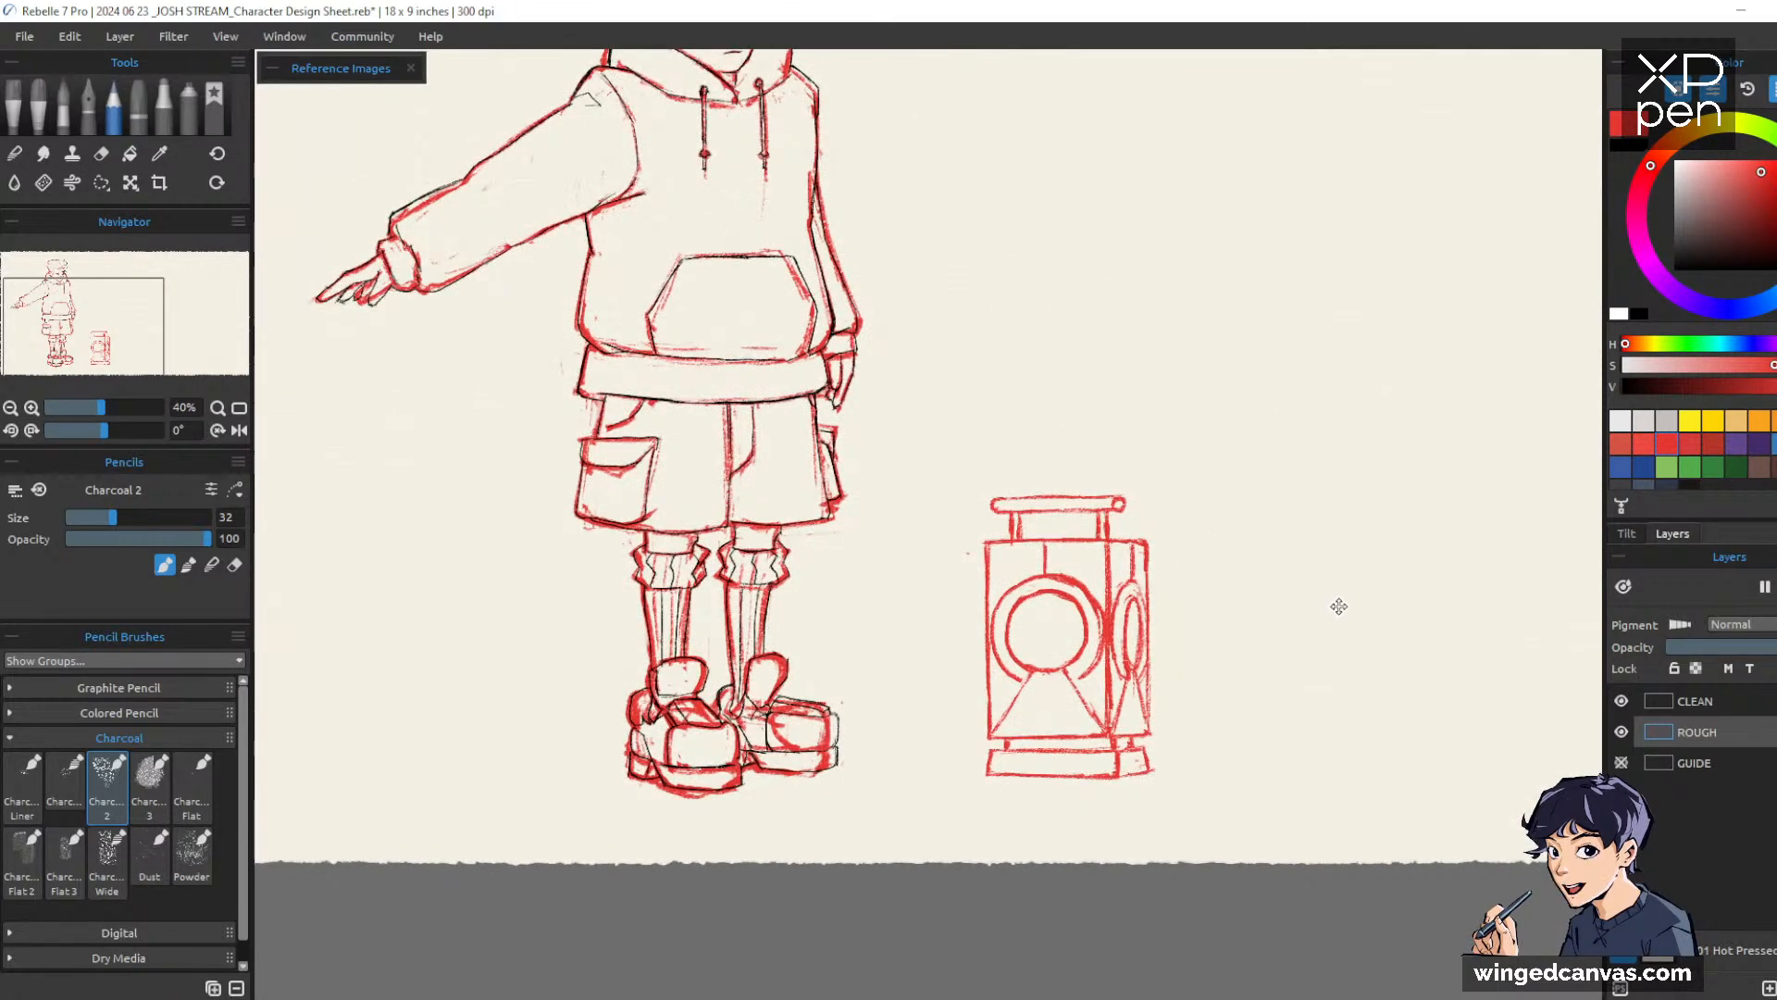
left_click_drag(1361, 621, 1338, 644)
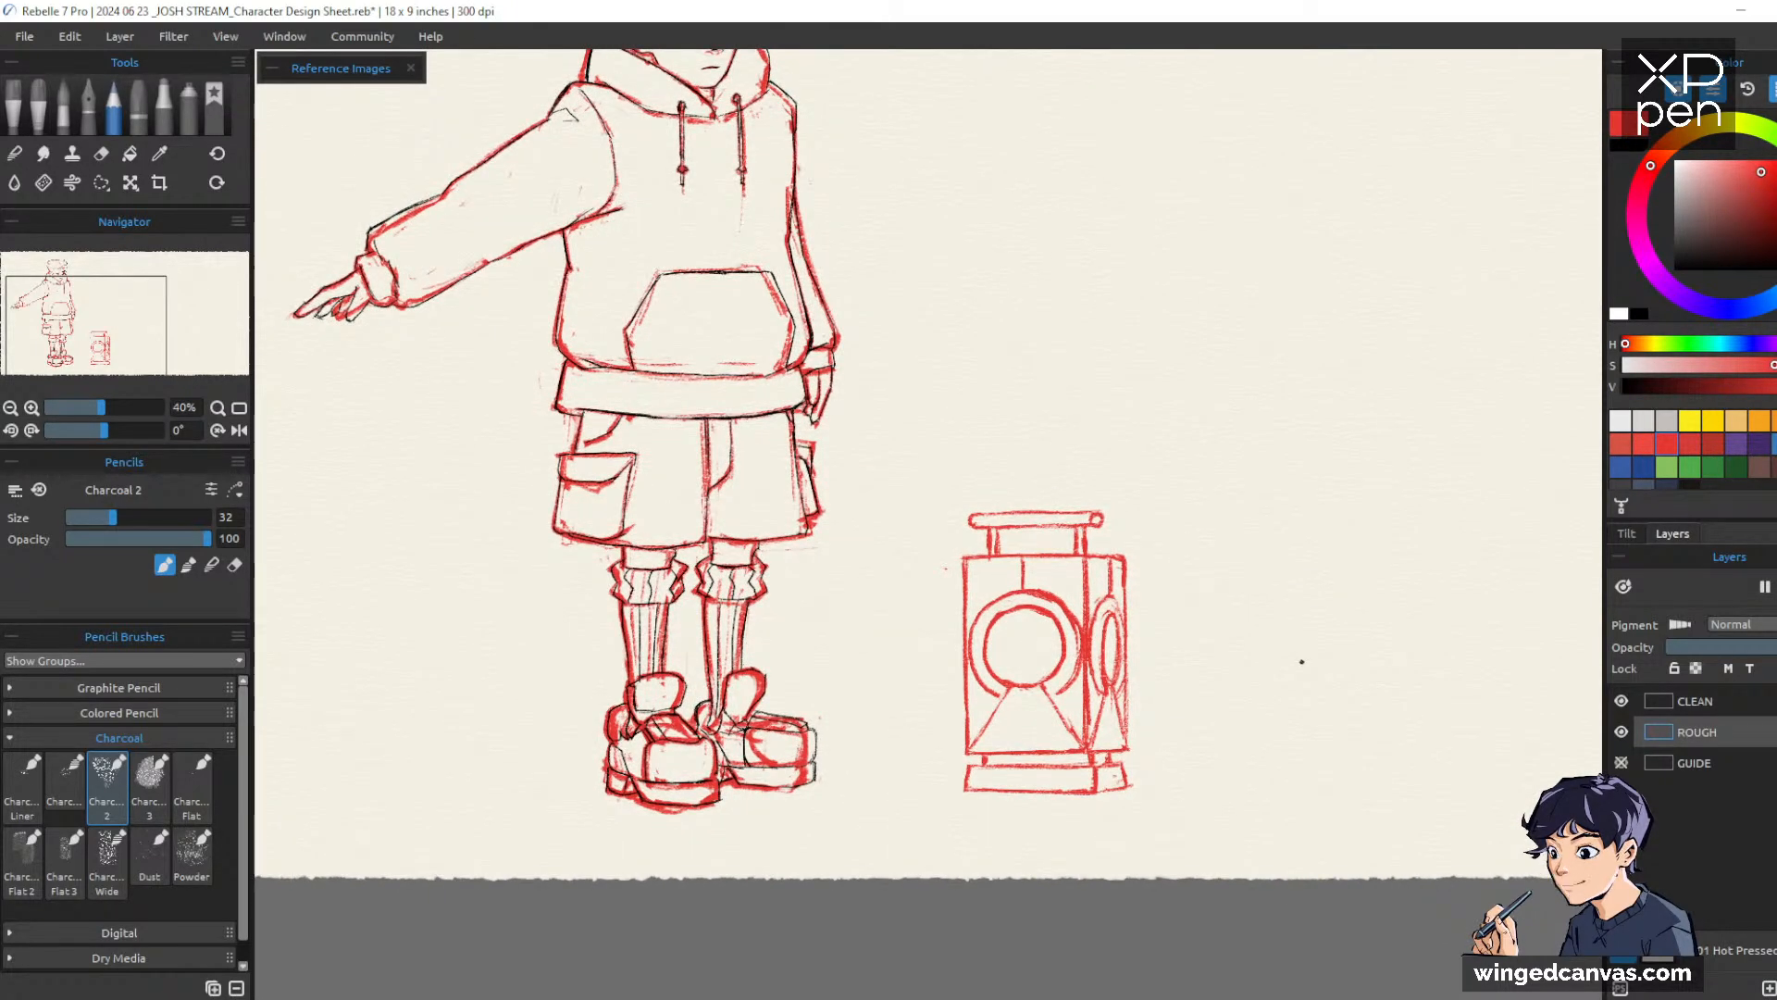
left_click_drag(1276, 518, 1330, 655)
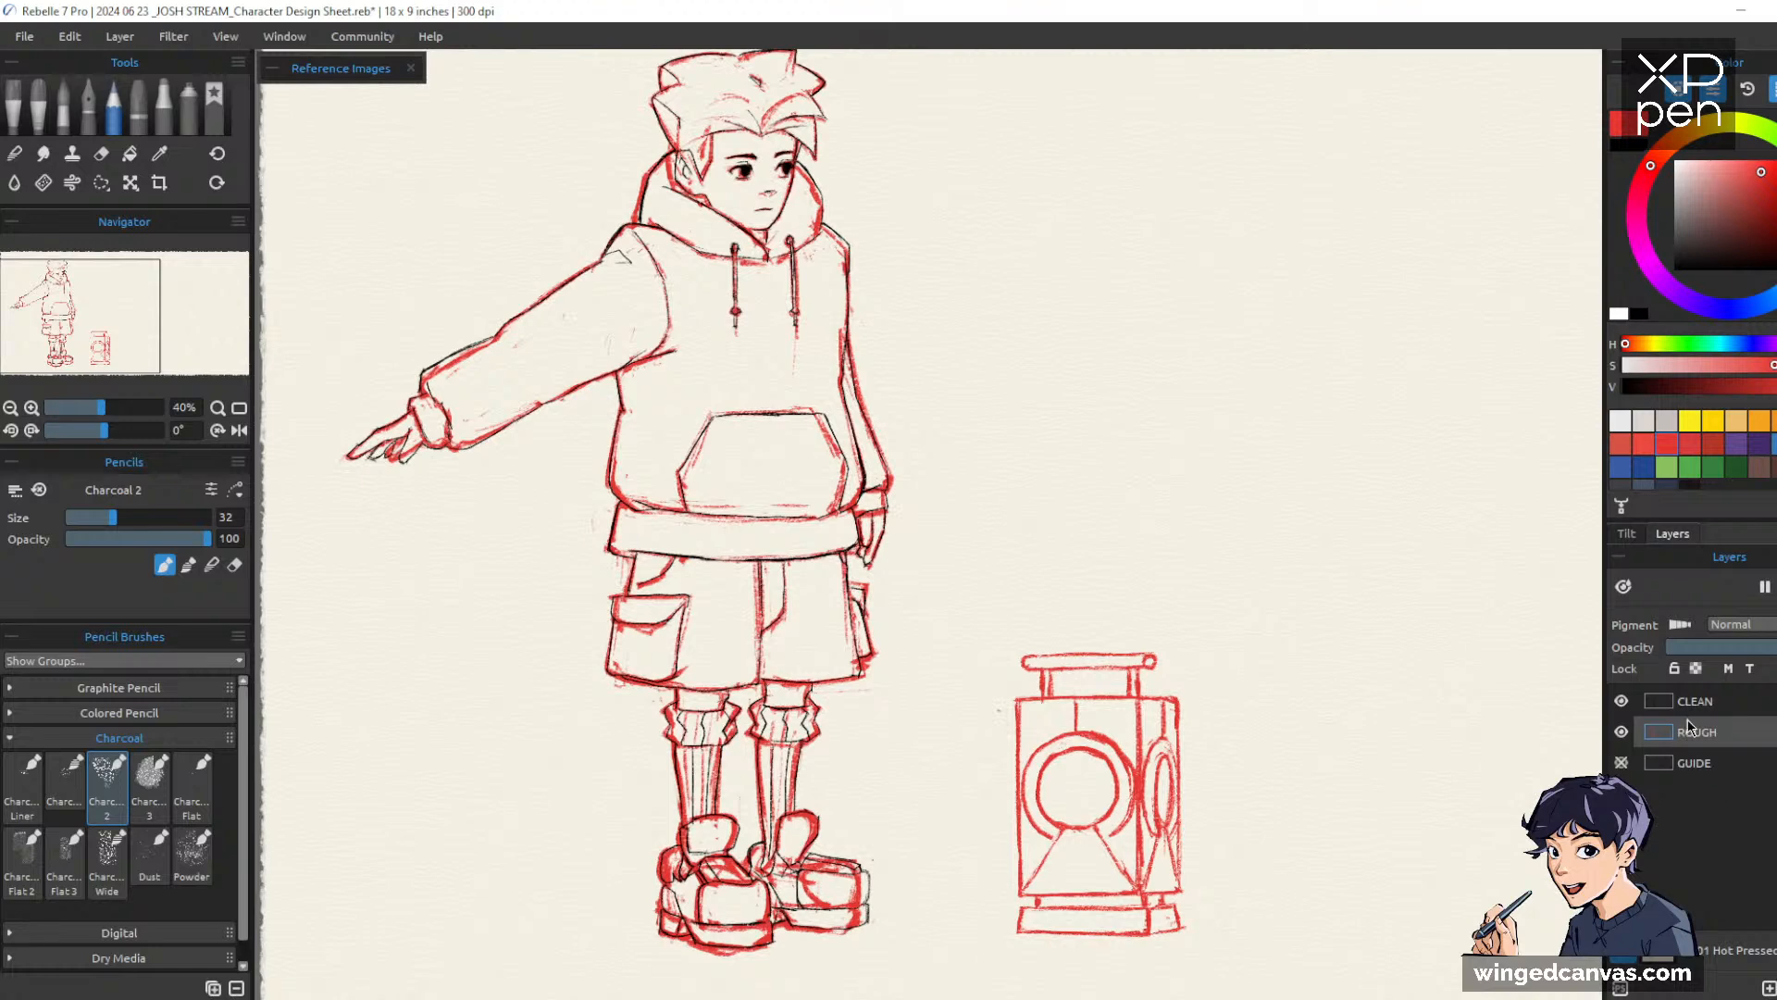
left_click(1632, 731)
left_click(1632, 731)
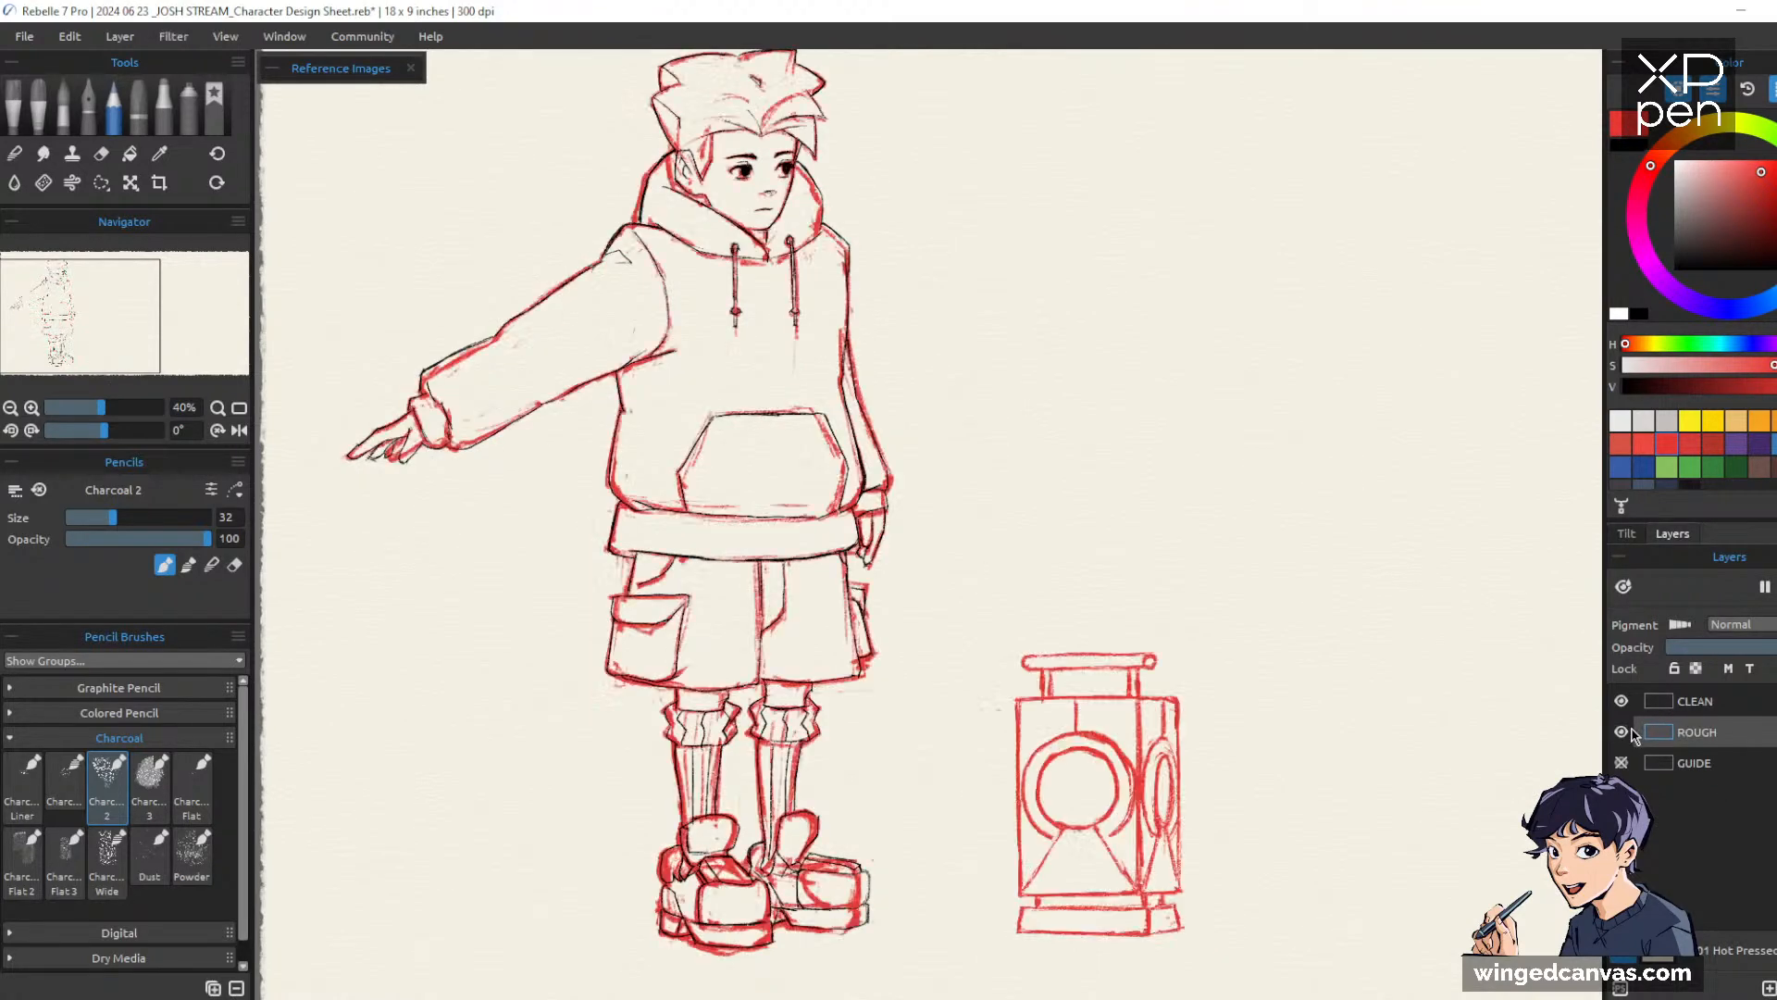
left_click(1698, 647)
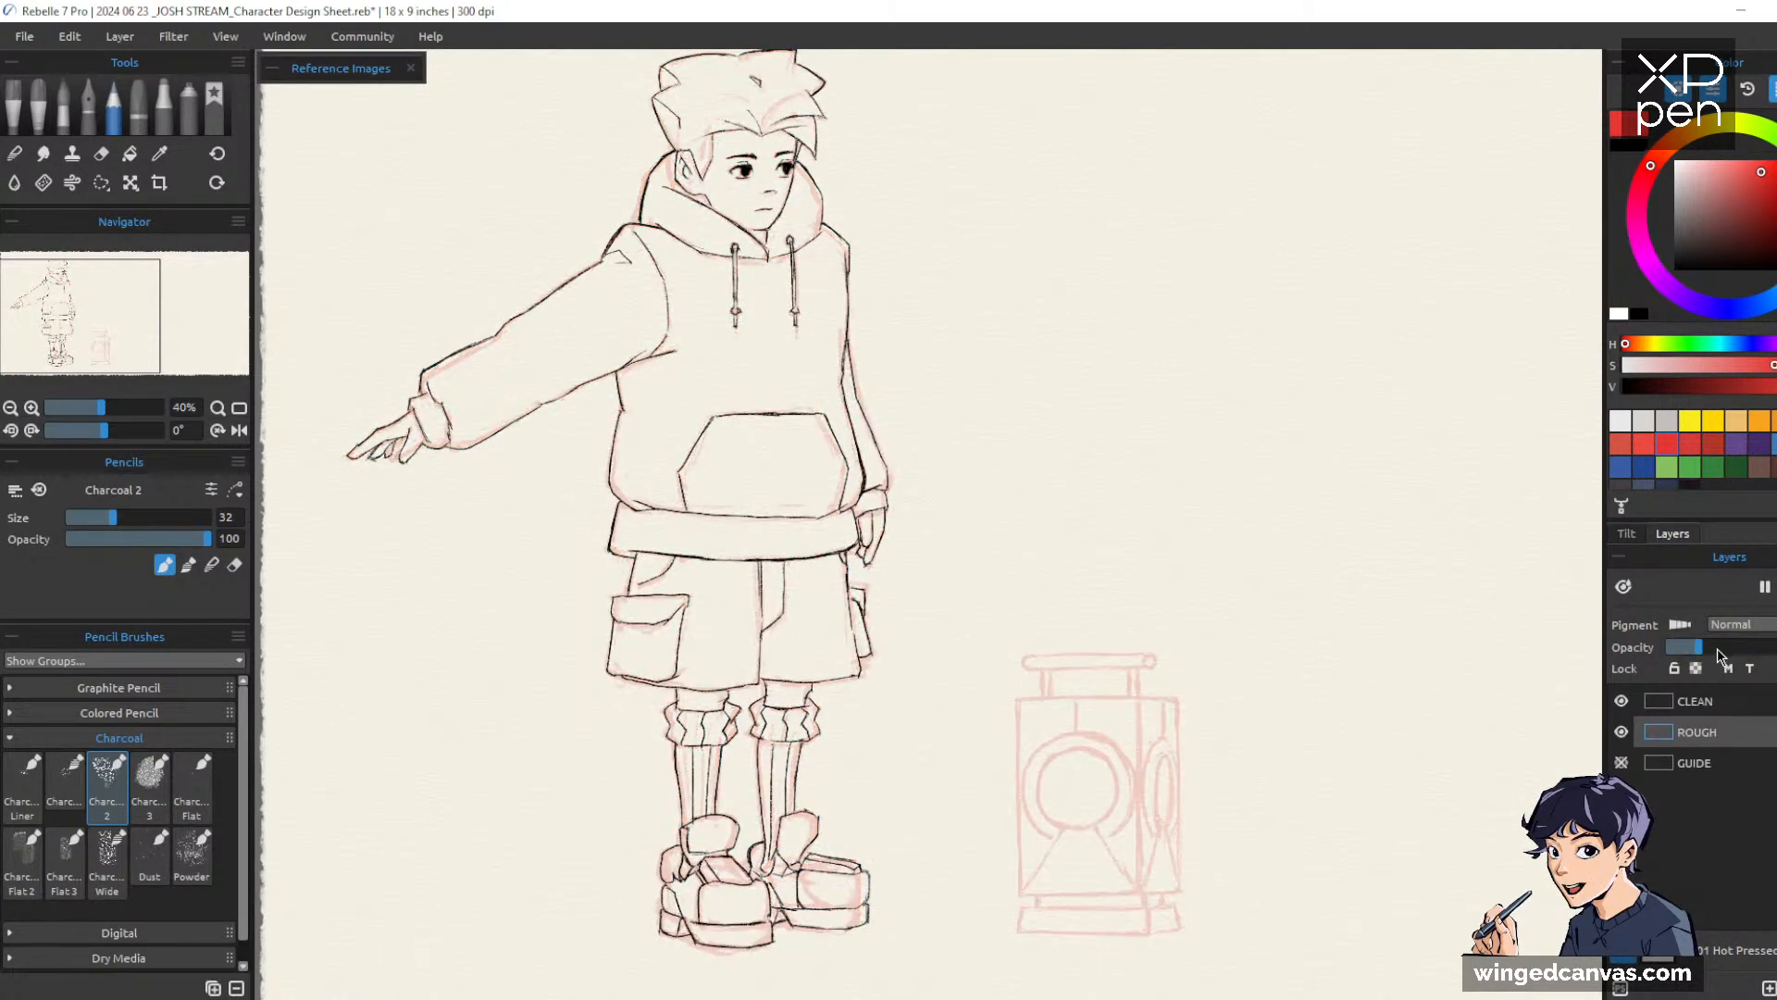
left_click(1721, 703)
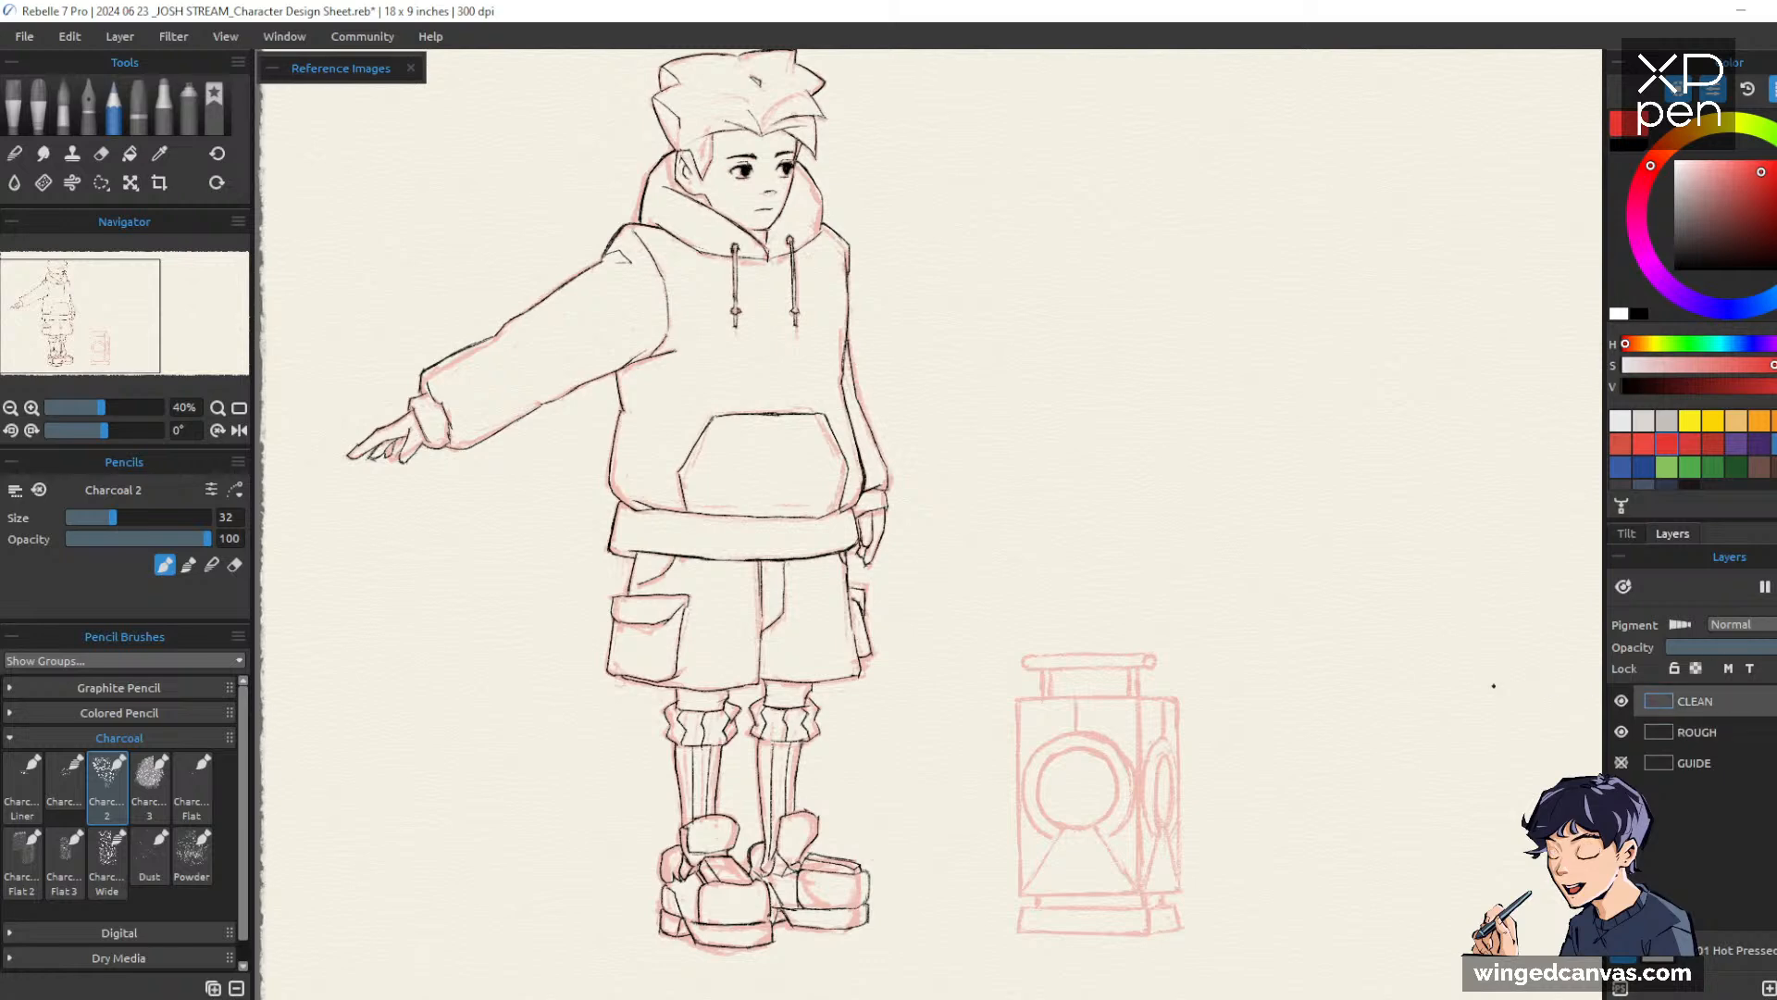
Sample the black line colour from the character's eye as the drawing colour
left_click_drag(1249, 709, 1295, 647)
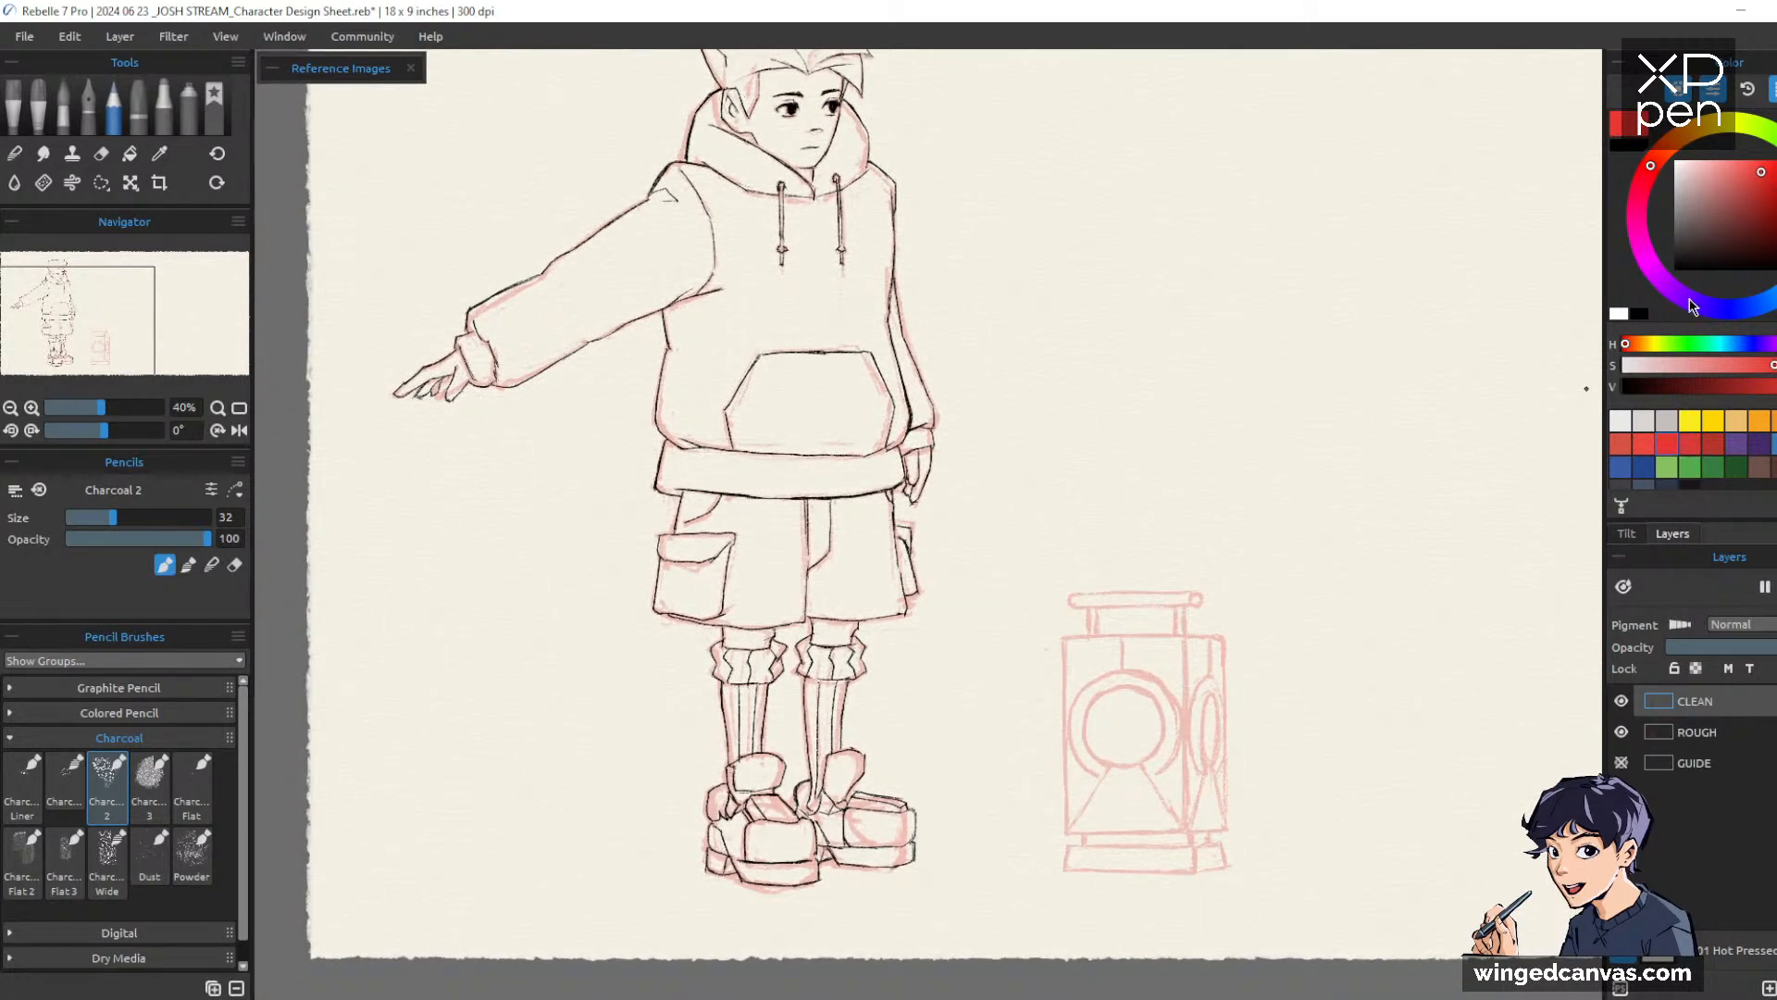
left_click_drag(922, 159, 1080, 448)
left_click_drag(953, 418, 925, 295)
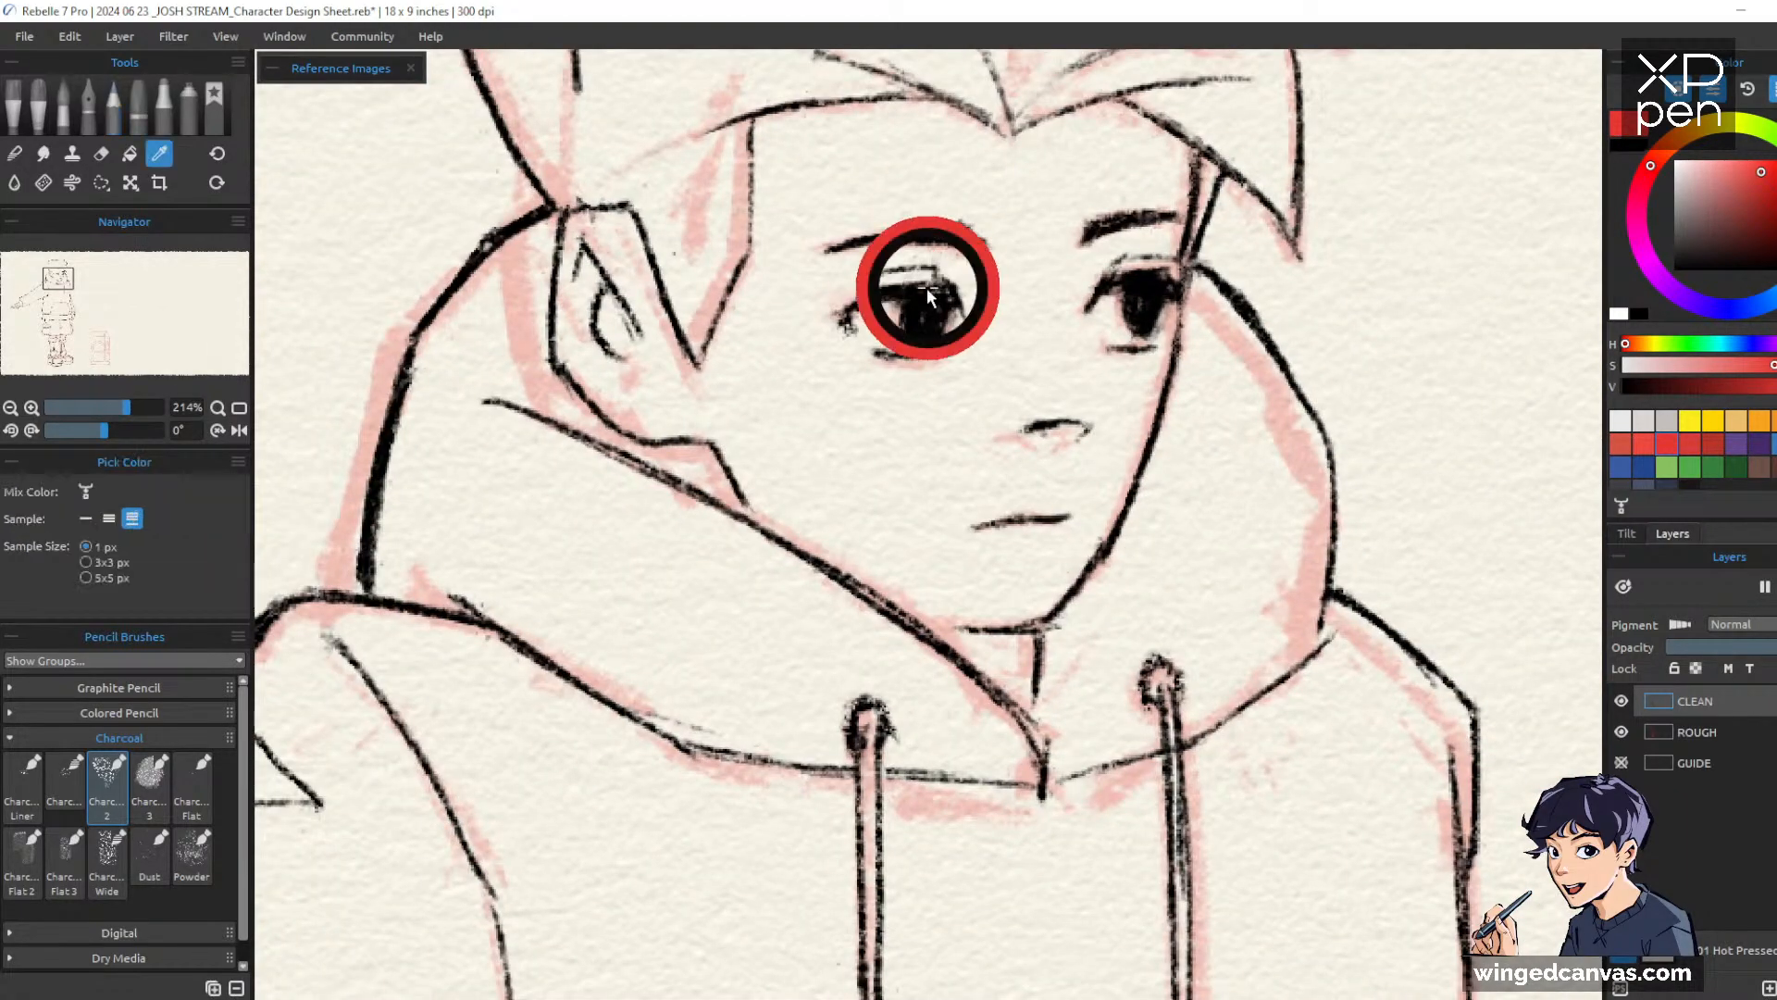
left_click(914, 298, "alt")
Ink the left and right outer vertical edges of the lantern box over the faded rough on the CLEAN layer
left_click_drag(1359, 476, 927, 475)
mouse_move(1099, 666)
left_mouse_down()
mouse_move(1119, 626)
mouse_move(1038, 396)
mouse_move(1014, 461)
left_mouse_up()
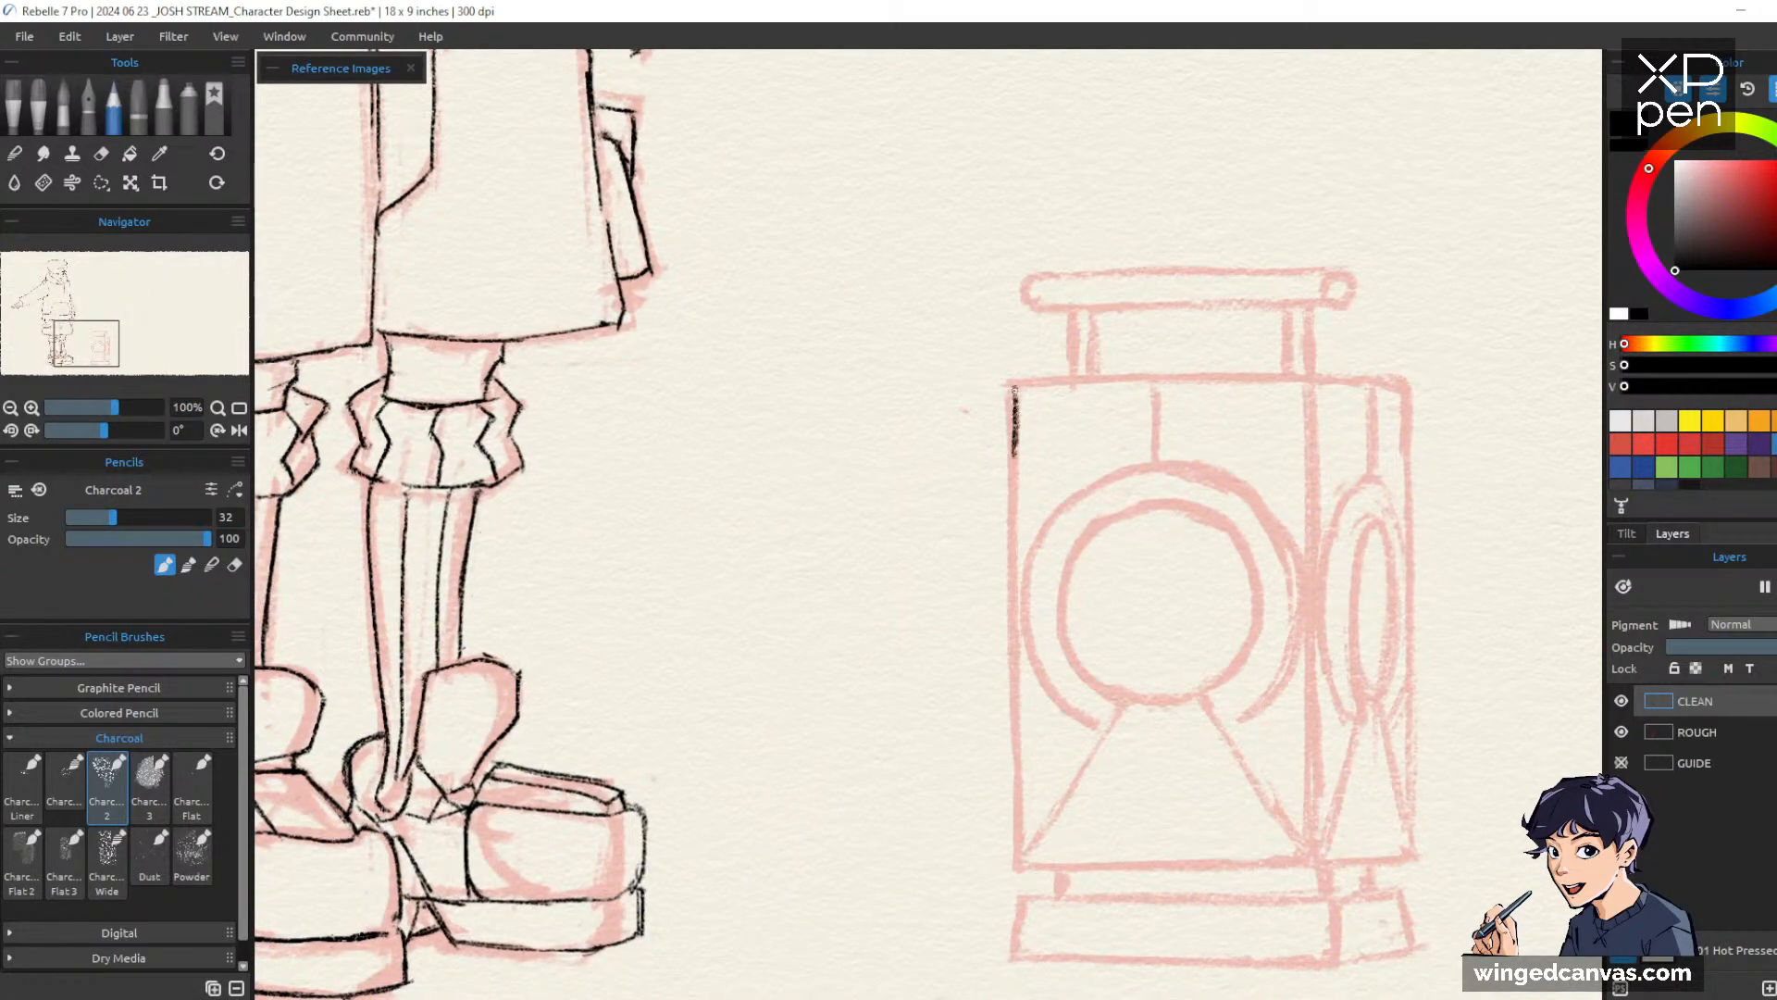
mouse_move(1014, 399)
left_mouse_down()
mouse_move(1013, 870)
mouse_move(1014, 464)
mouse_move(1012, 547)
left_mouse_up()
left_click_drag(1325, 695, 1097, 738)
mouse_move(1186, 426)
left_mouse_down()
mouse_move(1184, 500)
mouse_move(1184, 428)
mouse_move(1182, 903)
left_mouse_up()
left_click_drag(1363, 504, 1397, 310)
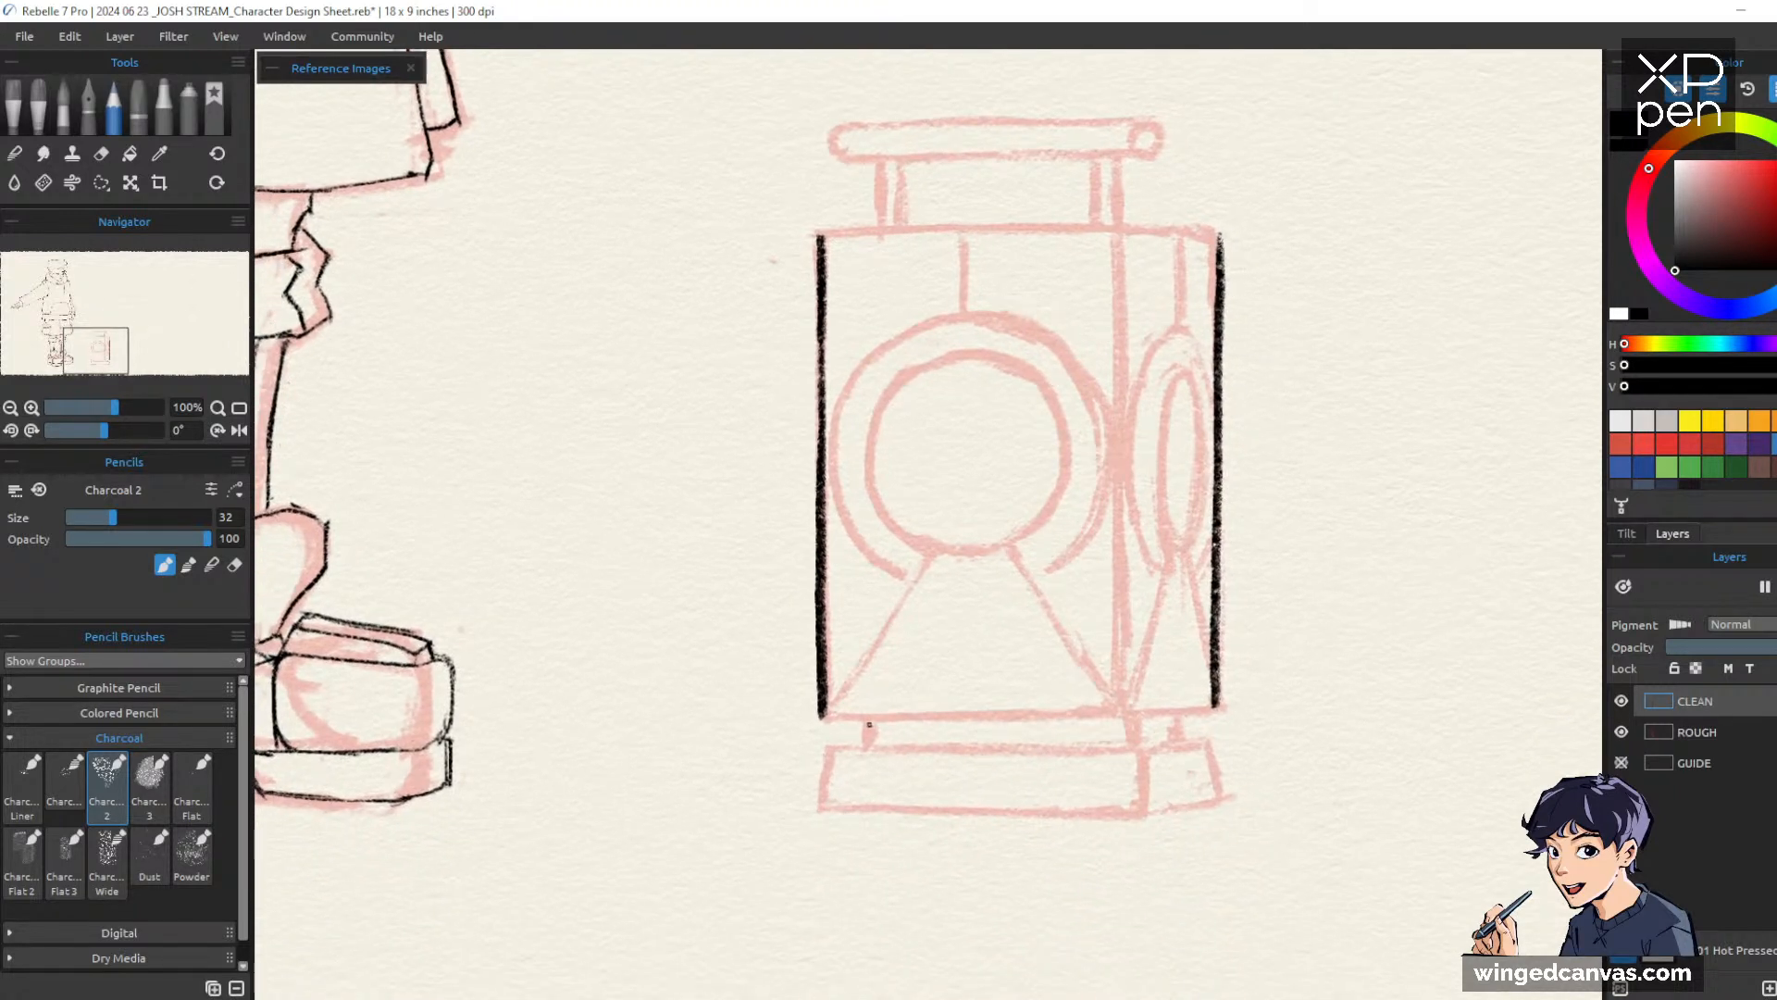
Ink the bottom edge of the box across its front and side faces, trimming the line with the Chisel eraser
left_click_drag(820, 716, 1107, 713)
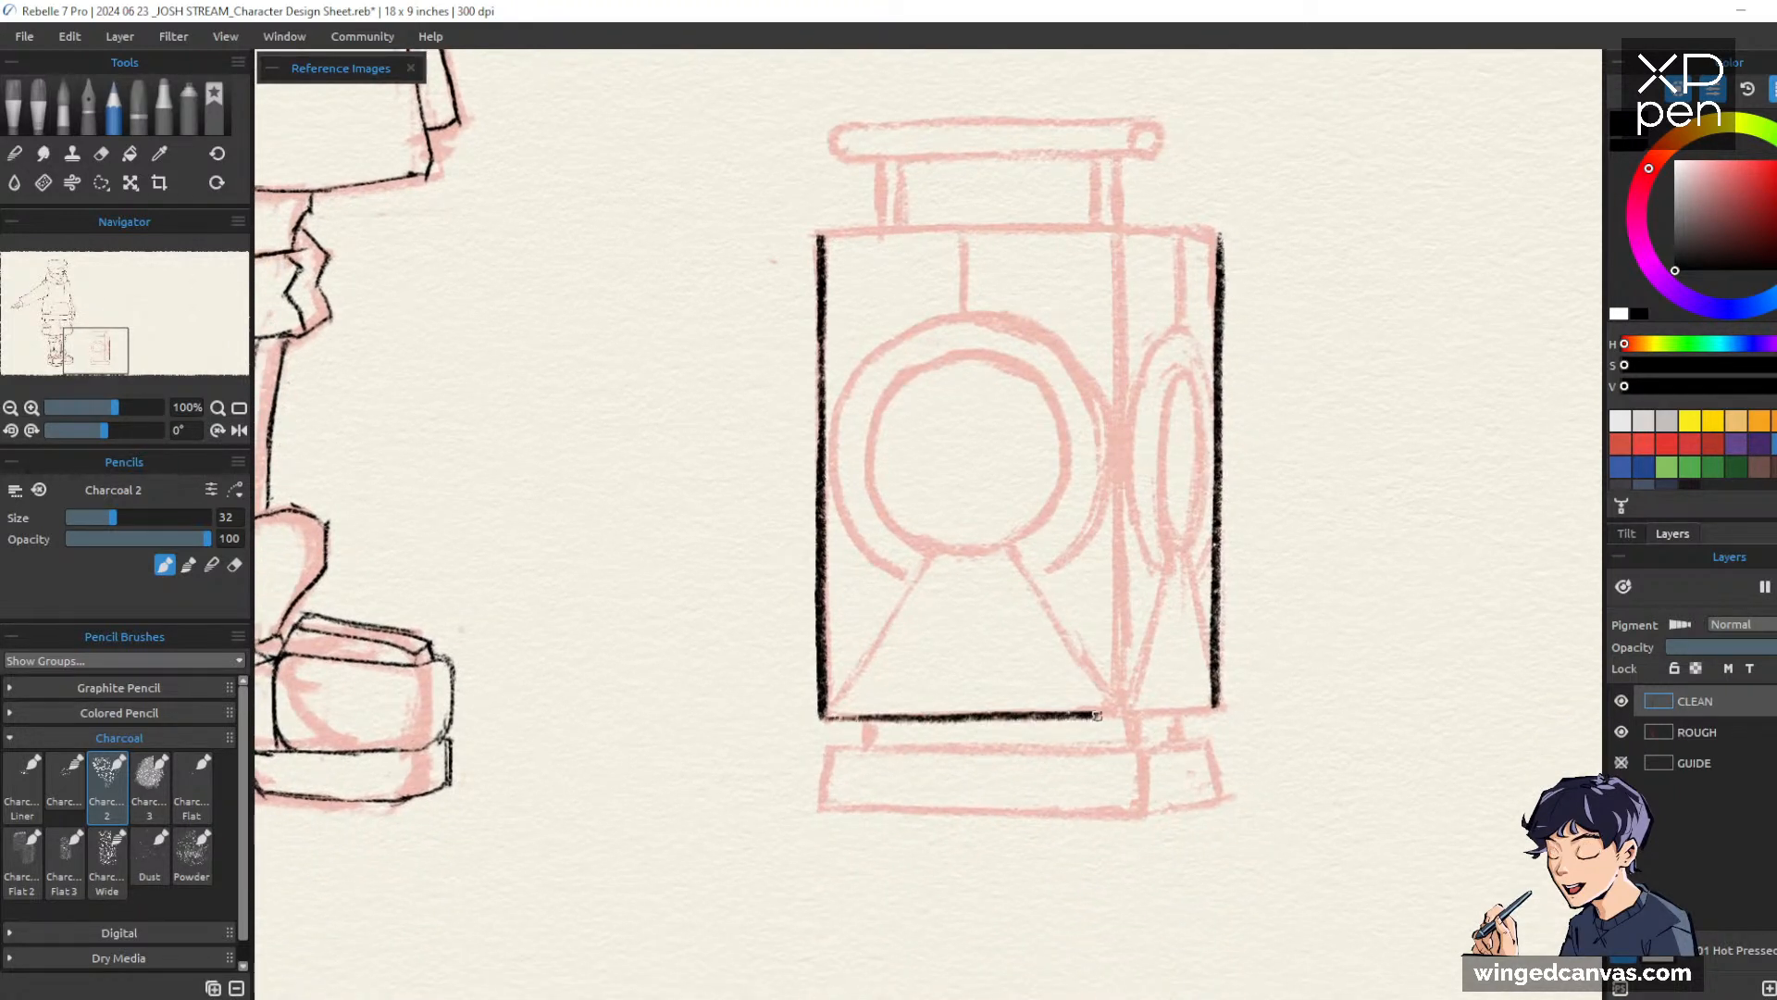
key("e")
left_click_drag(933, 709, 1108, 709)
key("b")
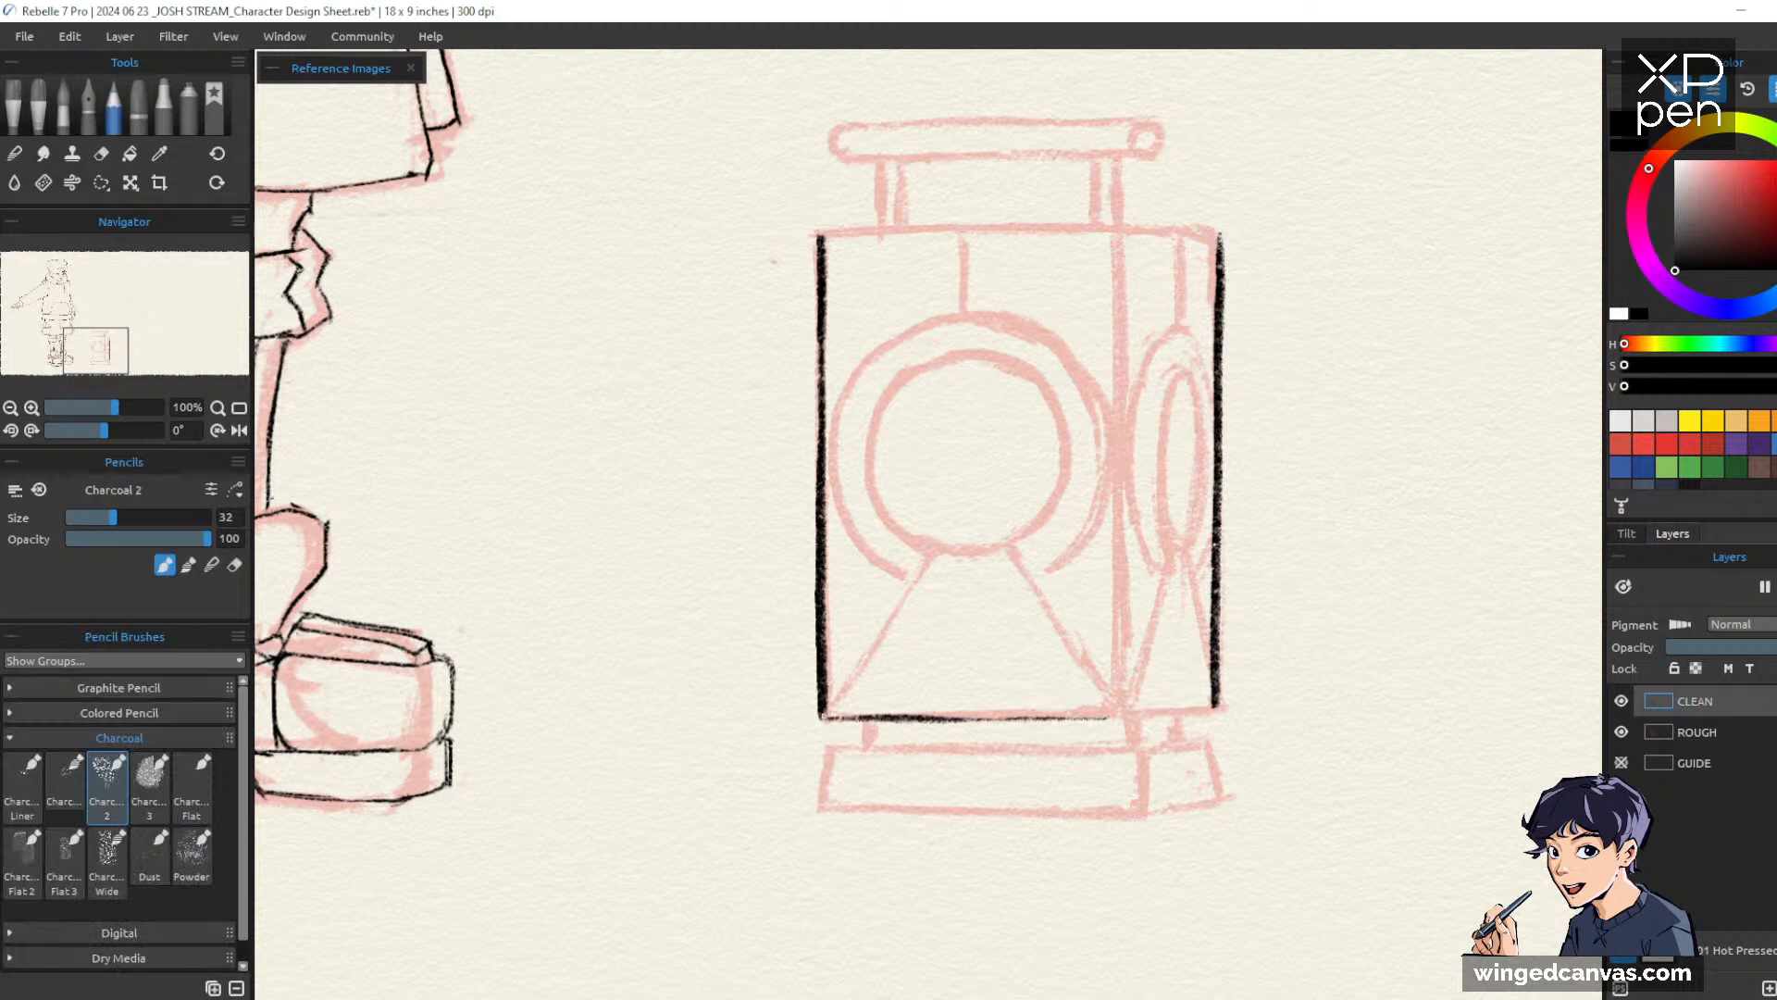
mouse_move(961, 717)
left_mouse_down()
mouse_move(822, 714)
mouse_move(1101, 712)
mouse_move(932, 714)
mouse_move(999, 715)
left_mouse_up()
key("e")
left_click_drag(989, 714, 1100, 714)
key("b")
left_click_drag(941, 717, 1047, 716)
left_click_drag(941, 717, 1223, 709)
key("e")
left_click_drag(1050, 718, 1111, 722)
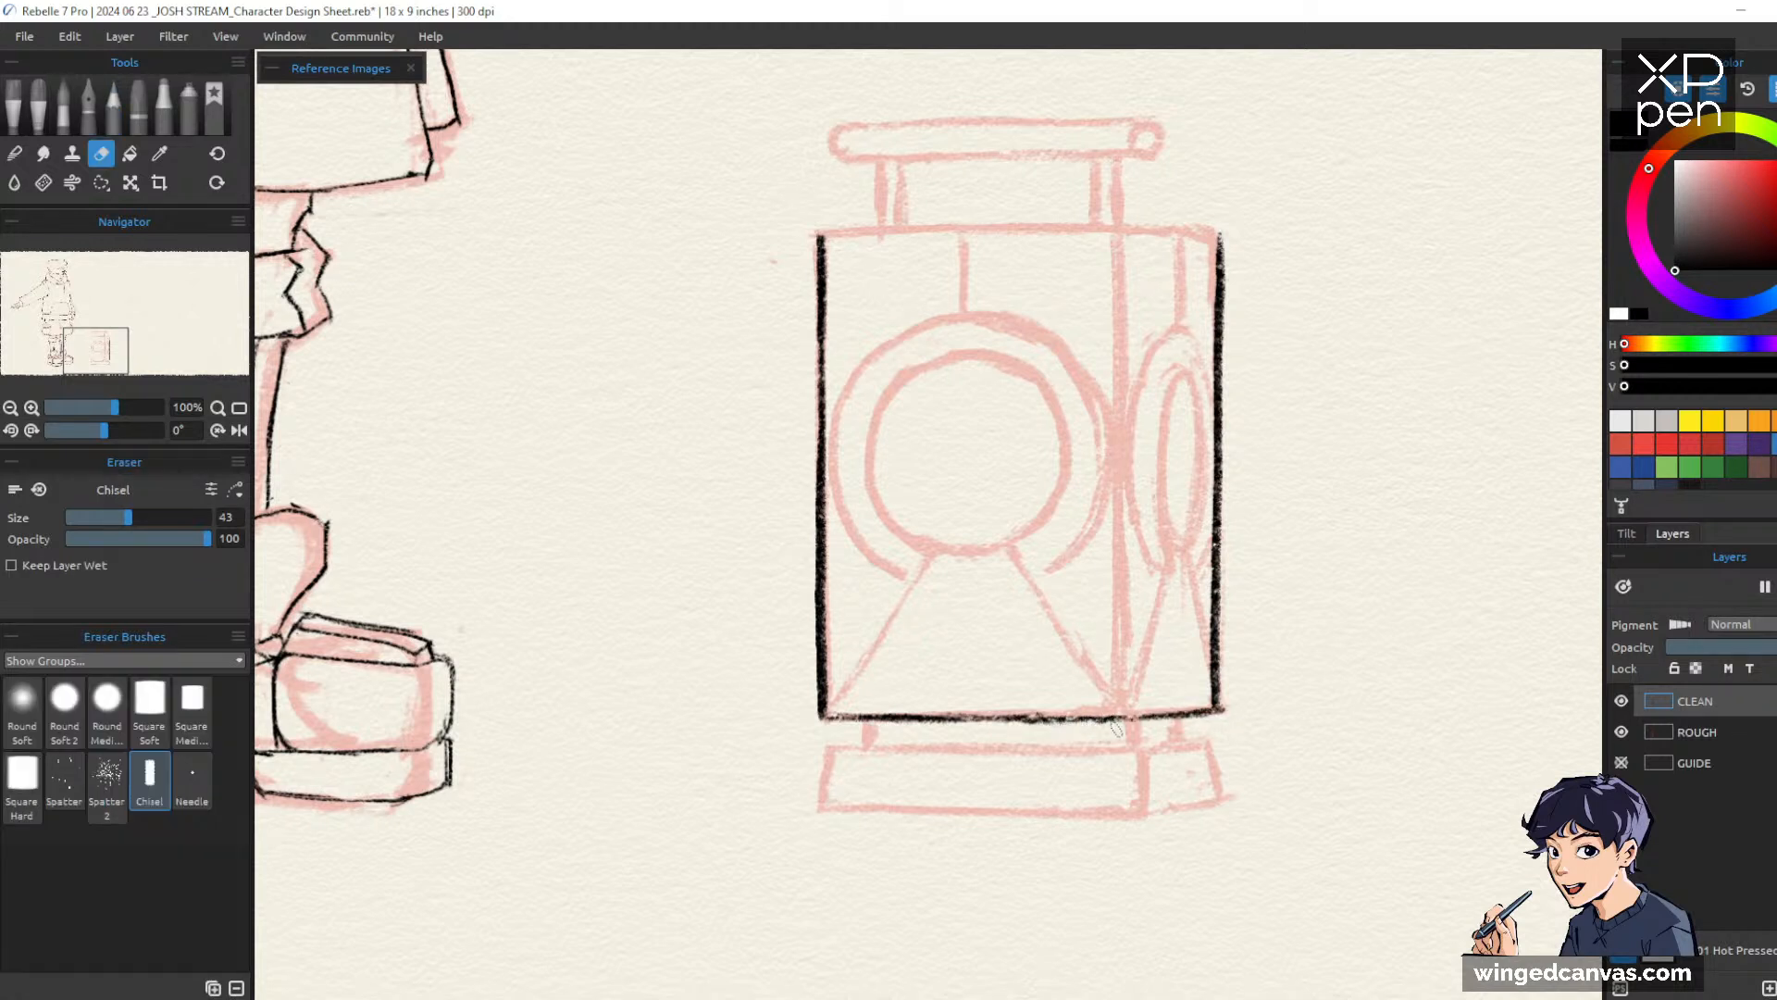
Restroke the box's bottom edge with the Charcoal 2 pencil to even out its thickness
left_click_drag(891, 717, 1022, 717)
key("e")
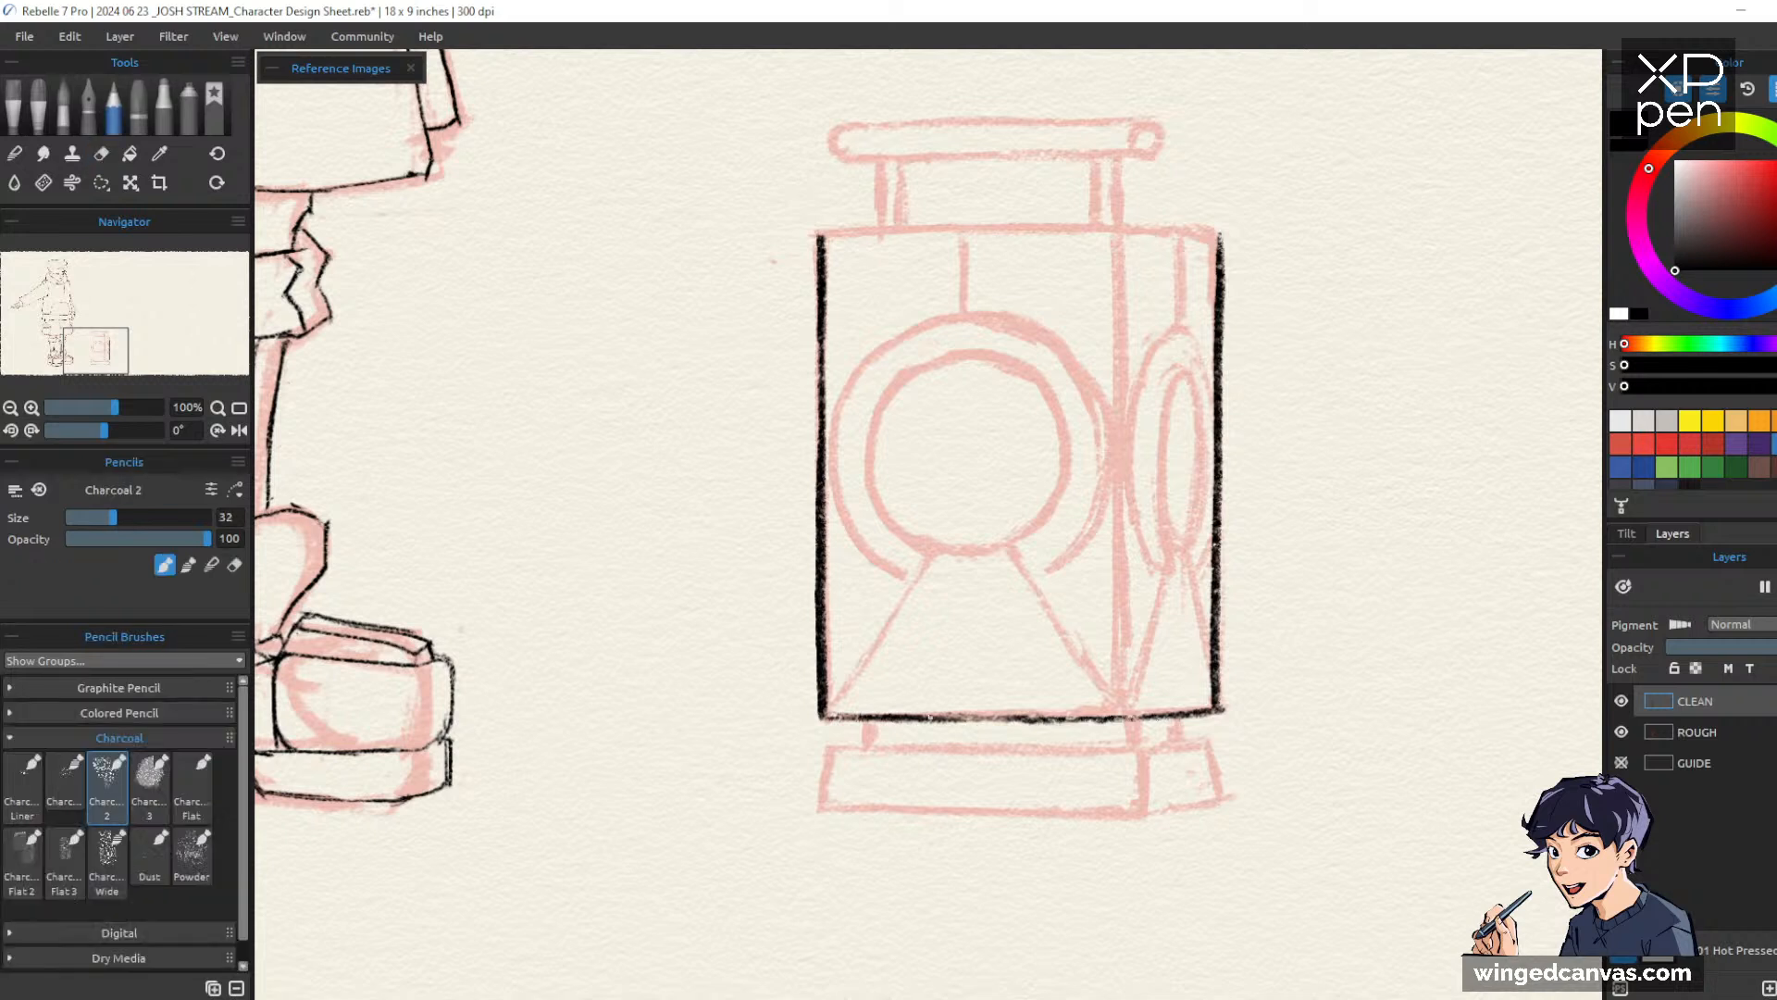
left_click_drag(821, 715, 1099, 717)
mouse_move(955, 718)
left_mouse_down()
mouse_move(1136, 715)
mouse_move(1044, 719)
mouse_move(1118, 719)
left_mouse_up()
key("e")
key("e")
left_click_drag(968, 719, 1181, 714)
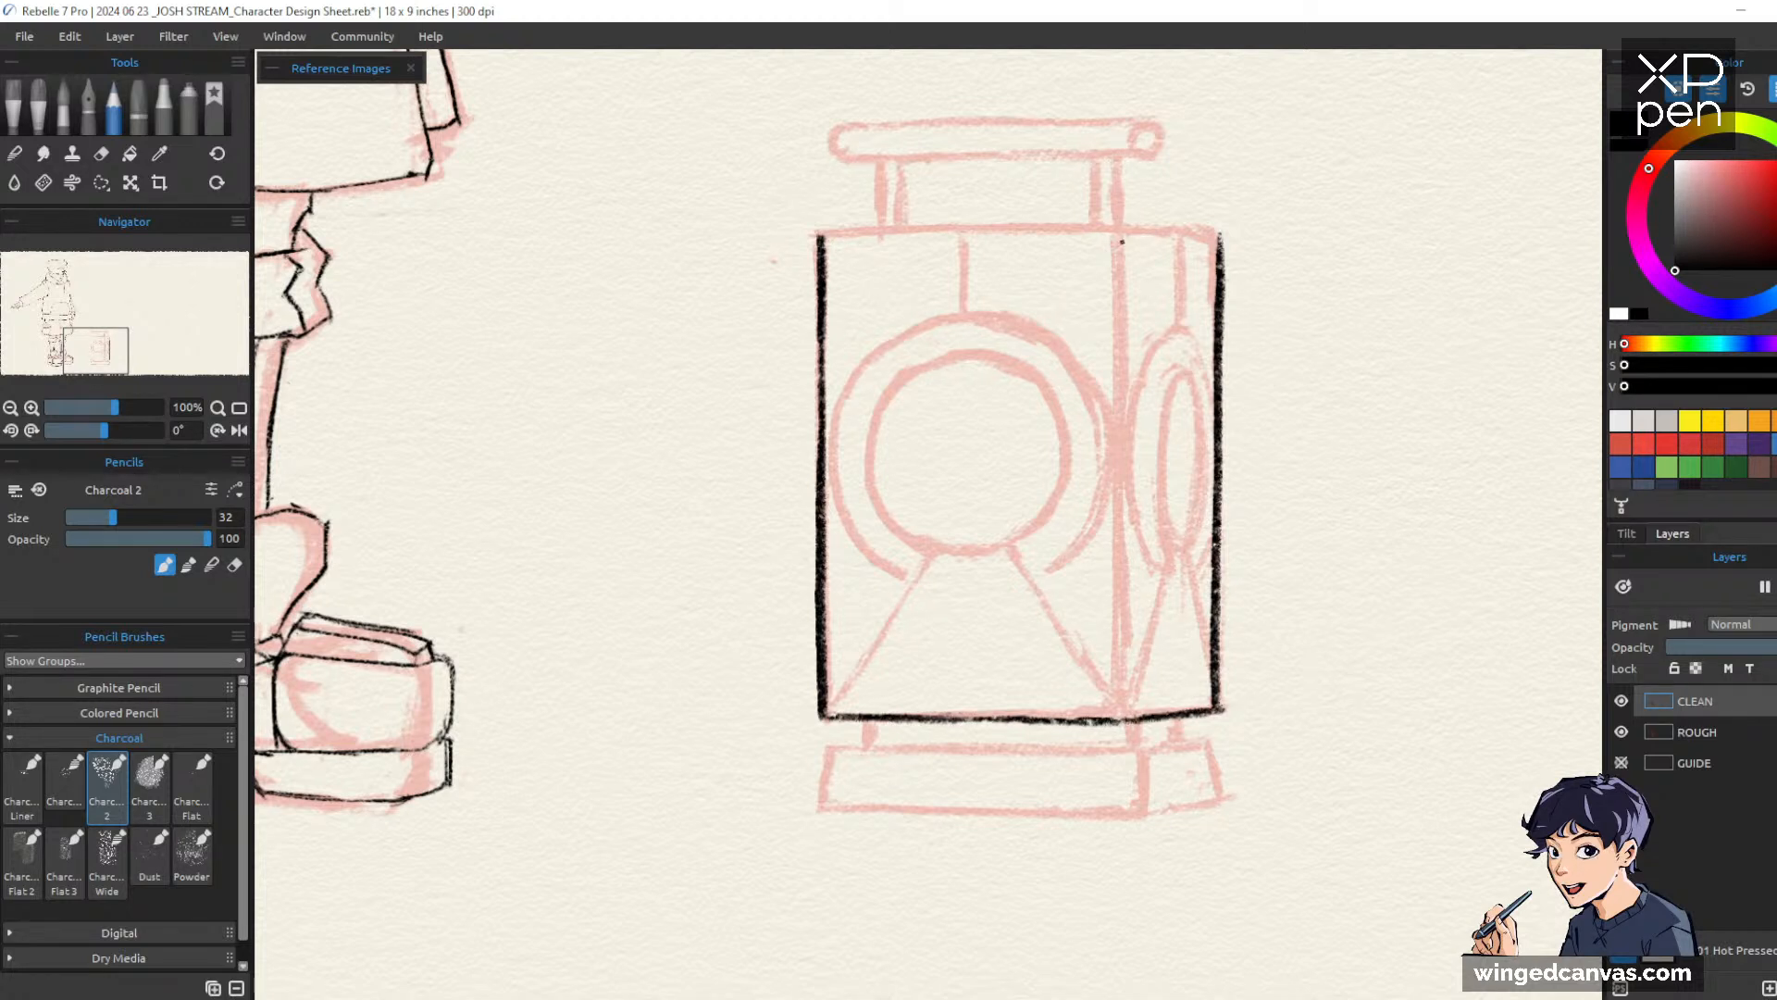
Ink the vertical corner edge between the front and side faces, trim it with the eraser, and ink the box's top edge
left_click_drag(1121, 228, 1118, 335)
left_click_drag(1121, 246, 1116, 376)
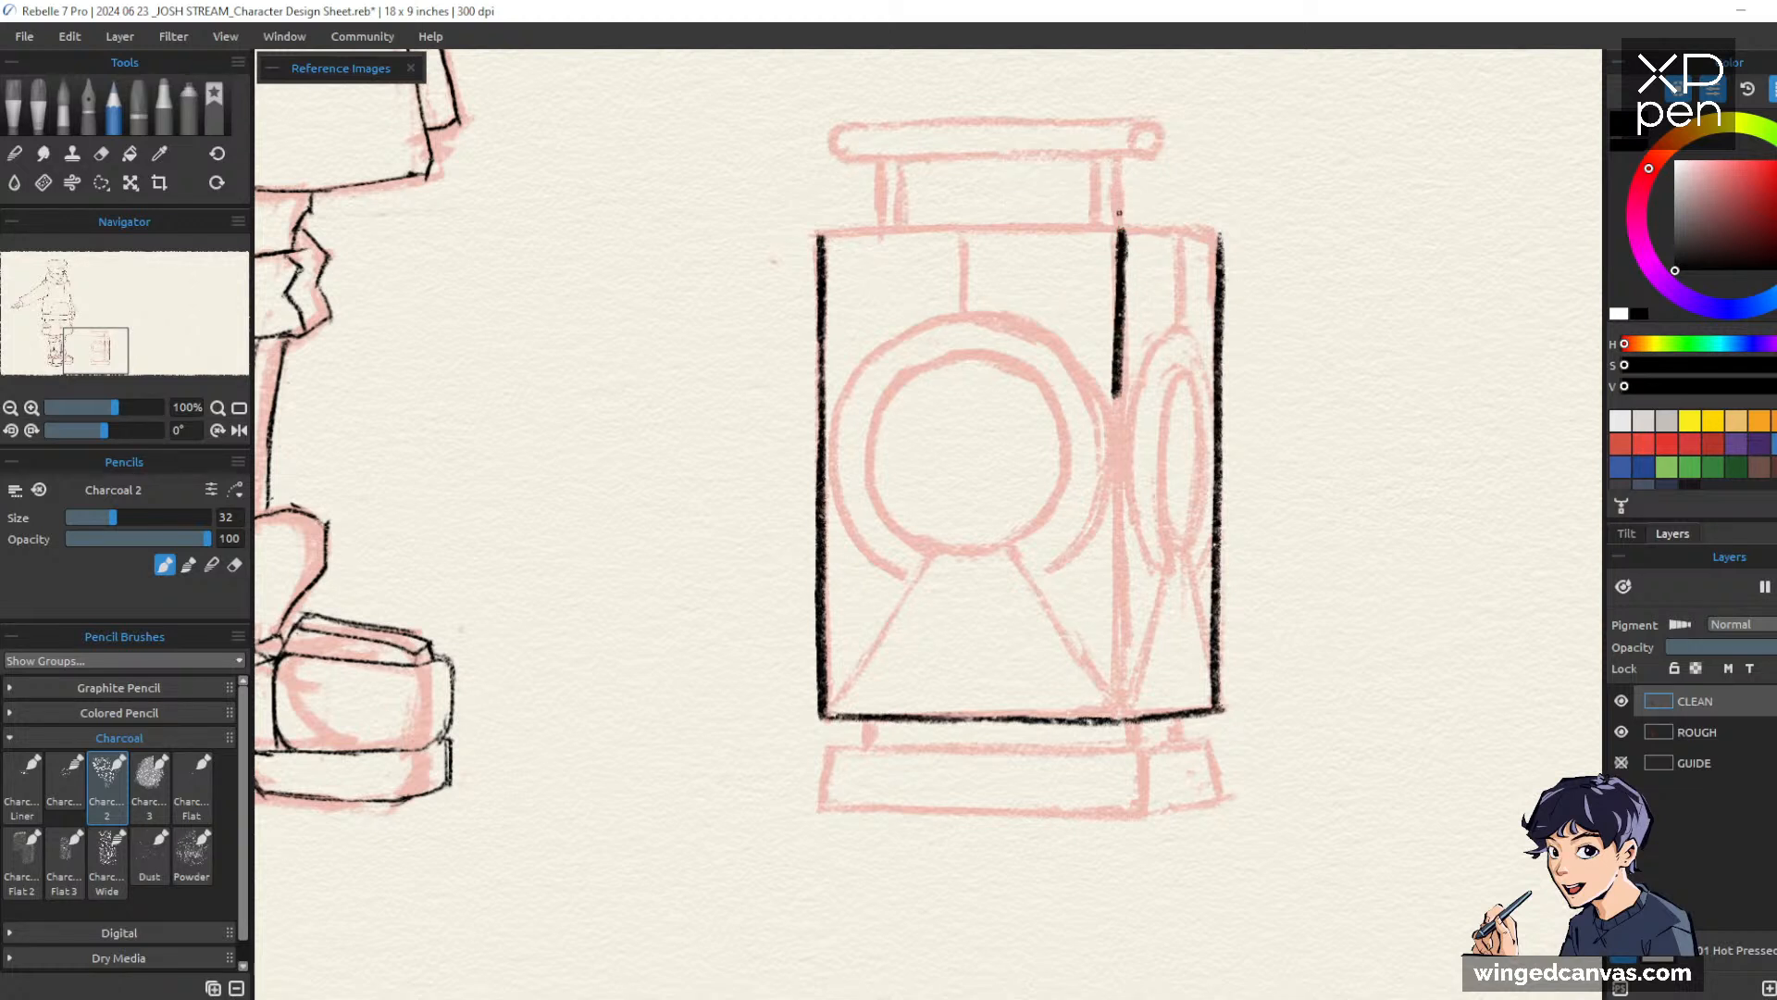
key("ctrl+z")
left_click_drag(1122, 227, 1119, 722)
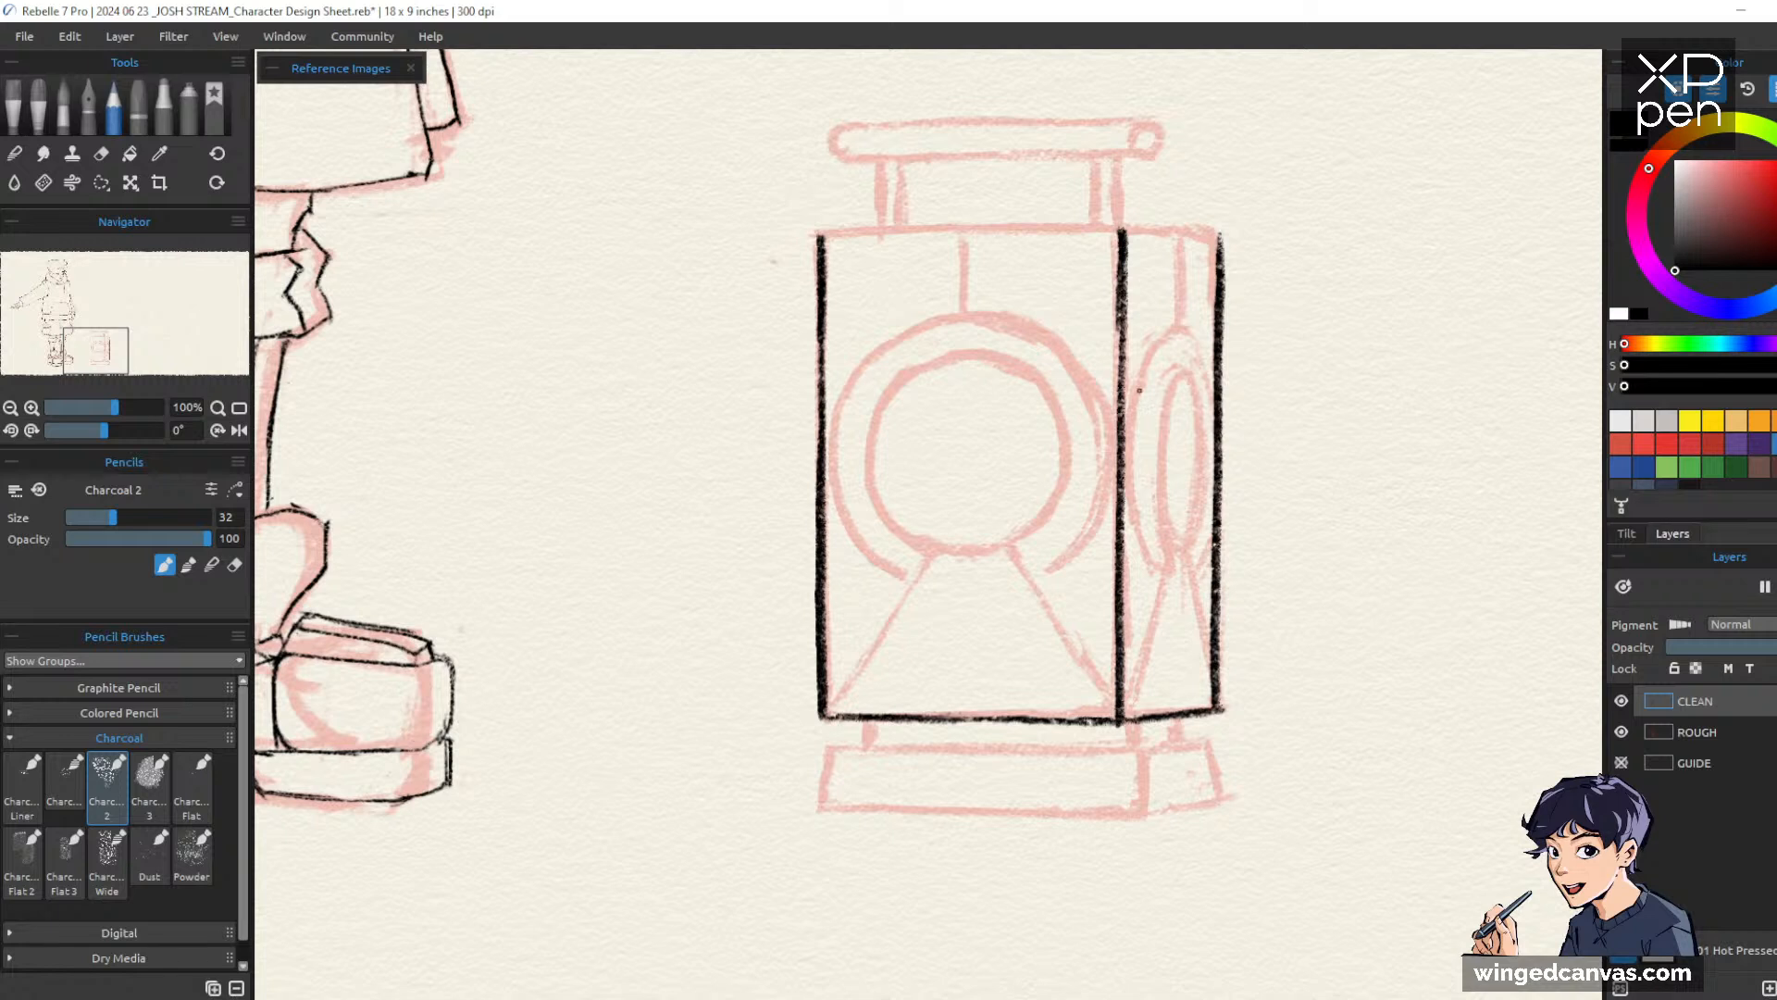
key("e")
mouse_move(1116, 239)
left_mouse_down()
mouse_move(1113, 390)
mouse_move(1121, 217)
mouse_move(1119, 568)
left_mouse_up()
key("e")
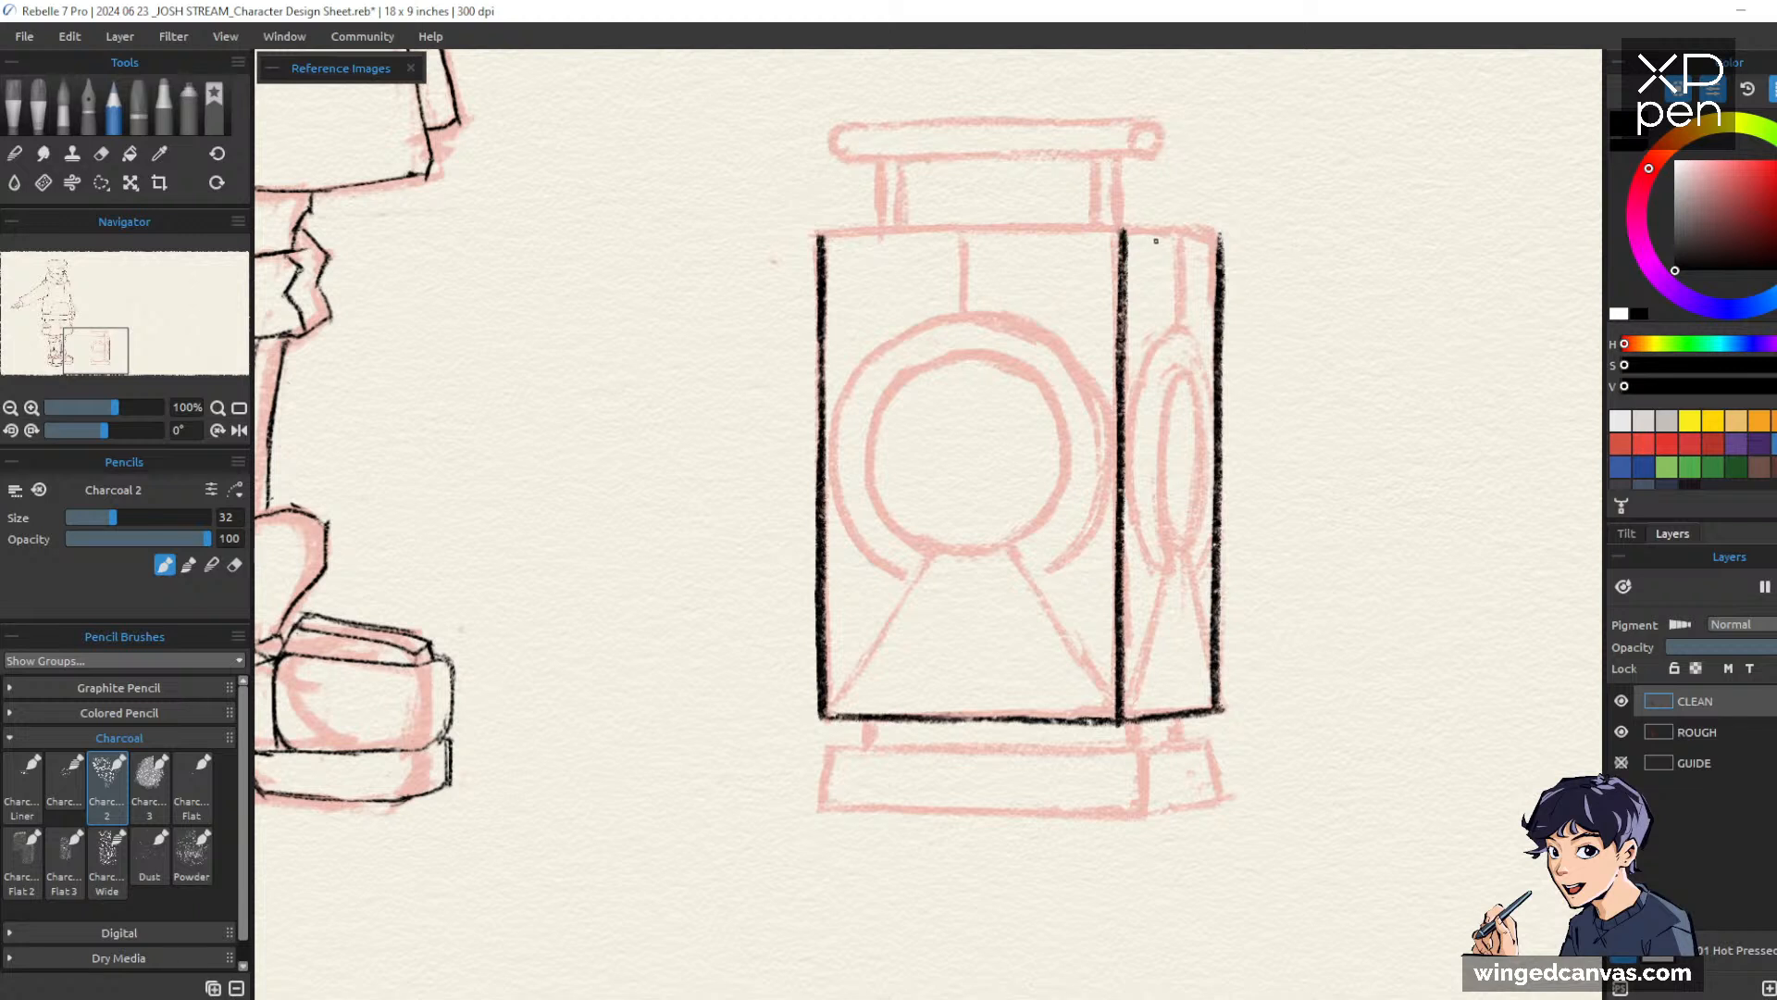
left_click_drag(818, 237, 1226, 237)
Ink the narrow neck beneath the box and the top edge of the base, cleaning the line with the eraser
left_click_drag(1324, 576, 1354, 438)
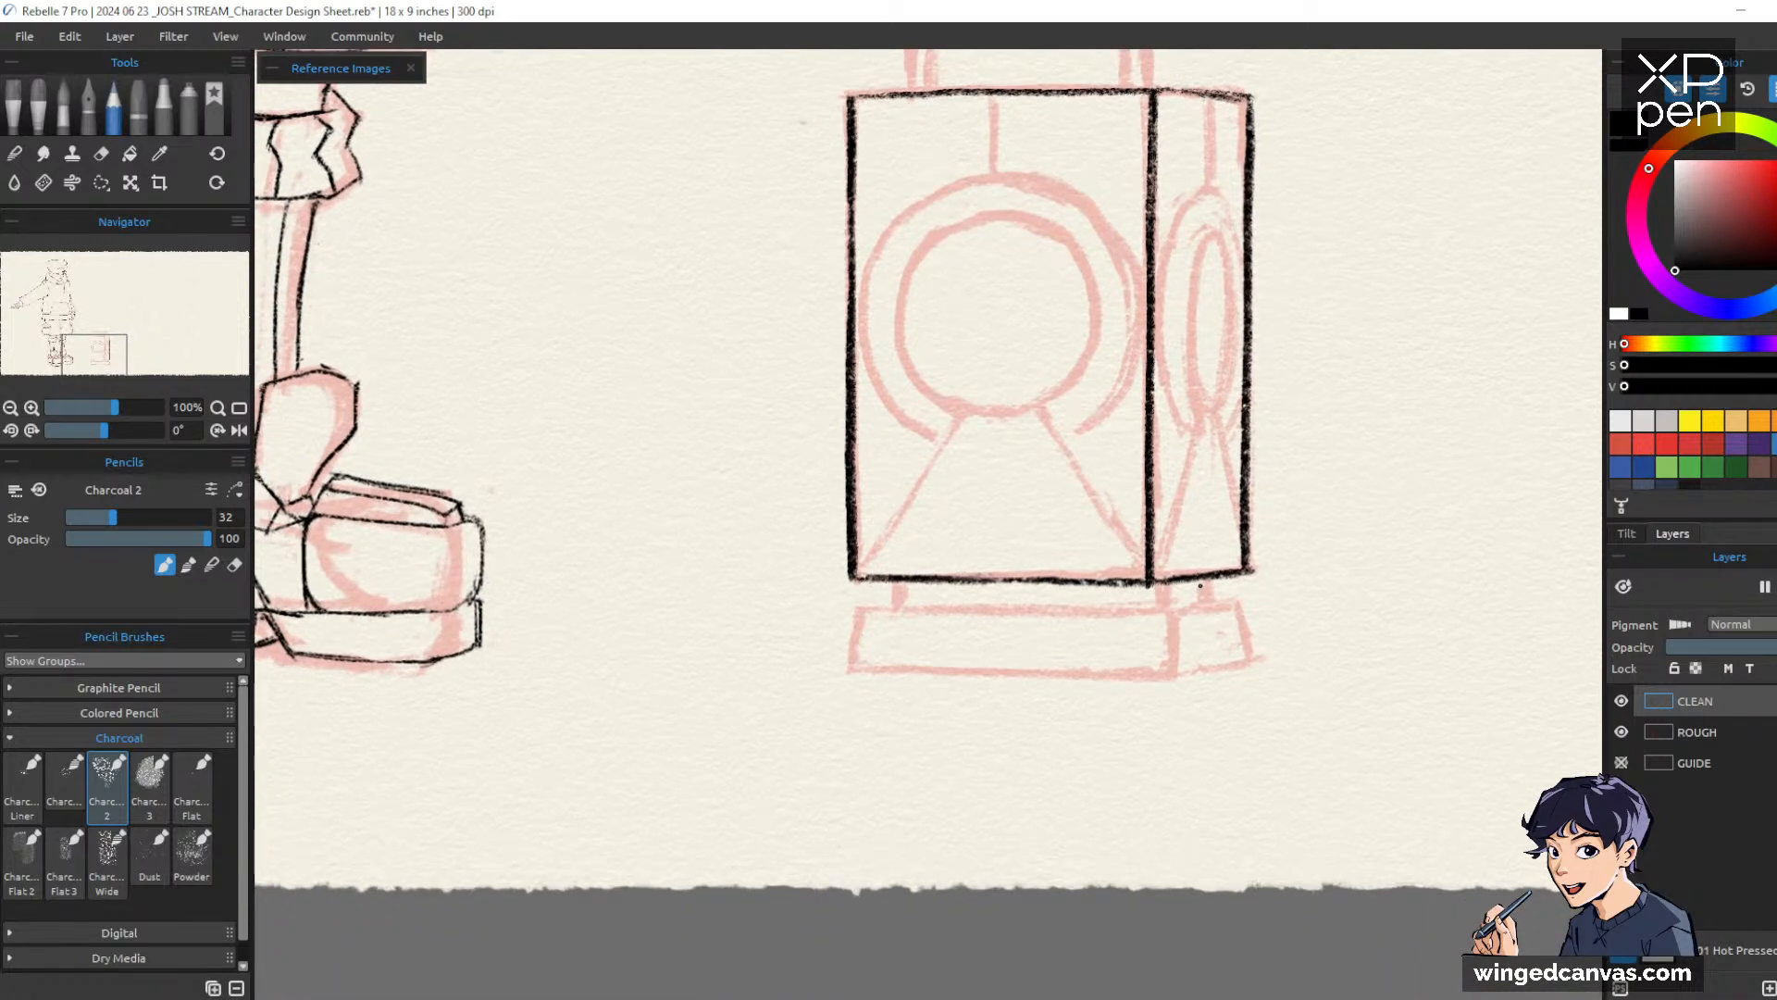
left_click_drag(1163, 582, 1163, 612)
left_click_drag(1163, 606, 1214, 603)
left_click_drag(880, 603, 1161, 610)
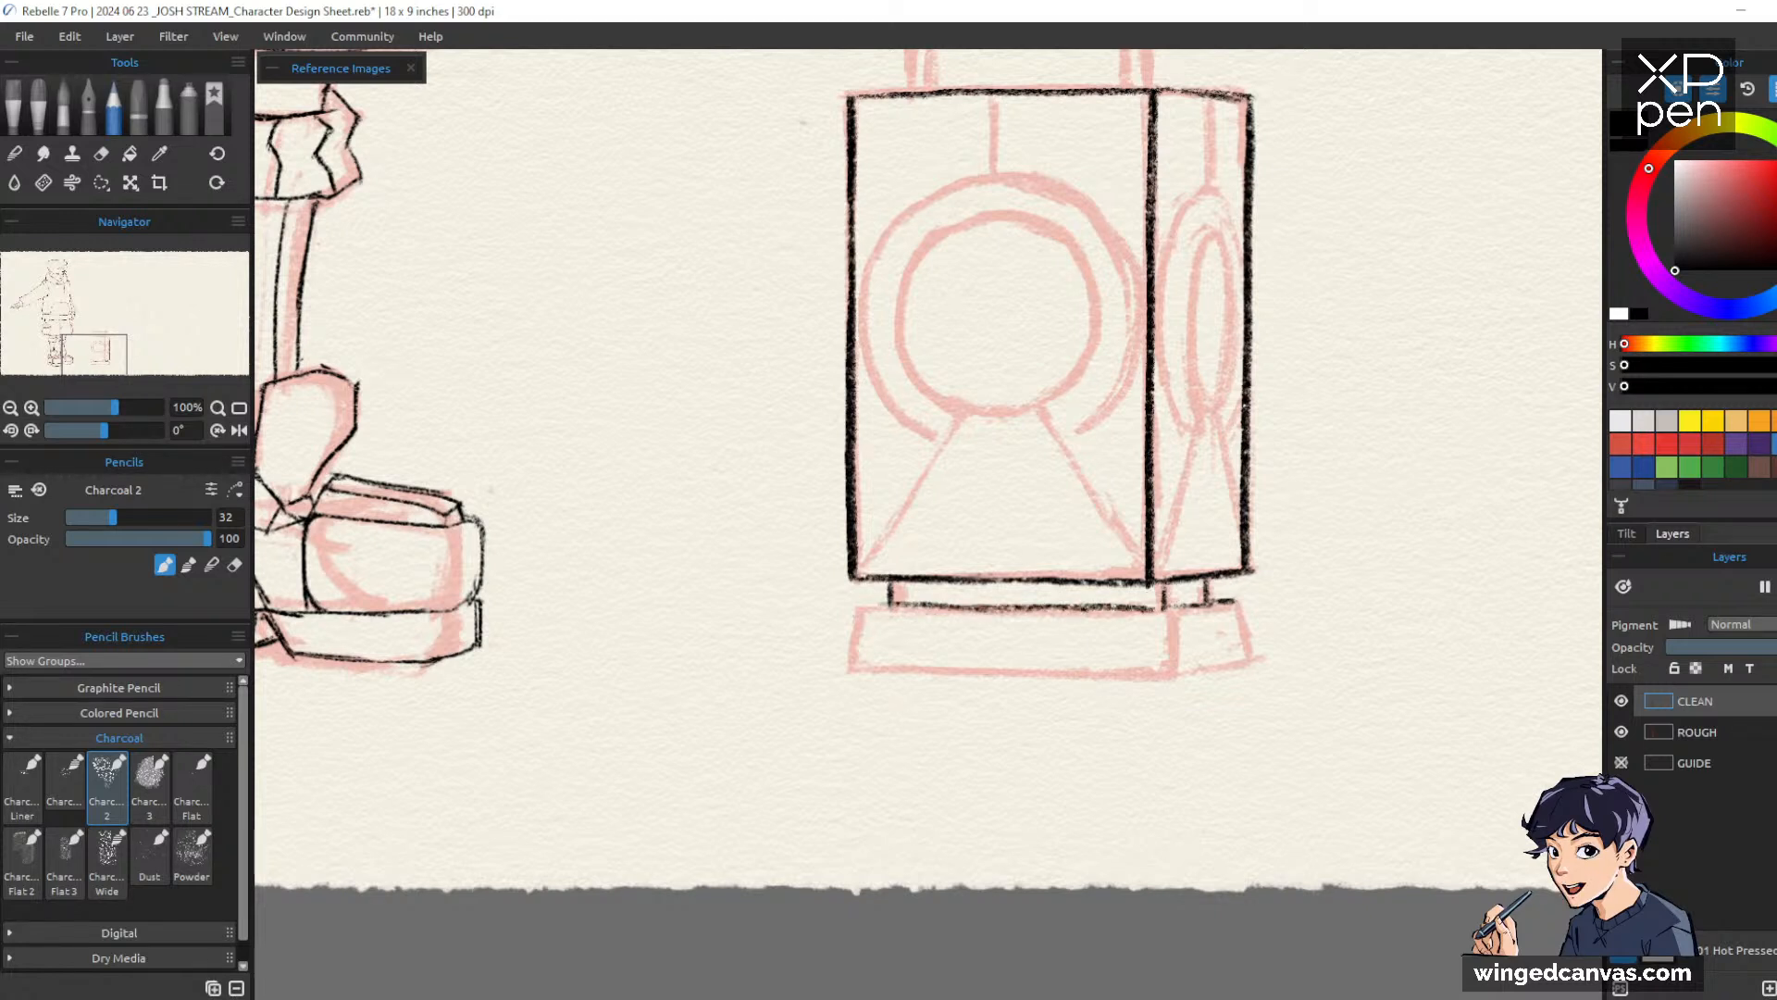
key("e")
left_click_drag(1009, 606, 1131, 607)
key("b")
left_click_drag(881, 609, 1135, 609)
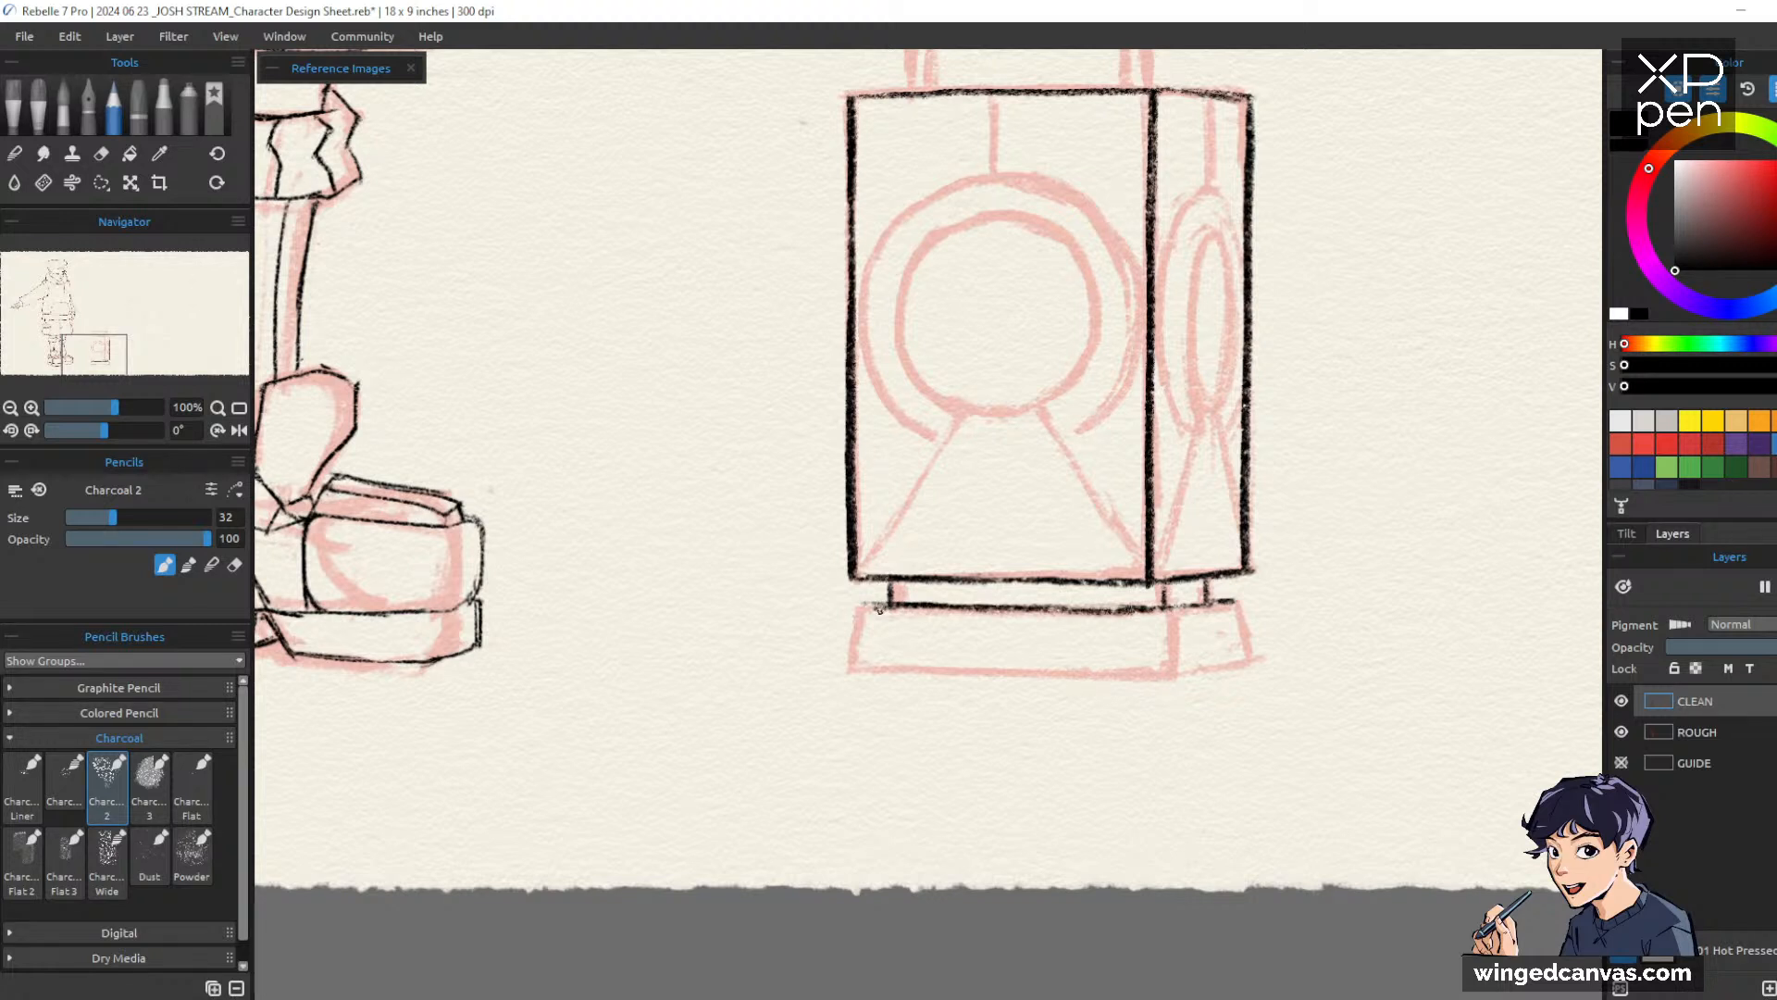
Ink the slanted ends and corner edge of the base, and the bottom edge of its narrow side face
left_click_drag(860, 607, 845, 667)
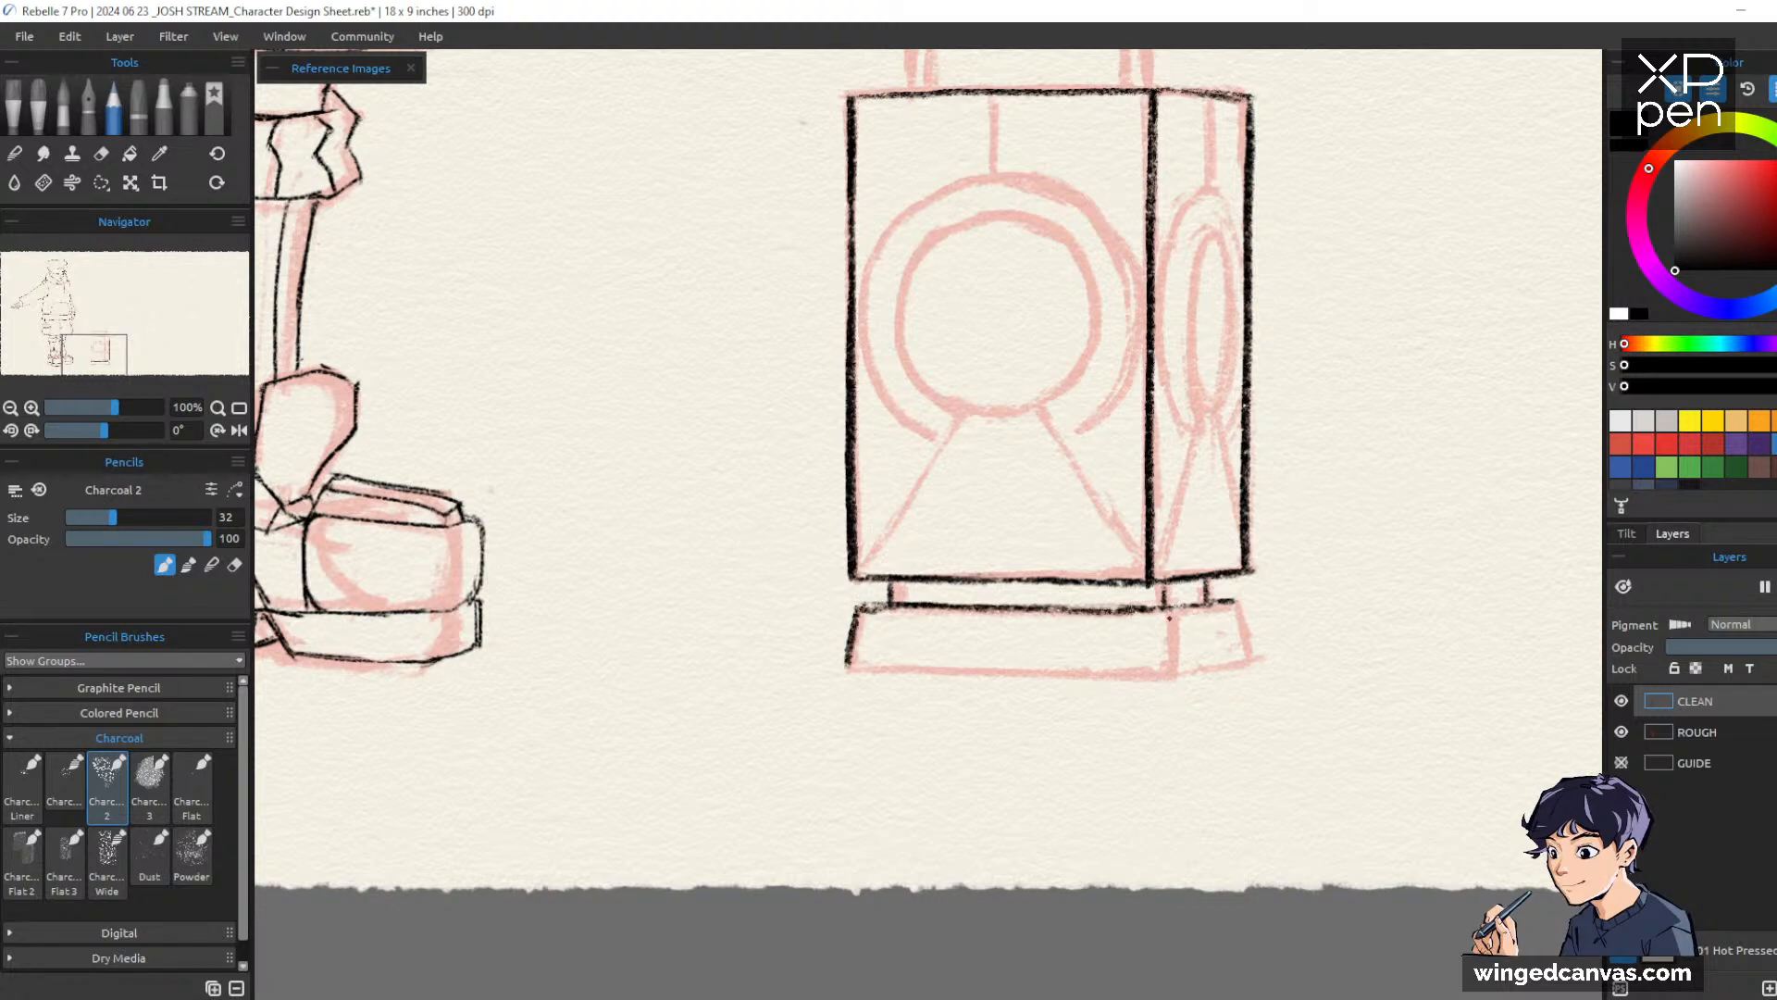
left_click_drag(1163, 609, 1171, 663)
left_click_drag(1228, 603, 1242, 654)
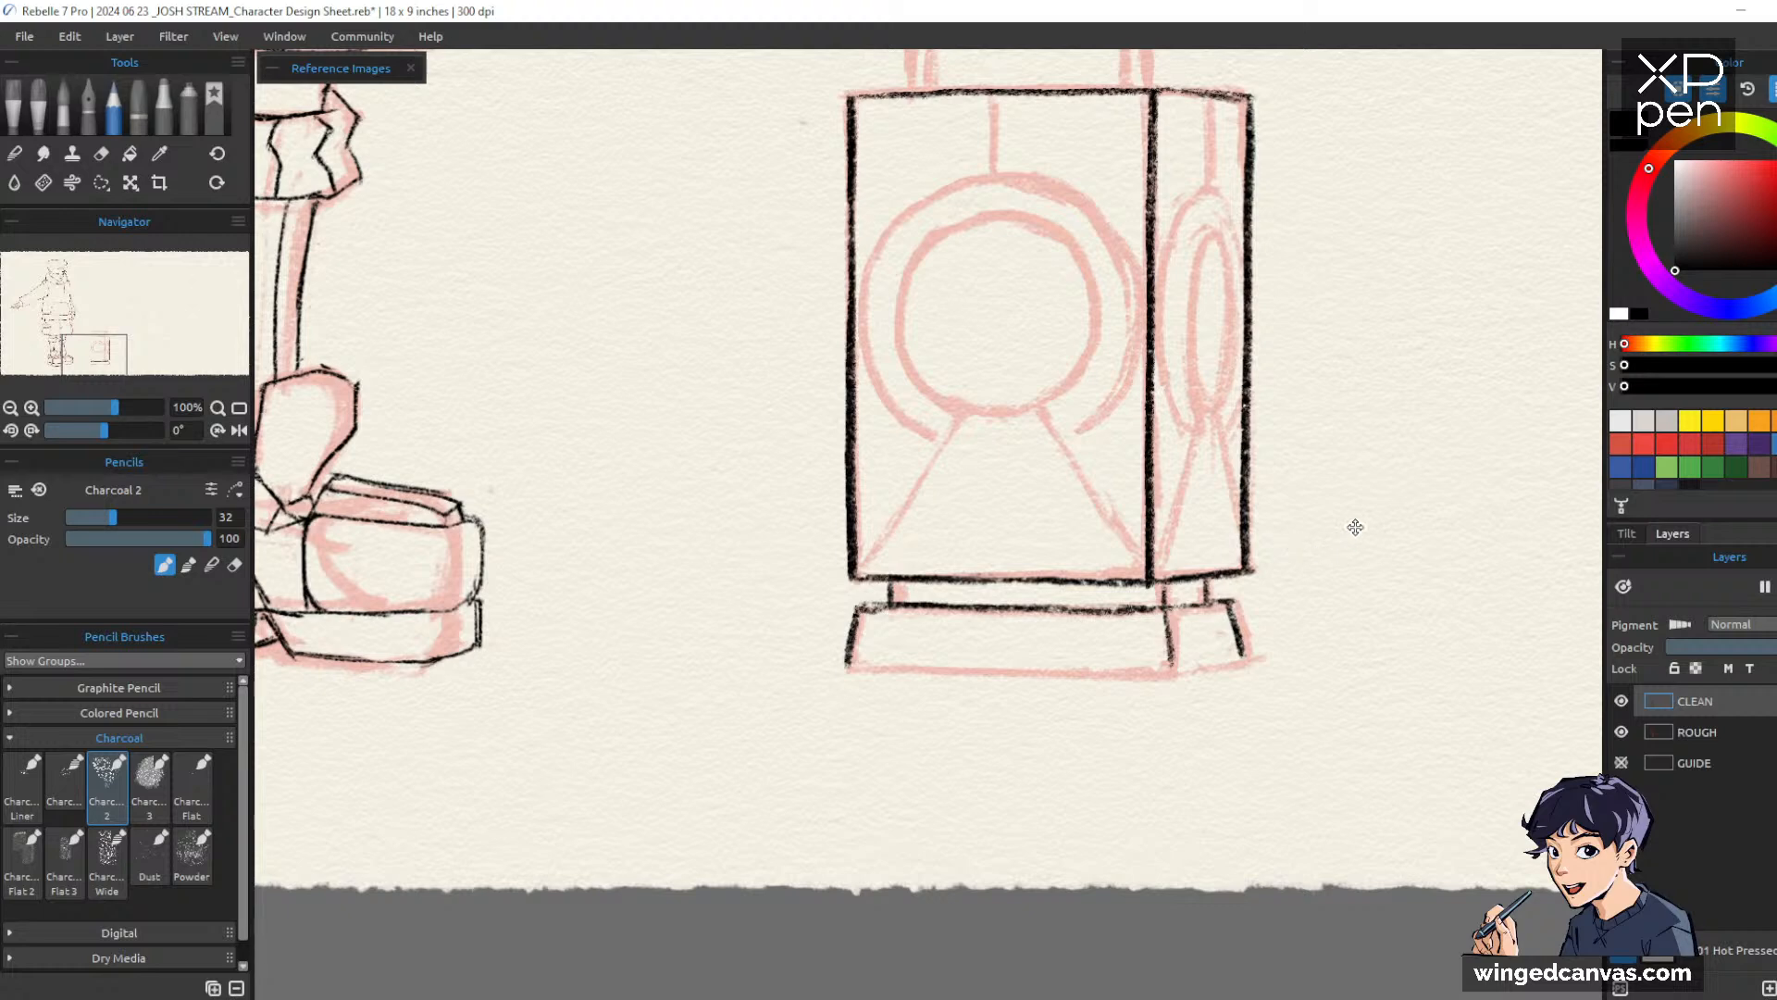
left_click_drag(1355, 526, 1388, 471)
mouse_move(1201, 616)
left_mouse_down()
mouse_move(1284, 600)
mouse_move(1203, 608)
left_mouse_up()
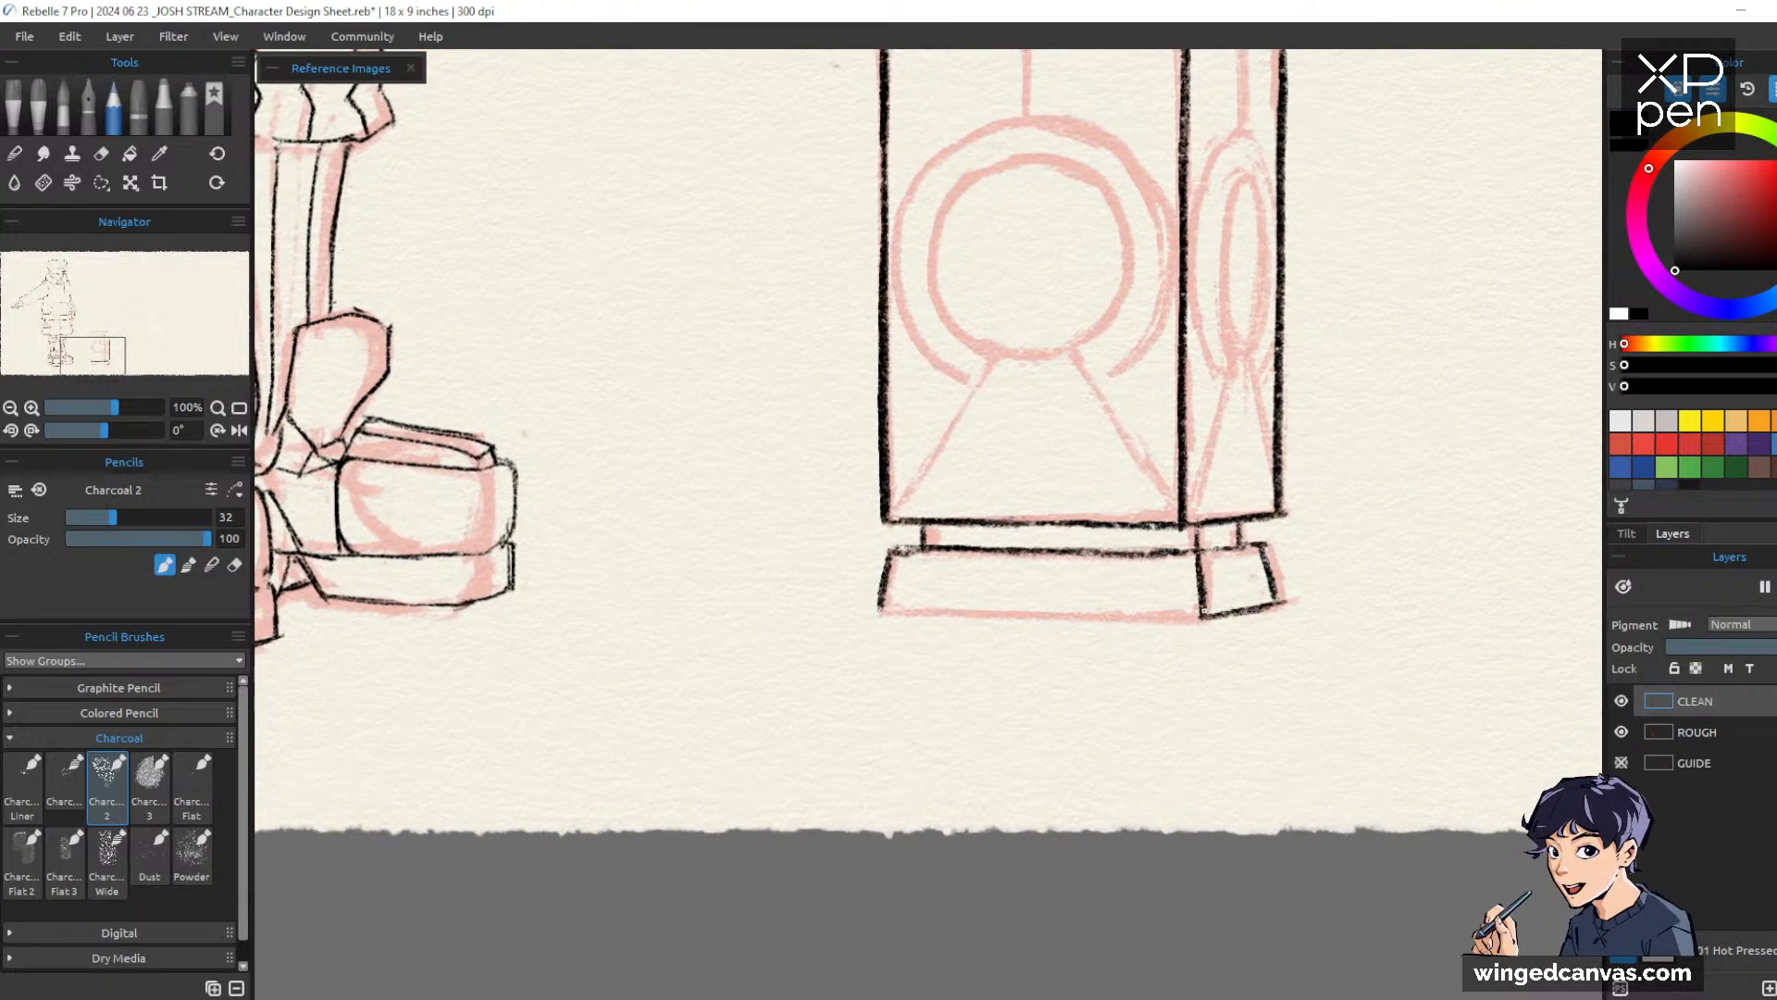
Rotate the canvas to about -16° to ink and restroke the front bottom edge of the base, and turn it back nearly upright
left_click_drag(1325, 581, 1330, 470)
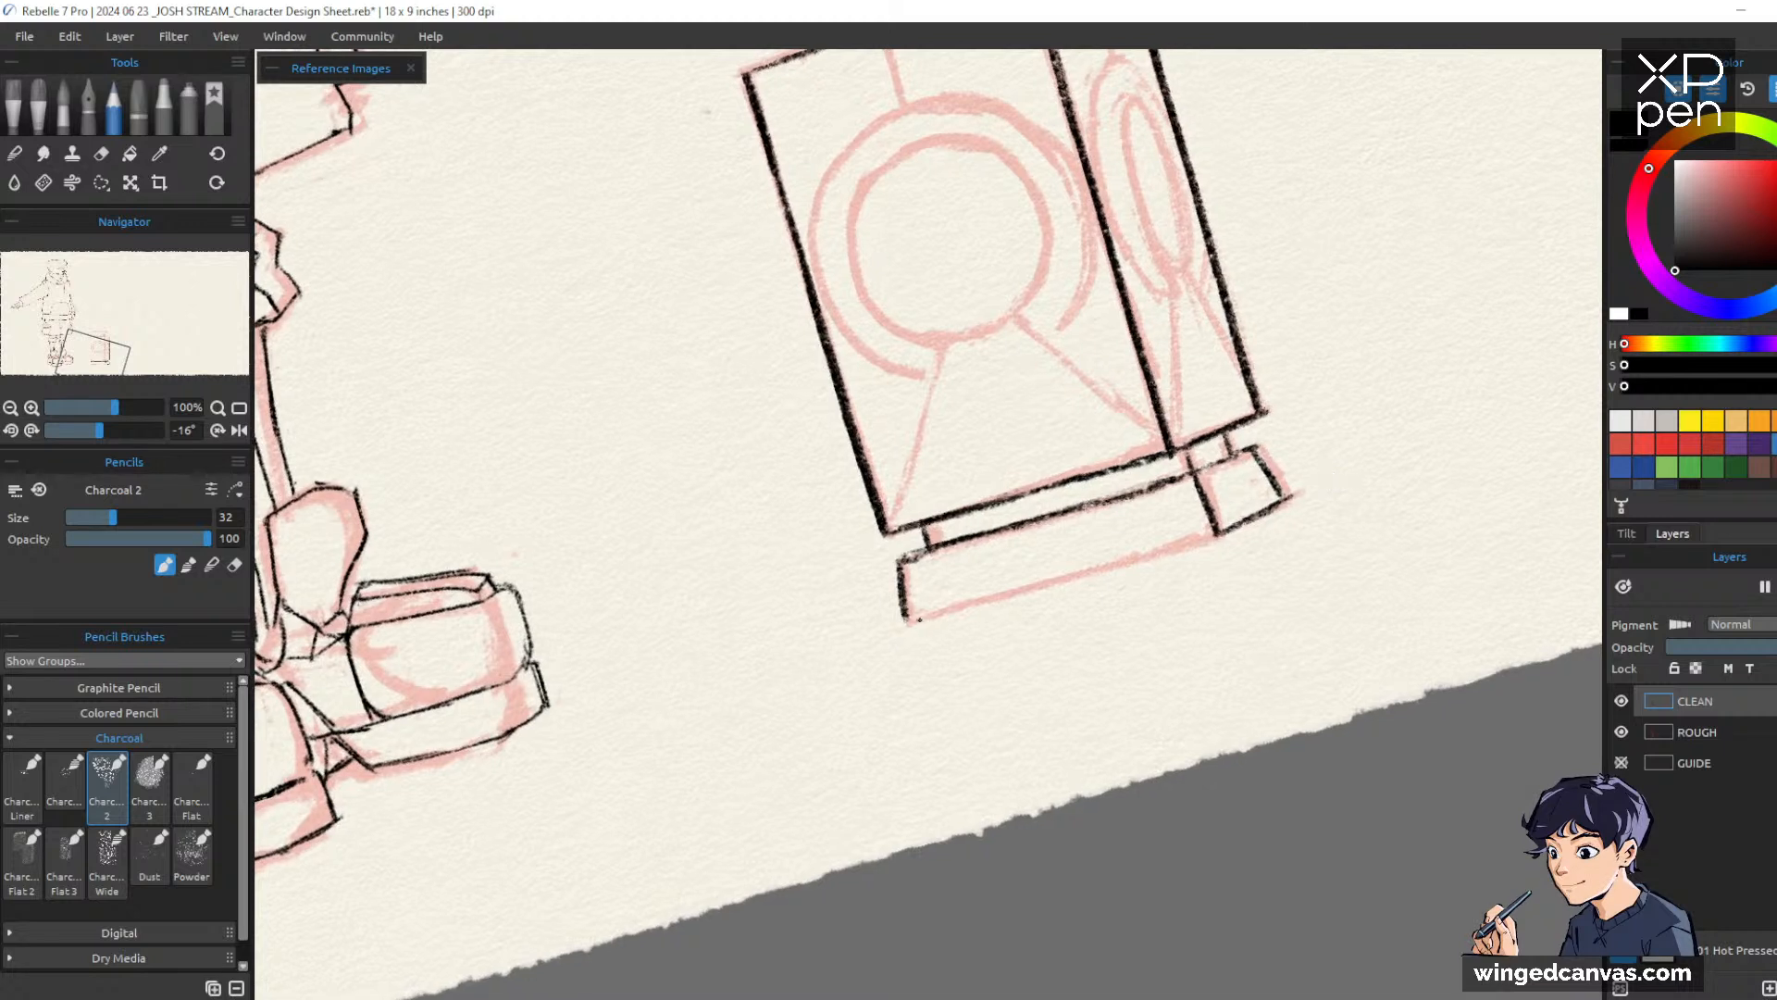
left_click_drag(906, 621, 1218, 534)
key("e")
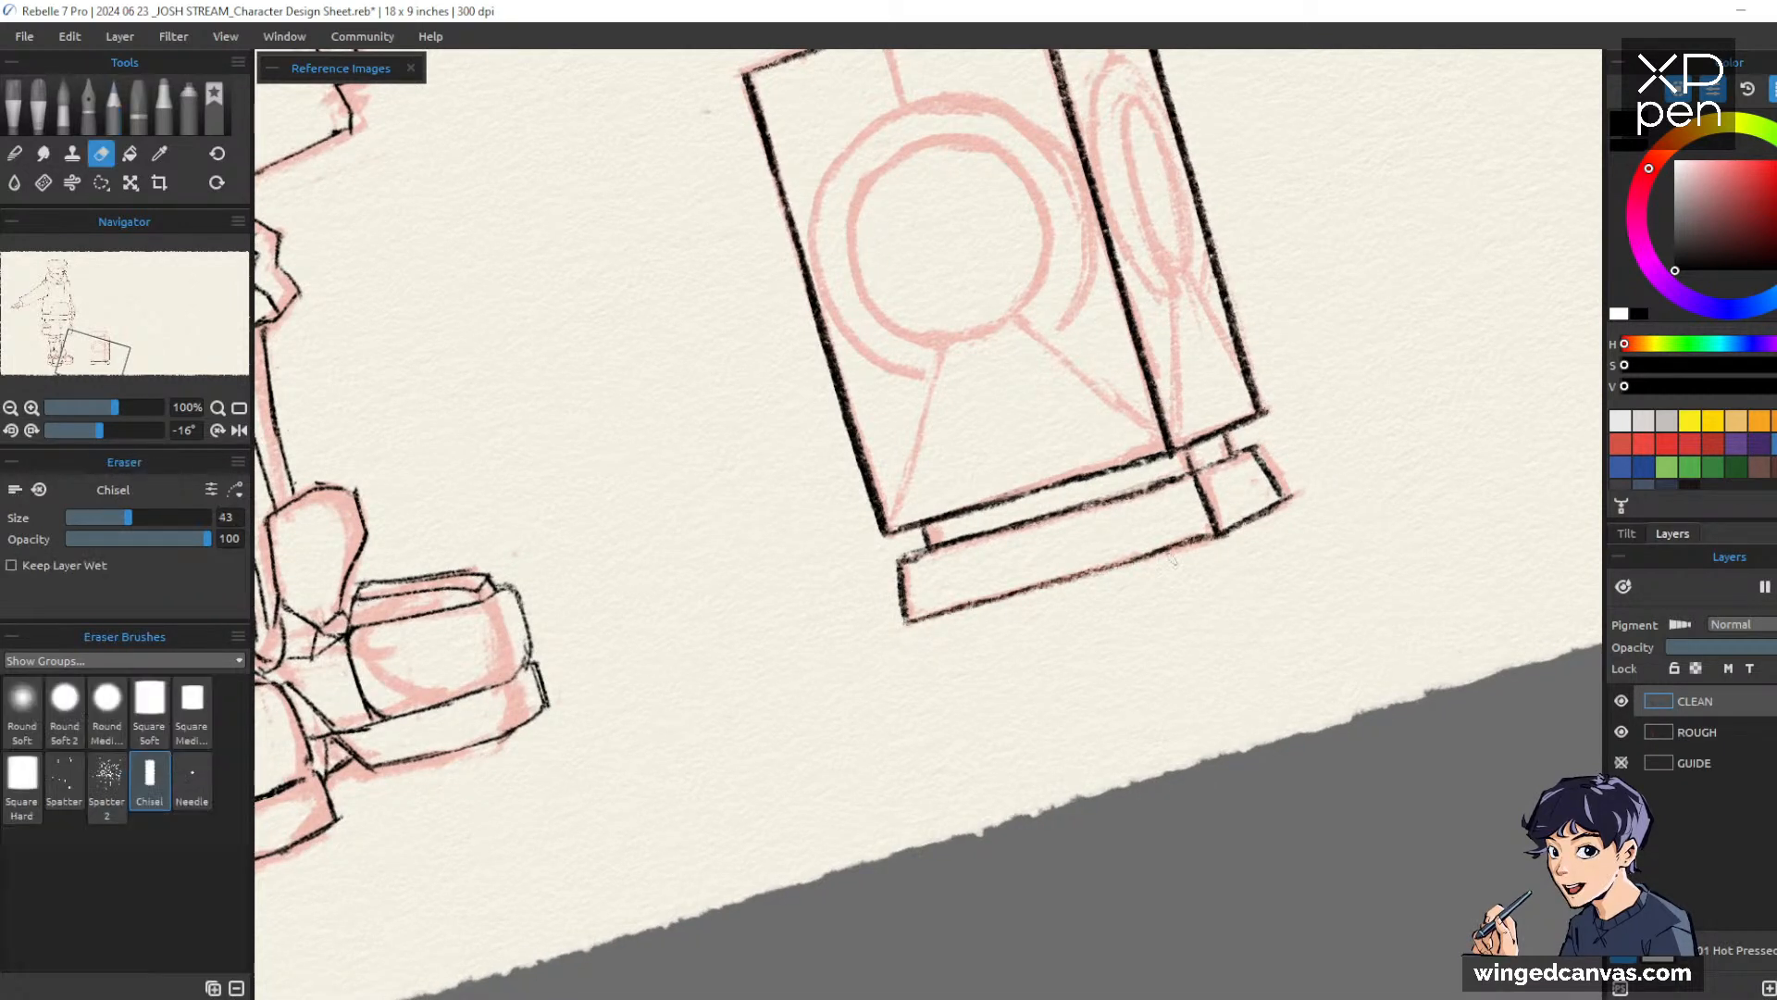
key("p")
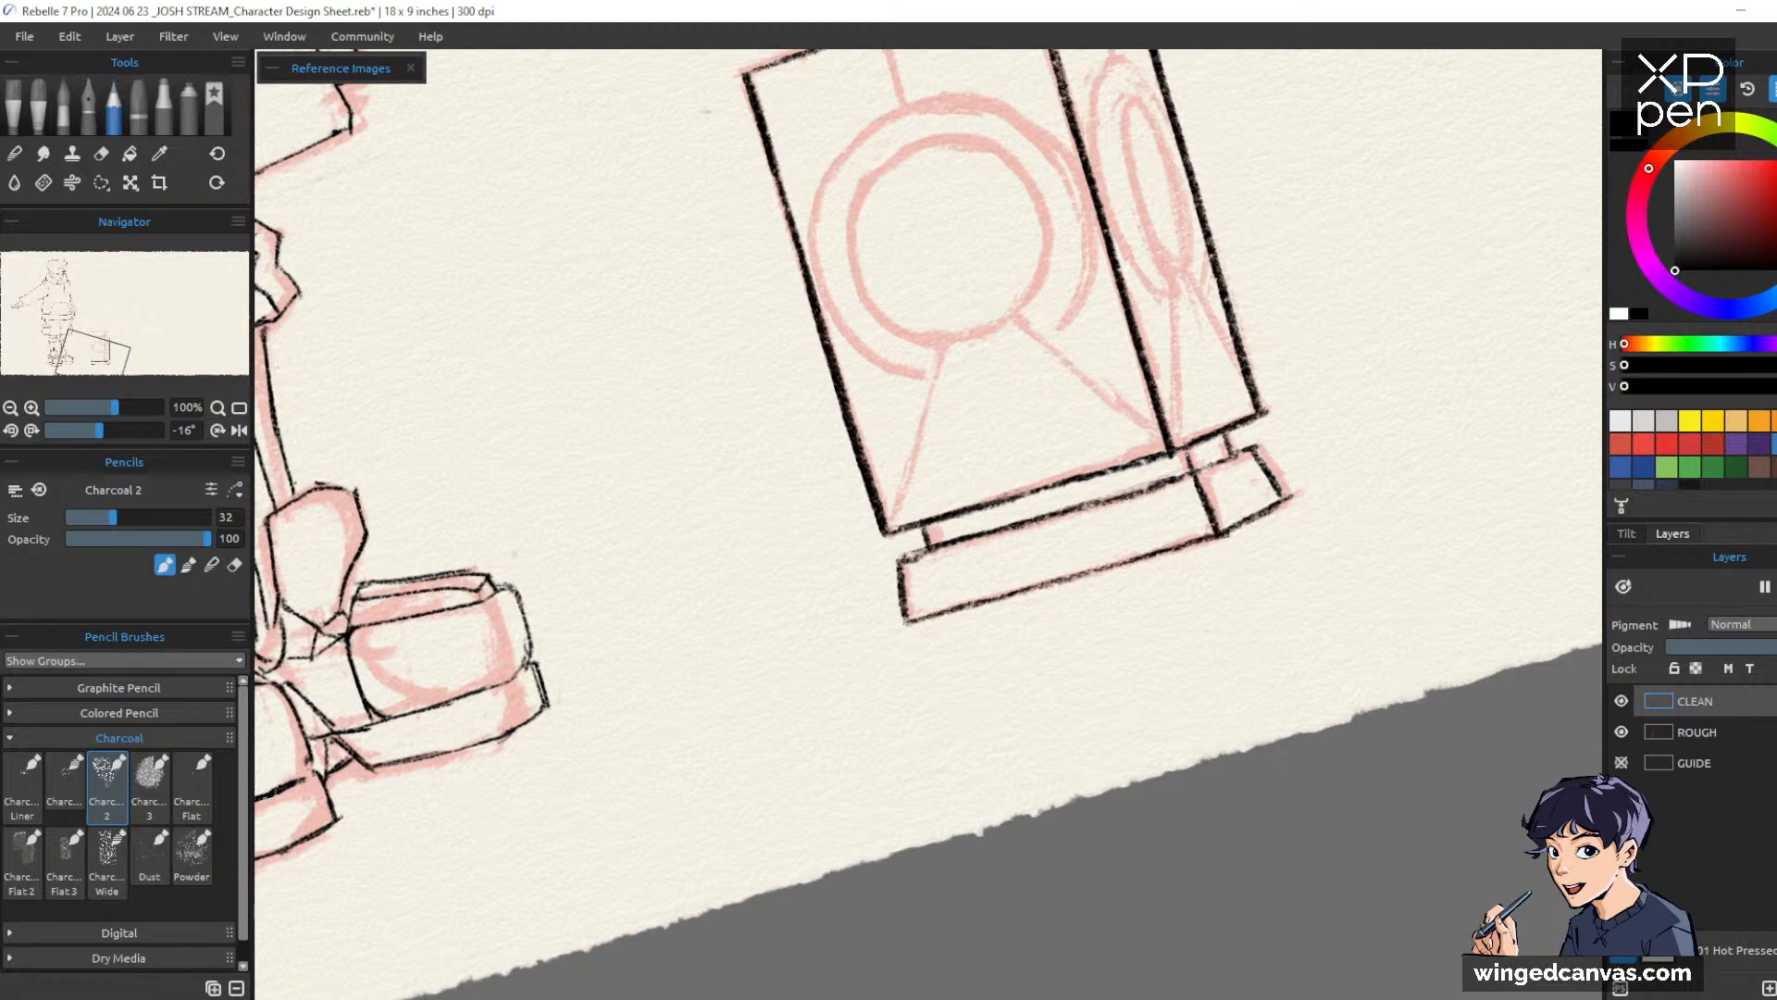
left_click_drag(905, 620, 1203, 538)
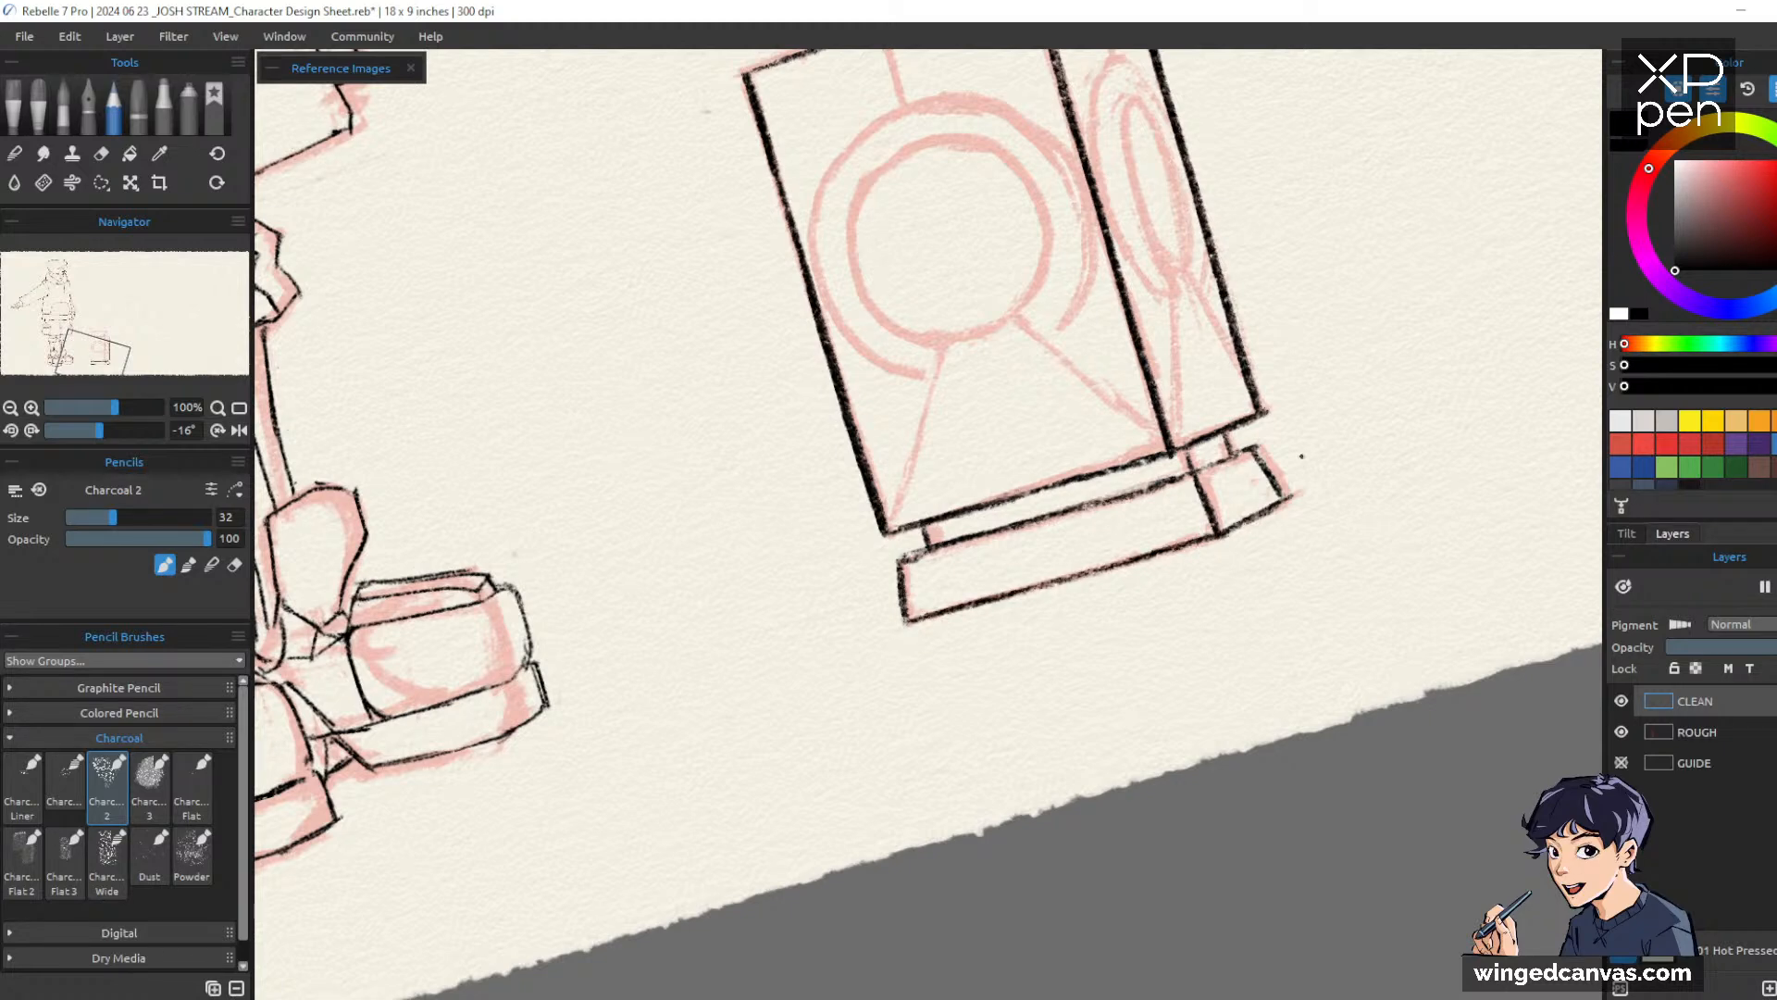
left_click_drag(1375, 378, 1388, 533)
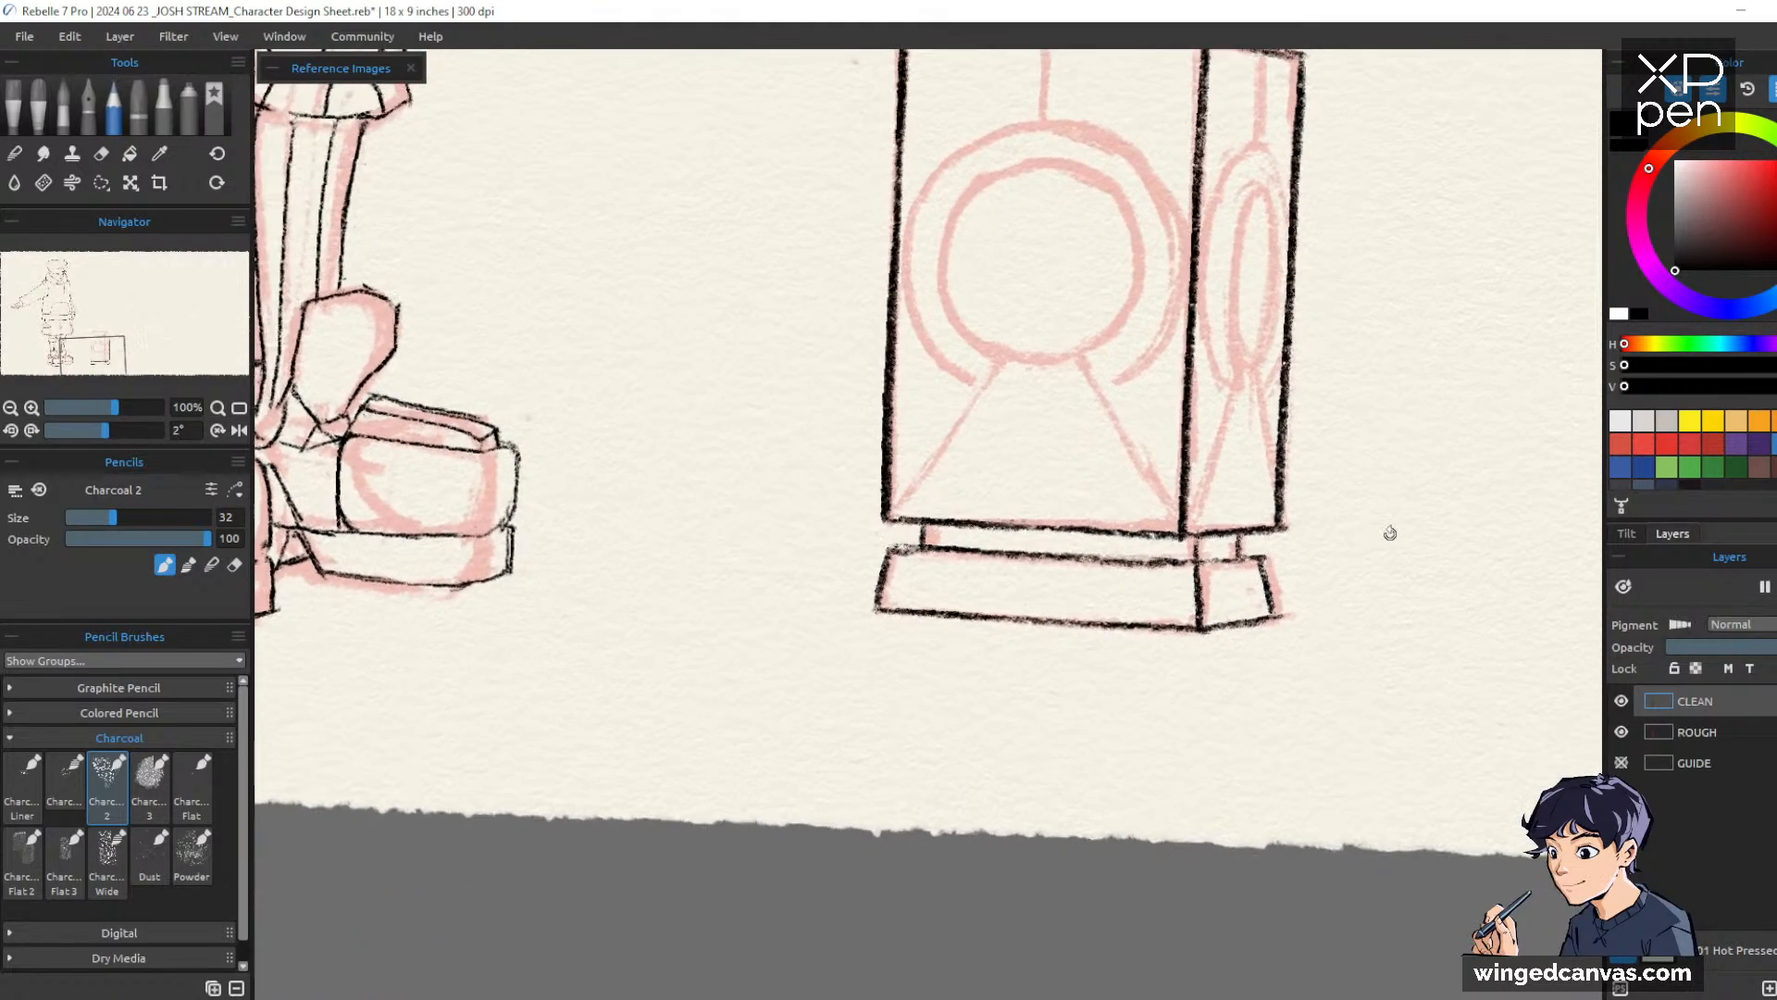
Ink the short vertical line above the front face's rings and the left arc of the inner circle
left_click_drag(1380, 444, 1380, 685)
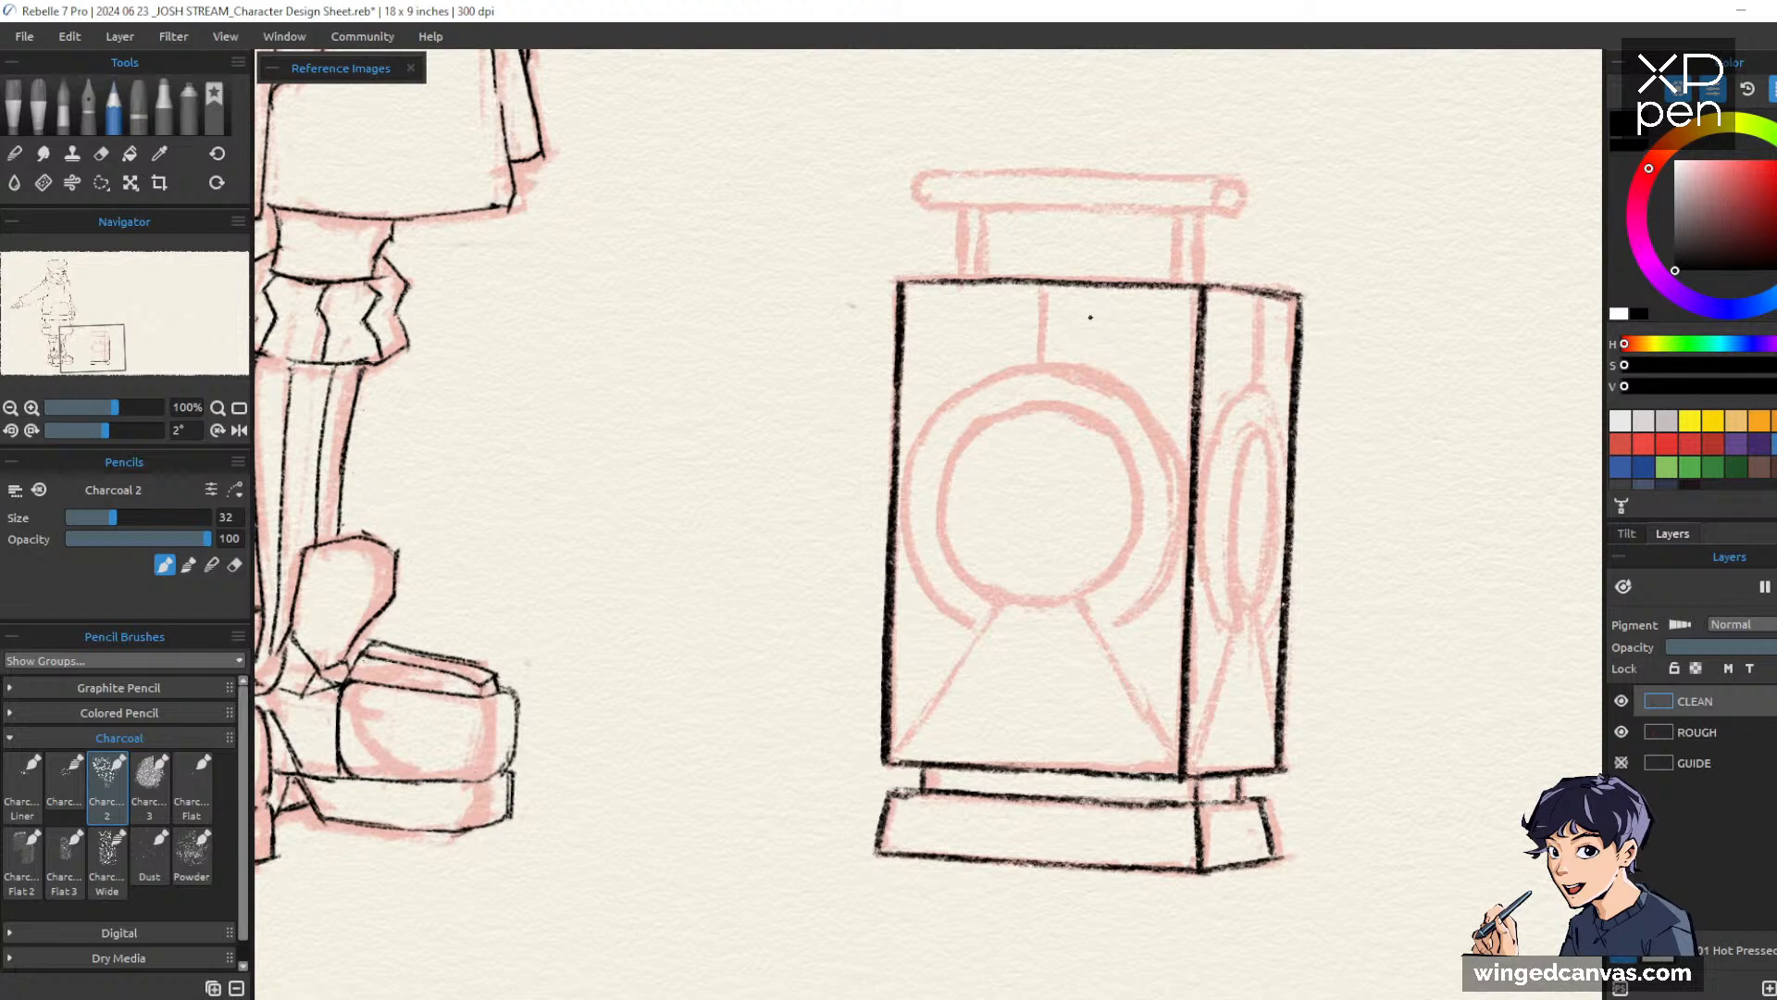
left_click_drag(1052, 282, 1051, 359)
mouse_move(1015, 405)
left_mouse_down()
mouse_move(968, 439)
mouse_move(938, 500)
mouse_move(949, 573)
left_mouse_up()
mouse_move(939, 477)
left_mouse_down()
mouse_move(944, 538)
mouse_move(983, 600)
left_mouse_up()
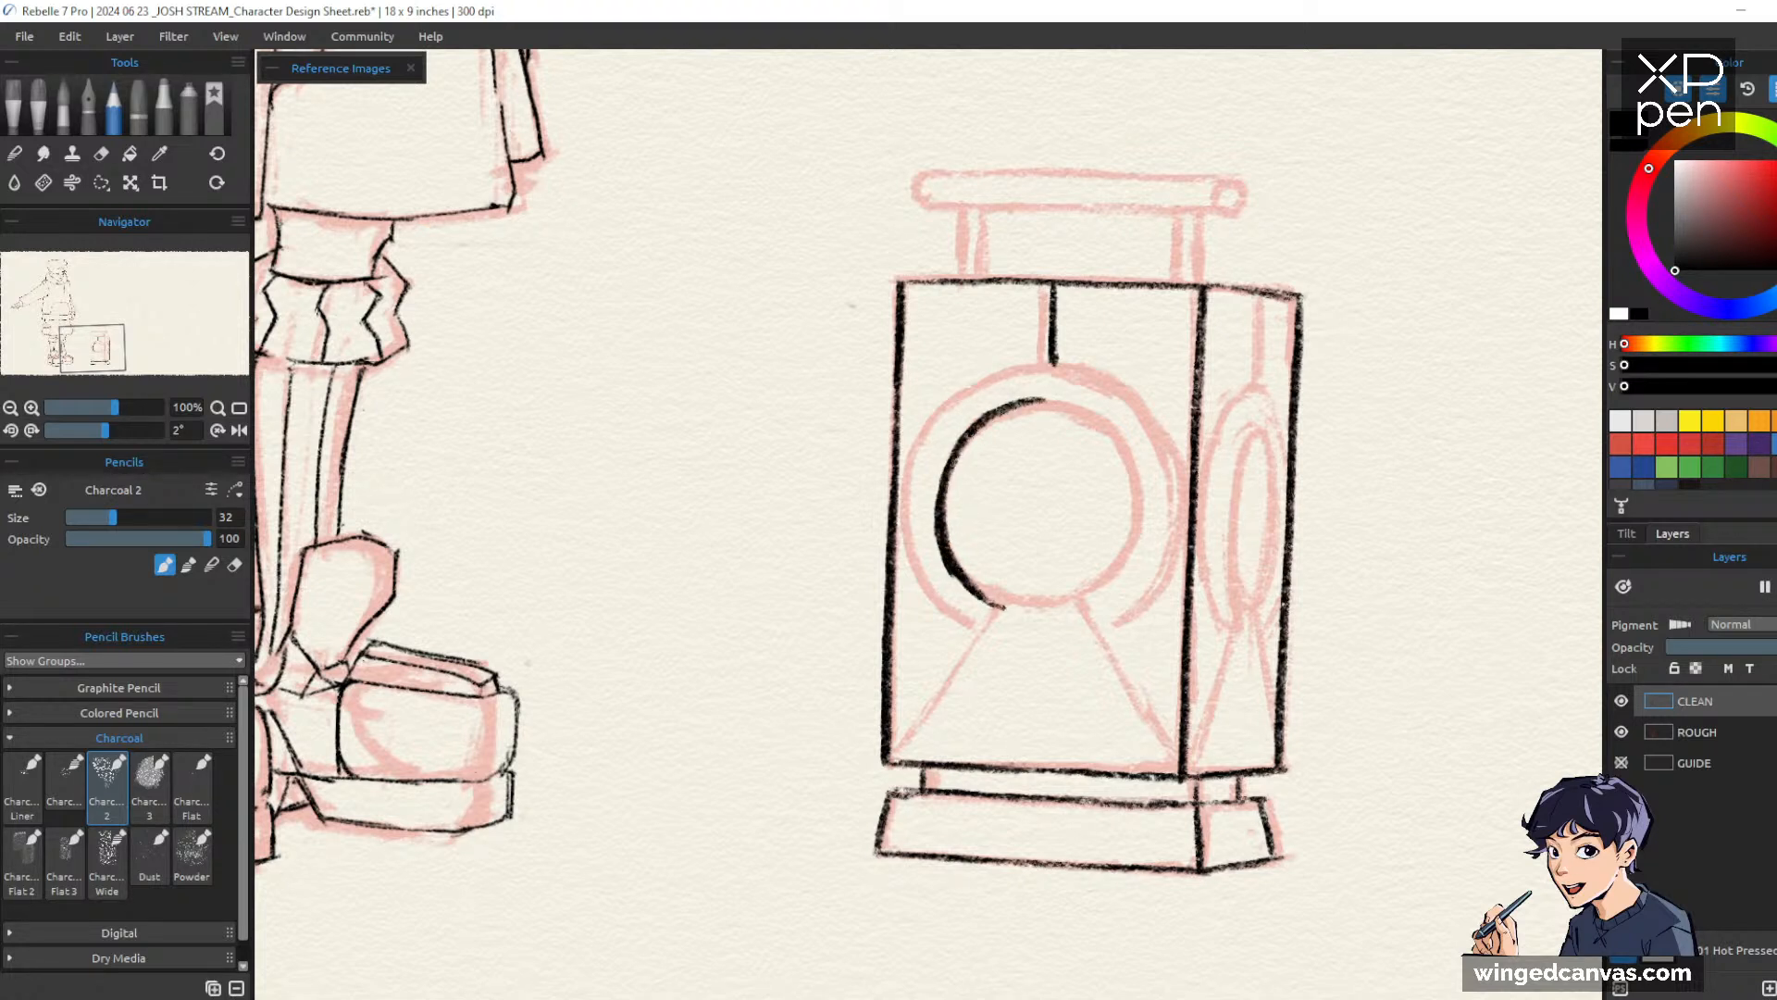
Thin and touch up the inner circle's left arc with the Chisel eraser and the Charcoal 2 pencil
key("e")
left_click_drag(931, 485, 965, 585)
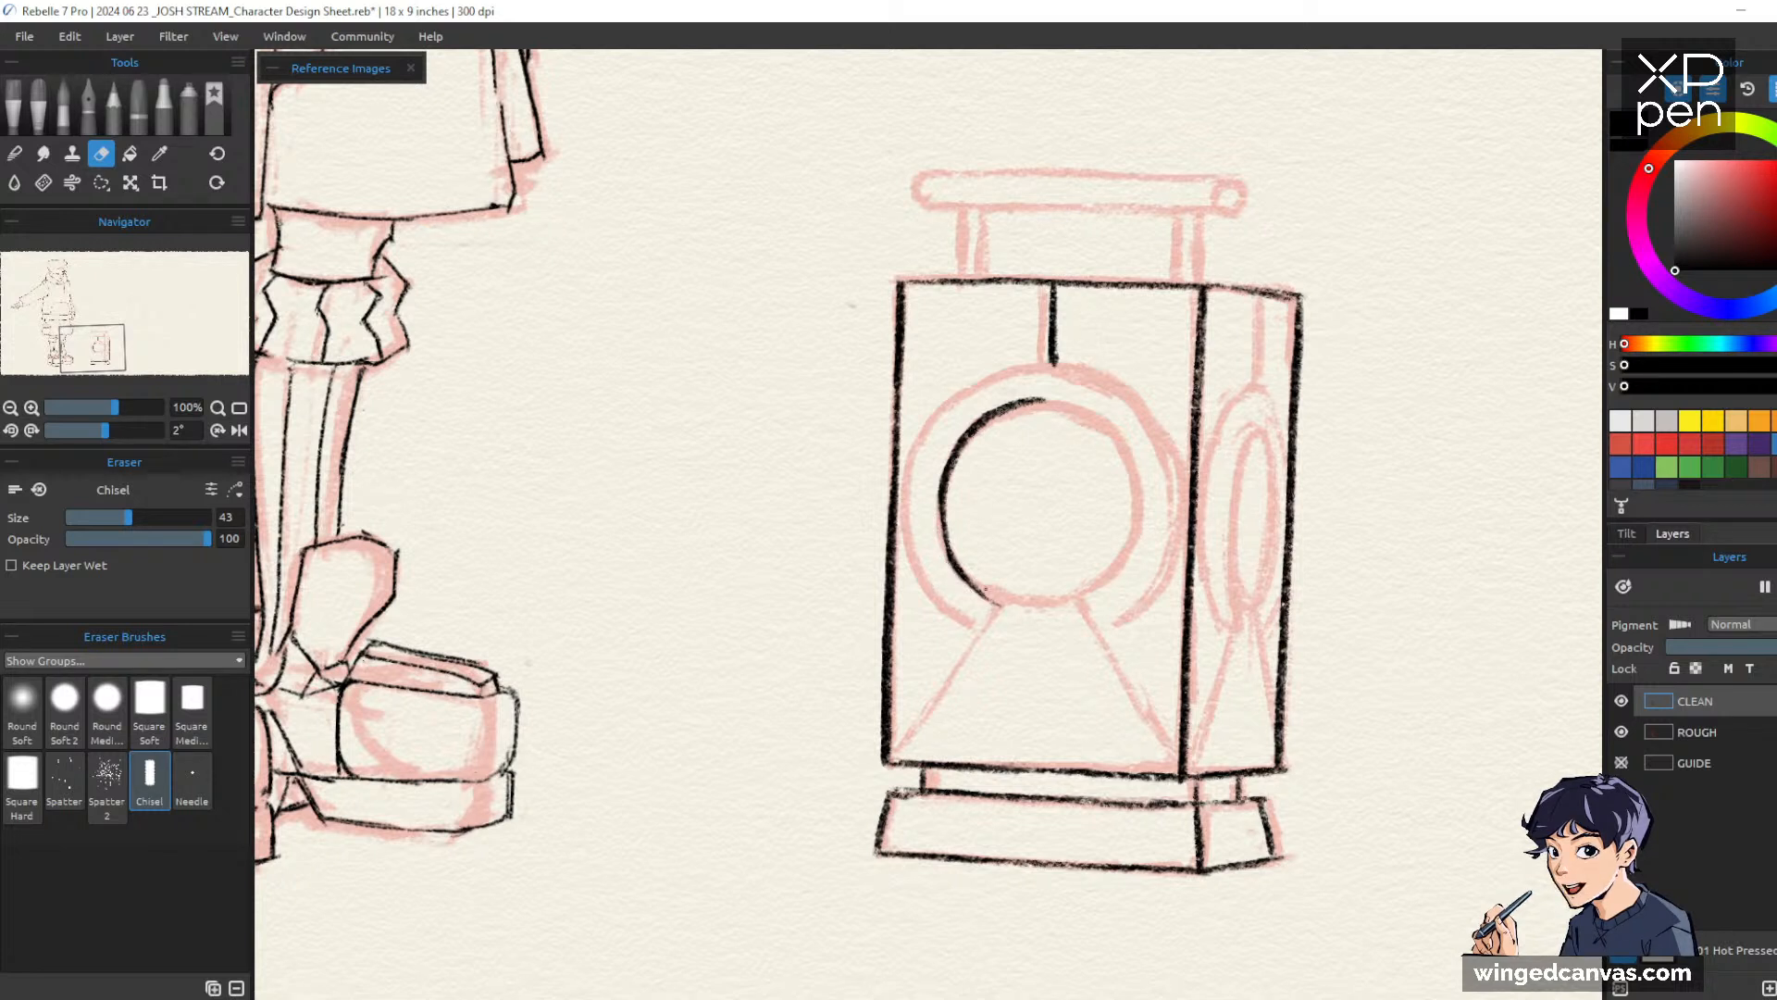
key("e")
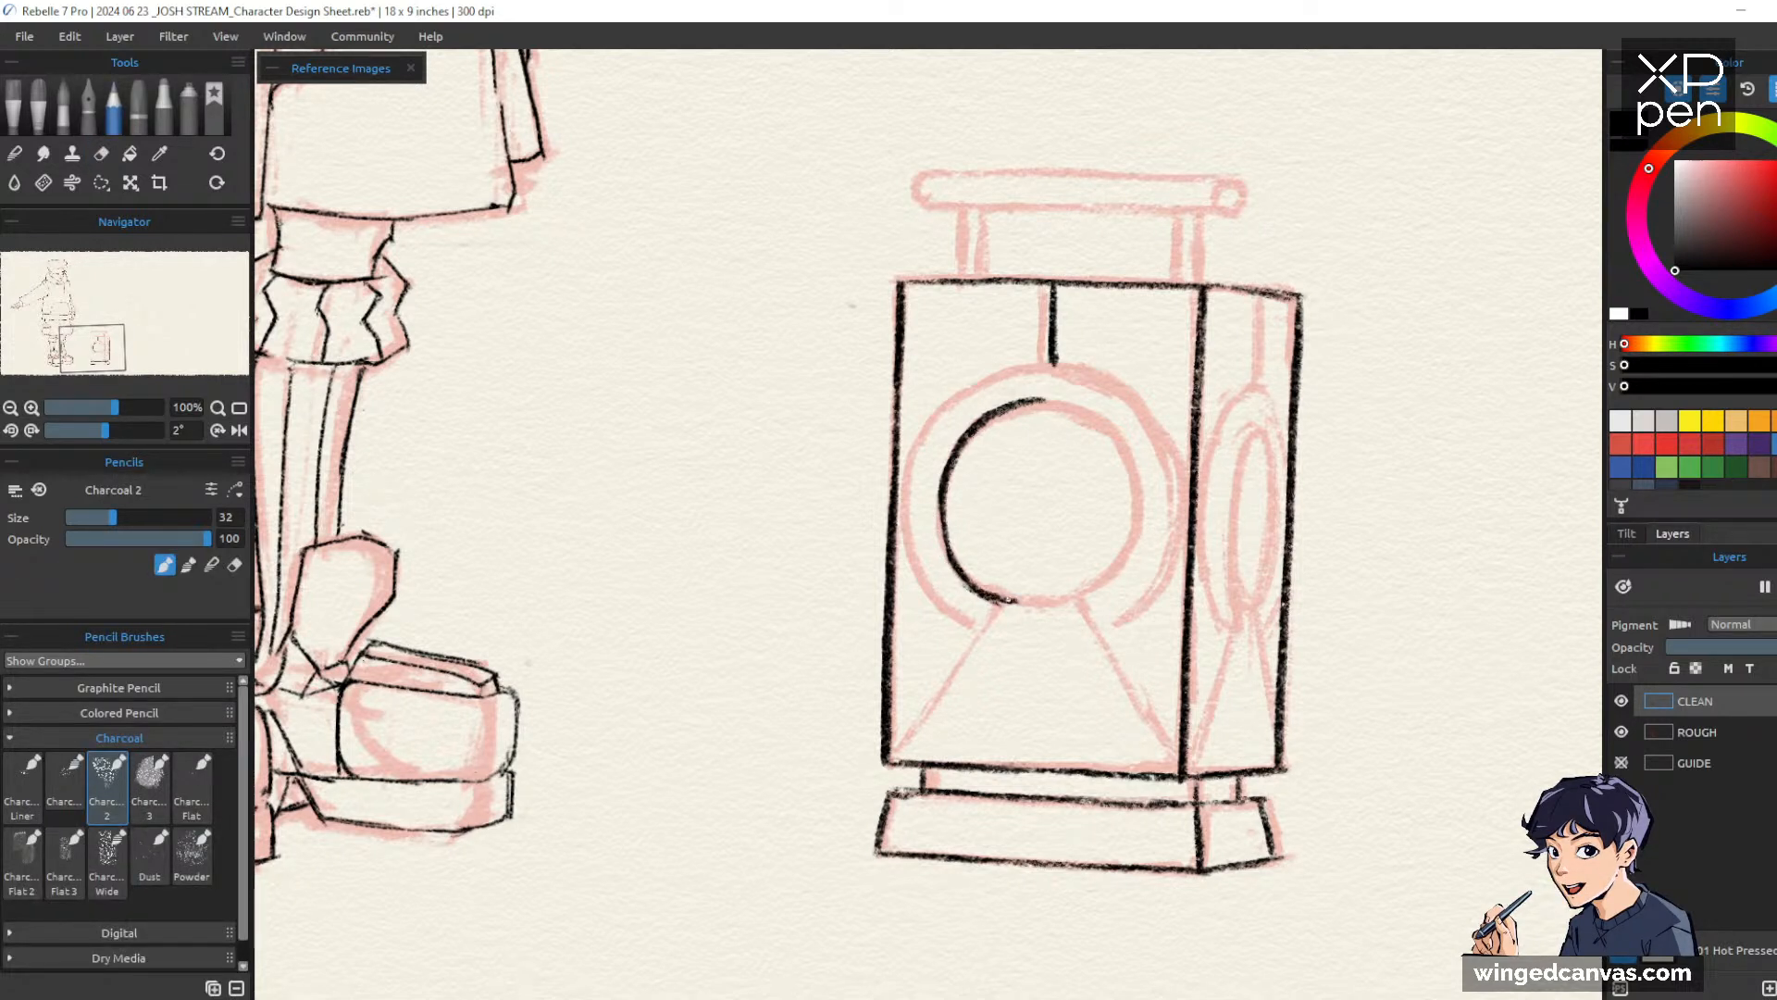
key("e")
key("e")
left_click_drag(938, 491, 946, 560)
key("e")
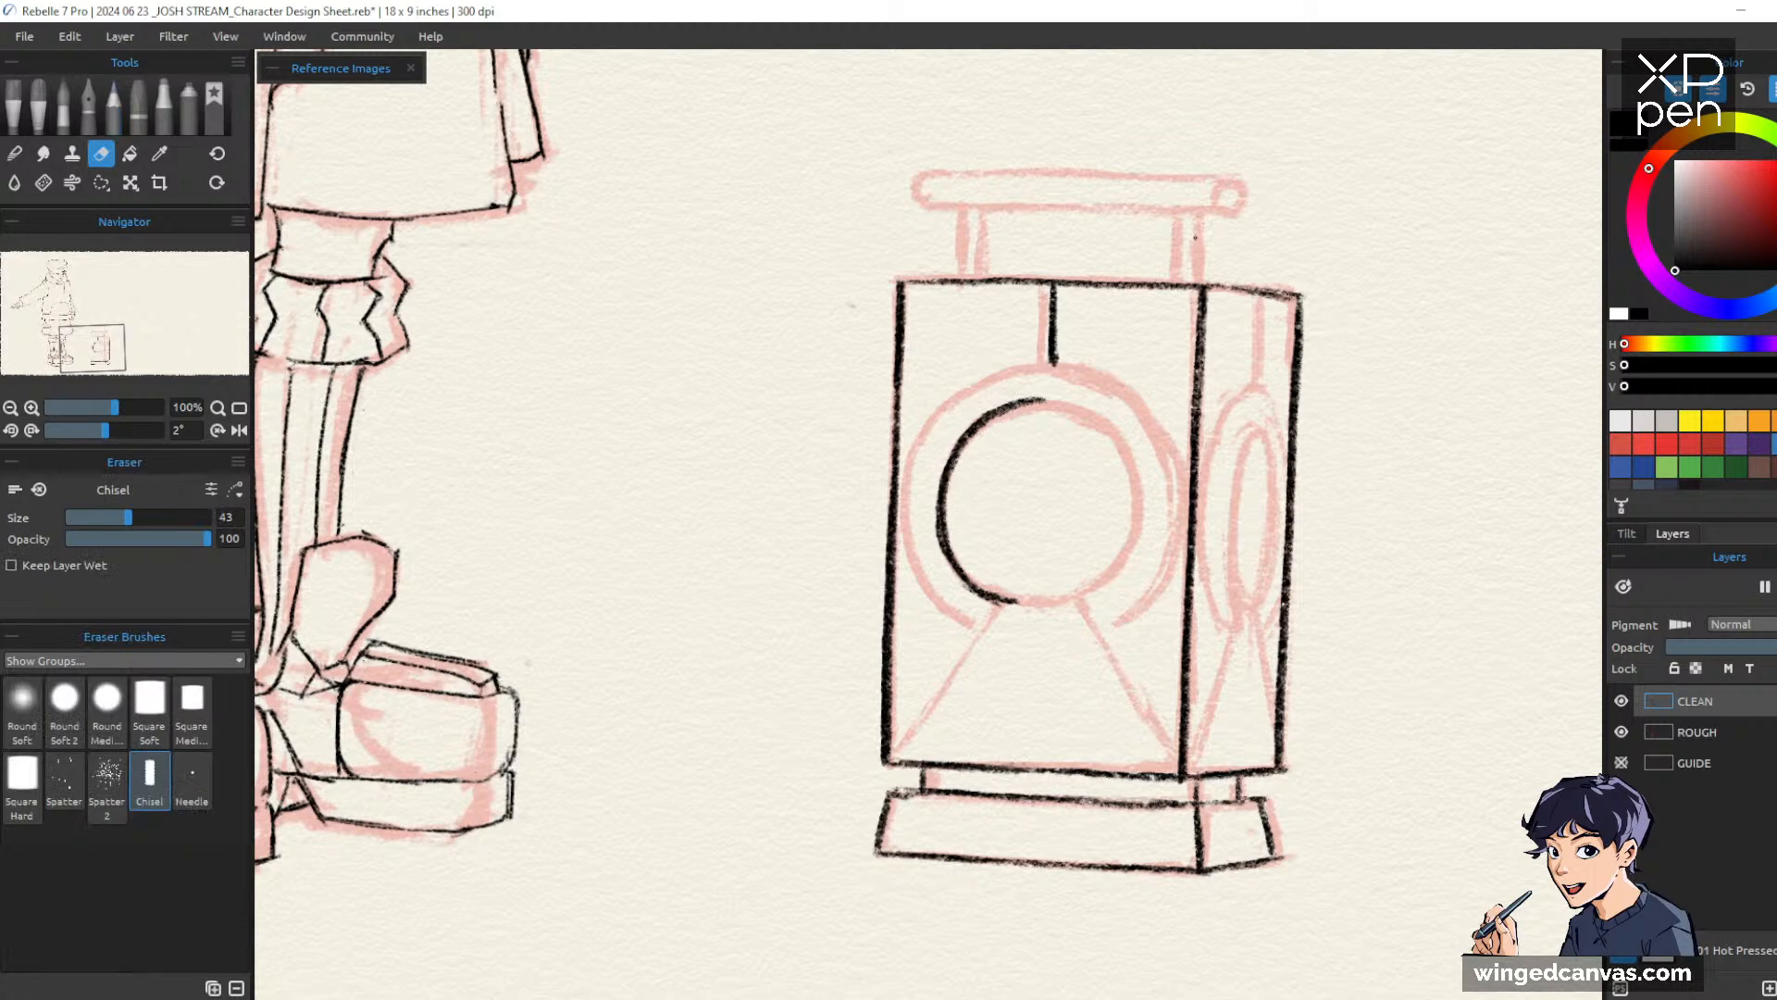
key("e")
Rotate the canvas to about -173° and ink the remaining half of the front face's inner circle
mouse_move(1352, 690)
left_mouse_down()
mouse_move(1395, 653)
mouse_move(980, 266)
mouse_move(975, 231)
mouse_move(1102, 814)
mouse_move(1261, 805)
mouse_move(1309, 369)
mouse_move(1240, 527)
left_mouse_up()
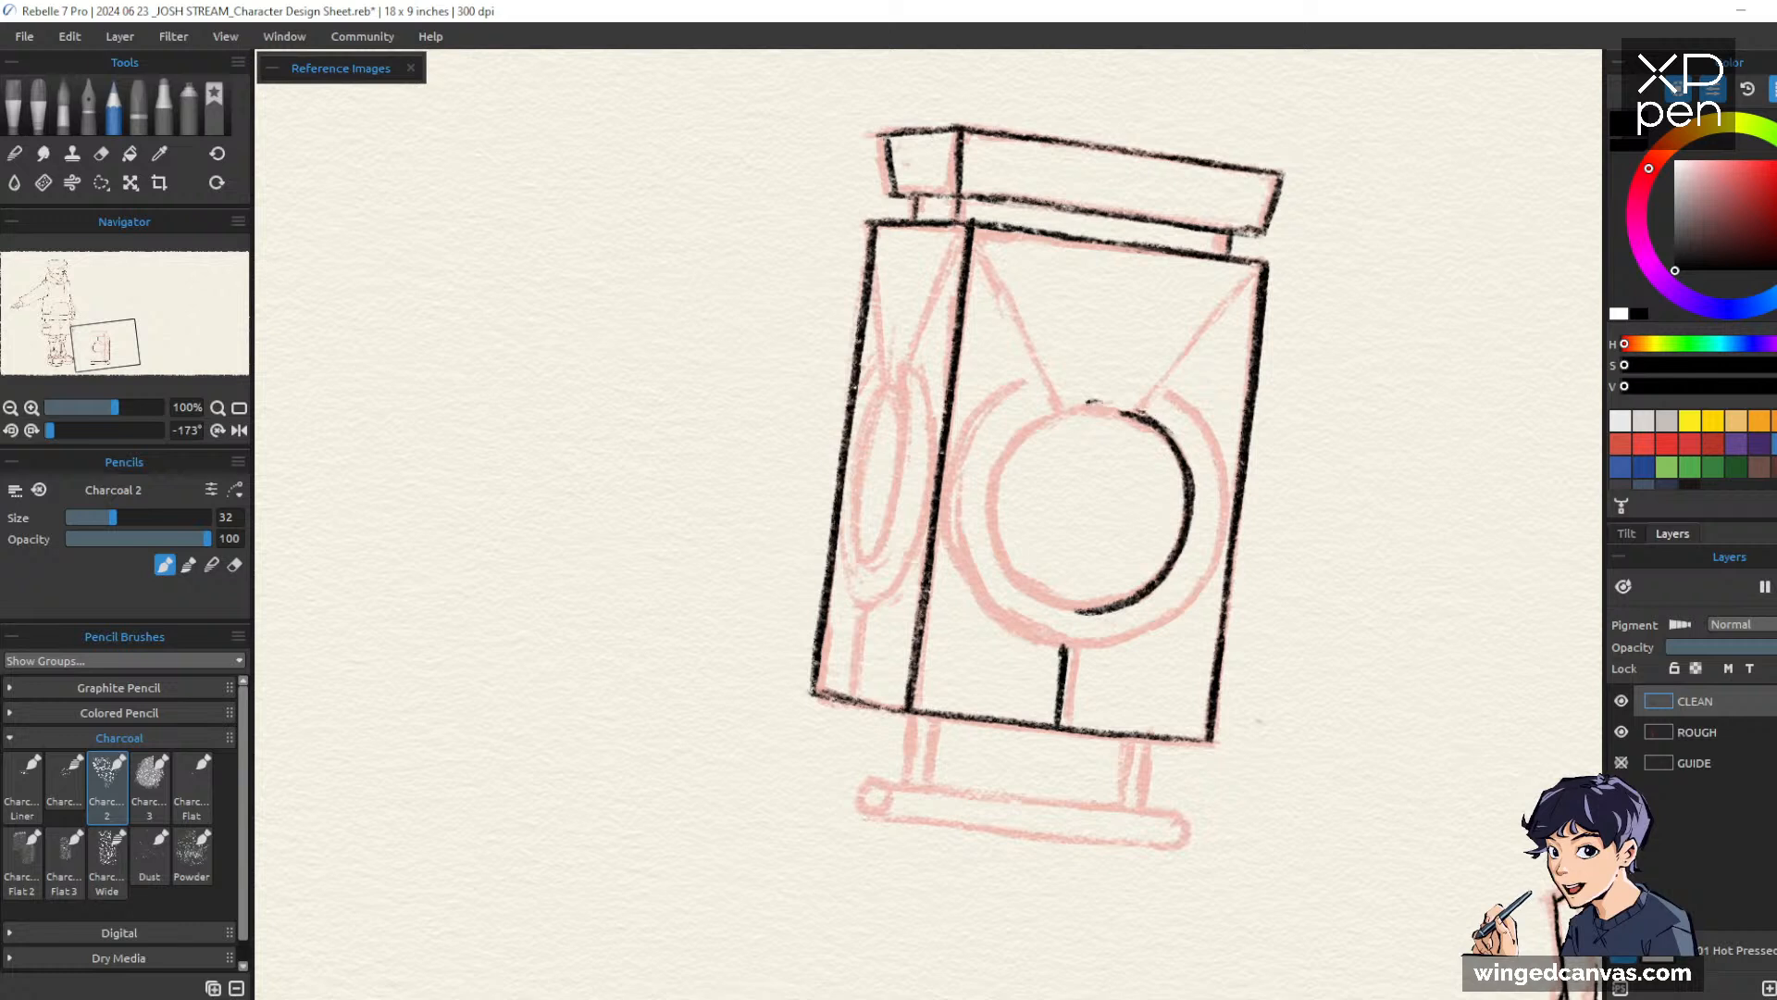
mouse_move(1140, 413)
left_mouse_down()
mouse_move(1035, 425)
mouse_move(1001, 471)
mouse_move(1005, 559)
mouse_move(1065, 612)
left_mouse_up()
mouse_move(1013, 442)
left_mouse_down()
mouse_move(1000, 539)
mouse_move(1041, 595)
mouse_move(1107, 611)
left_mouse_up()
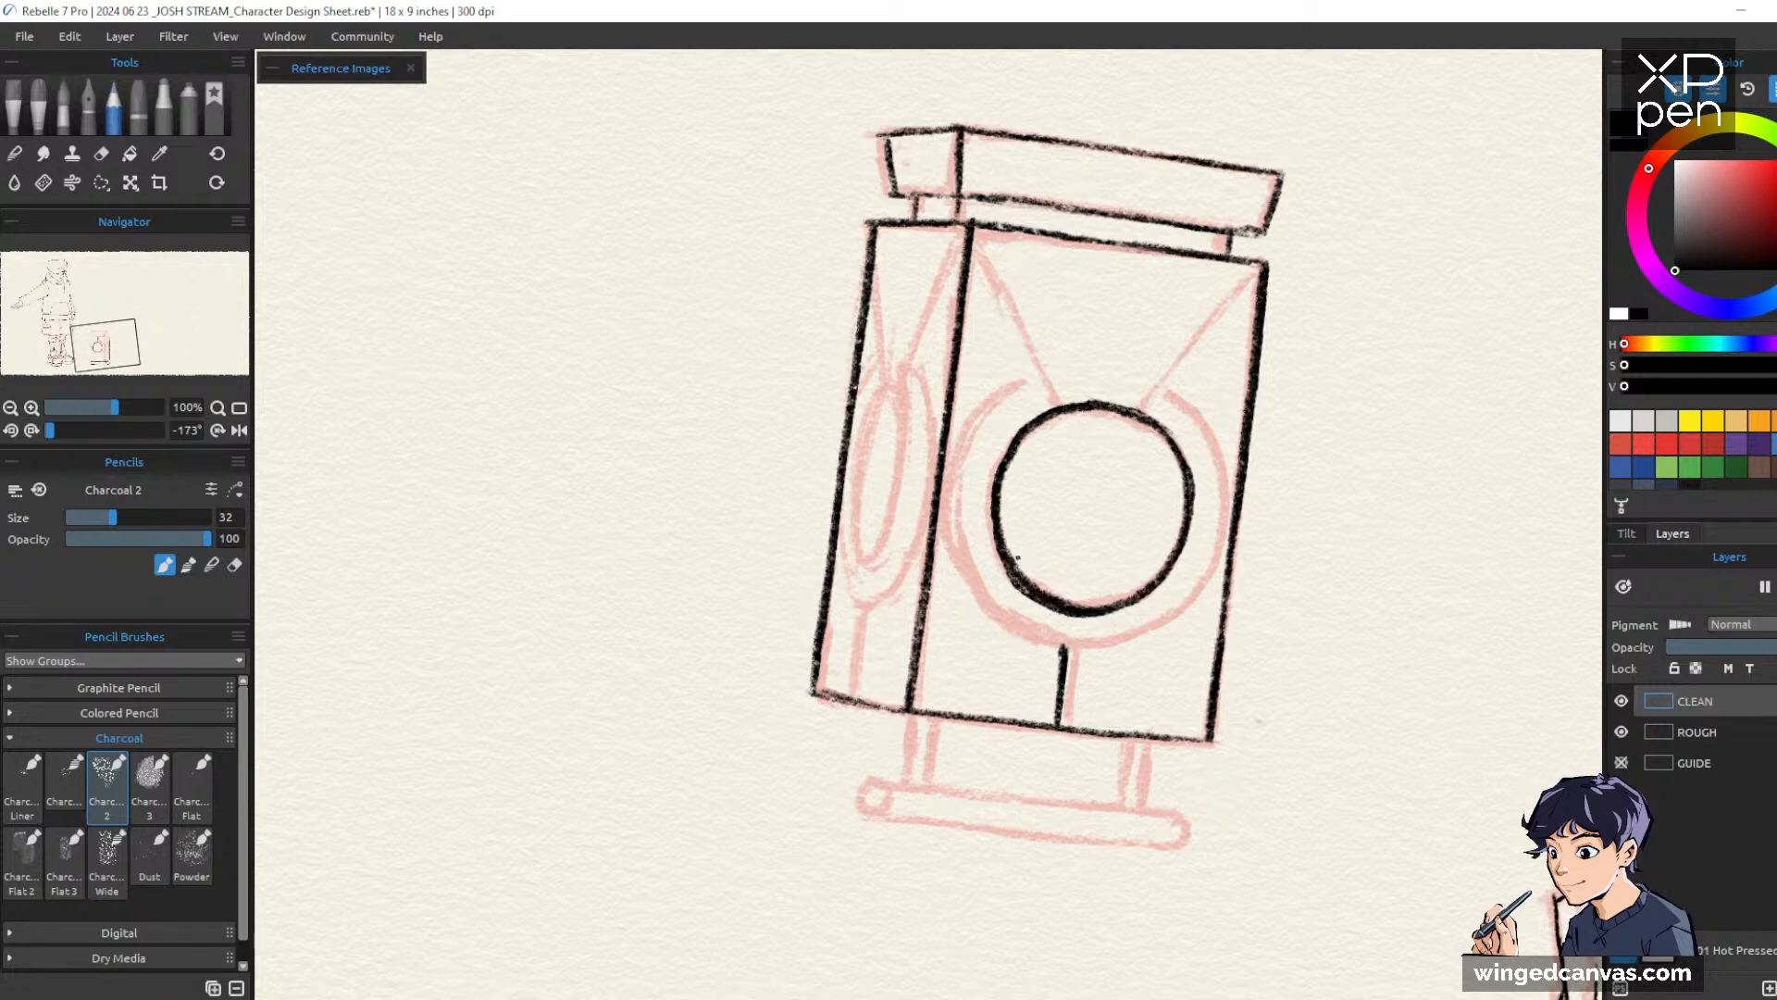
left_click_drag(998, 563, 1008, 567)
Even out the inner circle's outline with the eraser, turning the canvas back to about -4° to refine its upper arc
key("e")
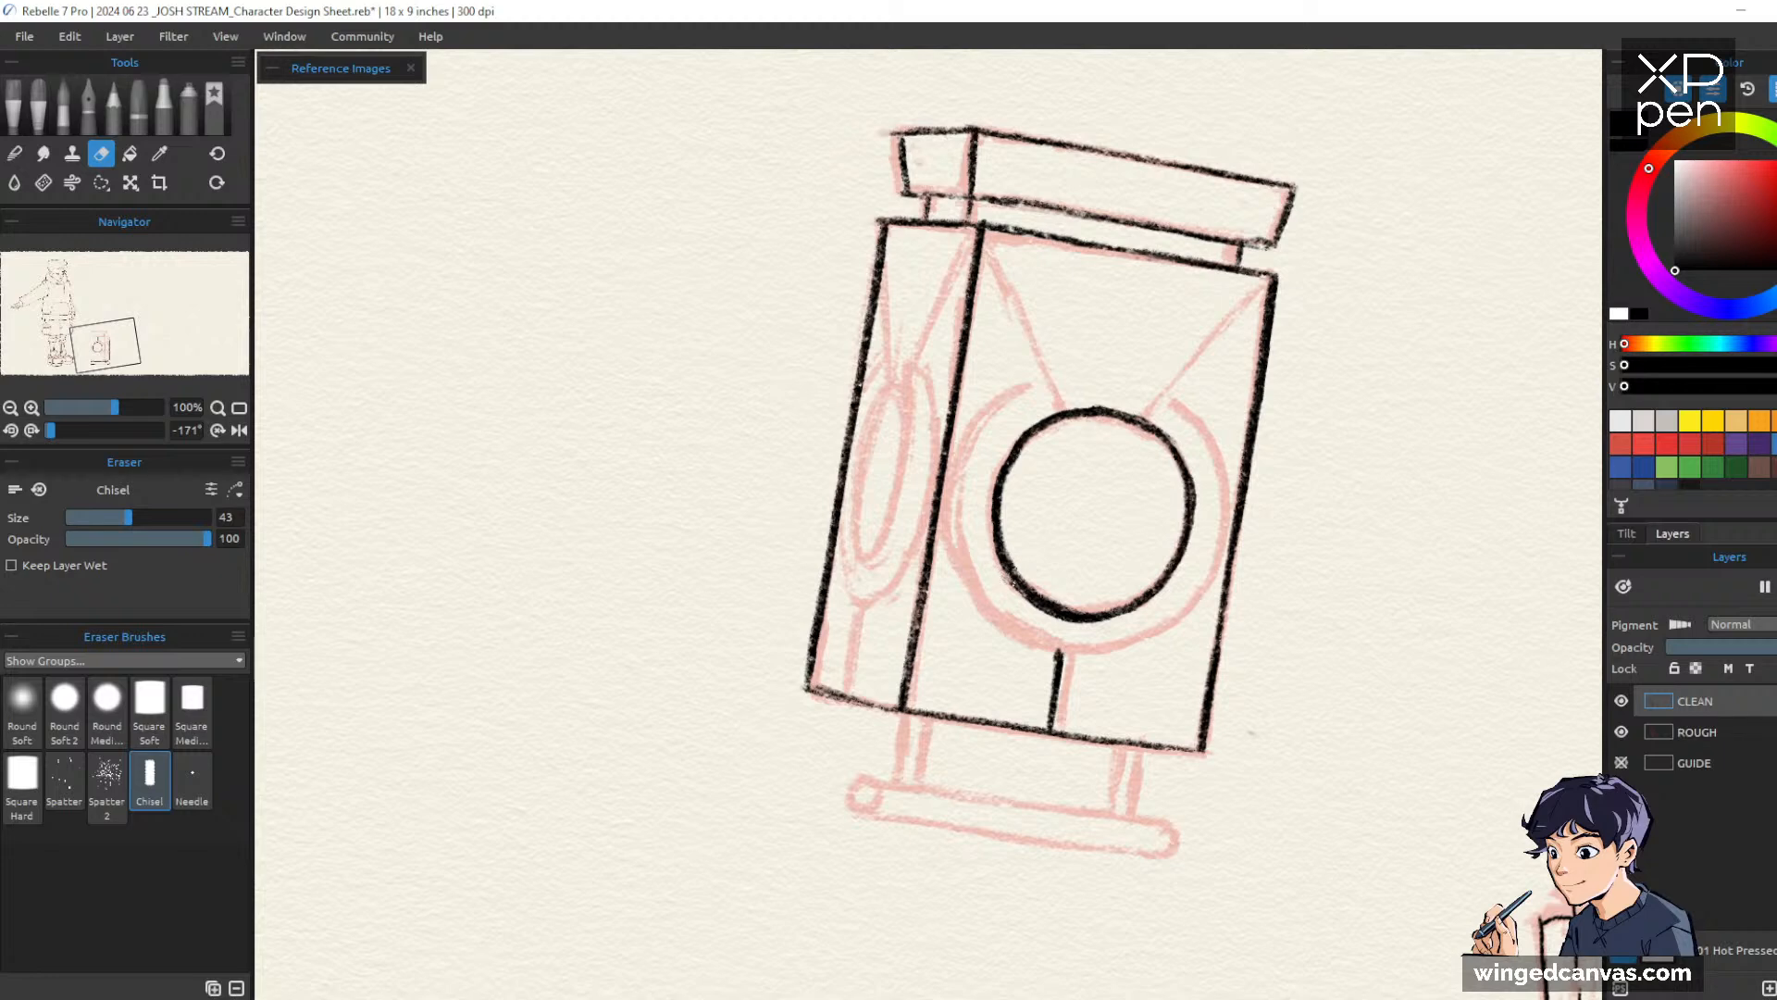
mouse_move(1011, 581)
left_mouse_down()
mouse_move(1094, 622)
mouse_move(1129, 617)
left_mouse_up()
key("b")
mouse_move(1358, 312)
left_mouse_down()
mouse_move(1375, 350)
mouse_move(615, 845)
mouse_move(907, 554)
left_mouse_up()
key("e")
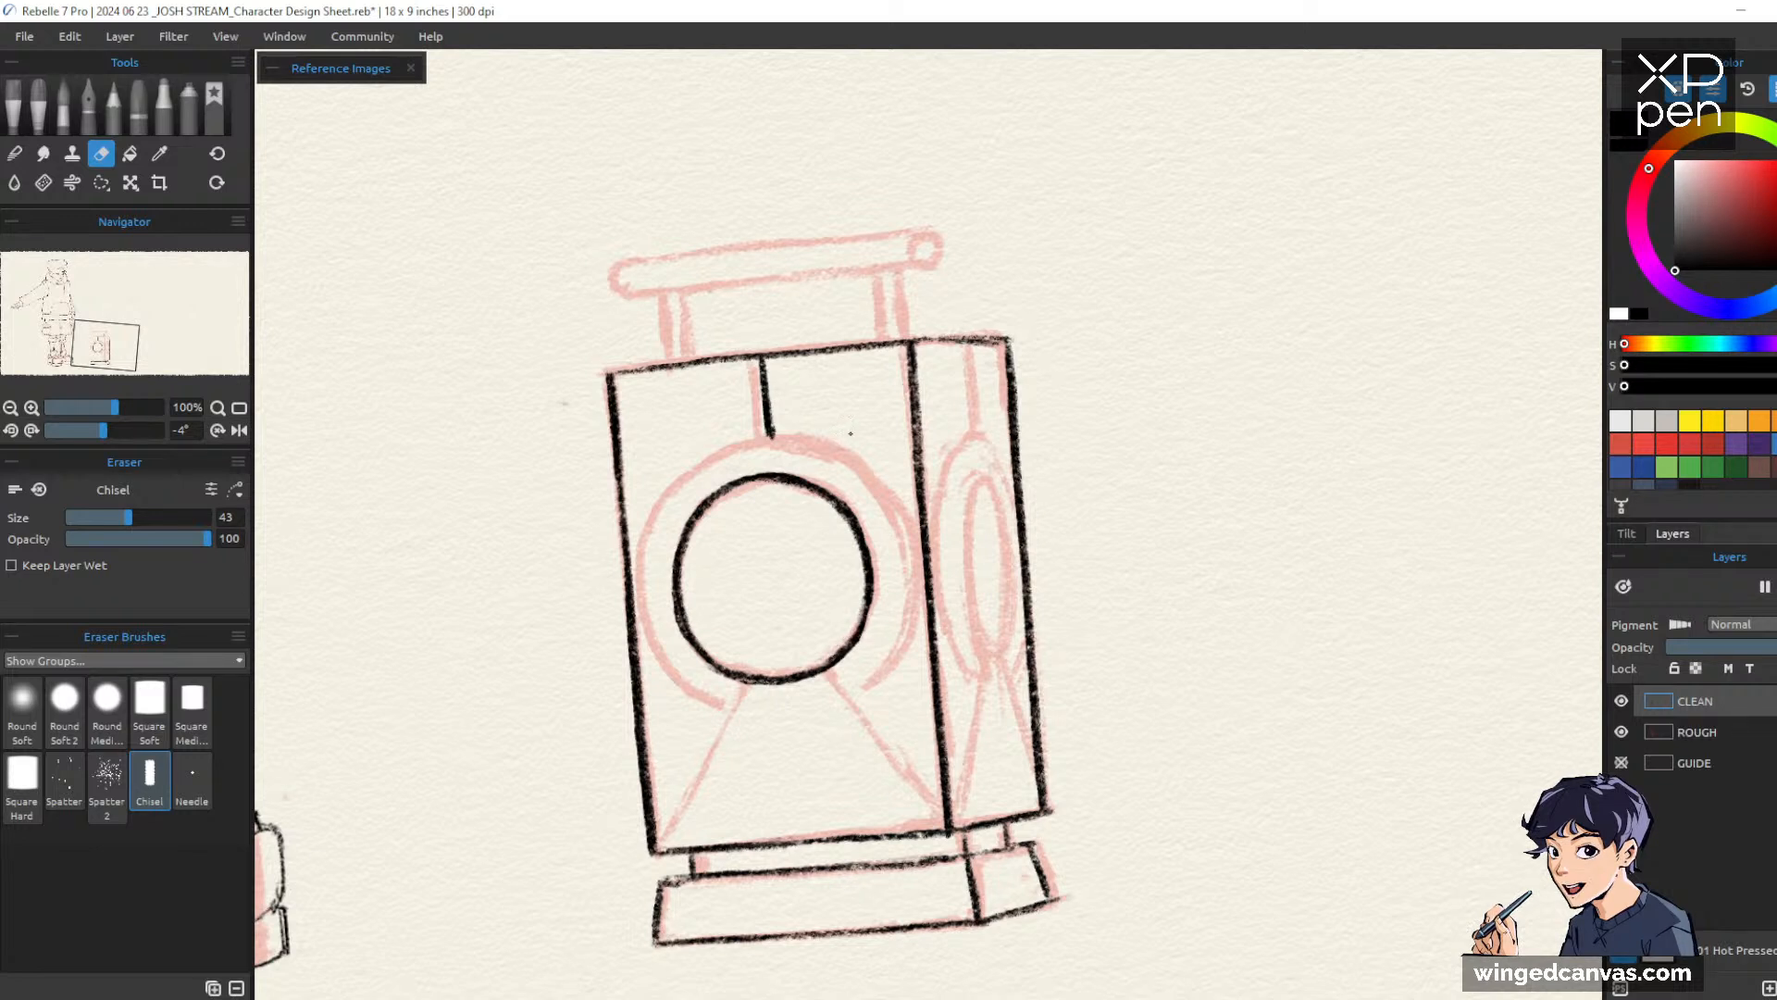
left_click_drag(767, 490, 825, 505)
key("e")
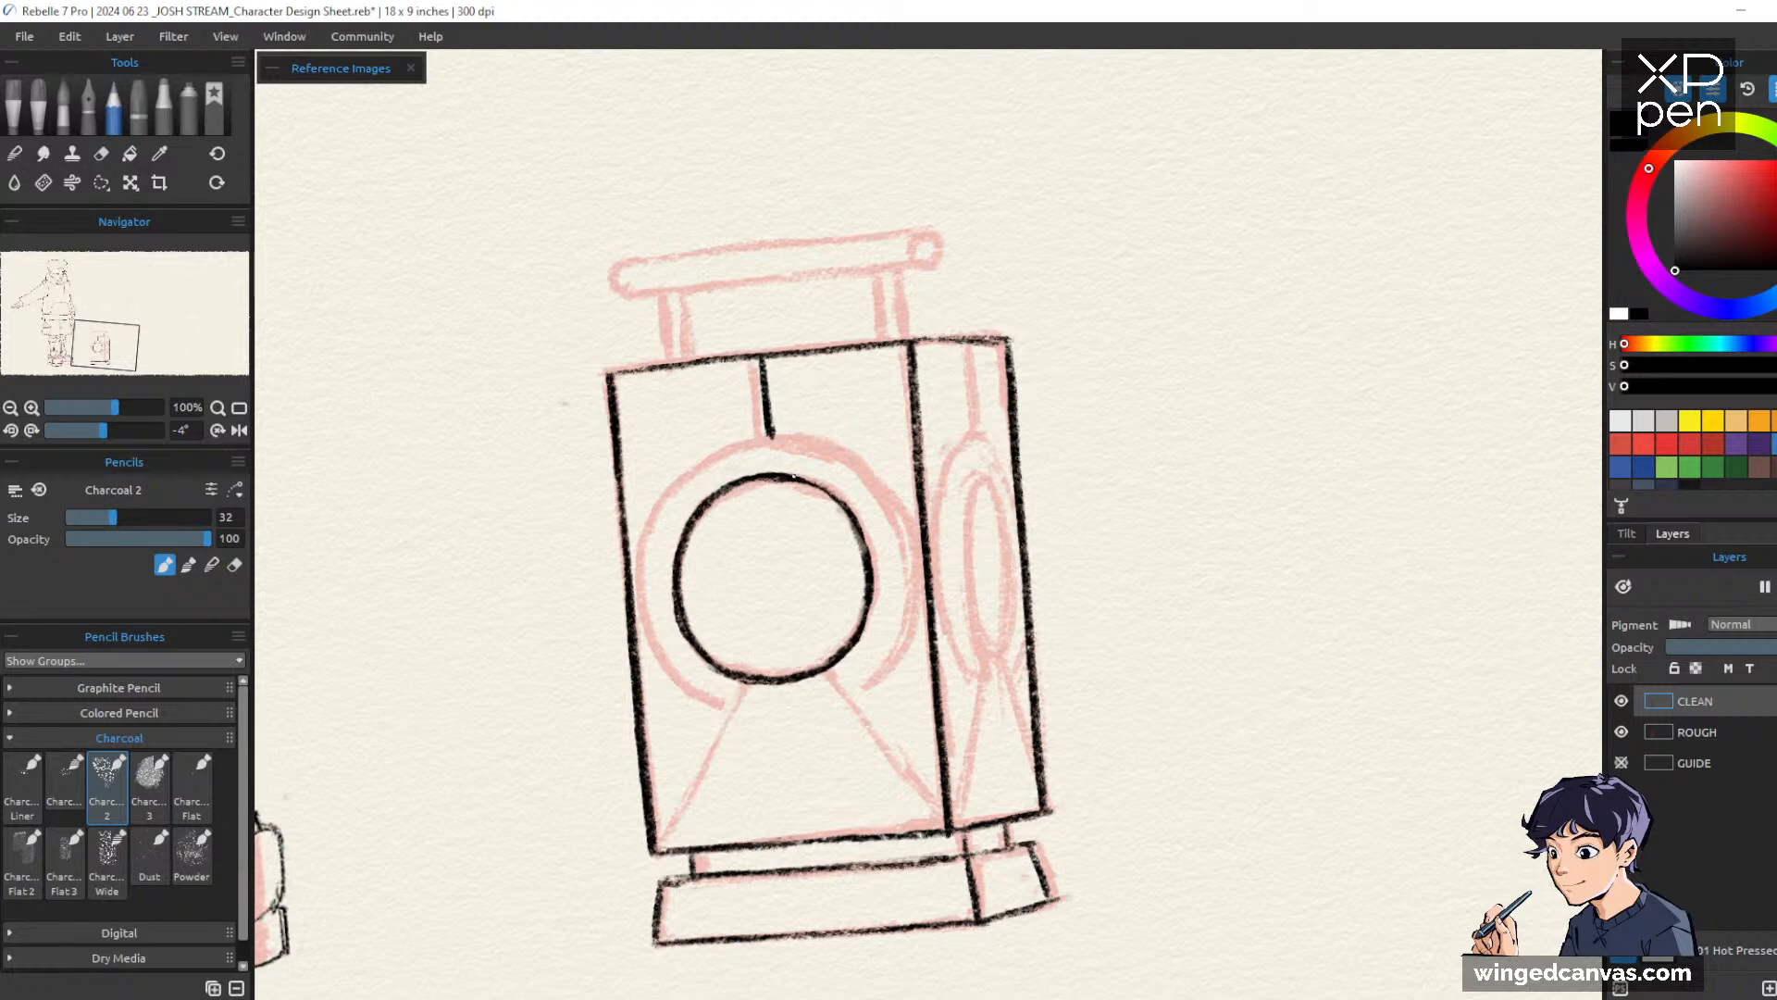
Ink the diagonal line from the inner circle to the front face's lower-left corner, trimming and restroking it
left_click_drag(1050, 402, 1150, 331)
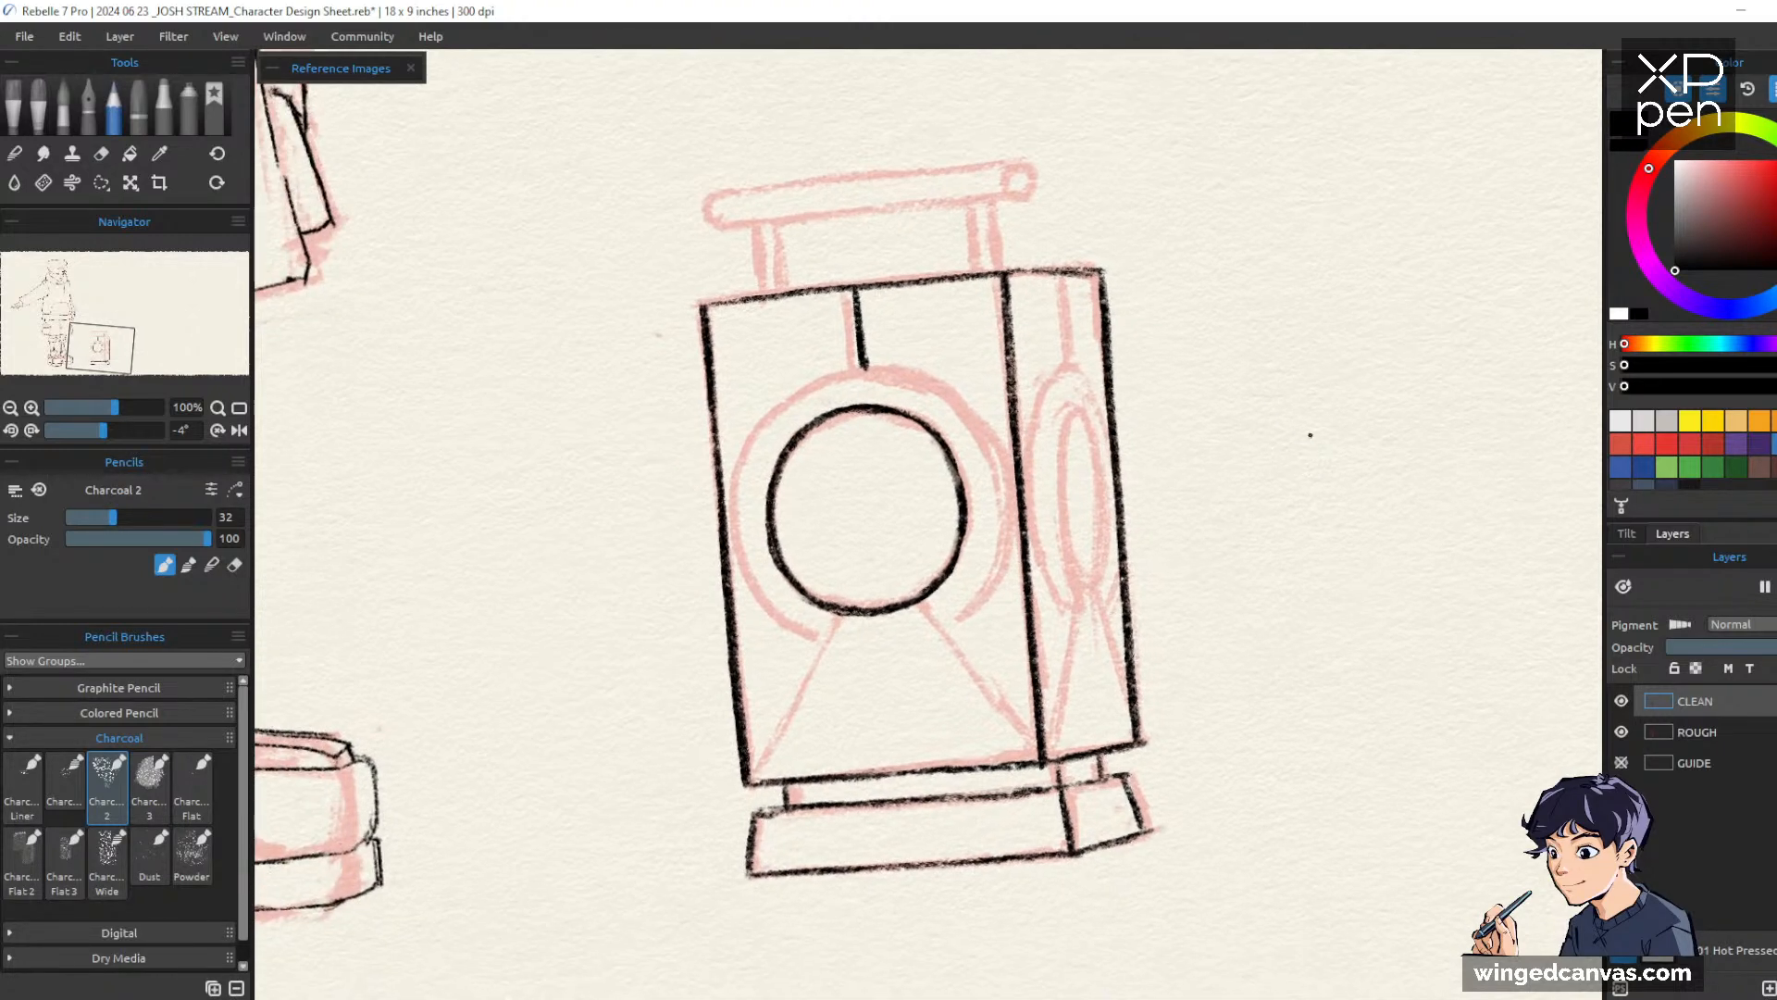
left_click_drag(1308, 432, 1389, 488)
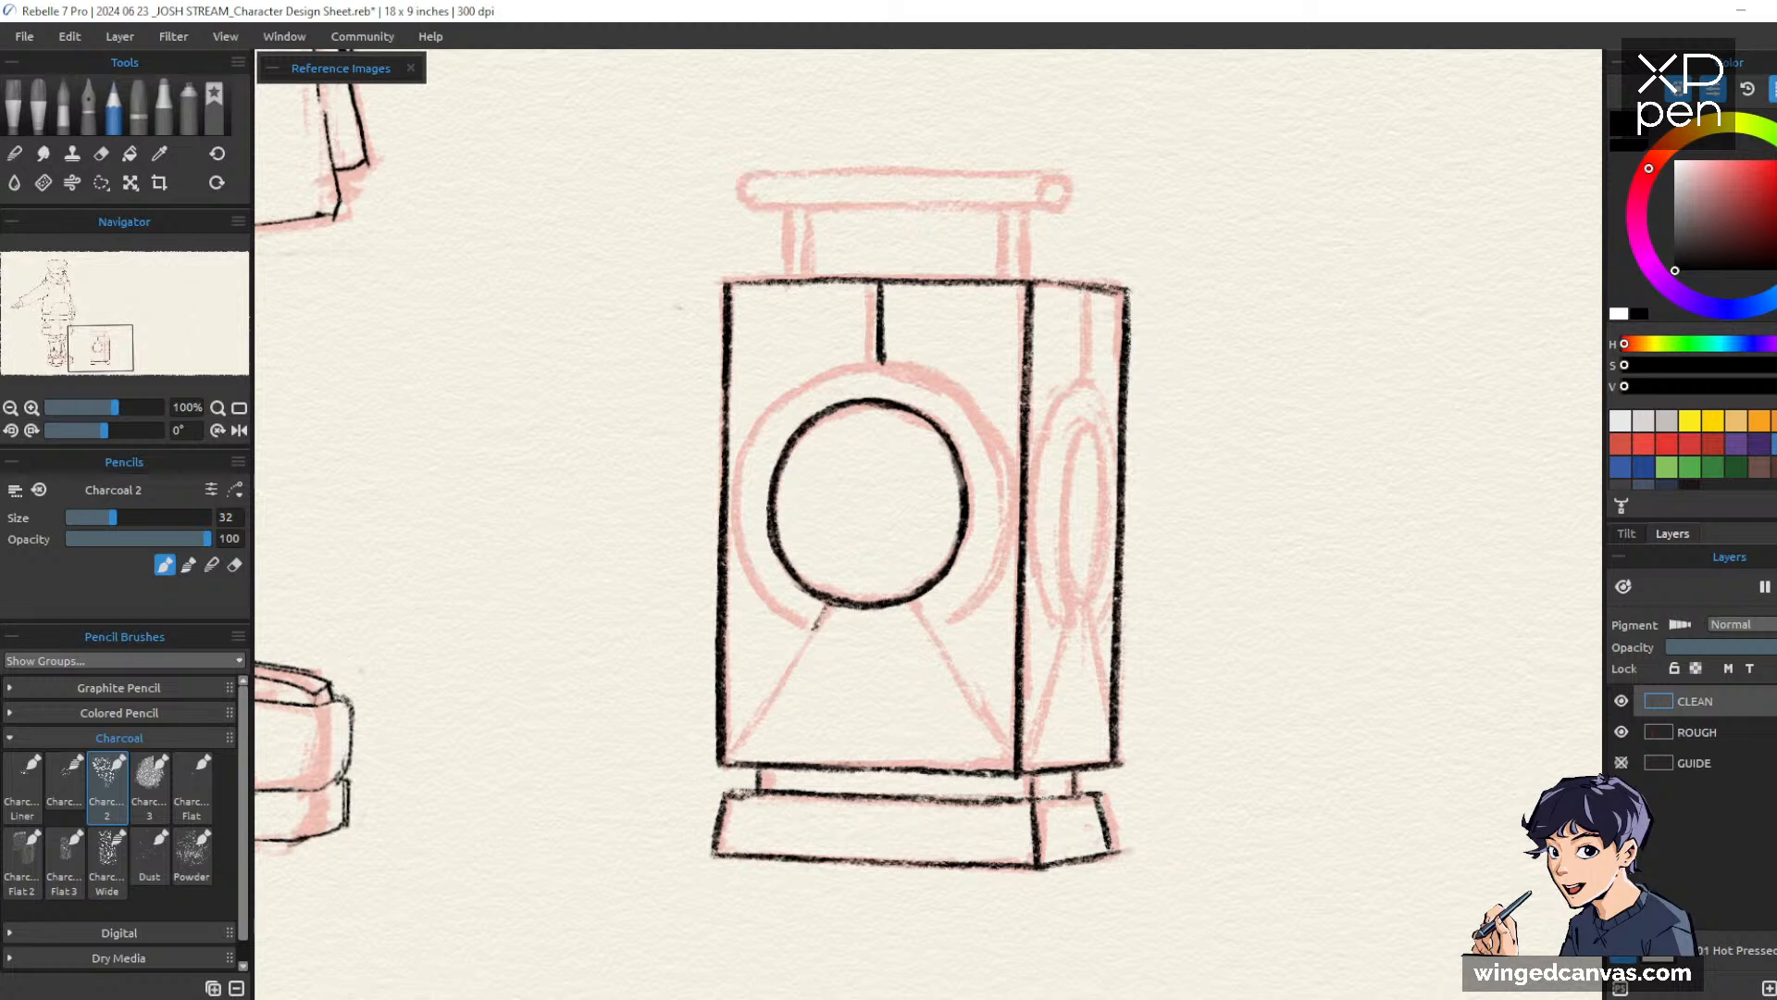
left_click_drag(828, 603, 757, 720)
left_click_drag(789, 660, 728, 755)
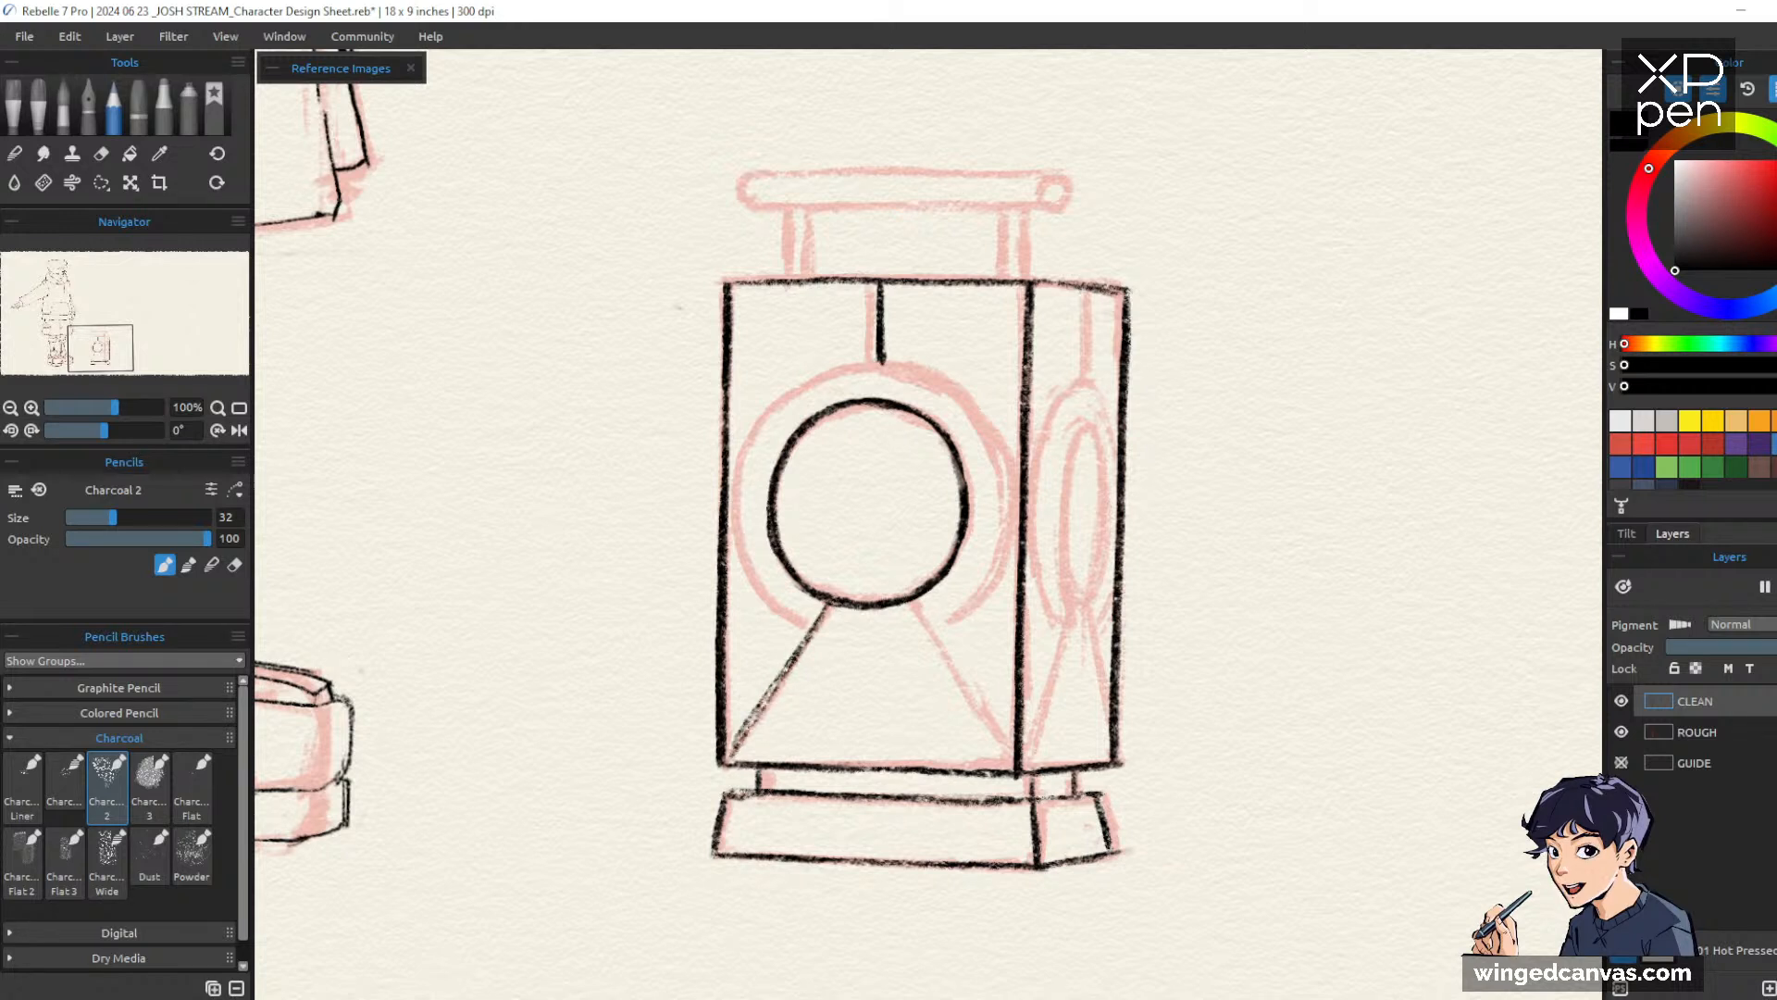
left_click_drag(771, 689, 726, 761)
key("e")
left_click_drag(789, 659, 739, 736)
key("e")
left_click_drag(826, 605, 747, 725)
left_click_drag(800, 647, 728, 761)
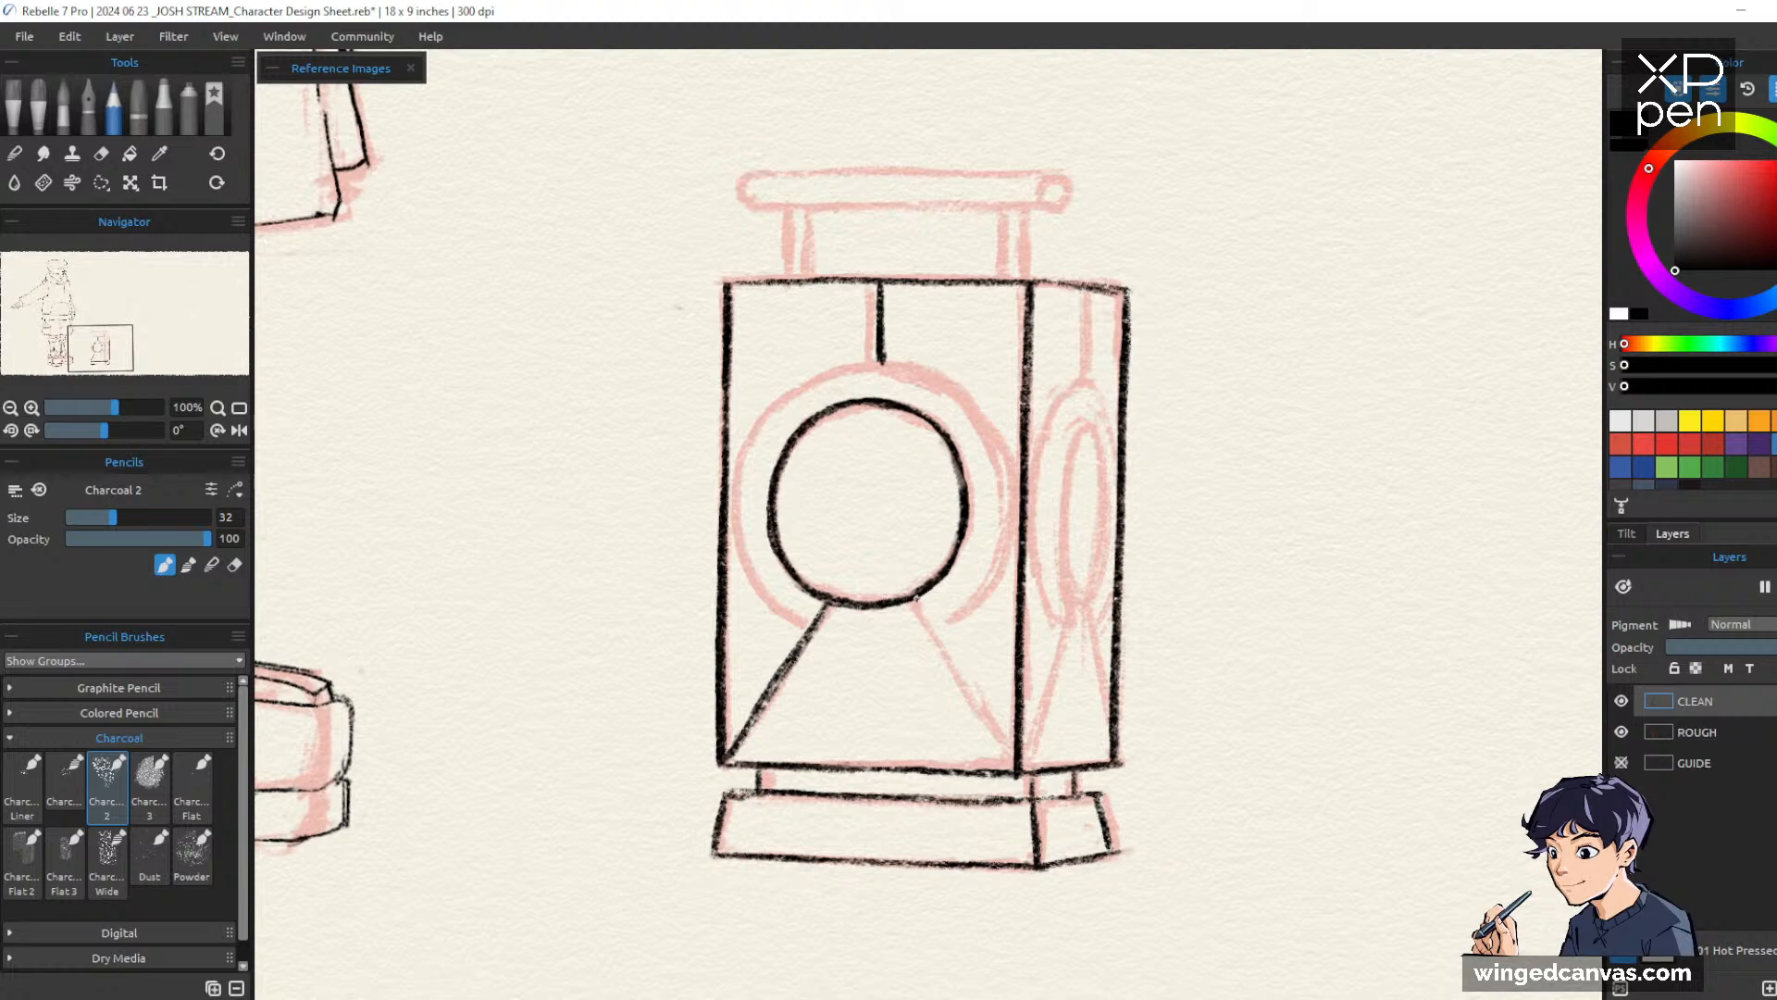
Ink the diagonal line from the inner circle to the front face's lower-right corner with the Charcoal 2 pencil
left_click_drag(917, 602, 1003, 749)
left_click_drag(962, 690, 1013, 766)
left_click_drag(942, 651, 1015, 766)
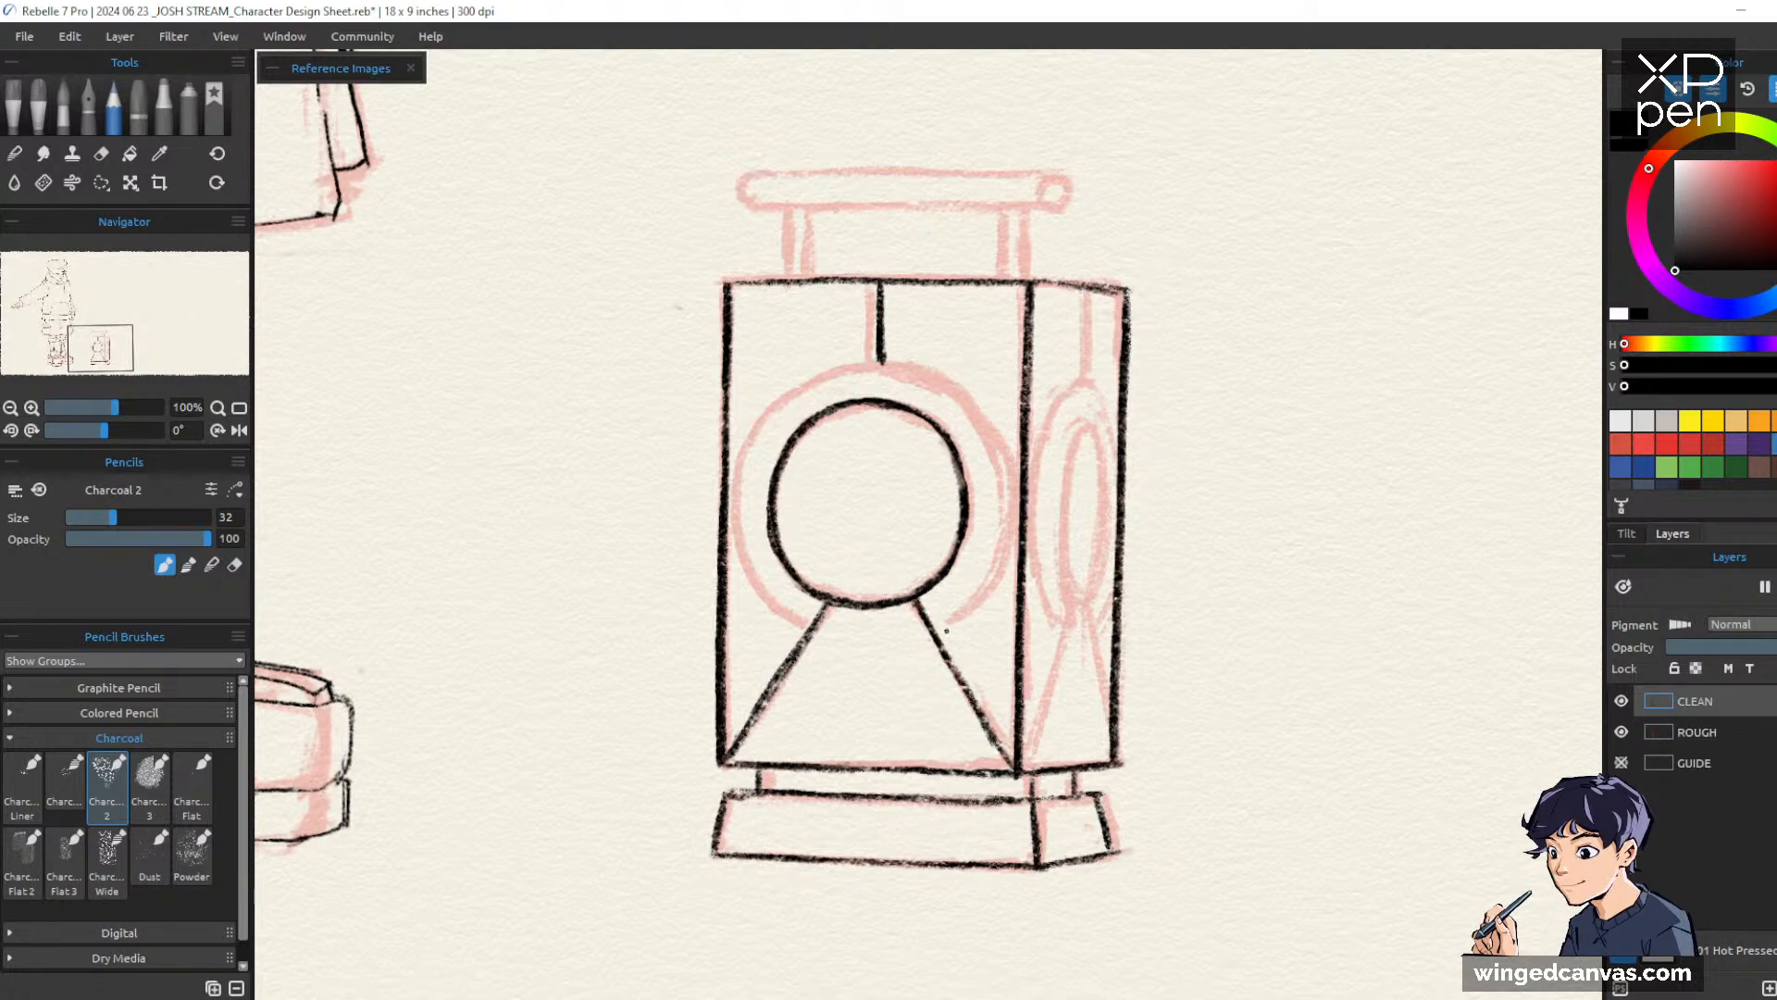
Ink the left half of the front face's outer circle and trim its thick left arc with the Chisel eraser
left_click_drag(1157, 428, 1264, 439)
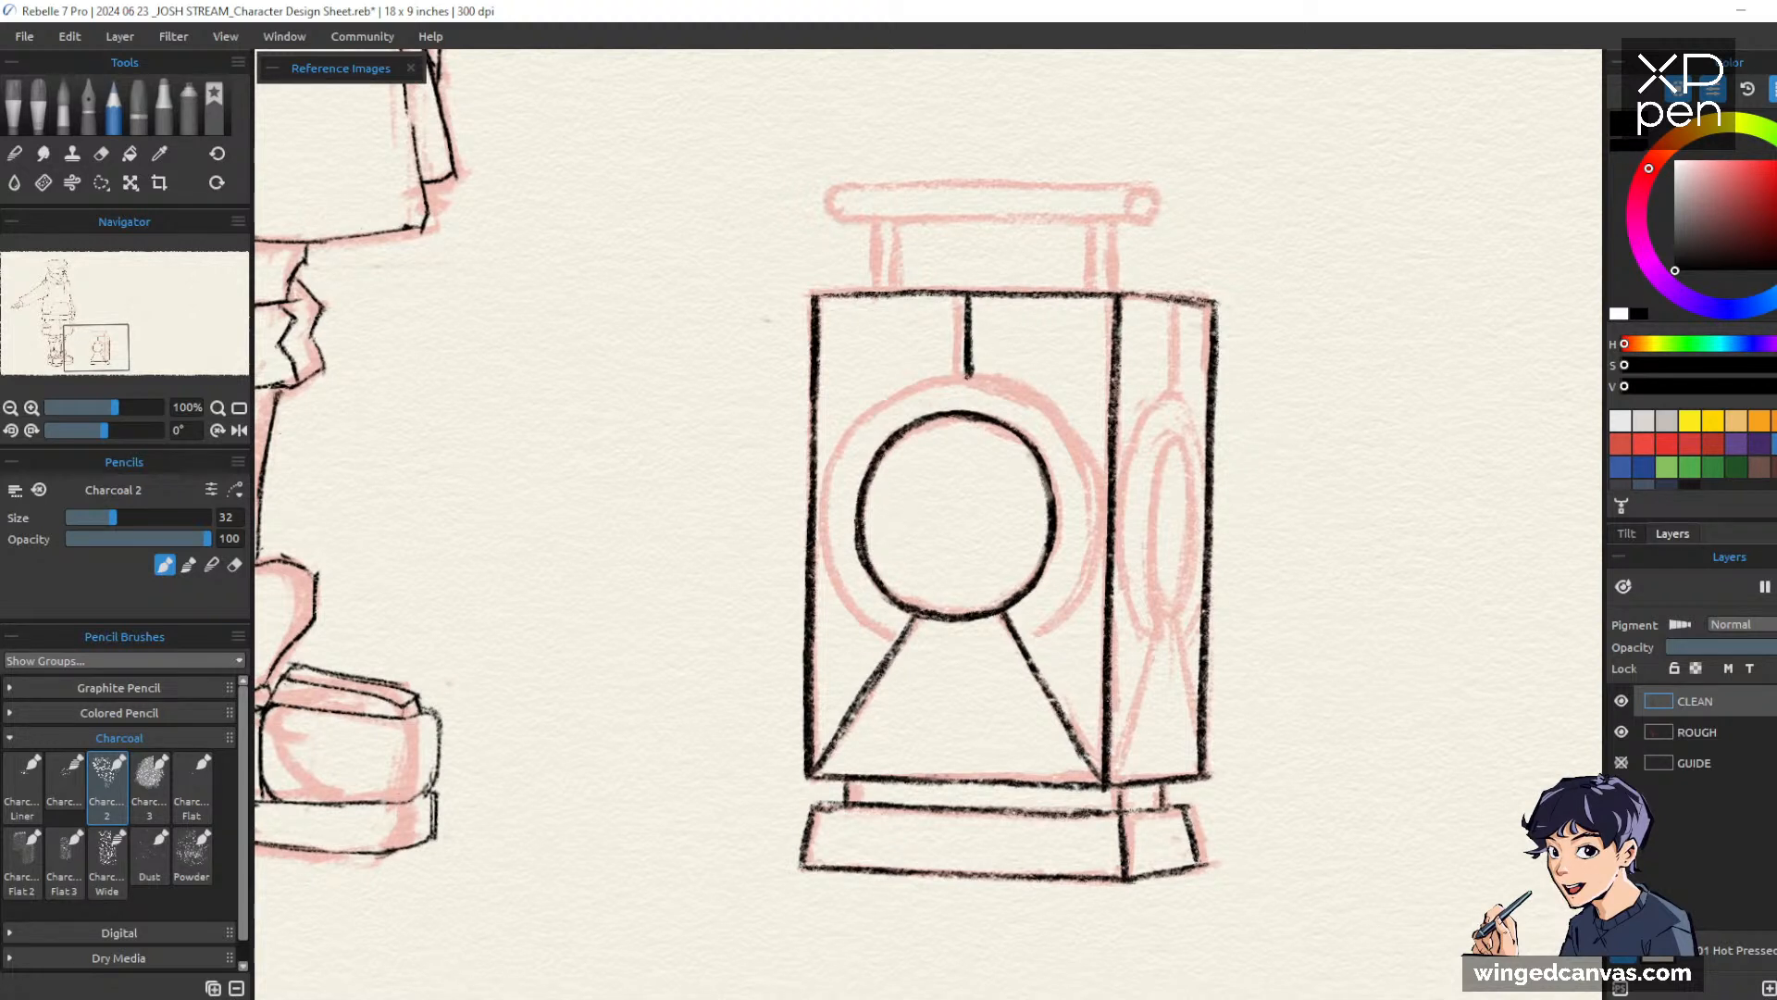
mouse_move(960, 371)
left_mouse_down()
mouse_move(865, 414)
mouse_move(815, 525)
left_mouse_up()
mouse_move(841, 447)
left_mouse_down()
mouse_move(823, 546)
mouse_move(850, 600)
mouse_move(891, 627)
left_mouse_up()
key("e")
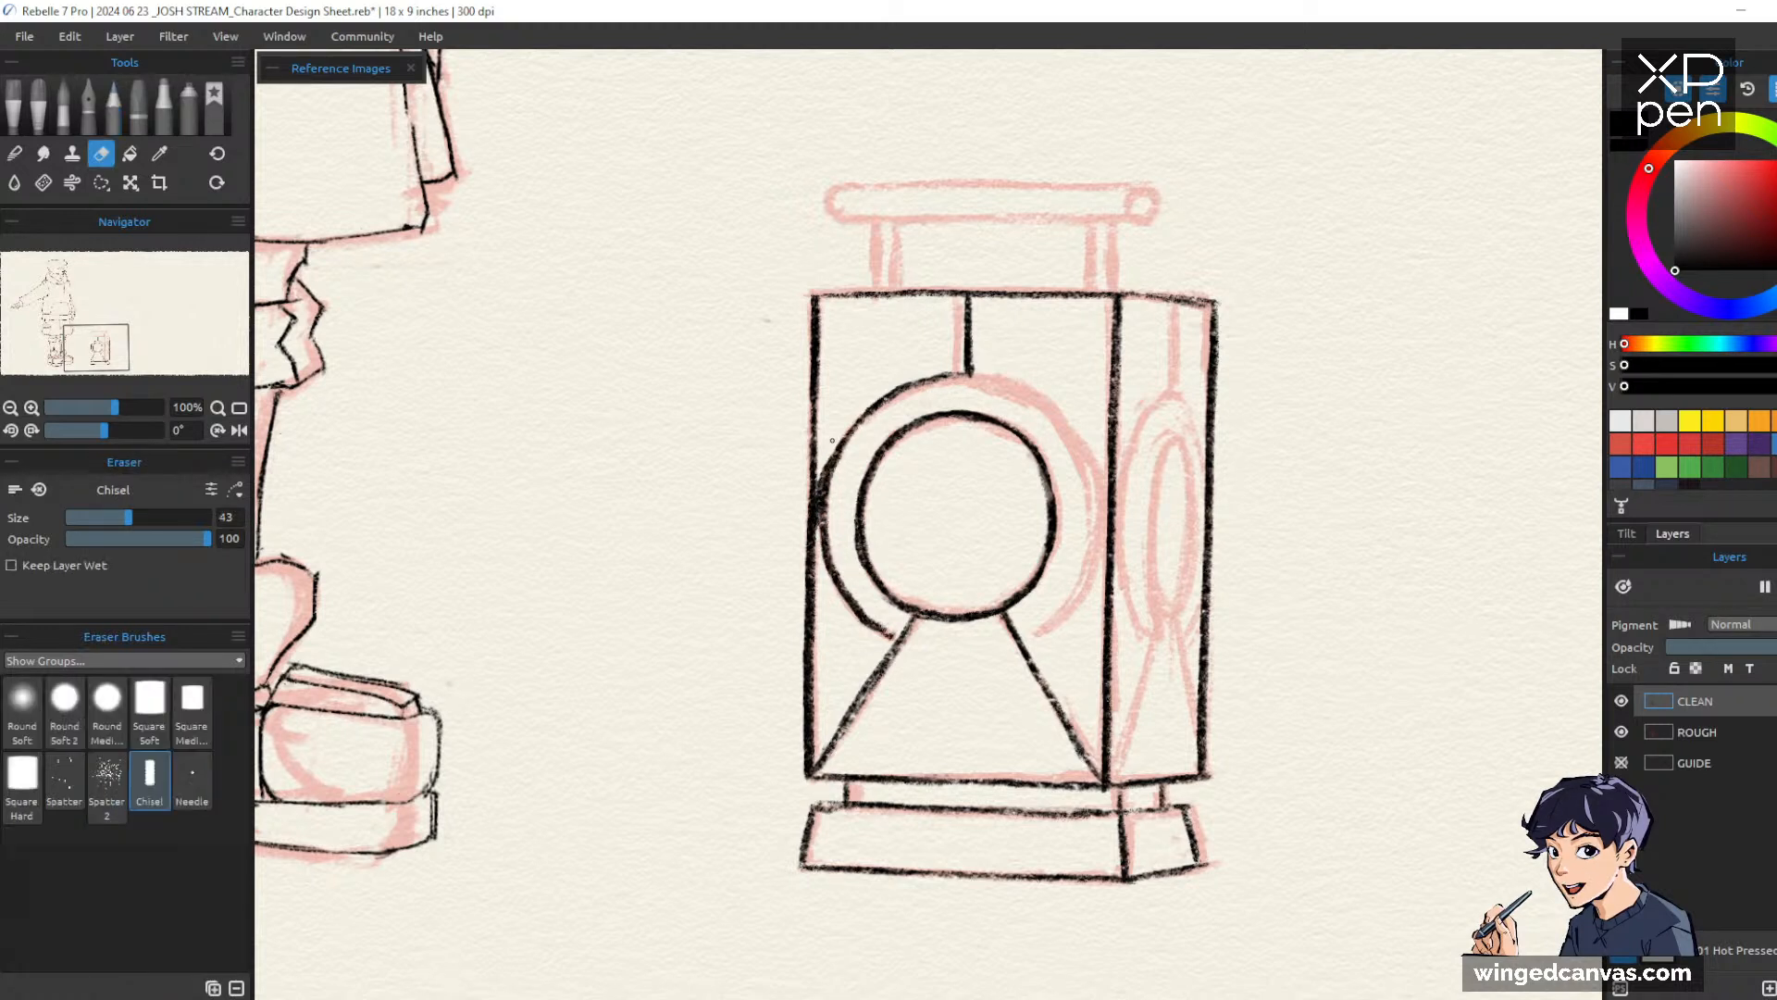
left_click_drag(825, 452, 821, 532)
key("b")
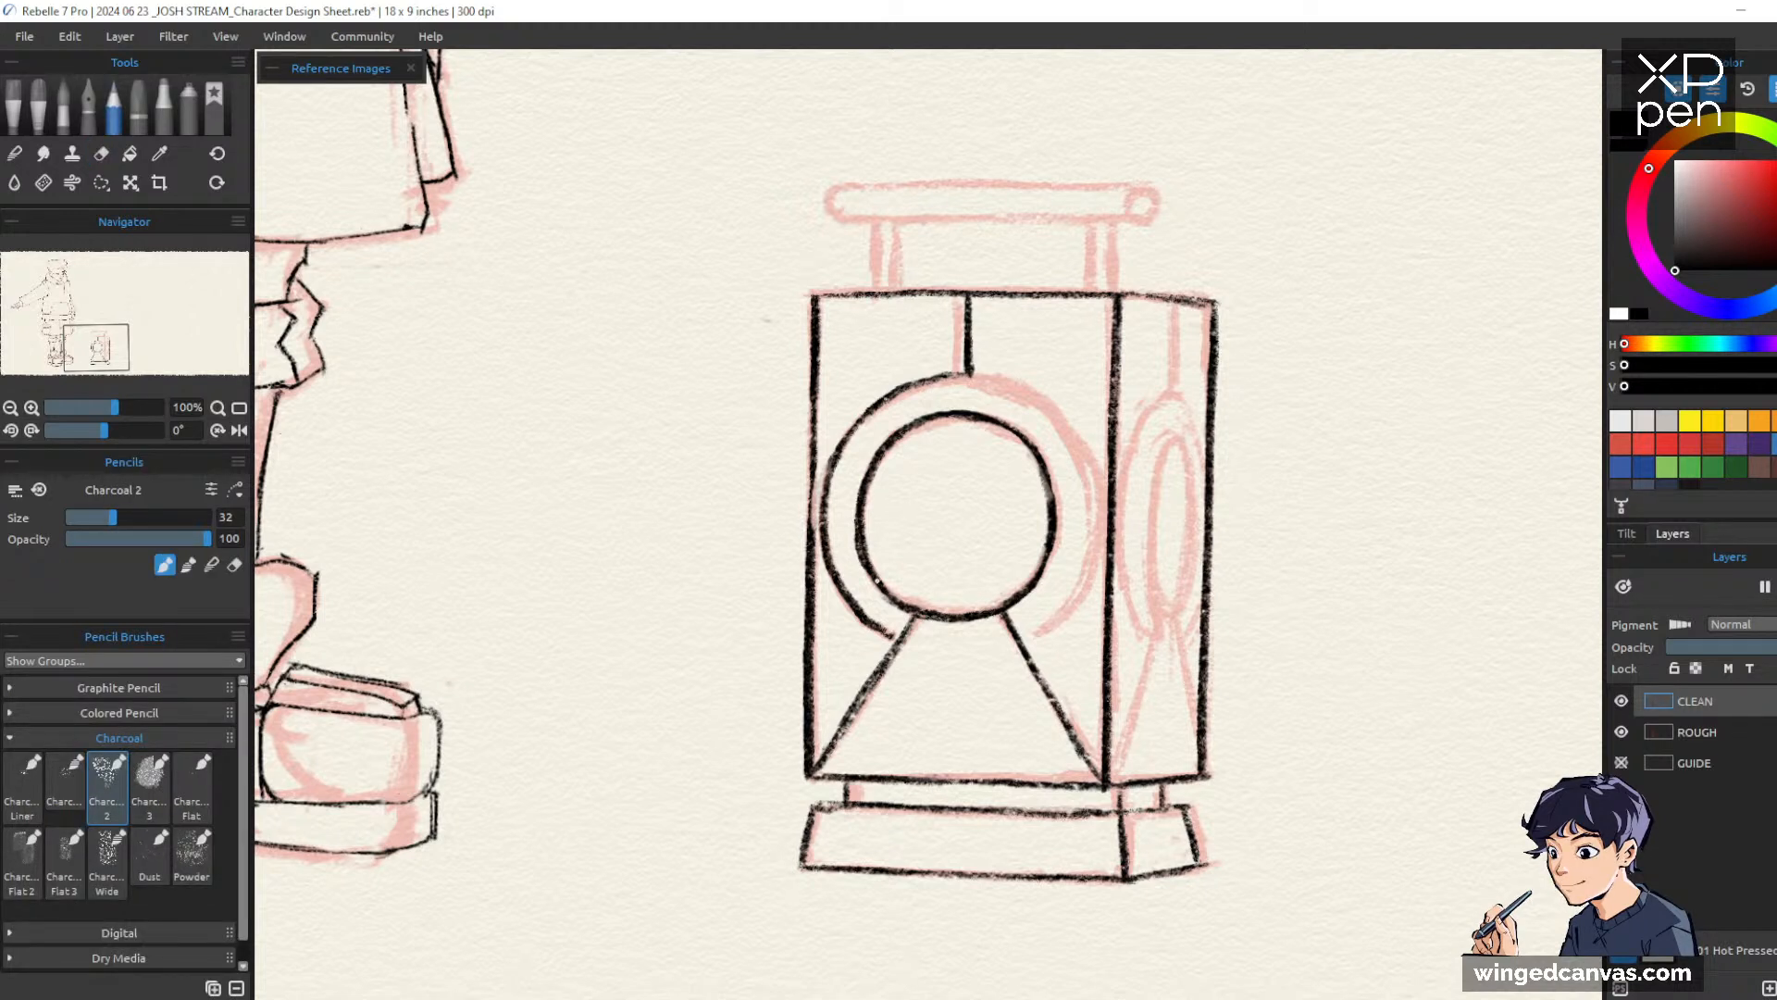
Rotate the canvas to about -121° and ink the other half of the front face's outer circle, trimming and restroking it
left_click_drag(1323, 601, 1296, 623)
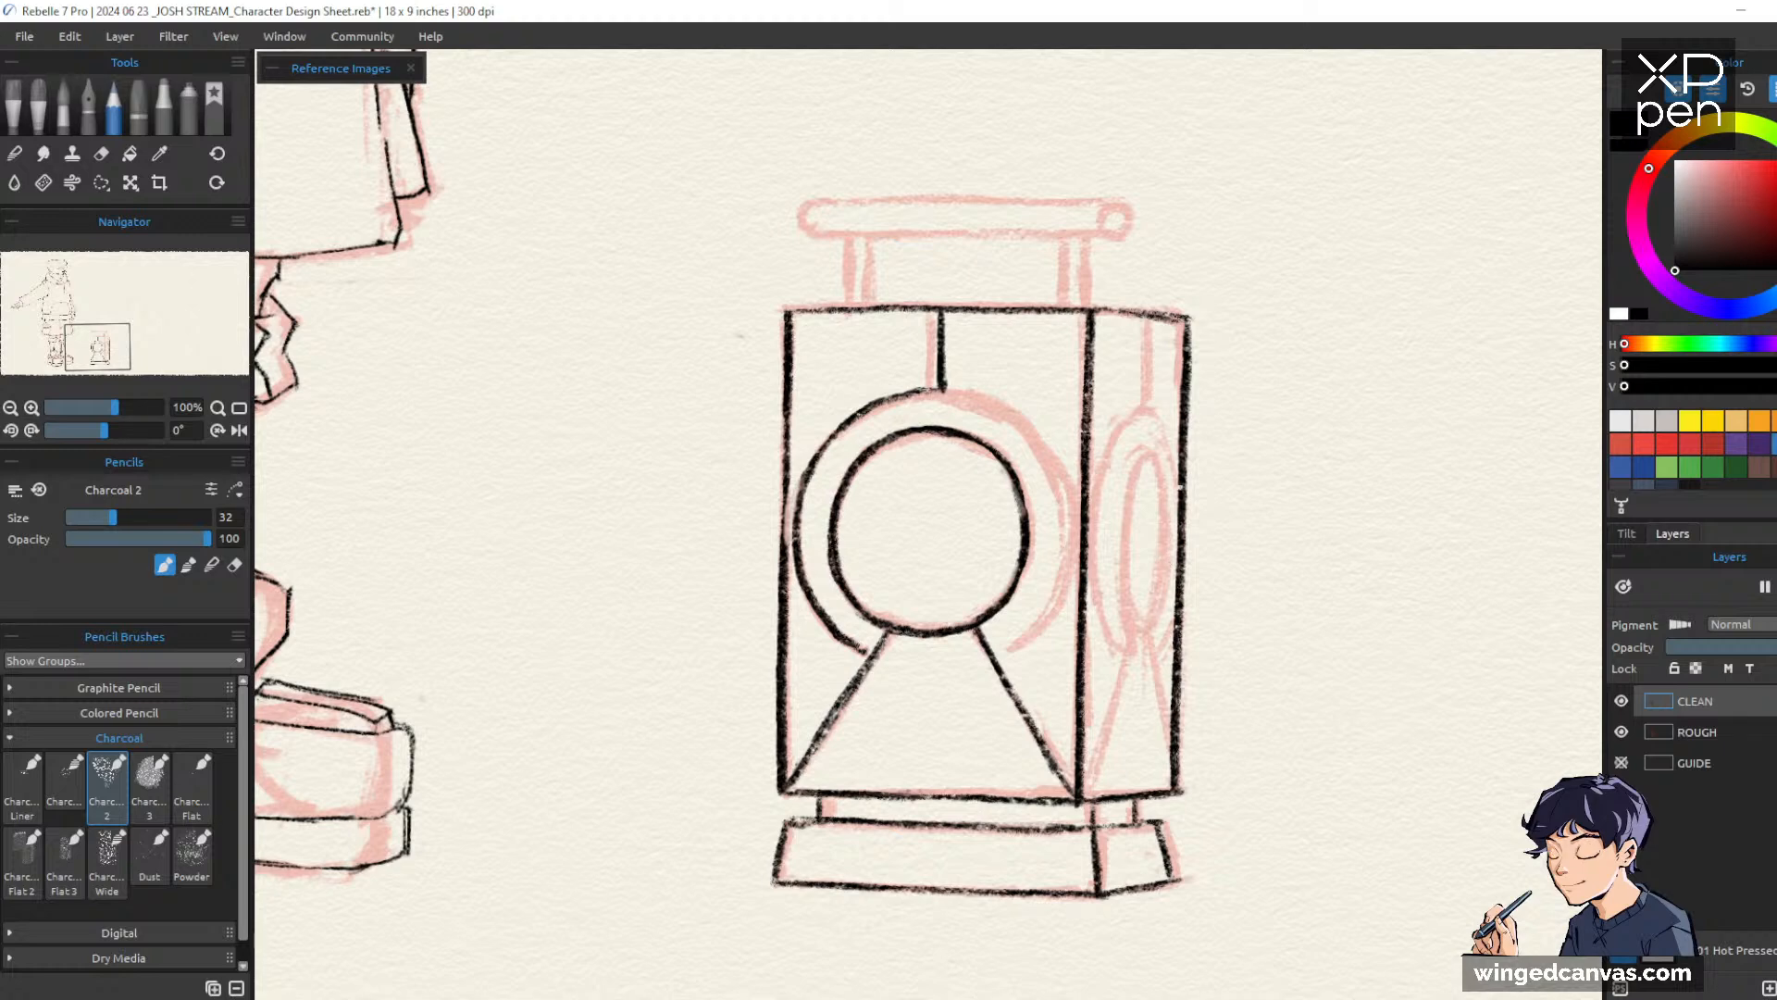
mouse_move(1285, 732)
left_mouse_down()
mouse_move(1305, 694)
mouse_move(868, 383)
mouse_move(804, 442)
mouse_move(777, 504)
mouse_move(785, 559)
mouse_move(815, 620)
mouse_move(920, 668)
left_mouse_up()
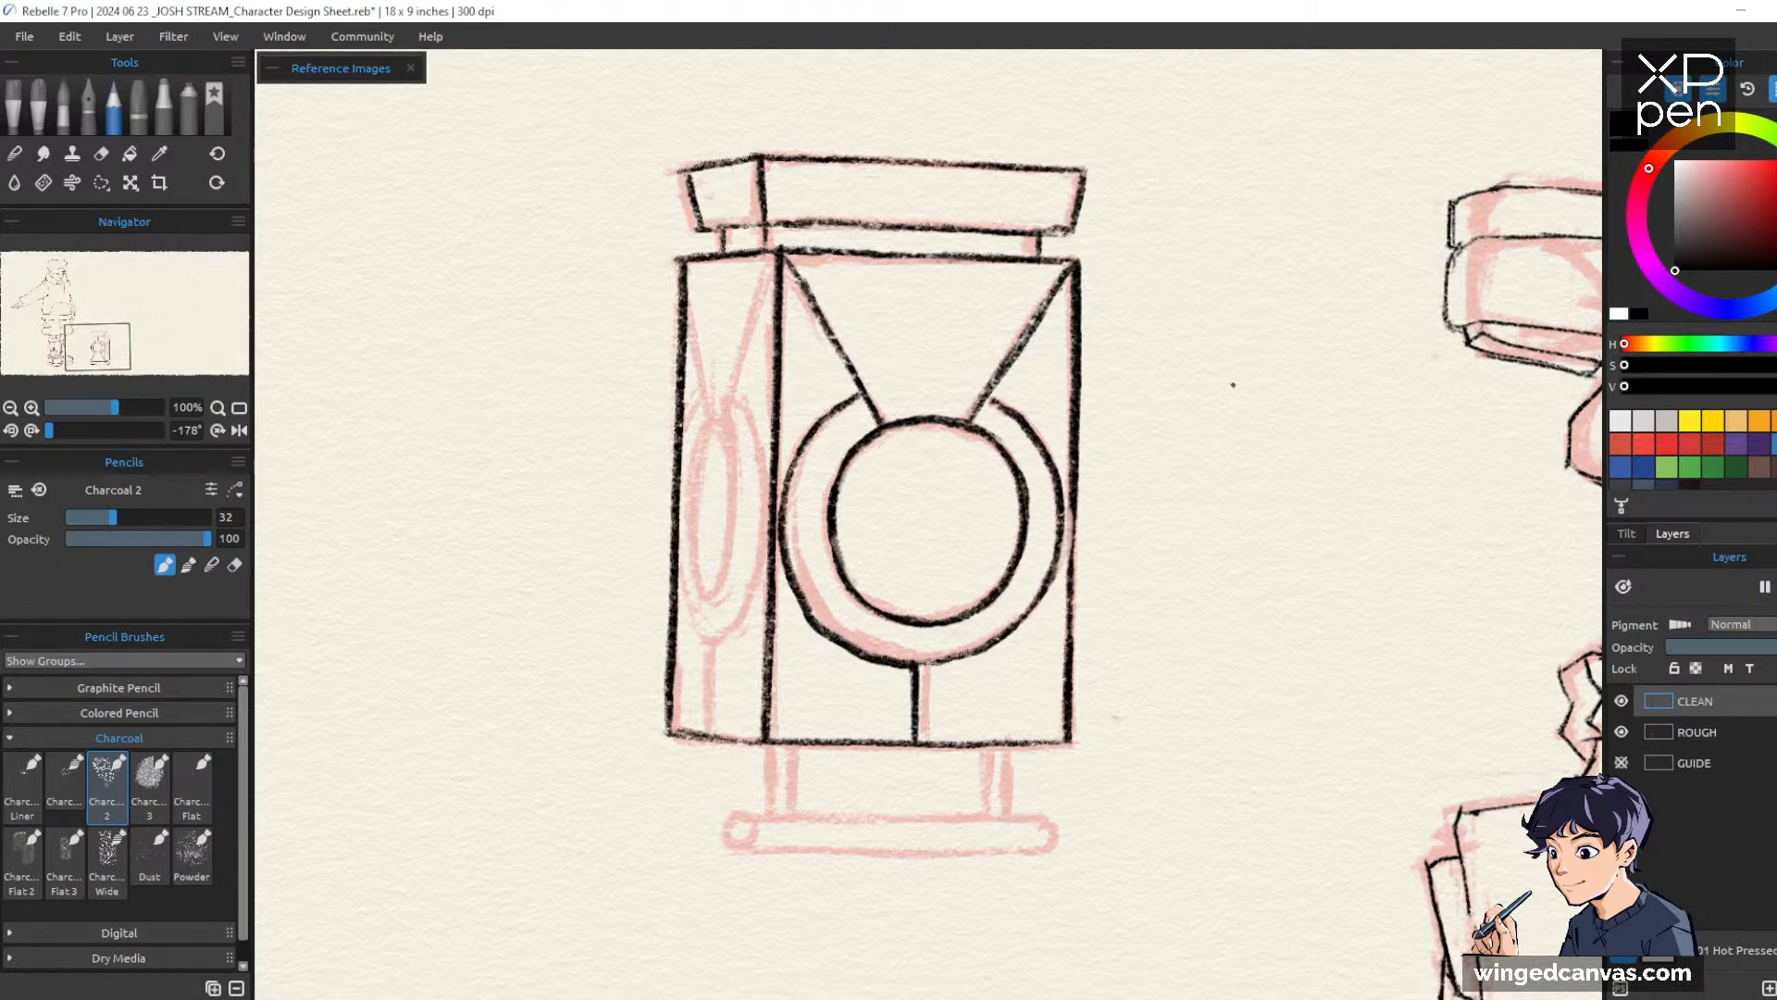
mouse_move(1315, 395)
left_mouse_down()
mouse_move(1237, 748)
mouse_move(1192, 788)
left_mouse_up()
mouse_move(843, 409)
left_mouse_down()
mouse_move(802, 476)
mouse_move(800, 581)
mouse_move(805, 435)
mouse_move(784, 481)
mouse_move(787, 579)
left_mouse_up()
key("e")
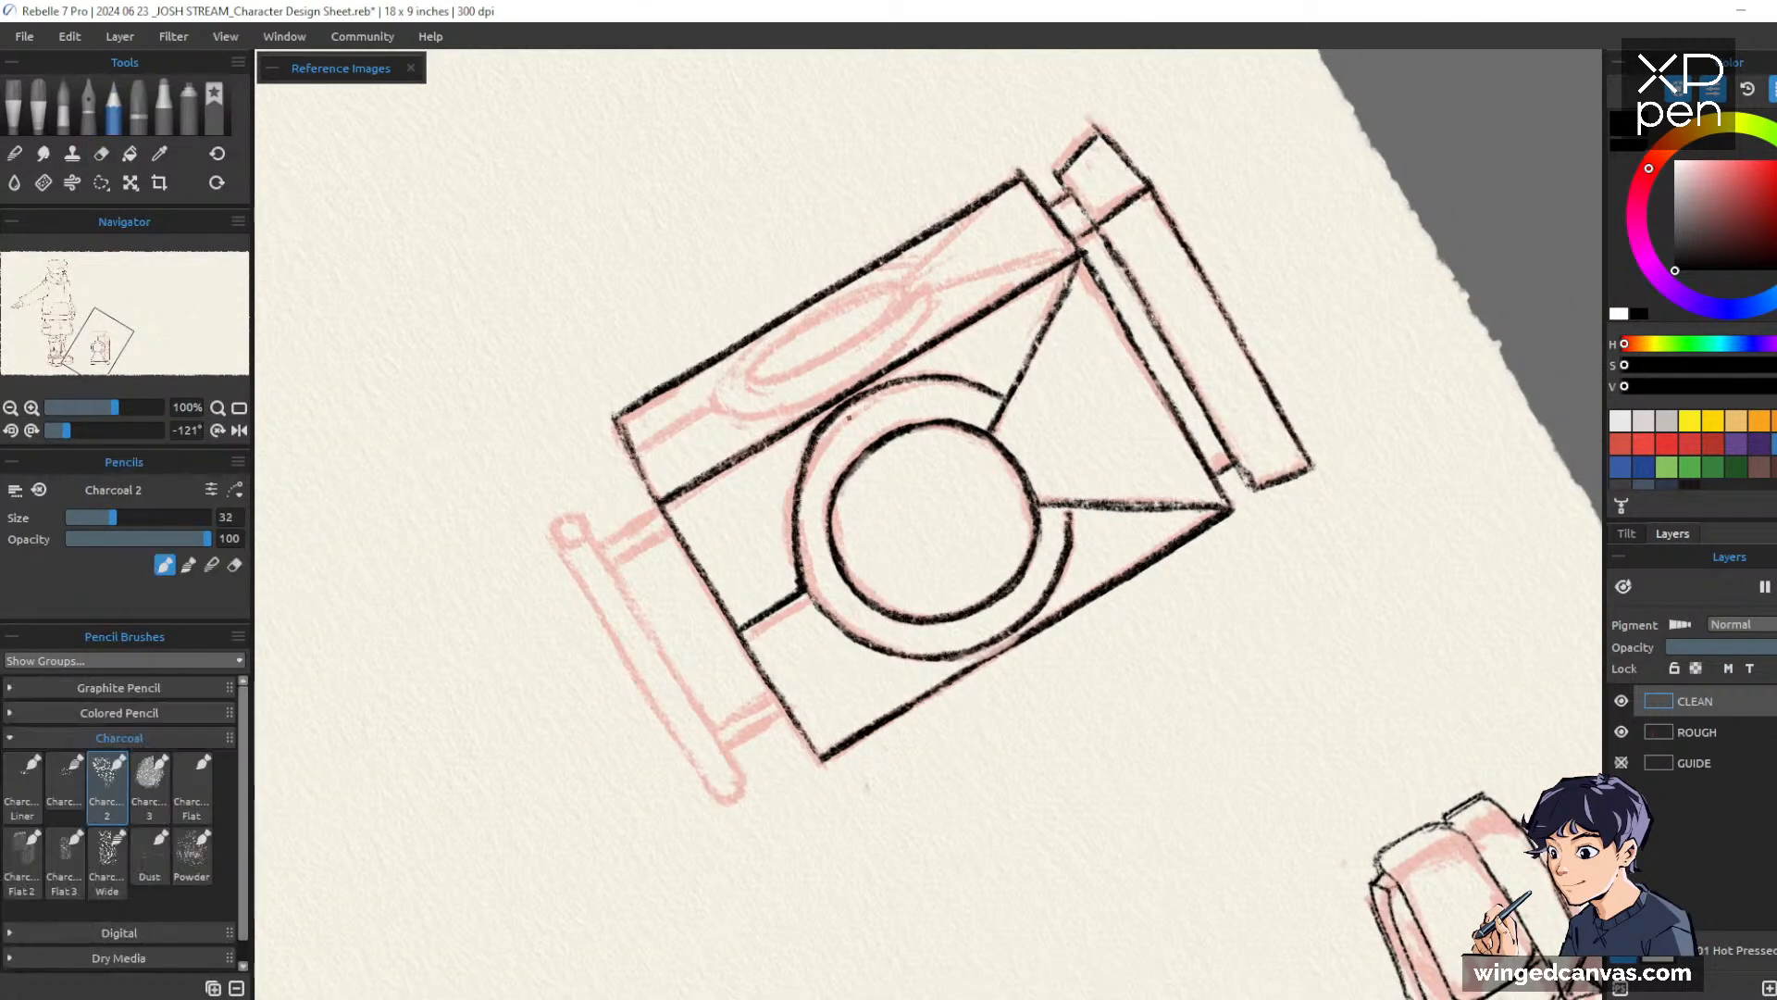
left_click_drag(810, 463, 793, 555)
key("b")
left_click_drag(815, 431, 792, 564)
left_click_drag(789, 500, 802, 583)
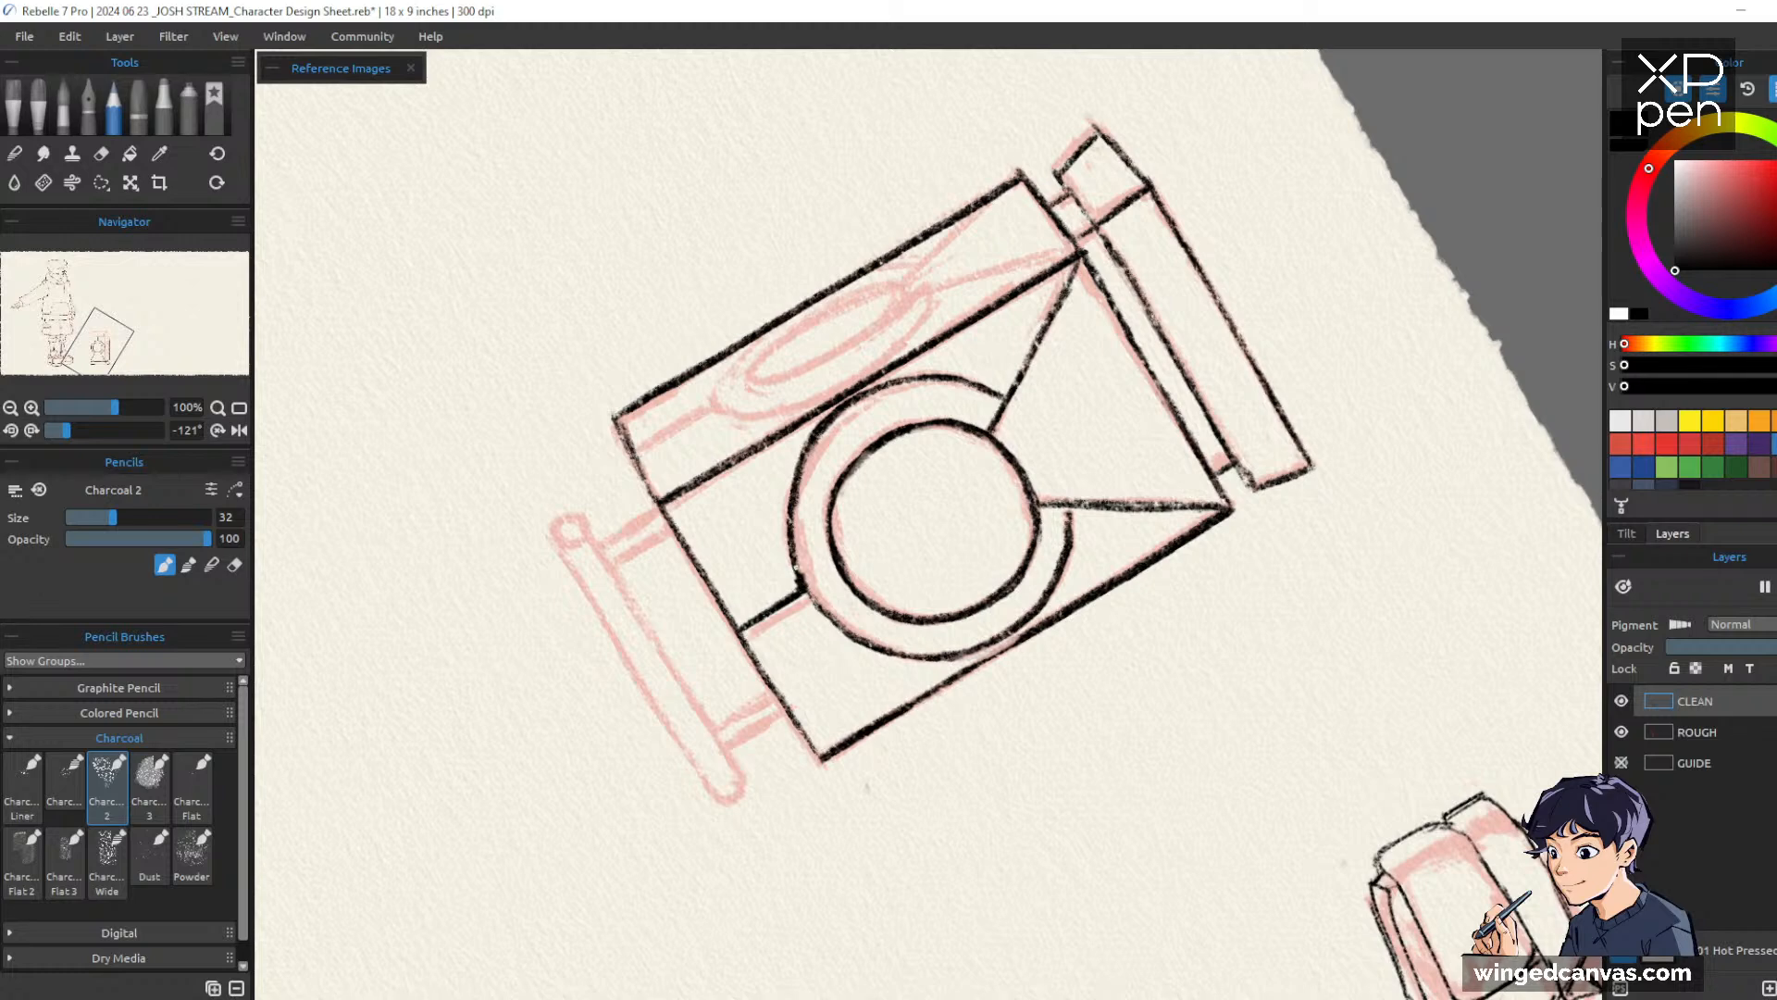
Rotate the canvas to about 173° and rework the outer circle's newly inked arc beside the box's vertical edge with pencil and eraser
left_click_drag(941, 569, 1222, 349)
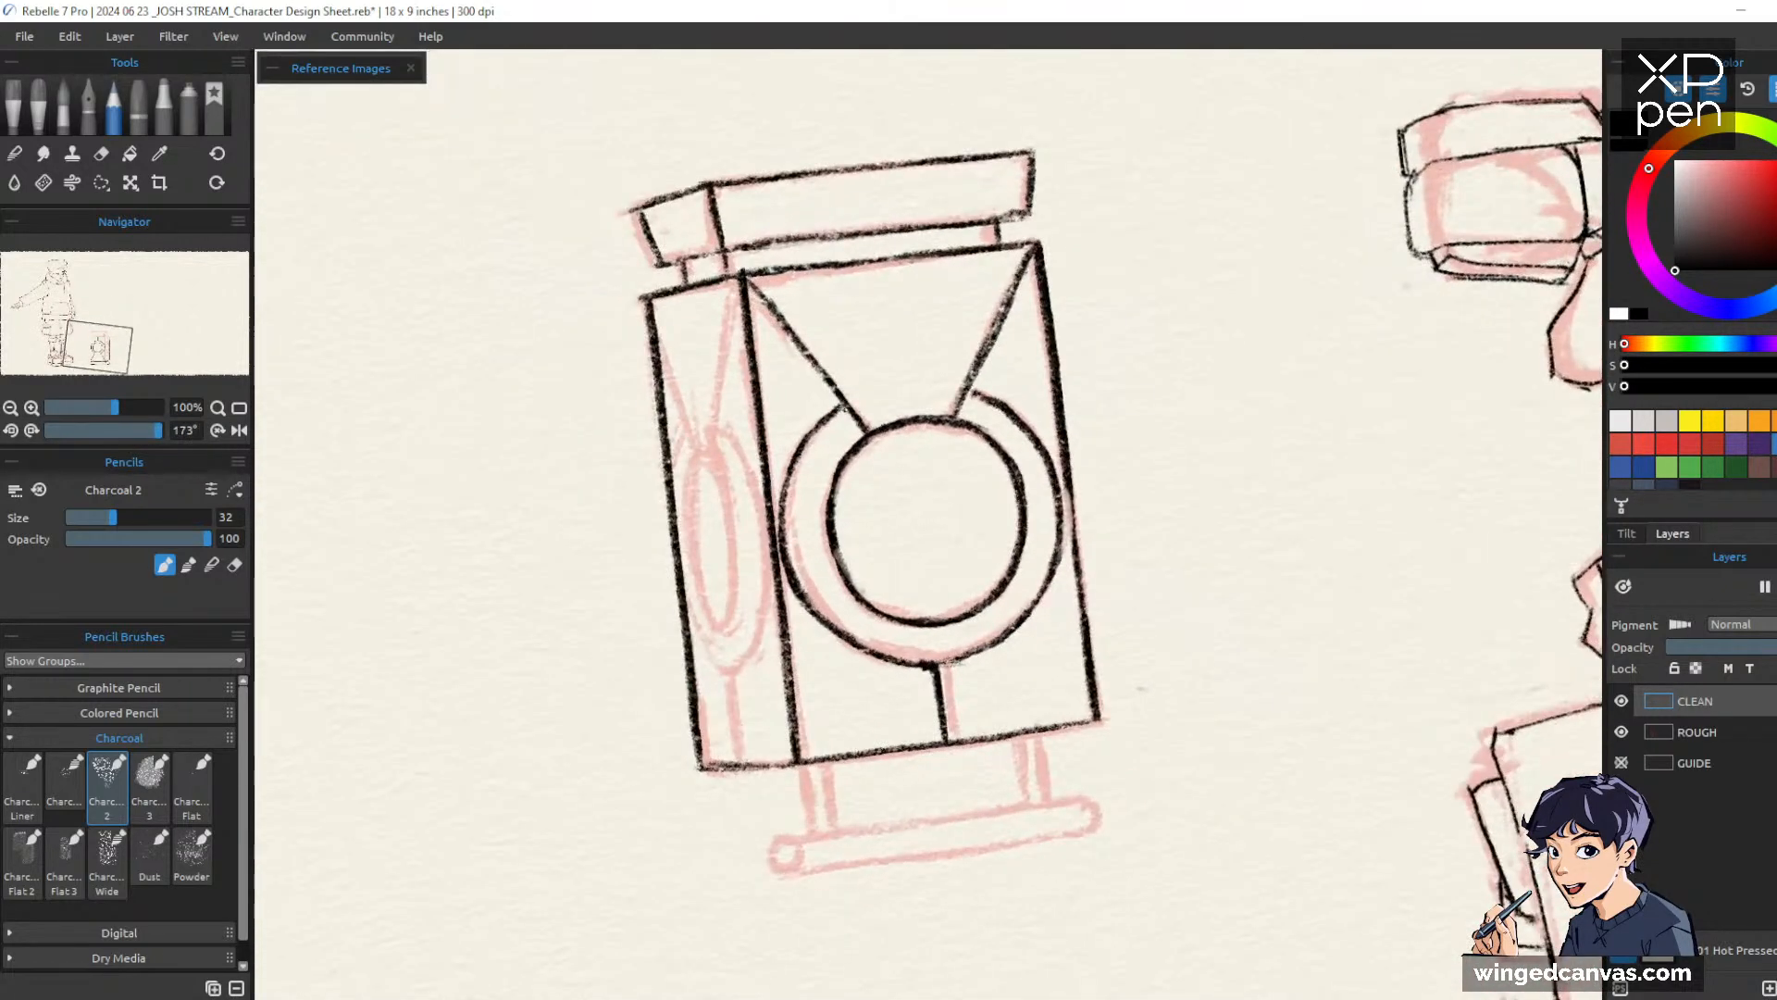
left_click_drag(824, 421, 790, 555)
left_click_drag(791, 546, 807, 597)
key("e")
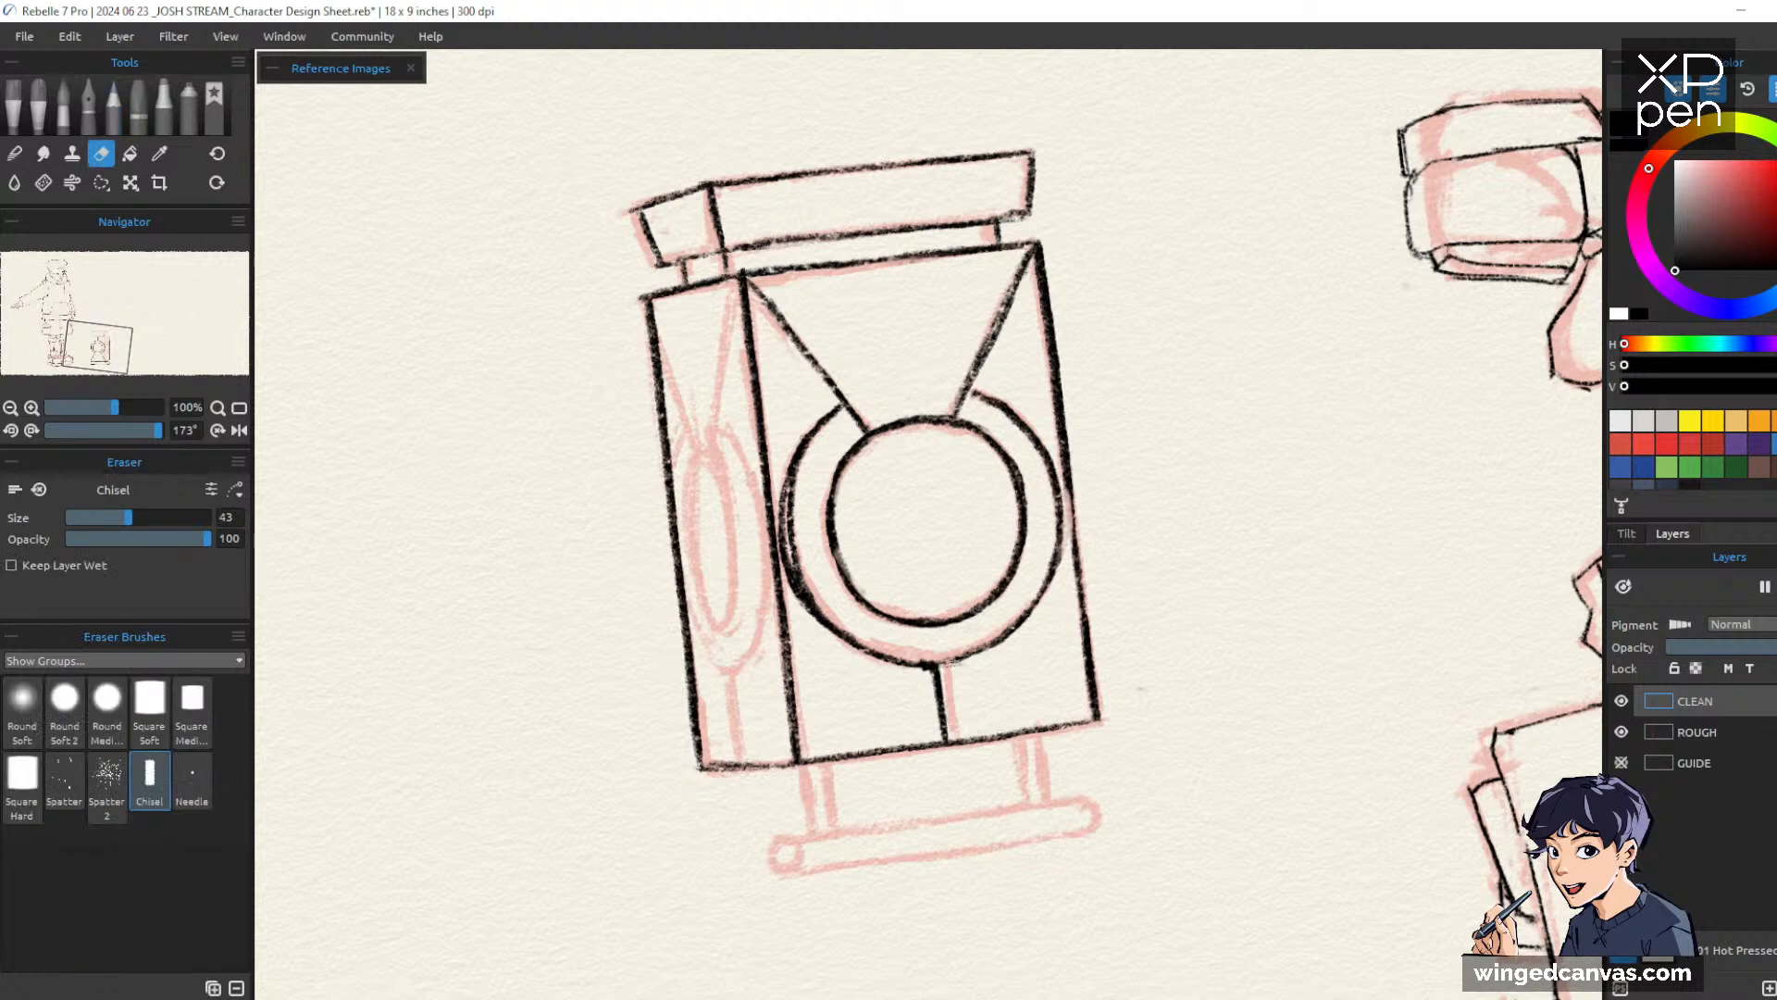
mouse_move(789, 474)
left_mouse_down()
mouse_move(783, 555)
mouse_move(831, 620)
mouse_move(793, 489)
mouse_move(818, 619)
left_mouse_up()
key("b")
mouse_move(794, 460)
left_mouse_down()
mouse_move(784, 548)
mouse_move(789, 493)
mouse_move(799, 575)
mouse_move(851, 639)
left_mouse_up()
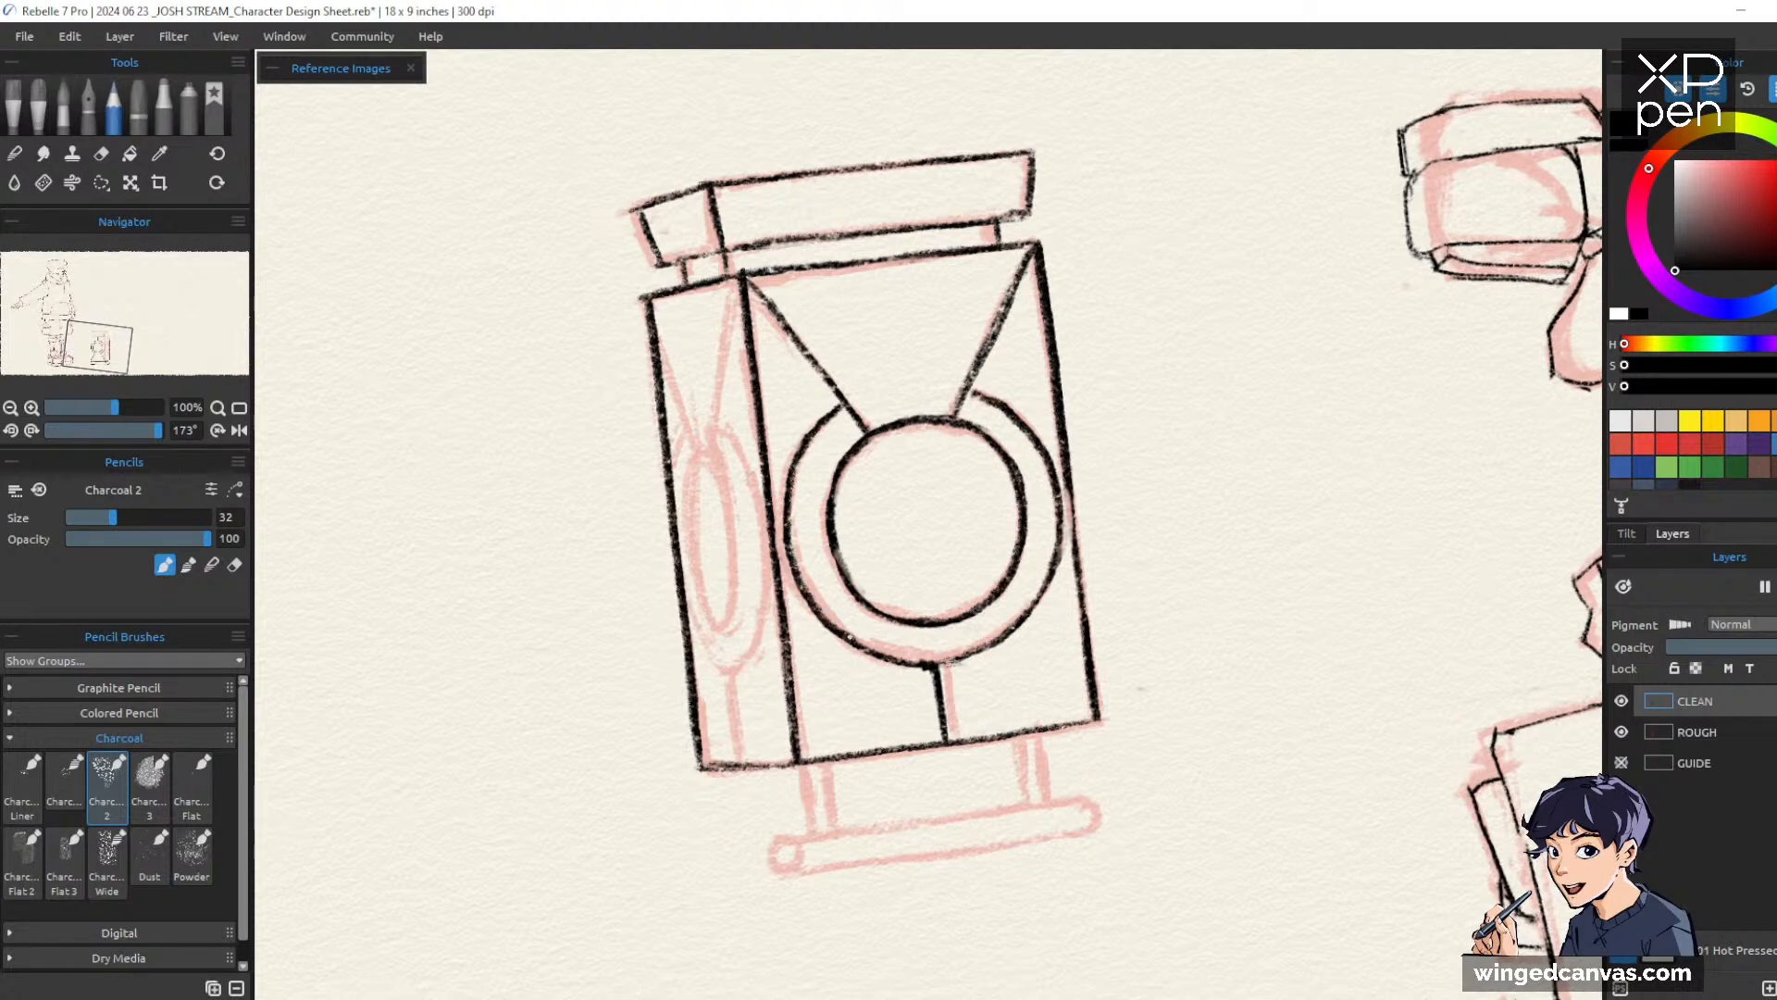
Return the canvas to 0° and ink the side face's short vertical line and outer ellipse, cleaning its upper-right curve with the eraser
mouse_move(1297, 744)
left_mouse_down()
mouse_move(647, 345)
mouse_move(678, 319)
left_mouse_up()
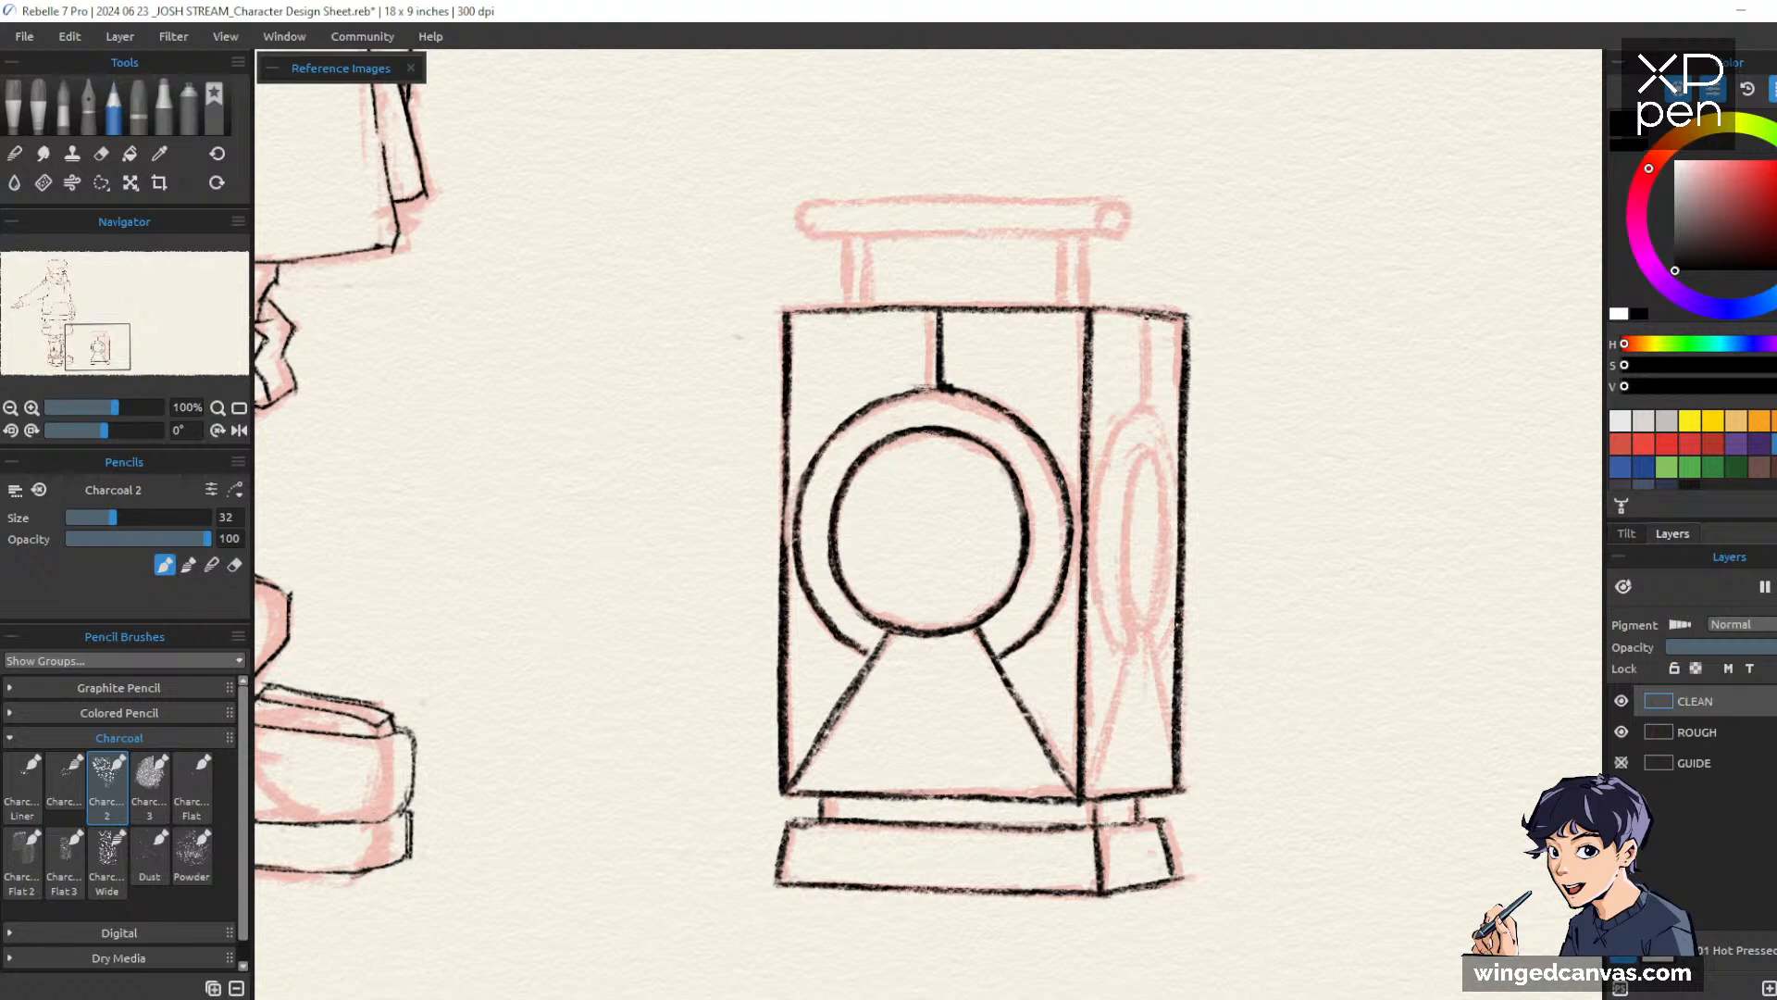
left_click_drag(1145, 313, 1144, 409)
left_click_drag(1136, 401, 1096, 505)
mouse_move(1118, 424)
left_mouse_down()
mouse_move(1093, 526)
mouse_move(1122, 648)
left_mouse_up()
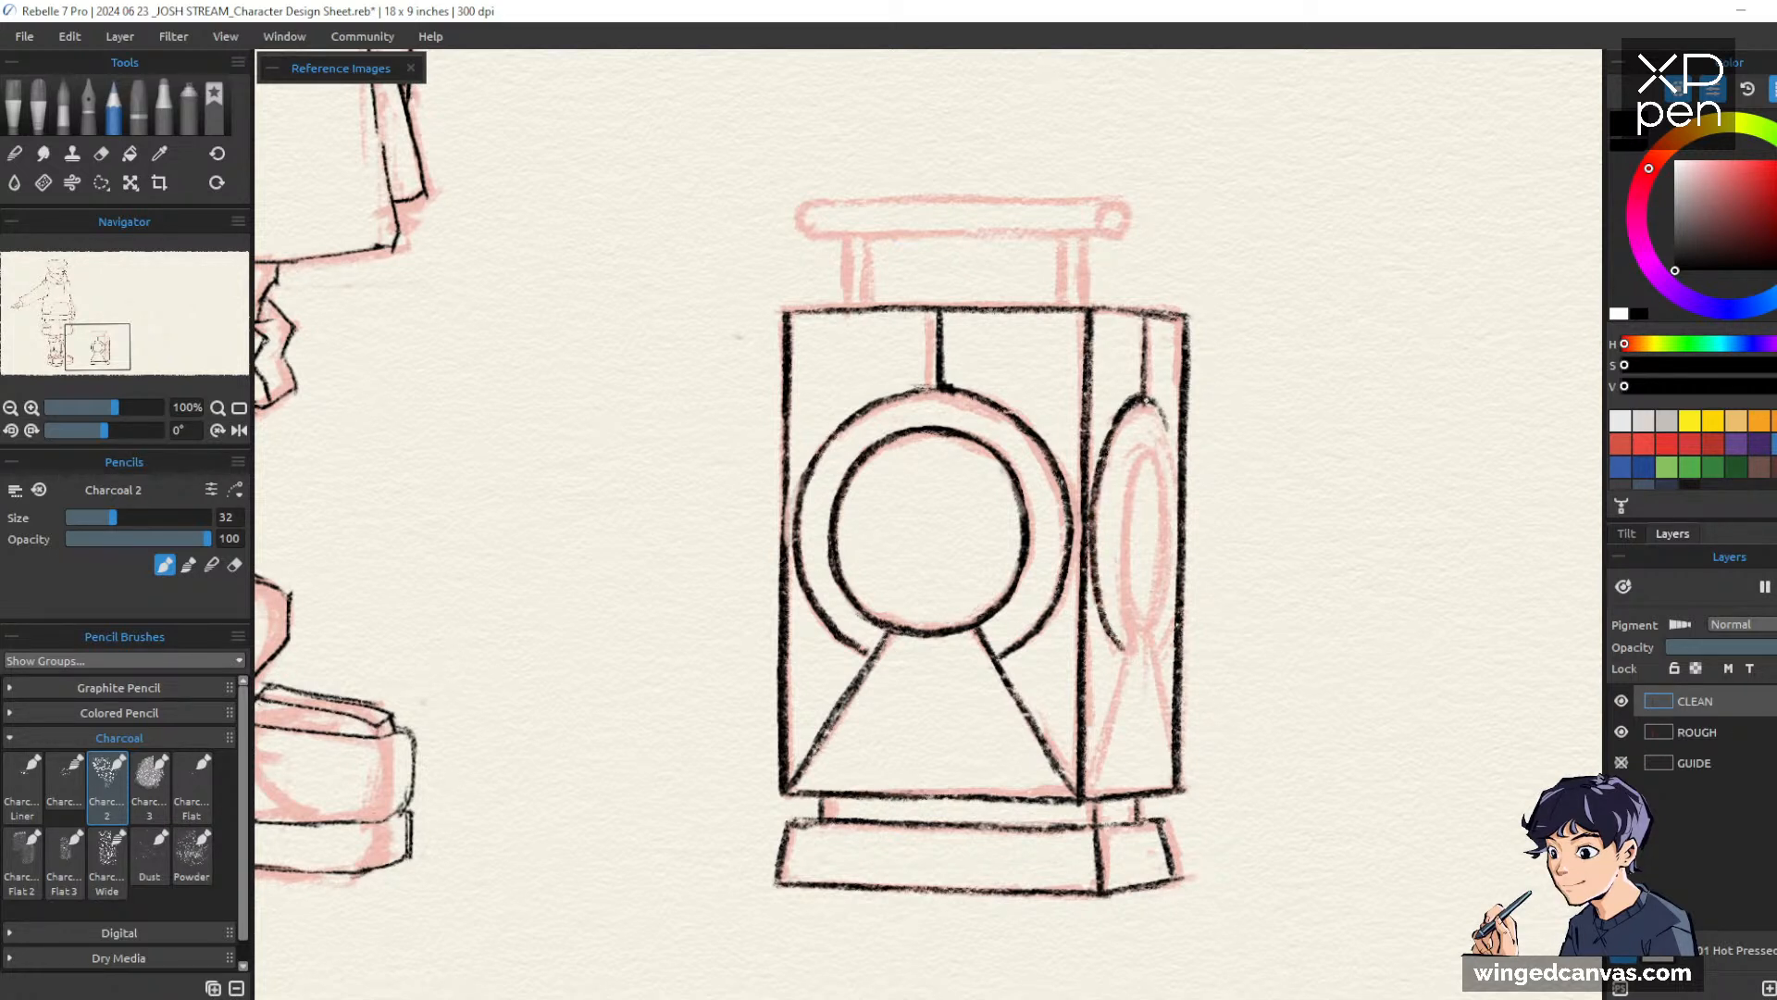
mouse_move(1148, 414)
left_mouse_down()
mouse_move(1175, 467)
mouse_move(1164, 637)
left_mouse_up()
left_click_drag(1175, 551, 1167, 640)
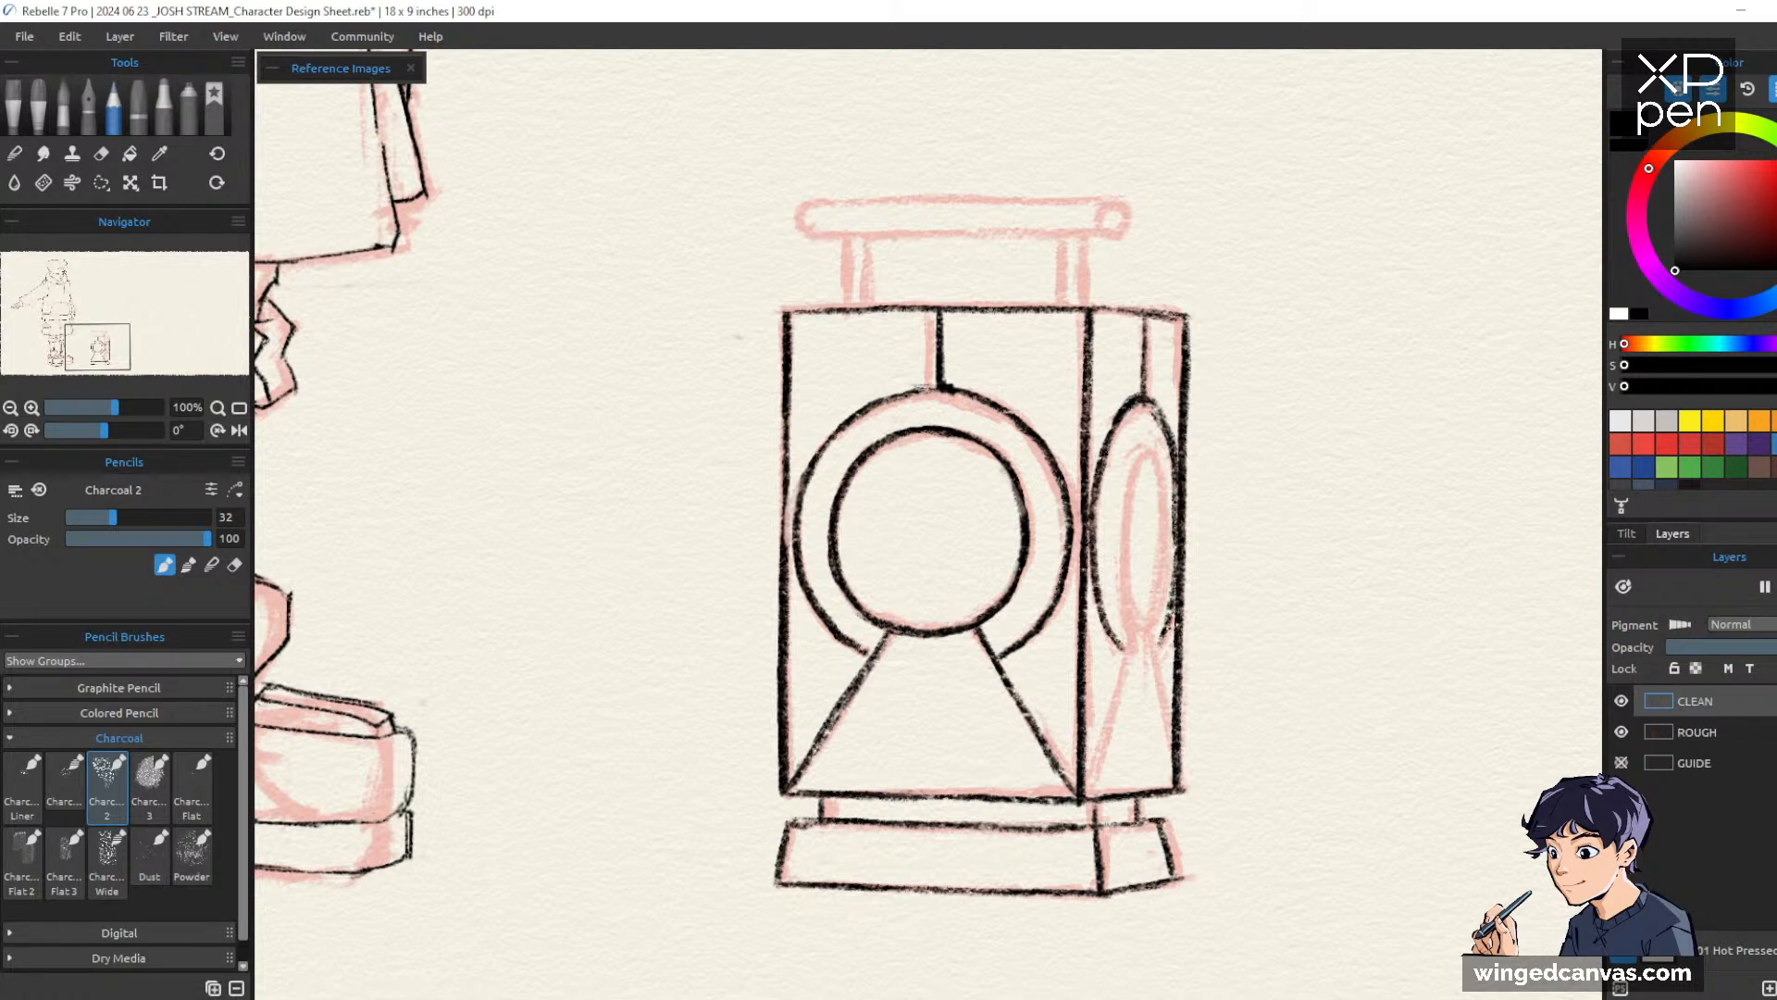
key("e")
left_click_drag(1153, 412, 1164, 448)
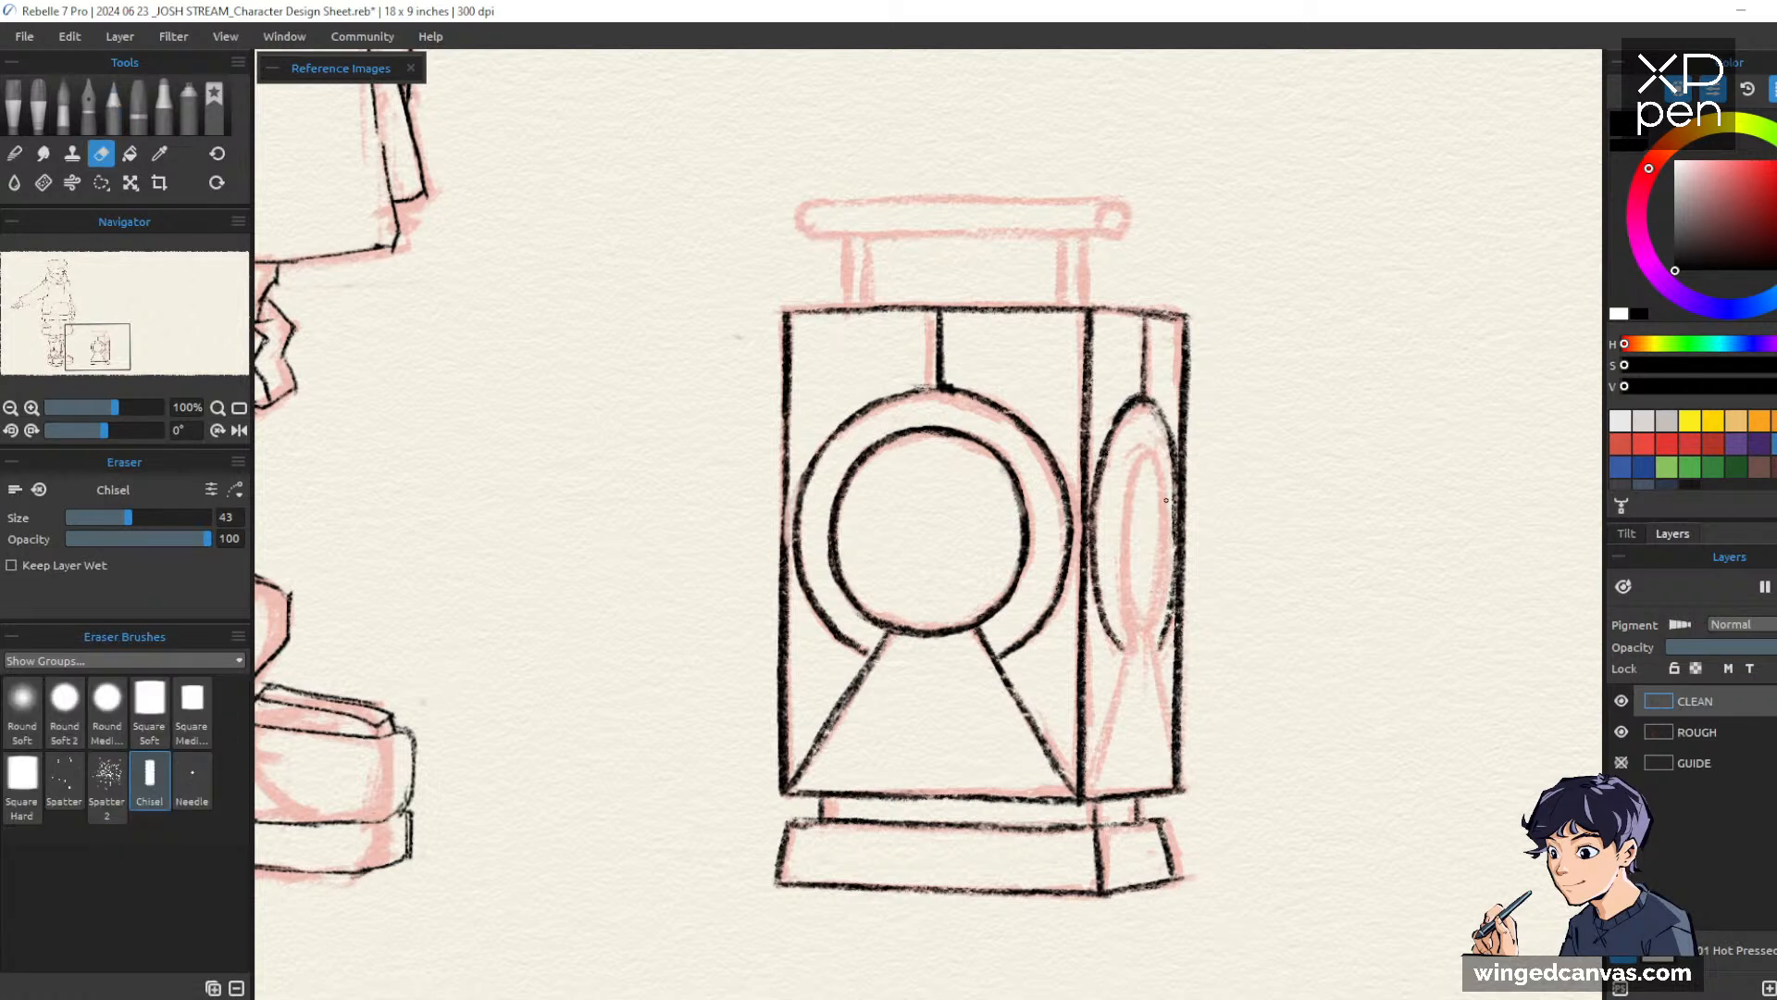
key("e")
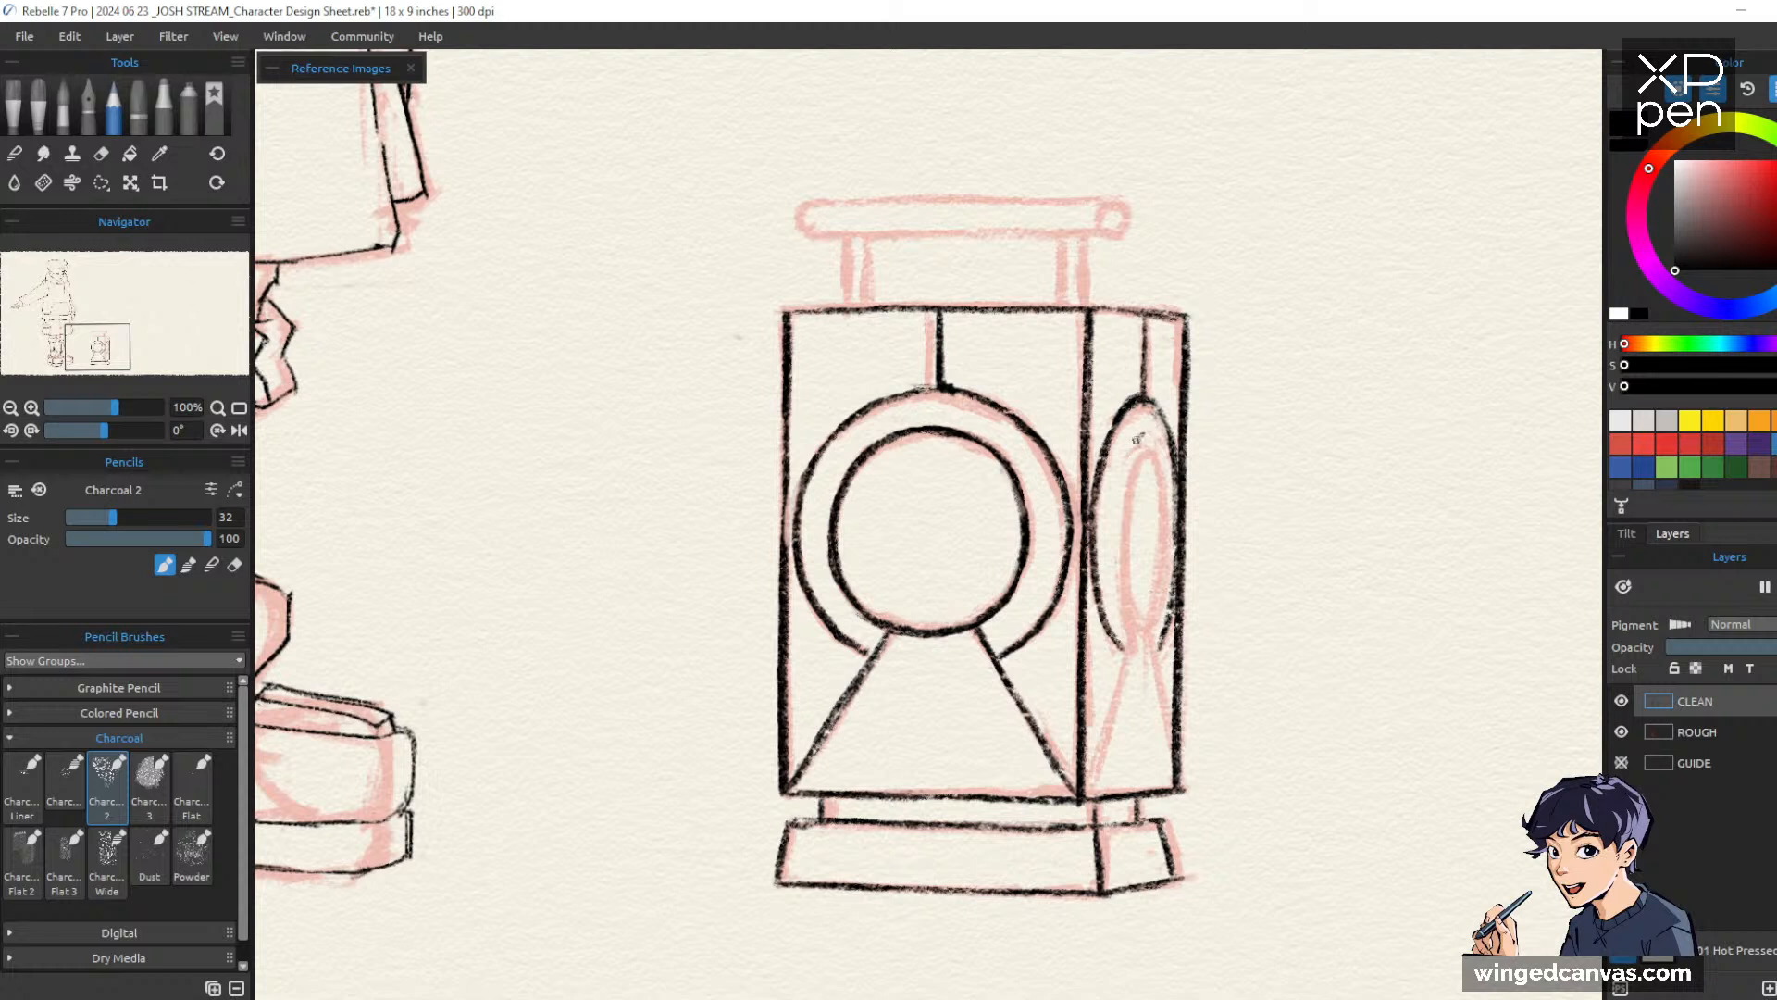
Ink the inner ellipse inside the side face's outer ellipse
left_click_drag(1137, 434, 1118, 497)
left_click_drag(1142, 436, 1115, 555)
left_click_drag(1119, 493, 1119, 579)
left_click_drag(1138, 434, 1168, 509)
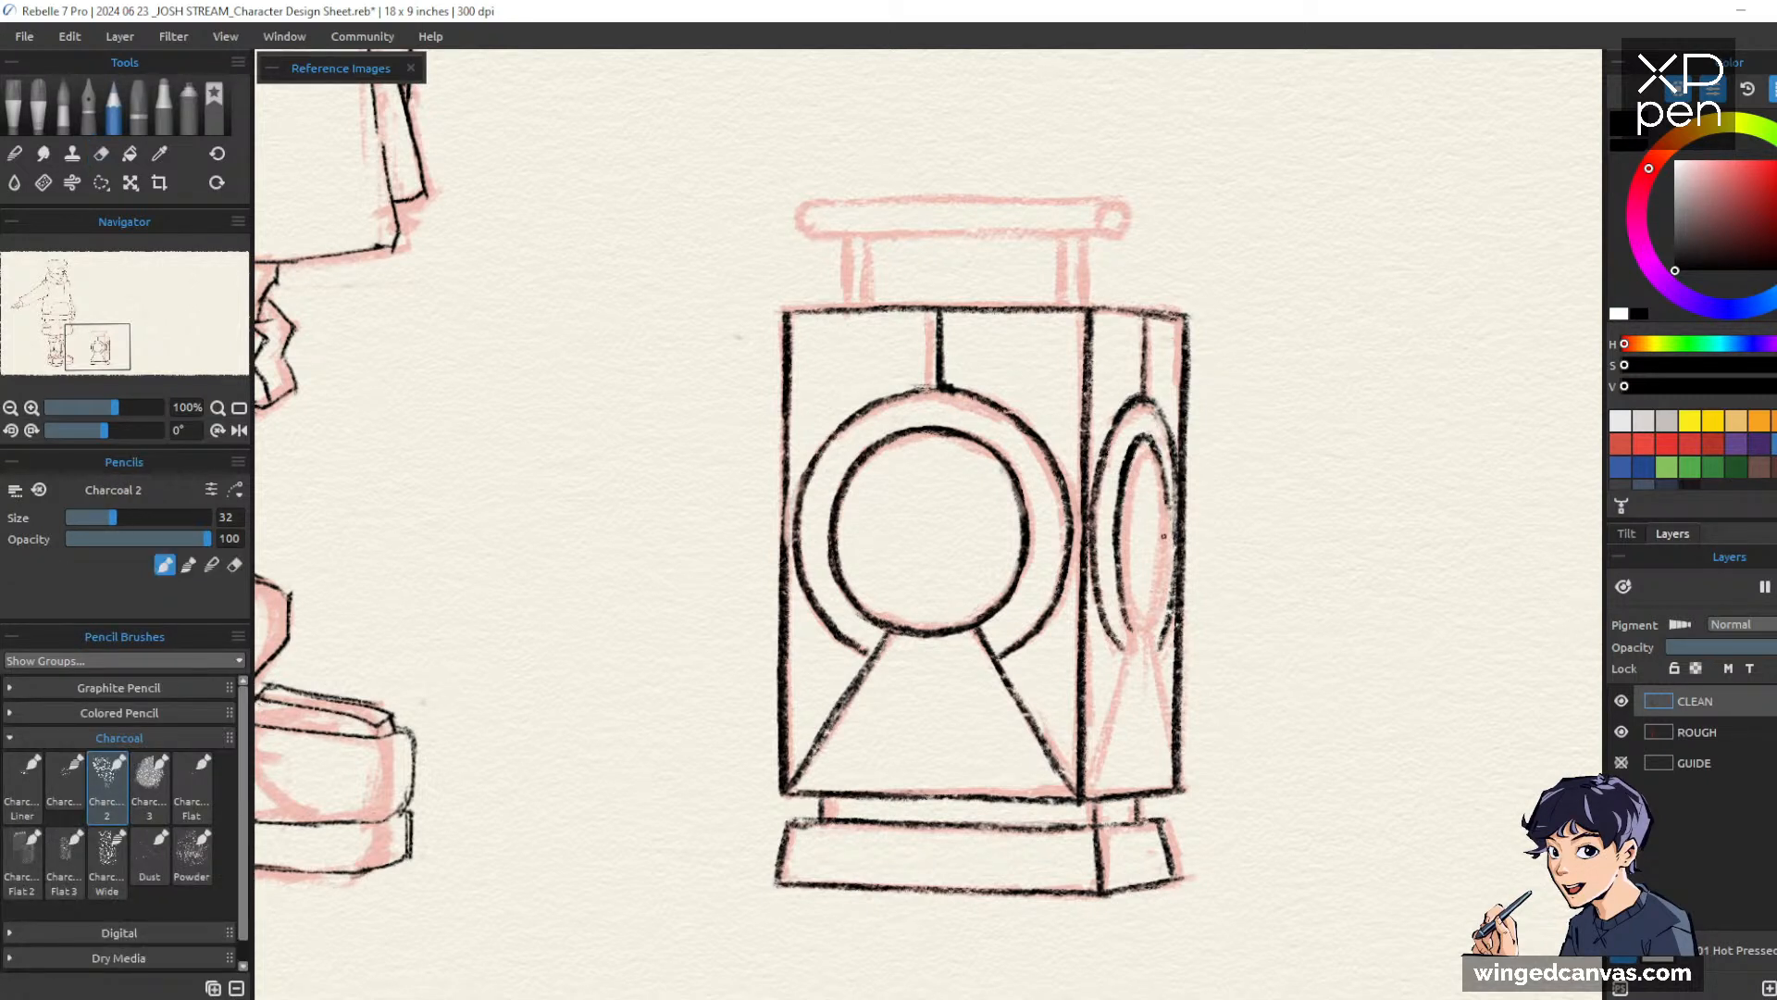
left_click_drag(1168, 496, 1153, 627)
key("e")
key("e")
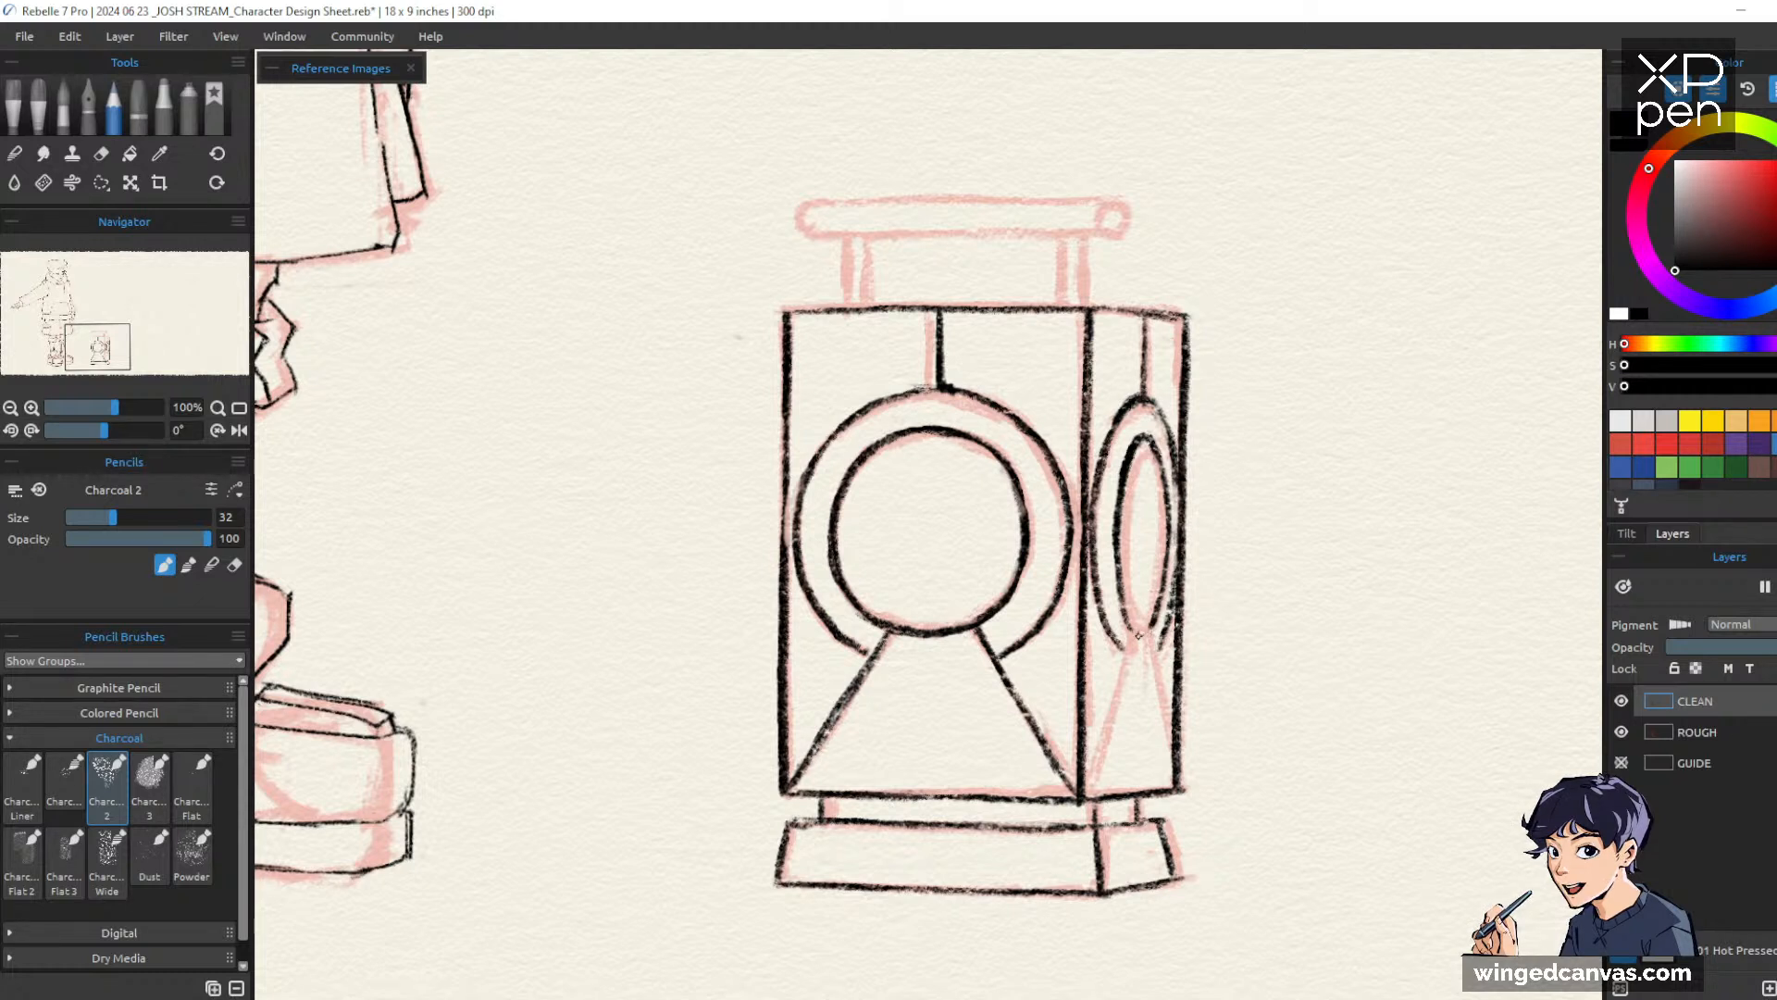
Thin and restroke the left arc of the side face's inner ellipse with the Chisel eraser and Charcoal 2 pencil
key("e")
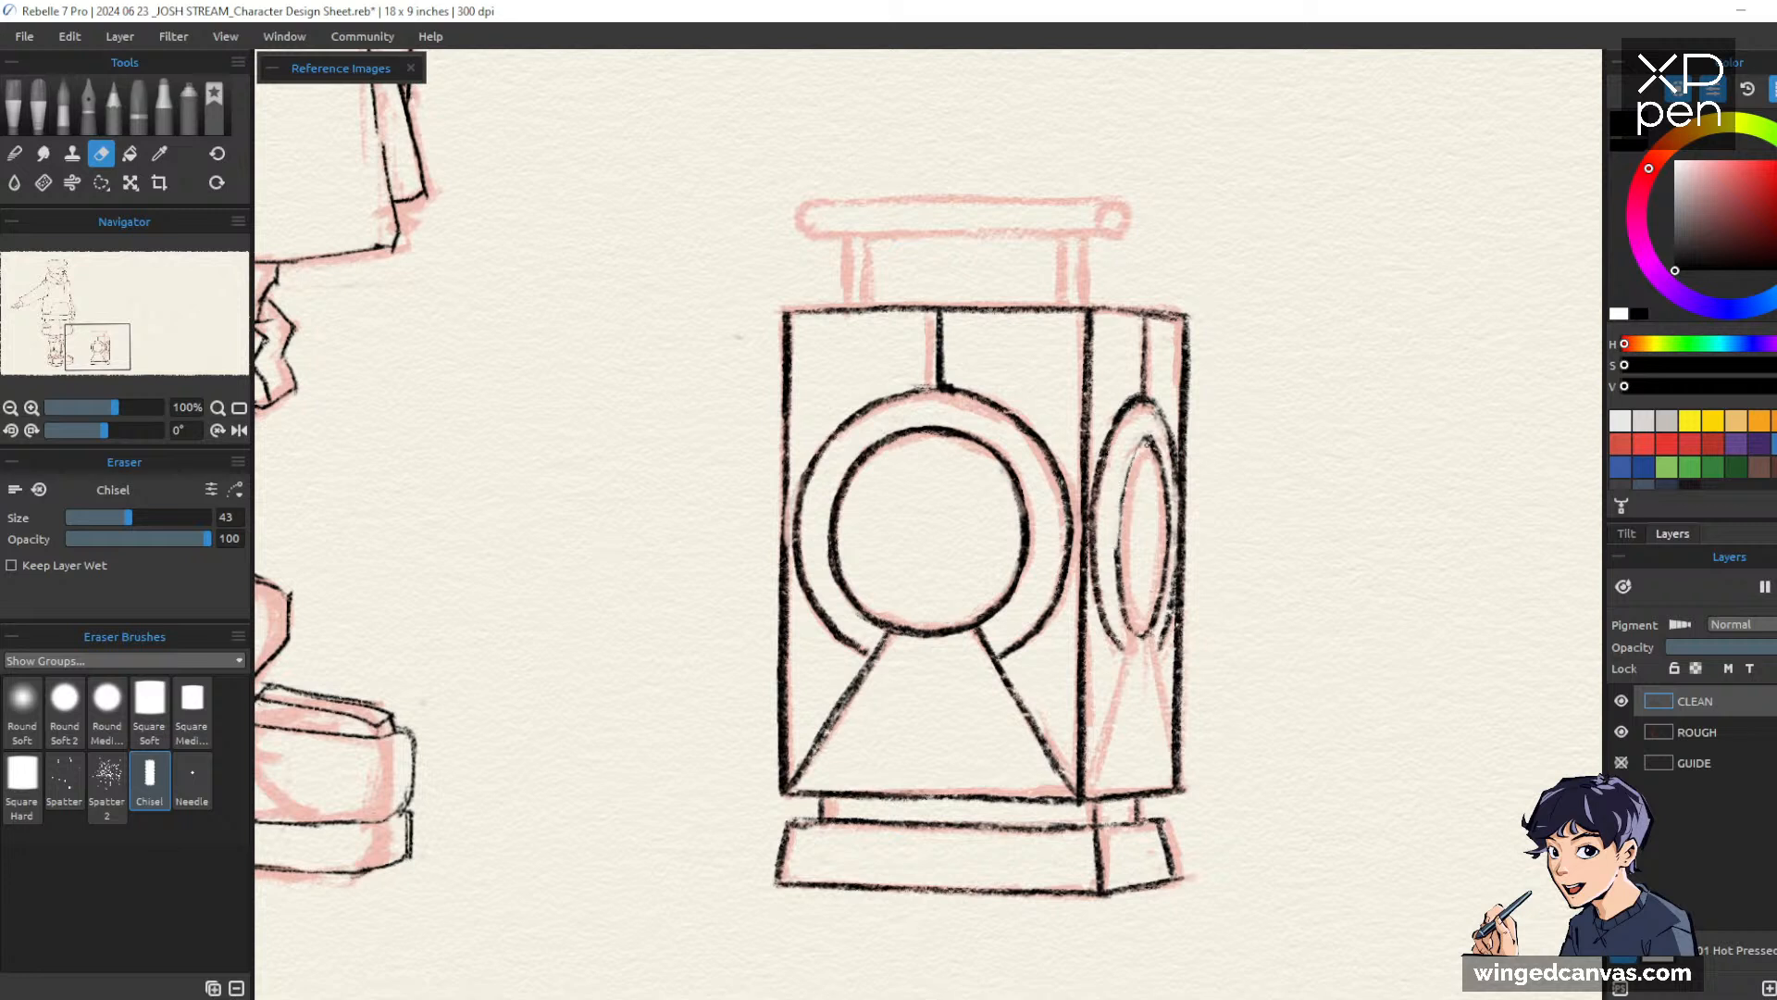
key("b")
left_click_drag(1133, 463, 1120, 575)
left_click_drag(1126, 500, 1123, 594)
key("e")
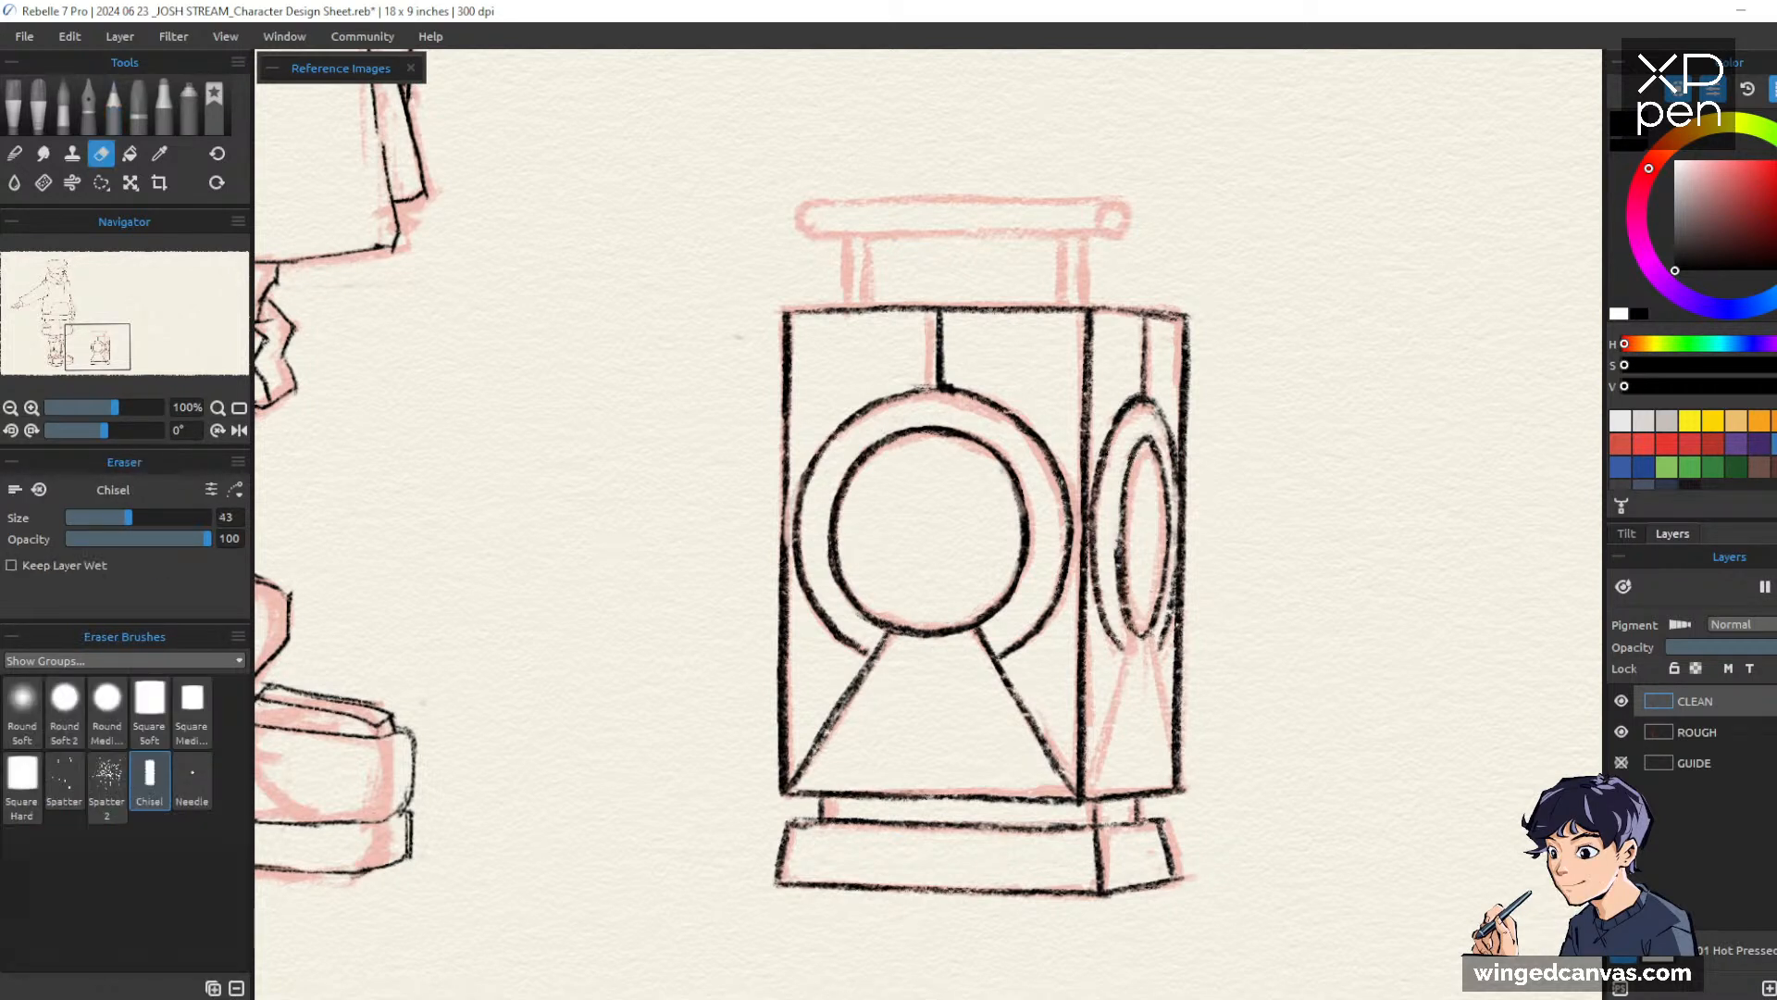
key("b")
key("e")
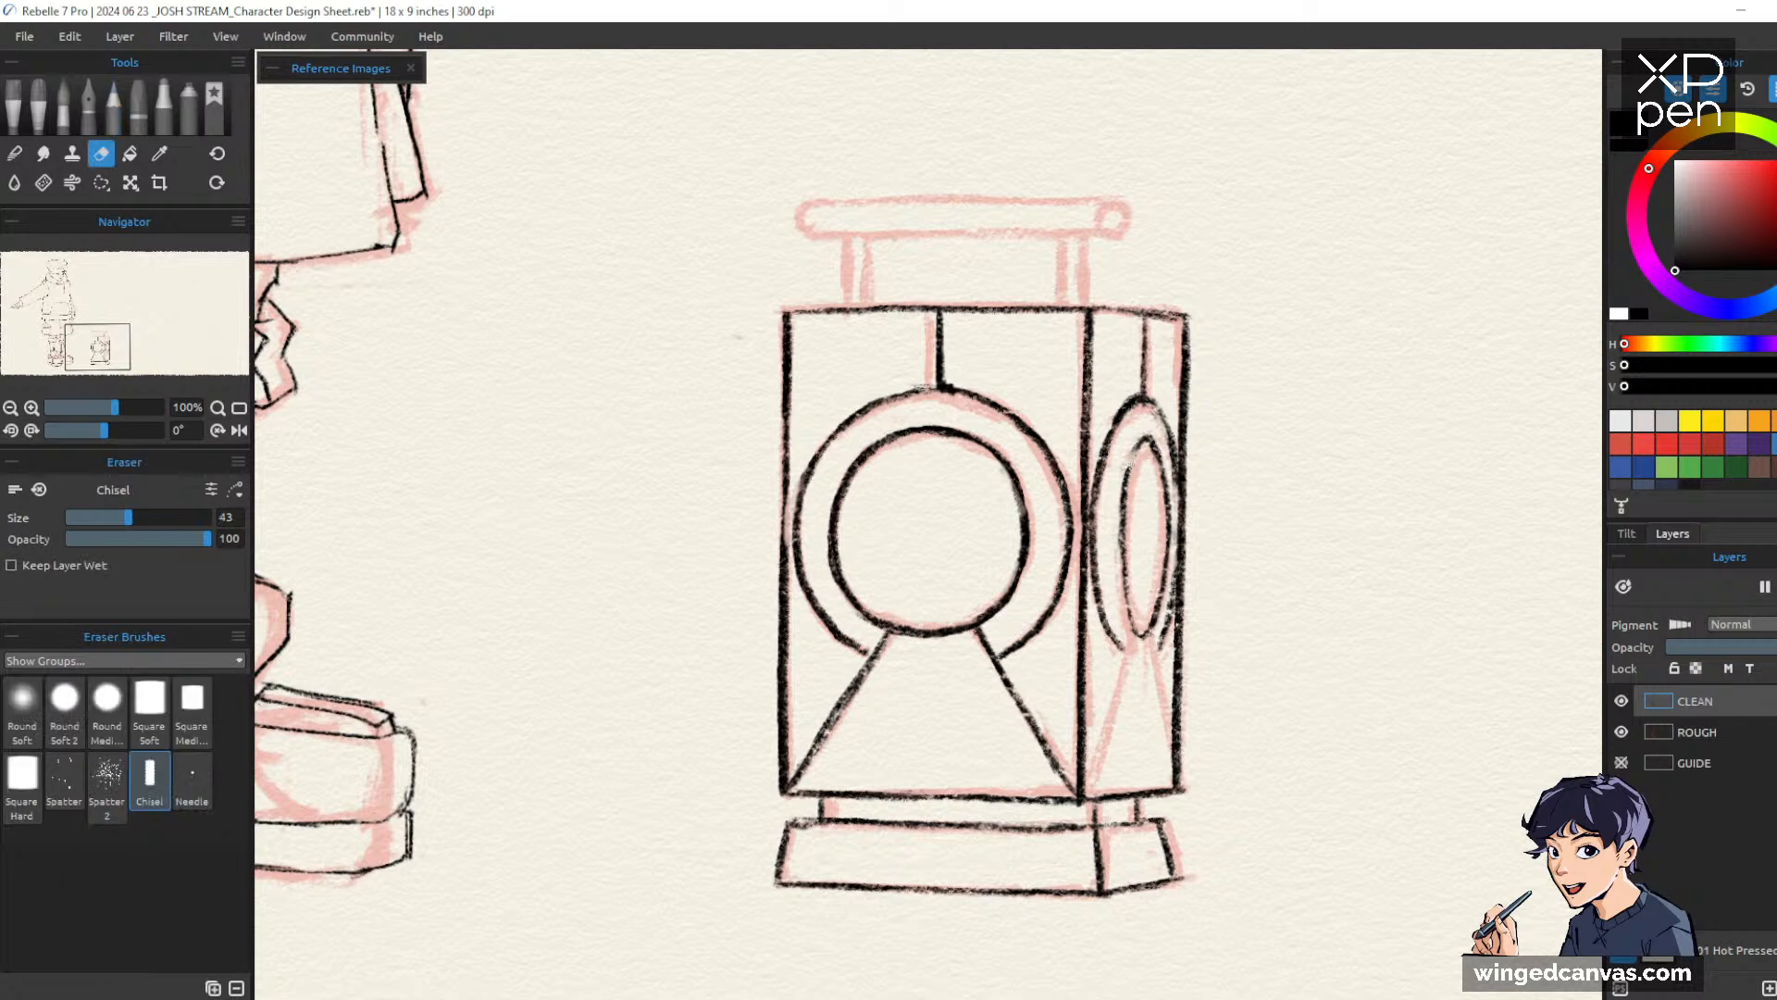
key("b")
Erase and redraw the top curve of the side face's inner ellipse, cleaning up its outline
key("e")
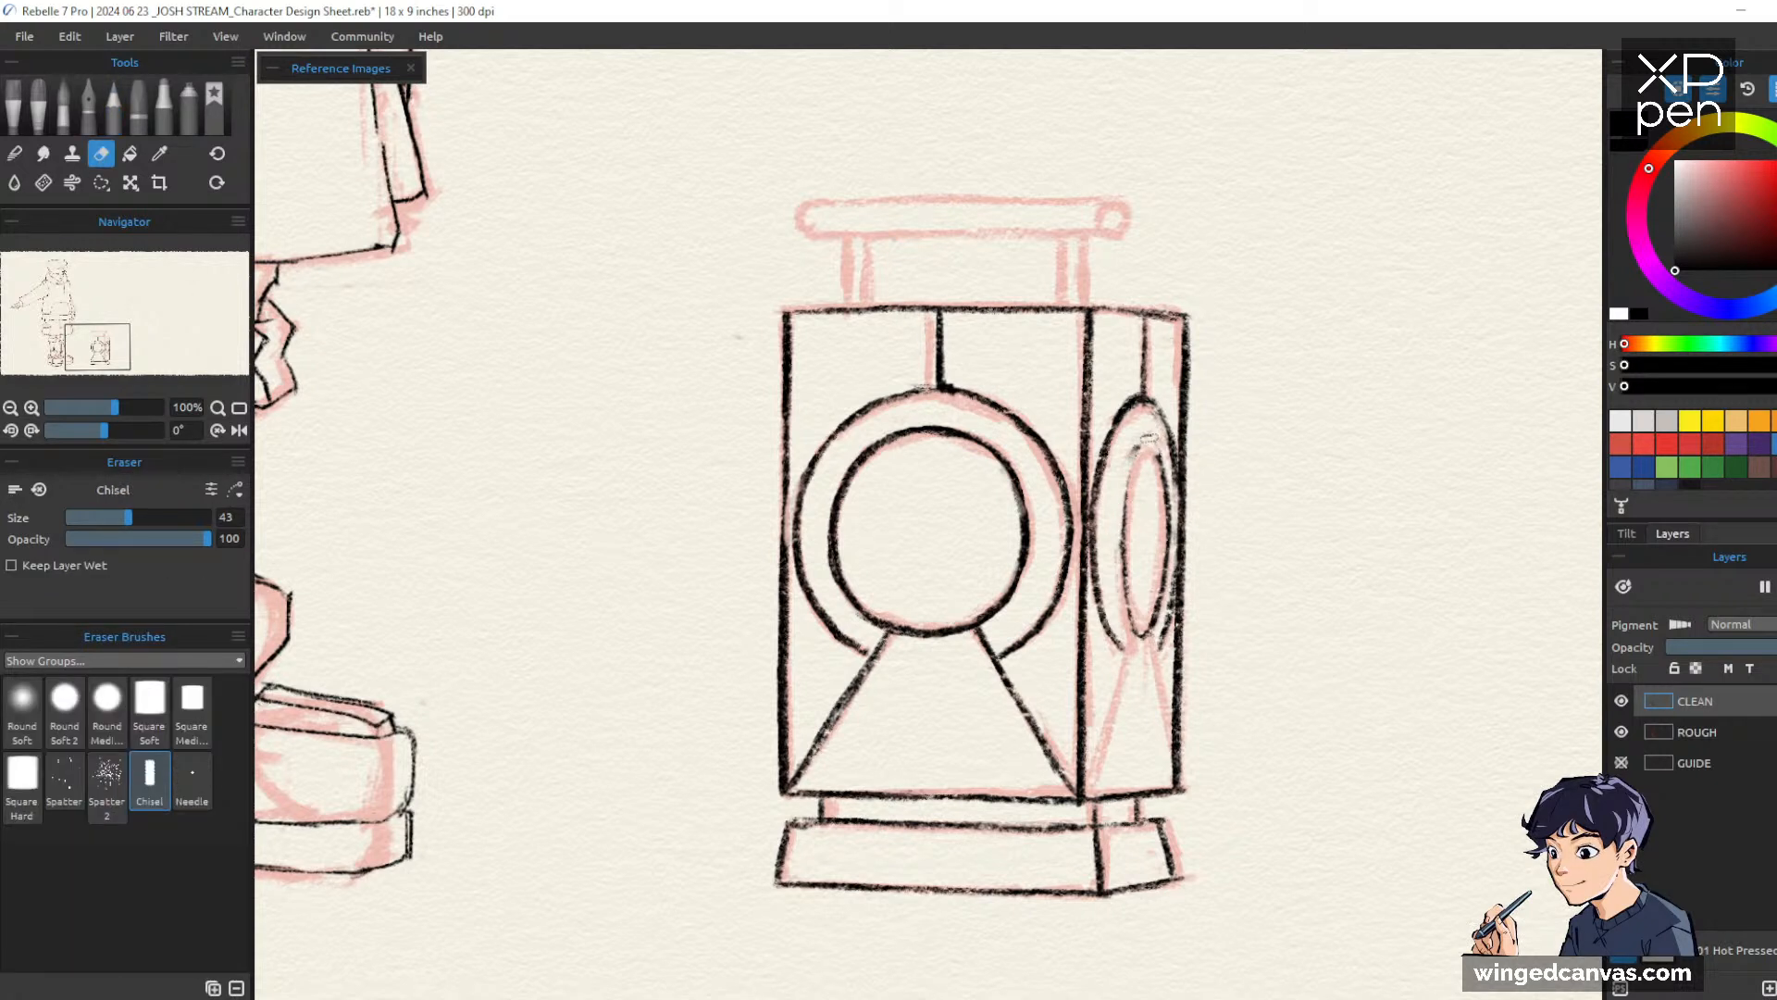
key("b")
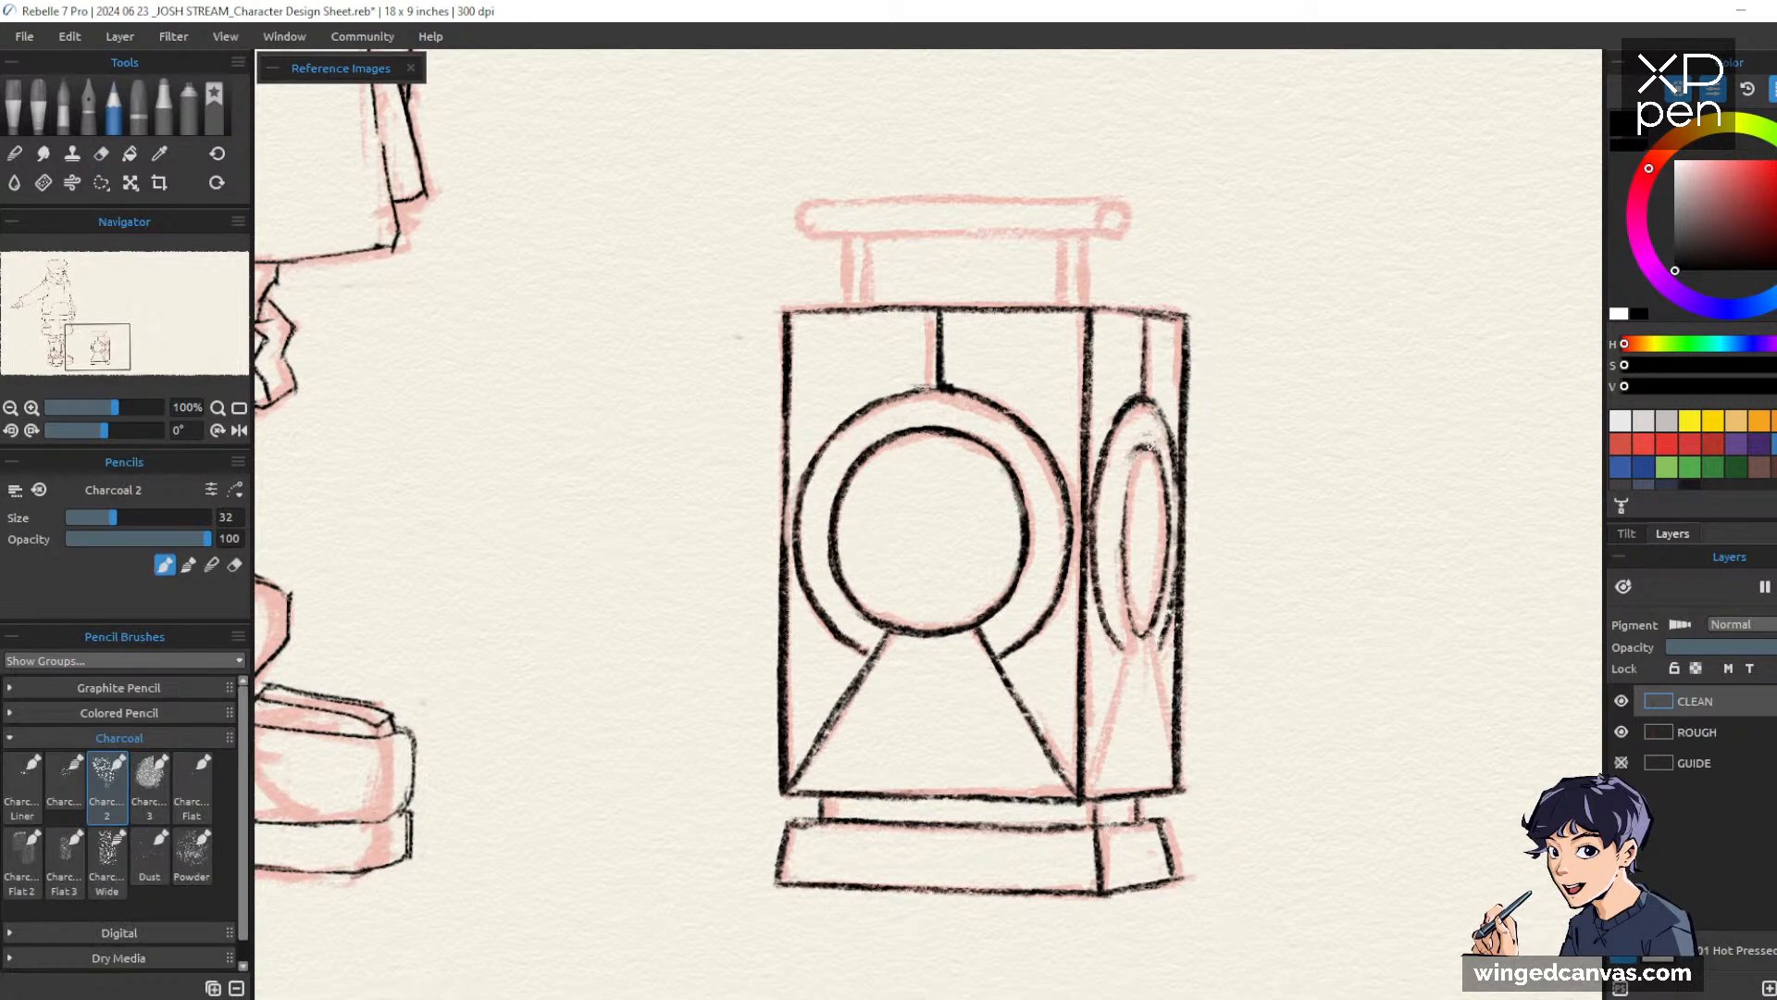
mouse_move(1149, 446)
left_mouse_down()
mouse_move(1124, 544)
mouse_move(1133, 625)
left_mouse_up()
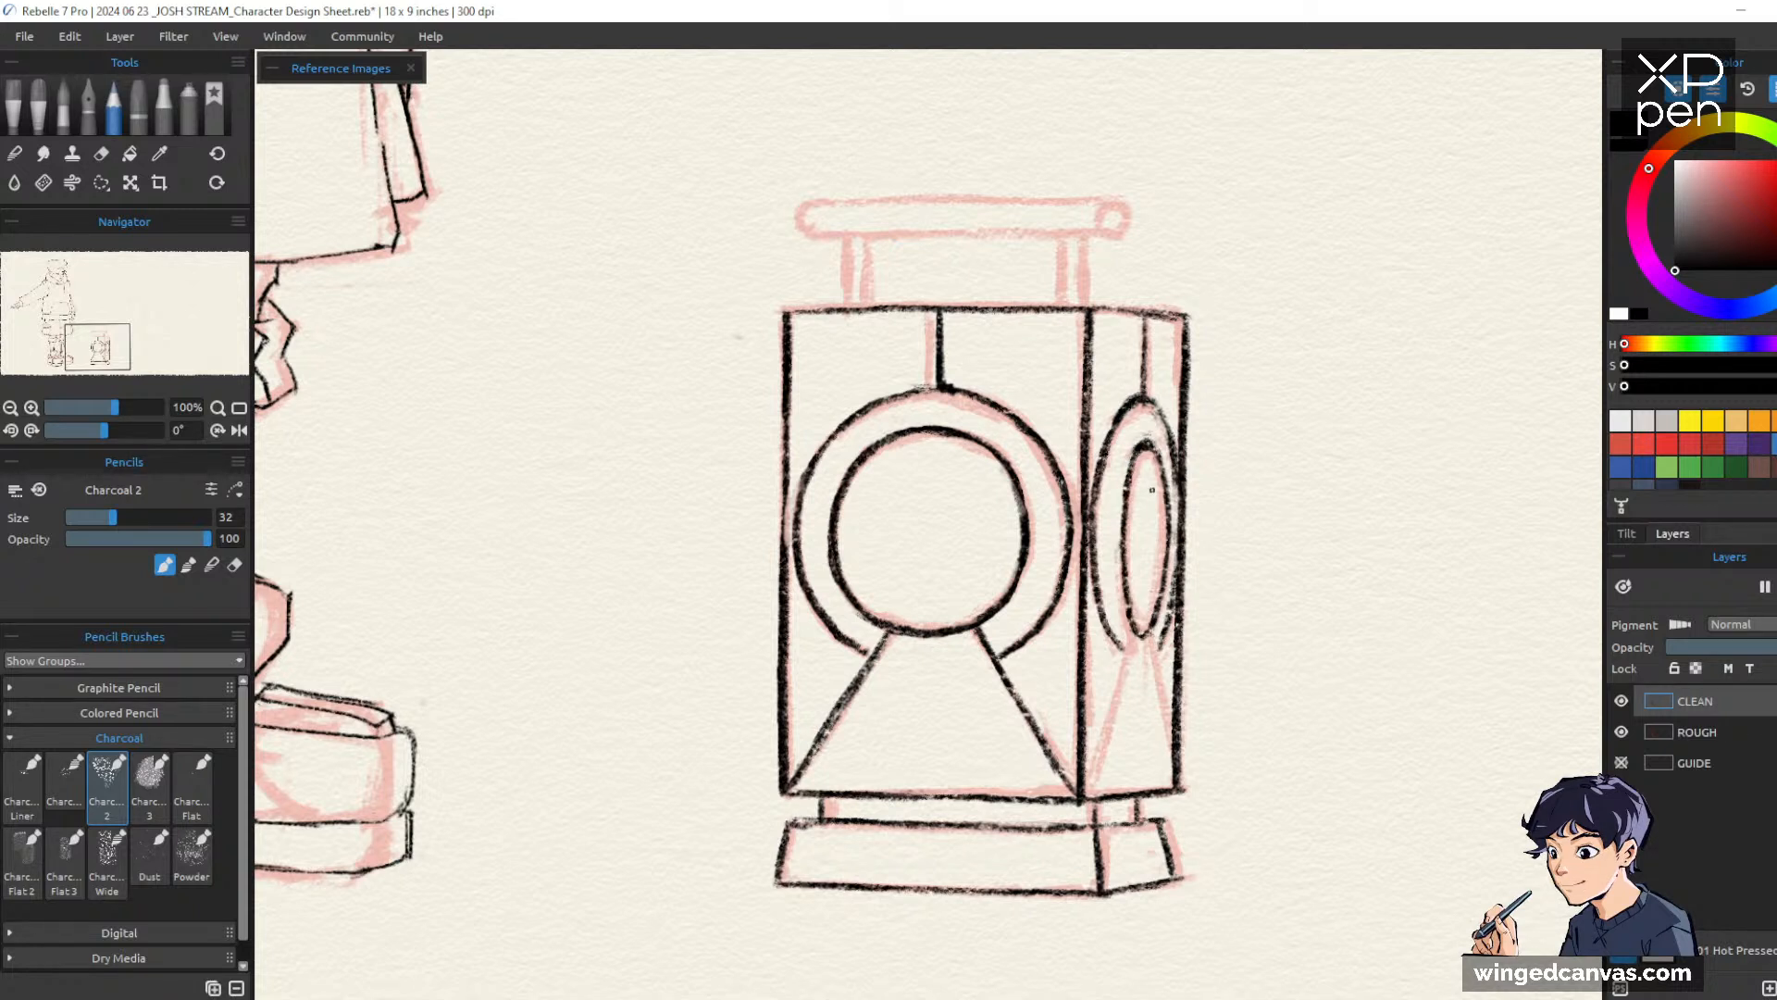
key("e")
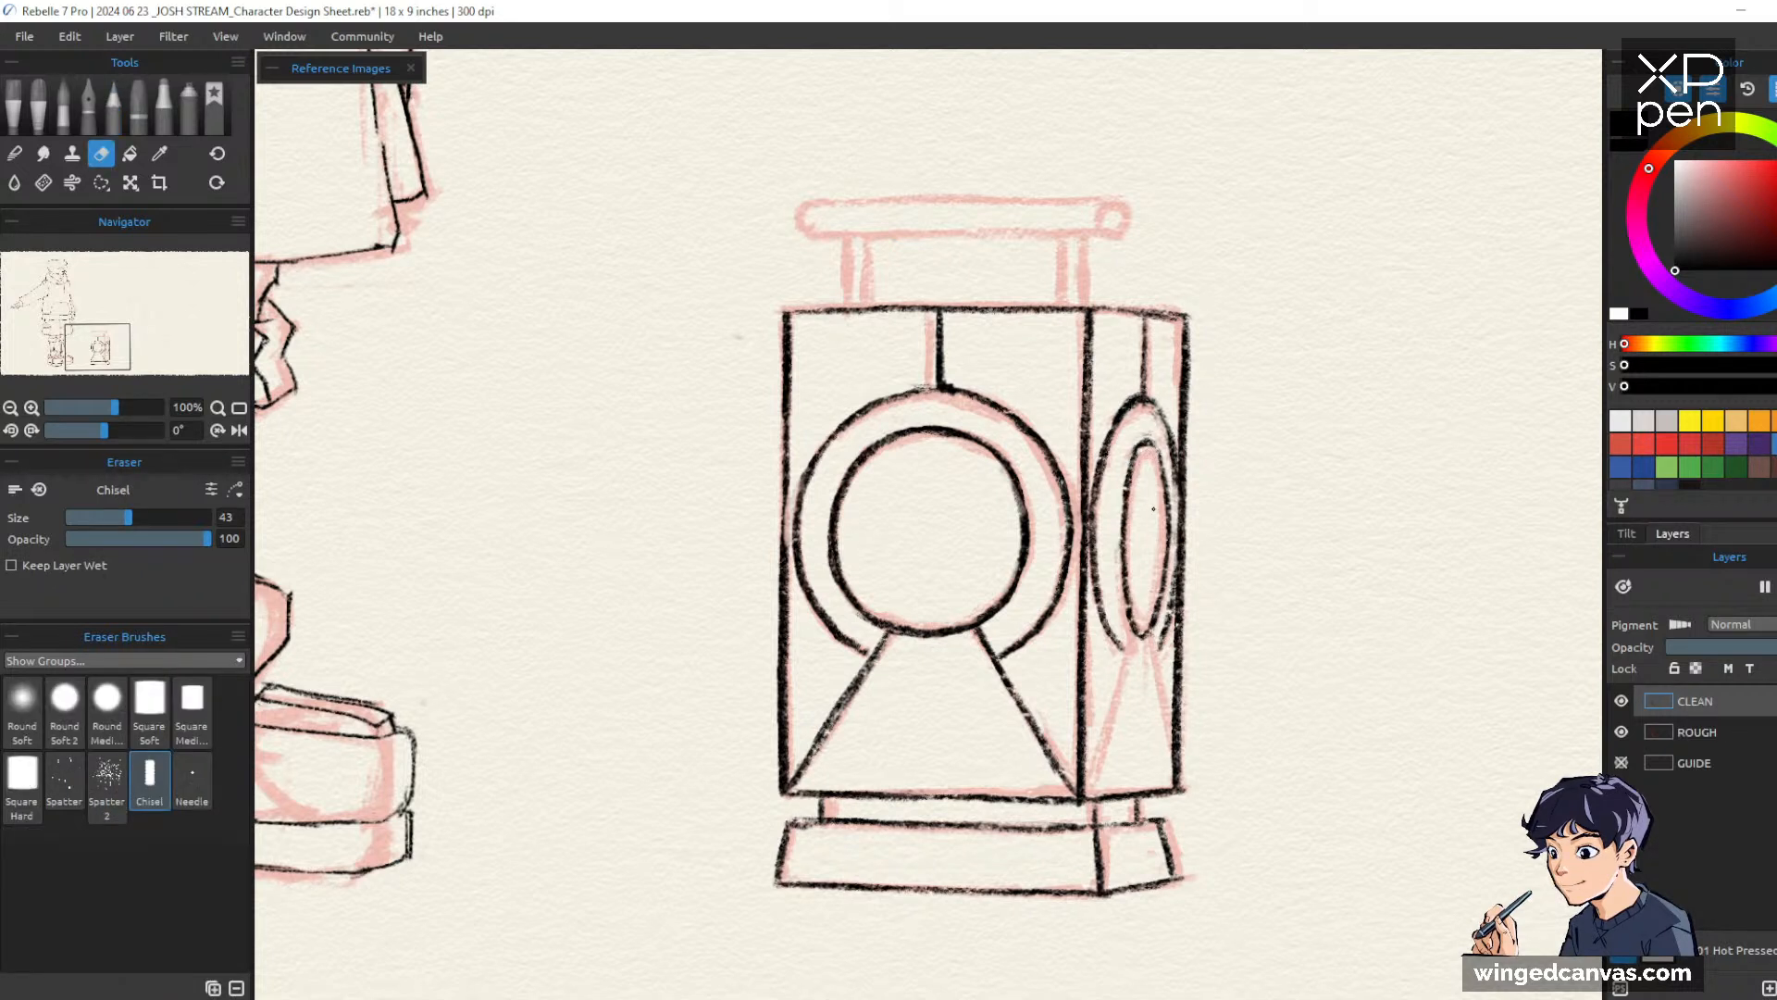
key("e")
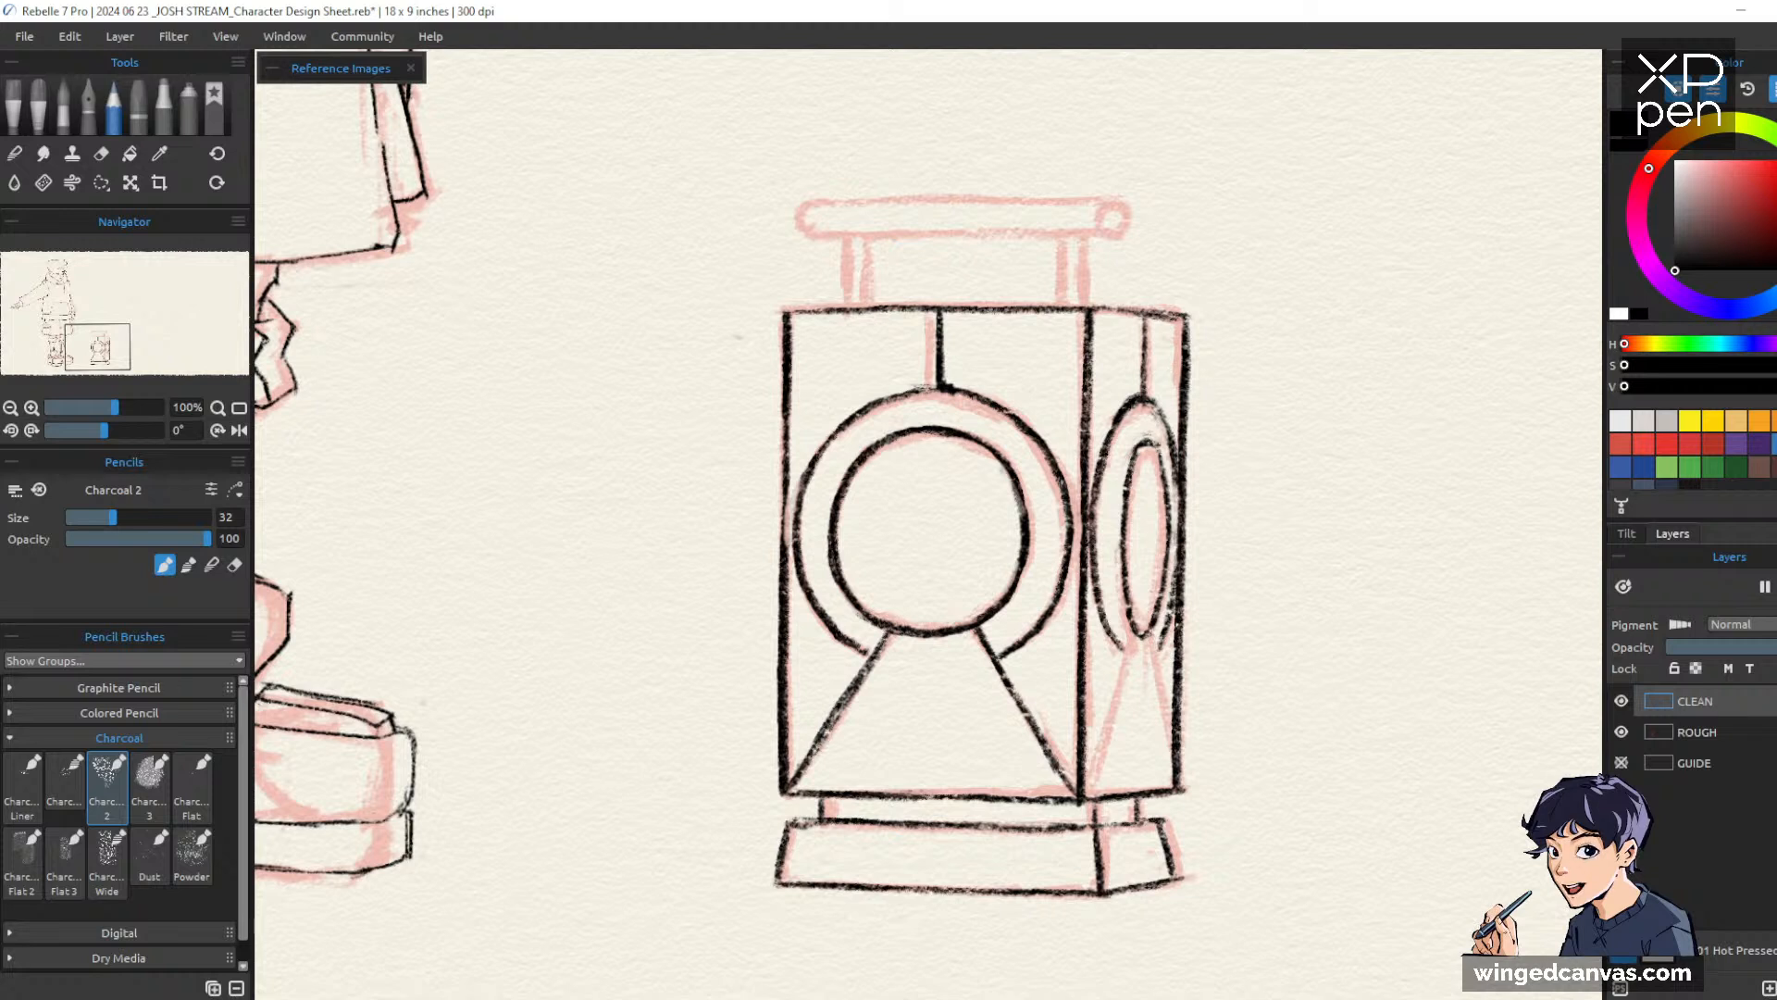
key("e")
key("e")
key("e")
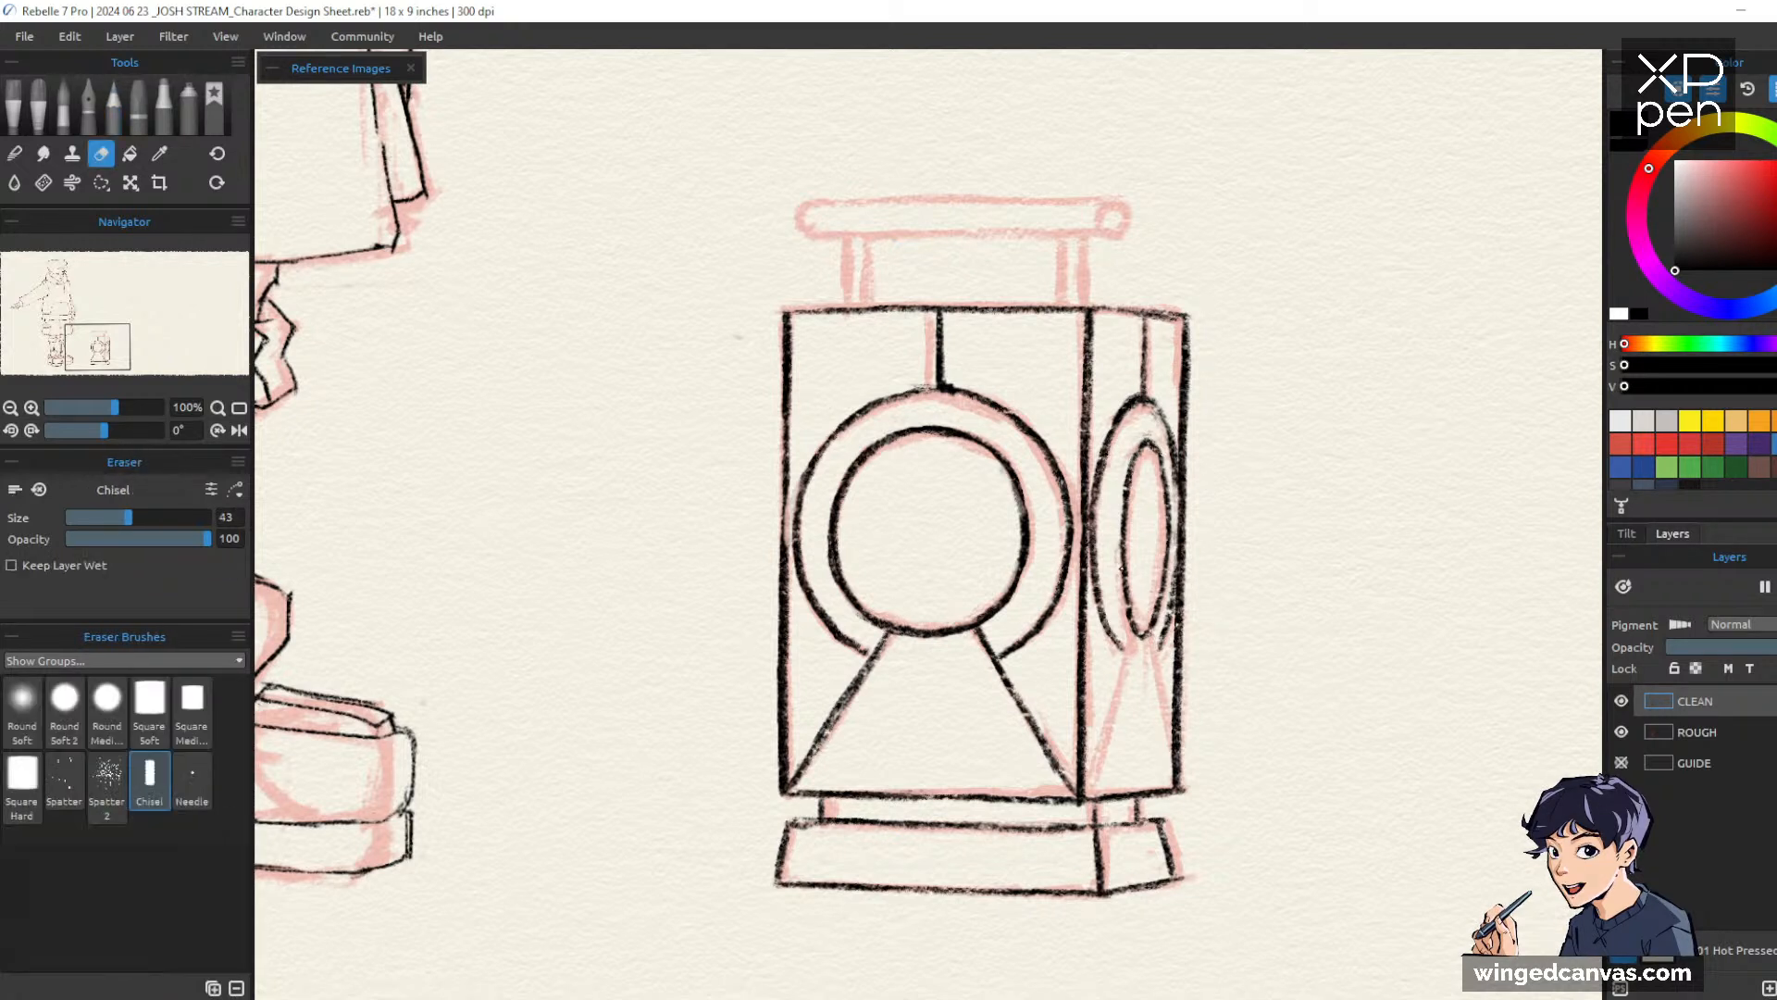
key("e")
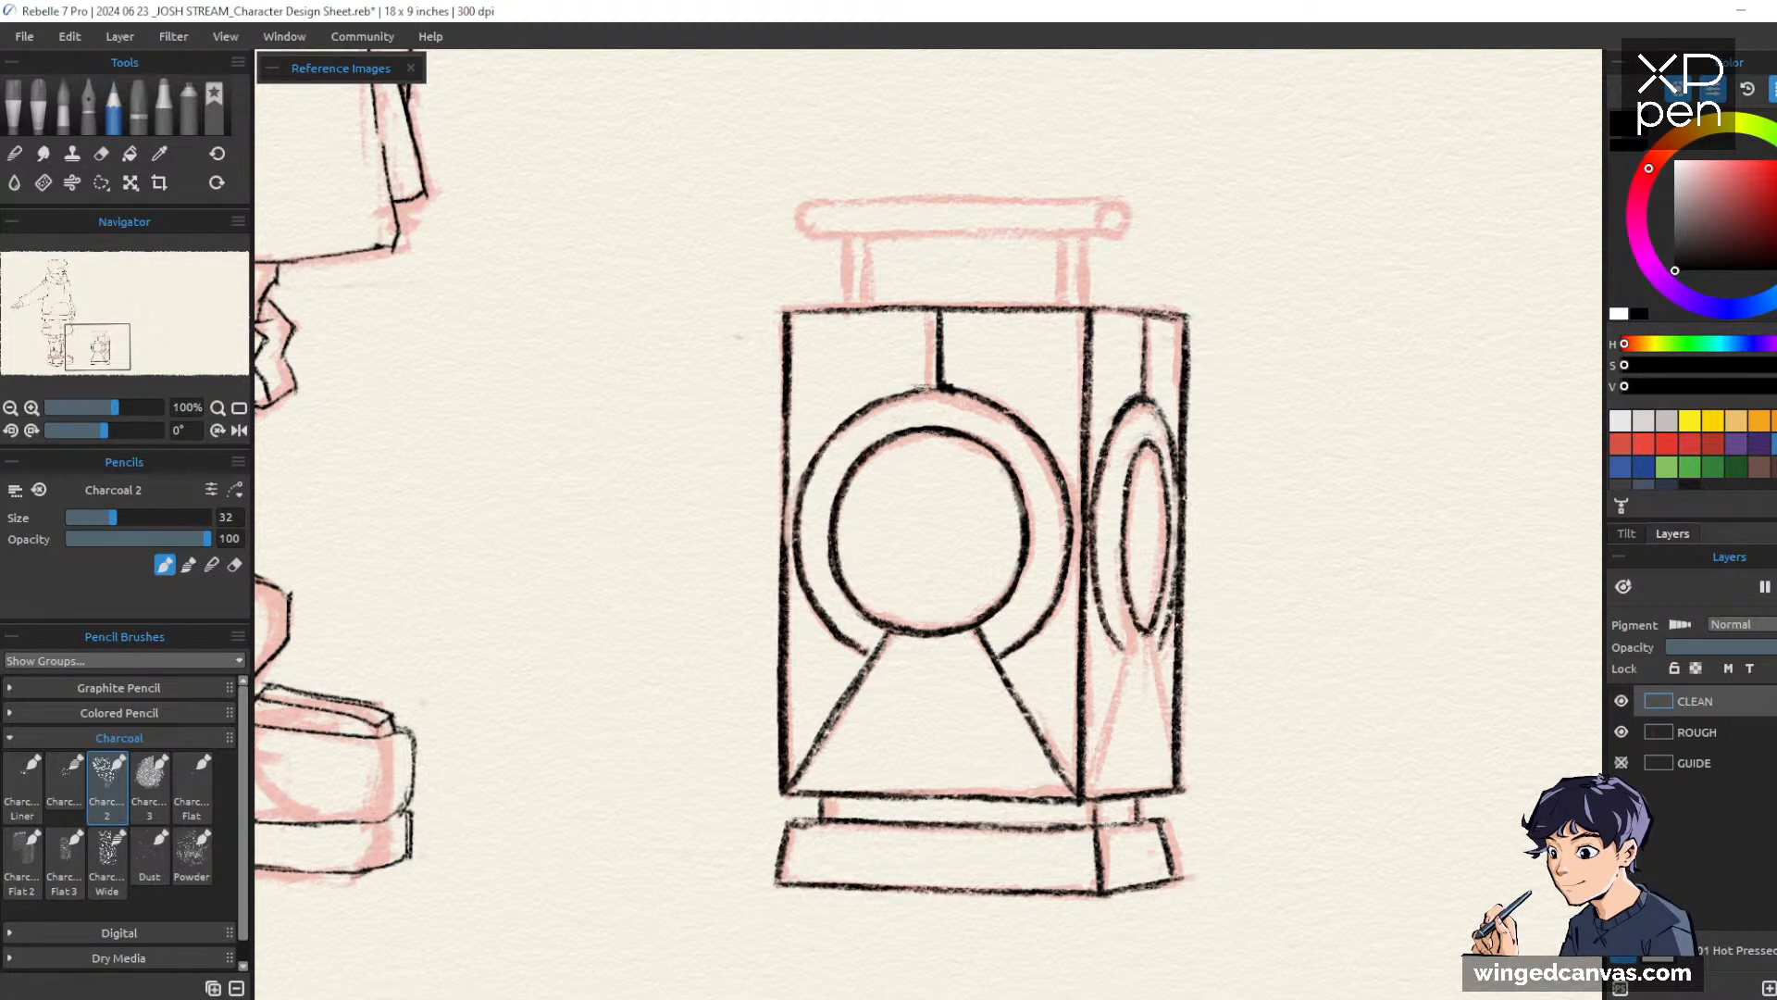
Ink the two diagonal lines from the side face's inner ellipse down to that face's bottom corners
left_click_drag(1138, 628, 1092, 784)
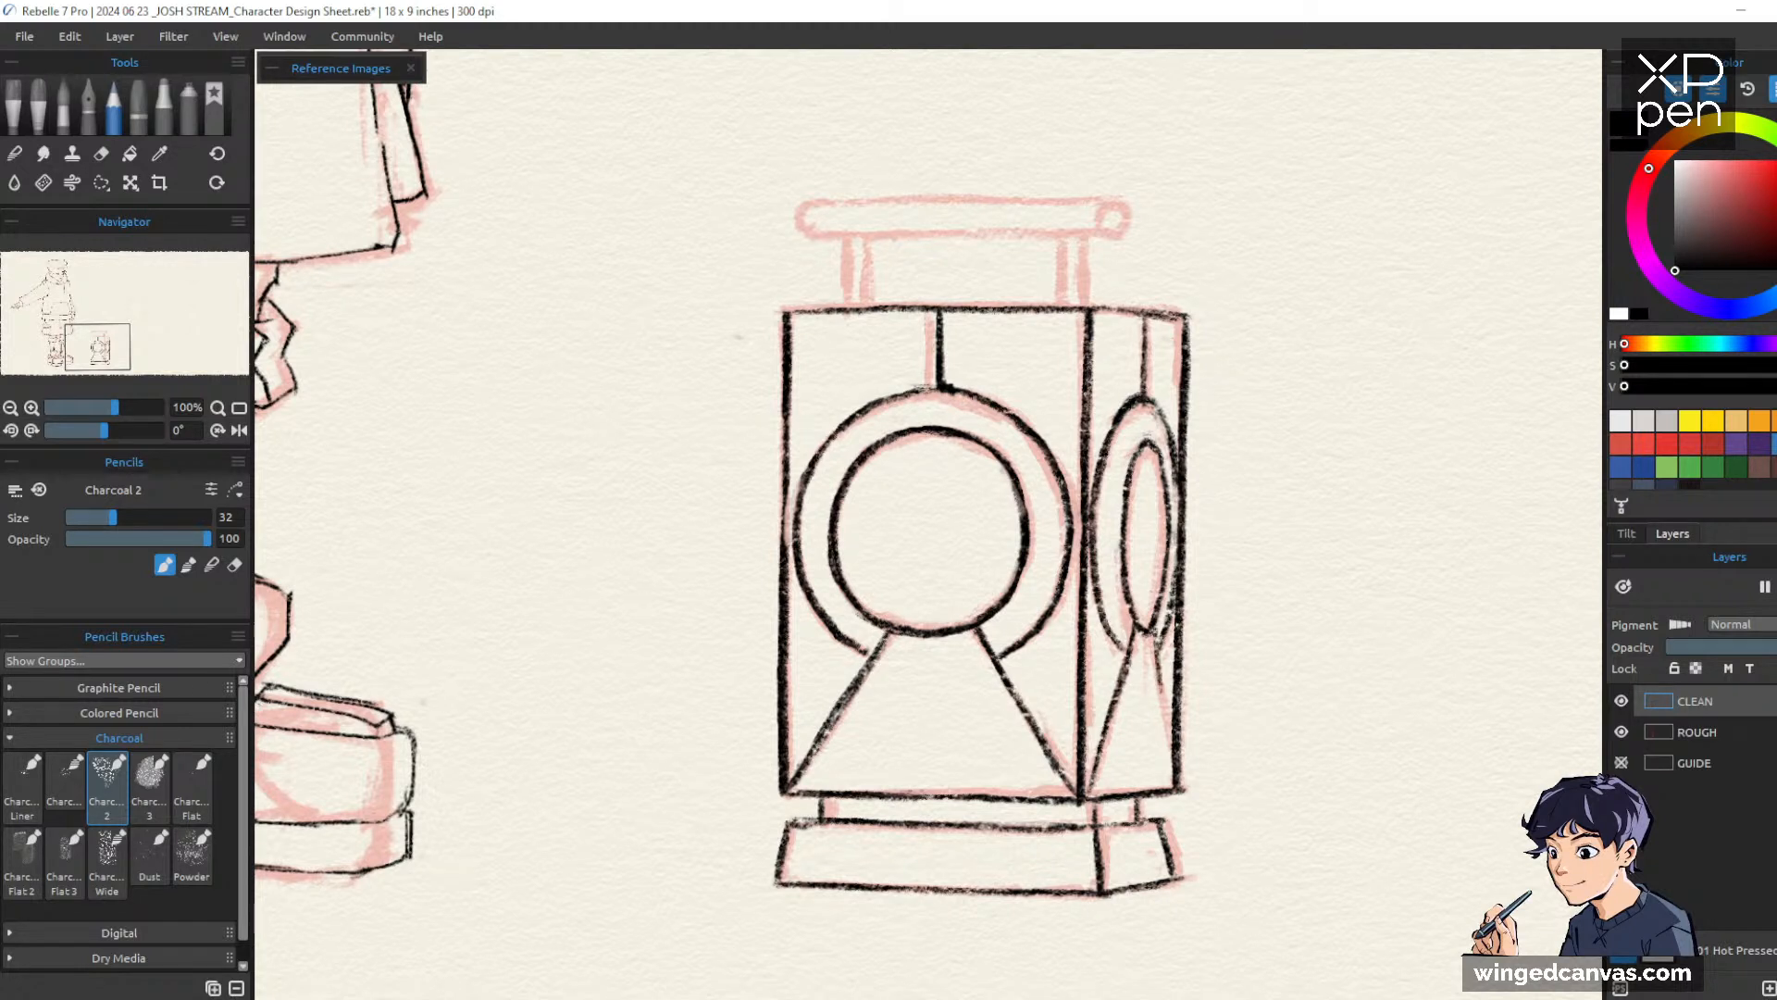
mouse_move(1153, 635)
left_mouse_down()
mouse_move(1176, 789)
mouse_move(1103, 735)
mouse_move(1093, 785)
left_mouse_up()
key("ctrl+alt")
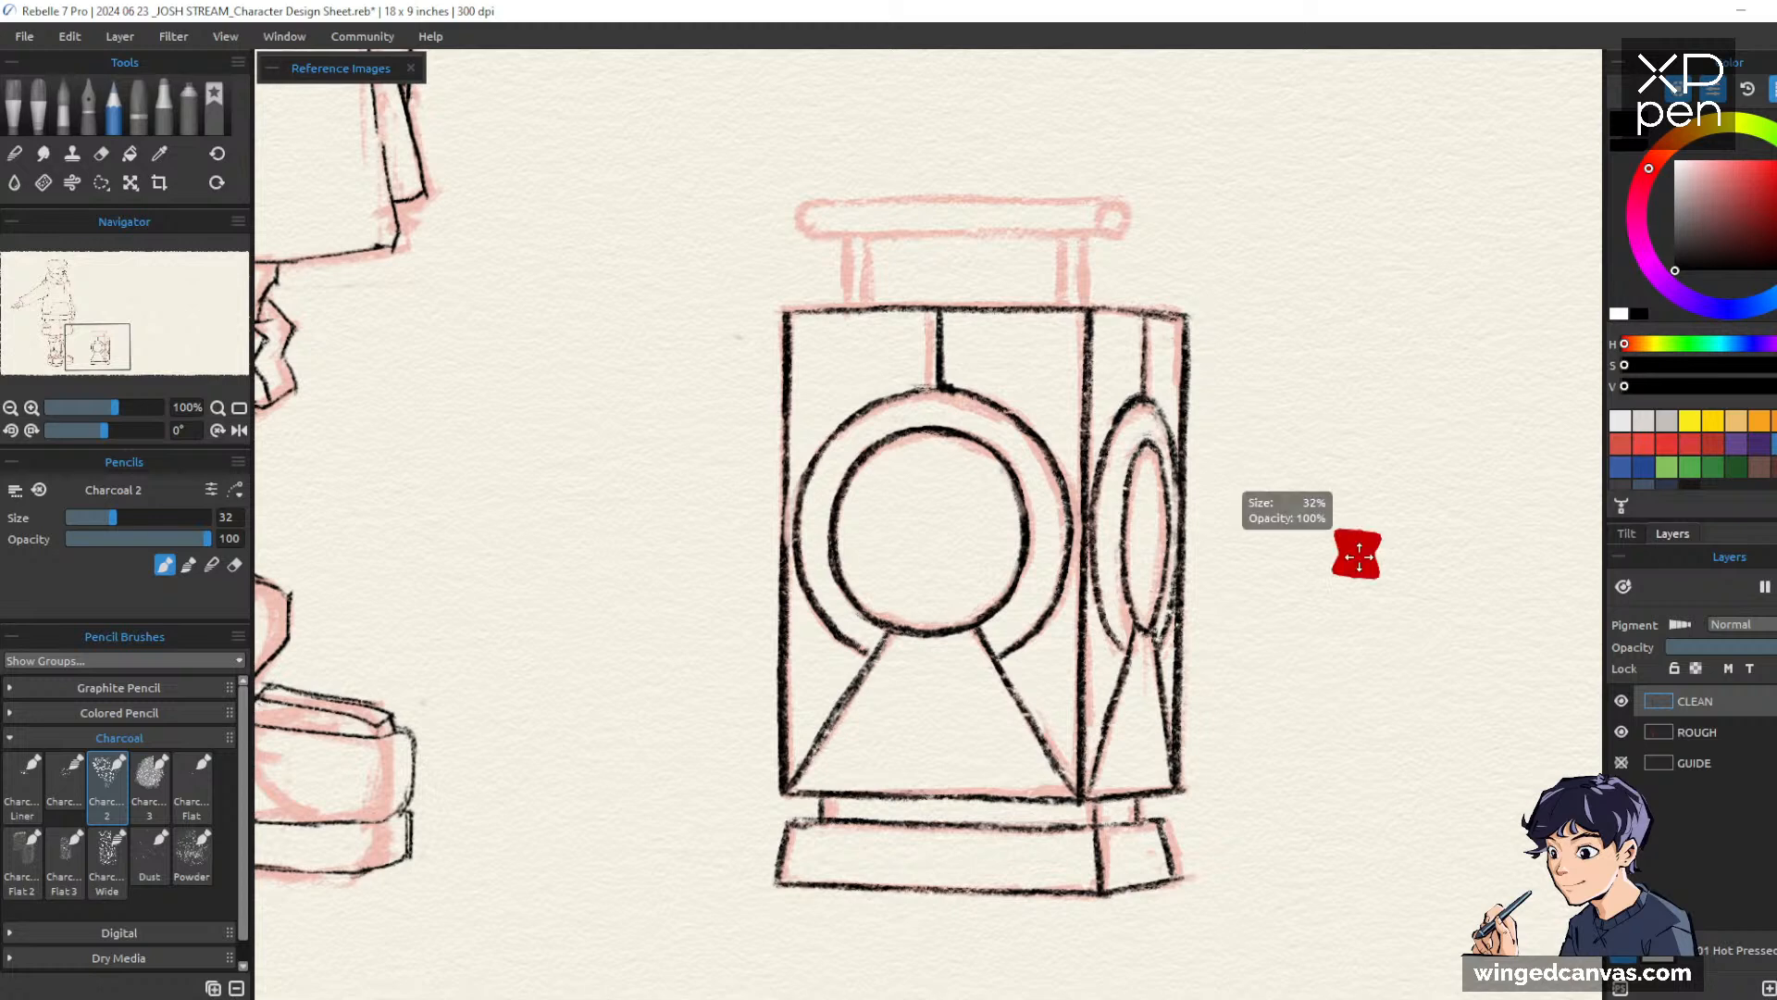
Ink both pairs of vertical lines for the handle's two supports on top of the box
scroll(1414, 602, "down", 5)
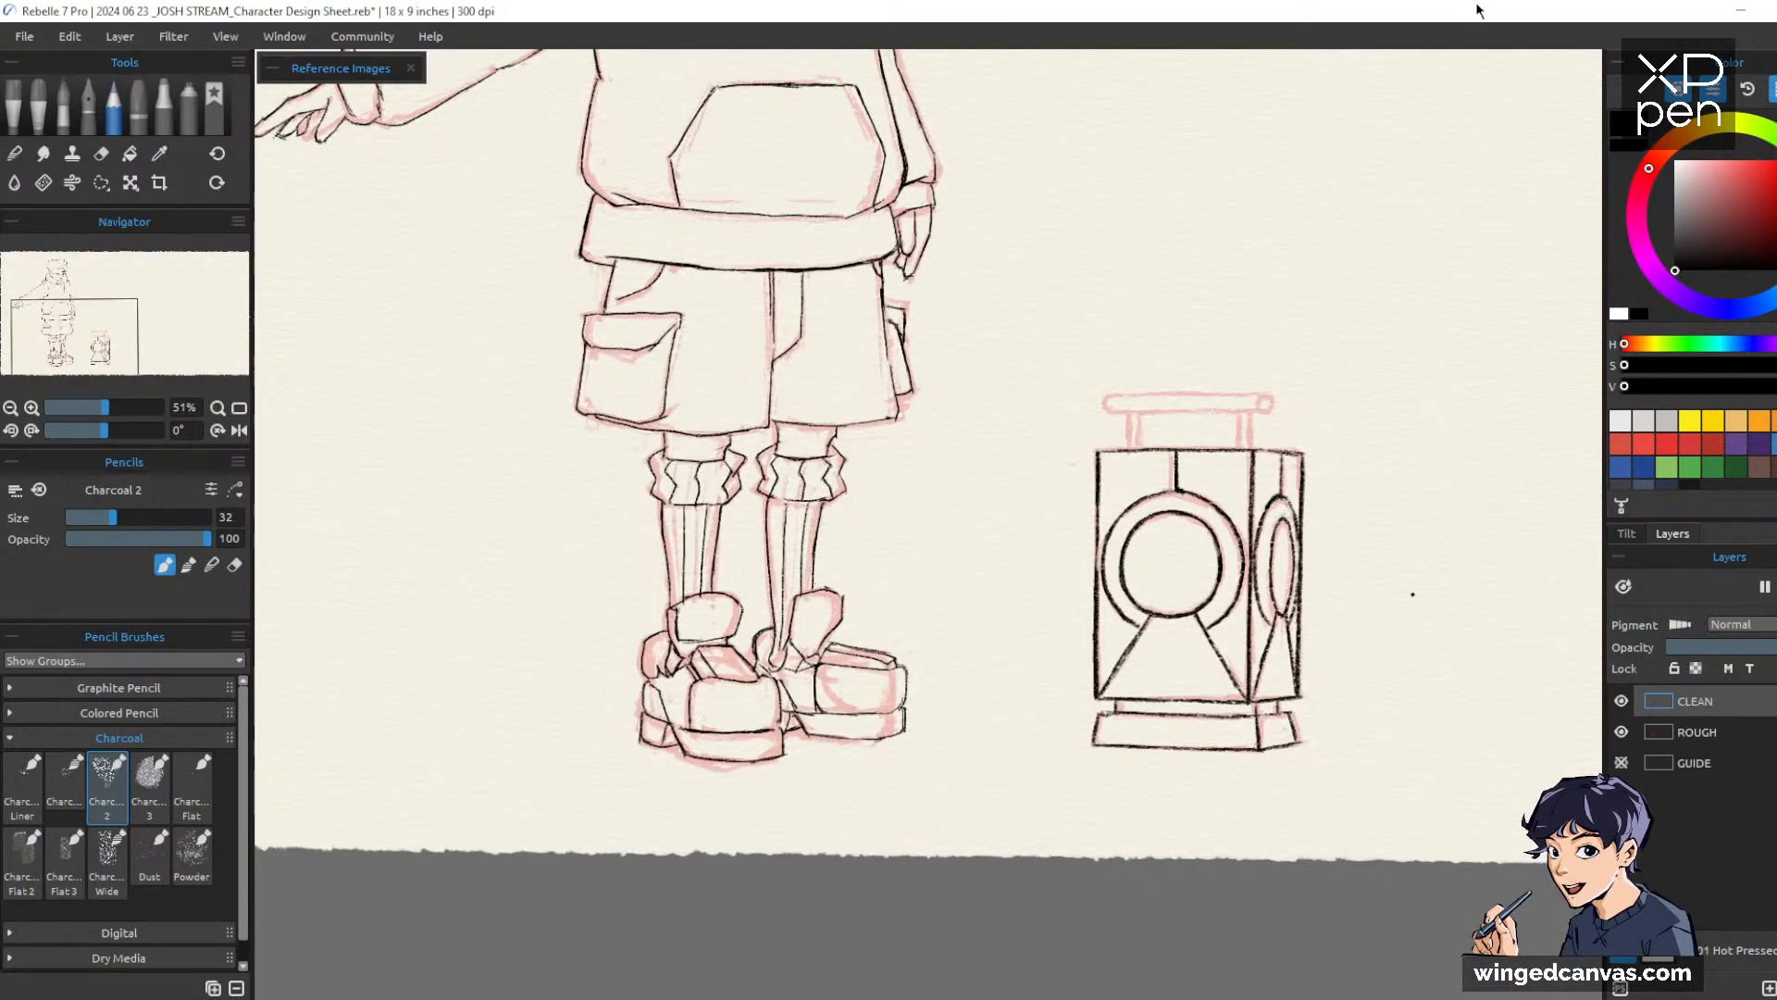
scroll(1231, 398, "up", 5)
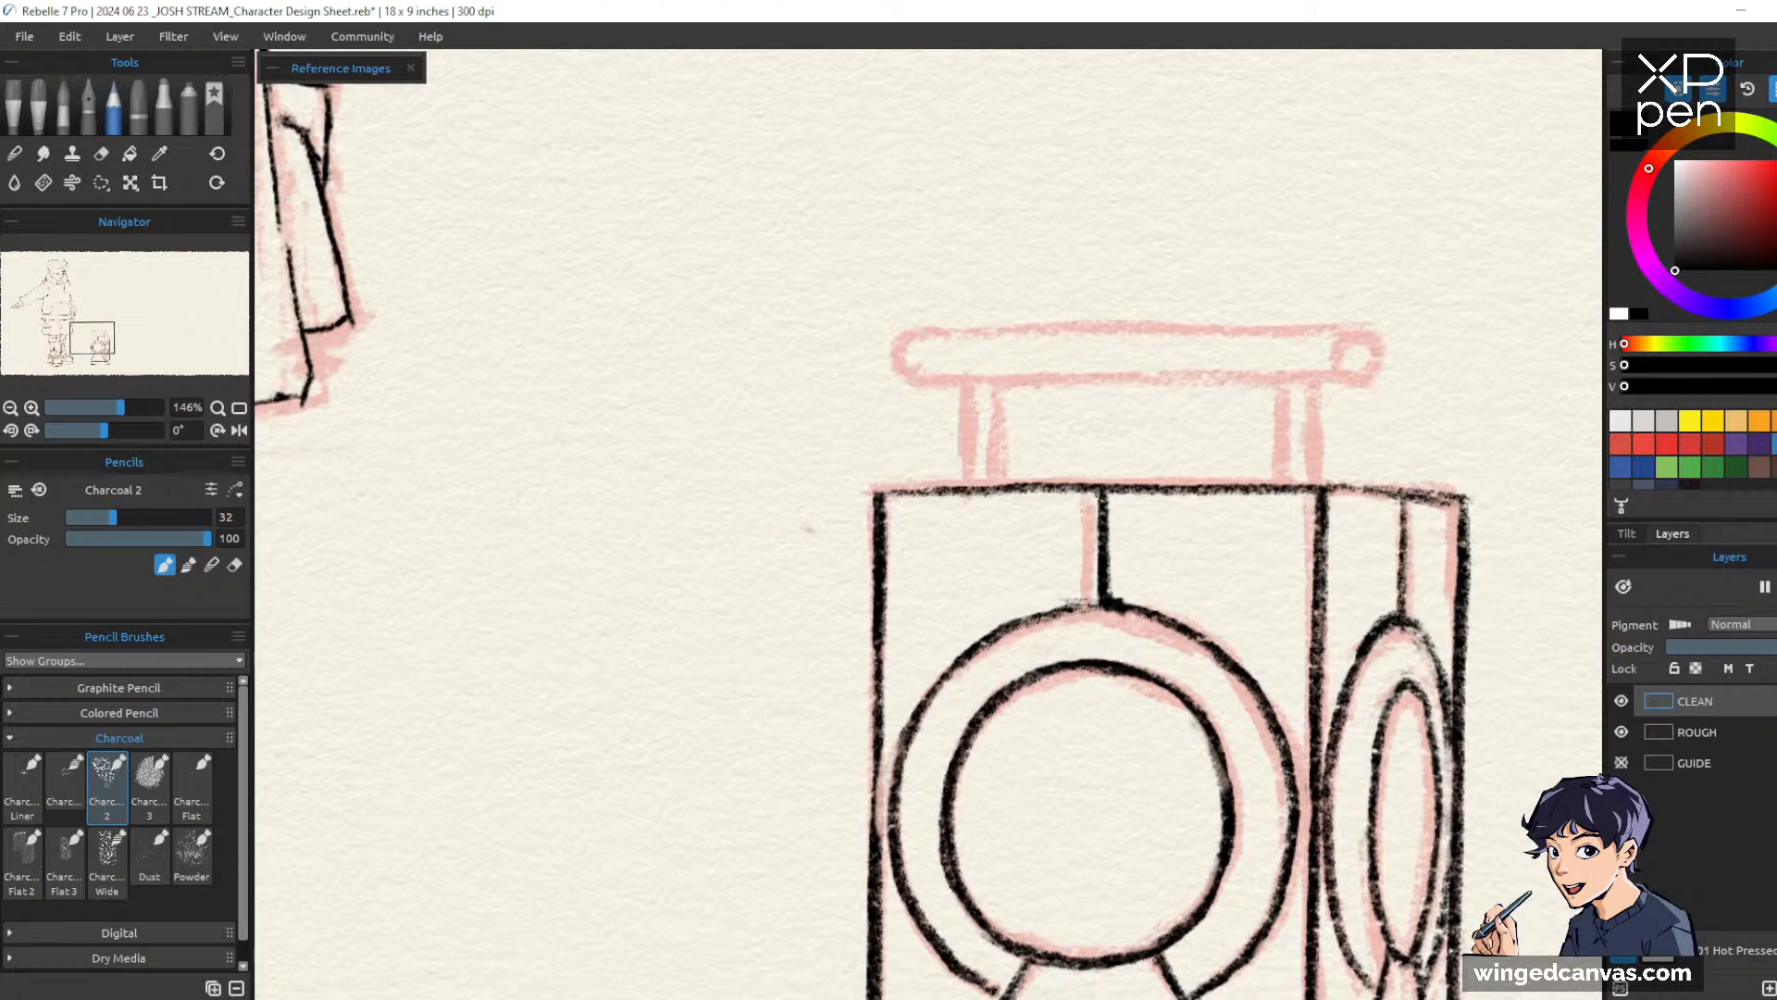
left_click_drag(963, 384, 963, 485)
left_click_drag(1000, 387, 1000, 487)
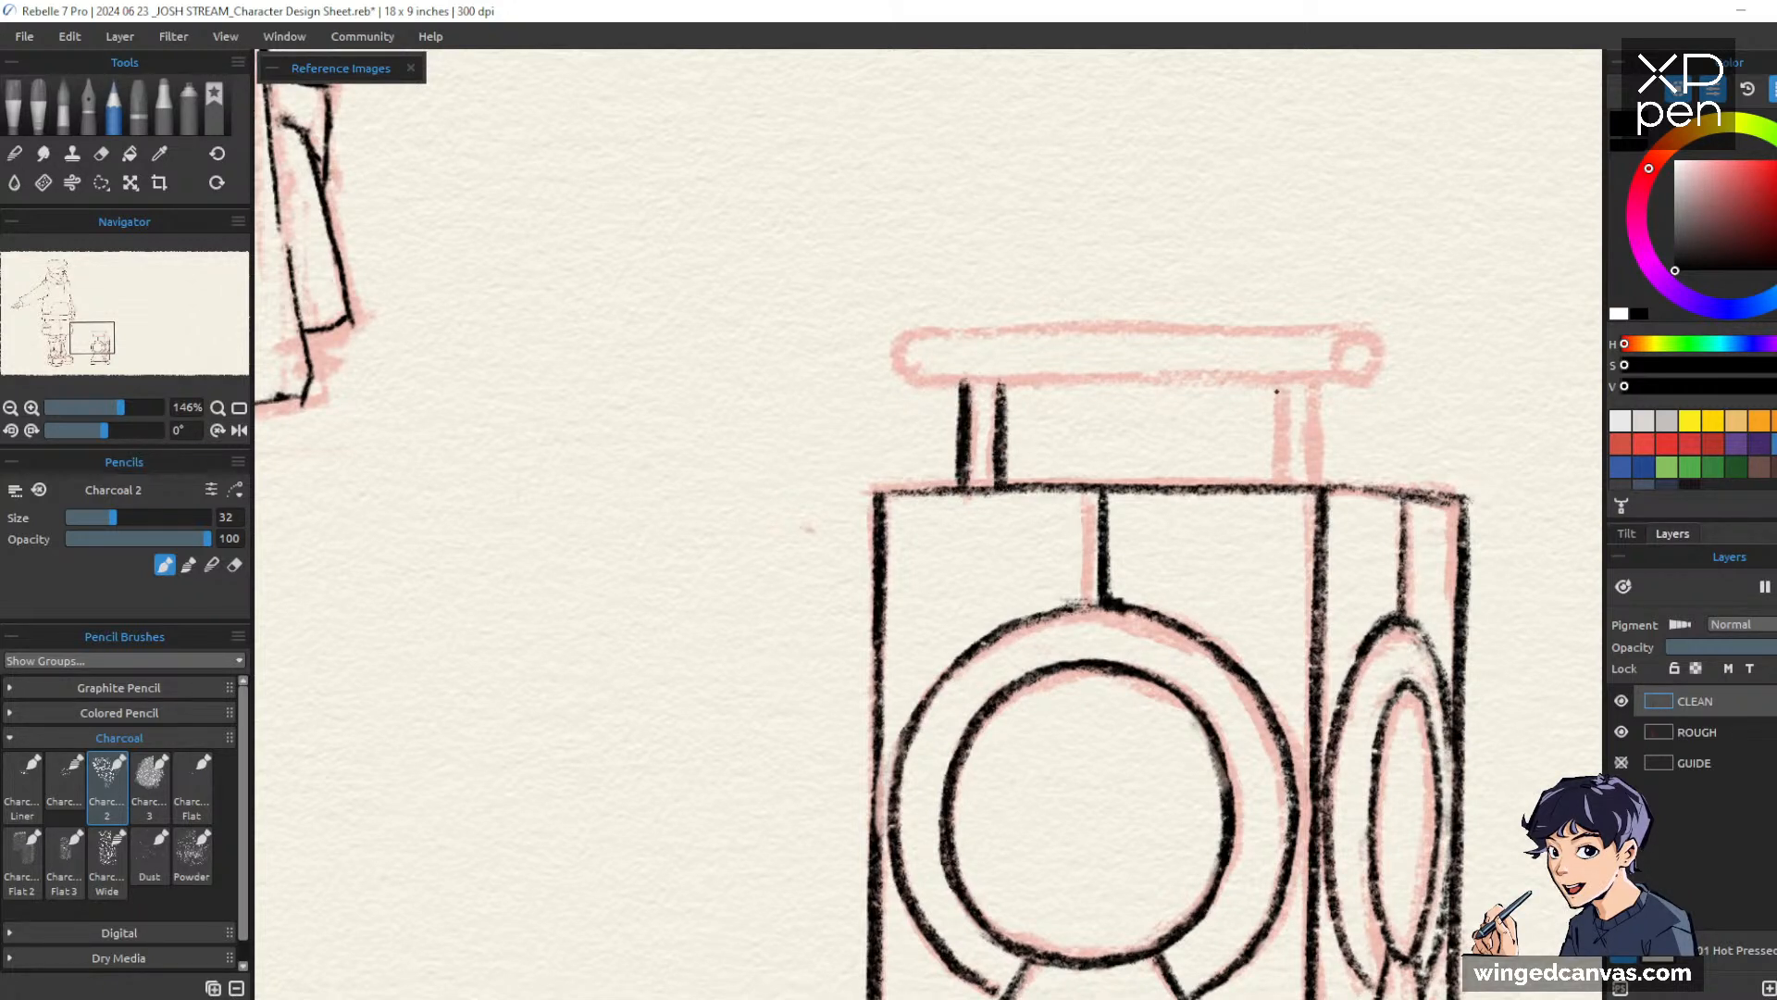
mouse_move(1270, 383)
left_mouse_down()
mouse_move(1271, 466)
mouse_move(1316, 431)
mouse_move(1315, 492)
left_mouse_up()
Ink the handle's horizontal bar with its rounded left end, two long edges and the small ellipse capping its right end
mouse_move(921, 330)
left_mouse_down()
mouse_move(898, 336)
mouse_move(906, 376)
mouse_move(1156, 376)
left_mouse_up()
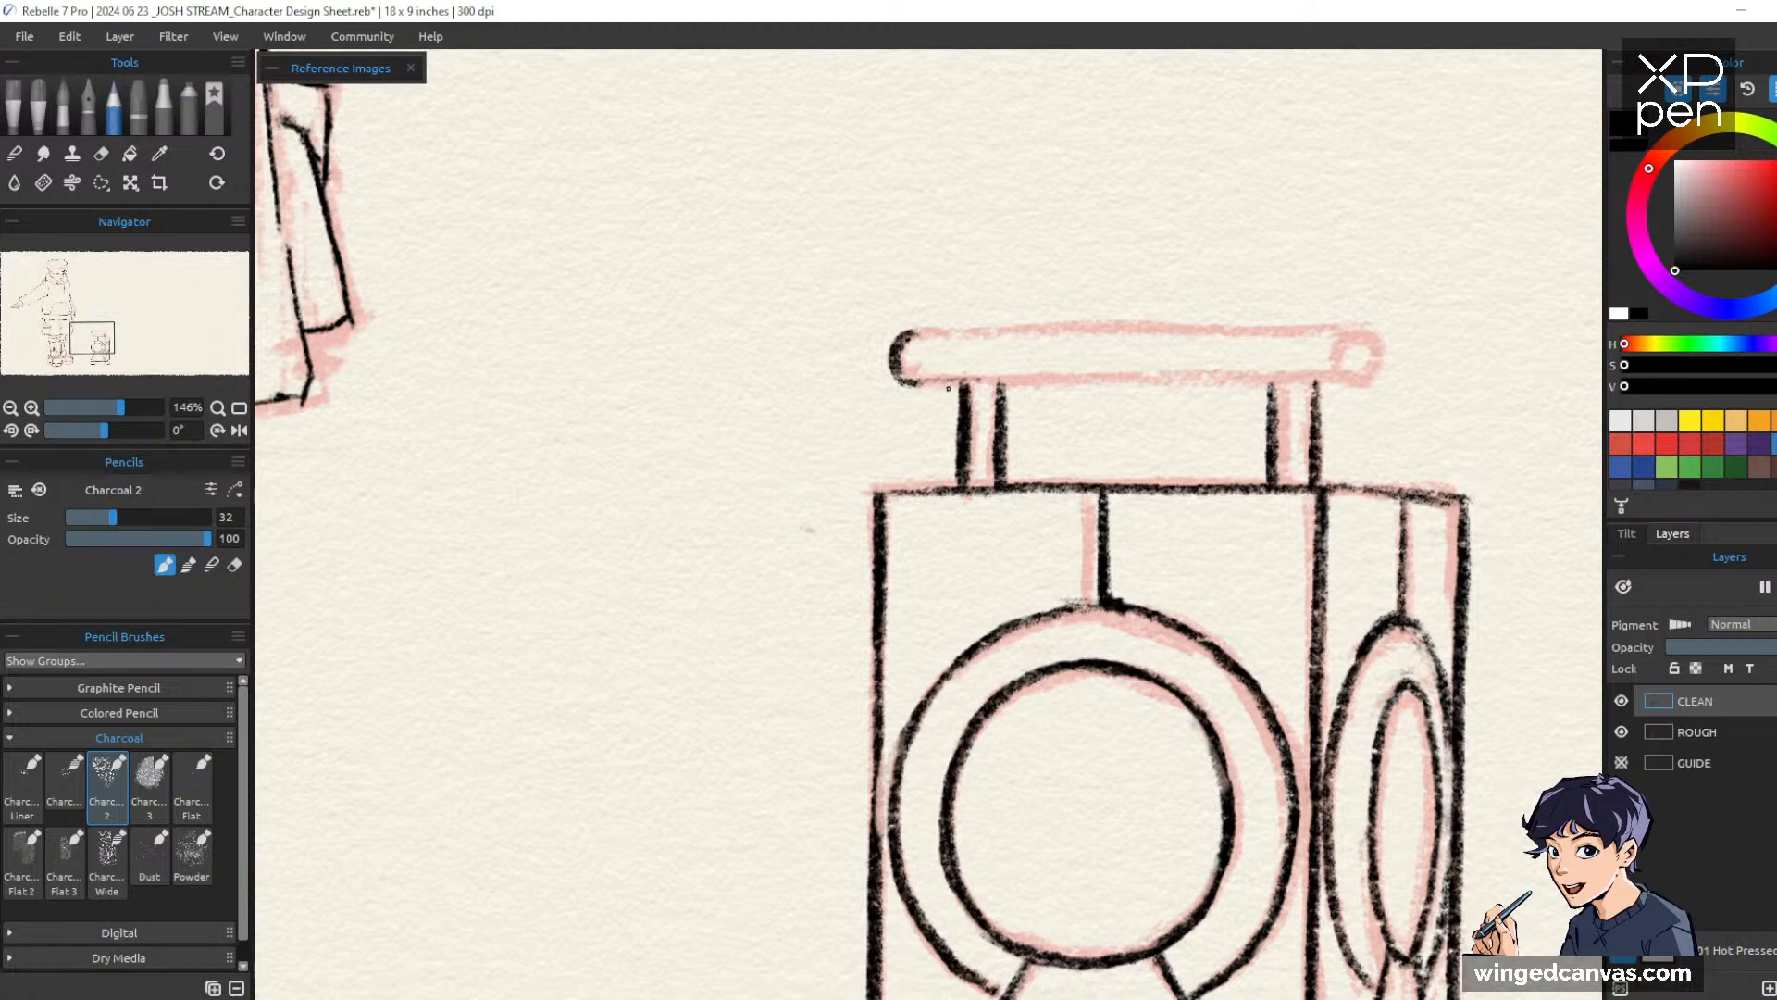
mouse_move(807, 534)
left_mouse_down()
mouse_move(841, 611)
mouse_move(941, 642)
mouse_move(1011, 833)
left_mouse_up()
left_click_drag(792, 273, 801, 746)
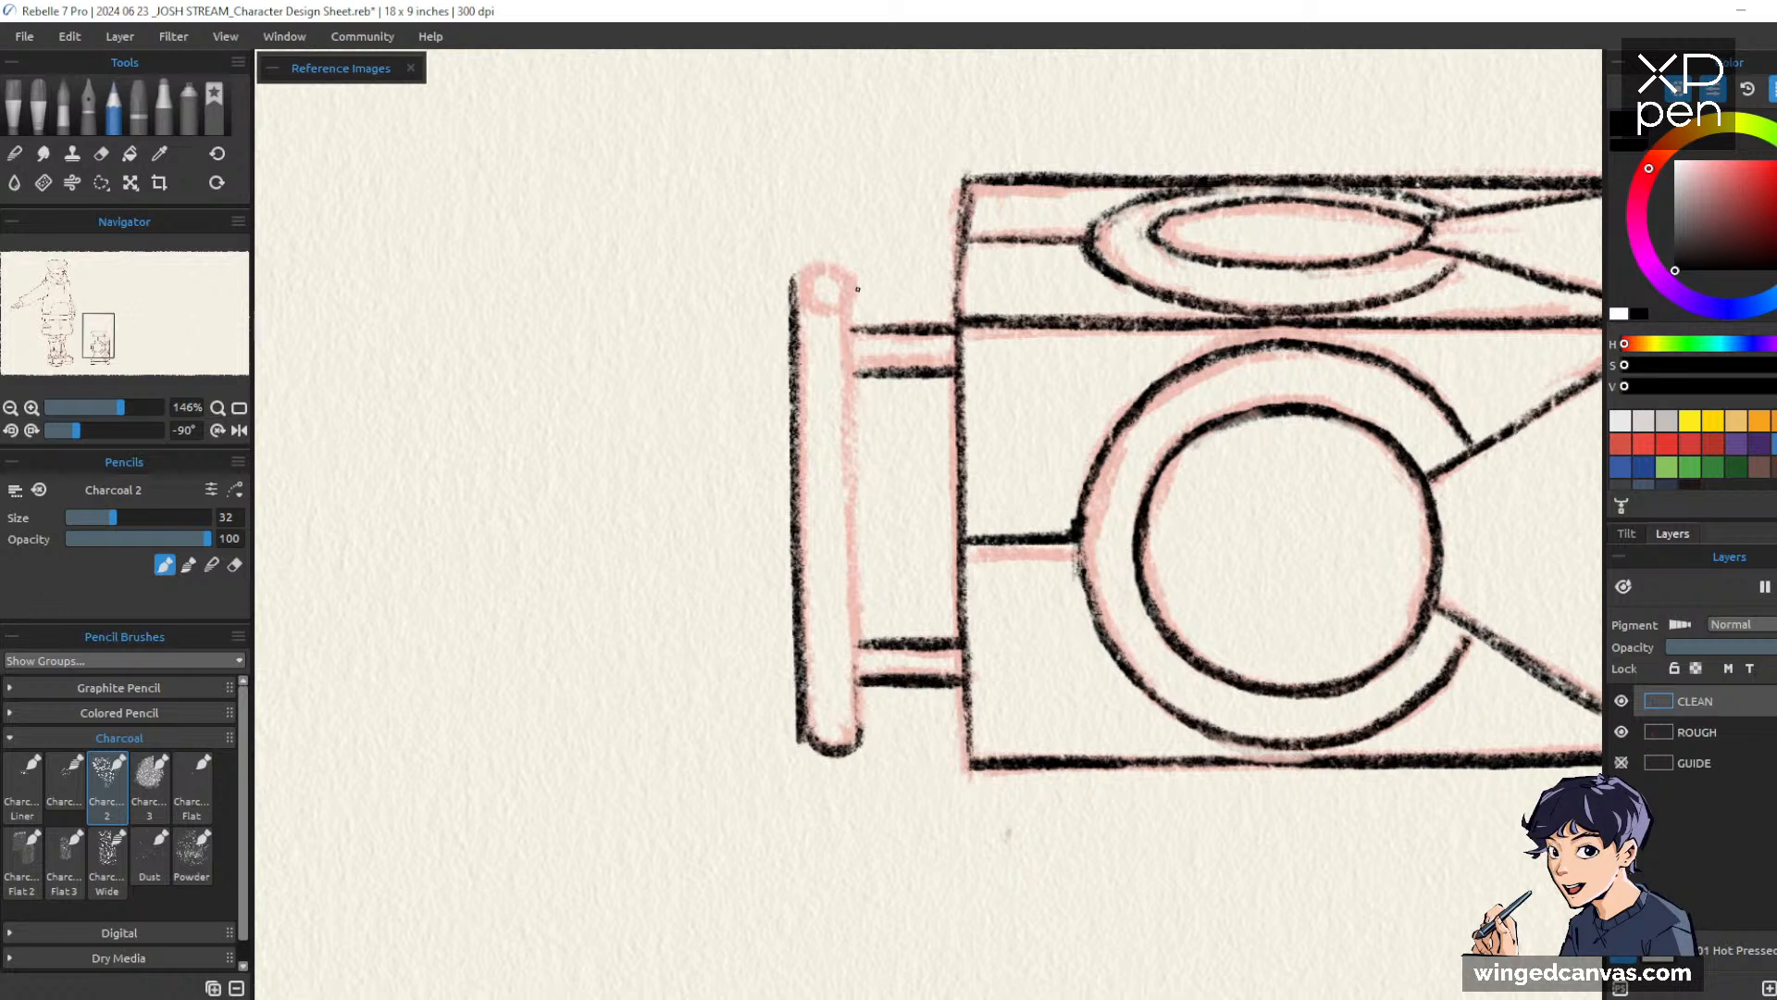
left_click_drag(856, 300, 855, 748)
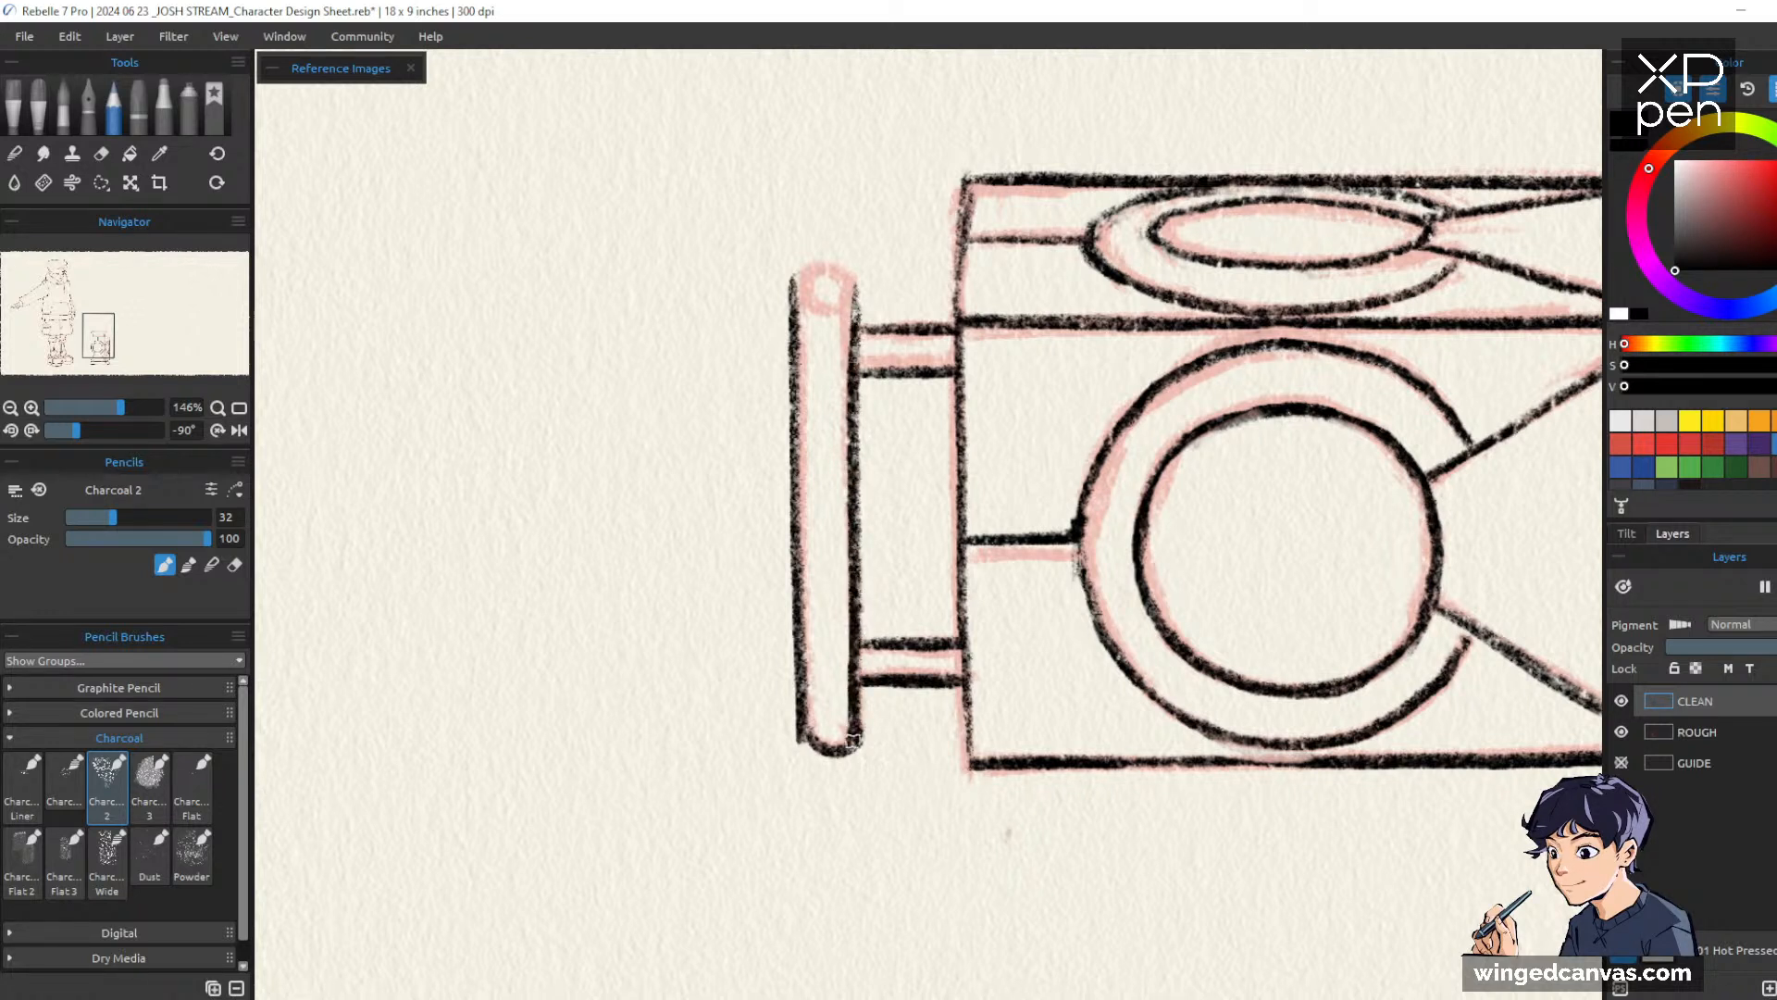
mouse_move(839, 269)
left_mouse_down()
mouse_move(795, 294)
mouse_move(849, 294)
mouse_move(804, 271)
mouse_move(804, 290)
mouse_move(847, 295)
mouse_move(818, 263)
left_mouse_up()
key("e")
key("b")
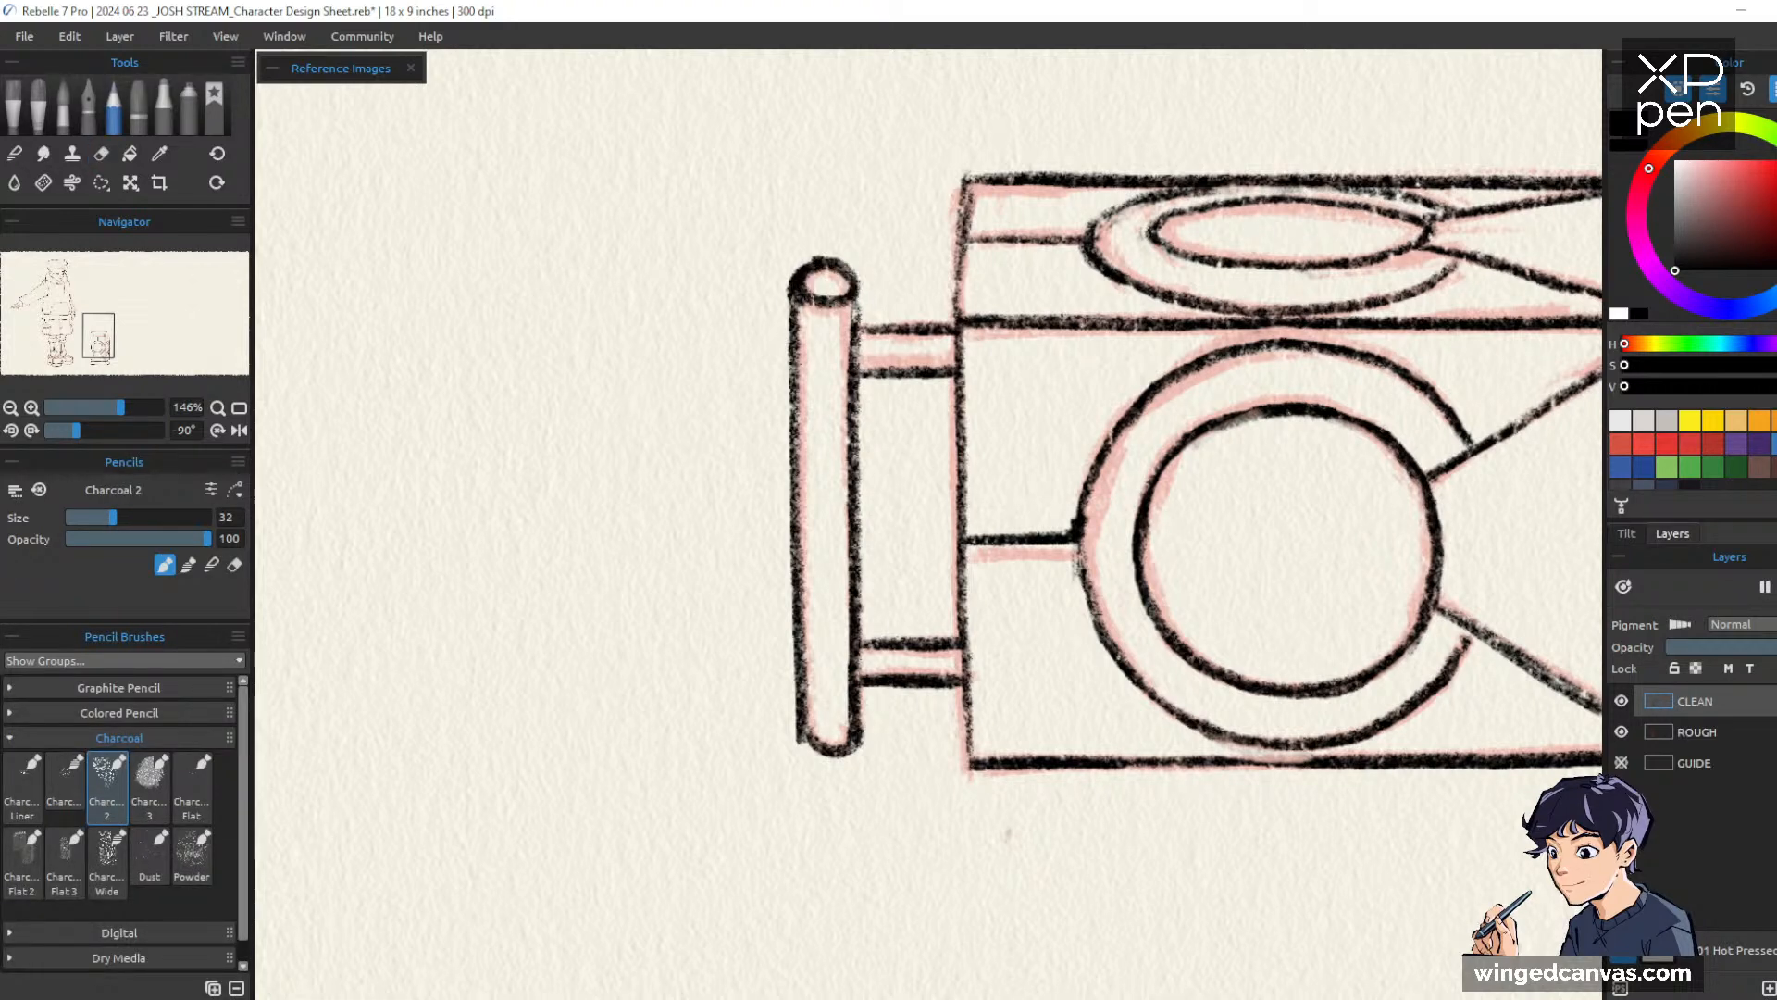
Lasso the handle with its two supports, shift it slightly right to X 6.433 in, and deselect it
mouse_move(1282, 410)
left_mouse_down()
mouse_move(1240, 727)
mouse_move(1046, 881)
mouse_move(1021, 881)
left_mouse_up()
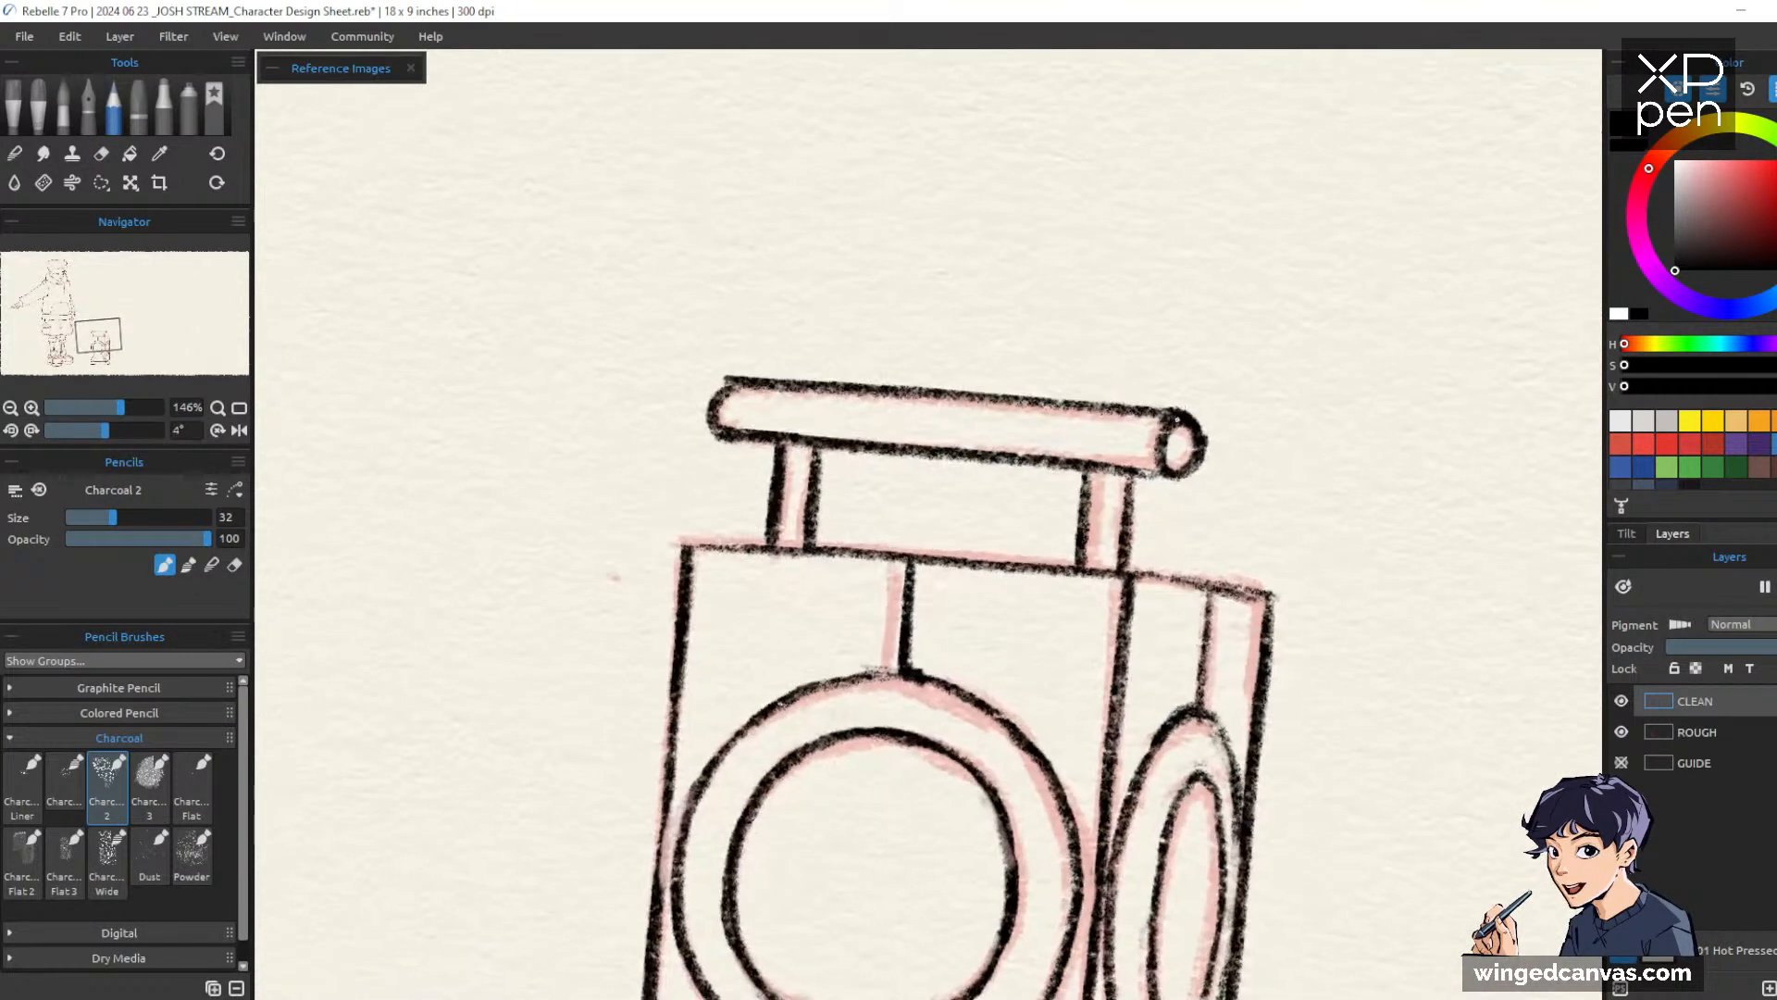
left_click_drag(1323, 501, 1323, 562)
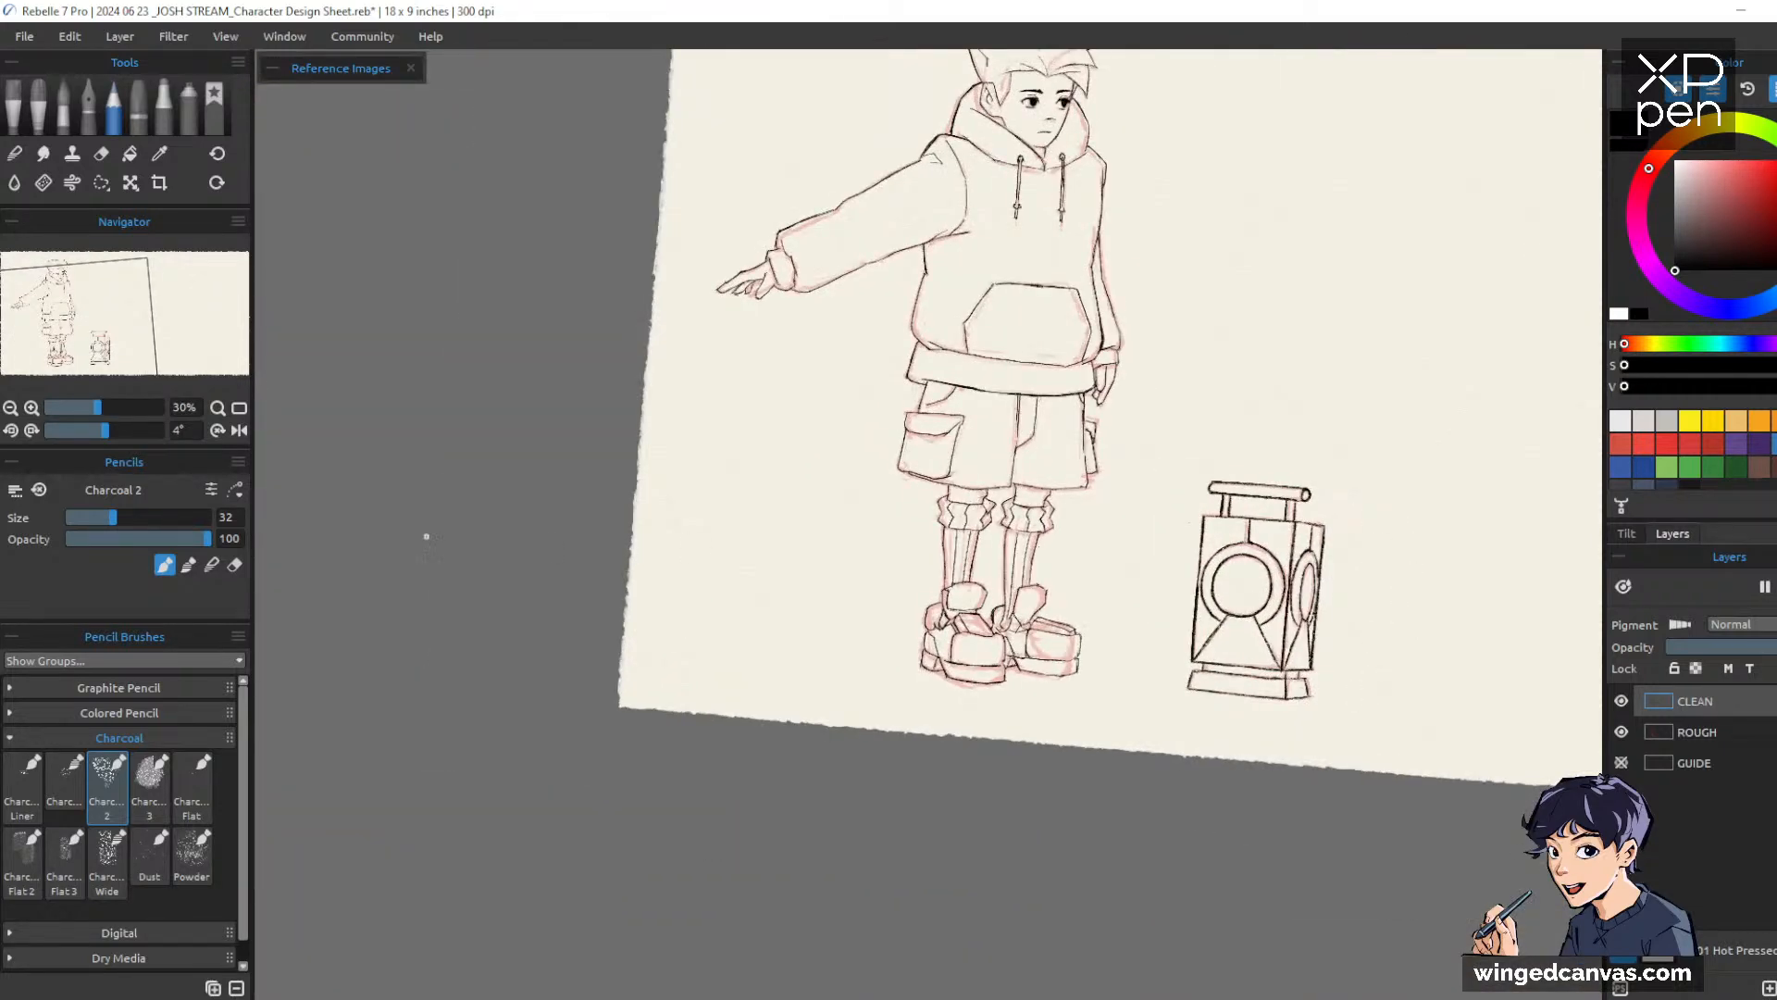
left_click(217, 430)
left_click_drag(1415, 646, 1304, 736)
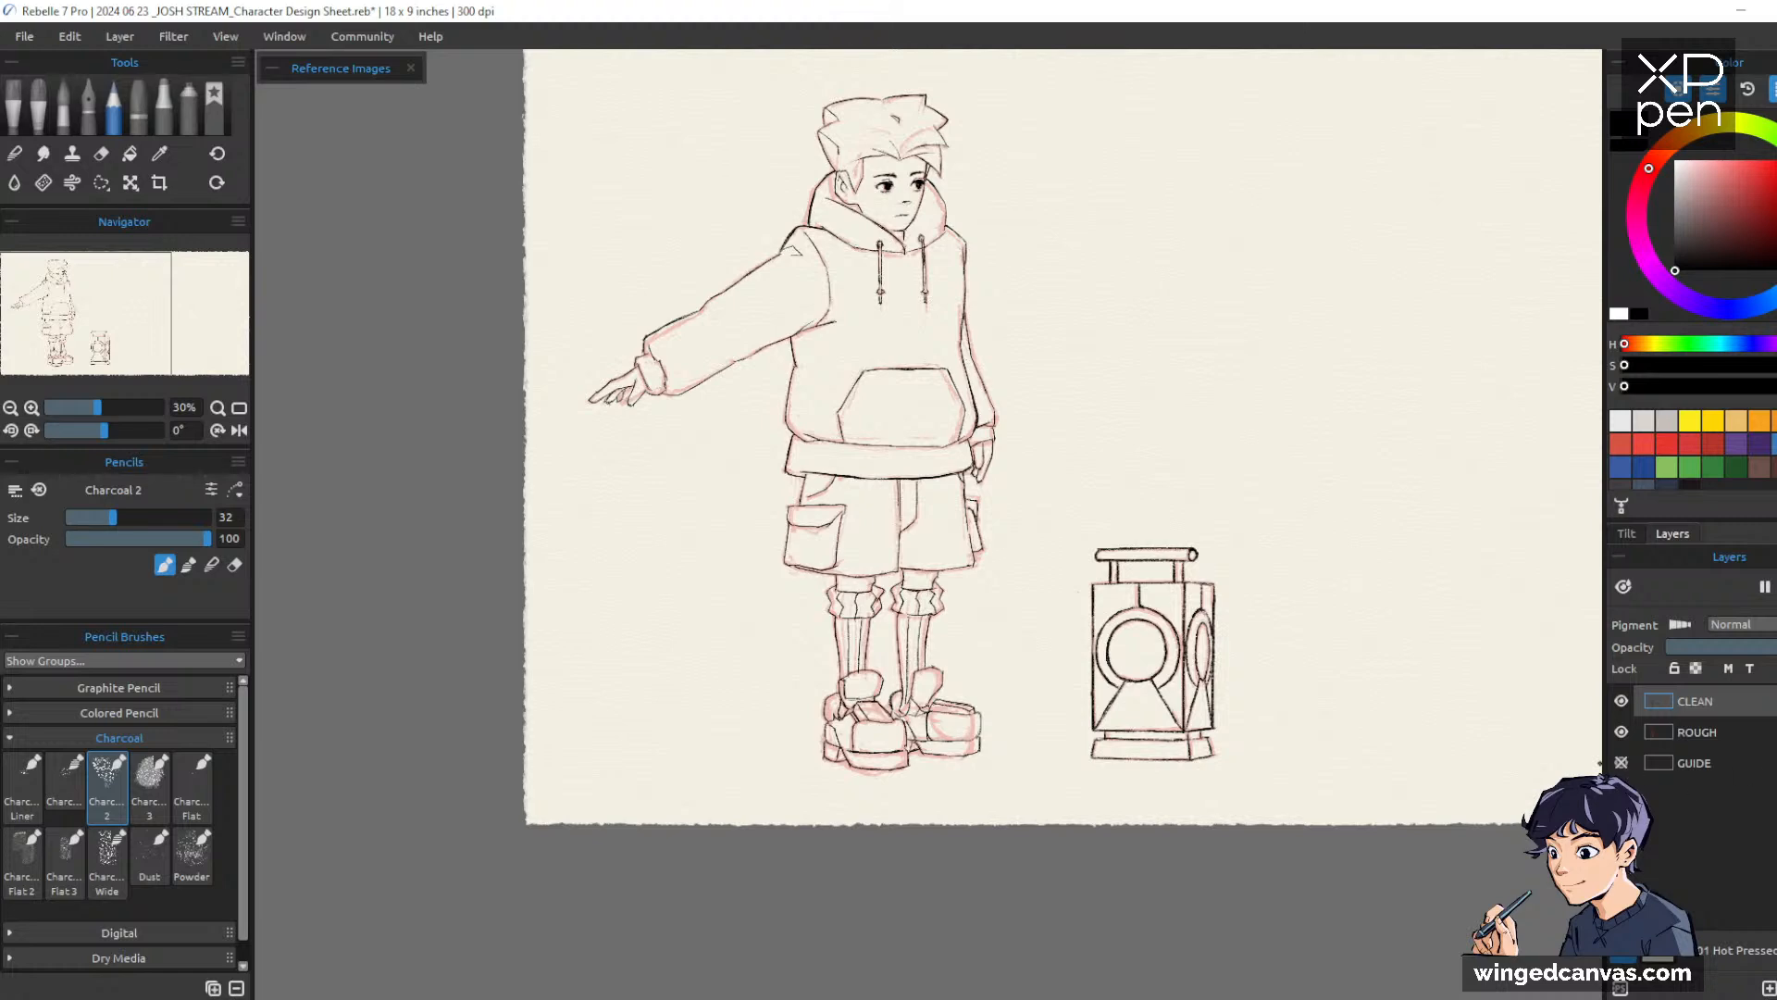
scroll(1319, 561, "up", 5)
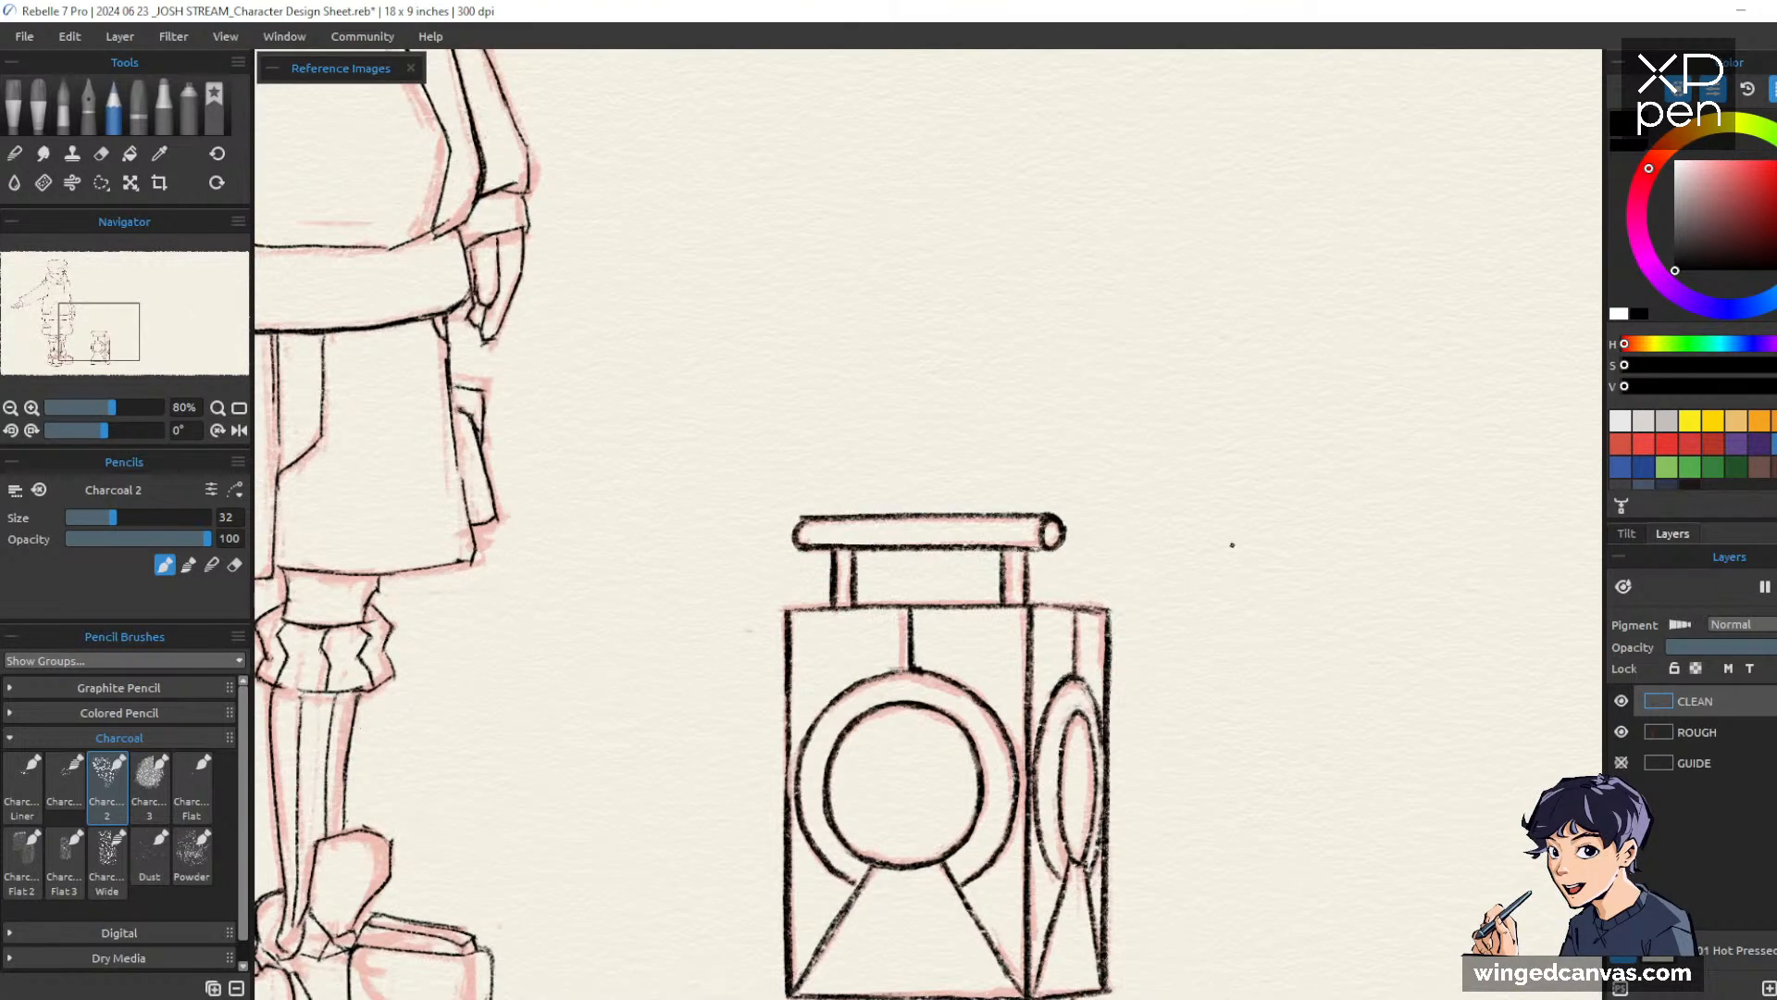
key("s")
scroll(1063, 573, "up", 3)
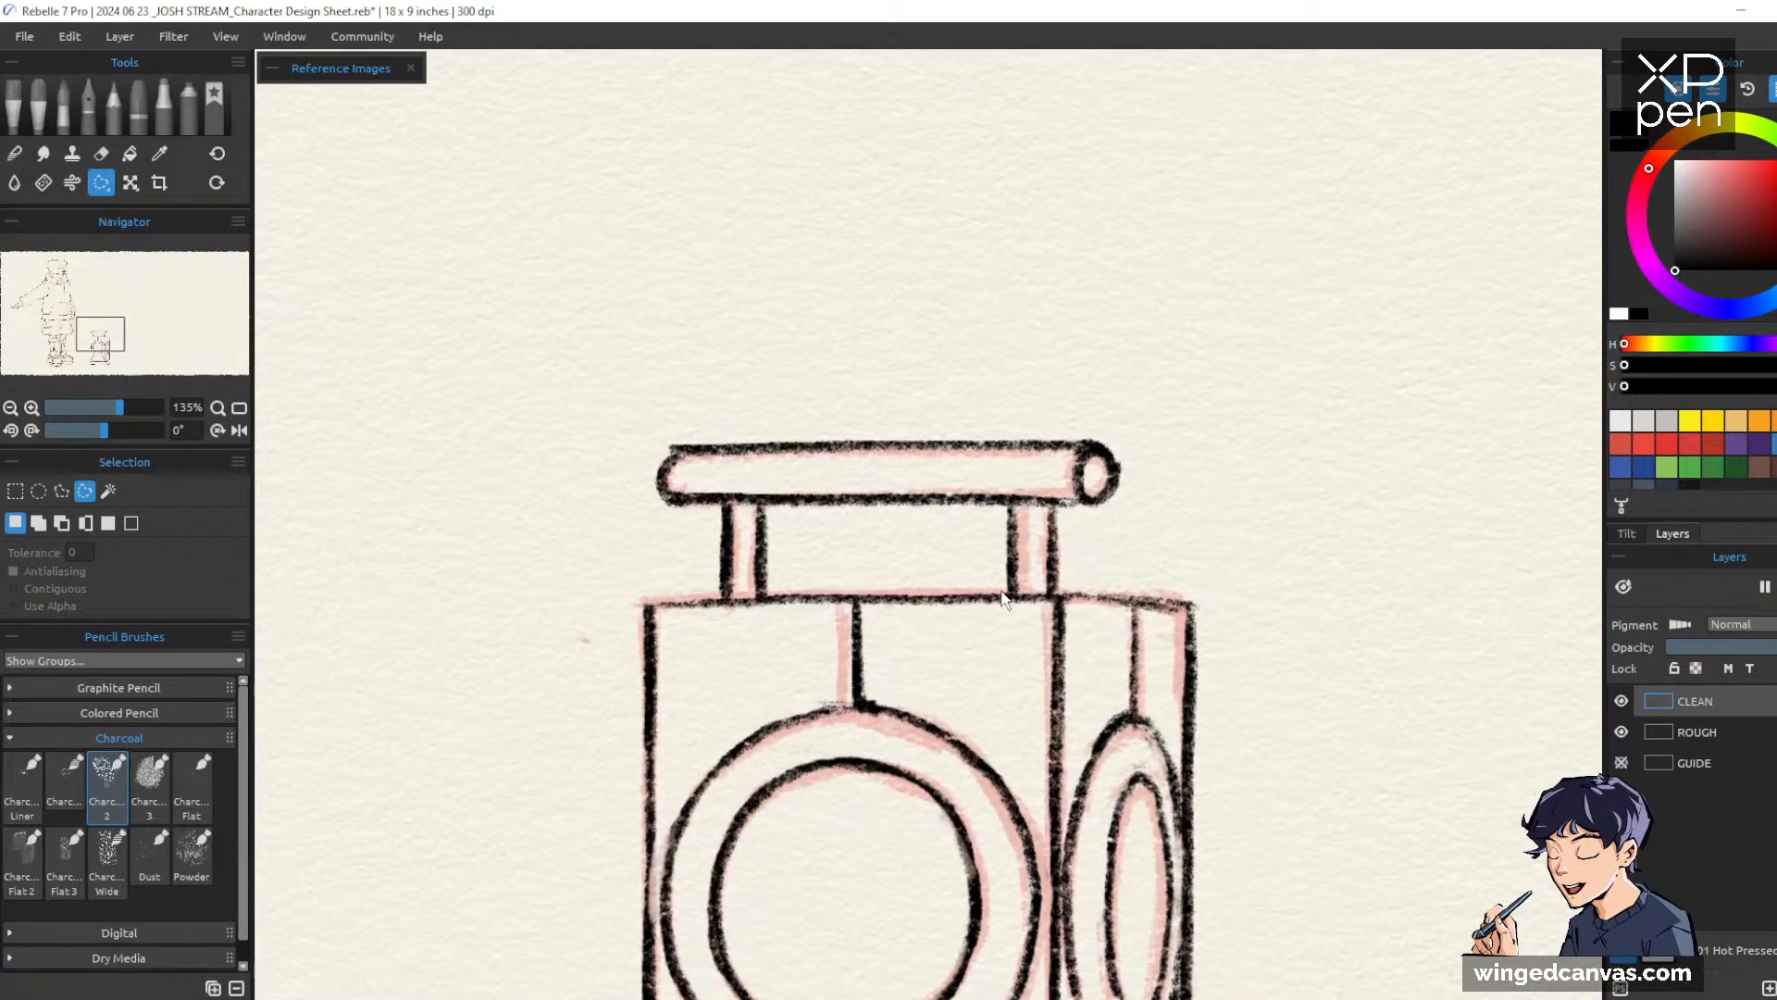
left_click(1016, 591)
mouse_move(585, 457)
left_mouse_down()
mouse_move(625, 551)
mouse_move(705, 593)
mouse_move(820, 593)
left_mouse_up()
key("ctrl+t")
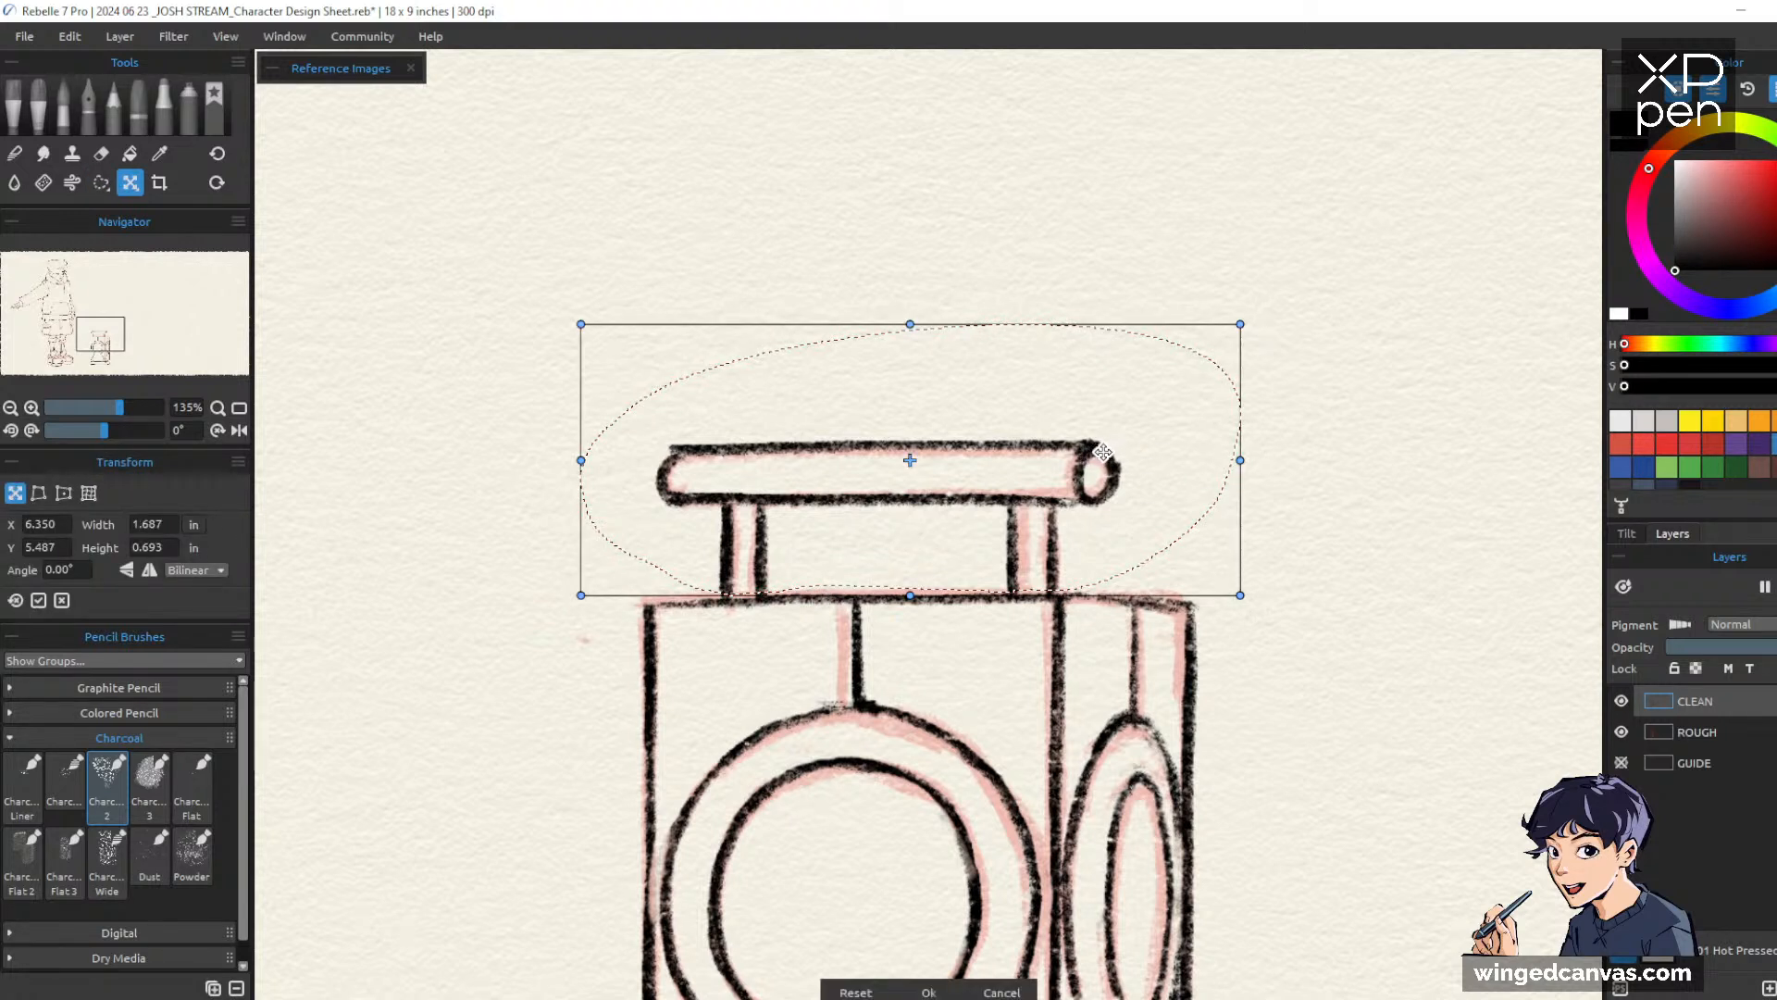
left_click_drag(1102, 452, 1136, 453)
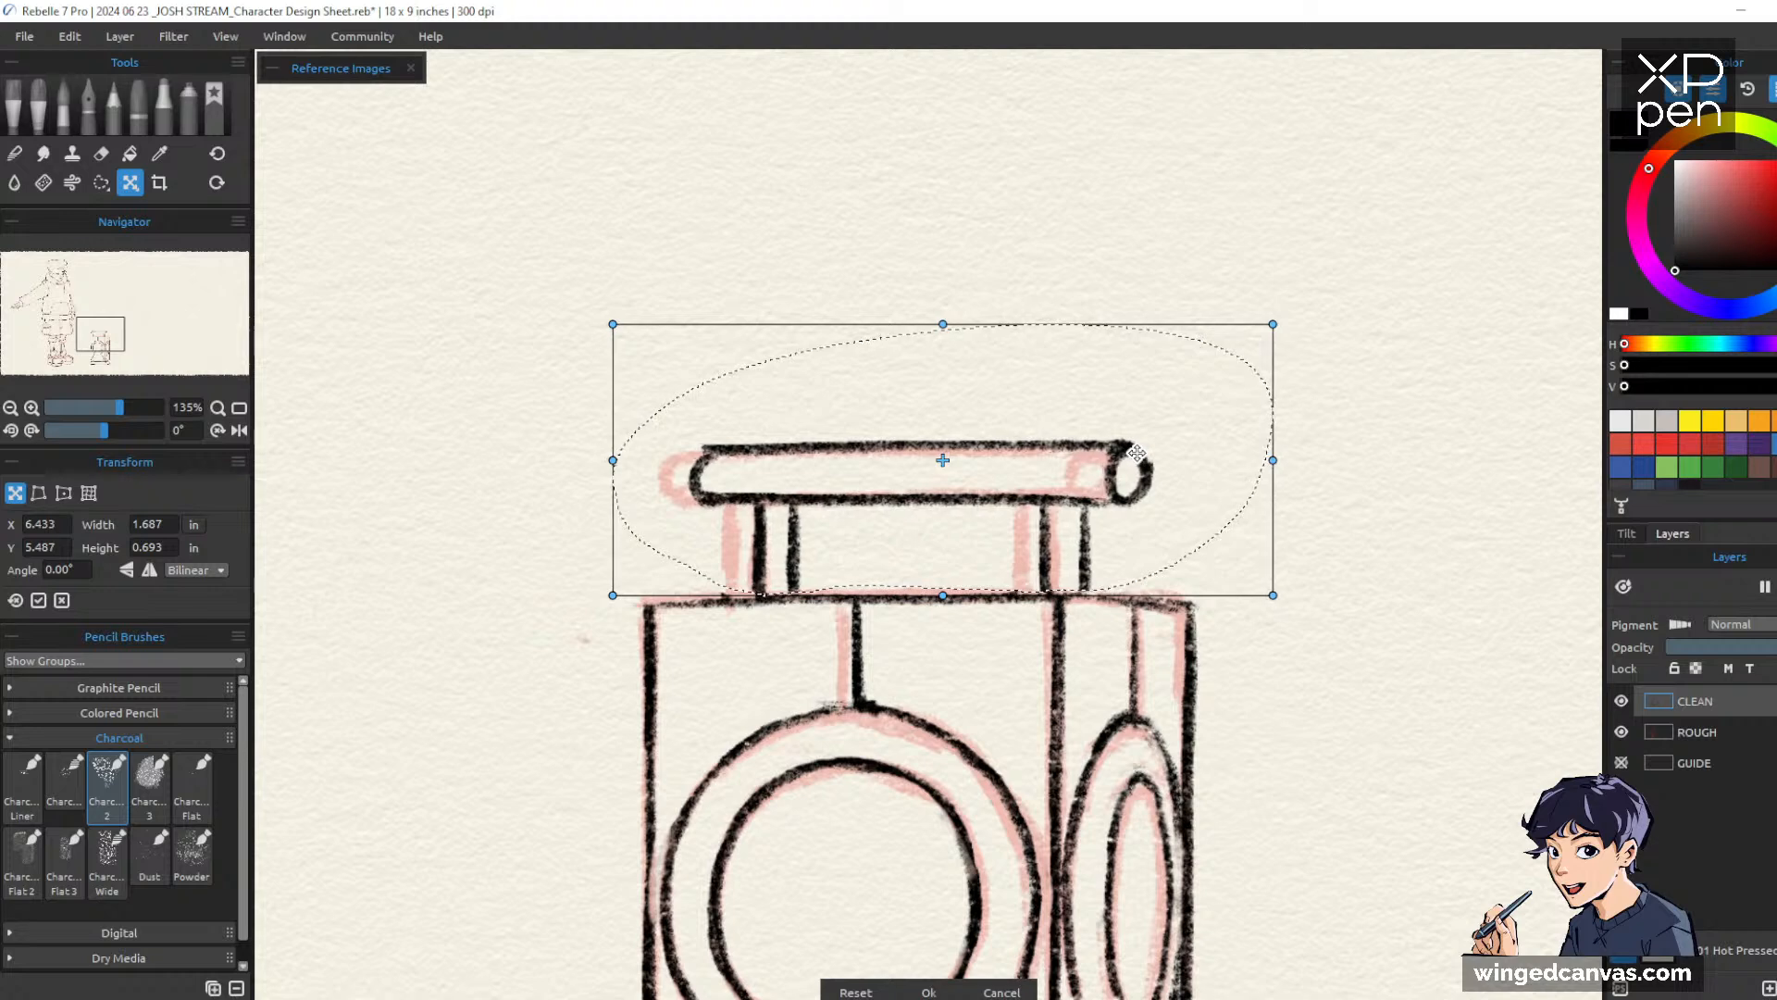
key("Return")
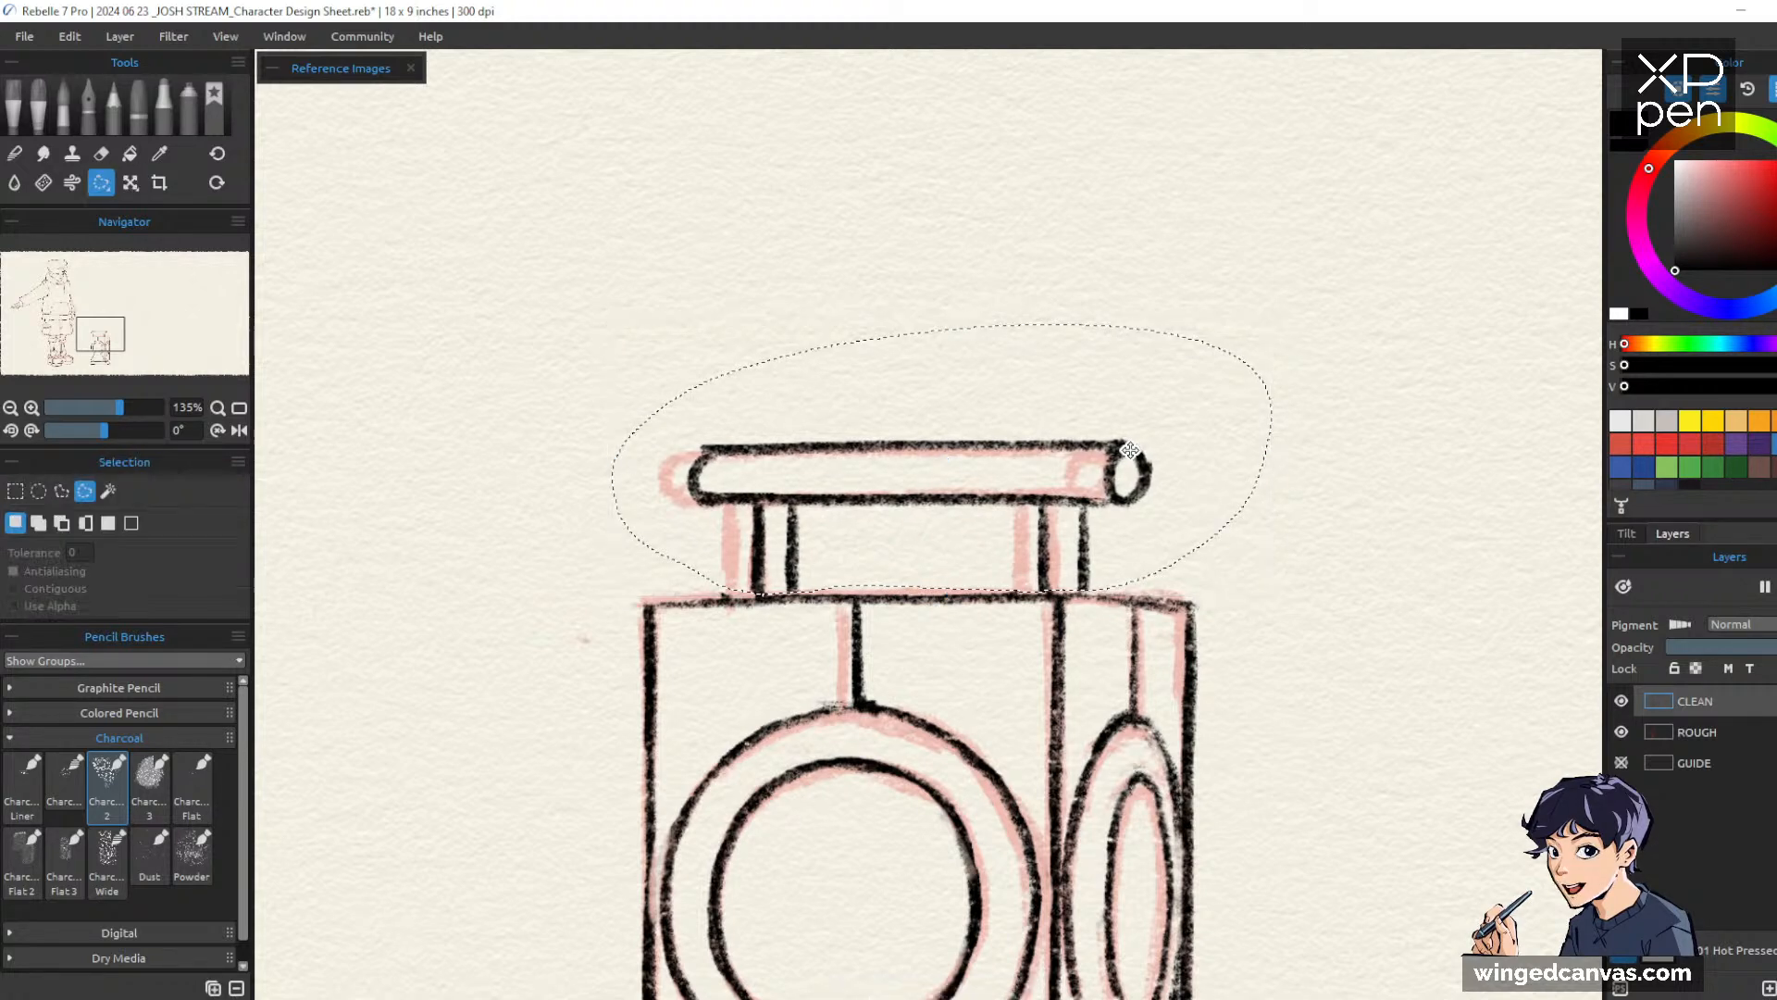
key("ctrl+i")
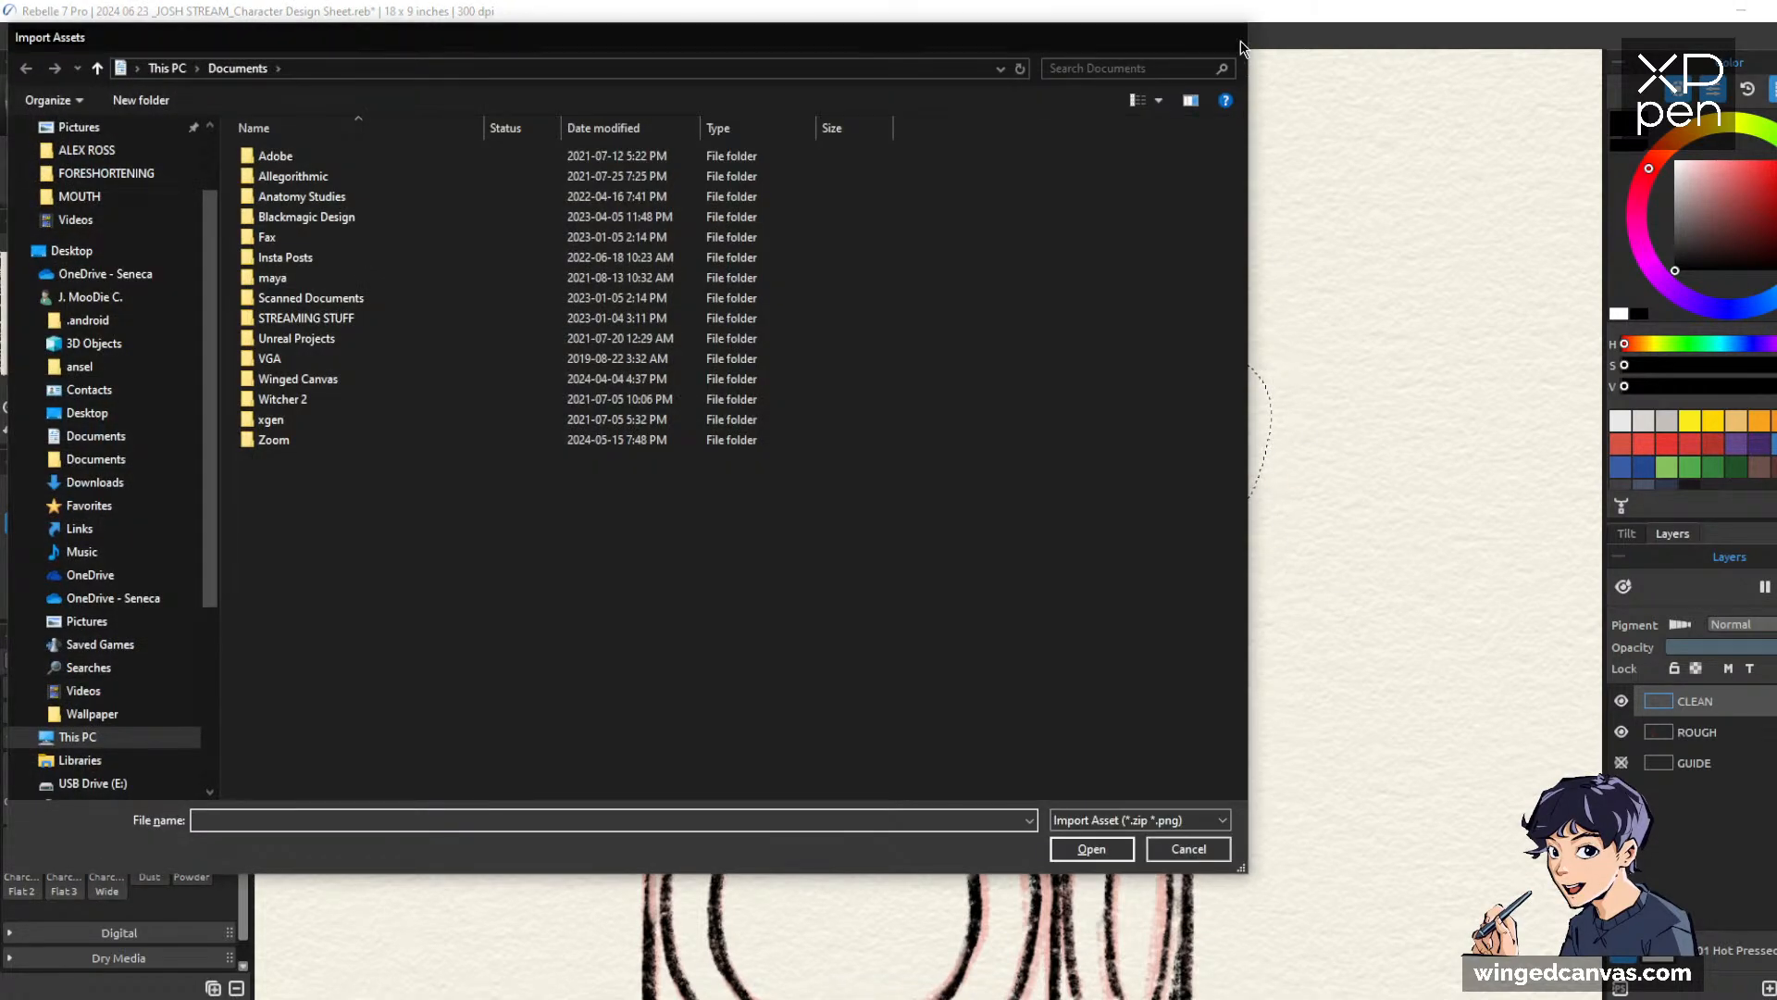
left_click(1241, 43)
key("ctrl+d")
Save the character design sheet and hide the ROUGH layer so only the clean line art shows
mouse_move(1307, 542)
left_mouse_down()
mouse_move(1308, 588)
mouse_move(1307, 574)
left_mouse_up()
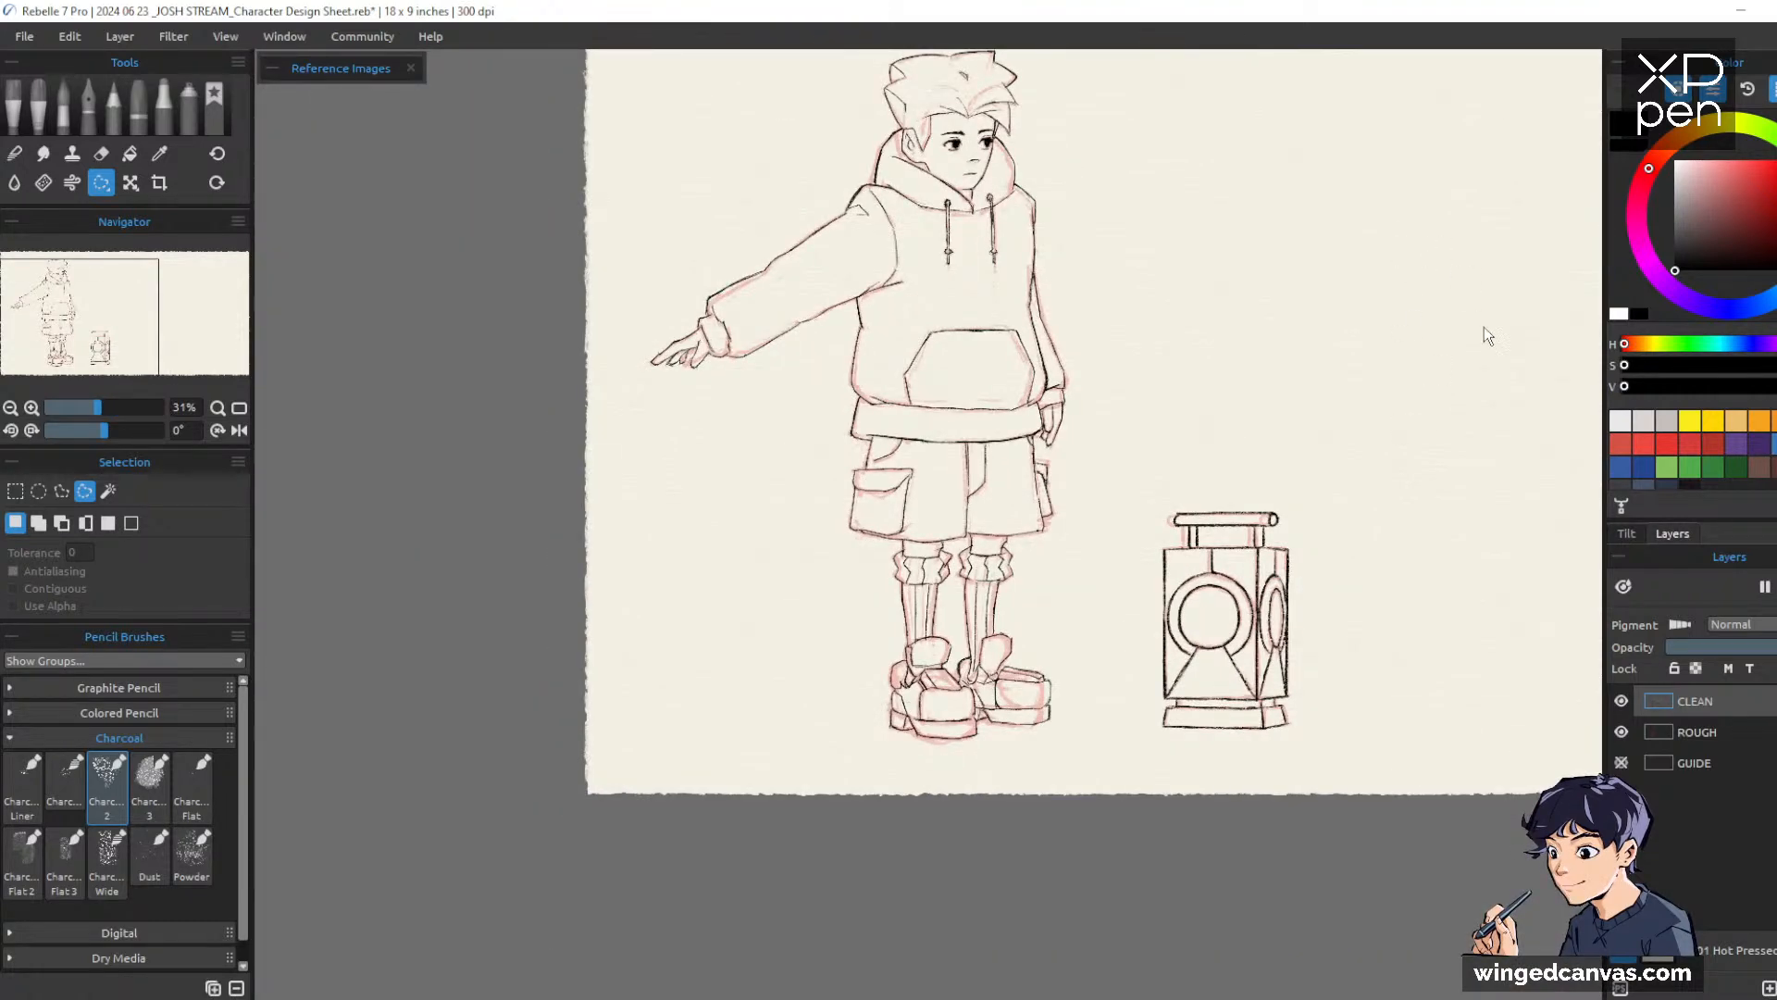
key("ctrl+s")
scroll(1246, 442, "down", 2)
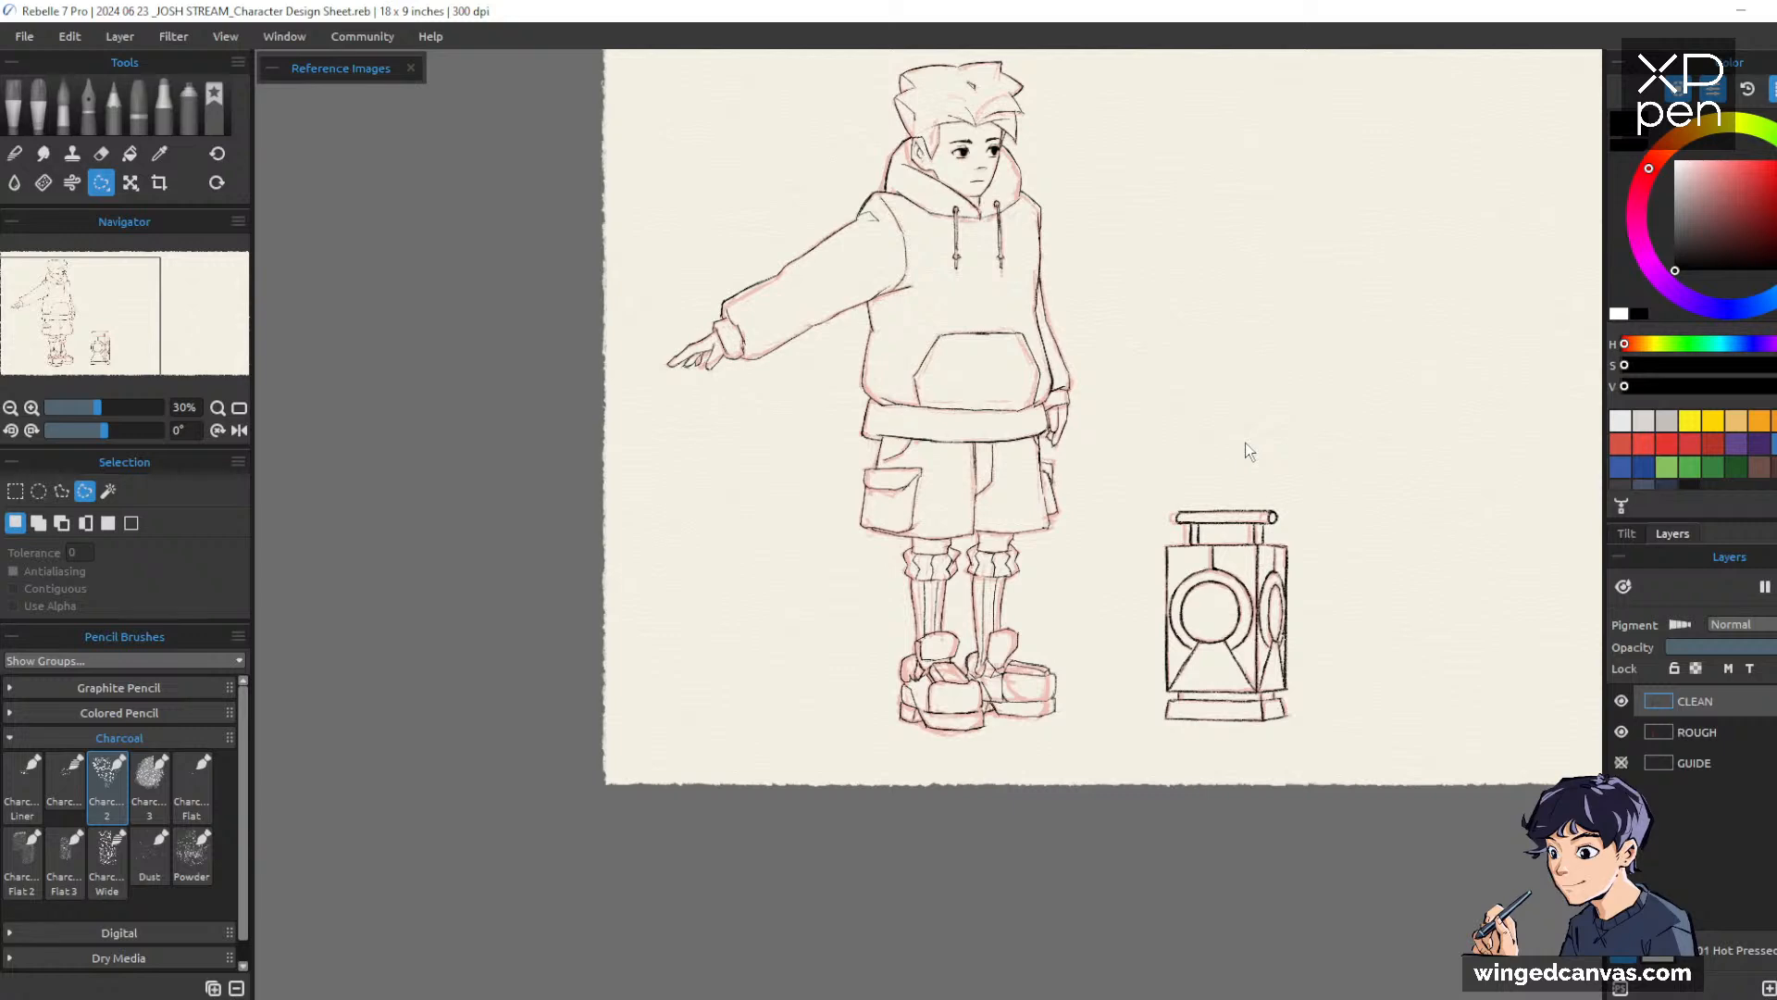
scroll(1239, 443, "up", 2)
left_click_drag(1298, 380, 960, 535)
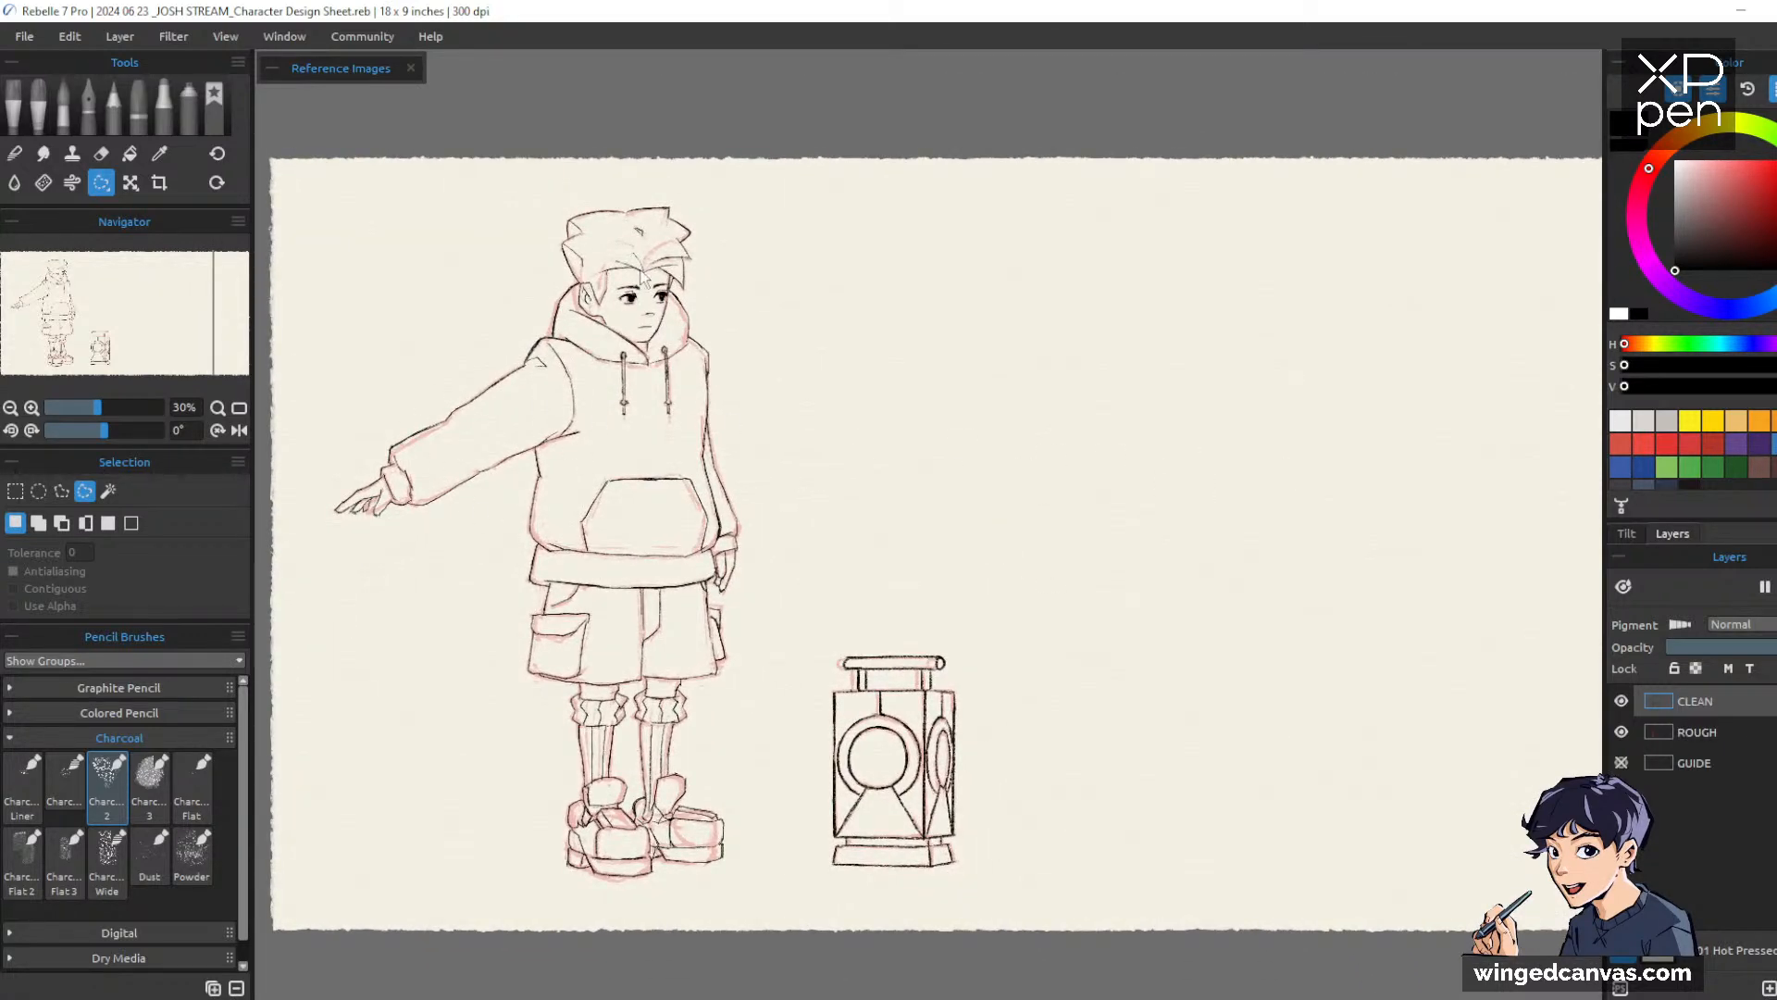
left_click(1622, 733)
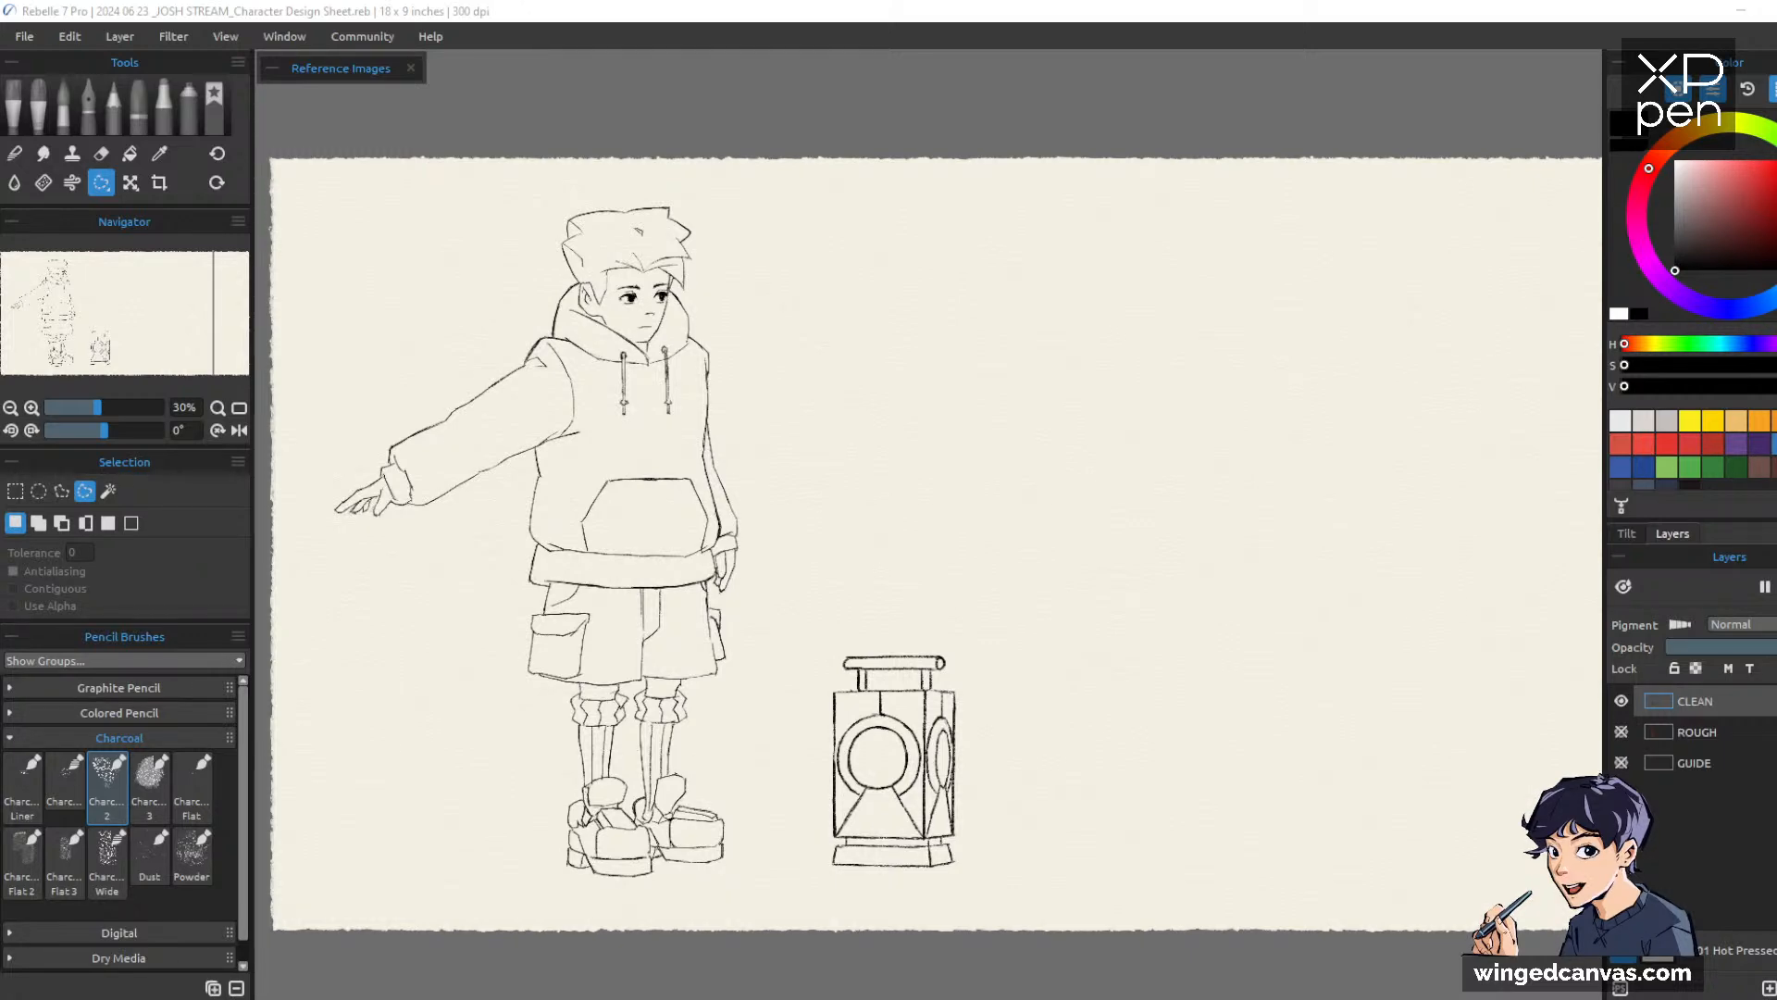
Switch to the browser's "tj recess" image results and examine T.J. Detweiler's full-body design as a reference
left_click_drag(0, 176, 311, 204)
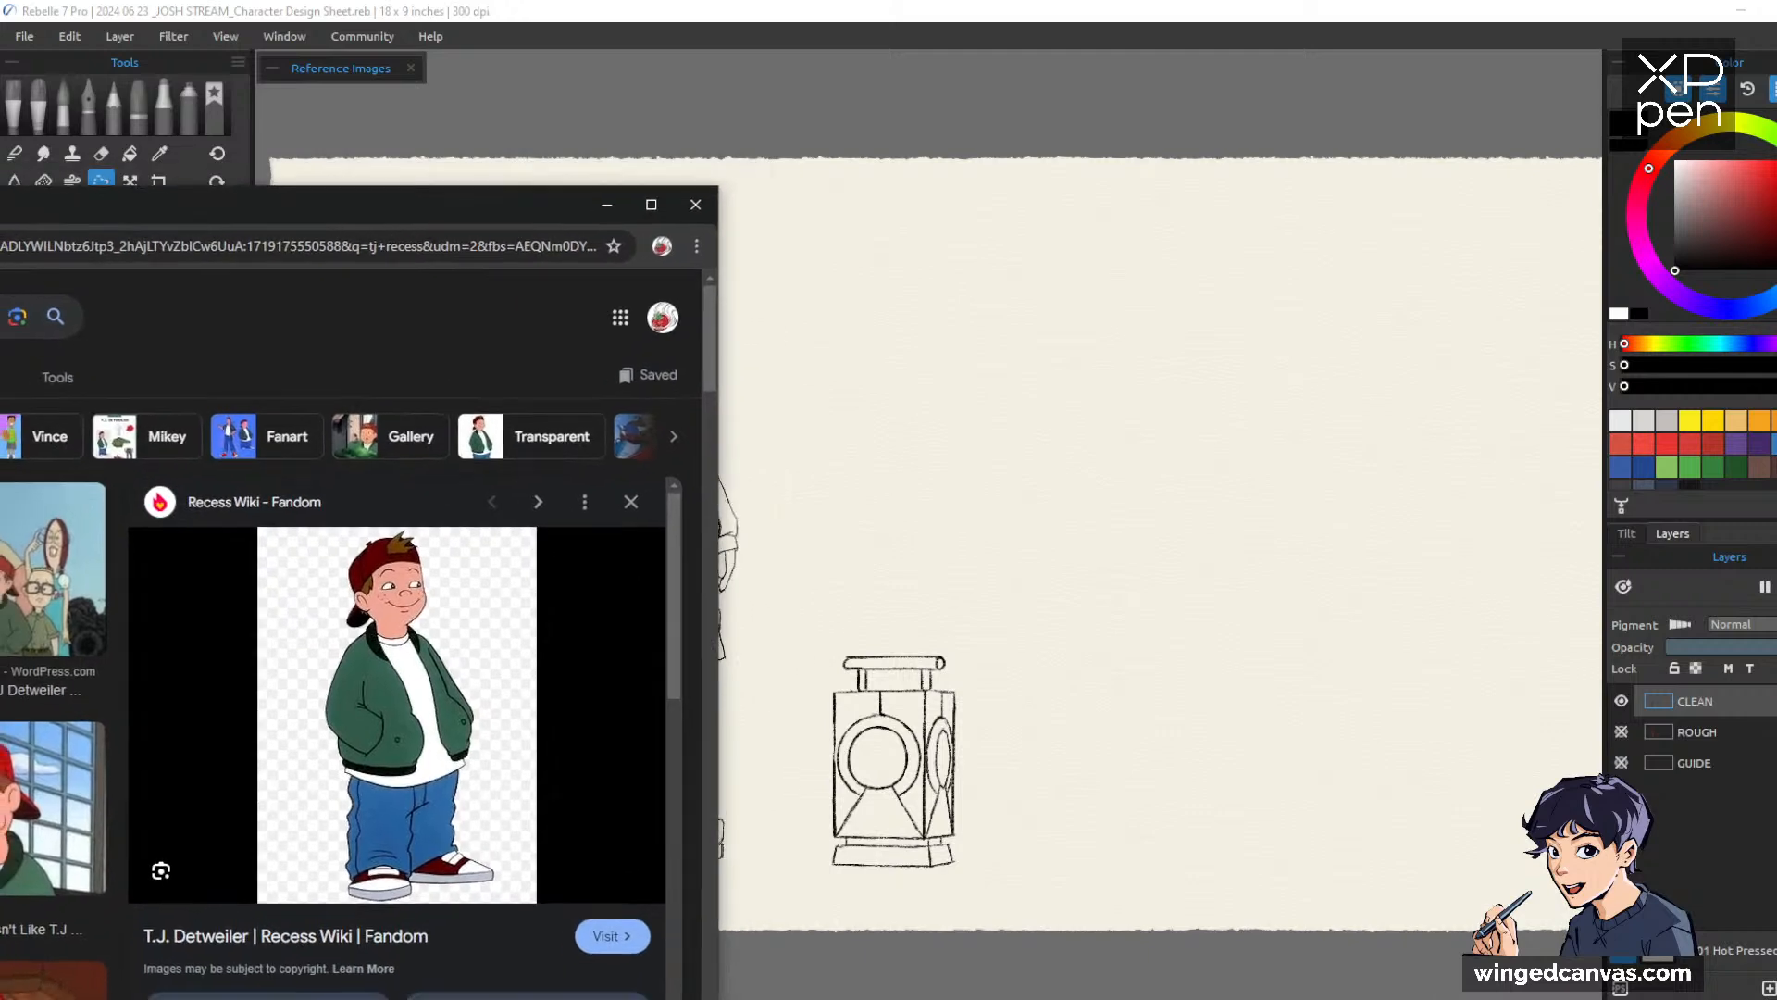
left_click_drag(0, 211, 671, 40)
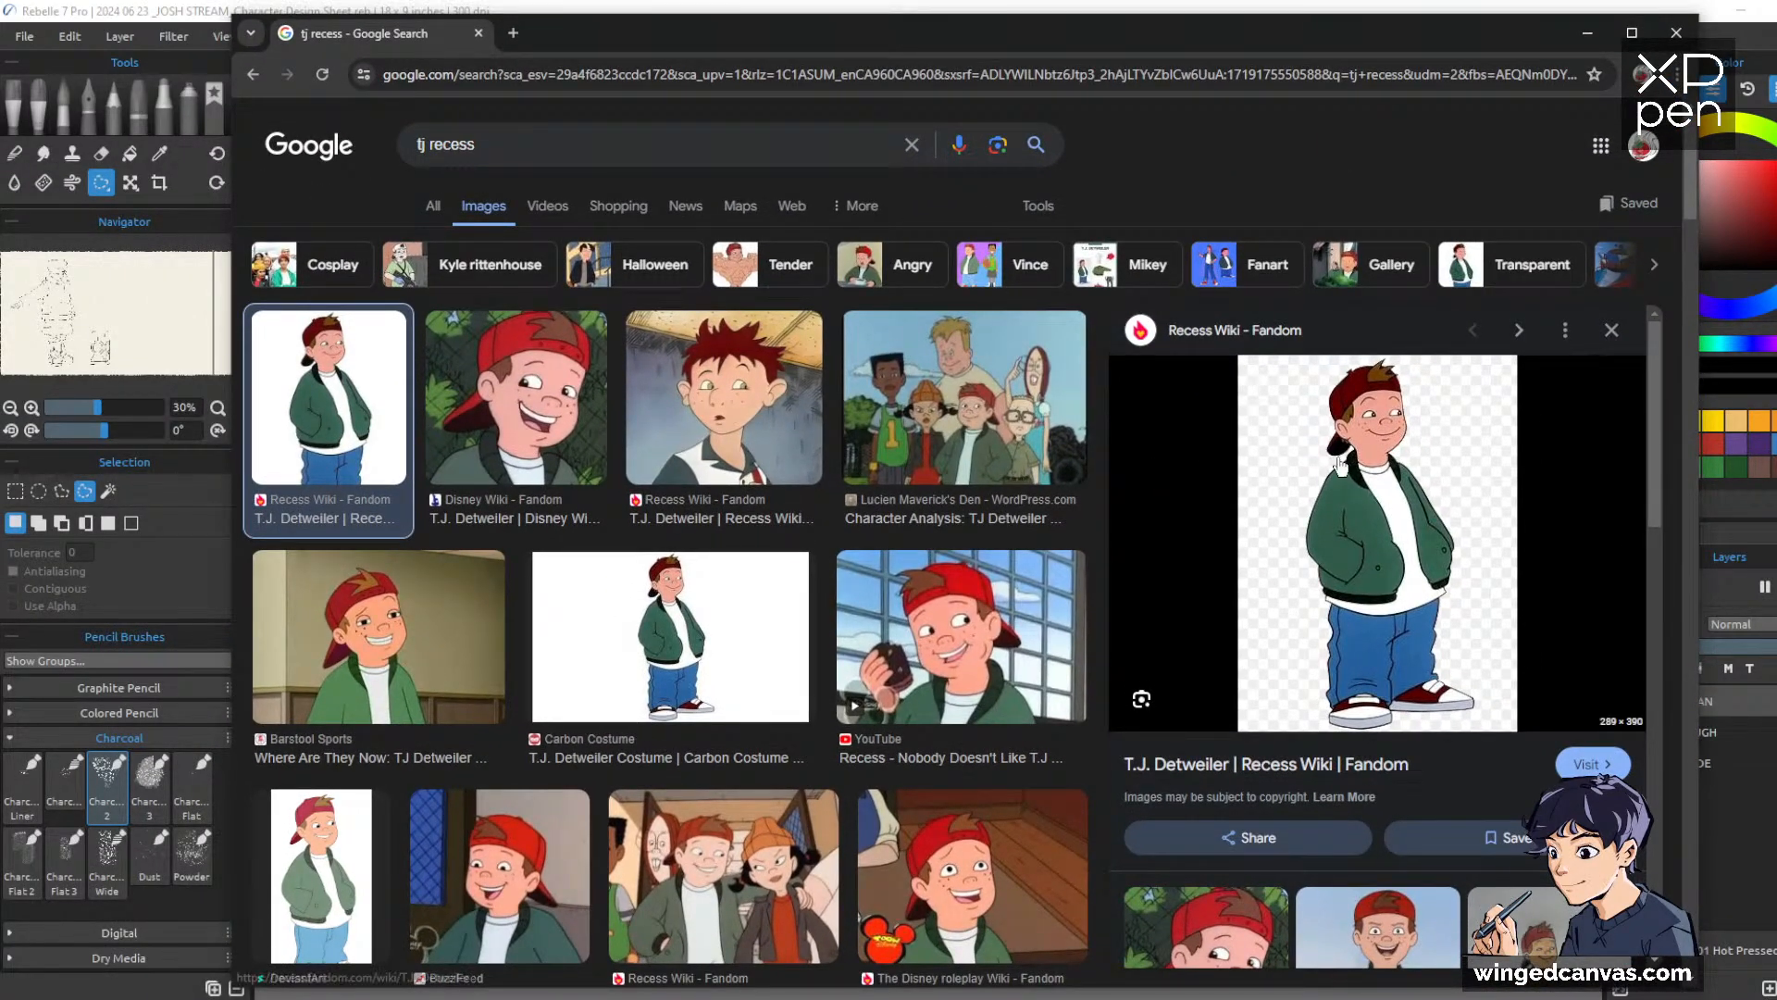
scroll(1405, 527, "down", 4)
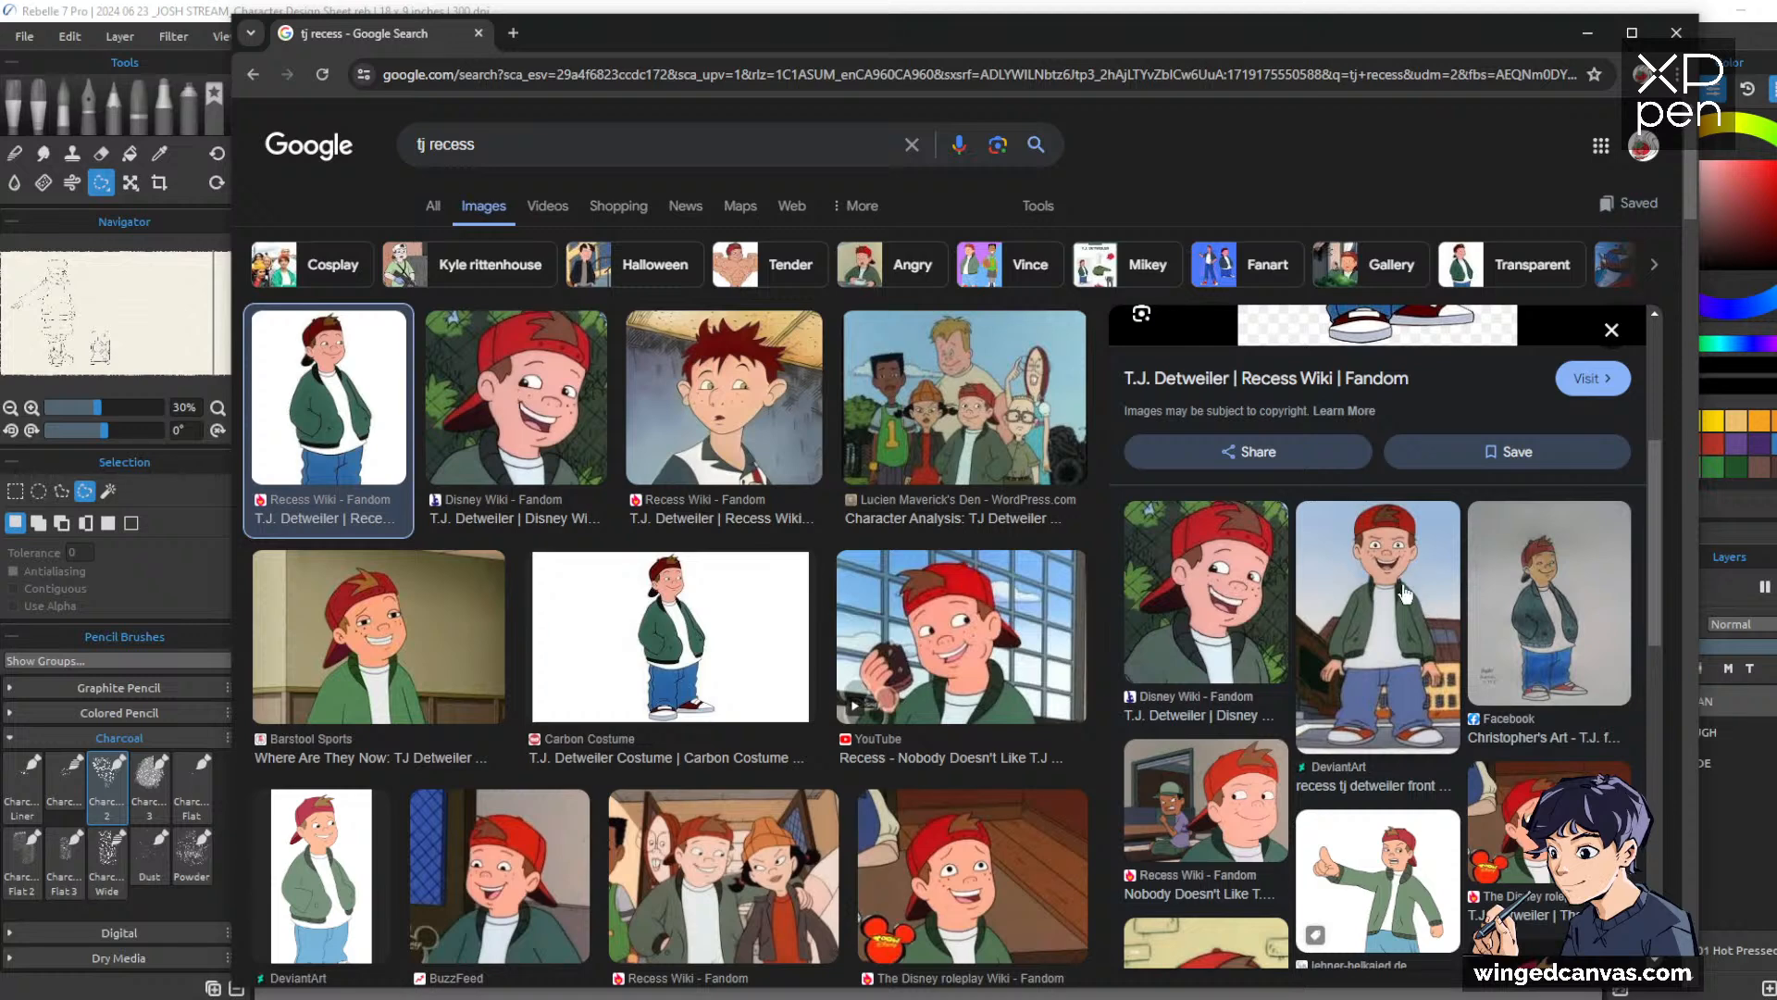
scroll(1405, 592, "down", 2)
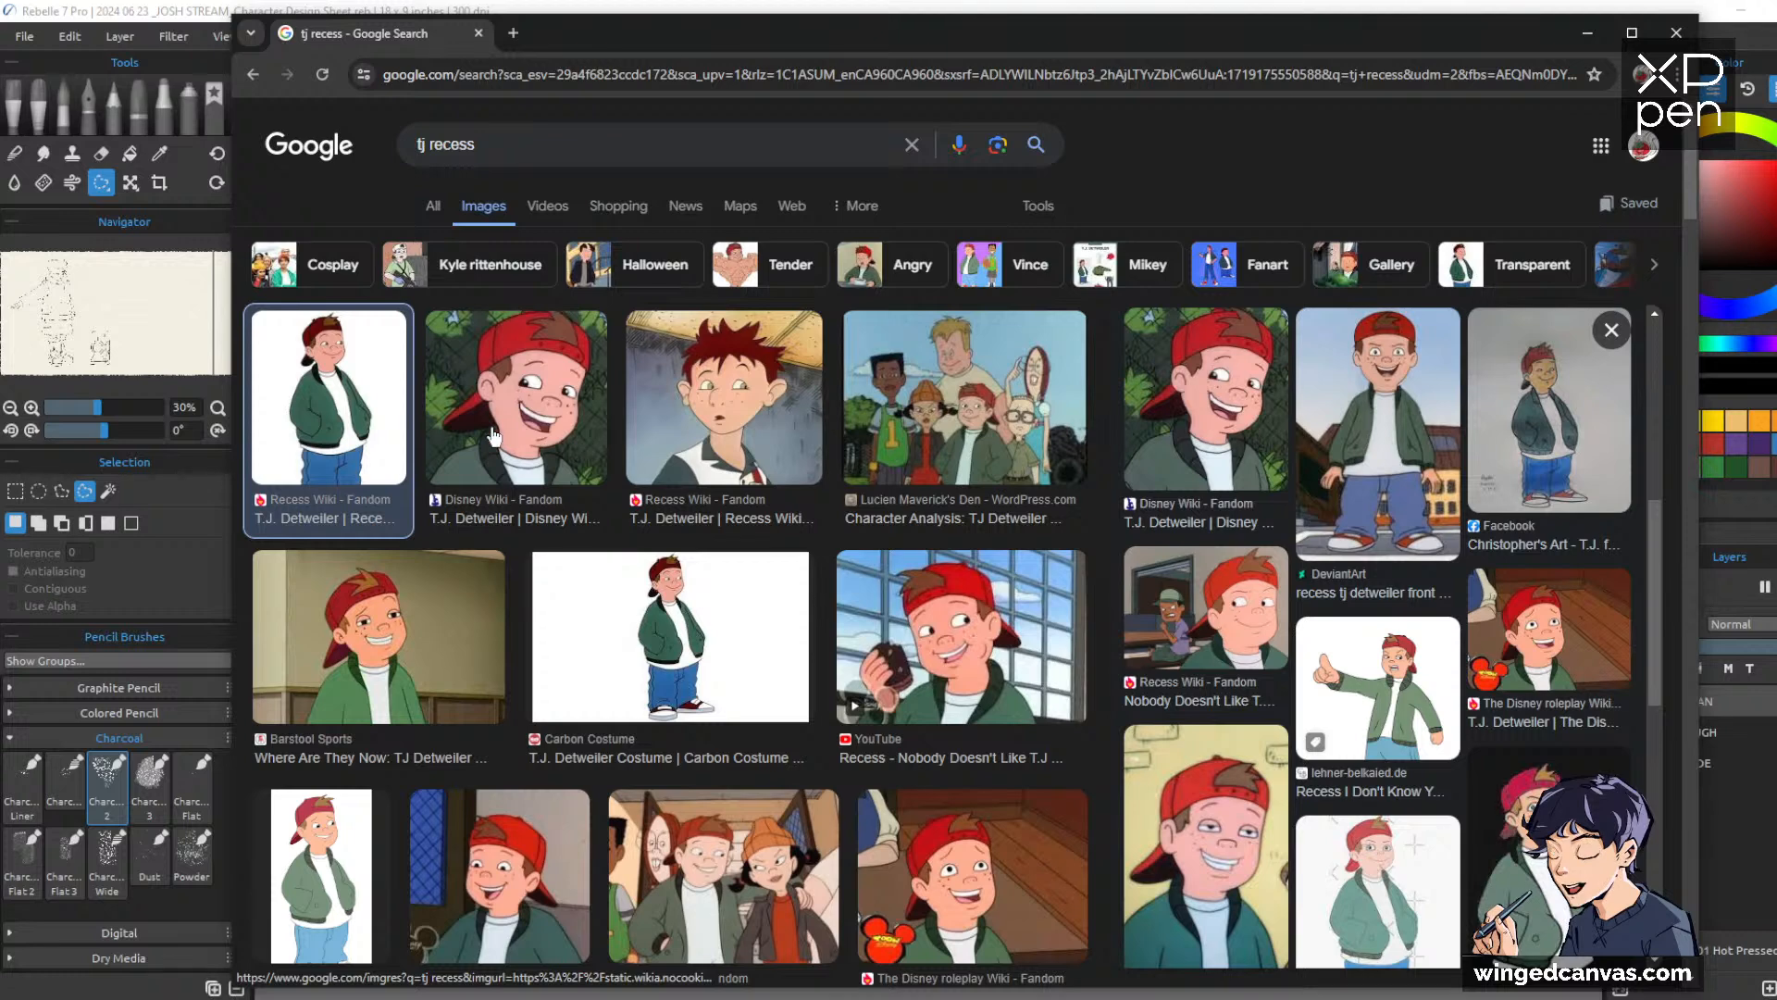
left_click(357, 399)
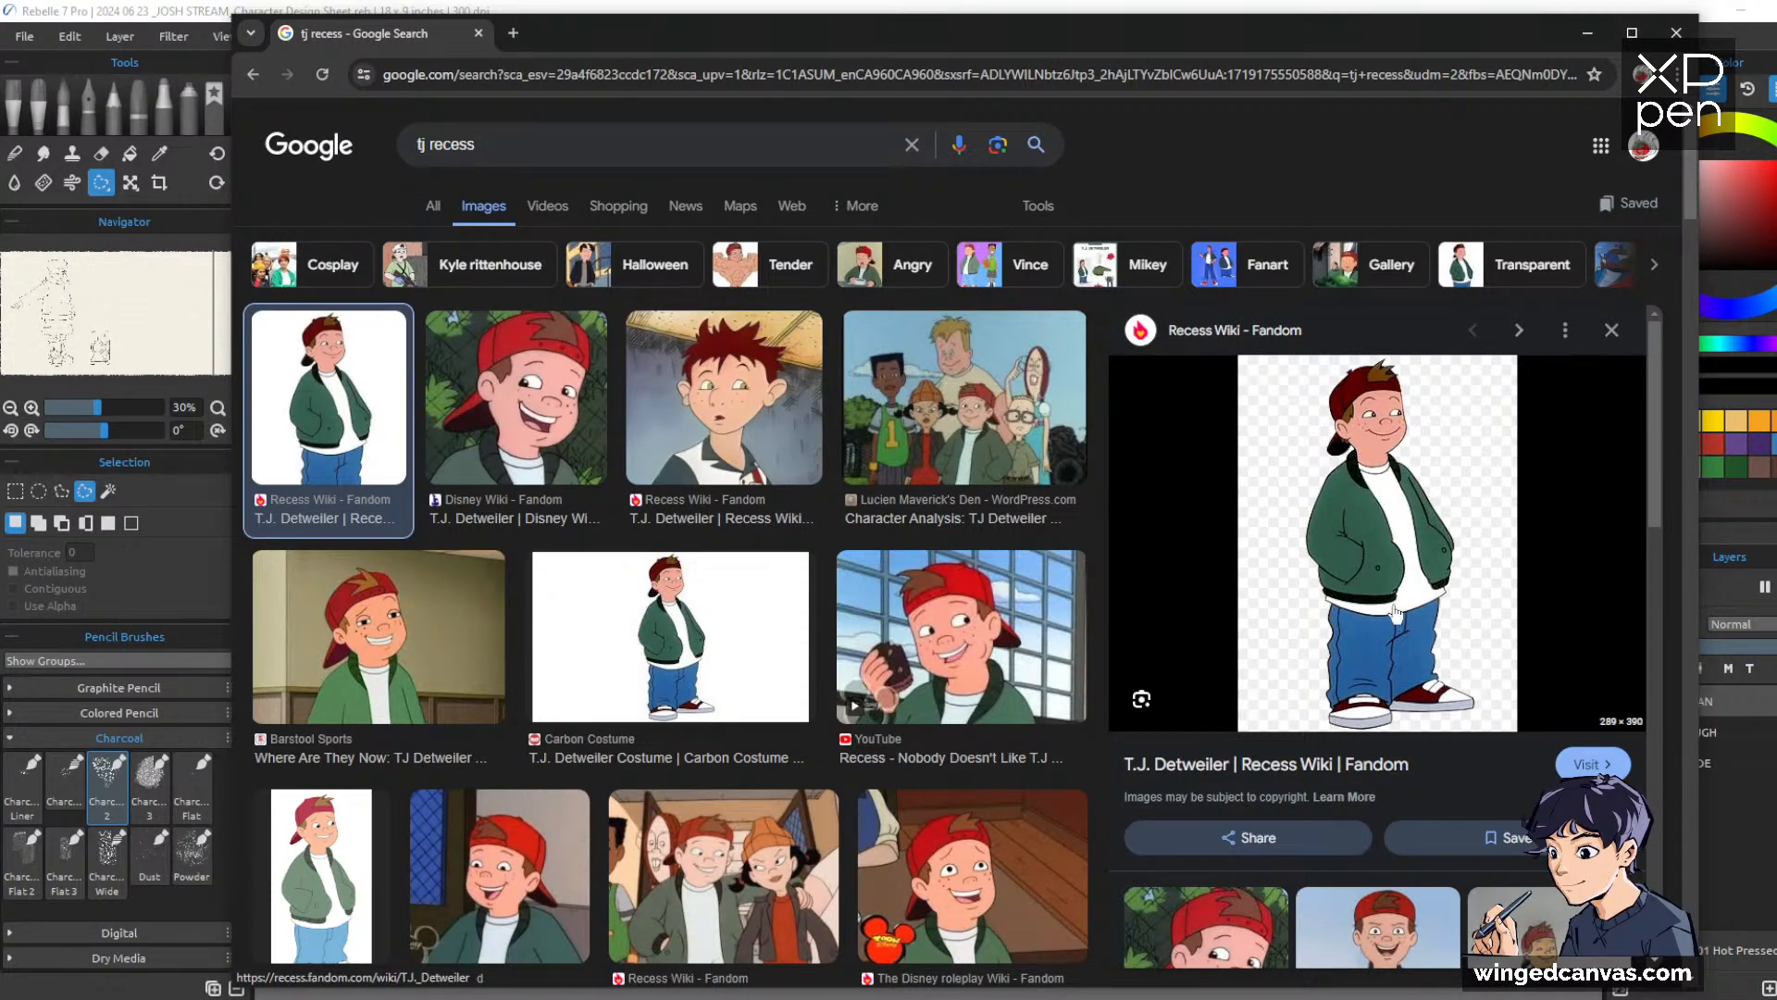
left_click_drag(988, 27, 1111, 50)
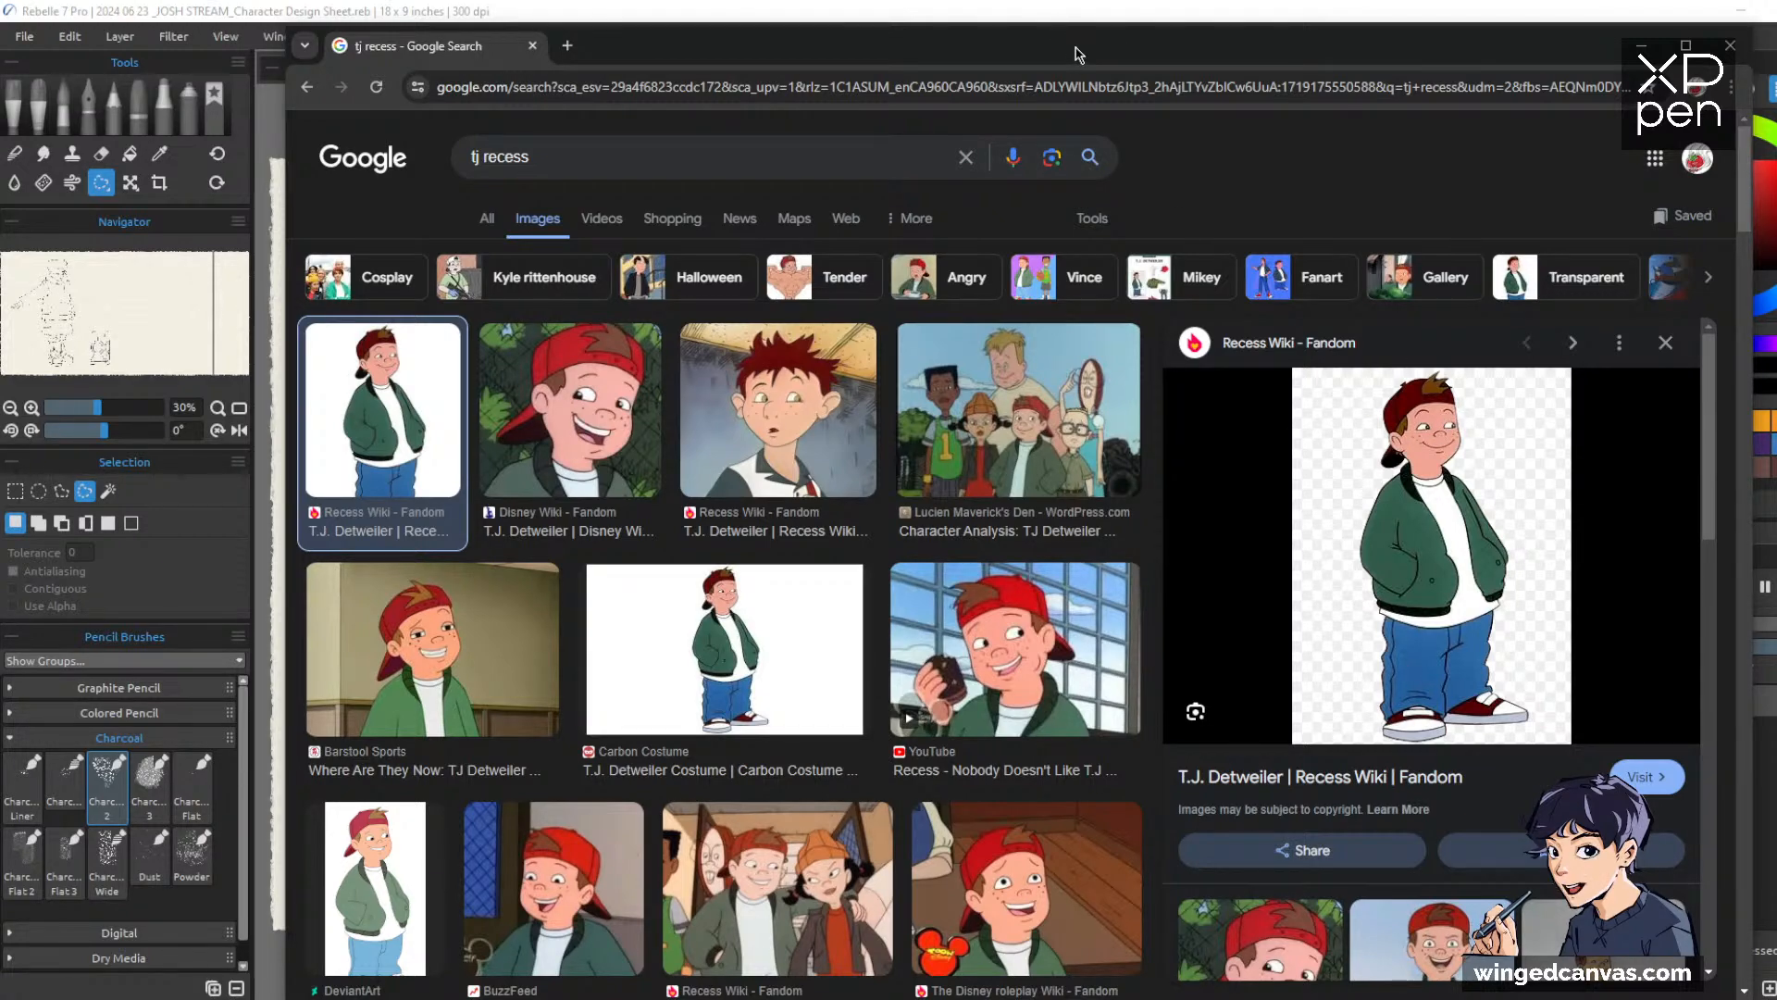
left_click_drag(1075, 53, 0, 54)
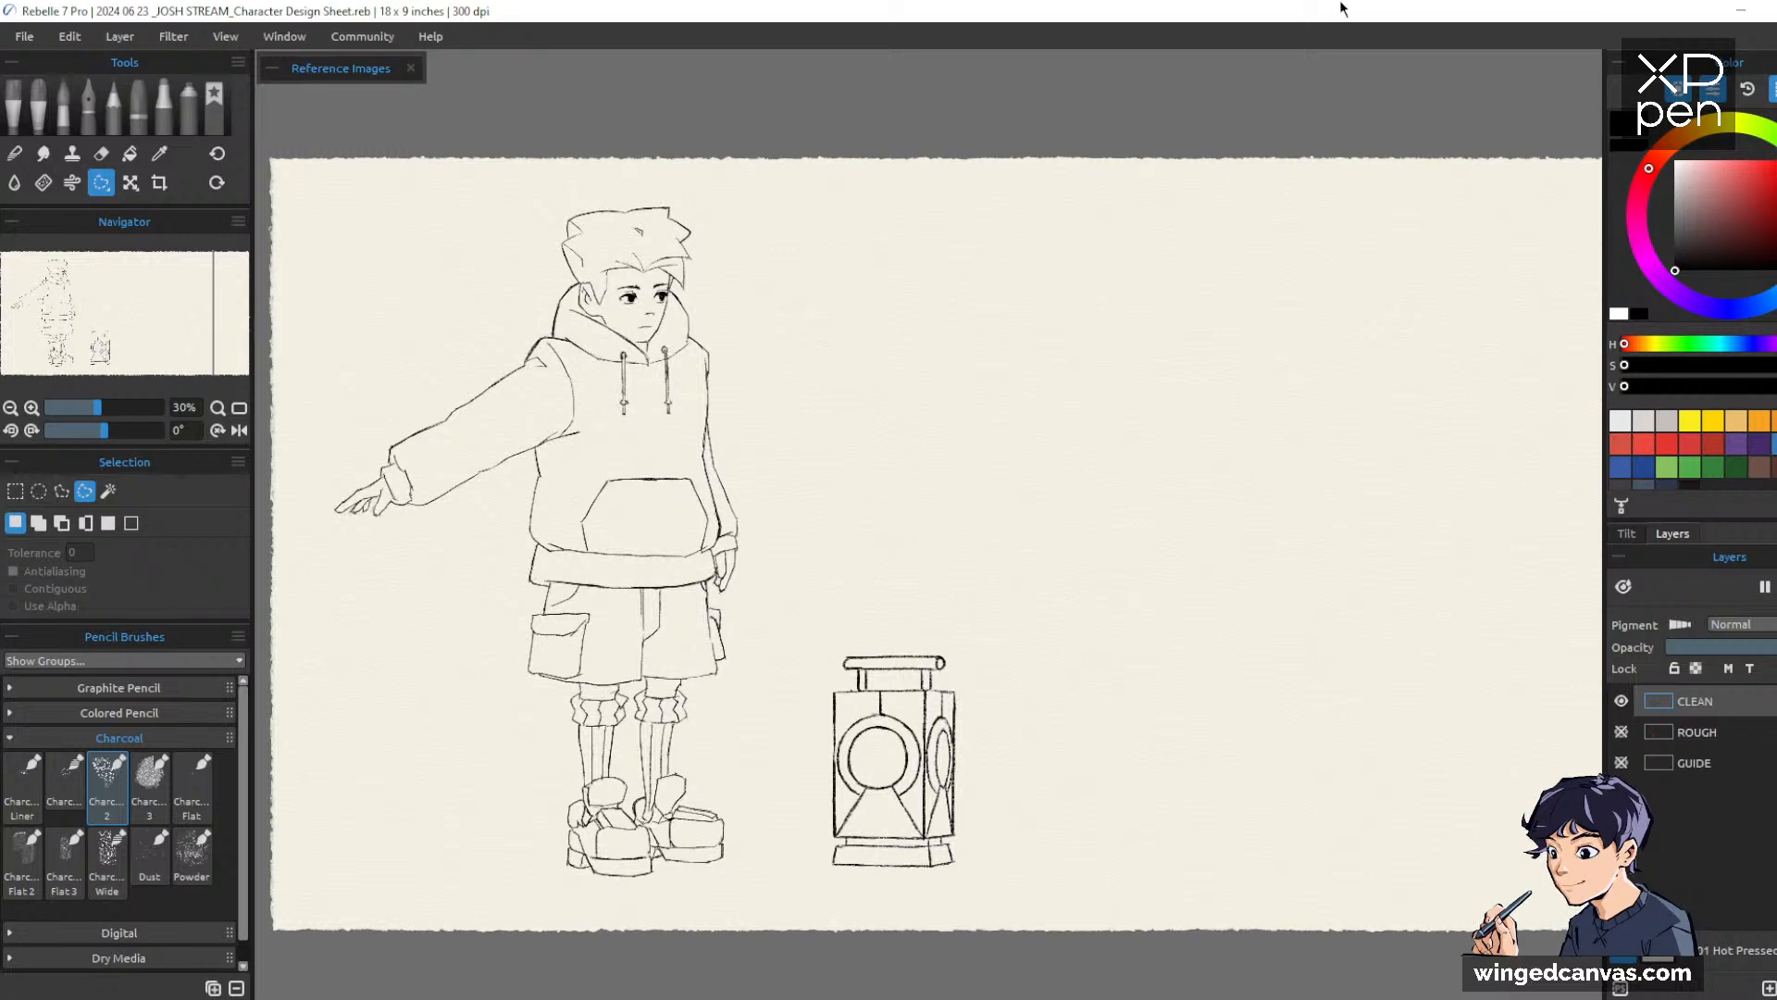
Duplicate the CLEAN layer and hide the original, keeping it as a backup
left_click_drag(1024, 364, 1220, 468)
left_click_drag(903, 414, 1146, 483)
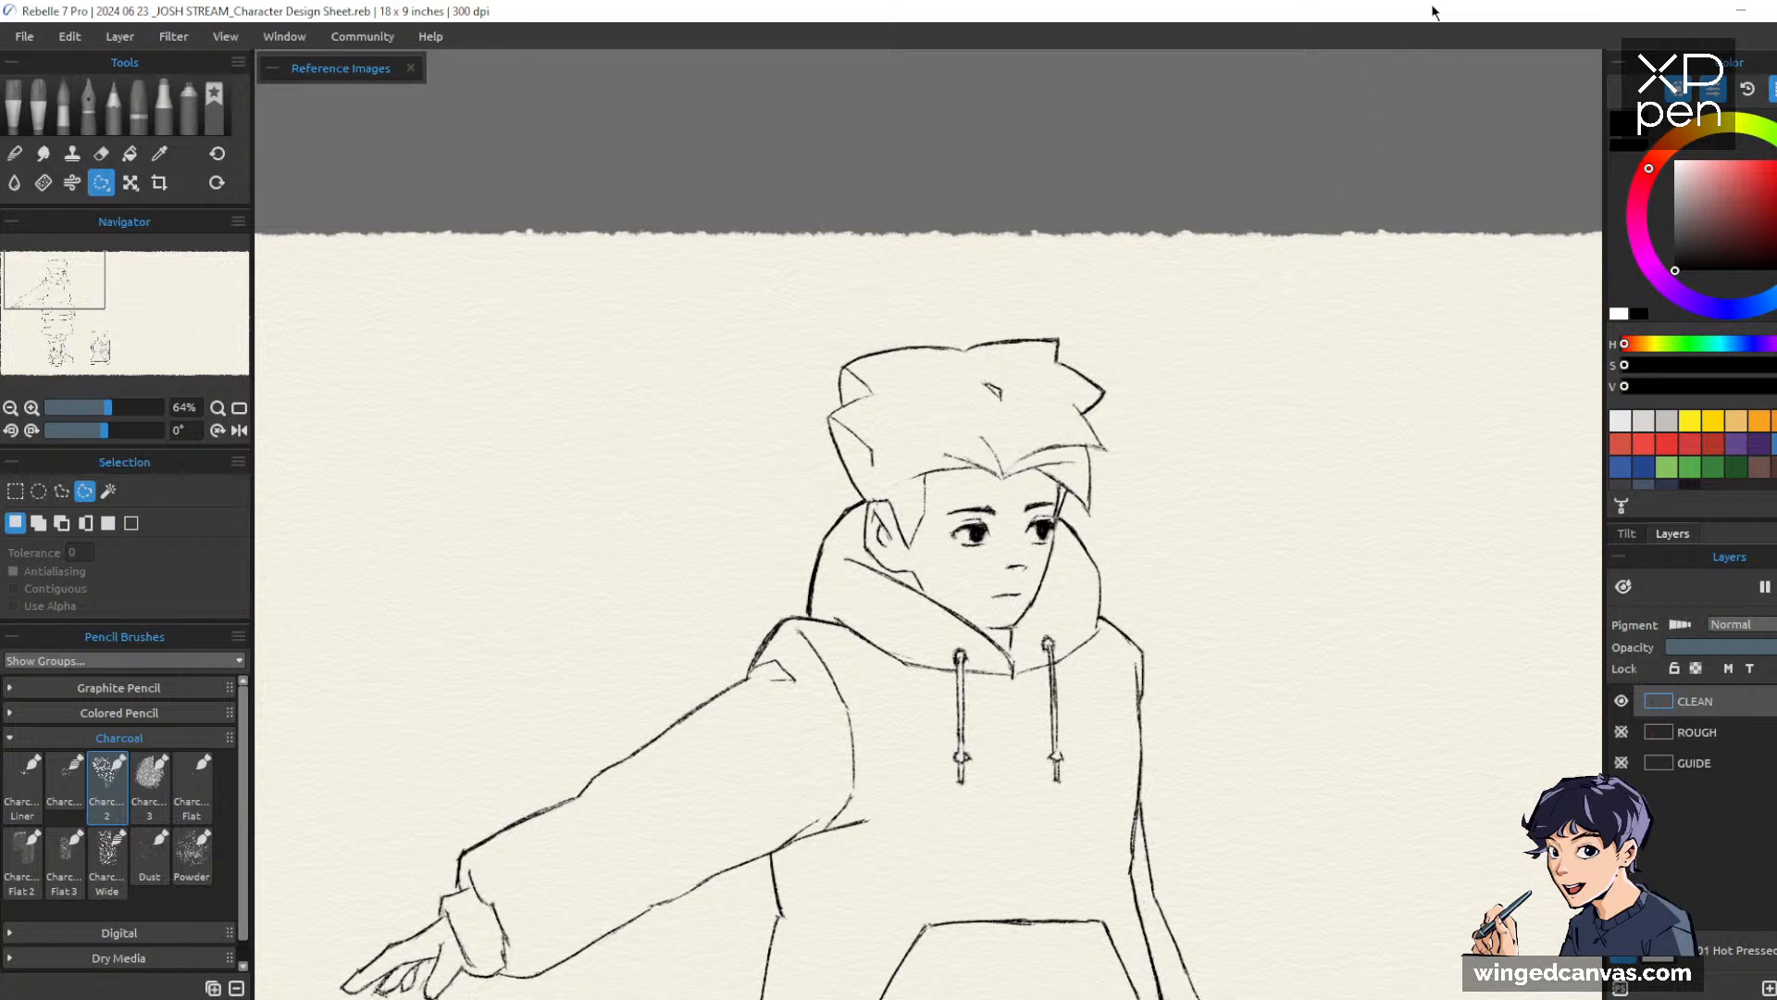
key("b")
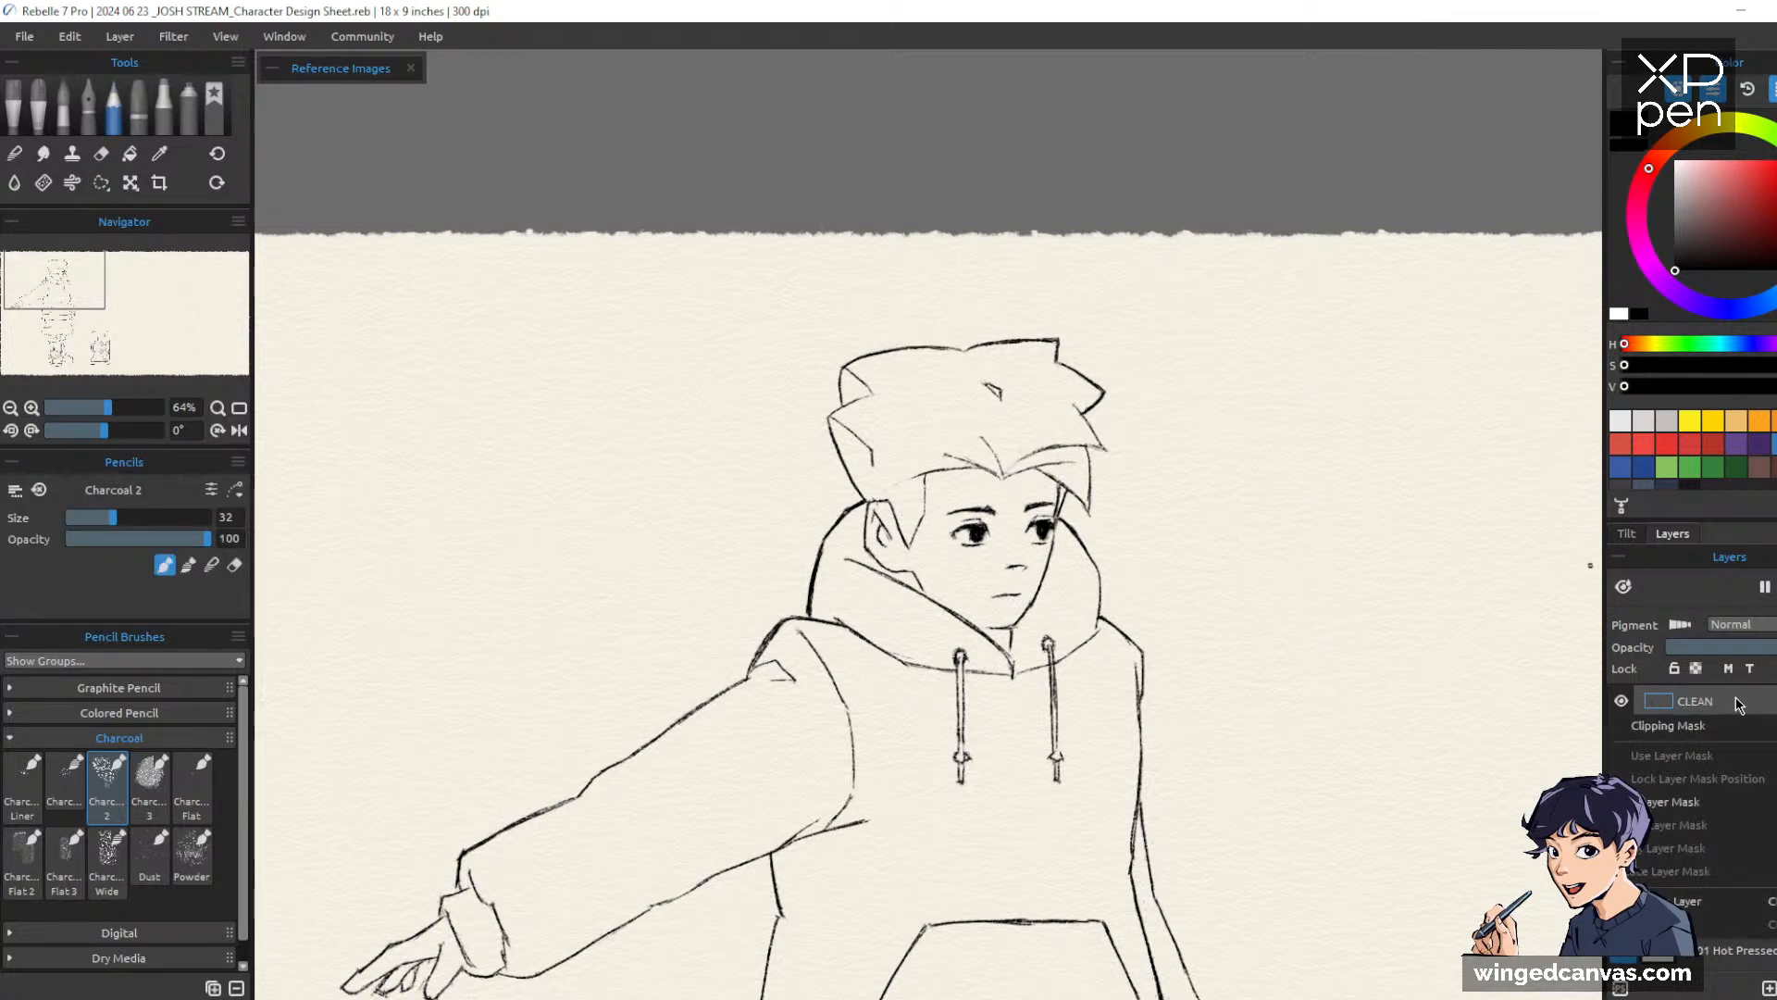
right_click(1734, 709)
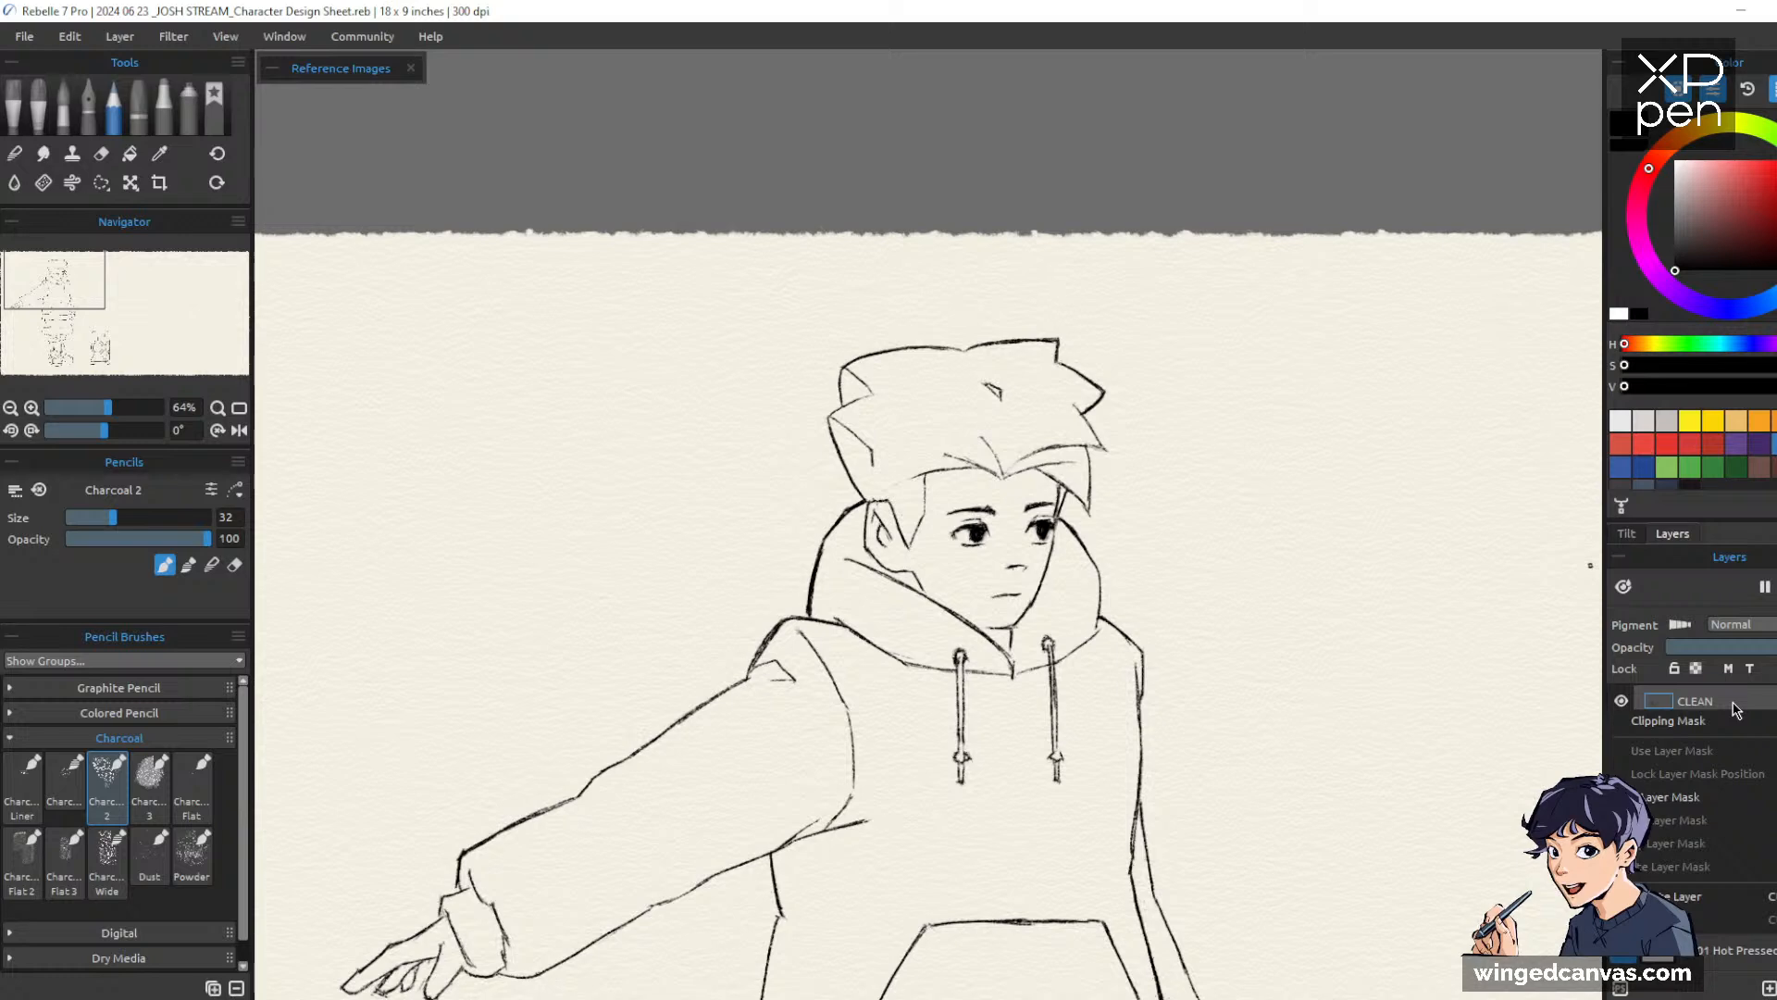
left_click(1698, 896)
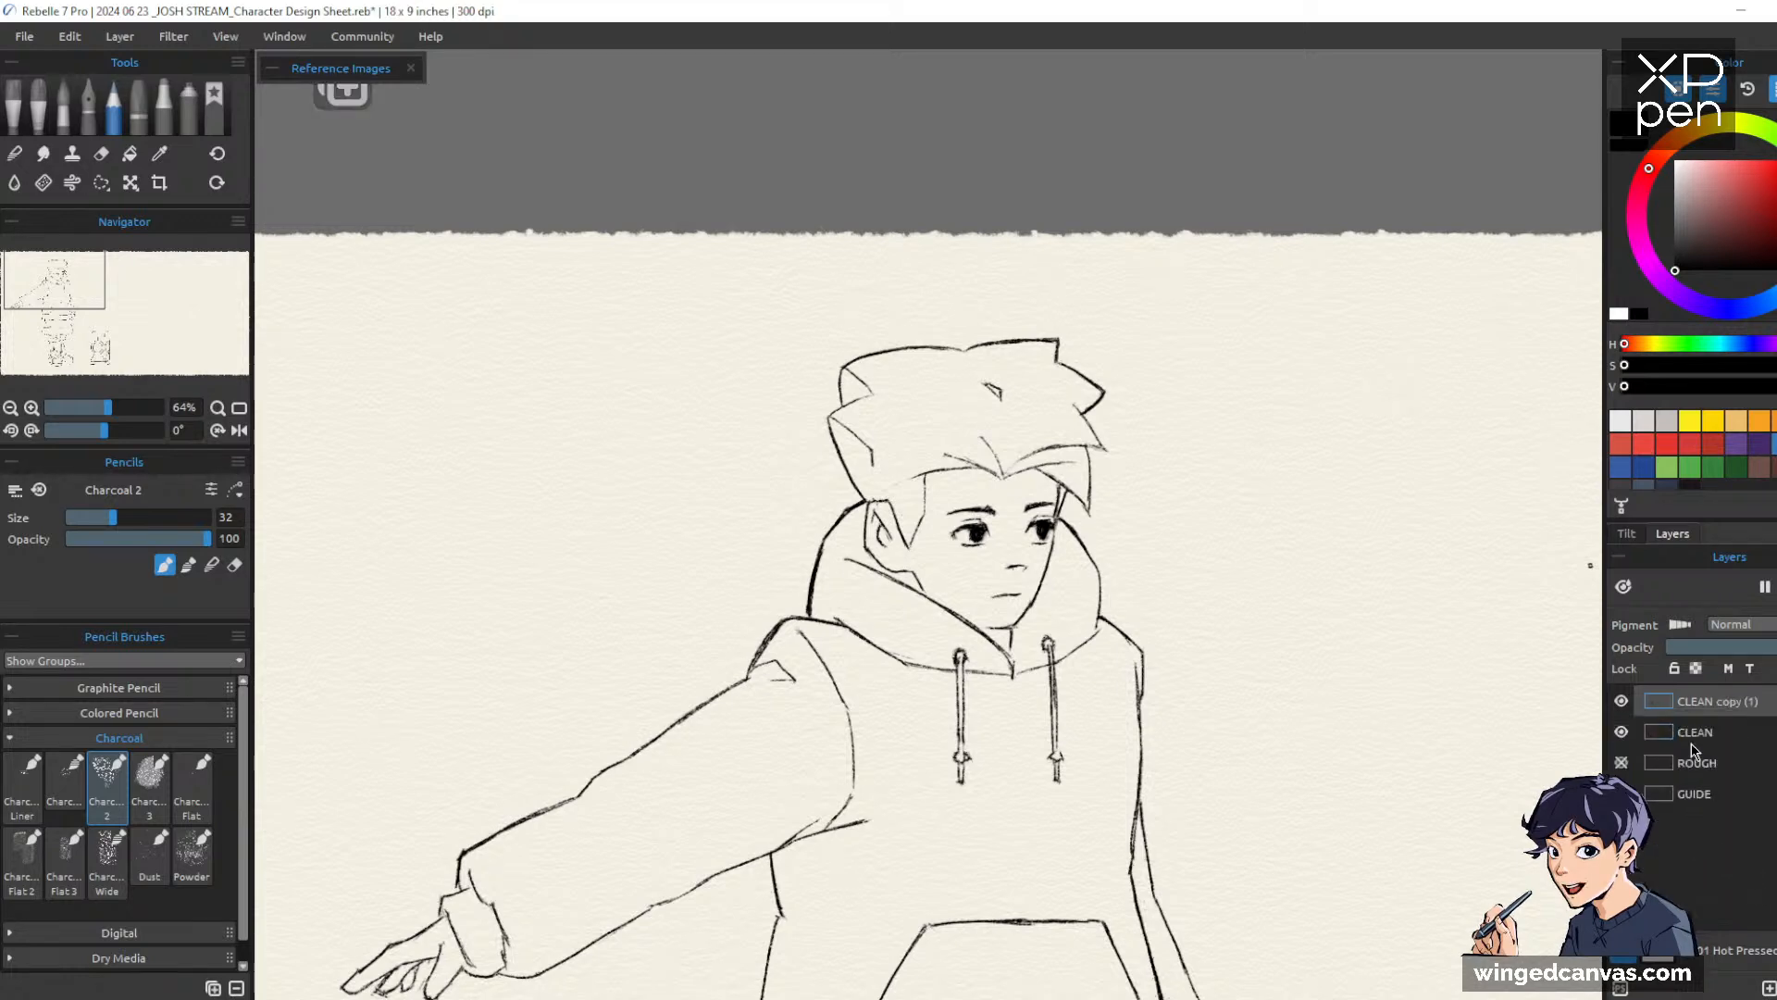
left_click(1620, 731)
Erase the hoodie's short side line beneath the outstretched arm on the duplicate layer and redraw it slightly further in with Charcoal 2
scroll(1065, 556, "down", 5)
left_click_drag(1151, 694, 1187, 613)
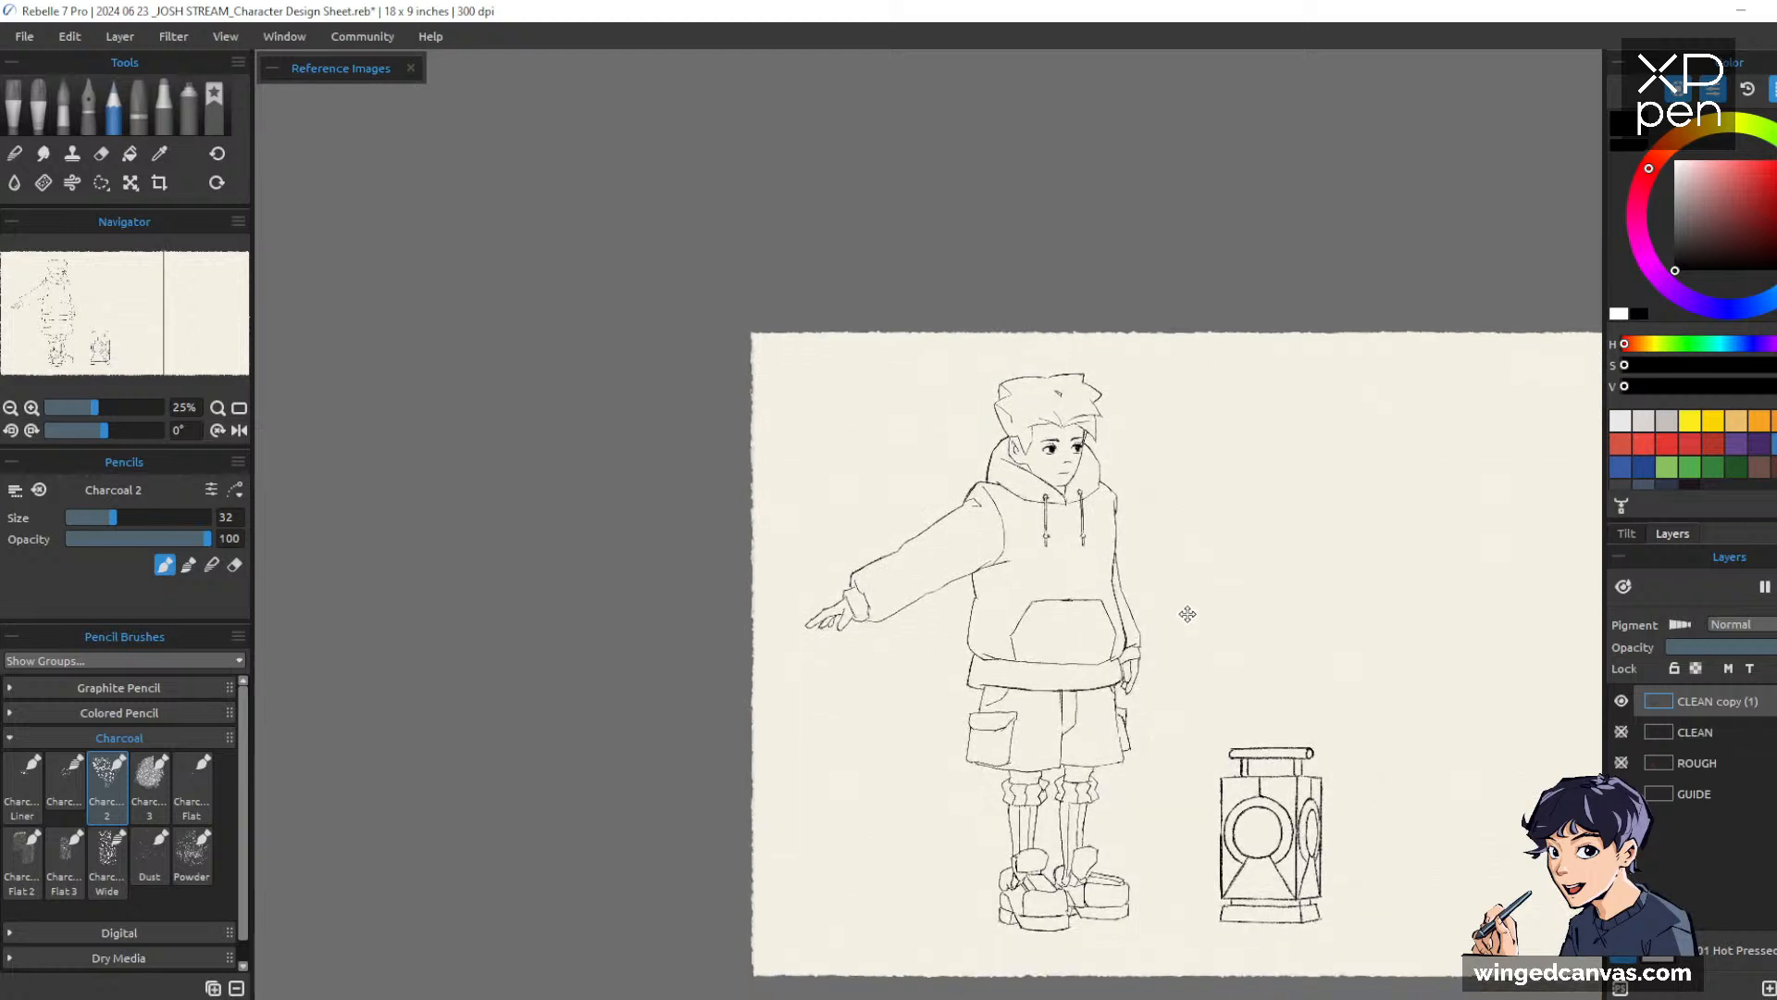
scroll(1088, 574, "up", 3)
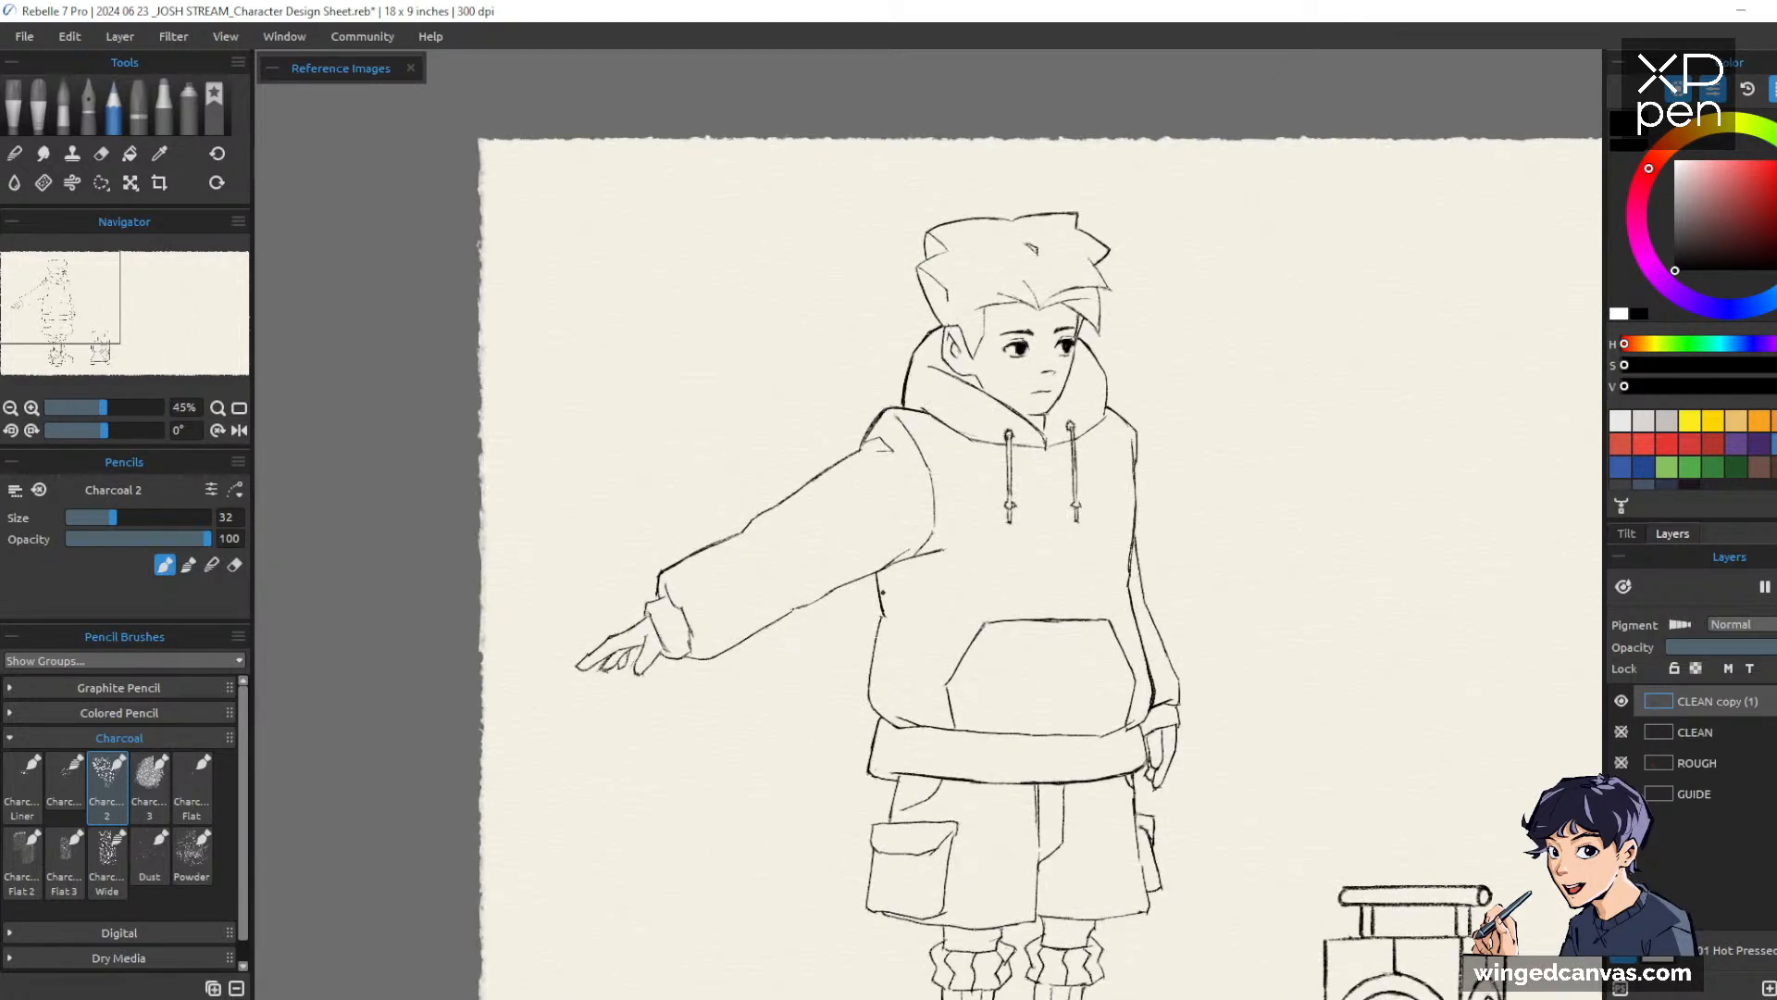
mouse_move(1313, 628)
left_mouse_down()
mouse_move(1296, 421)
mouse_move(1366, 594)
left_mouse_up()
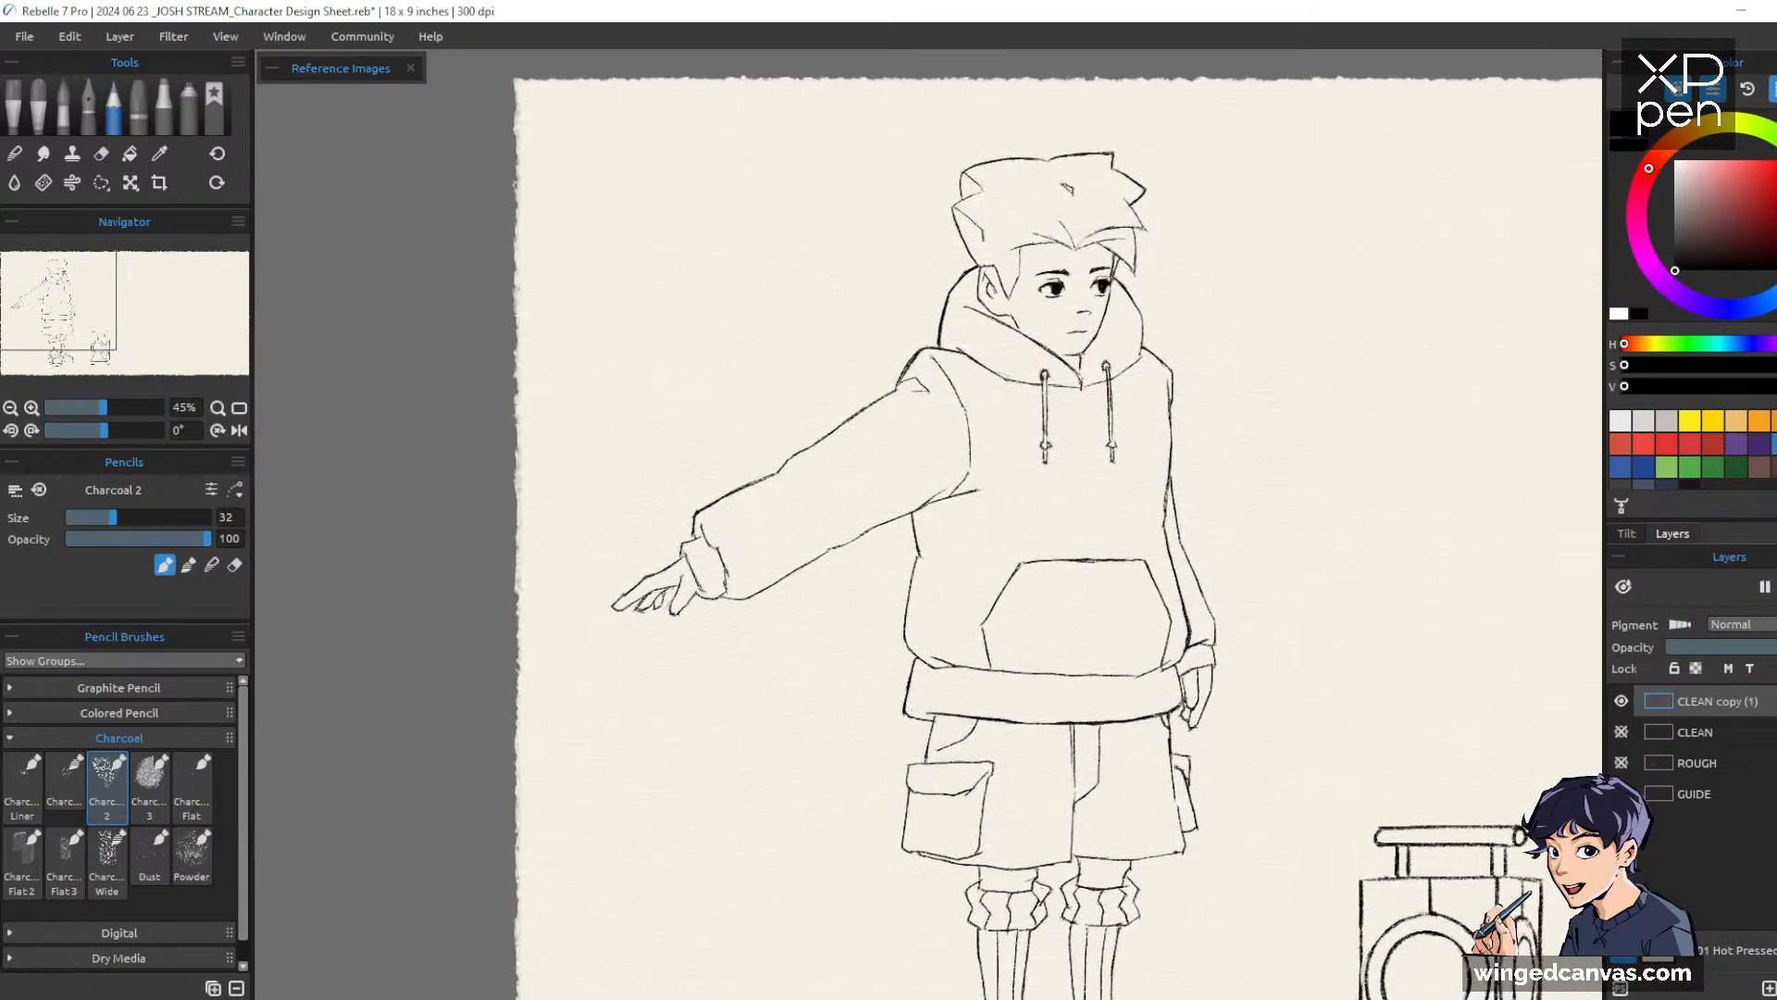
scroll(992, 478, "up", 5)
key("e")
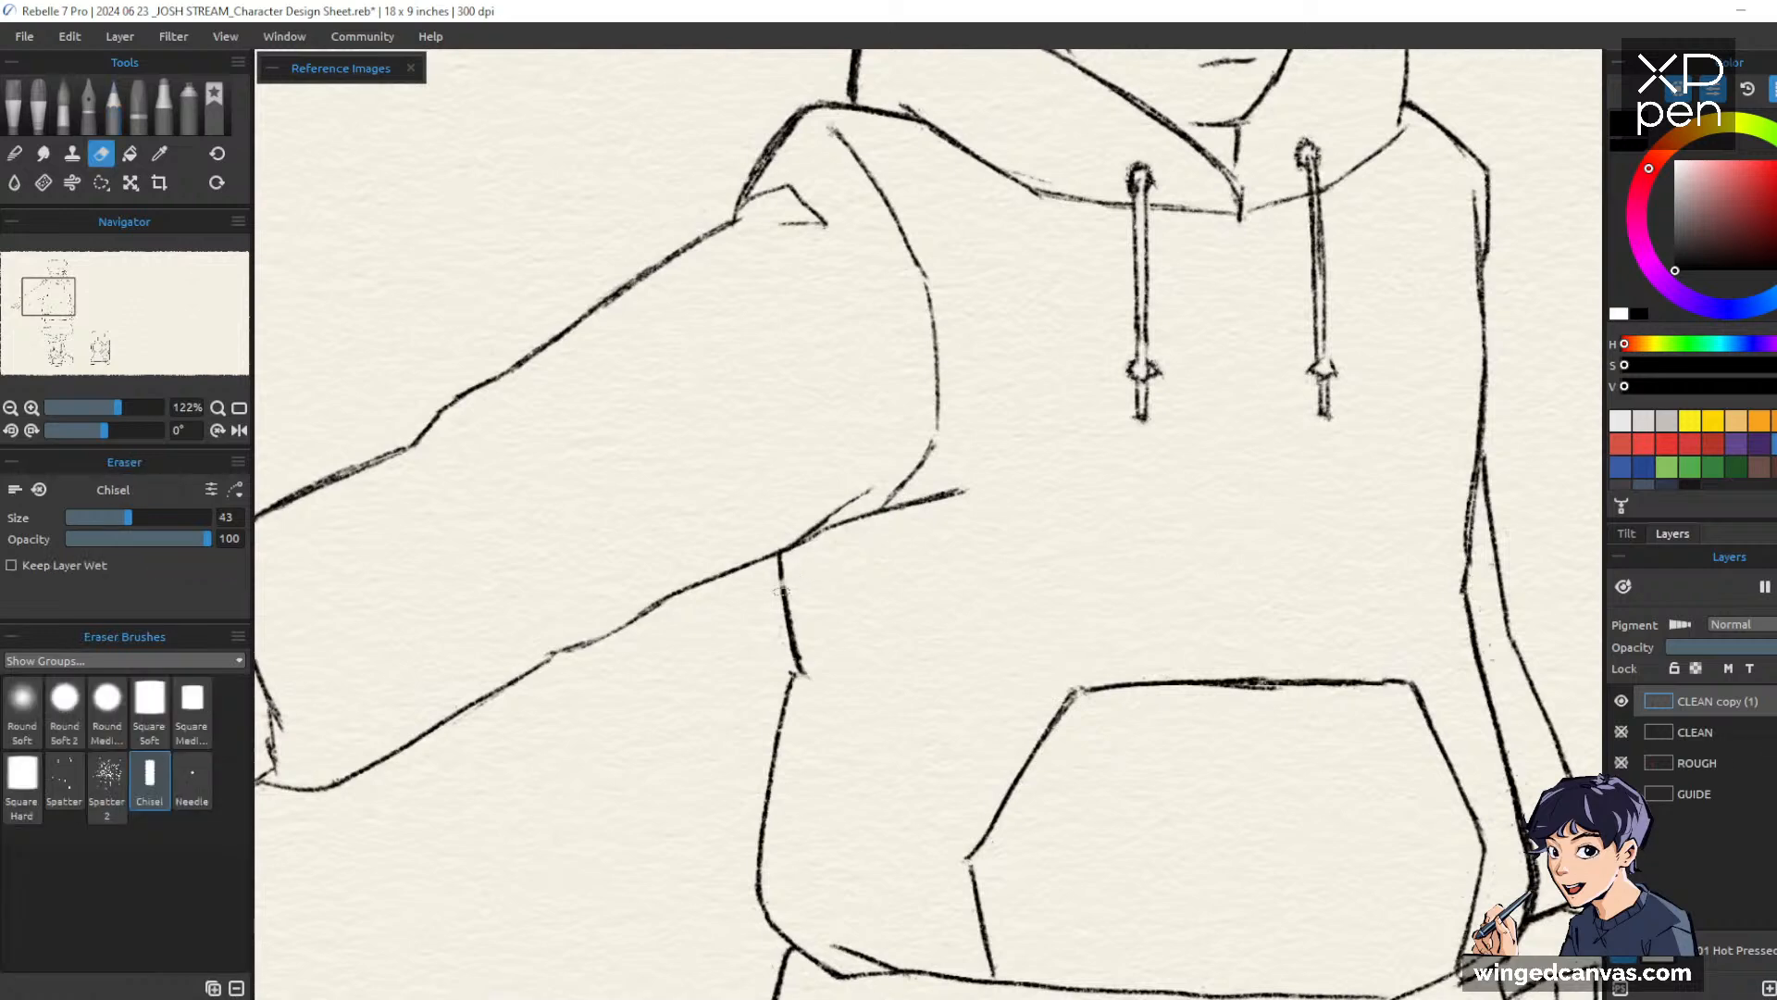
left_click_drag(785, 555, 810, 665)
left_click(804, 668)
key("b")
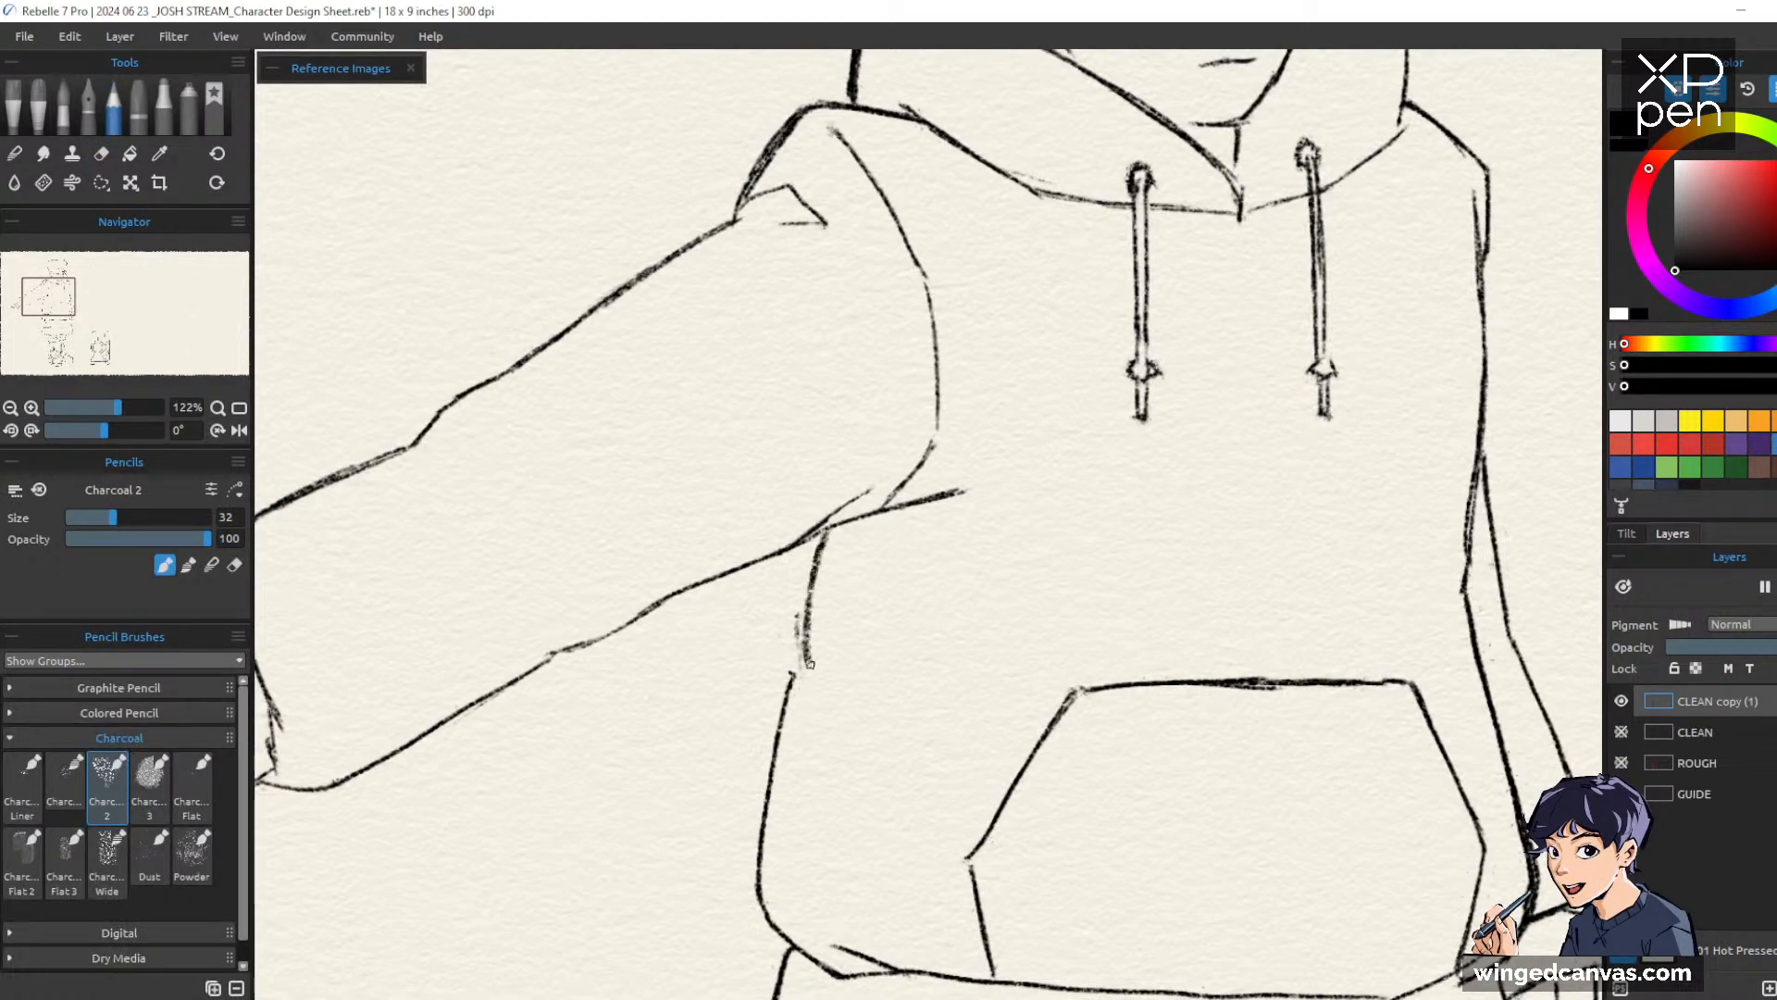
scroll(1370, 440, "down", 10)
scroll(1416, 463, "up", 7)
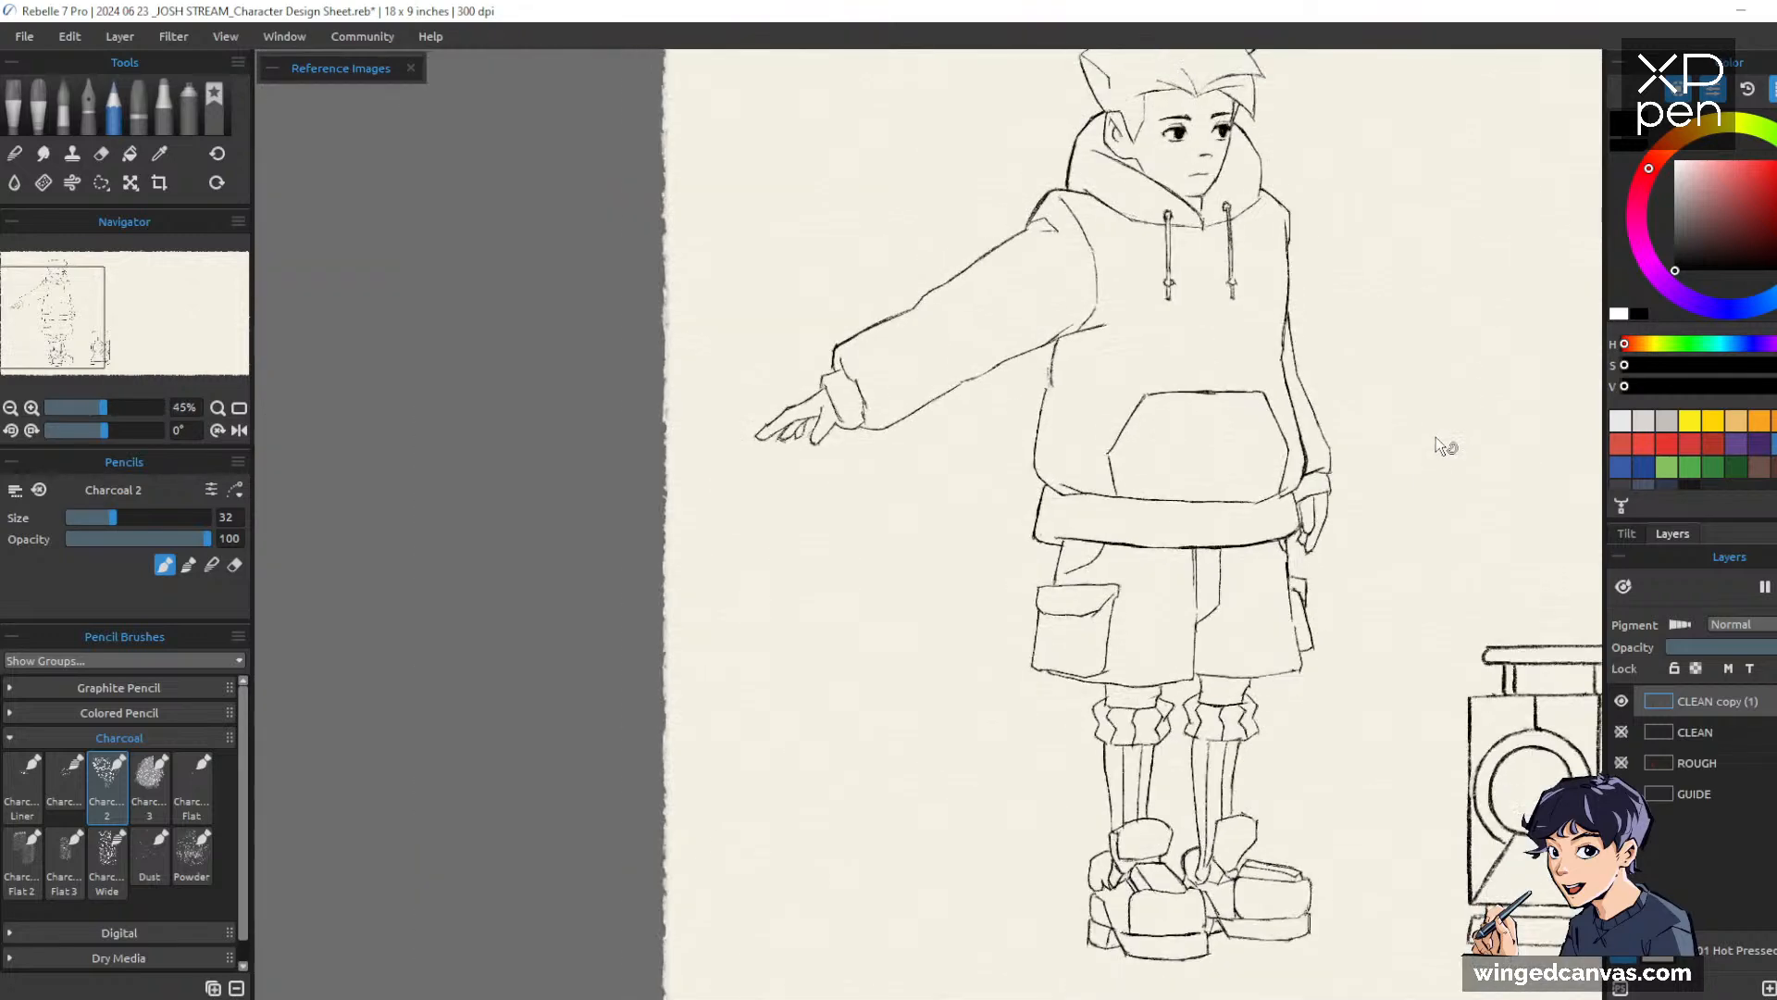
left_click_drag(1358, 541, 1202, 775)
scroll(1149, 491, "up", 3)
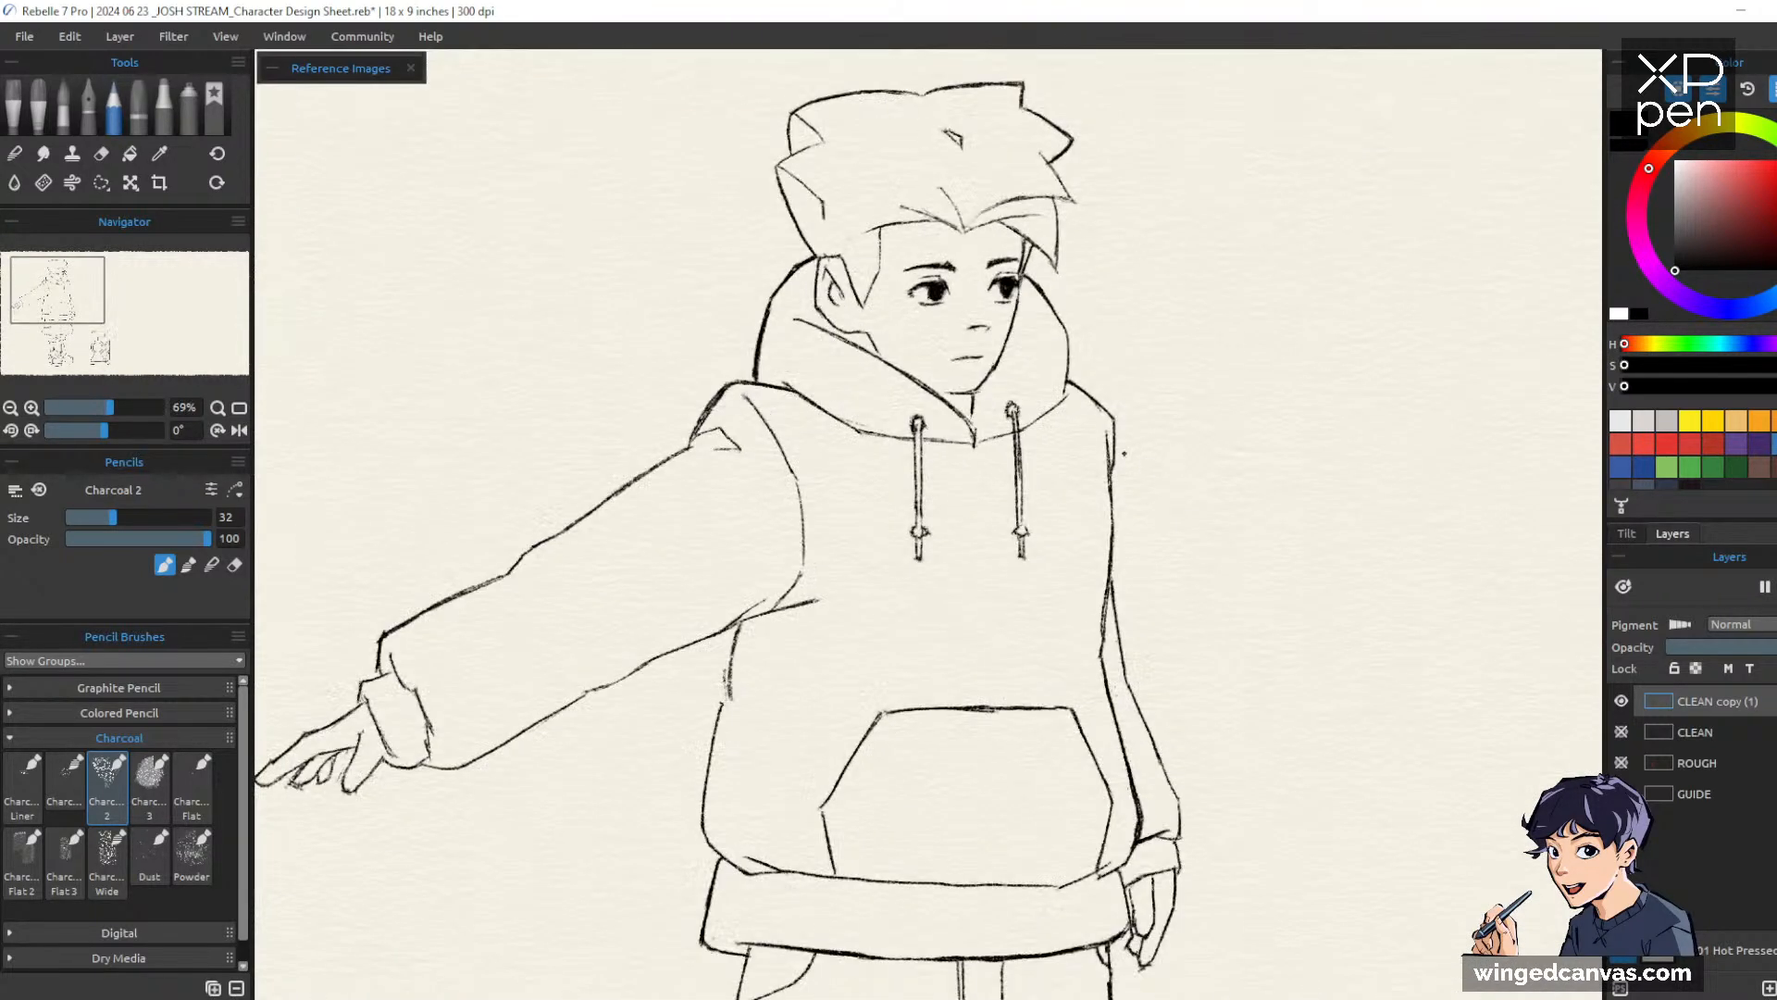
Erase the hoodie's angular shoulder and upper side line above the hanging arm and redraw it rounder and further in with Charcoal 2
key("e")
left_click_drag(1115, 546, 1103, 407)
mouse_move(1109, 578)
left_mouse_down()
mouse_move(1086, 398)
mouse_move(1102, 628)
left_mouse_up()
key("b")
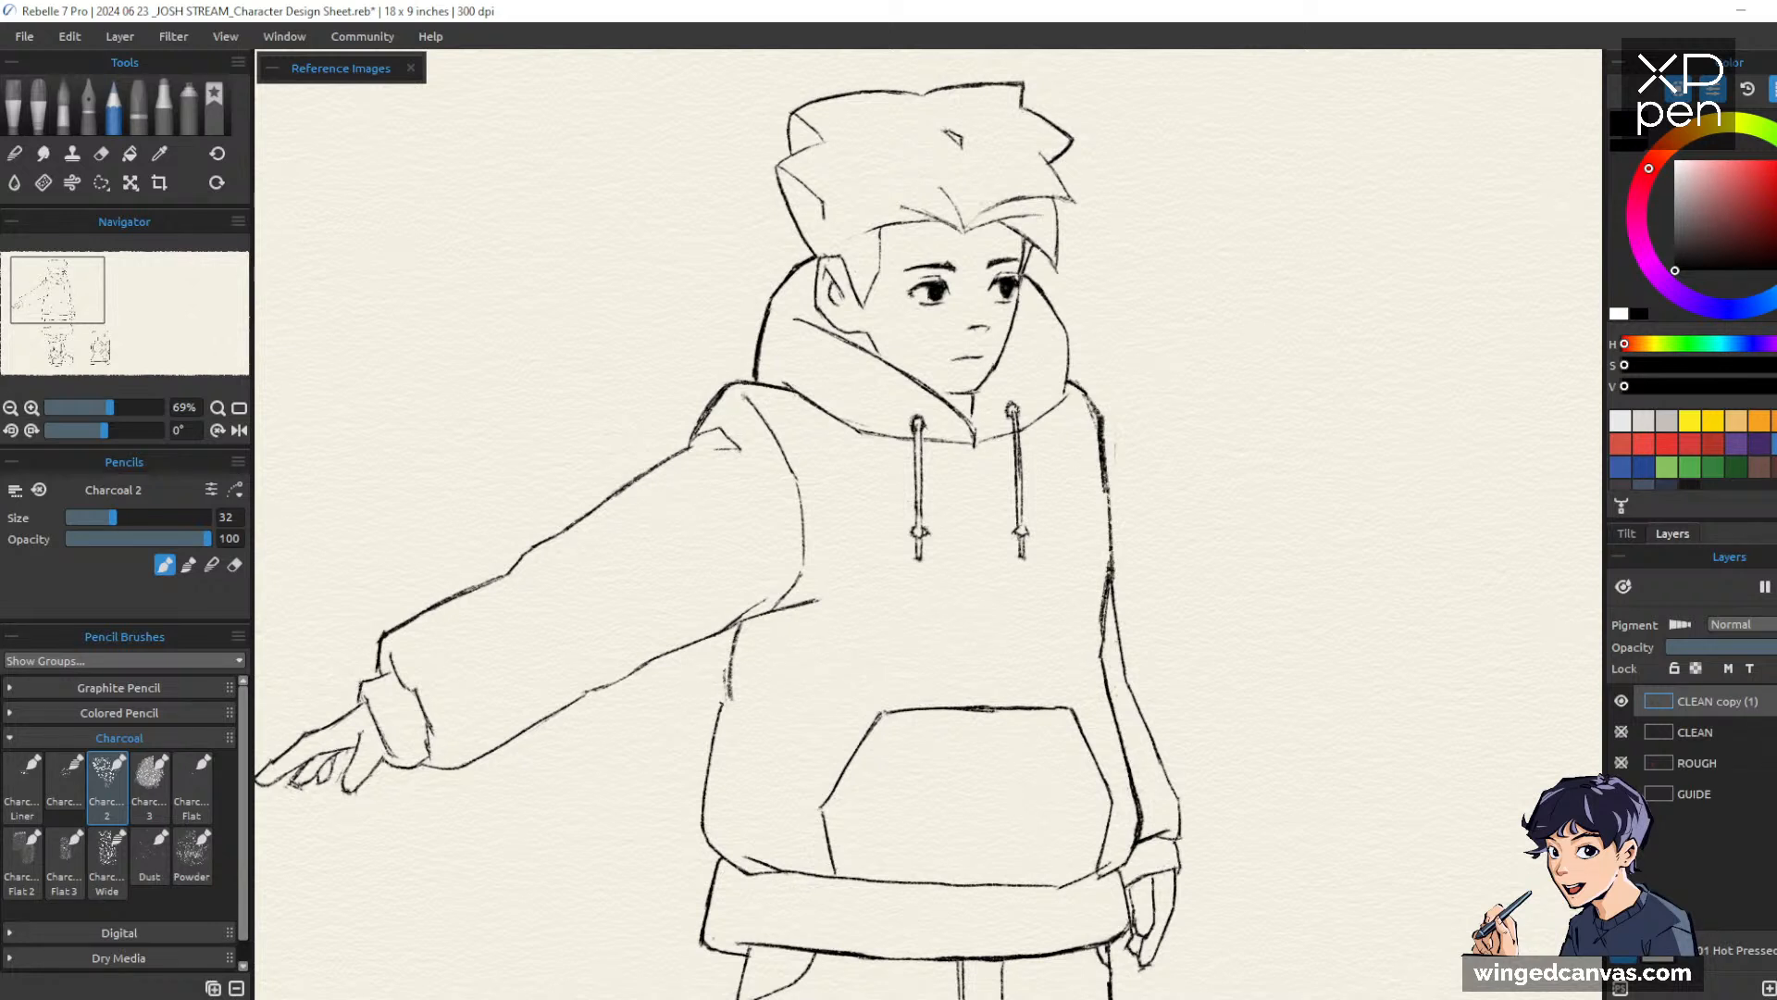
Erase the raised shoulder bump and its fold on the outstretched arm, and redraw the shoulder as a straighter slope from the hood
key("e")
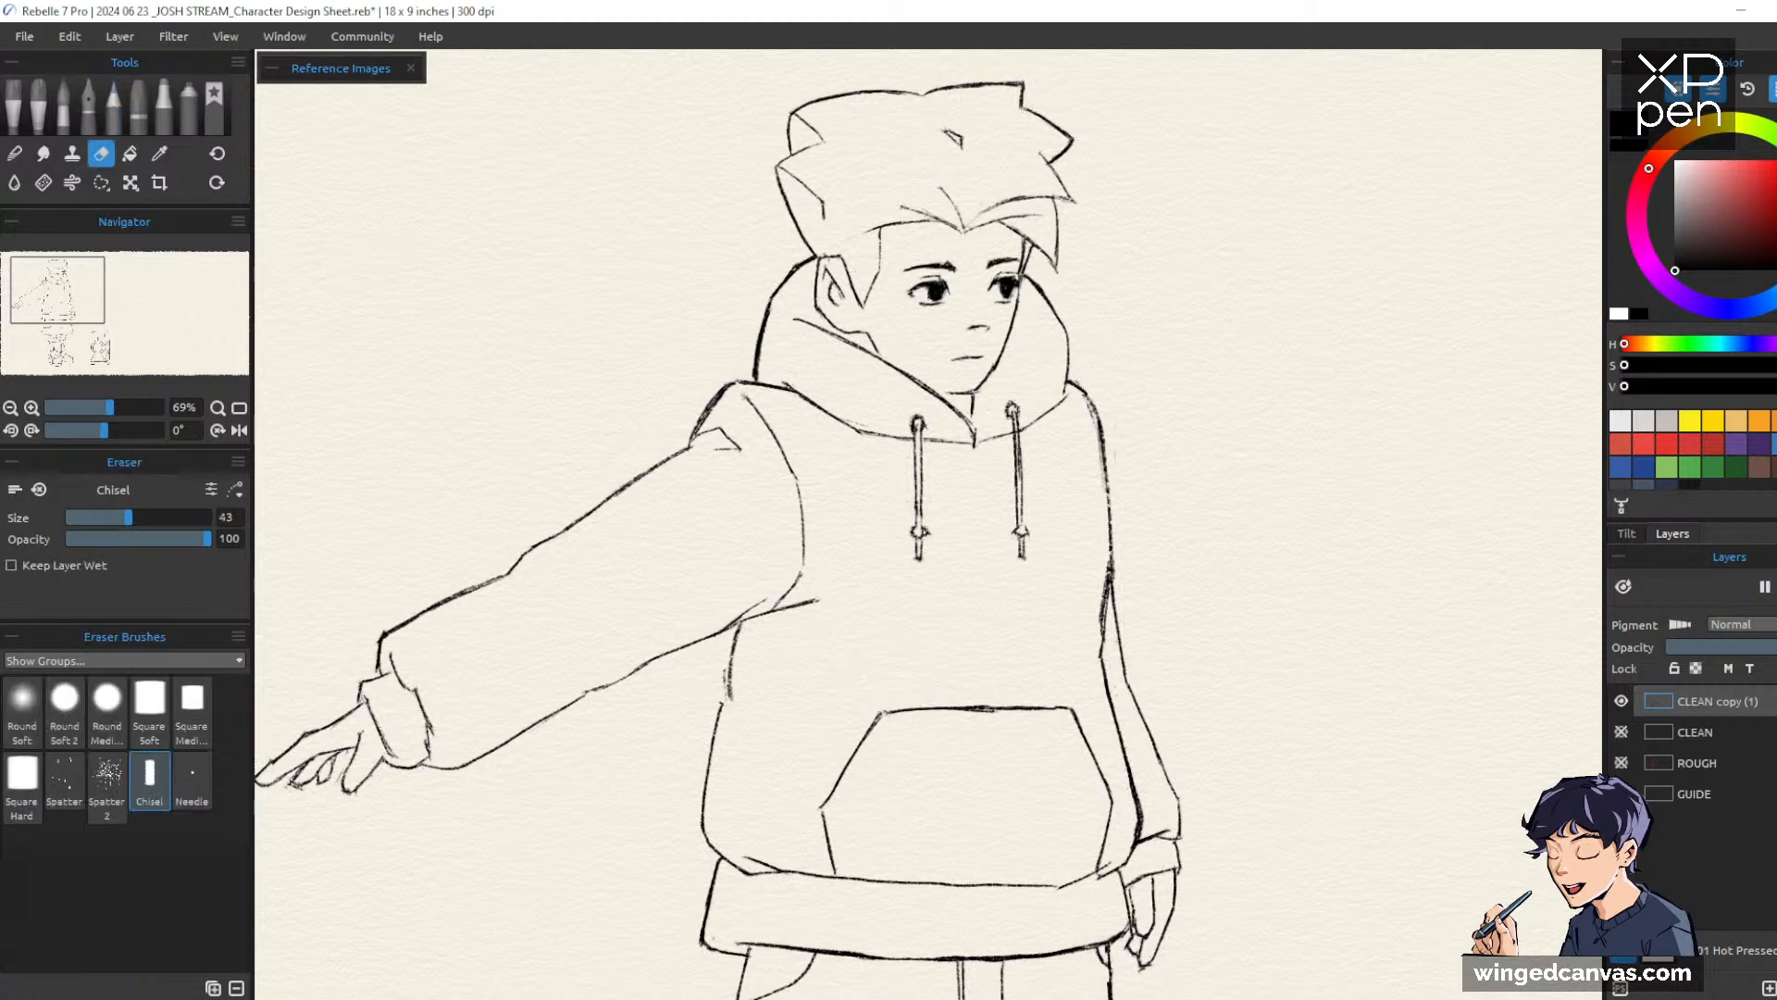
mouse_move(739, 389)
left_mouse_down()
mouse_move(833, 381)
mouse_move(766, 388)
mouse_move(702, 425)
mouse_move(739, 448)
left_mouse_up()
key("p")
key("e")
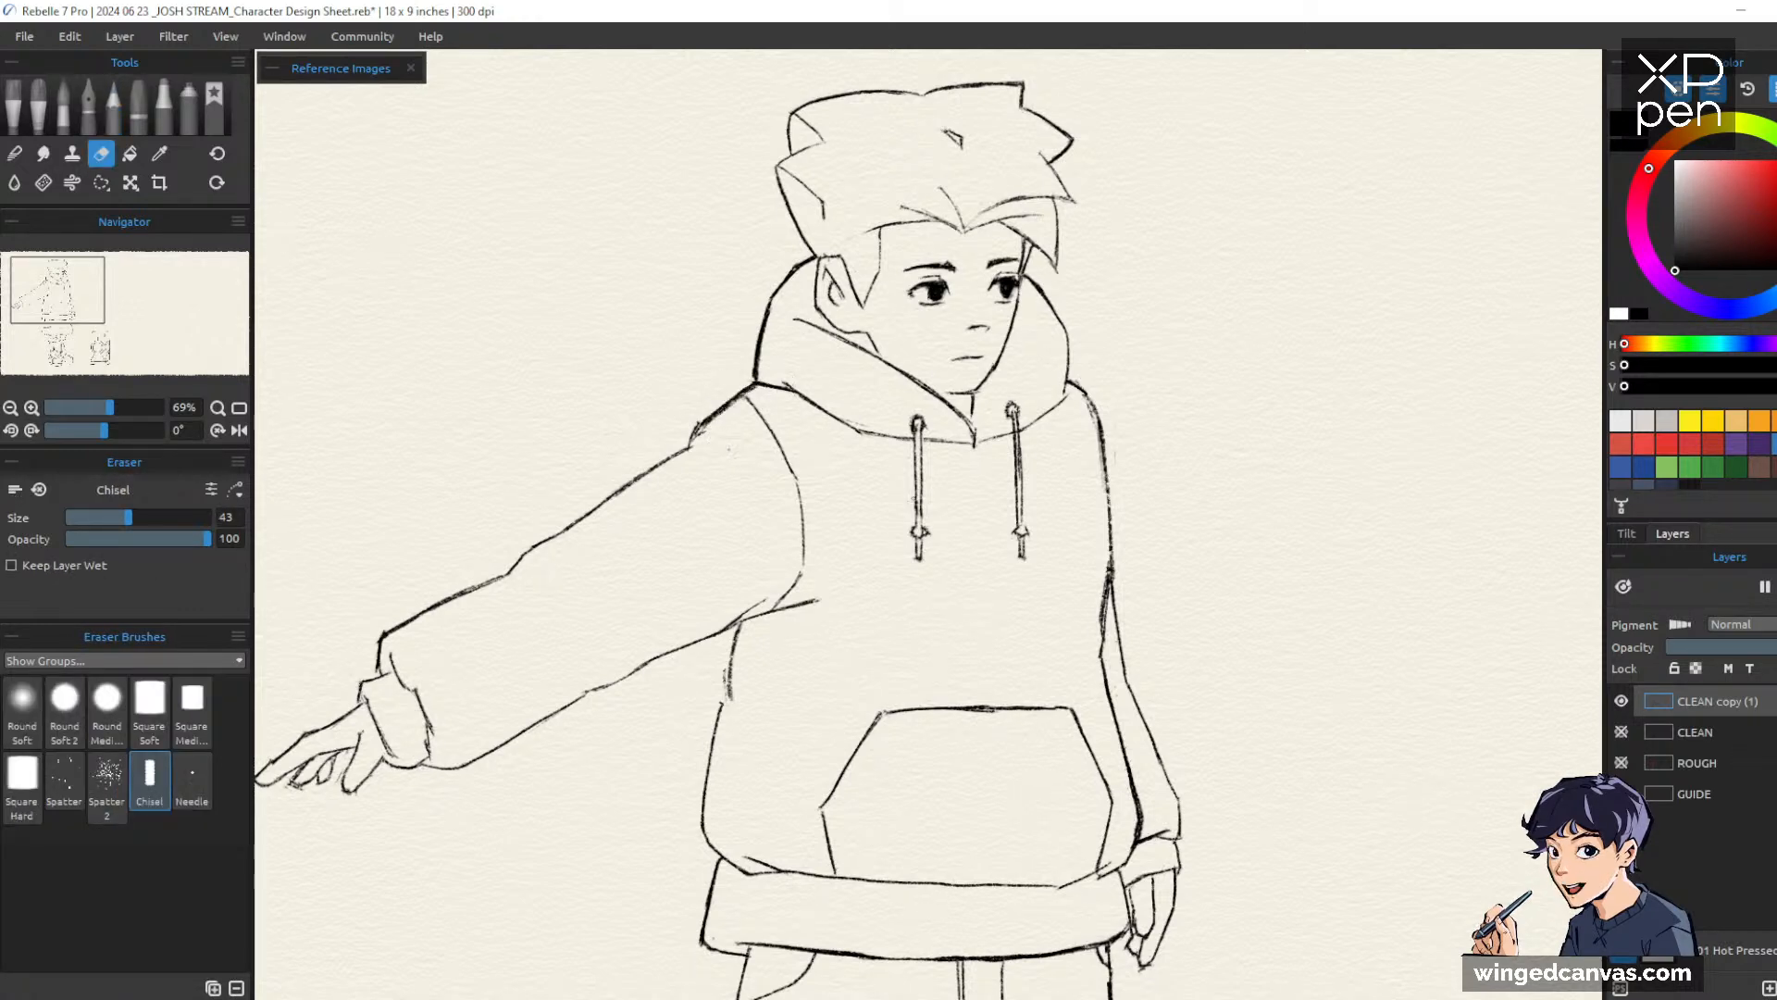
key("p")
Erase the character's angular cheek and chin line and redraw it with Charcoal 2 as a fuller, rounder curve down to the neck
scroll(1333, 472, "down", 6)
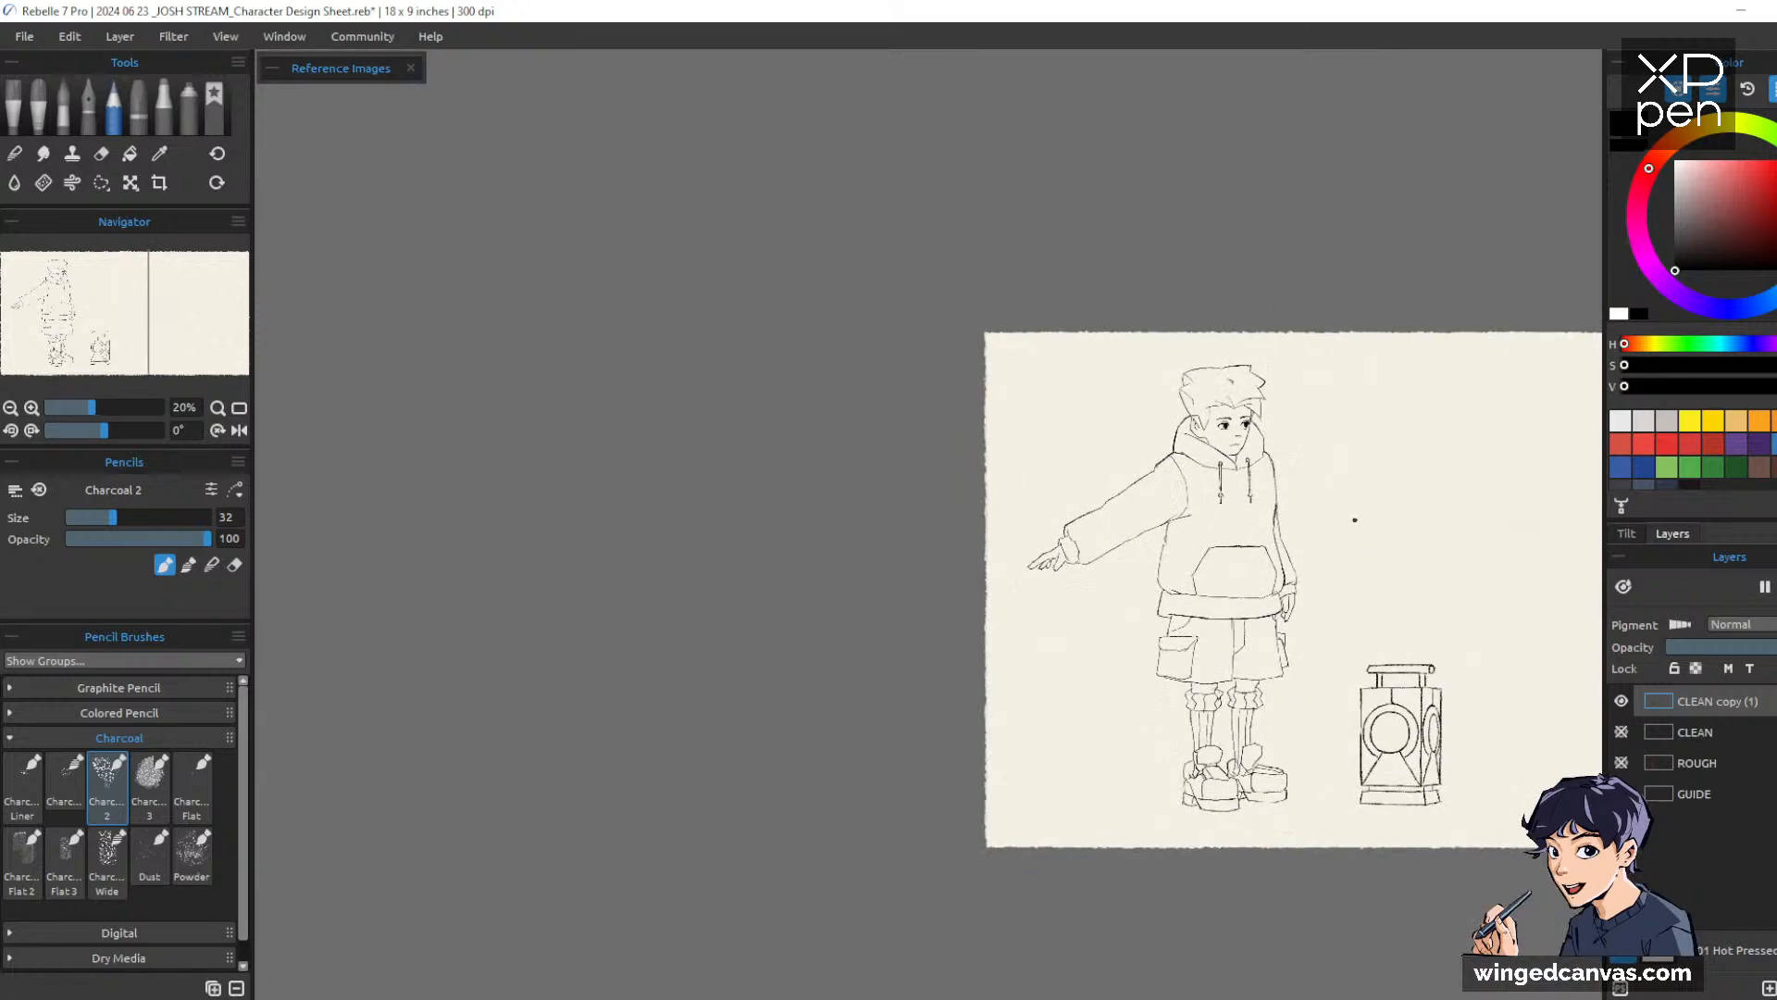
scroll(1229, 659, "up", 4)
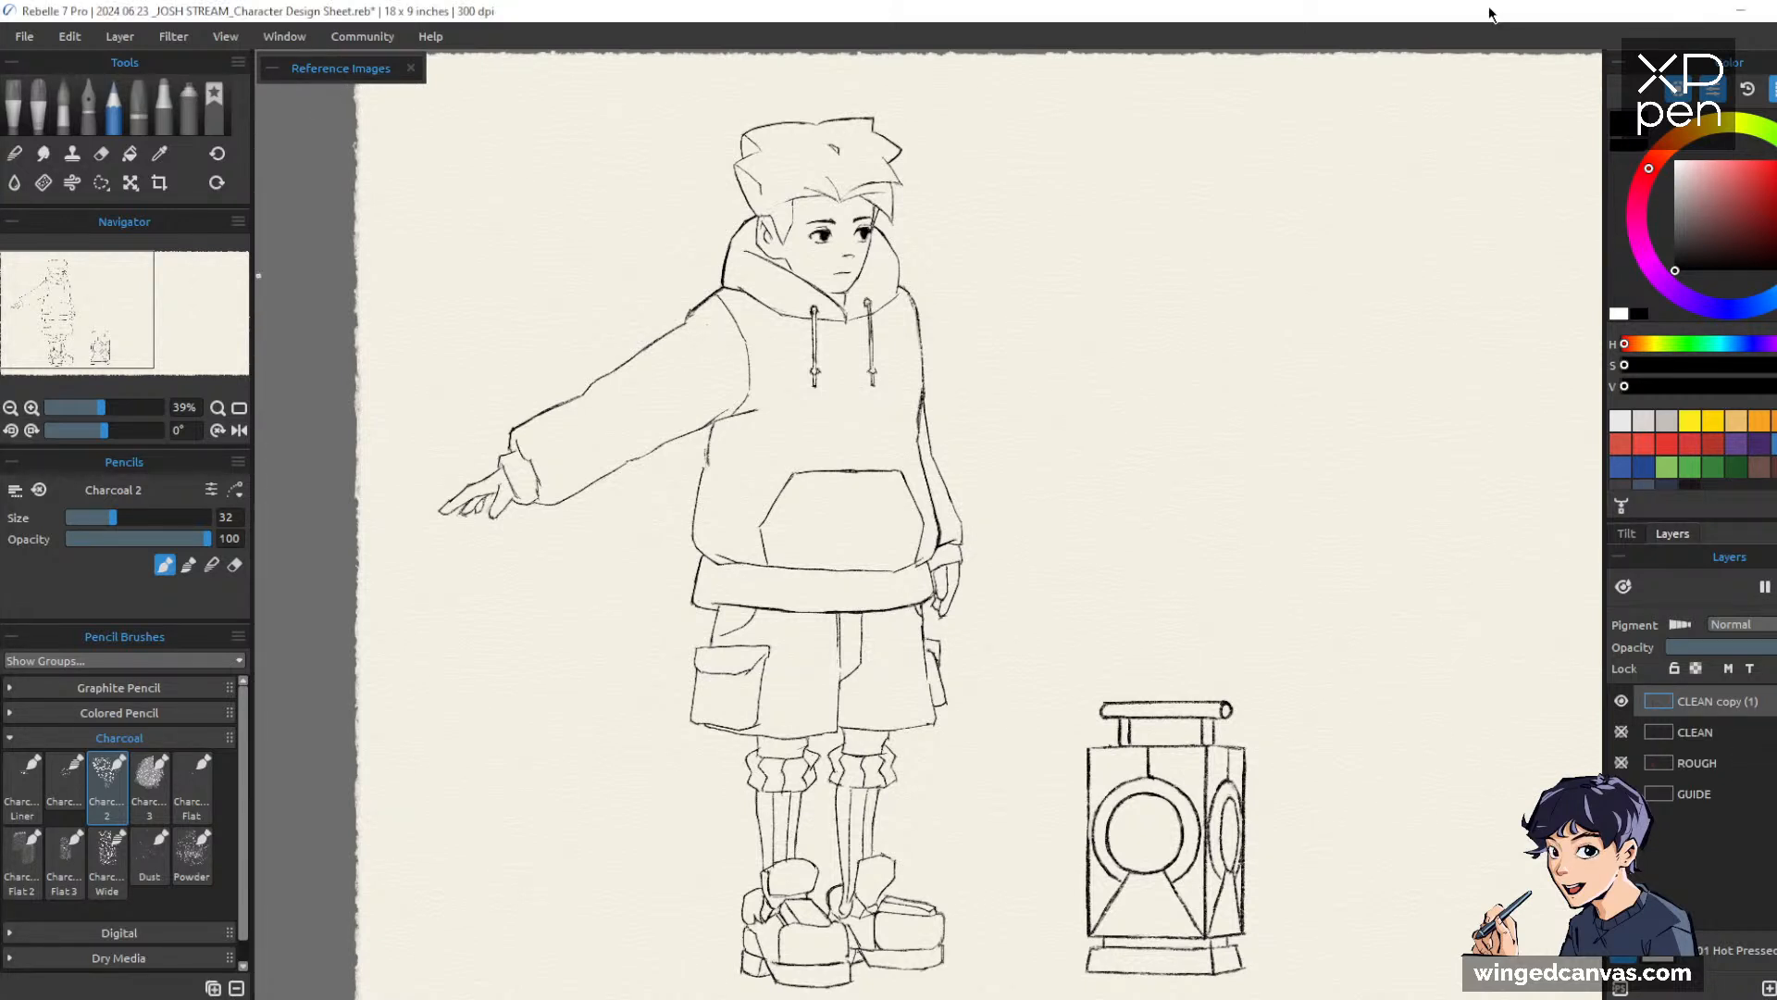
scroll(1194, 282, "up", 5)
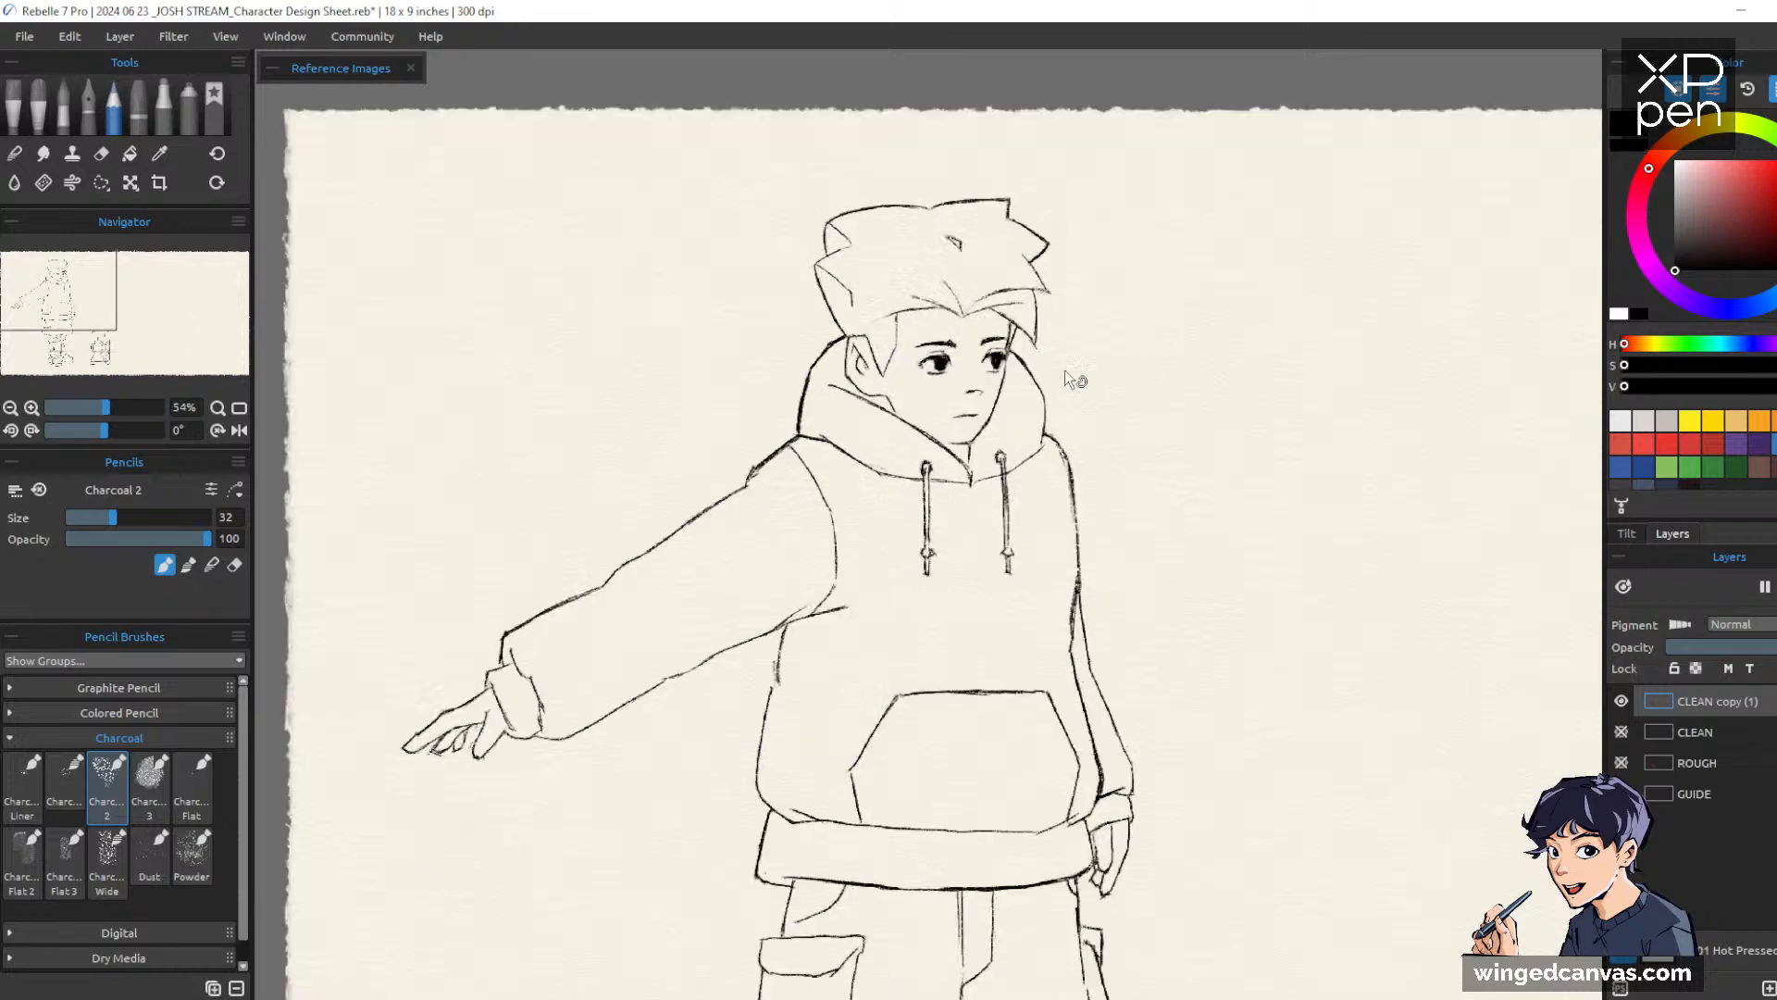
left_click_drag(1146, 416, 1324, 523)
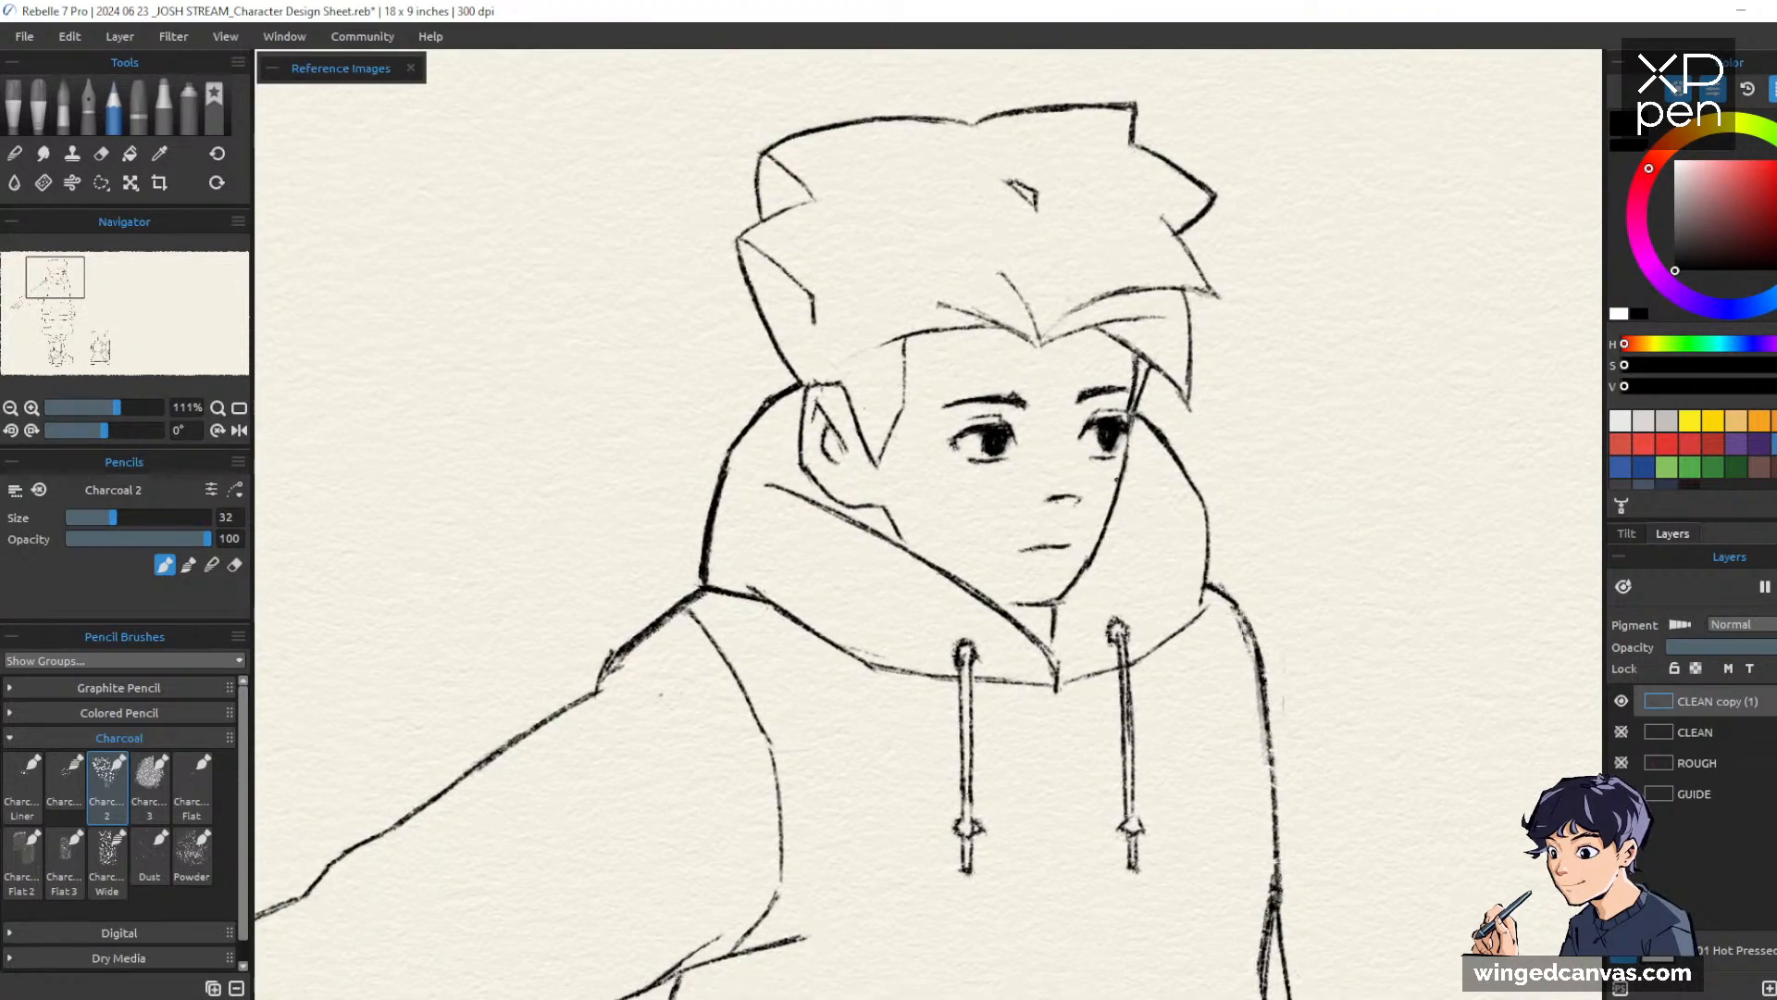
key("e")
left_click_drag(1123, 477, 1090, 572)
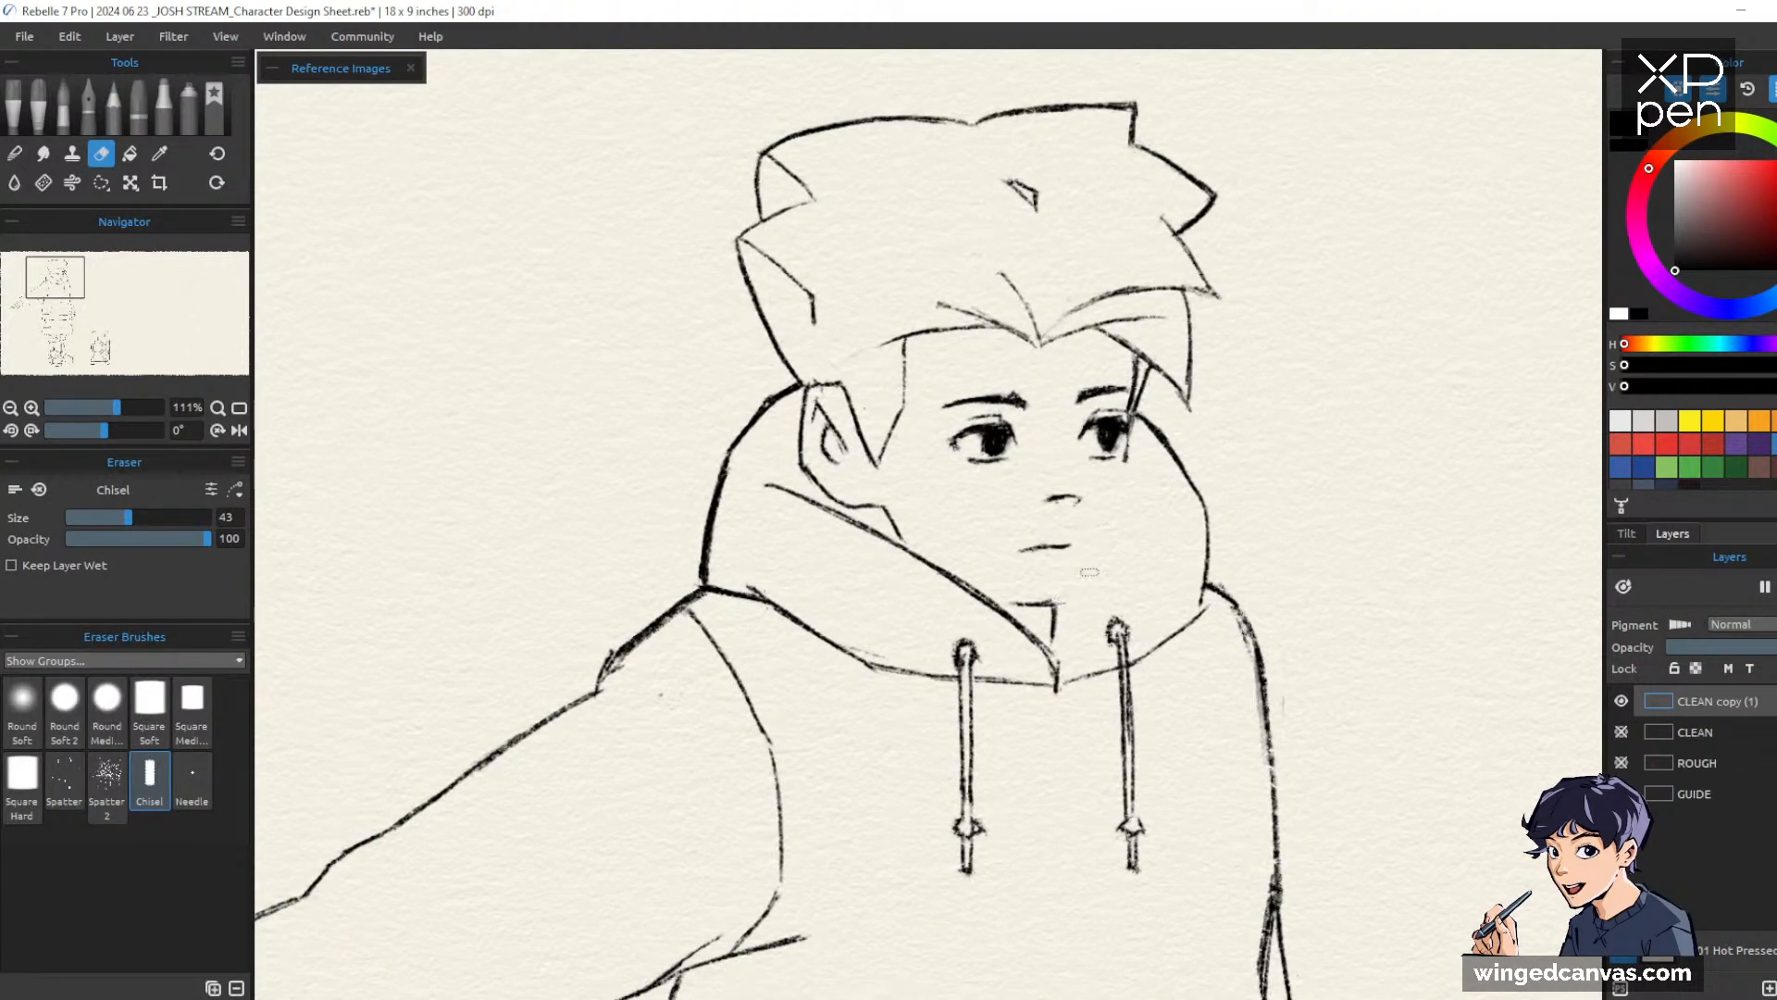
key("b")
left_click_drag(1132, 417, 1114, 556)
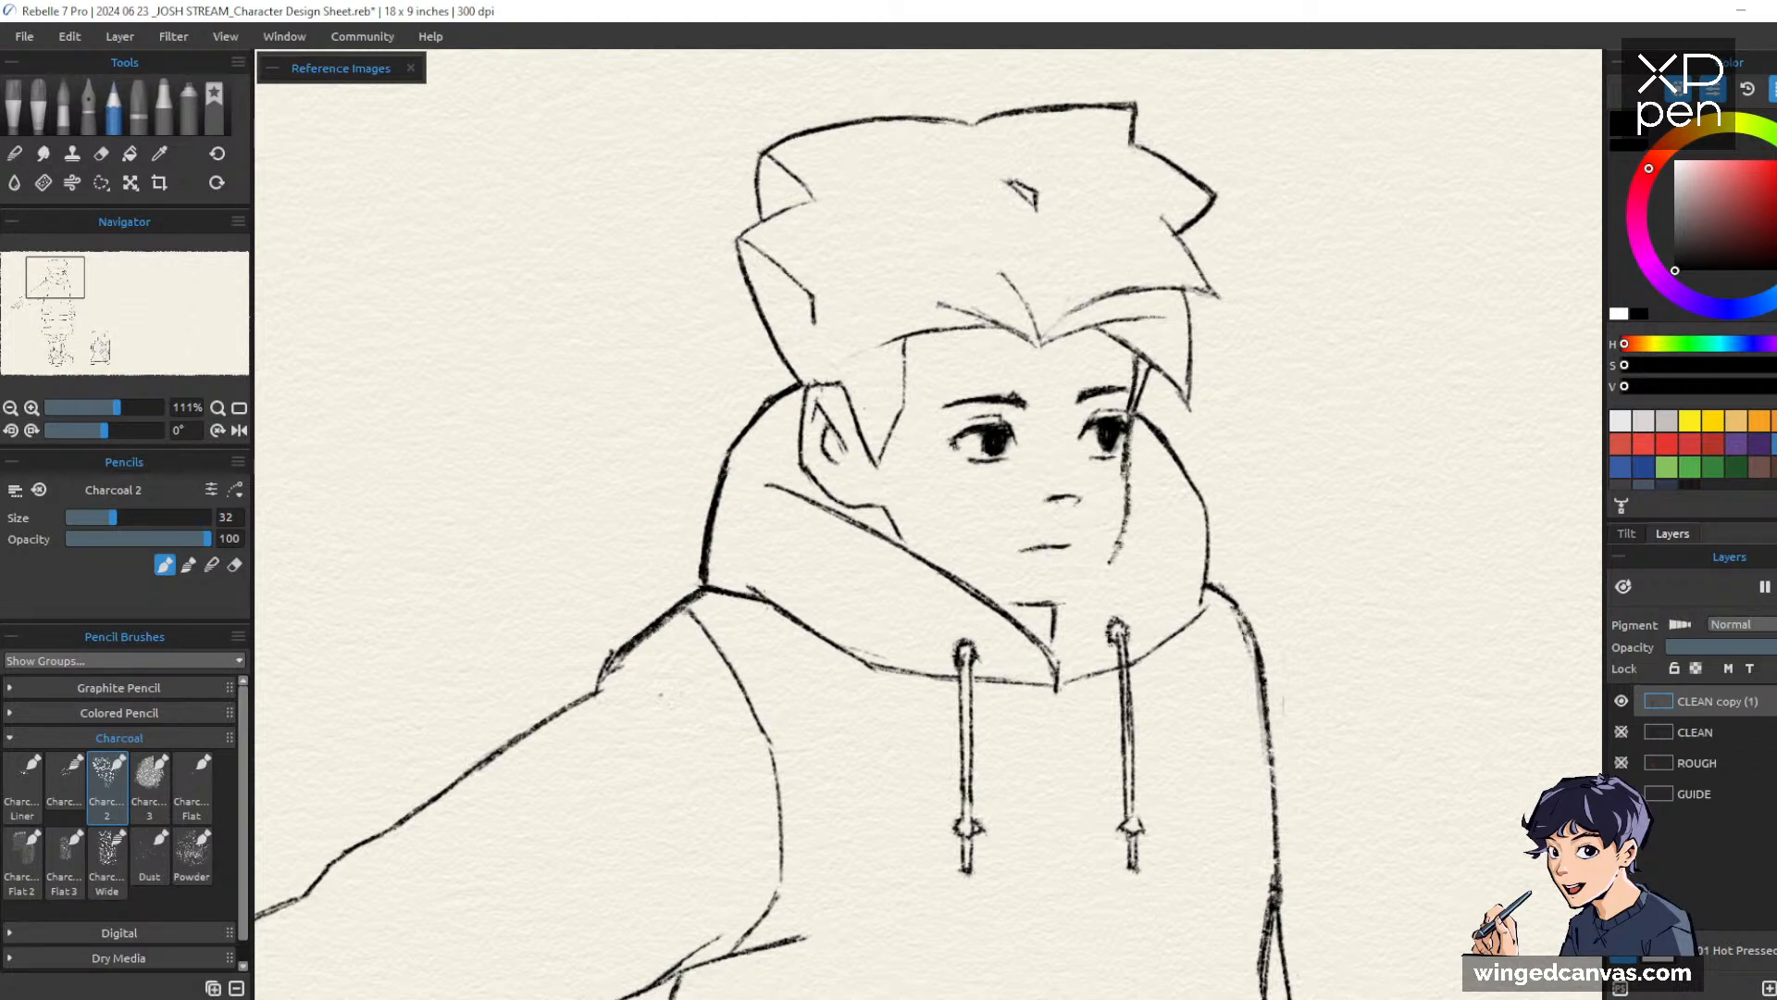
mouse_move(1125, 483)
left_mouse_down()
mouse_move(1106, 565)
mouse_move(1075, 598)
left_mouse_up()
mouse_move(1118, 543)
left_mouse_down()
mouse_move(1076, 595)
mouse_move(1034, 600)
mouse_move(1093, 603)
mouse_move(1053, 639)
left_mouse_up()
key("e")
key("b")
Erase the character's mouth line
key("e")
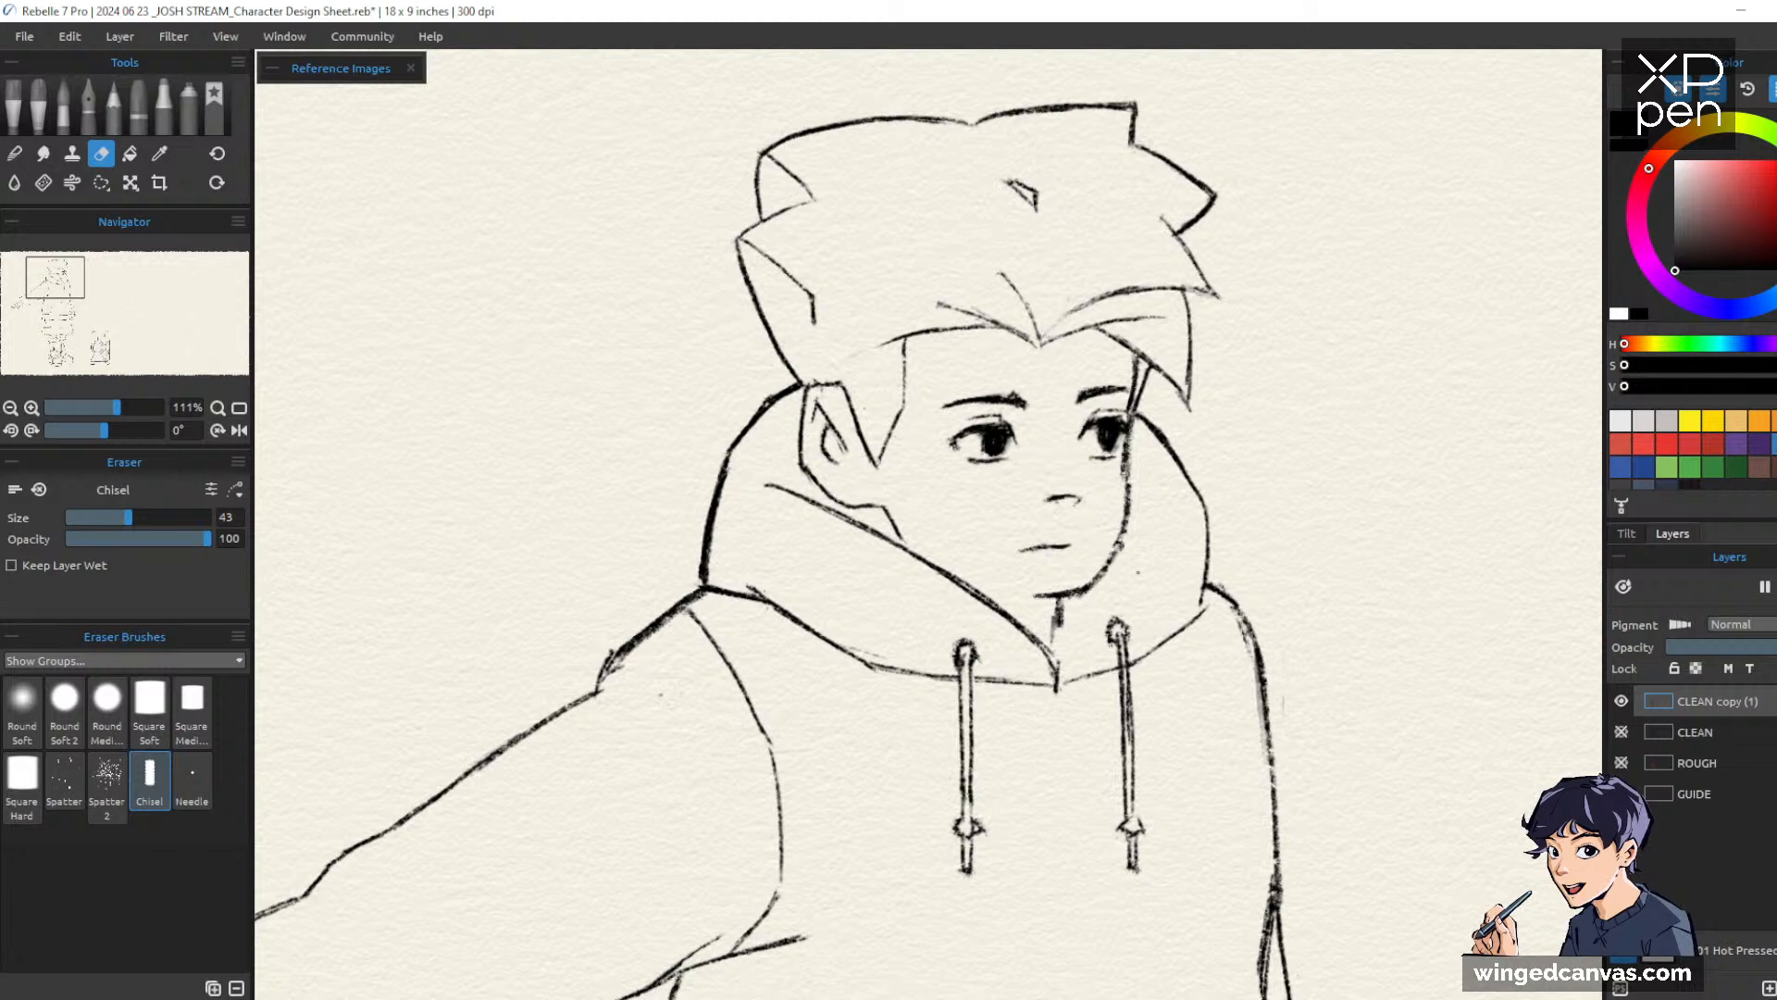
left_click_drag(1043, 553, 1052, 549)
key("p")
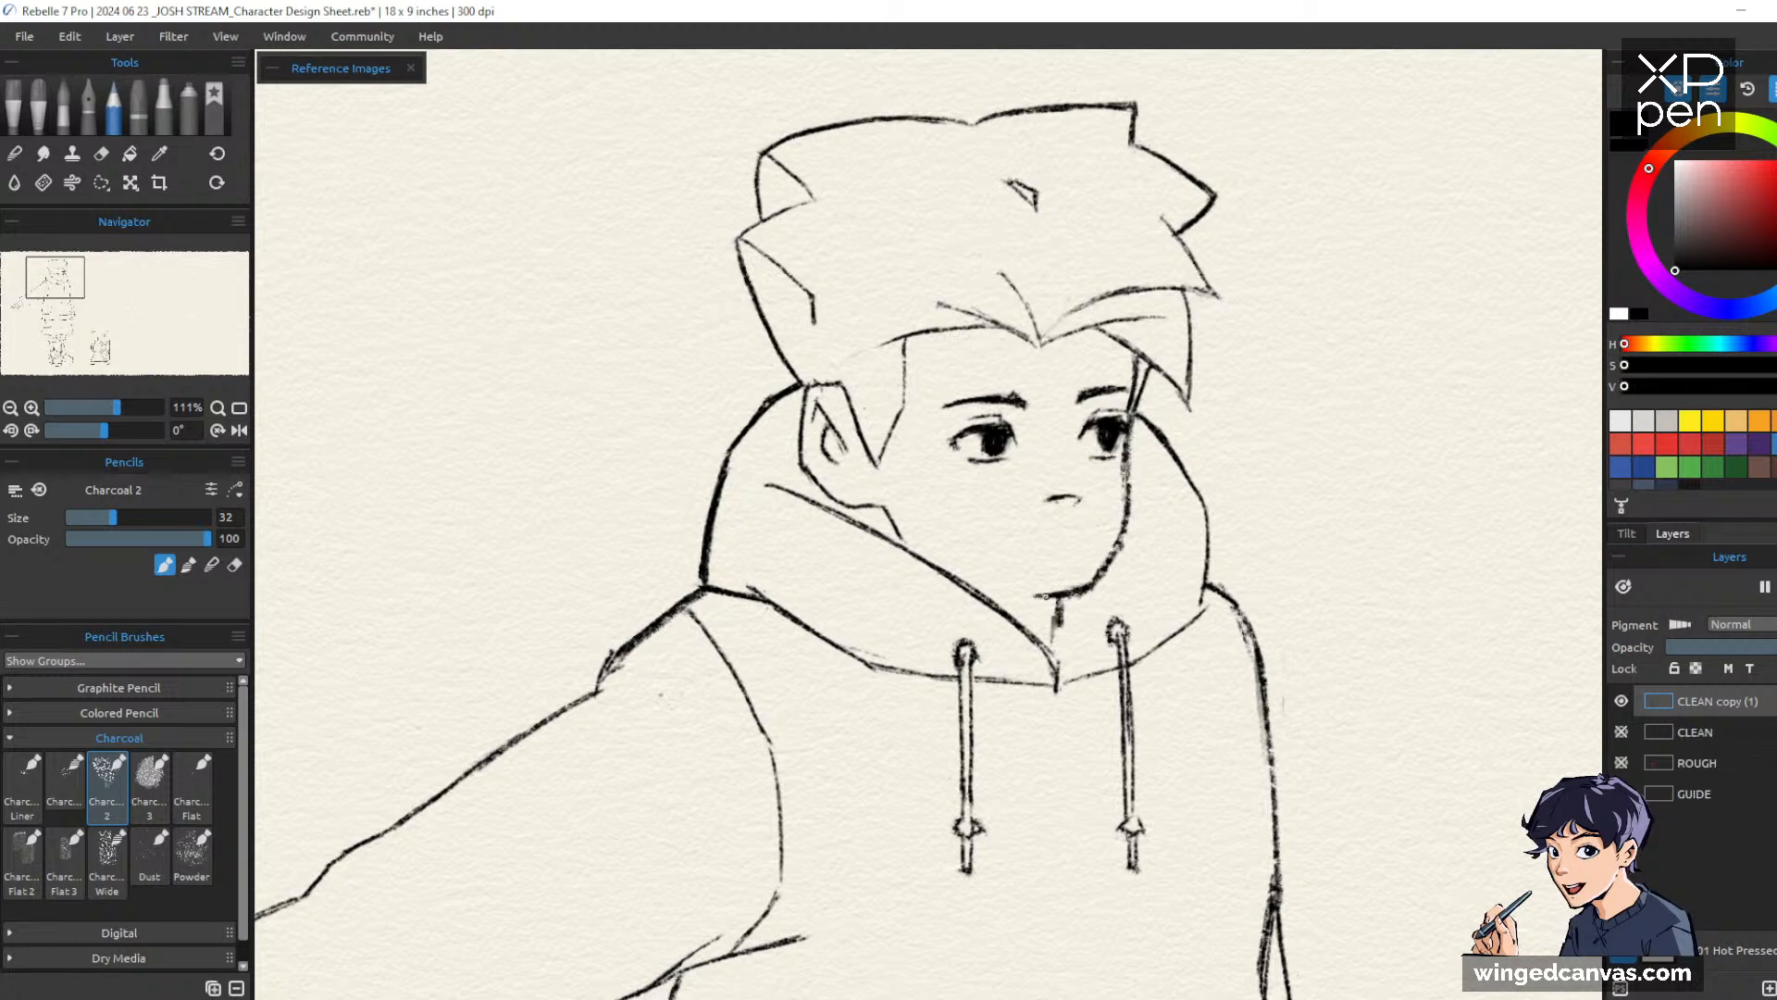
Erase and redraw the jaw corner below the ear, and rework the ear's inner line
key("e")
left_click_drag(902, 538, 881, 506)
key("p")
key("e")
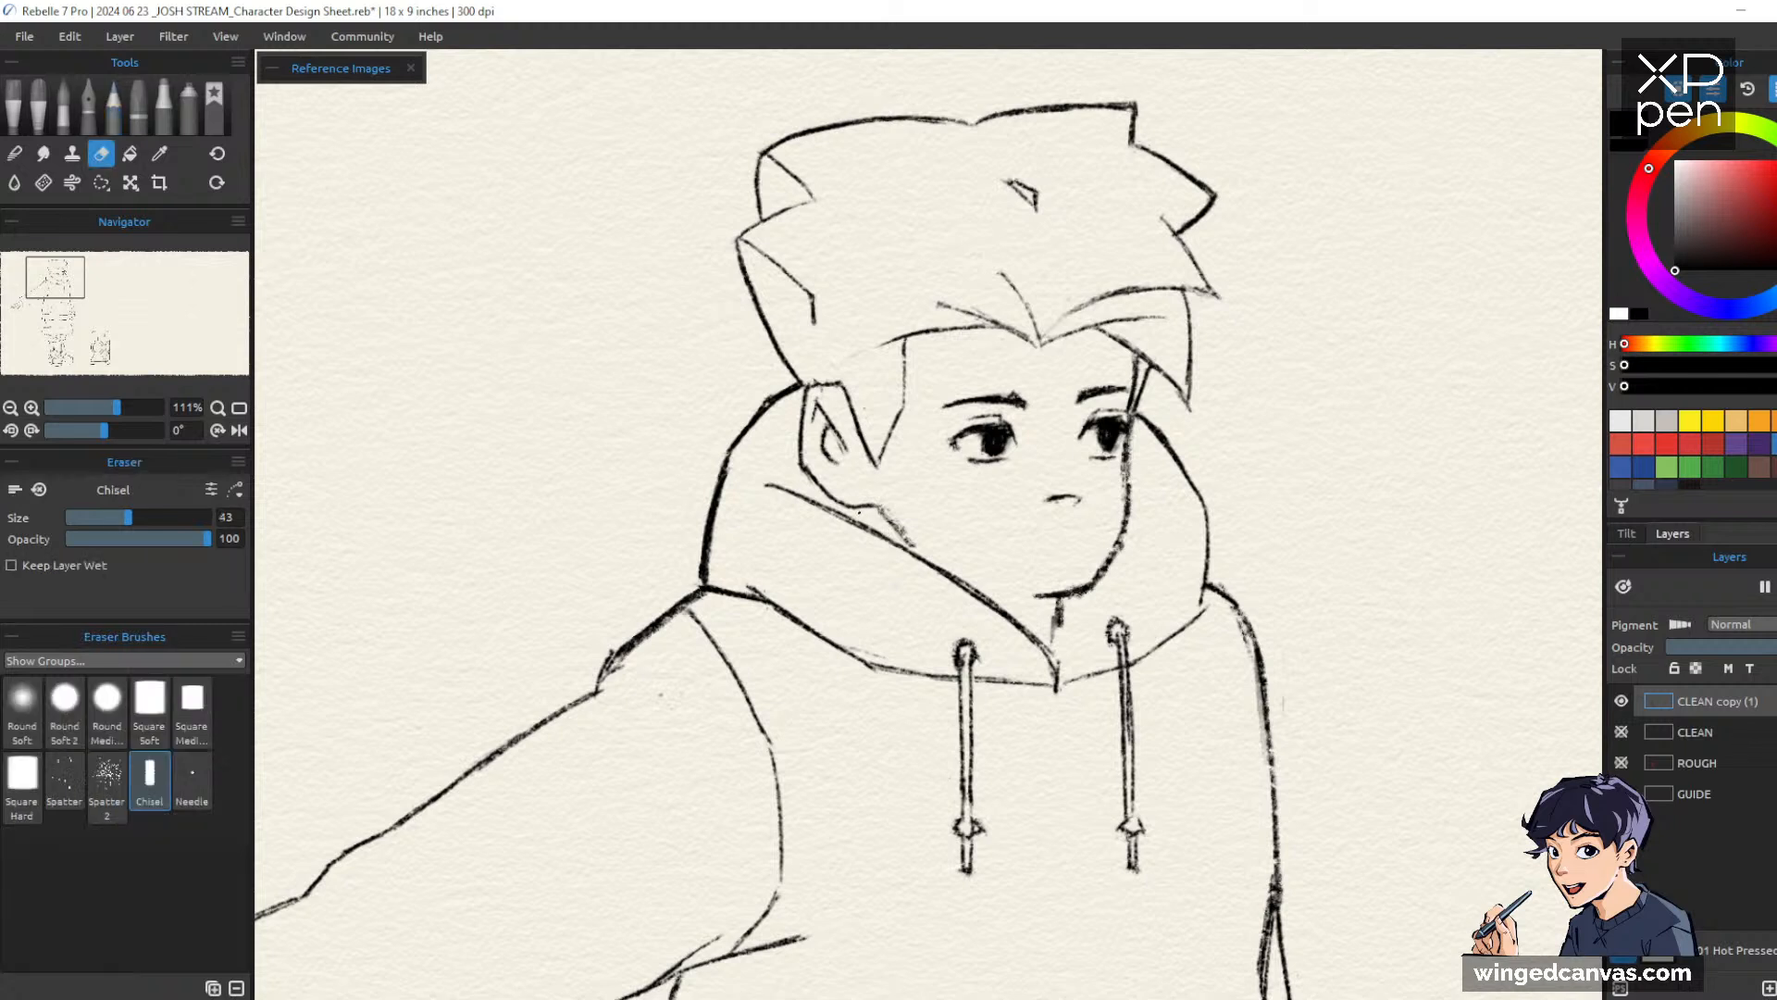
key("b")
mouse_move(887, 510)
left_mouse_down()
mouse_move(856, 505)
mouse_move(890, 519)
left_mouse_up()
key("e")
mouse_move(819, 414)
left_mouse_down()
mouse_move(845, 460)
mouse_move(830, 340)
mouse_move(846, 408)
mouse_move(821, 408)
mouse_move(875, 463)
mouse_move(853, 414)
mouse_move(827, 420)
mouse_move(850, 434)
mouse_move(854, 472)
left_mouse_up()
key("b")
Draw the underside of the jaw along the hood's edge to join the rounded chin
left_click_drag(1267, 458, 1230, 441)
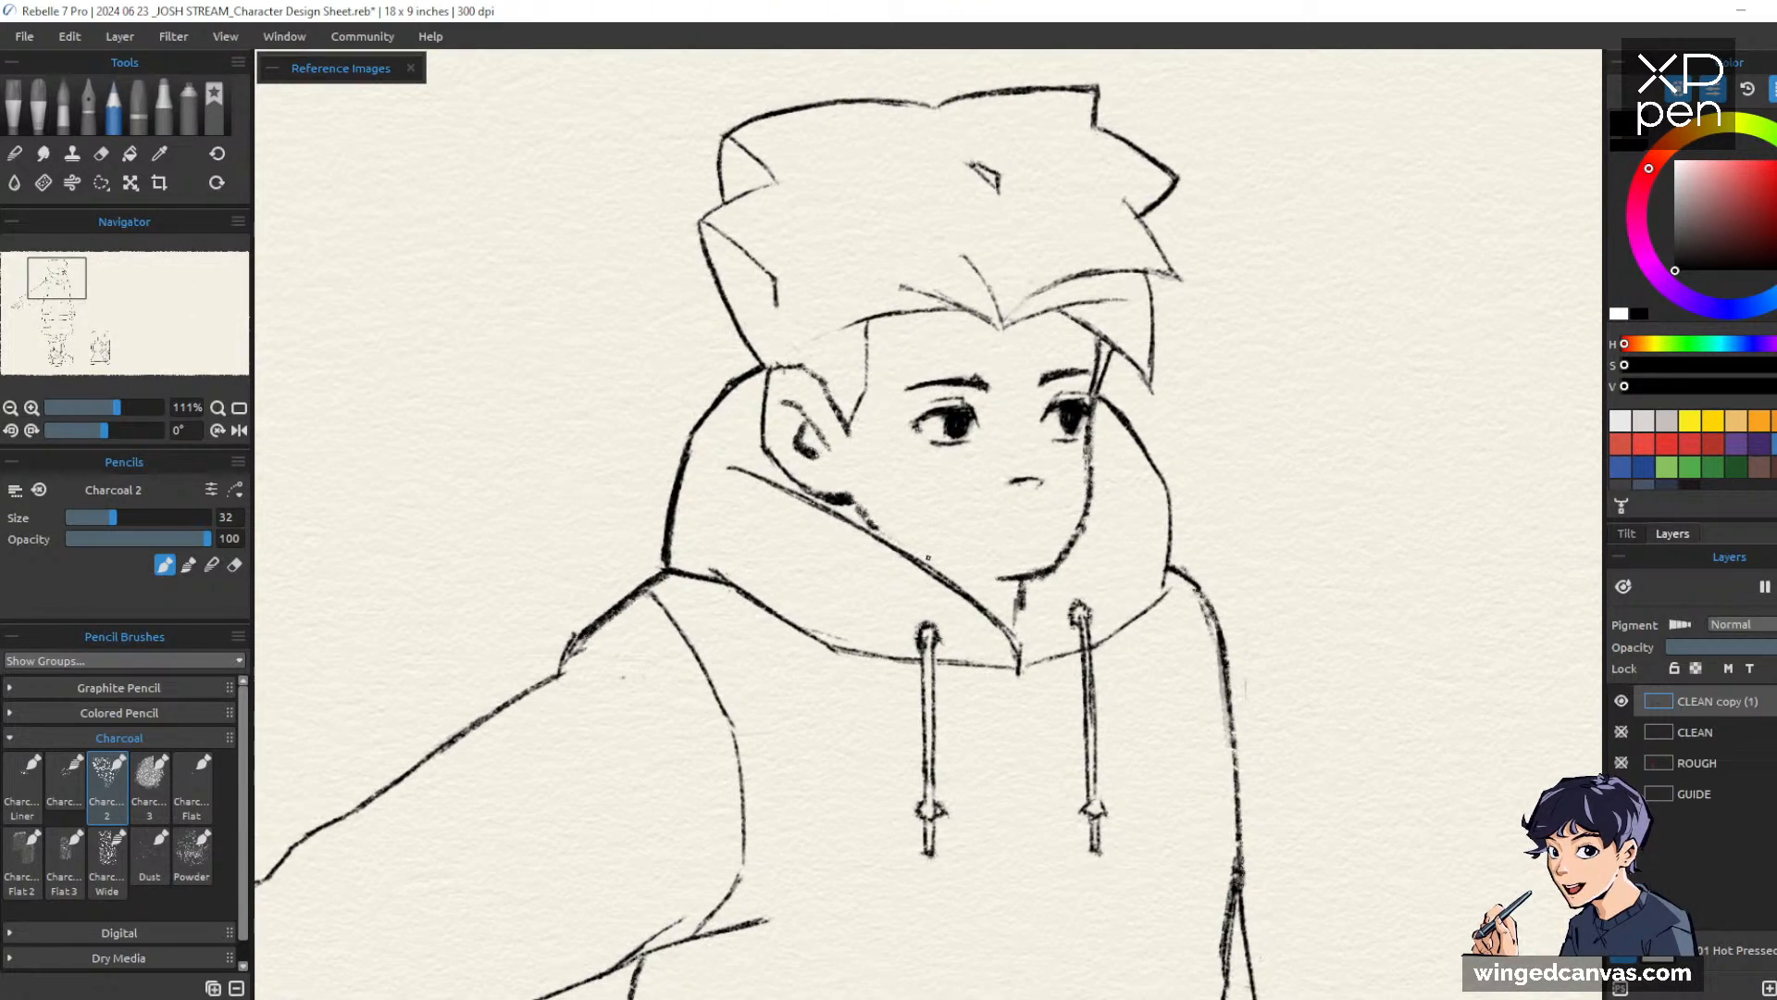
mouse_move(930, 576)
left_mouse_down()
mouse_move(1023, 574)
mouse_move(1081, 539)
left_mouse_up()
key("e")
key("b")
Darken the far cheek line with Charcoal 2 and clean up its curve where it meets the chin
scroll(1372, 448, "down", 5)
scroll(1370, 516, "down", 1)
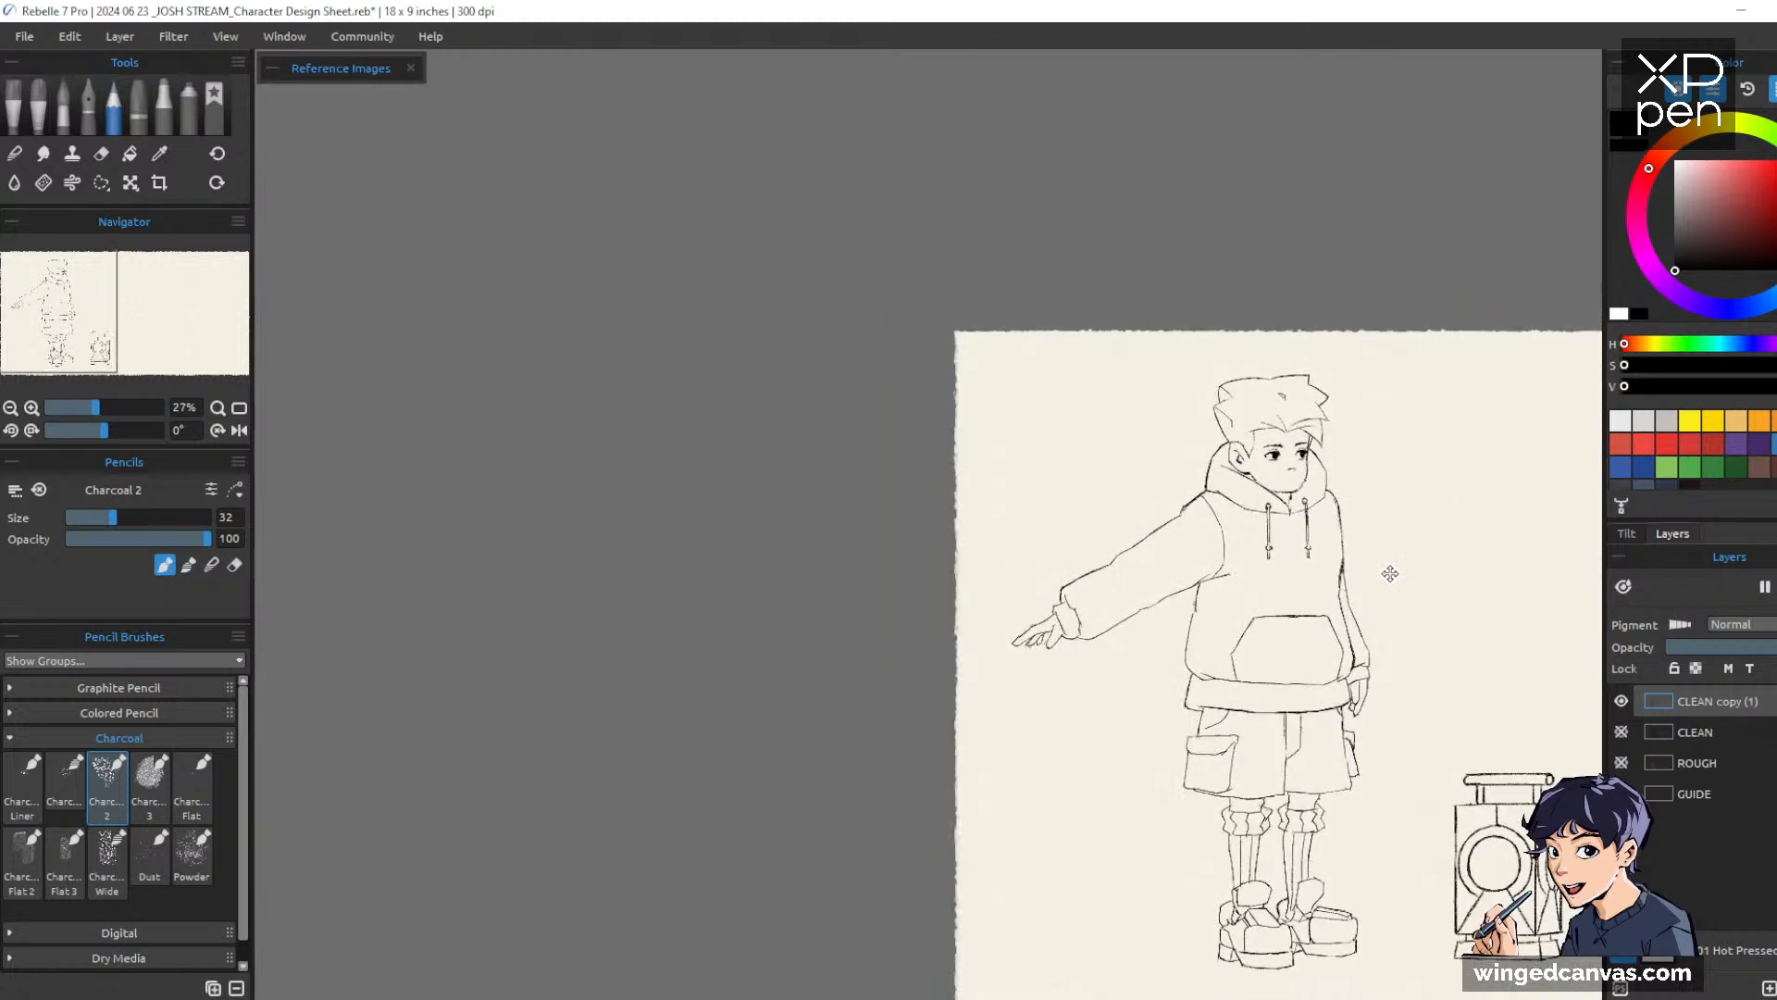
left_click_drag(1389, 575, 1206, 507)
scroll(1166, 357, "up", 5)
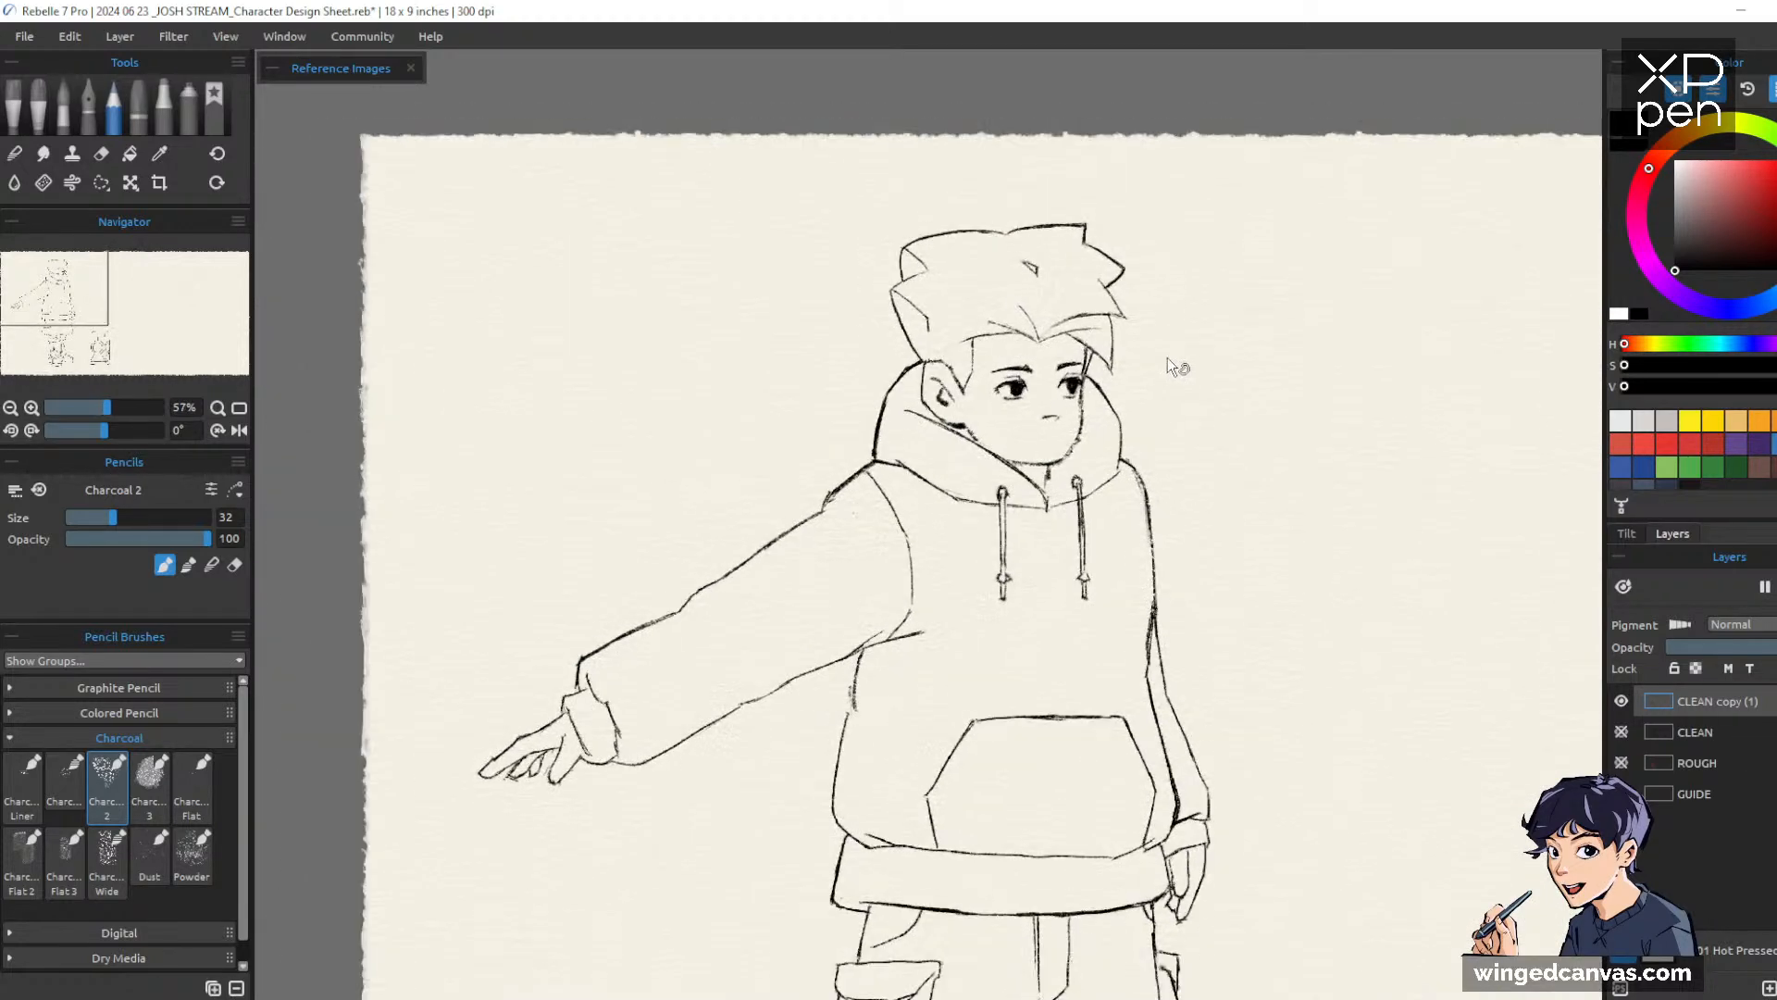
scroll(1187, 492, "up", 3)
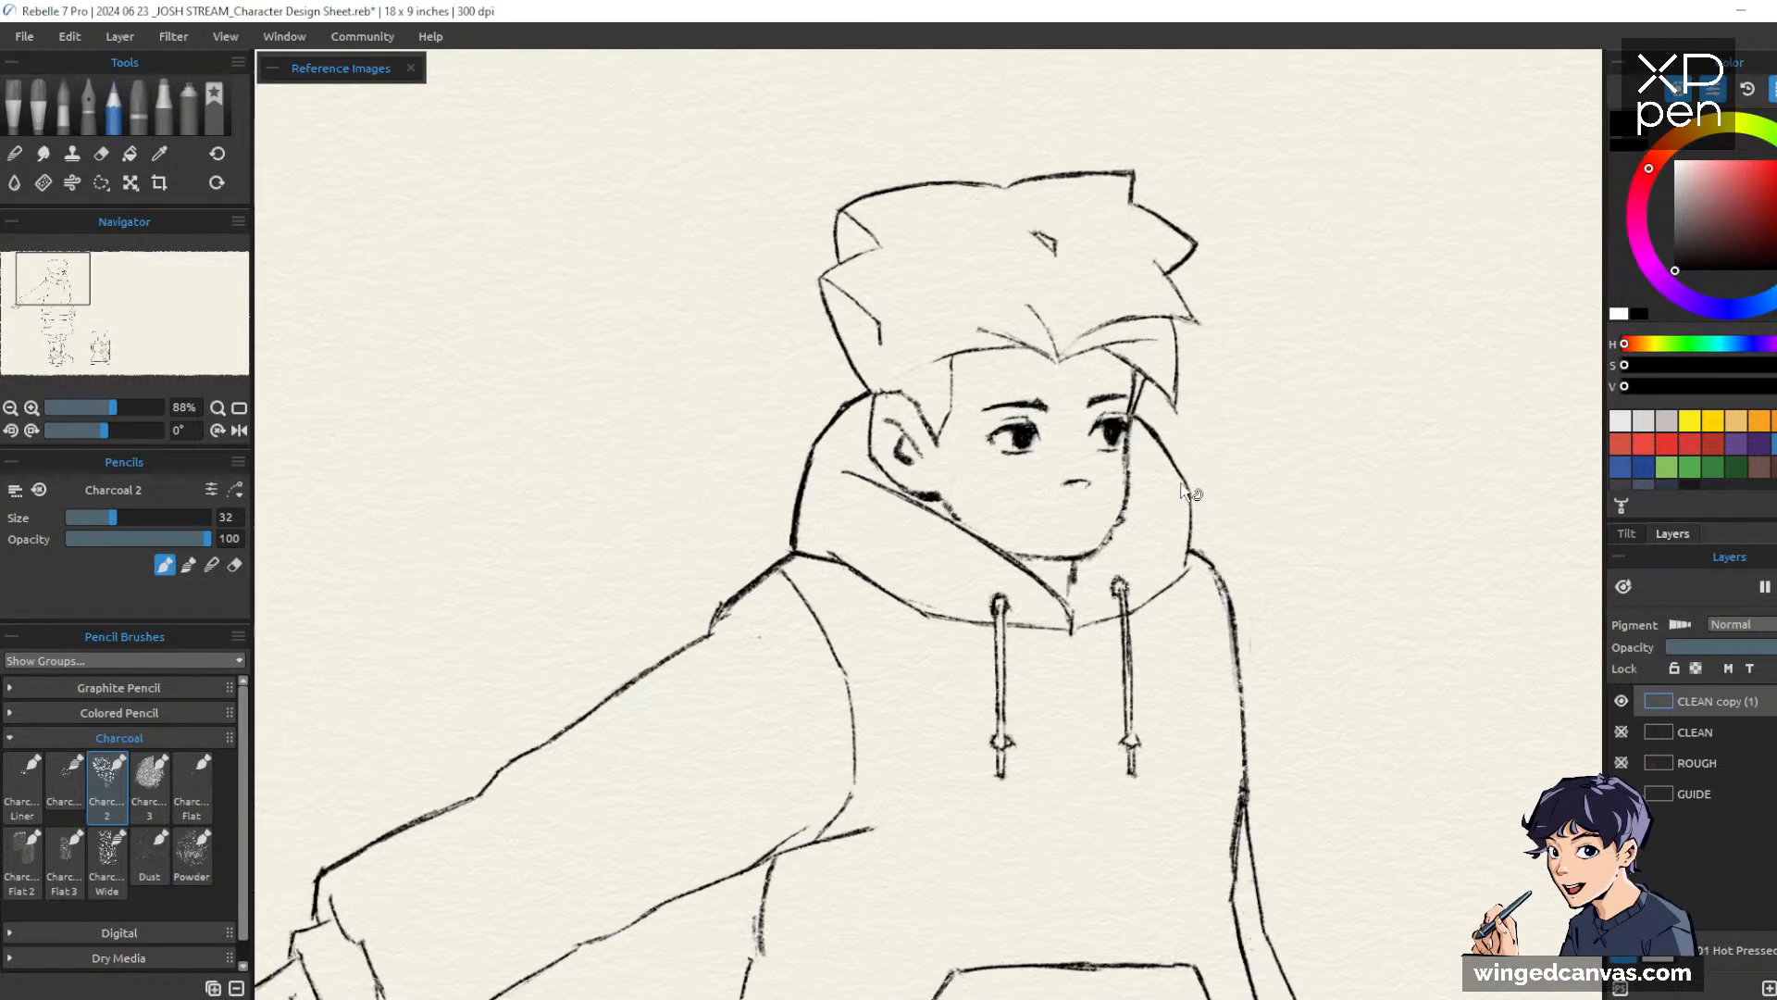
left_click_drag(1127, 445, 1115, 533)
key("e")
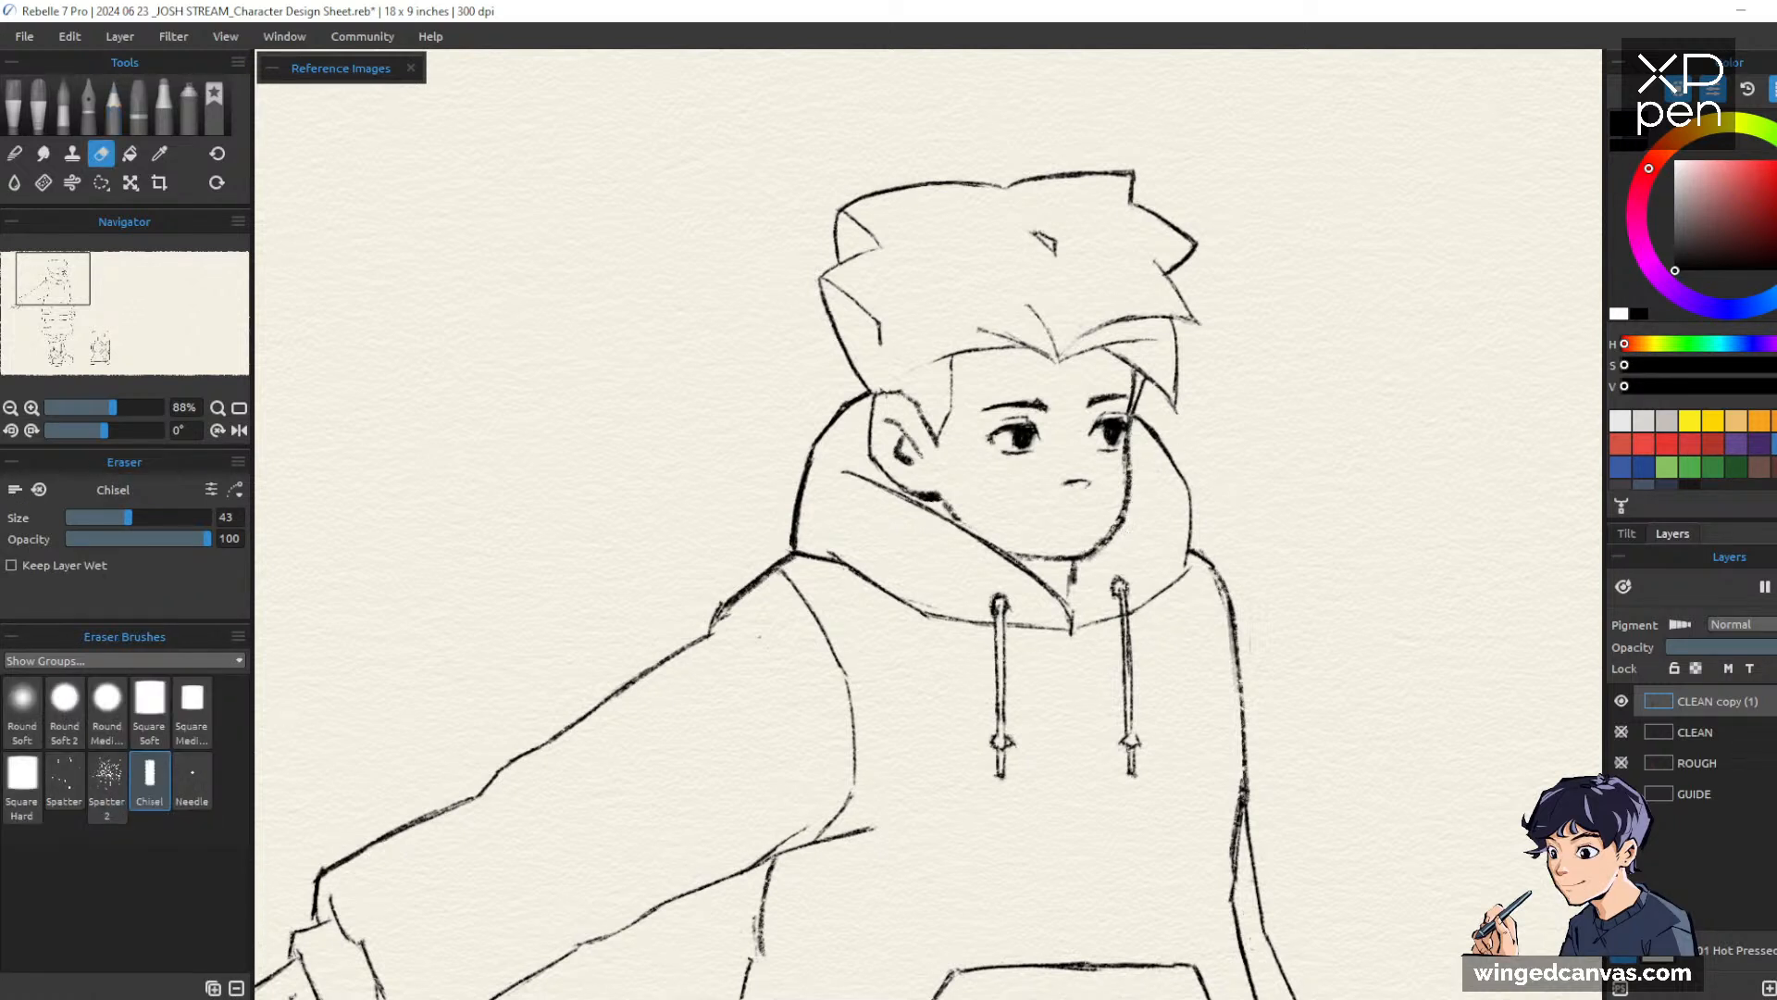
left_click_drag(1122, 532, 1094, 569)
key("b")
Draw a new straight mouth line beneath the nose with Charcoal 2
mouse_move(1303, 488)
left_mouse_down()
mouse_move(1290, 541)
mouse_move(1293, 509)
left_mouse_up()
left_click_drag(1360, 628, 1179, 590)
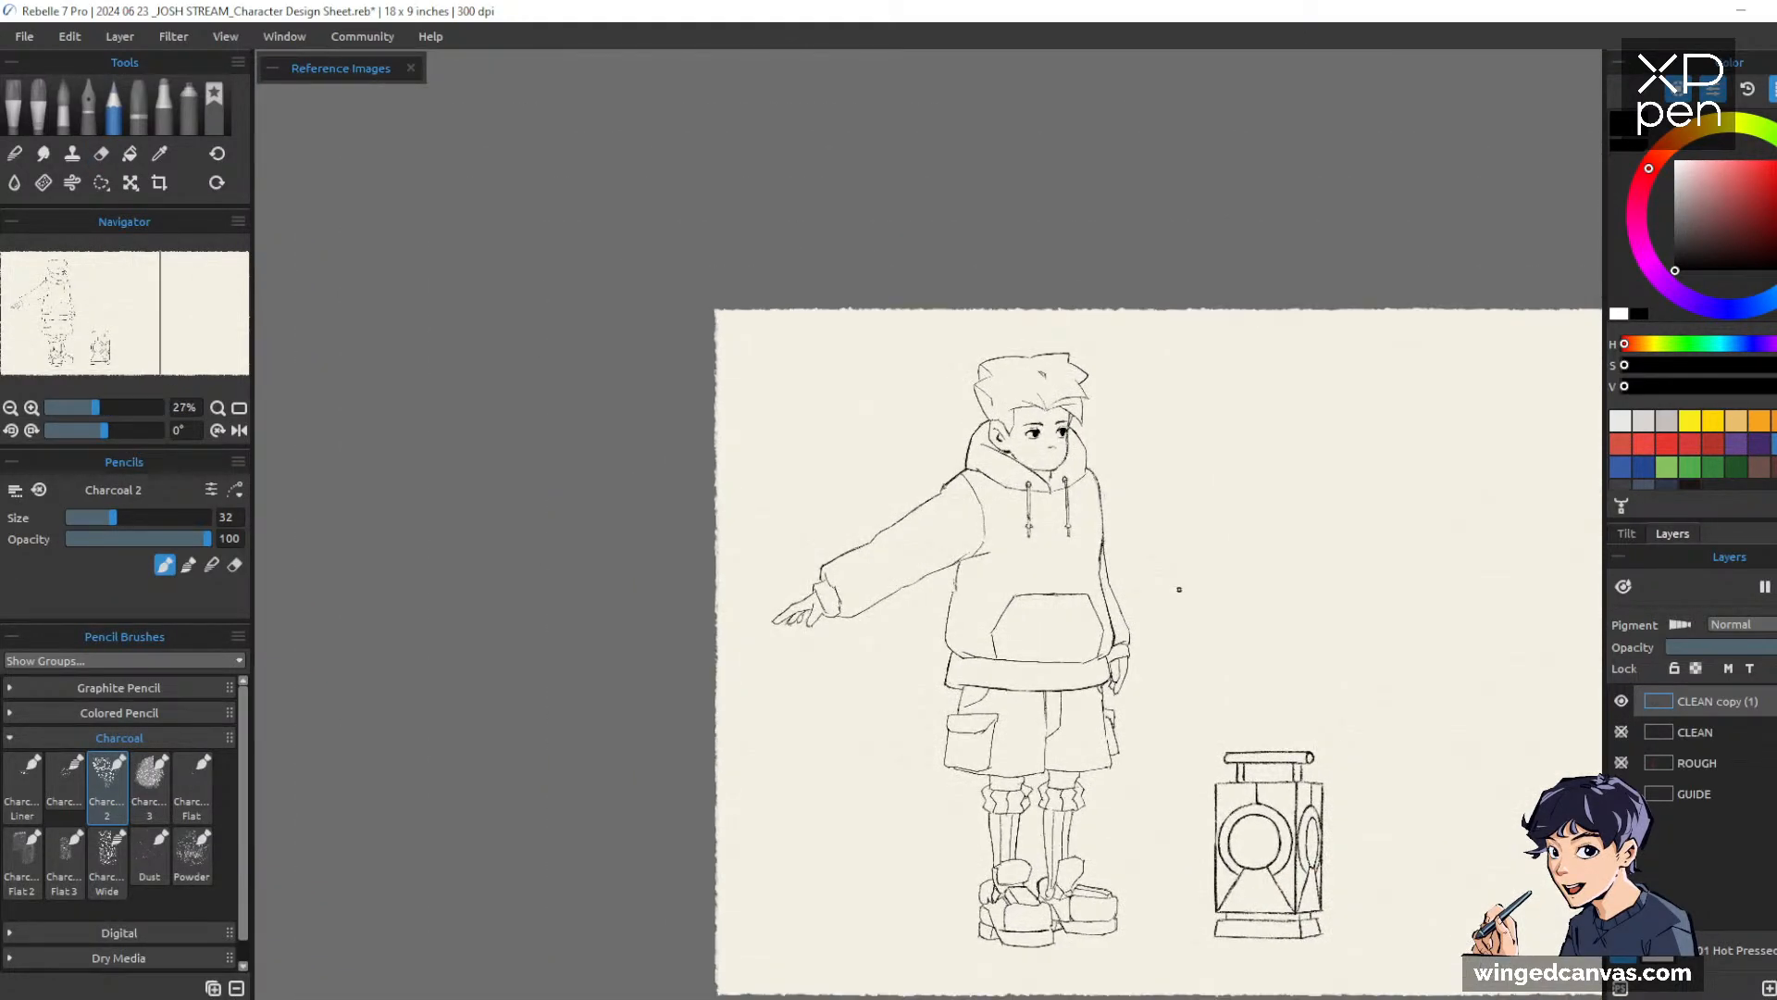
left_click_drag(1066, 386, 1086, 313)
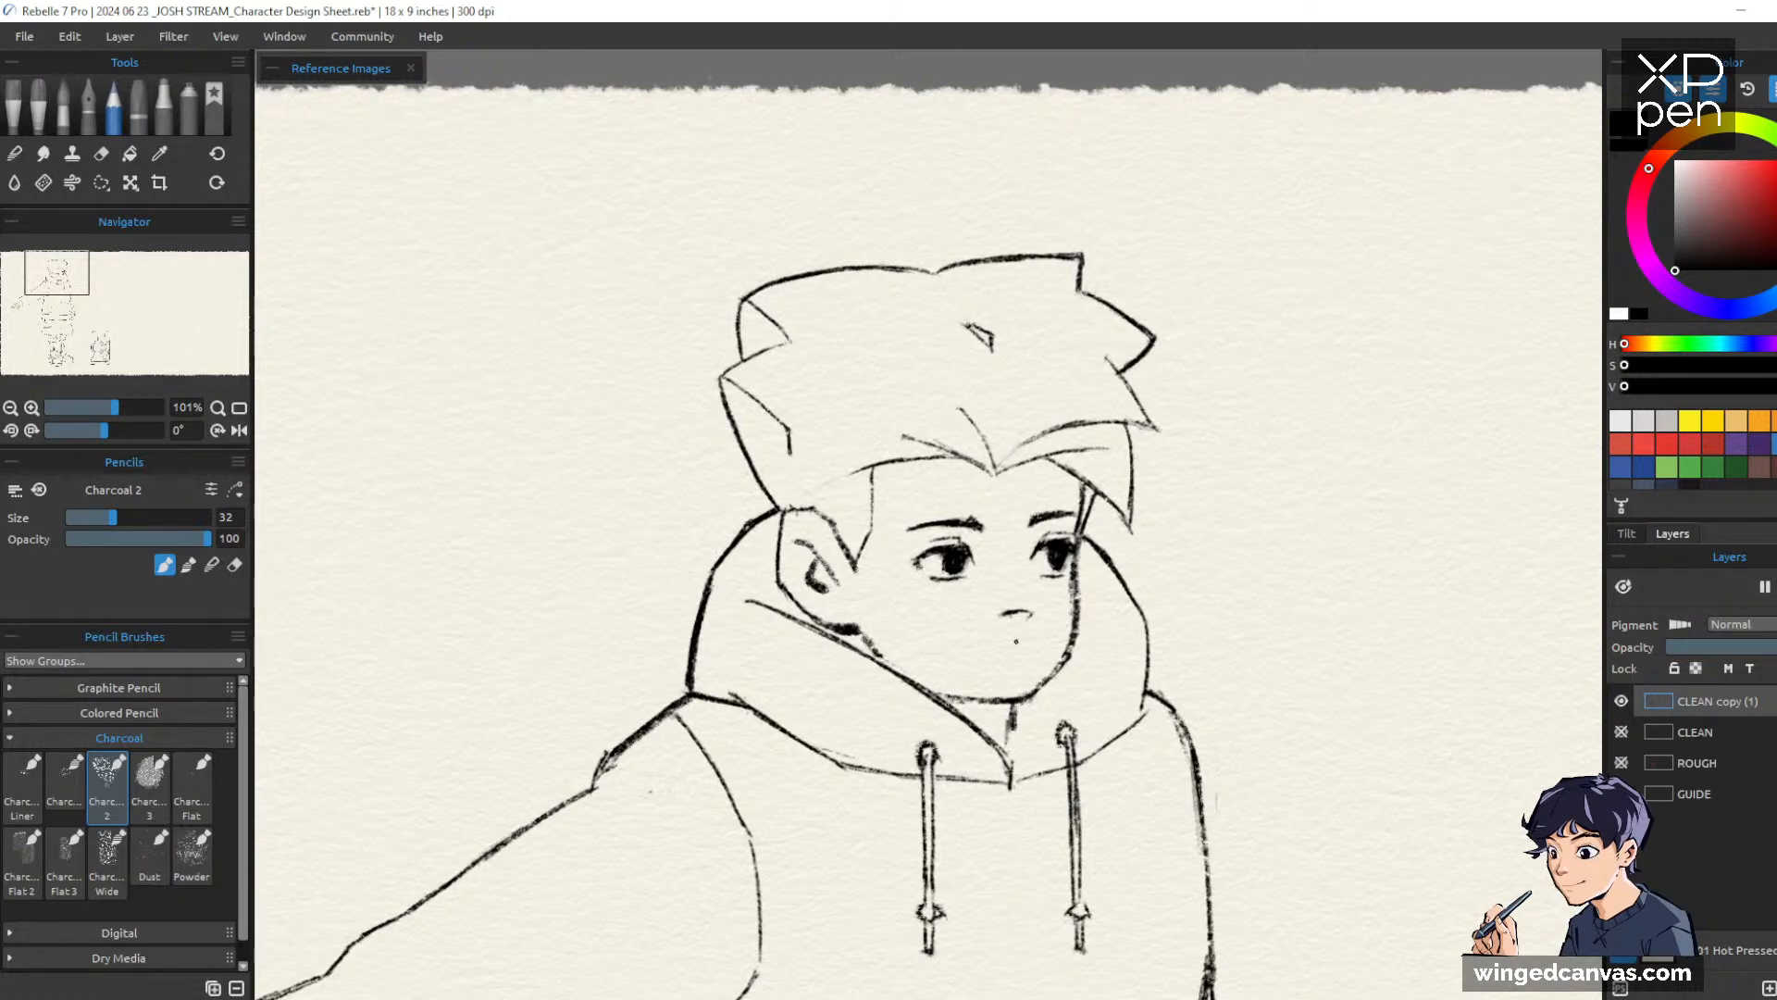
left_click_drag(982, 651, 1034, 648)
mouse_move(1223, 609)
left_mouse_down()
mouse_move(1167, 658)
mouse_move(1202, 678)
left_mouse_up()
scroll(943, 408, "up", 3)
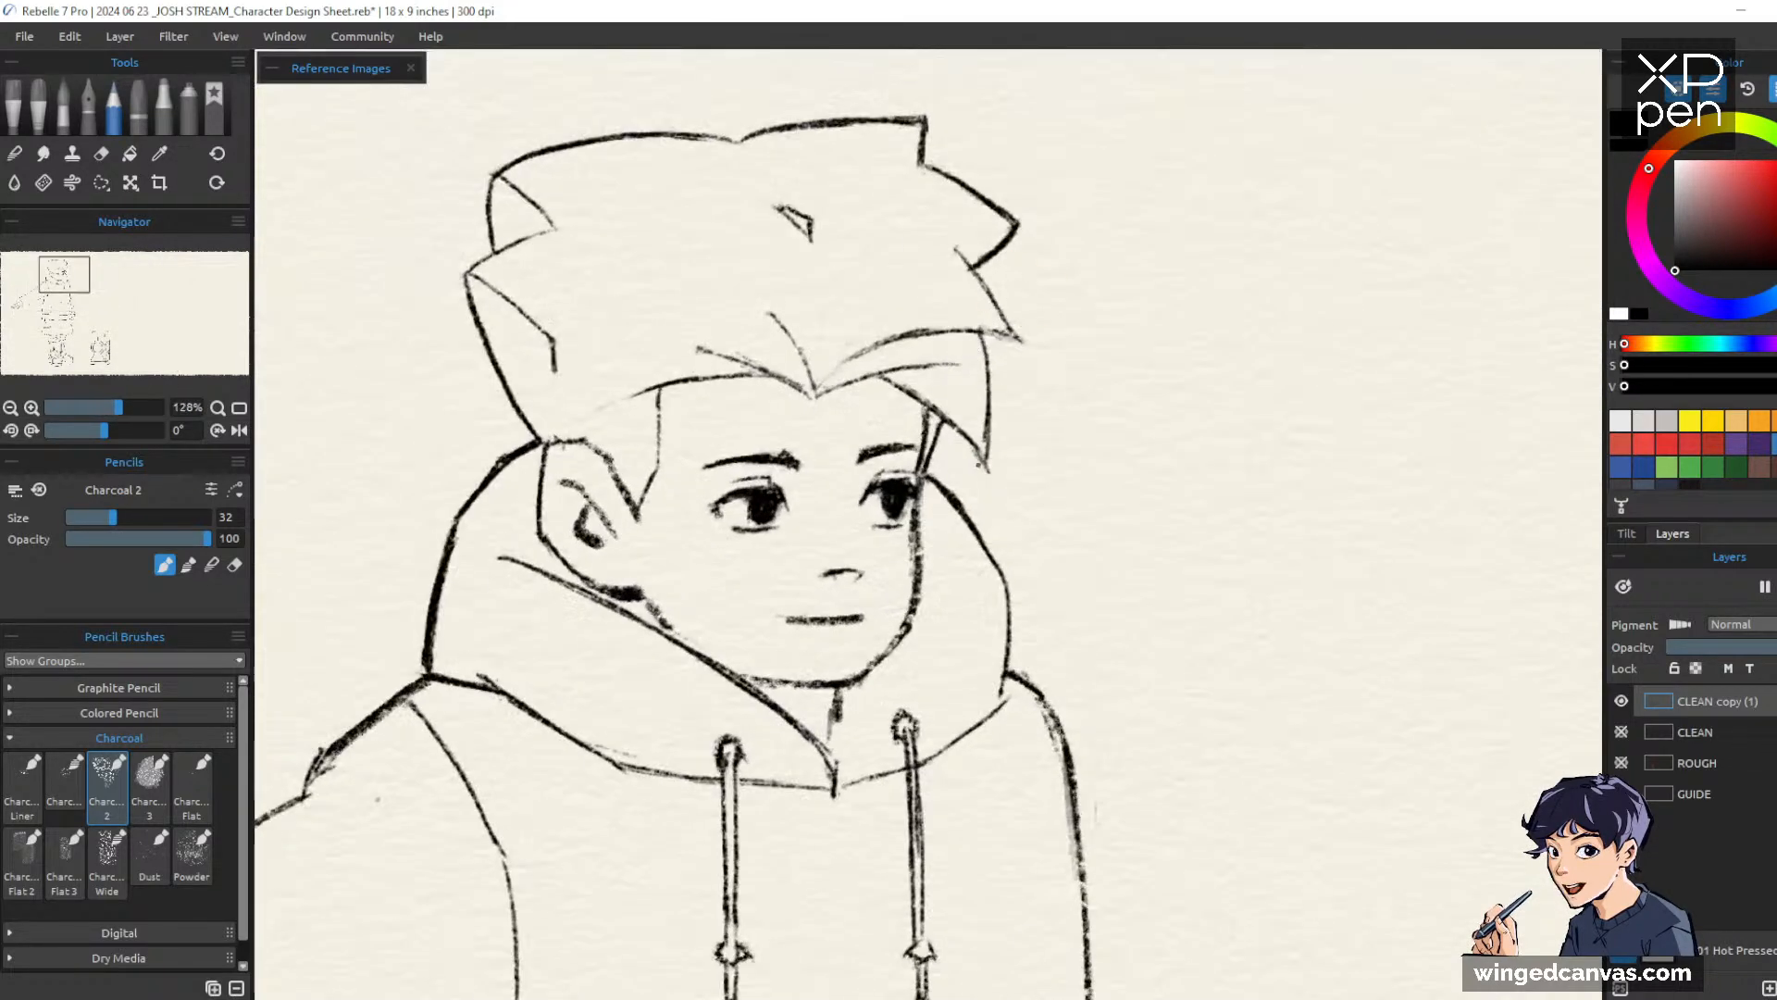
Trim the mouth to a short stroke and redraw it as a thin, slightly downturned line with the Charcoal Liner at size 20
key("e")
mouse_move(805, 621)
left_mouse_down()
mouse_move(942, 580)
mouse_move(879, 611)
left_mouse_up()
key("b")
key("e")
key("b")
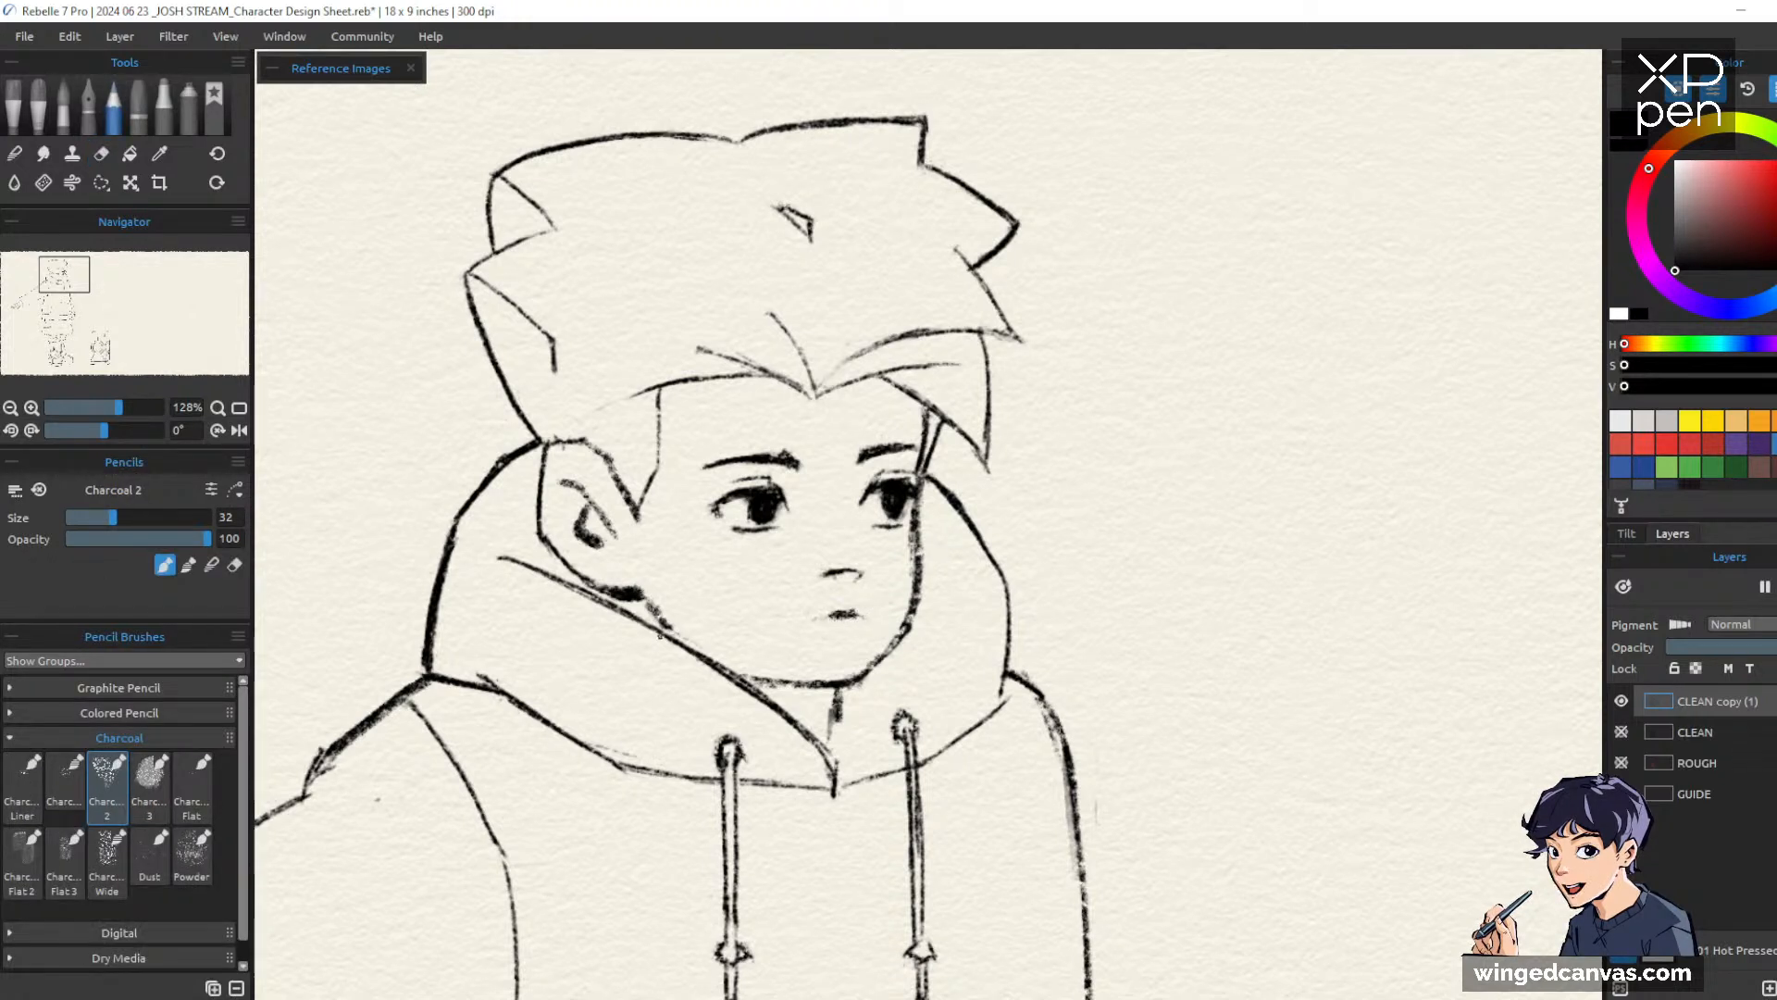
left_click(28, 785)
mouse_move(816, 617)
left_mouse_down()
mouse_move(858, 616)
mouse_move(805, 622)
left_mouse_up()
key("e")
key("b")
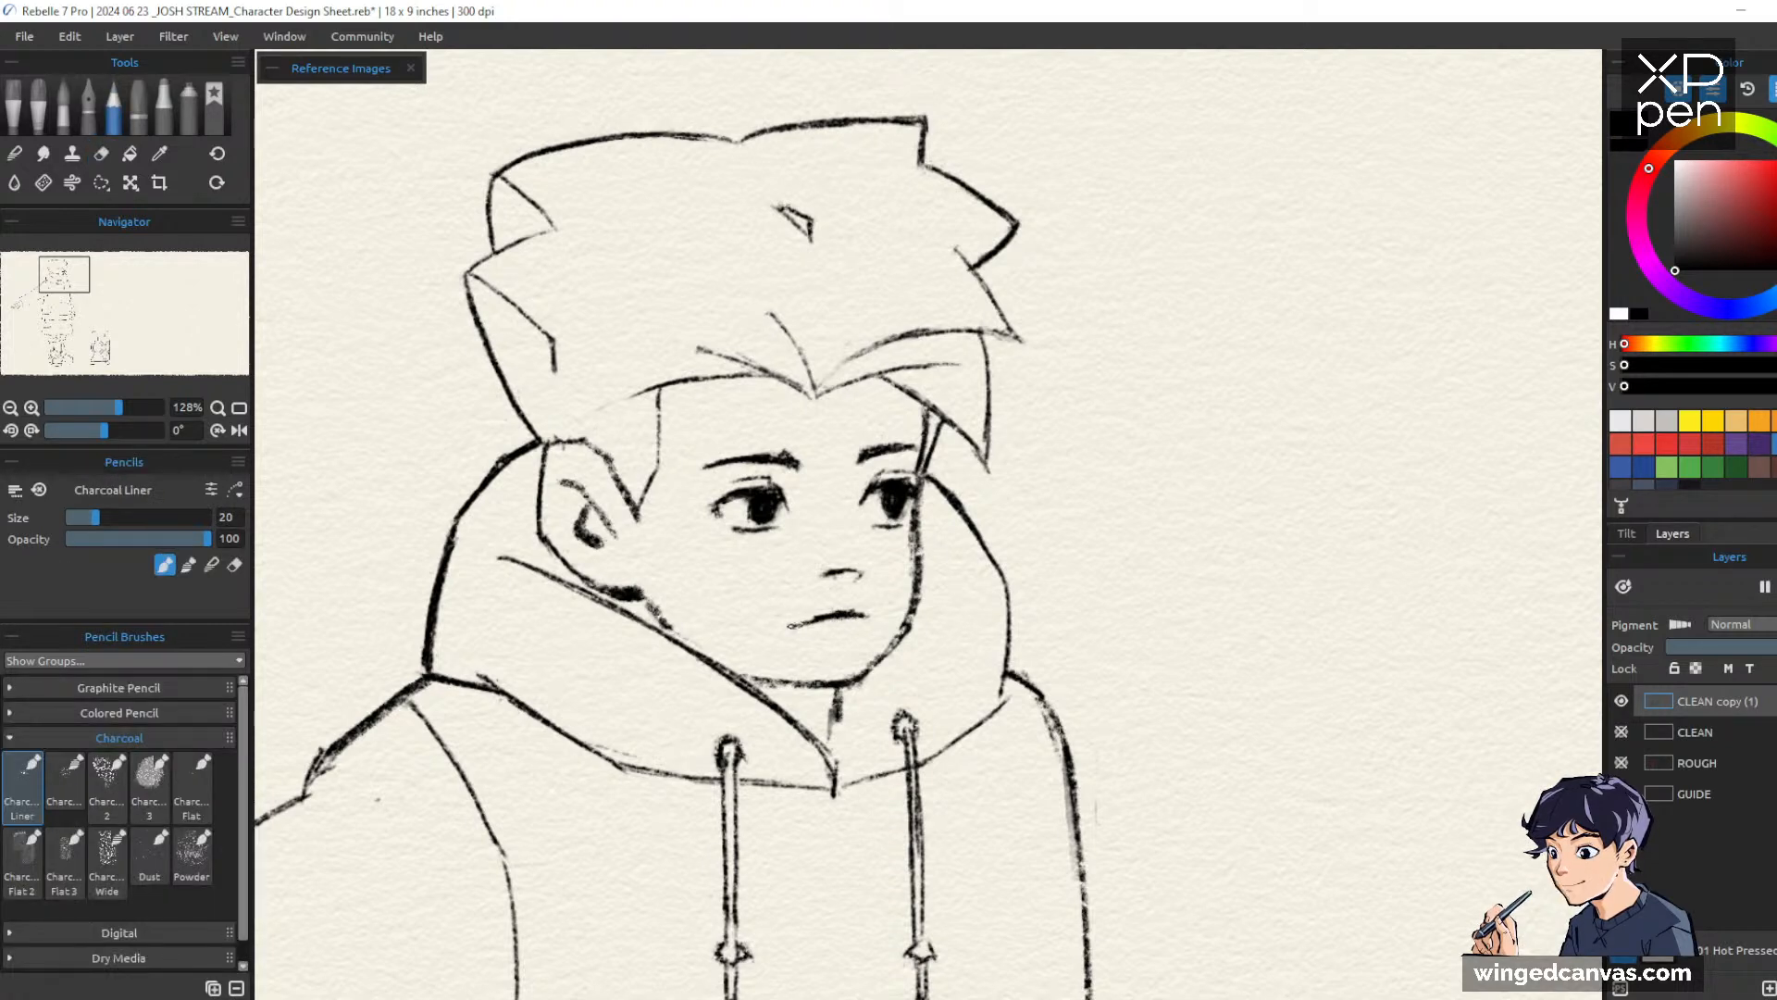
scroll(1224, 480, "down", 5)
left_click_drag(1346, 637, 1185, 583)
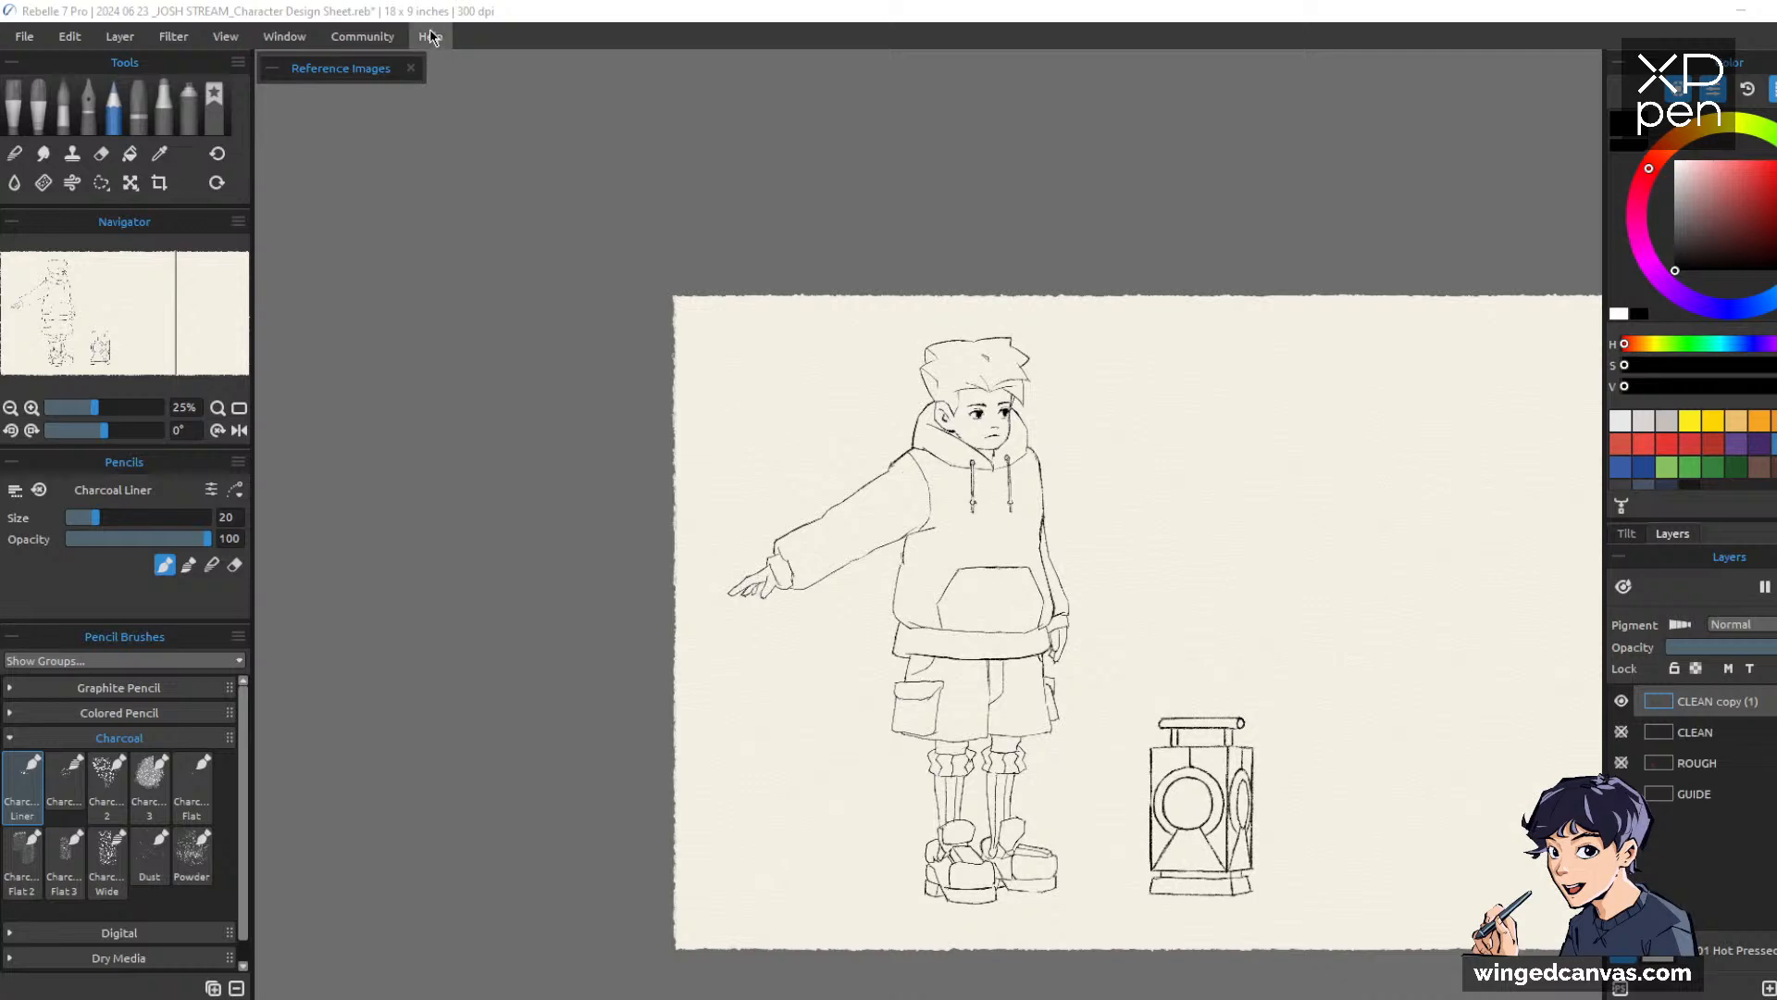
double_click(919, 9)
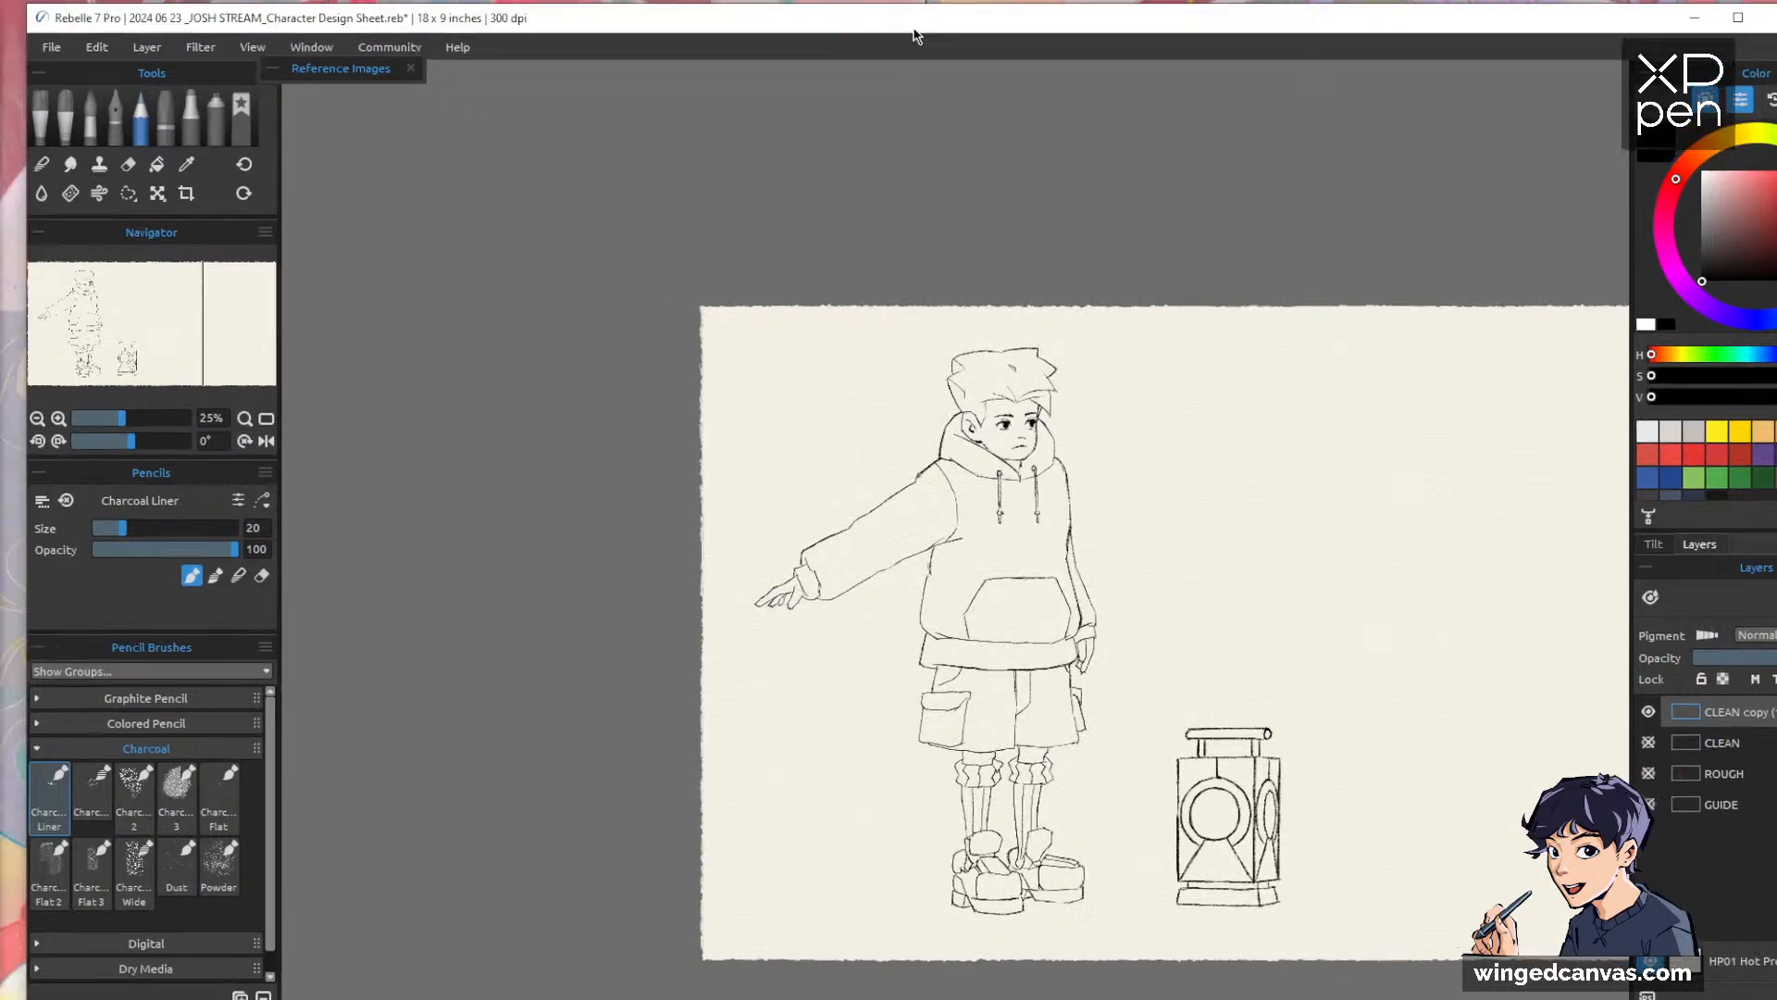
left_click(1738, 17)
Rework the neck line below the chin with the Charcoal Liner into a short diagonal stroke at the hood opening
scroll(1004, 435, "up", 5)
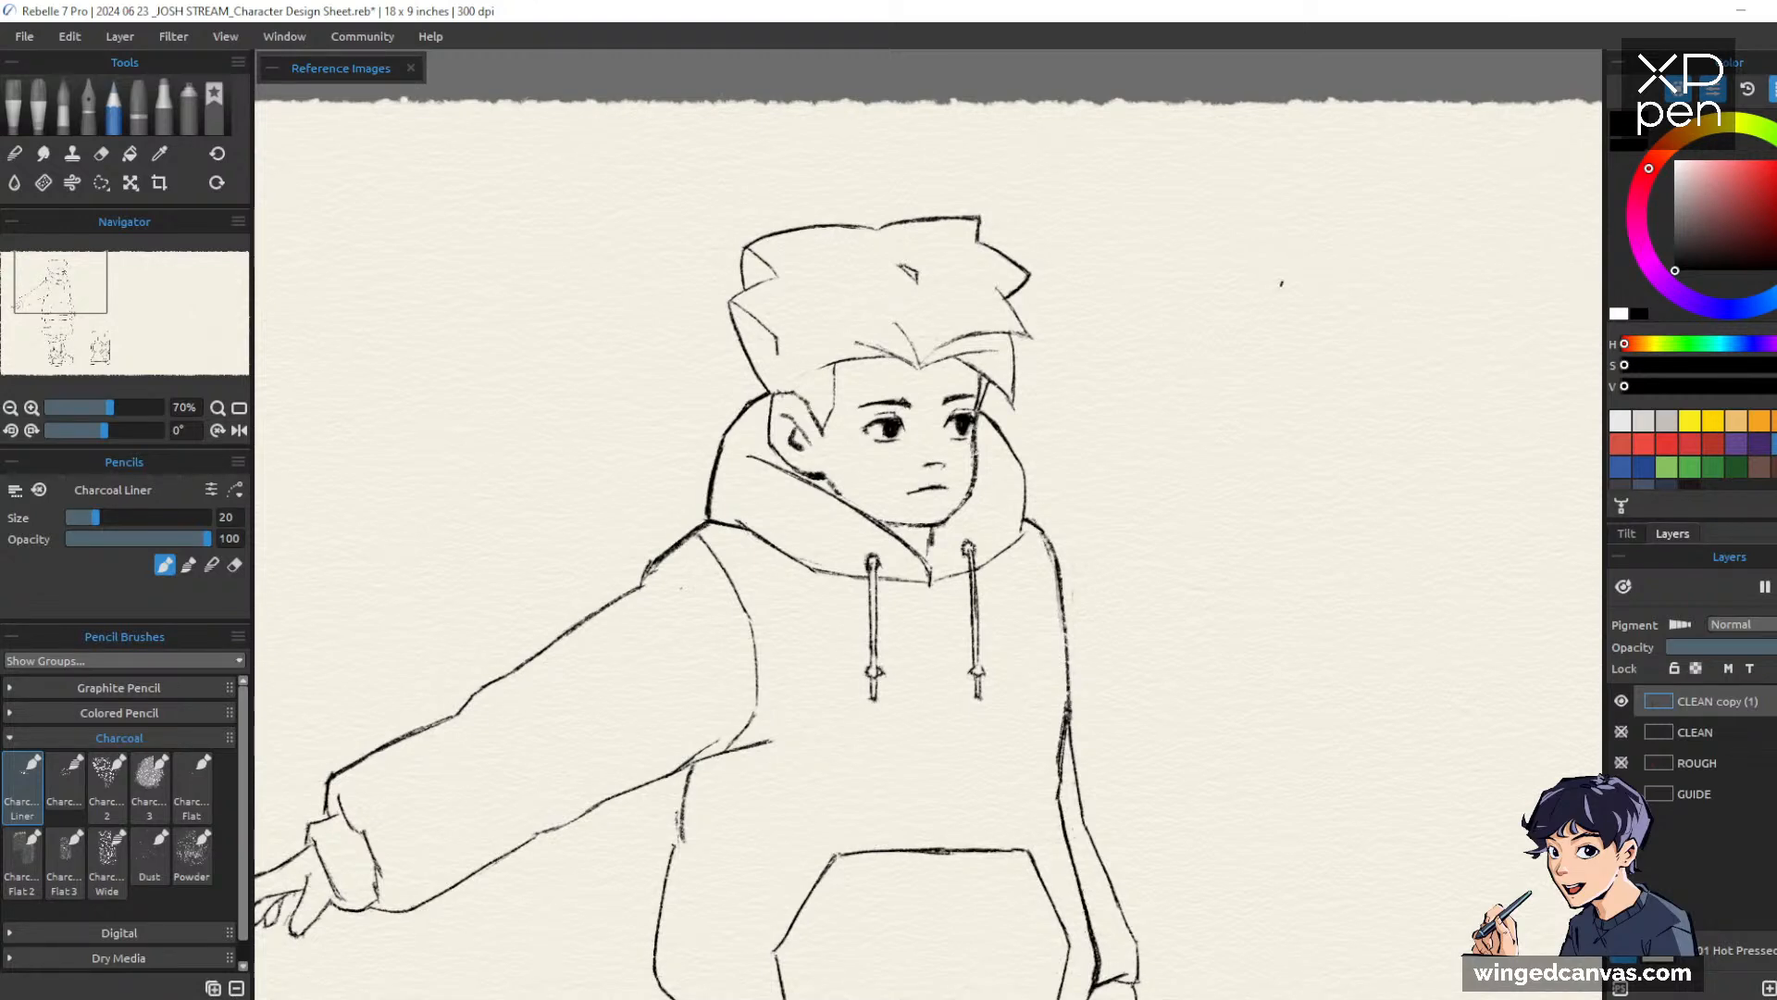
left_click_drag(1289, 495, 1388, 619)
mouse_move(1106, 548)
left_mouse_down()
mouse_move(1131, 541)
mouse_move(1218, 644)
left_mouse_up()
key("e")
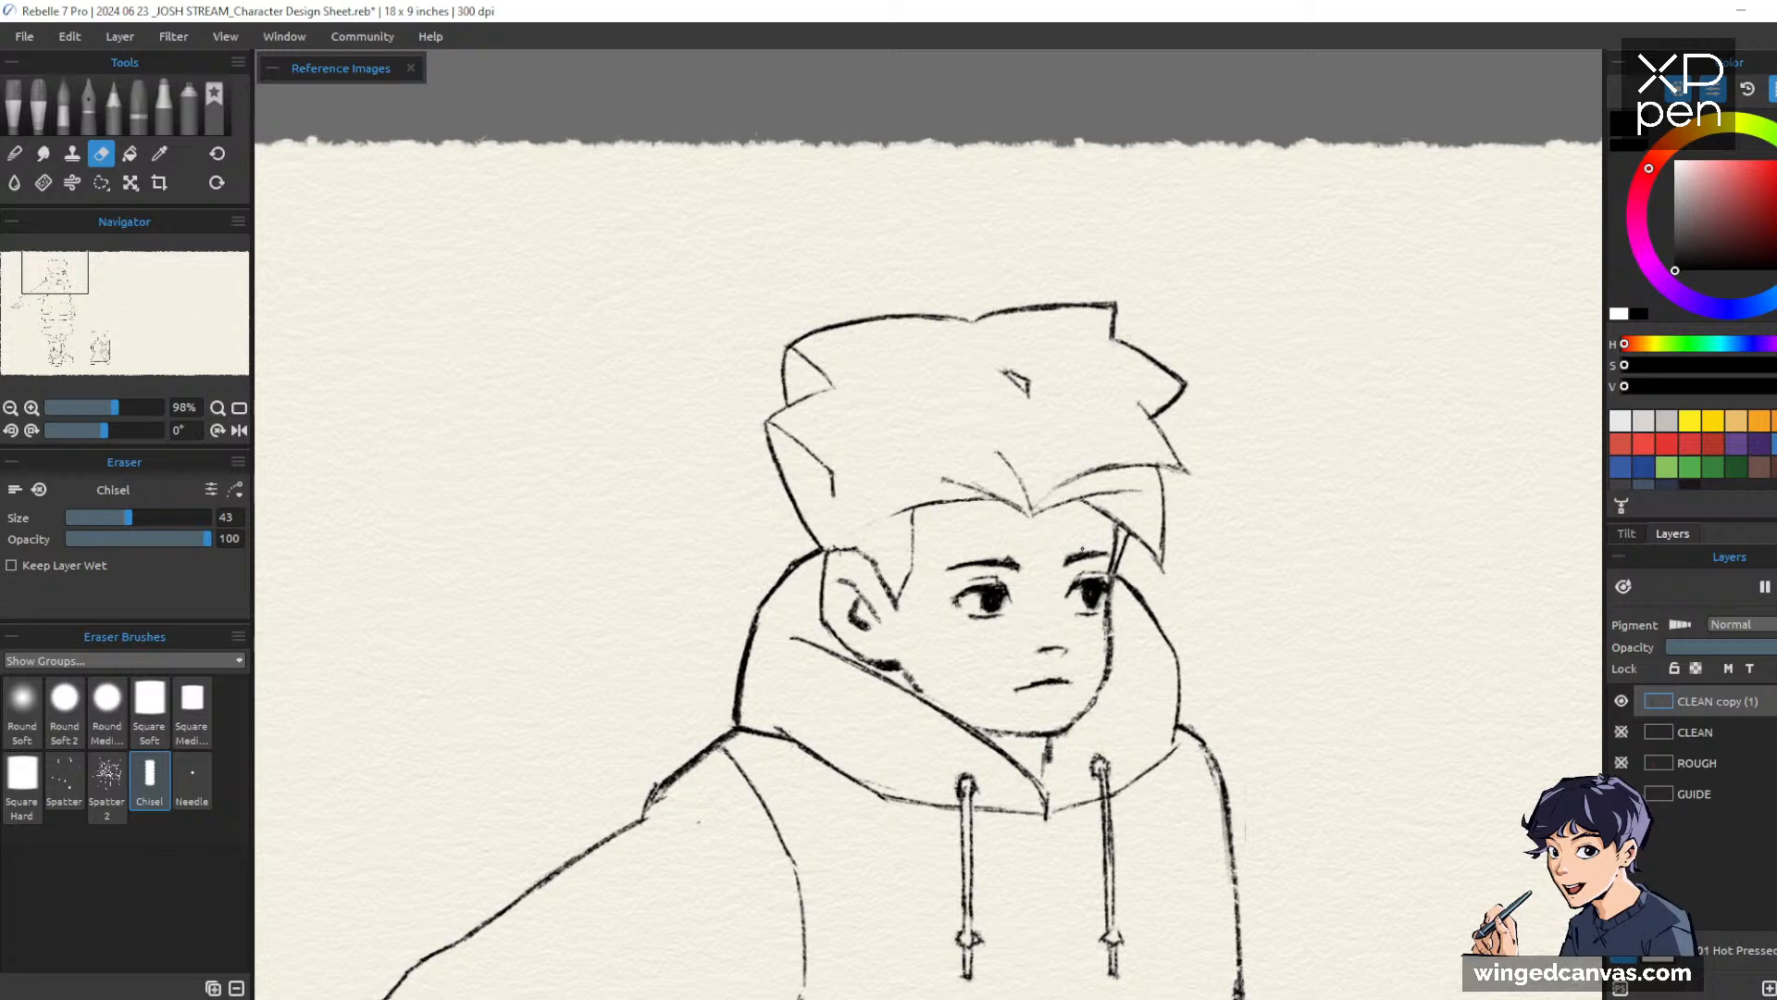
key("b")
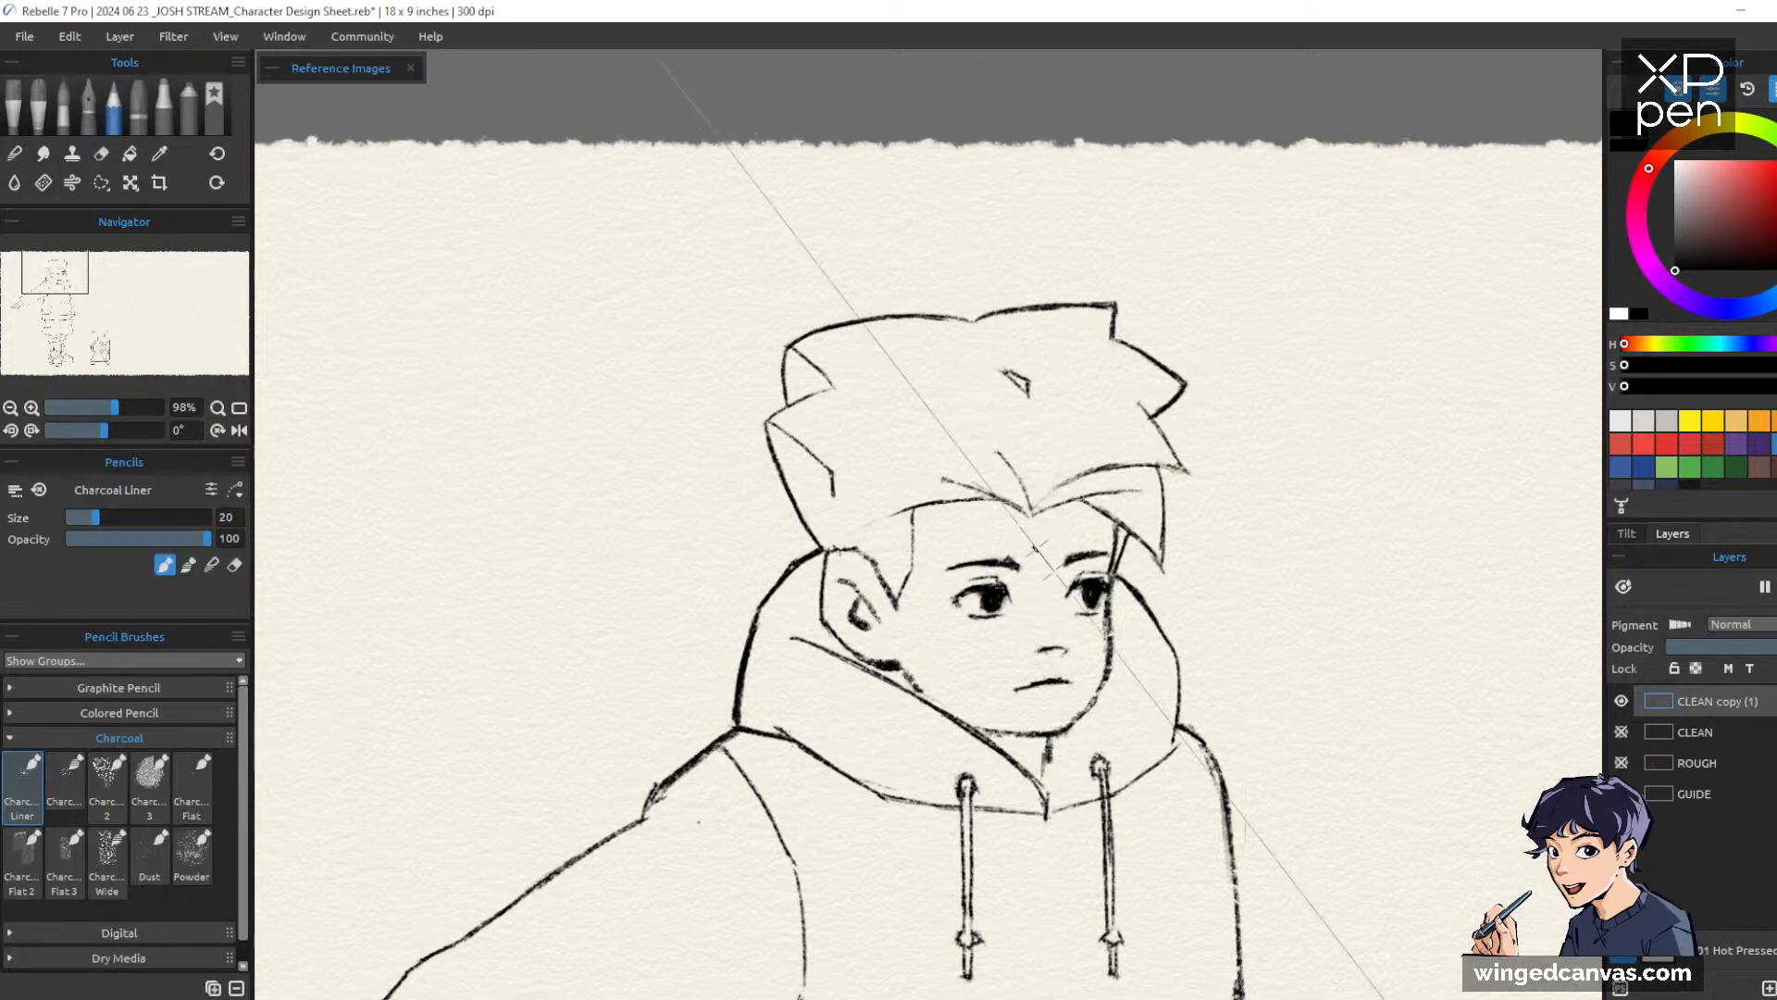
key("h")
key("h")
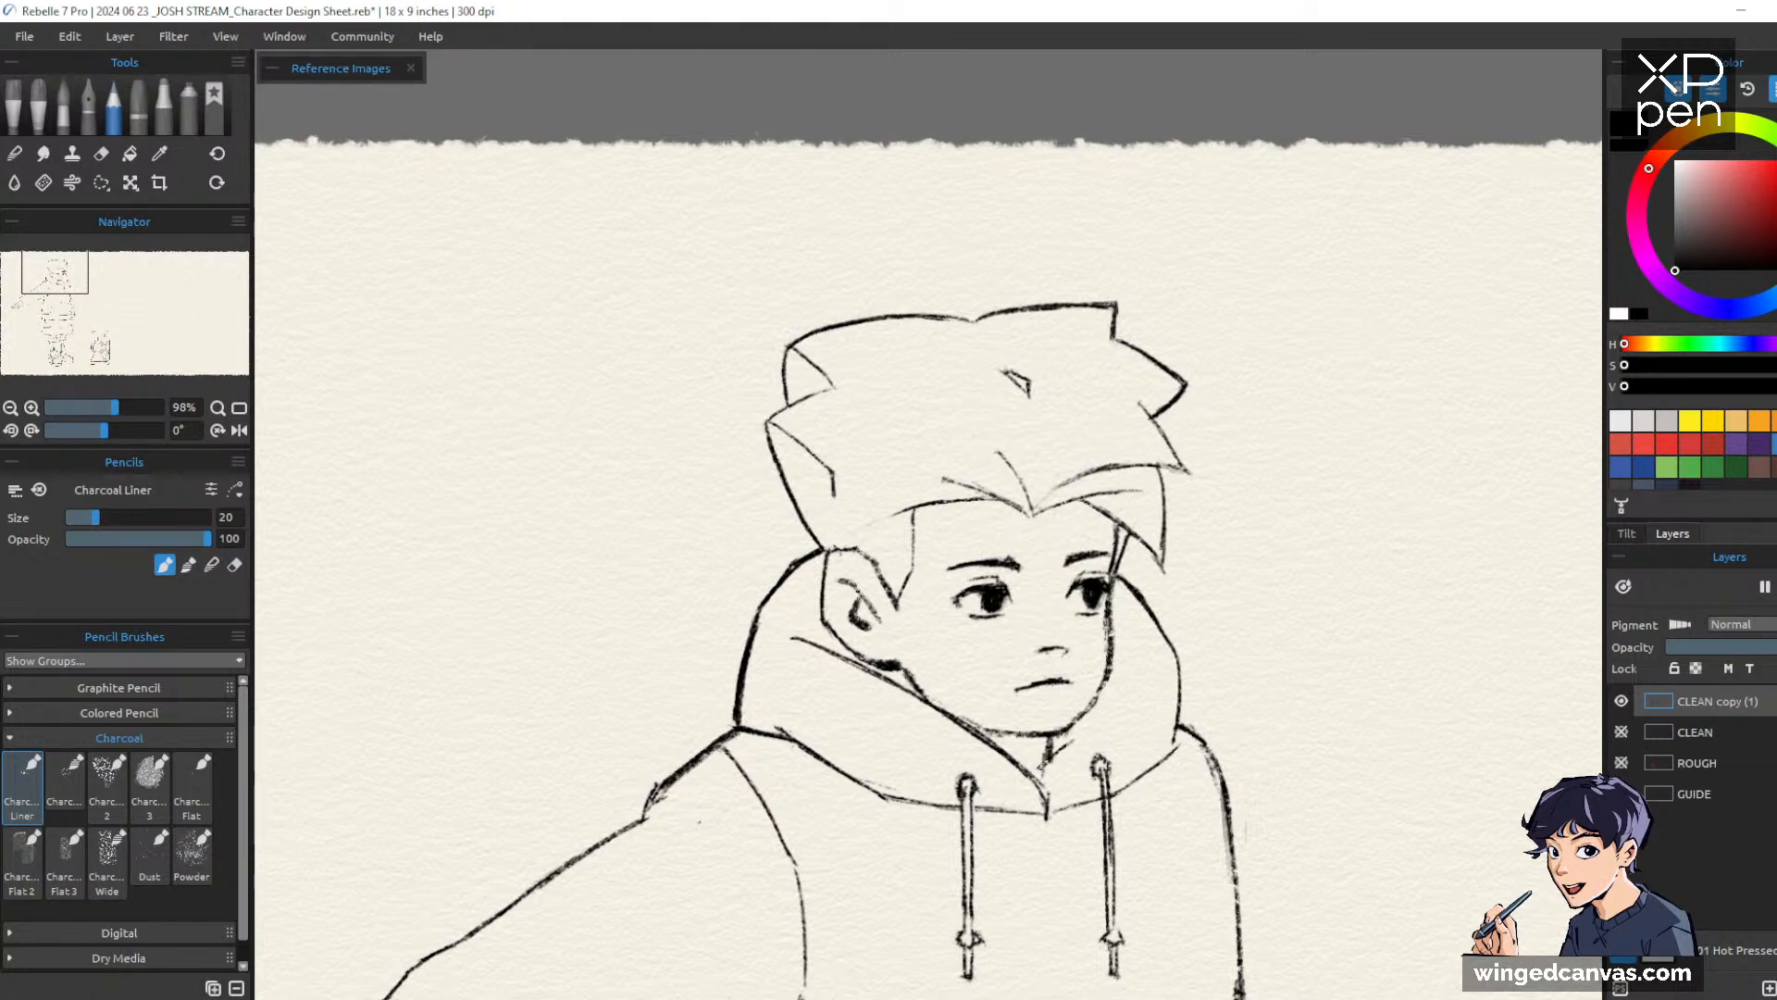
key("e")
mouse_move(1055, 754)
left_mouse_down()
mouse_move(1041, 770)
mouse_move(1098, 732)
left_mouse_up()
key("b")
Extend and thicken both eyebrows with the Charcoal Liner
scroll(1388, 575, "down", 5)
left_click_drag(1398, 696, 1175, 385)
left_click_drag(1120, 257, 1111, 214)
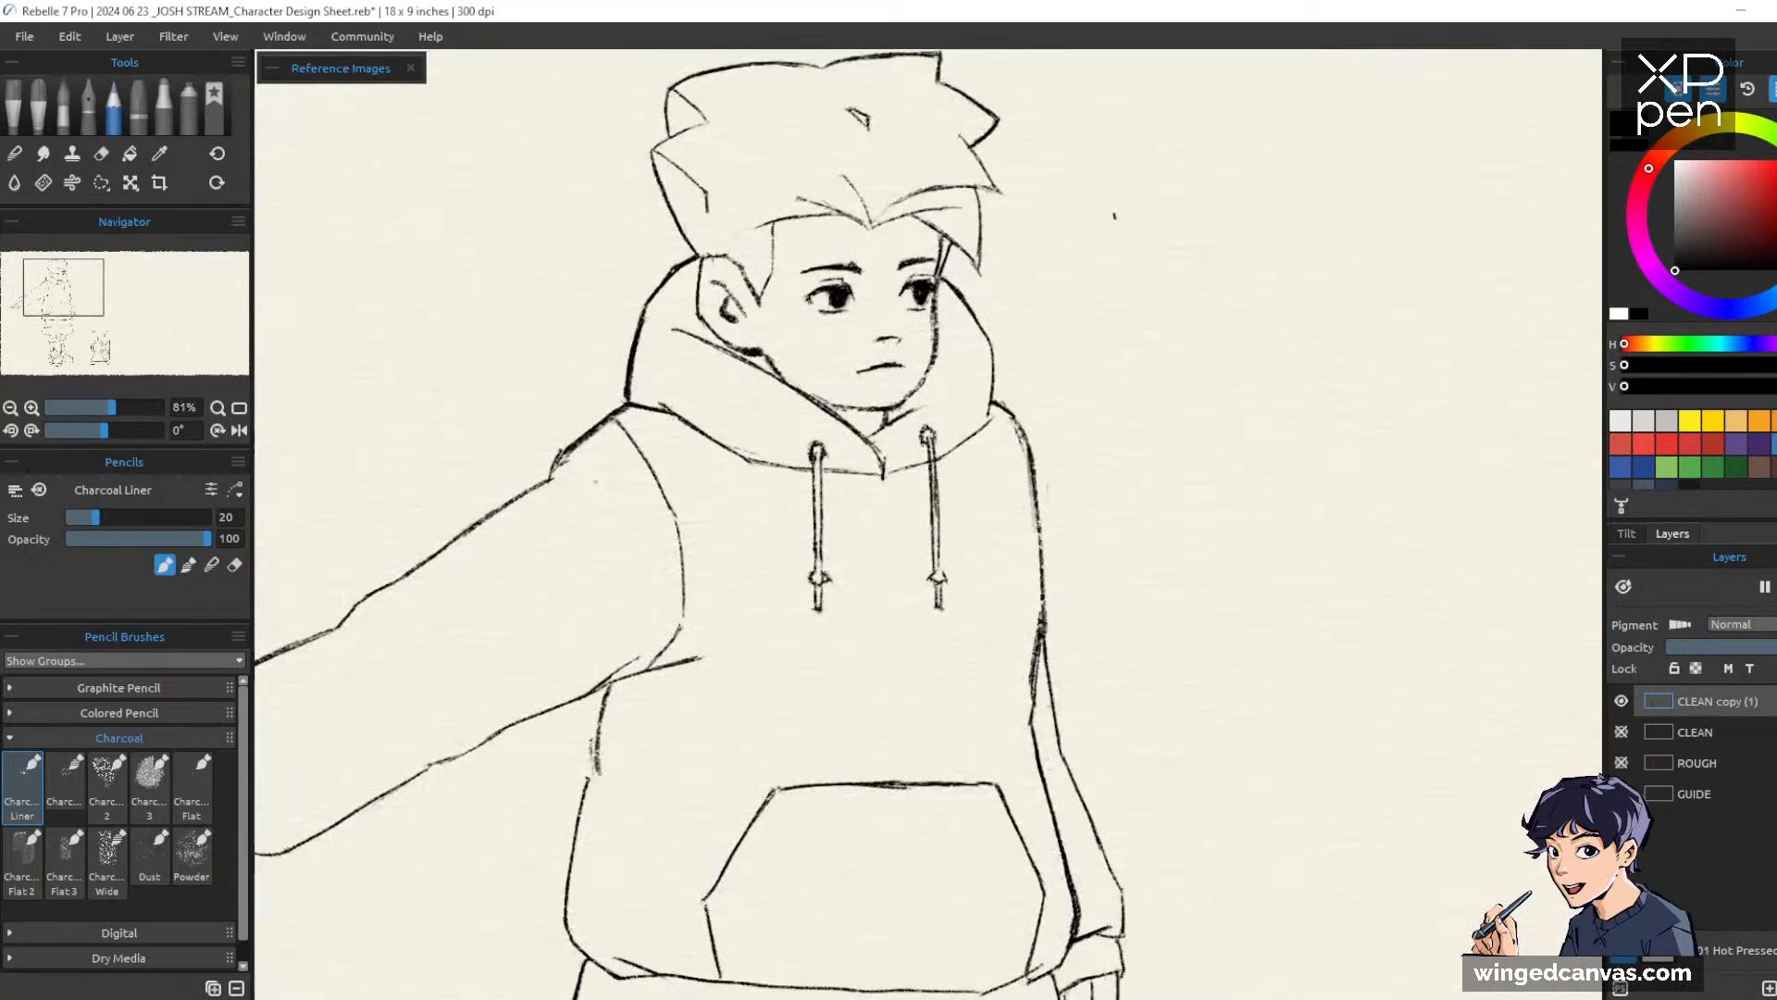
left_click_drag(1146, 298, 1336, 563)
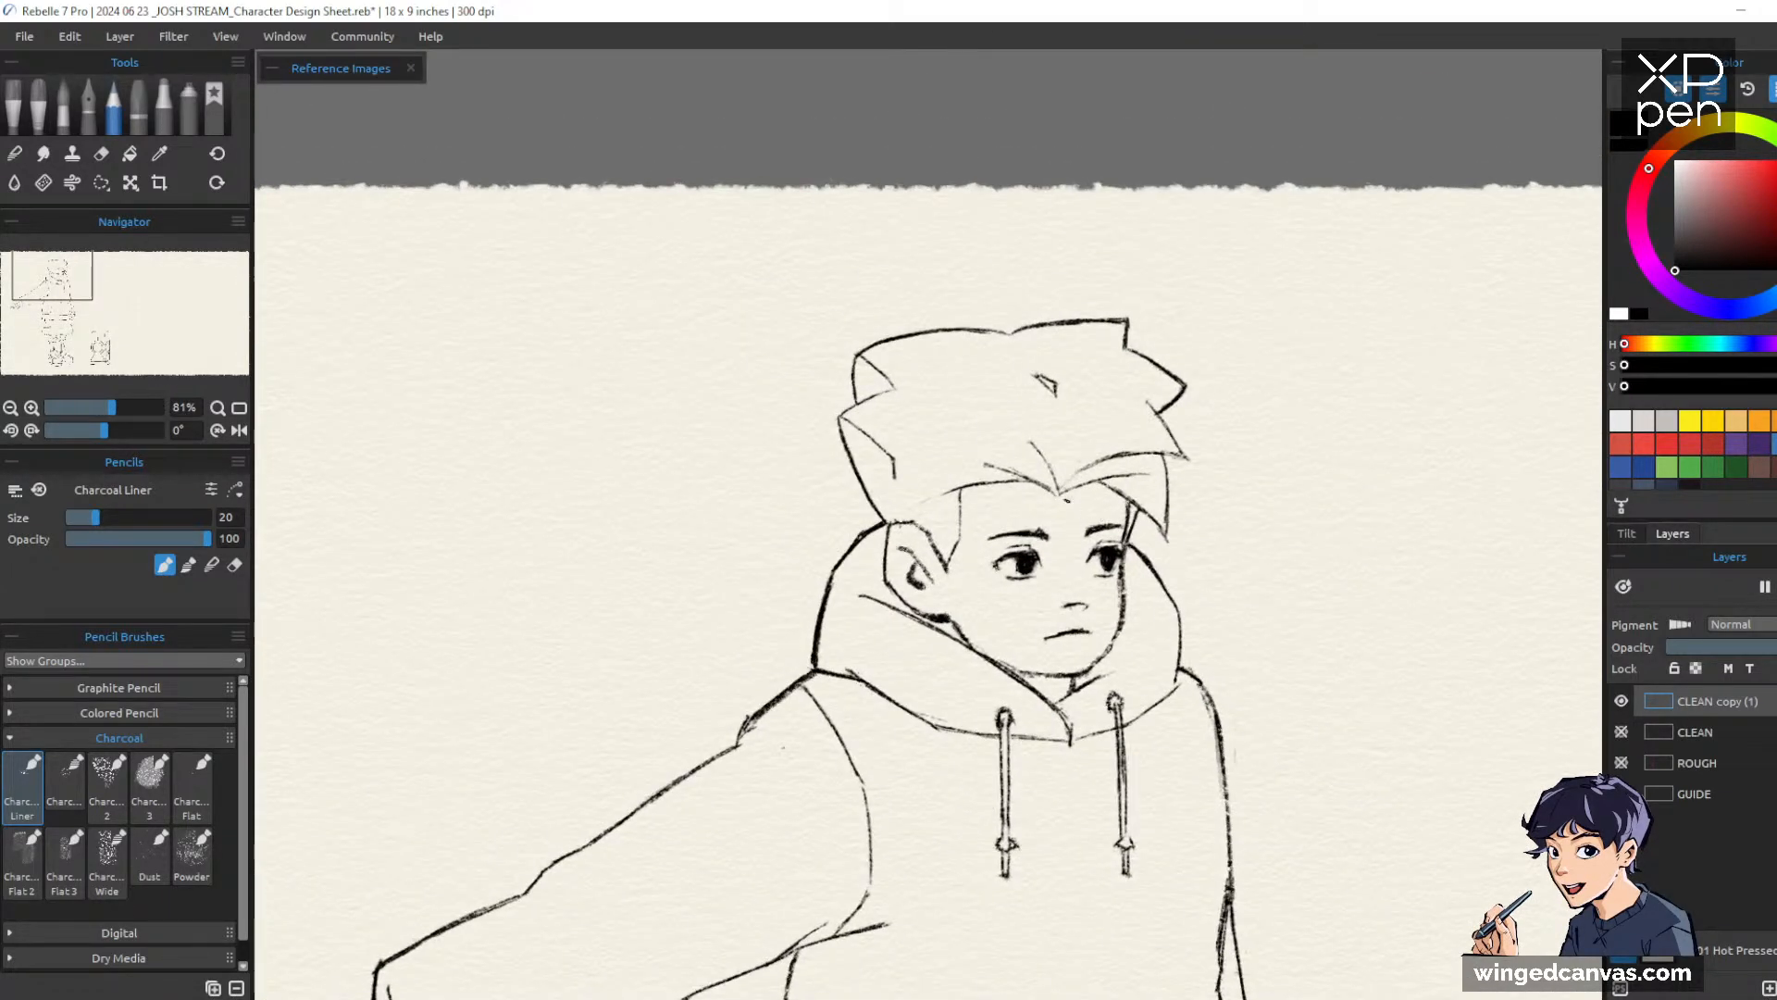
key("e")
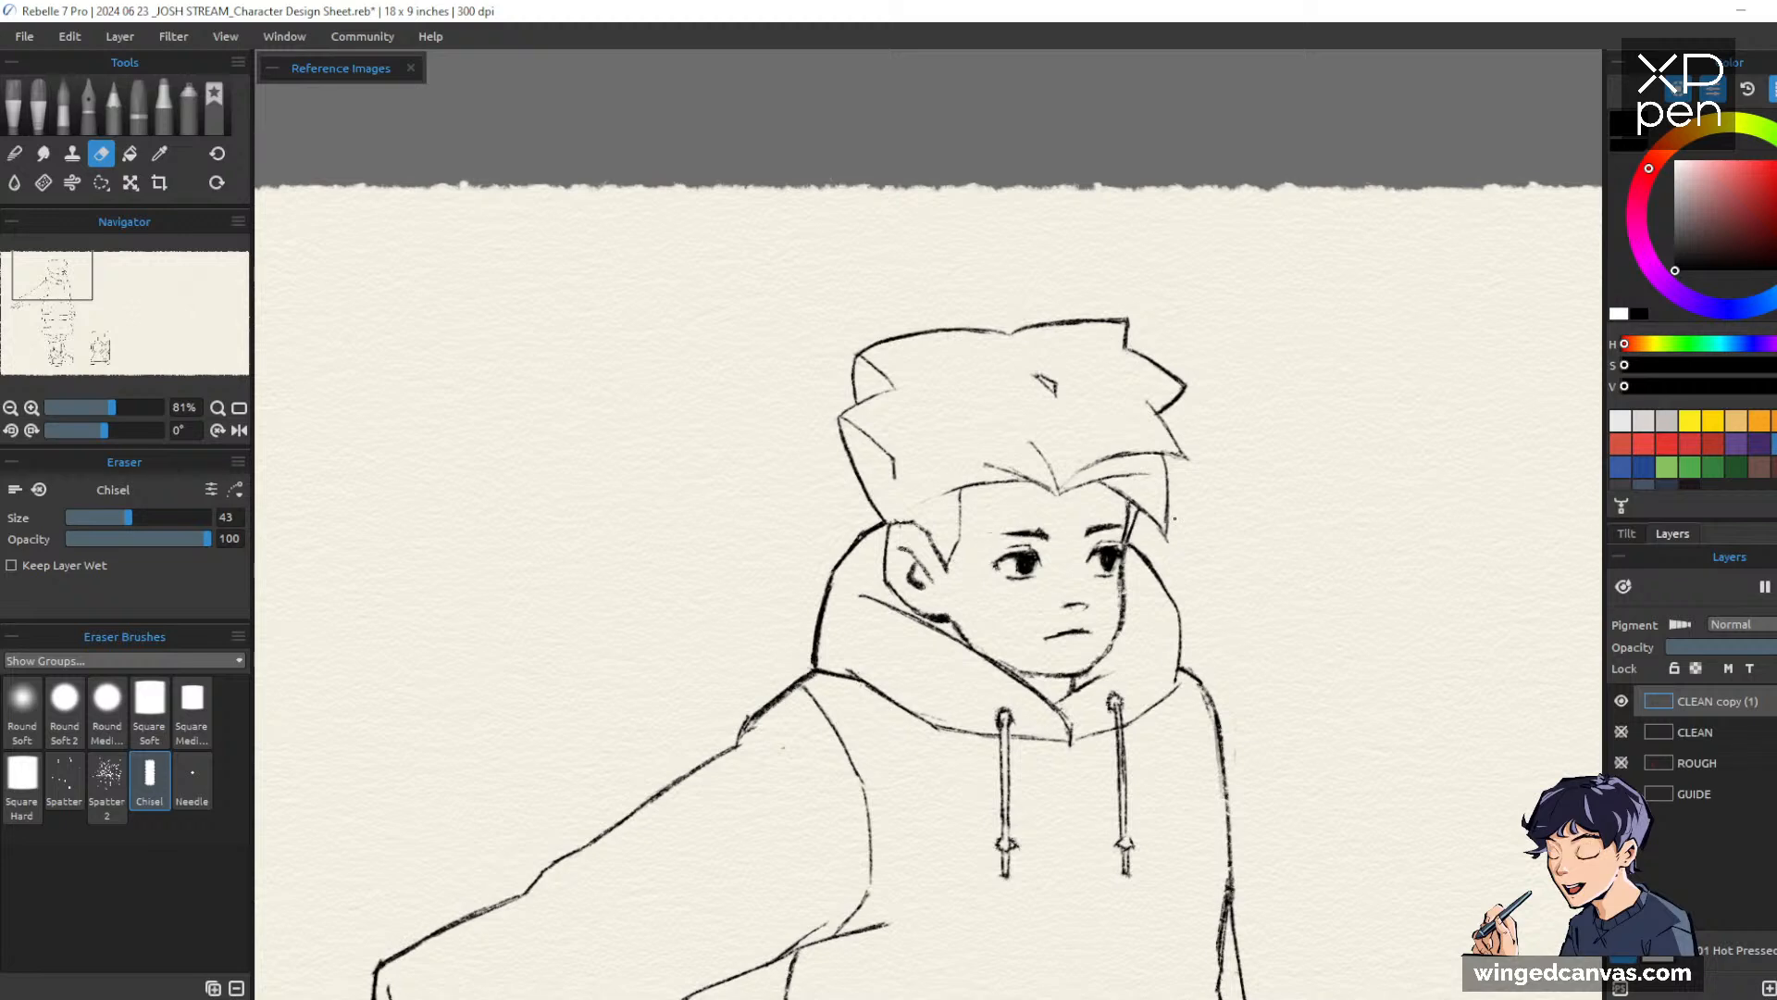
key("b")
left_click_drag(1052, 511, 1066, 487)
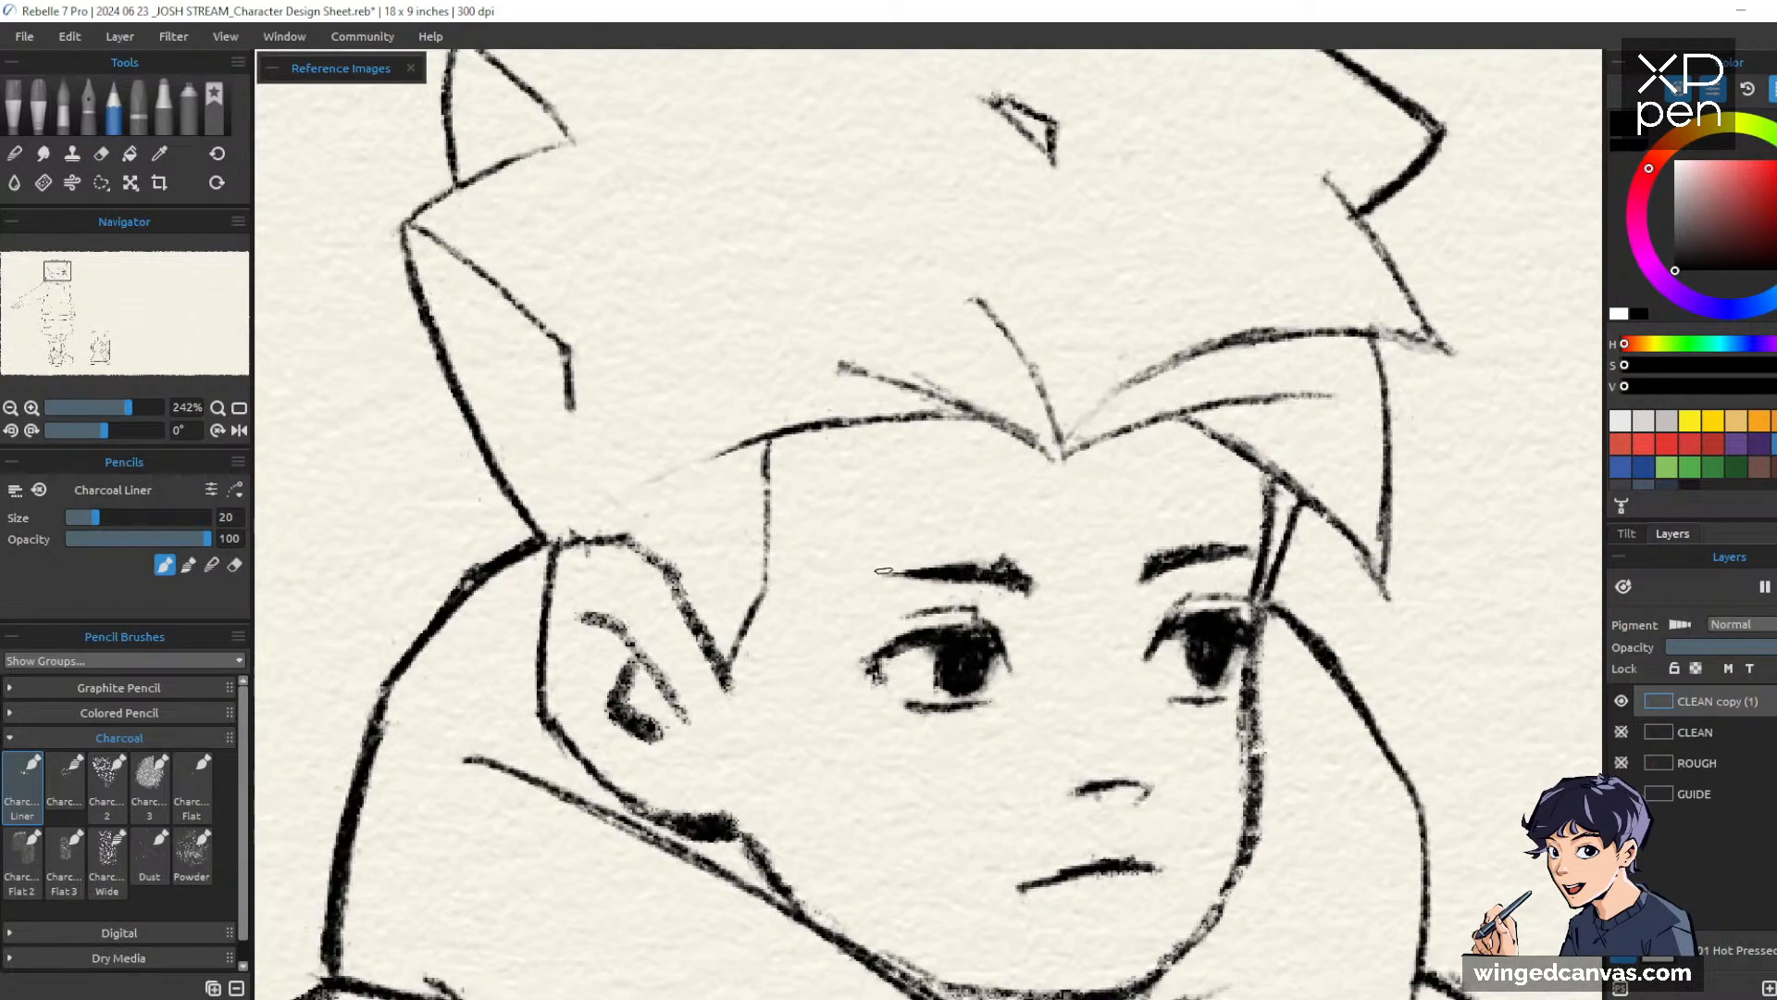
mouse_move(870, 570)
left_mouse_down()
mouse_move(1014, 551)
mouse_move(1044, 586)
left_mouse_up()
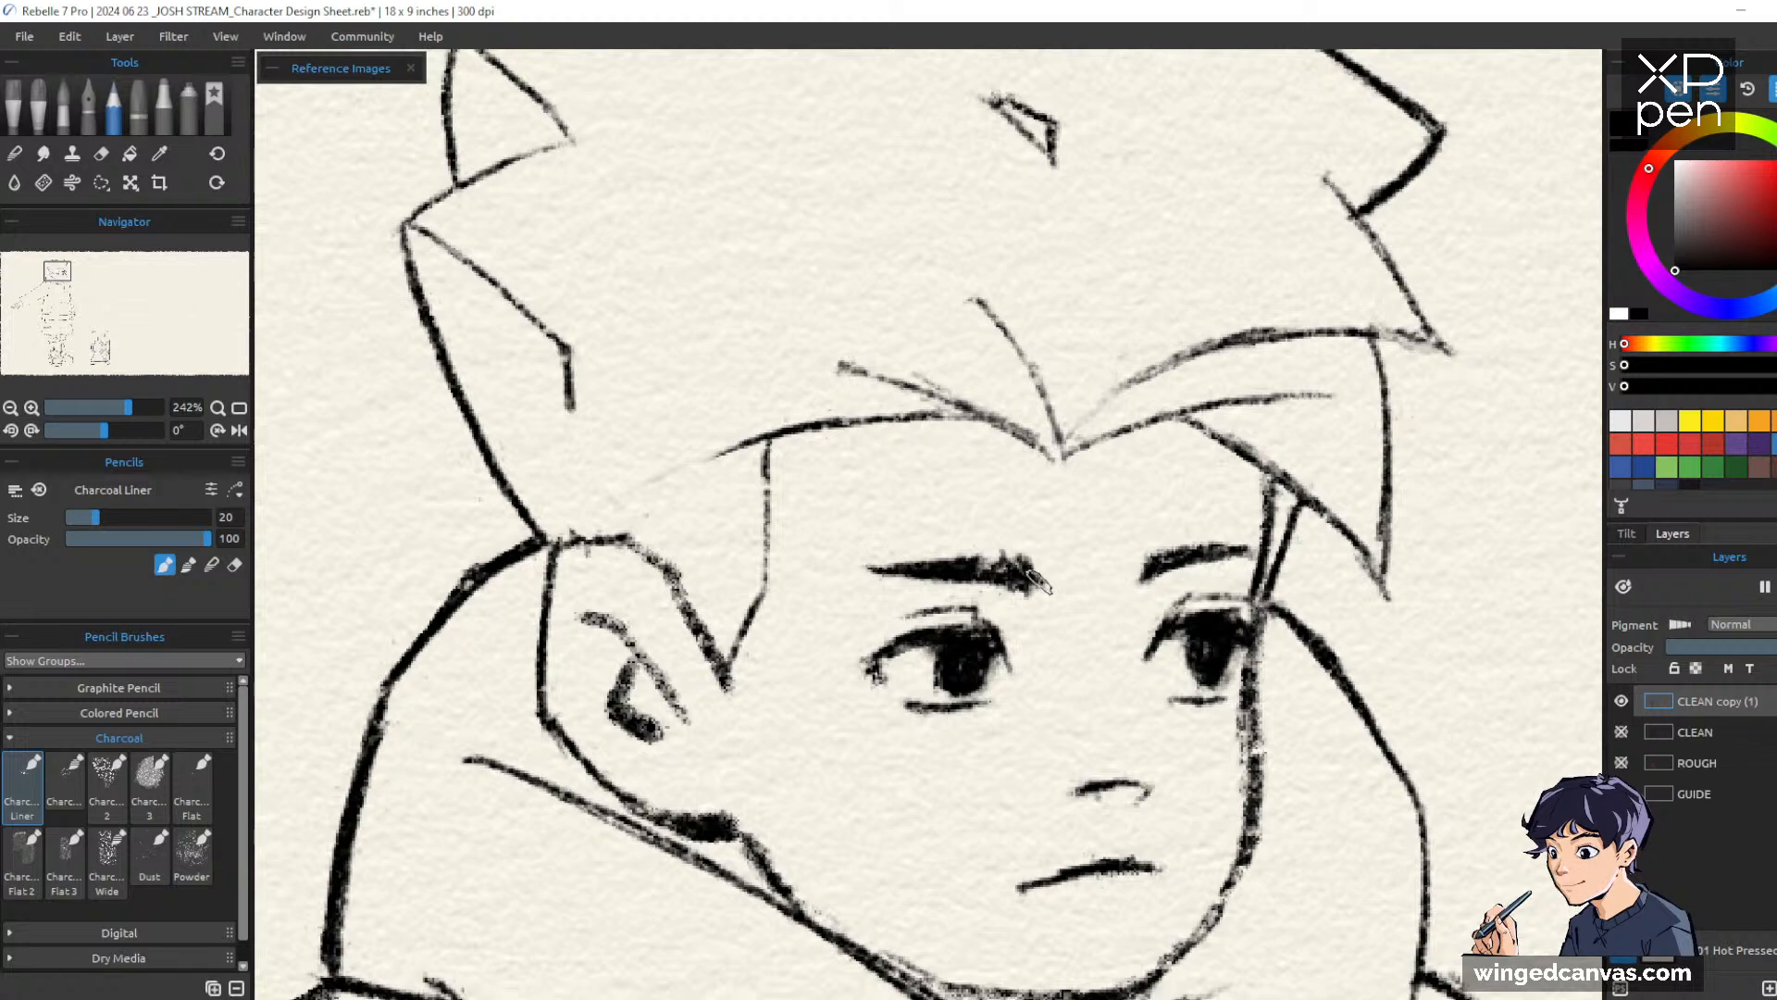
mouse_move(1161, 555)
left_mouse_down()
mouse_move(1133, 576)
mouse_move(1261, 555)
left_mouse_up()
scroll(1373, 509, "down", 7)
left_click_drag(1459, 531, 1356, 544)
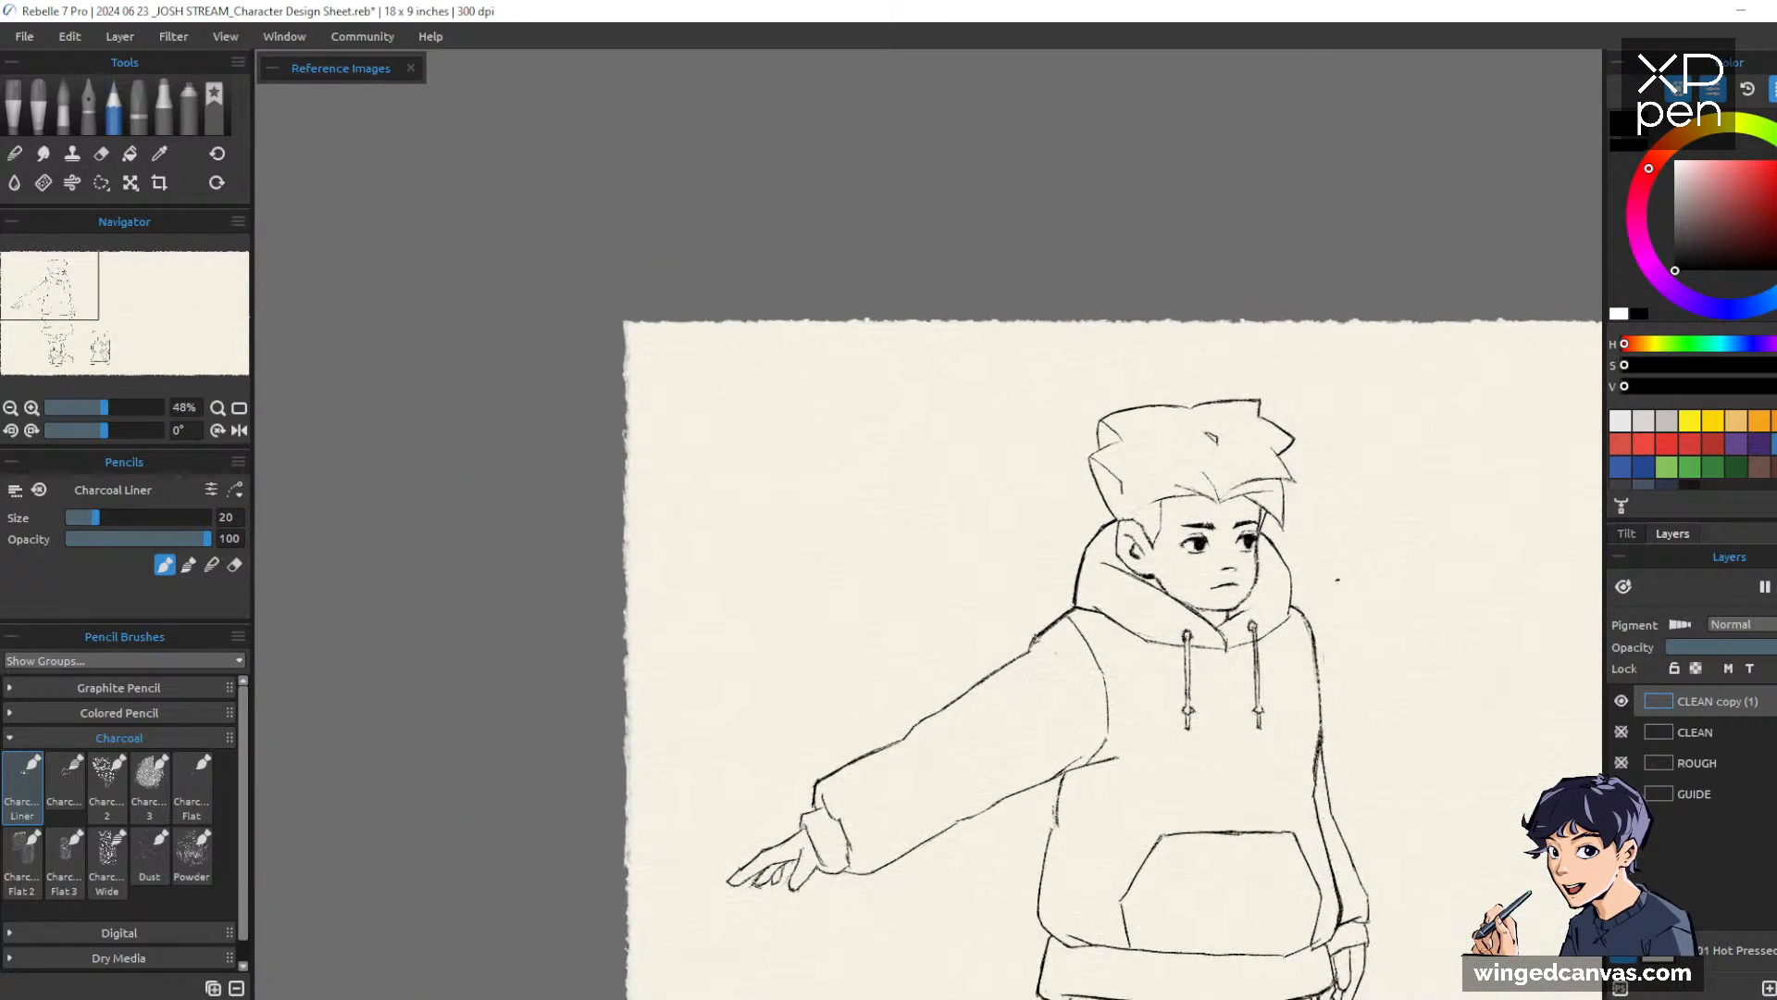
scroll(1305, 481, "up", 3)
scroll(1305, 472, "up", 1)
key("e")
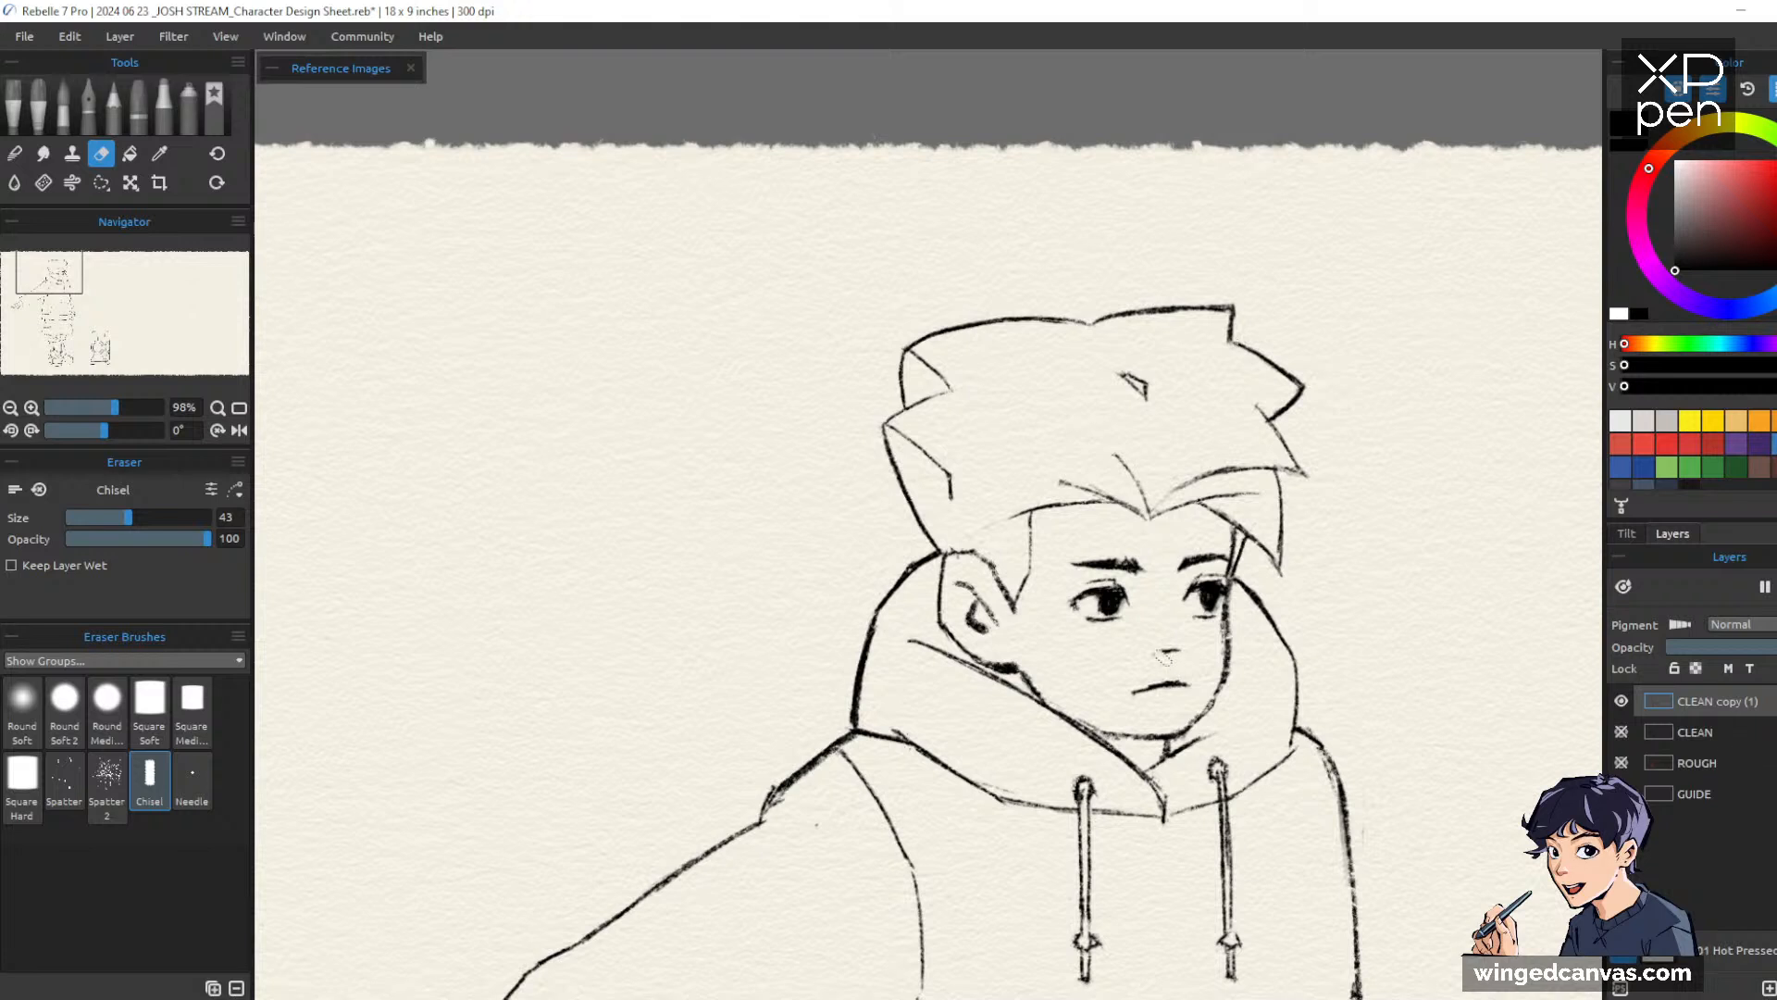
Examine the full figure's proportions and linework alongside the lantern
key("e")
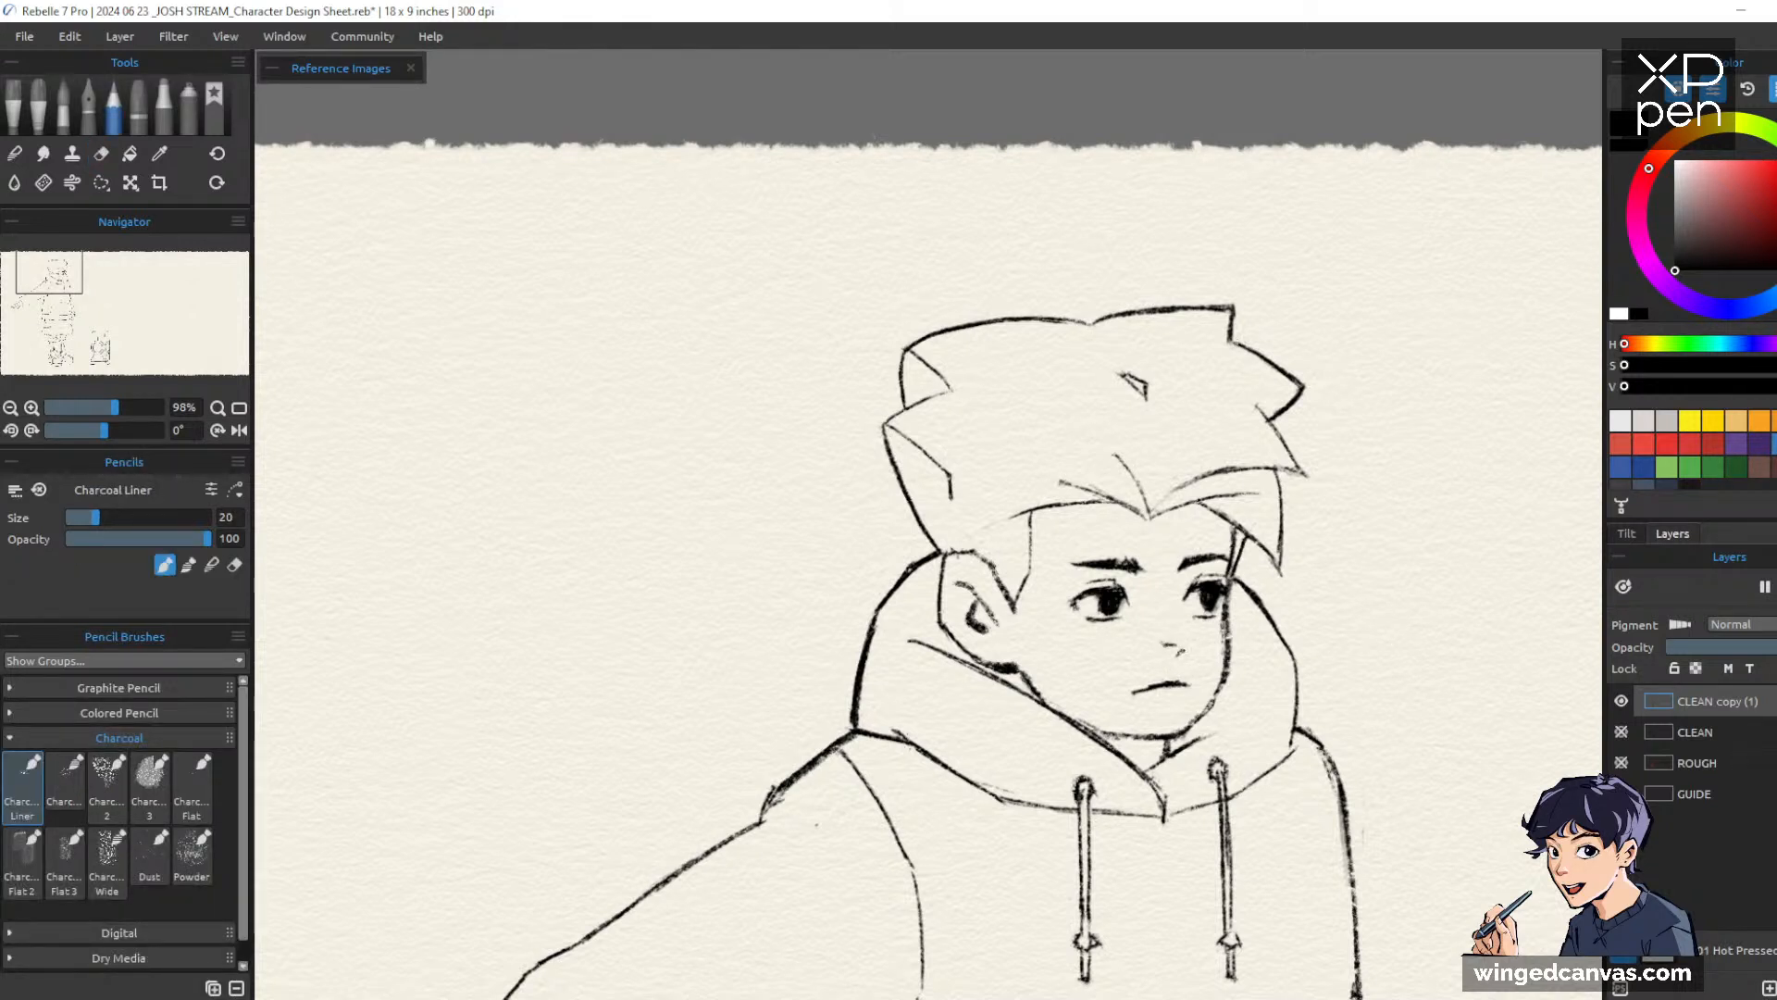
key("e")
key("e")
scroll(1406, 653, "down", 5)
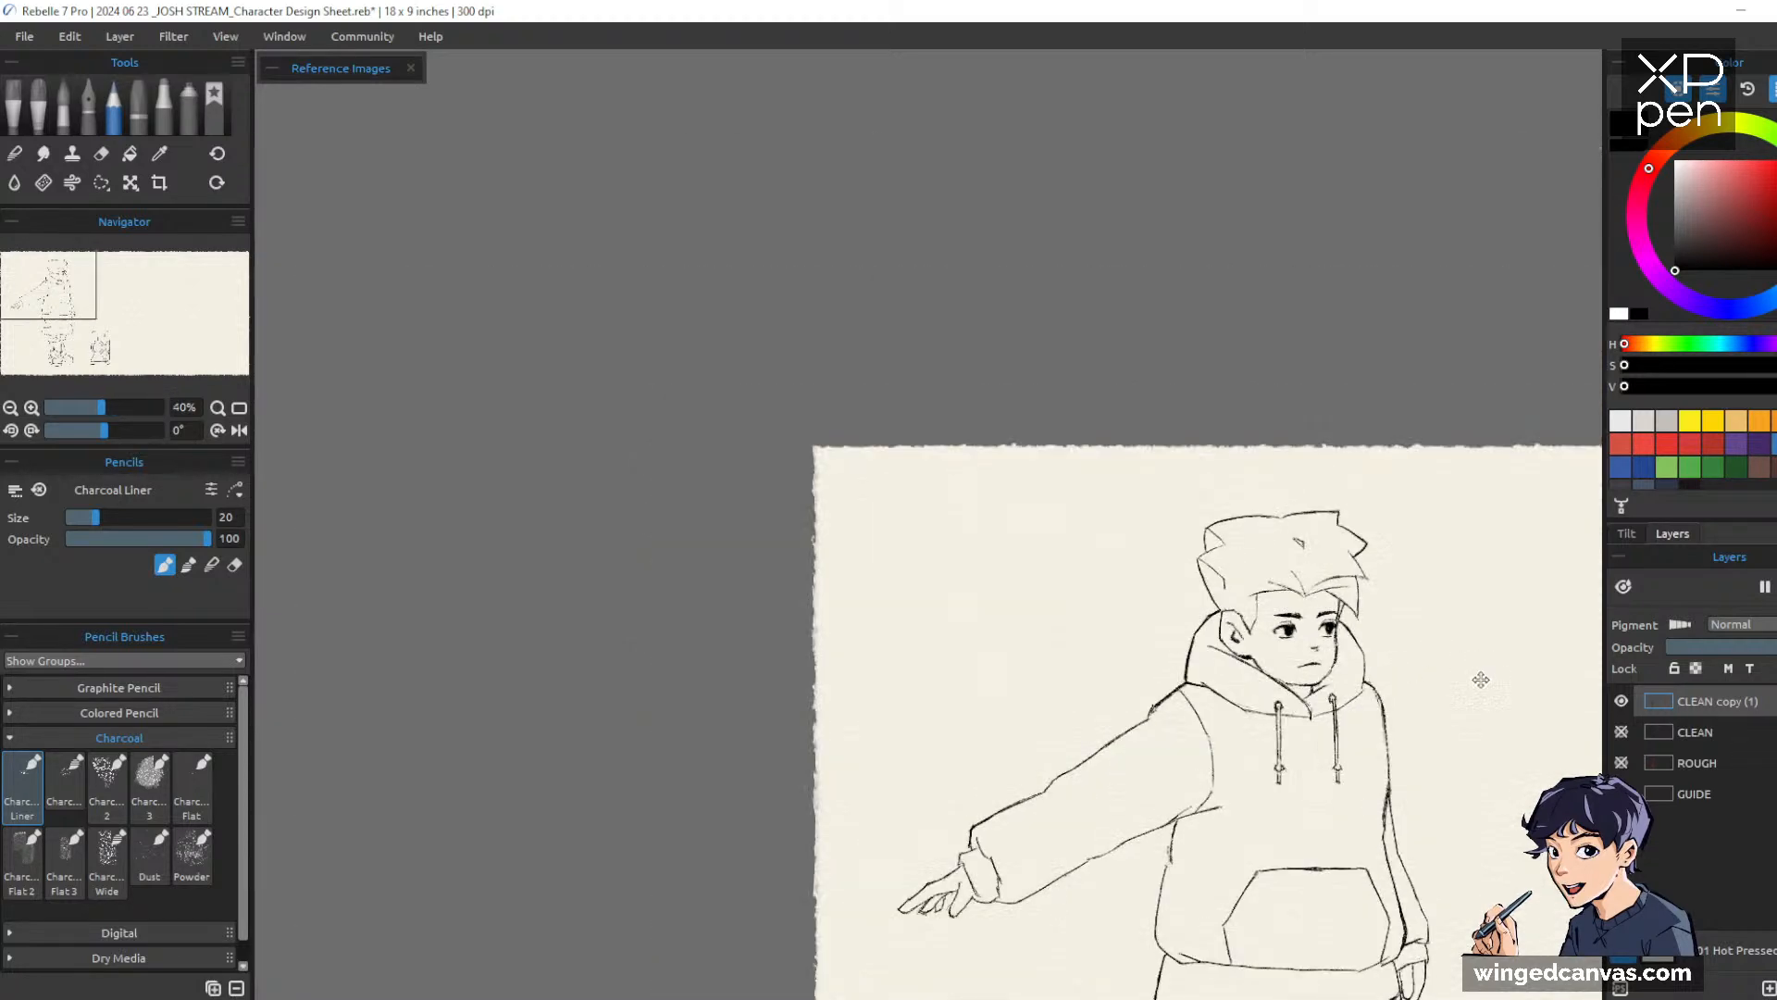
left_click_drag(1481, 679, 1236, 448)
left_click_drag(1317, 544, 1324, 388)
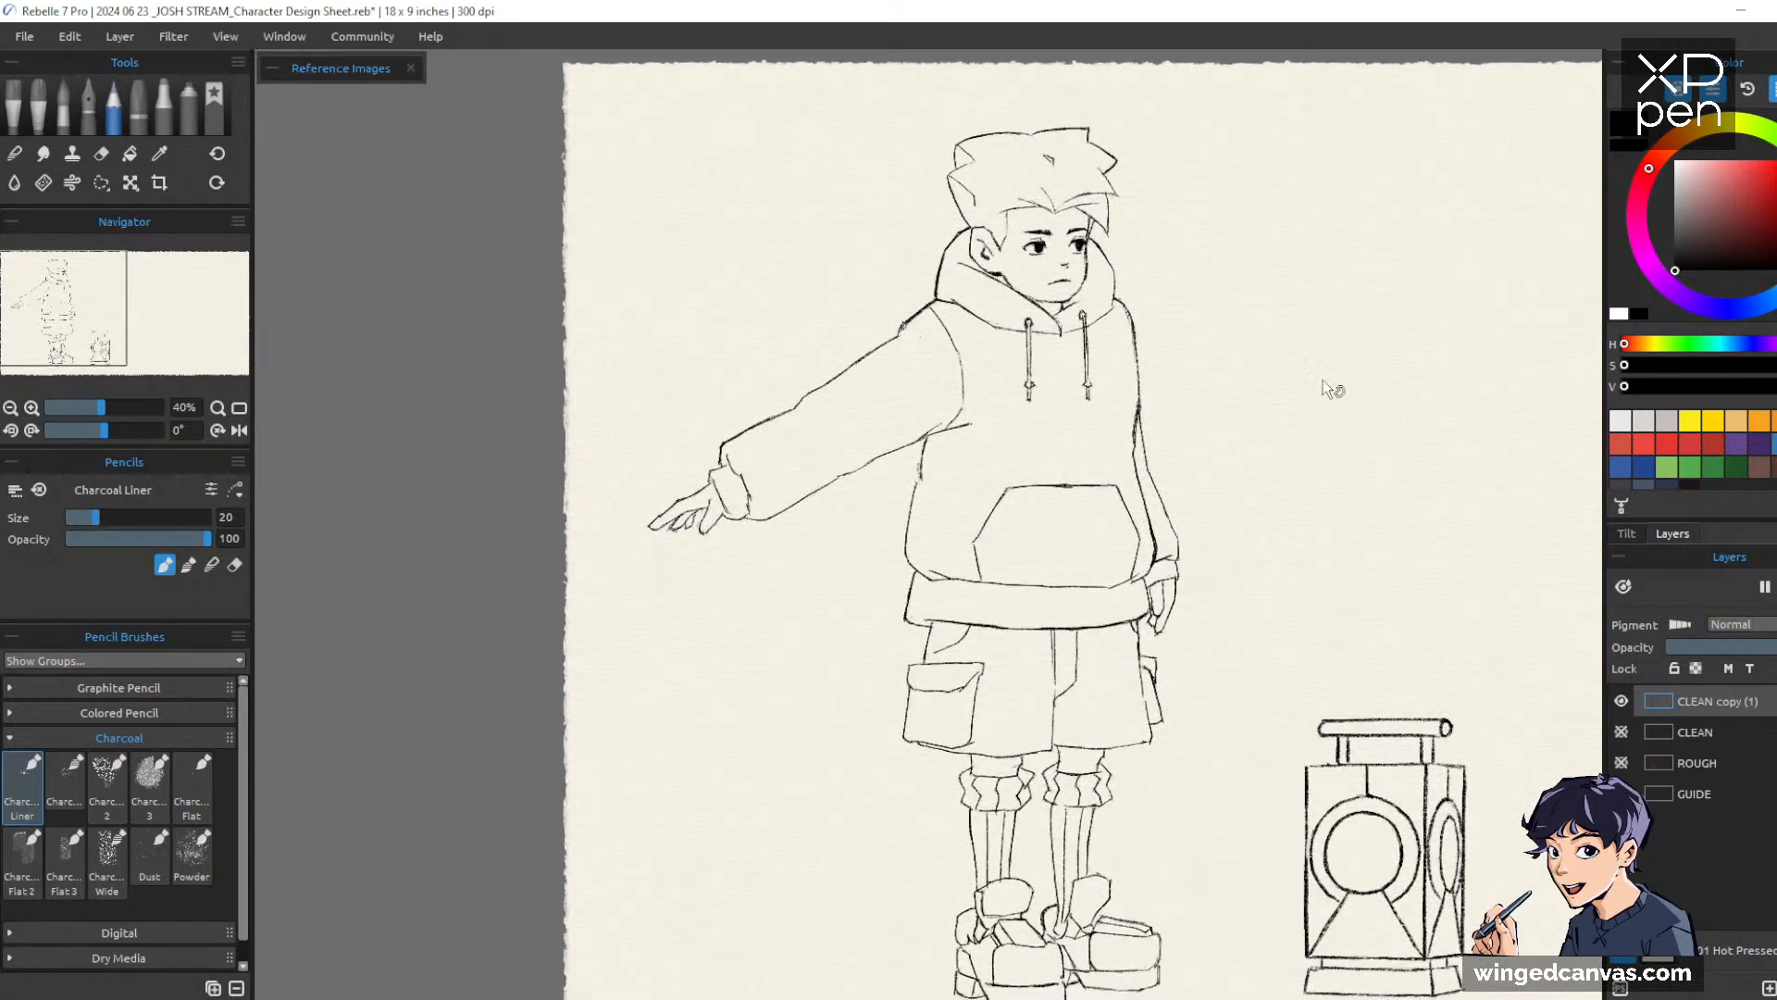
scroll(1335, 418, "down", 1)
left_click_drag(1416, 675, 1193, 695)
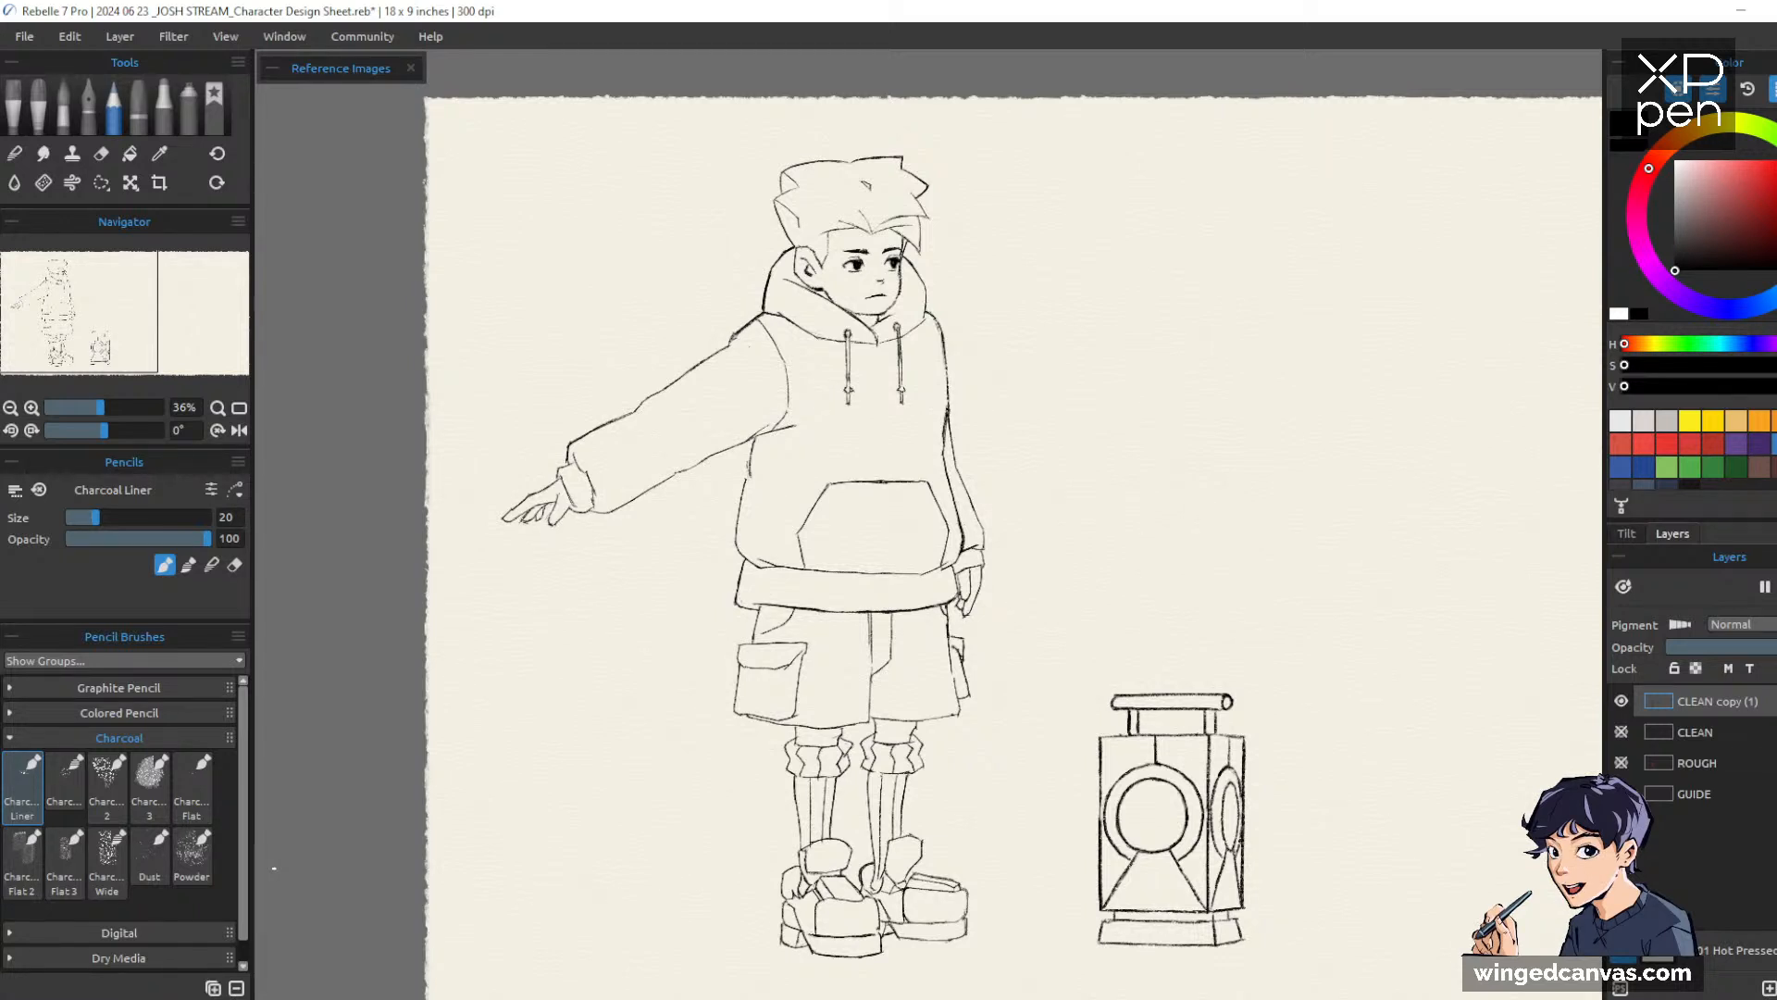
scroll(1305, 297, "up", 5)
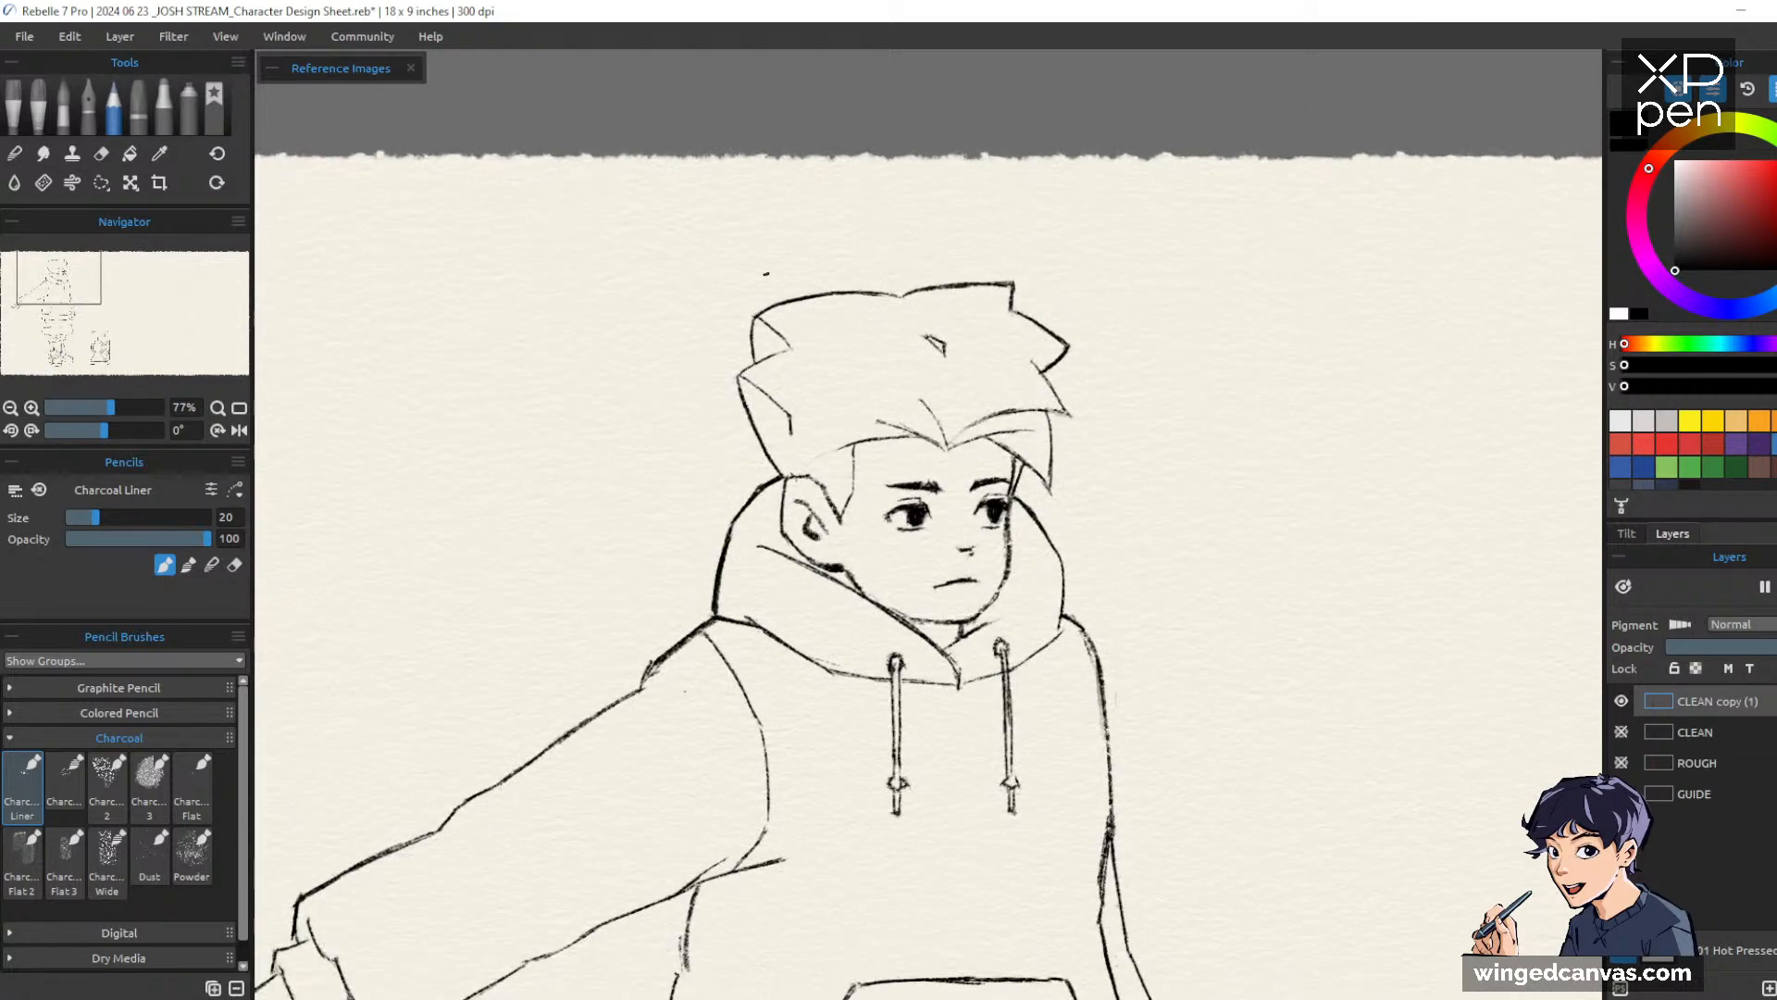
left_click_drag(766, 274, 1018, 246)
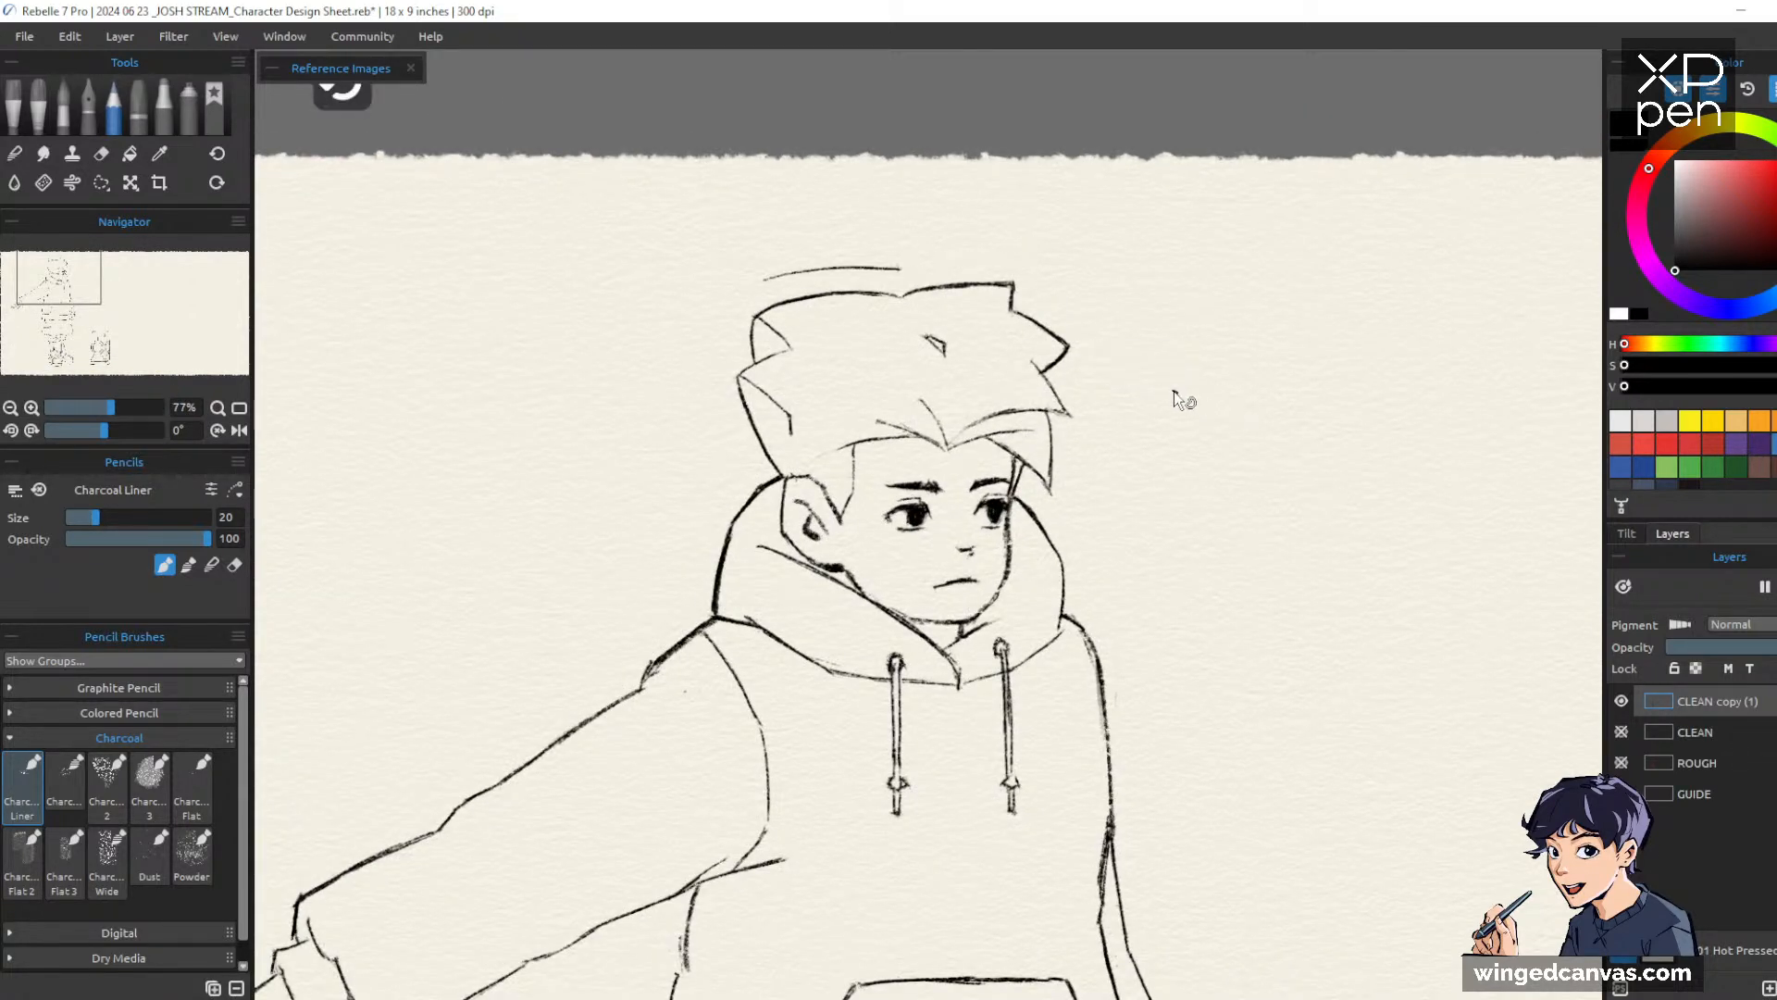
key("ctrl+z")
key("ctrl+z")
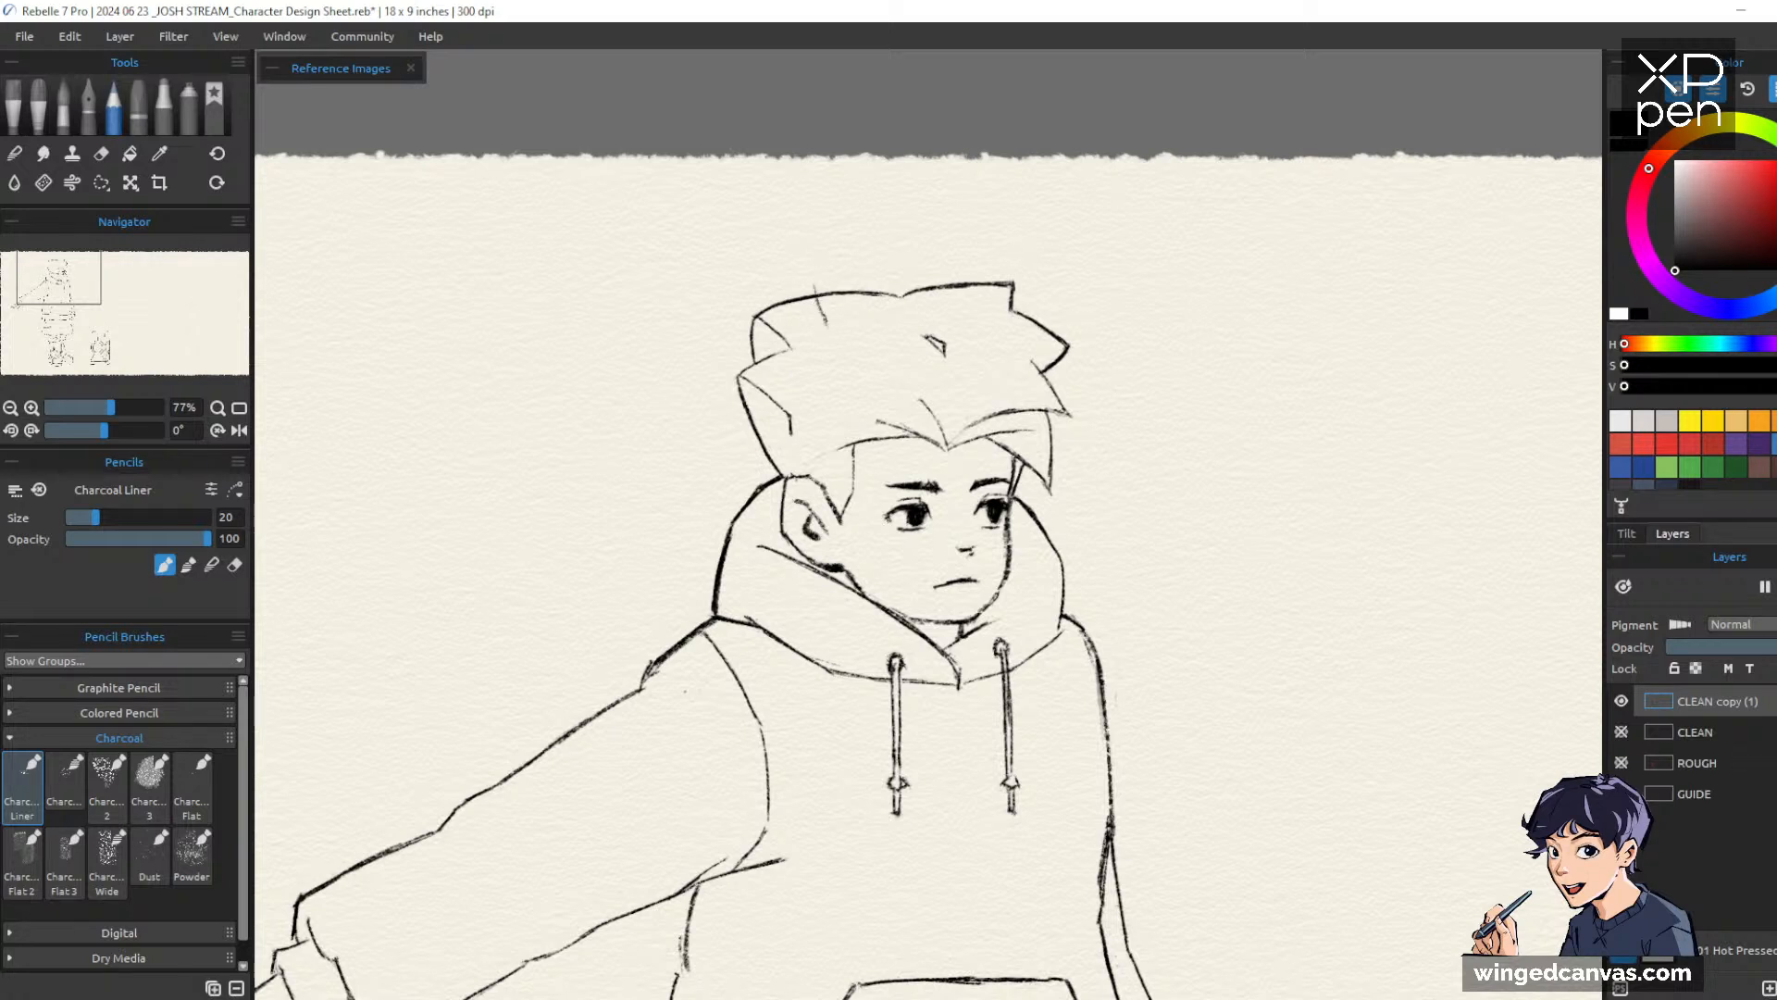
Draw a taller pointed spike on top of the hair toward the back with the Charcoal Liner, erasing the old outline beneath it
mouse_move(811, 257)
left_mouse_down()
mouse_move(874, 263)
mouse_move(927, 294)
mouse_move(884, 292)
left_mouse_up()
key("e")
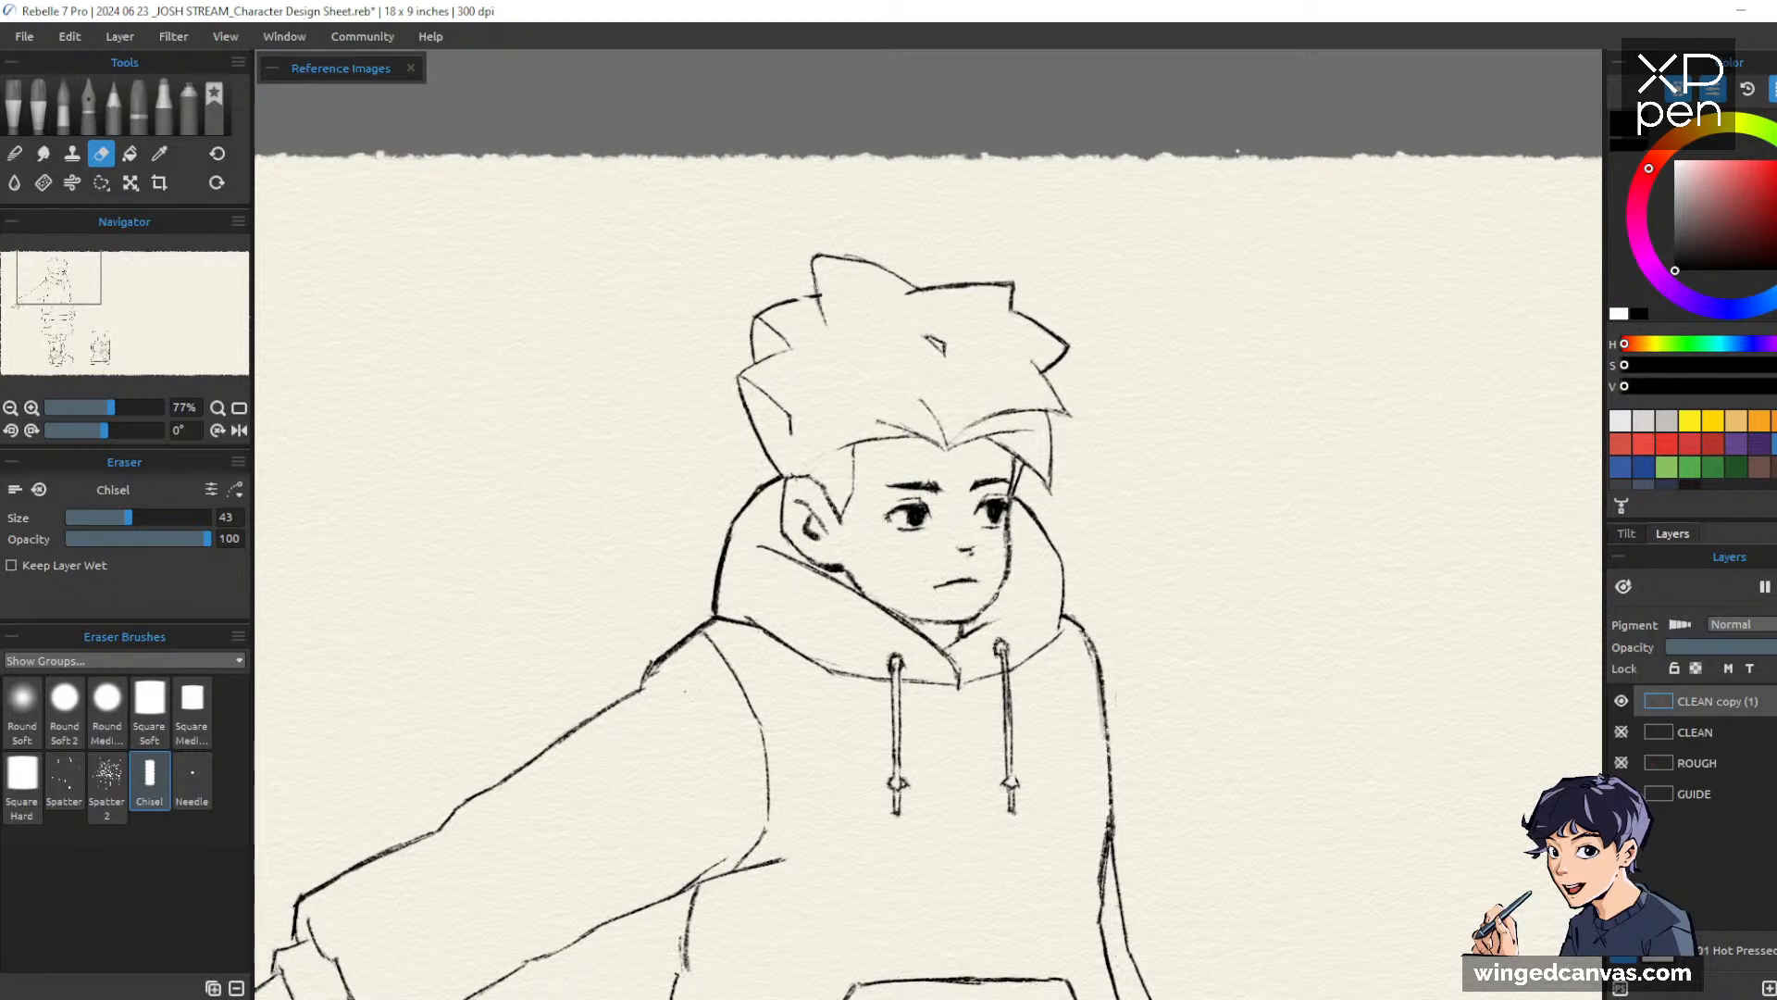
mouse_move(935, 289)
left_mouse_down()
mouse_move(893, 274)
mouse_move(925, 289)
left_mouse_up()
key("p")
key("e")
key("p")
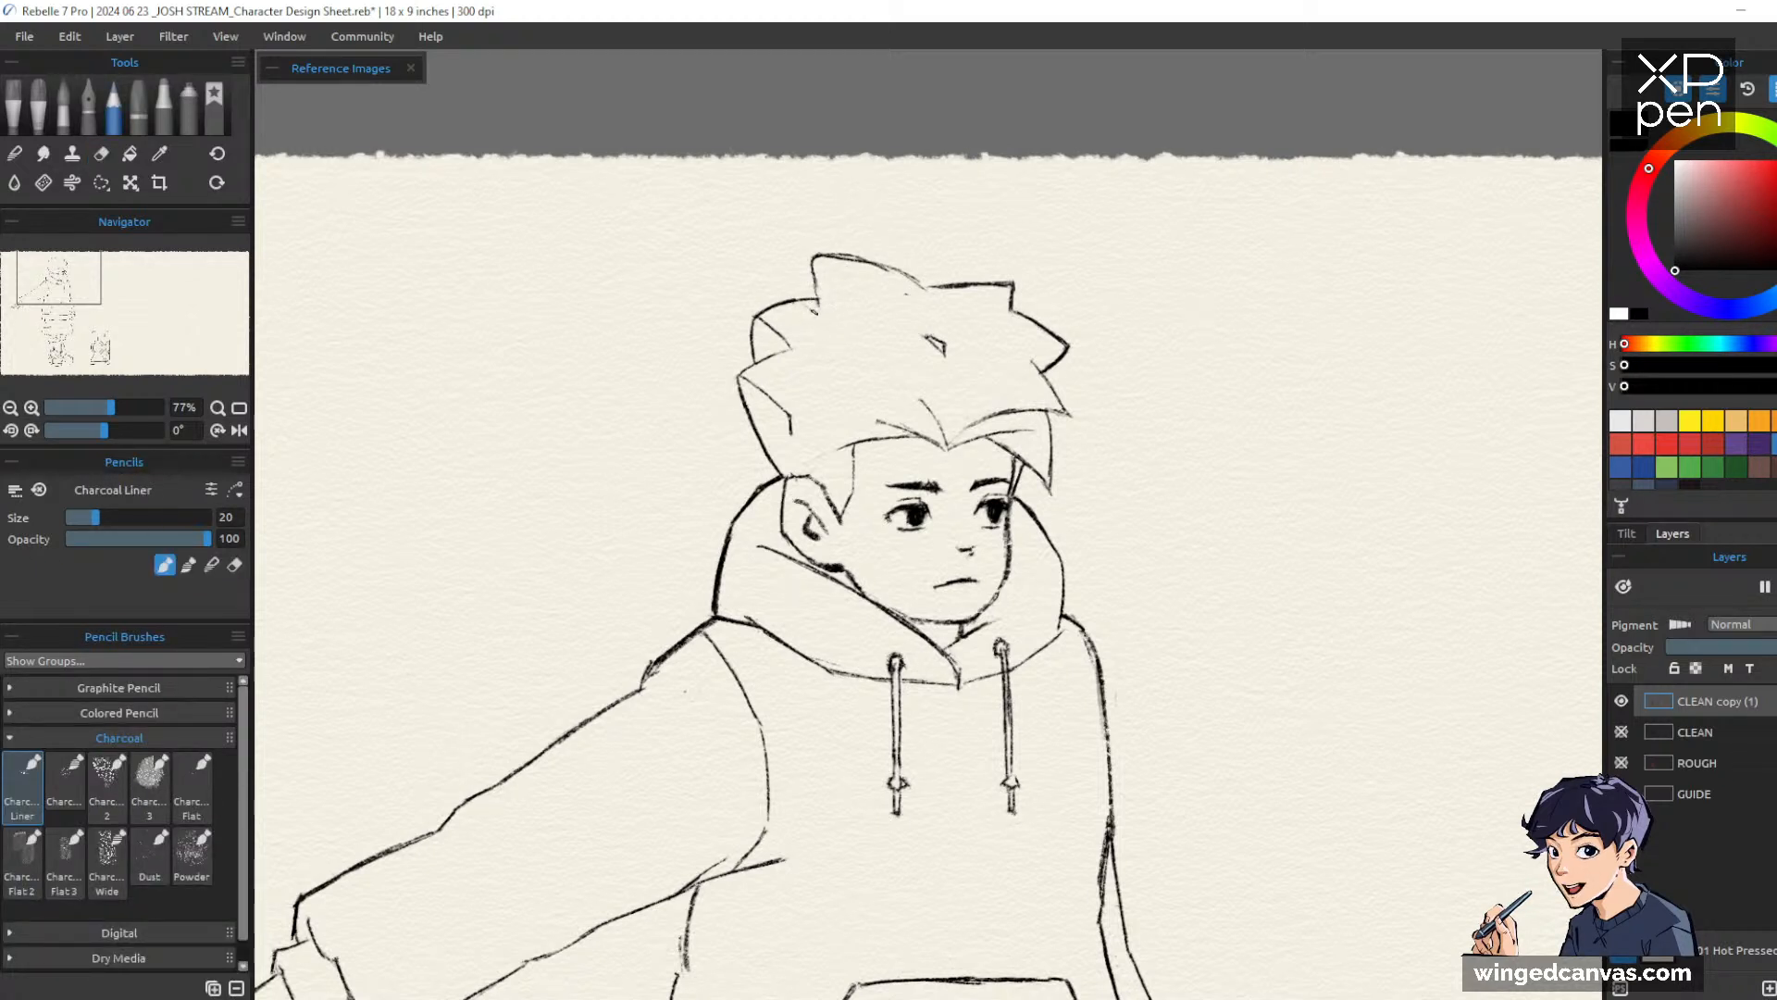
Draw an inner fold line from the new spike's tip down to its base with the Charcoal Liner
left_click_drag(815, 259, 839, 311)
key("e")
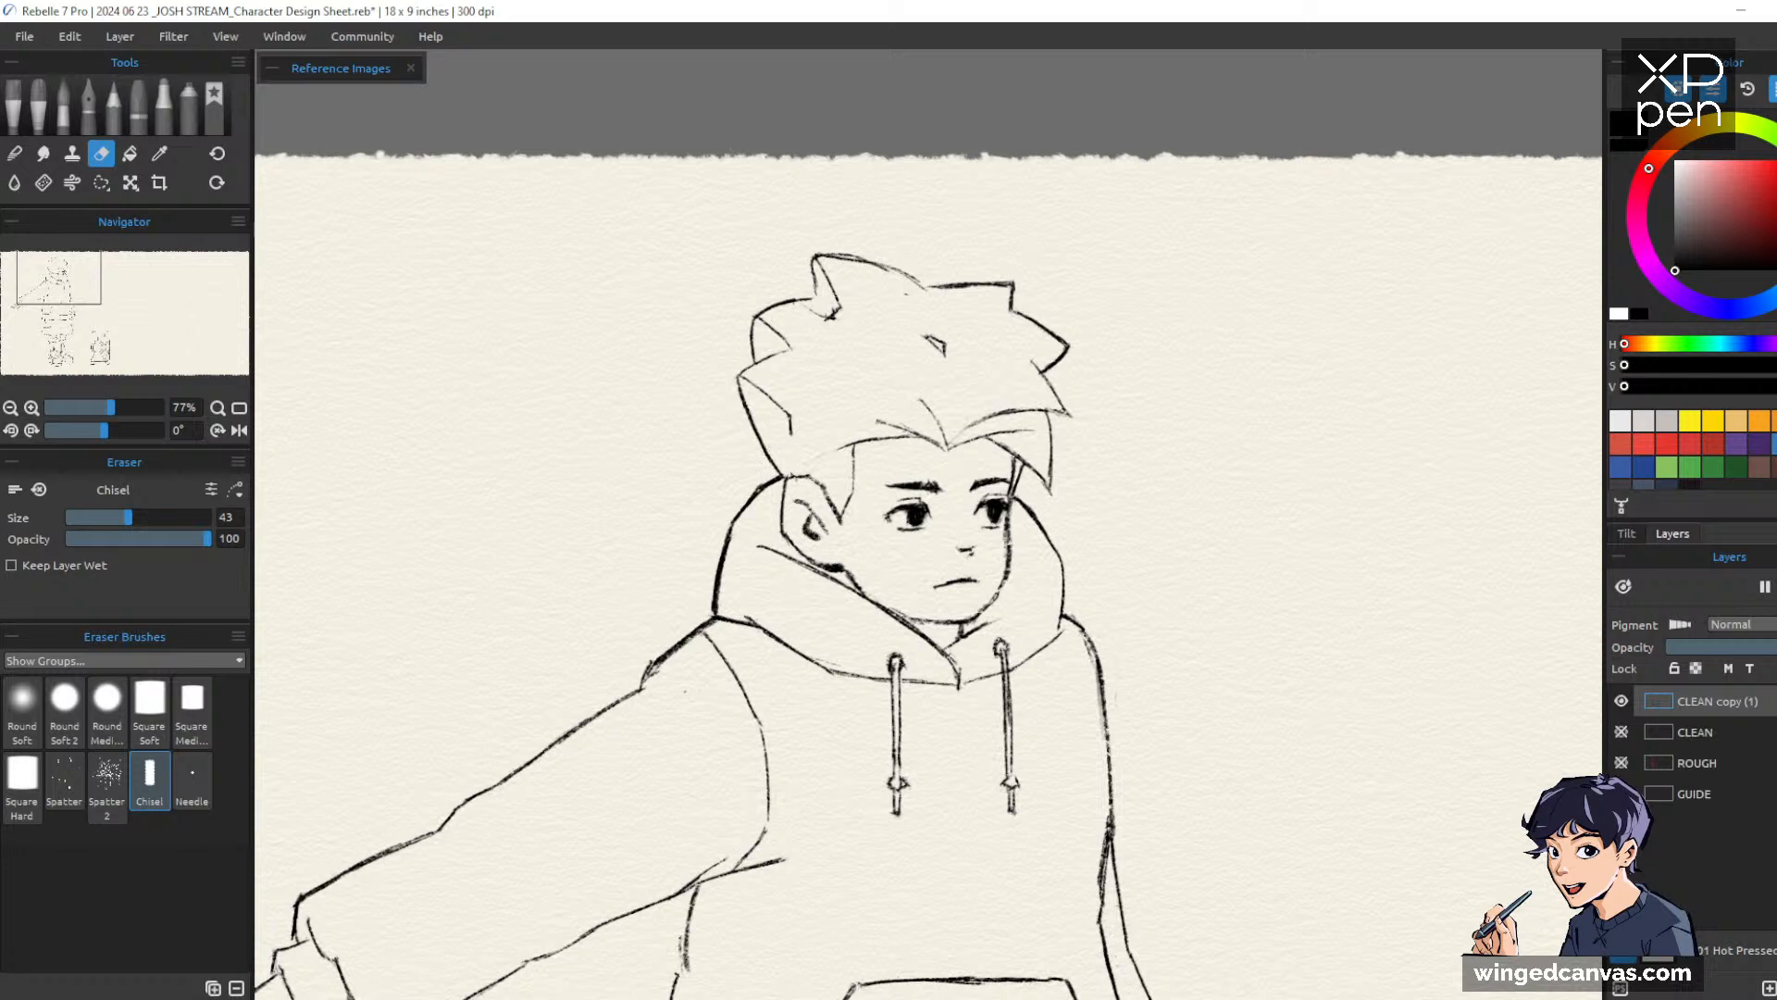
key("p")
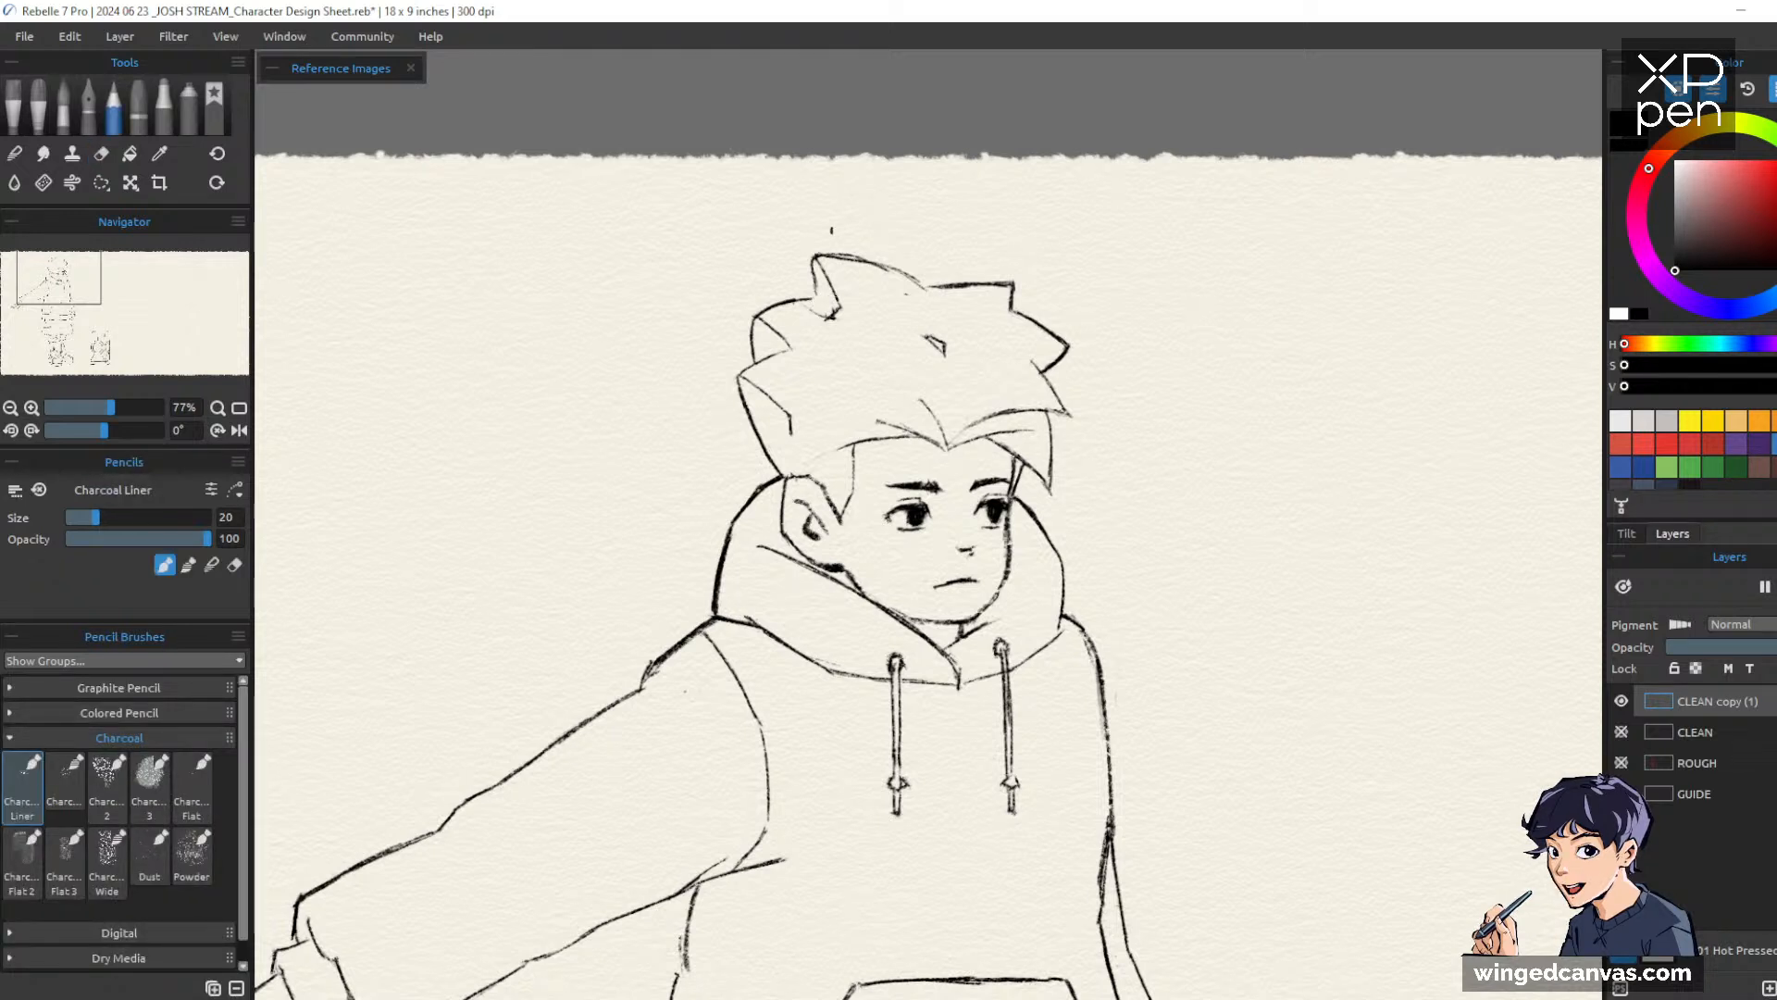
key("e")
key("p")
Clean up the stray marks around the new spike and its fold with the Chisel eraser at size 43
mouse_move(1317, 587)
left_mouse_down()
mouse_move(1366, 469)
mouse_move(953, 239)
left_mouse_up()
key("e")
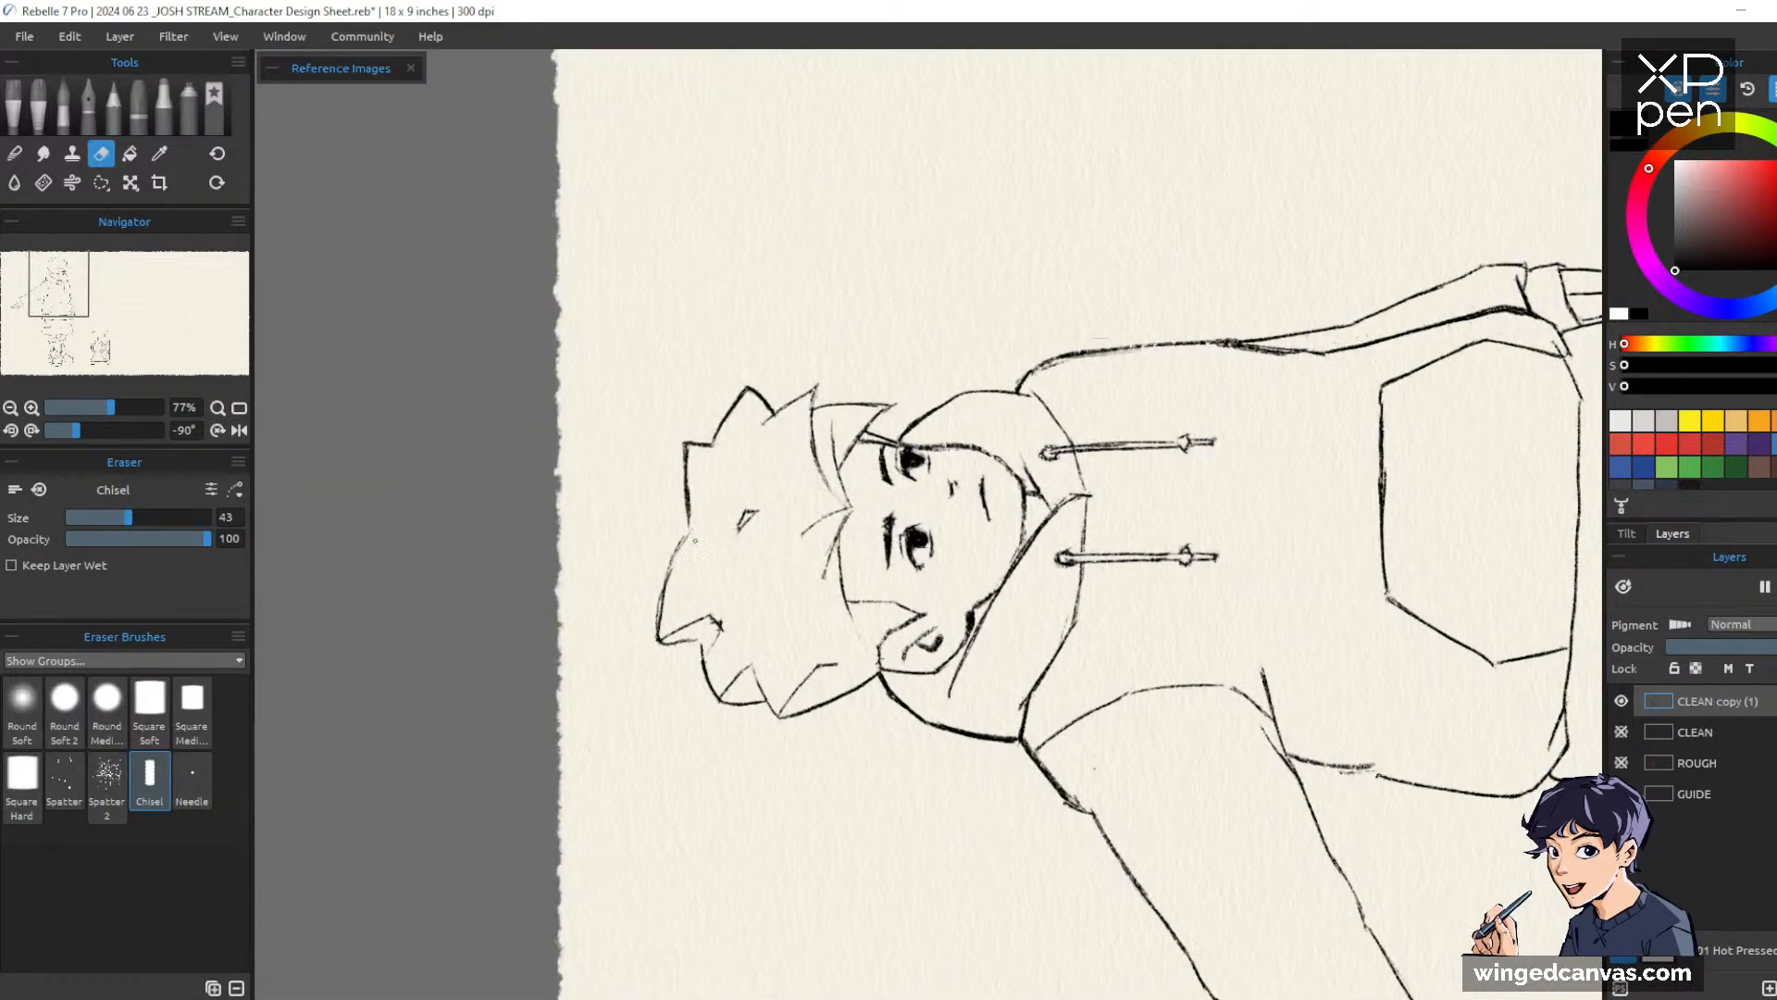
mouse_move(694, 541)
left_mouse_down()
mouse_move(665, 608)
mouse_move(693, 520)
left_mouse_up()
key("b")
mouse_move(1166, 355)
left_mouse_down()
mouse_move(1123, 782)
mouse_move(1043, 837)
mouse_move(1064, 822)
left_mouse_up()
key("e")
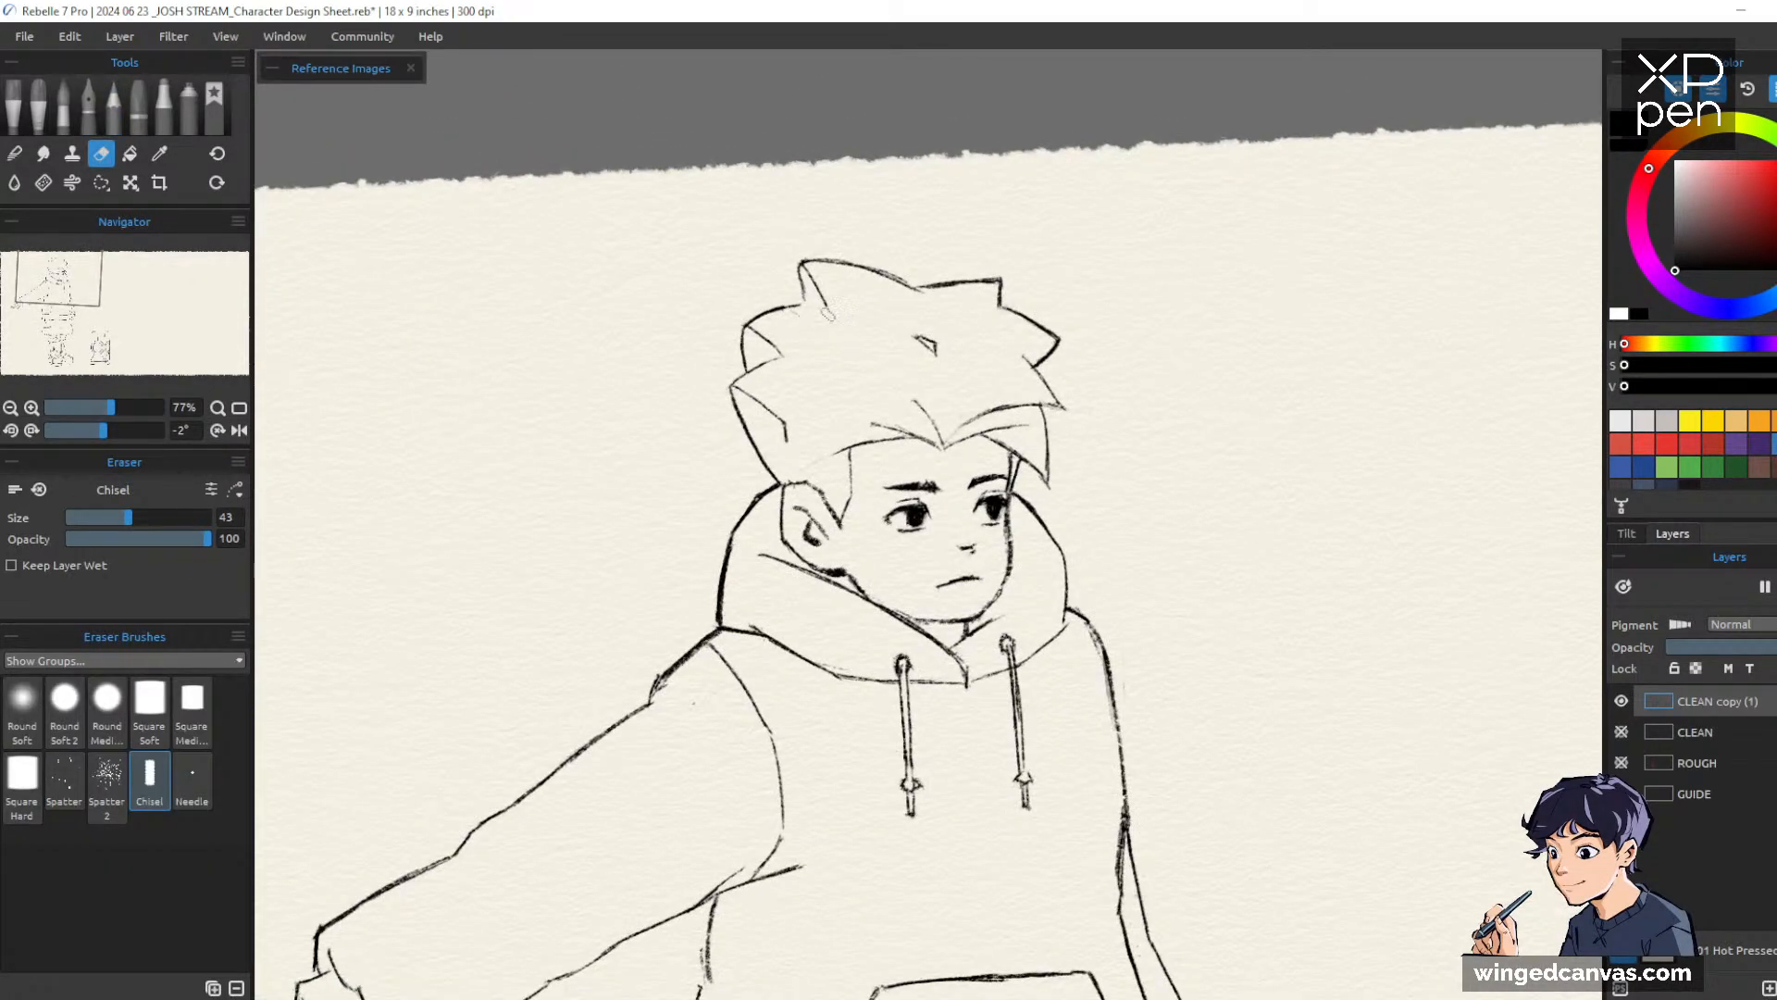
key("b")
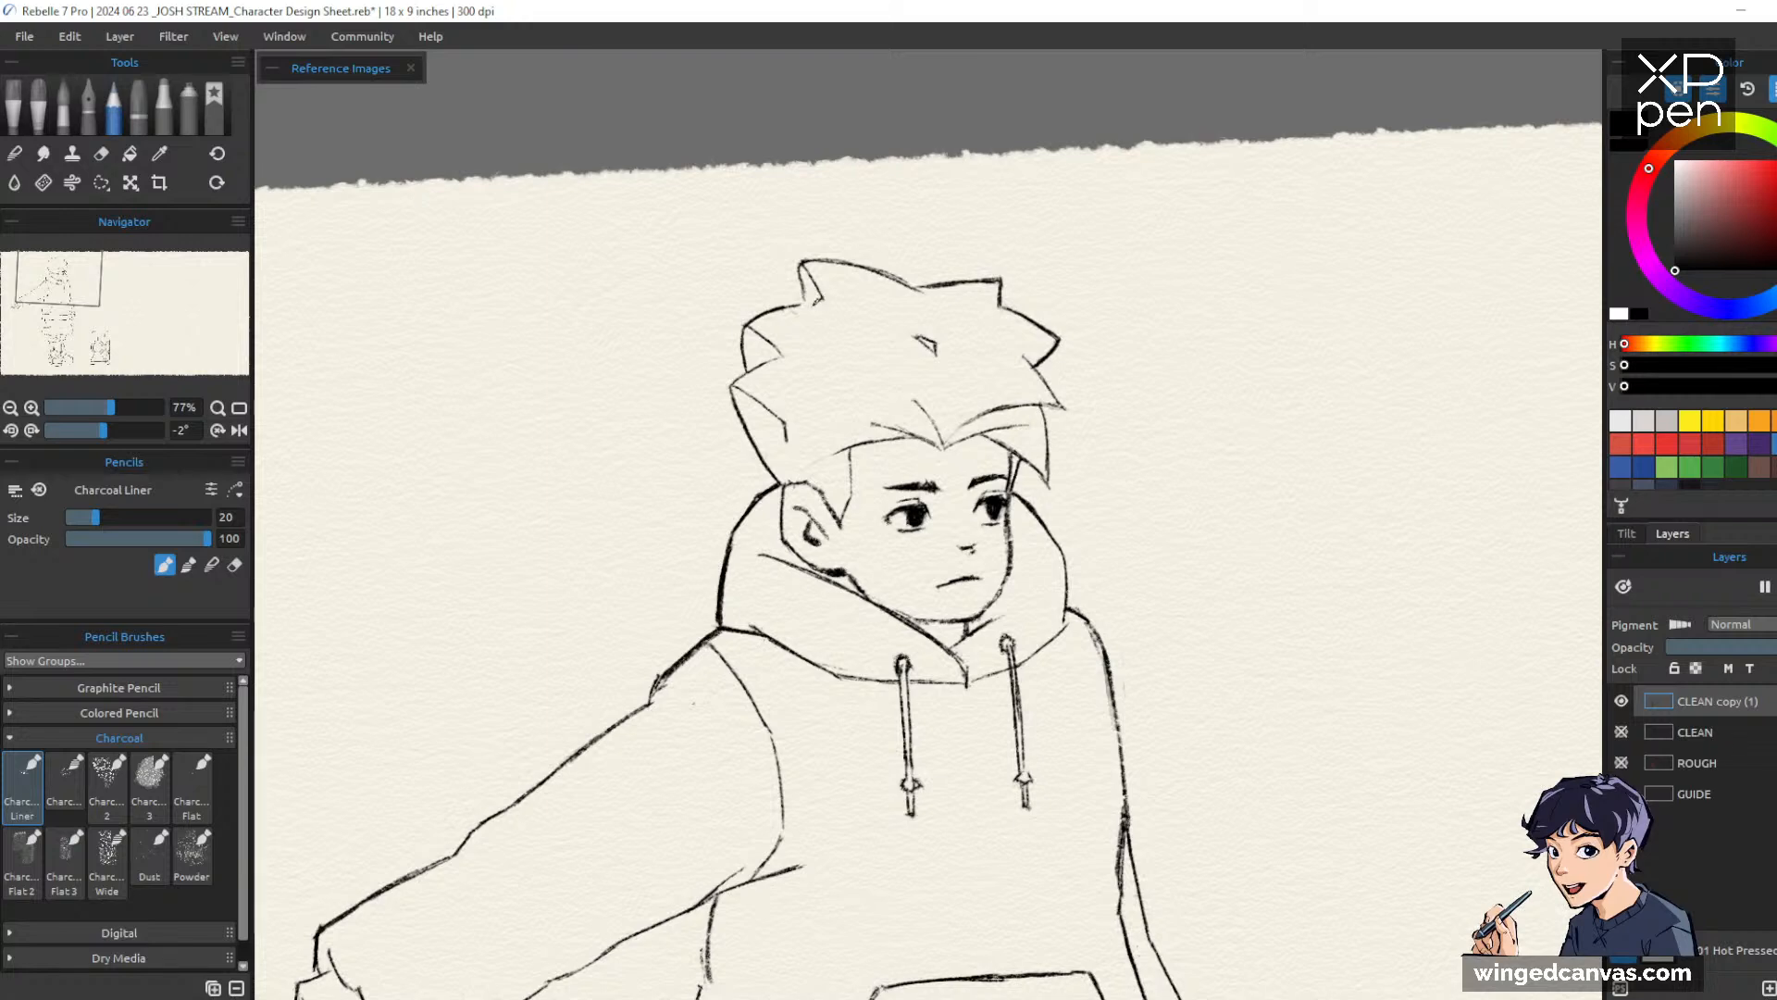
Erase the thick back hair outline between the lowest spike and the ear and redraw it as a thinner line
mouse_move(1329, 486)
left_mouse_down()
mouse_move(1299, 467)
mouse_move(1347, 519)
mouse_move(1360, 499)
left_mouse_up()
left_click_drag(1380, 611, 1379, 660)
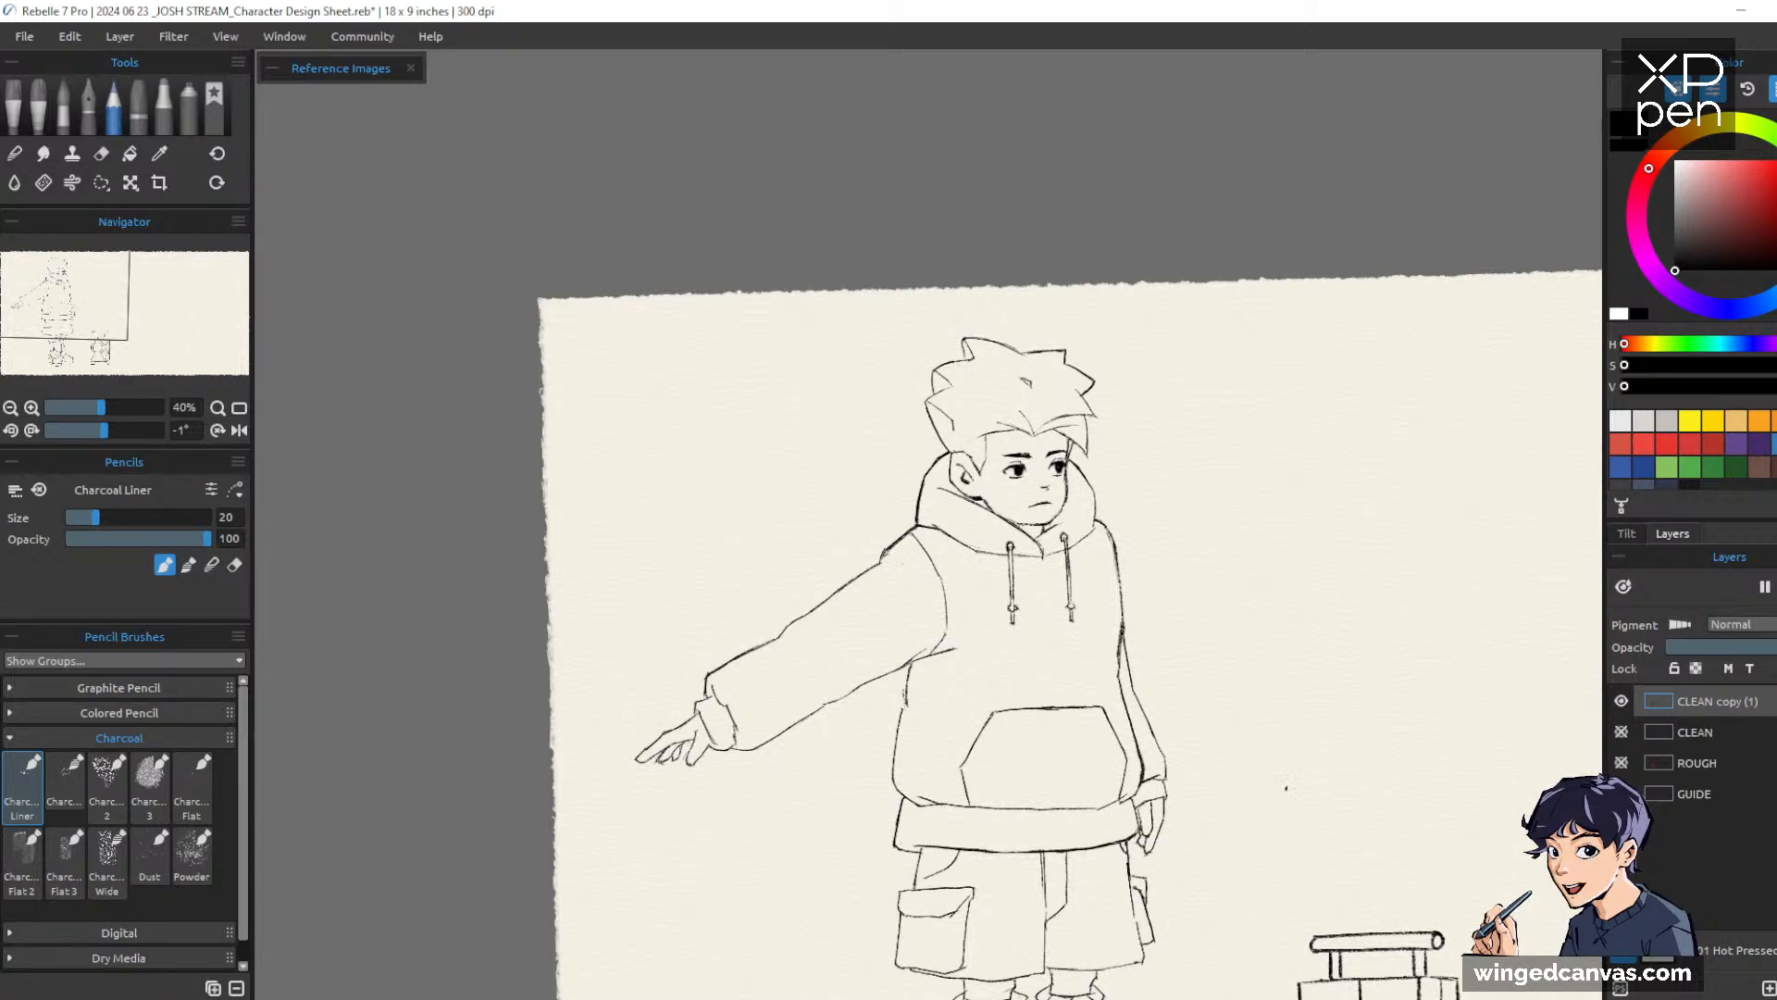
left_click_drag(1327, 618, 1272, 546)
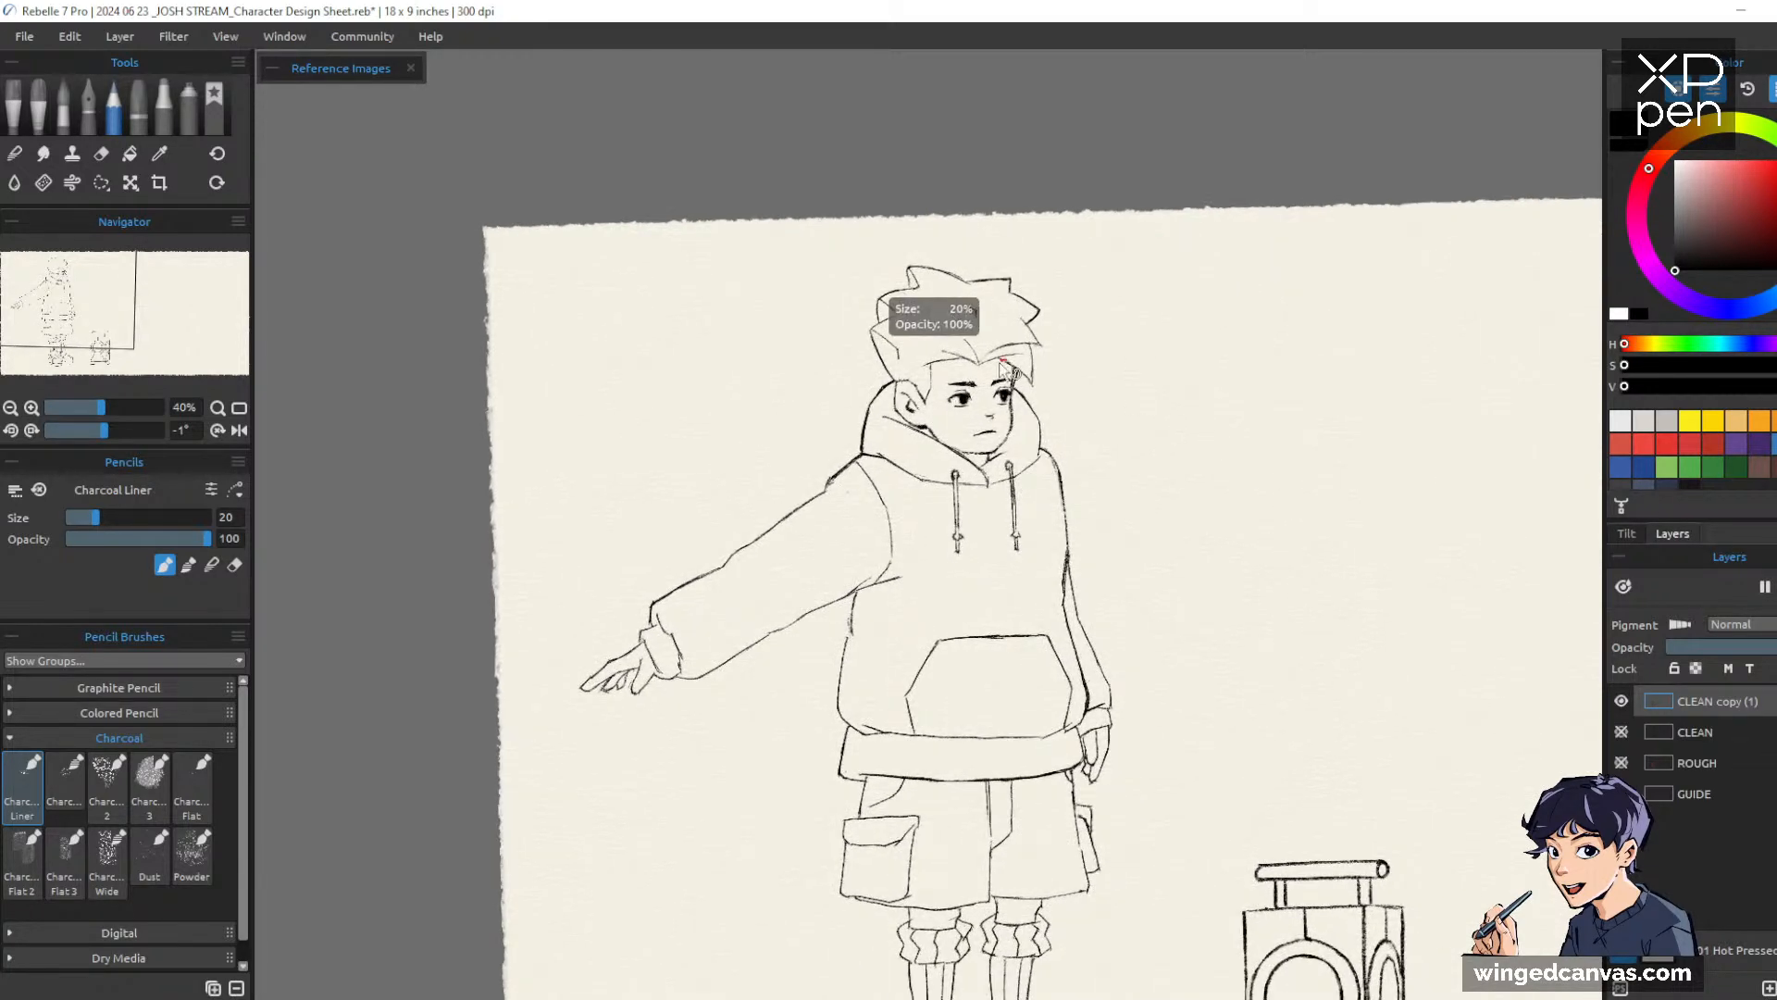
left_click_drag(978, 406, 1262, 620)
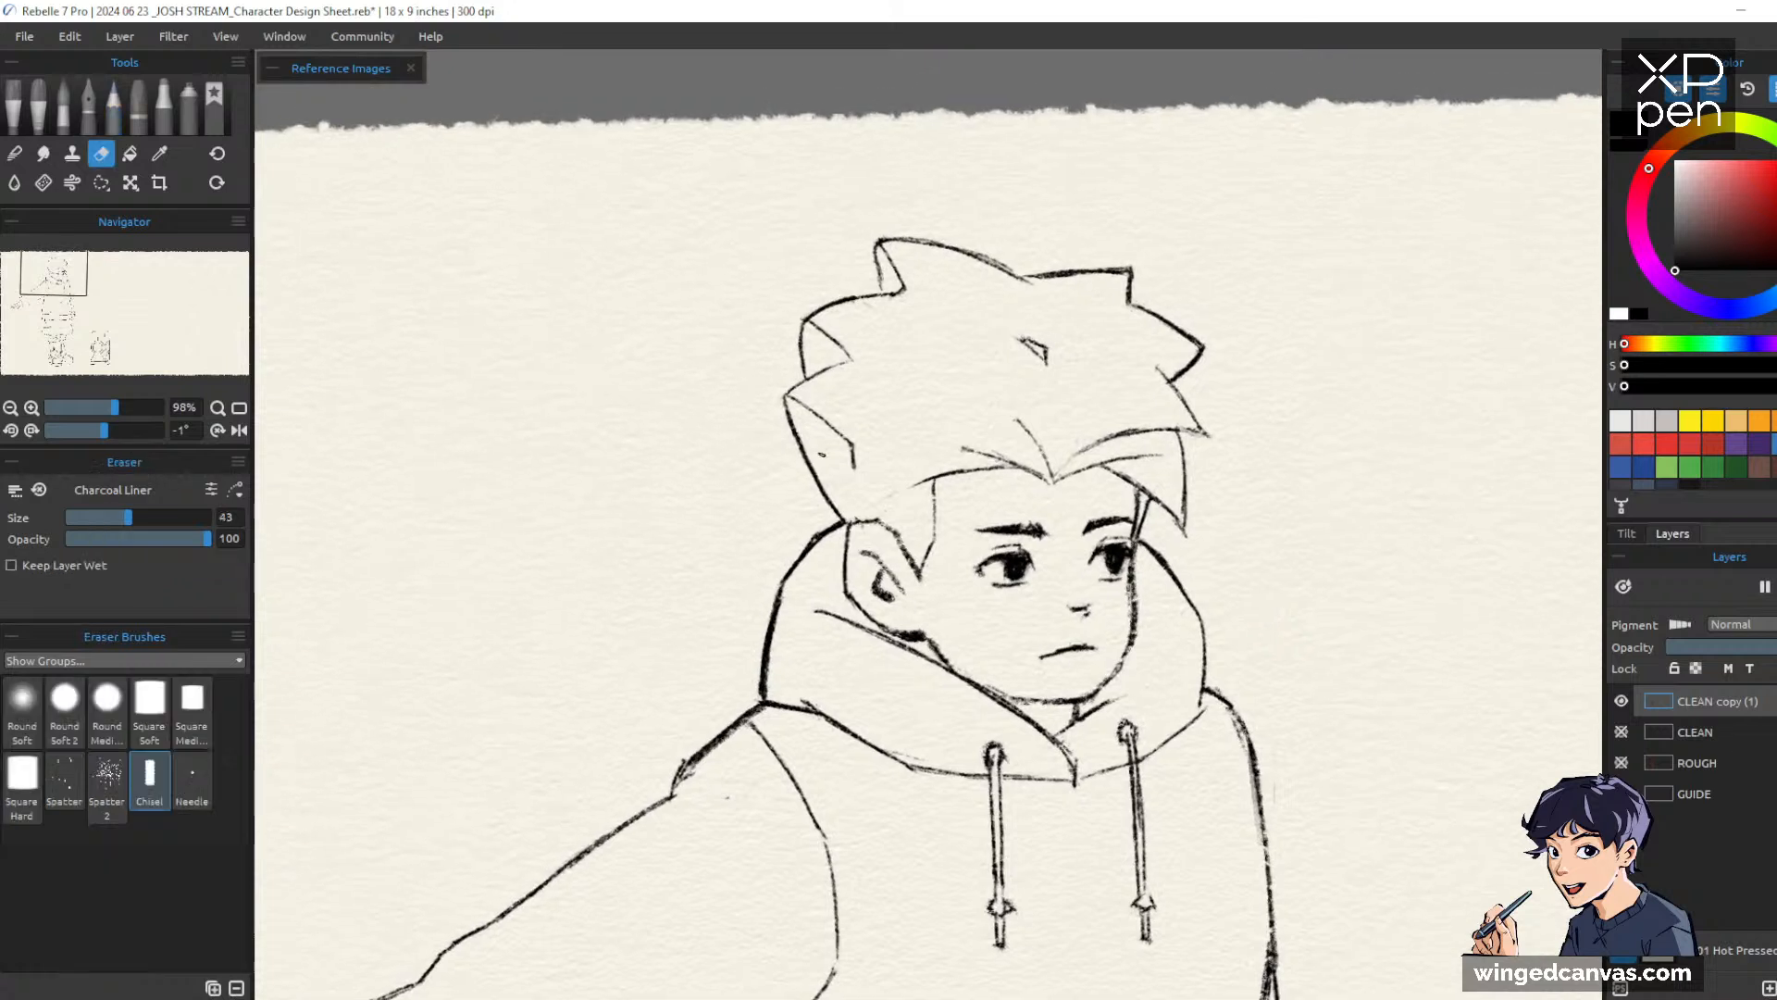
left_click_drag(786, 399, 849, 485)
key("e")
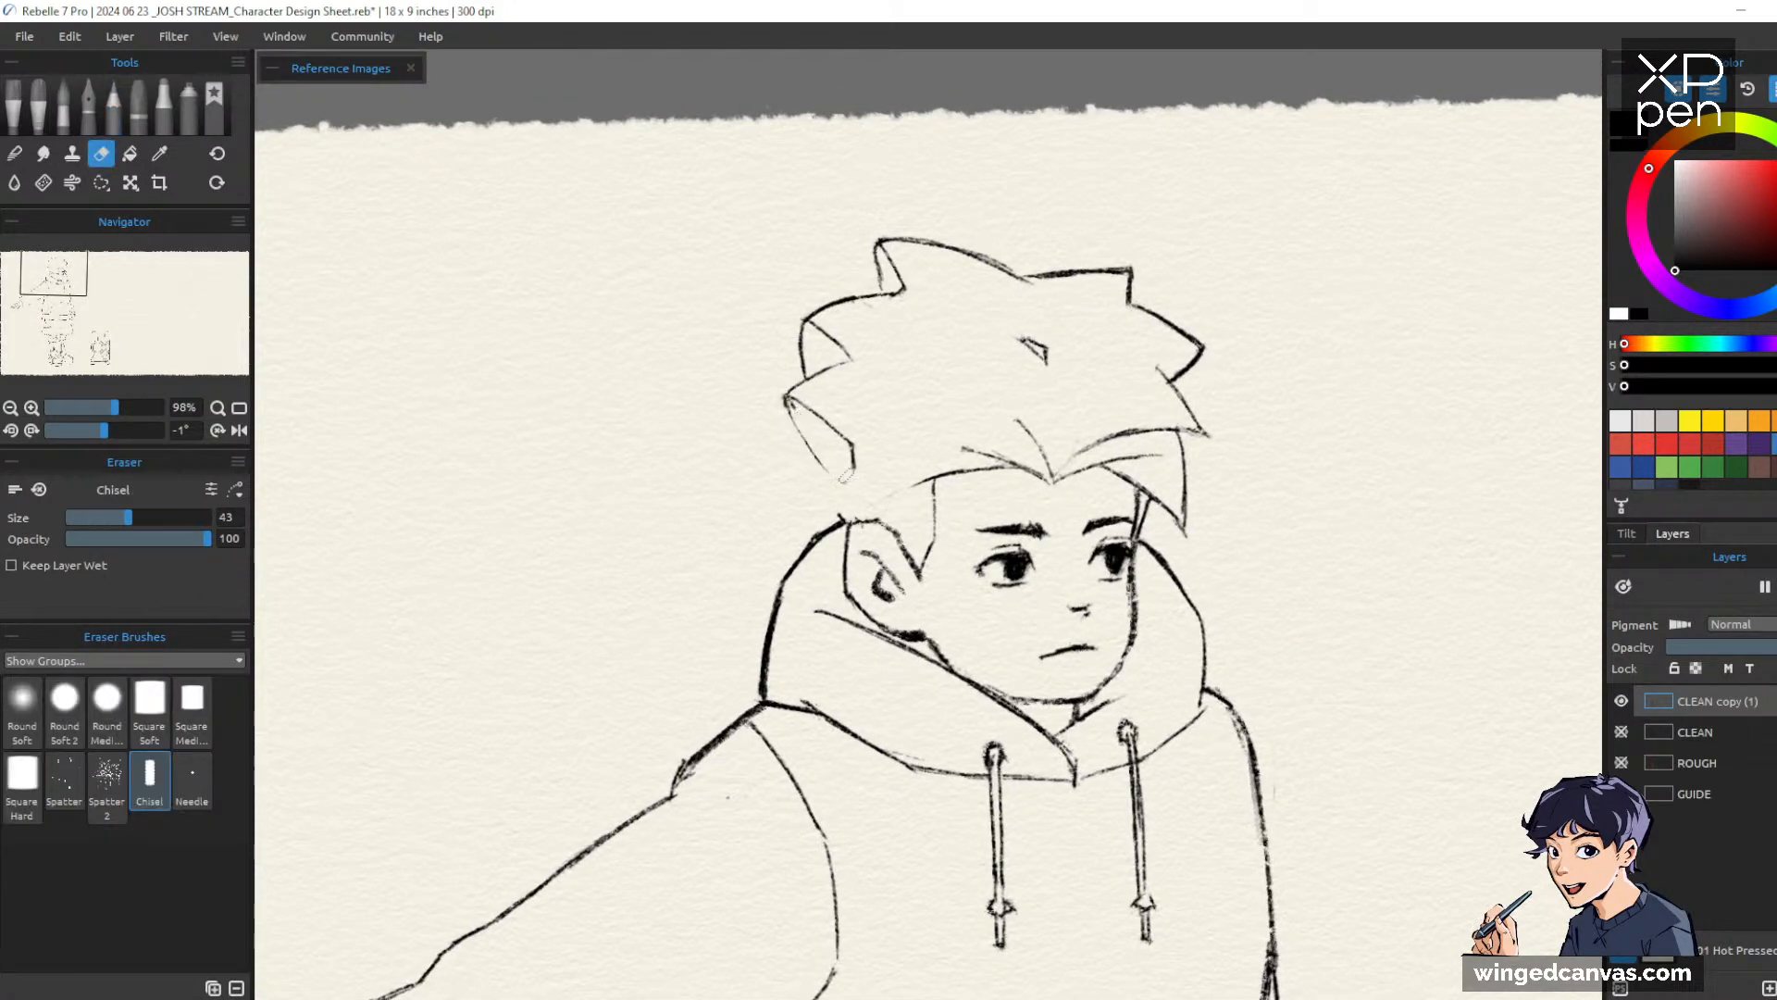
key("p")
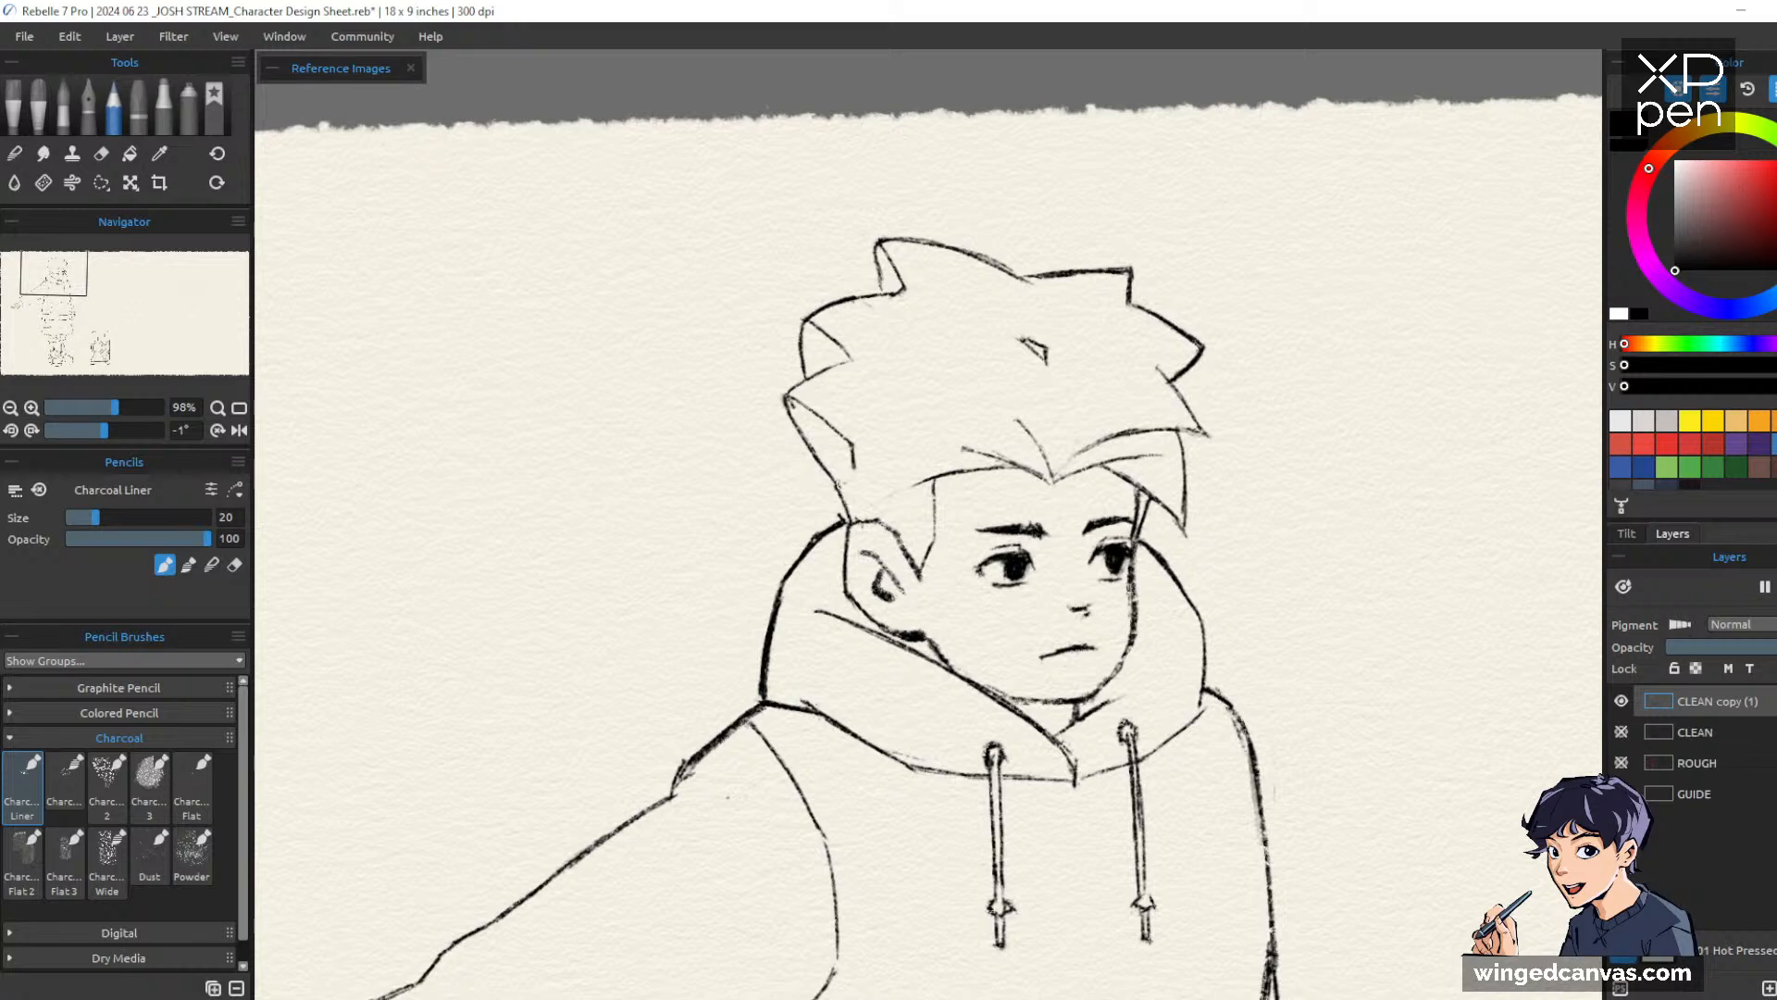
scroll(1416, 496, "down", 2)
scroll(1408, 507, "up", 1)
left_click_drag(1408, 621, 1315, 567)
key("e")
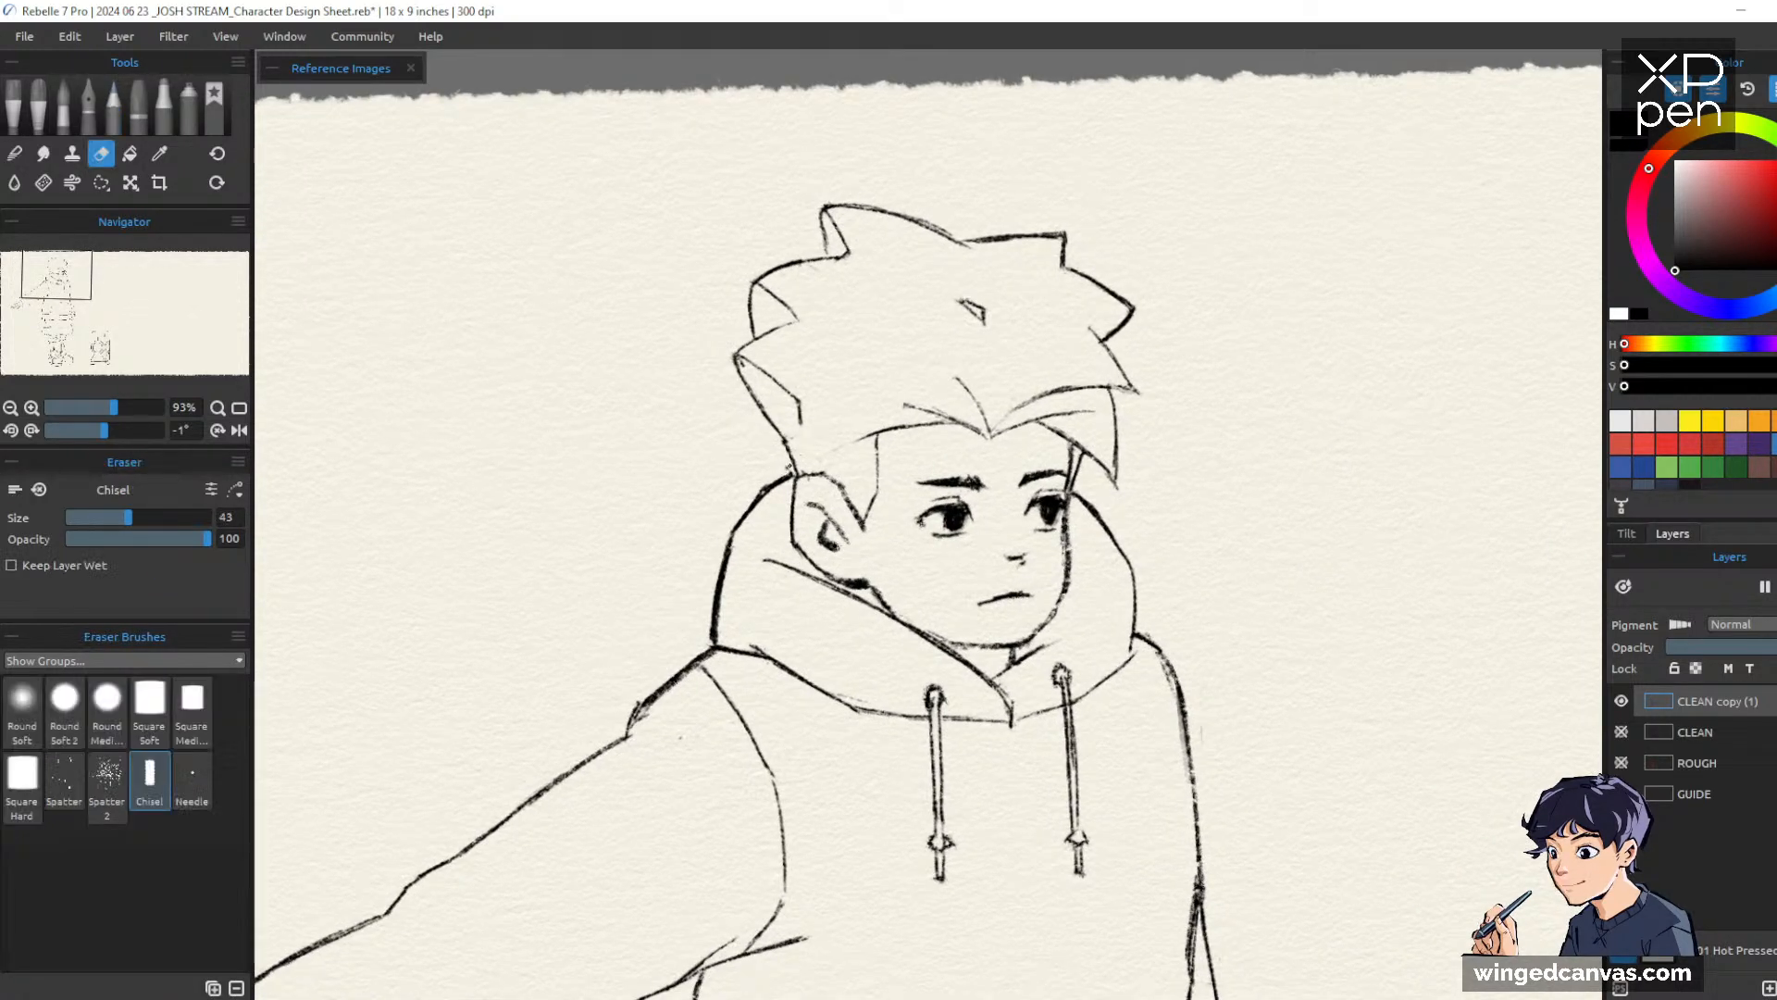
key("p")
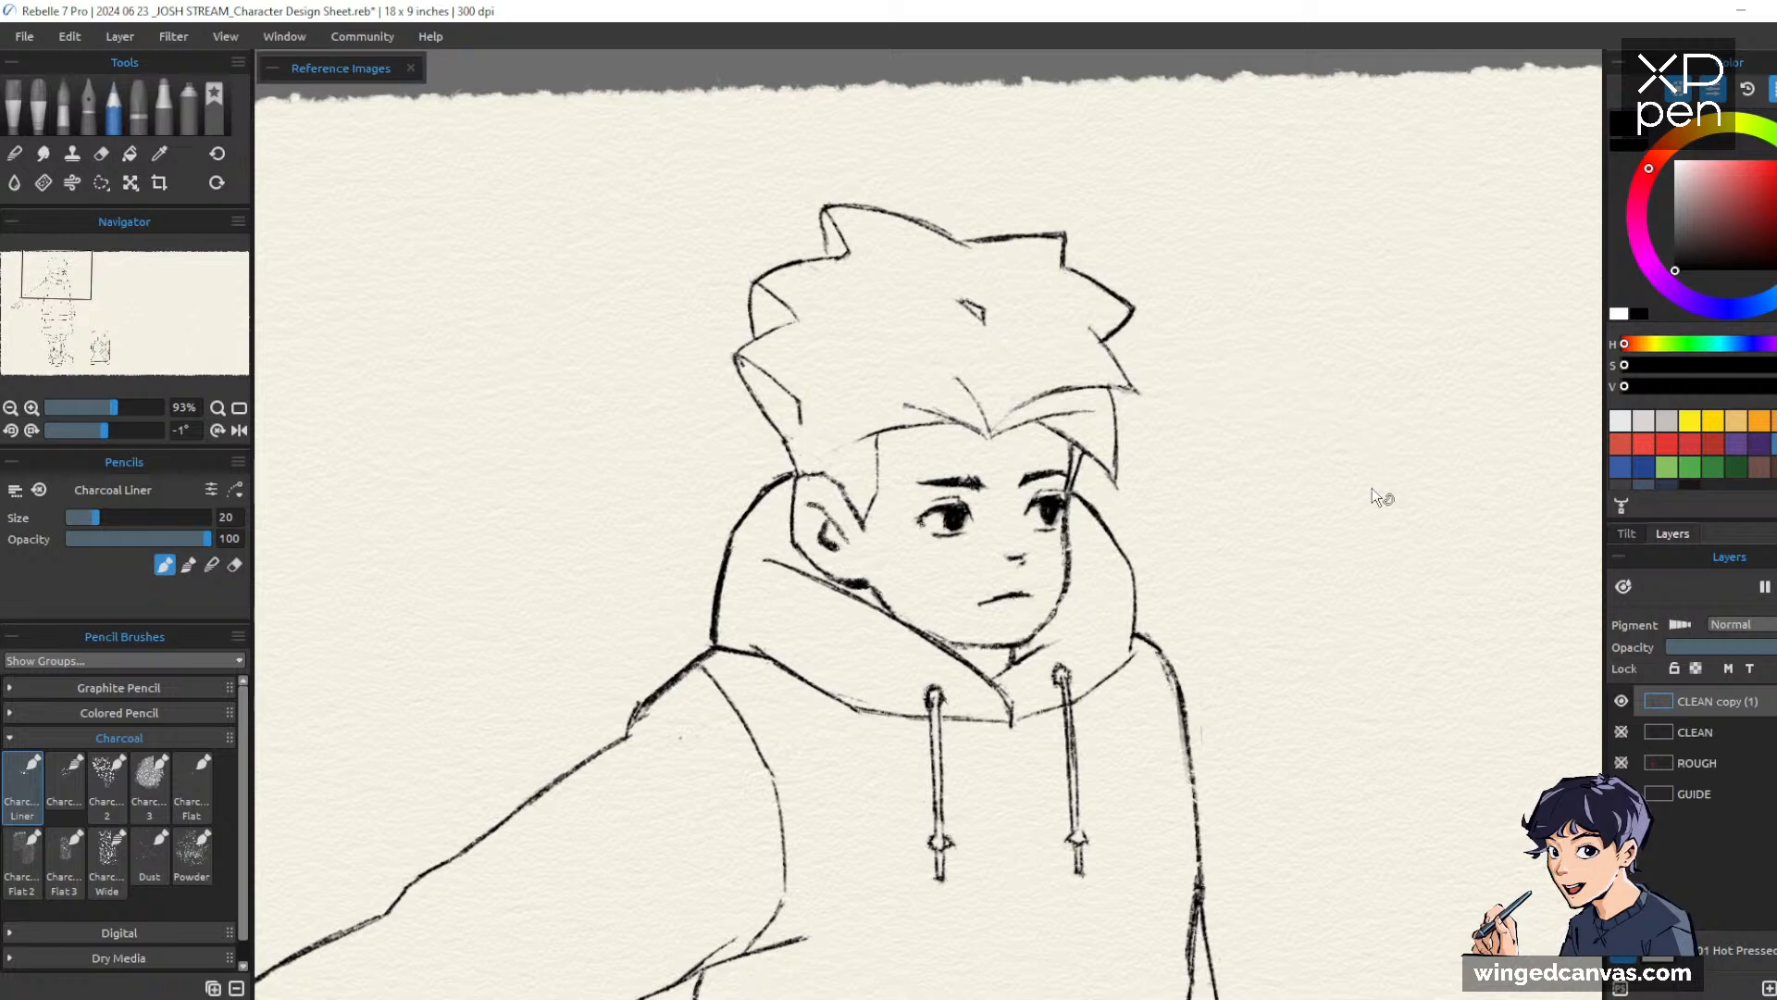
Replace the doubled slanted strokes beside the far eyebrow with a single cleaner face contour under the fringe
scroll(1372, 487, "down", 5)
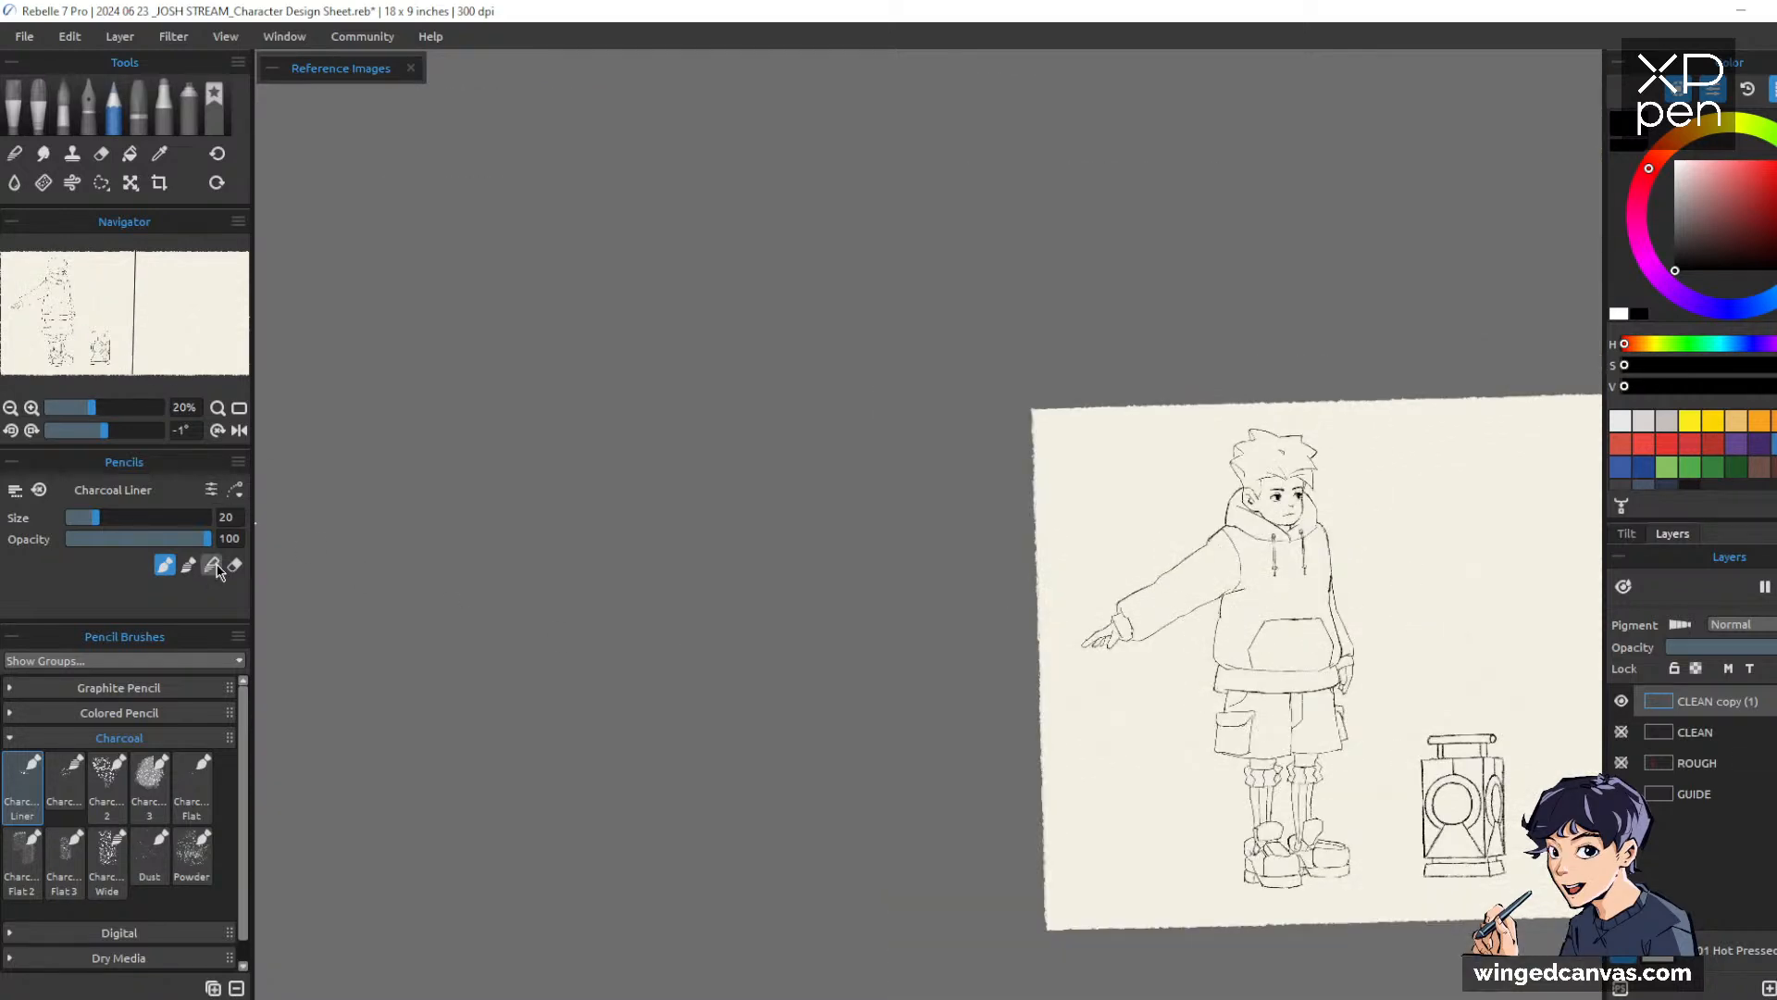
left_click(218, 430)
left_click_drag(1353, 655, 1162, 622)
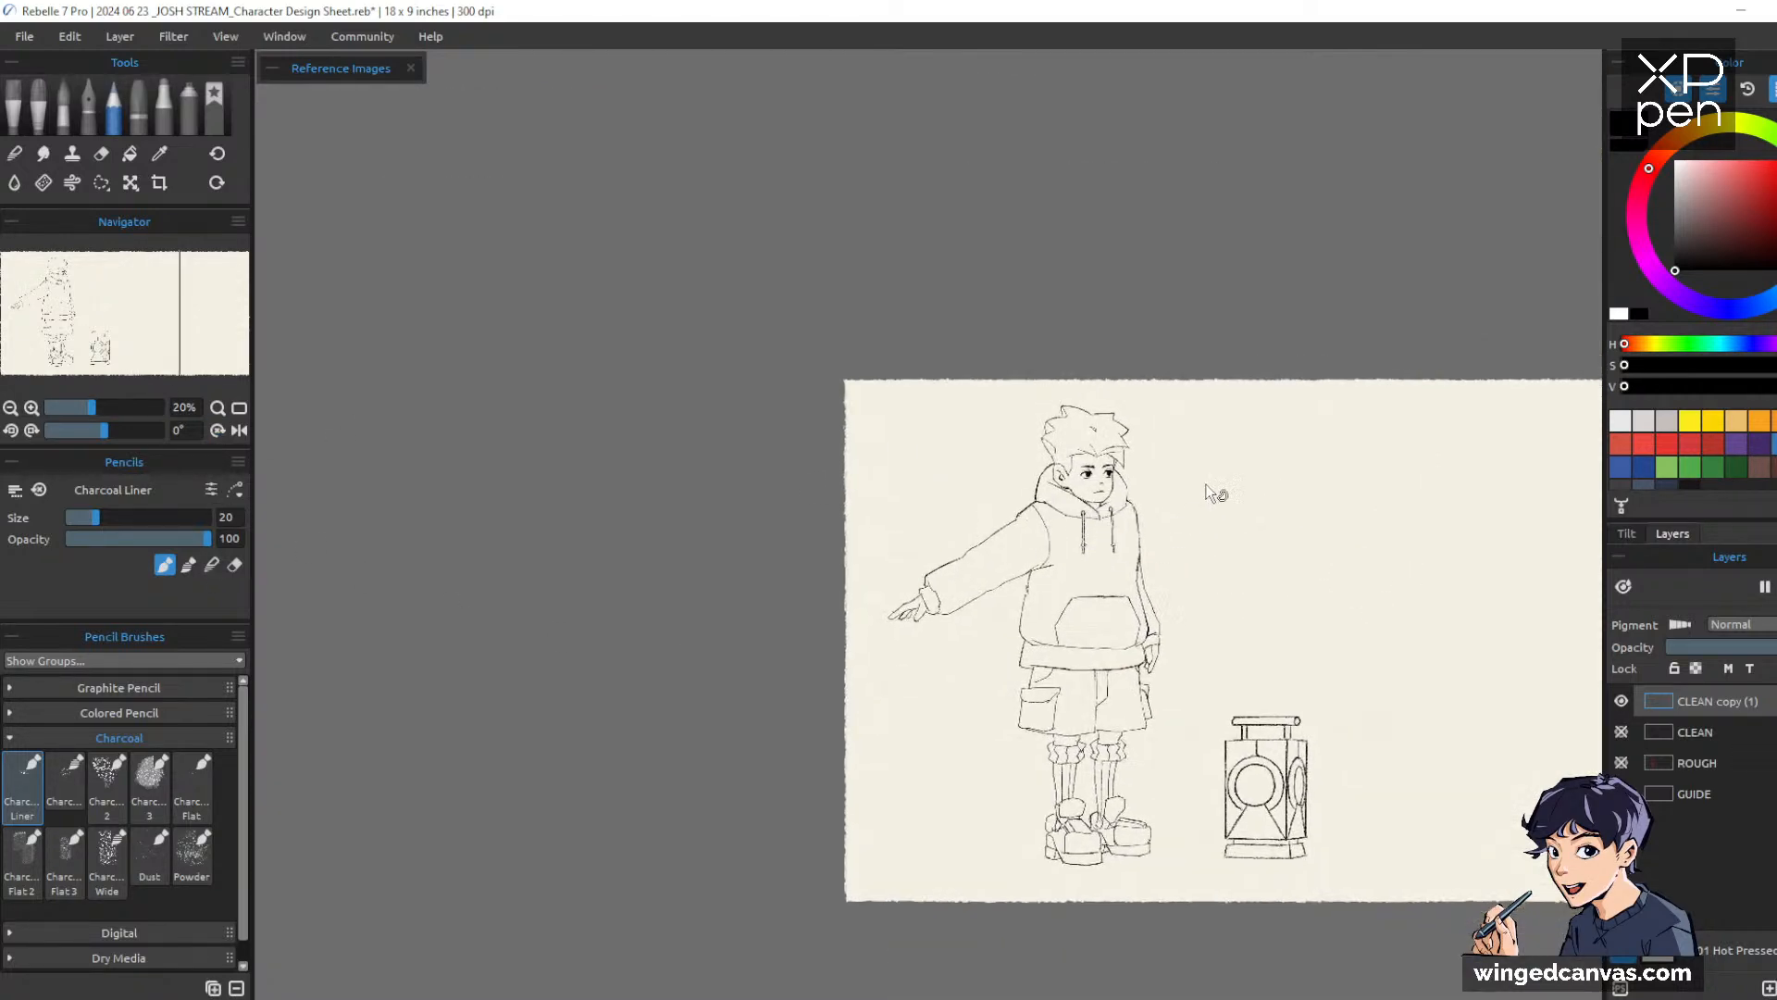
scroll(1208, 488, "up", 5)
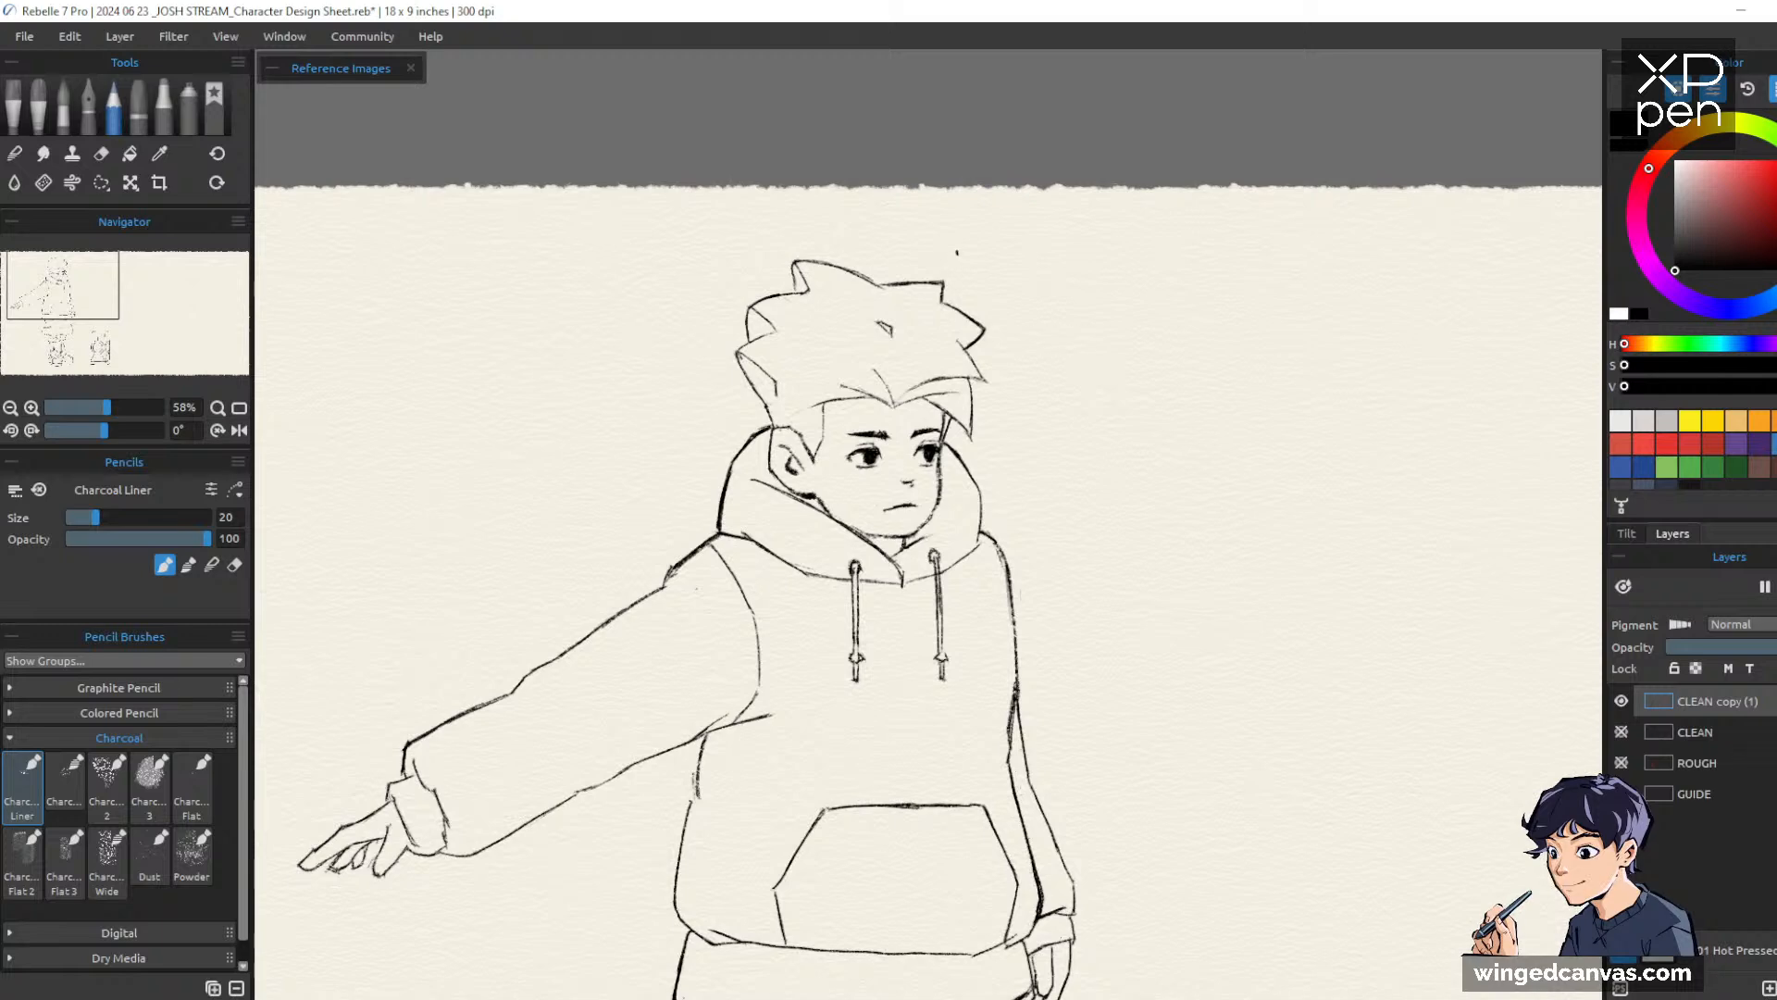
scroll(985, 337, "up", 3)
key("e")
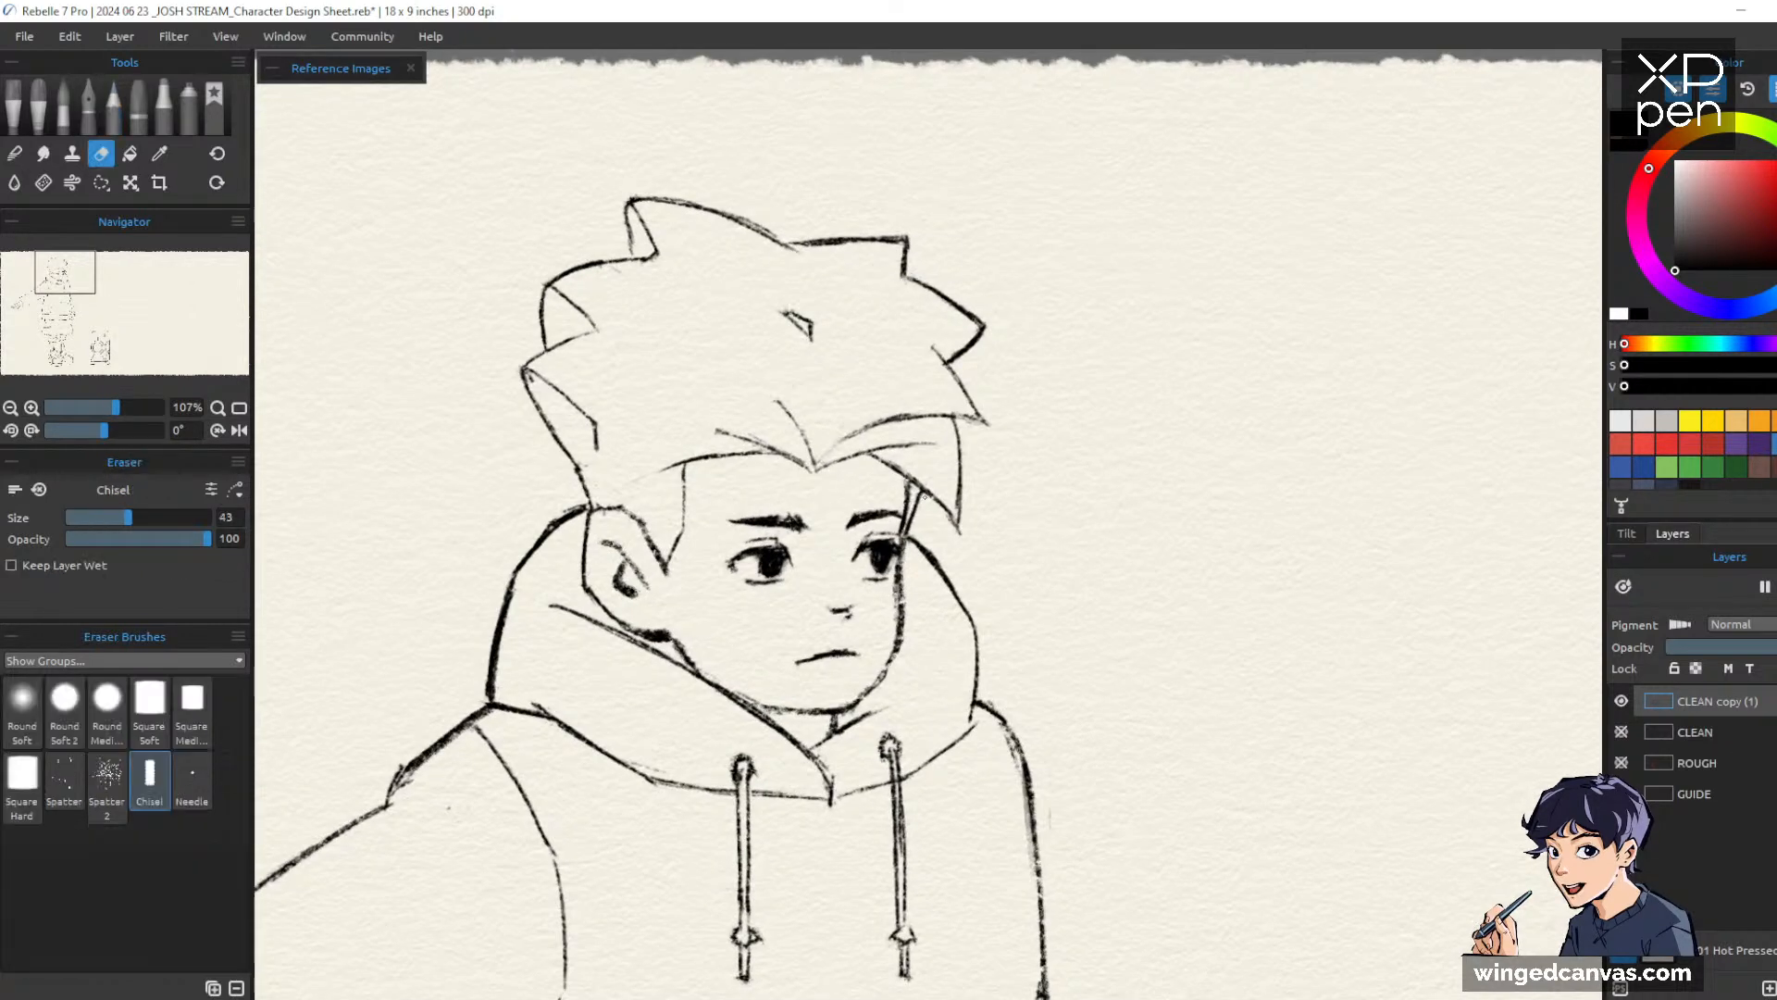
key("e")
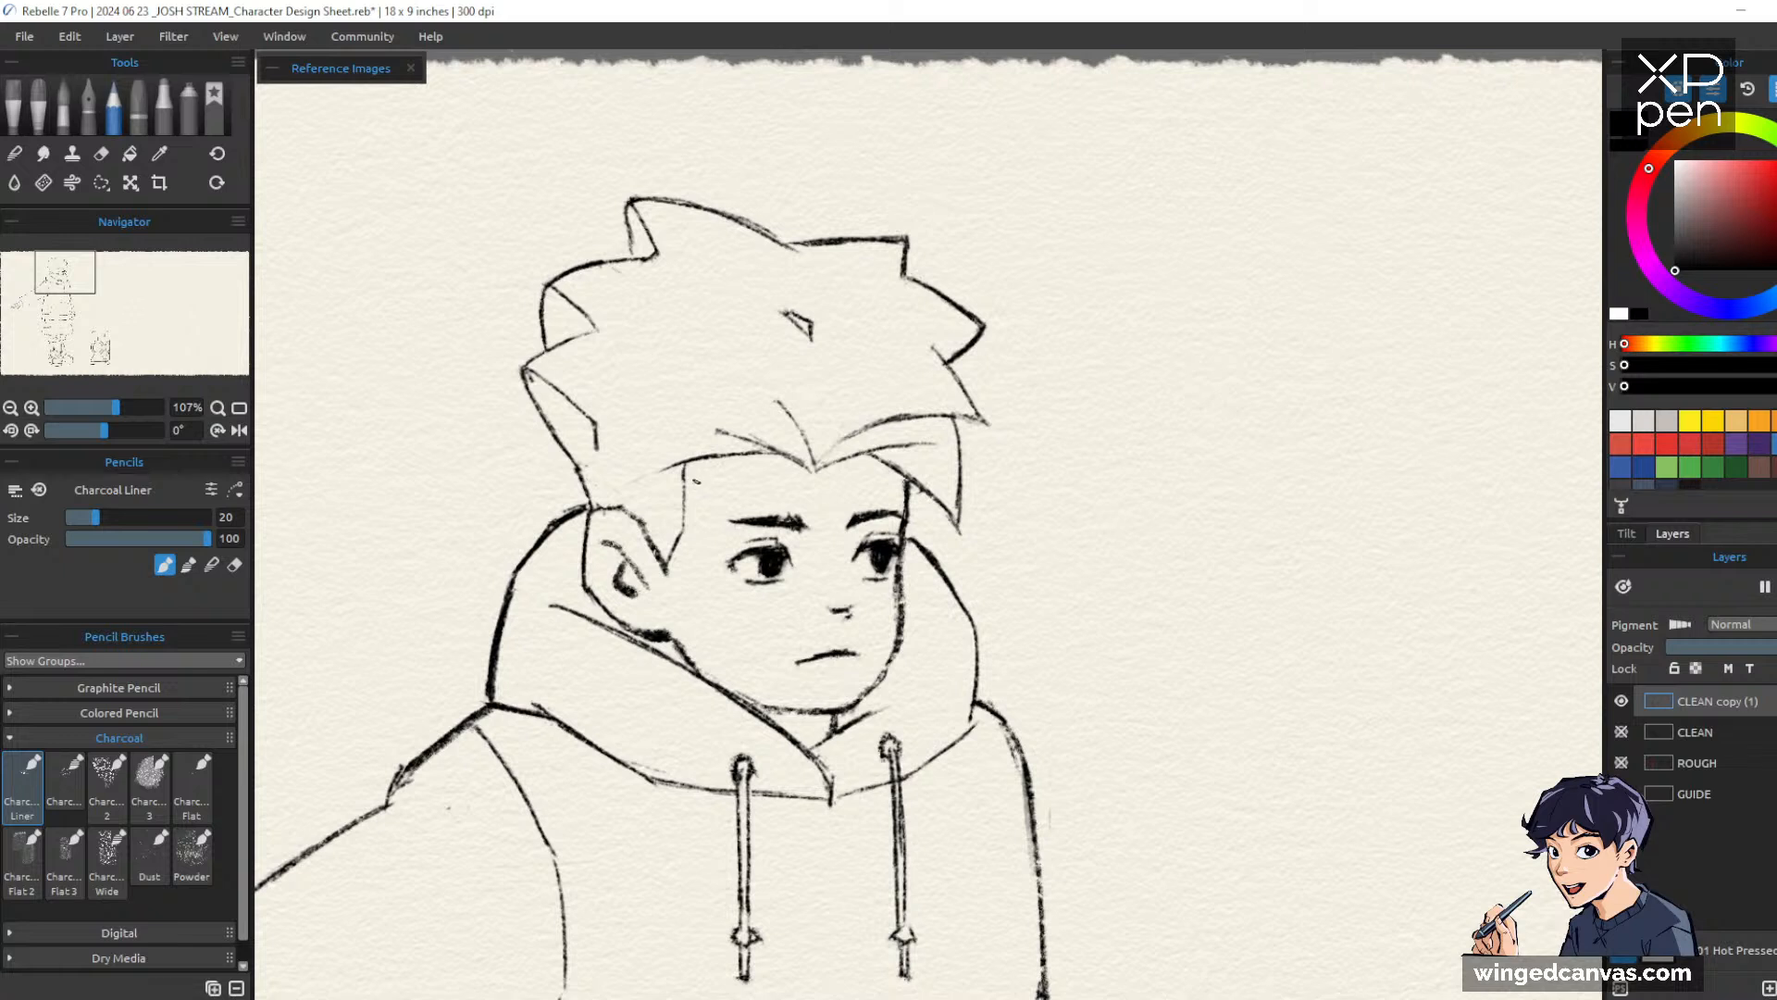
Reshape the sideburn in front of the ear with the Charcoal Liner, moving its front edge closer to the face
mouse_move(679, 461)
left_mouse_down()
mouse_move(686, 528)
mouse_move(677, 459)
mouse_move(700, 518)
mouse_move(679, 491)
mouse_move(678, 518)
mouse_move(647, 531)
mouse_move(665, 561)
mouse_move(604, 507)
left_mouse_up()
key("e")
key("b")
key("e")
key("b")
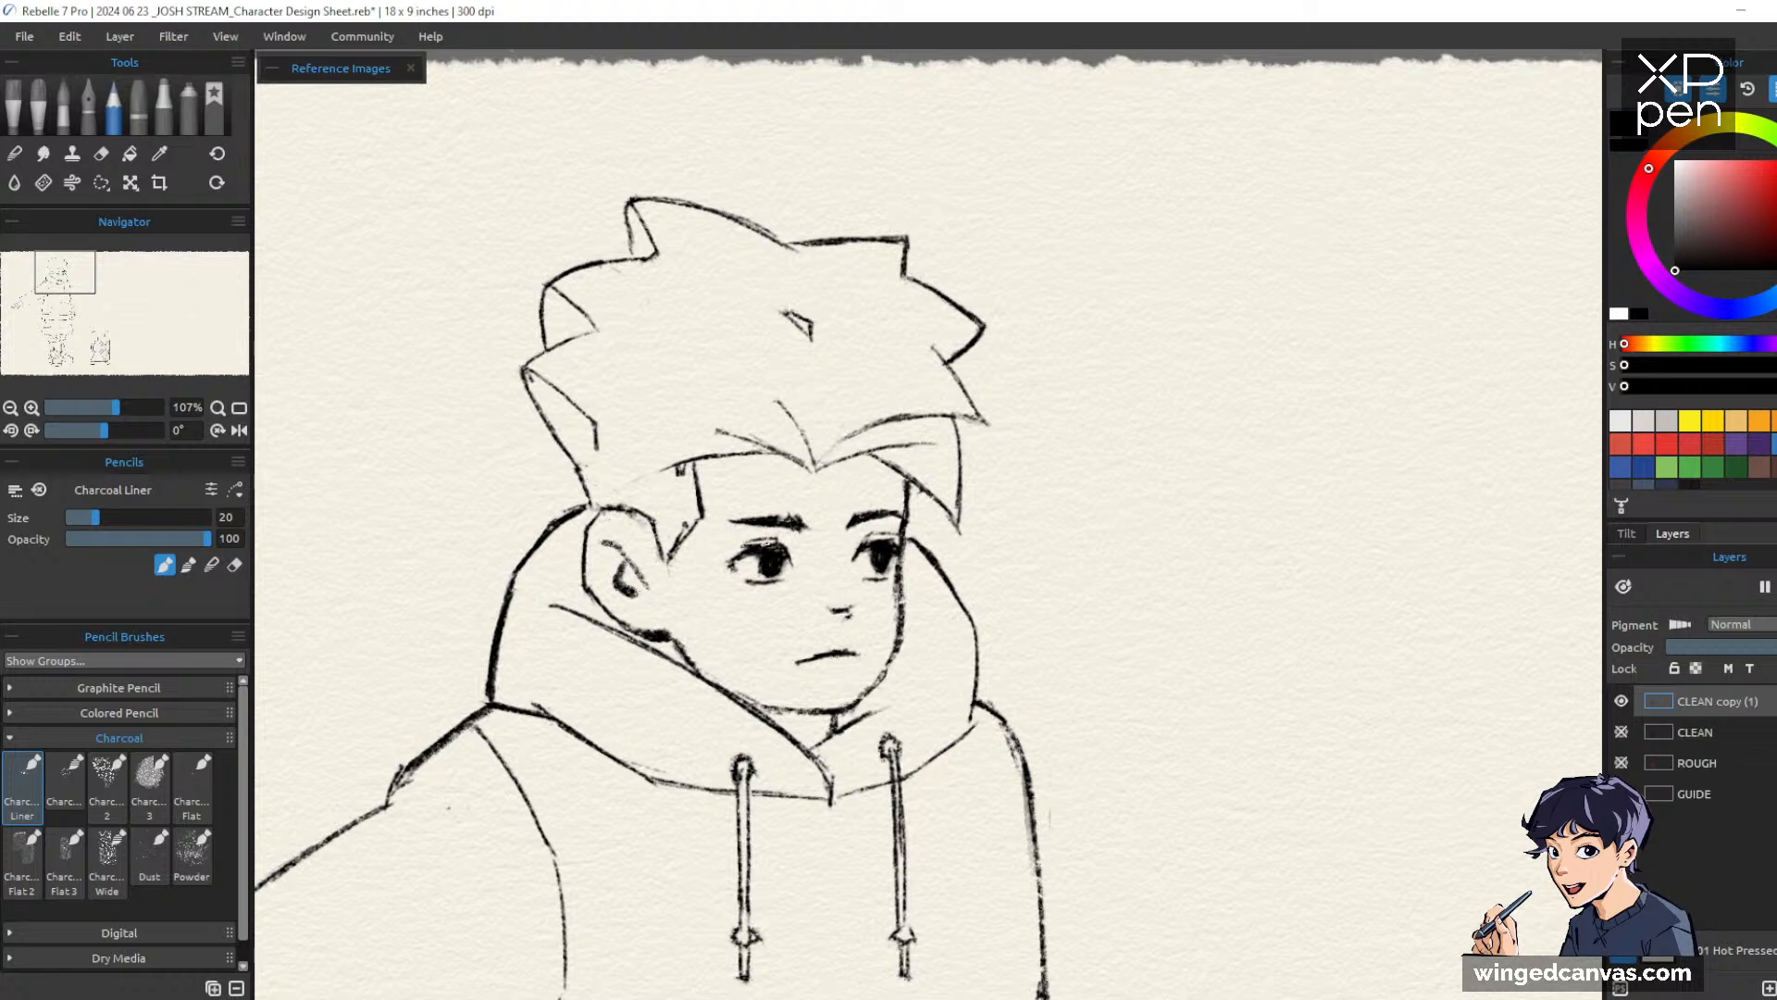
Refine the near eye's upper lid and iris with the Charcoal Liner, cleaning its outer corner with the Chisel eraser
left_click_drag(733, 552, 757, 543)
key("e")
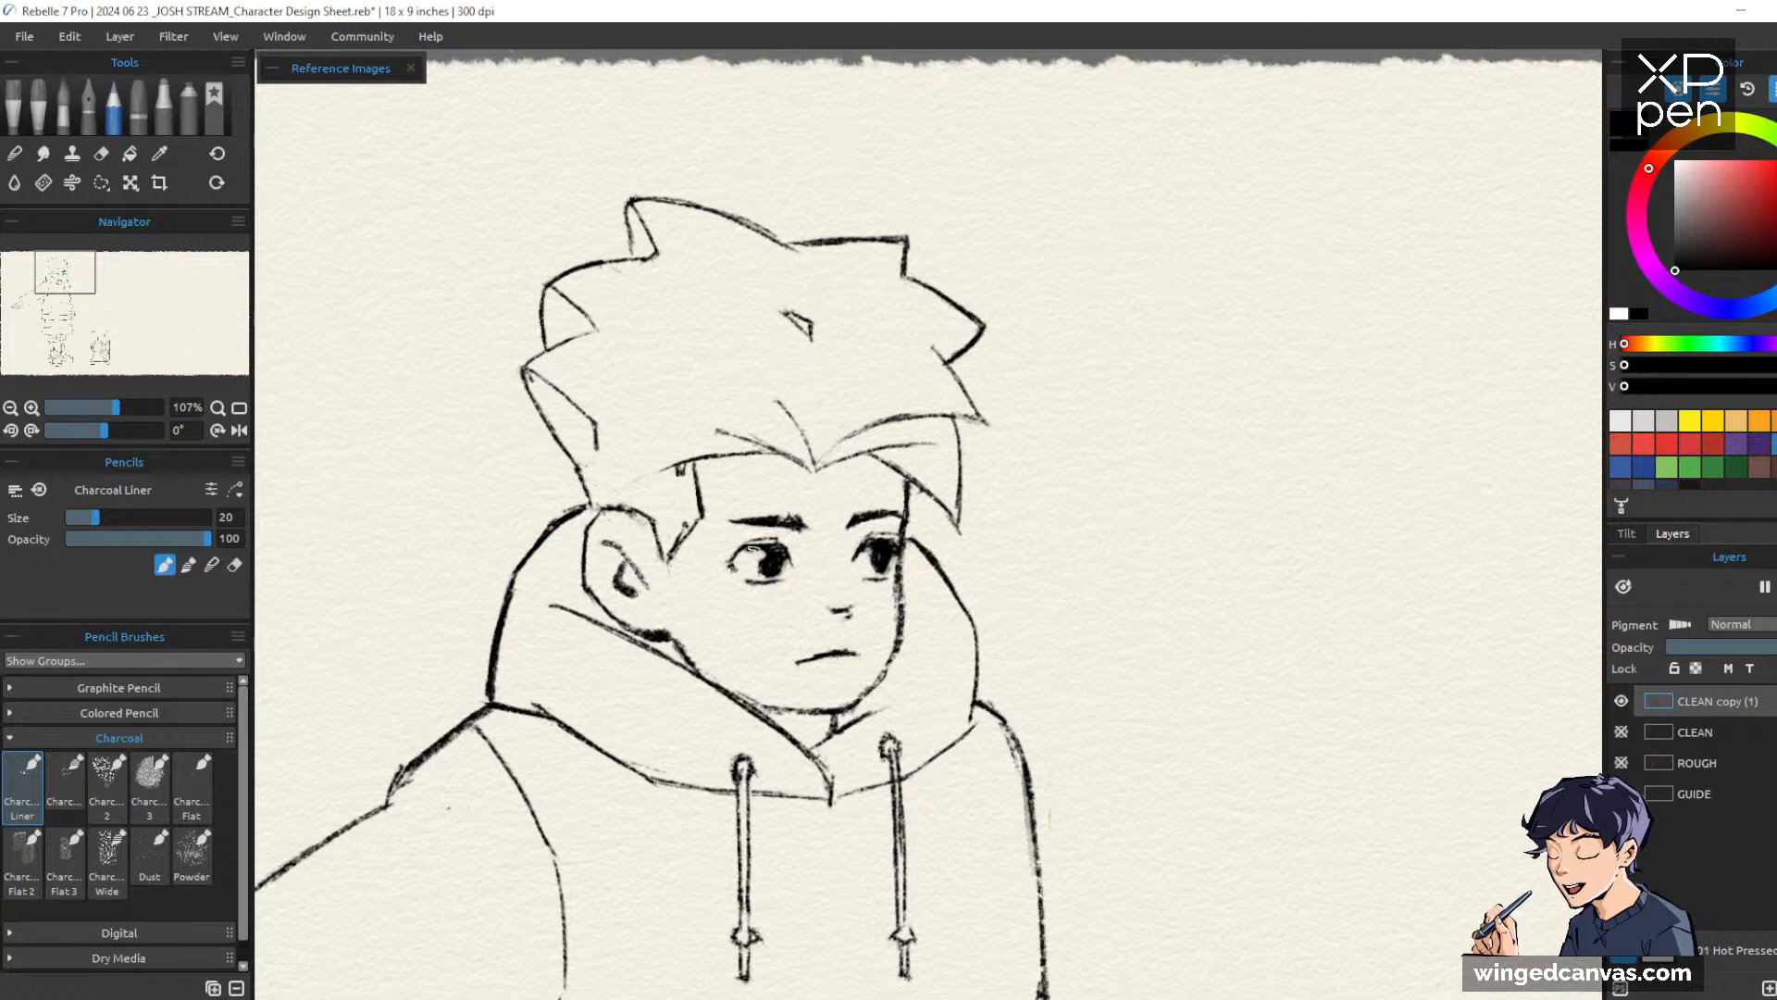
left_click_drag(772, 550, 761, 567)
key("e")
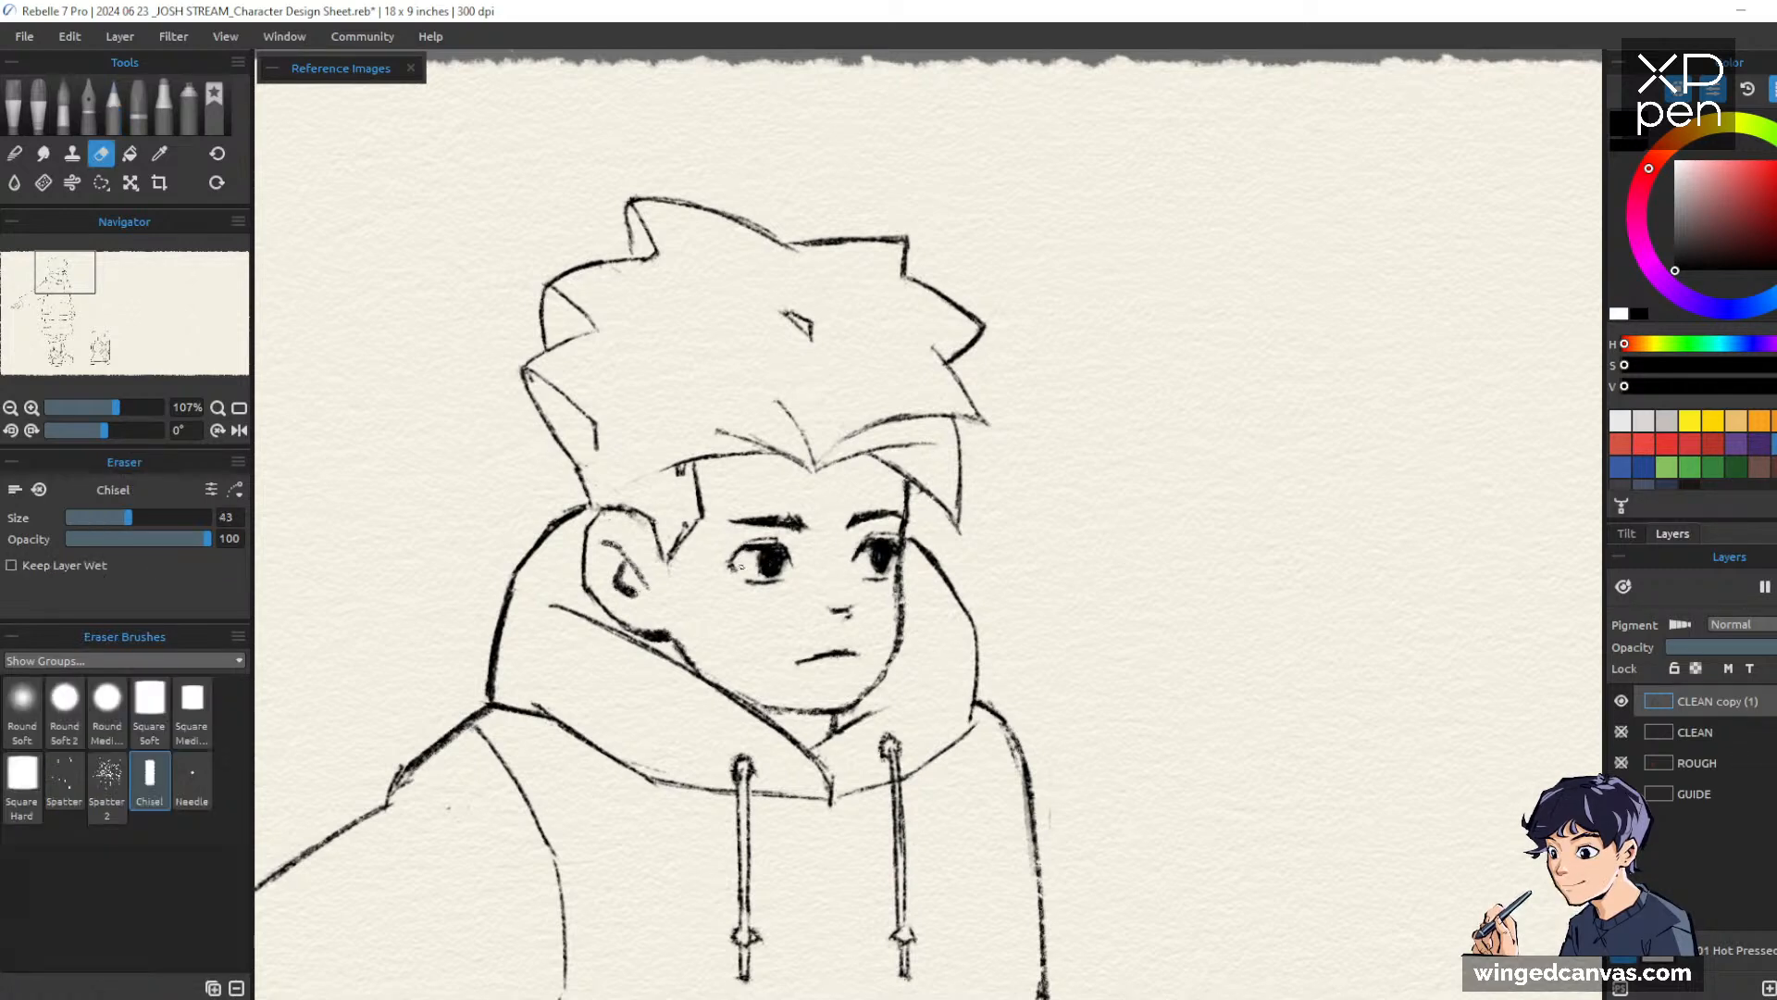
key("b")
Check the whole drawing's balance by mirroring the view horizontally and back
mouse_move(1216, 499)
left_mouse_down()
mouse_move(1207, 542)
mouse_move(1215, 519)
left_mouse_up()
key("e")
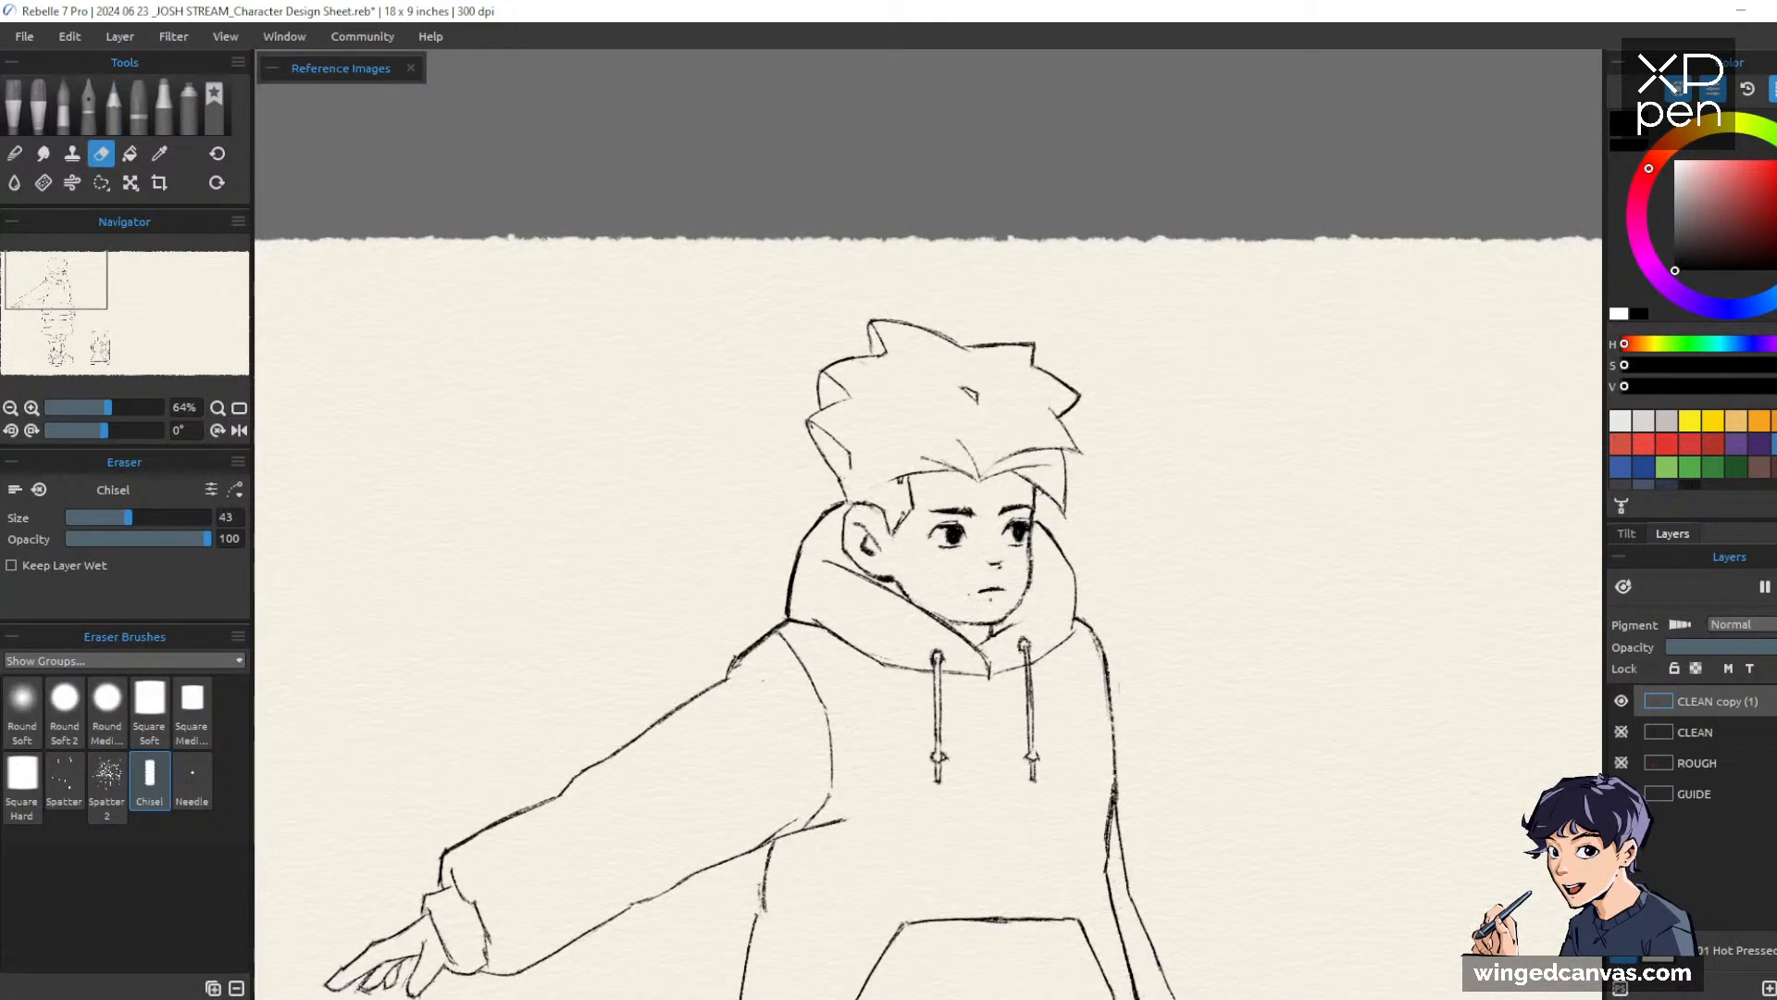
key("b")
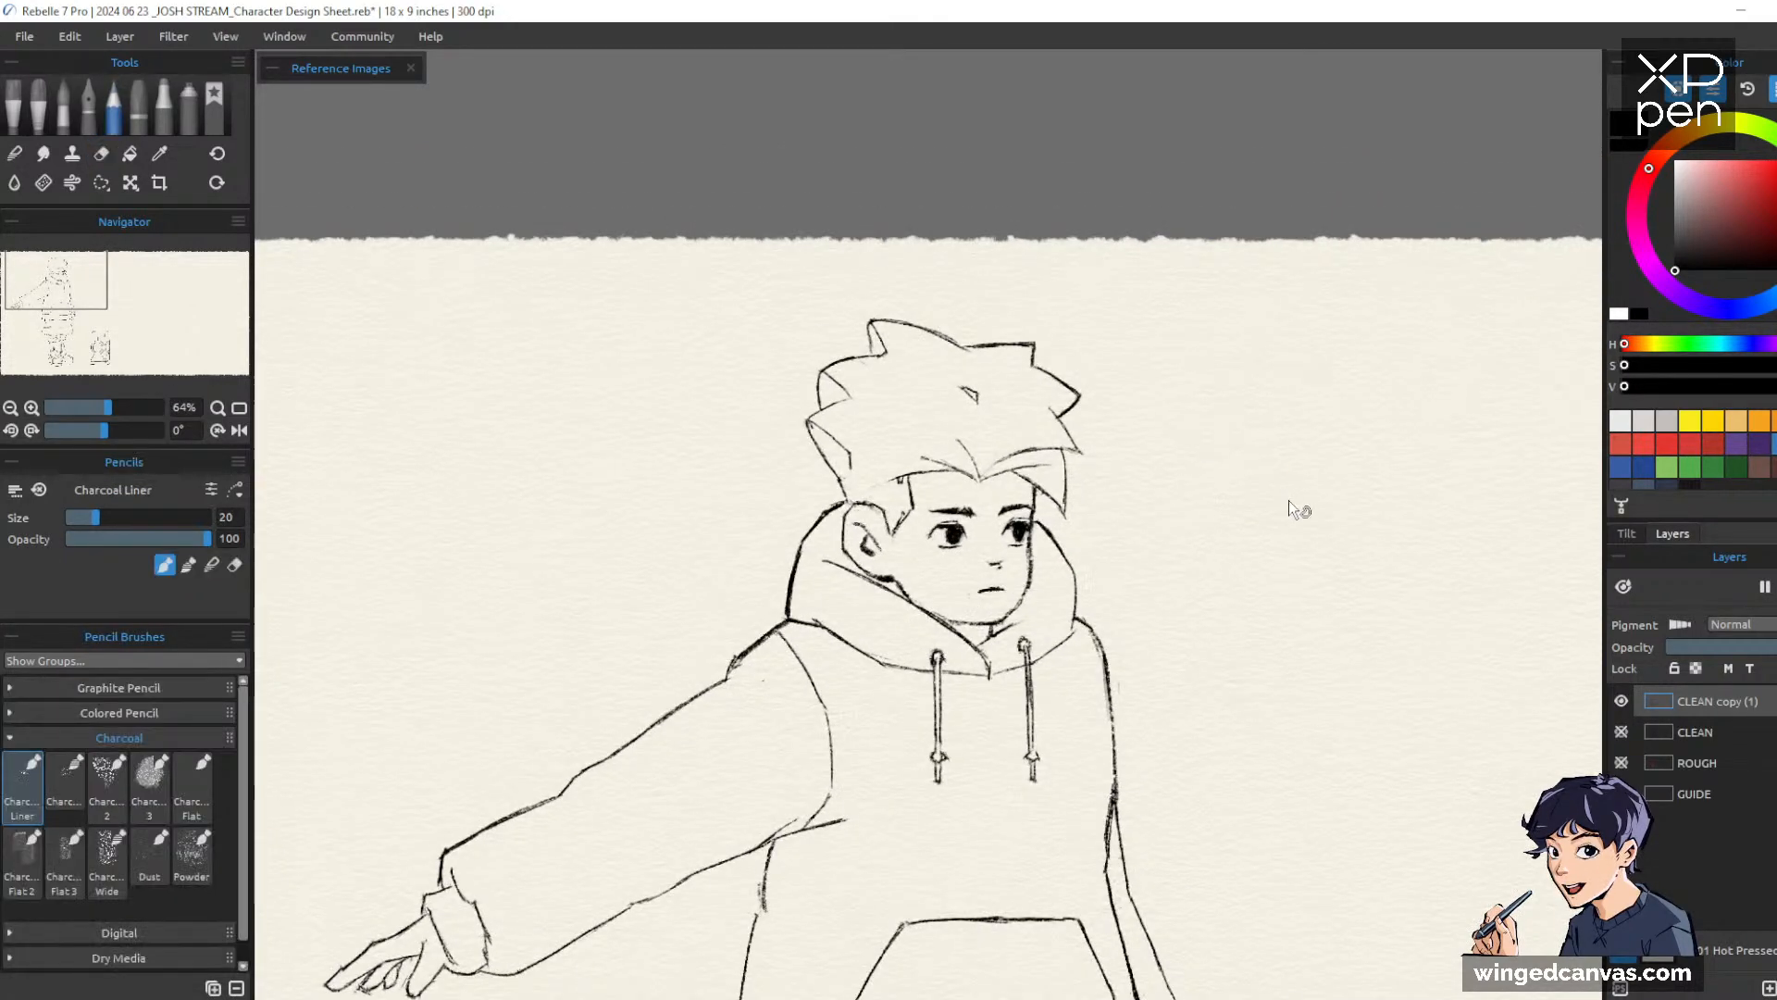
left_click_drag(1288, 500, 1286, 535)
left_click_drag(1347, 615, 1162, 420)
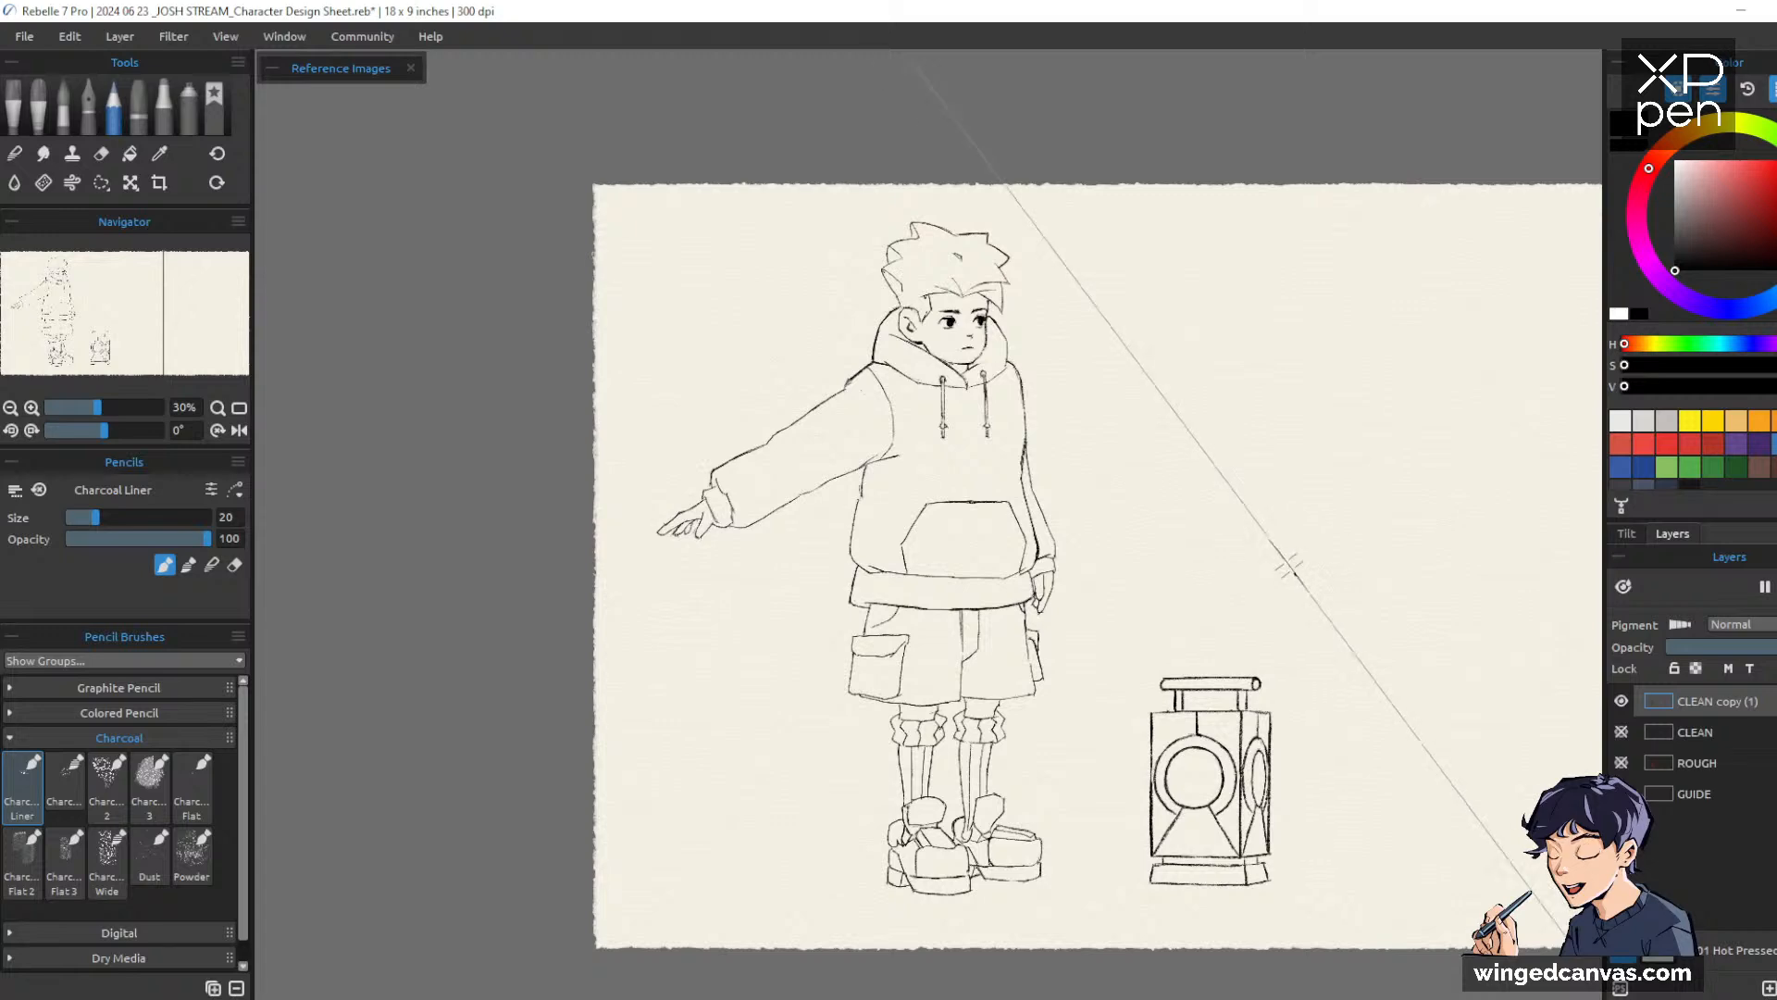
key("shift+h")
key("shift+h")
Replace the flat front section of the top hair outline with a curved, pointed spike using the Charcoal Liner
left_click_drag(997, 309, 1005, 264)
left_click_drag(1170, 378, 1271, 669)
mouse_move(983, 401)
left_mouse_down()
mouse_move(1040, 376)
mouse_move(1065, 415)
mouse_move(1064, 395)
mouse_move(986, 410)
mouse_move(1058, 398)
left_mouse_up()
key("e")
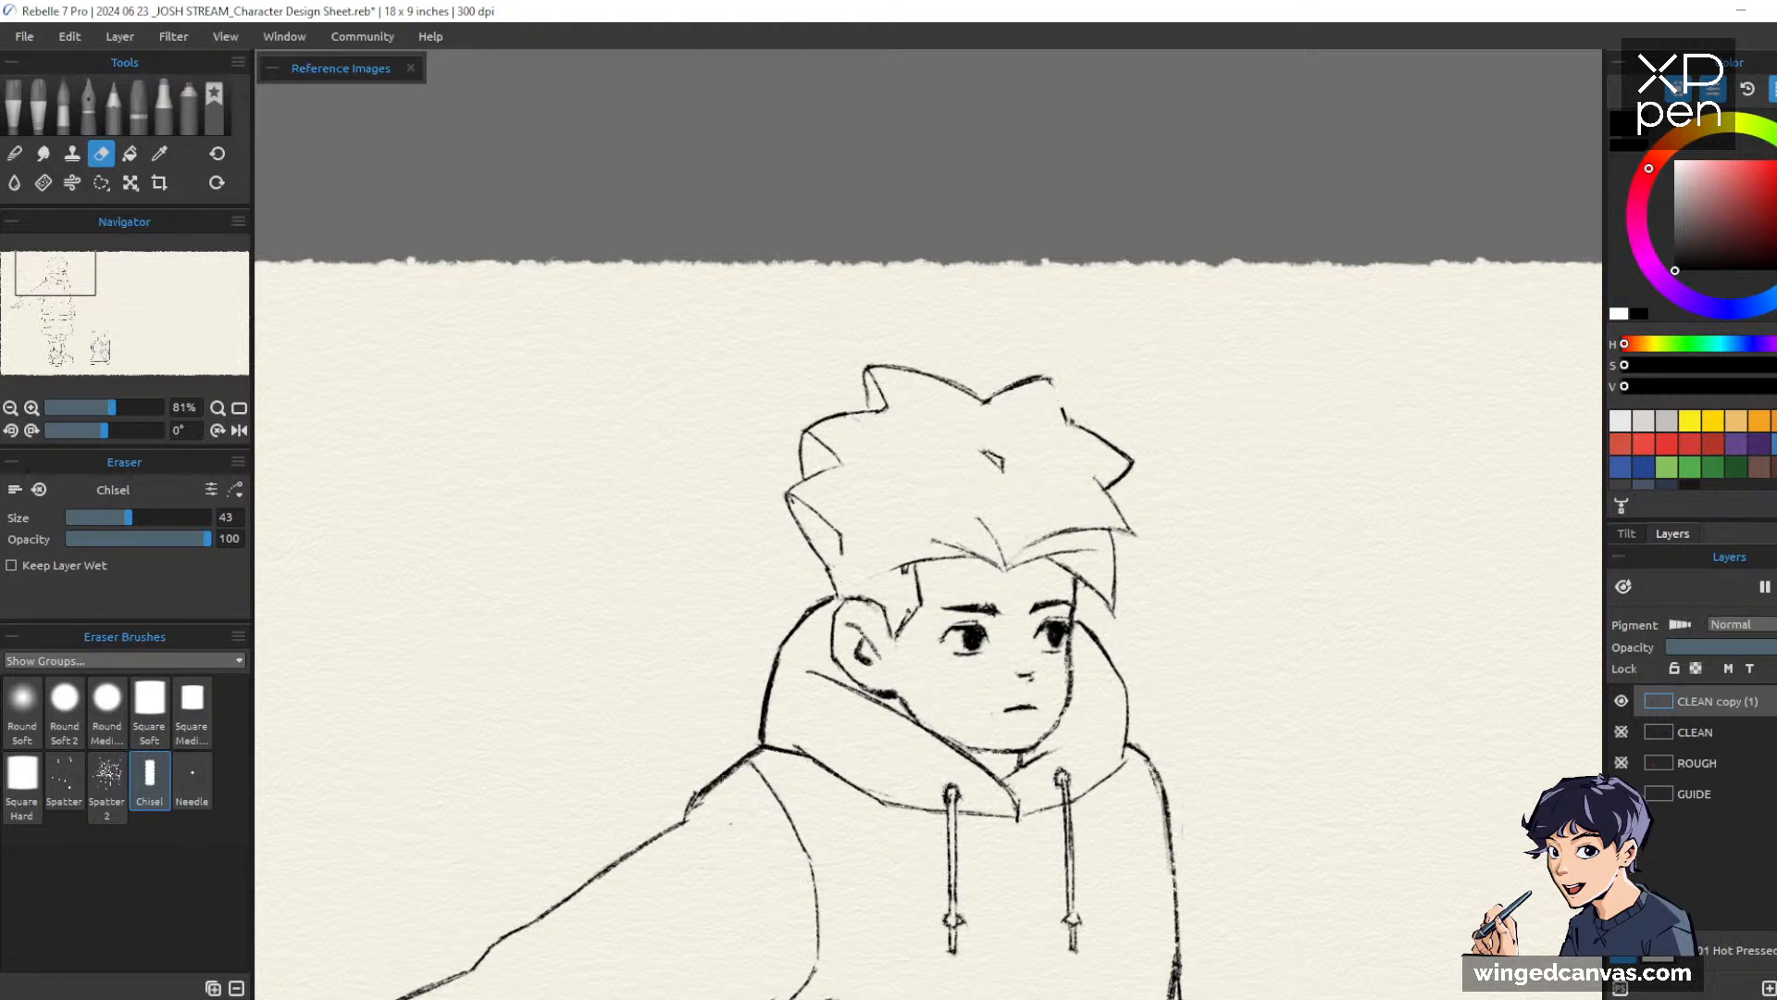
key("e")
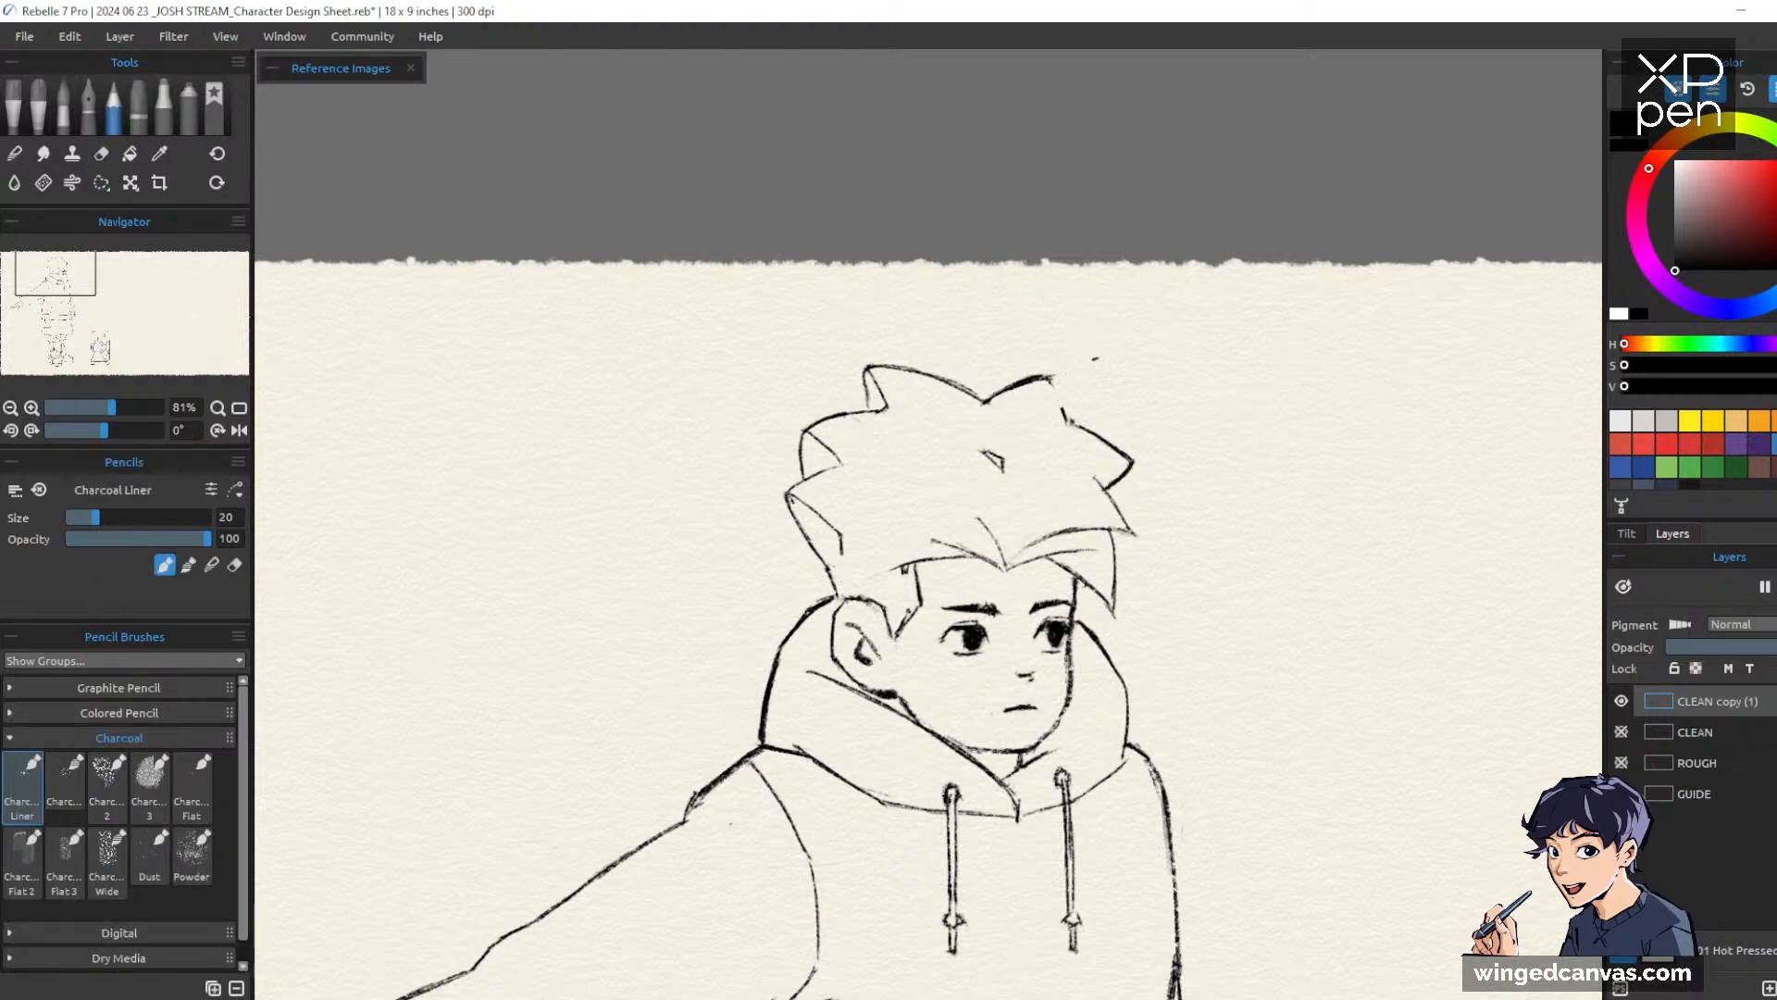
left_click_drag(1050, 374, 1069, 418)
Erase the V-shaped strands at the middle of the fringe and rework the hairline into a smoother curve across the forehead
key("e")
mouse_move(1001, 551)
left_mouse_down()
mouse_move(972, 523)
mouse_move(956, 544)
mouse_move(1066, 534)
mouse_move(1016, 562)
mouse_move(1069, 553)
mouse_move(990, 568)
mouse_move(955, 547)
mouse_move(1081, 547)
left_mouse_up()
key("b")
key("e")
key("ctrl+z")
key("b")
key("e")
key("b")
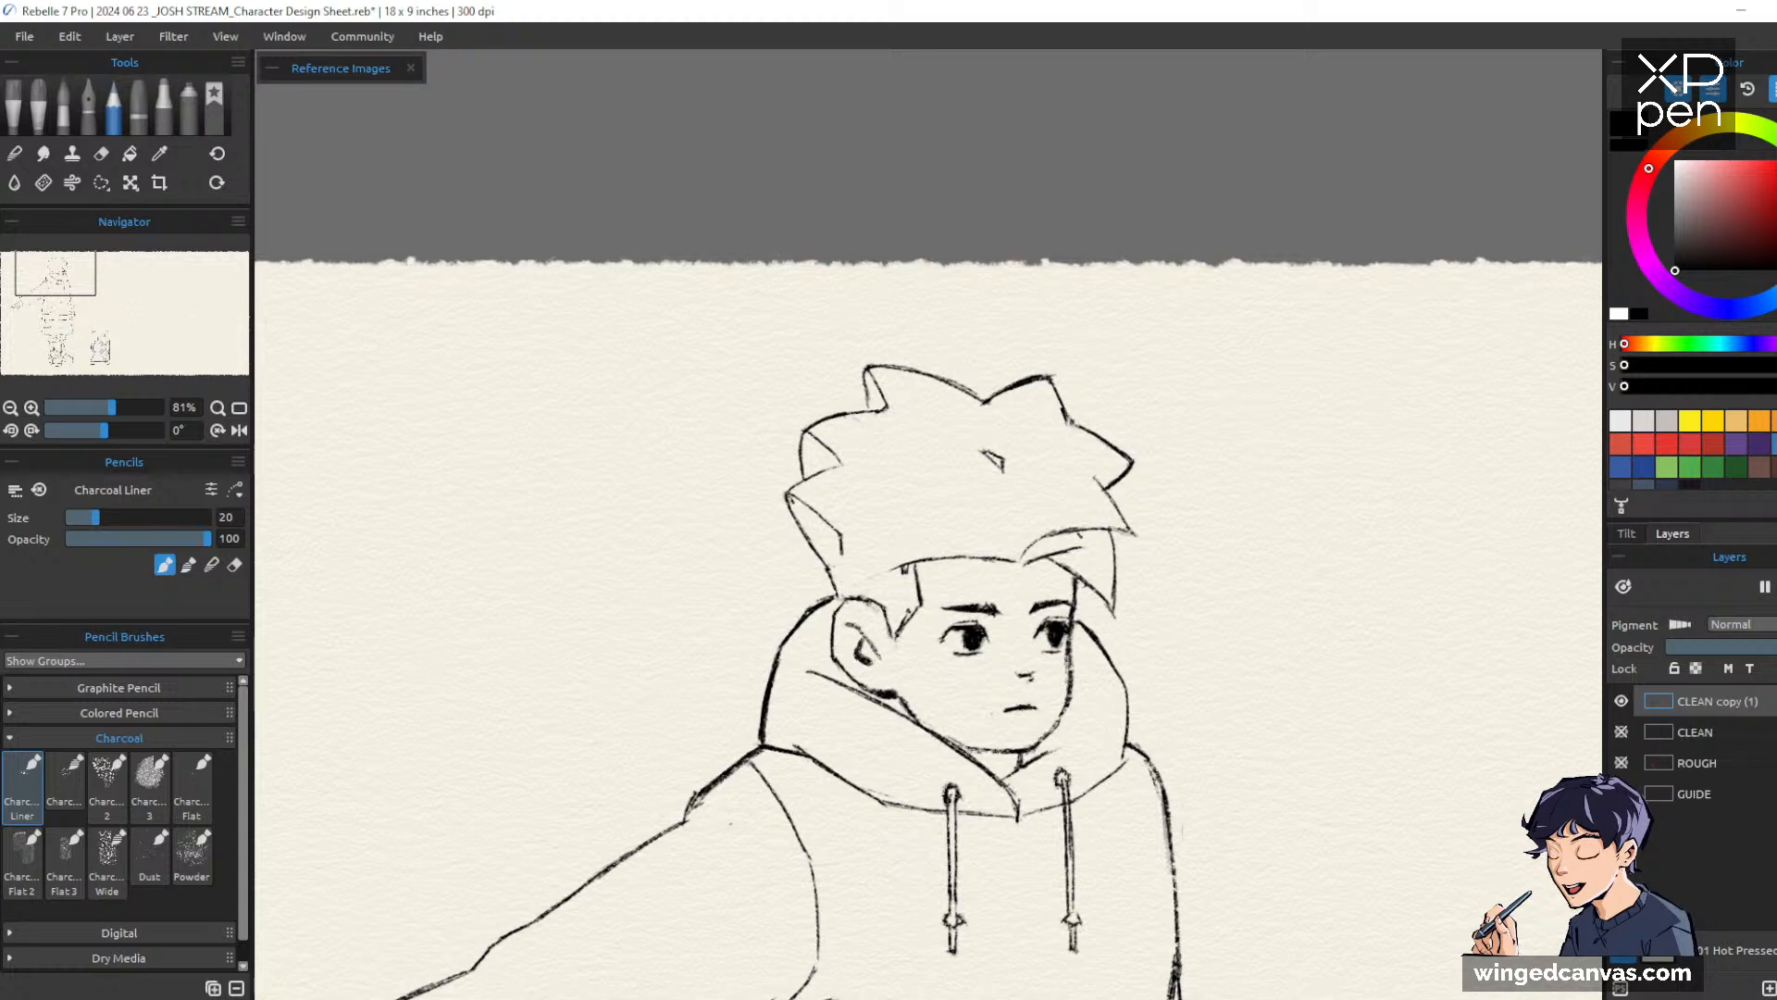
Examine the full hoodie character and the lantern together to judge the overall proportions and line art
left_click_drag(1335, 394, 1352, 461)
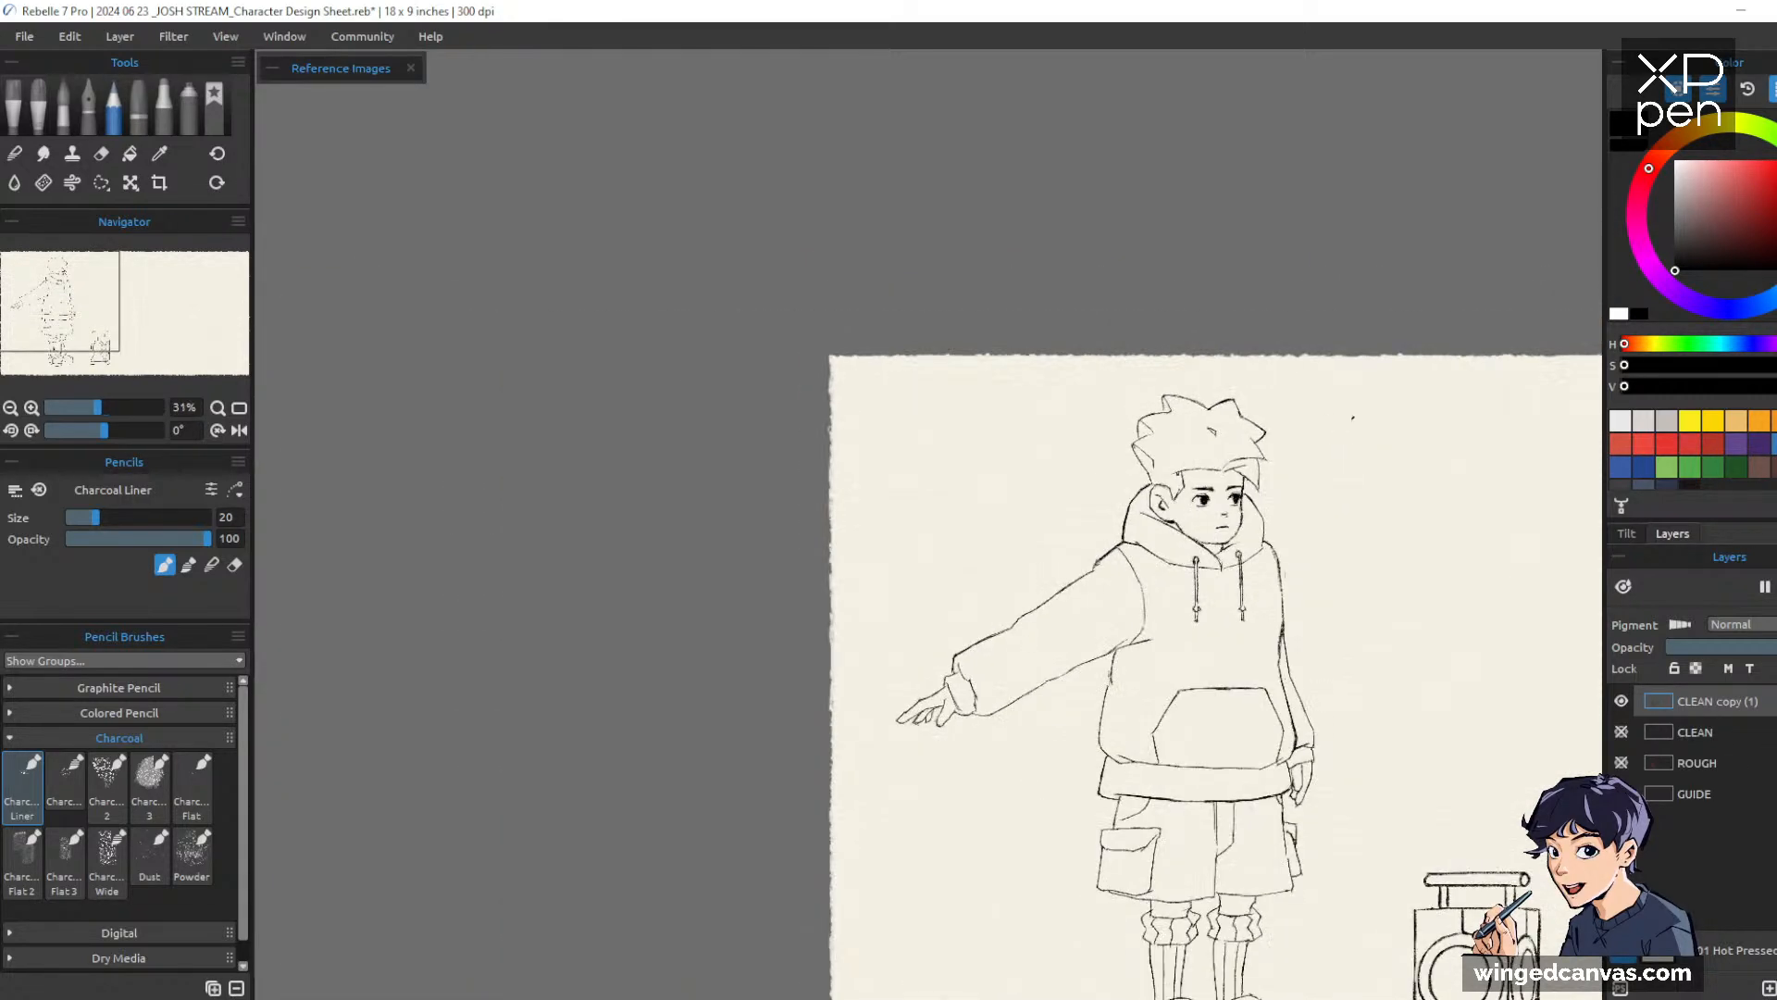
left_click_drag(1347, 547, 1098, 409)
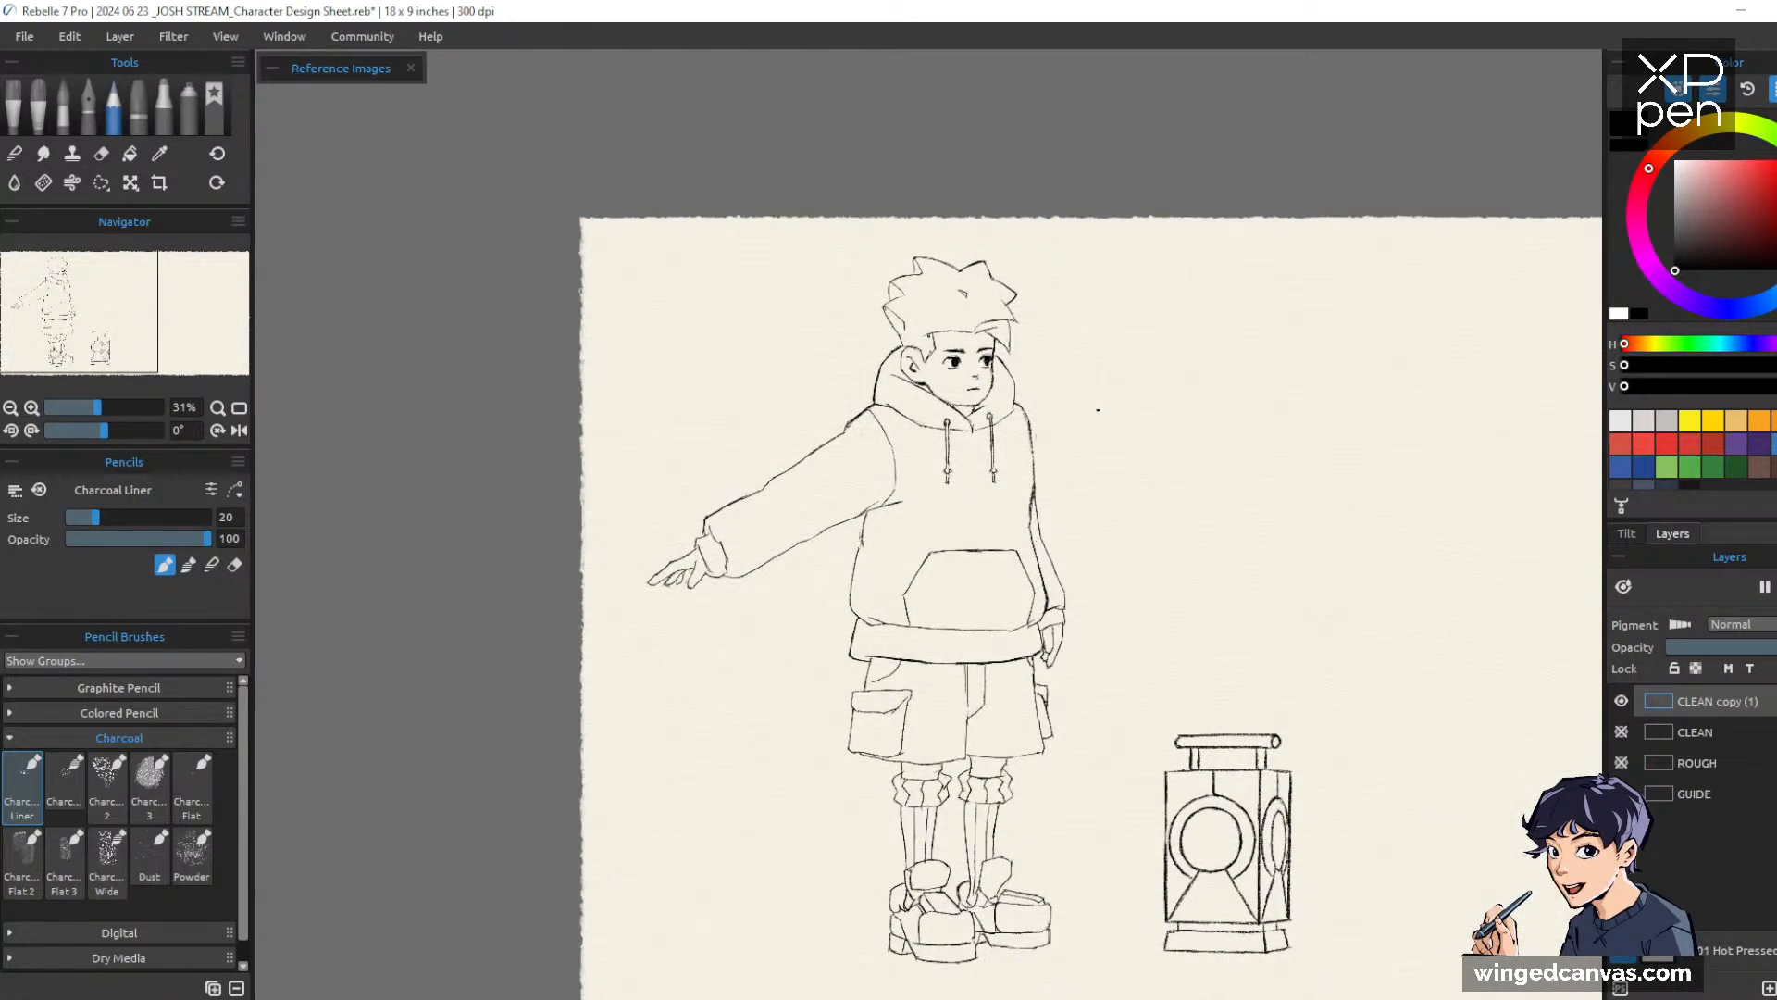
left_click_drag(1284, 737, 1131, 685)
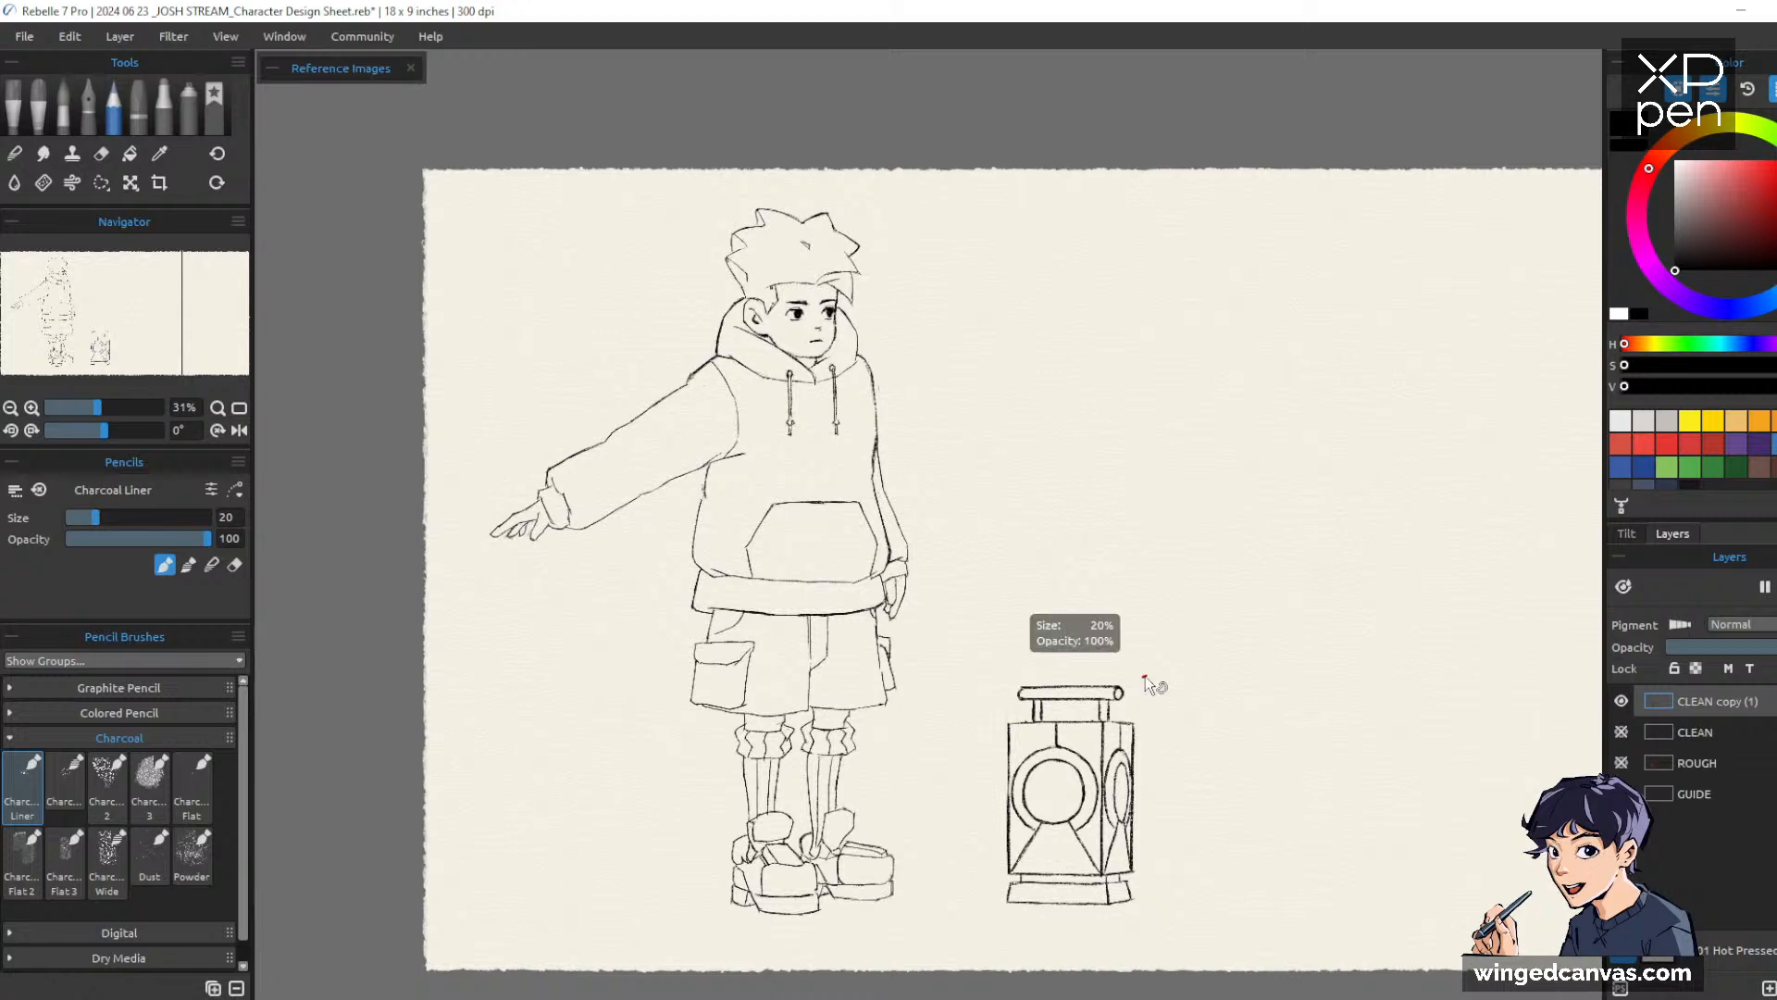
left_click_drag(1231, 583, 1404, 601)
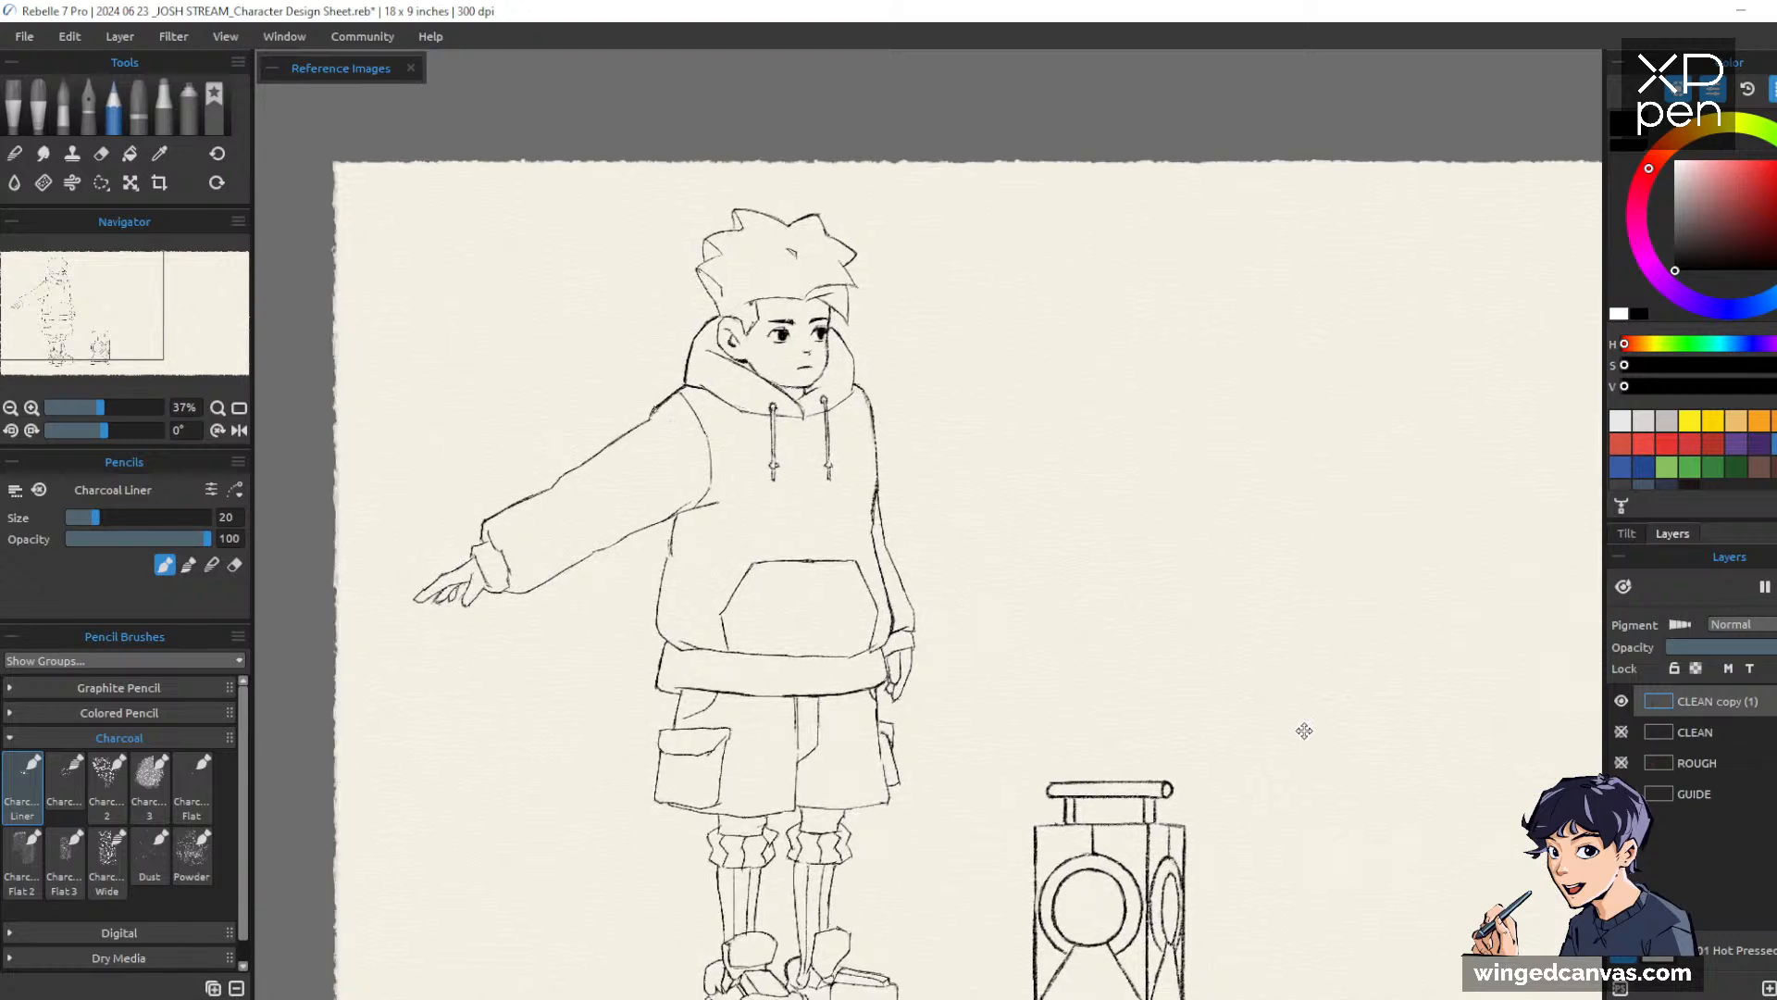
left_click_drag(1305, 730, 1241, 650)
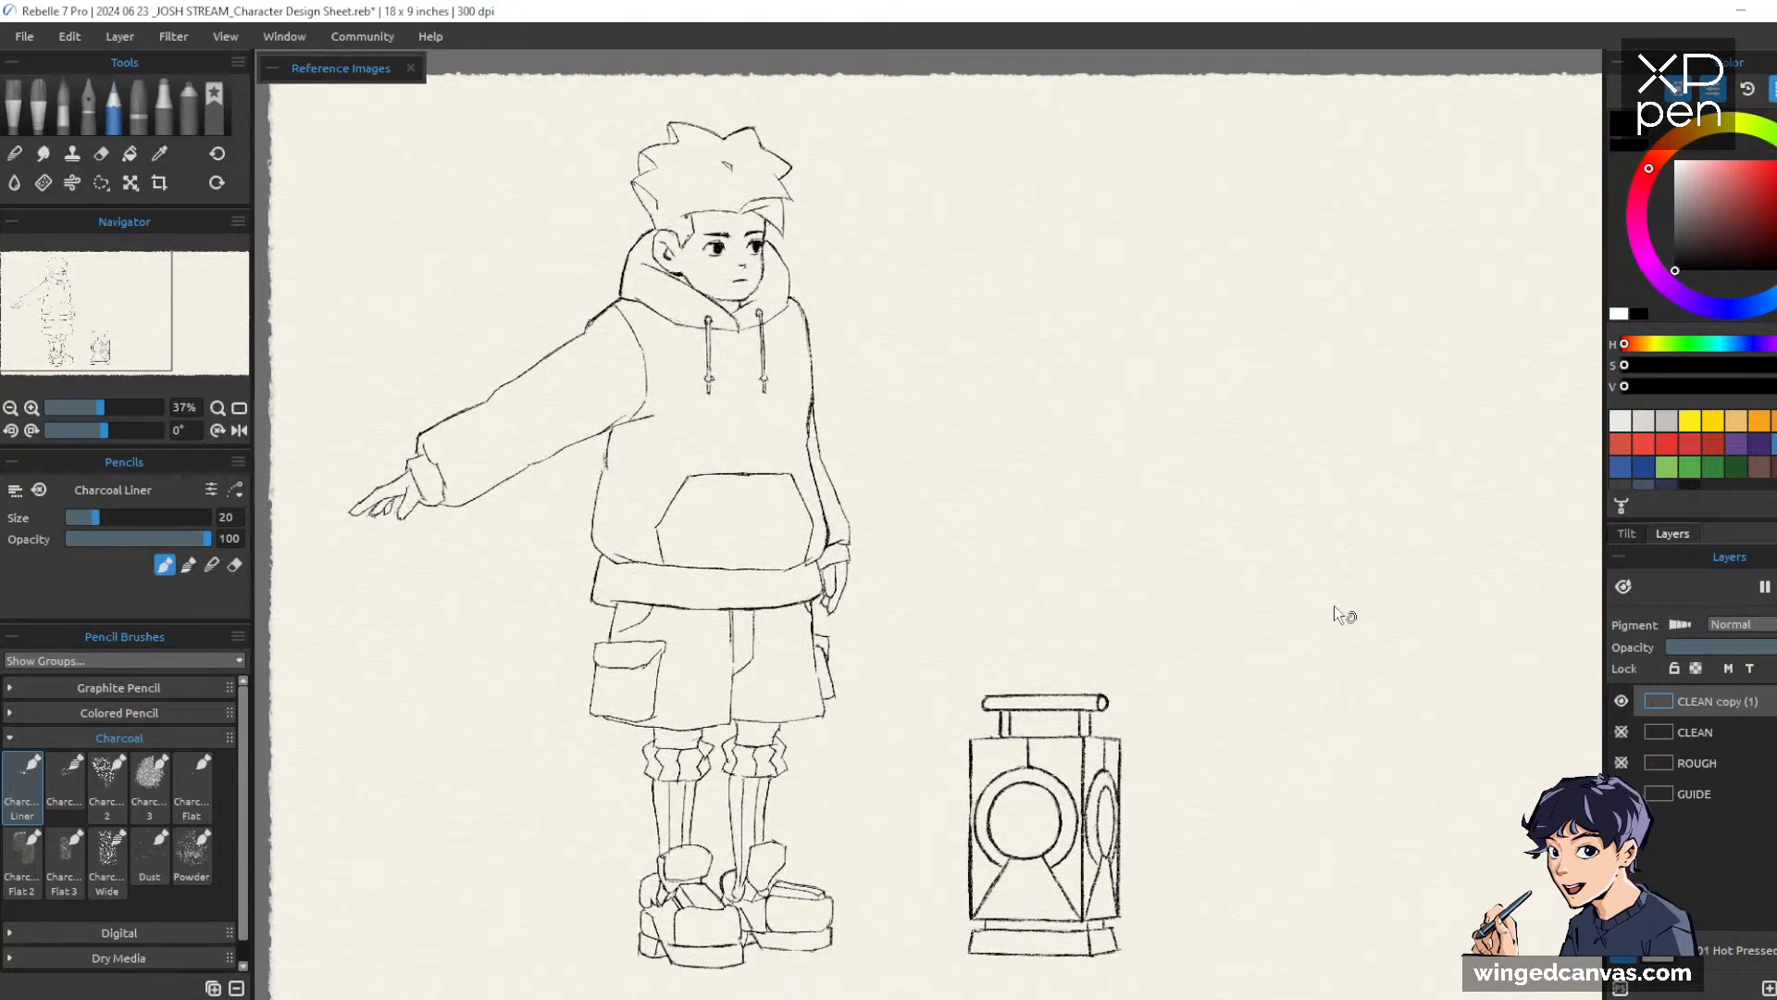
left_click_drag(1335, 605, 1338, 599)
left_click_drag(1406, 660, 1449, 671)
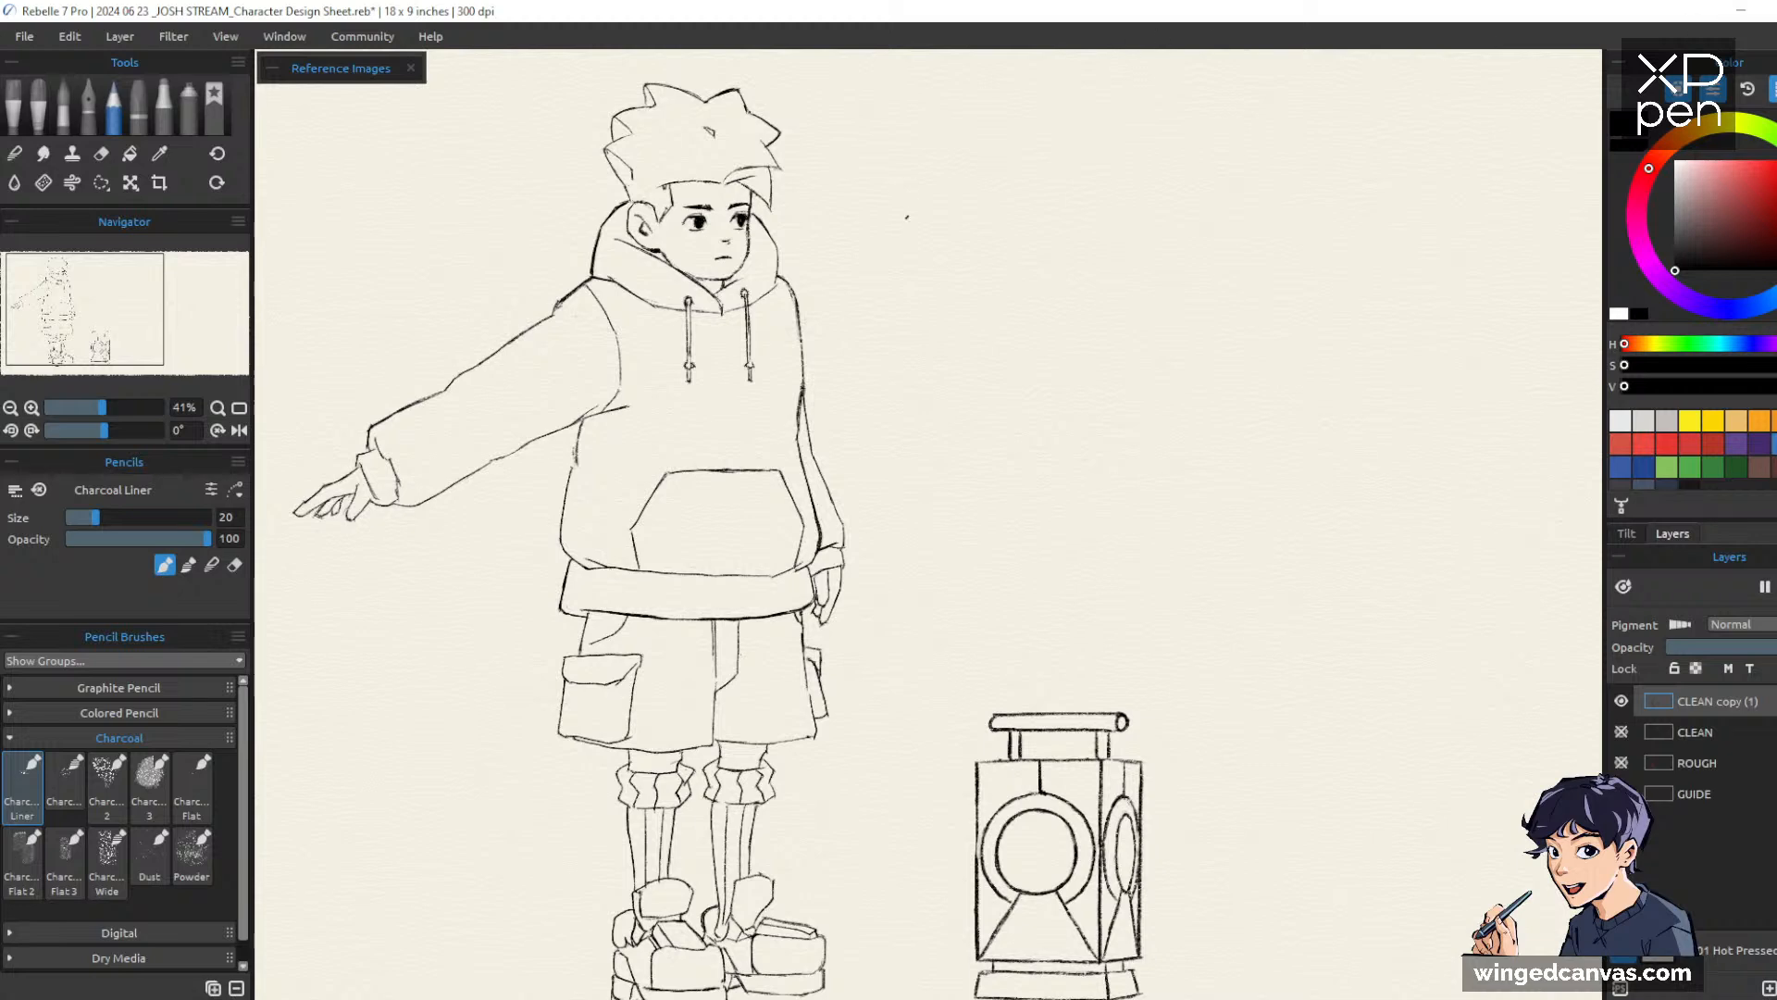
scroll(907, 217, "down", 2)
scroll(1138, 305, "up", 1)
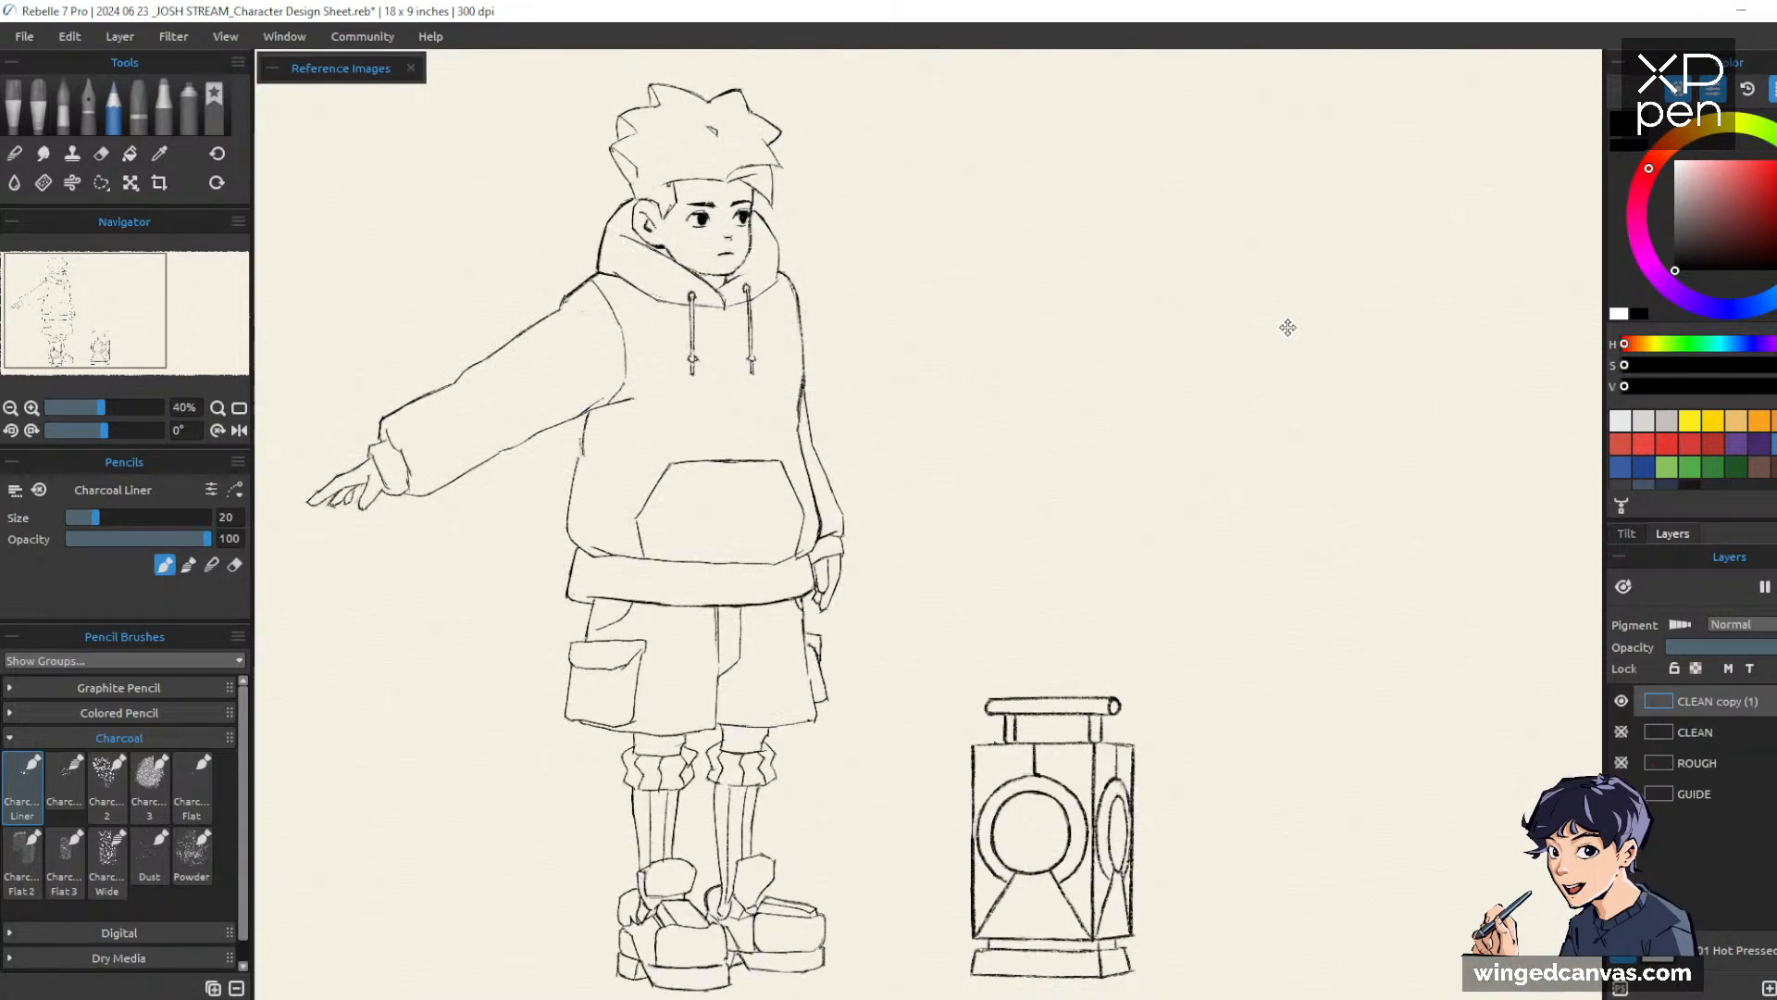
mouse_move(1288, 328)
left_mouse_down()
mouse_move(1255, 328)
mouse_move(1255, 359)
left_mouse_up()
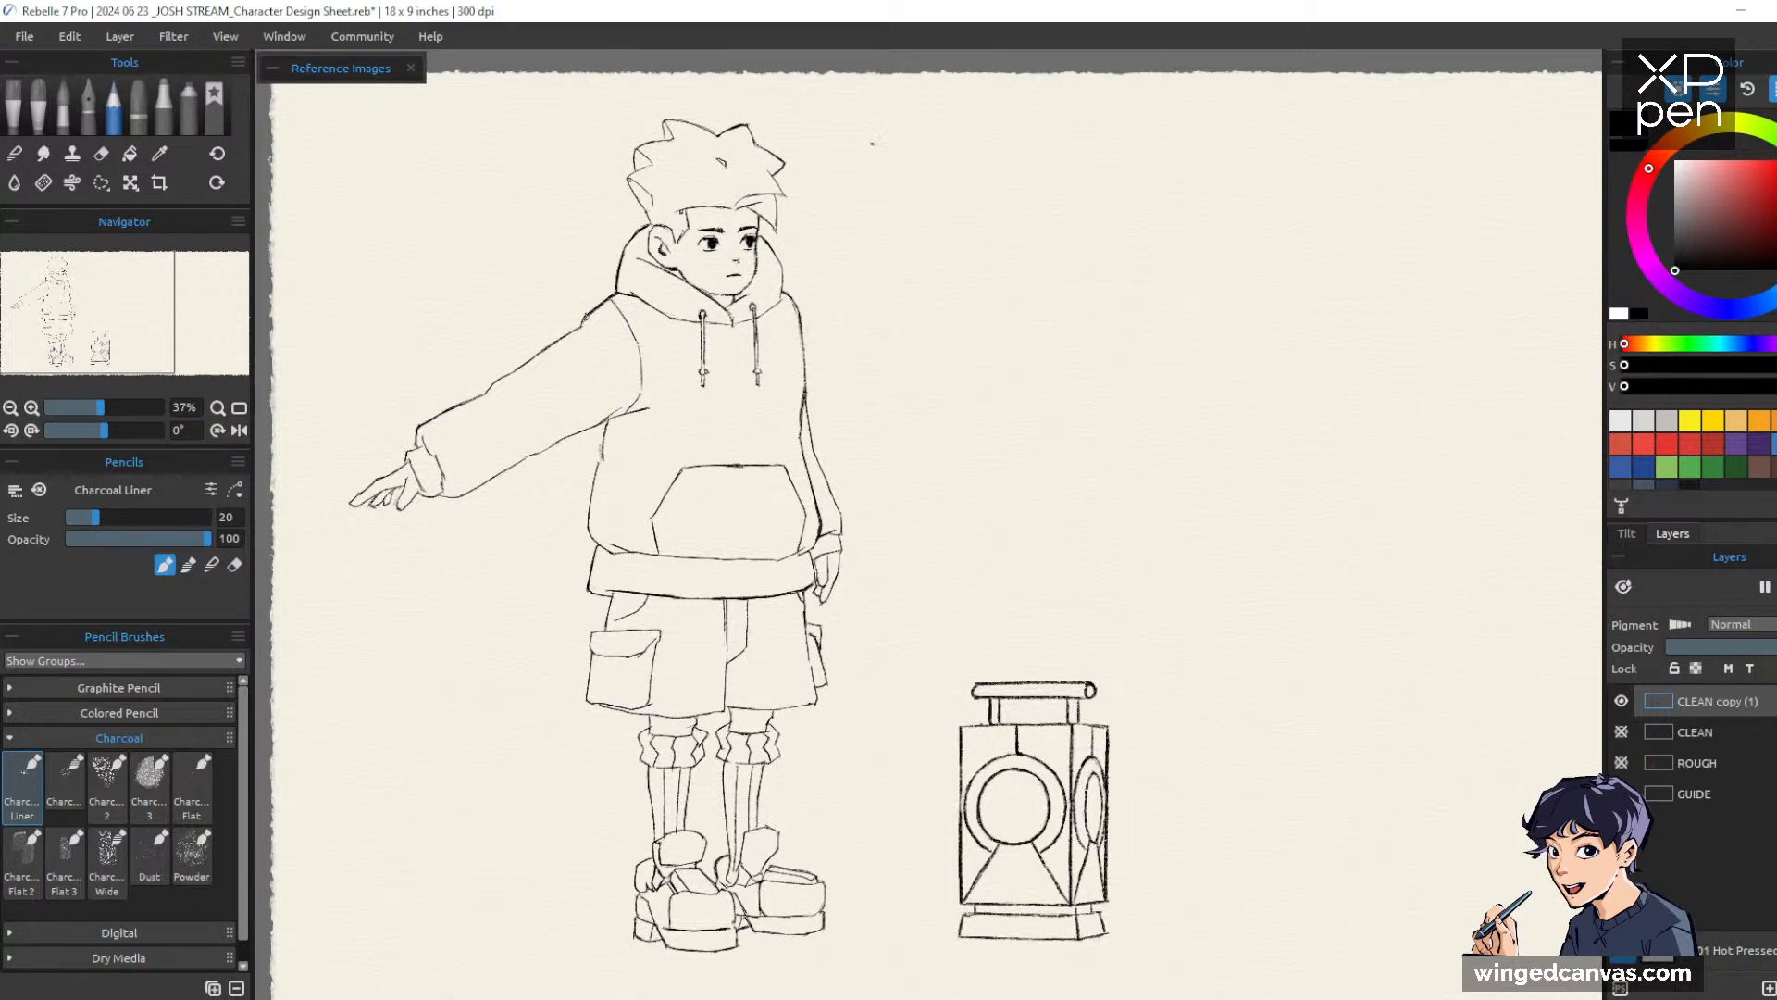
Open the 02 04 2024 character design breakdown reference image beside the drawing and collapse the list of reference images
left_click(277, 73)
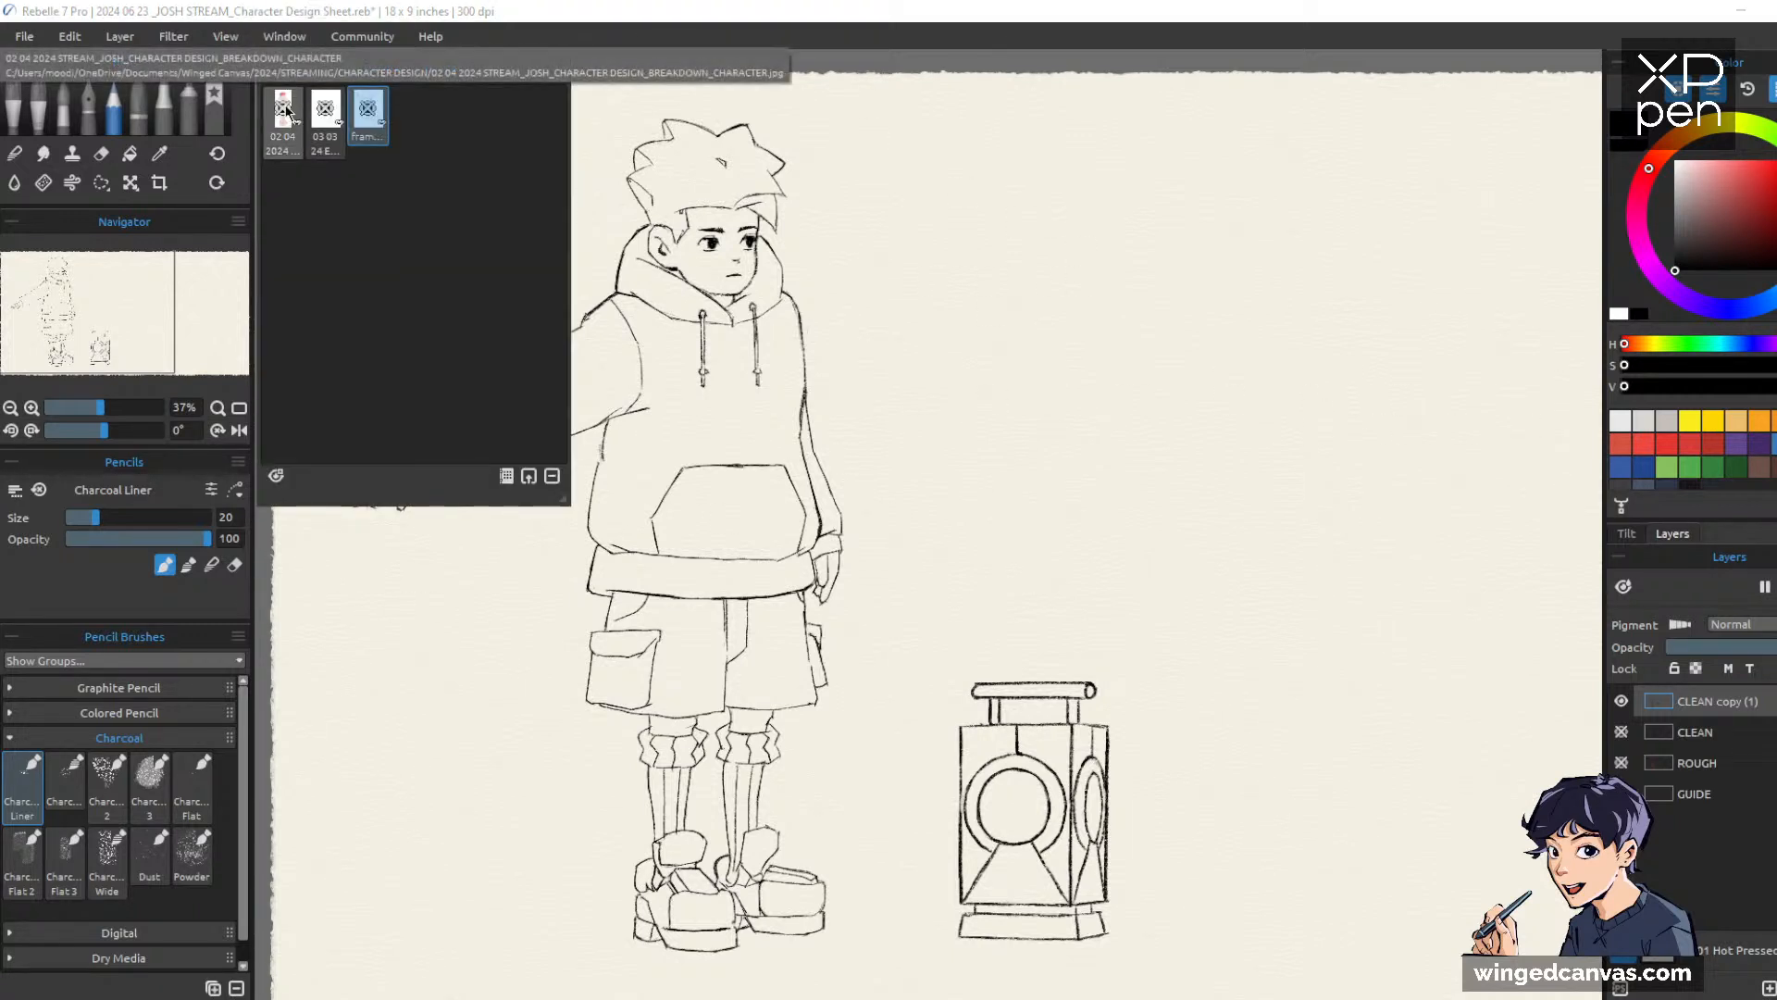
double_click(283, 115)
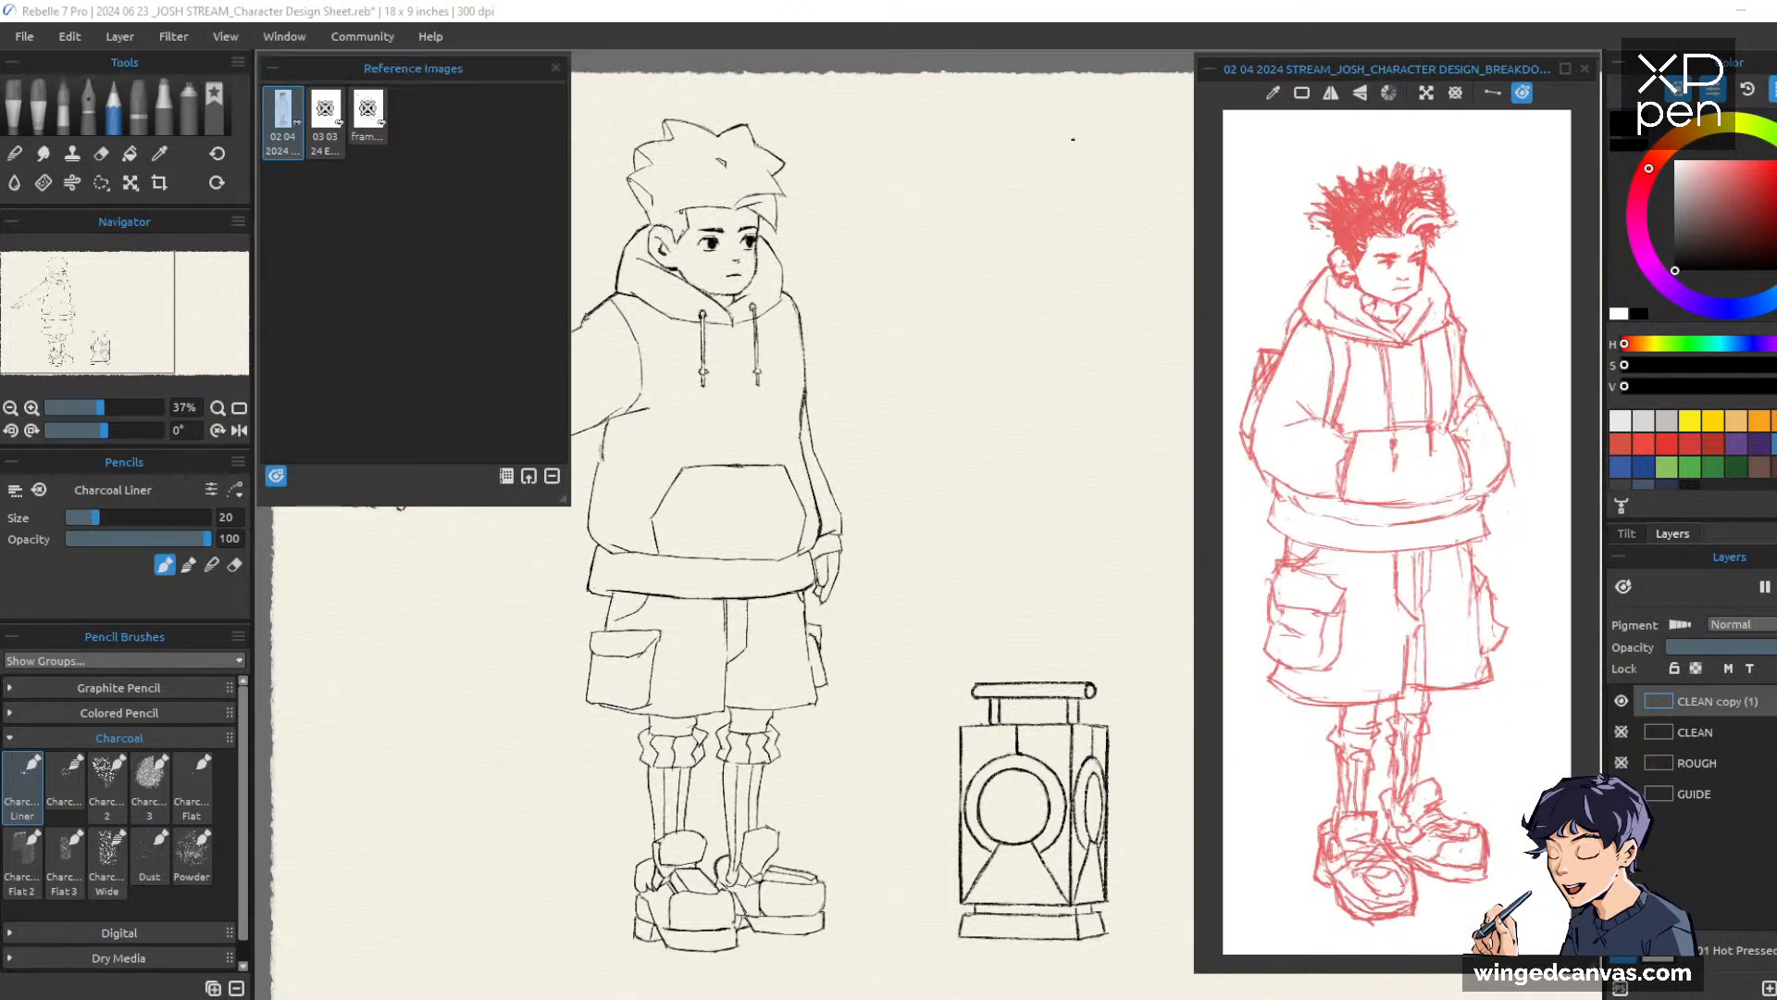
left_click(278, 71)
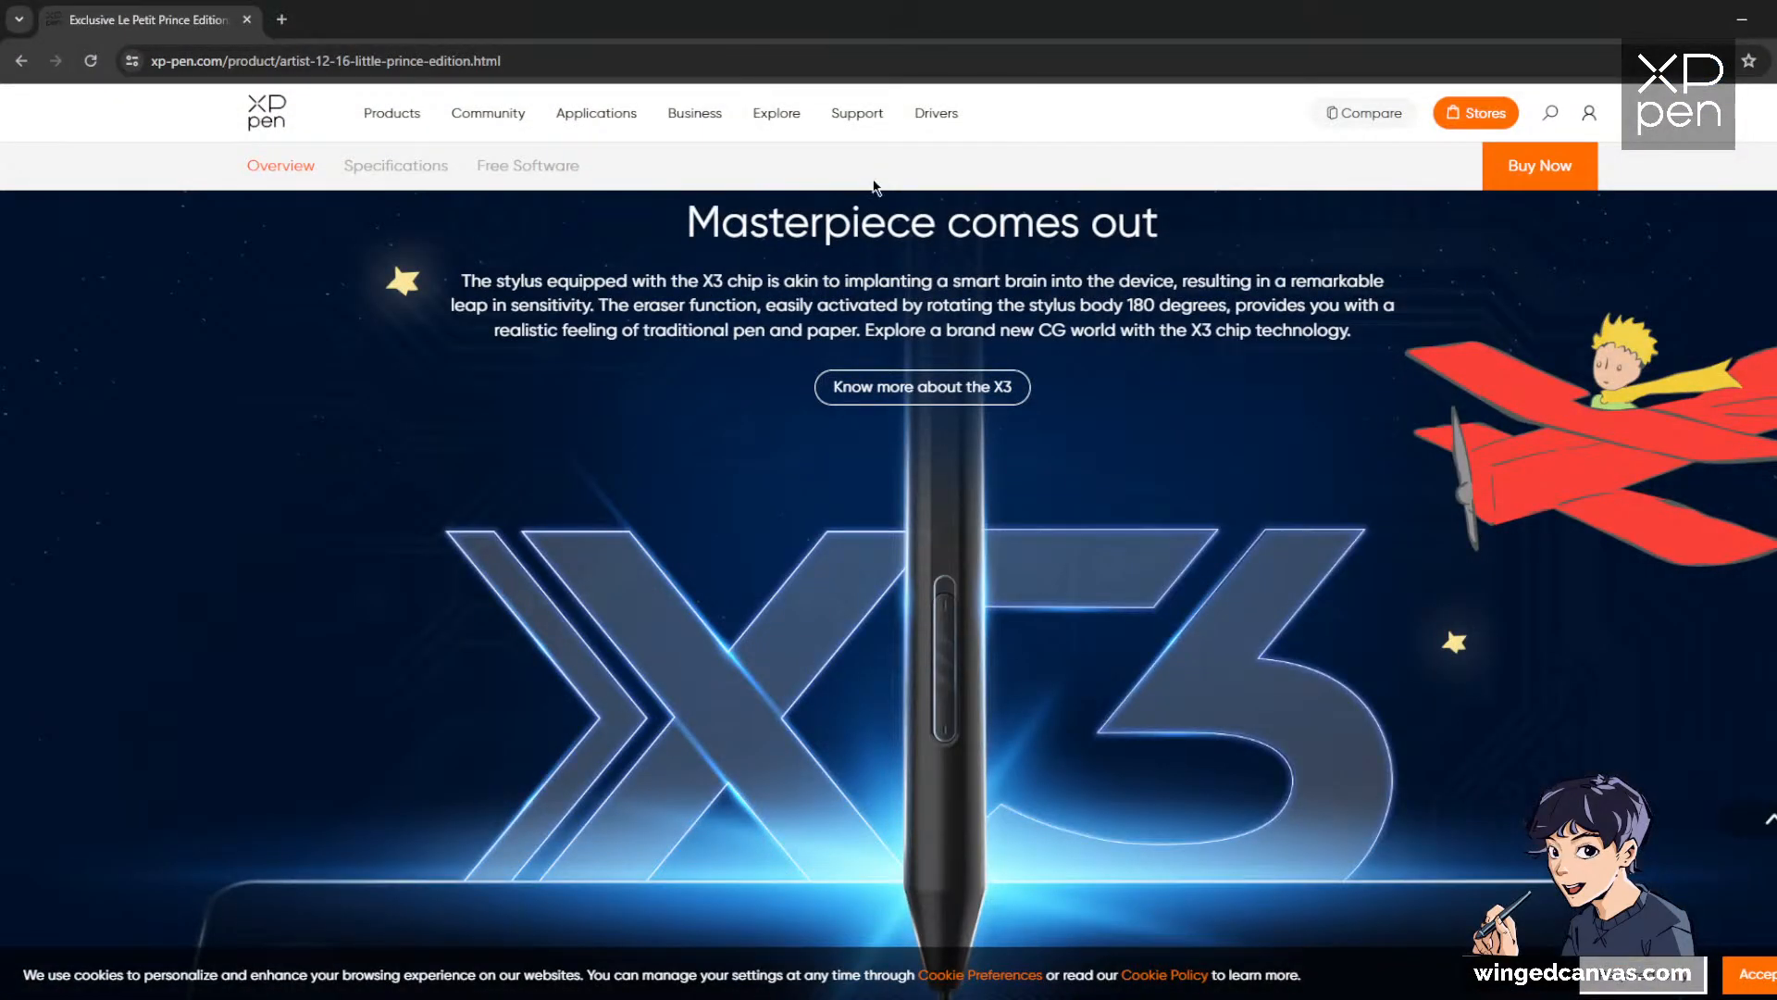
Look through the XPPen Le Petit Prince Edition product page in the browser, from its title banner to the display features
scroll(1399, 364, "up", 5)
scroll(1399, 363, "up", 9)
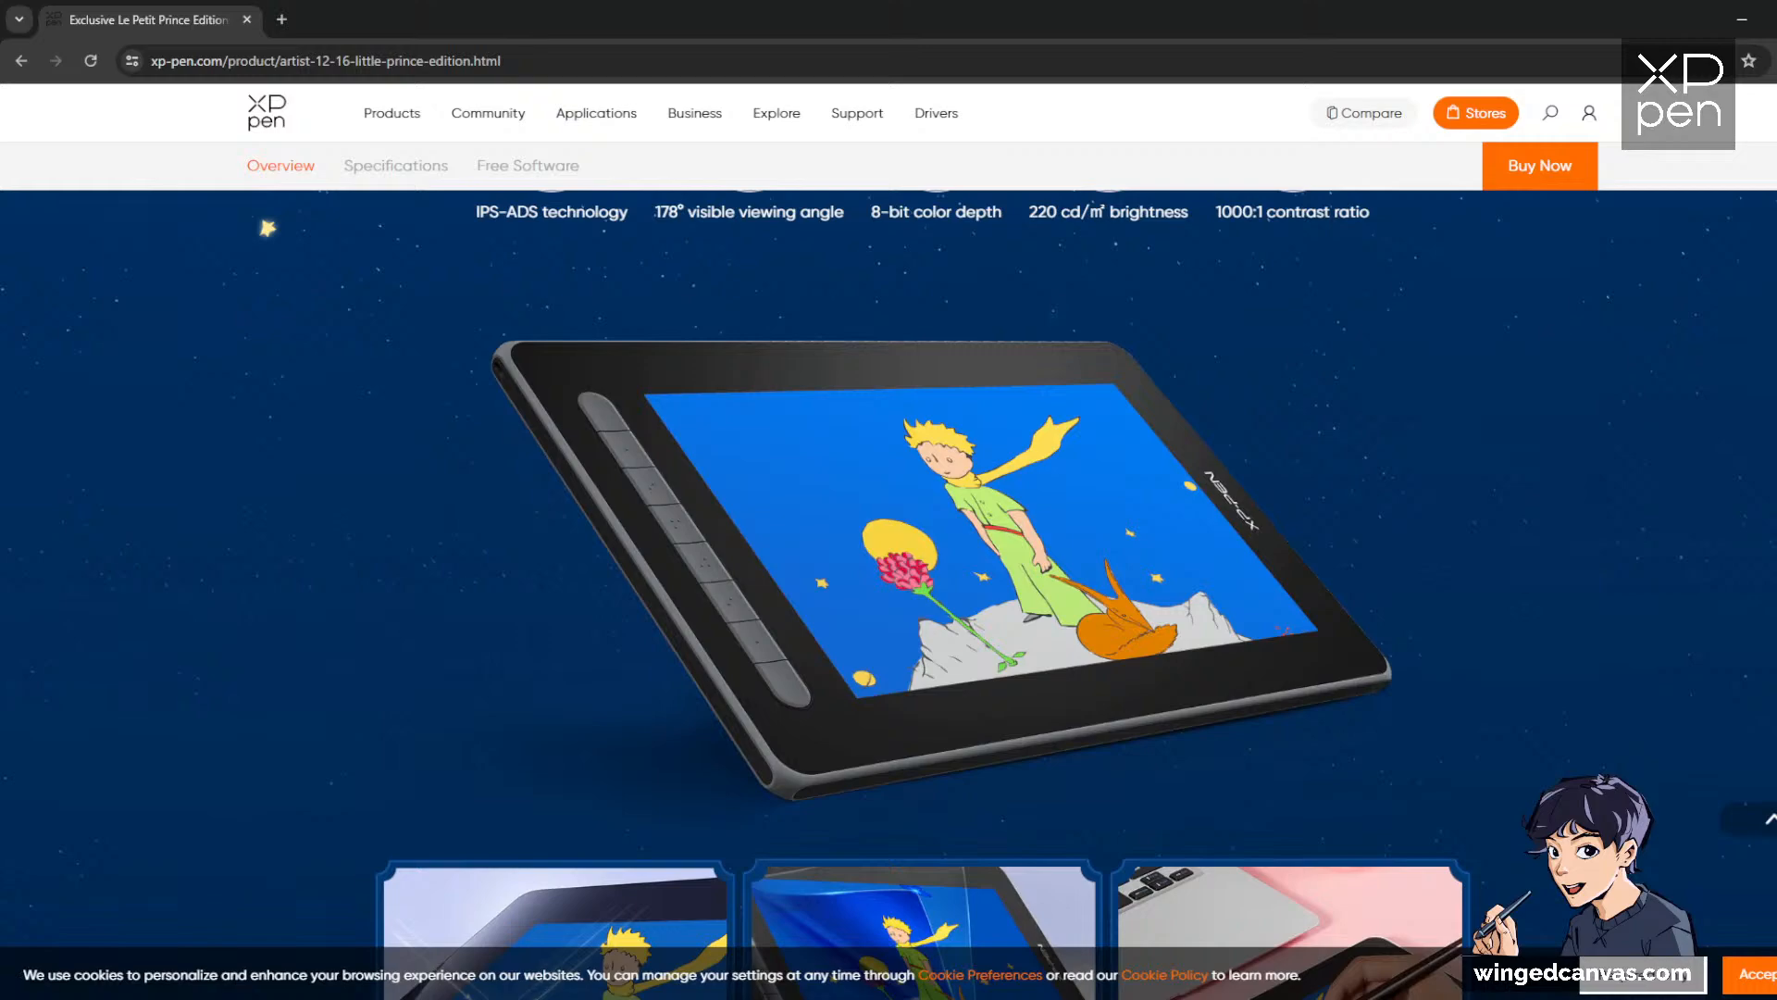
scroll(1283, 287, "up", 15)
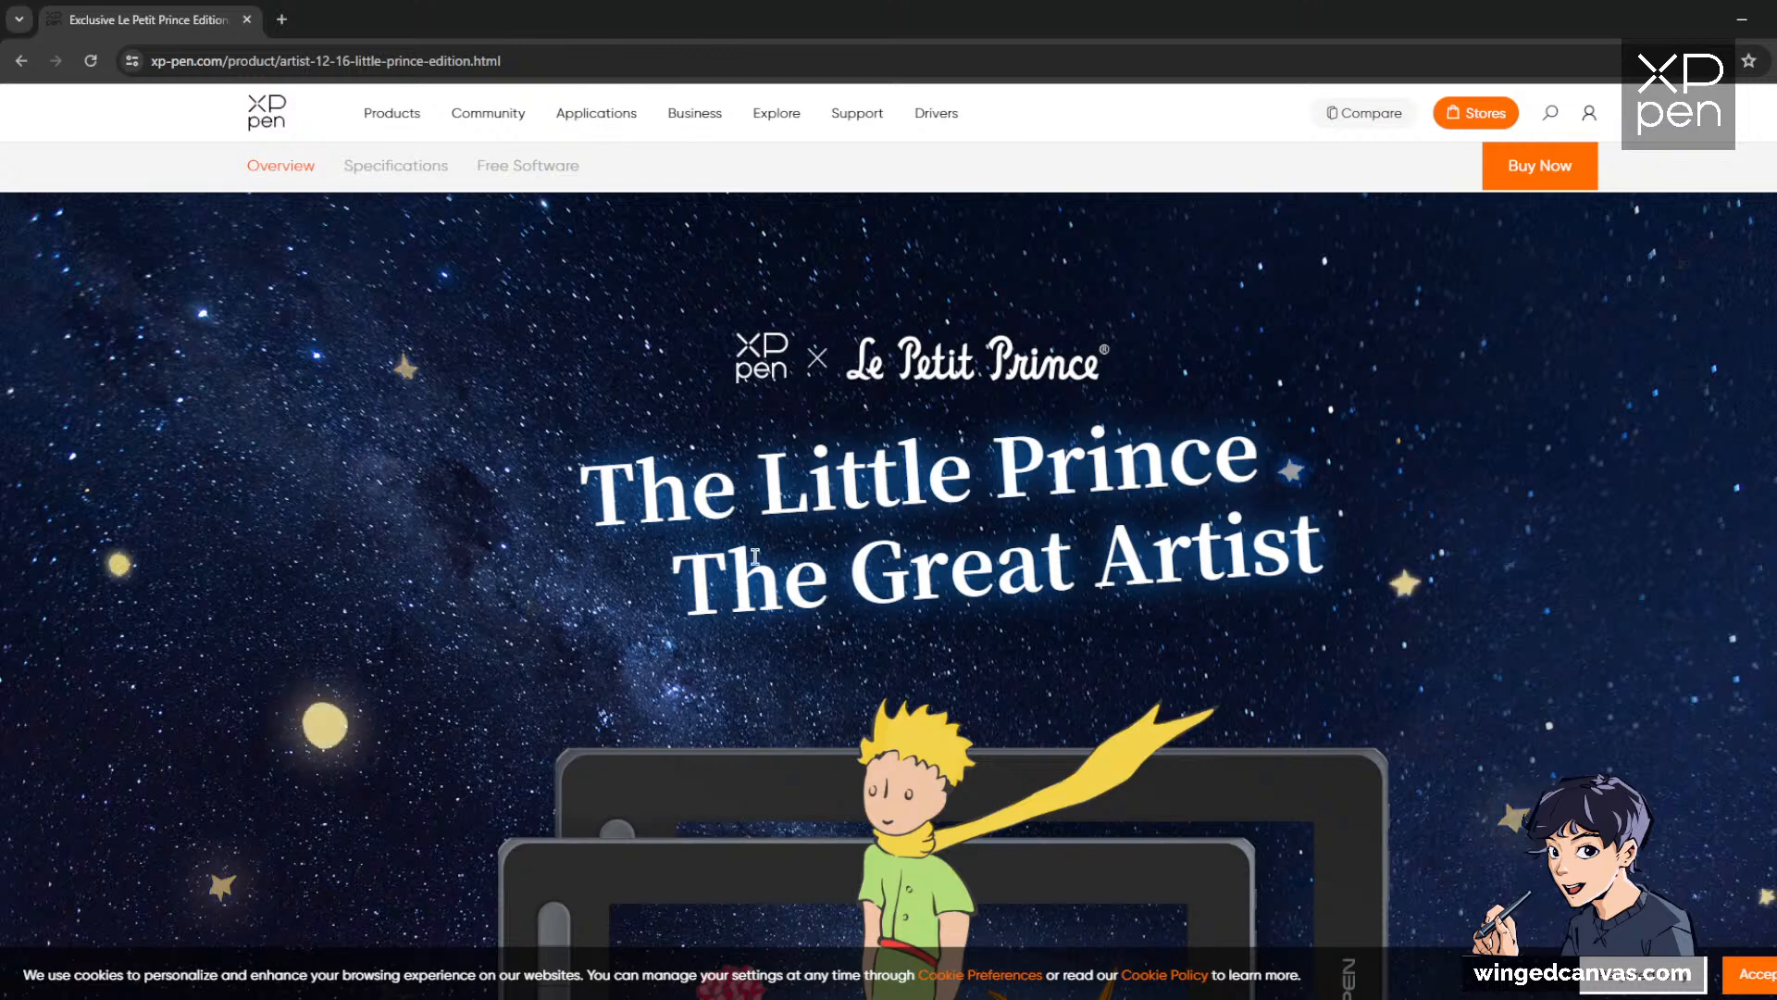
scroll(1120, 511, "down", 4)
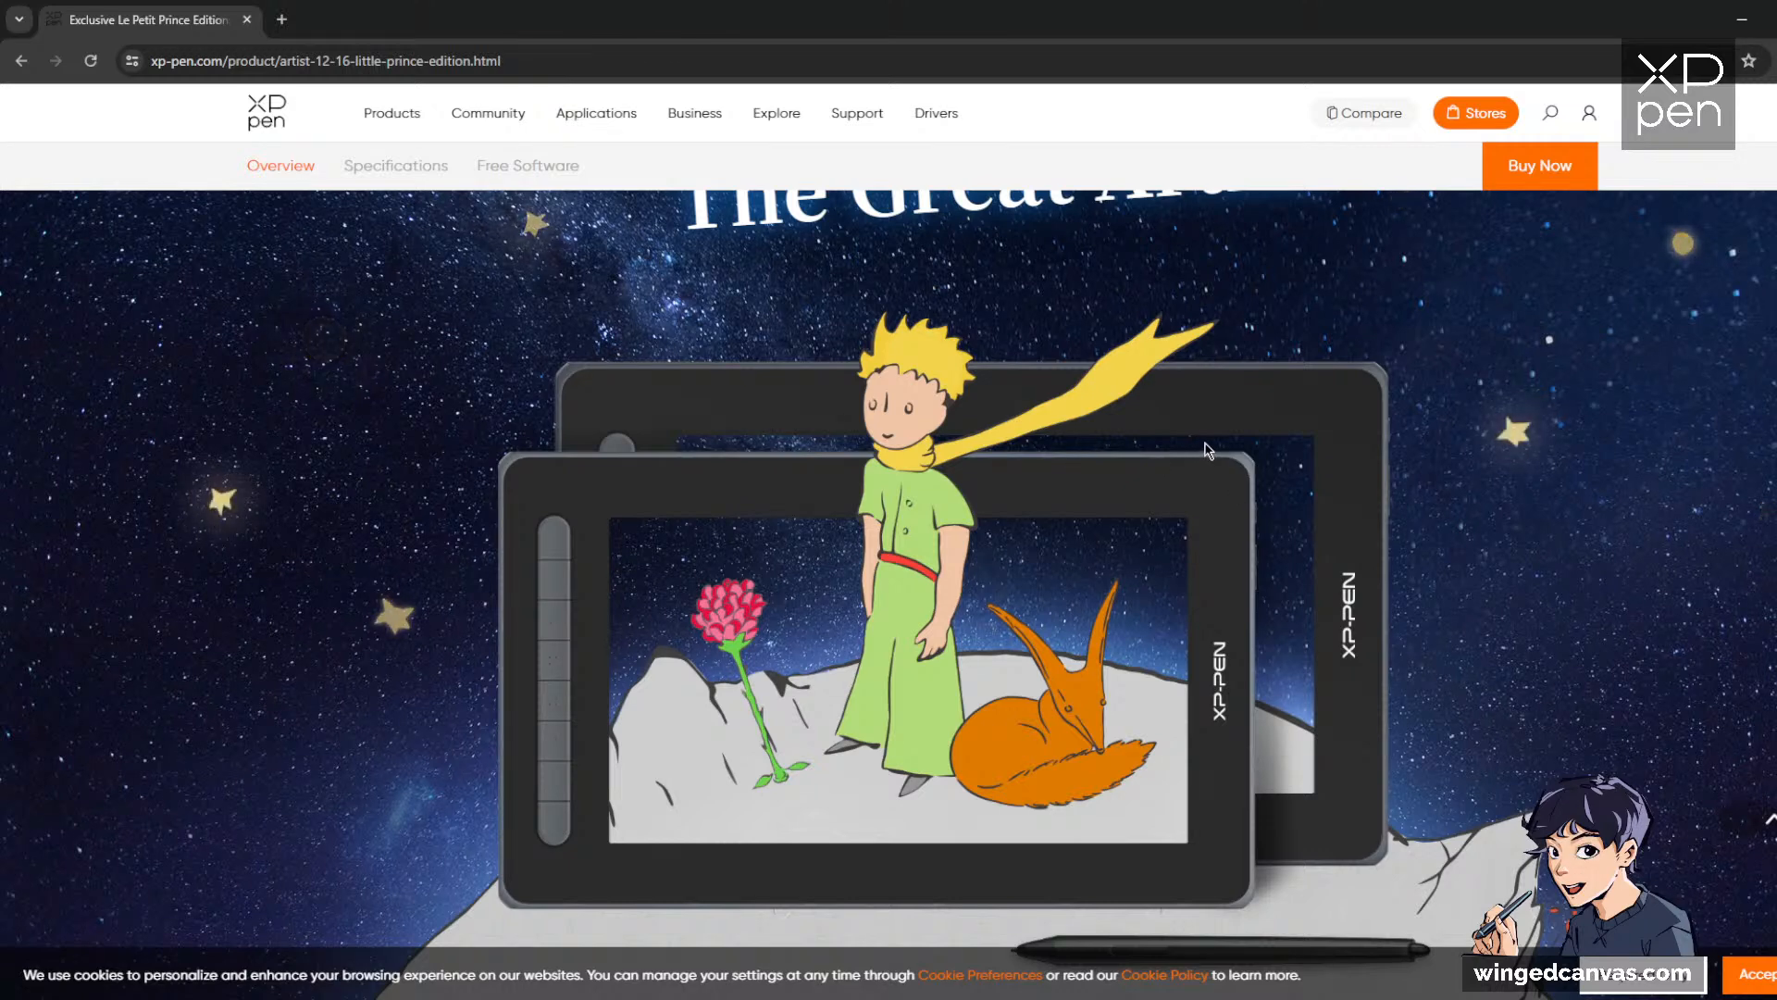
scroll(1240, 442, "down", 5)
scroll(1231, 449, "down", 15)
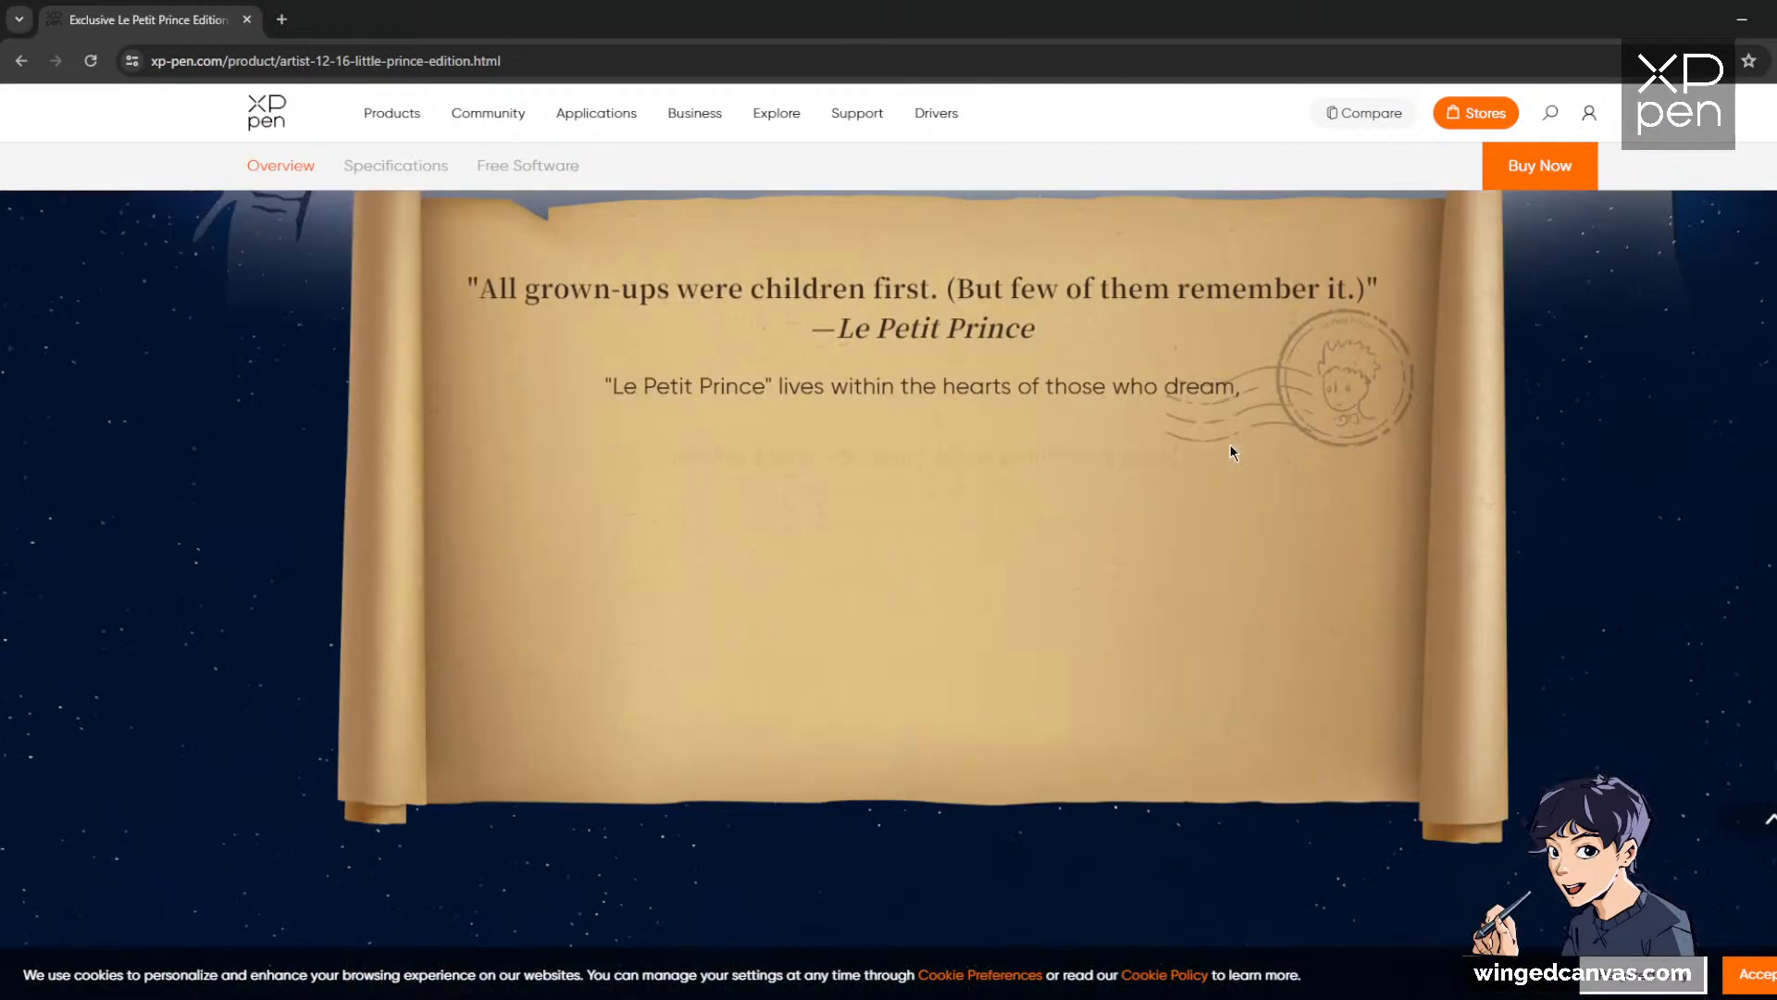
scroll(1244, 455, "down", 7)
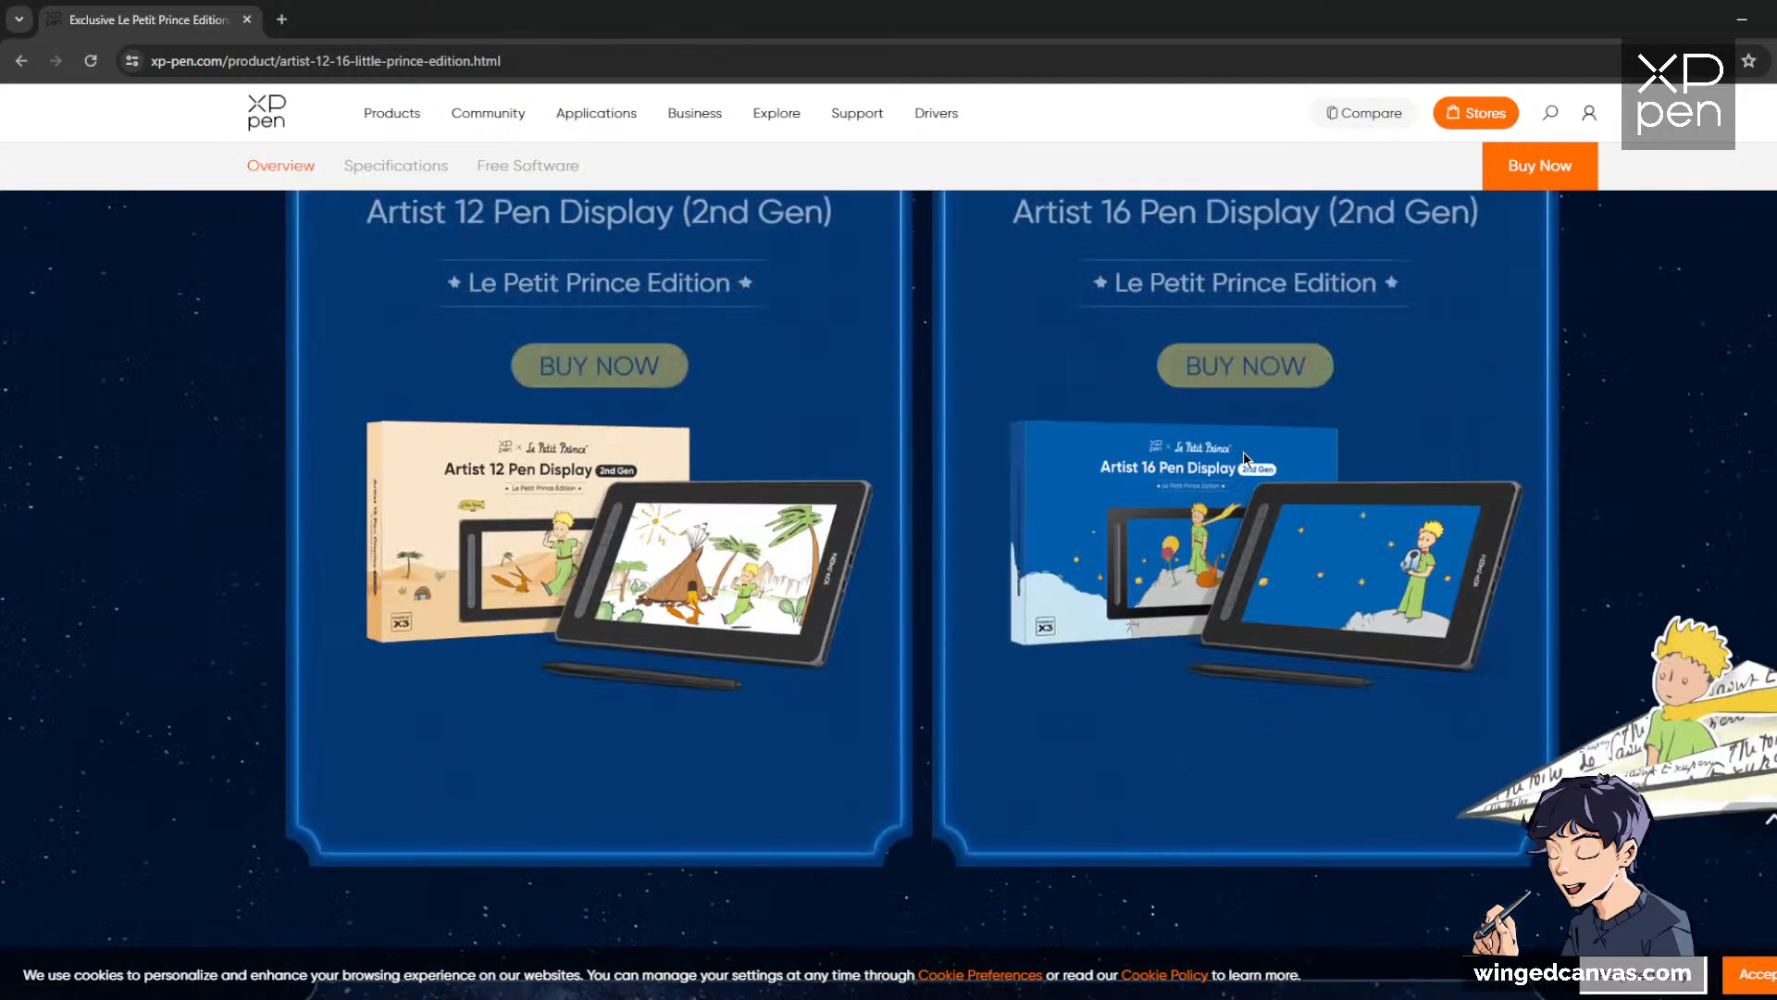
scroll(976, 560, "down", 15)
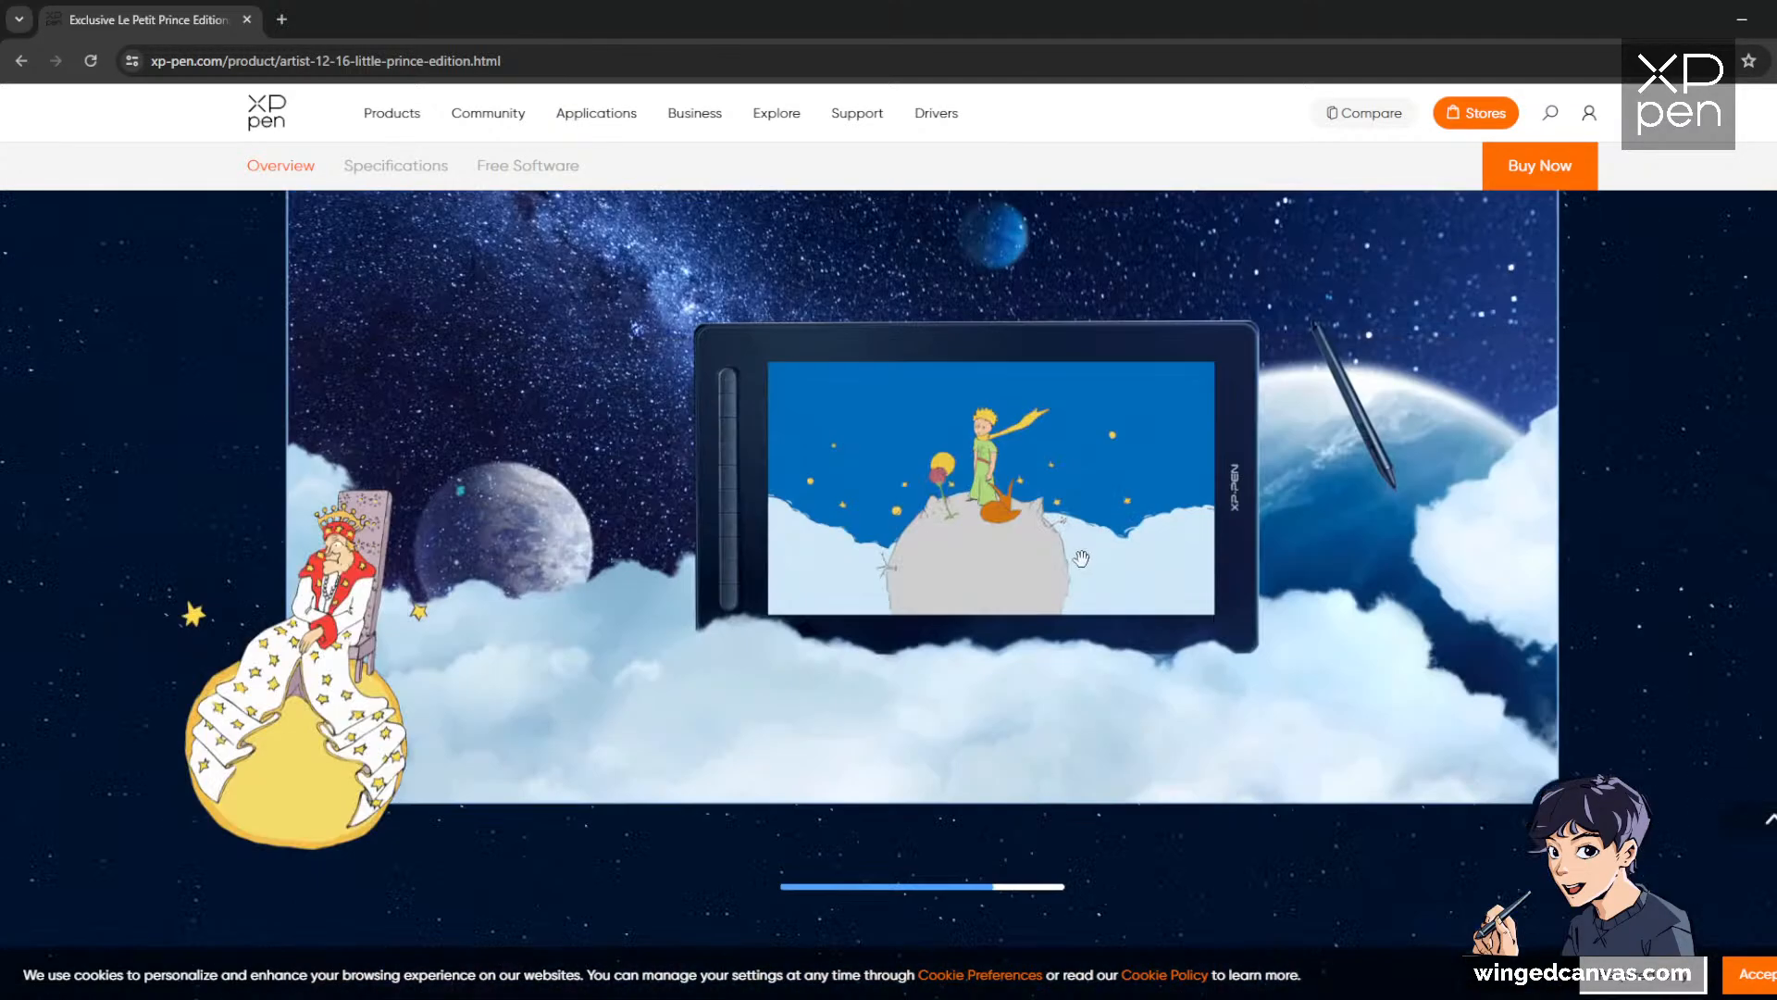
scroll(1105, 549, "down", 7)
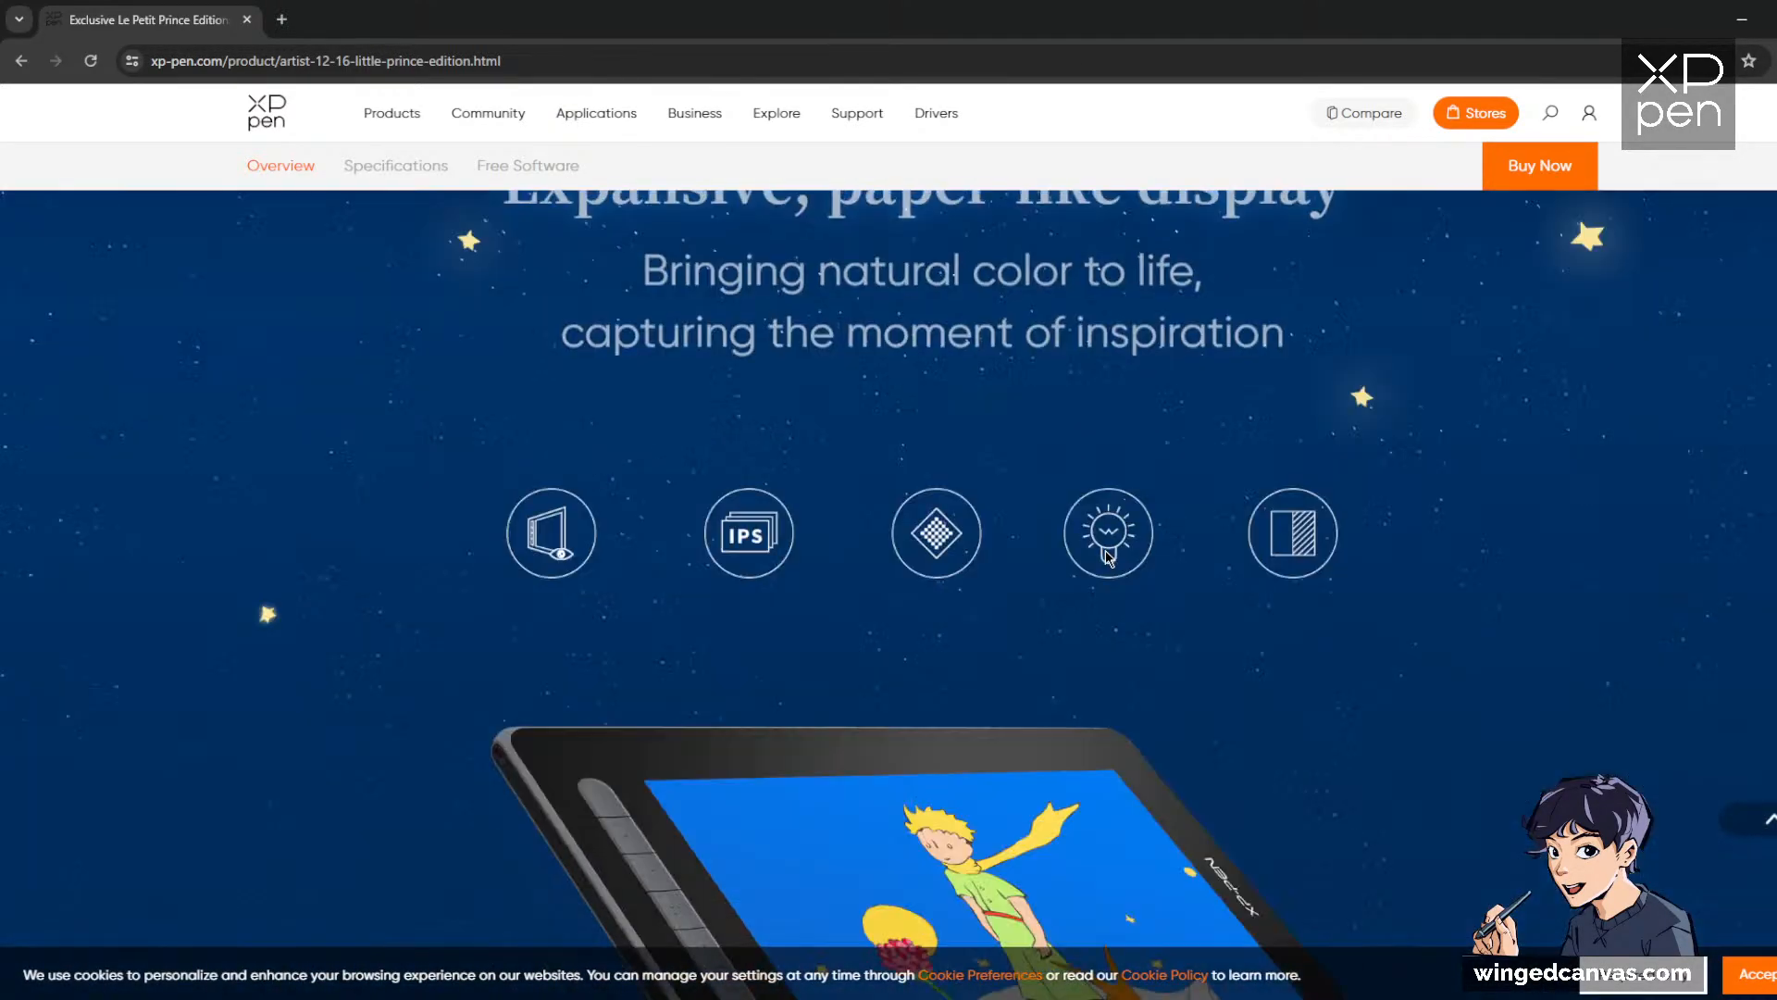
scroll(1055, 513, "up", 7)
Return to the Little Prince contest page, review its rules and entries gallery, and switch back to Rebelle
left_click(17, 61)
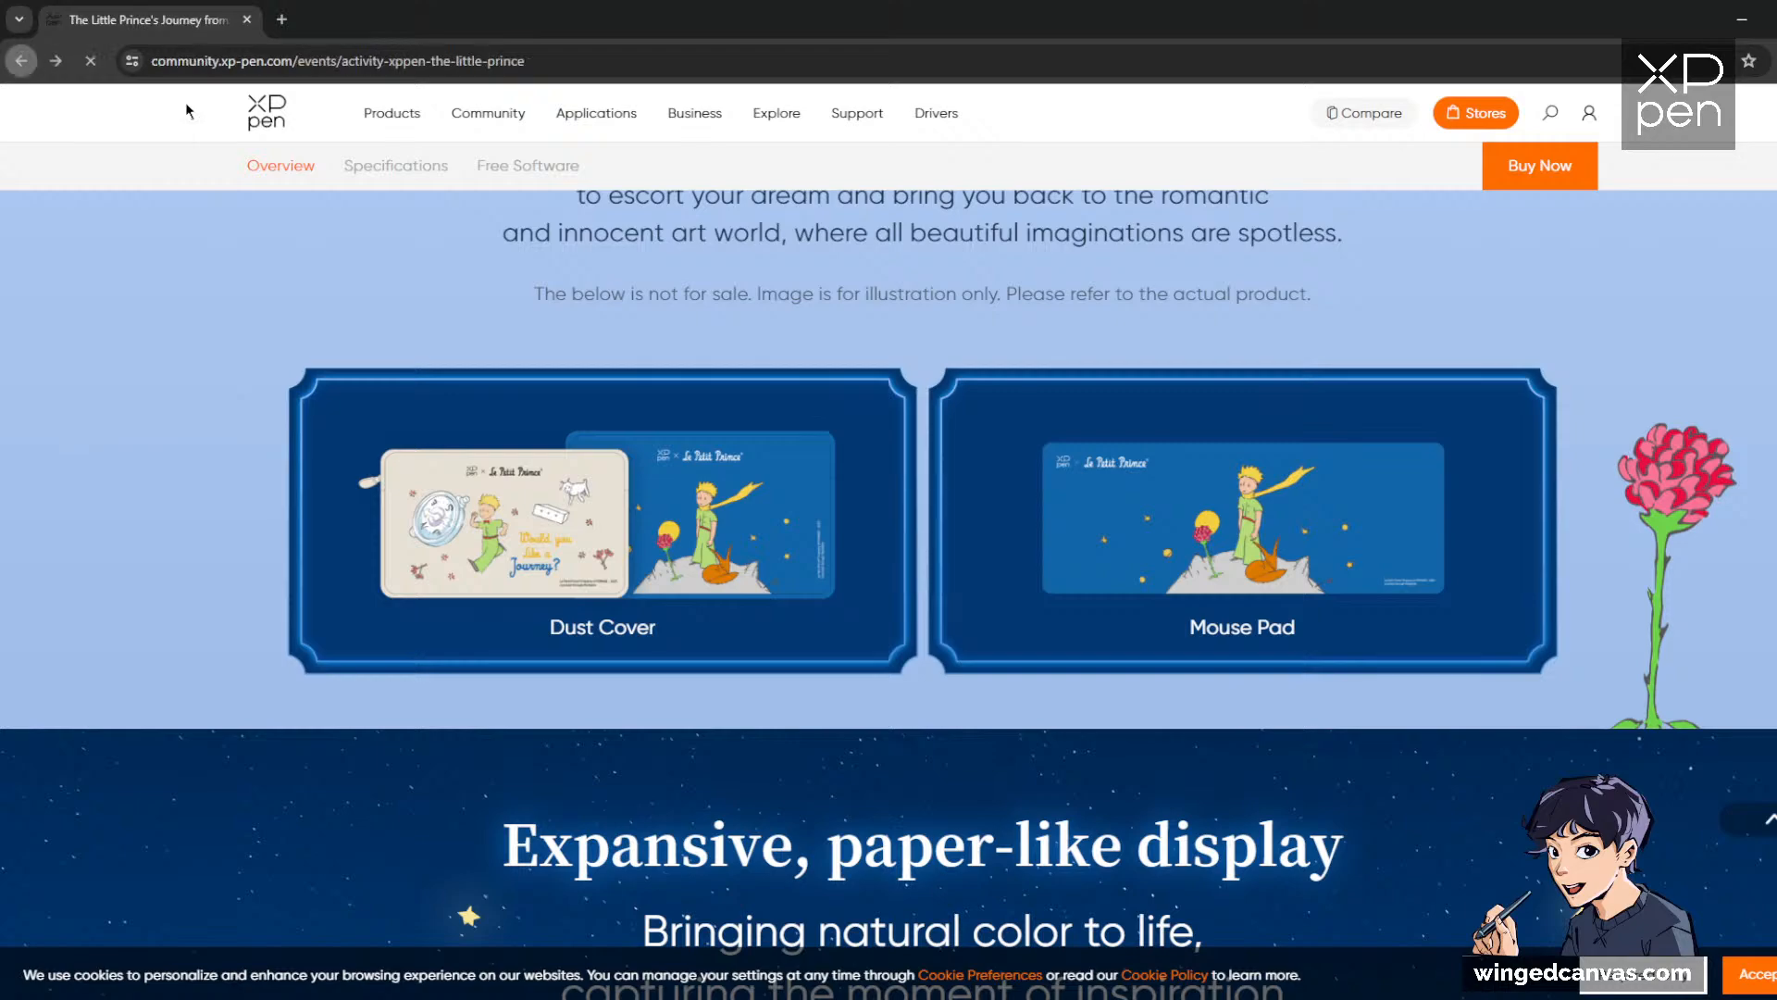
scroll(1606, 481, "down", 20)
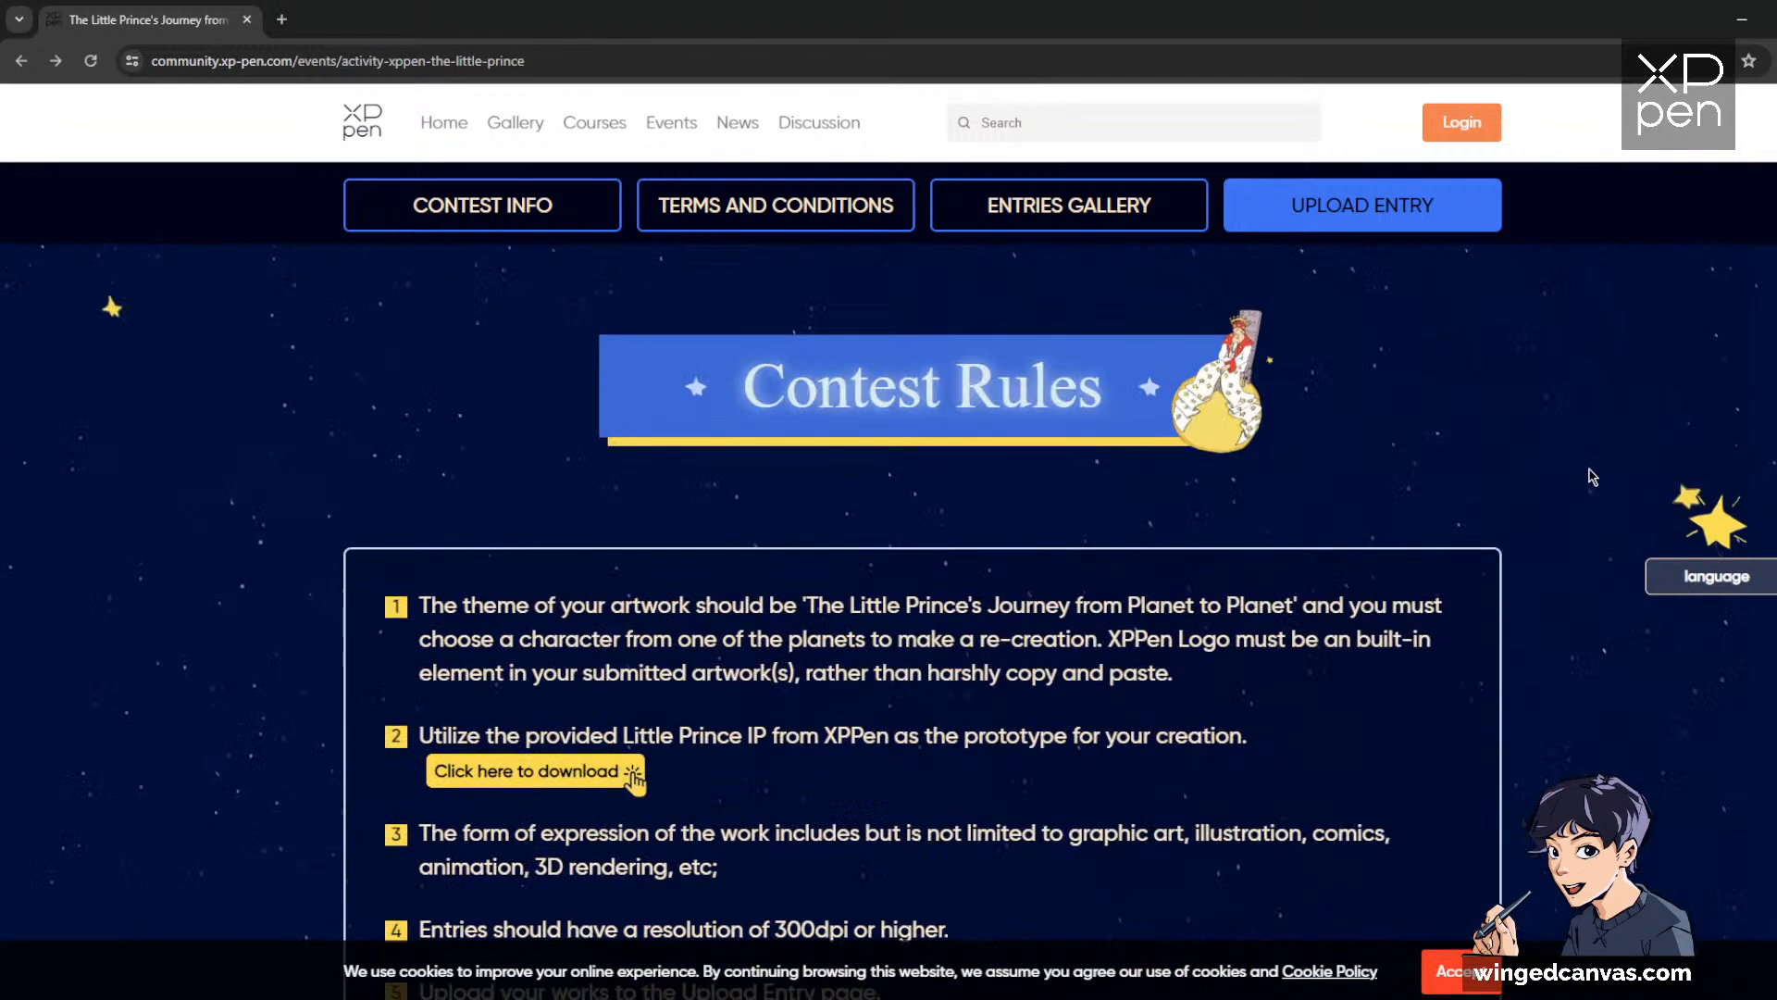
scroll(1631, 514, "down", 10)
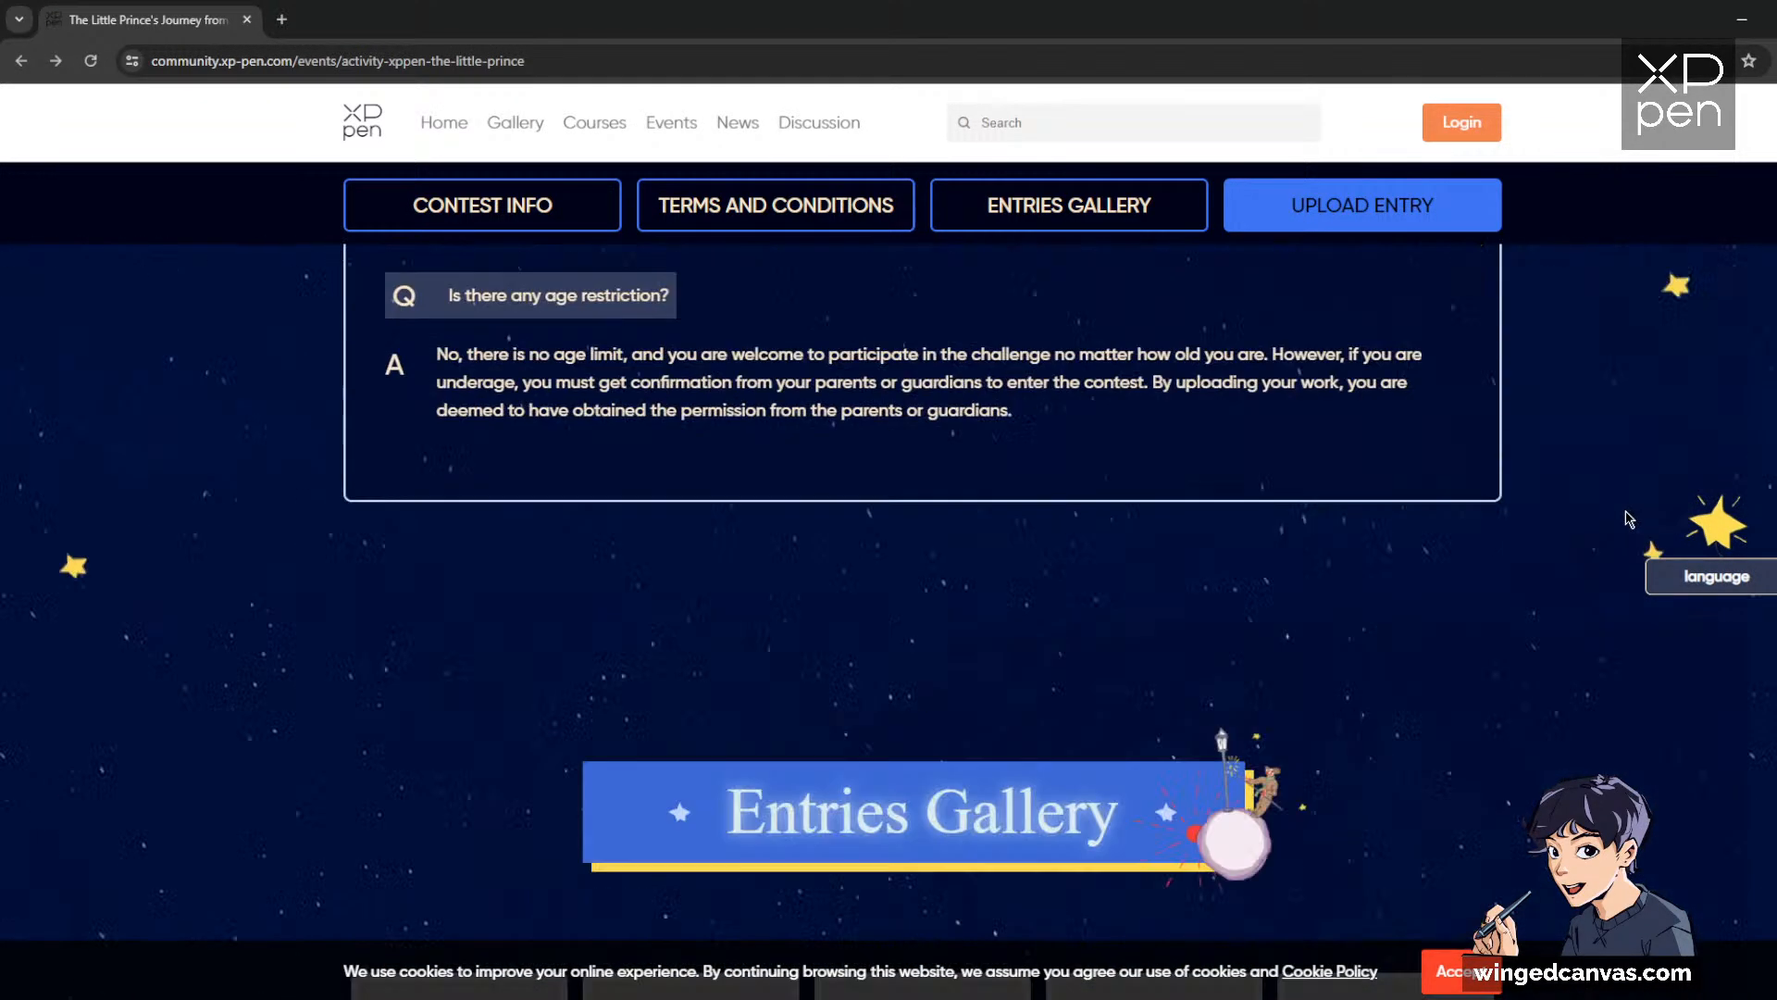
scroll(1626, 497, "down", 3)
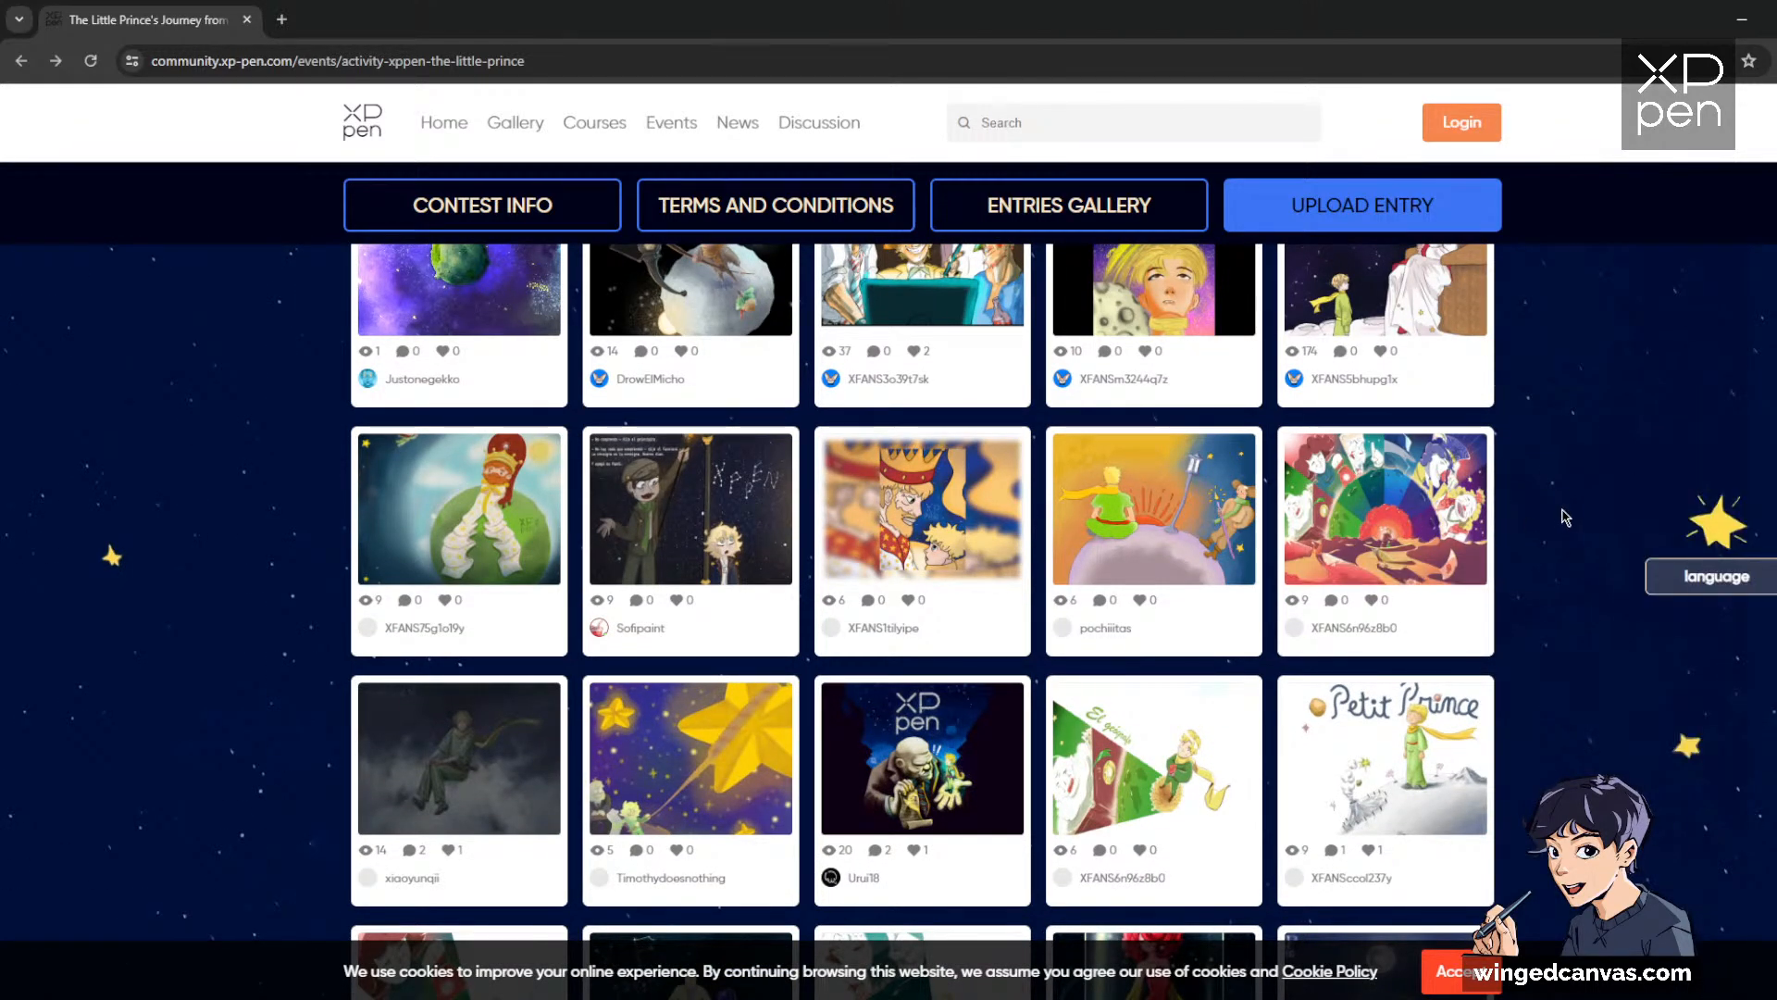
scroll(1564, 516, "up", 1)
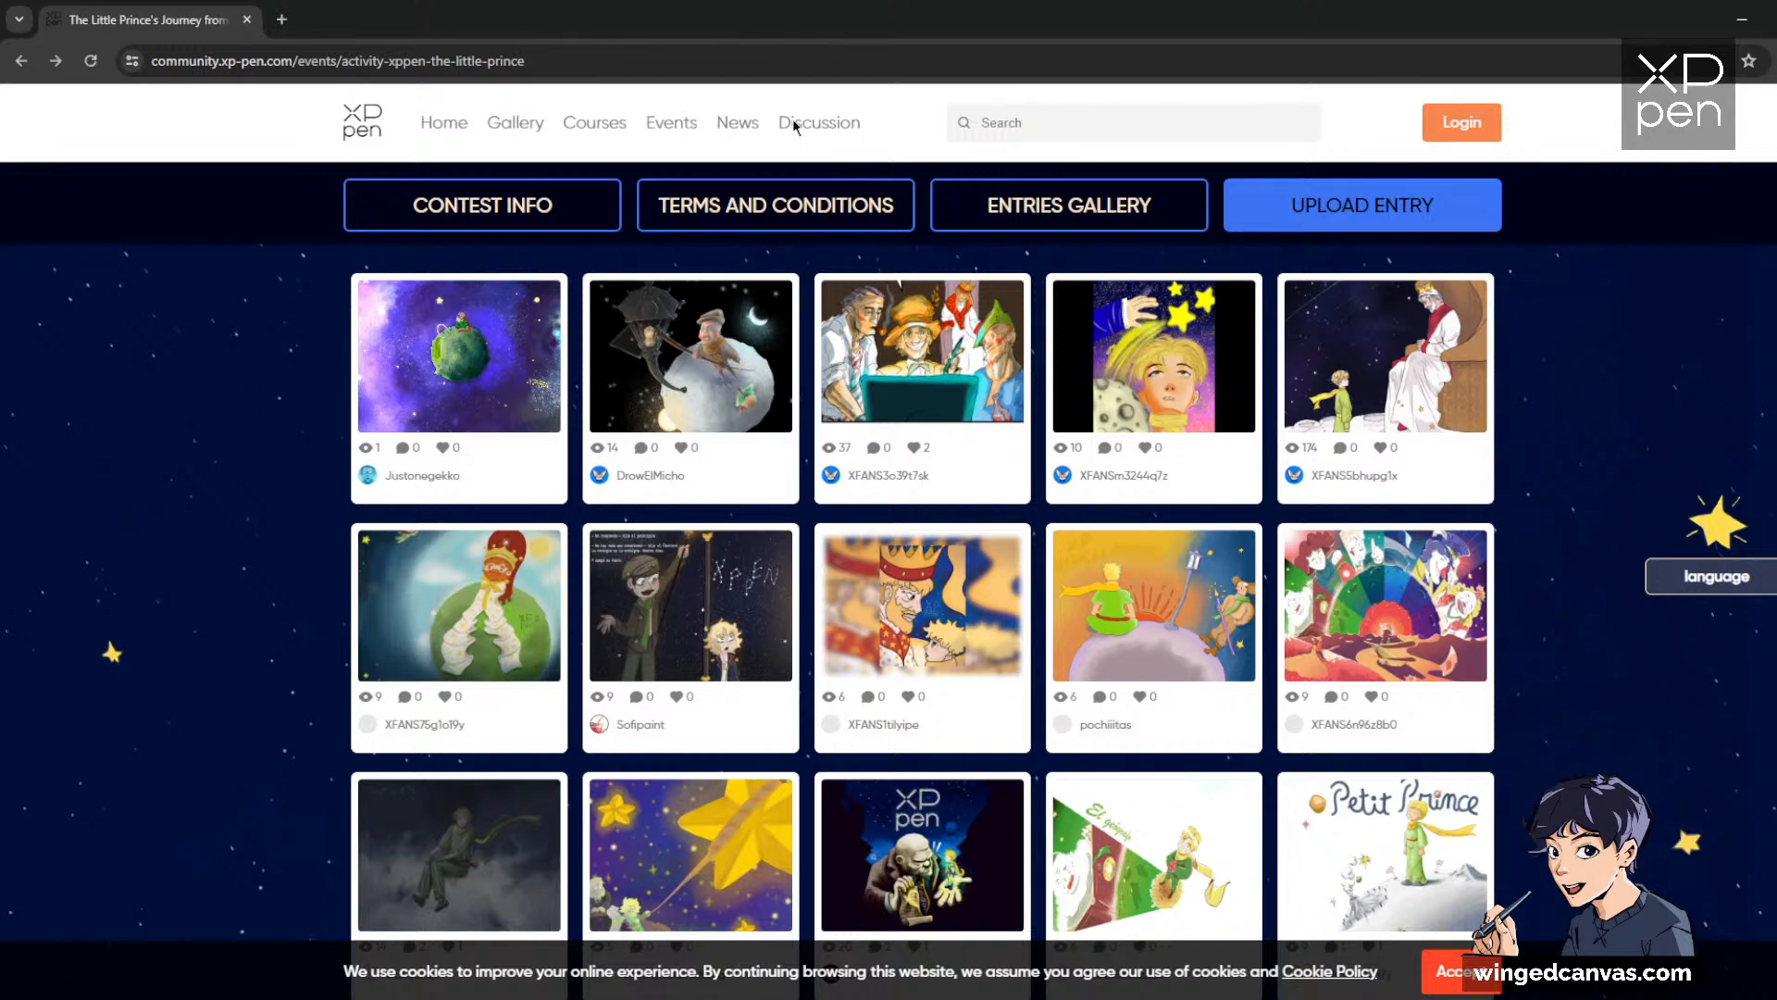
left_click(1741, 19)
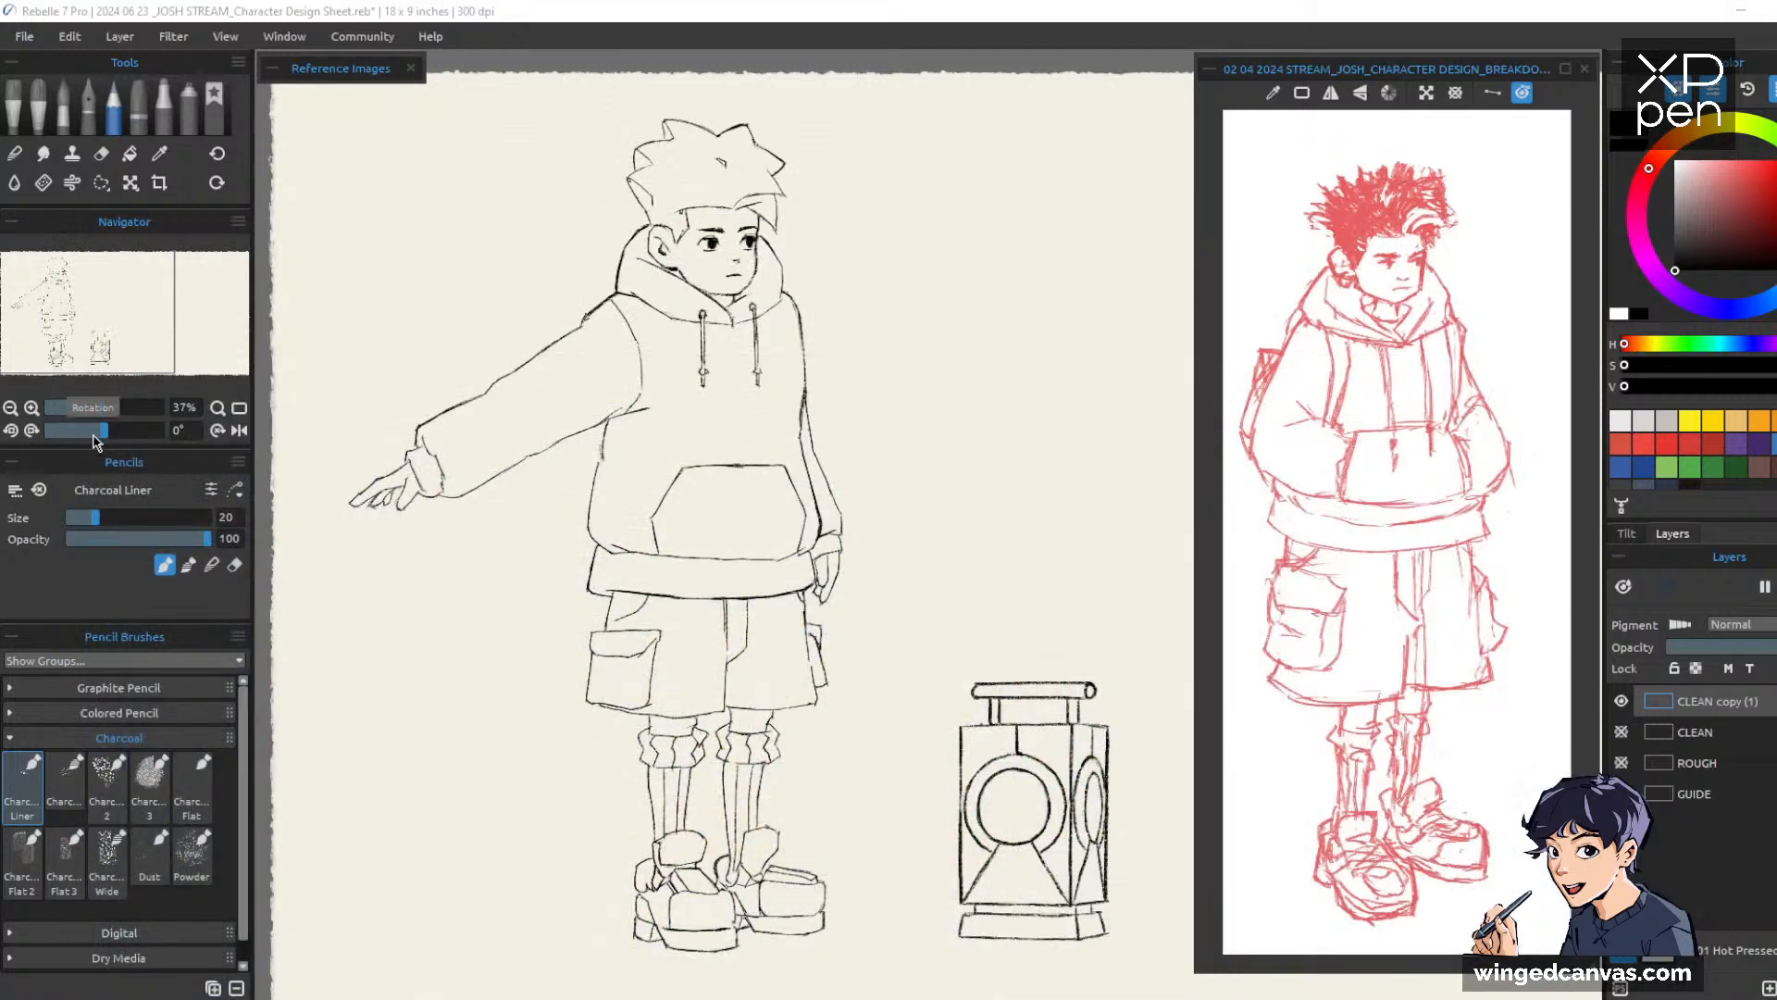